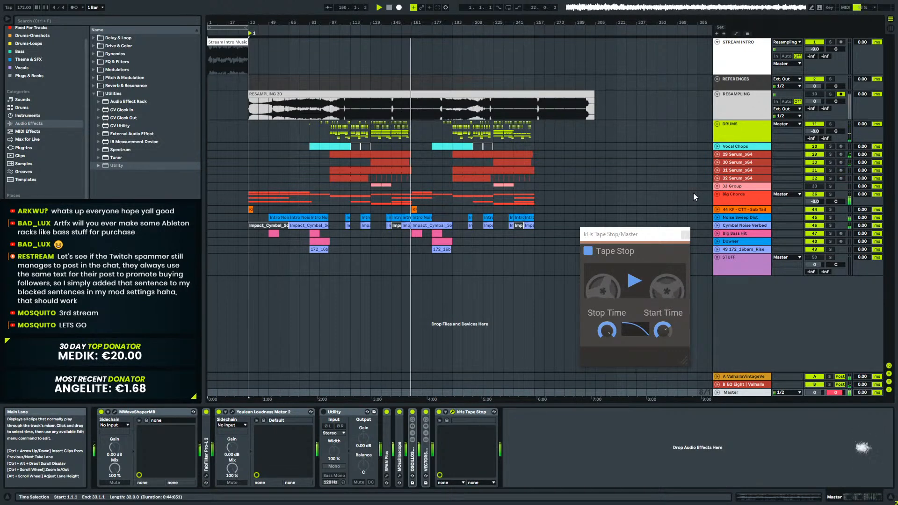
Stop playback and close the kHs Tape Stop plugin window.
mouse_move(655, 259)
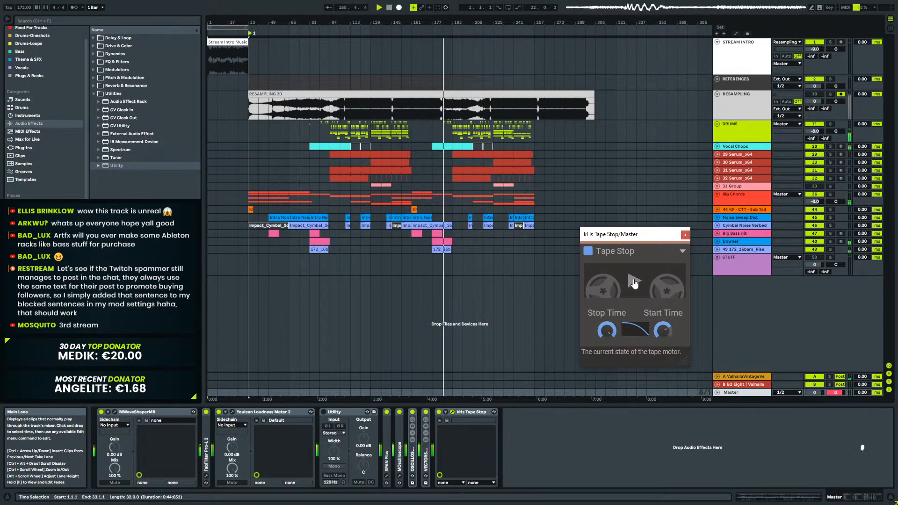
left_click(388, 7)
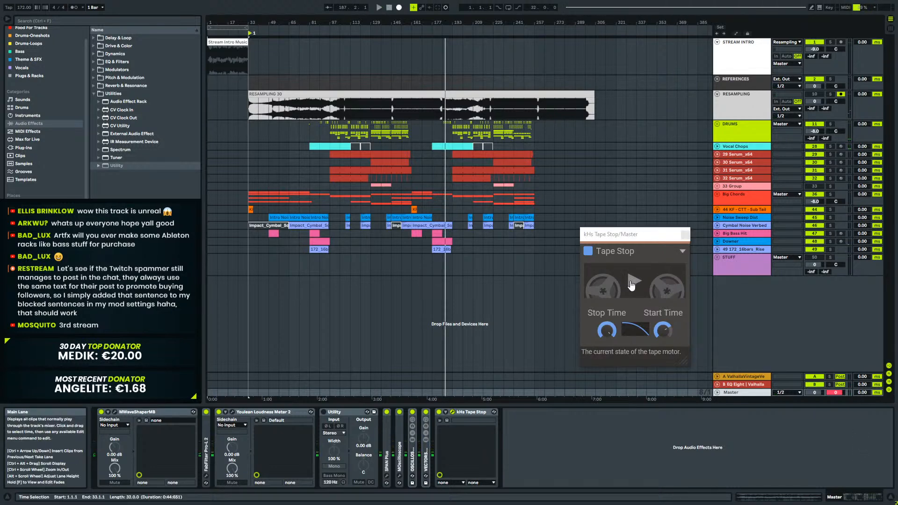
left_click(685, 235)
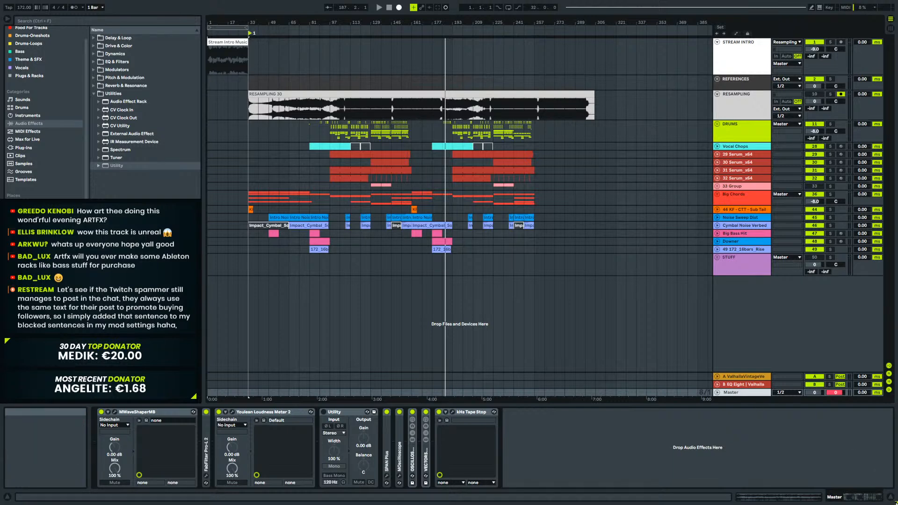
Leave full screen, save the current Live Set and create a new one.
key("F11")
left_click(8, 15)
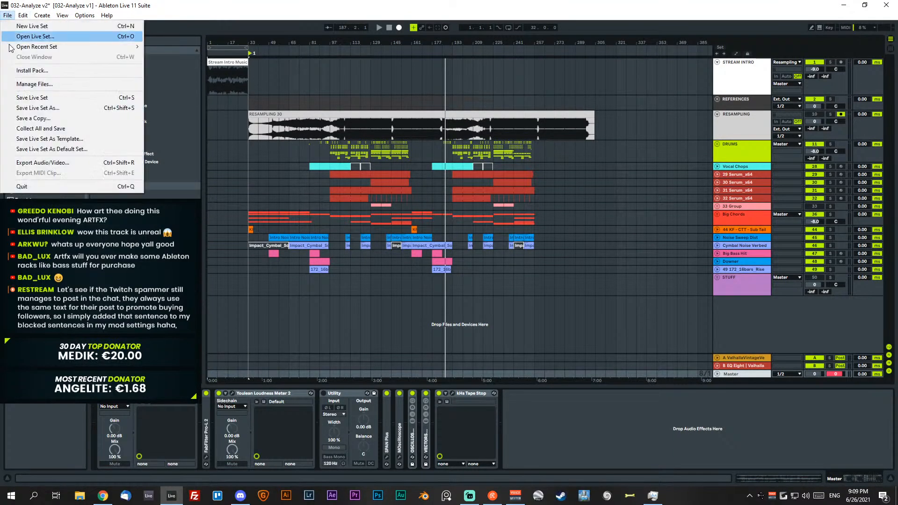
left_click(28, 97)
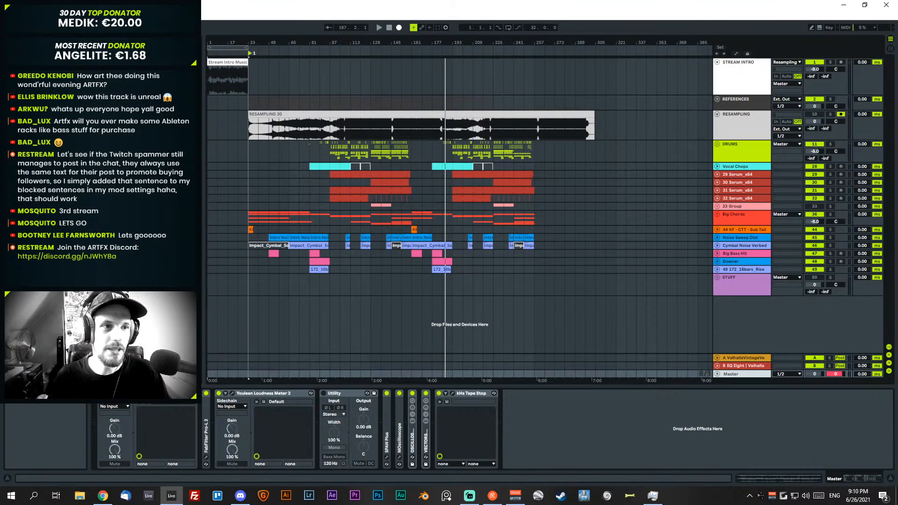
mouse_move(47, 46)
left_click(33, 25)
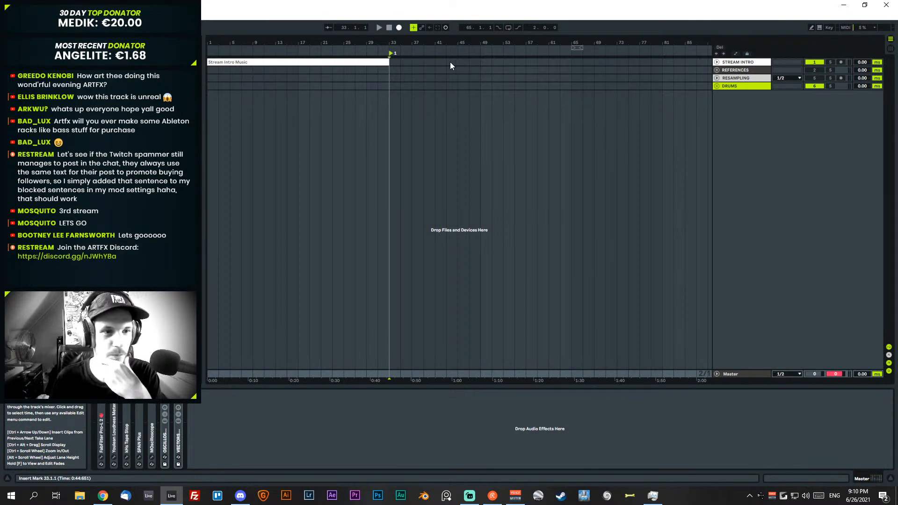
Unfold the DRUMS group track to show its KICK SC and SNARE SC tracks, keeping the group selected.
left_click(740, 86)
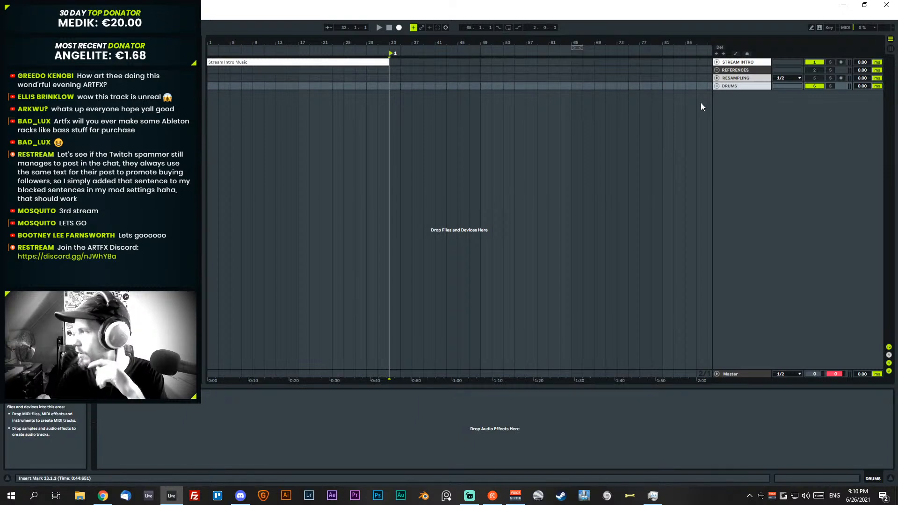
left_click(717, 86)
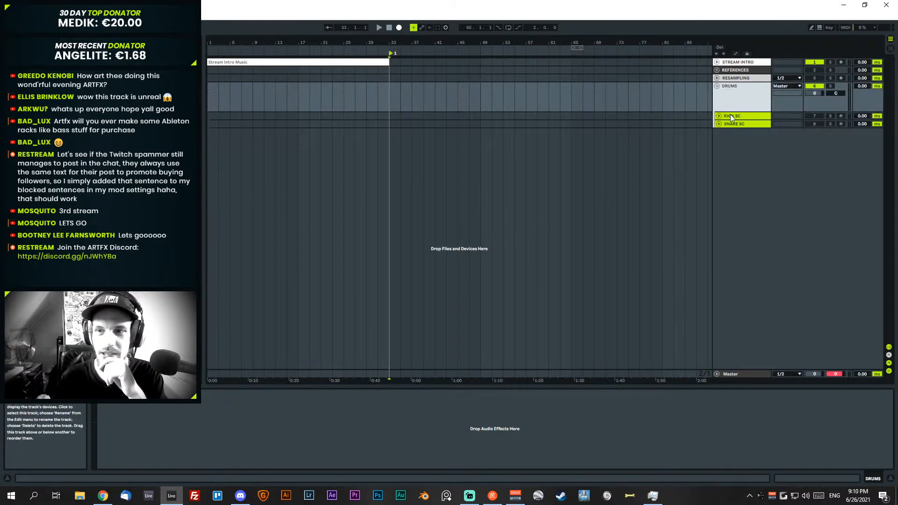
left_click(733, 124)
left_click(729, 97)
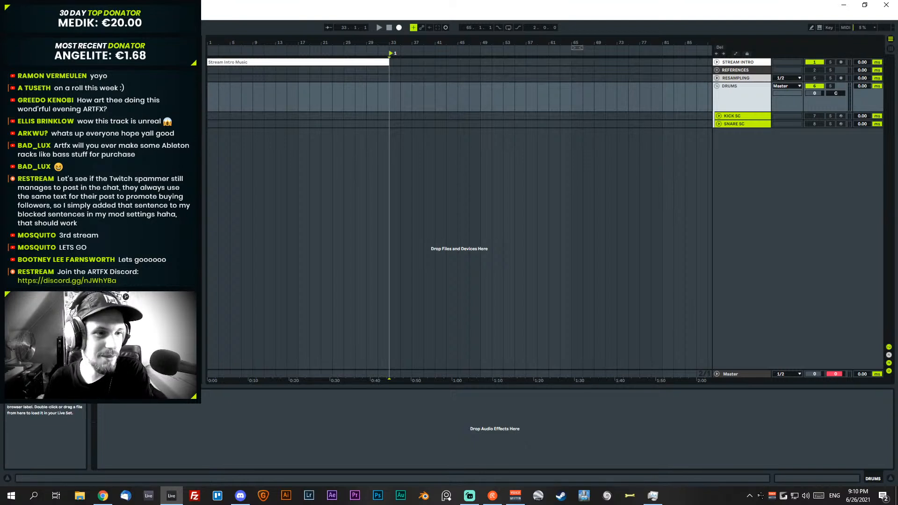
left_click(149, 160)
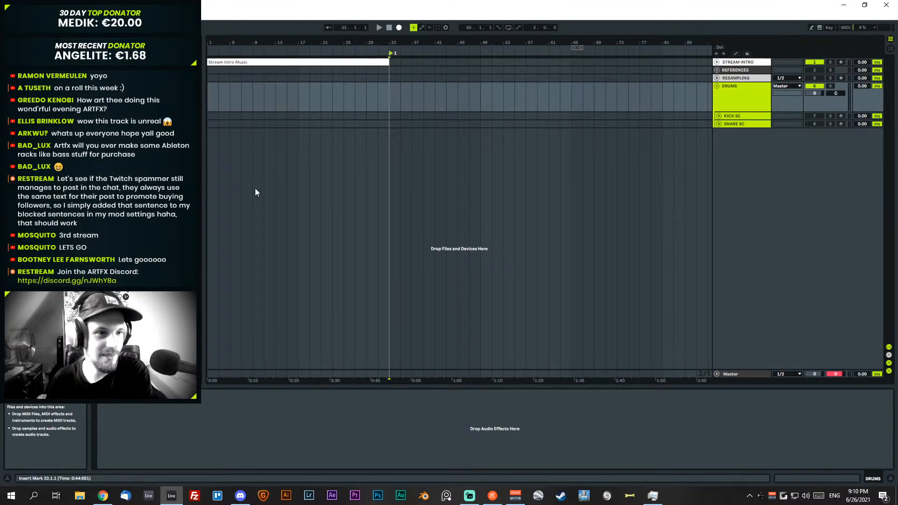
left_click(732, 96)
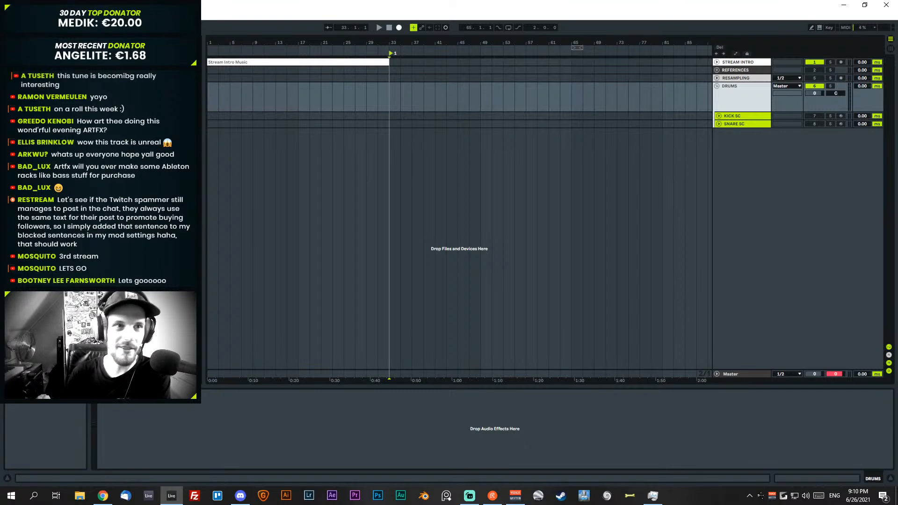
Save the new Live Set in the EP2021 folder and switch back to full screen.
left_click(7, 14)
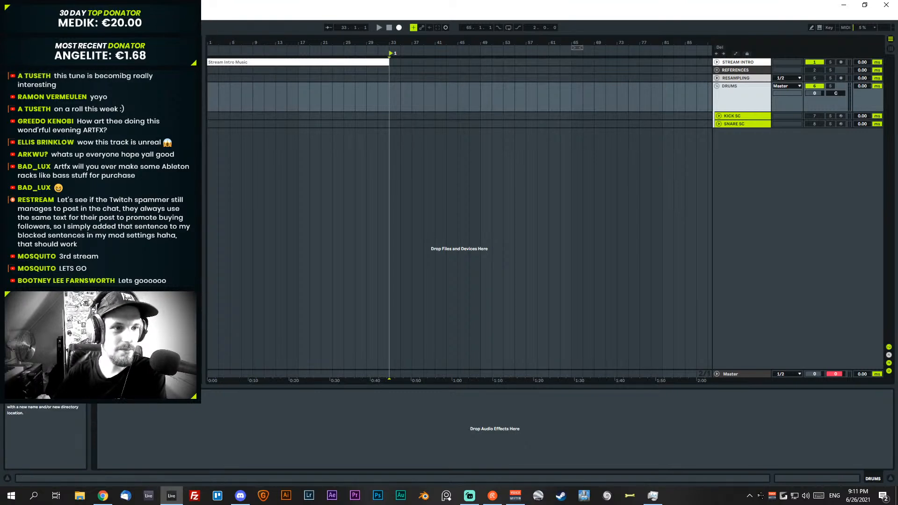
left_click(35, 95)
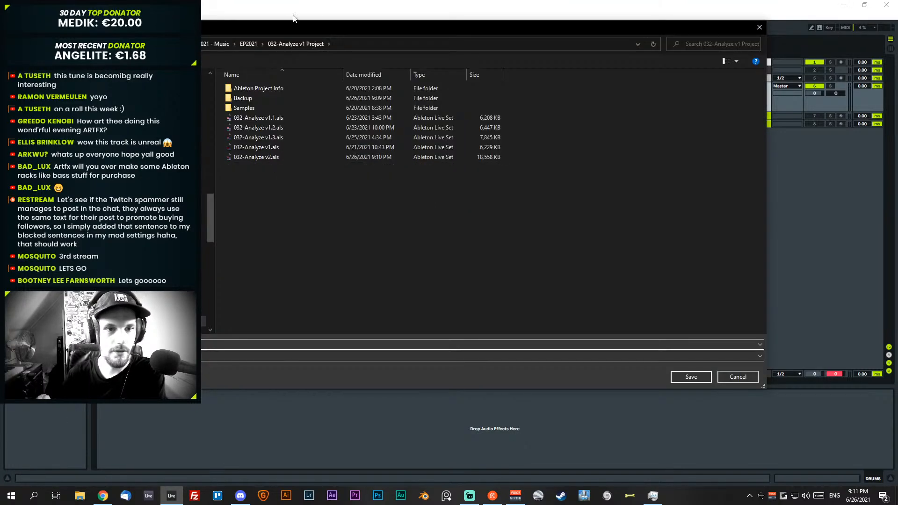
left_click(255, 44)
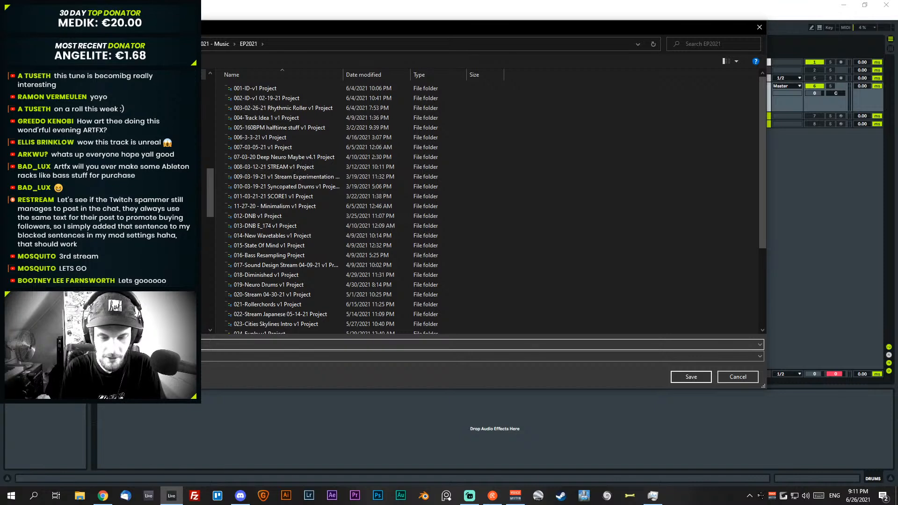
key("Return")
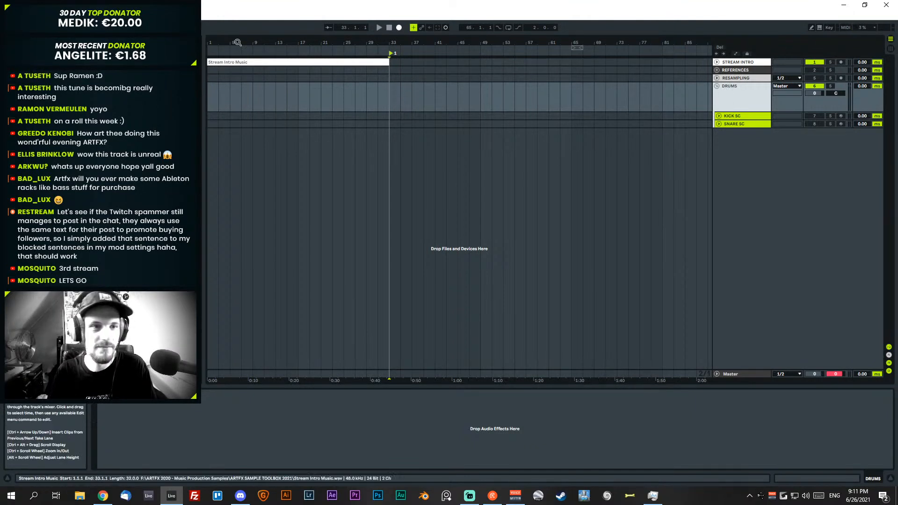
left_click(59, 15)
left_click(79, 26)
Check the ARTFX SC Trigger device on the SNARE SC track and reselect the DRUMS group.
left_click(784, 121)
left_click(752, 85)
left_click(744, 103)
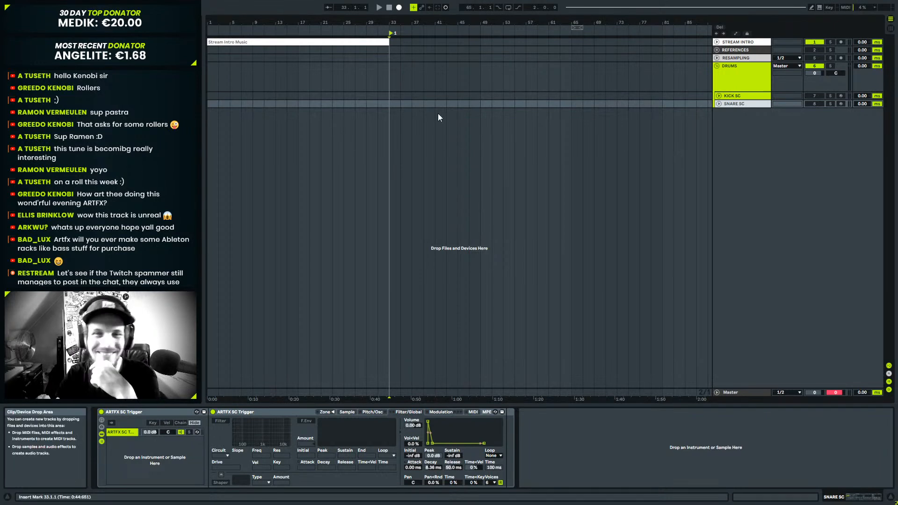
left_click(744, 87)
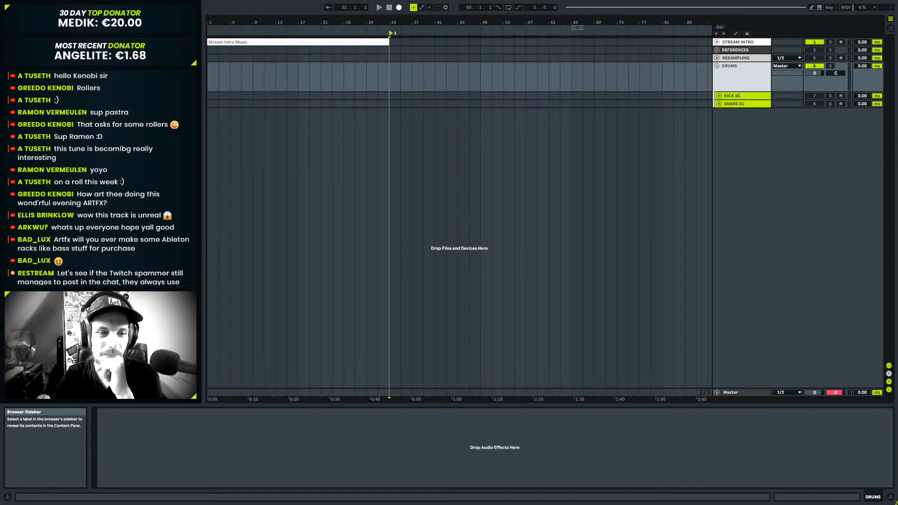
Look through the Reggae Vocals samples in the vocal library's VOLUME 2 - CD 1 folder.
left_click(28, 234)
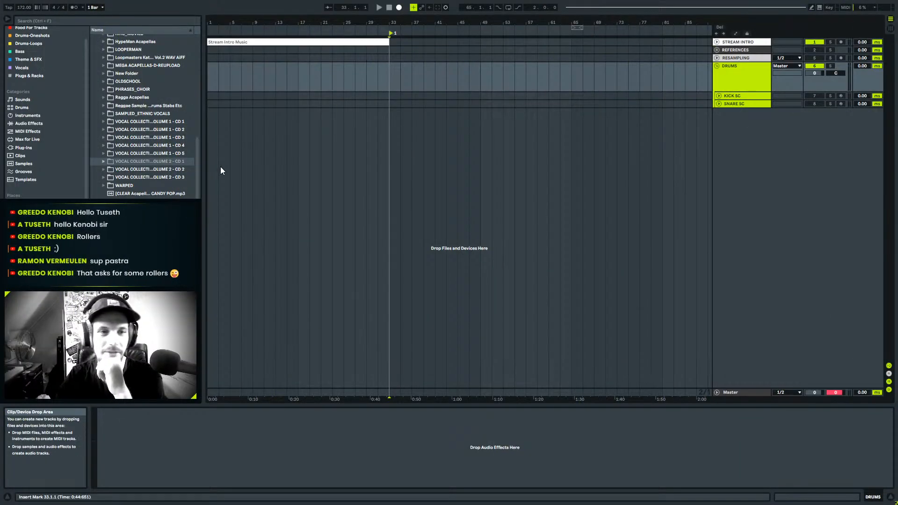
scroll(195, 163, "down", 3)
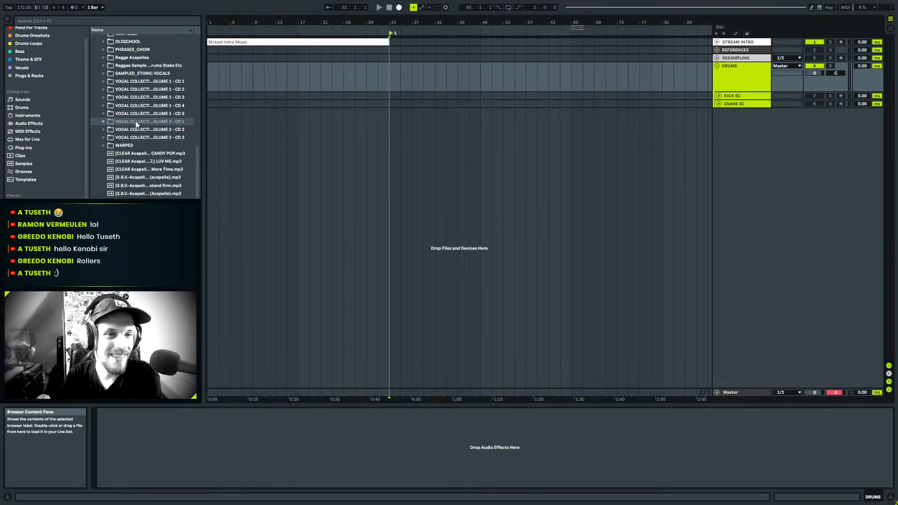
left_click(103, 122)
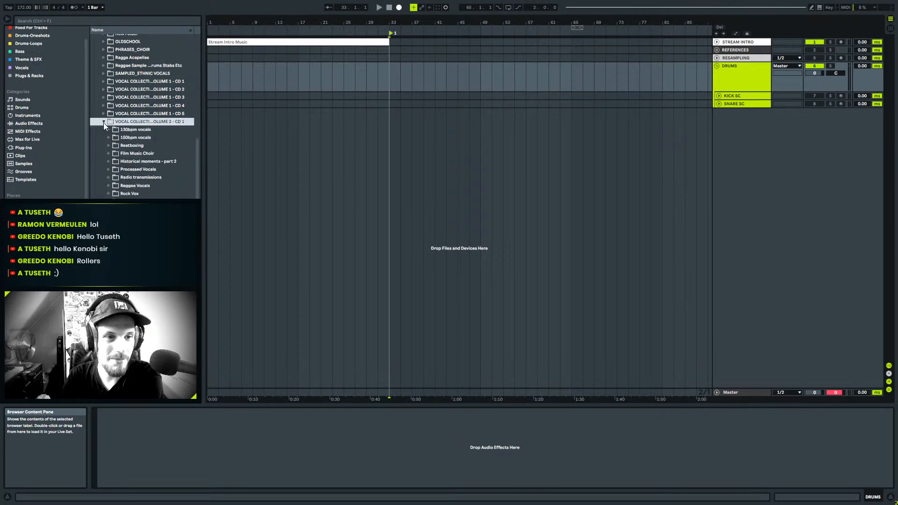
scroll(111, 127, "down", 3)
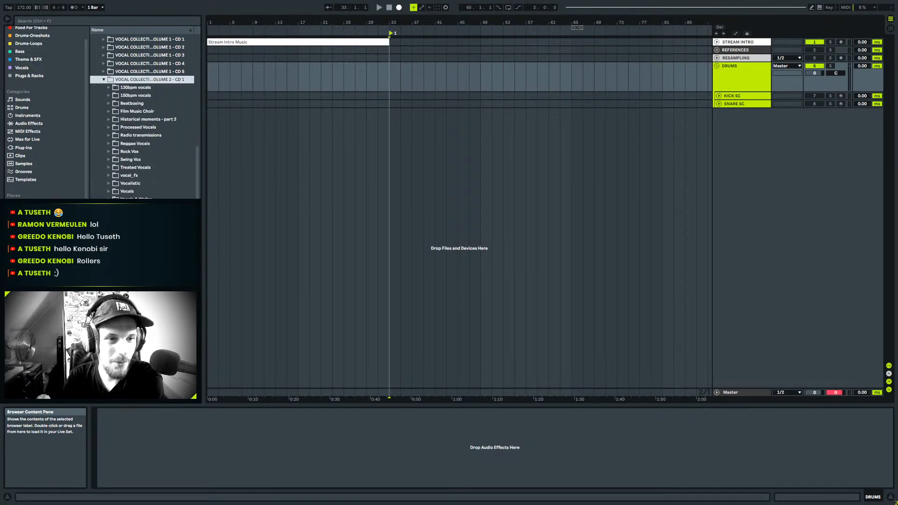
left_click(106, 119)
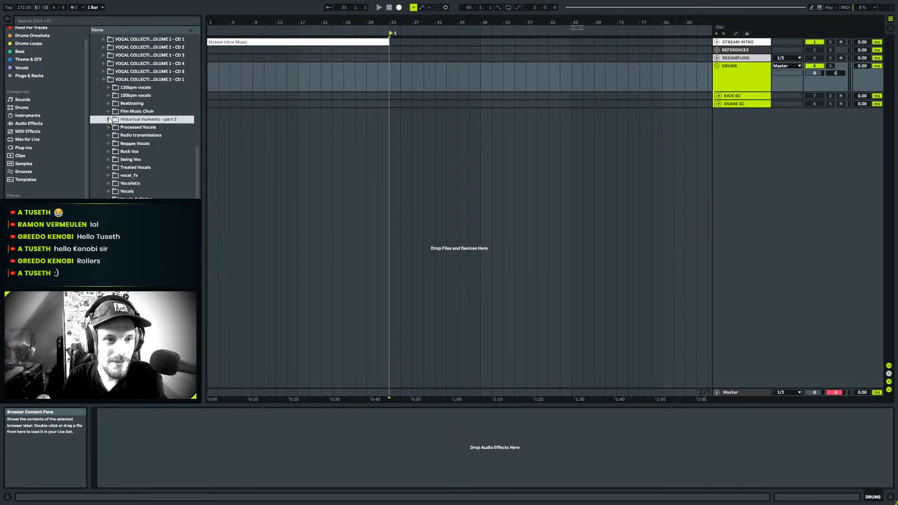
left_click(108, 142)
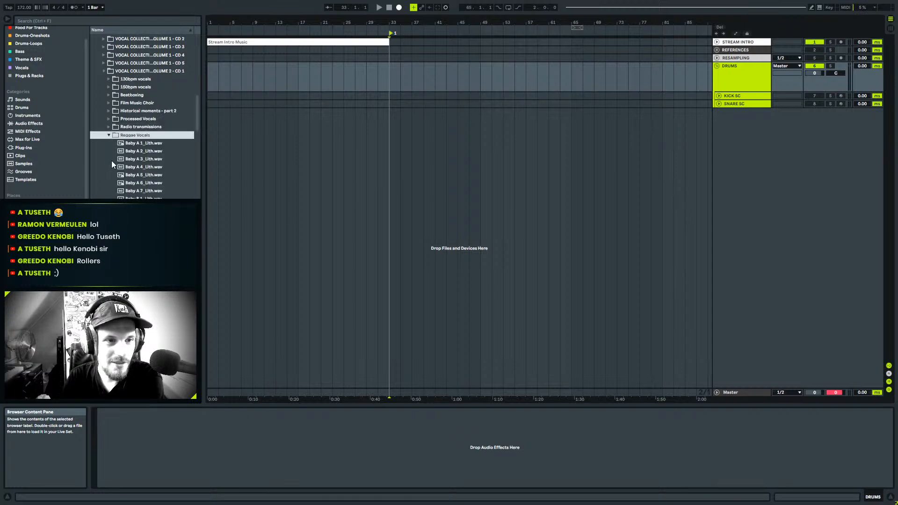
scroll(111, 161, "down", 10)
scroll(112, 161, "down", 15)
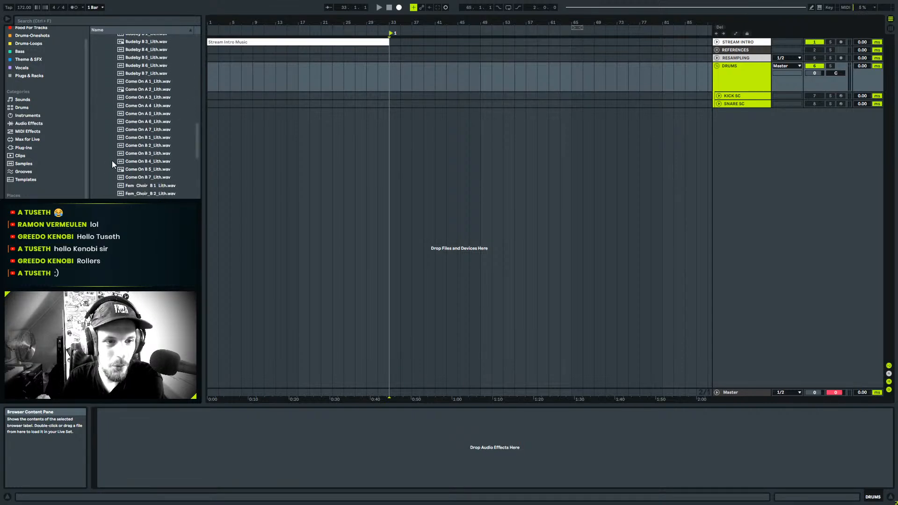
scroll(197, 140, "down", 15)
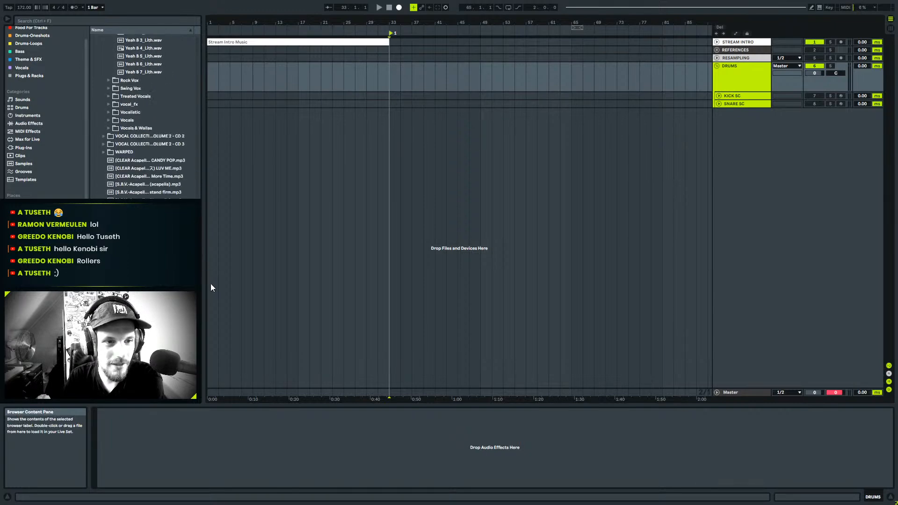
left_click_drag(226, 256, 229, 105)
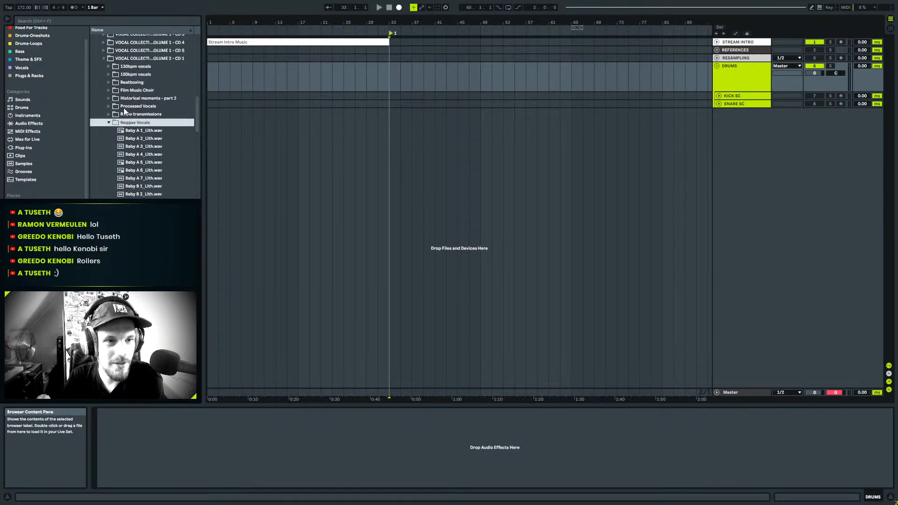
Preview 1VV00004_Lith.wav from the Radio transmissions folder, with the Reggae Vocals folder collapsed, and collapse Radio transmissions as well.
left_click(108, 123)
left_click(109, 114)
left_click(123, 146)
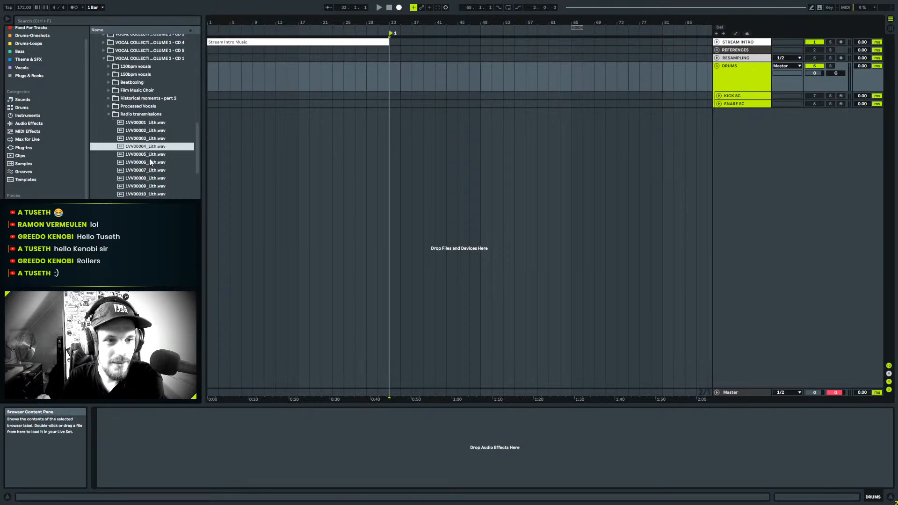
left_click(147, 113)
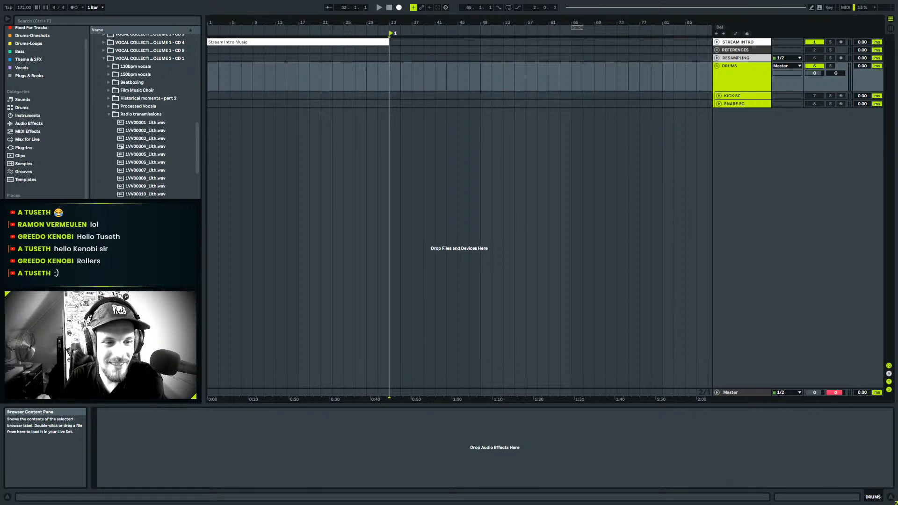
left_click(98, 114)
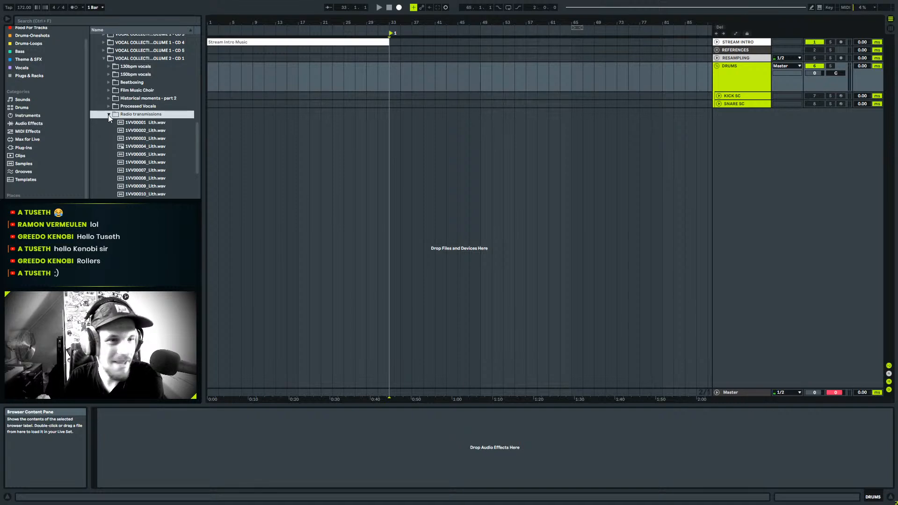
left_click(108, 114)
Preview the Alt 5_Lith.wav sample from the Film Music Choir folder and collapse that folder.
left_click(109, 91)
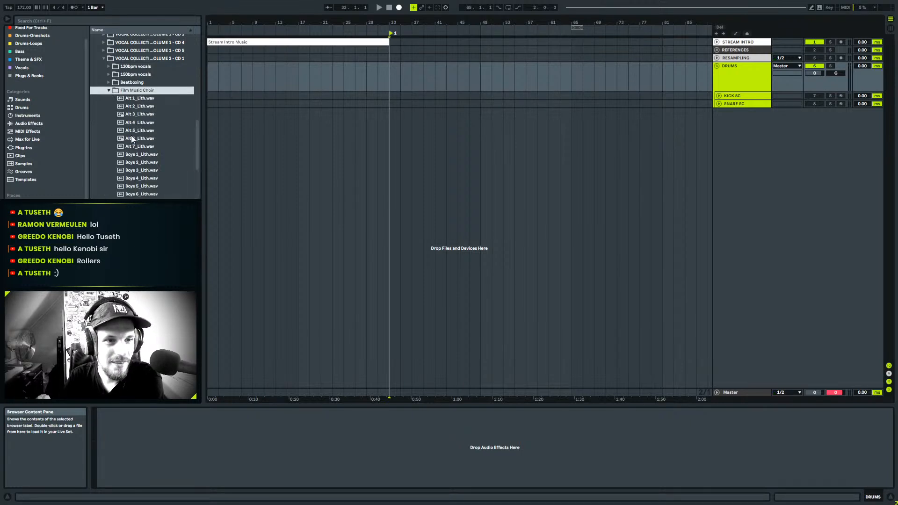
left_click(130, 130)
left_click(110, 91)
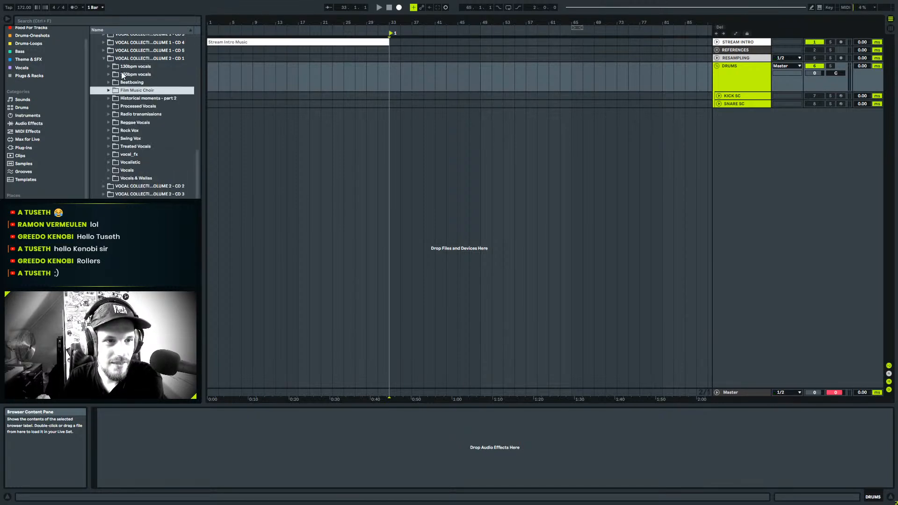
Preview 1FVBC003_Lith.wav from the female_v subfolder of 150bpm vocals, and collapse the 150bpm vocals folder.
left_click(109, 75)
left_click(114, 83)
left_click(138, 106)
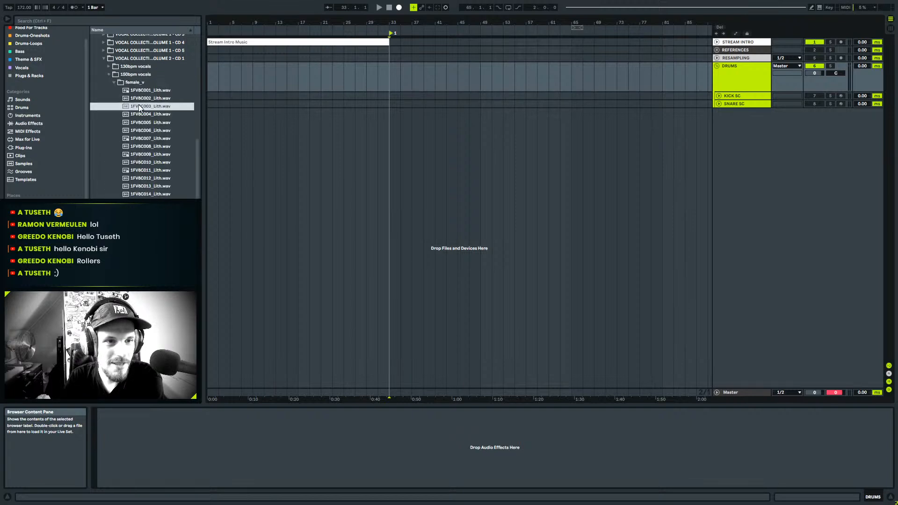
left_click(135, 75)
left_click(108, 75)
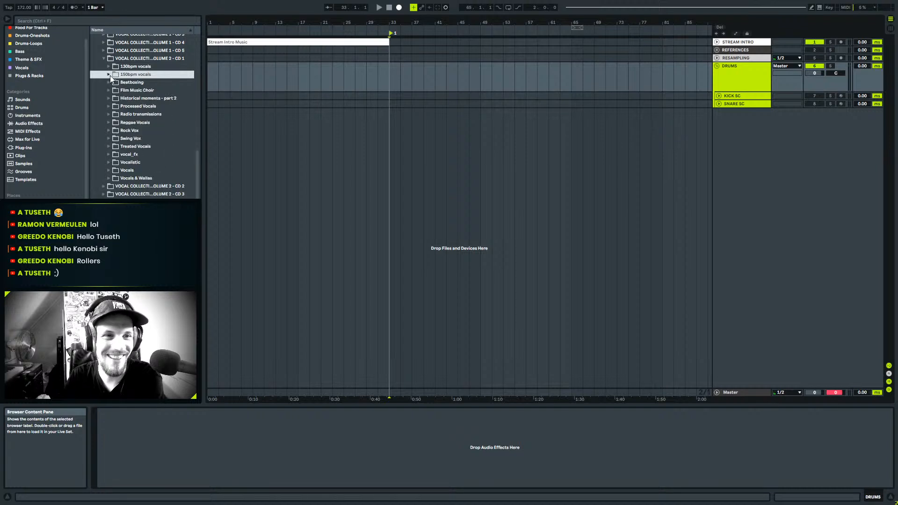
Collapse the VOLUME 2 - CD 1 folder and open the VOCALS COLLECTION folder inside VOLUME 1 - CD 5.
left_click(141, 59)
left_click(140, 50)
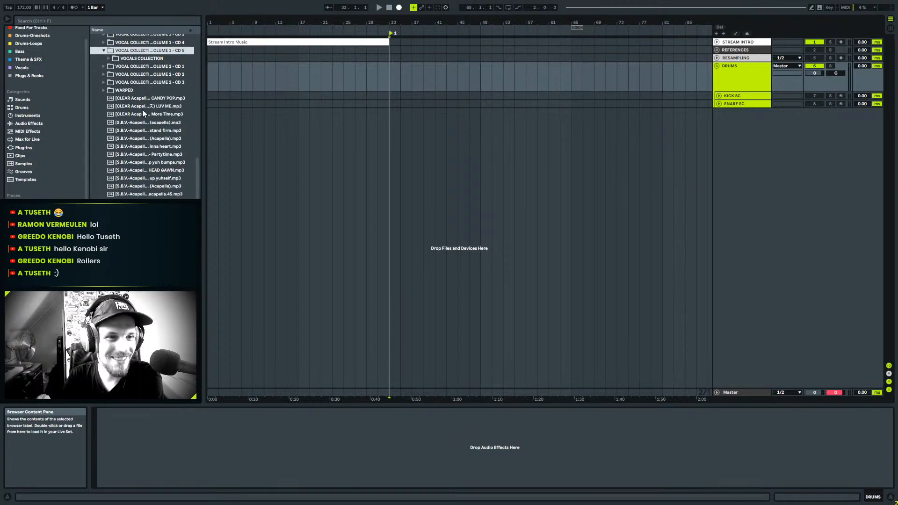
scroll(145, 131, "up", 1)
left_click(108, 75)
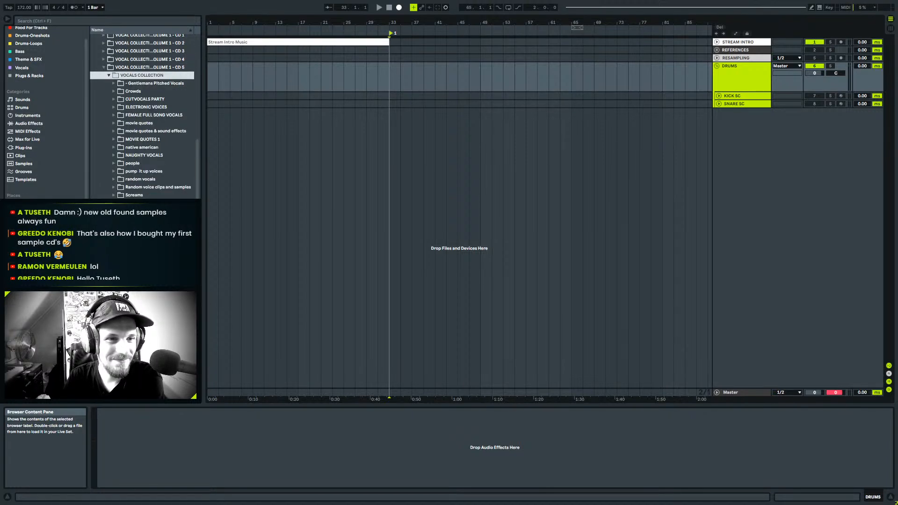
Look through the movie quotes, movie quotes & sound effects, and MOVIE QUOTES 1 folders for usable vocal samples.
left_click(114, 122)
scroll(165, 188, "down", 5)
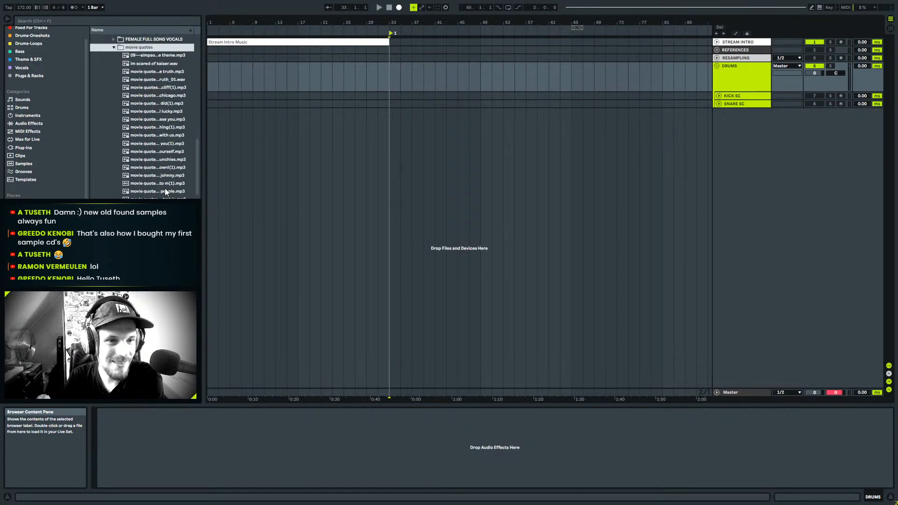
scroll(165, 191, "up", 10)
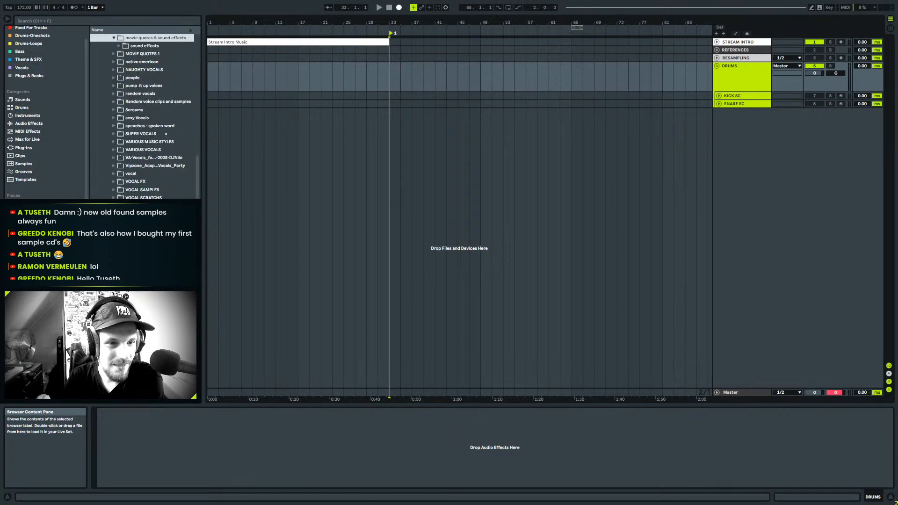
left_click(120, 46)
scroll(182, 196, "down", 3)
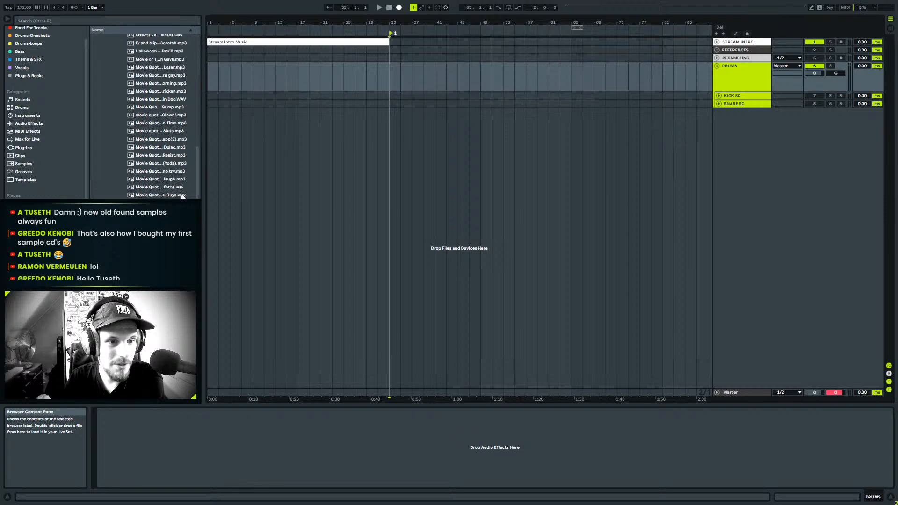
scroll(140, 135, "down", 5)
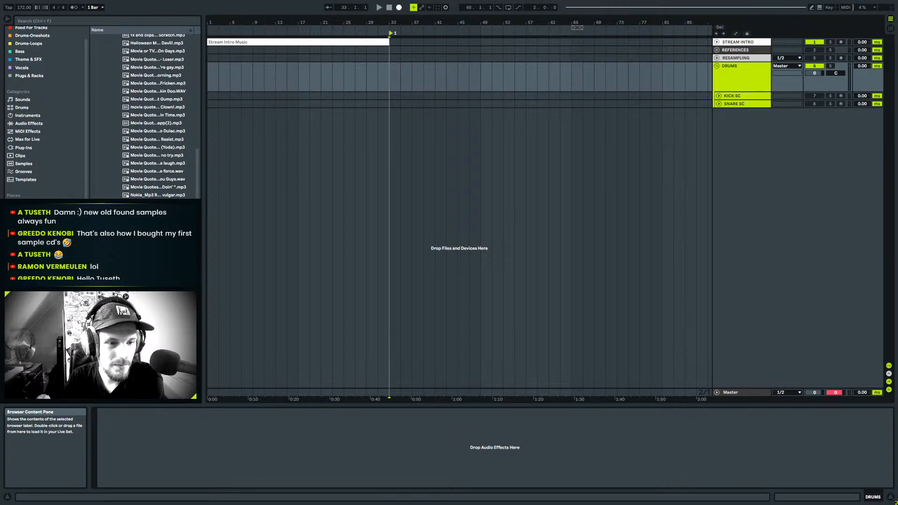
scroll(153, 157, "up", 6)
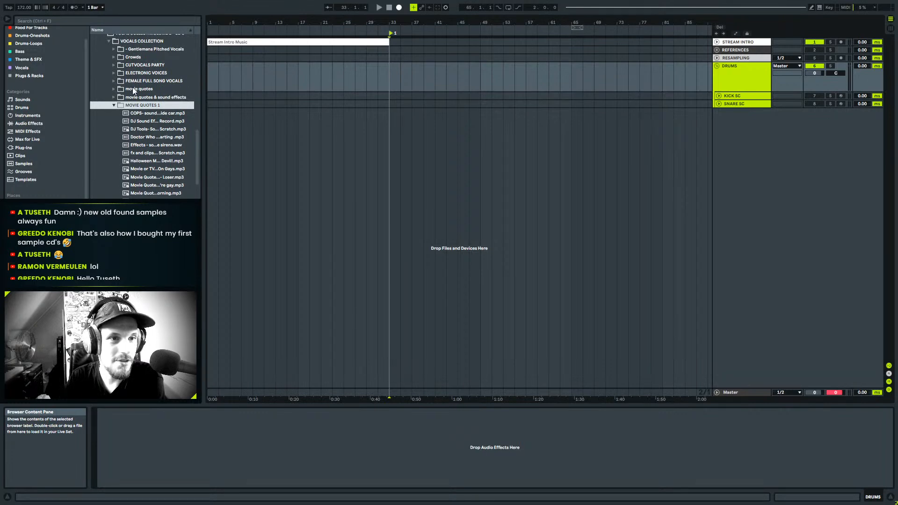
scroll(196, 179, "down", 10)
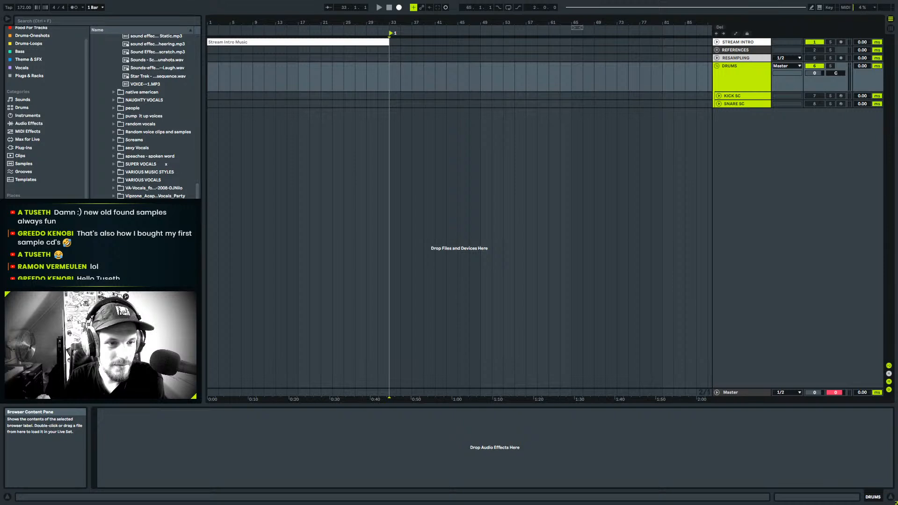
Preview 8MX00104.mp3 and 8PX00002.mp3 in the voices folder, and collapse that folder.
scroll(145, 117, "down", 5)
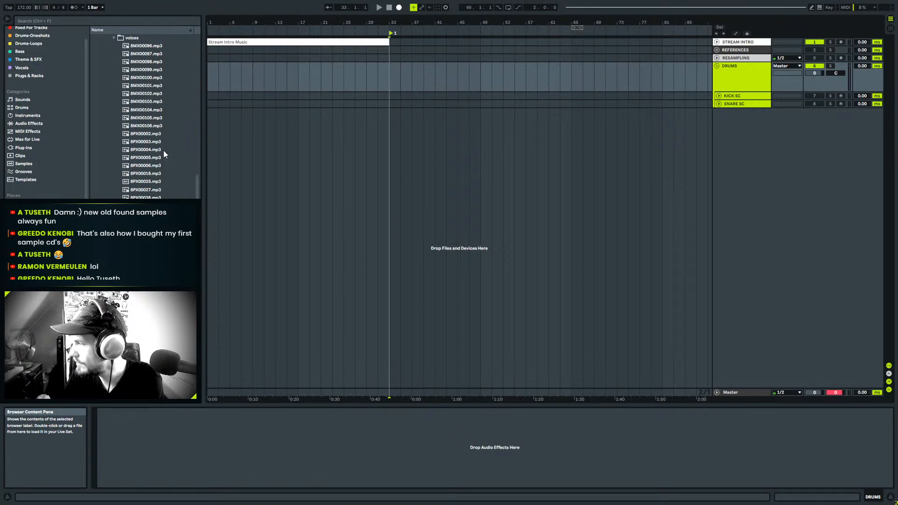
left_click(156, 111)
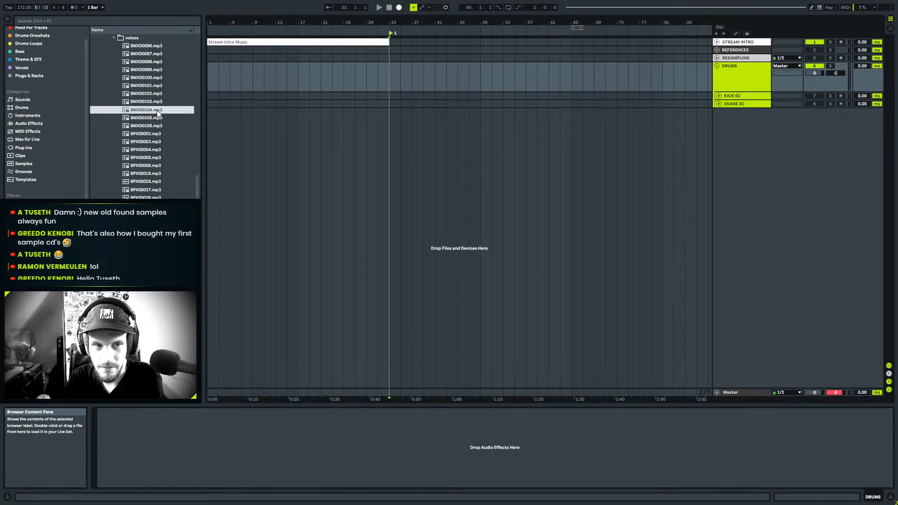
left_click(151, 134)
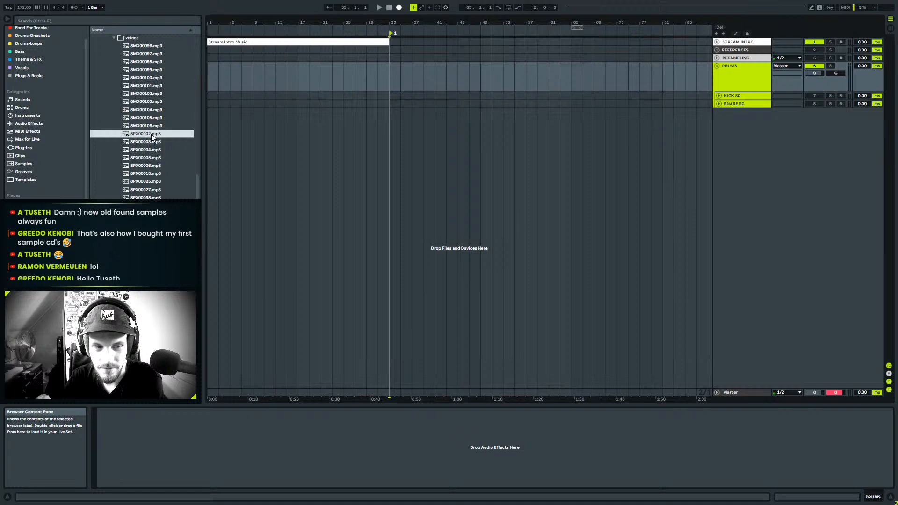
left_click(114, 38)
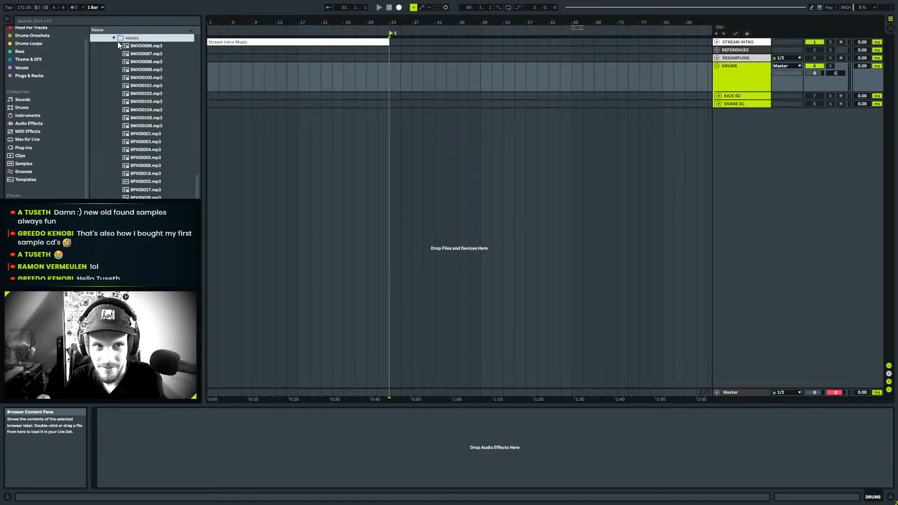
scroll(110, 54, "up", 5)
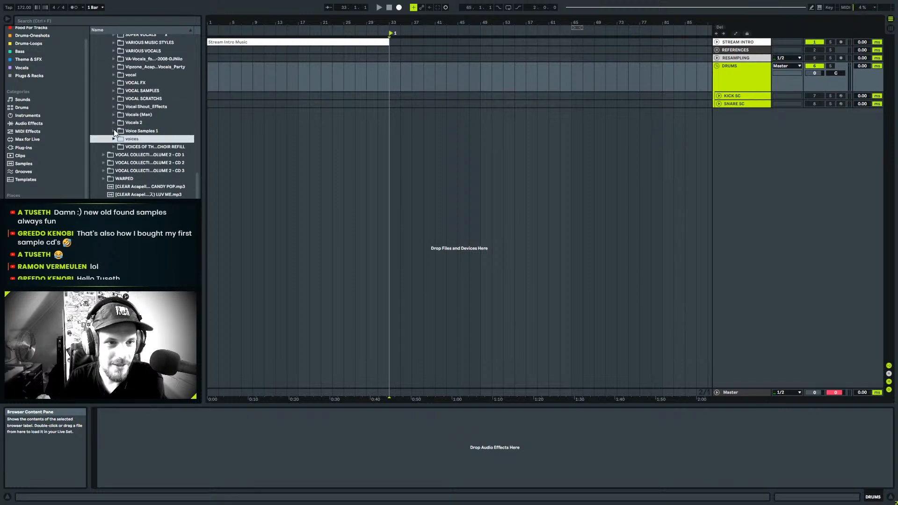
Open the Voice Samples 1 folder and preview 104_ras.wav.
left_click(114, 131)
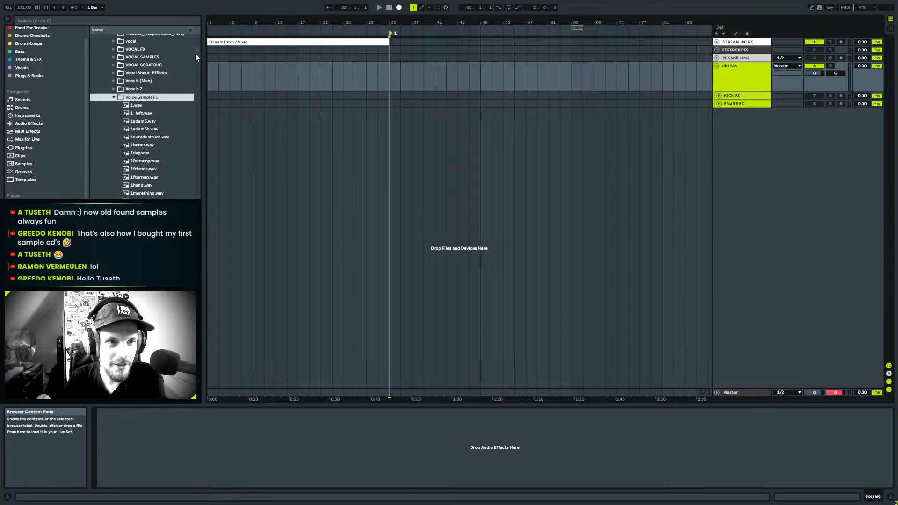
left_click_drag(195, 55, 195, 77)
left_click(157, 113)
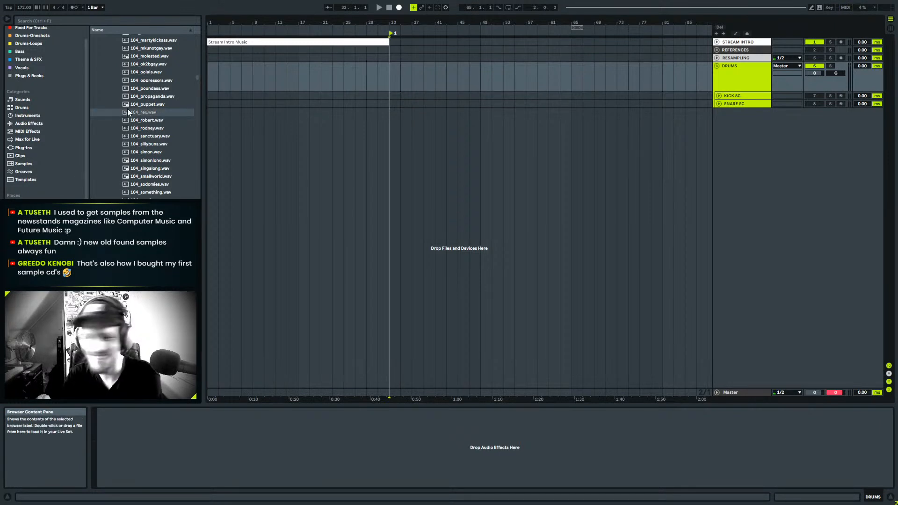
Preview 307_sister.wav further down the Voice Samples 1 folder.
scroll(199, 80, "down", 10)
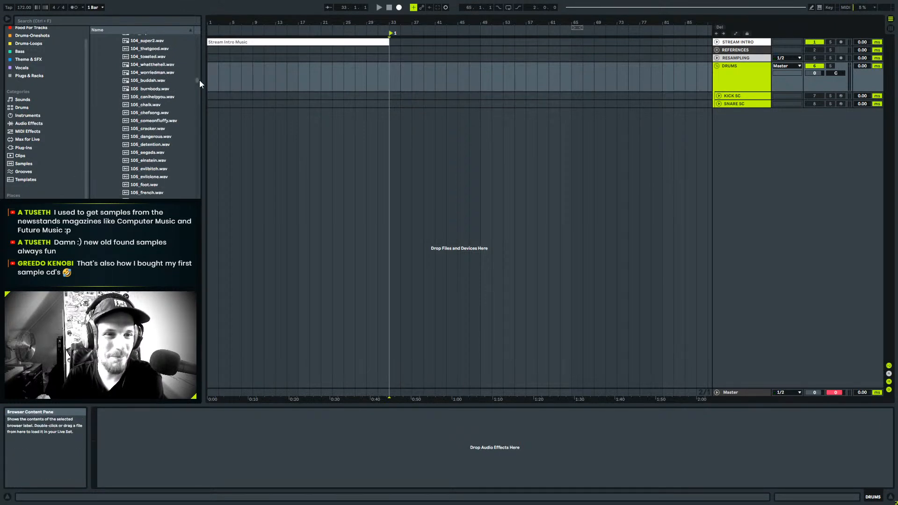
left_click_drag(200, 81, 196, 152)
scroll(165, 176, "up", 4)
left_click(150, 99)
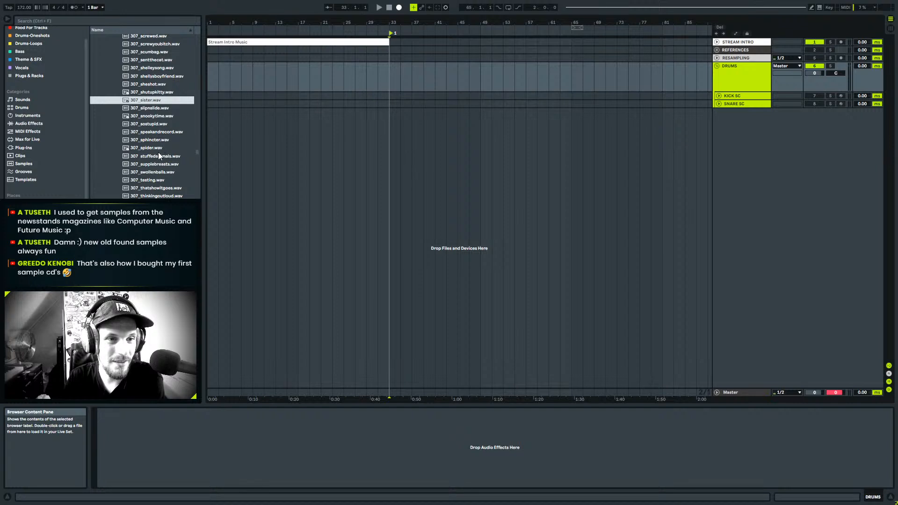
Preview 307_rocks.wav and place it on a new audio track at bar 63 of the arrangement.
scroll(158, 152, "up", 10)
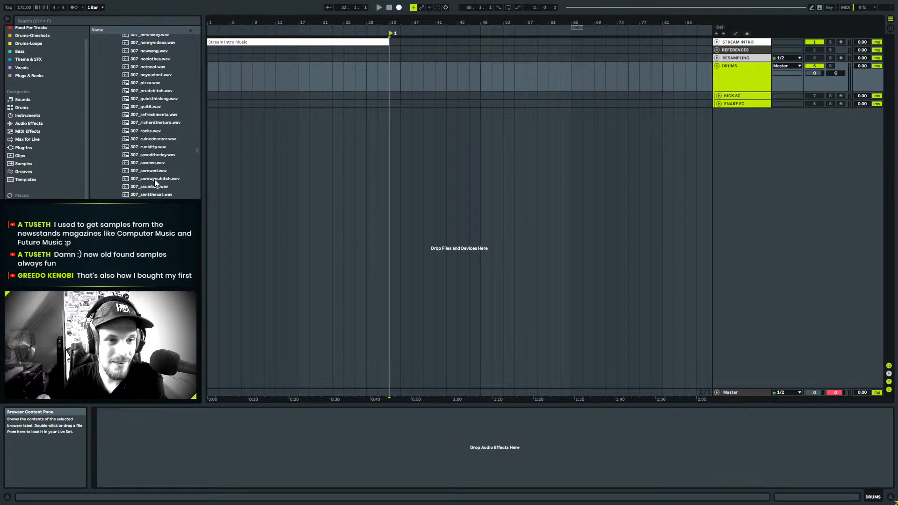
left_click(149, 131)
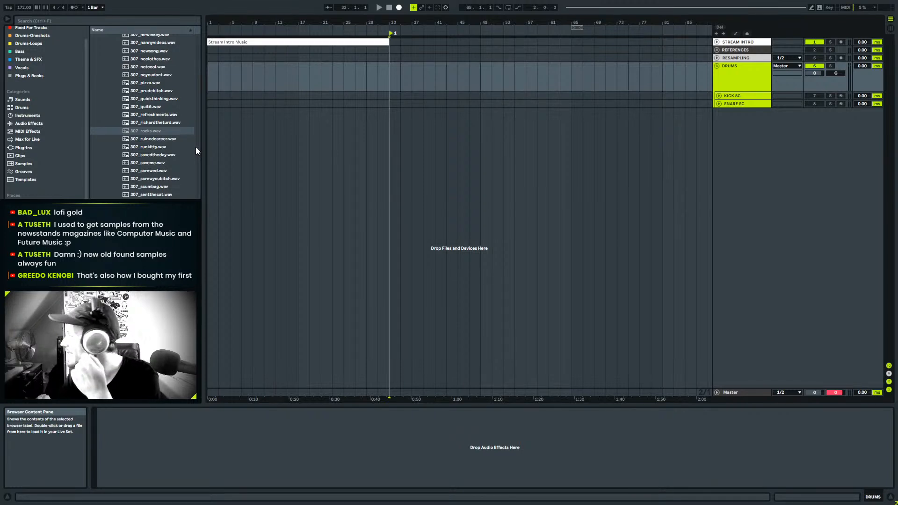
left_click(144, 132)
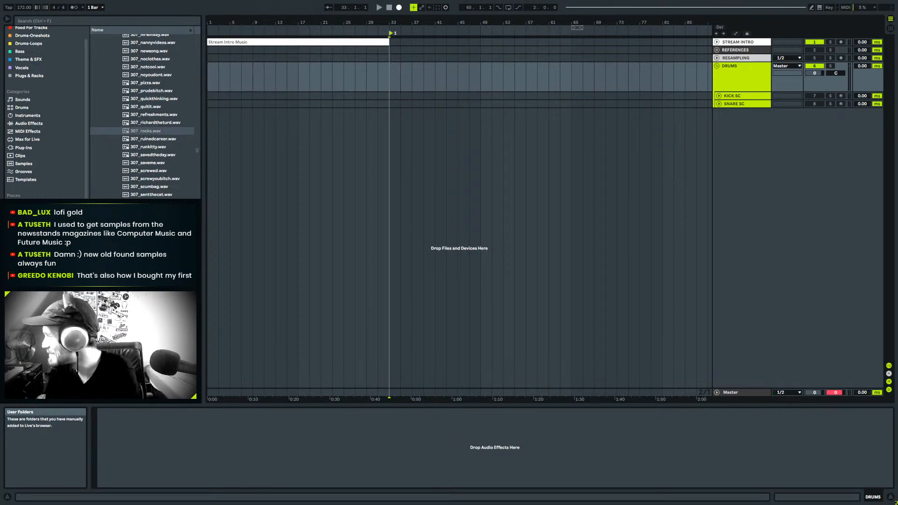
mouse_move(167, 128)
left_mouse_down()
mouse_move(392, 133)
mouse_move(552, 86)
mouse_move(564, 74)
mouse_move(540, 144)
mouse_move(565, 149)
left_mouse_up()
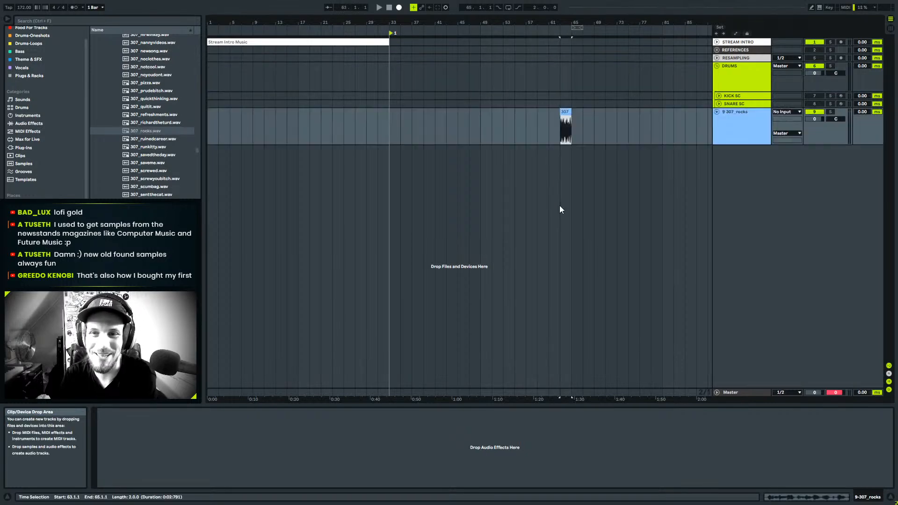
key("z")
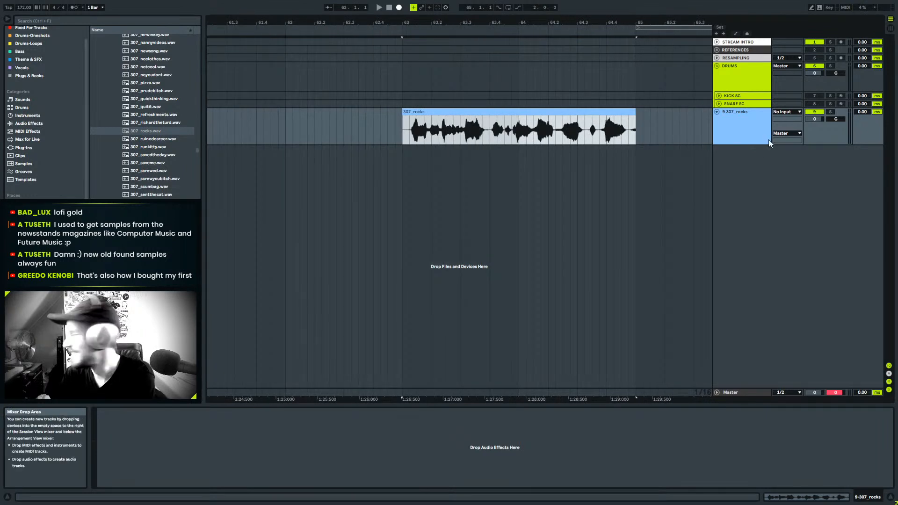
Preview 307_pizza.wav and xterm02.wav from the Voice Samples 1 folder.
scroll(140, 178, "up", 2)
left_click(139, 182)
scroll(195, 146, "up", 2)
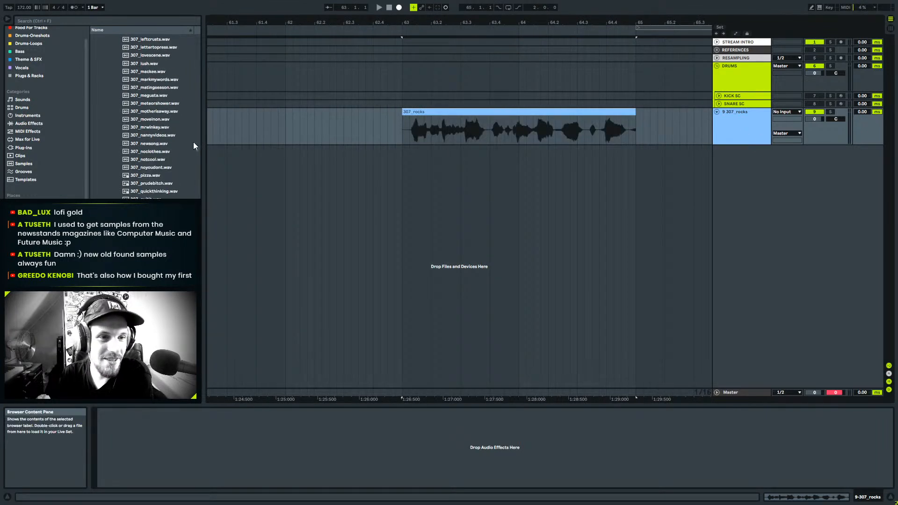
left_click(167, 176)
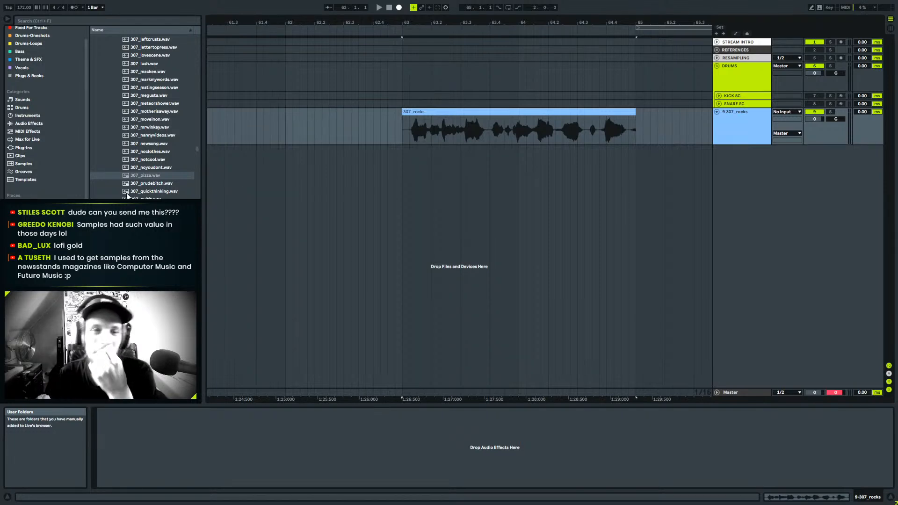
left_click_drag(198, 150, 198, 241)
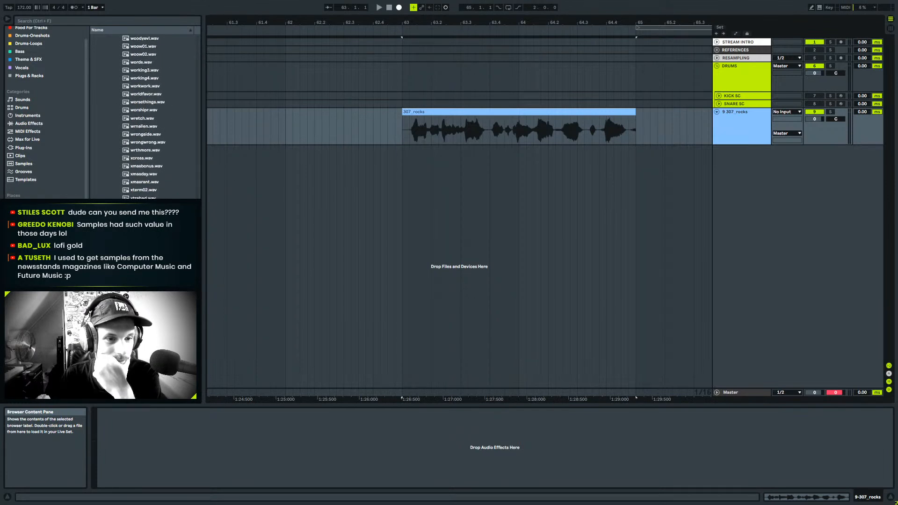
left_click(143, 190)
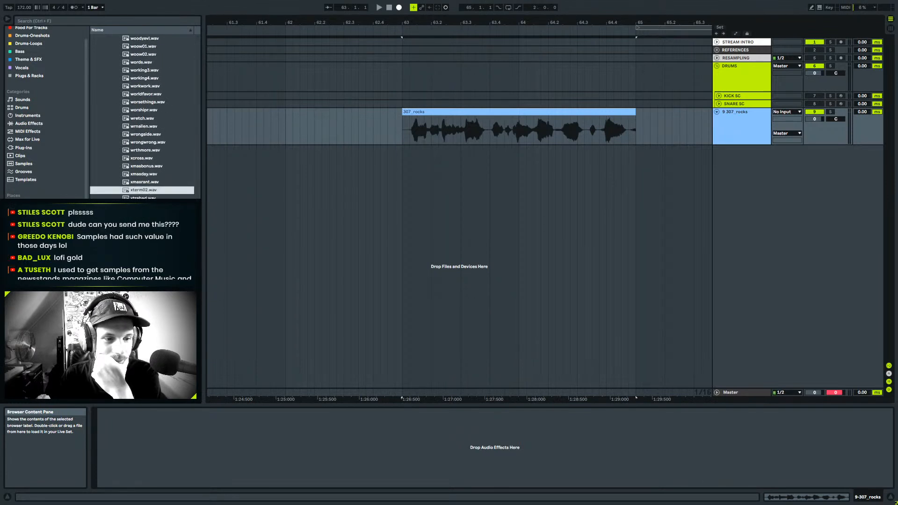
Look backwards through the Voice Samples 1 files, from those starting with W to those starting with R.
scroll(139, 166, "up", 5)
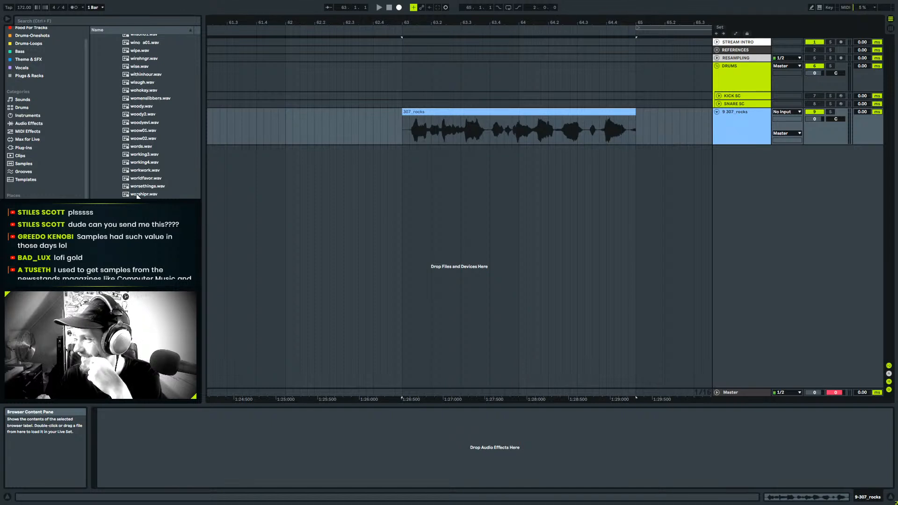
scroll(137, 196, "up", 3)
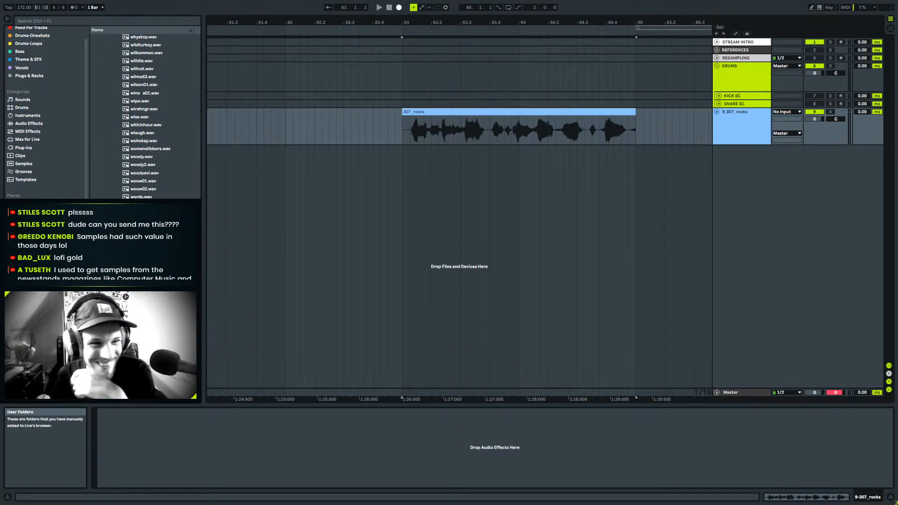
scroll(141, 117, "up", 15)
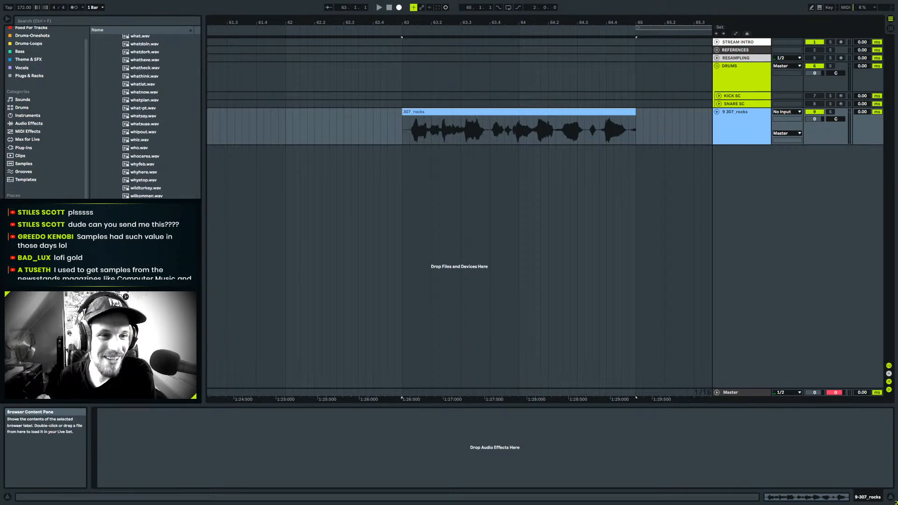
scroll(140, 117, "up", 10)
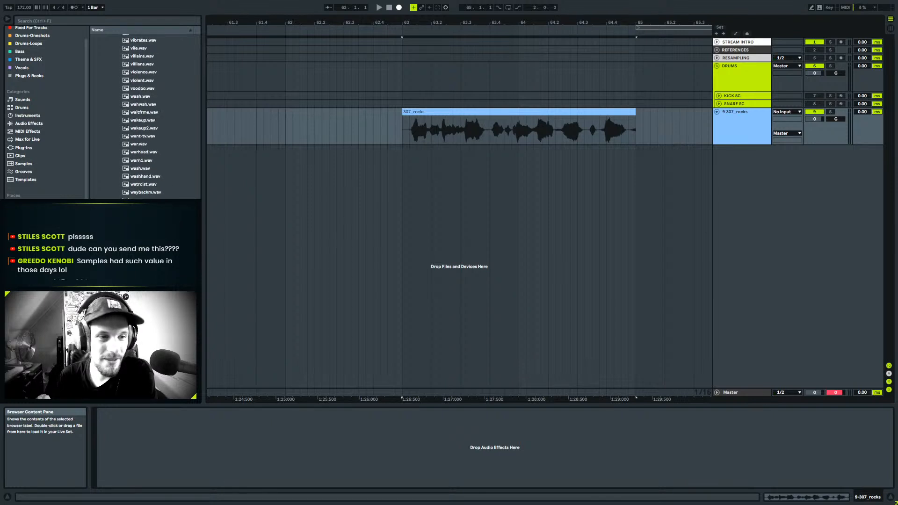
scroll(140, 117, "up", 9)
scroll(141, 117, "up", 20)
scroll(140, 117, "up", 10)
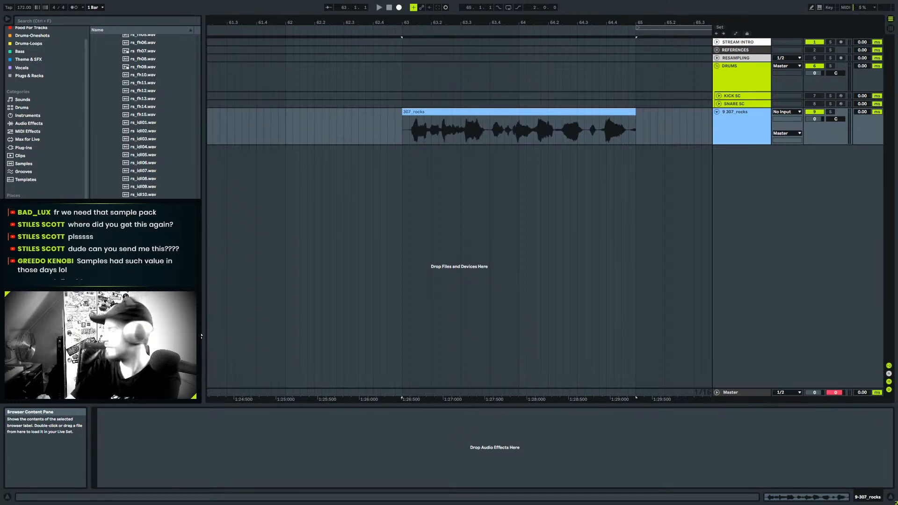
scroll(201, 328, "up", 5)
scroll(201, 328, "up", 4)
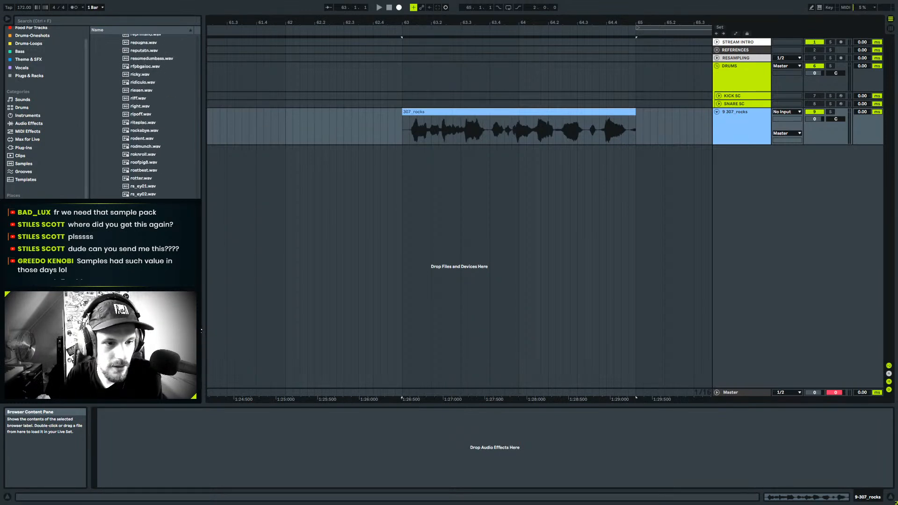
scroll(145, 115, "up", 5)
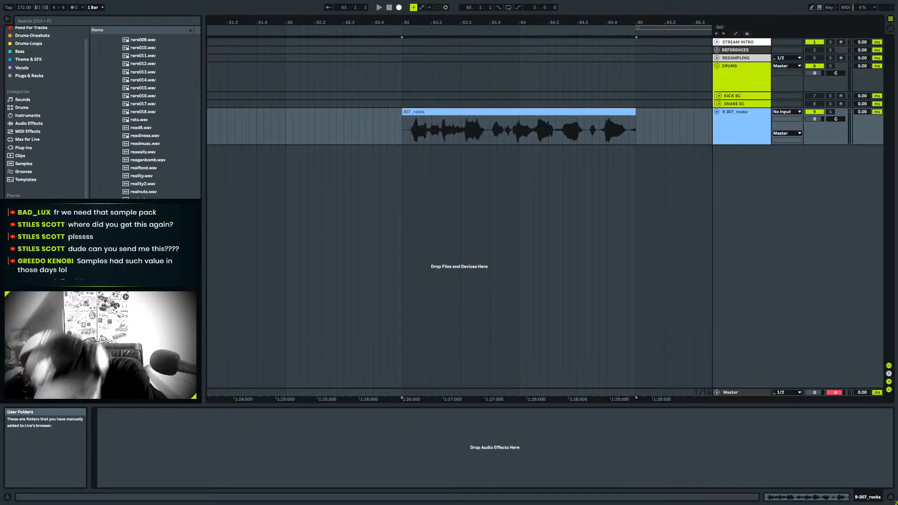
Place riff.wav on a new audio track below 307_rocks at 62.4.4, and solo that track.
left_click_drag(529, 192, 397, 195)
left_click(830, 149)
double_click(670, 148)
left_click(177, 340)
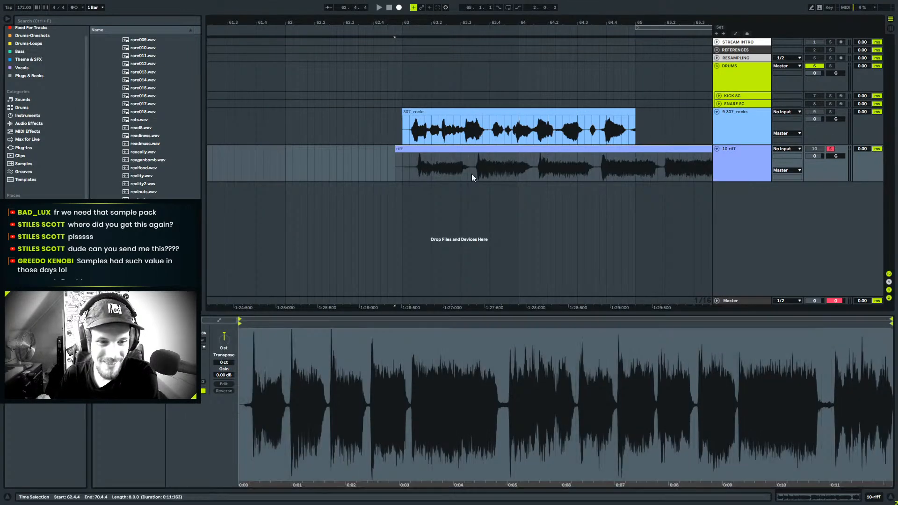
Play the soloed riff clip from its start, and look further through the files starting with R.
left_click(482, 149)
key("space")
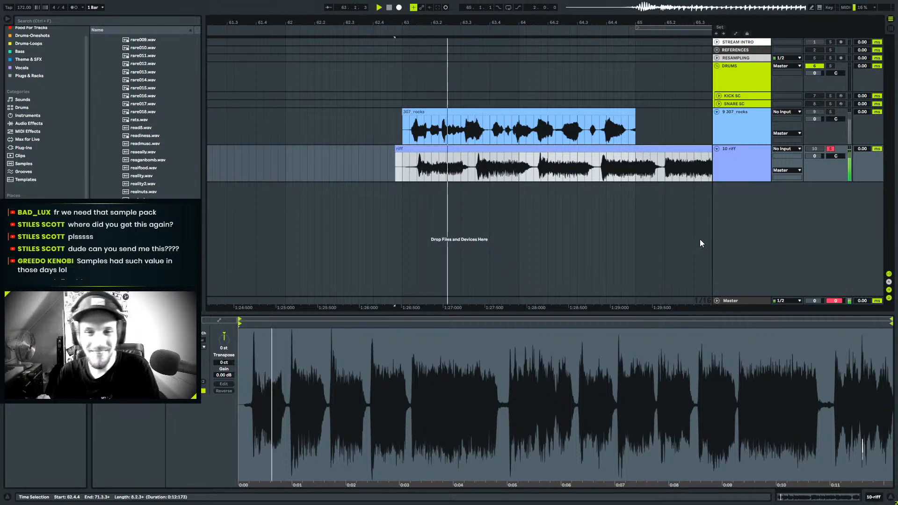
left_click_drag(504, 22, 501, 3)
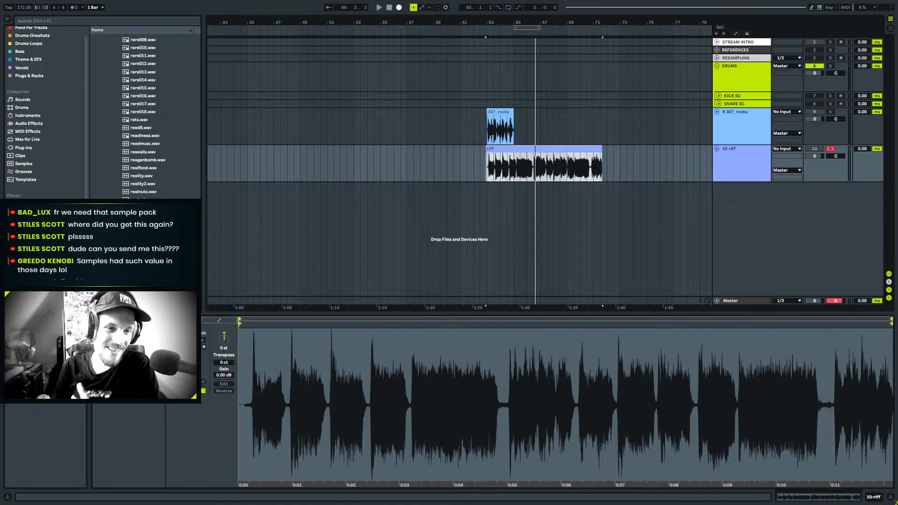
scroll(145, 233, "down", 3)
scroll(145, 234, "up", 1)
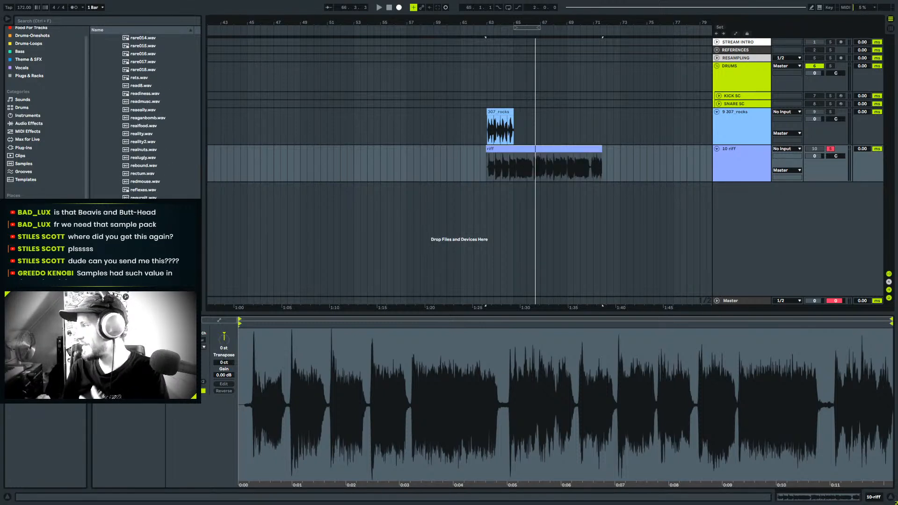
Look backwards from the Voice Samples 1 files starting with R to those starting with P, and preview pull.wav and puke.wav.
scroll(145, 117, "up", 5)
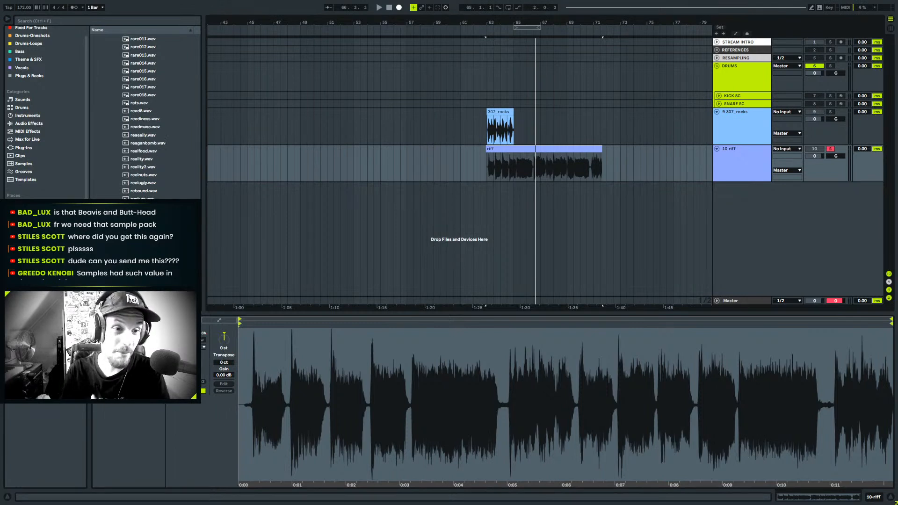
scroll(145, 117, "up", 2)
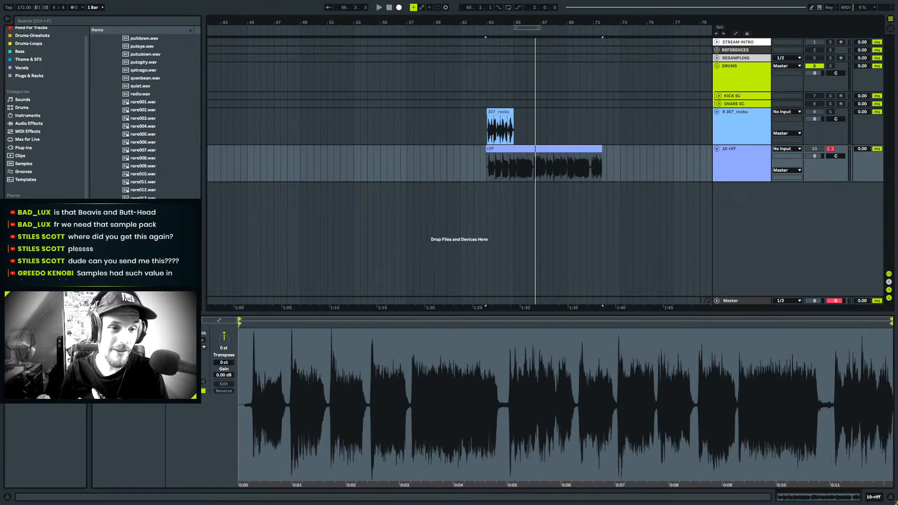
scroll(145, 117, "down", 8)
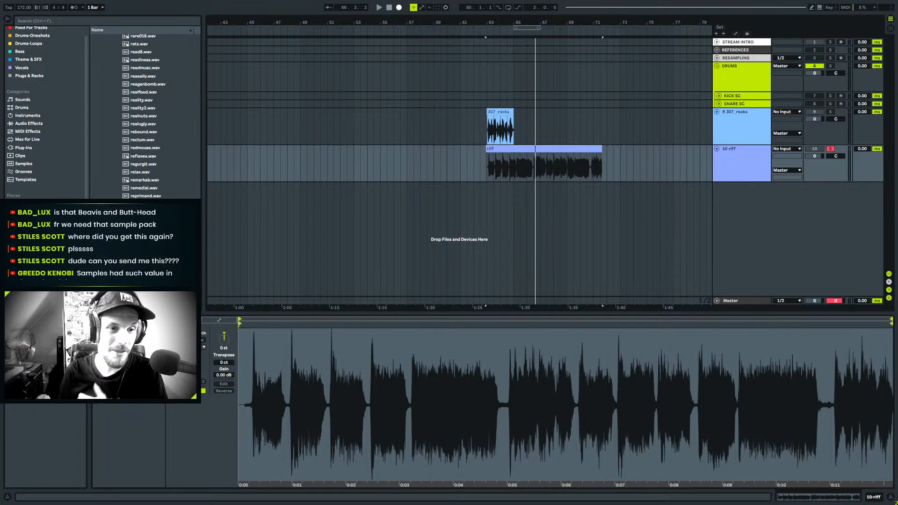
scroll(145, 117, "up", 5)
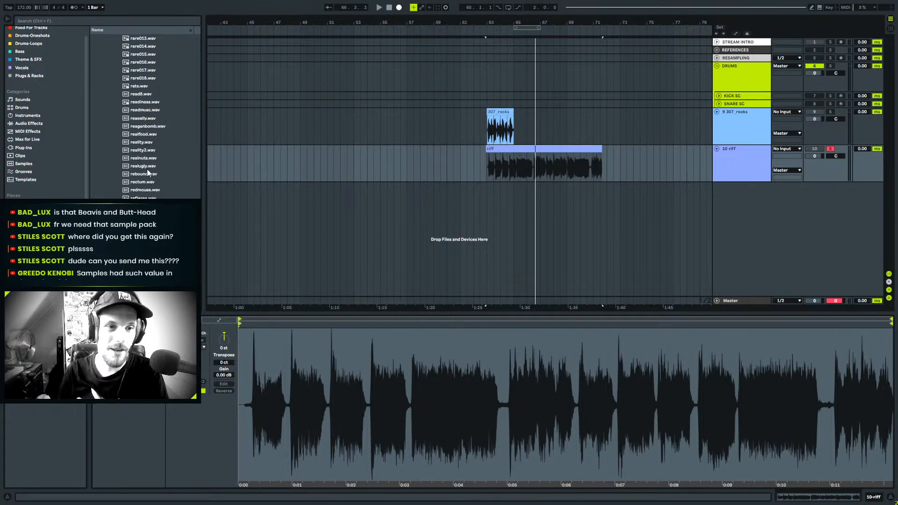
scroll(145, 117, "up", 4)
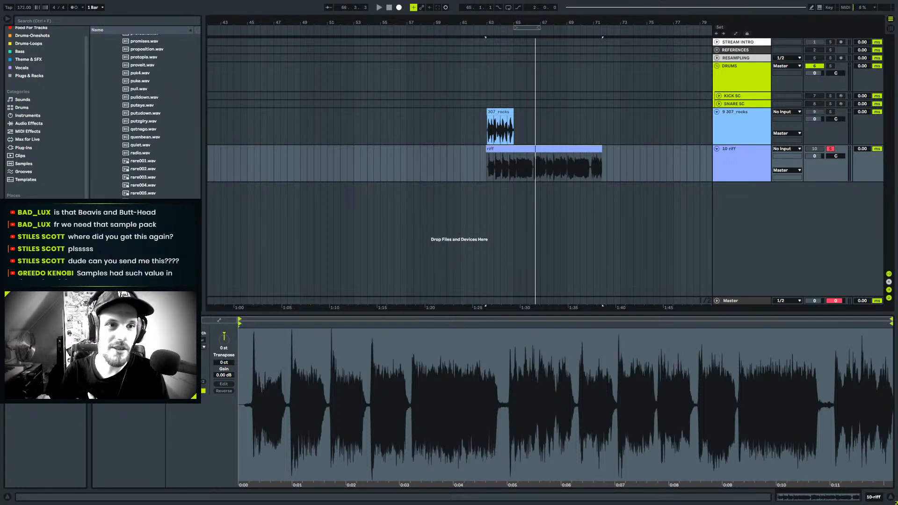
left_click(141, 47)
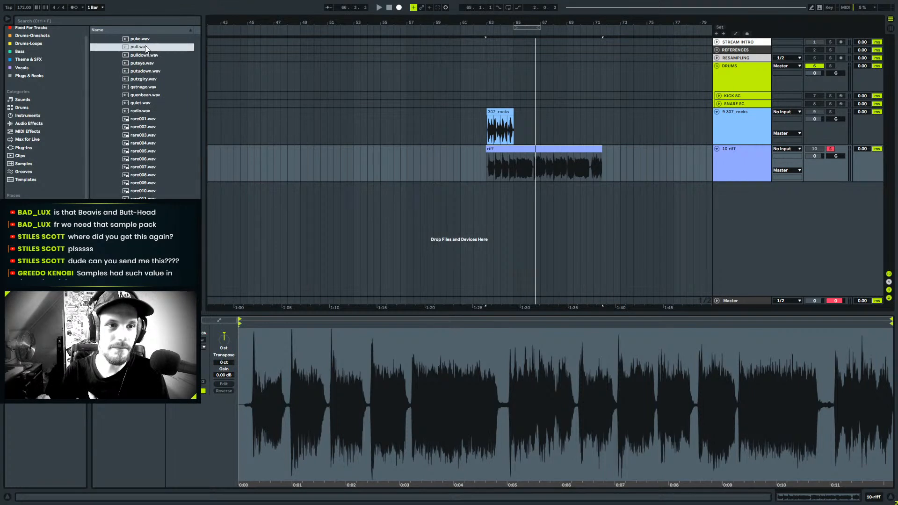
scroll(149, 175, "up", 4)
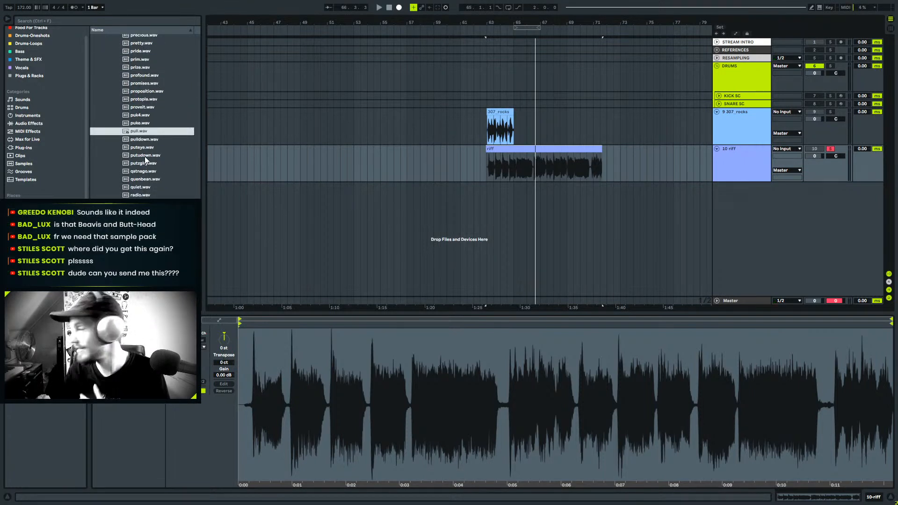
left_click(143, 124)
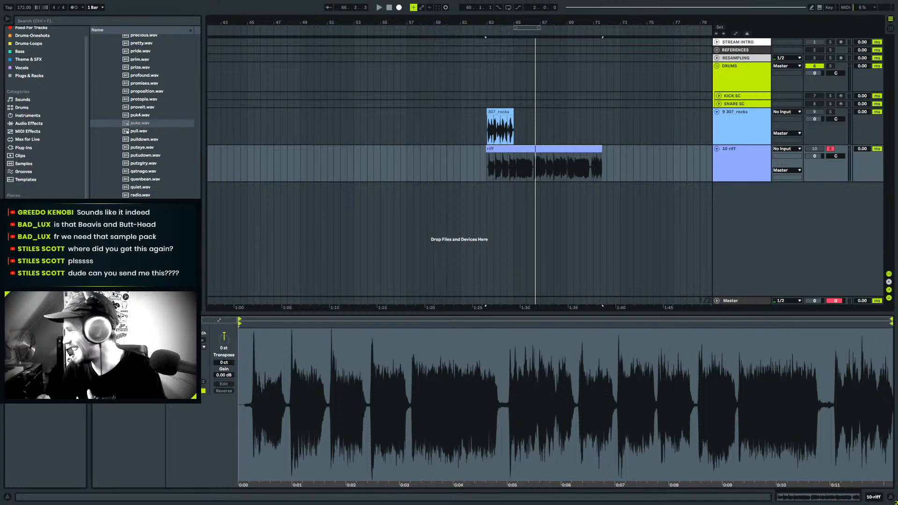
Look backwards through the Voice Samples 1 files from P to N, and preview one of them on the way.
scroll(142, 112, "up", 12)
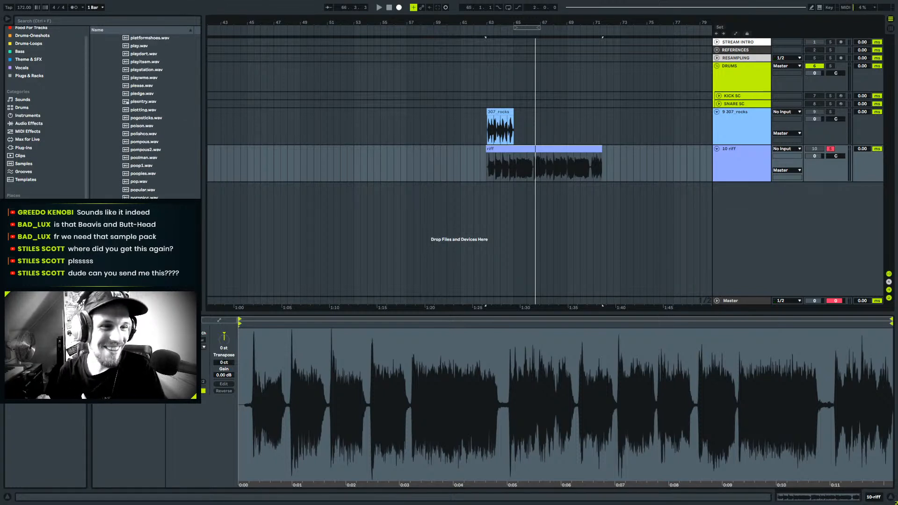
scroll(143, 112, "up", 4)
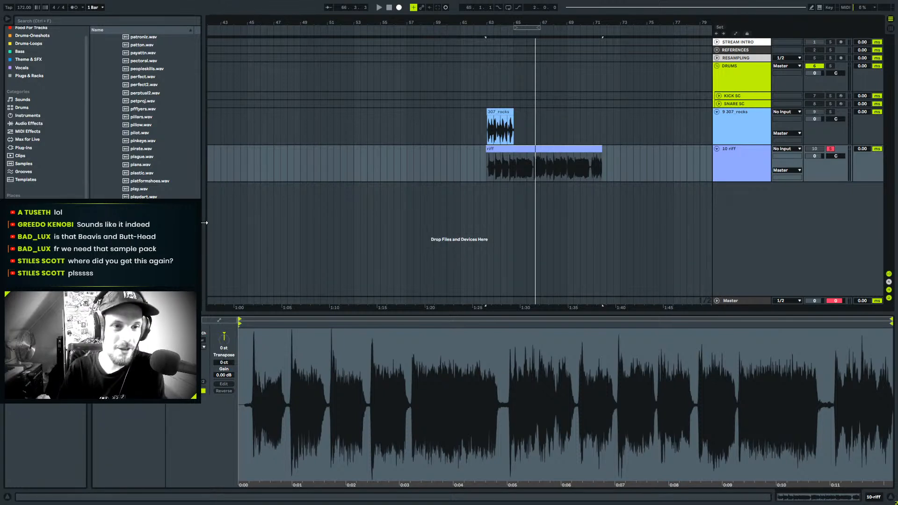
scroll(150, 117, "up", 15)
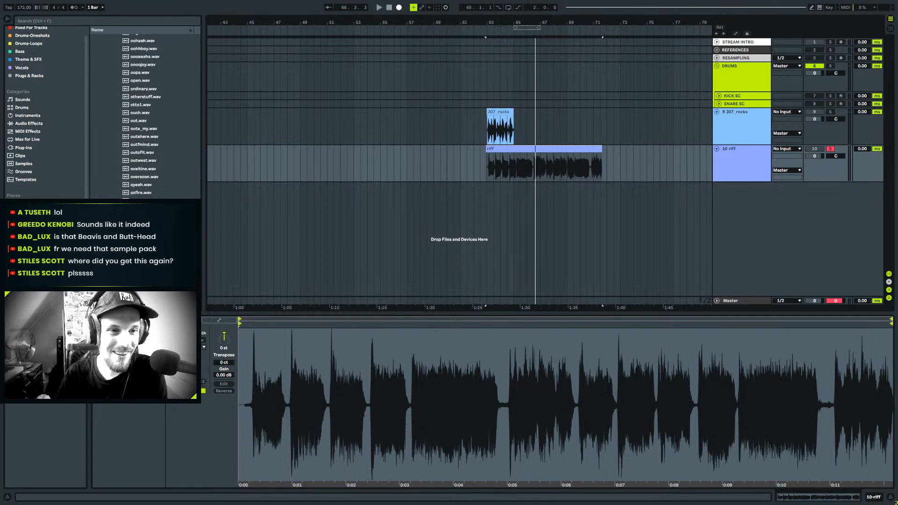
scroll(150, 117, "up", 12)
left_click(140, 196)
scroll(149, 117, "up", 5)
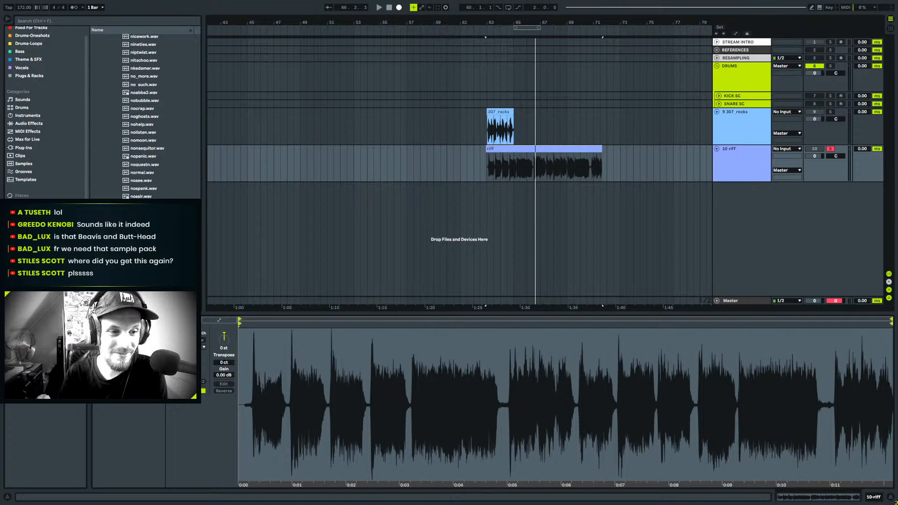
scroll(149, 117, "down", 2)
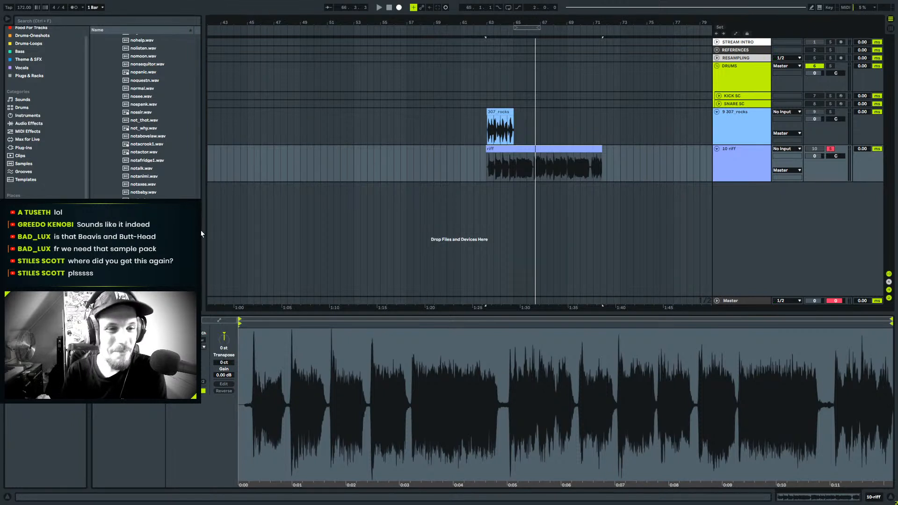
Jump back to the Voice Samples 1 files starting with C, and preview control.wav and control2.wav.
left_click_drag(202, 236, 199, 175)
left_click(164, 184)
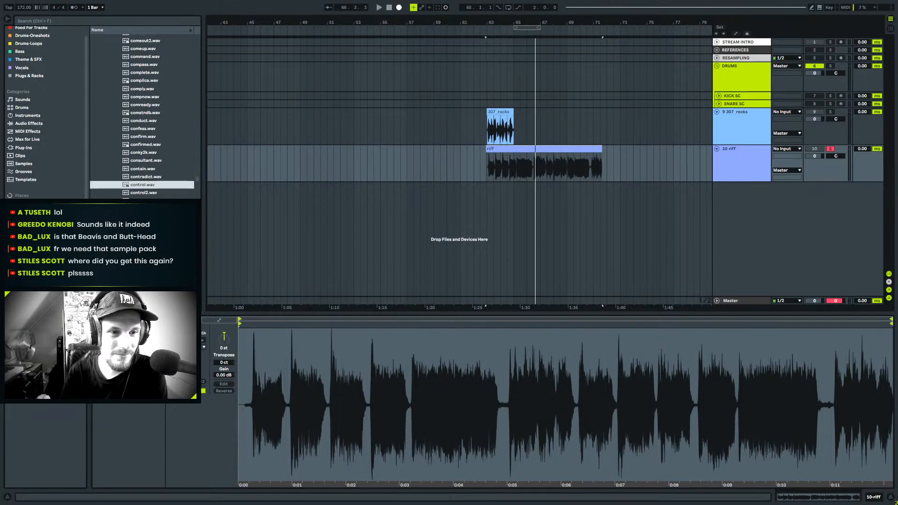
left_click(154, 193)
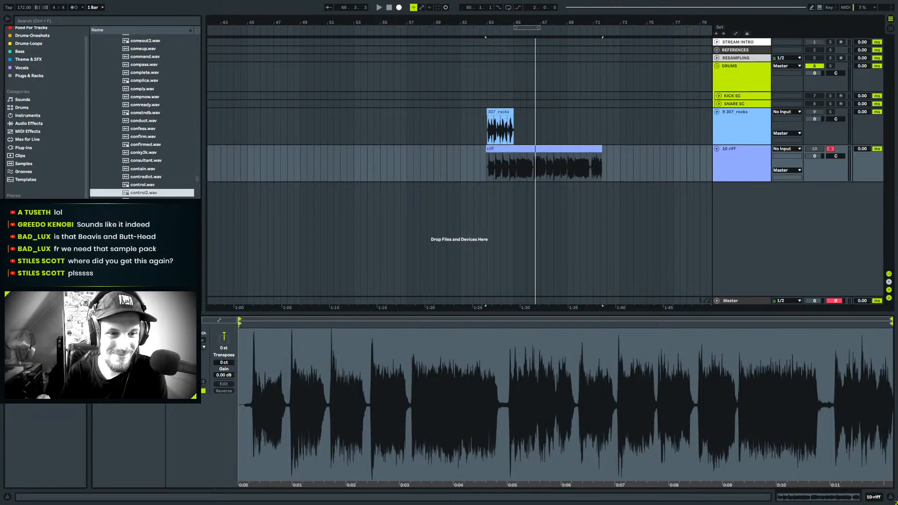
scroll(146, 187, "up", 10)
left_click(145, 178)
scroll(145, 187, "up", 5)
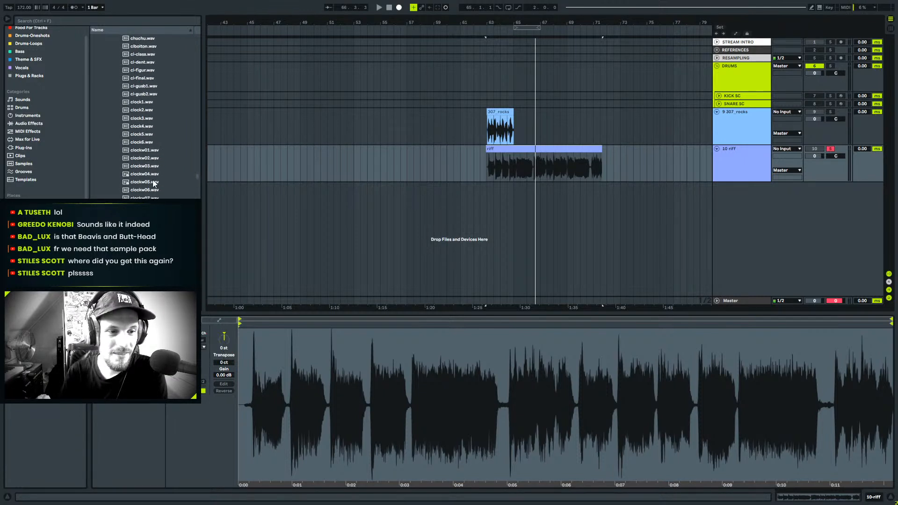
Look backwards through the Voice Samples 1 files, from those starting with C to those starting with A.
scroll(146, 117, "up", 12)
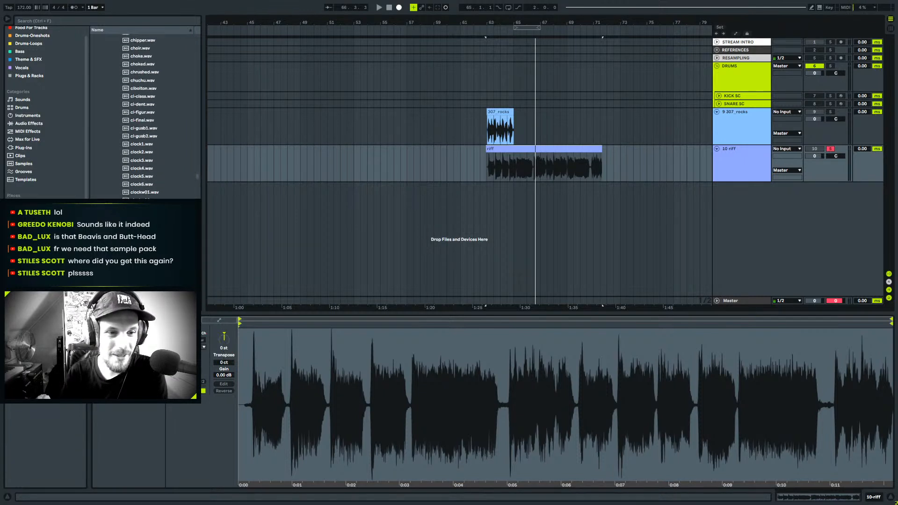
scroll(146, 117, "up", 15)
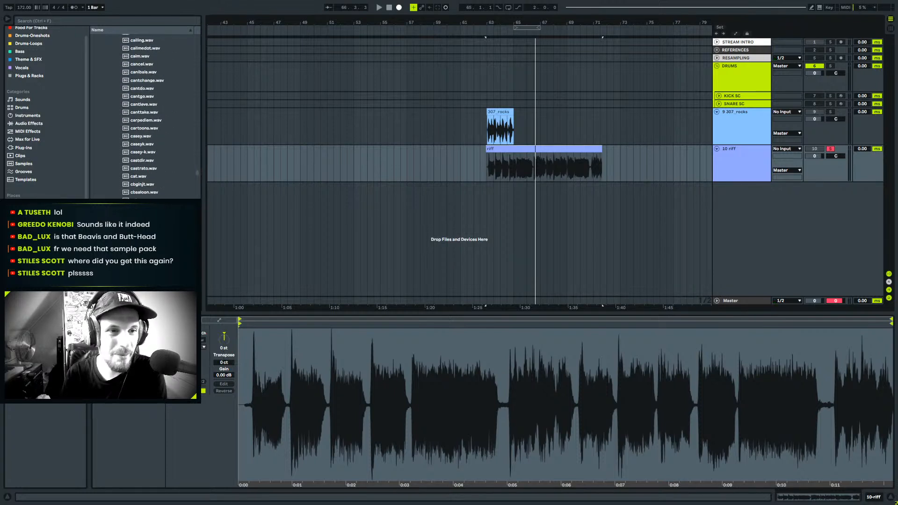
scroll(145, 117, "up", 15)
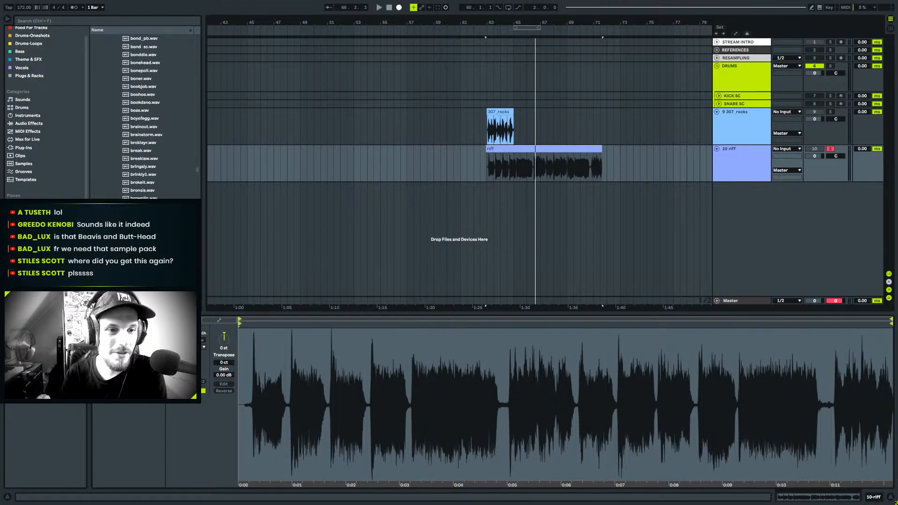
scroll(145, 117, "up", 15)
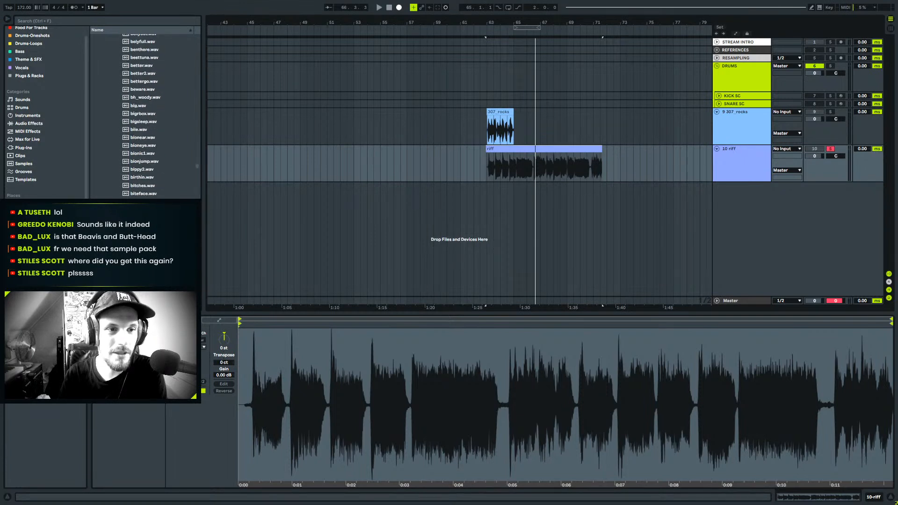
scroll(145, 117, "up", 15)
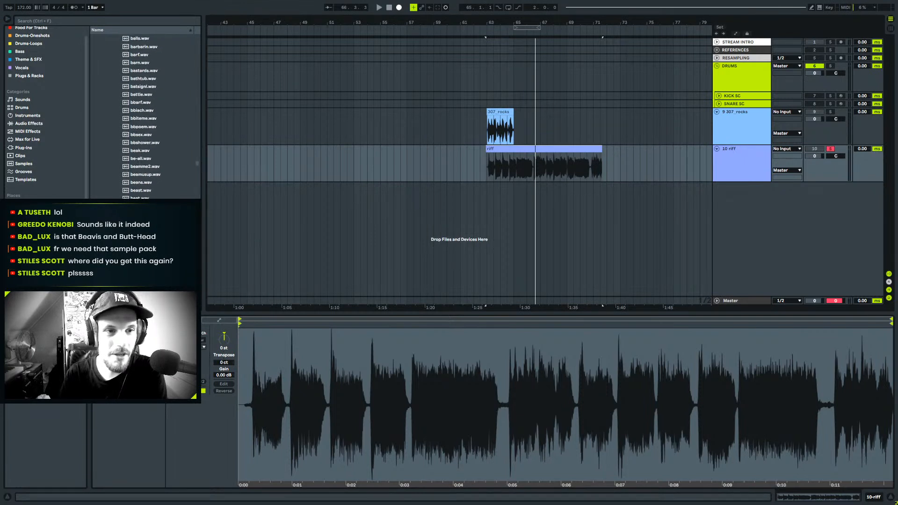
scroll(145, 117, "up", 15)
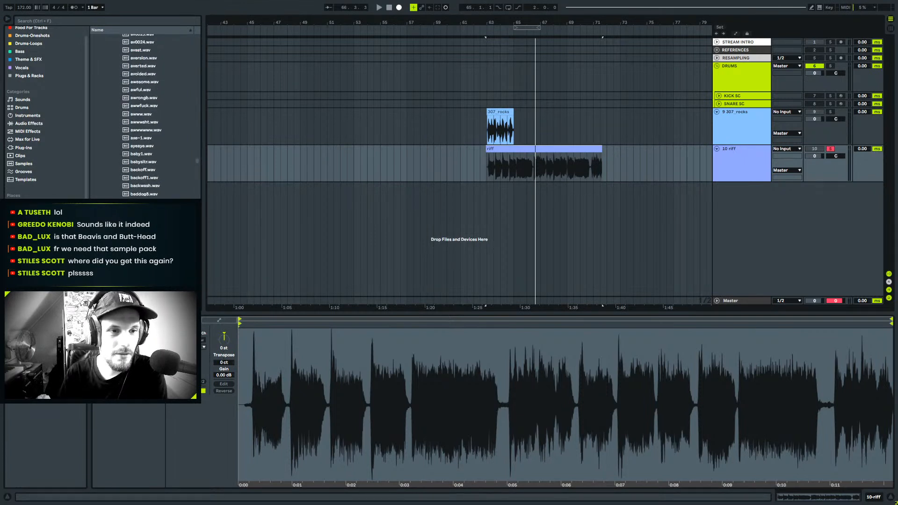
scroll(145, 117, "up", 5)
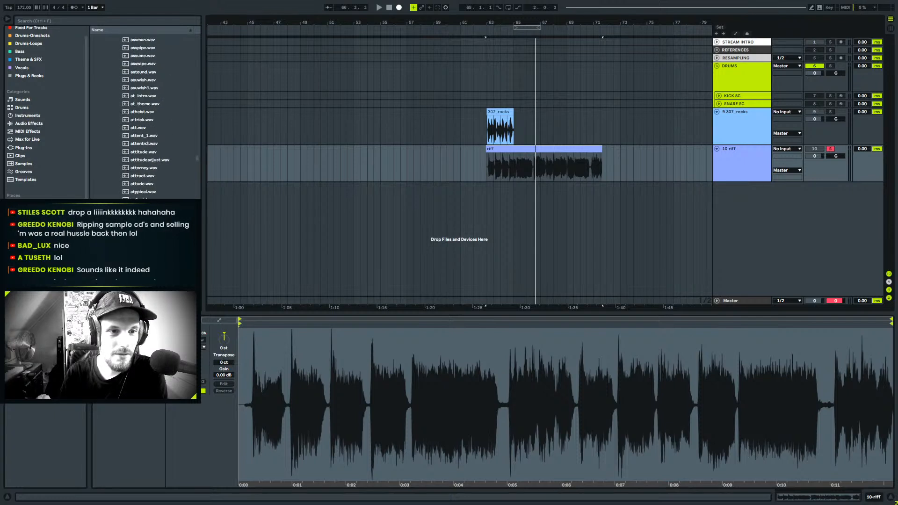
Return to the vocal collection folders in the library and widen the browser to fit long file names.
left_click_drag(203, 158, 209, 44)
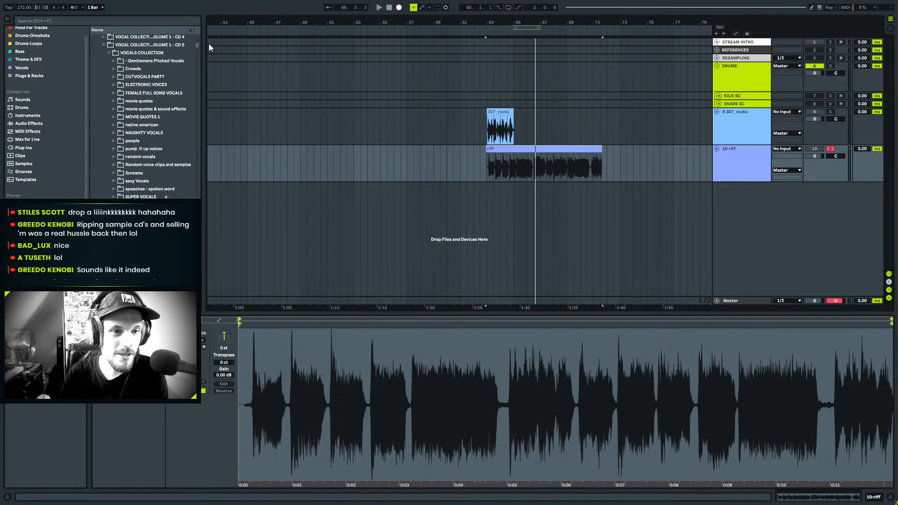
left_click_drag(204, 117, 284, 139)
scroll(195, 191, "down", 2)
scroll(158, 192, "up", 4)
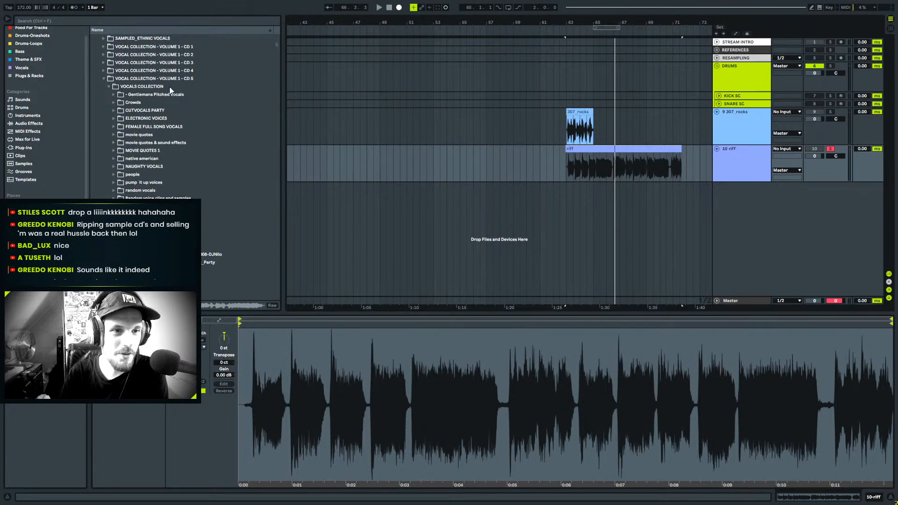
scroll(176, 91, "up", 1)
Collapse and reopen the VOCAL COLLECTION - VOLUME 1 - CD 5 folder, and look for the end of Voice Samples 1.
left_click(103, 95)
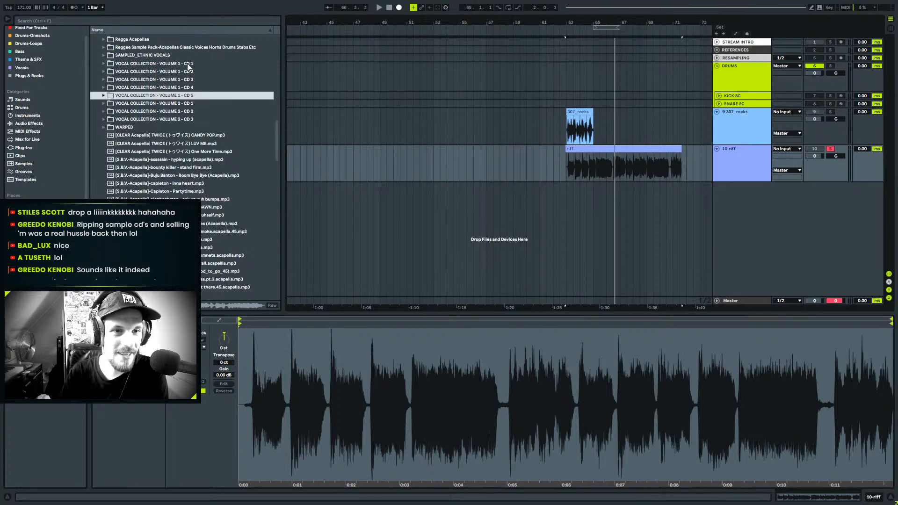
left_click(104, 95)
scroll(141, 146, "down", 5)
left_click(114, 201)
scroll(114, 201, "down", 2)
scroll(131, 163, "down", 3)
scroll(131, 162, "up", 3)
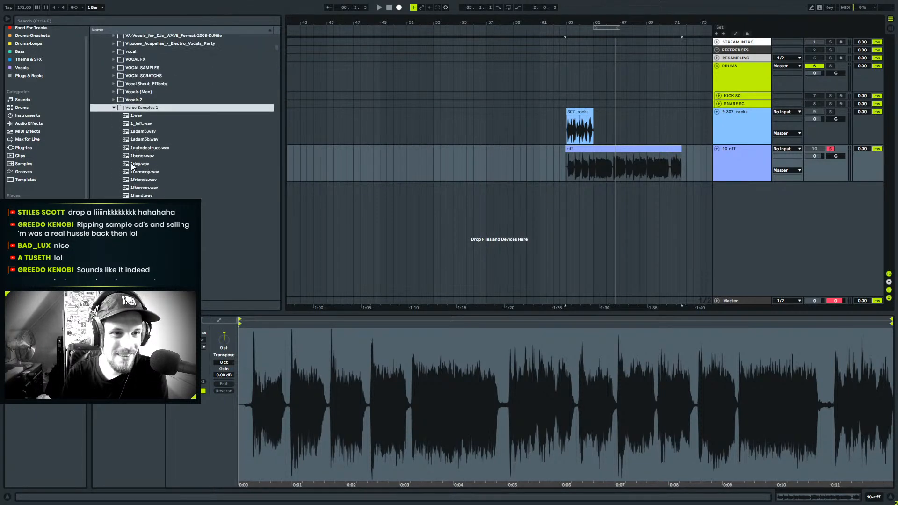
Close Voice Samples 1, and look through Vocals 2 and the folders just above it.
left_click(114, 141)
left_click(114, 133)
scroll(160, 169, "down", 2)
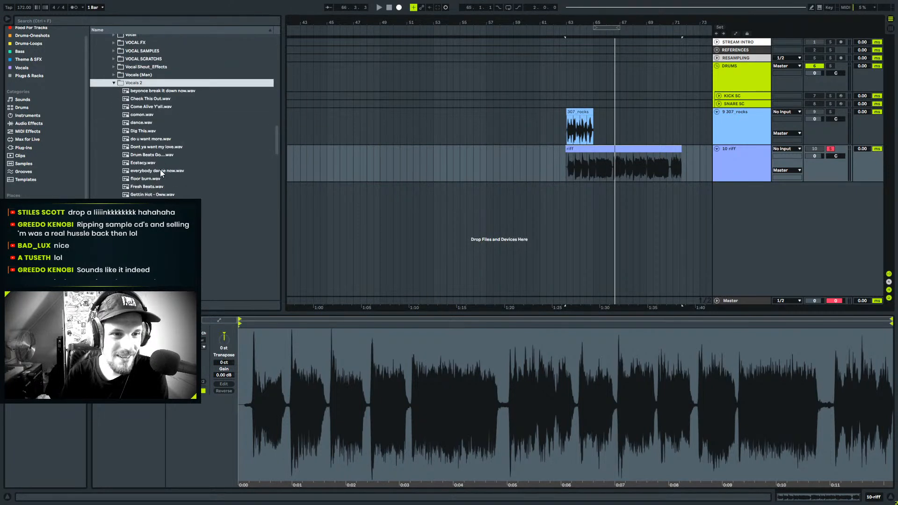
scroll(160, 170, "up", 2)
left_click(114, 135)
left_click(114, 126)
left_click(114, 118)
left_click(114, 118)
Examine the contents of the VOCAL FX, vocal and VOCAL SAMPLES folders.
left_click(113, 109)
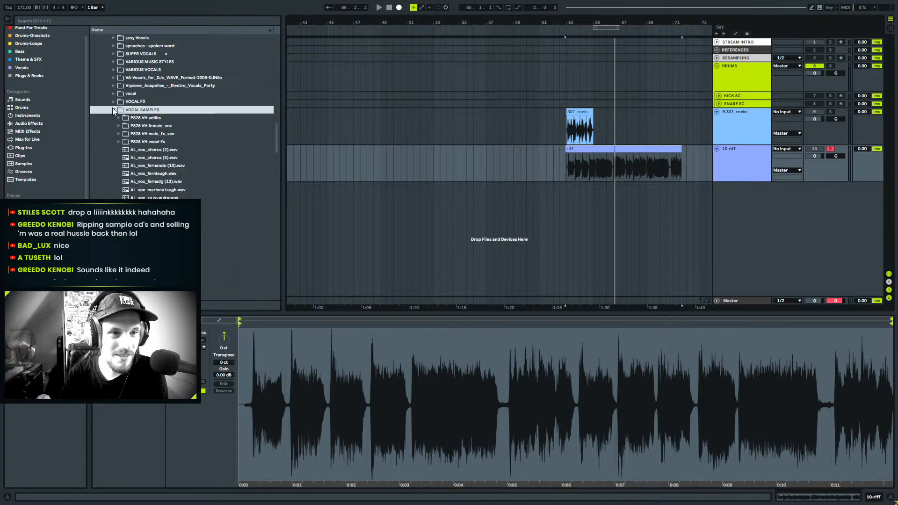
left_click(115, 102)
left_click(114, 94)
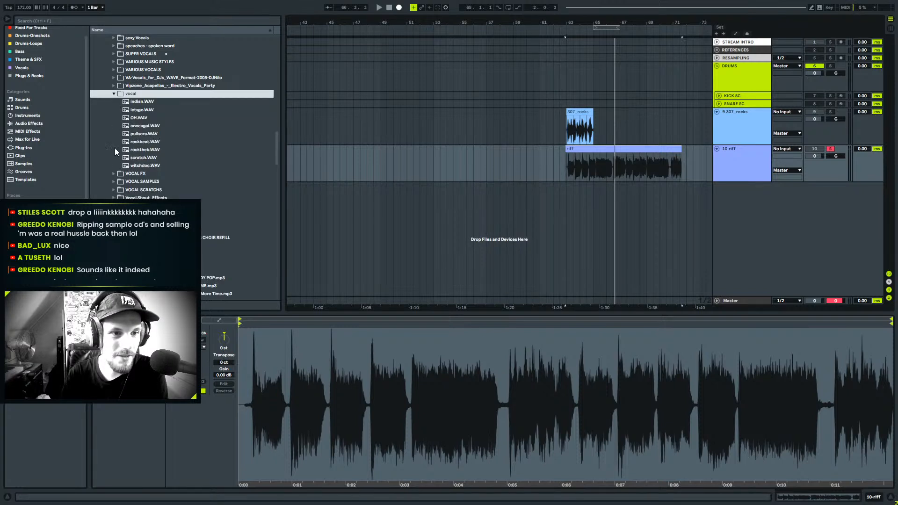
left_click(113, 178)
scroll(145, 194, "down", 2)
scroll(147, 196, "down", 3)
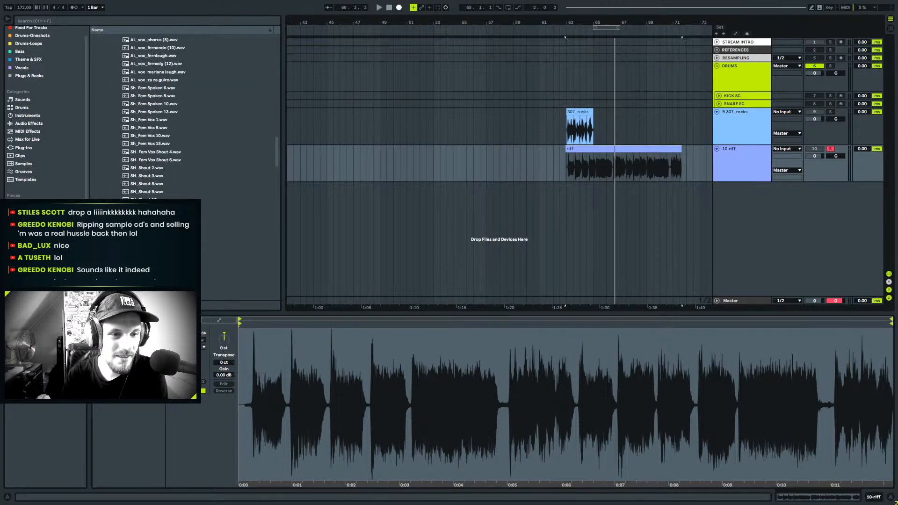
Select the 307_rocks clip in the arrangement, and look through the recordings in the speaches - spoken word folder.
left_click(568, 121)
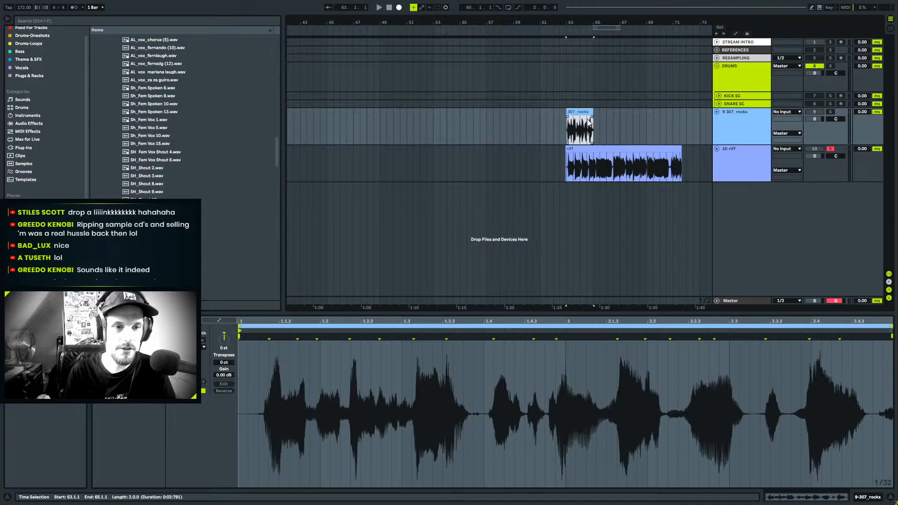
left_click_drag(277, 154, 288, 122)
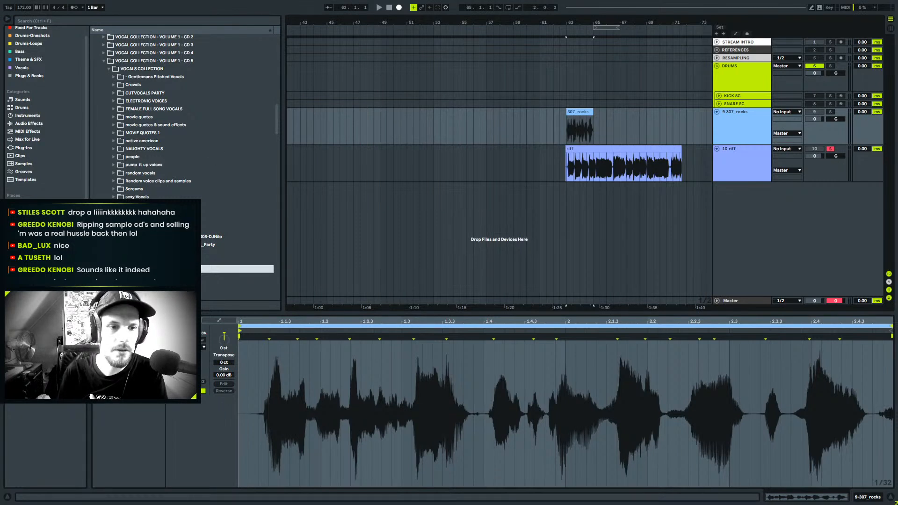
left_click(113, 205)
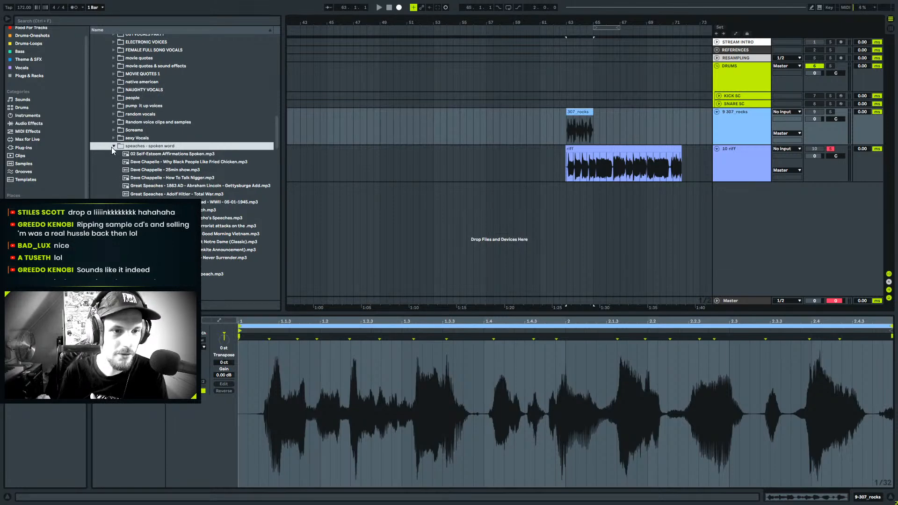
scroll(182, 164, "down", 2)
scroll(122, 202, "down", 4)
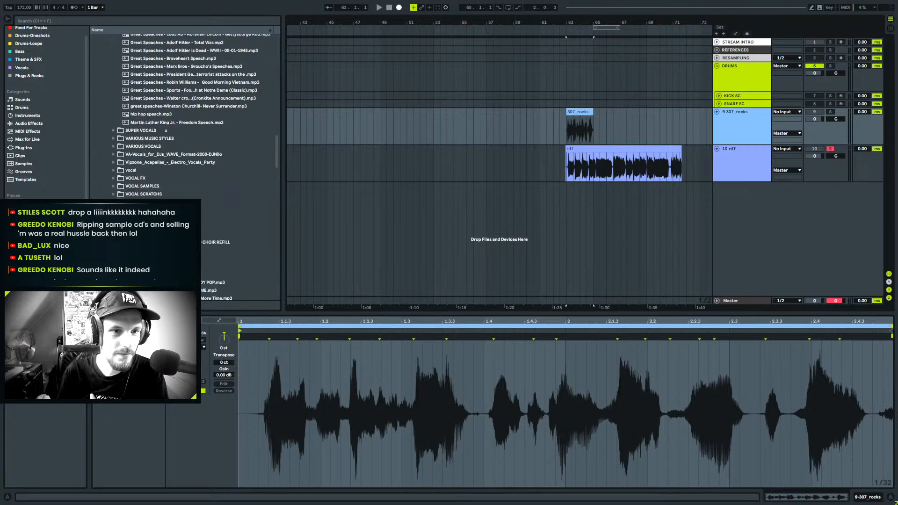
Open the SUPER VOCALS folder and look through its list of vocal subfolders.
left_click(113, 132)
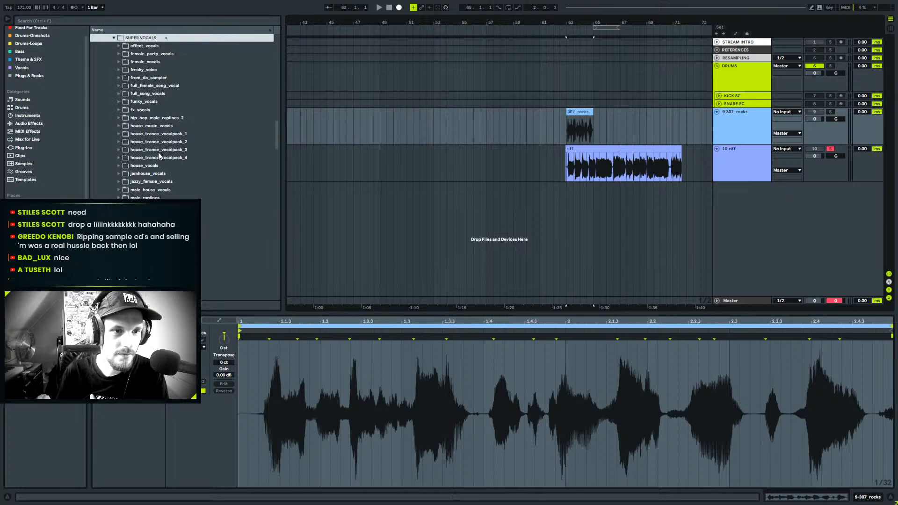
scroll(159, 152, "down", 5)
scroll(160, 136, "up", 5)
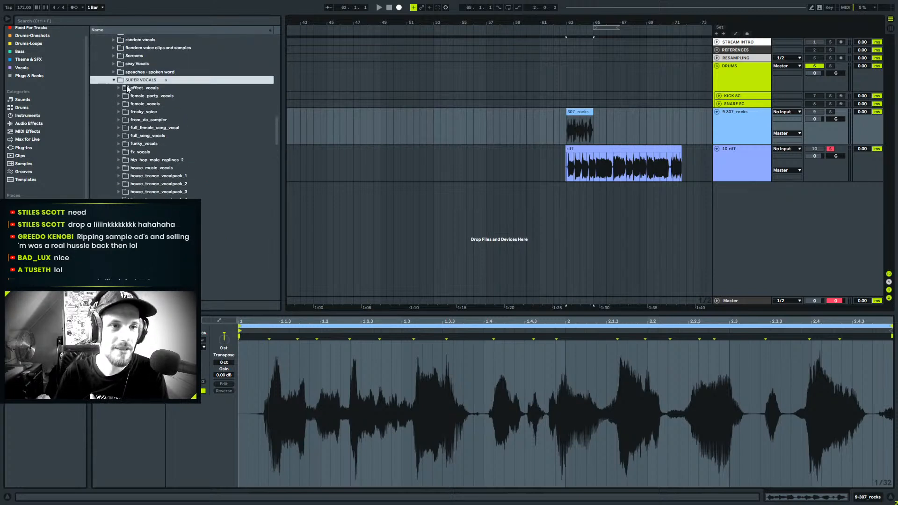
scroll(149, 138, "down", 10)
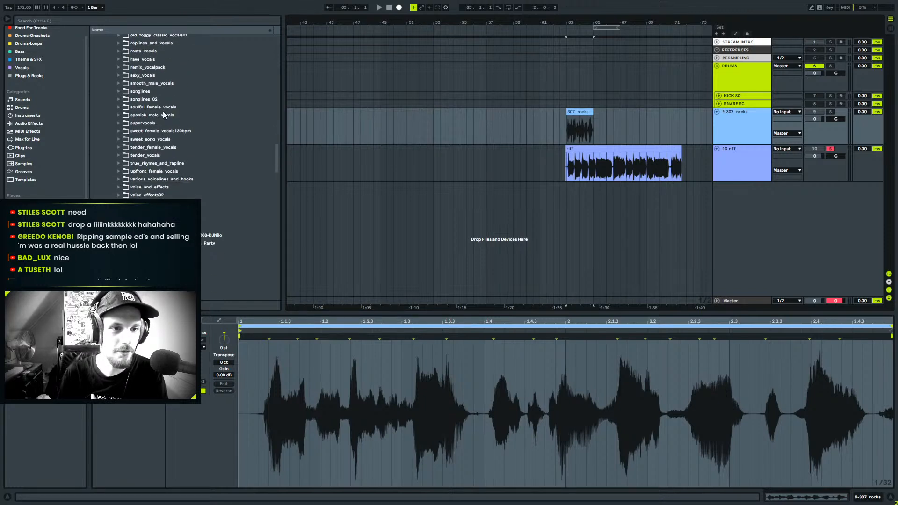
Open the rasta_vocals folder and preview its samples one after another through to the end of the folder.
left_click(119, 50)
key("Down")
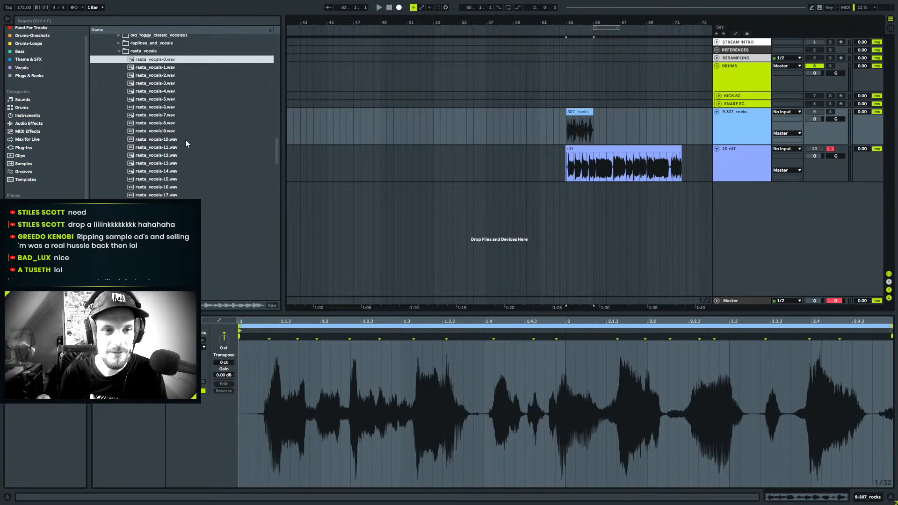
left_click(176, 108)
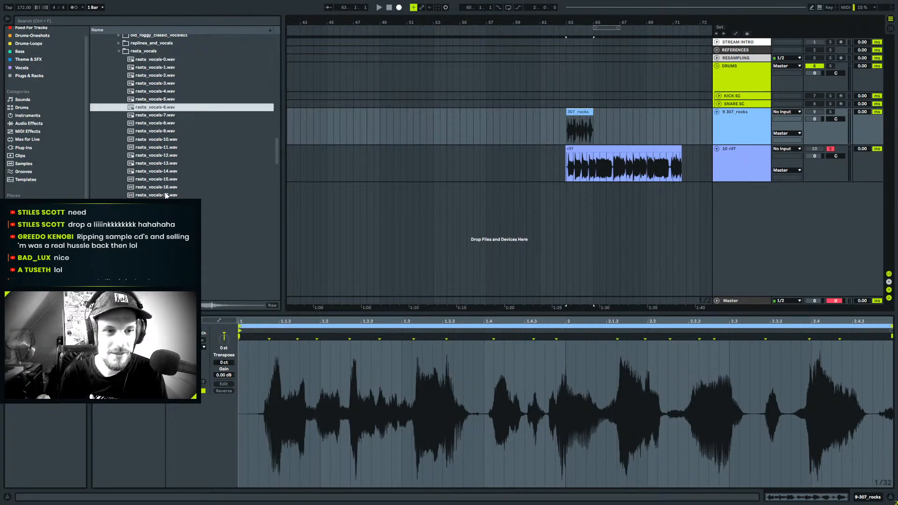
key("Down")
key("Down")
key("Down")
key("Down")
key("Down")
key("Down")
key("Down")
key("Down")
key("Down")
key("Down")
key("Down")
key("Down")
key("Down")
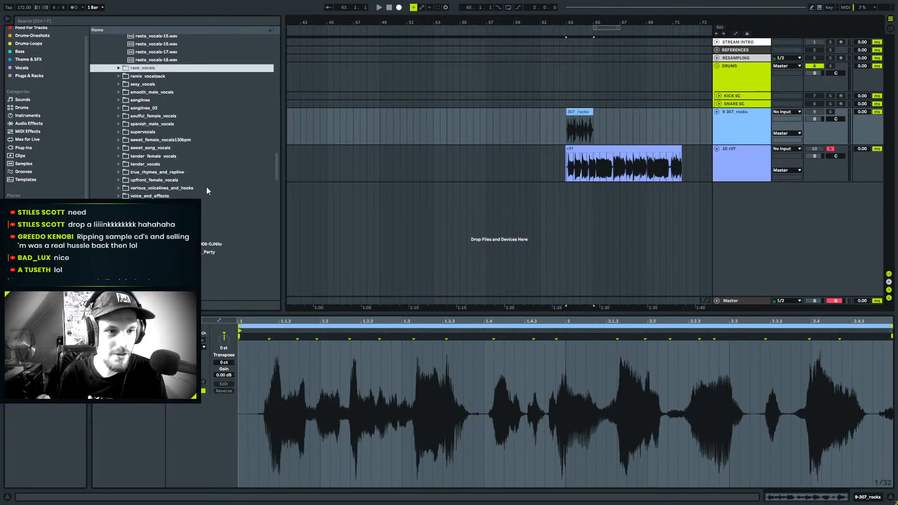
Open the various_voicelines_and_hooks folder and preview its voicelines_and_hooks samples one by one to the end.
scroll(198, 166, "down", 3)
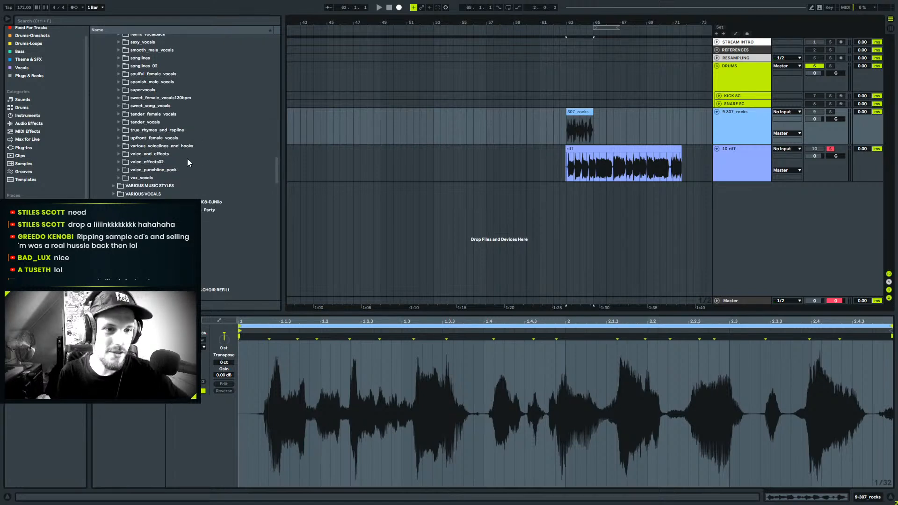
left_click(169, 147)
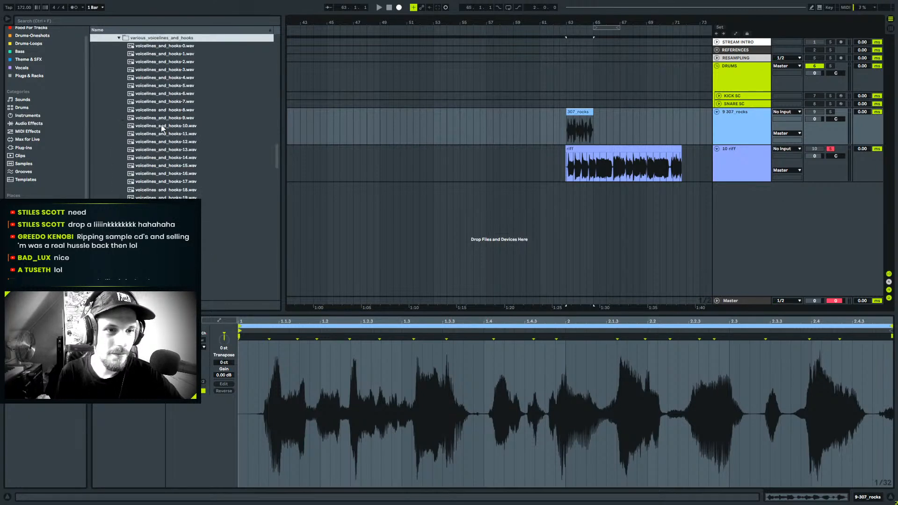
key("Down")
key("Down")
key("Down")
key("Down")
key("Down")
key("Down")
key("Down")
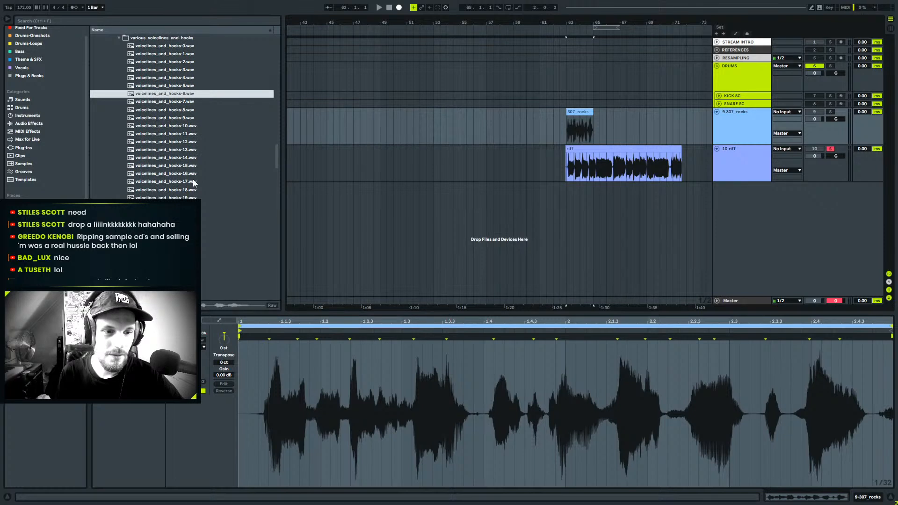
key("Down")
key("Down")
key("Down")
key("Down")
key("Down")
key("Down")
key("Down")
key("Down")
key("Down")
key("Down")
key("Down")
key("Down")
key("Down")
key("Down")
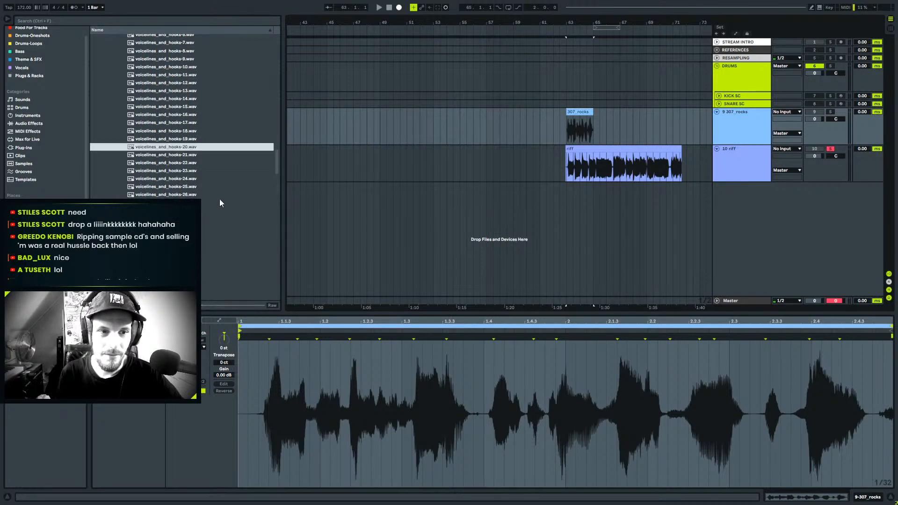
scroll(220, 201, "down", 2)
key("Down")
key("Down")
key("Down")
key("Down")
key("Down")
key("Down")
key("Down")
key("Down")
key("Down")
key("Down")
key("Down")
key("Down")
key("Down")
key("Down")
key("Down")
key("Down")
key("Down")
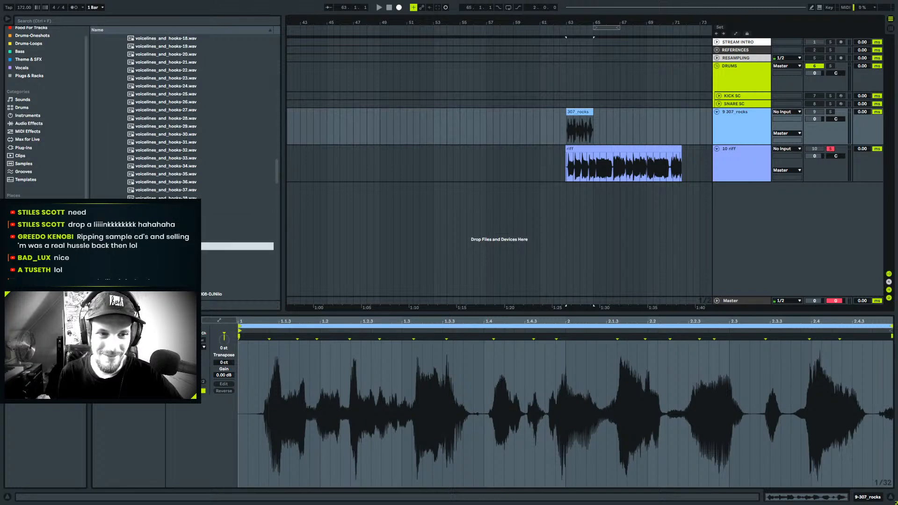
Close SUPER VOCALS, and look through the speaches - spoken word, sexy Vocals and Screams folders.
left_click_drag(279, 170, 298, 117)
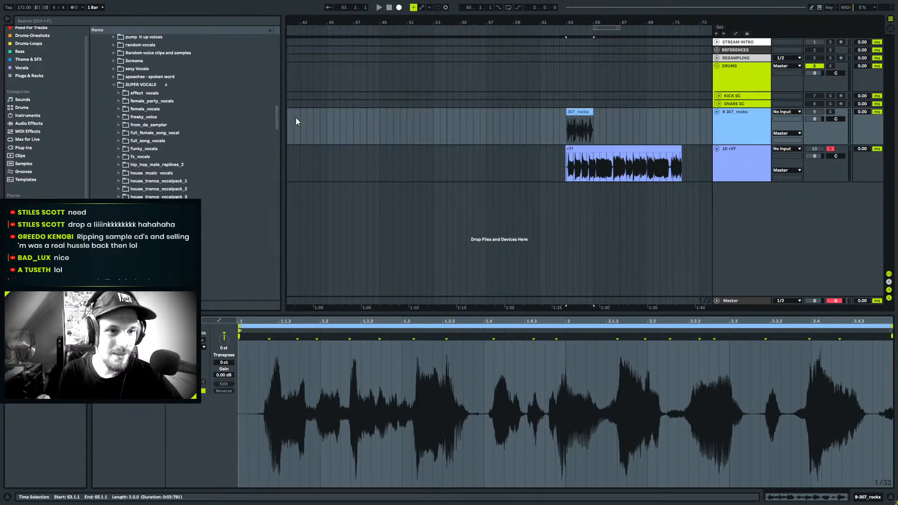
left_click(113, 84)
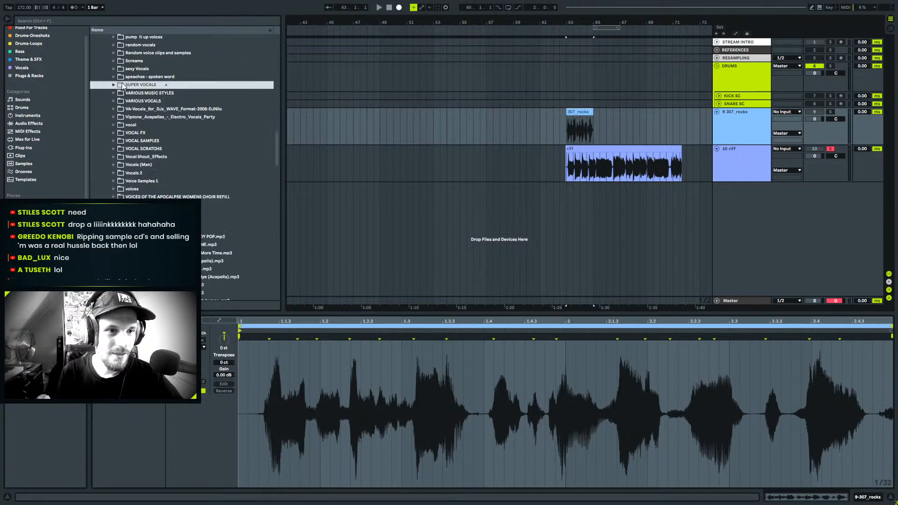
left_click(114, 102)
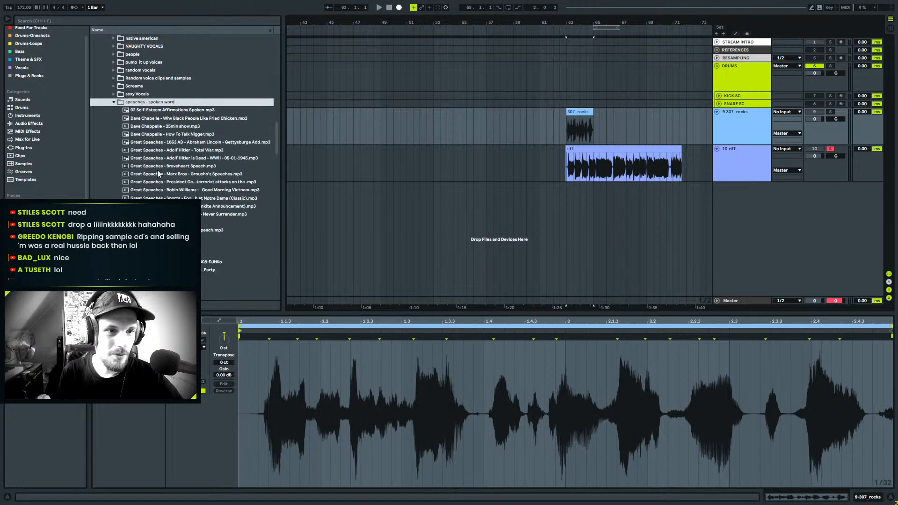
left_click(114, 94)
left_click(113, 86)
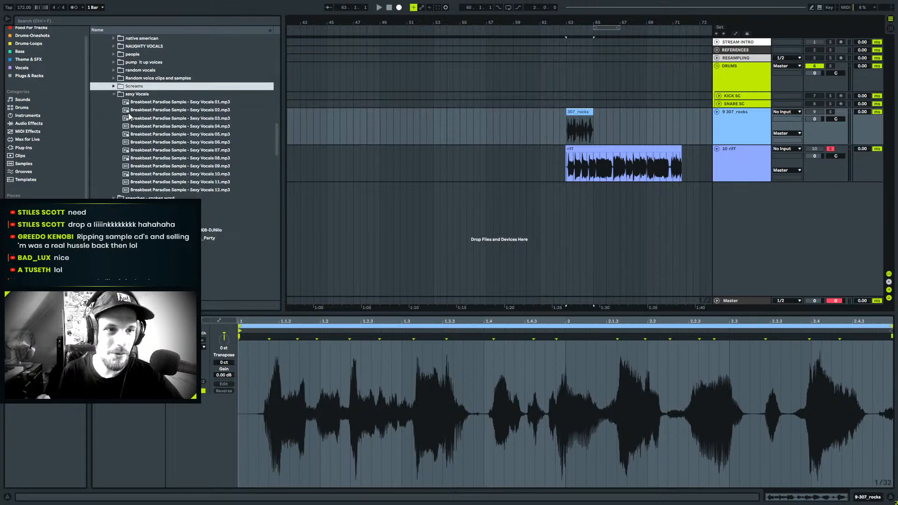
left_click(113, 86)
scroll(121, 132, "up", 5)
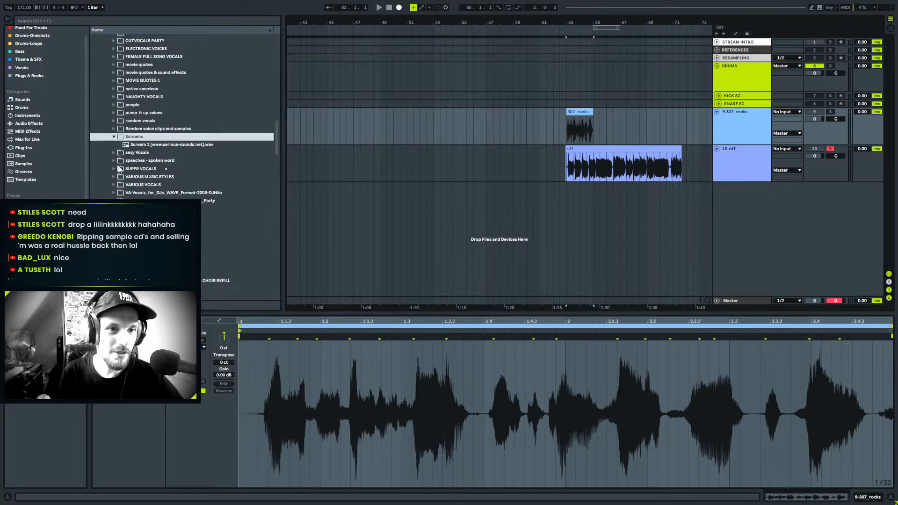
scroll(164, 159, "up", 2)
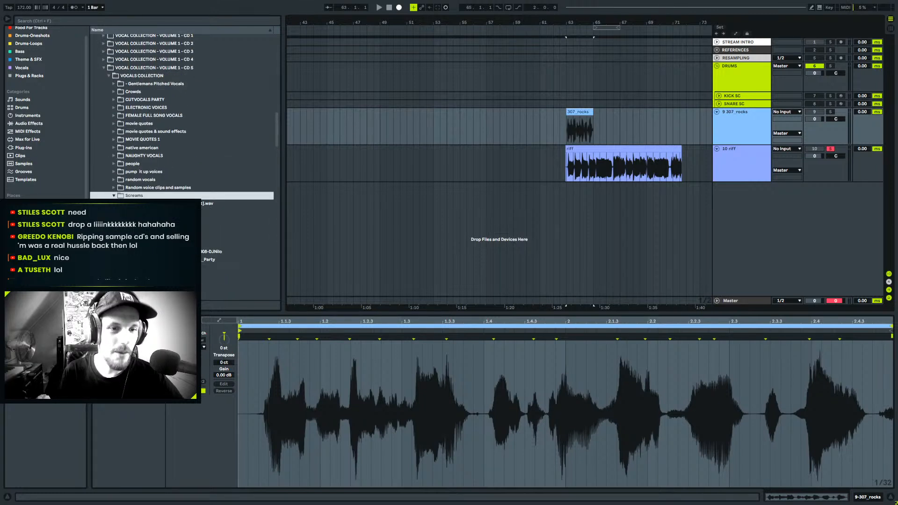
scroll(145, 169, "up", 2)
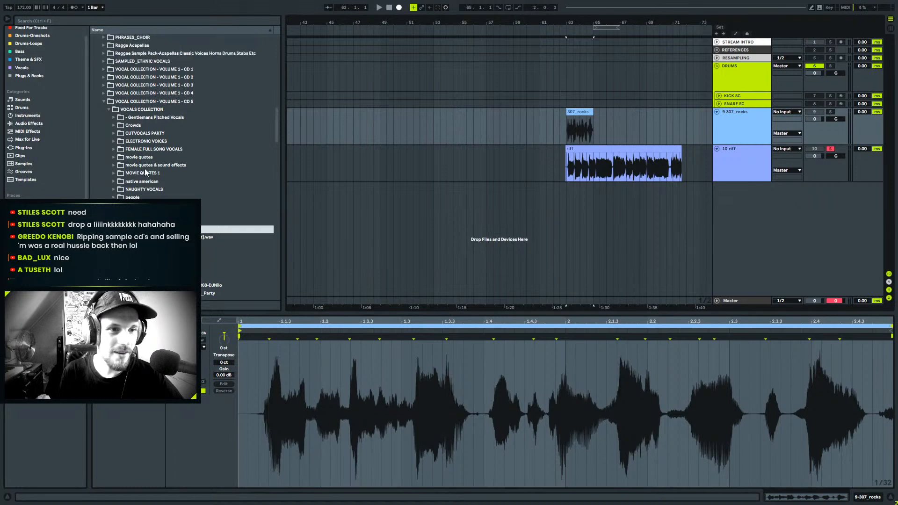
Close VOCAL COLLECTION - VOLUME 1 - CD 5, open CD 4, and look through its RnB & Hip Hop Acapella Collection 2.8GB folder.
left_click(109, 108)
left_click(104, 101)
left_click(104, 93)
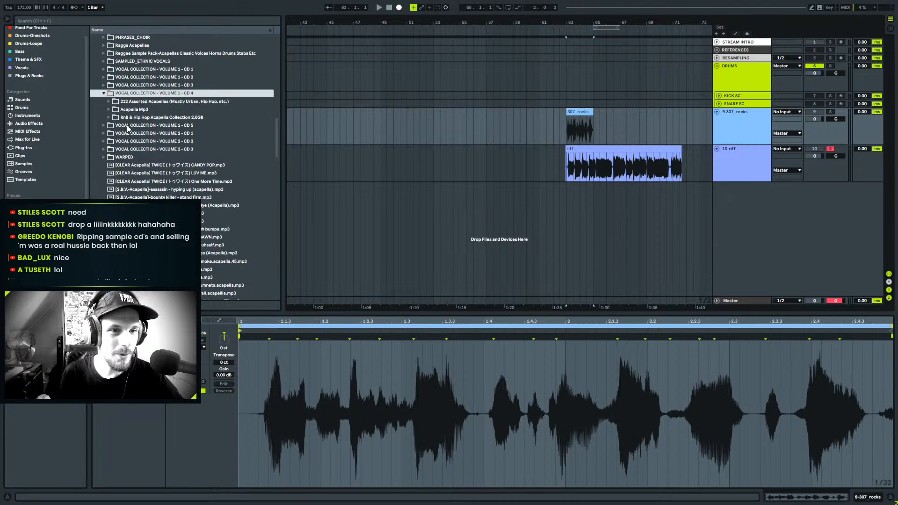
left_click(109, 109)
scroll(164, 158, "down", 5)
mouse_move(281, 68)
left_mouse_down()
mouse_move(281, 59)
mouse_move(277, 192)
mouse_move(263, 261)
mouse_move(299, 53)
mouse_move(298, 62)
left_mouse_up()
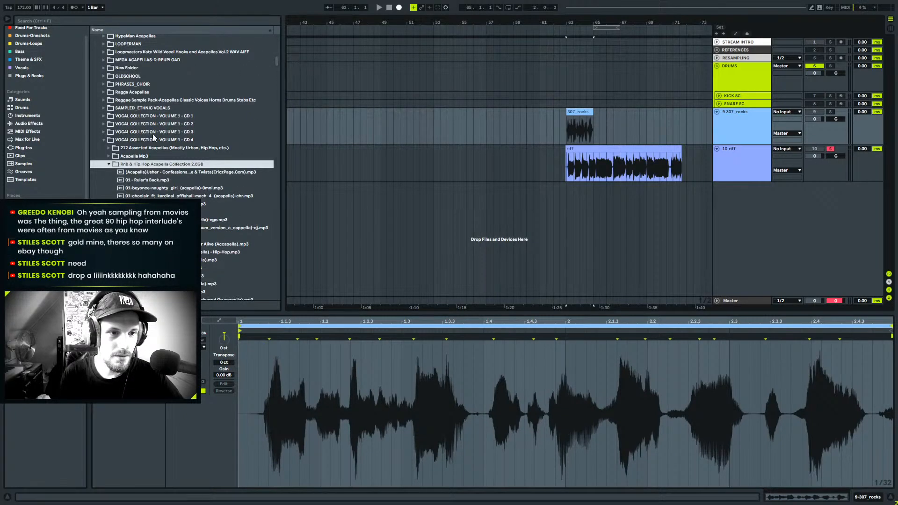
Examine the Acapella Mp3 and 212 Assorted Acapellas folders, and close VOCAL COLLECTION - VOLUME 1 - CD 4.
left_click(109, 155)
left_click(113, 164)
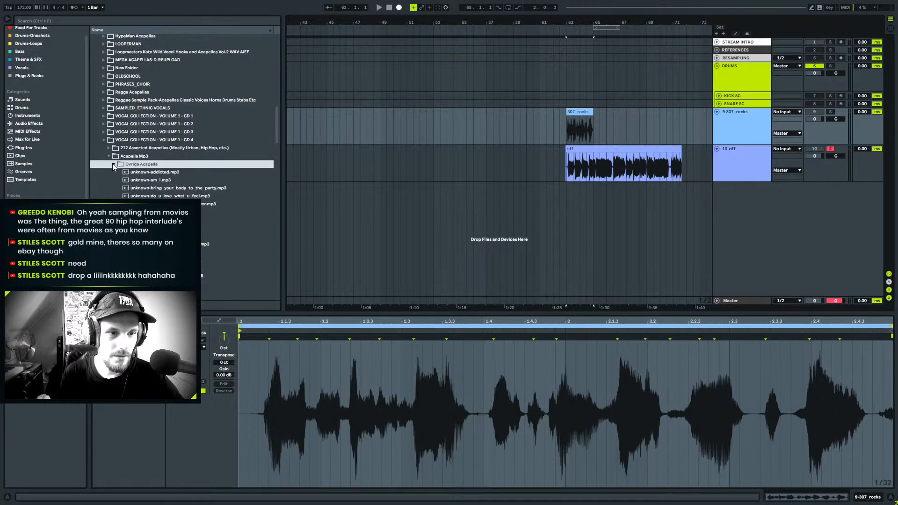
left_click(111, 149)
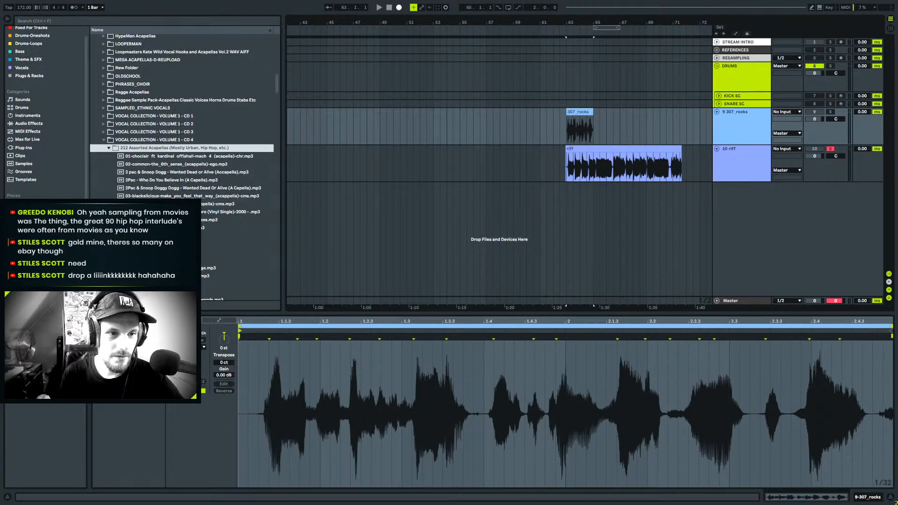
scroll(105, 177, "up", 4)
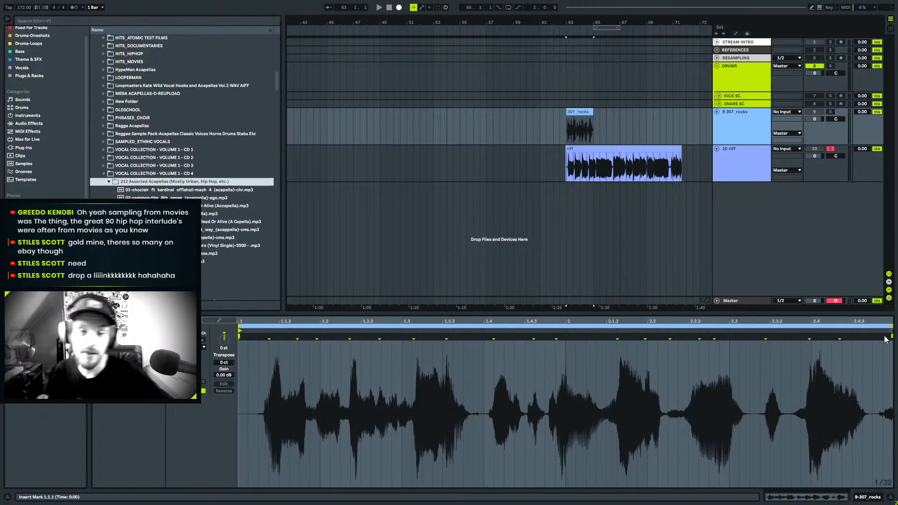
left_click(147, 174)
left_click(104, 174)
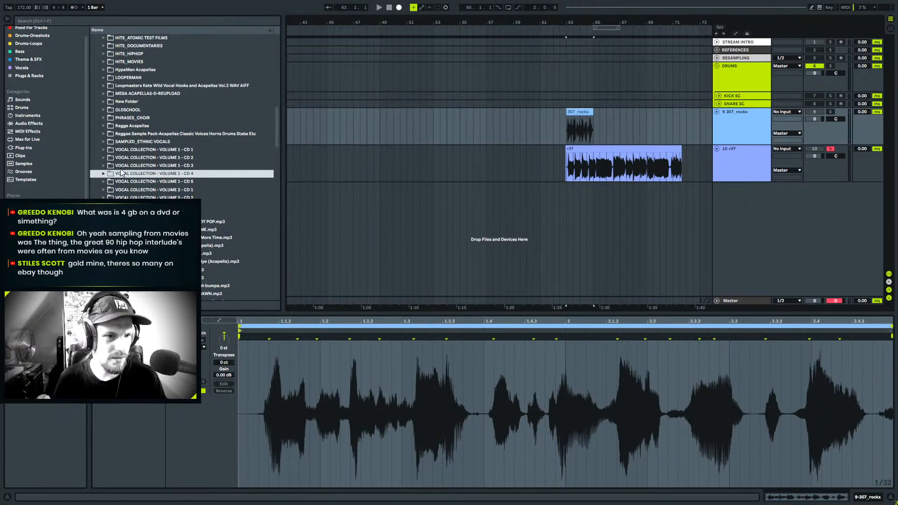
Open VOCAL COLLECTION - VOLUME 1 - CD 3 and look through all the files in its Motown - Acapella folder.
left_click(100, 164)
left_click(101, 165)
left_click(108, 174)
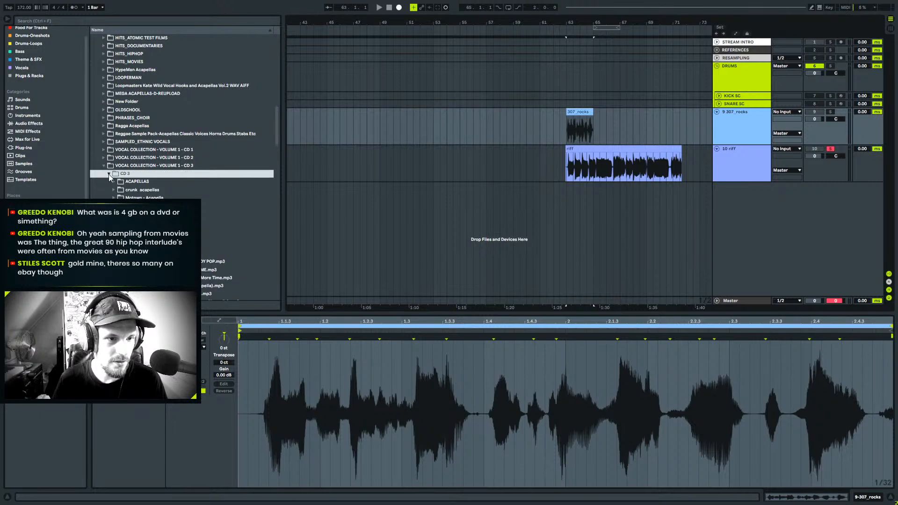
left_click(115, 197)
scroll(114, 198, "down", 10)
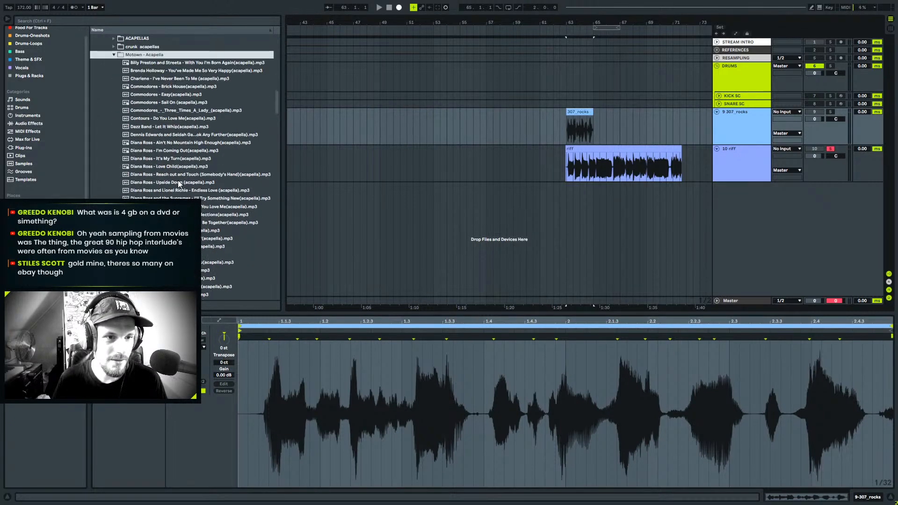
scroll(177, 163, "down", 2)
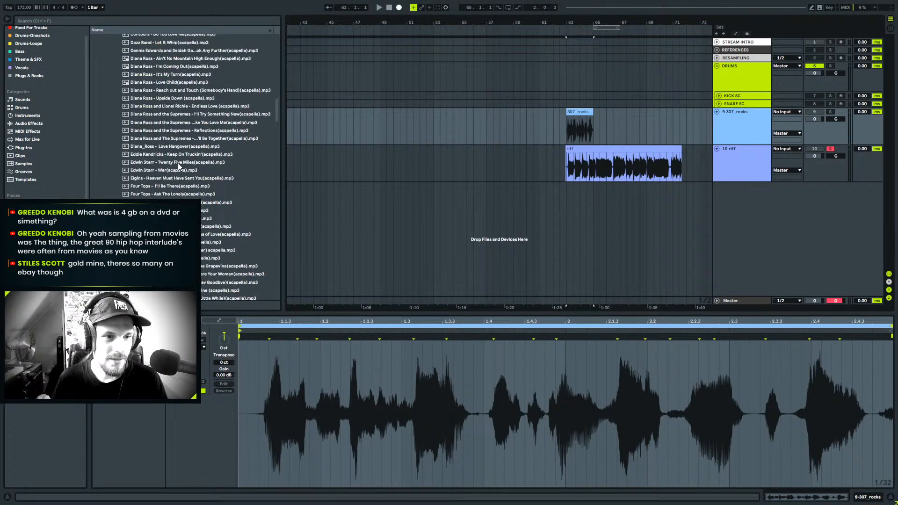
scroll(160, 196, "down", 15)
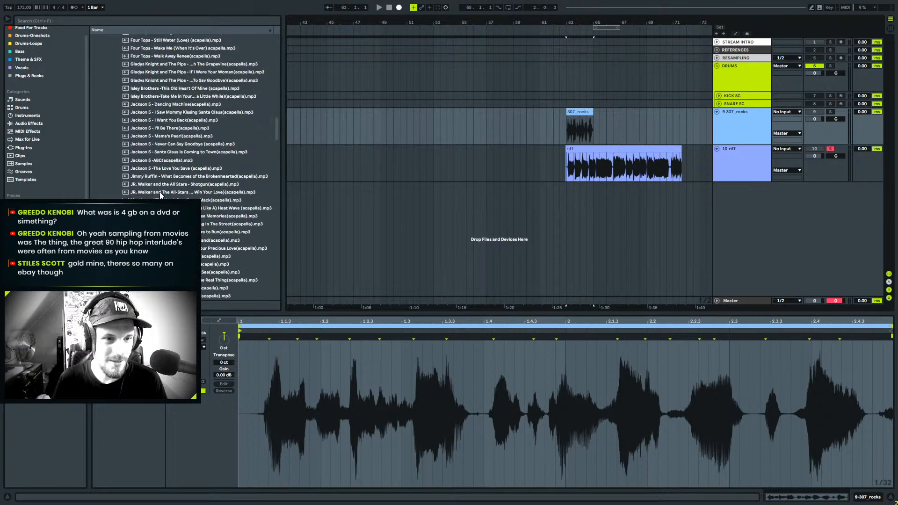
scroll(160, 196, "down", 8)
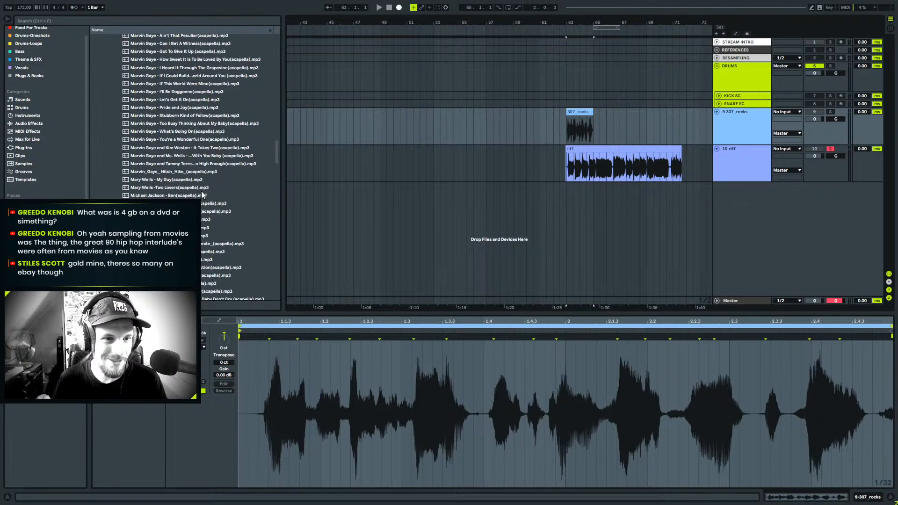
scroll(201, 192, "down", 15)
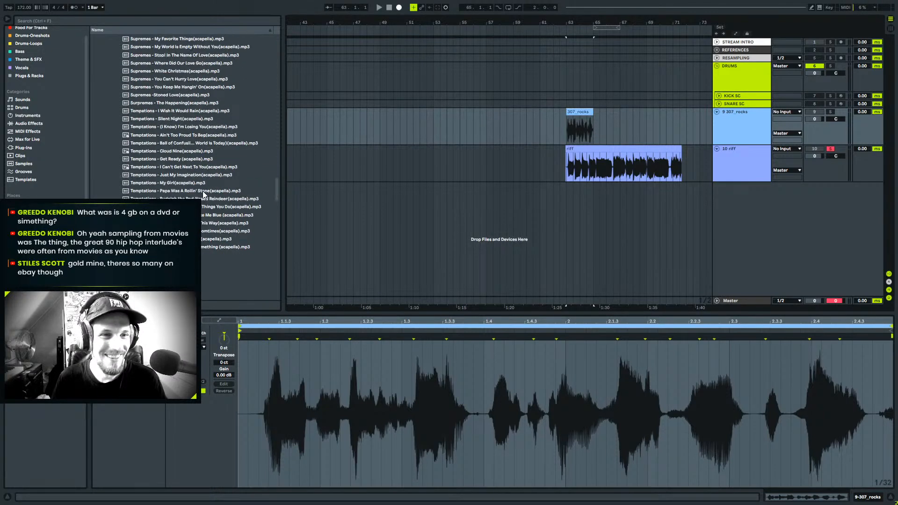
scroll(263, 201, "up", 20)
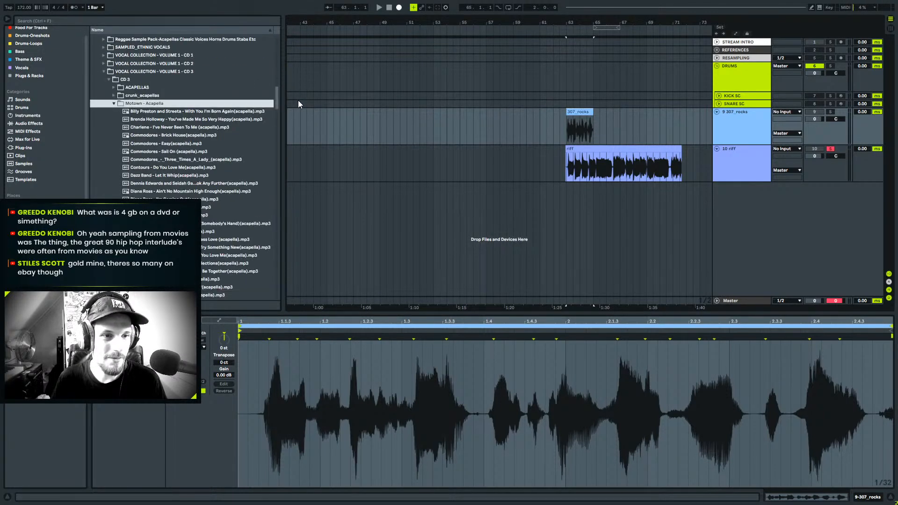
Check the crunk_acapellas folder in CD 3 and look through the files in ACAPELLAS.
left_click(113, 96)
left_click(113, 88)
scroll(186, 166, "down", 8)
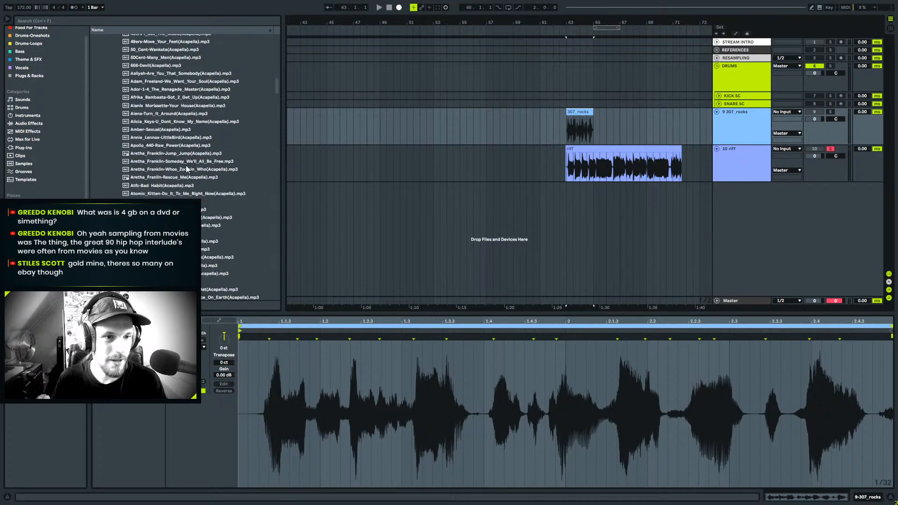
scroll(258, 144, "up", 6)
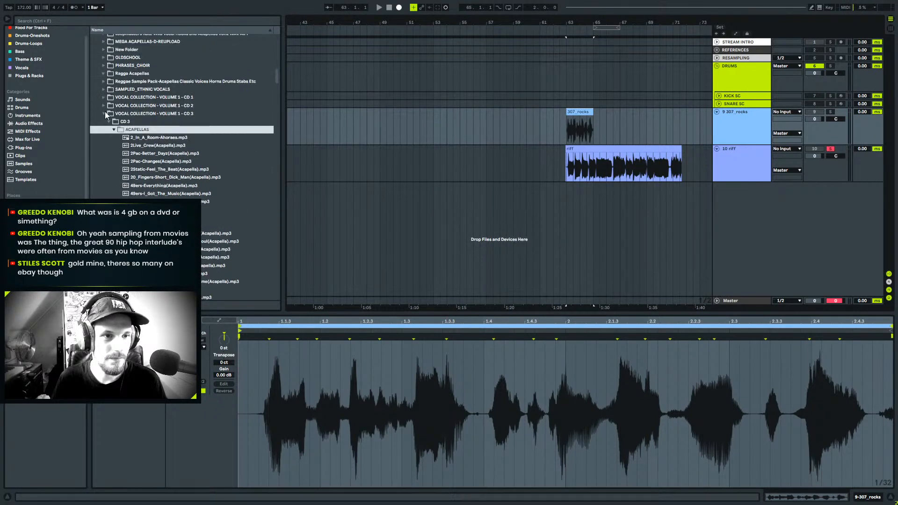
Open VOCAL COLLECTION - VOLUME 1 - CD 2 and look through its acapella rap fr folder.
left_click(103, 105)
left_click(109, 113)
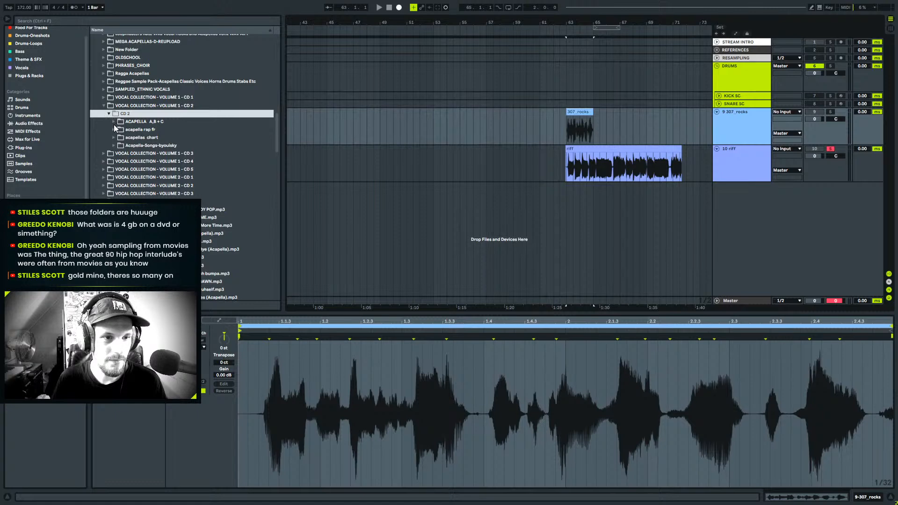
left_click(113, 130)
scroll(228, 198, "down", 10)
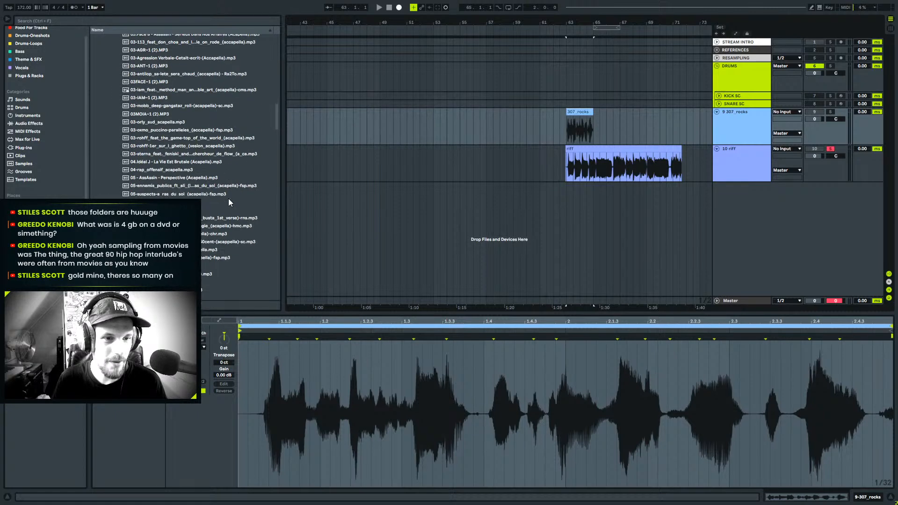
Close the acapella rap fr folder and look through the CD 2 files inside VOCAL COLLECTION - VOLUME 1 - CD 1.
left_click_drag(276, 125, 281, 105)
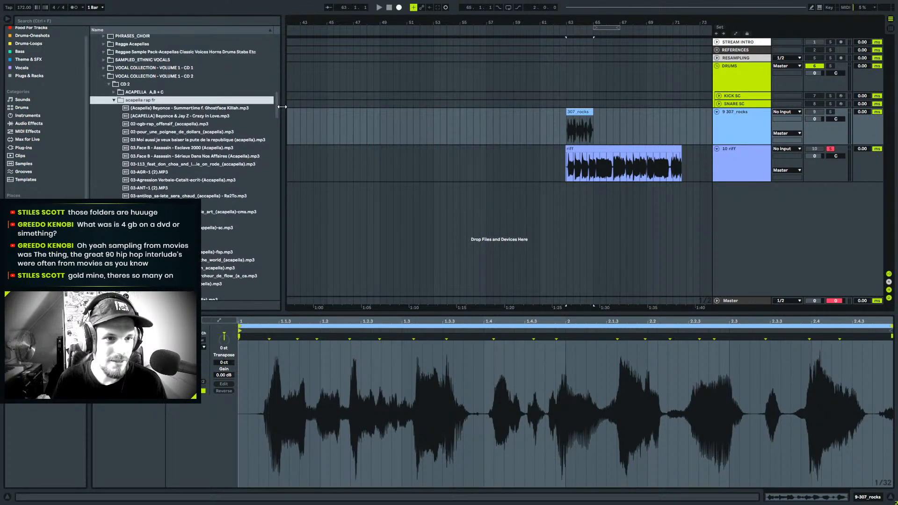
left_click(113, 100)
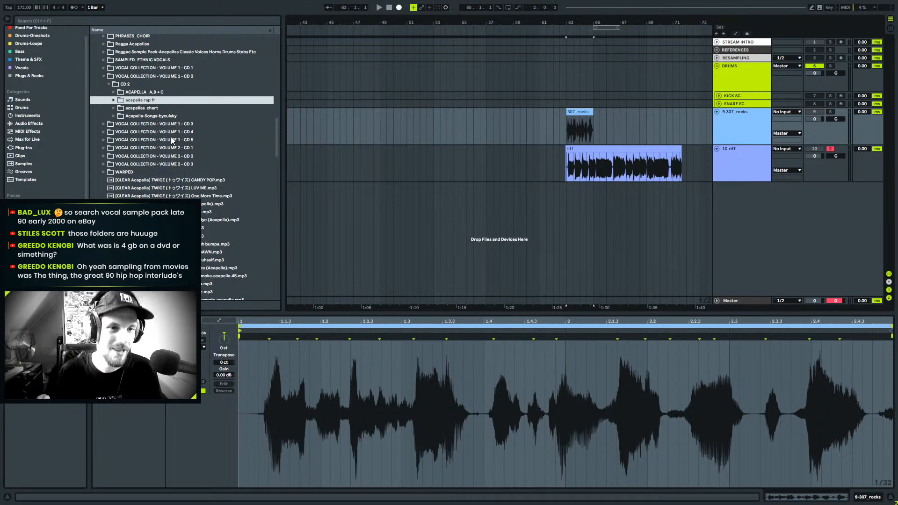
left_click(103, 69)
left_click(108, 84)
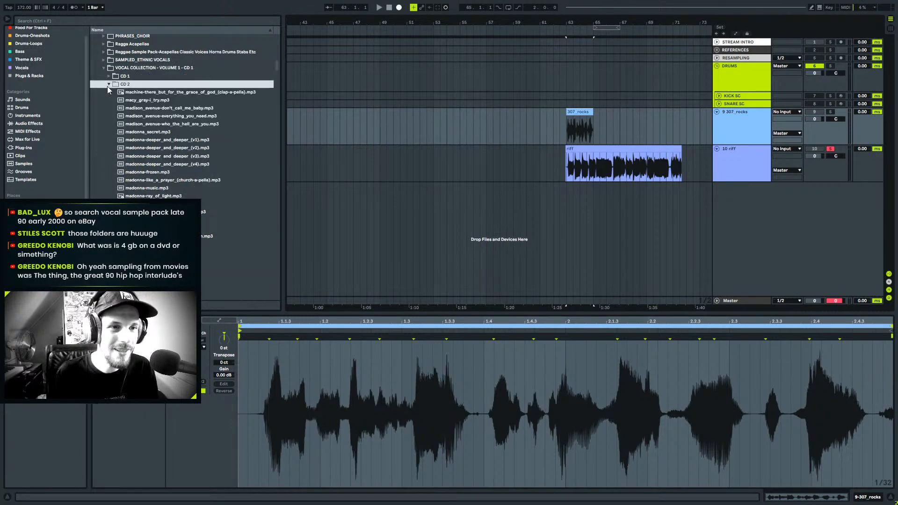
scroll(203, 187, "down", 10)
scroll(202, 186, "up", 5)
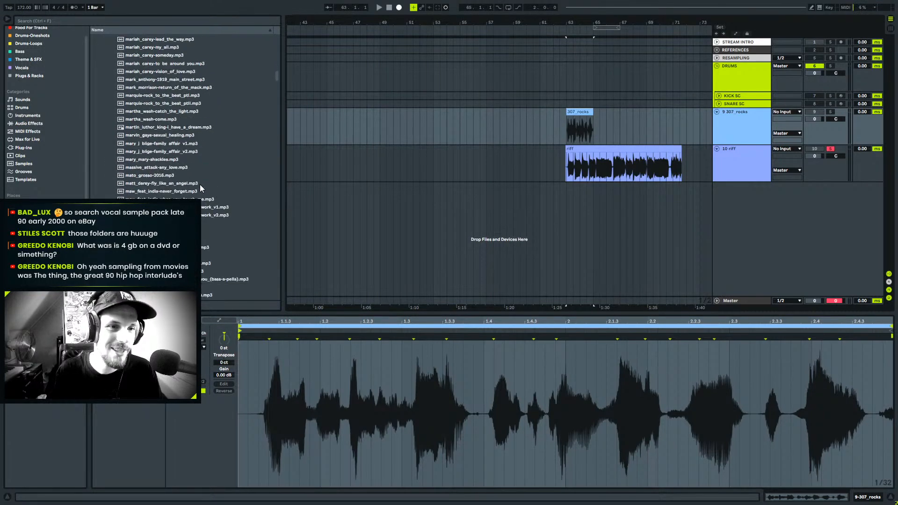
scroll(200, 184, "up", 15)
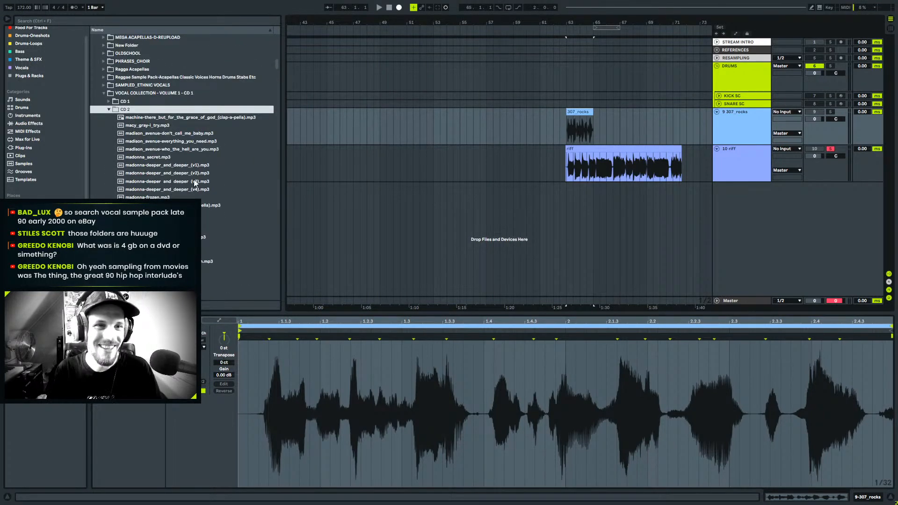
Check the files in the CD 1 subfolder, and close VOCAL COLLECTION - VOLUME 1 - CD 1.
left_click(110, 100)
left_click(109, 101)
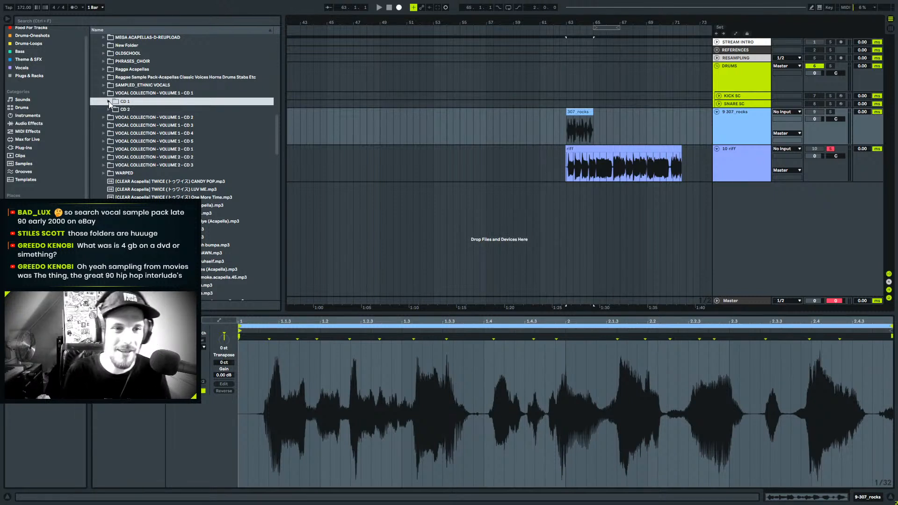
left_click(108, 102)
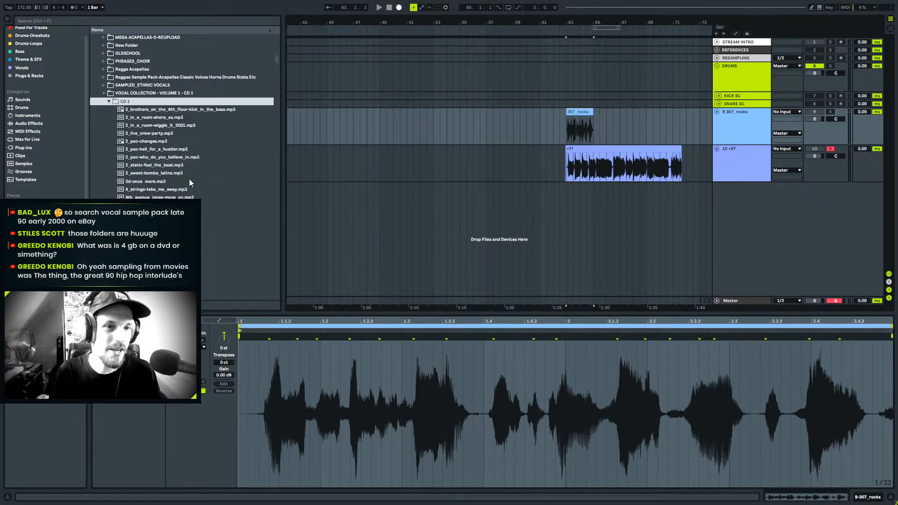
mouse_move(276, 60)
left_mouse_down()
mouse_move(270, 200)
mouse_move(271, 49)
mouse_move(271, 57)
left_mouse_up()
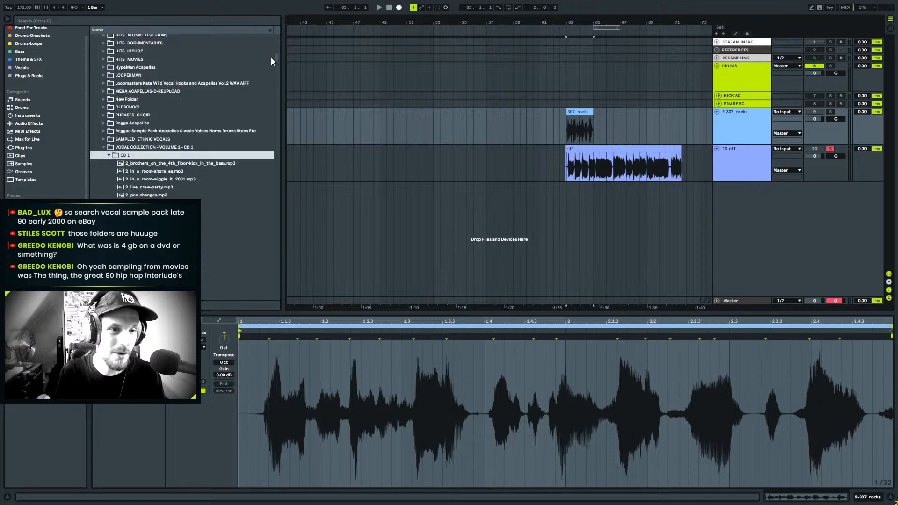
left_click(111, 148)
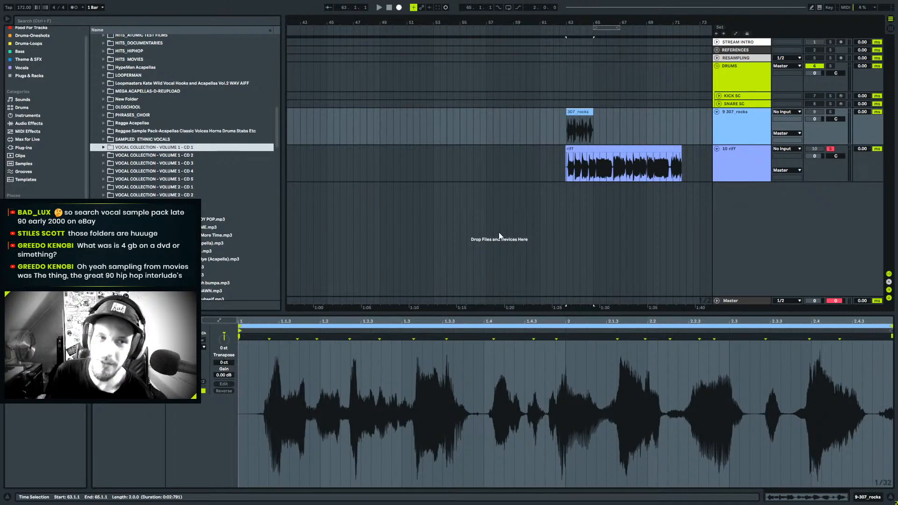
scroll(136, 166, "down", 4)
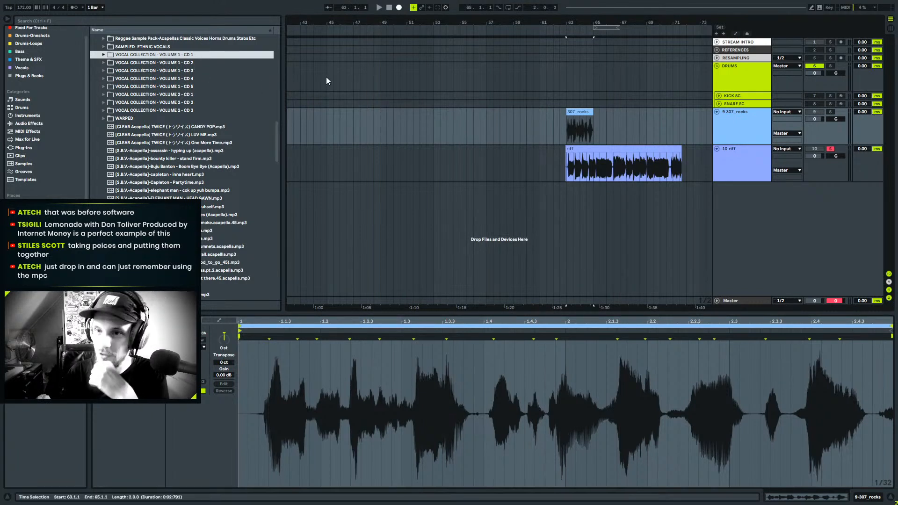
left_click(728, 114)
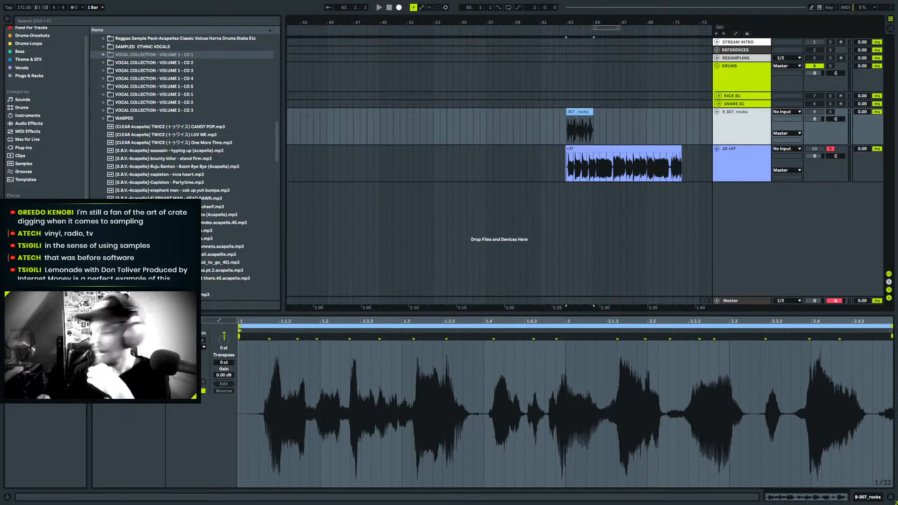
left_click(272, 139)
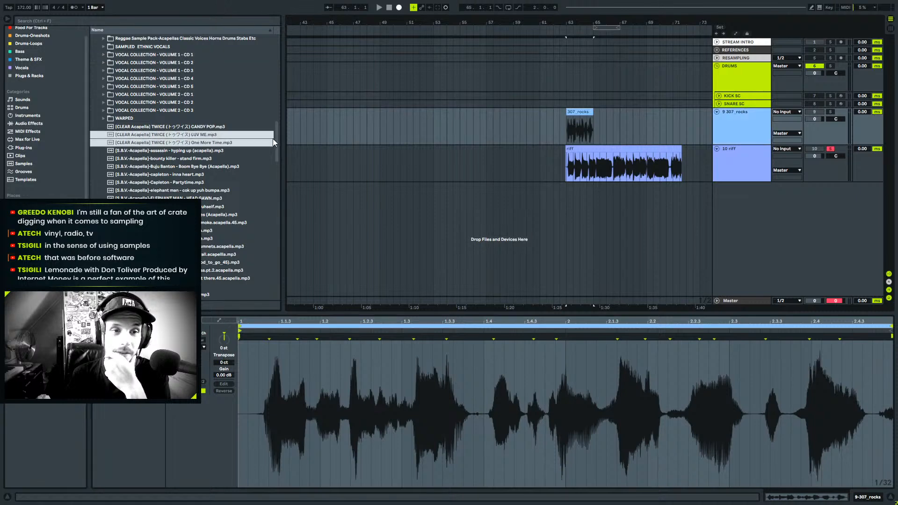
left_click(182, 108)
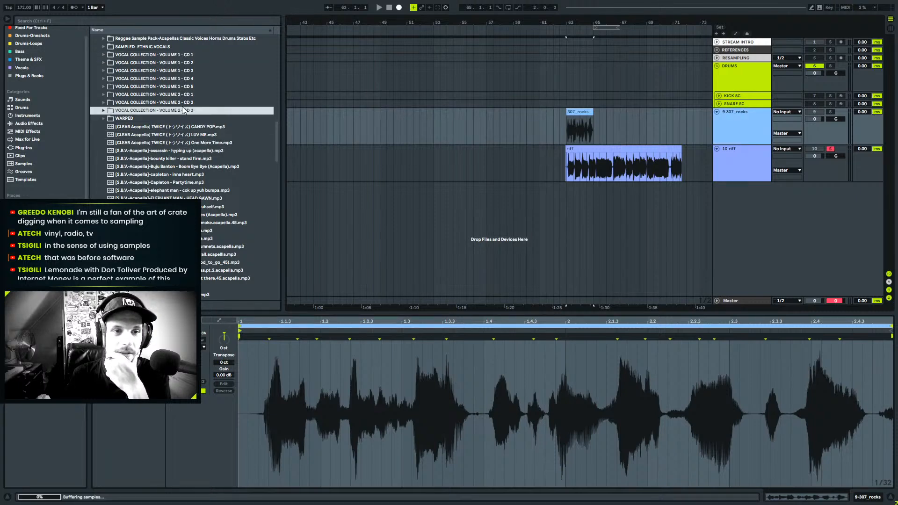
scroll(232, 114, "up", 3)
scroll(233, 126, "down", 3)
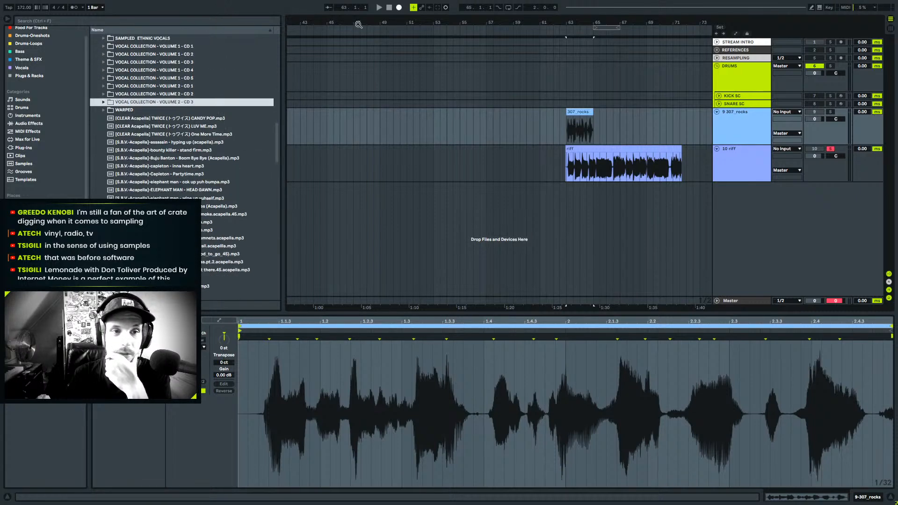
Open the ARTFX 2020 - Music Production folder in the browser and delete the riff clip from the arrangement.
left_click(38, 228)
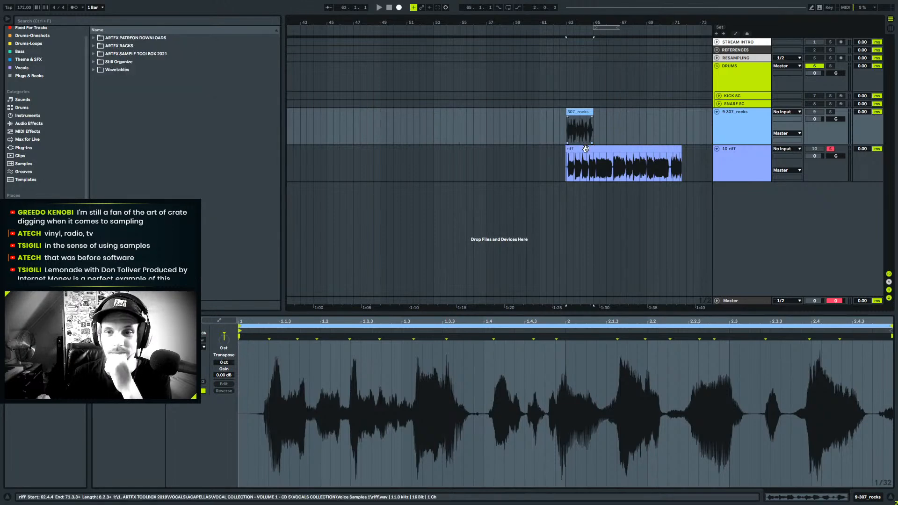
key("Delete")
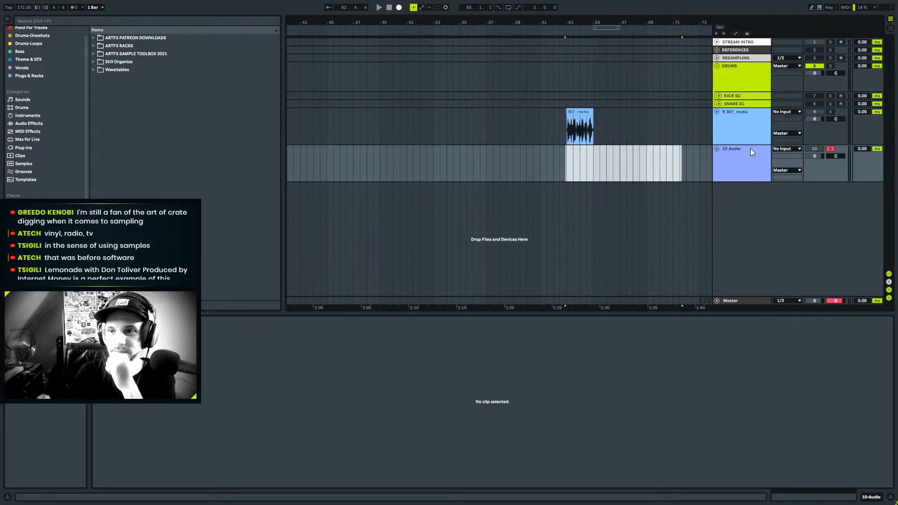
Solo the 307_rocks track and audition its vocal clip.
left_click(580, 127)
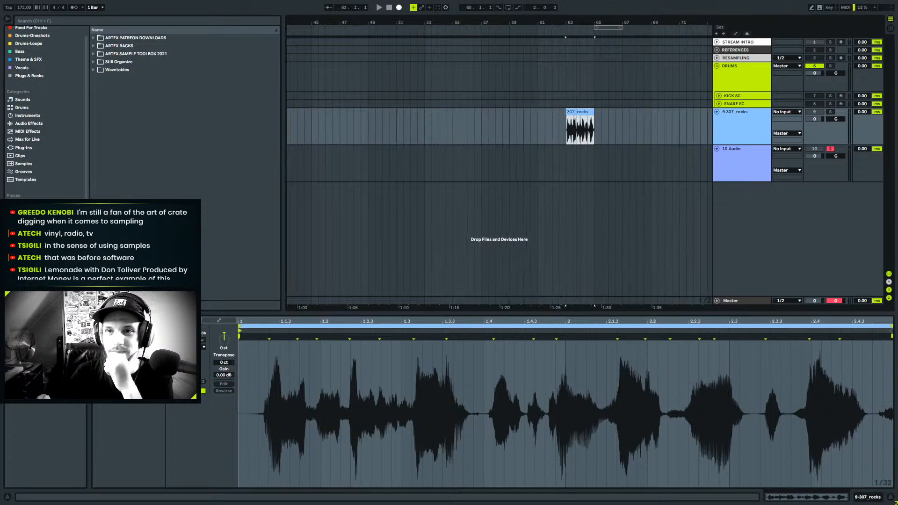
key("z")
key("space")
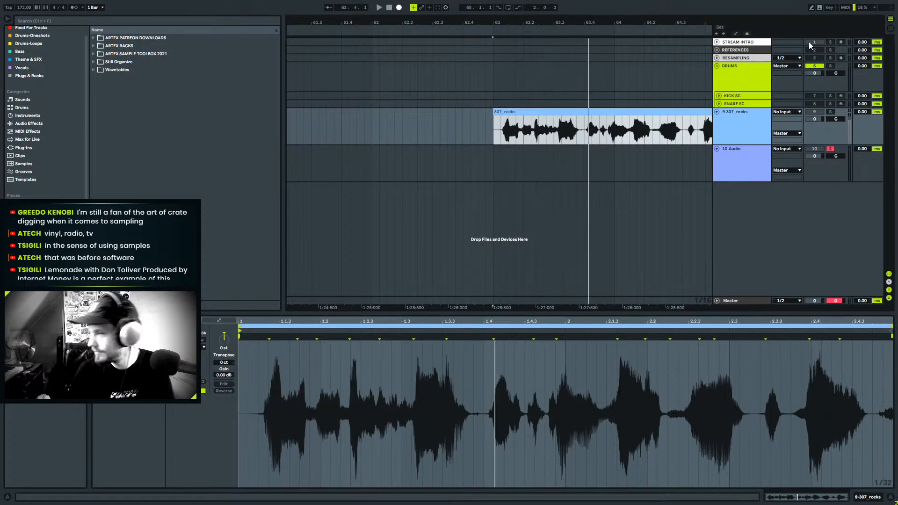
left_click(830, 112)
key("space")
Trim the 307_rocks clip to its first phrase by deleting everything from 63.4.1 onward.
left_click_drag(585, 131, 690, 128)
key("Delete")
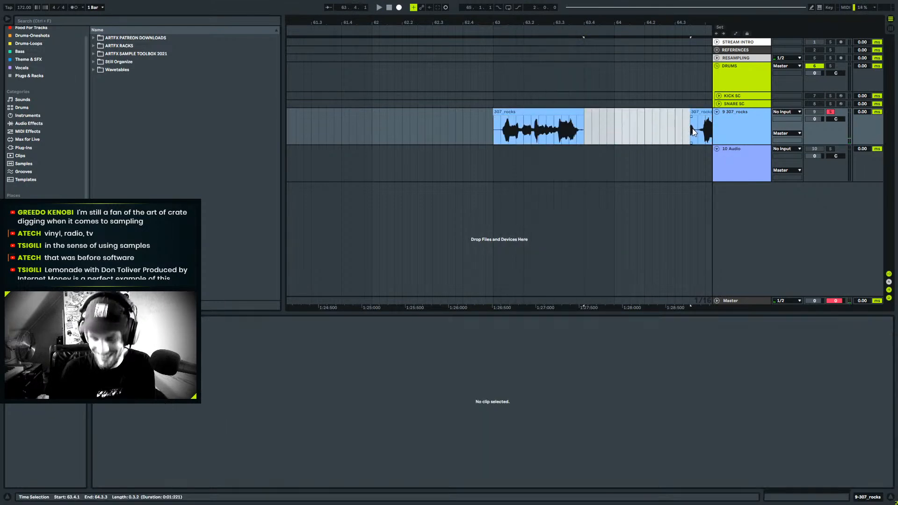
left_click(693, 128)
key("Delete")
Turn warping off and back on for the shortened 307_rocks clip.
left_click(506, 132)
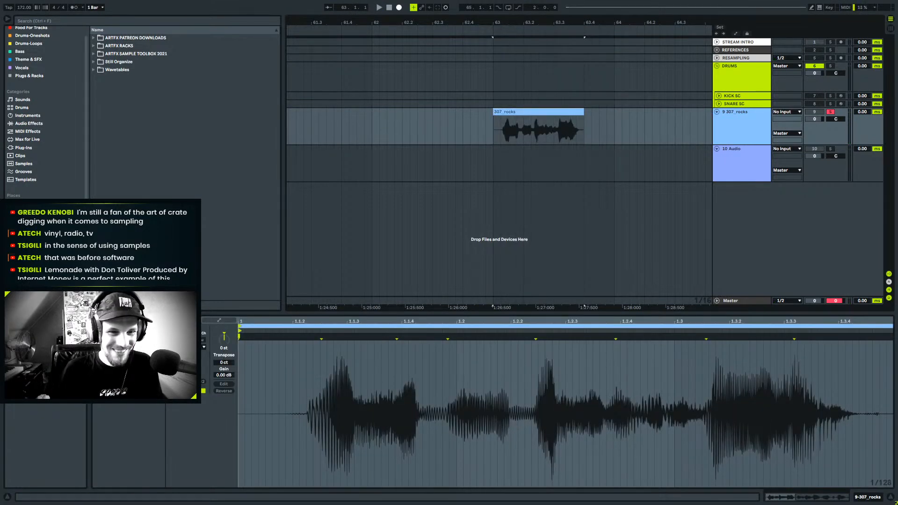
left_click(178, 340)
left_click(559, 112)
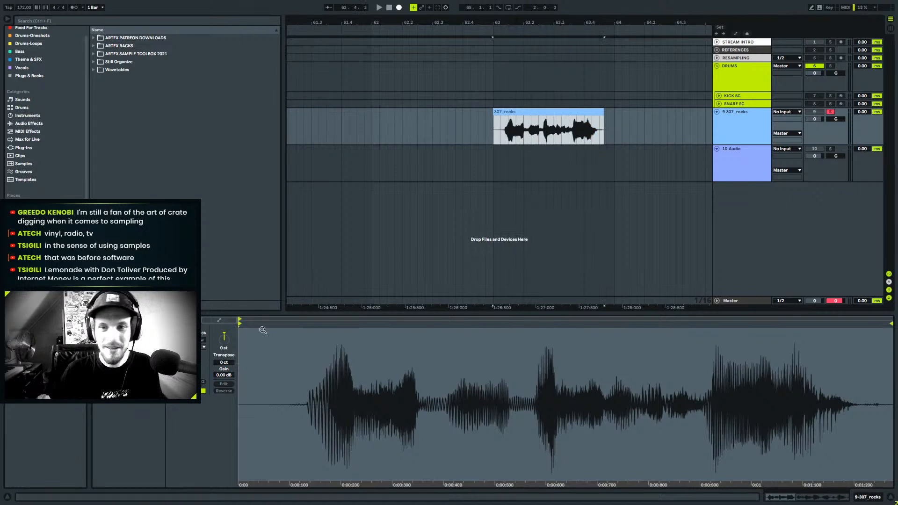
left_click(177, 341)
Transpose the 307_rocks clip down to -33 st, playing it back between changes.
left_click_drag(224, 338, 224, 347)
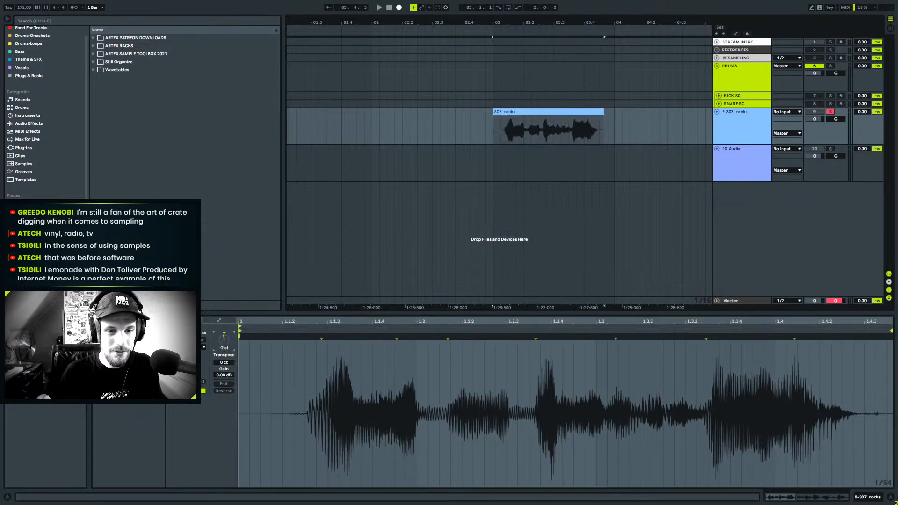
key("space")
key("space")
left_click_drag(219, 347, 223, 356)
key("space")
key("space")
key("space")
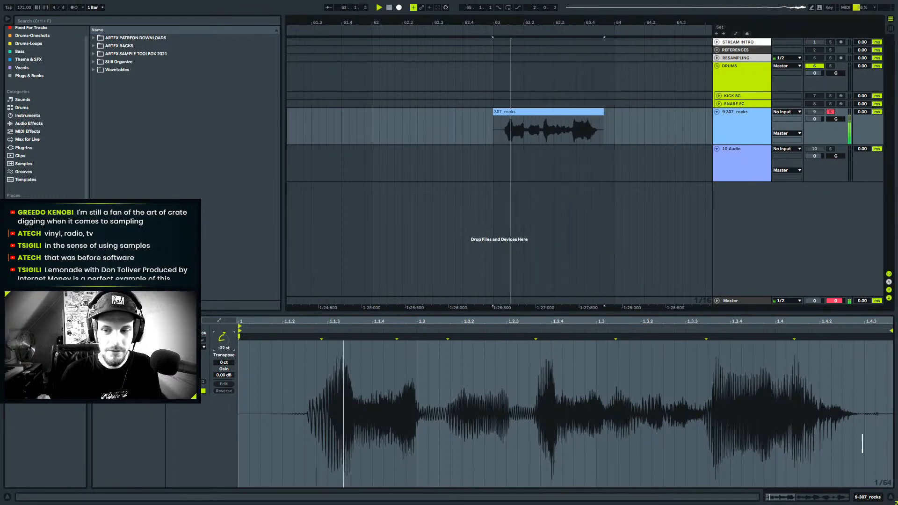
Raise the 307_rocks clip's transposition and settle it at -18 st while auditioning the result.
key("space")
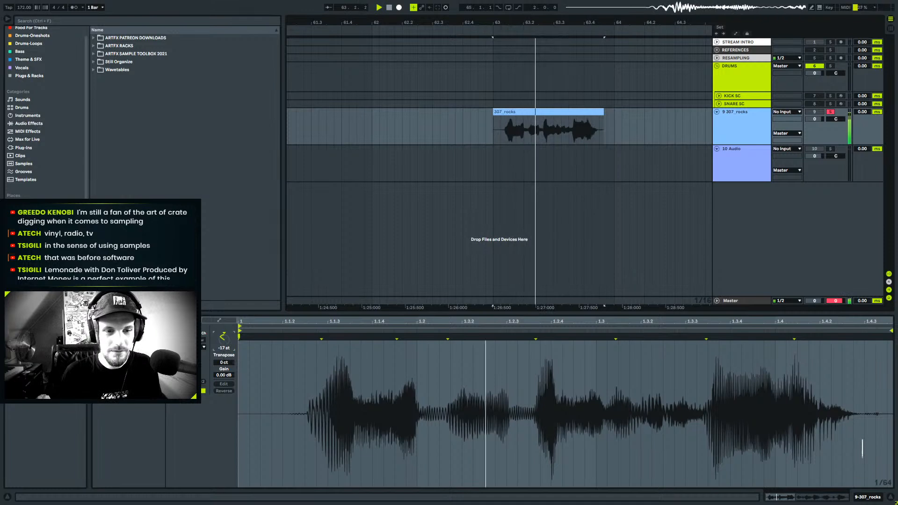
key("space")
key("Up")
key("Up")
key("Up")
key("Up")
key("Up")
key("Up")
key("Up")
key("Up")
key("Up")
key("Up")
key("Up")
key("Up")
key("Up")
key("Up")
key("Up")
key("Up")
key("Up")
key("Up")
key("Up")
key("Up")
key("space")
mouse_move(223, 338)
left_mouse_down()
mouse_move(224, 352)
mouse_move(223, 335)
left_mouse_up()
key("space")
left_click(194, 347)
left_click(195, 380)
key("space")
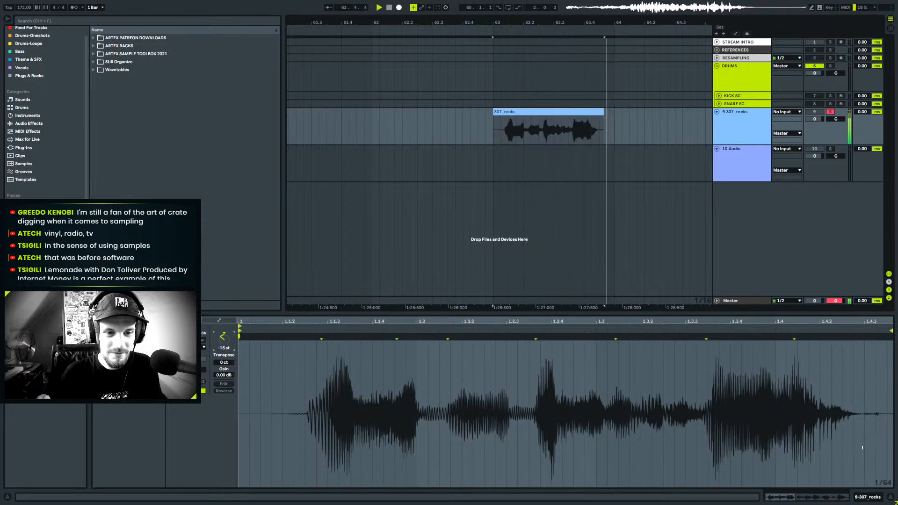
key("space")
key("space")
key("space")
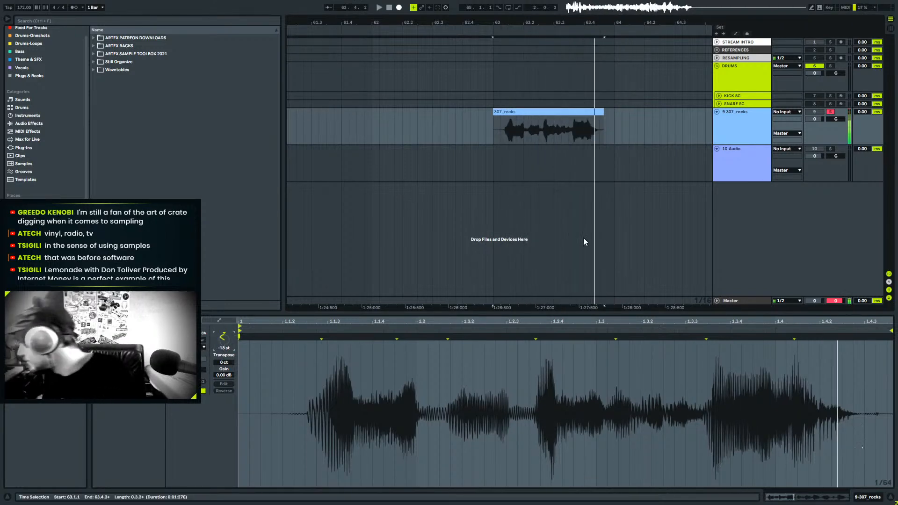
Delete the 307_rocks clip, and remove its track and the empty audio track below it.
left_click(550, 118)
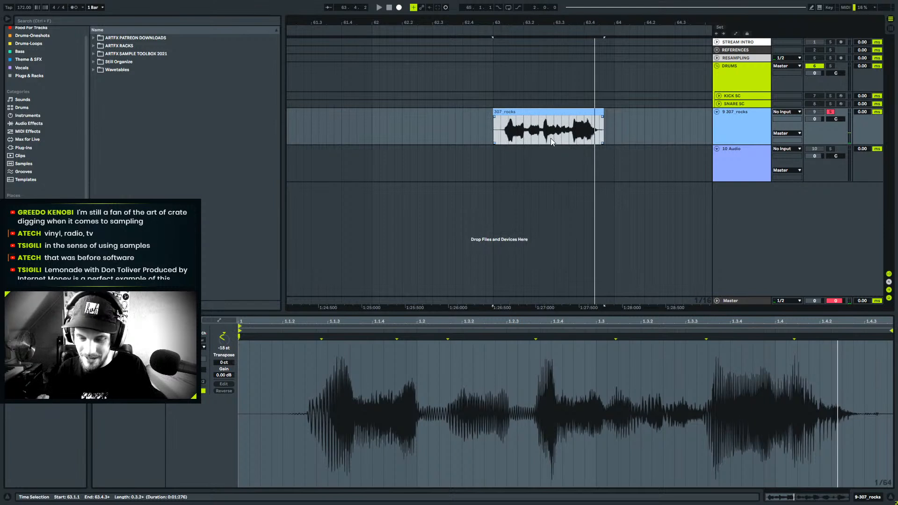
key("Delete")
left_click(753, 116)
key("Delete")
key("Delete")
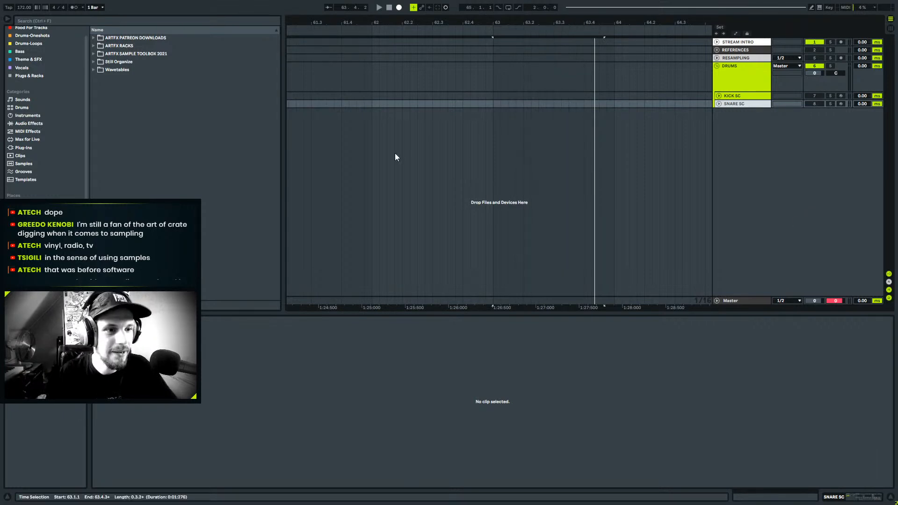
Find the 032-Analyze v2 audio file in the 032-Analyze v1 Project folder and place it on a new track at bar 33.
scroll(44, 112, "down", 4)
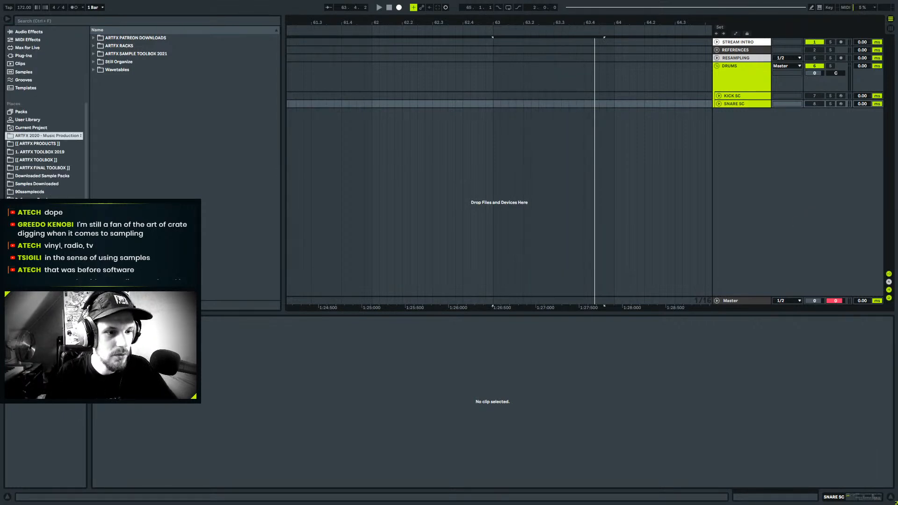
left_click(44, 243)
scroll(182, 164, "down", 2)
left_click(94, 263)
scroll(93, 263, "down", 4)
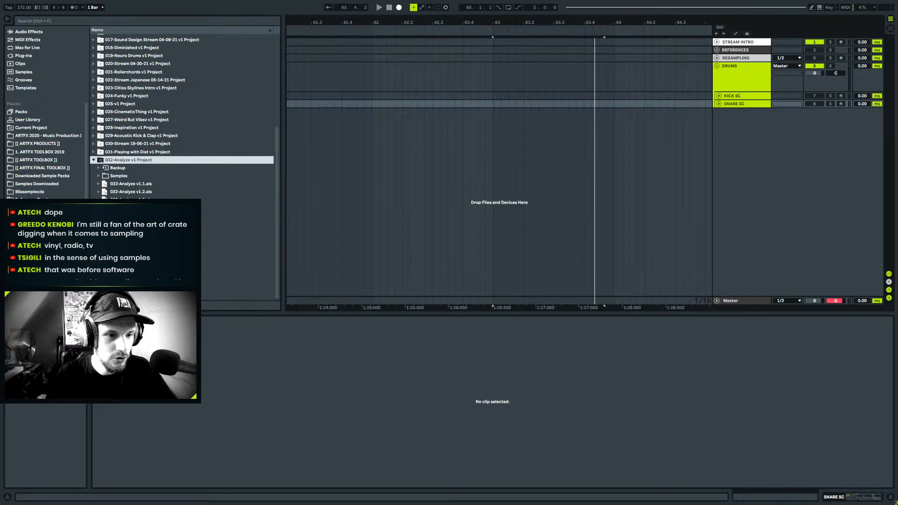
left_click_drag(155, 248, 372, 209)
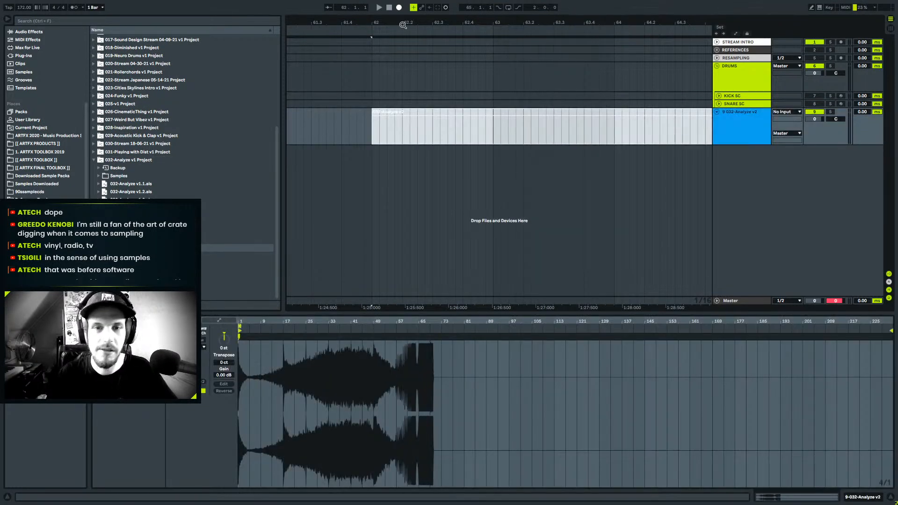
left_click_drag(387, 120, 346, 116)
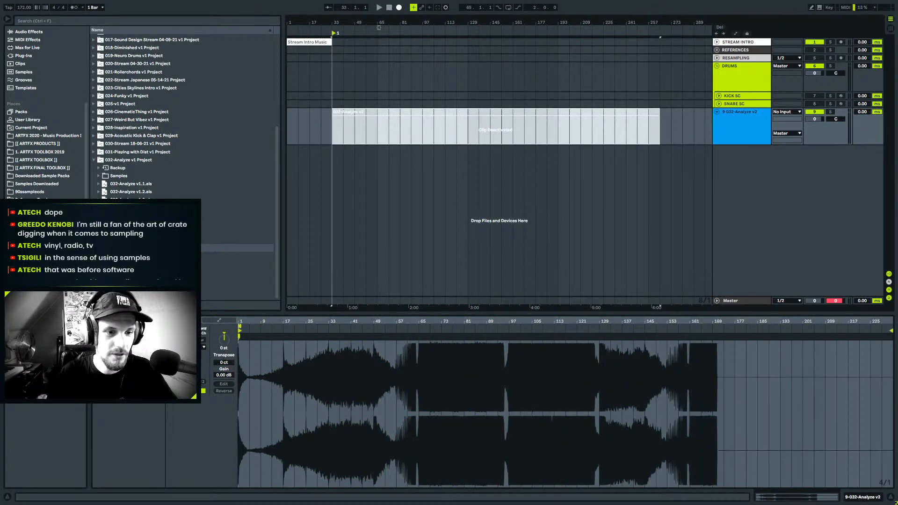
Turn off warping for the 032-Analyze v2 clip and solo its track, with the playback start at bar 97.
left_click(178, 340)
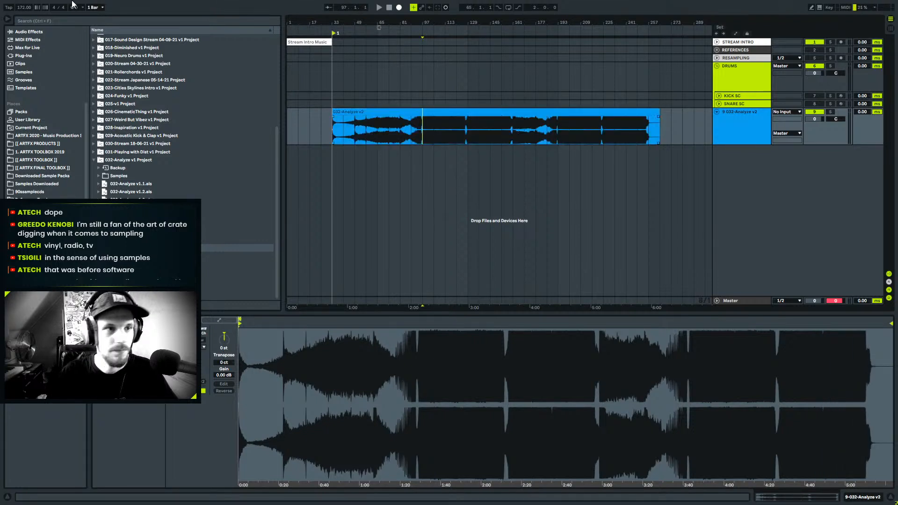
left_click_drag(425, 25, 425, 67)
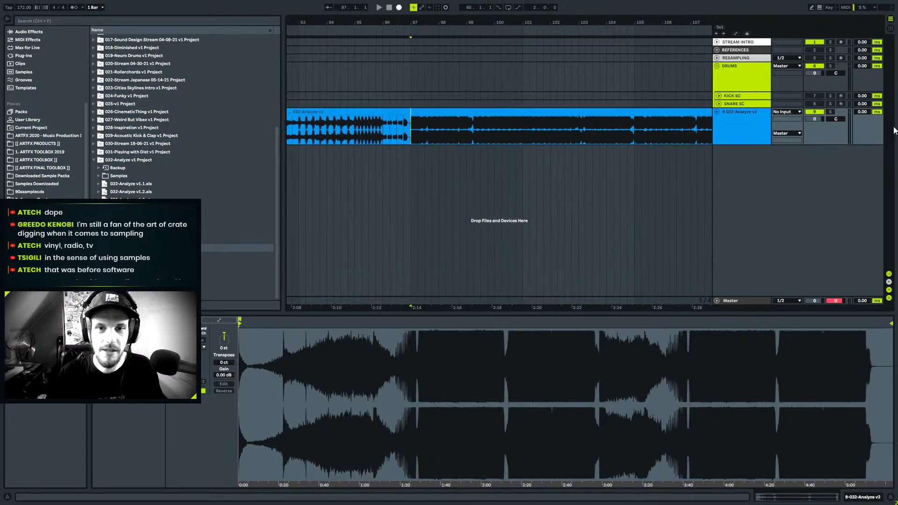
left_click(831, 111)
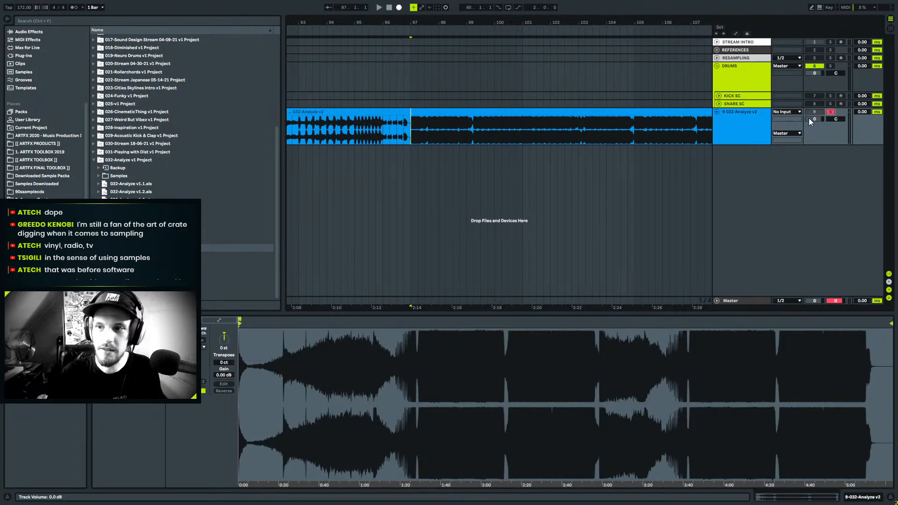
Route the 032-Analyze v2 track's output to Ext. Out 1/2 and play it from bar 97.
left_click(786, 133)
left_click(781, 140)
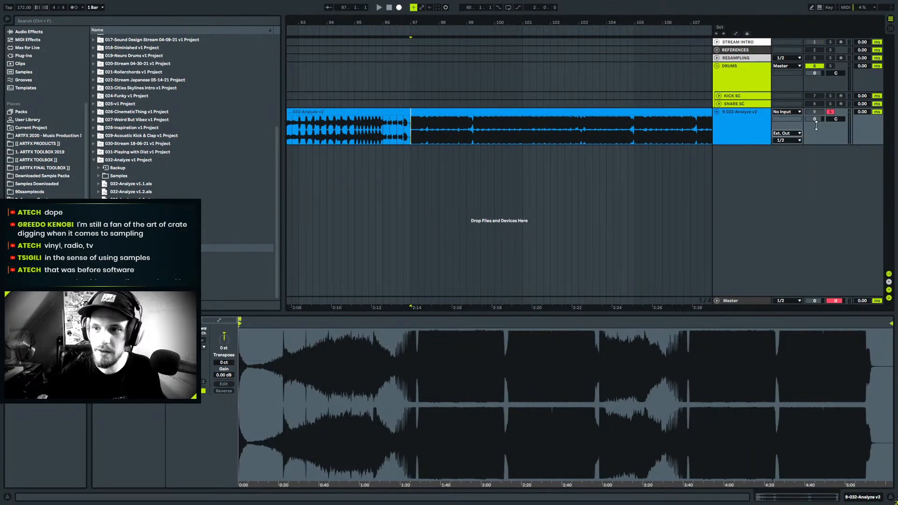
key("space")
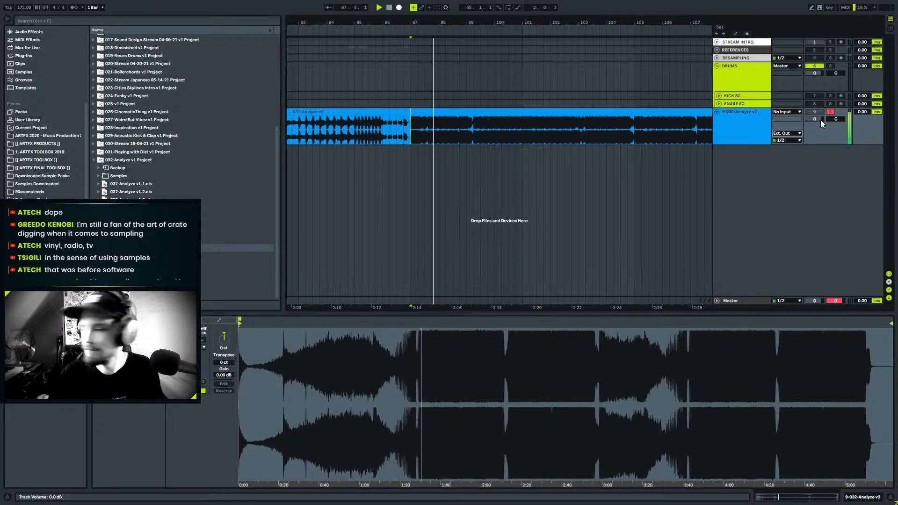
key("space")
Delete the 032-Analyze v2 track and insert a new MIDI track below SNARE SC.
left_click(757, 129)
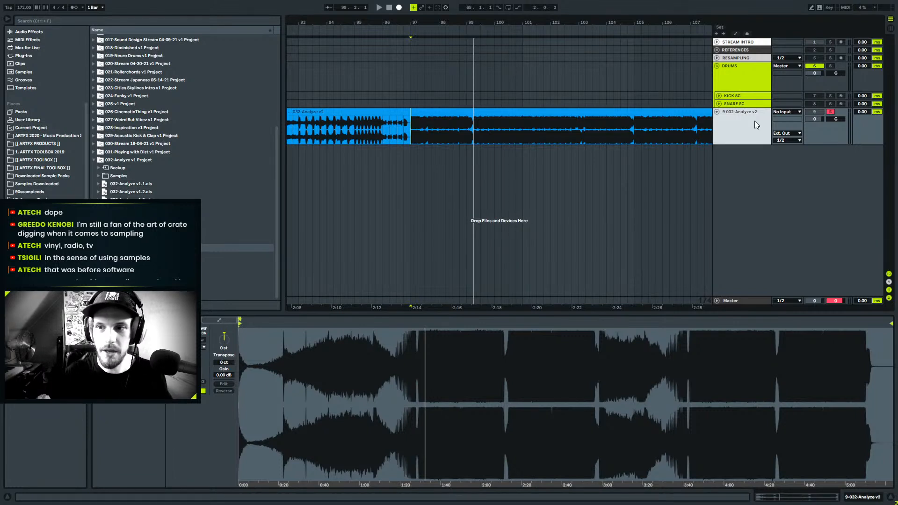
key("Delete")
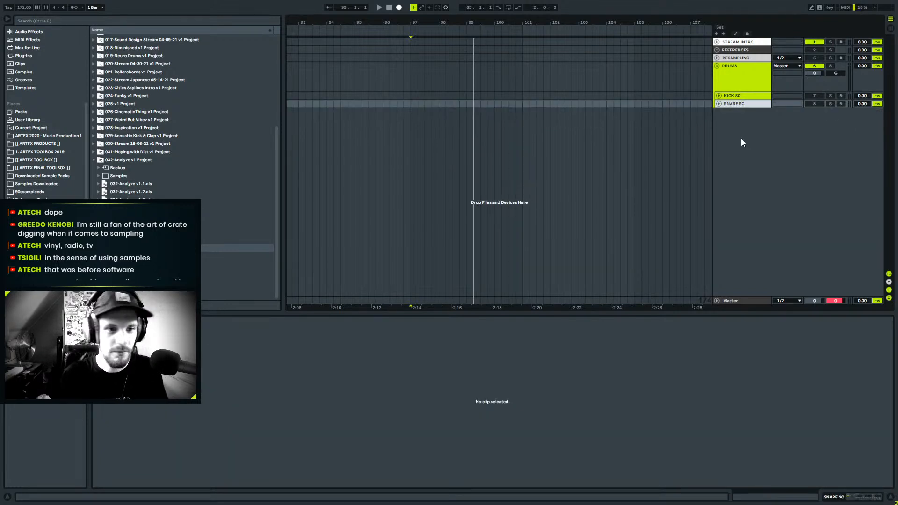
right_click(742, 139)
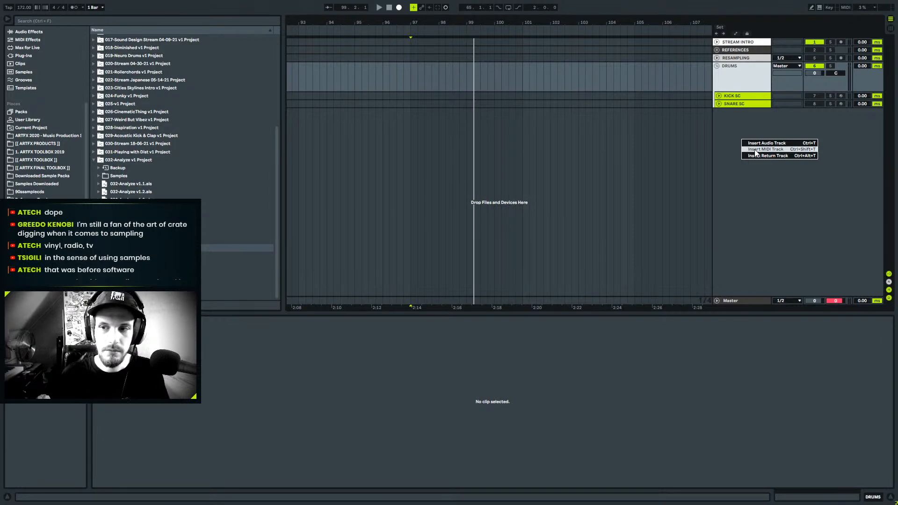
left_click(754, 150)
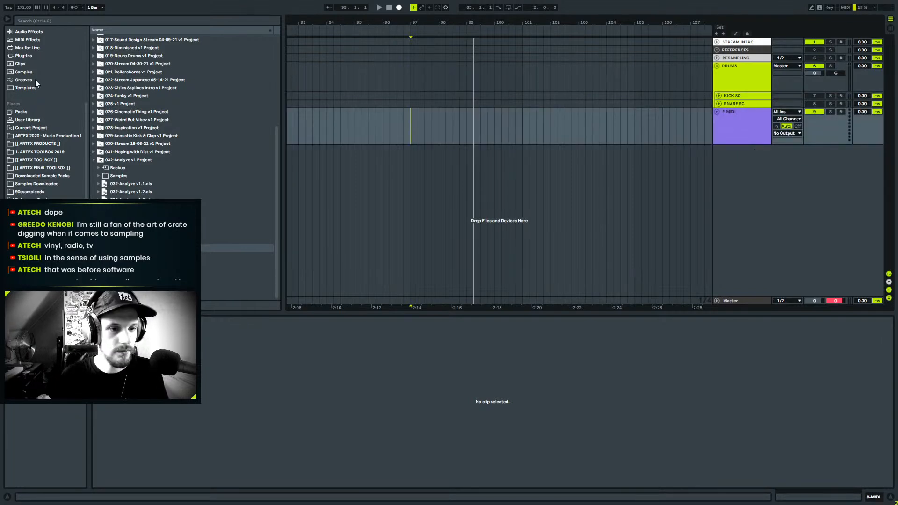
Find Serum_x64 among the VST synth instruments and load it onto the new MIDI track.
left_click(24, 56)
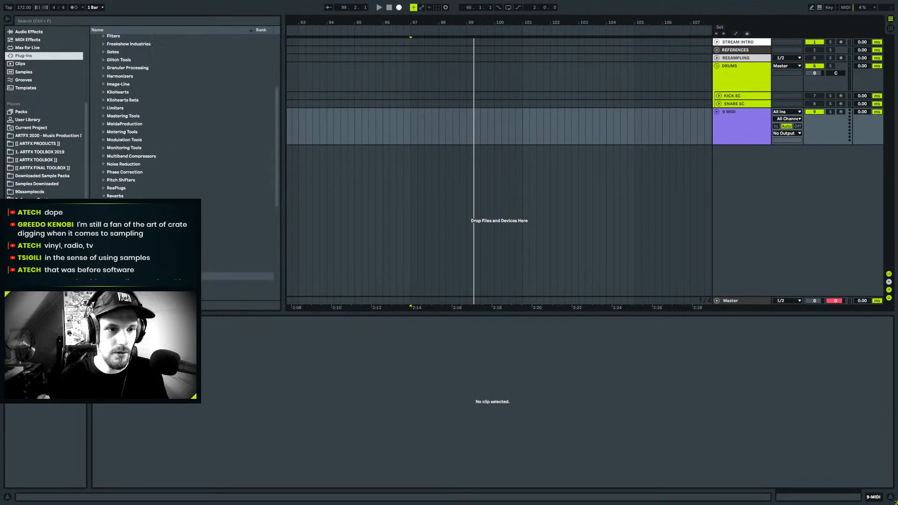
left_click(104, 213)
scroll(182, 164, "up", 1)
scroll(182, 164, "down", 5)
left_click(117, 256)
left_click(100, 256)
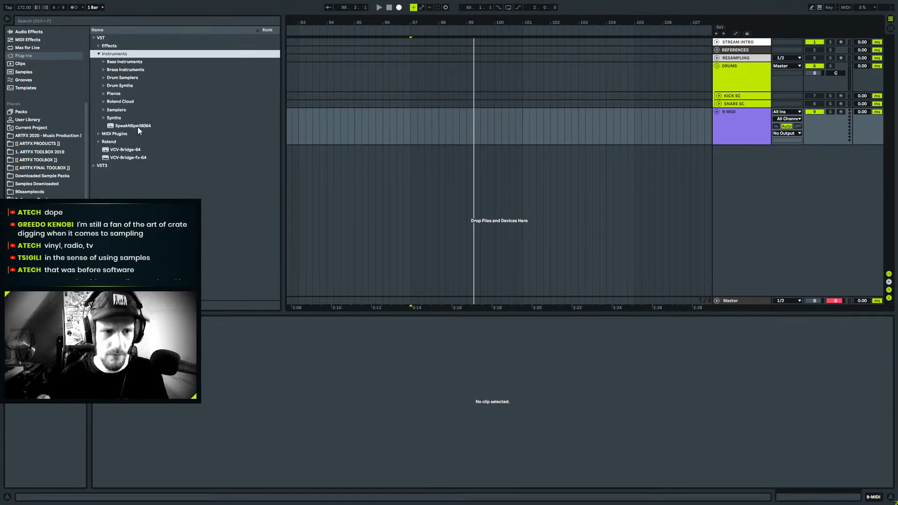
left_click(103, 117)
scroll(169, 189, "down", 3)
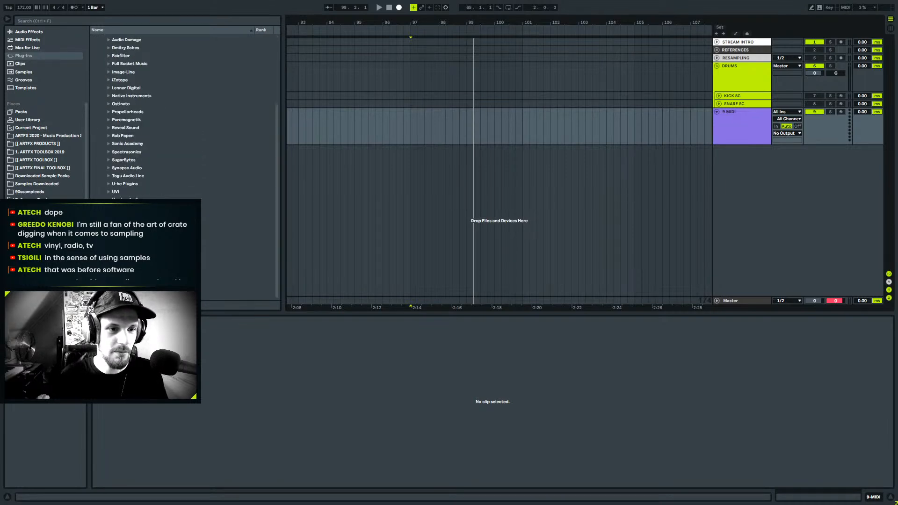
left_click_drag(220, 240, 577, 143)
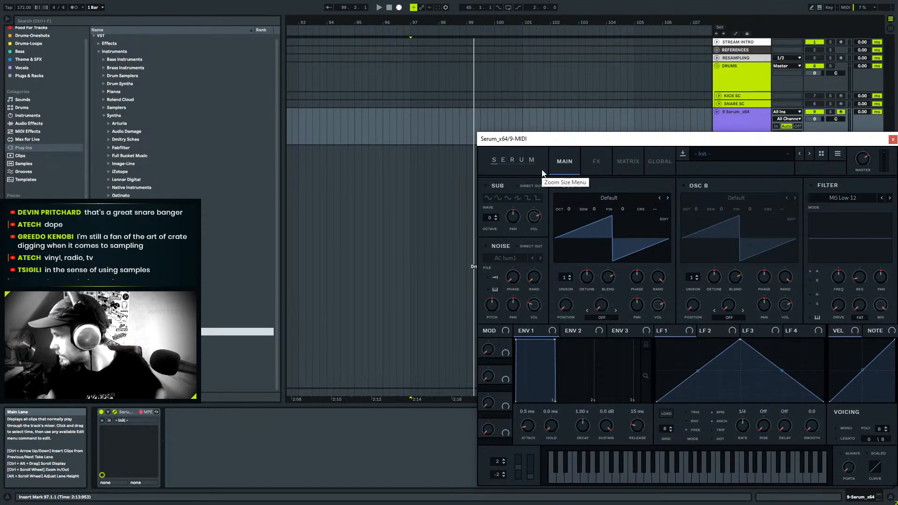
Remove the Serum device from the MIDI track and collapse the Synths folder in the browser.
left_click(125, 413)
key("Delete")
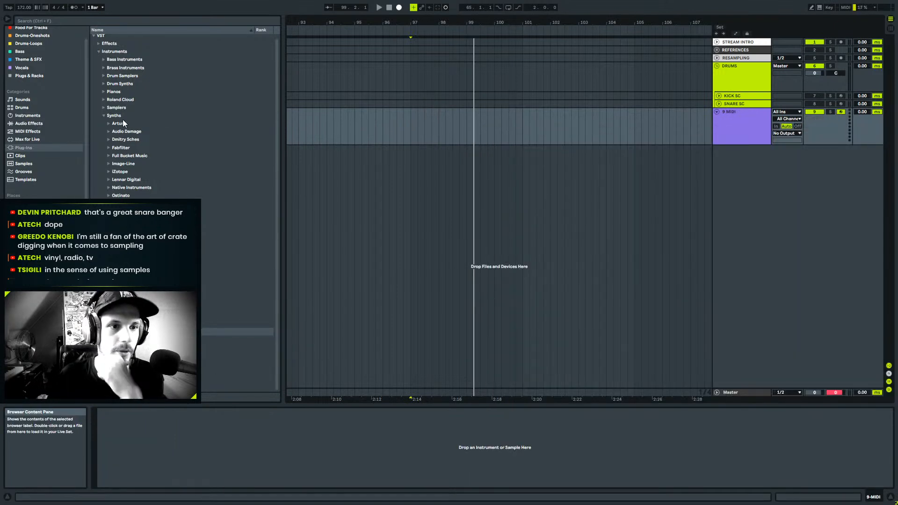
left_click(103, 116)
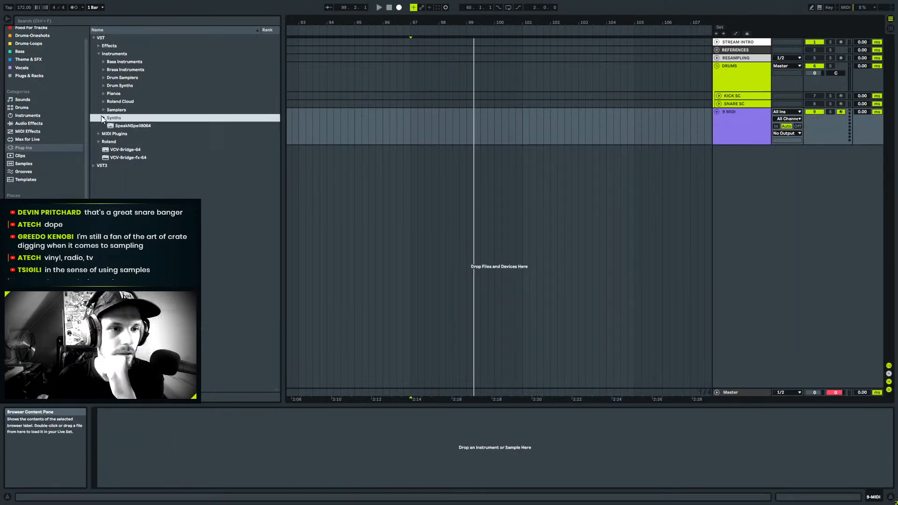
Load Phase Plant Beta from the VST effects' Kilohearts Beta folder onto the MIDI track, and narrow the browser.
left_click(99, 45)
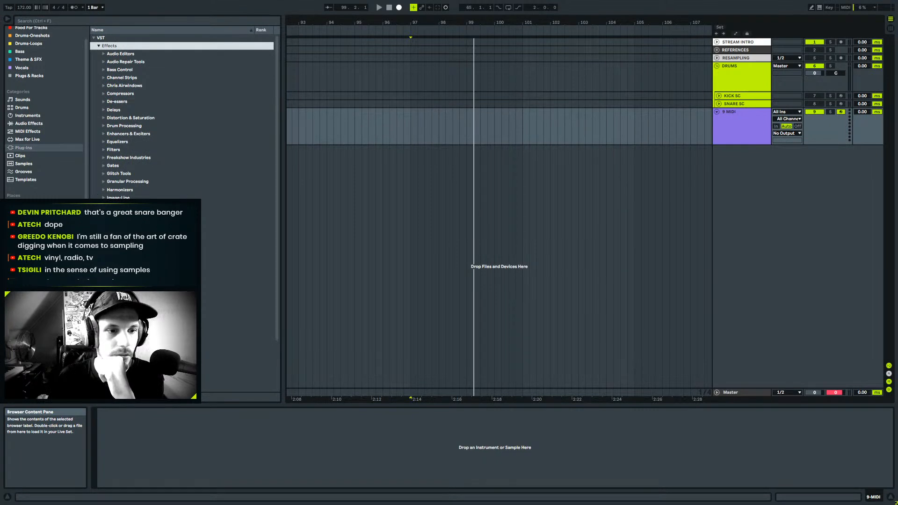
left_click(104, 206)
scroll(103, 206, "down", 8)
scroll(122, 103, "up", 2)
left_click(104, 55)
left_click(104, 148)
scroll(201, 229, "down", 6)
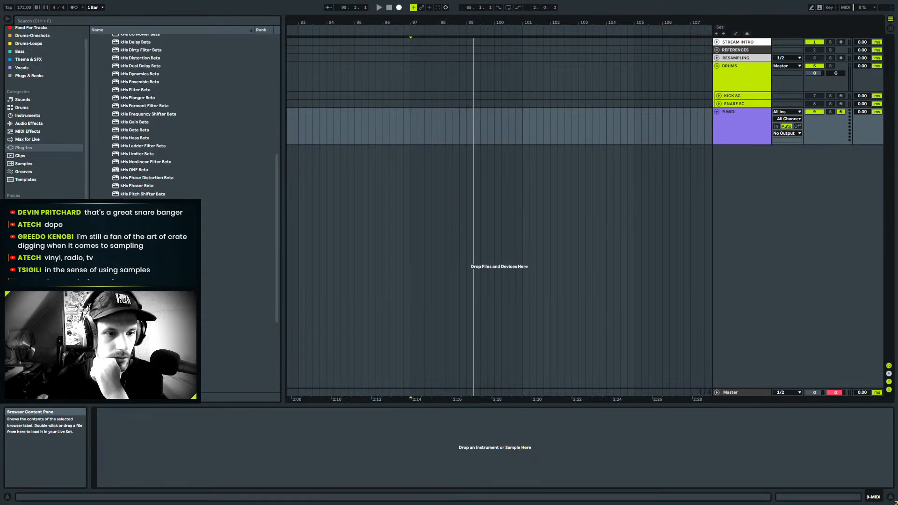
left_click_drag(140, 282, 571, 127)
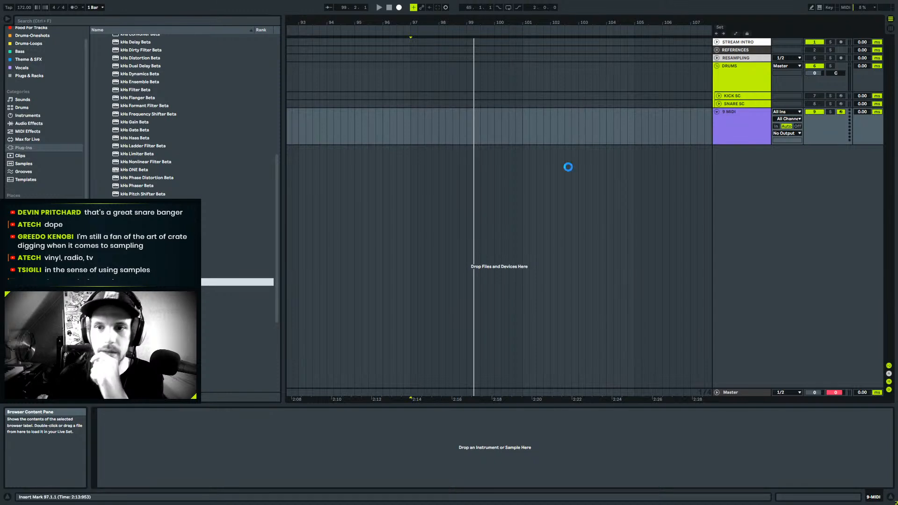
left_click_drag(716, 75, 632, 62)
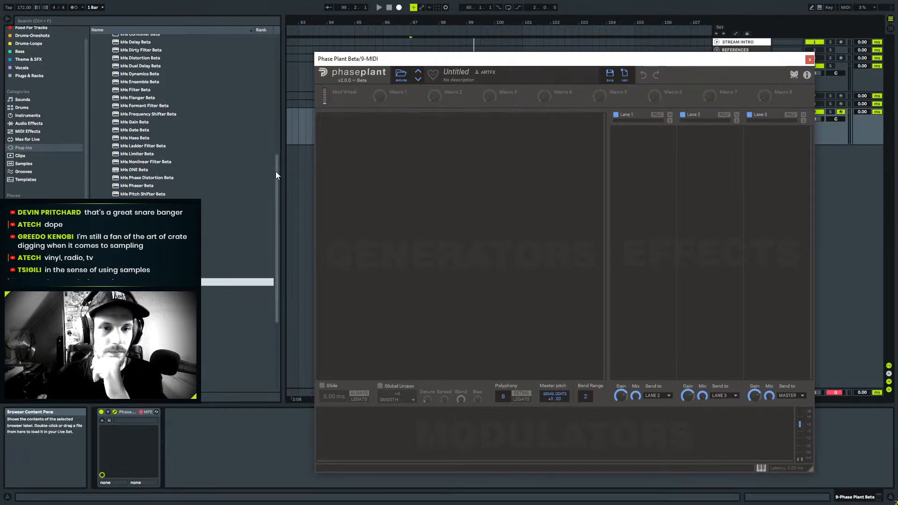
left_click_drag(281, 171, 242, 172)
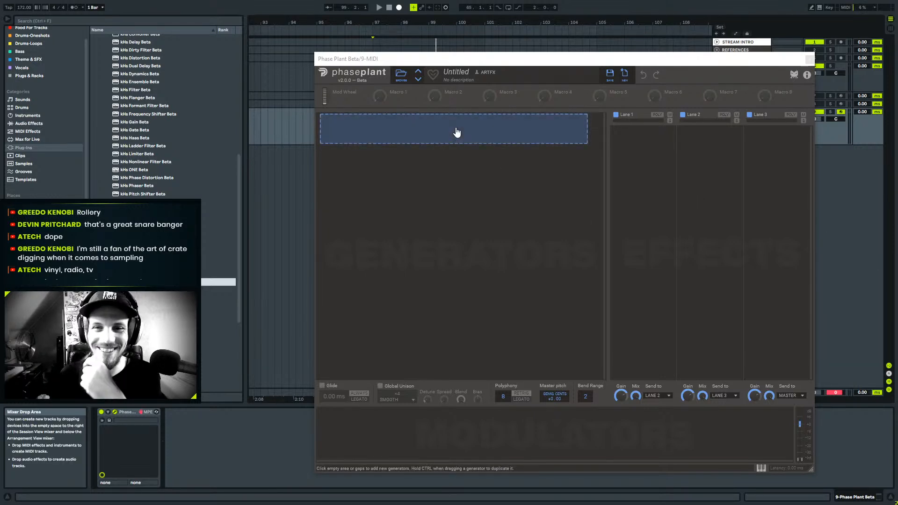
Add an Analog generator with a sine waveform and a Noise generator in its own group below it.
left_click(456, 128)
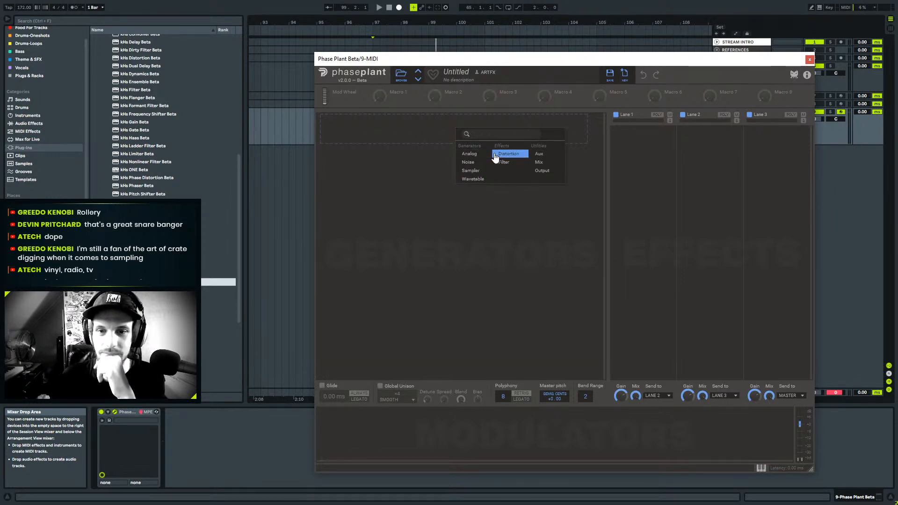
left_click(478, 155)
left_click(546, 159)
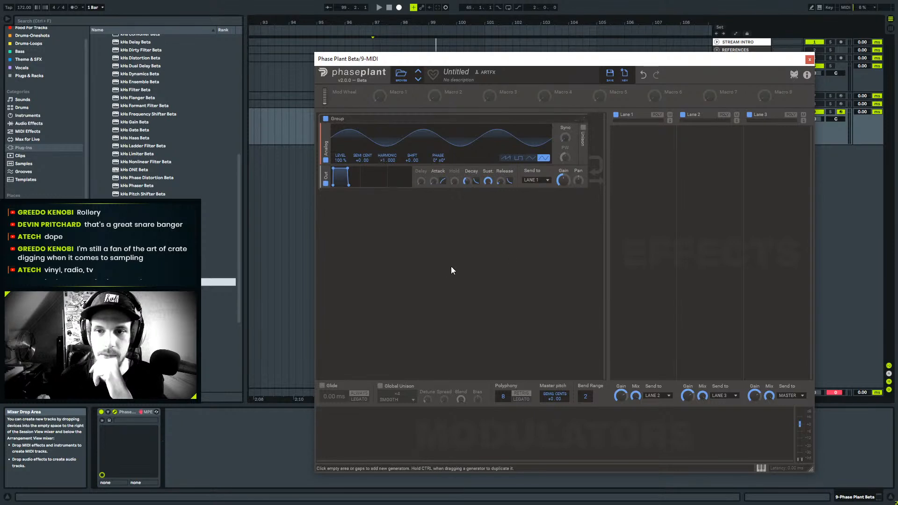
left_click(385, 220)
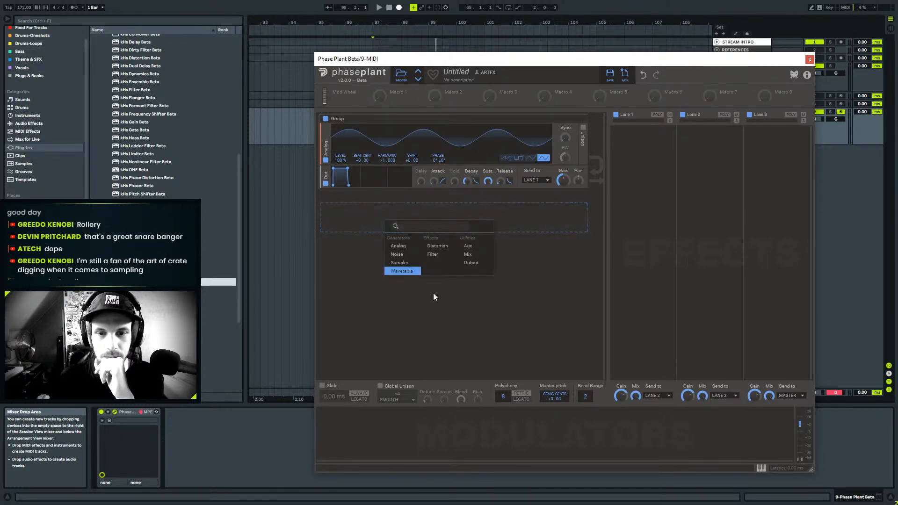
left_click(402, 259)
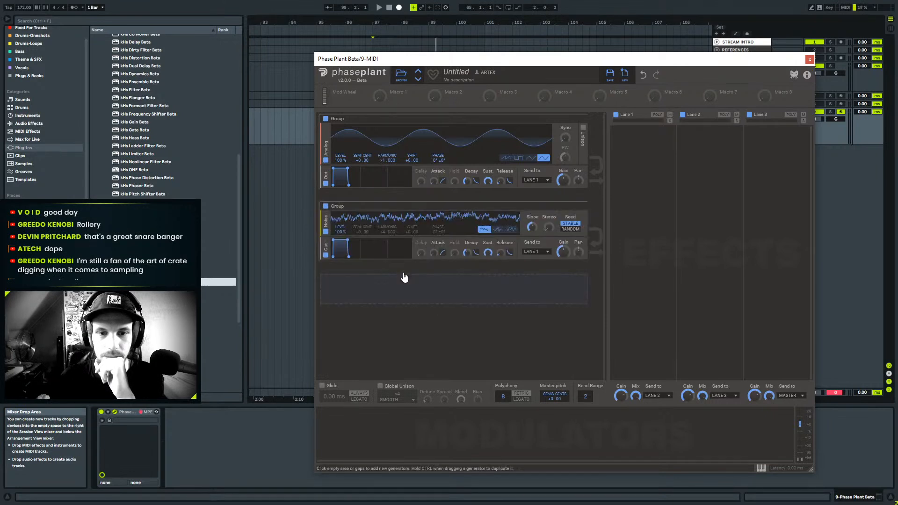
Add a high-pass Filter below the noise output, set its slope to ×3, and raise its cutoff.
left_click(423, 267)
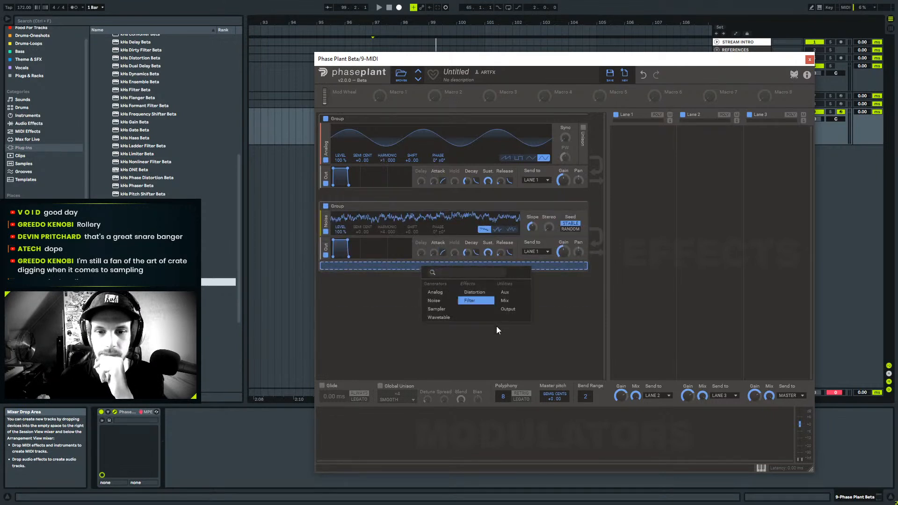
left_click(466, 304)
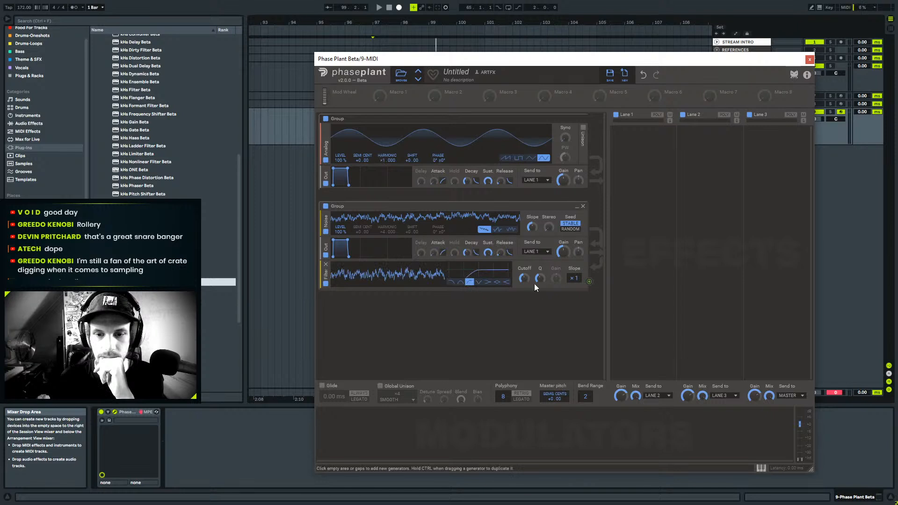
left_click_drag(574, 278, 575, 267)
left_click_drag(525, 278, 524, 268)
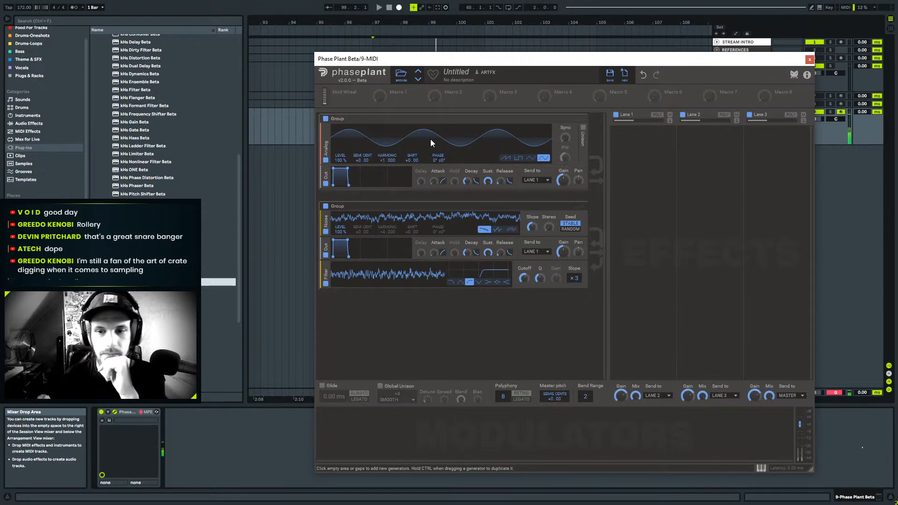
Move the filter ahead of the noise group's output and refine the noise with a lower gain and slightly higher cutoff.
left_click_drag(327, 276, 332, 248)
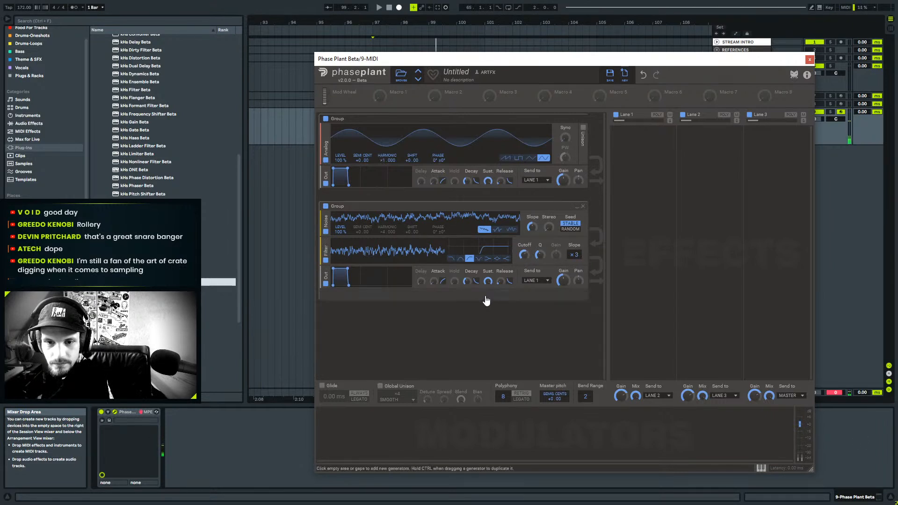
left_click_drag(563, 280, 563, 297)
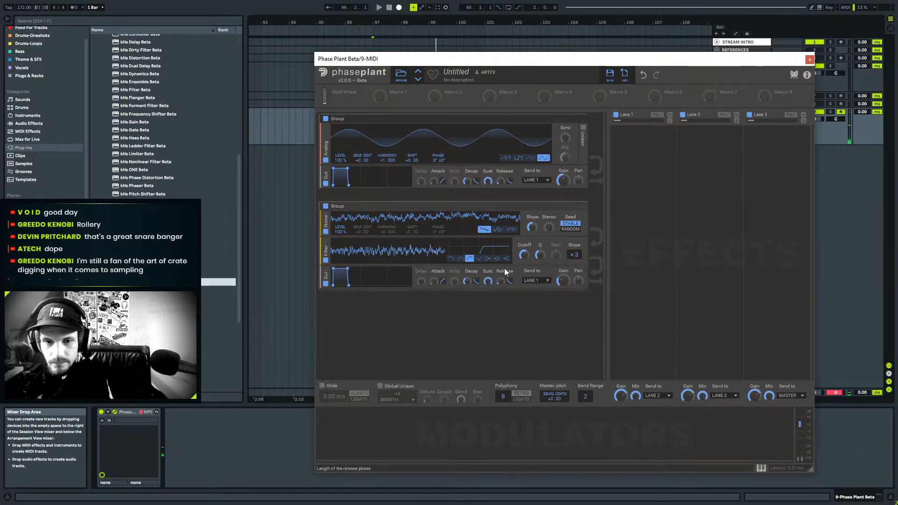
left_click_drag(524, 254, 524, 249)
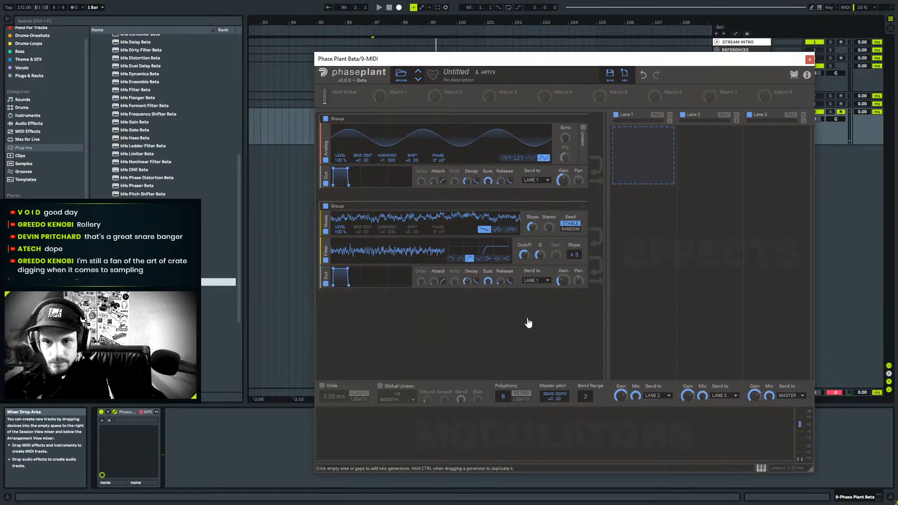
Add a Distortion effect in Overdrive mode to Lane 1 and set its drive to about 15 dB.
left_click(669, 148)
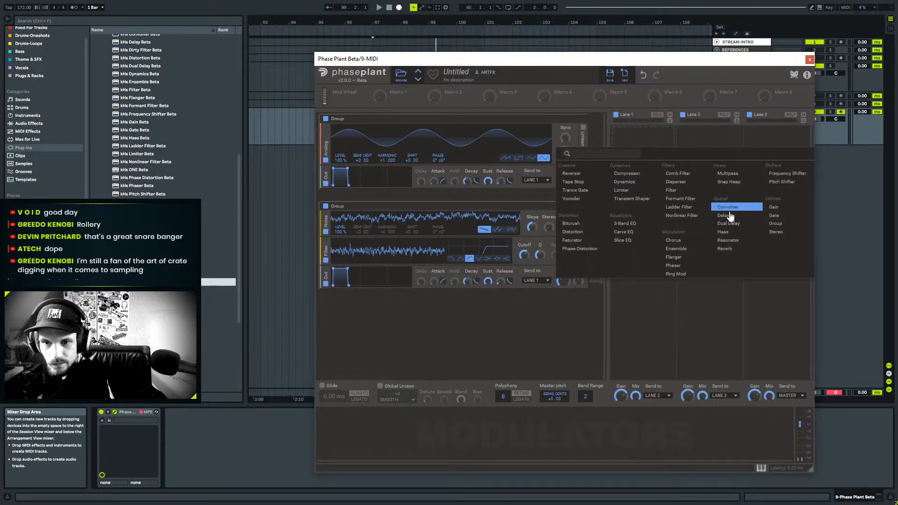
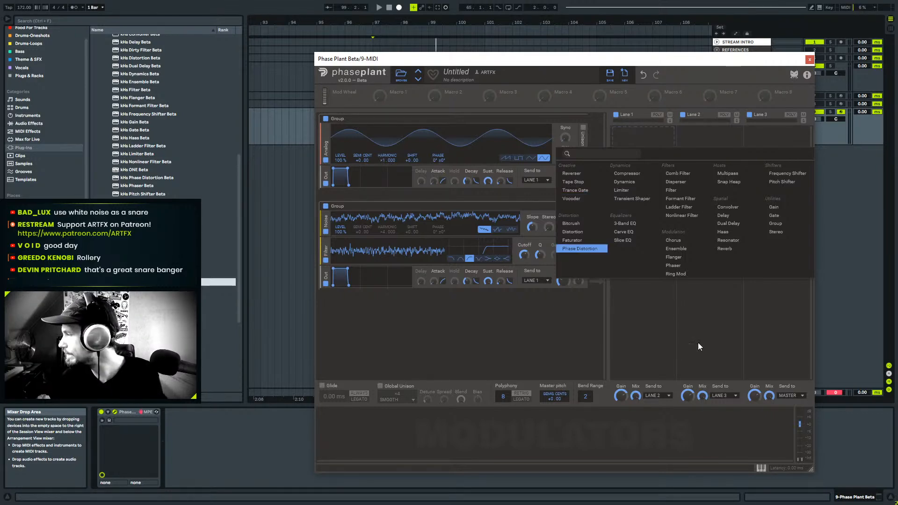
left_click(582, 343)
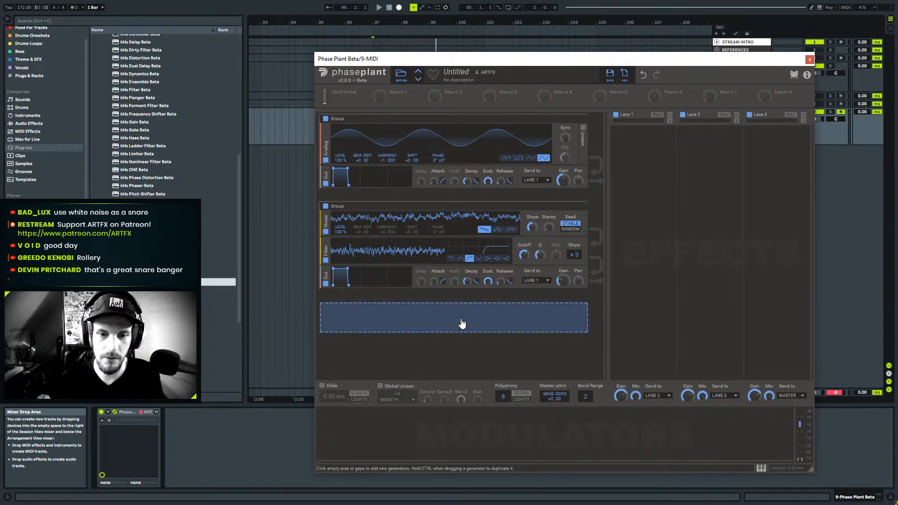
left_click(638, 163)
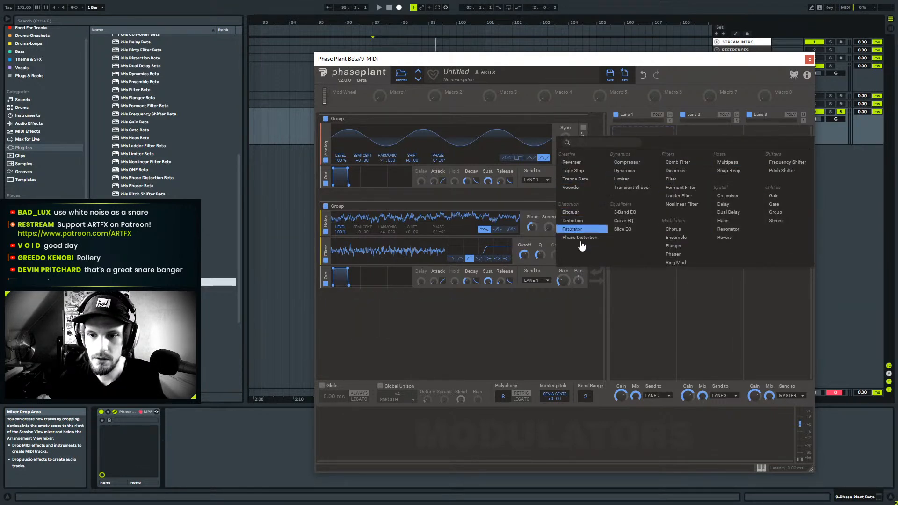
left_click(580, 221)
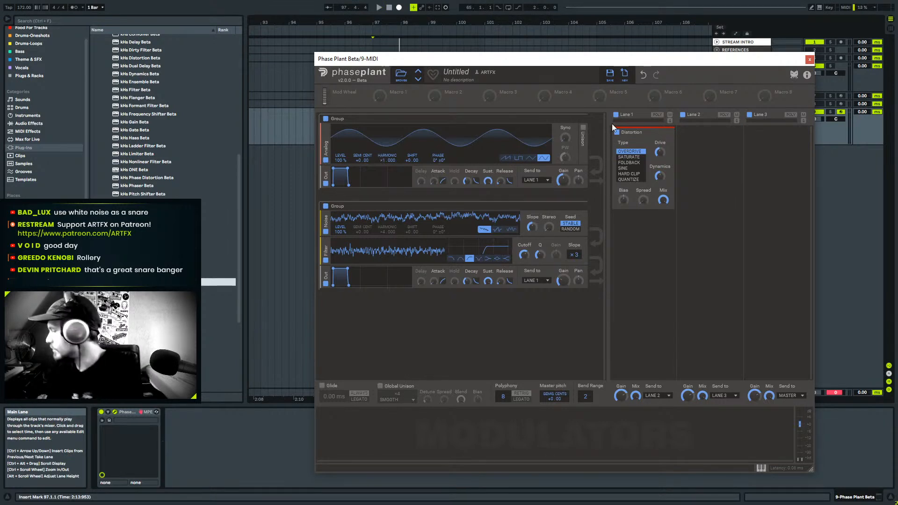
left_click_drag(660, 152, 660, 150)
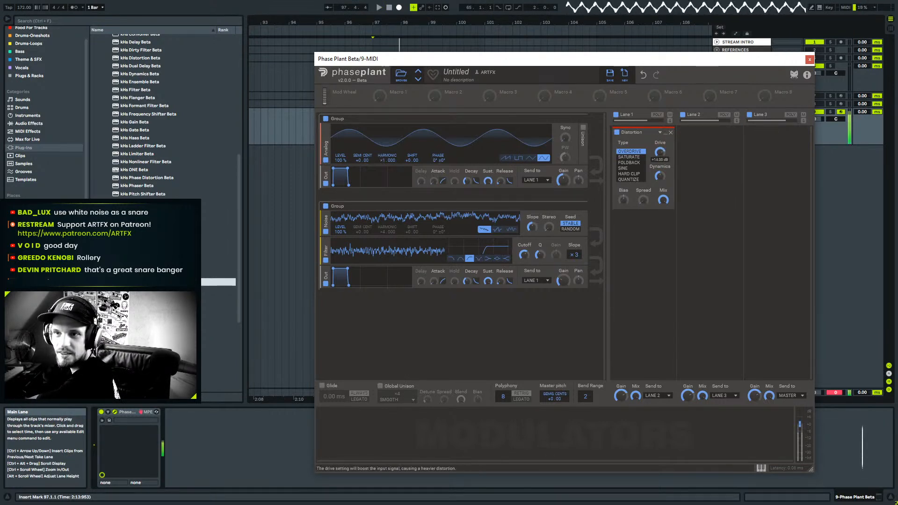
Try the triangle waveform on the Analog generator and return it to sine.
left_click(530, 159)
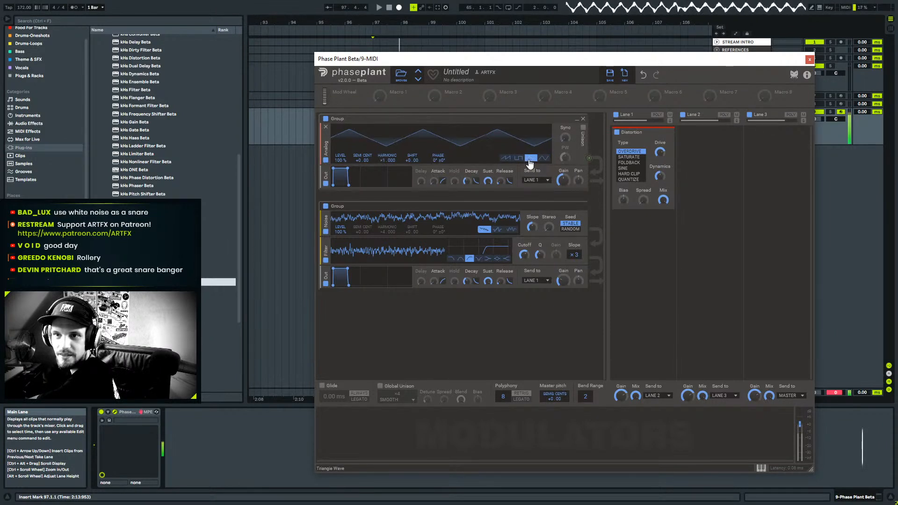
left_click(543, 160)
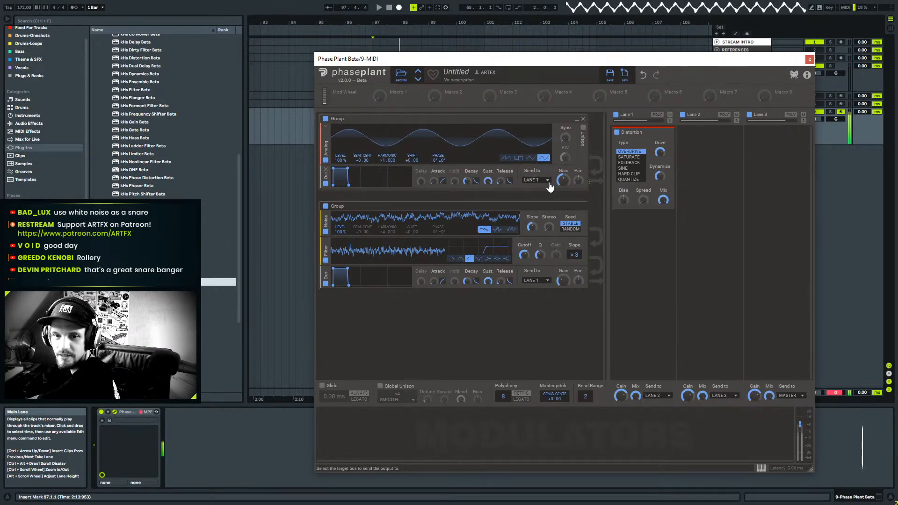
Audition the distortion types in Lane 1, settle on Foldback, and raise its drive while lowering its dynamics.
left_click(632, 158)
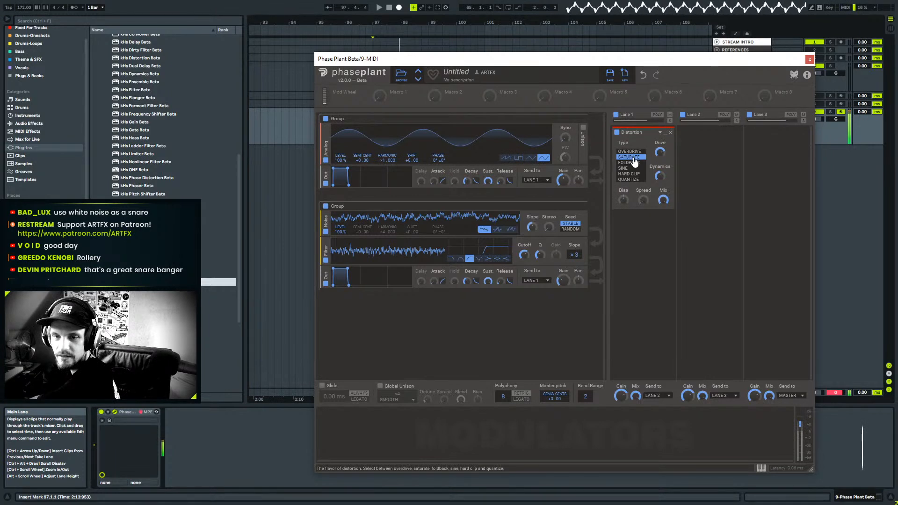
left_click(632, 173)
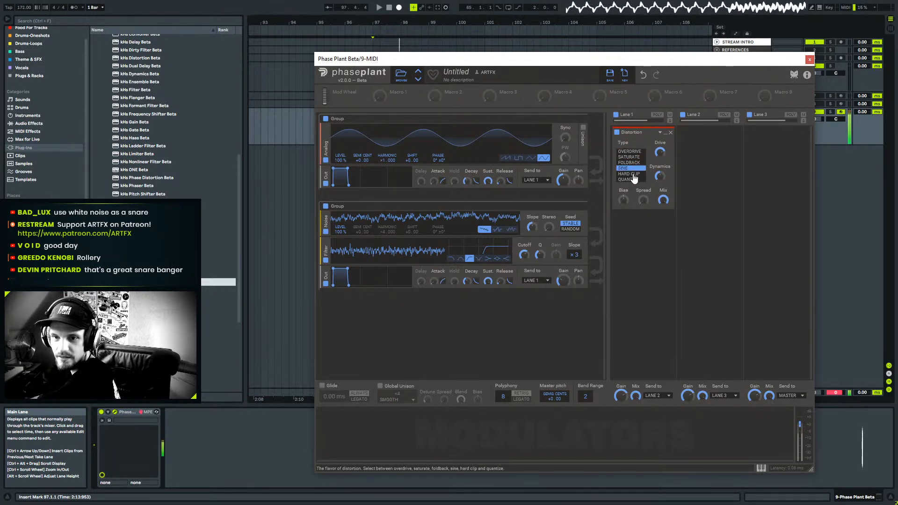
left_click(633, 180)
left_click(632, 174)
left_click(632, 180)
left_click(632, 174)
left_click(632, 169)
left_click(630, 163)
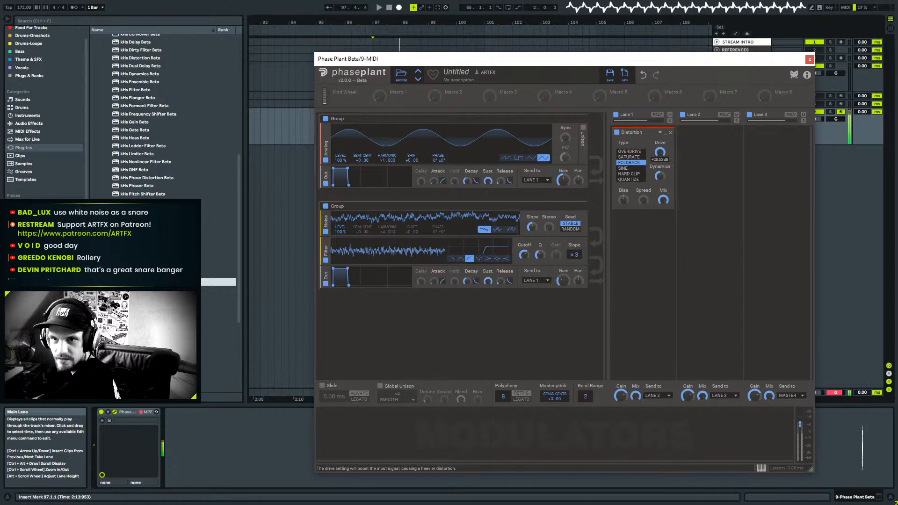
left_click_drag(660, 152, 660, 93)
left_click_drag(660, 176, 660, 201)
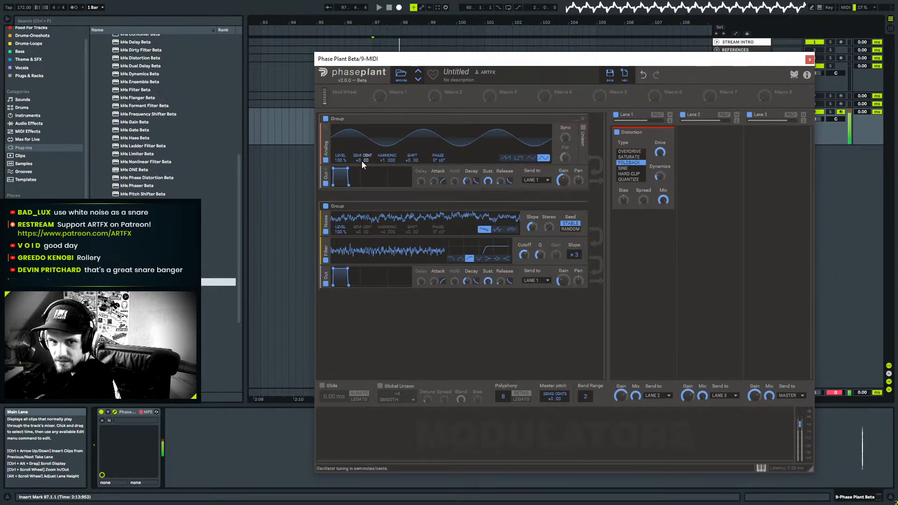
Tune the sine Analog generator down to -12 semitones.
left_click_drag(357, 161, 357, 199)
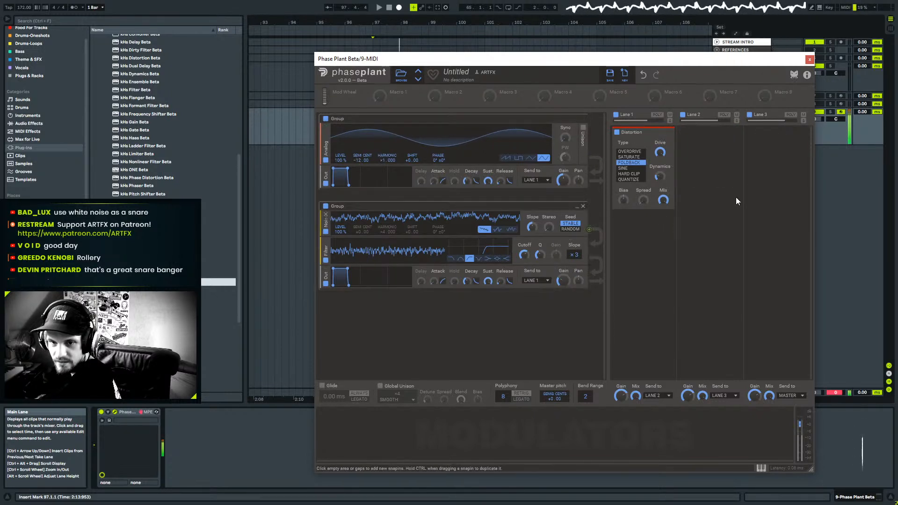
left_click_drag(356, 207, 352, 203)
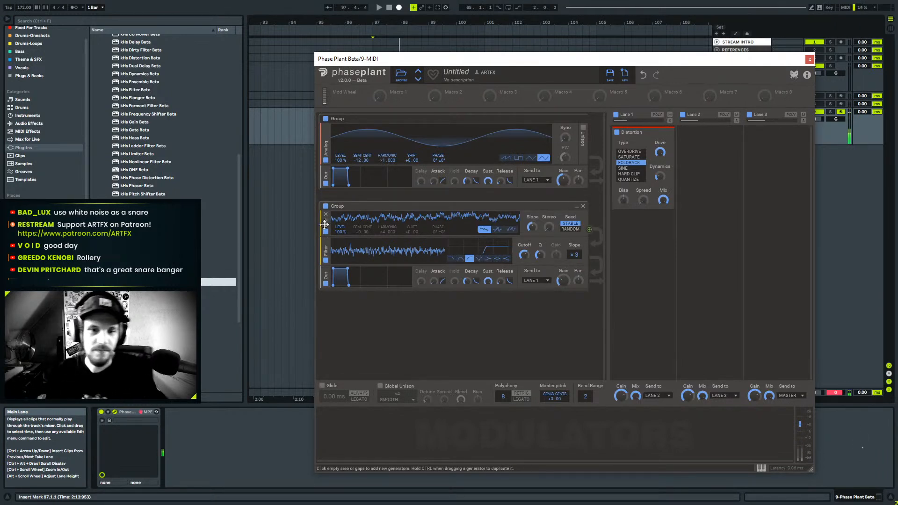
Move the Noise generator and its Filter into the sine group ahead of the Analog generator and remove the spare output.
left_click_drag(325, 226, 326, 135)
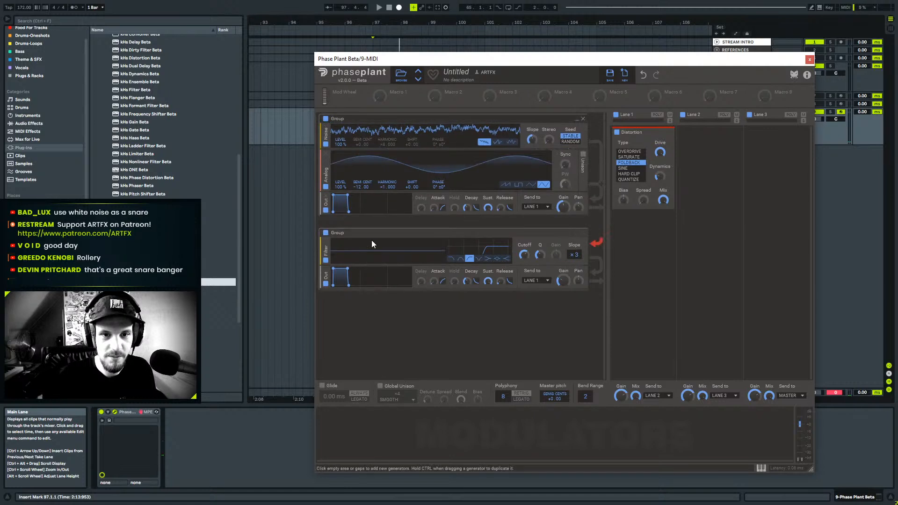
left_click_drag(321, 253, 326, 164)
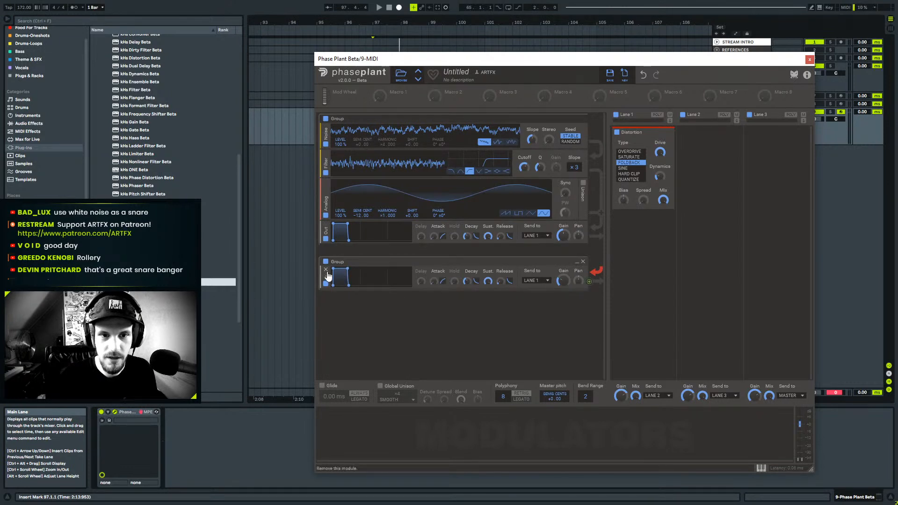
left_click_drag(326, 284, 343, 198)
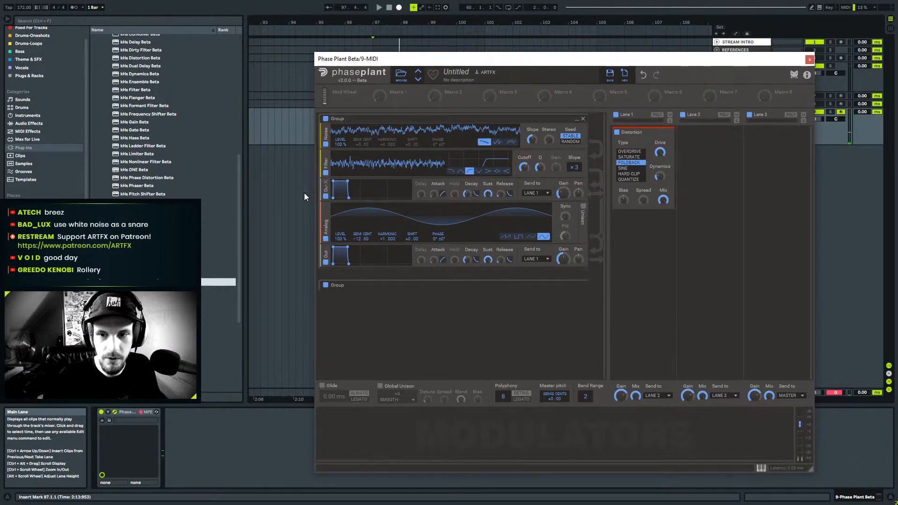
left_click(326, 183)
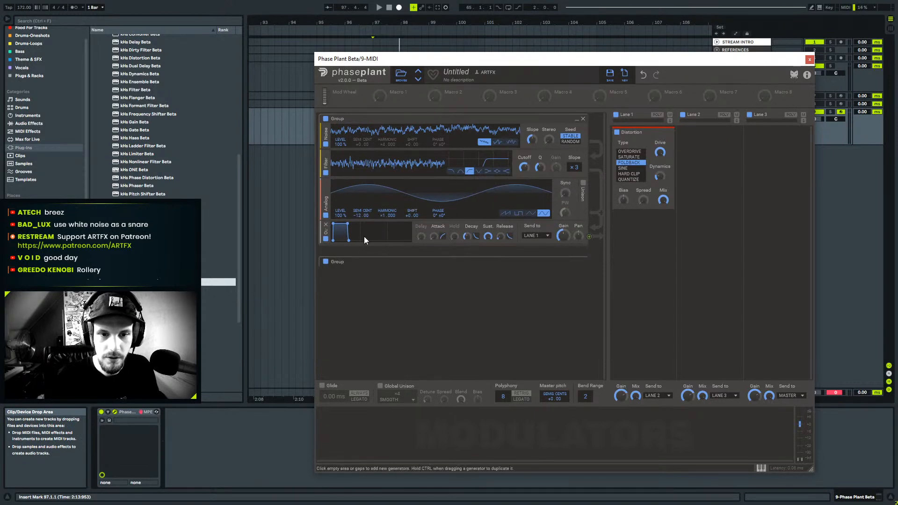
Set the Noise generator's level to 29%.
left_click(347, 246)
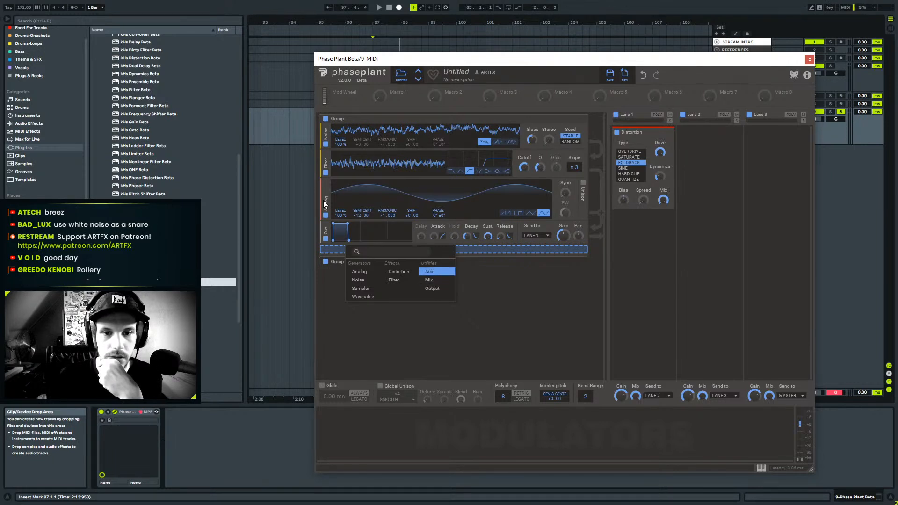
left_click(354, 144)
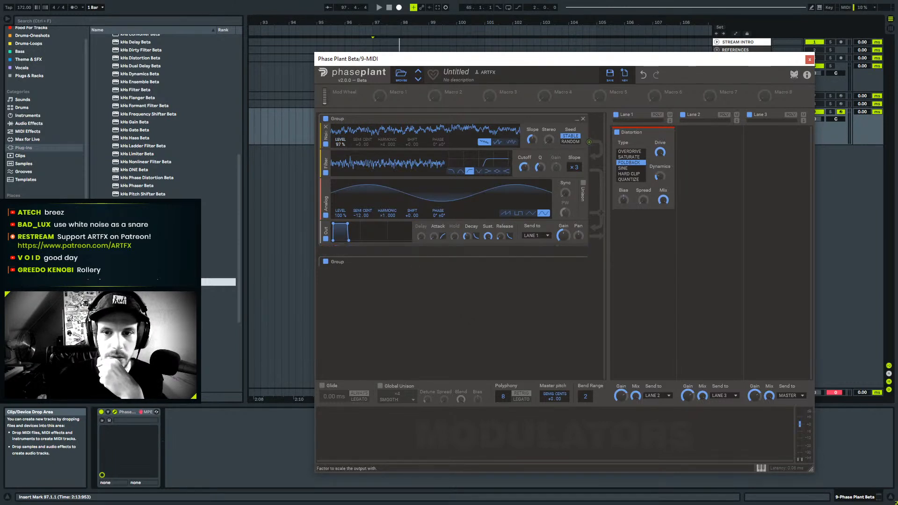
left_click_drag(341, 144, 341, 173)
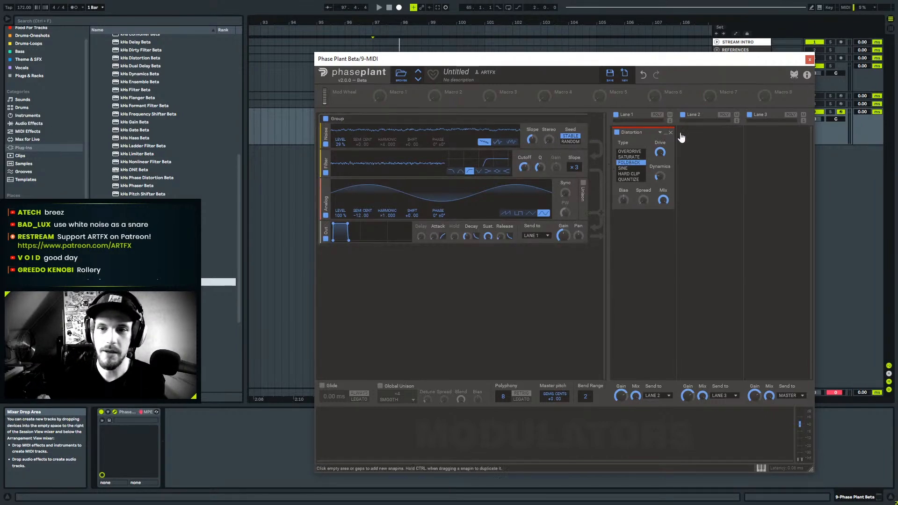
Remove the Distortion from Lane 1 and insert a Distortion module in the generator group ahead of its output.
left_click(670, 134)
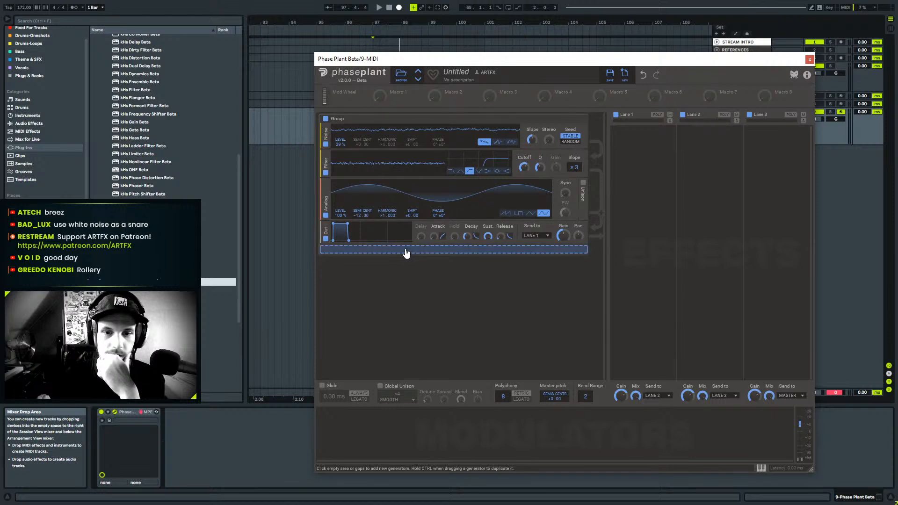
left_click(406, 253)
left_click(464, 282)
left_click_drag(327, 258, 333, 230)
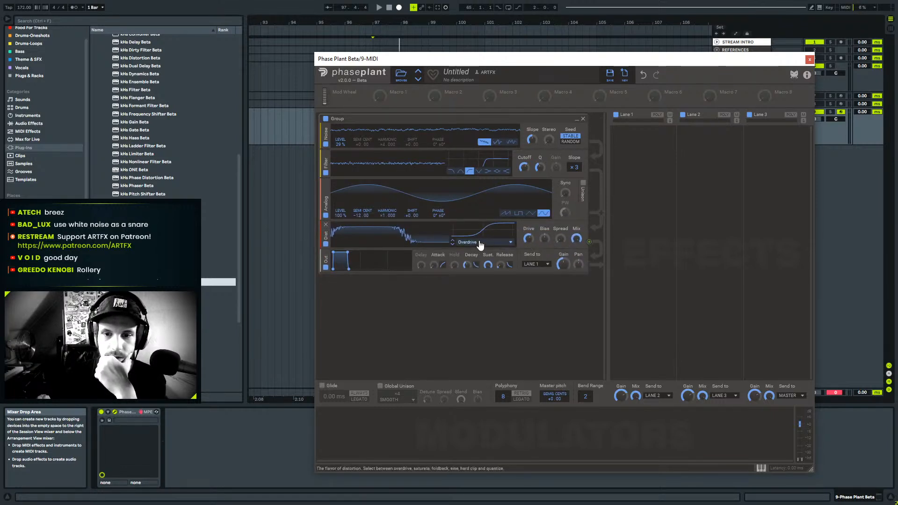
Set the group's Distortion module to Foldback and raise its drive.
left_click(468, 242)
left_click(484, 259)
left_click_drag(528, 240, 528, 231)
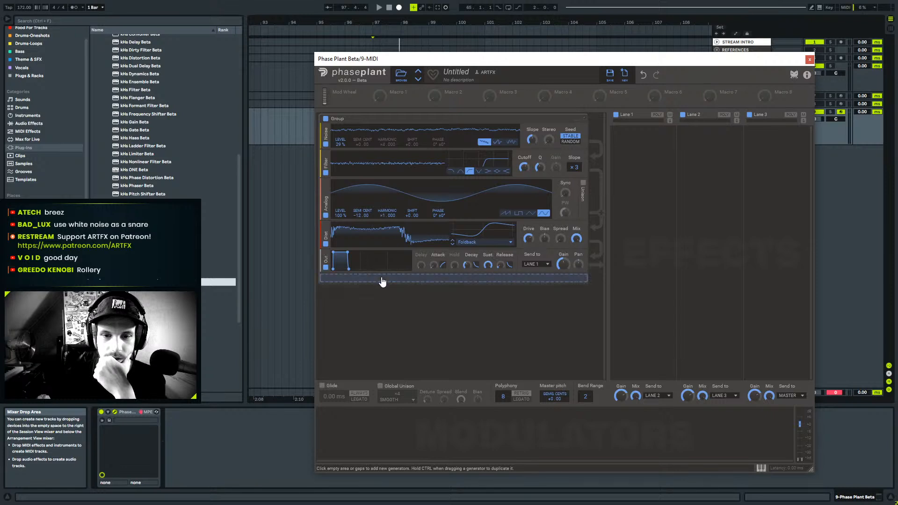
Add a high-pass Filter between the Distortion module and the output, set its slope to ×3, and adjust its cutoff.
left_click(382, 281)
left_click(433, 313)
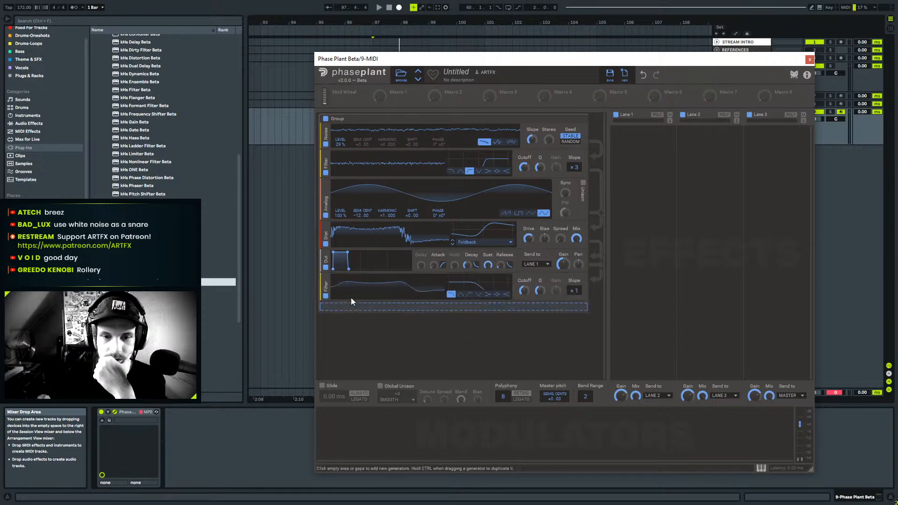
left_click(469, 295)
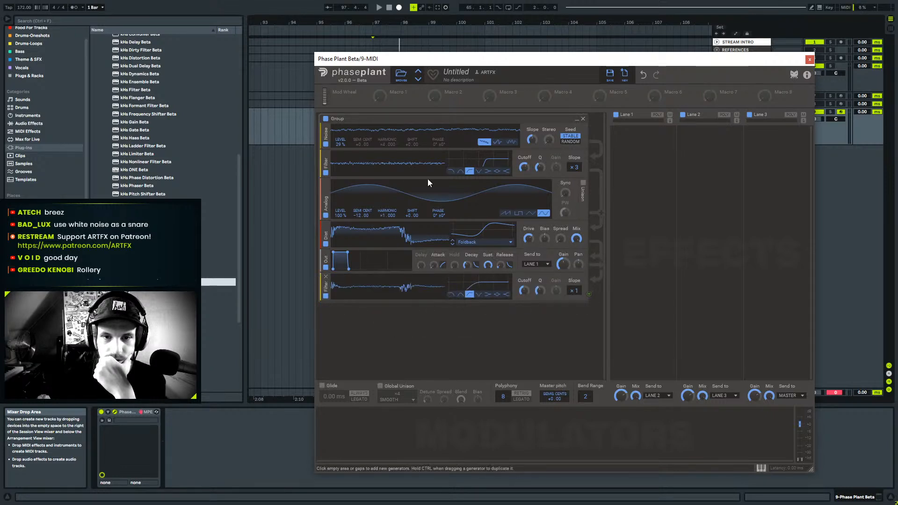
left_click_drag(324, 289, 345, 260)
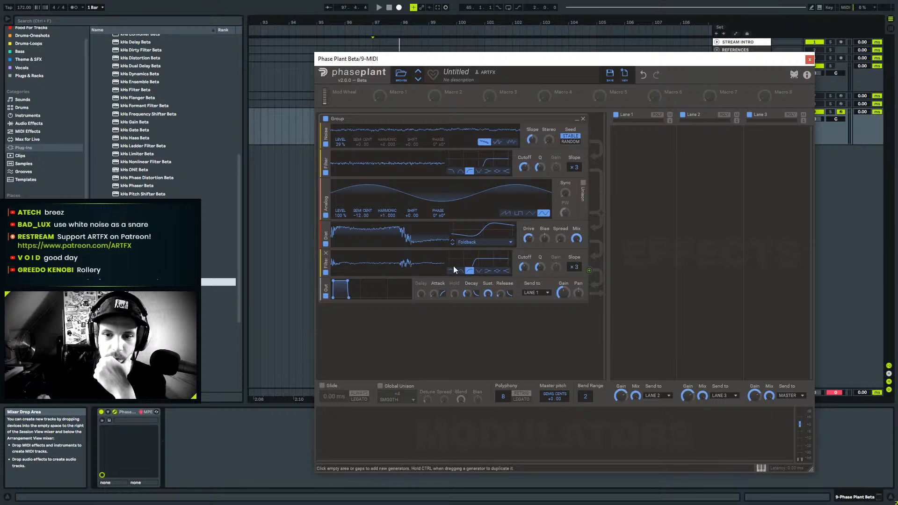
left_click_drag(524, 267, 524, 267)
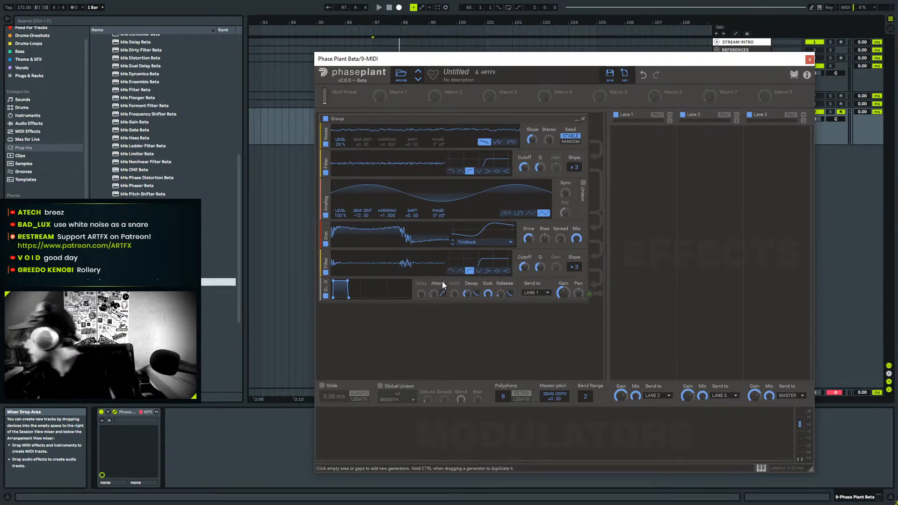
left_click_drag(524, 267, 527, 267)
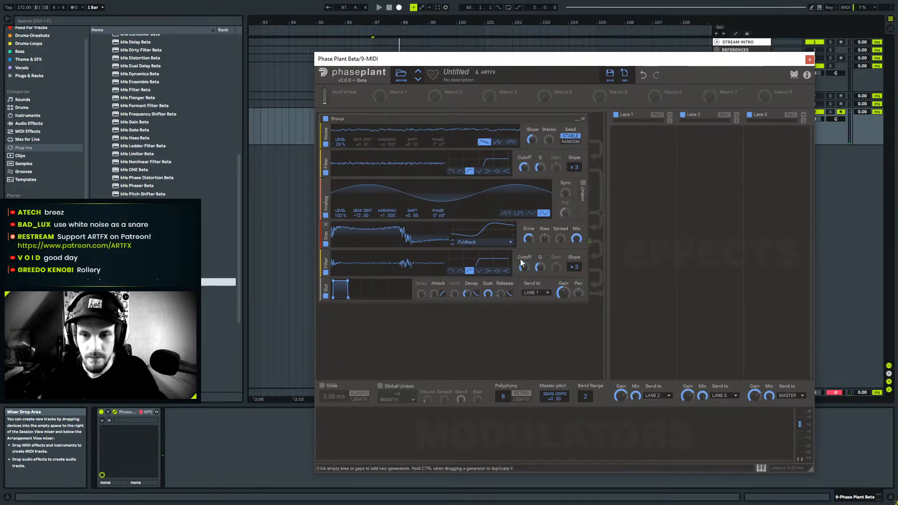
Add an Analog generator in a new group below the existing one and switch its waveform to sine.
left_click(452, 345)
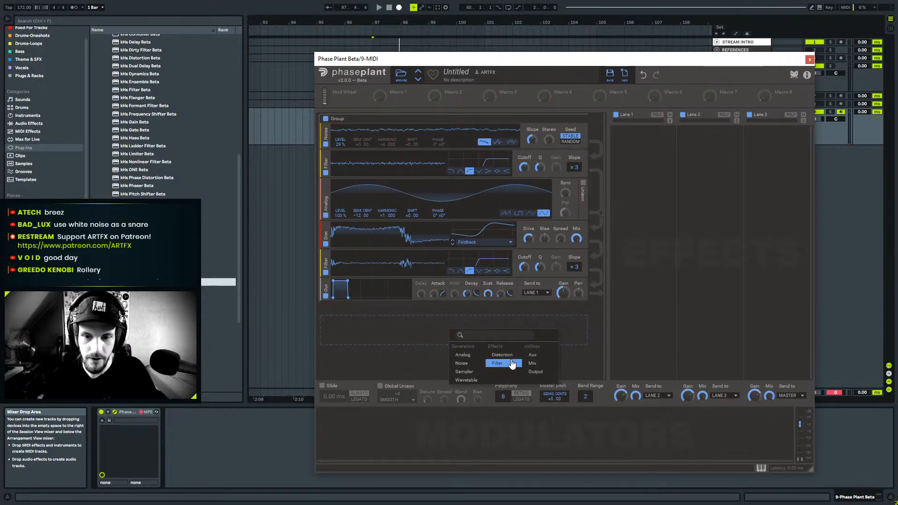
left_click(470, 359)
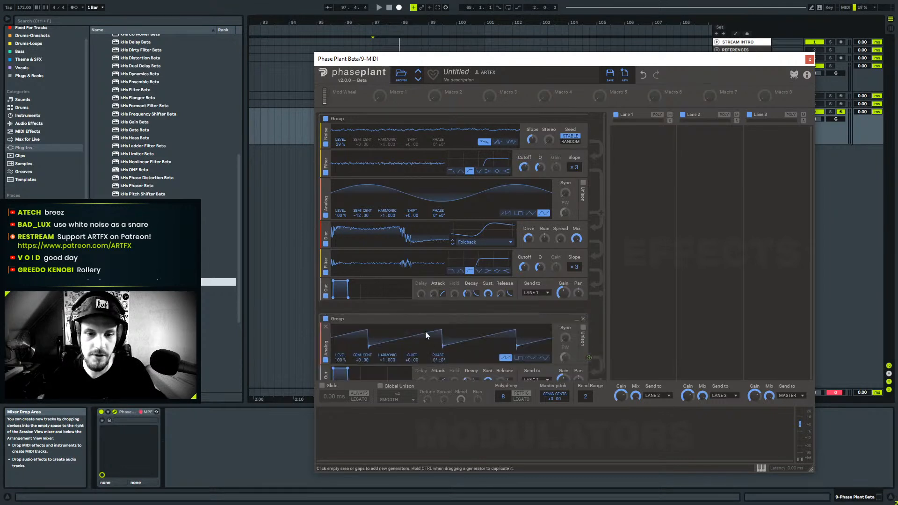
scroll(602, 328, "down", 1)
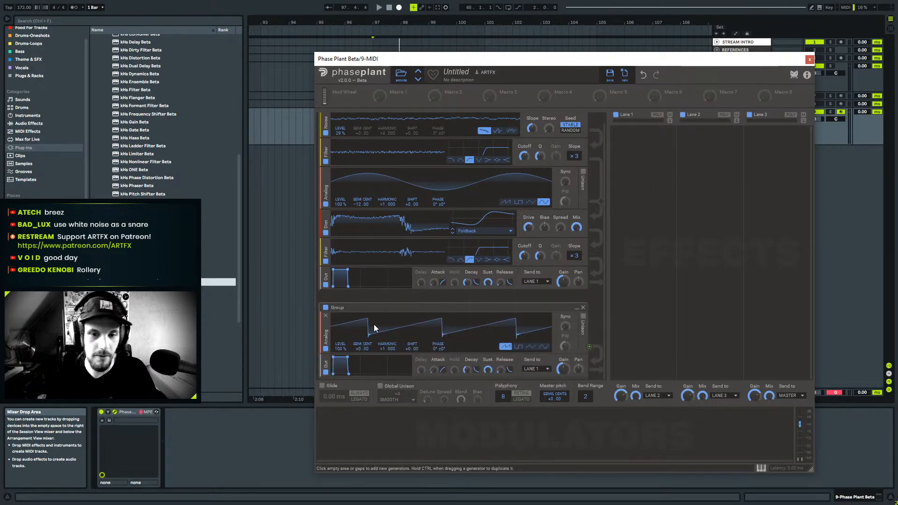
left_click(543, 347)
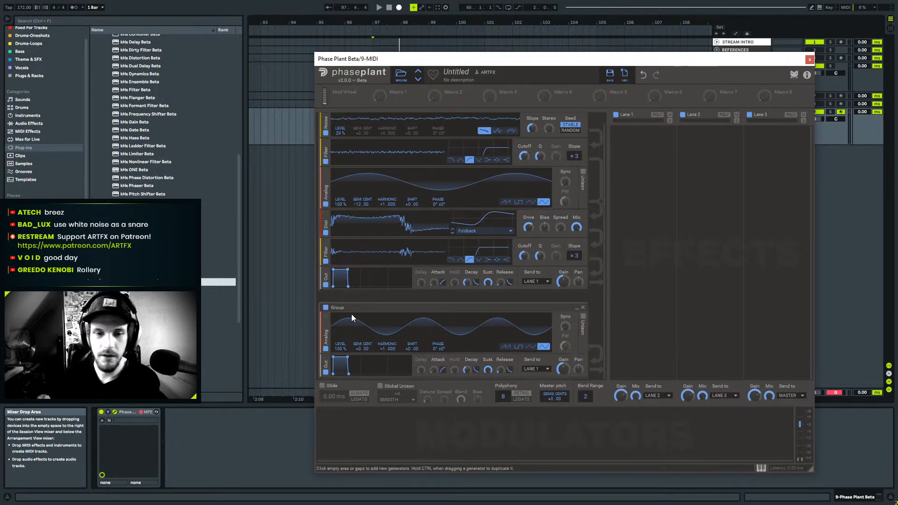
Audition the first group with the new sine group and post-distortion filter bypassed and its pitch reset, and restore the modules and -12 semitone tuning.
left_click(325, 307)
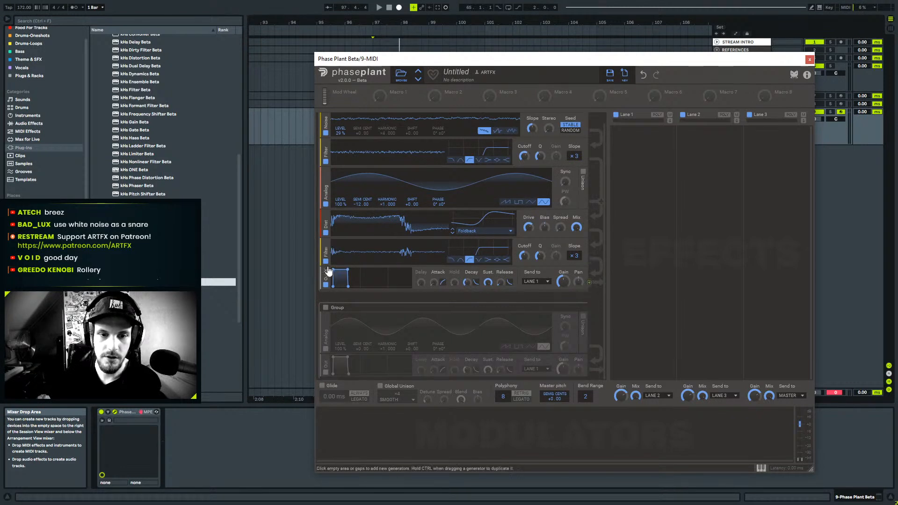
left_click(326, 261)
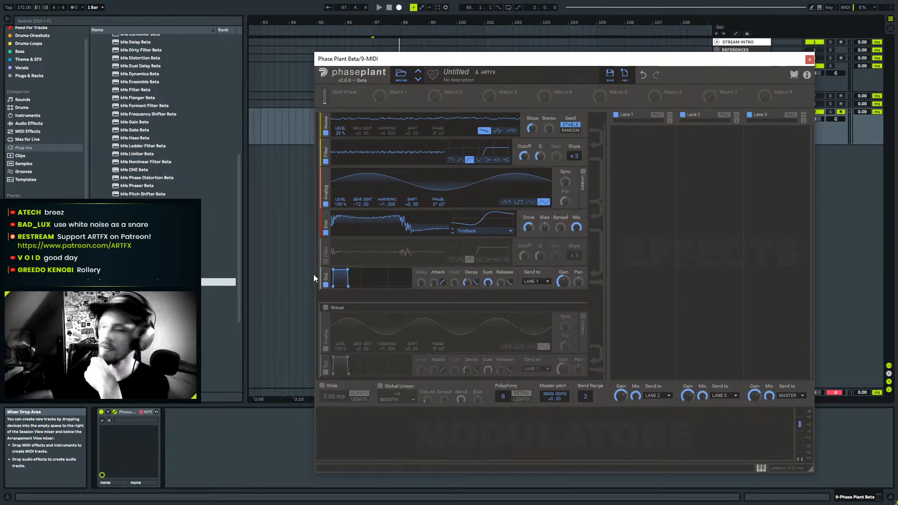
double_click(361, 204)
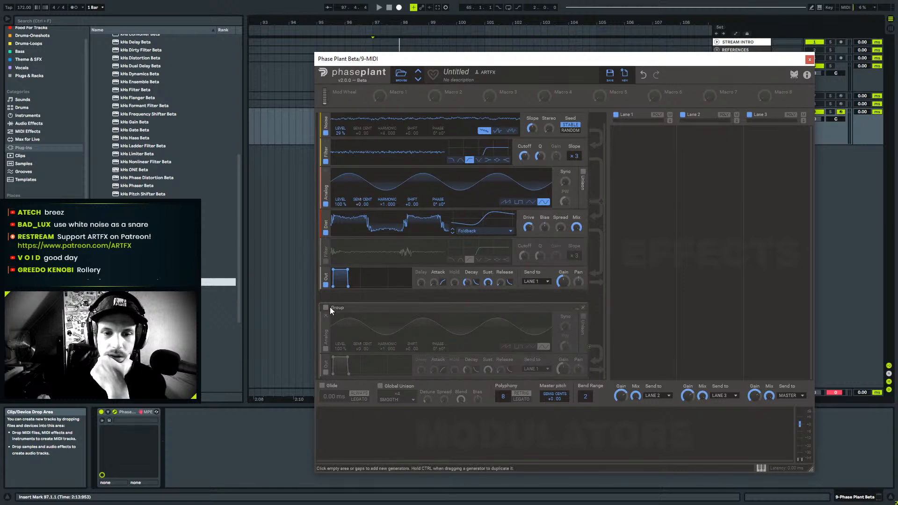
left_click(325, 260)
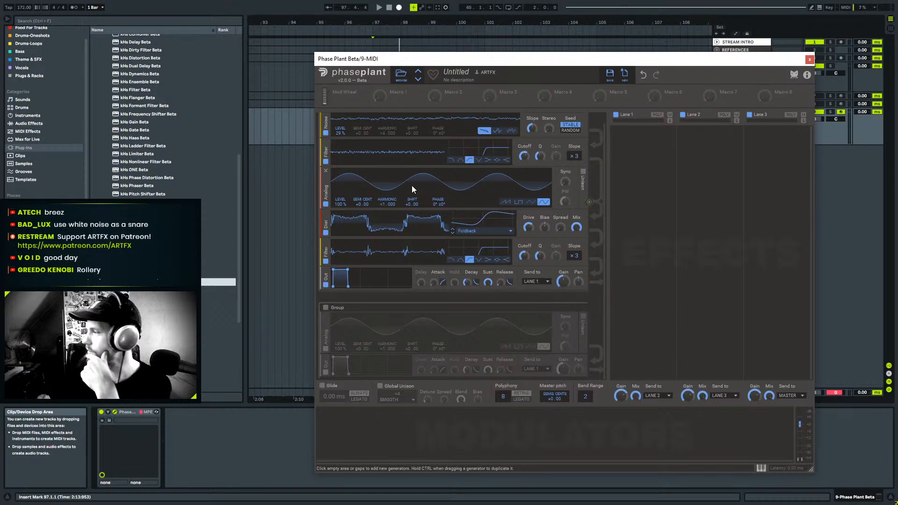
left_click(326, 307)
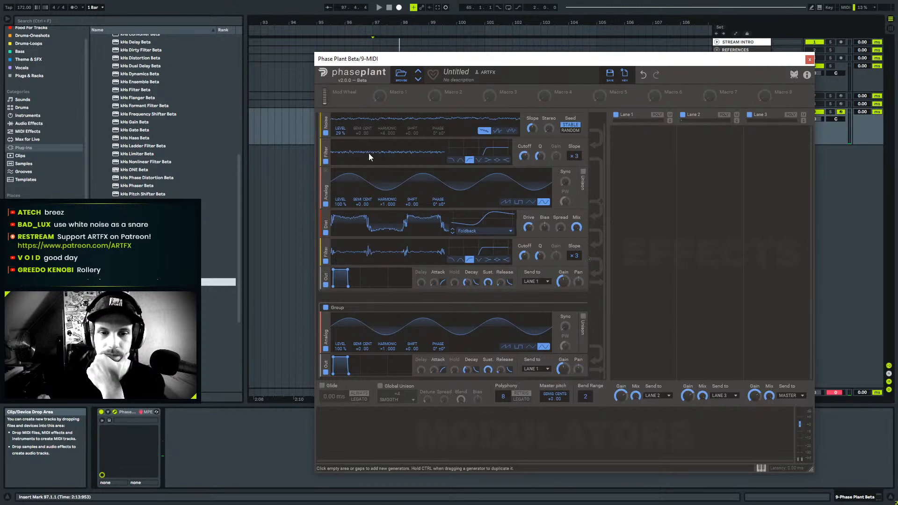
left_click_drag(360, 204, 360, 233)
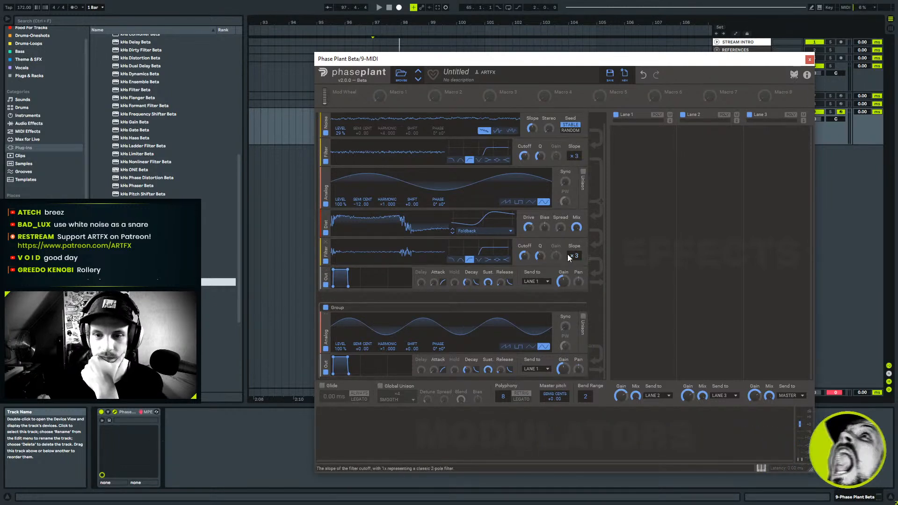
left_click(536, 281)
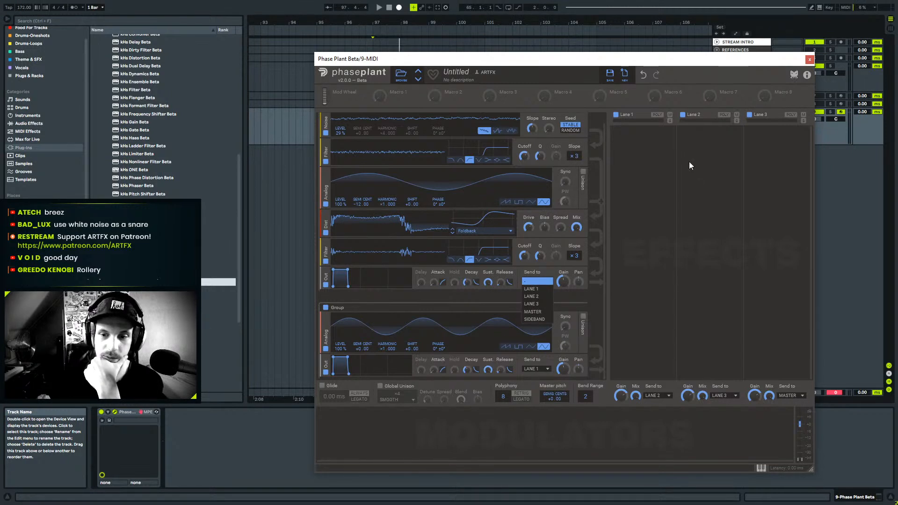
left_click(466, 307)
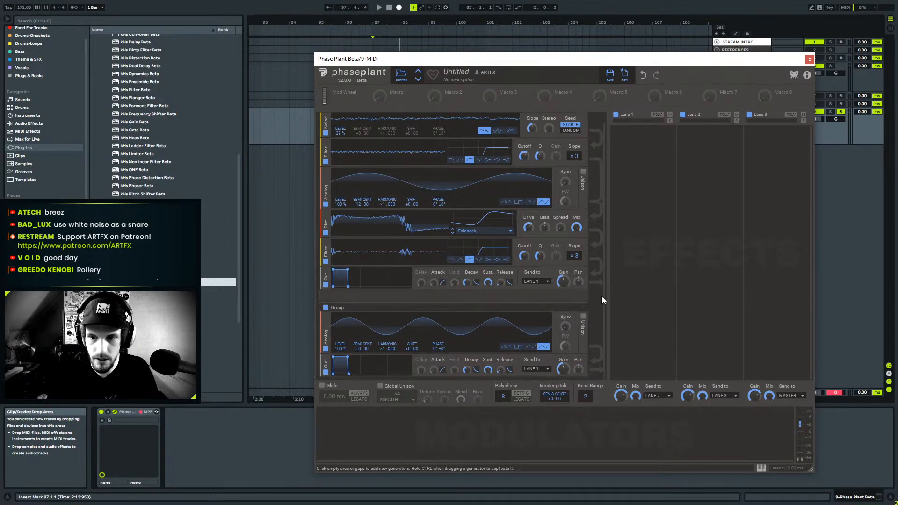
Add another Analog generator below the output of the second sine group.
left_click(574, 378)
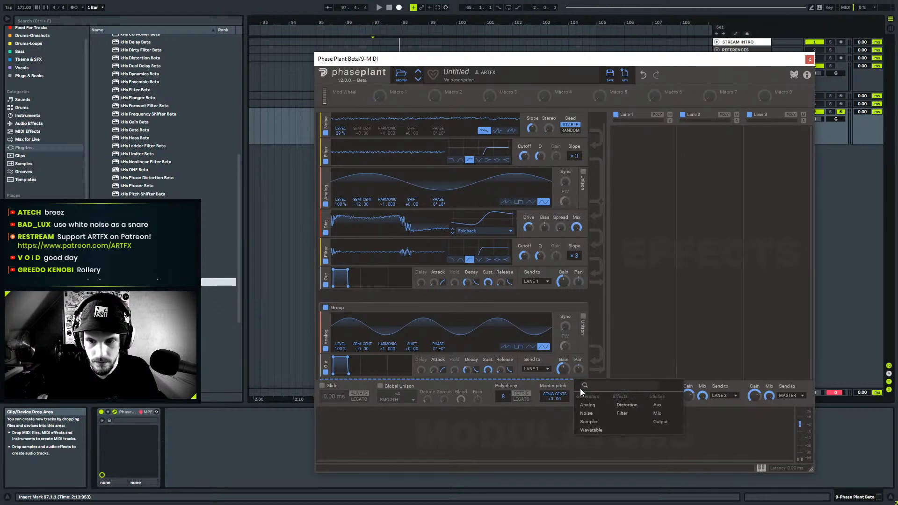
left_click(598, 410)
scroll(605, 273, "down", 2)
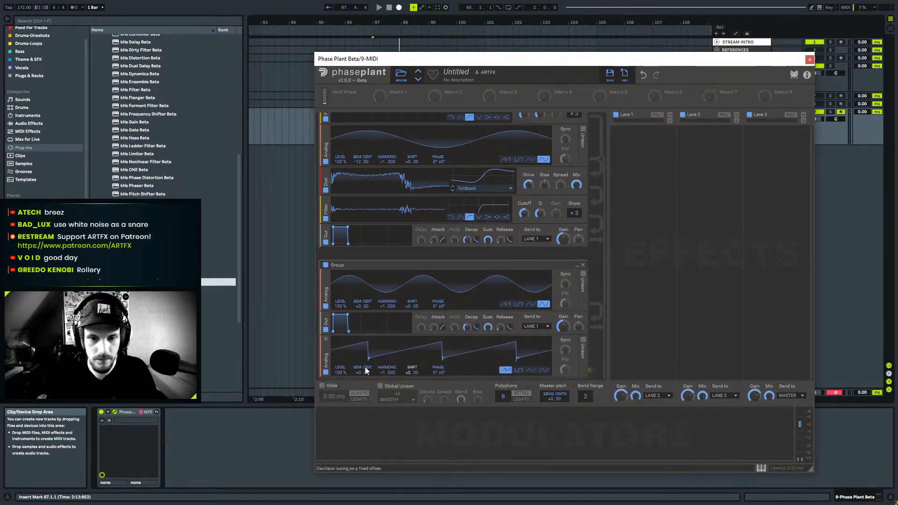
Switch the new Analog generator below the second group's output to a sine wave and set its harmonic to 2.000.
left_click(543, 370)
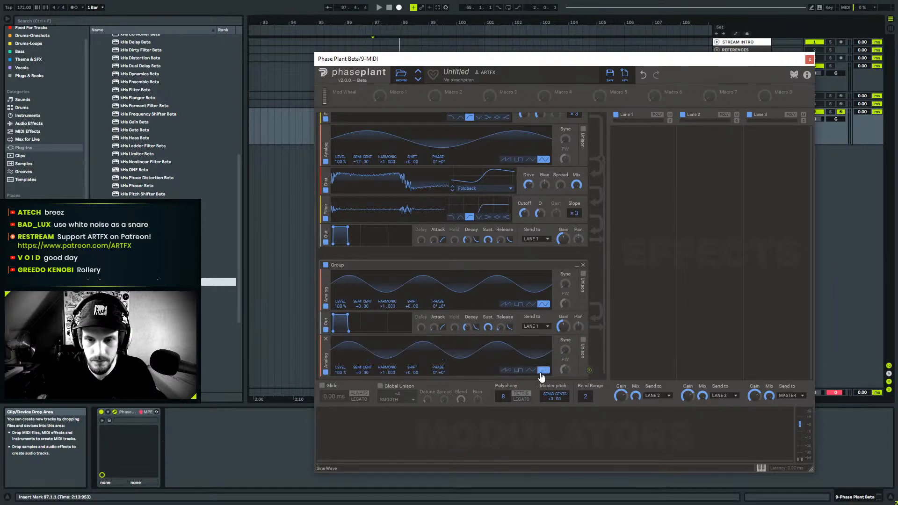
left_click_drag(362, 372, 388, 367)
double_click(358, 371)
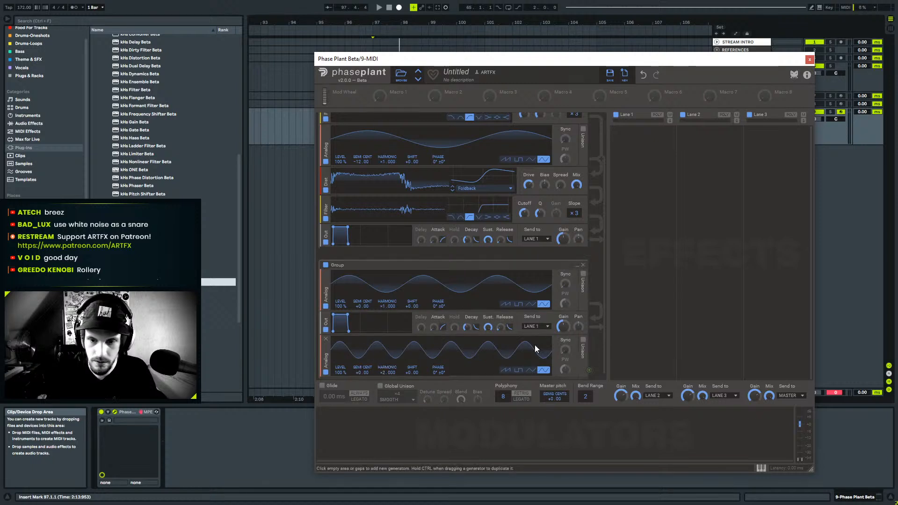
Route the lower sine generator as a modulator to the phase and shift of the second group's upper sine.
left_click(589, 371)
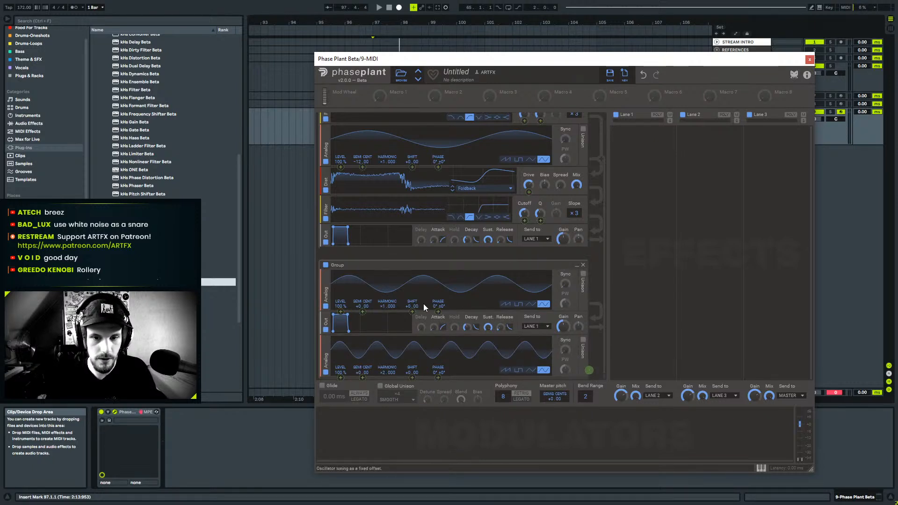
left_click_drag(439, 312, 438, 306)
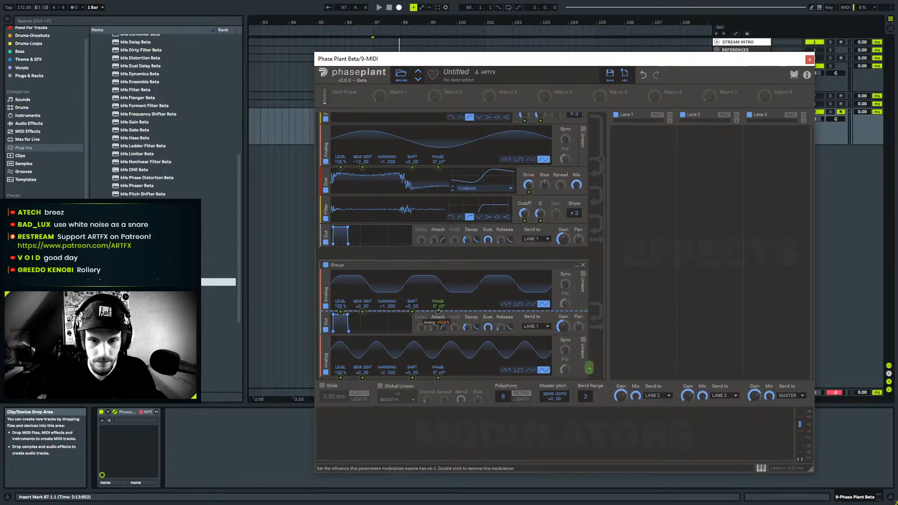
left_click_drag(412, 311, 439, 314)
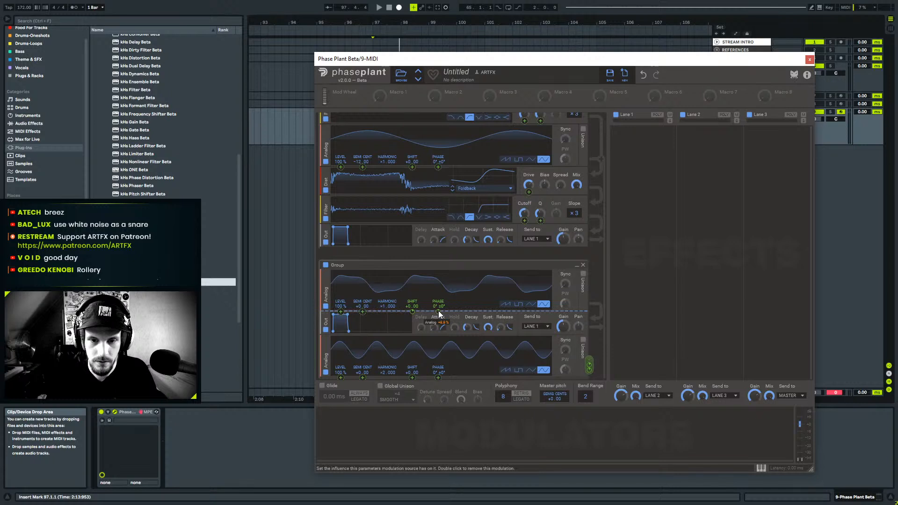
left_click_drag(438, 311, 439, 314)
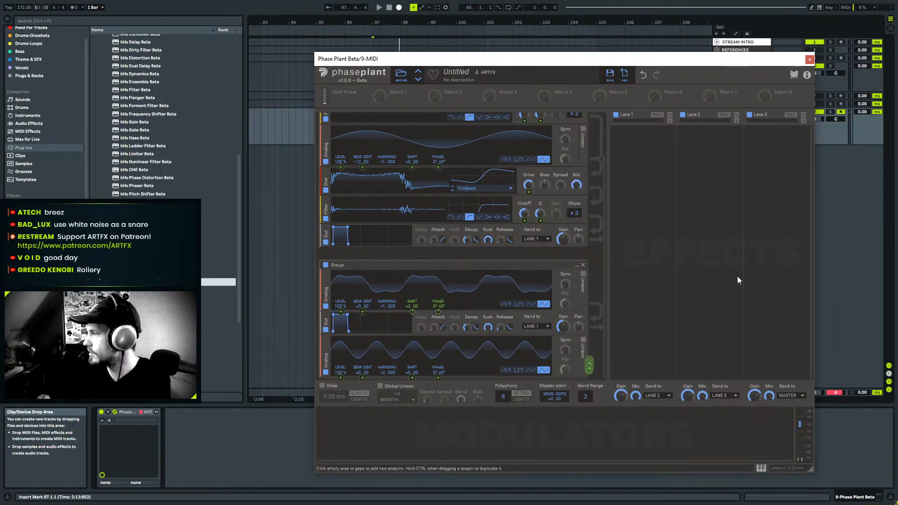
Set the modulating sine's phase to about -46° and readjust its modulation of the upper sine's phase.
scroll(602, 279, "down", 1)
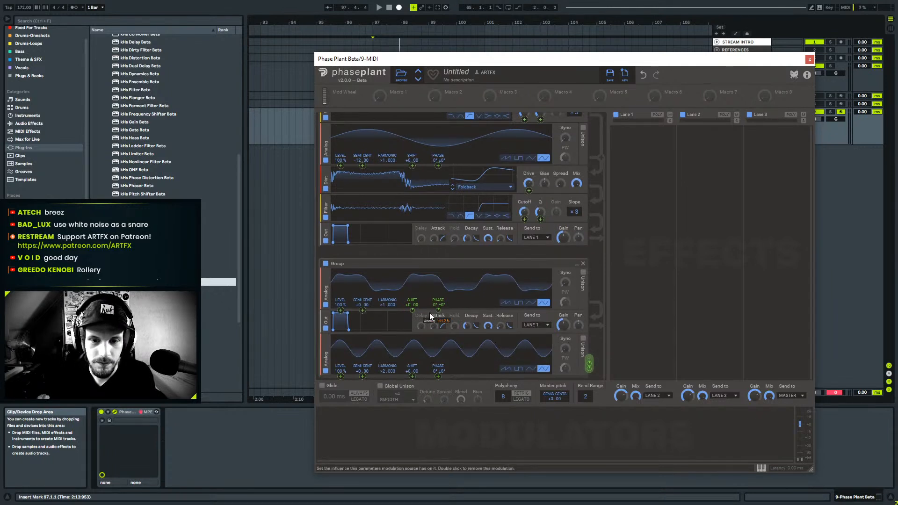
scroll(573, 357, "up", 1)
left_click_drag(436, 373, 436, 375)
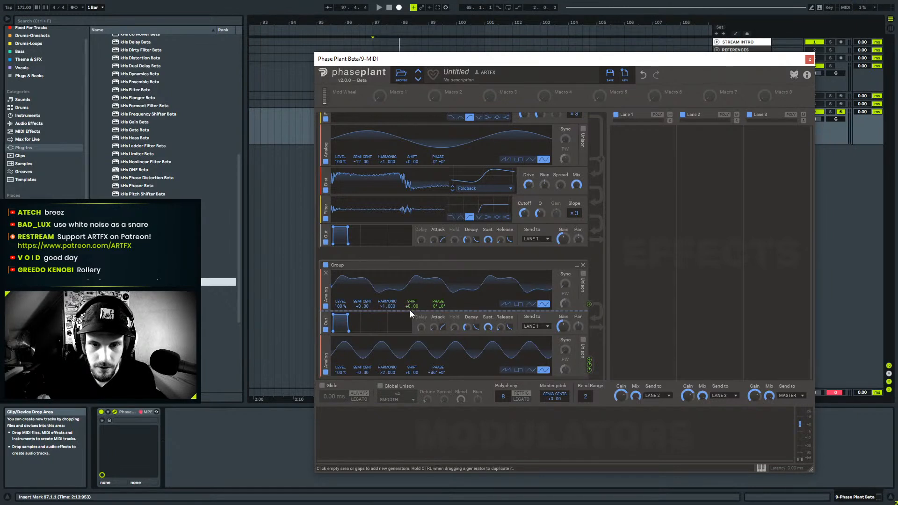
left_click_drag(589, 362, 438, 312)
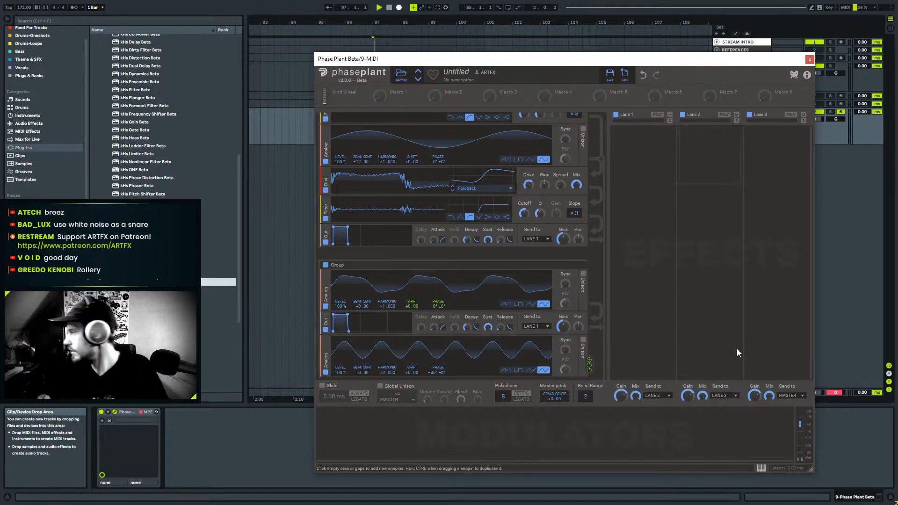
Audition the phase-modulated second group with the first group bypassed, trying the modulator's harmonic, and re-enable the first group.
key("space")
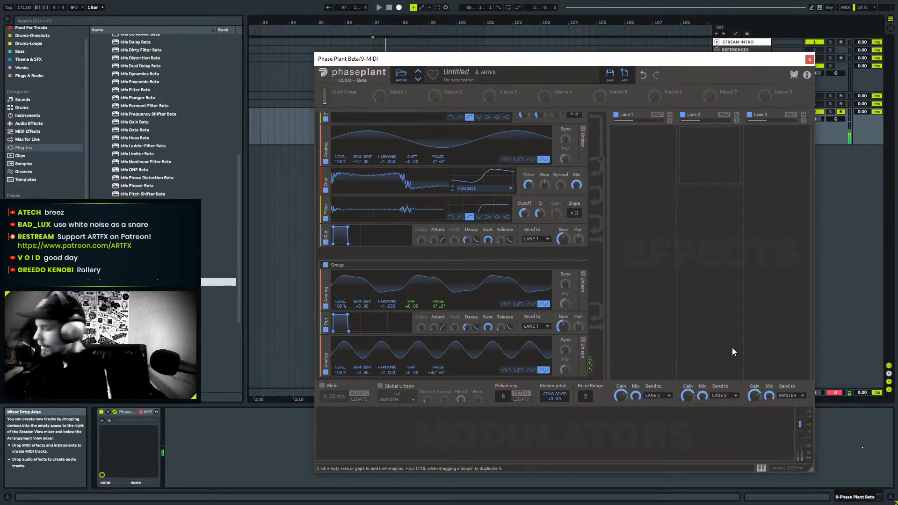
scroll(565, 251, "up", 2)
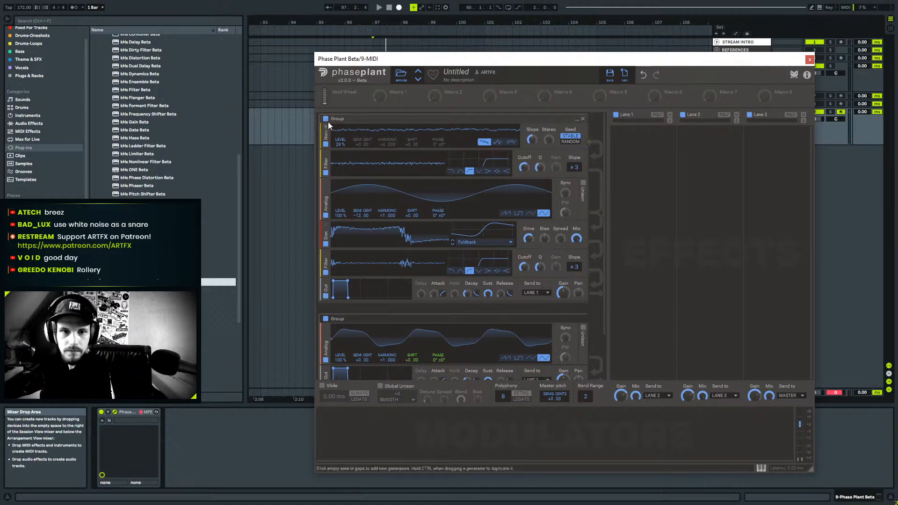
left_click(326, 118)
scroll(597, 321, "down", 2)
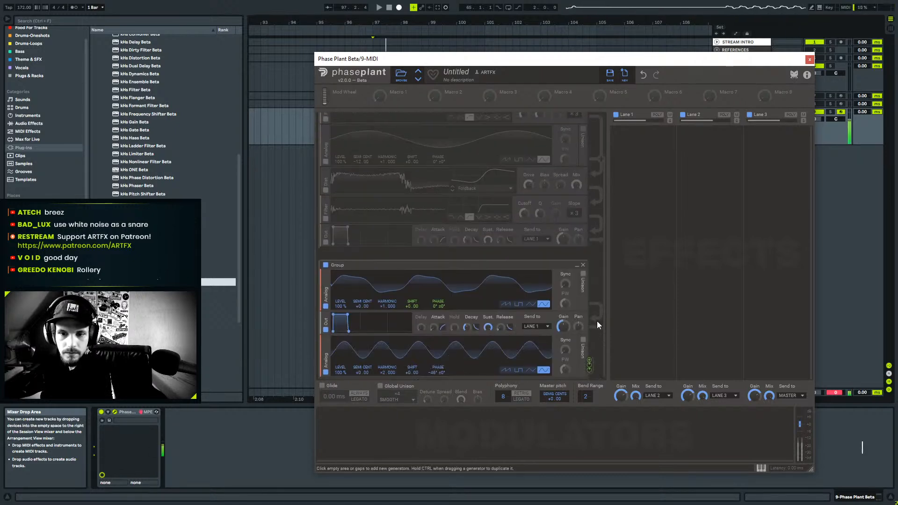
left_click_drag(384, 373, 387, 366)
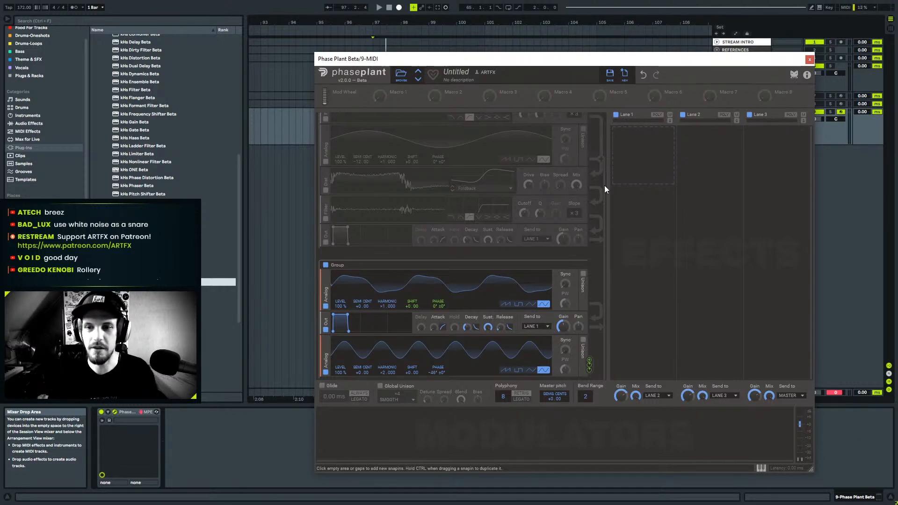
scroll(601, 226, "up", 3)
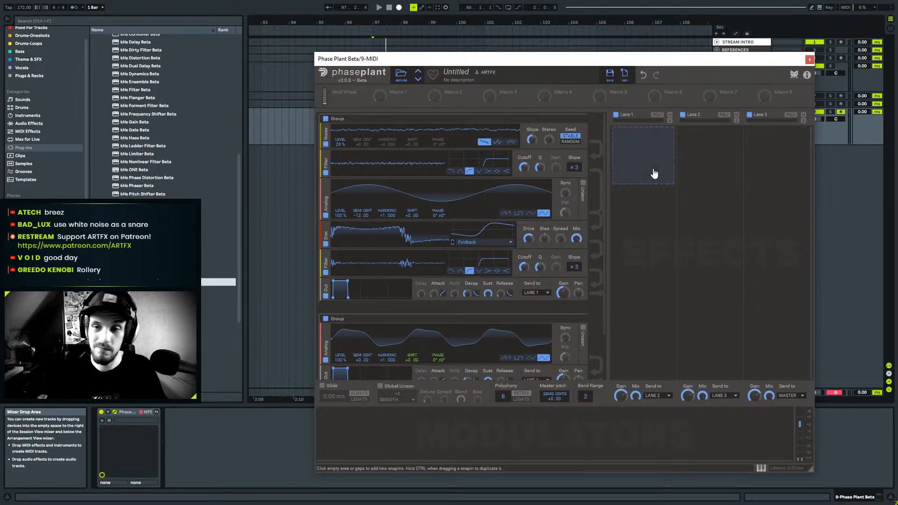
left_click(645, 154)
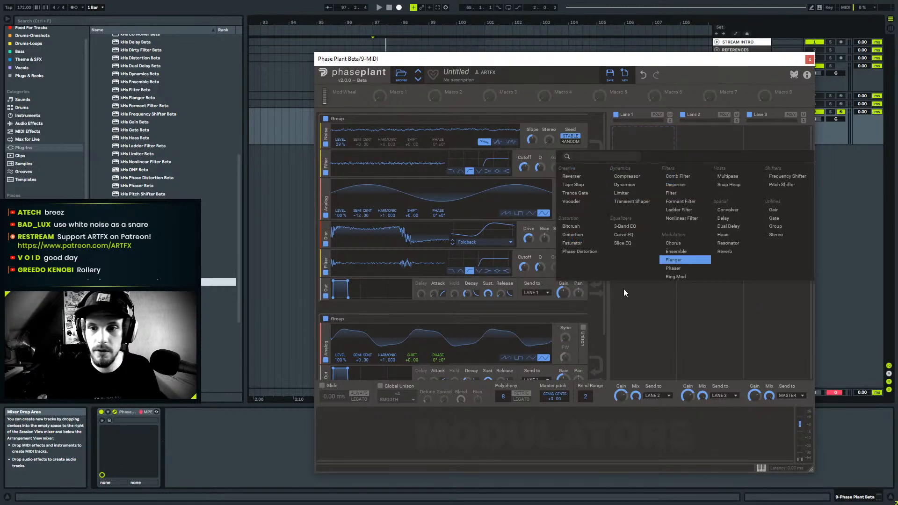
left_click(642, 318)
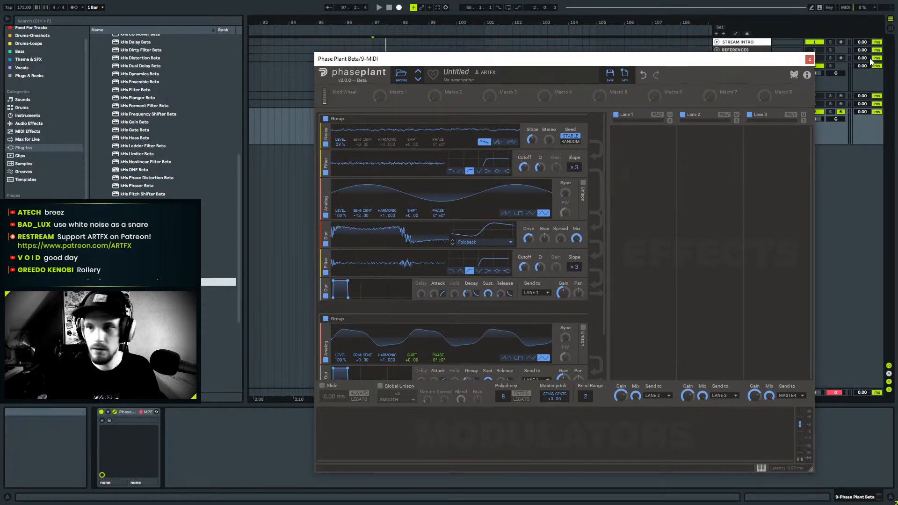
Add an Envelope modulator with 0 ms attack, about 169 ms decay on a curved slope, and 0% sustain.
scroll(599, 286, "down", 2)
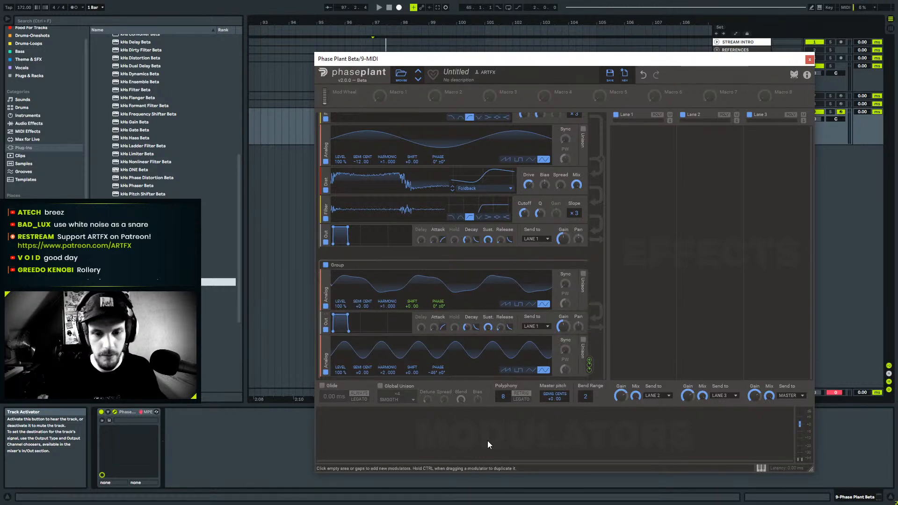
left_click(358, 429)
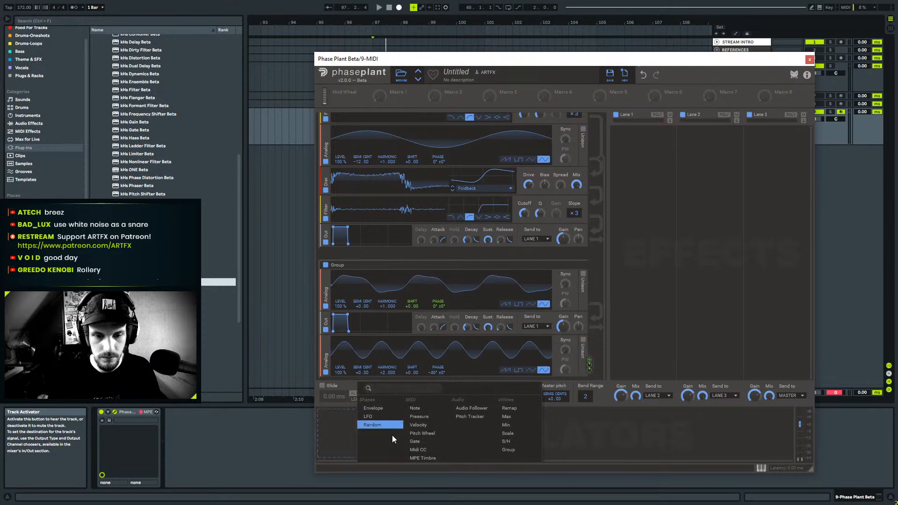
left_click(377, 409)
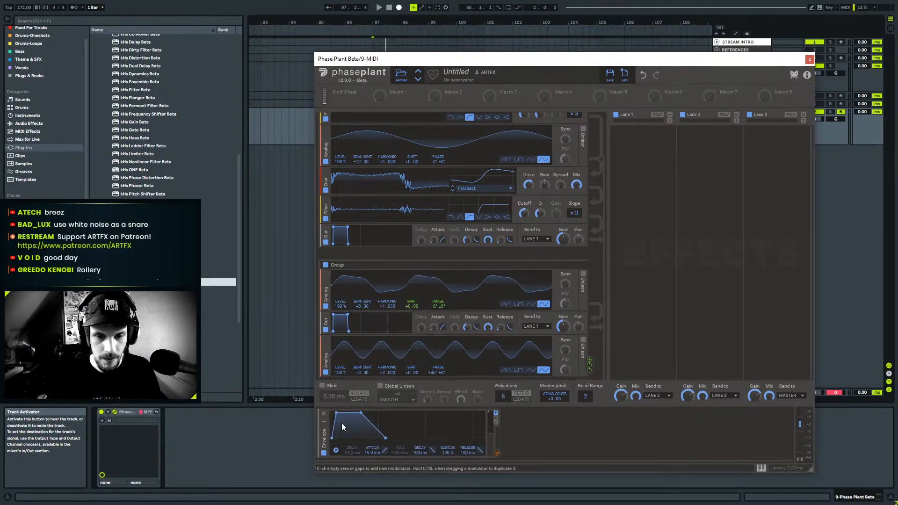
left_click_drag(336, 413, 331, 414)
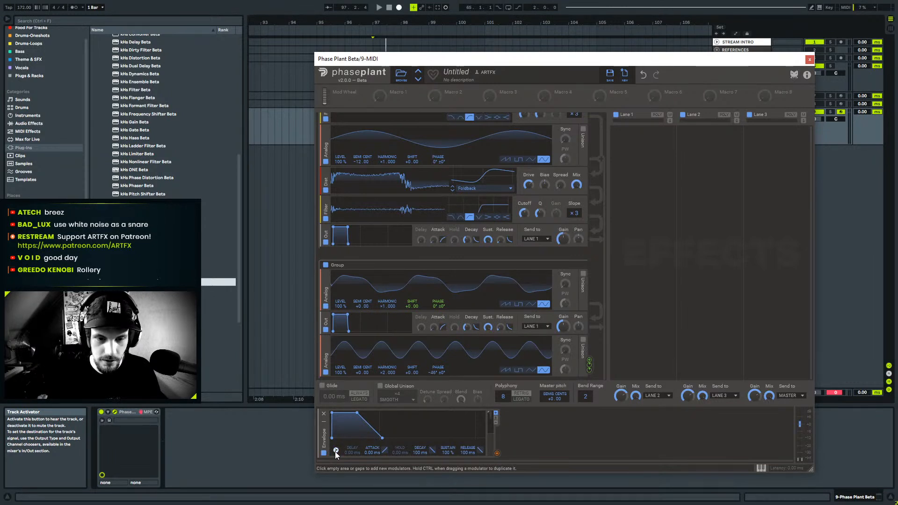
left_click_drag(357, 412, 343, 430)
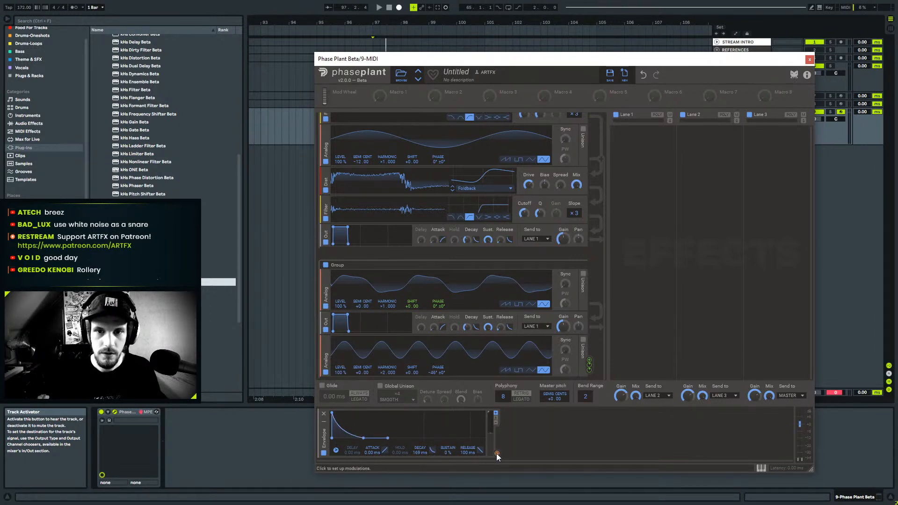
Assign the envelope to the master pitch with a modulation amount of +24 semitones and play the result.
left_click_drag(497, 455, 555, 403)
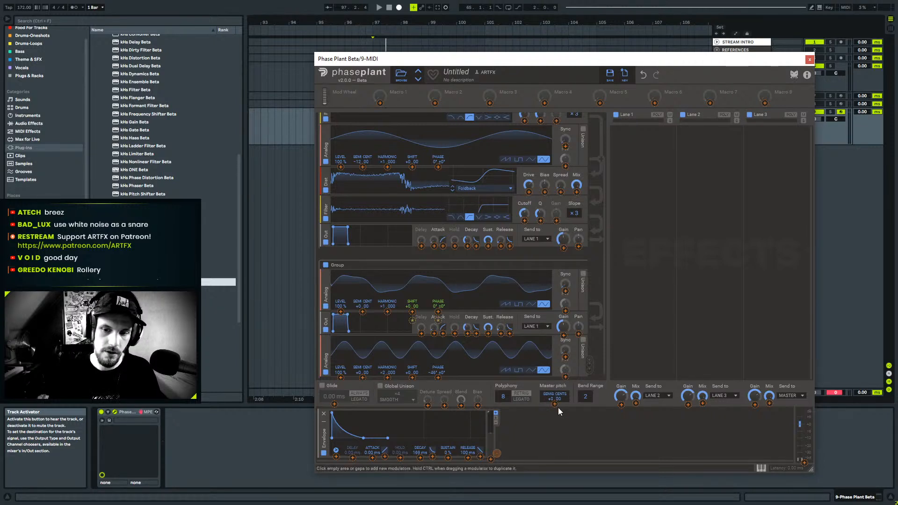
left_click_drag(556, 406, 556, 395)
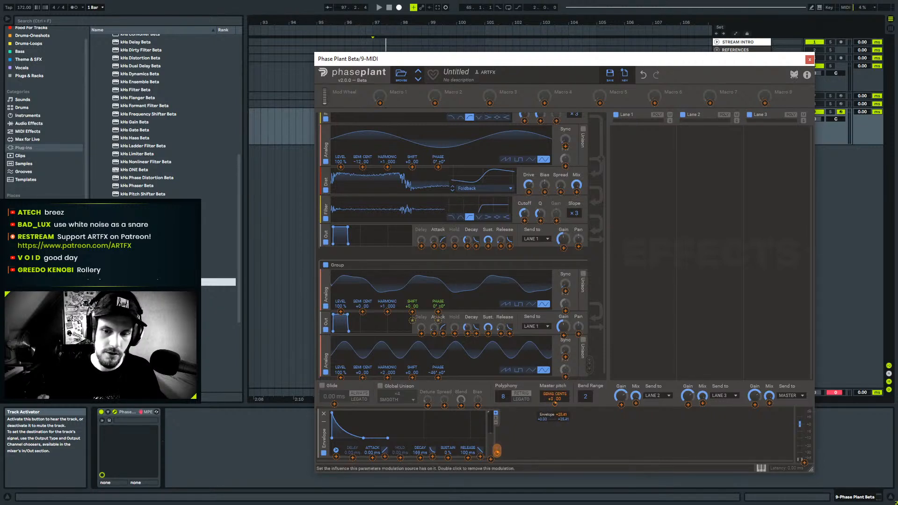
left_click(556, 405)
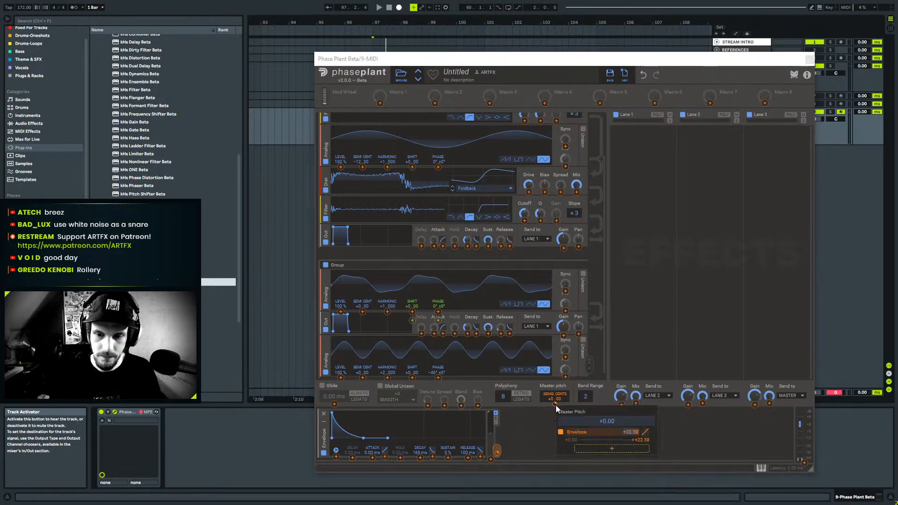
left_click(767, 328)
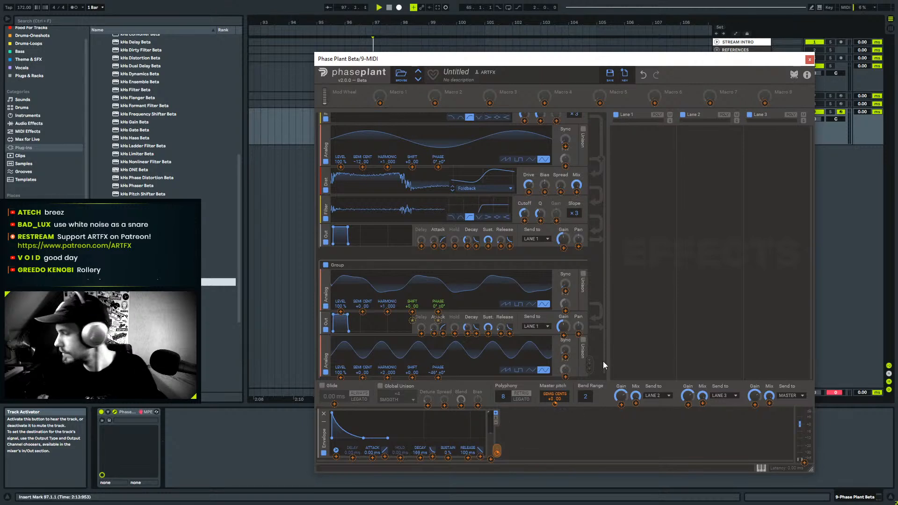
key("space")
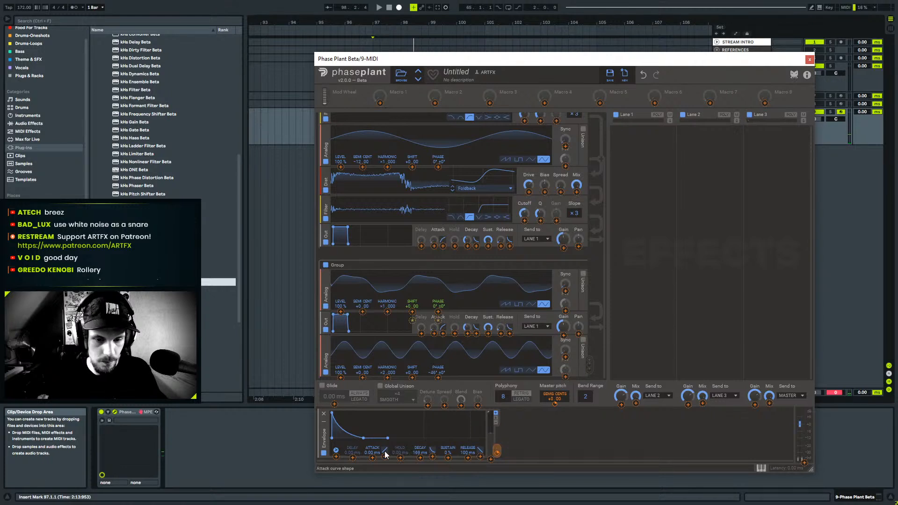
Set the pitch envelope's decay to about 50.4 ms while auditioning, and check its pitch modulation amount.
left_click_drag(417, 457, 417, 478)
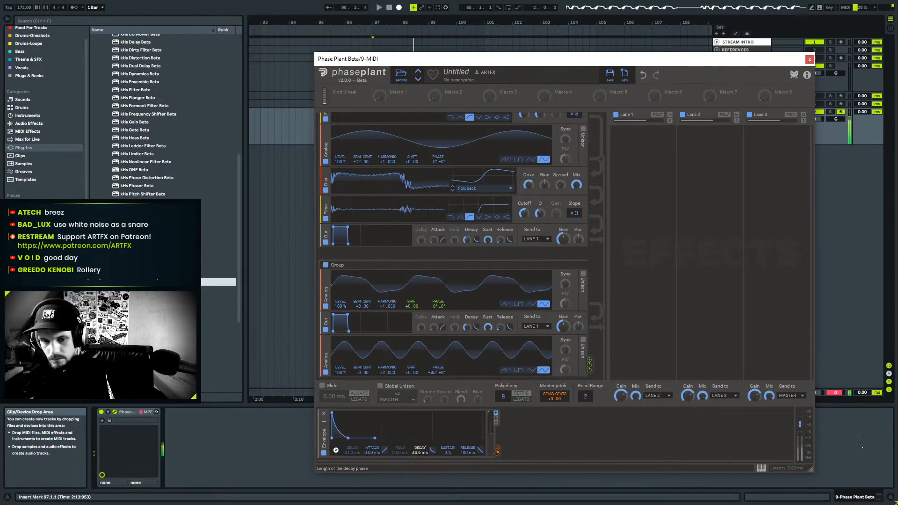
right_click(498, 454)
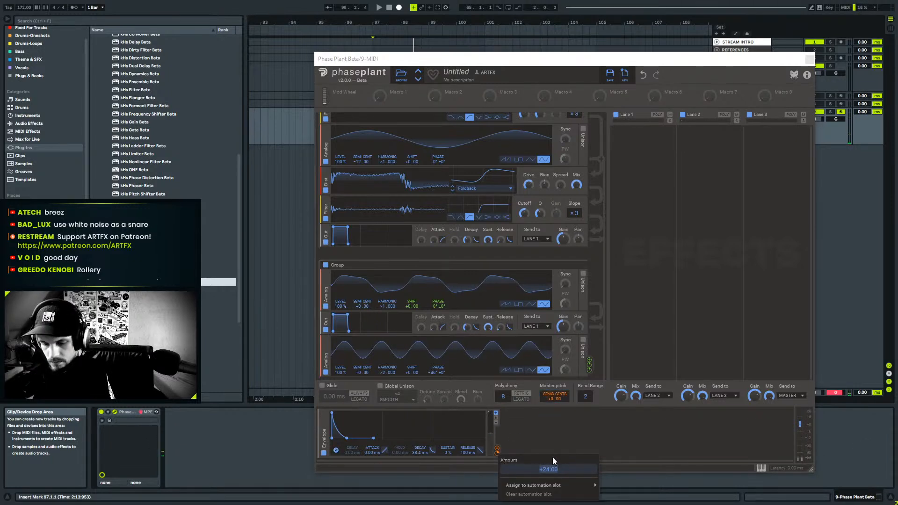
key("Return")
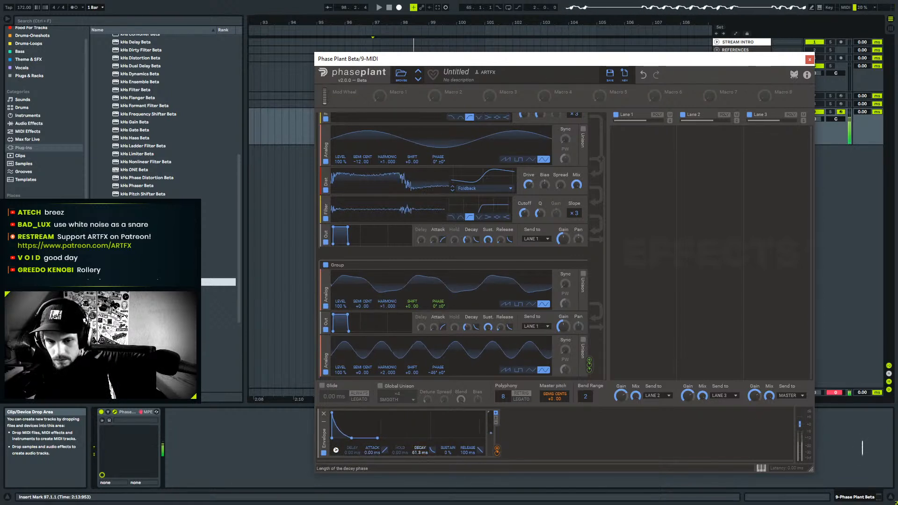
left_click_drag(415, 453, 415, 445)
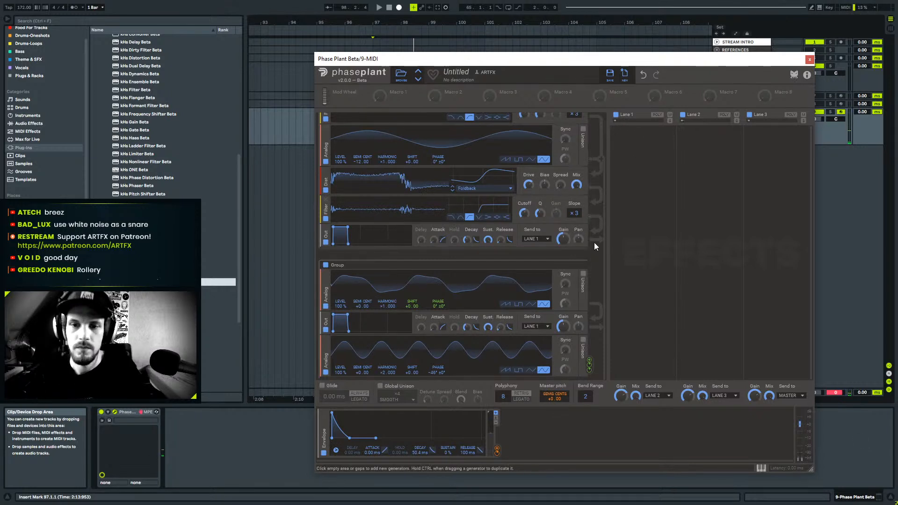
Add a Distortion effect of the Overdrive type to Lane 1 and adjust its drive.
left_click_drag(605, 245, 619, 152)
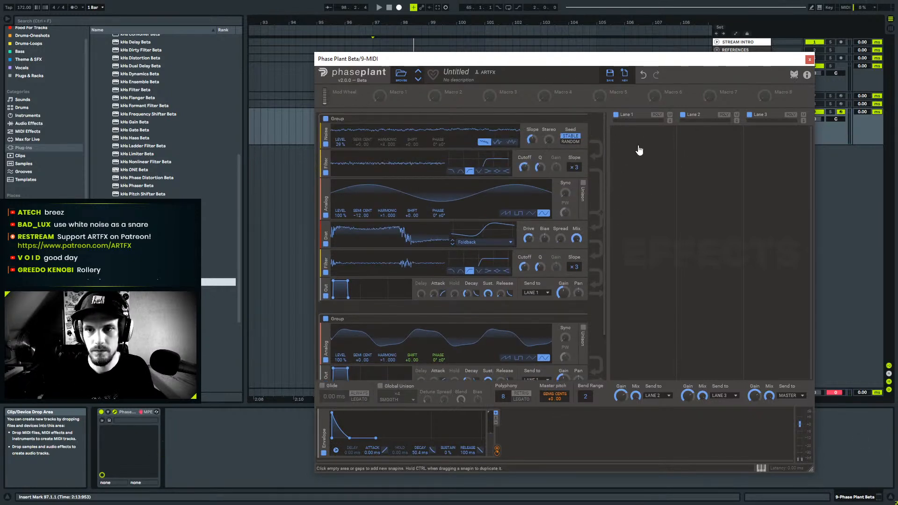
left_click(629, 156)
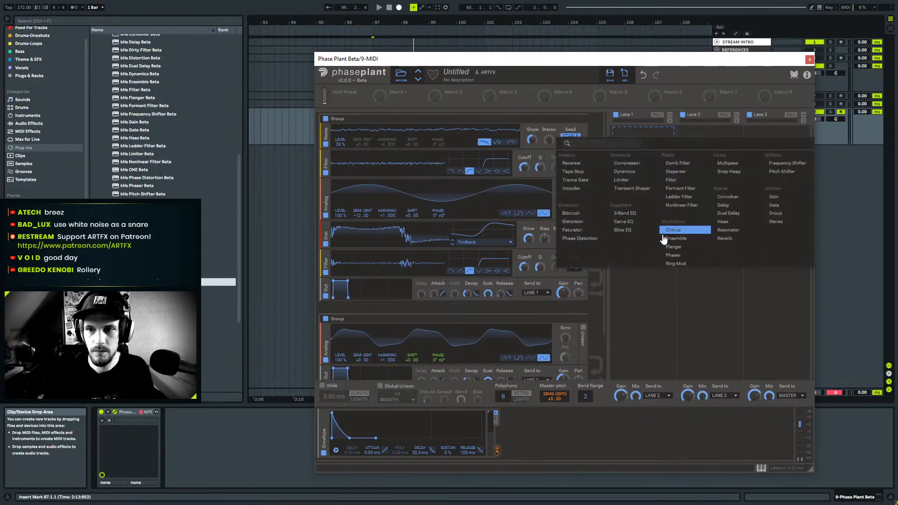
left_click(582, 223)
left_click_drag(659, 153, 658, 152)
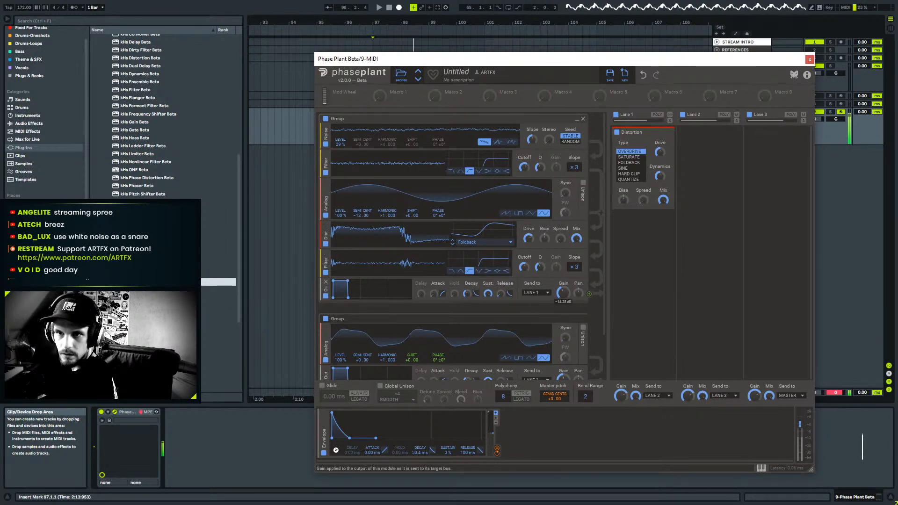
Set the first group's output gain to about -14 dB and close the synth's plug-in window.
left_click_drag(562, 293, 562, 293)
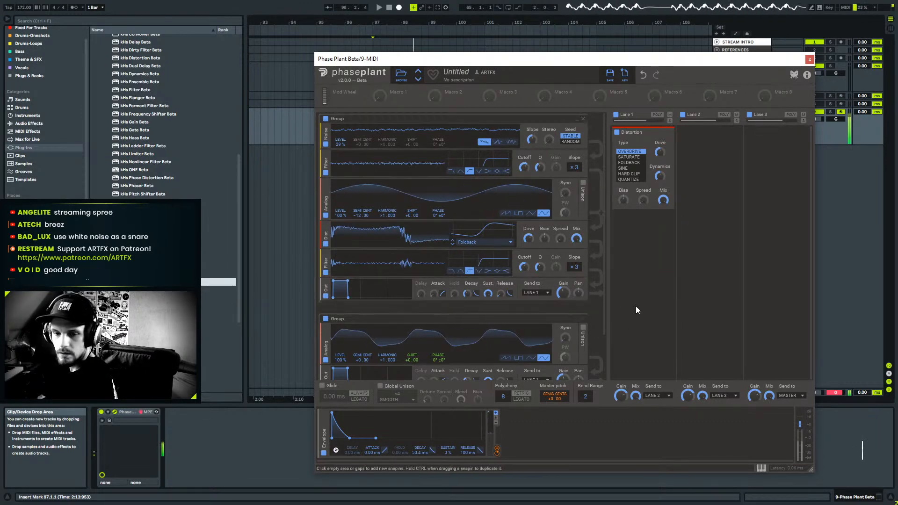
left_click(810, 60)
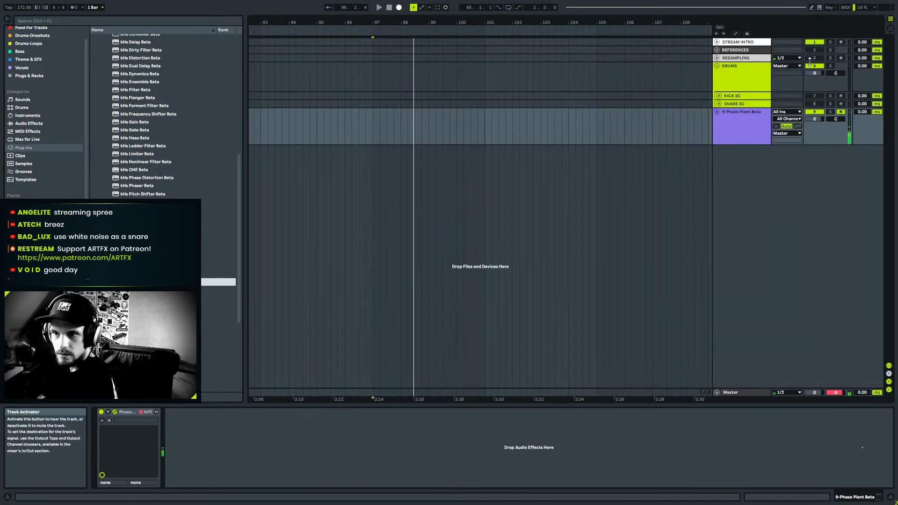
Create a two-bar MIDI clip at bar 97 on the Phase Plant Beta track and loop it.
left_click_drag(378, 132, 478, 129)
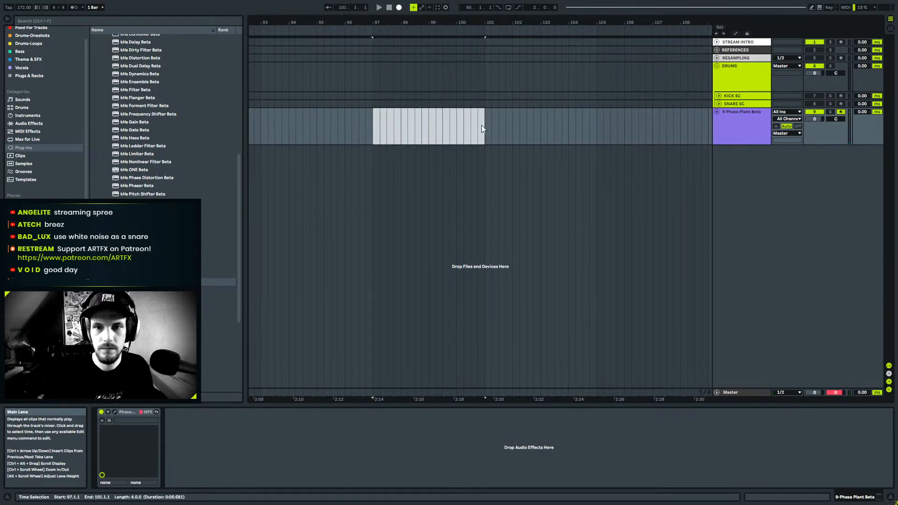
left_click_drag(446, 24, 569, 22)
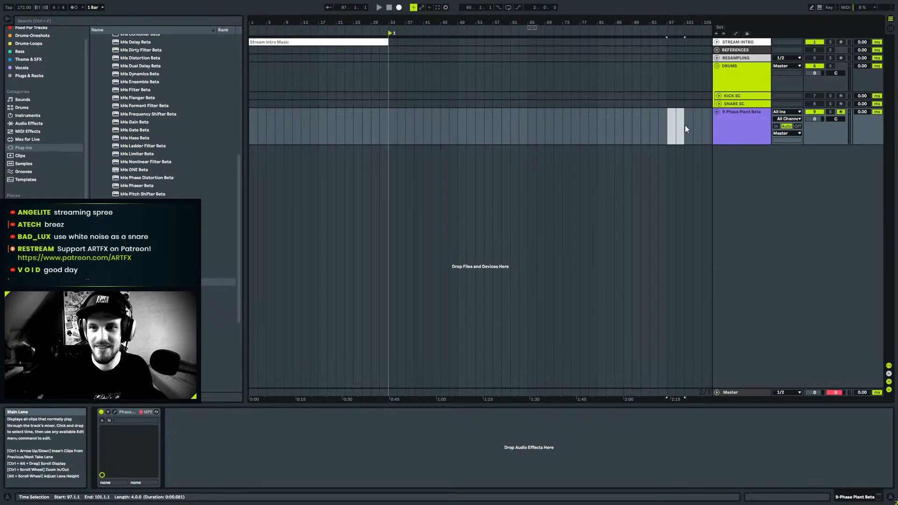
left_click_drag(665, 129, 678, 134)
key("ctrl+shift+m")
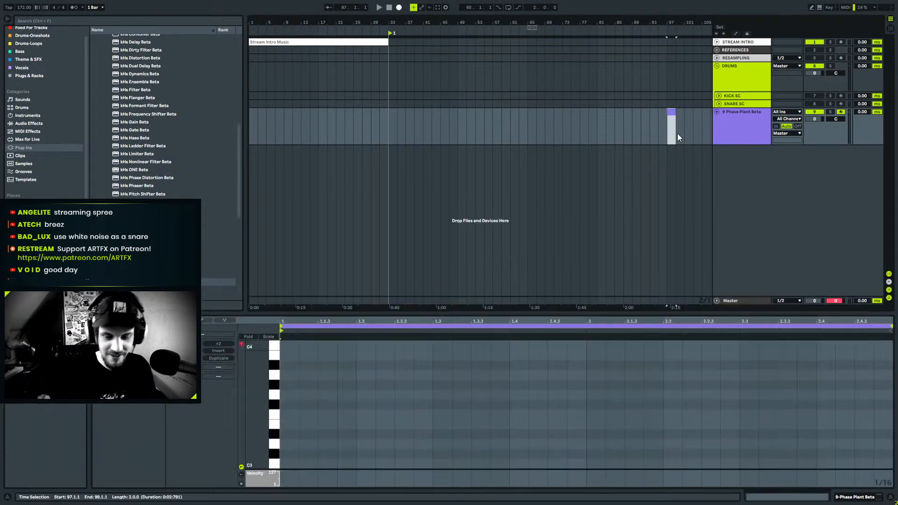
key("ctrl+l")
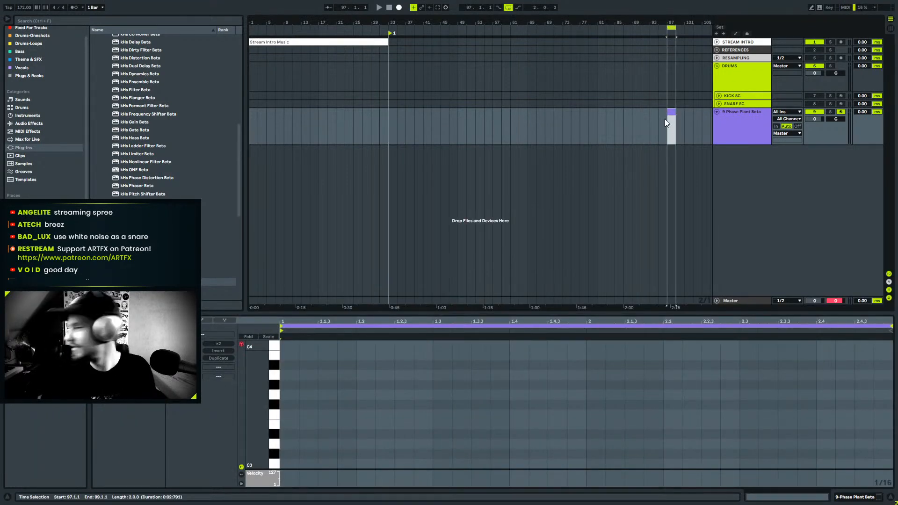
Write D#0 notes starting at 1, 1.2, 1.2.4 and 1.4, duplicate that bar into bar 2, and start playback.
left_click(440, 400)
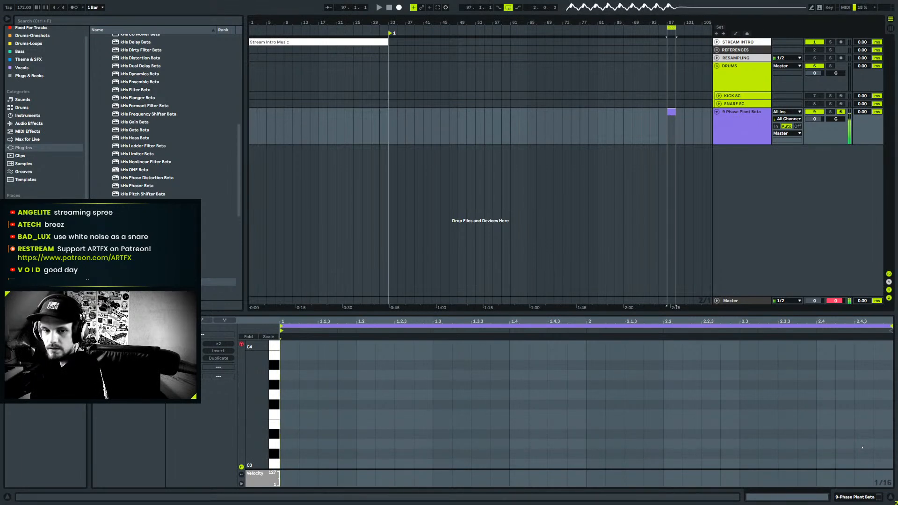
scroll(347, 425, "down", 5)
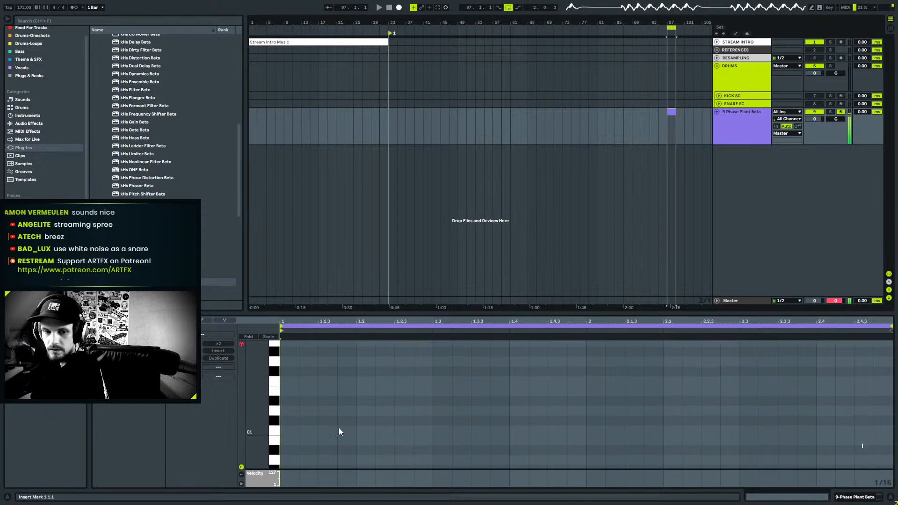
scroll(287, 421, "down", 2)
left_click_drag(257, 378, 255, 386)
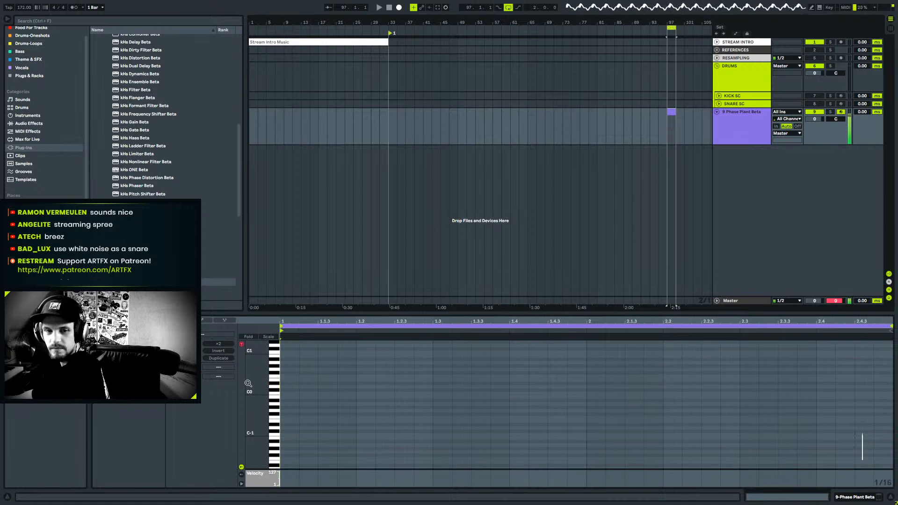
mouse_move(282, 383)
left_mouse_down()
mouse_move(587, 382)
mouse_move(324, 416)
left_mouse_up()
key("ctrl+d")
key("space")
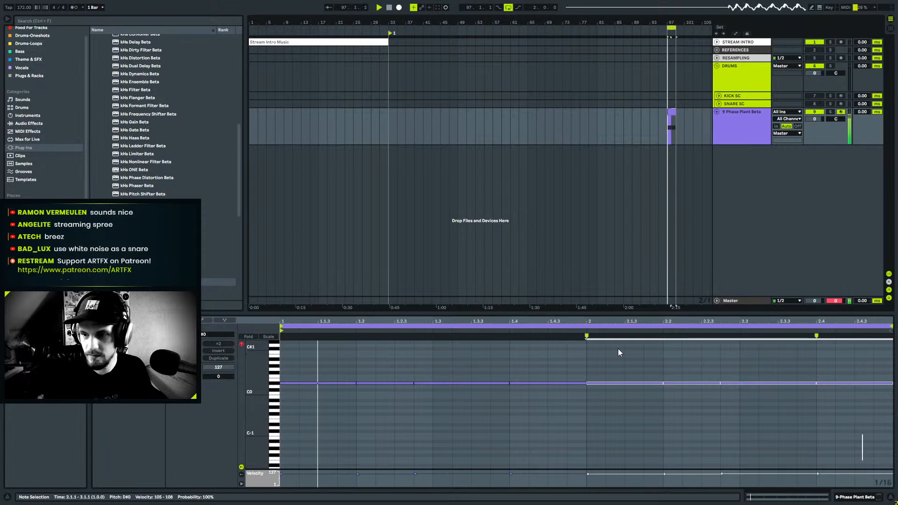
Add a D#0 note from 1.3.2 to 1.4 in the first bar, duplicate that bar into bar 2, and play the loop.
left_click_drag(679, 112, 668, 121)
left_click(419, 405)
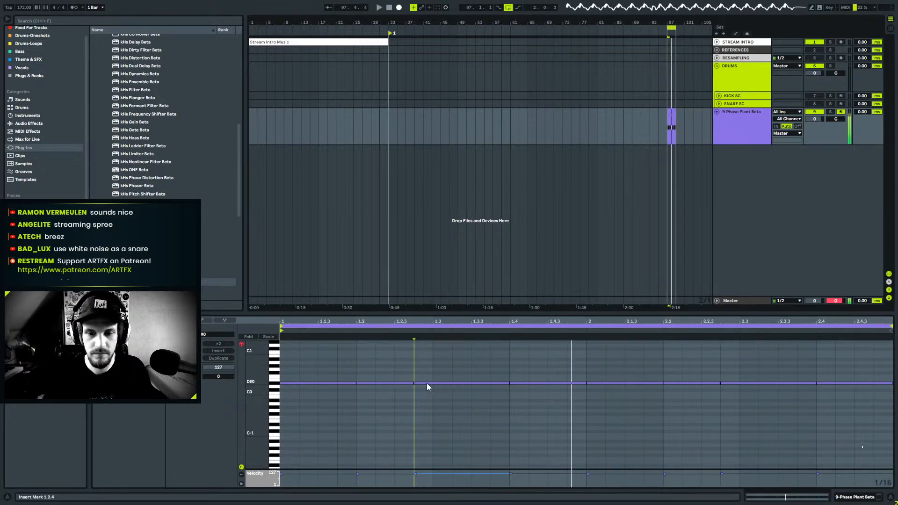
mouse_move(509, 384)
left_mouse_down()
mouse_move(451, 382)
mouse_move(506, 380)
left_mouse_up()
left_click(455, 384)
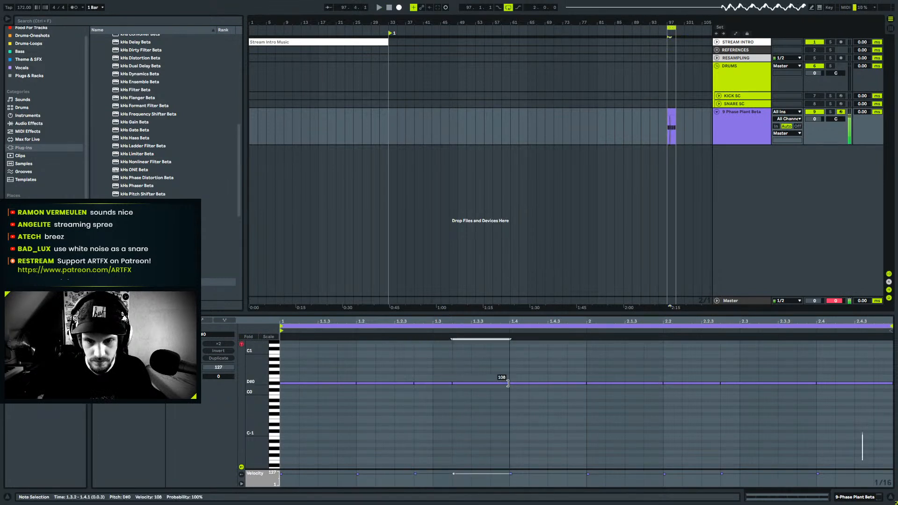
left_click_drag(570, 373, 324, 397)
key("ctrl+d")
key("space")
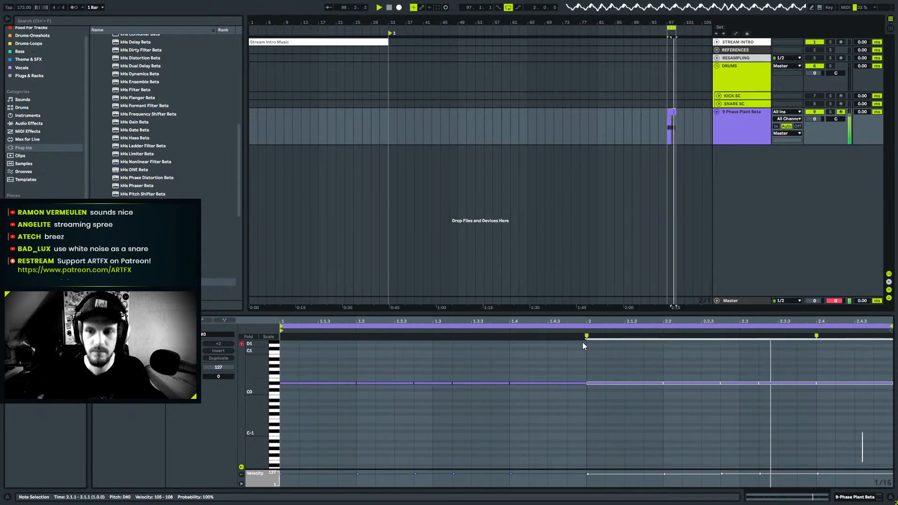
Zoom the arrangement to the looped clip, open the track's Phase Plant window, and stop playback.
key("shift+Tab")
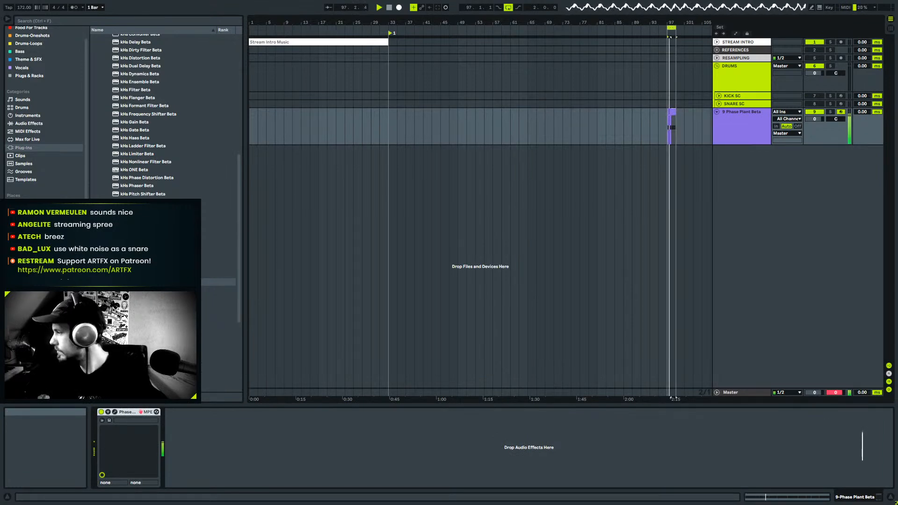
left_click(671, 112)
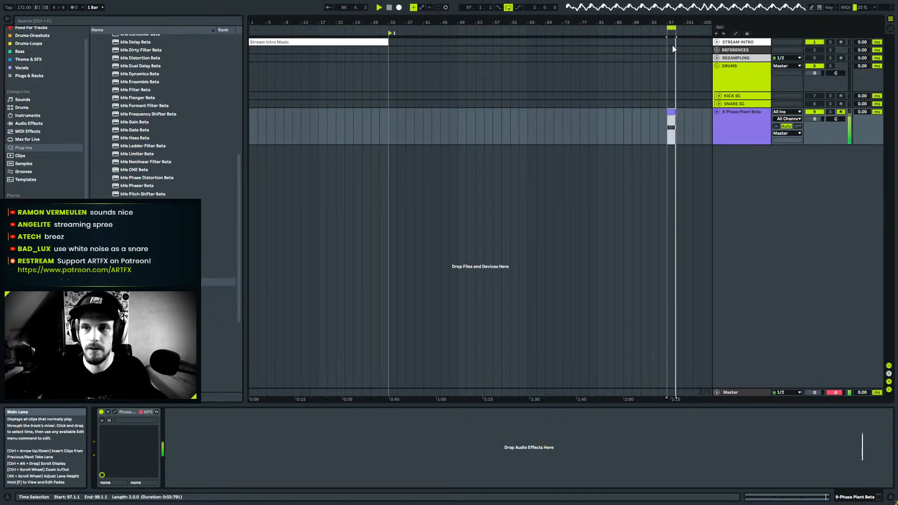
left_click_drag(671, 22, 431, 101)
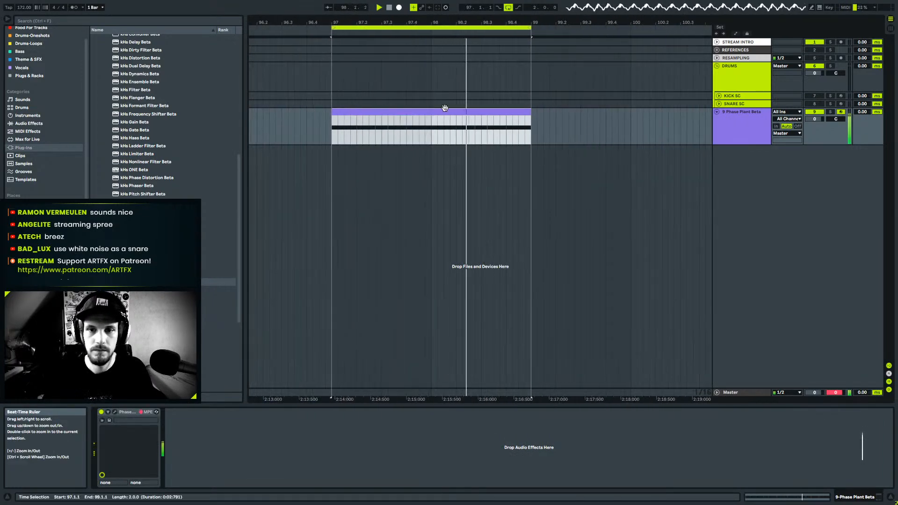
left_click(751, 124)
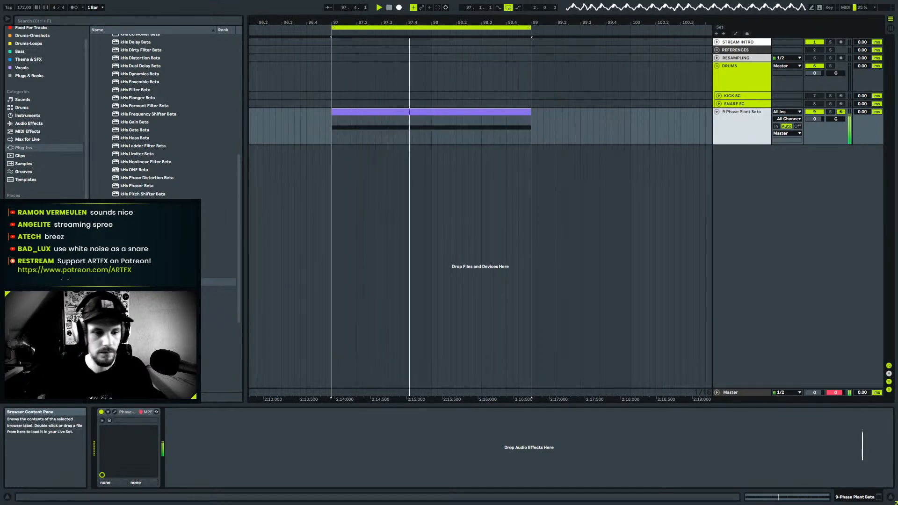
left_click(115, 412)
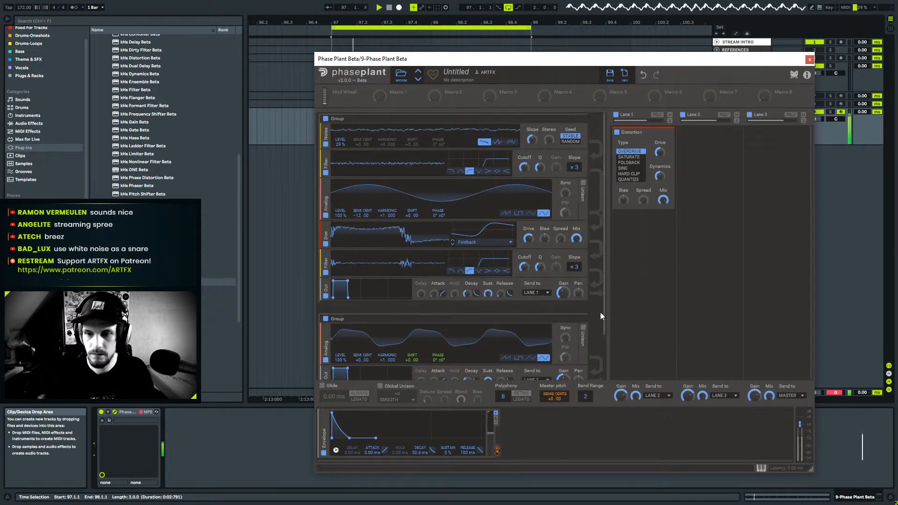
scroll(599, 312, "down", 1)
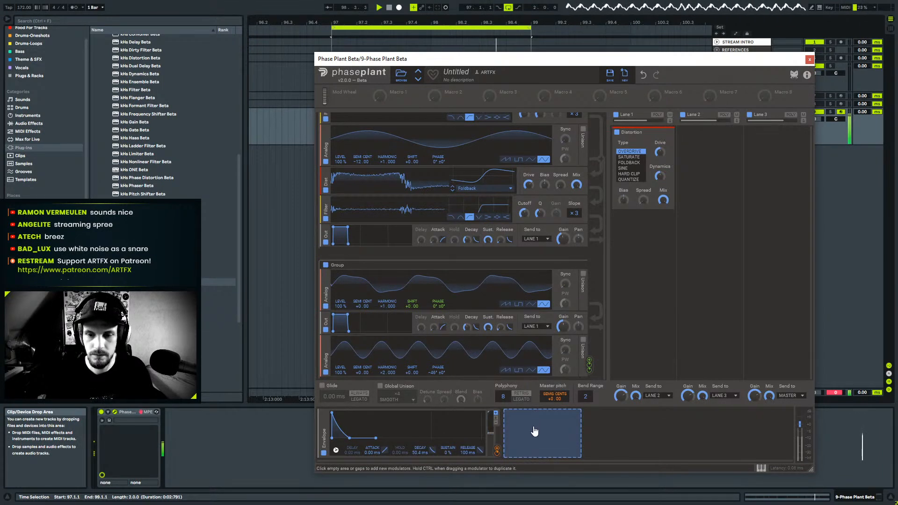
key("space")
left_click(539, 429)
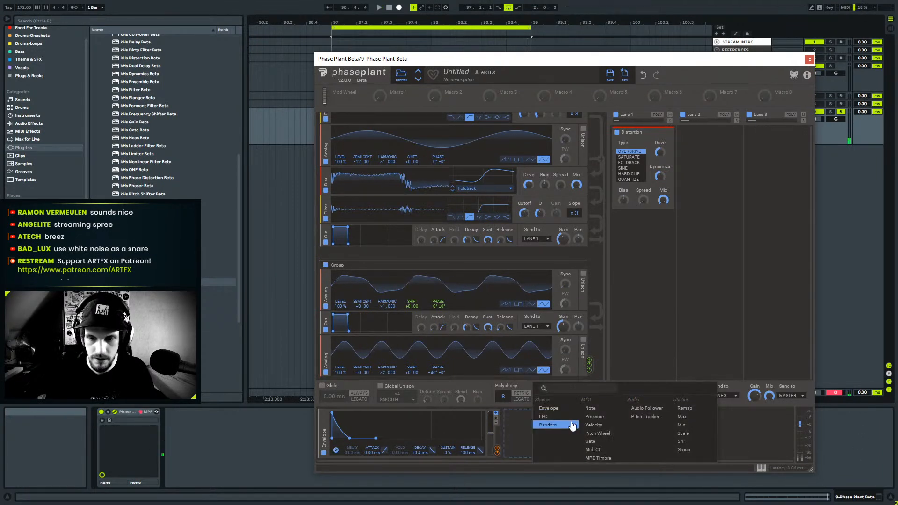
left_click(556, 420)
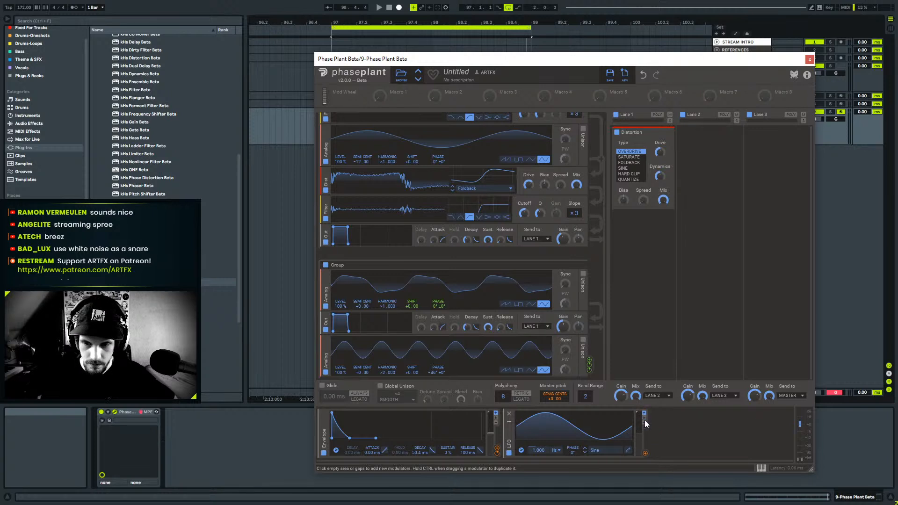
left_click(559, 451)
left_click(506, 435)
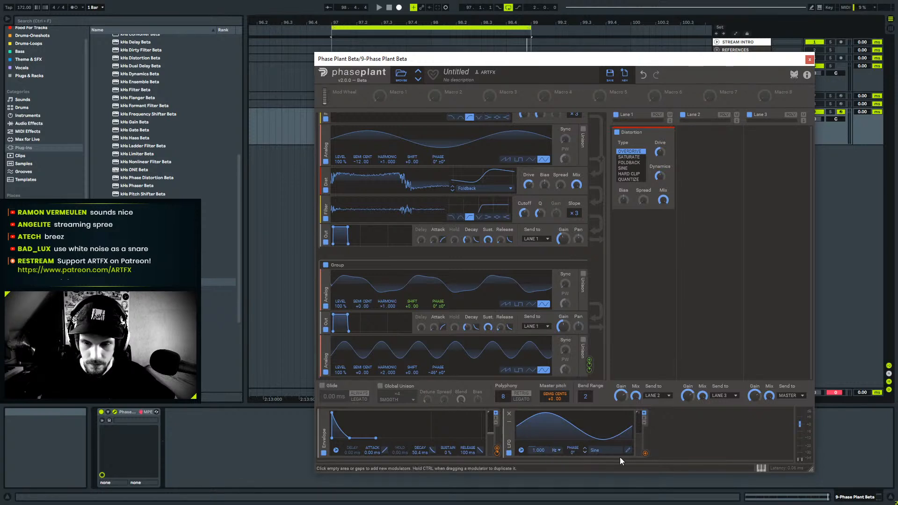
left_click(510, 414)
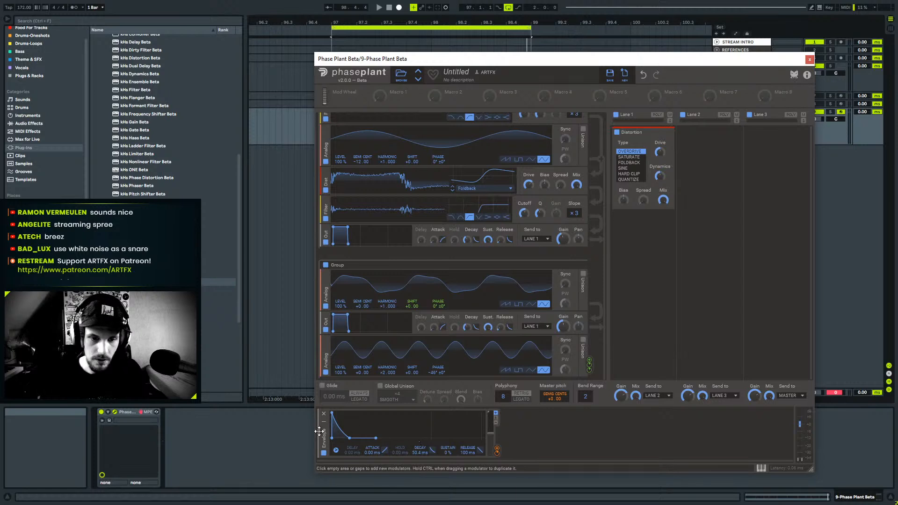
Duplicate the pitch envelope and set the copy's attack to about 21.1 ms and hold to about 14.1 ms.
left_click_drag(321, 432, 525, 448)
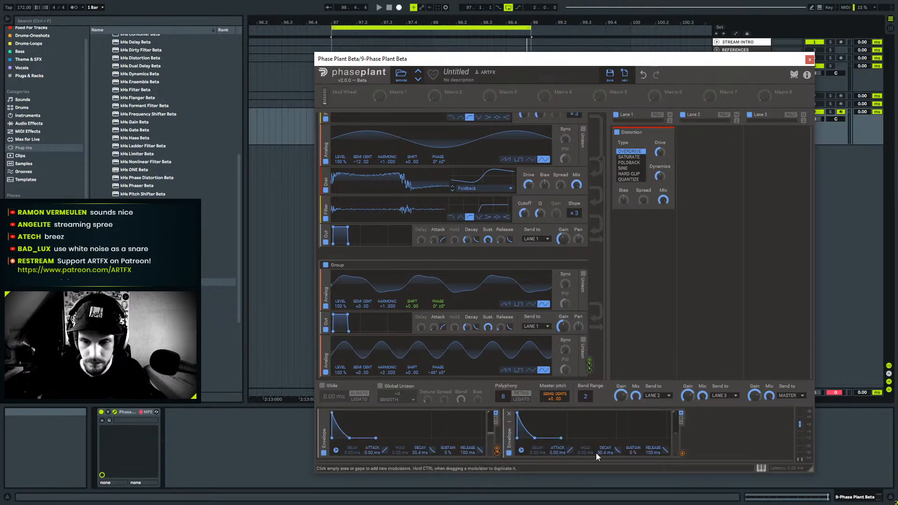
left_click_drag(557, 451, 558, 440)
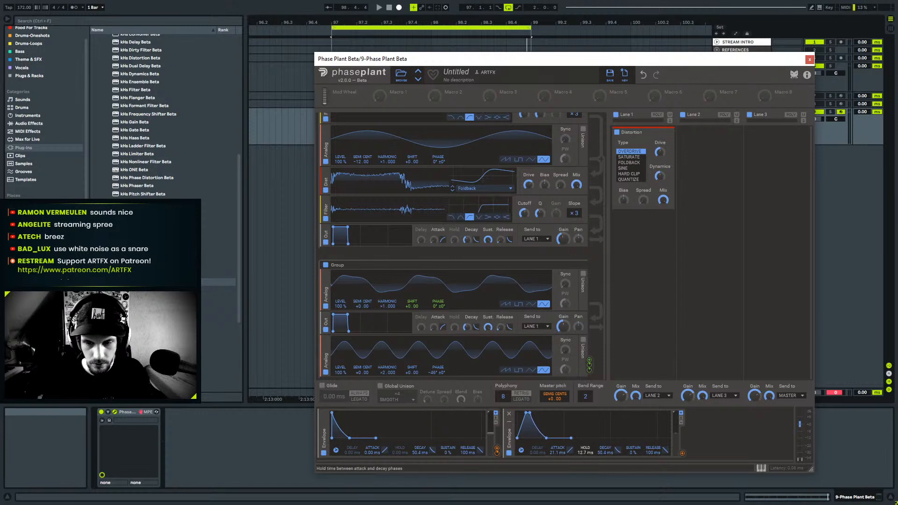
left_click_drag(684, 454, 414, 321)
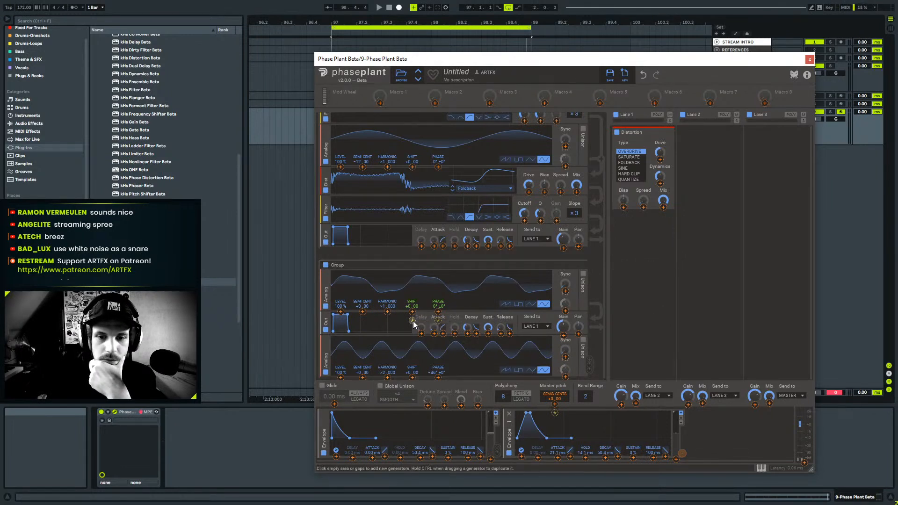
left_click(709, 424)
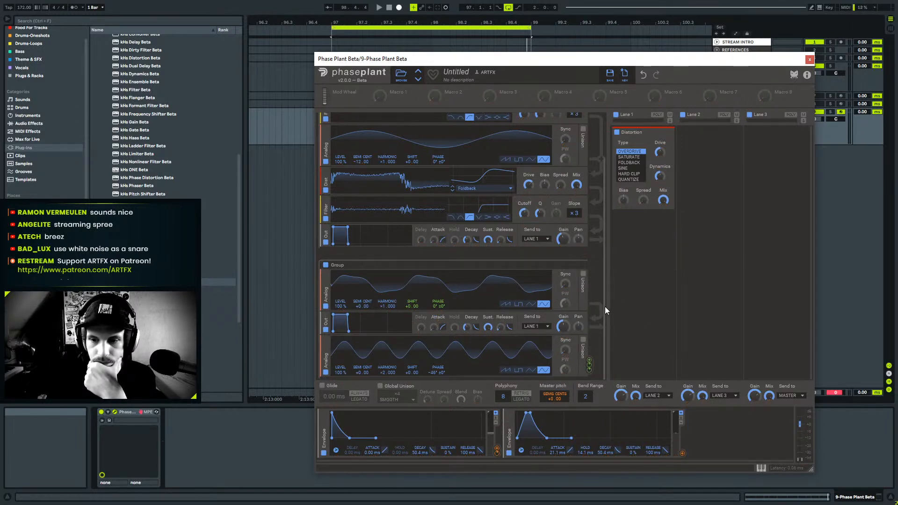
Add a Filter after the second group's last sine oscillator, lower its cutoff, and modulate the cutoff with the second envelope.
left_click(577, 378)
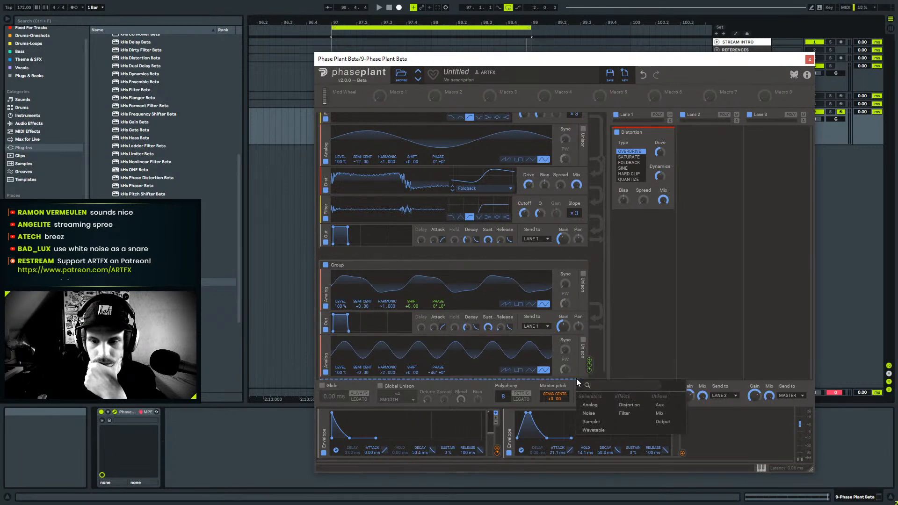
left_click(633, 416)
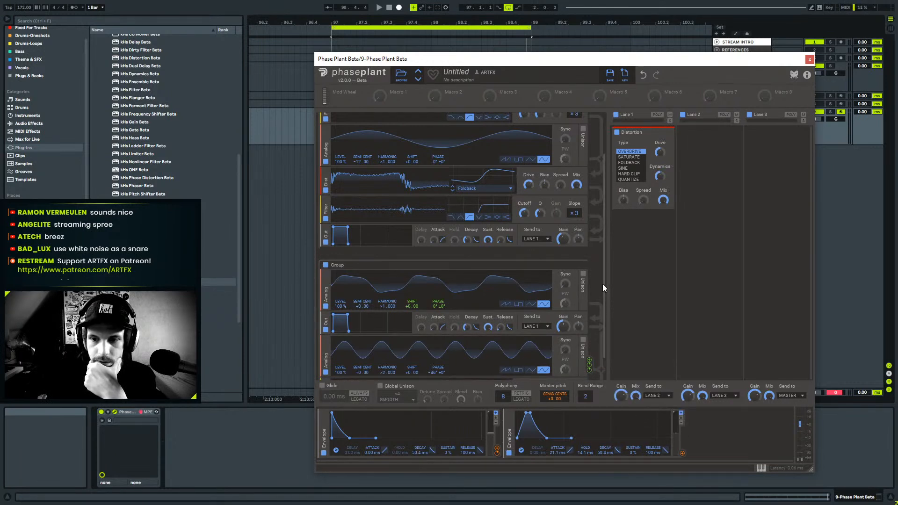
scroll(603, 285, "down", 1)
mouse_move(525, 368)
left_mouse_down()
mouse_move(524, 380)
mouse_move(524, 365)
left_mouse_up()
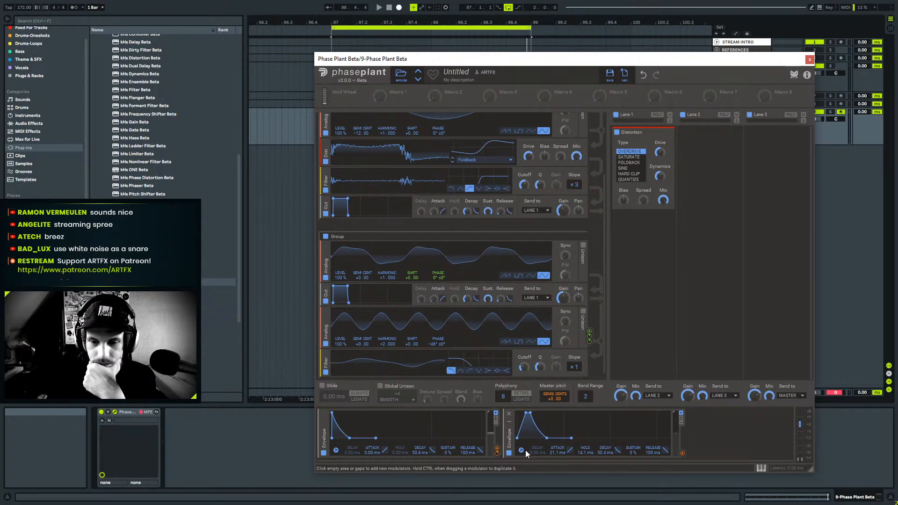
left_click_drag(682, 453, 524, 368)
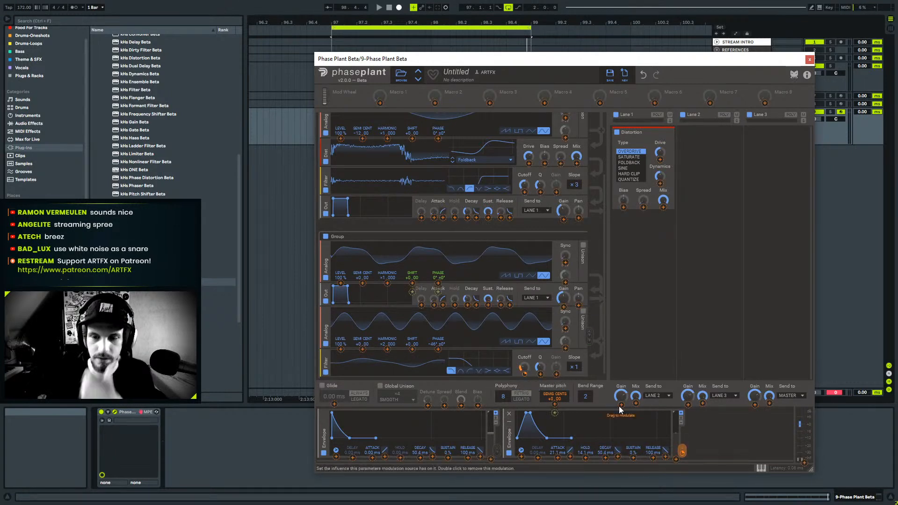
Play the loop with the Phase Plant track soloed and disable the synth's first generator group.
key("space")
left_click(830, 112)
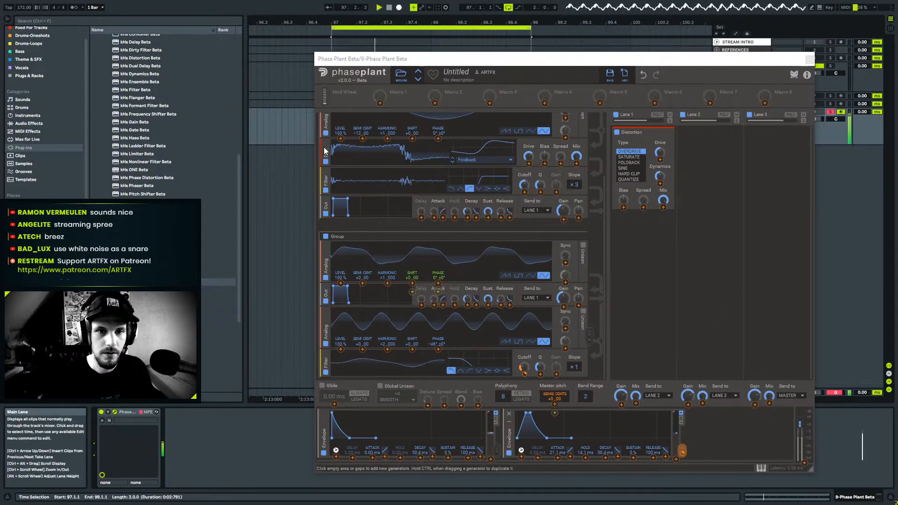
scroll(320, 148, "up", 4)
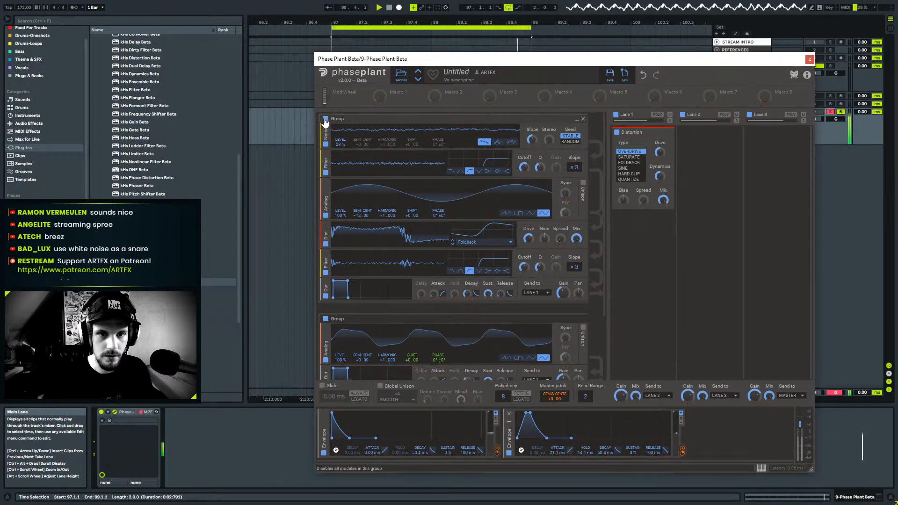
left_click(326, 119)
scroll(602, 316, "down", 3)
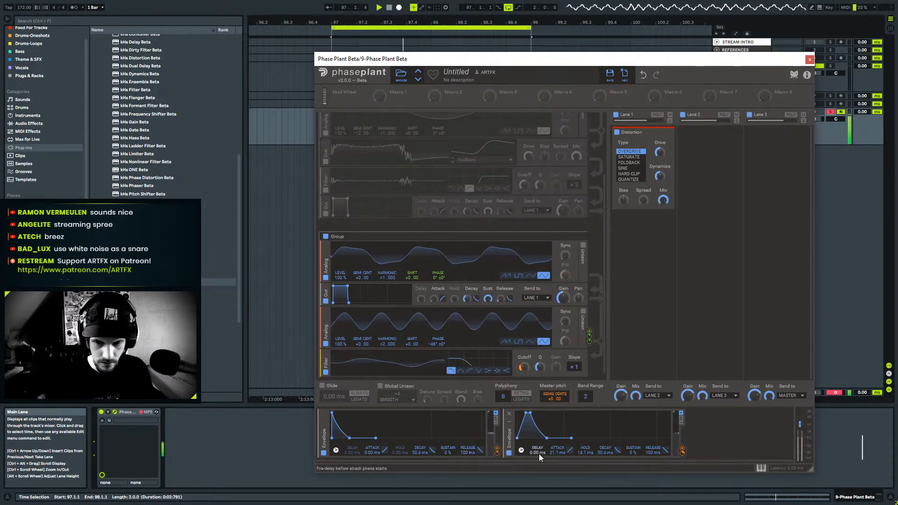
Set the second envelope's attack to about 61.8 ms and reset its hold to 0 ms.
mouse_move(557, 452)
left_mouse_down()
mouse_move(556, 428)
mouse_move(556, 437)
left_mouse_up()
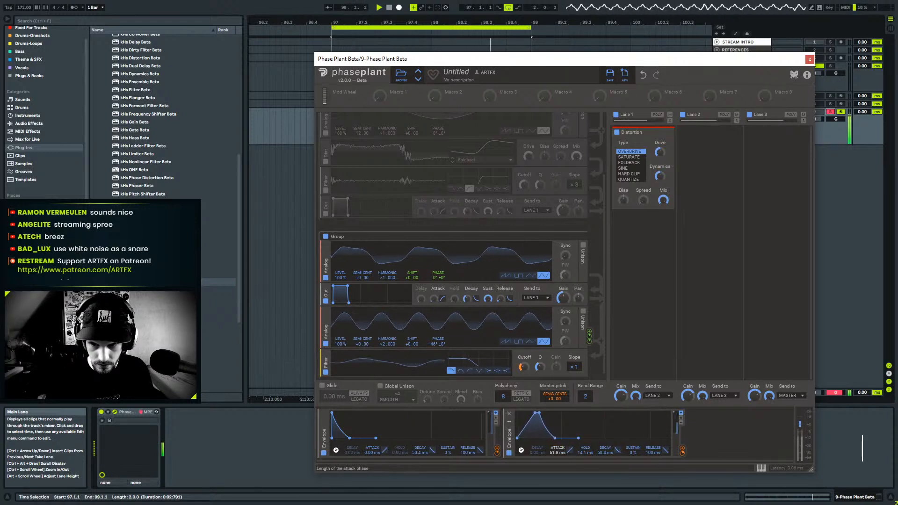
left_click_drag(586, 452, 585, 453)
double_click(586, 452)
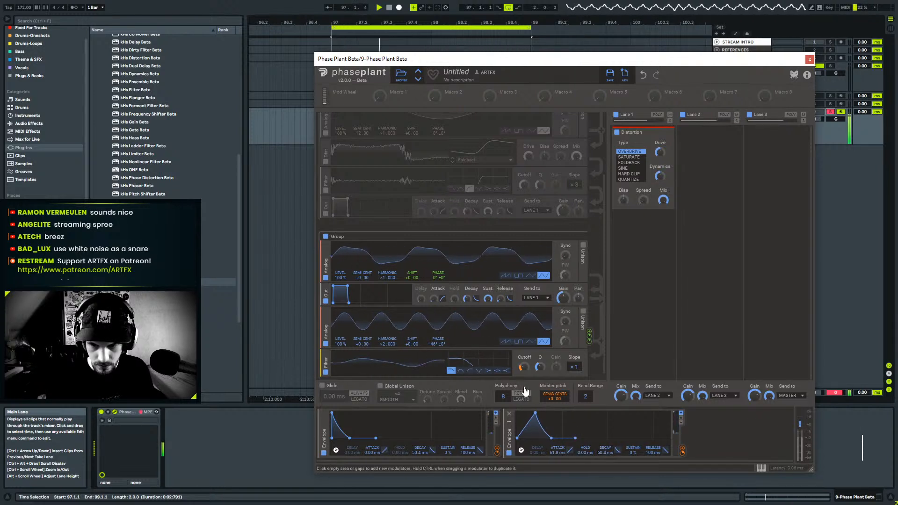
Lower the second group's filter cutoff, readjust its envelope modulation amount, and set the filter slope to x3.
left_click_drag(524, 366, 524, 381)
left_click_drag(524, 368, 524, 397)
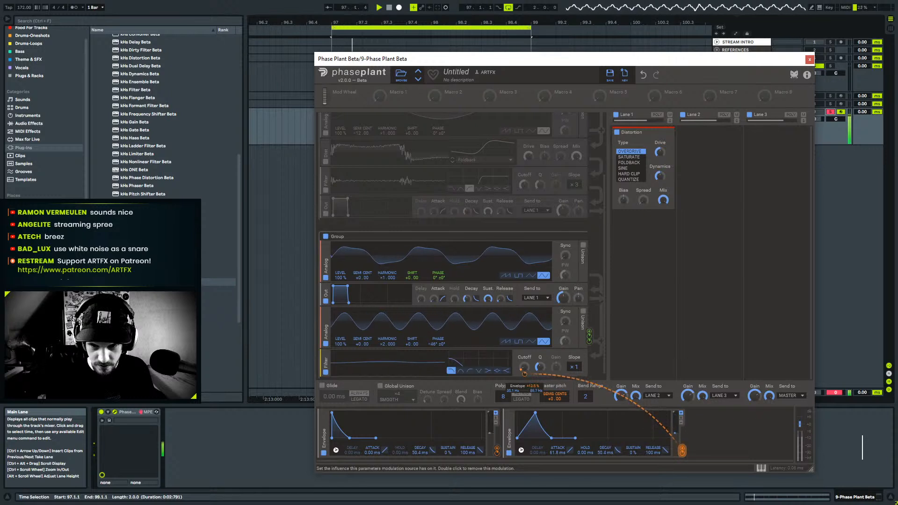
left_click_drag(574, 368, 574, 361)
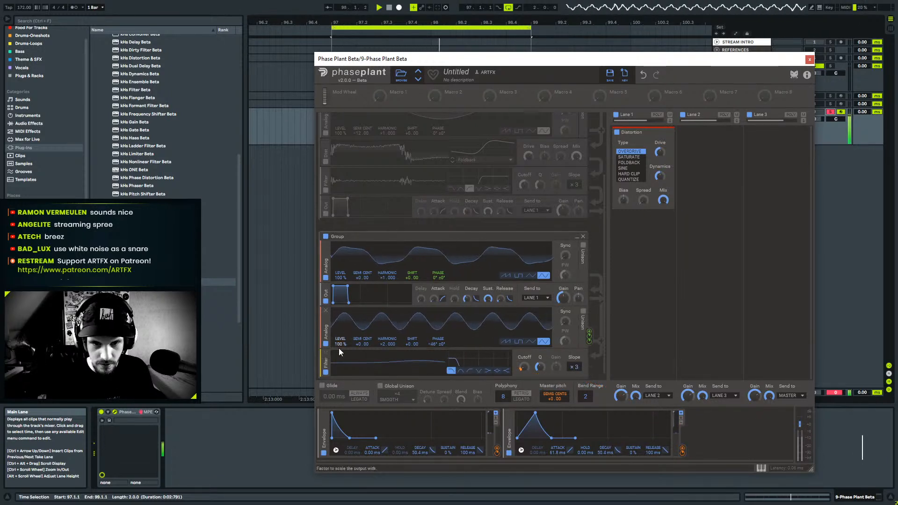
Move the filter between the second group's first sine oscillator and its output, and readjust the envelope's influence on the cutoff.
left_click_drag(324, 359, 336, 289)
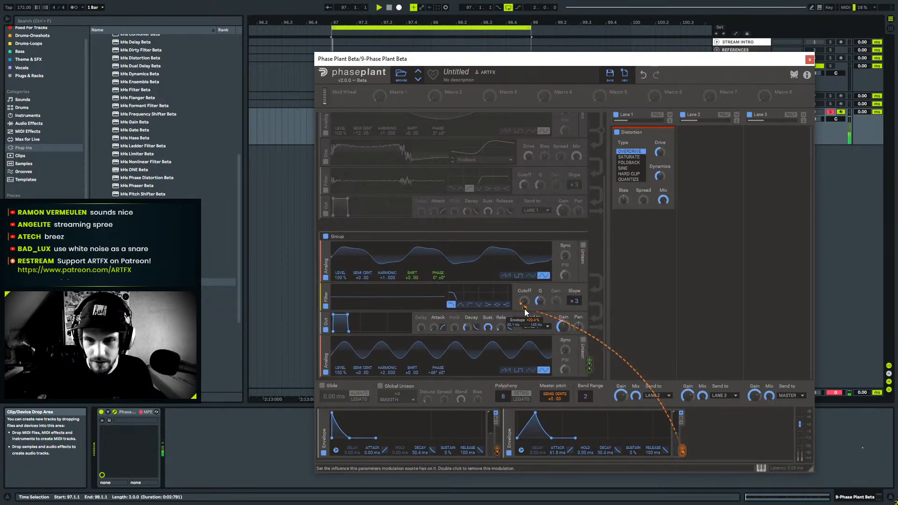
left_click_drag(524, 302, 524, 306)
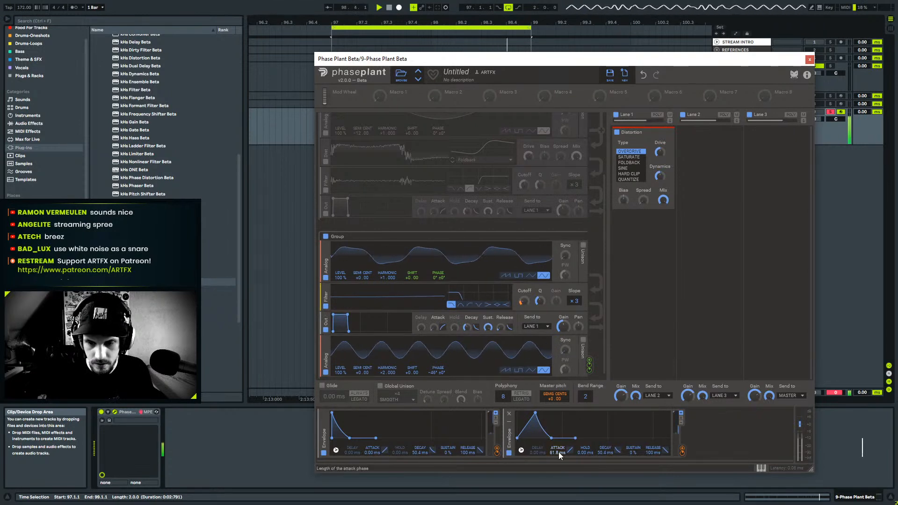
Set the second envelope's attack to about 102 ms and hold to about 24.1 ms, and re-enable the first generator group.
left_click_drag(585, 452, 557, 434)
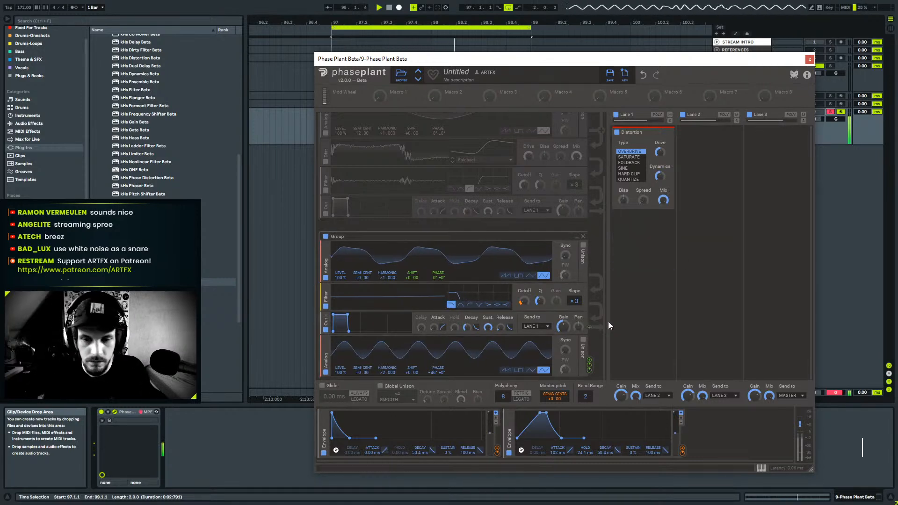
scroll(580, 206, "up", 3)
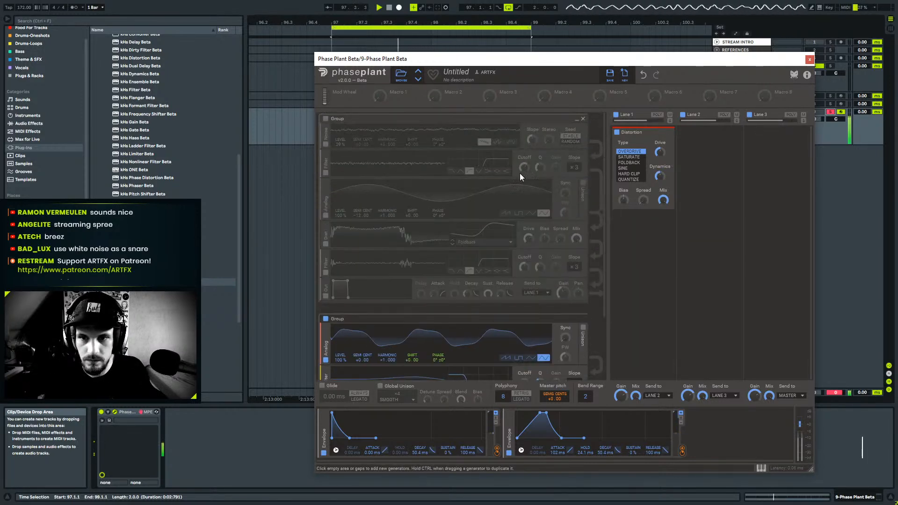
scroll(605, 211, "down", 3)
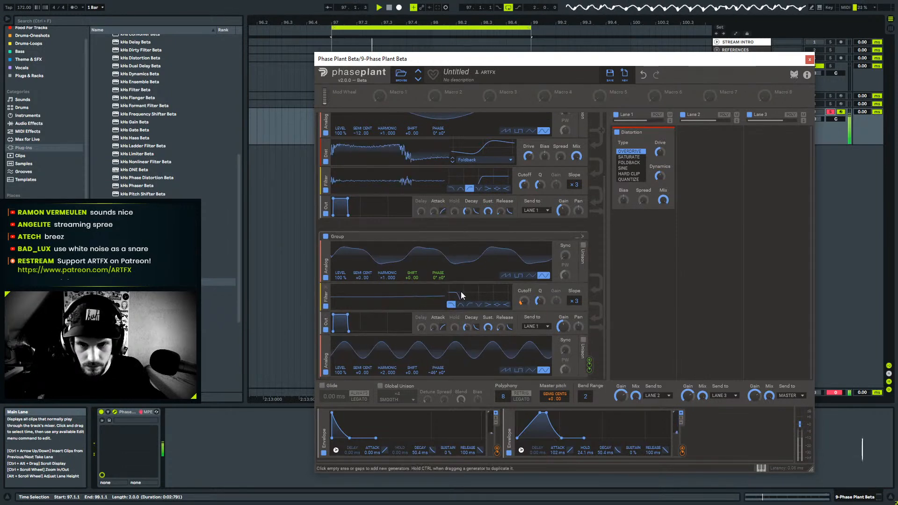
Raise the second group's filter cutoff, set the second envelope to about 20.6 ms attack, 54.7 ms hold and 48.0 ms decay, and stop playback.
left_click_drag(525, 302, 524, 298)
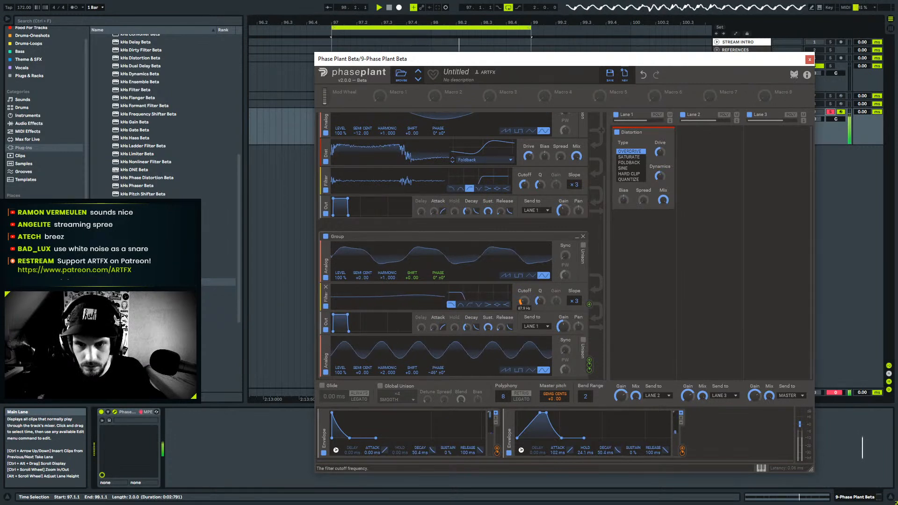
mouse_move(570, 450)
left_mouse_down()
mouse_move(570, 464)
mouse_move(585, 444)
mouse_move(605, 442)
mouse_move(604, 451)
mouse_move(556, 456)
left_mouse_up()
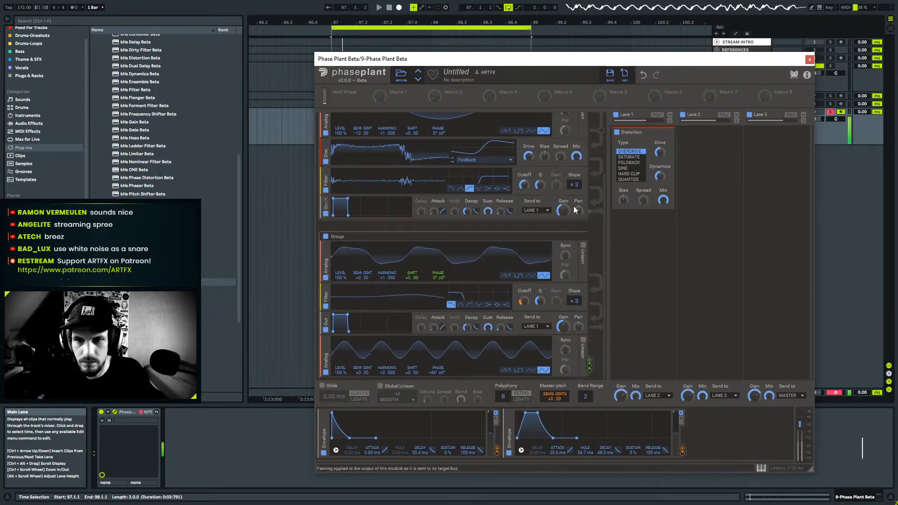
key("space")
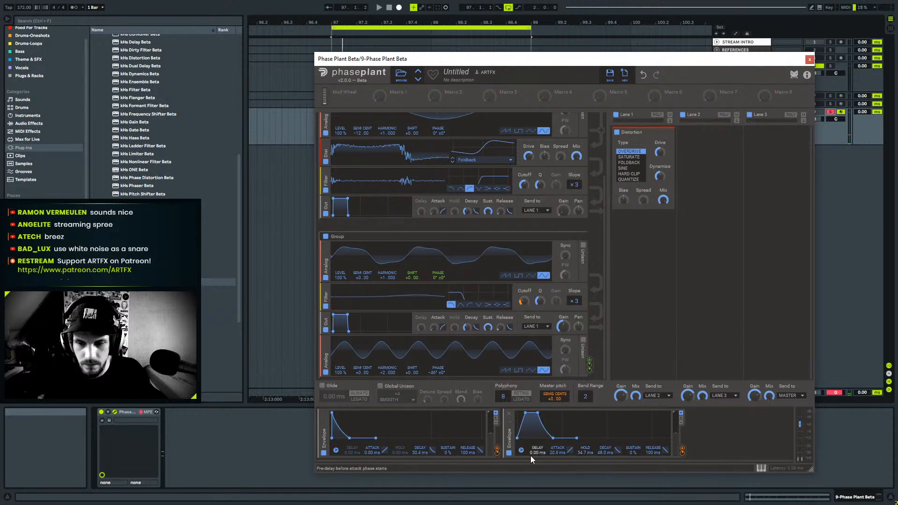
Try modulating the first group's output gain with the second envelope during playback.
mouse_move(681, 454)
left_click_drag(683, 454, 564, 211)
key("space")
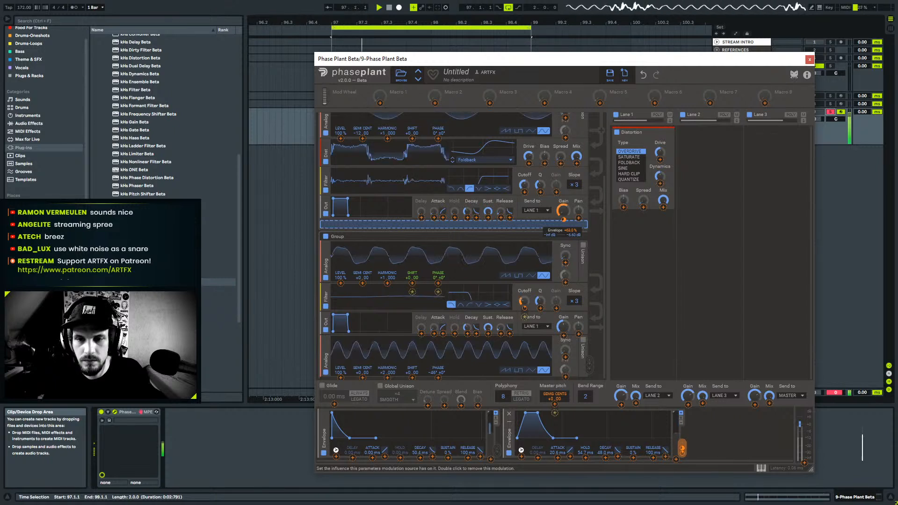
double_click(563, 219)
key("space")
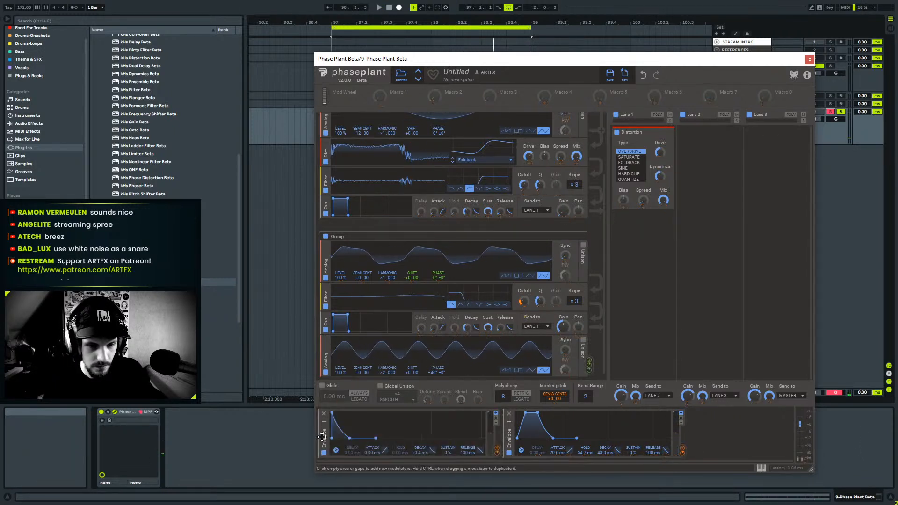
Duplicate the second envelope to the end of the modulator row and collapse the first two envelopes.
left_click(326, 421)
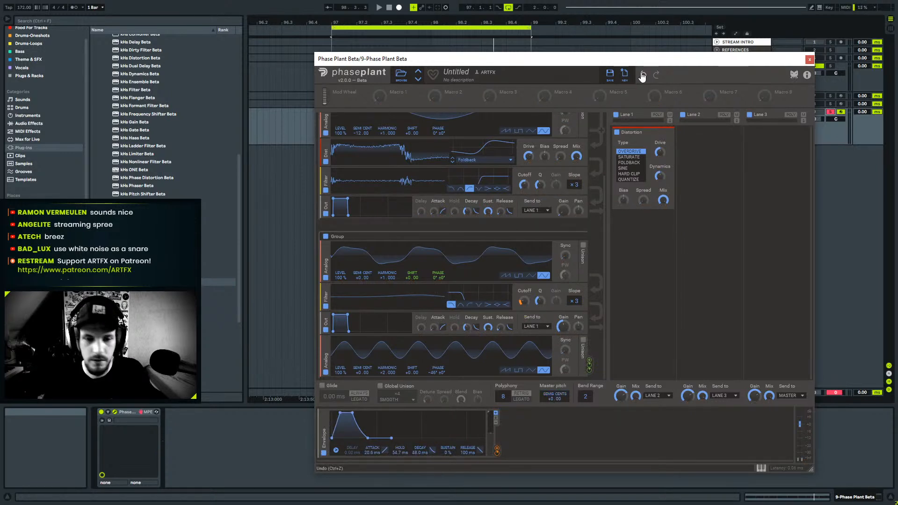
left_click(642, 75)
left_click(324, 422)
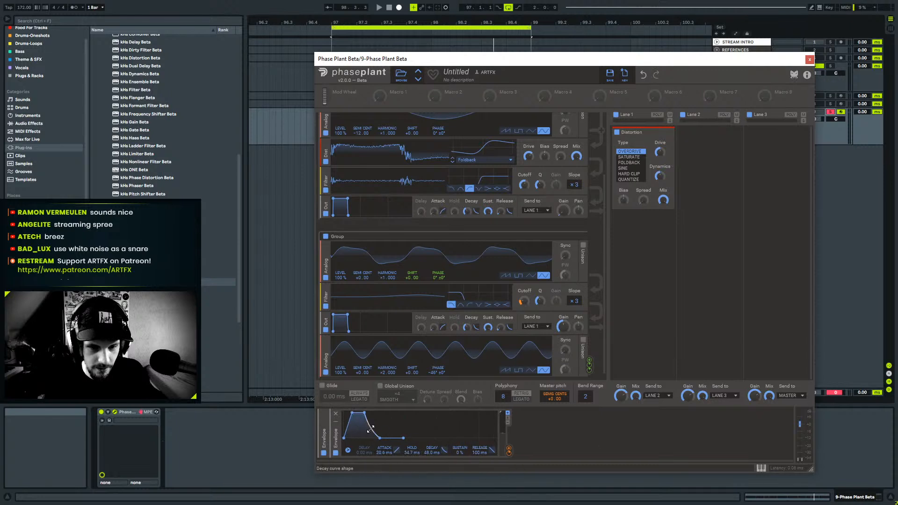
left_click_drag(335, 435, 548, 437)
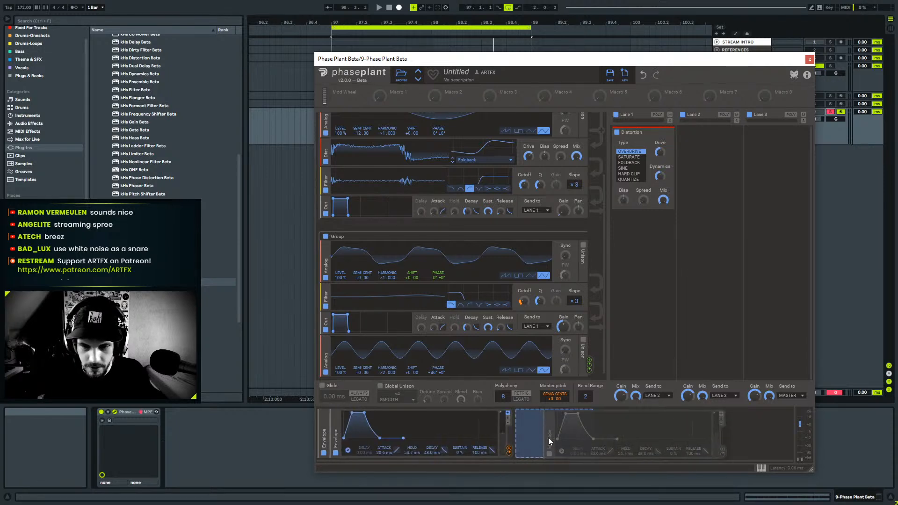
left_click(335, 422)
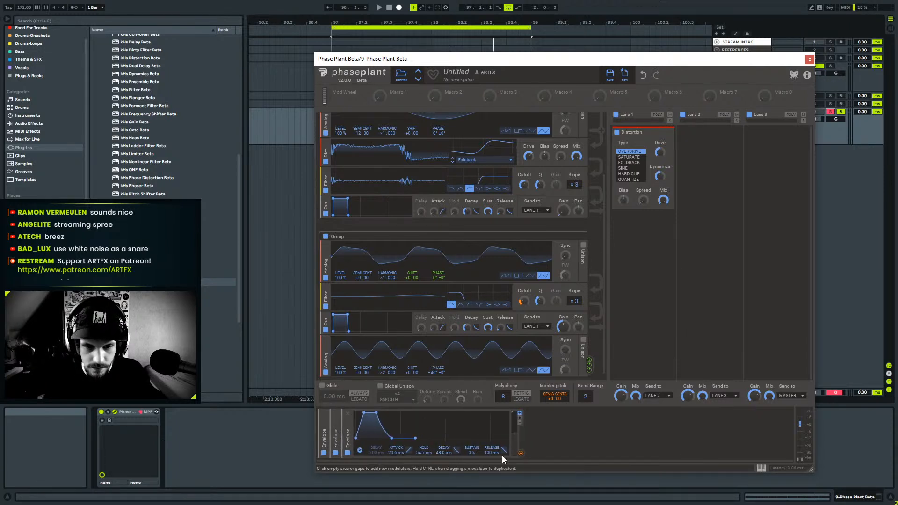
Modulate the first group's output gain with the third envelope, setting its attack to about 8.07 ms and decay to about 207 ms during playback.
left_click_drag(521, 453, 564, 194)
key("space")
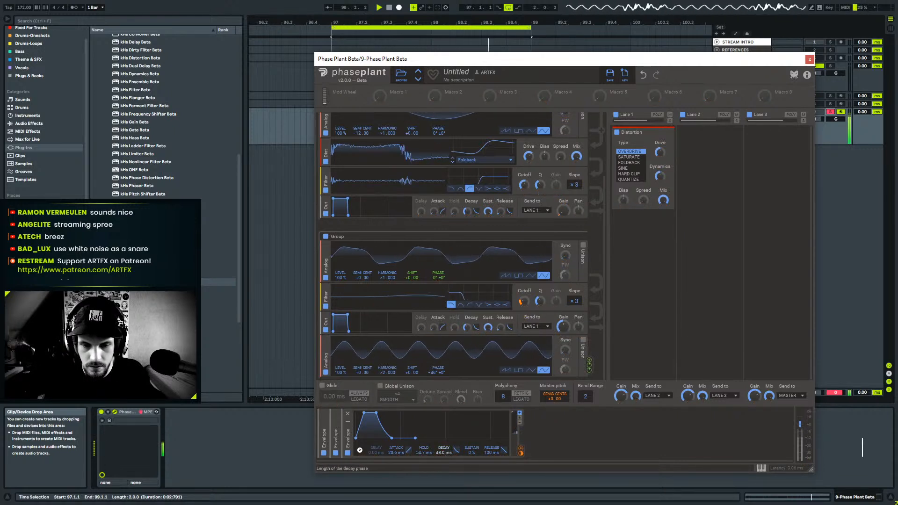
left_click_drag(444, 451, 444, 455)
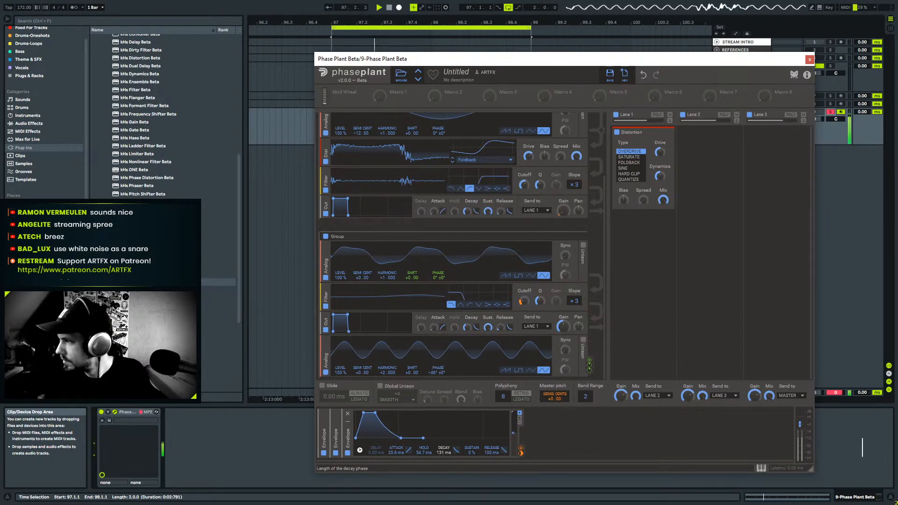
left_click_drag(444, 455, 444, 450)
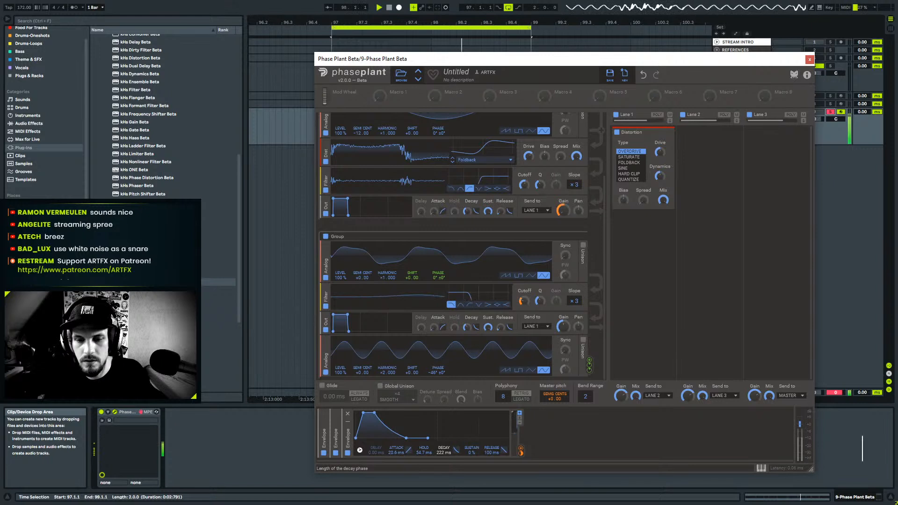
left_click_drag(444, 453, 396, 455)
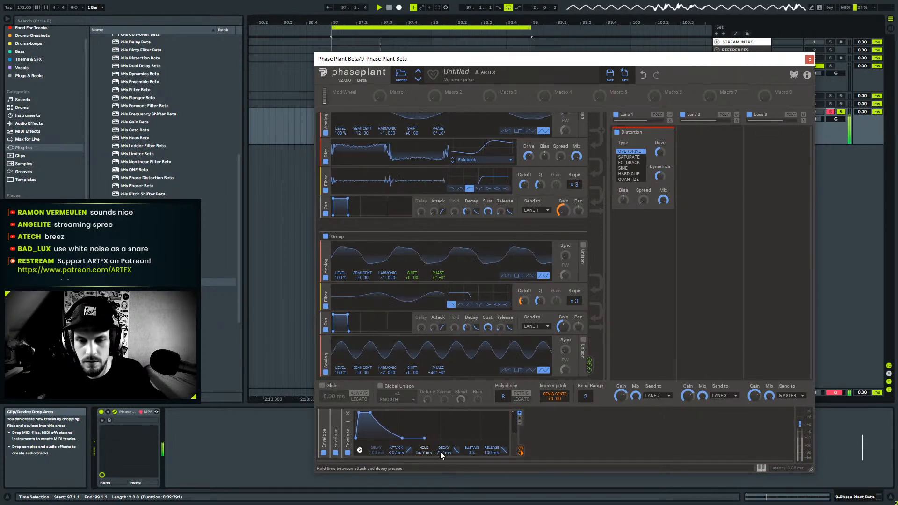
mouse_move(471, 451)
left_mouse_down()
mouse_move(470, 461)
mouse_move(443, 463)
mouse_move(443, 441)
mouse_move(457, 455)
left_mouse_up()
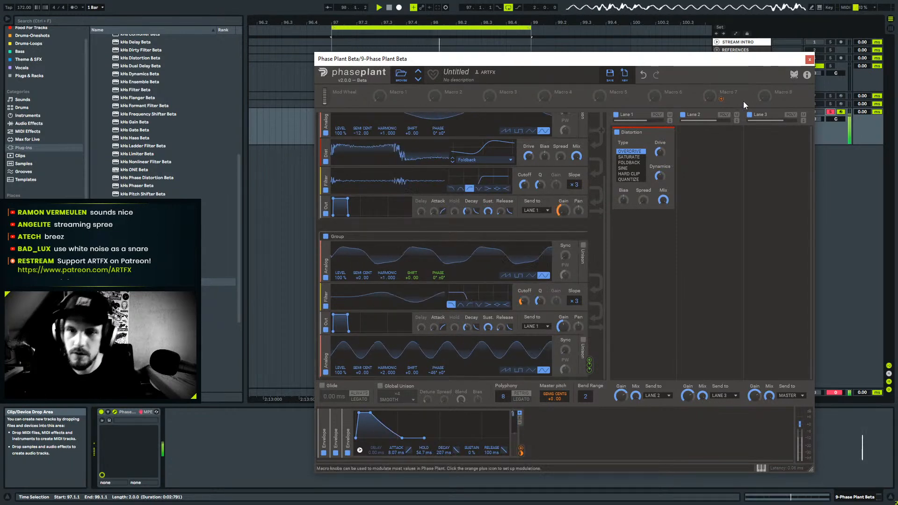
Close the Phase Plant window and stop playback of the loop.
left_click(810, 60)
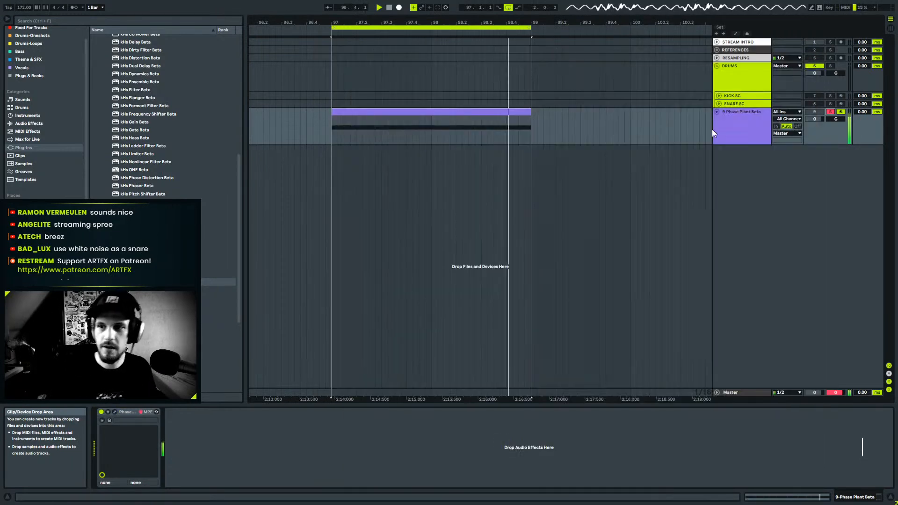
left_click(395, 113)
key("space")
Browse the Drum & Bass Packs sample folders down to LAUT_Neuro Full Drum Loops inside LAUT_NEURON DRUMS.
scroll(209, 340, "down", 4)
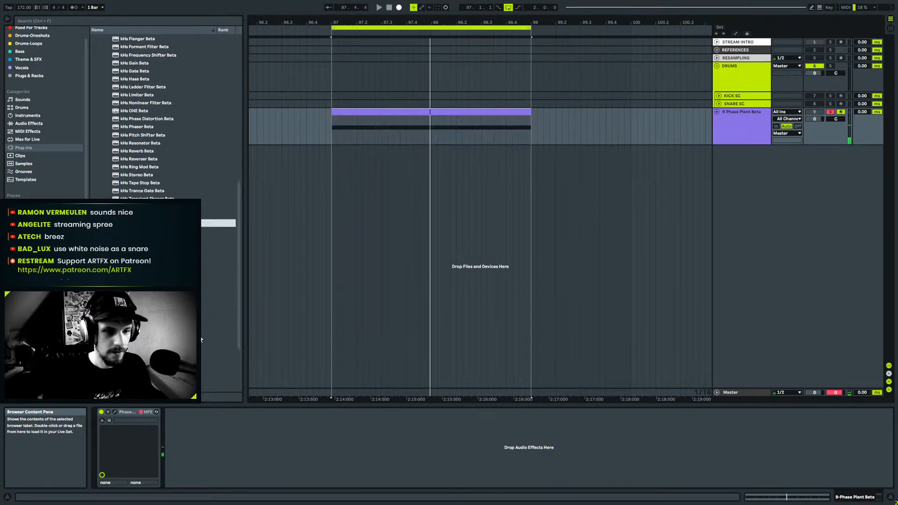
scroll(20, 193, "up", 1)
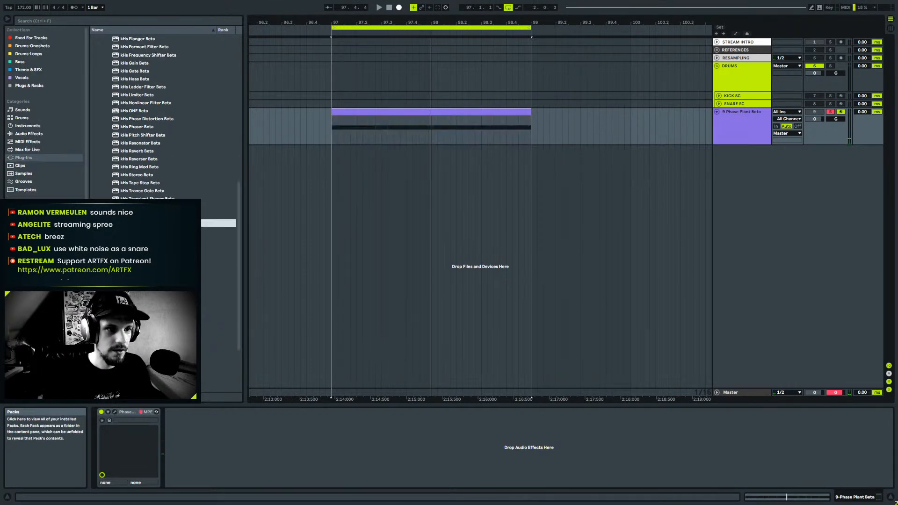
left_click(30, 54)
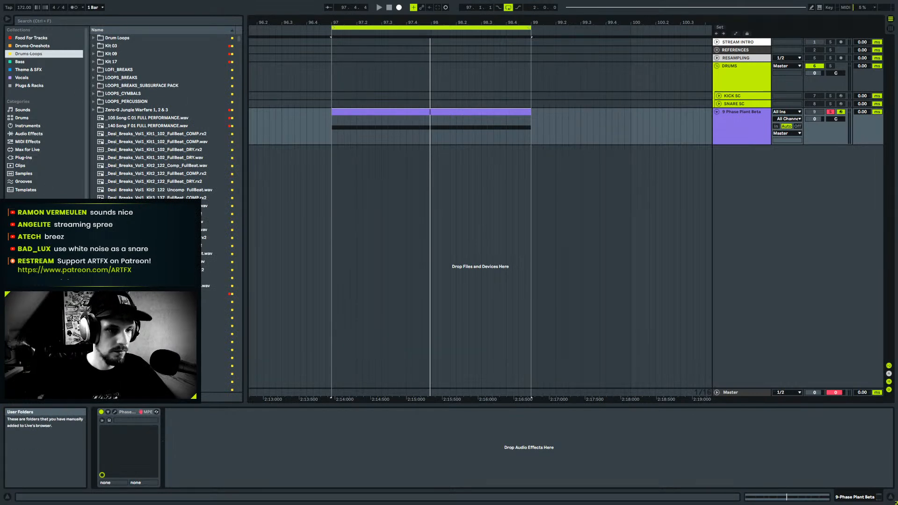
left_click(29, 246)
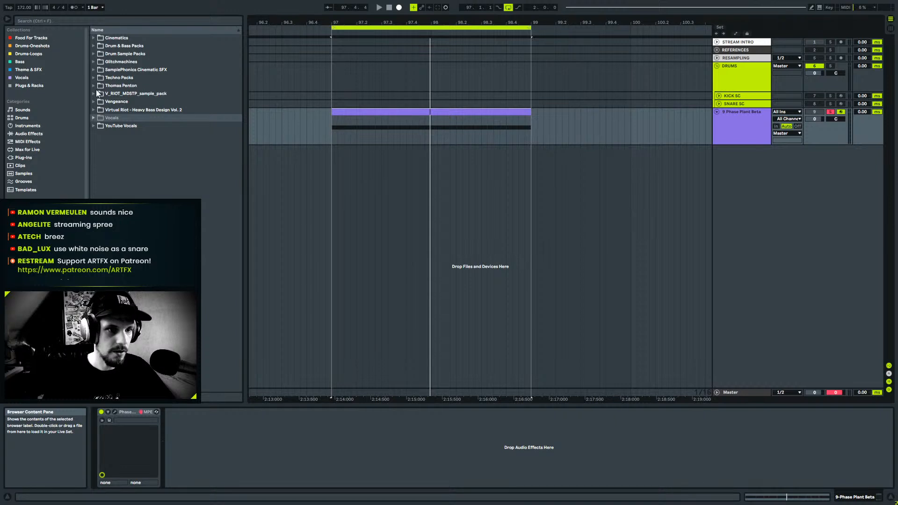
left_click(94, 45)
left_click(99, 53)
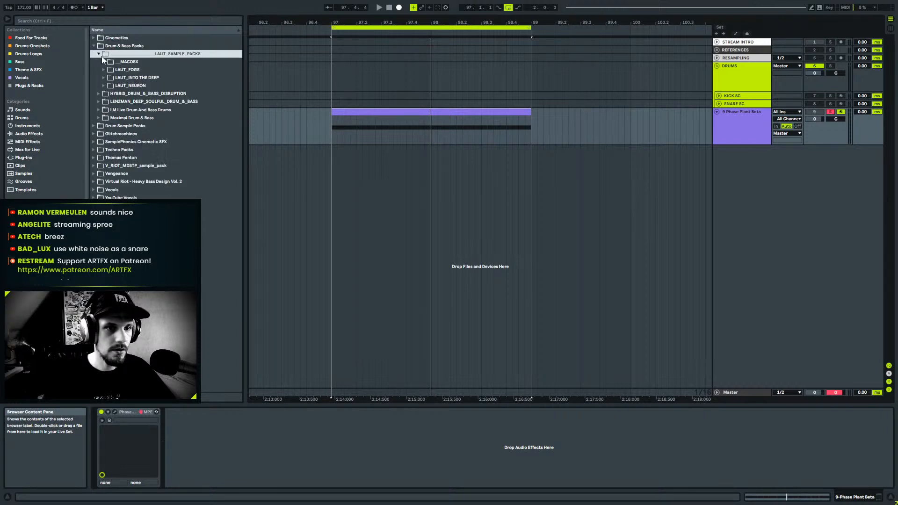
left_click(104, 85)
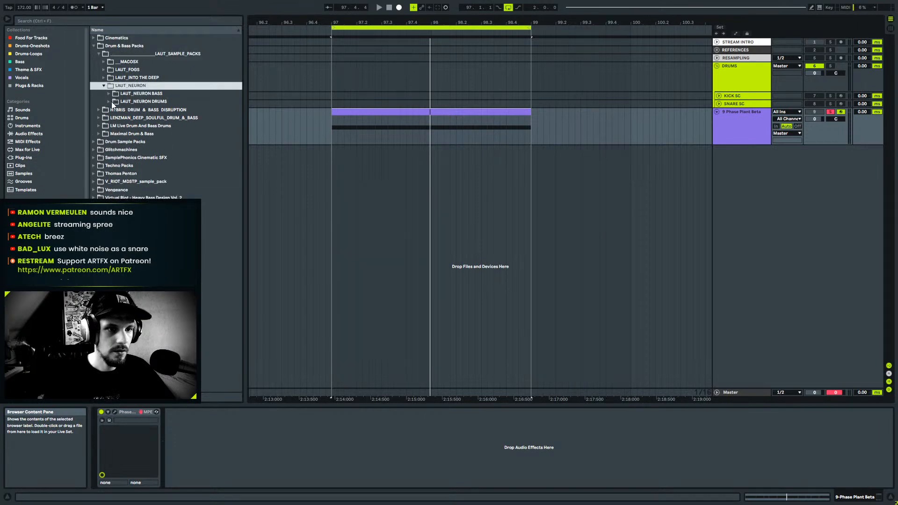
left_click(110, 101)
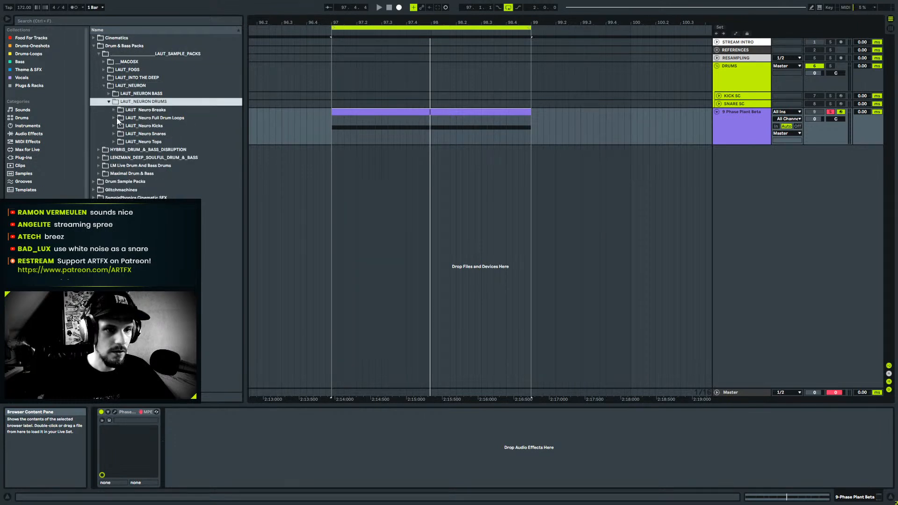
left_click(118, 118)
Preview LAUT_Neuron Drum Loops 01 through 05 in the browser.
left_click(160, 125)
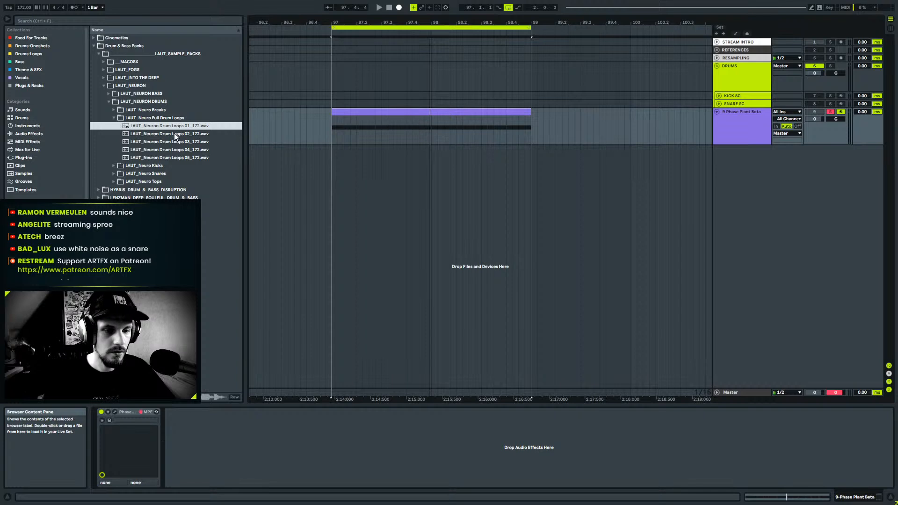
left_click(174, 134)
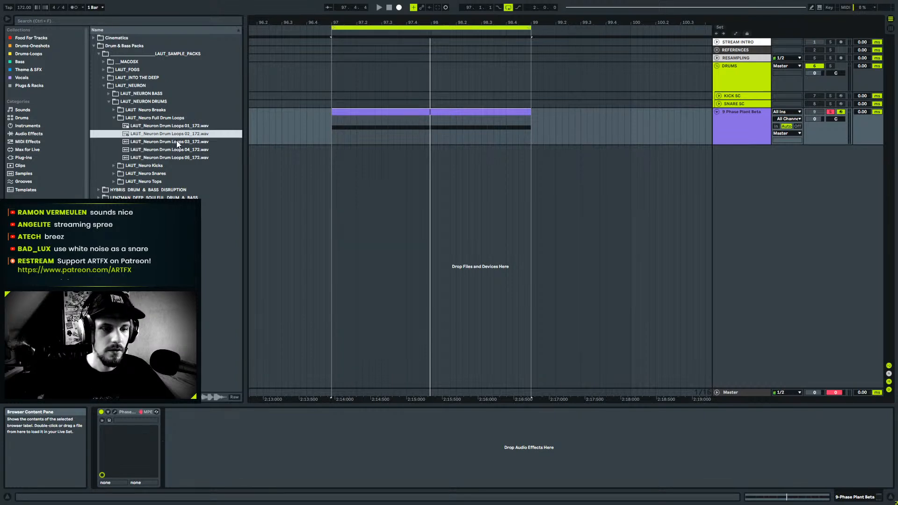
left_click(177, 142)
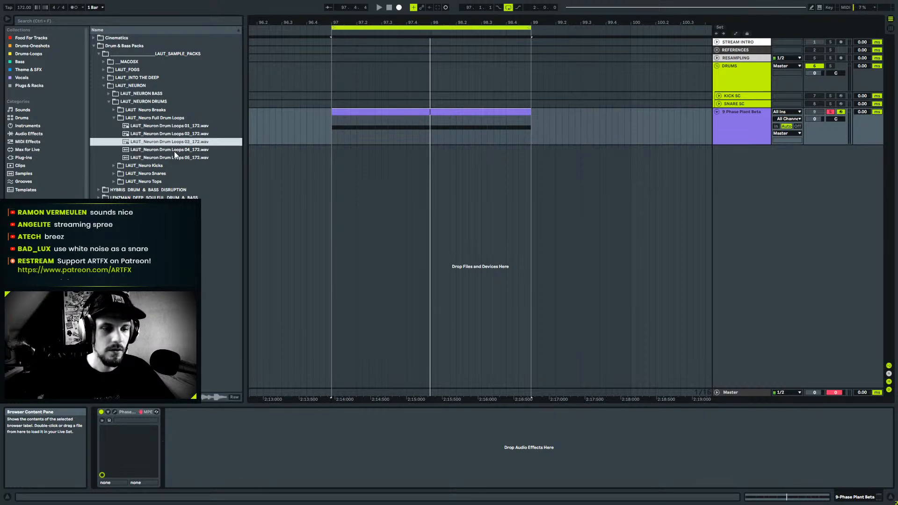
left_click(174, 151)
left_click(176, 156)
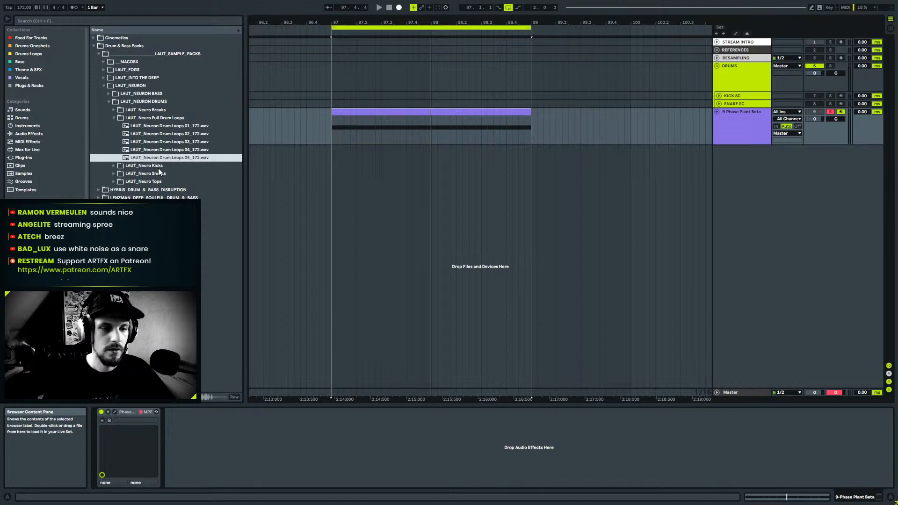
Browse the LAUT packs past LAUT_Neuro Breaks to the LAUT_Deep Full Drum Loops folder inside LAUT_INTO THE DEEP_DRUMS.
left_click(145, 118)
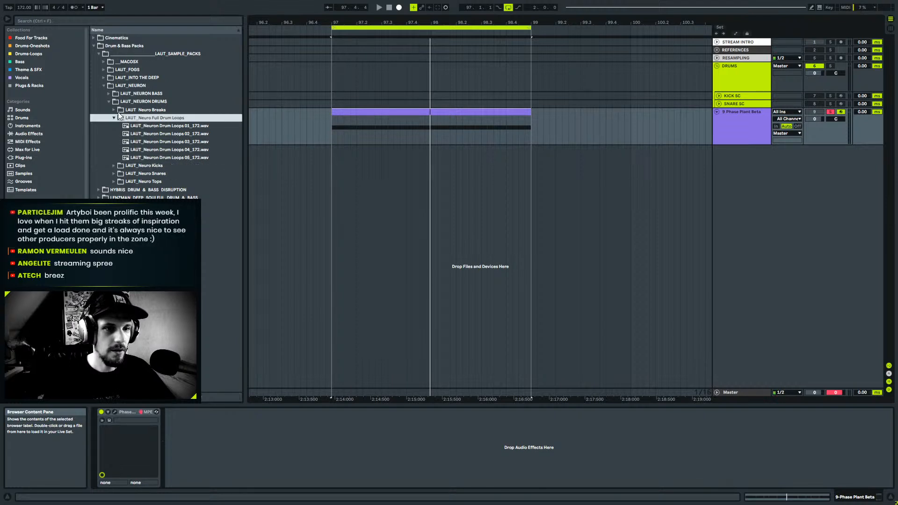
left_click(114, 110)
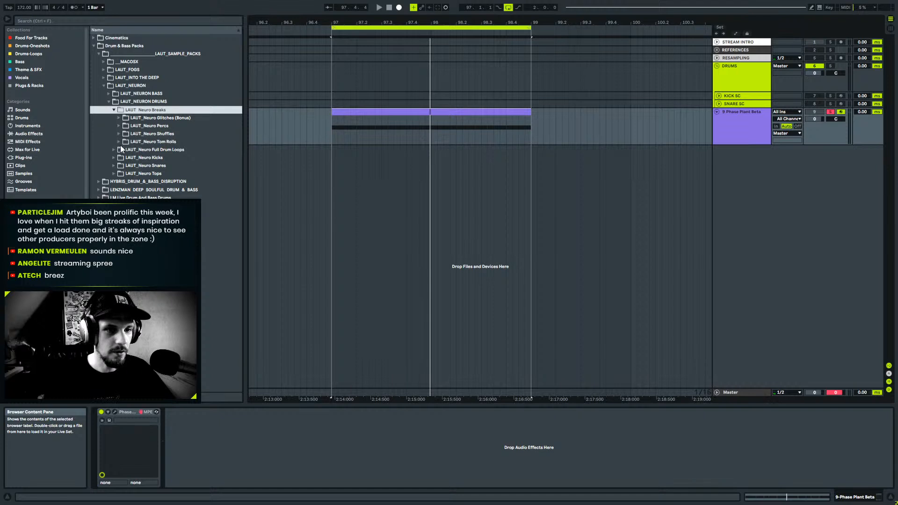
left_click(105, 78)
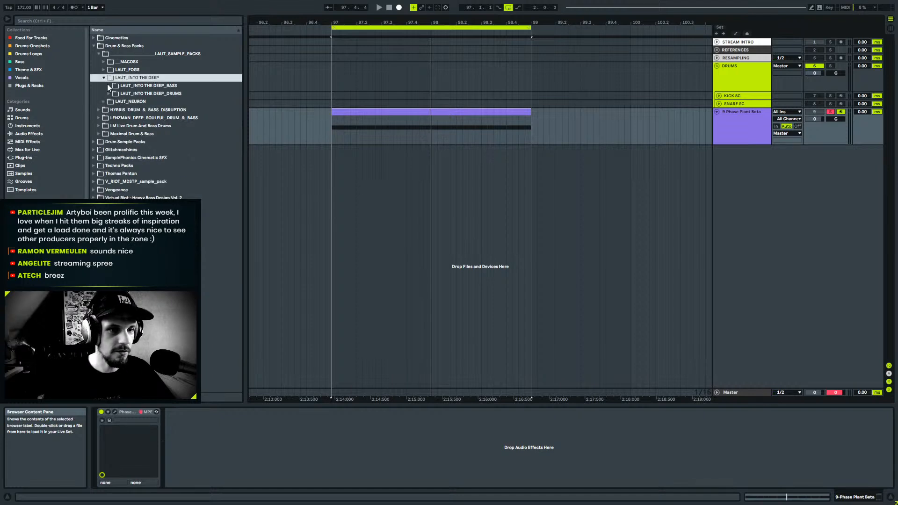
left_click(108, 92)
left_click(116, 103)
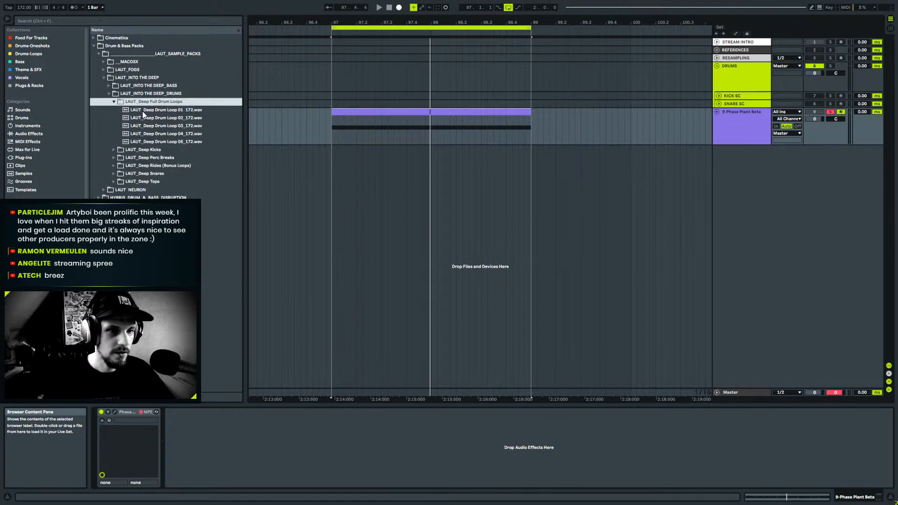
Preview LAUT_Deep Drum Loops 01 through 05 in the browser.
left_click(140, 110)
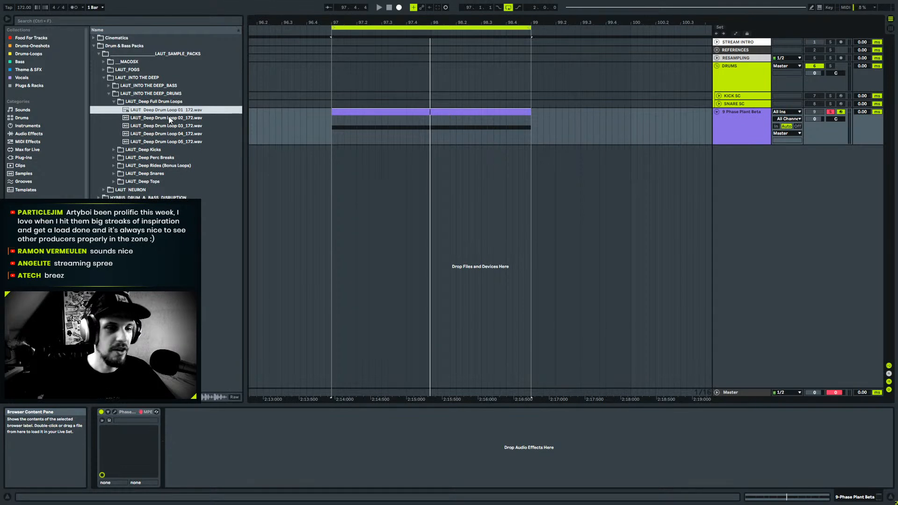
left_click(169, 117)
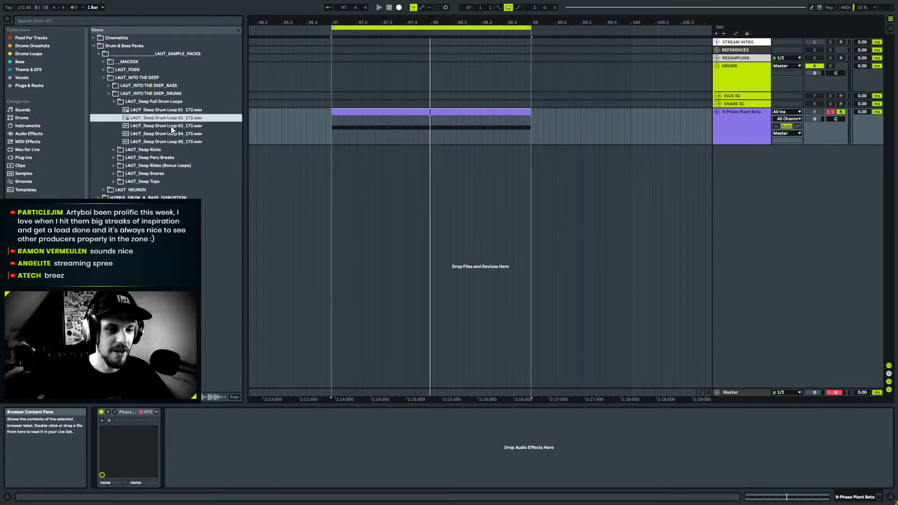
left_click(175, 127)
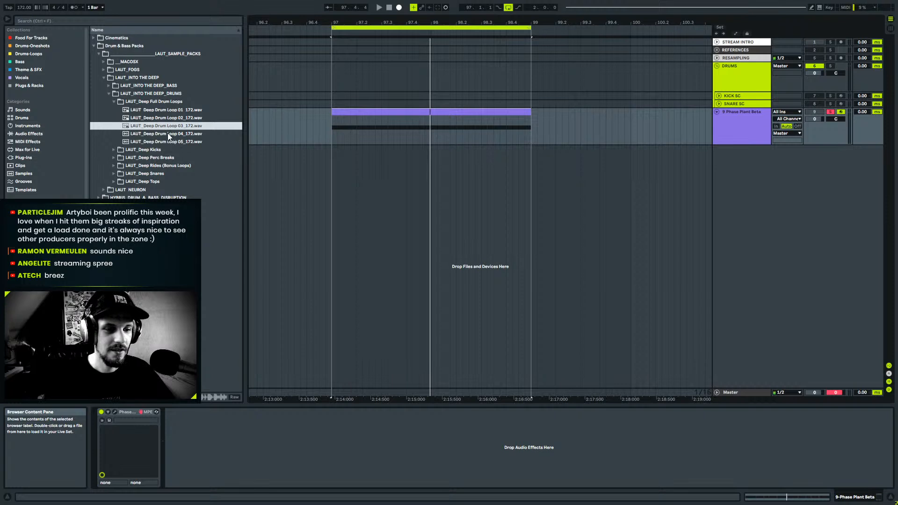
left_click(177, 132)
left_click(175, 140)
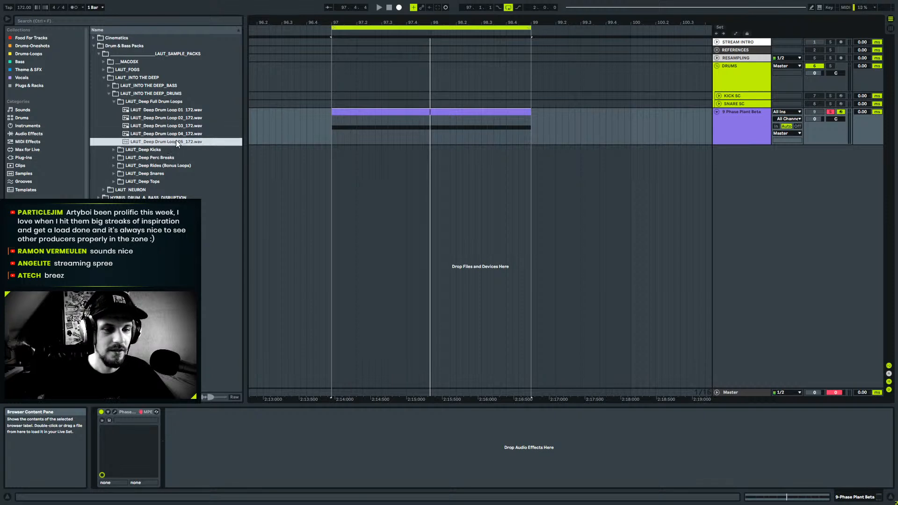
Open LAUT_Fog Full Drum Loops inside LAUT_FOGDRUMS and preview Fog Drum Loops 01 through 05.
left_click(105, 70)
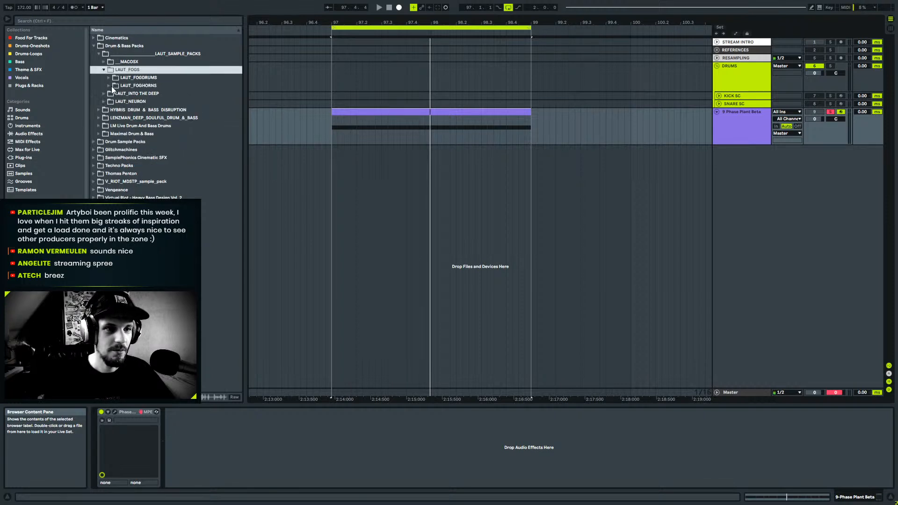
left_click(109, 78)
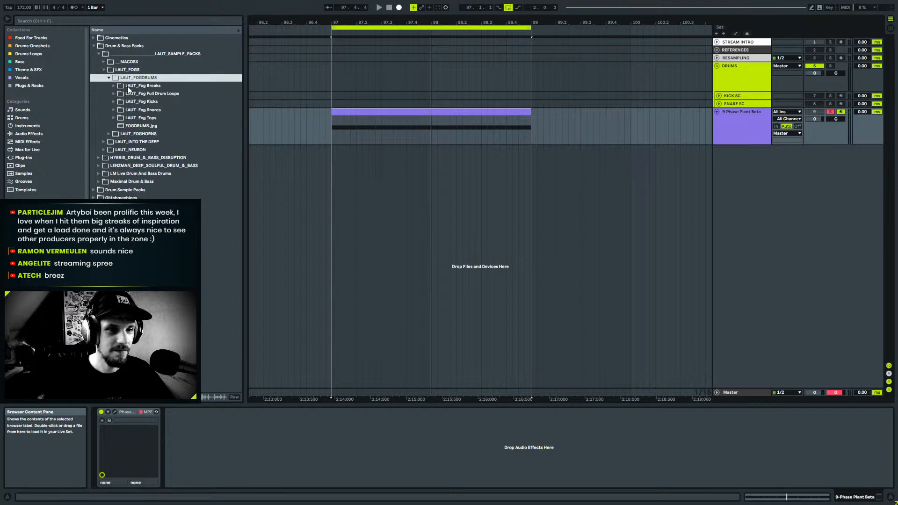
left_click(114, 94)
left_click(158, 102)
left_click(188, 111)
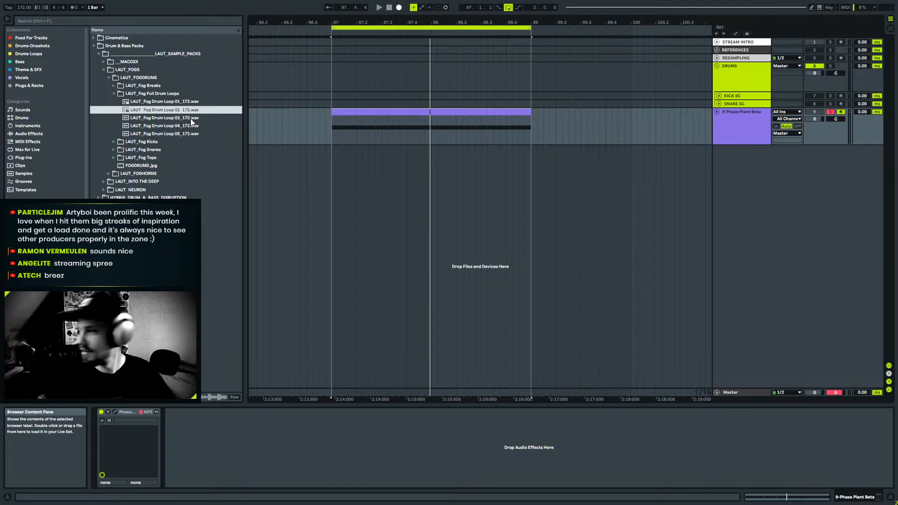
left_click(190, 119)
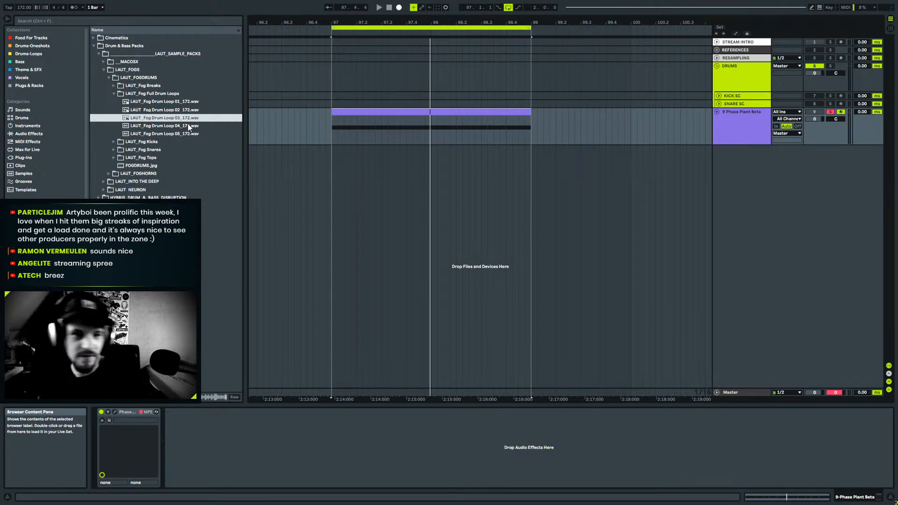
left_click(188, 126)
left_click(181, 134)
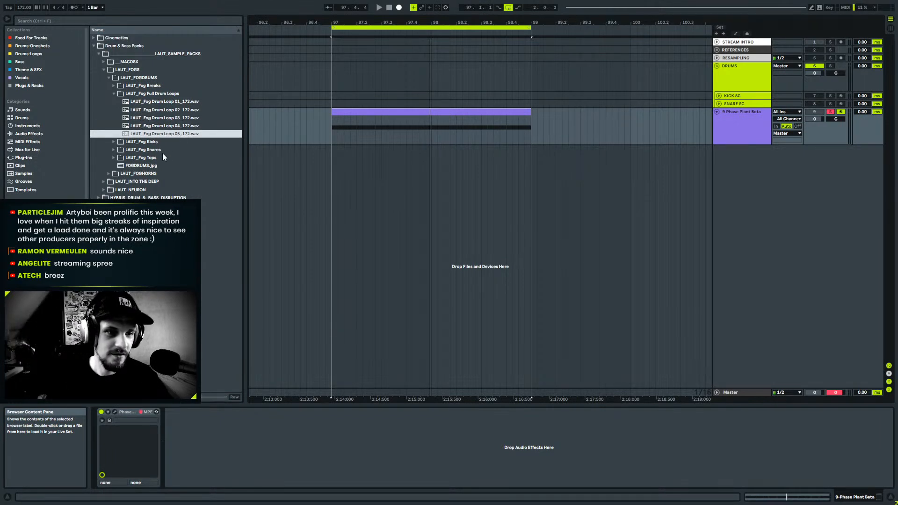
Open the LAUT_Fog Kicks folder and preview several of its kick samples.
left_click(139, 152)
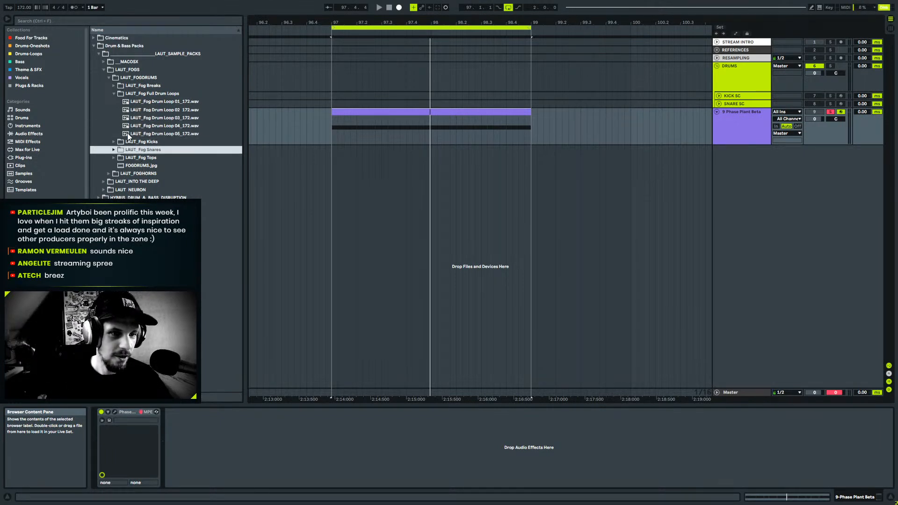
left_click(114, 141)
left_click(173, 112)
left_click(180, 151)
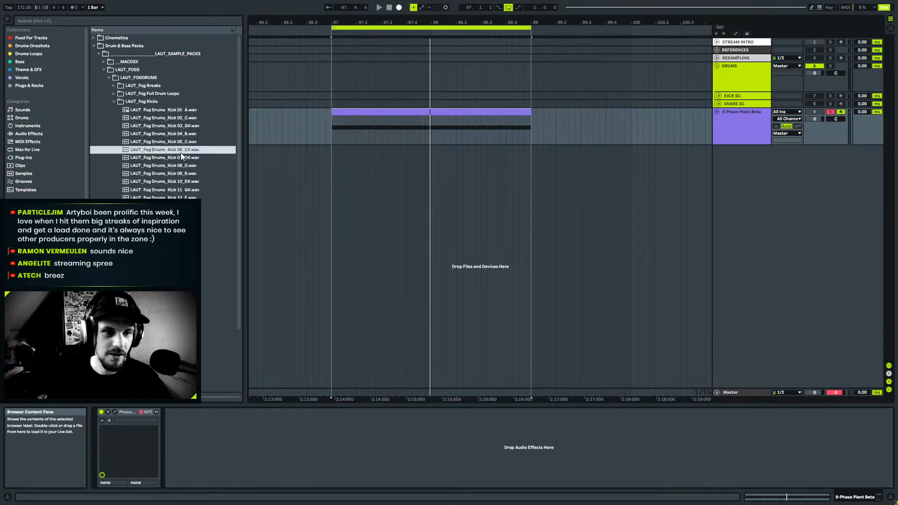
left_click(176, 183)
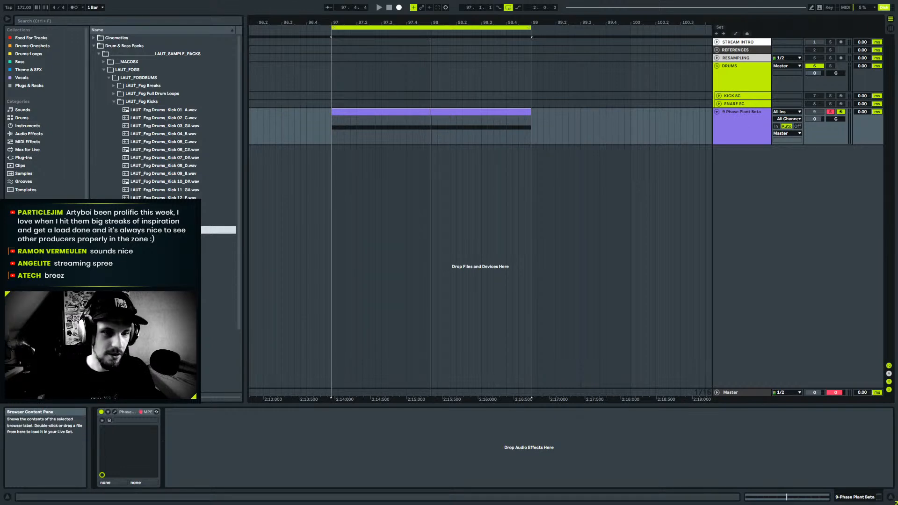
Insert a new MIDI track directly below the KICK SC track in the DRUMS group.
right_click(729, 118)
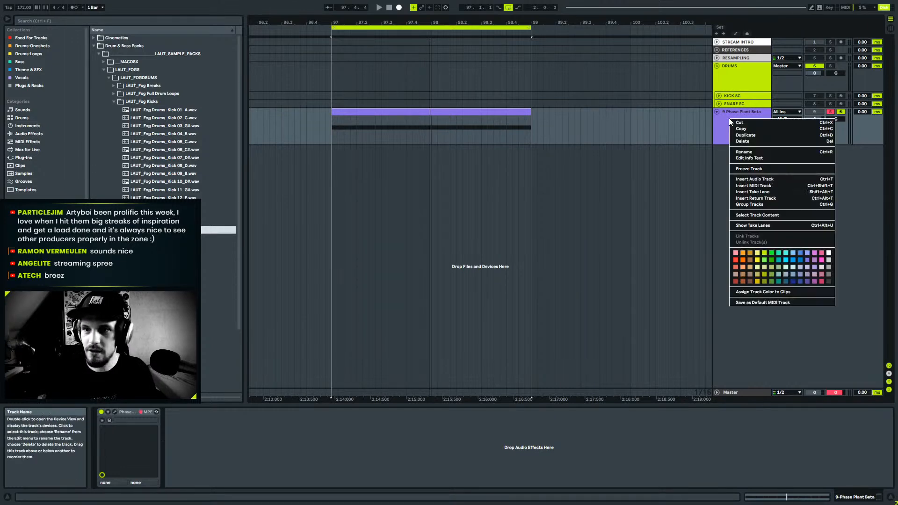
left_click(744, 79)
right_click(739, 97)
left_click(767, 161)
Load LAUT_Fog Drums_Kick 16_D# into a Simpler on the new MIDI track and switch it to 1-Shot mode.
left_click(159, 230)
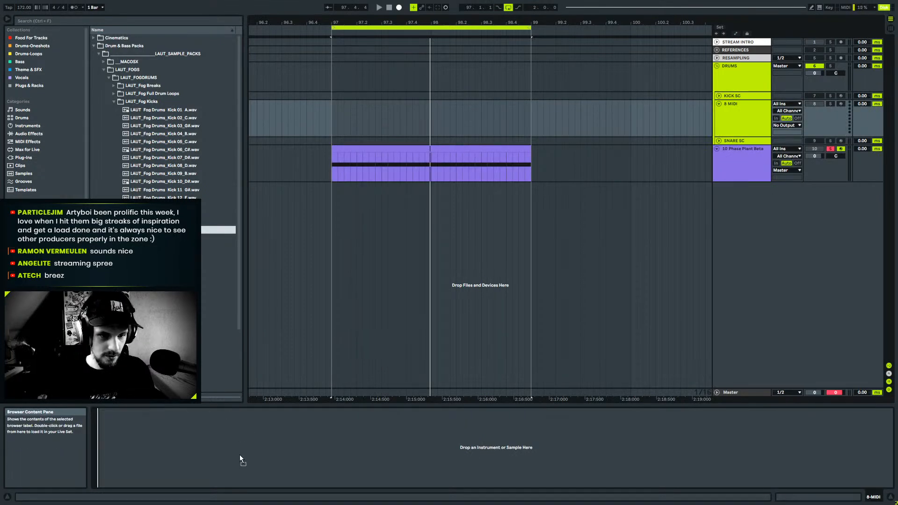
left_click_drag(240, 451, 240, 457)
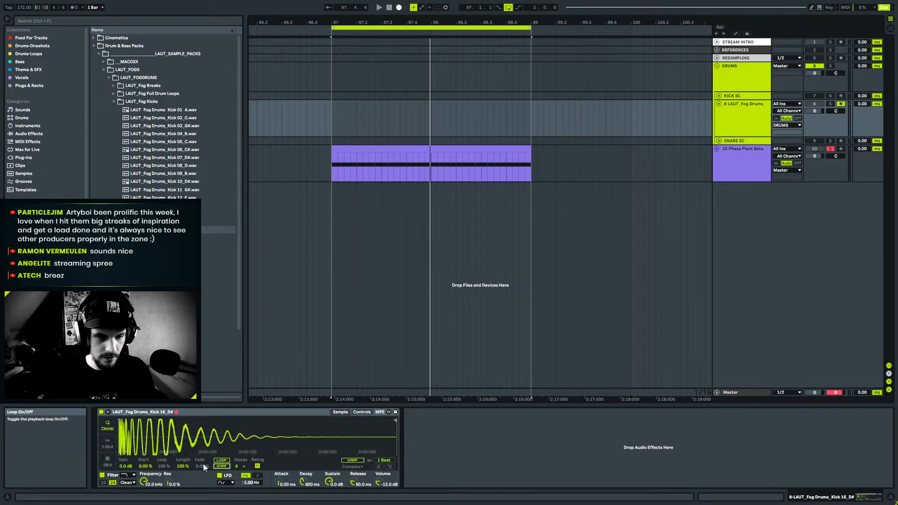
left_click(110, 444)
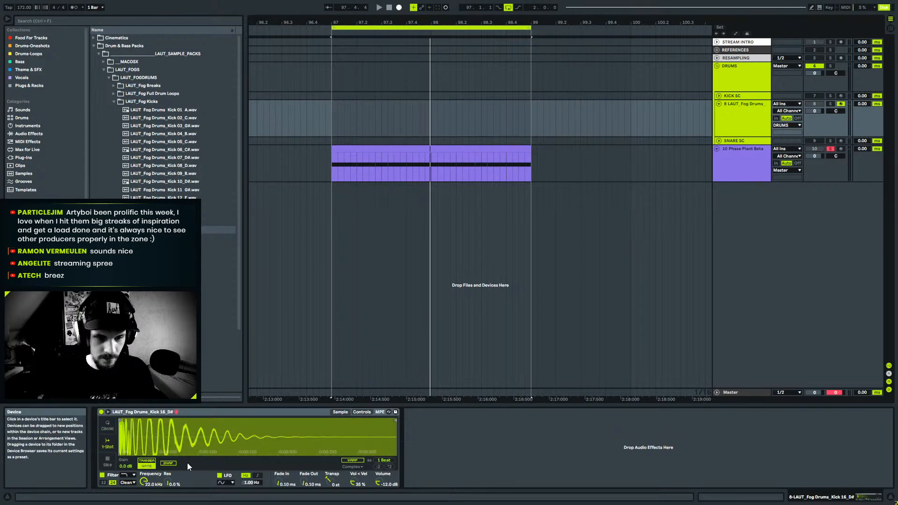
Insert a new MIDI track directly below the SNARE SC track.
right_click(738, 126)
left_click(726, 139)
right_click(728, 140)
left_click(748, 207)
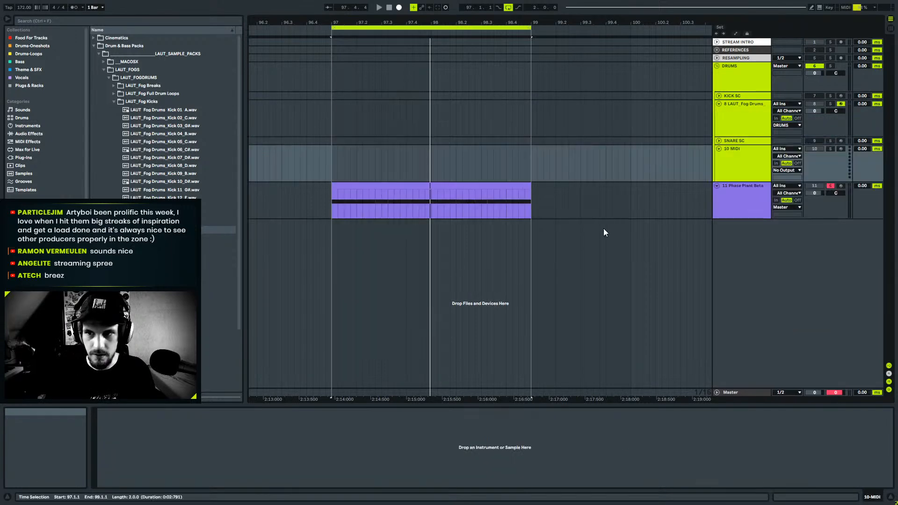
Open the LAUT_Fog Snares folder and preview its snare samples to choose one for the new track.
left_click(114, 101)
left_click(114, 109)
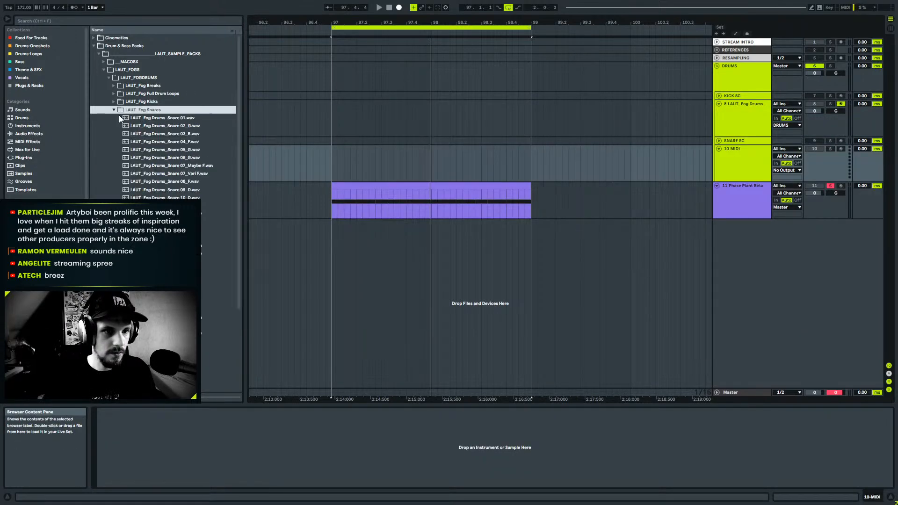
left_click(195, 149)
left_click(204, 180)
left_click(203, 247)
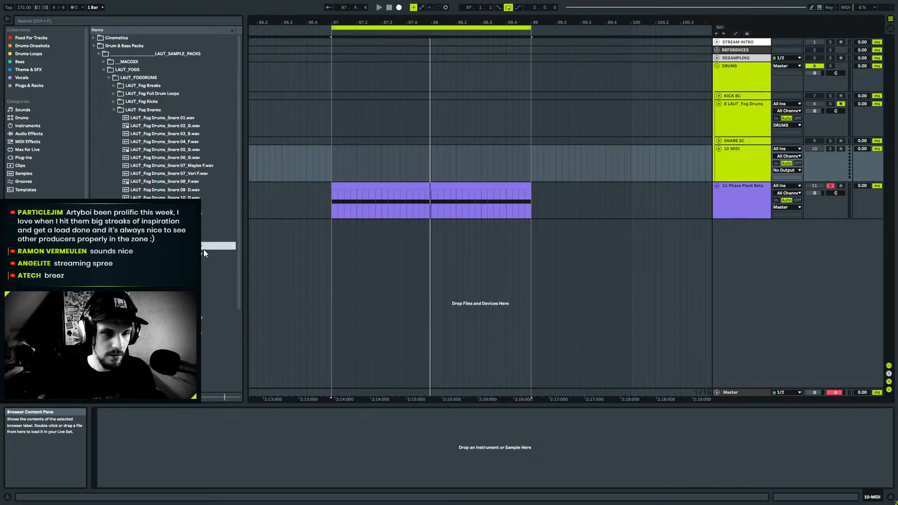
left_click(206, 303)
left_click(204, 332)
left_click(201, 310)
left_click(199, 318)
key("Up")
key("Up")
key("Up")
key("Up")
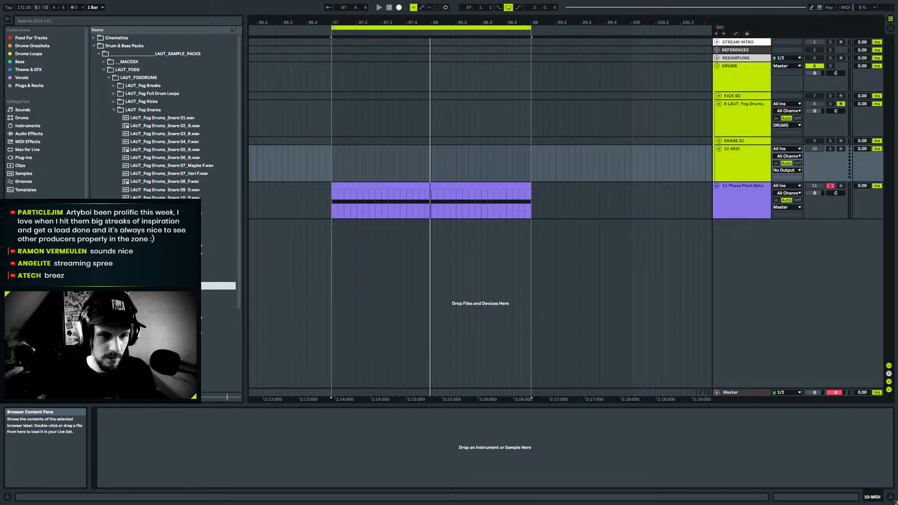
key("Up")
key("Up")
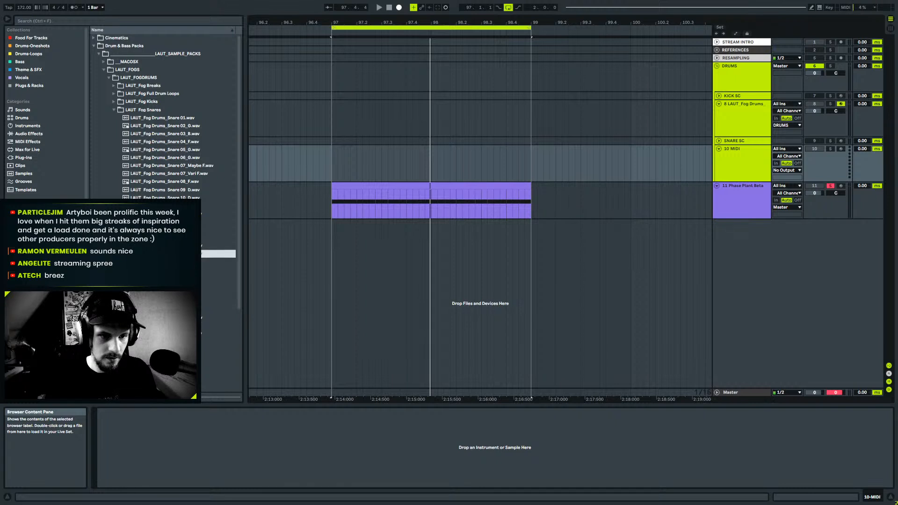
key("Down")
Load LAUT_Fog Drums_Snare 17_C# into a Simpler on the new track in 1-Shot mode, transposed +2 st.
left_click_drag(220, 254, 295, 448)
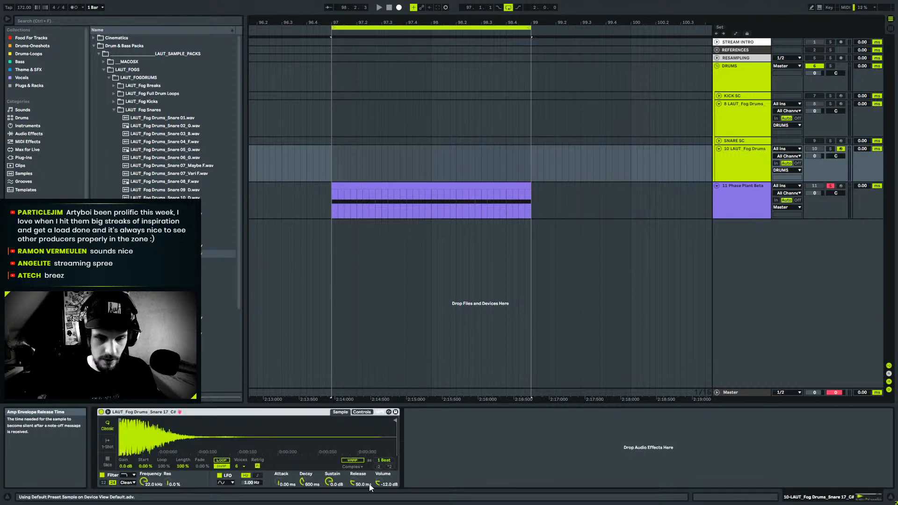
left_click(108, 443)
left_click(150, 466)
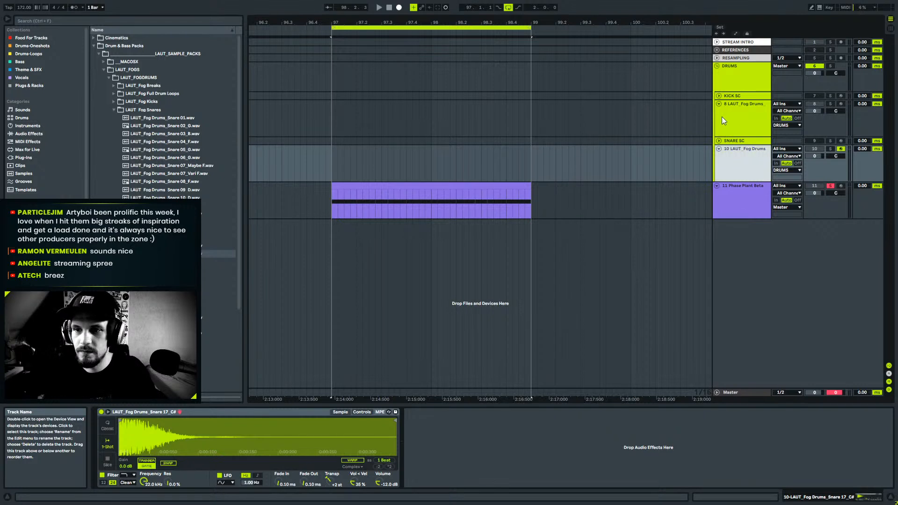
Create a MIDI clip from 97.1.1 to 97.1.3 on the kick track, fill it with one C3 note, and start playback.
left_click(345, 116)
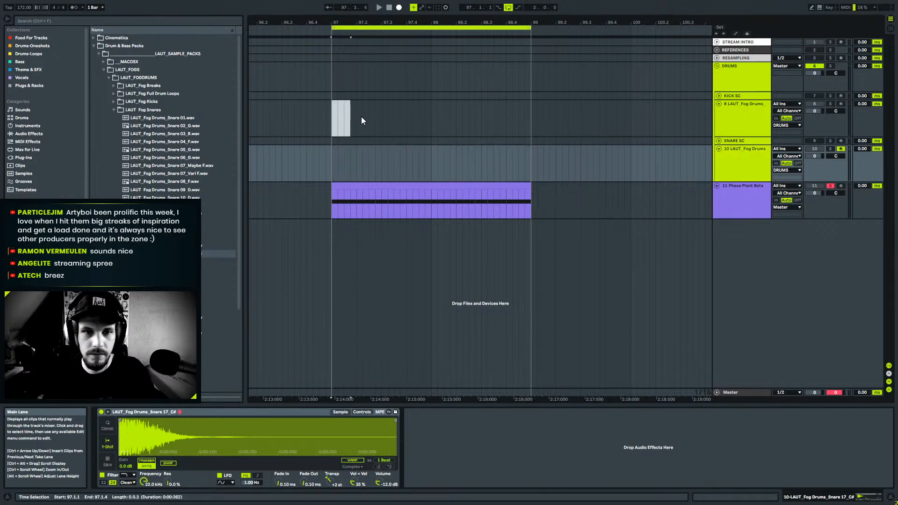
left_click(344, 117, "shift")
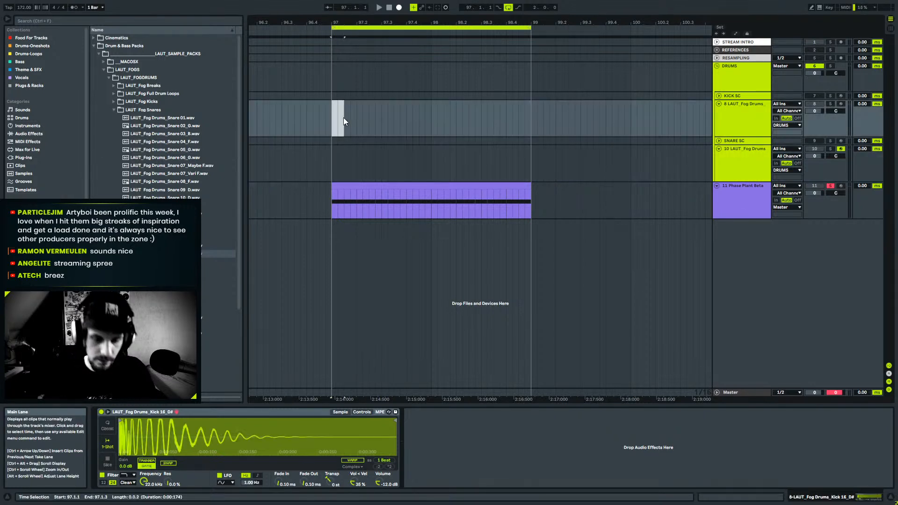
key("ctrl+shift+m")
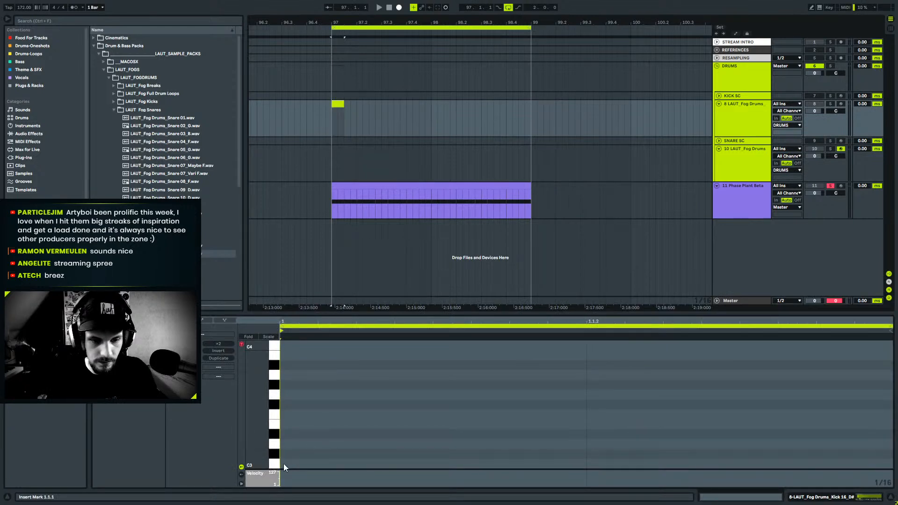
left_click_drag(284, 464, 883, 463)
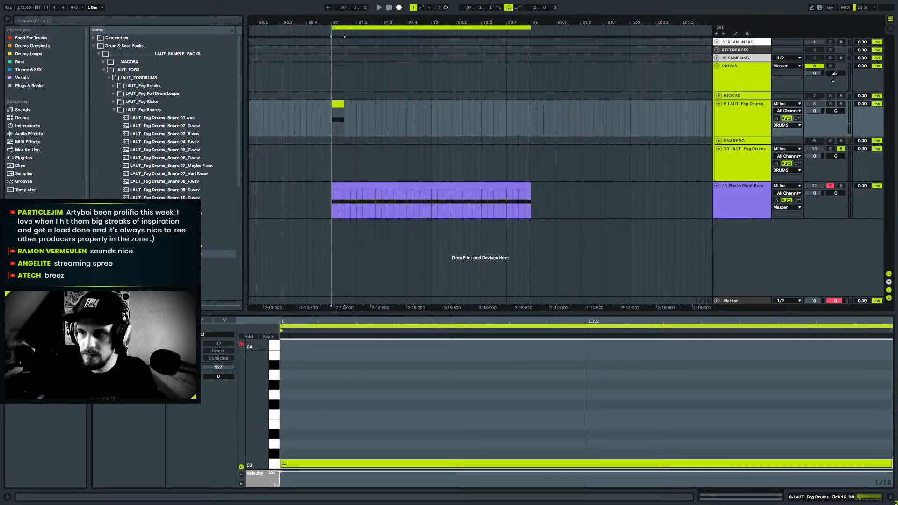
key("space")
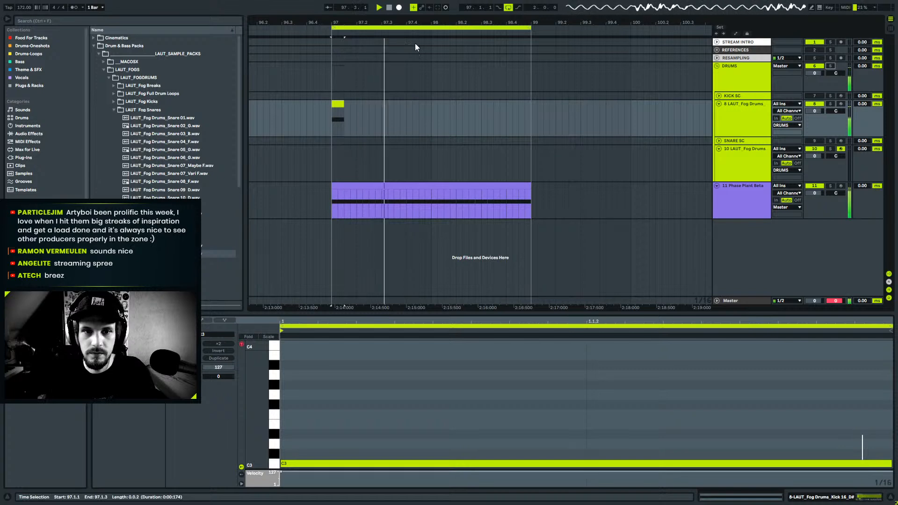
Copy the kick clip to the KICK SC track, and copy both clips onto the SNARE SC and snare tracks at 97.2.
left_click_drag(358, 22, 345, 35)
left_click_drag(313, 104, 314, 96)
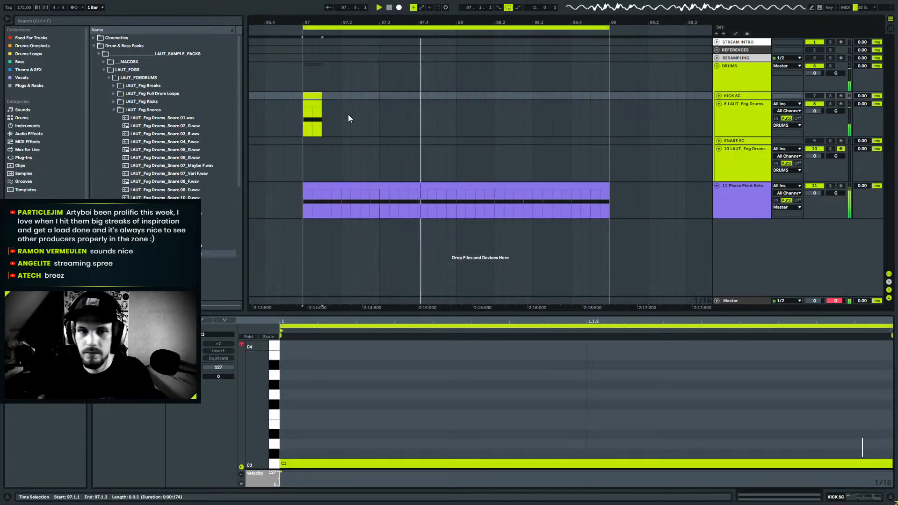
left_click(309, 97)
left_click_drag(309, 96, 352, 142)
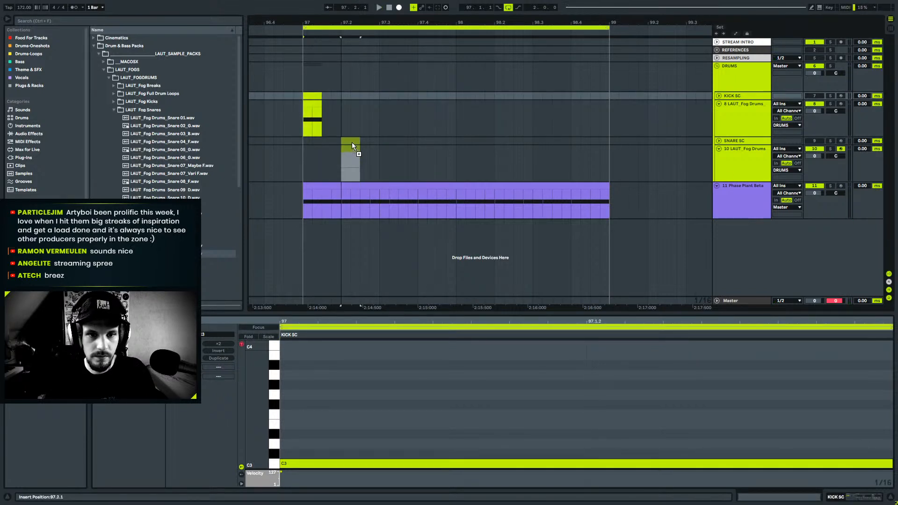
left_click(308, 141)
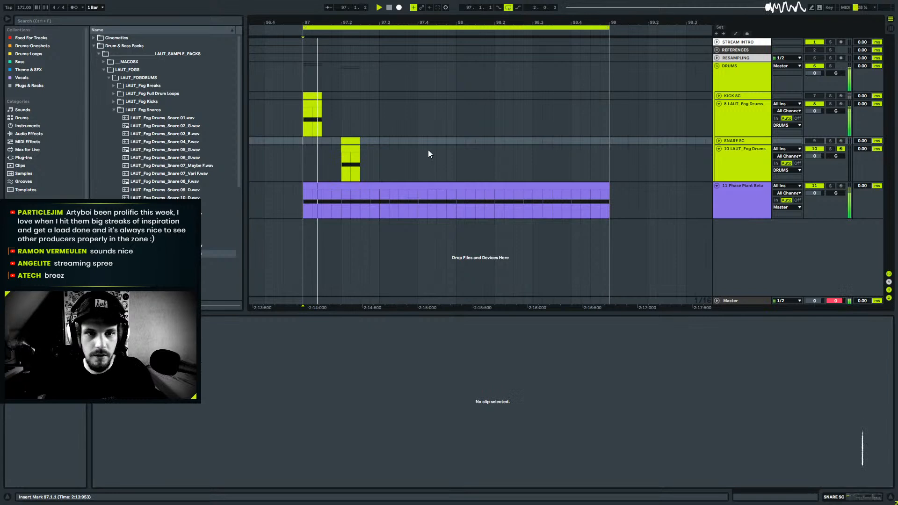
Duplicate the two-beat snare pattern on both snare tracks three times through to bar 99, and play the loop.
left_click_drag(382, 157, 303, 141)
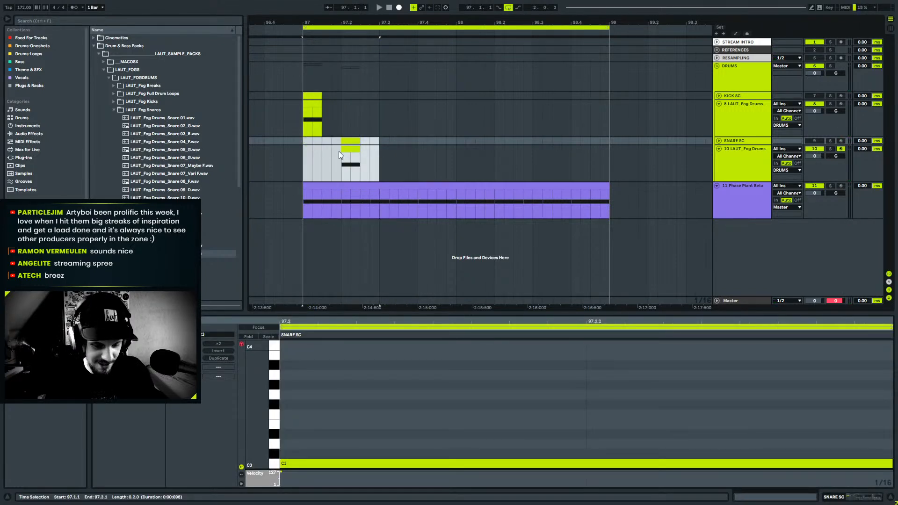
key("ctrl+d")
key("ctrl+d")
key("ctrl+d")
left_click(305, 96)
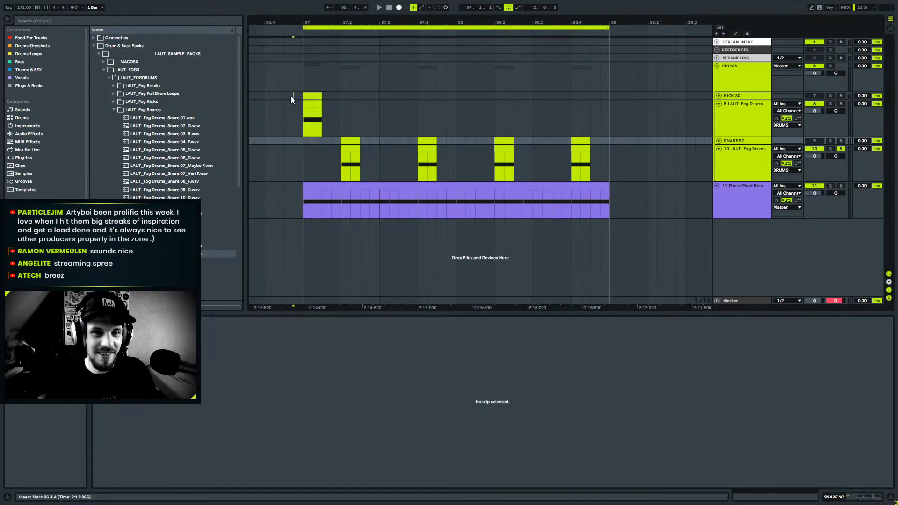
key("space")
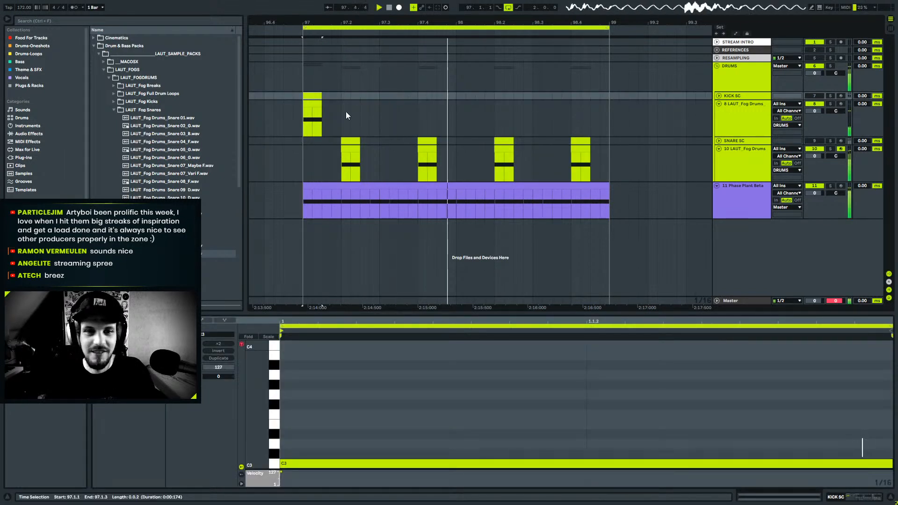
Copy the first kick from 97.1.1 to 97.3.2 on both the KICK SC track and the kick sample track.
left_click_drag(338, 118, 302, 96)
left_click(303, 96)
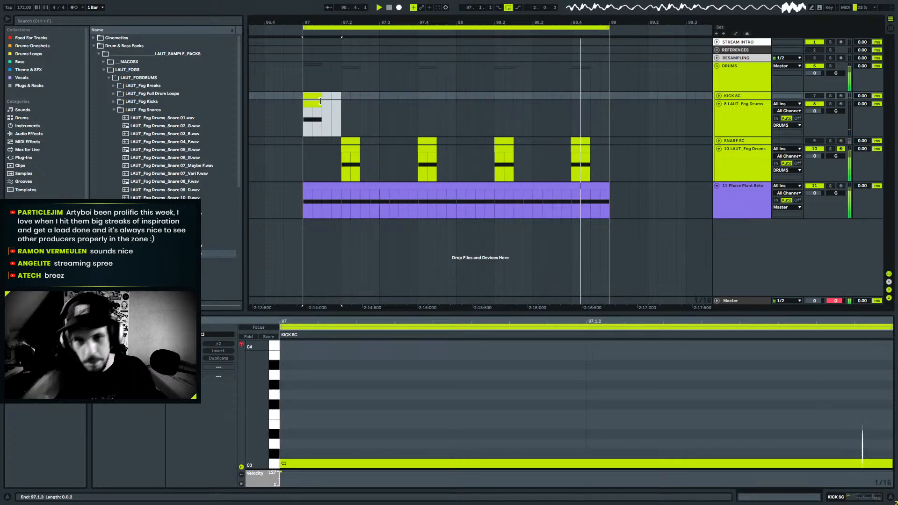
left_click(312, 103)
left_click_drag(312, 103, 400, 108)
key("space")
key("space")
Duplicate bar 97's kick pattern into bar 98 and play the loop from 97.1.1.
left_click_drag(457, 117, 382, 96)
left_click(312, 96, "shift")
key("ctrl+d")
key("space")
key("space")
left_click(316, 96)
key("space")
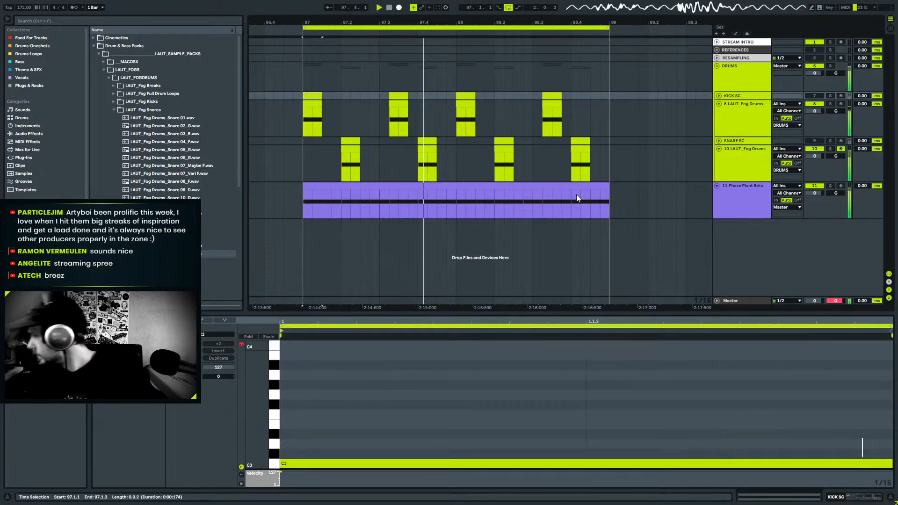
Fold the kick and snare sample tracks inside the DRUMS group.
left_click(738, 159)
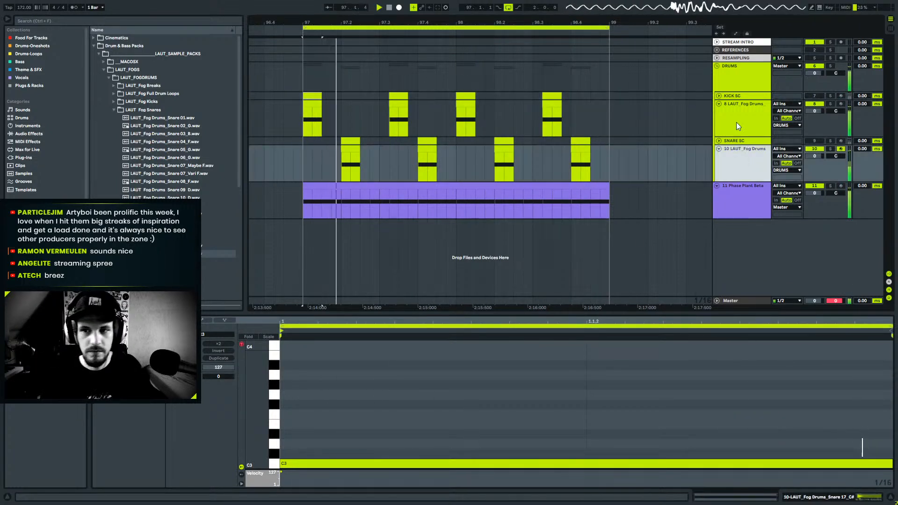
left_click(719, 105)
left_click(718, 119)
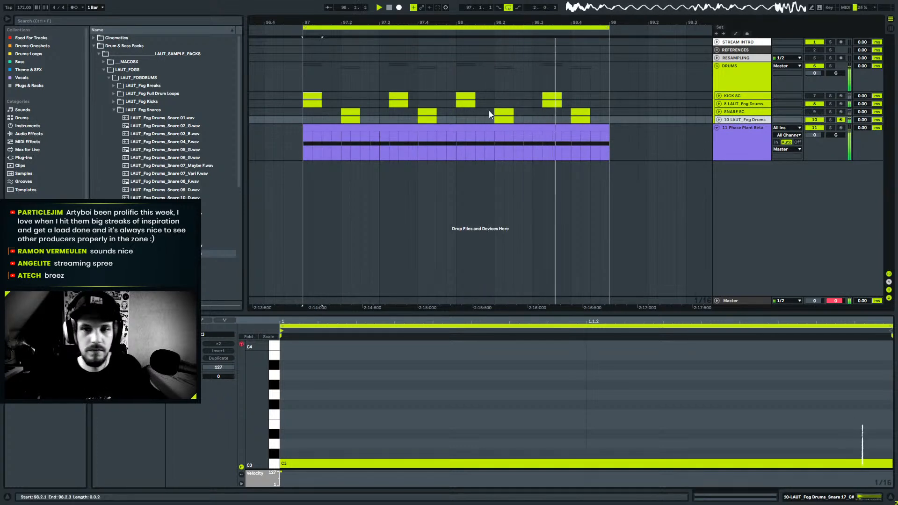
Try the second kick of bar 97 at 97.2.4 and at 97.2.3, playing the loop to compare.
left_click(401, 104)
left_click(399, 96)
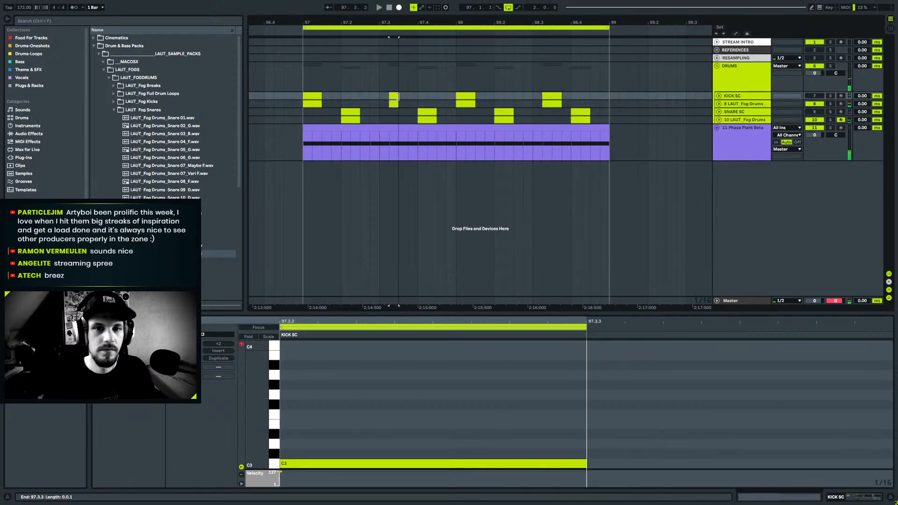
left_click_drag(397, 94, 376, 93)
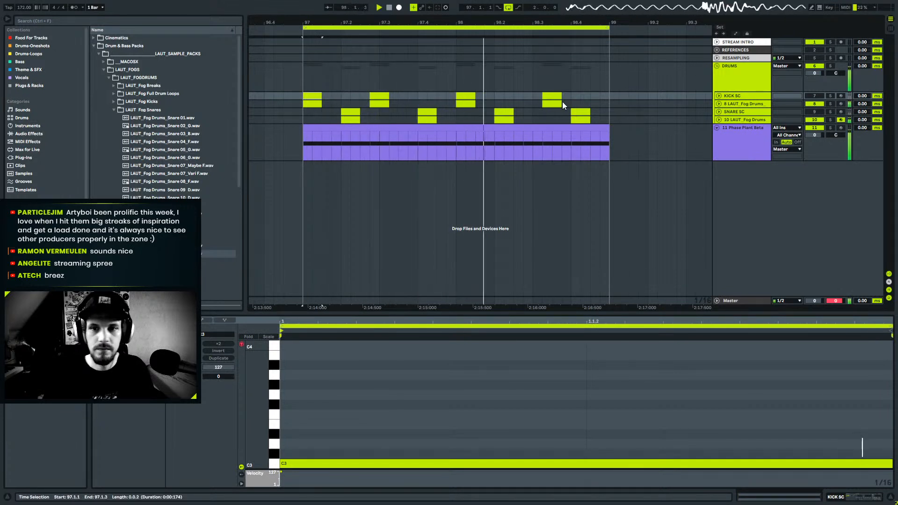
left_click(380, 96)
key("space")
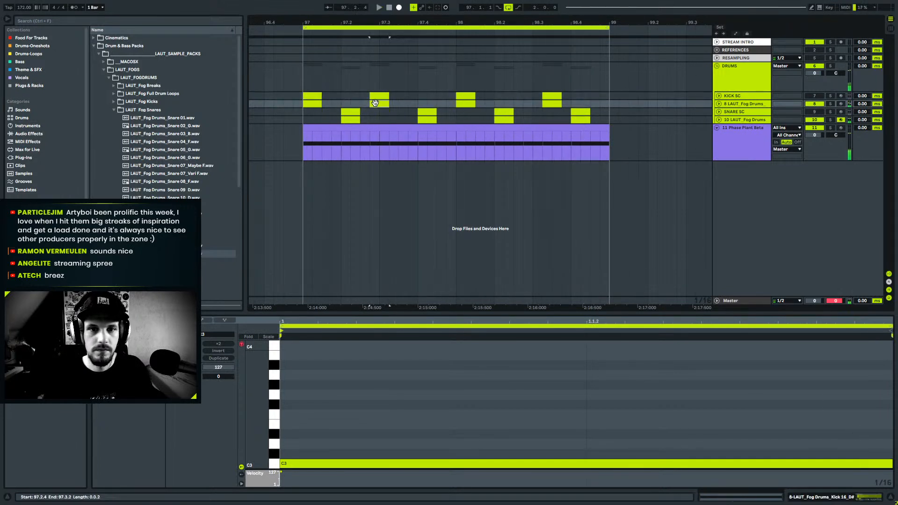
left_click_drag(385, 96, 376, 96)
key("space")
left_click(403, 100)
key("space")
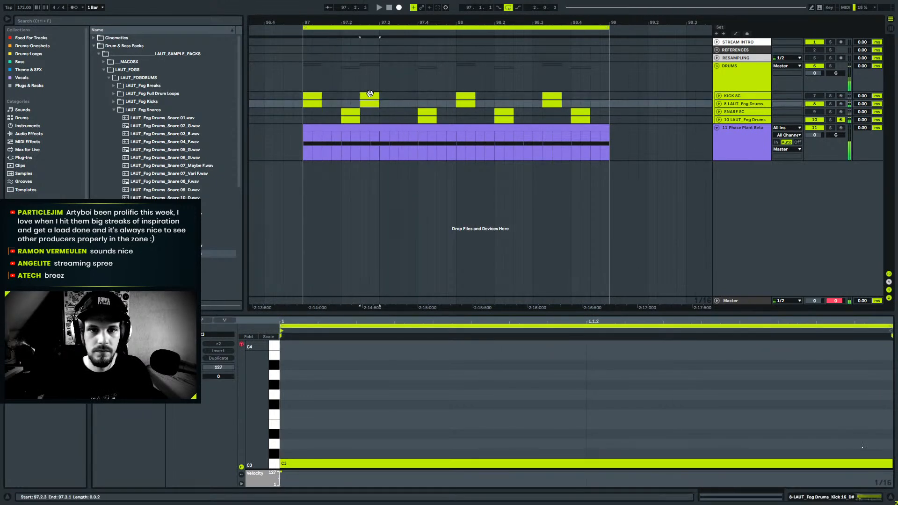
Move the second kick of bar 97 to 97.3.3 on both kick tracks and play the loop.
left_click_drag(404, 97, 403, 96)
left_click(316, 96)
key("space")
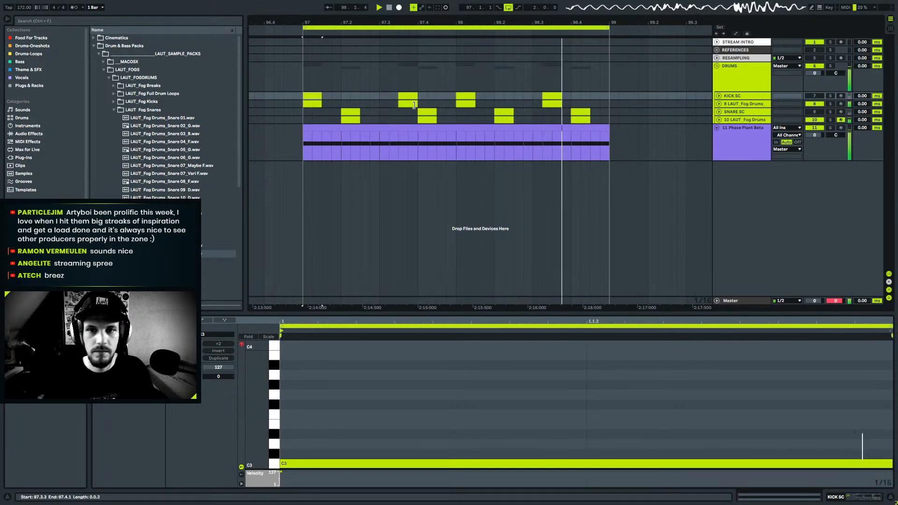
Move the second kick of bar 98 to 98.3.3 on both kick tracks and listen to the loop.
left_click(550, 97)
left_click(552, 96)
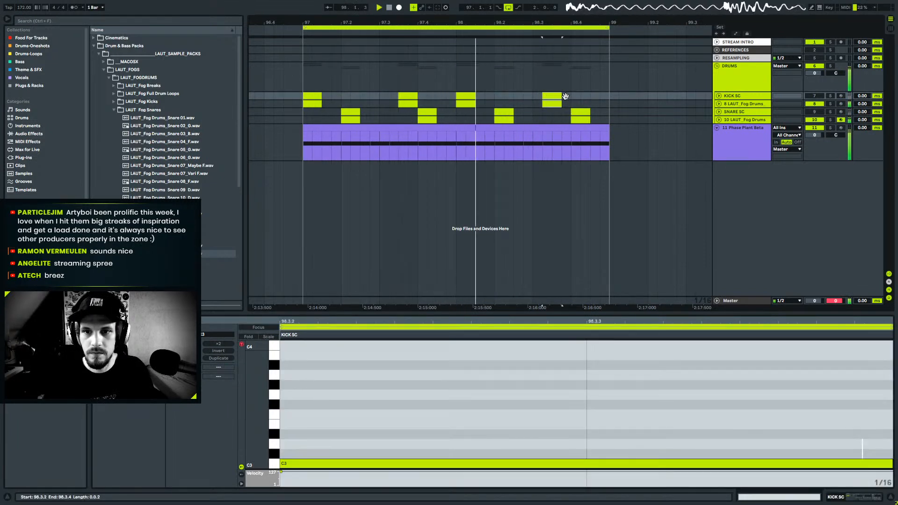
key("space")
left_click_drag(561, 97, 562, 96)
left_click(307, 103)
key("space")
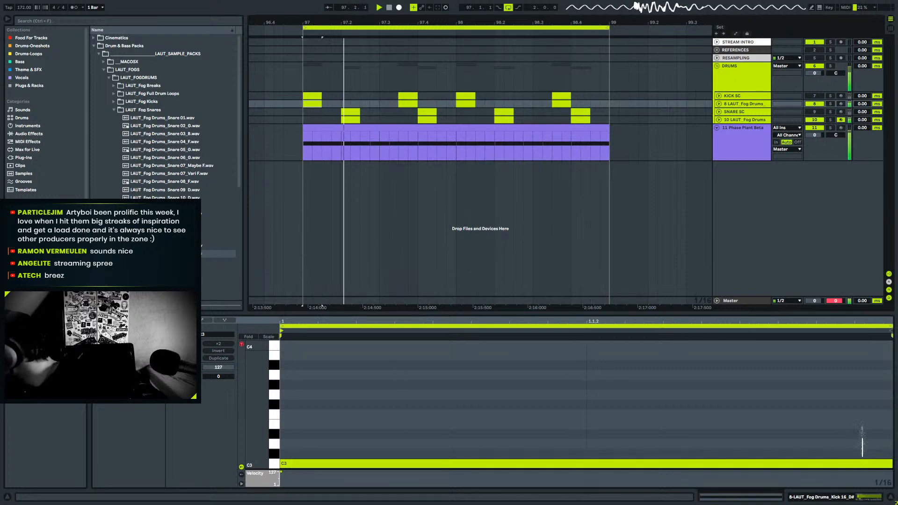
key("space")
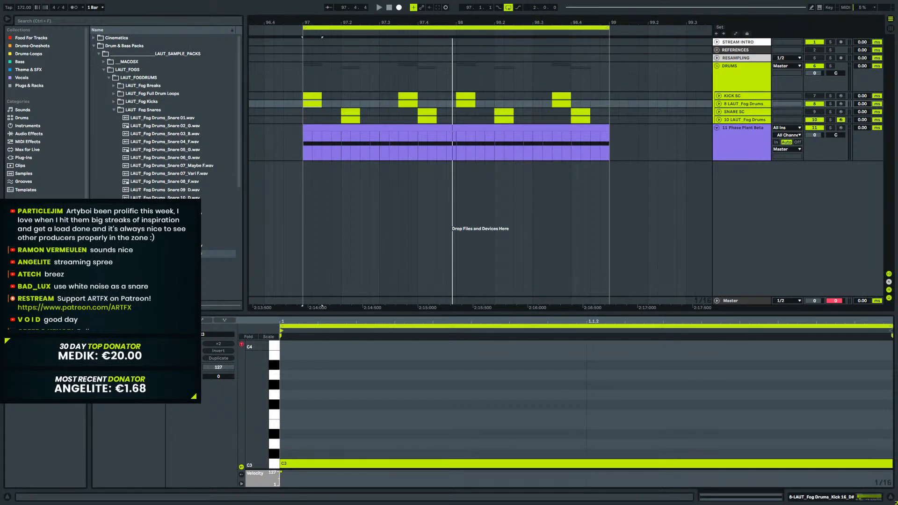
Play the loop with the Phase Plant Beta clip's notes open, and stop playback.
left_click(379, 7)
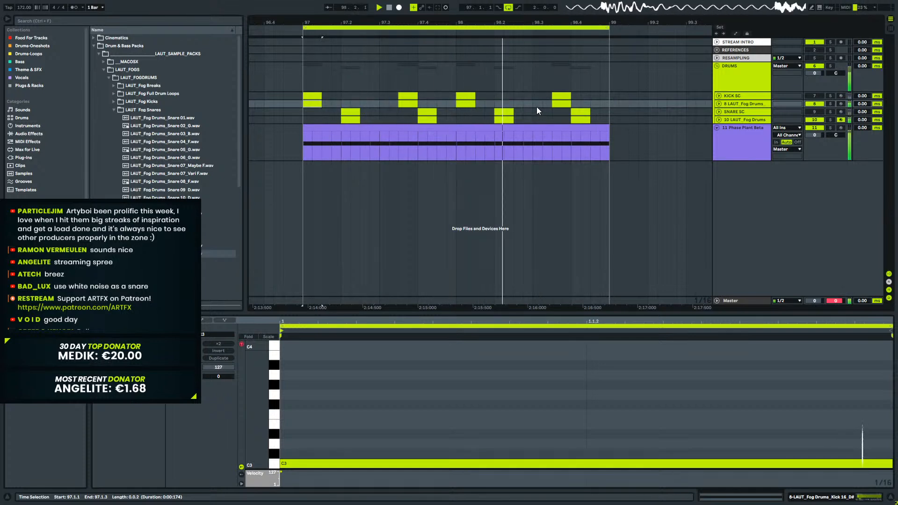
left_click(330, 132)
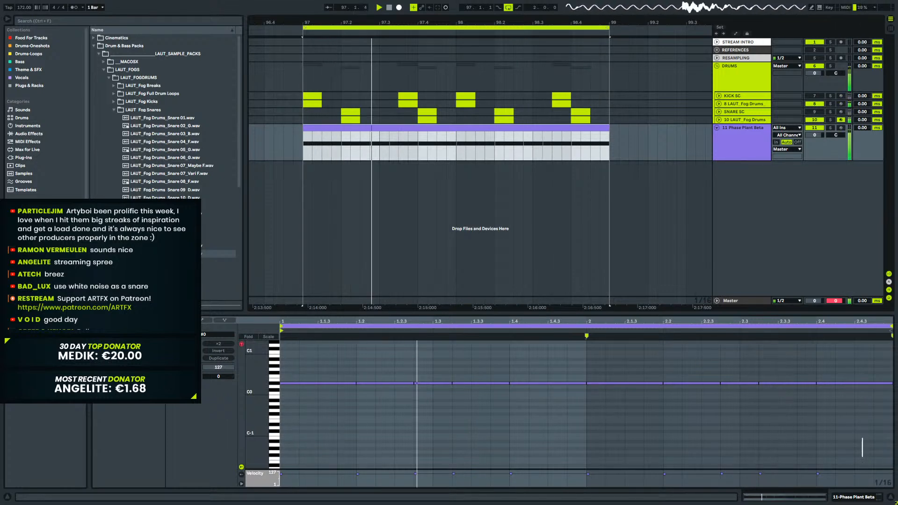
left_click(439, 28)
key("space")
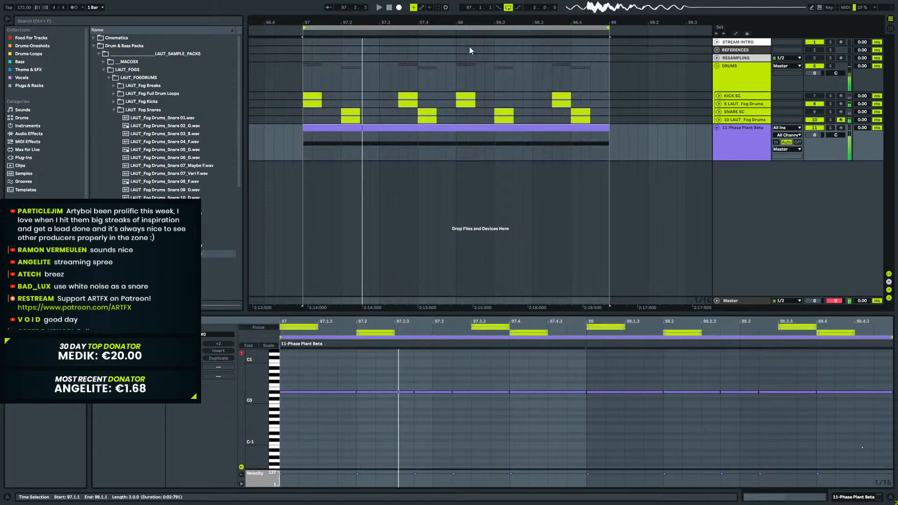
Open the LAUT_Fog Tops sample folder and insert an audio track below the snare sample track in the DRUMS group.
left_click(119, 111)
left_click(114, 110)
left_click(114, 118)
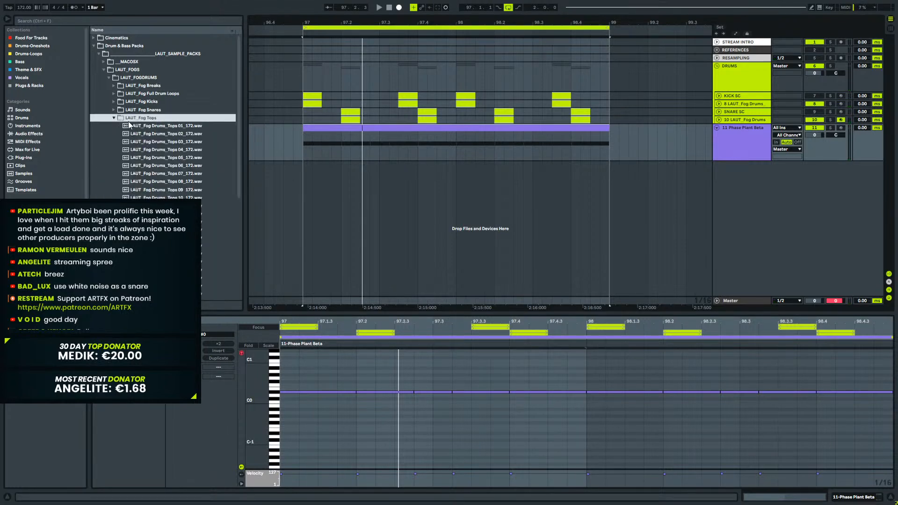
key("Down")
right_click(752, 122)
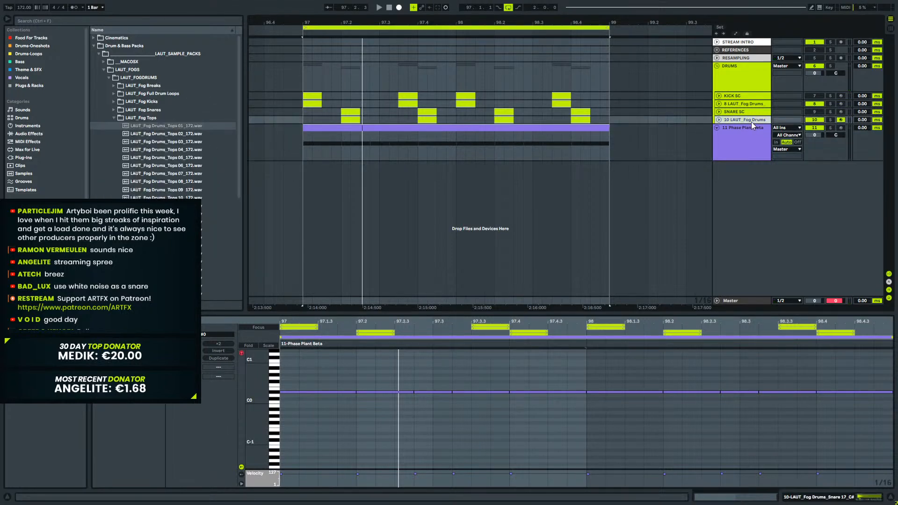
left_click(671, 196)
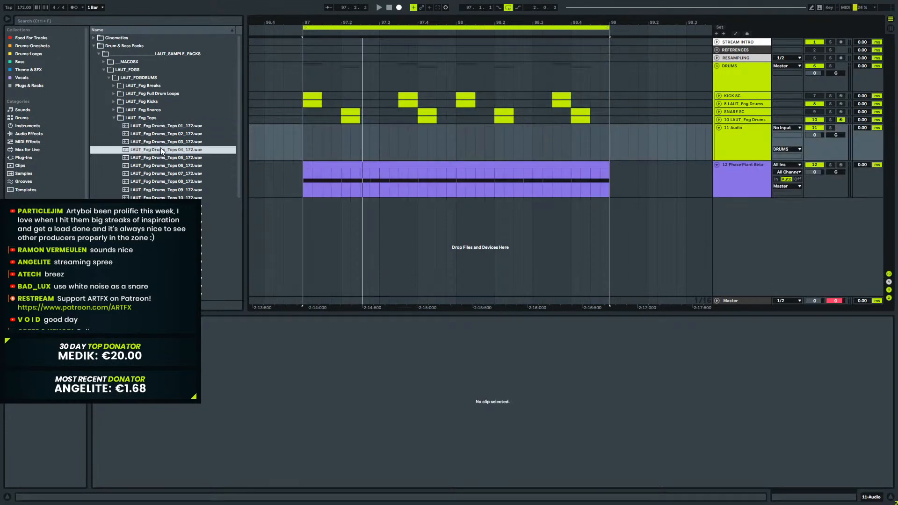
Audition the tops loops, place LAUT_Fog Drums_Tops 23_172.wav at bar 97 on the new audio track, and play the loop.
scroll(193, 182, "down", 4)
left_click(181, 176)
left_click(181, 216)
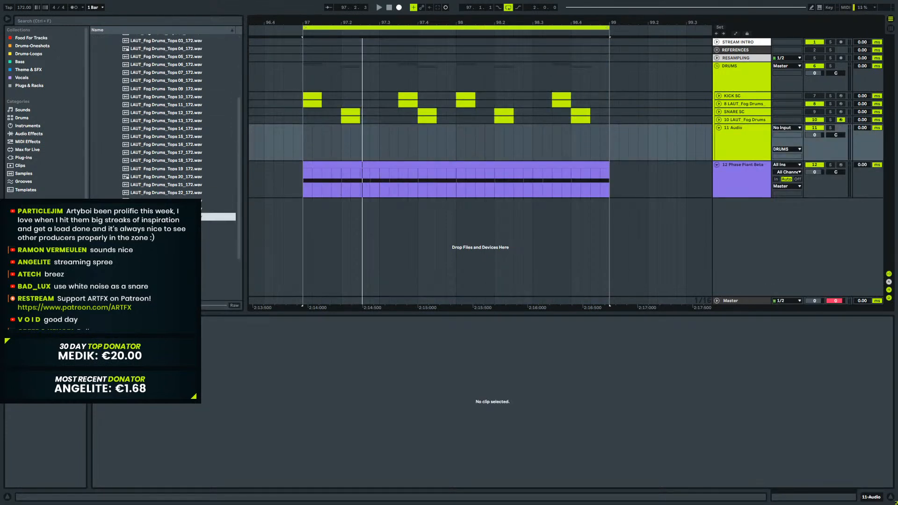
left_click(182, 208)
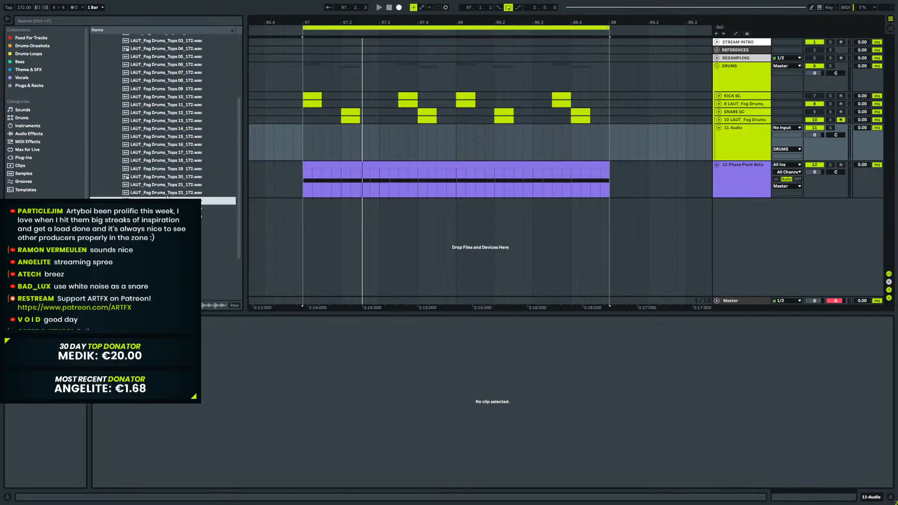
left_click_drag(168, 197, 299, 134)
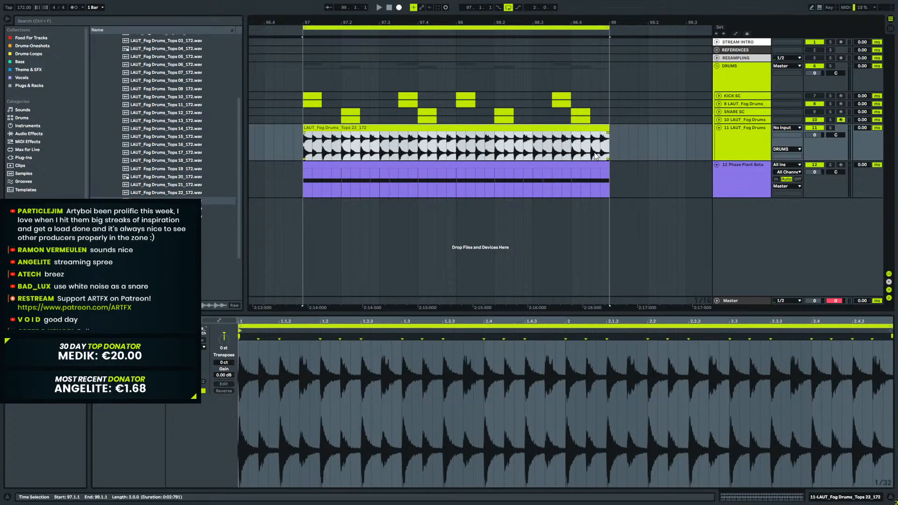
key("space")
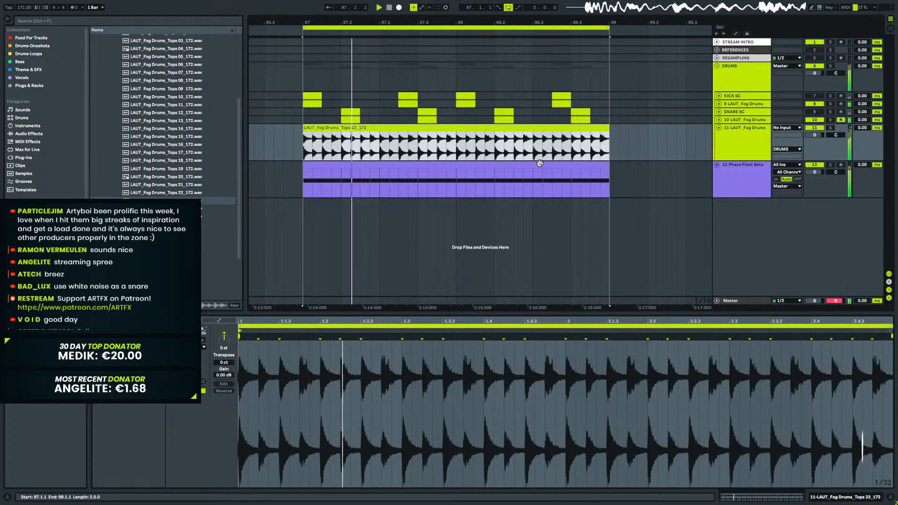
Show the tops track's device chain and lower its track volume to -5.7 dB.
left_click(754, 125)
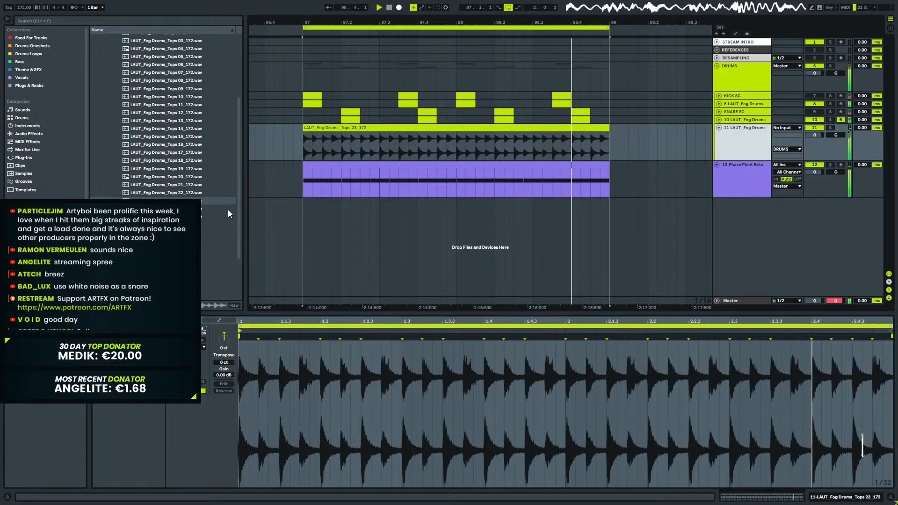
left_click(828, 499)
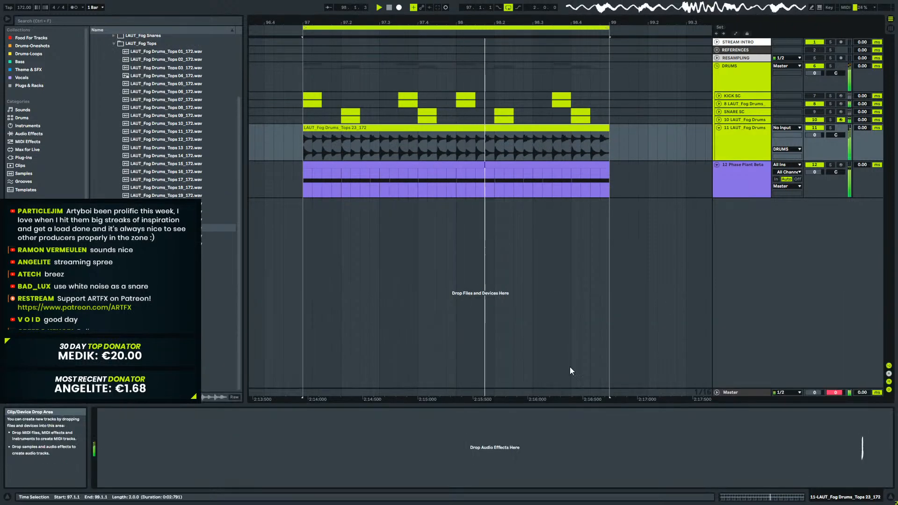
left_click_drag(814, 136, 815, 149)
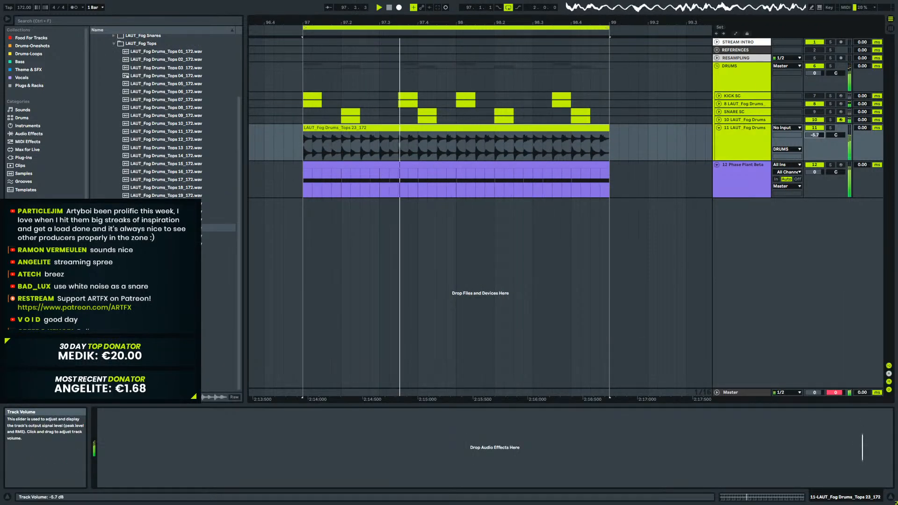
Audition more tops loops, replace the clip at bar 97 on the tops track with LAUT_Fog Drums_Tops 13_172.wav, and play it.
left_click(191, 220)
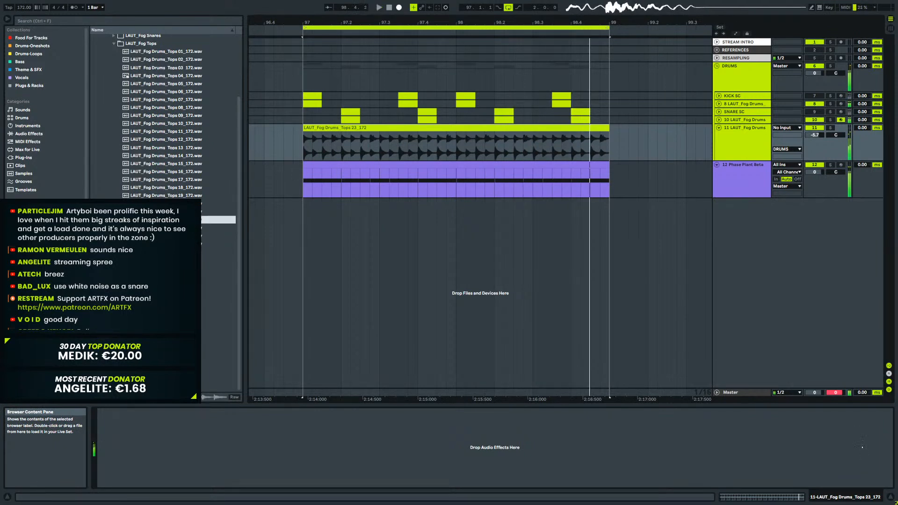
key("Up")
key("Up")
key("Up")
key("Up")
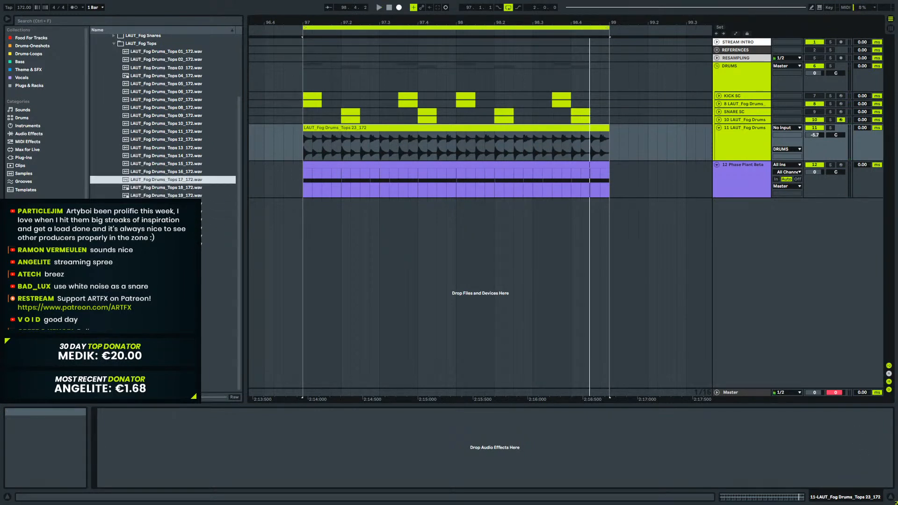
key("Up")
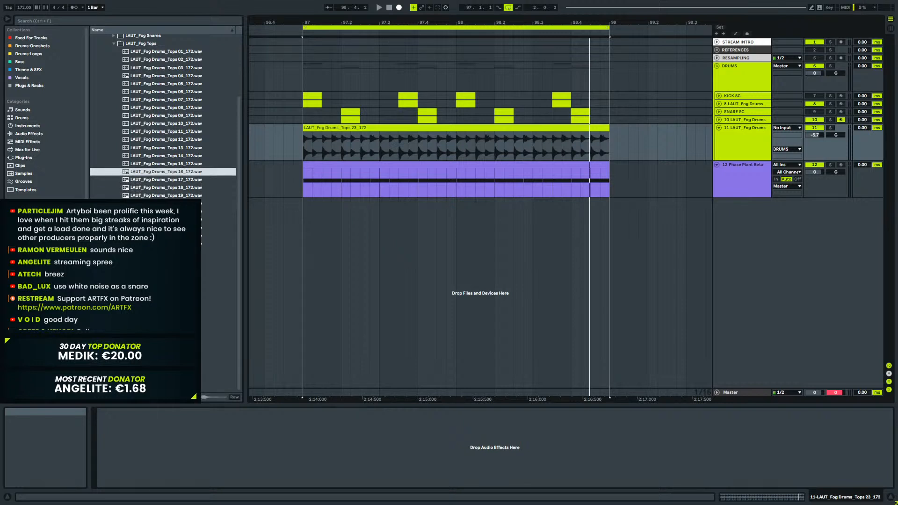
key("Up")
key("Up")
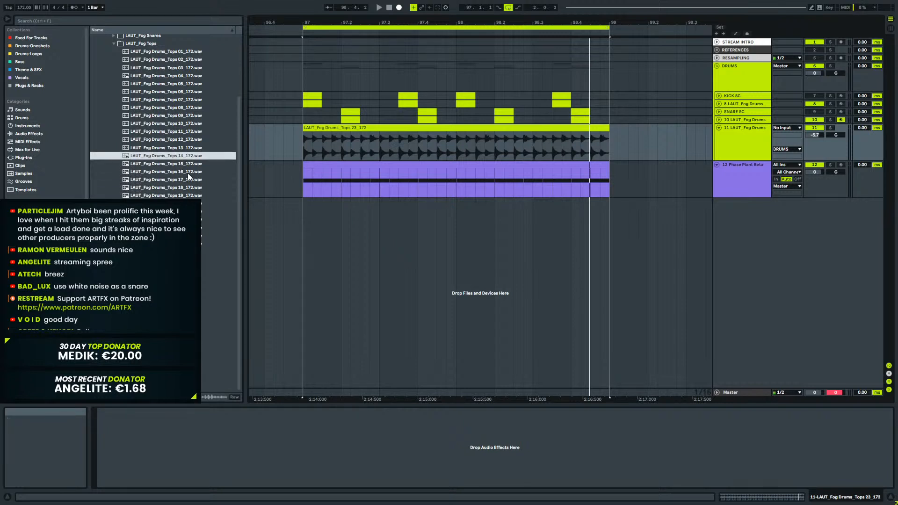
key("Up")
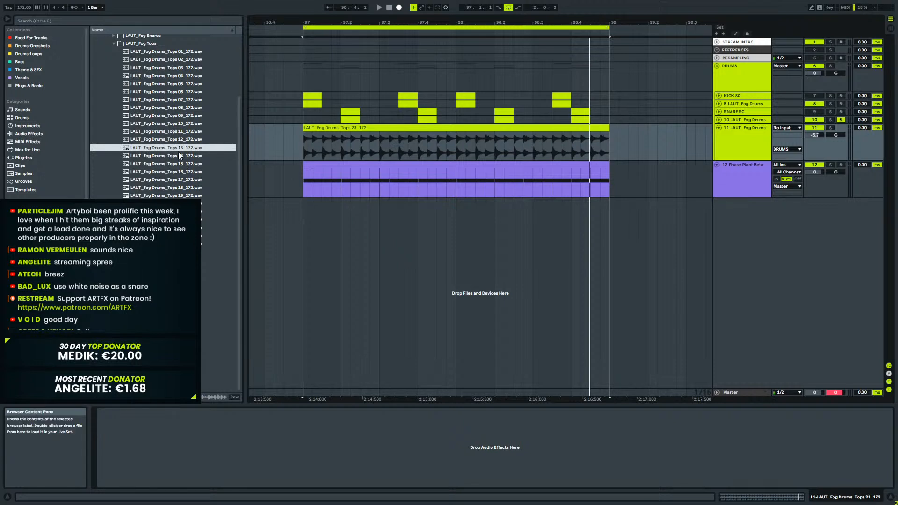
left_click_drag(177, 147, 309, 139)
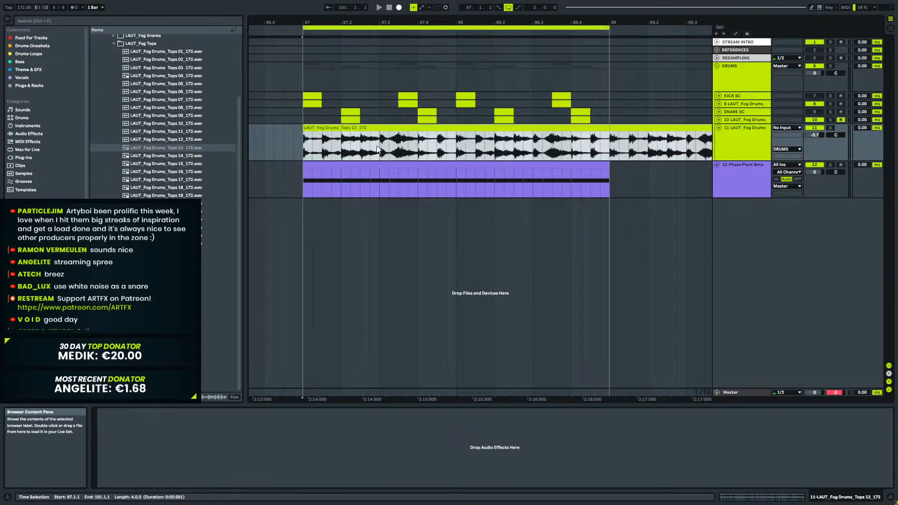
key("space")
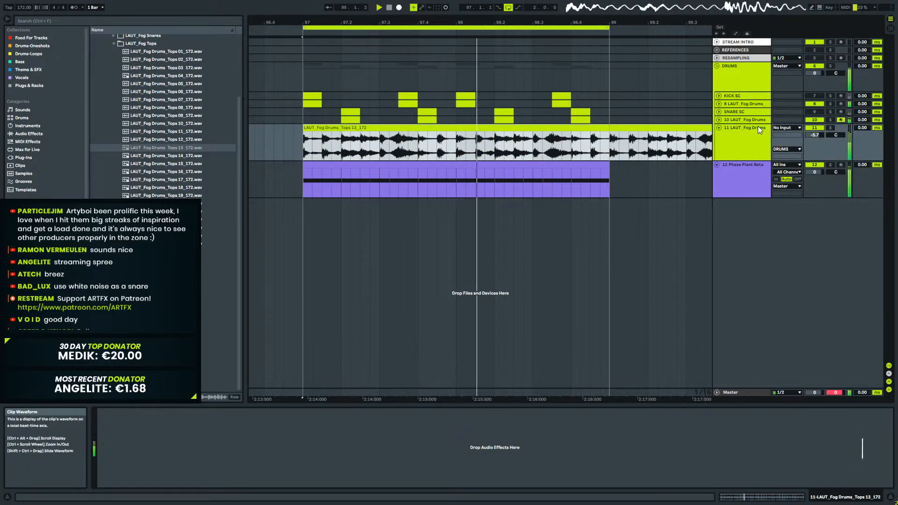
Mute the snare sample and Phase Plant Beta tracks, and toggle the kick sample track off and back on while listening.
left_click(816, 119)
left_click(815, 166)
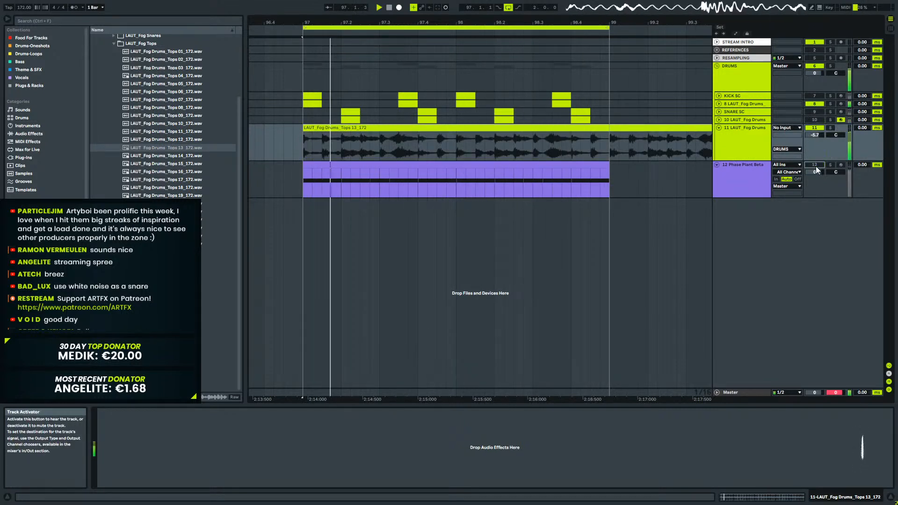
left_click(814, 103)
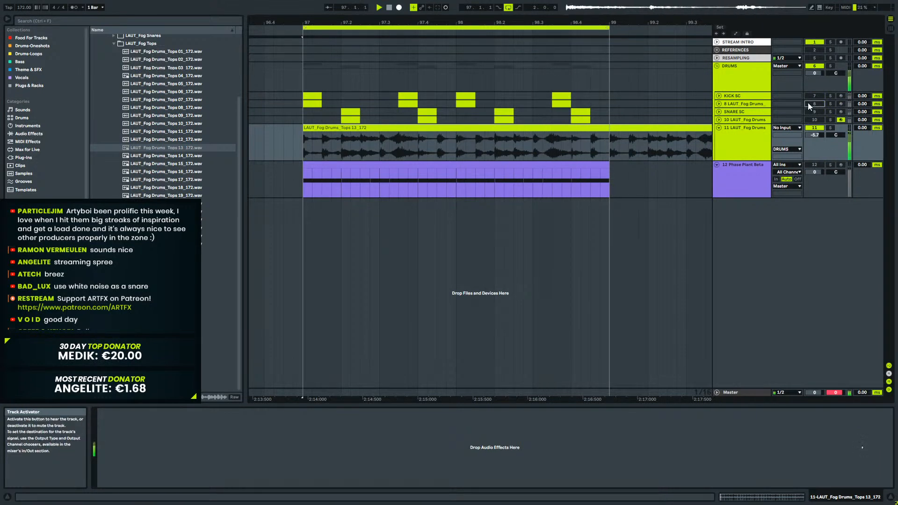
left_click(809, 103)
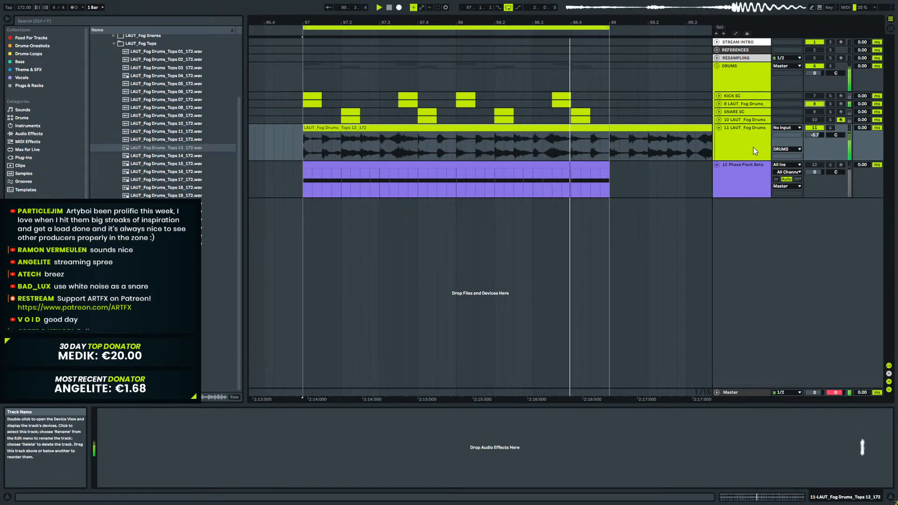
Audition nearby tops loops, place LAUT_Fog Drums_Tops 11_172.wav at bar 97 over the current tops clip, and play the loop.
key("space")
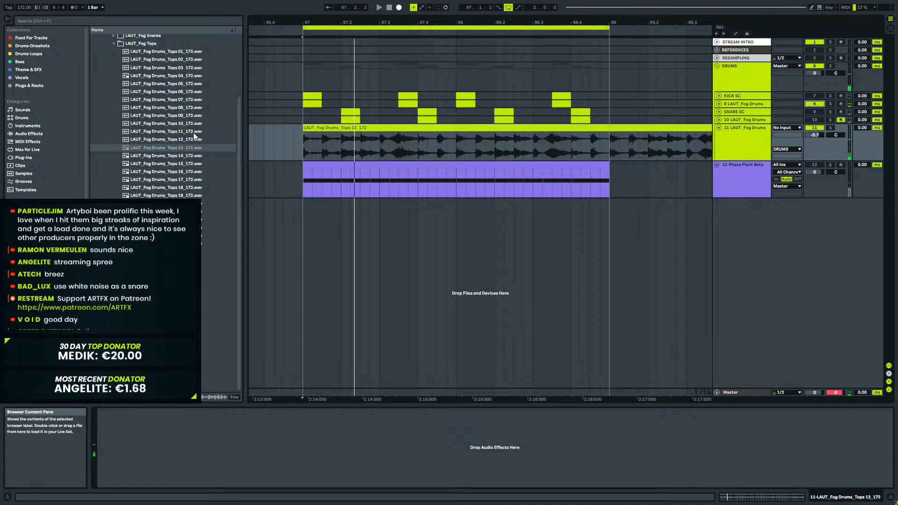
left_click(186, 140)
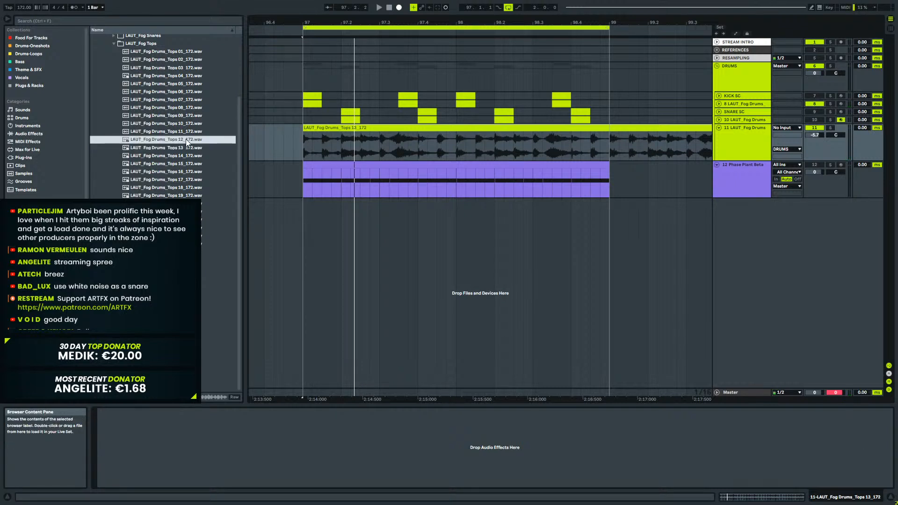
key("Up")
key("Up")
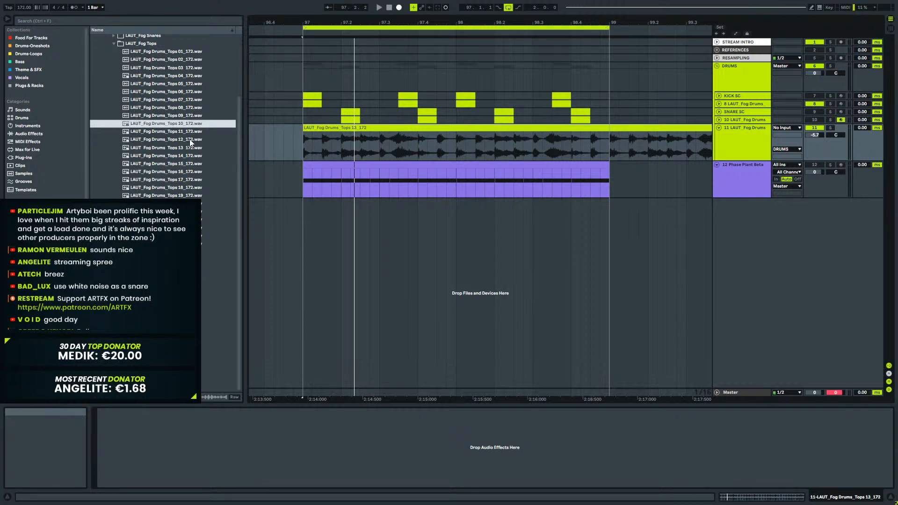
key("Up")
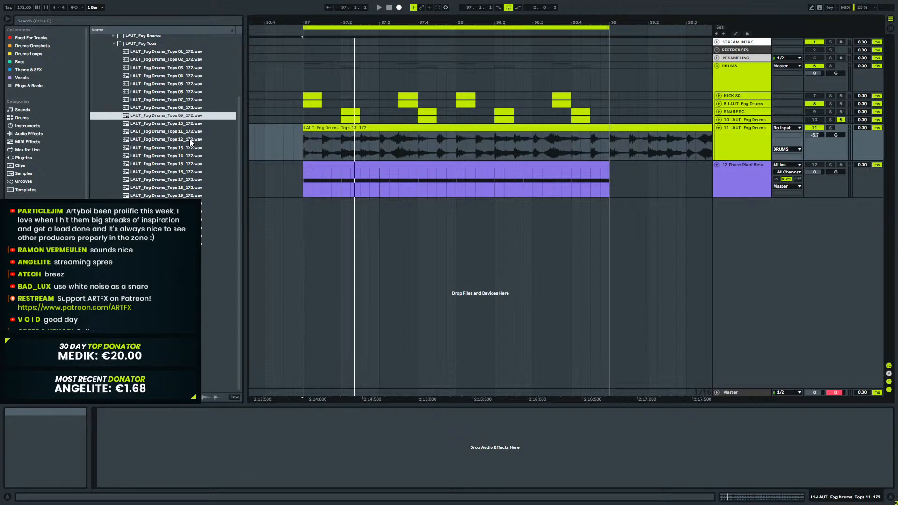
key("Down")
key("Down")
left_click_drag(184, 131, 304, 143)
key("space")
left_click_drag(504, 140, 609, 141)
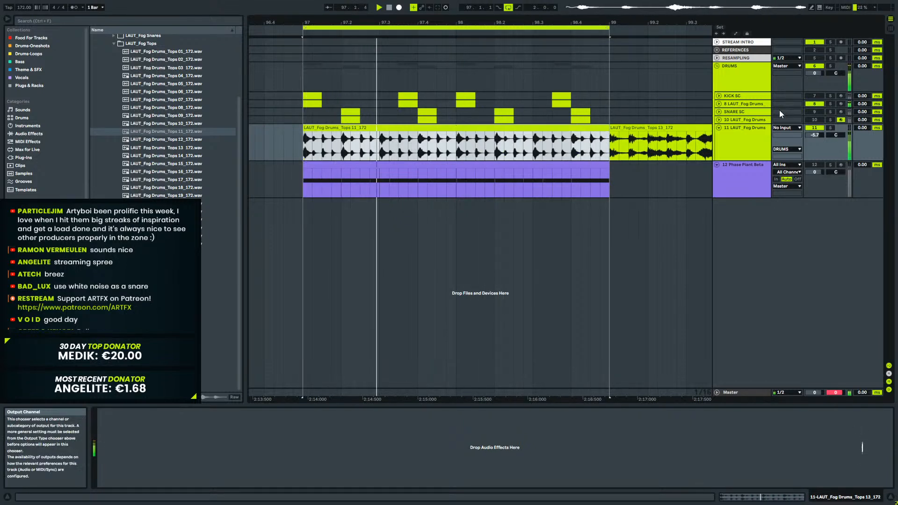
Turn the snare sample track back on, show its device chain, and open the VLS_Snares folder in the Drums-Oneshots collection.
left_click(816, 119)
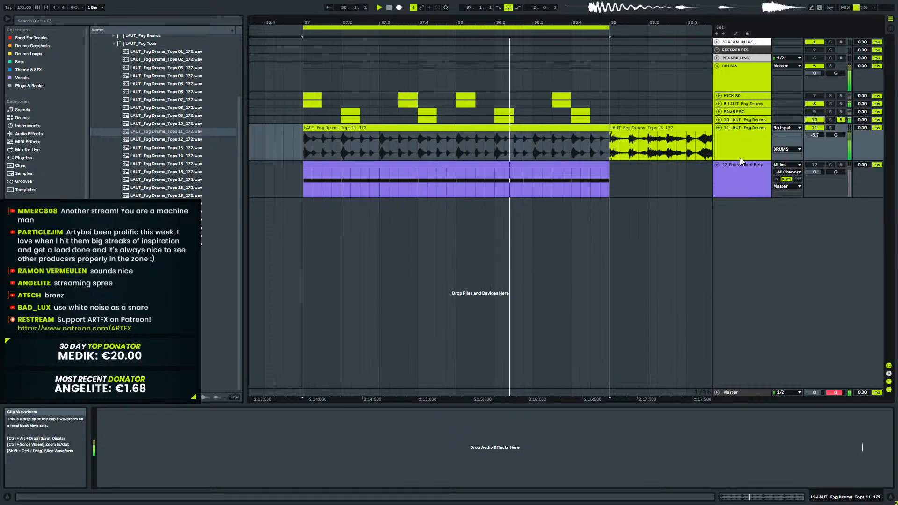
left_click(753, 120)
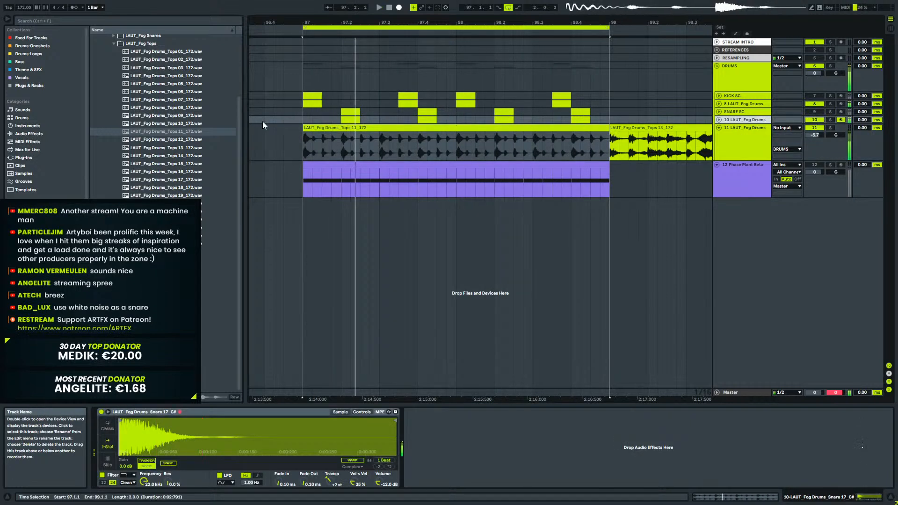
left_click(41, 46)
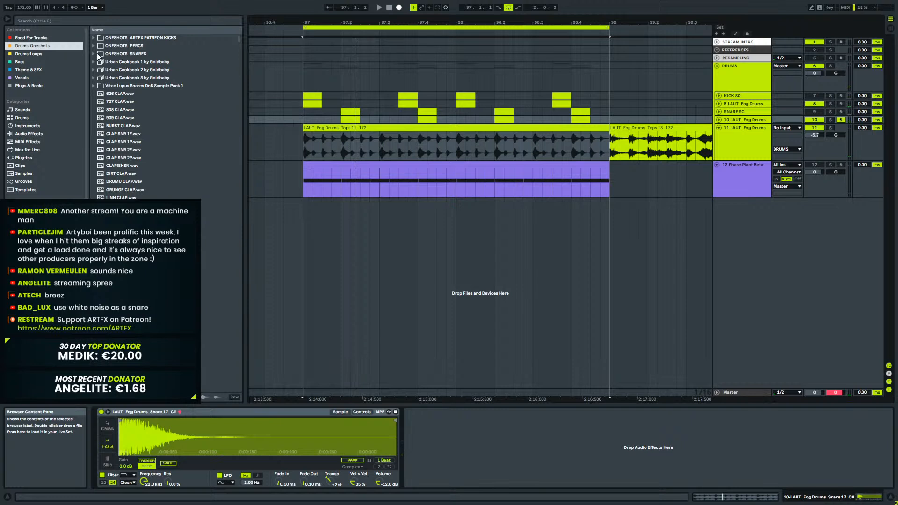
left_click(93, 85)
left_click(98, 102)
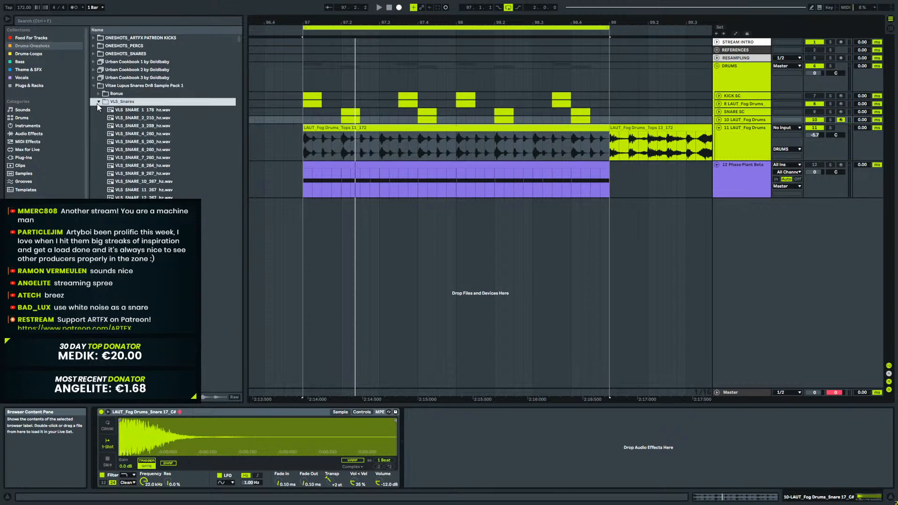
Audition the VLS snares, load VLS_SNARE_67_340_hz.wav into the snare track's Simpler, and play the loop.
scroll(212, 193, "down", 7)
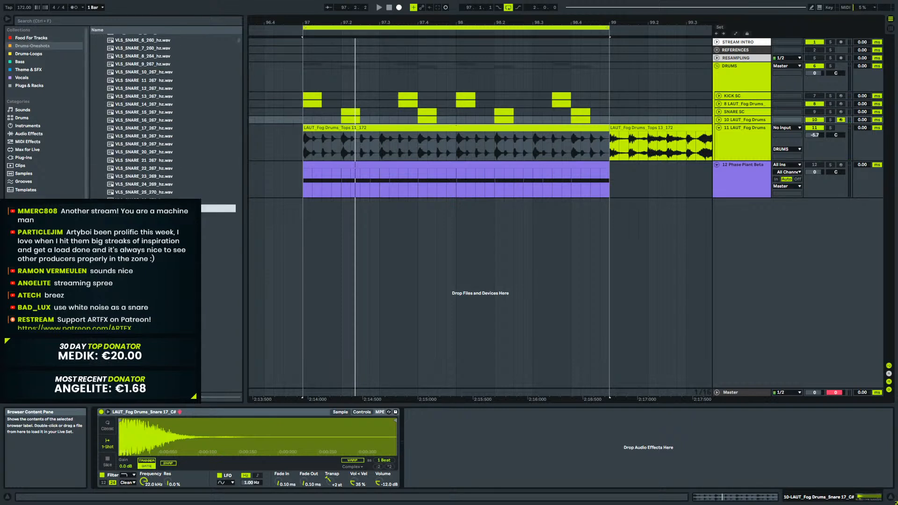
scroll(211, 206, "down", 3)
left_click(212, 210)
scroll(212, 206, "down", 4)
left_click(211, 198)
scroll(211, 198, "down", 3)
scroll(180, 197, "down", 2)
left_click(179, 199)
scroll(179, 197, "down", 3)
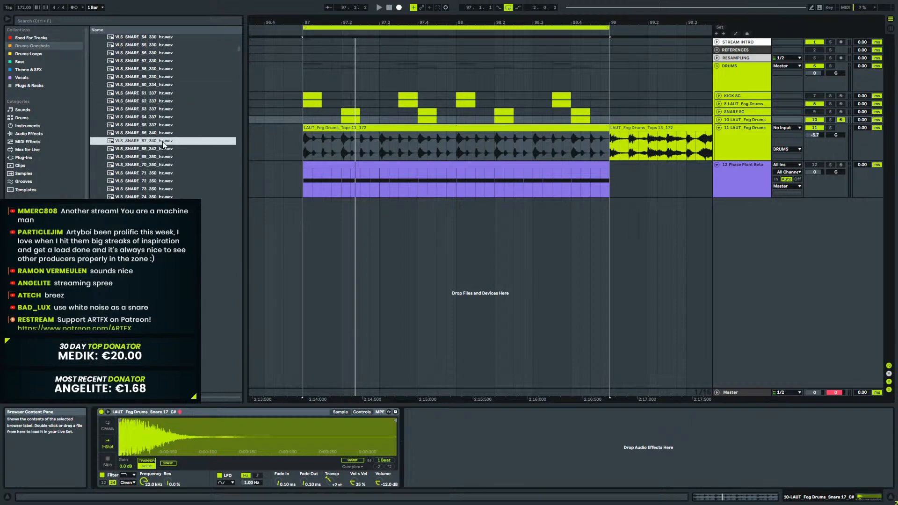
left_click_drag(193, 423, 195, 425)
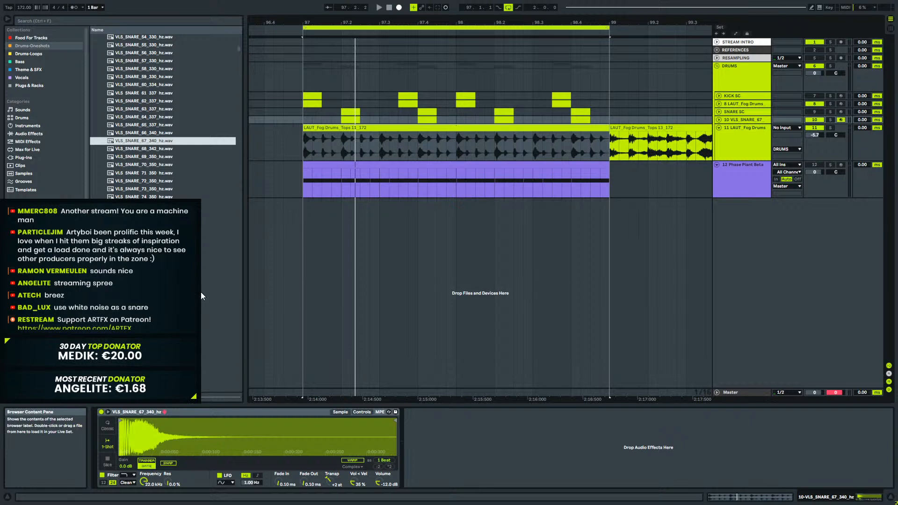
key("space")
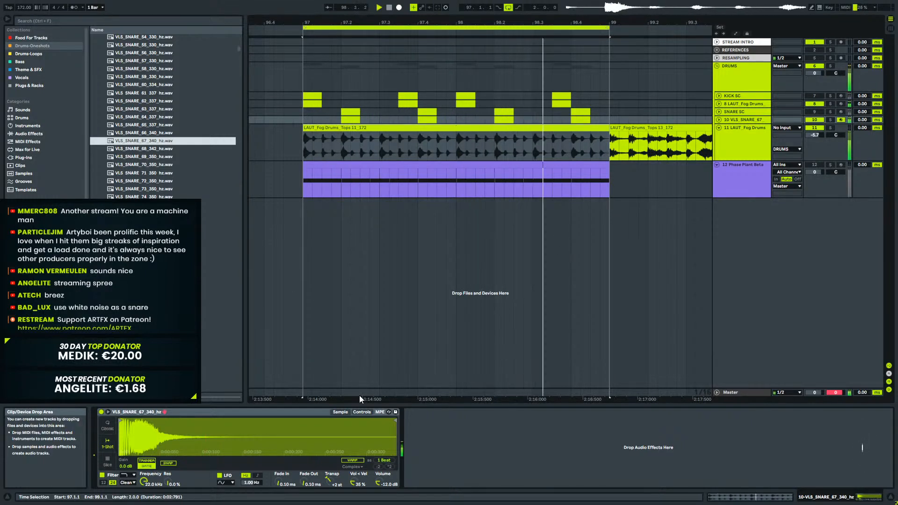
Reset the snare Simpler's transpose to 0 st, replace its sample with VLS_SNARE_92_400_hz.wav, and play the loop.
left_click(327, 482)
key("Delete")
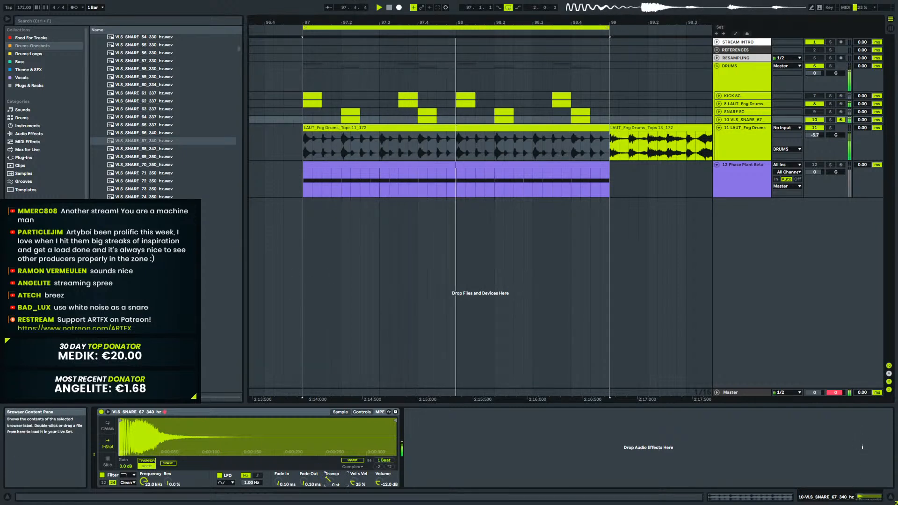
left_click(159, 229)
key("space")
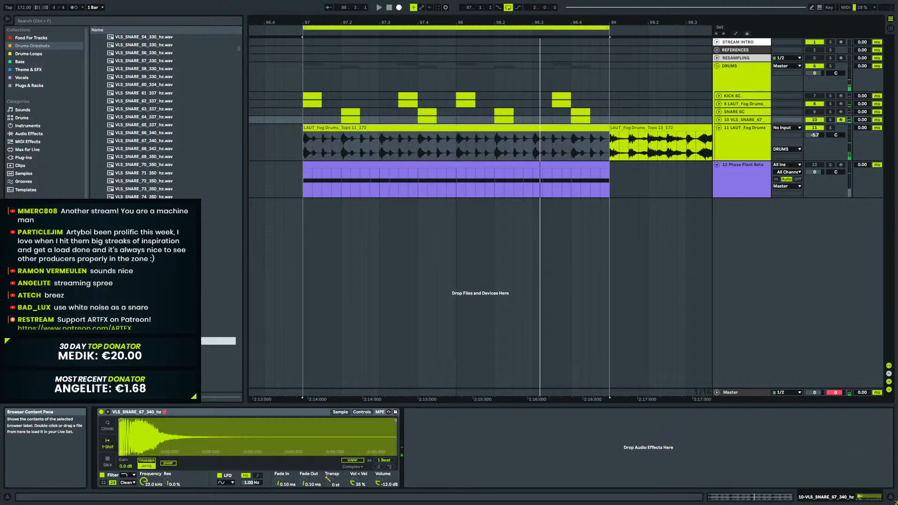
scroll(160, 141, "down", 2)
left_click_drag(187, 435, 188, 435)
key("space")
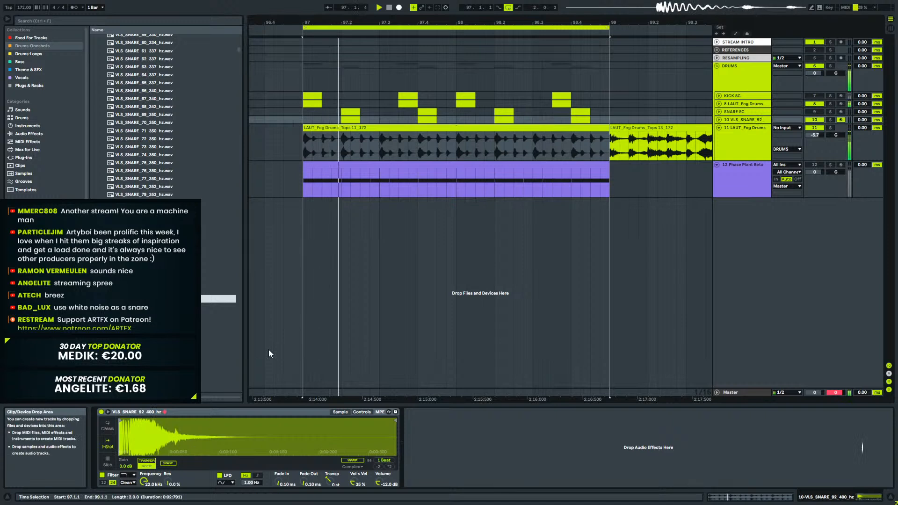
scroll(223, 334, "down", 4)
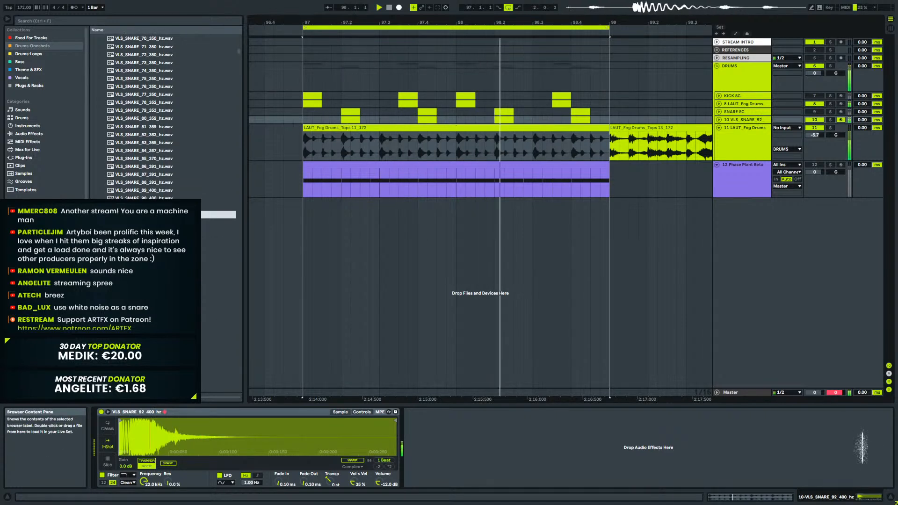
Mute the tops track, replace the snare sample with VLS_SNARE_118_642_hz.wav, and play the loop.
left_click(814, 127)
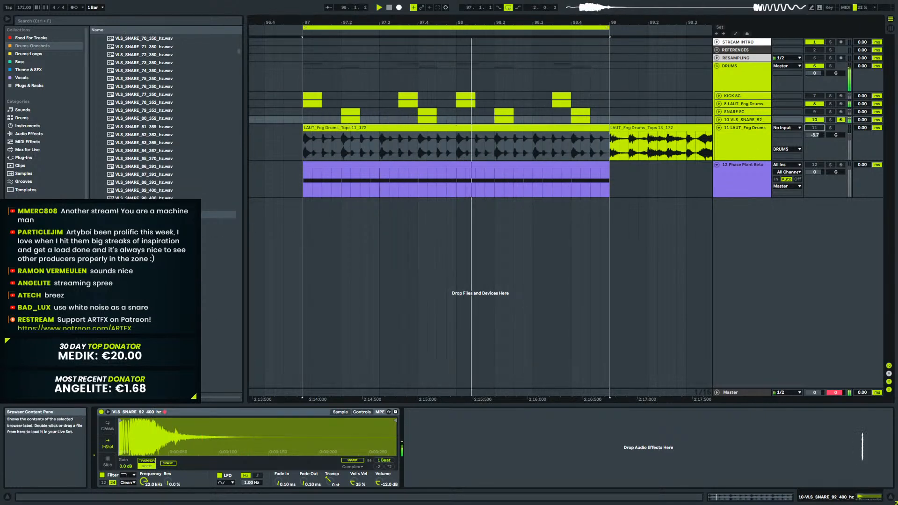
scroll(164, 117, "down", 10)
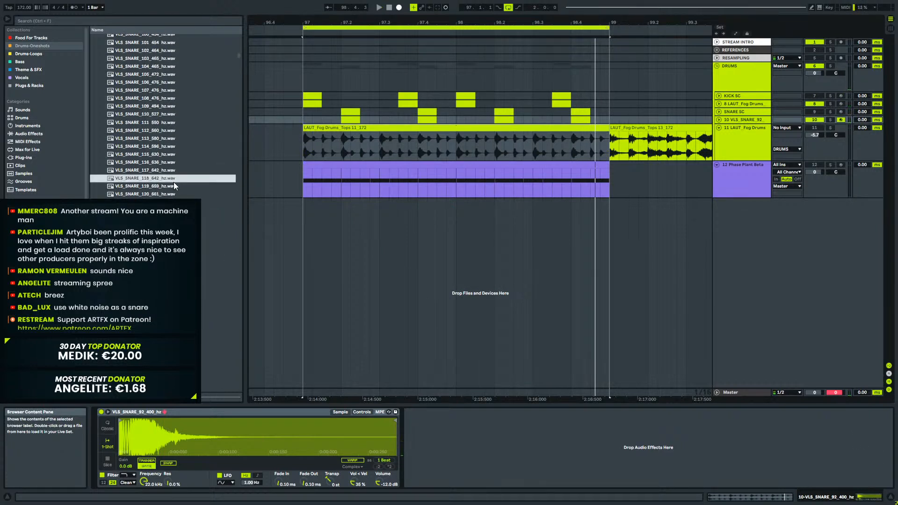
scroll(163, 212, "up", 2)
left_click_drag(178, 408, 187, 433)
key("space")
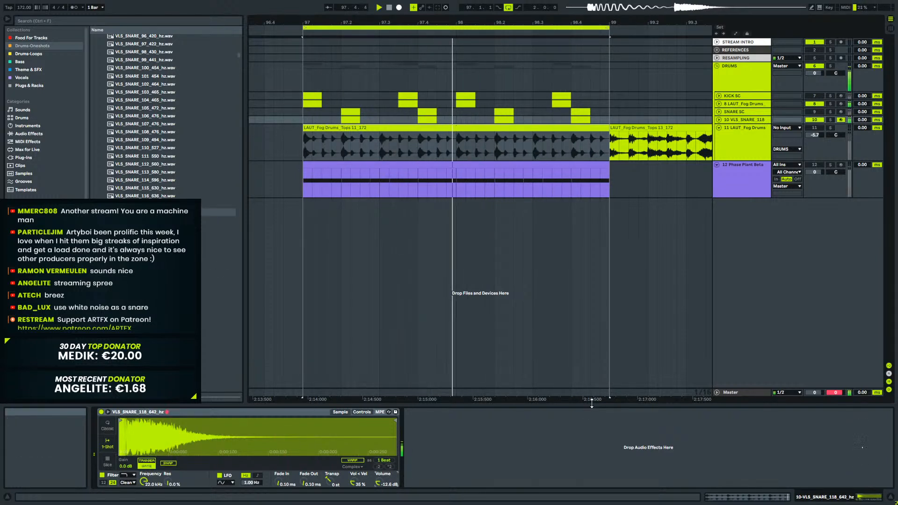
Raise the kick Simpler's volume, shorten the sample's tail with a 79.5 ms fade-out, and play the loop to check it.
left_click(737, 102)
left_click_drag(383, 483, 383, 473)
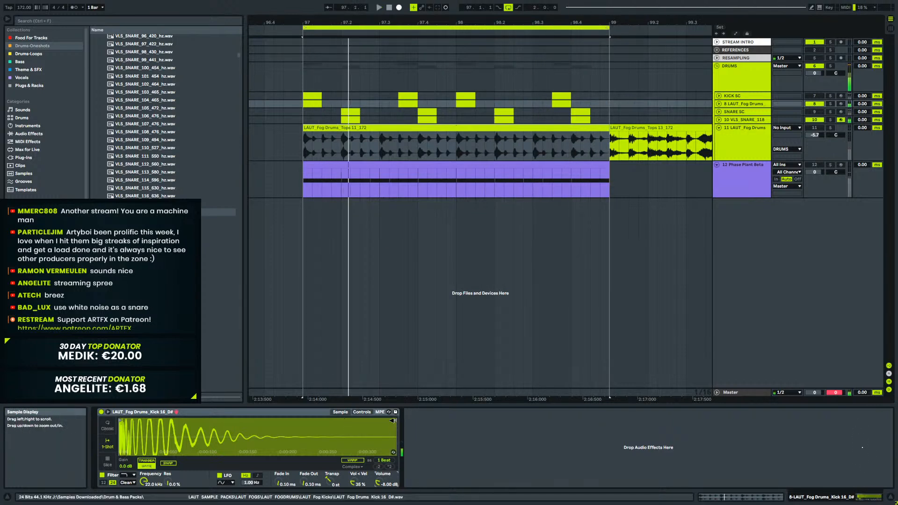
left_click_drag(395, 420, 282, 421)
left_click_drag(311, 484, 306, 483)
mouse_move(300, 421)
left_mouse_down()
mouse_move(256, 424)
mouse_move(277, 424)
mouse_move(269, 424)
left_mouse_up()
key("space")
key("space")
key("space")
key("space")
key("space")
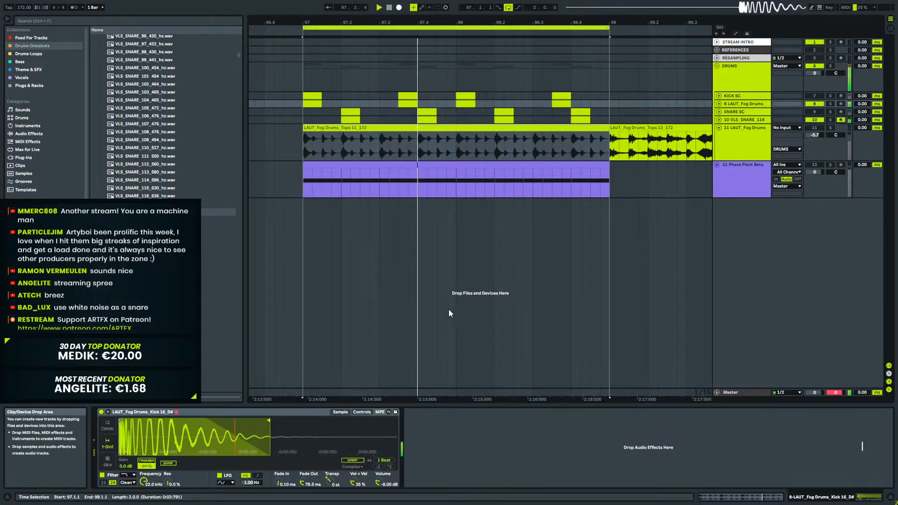
key("space")
Add EQ Eight after the kick's Simpler, expand its frequency display, and play the kick to view its spectrum.
left_click(27, 133)
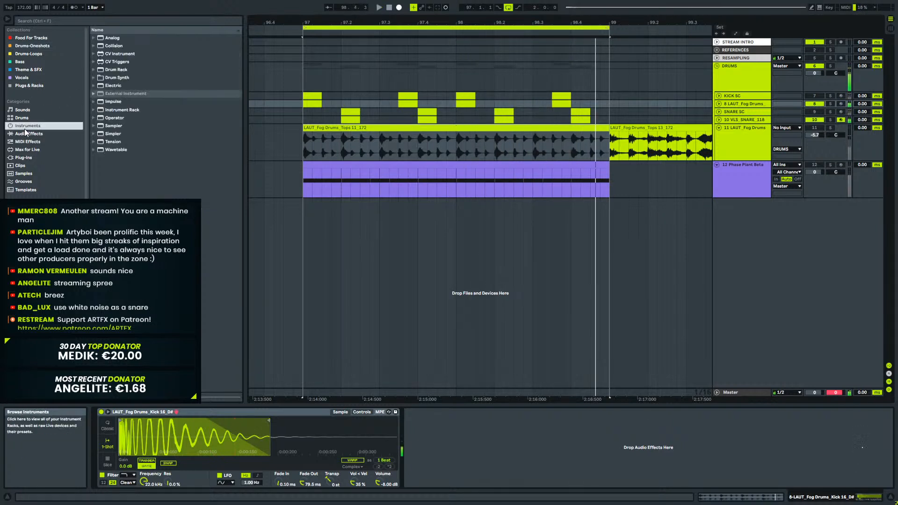
left_click(93, 62)
left_click(109, 80)
left_click_drag(111, 86, 302, 260)
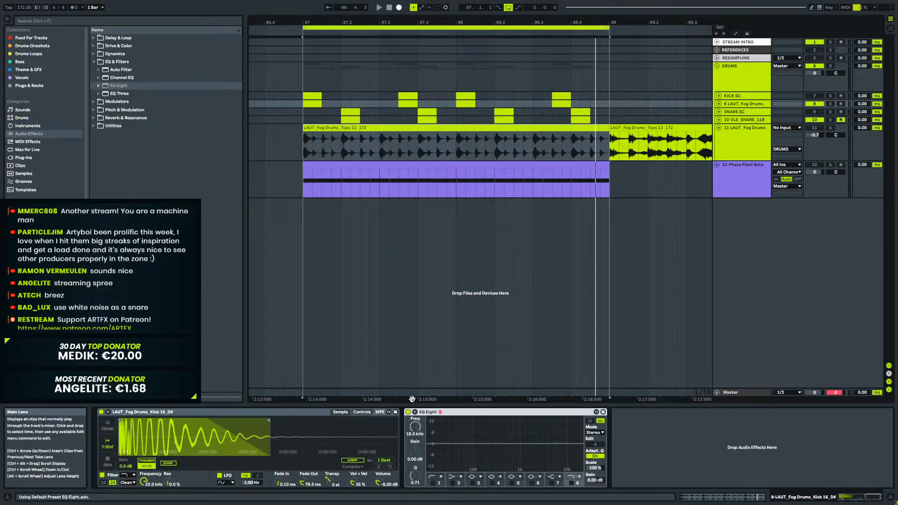
left_click(415, 412)
key("space")
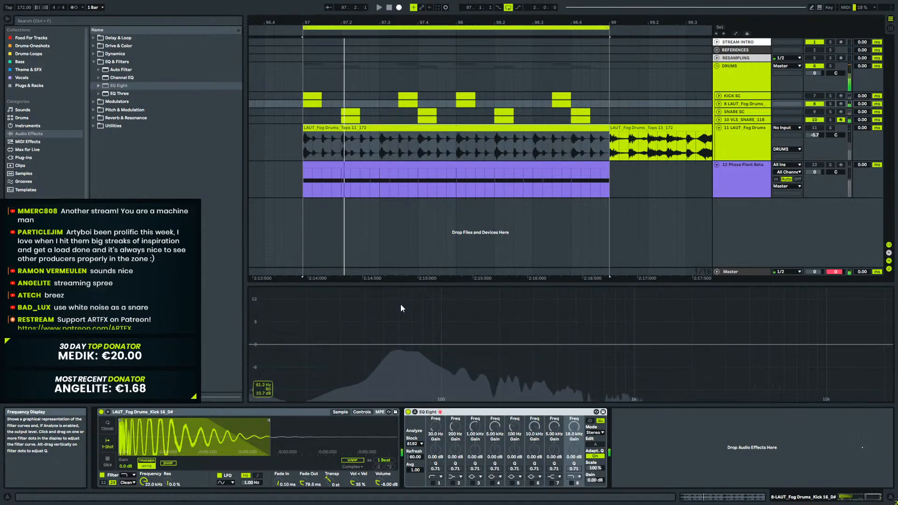
key("space")
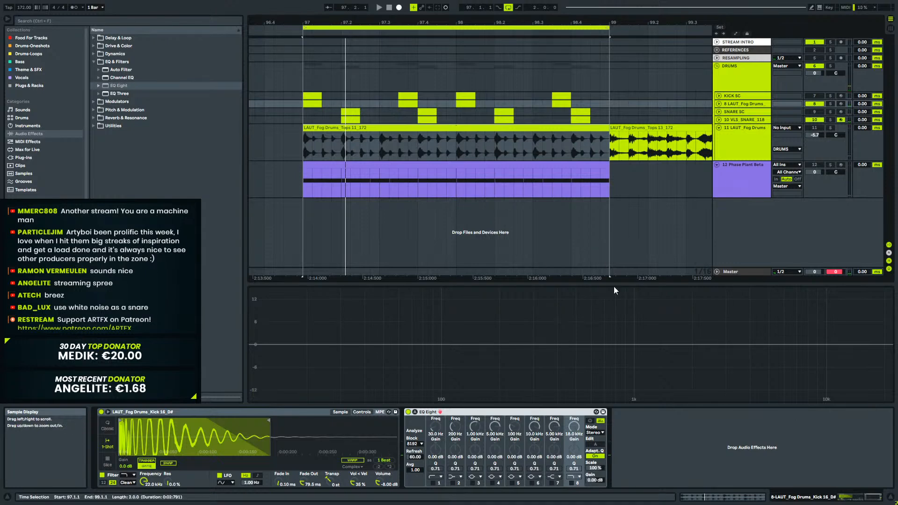
Add EQ Eight after the snare's Simpler, play the snare, and expand the EQ's frequency display to examine its spectrum.
left_click(723, 173)
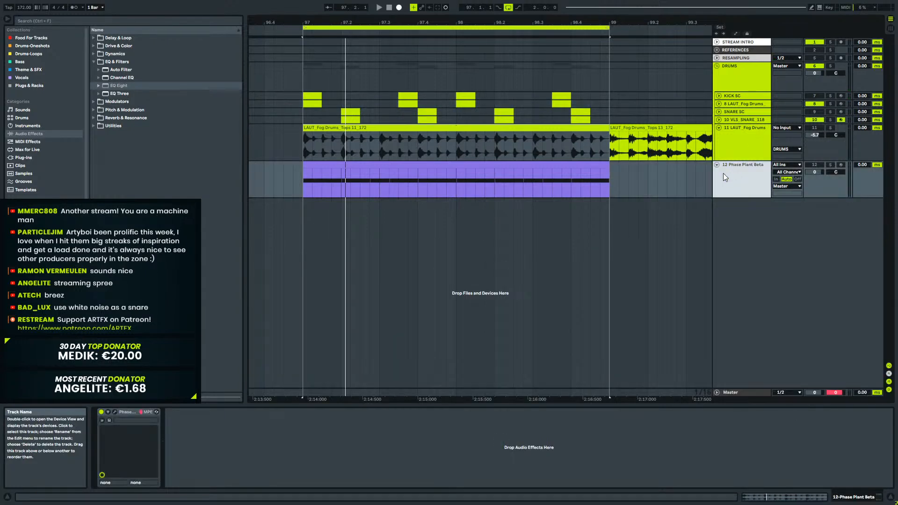
left_click(745, 118)
key("space")
key("space")
left_click(118, 85)
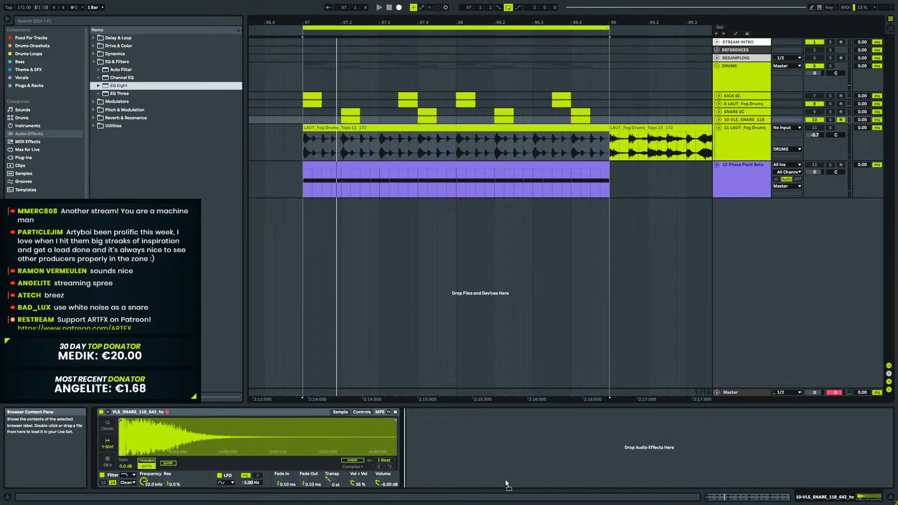
left_click_drag(385, 459, 444, 433)
key("space")
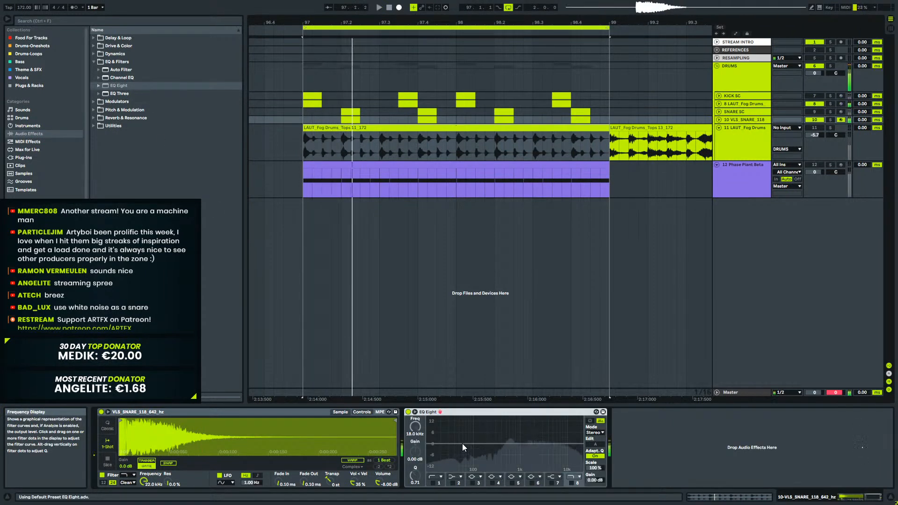
left_click(415, 412)
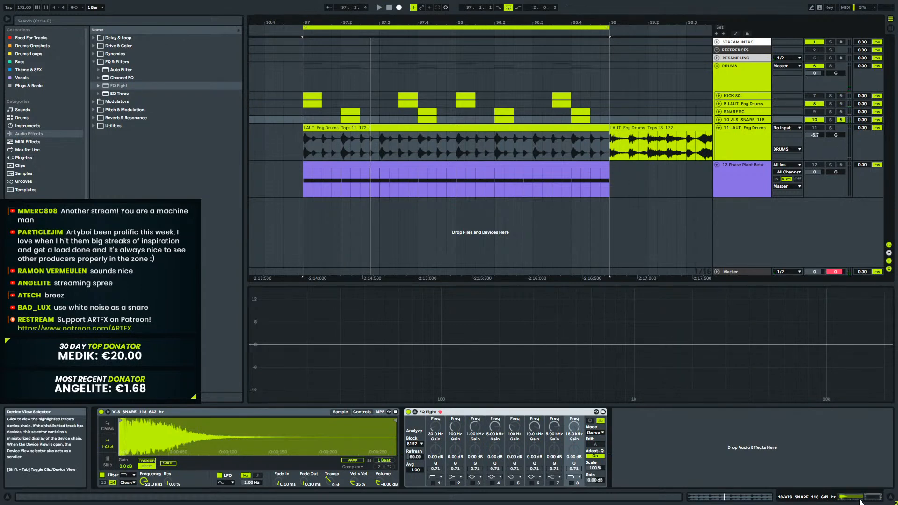
left_click(758, 497)
left_click(808, 498)
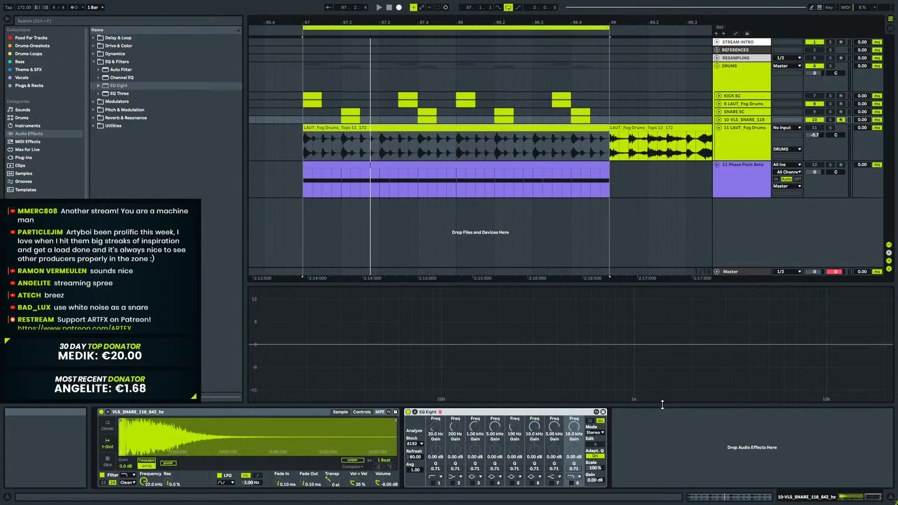
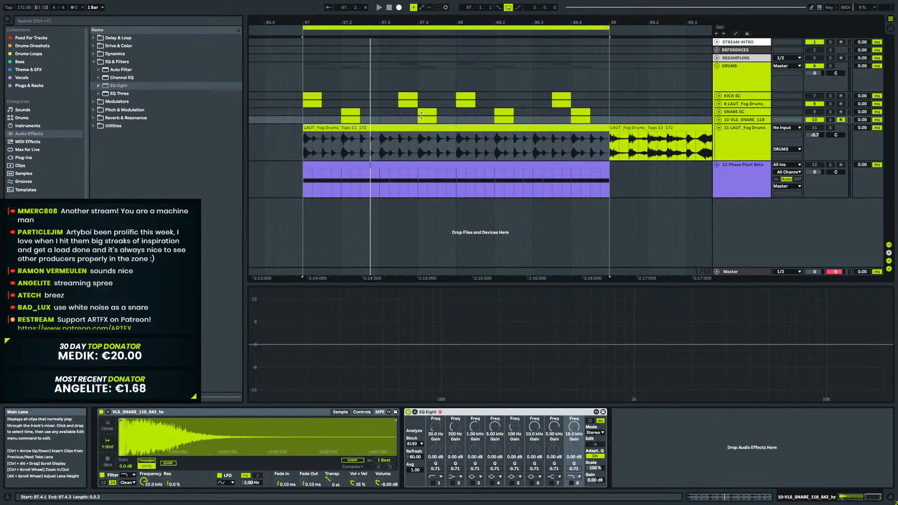
Play the loop while checking the tops and snare tracks, and undo the last change.
left_click(745, 128)
key("space")
key("0")
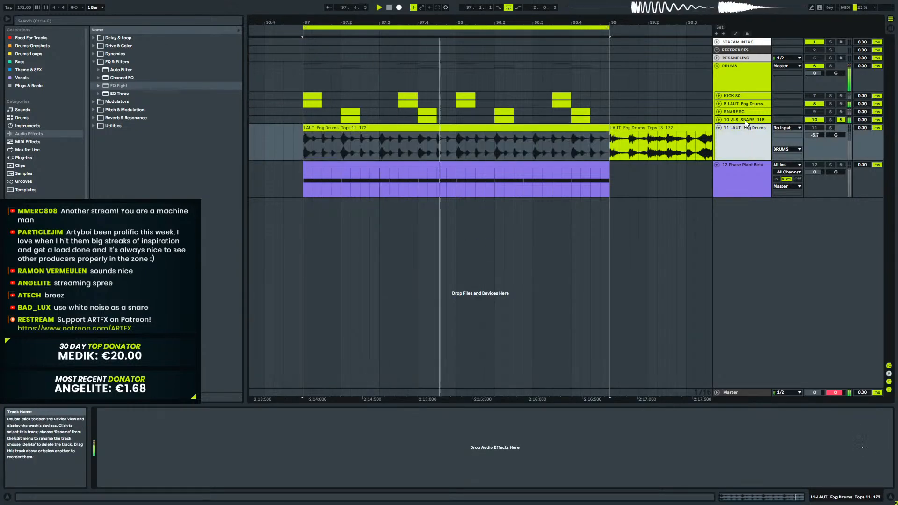
left_click(745, 120)
key("ctrl+z")
Move the kick and sidechain clips at 97.3.3 to 97.2.4 and place a copy of them at 97.3.2.
left_click(404, 105)
key("space")
left_click(403, 97)
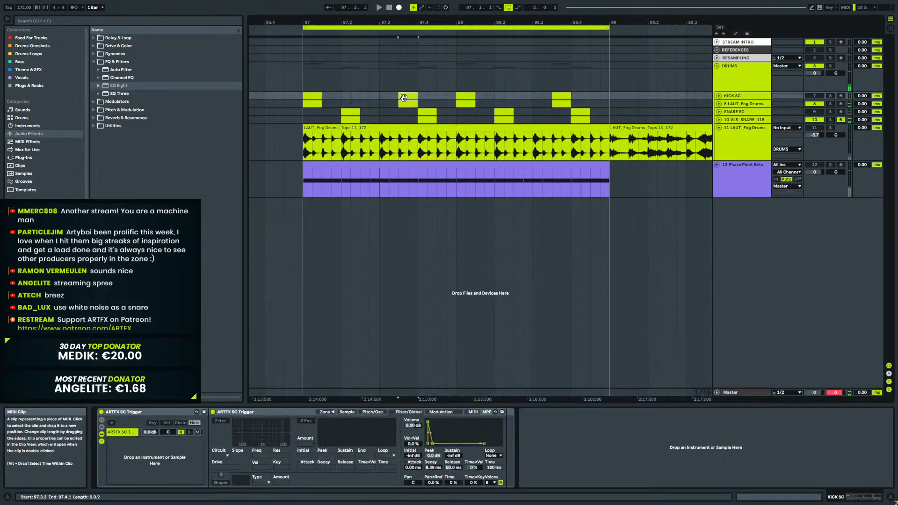
left_click_drag(376, 96, 394, 95)
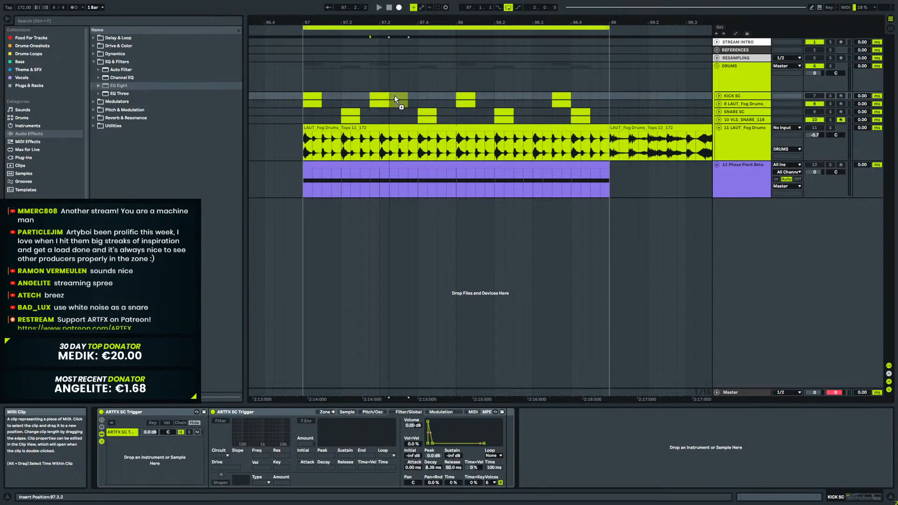
Replace the 98.1.1 kick with hits at 97.4.4 and 98.1.2, rearrange the last kick as hits at 98.2.4 and 98.3.2, and play the loop.
left_click(462, 104)
left_click(458, 99)
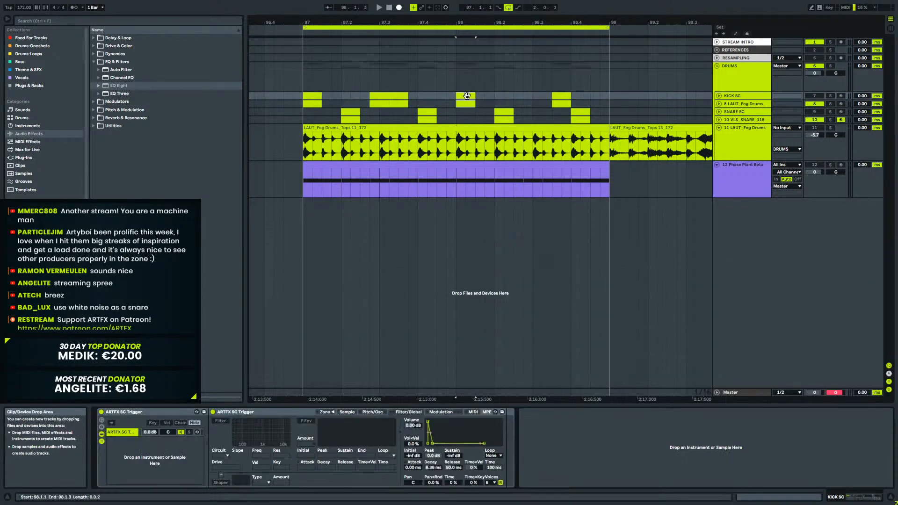
left_click_drag(453, 95, 470, 96)
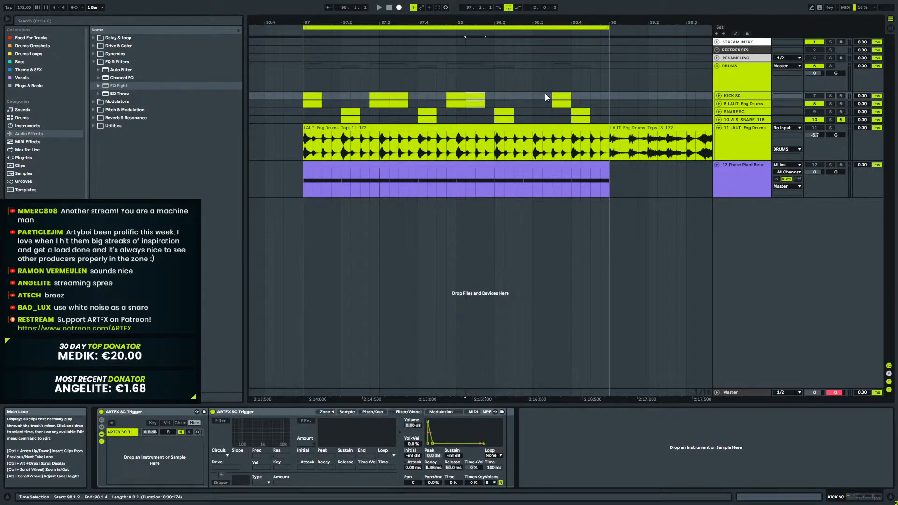
left_click(560, 101)
left_click_drag(534, 97, 532, 96)
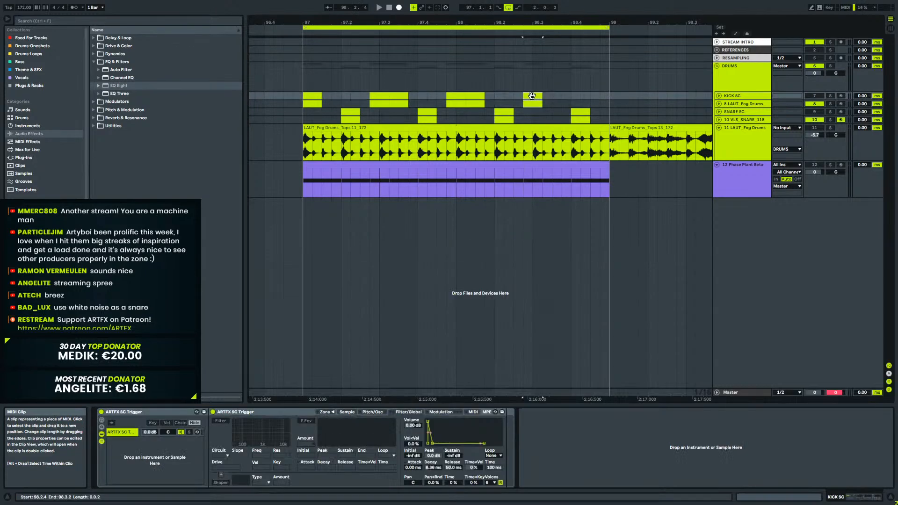
key("space")
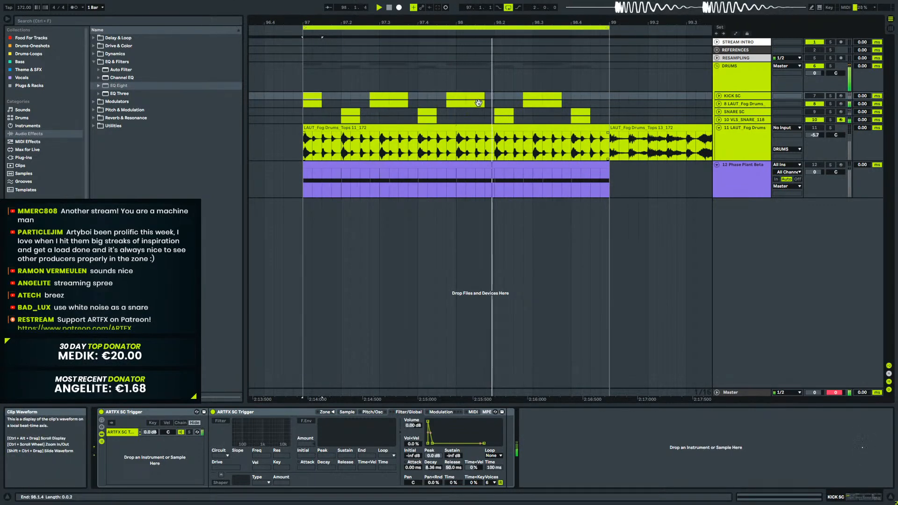
Lower the tops track's volume to -7.8 dB and delete the leftover tops clip after bar 99.
left_click(748, 142)
left_click(724, 174)
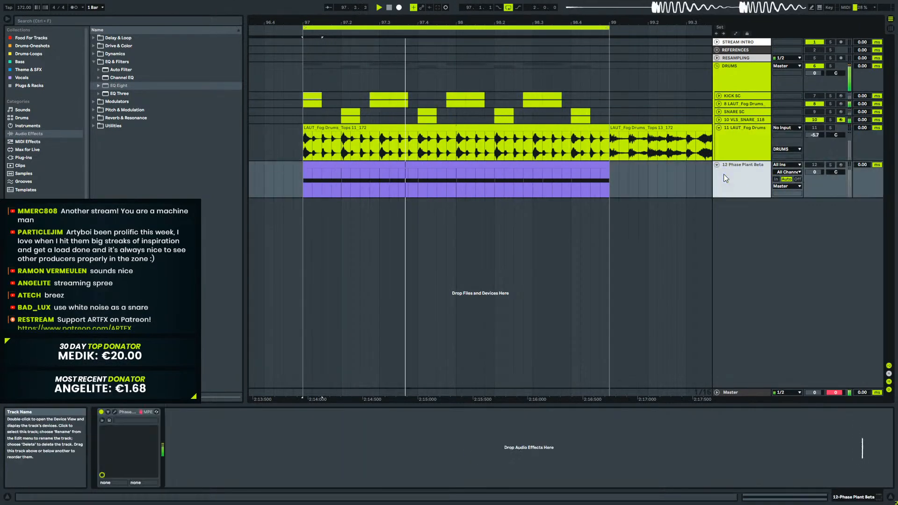
left_click(738, 127)
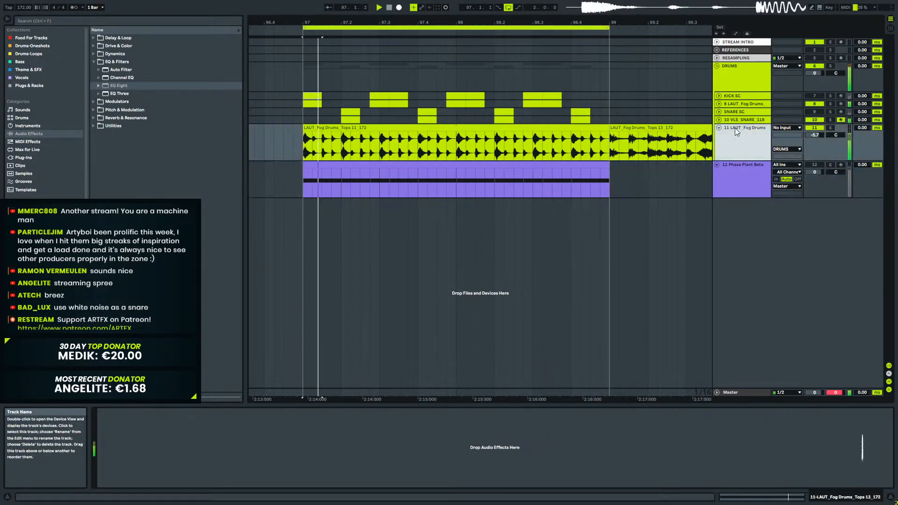
left_click(648, 125)
key("Delete")
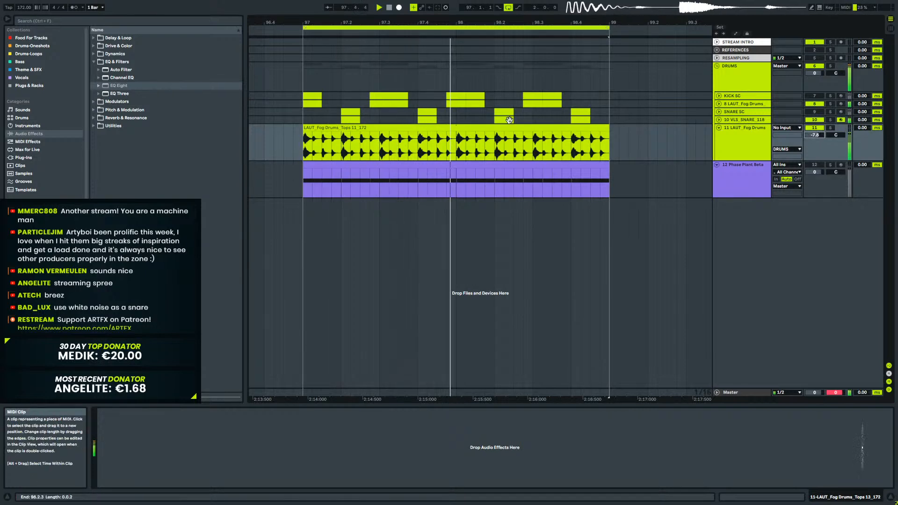
Delete the kick and sidechain clips at 98.1.2, move the pair from 97.4.4 to 98.1.3, and play the loop.
left_click(478, 96)
left_click(471, 106, "shift")
key("Delete")
left_click(455, 96)
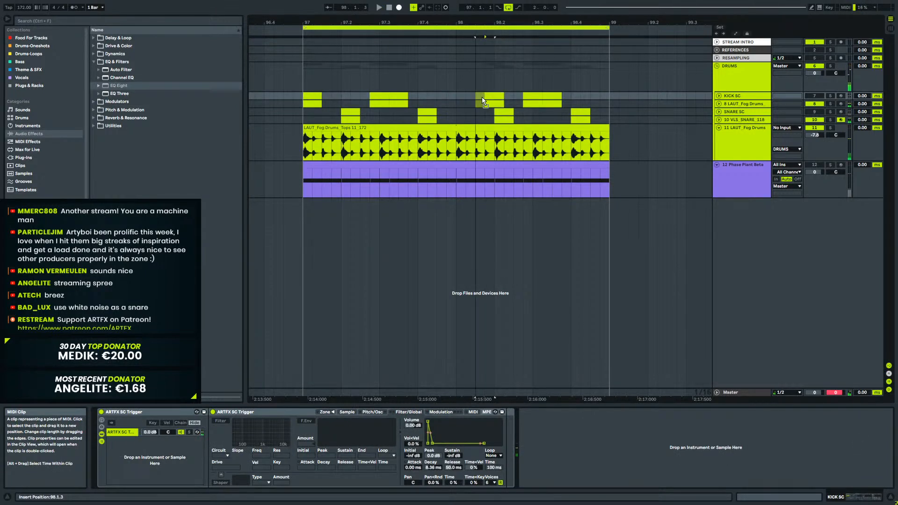
left_click(321, 96)
key("space")
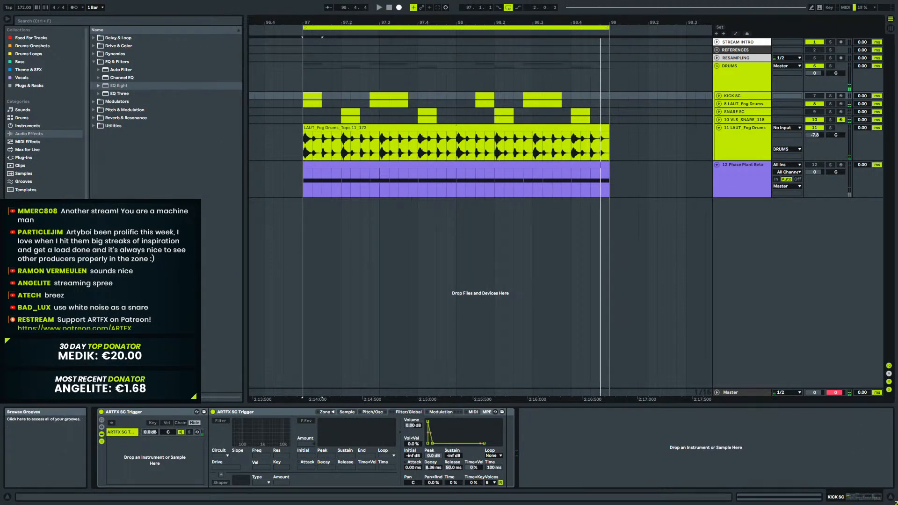
Browse the user folders to the LAUT_Fog Tops samples and preview tops loops 10 and 11.
left_click(32, 246)
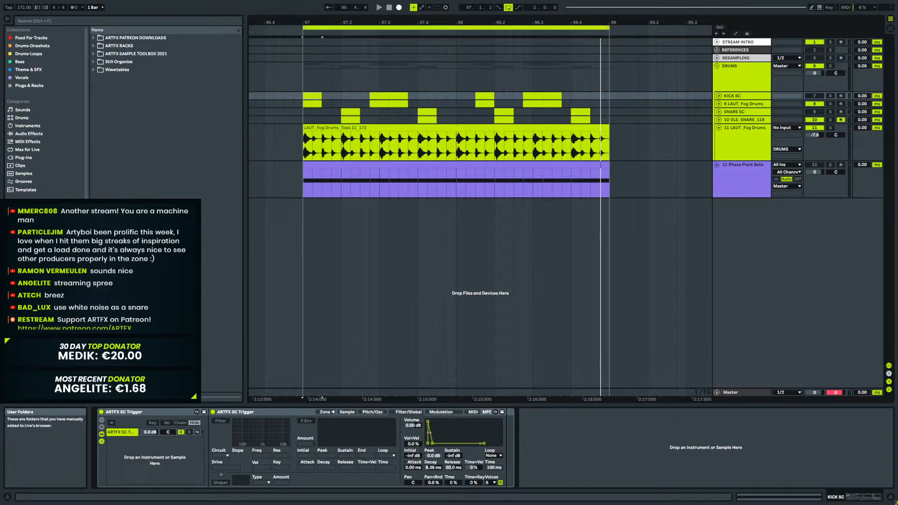
left_click(32, 253)
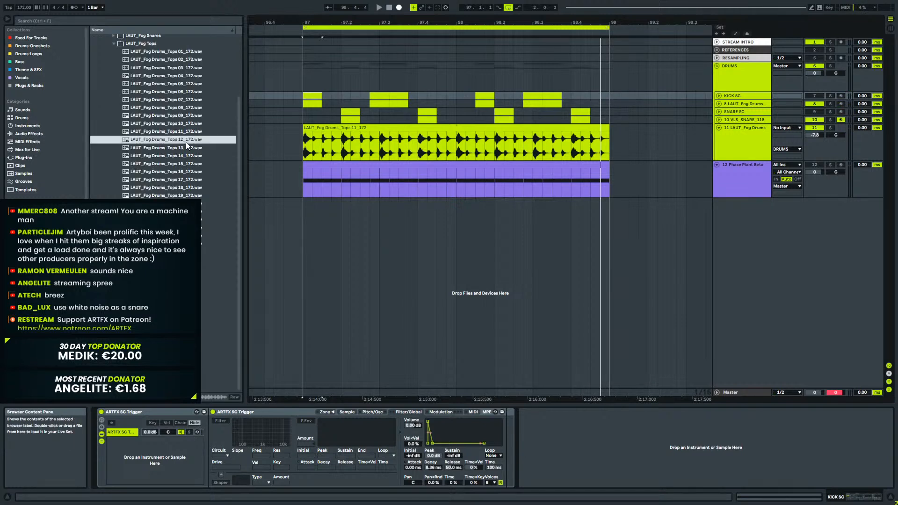
left_click(184, 123)
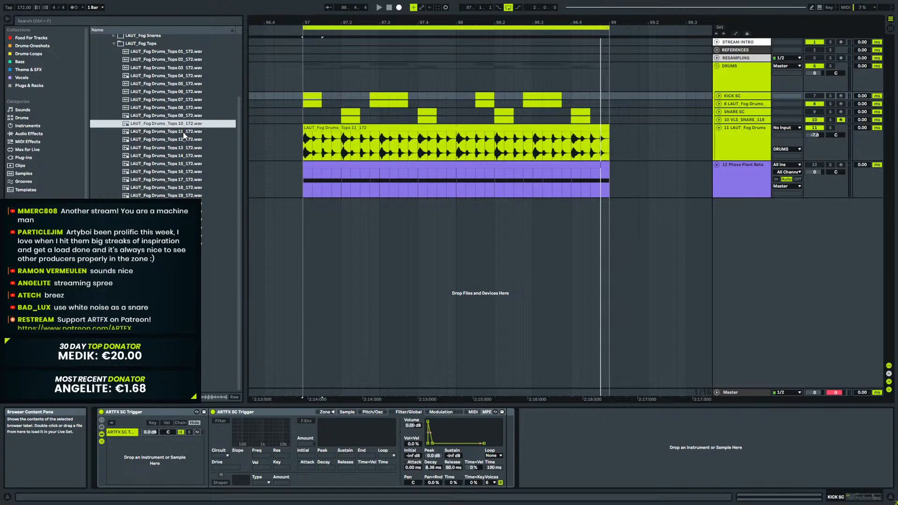
left_click(184, 132)
Try LAUT_Fog Drums_Tops 10_172.wav on the tops track from bar 97 and play the loop.
left_click(167, 123)
left_click_drag(167, 123, 307, 147)
key("space")
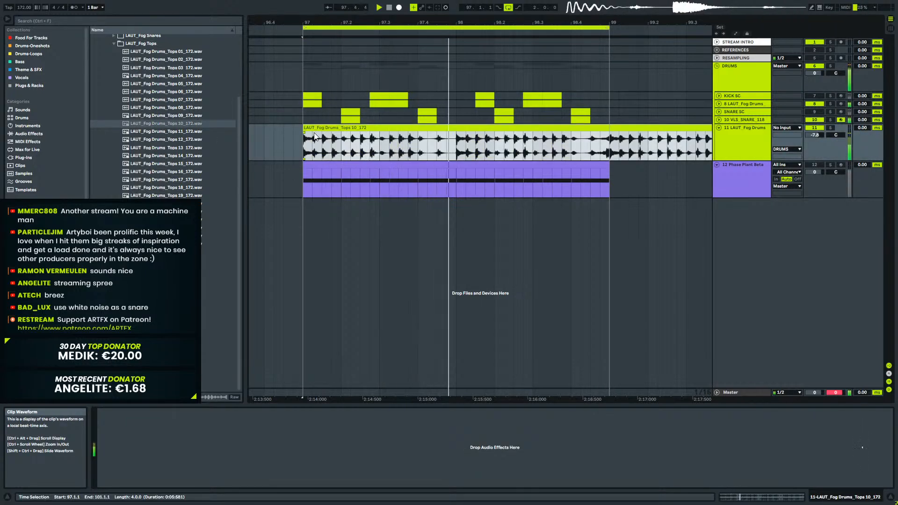
Preview tops loops 07 to 09, fill bars 97 and 98 with LAUT_Fog Drums_Tops 08_172, and delete the leftover Tops 10 clip after bar 99.
left_click(172, 115)
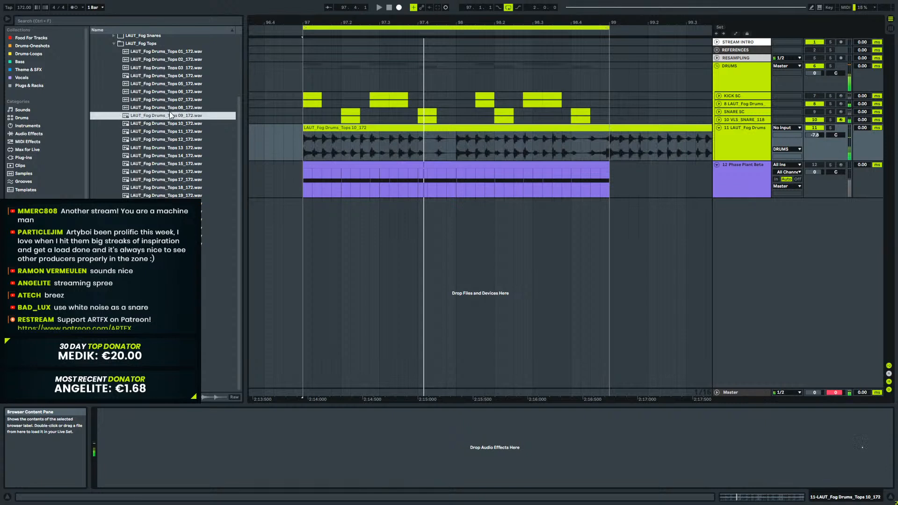
left_click(167, 107)
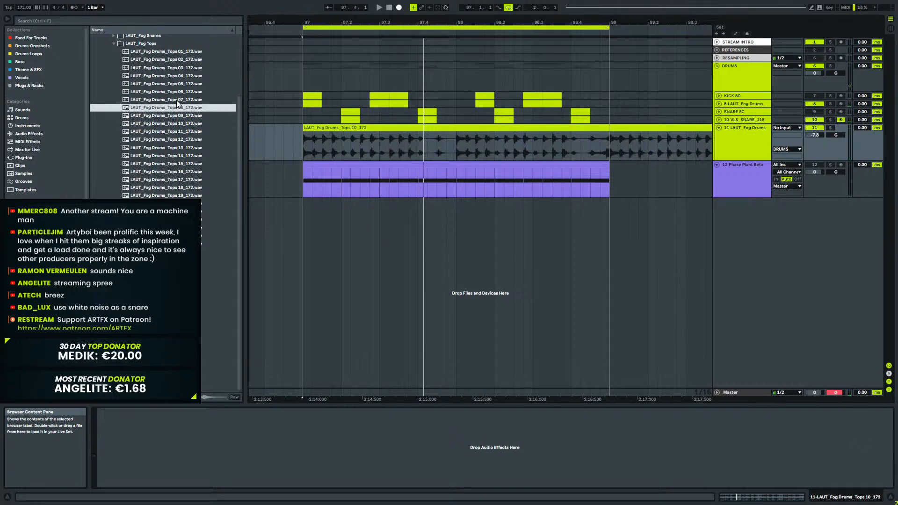
left_click(176, 100)
left_click_drag(171, 110, 321, 142)
left_click_drag(453, 127, 610, 130)
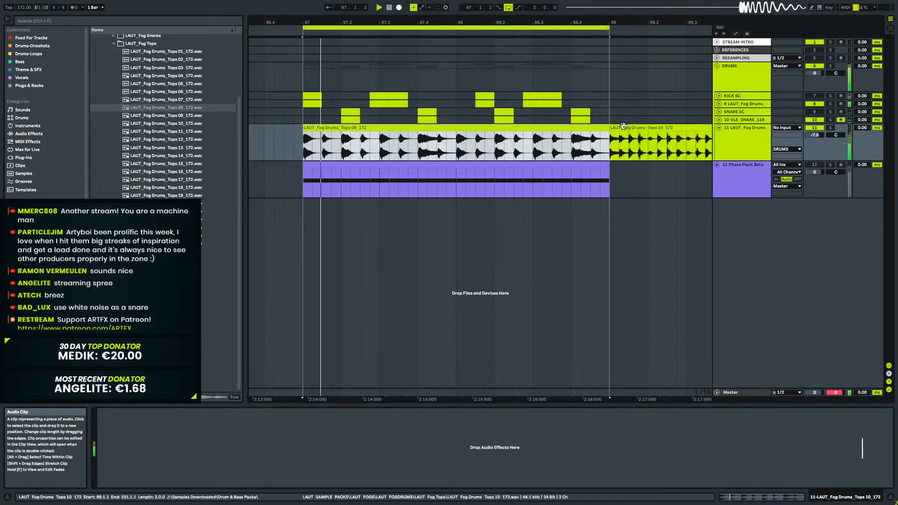
left_click(629, 127)
key("Delete")
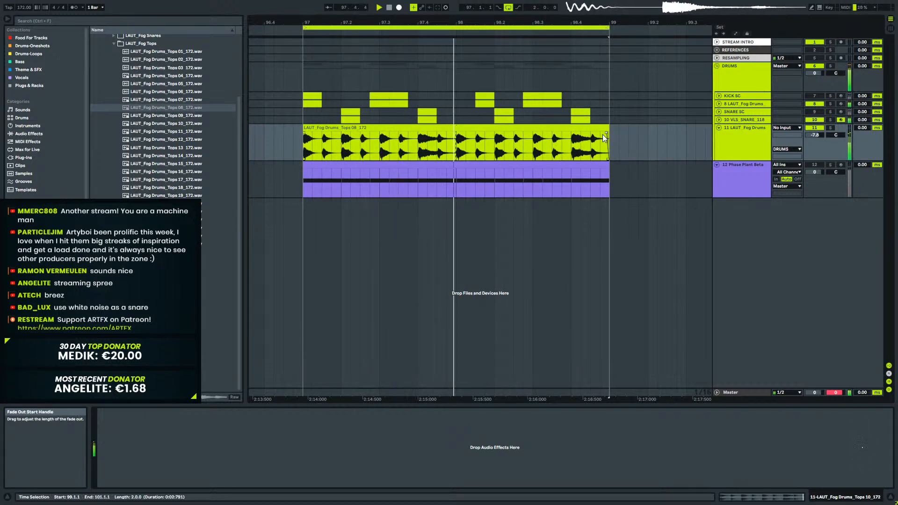
Fold the tops track, turn the Phase Plant bass track back on, and listen to the bass with the drums.
left_click(719, 127)
left_click(729, 141)
left_click(811, 137)
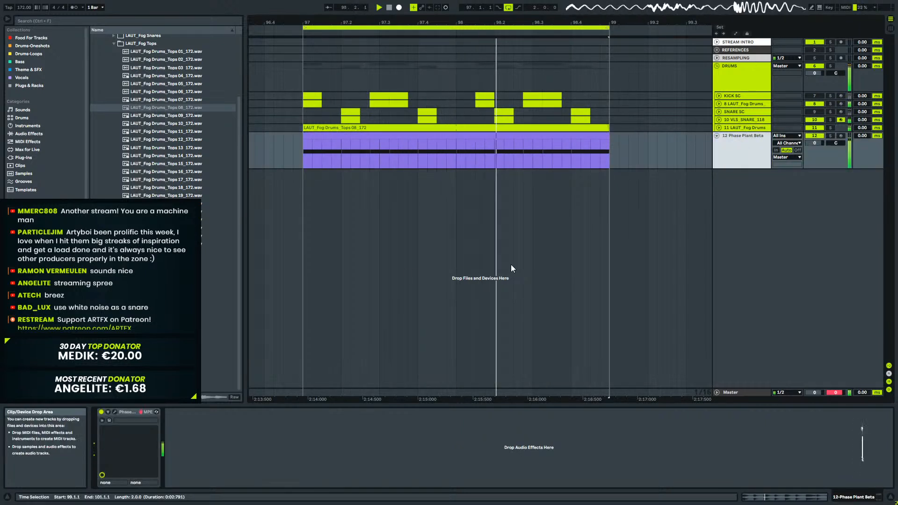
key("space")
Set the volume of all tracks from the DRUMS group through the Phase Plant bass to -8 dB.
left_click(756, 76)
left_click(735, 144, "shift")
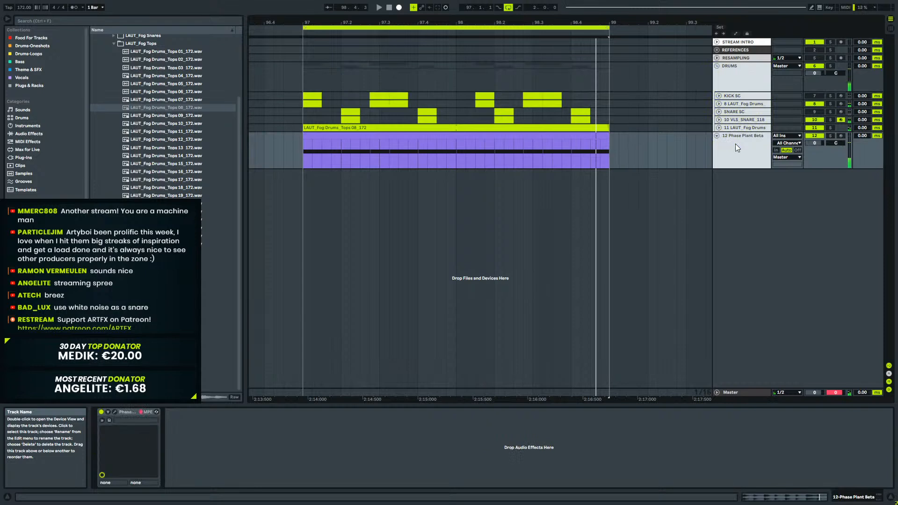
left_click(815, 73)
type("-8")
key("Return")
key("Escape")
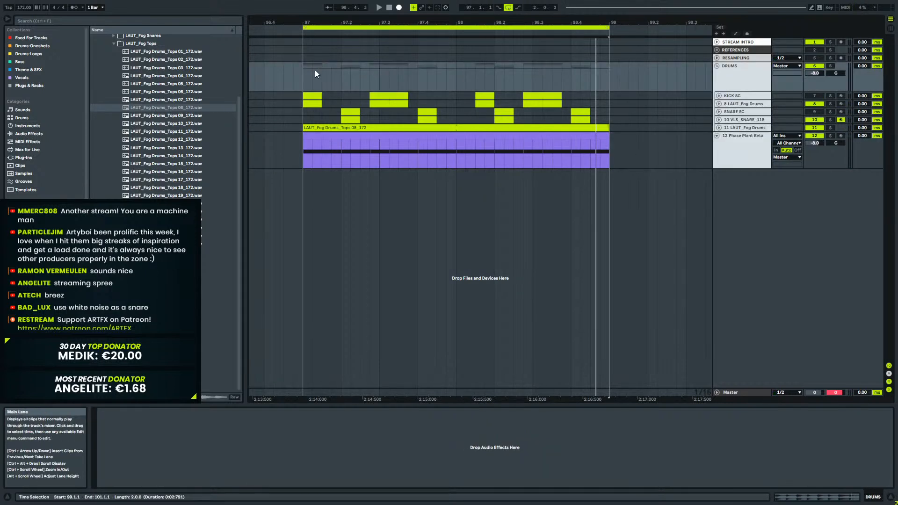
Raise the gain of FabFilter Pro-L 2 on the master to +8 dB and play the loop from 97.1.1.
left_click(294, 77)
left_click(730, 393)
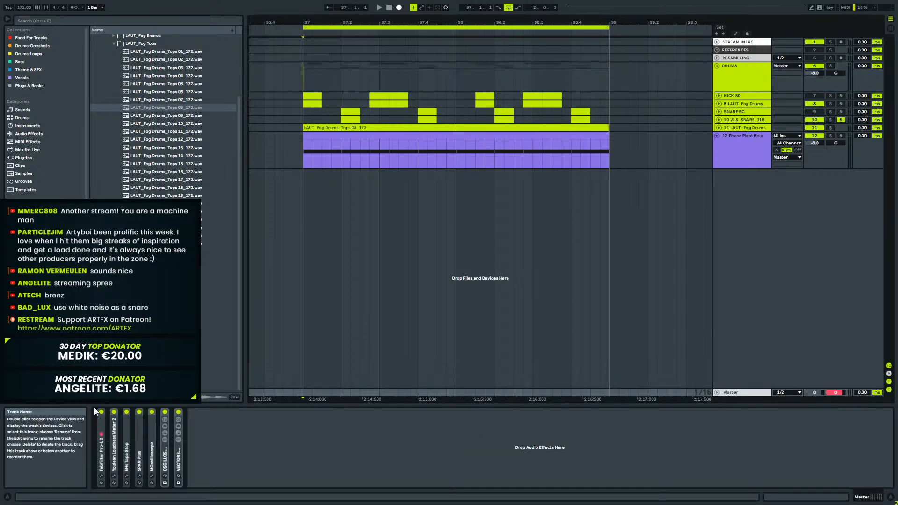
left_click(100, 476)
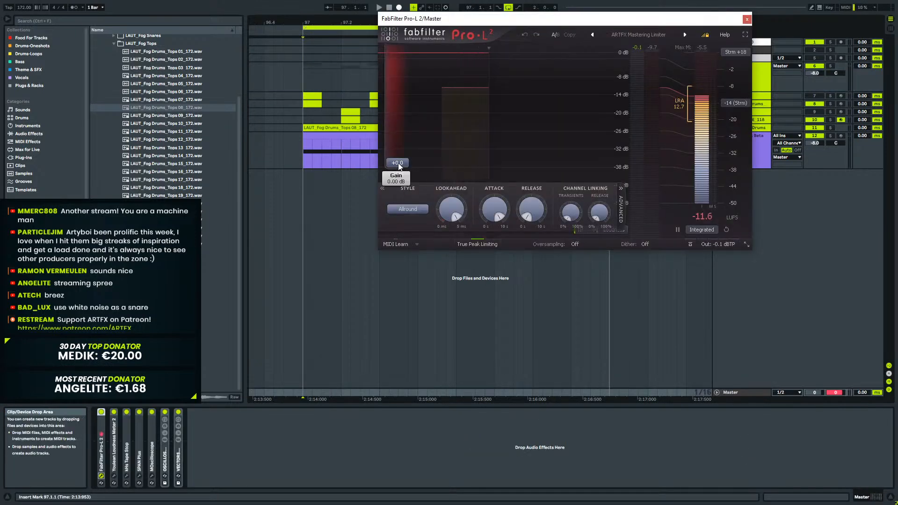
left_click_drag(416, 131, 398, 141)
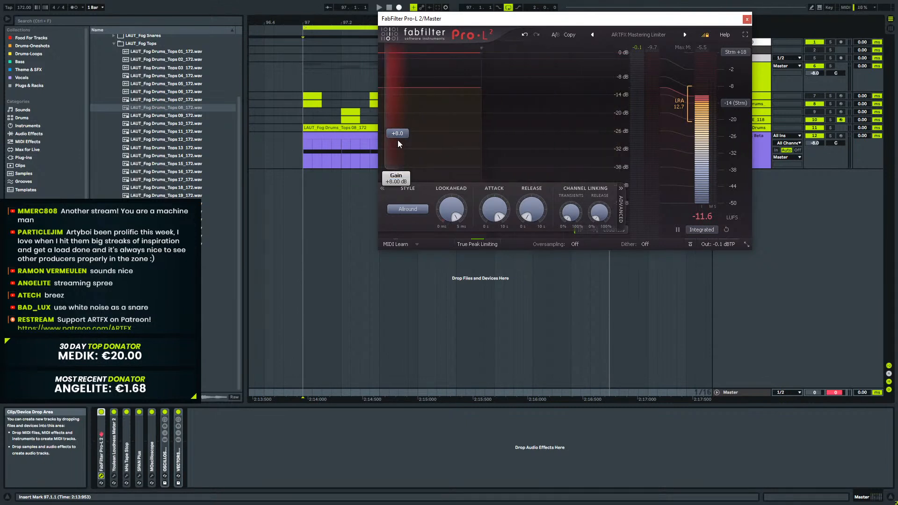
key("space")
left_click(747, 20)
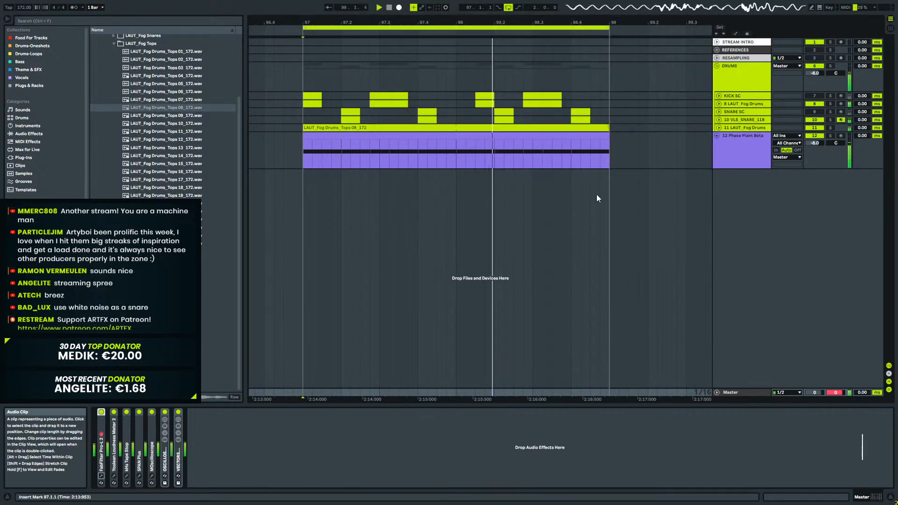
key("space")
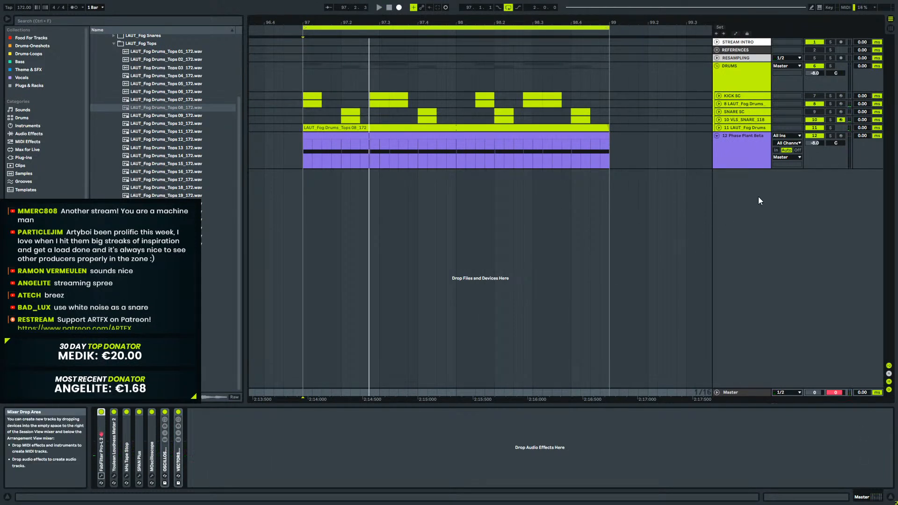
Unfold the kick tracks, select every track inside the DRUMS group, and reset their volumes to 0 dB.
left_click(743, 83)
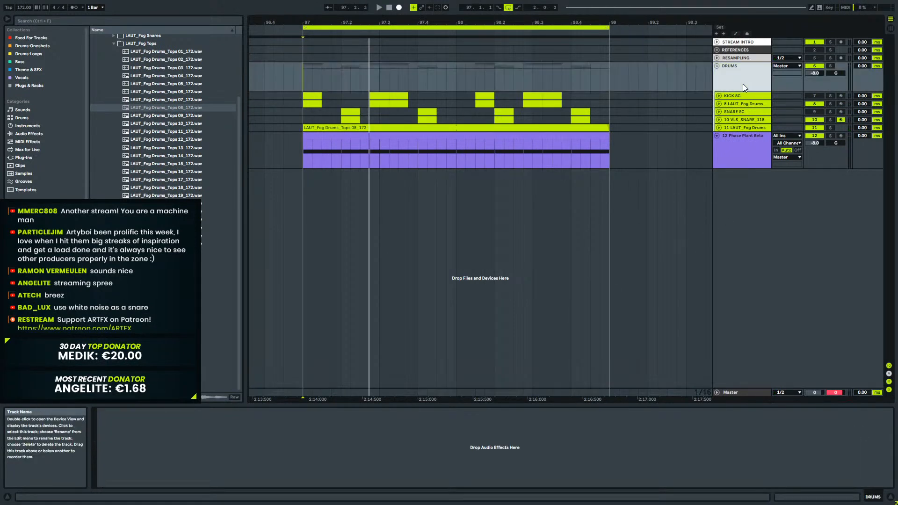
left_click(750, 150)
left_click(720, 104)
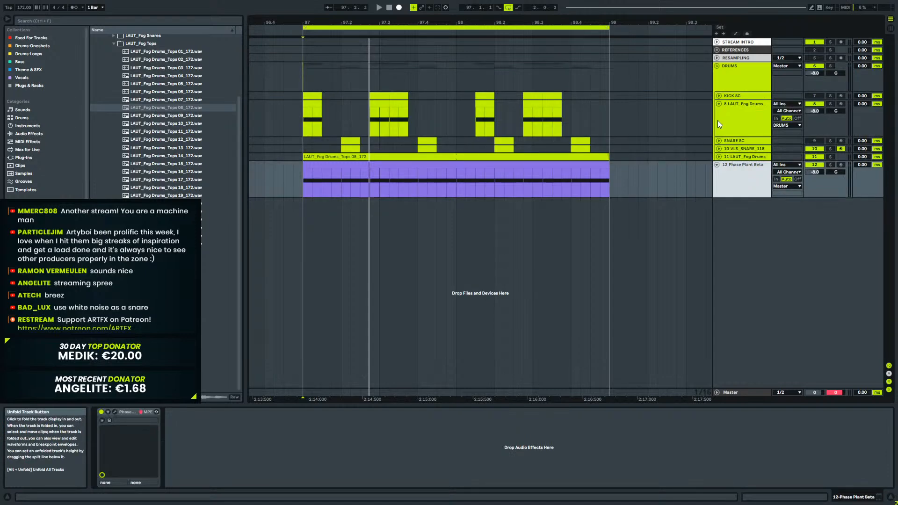
left_click(750, 105)
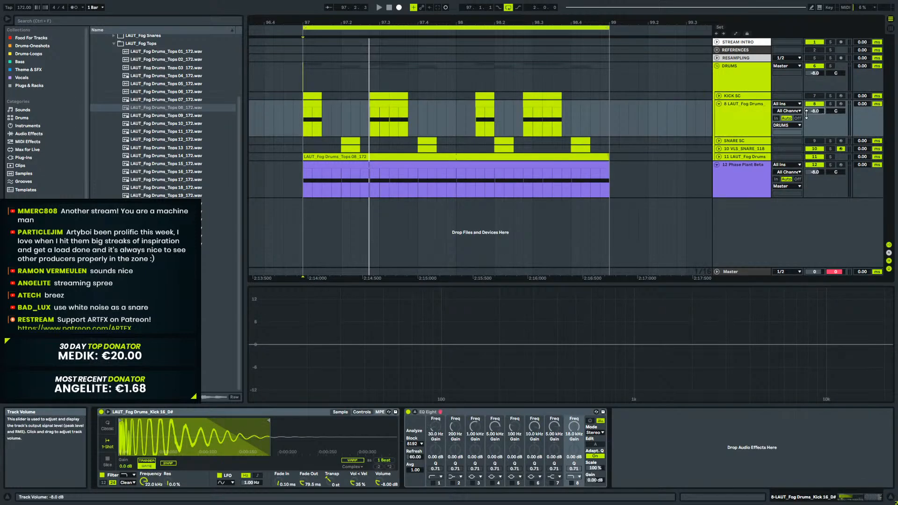
left_click(719, 96)
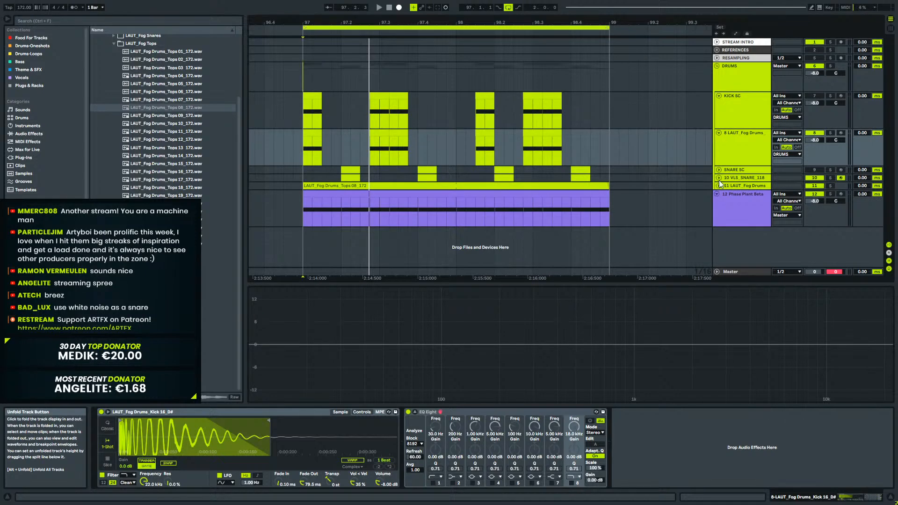
left_click(757, 108)
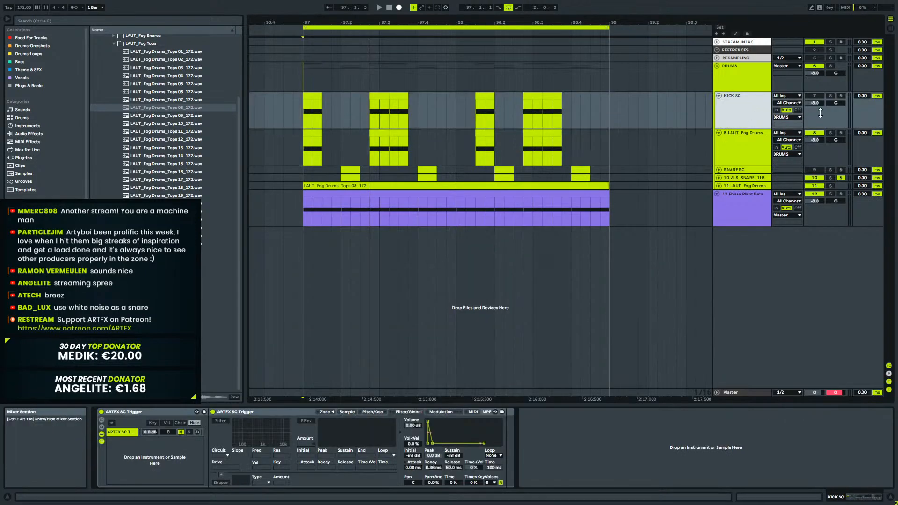
left_click(742, 185)
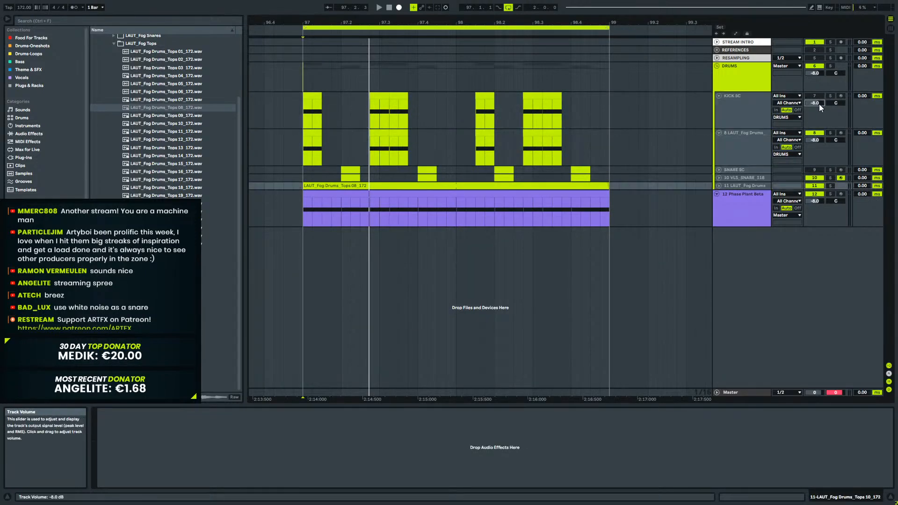
double_click(819, 104)
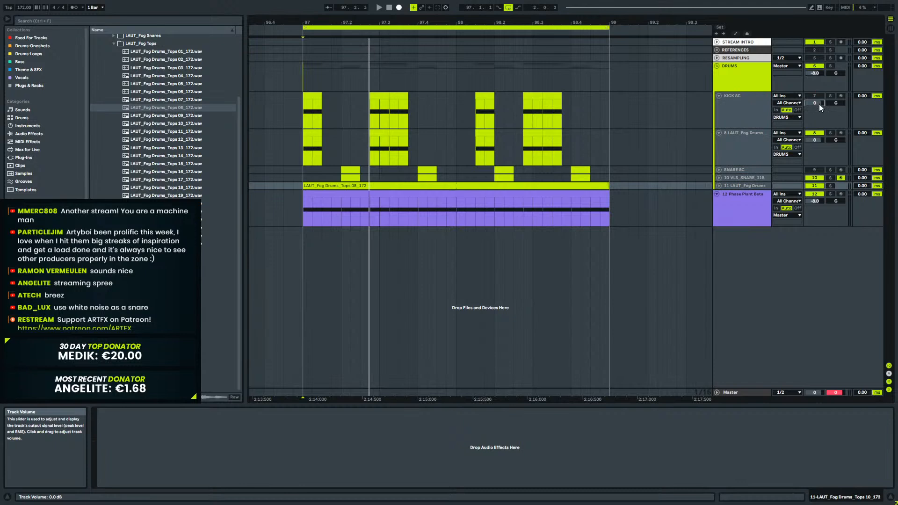
Fold the tracks inside DRUMS and collapse the whole DRUMS group.
left_click(719, 96)
left_click(723, 75)
left_click(716, 66)
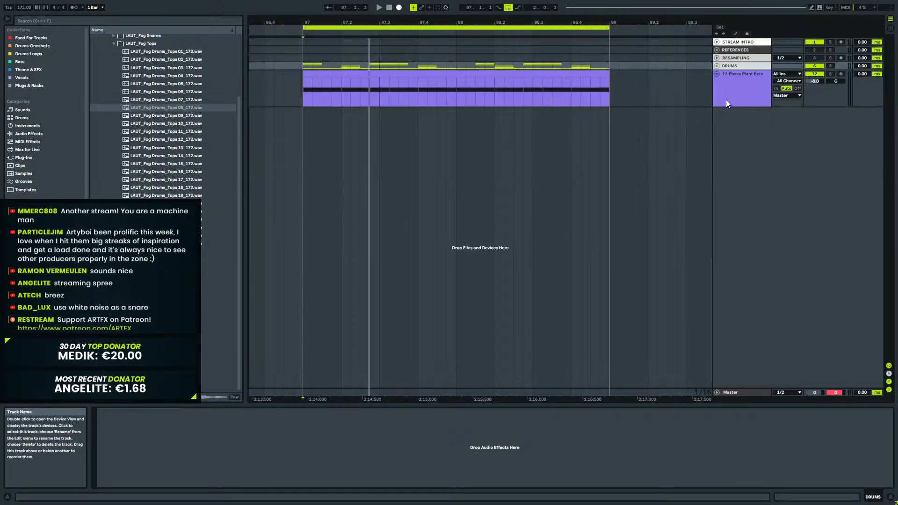
Select the Phase Plant bass track and play the loop from 97.1.1 to hear it with the drums.
left_click(721, 105)
left_click(300, 88)
key("space")
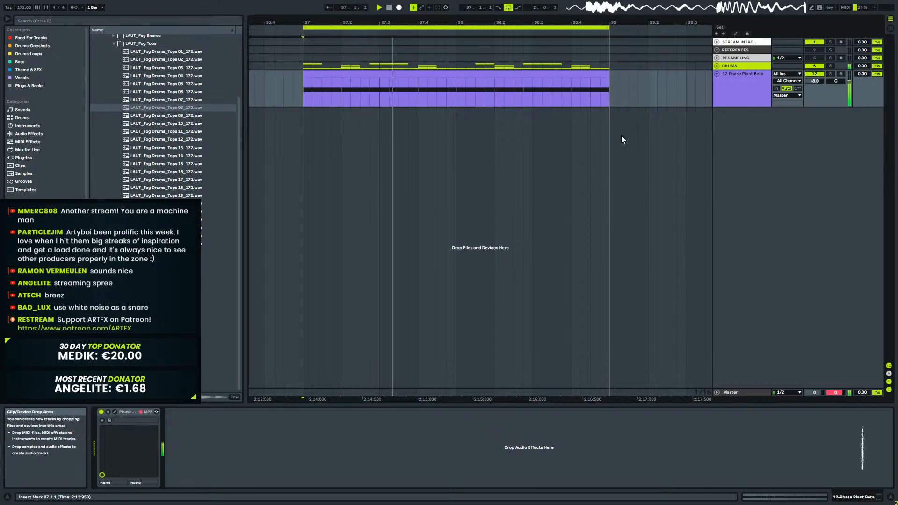
left_click(762, 109)
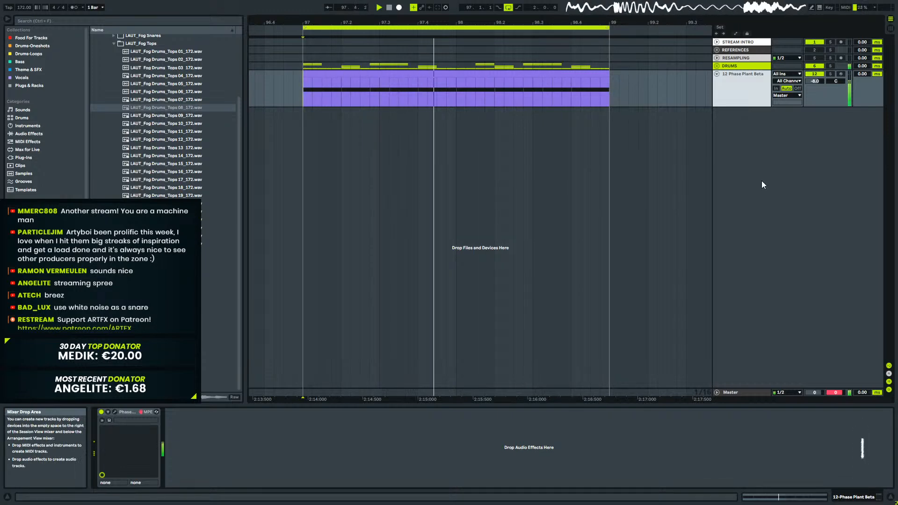
key("space")
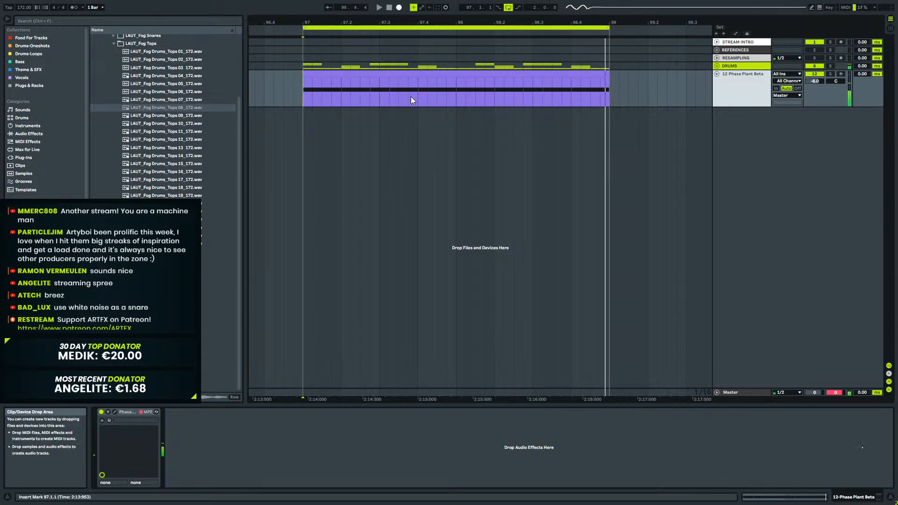
Open the Phase Plant bass clip and rework the D#0 notes in bar 1 so new notes begin at 1.1.3, 1.2.3 and 1.3.2.
double_click(411, 97)
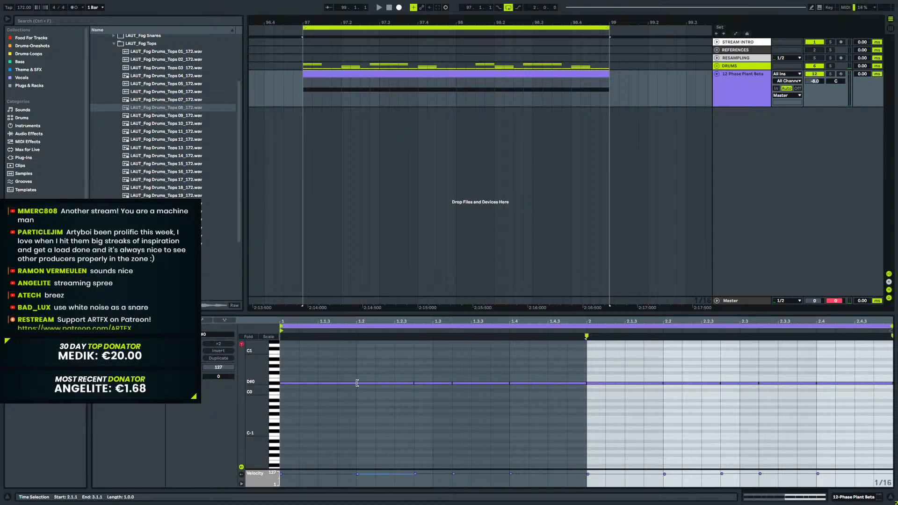
left_click(334, 383)
key("ctrl+d")
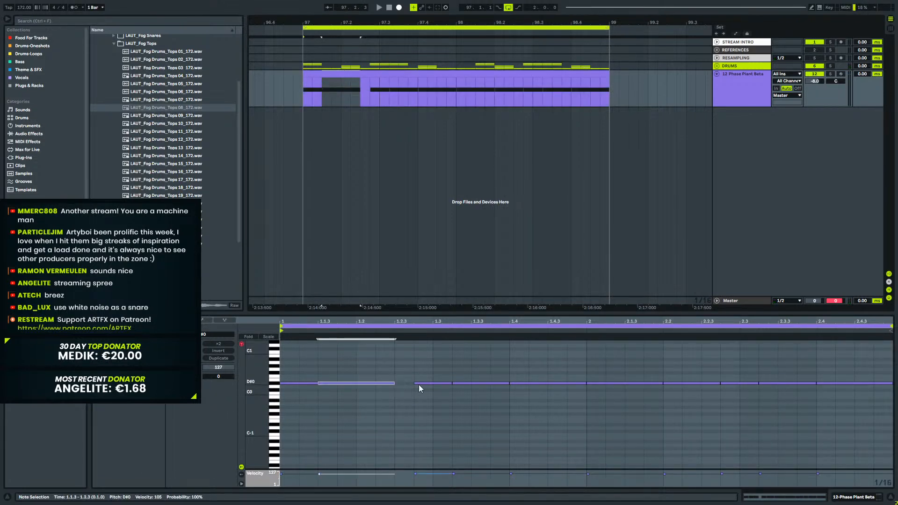
left_click_drag(418, 384, 398, 384)
key("space")
key("space")
left_click_drag(432, 383, 451, 384)
key("space")
Span a bass note from 1.4.3 to 2.1.3, copy the notes between 1.1.3 and 1.4.3 to 2.1.3, and extend the last to the clip's end.
left_click_drag(571, 367, 304, 398)
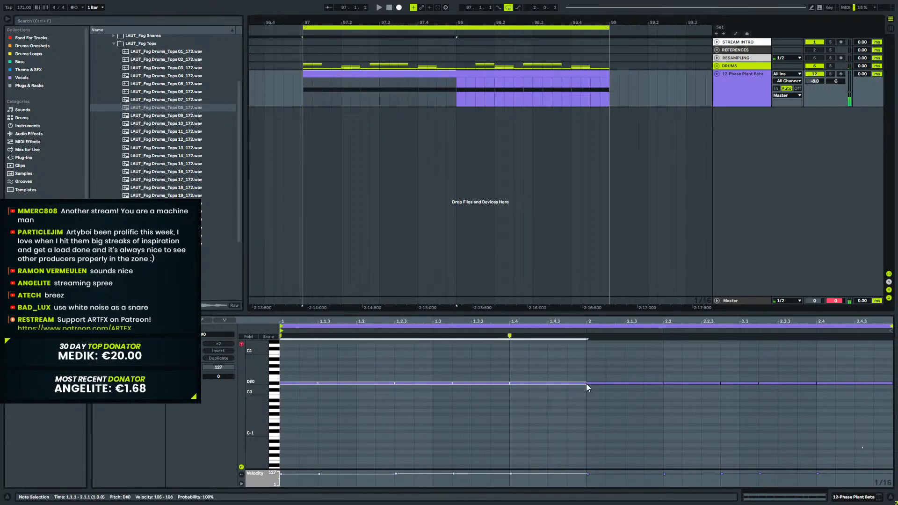
left_click(587, 383)
mouse_move(585, 383)
left_mouse_down()
mouse_move(553, 385)
mouse_move(605, 382)
left_mouse_up()
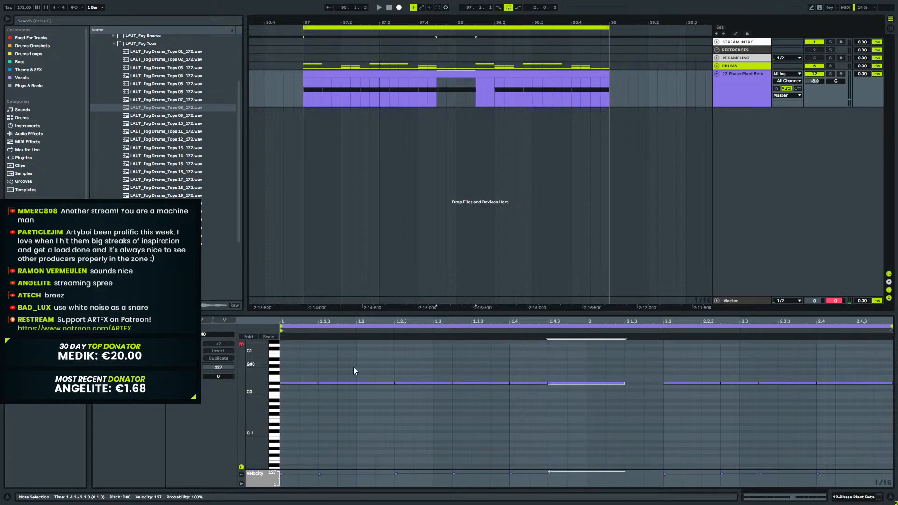
left_click_drag(353, 367, 523, 420)
left_click_drag(338, 382, 643, 386, "ctrl")
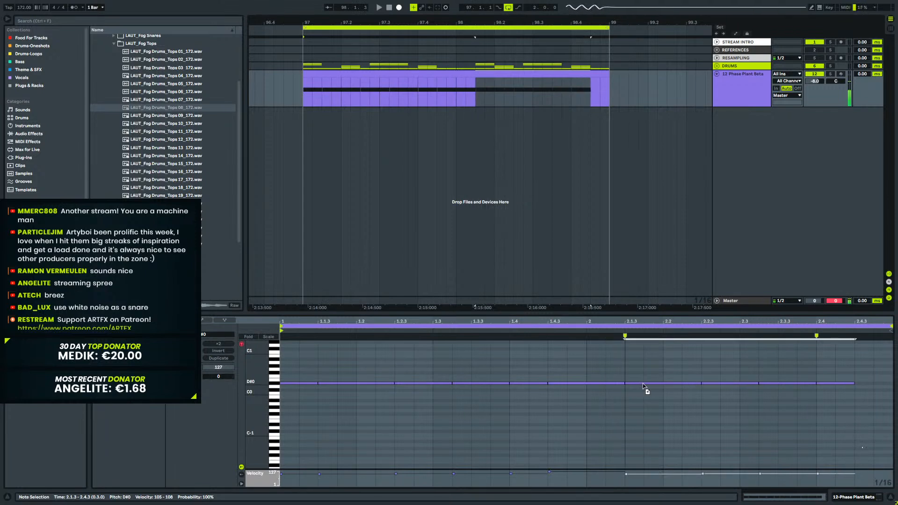
left_click(835, 369)
key("space")
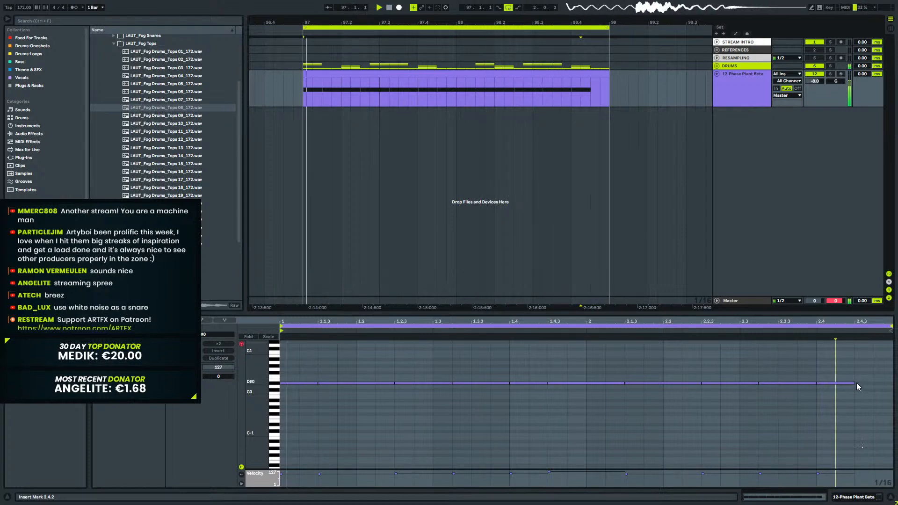
left_click(836, 498)
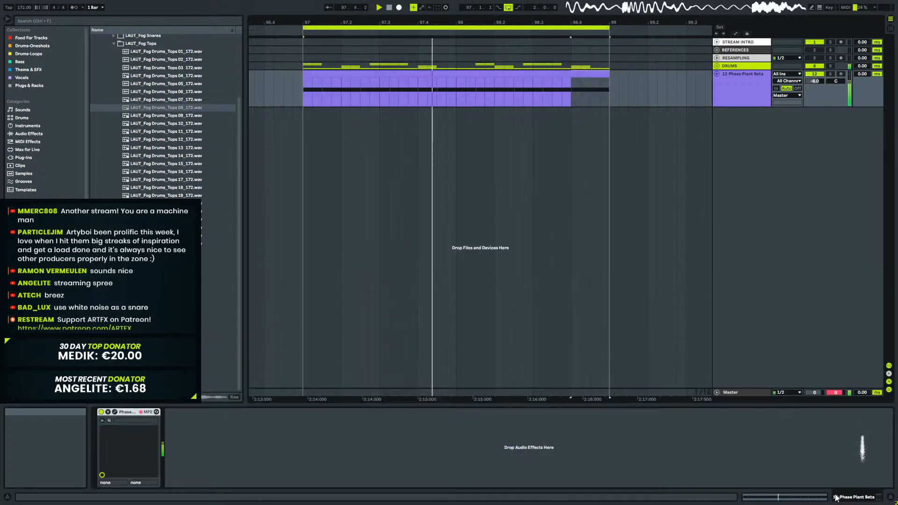
Fold the Phase Plant bass track and expand the DRUMS group.
left_click(478, 76)
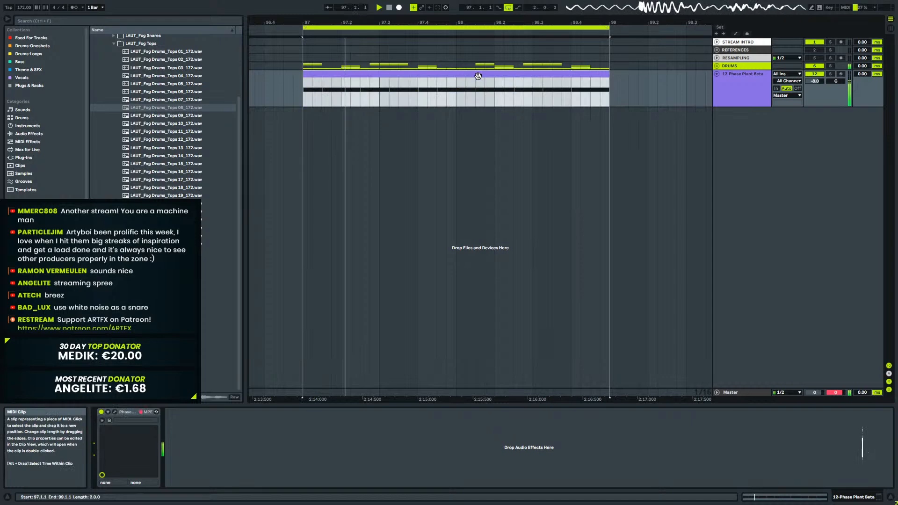
left_click(717, 74)
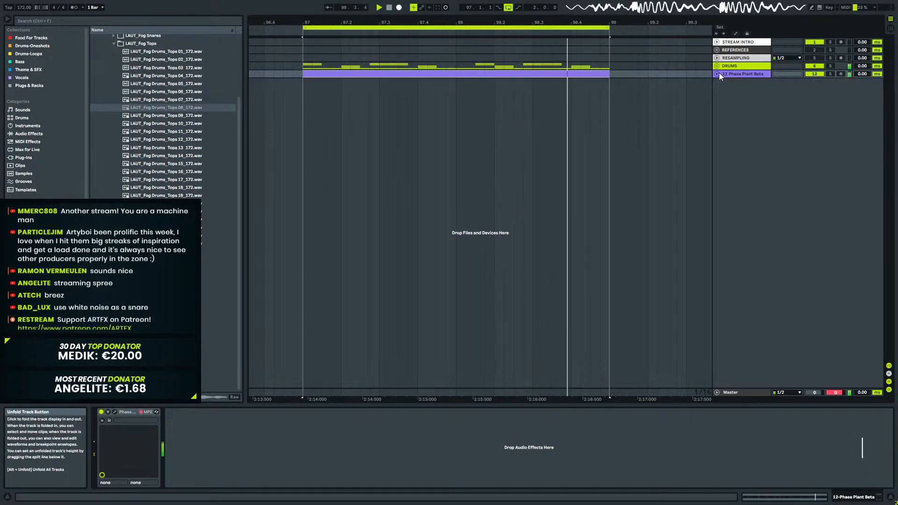
left_click(717, 66)
Try an extra kick by copying the kick clips at 98.1.3 to 97.4.3, and play the loop from 97.1.1.
left_click(484, 97)
key("space")
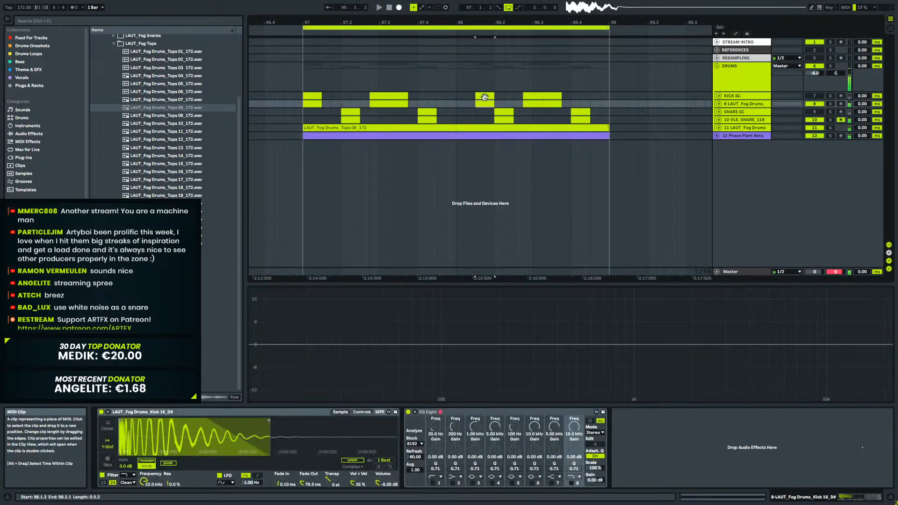
left_click(485, 96)
left_click_drag(452, 97, 447, 98)
left_click(320, 97)
key("space")
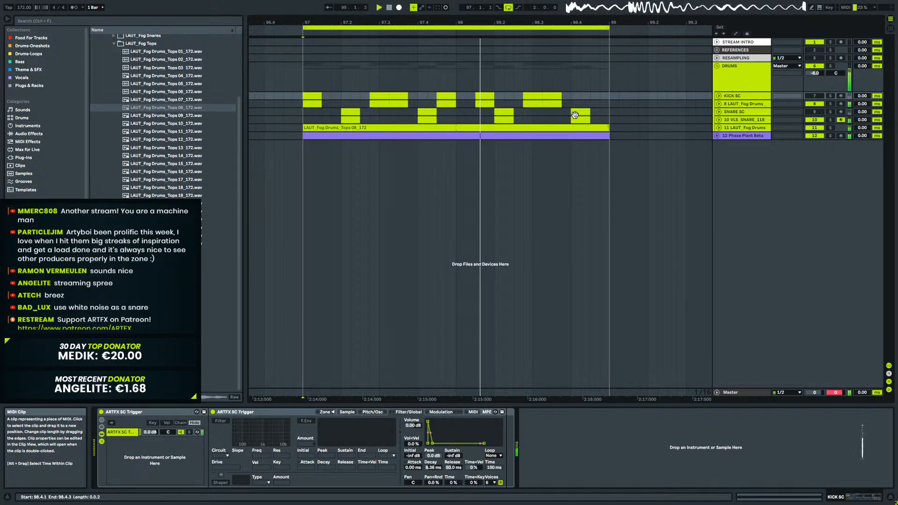
Stop playback and delete the extra kick clips at 97.4.3 from both kick tracks.
key("space")
left_click(445, 103)
left_click(446, 97, "shift")
key("0")
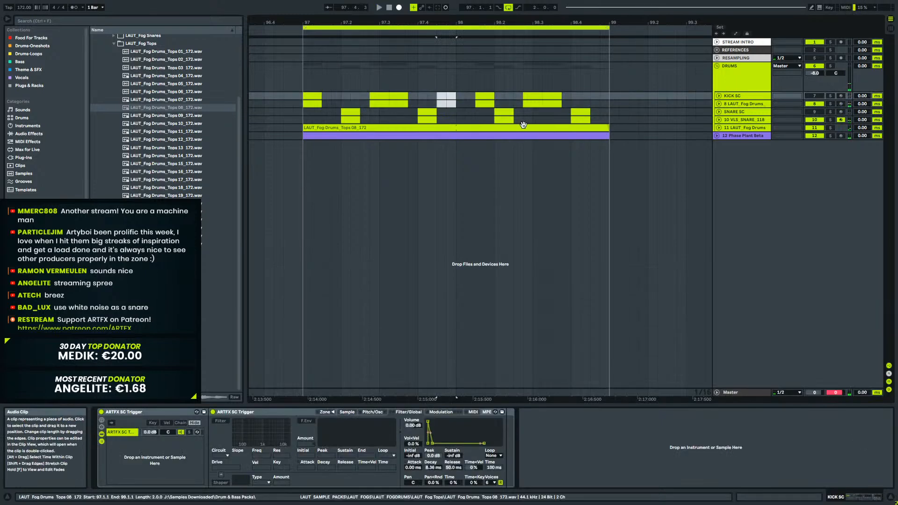
Unfold the Phase Plant bass track and open its MIDI clip for note editing.
left_click(717, 135)
left_click(515, 137)
double_click(515, 136)
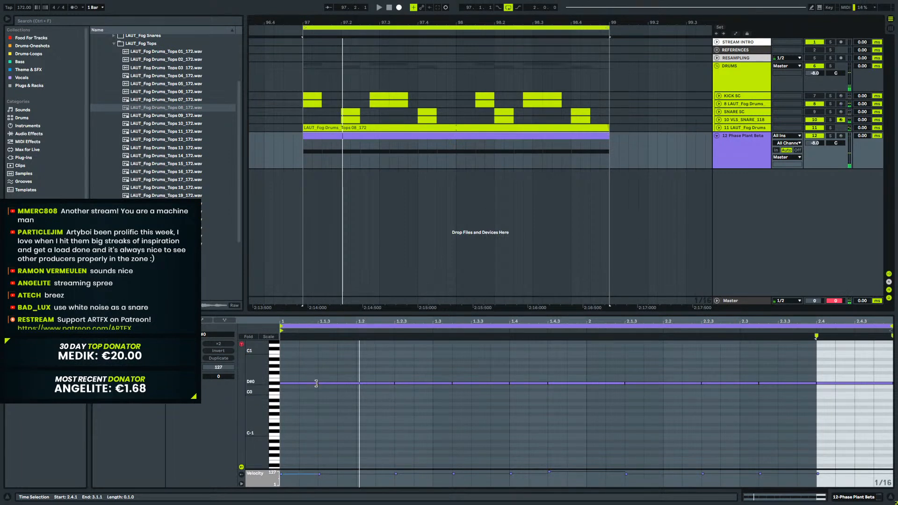
left_click_drag(316, 383, 346, 385)
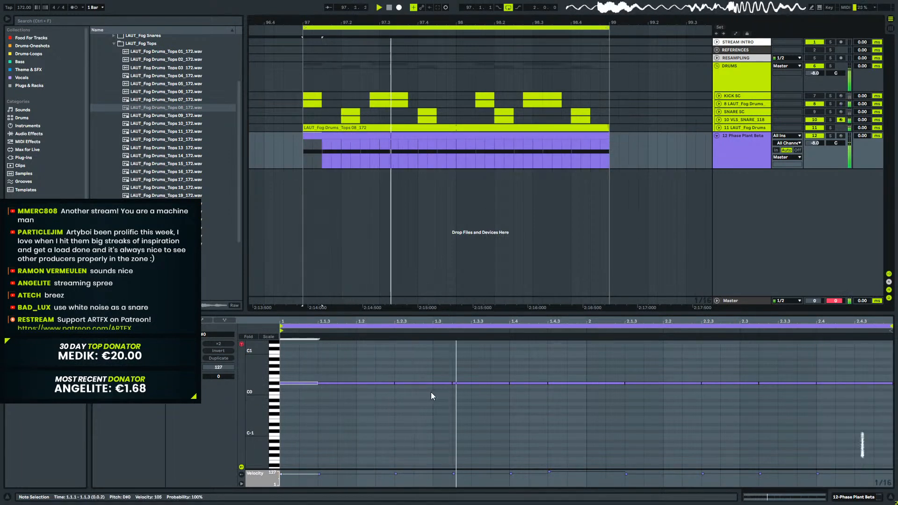
Try a bass note spanning 1.3.3 to 1.4.3 in bar 1 and play the loop.
mouse_move(450, 383)
left_mouse_down()
mouse_move(425, 385)
mouse_move(545, 389)
left_mouse_up()
key("space")
key("space")
left_click(476, 384)
key("space")
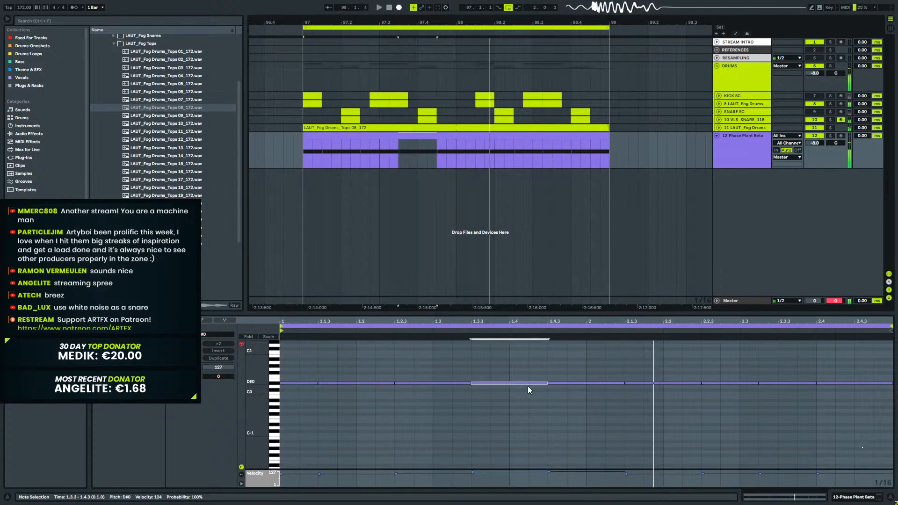
Set the bass notes to span 1.3.2 to 1.4.1 and 1.4.1 to 2.1.1, and fill 2.1.1 to 2.1.3 with a D#0 note.
mouse_move(470, 381)
left_mouse_down()
mouse_move(447, 384)
mouse_move(457, 384)
left_mouse_up()
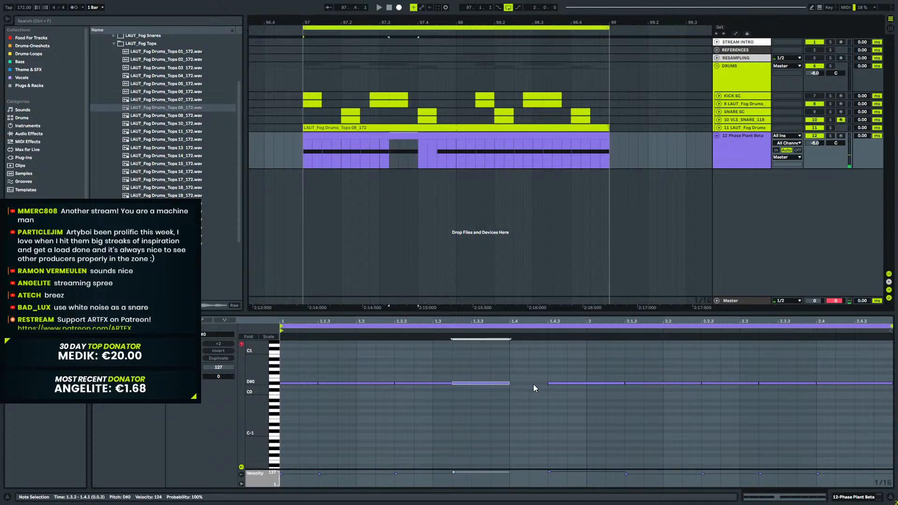
left_click_drag(550, 384, 518, 385)
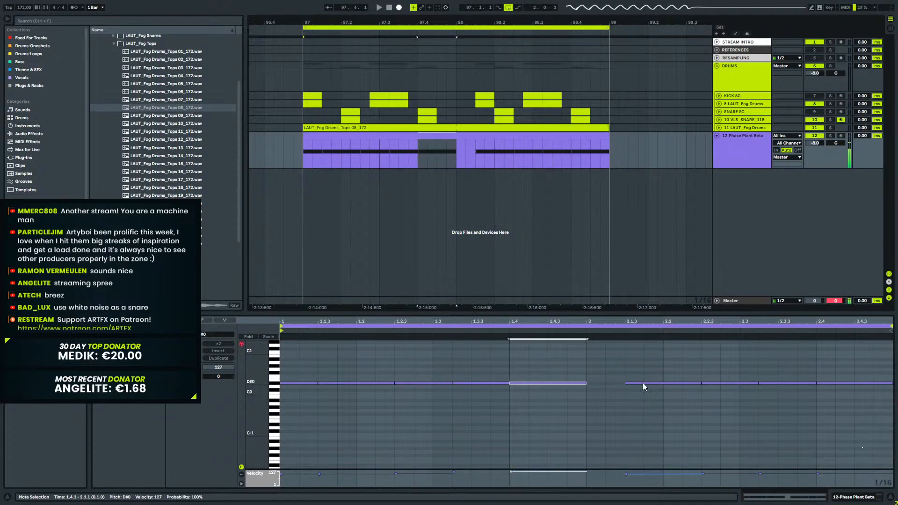
left_click(588, 383)
left_click_drag(588, 383, 626, 383)
key("space")
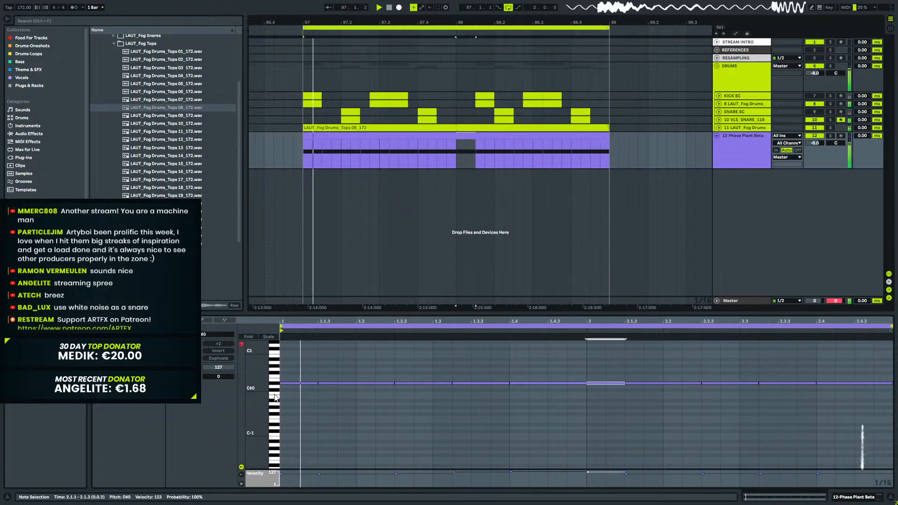
Duplicate all drum and bass clips between 97.1.1 and 99.1.1 three times and extend the loop to eight bars, ending at bar 105.
left_click(439, 135)
left_click_drag(480, 22, 611, 3)
key("space")
left_click_drag(621, 151, 599, 93)
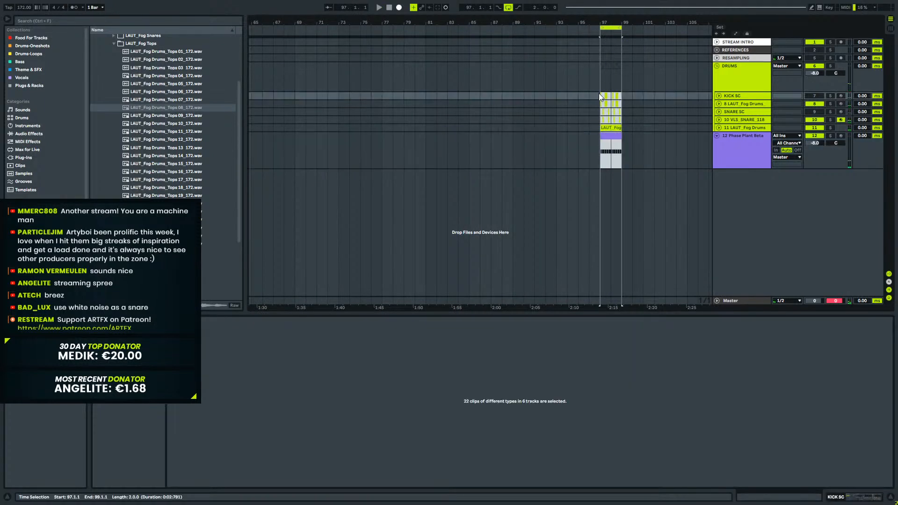
key("ctrl+d")
key("ctrl+d")
key("ctrl+d")
left_click_drag(621, 28, 687, 28)
Select the four Phase Plant bass clips, consolidate them into one eight-bar clip, and play it from the start.
left_click(640, 159)
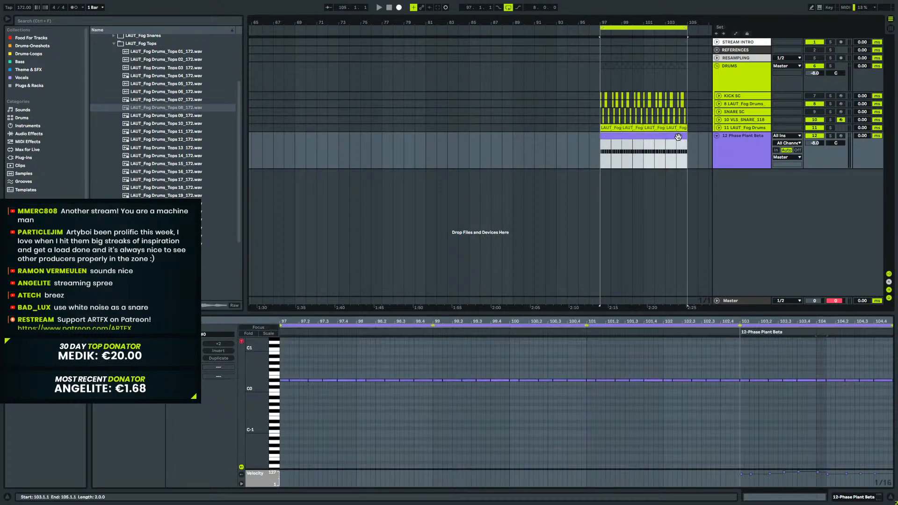
key("space")
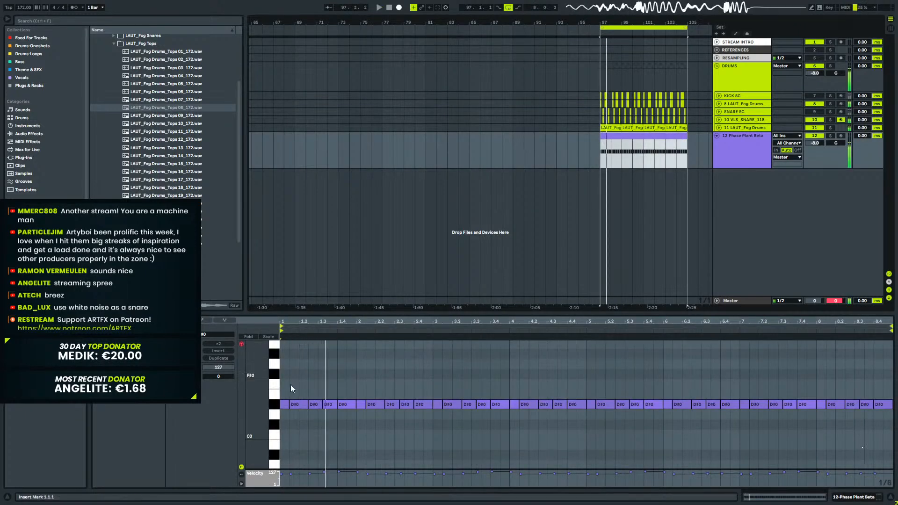
left_click_drag(309, 321, 351, 343)
key("space")
key("space")
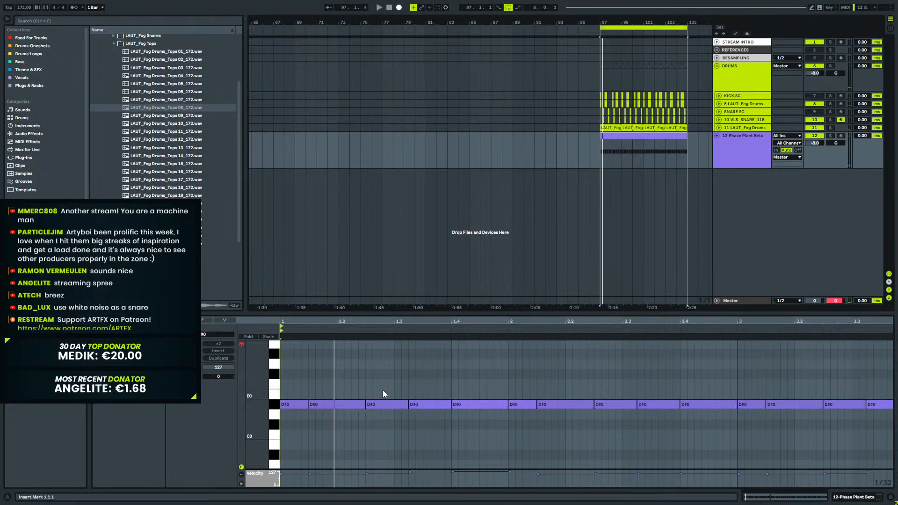
double_click(395, 323)
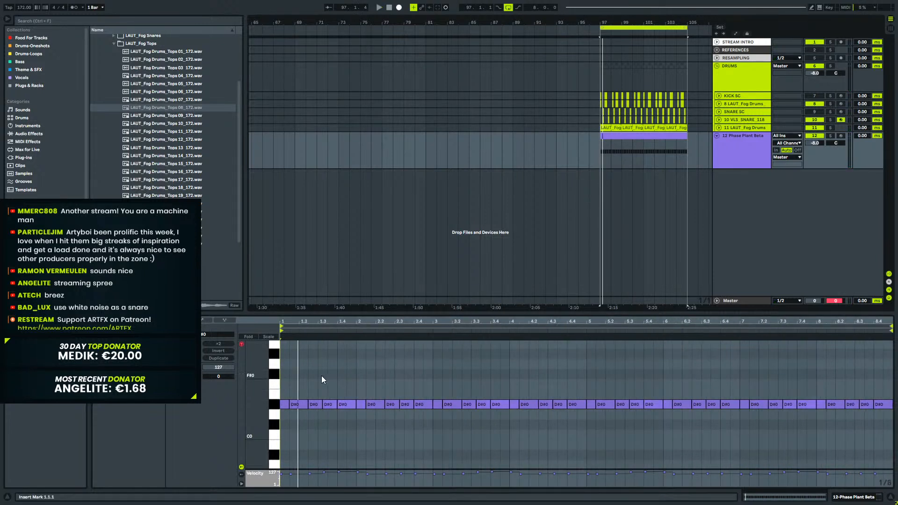
Try shortening the second bass note in bar 1 and adding a short note after it, and undo both edits.
left_click_drag(307, 405, 300, 405)
double_click(303, 406)
key("space")
key("space")
key("ctrl+z")
key("ctrl+z")
Shorten the bass notes starting at 1.1.3 and 2.1.3 to end at 1.2.2 and 2.2.2, and play the loop.
left_click_drag(304, 323, 330, 362)
left_click_drag(338, 405, 328, 405)
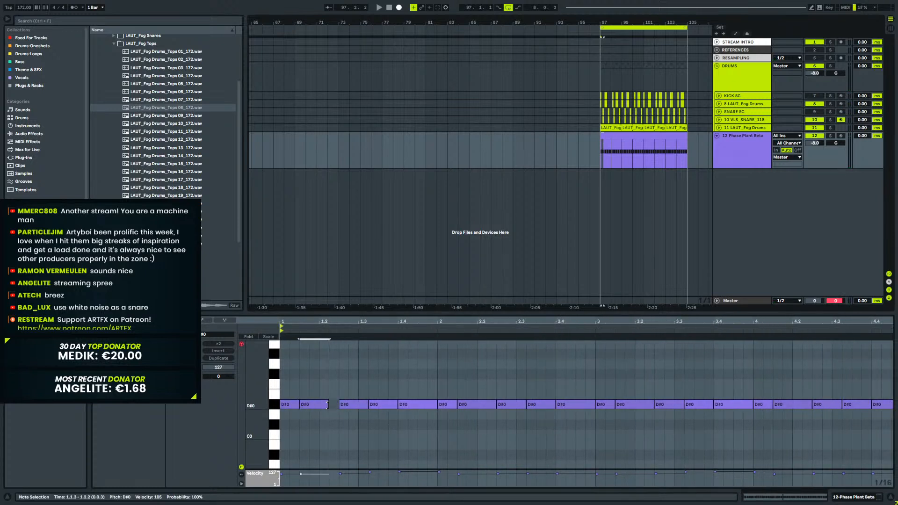
key("space")
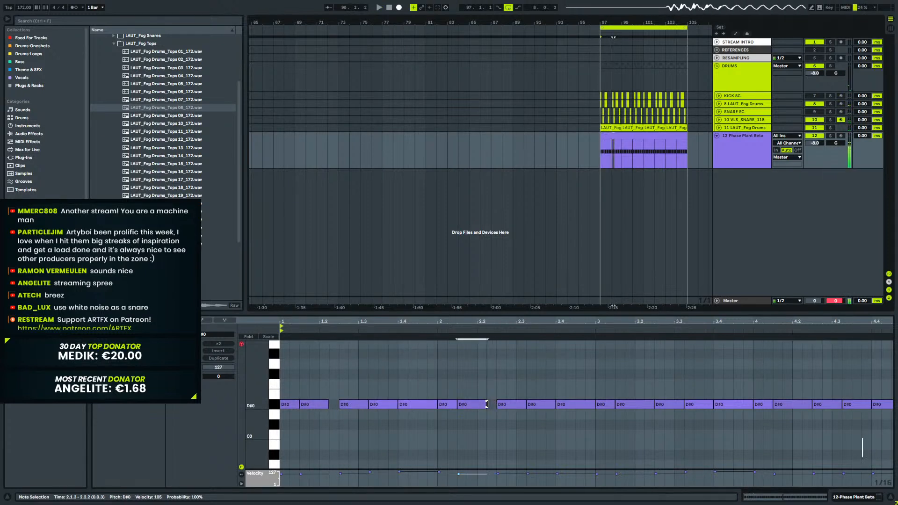
key("space")
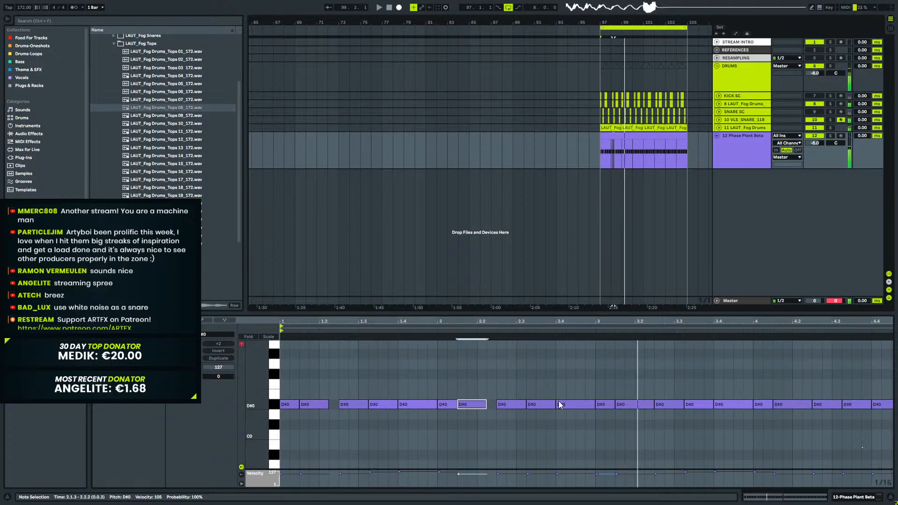
Insert a D#0 bass note at 1.2.2, extend it to 1.2.4, and duplicate it to fill 1.2.4 to 1.3.2.
double_click(334, 404)
key("space")
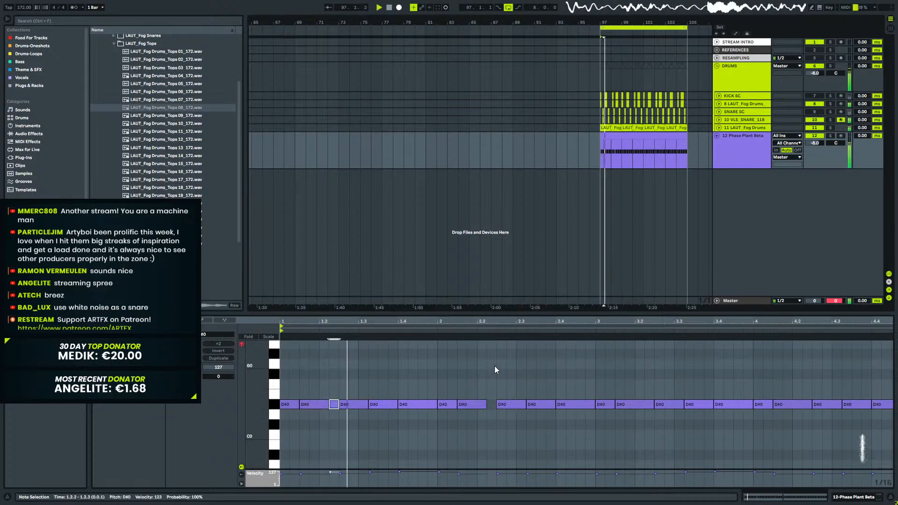
key("space")
left_click_drag(338, 404, 355, 404)
key("ctrl+d")
key("space")
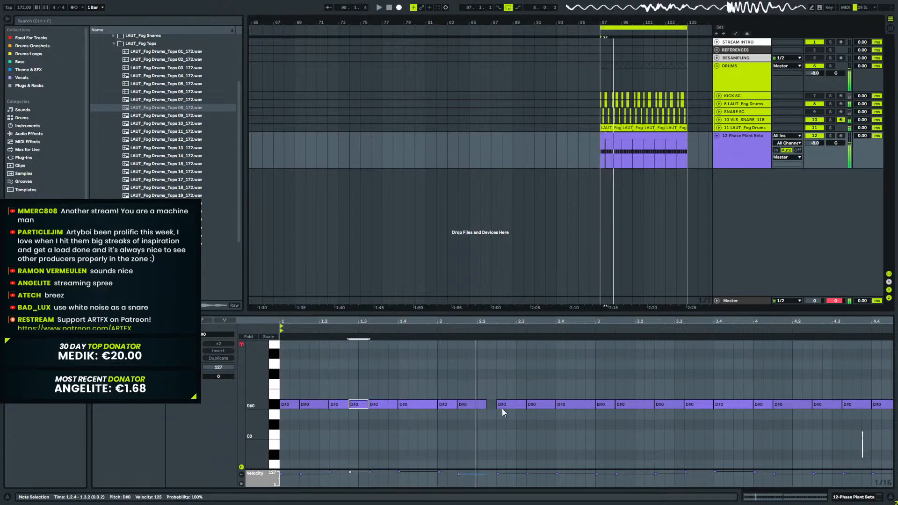
Audition a shorter bass note at 1.4.1, restore its full length, and duplicate bar 1's notes across bars 2 to 4.
left_click_drag(435, 405, 417, 405)
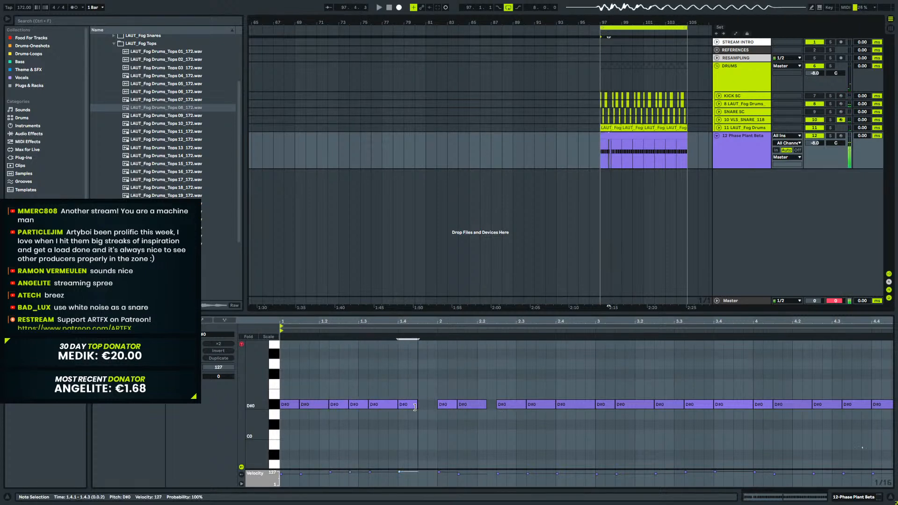
key("space")
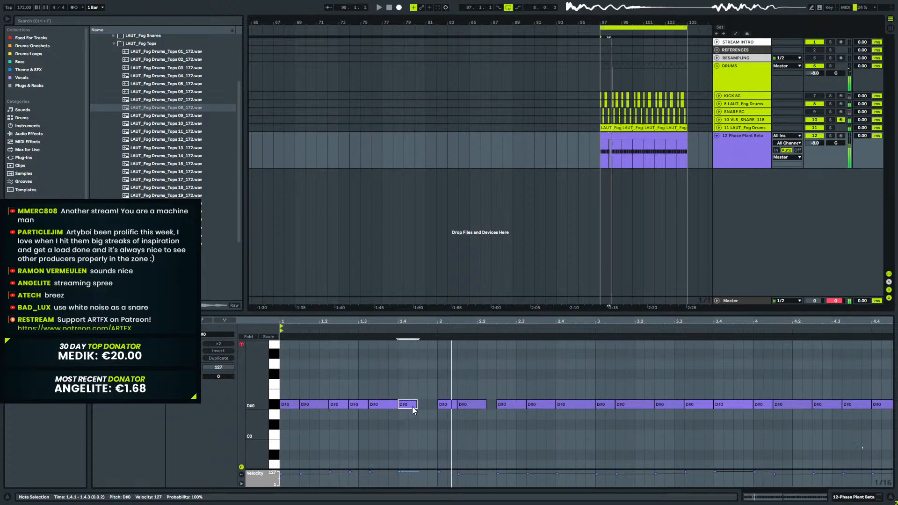
left_click_drag(416, 404, 283, 428)
key("ctrl+d")
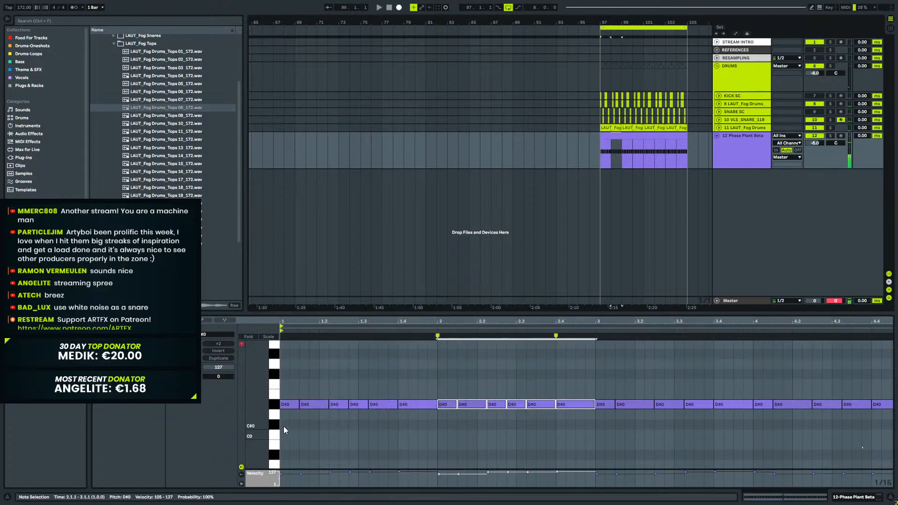
key("ctrl+d")
key("ctrl+d")
key("space")
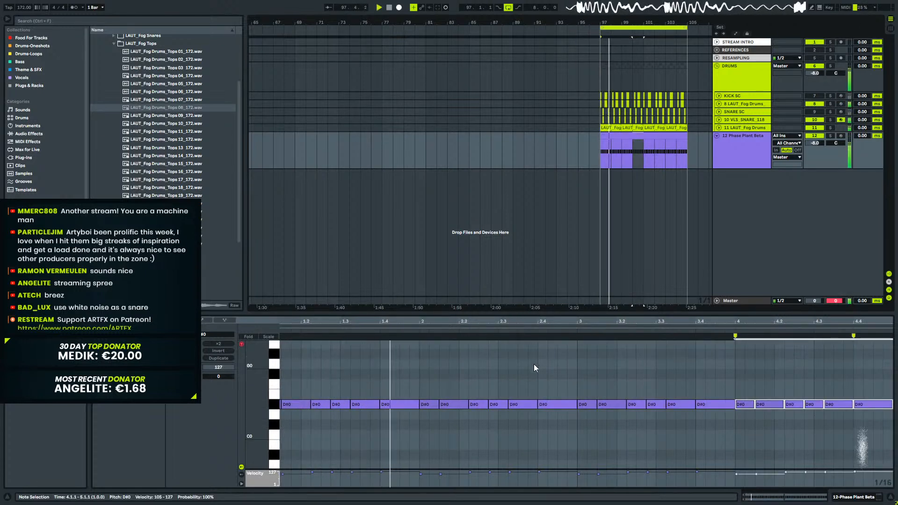
key("shift+Tab")
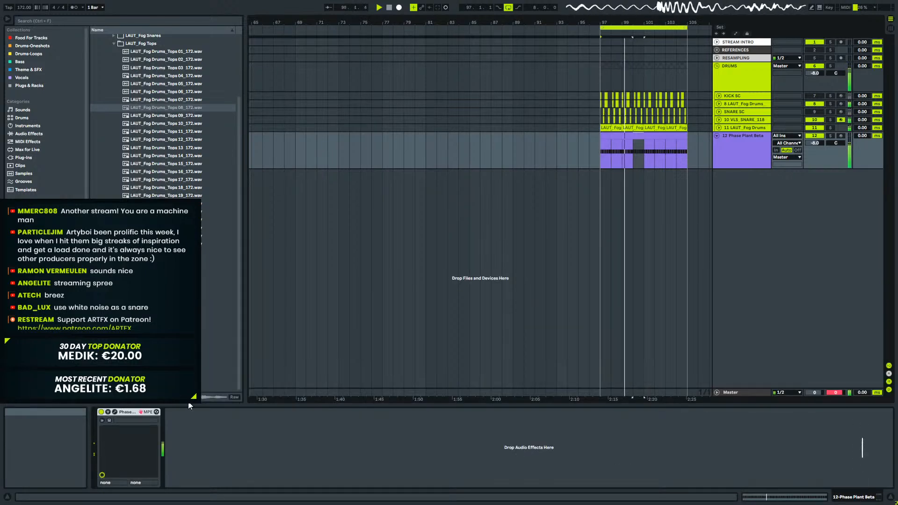
left_click(116, 412)
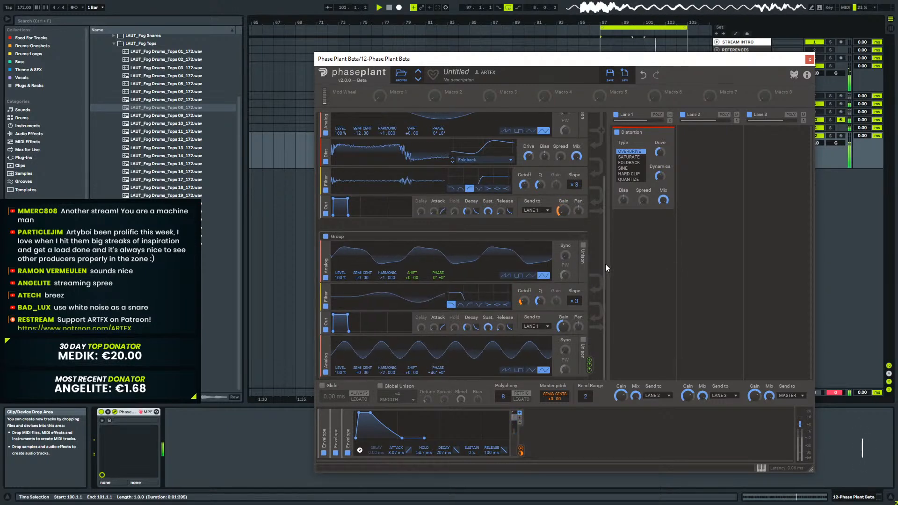
left_click(810, 59)
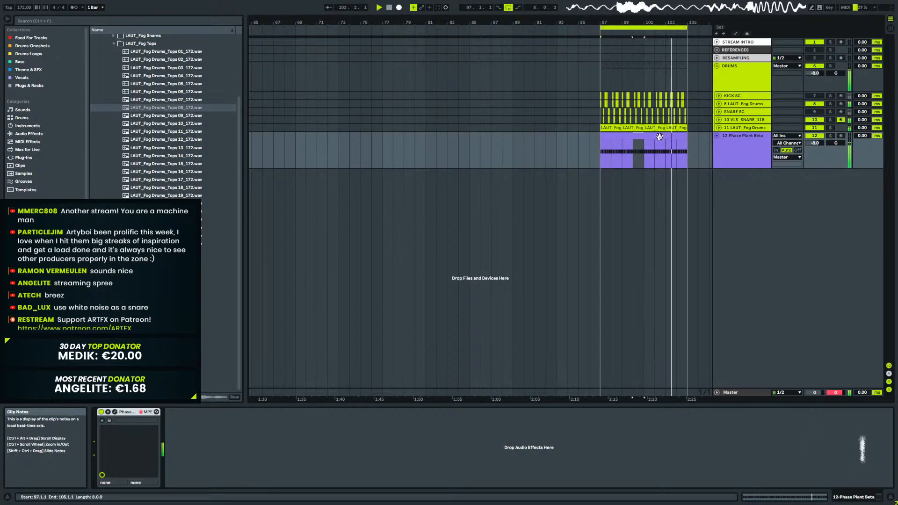
Duplicate the bass notes of bars 1 to 4 across bars 5 to 8, and try raising the velocity of all notes.
left_click(676, 145)
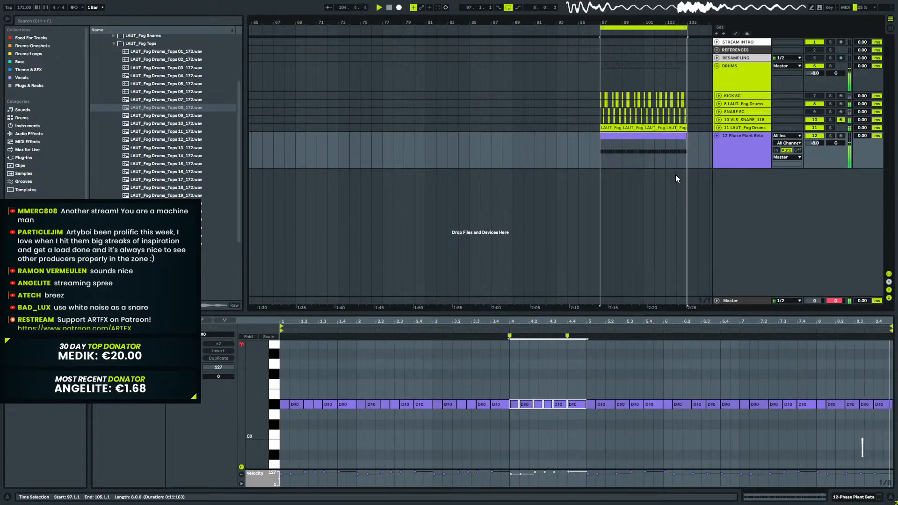
key("space")
left_click(666, 145)
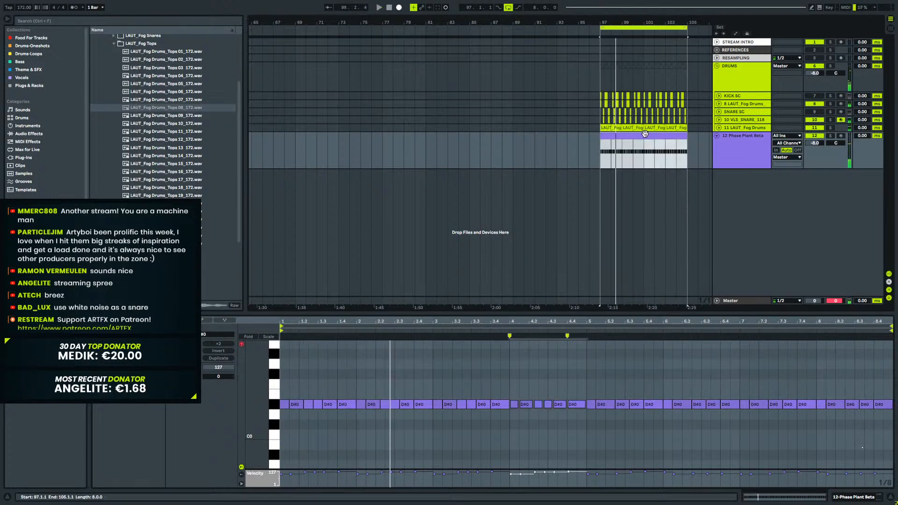
left_click(575, 320)
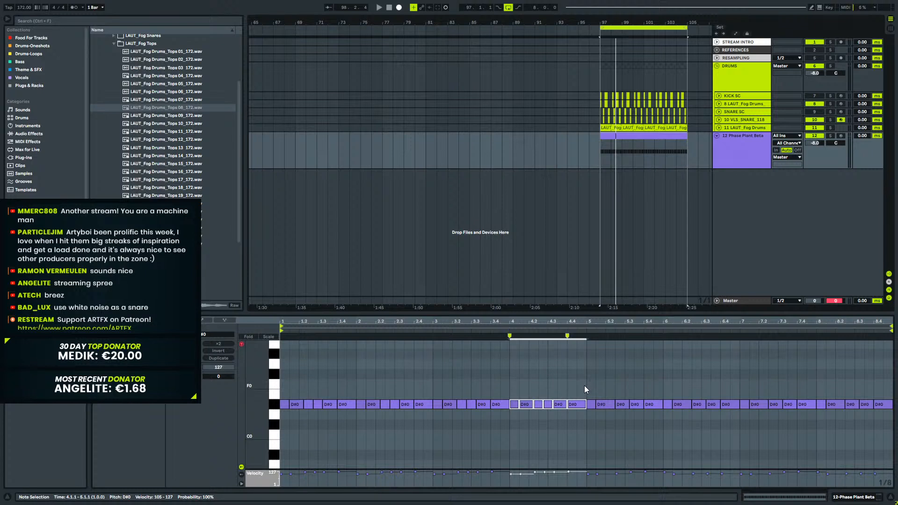
key("space")
left_click_drag(577, 385, 281, 418)
key("ctrl+d")
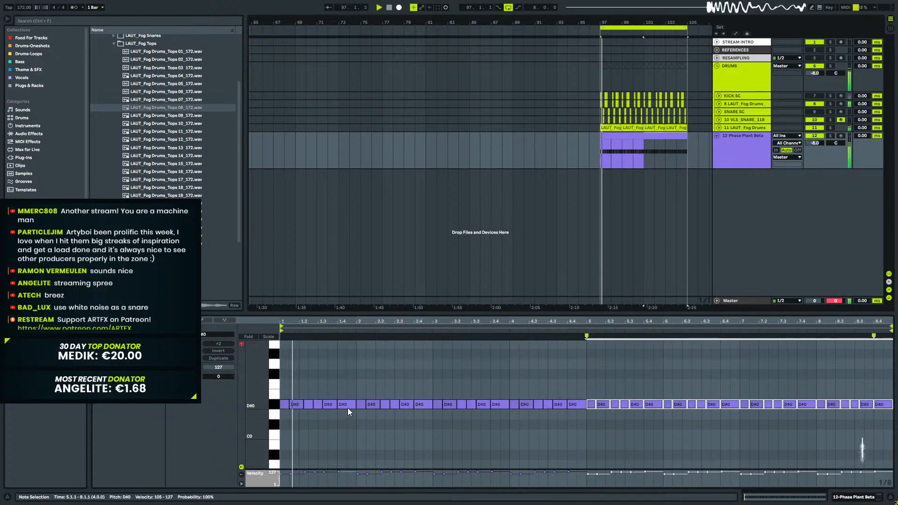
key("ctrl+a")
left_click_drag(589, 482, 592, 473)
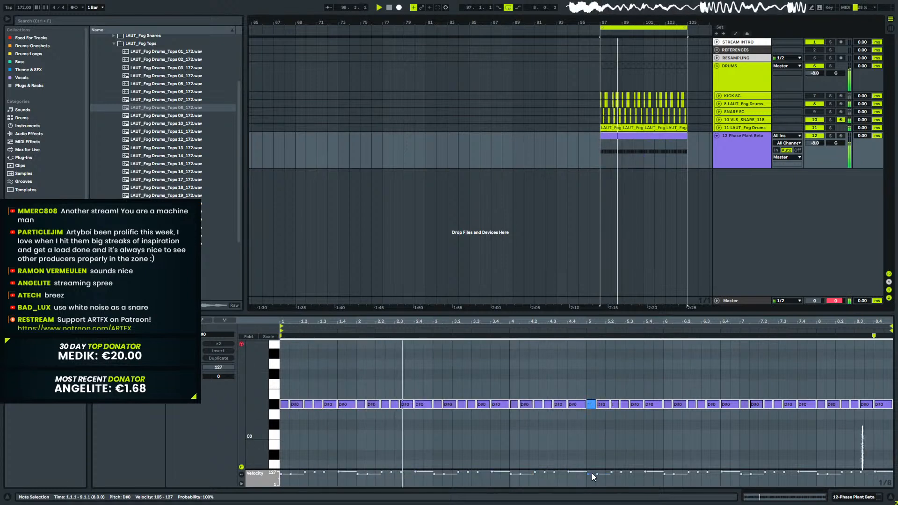
Open the bass track's Phase Plant and lower the output gain of the first generator group while the loop plays.
key("shift+Tab")
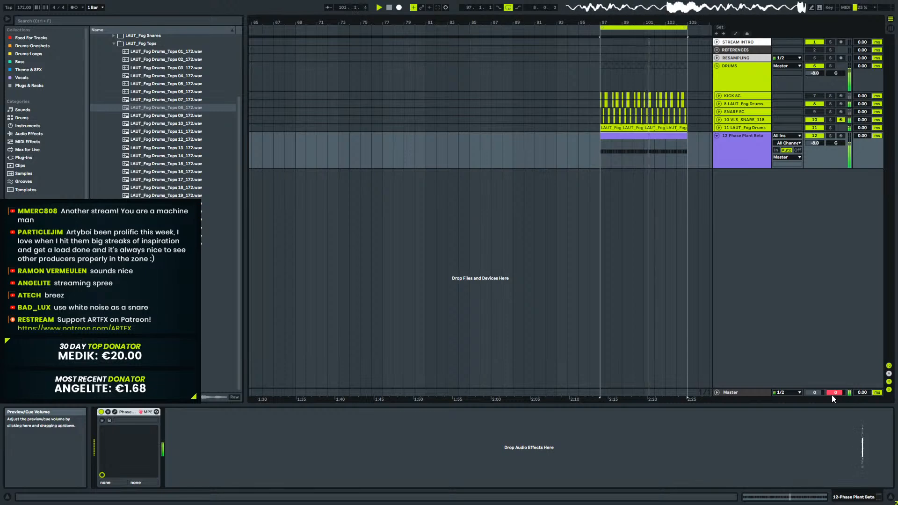
left_click(114, 412)
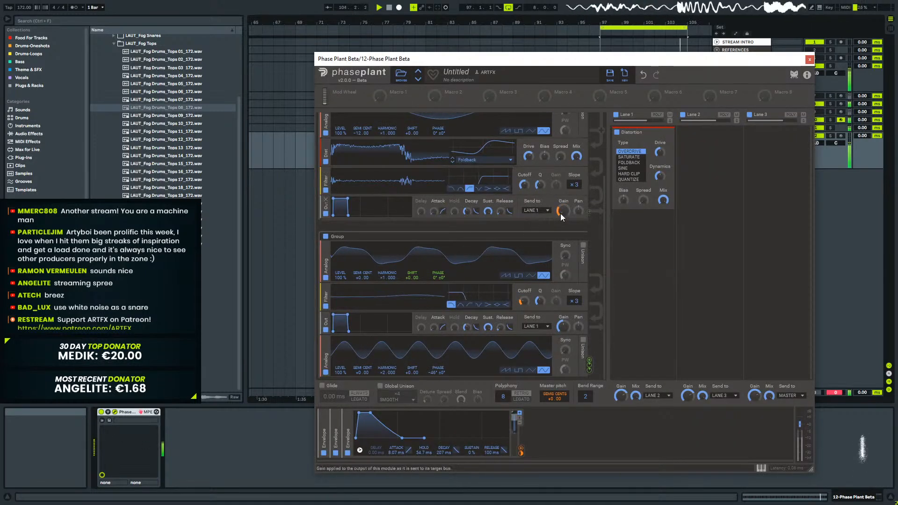
left_click_drag(564, 219, 563, 230)
scroll(594, 238, "up", 3)
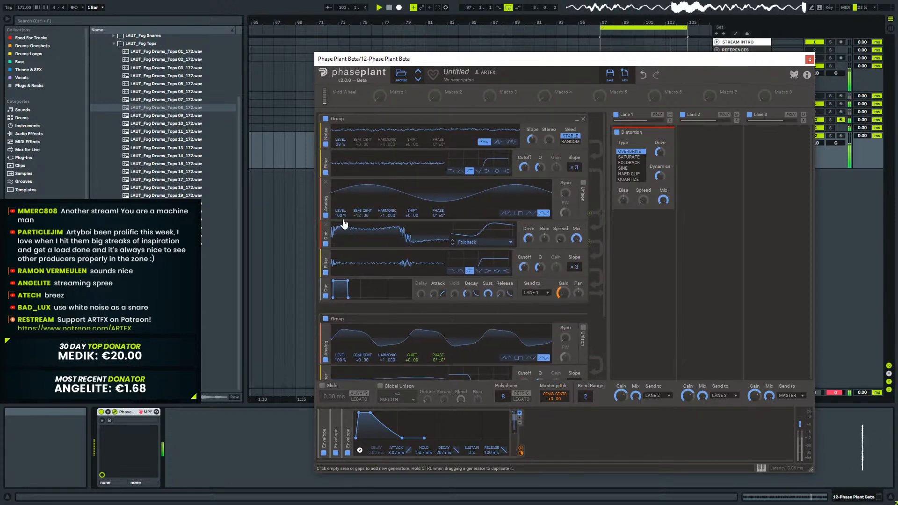
mouse_move(361, 215)
left_mouse_down()
mouse_move(361, 201)
mouse_move(360, 229)
left_mouse_up()
left_click_drag(563, 301, 557, 319)
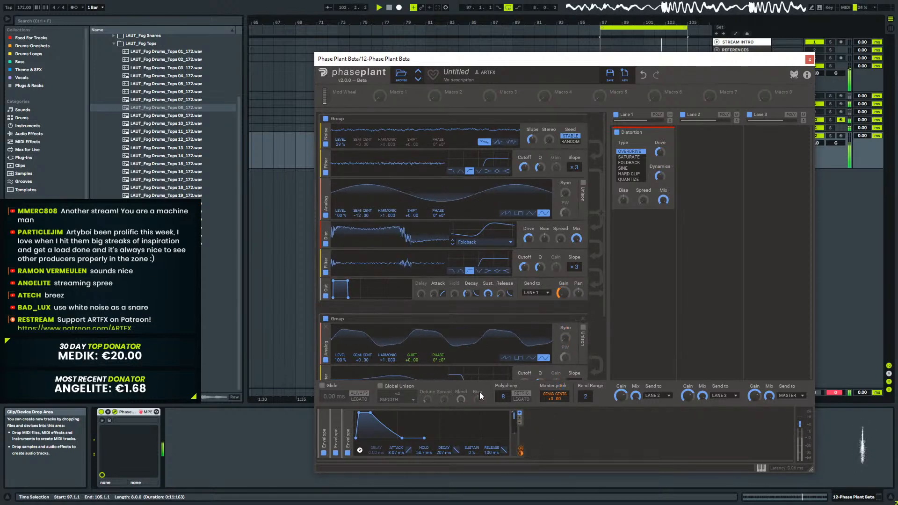
Shorten the modulation envelope's decay to 157 ms, slightly lower the second group's output gain, and stop playback.
left_click_drag(447, 453, 448, 463)
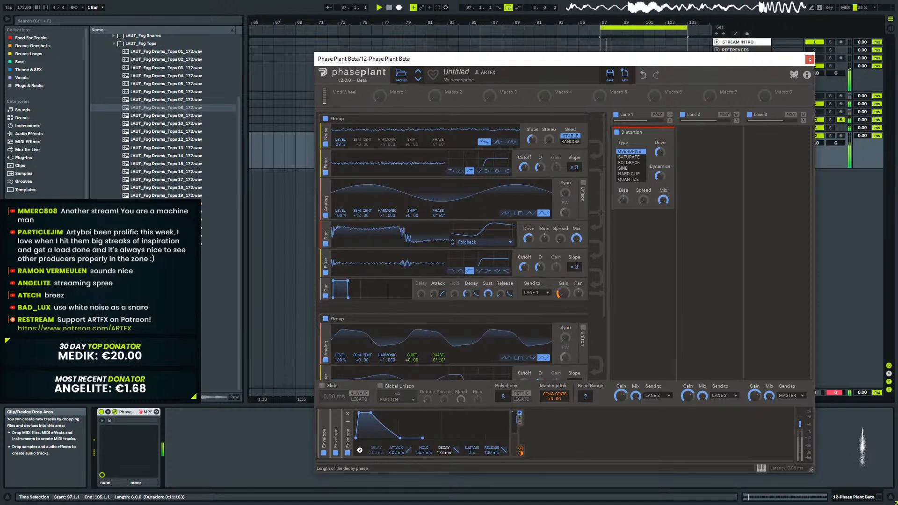
scroll(597, 333, "down", 3)
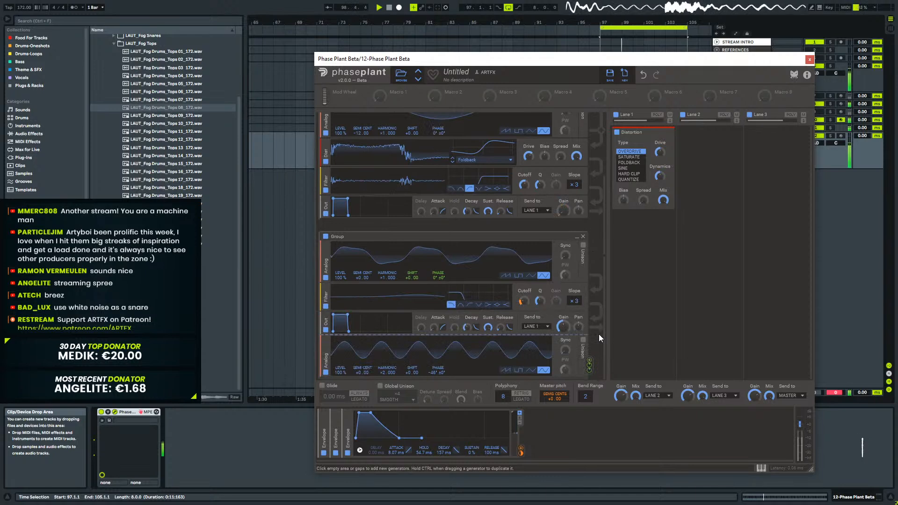
left_click_drag(563, 326, 563, 329)
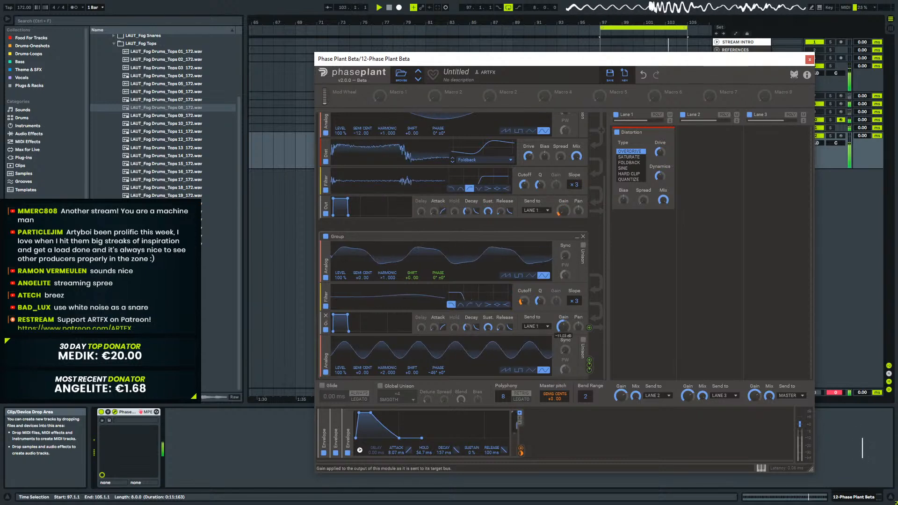
left_click(809, 59)
key("space")
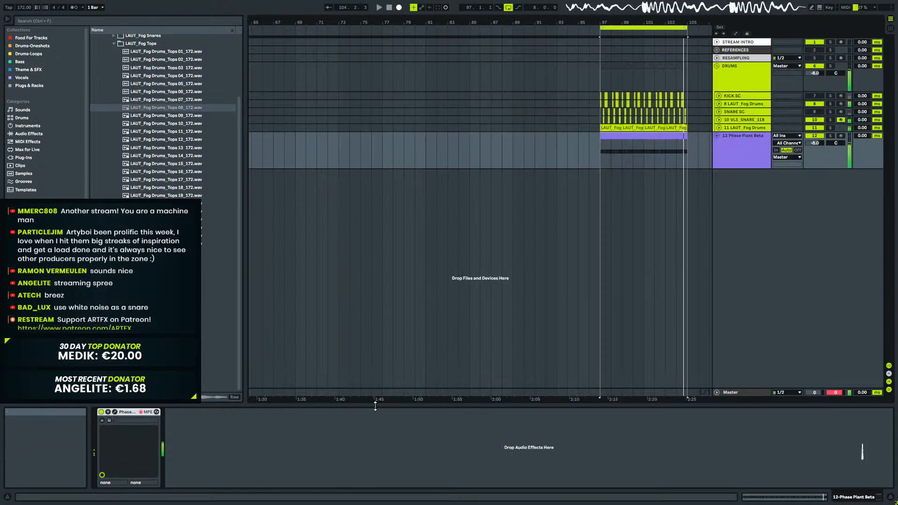
Add the ARTFX-Sidechain Compressor (Live 8) preset to the Phase Plant bass track and take its sidechain audio from KICK SC.
left_click(740, 157)
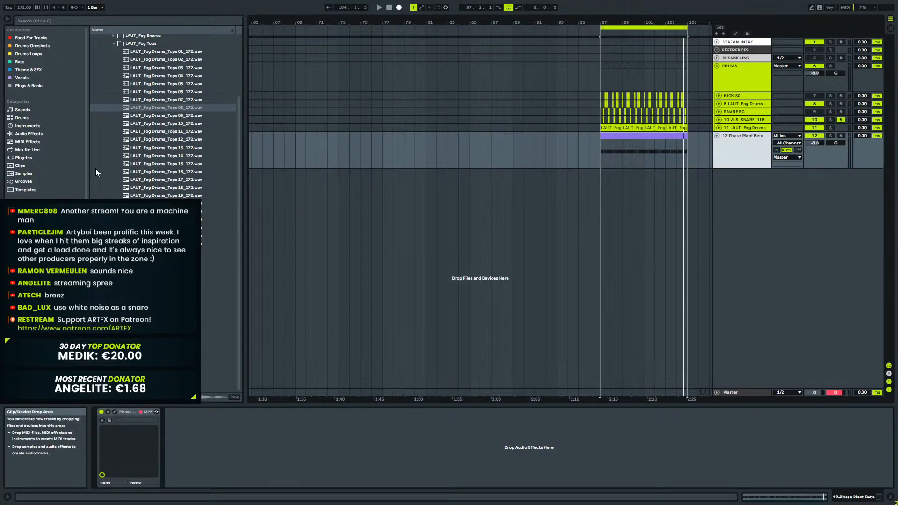
left_click(29, 134)
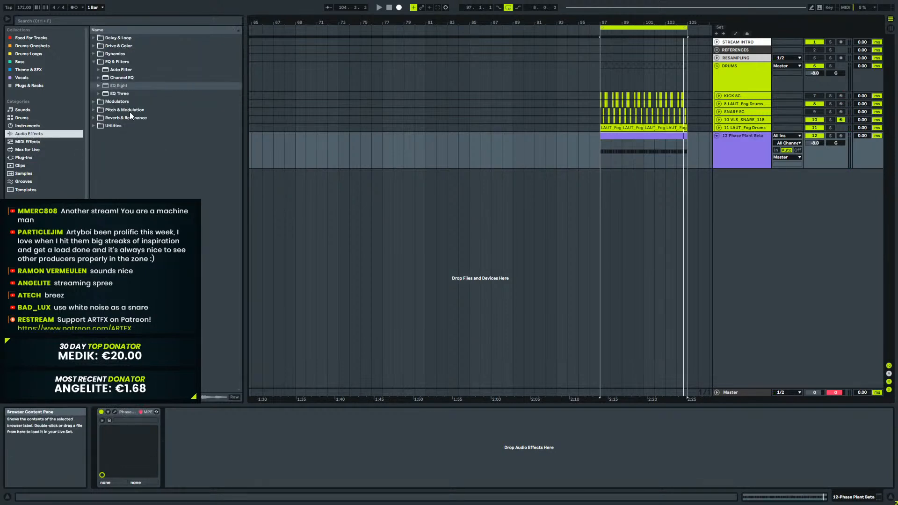
left_click(93, 54)
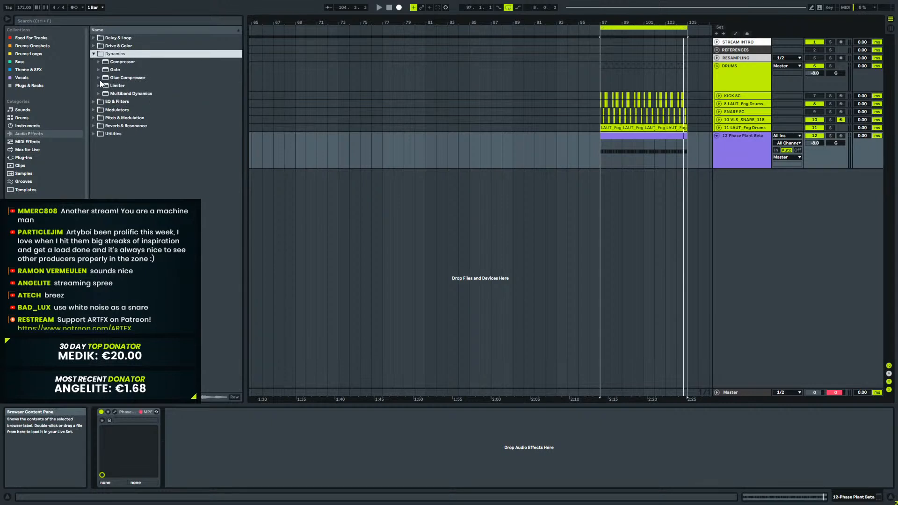
left_click(99, 62)
left_click_drag(150, 86, 596, 153)
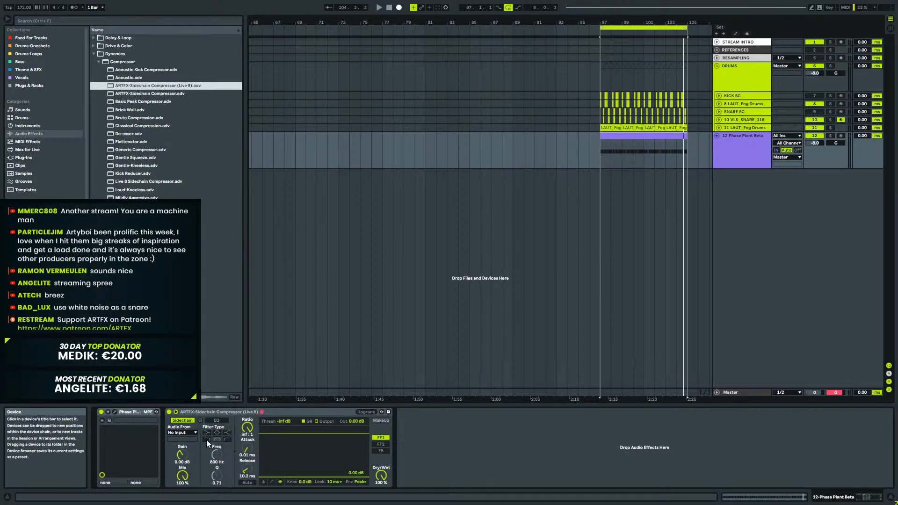
left_click(186, 432)
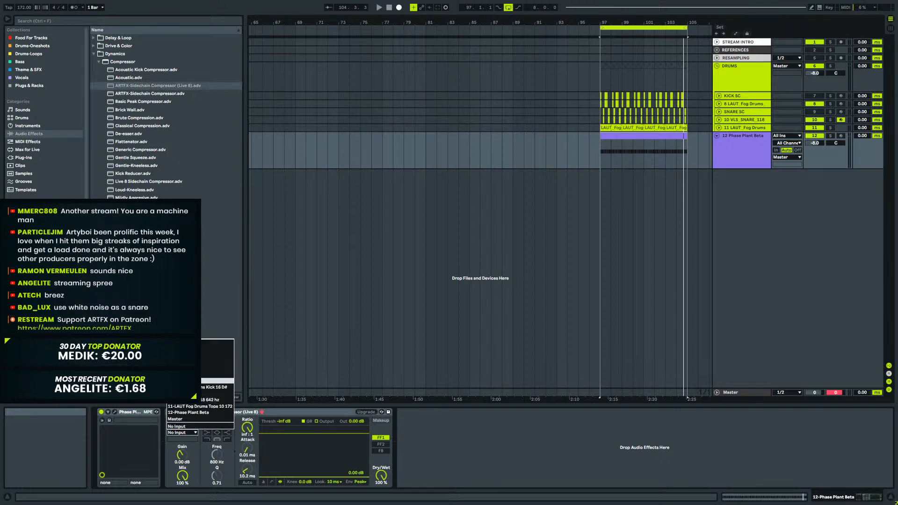
left_click(218, 381)
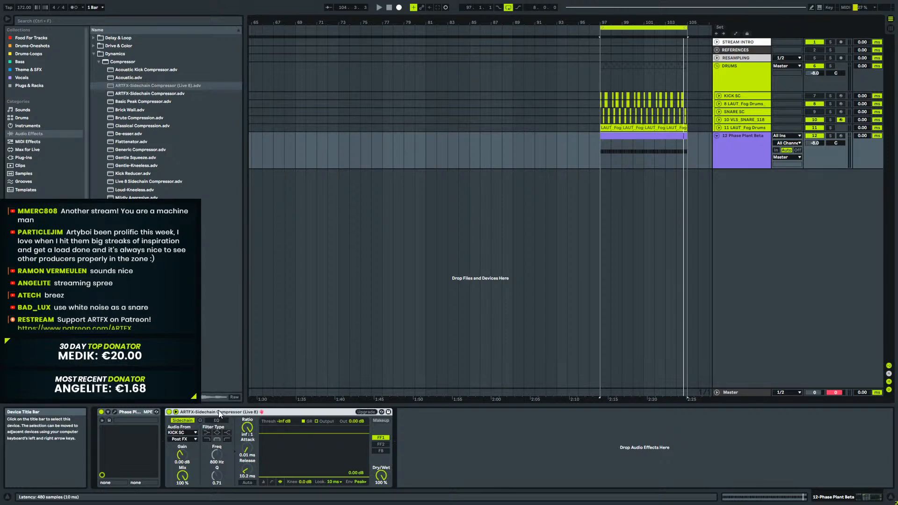
Duplicate the sidechain compressor, set the copy's sidechain source to SNARE SC, and play the loop.
key("ctrl+d")
left_click(414, 433)
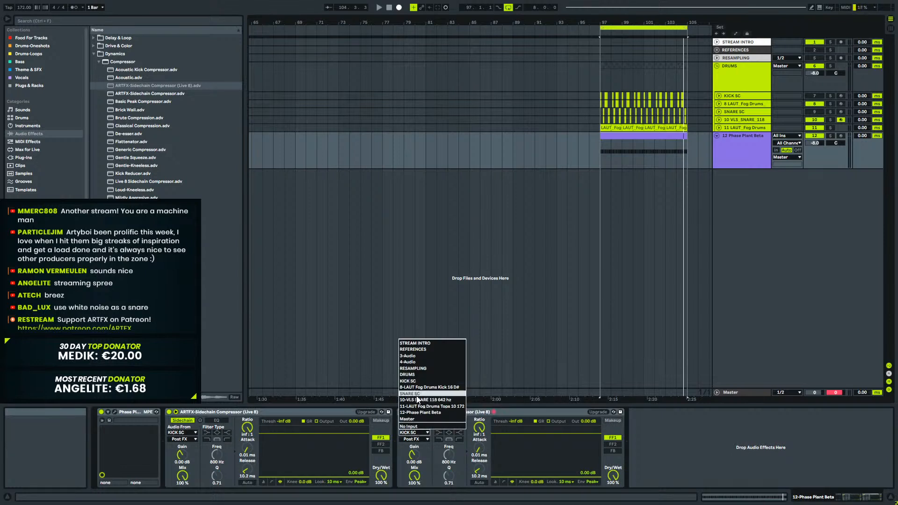
left_click(418, 395)
key("space")
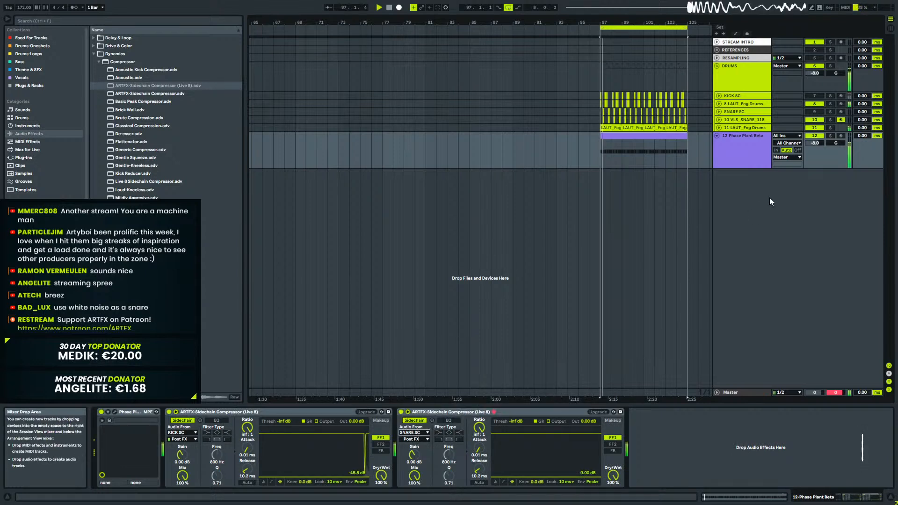
left_click(740, 139)
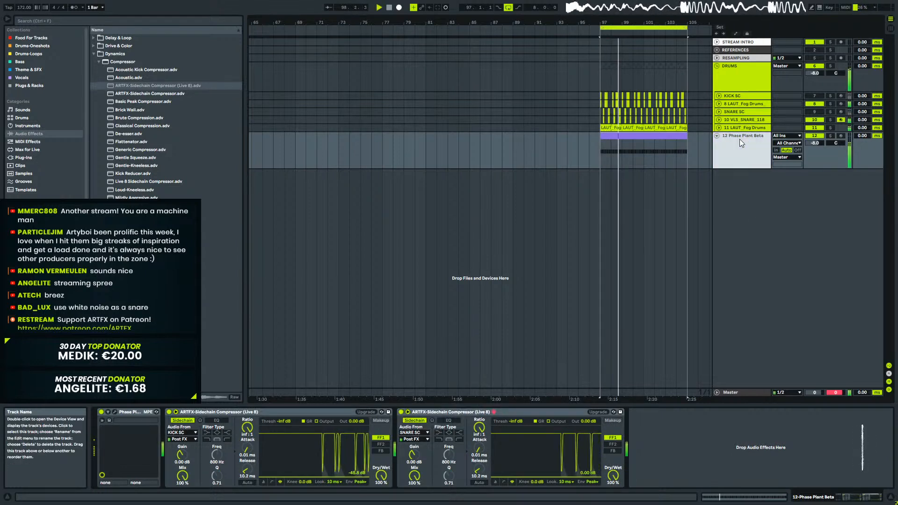
key("space")
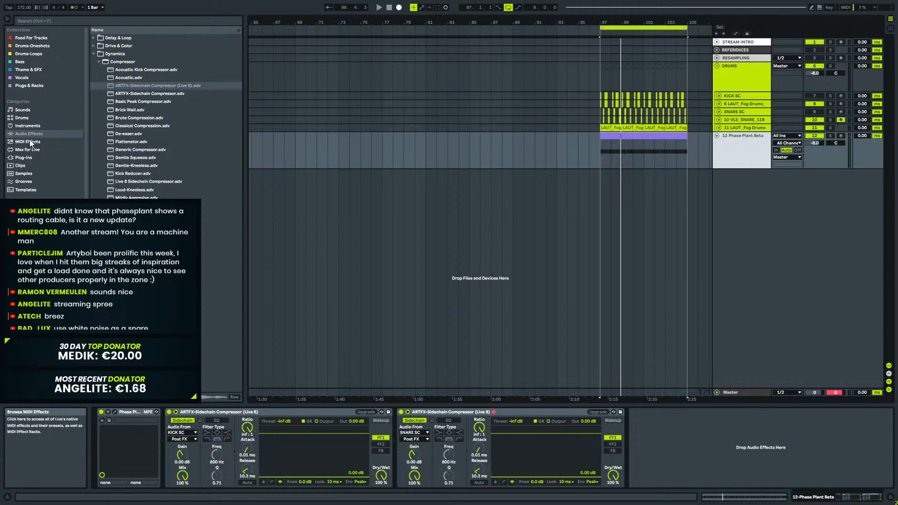
Insert a Glue Compressor on the bass track between Phase Plant and the first sidechain compressor.
left_click(25, 157)
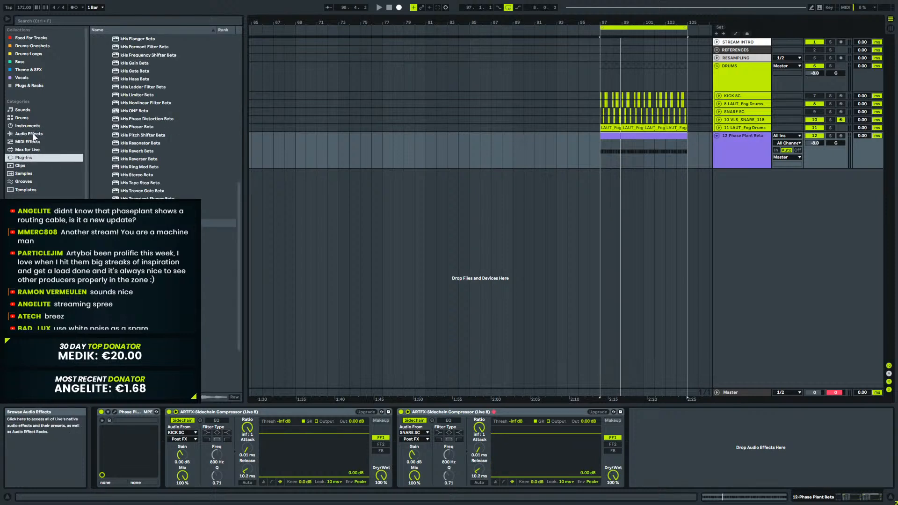
left_click(33, 134)
left_click(97, 61)
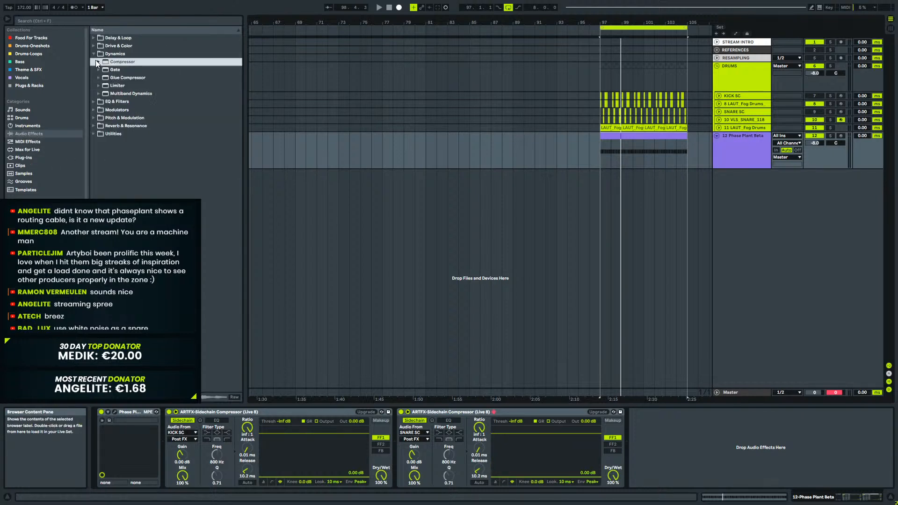
left_click(128, 79)
left_click_drag(444, 394, 206, 438)
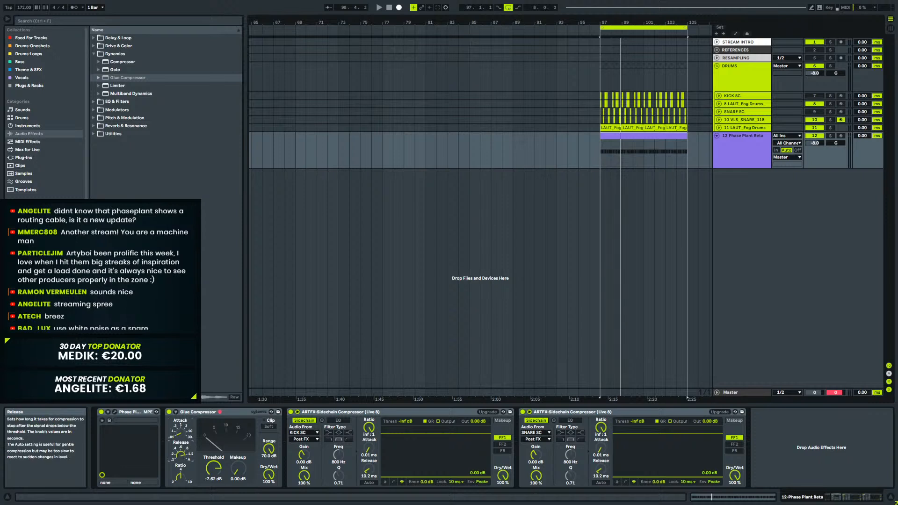
Try a -10.8 dB threshold on the Glue Compressor, undo it, and set the makeup gain to 5.87 dB while playing the loop.
left_click_drag(209, 470, 210, 472)
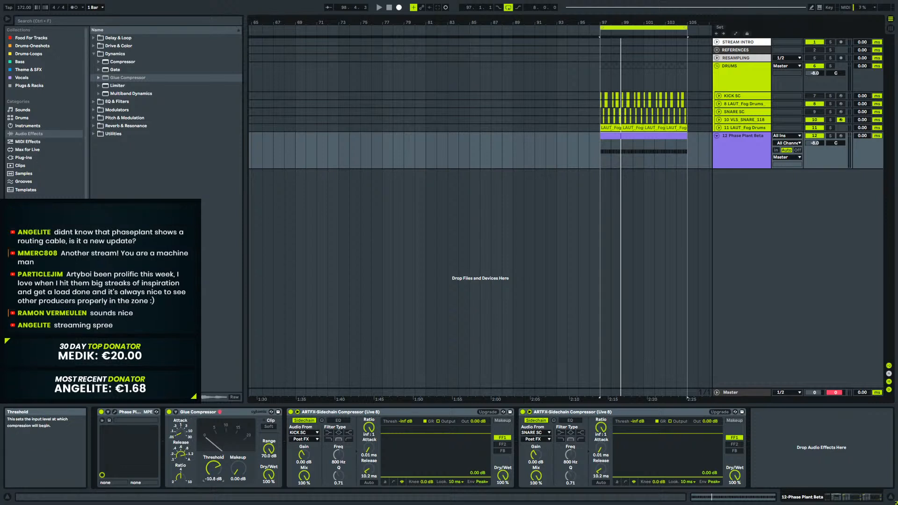
key("space")
key("ctrl+z")
left_click_drag(242, 473, 243, 454)
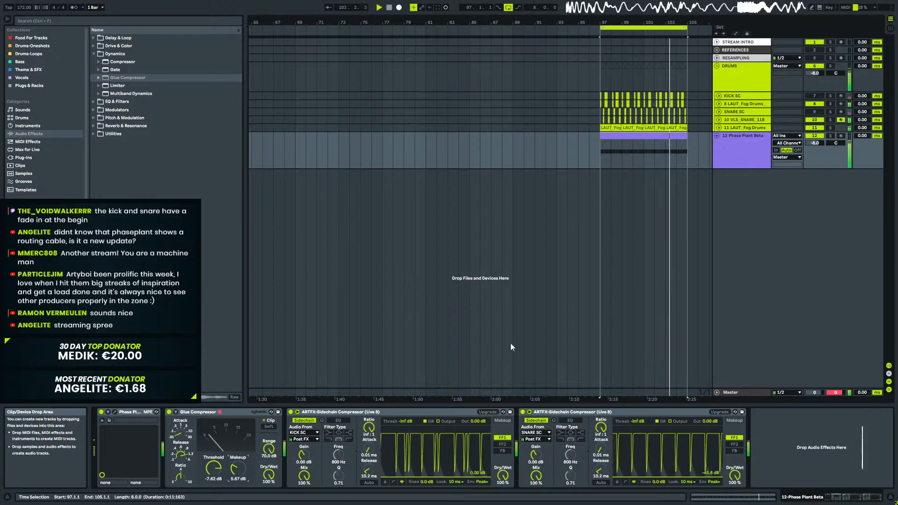
key("space")
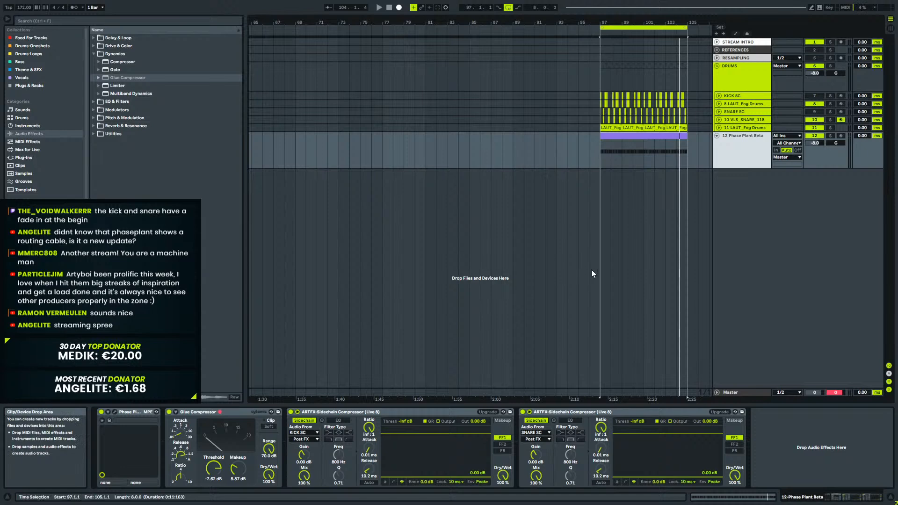
left_click(117, 413)
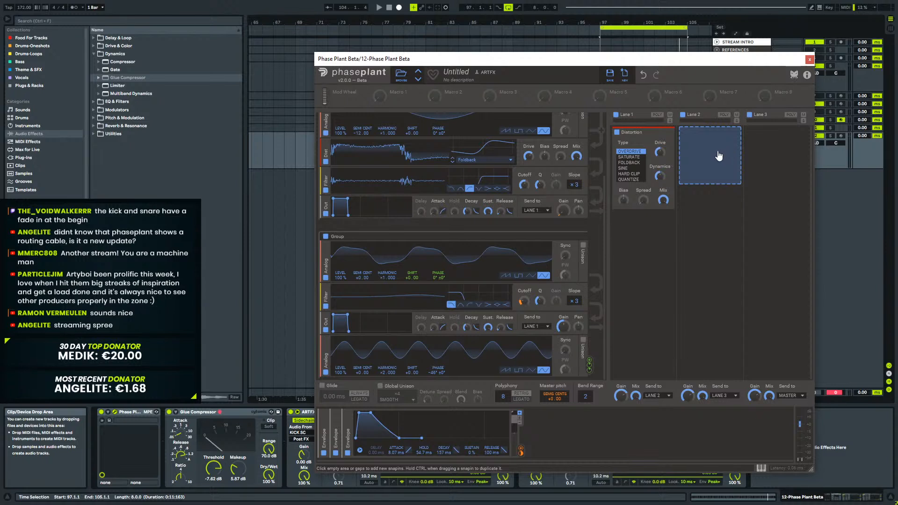
left_click(811, 60)
left_click_drag(608, 24, 586, 17)
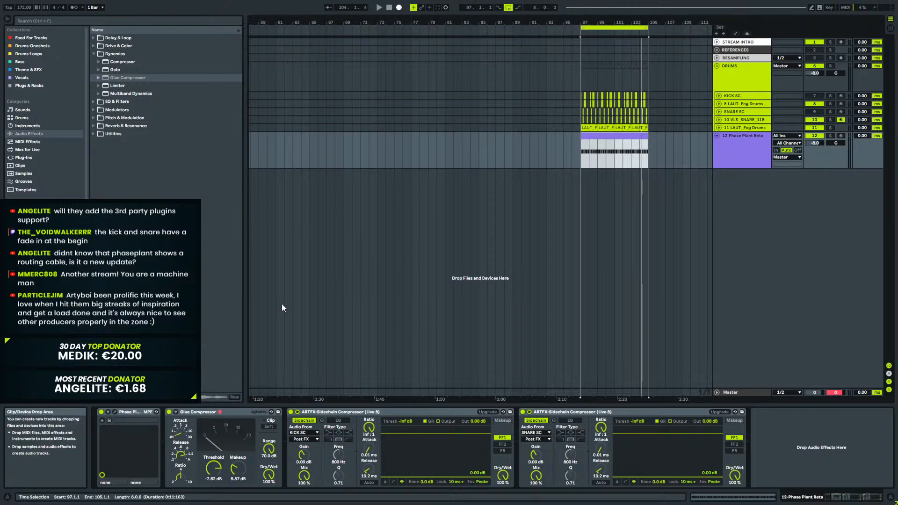
left_click(115, 412)
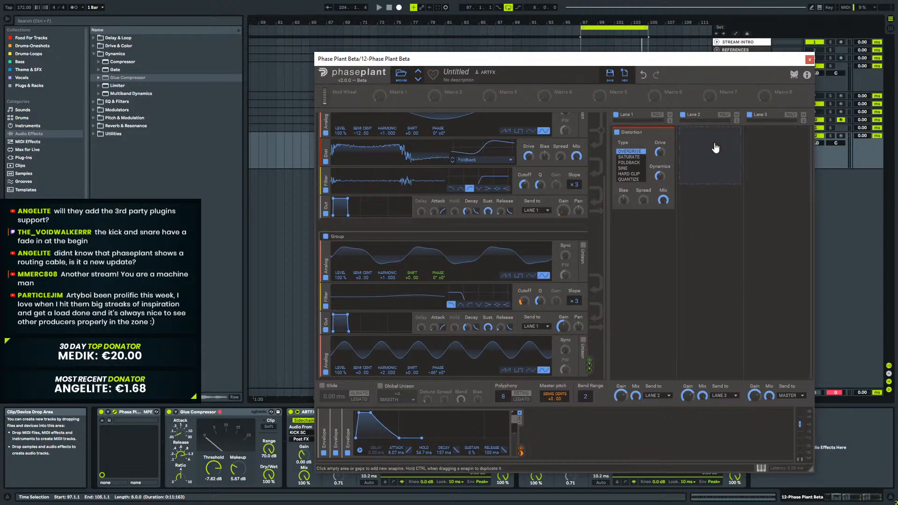
Close the floating Phase Plant editor so the arrangement is unobstructed.
left_click_drag(726, 62, 673, 60)
left_click_drag(588, 50, 652, 45)
left_click(734, 46)
left_click(750, 139)
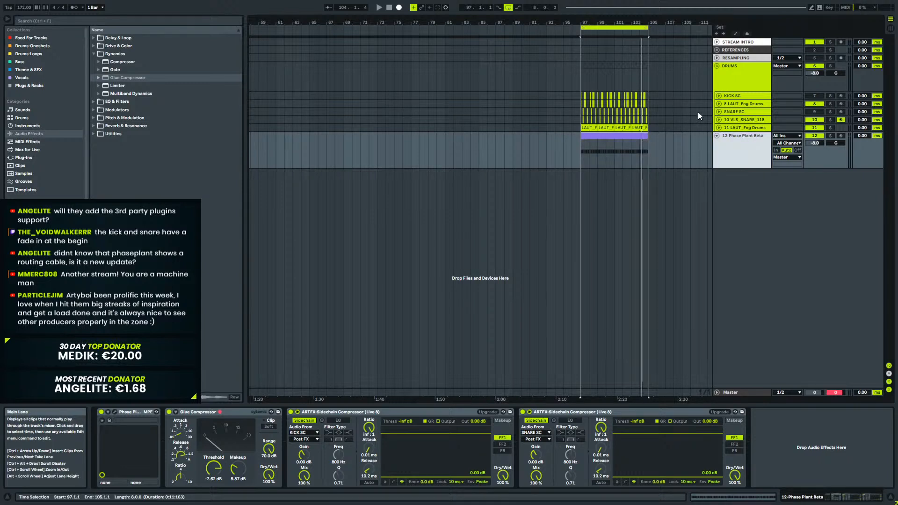
left_click(732, 128)
left_click(746, 86)
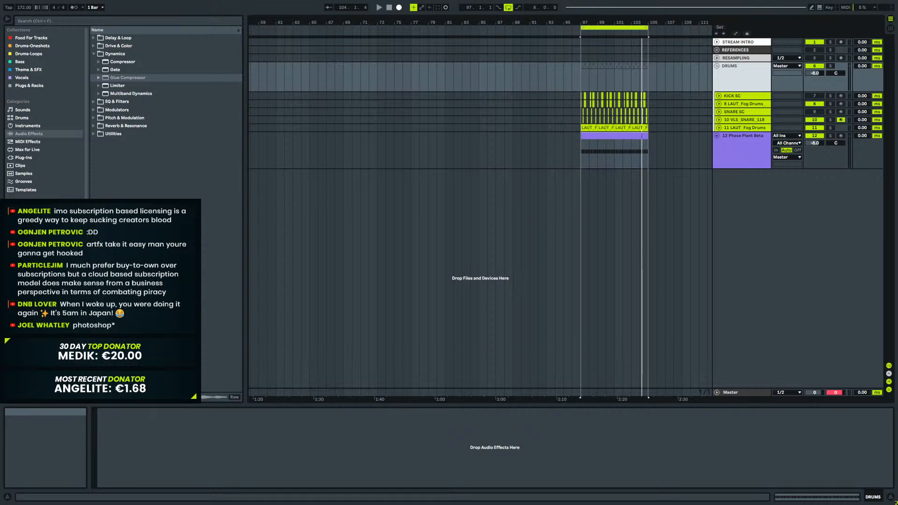
left_click(581, 76)
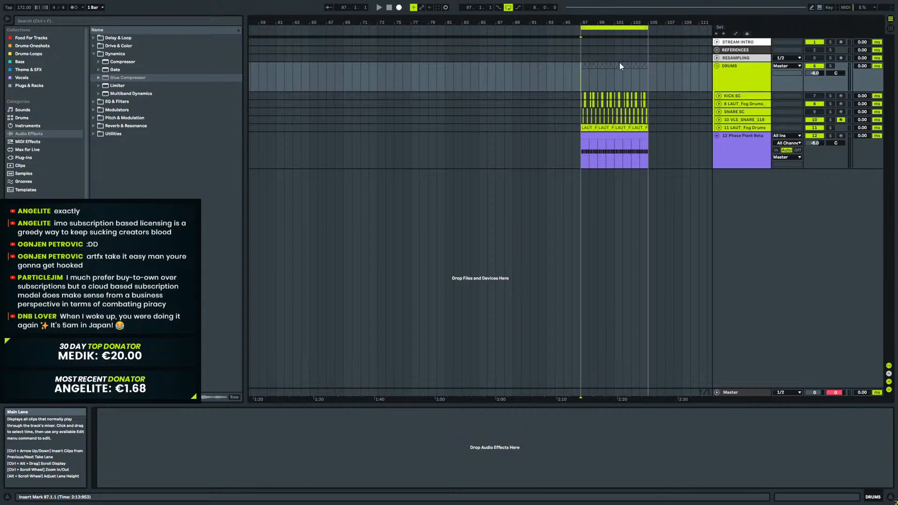
left_click(746, 72)
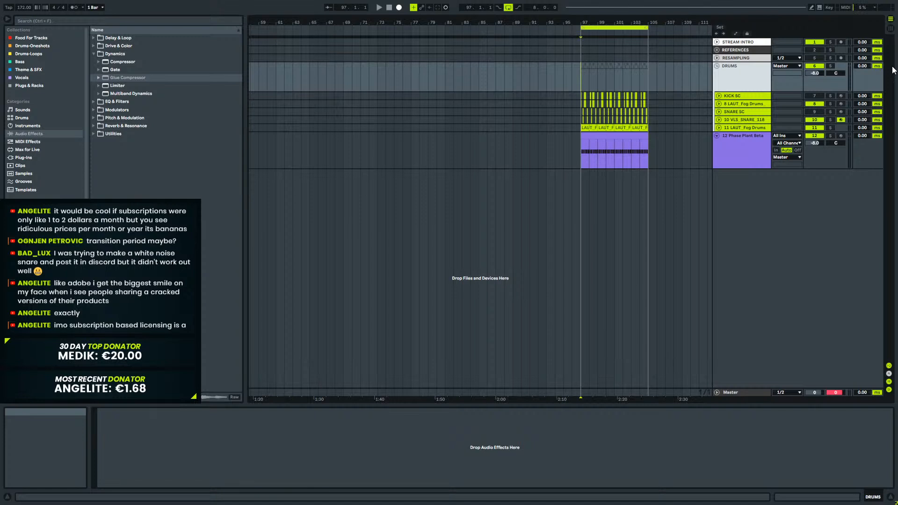
left_click(600, 136)
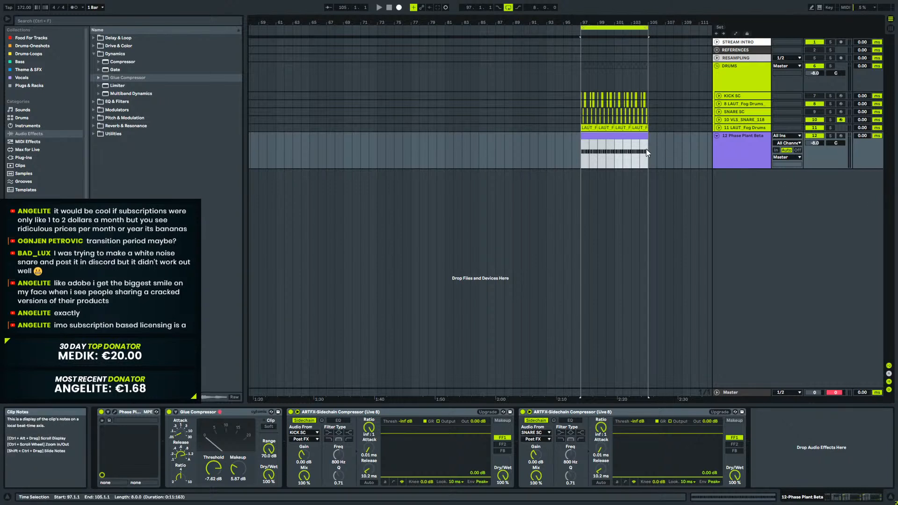
left_click(732, 136)
left_click(749, 65)
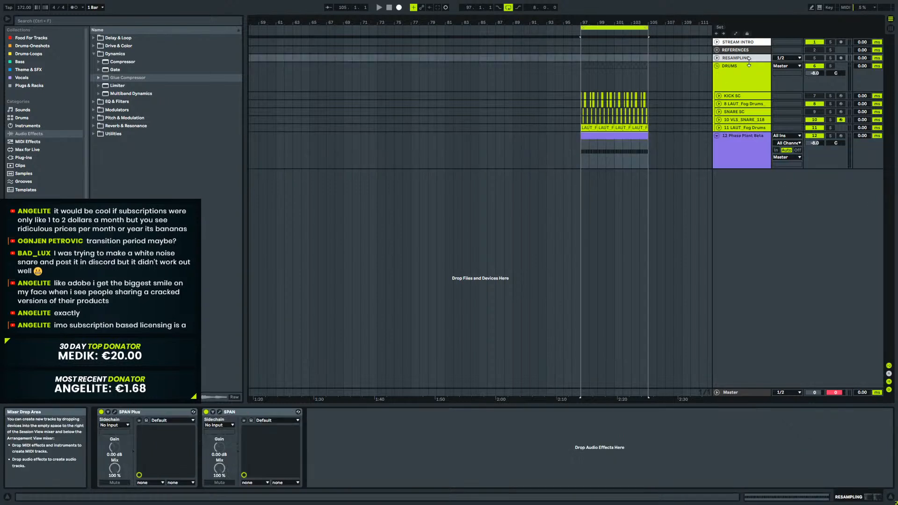
left_click(717, 66)
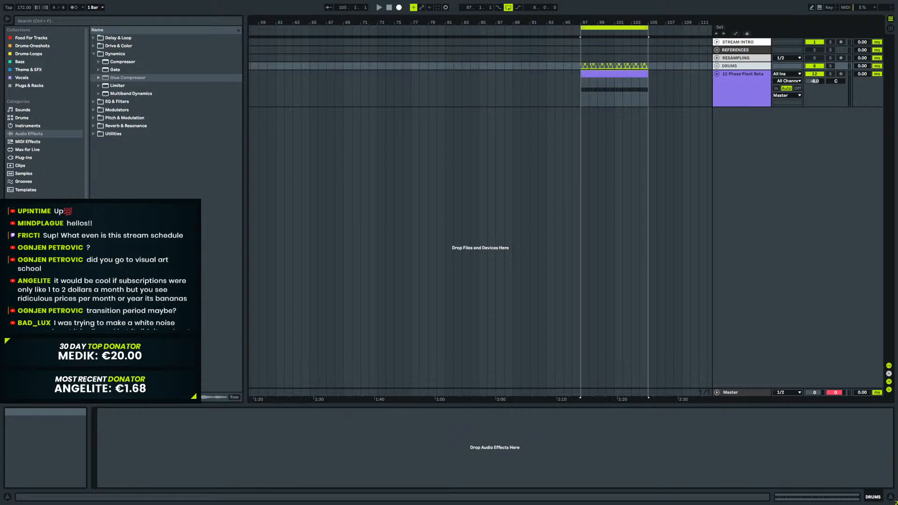
left_click(619, 74)
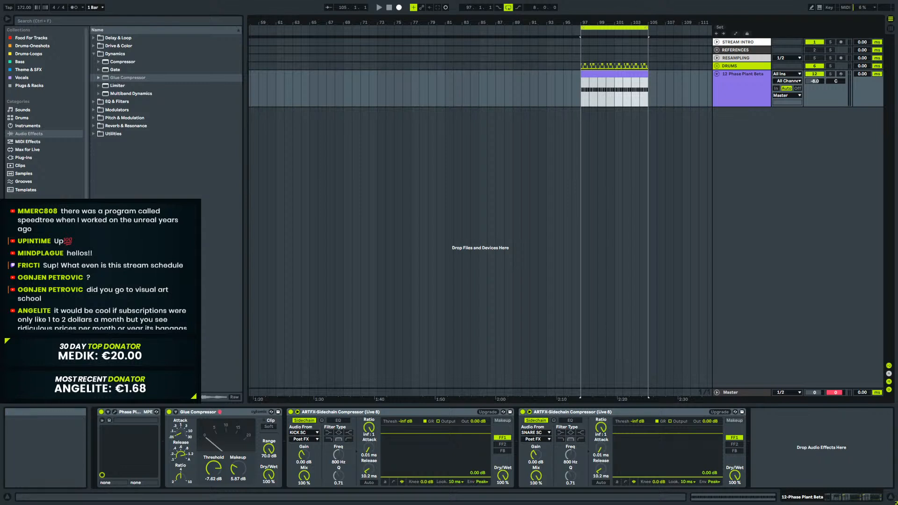
left_click(736, 102)
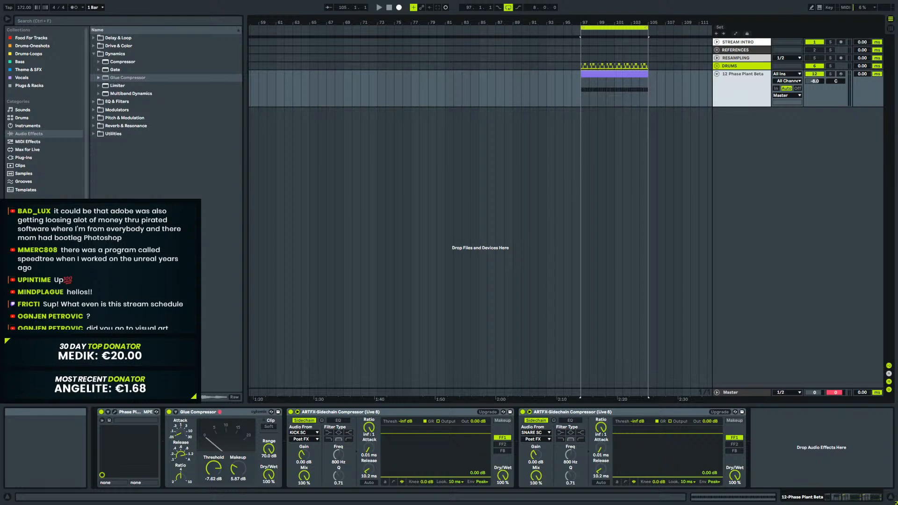
left_click(737, 68)
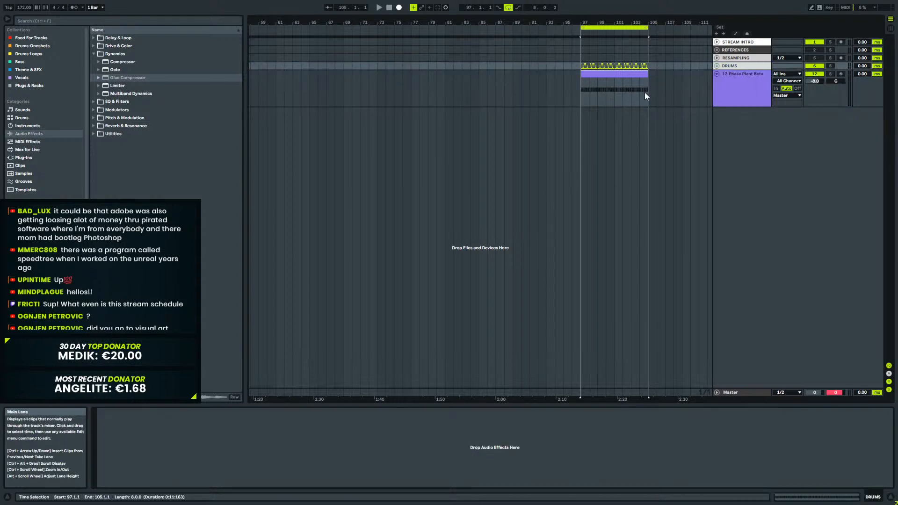
left_click(717, 65)
left_click(741, 97)
left_click(741, 104)
left_click(737, 76)
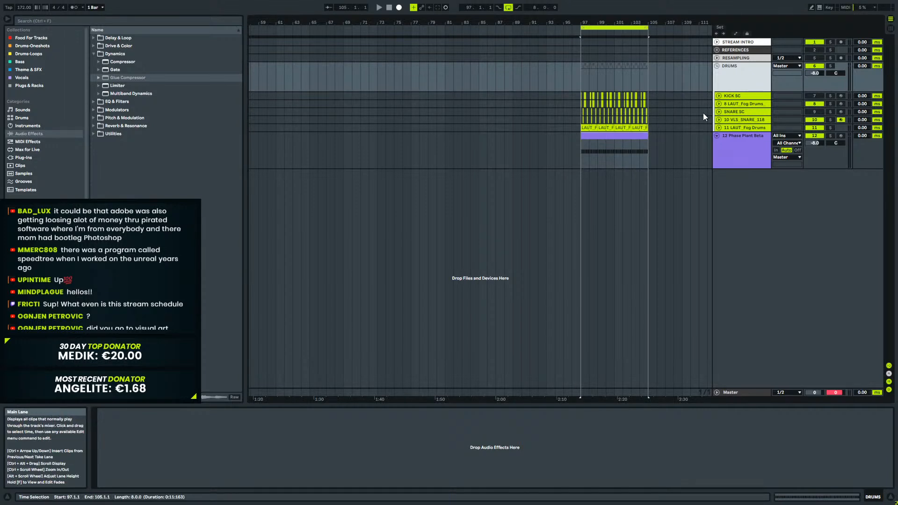
Play the eight-bar drum and bass loop from bar 97.
left_click(585, 128)
key("space")
left_click_drag(643, 23, 643, 71)
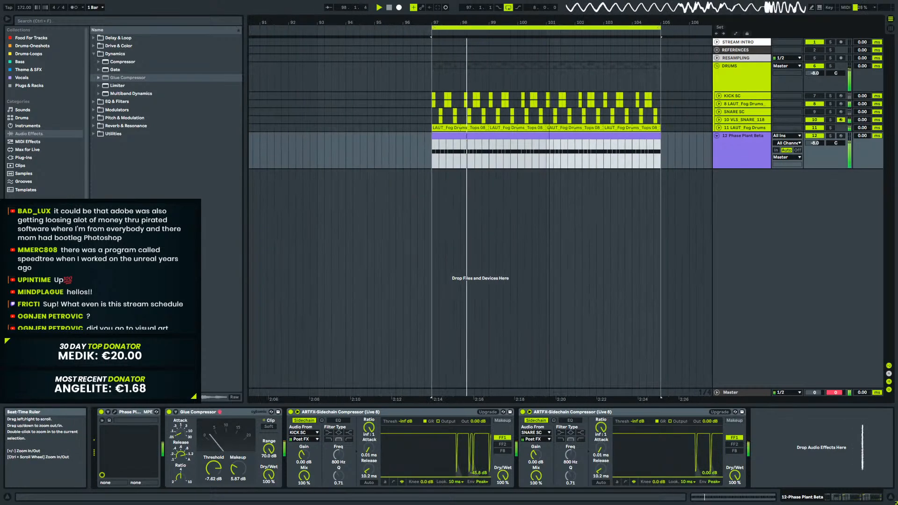
left_click_drag(473, 22, 373, 26)
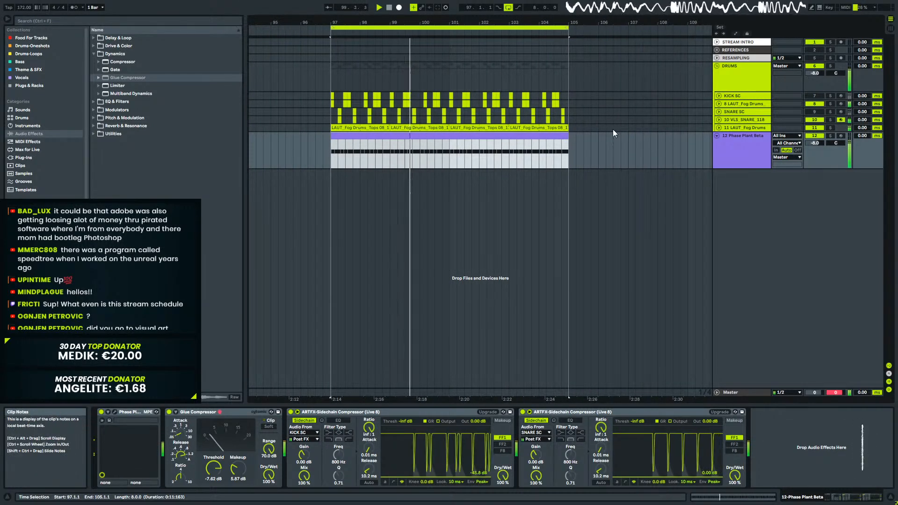
Set the fade-in of the kick sampler on the LAUT_Fog Drums_Kick 16_D# track to 0.00 ms.
left_click(741, 127)
right_click(734, 127)
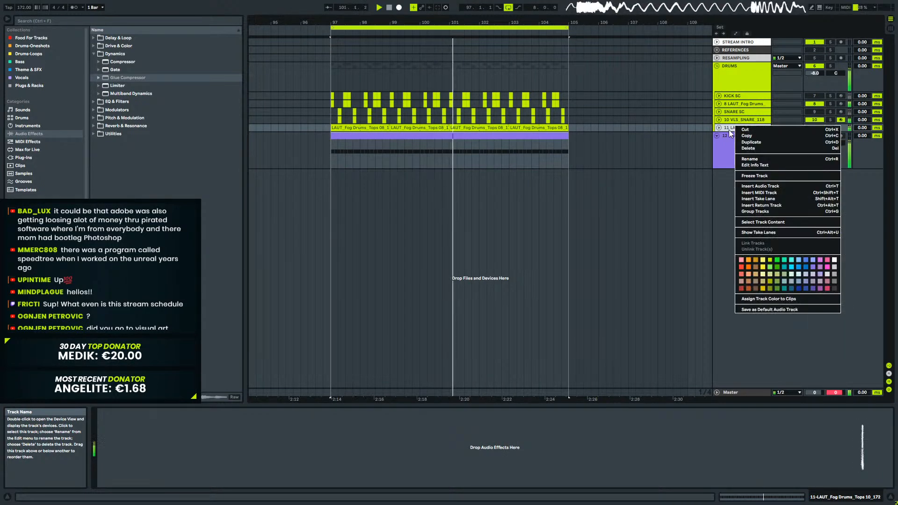
left_click(730, 130)
left_click(732, 96)
left_click(730, 104)
left_click(719, 104)
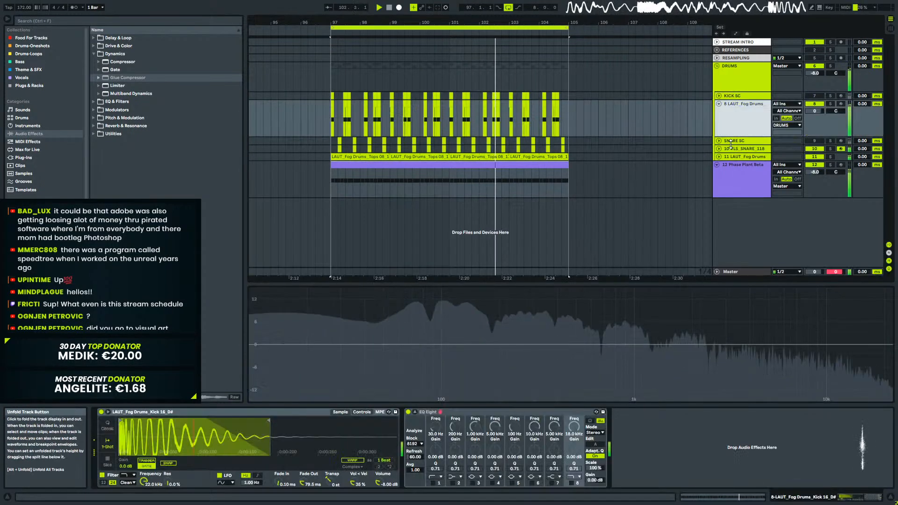
left_click_drag(310, 423, 203, 419)
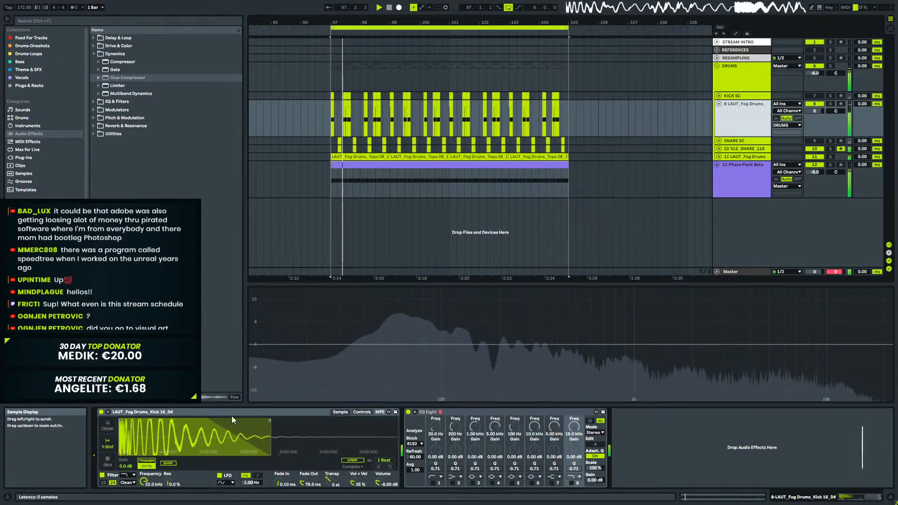
left_click_drag(280, 483, 280, 496)
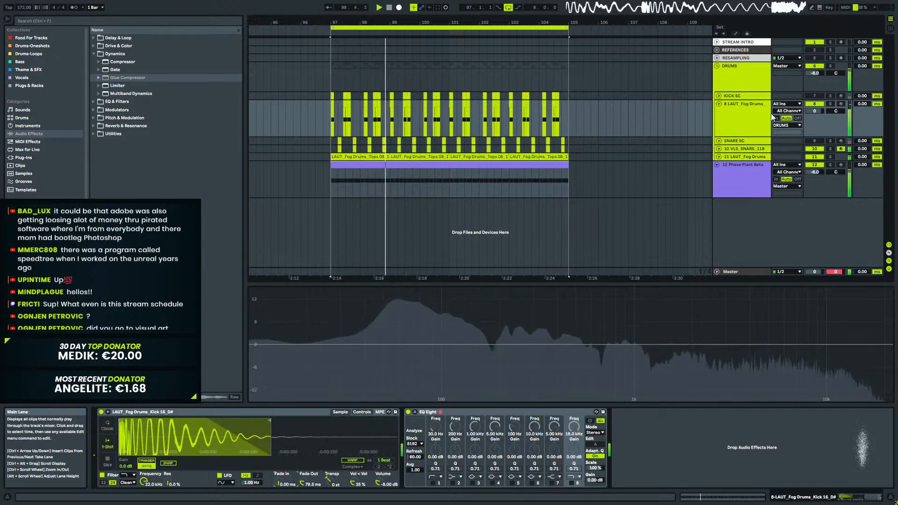
Set the fade-in of the VLS_SNARE_118 sampler to 0.00 ms and stop playback with the kick track folded.
left_click(734, 148)
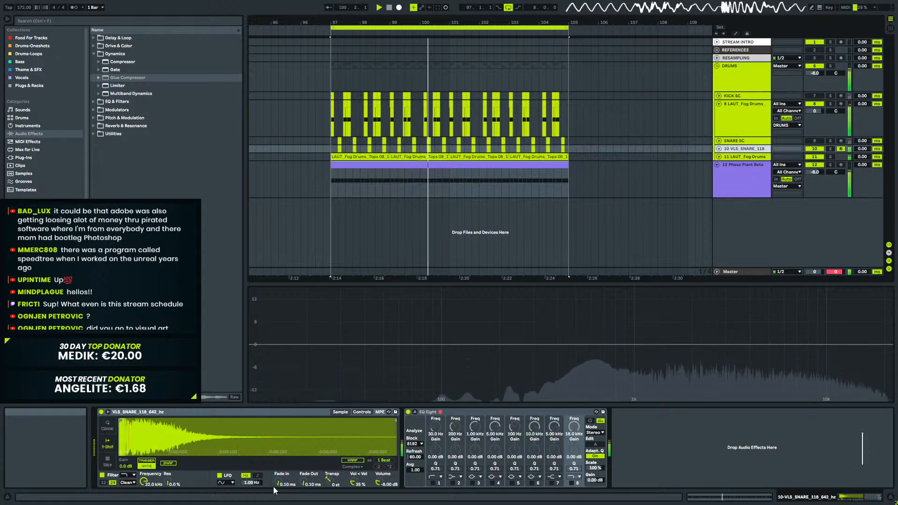
left_click_drag(279, 483, 279, 496)
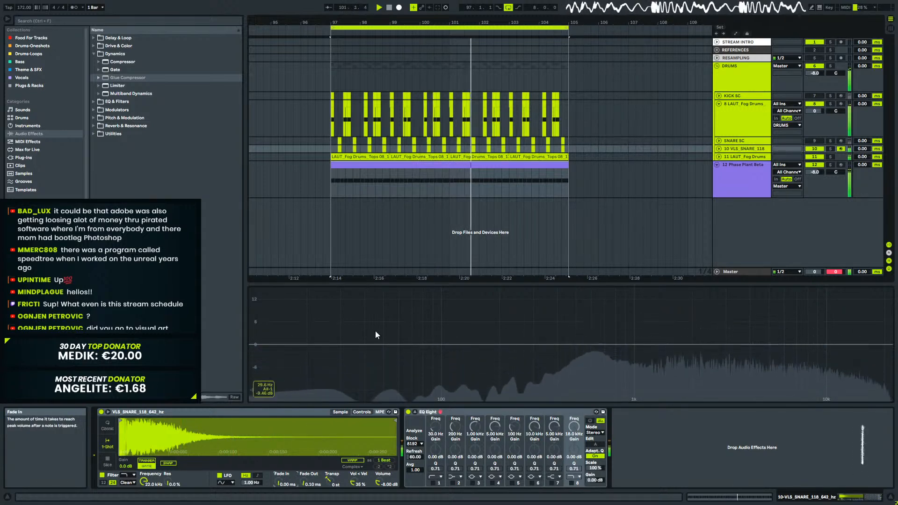
left_click(720, 105)
key("space")
Examine the notes of the Phase Plant bass clip and return to the track's device chain.
left_click_drag(538, 22, 665, 5)
left_click(763, 136)
left_click(657, 136)
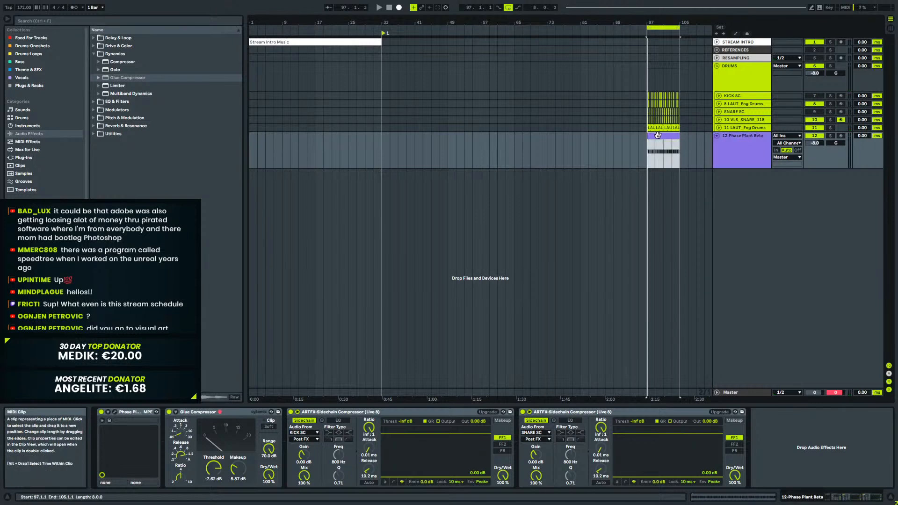
double_click(657, 136)
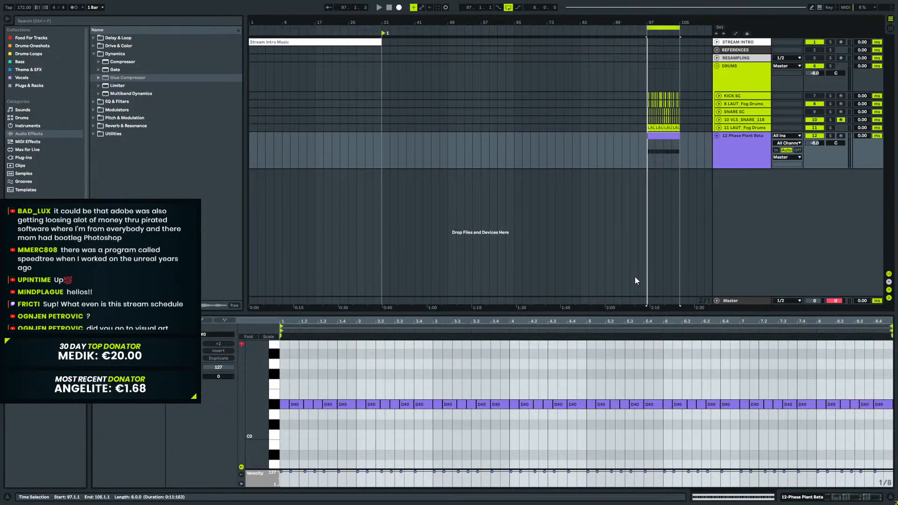
key("shift+Tab")
left_click_drag(667, 22, 667, 20)
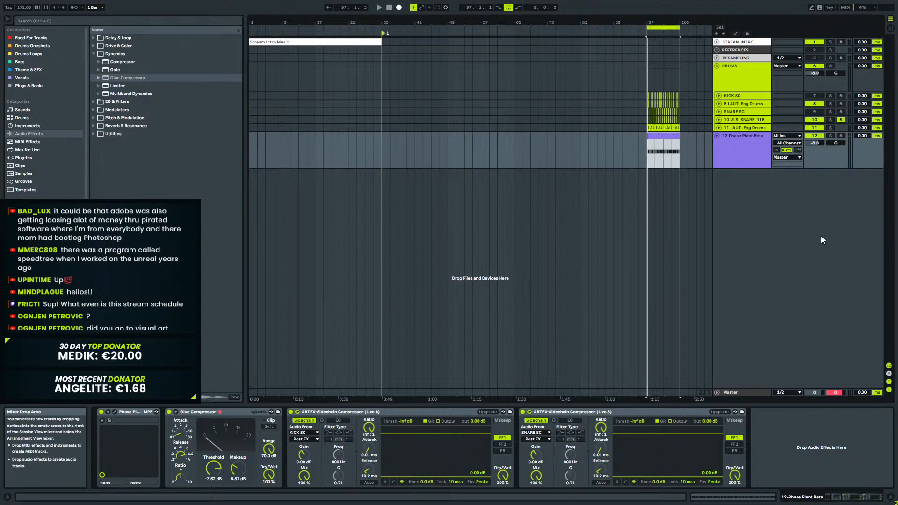
Browse the VST instrument plug-ins to the synths and look for Omnisphere.
left_click(24, 157)
scroll(141, 139, "down", 4)
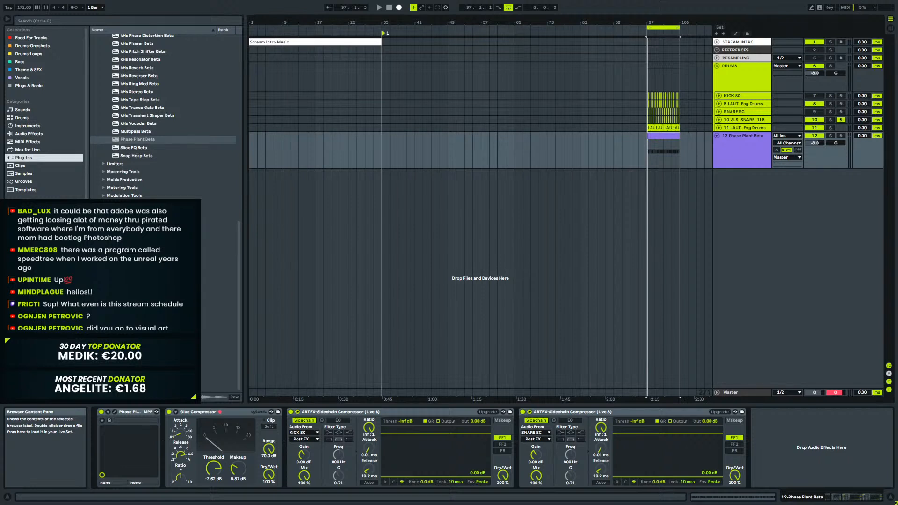
left_click(99, 347)
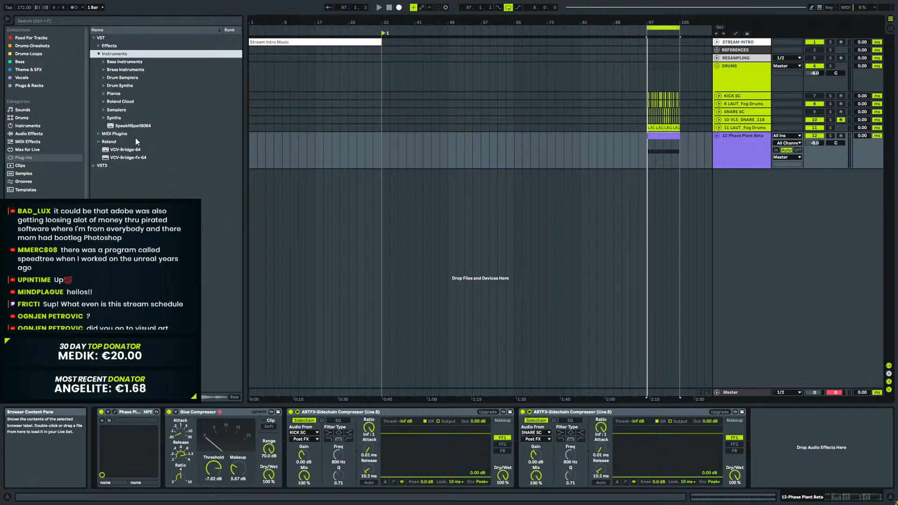
left_click(103, 118)
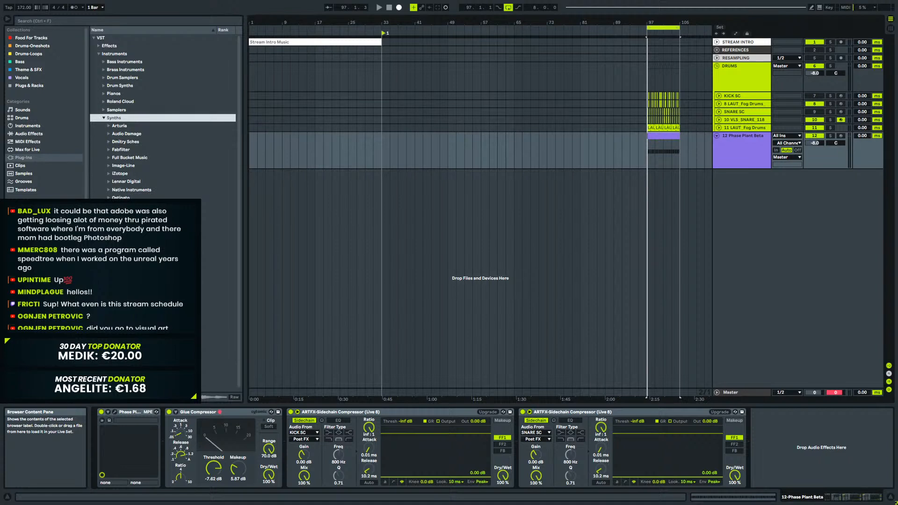
left_click(131, 246)
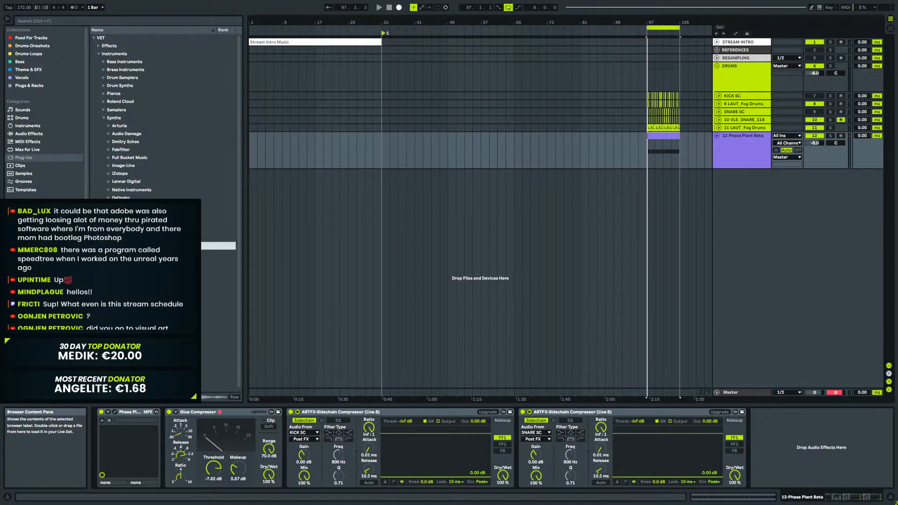
key("Down")
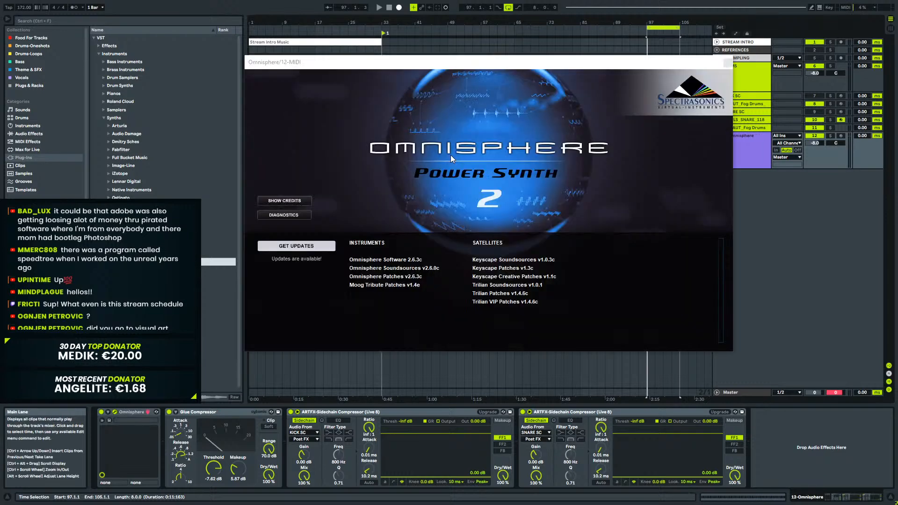
left_click(726, 63)
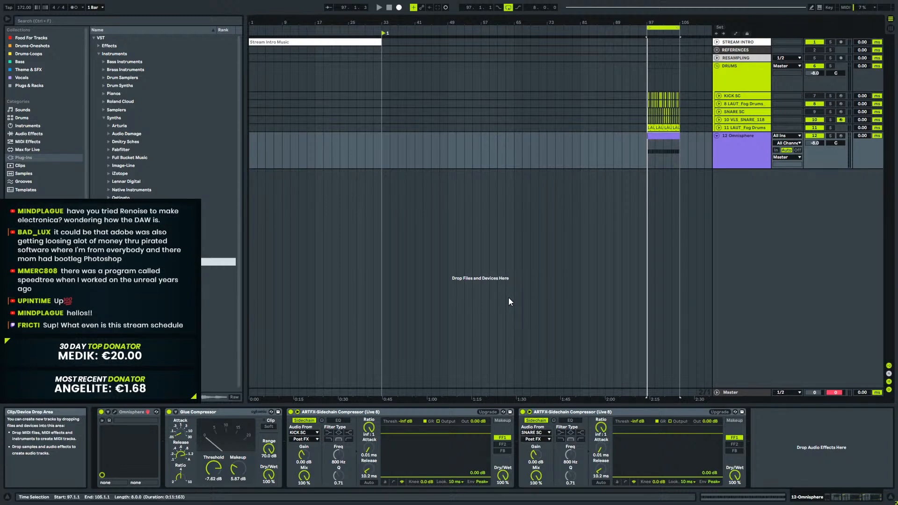
key("ctrl+z")
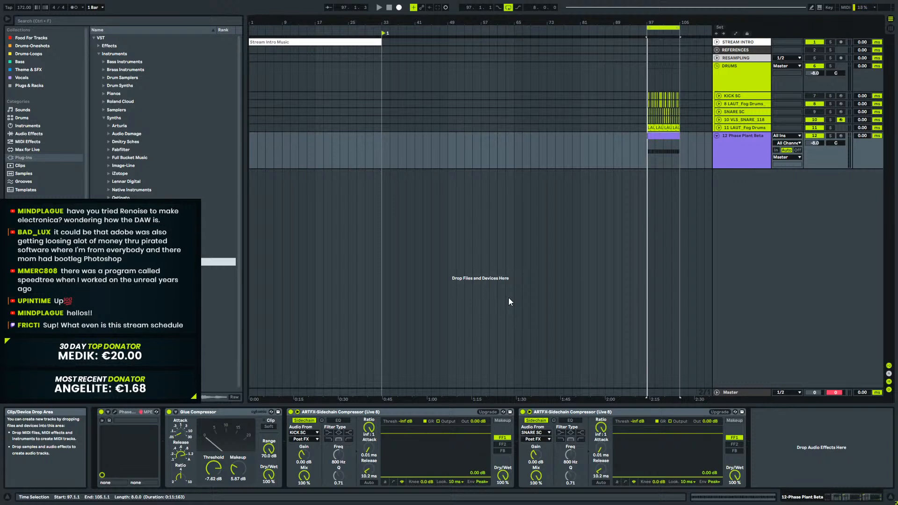
Insert a new MIDI track below the Phase Plant bass, load Omnisphere on it and dismiss the splash screen.
right_click(757, 213)
left_click(791, 224)
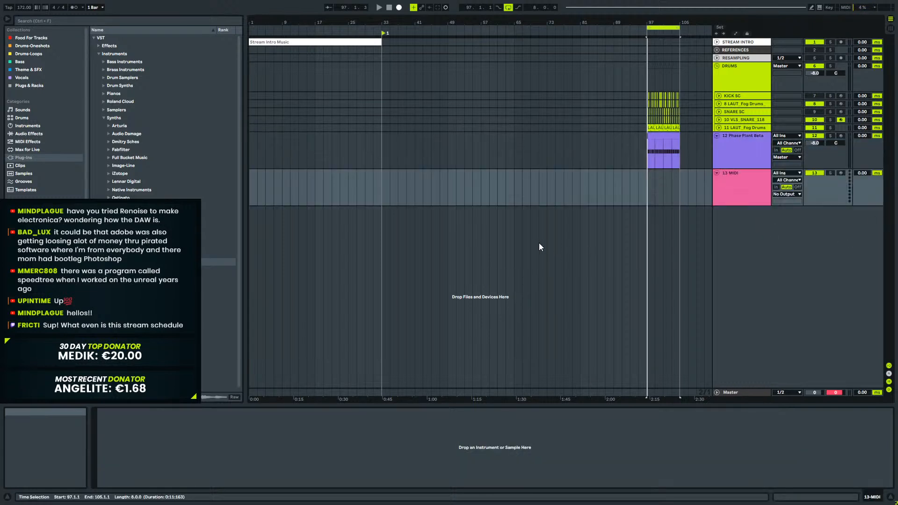
left_click_drag(150, 262, 381, 194)
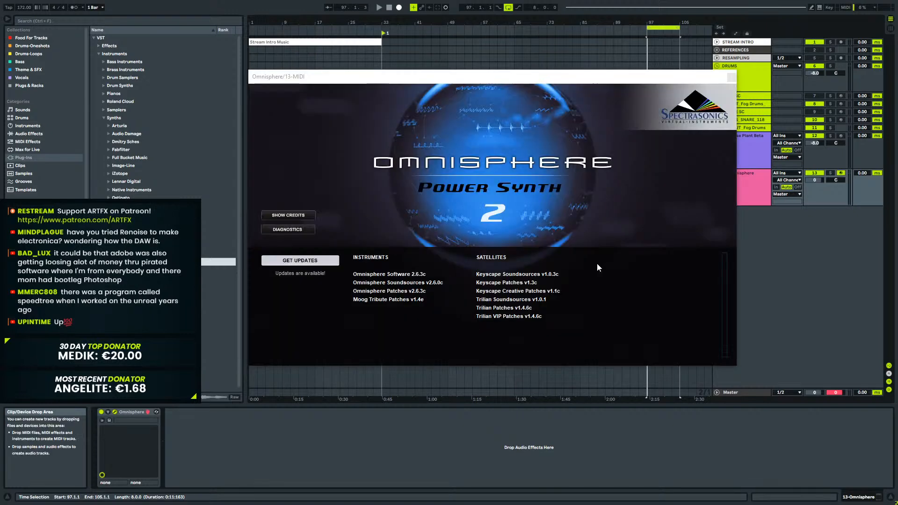
left_click(516, 183)
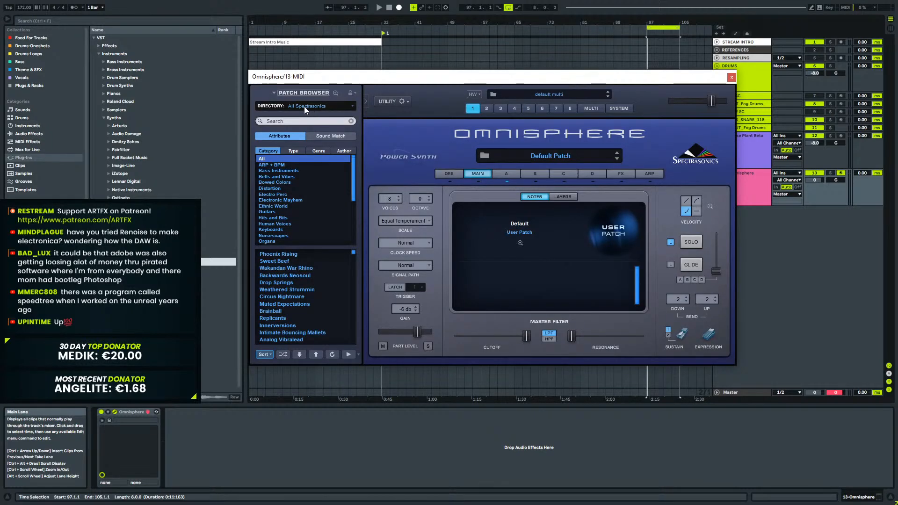
Look through Omnisphere's patches in the All and All Spectrasonics directories and check the available sort orders.
left_click(316, 104)
left_click(322, 106)
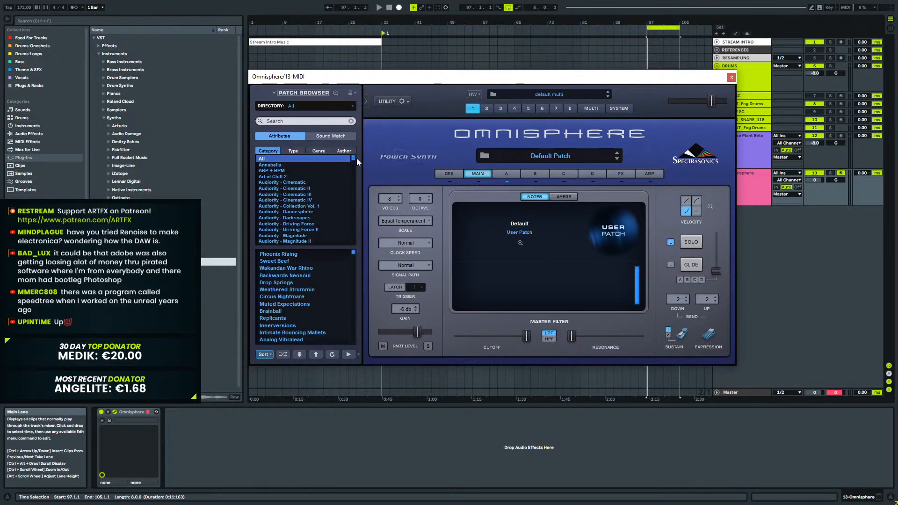
left_click(301, 108)
left_click(328, 118)
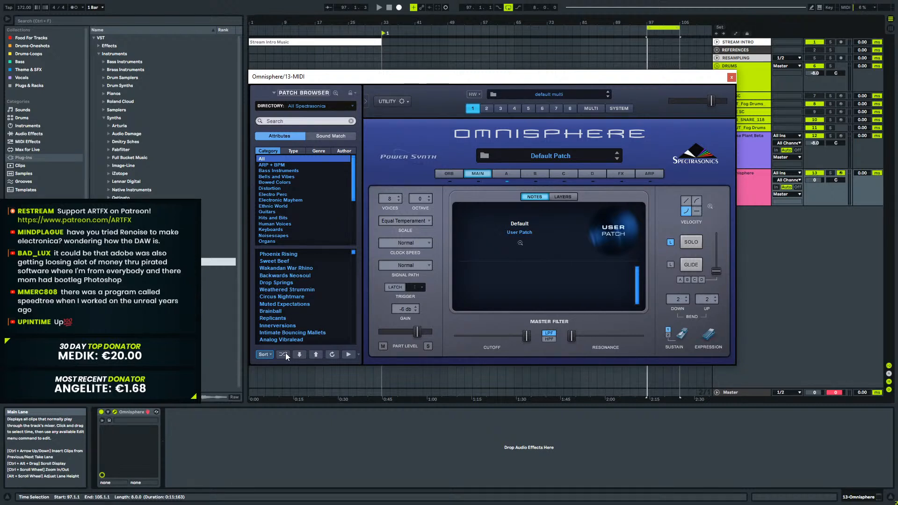
left_click_drag(354, 251, 358, 350)
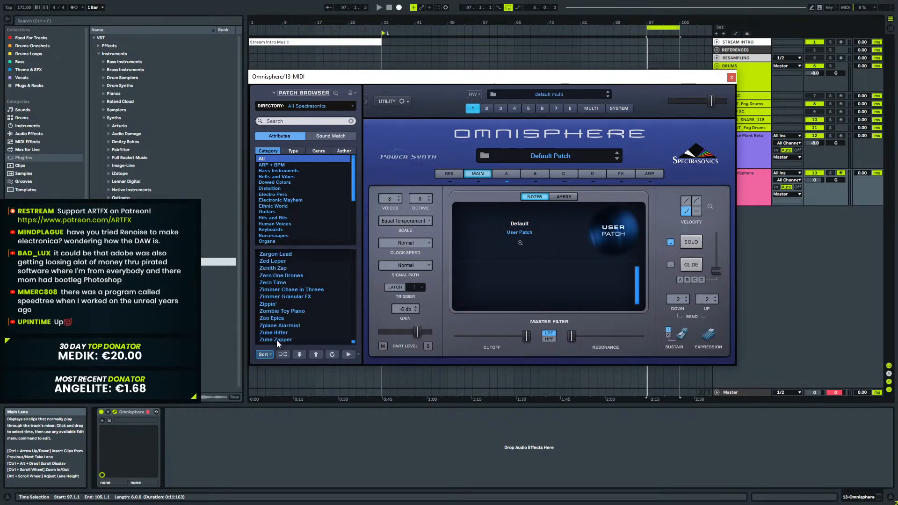
left_click(265, 354)
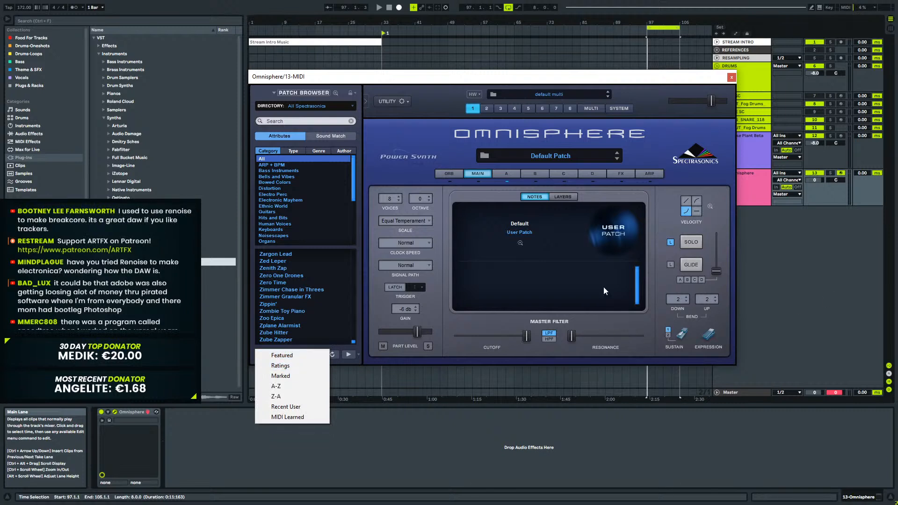
left_click(366, 262)
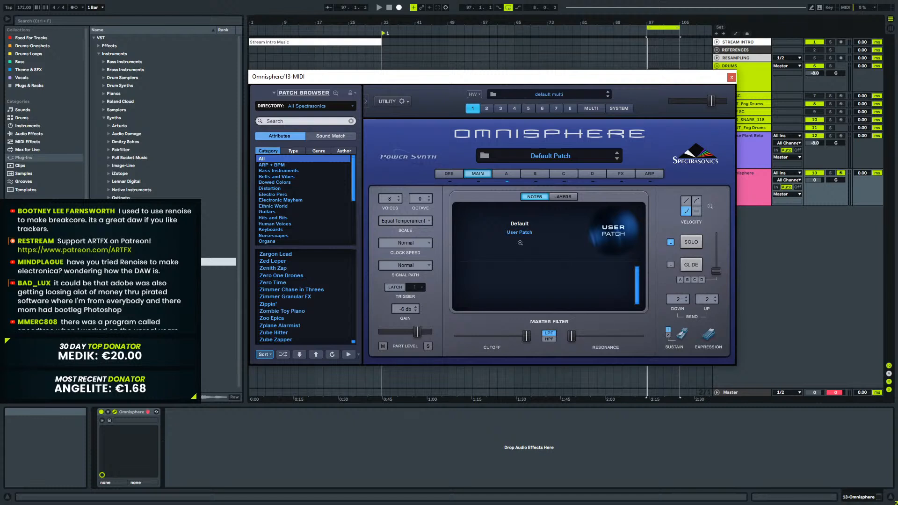
Filter the full patch browser to the Textures Soundscape category, shuffle the patches and audition School of Whales - Babies 1.
left_click(339, 93)
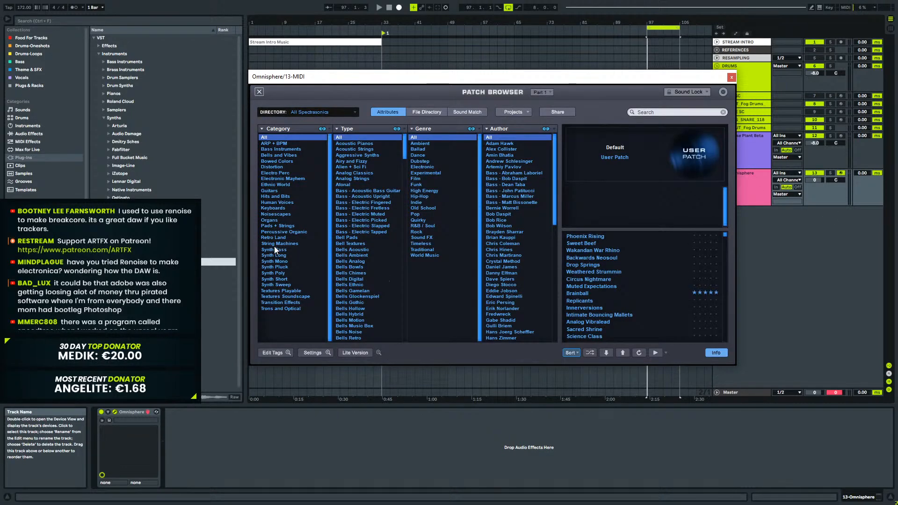
left_click(284, 297)
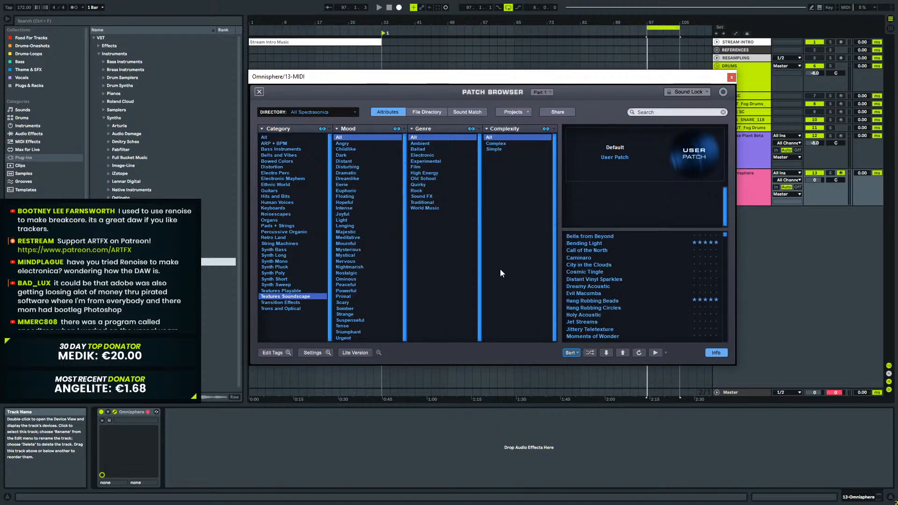
left_click(591, 353)
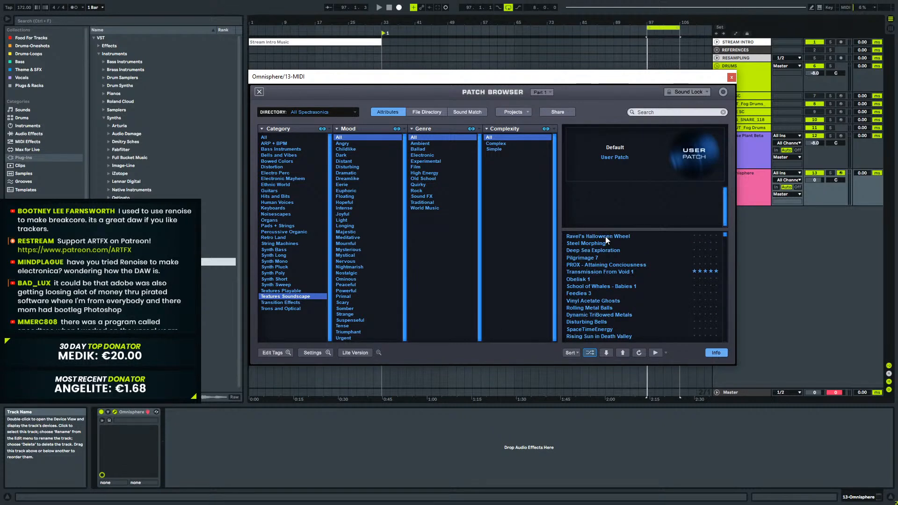
left_click(595, 287)
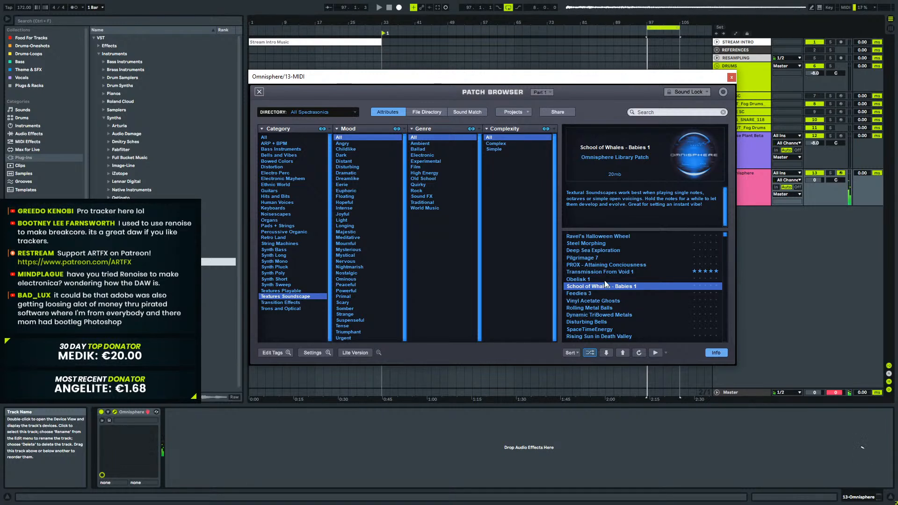
scroll(605, 281, "down", 3)
scroll(605, 282, "down", 1)
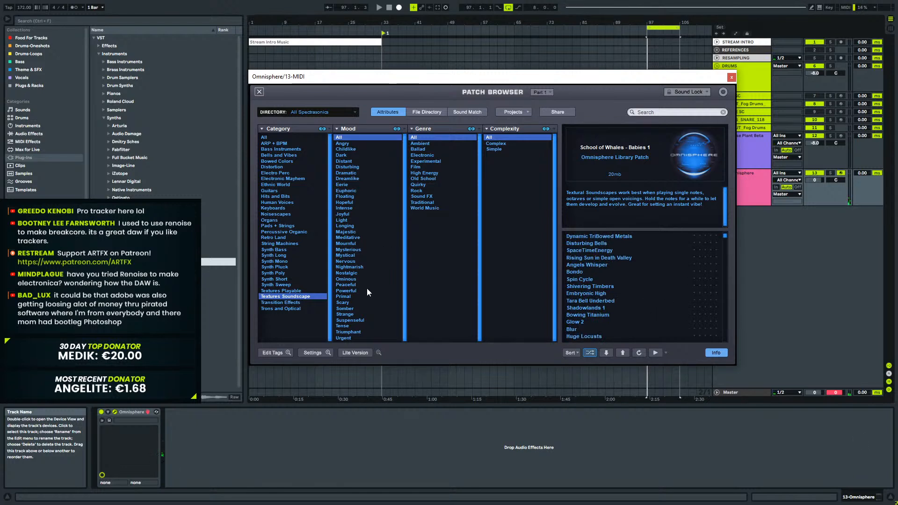
Narrow the patches to the Suspenseful mood and audition Spirit Rumbler, Purgatory, Dark Oil Drone and Sinister Mystery.
left_click(353, 321)
left_click_drag(725, 292, 731, 227)
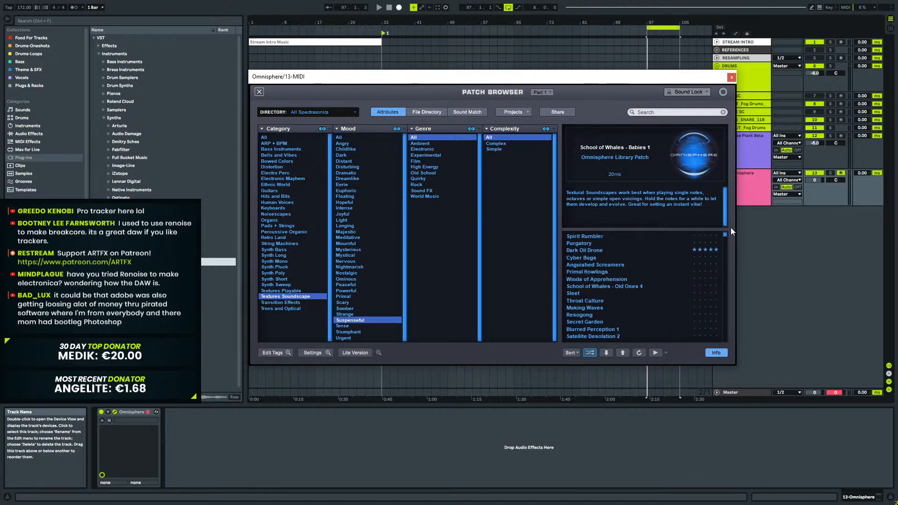
left_click(596, 236)
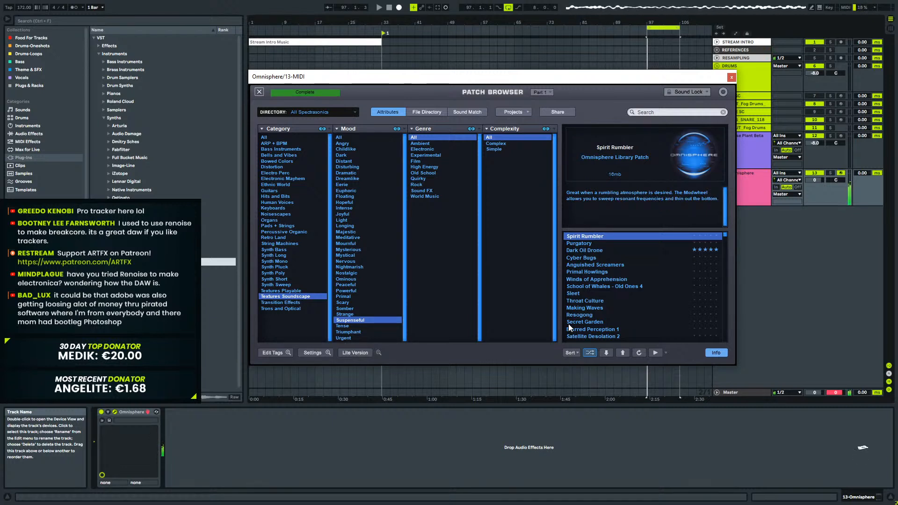
left_click(582, 244)
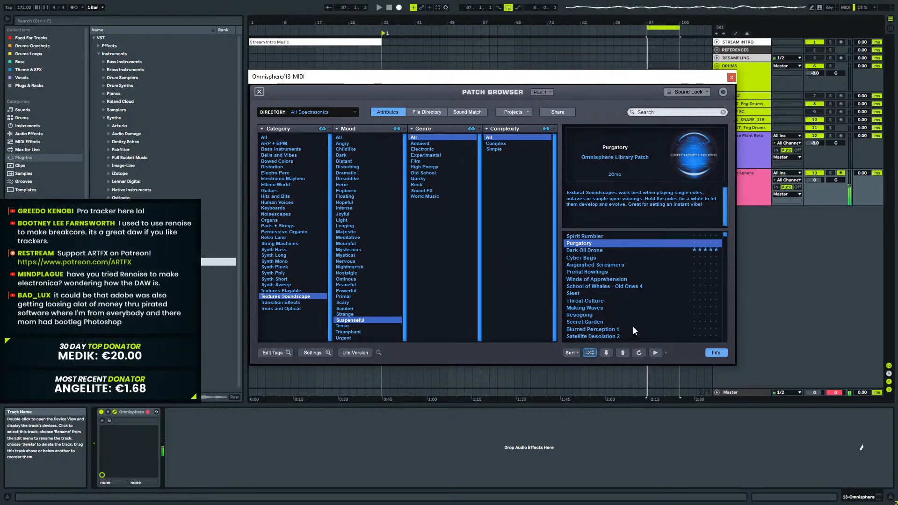
left_click(599, 251)
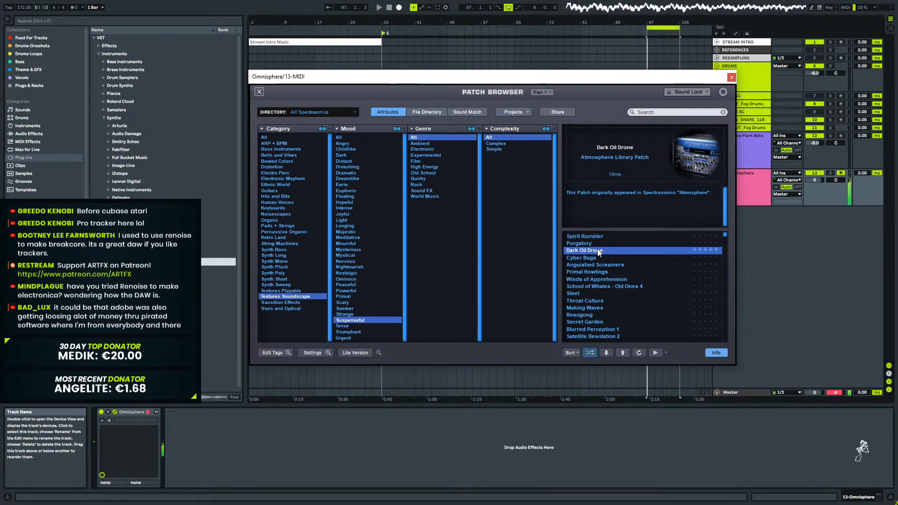
scroll(599, 250, "down", 4)
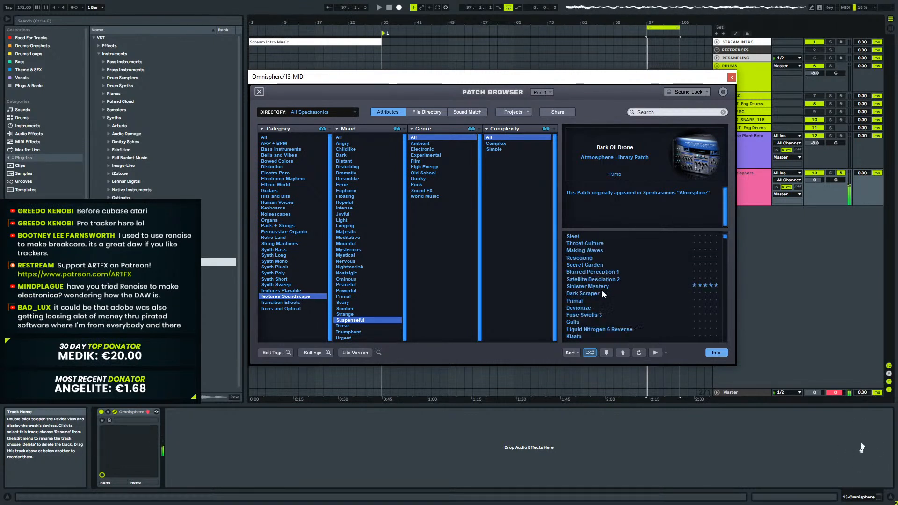
left_click(615, 286)
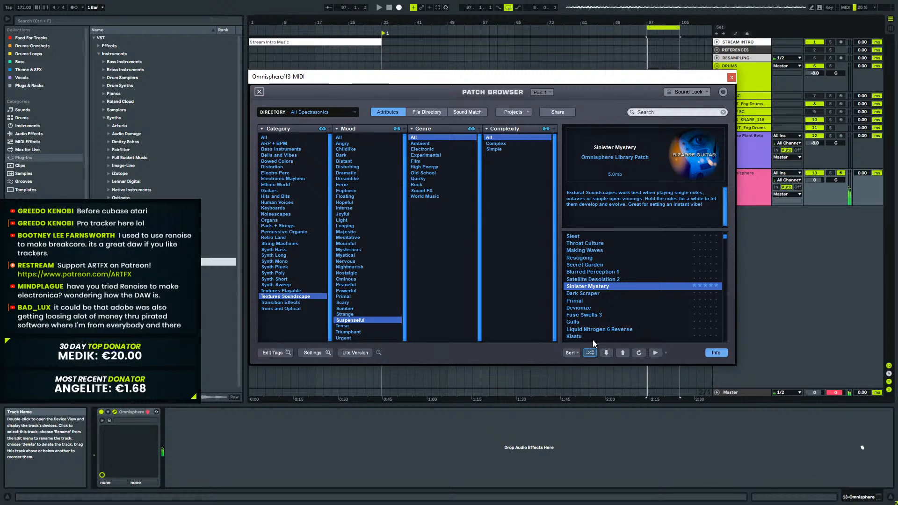
Sort the patches by ratings and audition Alley Stalker, Ancient Extinction, Fuse Swells 1 and Psychorchestra Victrola 1 and 2.
left_click(566, 355)
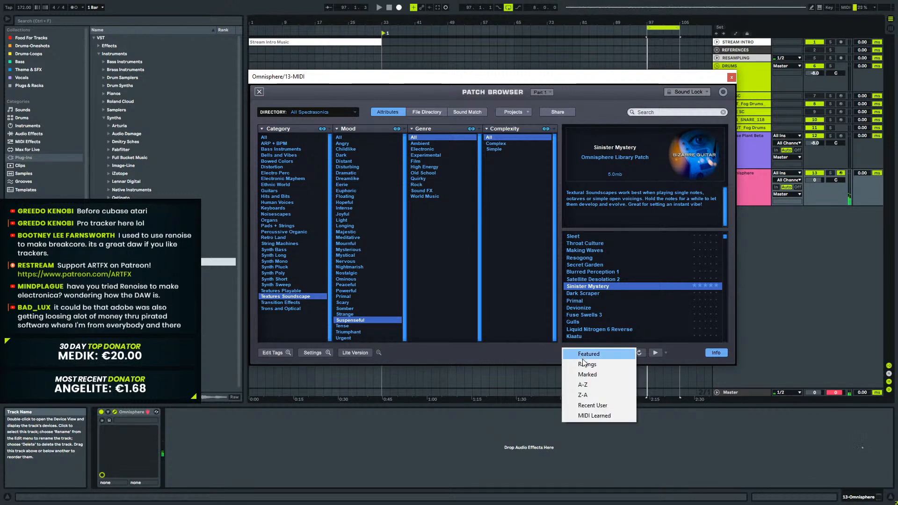
left_click(587, 365)
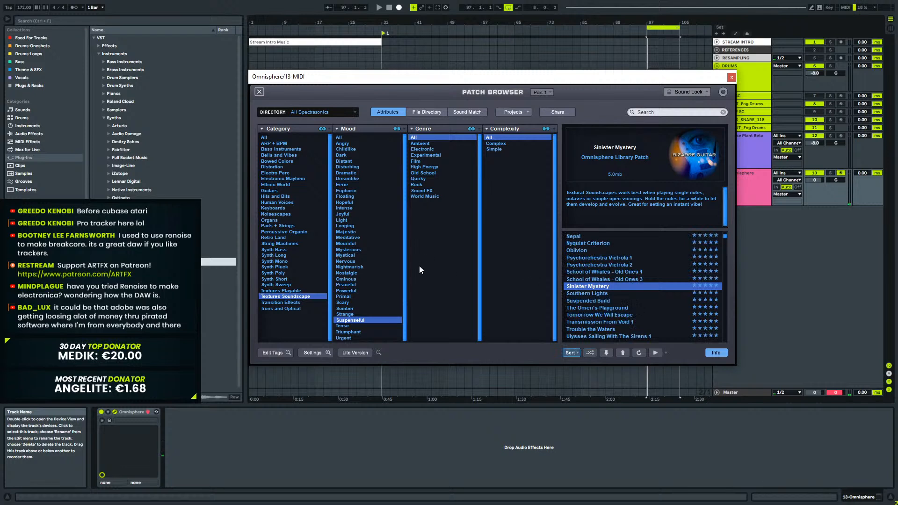
left_click_drag(726, 235, 725, 219)
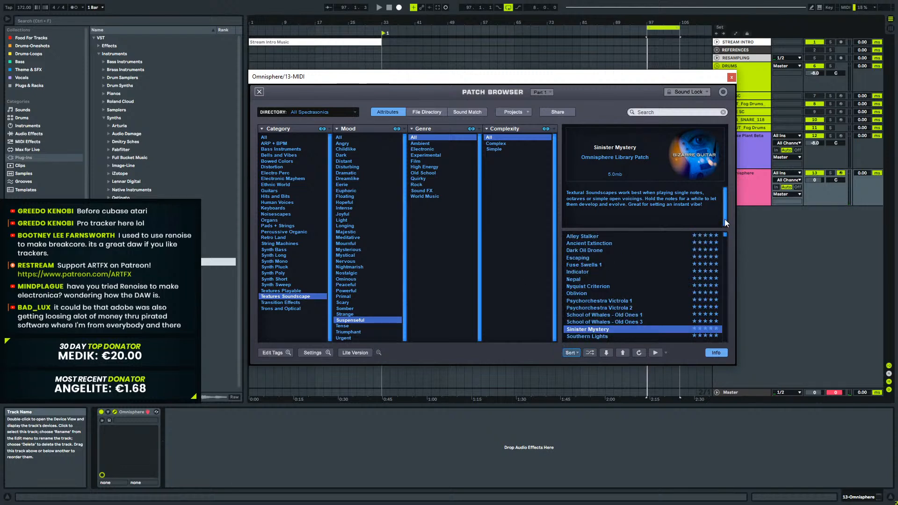
left_click(590, 237)
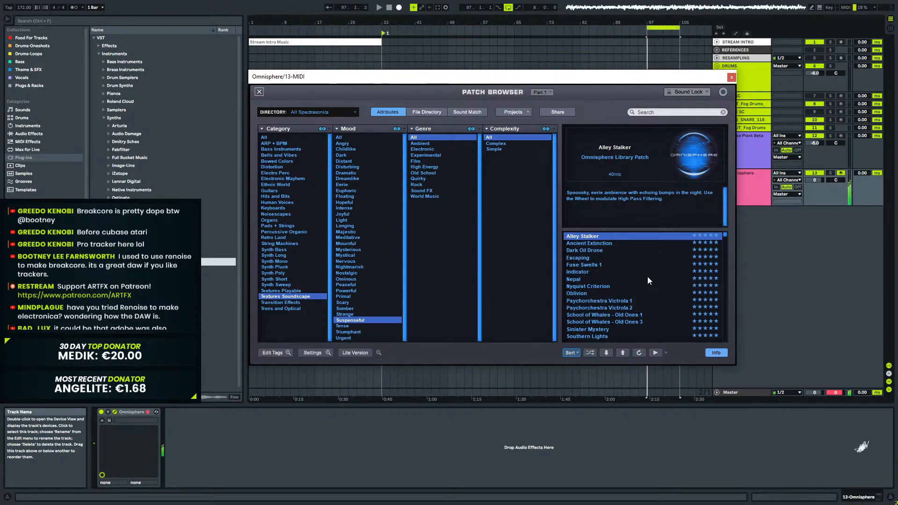
left_click(593, 243)
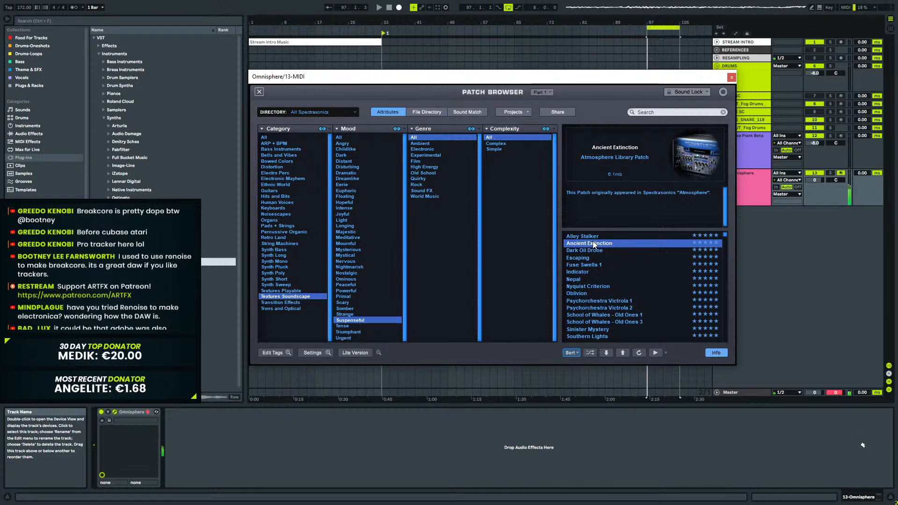
left_click(584, 265)
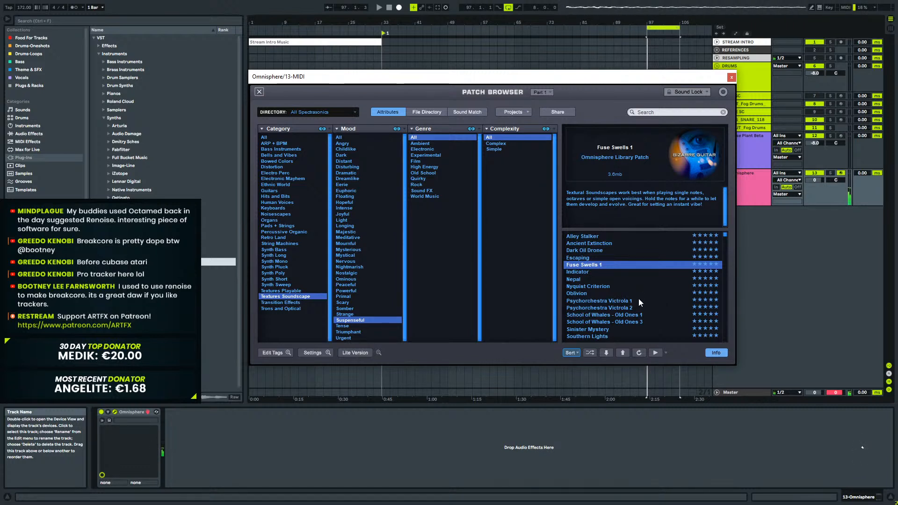
left_click(639, 302)
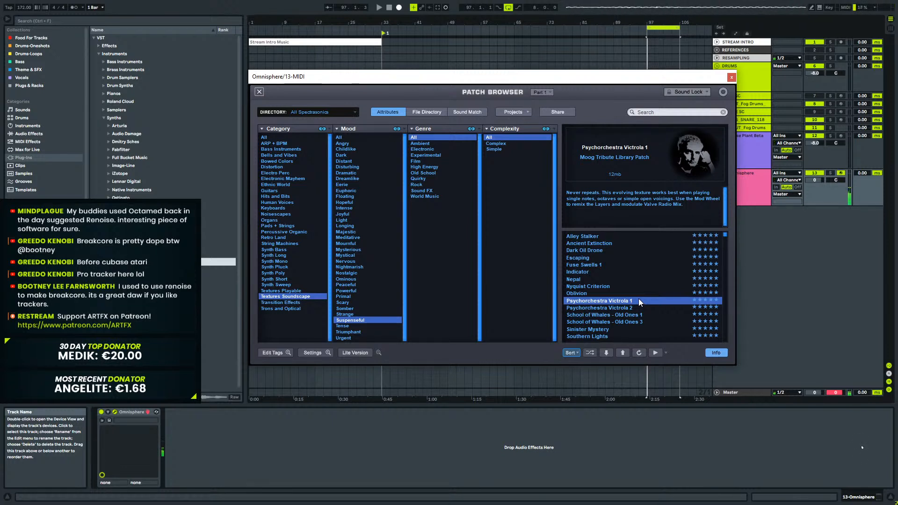
left_click(625, 308)
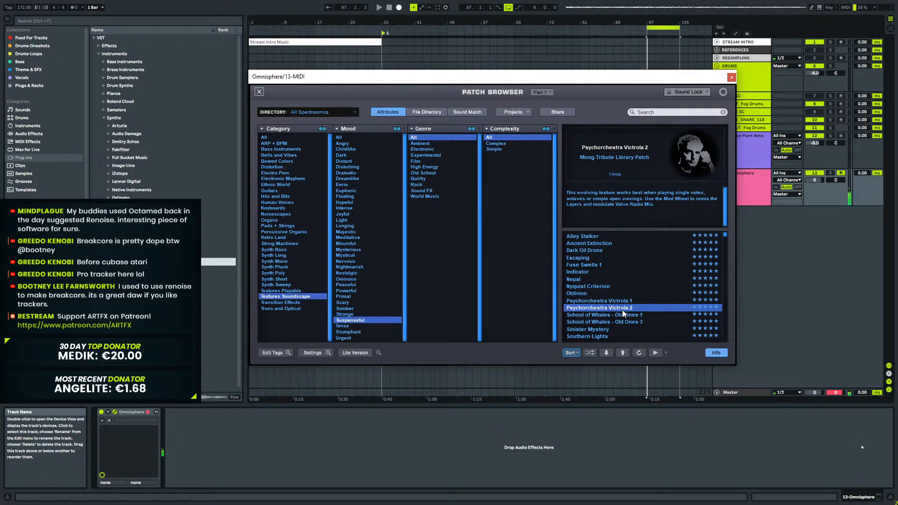
Audition Tomorrow We Will Escape, Transmission From Void 1 and The Omen's Playground, and load Sinister Mystery again.
scroll(608, 288, "down", 2)
scroll(626, 317, "down", 4)
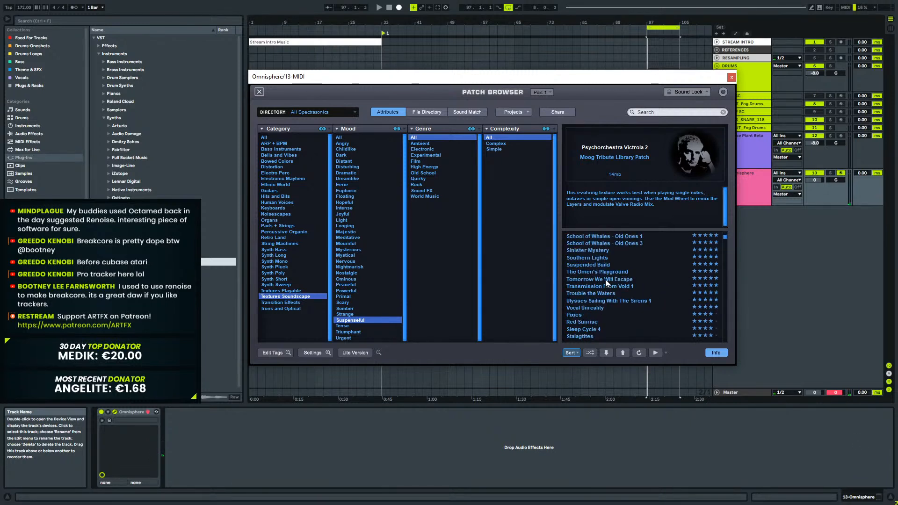
left_click(605, 279)
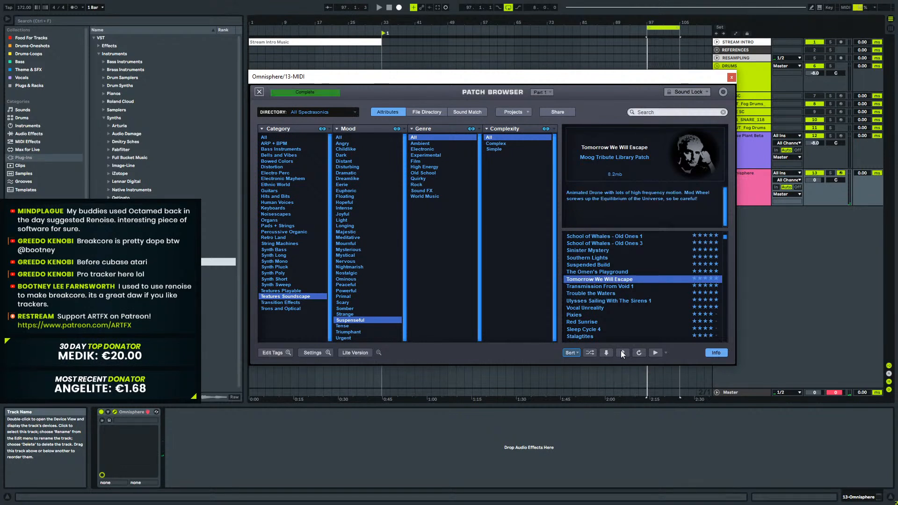
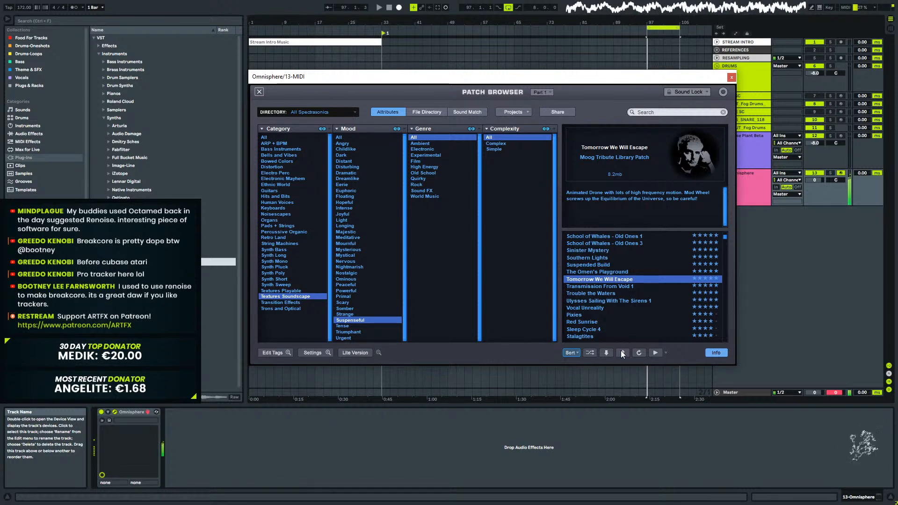
left_click(612, 285)
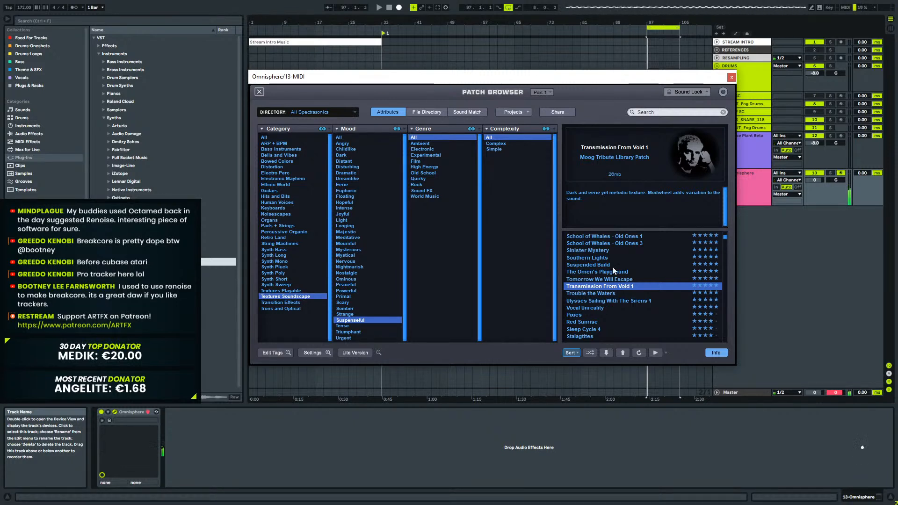
left_click(613, 272)
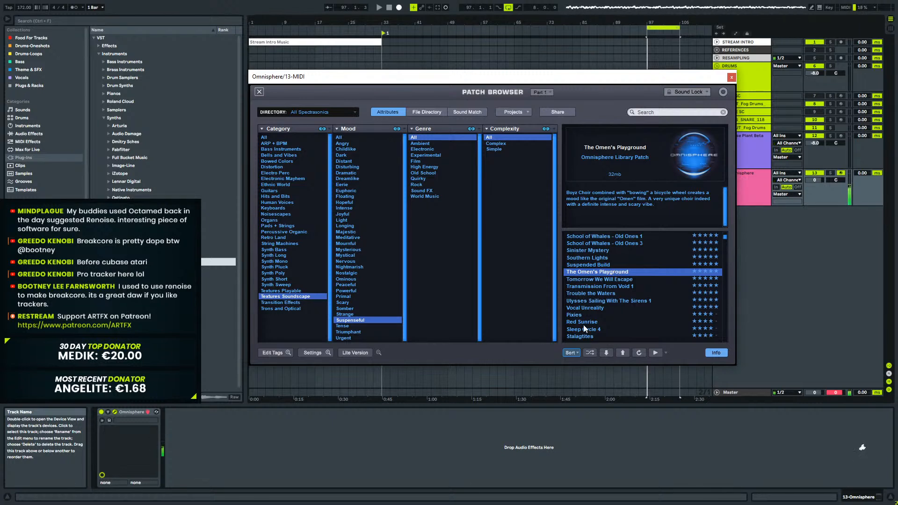
scroll(608, 302, "up", 3)
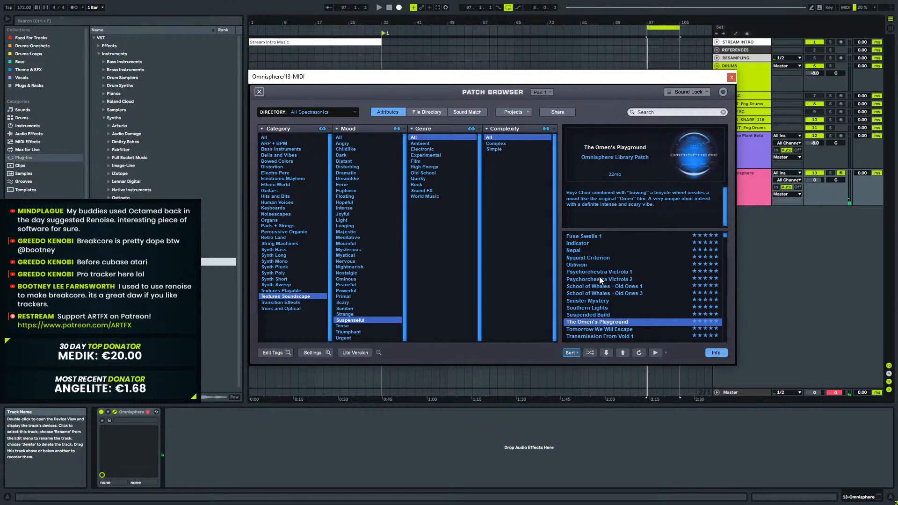
left_click(593, 301)
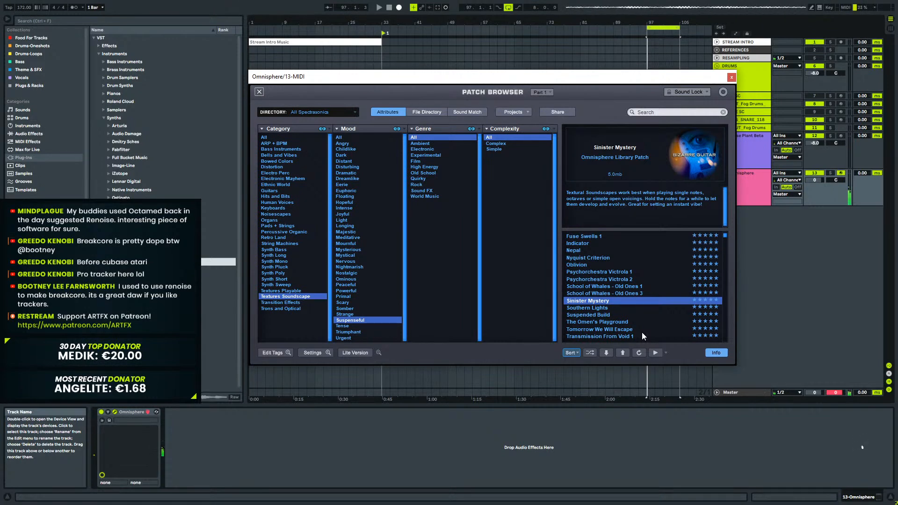
Replace Omnisphere with Serum_x64 on track 13 and close the plug-in window.
left_click(730, 77)
left_click(739, 186)
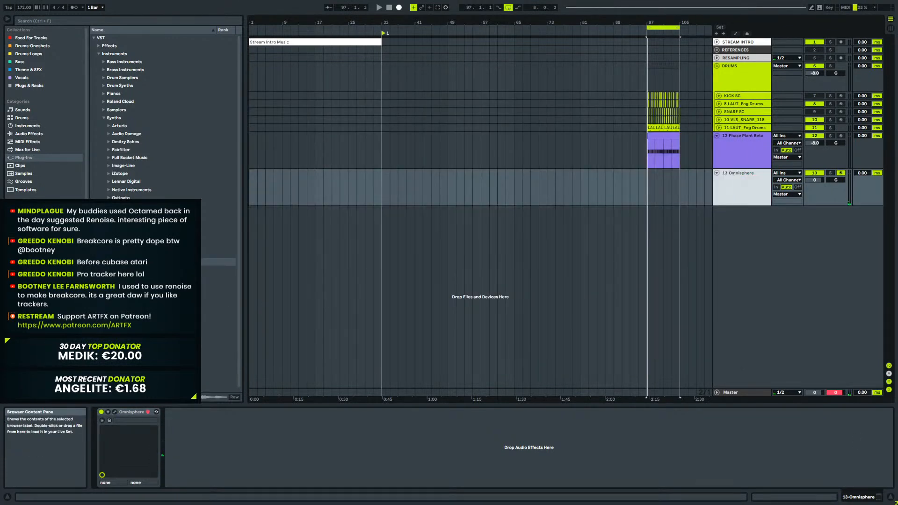
left_click(131, 325)
left_click_drag(131, 326, 724, 187)
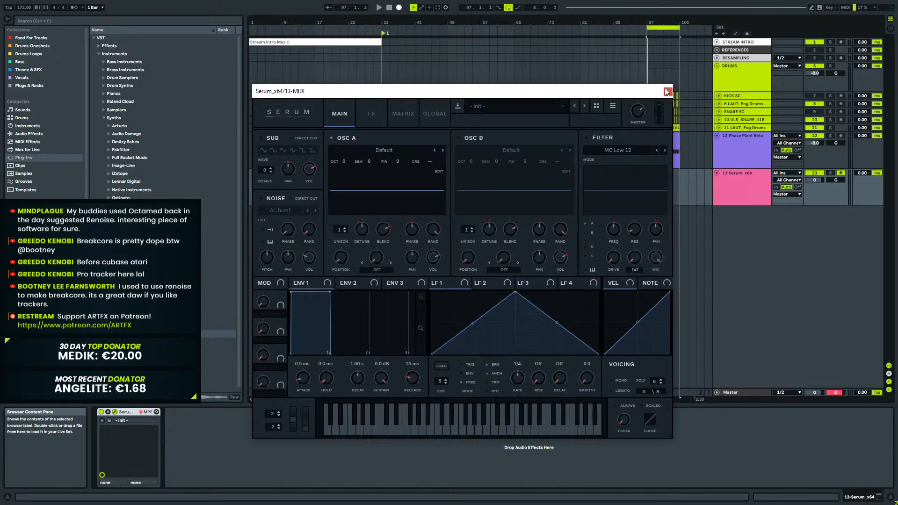
left_click(668, 92)
Insert an empty 16-bar MIDI clip on the Serum track from bar 33 to bar 49.
left_click_drag(379, 193, 449, 196)
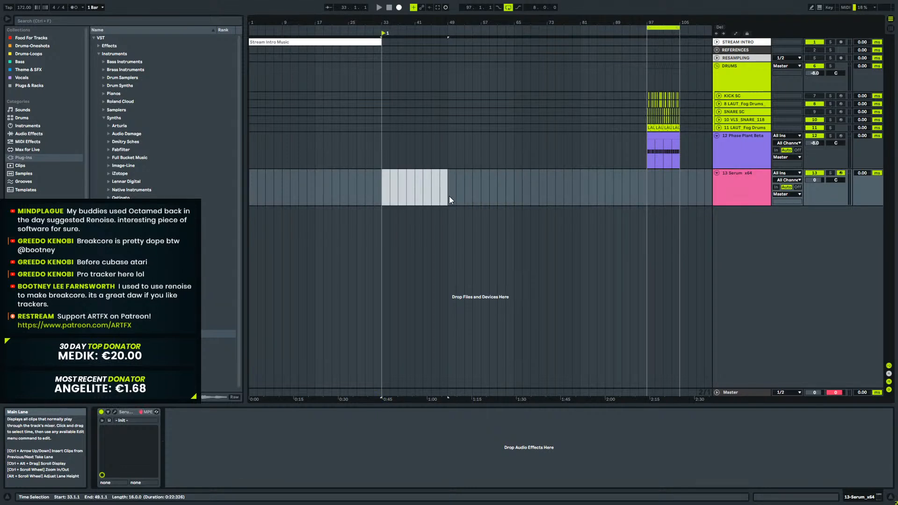
key("ctrl+shift+m")
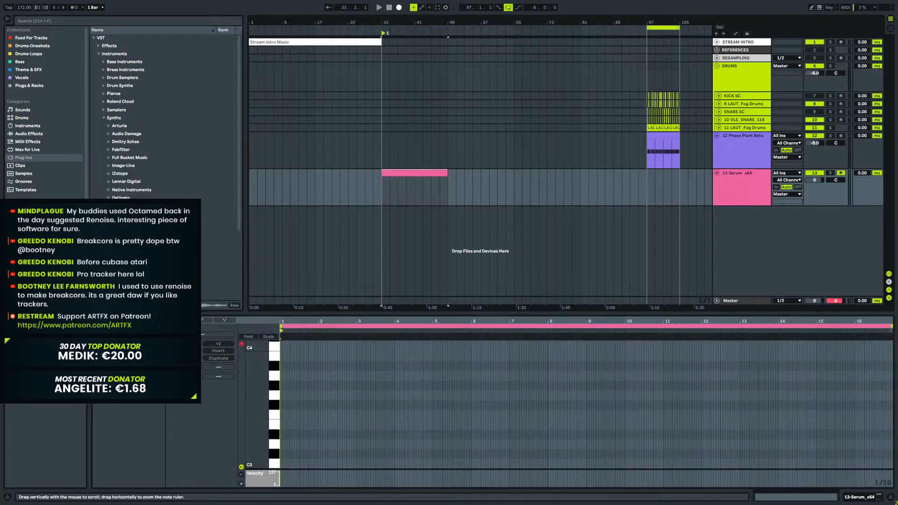
Draw a D#2 note spanning all 16 bars of the Serum clip.
left_click_drag(257, 421, 871, 422)
left_click(281, 411)
key("shift+Down")
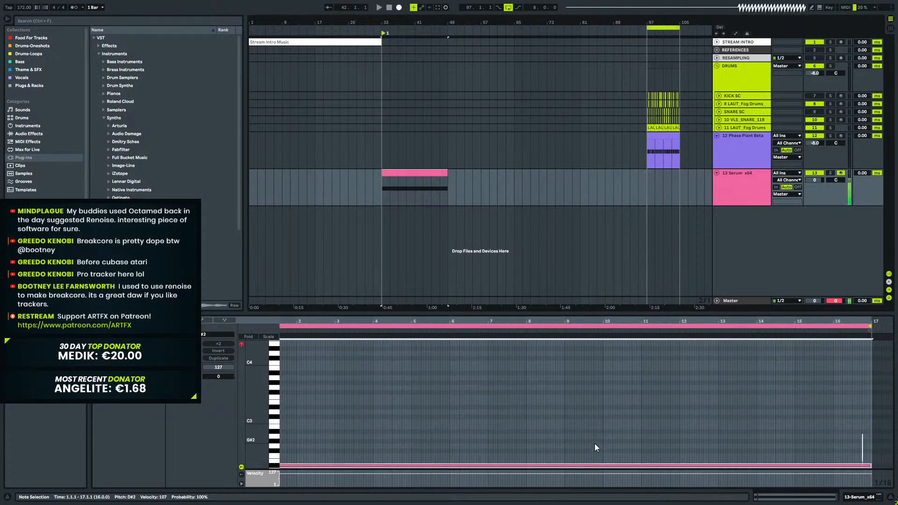
Open Serum, set oscillator A to 8 unison voices, adjust its detune and play the part.
left_click(869, 498)
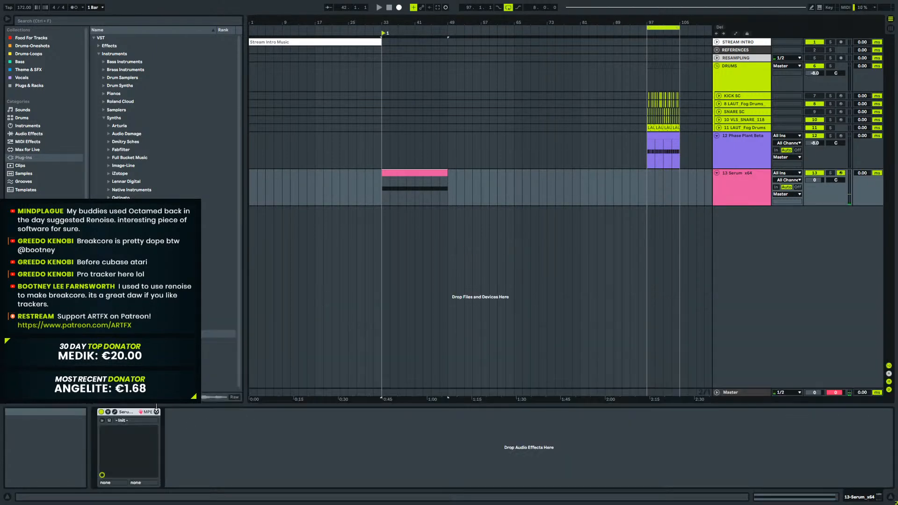
left_click(114, 412)
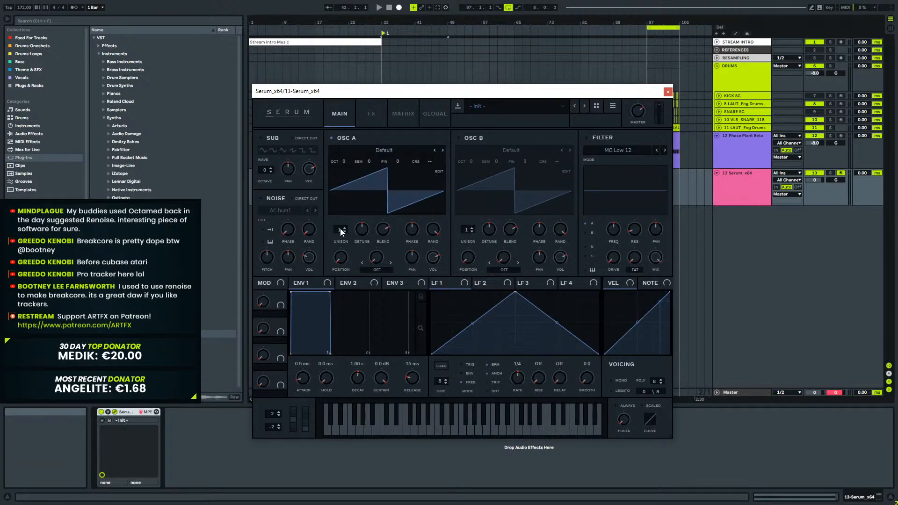
left_click_drag(342, 230, 353, 196)
left_click_drag(364, 250, 370, 217)
key("space")
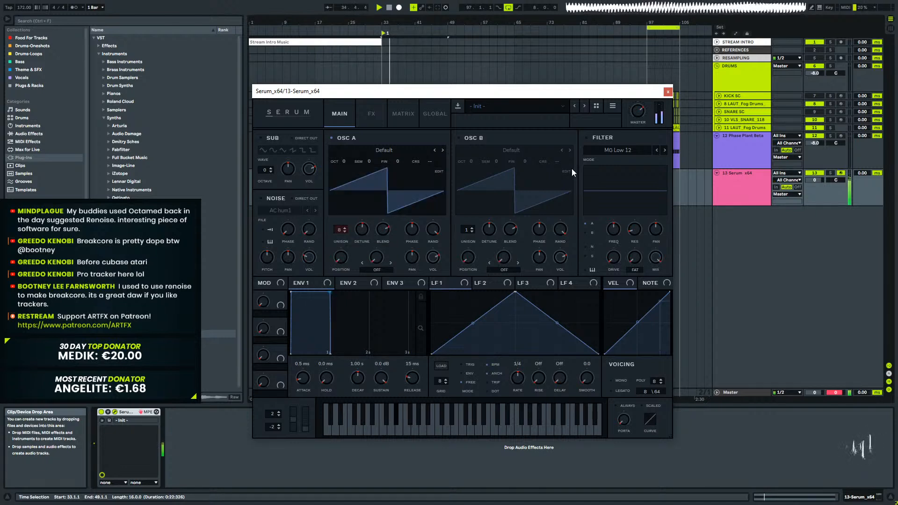
Enable the MG Low 12 filter, lower its cutoff, set oscillator A's octave to -1 and close Serum.
left_click(587, 137)
left_click_drag(613, 237, 610, 247)
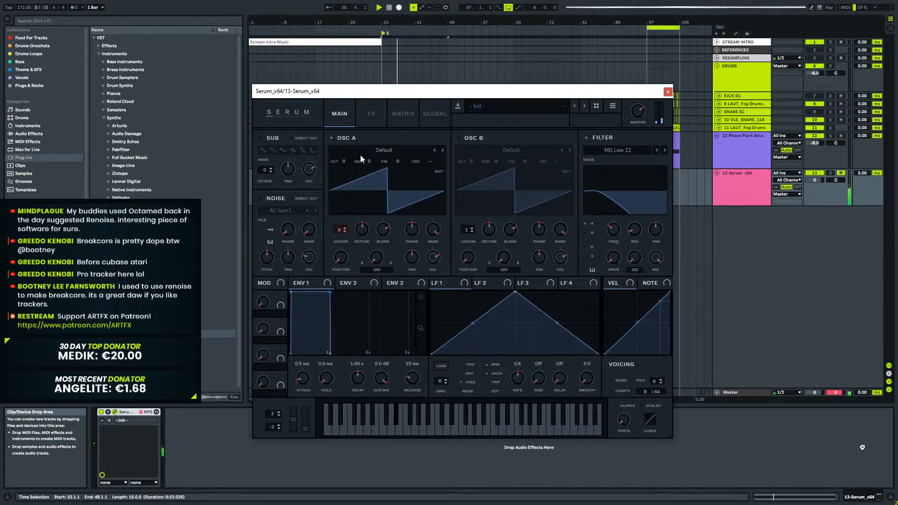
left_click_drag(344, 164, 348, 169)
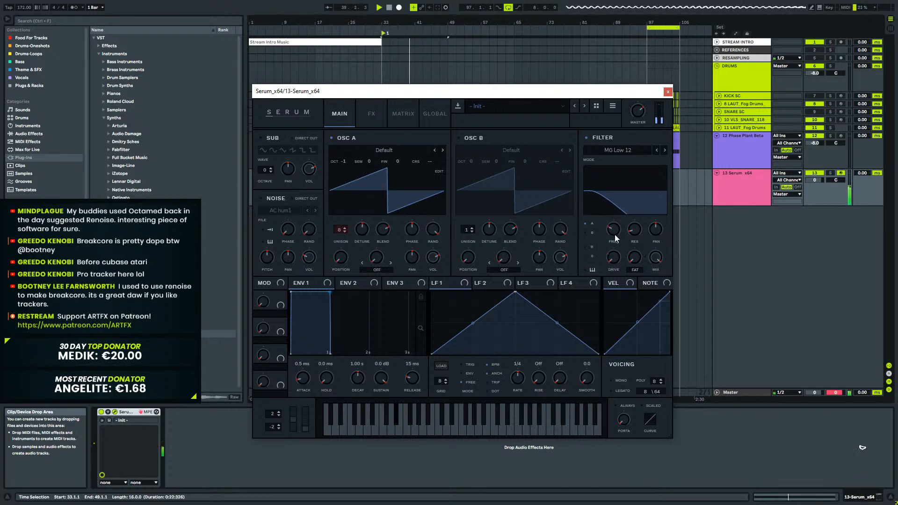
left_click(669, 93)
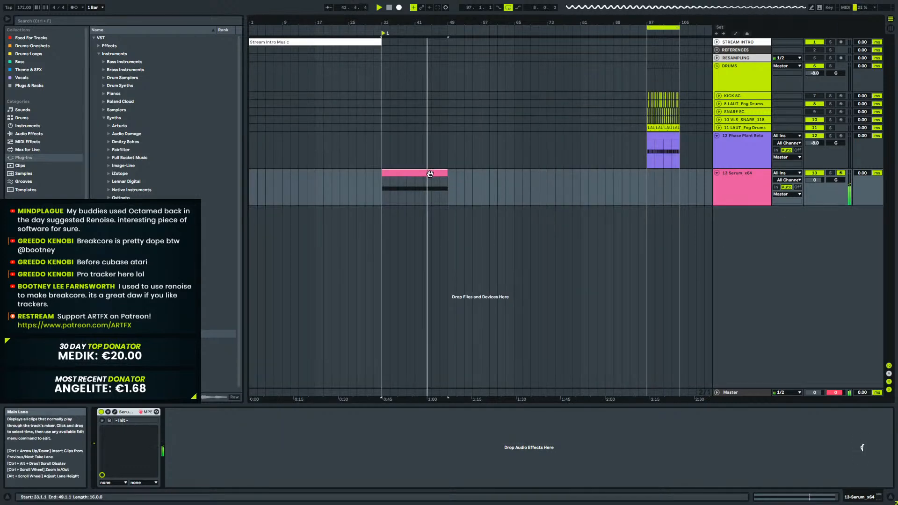
Extend the Serum clip to bar 81 for a 48-bar length and collapse the Synths plug-in folder.
left_click_drag(447, 191, 580, 193)
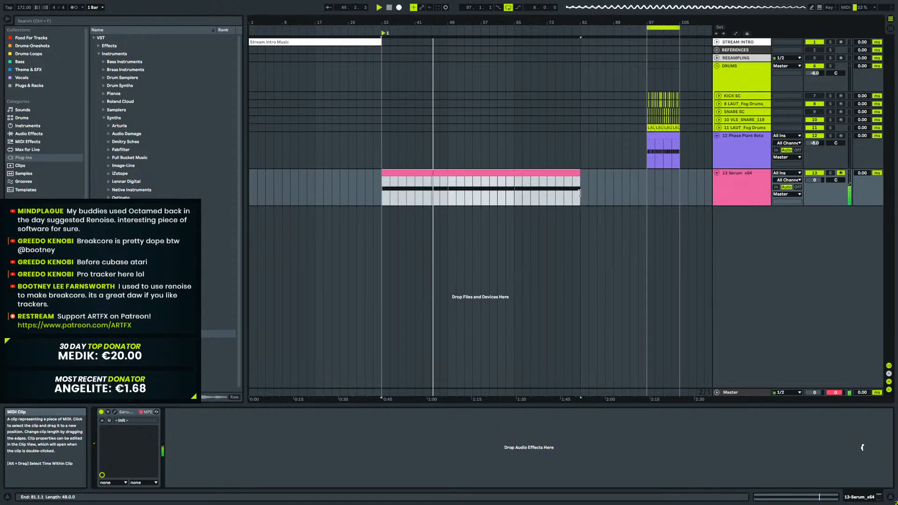
key("space")
left_click(743, 186)
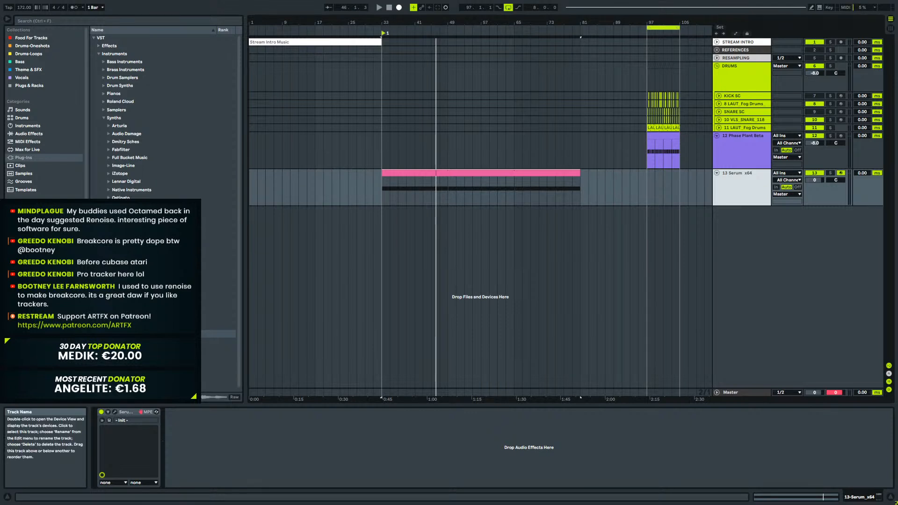
left_click(102, 118)
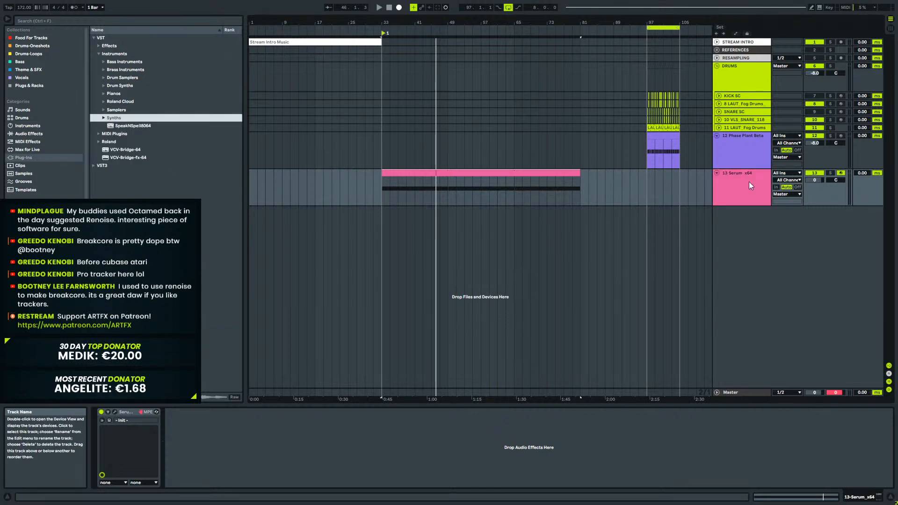
Copy a LAUT_Fog Drums tops clip to bar 33 on track 11 and extend it to bar 37.
left_click(661, 127)
left_click_drag(660, 128, 504, 132)
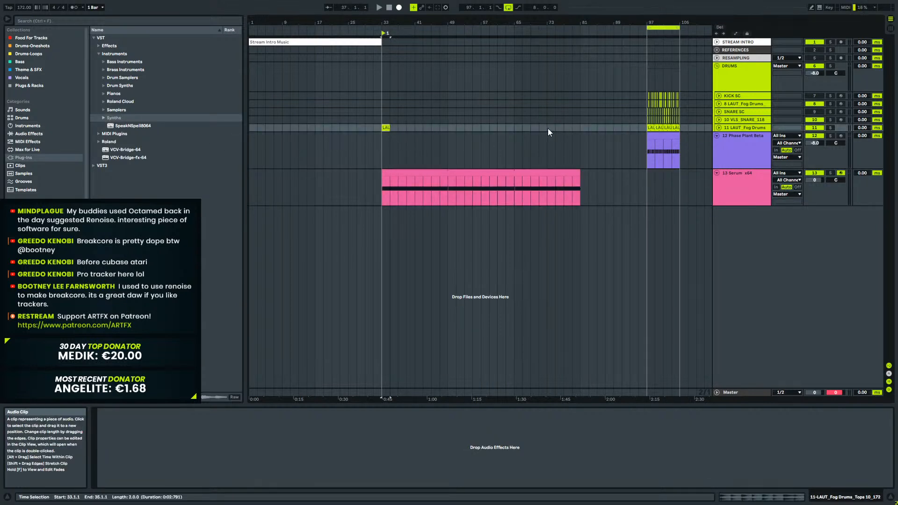
key("space")
left_click_drag(388, 22, 407, 23)
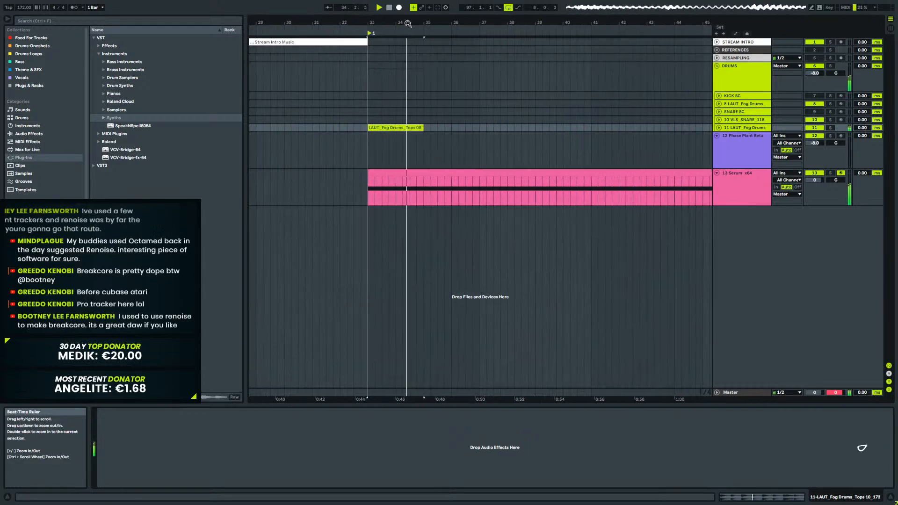
key("u")
key("space")
left_click_drag(419, 126, 503, 137)
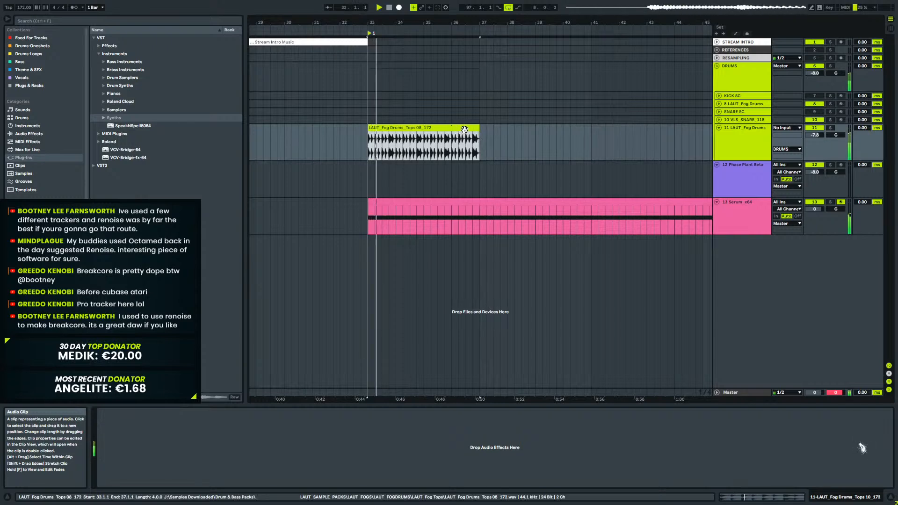
Extend the Fog Drums tops clip on track 11 to bar 65.
double_click(465, 128)
left_click_drag(453, 22, 358, 29)
left_click_drag(365, 135, 487, 152)
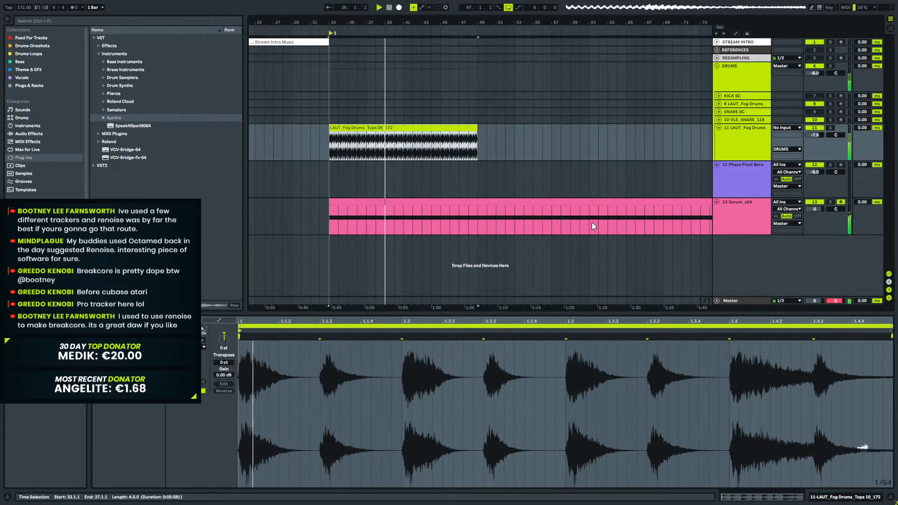
left_click(719, 128)
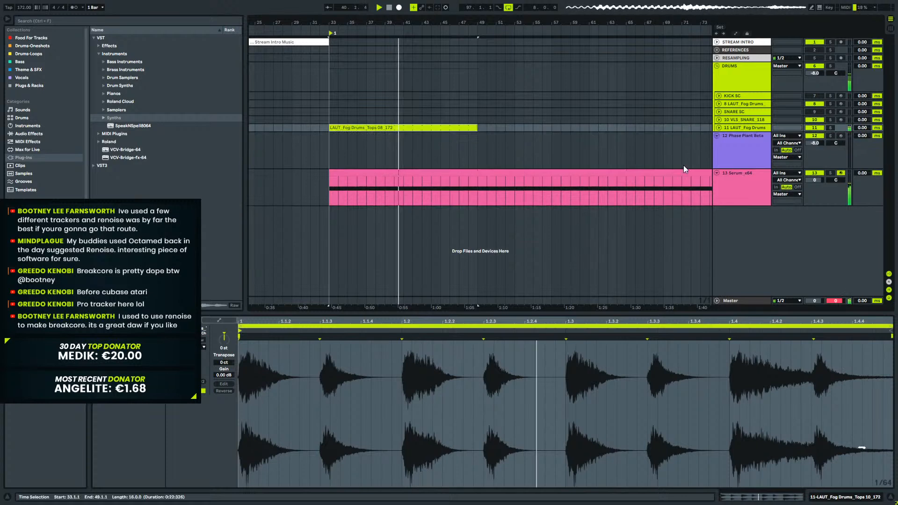
left_click(719, 128)
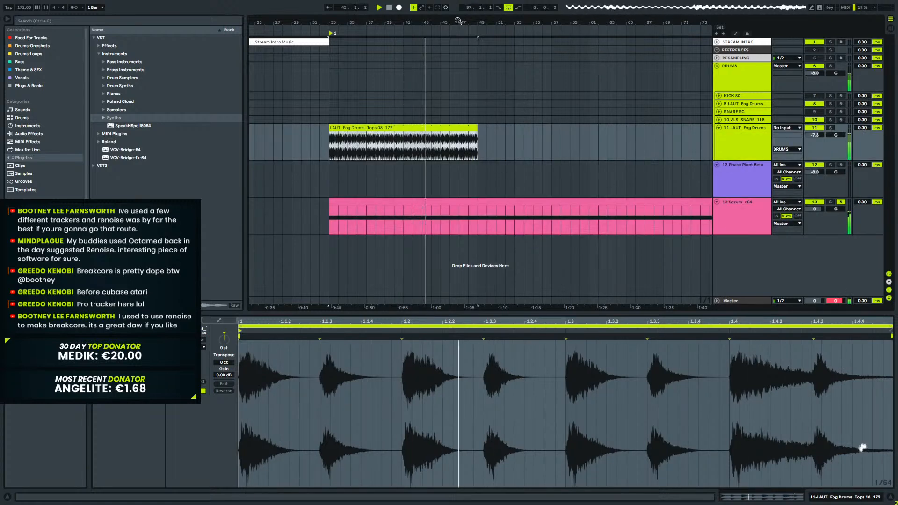
left_click_drag(453, 22, 432, 10)
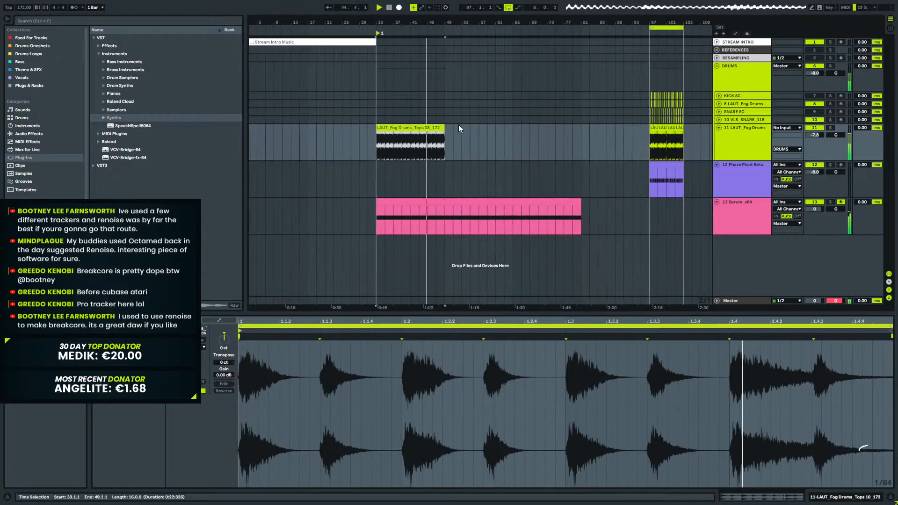
left_click_drag(445, 129, 513, 130)
Copy the four bars of kick and snare clips from bar 97 to bar 49 and play them.
left_click_drag(649, 95, 667, 119)
left_click(666, 118)
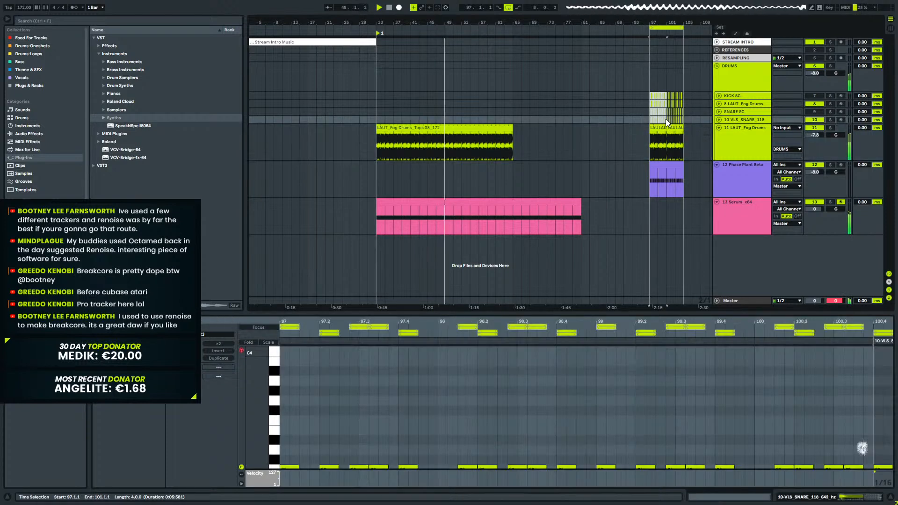
left_click(445, 95)
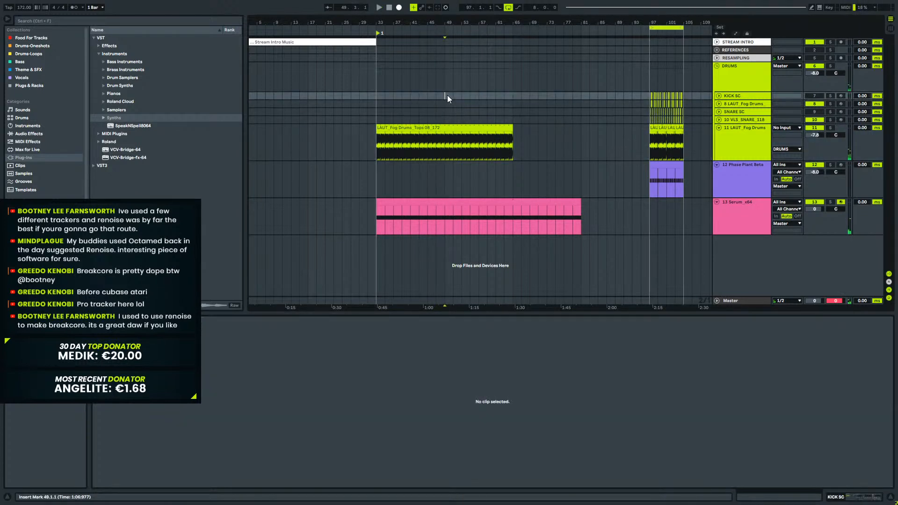
key("ctrl+v")
key("space")
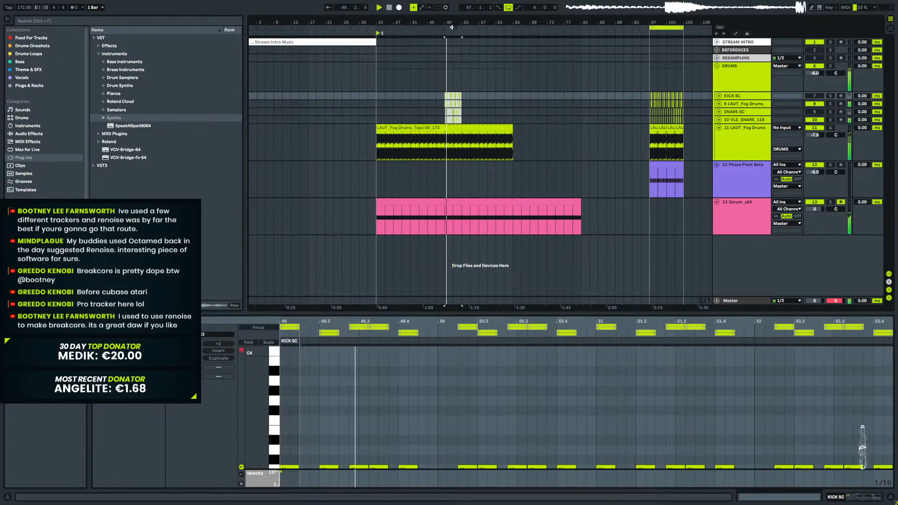
Delete the kick clips after the first one at bar 49, keeping the snare pattern, and listen.
left_click_drag(455, 23, 455, 46)
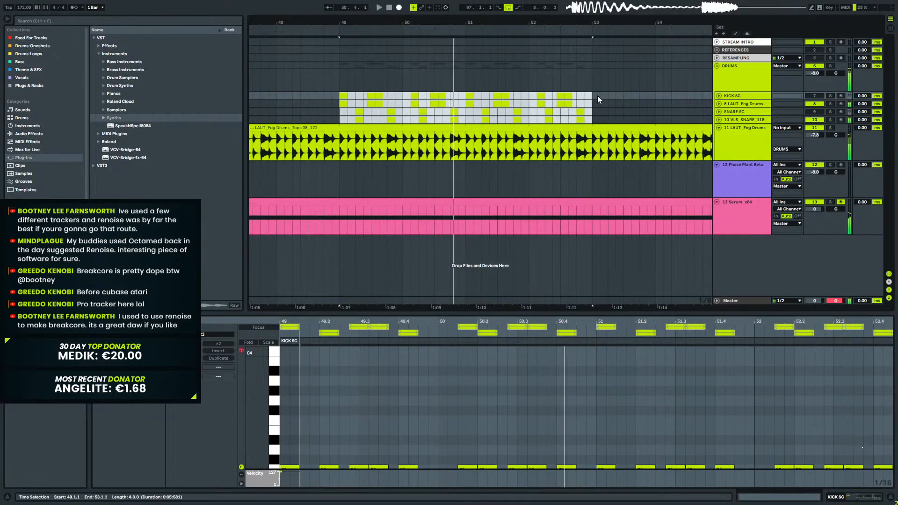
left_click_drag(597, 97, 568, 112)
key("Delete")
left_click(305, 95)
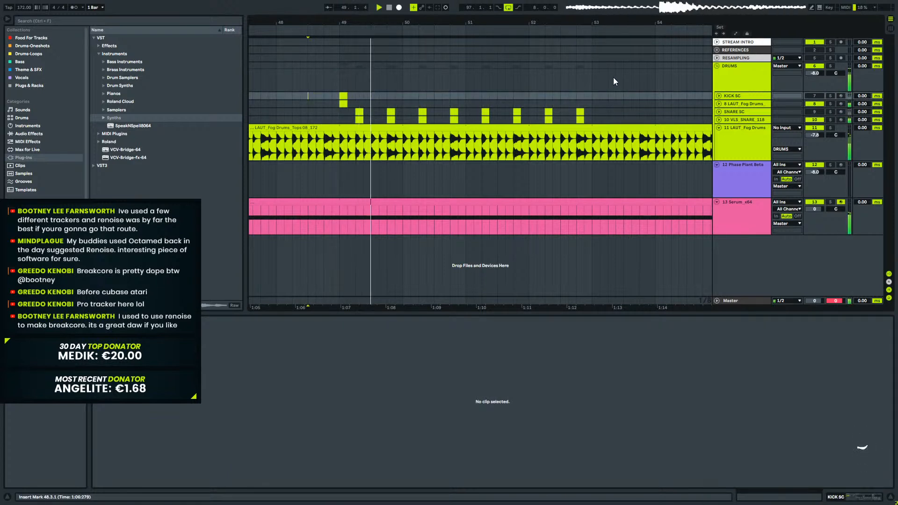
key("space")
Duplicate the two-bar kick section so the kick clips repeat at bar 51.
left_click_drag(465, 105, 419, 104)
left_click(344, 97)
key("ctrl+d")
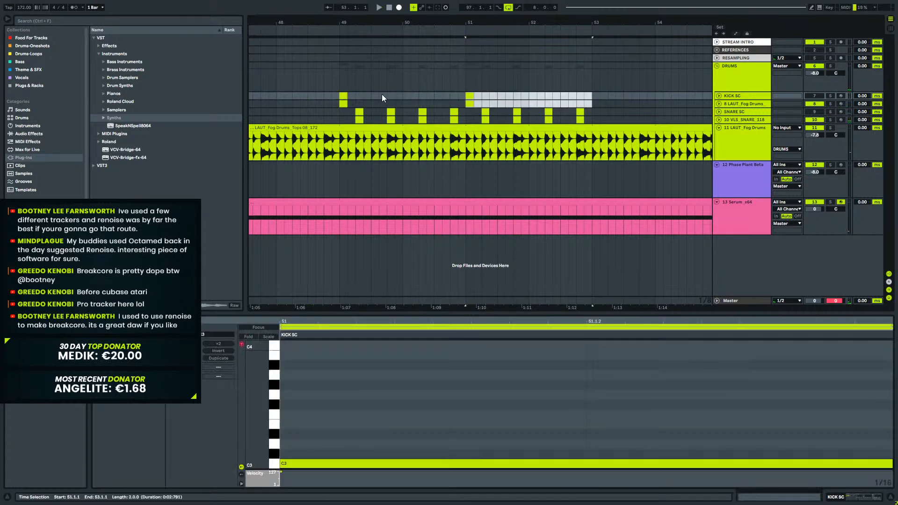
Duplicate the four-bar kick and snare pattern from bar 49 to bar 53.
left_click_drag(592, 121, 336, 97)
key("space")
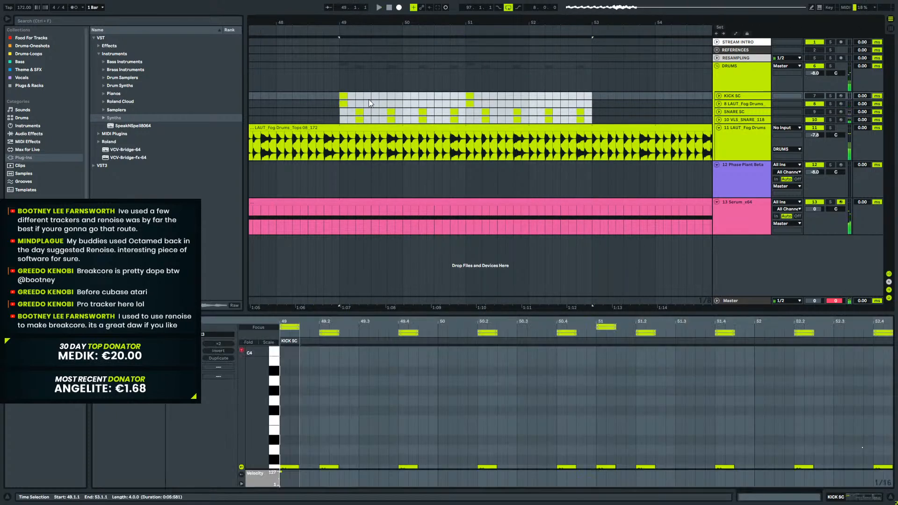
key("ctrl+d")
key("space")
Copy the bar 55 kick clips to 54.4.3 to form a double kick and play the result.
left_click_drag(426, 22, 485, 4)
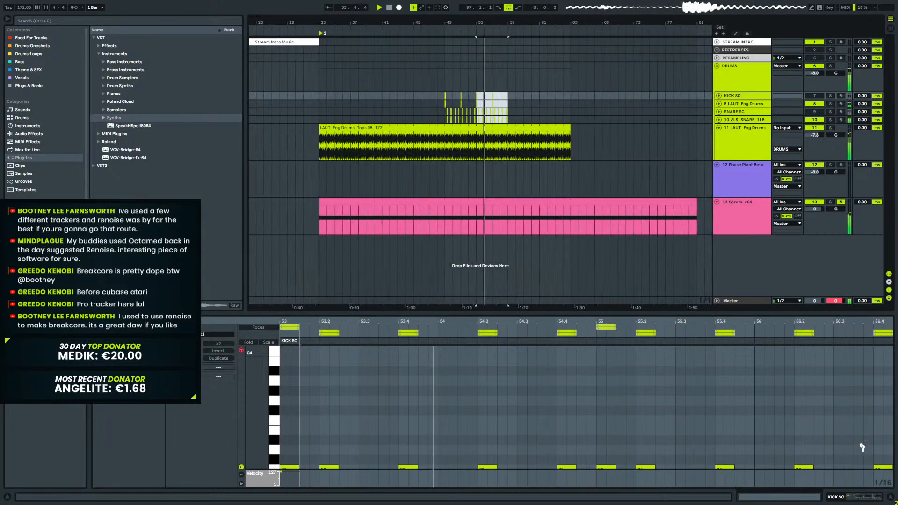
left_click(510, 120)
key("space")
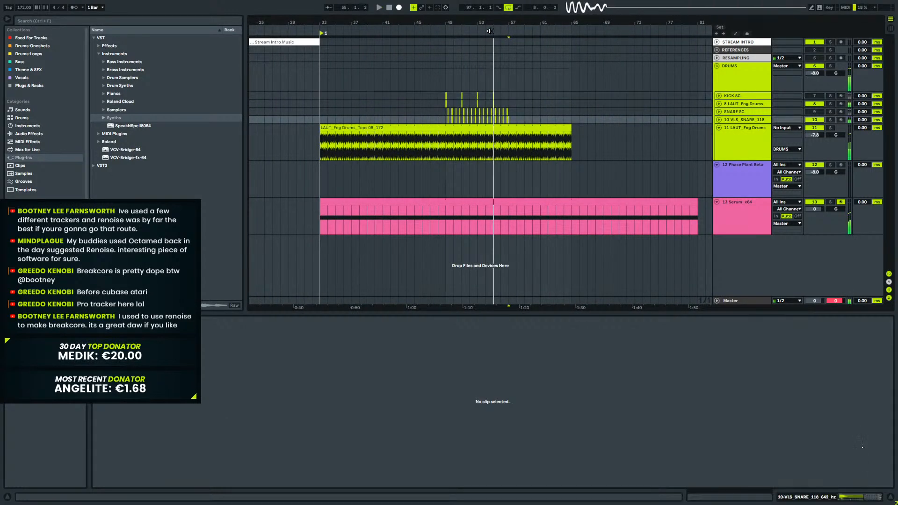
left_click_drag(497, 22, 497, 34)
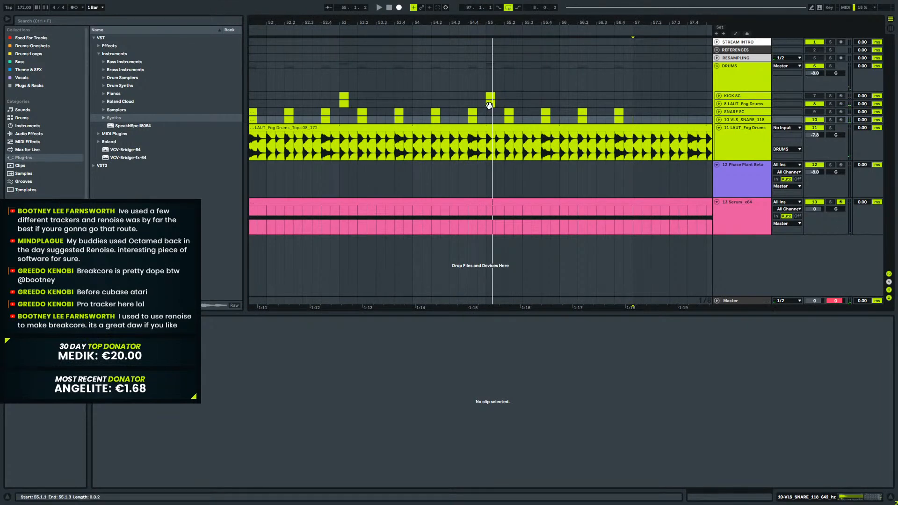
left_click(490, 96)
left_click_drag(487, 95, 471, 103)
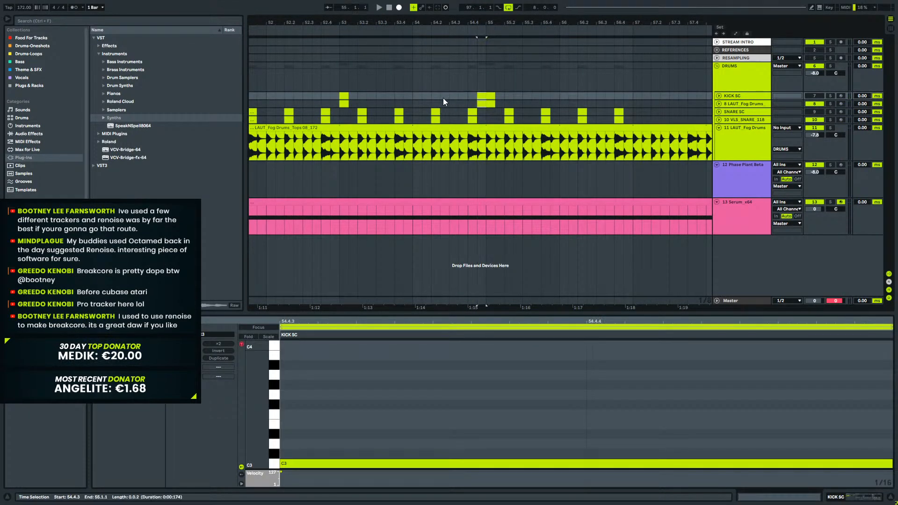
left_click(440, 95)
key("space")
scroll(510, 113, "down", 6)
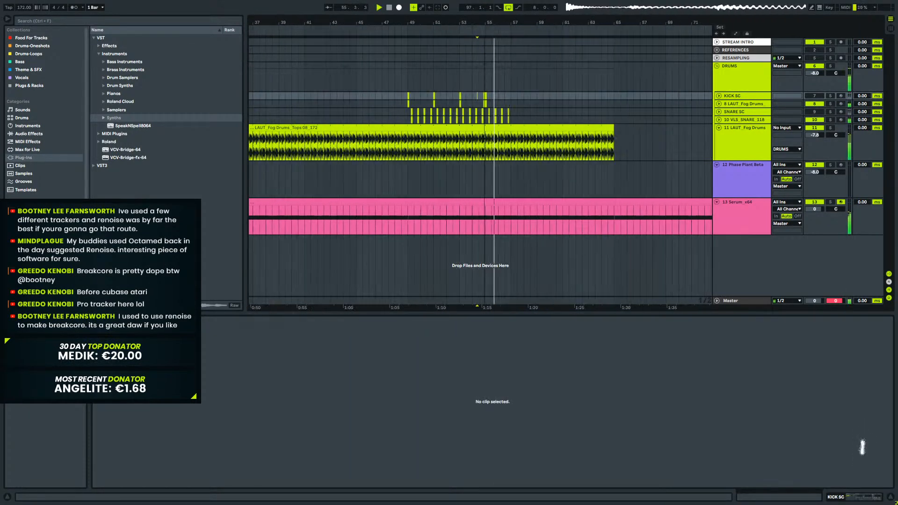
Copy a kick to 56.3.4 on the kick tracks and shorten it to a sixteenth note.
left_click_drag(506, 122, 404, 92)
key("space")
left_click_drag(501, 18, 611, 97)
left_click(396, 99)
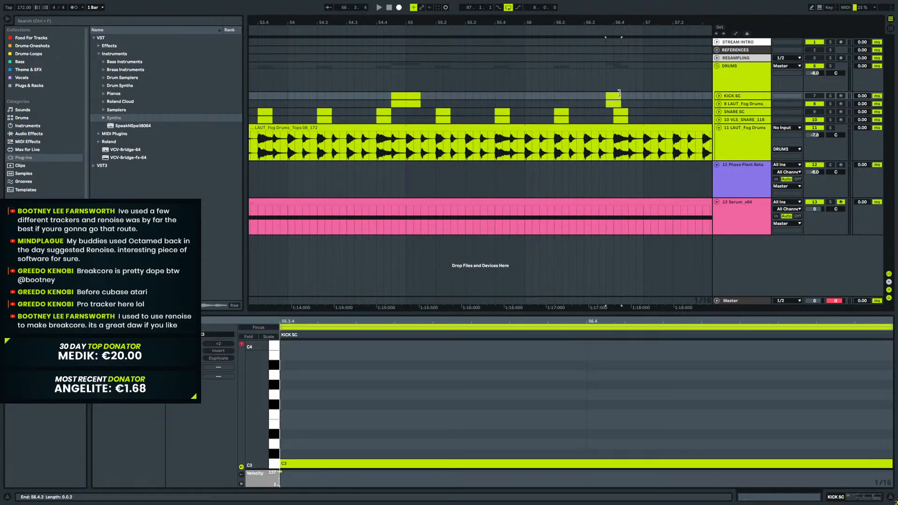
left_click(582, 107)
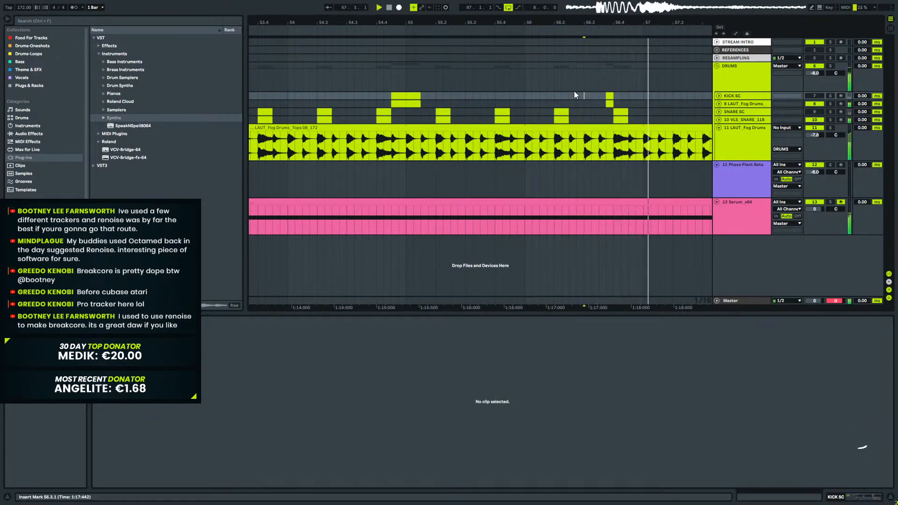
Copy the bar 55 kick clips to the end of bar 56, just after the shortened kick.
left_click(412, 102)
mouse_move(412, 102)
left_mouse_down()
mouse_move(620, 84)
mouse_move(629, 99)
left_mouse_up()
left_click(586, 97)
key("space")
Duplicate the eight-bar kick and snare pattern from bars 49 to 57 into the following eight bars.
mouse_move(634, 25)
left_mouse_down()
mouse_move(634, 13)
mouse_move(593, 3)
mouse_move(509, 3)
left_mouse_up()
left_click(512, 119)
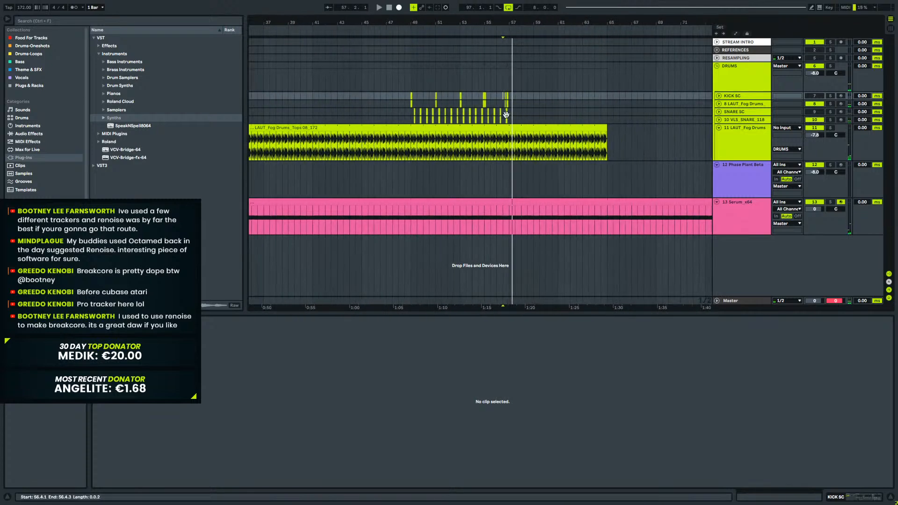
left_click_drag(512, 120, 408, 95)
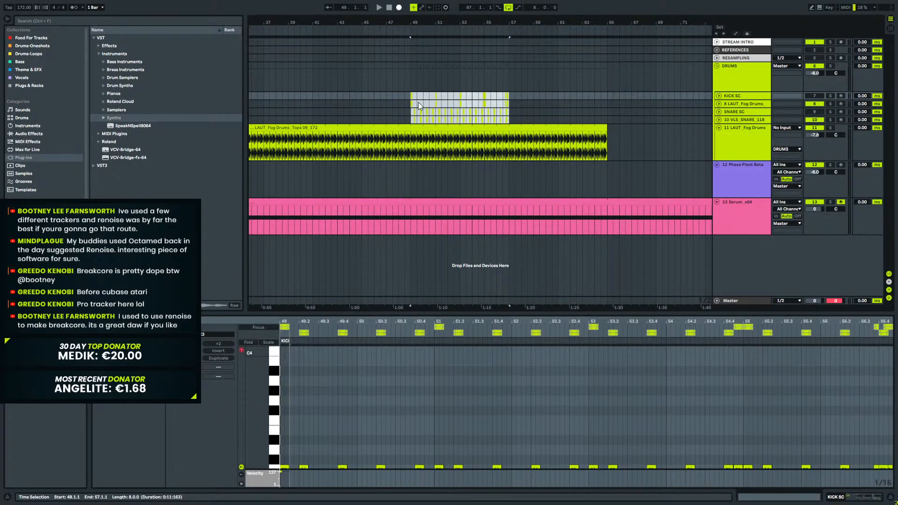
key("ctrl+d")
Play the arrangement from bar 33 and fold the Fog Drums tops track.
left_click_drag(432, 26, 449, 33)
left_click(383, 94)
key("space")
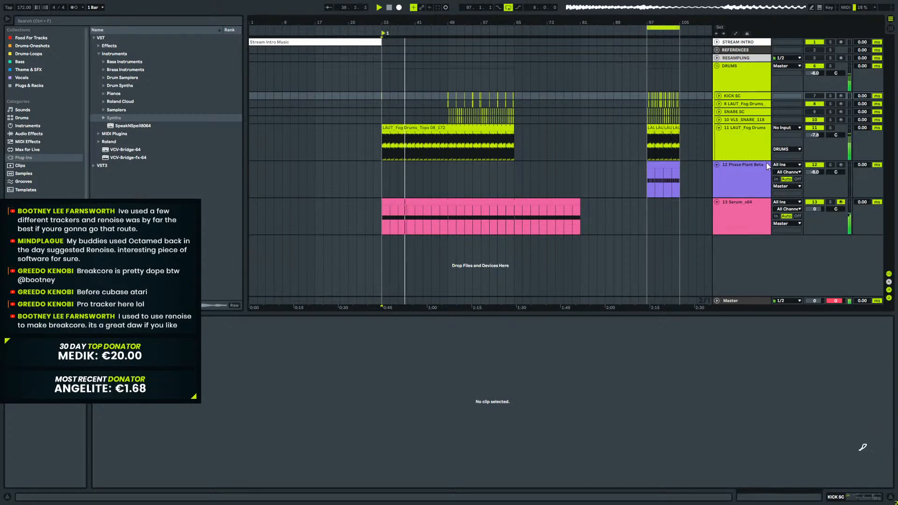
left_click(719, 127)
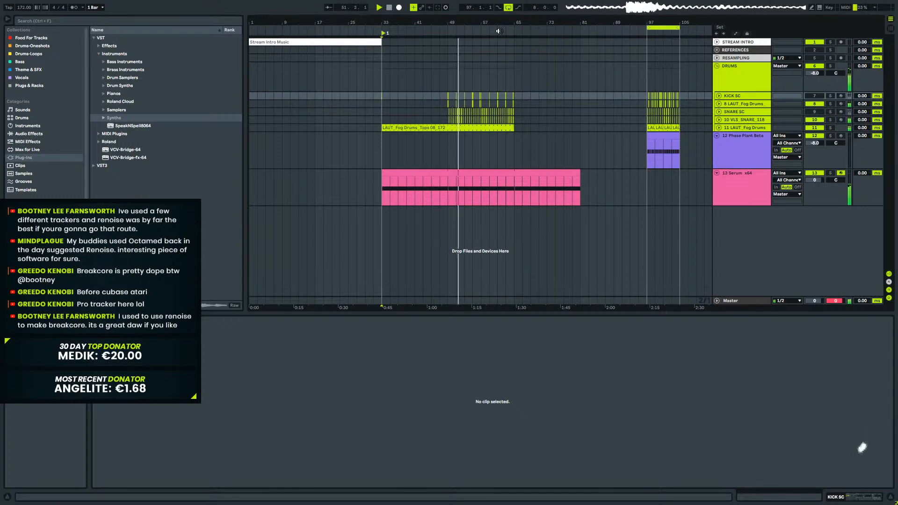
Copy the short kick at 56.4.2 to 52.4.2 on both kick tracks and play from just before bar 49.
left_click_drag(468, 22, 518, 42)
left_click(663, 96)
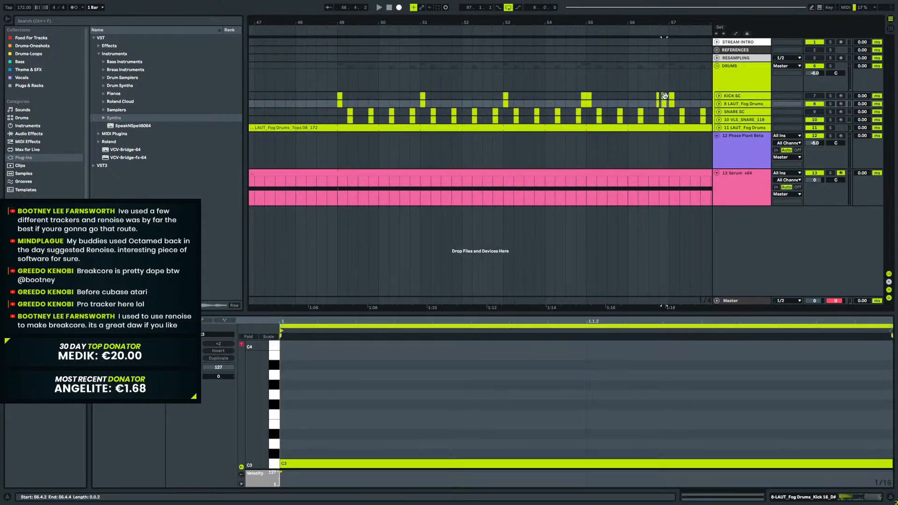
left_click_drag(499, 105, 498, 95)
left_click(326, 96)
key("space")
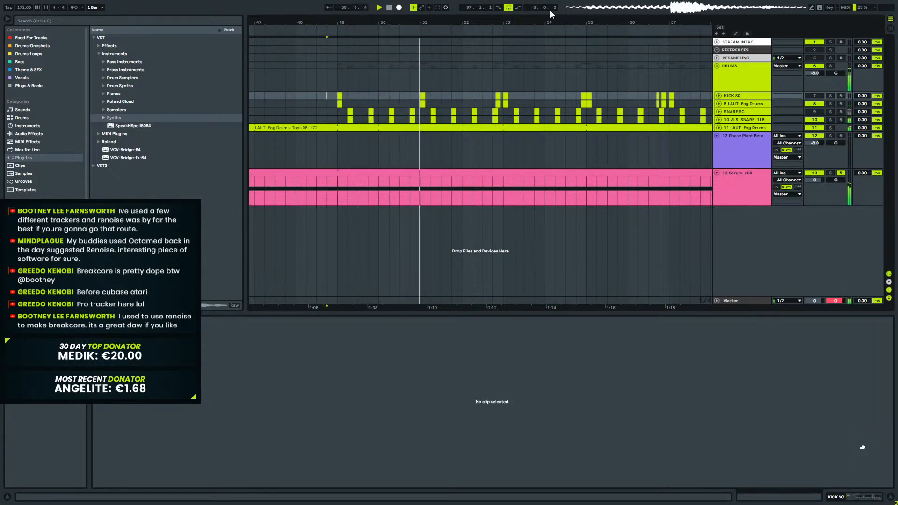
left_click_drag(554, 22, 421, 1)
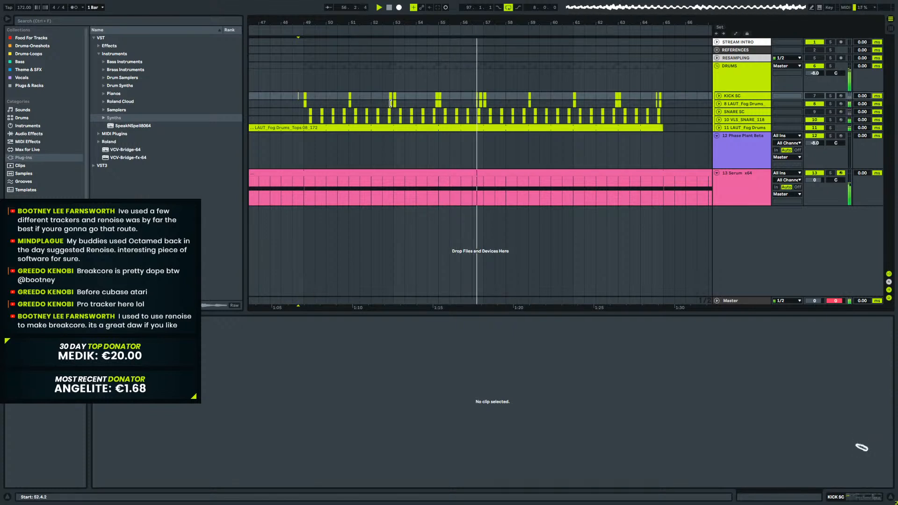
Copy the short kick from 52.4.2 to 60.4.2 on both kick tracks and play from bar 49.
left_click(391, 103)
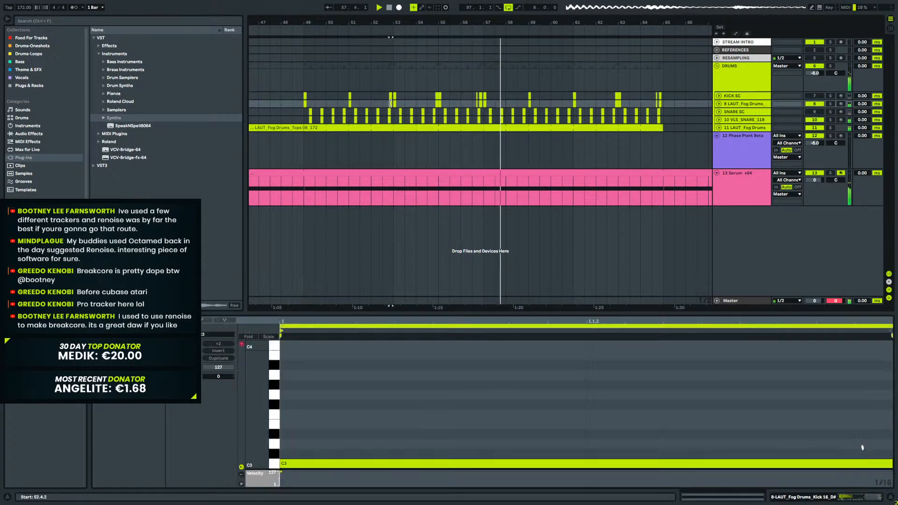
left_click(392, 95)
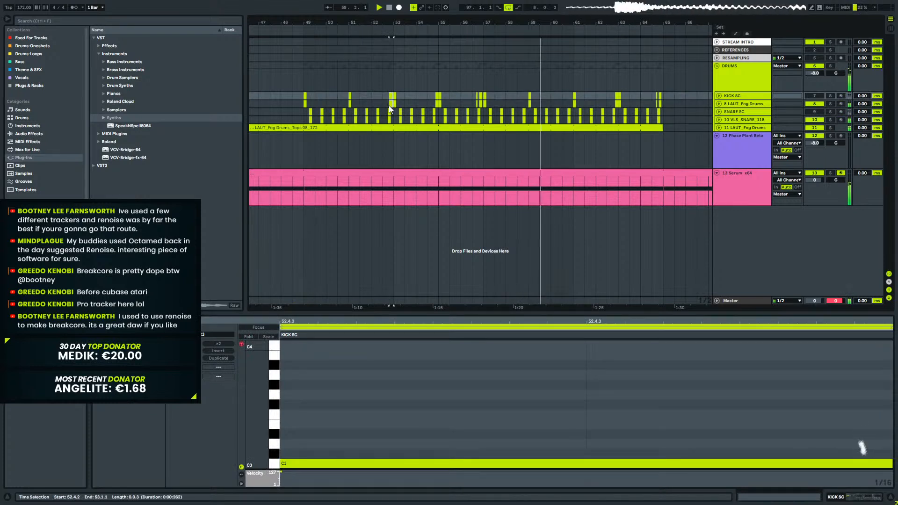
left_click(390, 101)
left_click(391, 95)
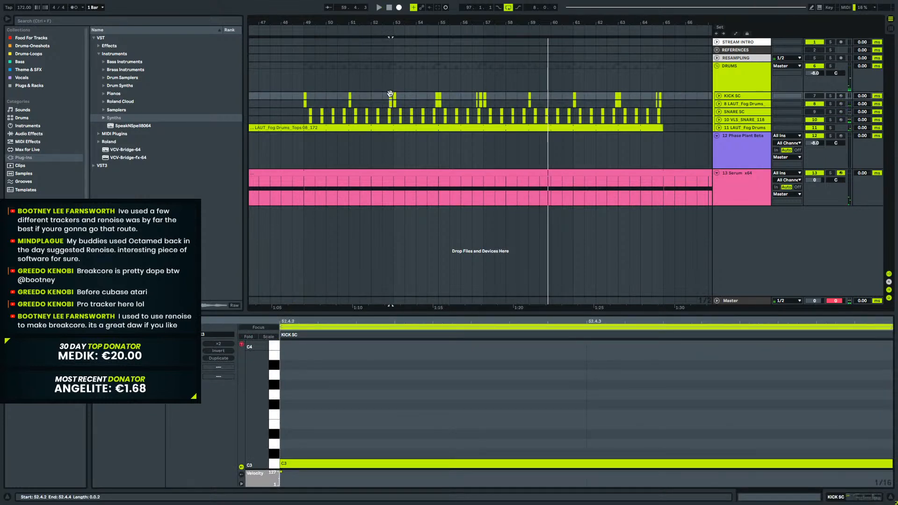
left_click_drag(569, 97, 570, 97)
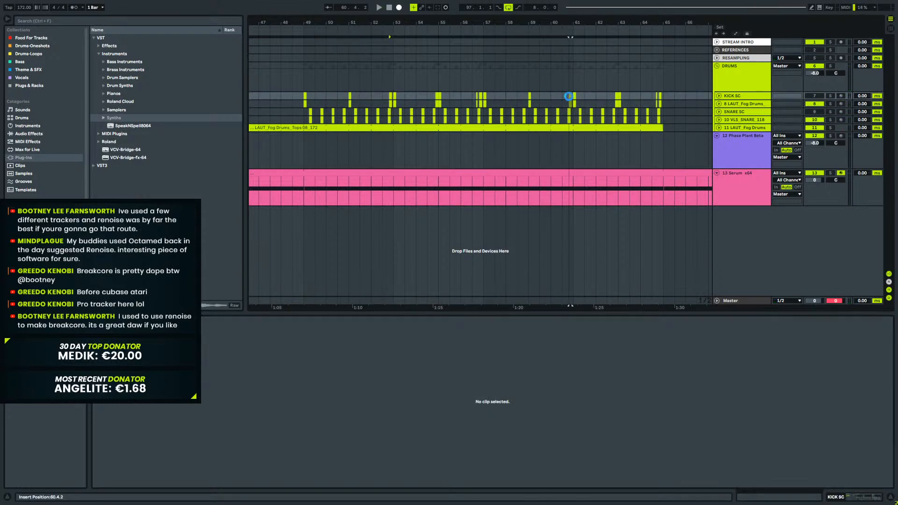
left_click(303, 98)
key("space")
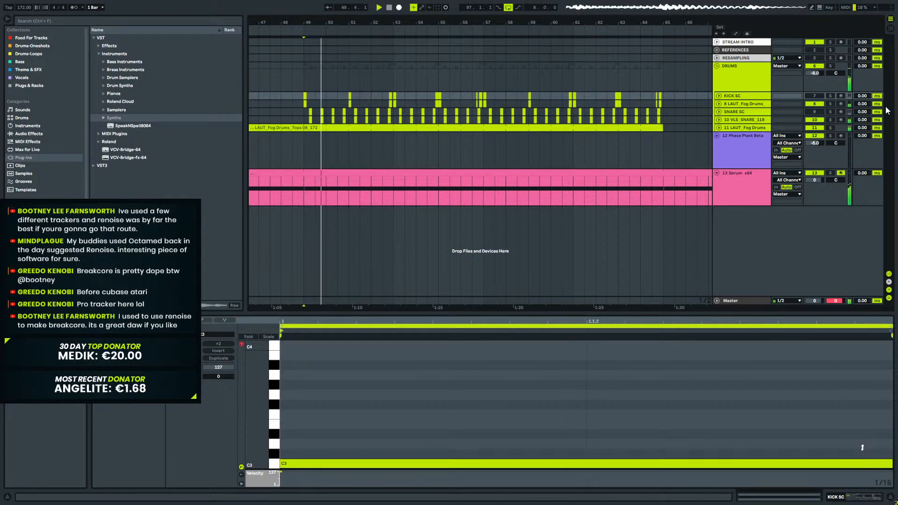
Insert a new MIDI track below the Serum track.
left_click(753, 184)
right_click(753, 184)
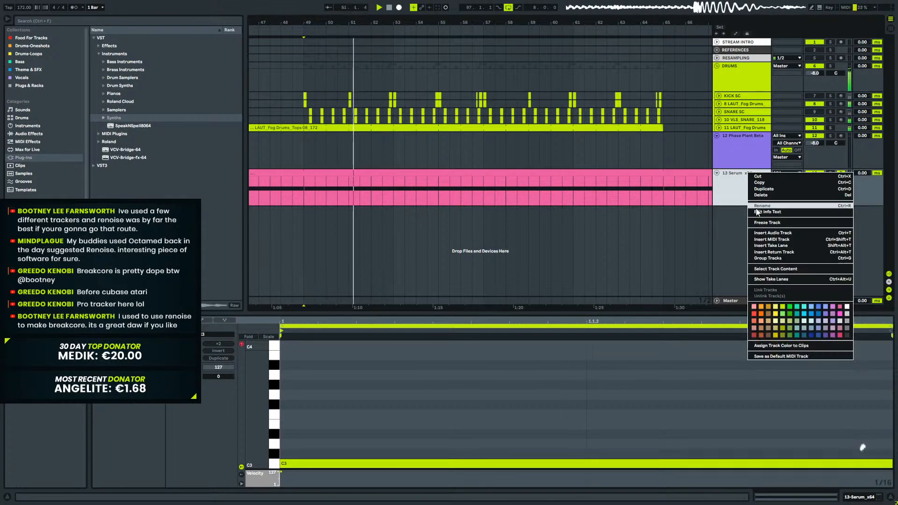
left_click(776, 244)
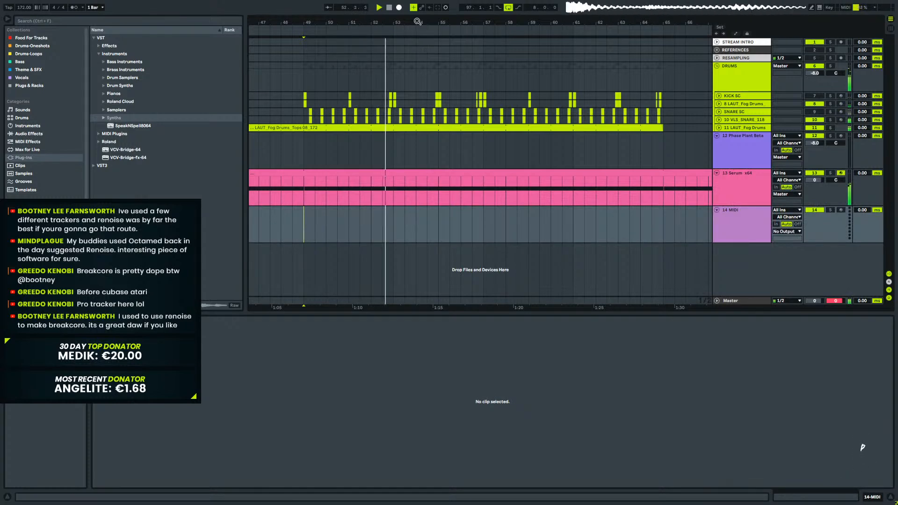
Copy the Serum clip at bar 33 onto the new MIDI track and extend its first D#2 note across all 48 bars.
key("w")
key("space")
left_click(437, 180)
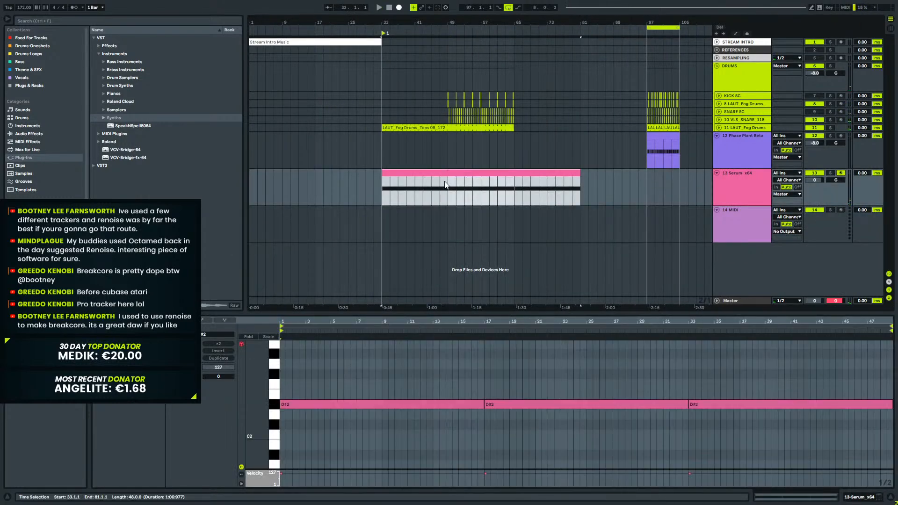
left_click_drag(447, 173, 447, 215)
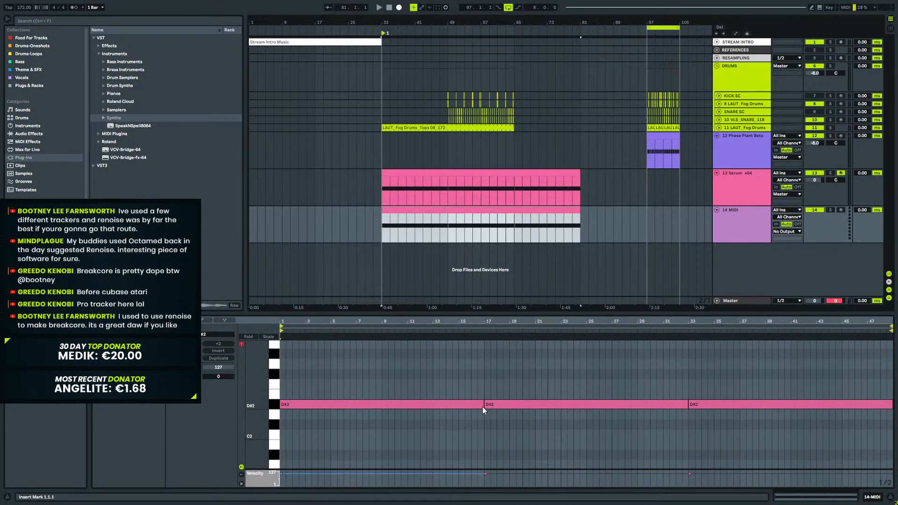
left_click_drag(483, 406, 892, 402)
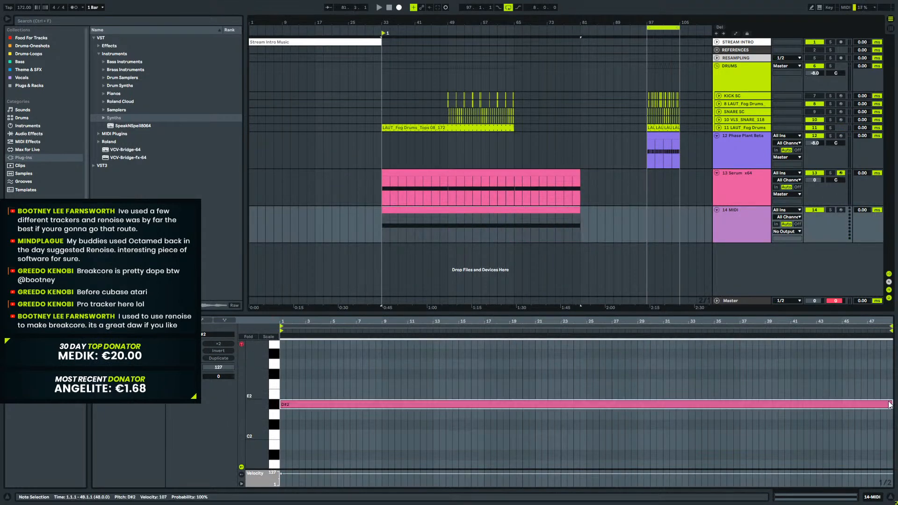
Load the Native Instruments Kontakt sampler onto the new MIDI track.
left_click(876, 490)
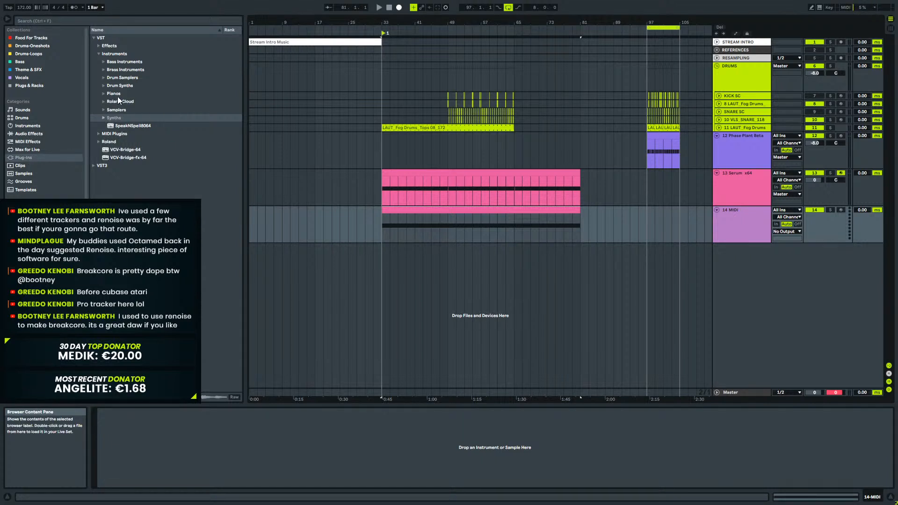
left_click(105, 110)
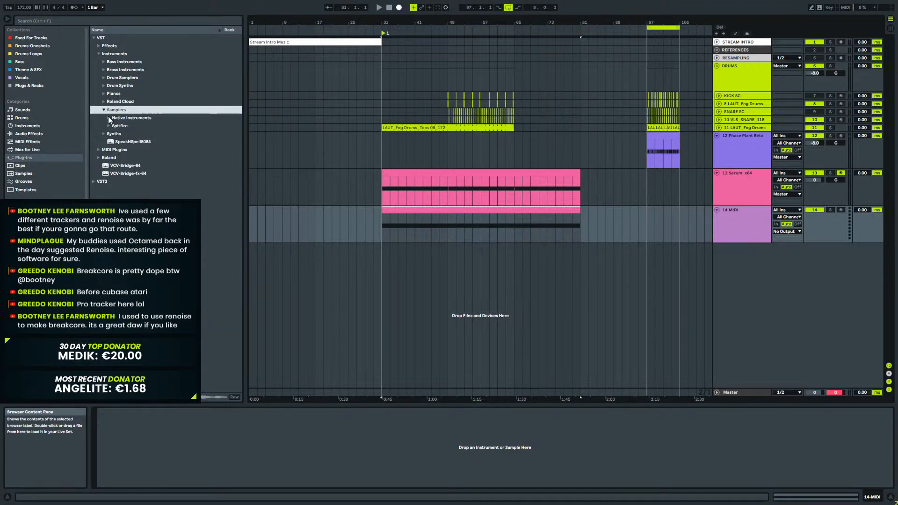
left_click(109, 118)
left_click_drag(132, 124, 471, 229)
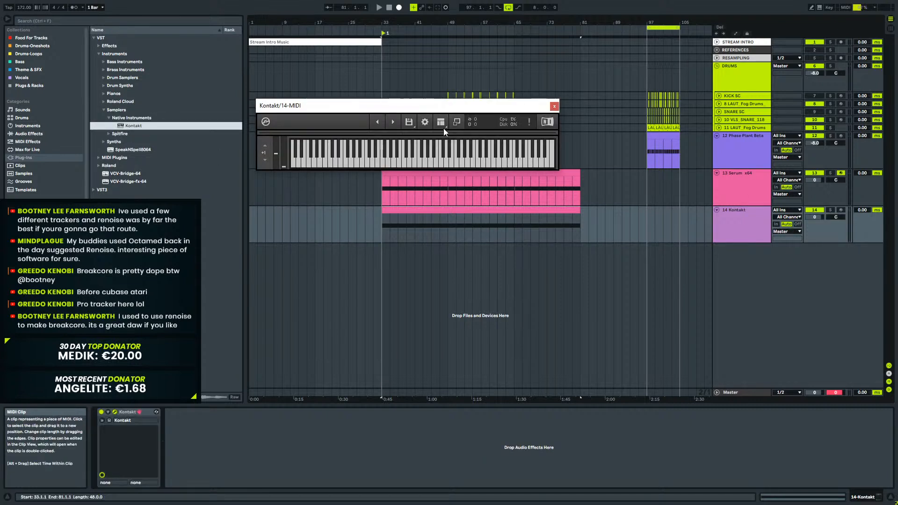
Load the Thrill instrument from Kontakt's library list and collapse Kontakt to its compact view.
left_click(456, 122)
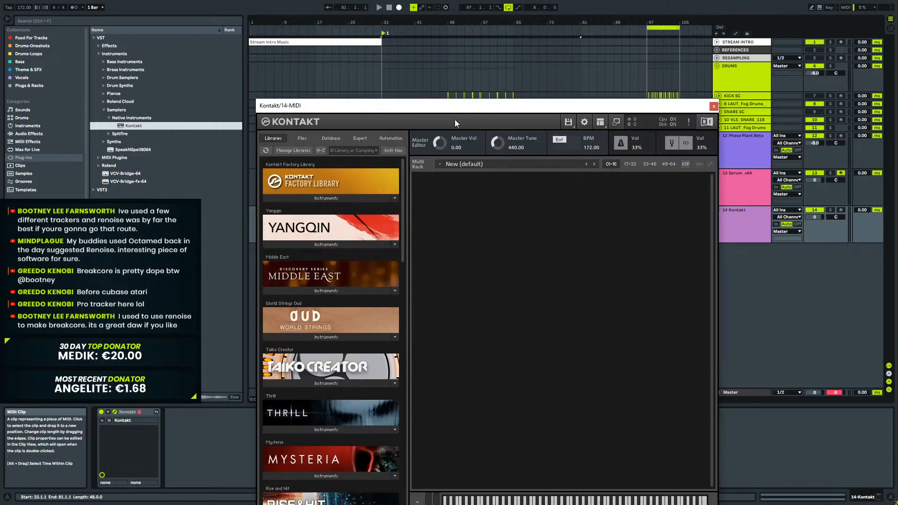
left_click(328, 428)
left_click_drag(286, 441, 540, 369)
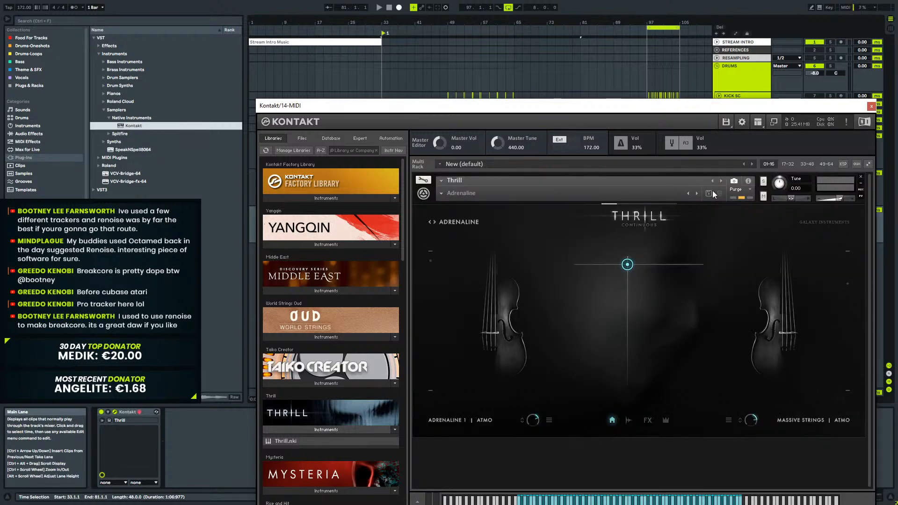
left_click(774, 122)
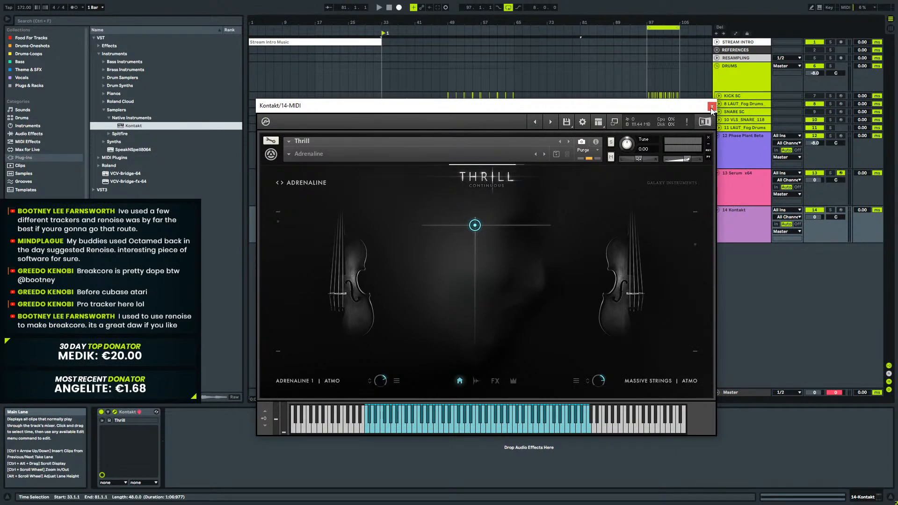
Map Thrill's X Mix and Y Intensity to the Kontakt device's X-Y control and set them to -96% and 1%.
left_click_drag(476, 226, 441, 345)
left_click(120, 482)
left_click(119, 470)
left_click(141, 482)
left_click(146, 476)
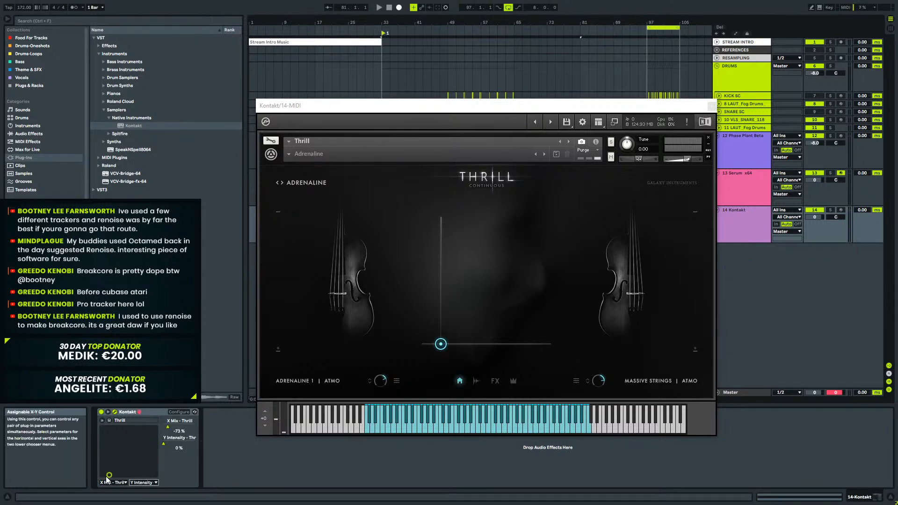
mouse_move(109, 475)
left_mouse_down()
mouse_move(129, 460)
mouse_move(125, 452)
mouse_move(102, 476)
left_mouse_up()
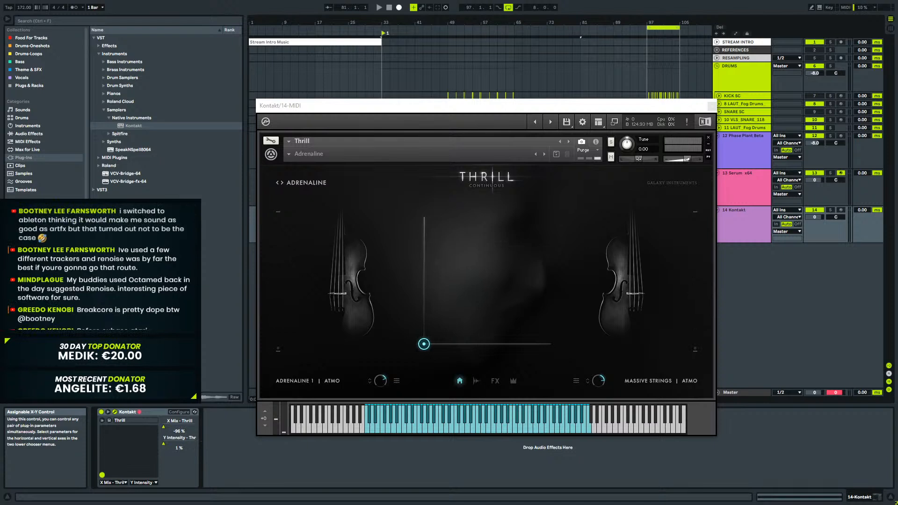
Solo the Kontakt track, play it from bar 33, and adjust X Mix to -88% and Y Intensity to 11%.
left_click(831, 210)
key("space")
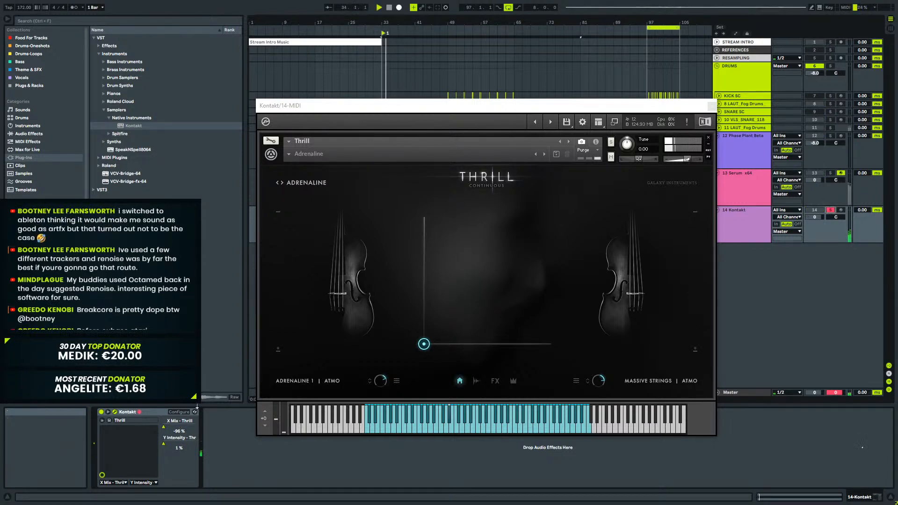
mouse_move(100, 474)
left_mouse_down()
mouse_move(102, 428)
mouse_move(156, 428)
mouse_move(117, 473)
mouse_move(103, 474)
left_mouse_up()
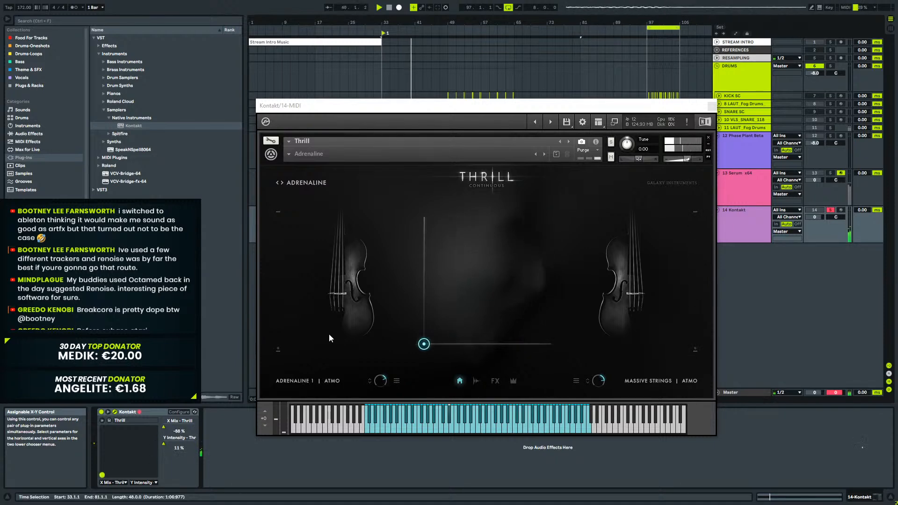
Load the INIT main preset in Thrill to reset all controls.
left_click(306, 183)
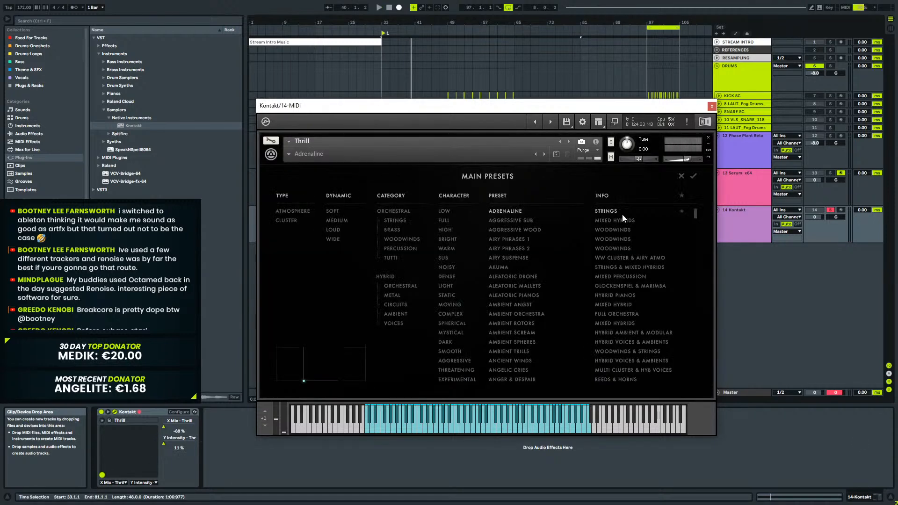
left_click(296, 209)
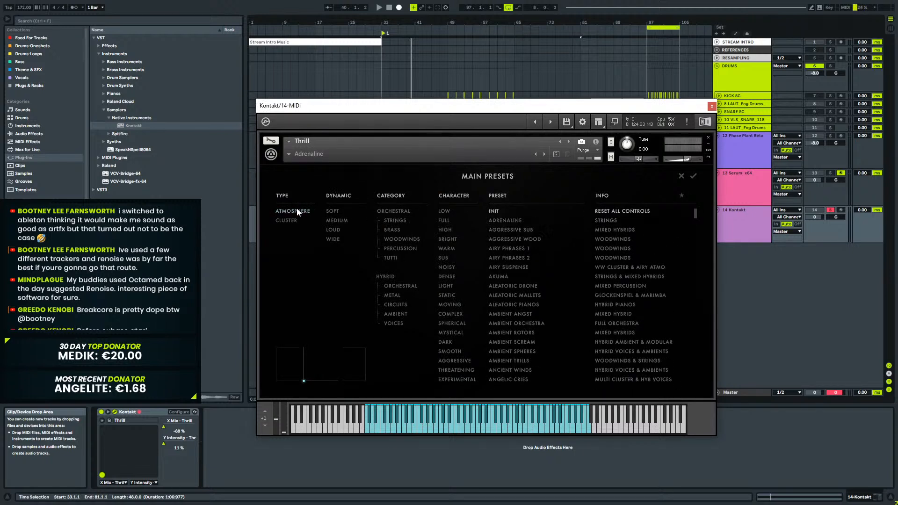
left_click(694, 176)
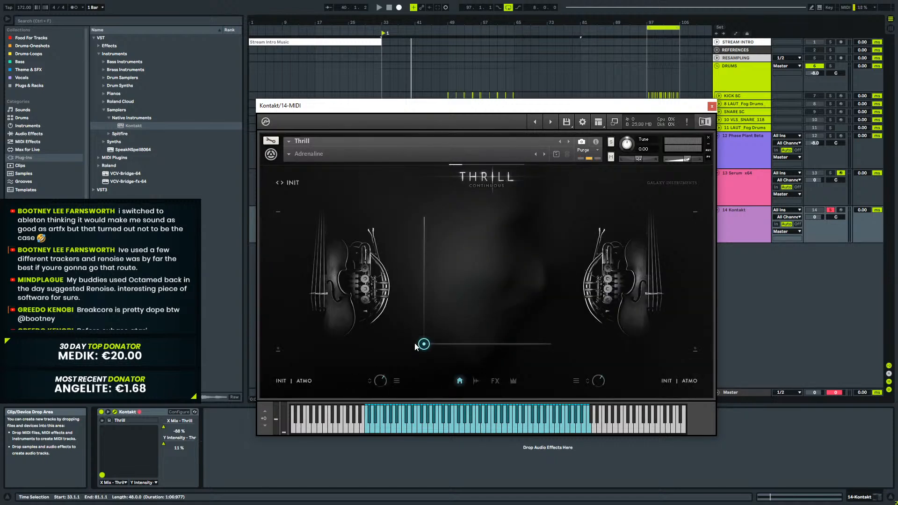
Try the full-orchestra Cluster preset Doubtful in Thrill's first sound slot and audition it from bar 33.
left_click(306, 382)
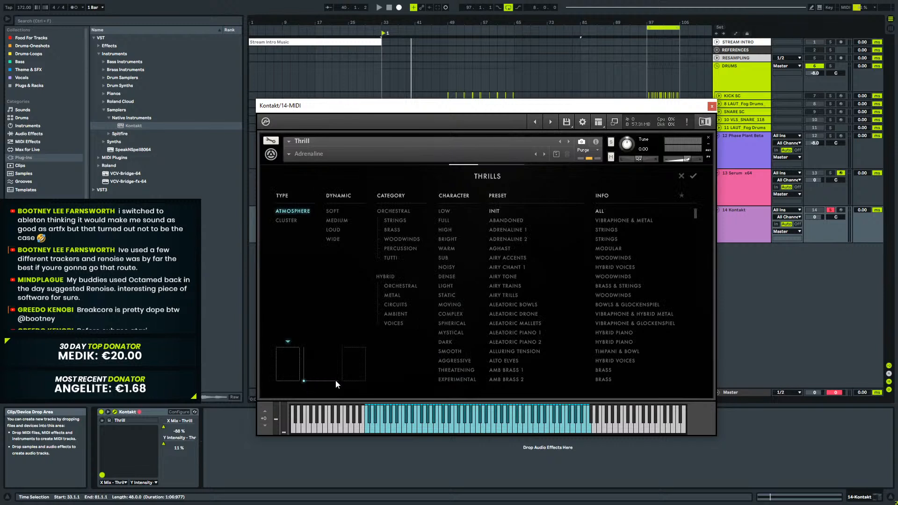
left_click(285, 220)
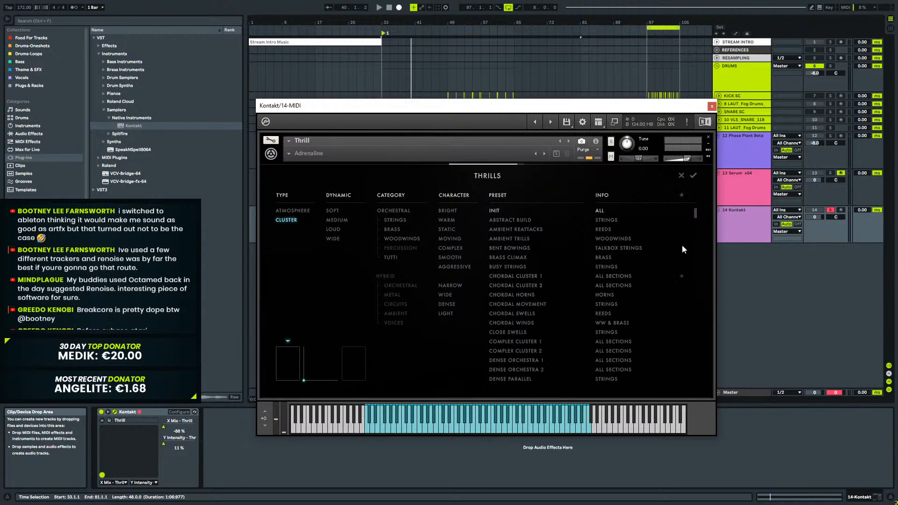
left_click_drag(695, 214, 695, 430)
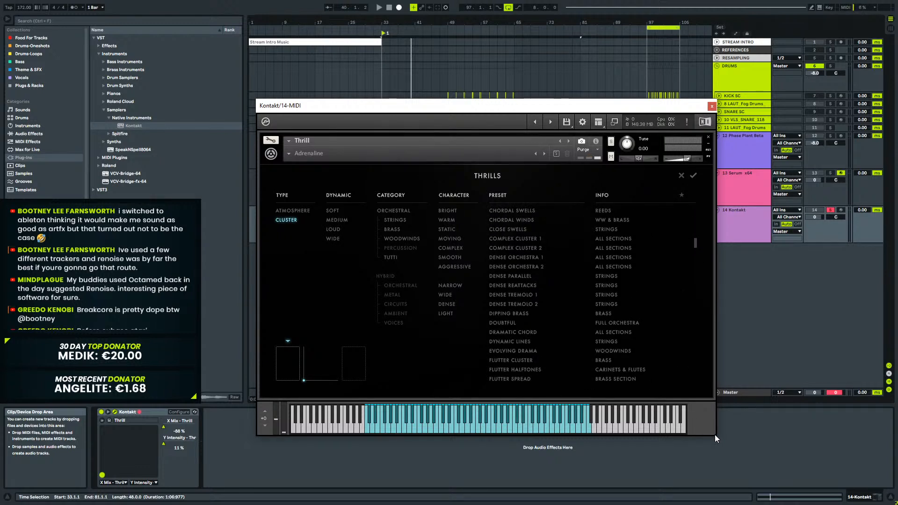
left_click(508, 322)
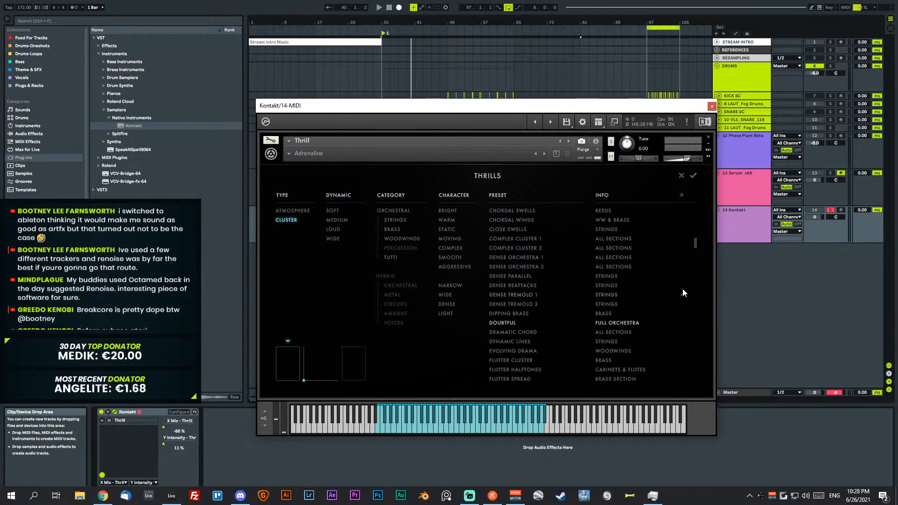
key("space")
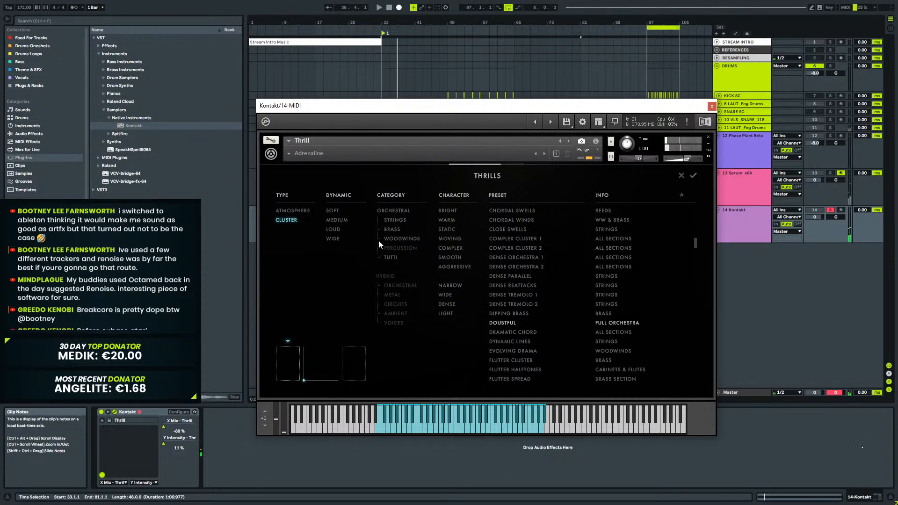
Filter the first sound slot's presets to Atmosphere and Dark, load Alto Elves, and play it from bar 33.
left_click(290, 217)
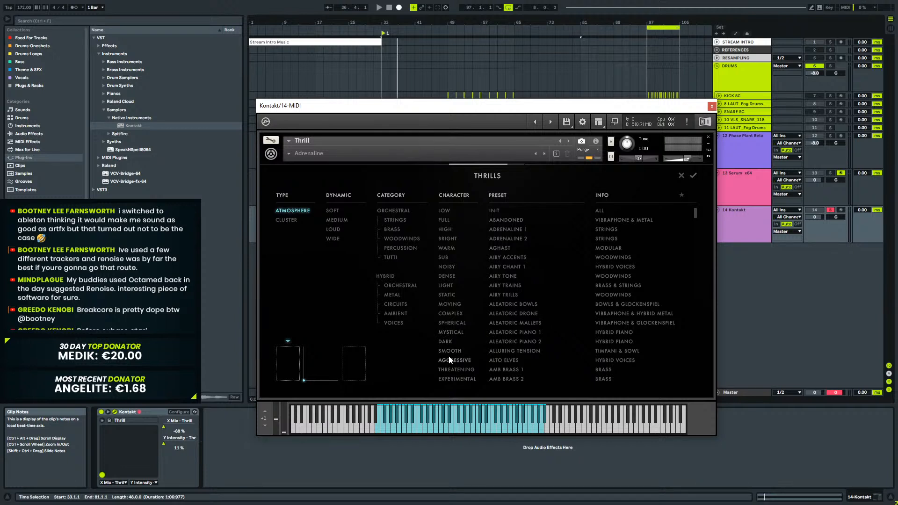
left_click(450, 342)
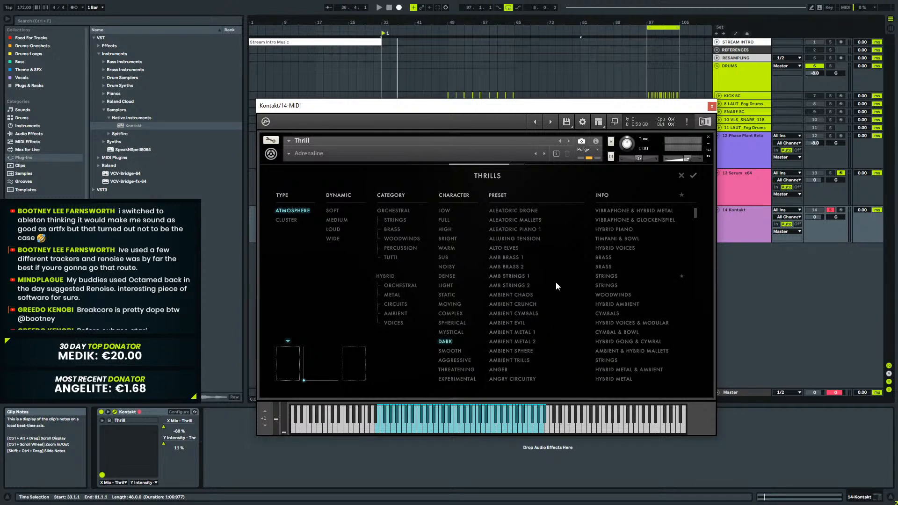
left_click(526, 249)
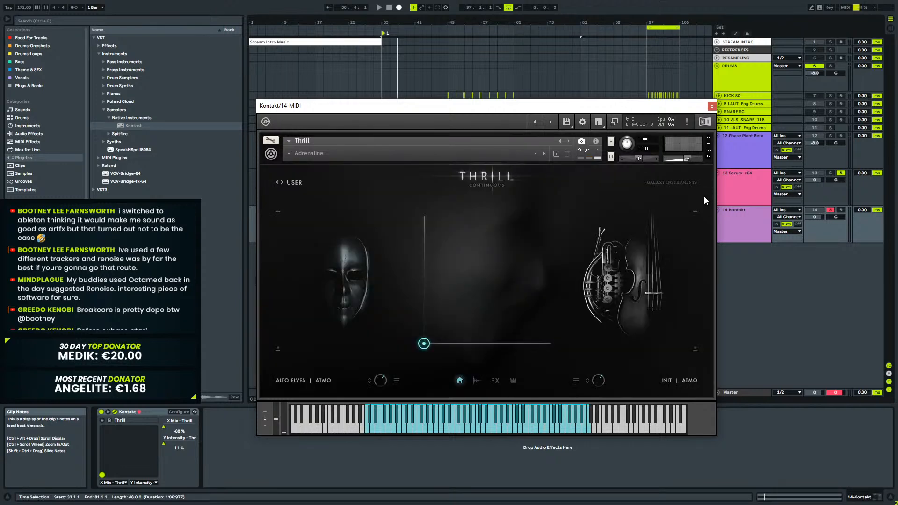
key("space")
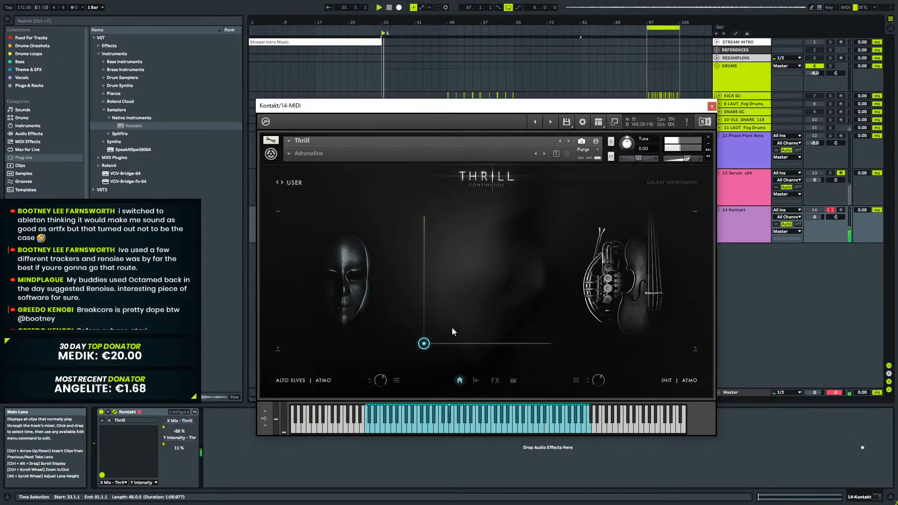
Unsolo the Kontakt track, play Alto Elves with the other tracks, and set Thrill's X Mix to -100% and Y Intensity to 1%.
left_click_drag(426, 345, 370, 345)
left_click(830, 210)
key("space")
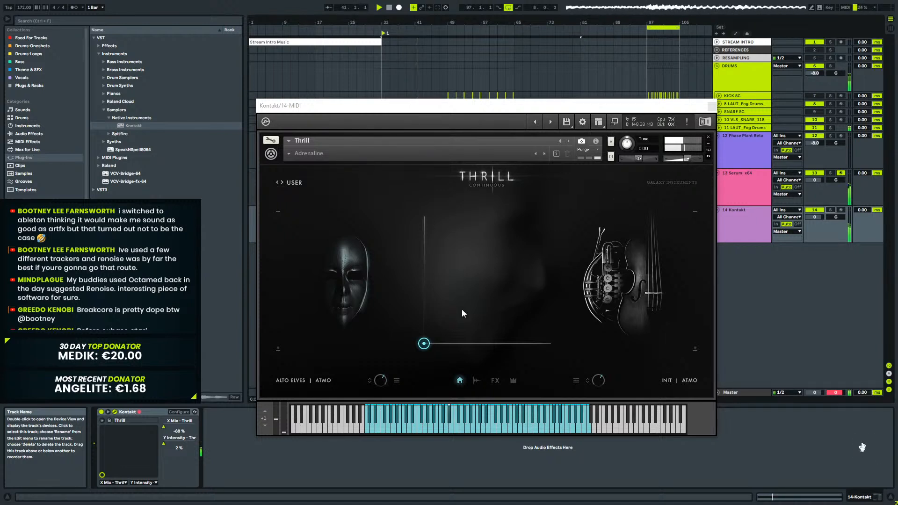
left_click(425, 346)
left_click_drag(425, 347, 395, 391)
key("space")
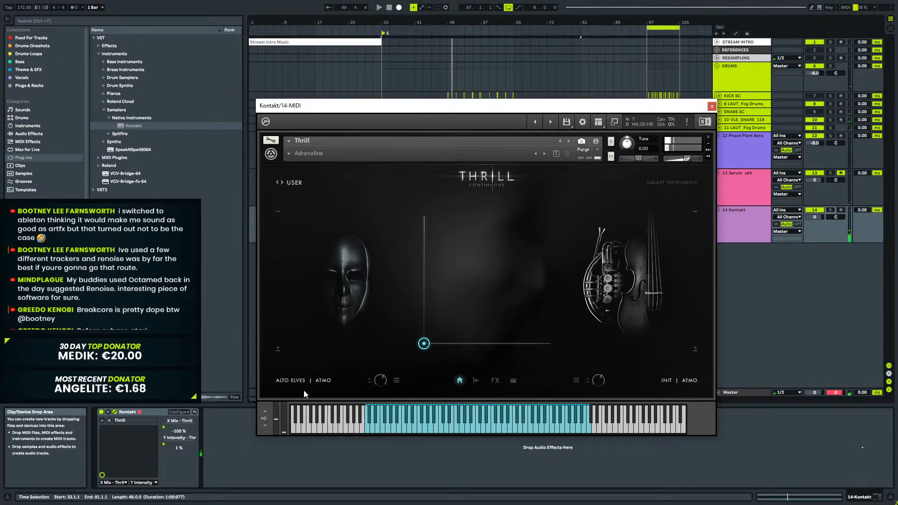
Filter the first sound slot's Atmosphere presets to Mystical, load Wretched Choir, and play it from bar 33.
left_click(313, 380)
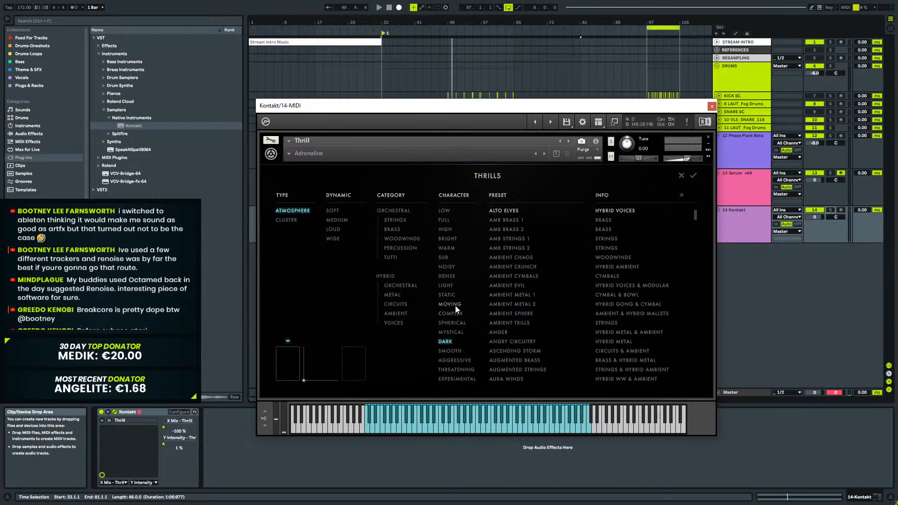
left_click(451, 333)
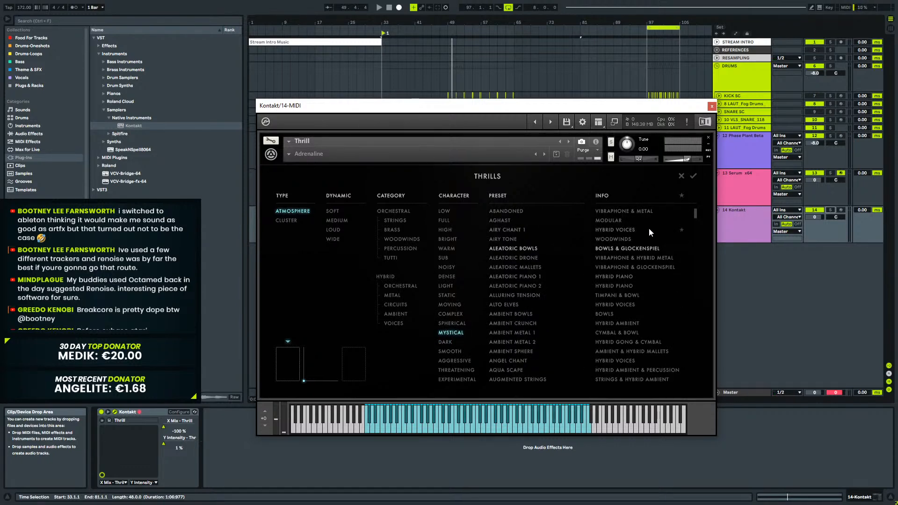
left_click_drag(694, 212, 706, 382)
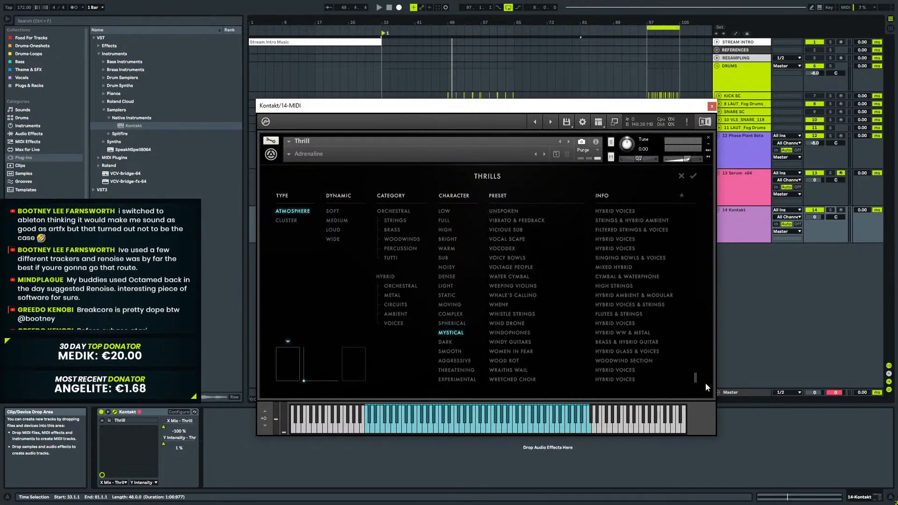
left_click(499, 380)
left_click(694, 176)
key("space")
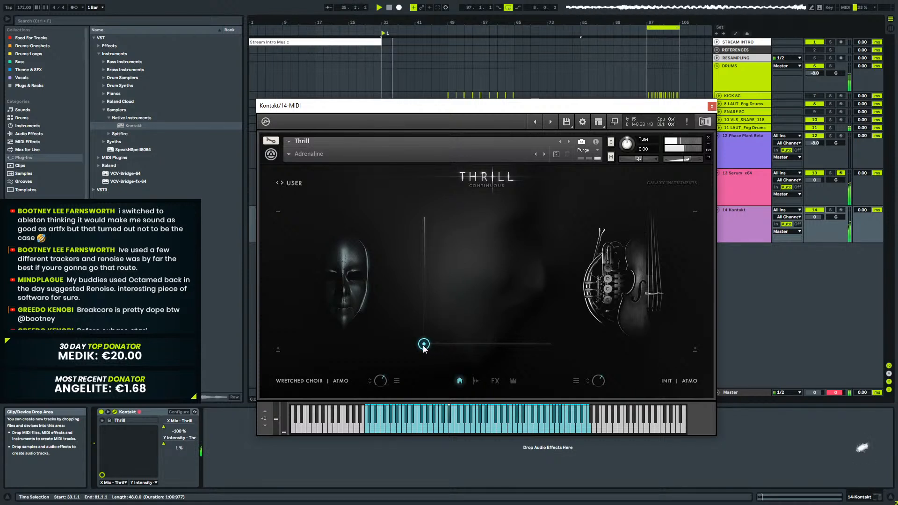
Set X Mix to -96% and Y Intensity to 1%, and lower the Kontakt track to -5.6 dB and the Serum track to -4.8 dB.
left_click_drag(424, 349, 425, 372)
left_click_drag(815, 217, 815, 230)
left_click_drag(815, 180, 815, 191)
key("space")
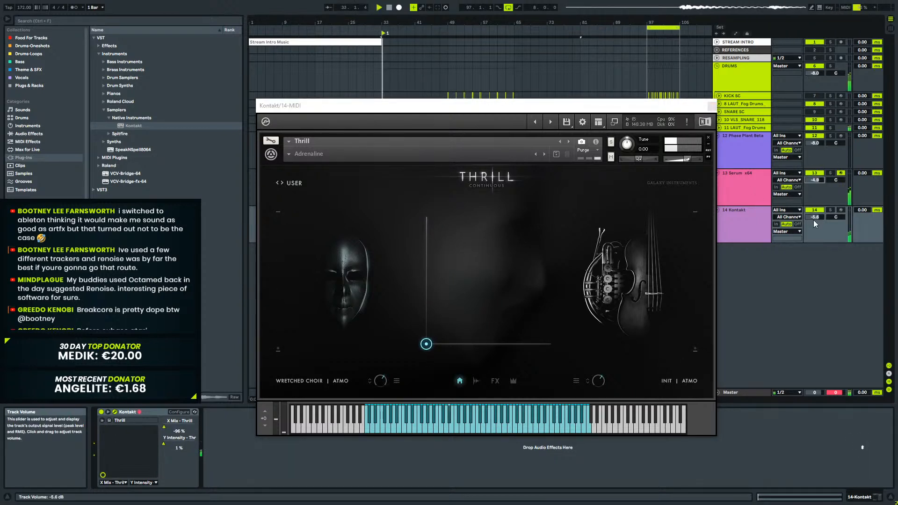
Audition Wretched Choir from bar 33 while moving Thrill's XY control to X Mix -97% and Y Intensity 3%.
left_click_drag(426, 345, 365, 393)
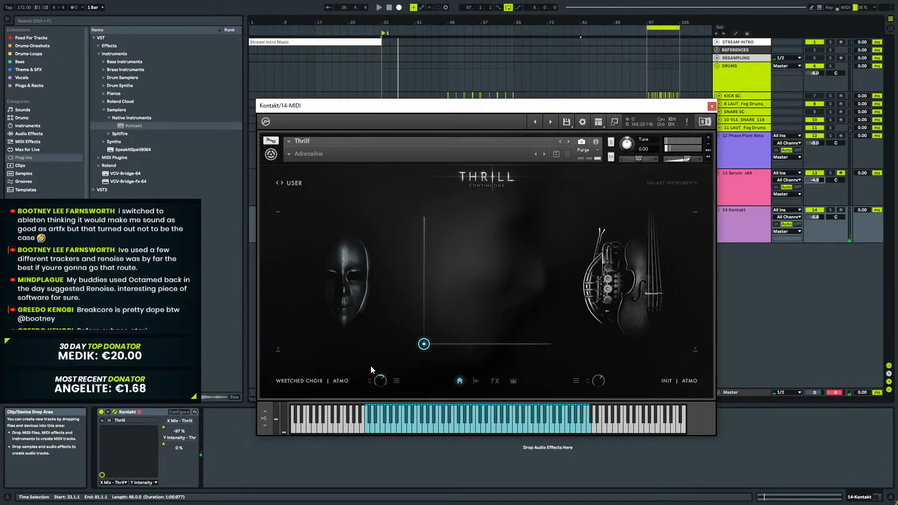
key("space")
left_click_drag(425, 347, 386, 419)
key("space")
Load Wraiths Wail into Thrill's first sound slot, set Y Intensity to 0% while playing, and close the Kontakt window.
left_click(311, 381)
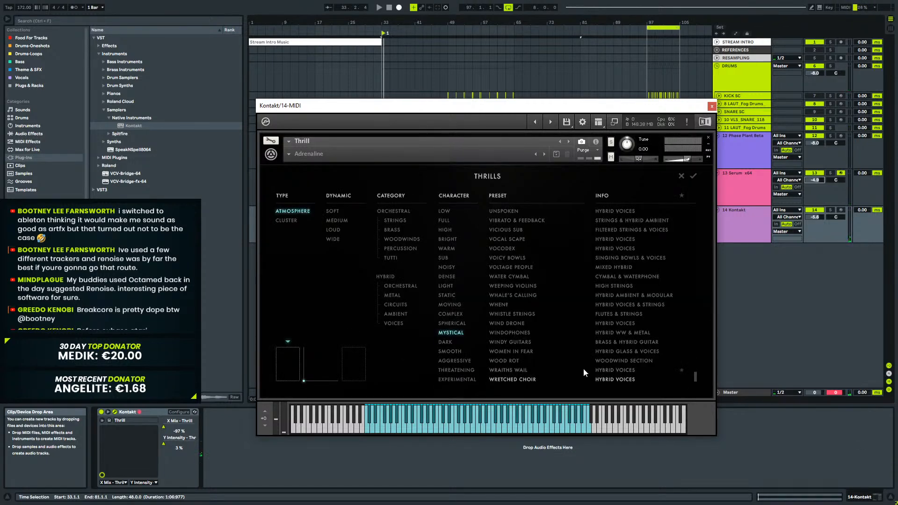
left_click(513, 372)
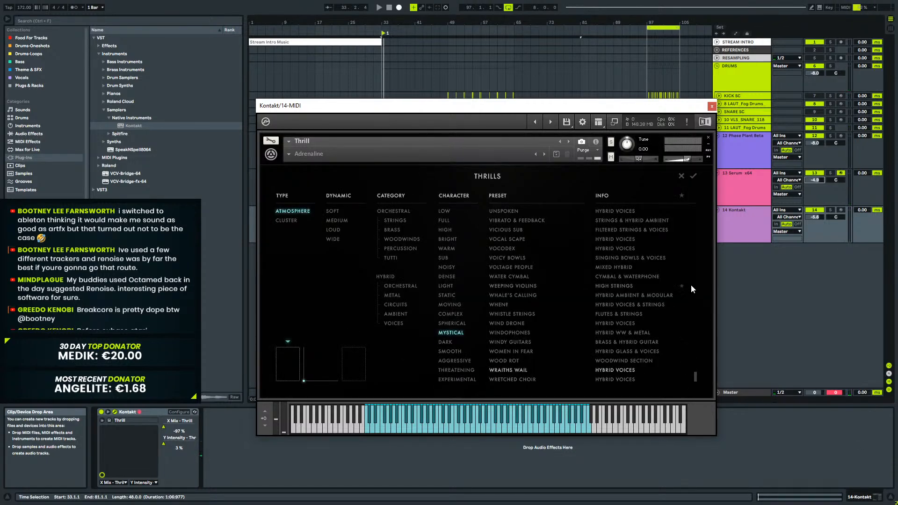
left_click(693, 176)
left_click_drag(426, 345, 419, 350)
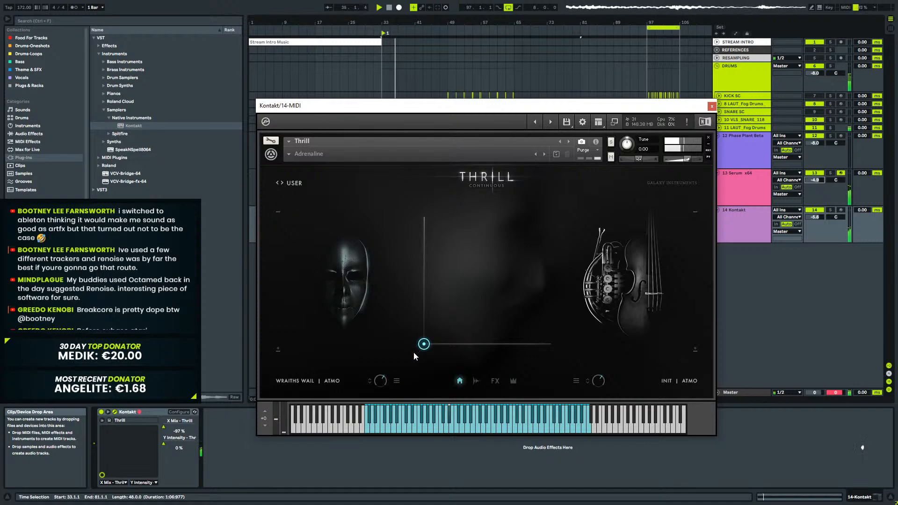
left_click(711, 107)
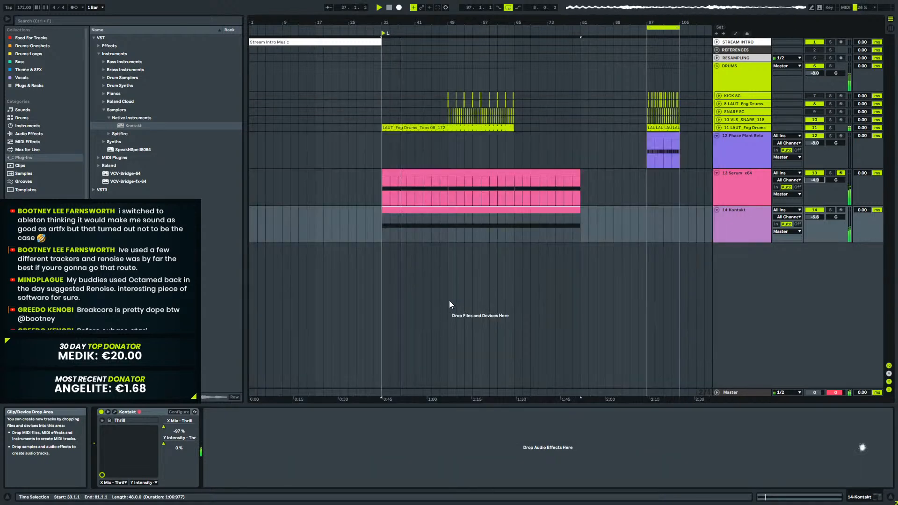
Shorten the D#2 note in the Kontakt MIDI clip to two bars and play it from the clip's start.
left_click(419, 232)
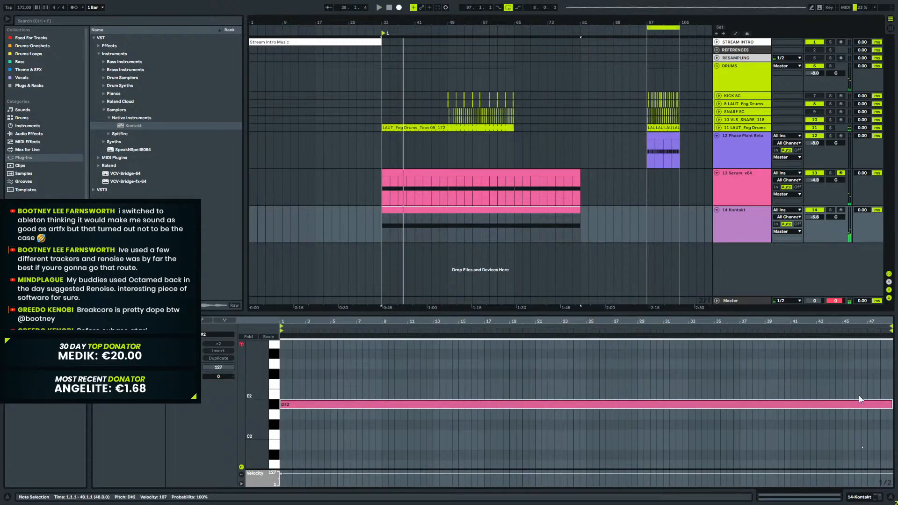
left_click_drag(892, 405, 307, 413)
key("space")
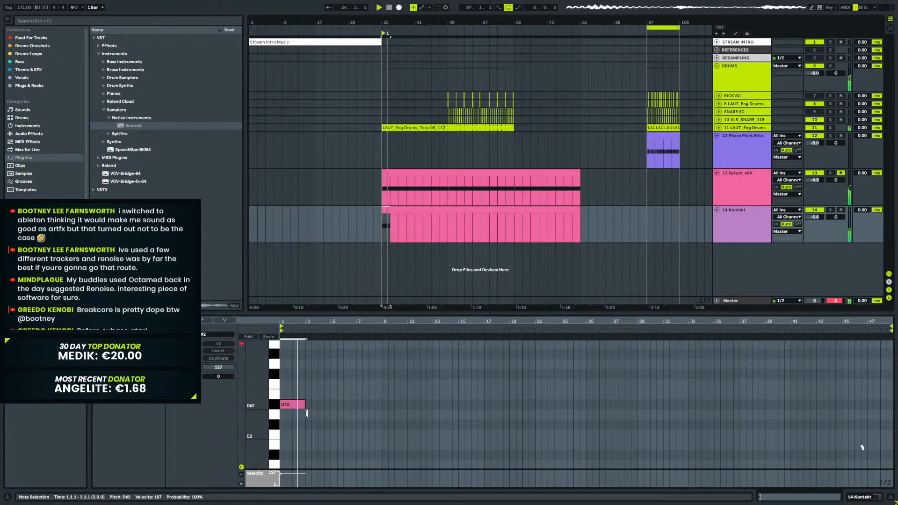
Duplicate the two-bar D#2 note repeatedly until it fills the Kontakt clip up to bar 49.
key("ctrl+d")
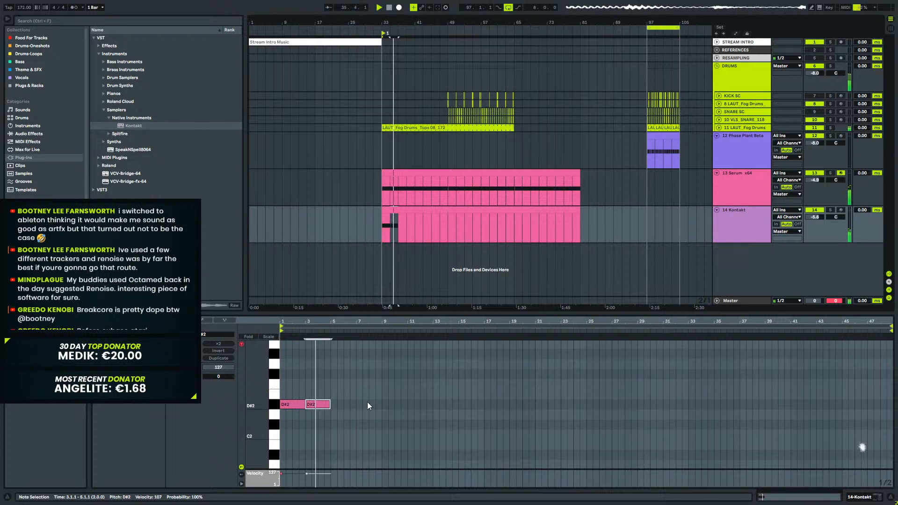
key("ctrl+d")
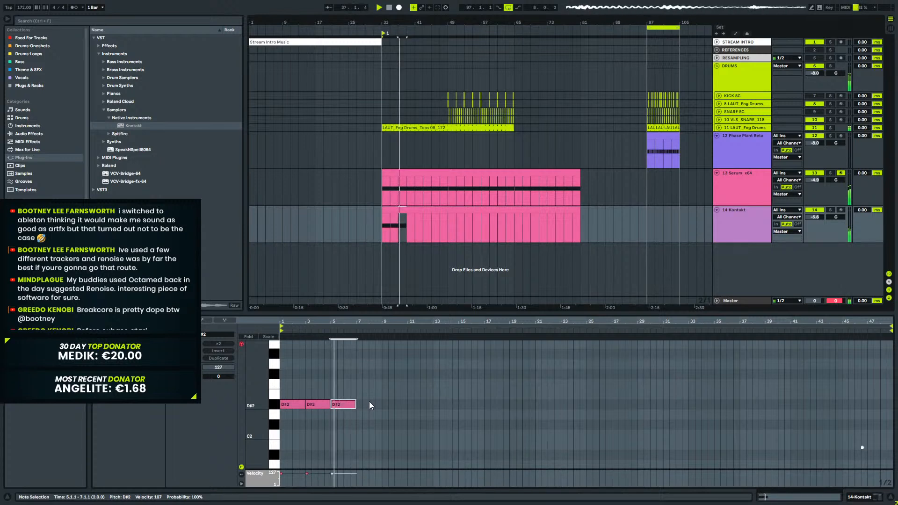
key("ctrl+d")
key("ctrl+d")
key("ctrl+d")
key("ctrl+d")
key("ctrl+d")
key("ctrl+d")
key("ctrl+d")
key("ctrl+d")
key("ctrl+d")
key("ctrl+d")
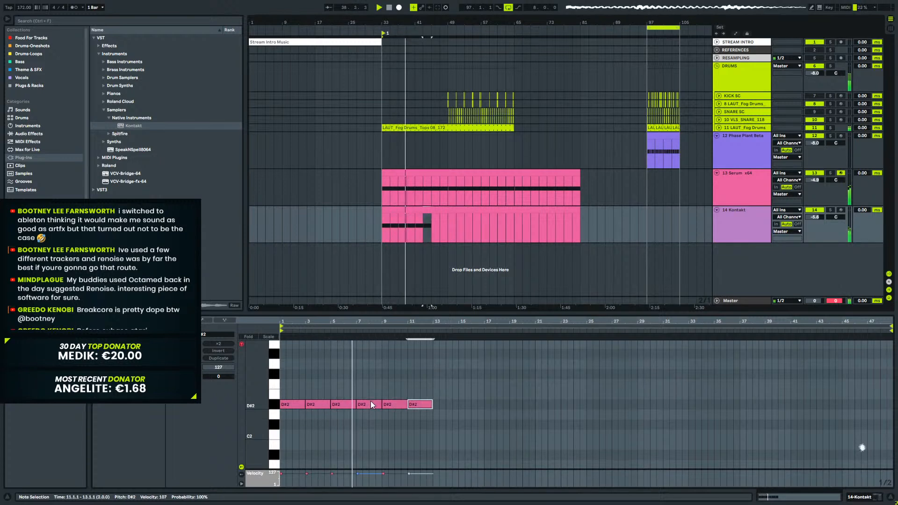
key("ctrl+d")
key("ctrl+d")
key("ctrl+d")
key("ctrl+d")
key("ctrl+d")
key("ctrl+d")
key("ctrl+d")
key("ctrl+d")
key("ctrl+d")
key("ctrl+d")
key("ctrl+d")
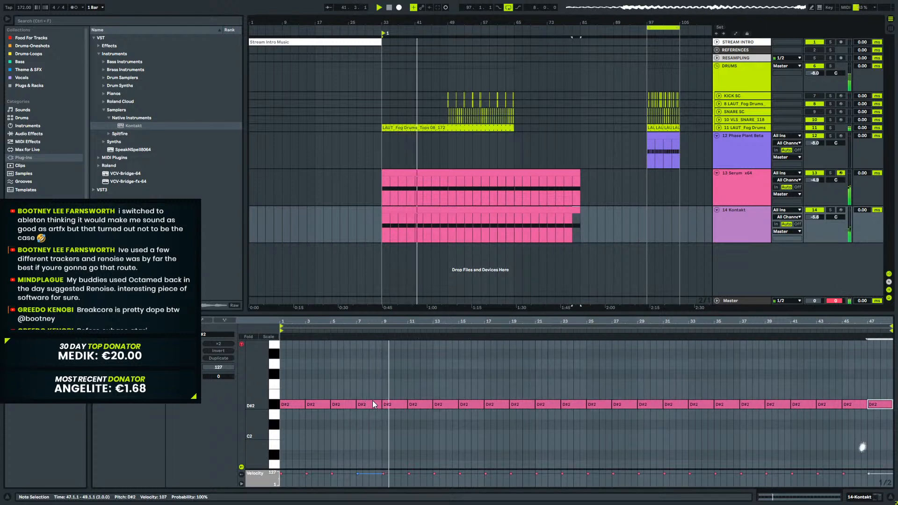
Reopen Thrill from the Kontakt device, readjust X Mix to -97% and Y Intensity to 0% during playback, and close its window.
left_click(864, 497)
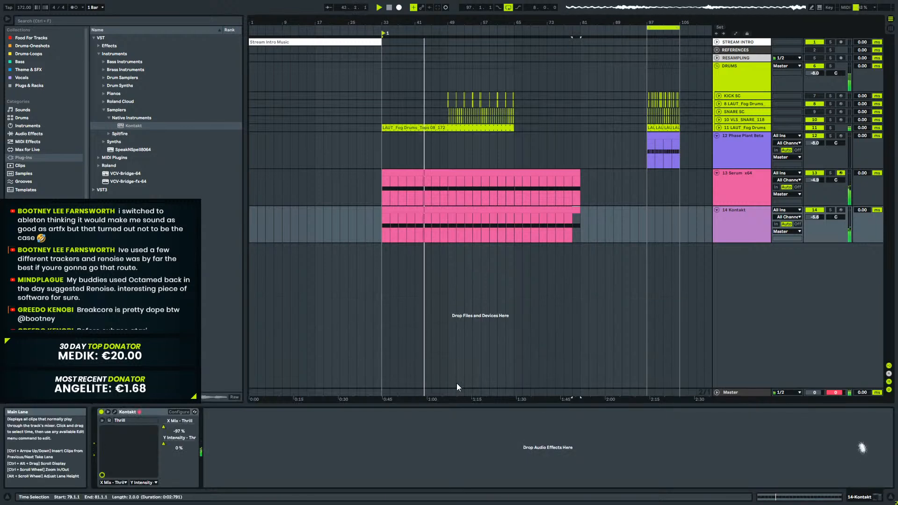
left_click(115, 412)
left_click_drag(429, 348, 393, 351)
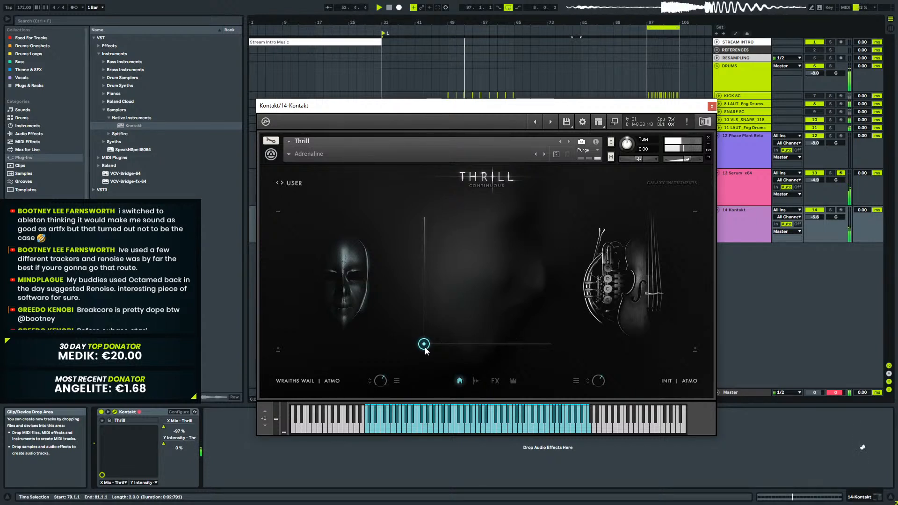
left_click(712, 106)
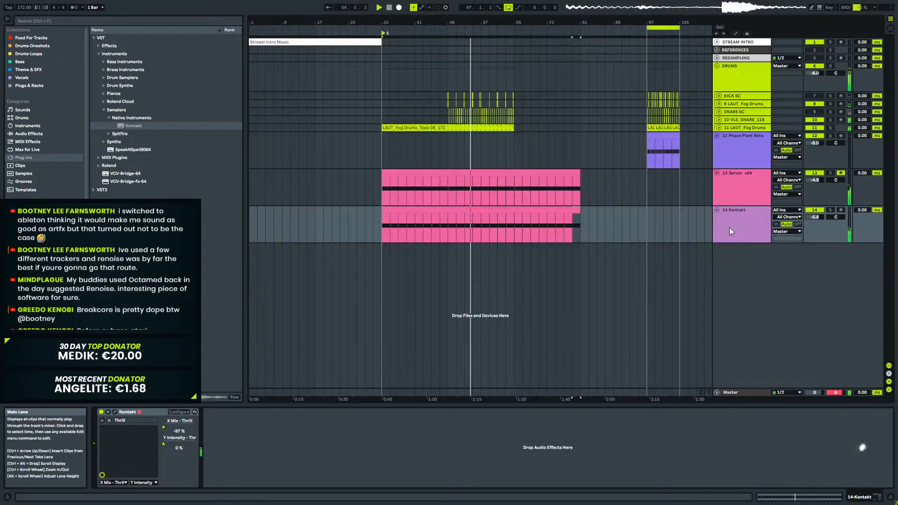
Raise the Kontakt track's volume to -2.7 dB.
left_click(740, 185)
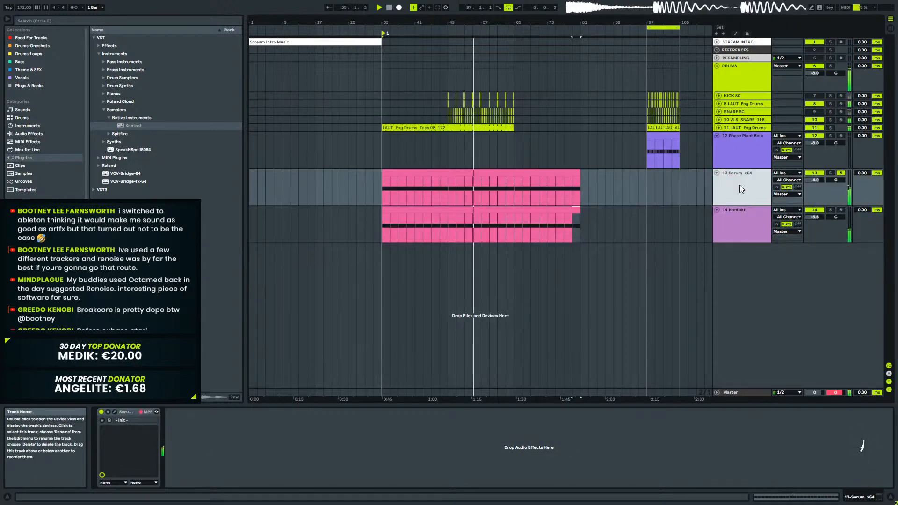
left_click(753, 226)
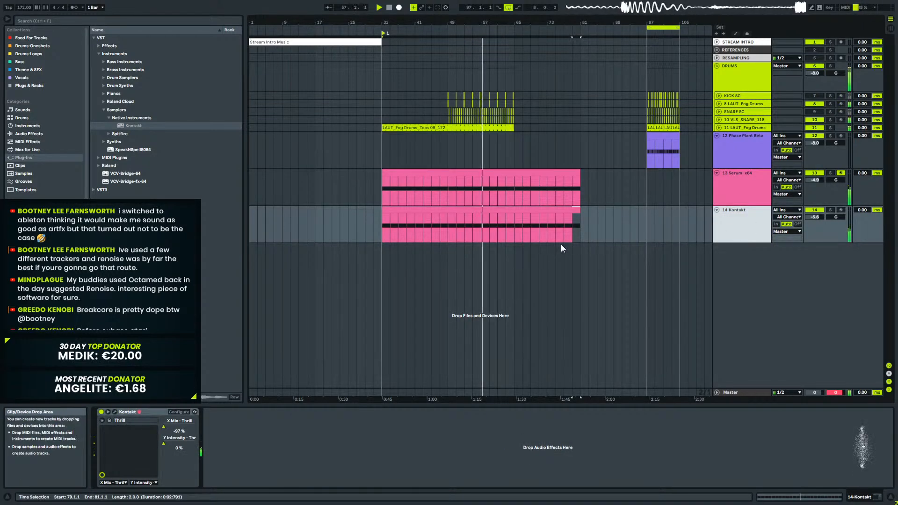
left_click_drag(815, 217, 815, 204)
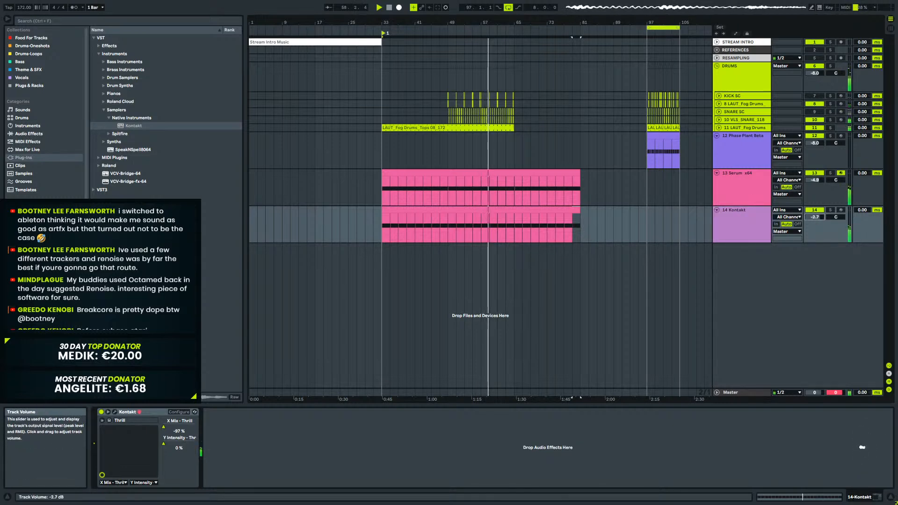
Reopen Thrill and play Wraiths Wail from bar 33 while varying the XY control around low X Mix and Y Intensity.
left_click(114, 412)
left_click_drag(426, 347, 386, 398)
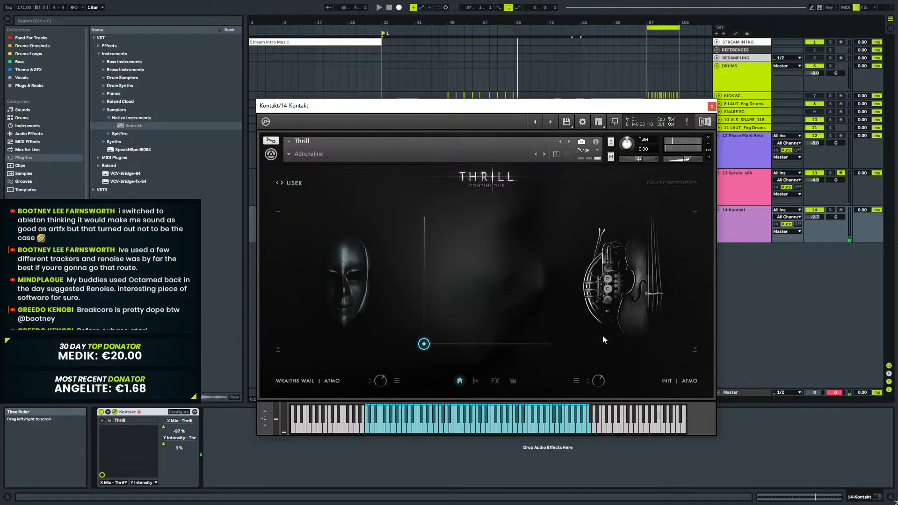
key("space")
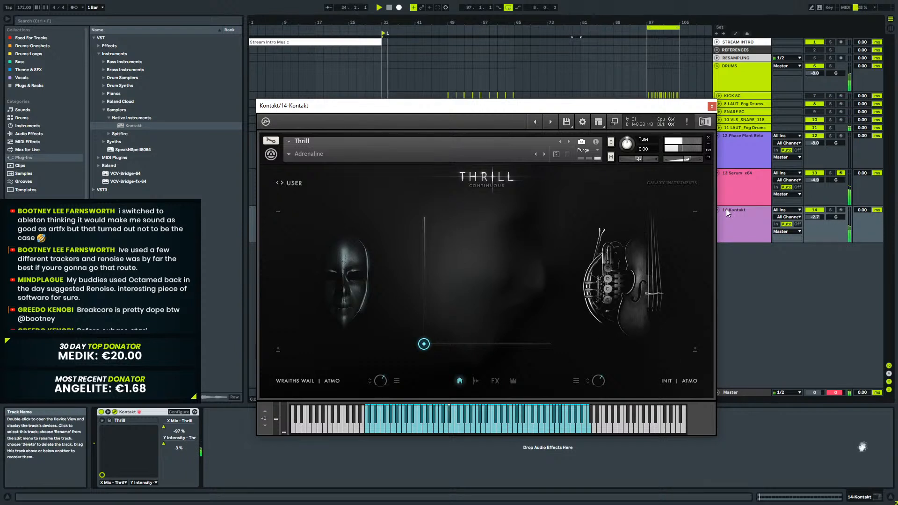
left_click_drag(424, 346, 335, 406)
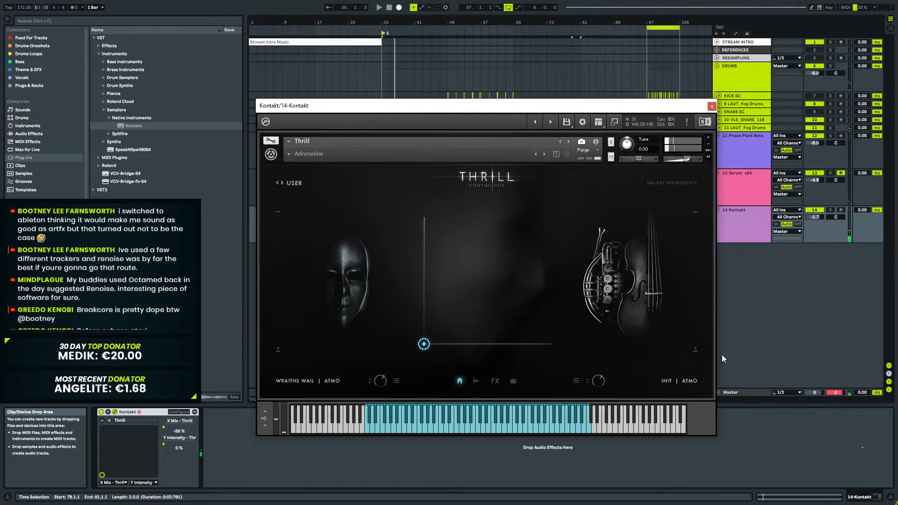
Filter the second sound slot to Mystical, load Wood Rot, and audition it with X Mix at 99% and Y Intensity at 4%.
left_click_drag(425, 346, 547, 345)
left_click(673, 380)
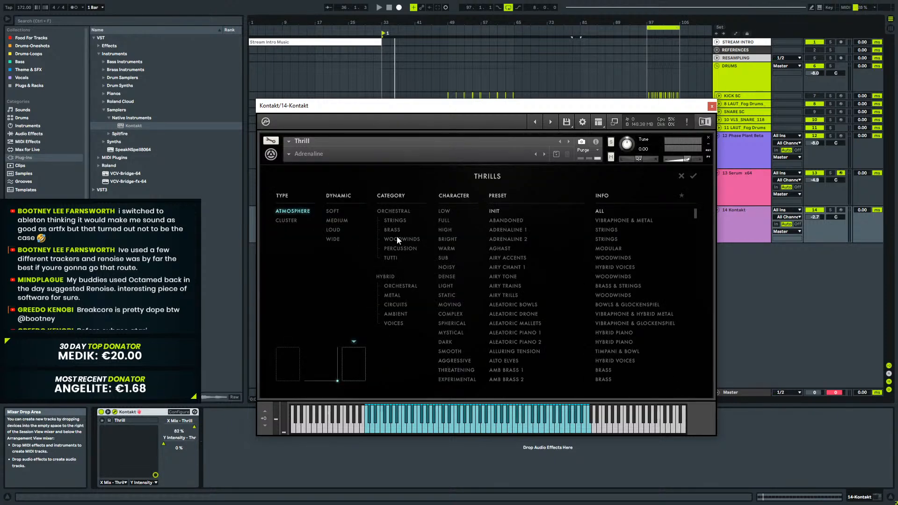
left_click(451, 332)
left_click_drag(695, 212, 692, 394)
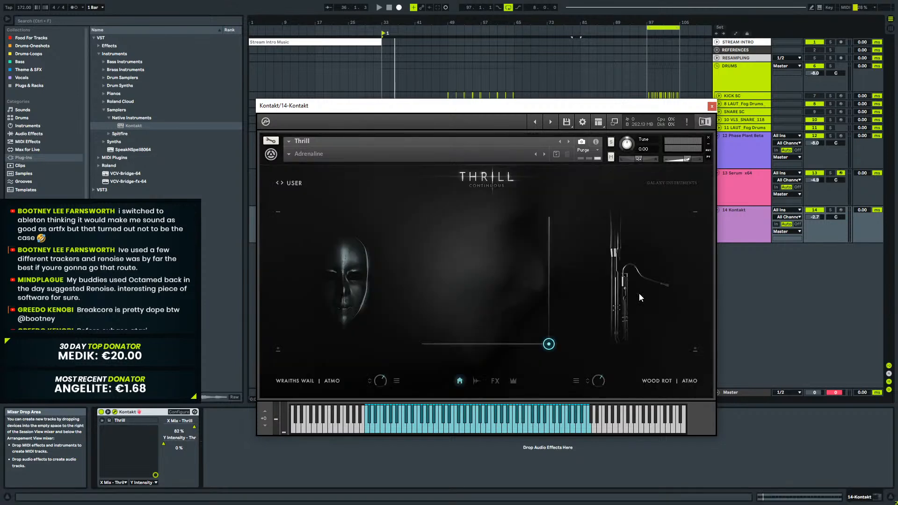
key("space")
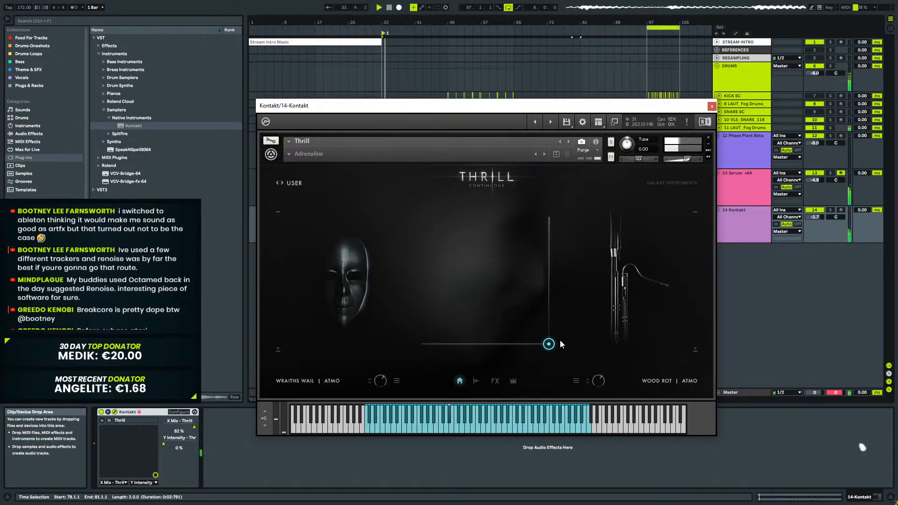
left_click_drag(553, 345, 564, 366)
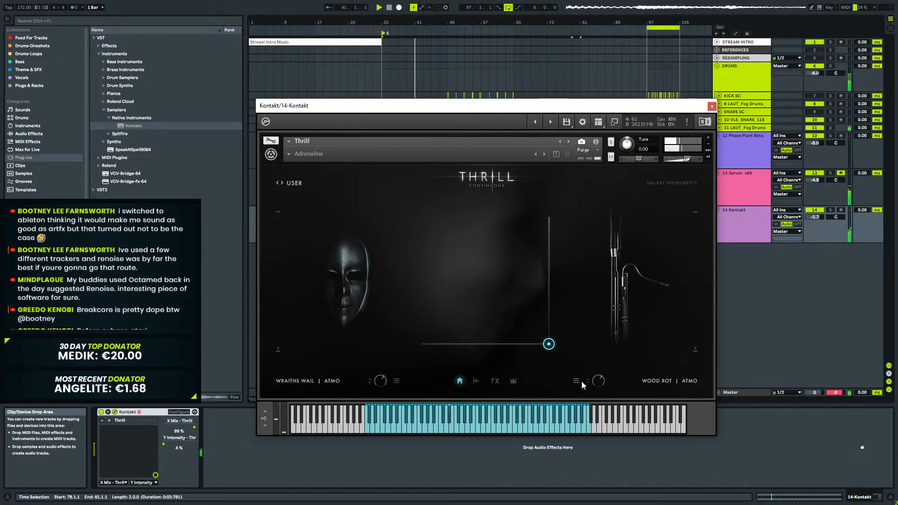
Load Women in Fear into Thrill's second sound slot, audition it, and set X Mix to -68% and Y Intensity to 0%.
left_click(688, 381)
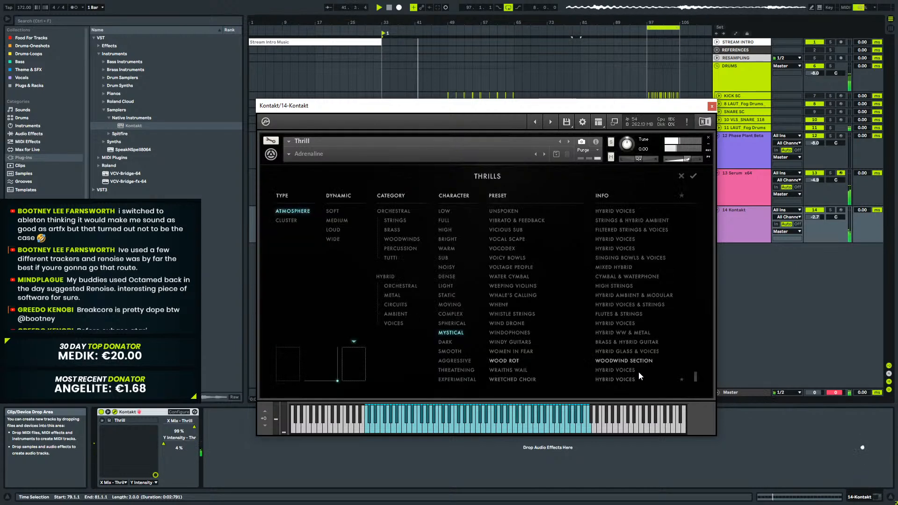
left_click(519, 351)
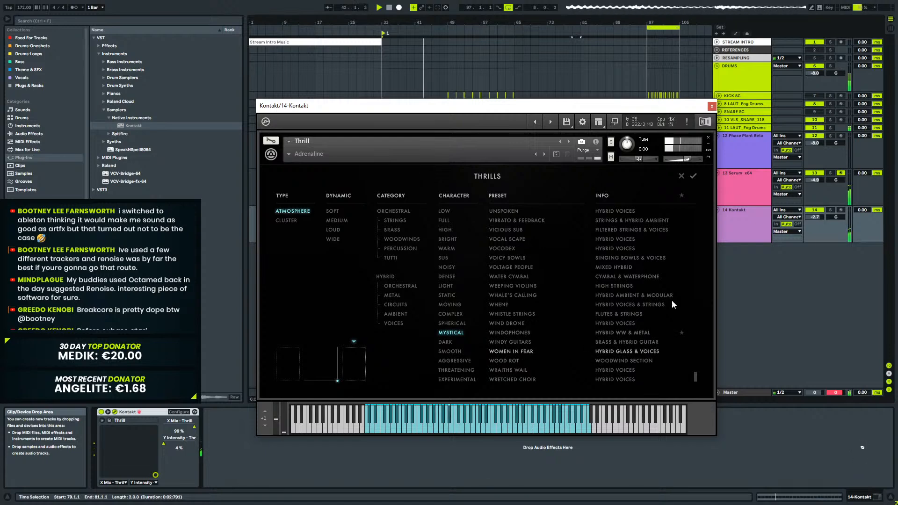
left_click(693, 176)
left_click_drag(547, 351, 598, 495)
key("space")
key("space")
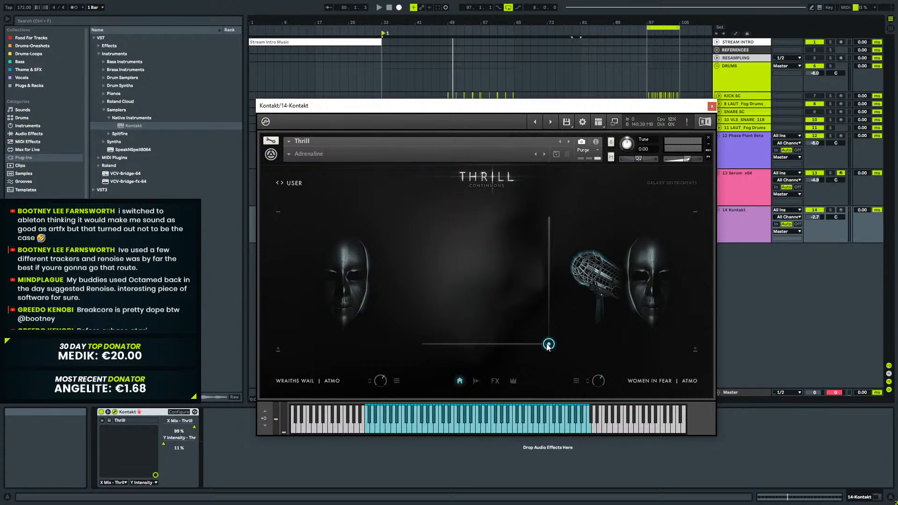
left_click_drag(541, 347, 350, 377)
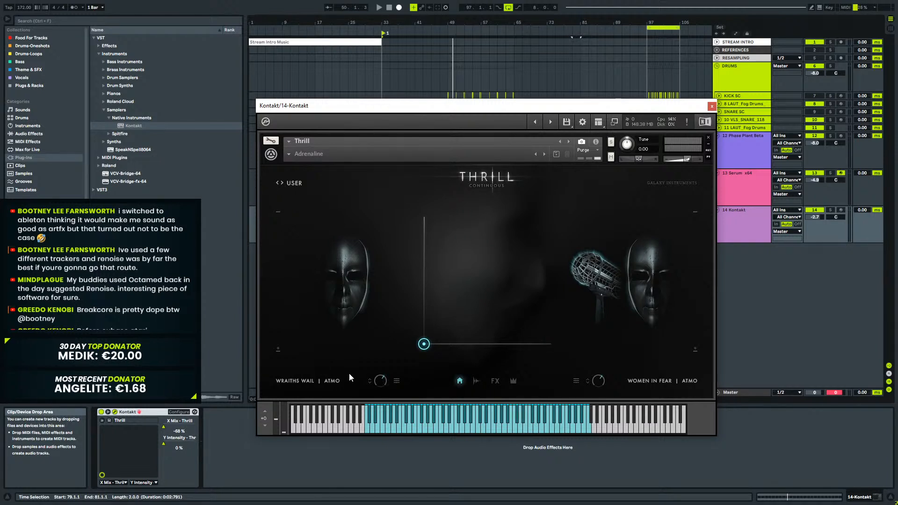
Audition Wraiths Wail blended with Women in Fear, moving X Mix to 92% and back to -98% with Y Intensity at 0%.
key("space")
left_click_drag(424, 344, 596, 460)
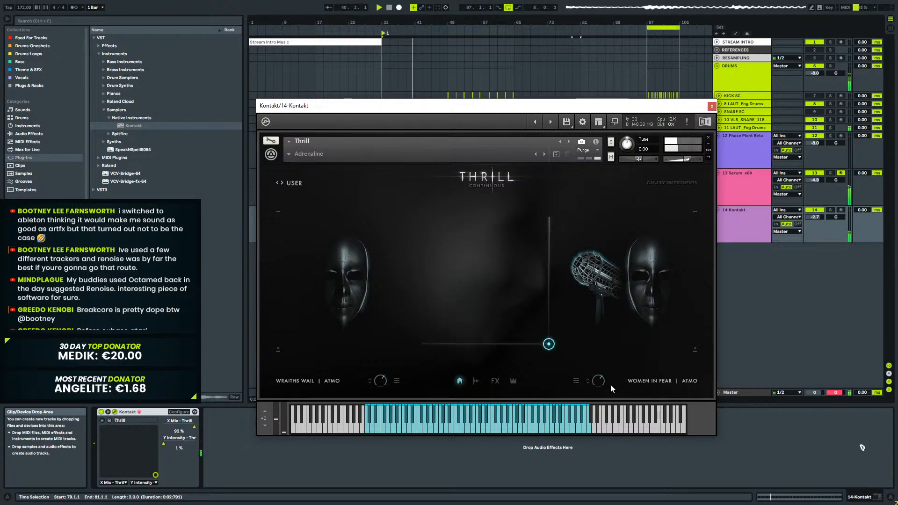
left_click_drag(620, 344, 627, 369)
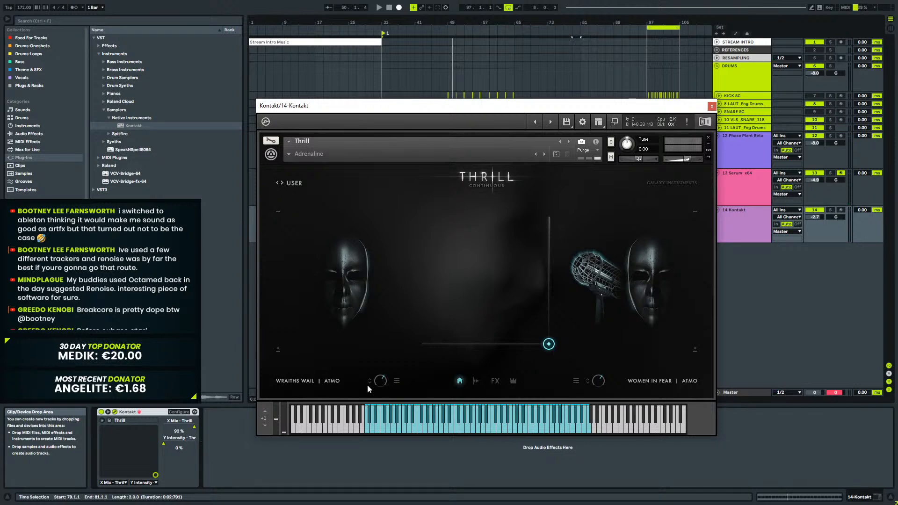
left_click_drag(527, 346, 396, 364)
Load Windy Guitars into Thrill's first sound slot and audition it at full Y Intensity, ending with X Mix at -4% and Y Intensity at 0%.
left_click(308, 382)
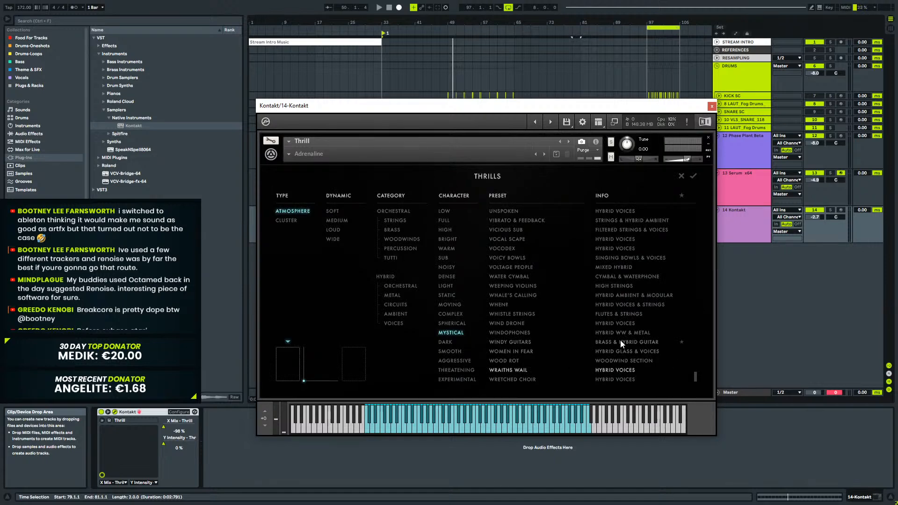
left_click(693, 176)
key("space")
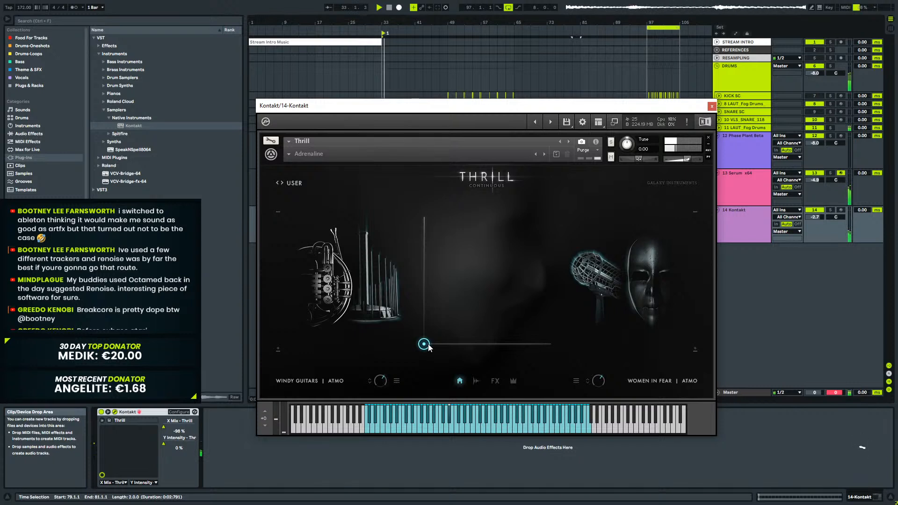
left_click_drag(427, 346, 491, 217)
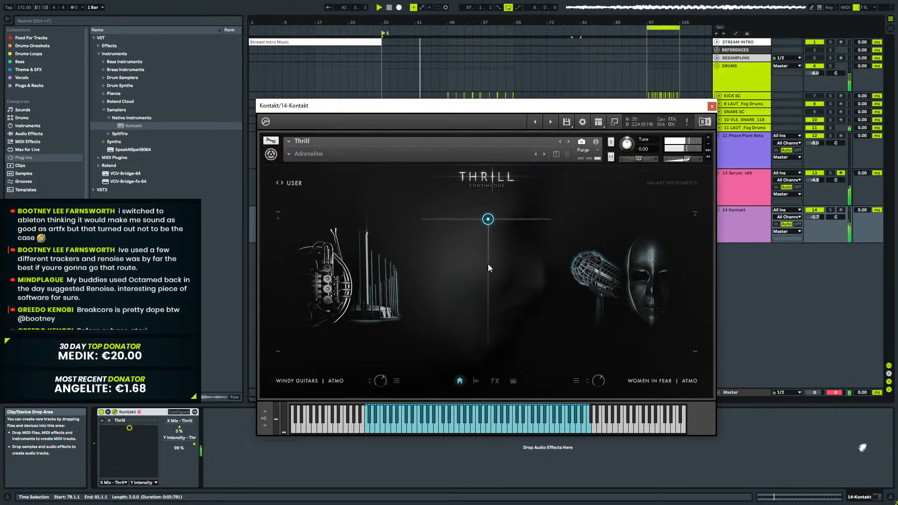
left_click_drag(490, 224, 485, 380)
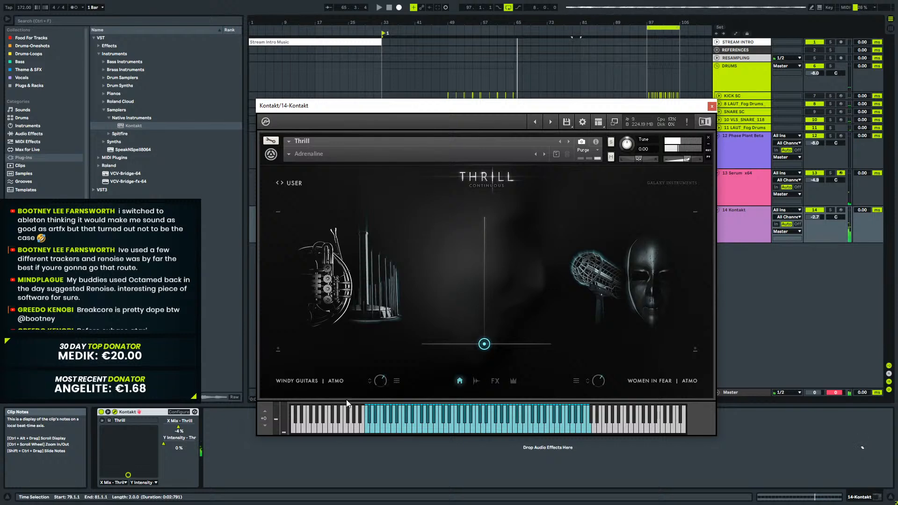
Replace the first slot's sound with Windophones and audition it with X Mix at -8% and Y Intensity at 1%.
left_click(310, 380)
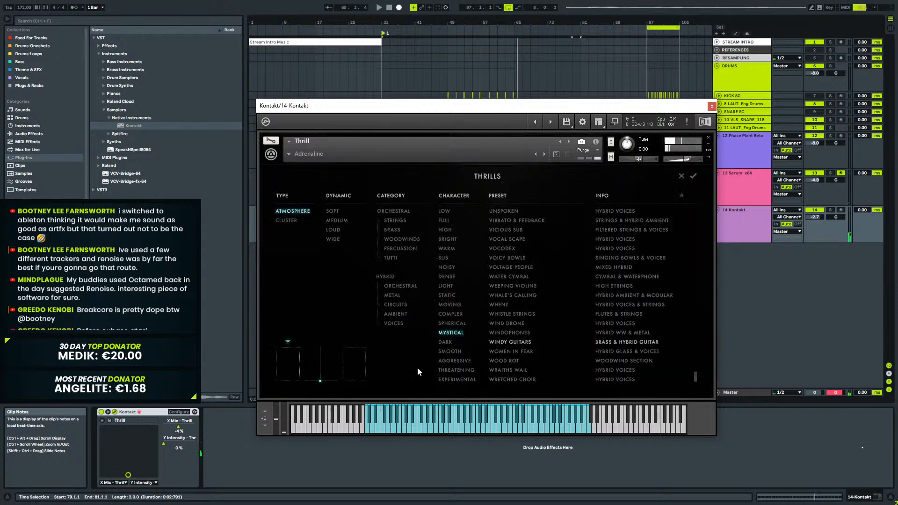
left_click(513, 332)
left_click(693, 176)
key("space")
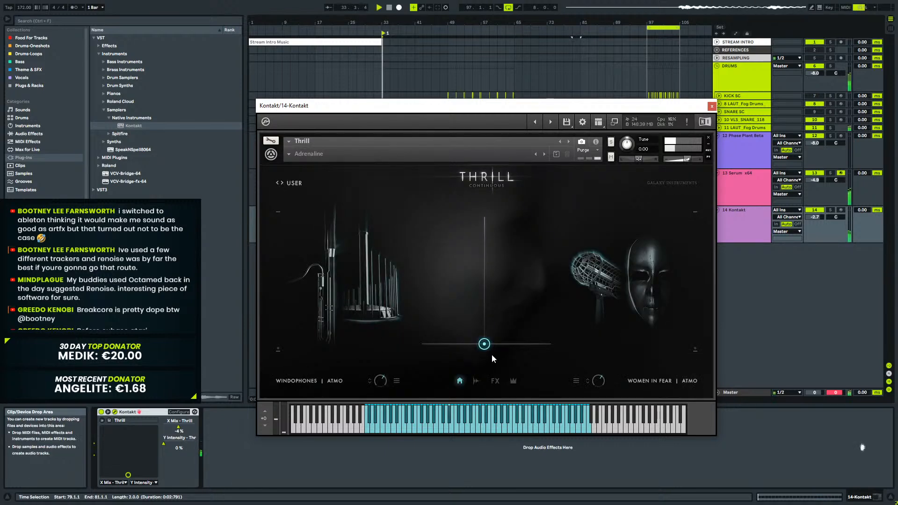
left_click_drag(484, 345, 483, 347)
Load Wind Drone into the first sound slot and audition it with X Mix at -99% and Y Intensity at 0%.
left_click(338, 383)
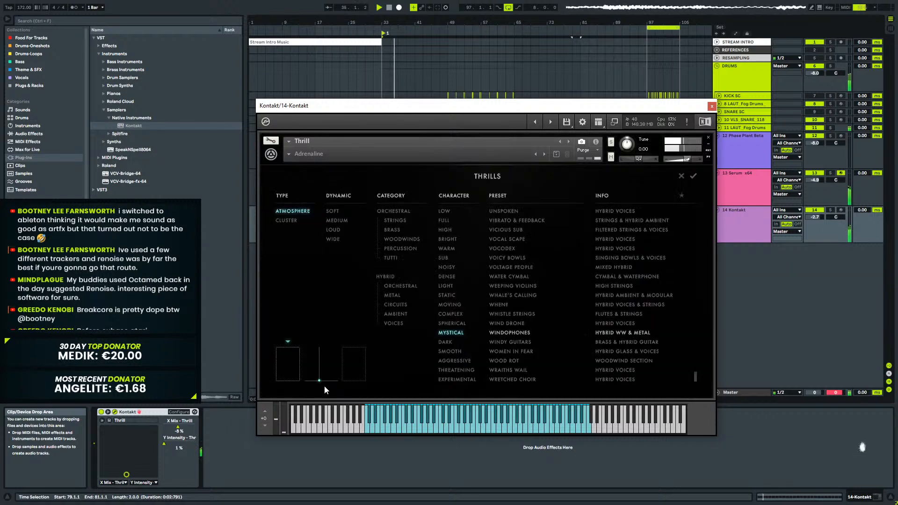
left_click(614, 324)
left_click(693, 176)
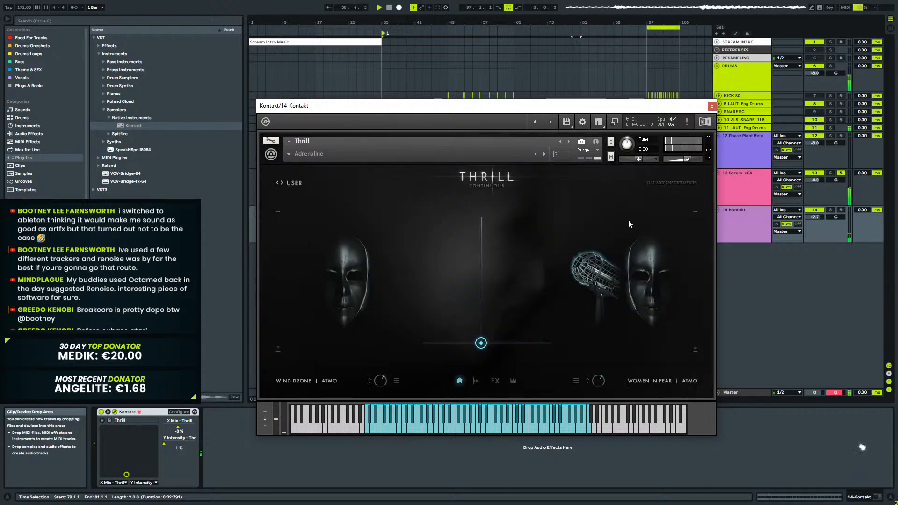
left_click_drag(486, 341, 352, 382)
Load Whistle Strings into the first slot, audition it with X Mix at -93% and Y Intensity at 0%, and mark it as a favorite.
left_click(349, 381)
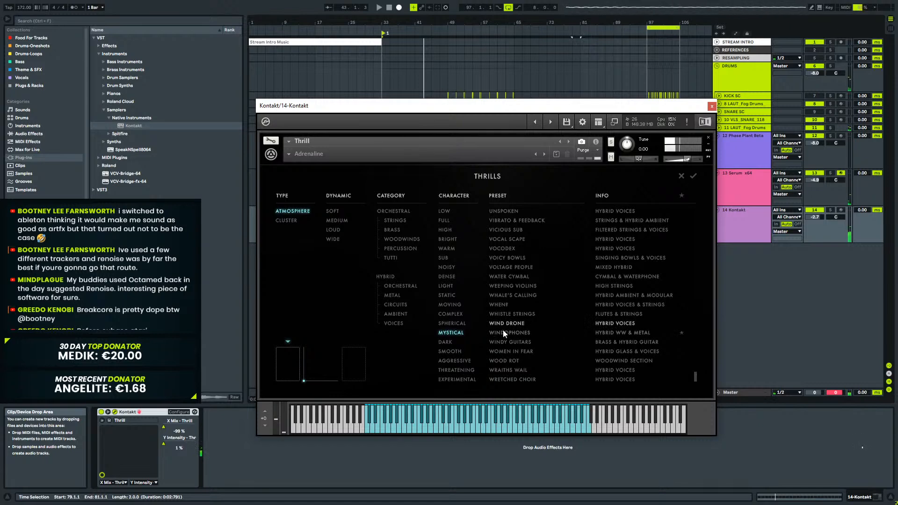
left_click(519, 314)
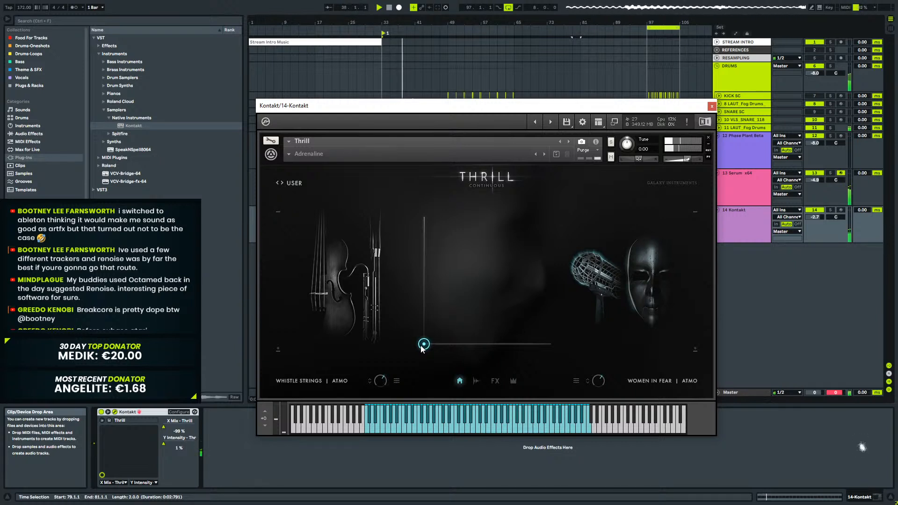
left_click_drag(424, 347, 373, 356)
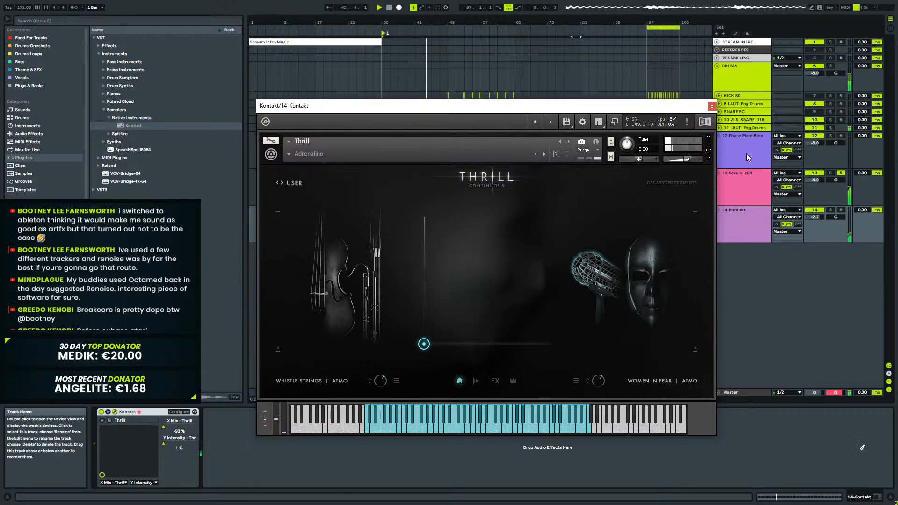
left_click_drag(424, 344, 399, 366)
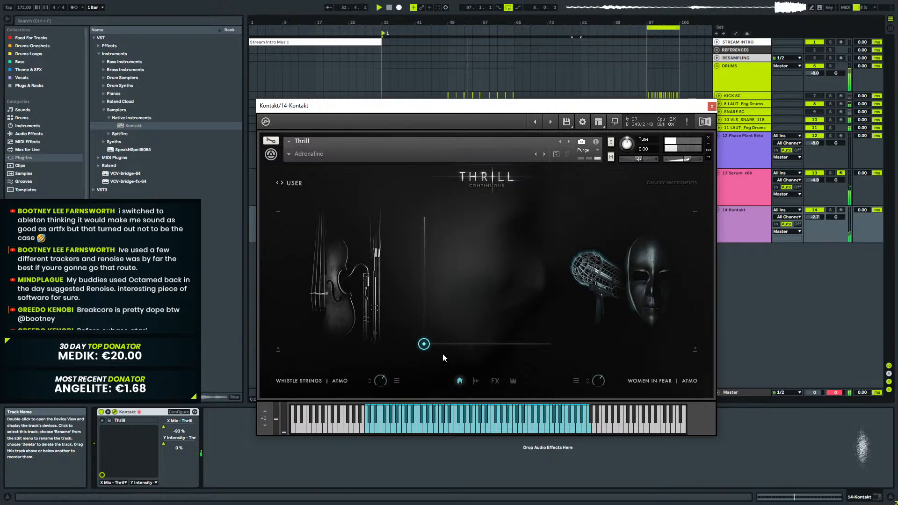
left_click(309, 381)
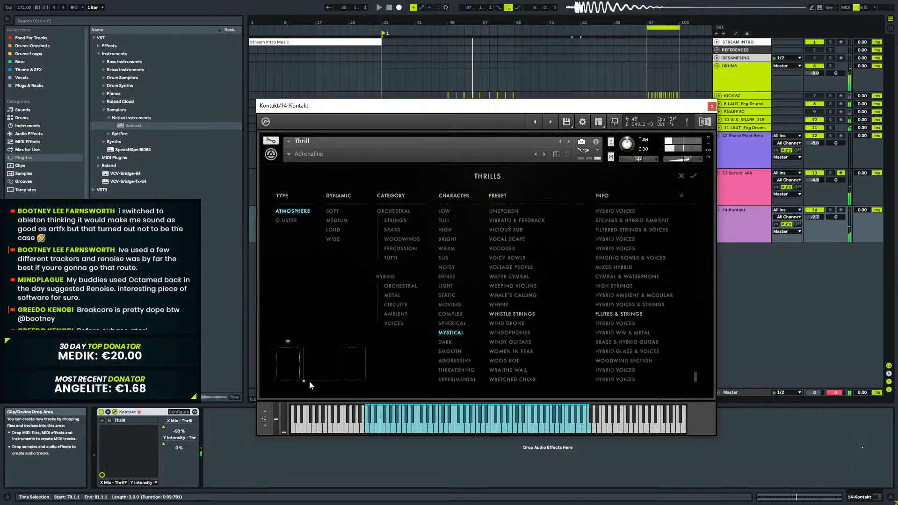
Load Whenf into the first sound slot and audition it with X Mix at -93% and Y Intensity at 0%.
left_click(502, 304)
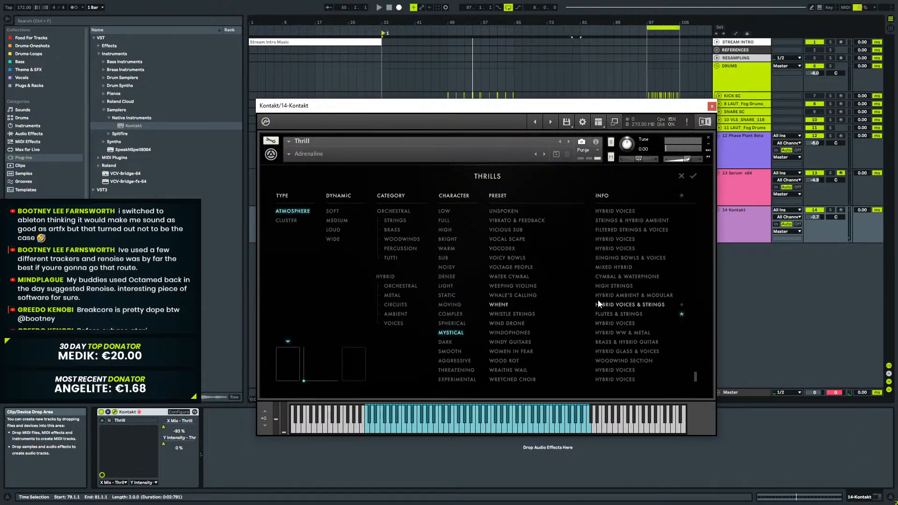
left_click(694, 177)
key("space")
left_click_drag(421, 347, 406, 364)
Load Whale's Calling into the first sound slot and audition it while moving X Mix between the centre and -98%.
left_click(311, 382)
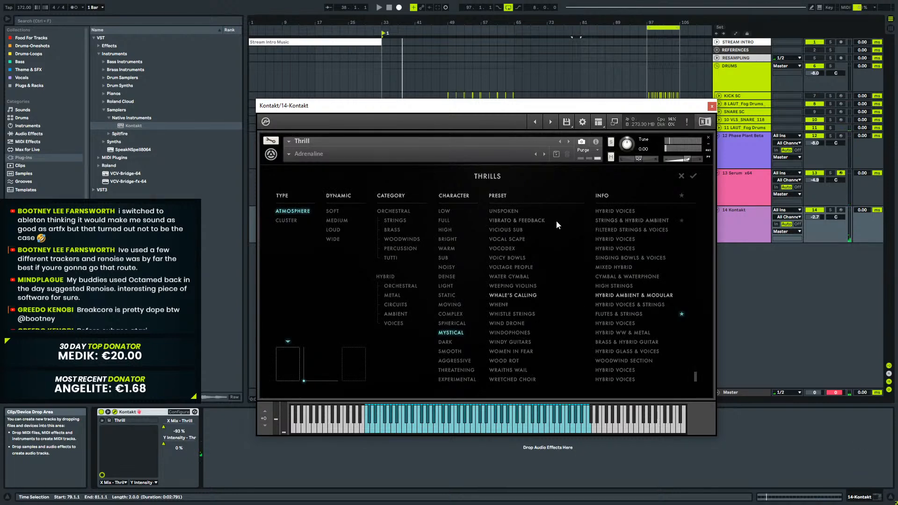
left_click(694, 176)
key("space")
left_click_drag(424, 349, 485, 352)
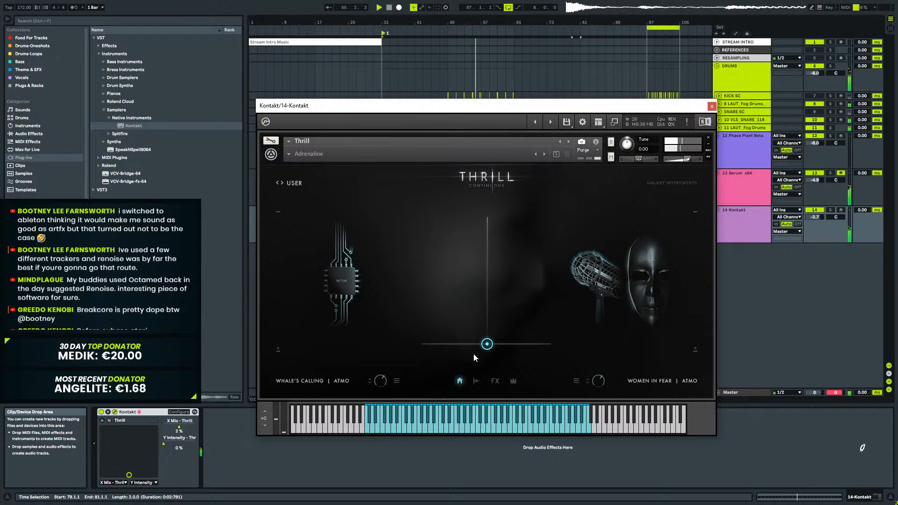
Load Weeping Violins into the first sound slot and audition several XY positions, ending at X Mix -34% and Y Intensity 5%.
left_click(314, 380)
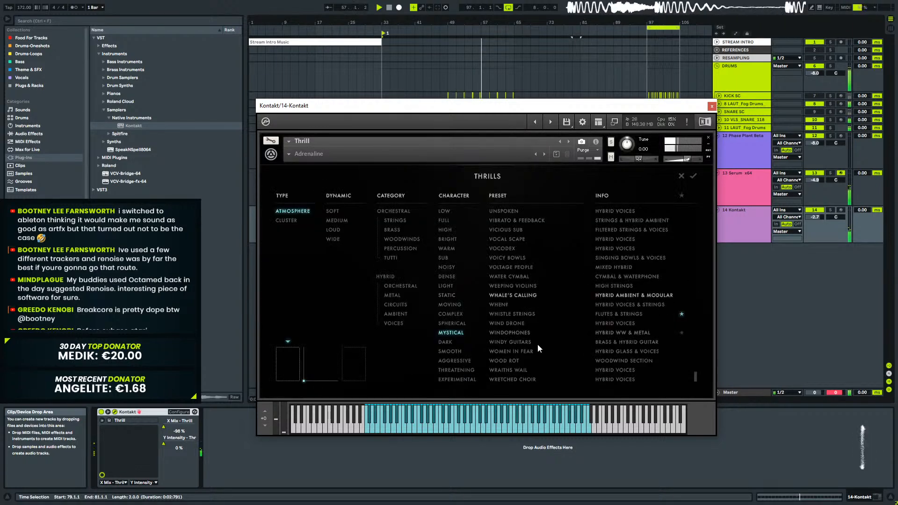
left_click(529, 284)
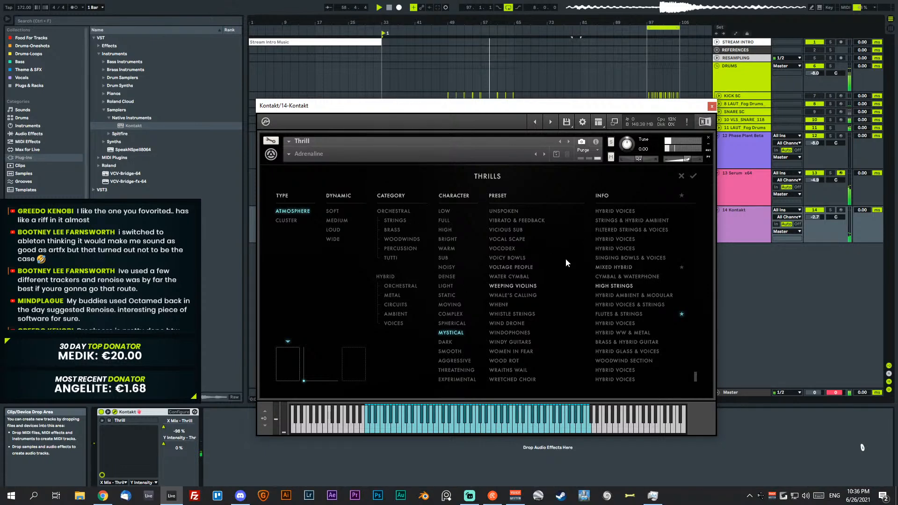
key("space")
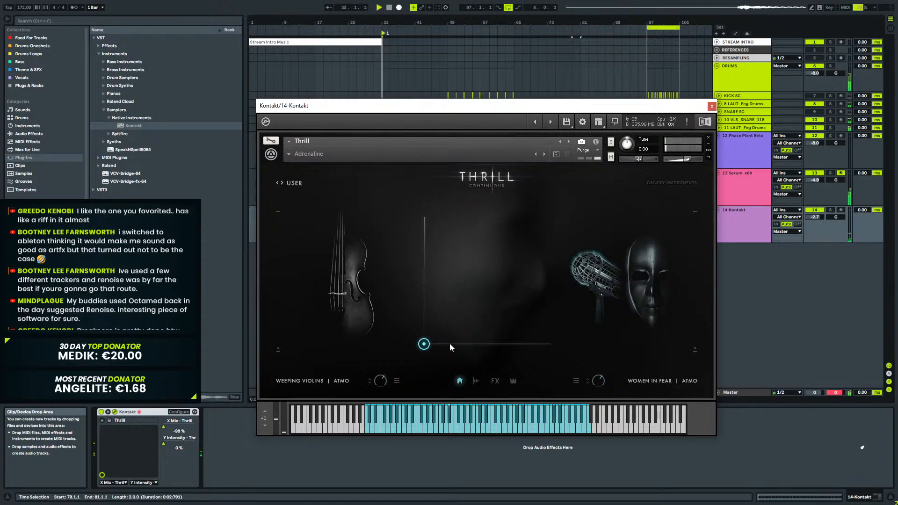
left_click_drag(427, 347, 510, 354)
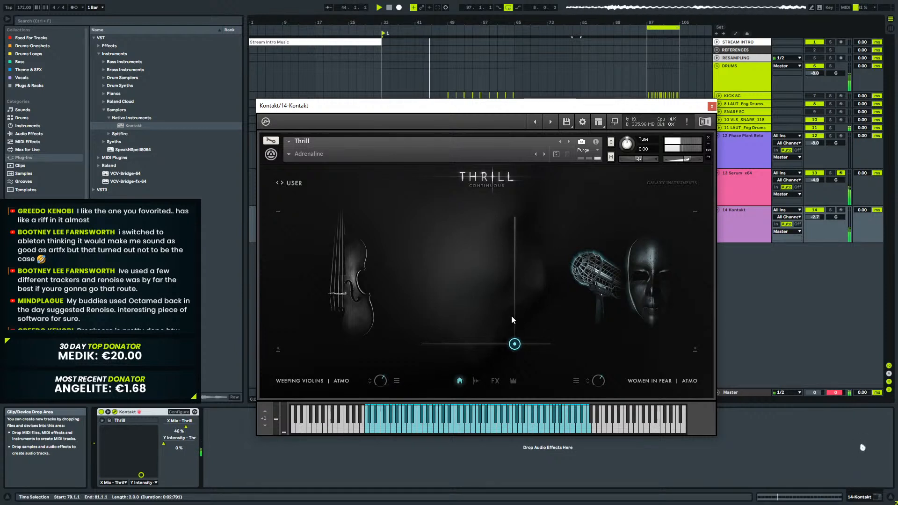
left_click_drag(517, 345, 484, 285)
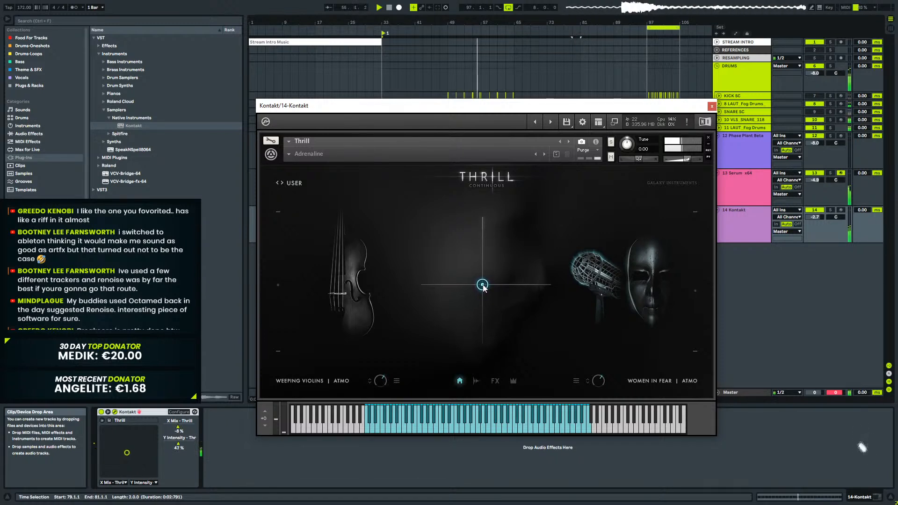
left_click_drag(485, 280, 457, 467)
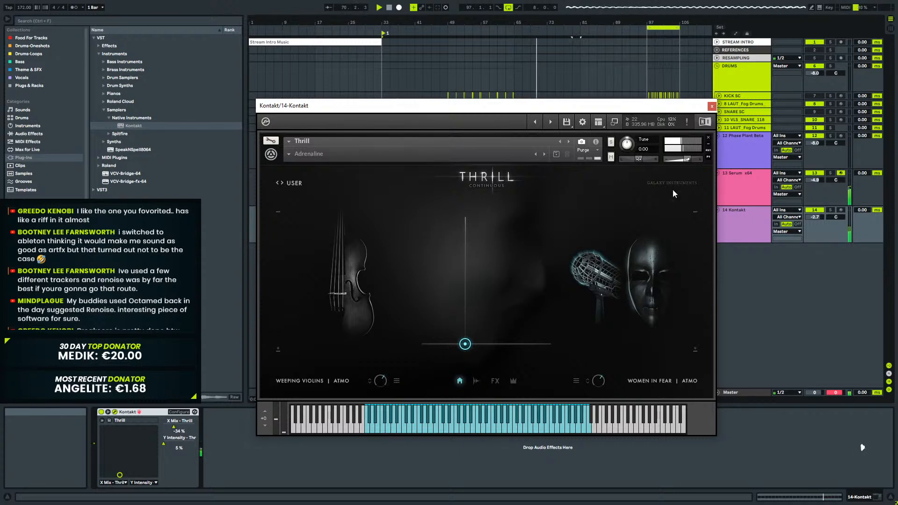
Play the arrangement from bar 33, look at the Serum instrument, and return to Thrill on the Kontakt track.
left_click(712, 107)
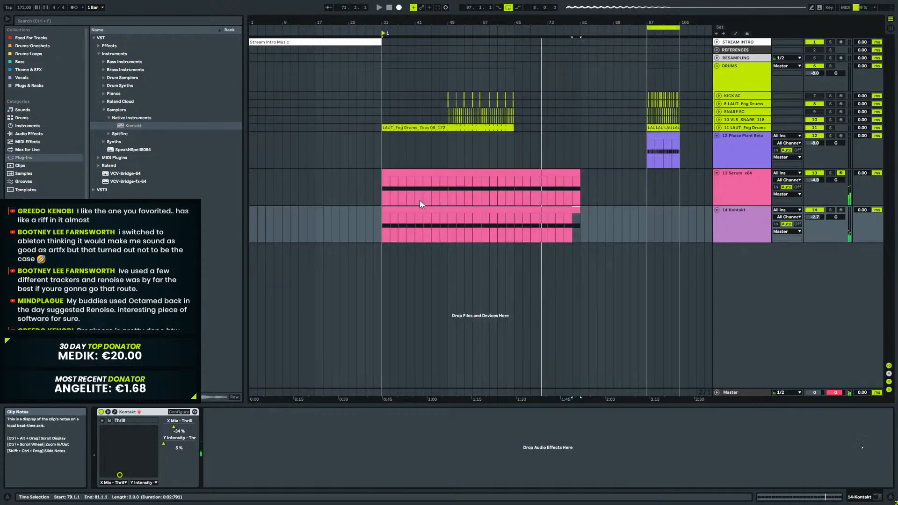
left_click(380, 187)
key("space")
key("space")
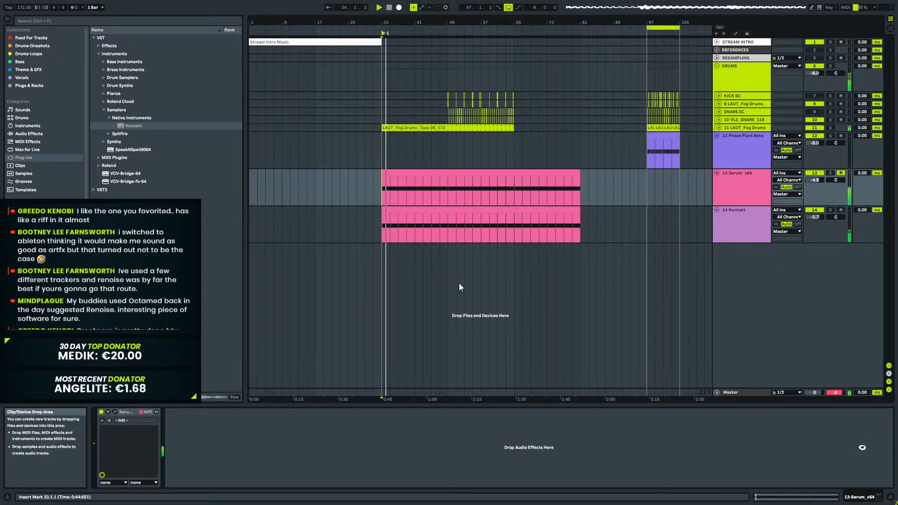
left_click(114, 412)
left_click(668, 92)
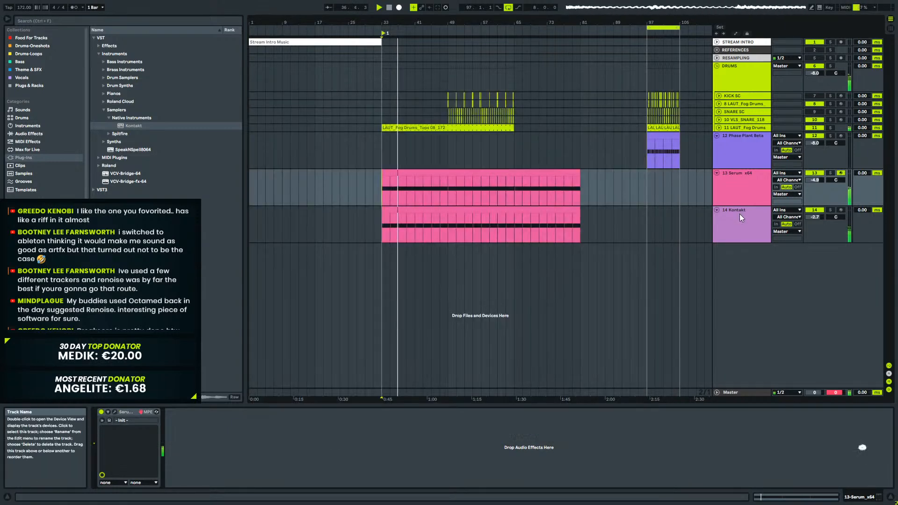
left_click(739, 215)
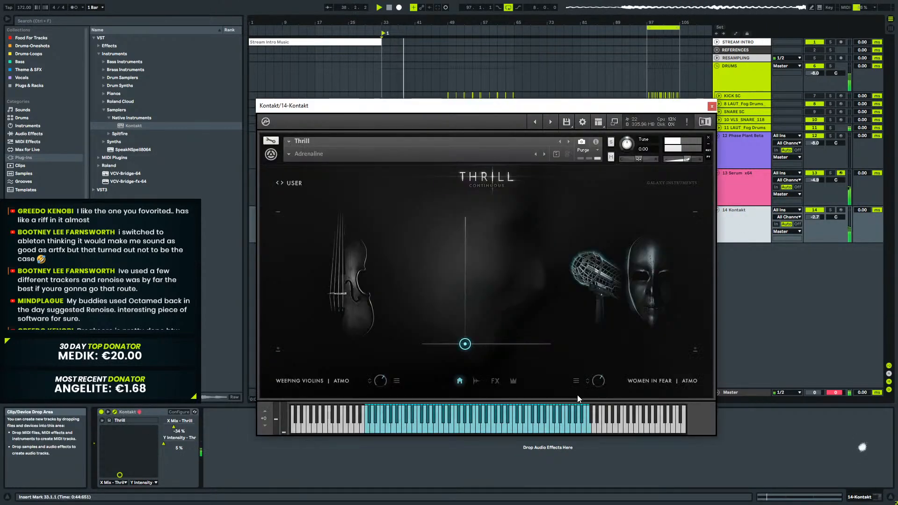
Load the favorited Whistle Strings into the first sound slot and set X Mix to -100% and Y Intensity to 0% during playback.
left_click(326, 377)
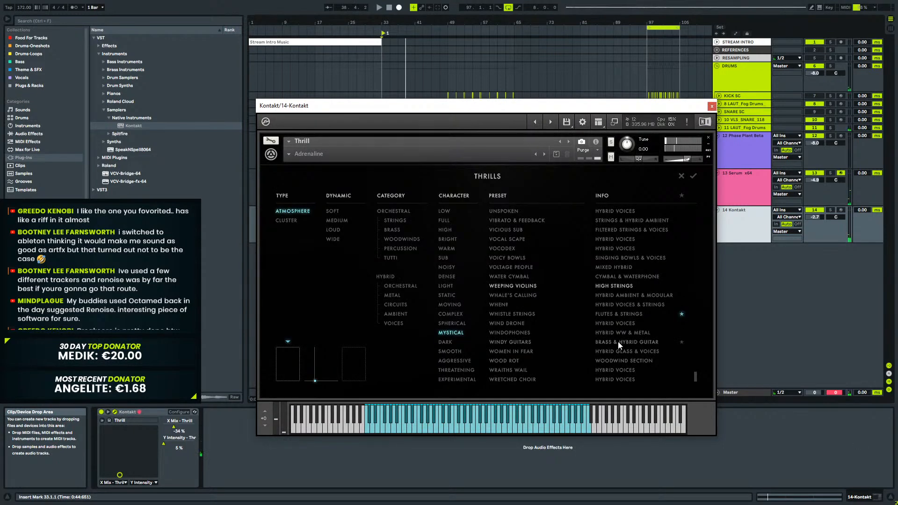
left_click(630, 313)
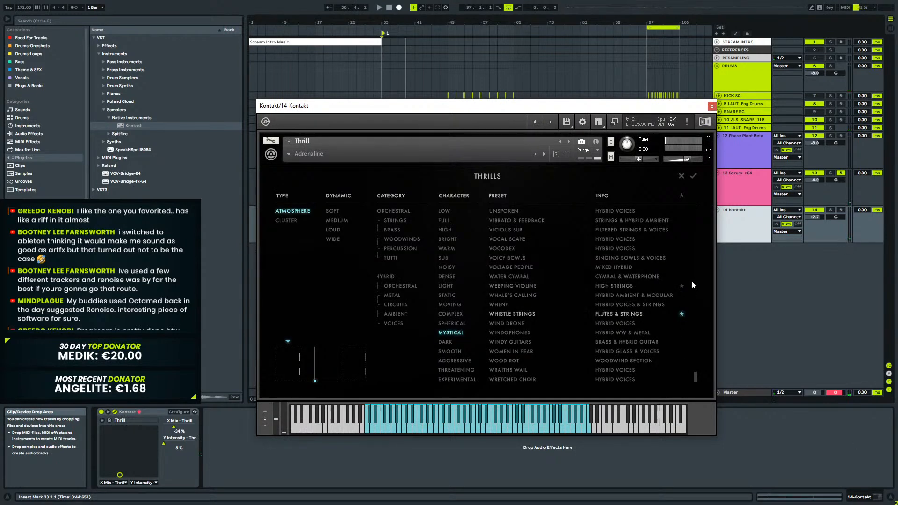
left_click(694, 176)
key("space")
left_click_drag(465, 344, 419, 355)
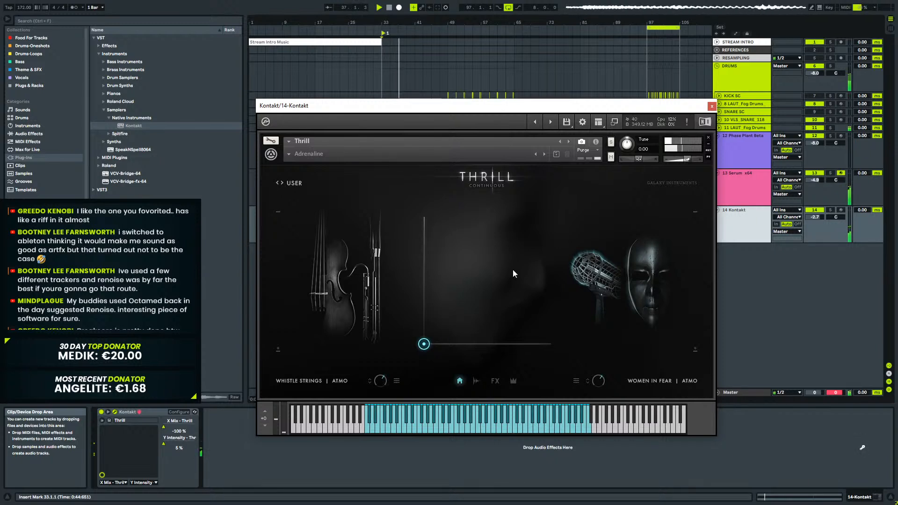
left_click_drag(423, 345, 387, 347)
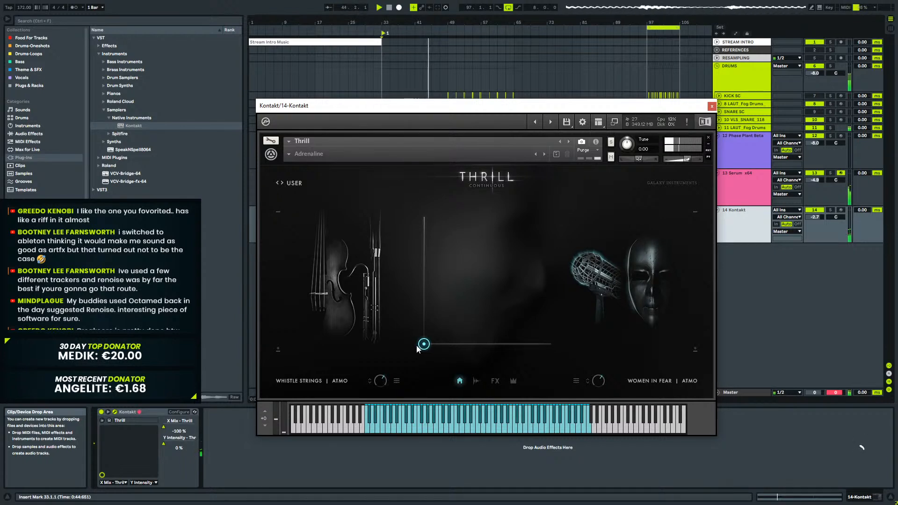
left_click_drag(413, 347, 355, 386)
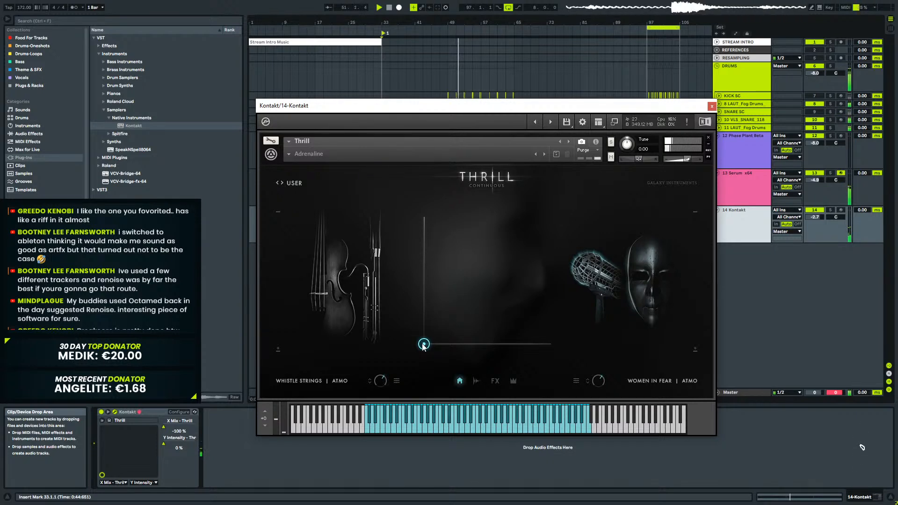
left_click_drag(421, 345, 389, 402)
Automate Thrill's Y Intensity on the Kontakt track as a ramp rising from bar 33 to bar 65, where the drums end.
left_click(711, 107)
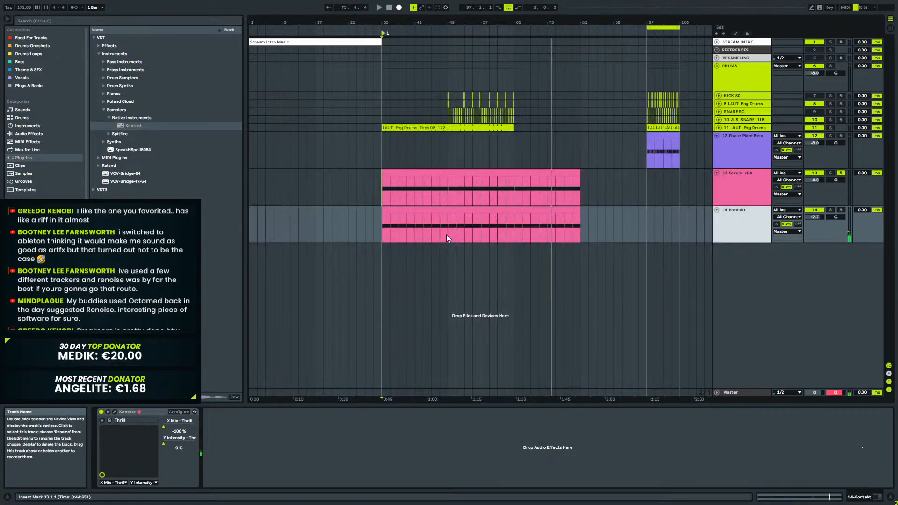
key("a")
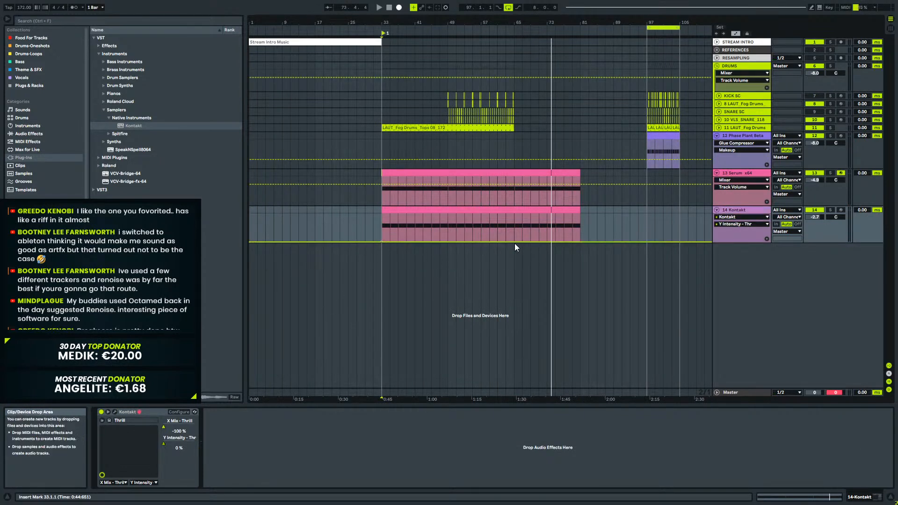
left_click_drag(510, 242, 513, 216)
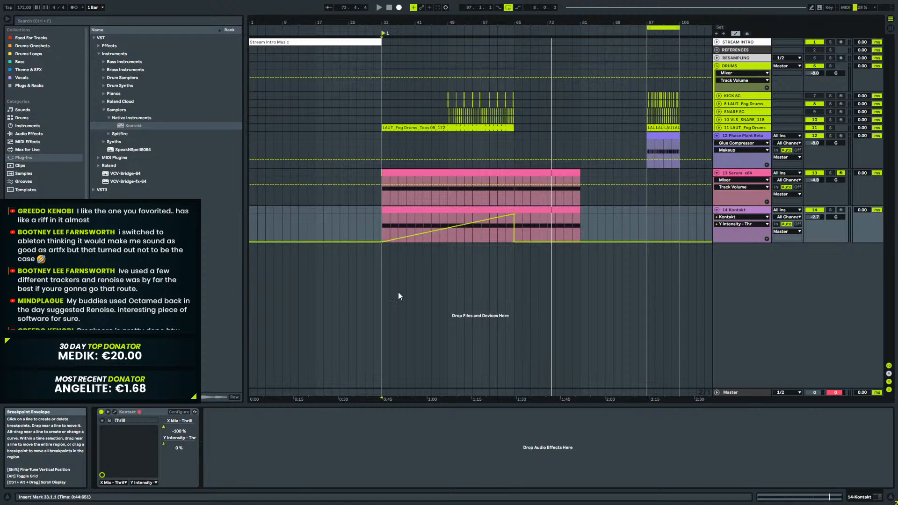
Lower the STREAM INTRO track to -10 dB and deactivate it, and play the arrangement from bar 31.
left_click(375, 227)
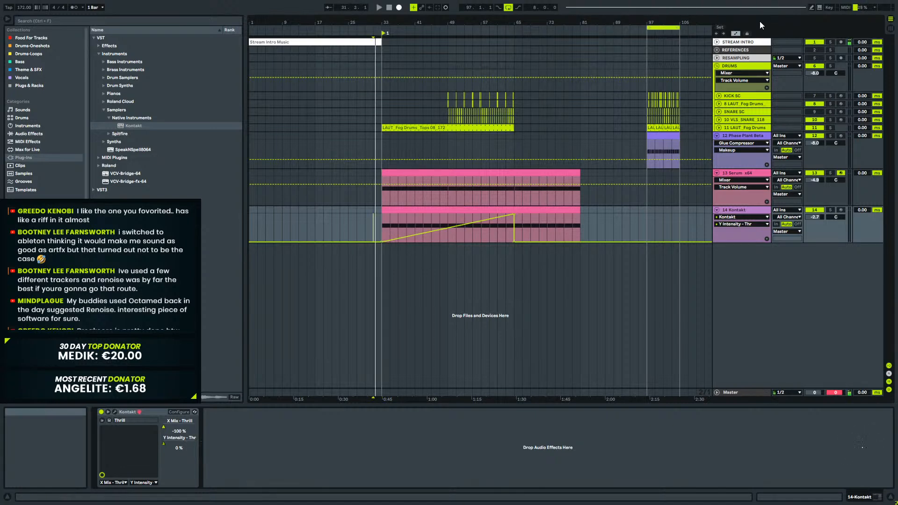
left_click(717, 42)
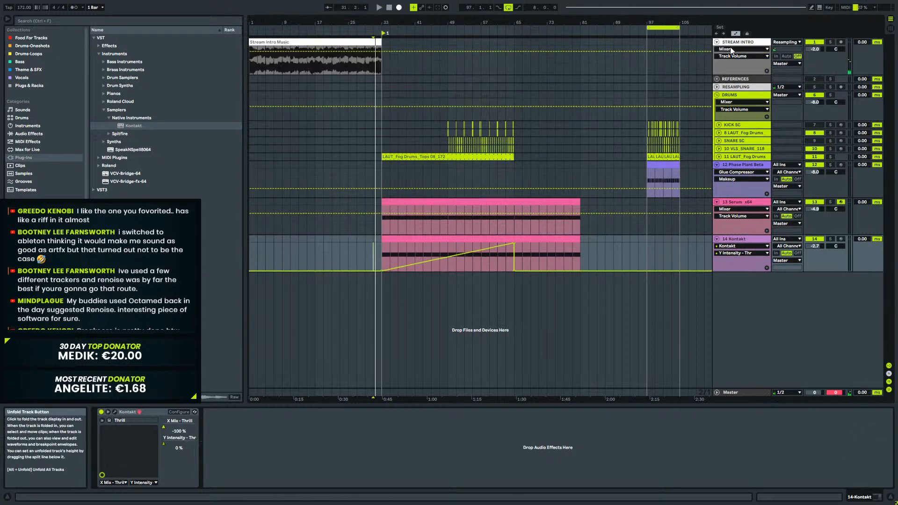
scroll(819, 49, "down", 8)
left_click(814, 41)
key("space")
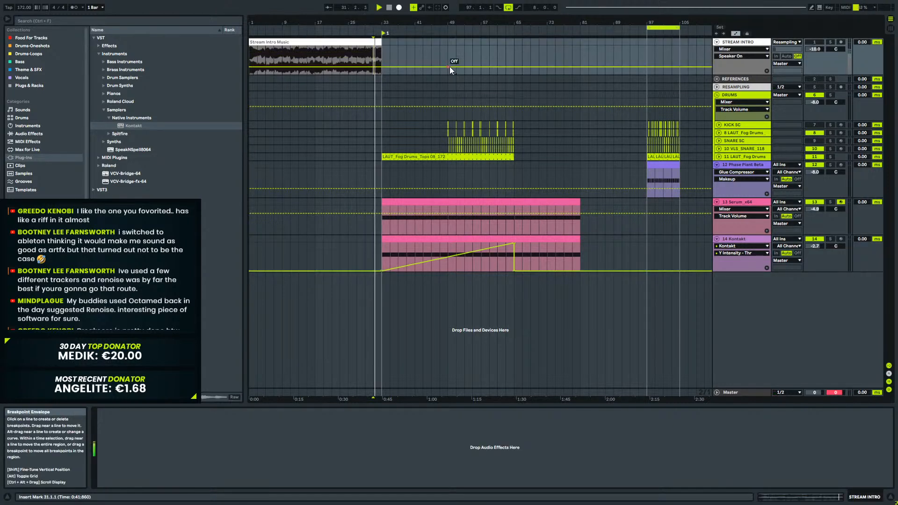
Reshape the Kontakt track's Y Intensity automation to stay at minimum until bar 49, with a steepening curve rising to bar 65.
key("a")
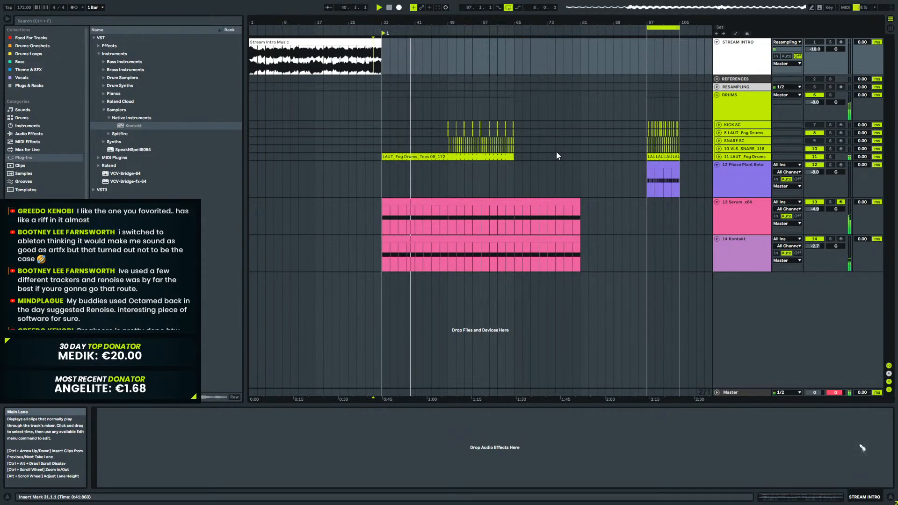
left_click(737, 244)
key("a")
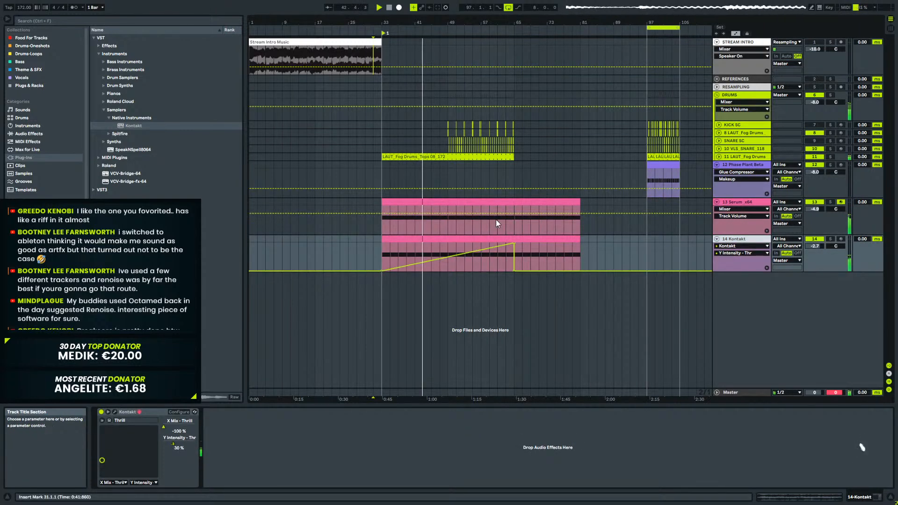
left_click(448, 256)
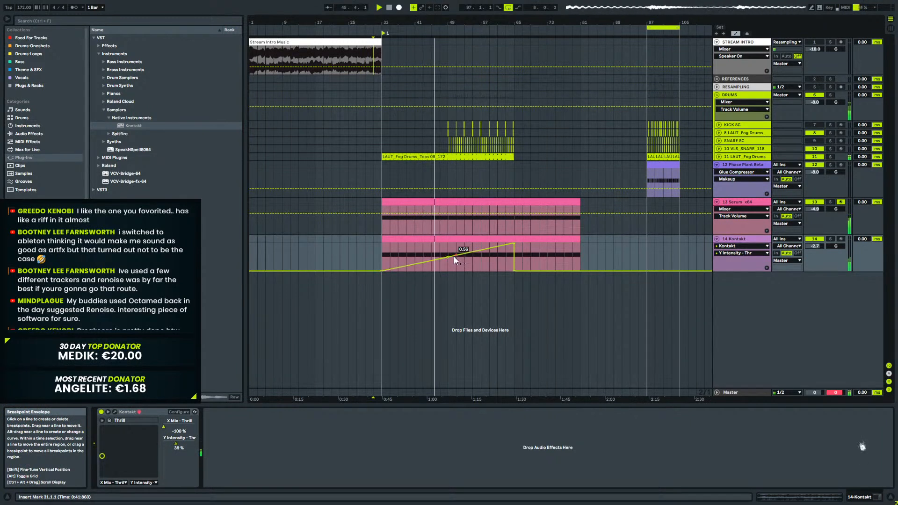
left_click_drag(447, 257, 449, 261)
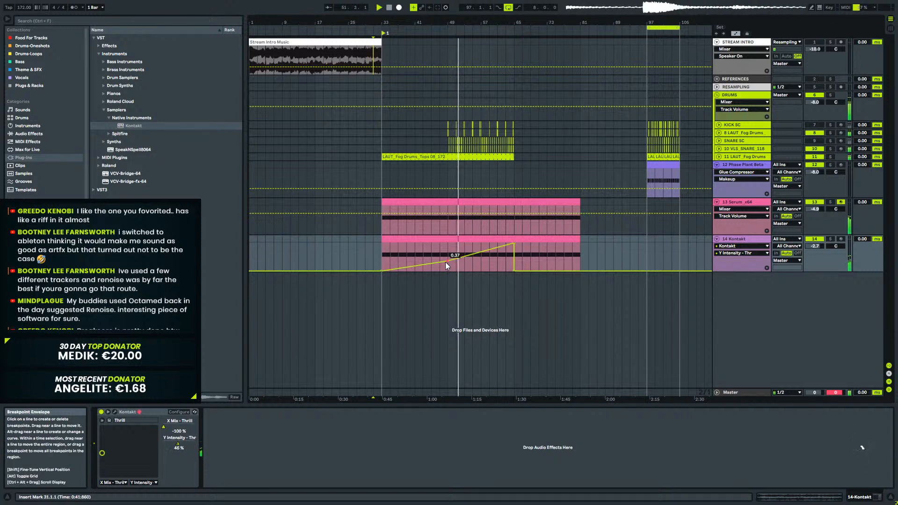
left_click_drag(446, 260, 493, 257)
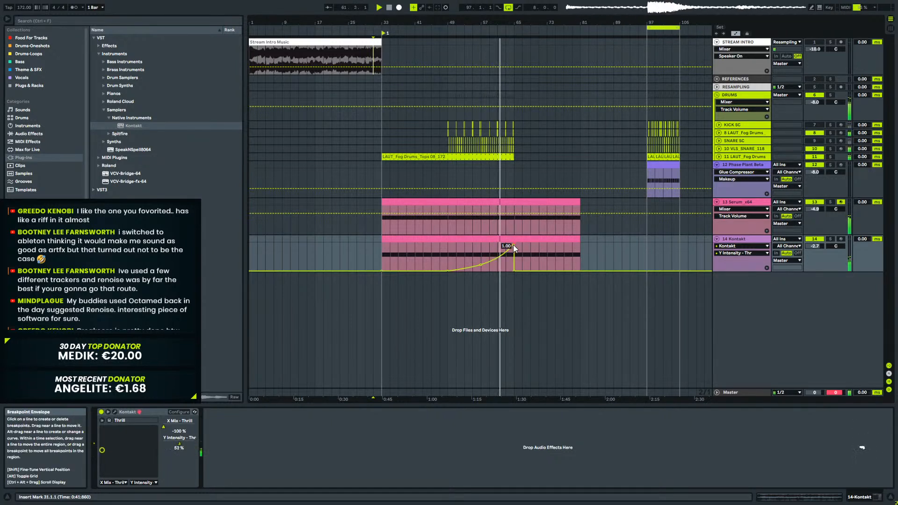
left_click_drag(504, 254, 506, 258)
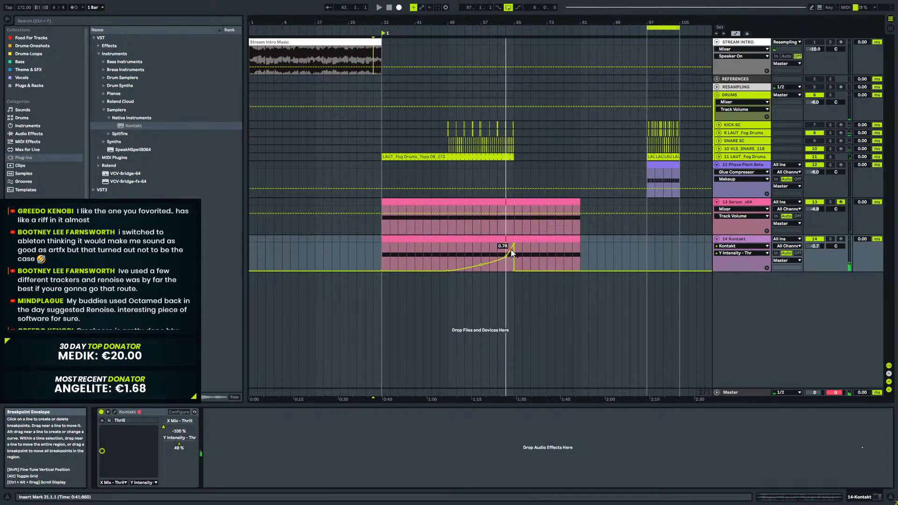
Play back the end of the Kontakt automation rise from bar 61 and hide the automation lanes.
left_click(511, 253)
key("space")
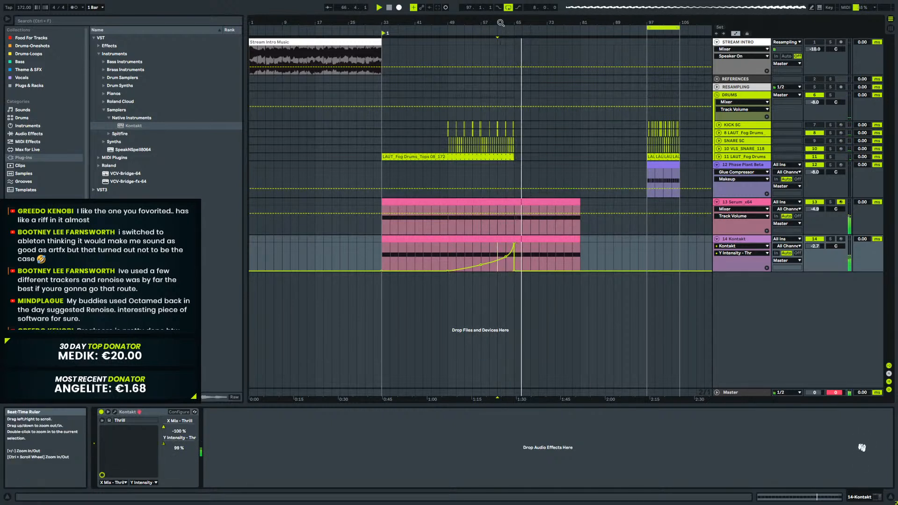
key("a")
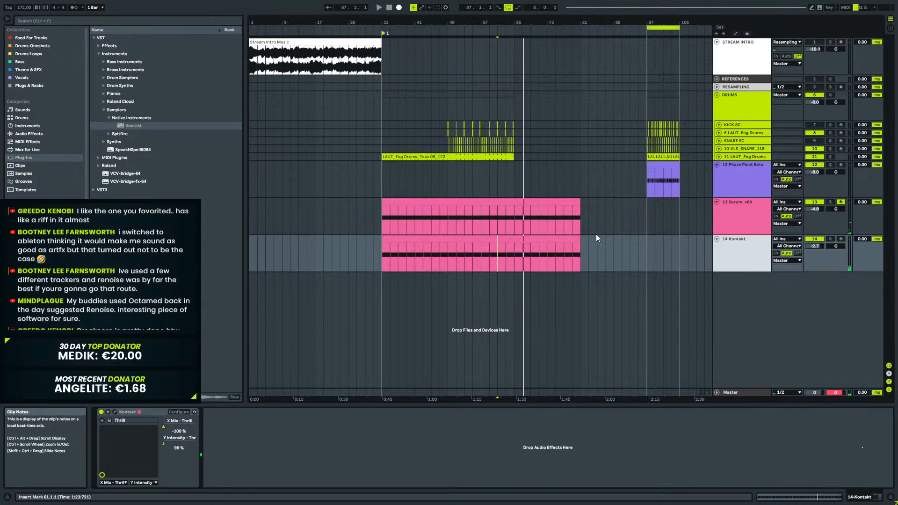
key("space")
Play the arrangement from bar 97 and again from bar 49 to compare the two drum sections.
left_click(733, 217)
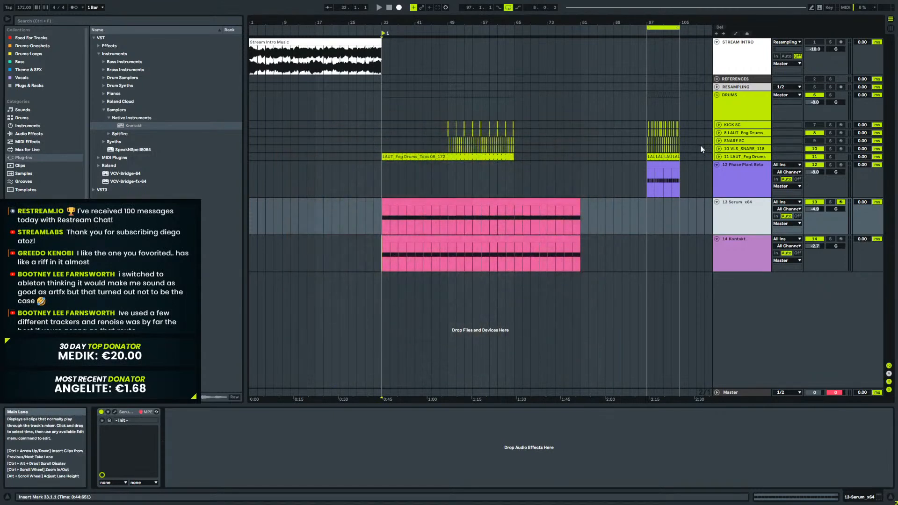
left_click(737, 110)
mouse_move(608, 23)
left_mouse_down()
mouse_move(607, 56)
mouse_move(550, 29)
mouse_move(599, 23)
left_mouse_up()
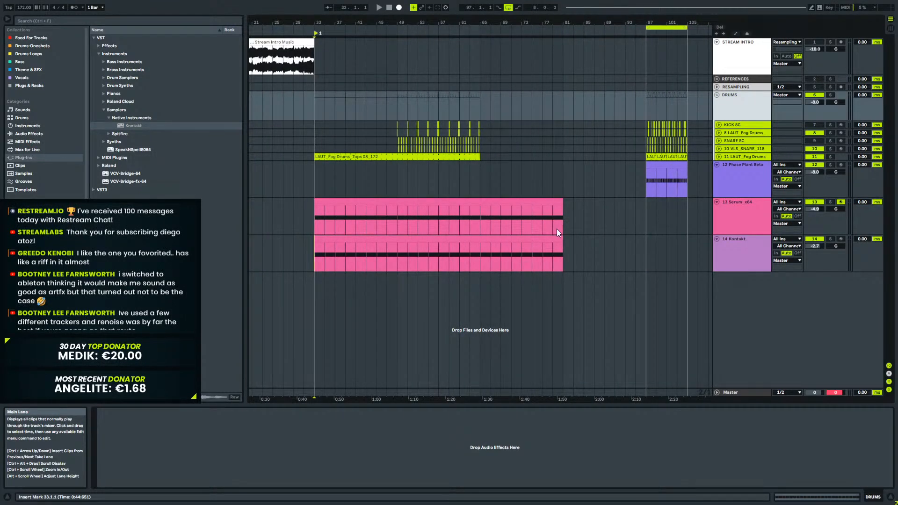
left_click(641, 125)
key("space")
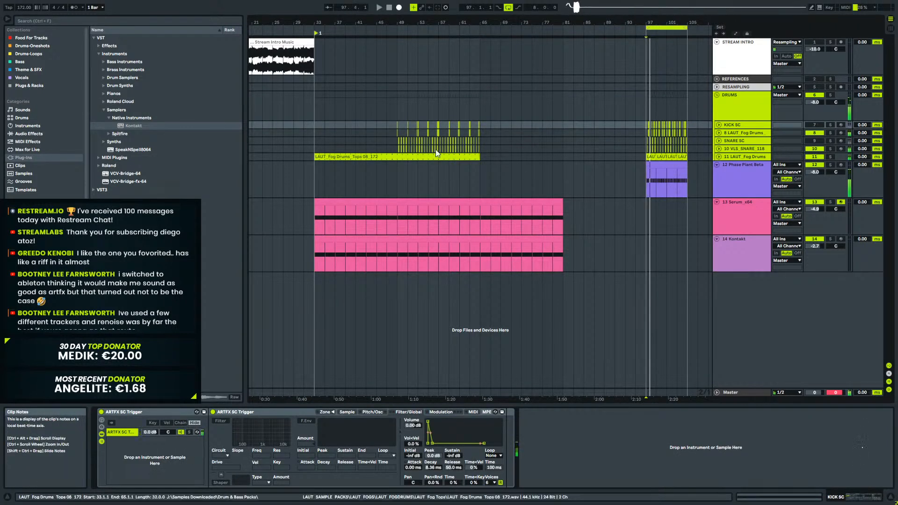
left_click(397, 125)
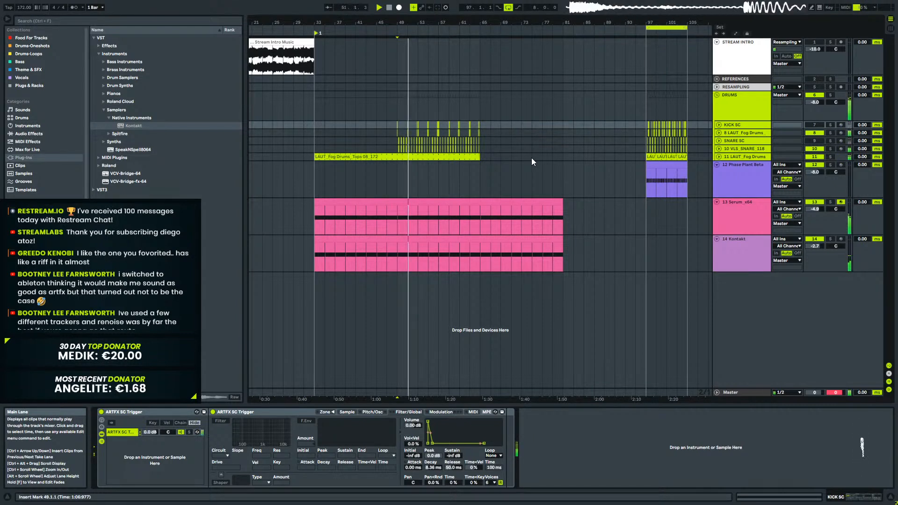
Play the arrangement from bar 65 and mute the Kontakt track.
left_click_drag(482, 156, 464, 159)
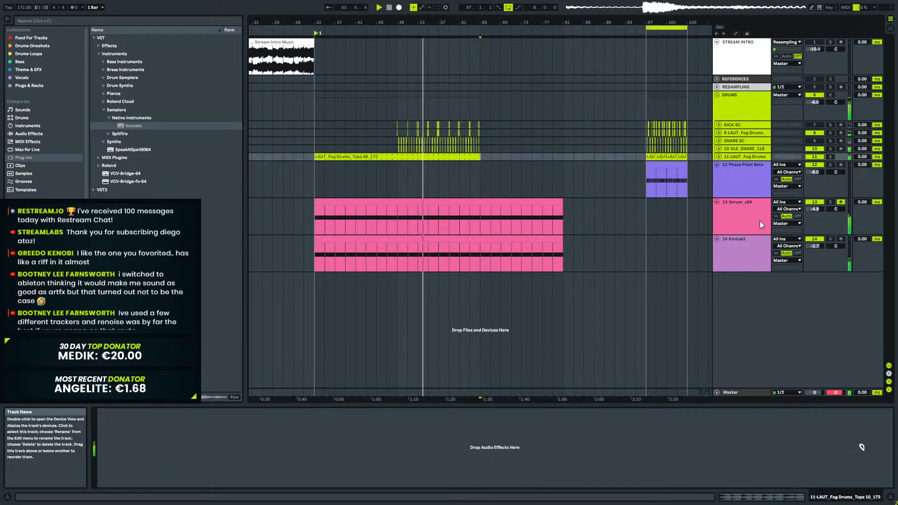
left_click(745, 248)
left_click(815, 239)
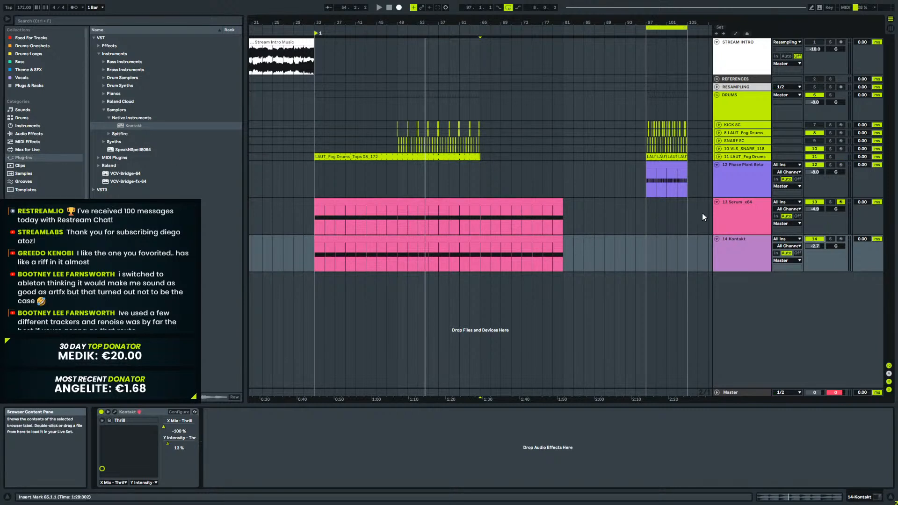
left_click(733, 229)
key("space")
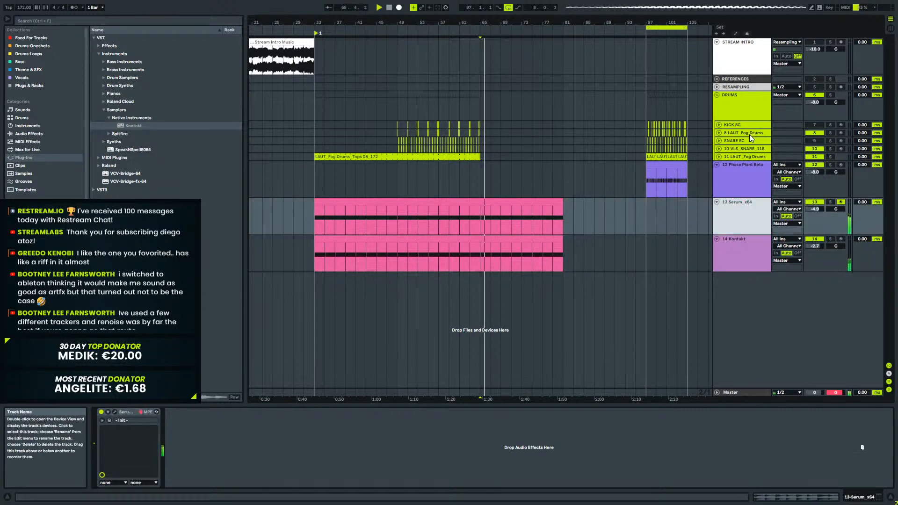
left_click(815, 239)
left_click_drag(492, 22, 523, 13)
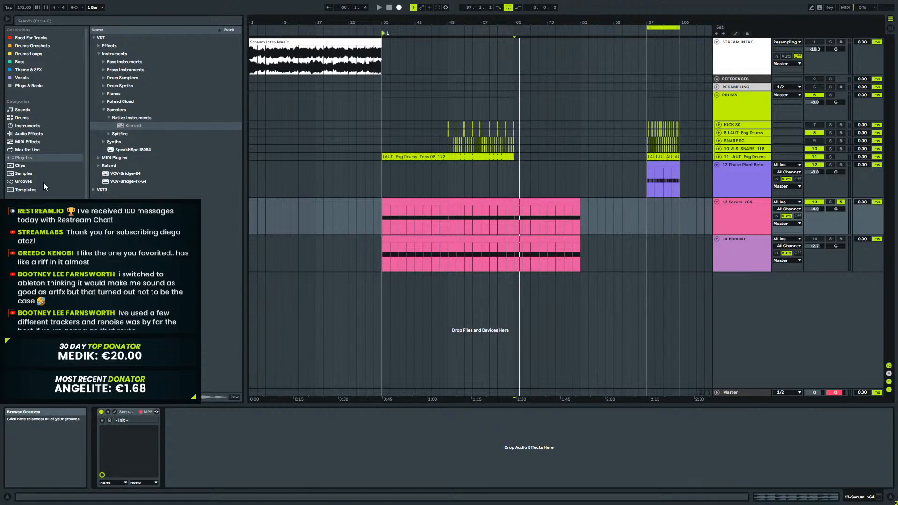
Listen to the opening of the arrangement from bar 33.
left_click(501, 103)
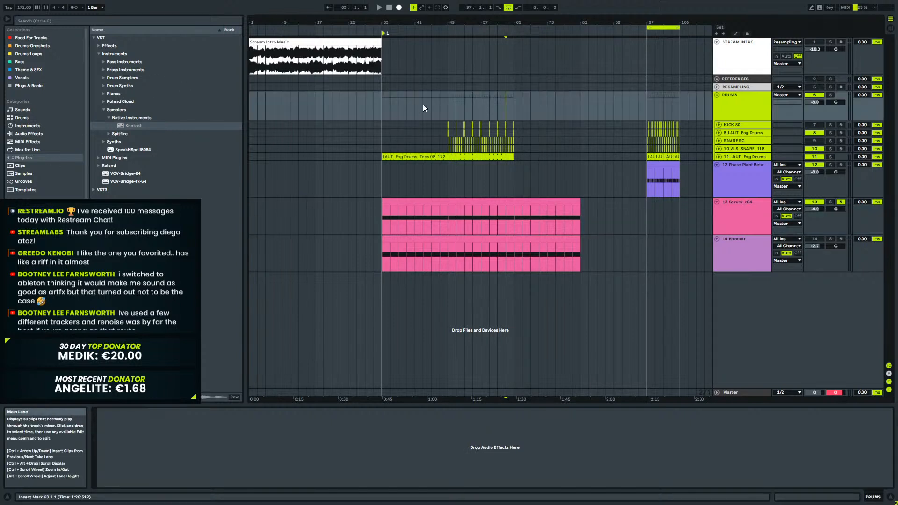
left_click(382, 98)
key("space")
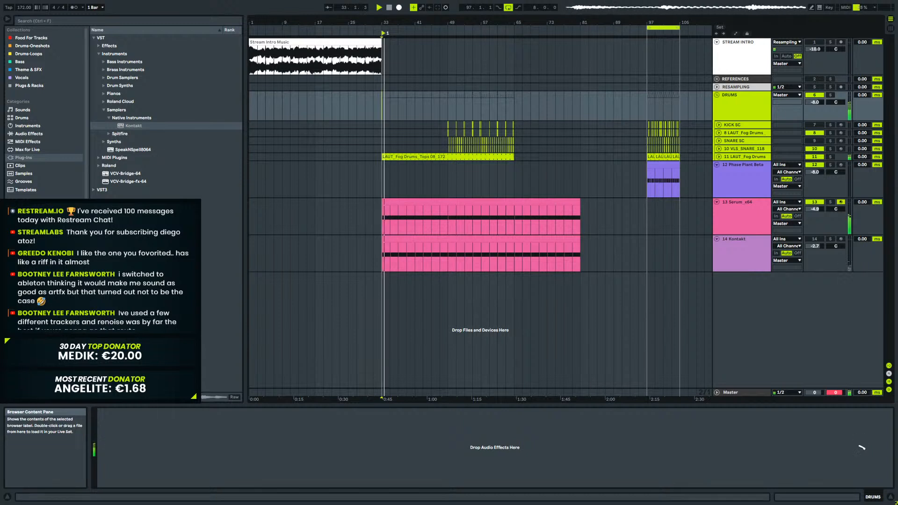
left_click(28, 158)
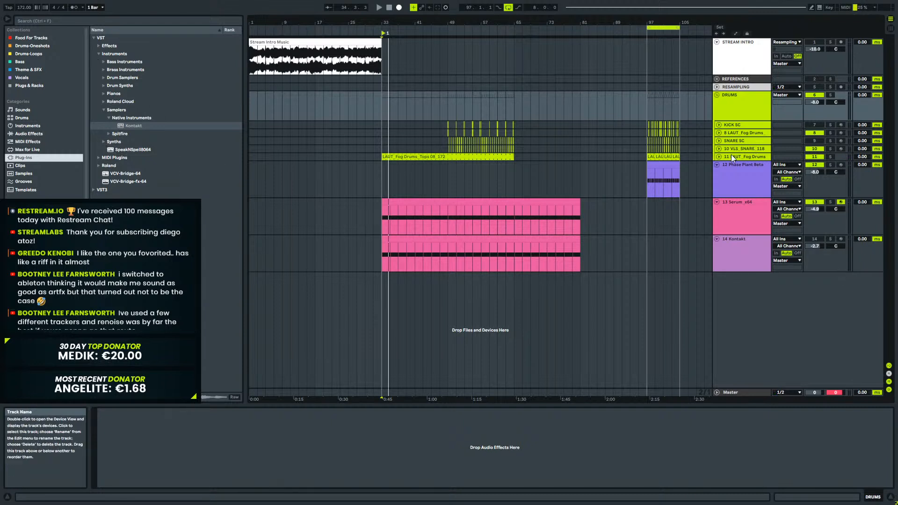
Listen to the section at bar 97 and to the end of the earlier drum section from bar 63.
left_click(659, 157)
left_click(648, 158)
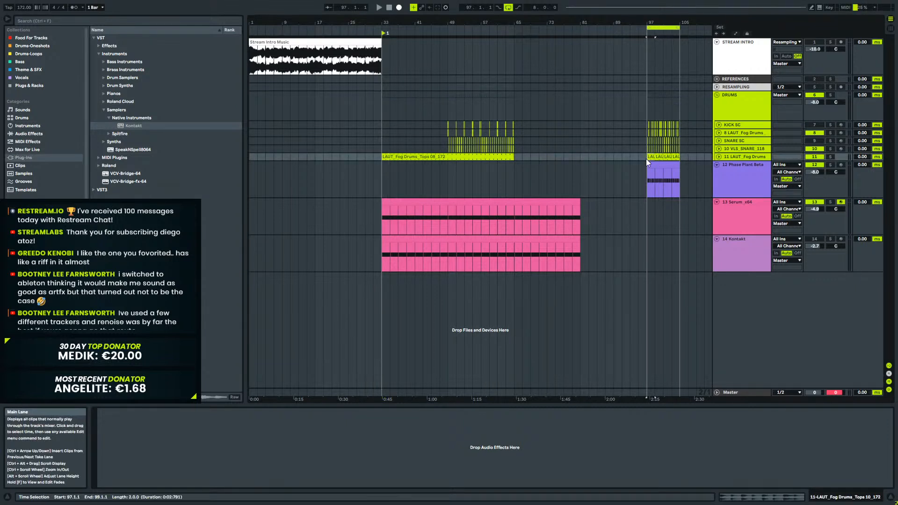
key("space")
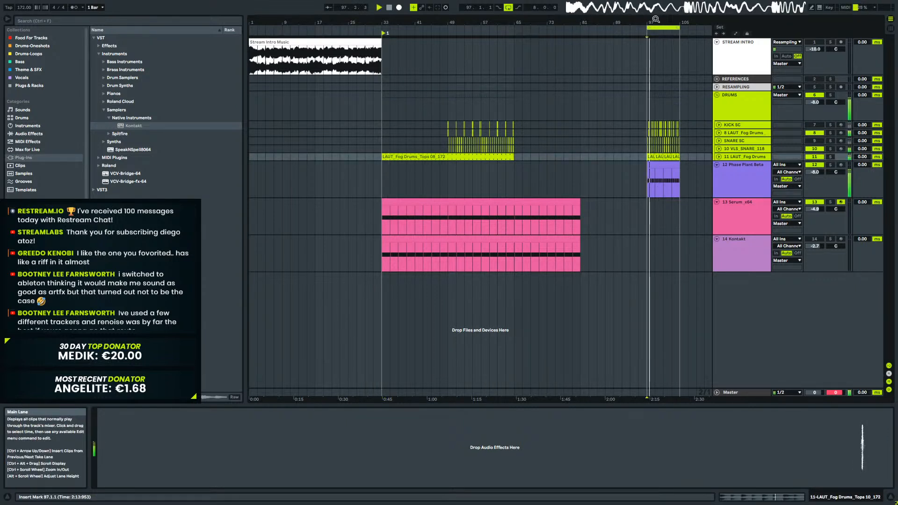
left_click_drag(667, 22, 623, 22)
left_click(735, 157)
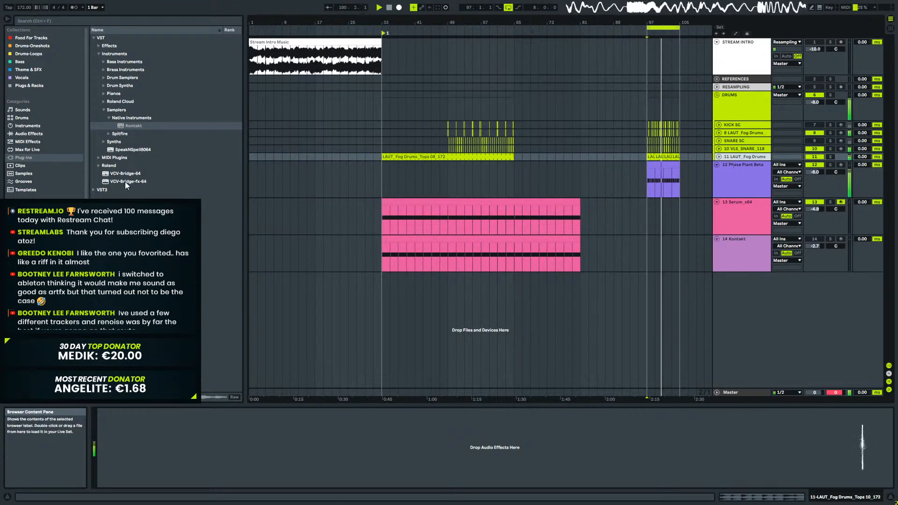
left_click(508, 106)
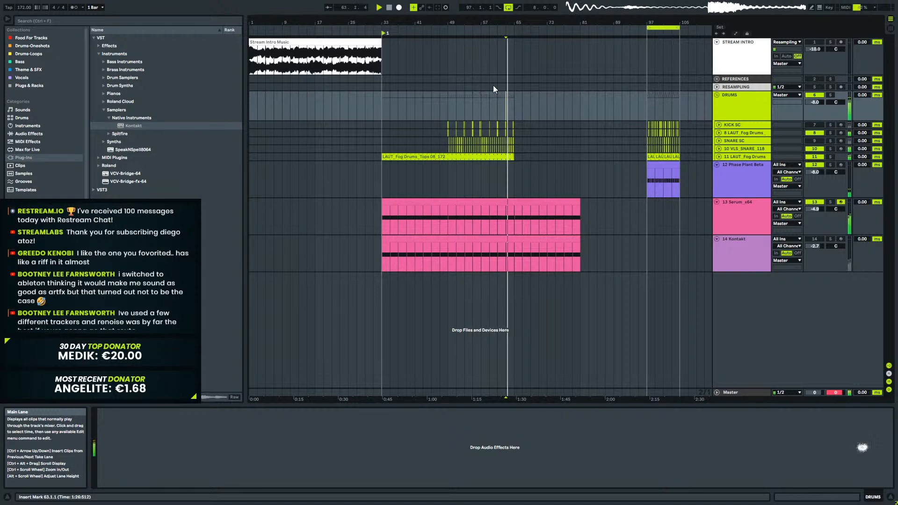
Duplicate the kick and snare clips from bars 49–65 into bars 65–81, and extend the LAUT Fog Drums Tops clip to bar 81.
left_click_drag(509, 22, 471, 52)
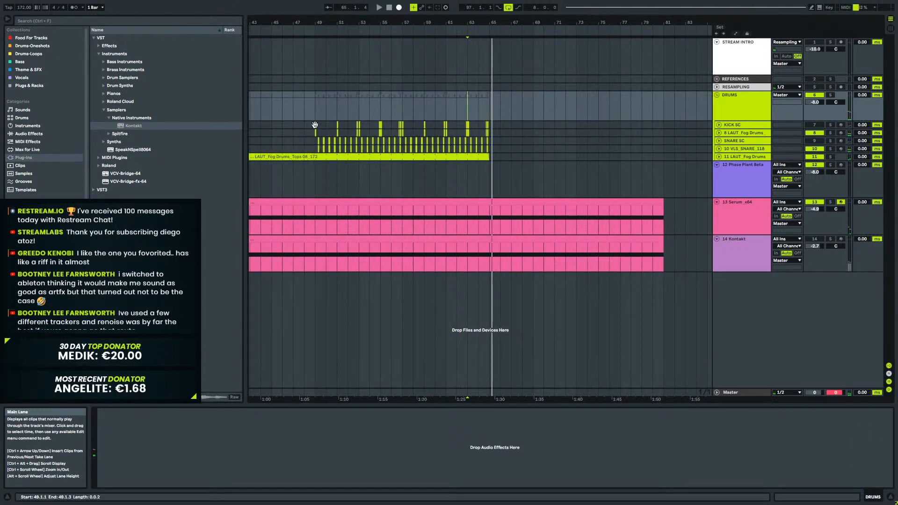
left_click(315, 125)
left_click(491, 149, "shift")
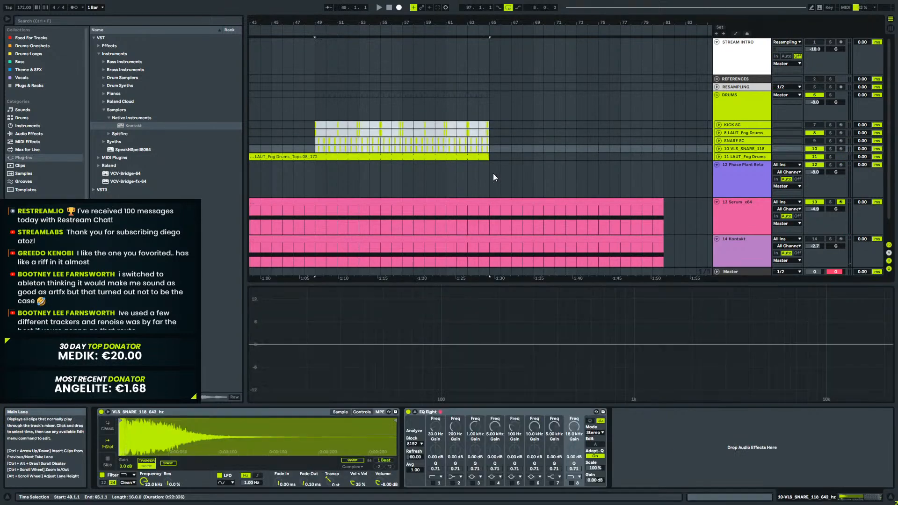
key("ctrl+d")
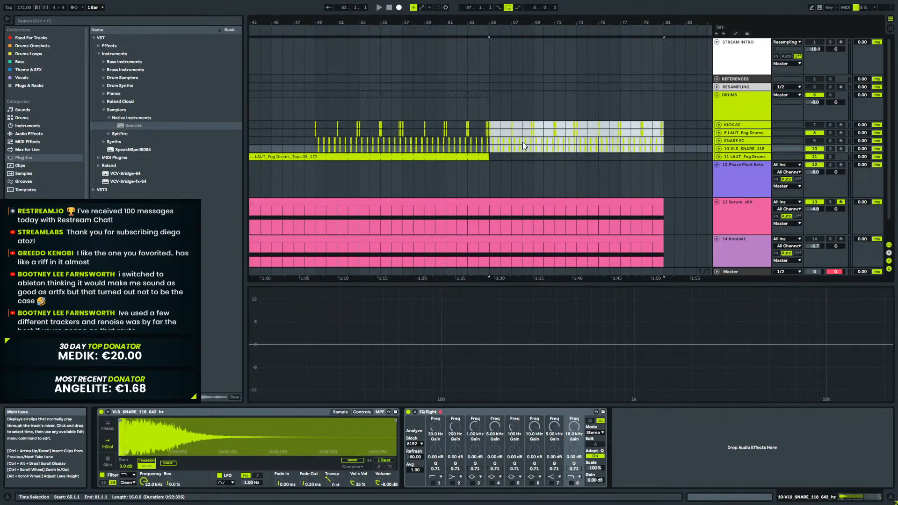
left_click_drag(488, 158, 646, 162)
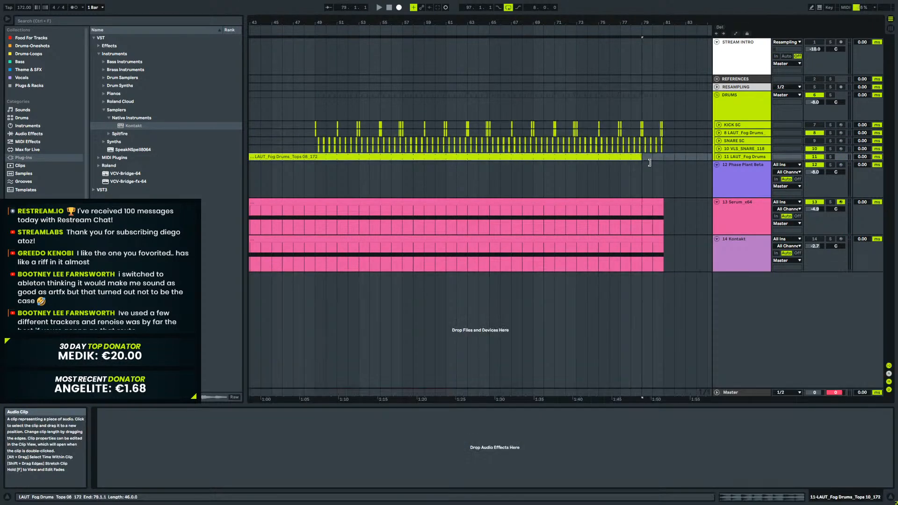
Start playback from bar 49 and insert an audio track below the LAUT Fog Drums Tops track in the DRUMS group.
left_click(312, 124)
key("space")
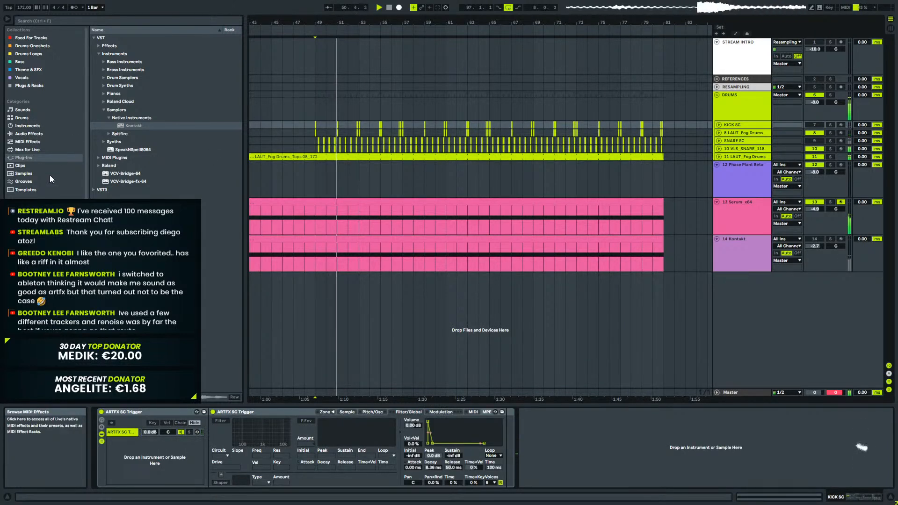
left_click(748, 158)
right_click(748, 158)
left_click(771, 219)
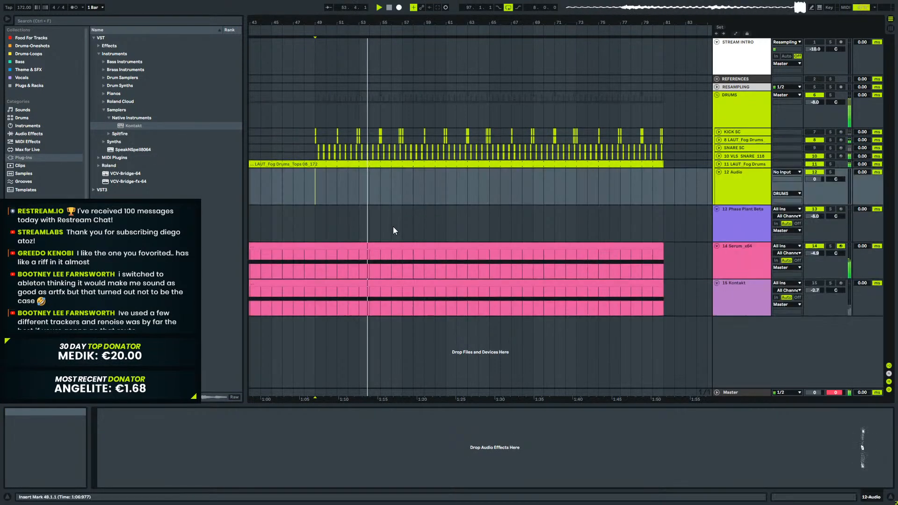
Search the Drums-Loops collection for "jbk rx2".
left_click(34, 47)
left_click(34, 53)
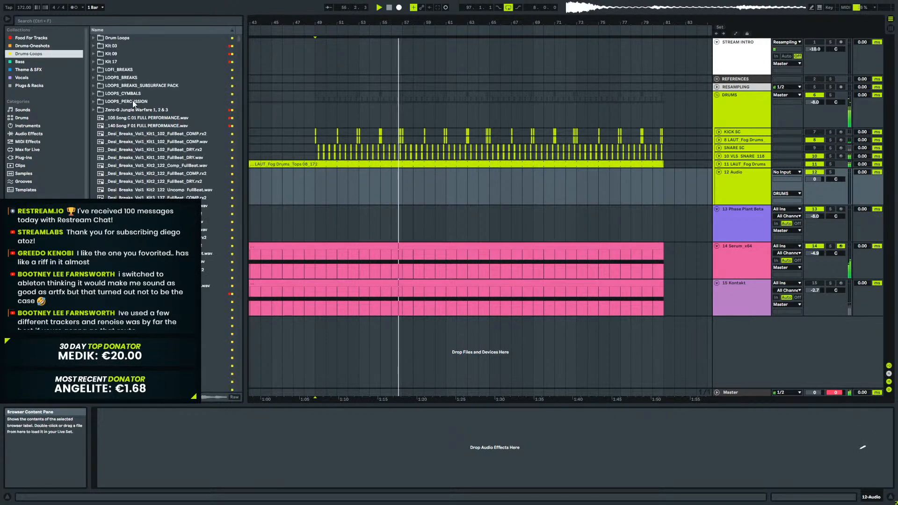
left_click(129, 21)
type("jb")
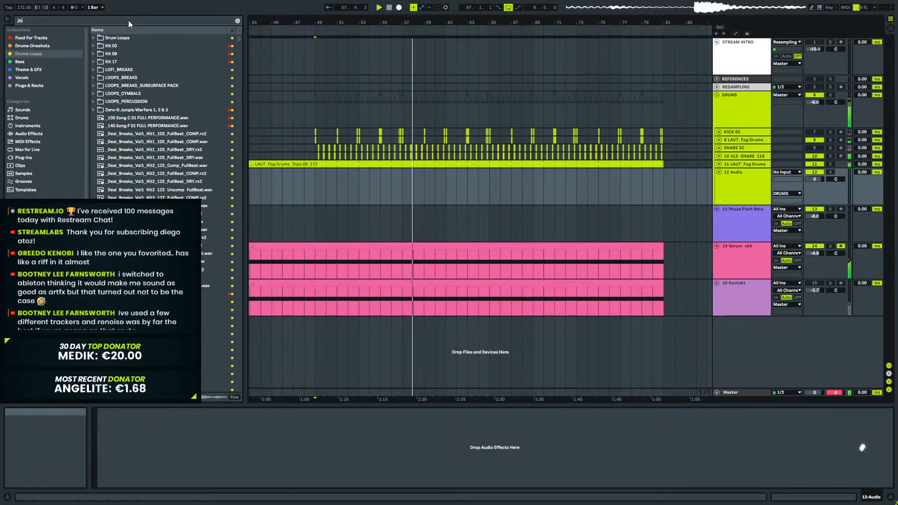
type("k rx2")
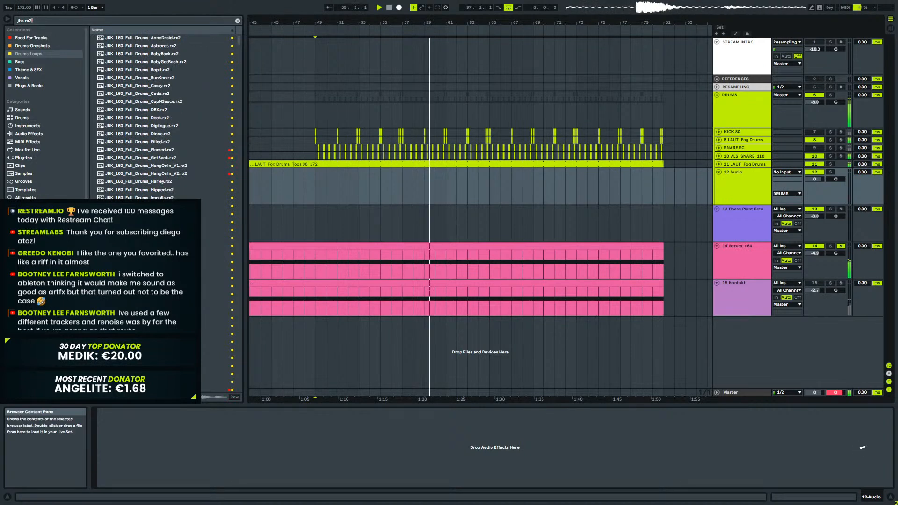
Audition JBK_160_Full_Drums loops in the results, including Harley, PraySlata, Ring, Rok and Rule, against the playing arrangement.
scroll(145, 143, "down", 5)
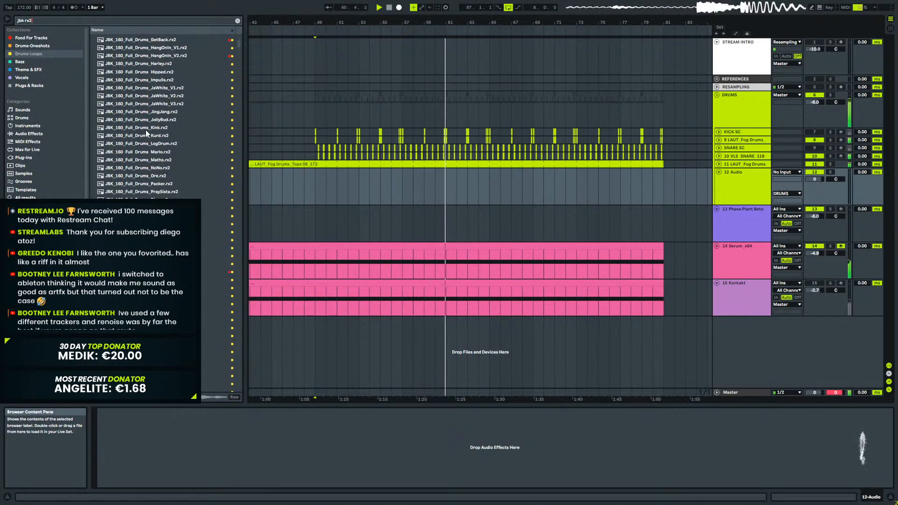
left_click(160, 64)
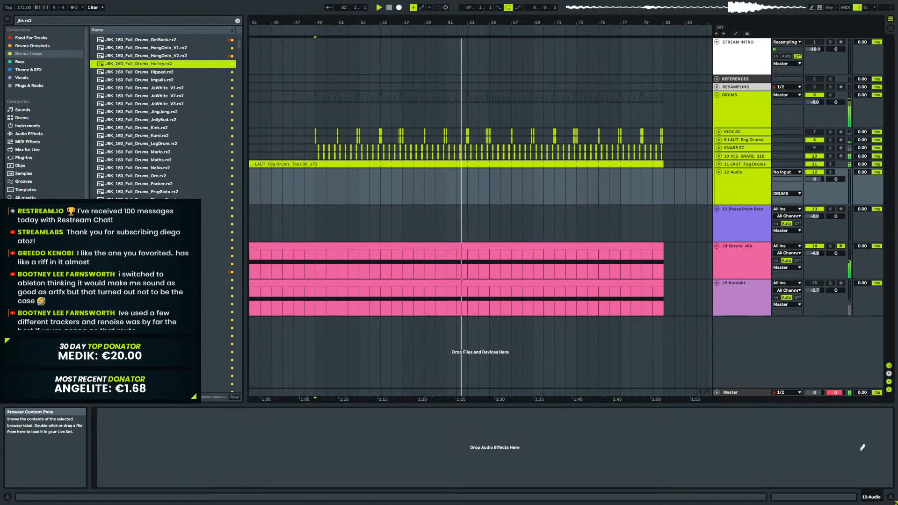
left_click(160, 195)
scroll(160, 154, "down", 2)
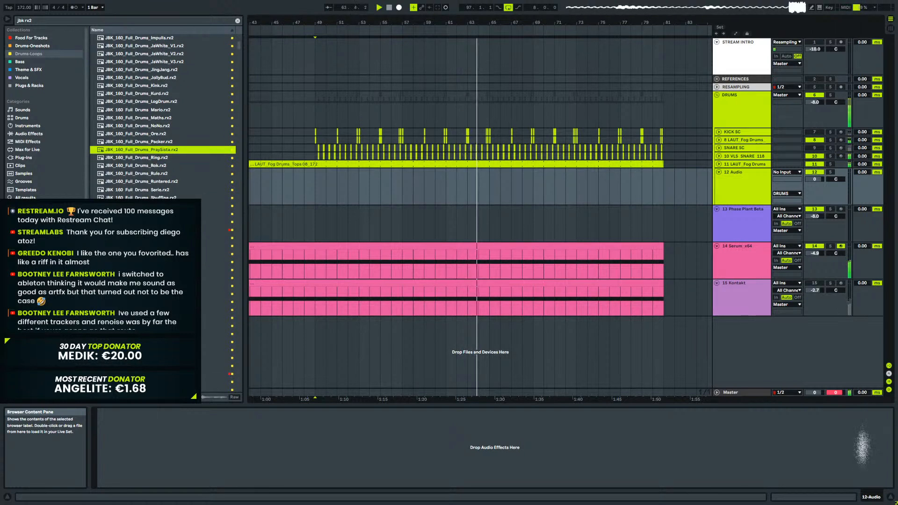
left_click(159, 160)
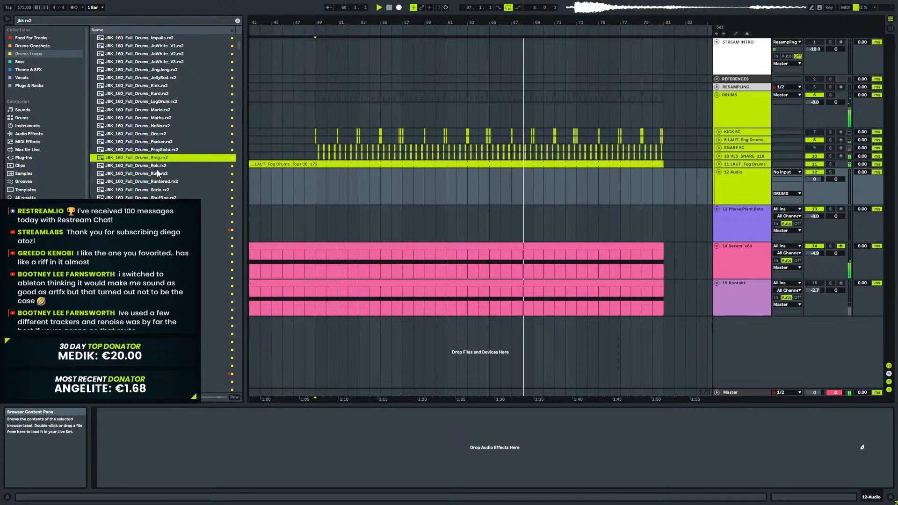
left_click(155, 165)
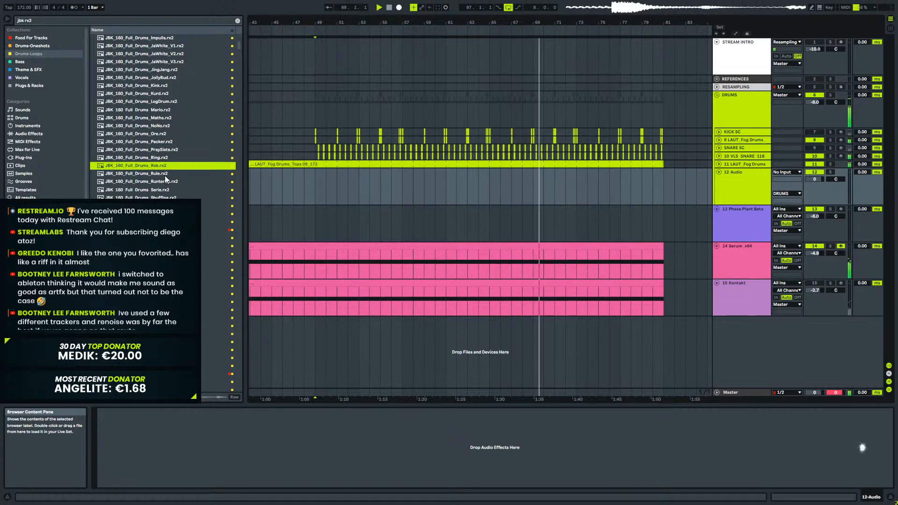
left_click(164, 175)
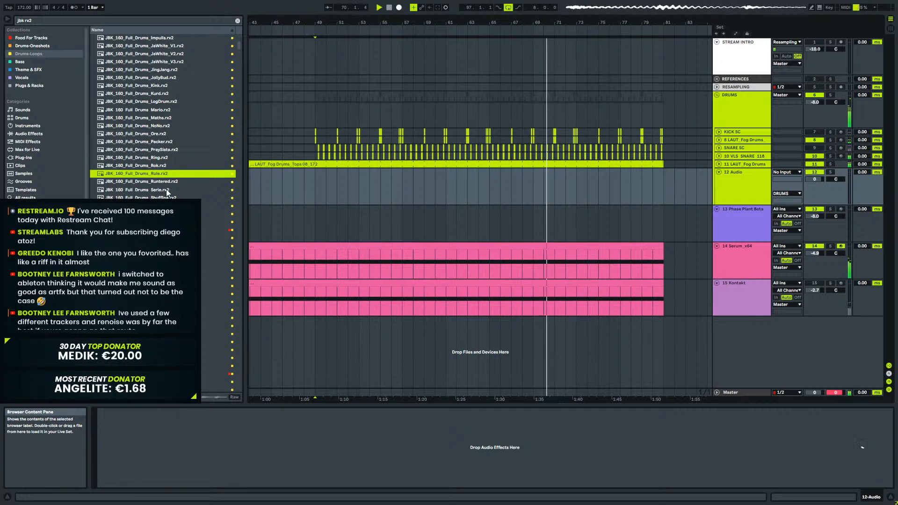
Set the arrangement loop to span bars 49 to 81 of the drum section.
left_click(309, 185)
left_click_drag(320, 183, 666, 166)
key("ctrl+l")
Audition the JBK_160_Full_Drums loops from Runtered through Staff against the looped section.
left_click(191, 182)
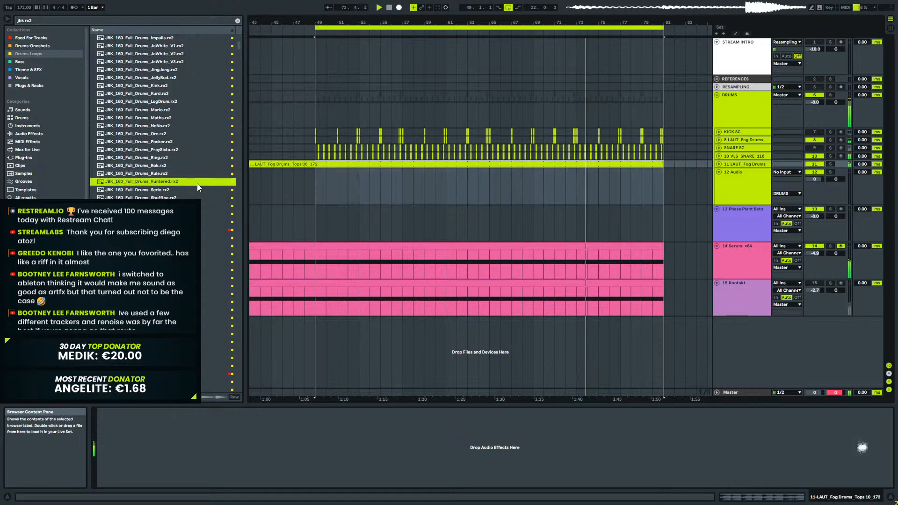
key("Down")
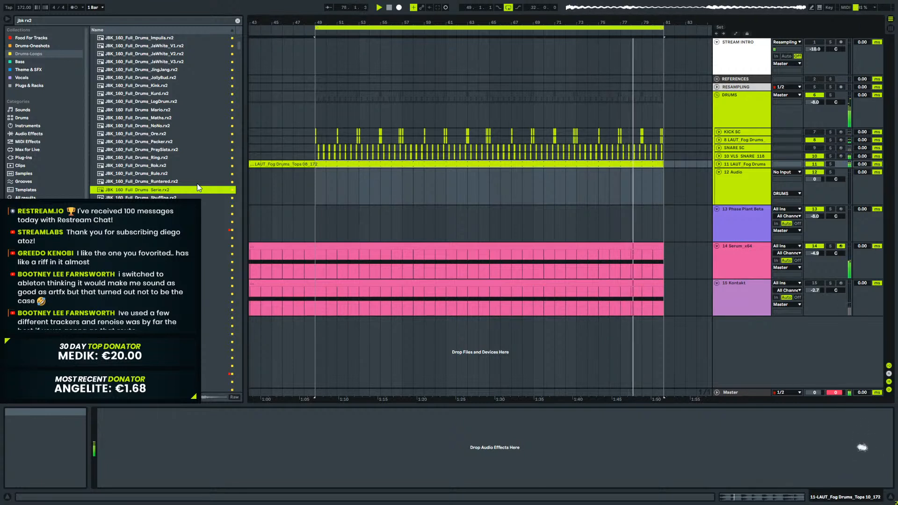
key("Down")
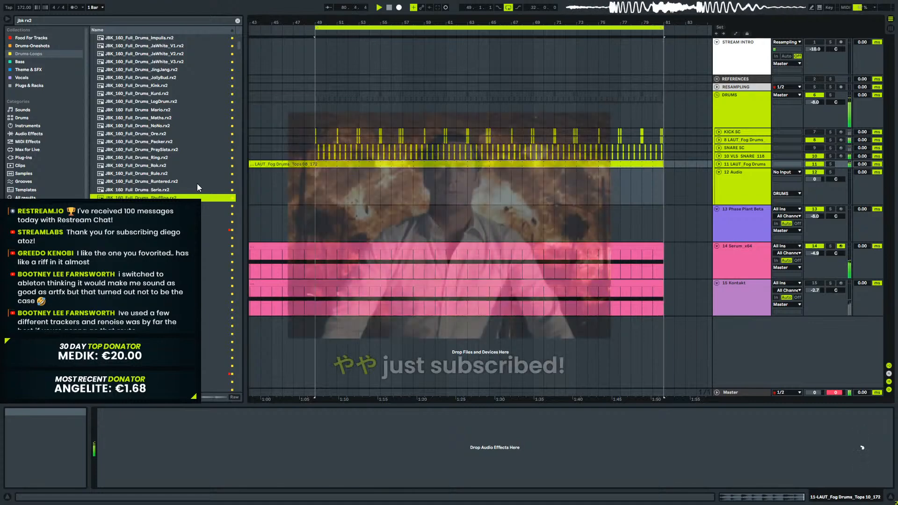
key("Down")
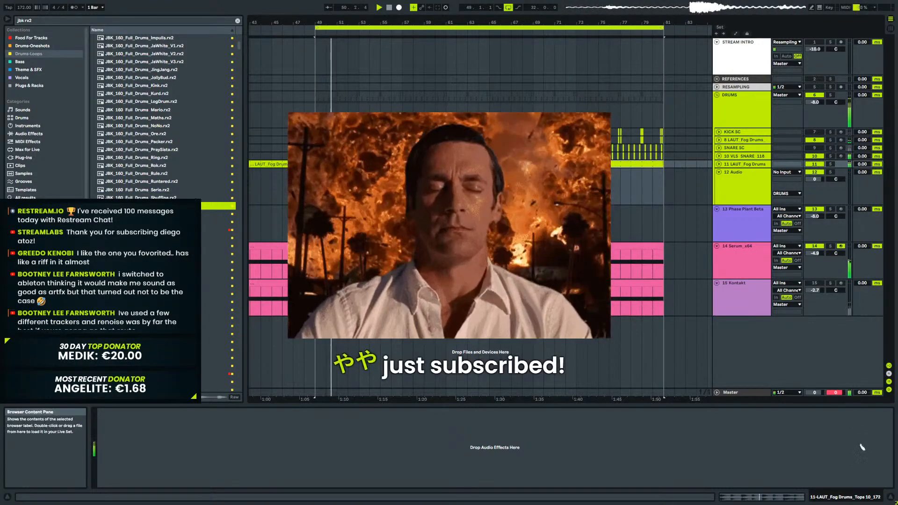
key("Down")
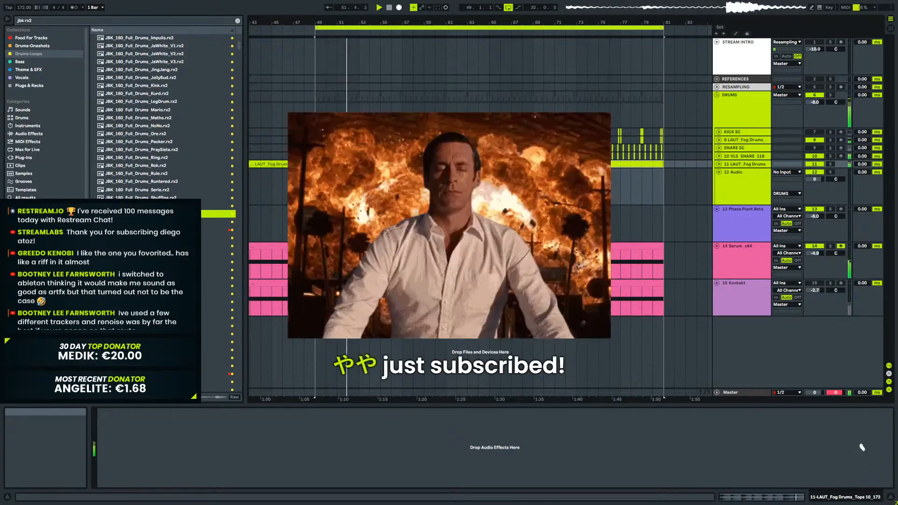
key("Down")
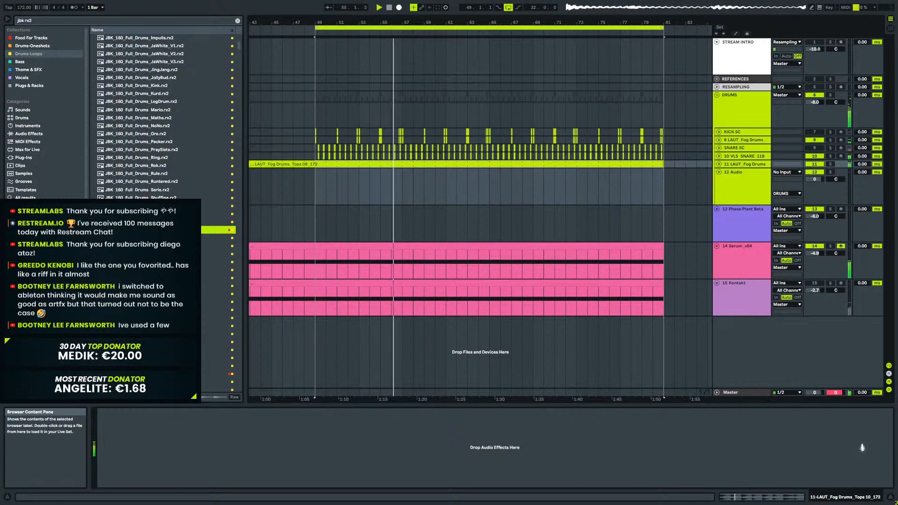
Audition the JBK_160_Full_Drums loops from Stick through Yonder against the looped section.
scroll(174, 199, "down", 3)
scroll(164, 140, "down", 2)
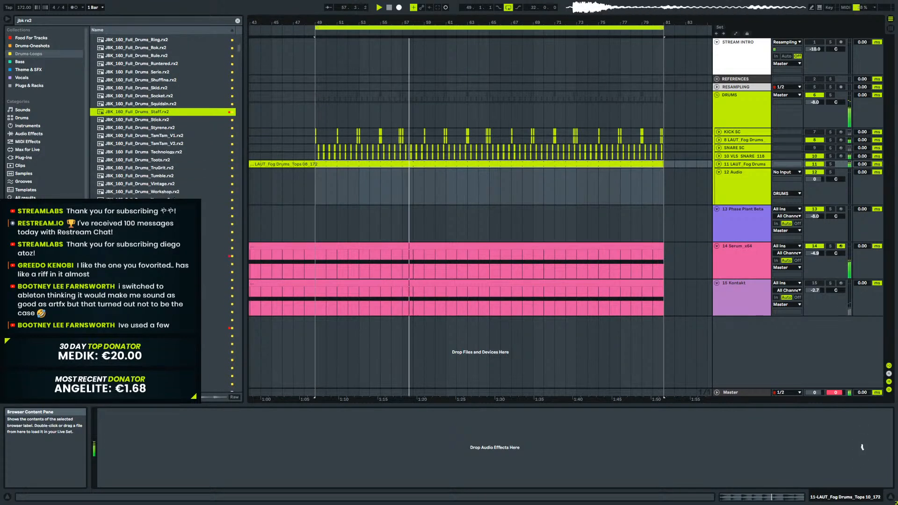
key("Down")
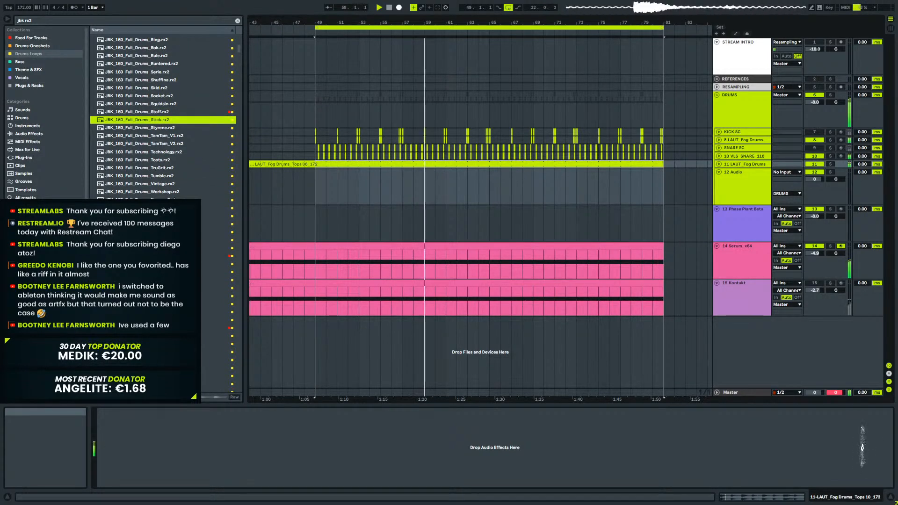
key("Down")
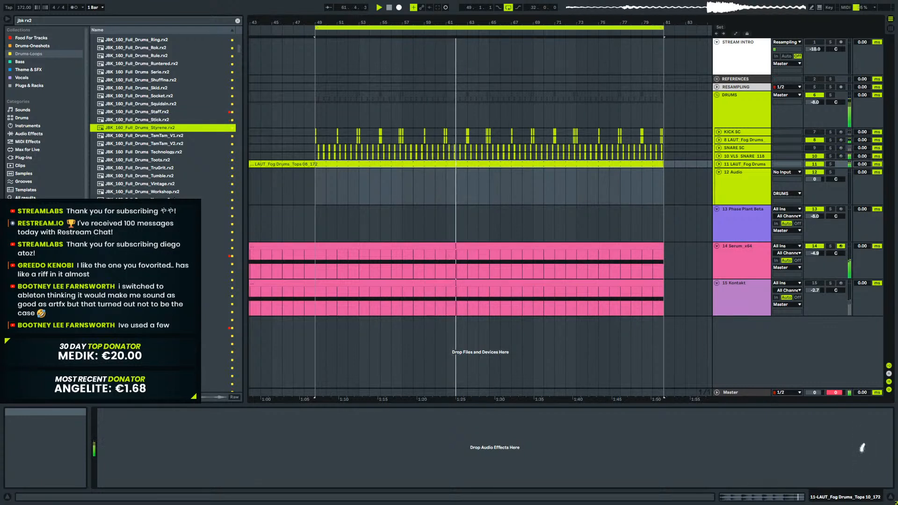
key("Down")
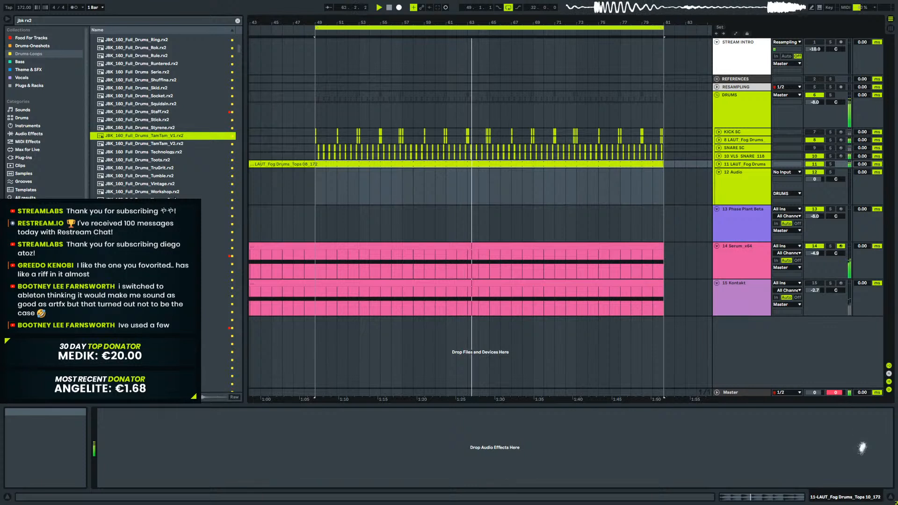
key("Down")
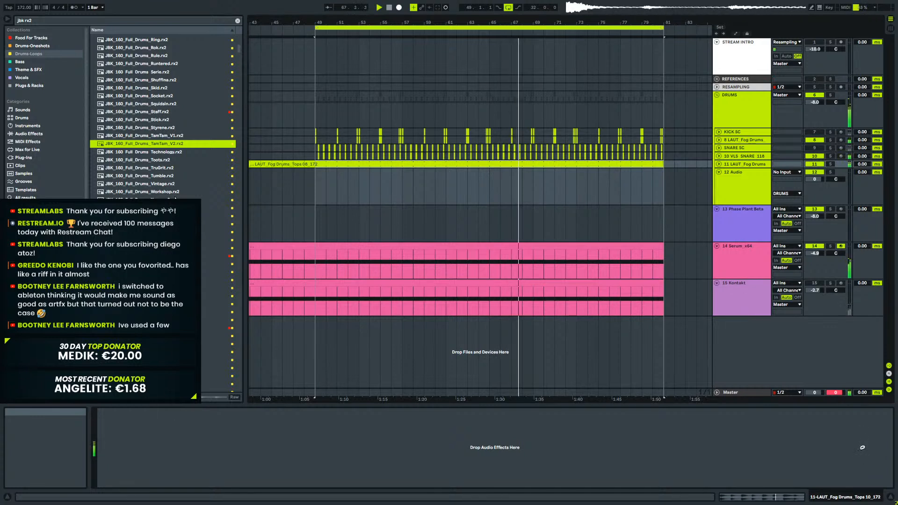
key("Down")
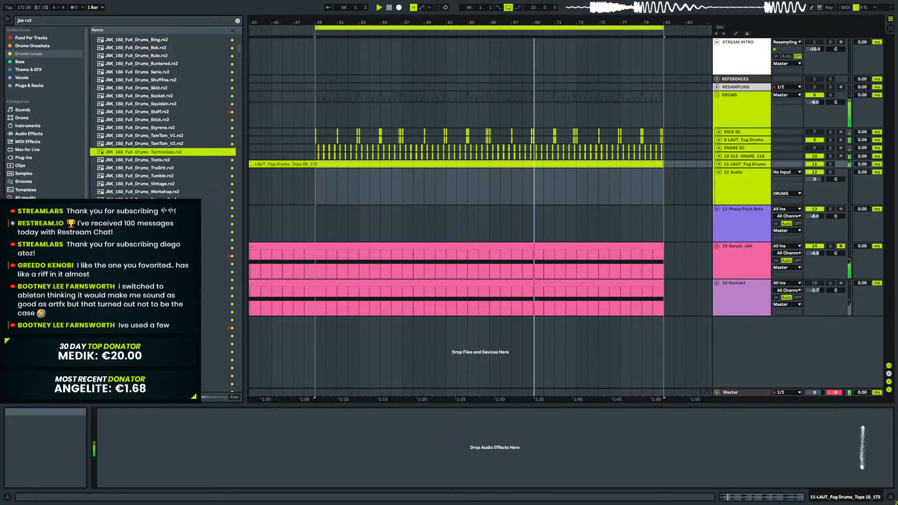
key("Down")
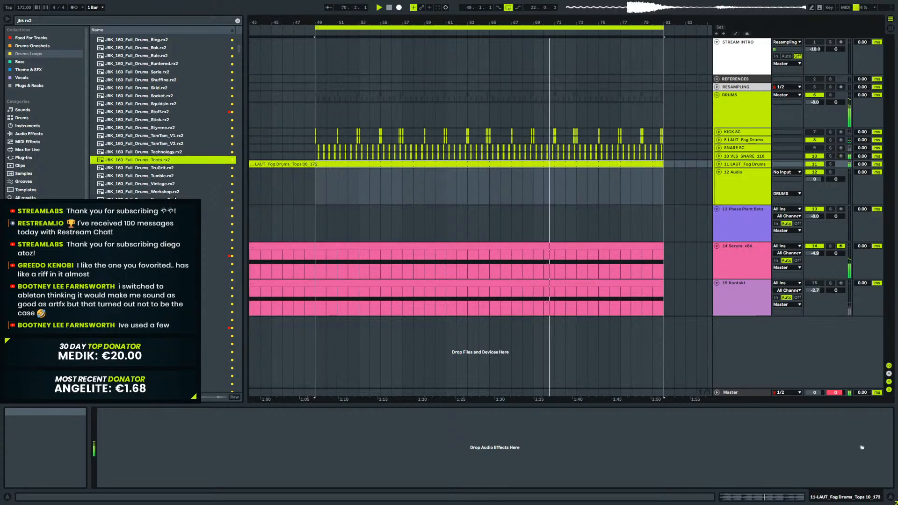
key("Down")
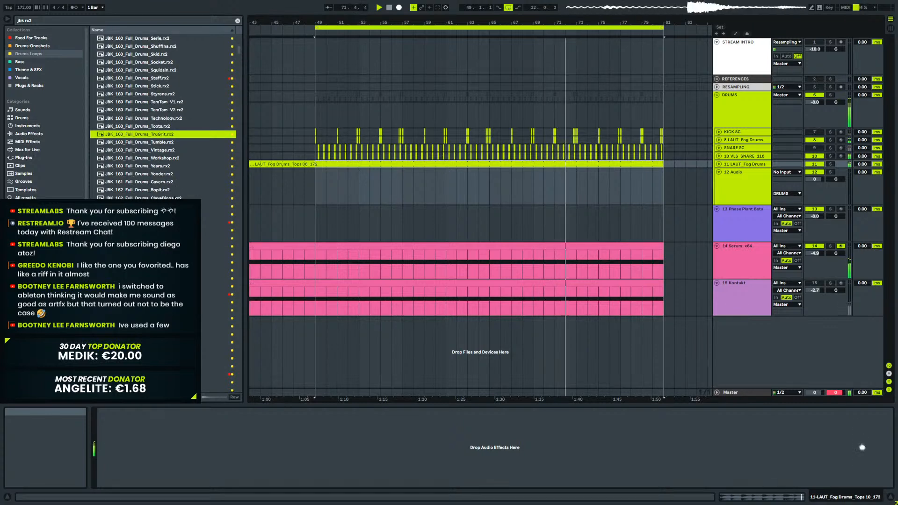
key("Down")
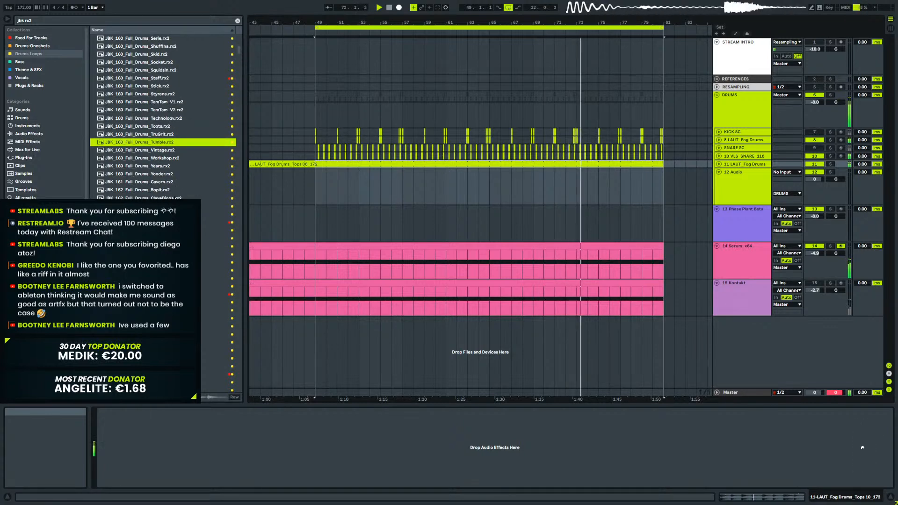
key("Down")
key("Down")
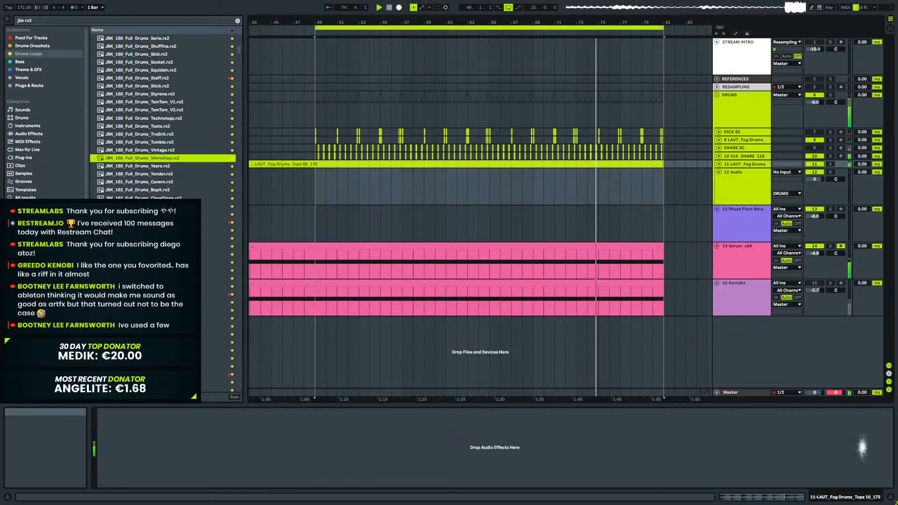
key("Down")
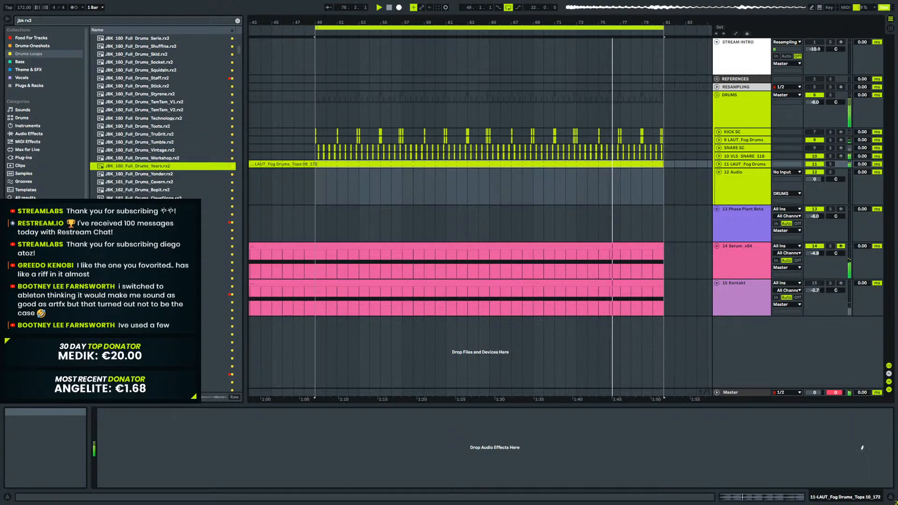
key("Down")
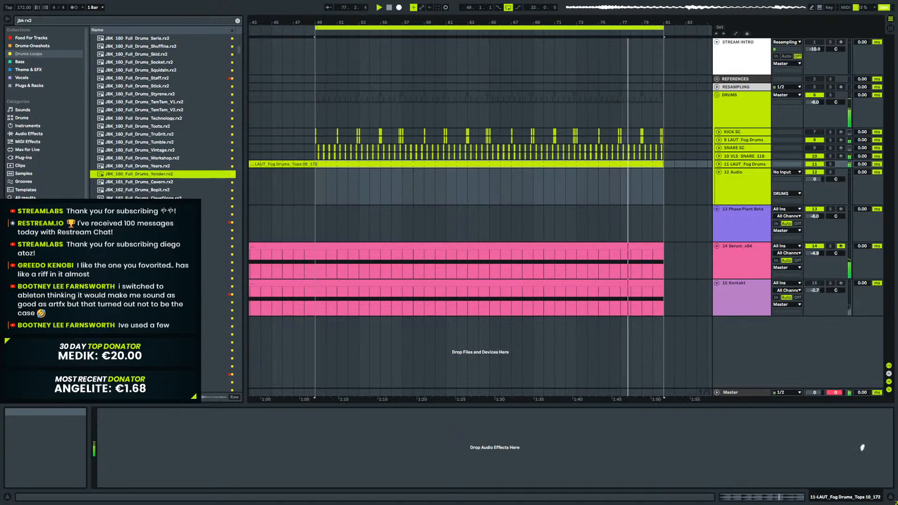
Audition the following loops from JBK_161_Full_Drums_Cavern through JBK_162_Full_Drums_Genetic against the looped section.
scroll(175, 198, "down", 3)
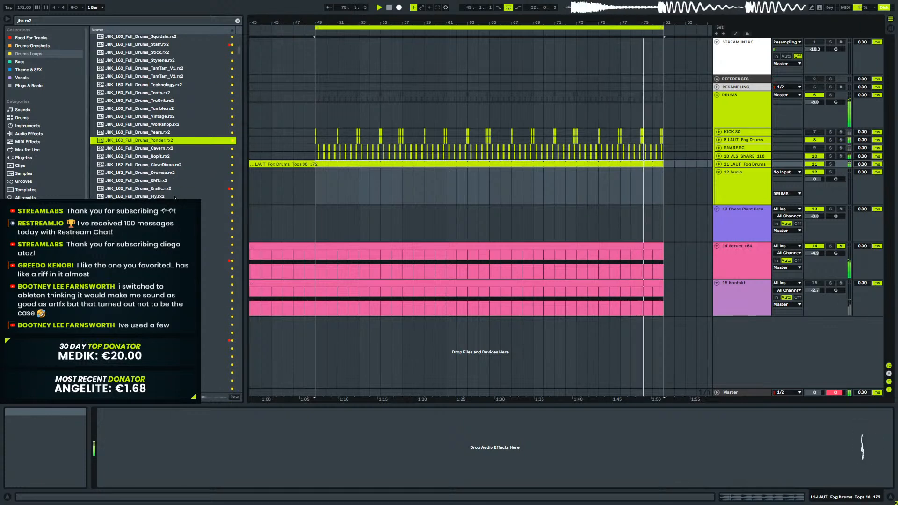
key("Down")
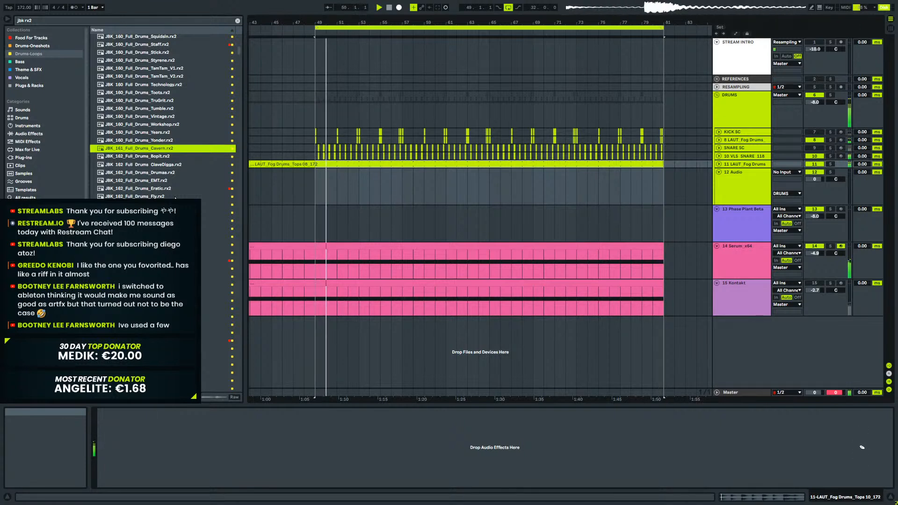
key("Down")
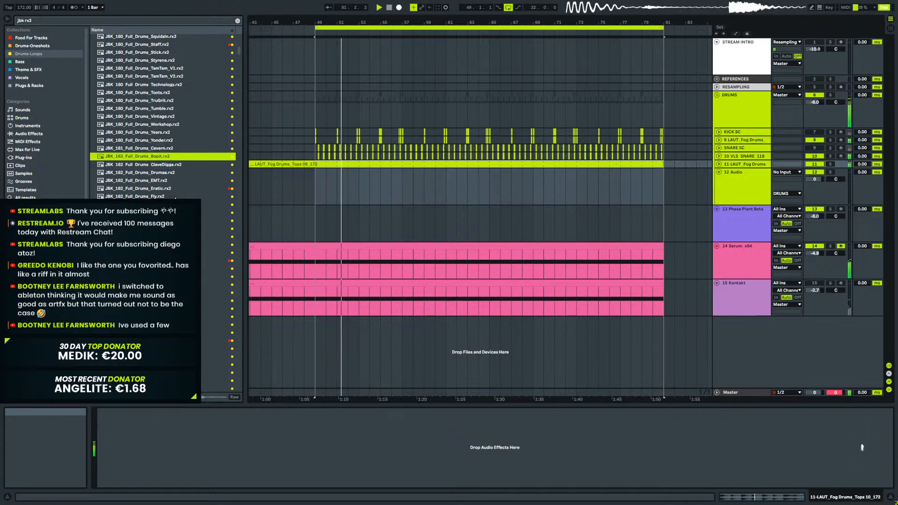
key("Down")
key("Down")
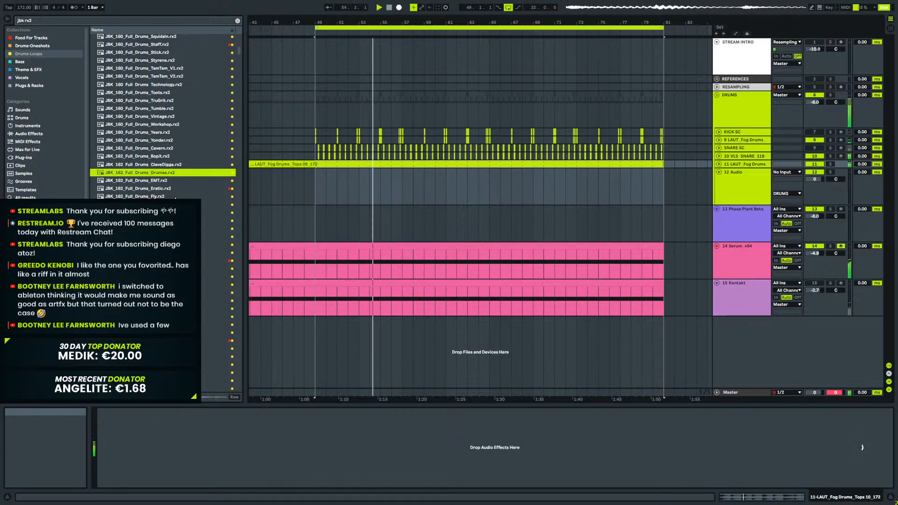
key("Down")
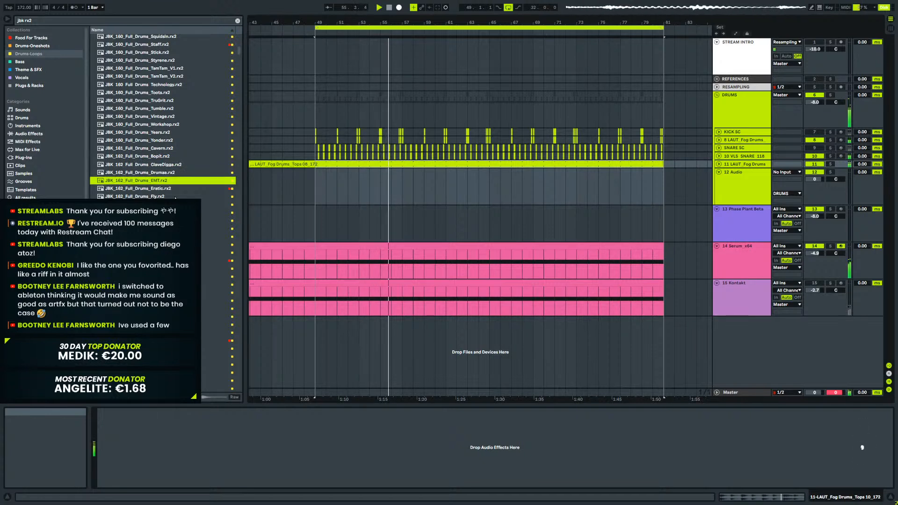
key("Down")
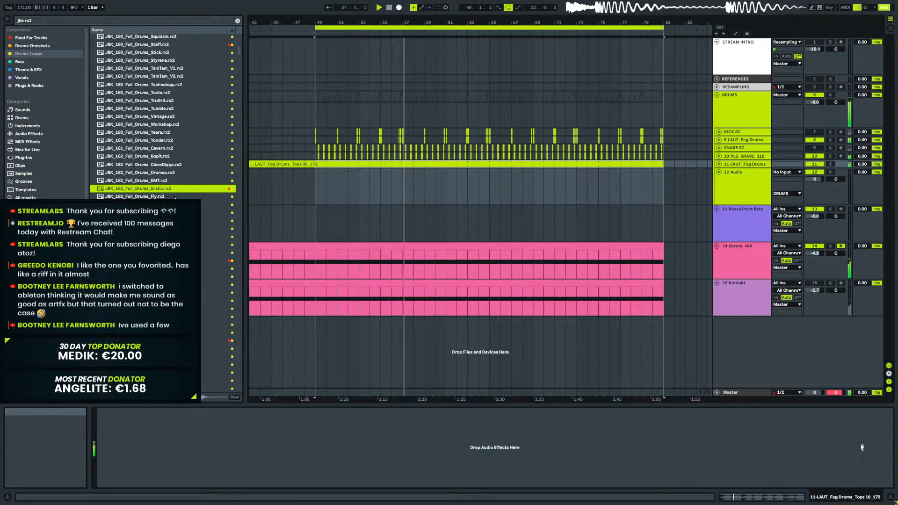
key("Down")
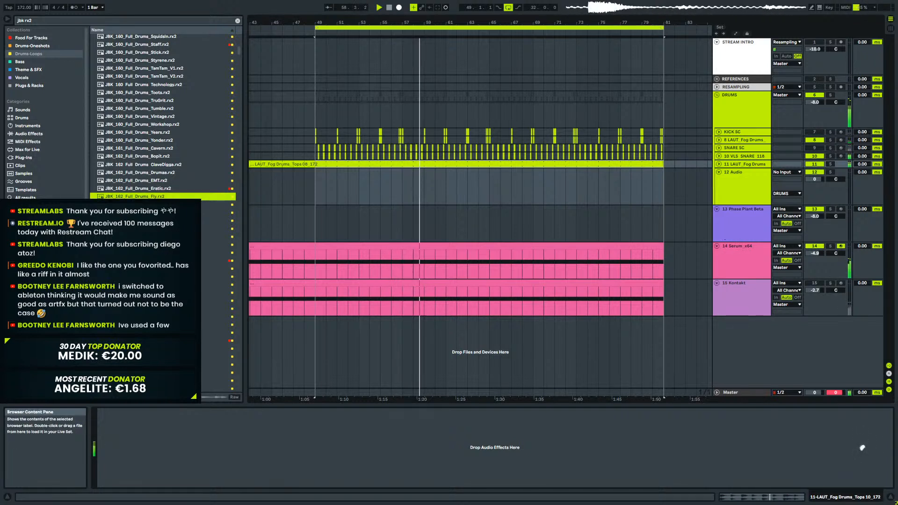
key("Down")
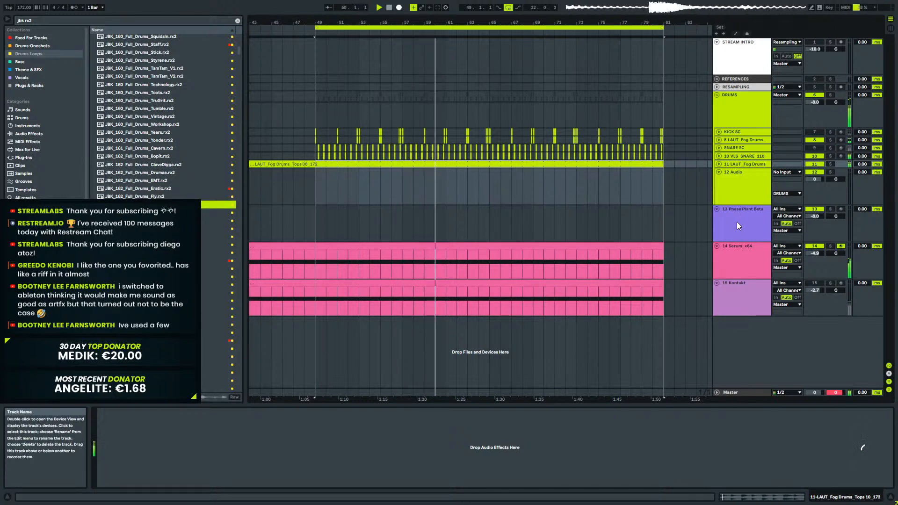
left_click(206, 212)
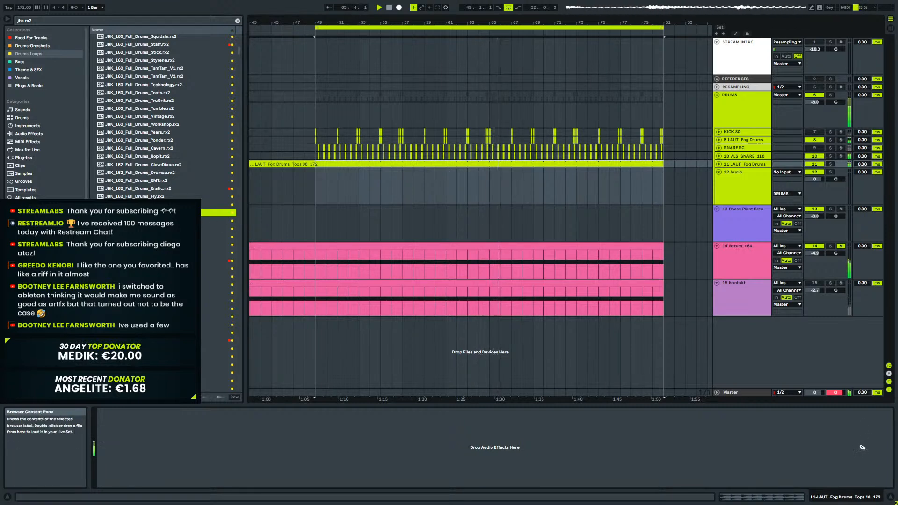
Place the JBK_162_Full_Drums_Genetic loop at bar 49 on the empty audio track in the DRUMS group and play it with the arrangement.
left_click(458, 172)
left_click_drag(448, 179, 319, 188)
key("space")
key("space")
left_click_drag(319, 22, 348, 66)
key("space")
left_click_drag(378, 175, 671, 178)
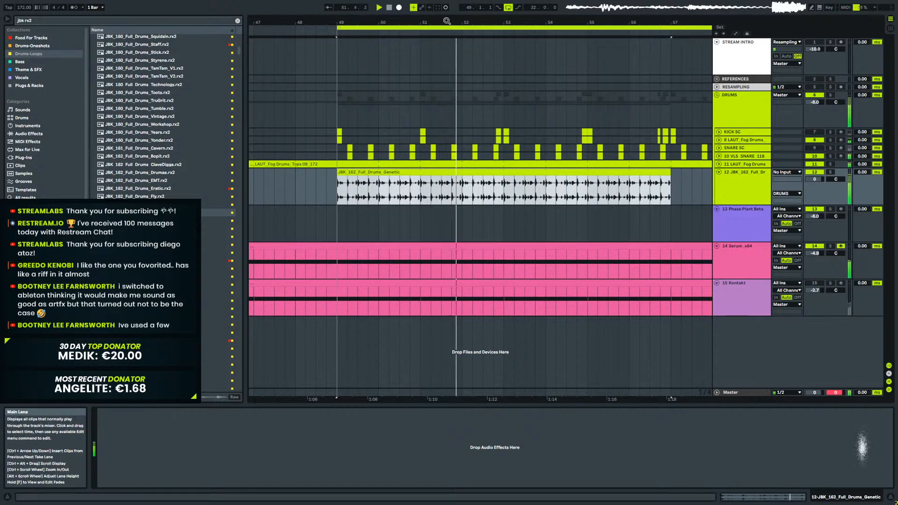
left_click_drag(442, 23, 353, 4)
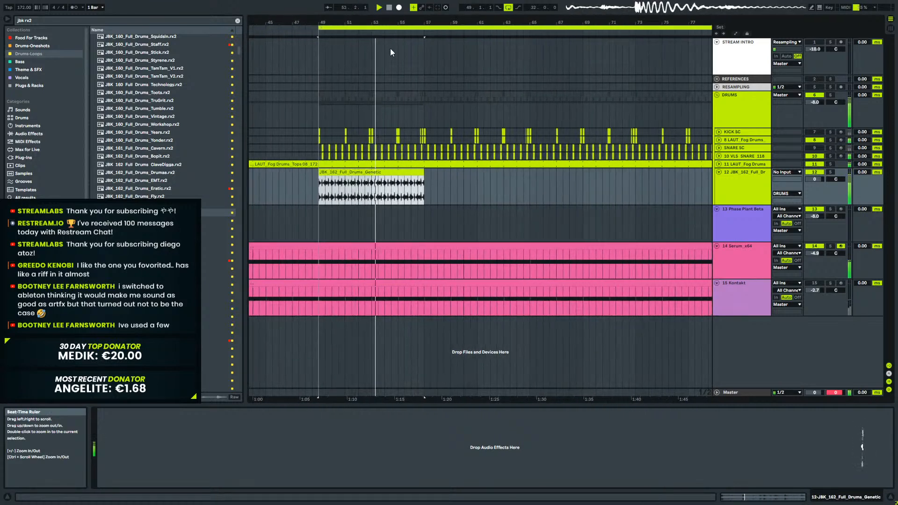
Copy the KICK SC and SNARE SC sidechain compressors from the Phase Plant Beta track onto the JBK_162_Full_Drums_Genetic track.
left_click(744, 126)
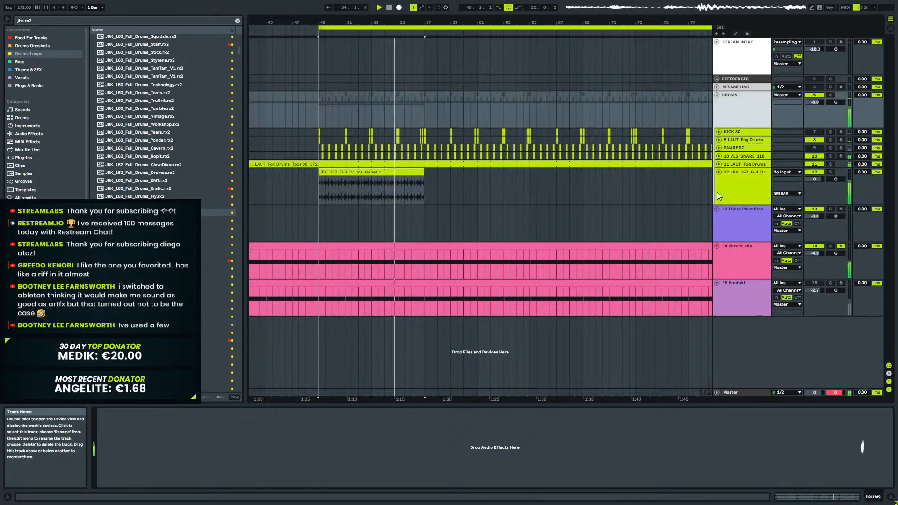
left_click(742, 268)
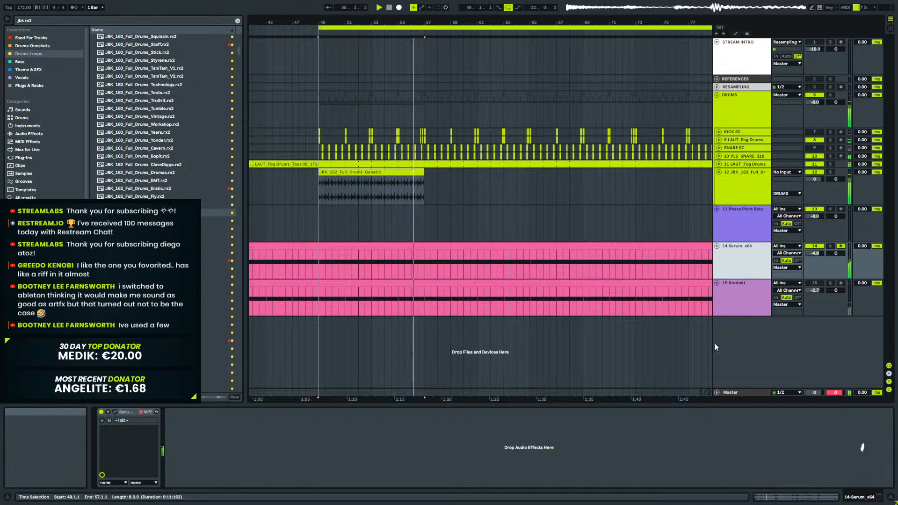
left_click(753, 298)
left_click(737, 219)
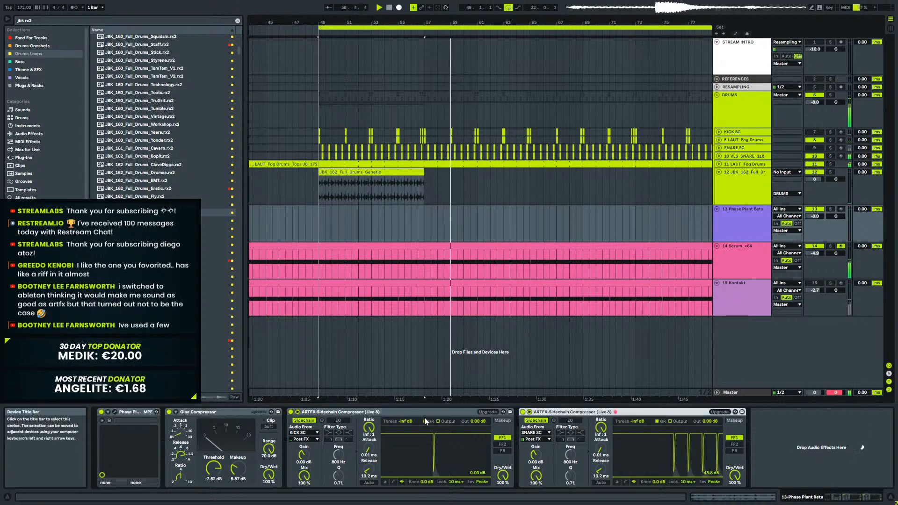
left_click(700, 188)
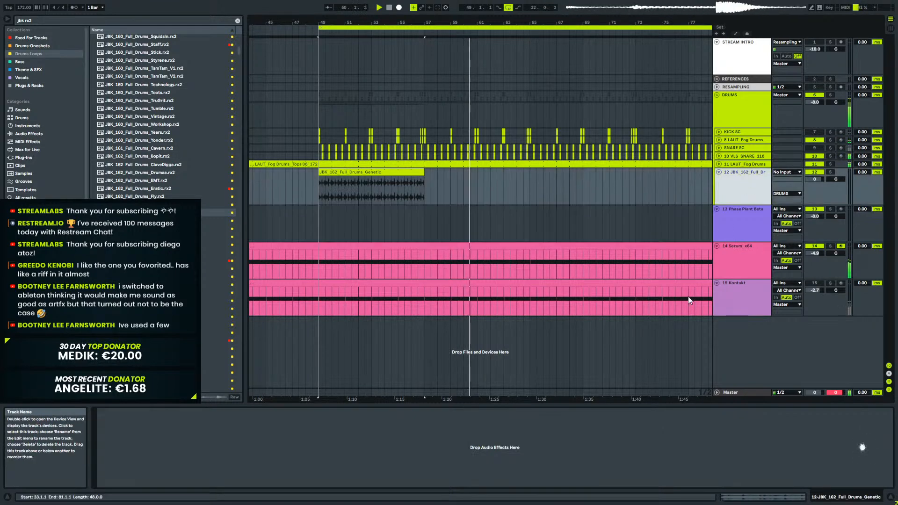
left_click(319, 196)
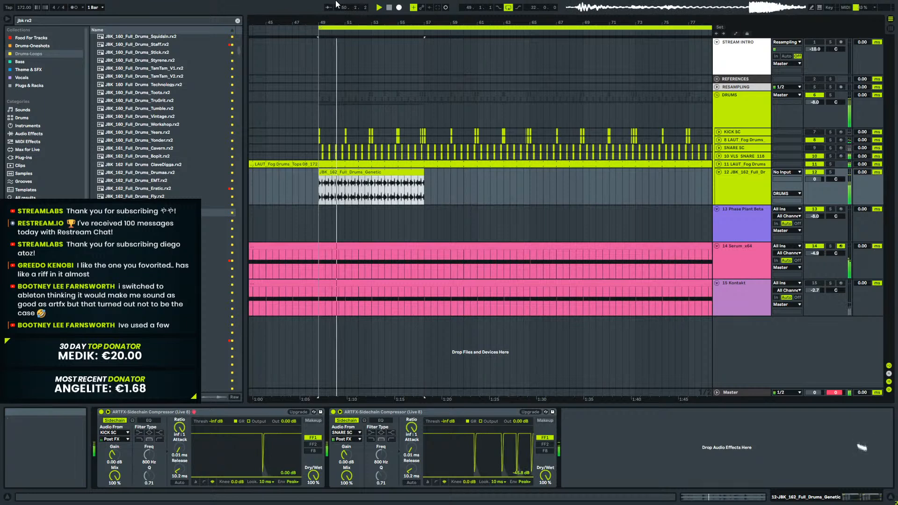
Extend the JBK_162_Full_Drums_Genetic clip from bar 49 so it loops until bar 81, and stop playback.
left_click_drag(338, 22, 325, 48)
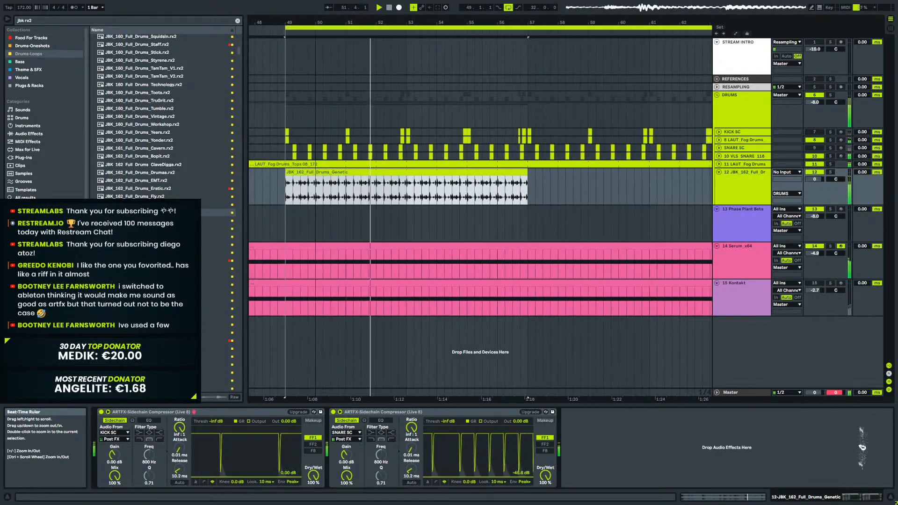
left_click_drag(522, 172, 685, 177)
left_click_drag(588, 22, 321, 8)
left_click_drag(347, 172, 514, 176)
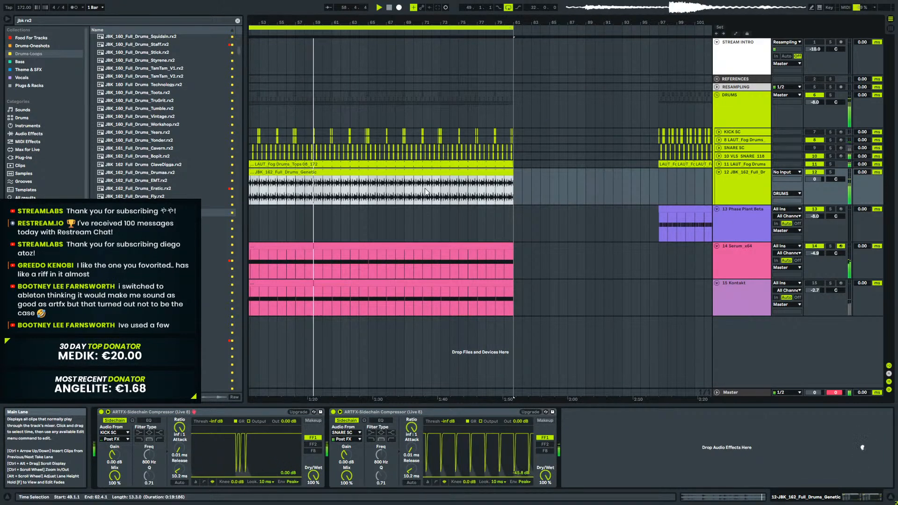
key("space")
Solo the DRUMS group and play the drums from bar 49.
left_click_drag(351, 21, 482, 7)
left_click(452, 192)
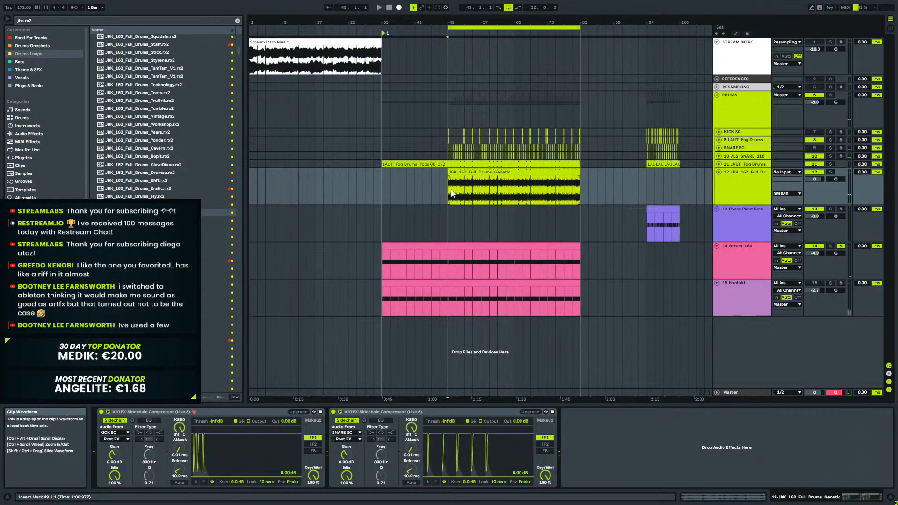
left_click(830, 95)
key("space")
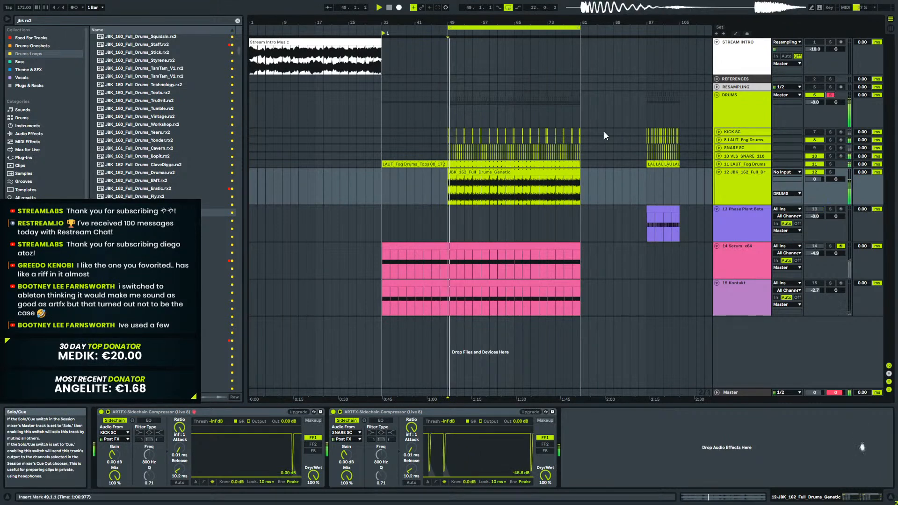
mouse_move(452, 19)
left_mouse_down()
mouse_move(444, 44)
mouse_move(353, 58)
mouse_move(354, 49)
mouse_move(459, 23)
left_mouse_up()
key("space")
Try a copy of the JBK_162_Full_Drums_Genetic loop over bars 97 to 105 and play it with the drums there.
left_click_drag(447, 189, 681, 172)
key("space")
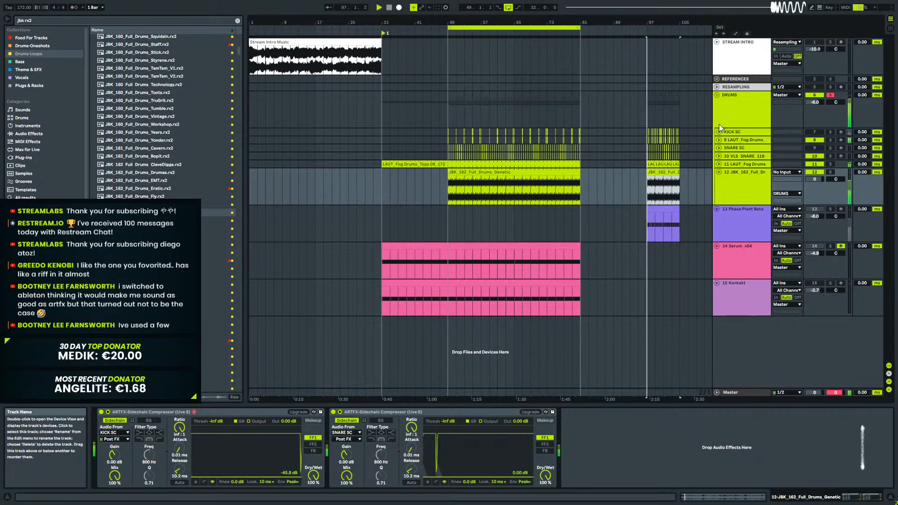
mouse_move(683, 21)
left_mouse_down()
mouse_move(685, 59)
mouse_move(633, 64)
mouse_move(685, 22)
left_mouse_up()
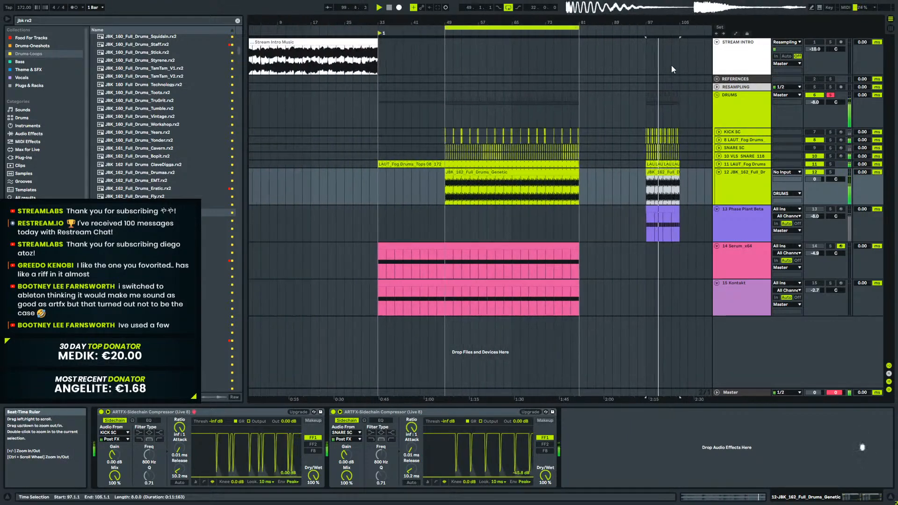
key("space")
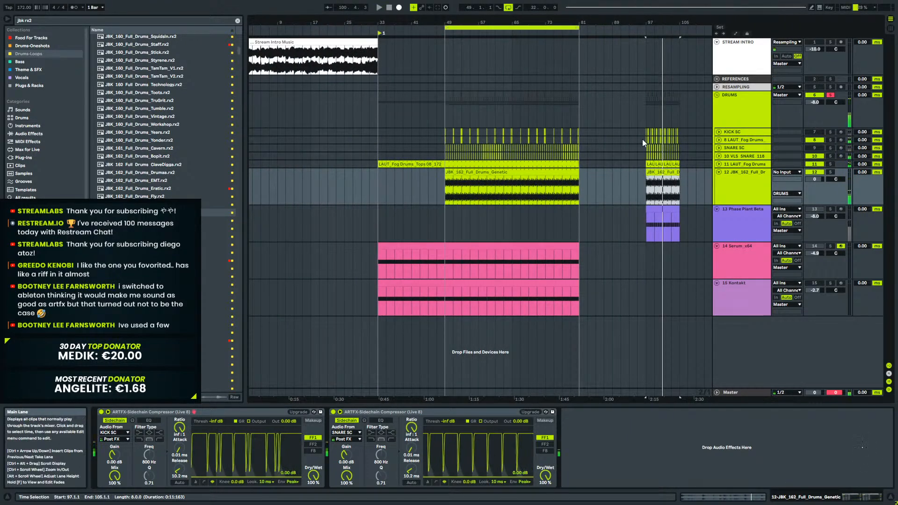
left_click(653, 169)
key("Delete")
Play the soloed drums with the JBK_162_Full_Drums_Genetic clip from bar 49 several times.
left_click(515, 172)
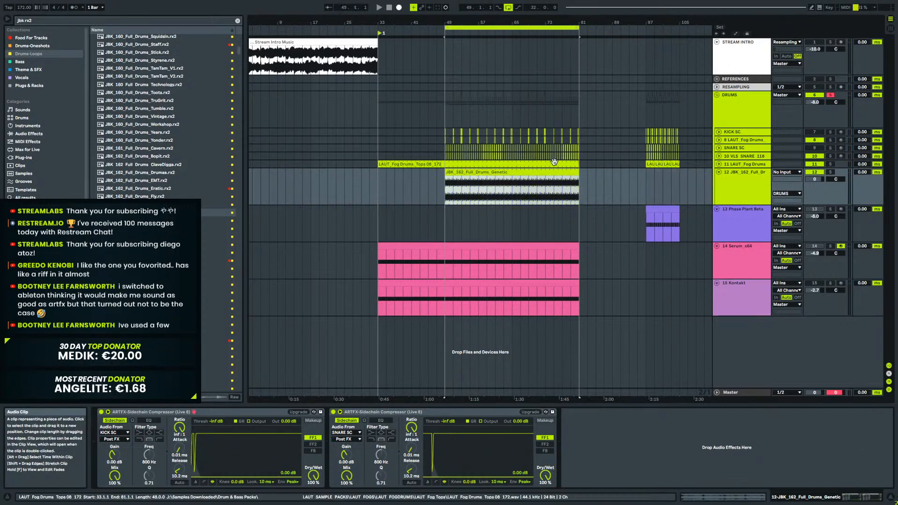
key("space")
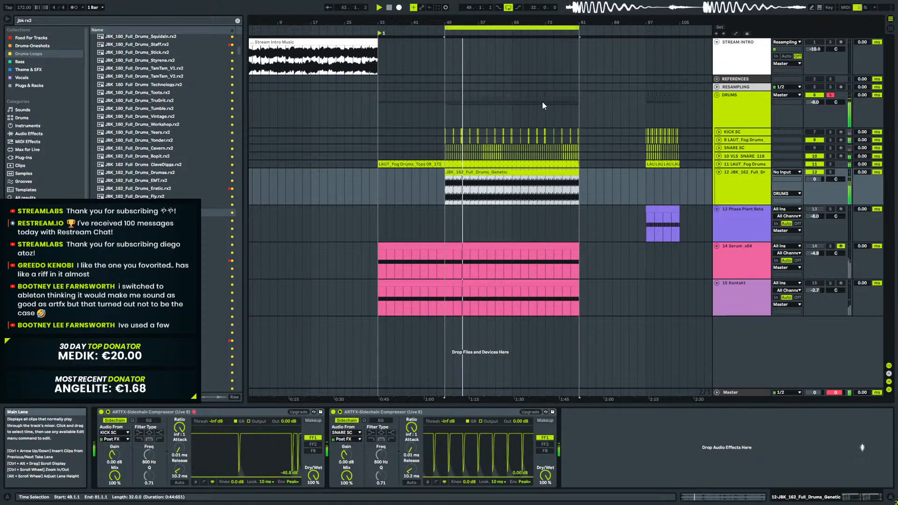
left_click_drag(448, 21, 462, 114)
key("space")
key("space")
key("space")
Slice the JBK_162_Full_Drums_Genetic clip to a new MIDI track, unfold that track and deactivate the original audio track.
left_click_drag(462, 24, 460, 22)
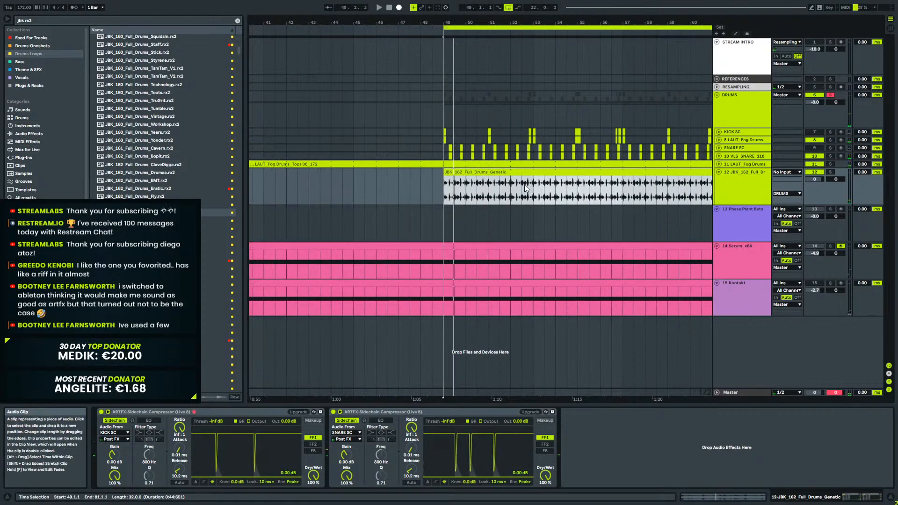
right_click(462, 178)
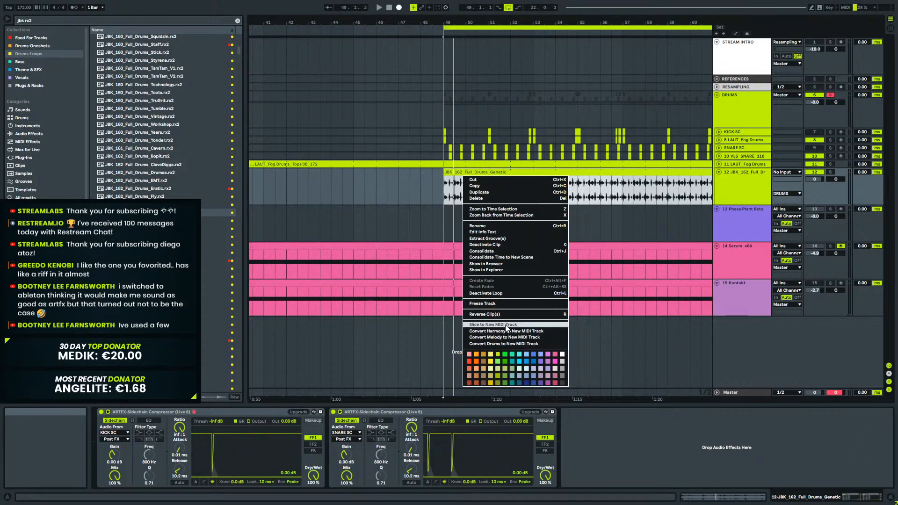
left_click(492, 325)
left_click(439, 274)
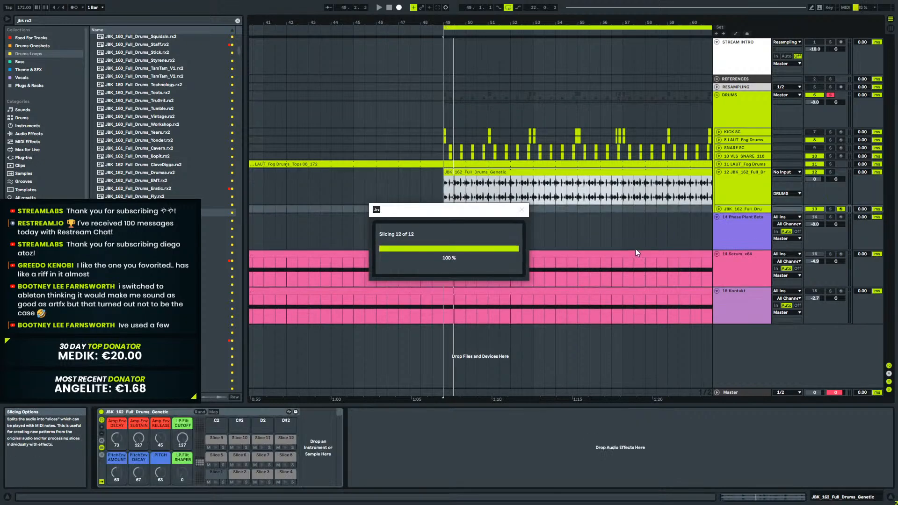
left_click(719, 209)
left_click(815, 172)
Quantize the starts and ends of all slice notes in the new MIDI clip to the current grid at 100%.
double_click(448, 209)
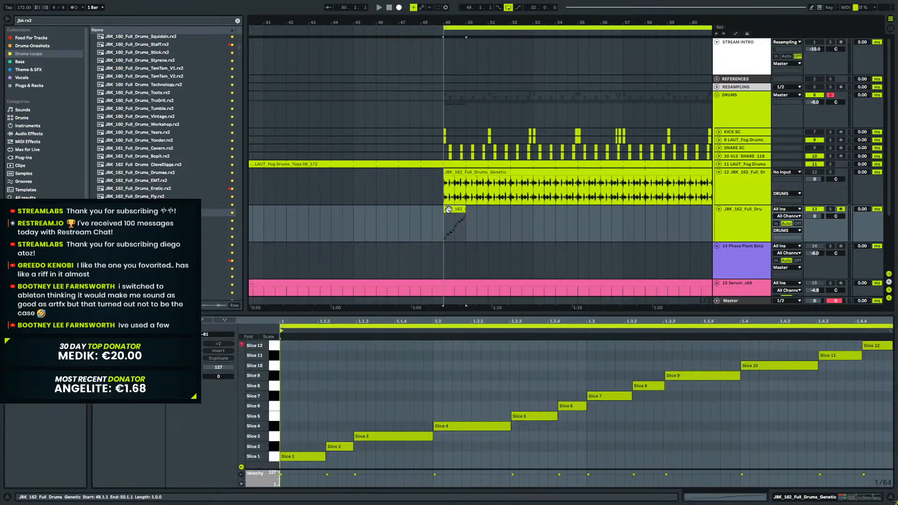
key("ctrl+a")
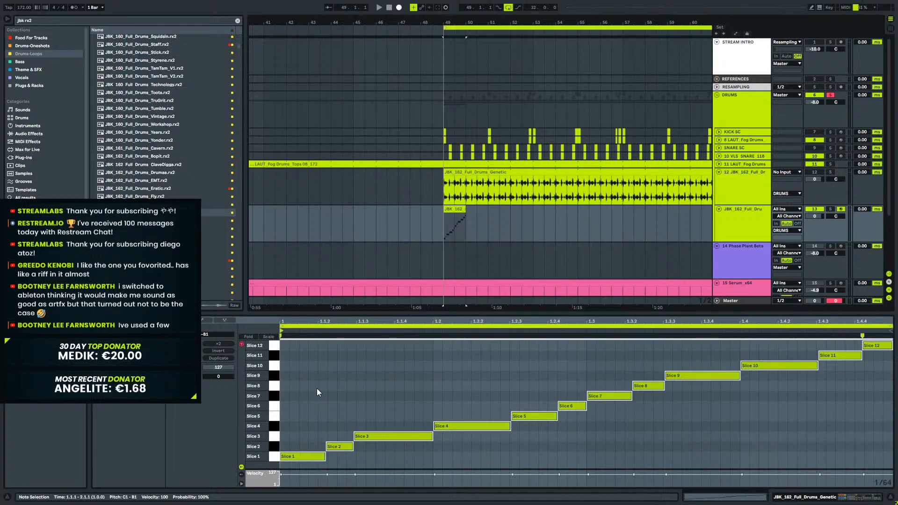
right_click(387, 372)
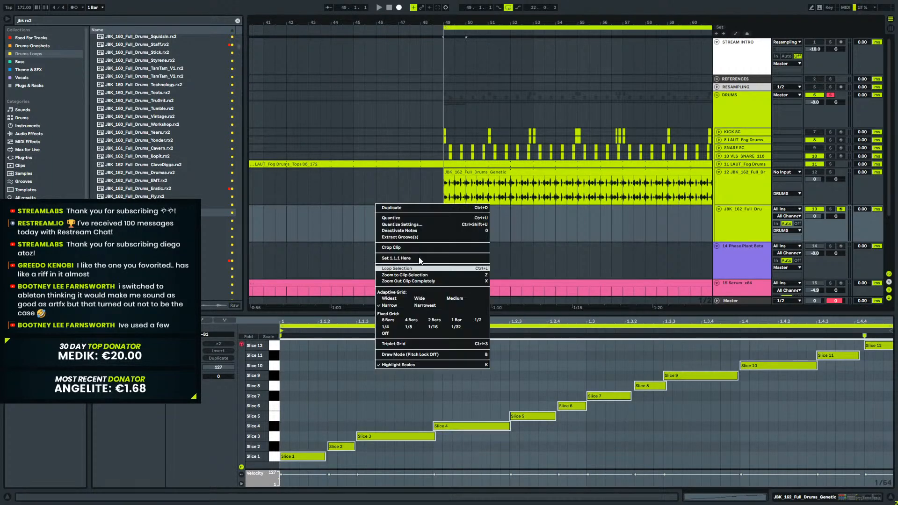
left_click(401, 225)
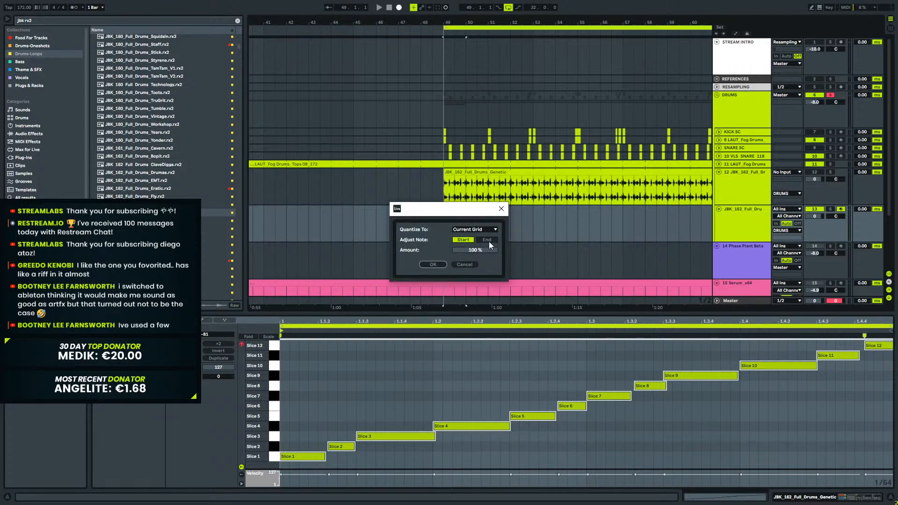
left_click(434, 265)
left_click(436, 389)
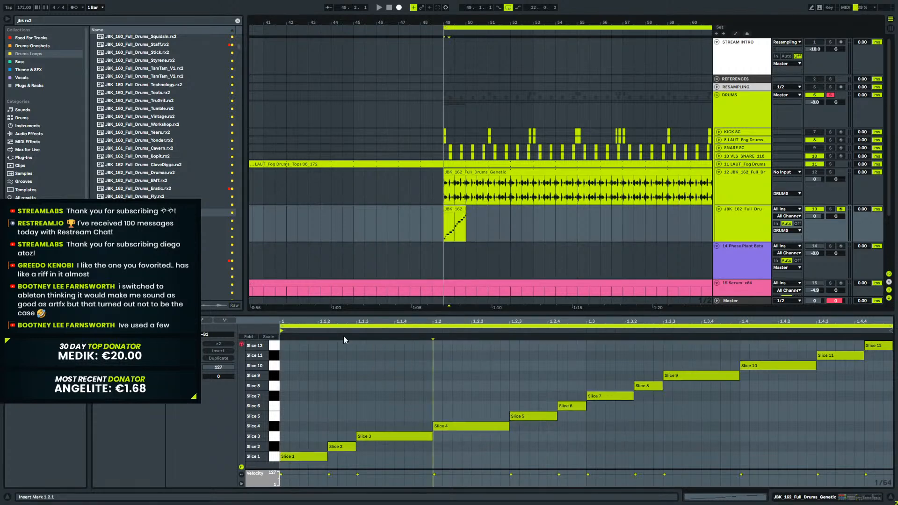
Fold and solo the sliced MIDI track, and play its slices from bar 49.
key("space")
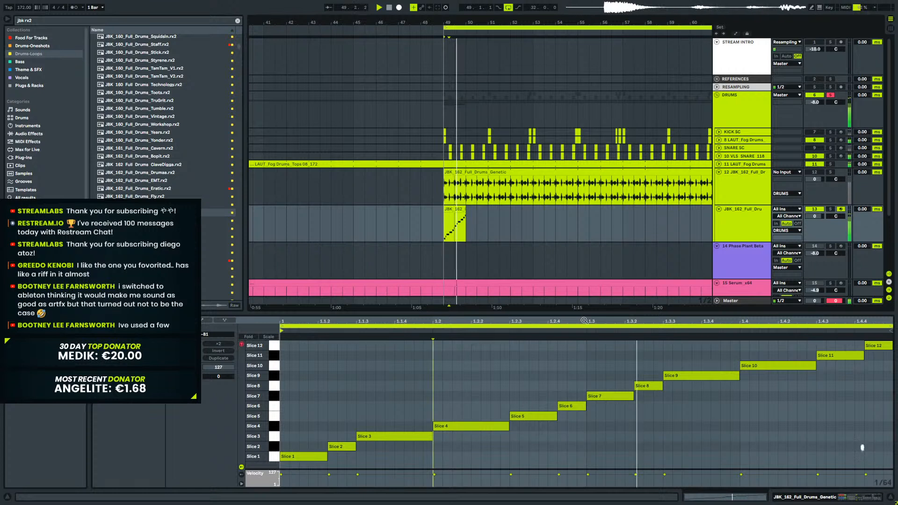
left_click_drag(828, 242, 828, 212)
left_click(830, 210)
key("space")
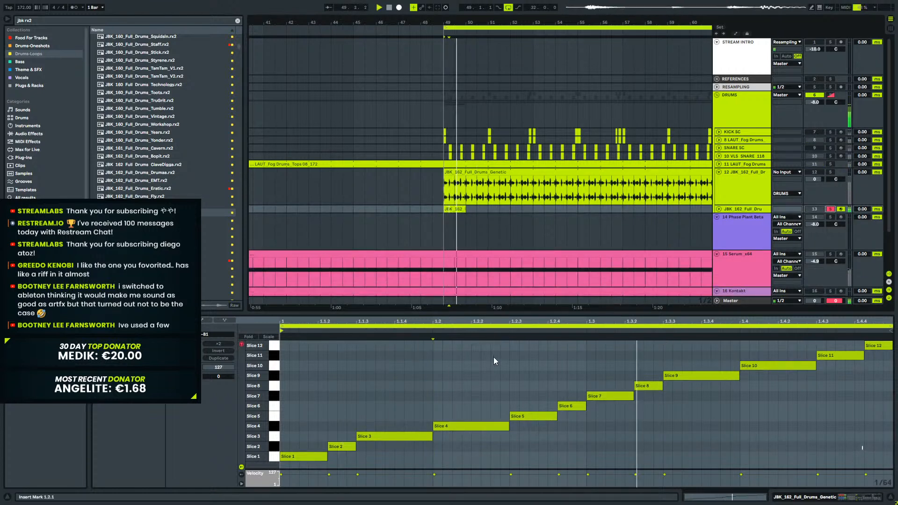
key("space")
key("space")
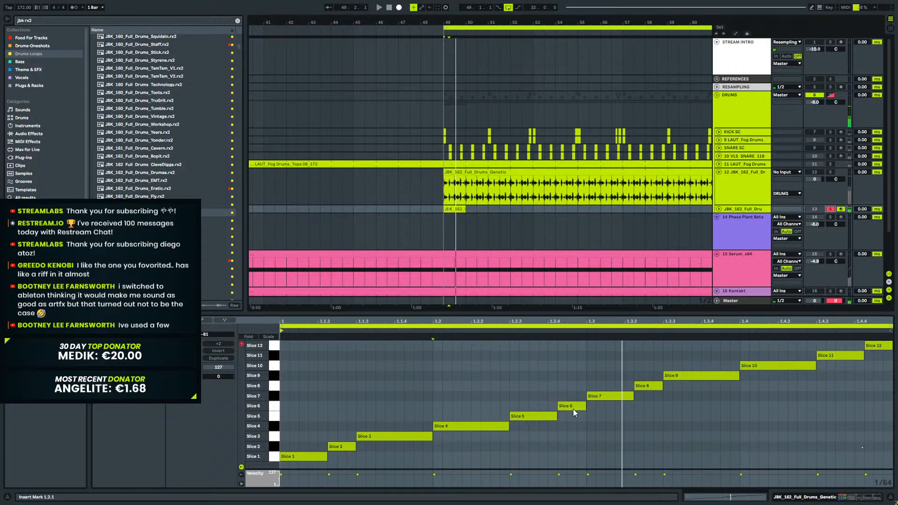
Change the Slice 7 note at 1.3 to Slice 5 and play the pattern.
left_click(612, 396)
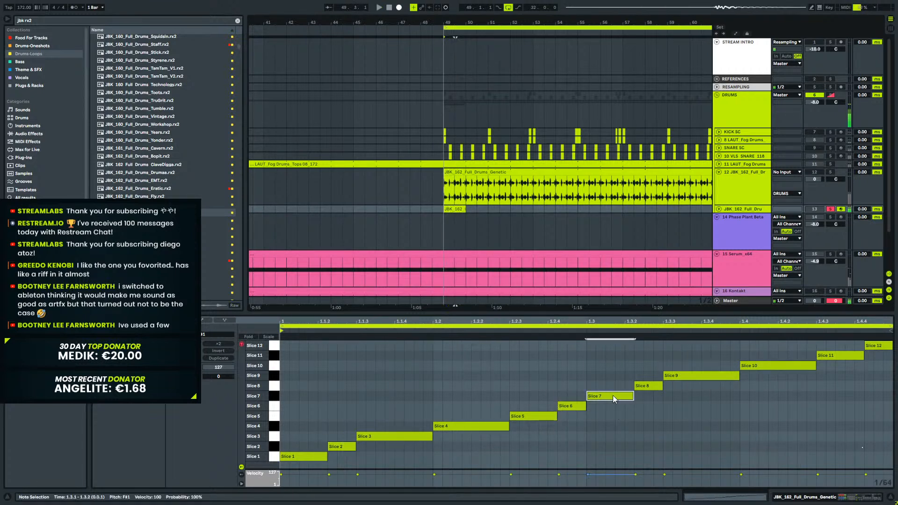
key("Delete")
left_click(531, 416)
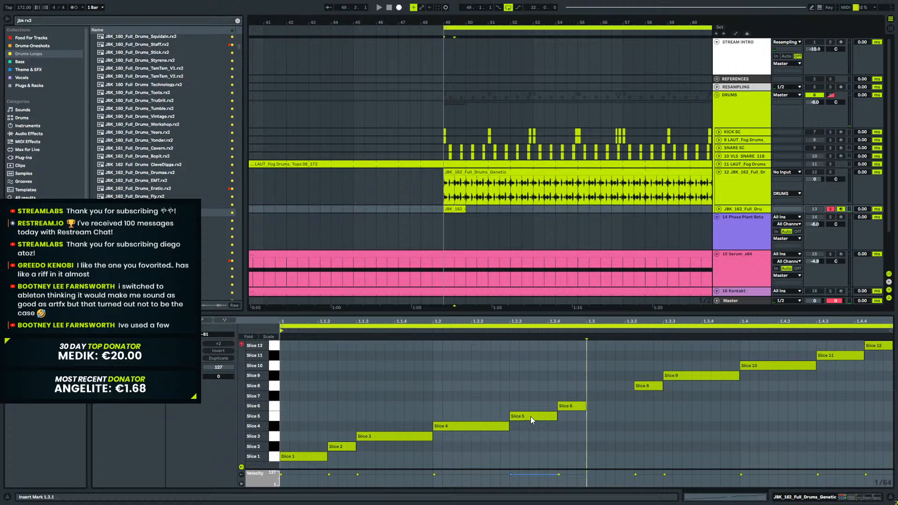
double_click(607, 395)
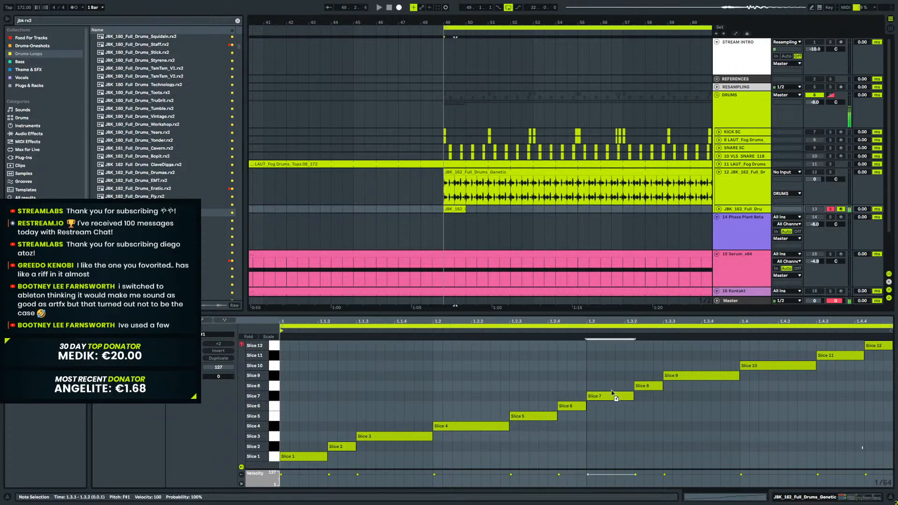
left_click_drag(606, 403, 607, 411)
key("space")
key("space")
key("space")
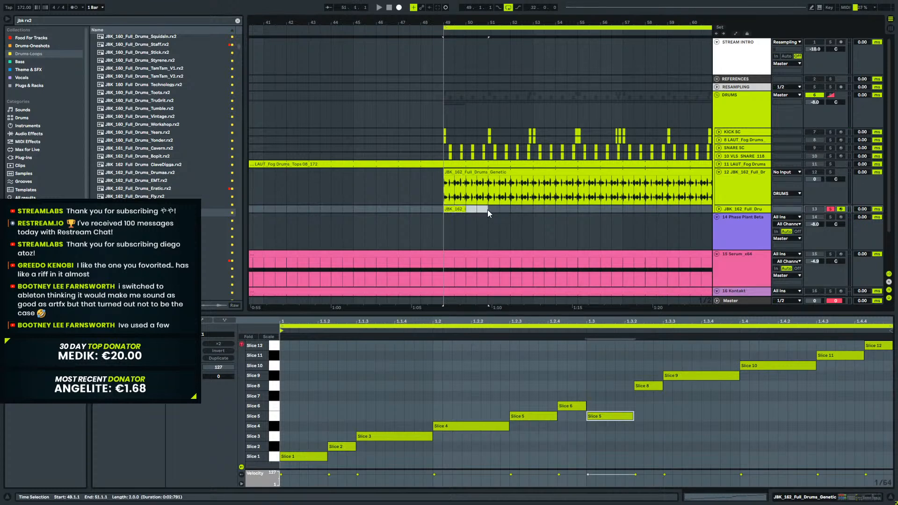
Consolidate the sliced clip over bars 49 to 51 and move the Slice 10, 11 and 12 notes to 2.4.
key("ctrl+j")
left_click_drag(465, 399, 597, 344)
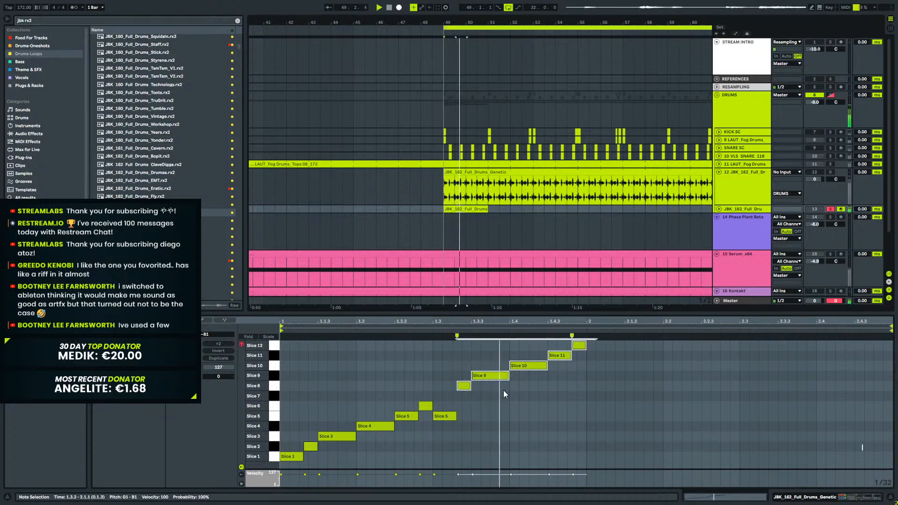
left_click_drag(520, 396, 588, 332)
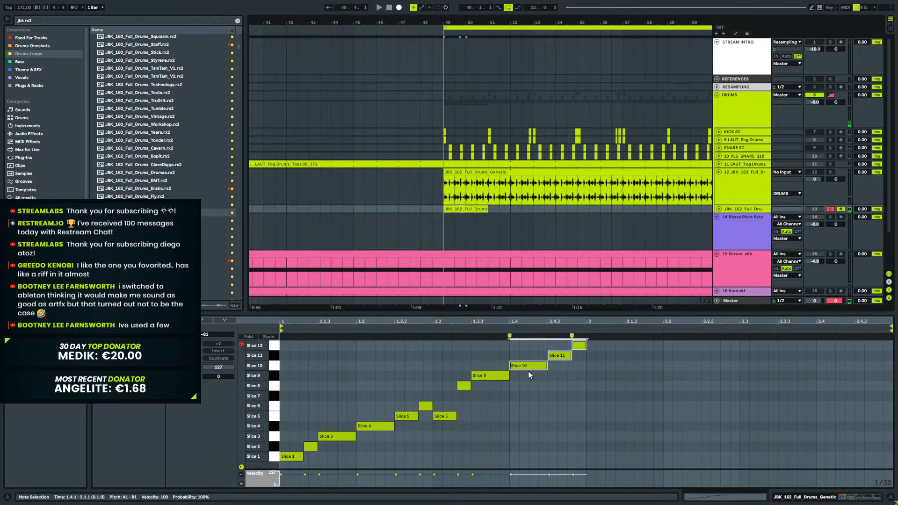
left_click_drag(523, 366, 831, 367)
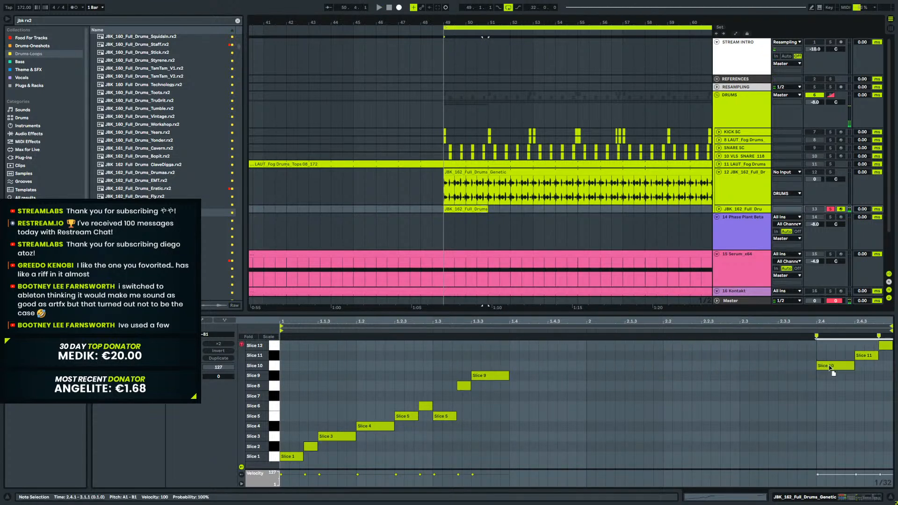
Duplicate the notes from Slice 4 at 1.2 through Slice 9 twice to fill the gap up to 2.4, and play the pattern.
left_click_drag(492, 357, 371, 432)
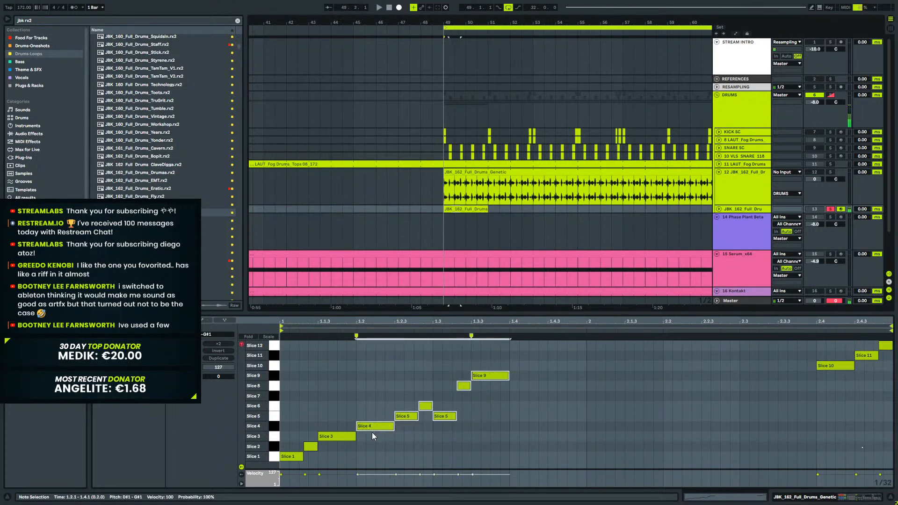
key("ctrl+d")
key("ctrl+d")
key("space")
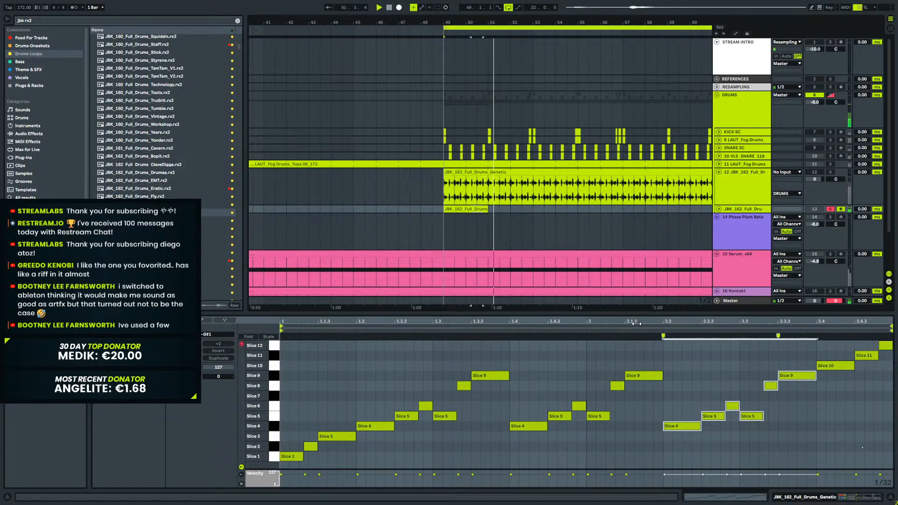
Stop playback and move the Slice 10 note at 2.4 down to Slice 4.
left_click(797, 376)
key("space")
mouse_move(797, 375)
left_mouse_down()
mouse_move(797, 406)
mouse_move(794, 385)
left_mouse_up()
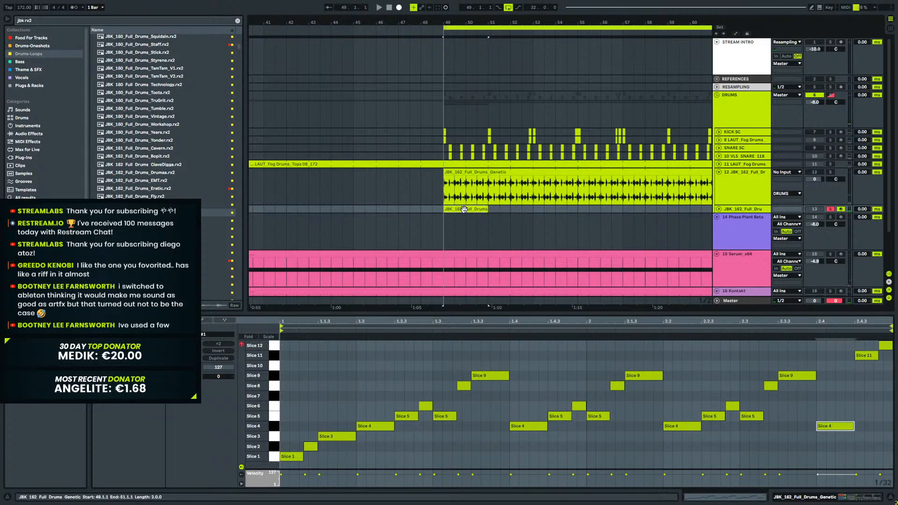
Play the sliced pattern, set the drum rack's amp envelope sustain to -inf dB, and copy Slice 1's -15% volume decay slope to its siblings.
key("space")
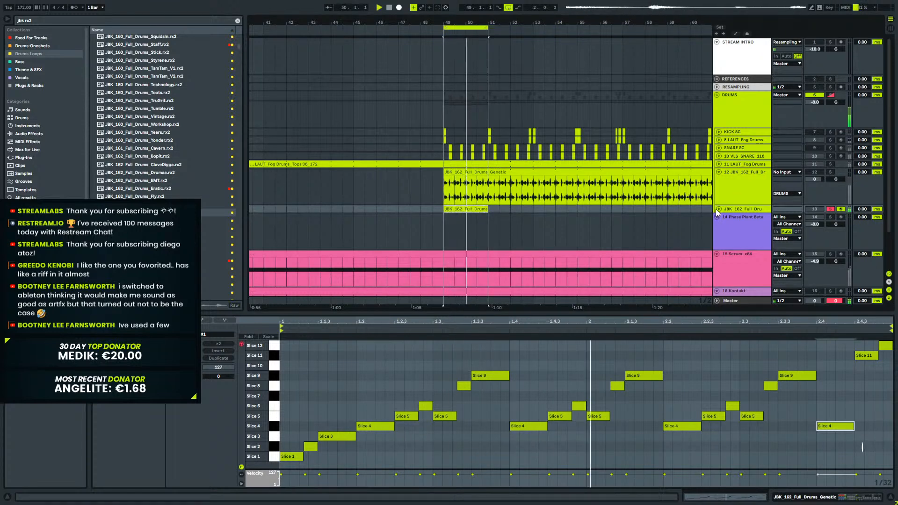
left_click(719, 209)
left_click(478, 210)
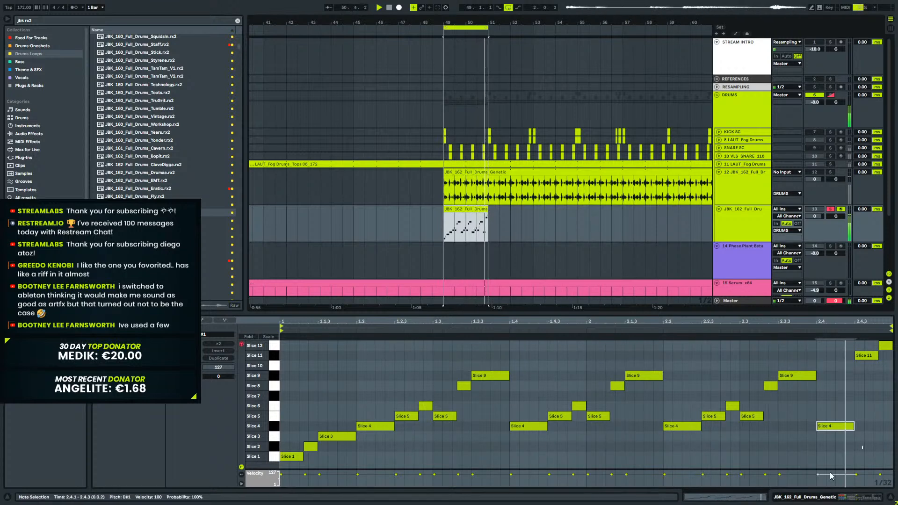
left_click(835, 500)
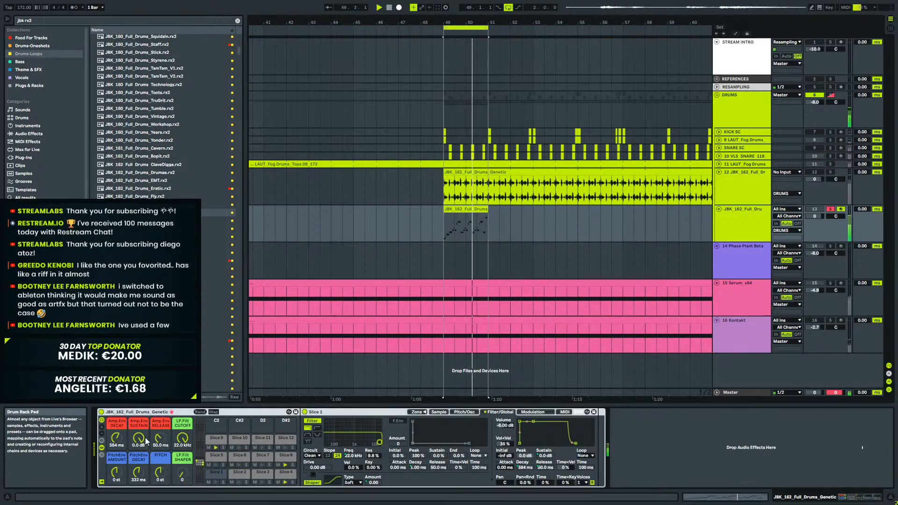
left_click_drag(151, 441, 151, 467)
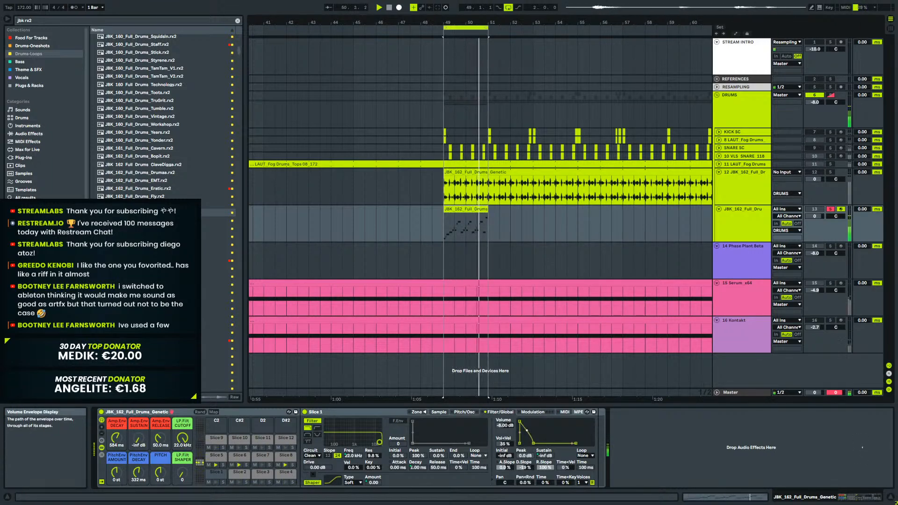
right_click(528, 442)
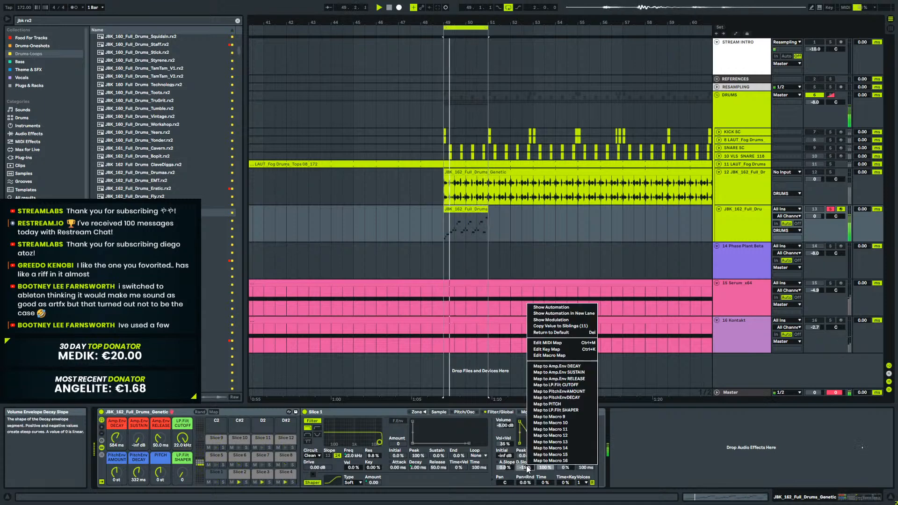
left_click(566, 328)
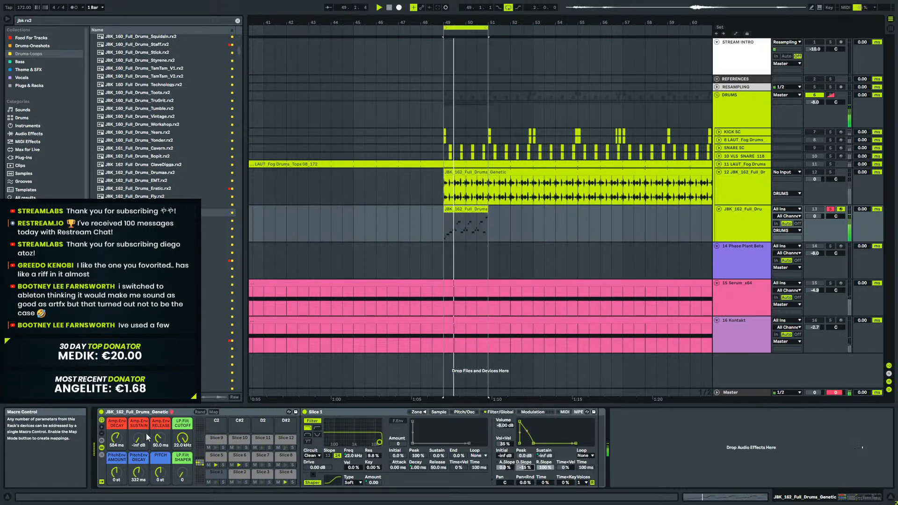
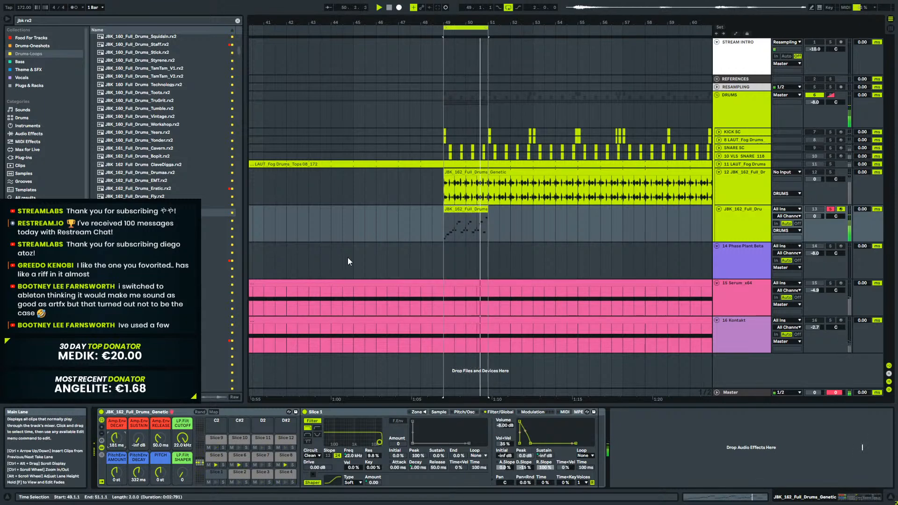
Clear the browser search, browse the audio effects for Drive & Color, and add a default Saturator after the drum rack.
left_click(28, 134)
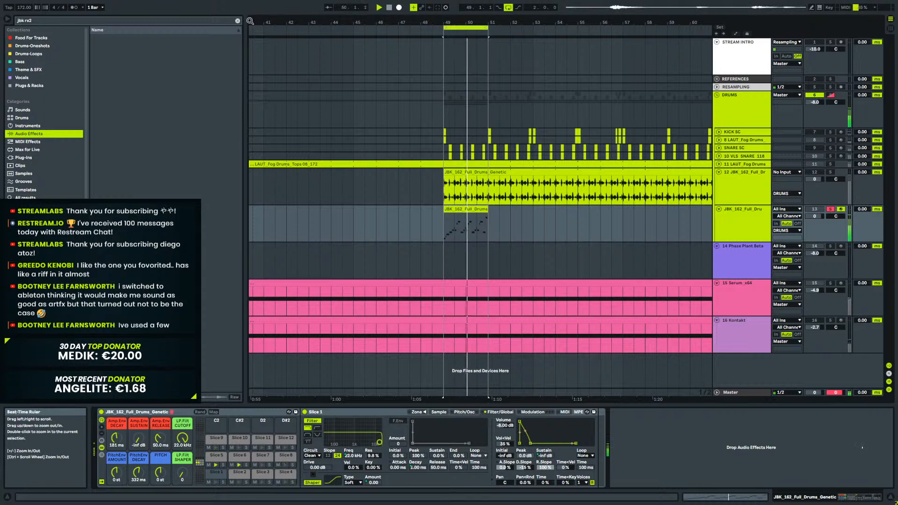
left_click(238, 21)
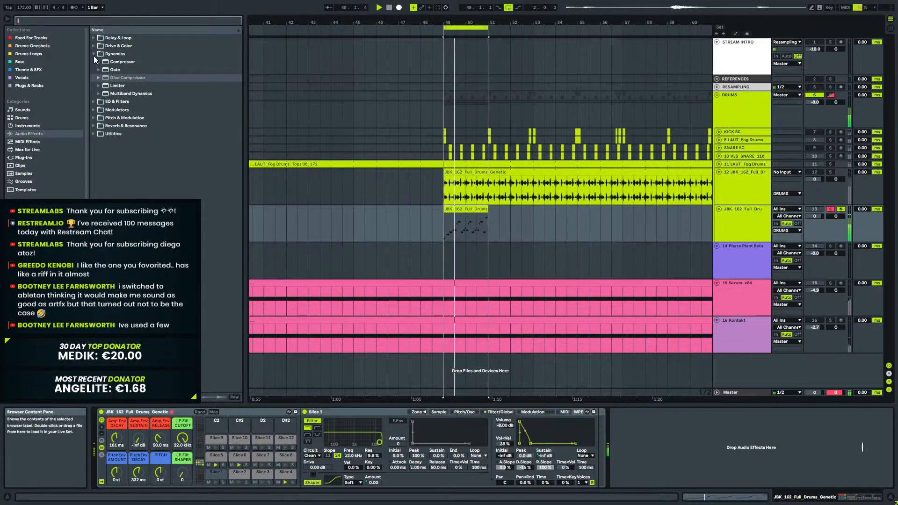
left_click(95, 48)
left_click(102, 115)
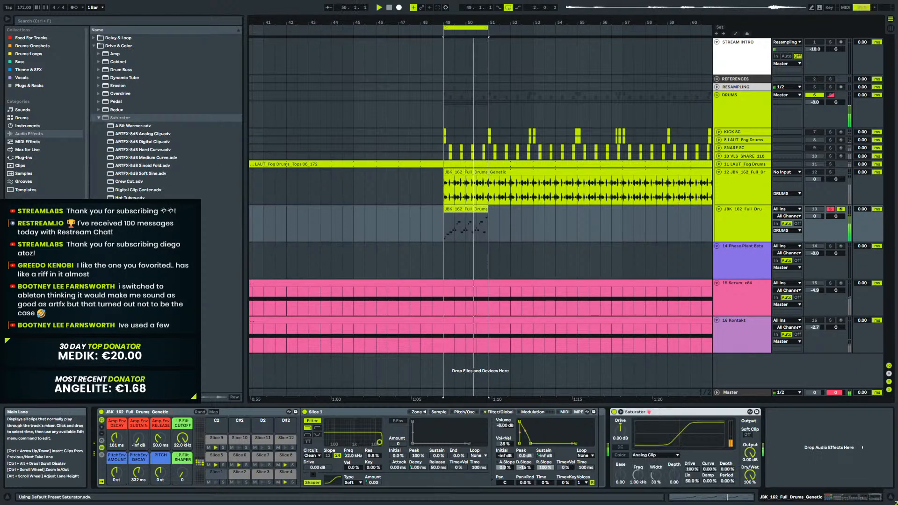
Insert an EQ Eight between the drum rack and the Saturator, with a band 1 low cut at about 278 Hz.
left_click(94, 293)
left_click(98, 86)
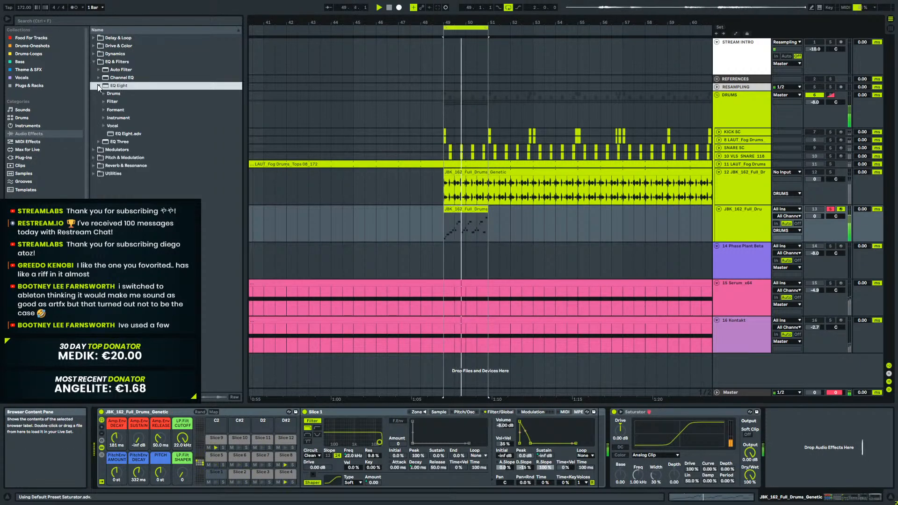
left_click(99, 86)
left_click_drag(117, 87, 579, 426)
left_click(639, 483)
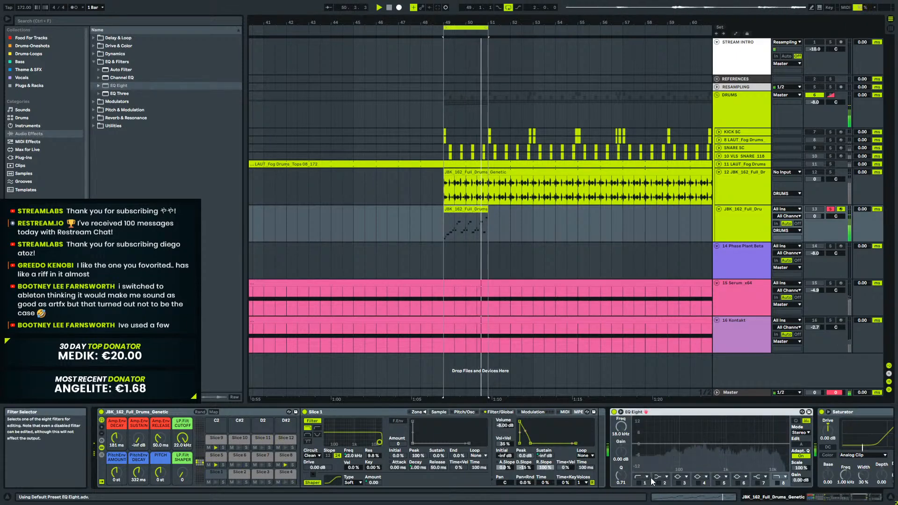
left_click_drag(657, 450, 700, 449)
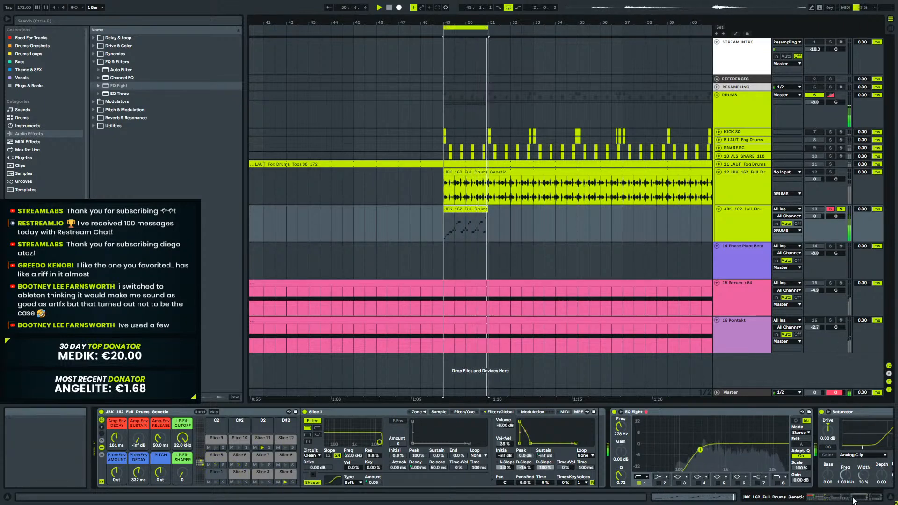
Set the Saturator's drive to 7.43 dB, then open the sliced clip and play it with the Slice 1 note selected.
scroll(767, 453, "right", 3)
left_click_drag(707, 428, 707, 429)
double_click(452, 210)
key("space")
left_click_drag(289, 437, 281, 482)
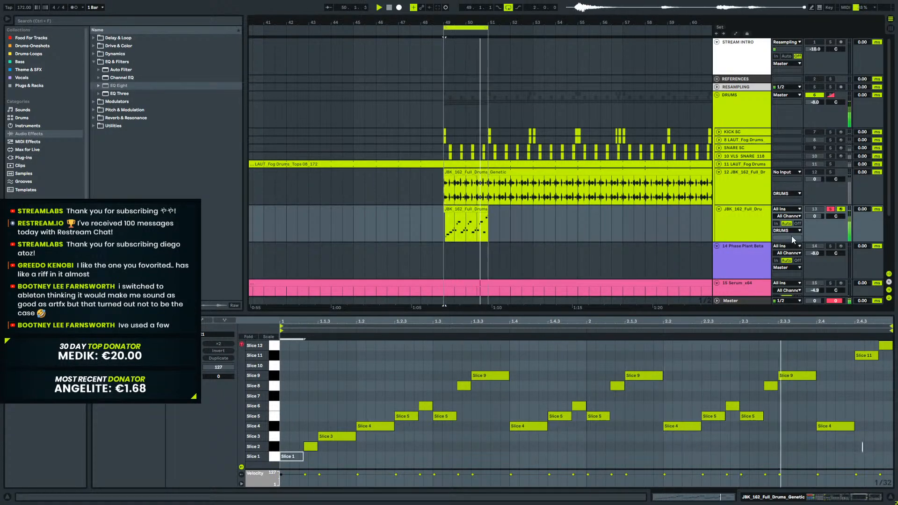
Copy the SNARE SC sidechain compressor from track 12 to the end of the sliced drum track's device chain and play the loop.
left_click(719, 173)
left_click(850, 498)
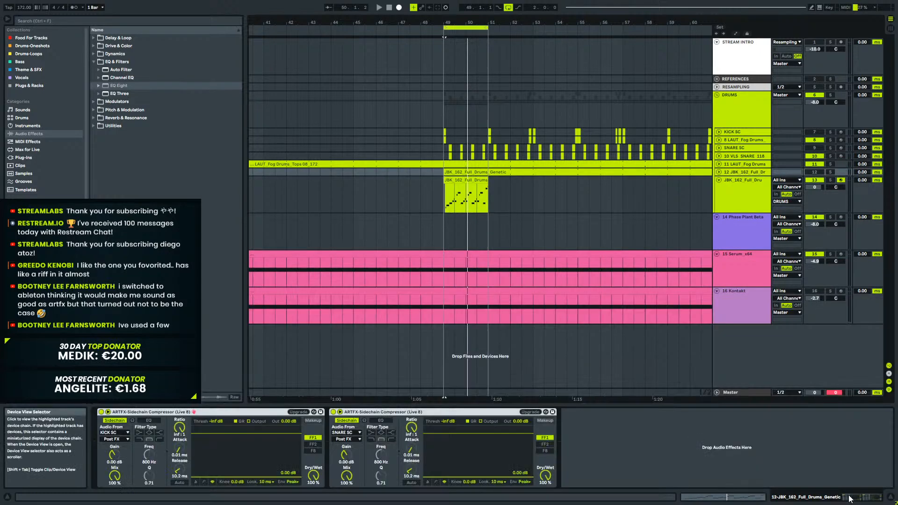
left_click(720, 172)
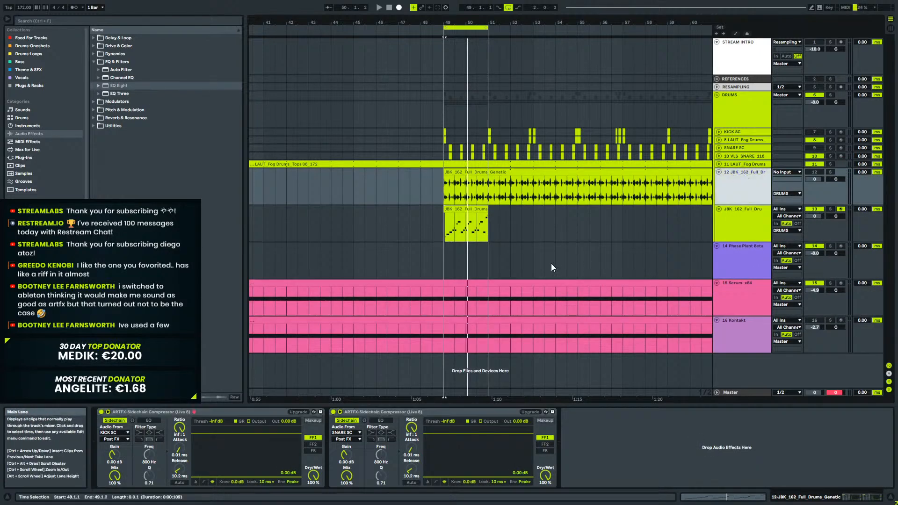
left_click(424, 412)
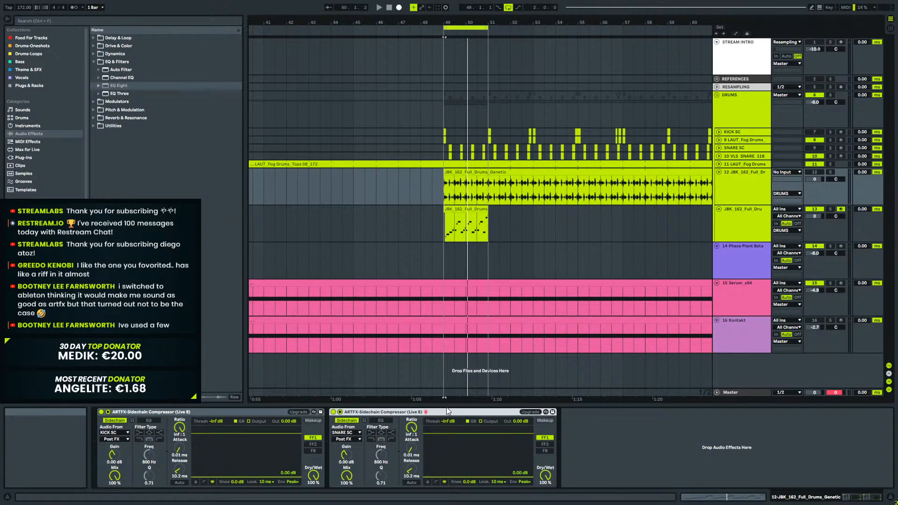
left_click(743, 234)
left_click(873, 428)
key("ctrl+v")
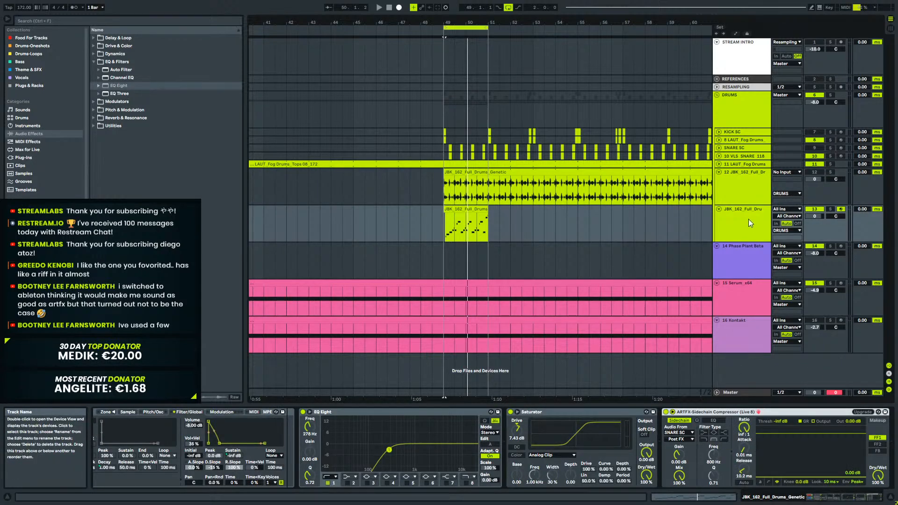
key("space")
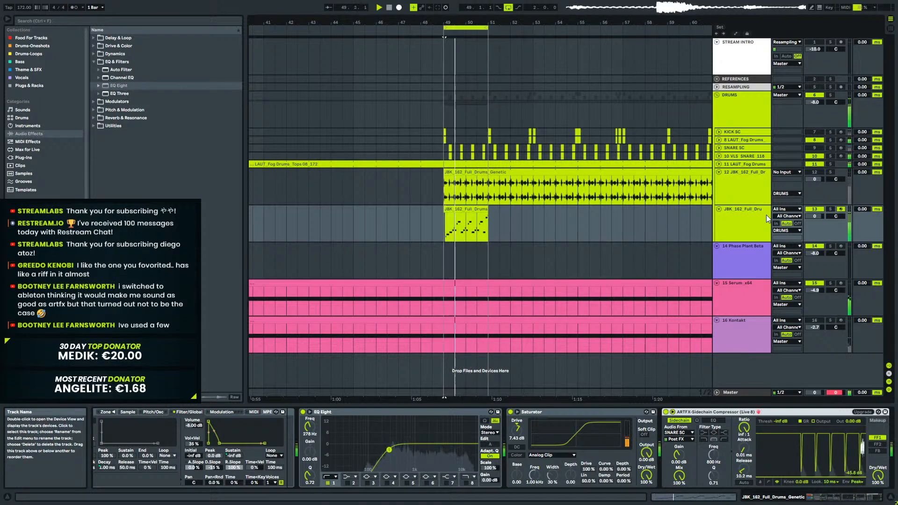
Try different pitch macro values on the sliced drum rack during playback and set it to -1 st.
left_click(737, 213)
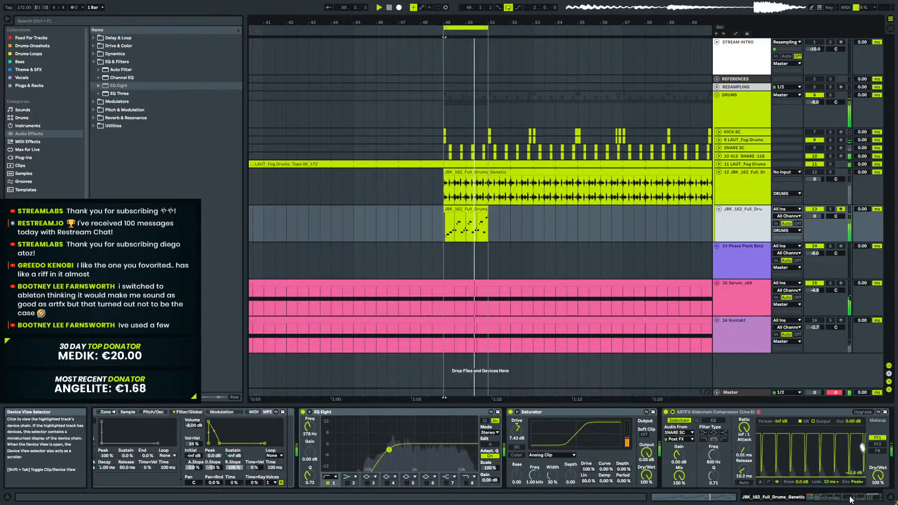
left_click(823, 501)
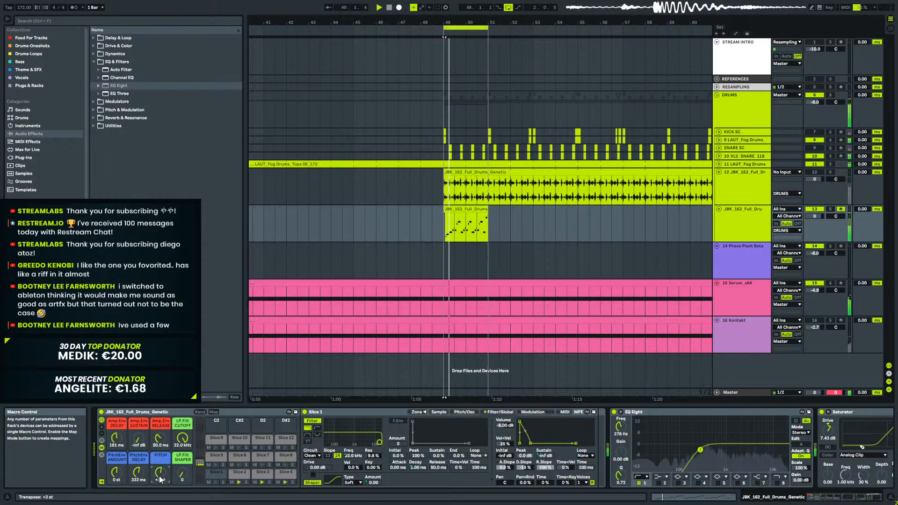
left_click_drag(160, 480, 160, 483)
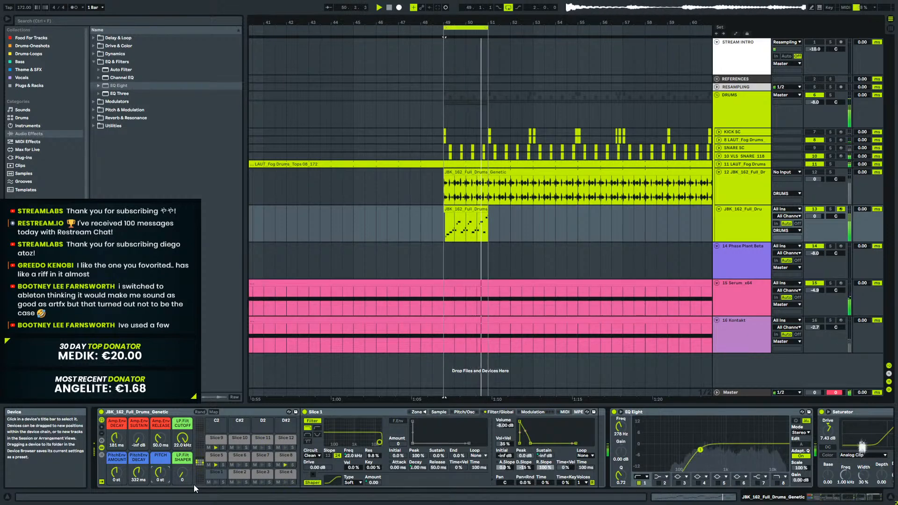
key("Down")
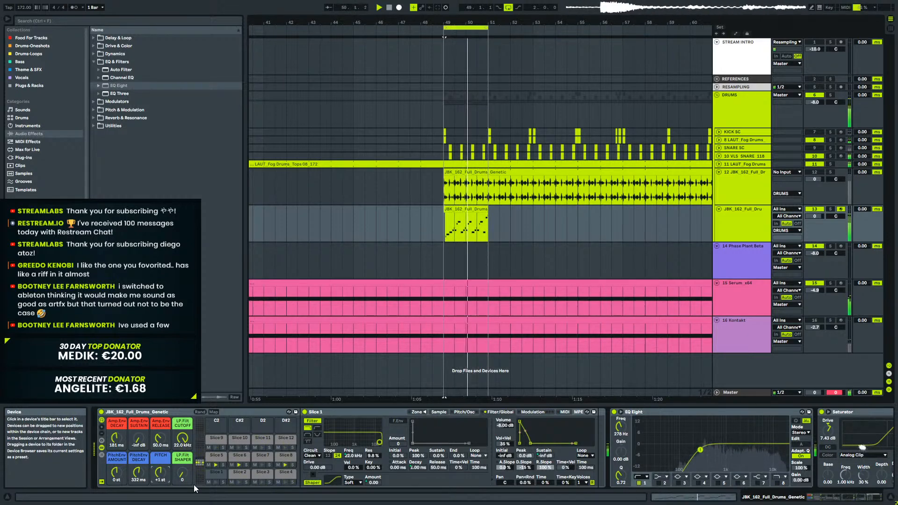
key("Down")
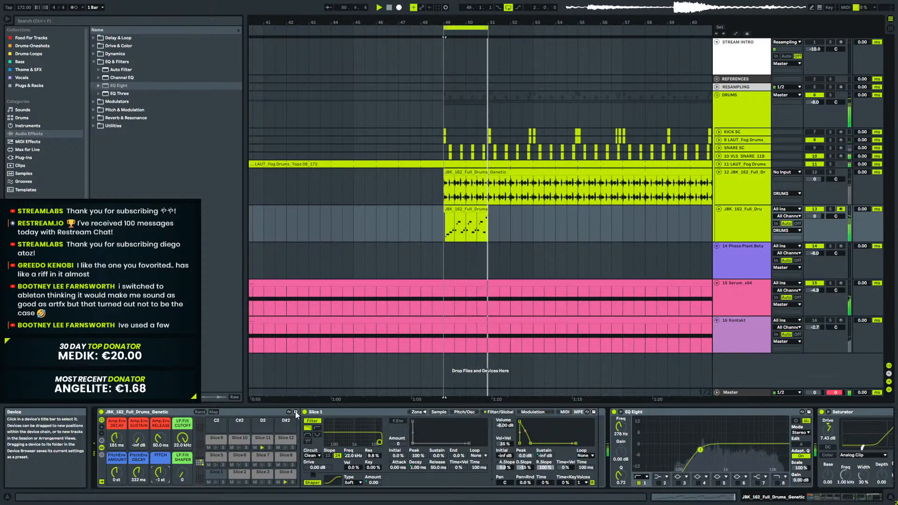
Select all Slice 9 notes in the sliced clip, then raise the EQ Eight low cut to about 337 Hz.
double_click(461, 211)
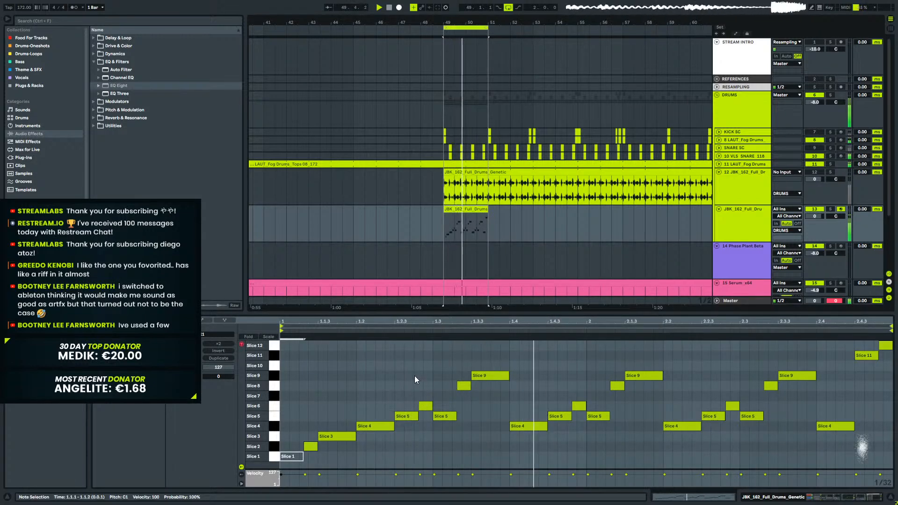
left_click(256, 376)
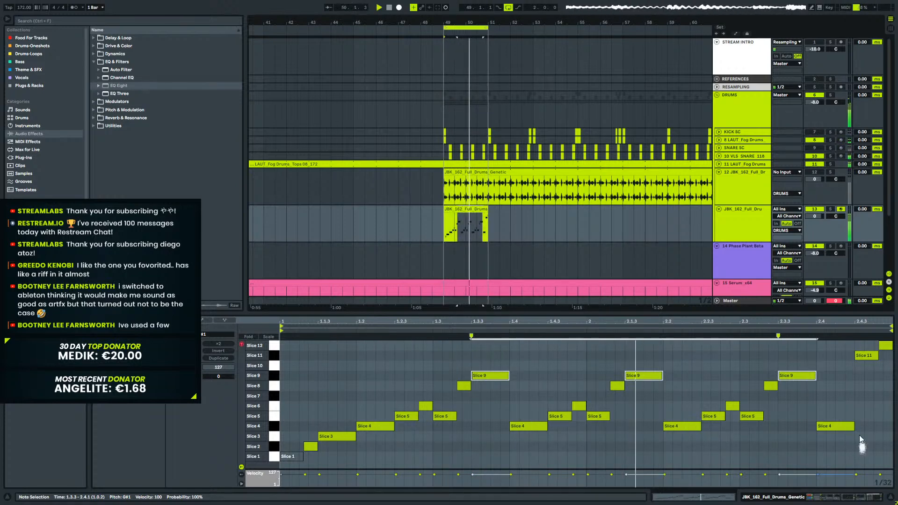
key("shift+Tab")
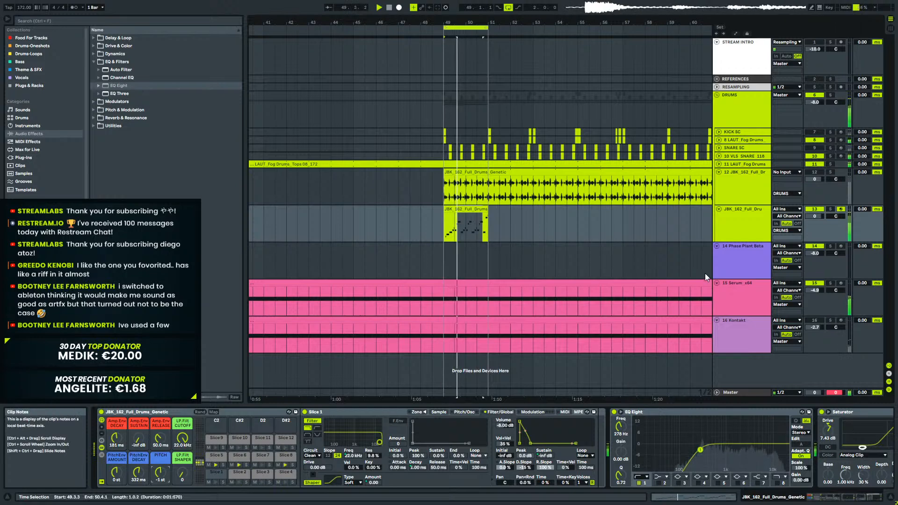
mouse_move(700, 450)
left_mouse_down()
mouse_move(712, 452)
mouse_move(704, 450)
left_mouse_up()
Extend the looping sliced clip and the arrangement loop to bar 81, playing the arrangement from bar 49.
left_click_drag(462, 187, 492, 230)
left_click(479, 211)
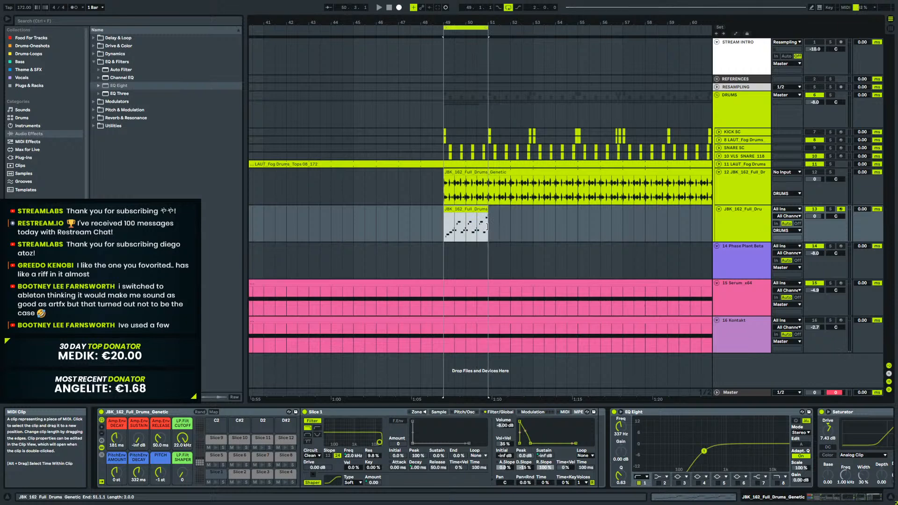
double_click(475, 209)
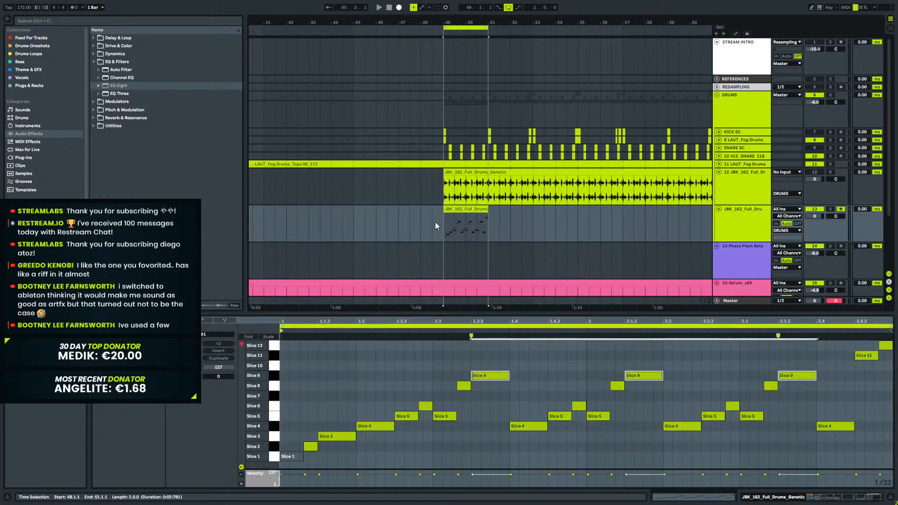
left_click_drag(483, 209, 667, 210)
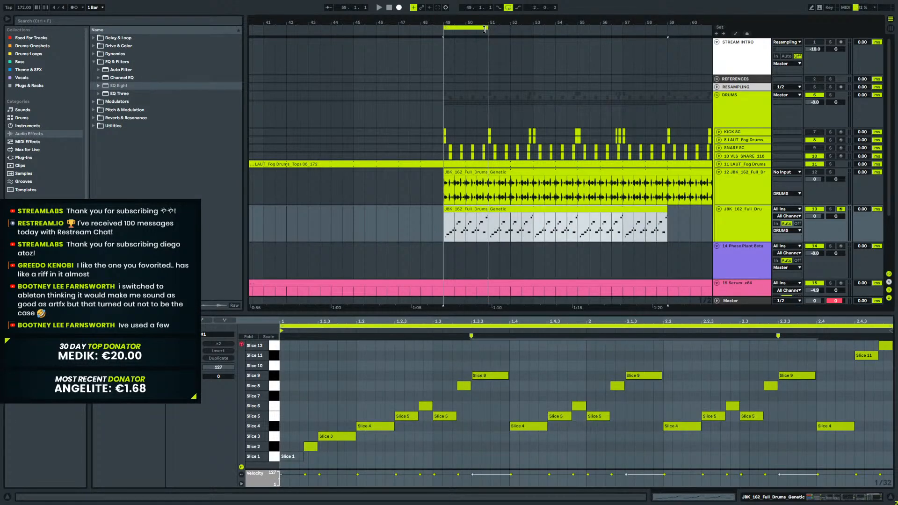
left_click_drag(485, 29, 691, 40)
key("space")
left_click_drag(566, 20, 378, 2)
left_click_drag(412, 209, 580, 209)
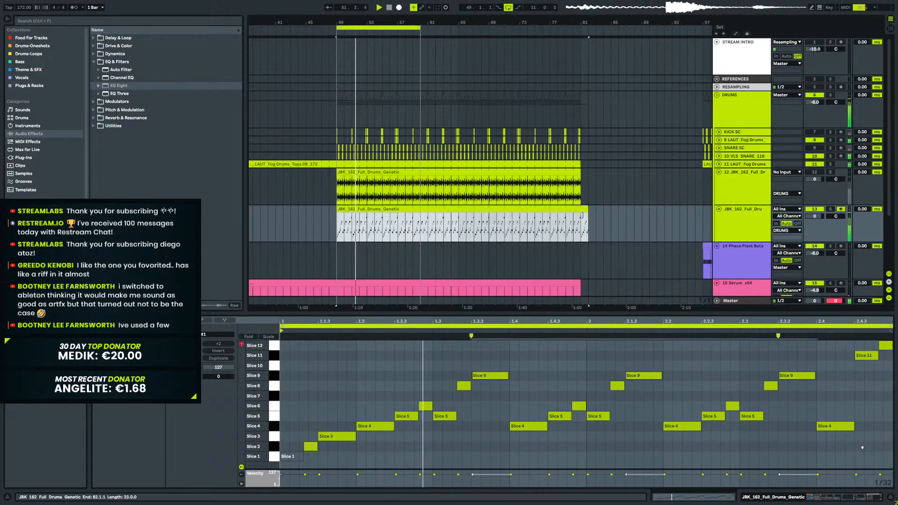
left_click_drag(421, 32, 580, 32)
left_click(731, 176)
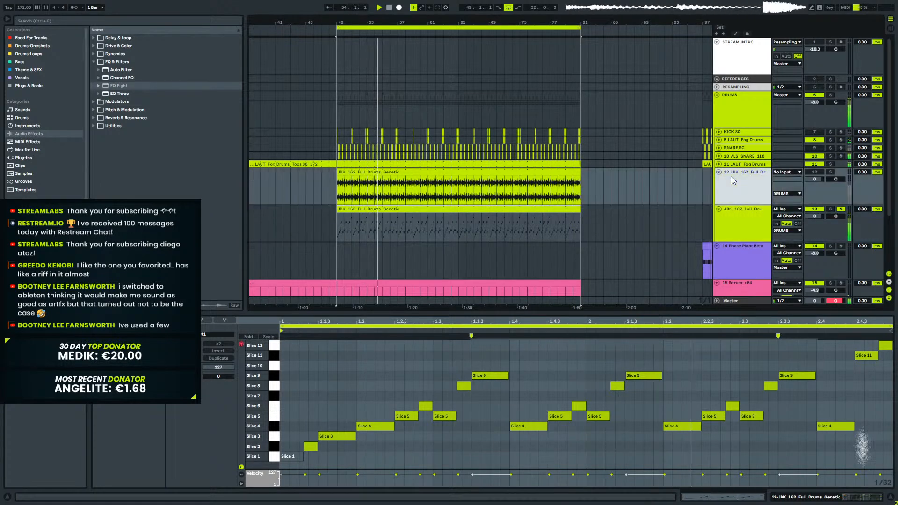
left_click(734, 218)
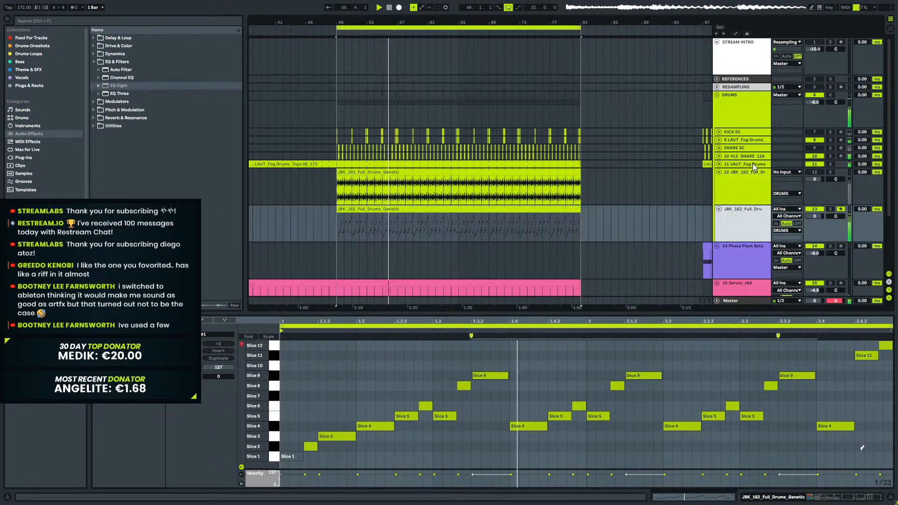
left_click(747, 187)
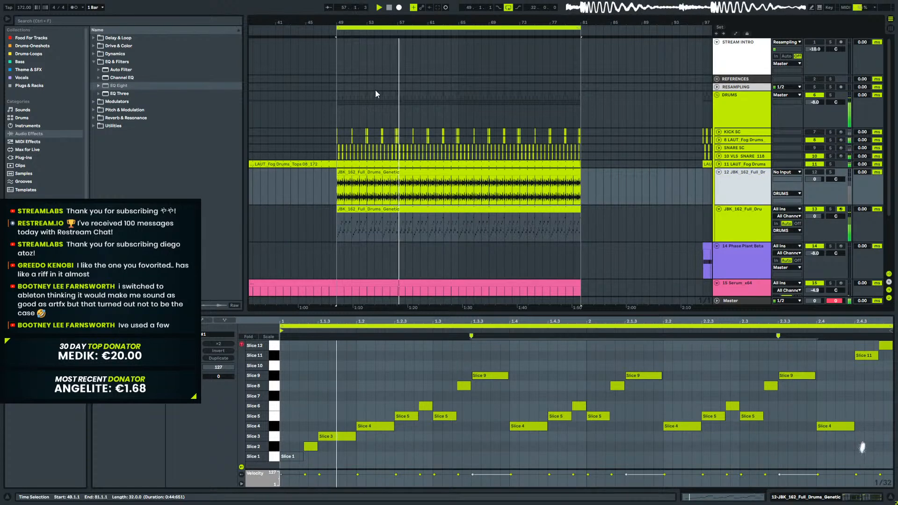
left_click_drag(418, 24, 521, 187)
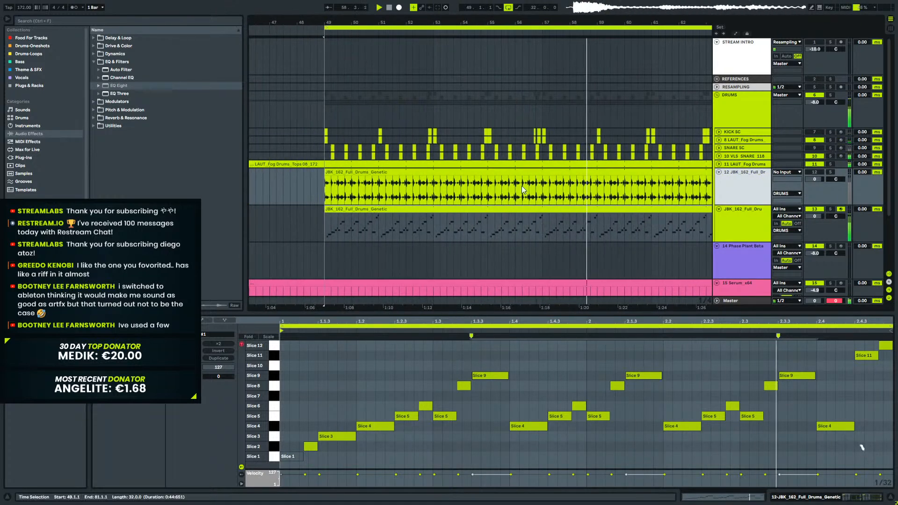
left_click(506, 209)
left_click_drag(576, 23, 438, 13)
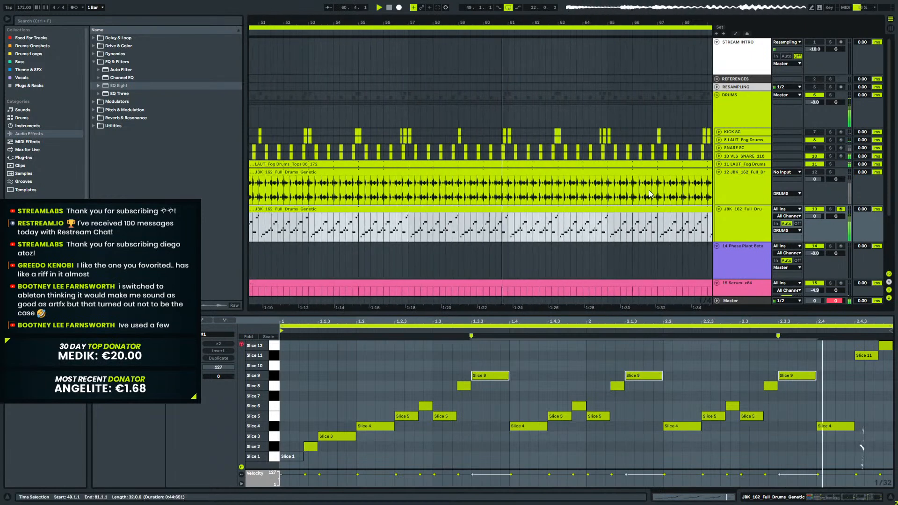
Replace the SNARE SC compressor on the sliced drum track with the KICK SC and SNARE SC sidechain compressors copied from Phase Plant Beta.
left_click(742, 277)
left_click(830, 497)
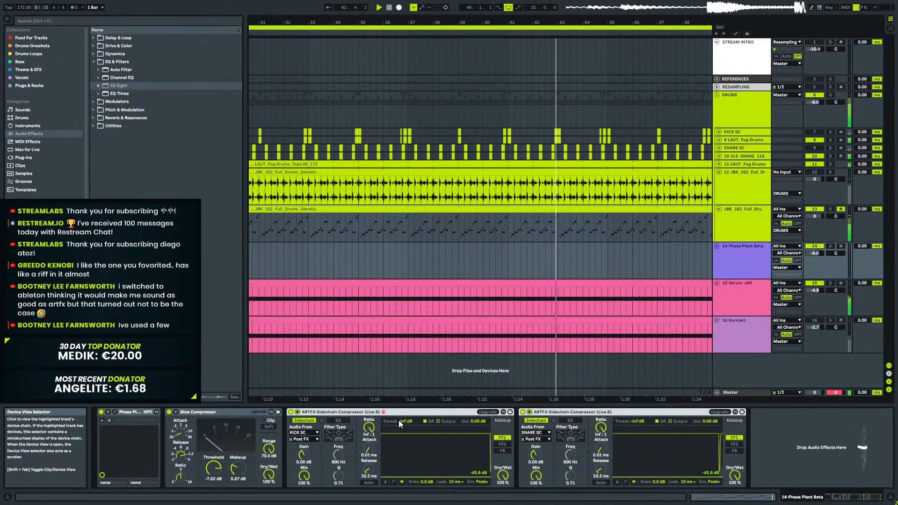
left_click(730, 240)
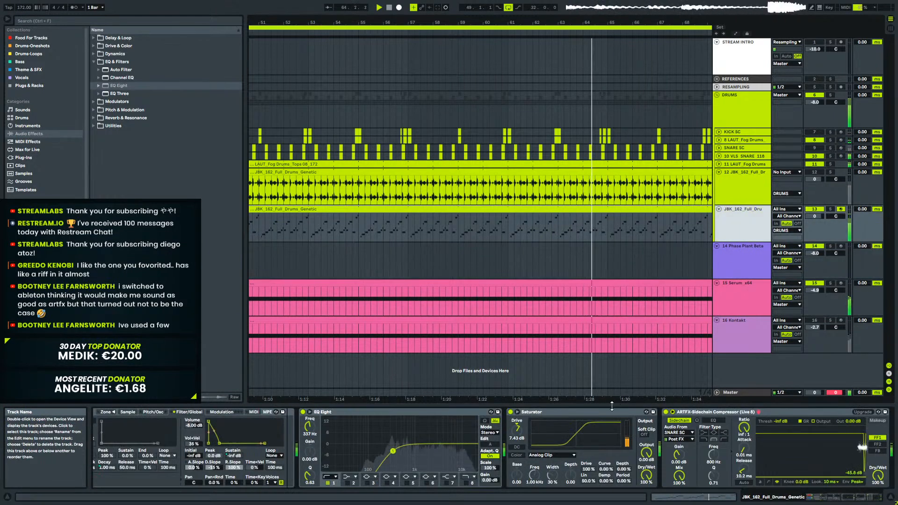
left_click(735, 412)
key("Delete")
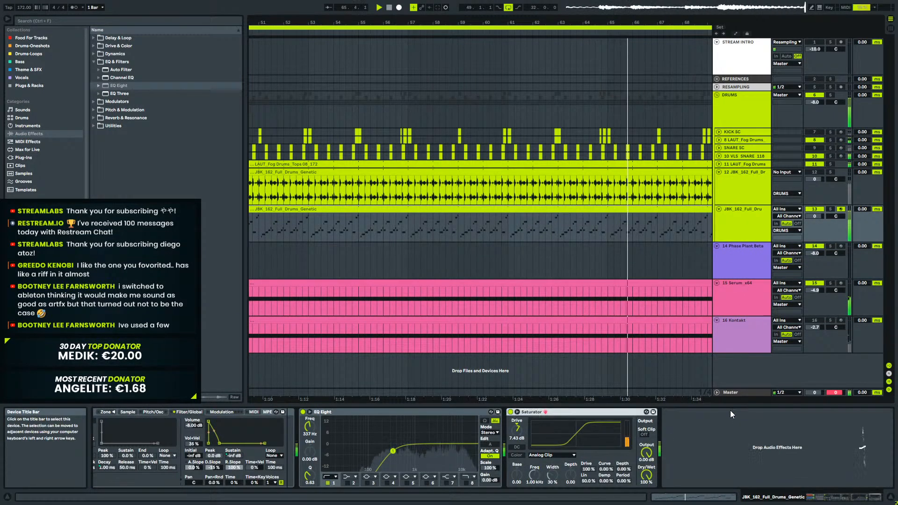
key("ctrl+v")
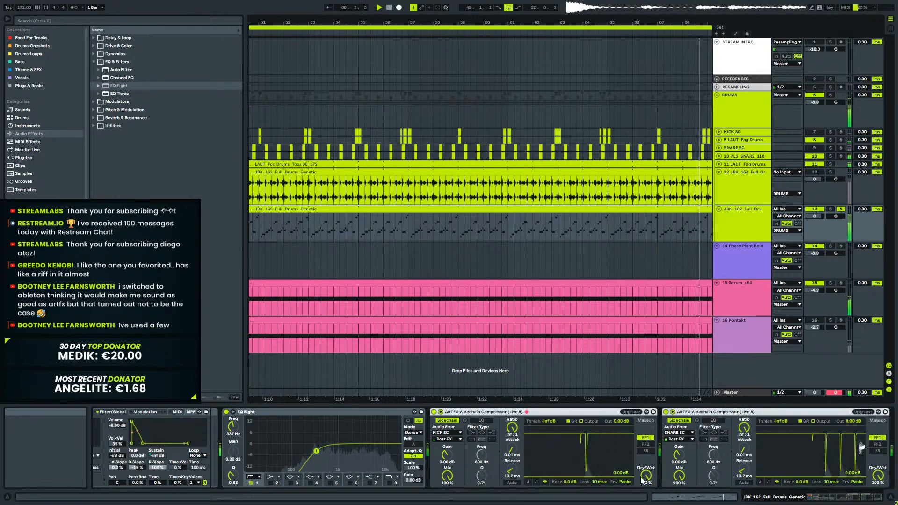
Stop playback and fold the two JBK drum tracks in the arrangement.
left_click(513, 27)
left_click_drag(514, 18, 510, 3)
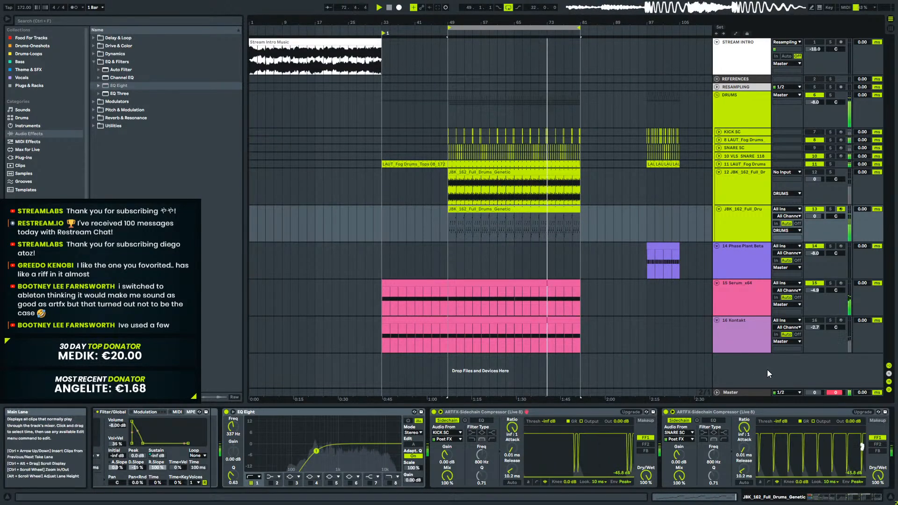
key("space")
left_click(719, 171)
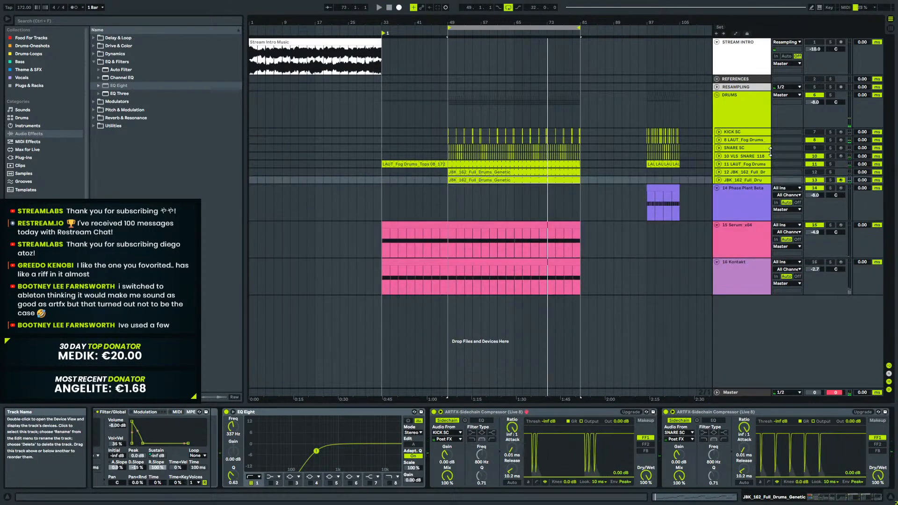
left_click(739, 180)
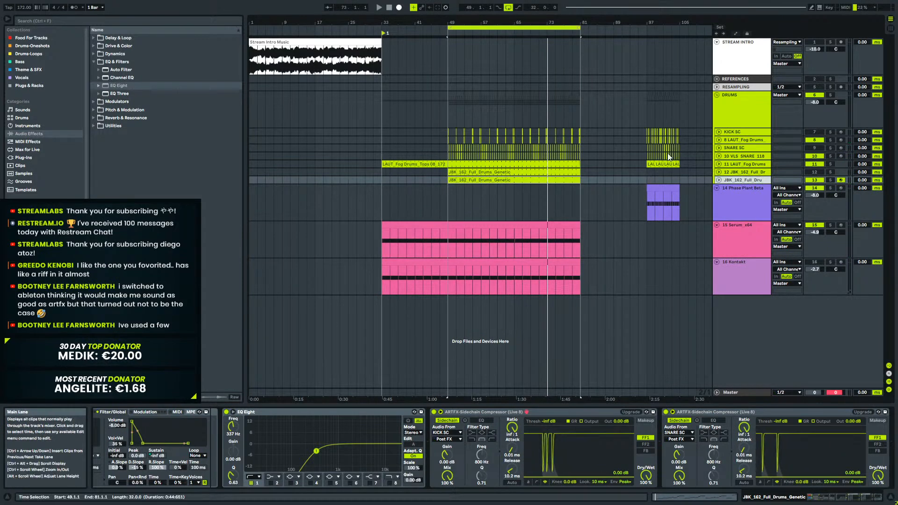
Replace the drum clips starting at bar 97 with a copy of all drum clips from bars 65 to 81.
left_click_drag(683, 129, 645, 164)
left_click_drag(580, 159, 453, 131)
left_click(515, 134)
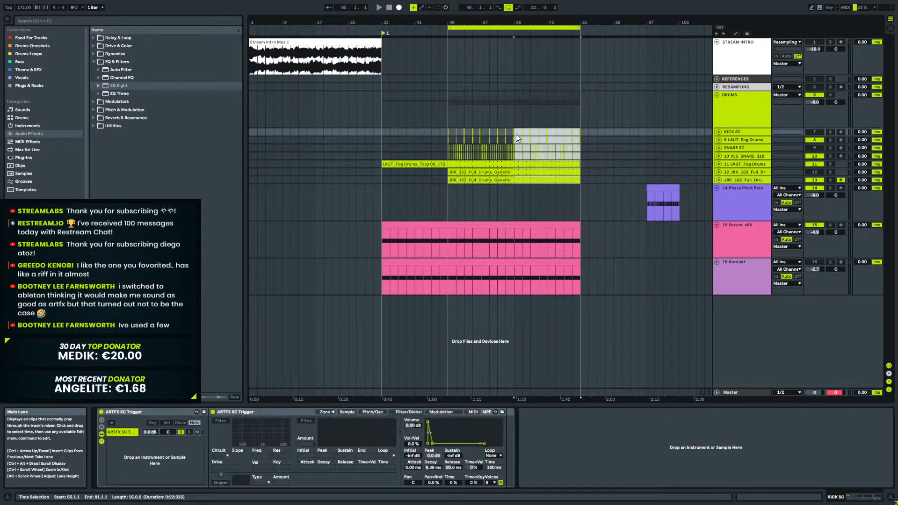
left_click(650, 130)
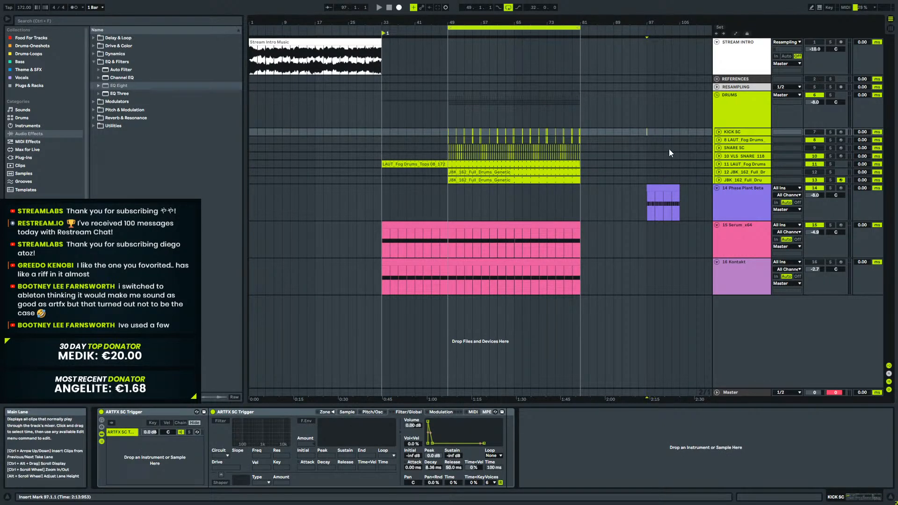
key("ctrl+v")
Play the pasted section from bar 97 and check the device chains of the Phase Plant Beta and sliced drum tracks.
key("space")
left_click_drag(669, 24, 478, 116)
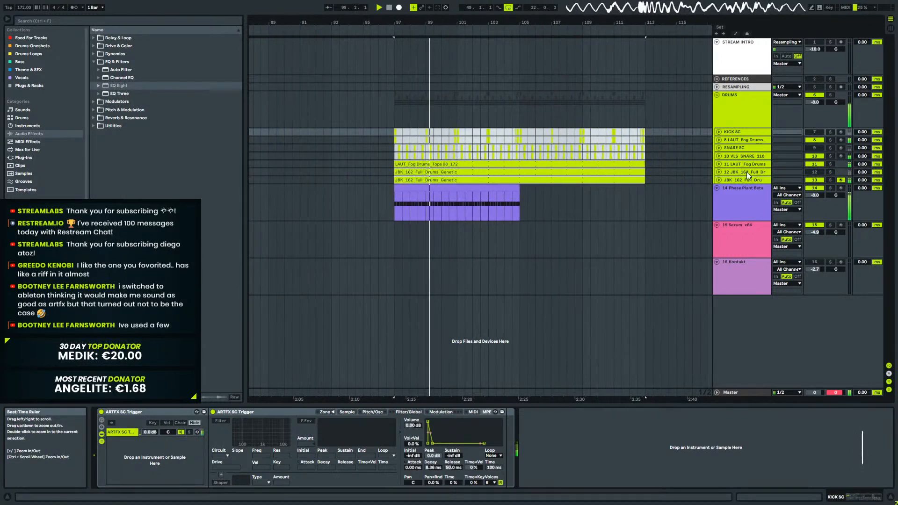
left_click(727, 180)
left_click(729, 196)
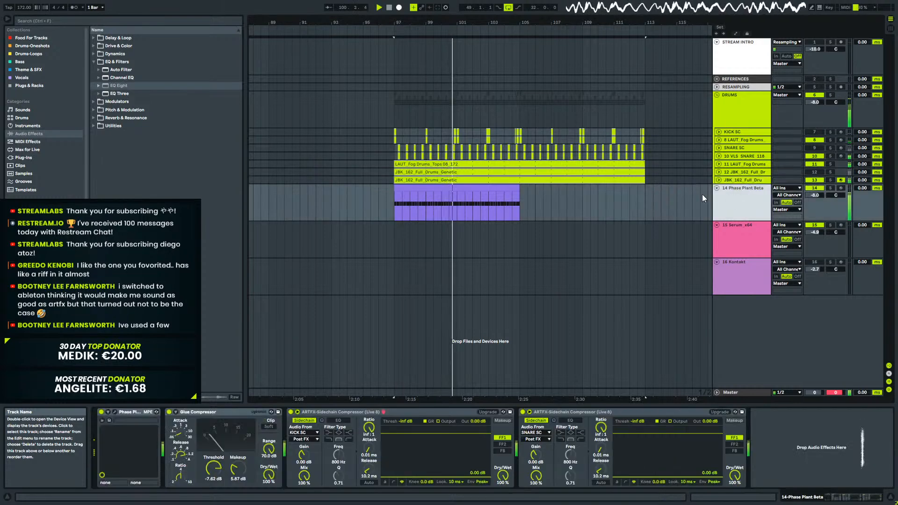
left_click(718, 180)
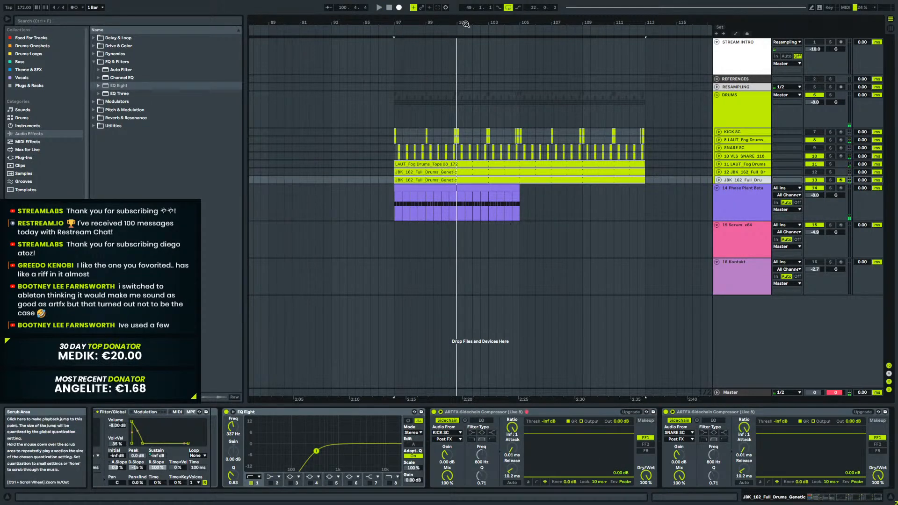
left_click_drag(467, 26, 468, 12)
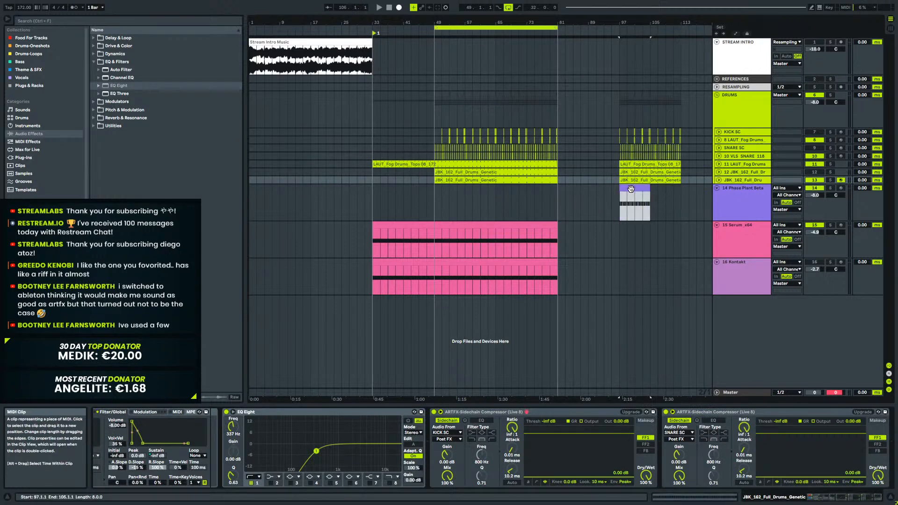
Open the Phase Plant Beta clip at bar 97, select all its D#0 notes and play the section.
left_click(764, 196)
key("shift+Tab")
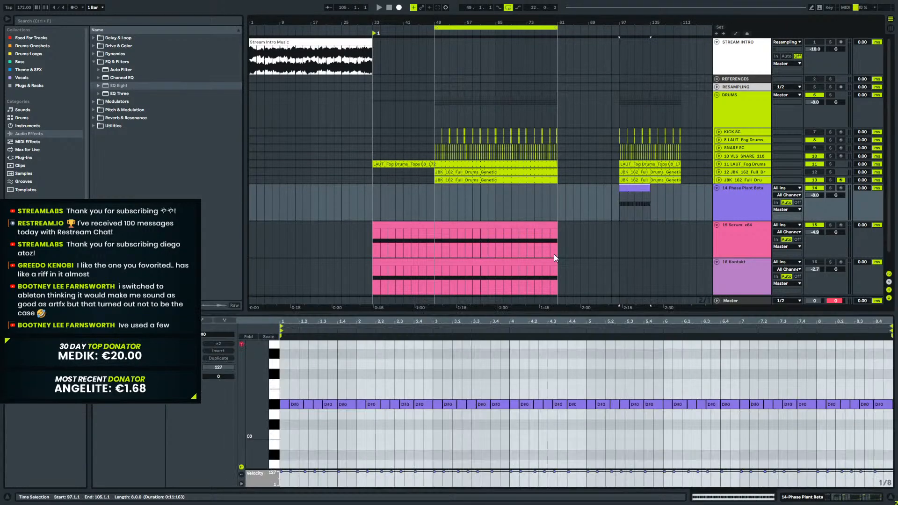
left_click(274, 407)
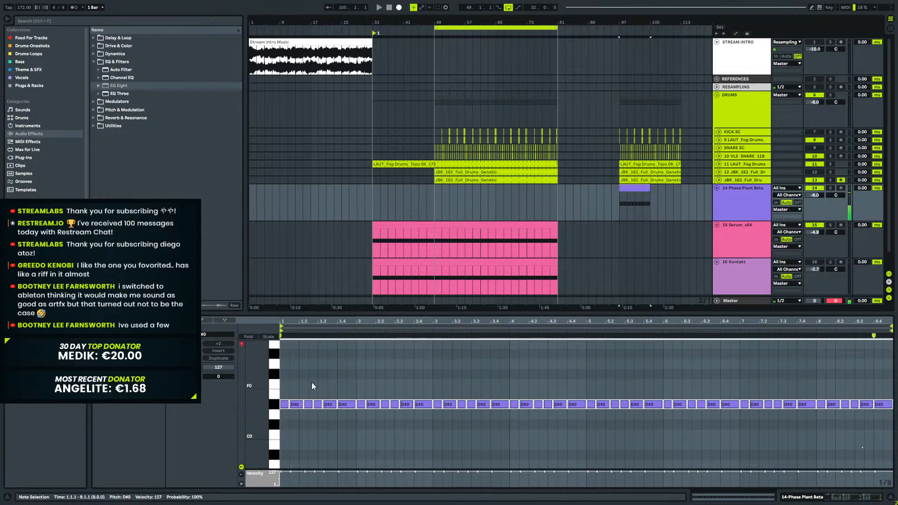
key("space")
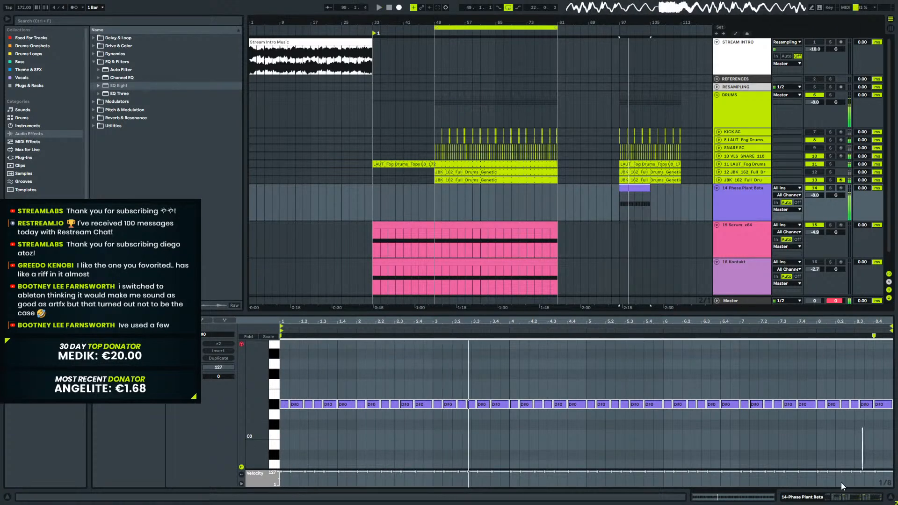
left_click(856, 497)
Delete the sliced JBK drum track and all JBK clips on audio track 12.
left_click(757, 163)
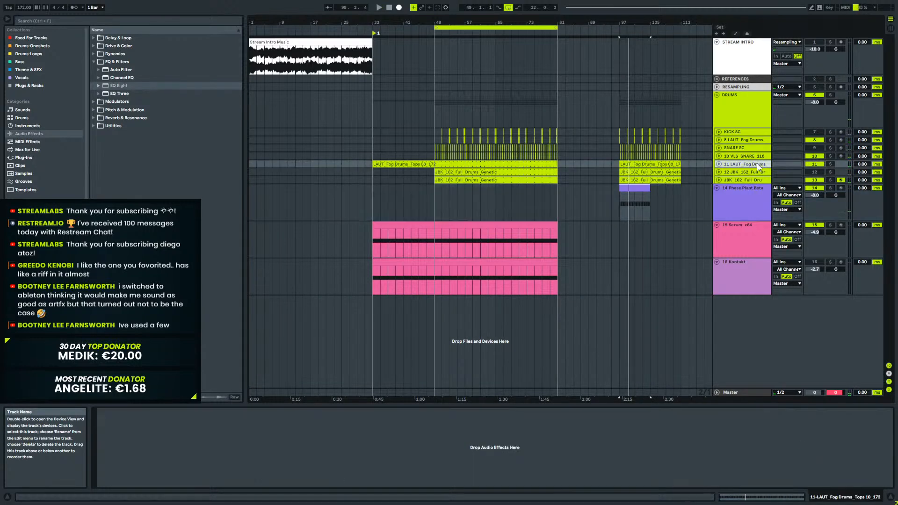
left_click(748, 178)
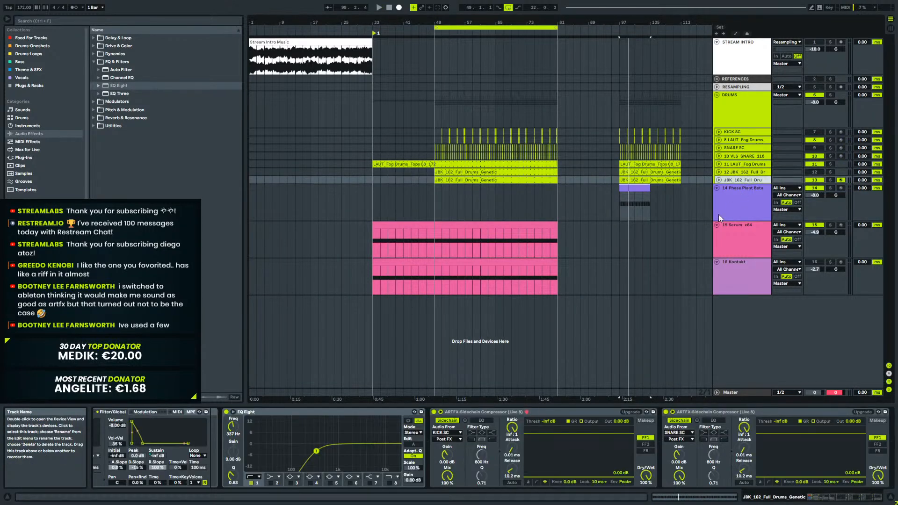
key("Delete")
left_click_drag(688, 172, 419, 169)
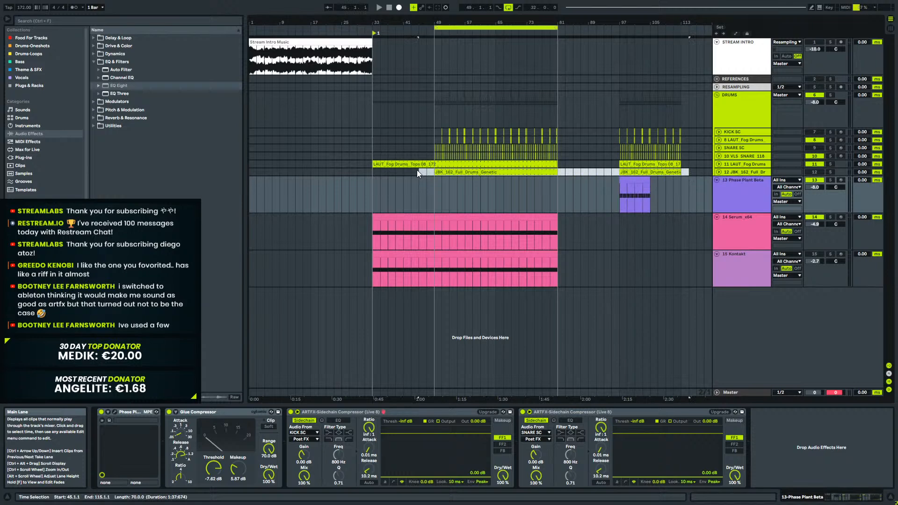
key("Delete")
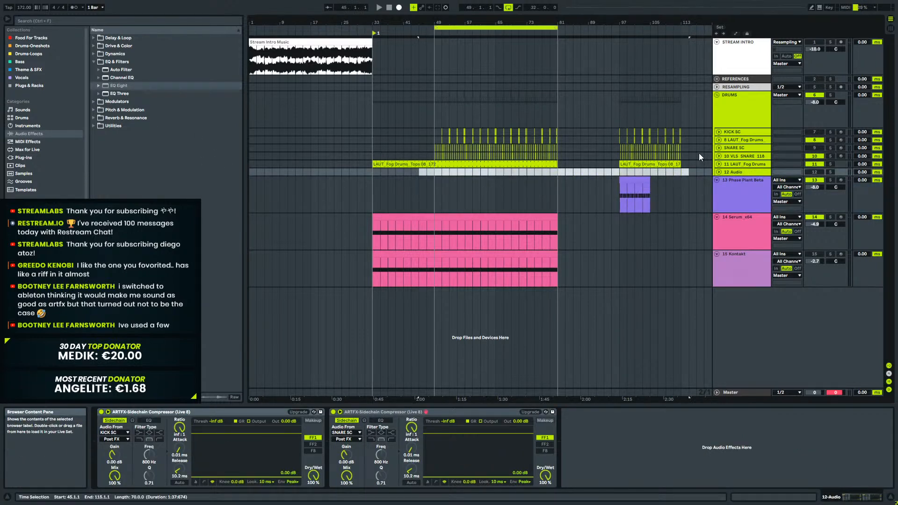
Unfold audio track 12, then set the arrangement loop to bars 97–105 and play it.
left_click(719, 172)
left_click_drag(621, 182, 661, 183)
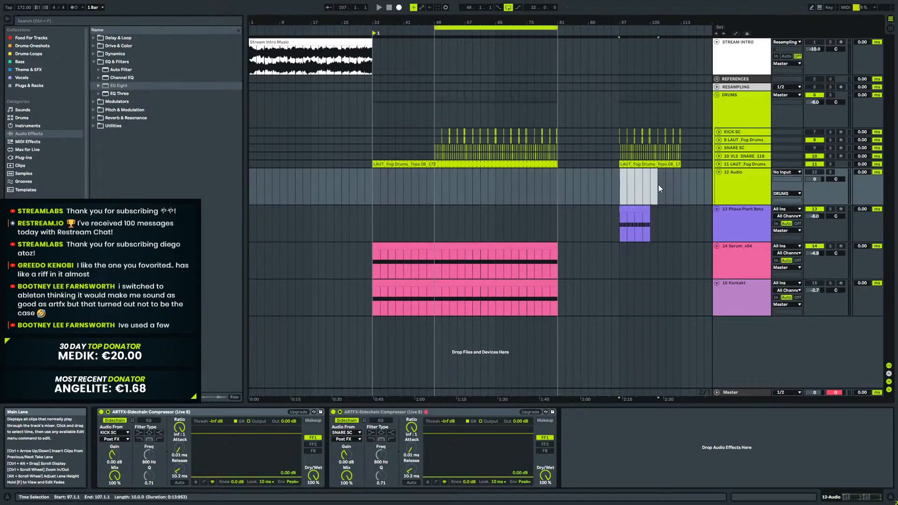
key("ctrl+l")
key("space")
left_click_drag(655, 22, 655, 65)
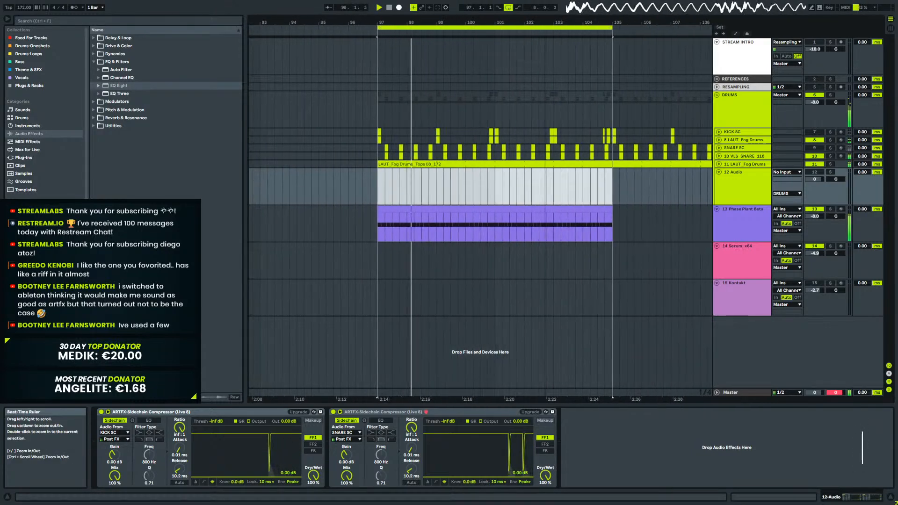
Solo the DRUMS group and duplicate the bar 97 kick to bar 98 on the KICK SC and kick sample tracks.
left_click(831, 96)
key("space")
scroll(424, 138, "up", 2)
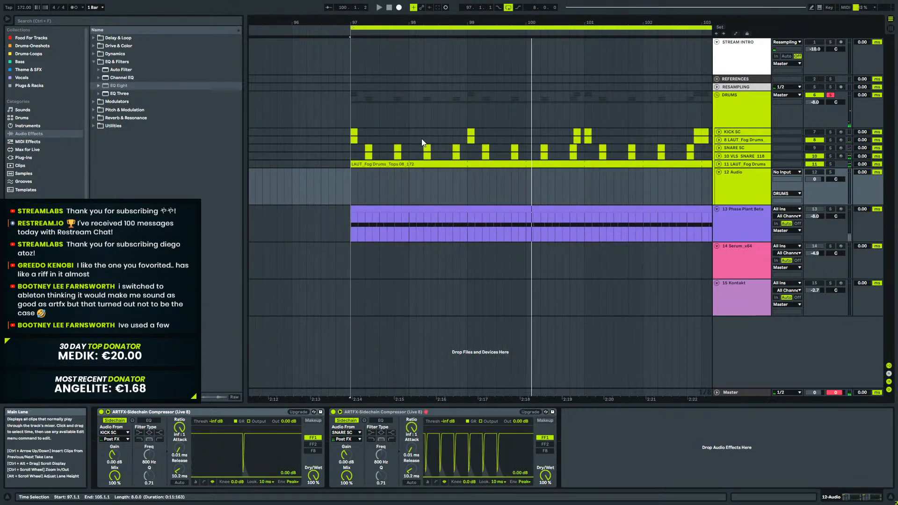
left_click_drag(409, 142, 352, 134)
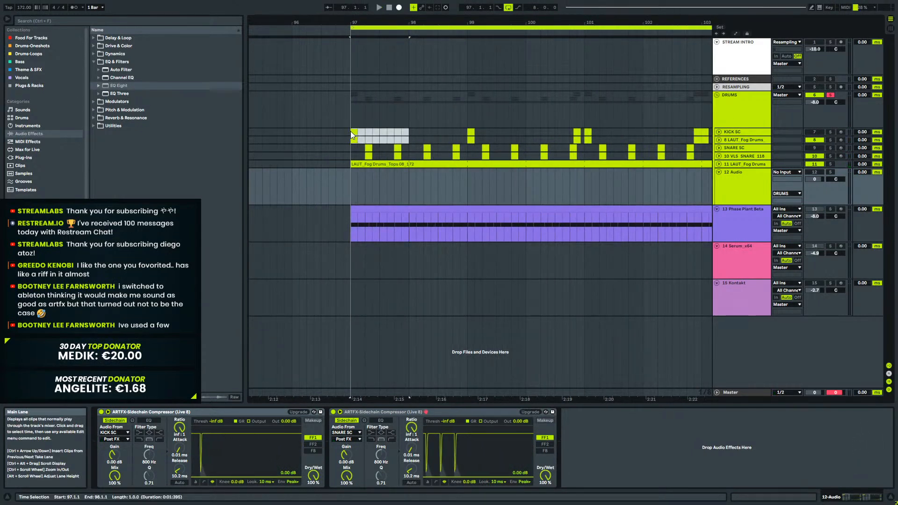
key("ctrl+d")
Audition the kick pattern, then duplicate the bar 99 kick to the start of bar 100 with a second hit directly after it.
left_click(342, 133)
key("space")
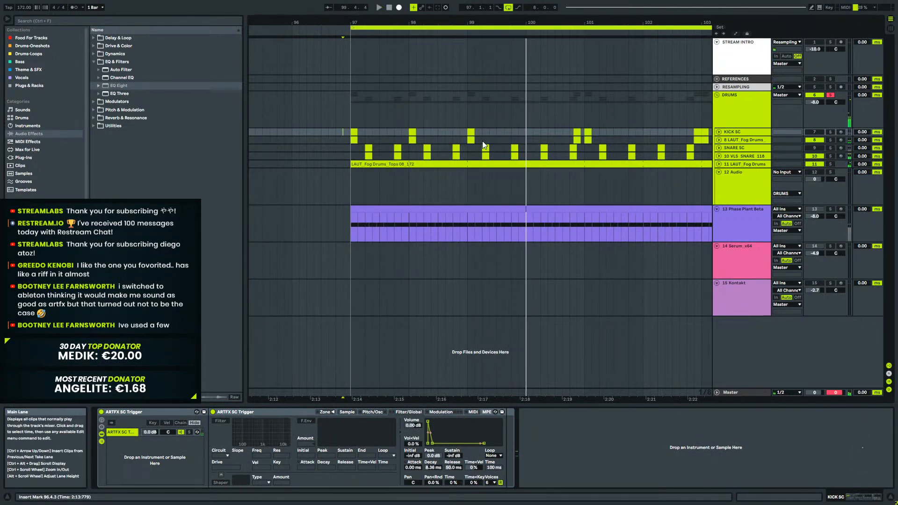
left_click_drag(526, 139, 468, 134)
key("ctrl+d")
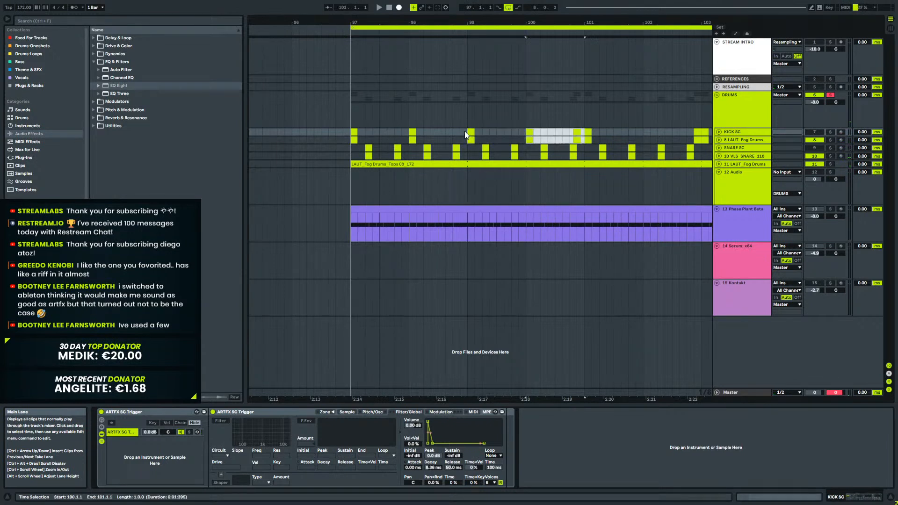
left_click(525, 133)
key("space")
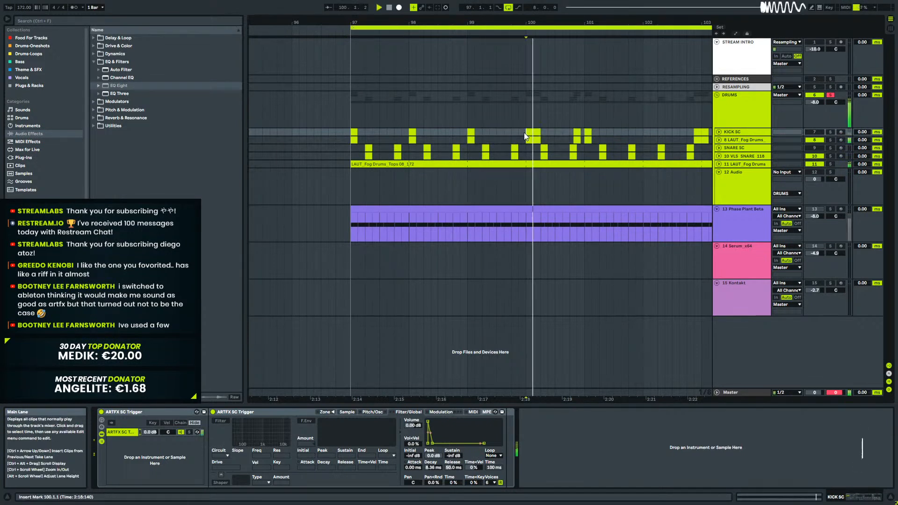
key("space")
Add another kick hit near the end of the second beat of bar 100 on both kick tracks and play it.
left_click_drag(555, 23, 556, 50)
left_click(524, 141)
left_click(522, 134)
left_click_drag(533, 133, 551, 132)
key("space")
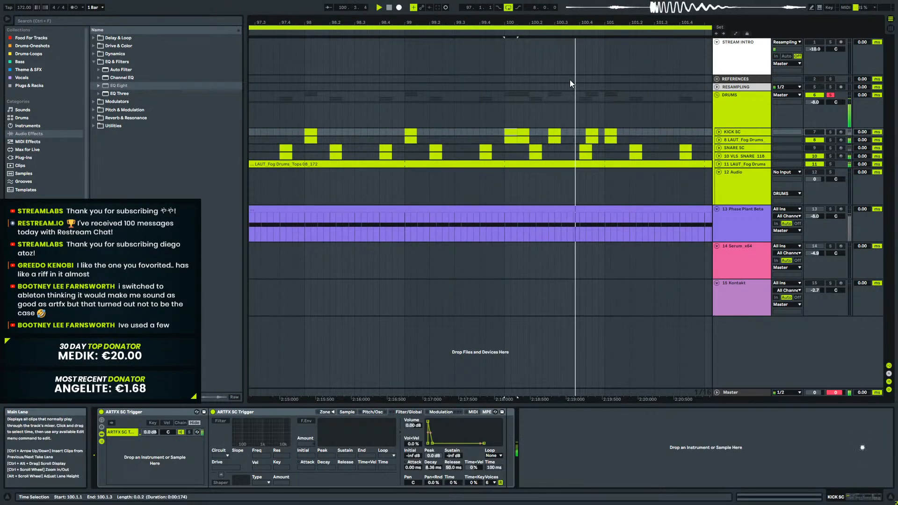
Shift the added kick hit in bar 100 forward by about half a beat and play from bar 99.
scroll(546, 134, "up", 4)
key("space")
left_click(546, 133)
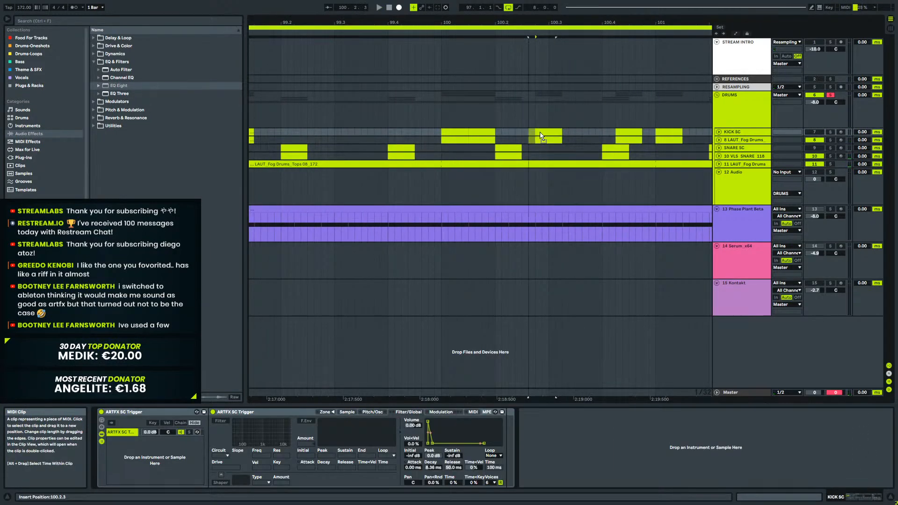
left_click_drag(581, 130, 575, 131)
left_click(370, 133)
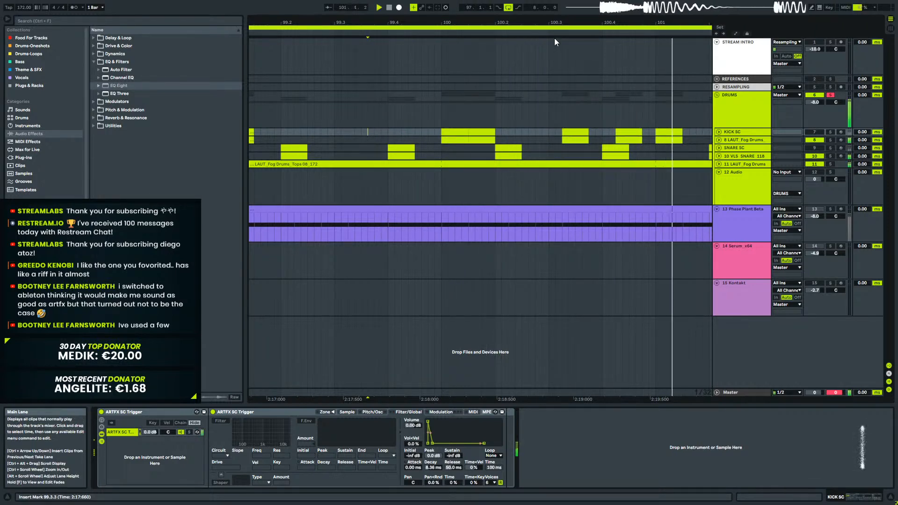
Move the middle kick hit of bar 100 earlier to 100.2.3 on both kick tracks and play it back.
key("space")
left_click(573, 133)
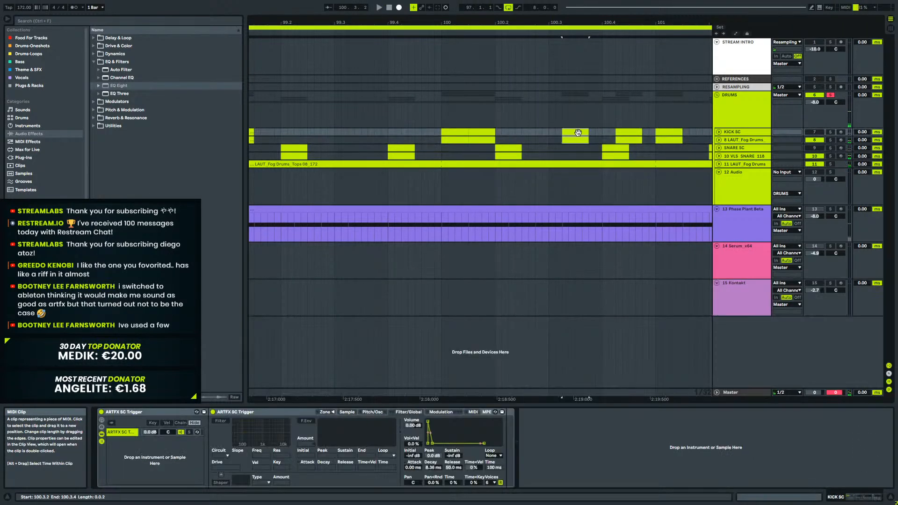
key("space")
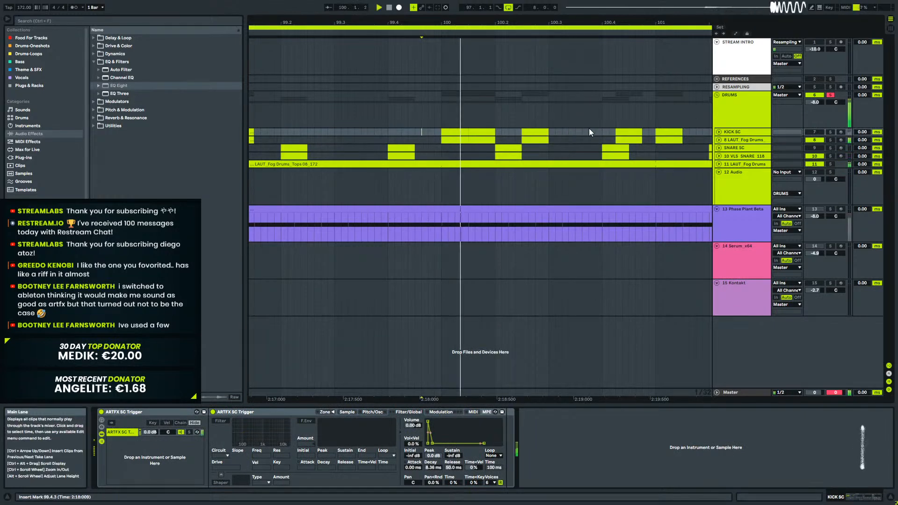
left_click_drag(520, 22, 518, 3)
key("space")
Play from just before bar 97, reactivate the 12 Audio track and unsolo the DRUMS group.
left_click(367, 132)
key("space")
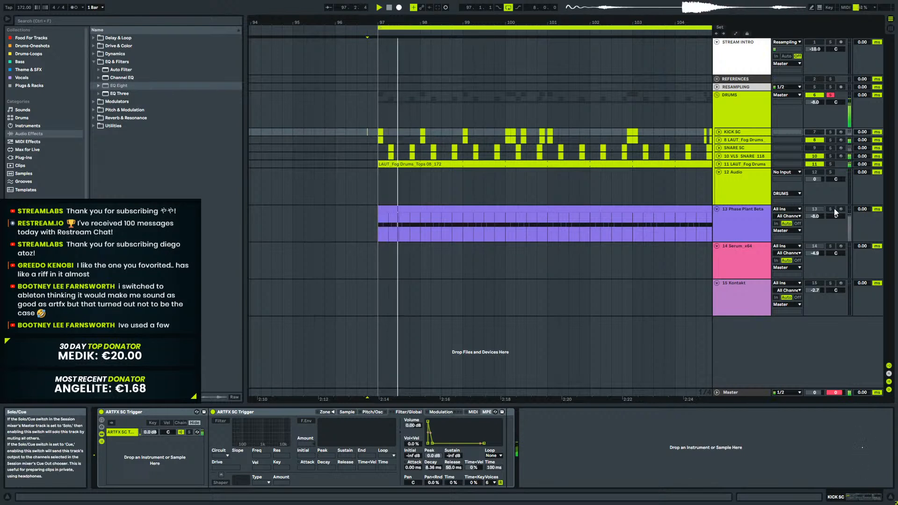
left_click(820, 172)
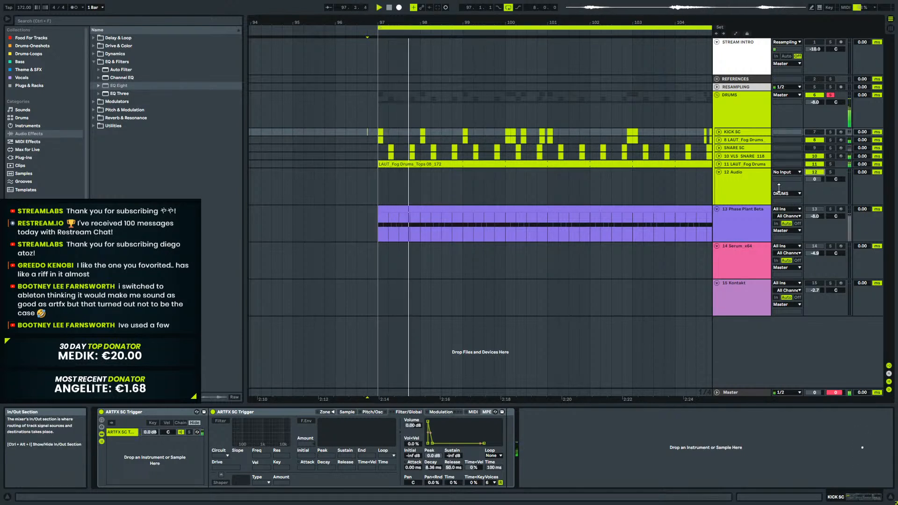
left_click(831, 95)
key("space")
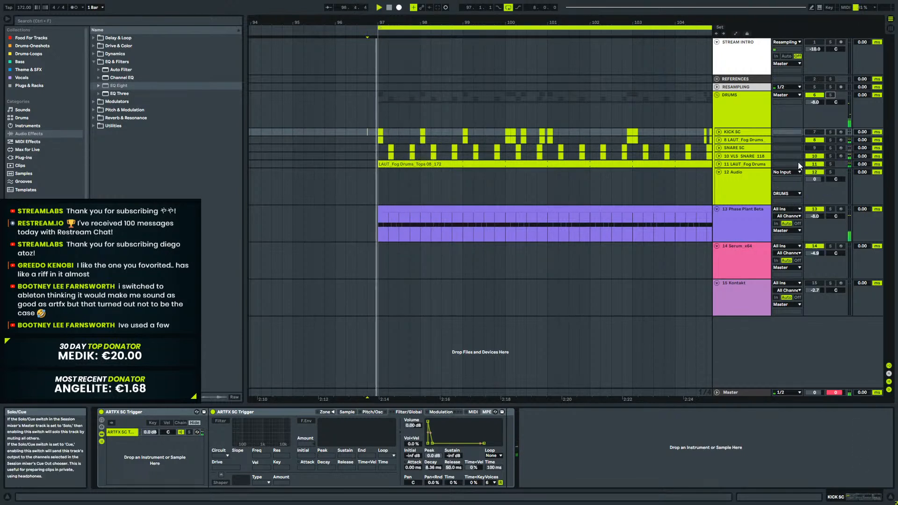
Clear the doubled kick and the 100.2.3 hit in bar 100 on both kick tracks, keeping a single kick on the downbeat.
left_click_drag(481, 23, 447, 17)
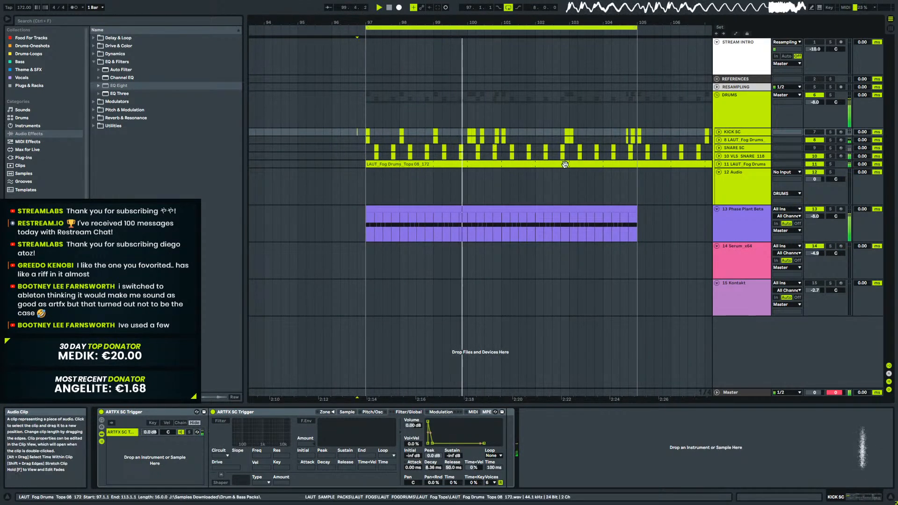
key("space")
left_click_drag(468, 22, 472, 42)
left_click_drag(524, 140, 465, 132)
scroll(472, 144, "down", 4)
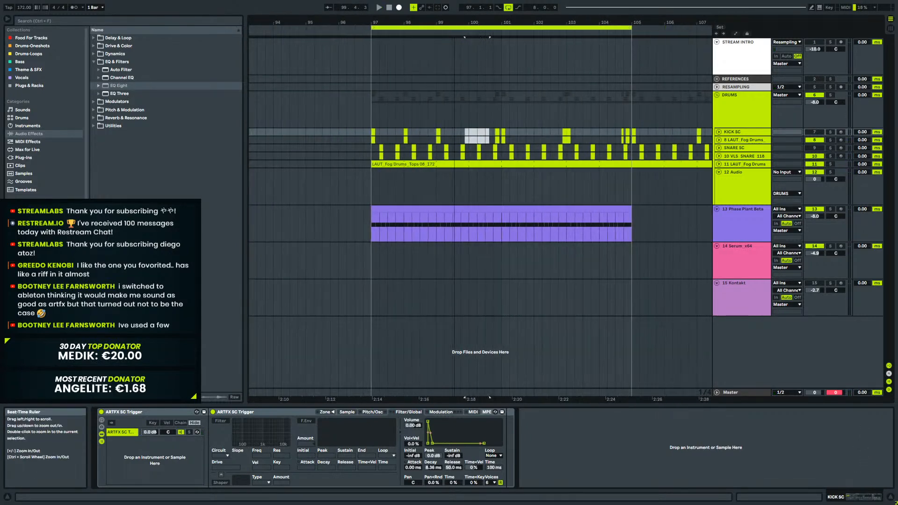
left_click_drag(469, 132, 517, 136)
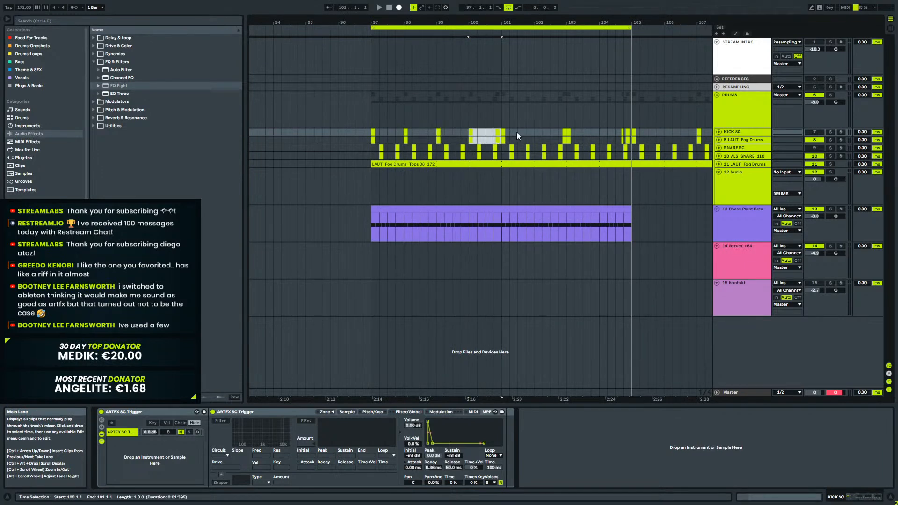
Duplicate the downbeat kick to the start of bars 102 and 104 on both kick tracks.
left_click(518, 140)
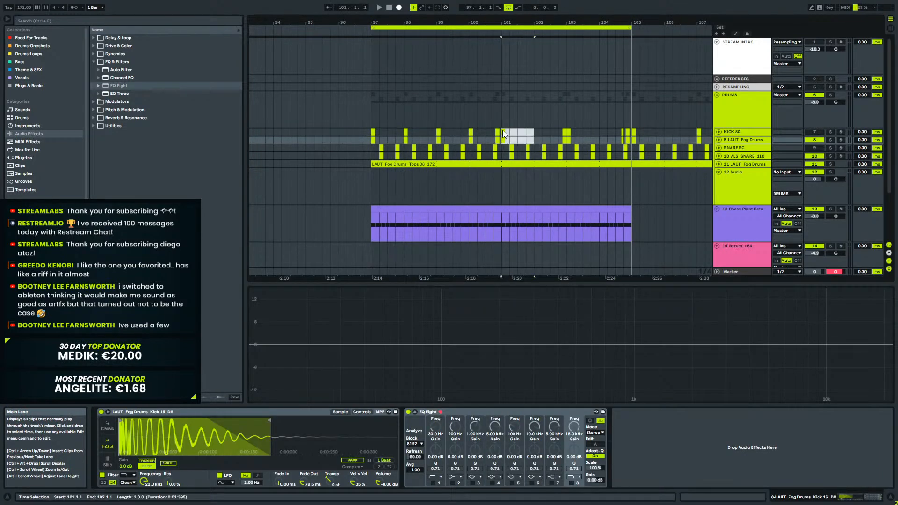
key("ctrl+d")
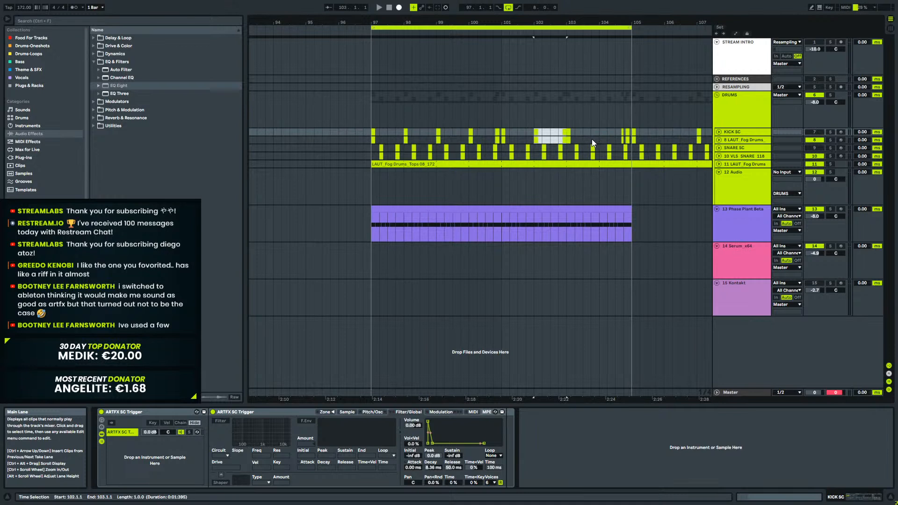
key("ctrl+d")
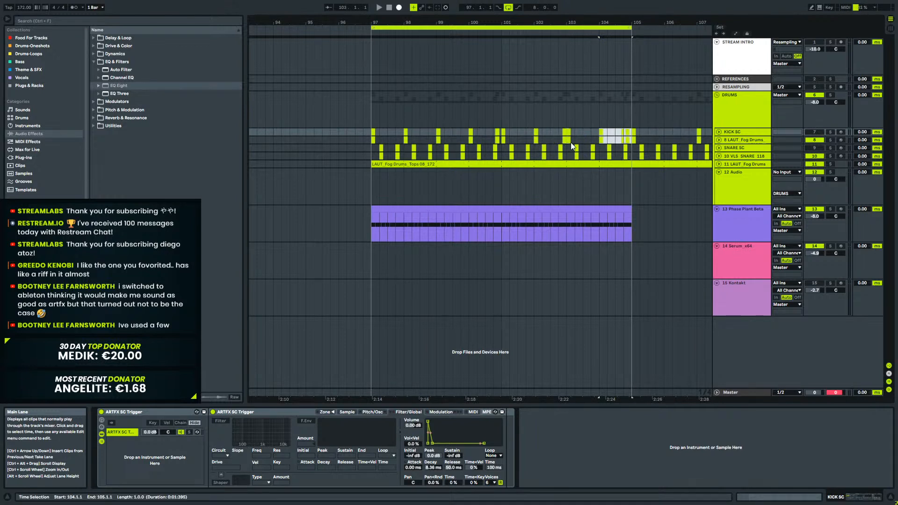
Show the Drums-Loops collection and audition the pattern from bar 97 with the DRUMS group soloed, then unsoloed with the bass.
left_click(372, 136)
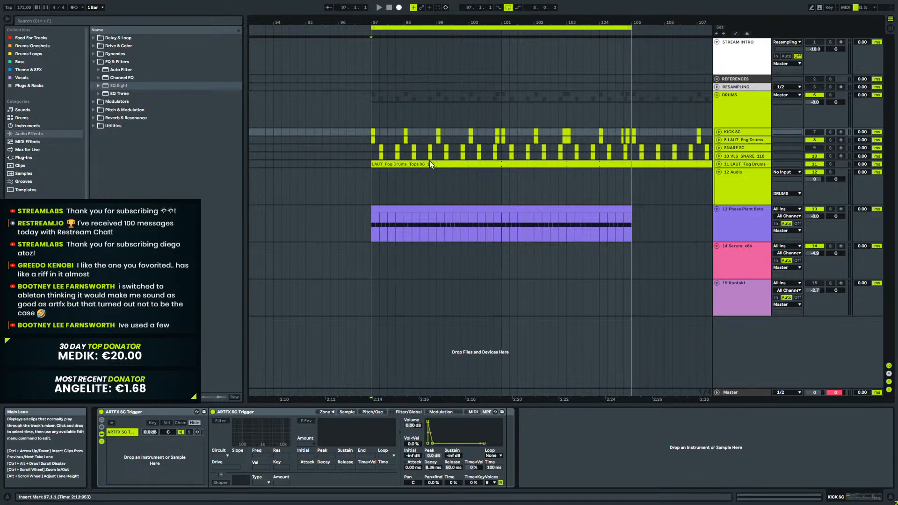
left_click(831, 95)
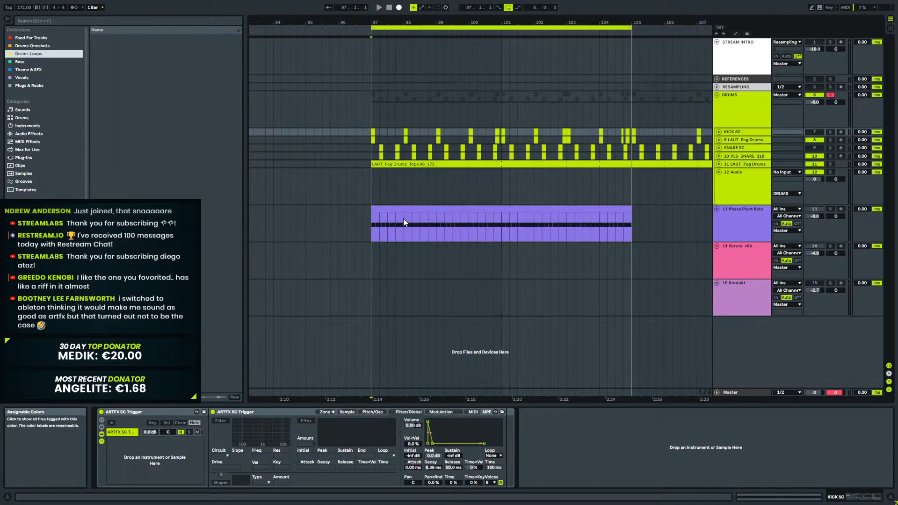
left_click(27, 54)
key("space")
left_click(831, 95)
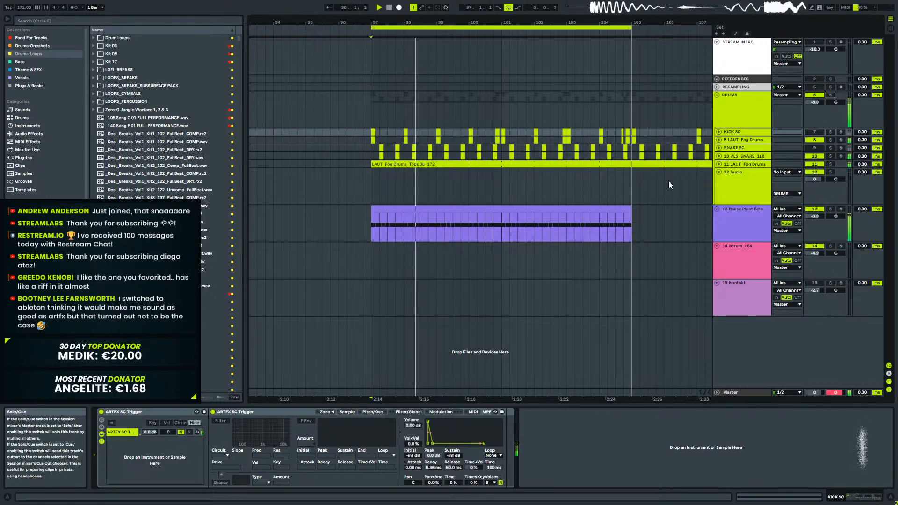
left_click(732, 214)
key("space")
left_click(747, 101)
key("space")
key("space")
Search the Drums-Loops collection for "jbk rx2".
left_click(61, 21)
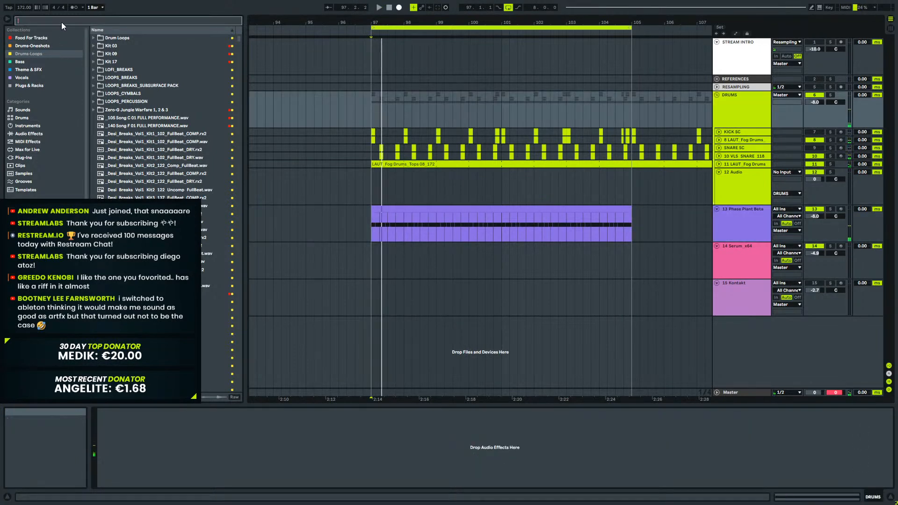
type("jbk r")
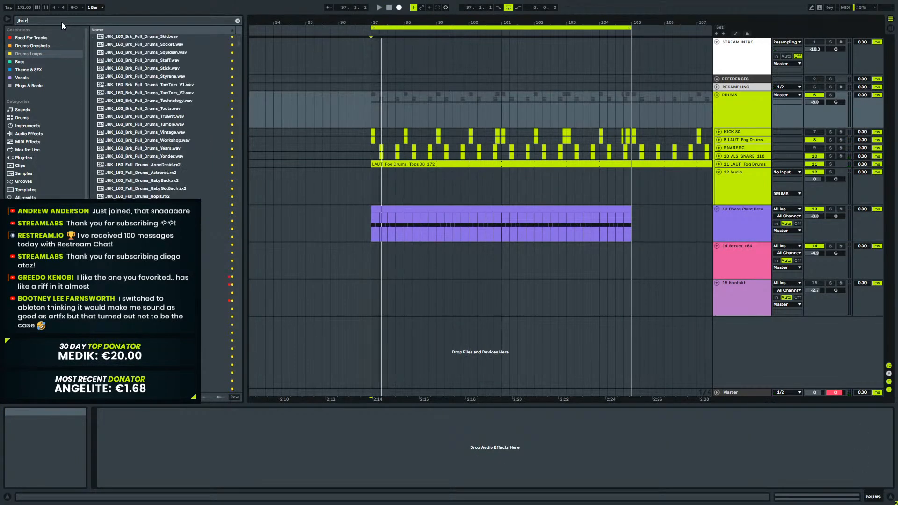
type("x2")
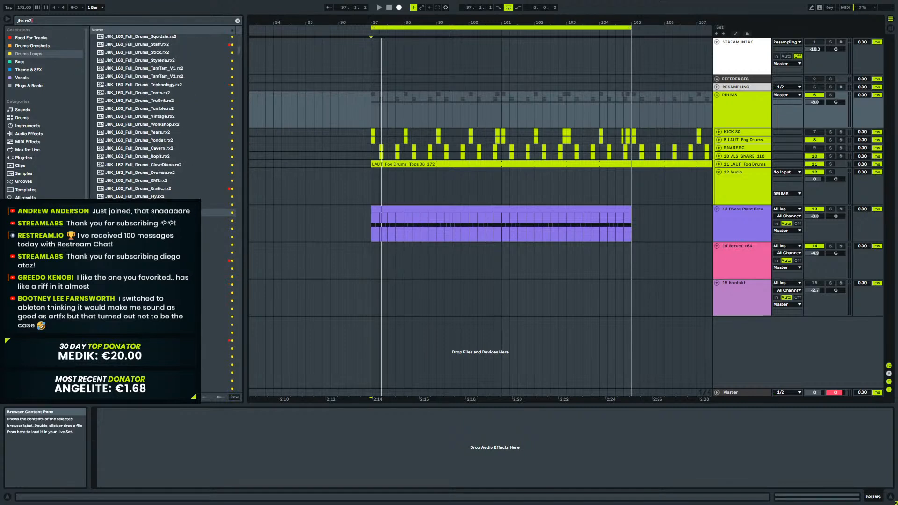
Preview the JBK_162_Full_Drums loops one after another, from Hollo_V1 past LetTrip, for a suitable break.
key("Down")
key("Down")
key("Down")
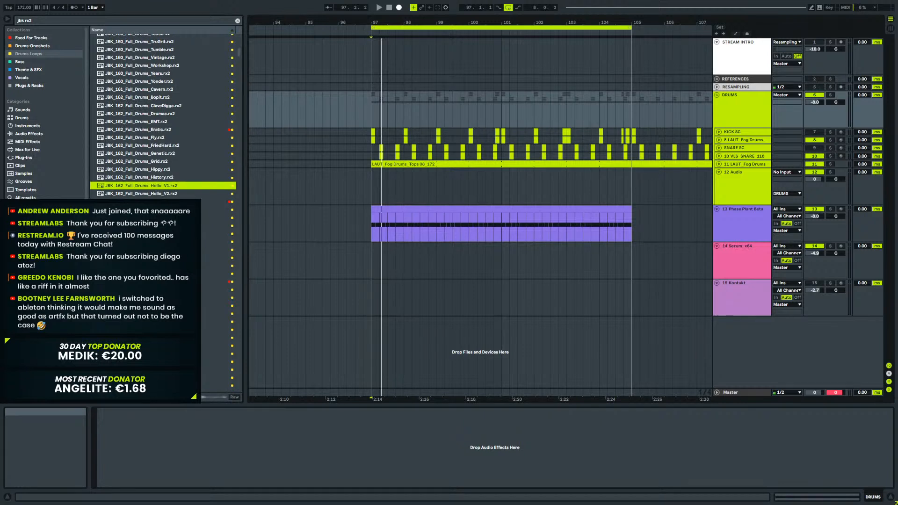
key("Down")
key("Down")
key("Down")
key("Down")
key("Down")
key("Down")
key("Down")
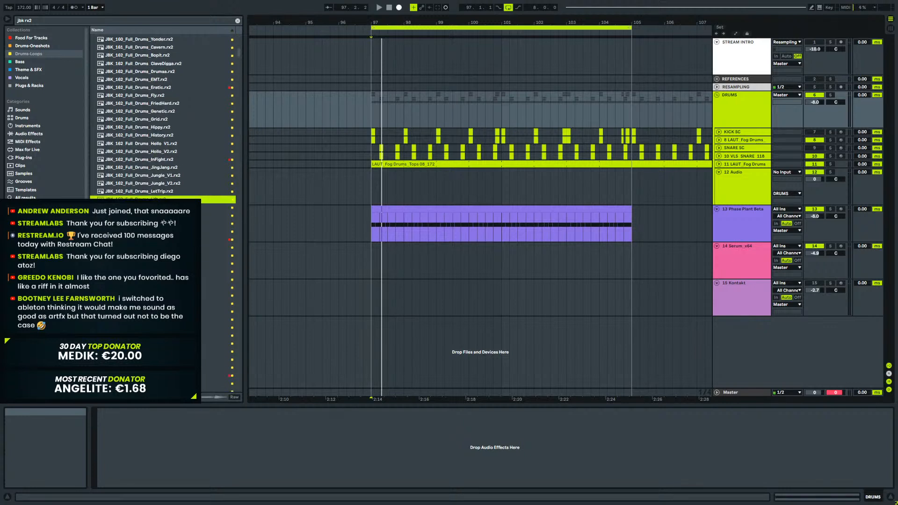
Place the JBK_162_Full_Drums_News loop on track 12 from bar 97 to bar 105 and play it with the mix.
key("Down")
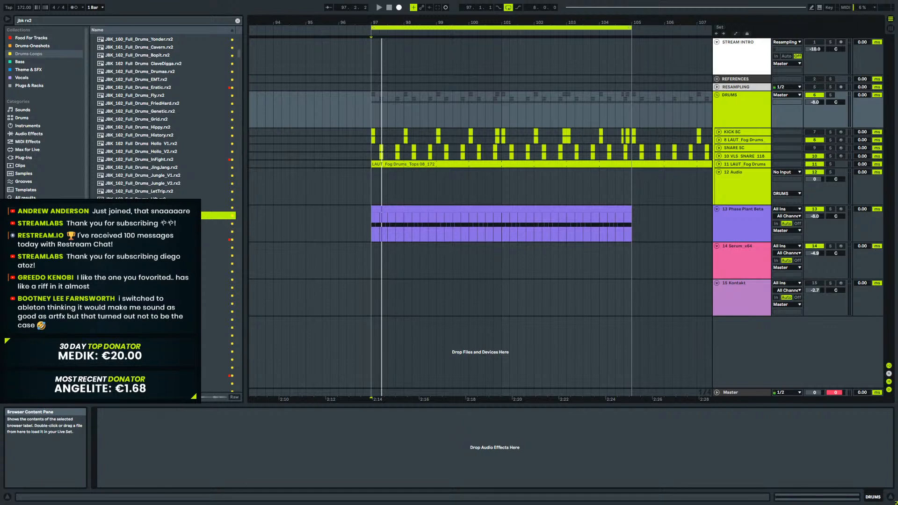
left_click_drag(220, 215, 634, 189)
key("space")
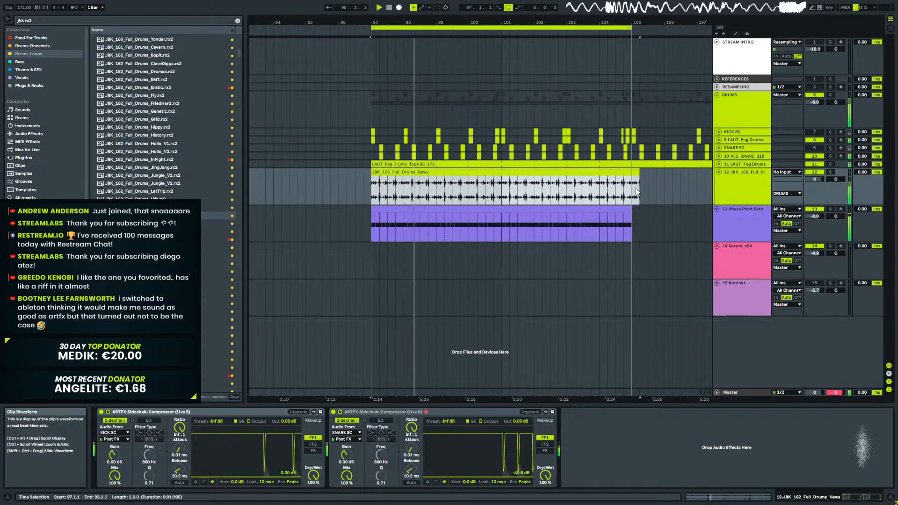
Preview the JBK_162_Full_Drums loops after News one after another, through WoodYou_V2.
left_click(218, 224)
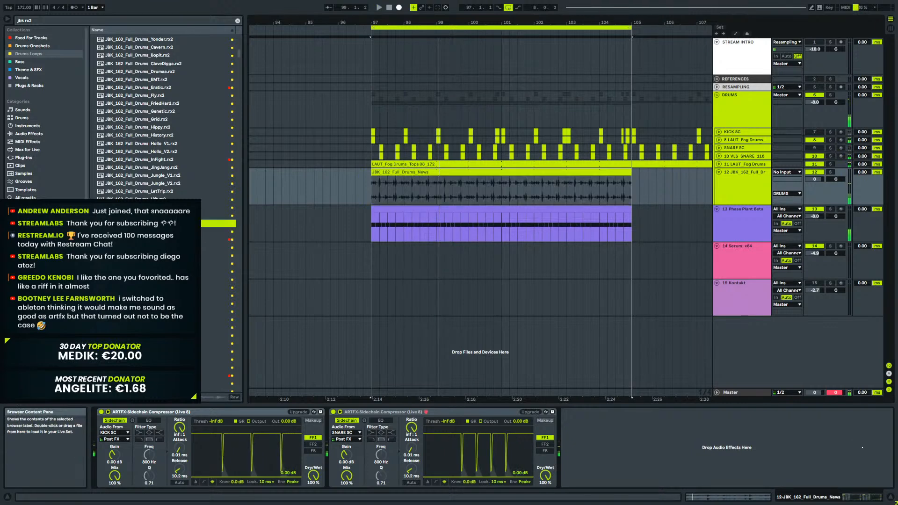
key("Down")
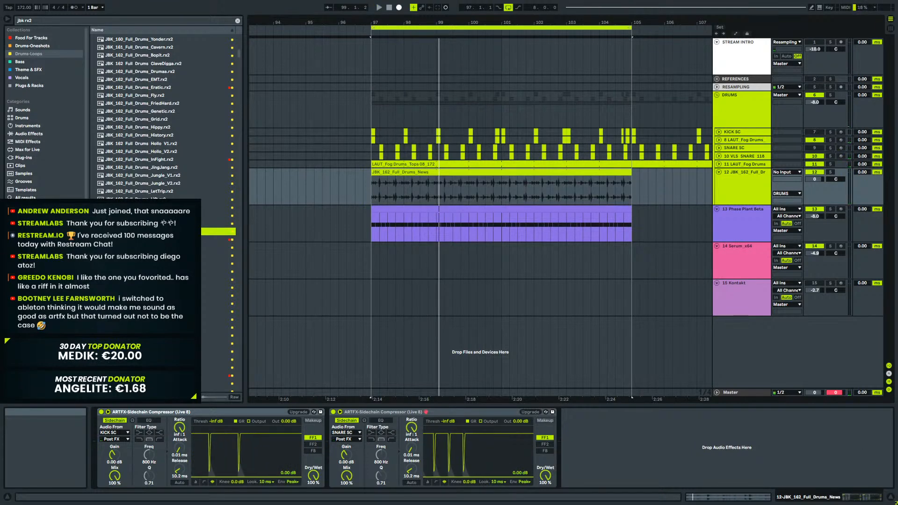
key("Down")
left_click(218, 247)
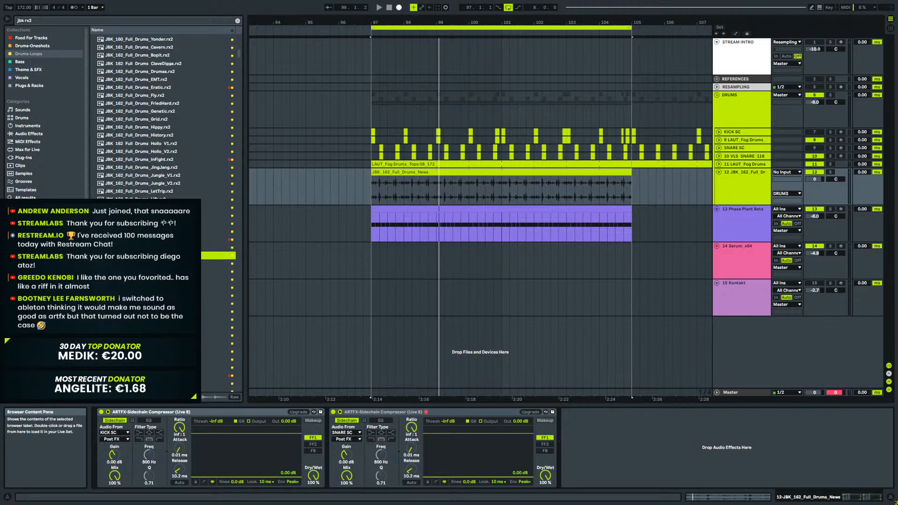
key("Down")
key("Down")
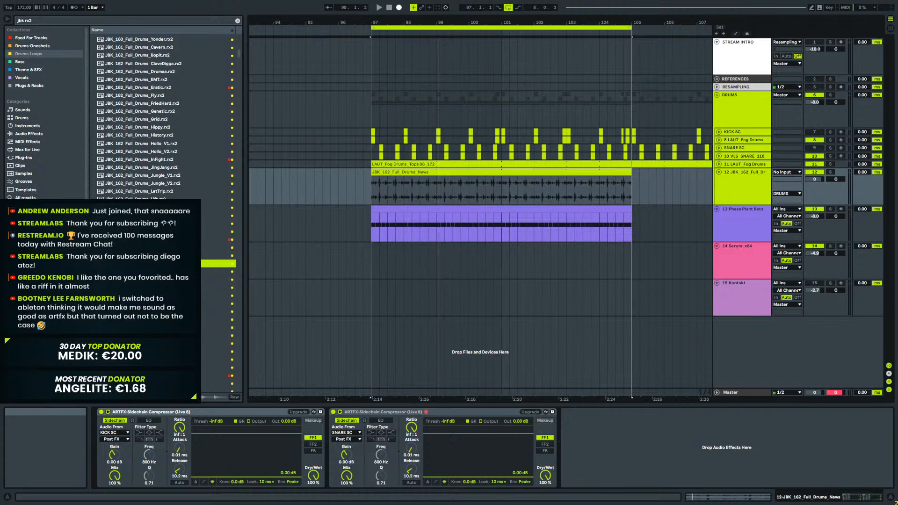
key("Down")
key("Down")
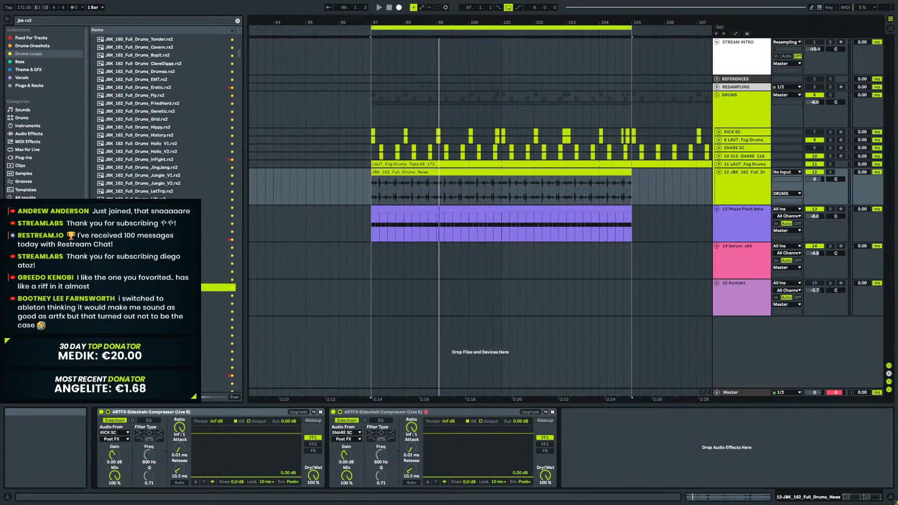
key("Down")
key("Down")
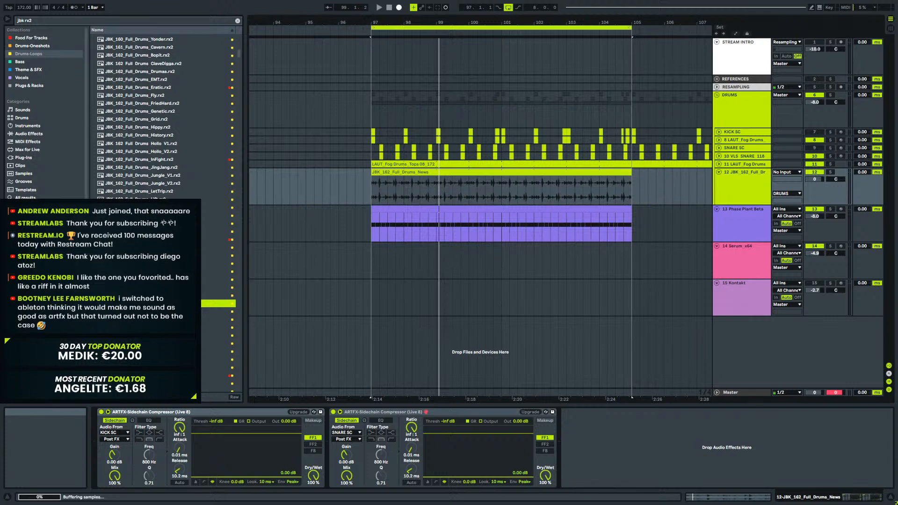
key("Down")
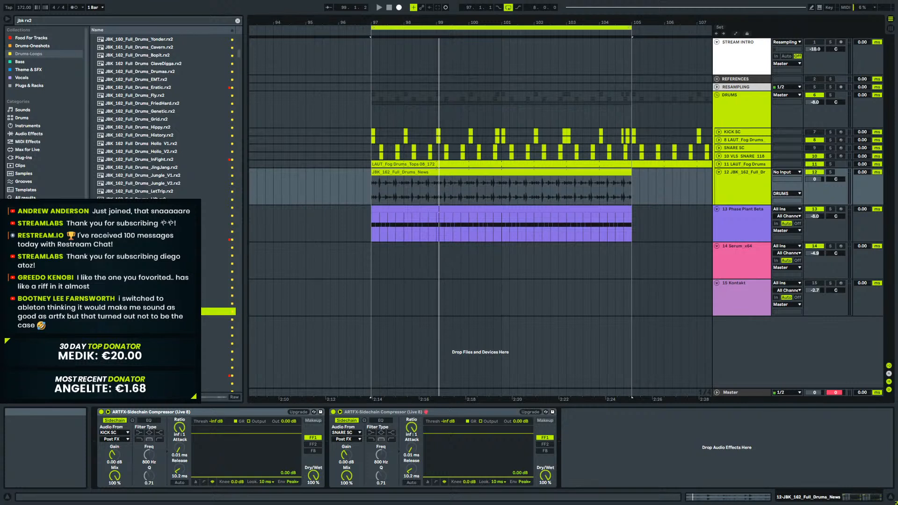
scroll(164, 211, "down", 2)
key("Down")
scroll(163, 211, "down", 2)
key("Down")
key("Down")
scroll(163, 210, "down", 2)
key("Down")
scroll(164, 211, "down", 2)
key("Down")
scroll(164, 210, "down", 2)
key("Down")
scroll(164, 210, "down", 2)
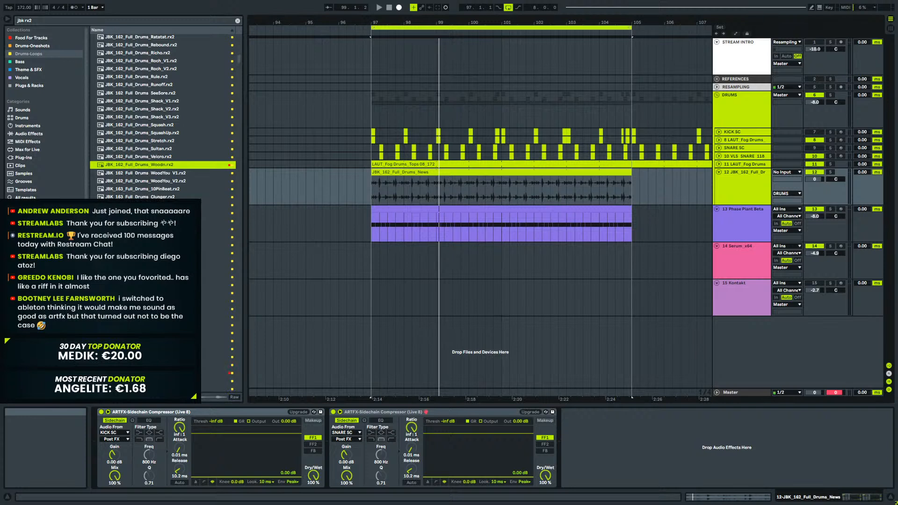
key("Down")
scroll(163, 117, "down", 2)
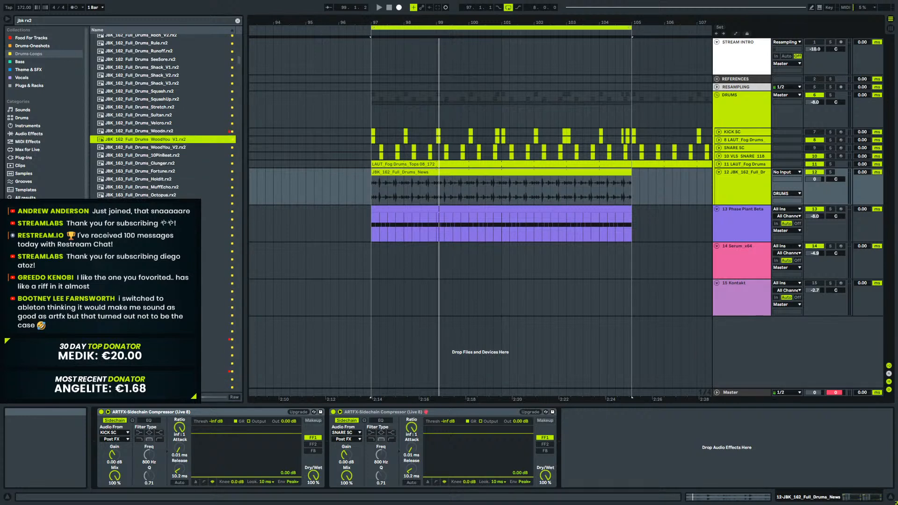
key("Down")
Preview the JBK_163_Full_Drums loops in sequence from 10PinBeat through Wed, rechecking HoldIt after MuffEcho.
scroll(163, 117, "down", 2)
key("Down")
key("Down")
key("Down")
key("Down")
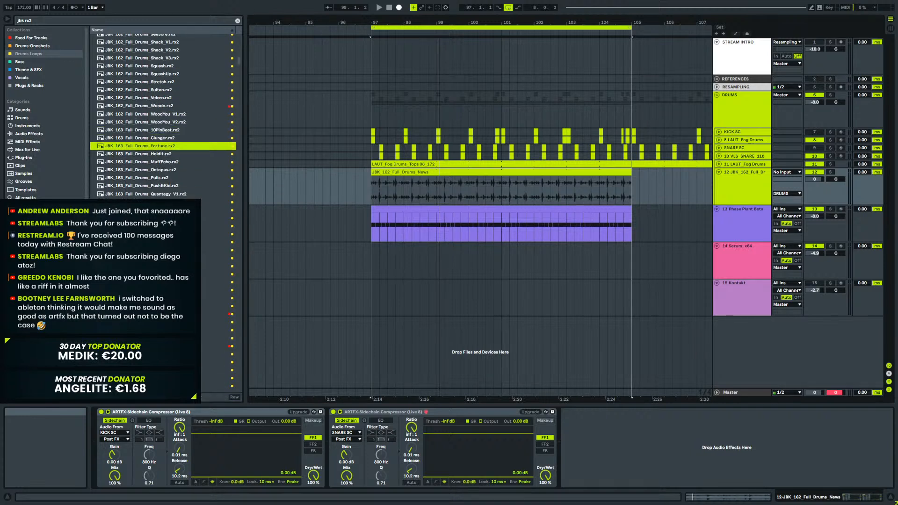
scroll(163, 117, "down", 2)
key("Down")
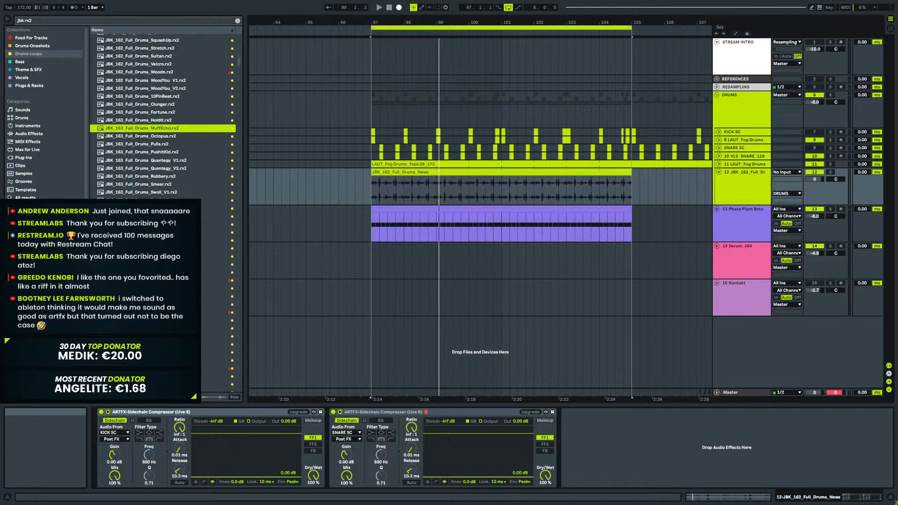
key("Up")
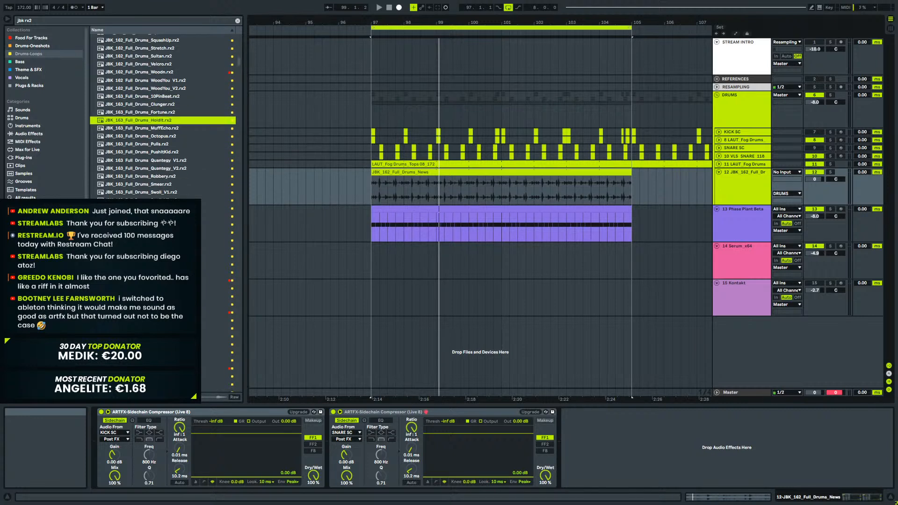
key("Down")
key("Down")
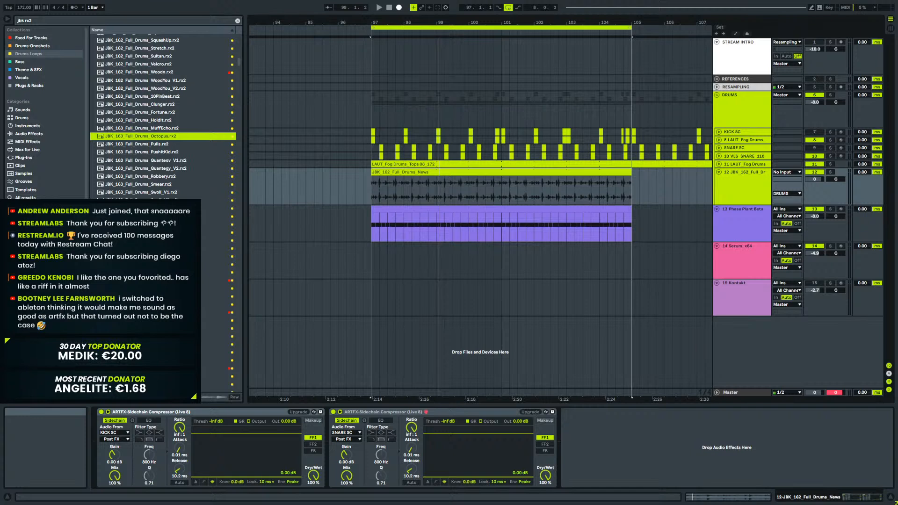
key("Down")
key("Down")
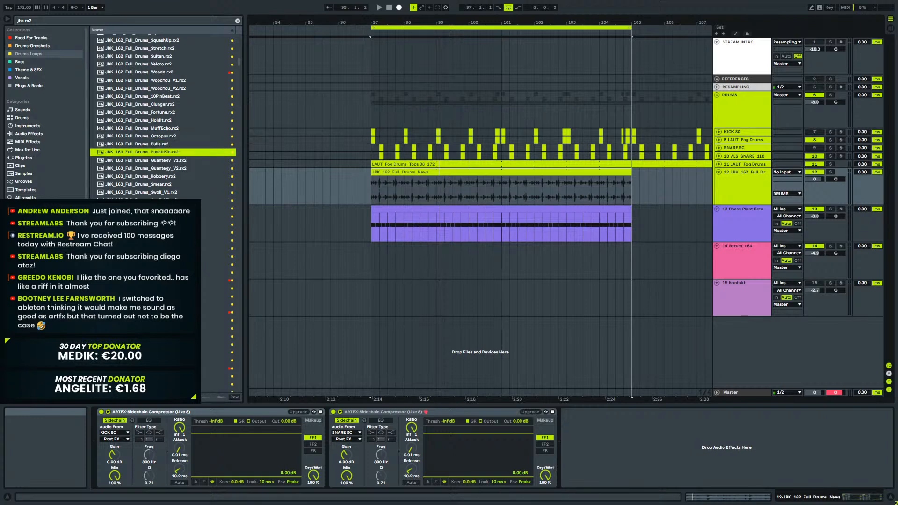
key("Down")
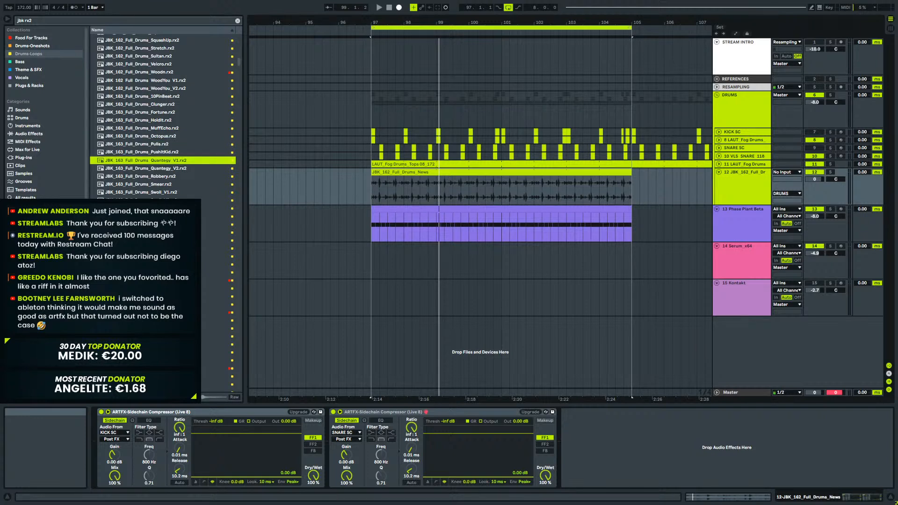
key("Down")
key("Down")
key("Down")
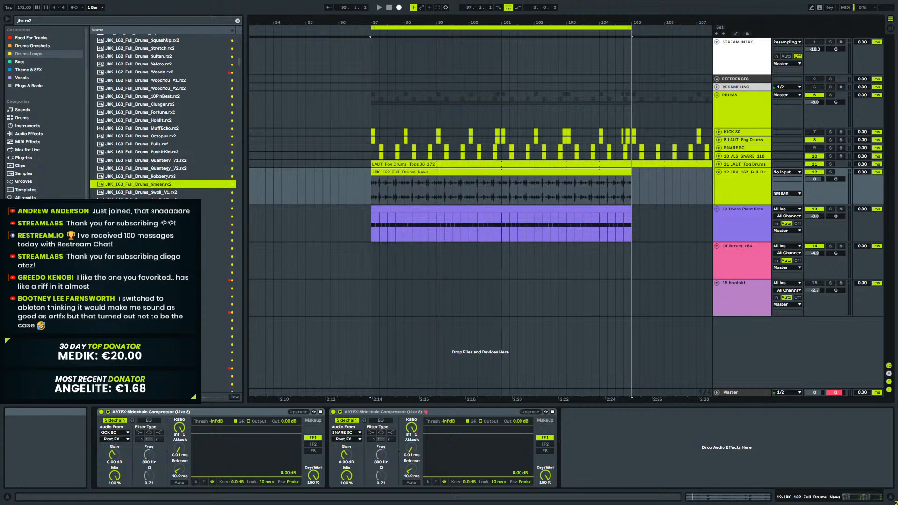
key("Down")
key("Down")
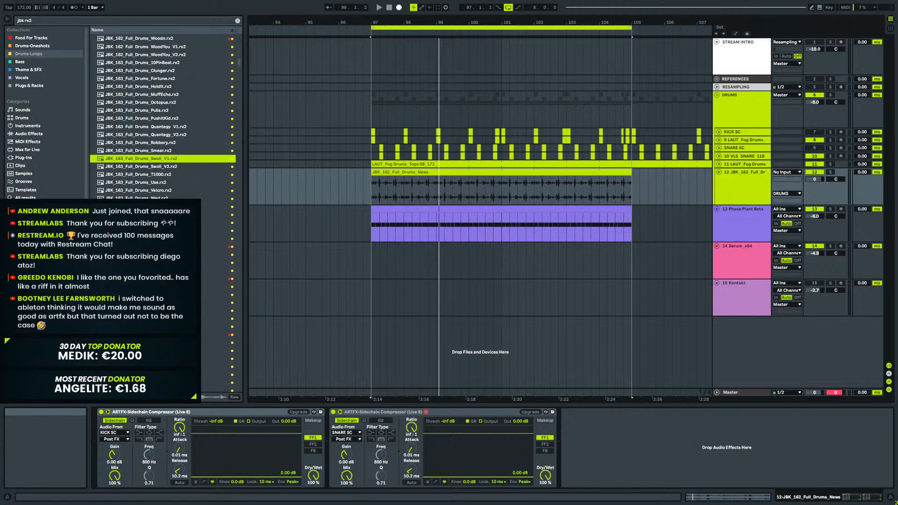
key("Down")
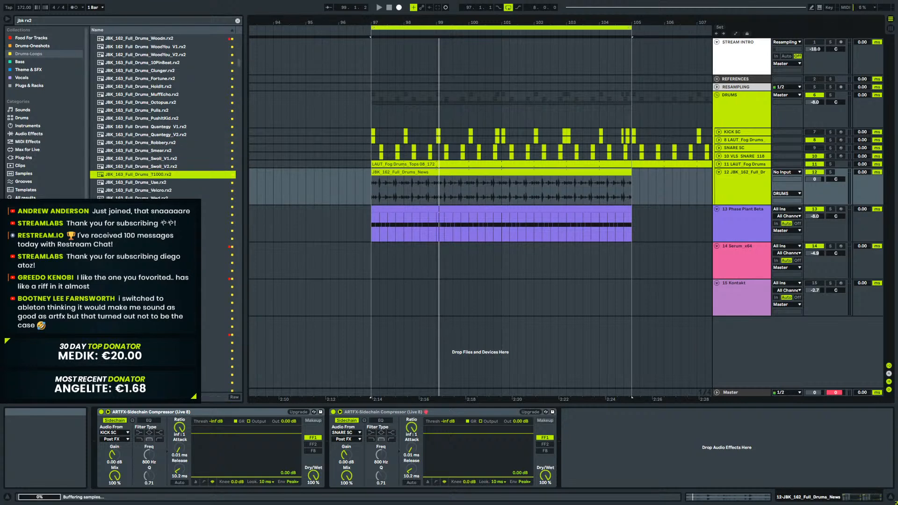
key("Down")
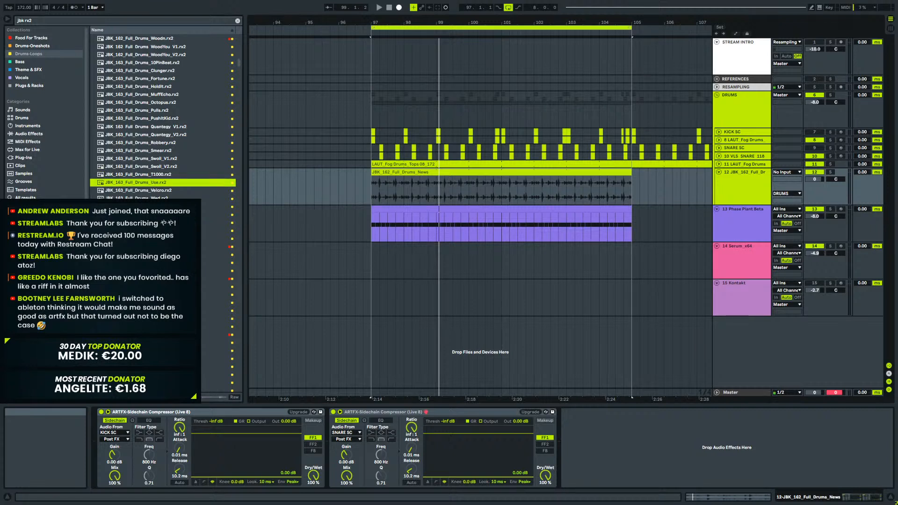
key("Down")
key("Down")
Preview the first JBK_164_Full_Drums loops, from 10PinBeat to Burnie.
key("Down")
key("Down")
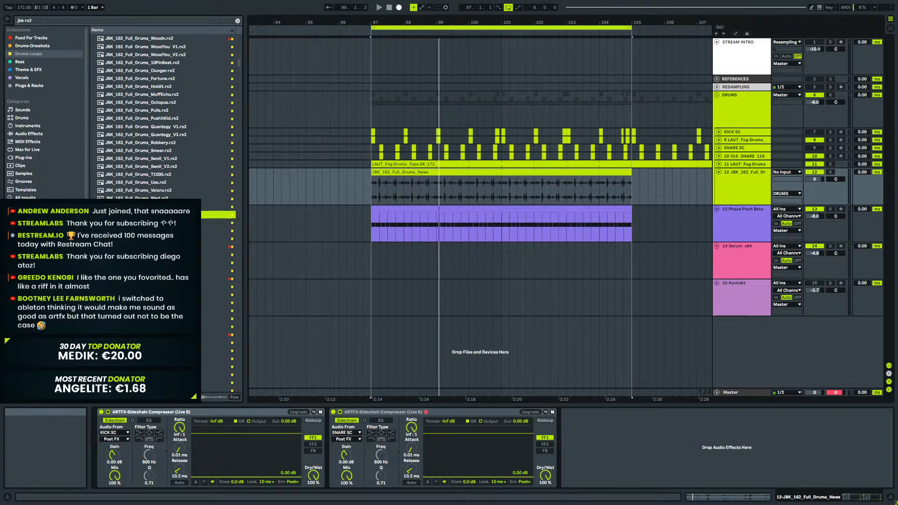
key("Down")
key("Down")
key("Down")
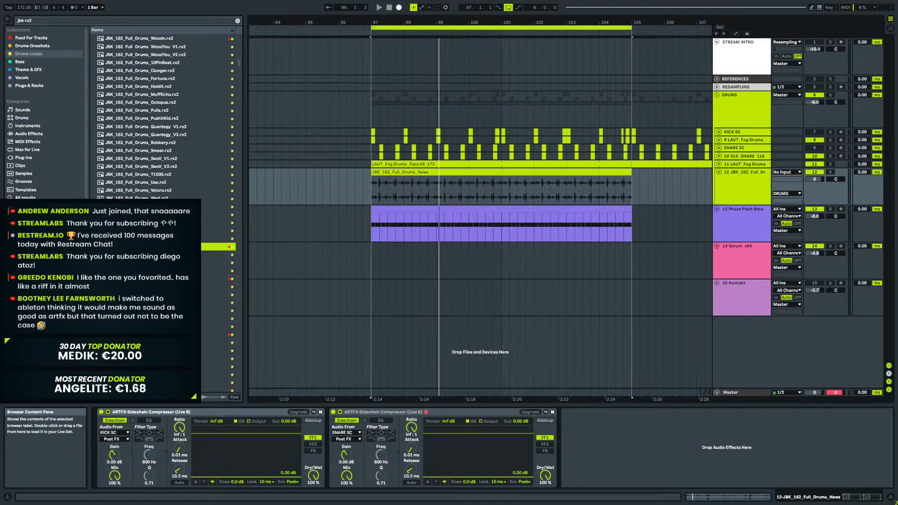
Try the JBK_164_Full_Drums_Burnie loop at bar 97 on track 12 and play it with the mix.
left_click_drag(141, 247, 375, 191)
key("space")
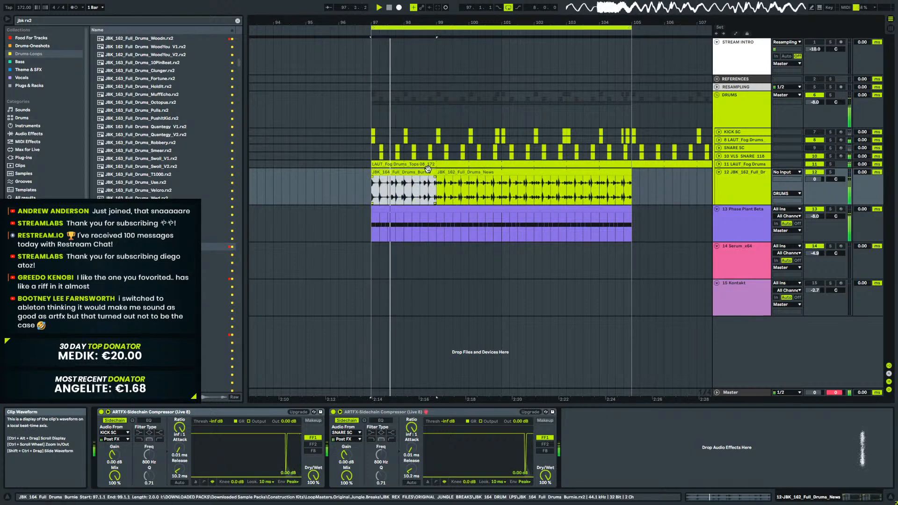
key("space")
Preview the JBK_164_Full_Drums loops from Butched through Genetic for a better-fitting break.
left_click(140, 255)
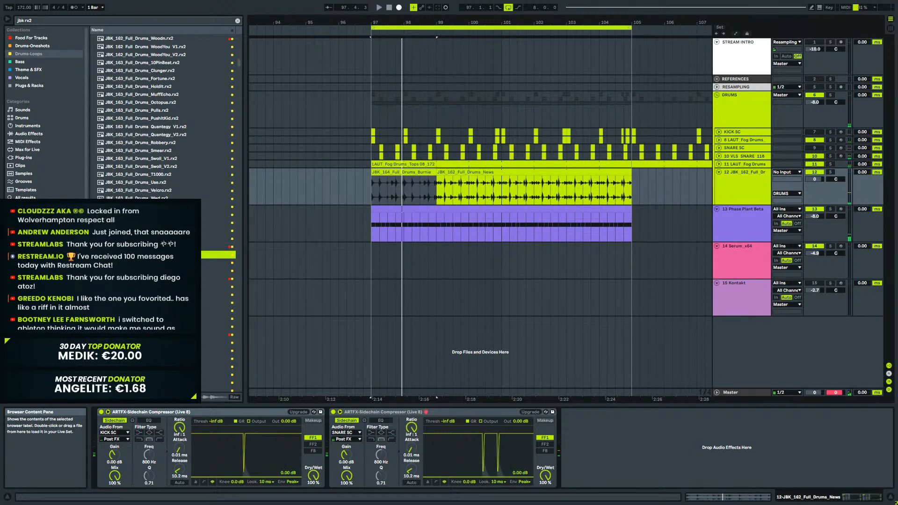
key("Down")
key("Down")
key("Down")
key("Down")
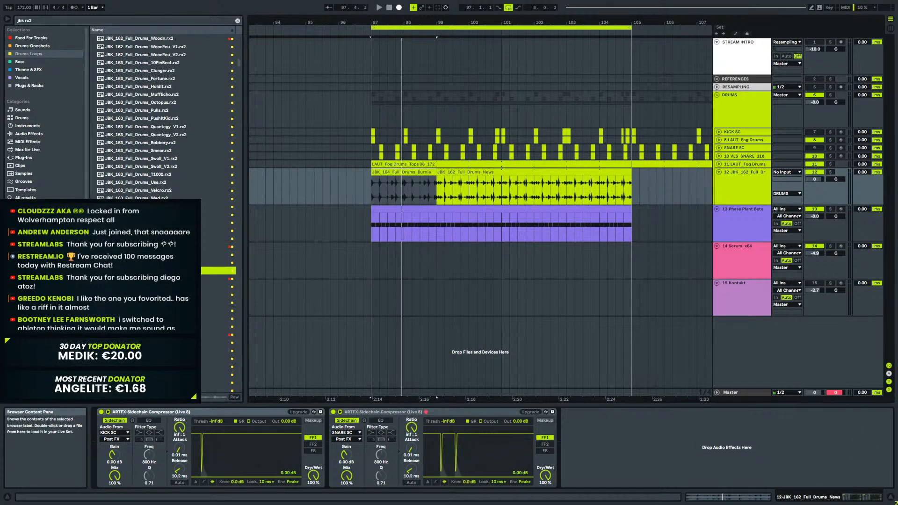
key("Up")
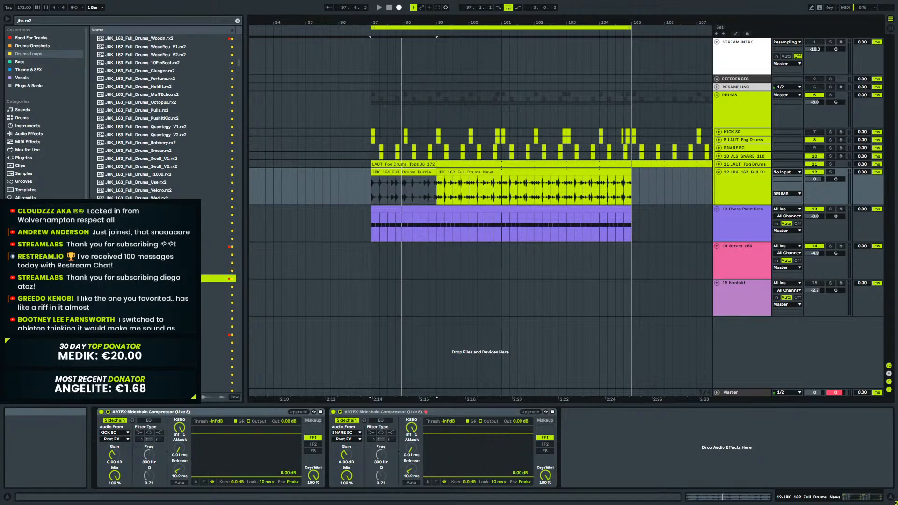
key("Down")
key("Down")
key("Down")
key("Down")
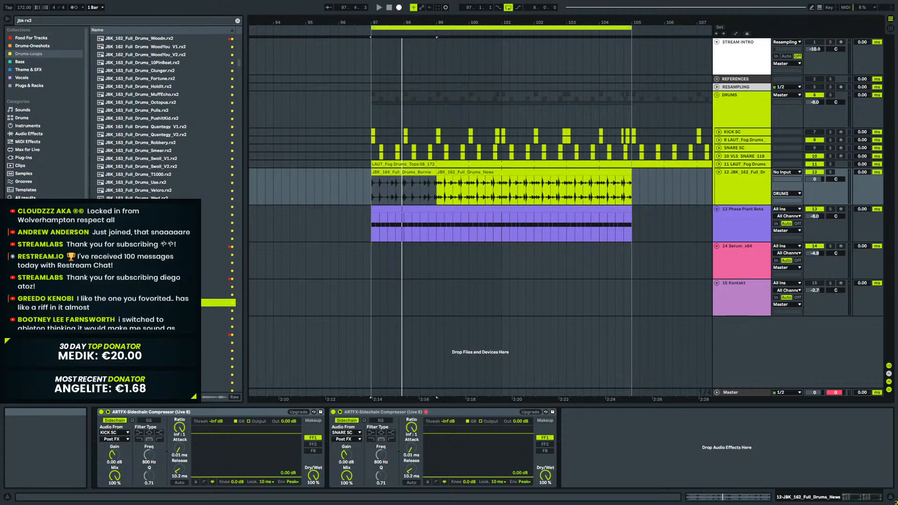
key("Down")
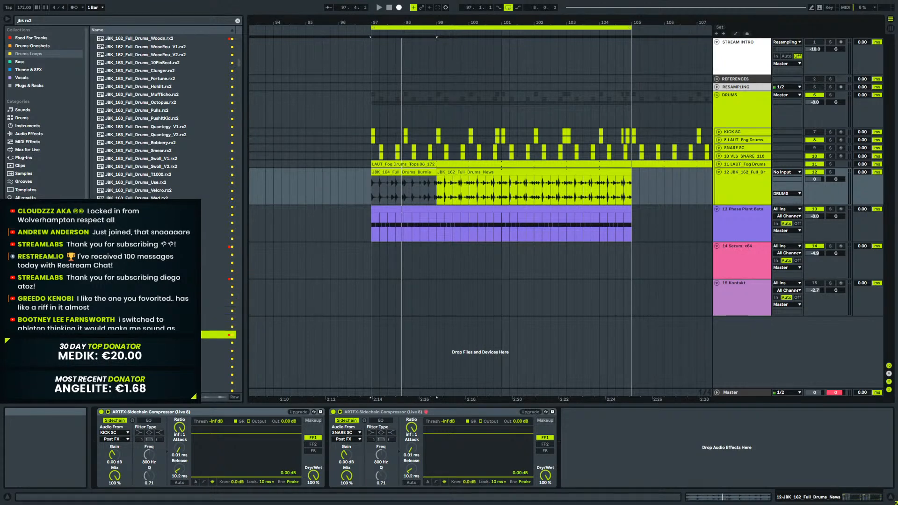
Place the JBK_164_Full_Drums_Genetic loop on track 12 from bar 97 to 105 and audition it with the Phase Plant bass muted.
left_click_drag(141, 334, 632, 174)
key("space")
left_click(815, 209)
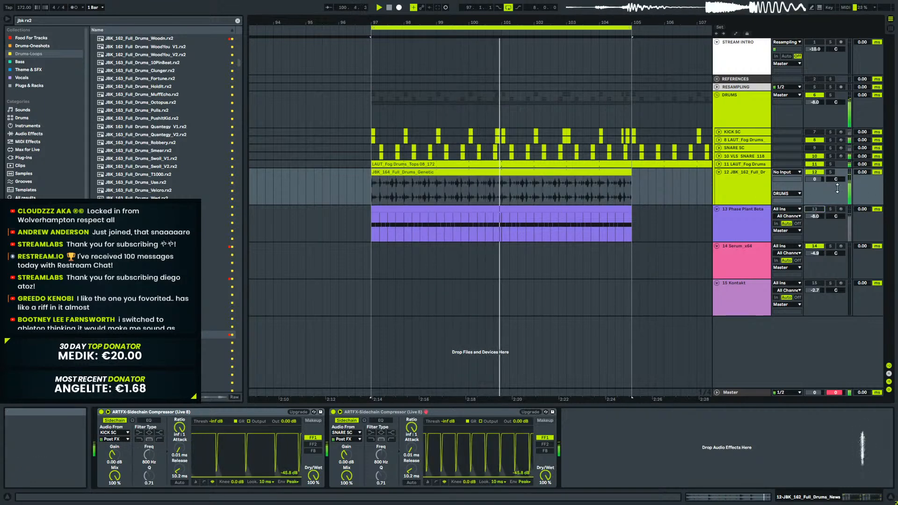
left_click(743, 190)
key("space")
Preview the JBK_164_Full_Drums loops from GoOn through Rule for another break option.
left_click(173, 351)
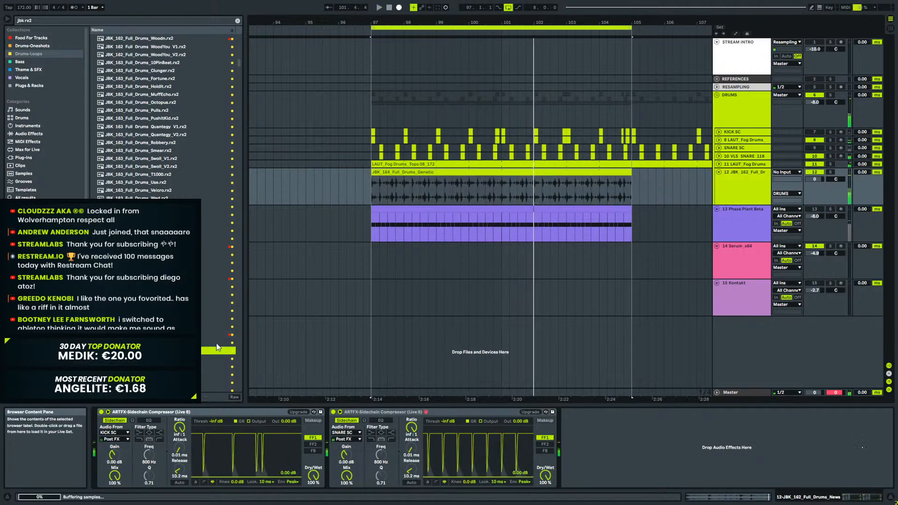
key("Down")
key("Down")
key("Down")
key("Down")
key("Down")
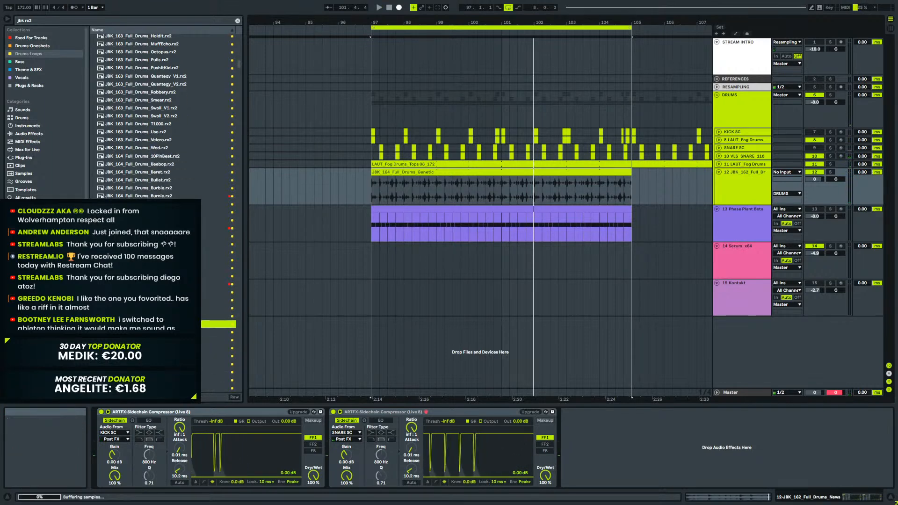
key("Down")
key("Down")
key("Down")
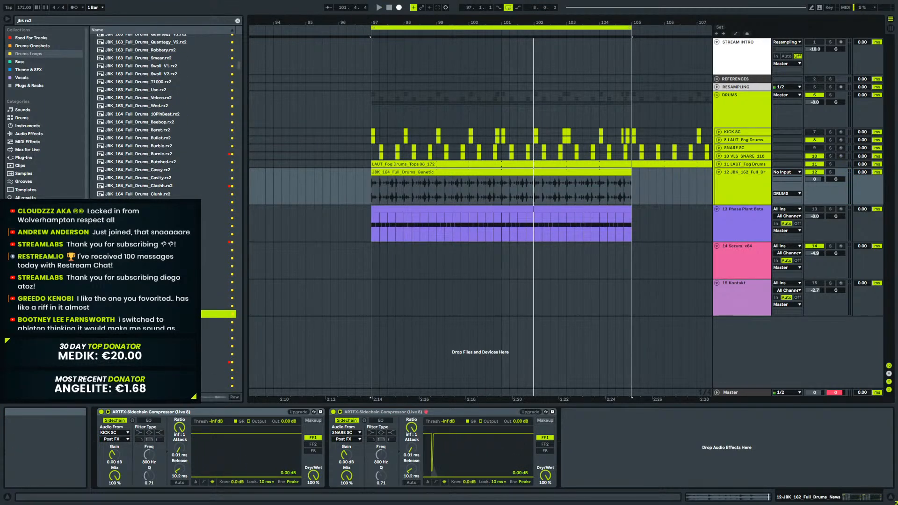
key("Down")
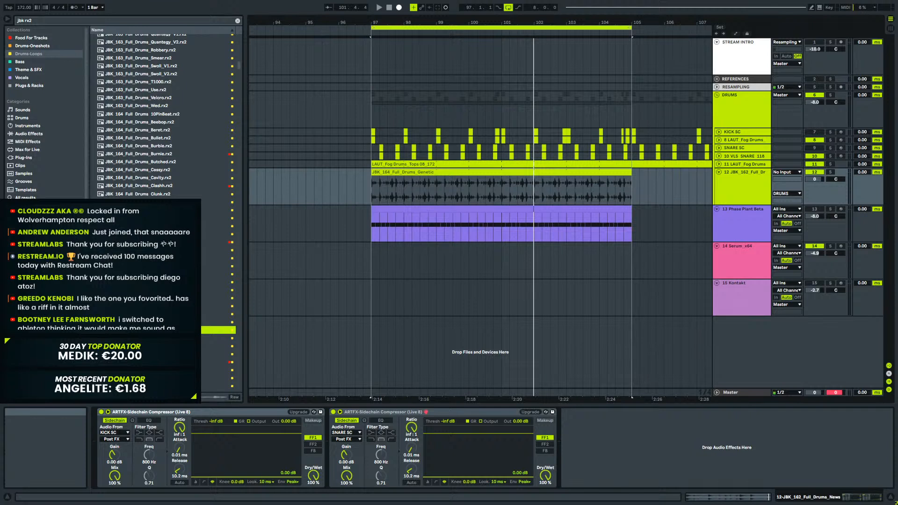
key("Down")
key("Down")
key("Down")
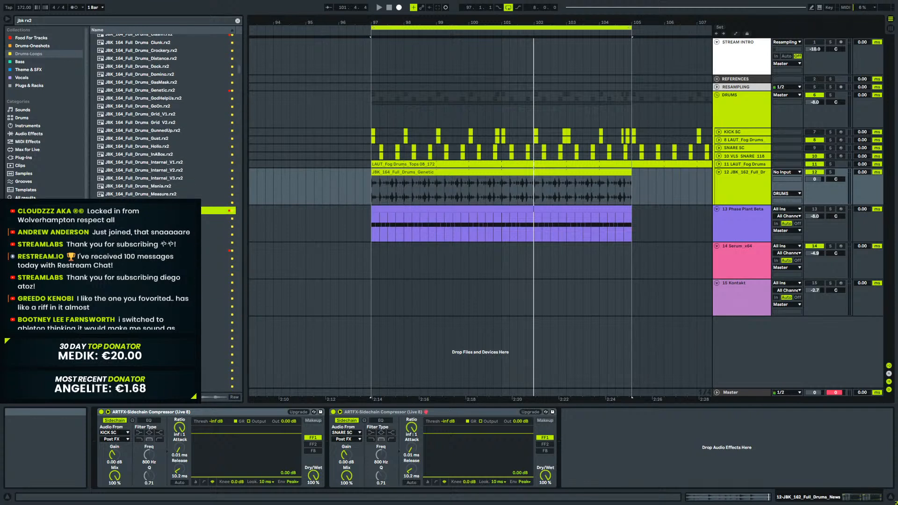
key("Down")
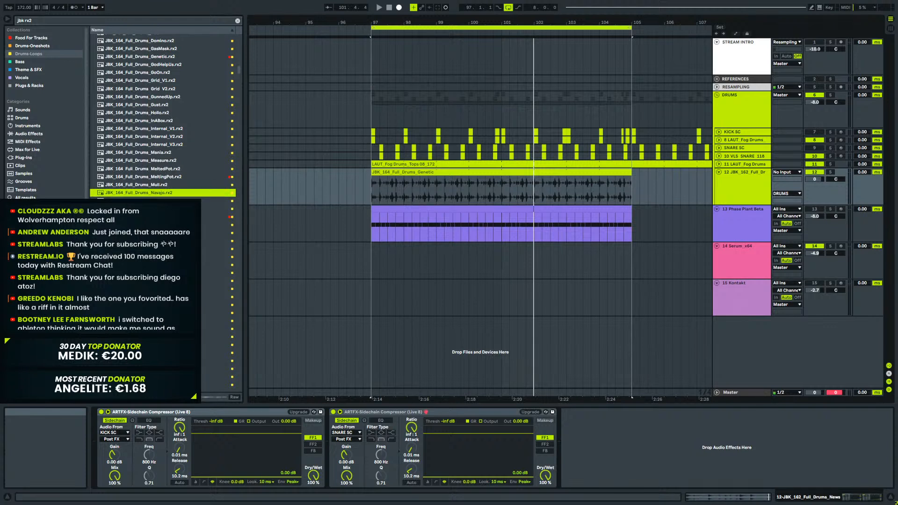
key("Down")
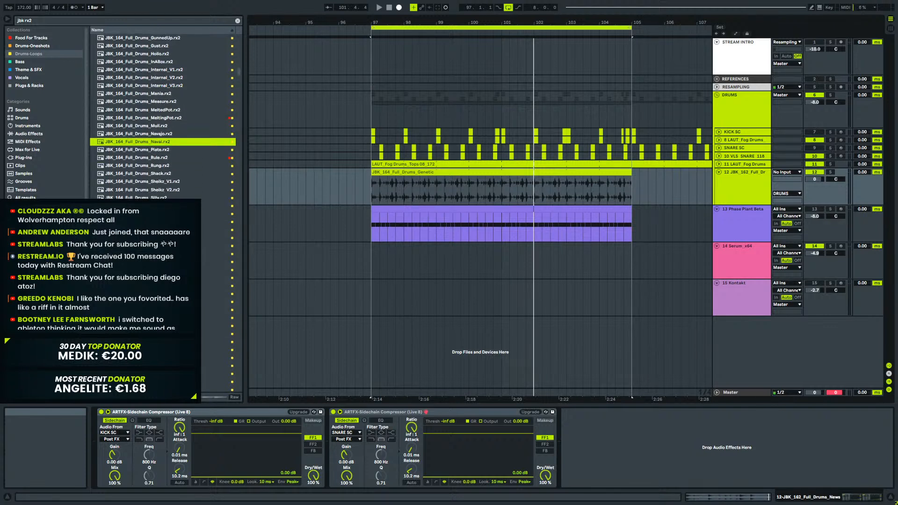
key("Down")
key("Down")
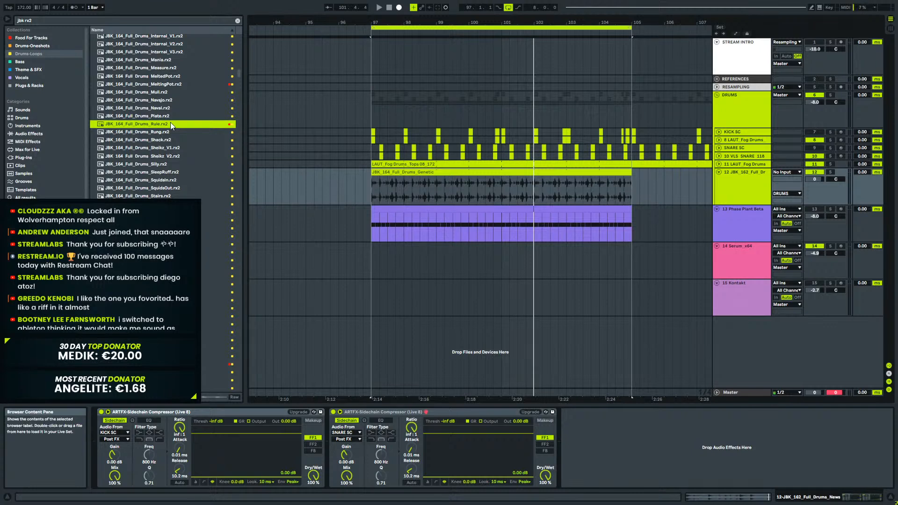
Replace the break on track 12 with the JBK_164_Full_Drums_Rule loop from bar 97 to 105 and play it with the mix.
left_click(375, 196)
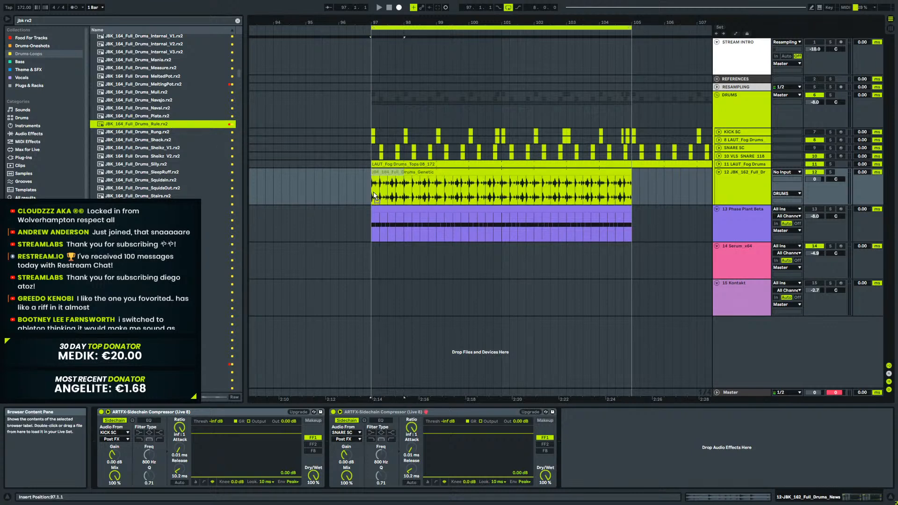
left_click_drag(375, 196, 375, 196)
key("space")
left_click_drag(641, 191, 633, 191)
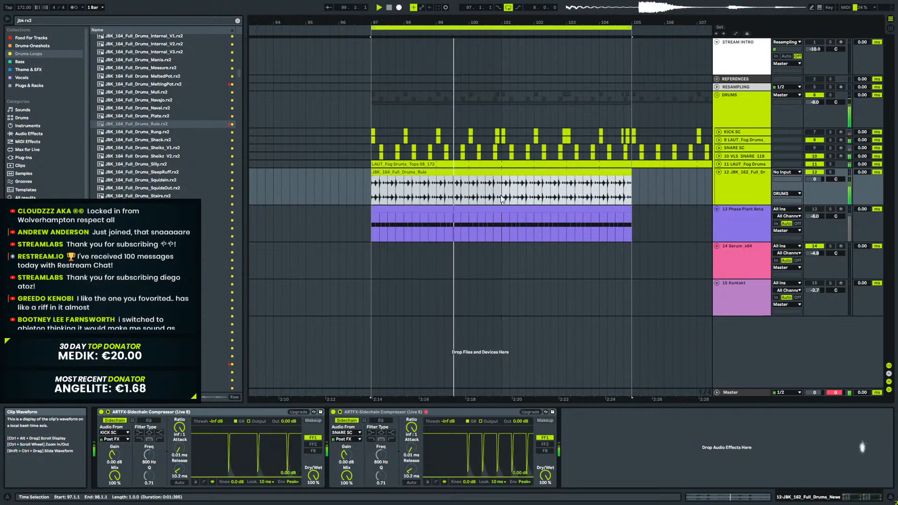
Add EQ Eight to track 12 and set its band 1 low cut to about 48.9 Hz while auditioning the break.
left_click(738, 179)
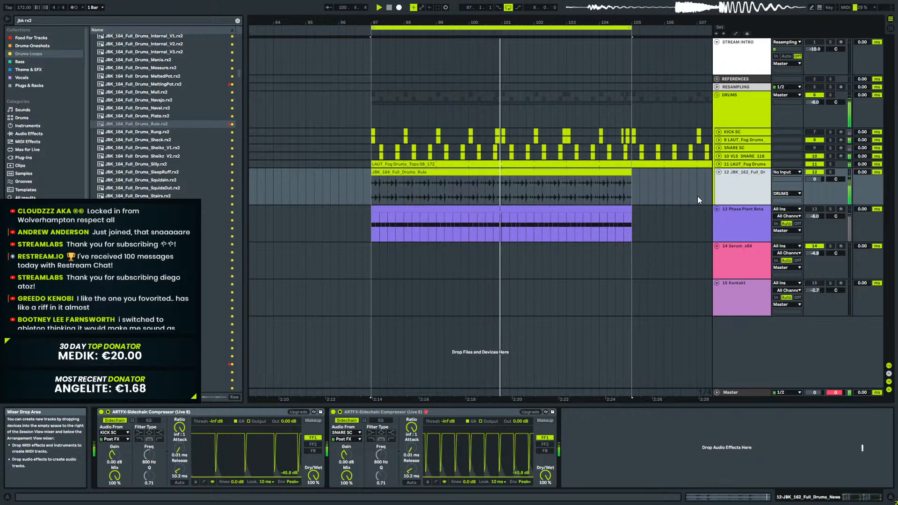
left_click(27, 133)
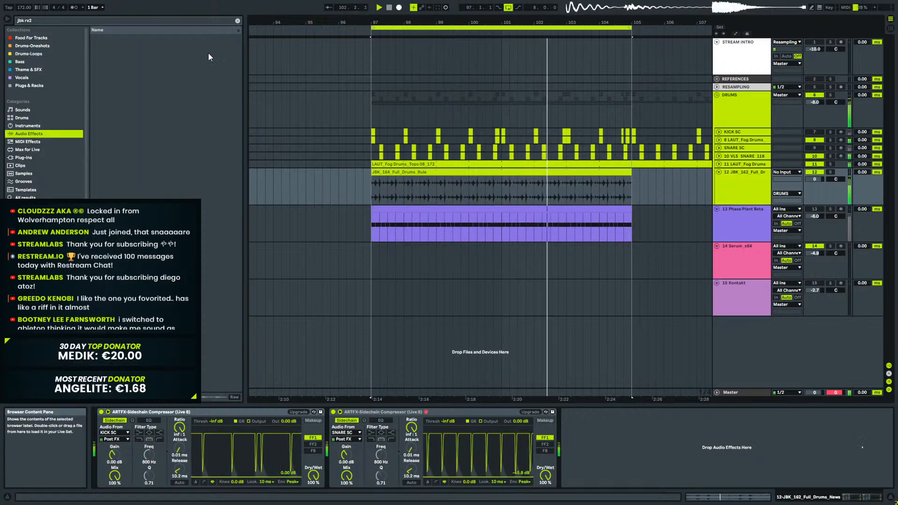
left_click(237, 21)
left_click(116, 85)
left_click_drag(625, 421, 618, 440)
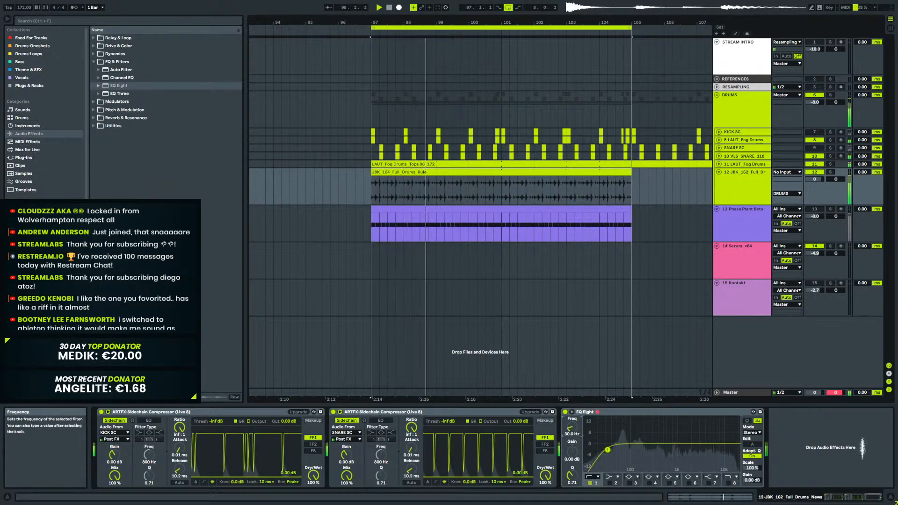
left_click_drag(608, 450, 667, 450)
left_click_drag(572, 427, 572, 457)
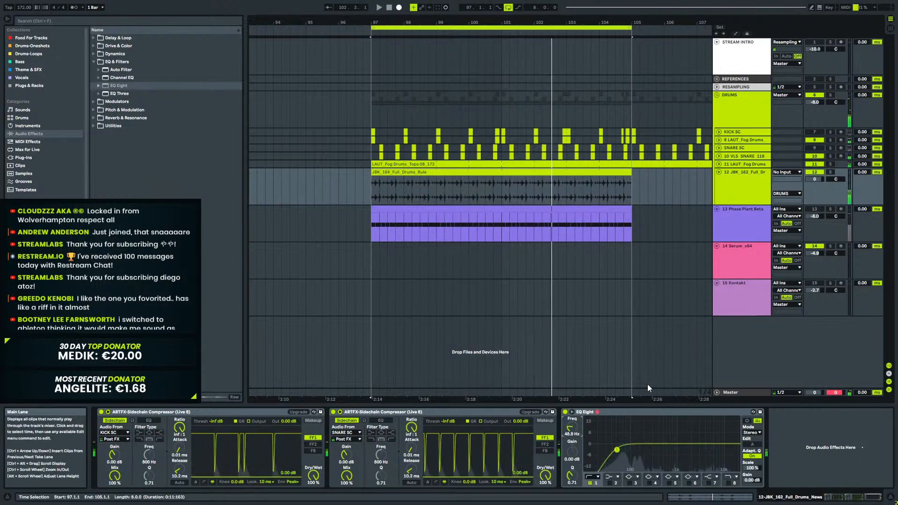
key("space")
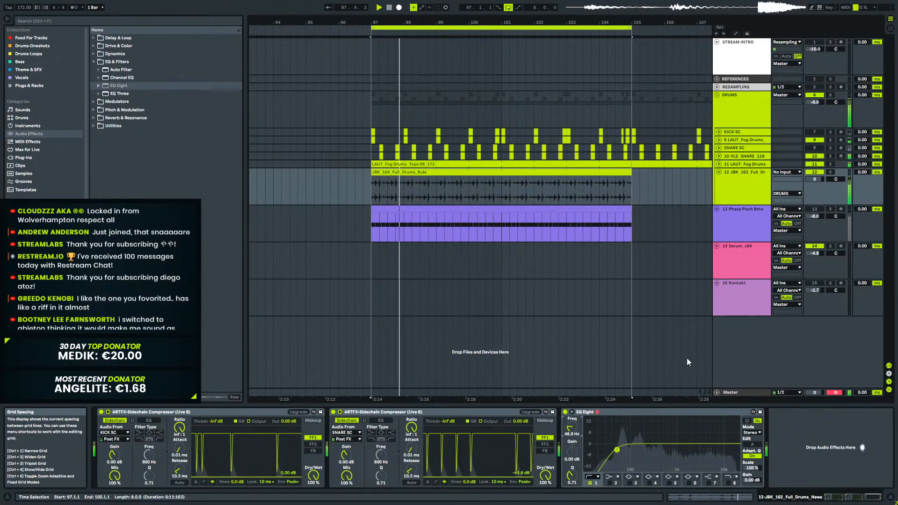
Examine the Rule loop's waveform from bar 97 against the kick and snare during playback.
left_click(388, 173)
key("space")
key("plus")
key("plus")
key("plus")
key("plus")
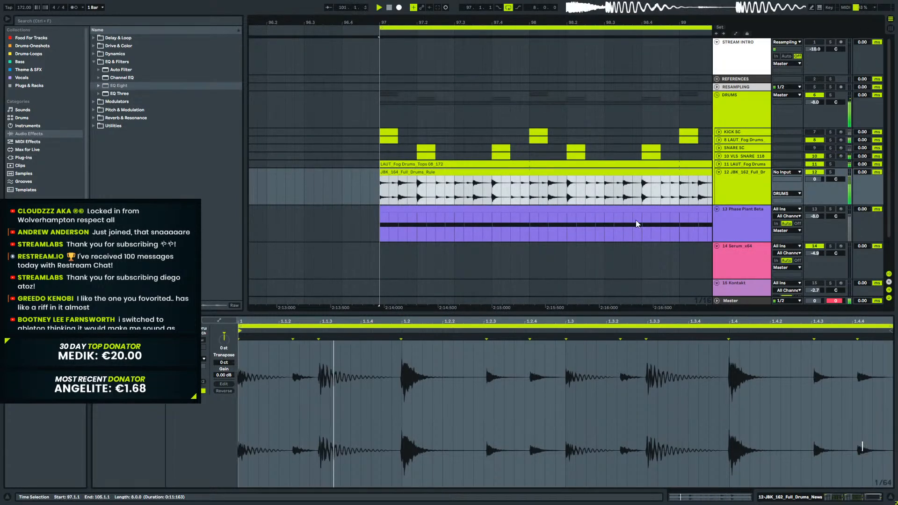
Play the drums with the Phase Plant bass on track 13 unmuted, mute the bass again and return to track 12.
left_click(721, 175)
left_click(720, 172)
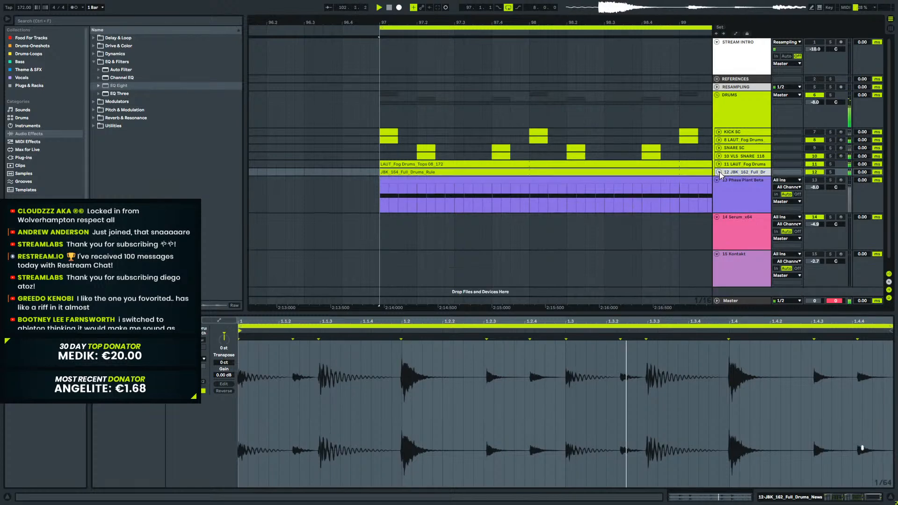
key("space")
left_click(603, 184)
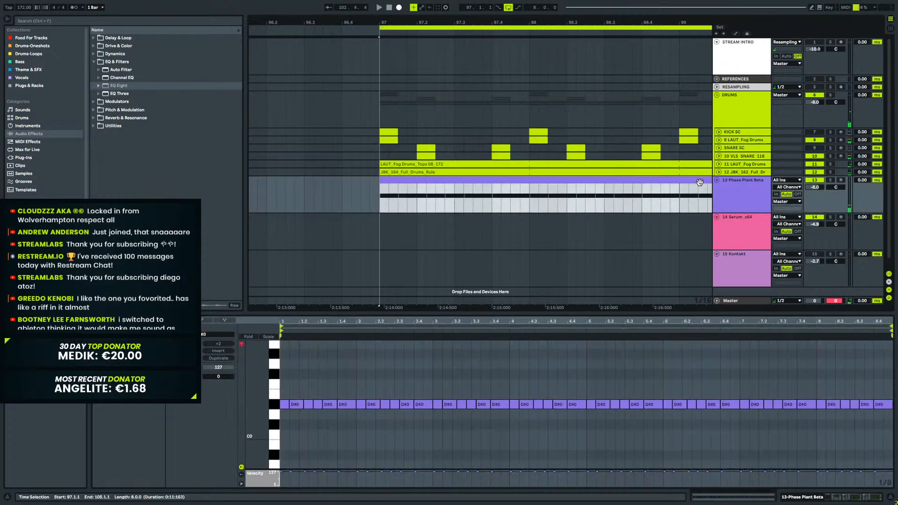
left_click(752, 183)
key("space")
key("space")
left_click(813, 180)
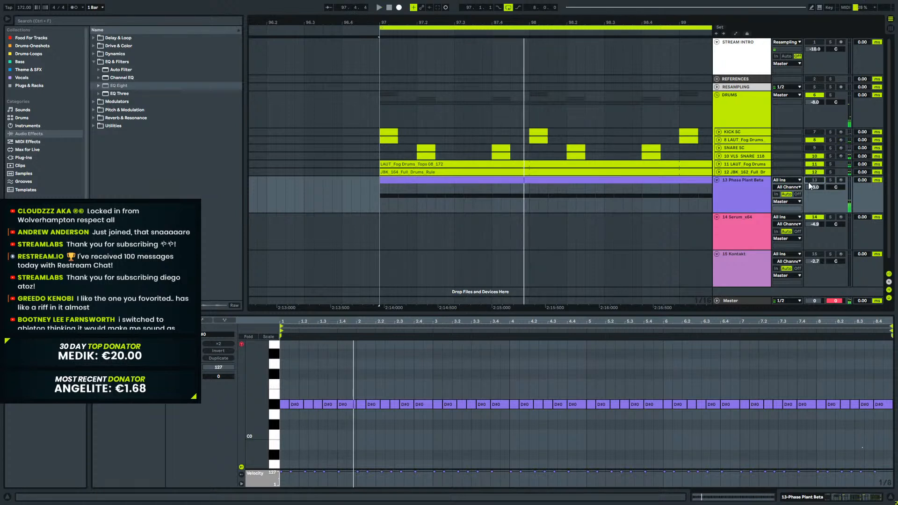
left_click(762, 172)
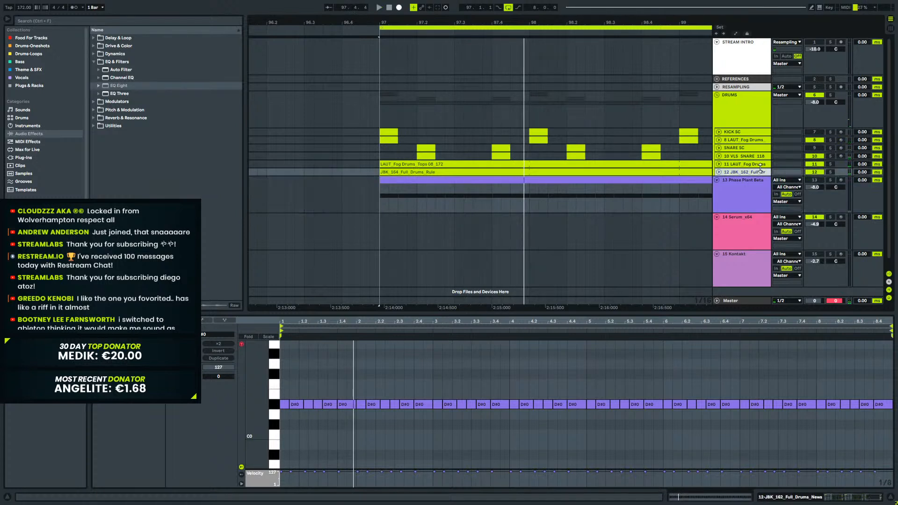
left_click(719, 172)
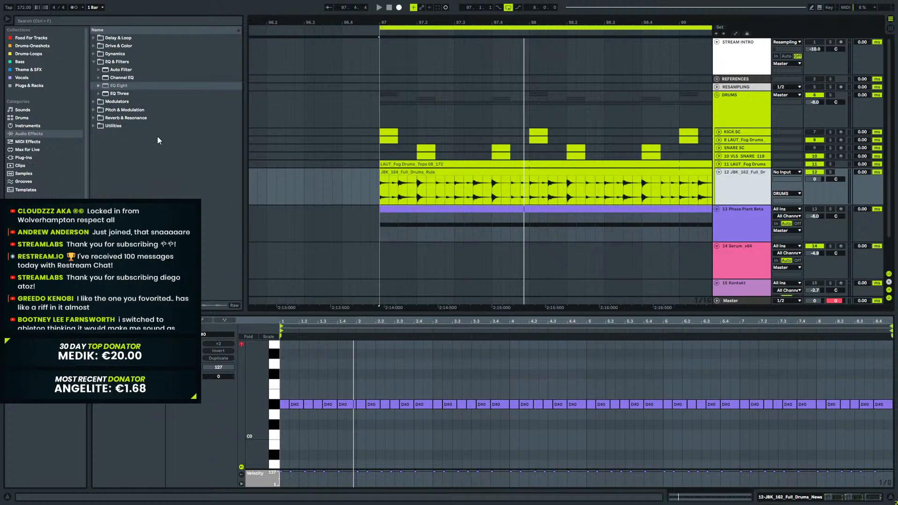
Search the Drums-Loops collection for "jbk rx2".
left_click(22, 55)
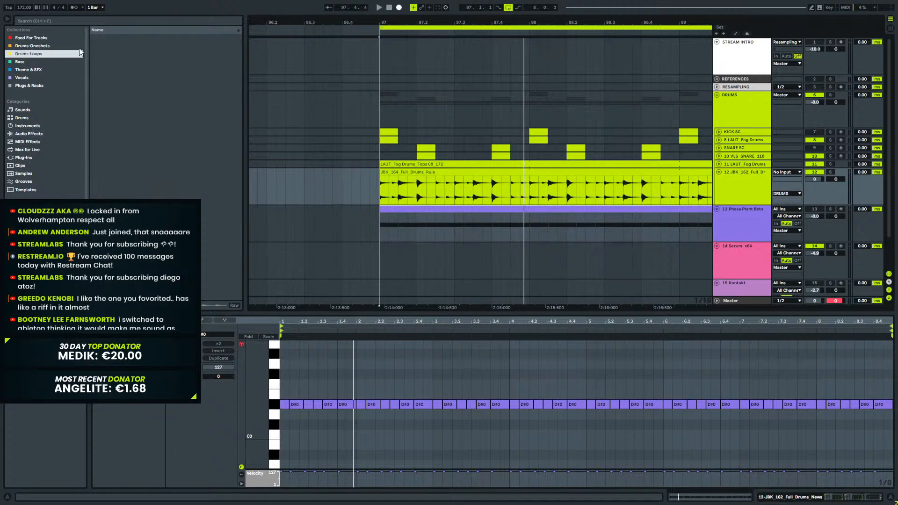
left_click(43, 20)
type("jbk rx2")
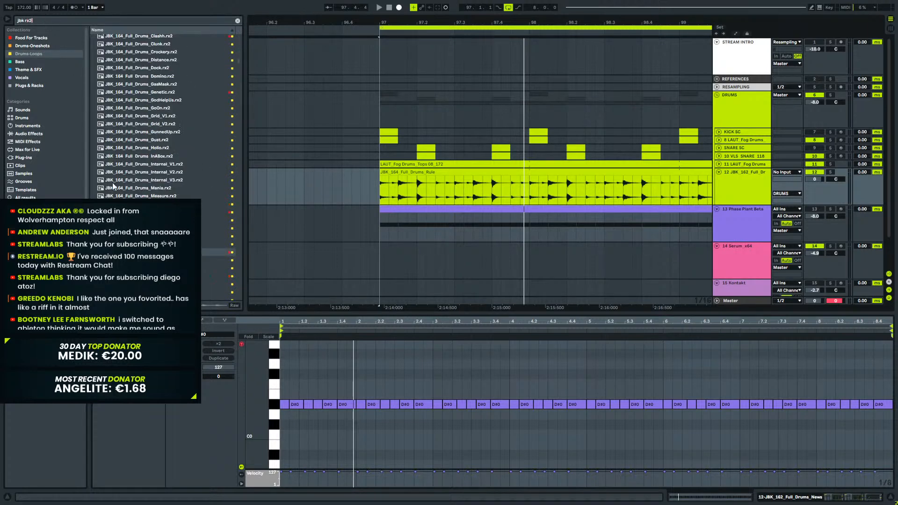
scroll(163, 140, "down", 3)
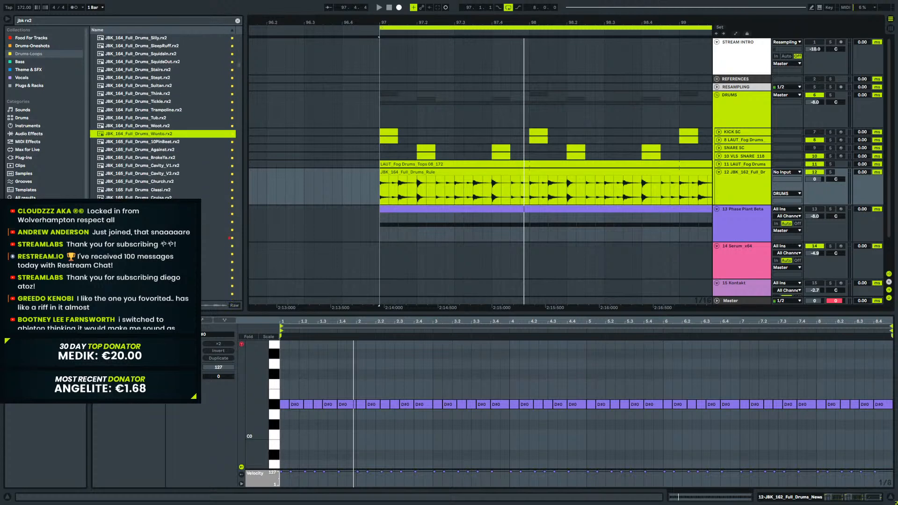
Skim through the JBK_165 and JBK_166 Full_Drums loops as far as JBK_166_Full_Drums_HalfTime.
key("Down")
key("Down")
key("Down")
key("Down")
key("Down")
key("Down")
key("Down")
key("Down")
key("Down")
key("Down")
key("Down")
key("Down")
key("Down")
key("Down")
key("Down")
key("Down")
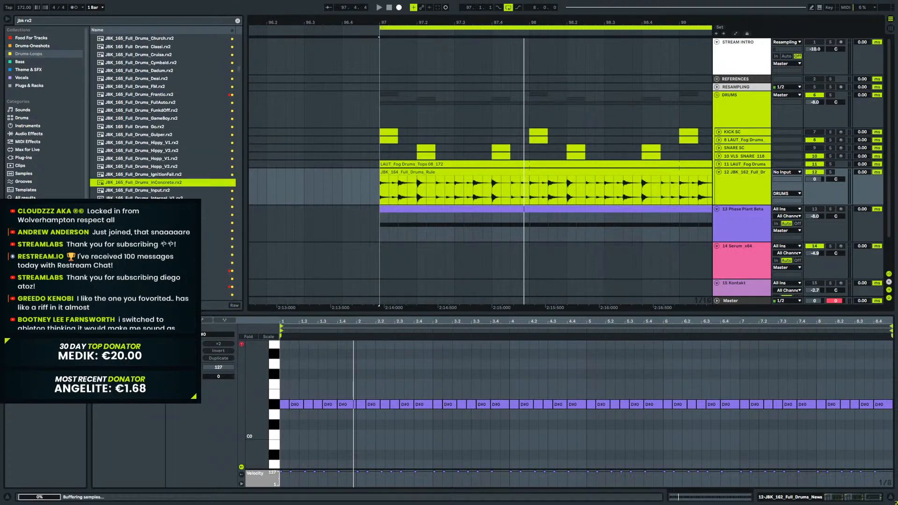
key("Down")
key("Down")
key("Down")
key("Down")
key("Down")
key("Down")
key("Down")
key("Down")
key("Down")
key("Down")
key("Down")
key("Down")
key("Down")
key("Down")
key("Down")
key("Down")
key("Down")
key("Down")
key("Down")
key("Down")
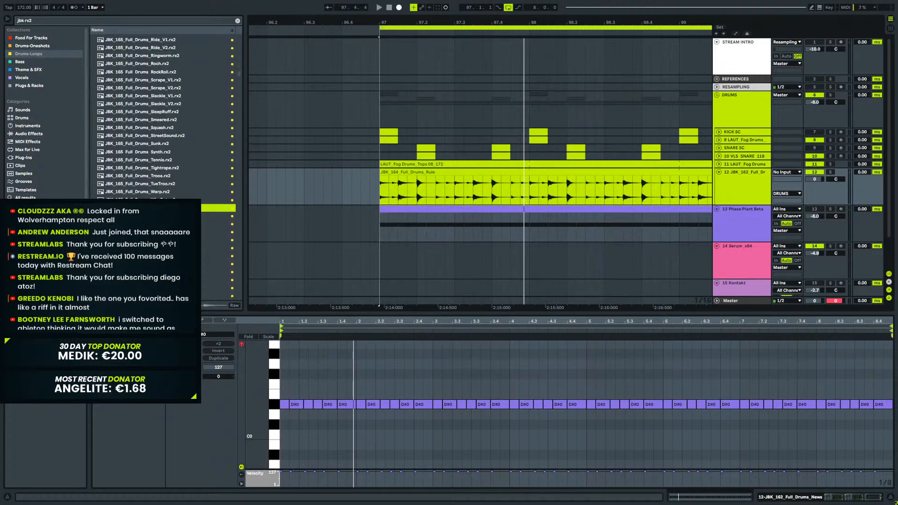
key("Down")
key("Down")
key("Down")
key("Down")
key("Down")
key("Down")
key("Down")
key("Down")
key("Down")
key("Down")
key("Down")
key("Down")
key("Down")
key("Down")
key("Down")
key("Down")
key("Down")
key("Down")
key("Down")
key("Down")
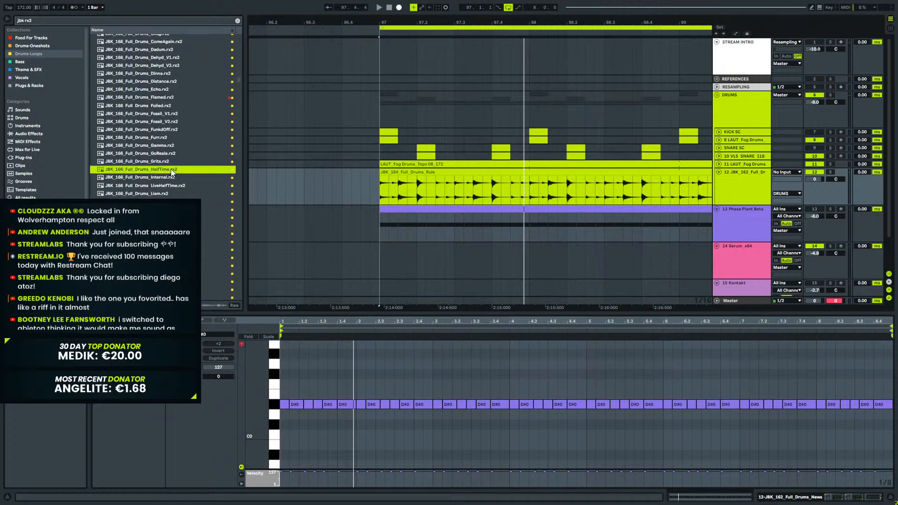
Sample a few more JBK_166 and JBK_167 Full_Drums loops, starting with JBK_166_Full_Drums_PumPum.
scroll(173, 177, "down", 2)
left_click(170, 149)
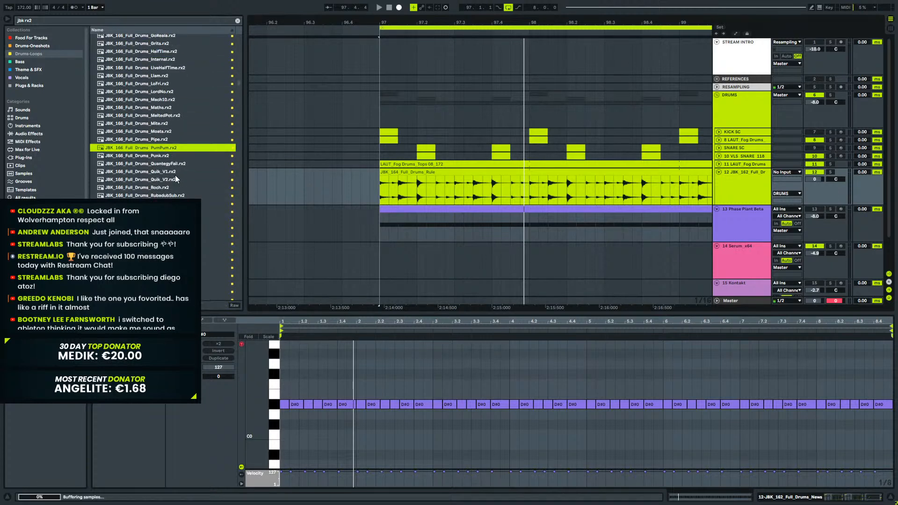
scroll(175, 174, "down", 5)
scroll(177, 180, "down", 1)
left_click(171, 173)
scroll(171, 180, "down", 5)
left_click(172, 174)
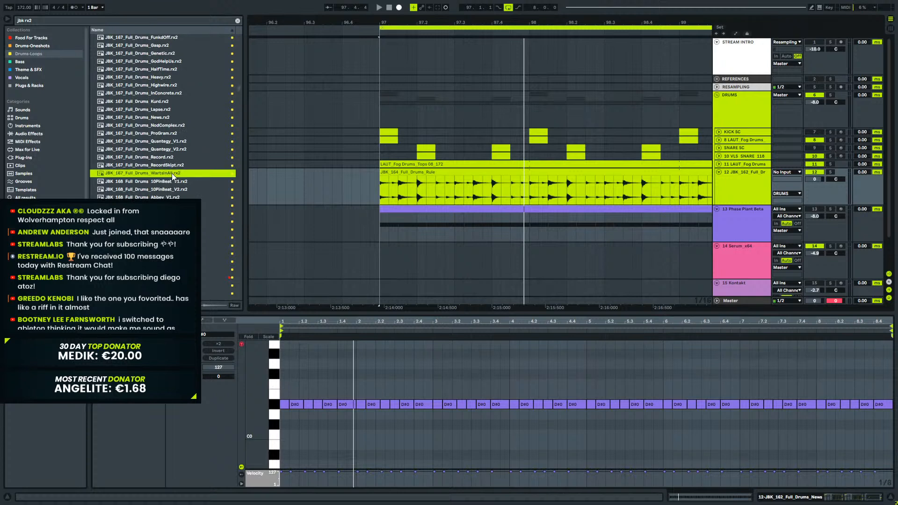
Preview selected JBK_168_Full_Drums loops from Clashh to Grits_V1, including Dadum, Flame and Genetic.
scroll(177, 178, "down", 3)
scroll(177, 178, "down", 6)
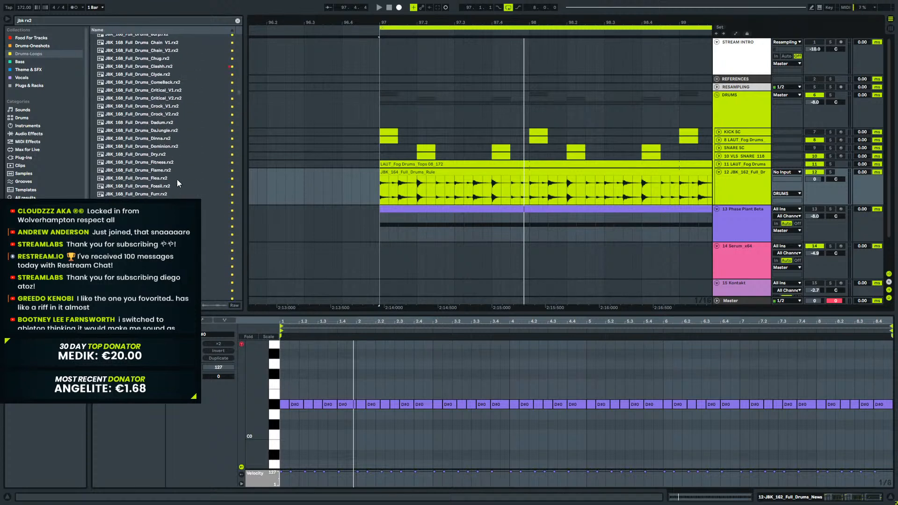
left_click(169, 67)
left_click(173, 122)
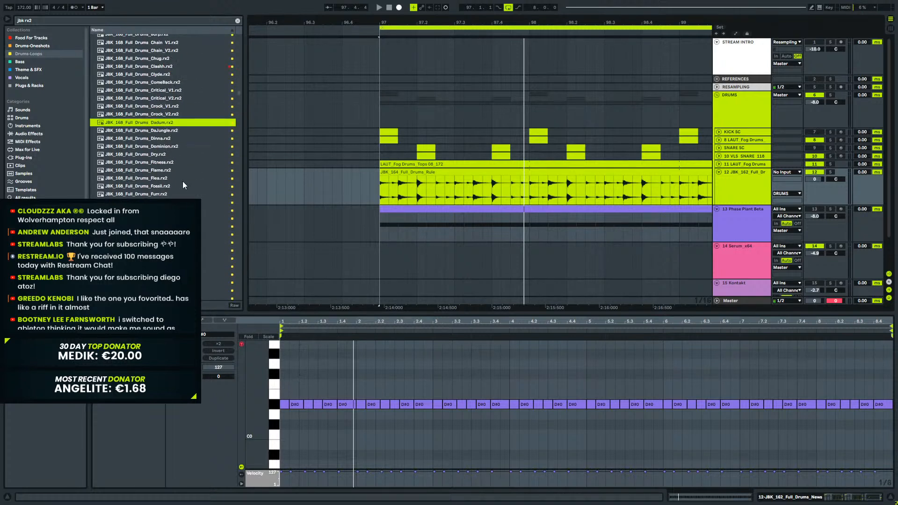
scroll(179, 178, "down", 3)
left_click(164, 112)
left_click(165, 144)
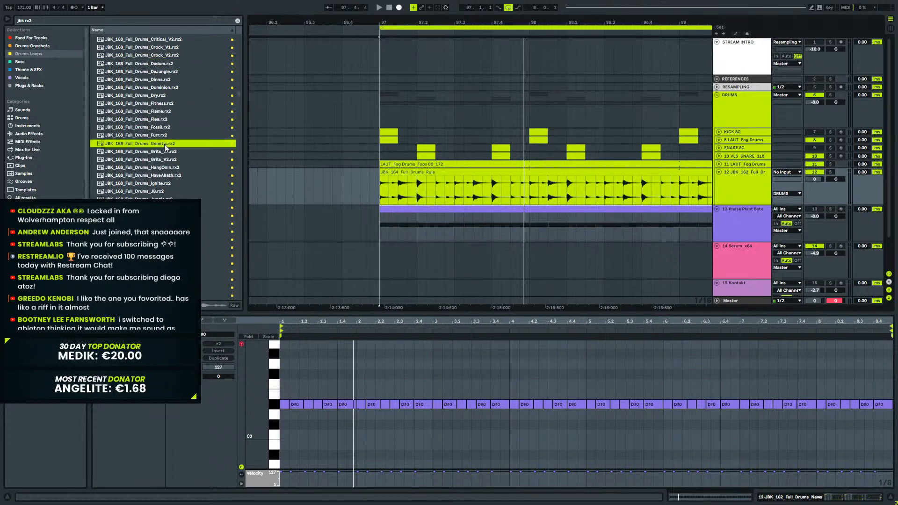
left_click(164, 154)
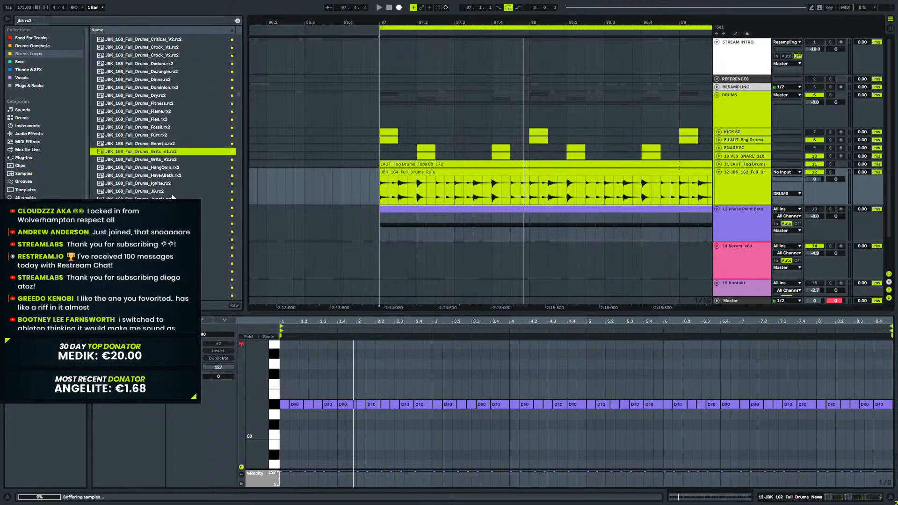
Preview the JBK_168_Full_Drums_HangOnIn loop and place it on track 12 at bar 97.
left_click(164, 168)
scroll(160, 178, "down", 2)
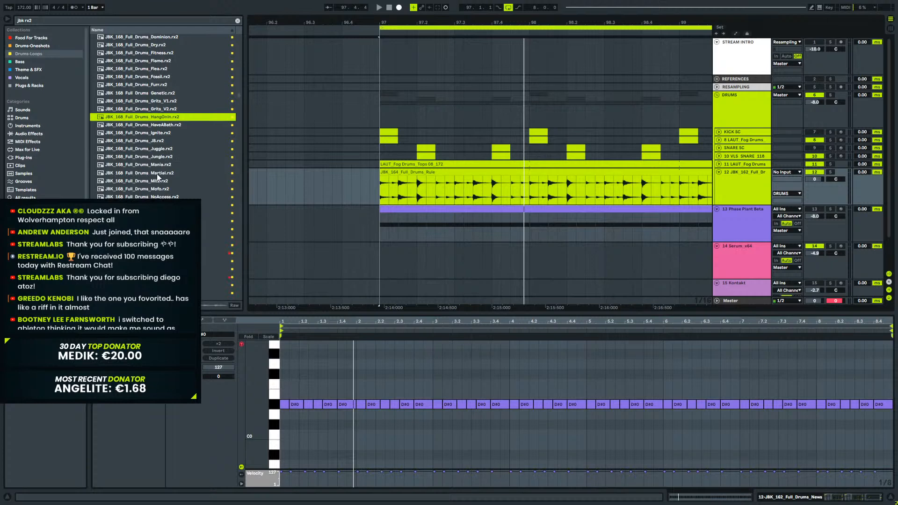
left_click_drag(155, 117, 379, 184)
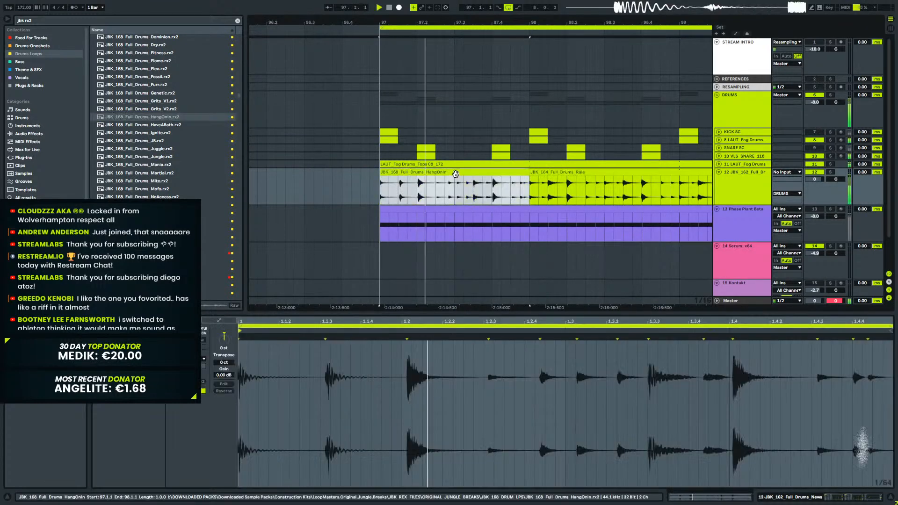
Audition the JBK_168_Full_Drums loops up to Martial, swap Martial into the track 12 clip at bar 97 and play it.
left_click(173, 141)
scroll(177, 172, "down", 2)
left_click(169, 122)
scroll(178, 173, "down", 2)
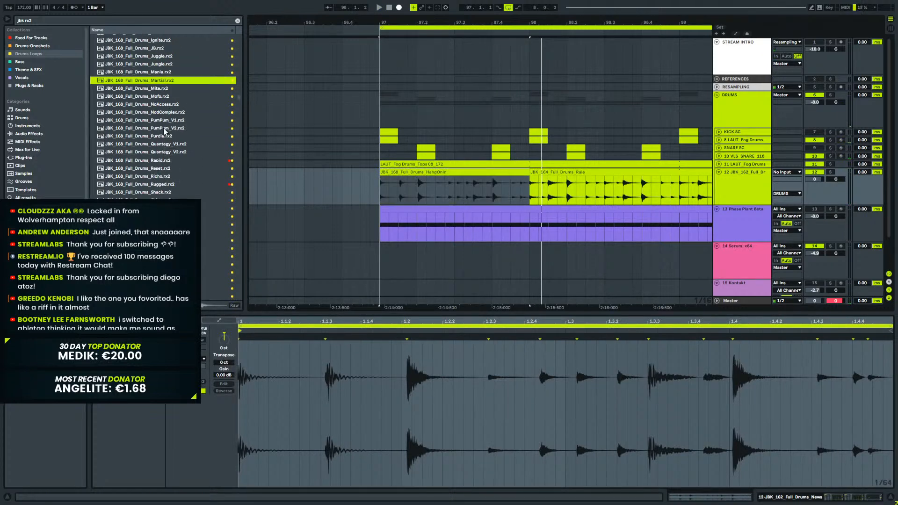
left_click_drag(402, 340, 415, 366)
key("space")
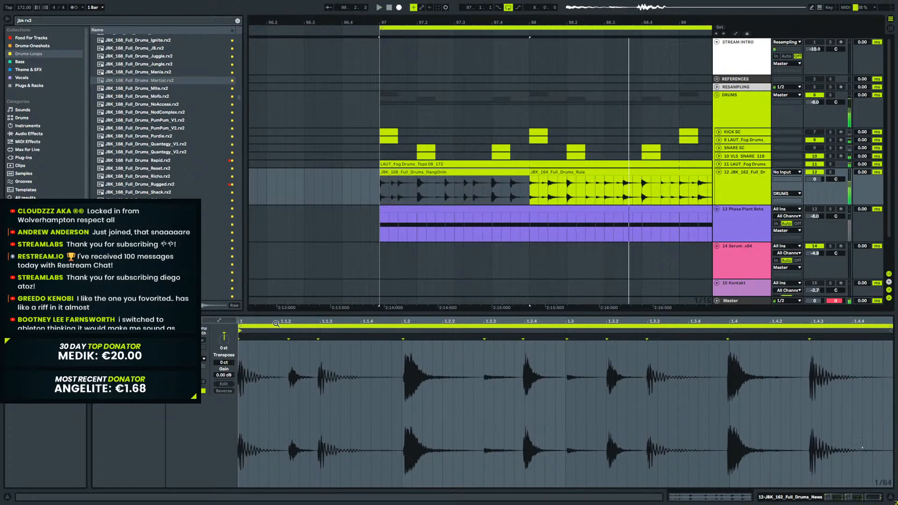
Preview the JBK_168_Full_Drums loops from Mite to PumPum_V2, replace the track 12 clip's sample with PumPum_V2 and play it.
left_click(159, 89)
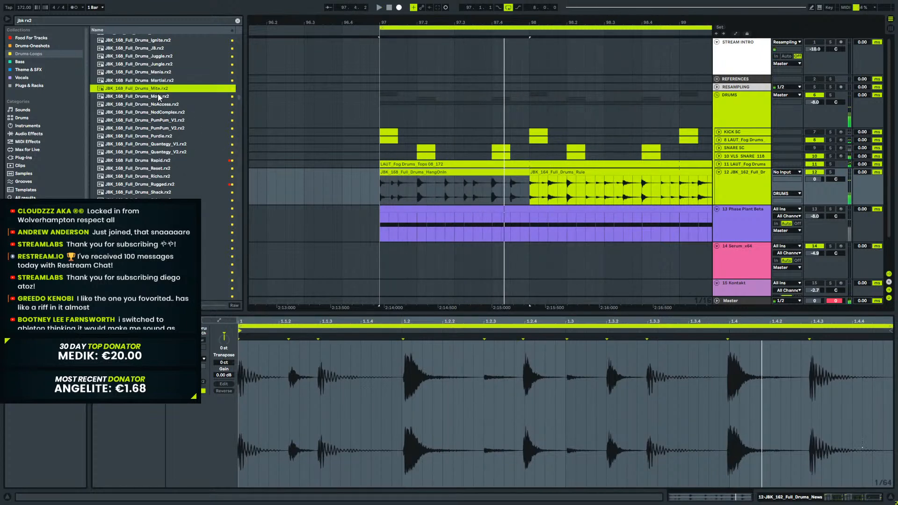
left_click(163, 97)
left_click(167, 104)
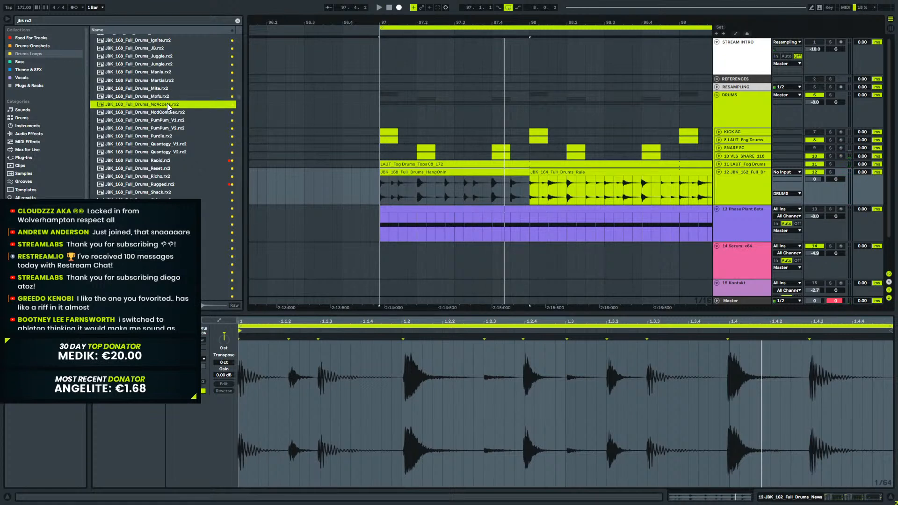
key("Down")
left_click(173, 124)
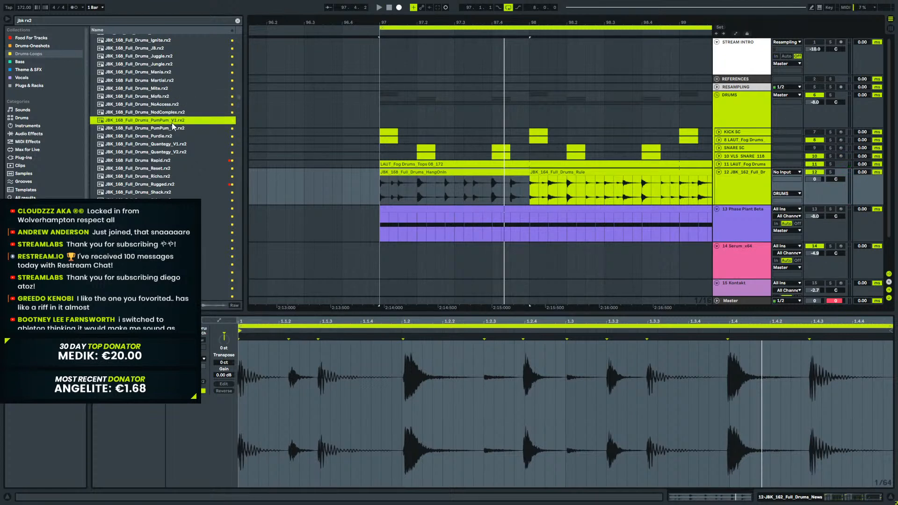
left_click(167, 131)
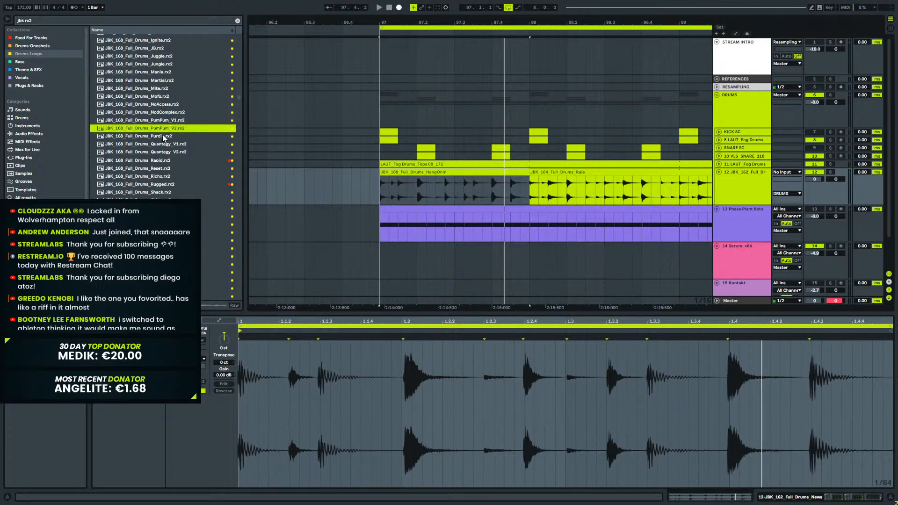
left_click_drag(175, 129, 454, 400)
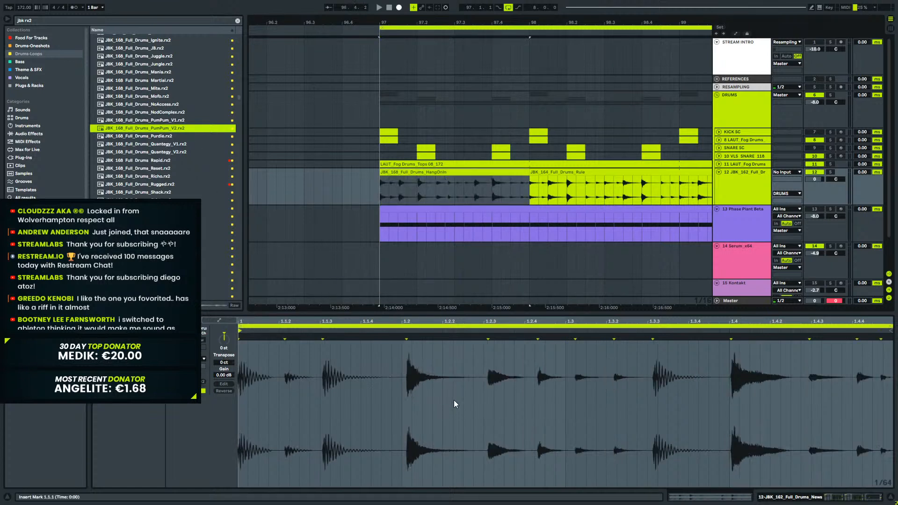
left_click(379, 7)
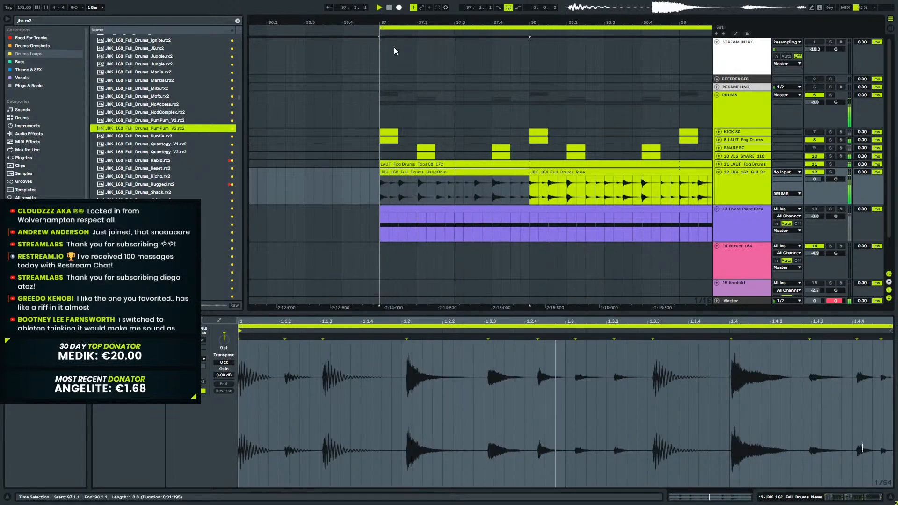
Fill bars 97 to 105 on track 12 with the HangOnIn clip and play the section.
key("space")
left_click_drag(427, 21, 346, 20)
left_click_drag(367, 175, 609, 183)
key("space")
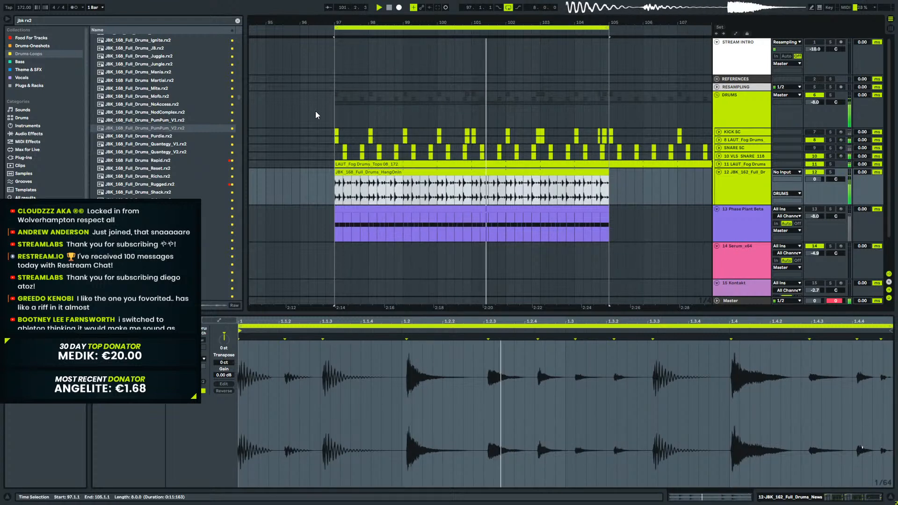
Preview the JBK_168_Full_Drums loops from Purdie to Rugged, swap Rapid into the track 12 clip and play it.
left_click(175, 144)
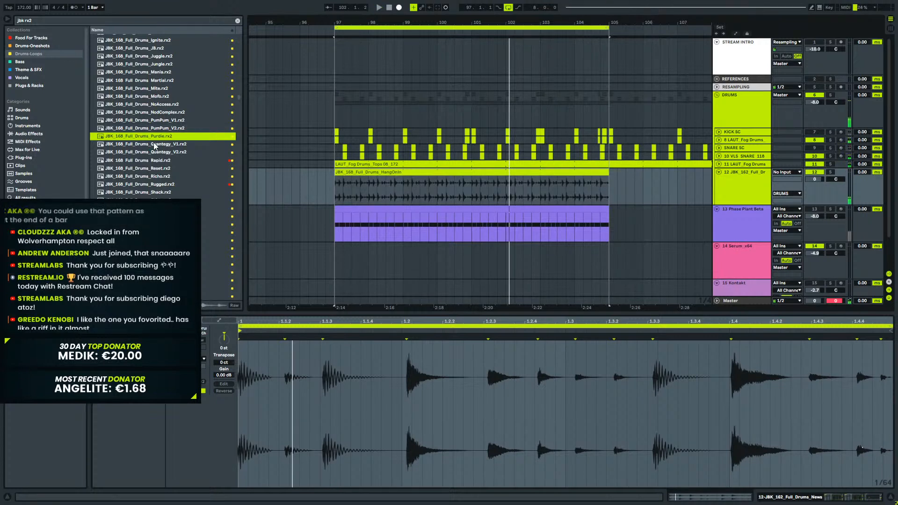
left_click(166, 154)
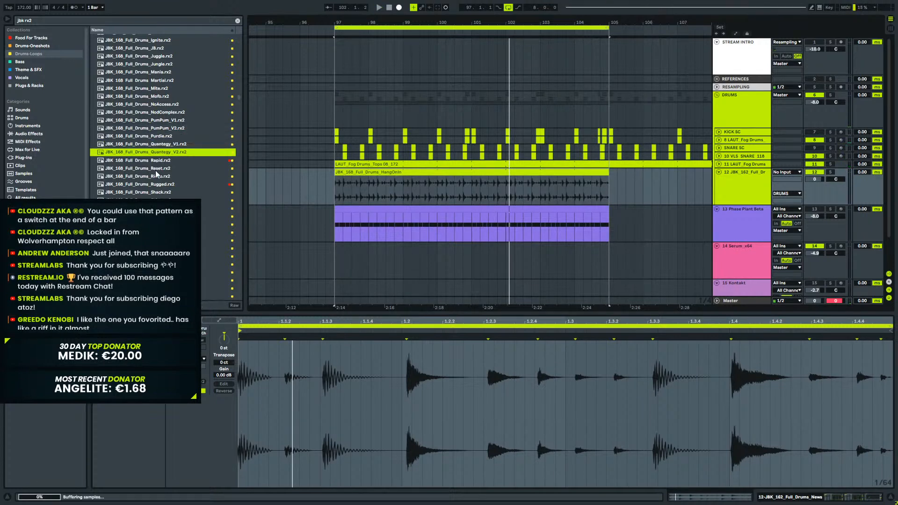
left_click(160, 161)
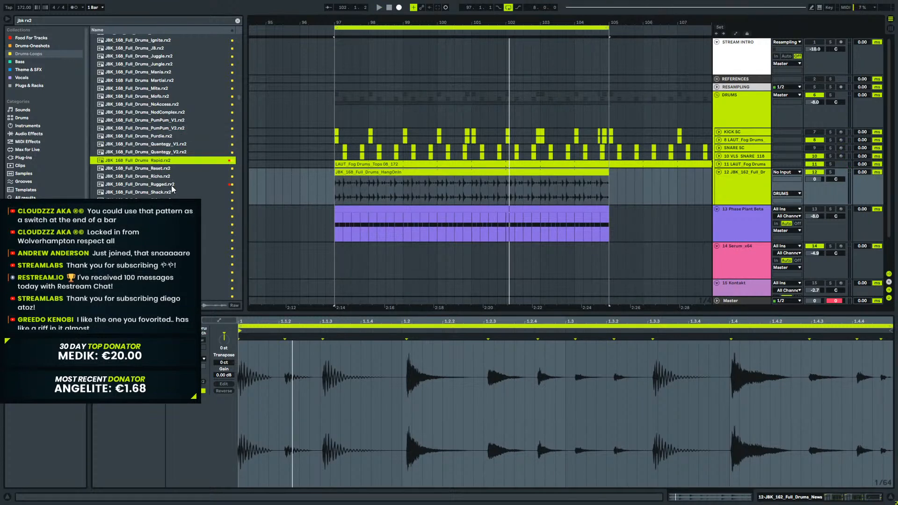
left_click(167, 169)
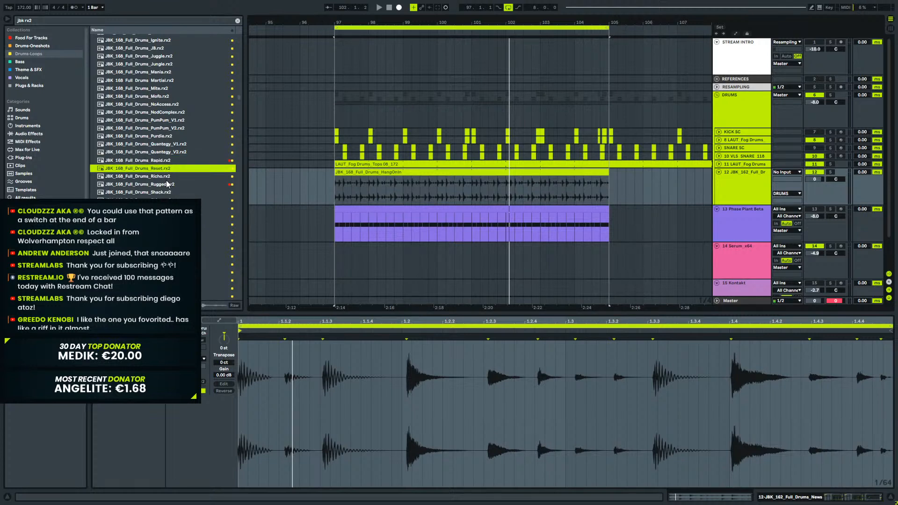
left_click(167, 177)
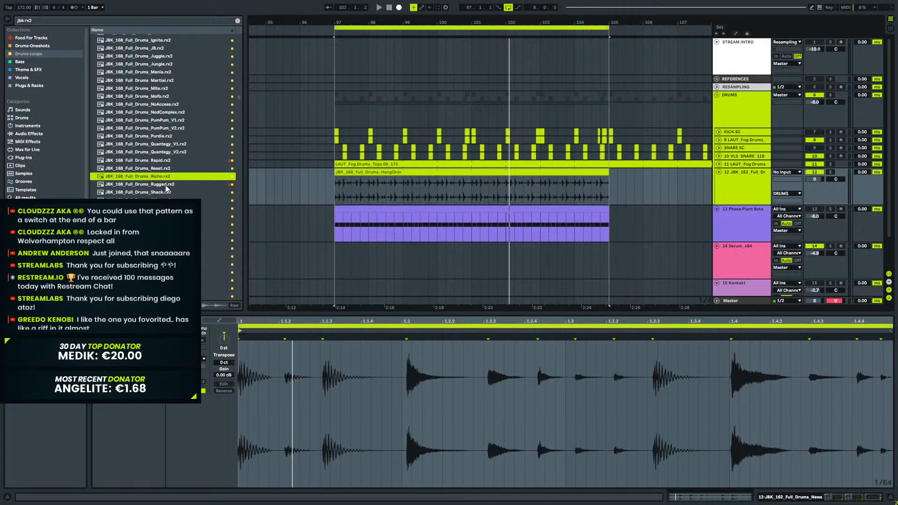
left_click(166, 185)
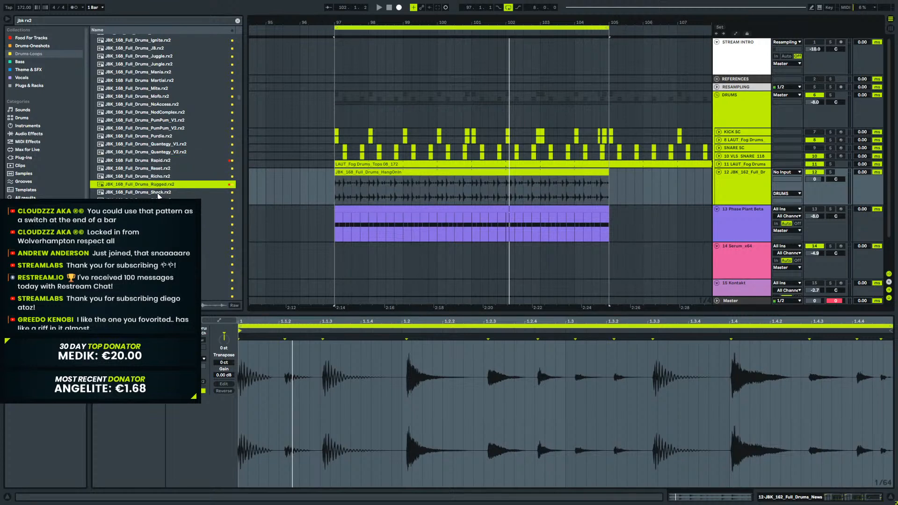
left_click(164, 161)
key("space")
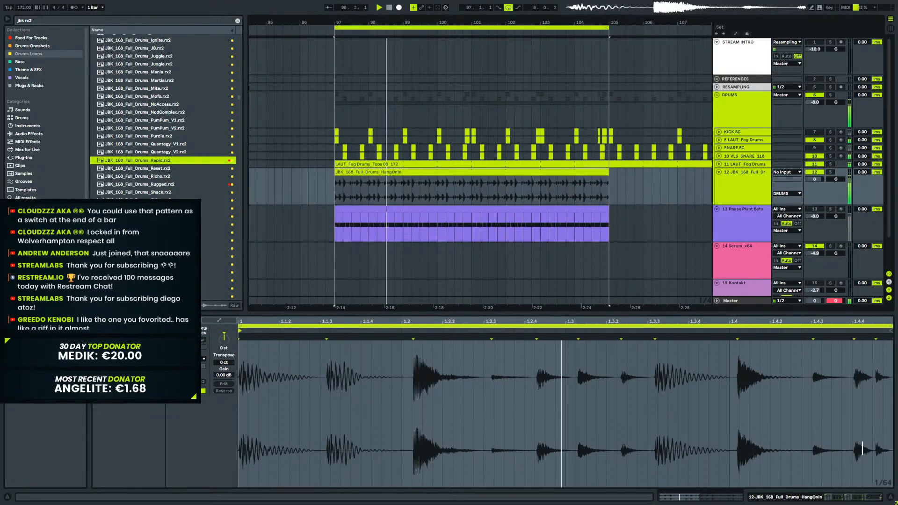
Preview more JBK_168_Full_Drums loops after Rapid, including Skitta and TinHat.
key("Down")
key("Down")
key("Down")
key("Down")
key("Down")
scroll(162, 148, "down", 5)
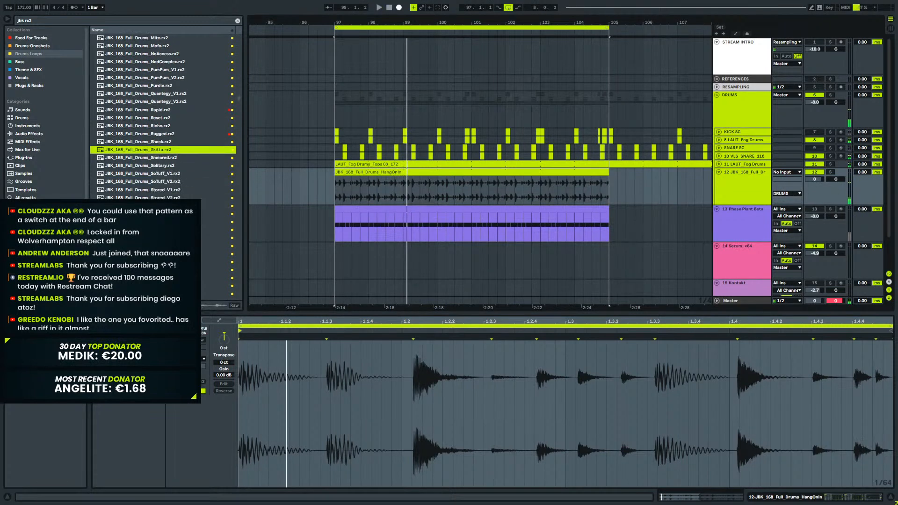
left_click(161, 114)
scroll(164, 115, "down", 3)
left_click(164, 105)
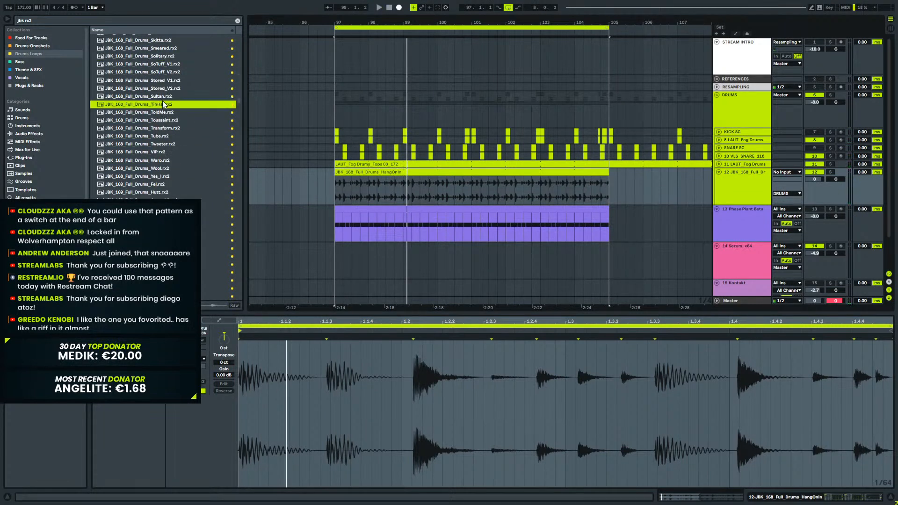
Preview the JBK_168_Full_Drums loops from ToldMe through Transform and VIP to Wool.
scroll(177, 158, "down", 2)
key("Down")
key("Down")
key("Down")
key("Down")
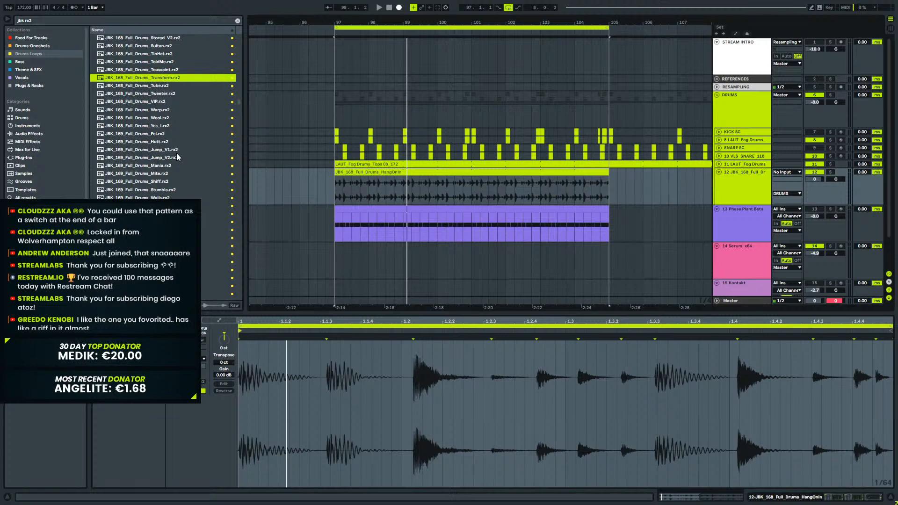
key("Down")
key("Down")
key("Down")
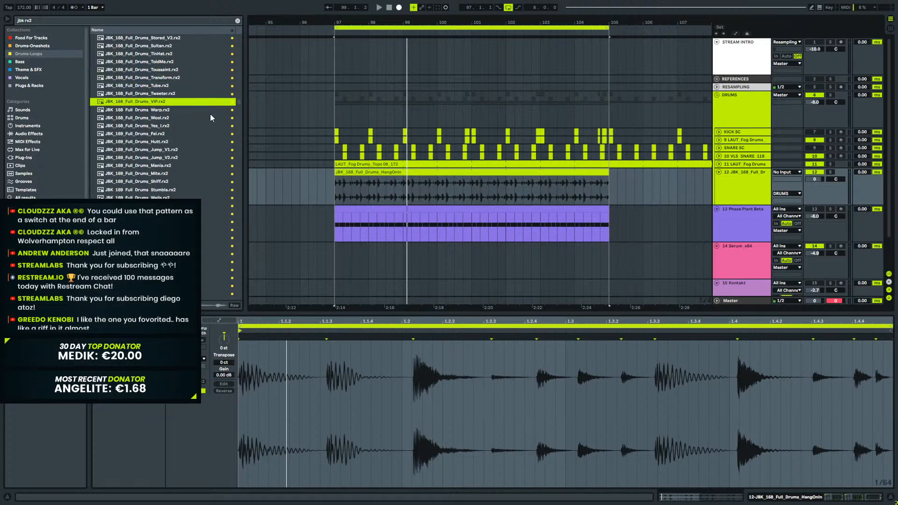
key("Down")
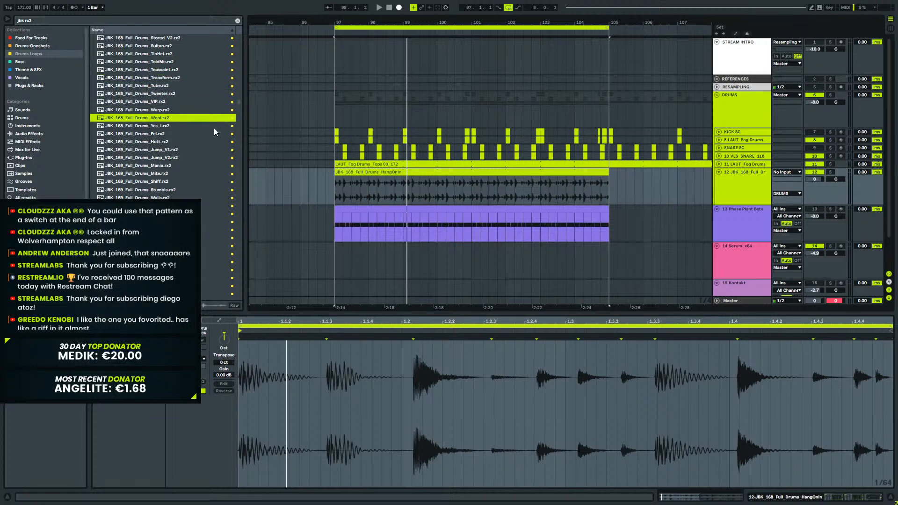
Preview the next Full_Drums loops from Yes_I through Fel and Hutt to JBK_169_Full_Drums_Jump_V1.
key("Down")
key("Down")
key("Down")
key("Down")
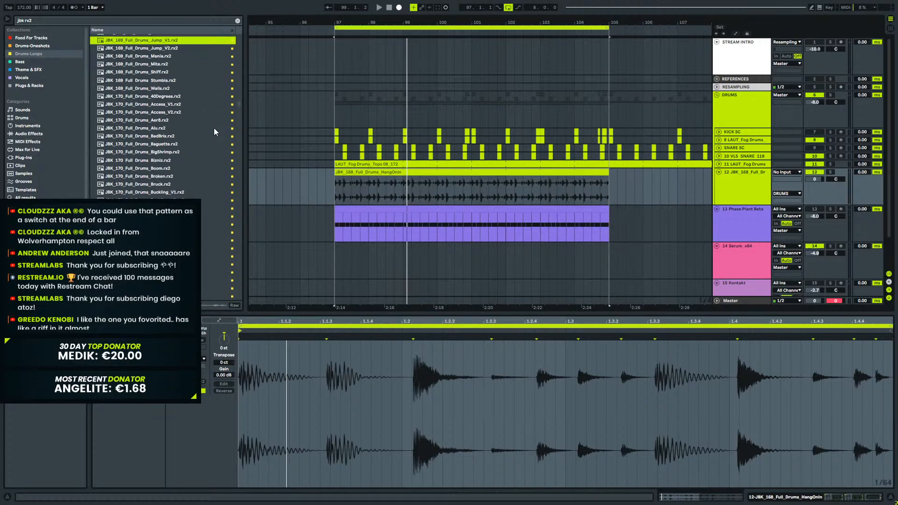
Preview the JBK_169_Full_Drums loops from Jump_V2 to Stumbla, replace the track 12 clip's sample with Shiff and play it.
scroll(198, 84, "up", 2)
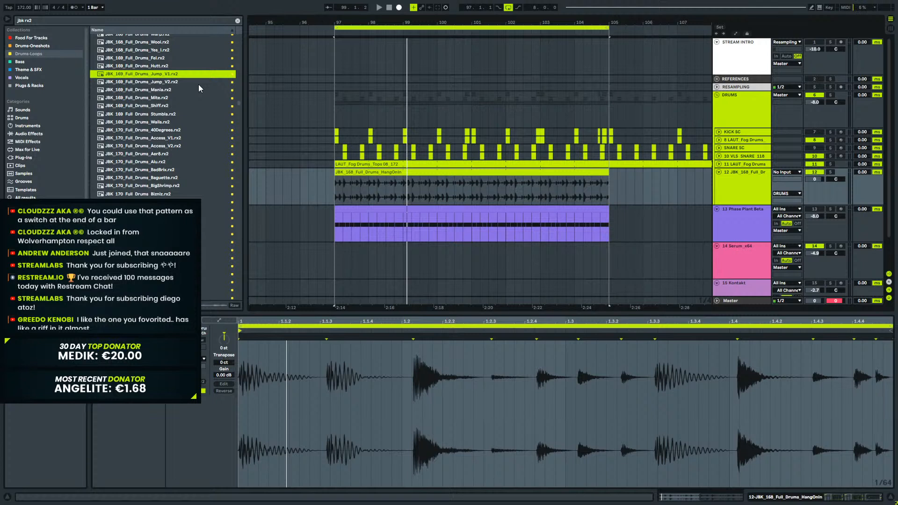
key("Down")
key("Down")
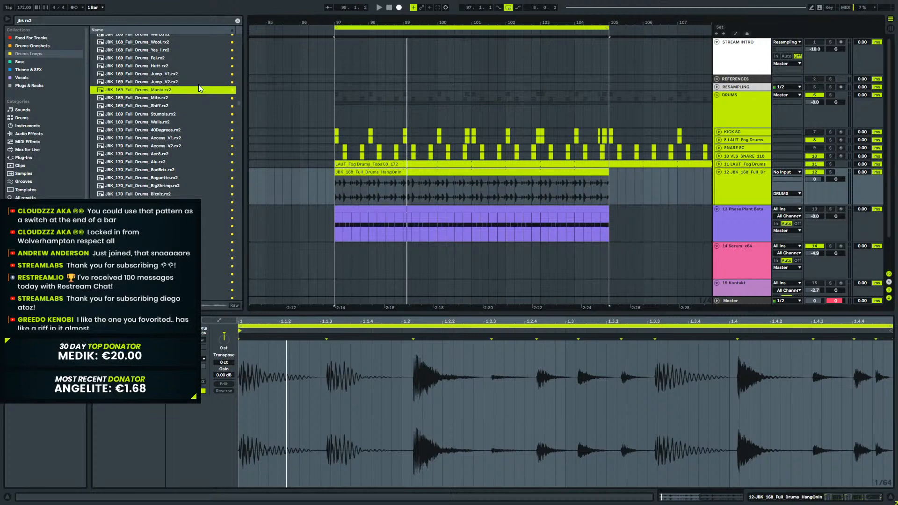
key("Down")
key("Down")
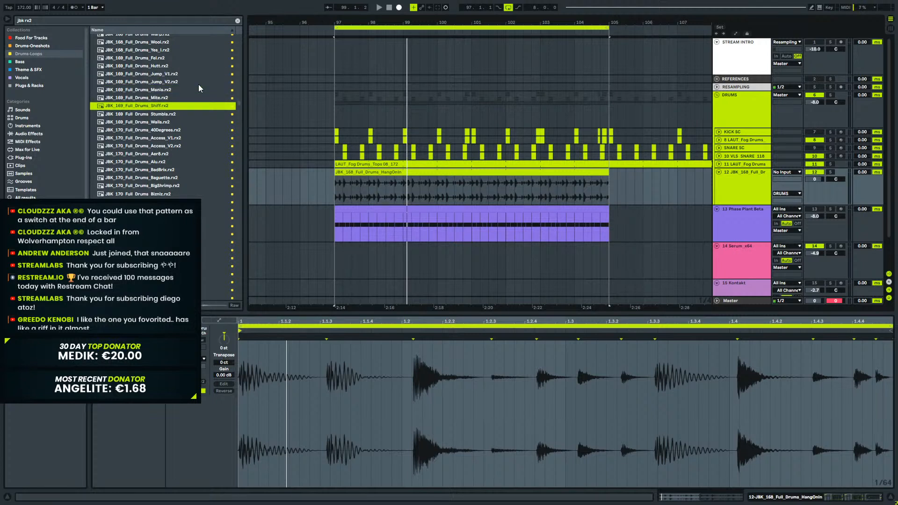
key("Down")
key("Up")
left_click_drag(412, 435, 484, 397)
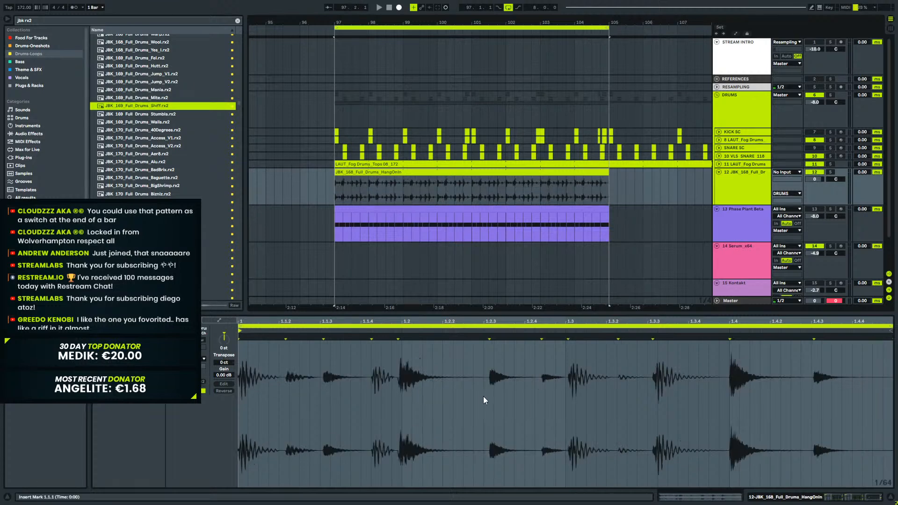
left_click(506, 321)
key("space")
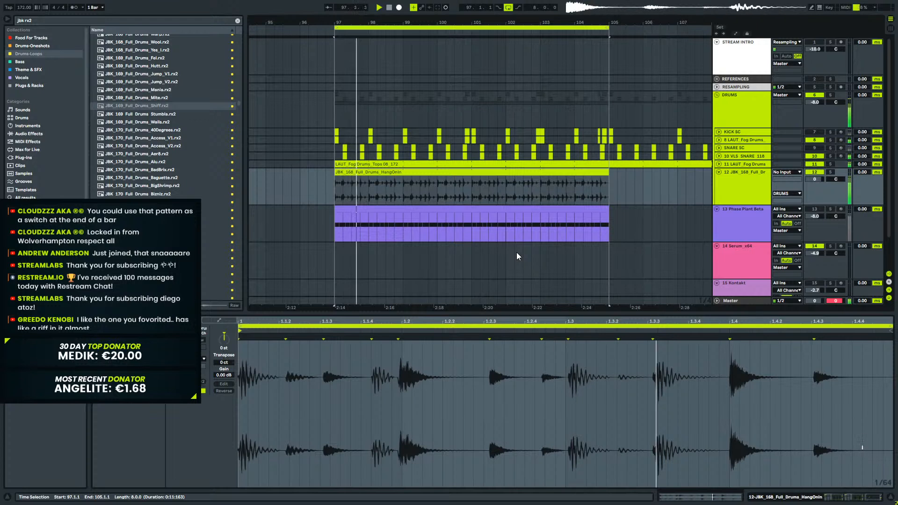
Preview the last JBK_169 loop and the JBK_170_Full_Drums loops from 40Degrees to Baguette.
left_click(188, 121)
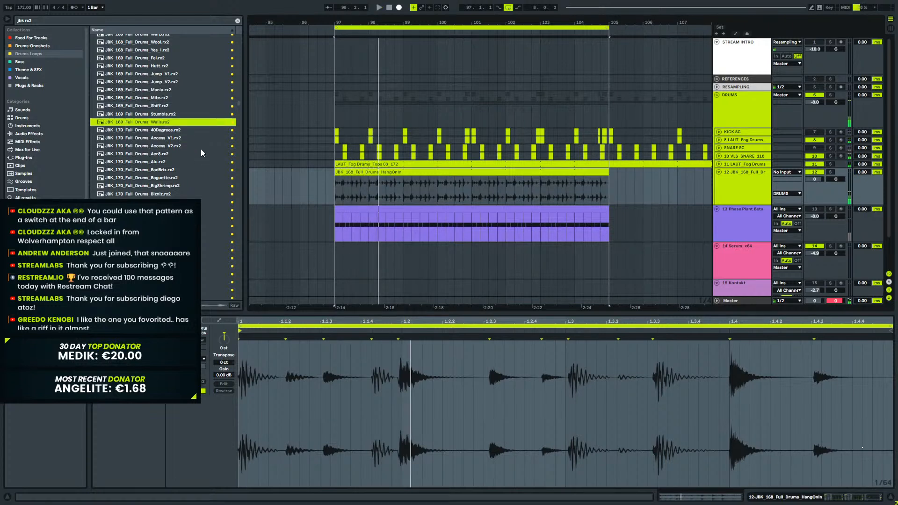
key("Down")
key("Down")
key("Down")
key("Down")
key("Down")
key("Down")
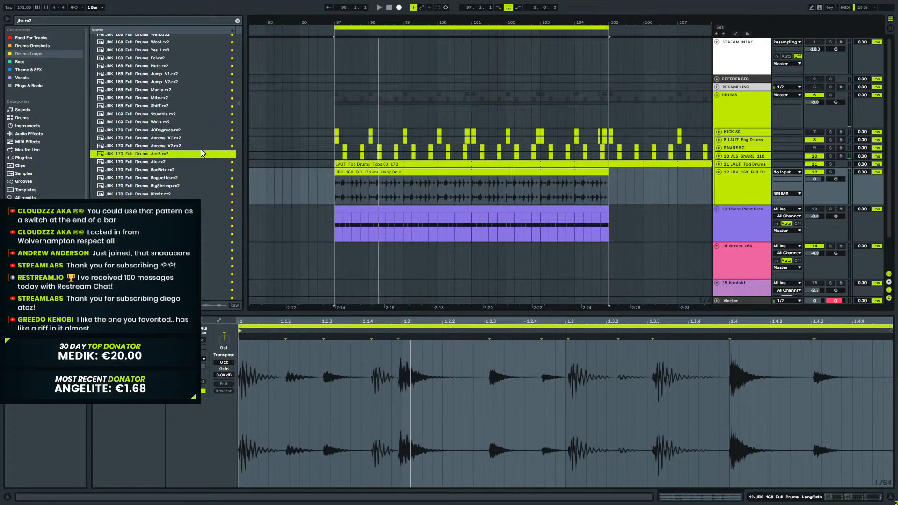
key("Down")
key("Down")
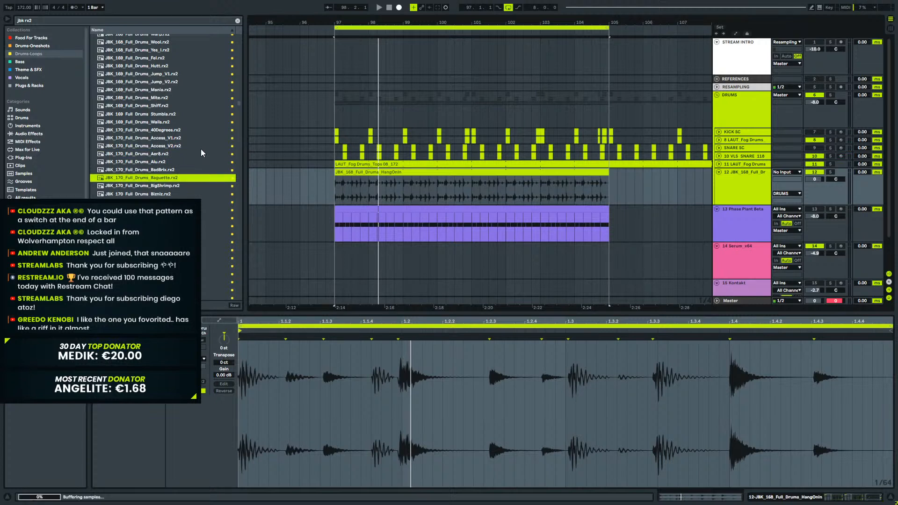
Preview the JBK_170_Full_Drums loops from BigShrimp to Buckling_V1.
key("Down")
key("Down")
key("Down")
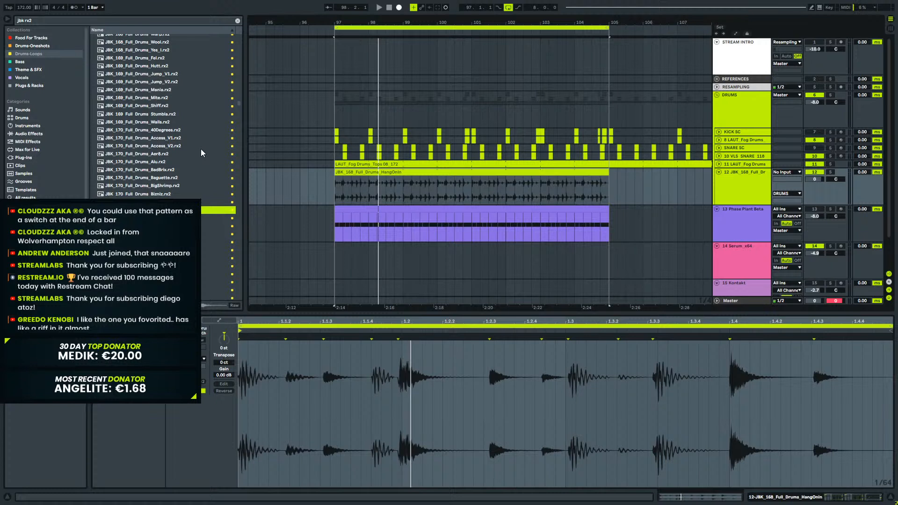
key("Down")
key("Down")
key("Down")
key("Down")
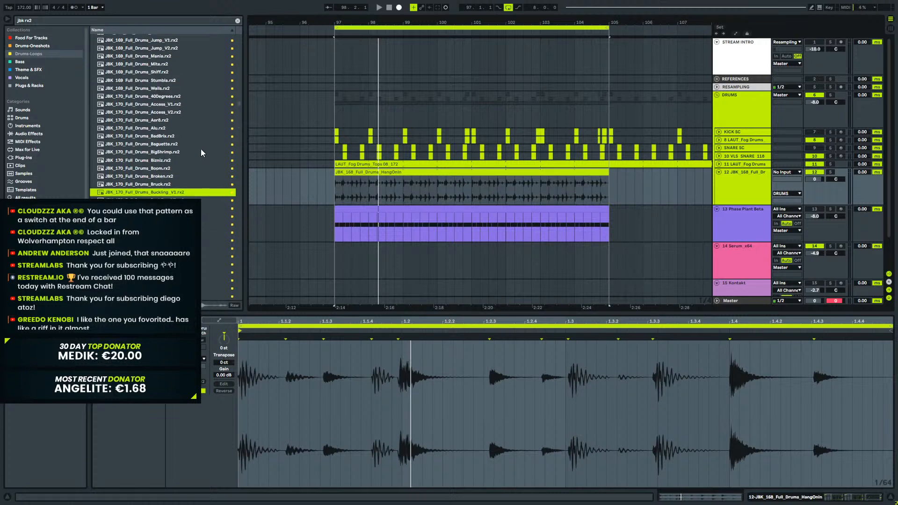
Preview the JBK_170_Full_Drums loops after Buckling_V1, including Burble and the Burst versions.
key("Down")
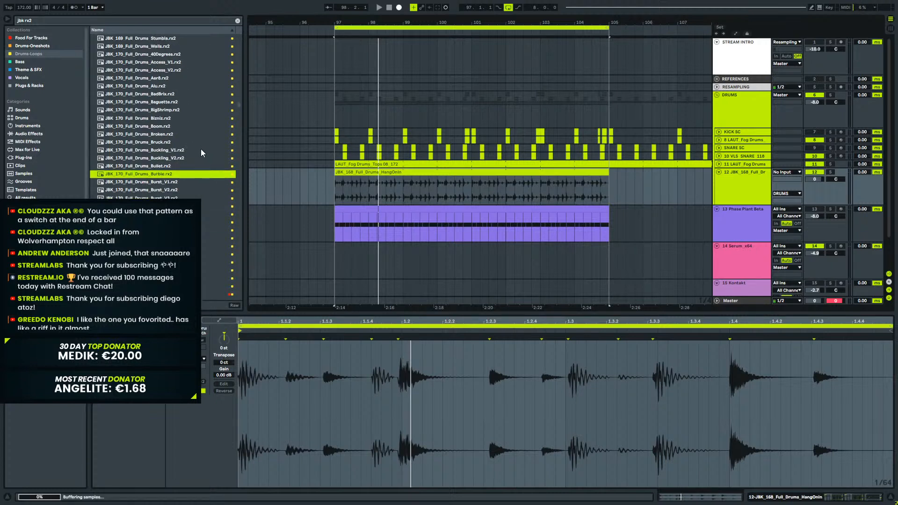
key("Down")
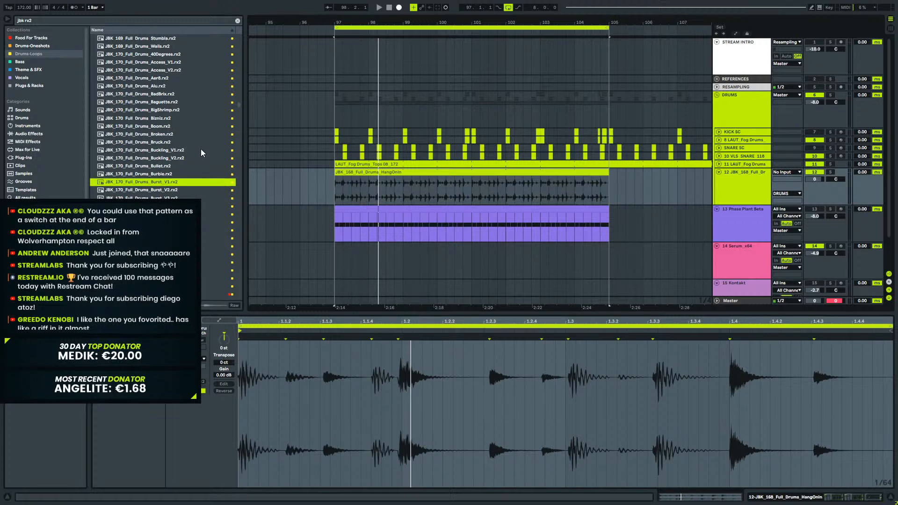
key("Down")
key("Down")
key("Down")
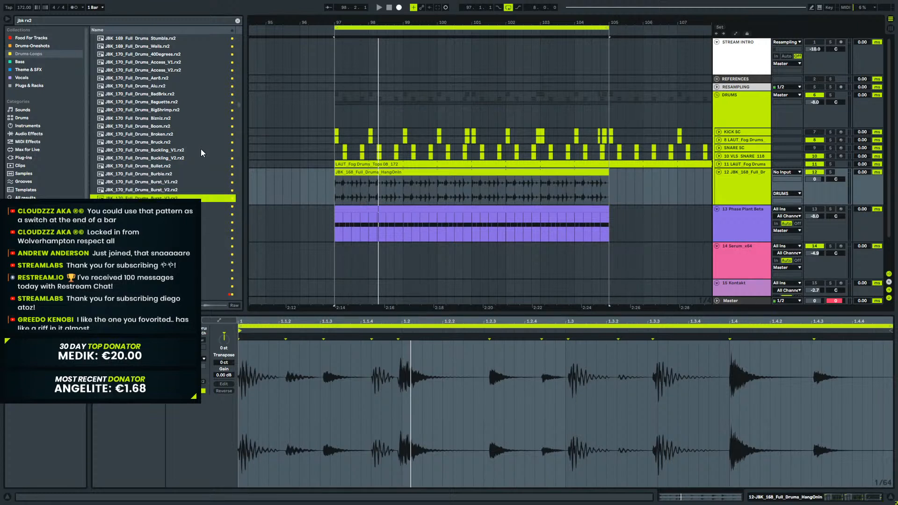
Preview the JBK_170_Full_Drums loops from Burst_V4 to Chug.
key("Down")
key("Down")
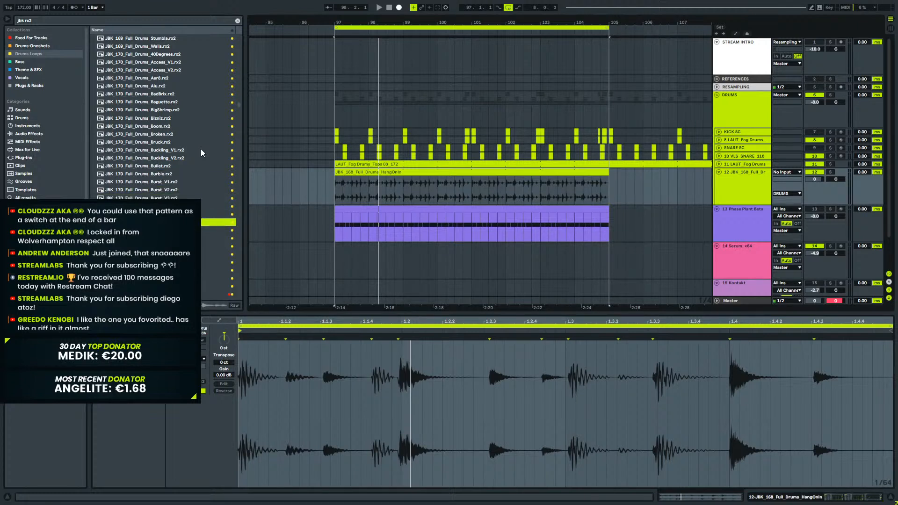
key("Down")
key("Down")
key("Down")
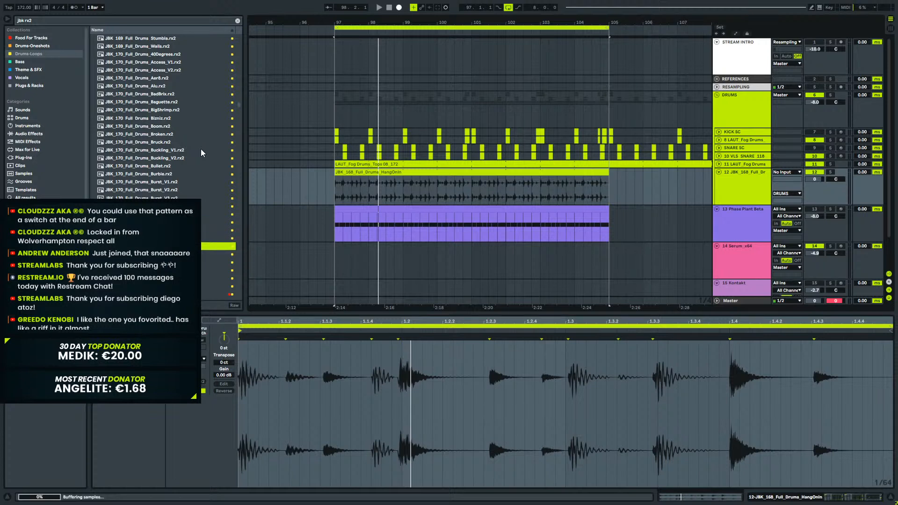
key("Down")
key("Down")
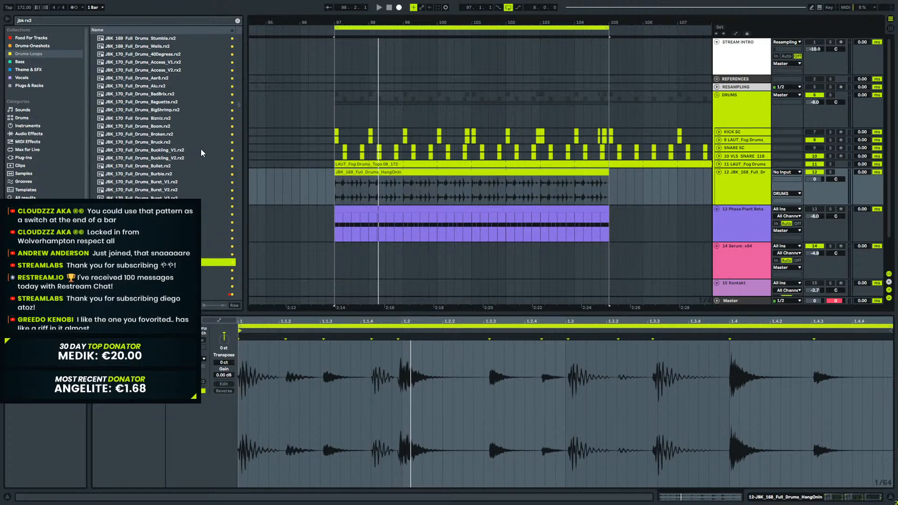
Preview the JBK_170_Full_Drums loops from Church_V1 to Cleam, including both Clashh versions.
key("Down")
key("Down")
key("Down")
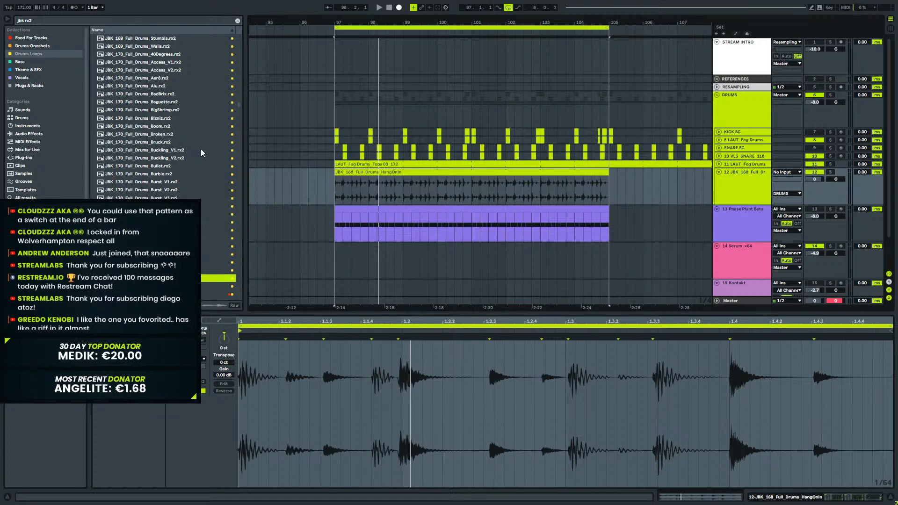
key("Down")
key("Down")
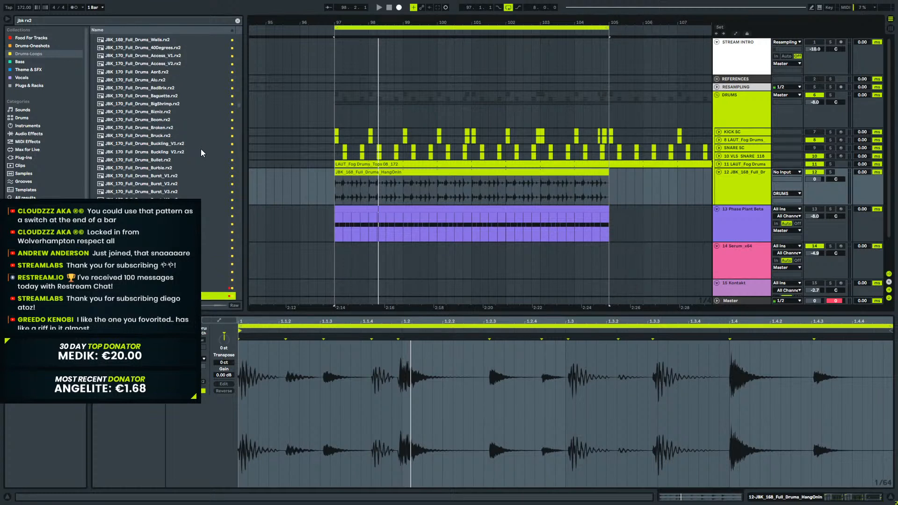
scroll(204, 145, "down", 5)
key("Down")
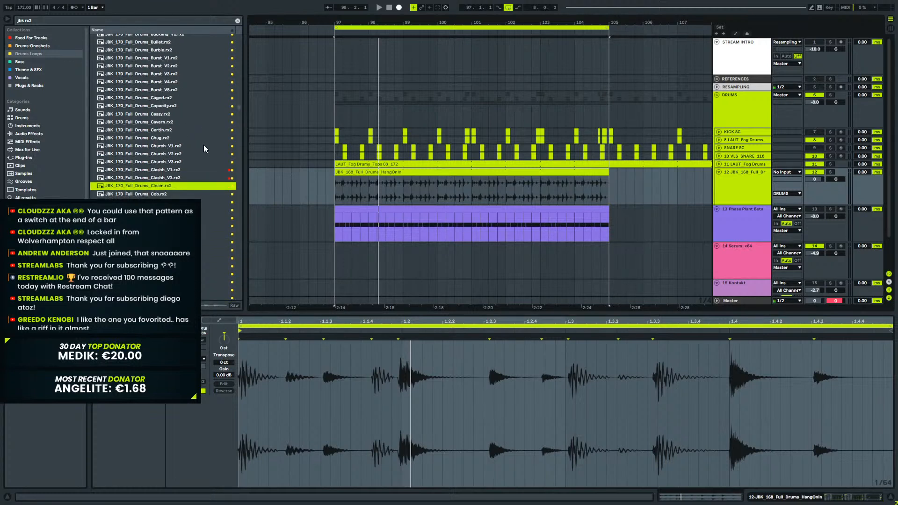
Replace the track 12 clip's sample with JBK_170_Full_Drums_Cob and play it with the drums.
key("Down")
key("Down")
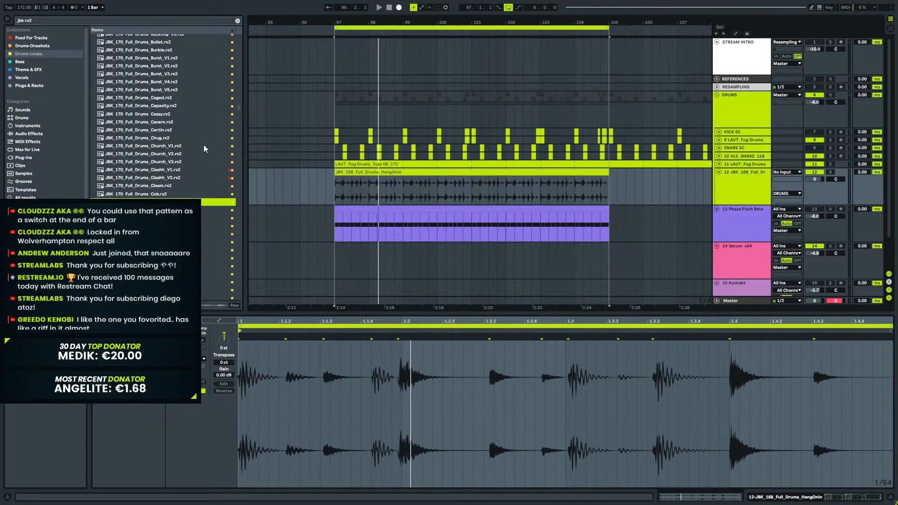
key("Up")
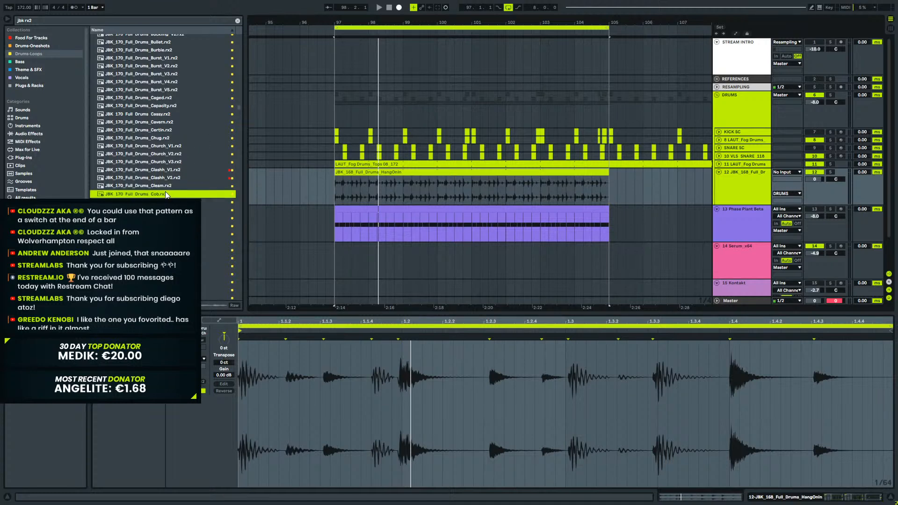
key("space")
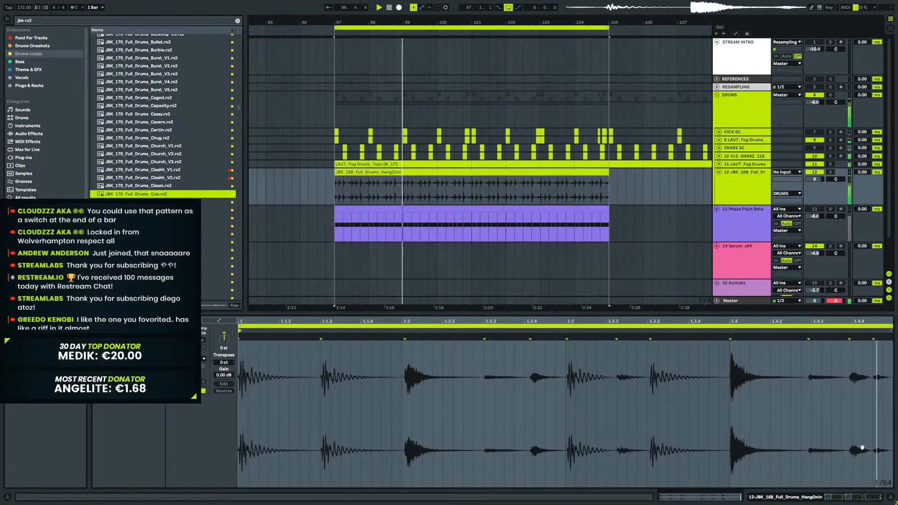
key("Down")
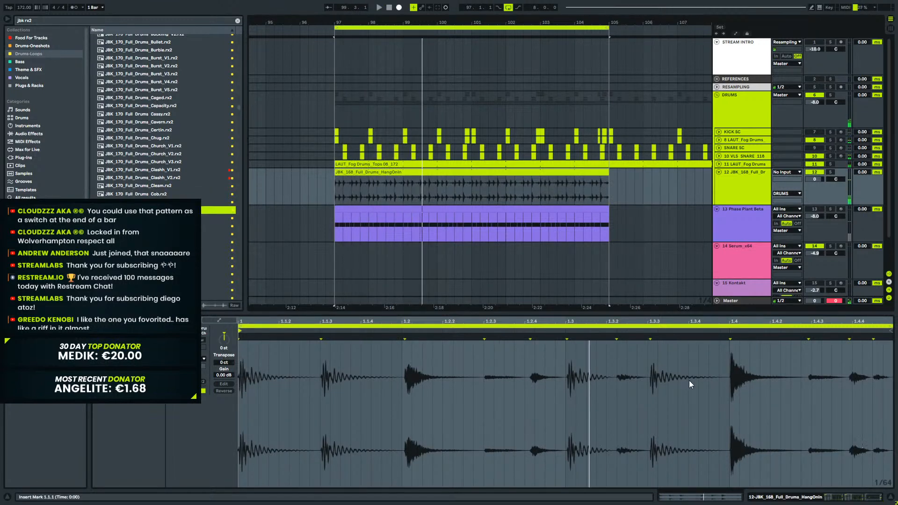
Set band 1 of track 12's EQ Eight to the steepest low cut at 250 Hz and play the drums.
key("shift+Tab")
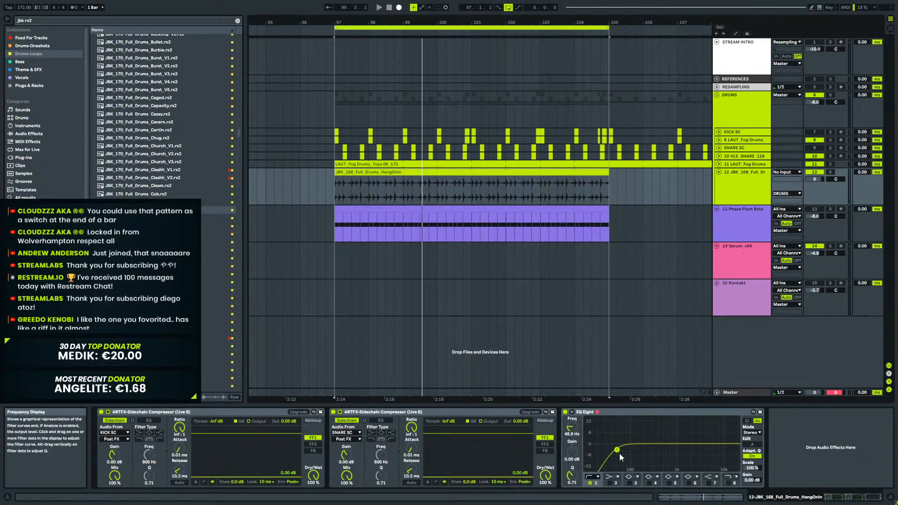
left_click(592, 477)
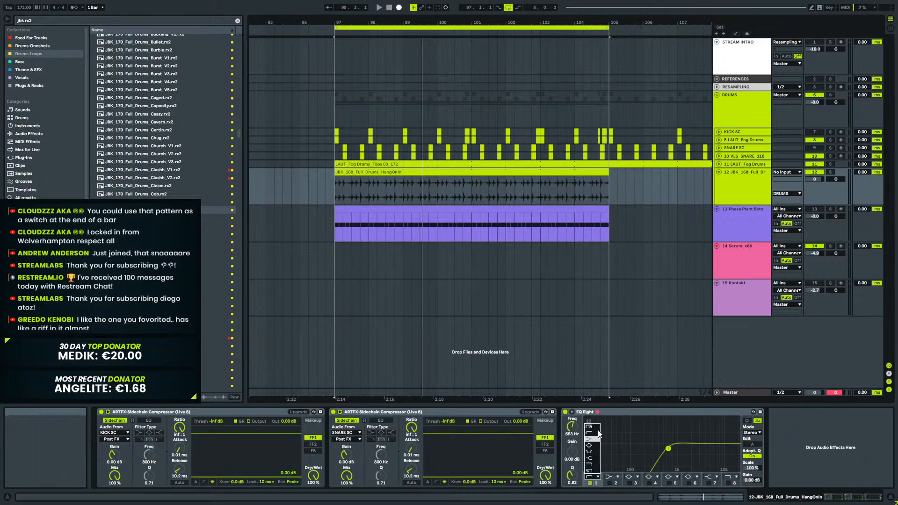
left_click(596, 428)
key("space")
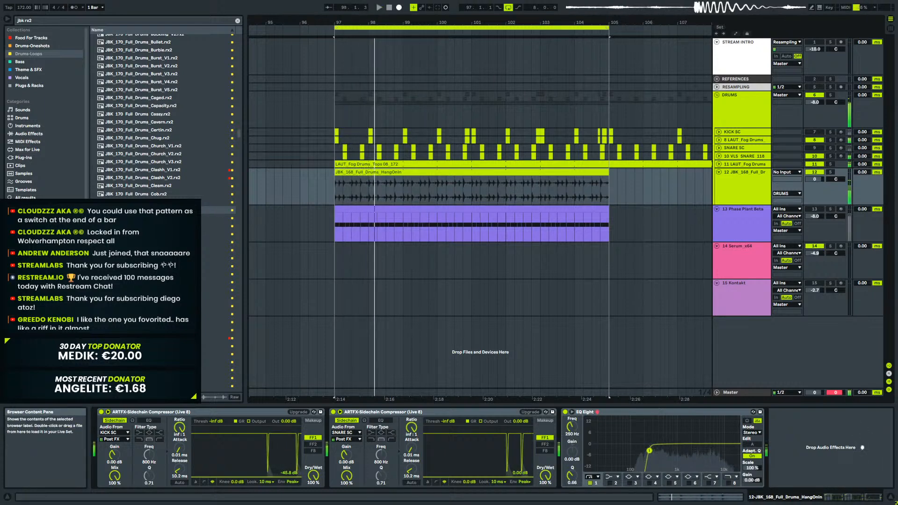
Preview the JBK_170_Full_Drums loops from CrispStick to Ferris, including the Dinna and Dojo versions.
left_click(187, 219)
key("Down")
key("Down")
key("Down")
key("Down")
key("Down")
key("Down")
key("Down")
key("Down")
key("Down")
key("Down")
key("Down")
key("Down")
key("Down")
key("Down")
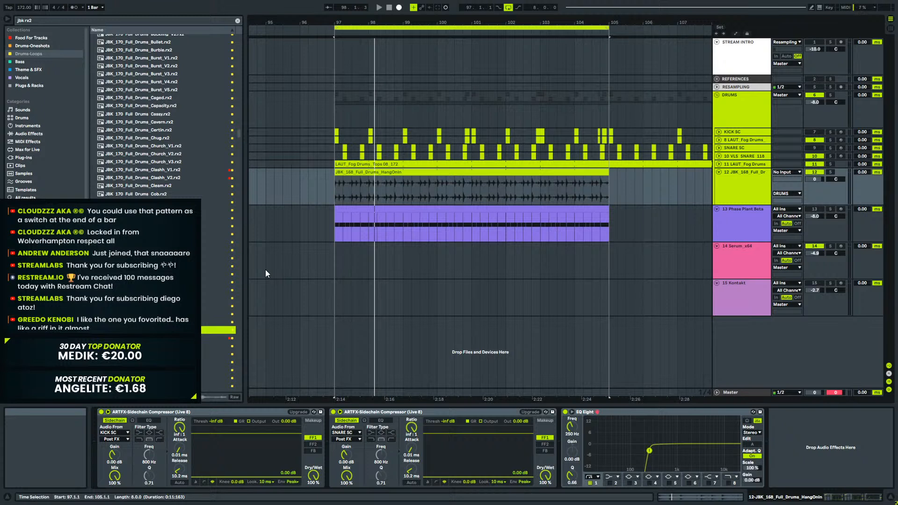
key("Down")
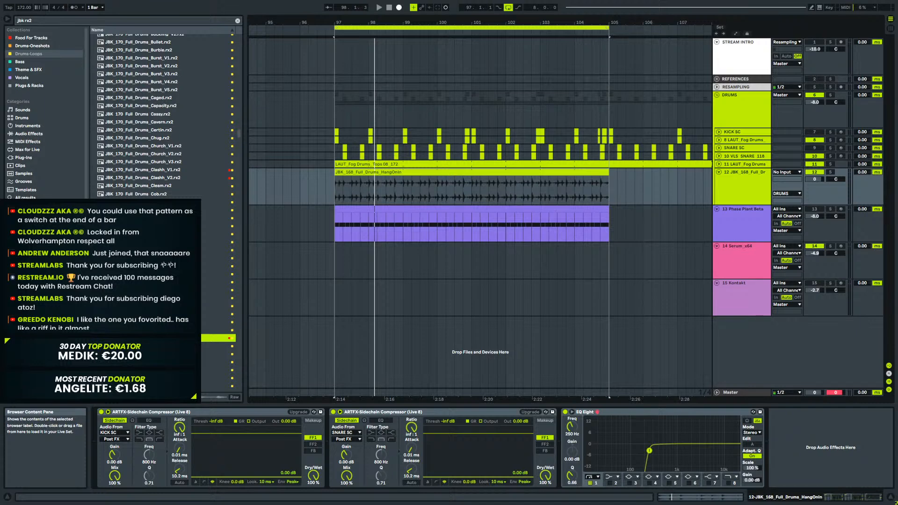
Fill bars 97–105 of track 12 with the JBK_170_Full_Drums_Ferris loop and play it with the DRUMS group soloed.
left_click(342, 192)
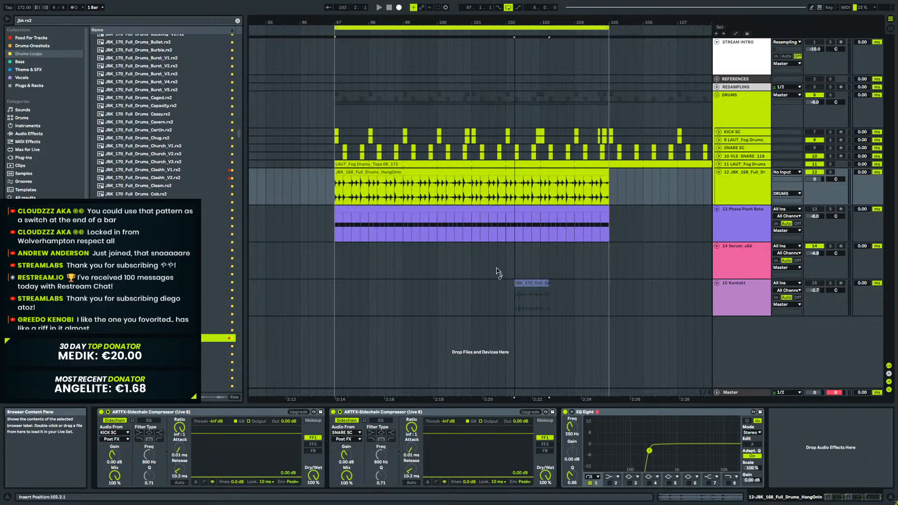
key("Return")
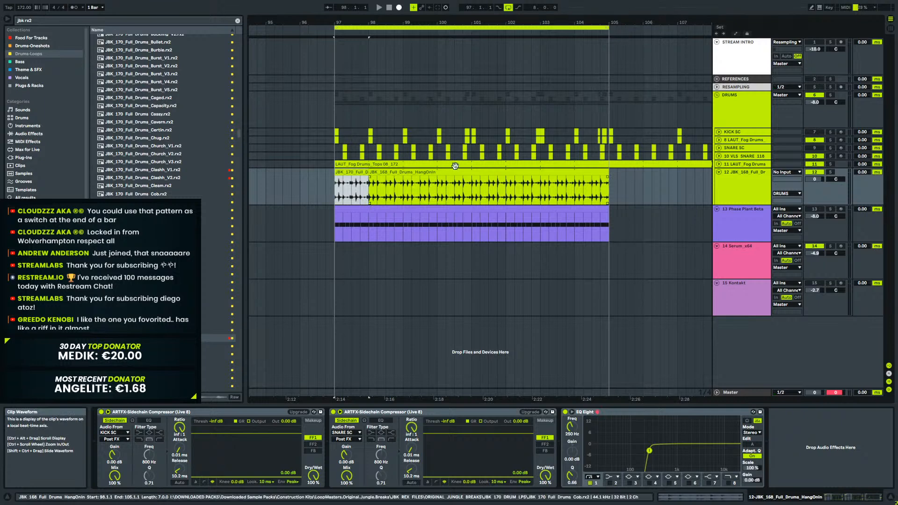
left_click(830, 95)
key("space")
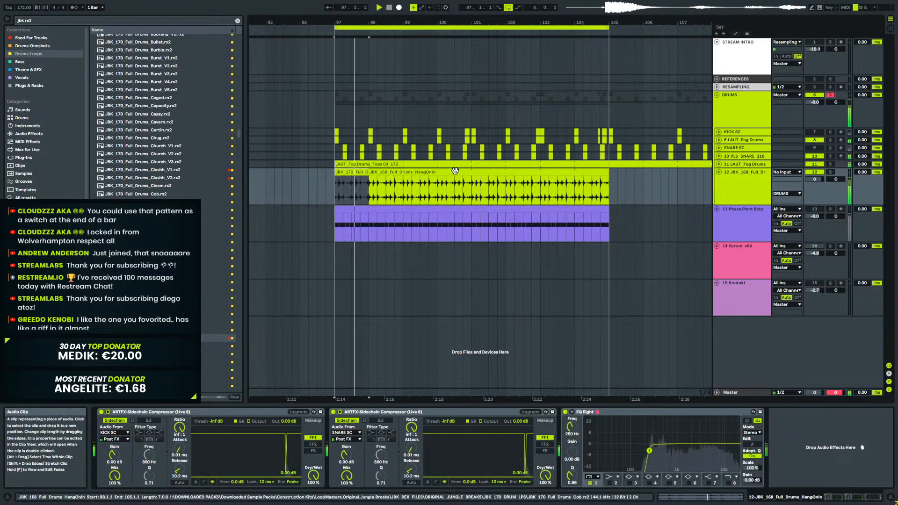
left_click_drag(444, 174, 610, 186)
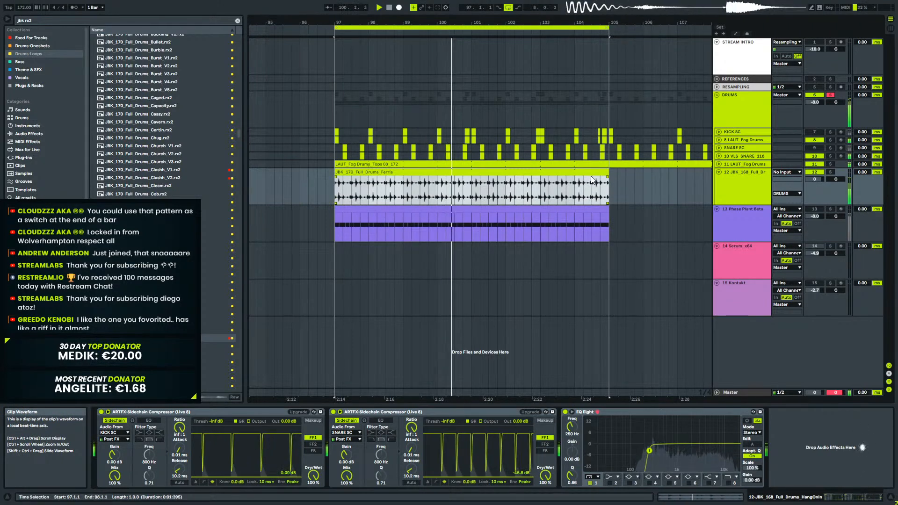
left_click(765, 179)
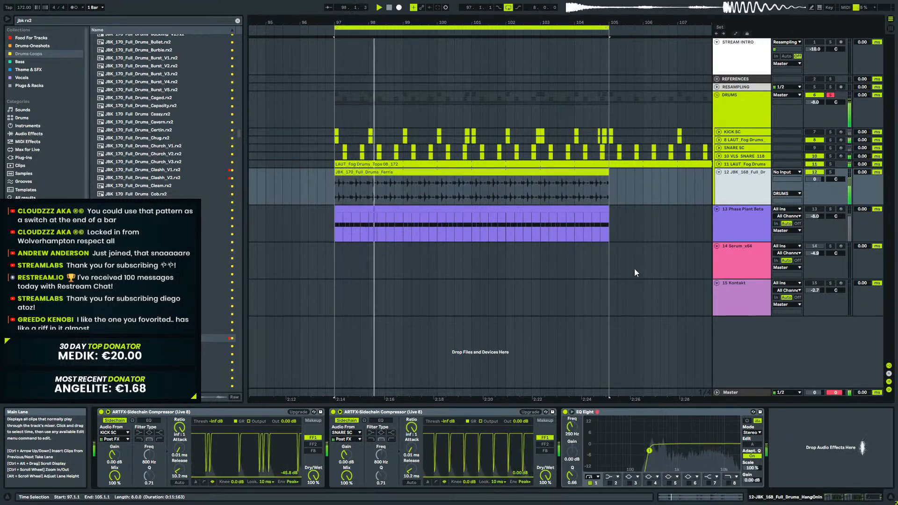
Set the Ferris clip's transpose to -5 st during playback, trying values between -9 and 10 st on the way.
left_click_drag(437, 22, 461, 20)
double_click(461, 175)
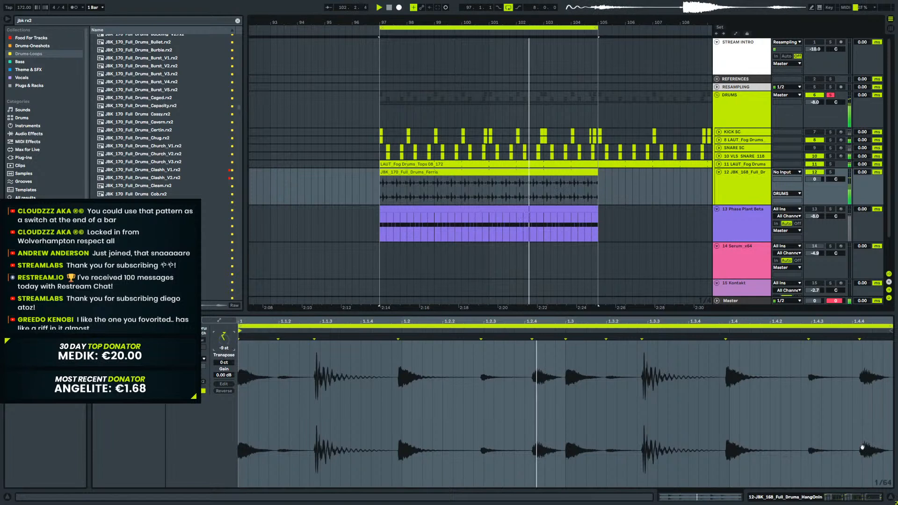
left_click_drag(224, 337, 224, 308)
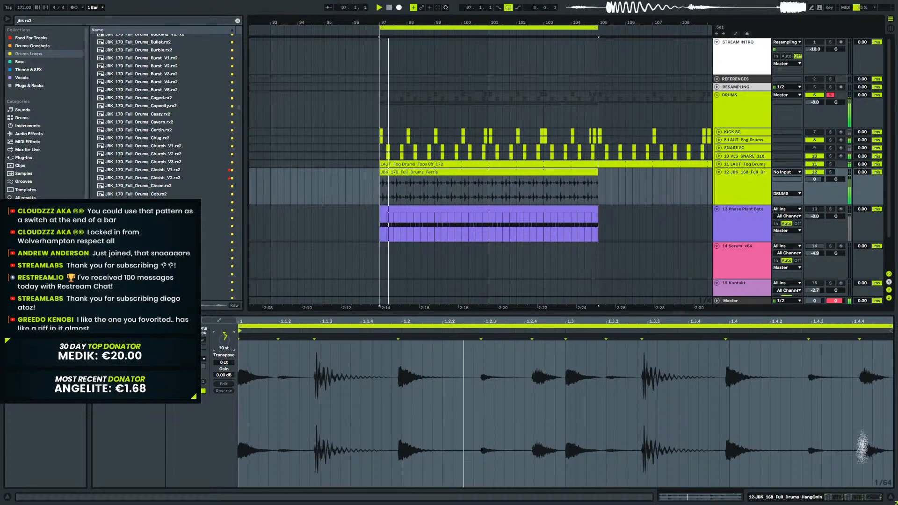
key("Down")
key("Down")
key("Down")
key("Down")
key("Down")
key("Down")
key("Down")
key("Down")
key("Down")
key("Down")
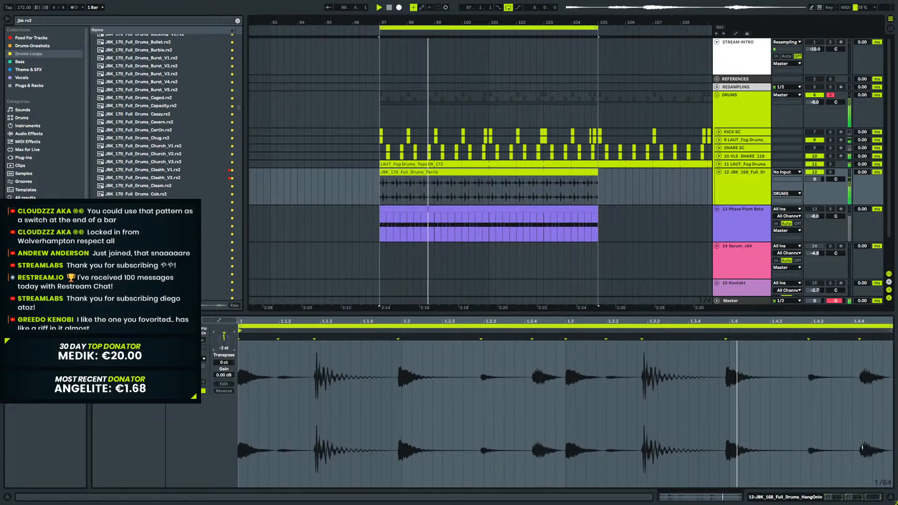
key("Up")
key("Up")
key("Up")
key("Up")
key("Up")
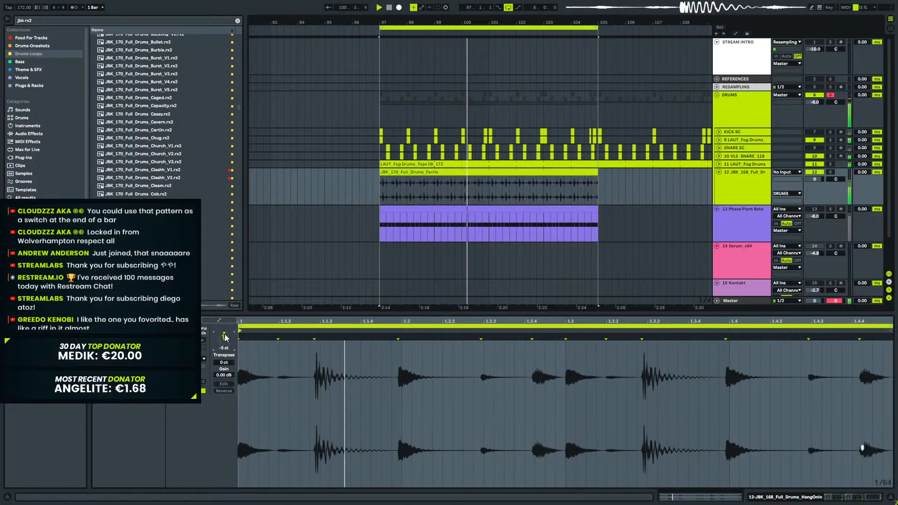
Show track 12's device chain and play the soloed drums with the Ferris break from bar 97.
left_click(815, 496)
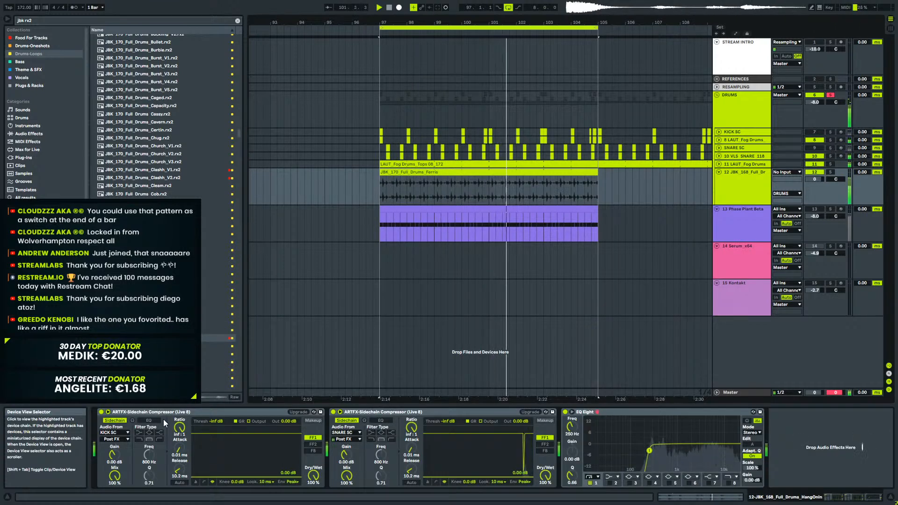
scroll(208, 347, "down", 5)
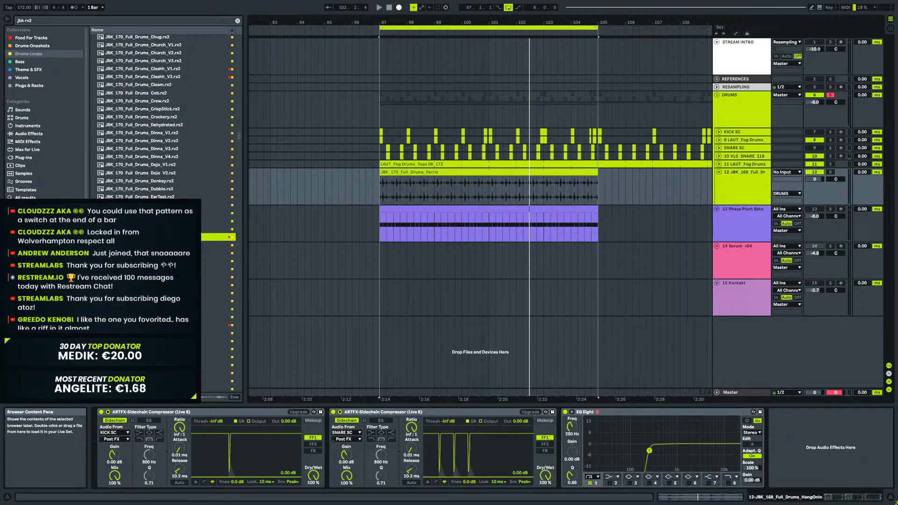
left_click(424, 171)
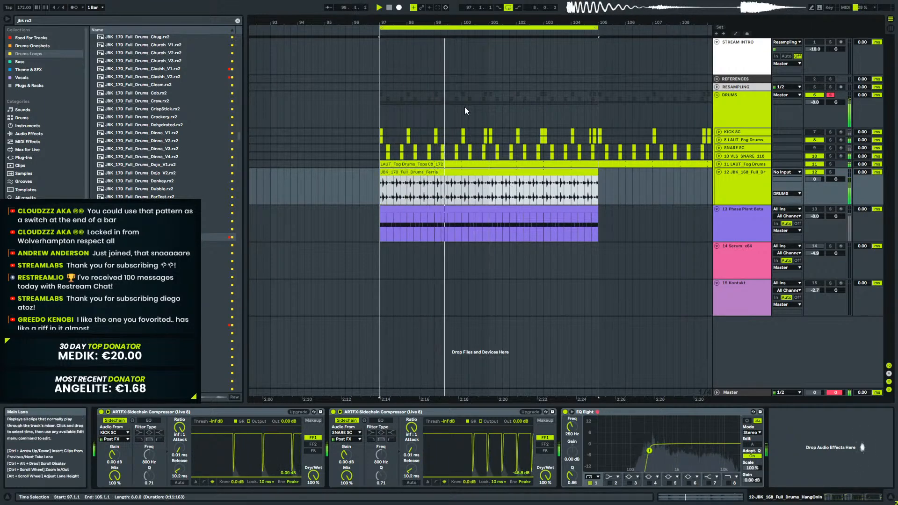
key("space")
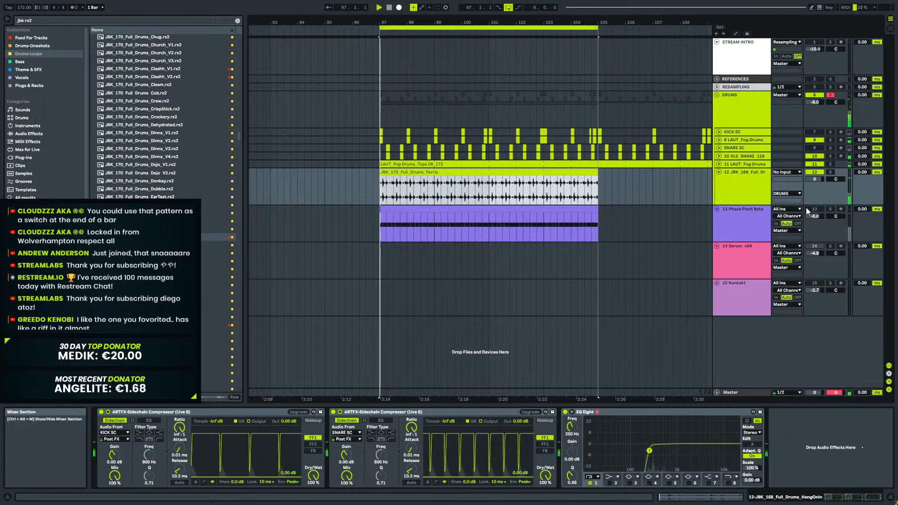
Activate the Phase Plant Beta track, unsolo the DRUMS group and play the bass with the drums.
key("space")
left_click(815, 210)
key("space")
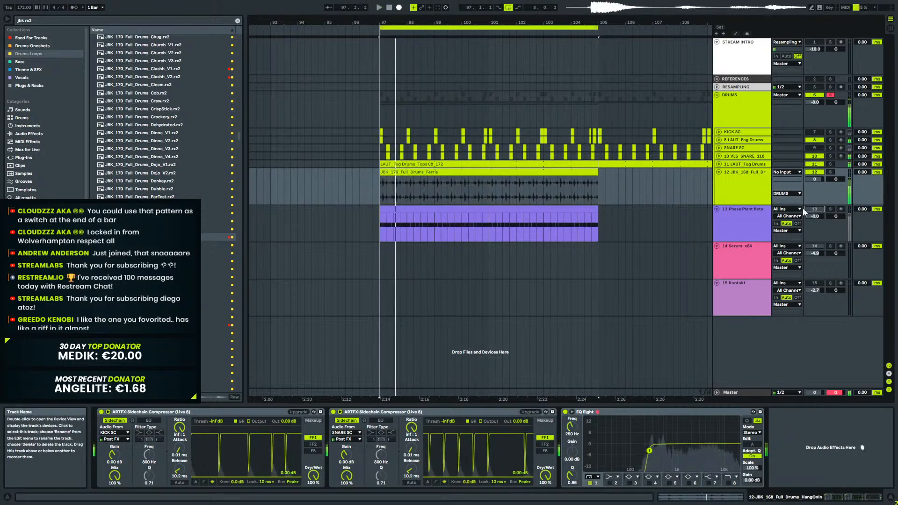
left_click(831, 95)
key("space")
Replace the Phase Plant clip's notes with three D#0 notes at its start, lasting three, three and two sixteenths.
double_click(506, 209)
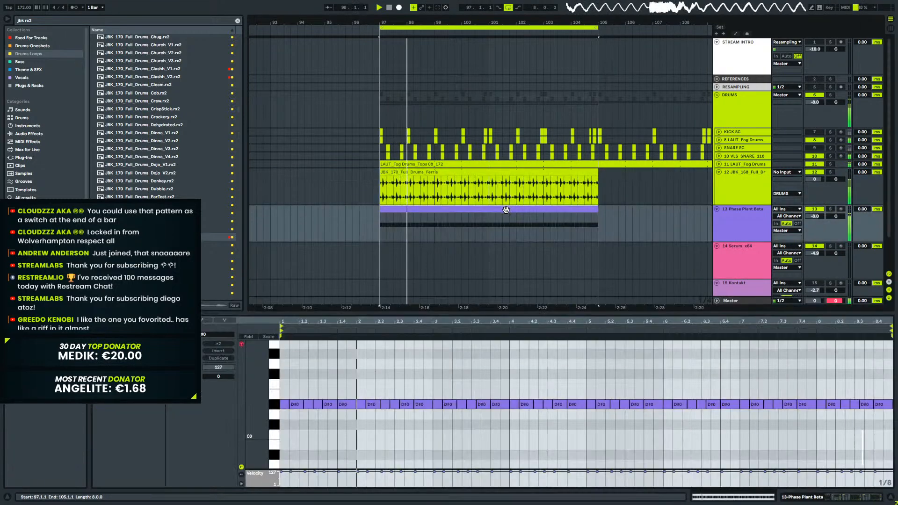
mouse_move(289, 321)
left_mouse_down()
mouse_move(288, 333)
mouse_move(288, 320)
left_mouse_up()
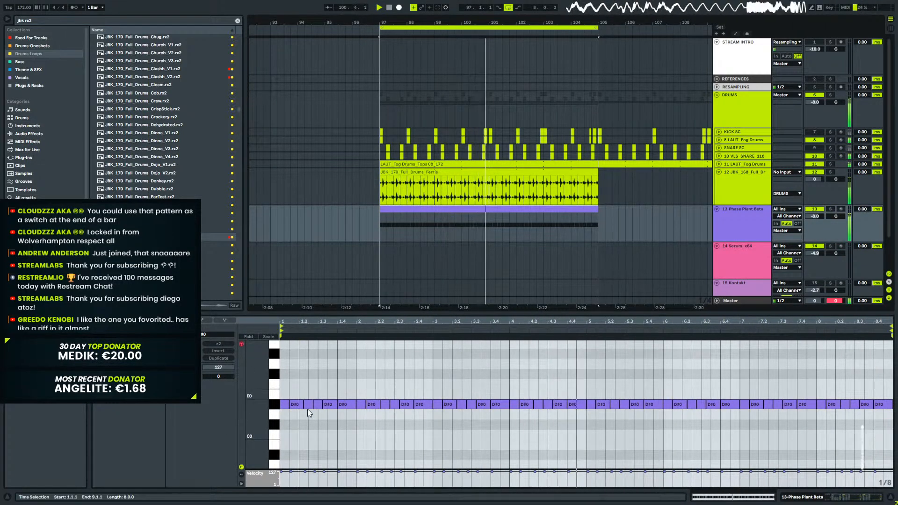
left_click_drag(282, 373, 364, 387)
mouse_move(296, 384)
left_mouse_down()
mouse_move(438, 451)
mouse_move(877, 437)
left_mouse_up()
key("Delete")
left_click_drag(281, 320, 281, 351)
left_click_drag(303, 405, 319, 404)
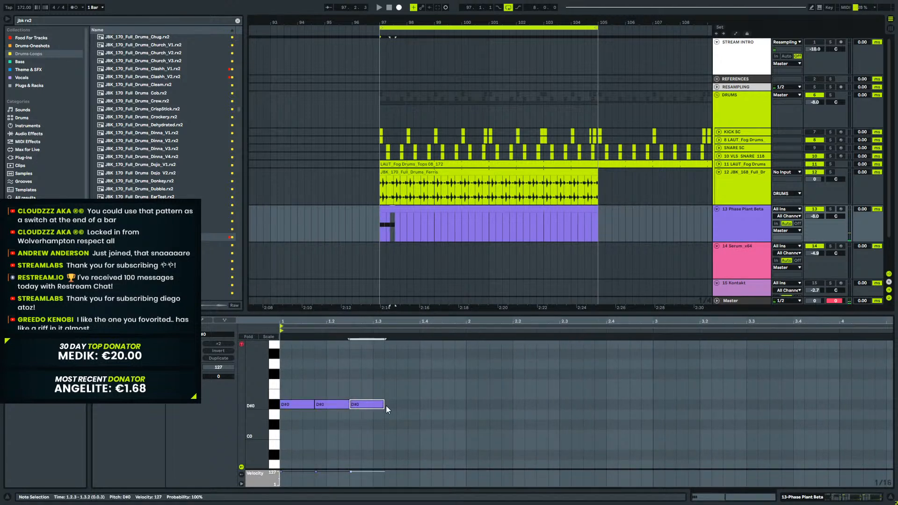
left_click_drag(385, 405, 284, 417)
Duplicate the three-note D#0 pattern repeatedly until it fills the eight-bar Phase Plant clip.
key("ctrl+d")
key("ctrl+d")
key("ctrl+d")
key("ctrl+d")
key("ctrl+d")
key("ctrl+d")
key("ctrl+d")
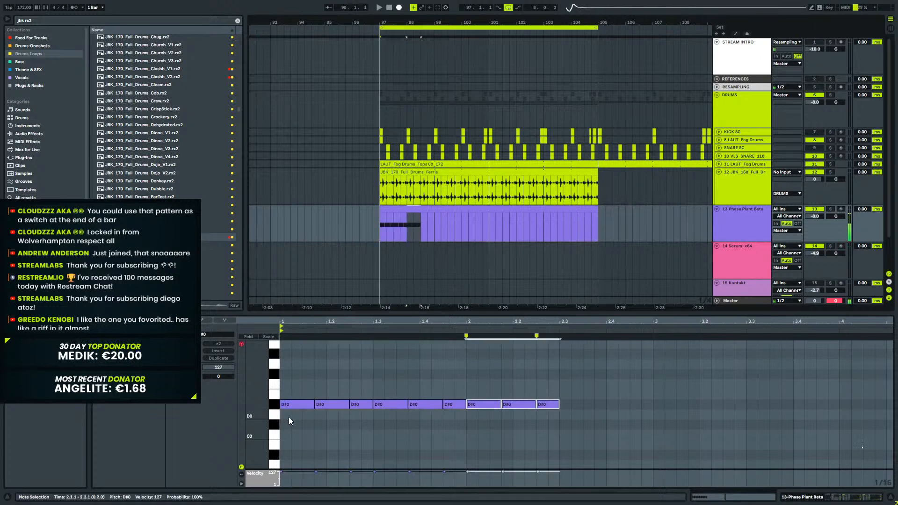
key("ctrl+d")
key("ctrl+d")
key("ctrl+d")
key("ctrl+d")
key("ctrl+d")
key("ctrl+d")
key("ctrl+d")
key("ctrl+d")
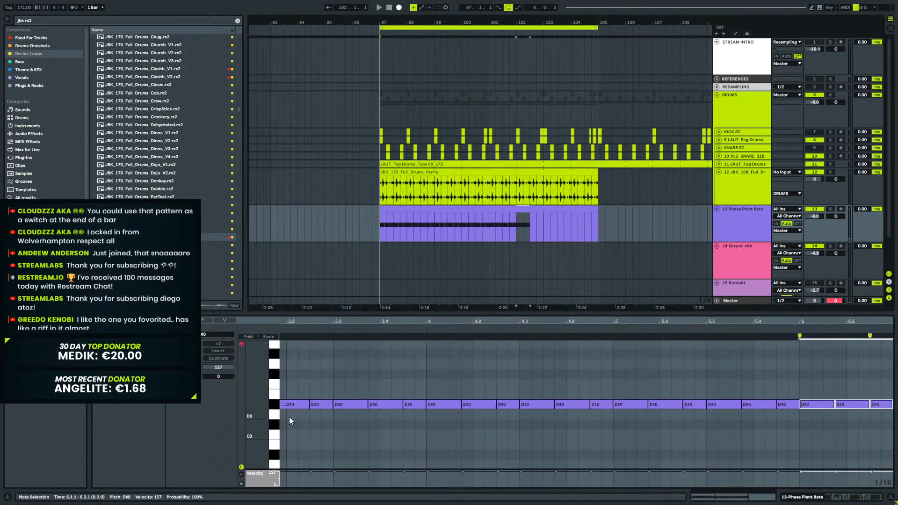
Play the new bass pattern with the drums from bar 97 and view the whole clip.
left_click(380, 228)
key("space")
left_click_drag(419, 322, 417, 280)
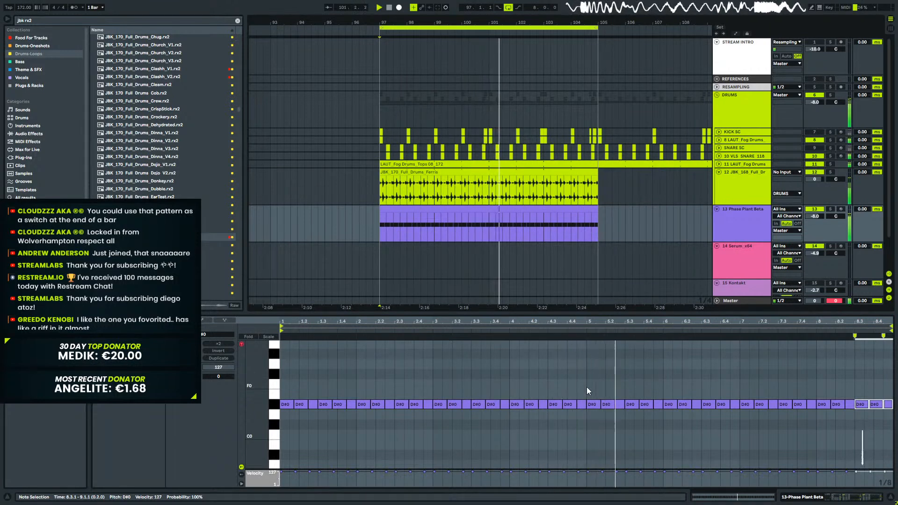
Try trimming the Phase Plant clip's start to 1.1.4 while auditioning it with the drums, and return the start to bar 1.
key("space")
mouse_move(311, 322)
left_mouse_down()
mouse_move(311, 347)
mouse_move(337, 344)
left_mouse_up()
key("space")
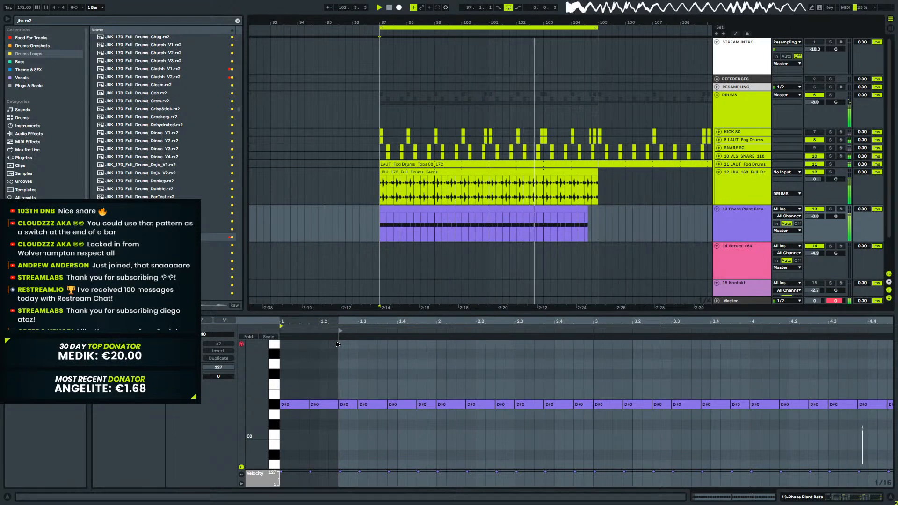
left_click_drag(338, 345, 309, 348)
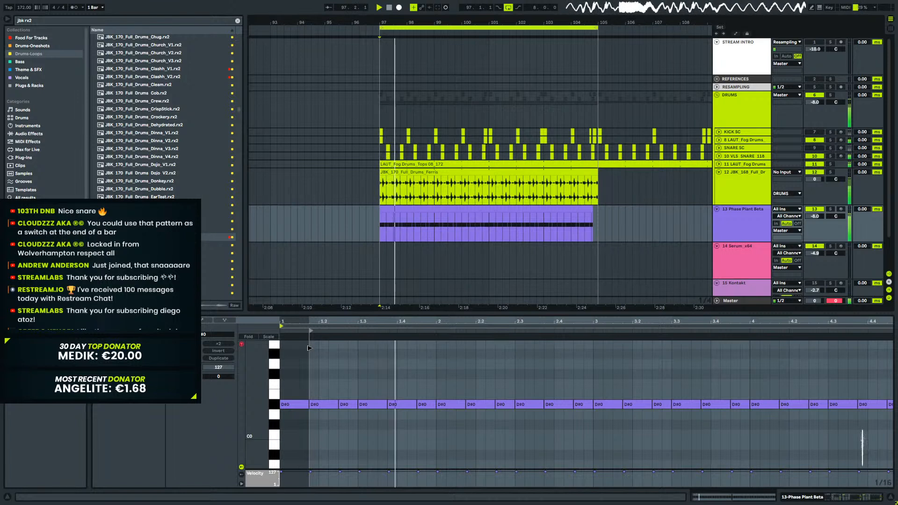
key("space")
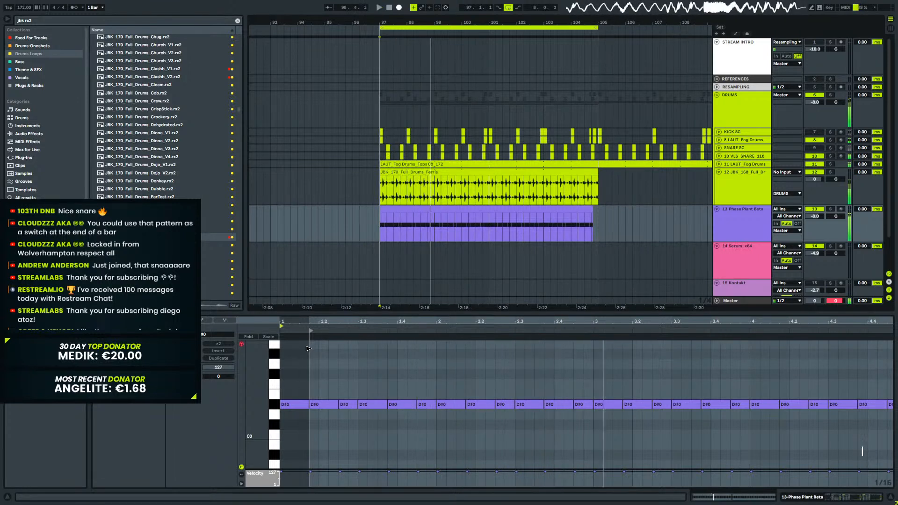
left_click_drag(309, 348, 280, 349)
key("space")
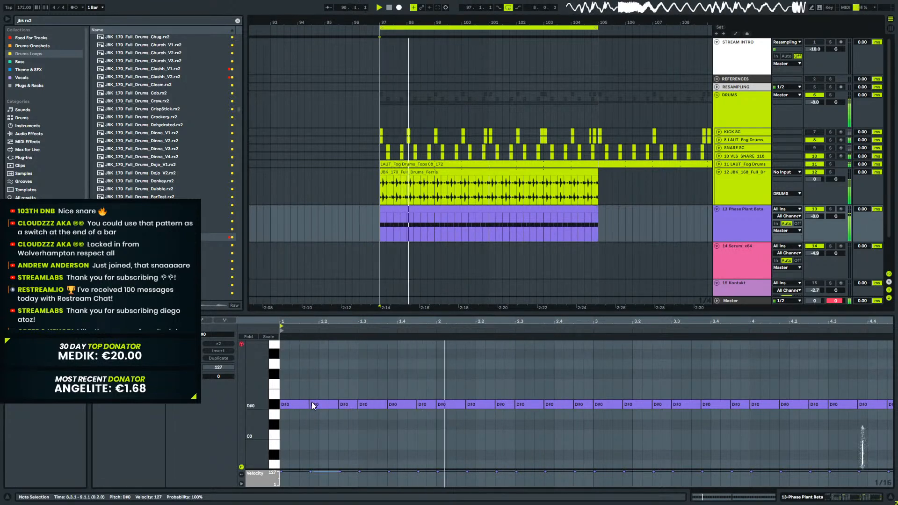
Delete the D#0 notes from 1.1.4 up to 5.1 in the Phase Plant clip.
key("space")
left_click_drag(321, 386, 892, 458)
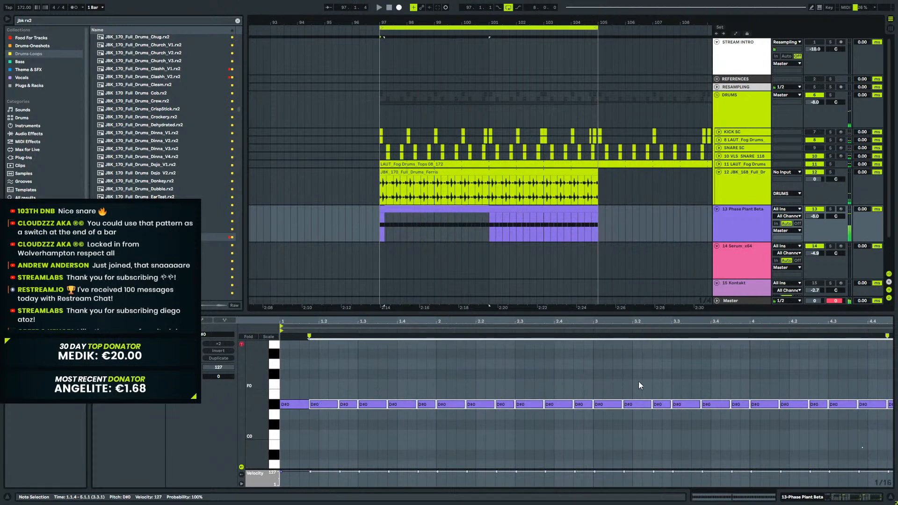
key("Delete")
Build a one-bar pattern of five D#0 notes lasting four, three, three, two and four sixteenths, and play it with the drums.
left_click_drag(309, 404, 345, 404)
double_click(325, 405)
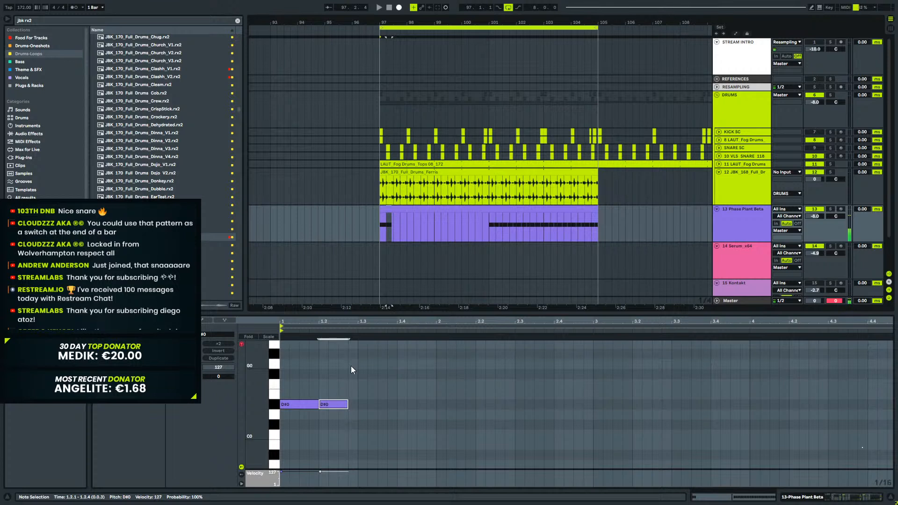
double_click(405, 403)
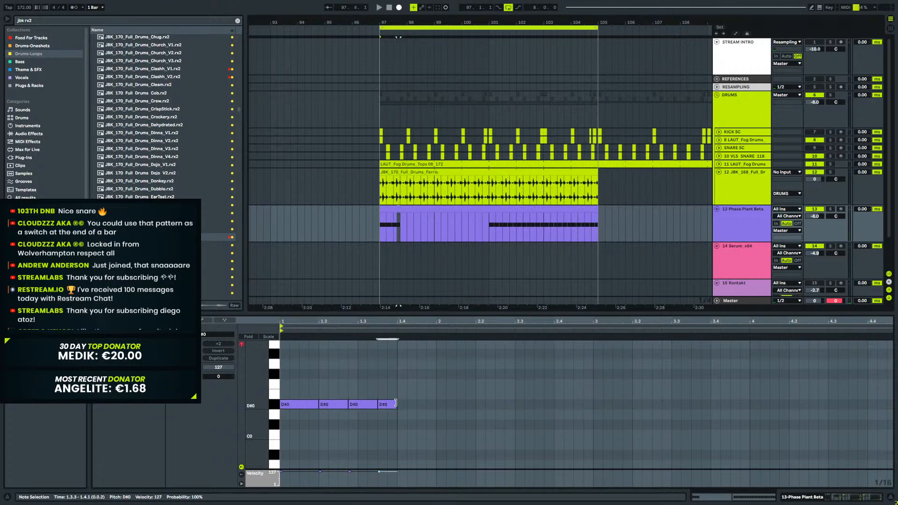
left_click_drag(407, 404, 435, 393)
key("space")
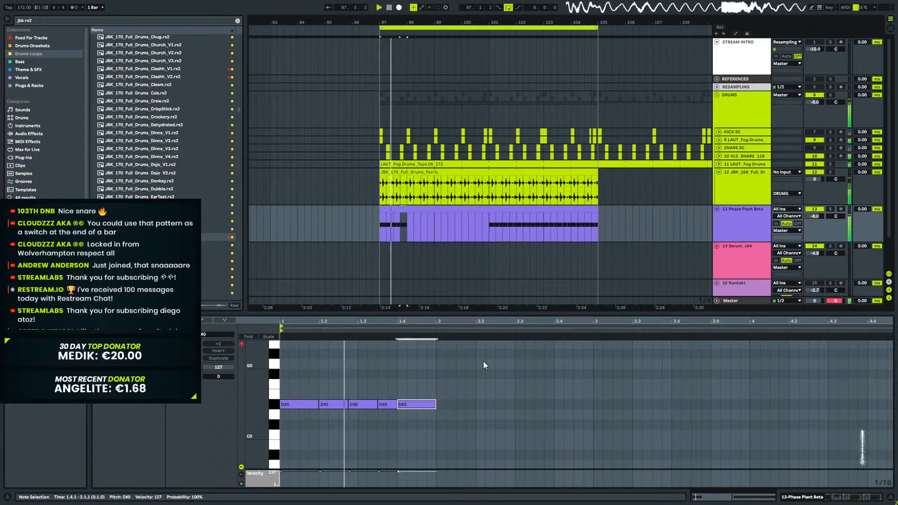
key("space")
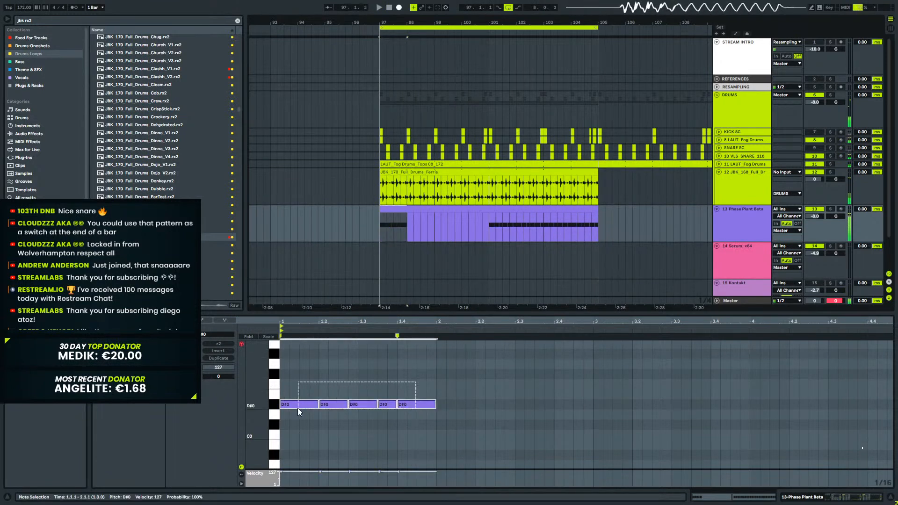
Duplicate the five-note D#0 pattern bar by bar until it fills the eight-bar Phase Plant clip, auditioning it with the drums.
left_click(431, 411)
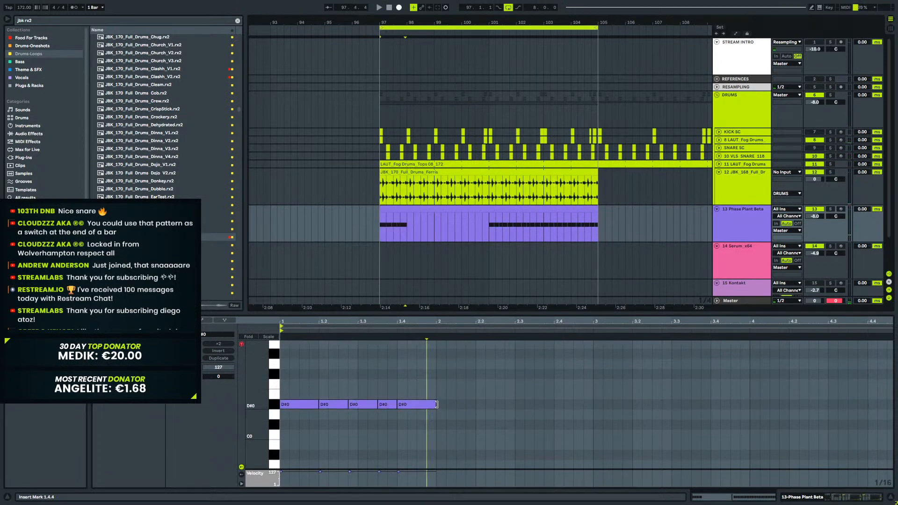
left_click_drag(420, 386, 294, 419)
key("ctrl+d")
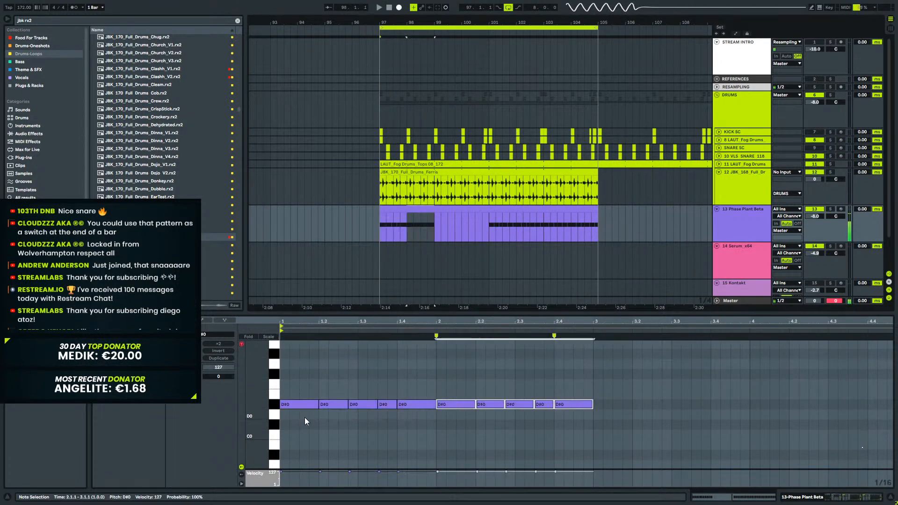
key("ctrl+d")
key("ctrl+d")
key("space")
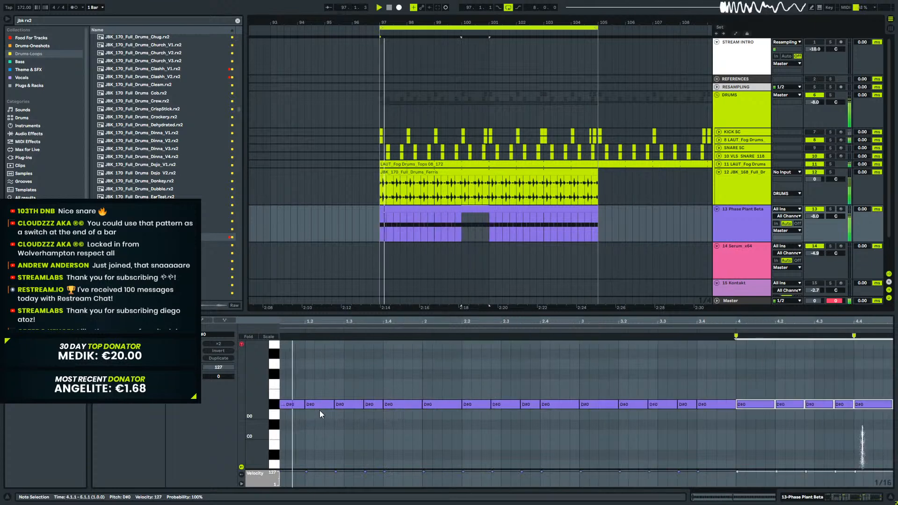
double_click(453, 322)
key("ctrl+d")
key("ctrl+d")
key("ctrl+d")
key("ctrl+d")
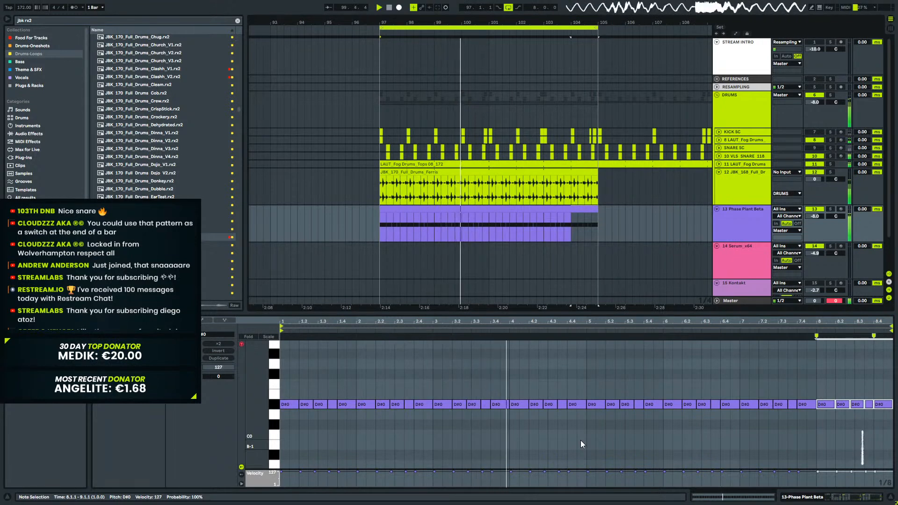
Deactivate the Phase Plant Beta track and bring up the plug-ins in the browser.
left_click(734, 227)
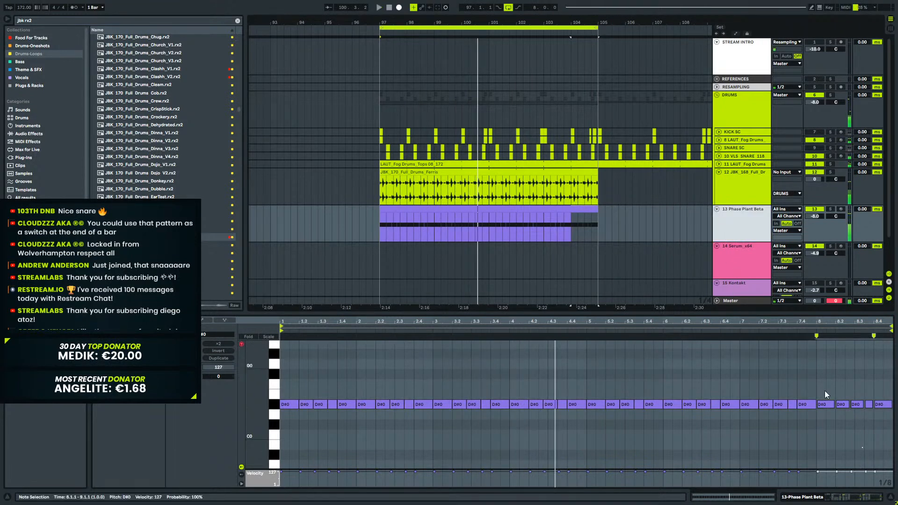
left_click(832, 499)
left_click_drag(446, 22, 445, 4)
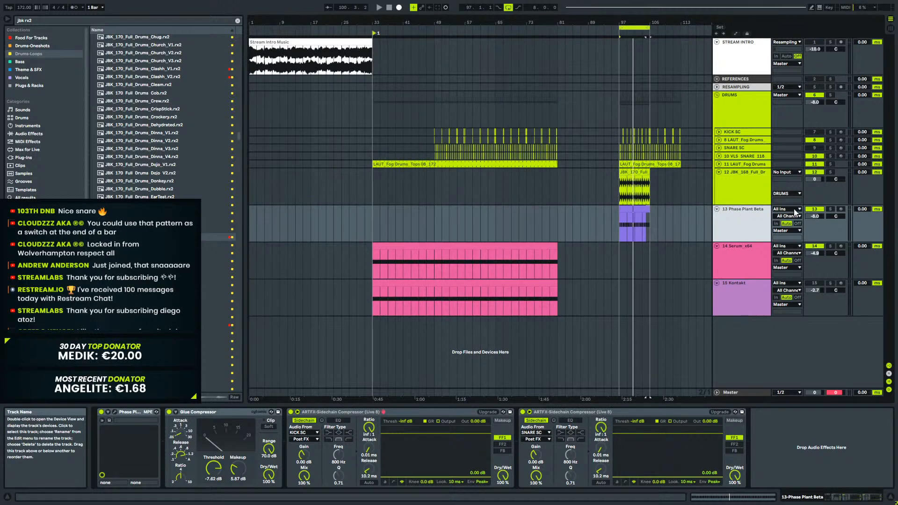
left_click(815, 210)
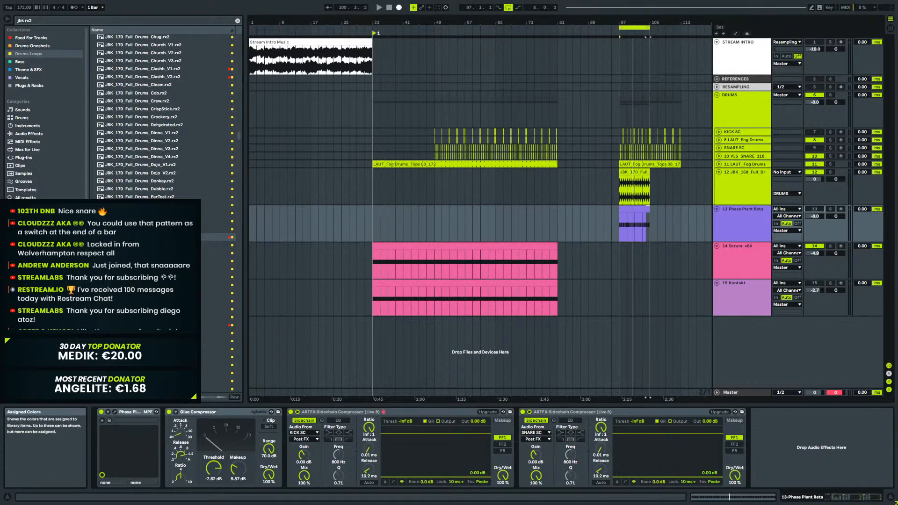
left_click(29, 159)
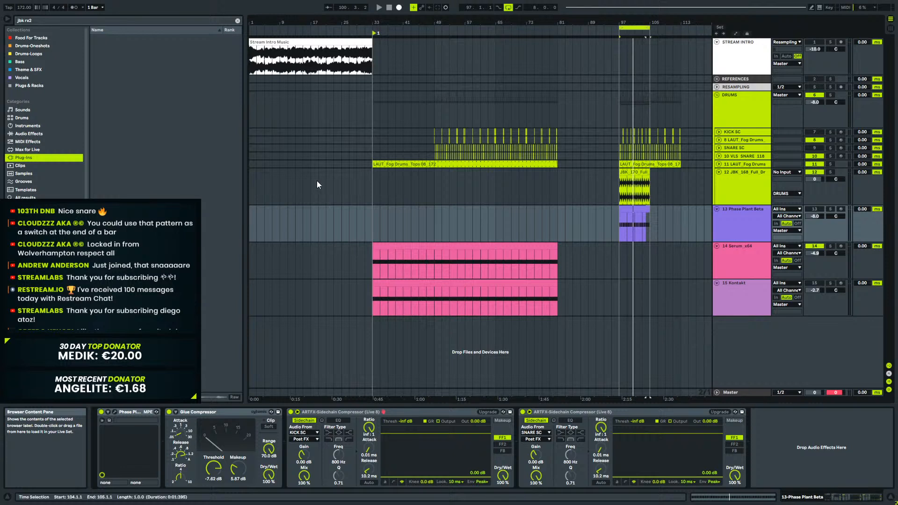
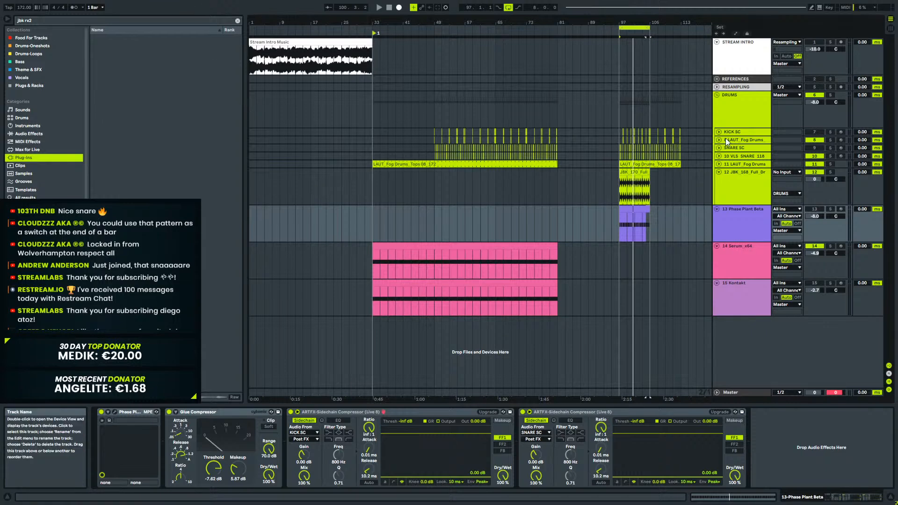
Fold the JBK break track and play the earlier drum and Serum section around bar 65.
left_click(721, 169)
left_click(719, 171)
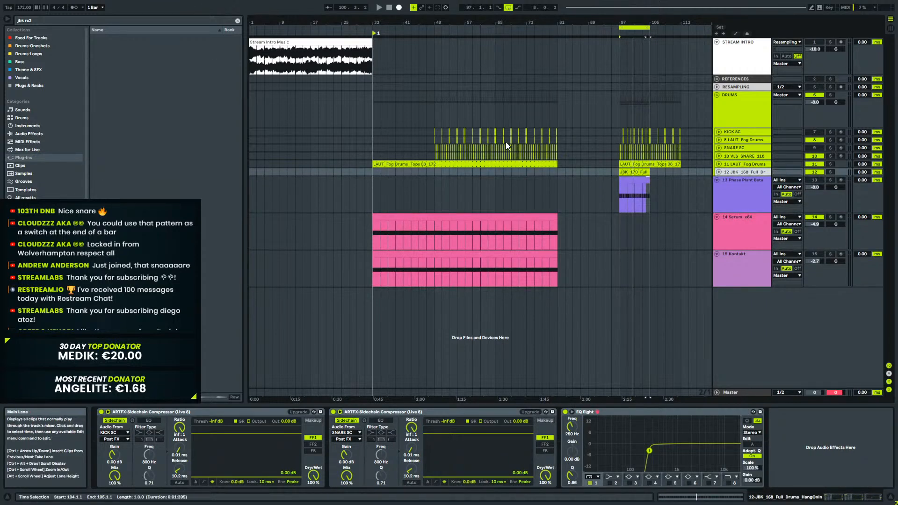
left_click(500, 110)
key("space")
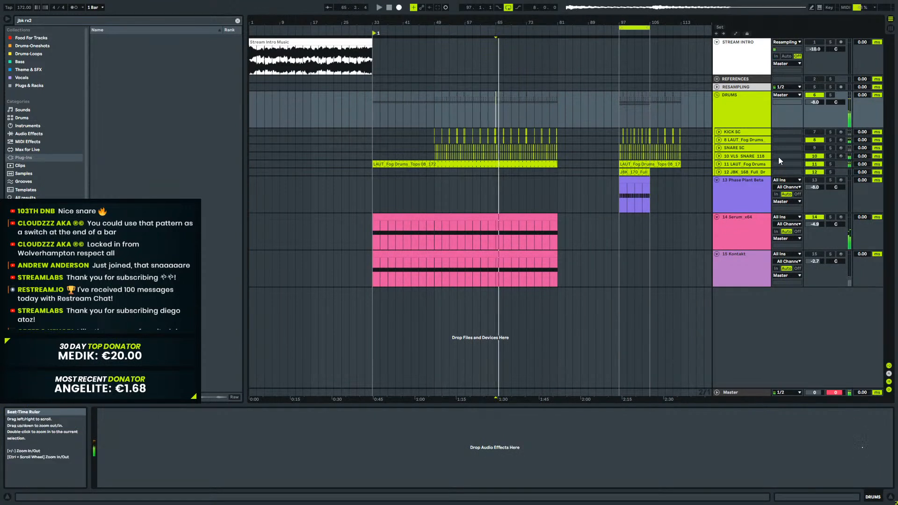
left_click(488, 110)
Insert a new MIDI track directly below Phase Plant Beta and focus the arrangement on bars 97–105.
left_click(750, 181)
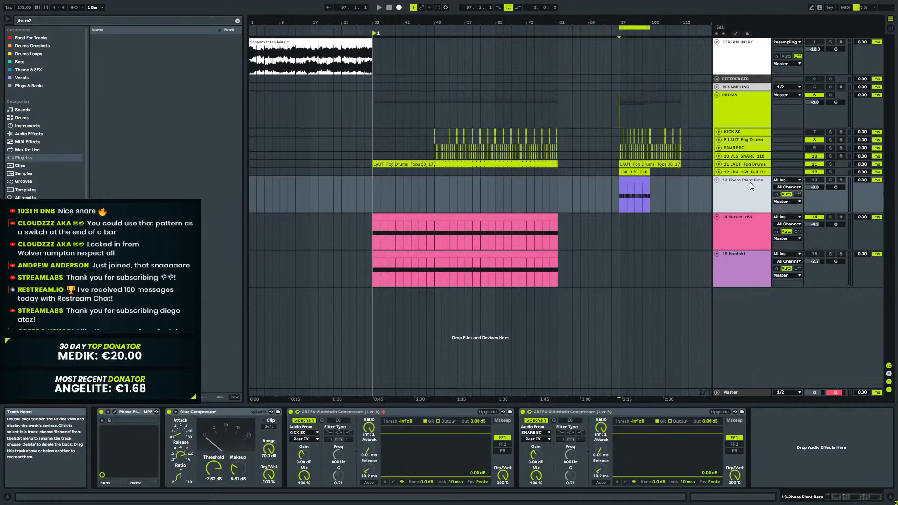
right_click(758, 192)
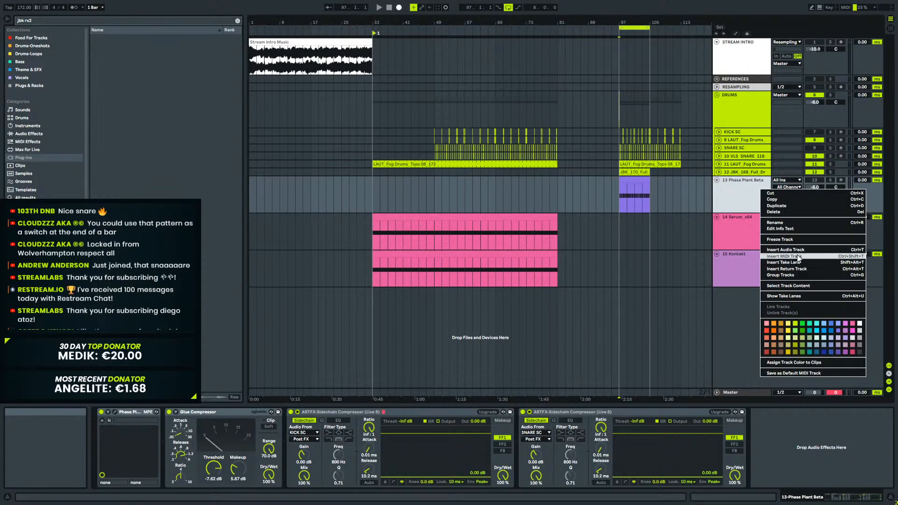
left_click(779, 265)
left_click_drag(629, 23, 421, 63)
Clear the plug-in search and load Serum_x64 from the VST synths onto the new MIDI track.
left_click(27, 157)
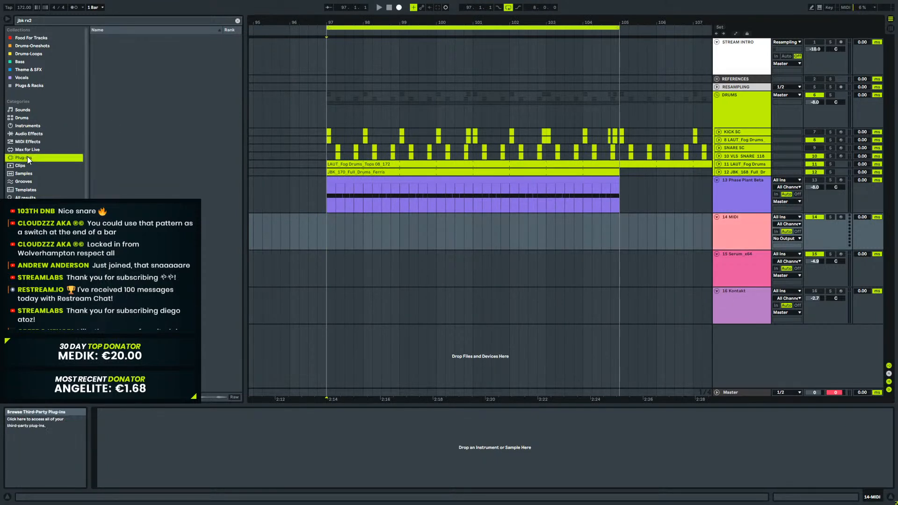
left_click(236, 20)
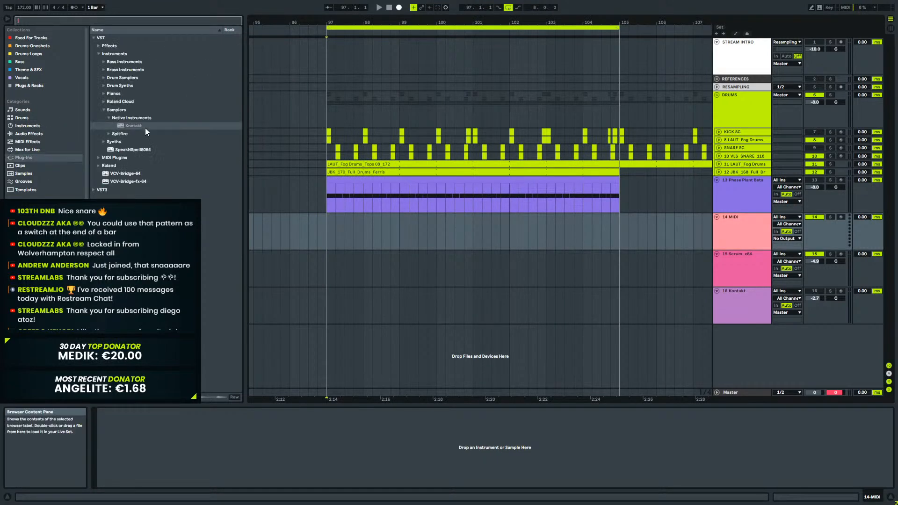
left_click(105, 141)
left_click_drag(126, 334, 439, 229)
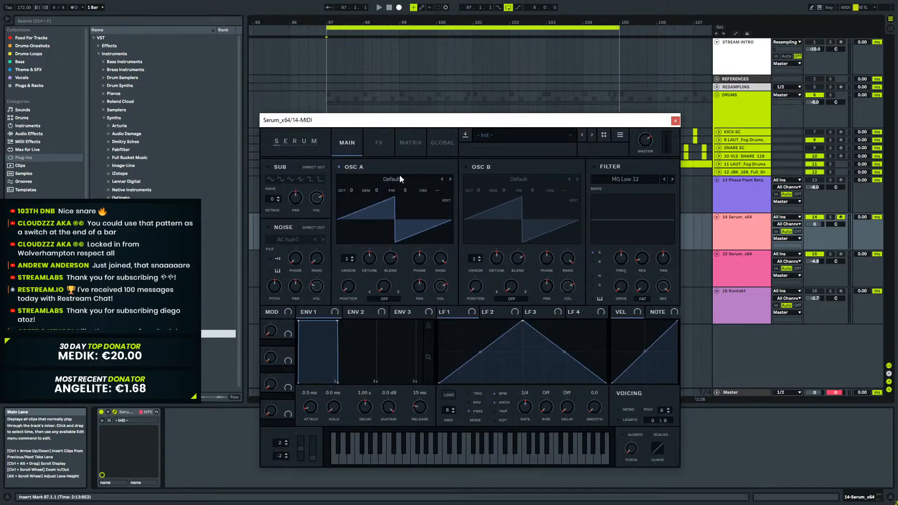
Set oscillator A's wavetable to ARTFX Sub Oscillator I and audition it while moving its wavetable position.
left_click(399, 177)
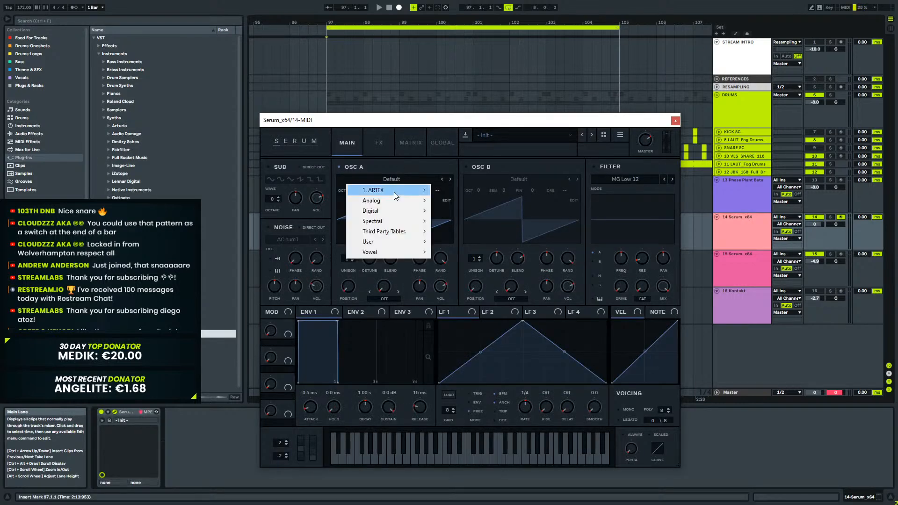
mouse_move(427, 190)
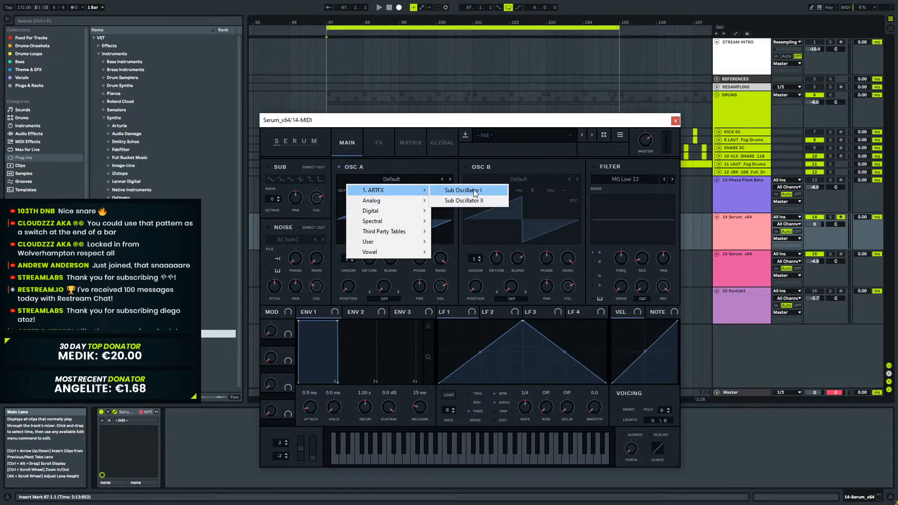
left_click(474, 190)
left_click_drag(347, 289, 349, 198)
left_click_drag(352, 150, 333, 167)
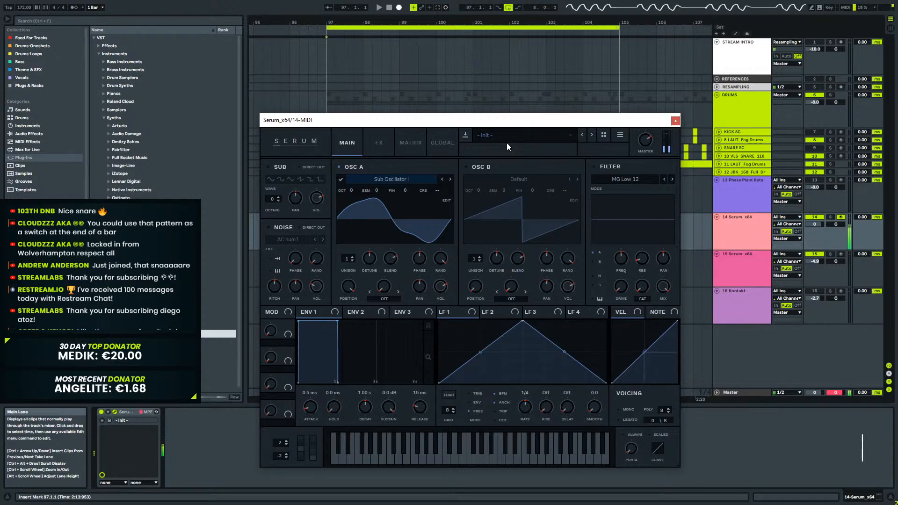
Compare Sub Oscillator II in oscillator A, return to Sub Oscillator I and audition its wavetable position again.
left_click(450, 179)
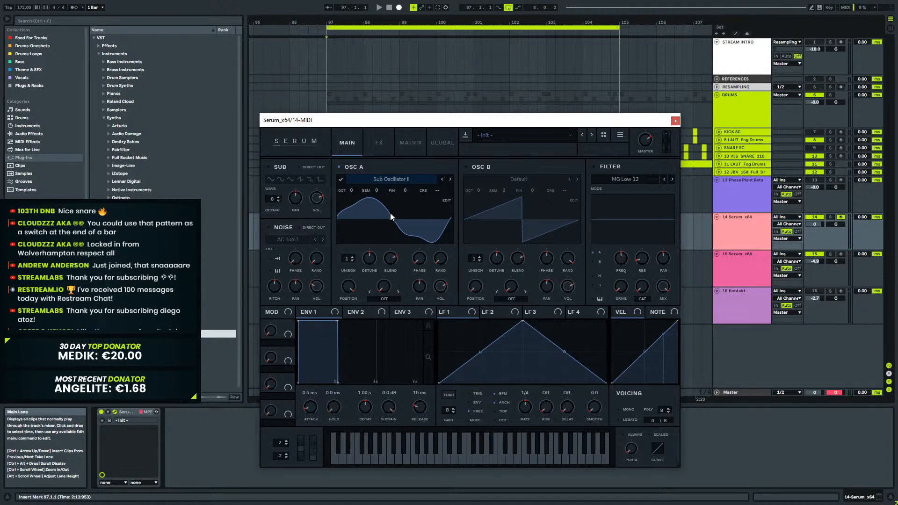
left_click(442, 181)
left_click_drag(348, 287, 363, 260)
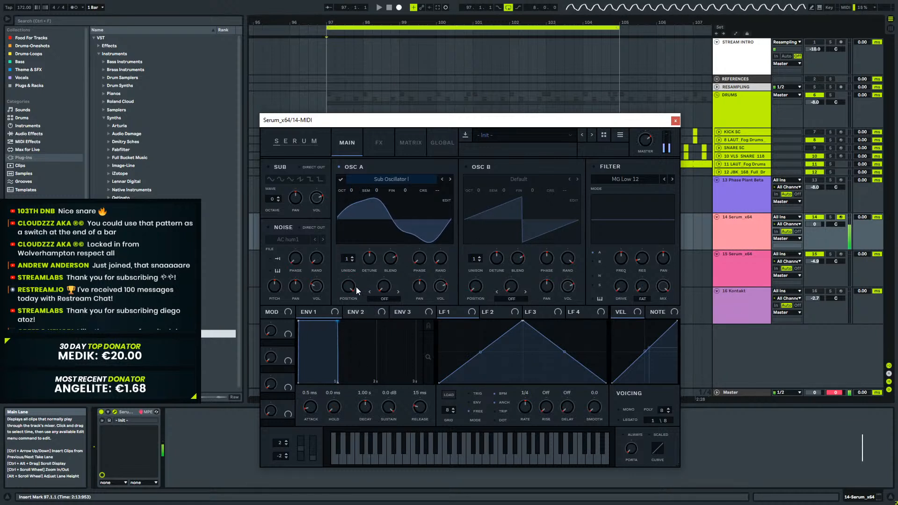
left_click(467, 168)
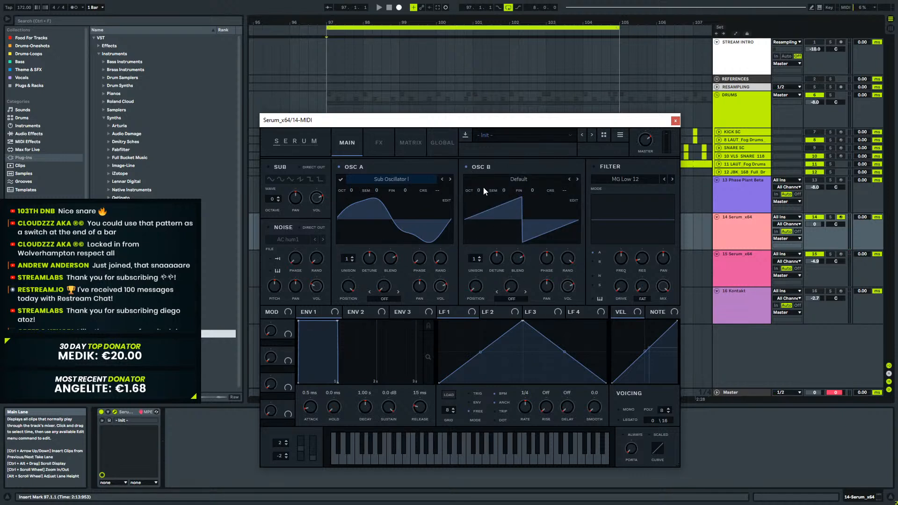
left_click(528, 178)
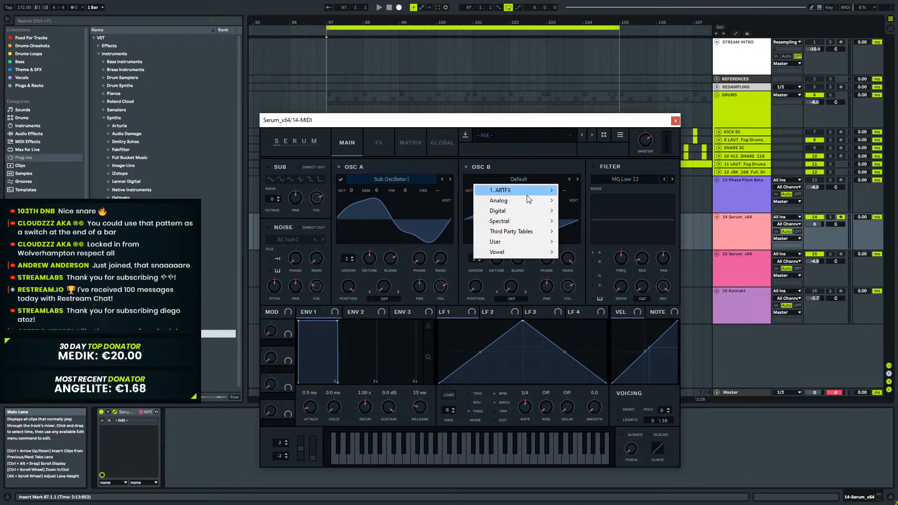
mouse_move(539, 192)
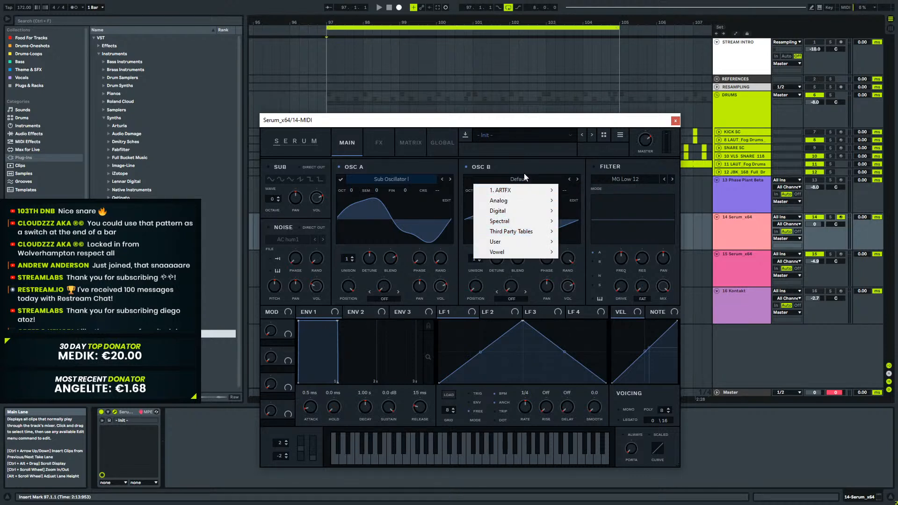
left_click(511, 162)
left_click(466, 167)
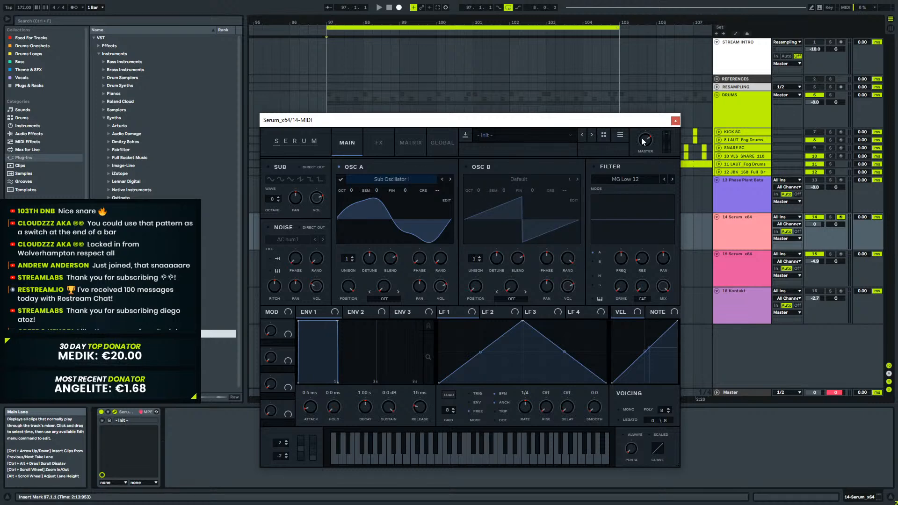
Close the Serum plug-in window.
left_click(675, 121)
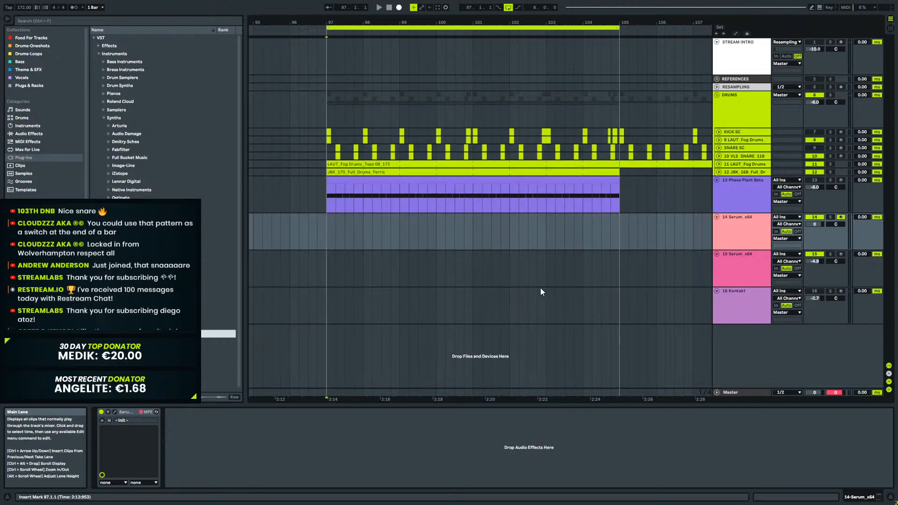
Copy the Phase Plant MIDI clip at bars 97–105 onto the new Serum track and audition it soloed.
left_click(419, 181)
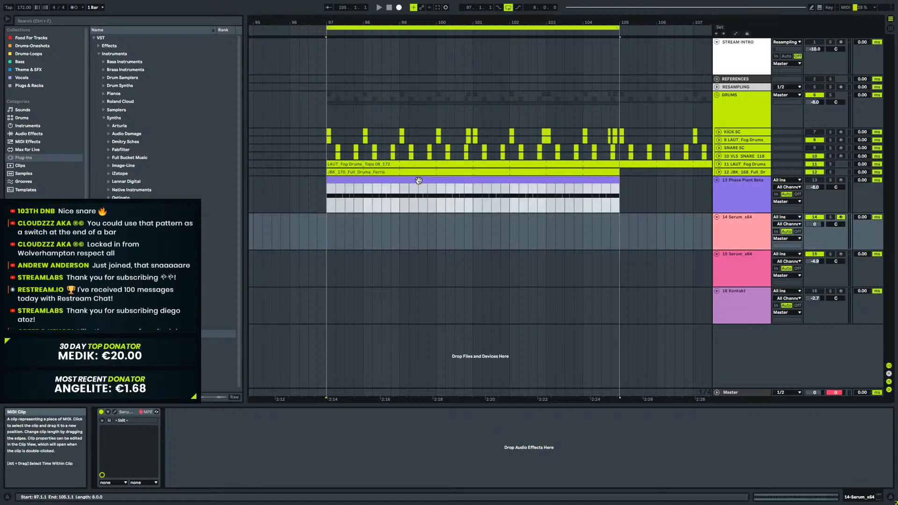
left_click_drag(409, 180, 409, 228)
left_click(744, 226)
key("space")
left_click(829, 217)
left_click(832, 217)
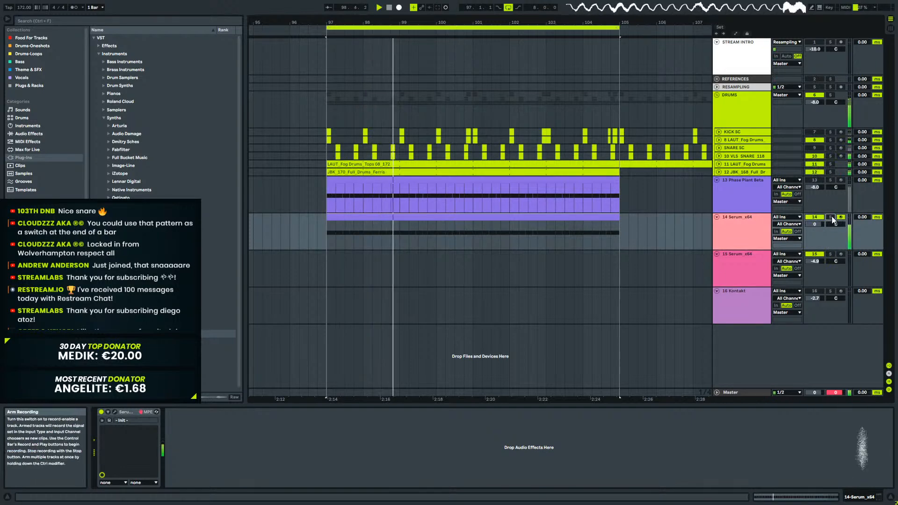
left_click(831, 217)
Turn the copied clip's repeated D#0 notes into one long note ending at 8.2, removing the remaining notes after it.
double_click(596, 228)
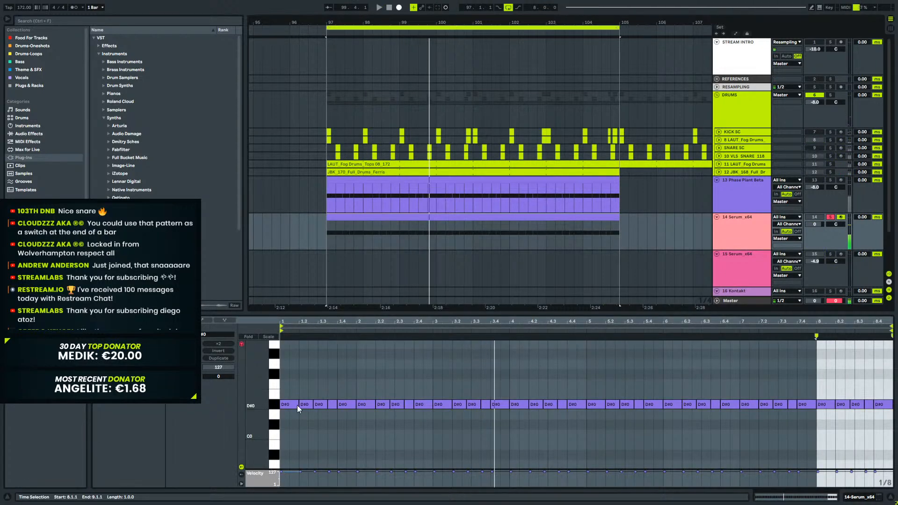
left_click_drag(298, 404, 836, 404)
left_click(874, 404)
left_click_drag(875, 383, 893, 403)
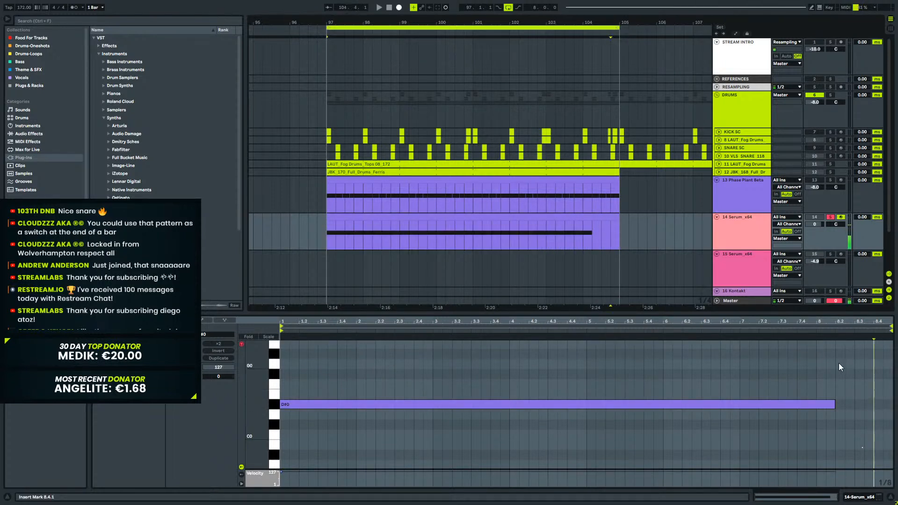
left_click(855, 500)
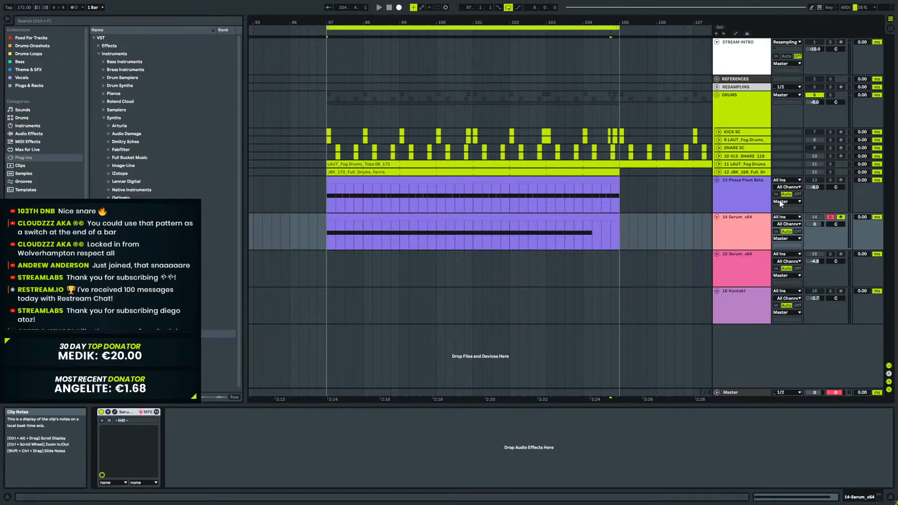
Unsolo the Serum track and play the sustained sub bass against the drums.
key("space")
left_click(831, 217)
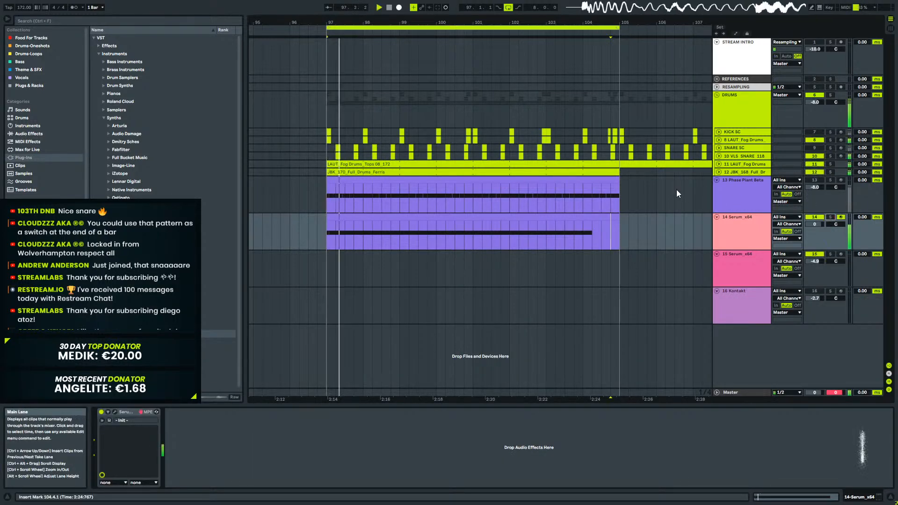
left_click(750, 171)
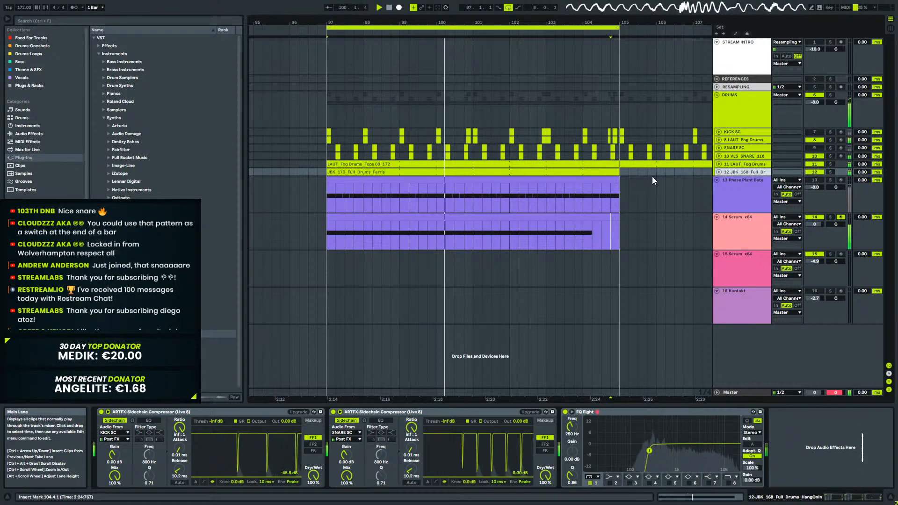
Divide the sub clip's long D#0 note into one note from 1 to 4.4 and another from 5 to 8.2.
double_click(564, 217)
key("space")
mouse_move(835, 404)
left_mouse_down()
mouse_move(556, 404)
mouse_move(836, 402)
left_mouse_up()
key("space")
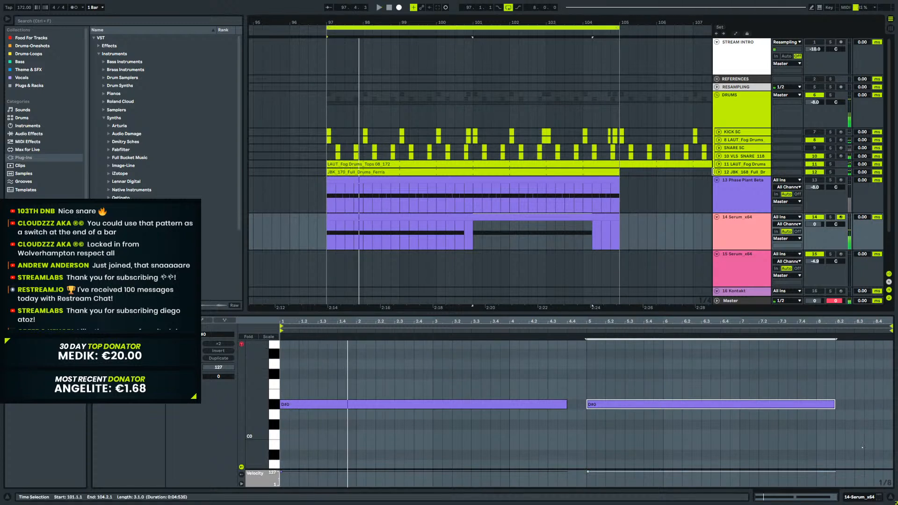
Mute the LAUT Fog Drums tops and JBK full drums tracks, comparing the mix with the tops on and off.
left_click(819, 165)
left_click(816, 174)
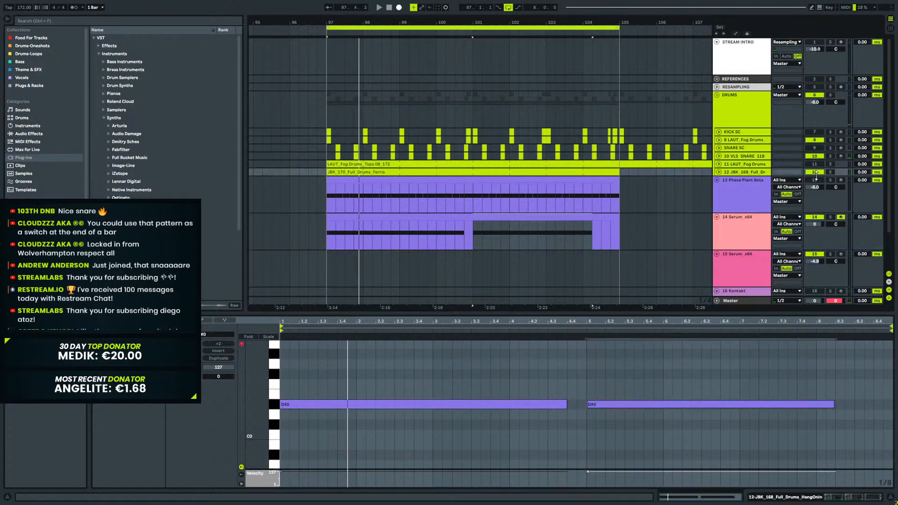
key("space")
left_click(814, 164)
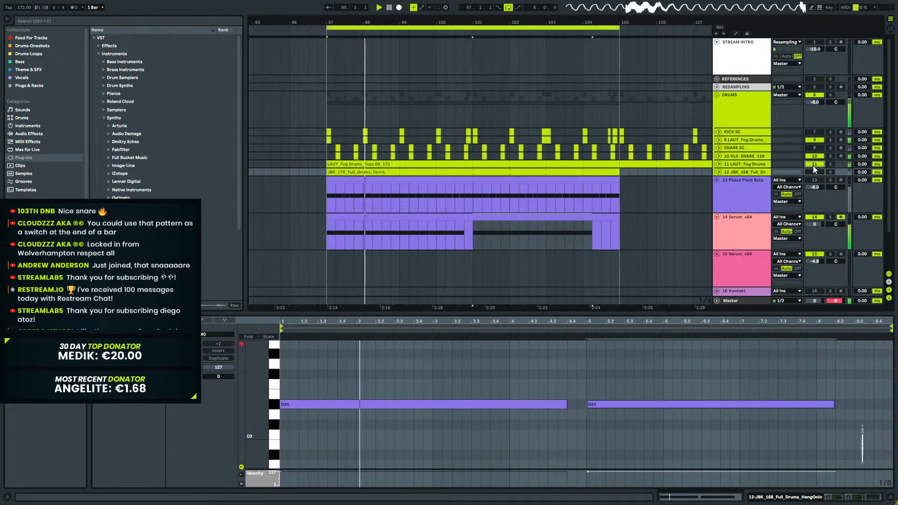
left_click(811, 164)
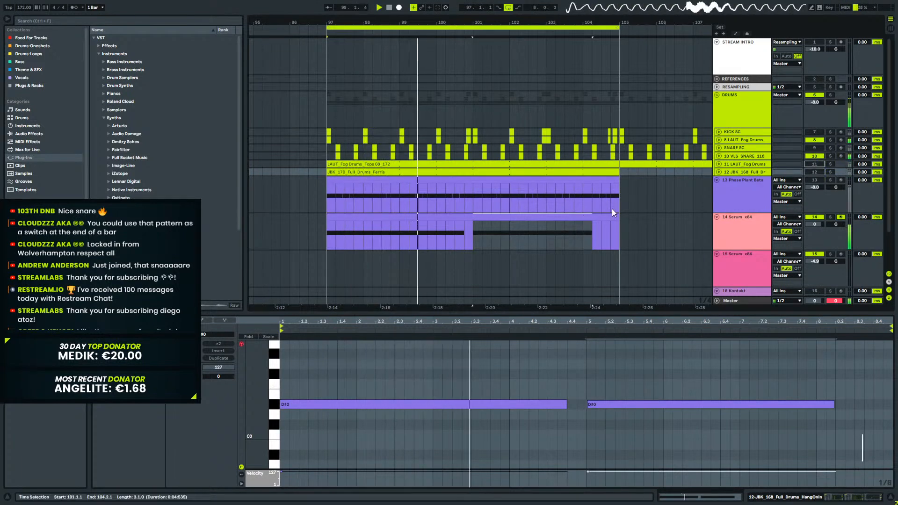
Copy the two ARTFX-Sidechain Compressors from the Phase Plant track to the new Serum track.
left_click(734, 191)
key("space")
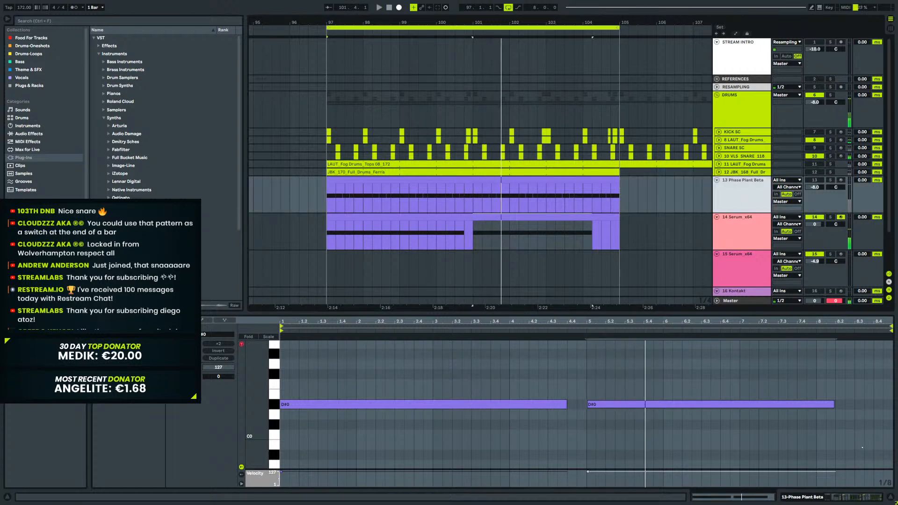
left_click(811, 498)
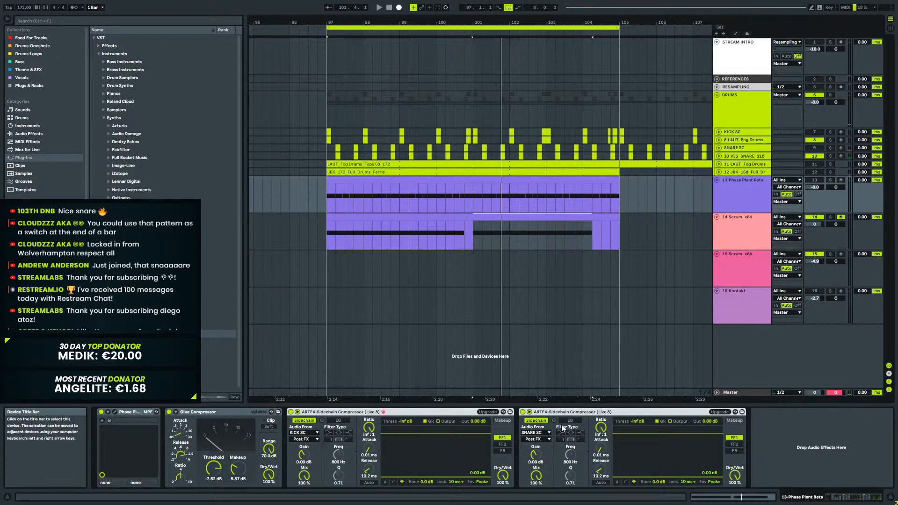
left_click(748, 241)
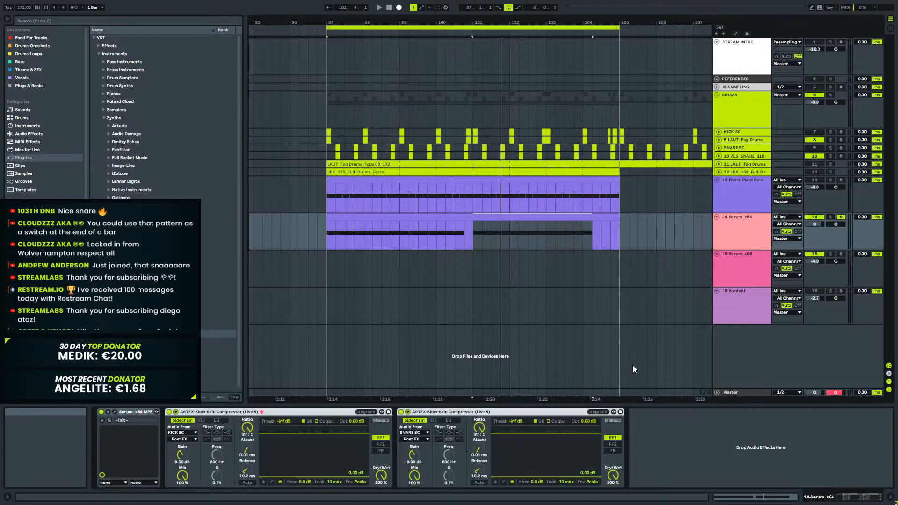
Play the loop from bar 97 and check the sidechained sub against the Phase Plant bass.
left_click(325, 189)
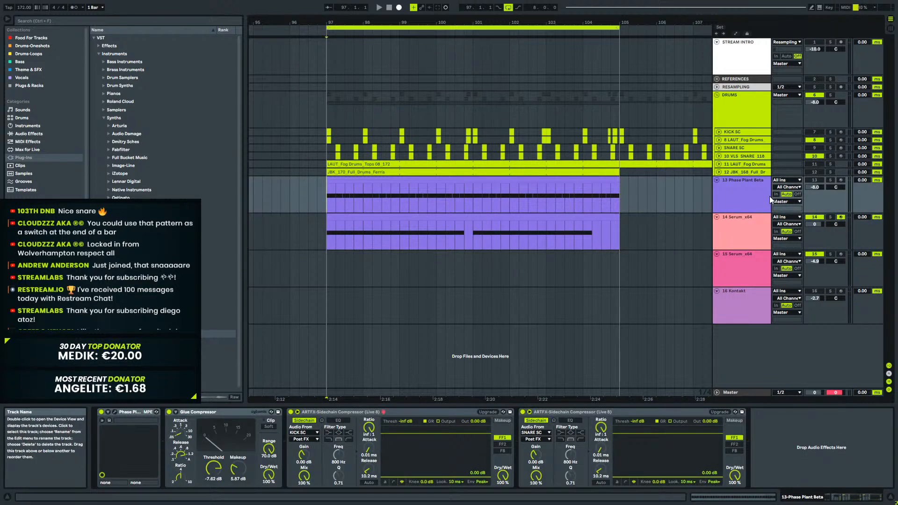
key("space")
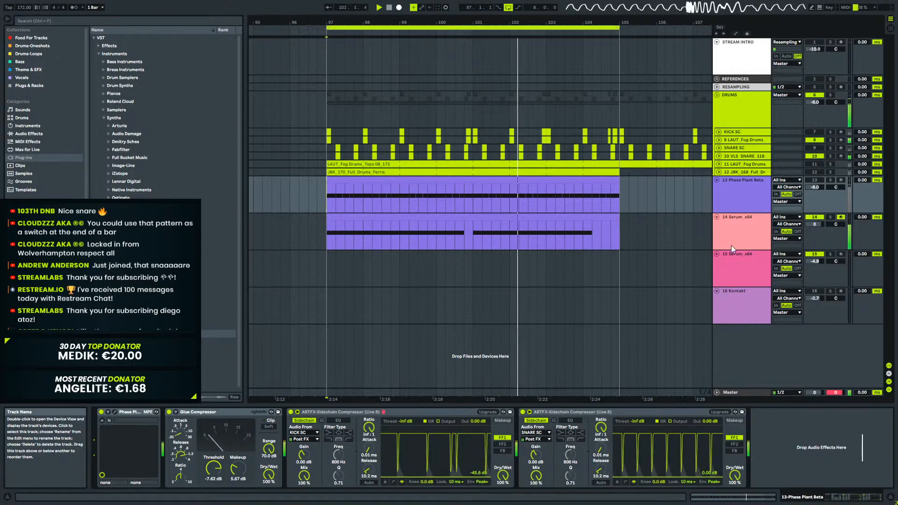
left_click(746, 230)
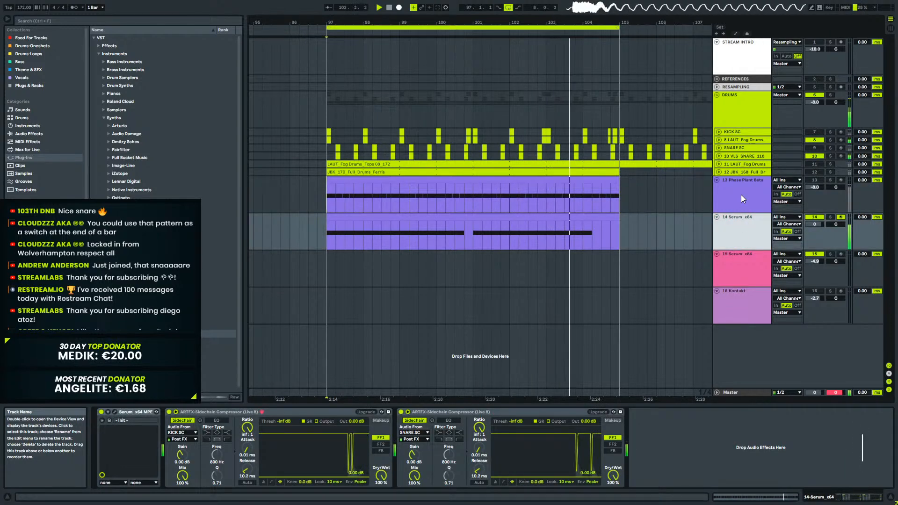
Shorten the second D#0 note in the sub clip so it ends at 8.1.1.
left_click(603, 217)
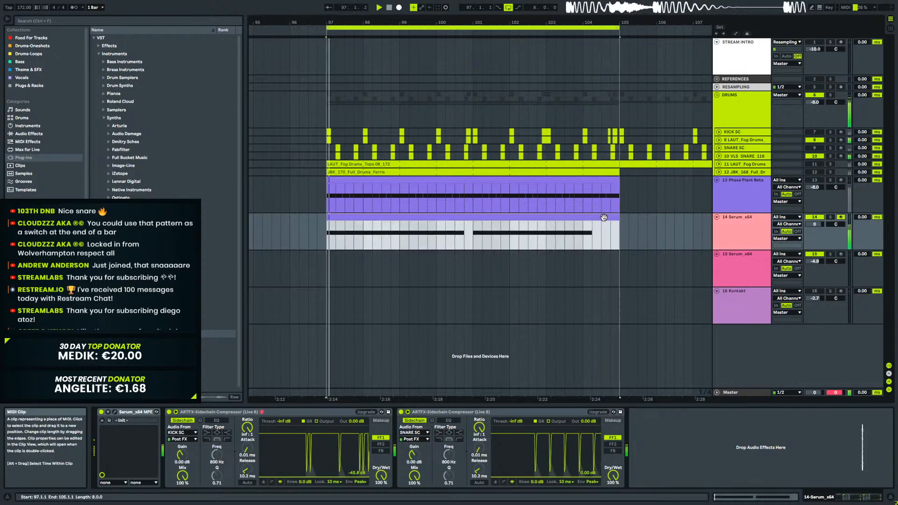
double_click(600, 222)
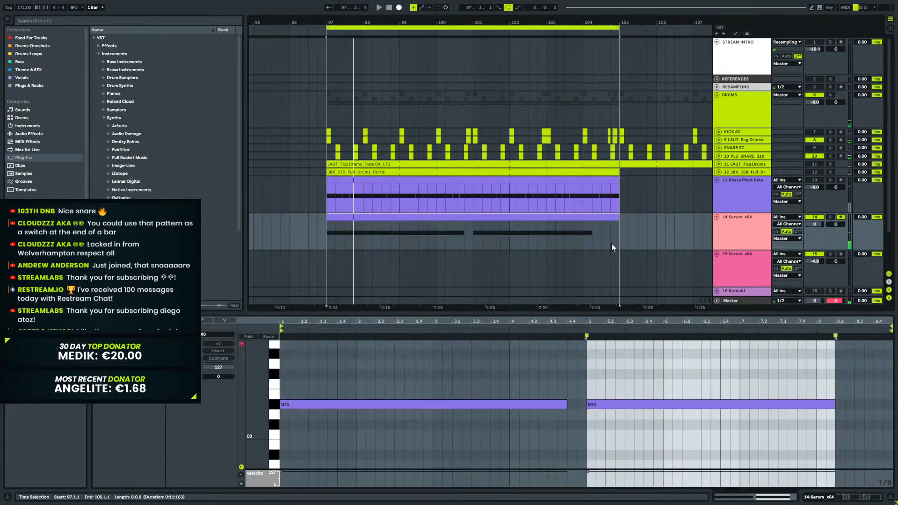
left_click(844, 411)
left_click_drag(835, 405, 817, 407)
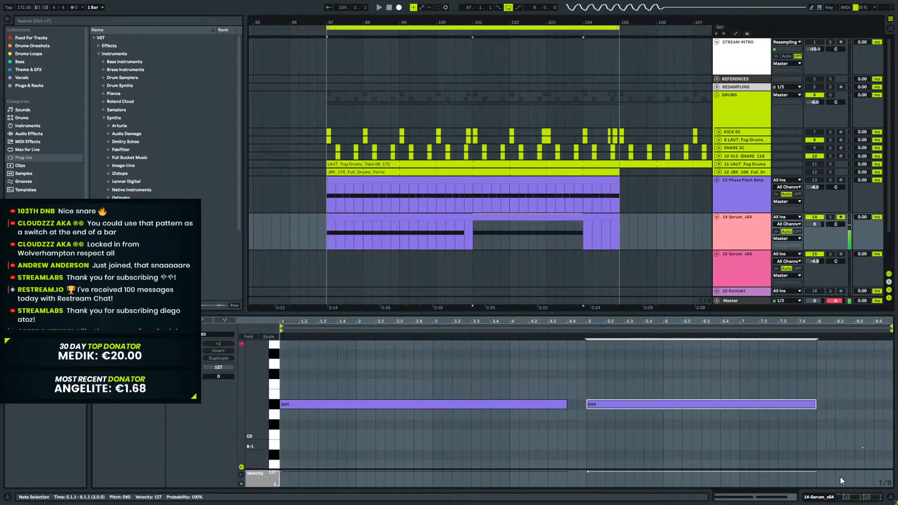
left_click(831, 499)
Group the sub track's Serum into an Instrument Rack and rename its chain SUB.
left_click(765, 242)
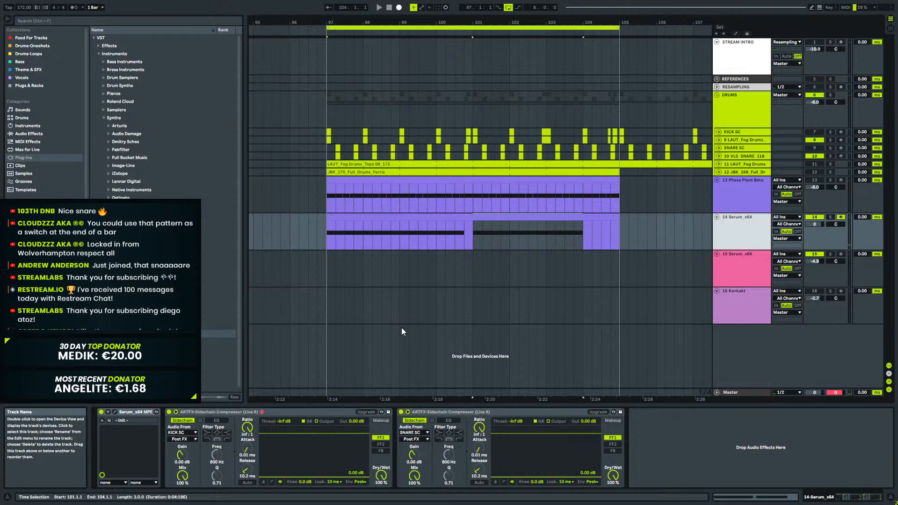
left_click(114, 412)
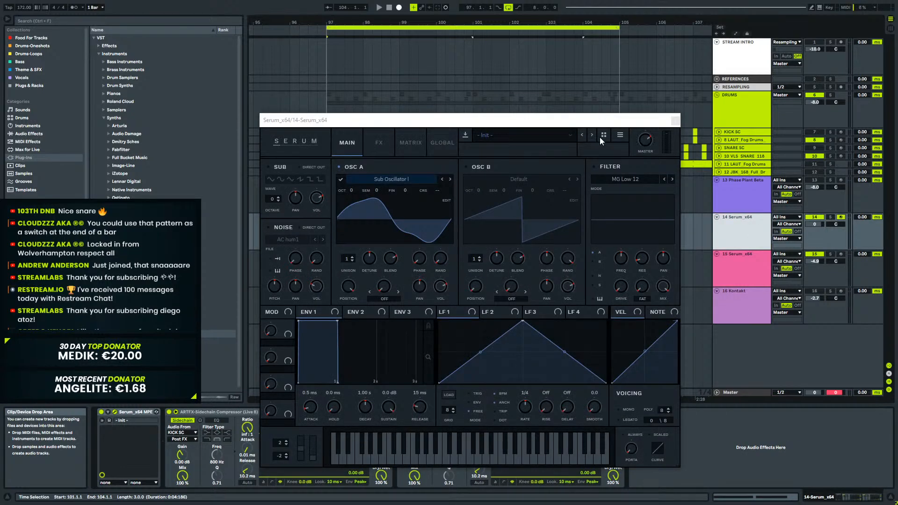
left_click(676, 121)
left_click(135, 413)
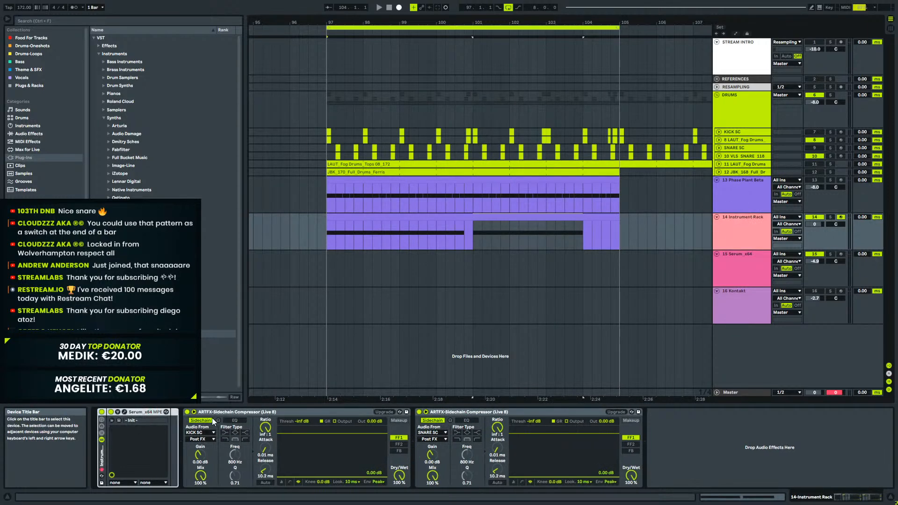
key("ctrl+g")
left_click(127, 434)
key("ctrl+r")
type("S")
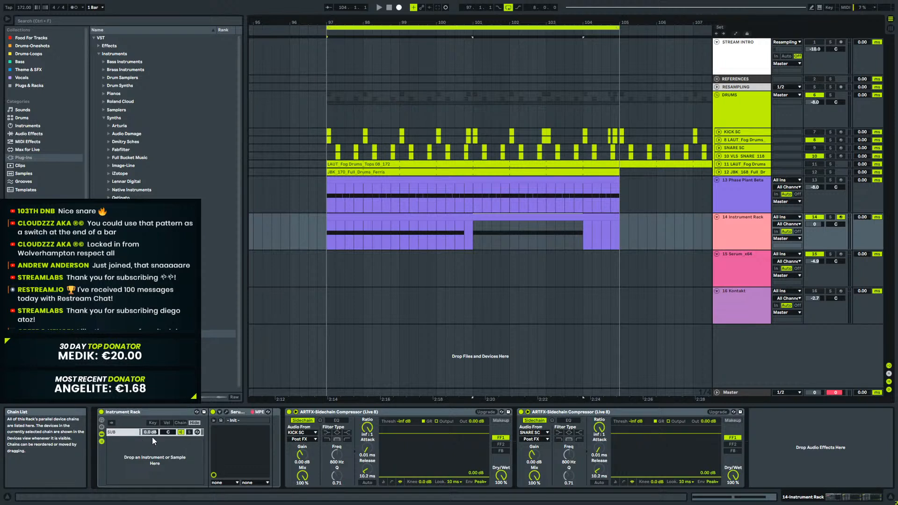
Add a second Serum_x64 chain to the rack and swap its oscillator A for the noise oscillator during playback.
left_click(100, 118)
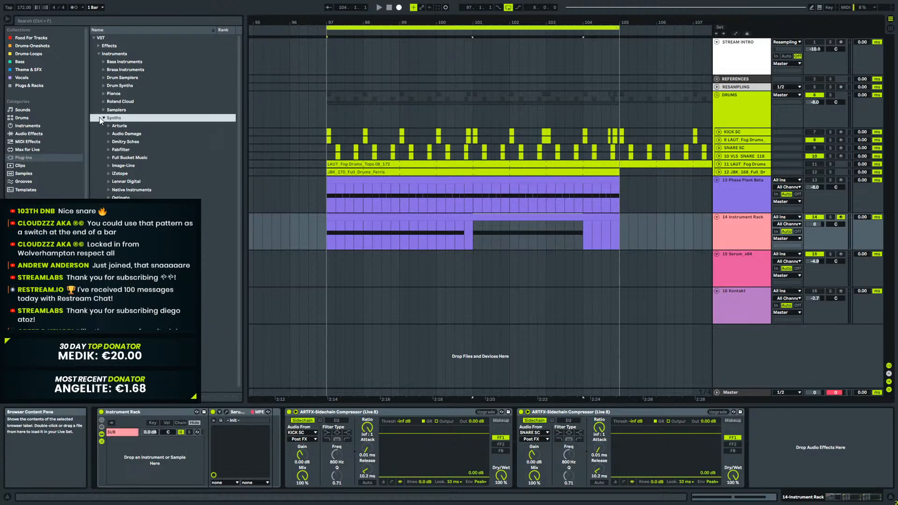
left_click_drag(127, 334, 179, 462)
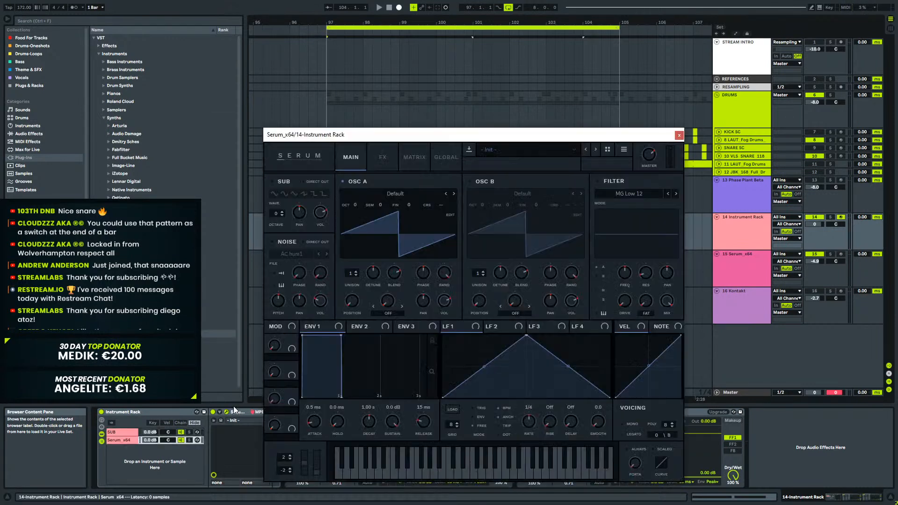
left_click(345, 187)
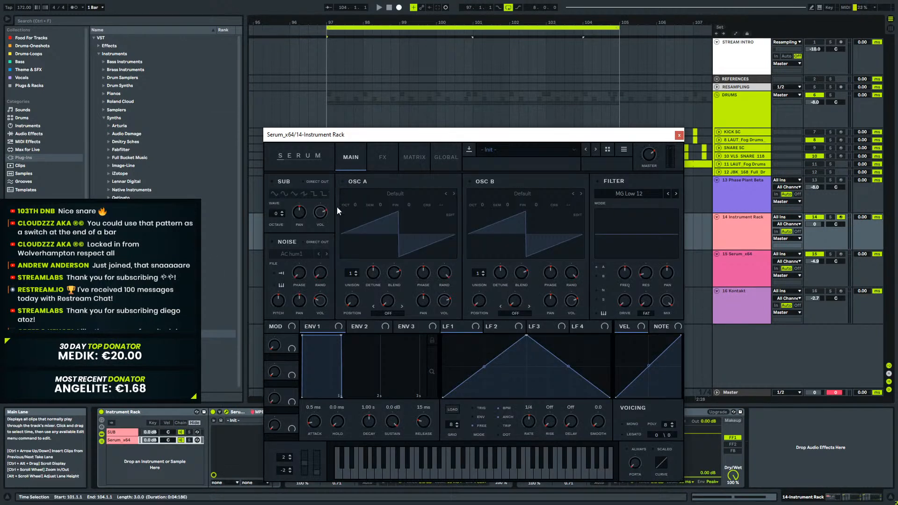
key("space")
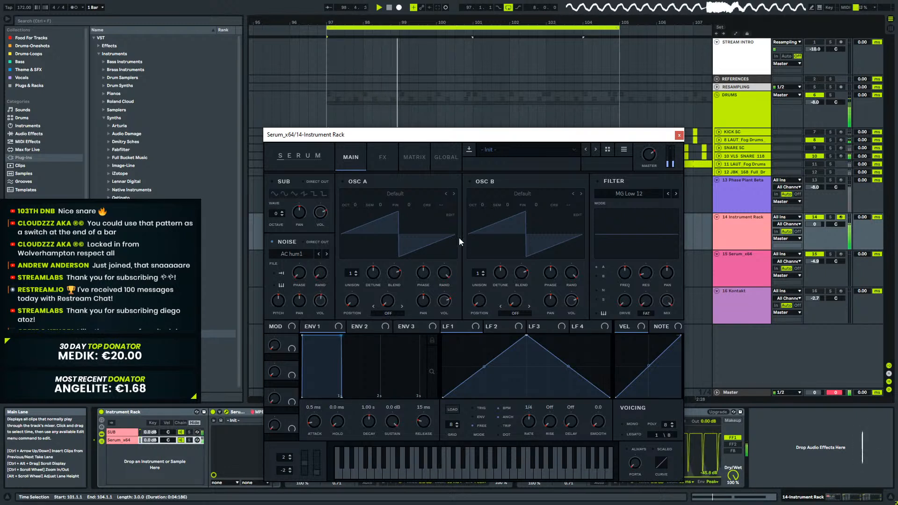
Enable Serum's filter with the High 18 type, raising its cutoff and setting its drive to about 21%.
left_click(634, 193)
mouse_move(636, 206)
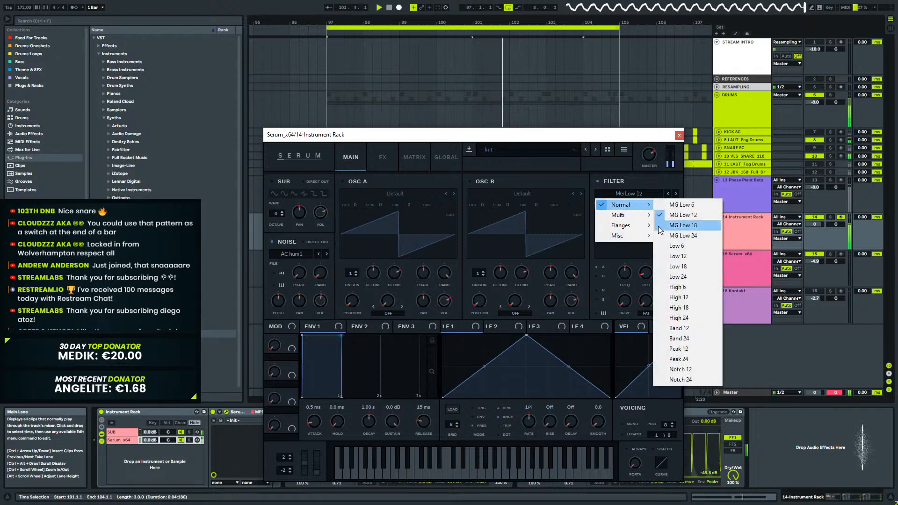
left_click(689, 307)
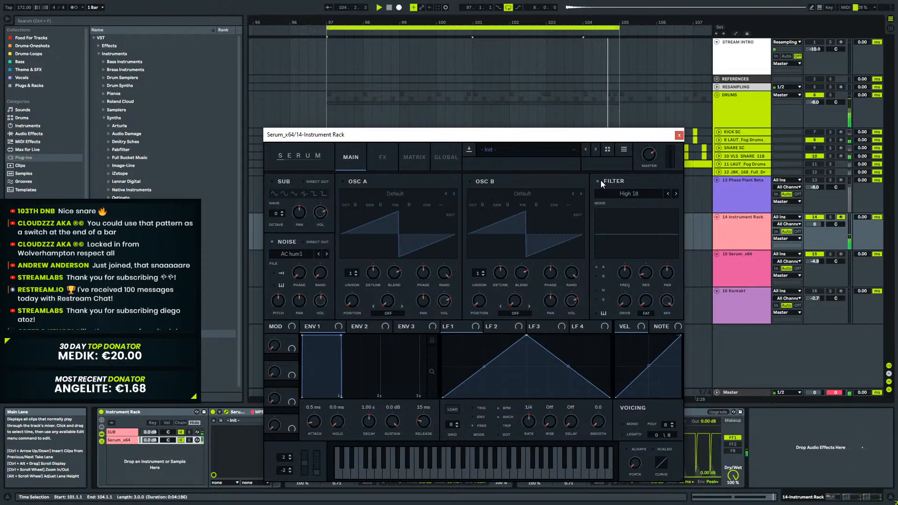
left_click(600, 291)
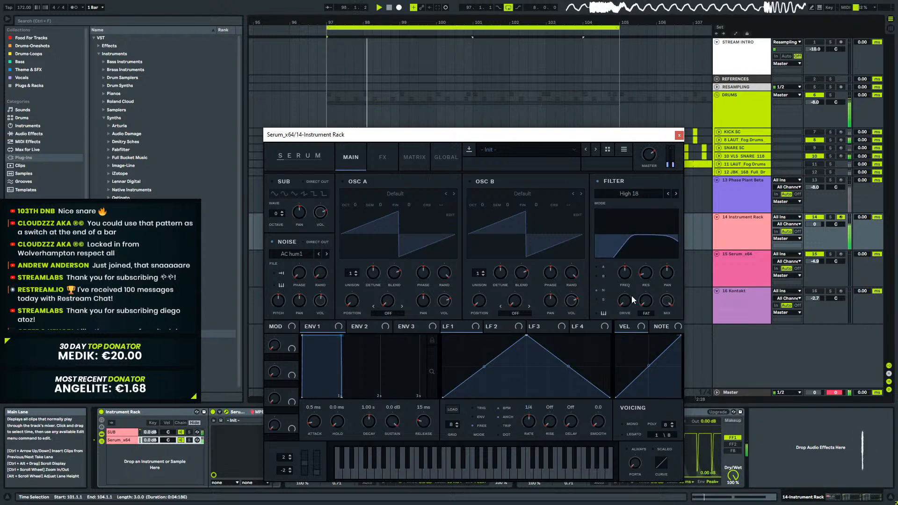
left_click_drag(630, 277, 631, 260)
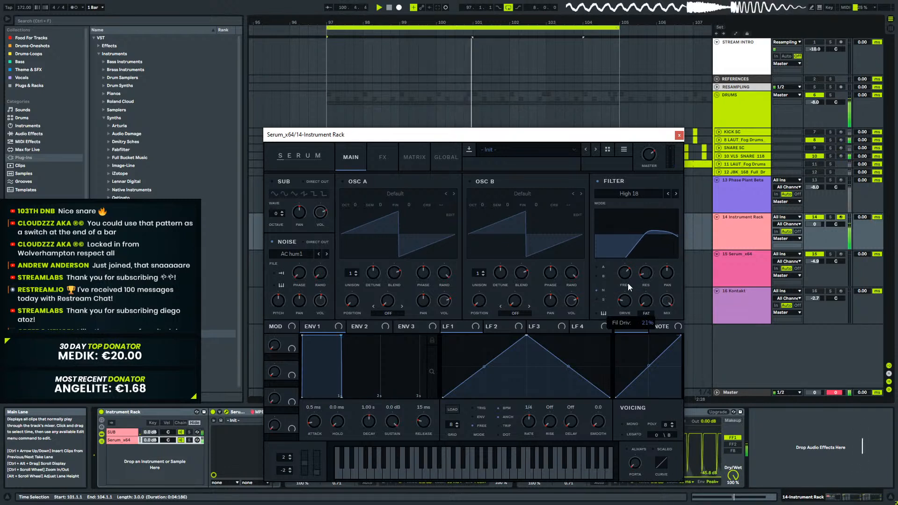
Switch the filter type to High 24 and readjust its cutoff frequency.
left_click(676, 193)
left_click_drag(625, 277, 633, 318)
mouse_move(627, 274)
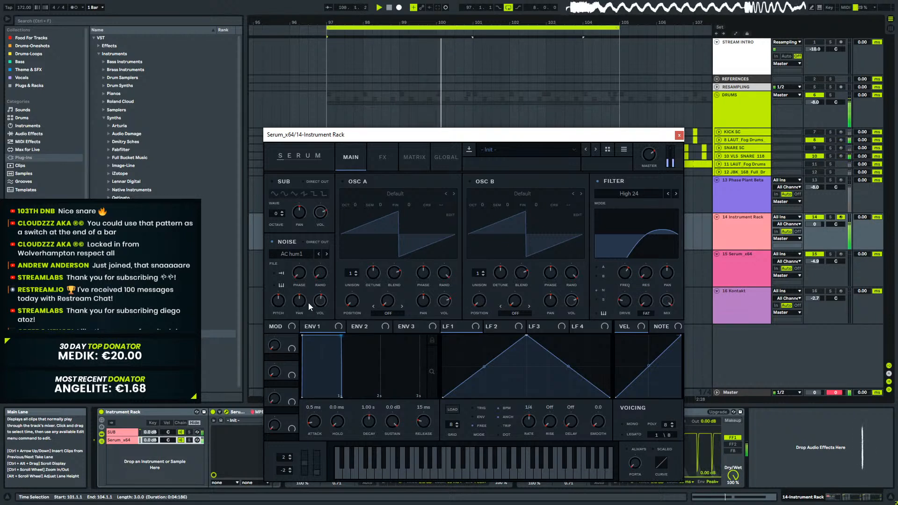
mouse_move(321, 312)
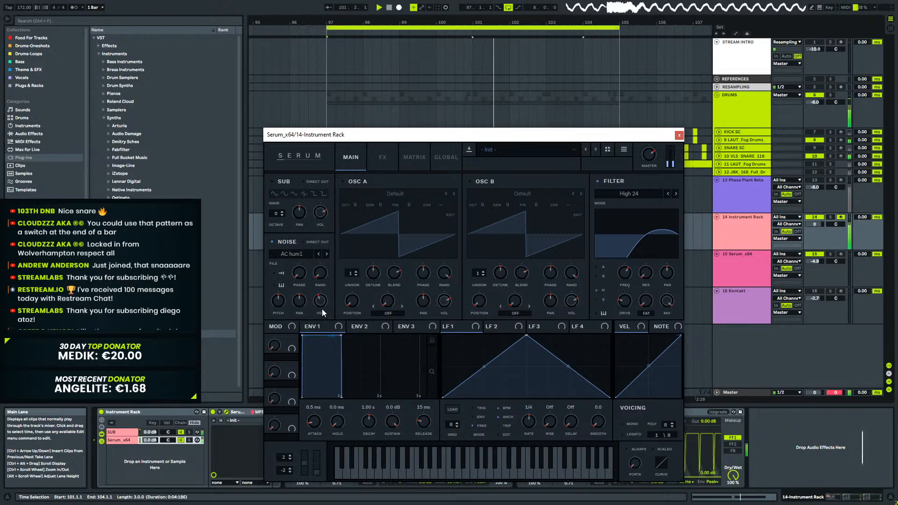
Enable oscillator A with the Basic Shapes analog wavetable and audition it with the beat.
left_click(349, 183)
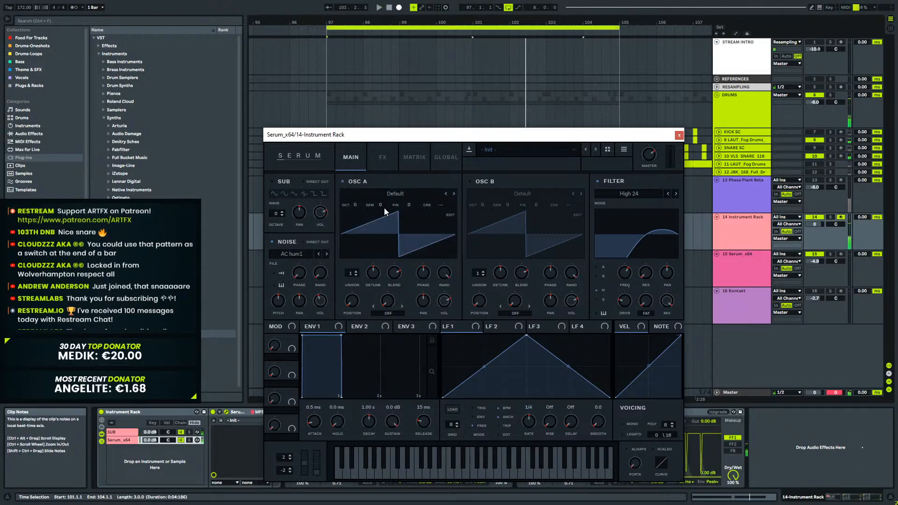
left_click(414, 193)
mouse_move(390, 215)
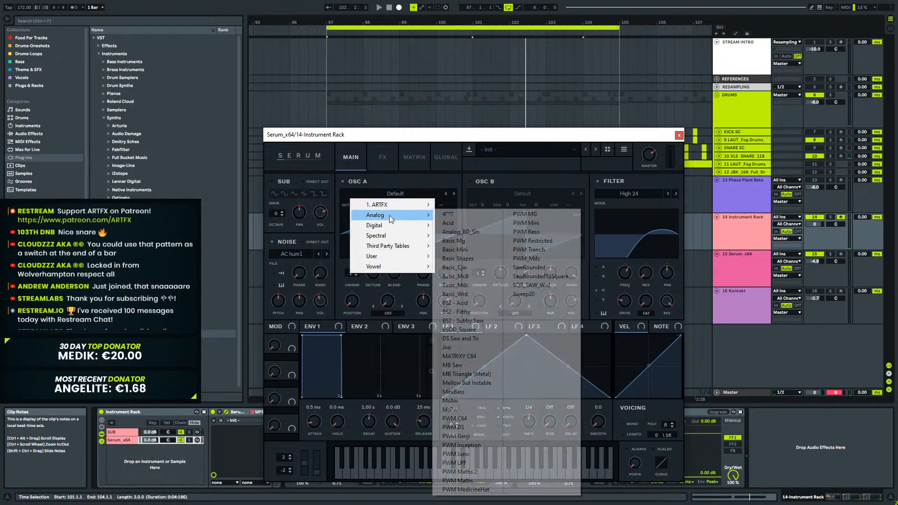
left_click(466, 258)
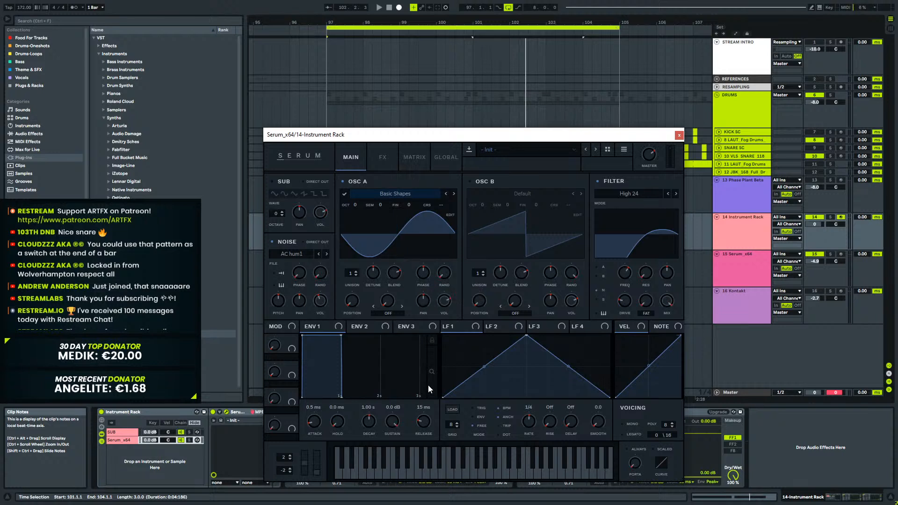
key("space")
key("space")
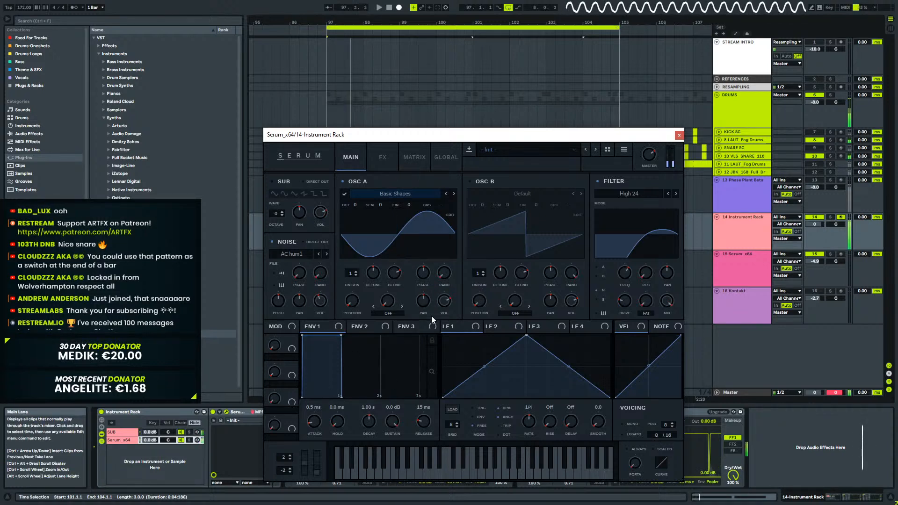
Solo the Serum_x64 chain in the rack and audition it with Serum's Tube distortion effect enabled.
left_click(189, 440)
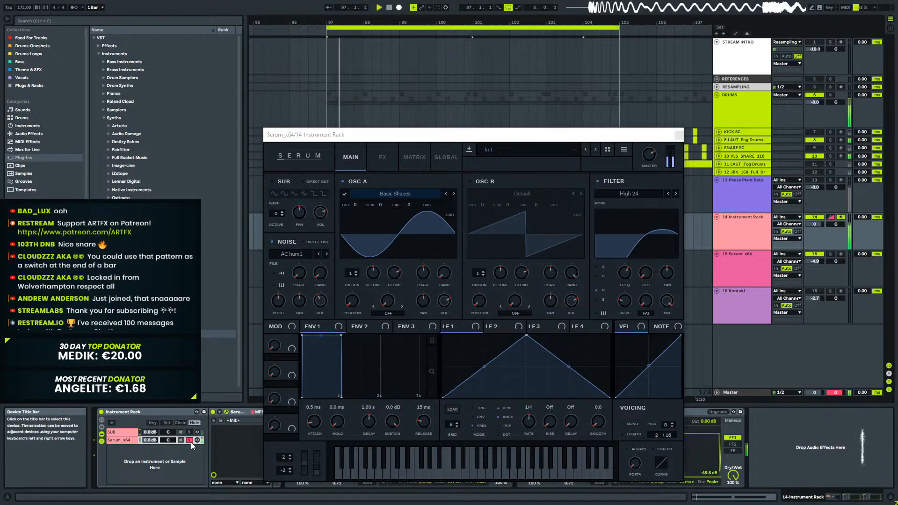
left_click(383, 159)
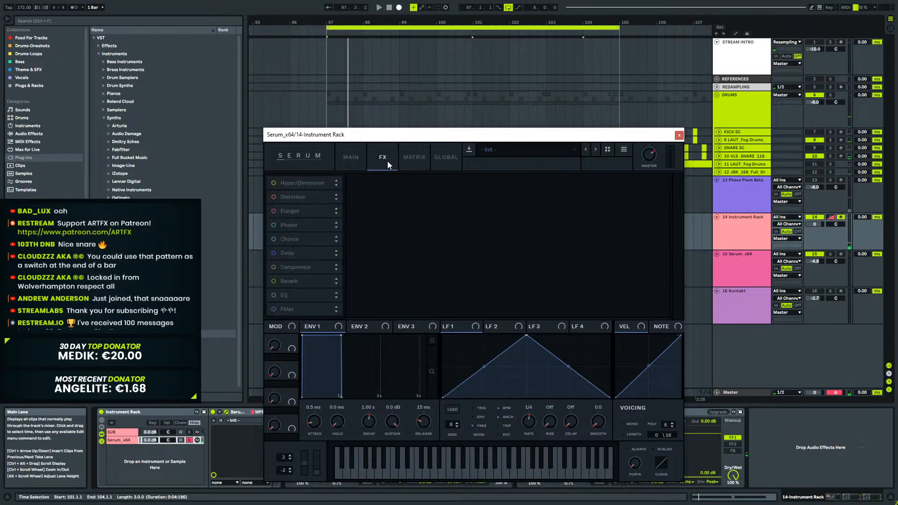
left_click(292, 197)
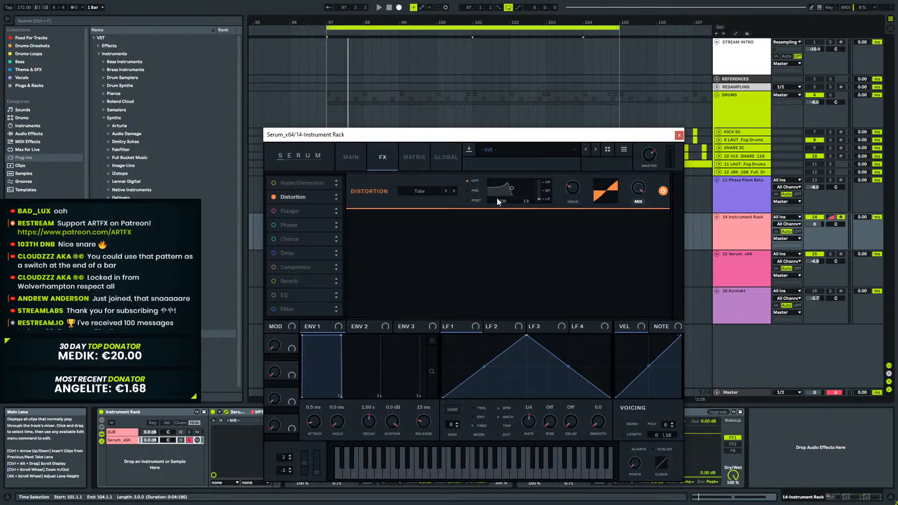
key("space")
left_click_drag(591, 134, 586, 142)
key("space")
key("space")
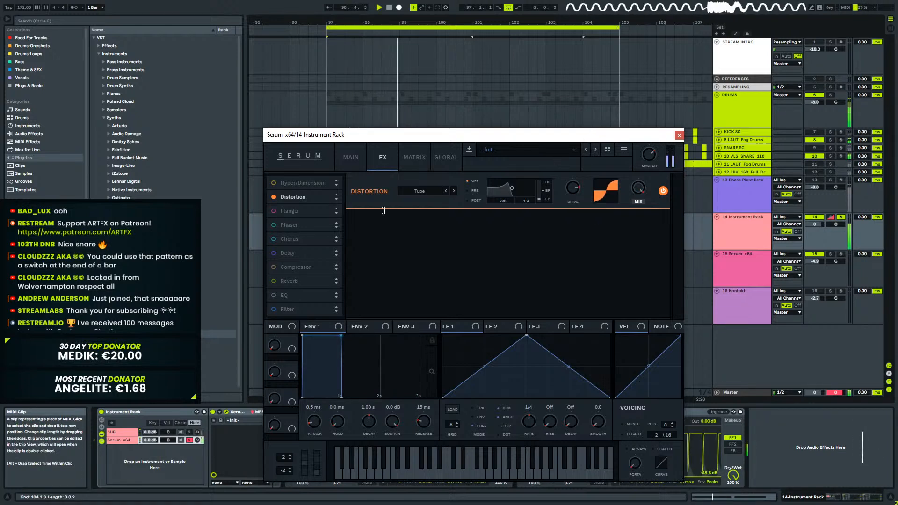
Set oscillator A's octave to -1 and restart playback.
left_click(351, 158)
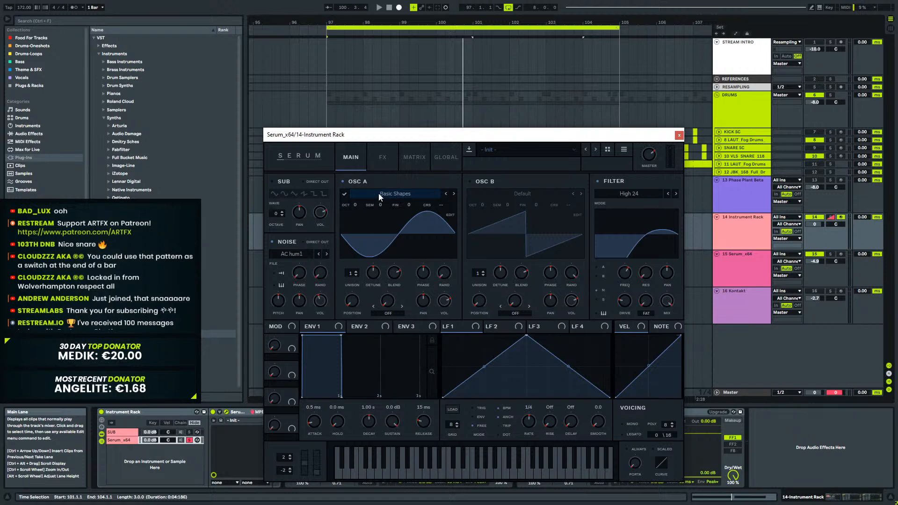
left_click_drag(356, 203, 356, 214)
key("space")
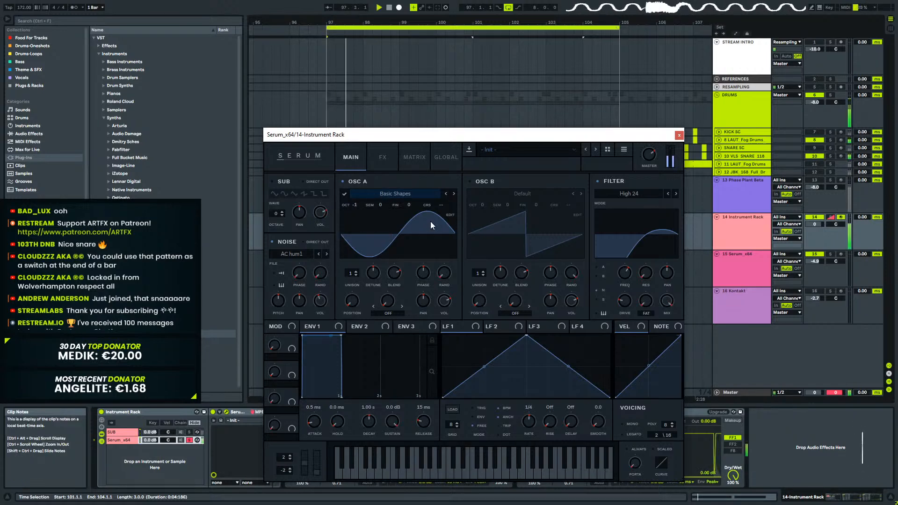
Raise the distortion effect's drive to about 92% during playback.
left_click(372, 162)
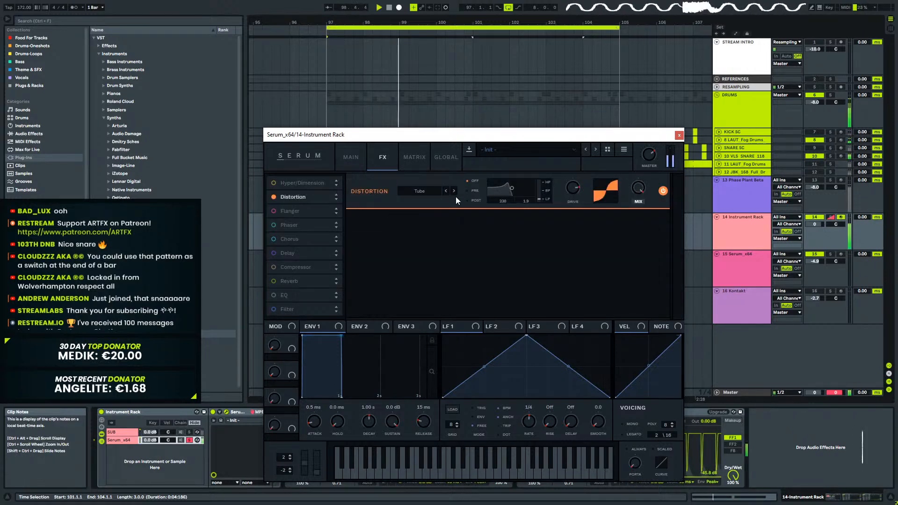
left_click_drag(577, 189, 577, 181)
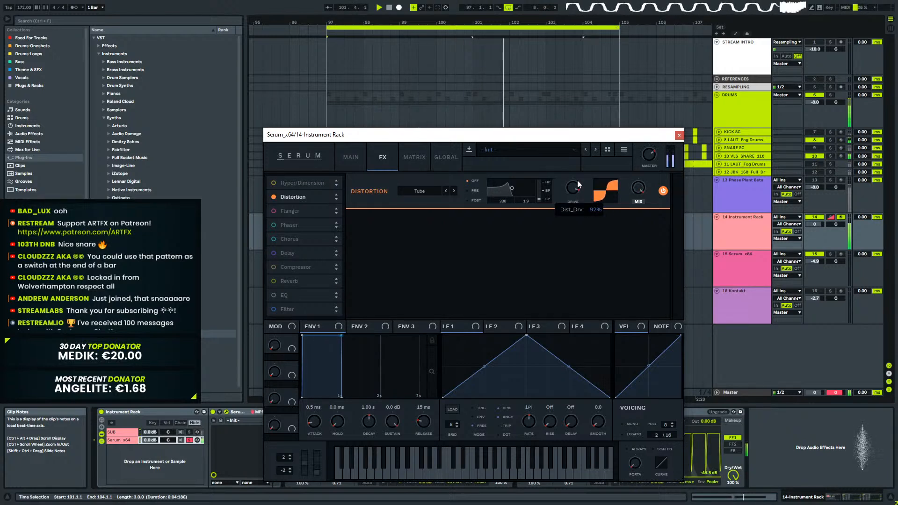
key("space")
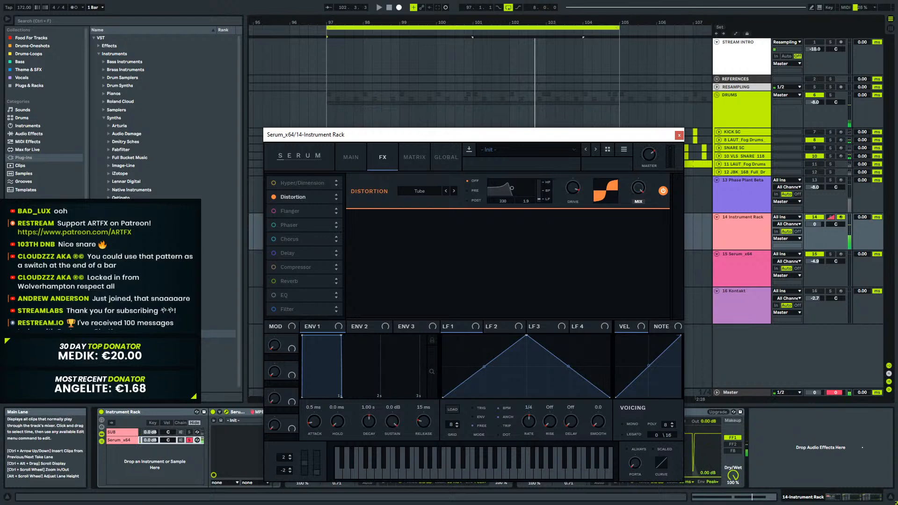
Add Serum's filter effect with the High 24 type and adjust its cutoff frequency during playback.
left_click(274, 309)
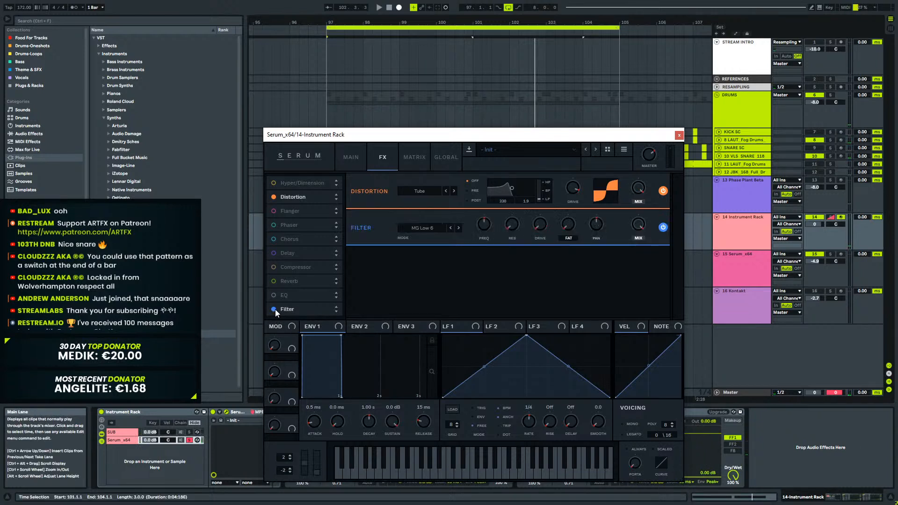
left_click(447, 229)
mouse_move(434, 249)
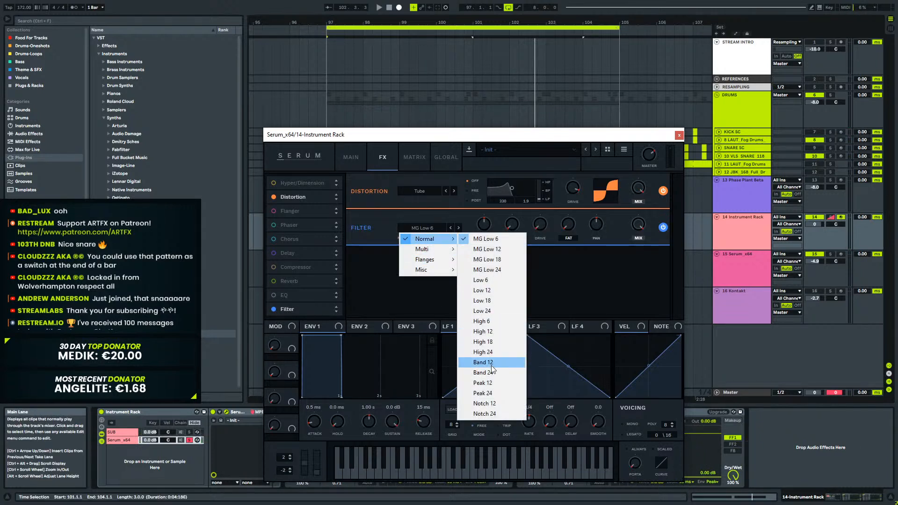
left_click(486, 352)
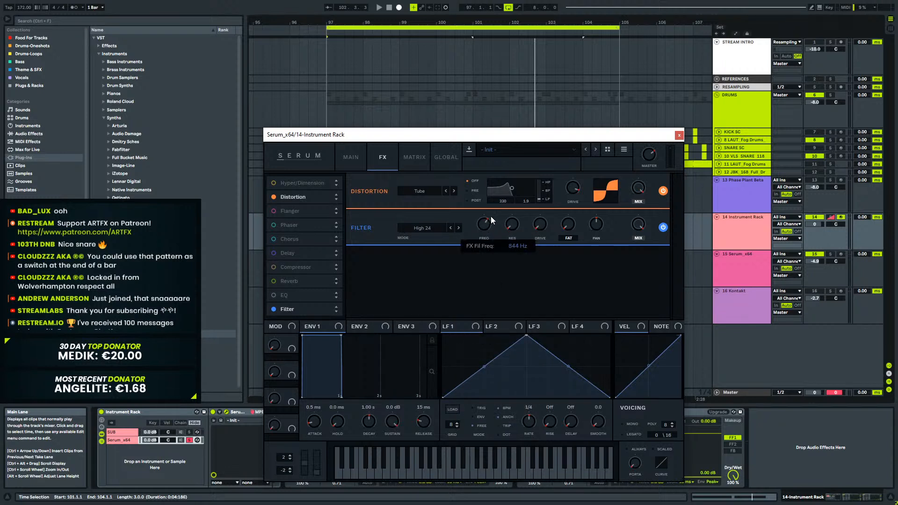
key("space")
mouse_move(485, 226)
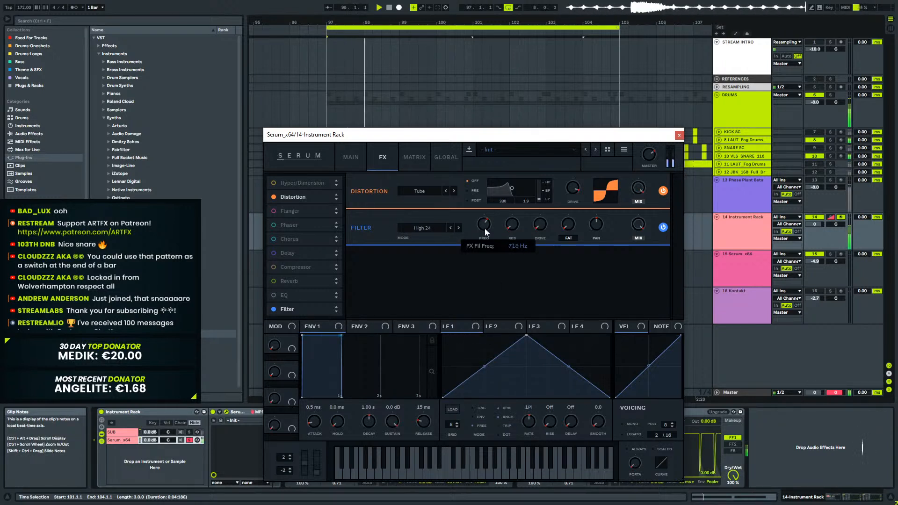
left_click_drag(485, 231, 484, 235)
Unsolo the Serum_x64 chain and fine-tune the effect filter's cutoff frequency.
left_click(189, 440)
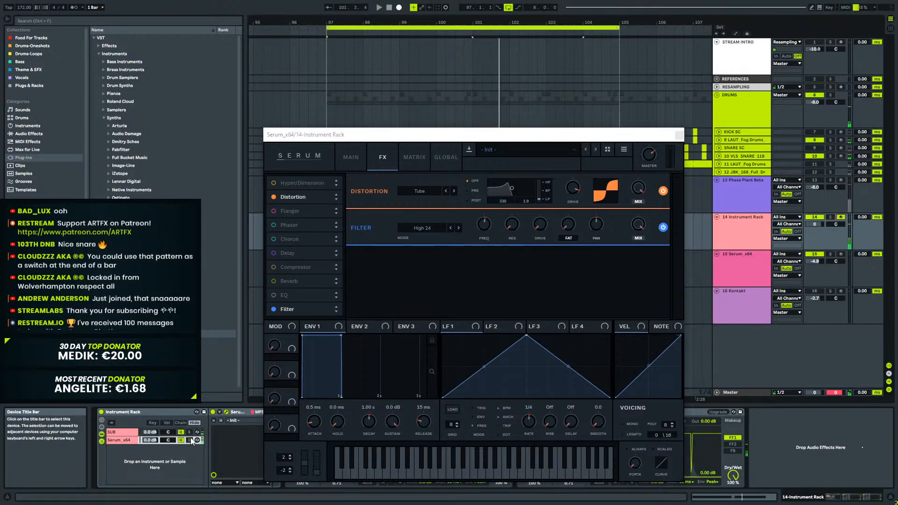
left_click(486, 224)
left_click_drag(486, 224, 487, 226)
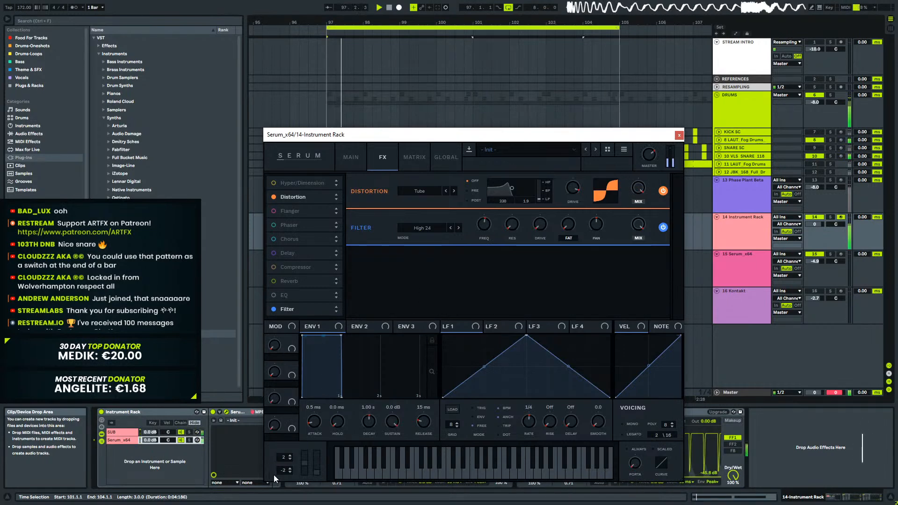
Compare oscillator A's octave settings down to -4 during playback and set it to -2.
left_click(357, 153)
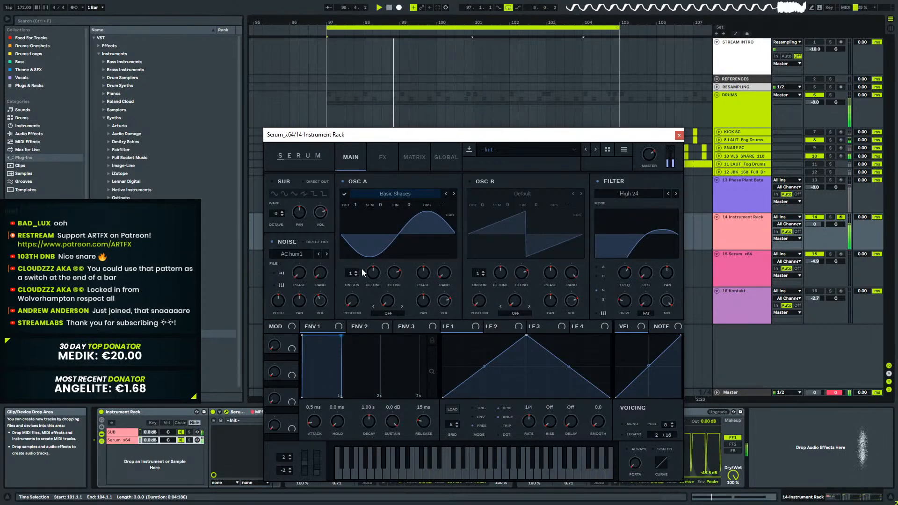
left_click_drag(355, 205, 356, 223)
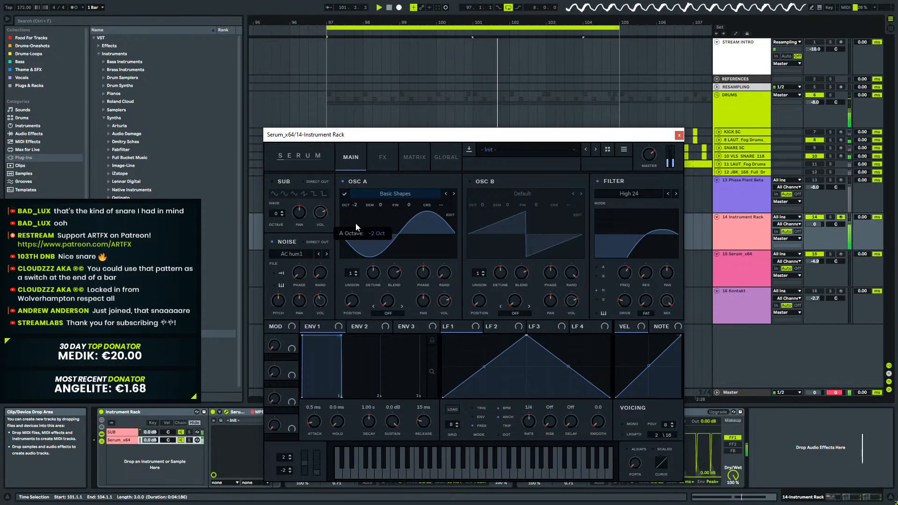
left_click_drag(355, 223, 355, 235)
key("space")
left_click_drag(356, 205, 354, 254)
key("space")
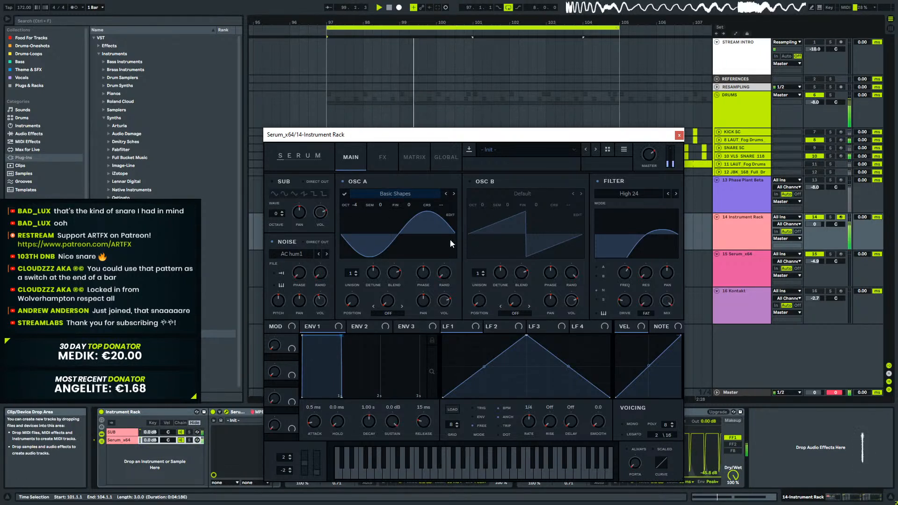
mouse_move(355, 207)
left_mouse_down()
mouse_move(372, 170)
mouse_move(363, 221)
left_mouse_up()
key("space")
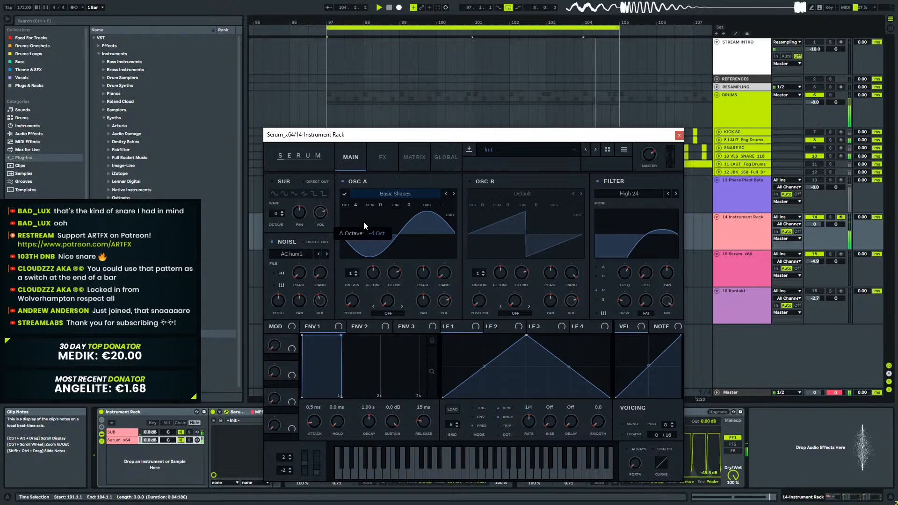
left_click_drag(363, 221, 367, 204)
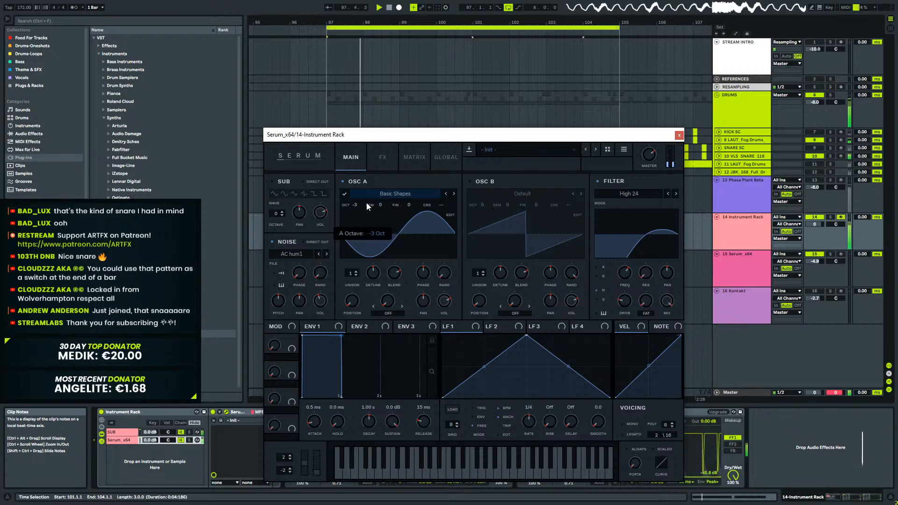
left_click_drag(367, 203, 369, 190)
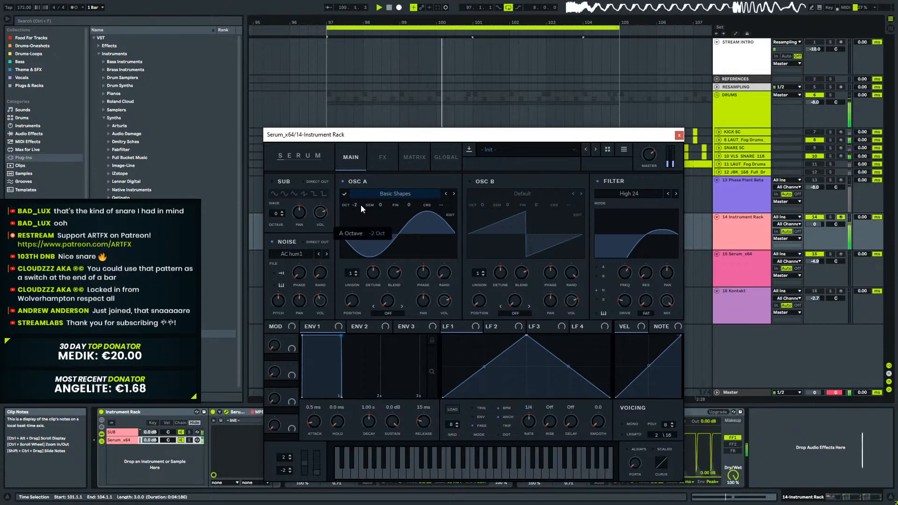
In the Instrument Rack's MIDI clip, shorten the first D#0 note to one bar and duplicate it through bar 4.
left_click(679, 136)
double_click(424, 218)
left_click_drag(566, 405, 359, 405)
key("ctrl+d")
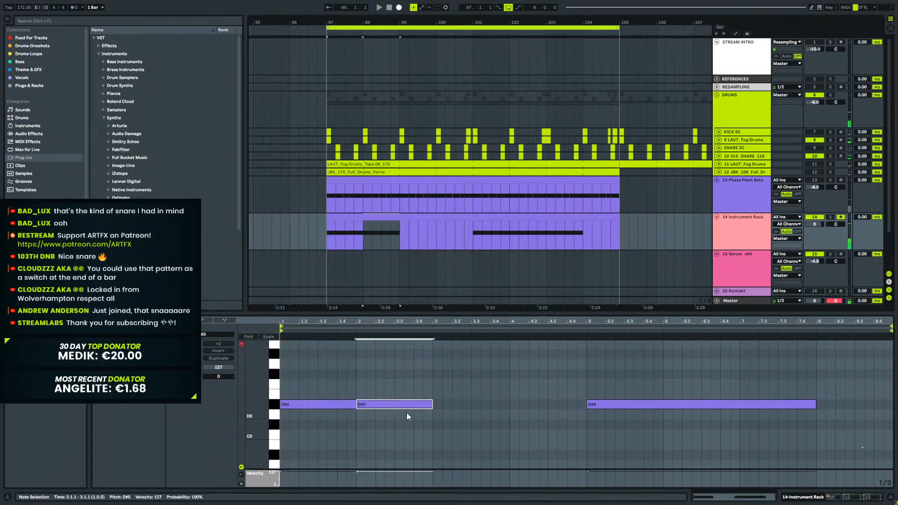
key("ctrl+d")
key("ctrl+d")
Turn the second long D#0 note into one-bar notes across bars 5 to 7, delete the surplus in bar 8 and play back.
left_click_drag(586, 405, 320, 429)
key("ctrl+d")
left_click_drag(846, 384, 856, 453)
key("Delete")
key("space")
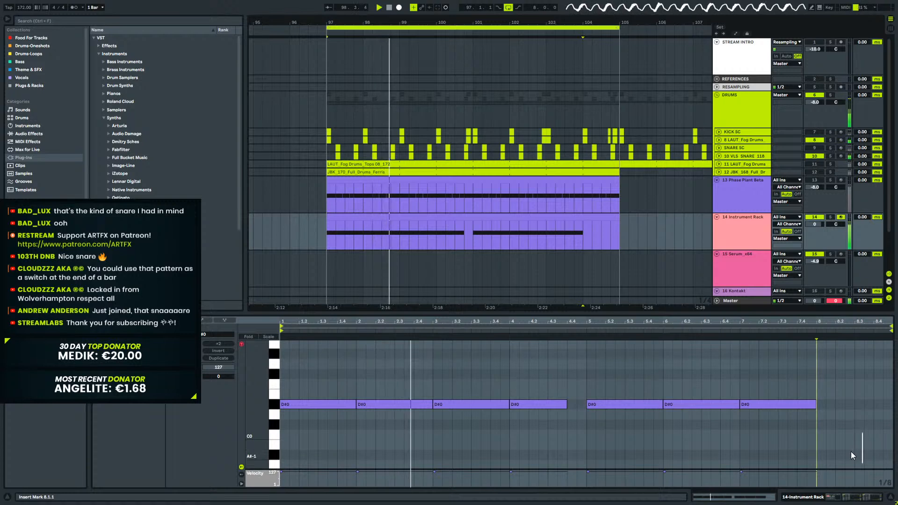
Show the Instrument Rack track's device chain and select its eight-bar MIDI clip.
left_click(861, 498)
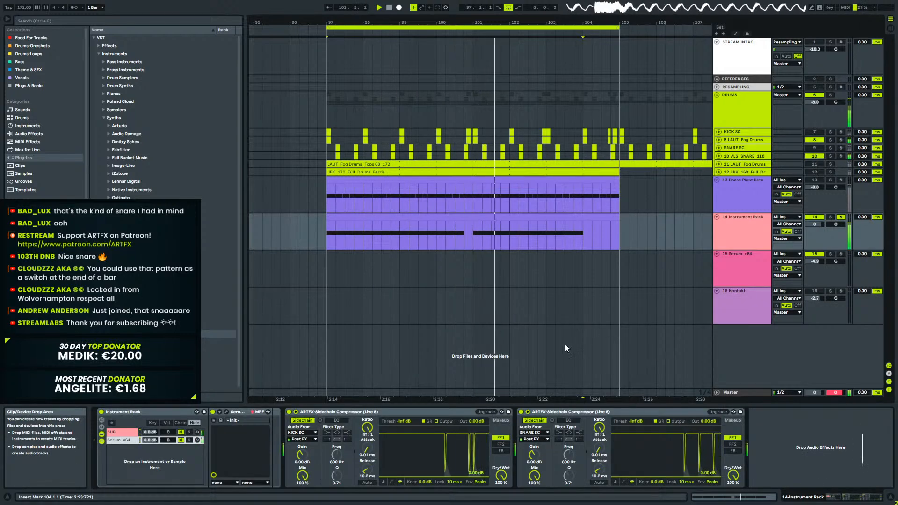
left_click(744, 218)
left_click(592, 218)
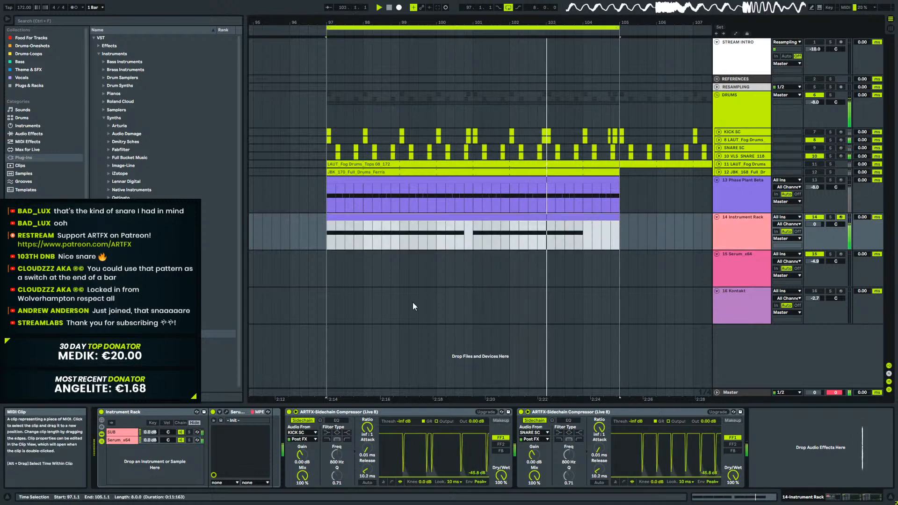
Remove the extra kick hit just before bar 103 from the kick tracks and play the loop from bar 97.
left_click(546, 139)
key("space")
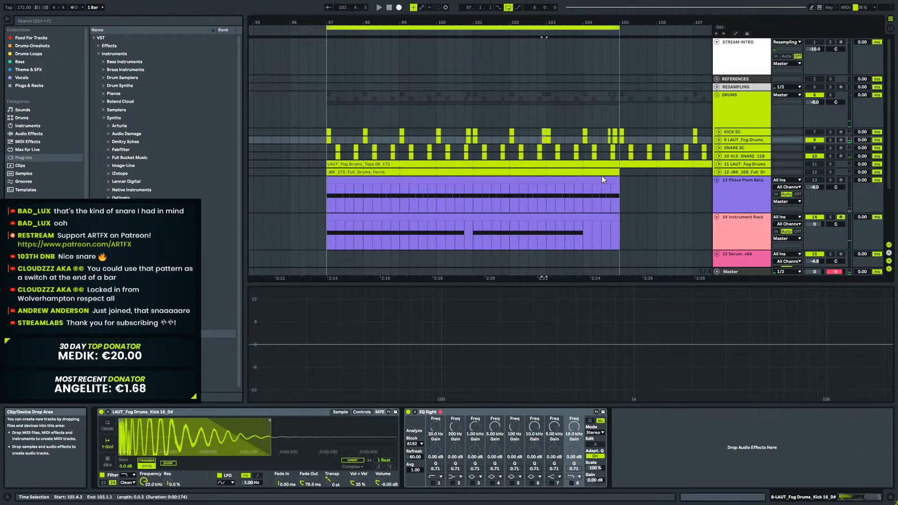
left_click(324, 131)
key("space")
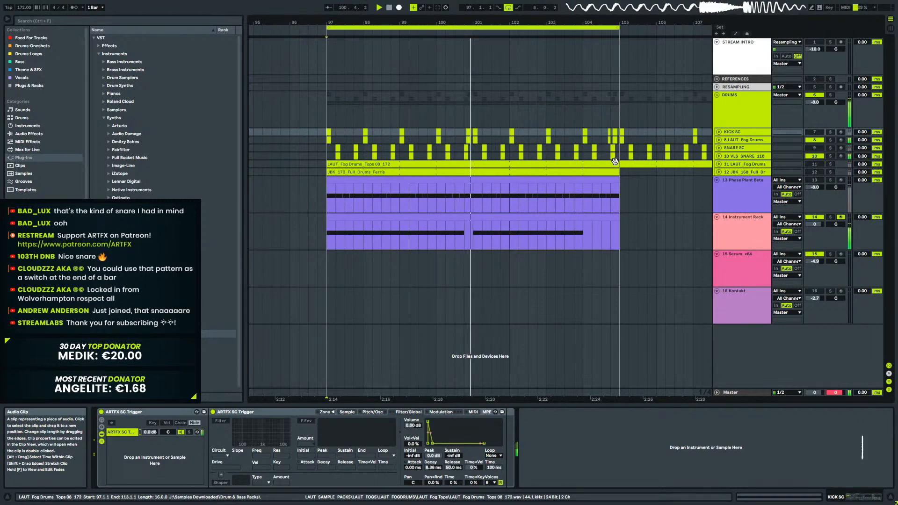
Show the Instrument Rack track's device chain and audition the loop from bar 97.
left_click(748, 274)
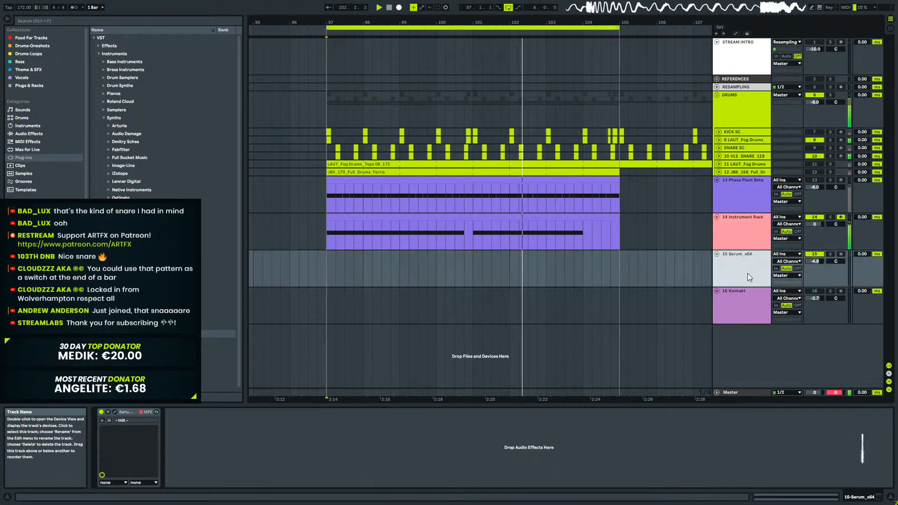
key("space")
left_click(684, 240)
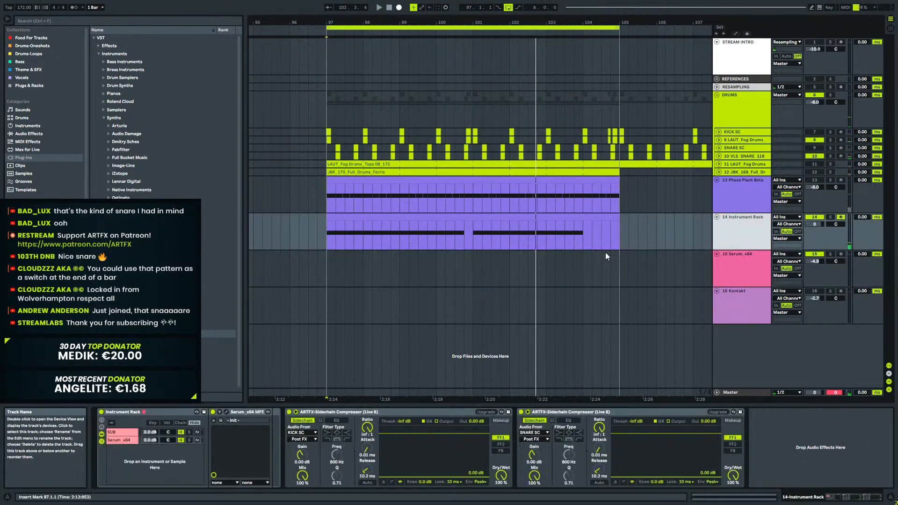
key("space")
key("space")
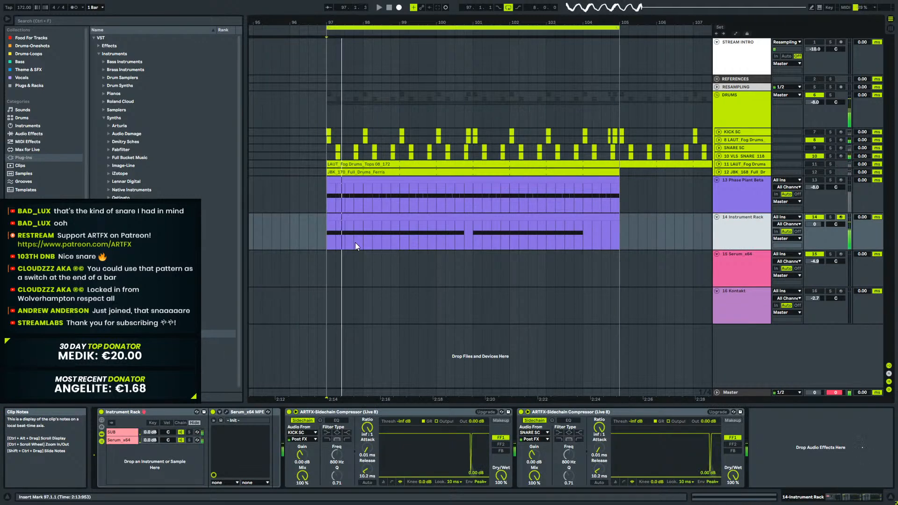
In the rack's Serum effects, turn the filter level down to minimum and modulate it with LFO 1.
left_click(226, 411)
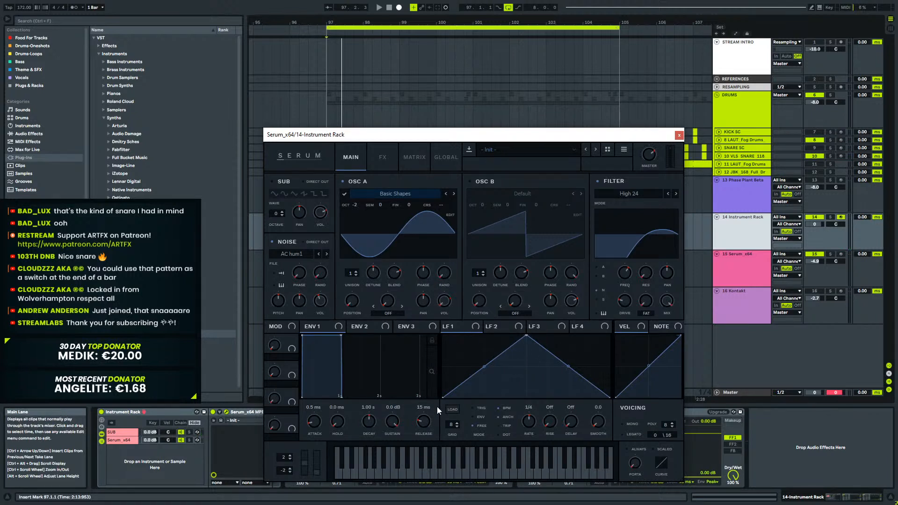
right_click(445, 300)
left_click(491, 337)
left_click(384, 156)
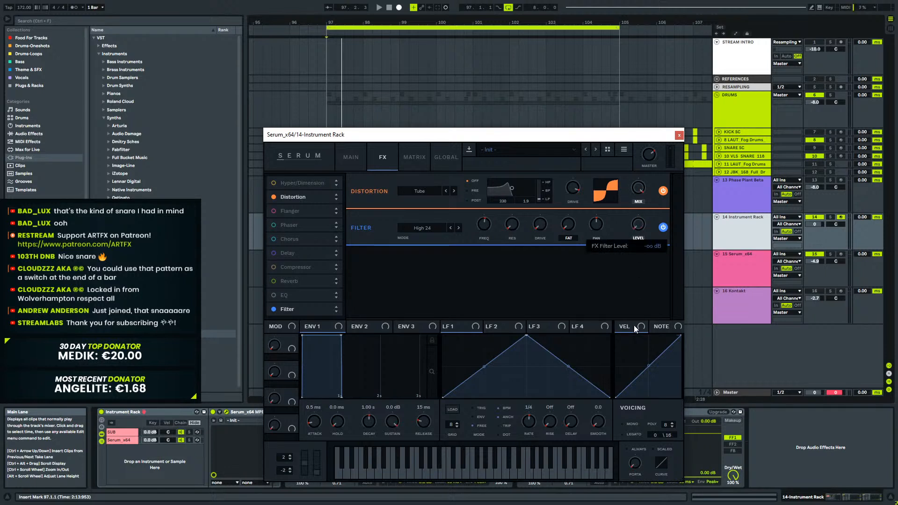
left_click_drag(631, 219, 627, 241)
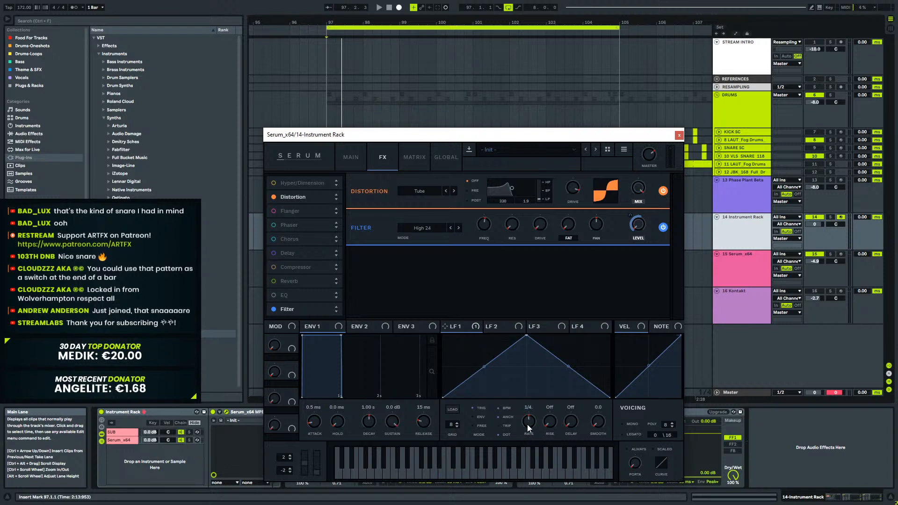
Set LFO 1's rate to 1/8 and its delay to 1/16 while auditioning the loop.
key("space")
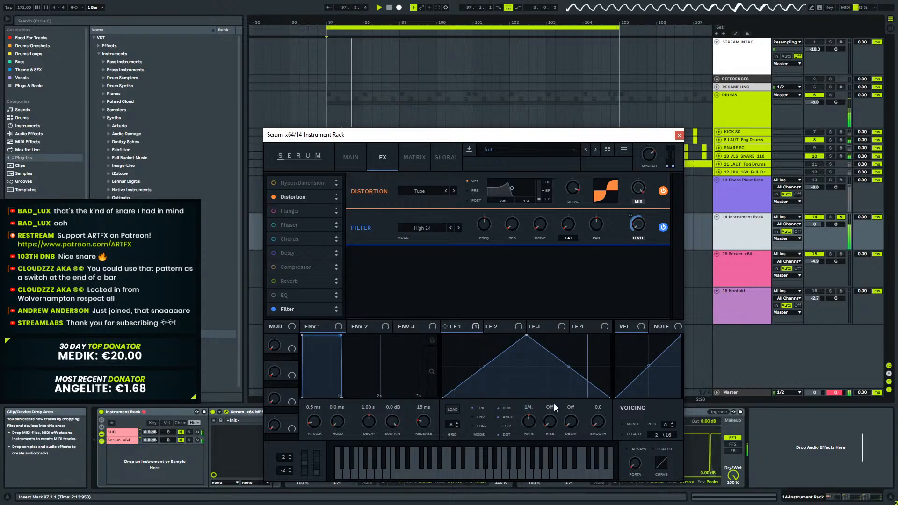
left_click_drag(533, 422, 535, 418)
key("space")
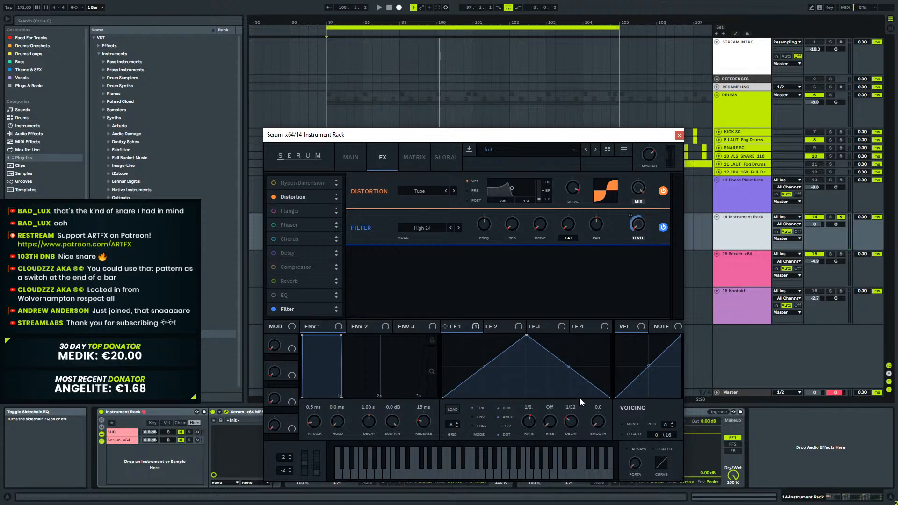
key("space")
left_click_drag(571, 426, 572, 424)
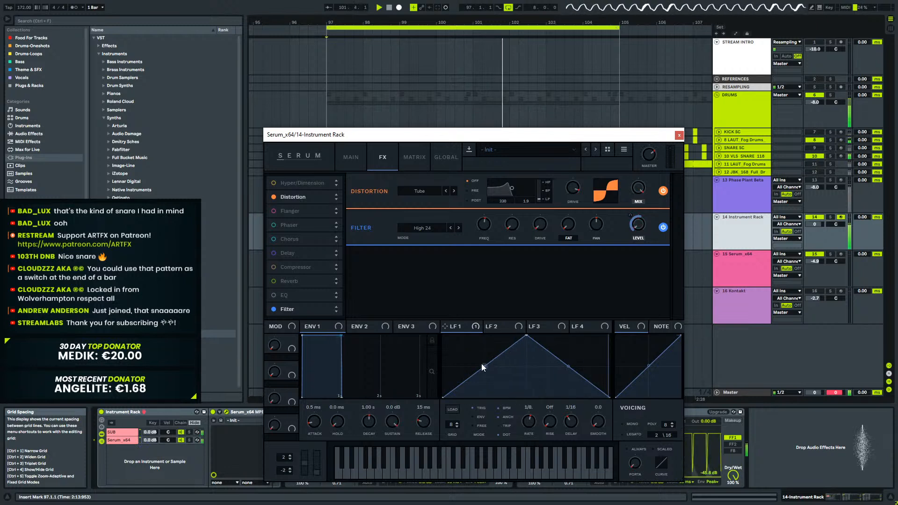
Reshape LFO 1 with a steep, upward-bowed rise and an end point pulled in for an earlier fall.
left_click_drag(482, 367, 481, 354)
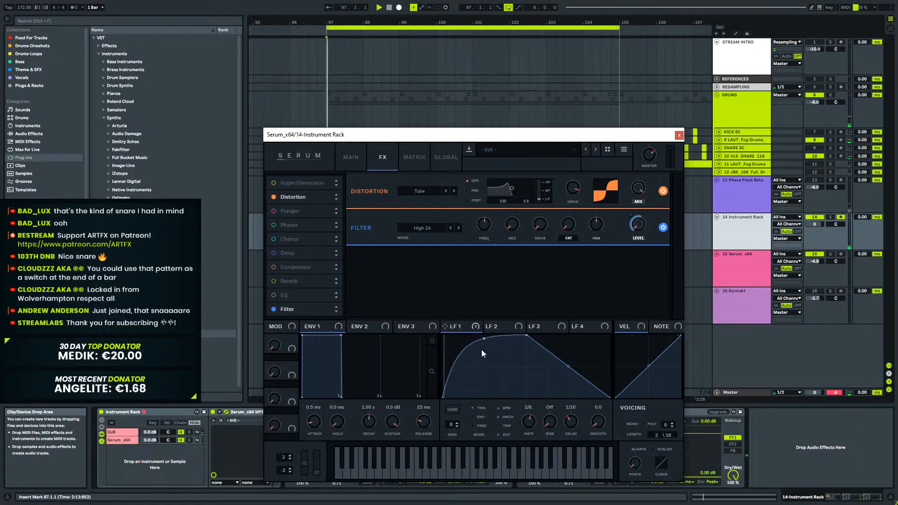
double_click(561, 391)
left_click_drag(562, 392, 580, 408)
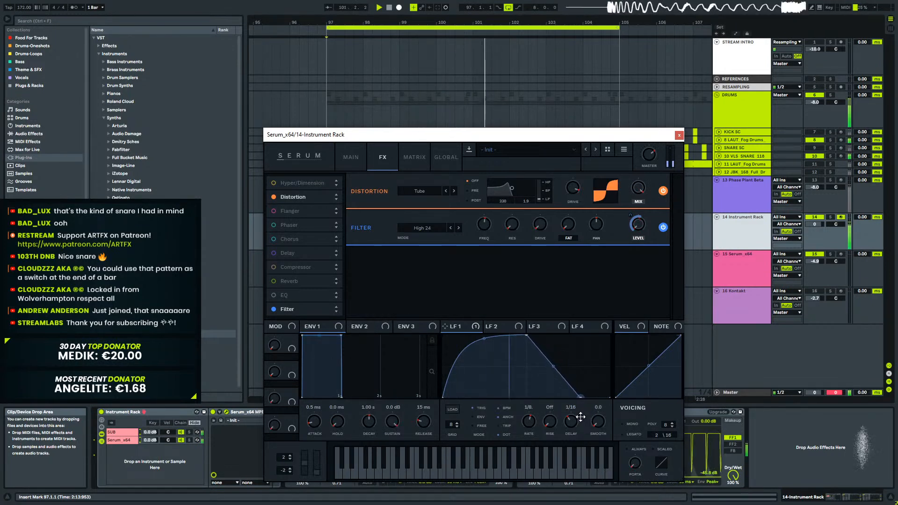
Set LFO 1's rate to 1/16 and compare delays of 1/32 and 1/16 during playback, keeping 1/16.
left_click(354, 152)
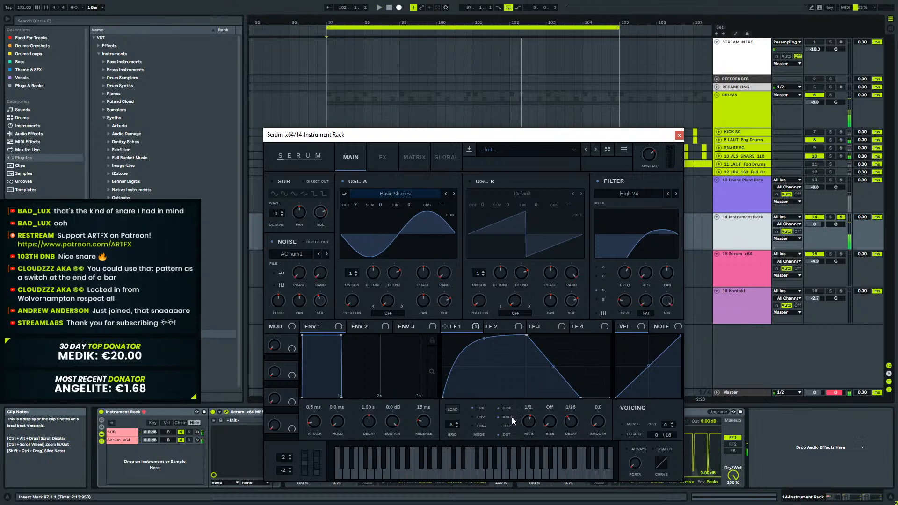
key("space")
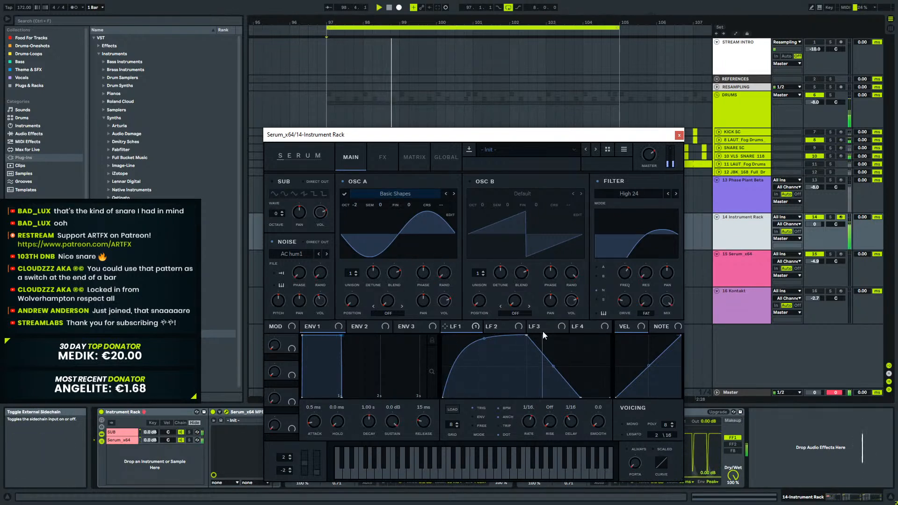
key("space")
left_click_drag(569, 422, 568, 426)
key("space")
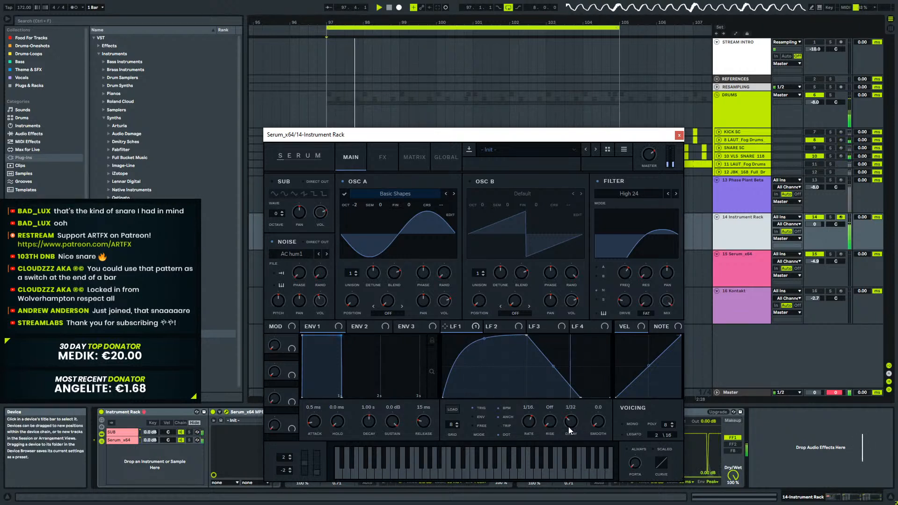
key("space")
left_click_drag(570, 422, 572, 419)
key("space")
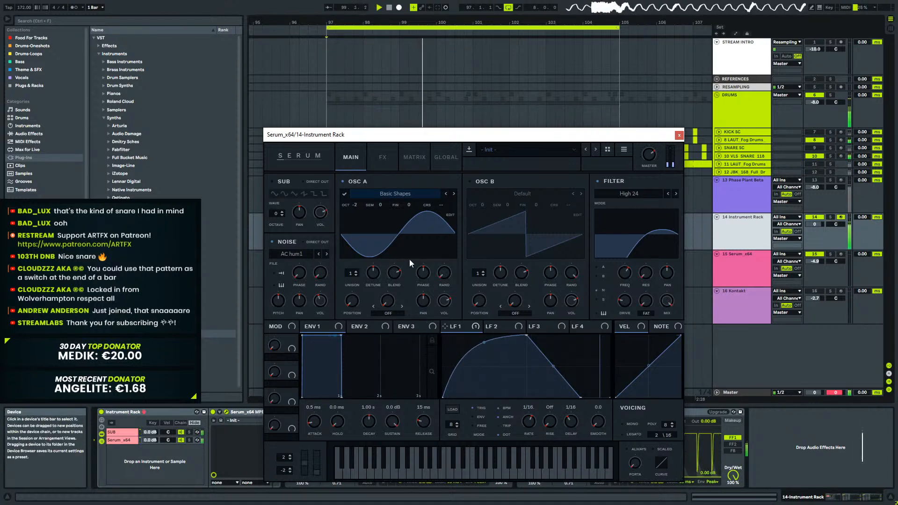
Try a different octave on oscillator A and bow LFO 1's falling segment outward during playback.
key("space")
key("space")
left_click_drag(358, 196, 362, 184)
key("space")
key("space")
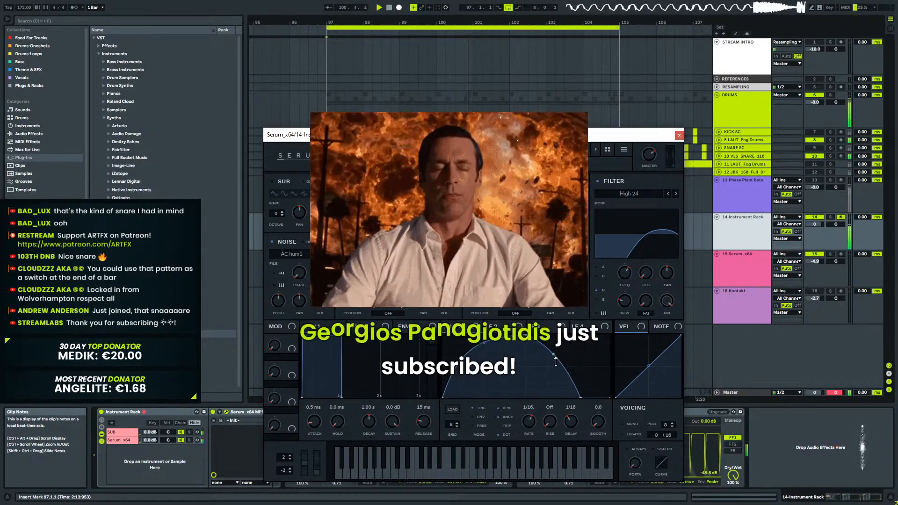
left_click(348, 155)
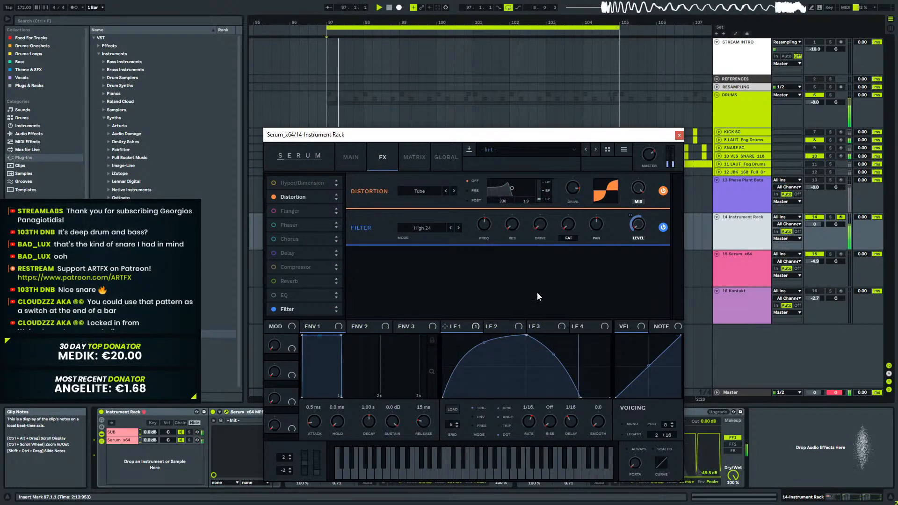
Set the Serum effects filter's drive to about 17% during playback and close the plug-in window.
mouse_move(490, 229)
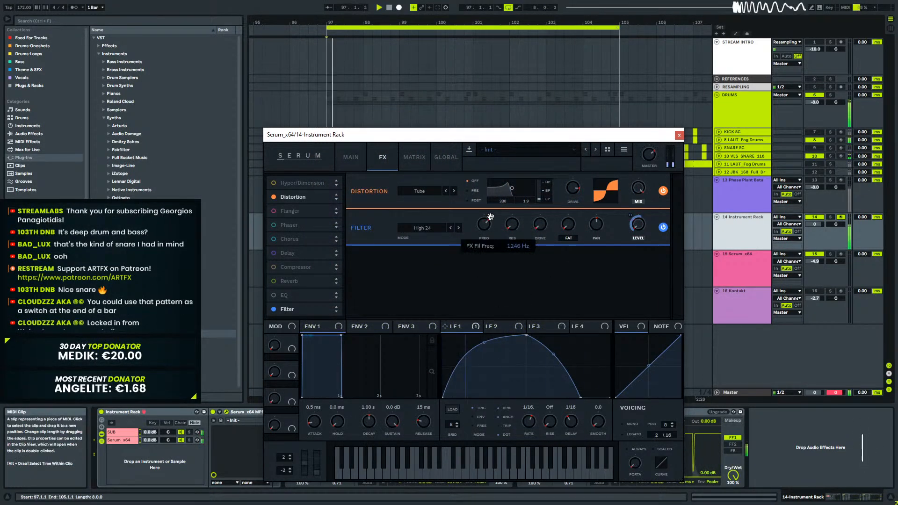
mouse_move(518, 215)
mouse_move(546, 205)
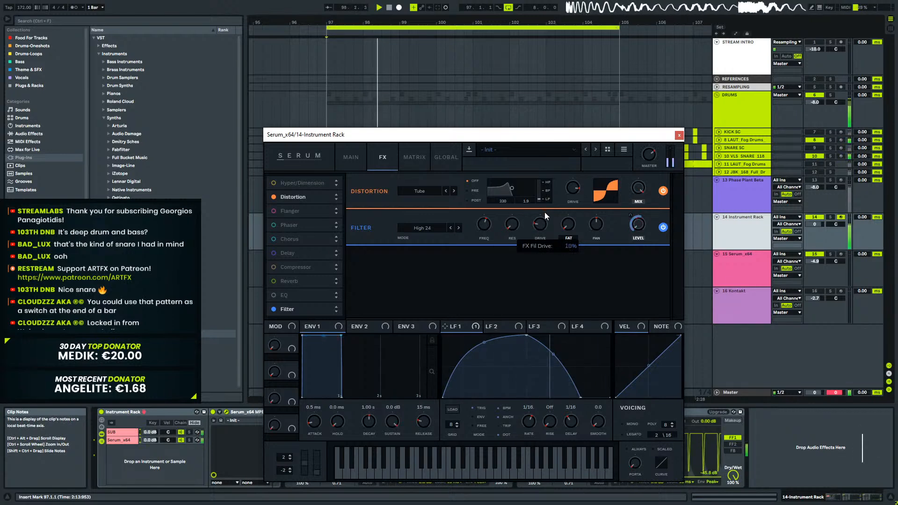
left_click_drag(545, 212, 539, 226)
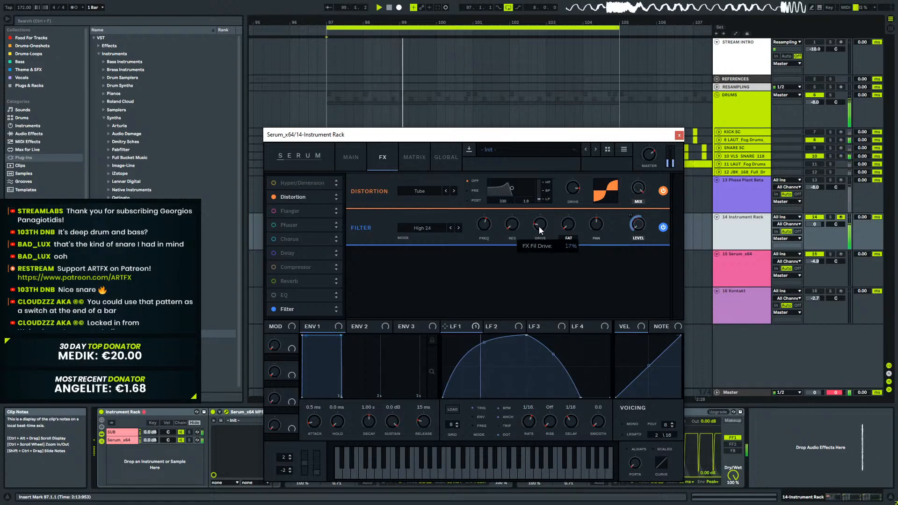
left_click(679, 136)
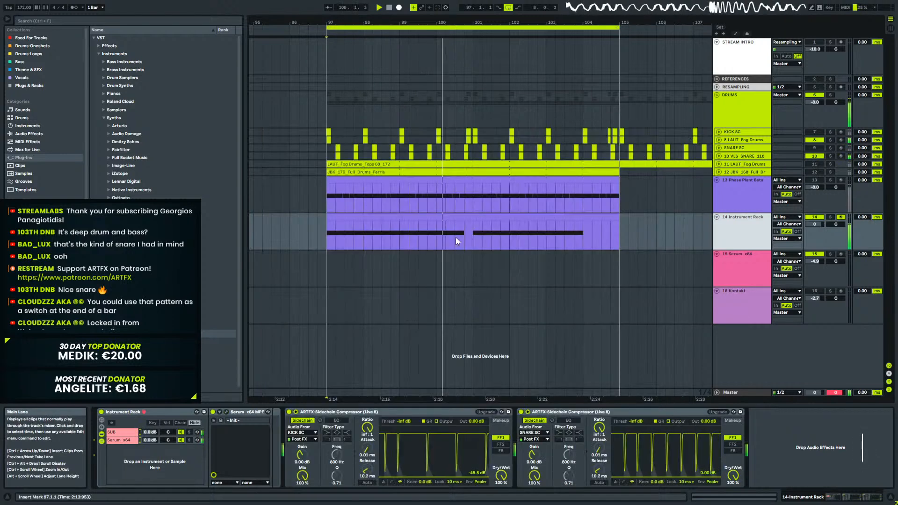
Rename the rack's Serum_x64 chain as NOISE and play the loop.
left_click(120, 441)
key("ctrl+r")
type("NOISE")
key("Return")
key("space")
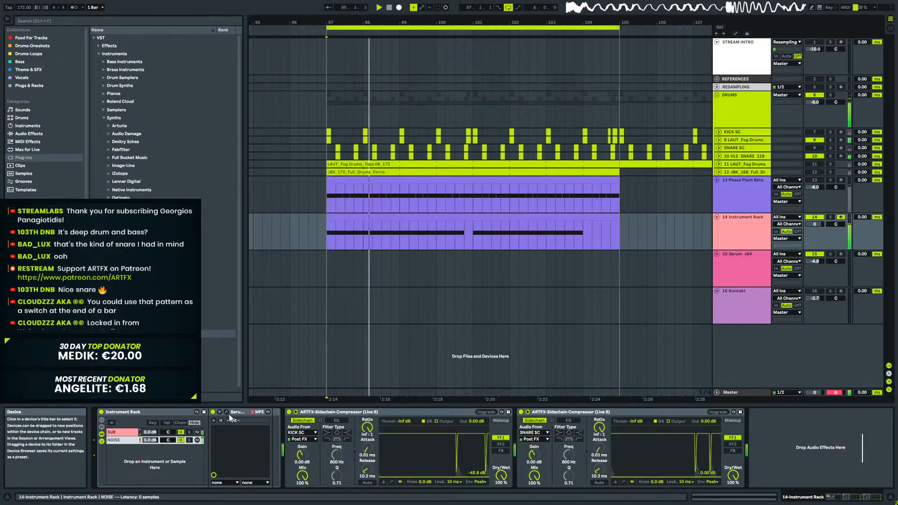
Stop playback and insert a new MIDI track directly below the VLS_SNARE_118 track in the DRUMS group.
left_click(445, 237)
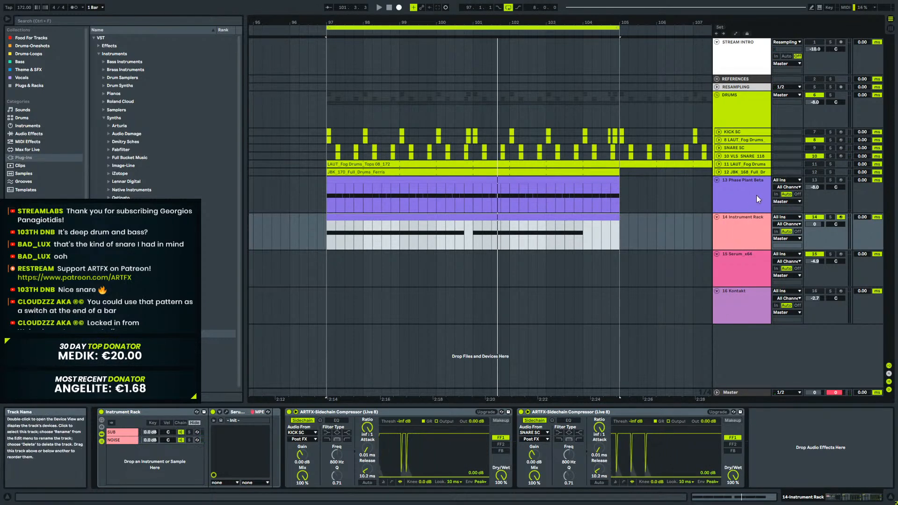
left_click(756, 221)
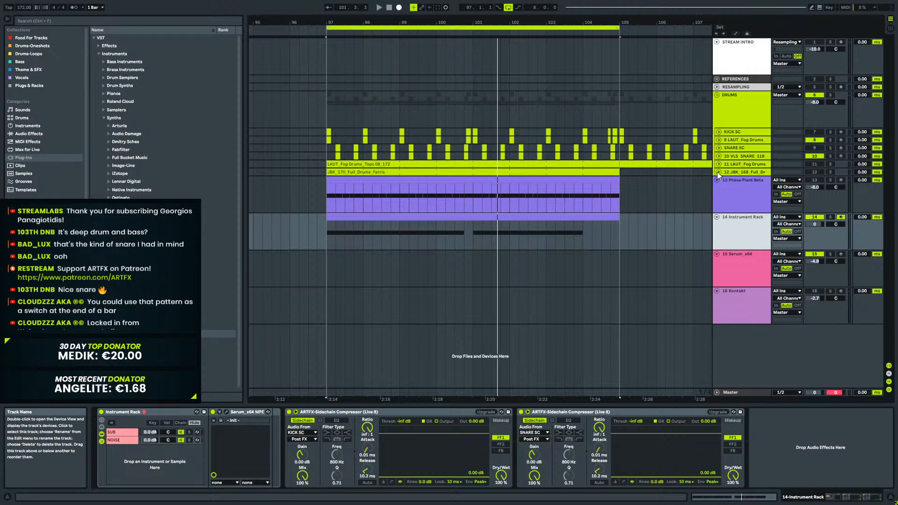
left_click(740, 156)
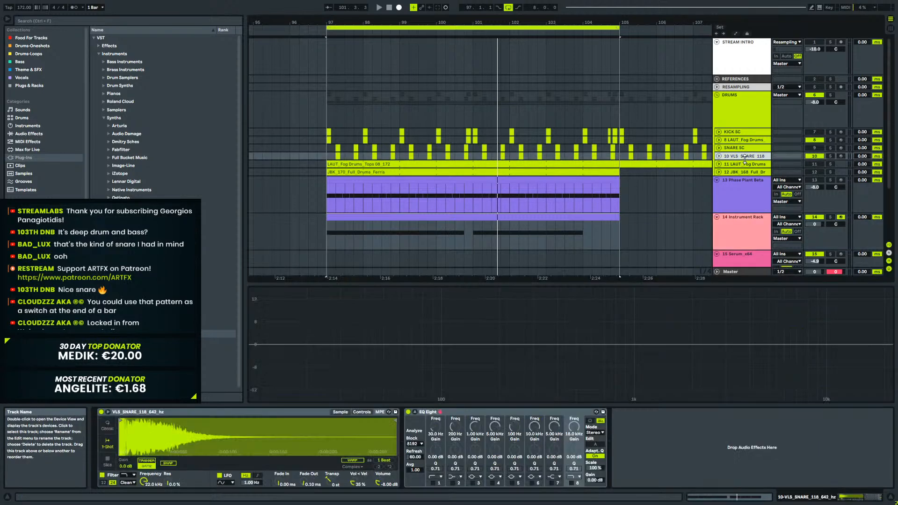
right_click(740, 156)
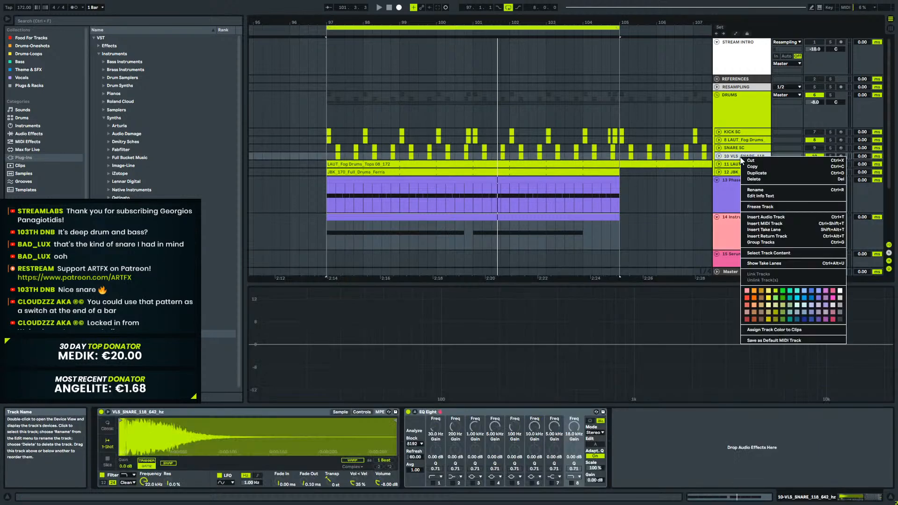
left_click(764, 223)
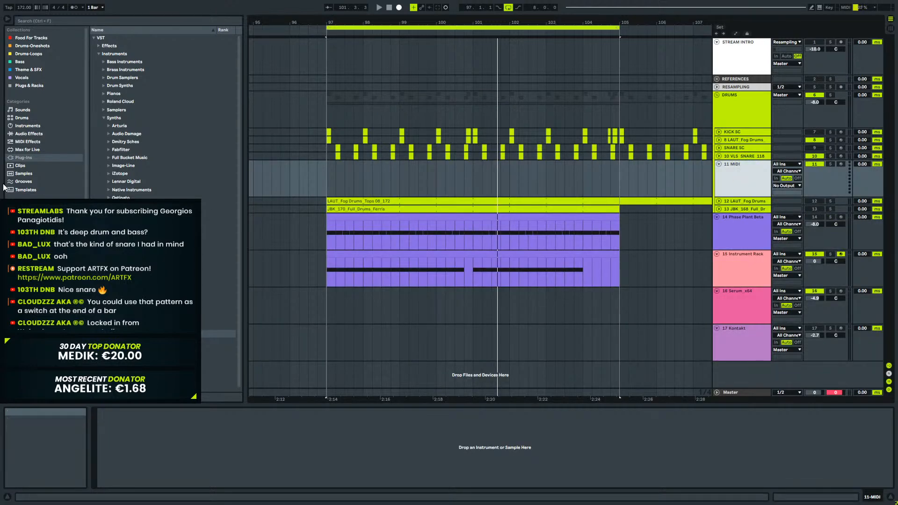
Search the Drums-Oneshots collection for "hat" and browse the Boom-Bap hat samples.
left_click(43, 18)
type("hat")
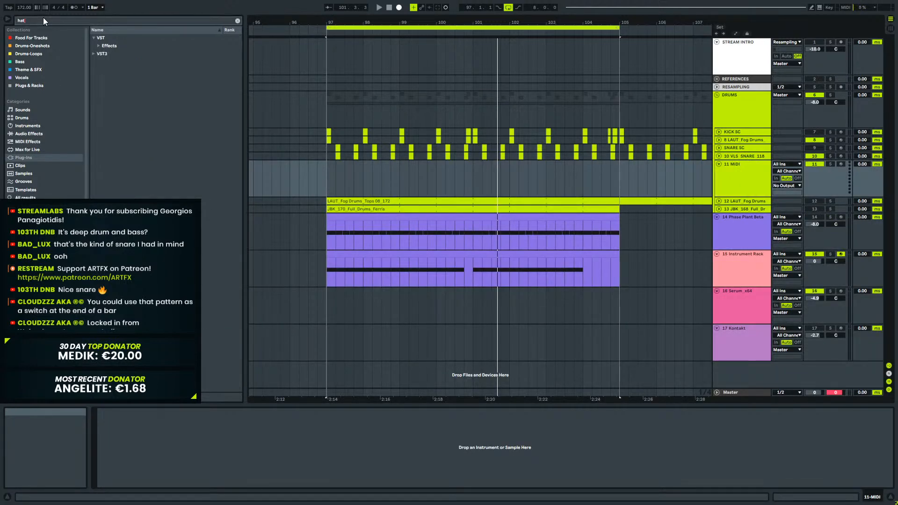
left_click(32, 46)
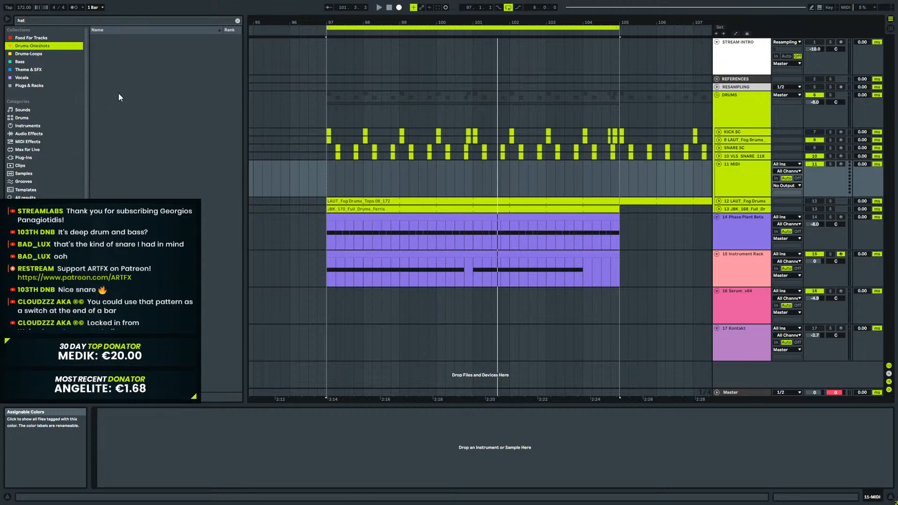
left_click(138, 157)
scroll(156, 166, "down", 4)
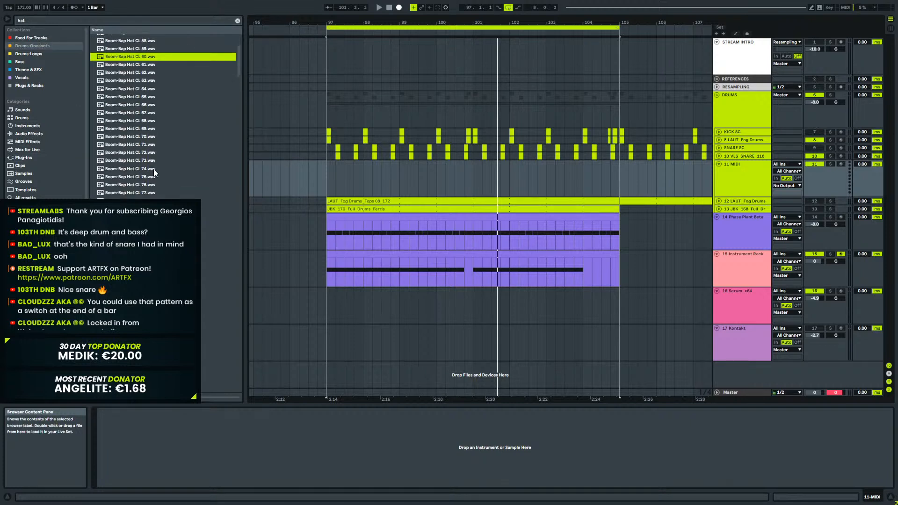
scroll(164, 128, "up", 4)
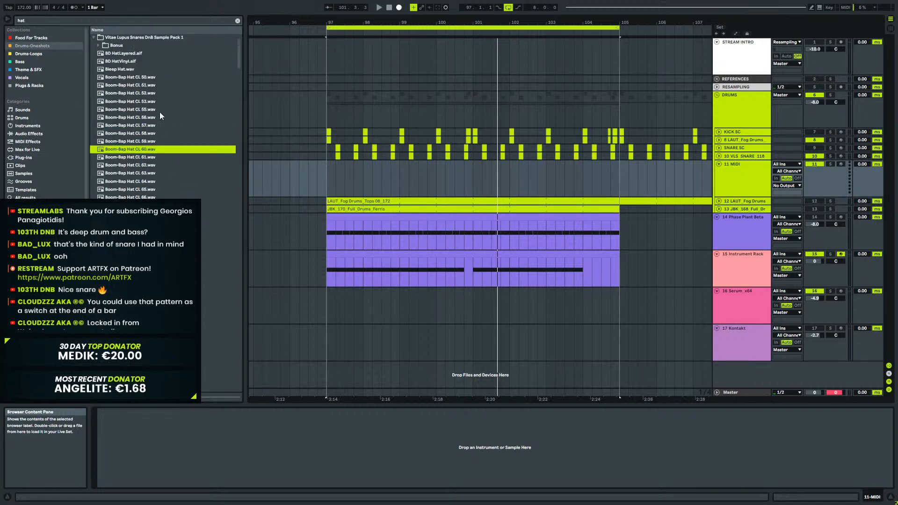
Select the run of Boom-Bap Hat samples starting from Boom-Bap Hat CL 50.wav in the search results.
left_click(148, 79)
scroll(175, 189, "down", 8)
left_click(204, 267, "shift")
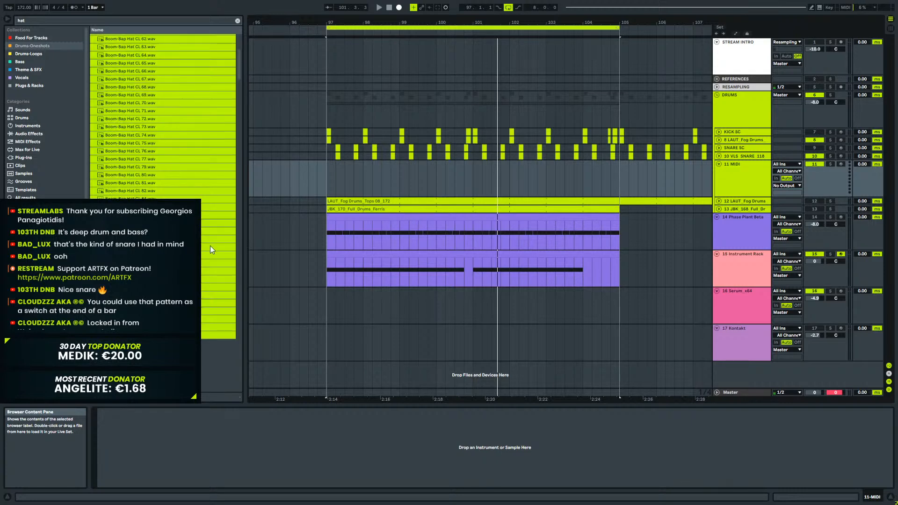
scroll(204, 266, "up", 8)
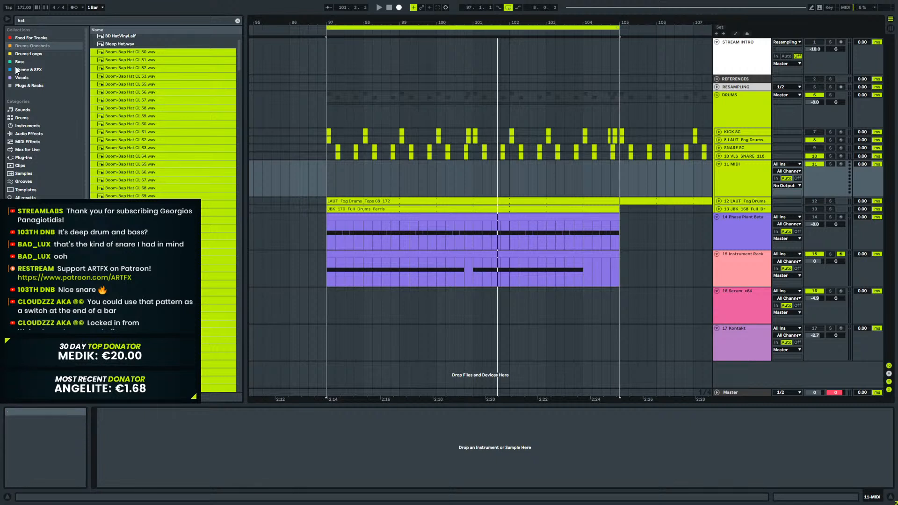
Find the Drum Rack among the unfiltered instruments and load it onto the empty 11 MIDI track.
left_click(28, 126)
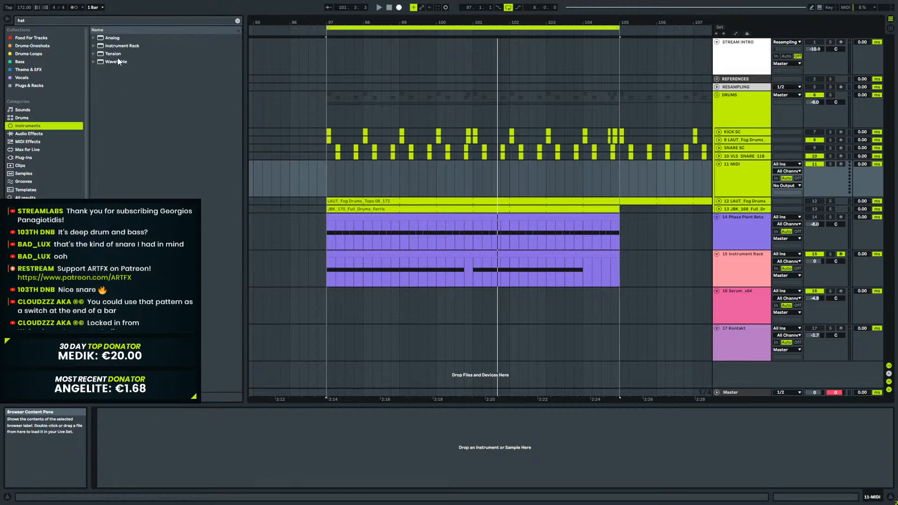
left_click(237, 22)
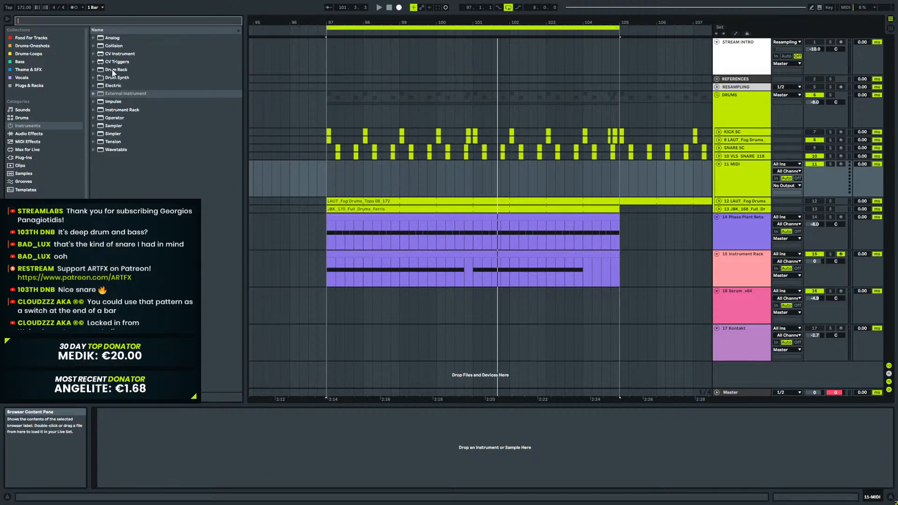
left_click(111, 70)
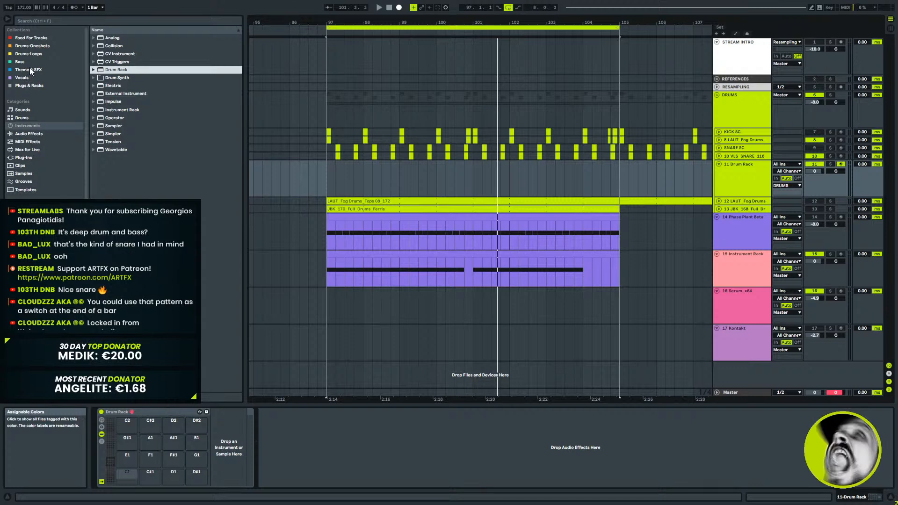
Return to the Drums-Oneshots results for "hat" and load the selected Boom-Bap Hat samples onto the Drum Rack pads.
left_click(35, 46)
left_click(66, 21)
type("hat")
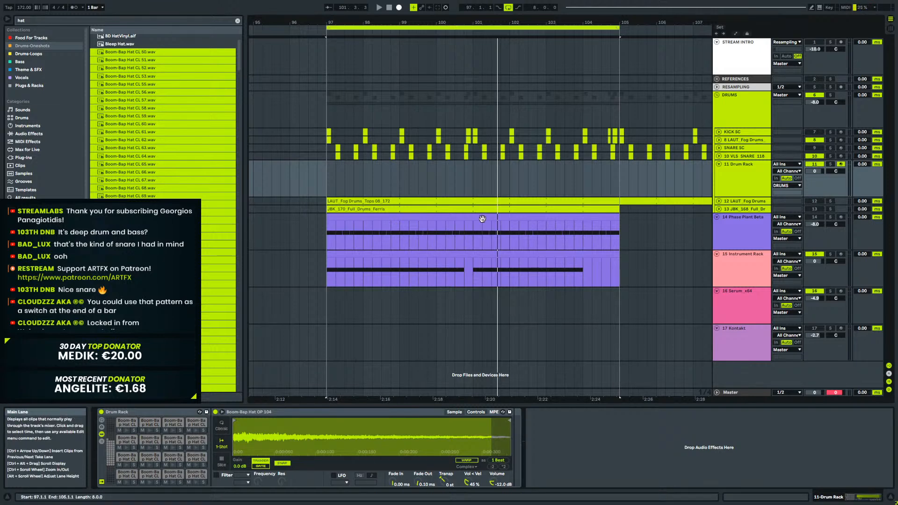
Create a one-bar MIDI clip at bar 97 on the Drum Rack track and draw a Boom-Bap Hat CL 50 note from 1.1.1 to 1.1.3.
left_click(751, 176)
left_click_drag(330, 171, 359, 173)
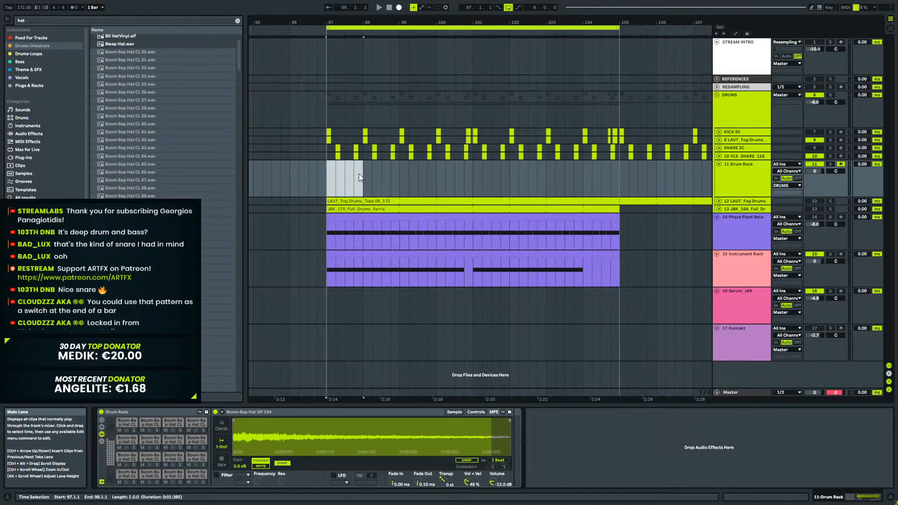
key("ctrl+shift+m")
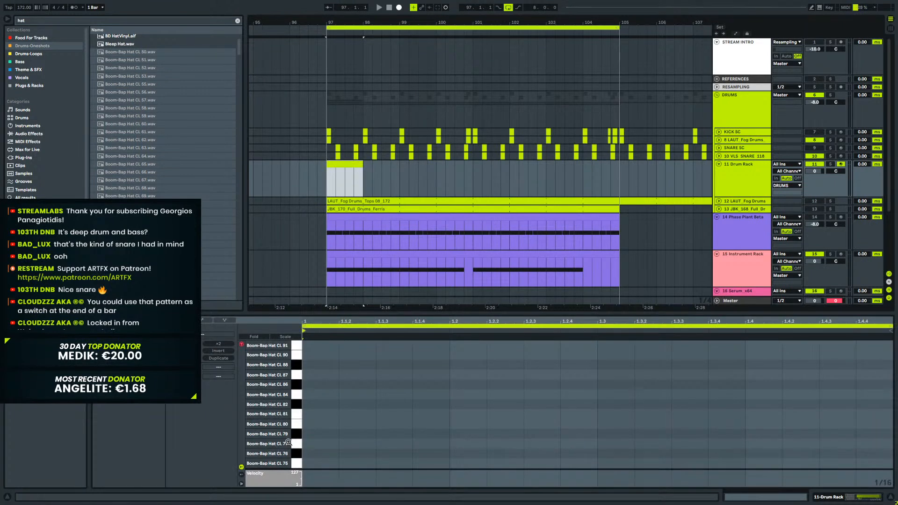
scroll(287, 446, "down", 8)
left_click(297, 464)
mouse_move(308, 463)
left_mouse_down()
mouse_move(341, 463)
mouse_move(433, 412)
mouse_move(360, 434)
left_mouse_up()
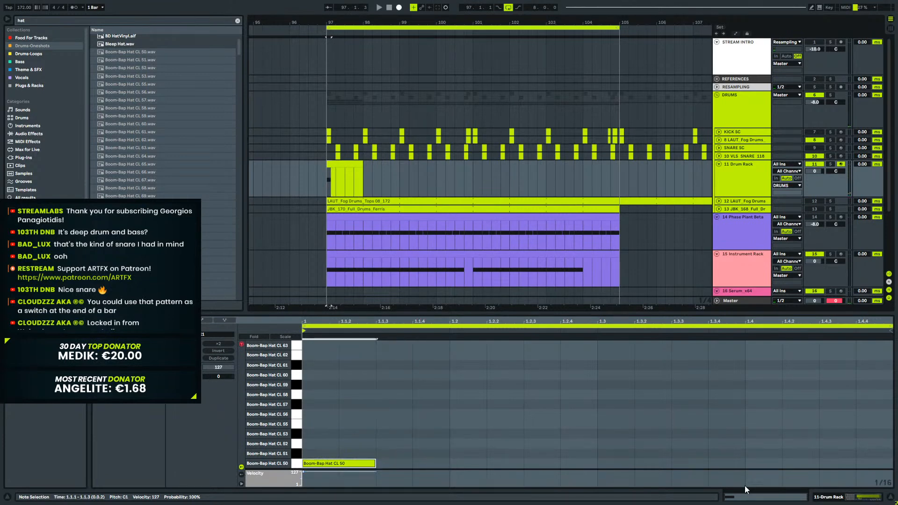
Turn off Snap in the Boom-Bap Hat OP 104 Simpler and copy that value to all sibling pads.
key("shift+Tab")
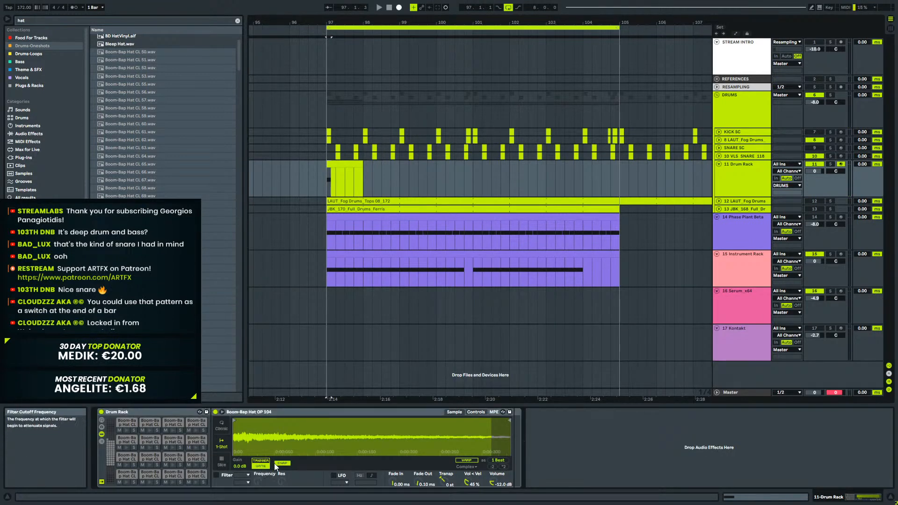
left_click(295, 336)
right_click(280, 464)
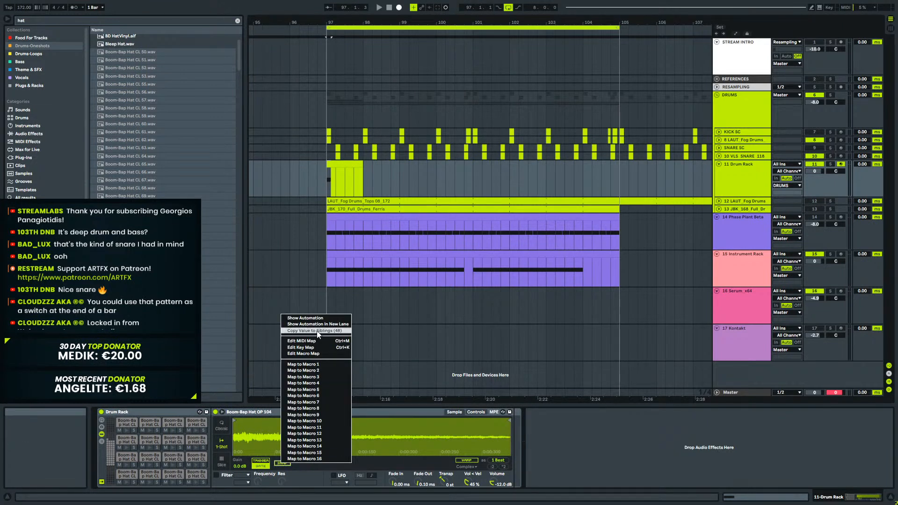
left_click(318, 333)
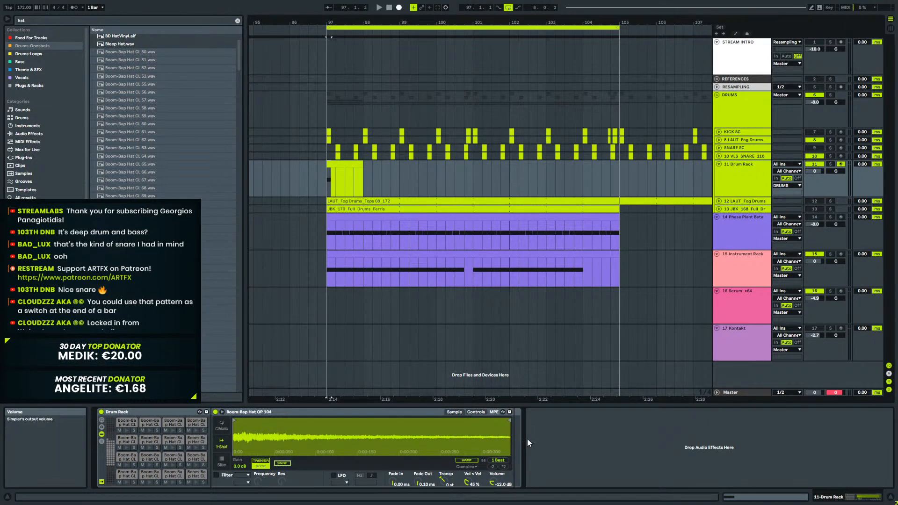
Audition neighbouring hats by transposing the clip's note and settle on Boom-Bap Hat CL 52.
double_click(343, 164)
left_click_drag(354, 430, 350, 490)
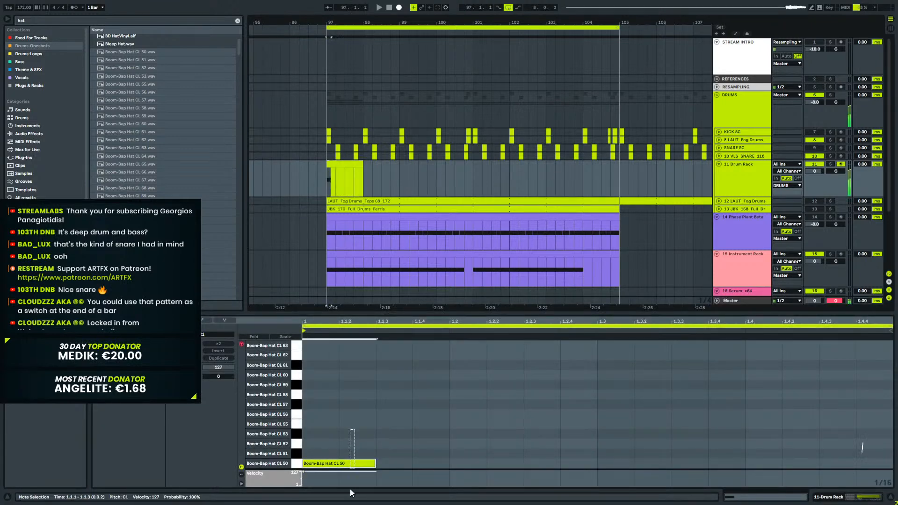
key("Up")
key("Up")
key("Up")
key("Up")
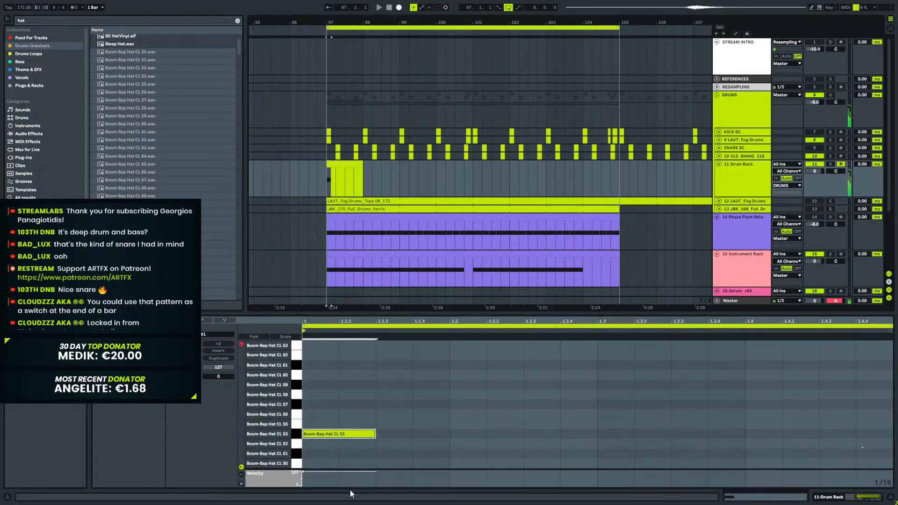
key("Down")
key("Down")
key("Down")
key("Up")
key("Down")
key("Up")
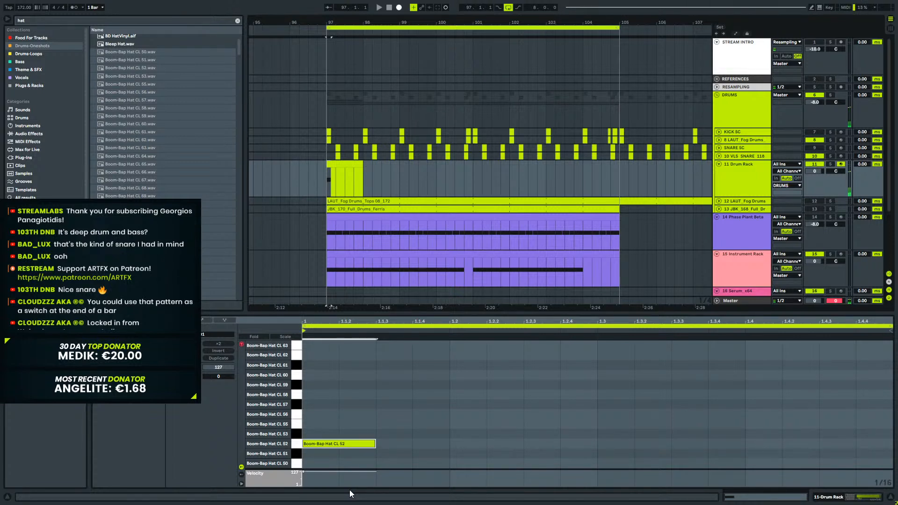
Duplicate the Boom-Bap Hat CL 52 note so a hat falls on each of the bar's four beats.
key("ctrl+d")
key("Right")
key("Right")
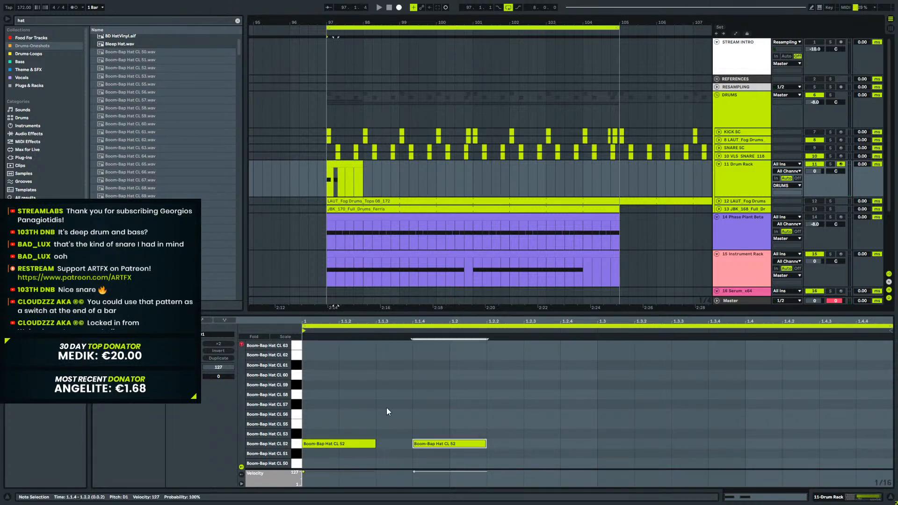
key("ctrl+d")
key("Right")
key("Right")
key("ctrl+d")
key("Right")
key("Right")
Audition the hat pattern briefly and extend its clip to bar 105.
key("space")
key("space")
left_click_drag(364, 165, 622, 174)
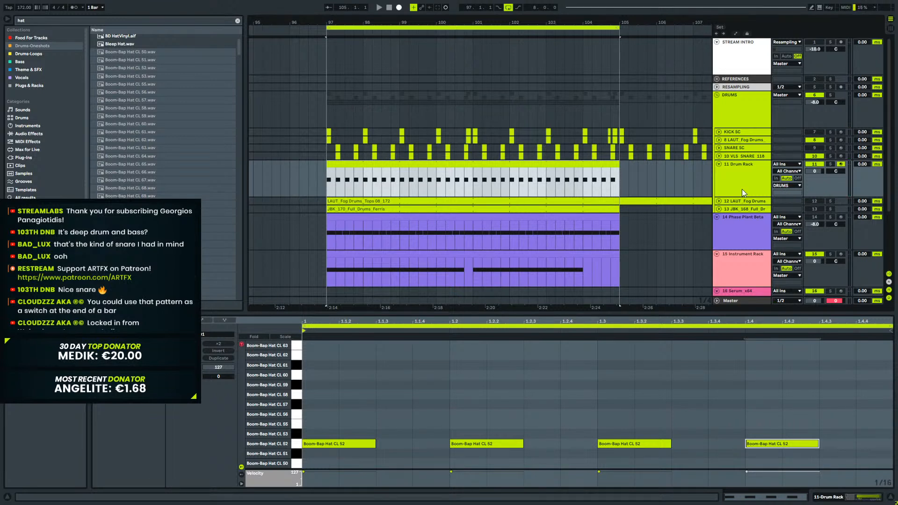
Select all four hat notes and audition higher samples by transposing them up to Boom-Bap Hat CL 67.
left_click(294, 444)
key("Up")
key("Up")
key("Up")
key("Up")
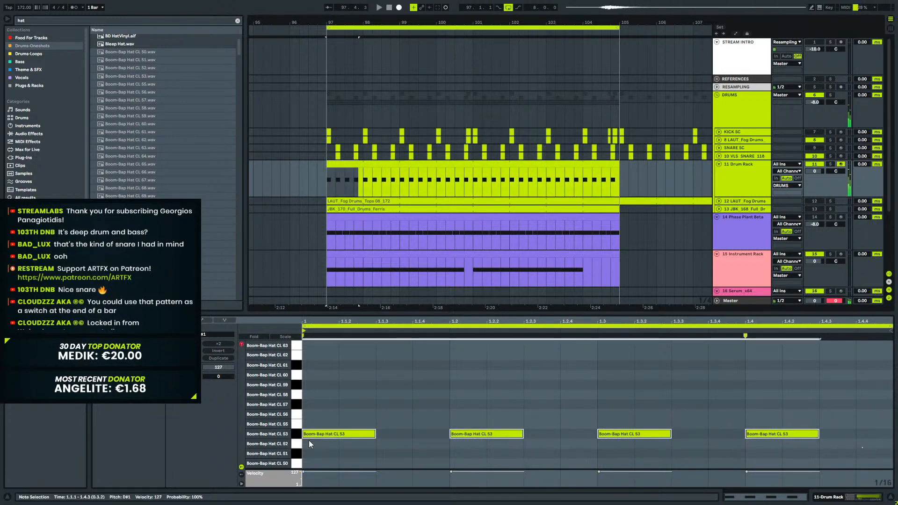
key("Up")
key("Up")
key("Up")
key("Up")
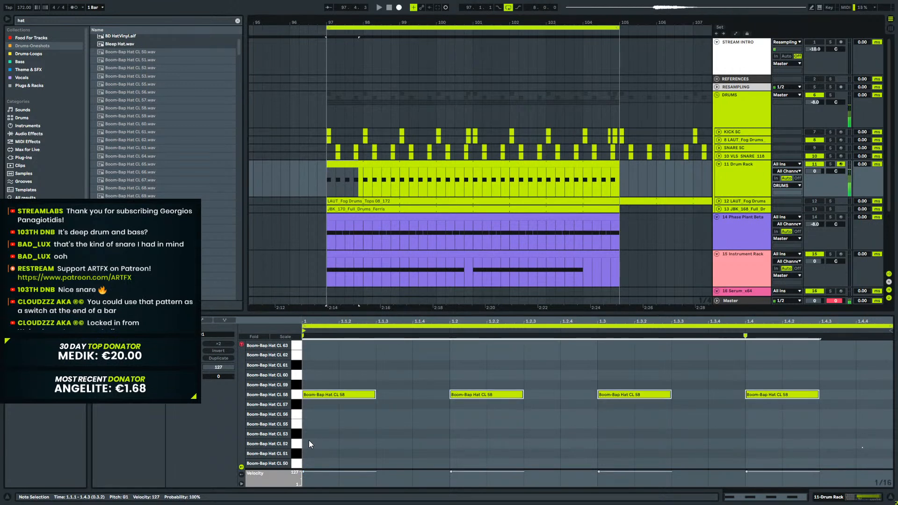
key("Down")
key("Up")
key("Up")
key("Up")
key("Up")
key("Up")
key("Up")
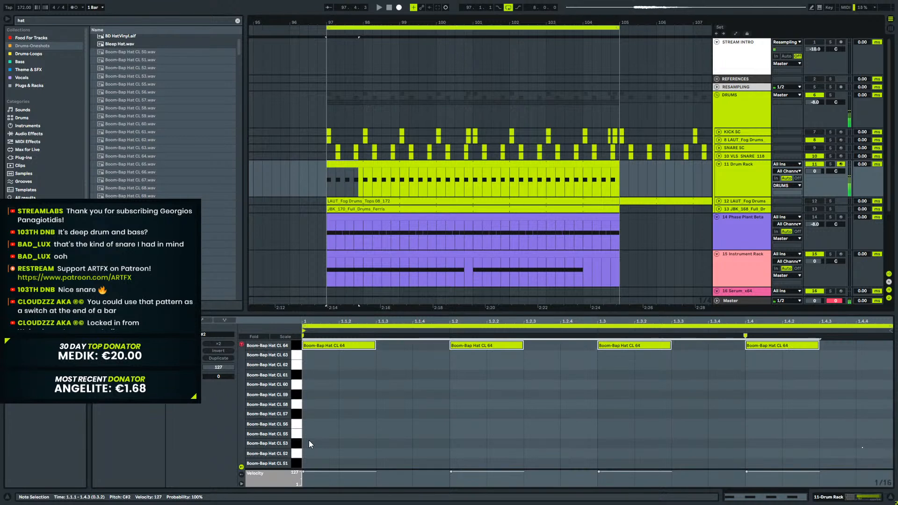
key("Up")
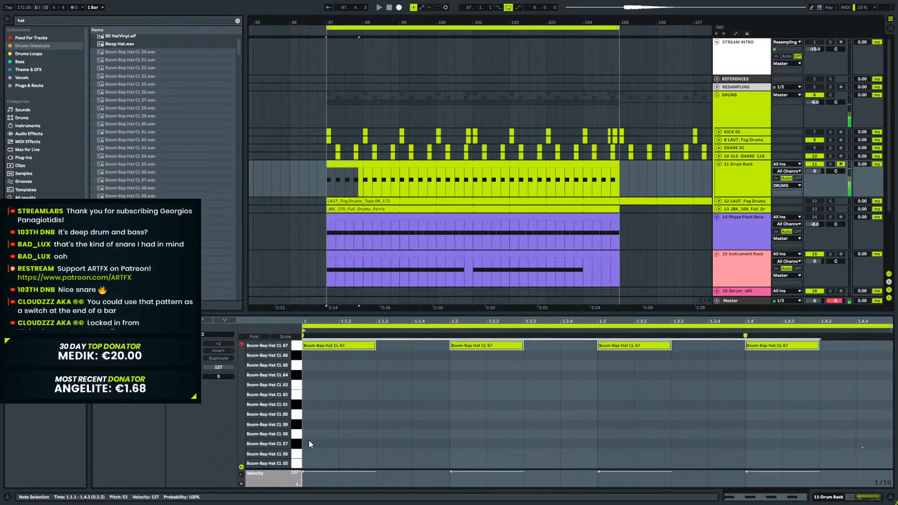
Play the loop with the DRUMS group soloed and transpose the hat notes up to Boom-Bap Hat CL 70.
key("space")
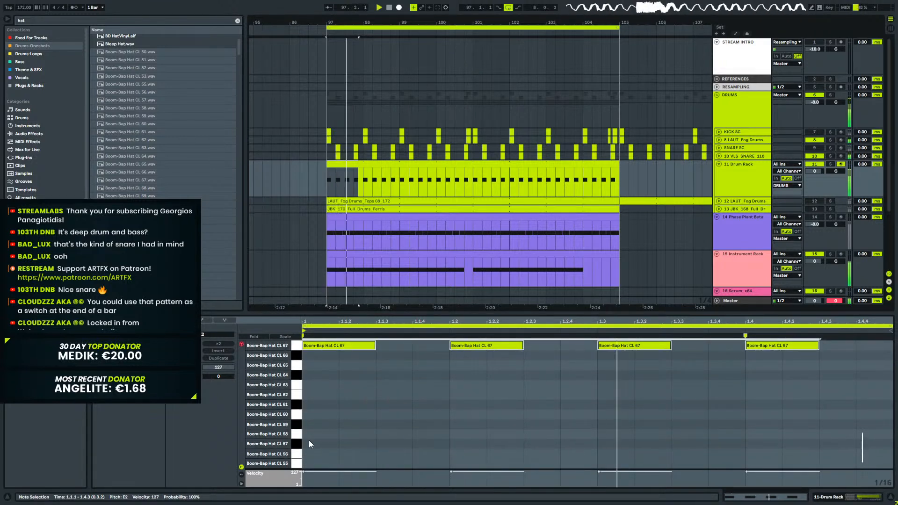
left_click(831, 95)
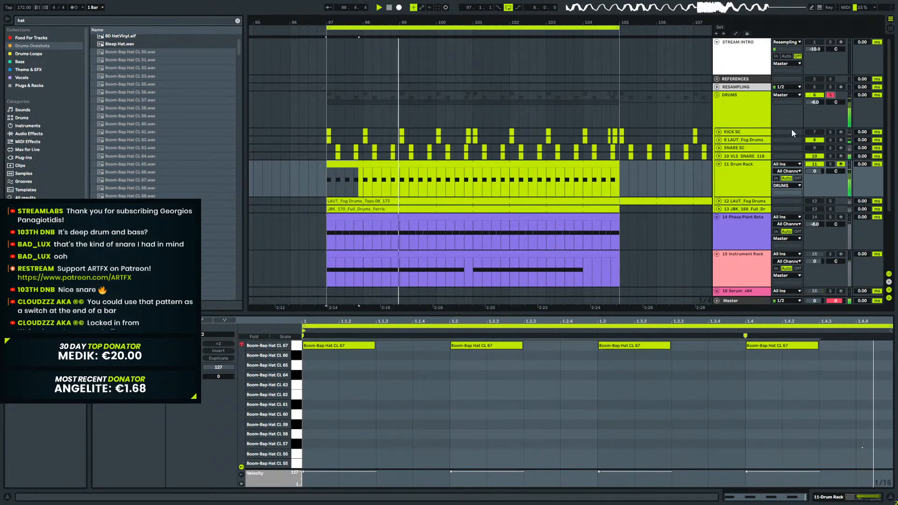
key("Up")
key("Up")
key("Up")
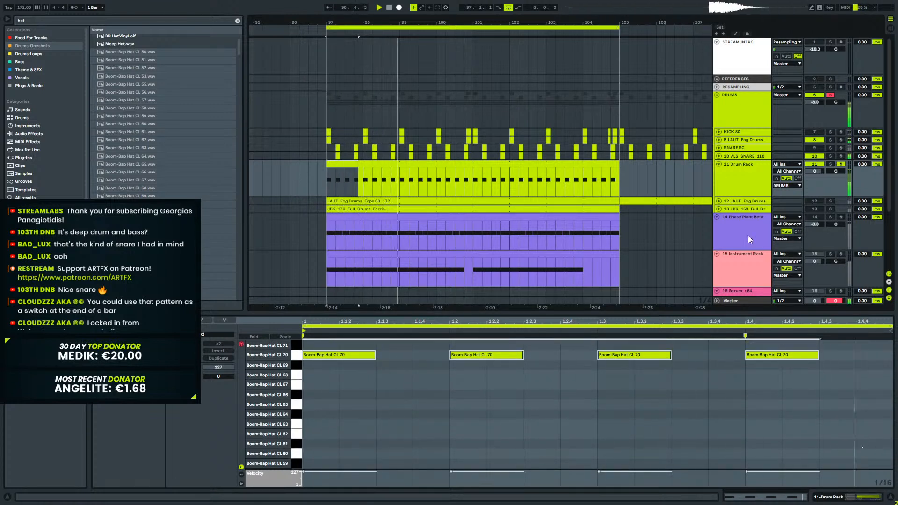
Add EQ Eight after the Drum Rack and set band 1 as a low cut at 250 Hz with Q 0.56.
left_click(829, 498)
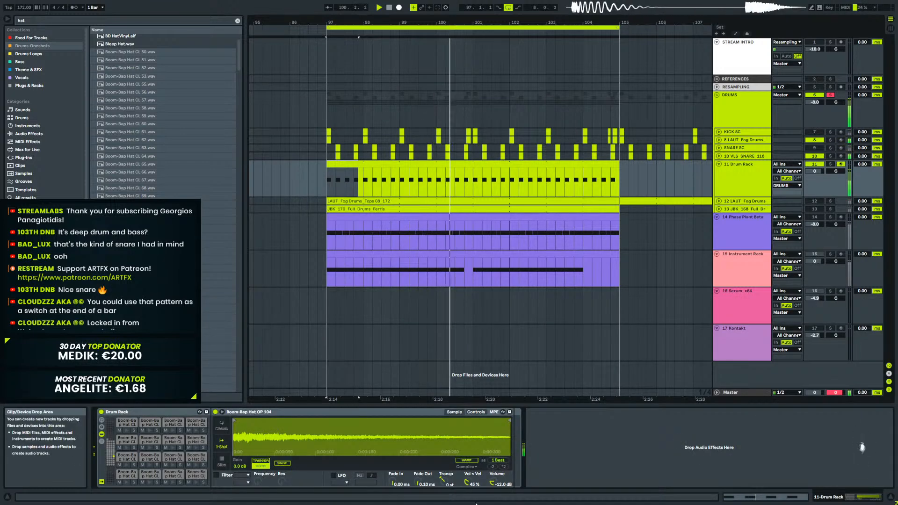
left_click(33, 133)
left_click(237, 21)
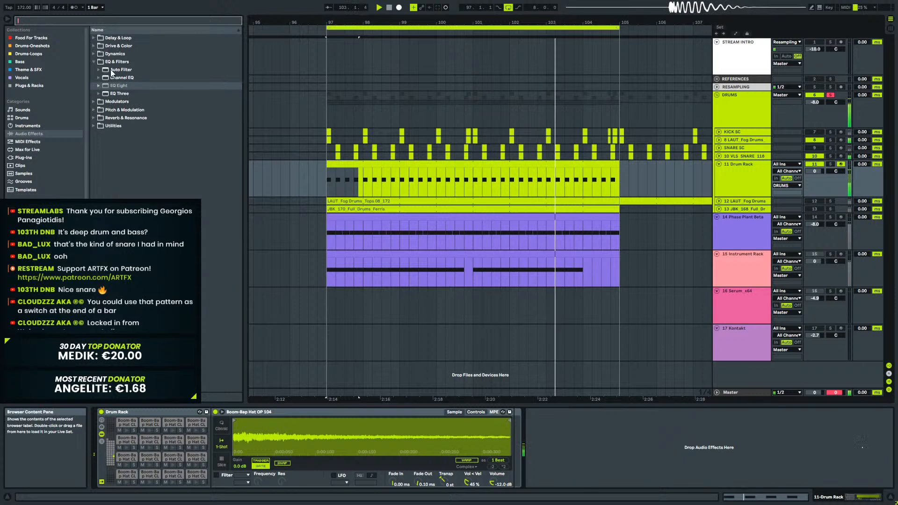
left_click(113, 85)
left_click_drag(582, 450, 561, 461)
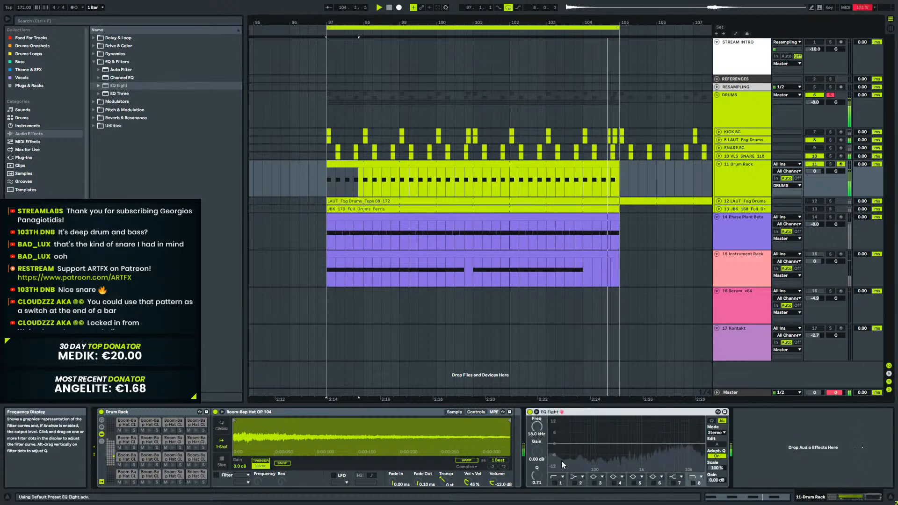
left_click(558, 476)
left_click(557, 427)
left_click_drag(571, 450, 614, 453)
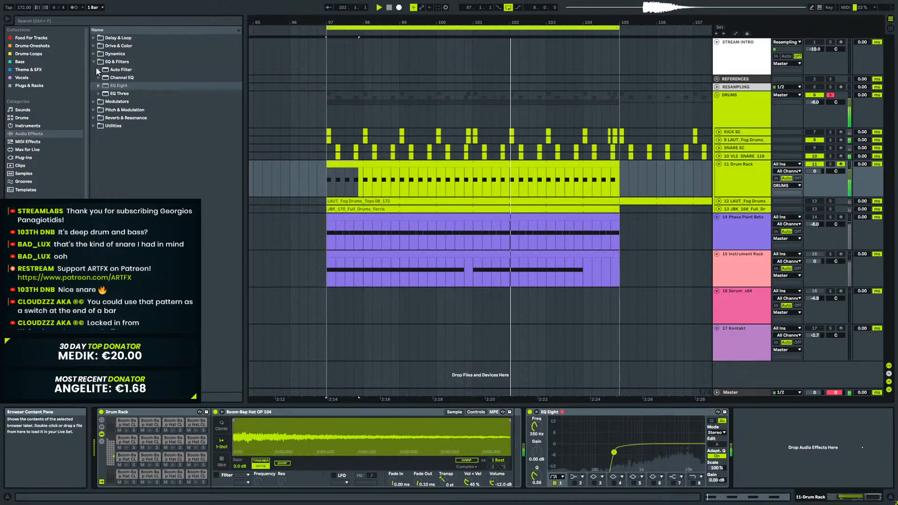
Add a Utility after EQ Eight on the hat track and adjust its gain to 5.00 dB during playback.
left_click(94, 125)
left_click(98, 166)
left_click_drag(119, 167, 785, 458)
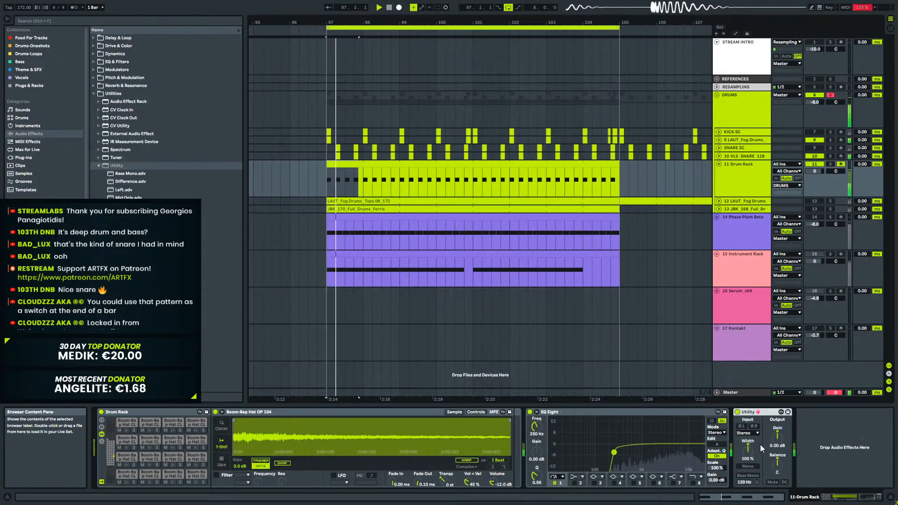
key("space")
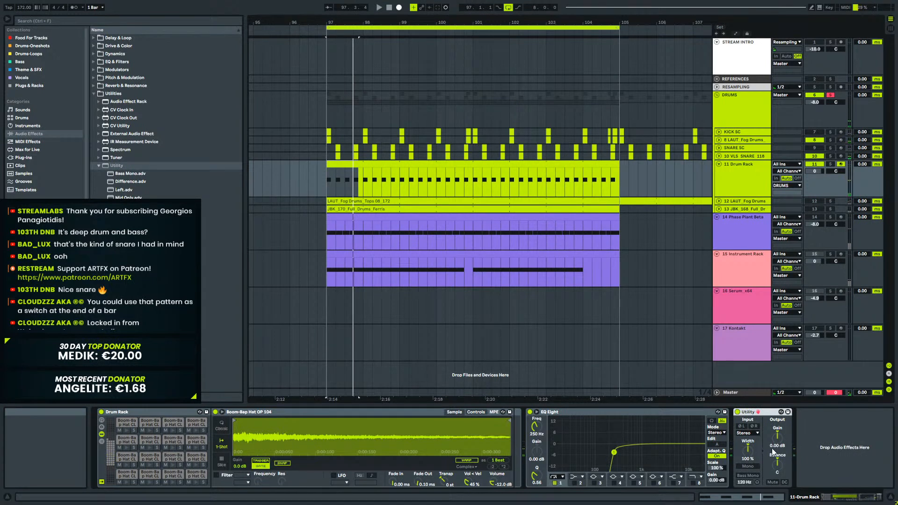
key("space")
mouse_move(777, 435)
left_mouse_down()
mouse_move(777, 423)
mouse_move(773, 436)
left_mouse_up()
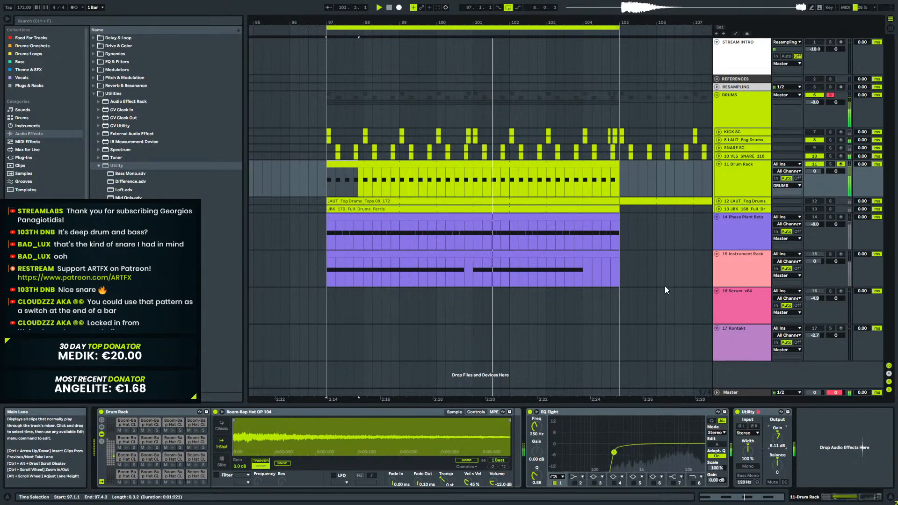
left_click_drag(777, 435, 778, 441)
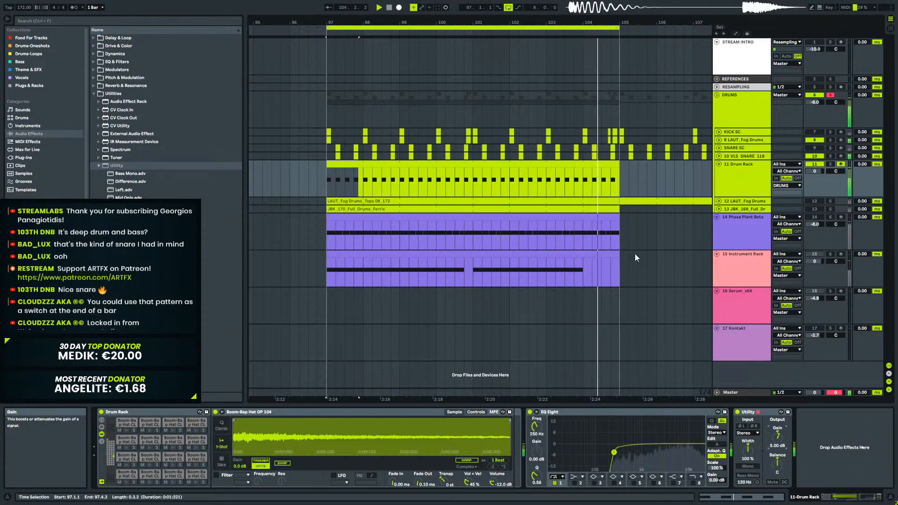
Collapse the Drum Rack track, expand the LAUT_Fog Drums tops track below it and restart the loop.
left_click(602, 166)
key("space")
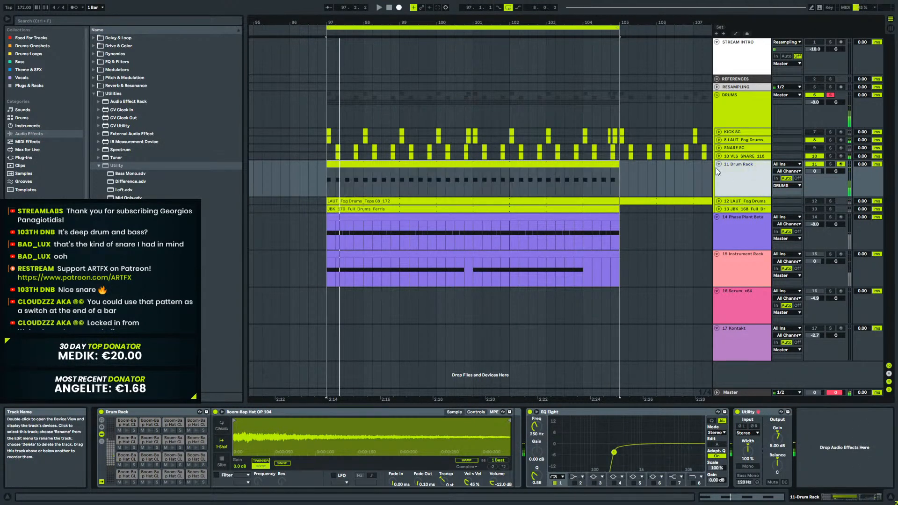
left_click(720, 164)
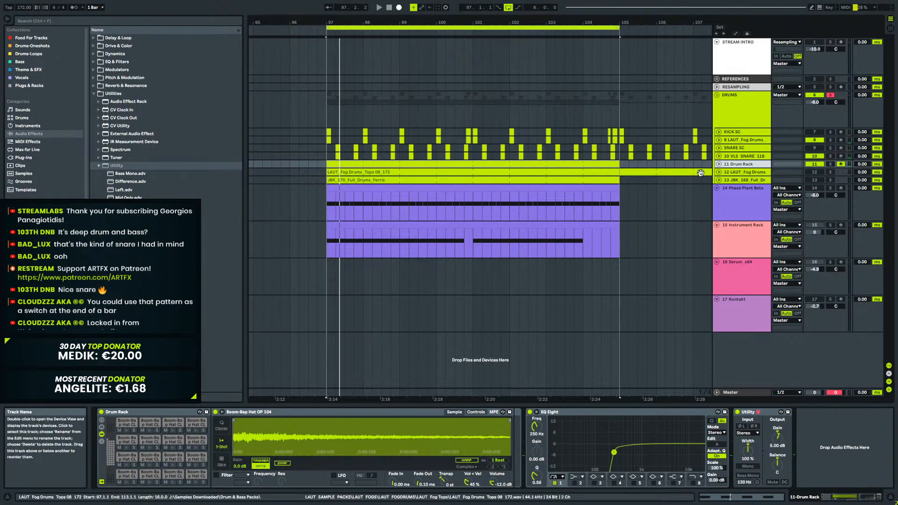
left_click(719, 172)
key("space")
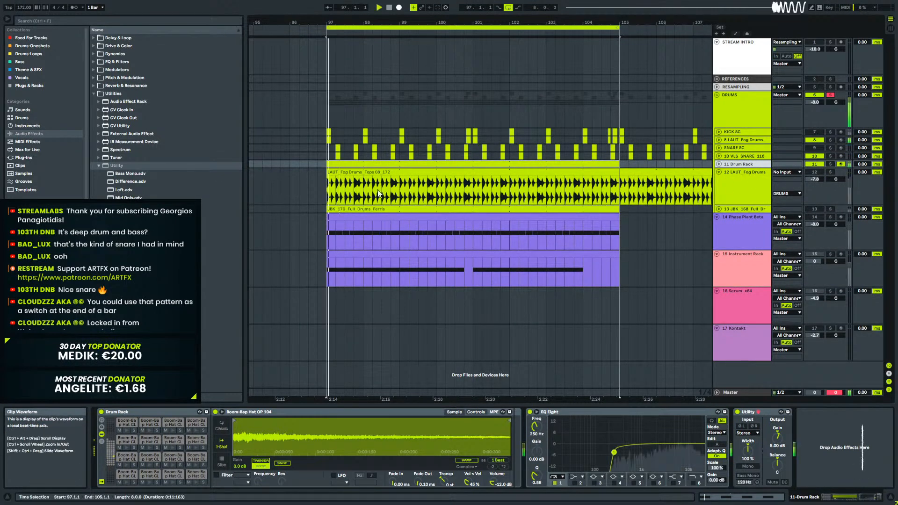
Reframe the timeline around the loop starting at bar 97 and replay it to listen to the soloed drums.
key("space")
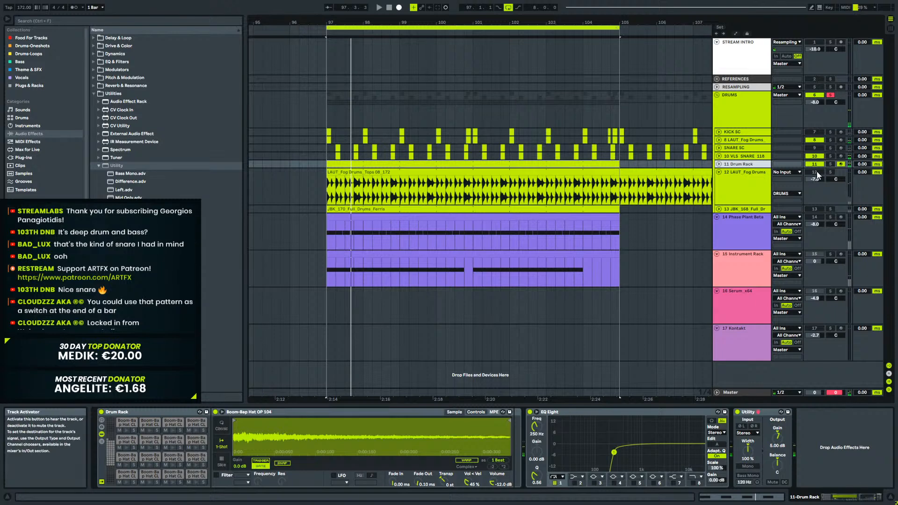
left_click_drag(482, 23, 380, 24)
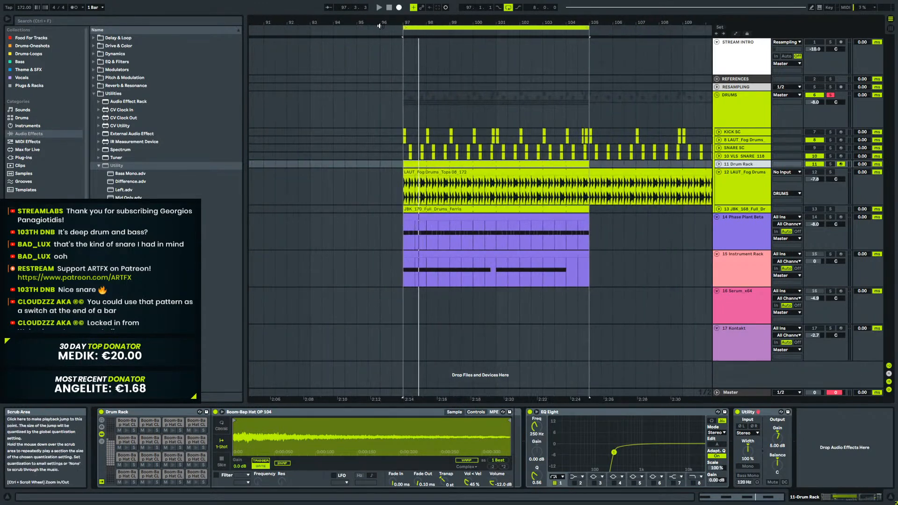
left_click_drag(454, 22, 480, 22)
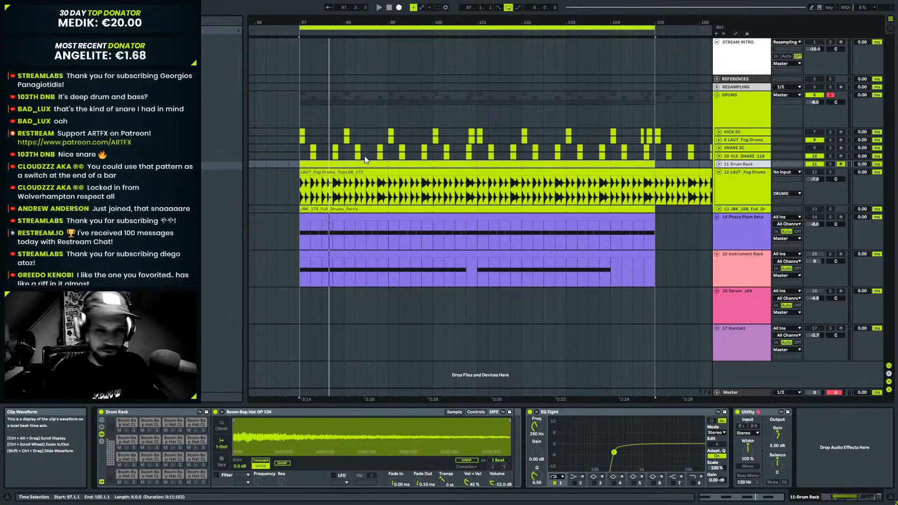
key("space")
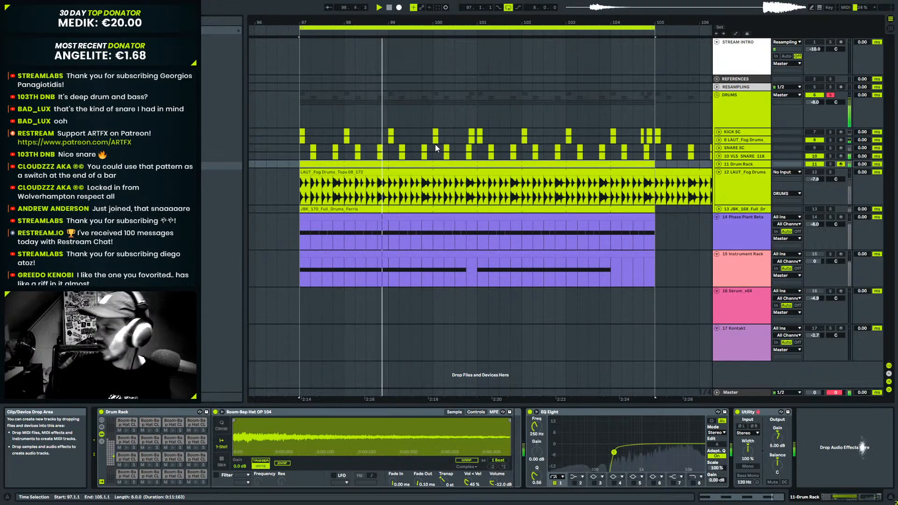
left_click(388, 8)
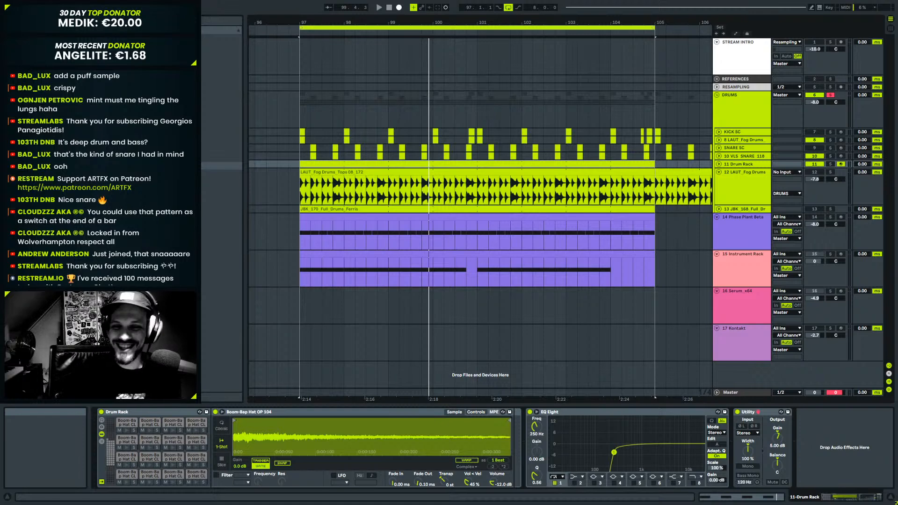
key("space")
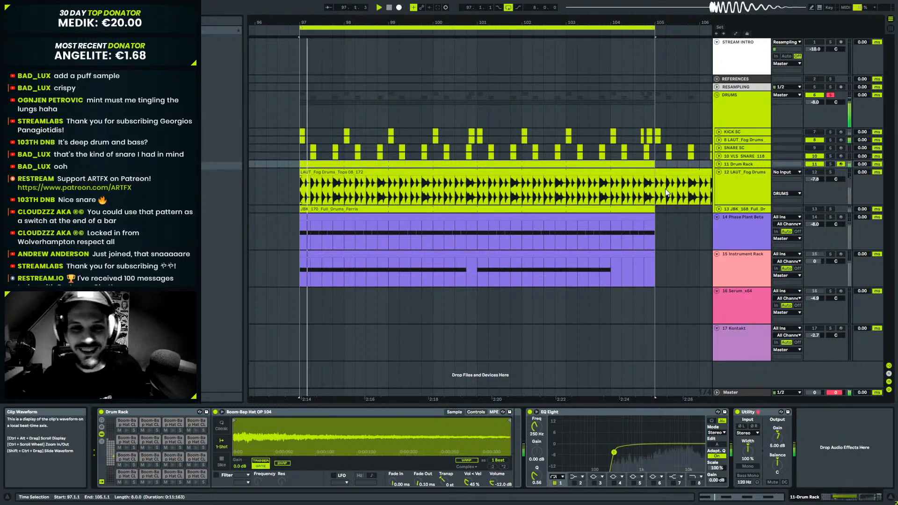
Unfold the Drum Rack track in the DRUMS group so its hat pattern is shown.
left_click(740, 180)
left_click(728, 165)
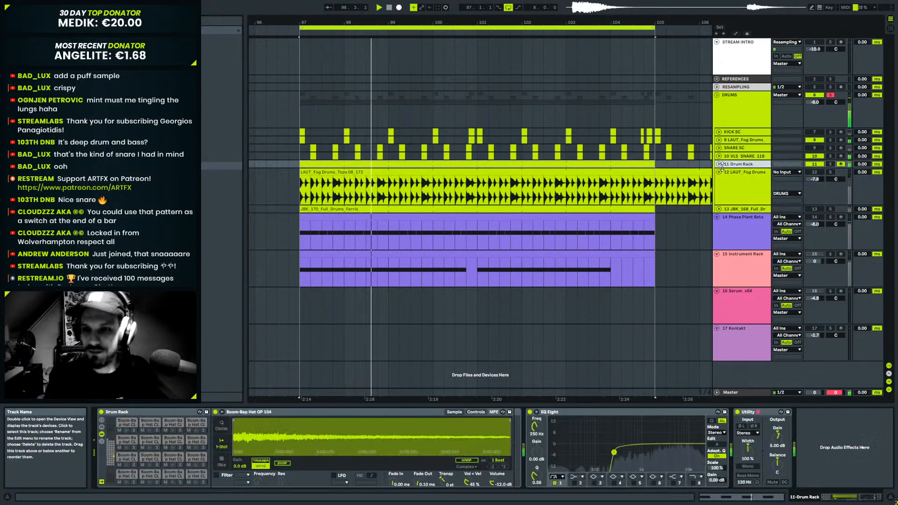
left_click(719, 164)
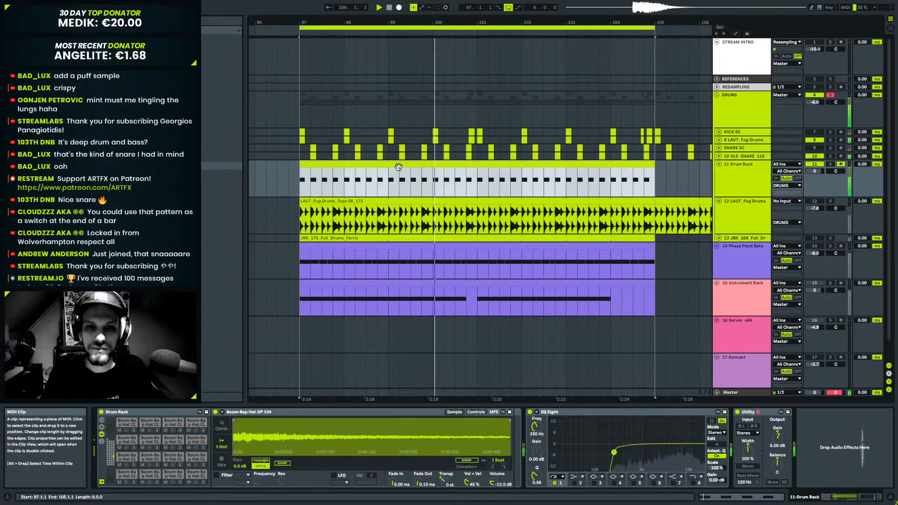
left_click(723, 181)
Add FabFilter Pro-L 2 with its default setting to the DRUMS group, play the loop through it and close its window.
left_click(719, 103)
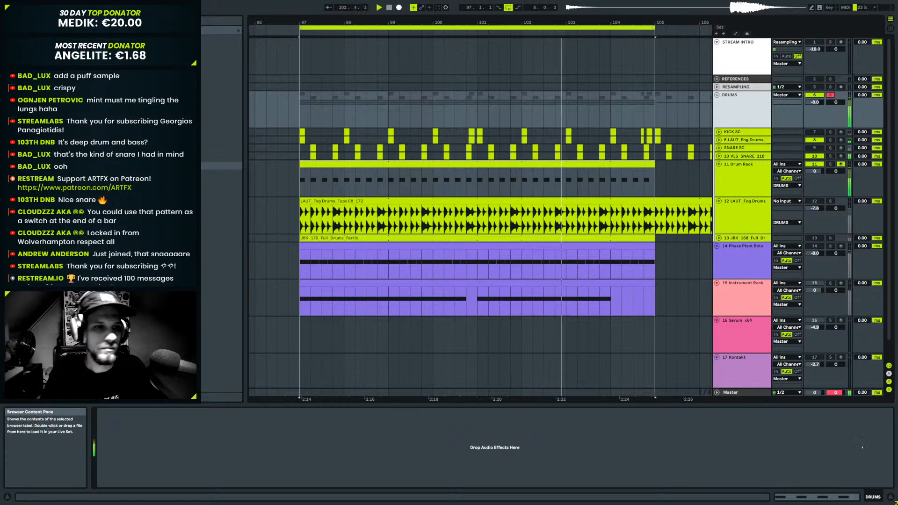
key("ctrl+f")
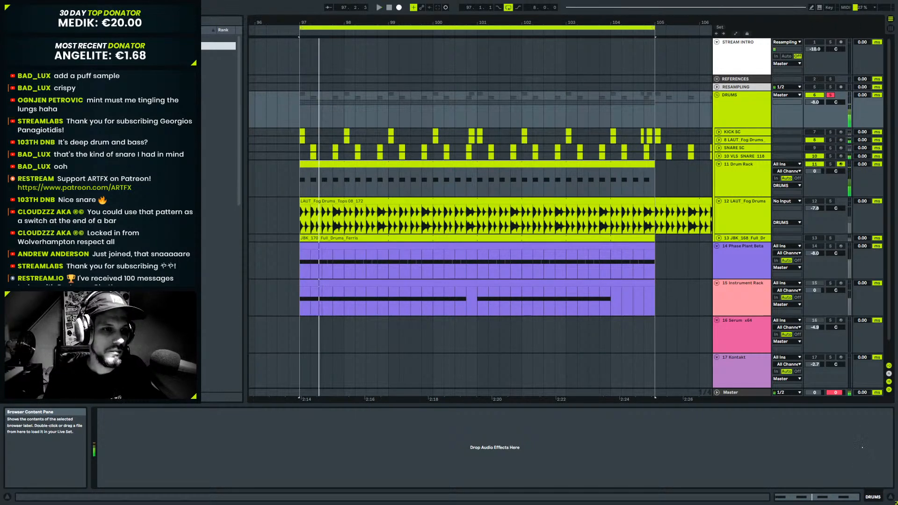
scroll(187, 210, "down", 2)
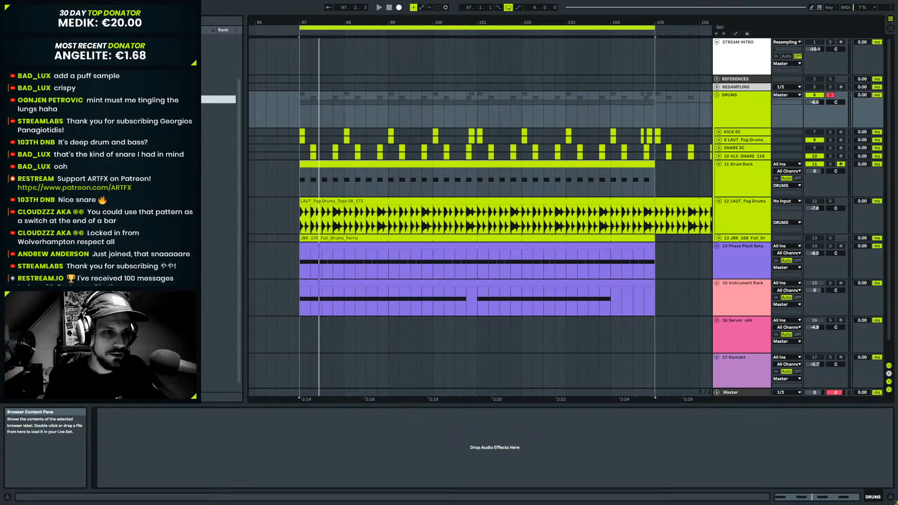
left_click(187, 214)
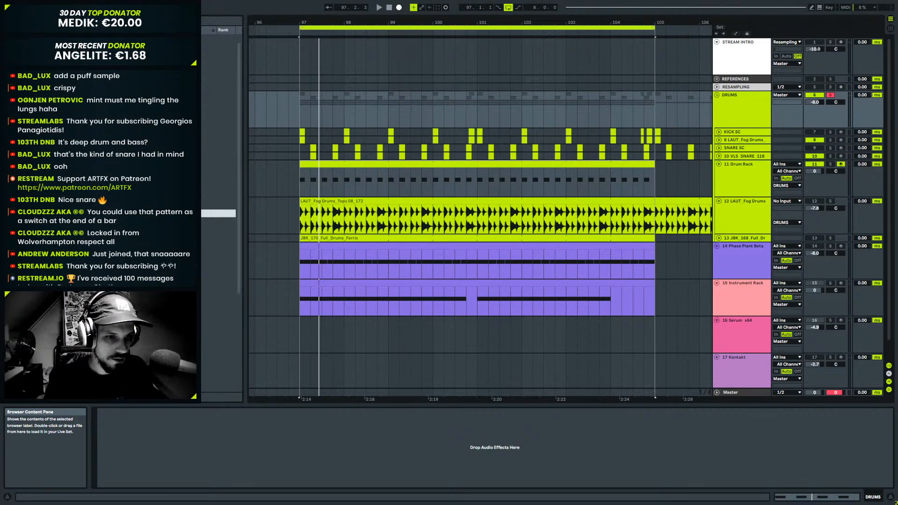
left_click(140, 245)
left_click_drag(140, 253, 445, 184)
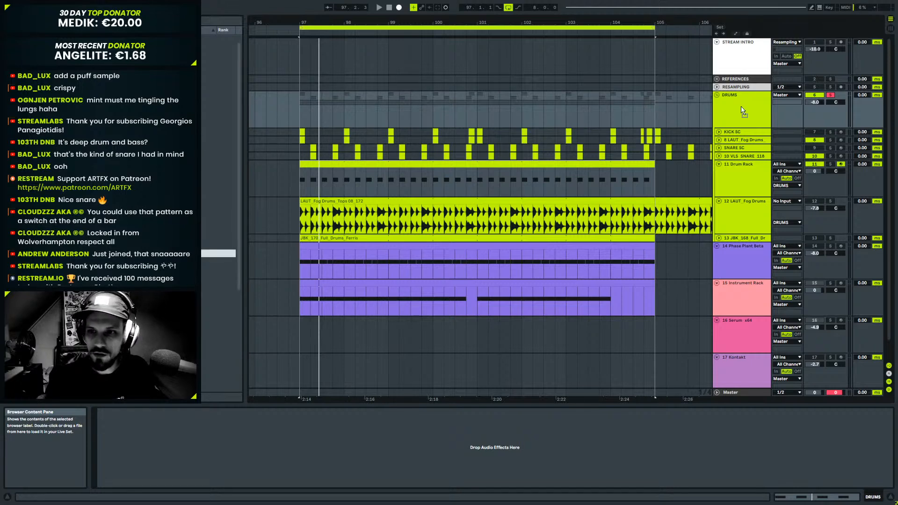
left_click_drag(734, 112, 733, 113)
key("space")
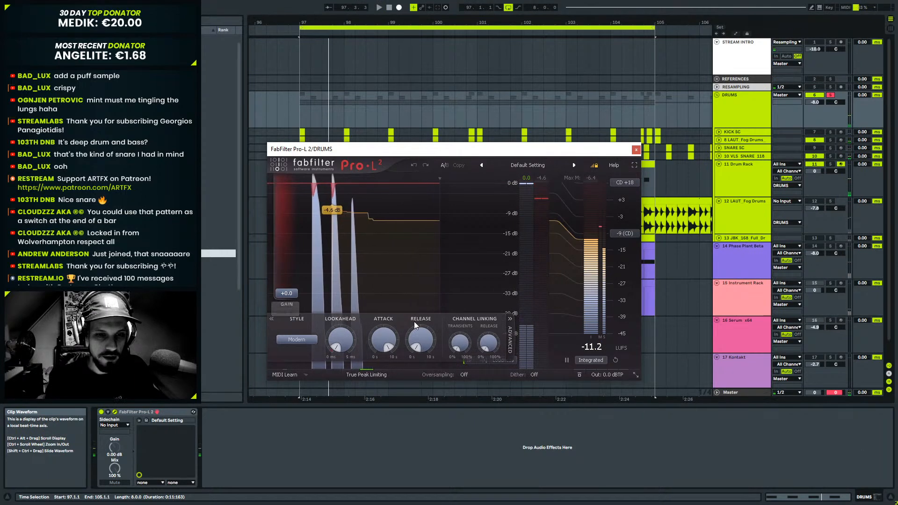
left_click(636, 150)
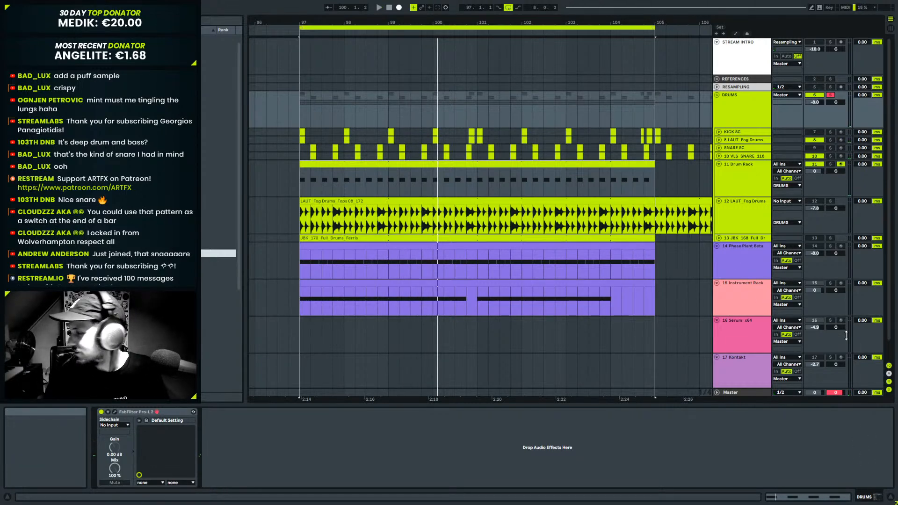
Return to the Drum Rack hat track and play the soloed drum loop from bar 97.
left_click(749, 209)
left_click(752, 178)
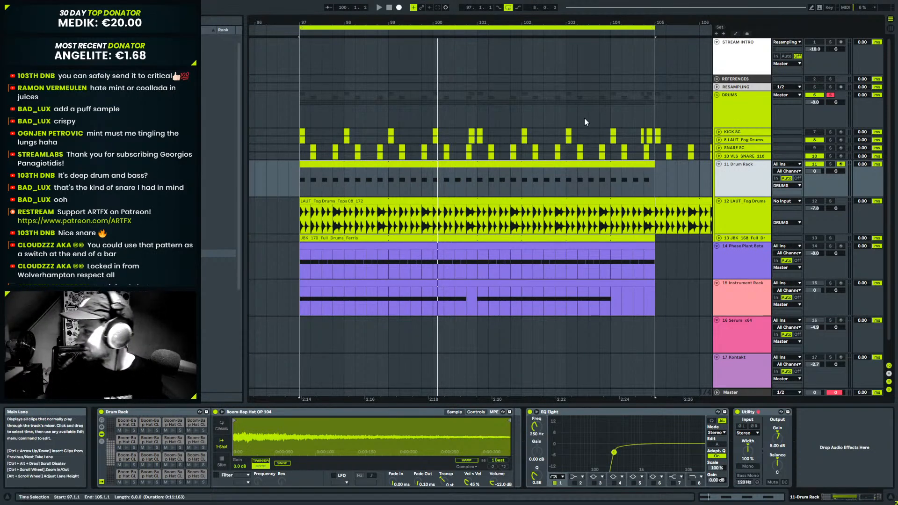
left_click(639, 164)
left_click(751, 166)
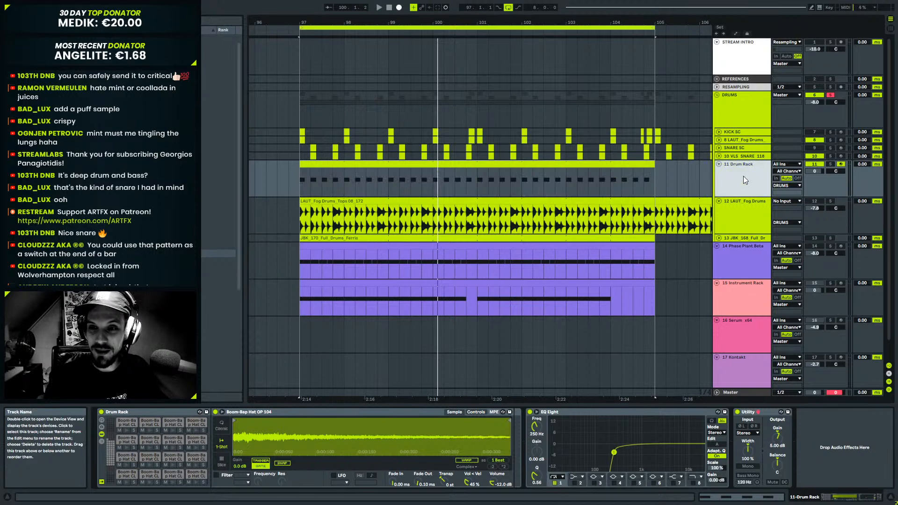
left_click(295, 174)
left_click_drag(393, 22, 363, 4)
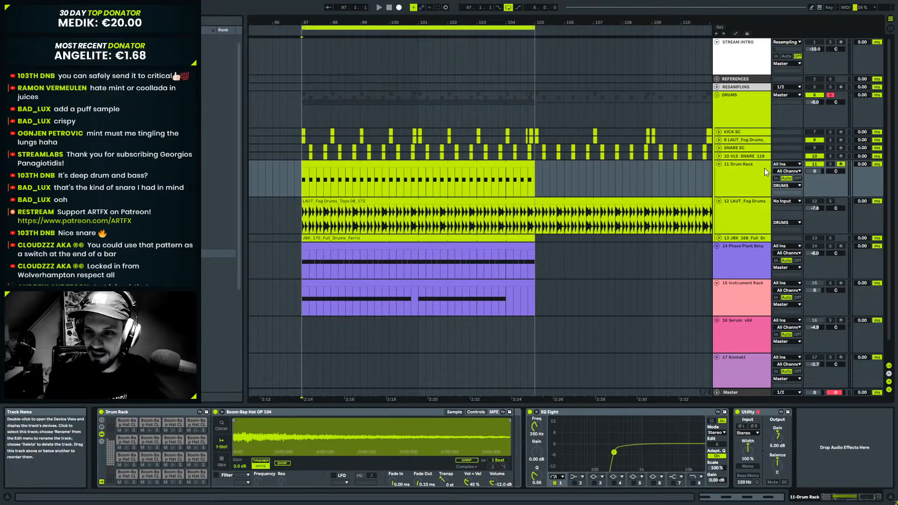
key("space")
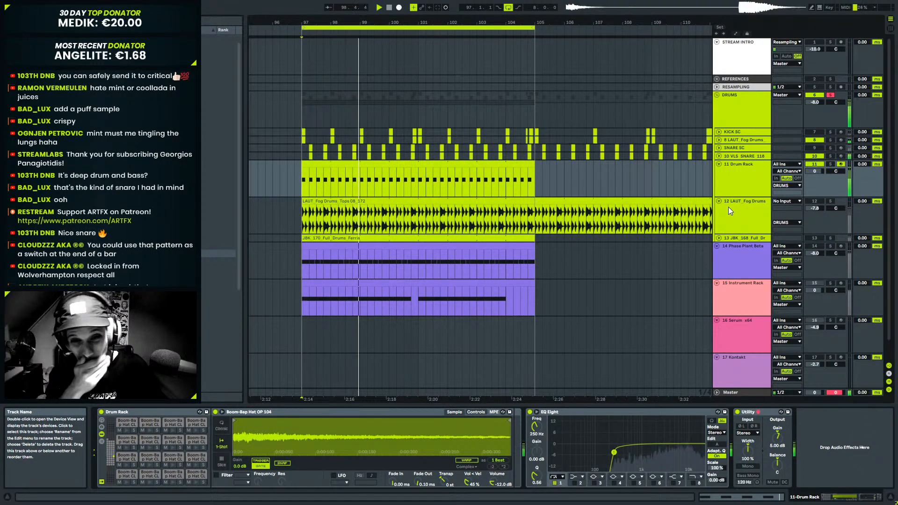
Fold the Drum Rack and LAUT_Fog Drums tops tracks and insert a new MIDI track below the Drum Rack.
left_click(719, 164)
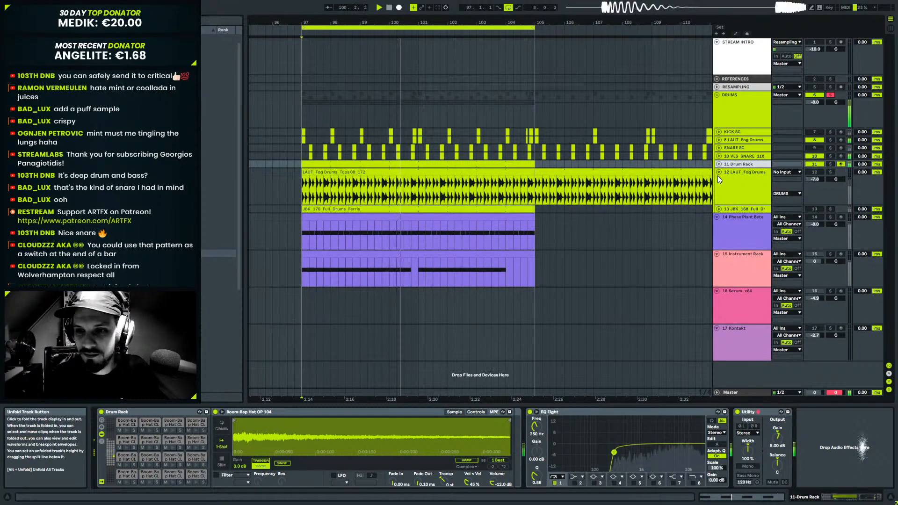
left_click(719, 173)
key("space")
right_click(748, 164)
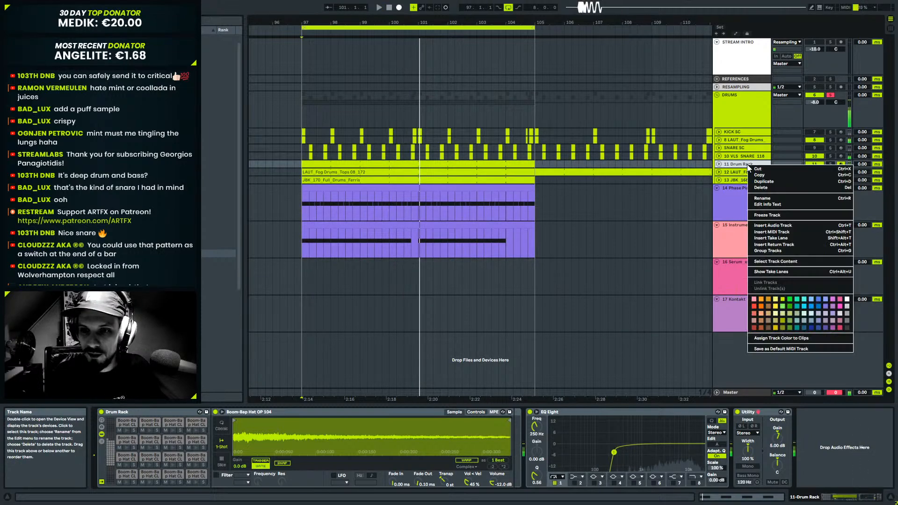
left_click(782, 231)
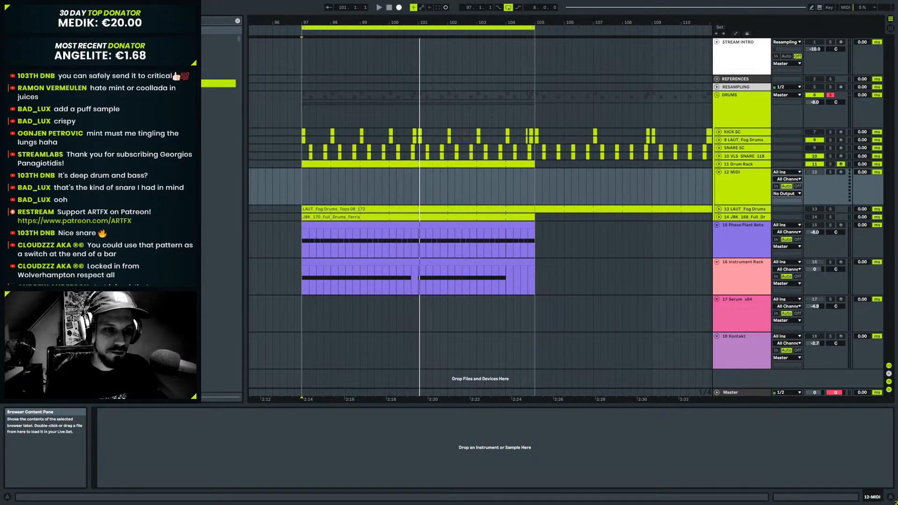
Audition samples in the browser and load LINN SHAKER onto the new MIDI track as a Simpler in 1-Shot mode.
left_click(218, 178)
left_click(218, 202)
left_click(218, 262)
left_click(218, 304)
left_click(218, 271)
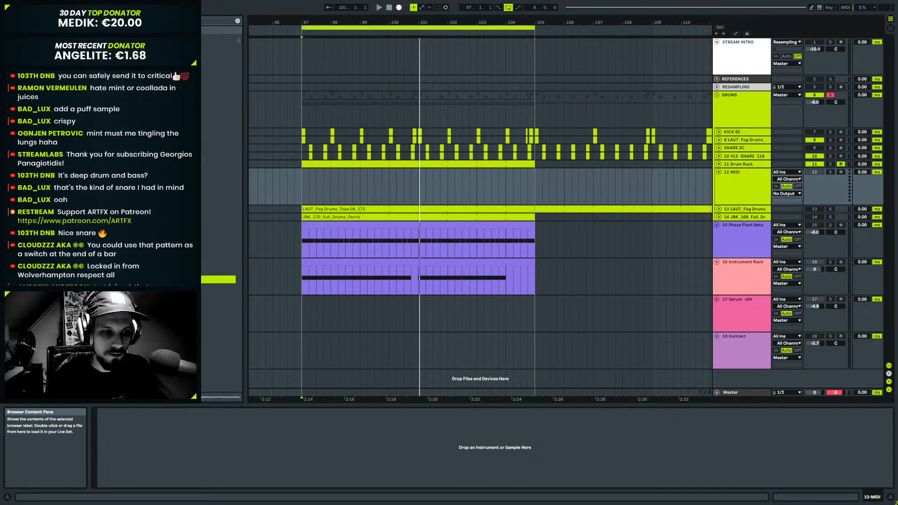
scroll(218, 126, "up", 5)
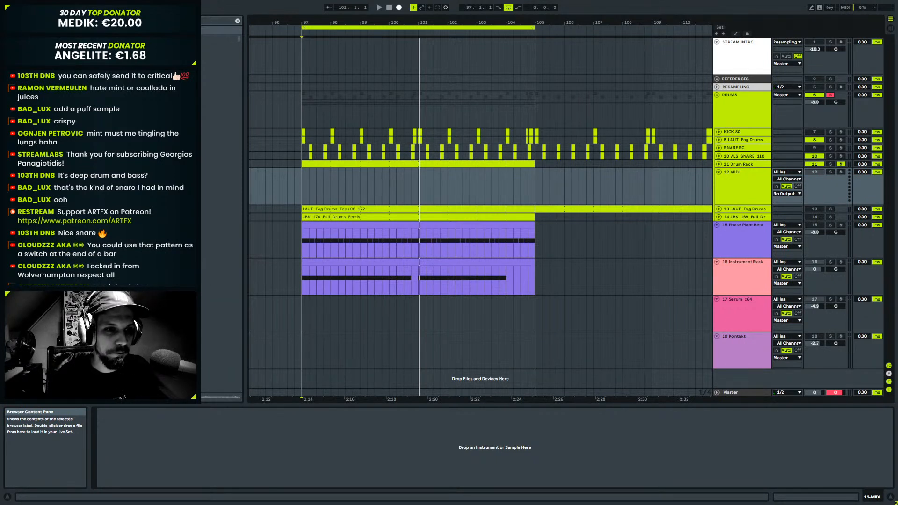
left_click(219, 126)
left_click_drag(218, 126, 545, 444)
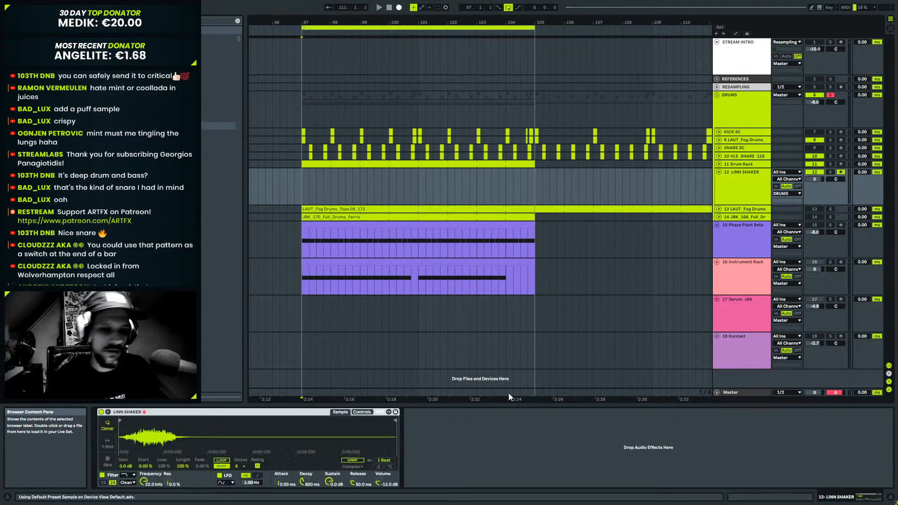
left_click(108, 445)
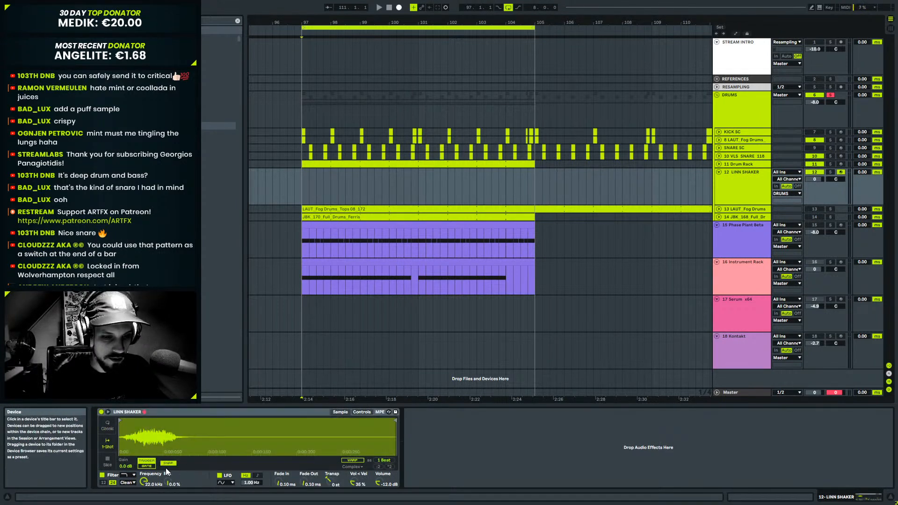
Create a one-bar MIDI clip at bar 97 on the LINN SHAKER track and fill it with consecutive 1/16 C3 notes.
left_click_drag(302, 183, 368, 185)
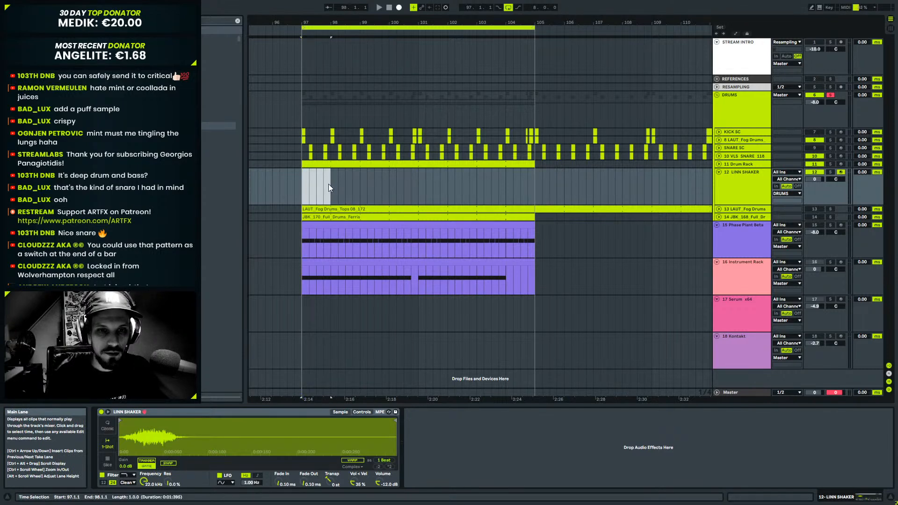
key("ctrl+shift+m")
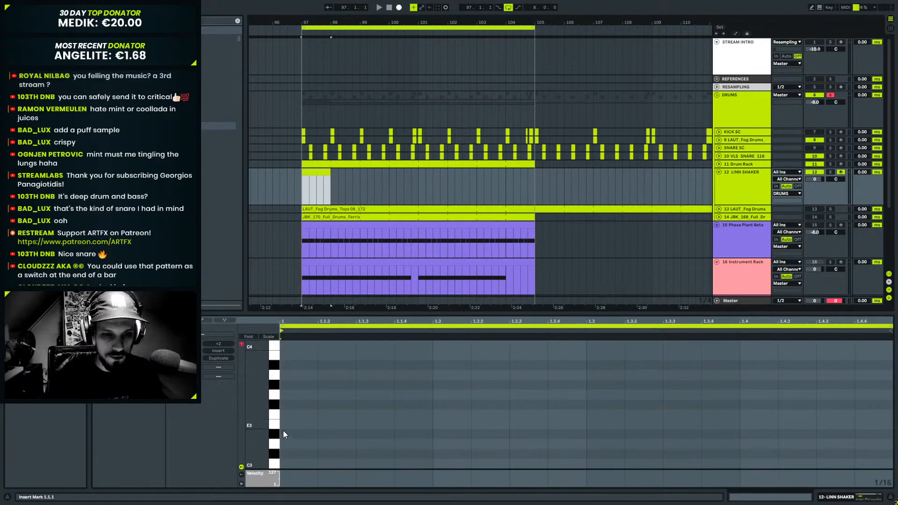
double_click(284, 464)
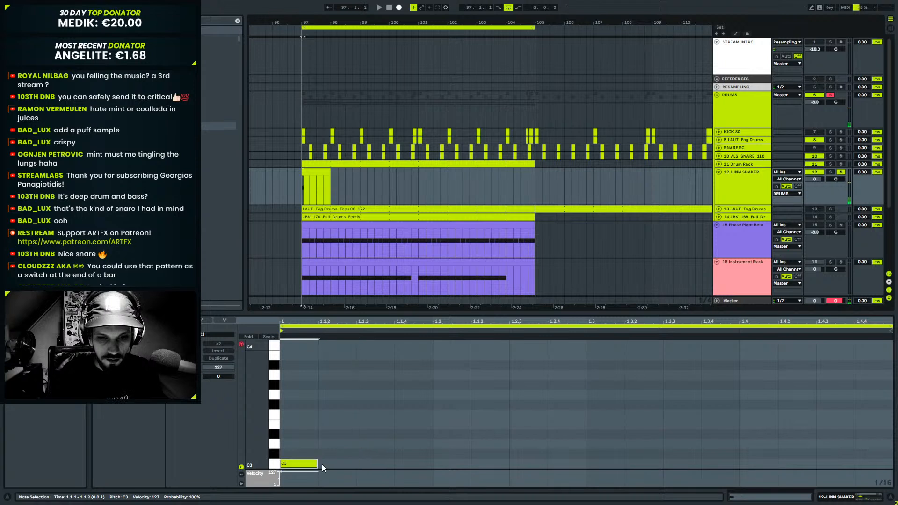
key("ctrl+d")
key("ctrl+d")
key("ctrl+d")
left_click_drag(414, 445, 291, 461)
key("ctrl+d")
key("ctrl+d")
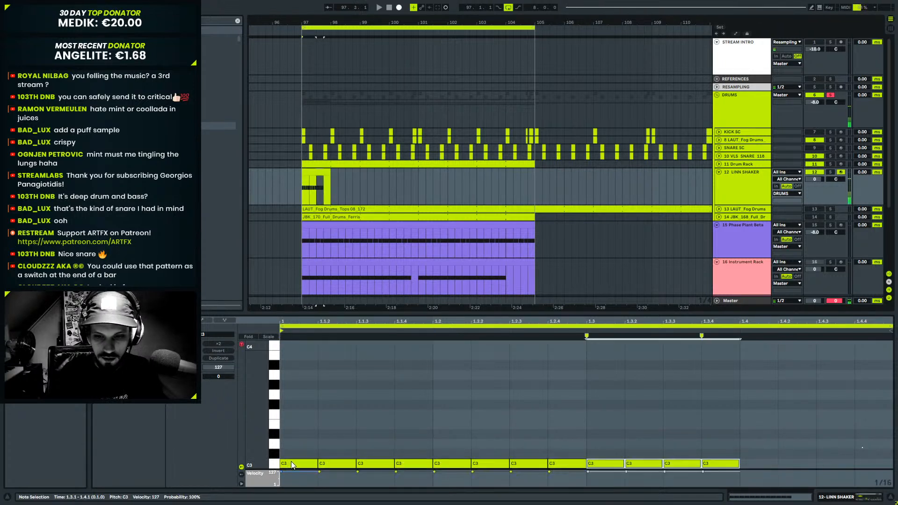
key("ctrl+d")
Transpose all the shaker notes up to E3 and listen to them with the drums.
key("ctrl+a")
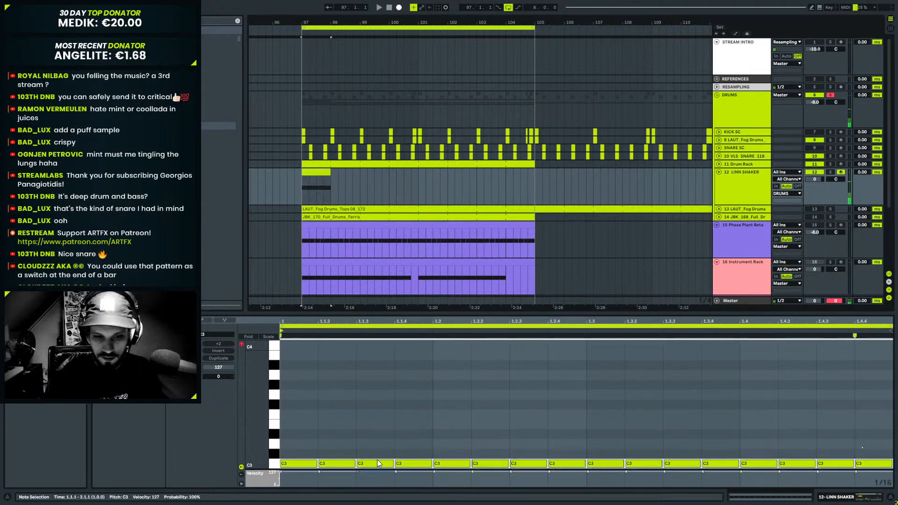
key("Up")
key("Up")
key("Up")
key("Up")
key("space")
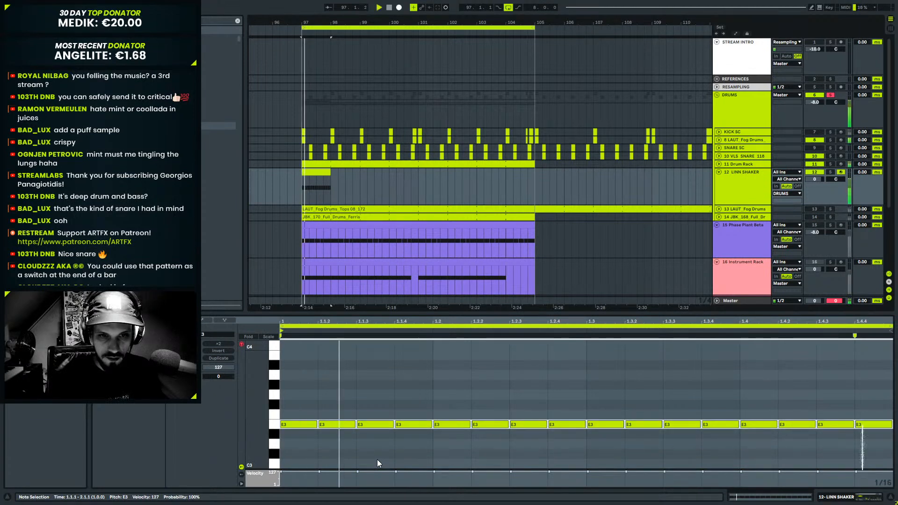
key("space")
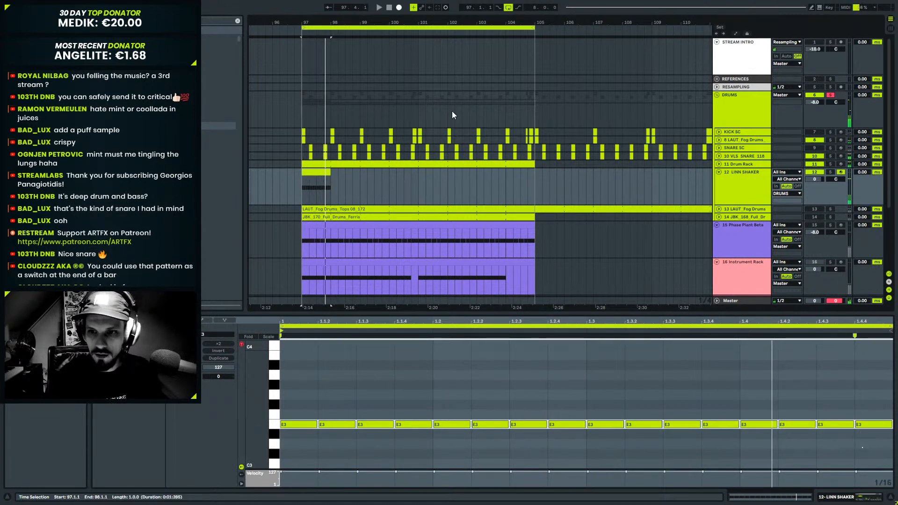
Extend the looped shaker clip to bar 105 and trim the silence from the start of the LINN SHAKER sample.
left_click_drag(331, 179, 536, 180)
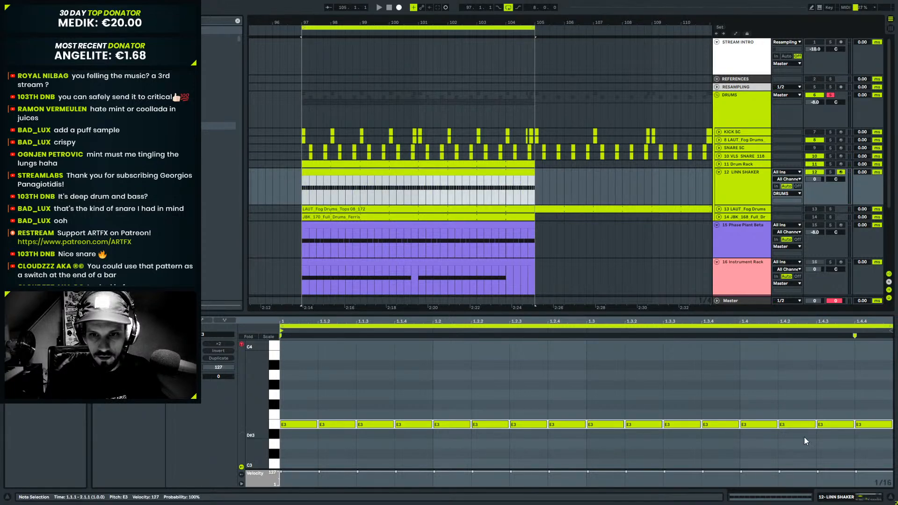
key("shift+Tab")
left_click_drag(120, 422, 137, 423)
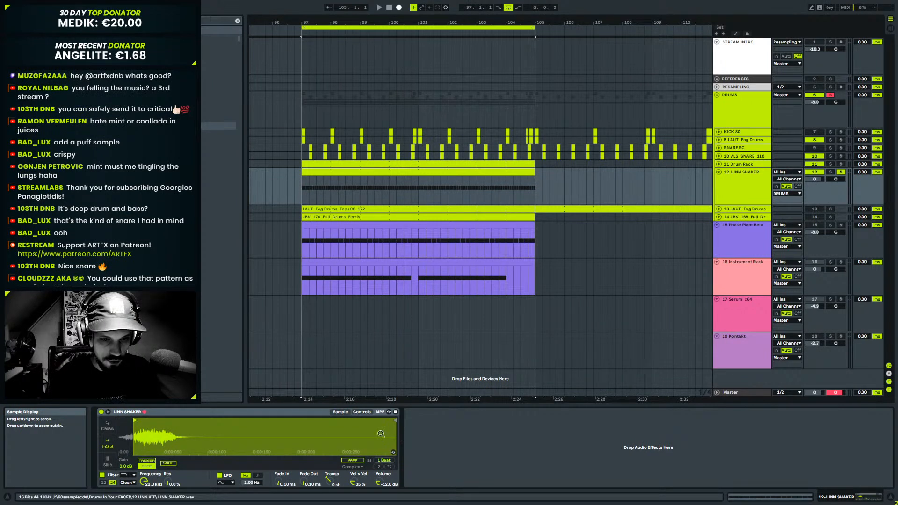
Trim the tail of the LINN SHAKER sample and set its fade in to 2.74 ms and fade out to 5.83 ms.
left_click_drag(396, 420, 166, 423)
key("space")
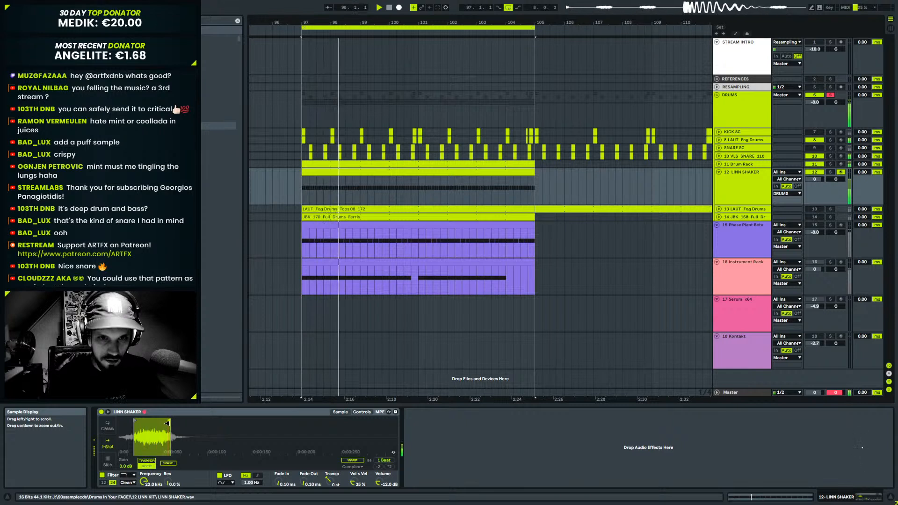
left_click_drag(298, 481, 301, 470)
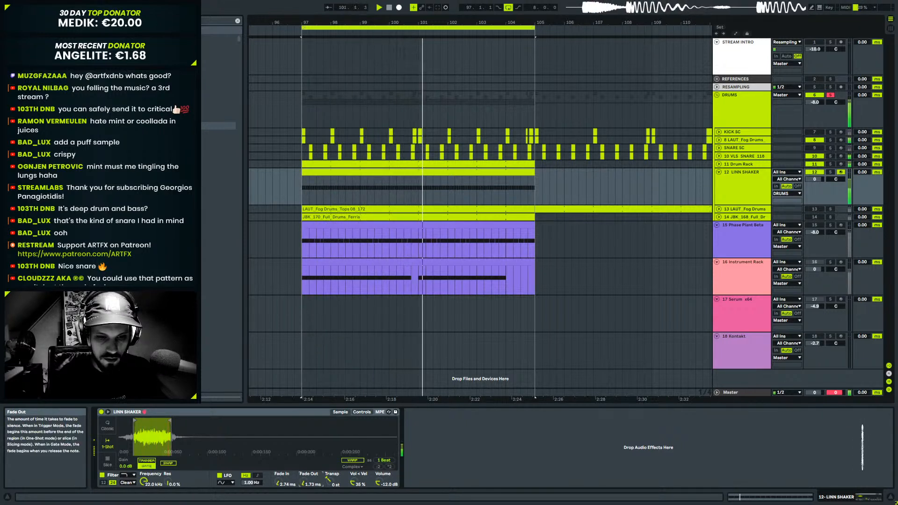
left_click_drag(170, 421, 168, 423)
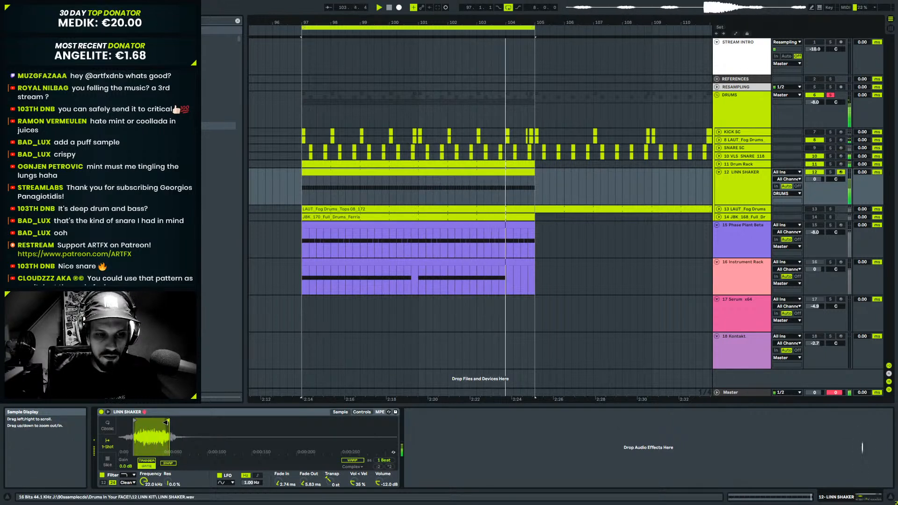
key("space")
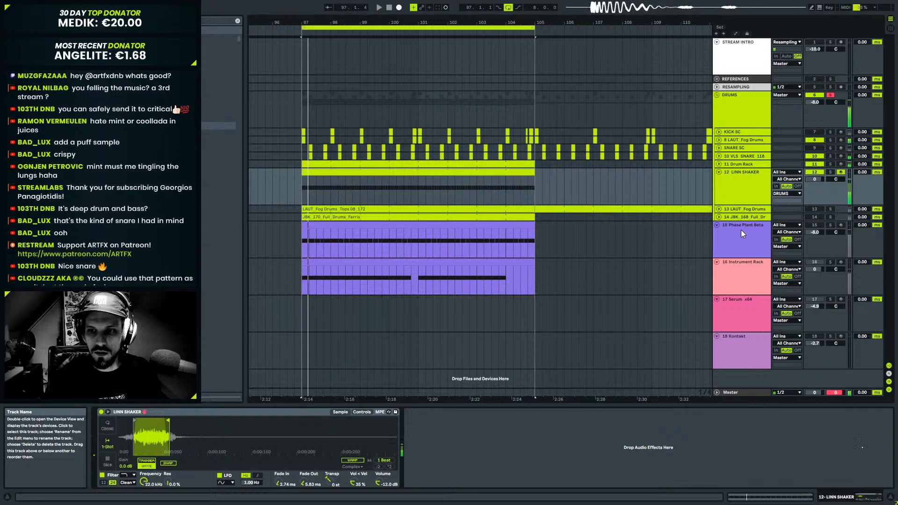
Copy the two ARTFX sidechain compressors from the Phase Plant Beta track onto the LINN SHAKER track and play the loop.
left_click(741, 229)
left_click(550, 413, "shift")
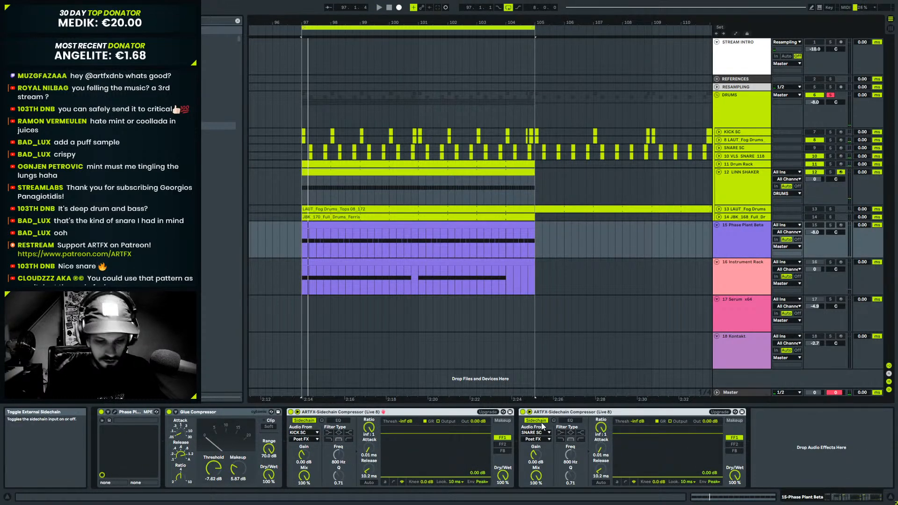
left_click(739, 185)
left_click(548, 450)
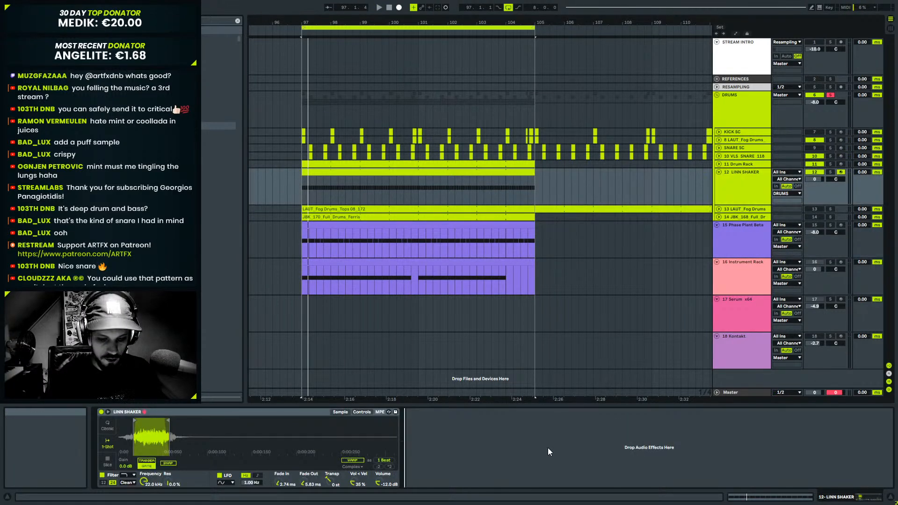
key("ctrl+v")
key("space")
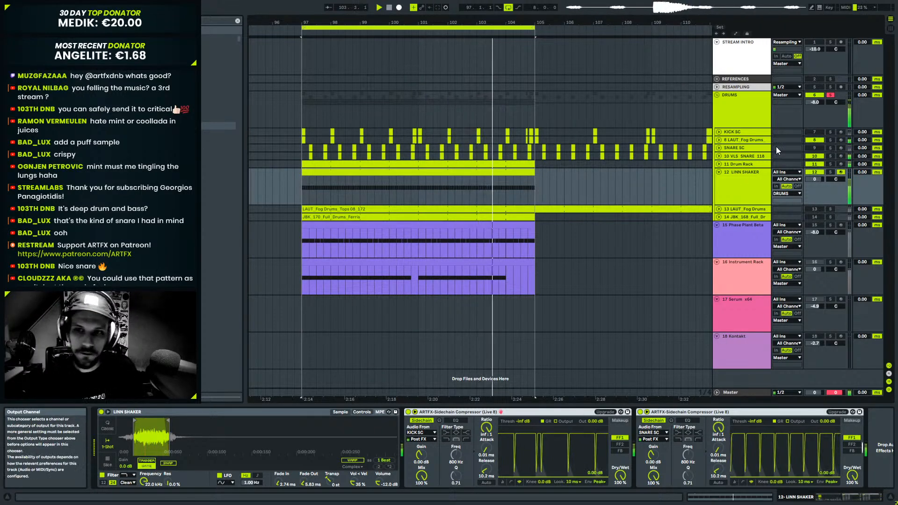
Deactivate the LAUT_Fog Drums kick track and fold the LINN SHAKER track.
left_click(747, 139)
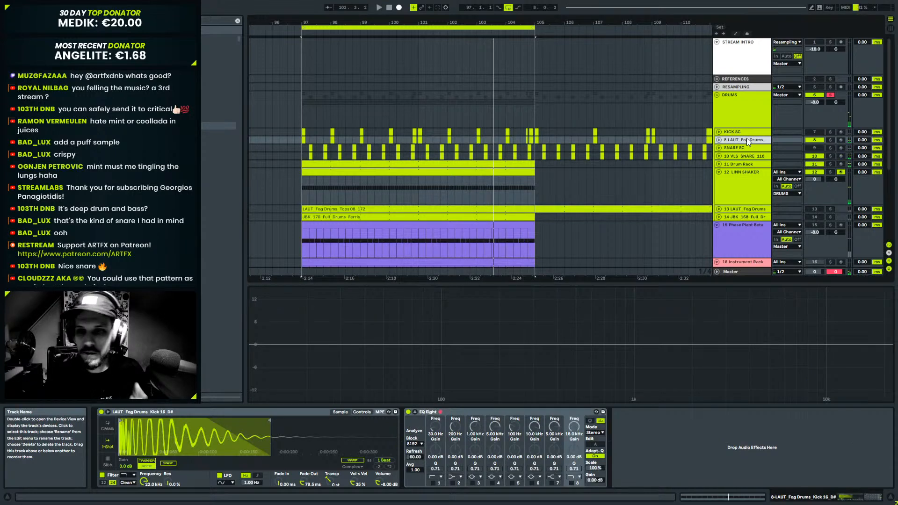
left_click(816, 139)
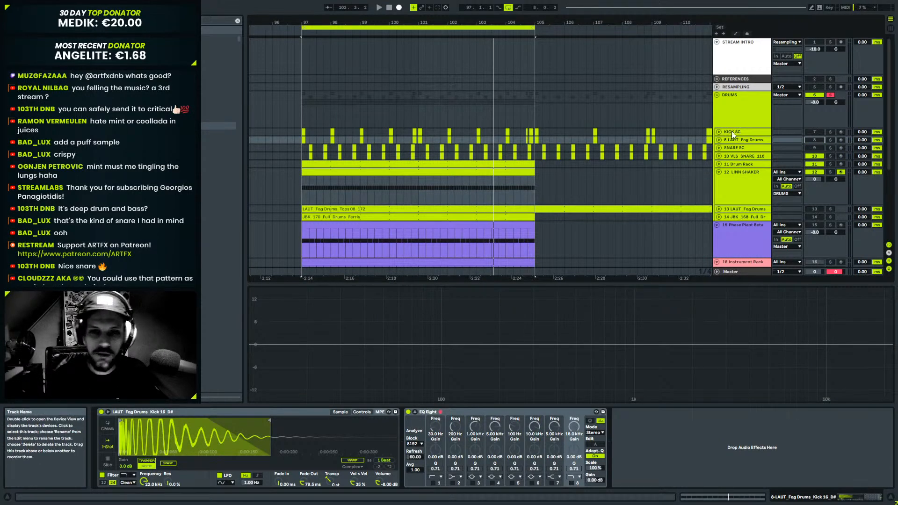
left_click(744, 131)
left_click(744, 139)
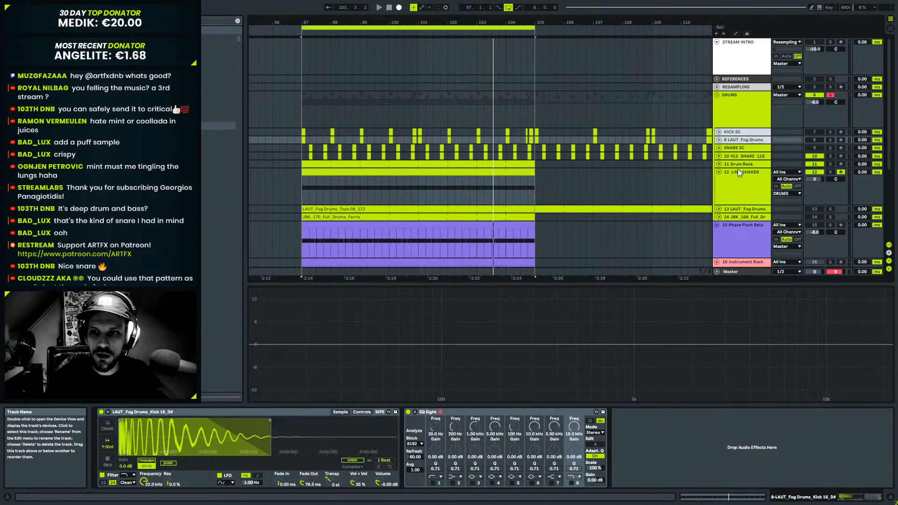
left_click(719, 172)
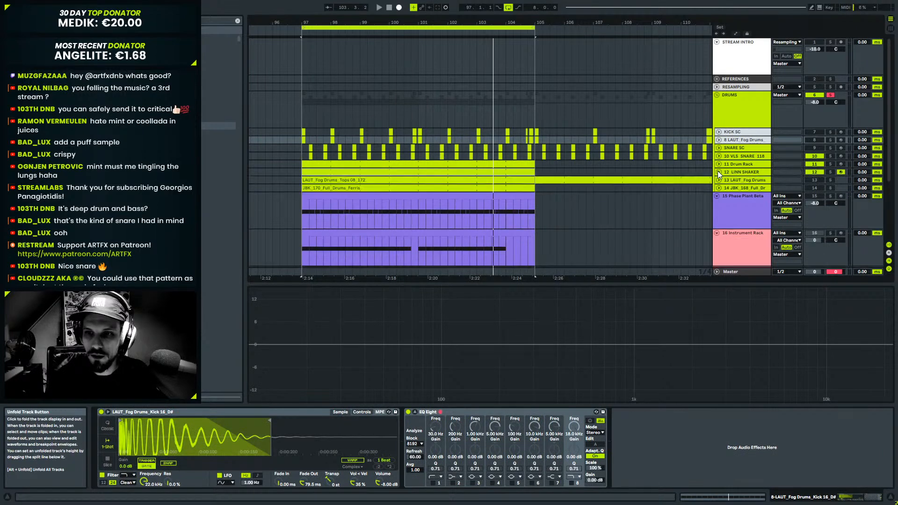
Insert a new MIDI track directly below the LAUT_Fog Drums kick track.
left_click(736, 131)
left_click(737, 140)
left_click(736, 131)
left_click(737, 140)
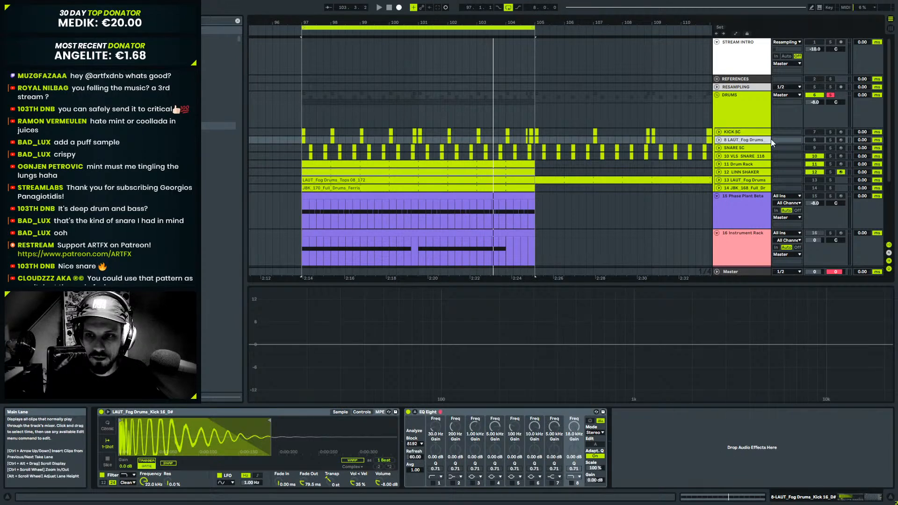
right_click(742, 141)
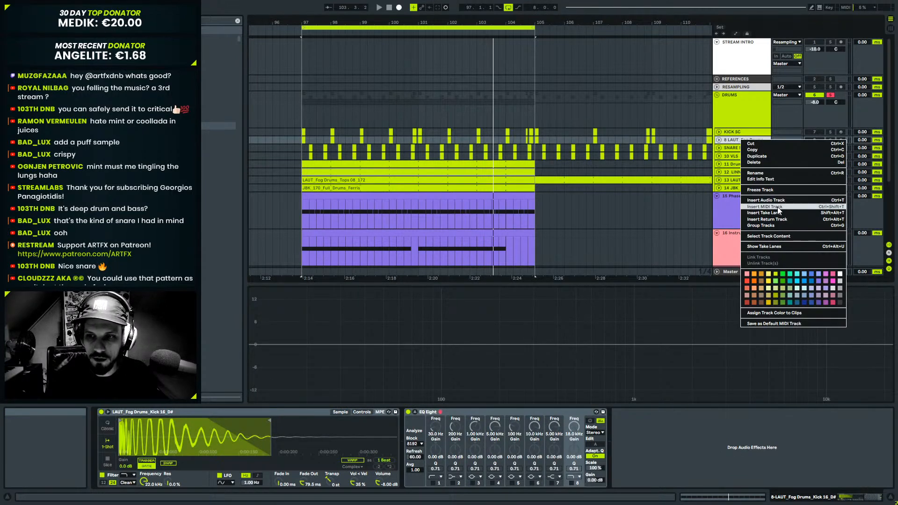
left_click(760, 206)
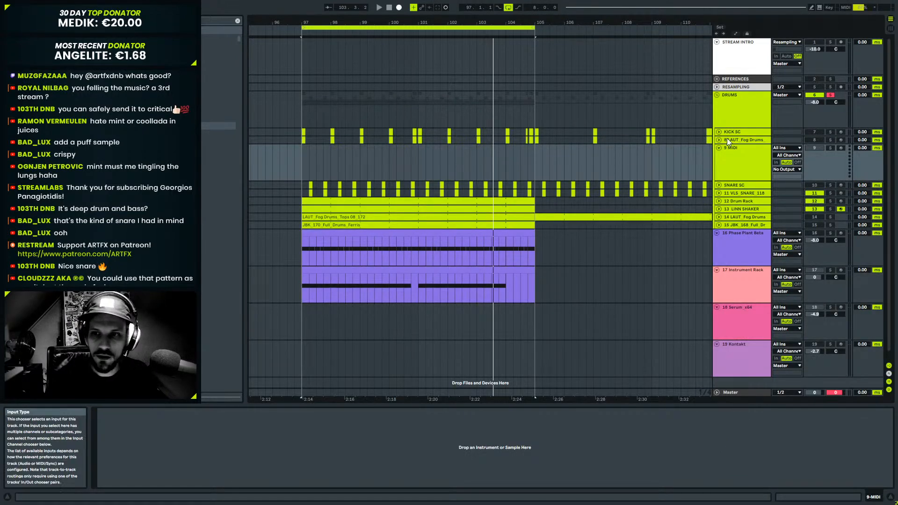
Delete the KICK SC trigger clips between bars 96.3 and 105.2.
left_click(286, 132)
left_click_drag(286, 132, 542, 130)
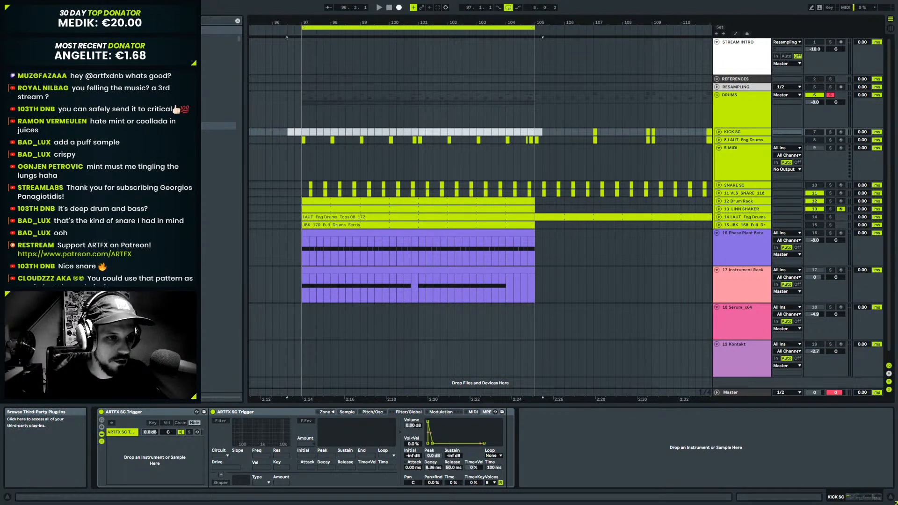
left_click(28, 54)
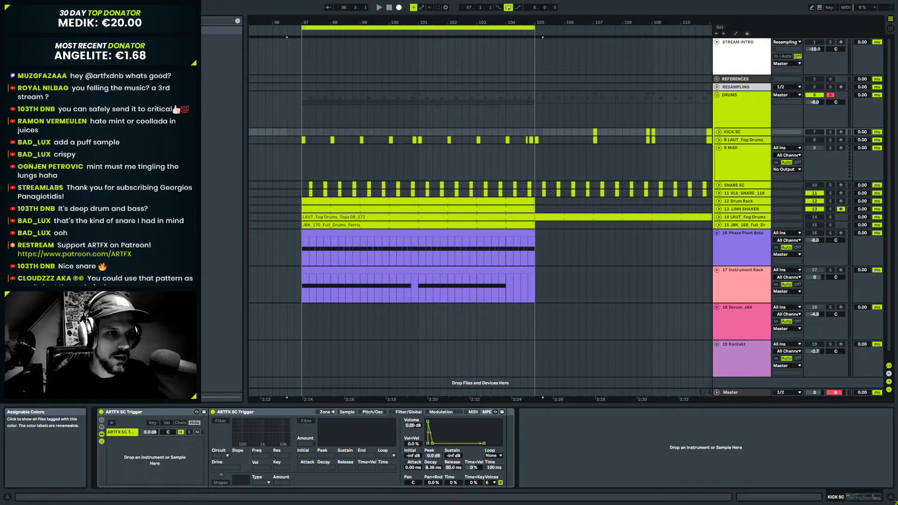
Audition kick samples in the browser and load APK1_Kick 27 onto the new MIDI track.
left_click(238, 21)
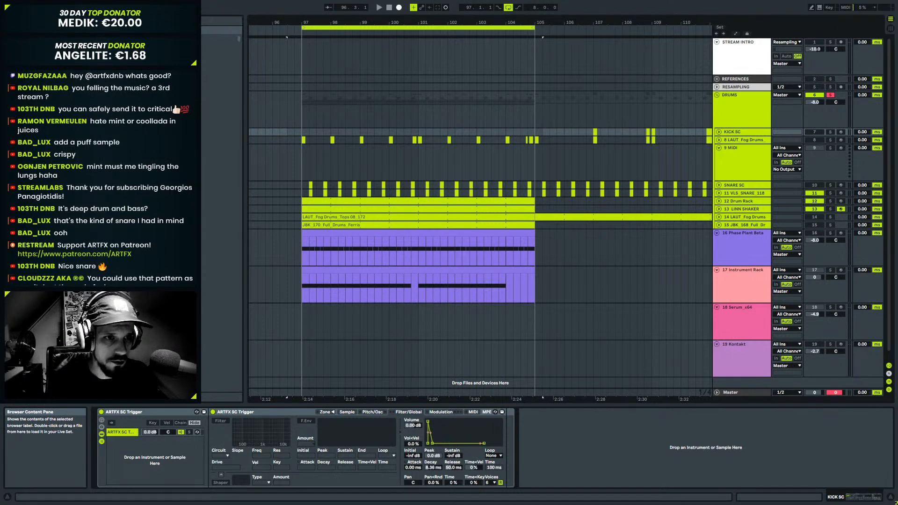
left_click(187, 86)
left_click(187, 38)
key("Down")
key("Down")
key("Down")
key("Down")
key("Down")
key("Down")
key("Down")
key("Down")
key("Down")
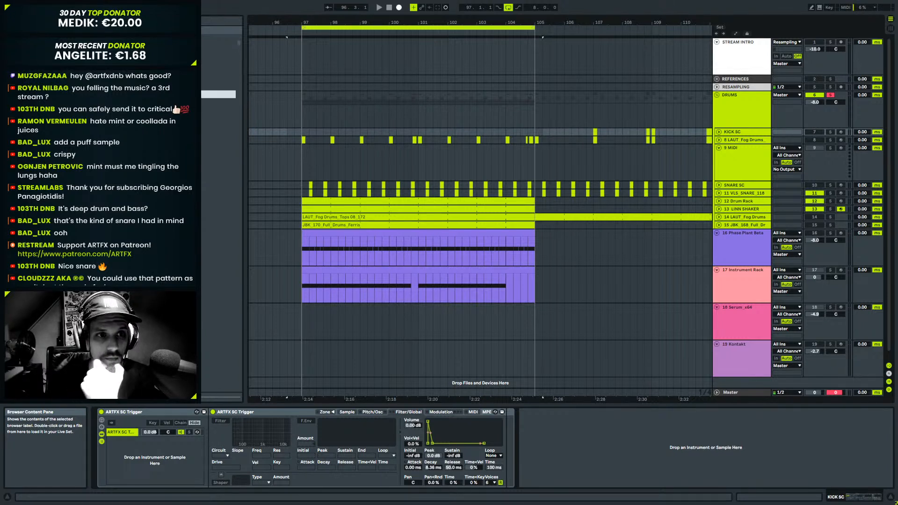
left_click(325, 132)
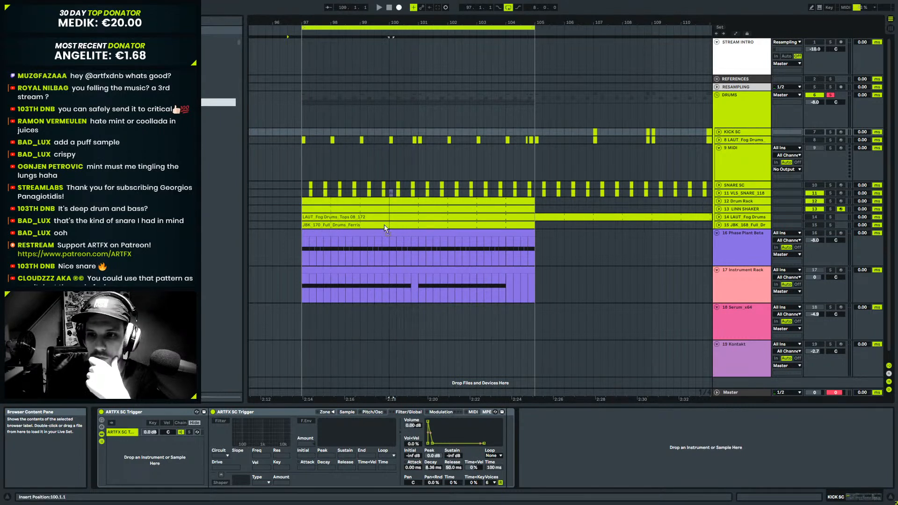
left_click_drag(466, 242, 368, 409)
left_click(669, 165)
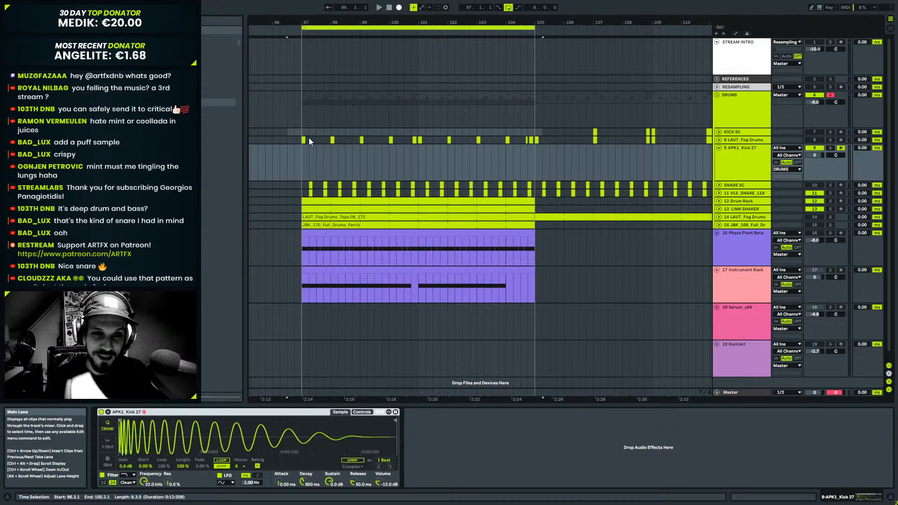
Create a short kick MIDI clip at bar 97 on the APK1_Kick 27 track and play it with the beat.
left_click(304, 156)
left_click_drag(304, 154, 305, 156)
left_click(333, 161)
left_click(305, 157)
key("space")
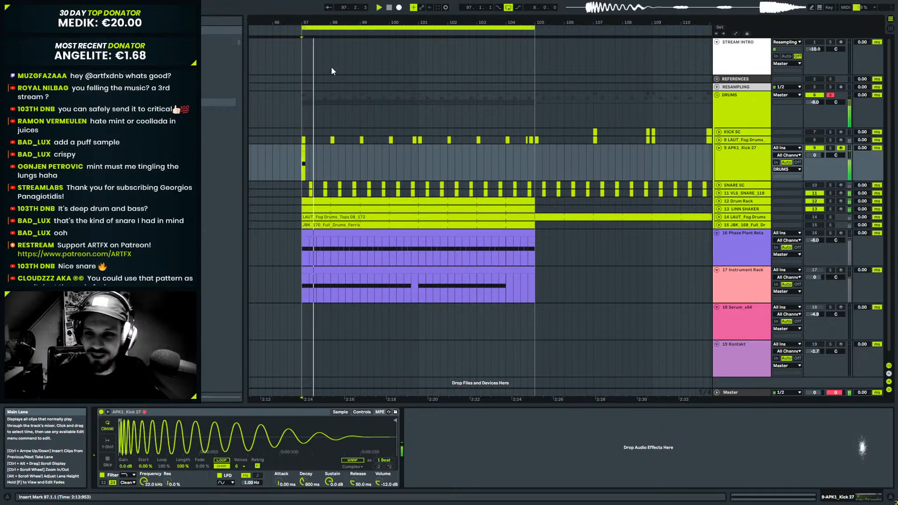
Move the LAUT_Fog Drums kick track below the JBK_168 drum loop track and copy a KICK SC clip to bar 97.
left_click_drag(752, 139, 754, 228)
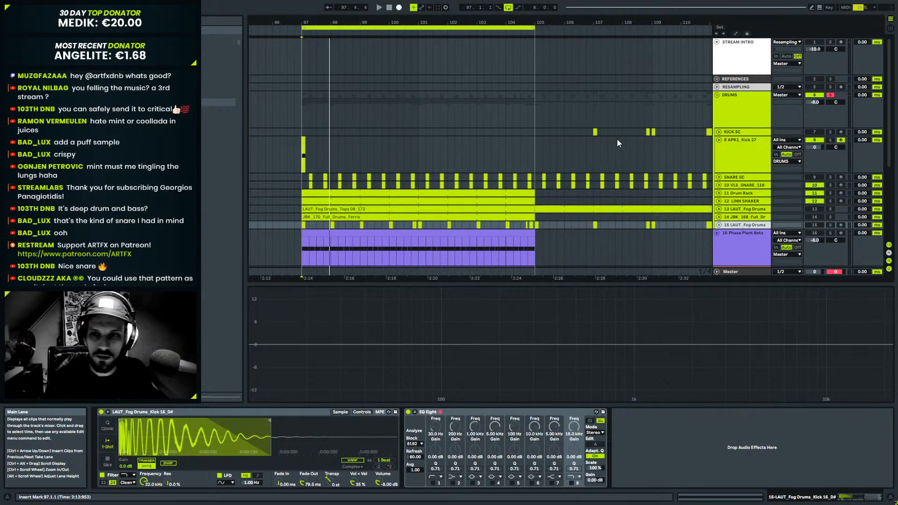
left_click(595, 132)
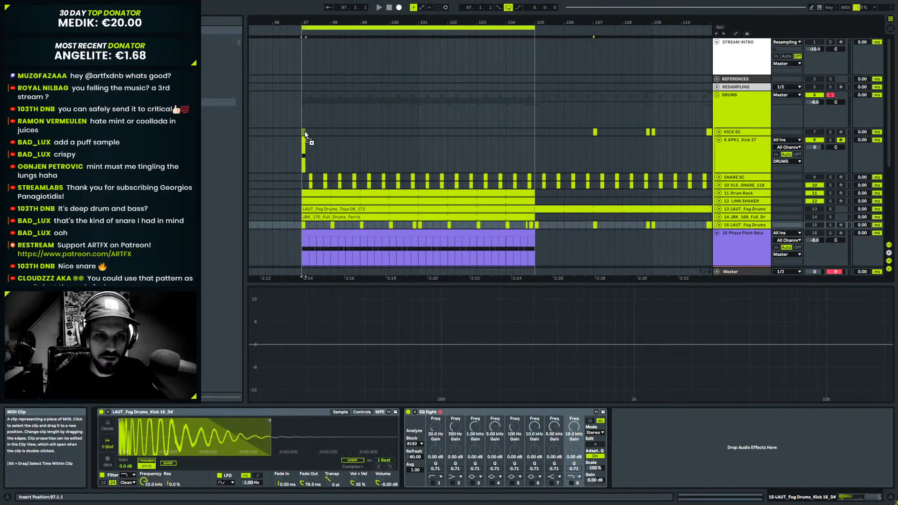
left_click_drag(304, 132, 304, 132)
Copy the kick and KICK SC clips to a second hit at 97.3.3 and select the full bar on both tracks.
left_click_drag(304, 22, 304, 75)
left_click(341, 150)
left_click_drag(341, 148, 426, 132)
left_click_drag(482, 132, 299, 154)
Duplicate the one-bar kick and trigger pattern up to bar 105 and play the looped section.
key("ctrl+d")
key("ctrl+d")
key("ctrl+d")
key("ctrl+d")
key("ctrl+d")
key("ctrl+d")
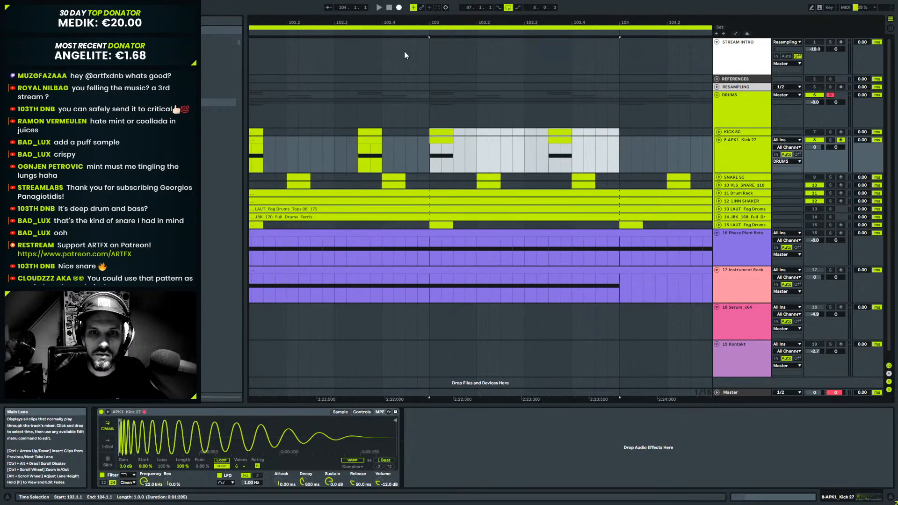
key("ctrl+d")
key("ctrl+d")
key("ctrl+z")
left_click_drag(408, 22, 492, 23)
left_click(491, 27)
key("space")
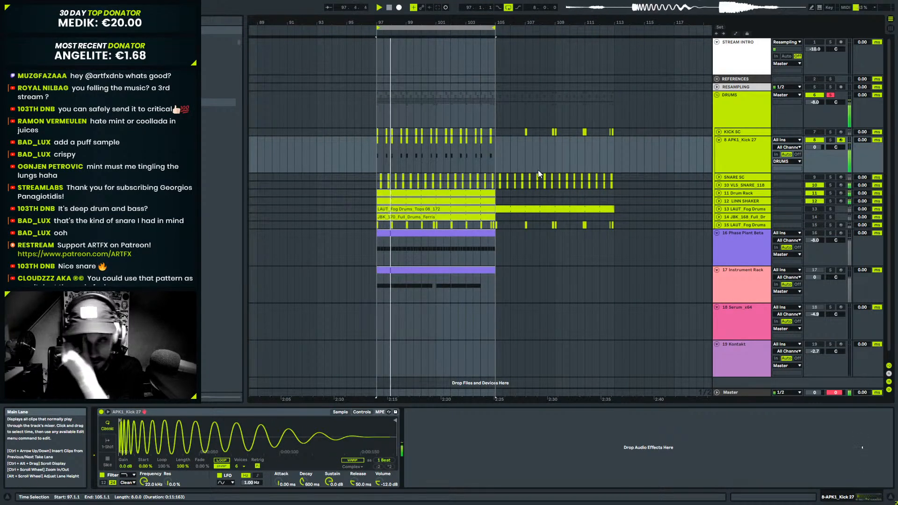
Raise the APK1_Kick 27 Simpler's volume while the loop plays.
left_click(720, 139)
left_click(724, 136)
left_click(732, 140)
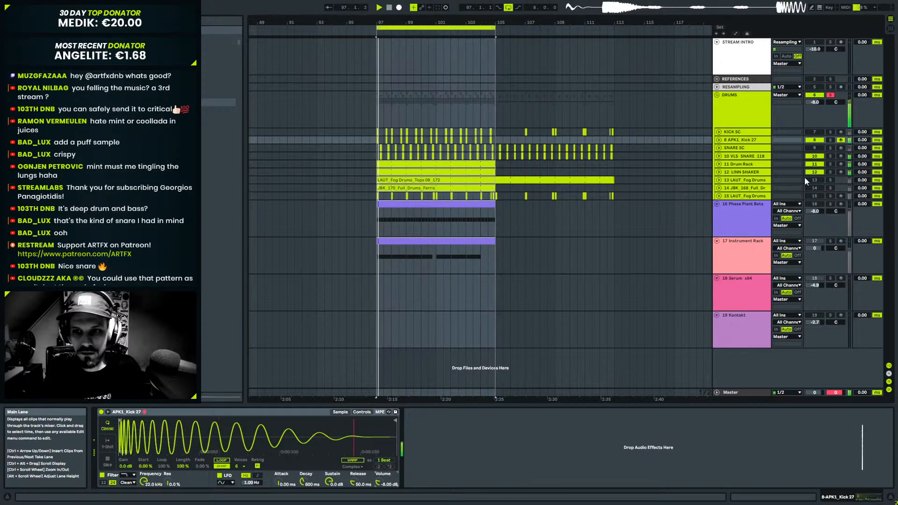
left_click(737, 132)
left_click(737, 140)
left_click(719, 140)
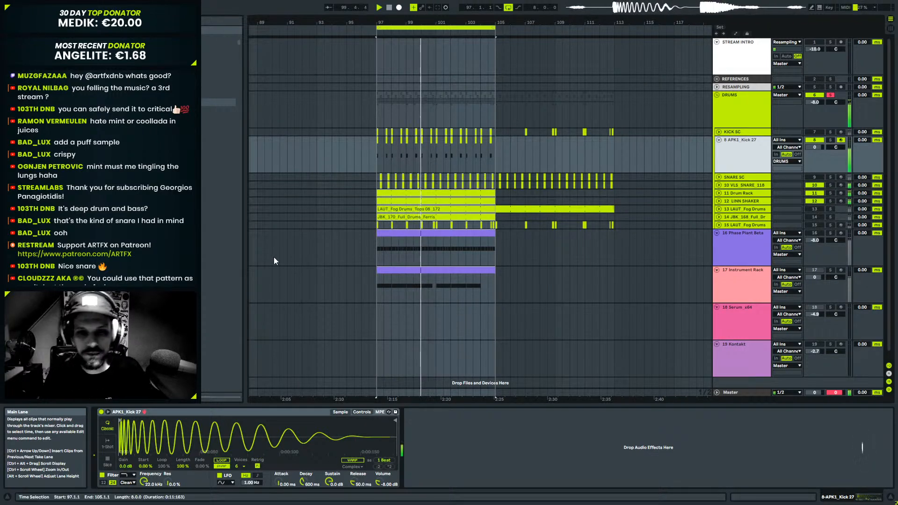
Browse further kick samples, replace the Simpler's sample with APK1_Kick 53 and play the loop.
scroll(130, 374, "down", 3)
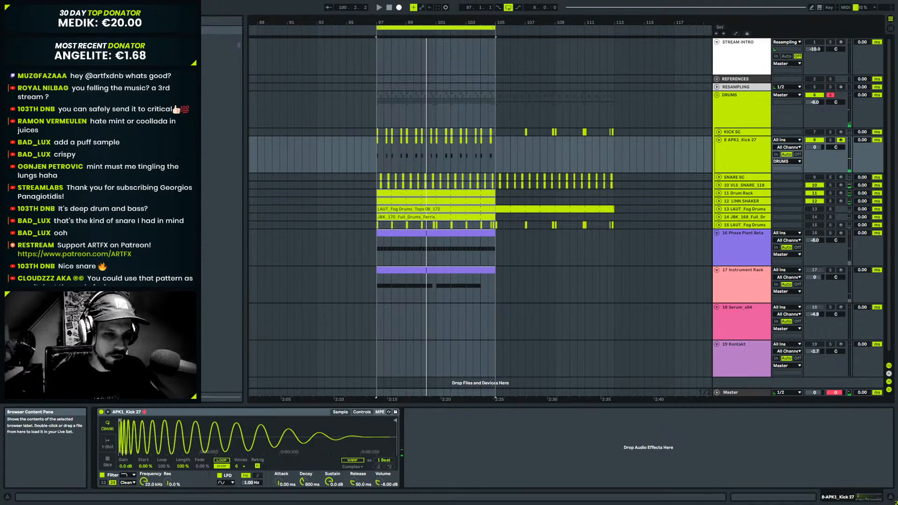
key("Up")
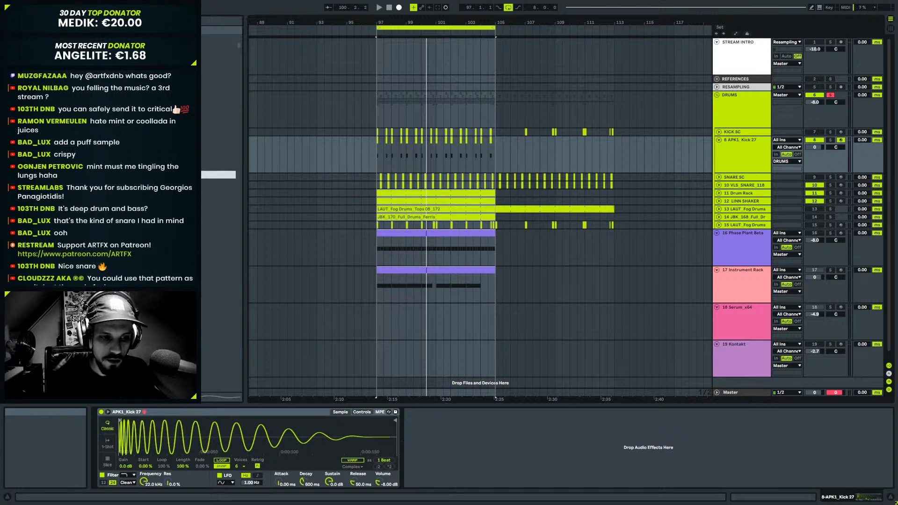
key("Up")
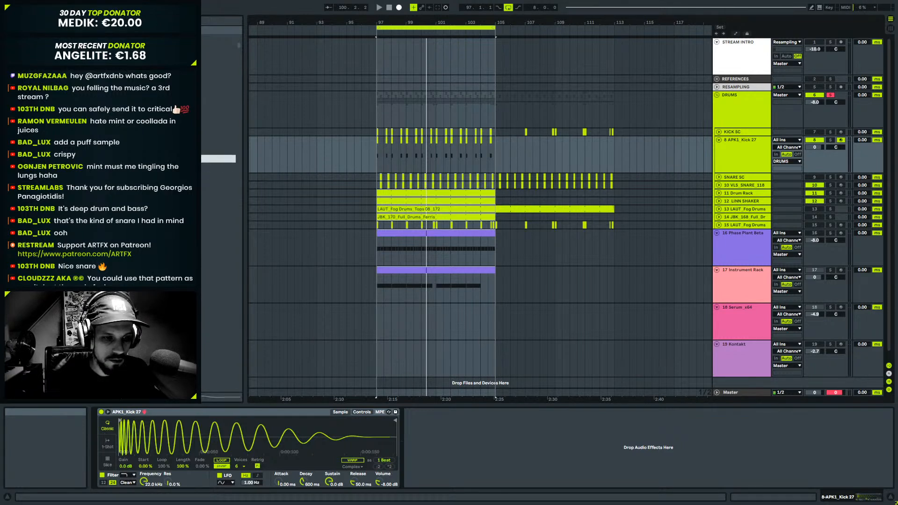
key("Down")
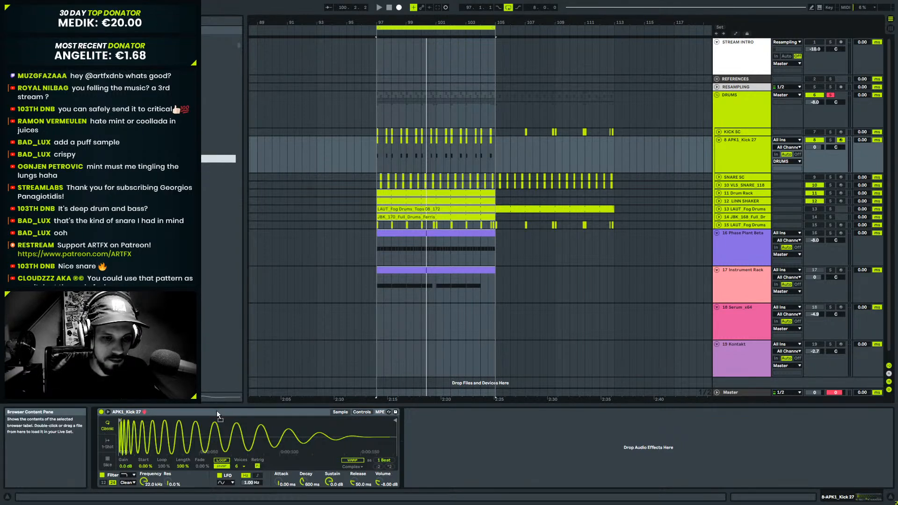
key("Return")
key("space")
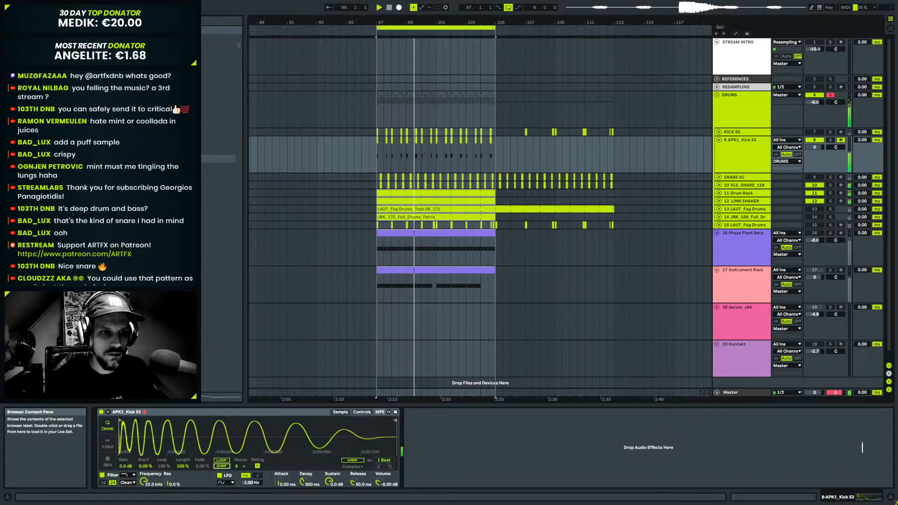
Swap through the preceding kick samples one by one while the loop plays and load APK1_Kick 46 into the Simpler.
key("Up")
key("Return")
key("Up")
key("Return")
key("Up")
key("Return")
key("Up")
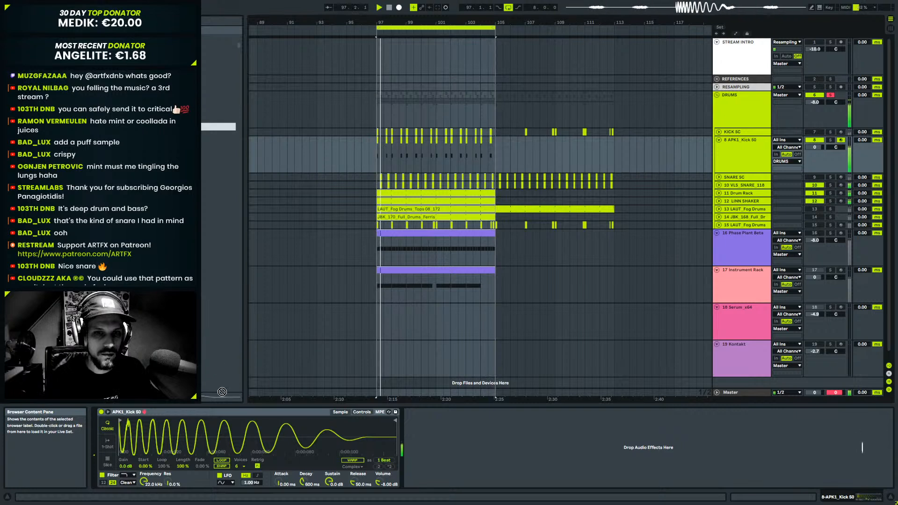
key("Return")
key("Up")
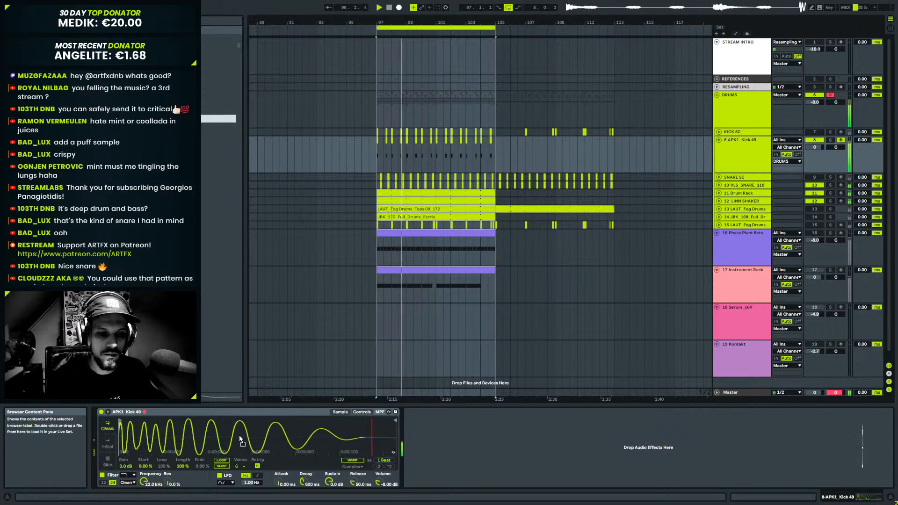
key("Return")
key("Up")
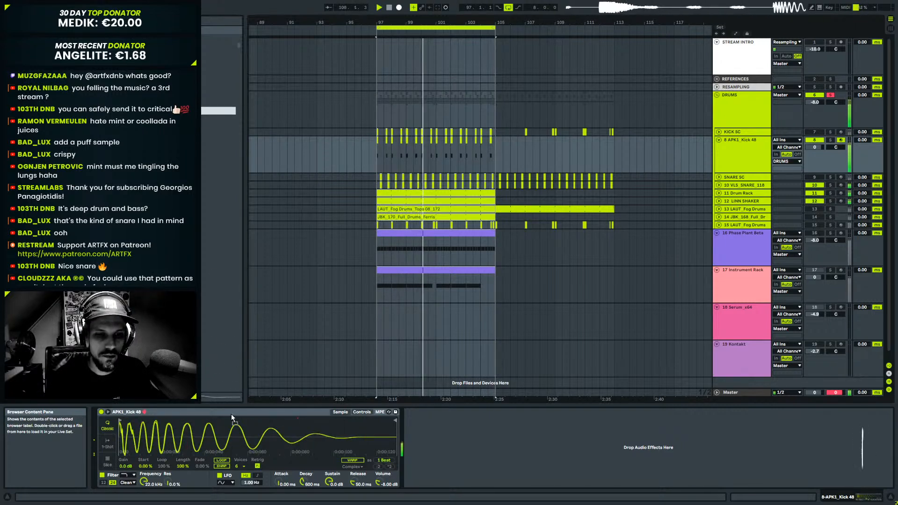
key("Return")
key("Up")
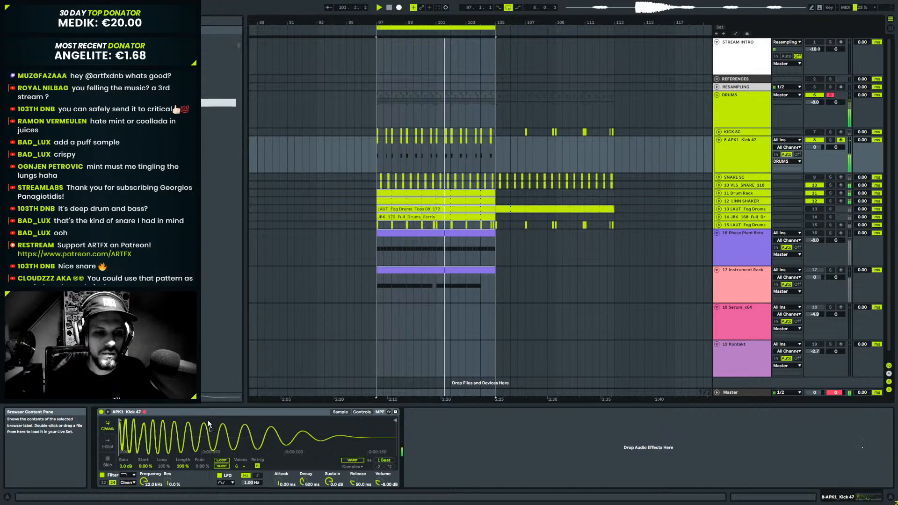
key("Return")
key("Up")
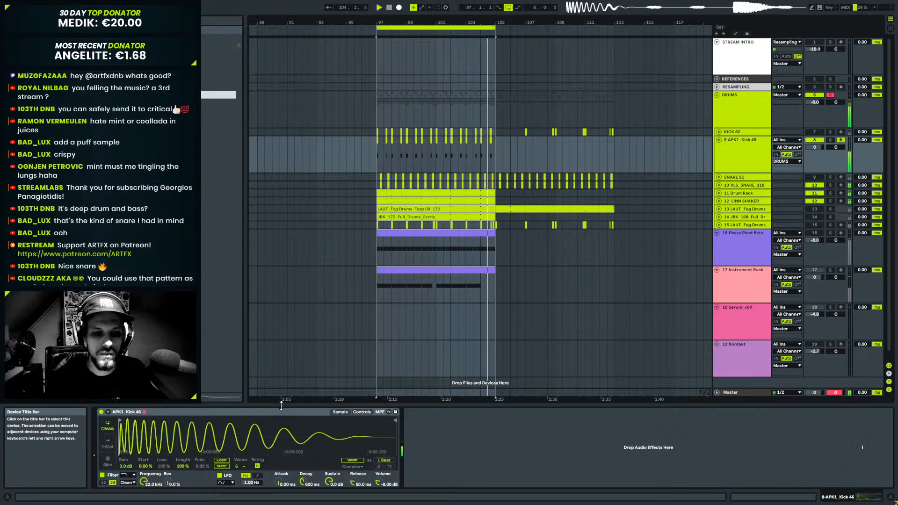
Switch the kick Simpler to one-shot mode, set its fade-in to 0.00 ms and transpose it to -3 st.
left_click(107, 442)
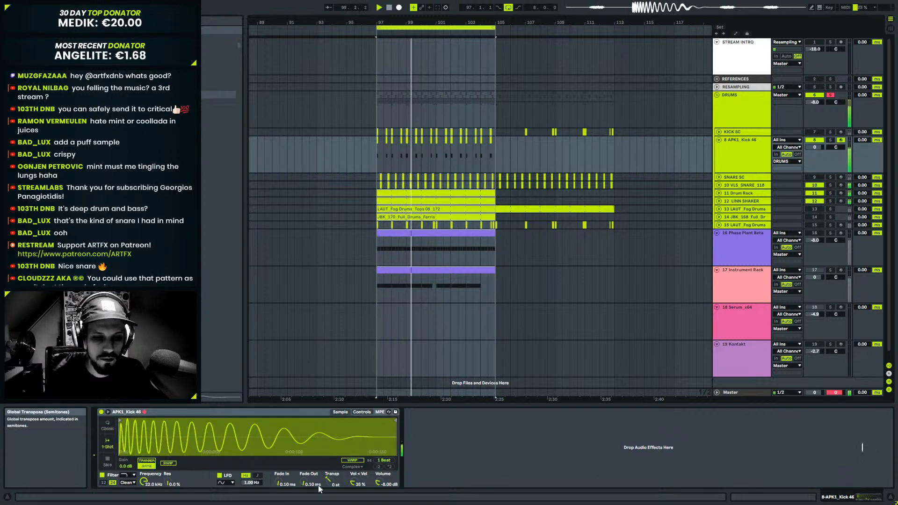
left_click_drag(278, 484, 278, 498)
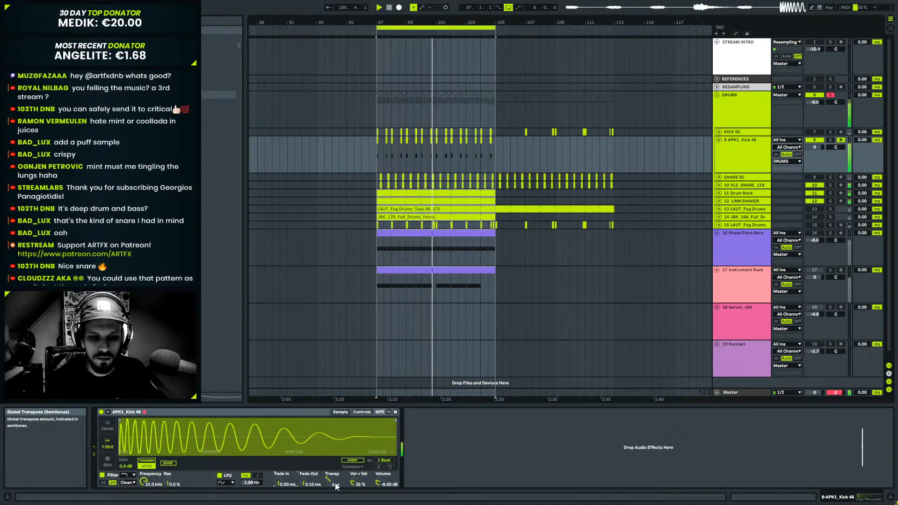
left_click_drag(328, 480, 328, 486)
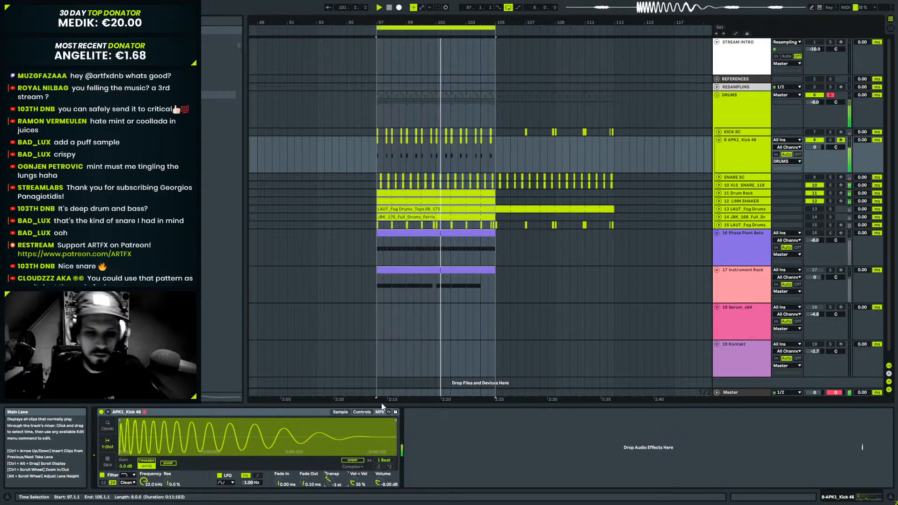
Shorten the kick sample by pulling in its end point, set the fade-out to 50.6 ms and fold the kick track.
left_click_drag(394, 421, 331, 452)
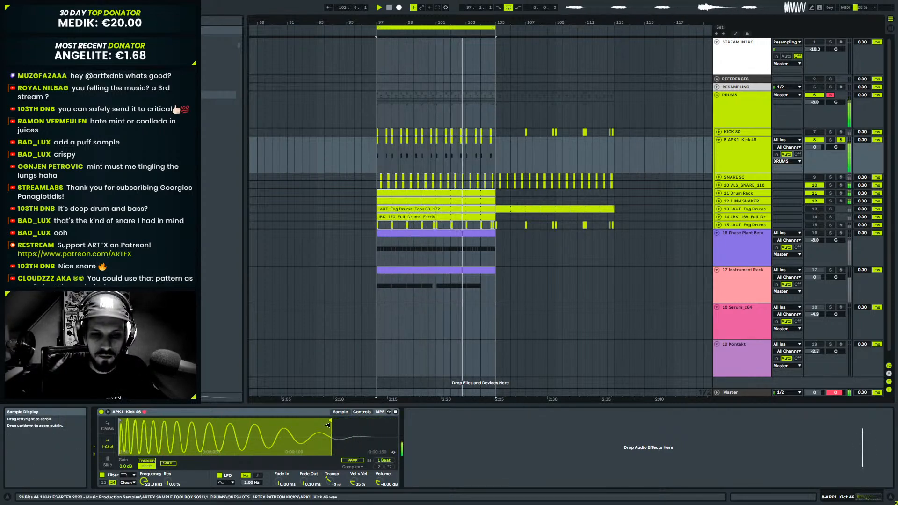
left_click_drag(303, 484, 303, 463)
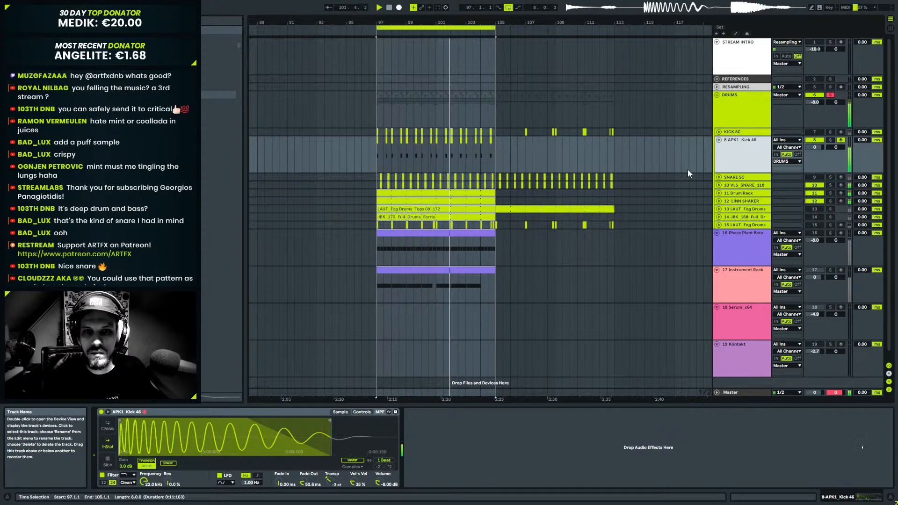
left_click(719, 140)
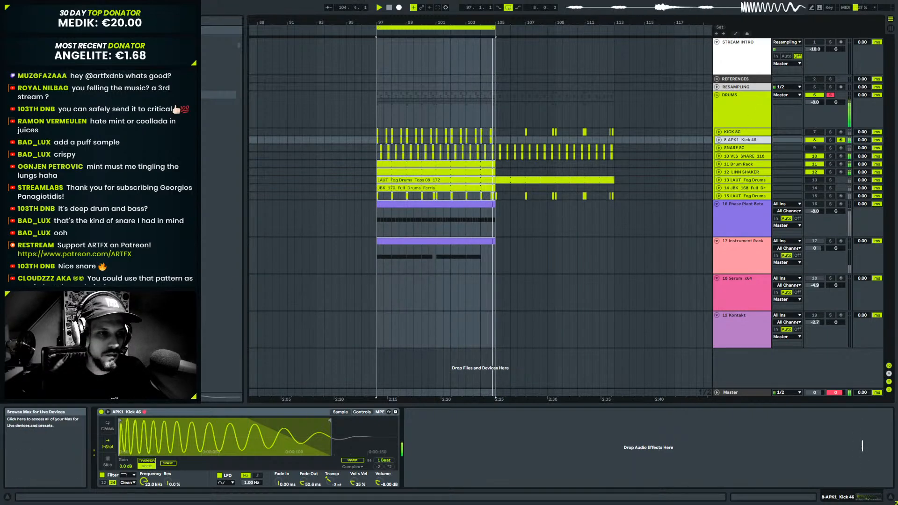
Stop playback, add a Saturator after the Simpler on the kick track and restart the loop.
key("space")
left_click(28, 122)
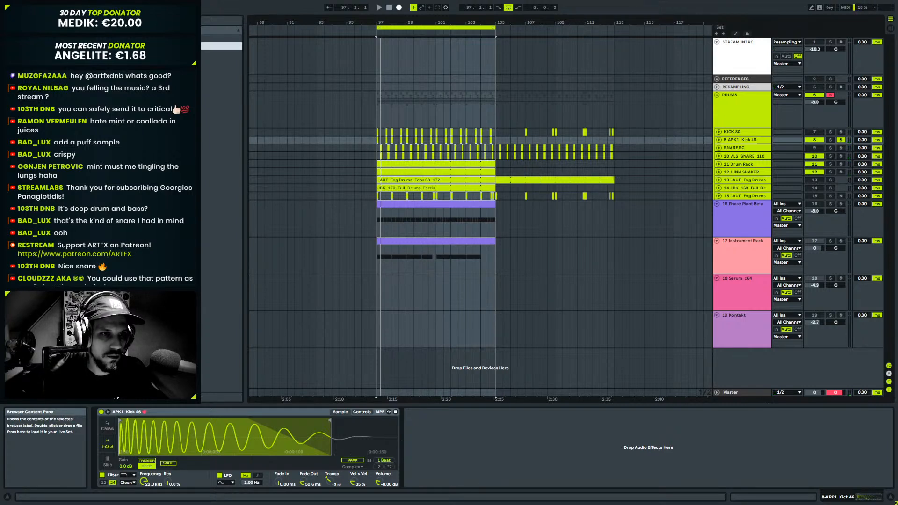
left_click(439, 455)
left_click(442, 418)
key("space")
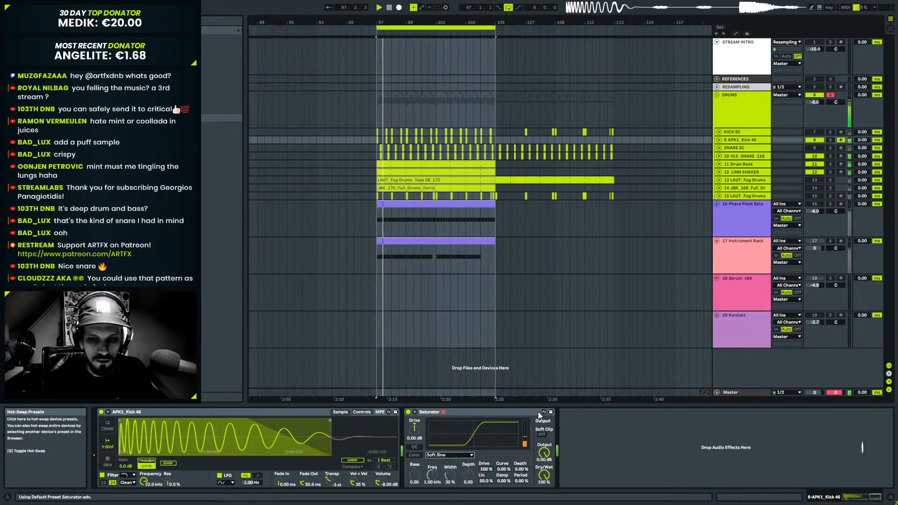
Set the kick's Saturator to the Analog Clip curve with 1.71 dB of drive and replay the loop.
left_click(449, 454)
left_click(447, 414)
mouse_move(415, 429)
left_mouse_down()
mouse_move(415, 419)
mouse_move(415, 433)
left_mouse_up()
key("space")
key("space")
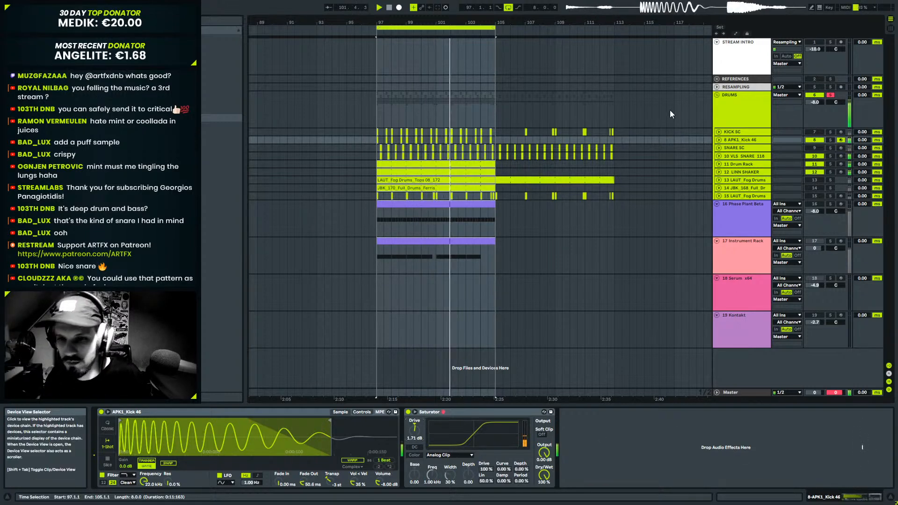
Audition the muted drum tracks 13 to 15 against the loop by switching them on and off.
left_click(738, 117)
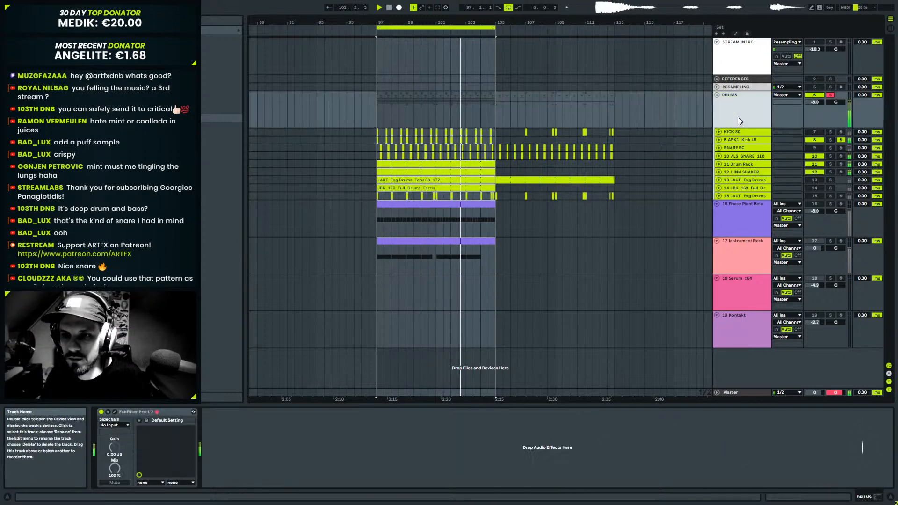
left_click(818, 189)
left_click(815, 189)
left_click(813, 196)
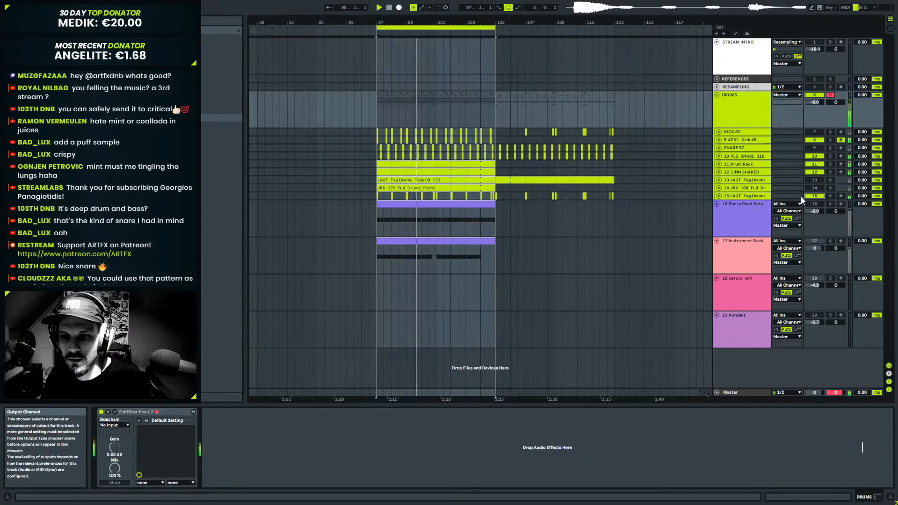
left_click(814, 196)
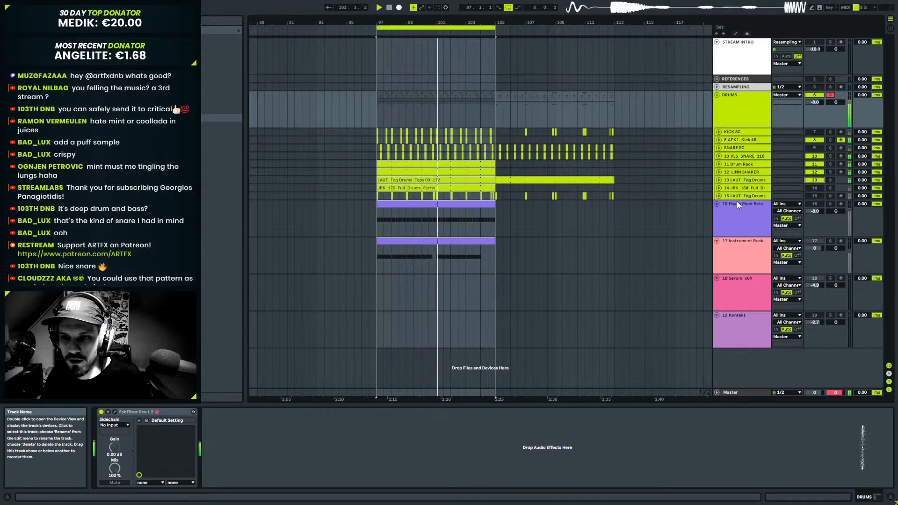
left_click(814, 180)
left_click(718, 180)
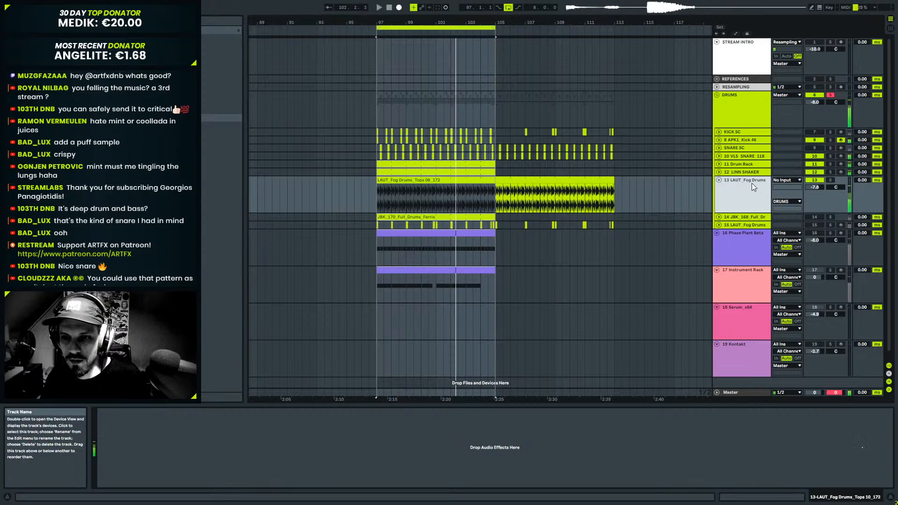
left_click(815, 180)
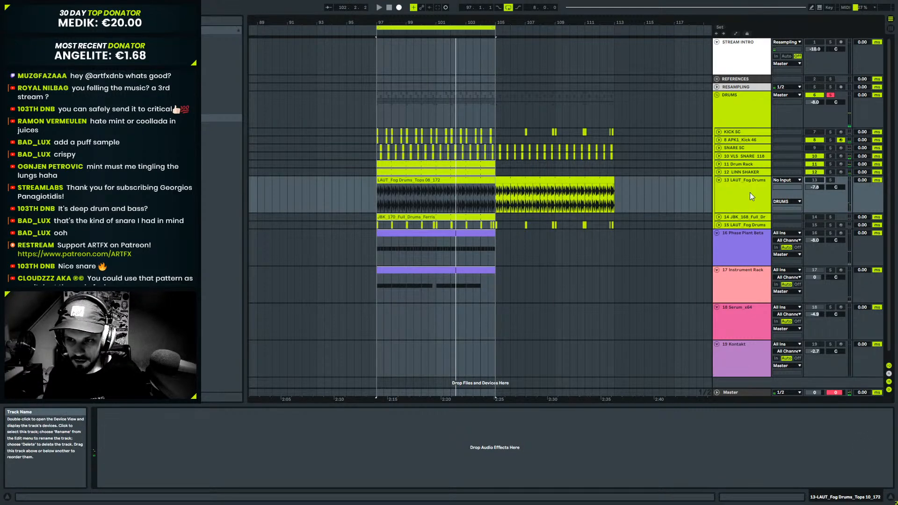
left_click(720, 181)
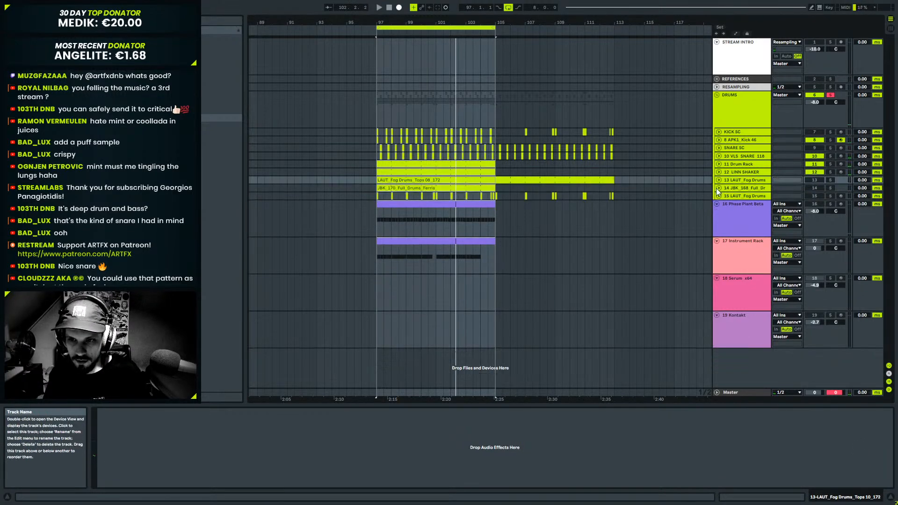
Fold all tracks in the arrangement.
left_click(716, 315, "alt")
right_click(747, 165)
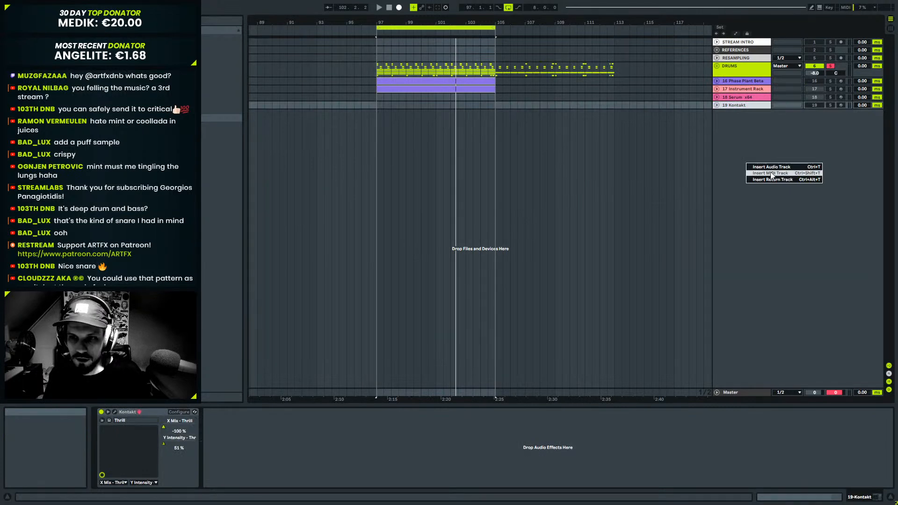
left_click(734, 229)
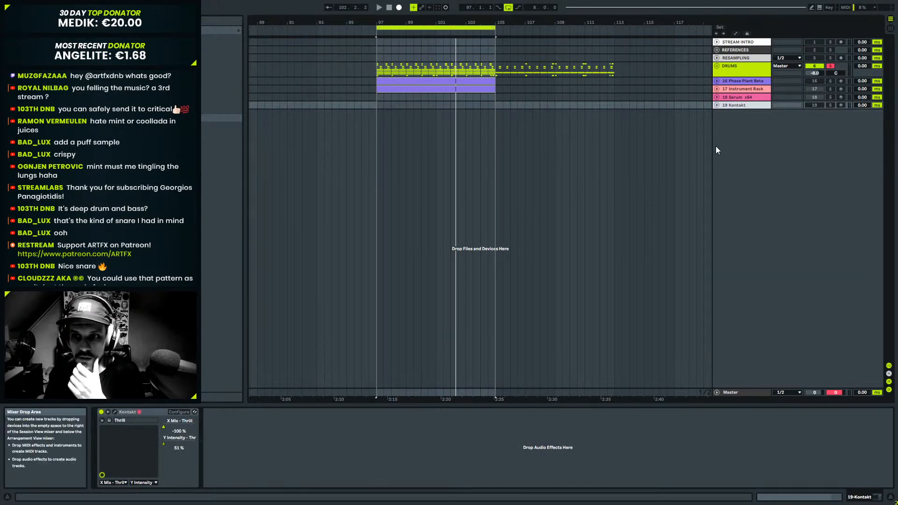
Move the three muted tracks 13 to 15 out of the DRUMS group to below Kontakt and unsolo DRUMS.
left_click(717, 66)
left_click(741, 152)
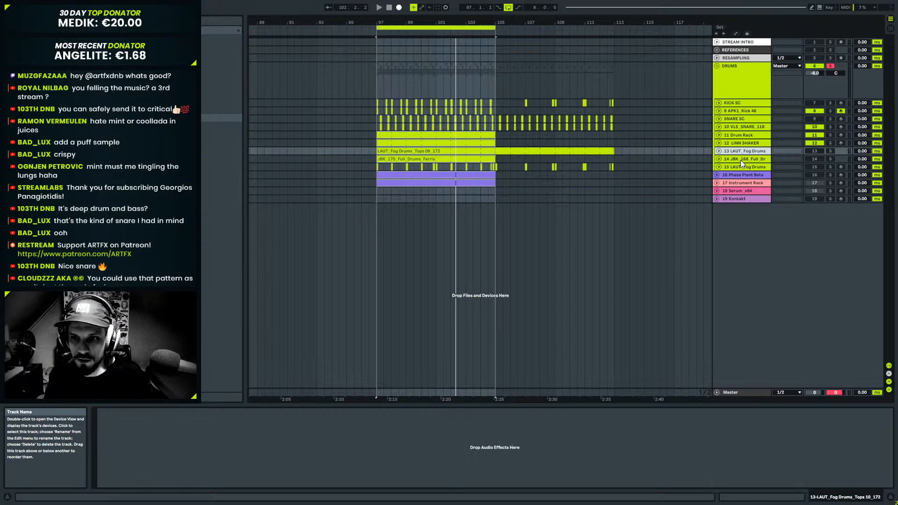
left_click(739, 167, "shift")
left_click_drag(739, 151, 750, 242)
left_click(831, 66)
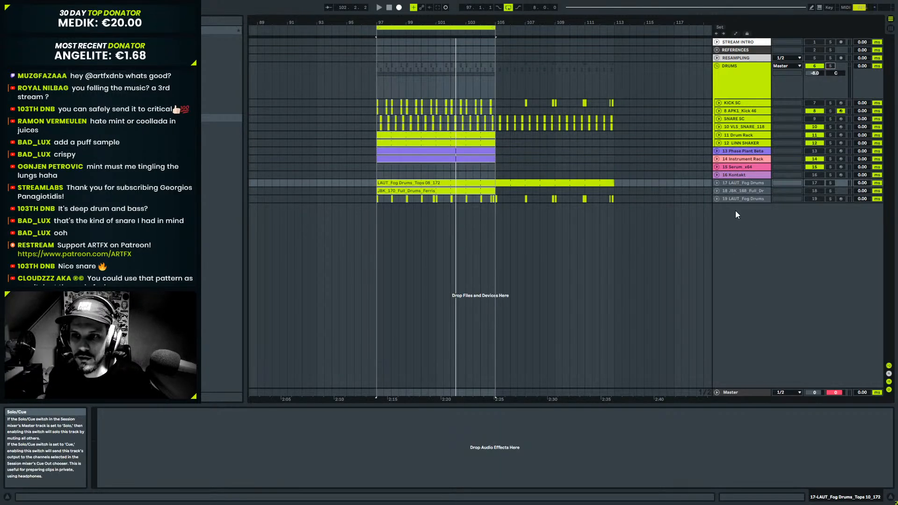
Group the three moved drum tracks below Kontakt, name the group STUFF and fold it.
right_click(751, 248)
left_click(740, 197)
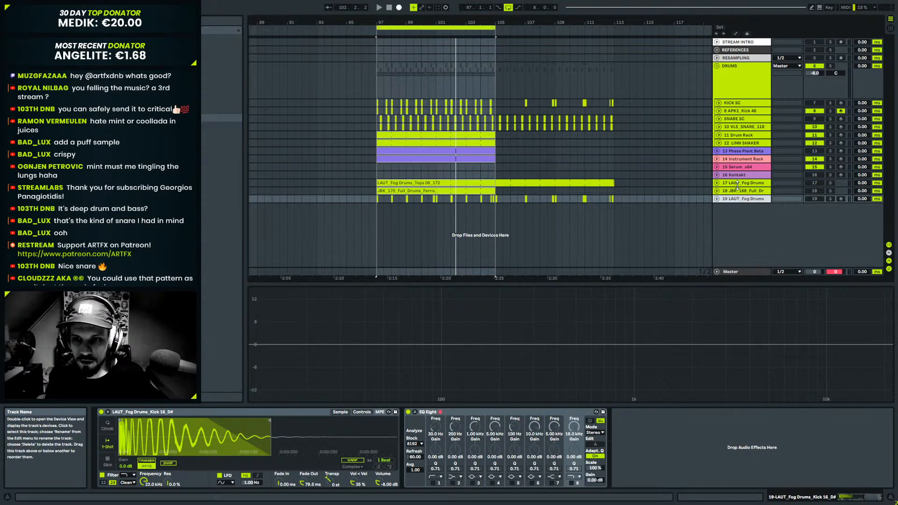
left_click(738, 183)
left_click(739, 201, "shift")
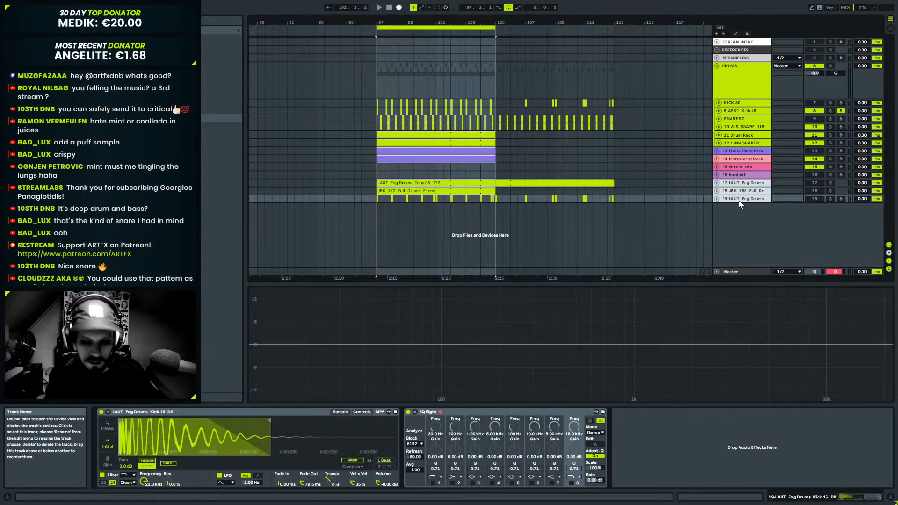
key("ctrl+g")
key("ctrl+r")
type("ST")
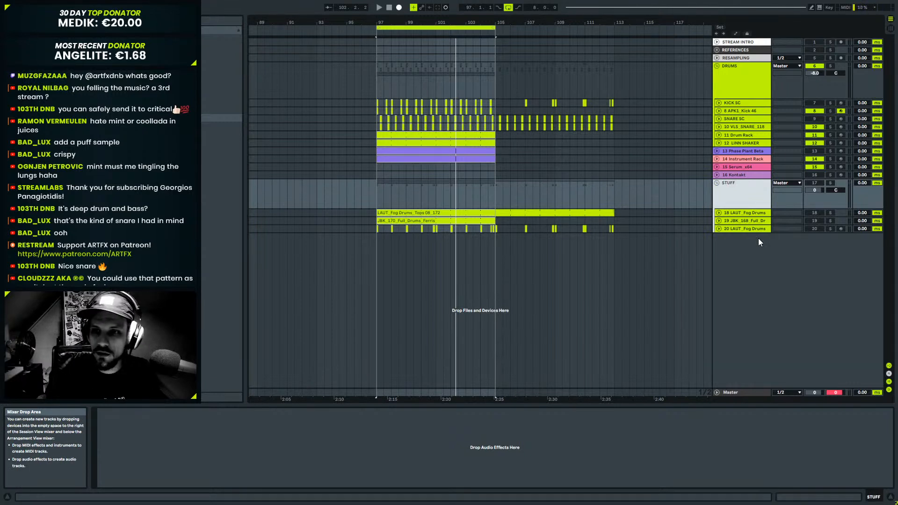
left_click(717, 183)
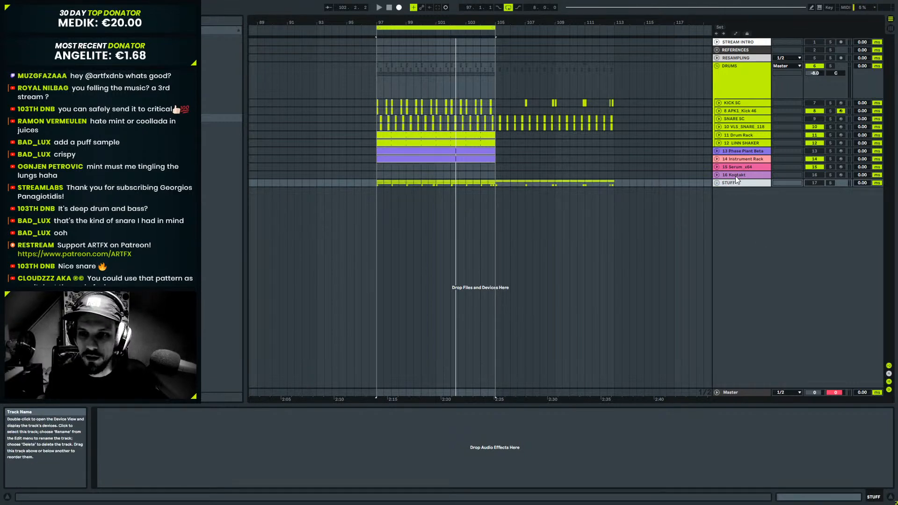
Play the looped section from bar 97 with the full mix.
left_click(736, 176)
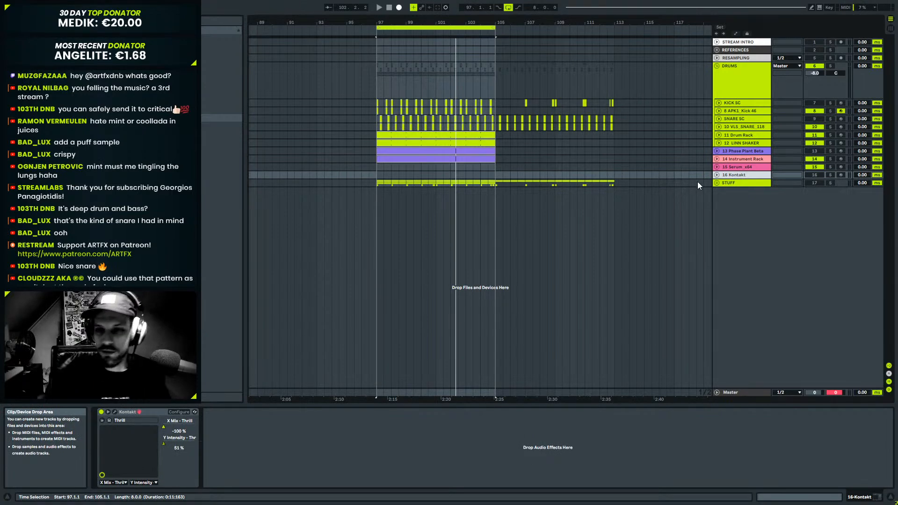
left_click_drag(459, 23, 459, 4)
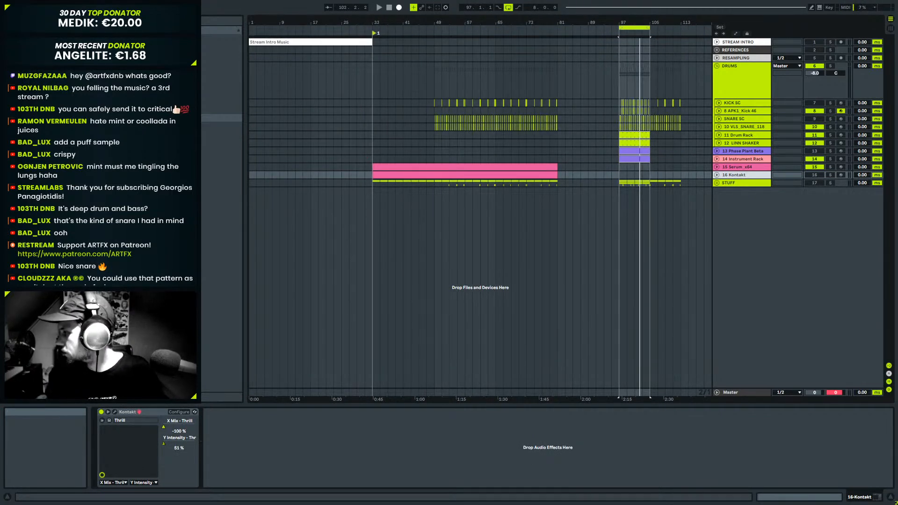
left_click(617, 103)
key("space")
left_click_drag(646, 22, 646, 74)
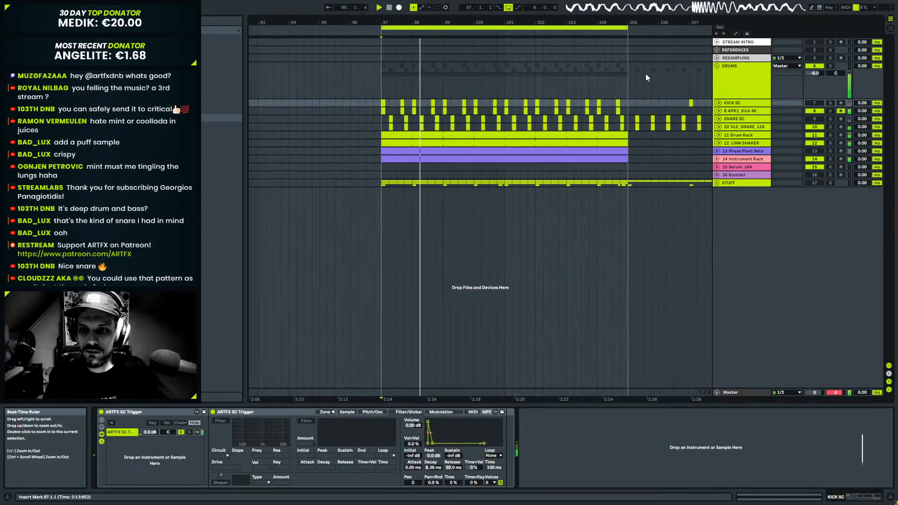
Unfold the Instrument Rack track and open the Serum instance on its NOISE chain.
left_click(717, 159)
left_click(738, 160)
double_click(476, 169)
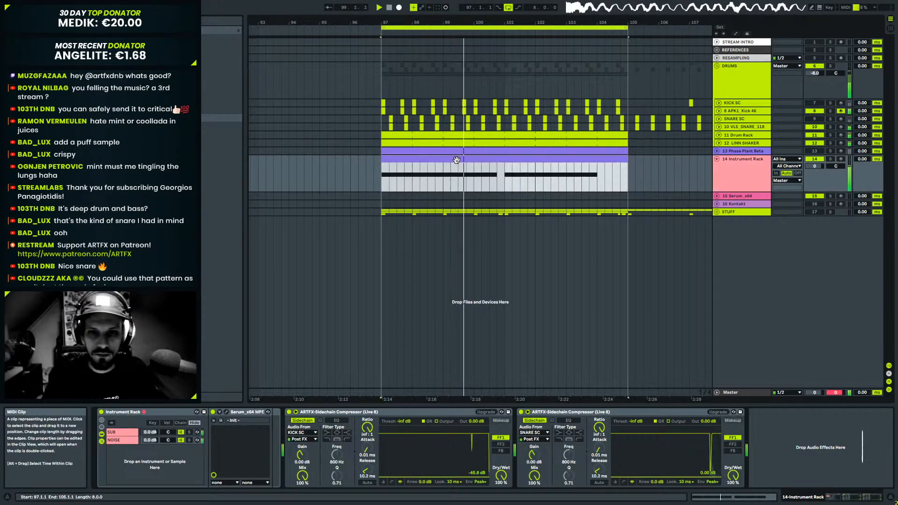
left_click(819, 498)
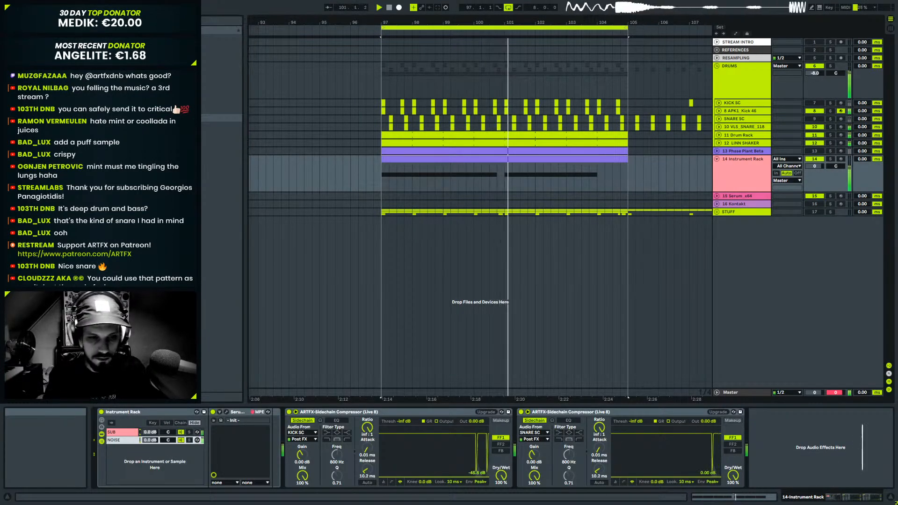
left_click(227, 412)
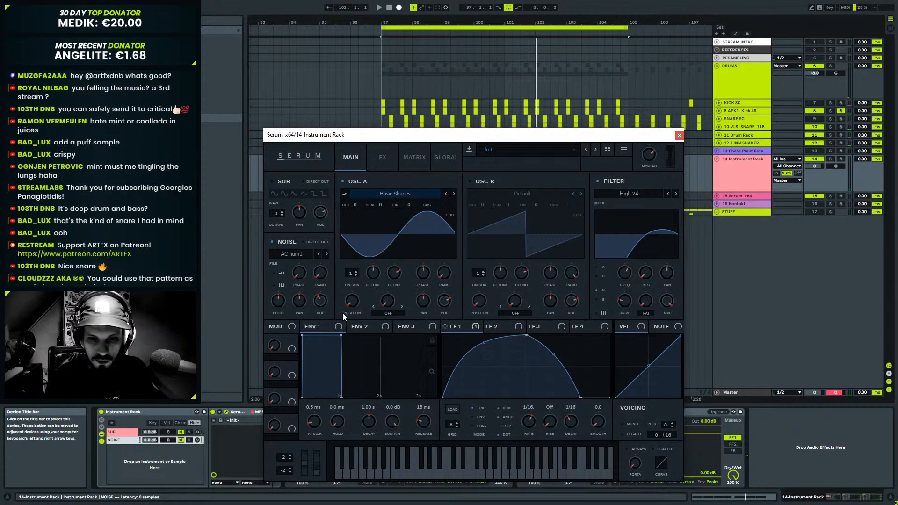
Reset LFO 1's delay to Off, set its rate to 1/8 and play the loop.
double_click(570, 422)
mouse_move(535, 424)
left_mouse_down()
mouse_move(522, 436)
mouse_move(523, 422)
left_mouse_up()
key("space")
key("space")
key("space")
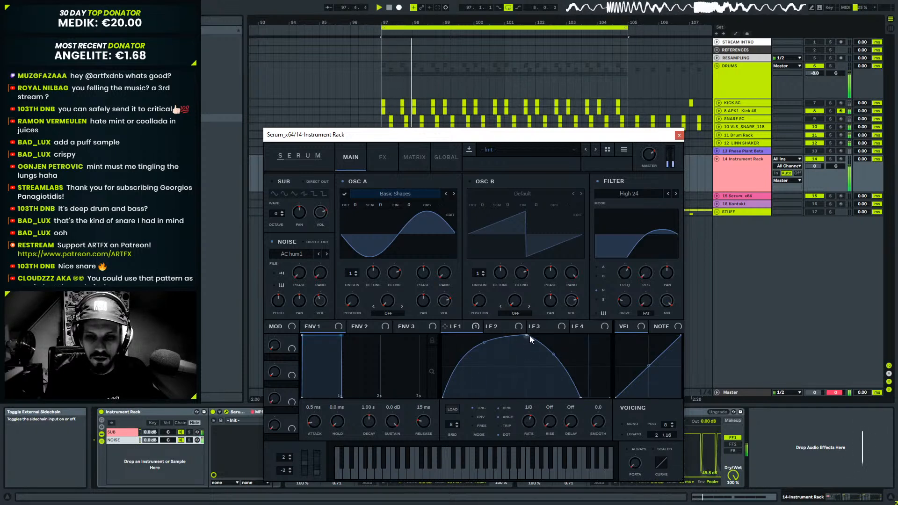
Reshape the NOISE chain's LFO 1 with an early peak and a decay ending at the midpoint, then close Serum.
left_click_drag(530, 335, 484, 315)
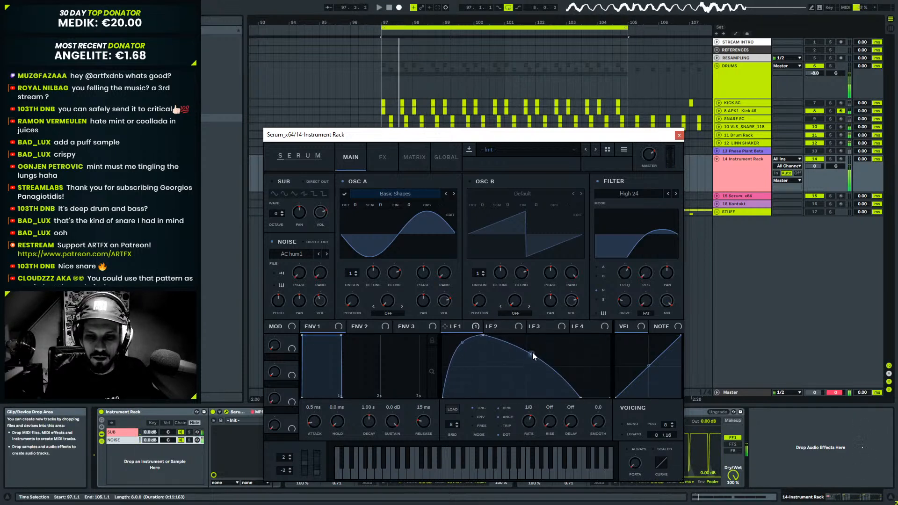
left_click_drag(579, 397, 525, 406)
left_click_drag(505, 354, 460, 325)
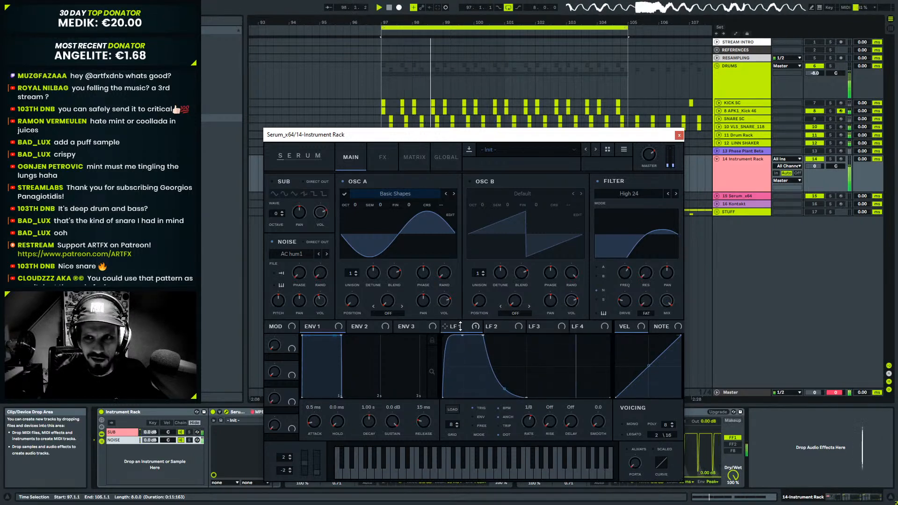
left_click(679, 135)
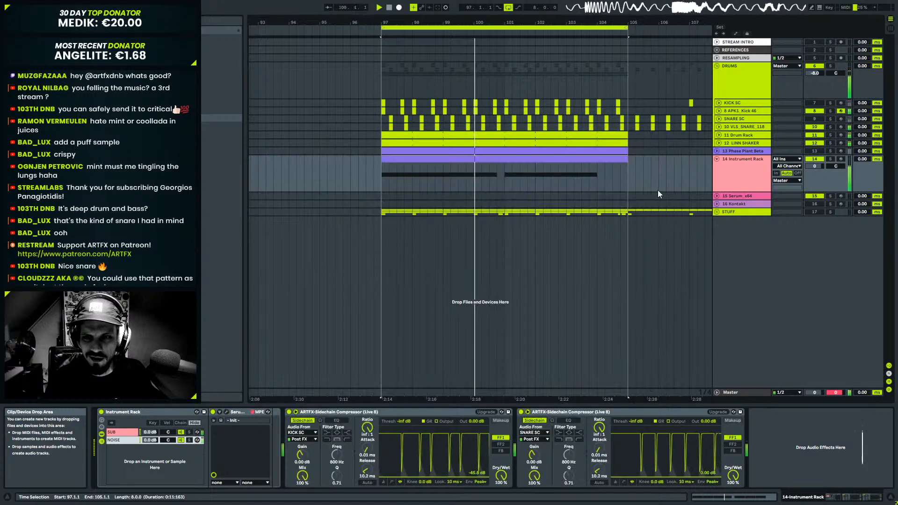
Solo the Instrument Rack track briefly to audition the bass alone, then return to the full mix.
left_click(757, 165)
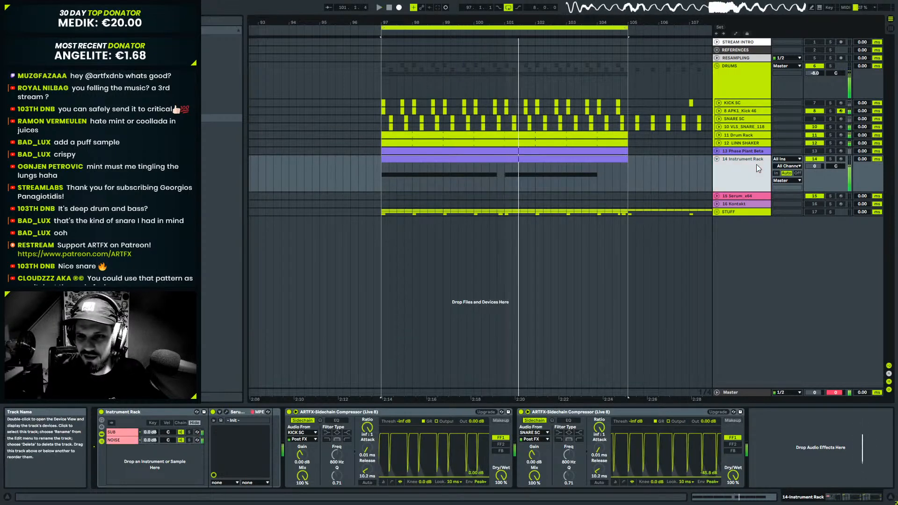
left_click(831, 159)
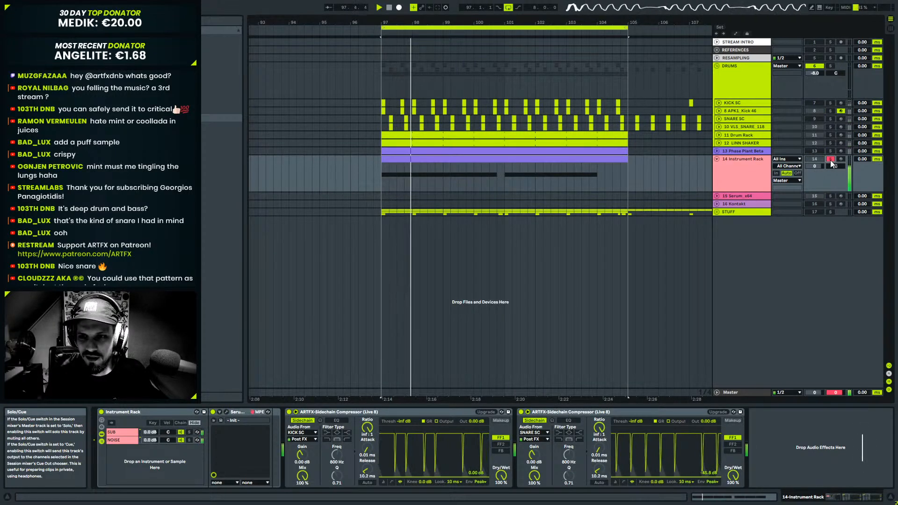
left_click(830, 160)
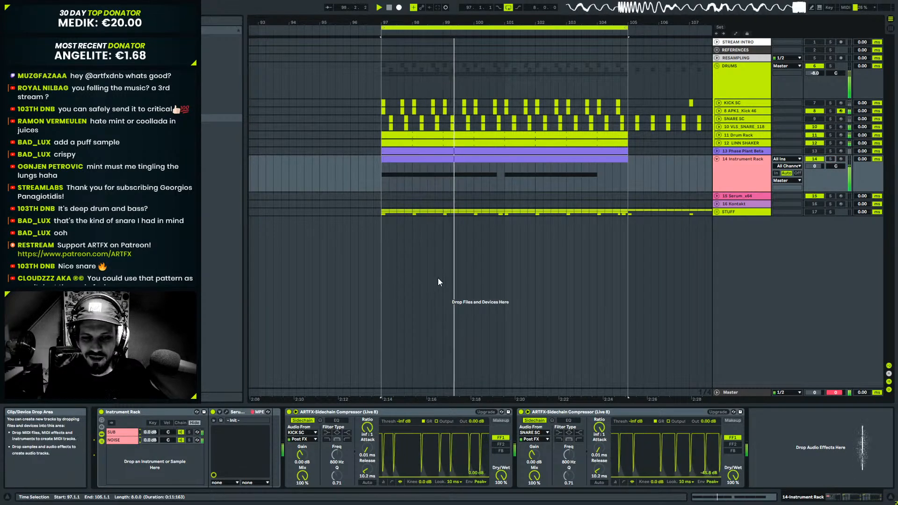
left_click(741, 177)
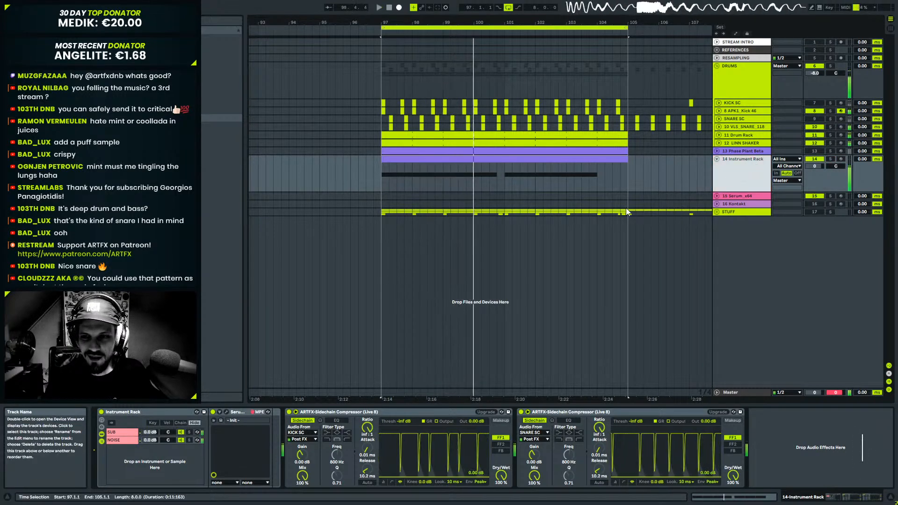
Reopen the NOISE chain's Serum, move LFO 1's peak to the midpoint for an abrupt drop and audition it.
left_click(227, 413)
left_click_drag(500, 389, 504, 376)
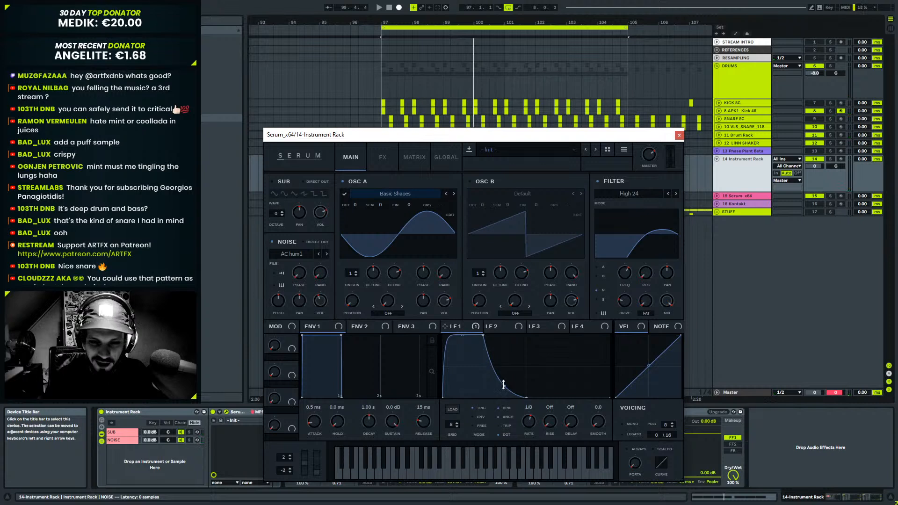
key("space")
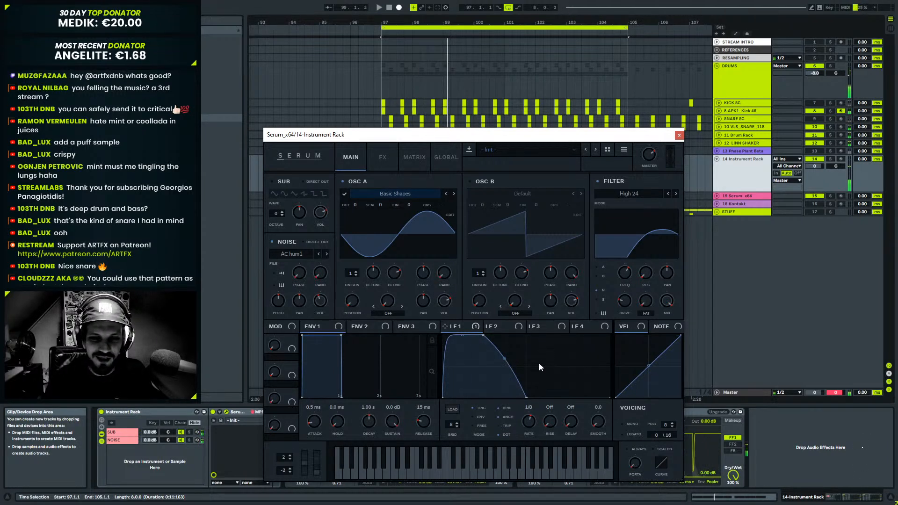
left_click_drag(485, 336, 593, 335)
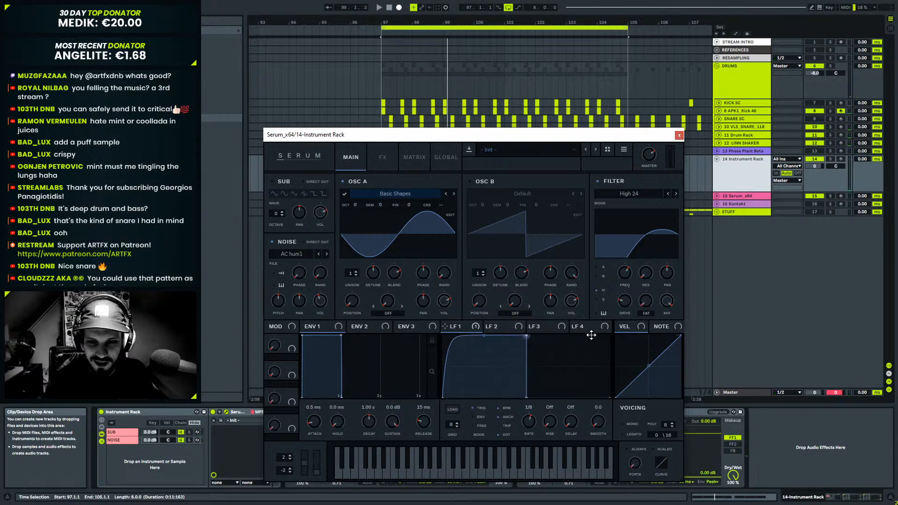
key("space")
key("space")
Flatten the NOISE chain's LFO 1 shape by clearing its points and remove all of its modulation destinations.
left_click_drag(527, 336, 491, 360)
double_click(527, 397)
double_click(491, 360)
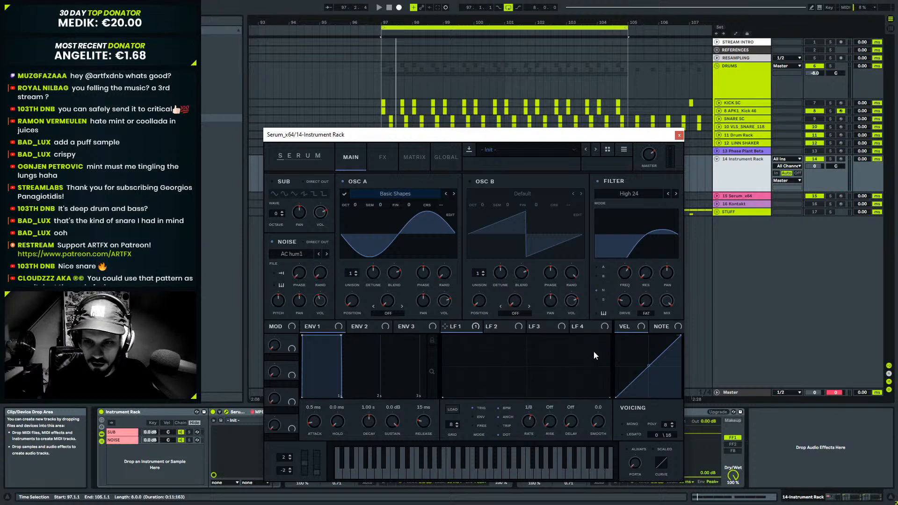
right_click(452, 340)
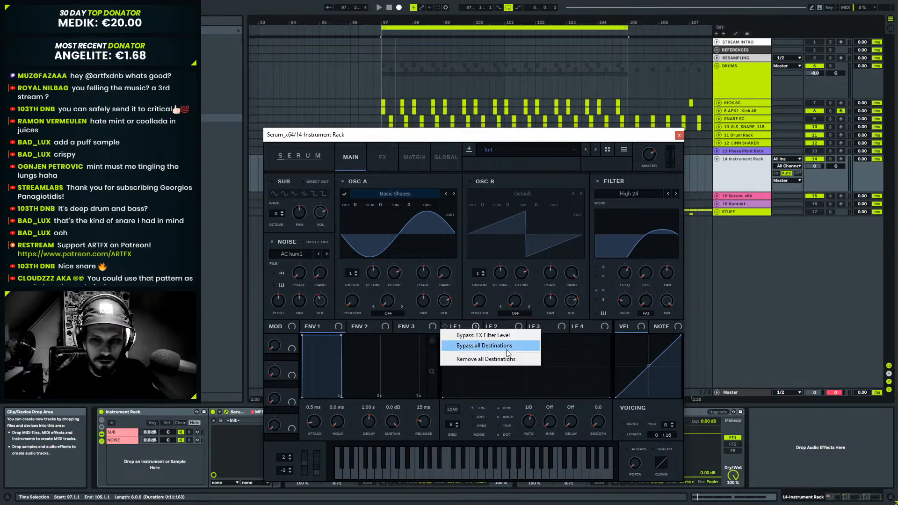
left_click(482, 358)
Set the NOISE chain's FX filter level to -2.8 dB while the loop plays, then close Serum.
key("space")
left_click(382, 157)
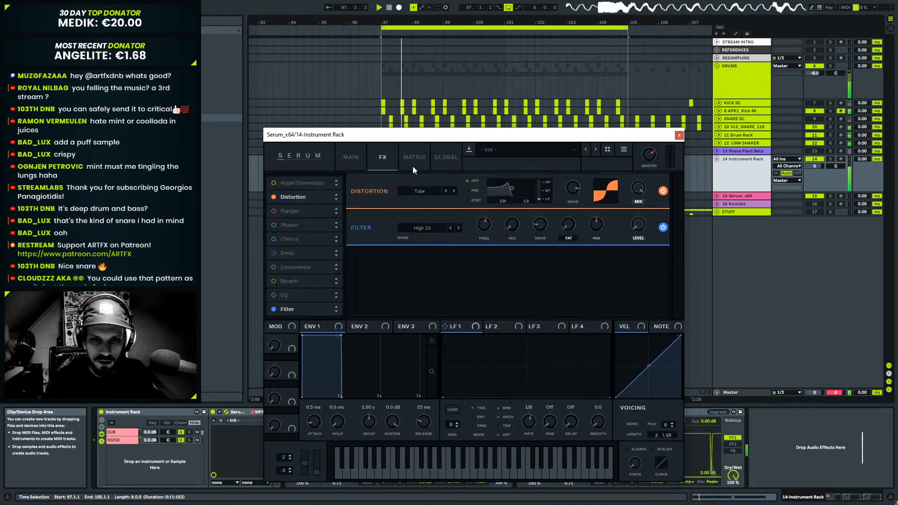
left_click_drag(645, 198, 646, 181)
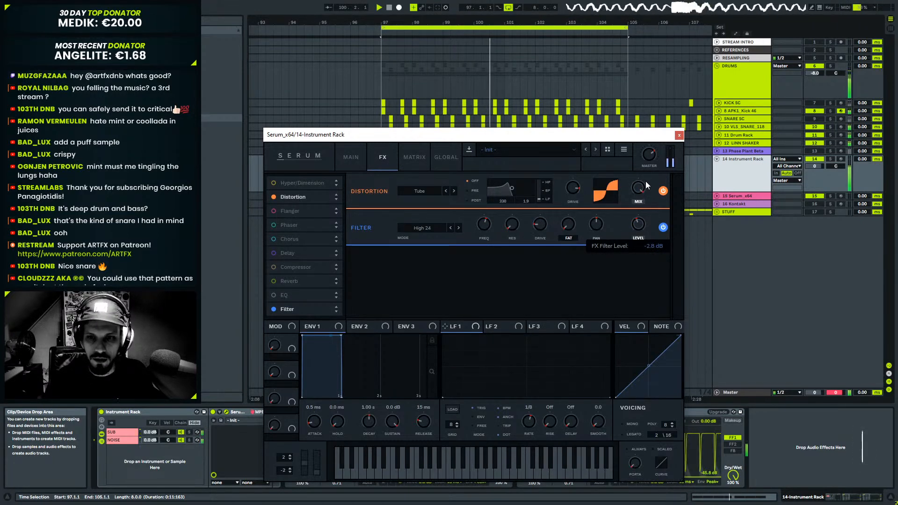
left_click(679, 136)
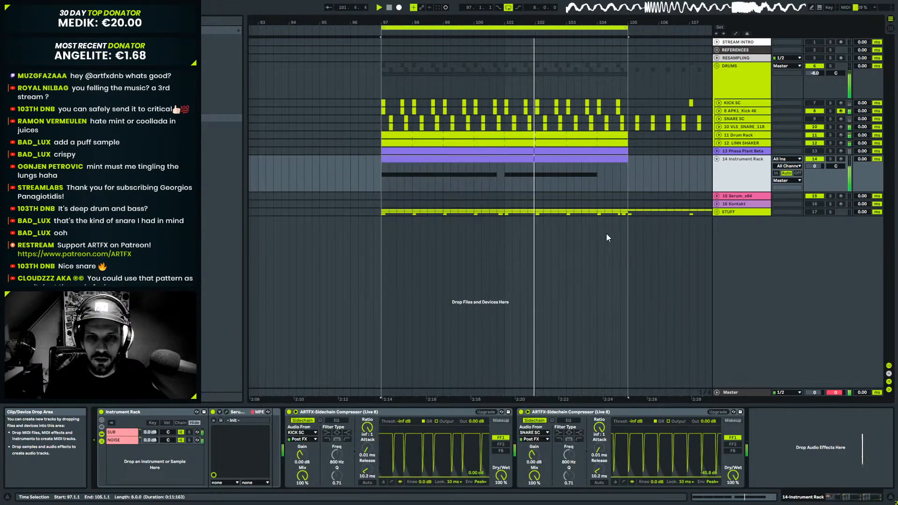
Inspect the Serum instances on the NOISE and SUB chains and the notes in the Instrument Rack's MIDI clip.
left_click(115, 440)
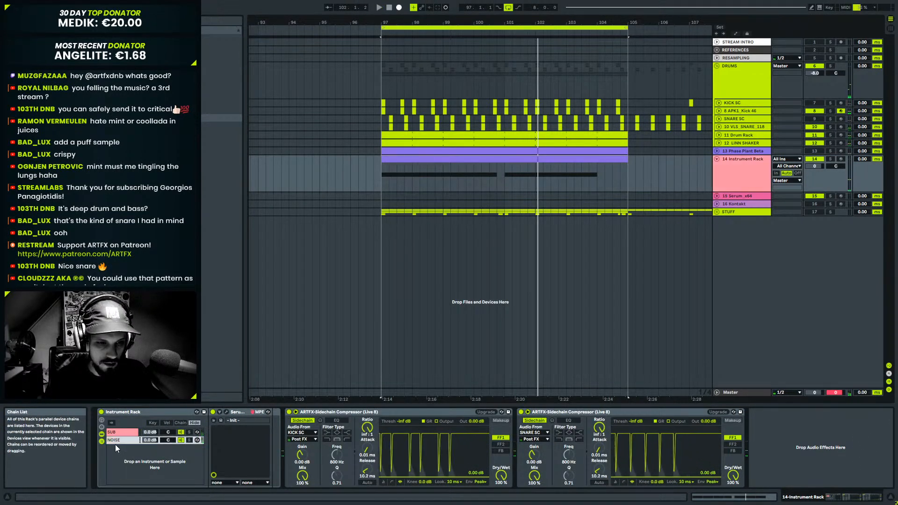
left_click(227, 412)
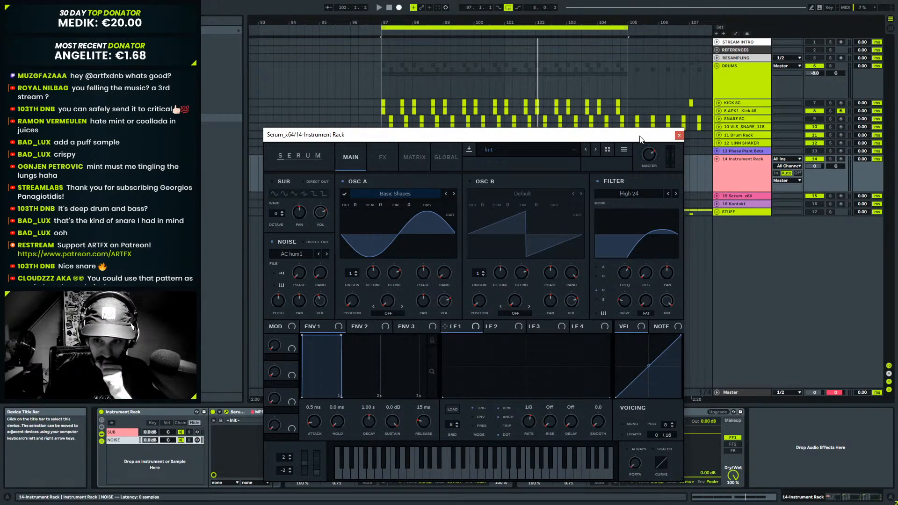
left_click(679, 135)
left_click(124, 433)
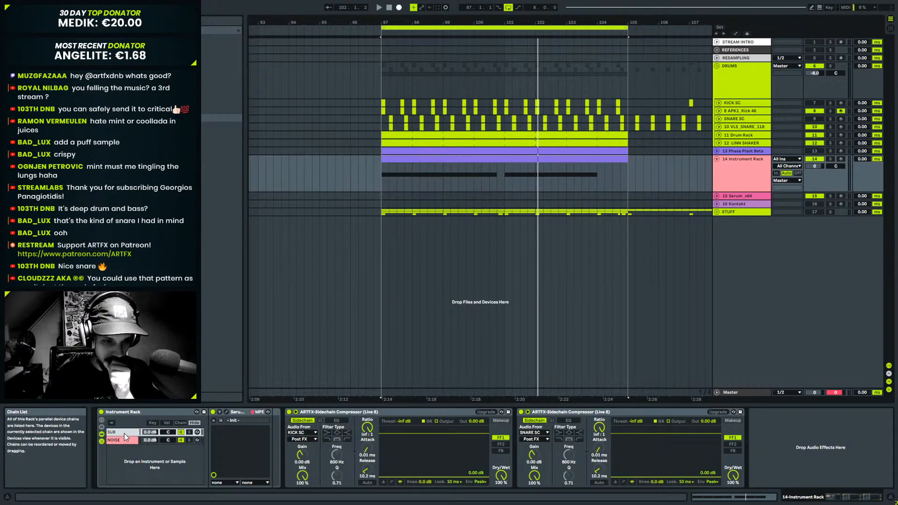
left_click(228, 413)
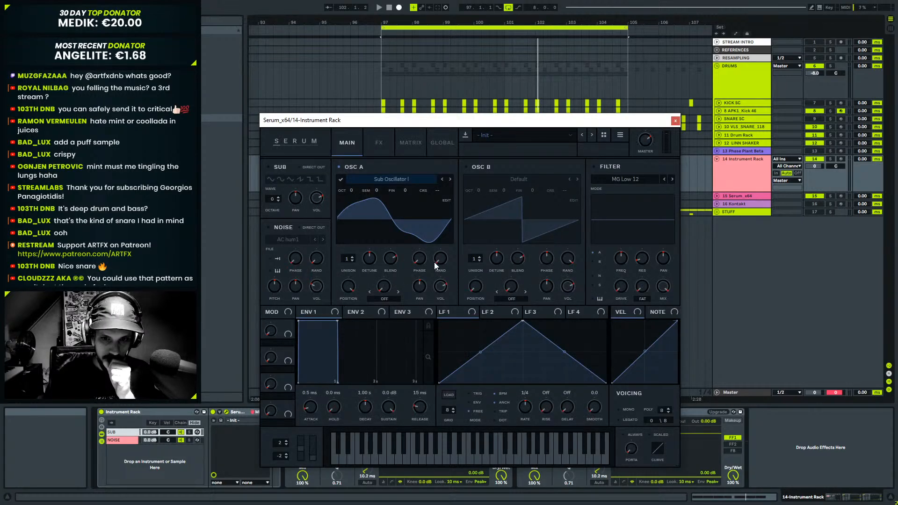
left_click(675, 120)
double_click(470, 186)
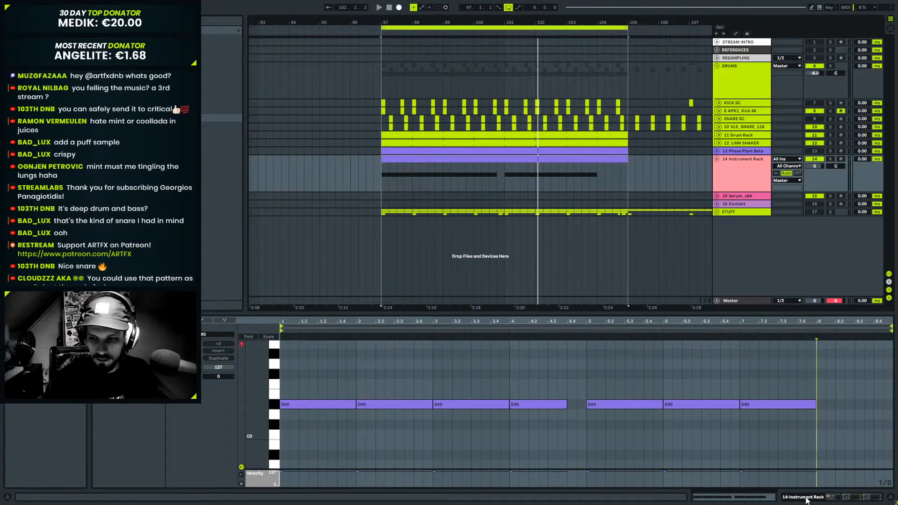
key("shift+Tab")
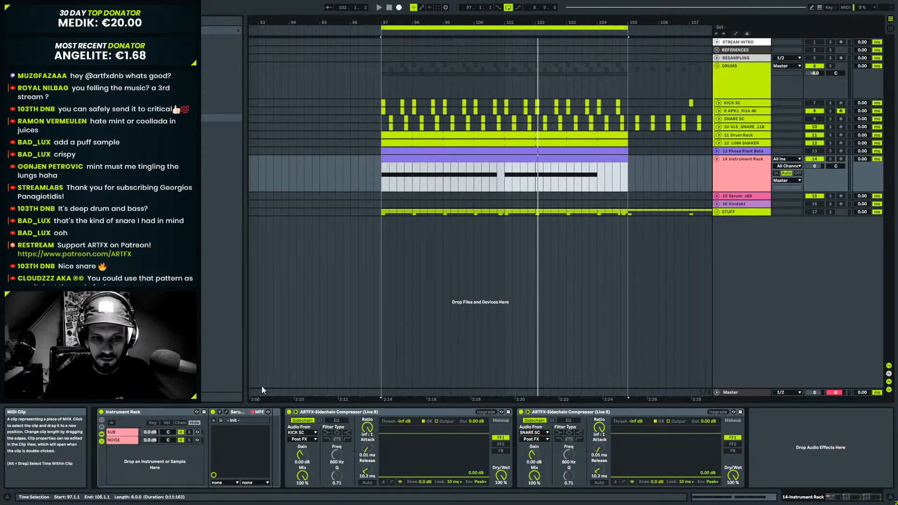
Shape LFO 1 in the SUB chain's Serum as a falling decay curve in ENV mode with a 21.4 Hz rate.
left_click(226, 412)
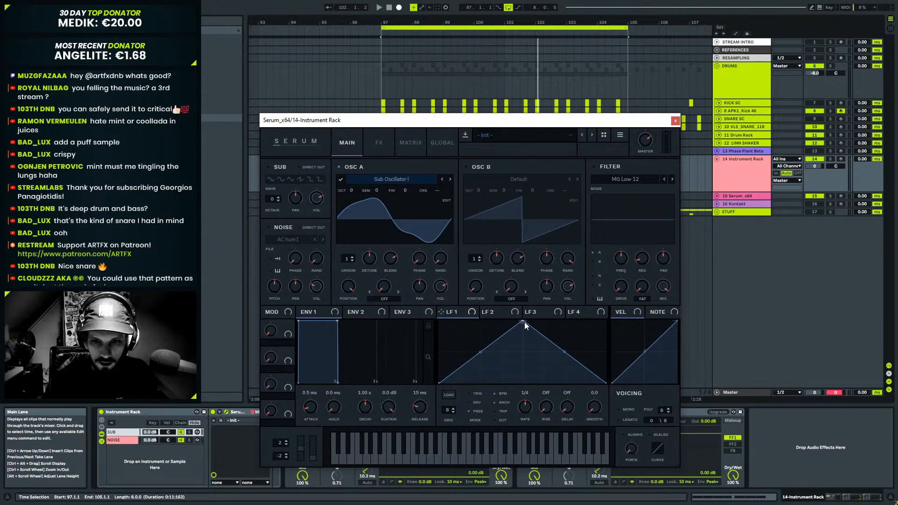
left_click_drag(524, 322, 479, 331)
left_click_drag(523, 351, 520, 357)
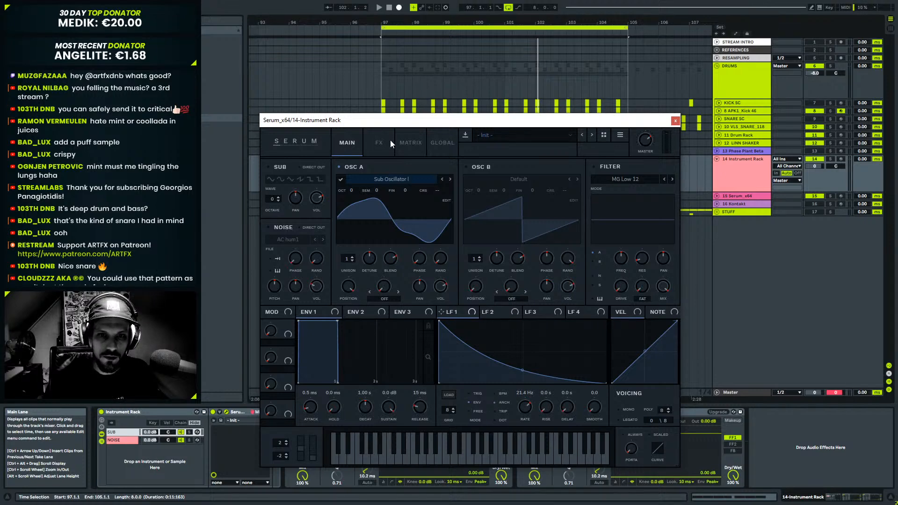
Assign LFO 1 to the global Mast.Tun target in the SUB Serum's modulation matrix with a small positive amount and play the loop.
left_click(447, 144)
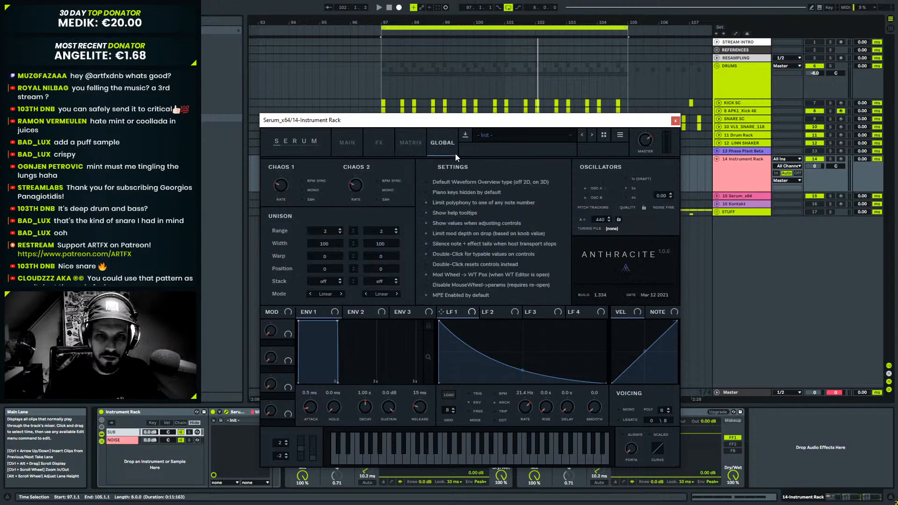
left_click(412, 142)
left_click(293, 177)
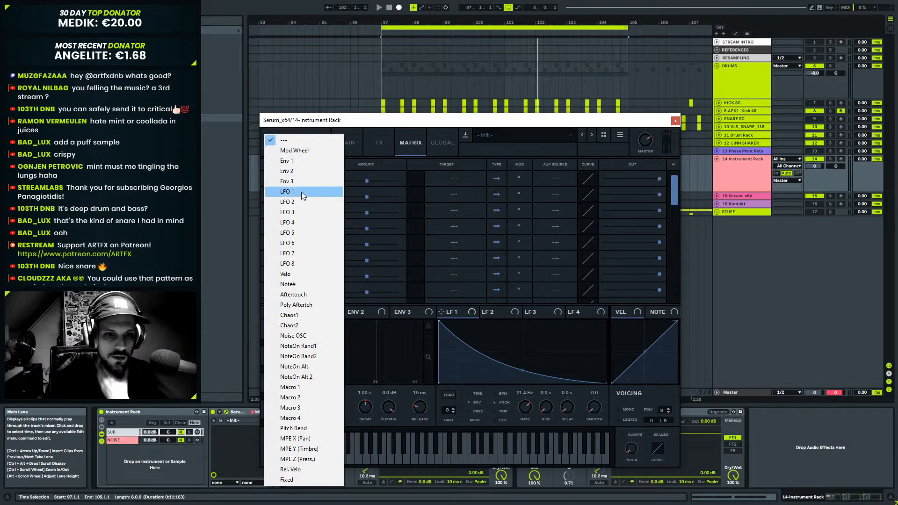
left_click(302, 193)
left_click(441, 177)
mouse_move(456, 262)
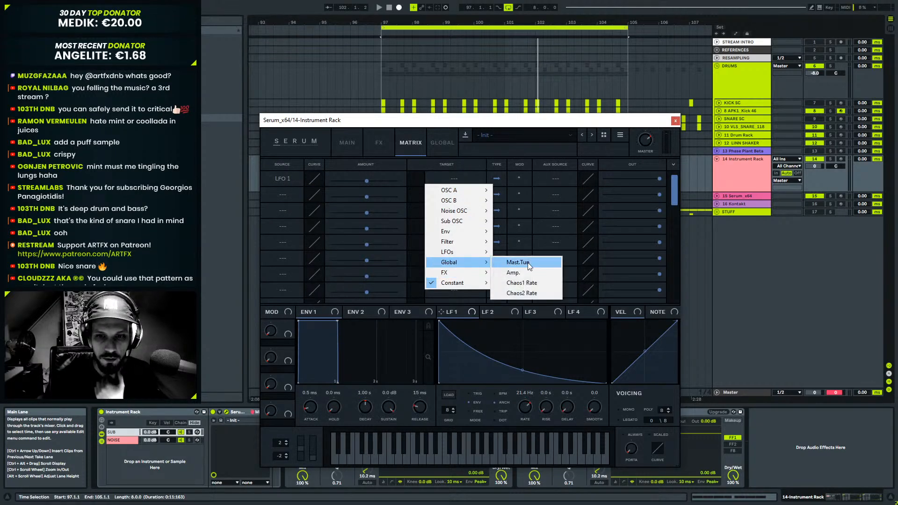
left_click(515, 262)
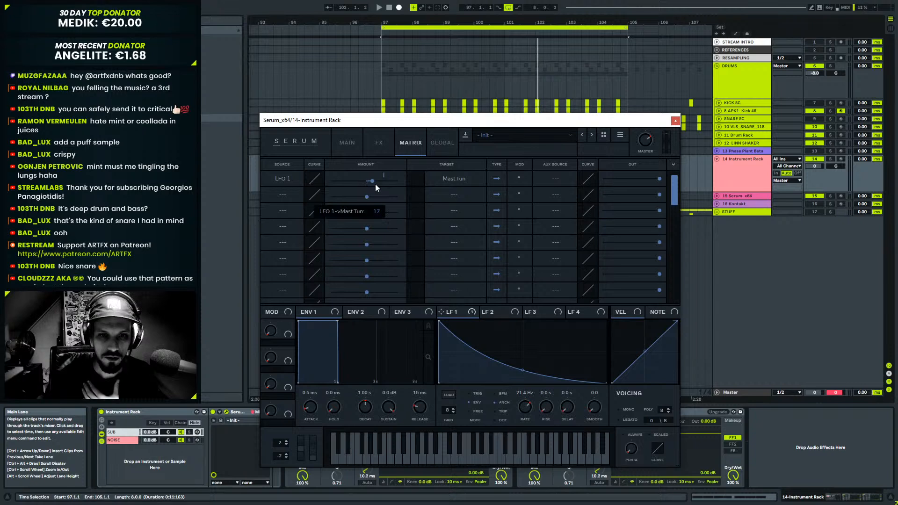
key("space")
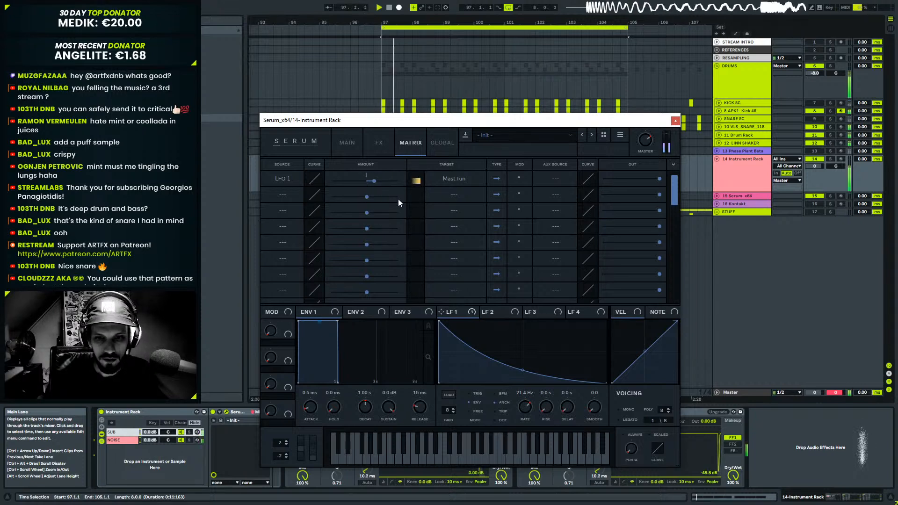
Solo the Instrument Rack track and reposition the Serum window higher over the arrangement.
left_click(829, 160)
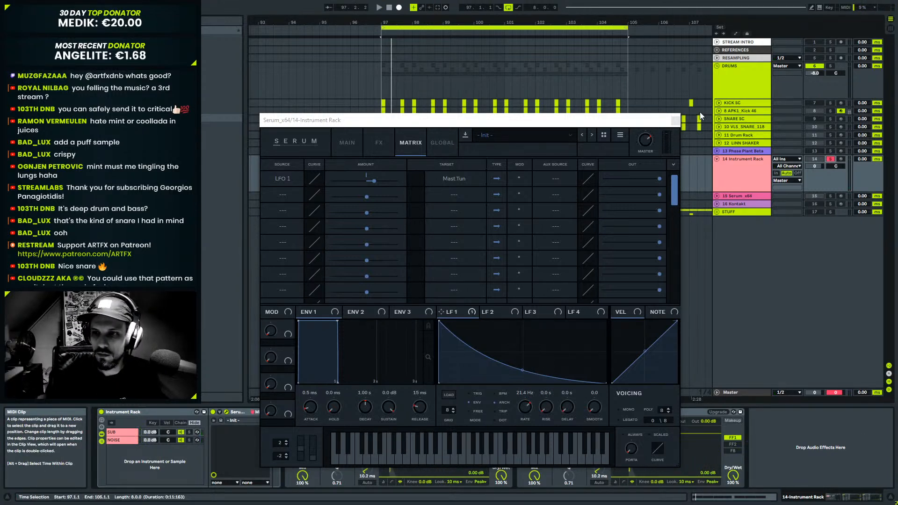
left_click(649, 126)
left_click_drag(650, 125, 579, 259)
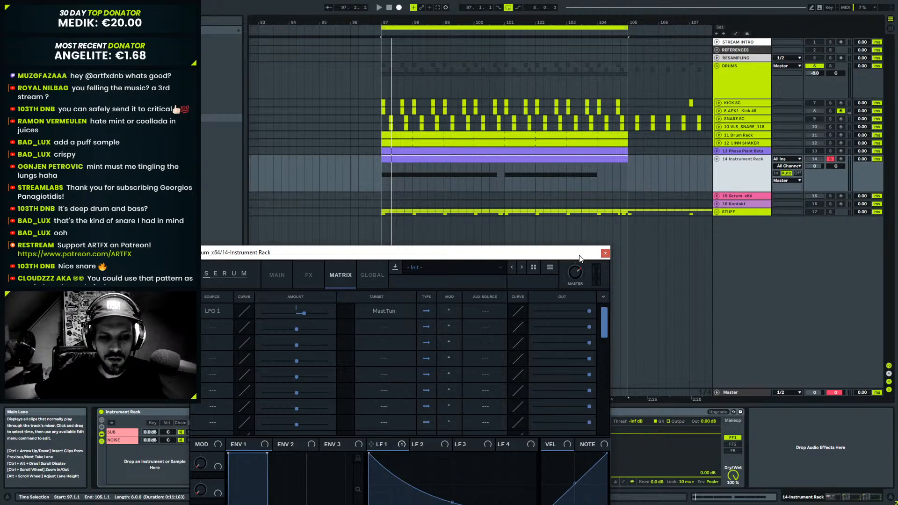
left_click_drag(496, 252, 631, 90)
Review the SUB Serum's effects, oscillator and modulation settings, and move its window clear of the device chain.
left_click(443, 112)
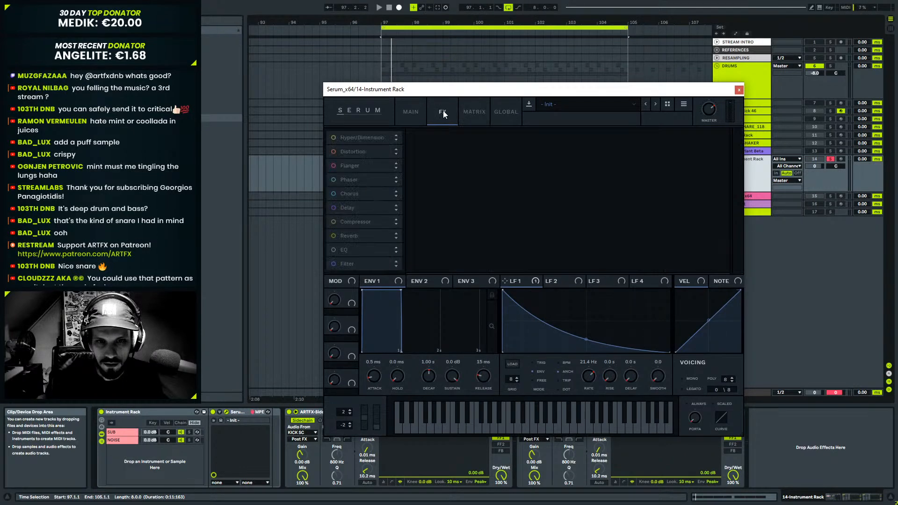
left_click(410, 112)
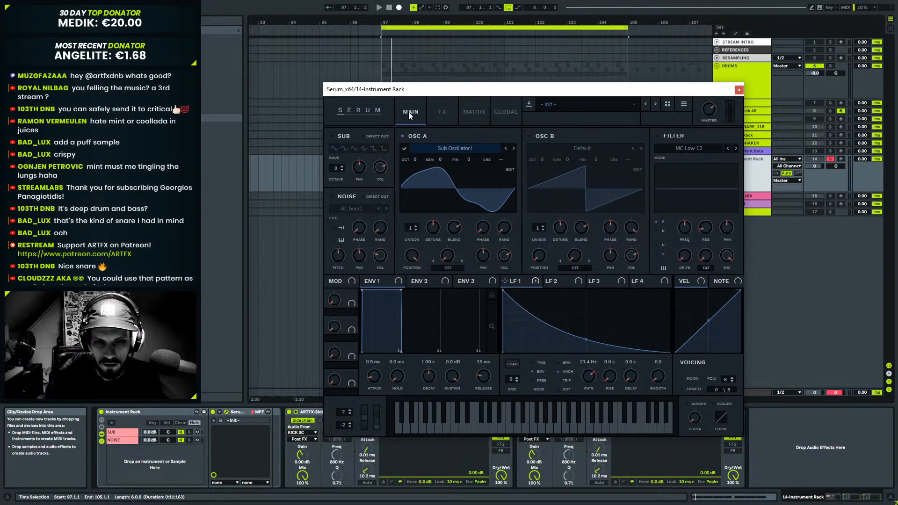
left_click(450, 112)
left_click(470, 107)
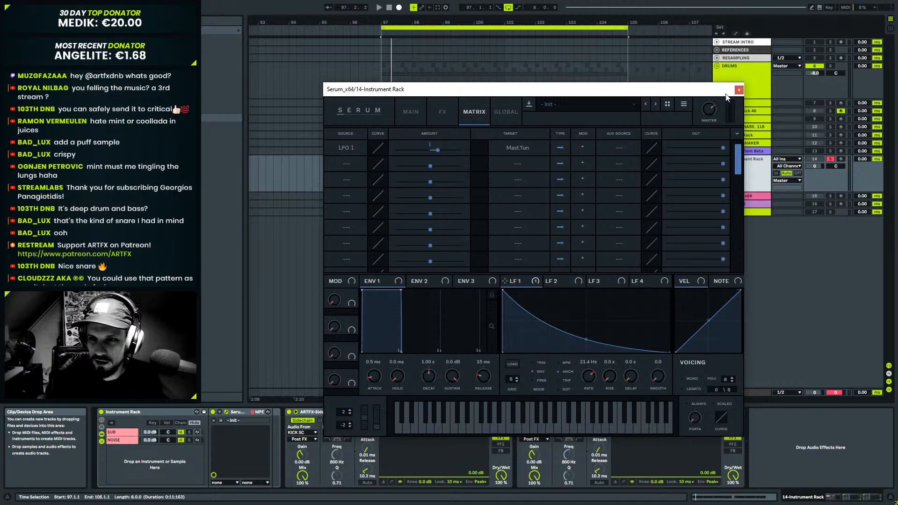
left_click_drag(609, 95, 629, 51)
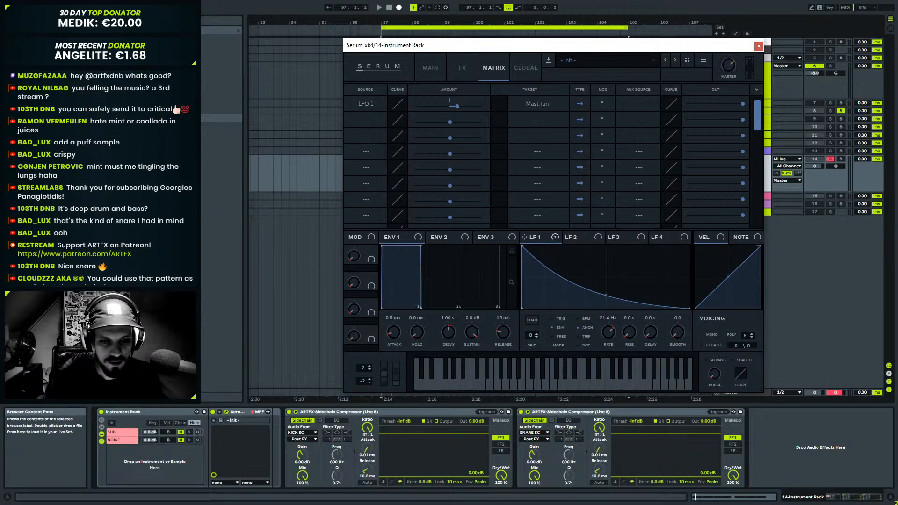
left_click(156, 410)
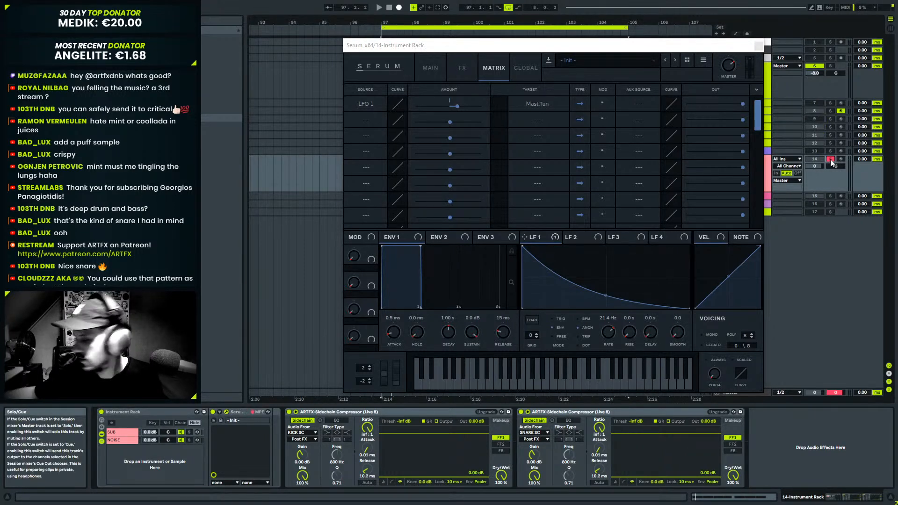
Toggle input monitoring on the Instrument Rack track to audition the bass live, and move the Serum window clear of the track headers.
left_click(777, 174)
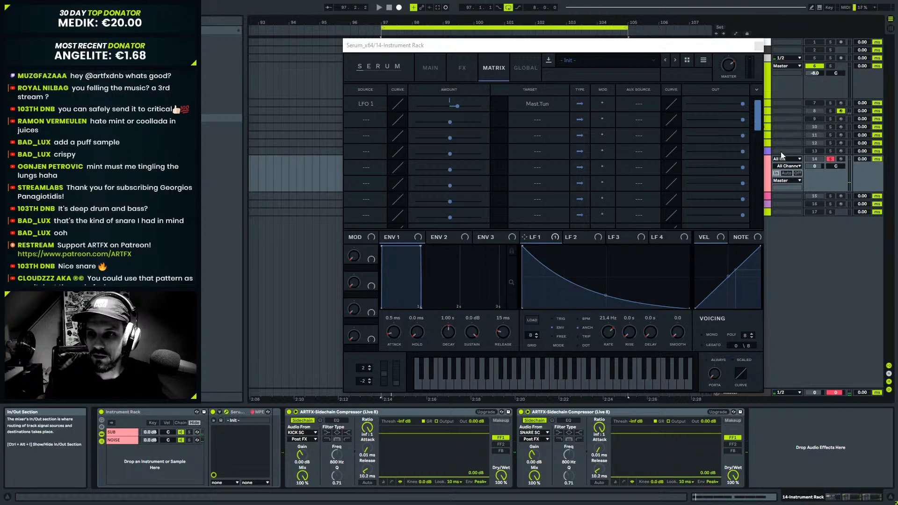
left_click_drag(672, 45, 536, 49)
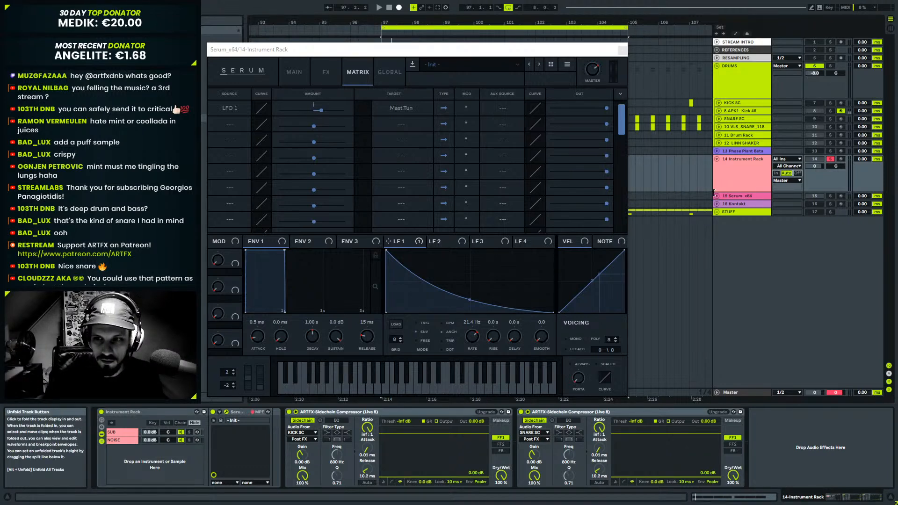
left_click(776, 174)
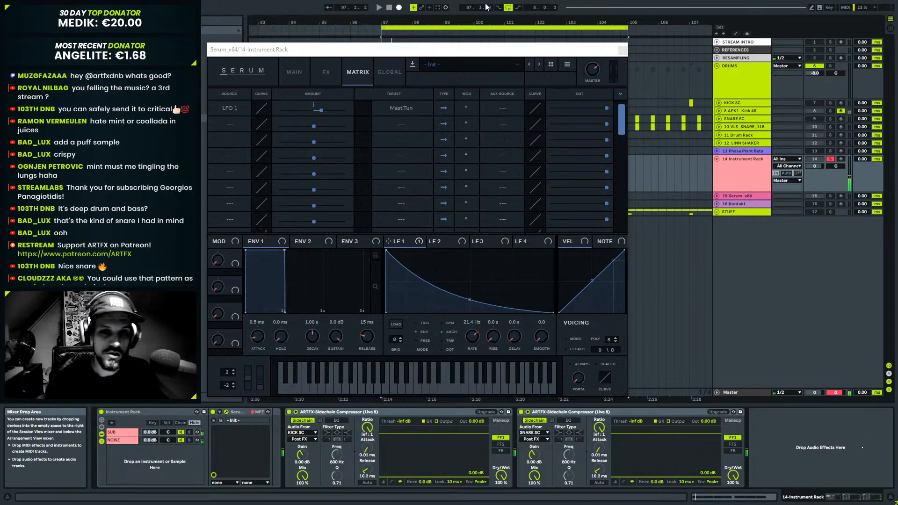
left_click_drag(465, 52, 536, 42)
left_click(786, 173)
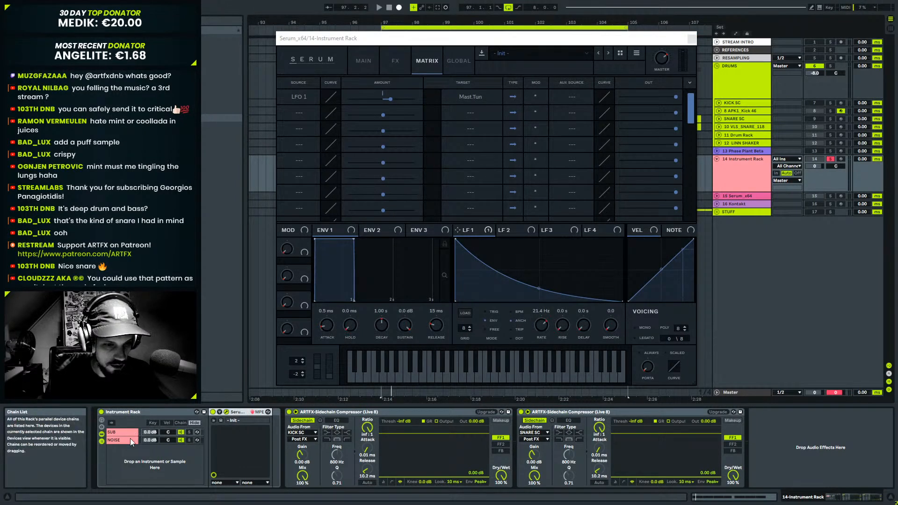
Disable MPE mode on the SUB chain's Serum device and arm the Instrument Rack track for recording.
right_click(274, 411)
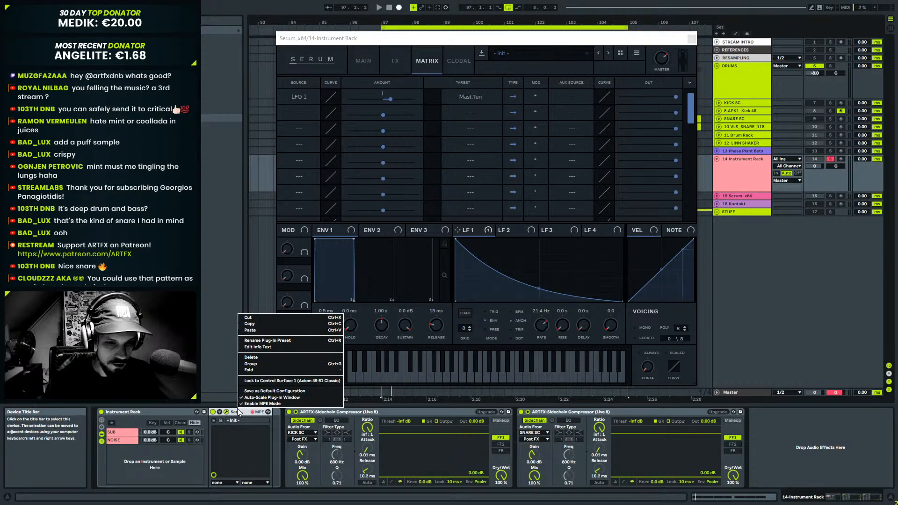
left_click(271, 405)
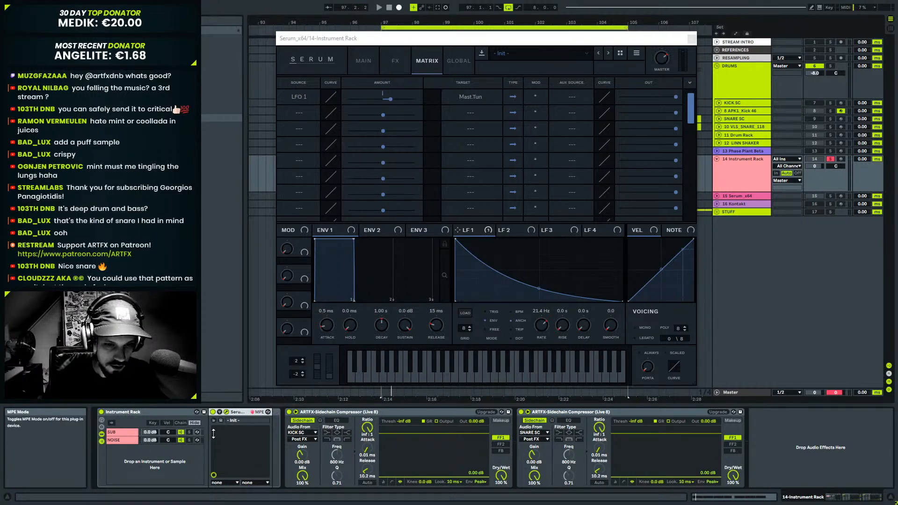
right_click(254, 414)
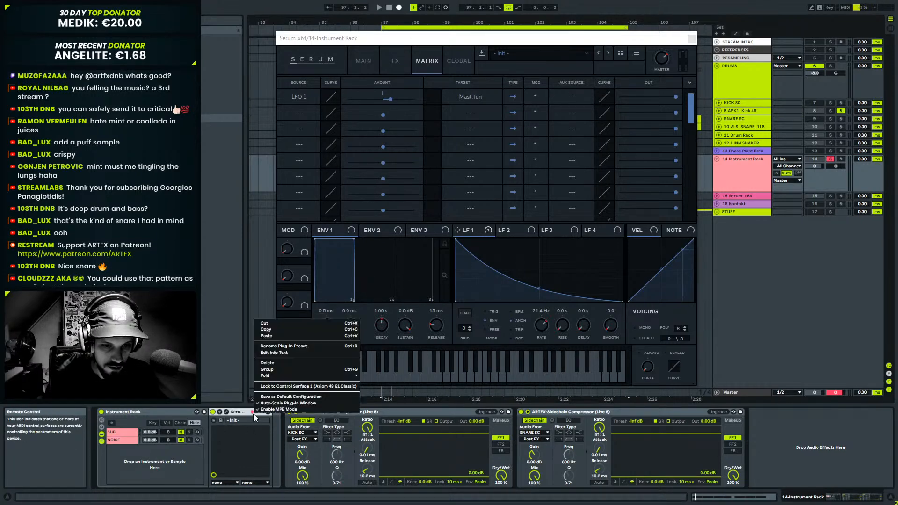
left_click(279, 411)
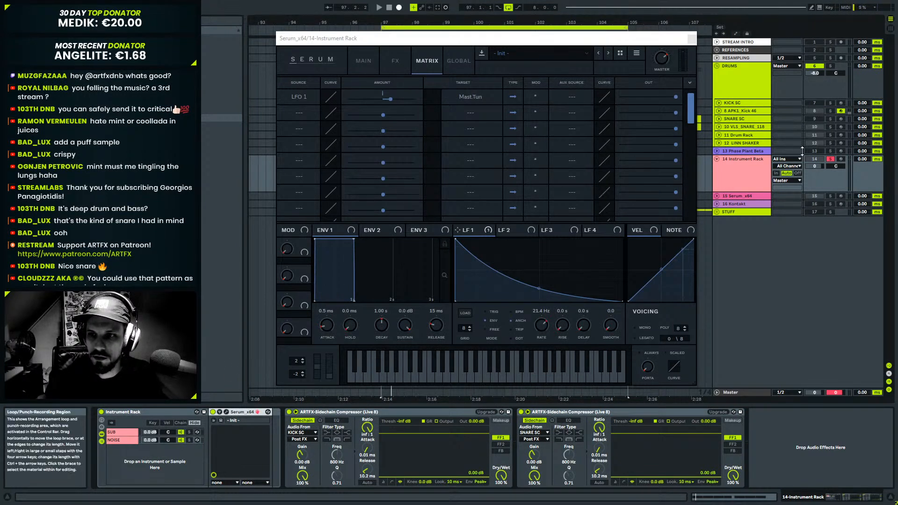
left_click(841, 160)
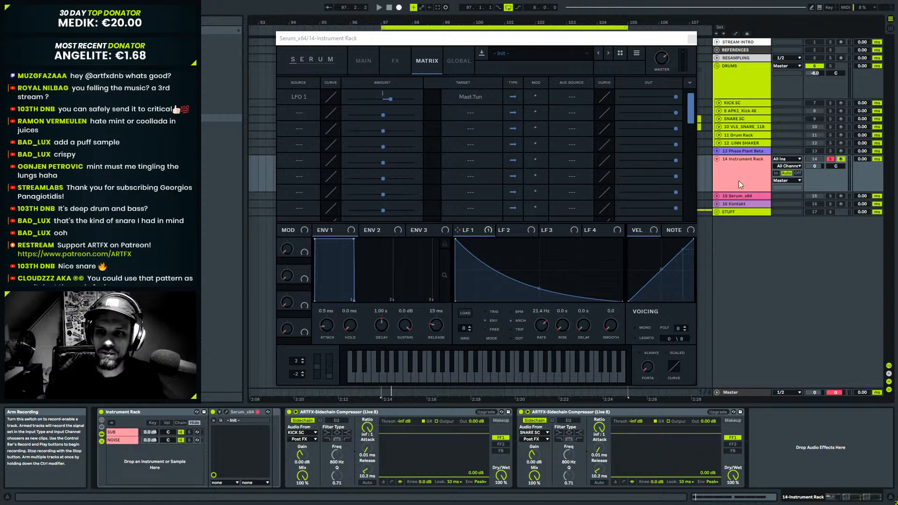
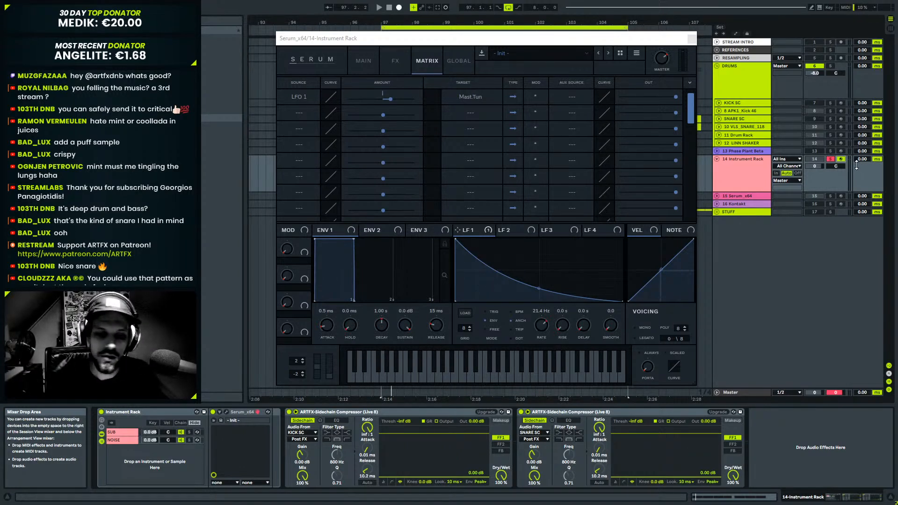
Close the Serum window, open the Instrument Rack's MIDI clip, and shorten the first D#0 note to end at 1.1.3.
left_click(692, 39)
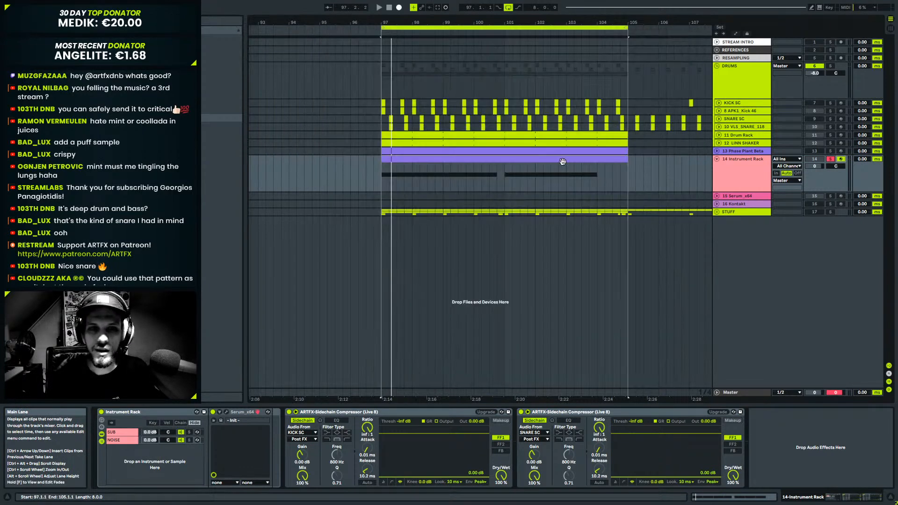
key("space")
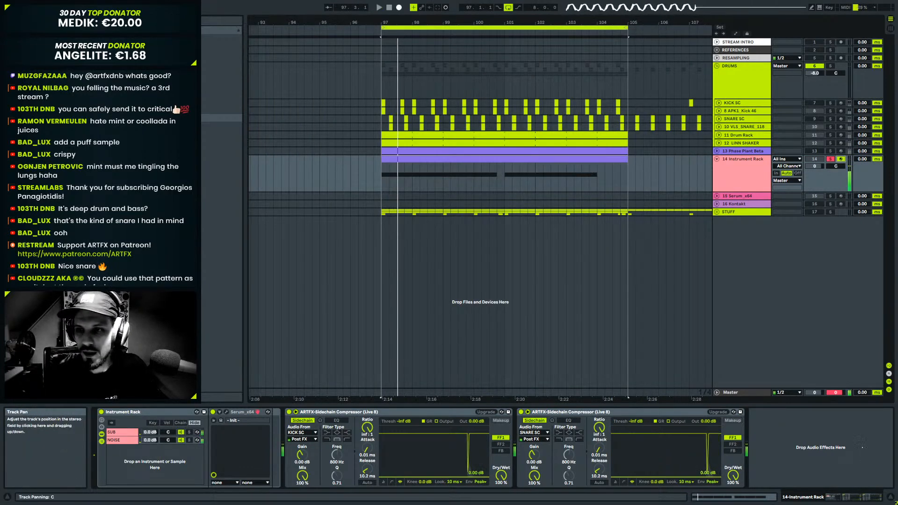
left_click(466, 159)
double_click(466, 159)
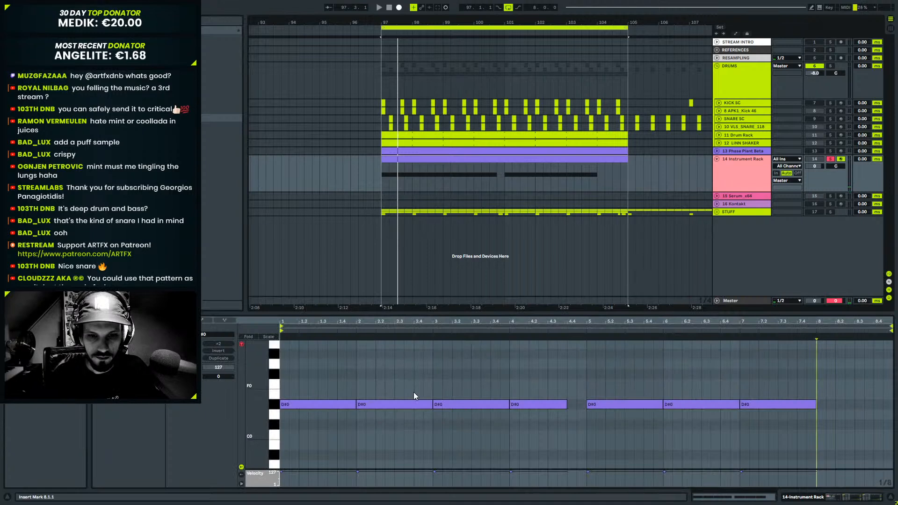
left_click_drag(357, 404, 294, 404)
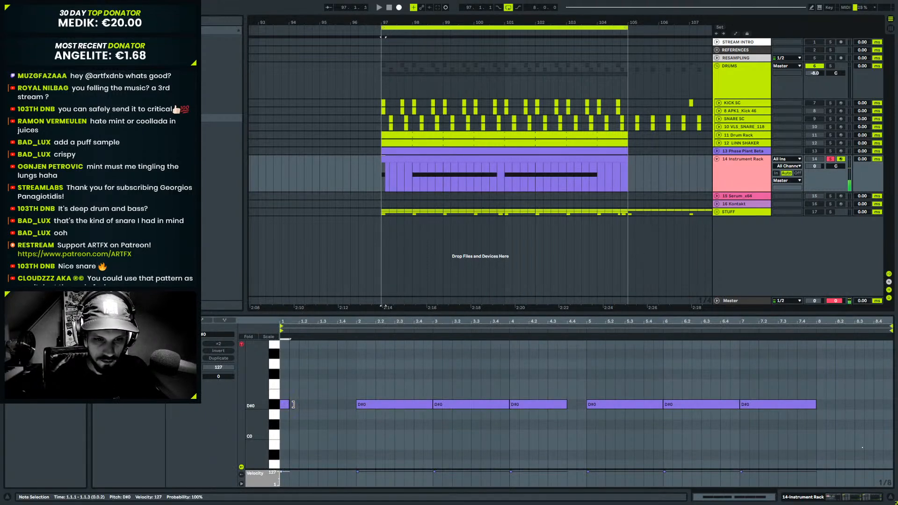
left_click(293, 405)
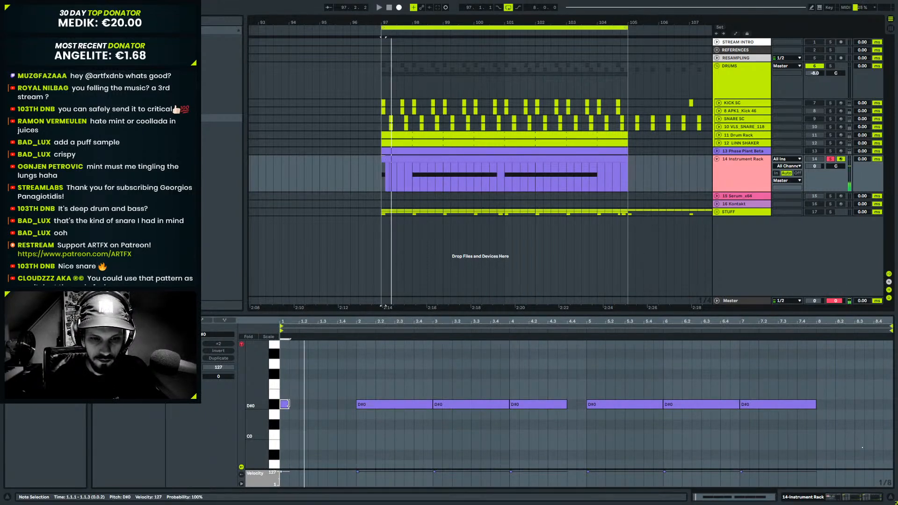
Fill the rest of bar 1 with a syncopated run of shorter D#0 notes, duplicating the last one to reach bar 2.
double_click(293, 406)
left_click_drag(289, 326, 290, 369)
key("space")
key("space")
mouse_move(357, 404)
left_mouse_down()
mouse_move(378, 405)
mouse_move(354, 403)
mouse_move(361, 405)
left_mouse_up()
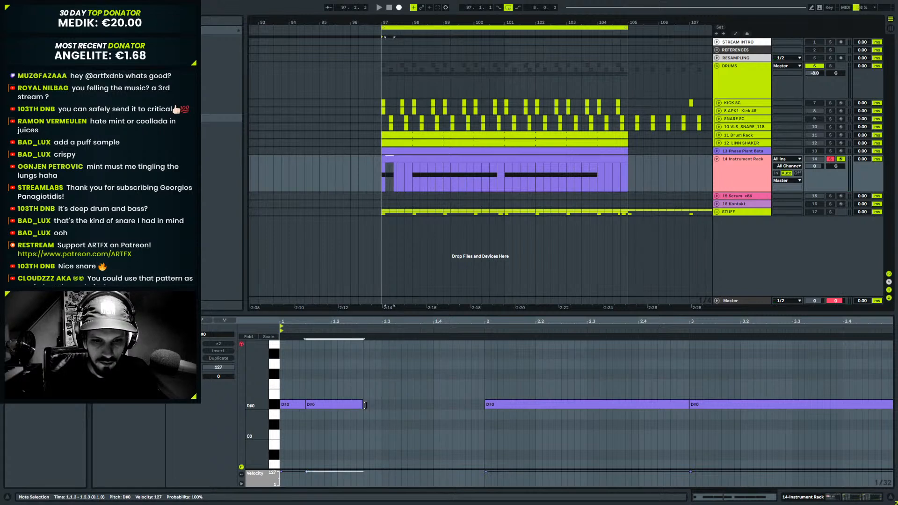
left_click(359, 404)
left_click_drag(359, 404, 421, 399)
left_click(385, 404)
key("ctrl+d")
key("ctrl+d")
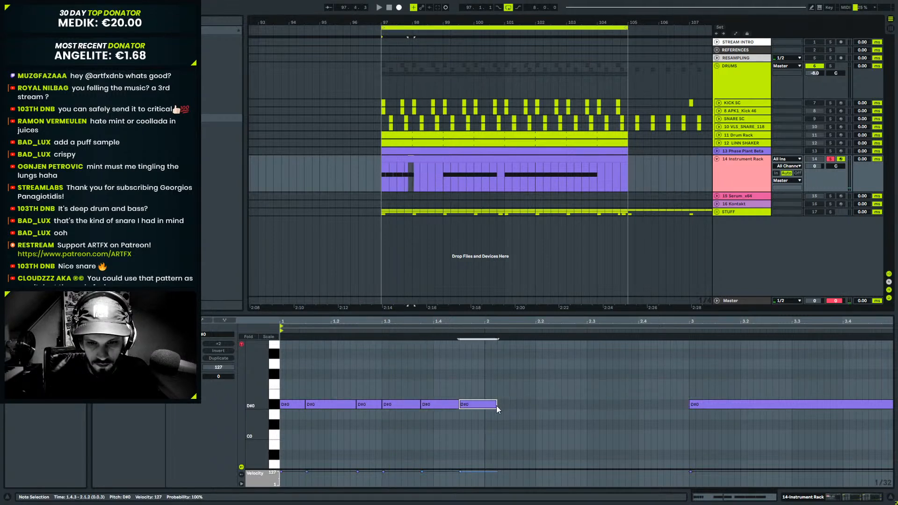
Trim the last note to the bar line and duplicate the bar 1 D#0 pattern across bars 2 to 4.
left_click_drag(497, 404, 296, 417)
key("ctrl+d")
left_click_drag(407, 320, 328, 321)
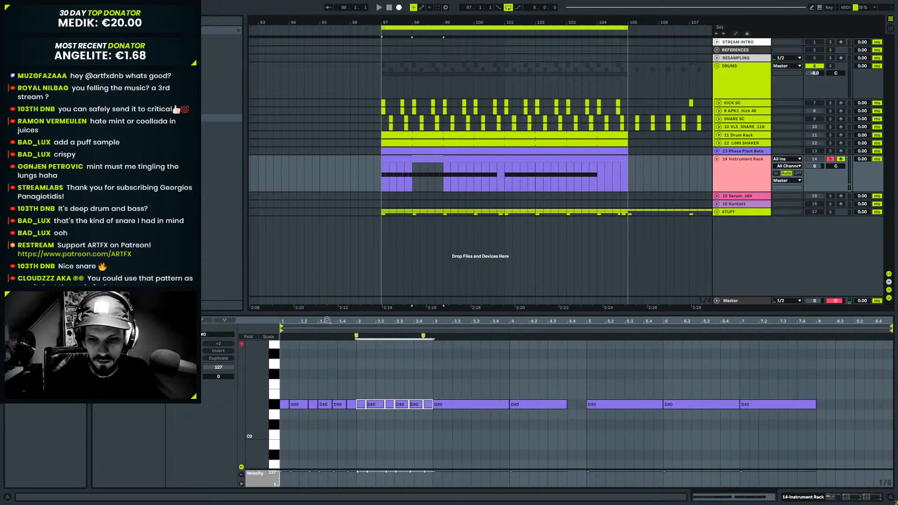
key("ctrl+d")
key("space")
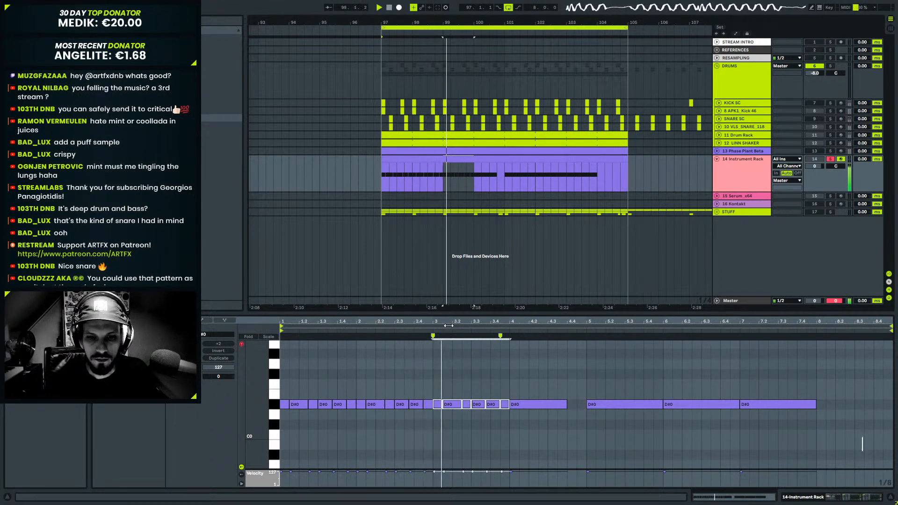
key("space")
key("ctrl+d")
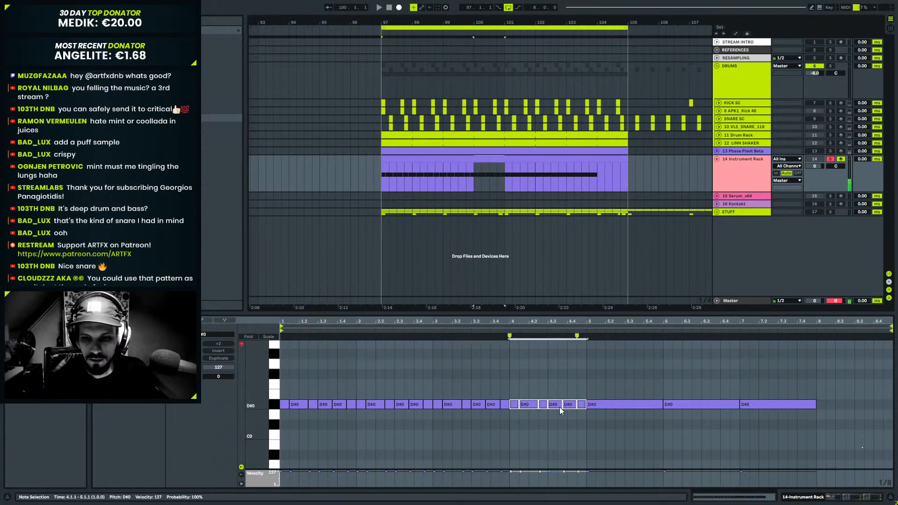
Clear the D#0 notes after 4.4.1 to leave a gap before bar 5, and play the clip.
left_click(580, 370)
left_click_drag(577, 405, 567, 406)
key("Delete")
key("space")
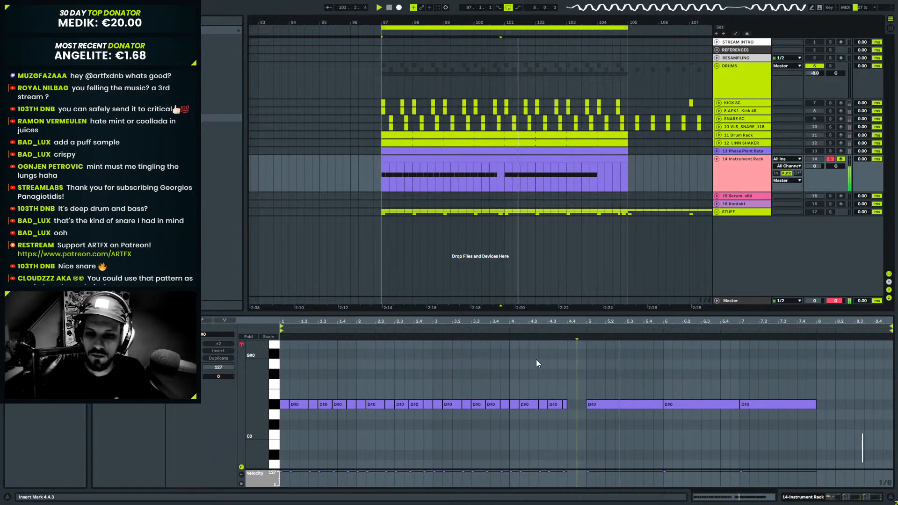
key("space")
Repeat the four-bar D#0 pattern from bar 5, delete the notes from 8.1.1 to 8.4.1, and return to the device chain.
left_click_drag(568, 382, 299, 420)
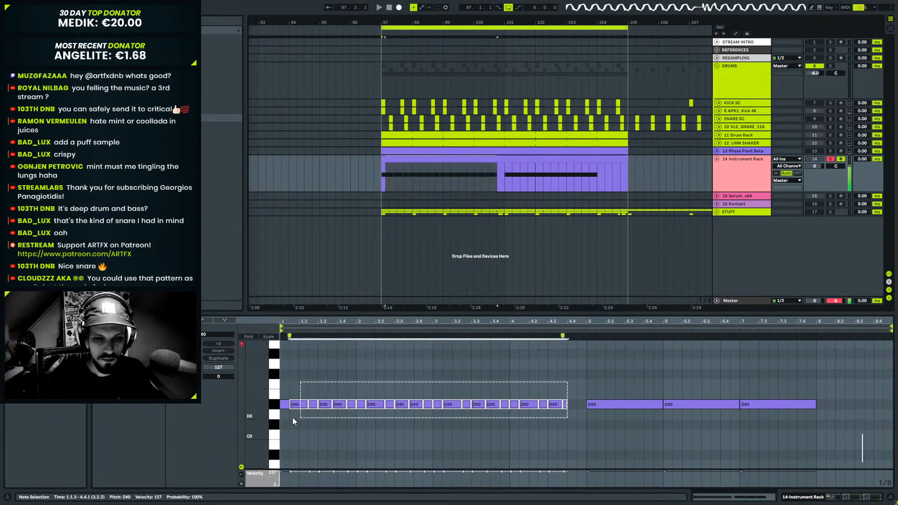
key("ctrl+d")
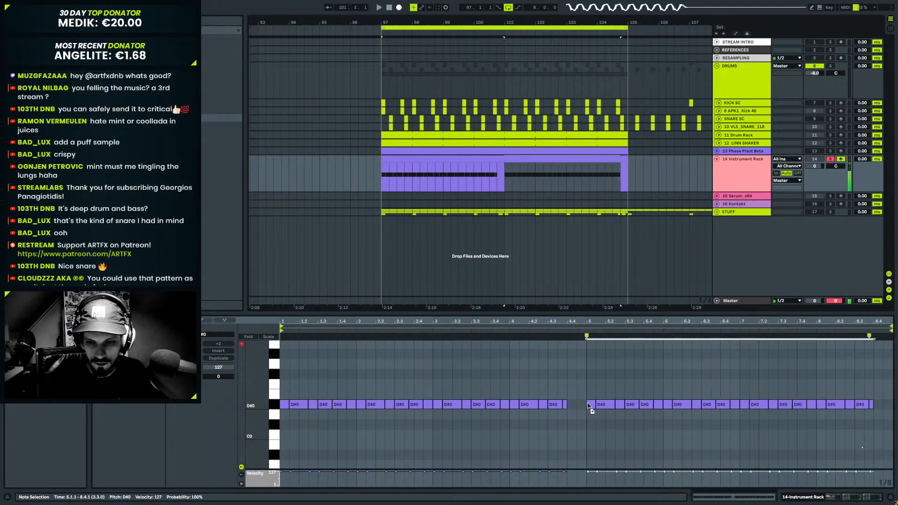
left_click_drag(821, 375, 871, 423)
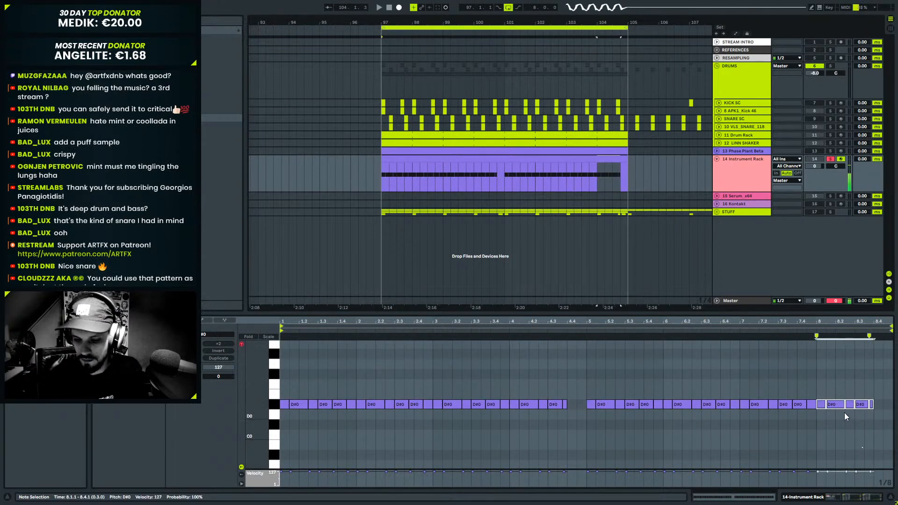
key("Delete")
left_click(849, 497)
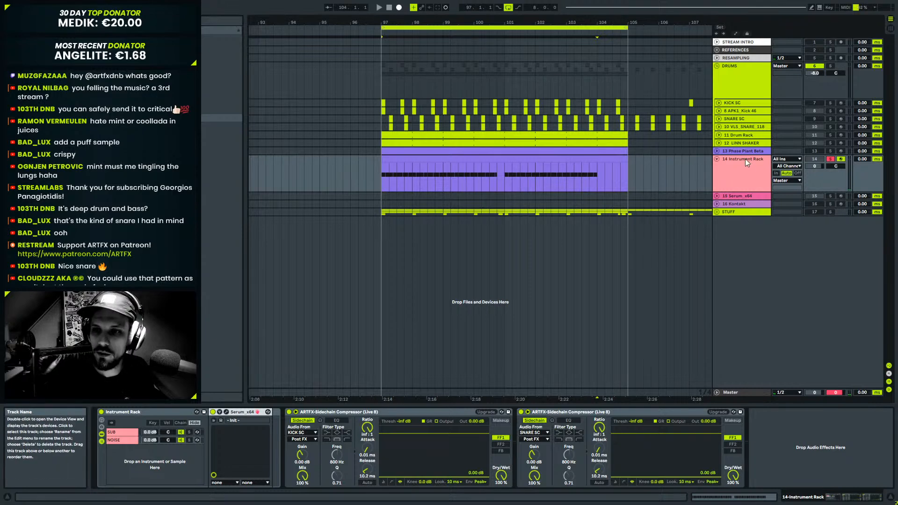
Take the Instrument Rack track out of solo and play the bass pattern together with the drums.
key("space")
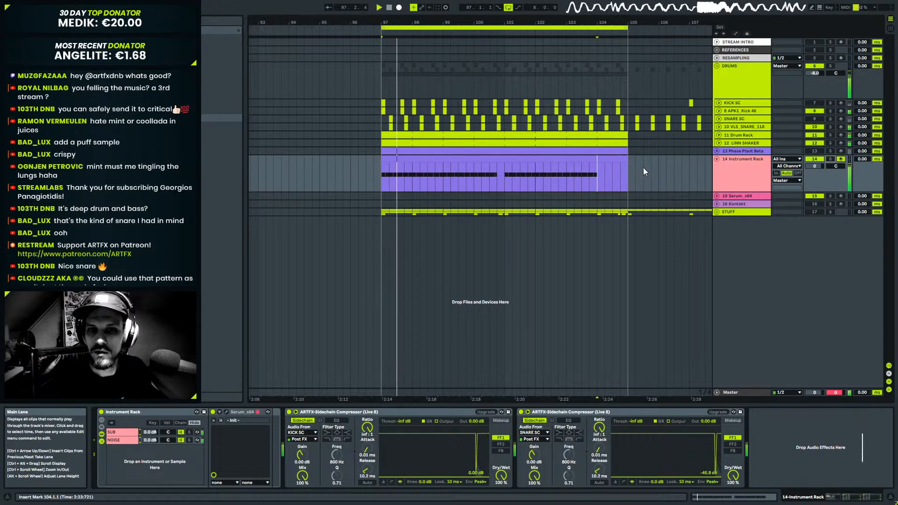
left_click(733, 164)
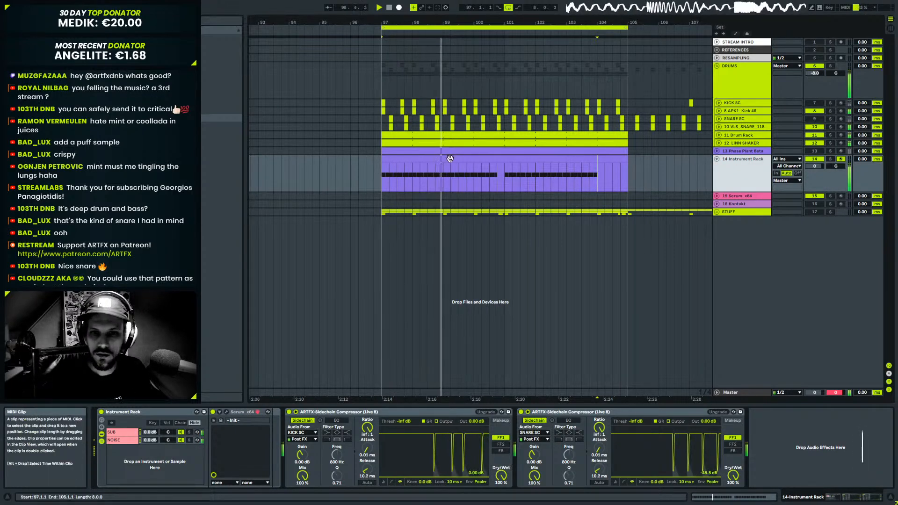
scroll(485, 109, "up", 5)
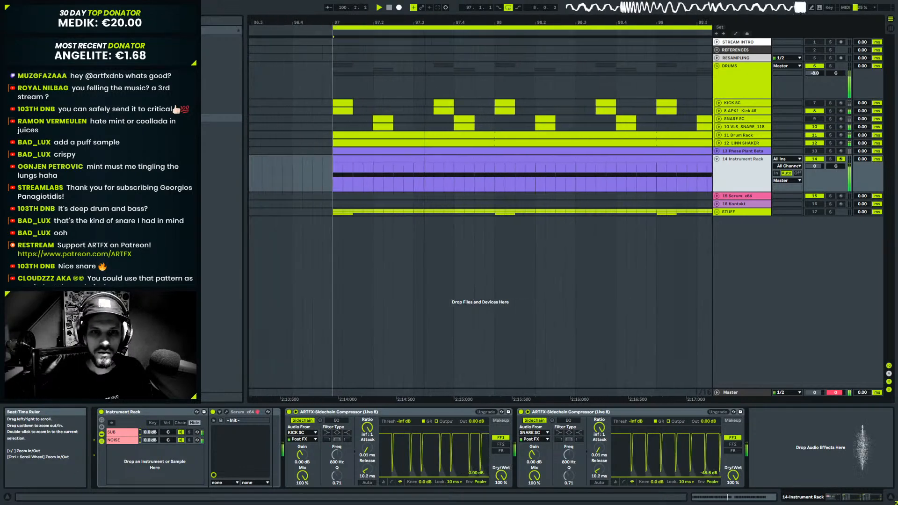
Move the KICK SC and kick clips at 97.3.3 one sixteenth earlier to 97.3.2 and play the loop.
left_click(465, 104)
key("space")
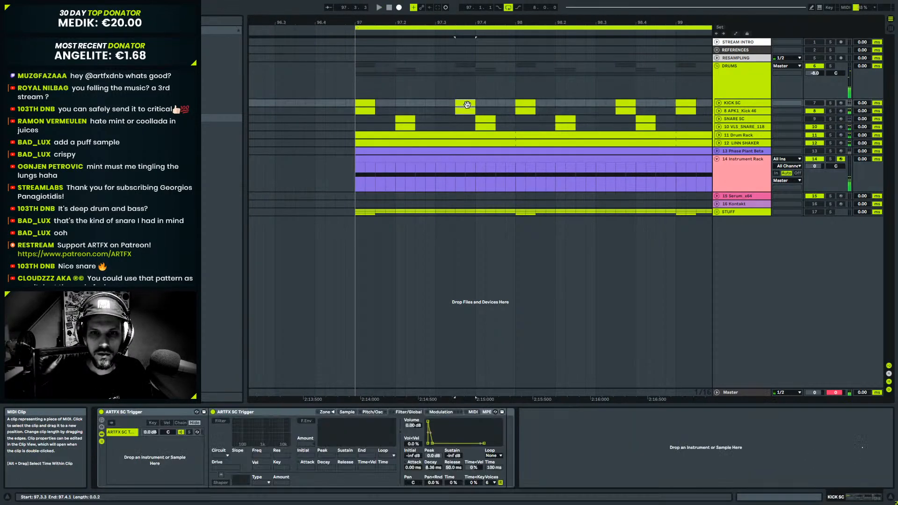
left_click(353, 102)
key("space")
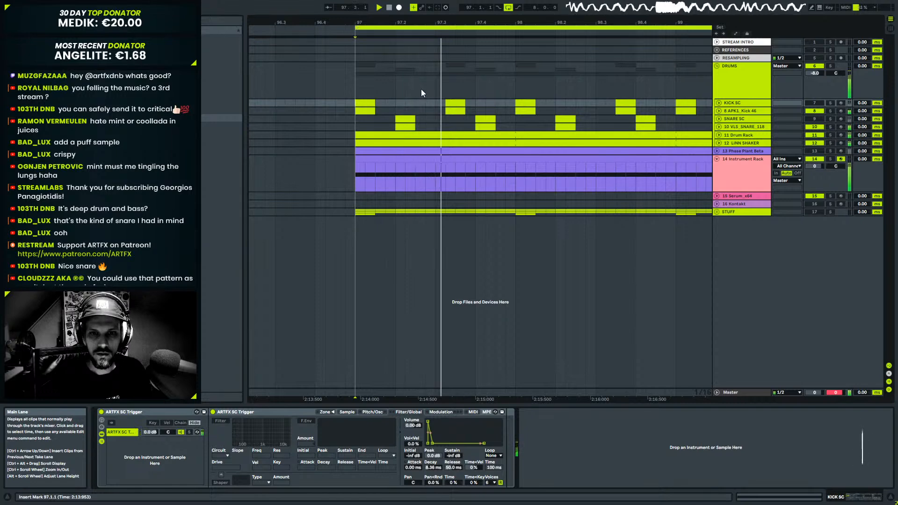
key("space")
Shift the KICK SC and kick clips at 98.3.3 one sixteenth earlier and play from bar 97.
left_click(625, 102)
left_click_drag(618, 106, 617, 106)
left_click(369, 103)
key("space")
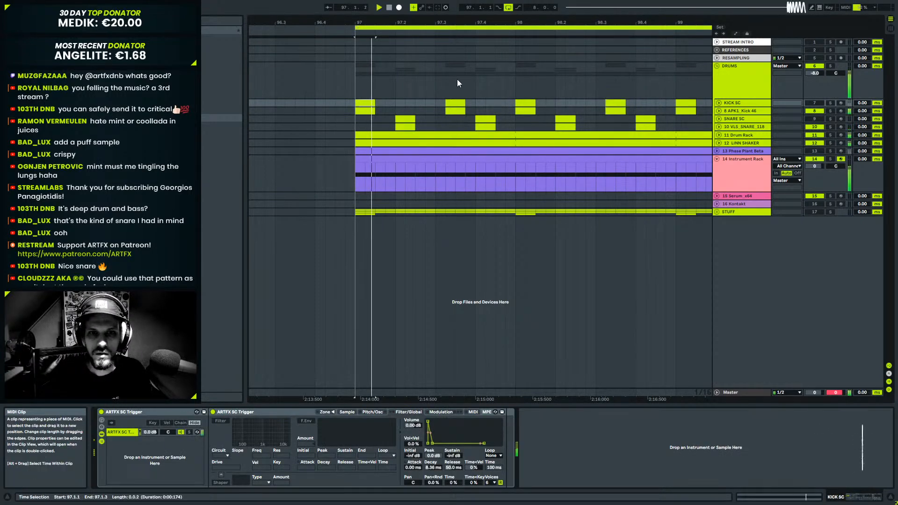
left_click_drag(527, 23, 351, 23)
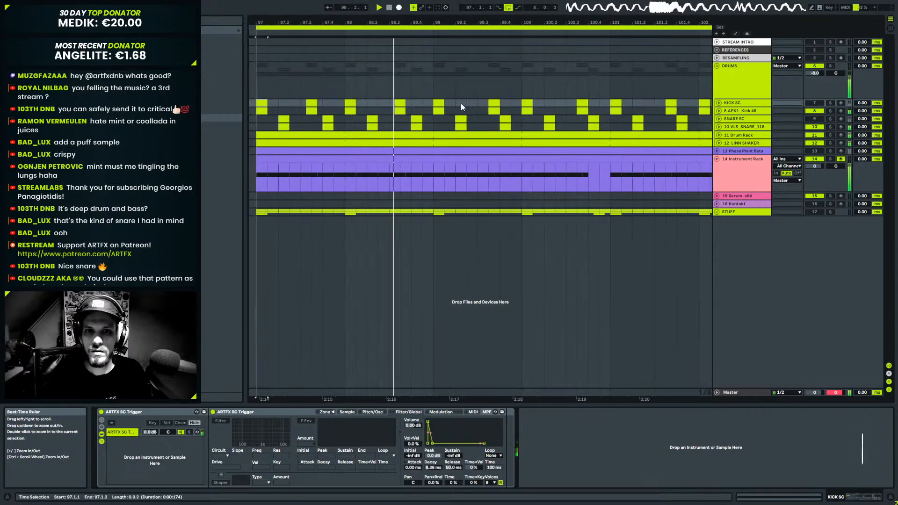
Nudge the bar 99 KICK SC and kick clips from 99.3.3 to 99.3.2.
left_click(494, 110)
key("space")
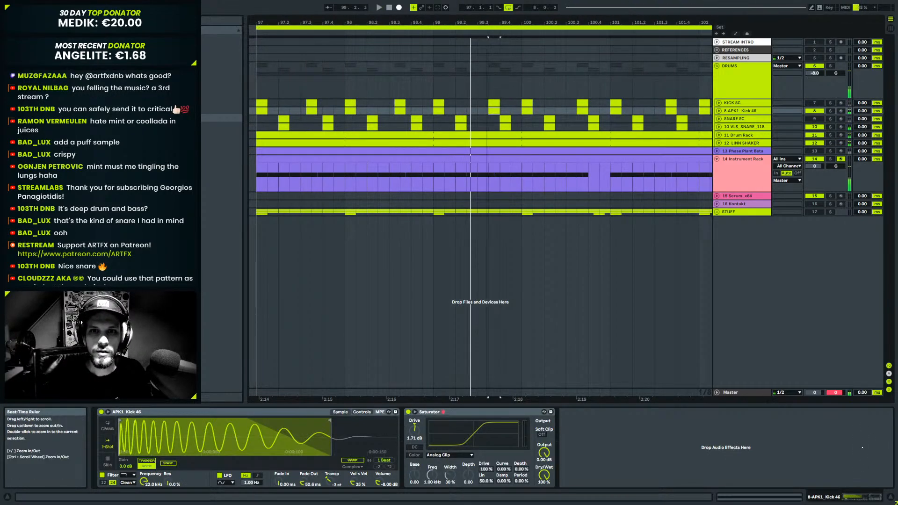
scroll(496, 108, "up", 3)
left_click(503, 102)
left_click_drag(491, 107, 491, 106)
left_click_drag(452, 22, 452, 8)
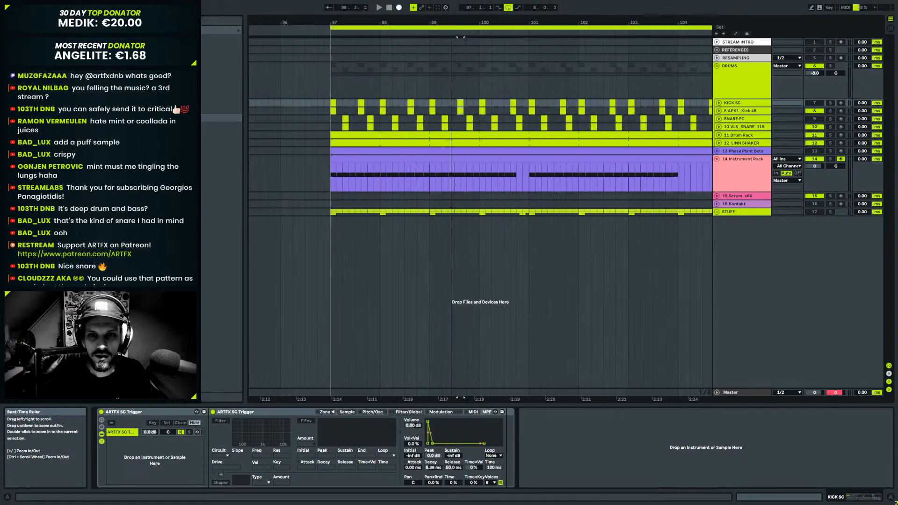
Nudge the bar 100 KICK SC and kick clips from 100.3.3 one sixteenth earlier.
left_click(515, 110)
scroll(517, 104, "up", 3)
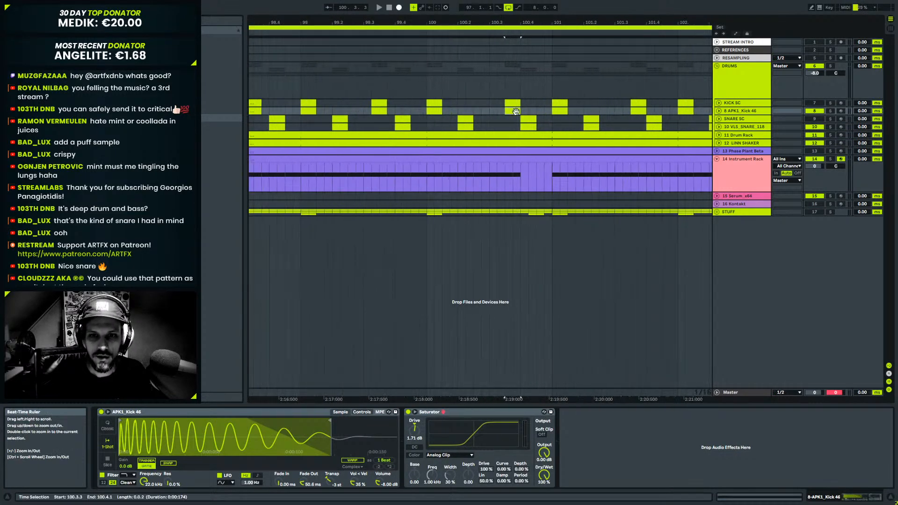
left_click(516, 103)
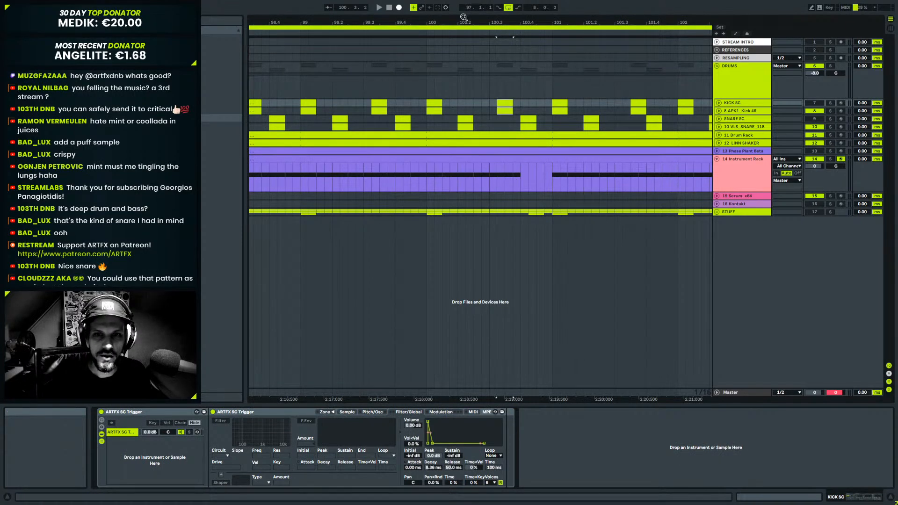
Play from bar 97 and duplicate the adjusted KICK SC and kick pattern across 101.1.1 to 105.1.1.
left_click_drag(470, 31, 469, 28)
key("space")
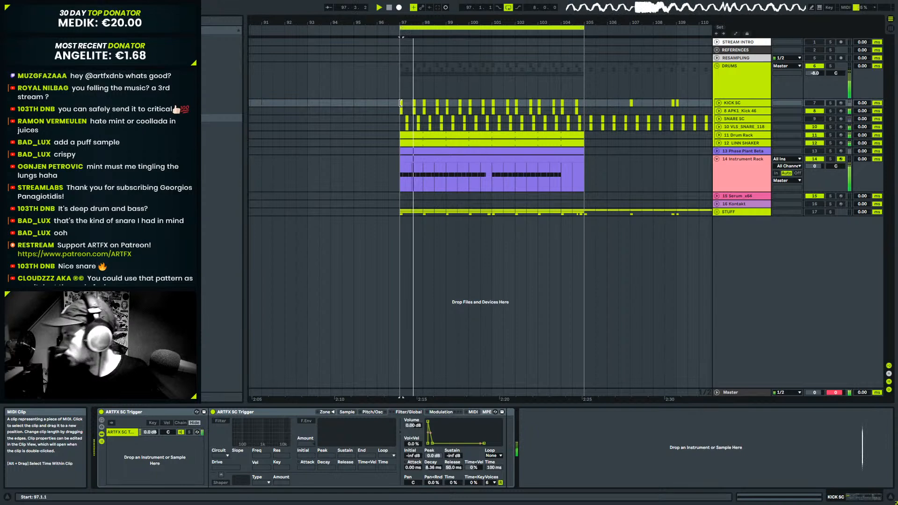
left_click(496, 111)
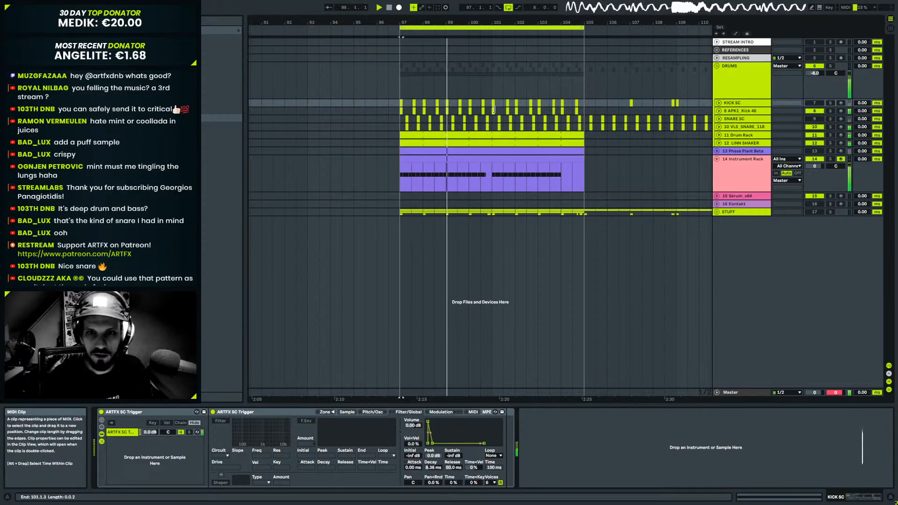
left_click_drag(490, 111, 583, 102)
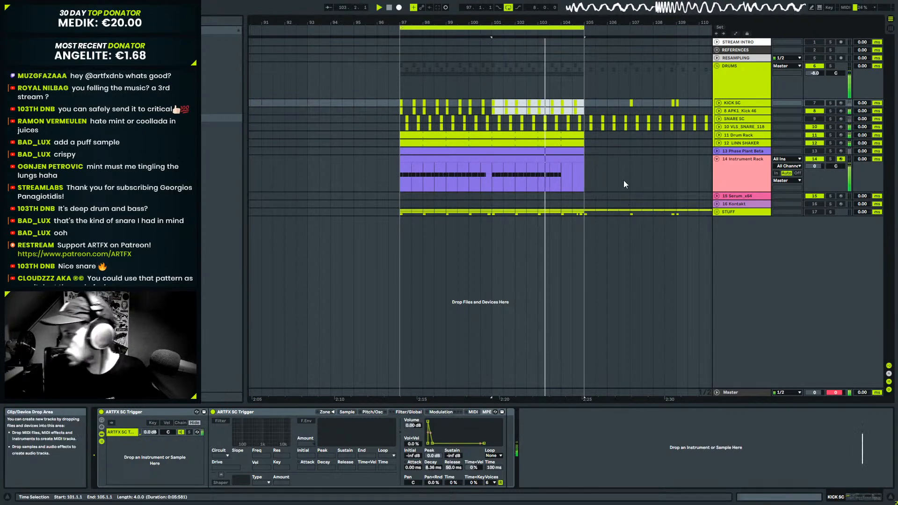
Set the NOISE chain volume in the Instrument Rack to -2.0 dB.
left_click(737, 170)
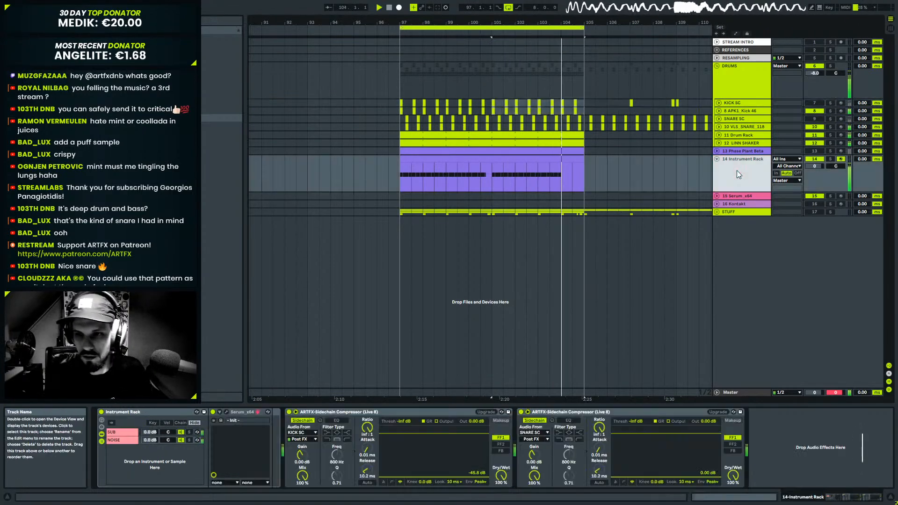
left_click(122, 440)
left_click_drag(150, 440, 151, 445)
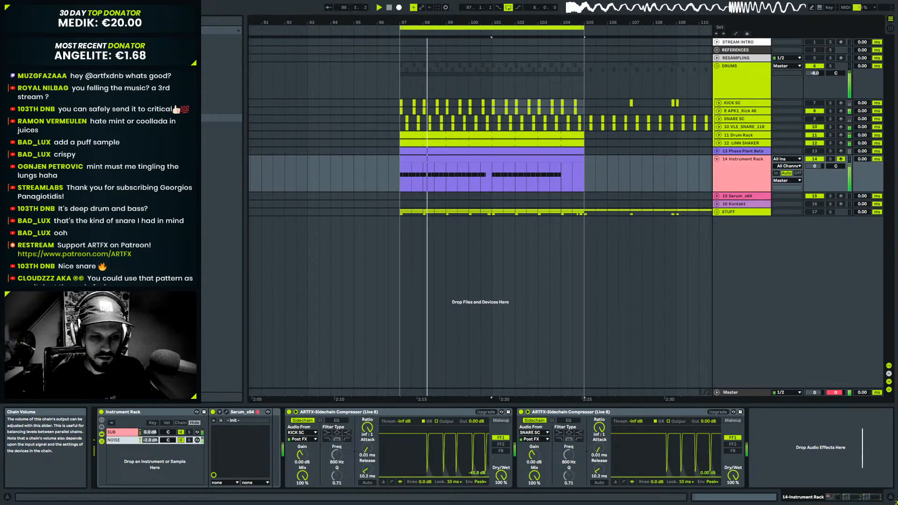
Open the effects of the NOISE chain's Serum and turn the FX filter level fully down.
left_click(226, 412)
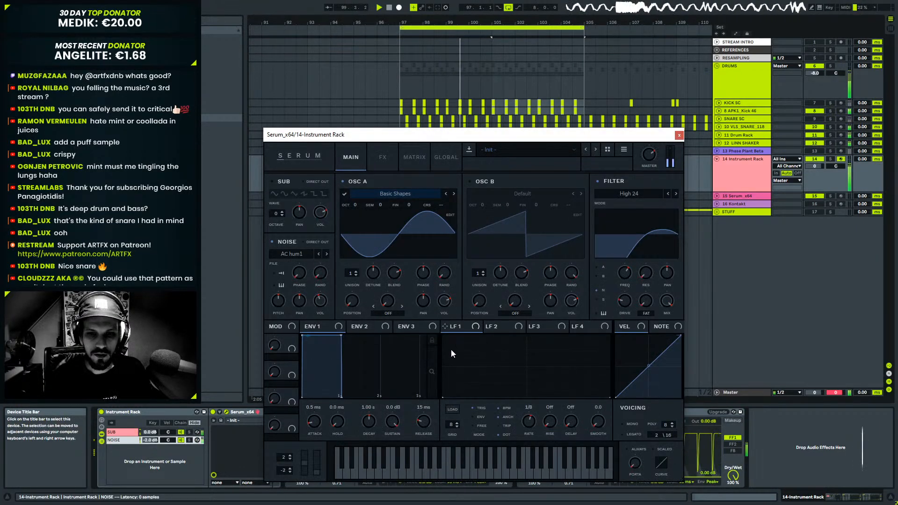
left_click(392, 165)
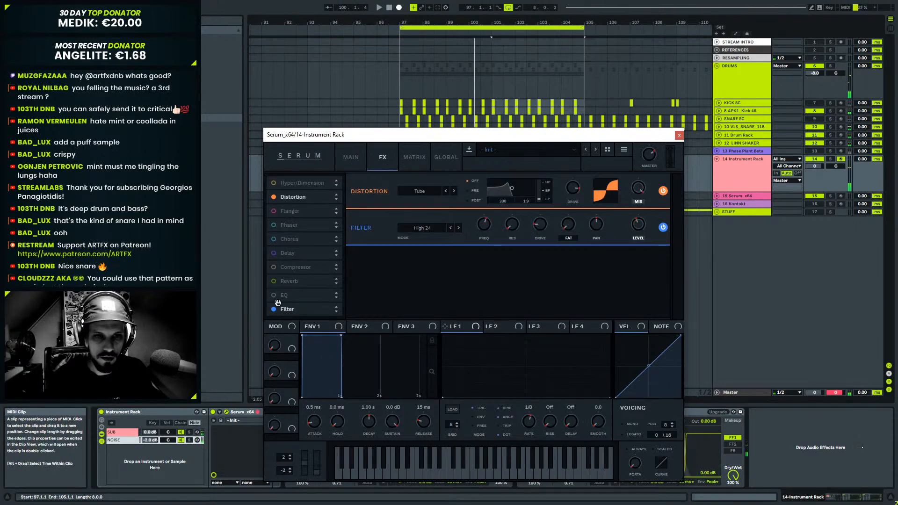
left_click_drag(638, 224, 615, 320)
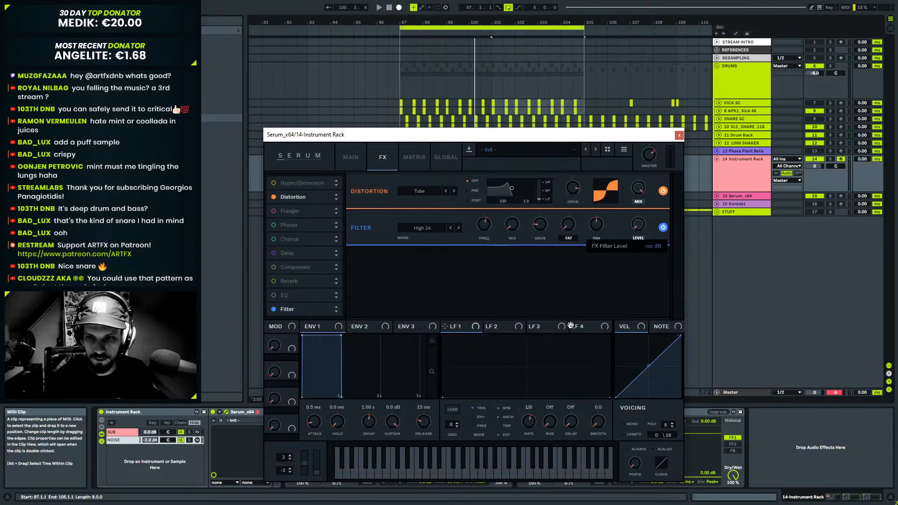
Modulate the FX filter level with LFO 1 in Env mode, shaped as a rise, flat top and fall, with an amount of 54.
mouse_move(494, 331)
left_mouse_down()
mouse_move(461, 330)
mouse_move(486, 318)
left_mouse_up()
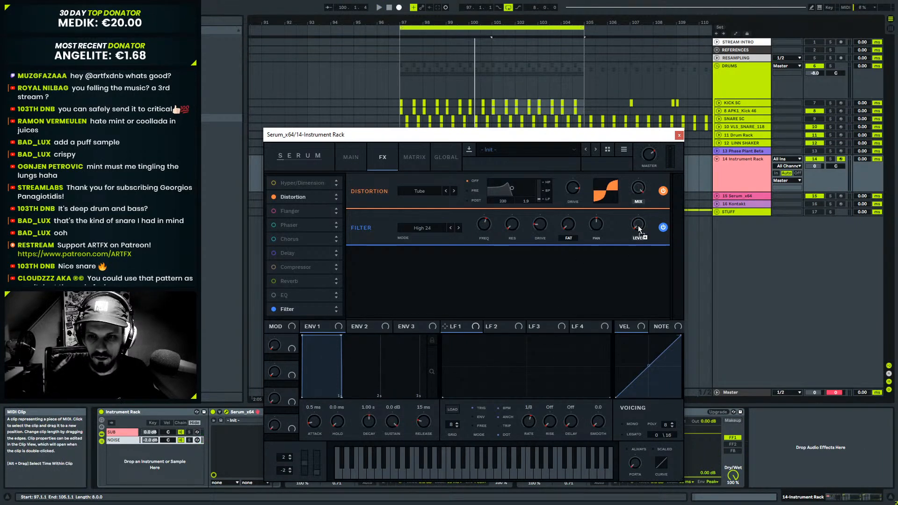
left_click_drag(527, 391, 478, 326)
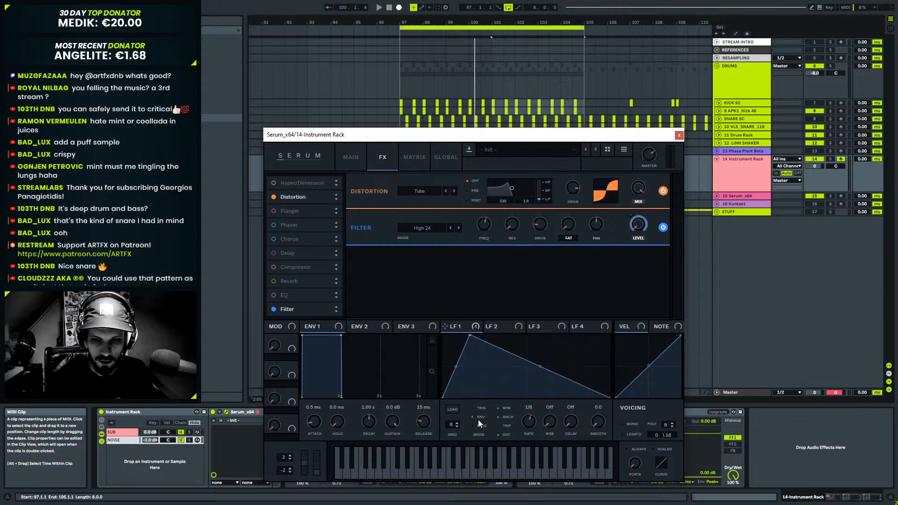
left_click_drag(530, 366, 528, 325)
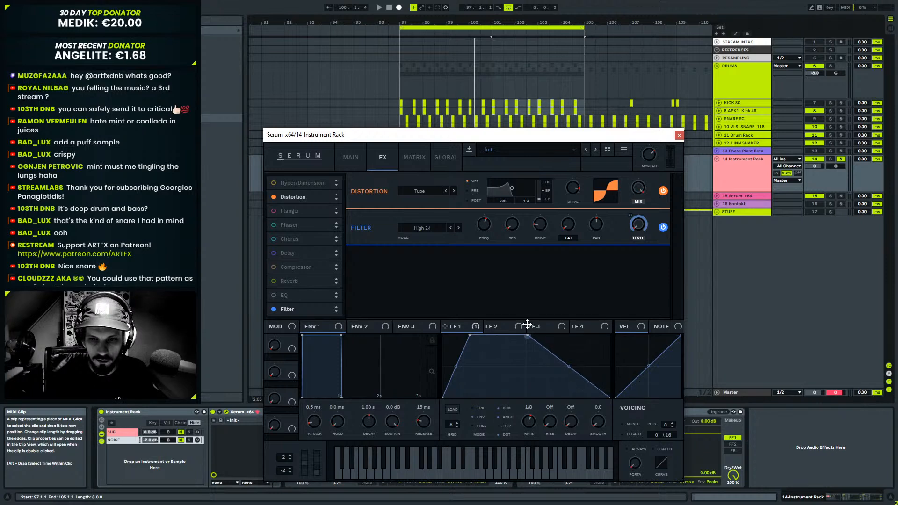
left_click_drag(569, 384, 568, 399)
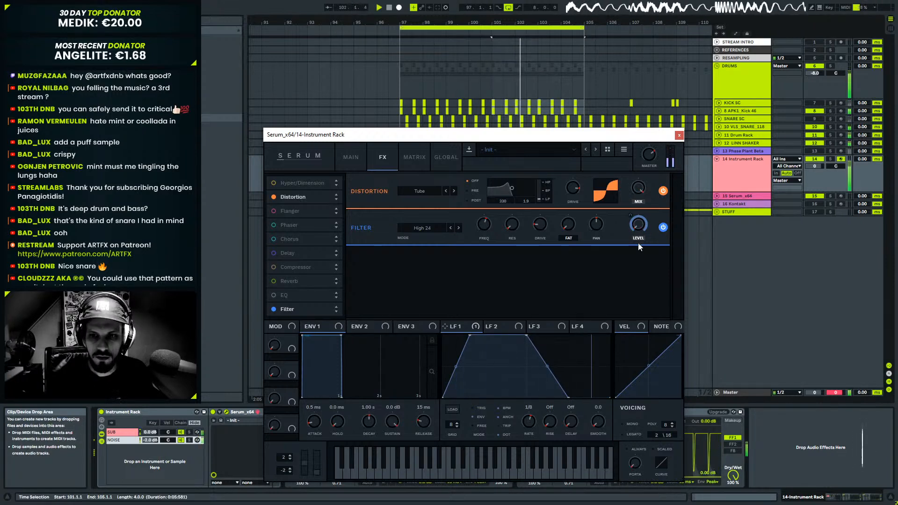
left_click_drag(632, 216, 624, 234)
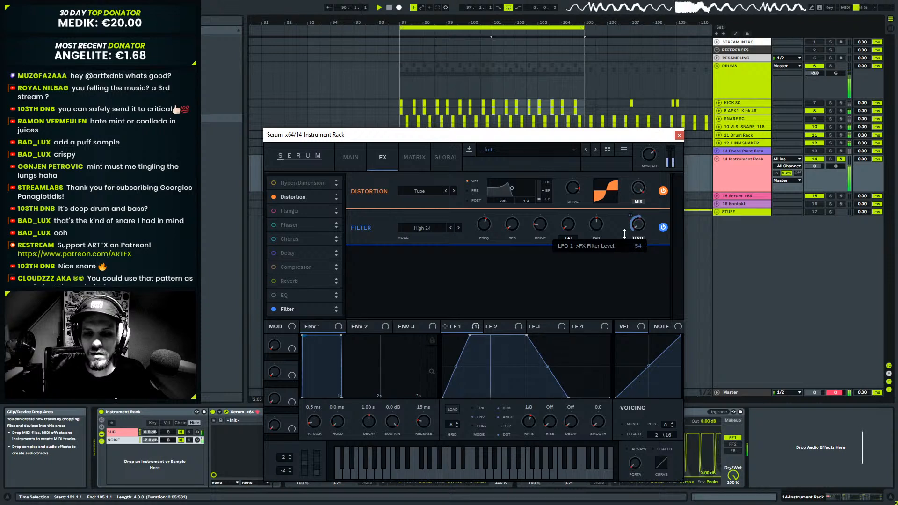
Turn off BPM sync for LFO 1, set its rate to 3.7 Hz and replay the loop.
left_click_drag(535, 413, 531, 425)
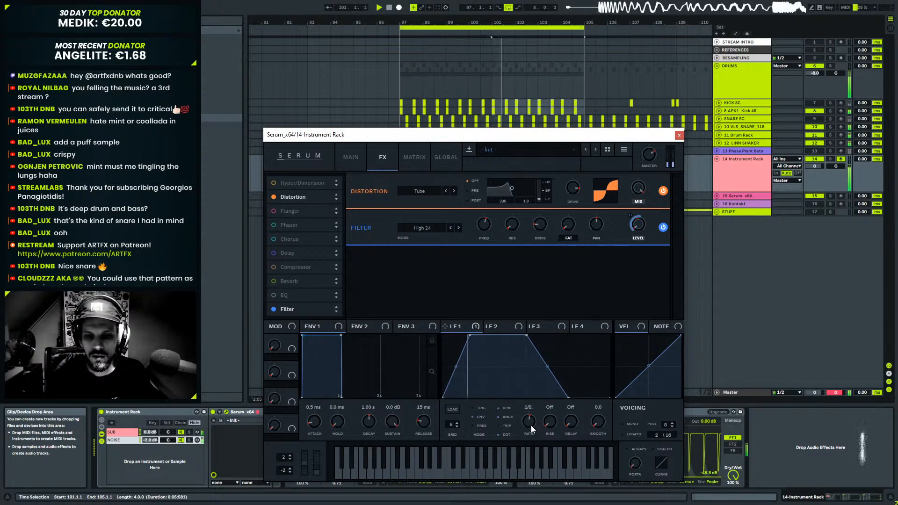
left_click(502, 410)
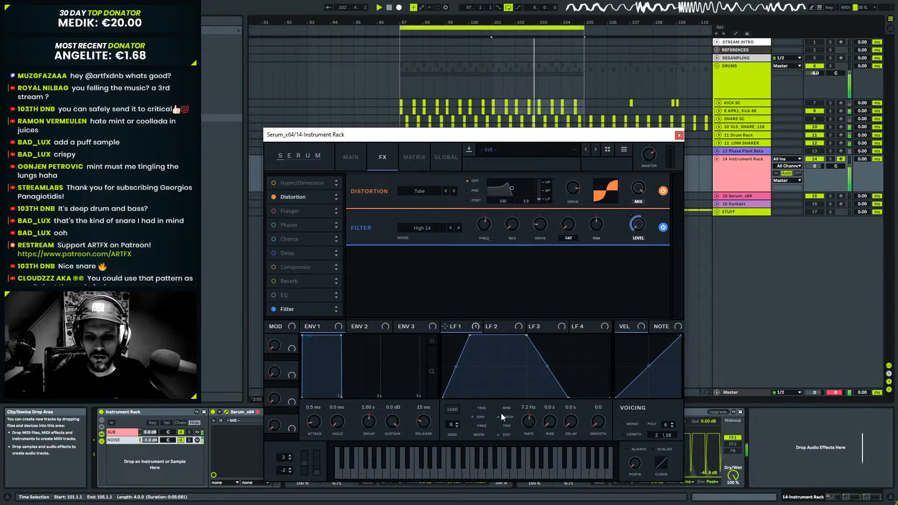
left_click_drag(529, 425, 529, 433)
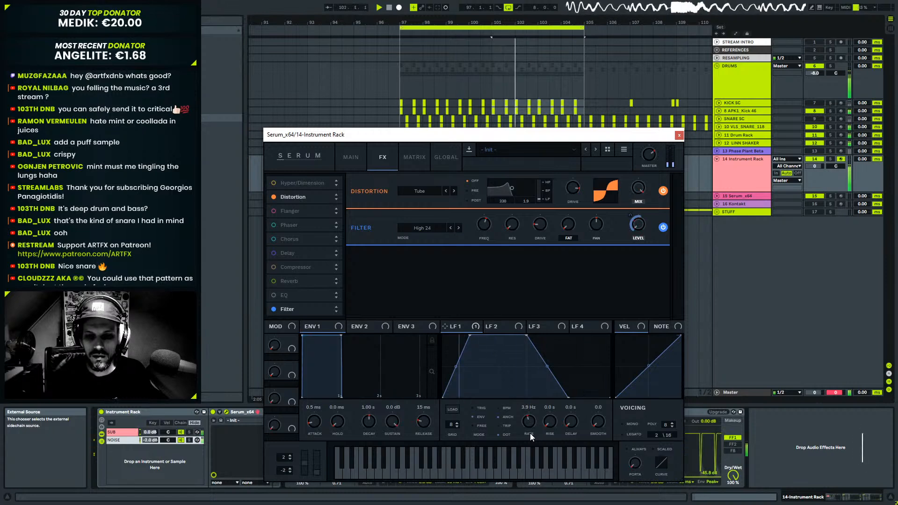
left_click_drag(529, 433, 528, 433)
key("space")
key("space")
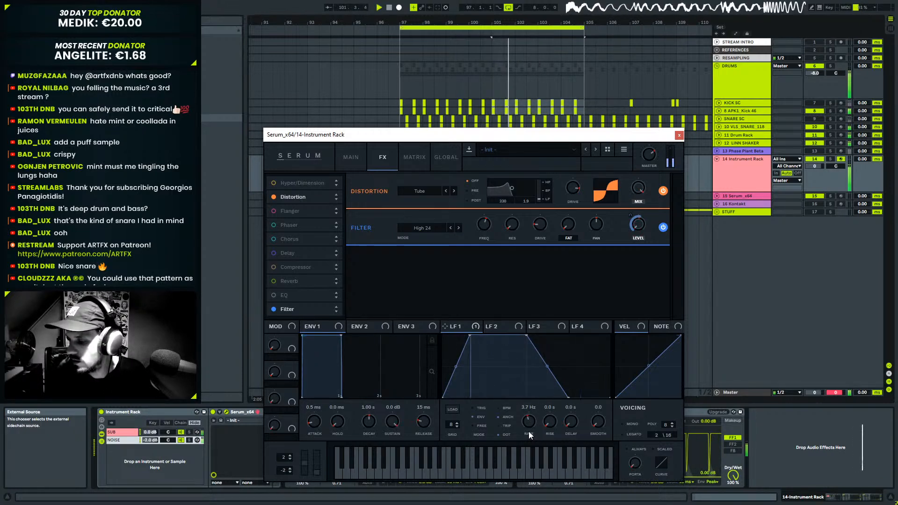
Close Serum and open the Instrument Rack bass clip's notes while playing the loop.
left_click(679, 136)
double_click(486, 162)
key("space")
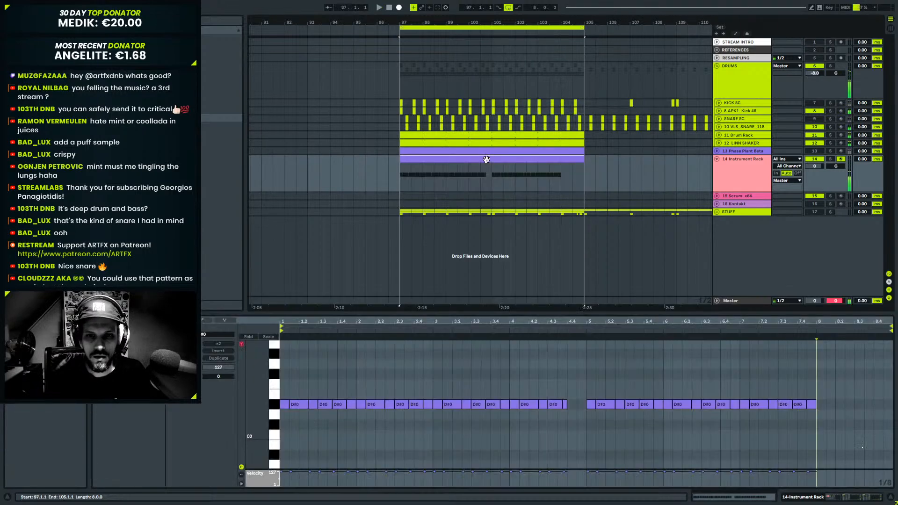
key("space")
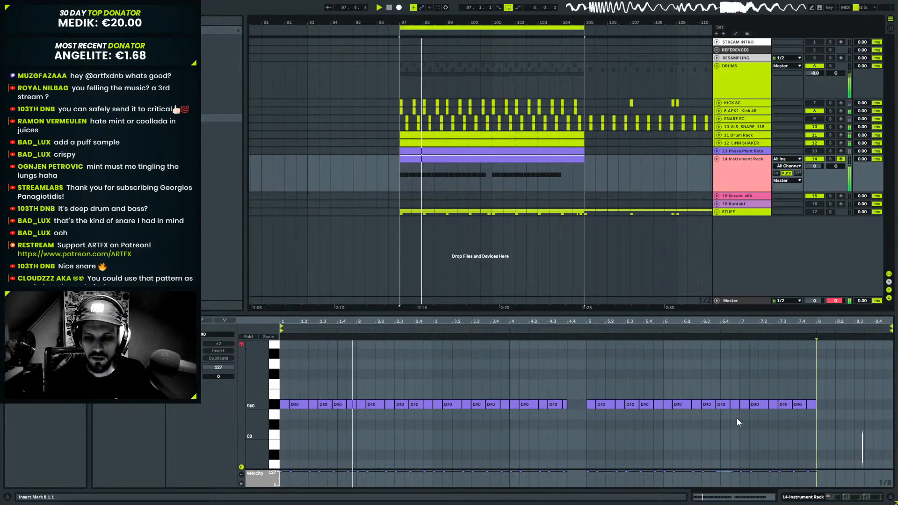
left_click(808, 489)
left_click(447, 163)
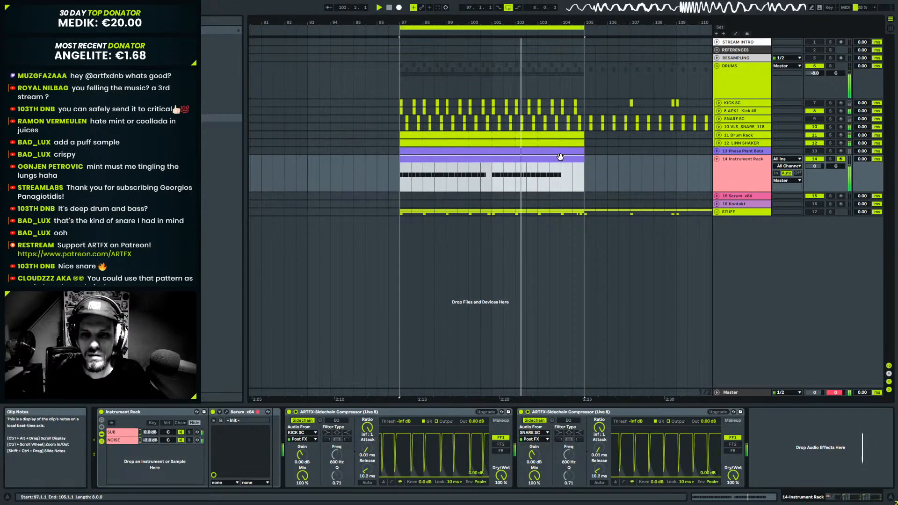
key("shift+Tab")
Try progressively later start points for the bass clip, from beat 1.2 into beat 1.4, while the loop plays.
left_click(307, 324)
left_click_drag(283, 331, 309, 333)
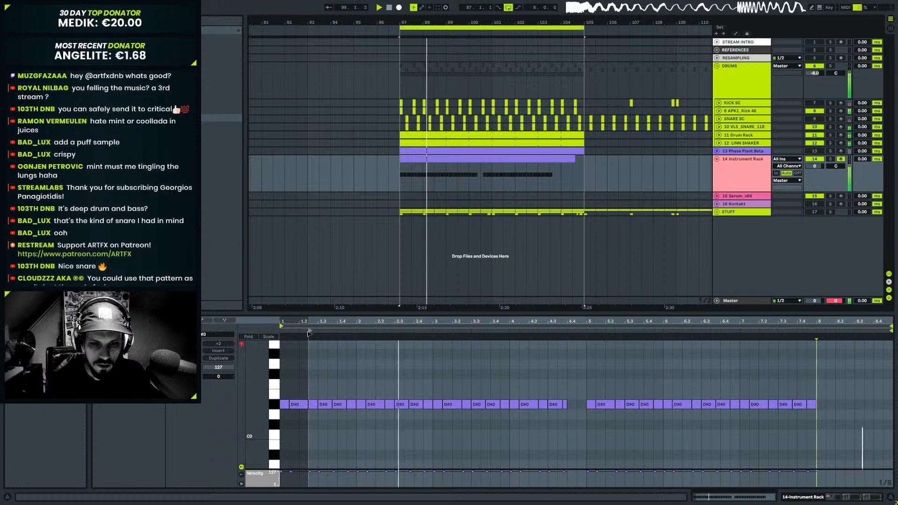
left_click_drag(309, 333, 319, 335)
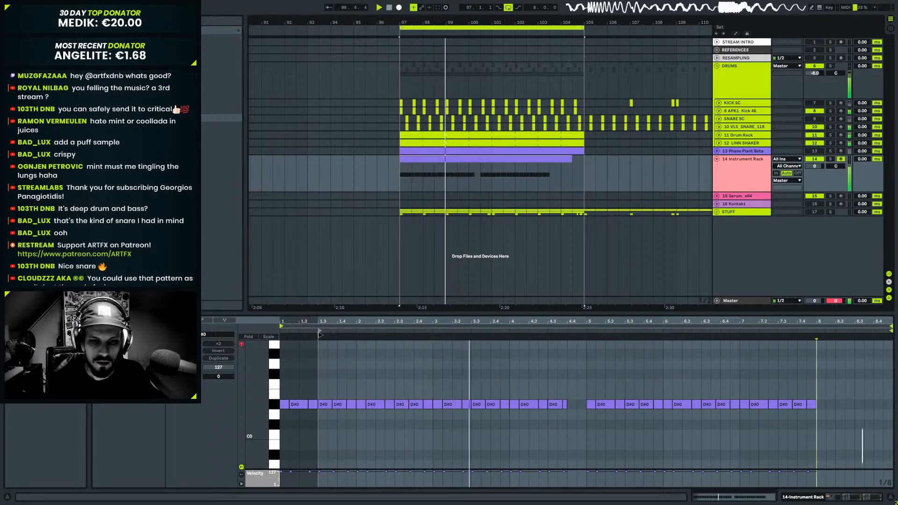
left_click_drag(319, 334, 332, 334)
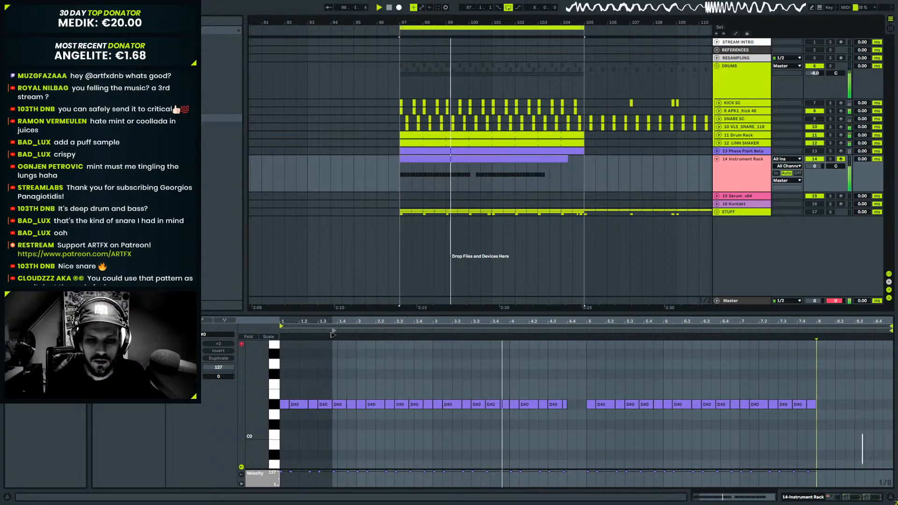
left_click_drag(332, 334, 345, 334)
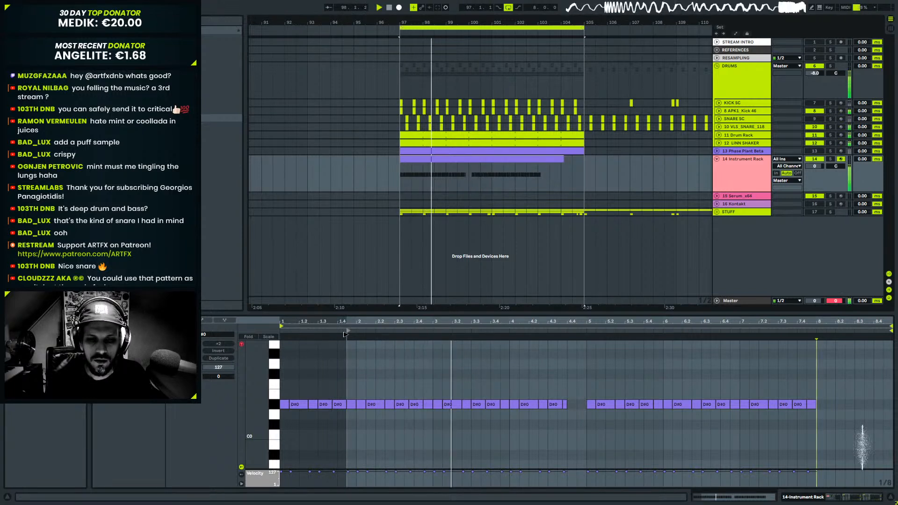
Move the bass clip's start back to just before beat 1.4 and audition the loop.
key("space")
key("space")
mouse_move(346, 334)
left_mouse_down()
mouse_move(355, 336)
mouse_move(336, 336)
left_mouse_up()
key("space")
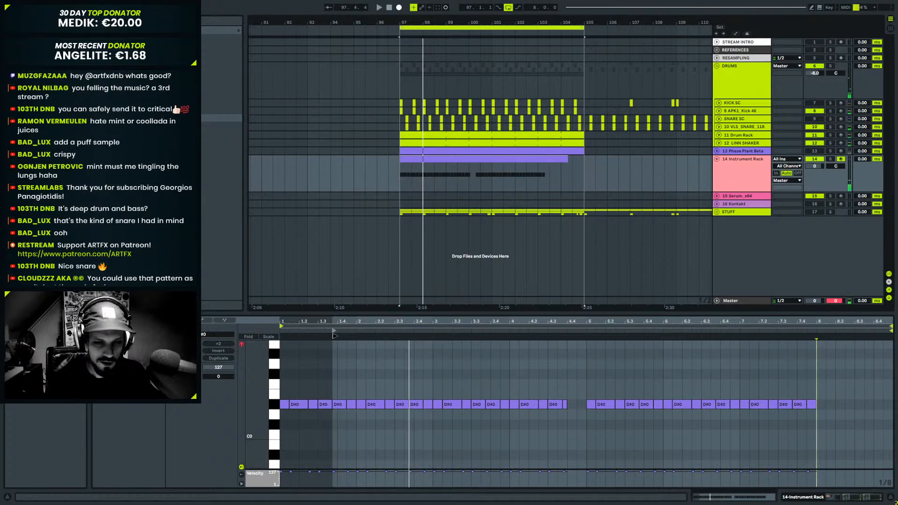
key("space")
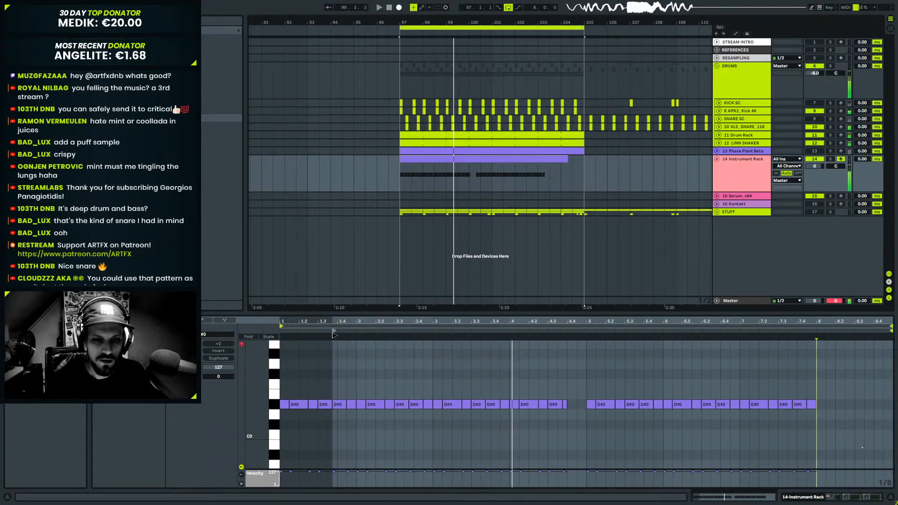
key("space")
Move the one-bar D#0 phrase that begins just before beat 1.4 to bar 1 and return the clip start to 1.
left_click_drag(337, 392, 394, 422)
left_click_drag(341, 405, 300, 406)
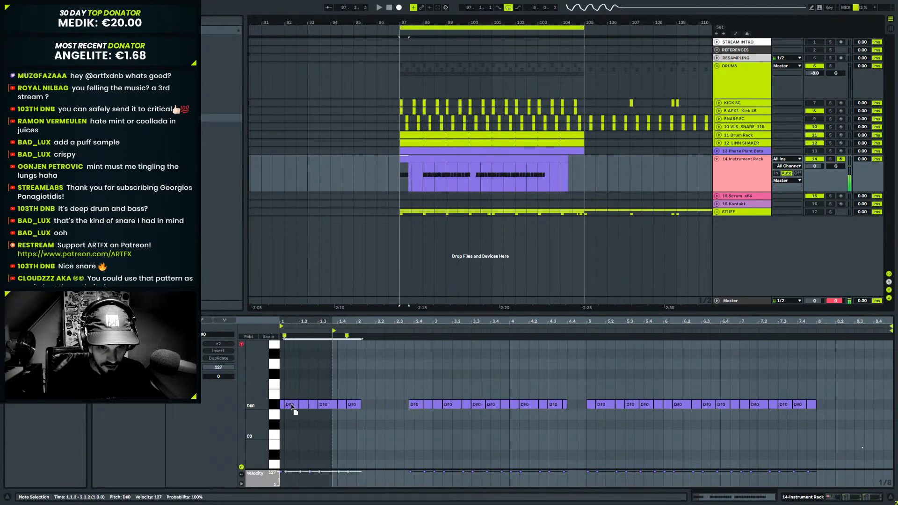
left_click_drag(336, 332, 282, 332)
Duplicate the one-bar D#0 phrase from bar 1 six times to fill the clip up to 8.1.1.
left_click_drag(349, 383, 281, 417)
key("ctrl+d")
key("ctrl+d")
key("ctrl+d")
key("ctrl+d")
key("ctrl+d")
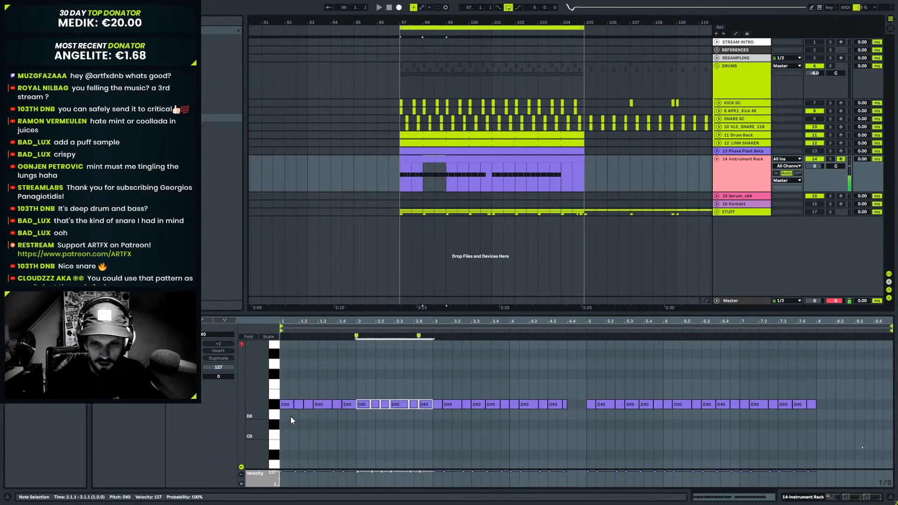
key("ctrl+d")
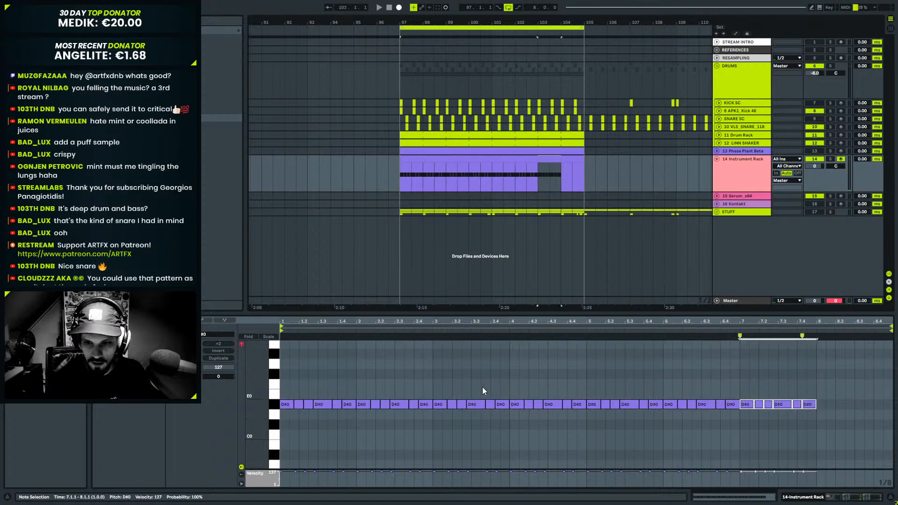
Play the loop and shorten the last D#0 note of bar 4 to one sixteenth, ending at 4.4.3.
key("space")
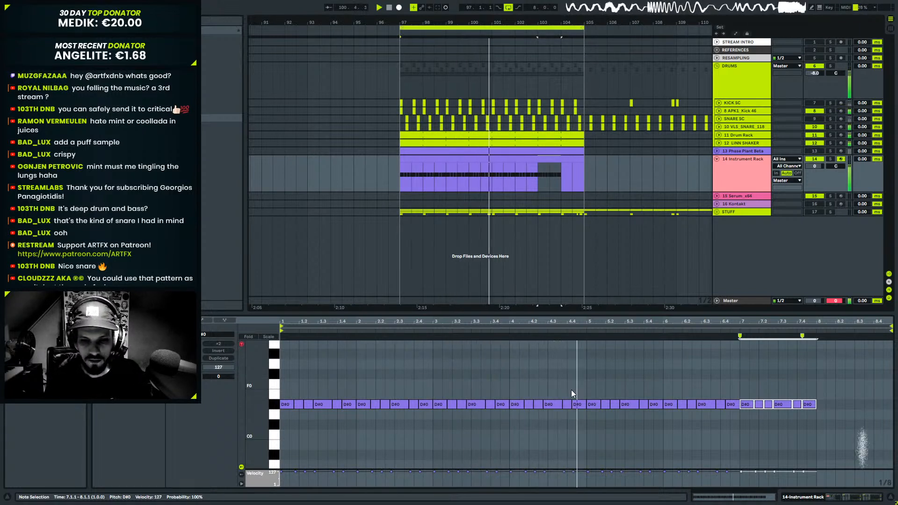
left_click(582, 417)
left_click_drag(585, 405, 577, 406)
key("space")
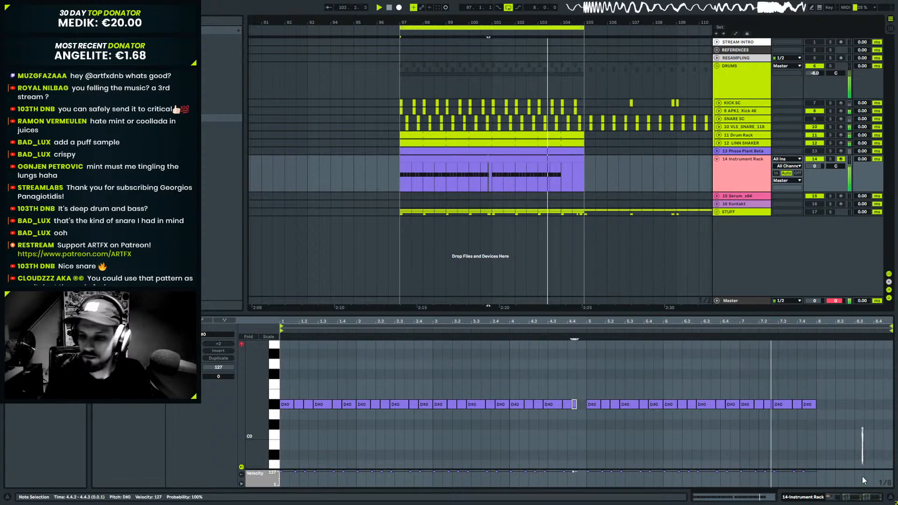
Show the Instrument Rack's devices and replay the loop from bar 97.
key("shift+Tab")
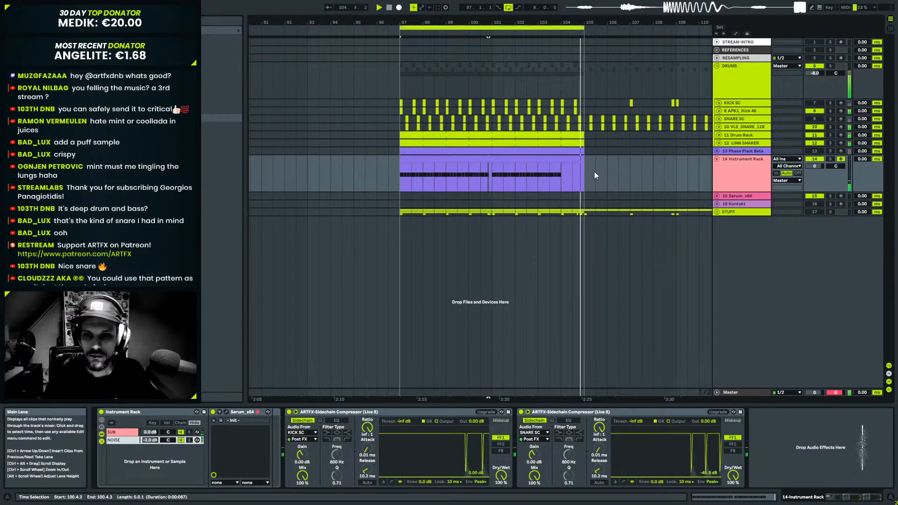
key("space")
key("space")
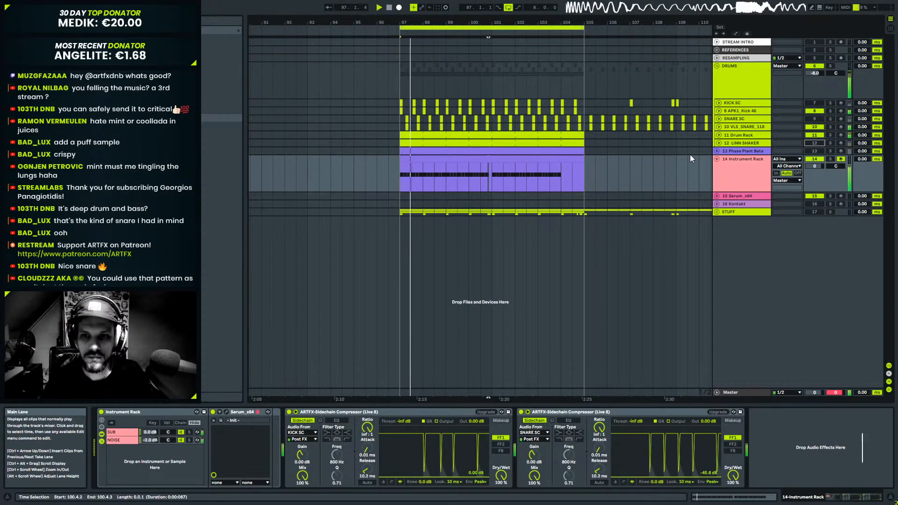
left_click(718, 135)
left_click(718, 135)
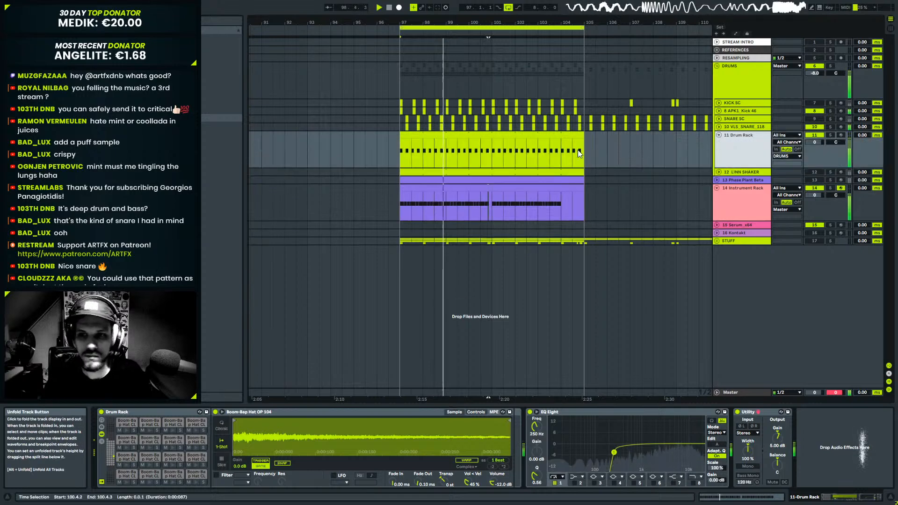
left_click(719, 135)
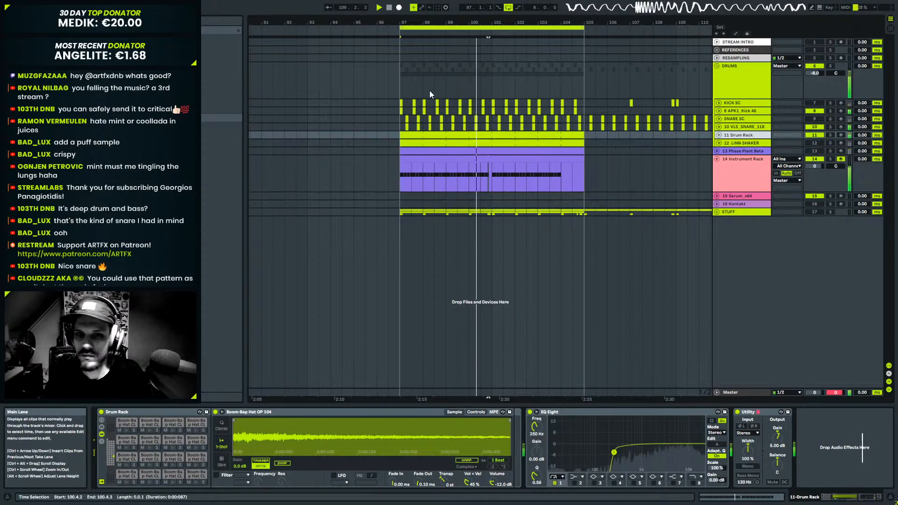
Try the second kick of bar 97, together with its KICK SC clip, at 97.2.4 and play the loop.
left_click_drag(400, 22, 400, 56)
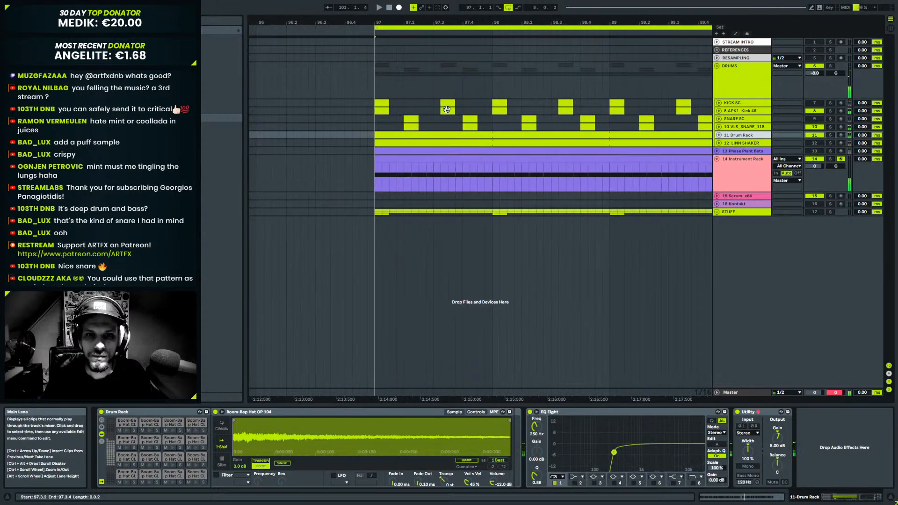
left_click(448, 104)
left_click_drag(455, 103, 434, 102)
left_click(345, 103)
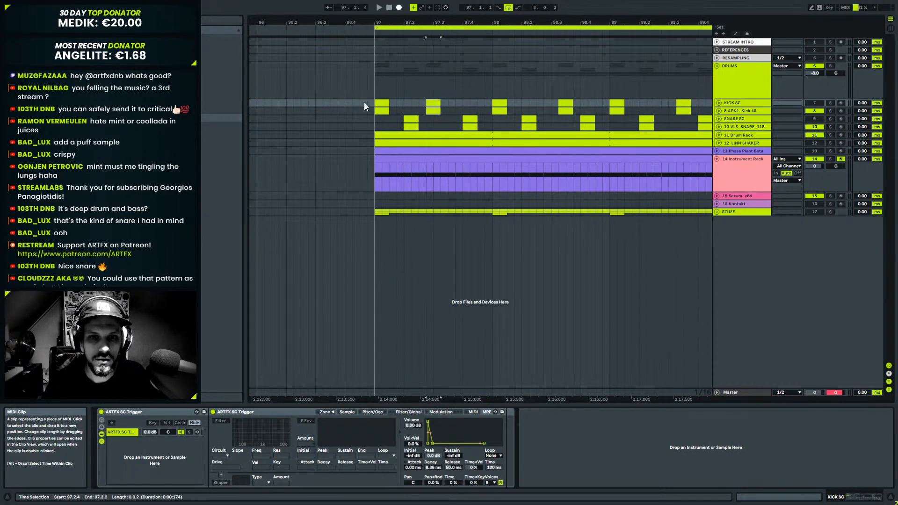
key("space")
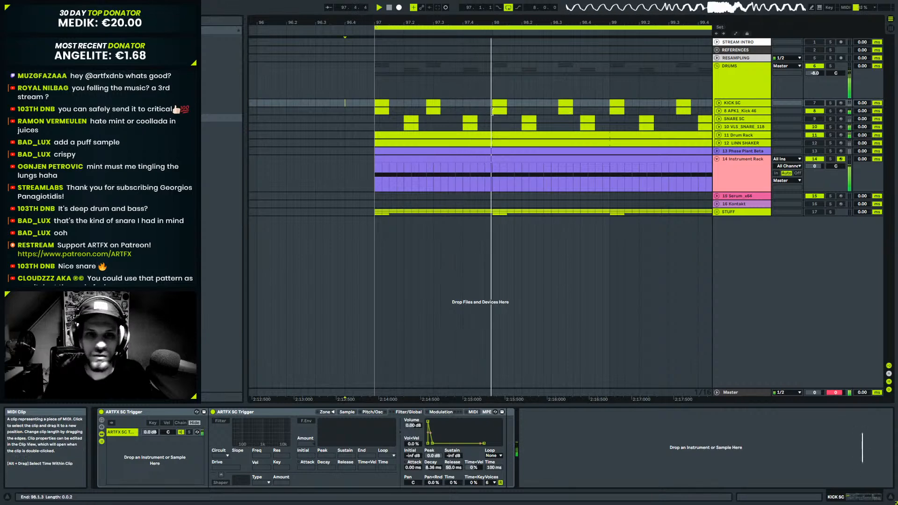
key("space")
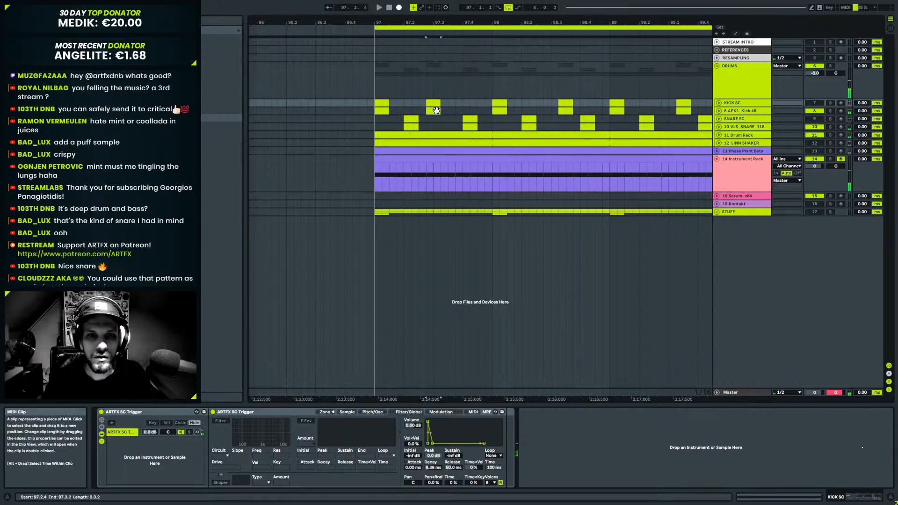
Try the second kick of bar 97 at 97.3.3, play the loop, and return the kick to 97.3.2.
left_click_drag(453, 102, 448, 103)
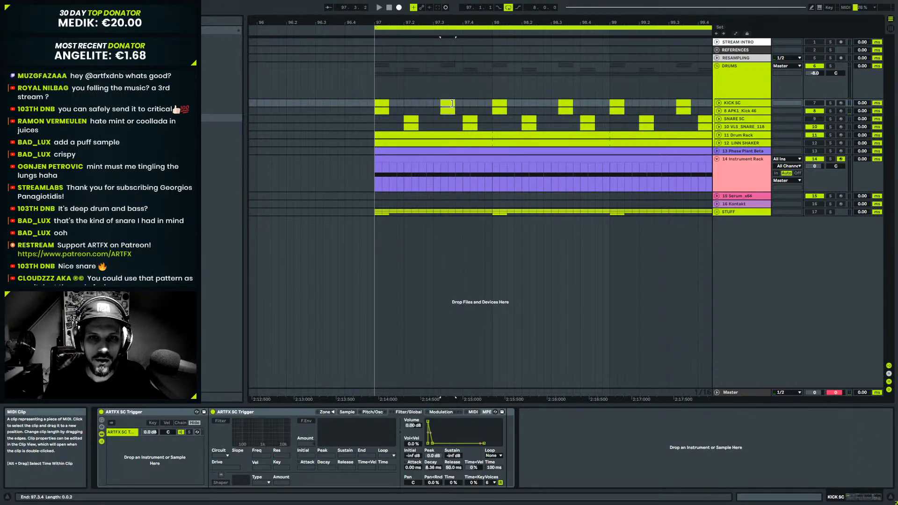
left_click(386, 176)
key("space")
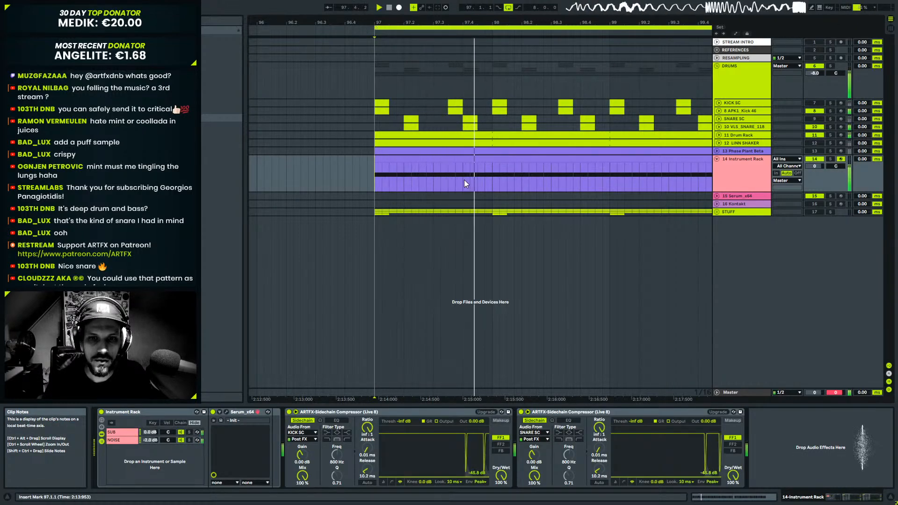
key("space")
left_click(456, 102)
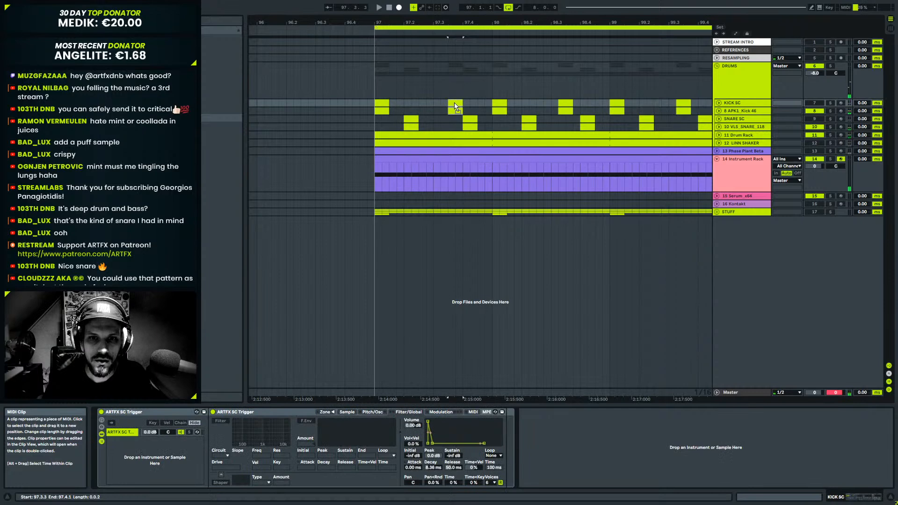
left_click(367, 106)
key("space")
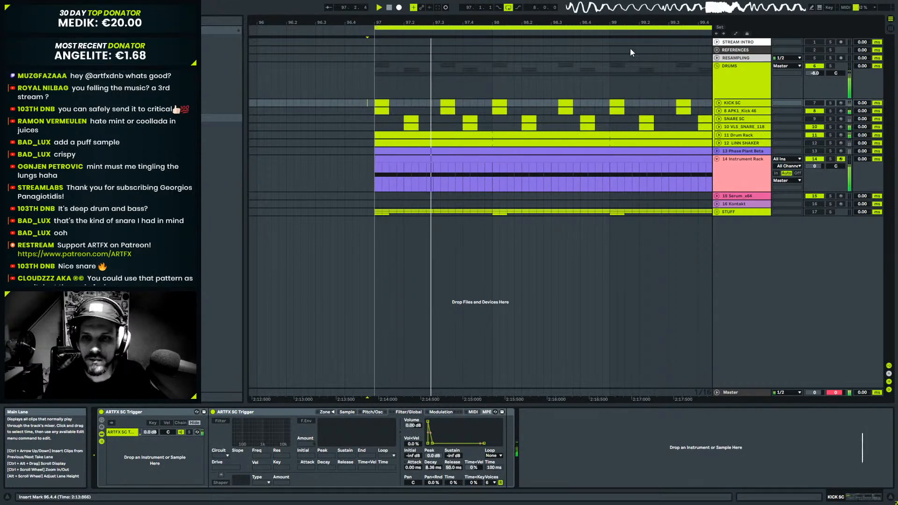
In the SUB chain's Serum, bend the LFO 1 curve into a steeper decay and set its rate to 7.7 Hz.
left_click_drag(603, 23, 436, 5)
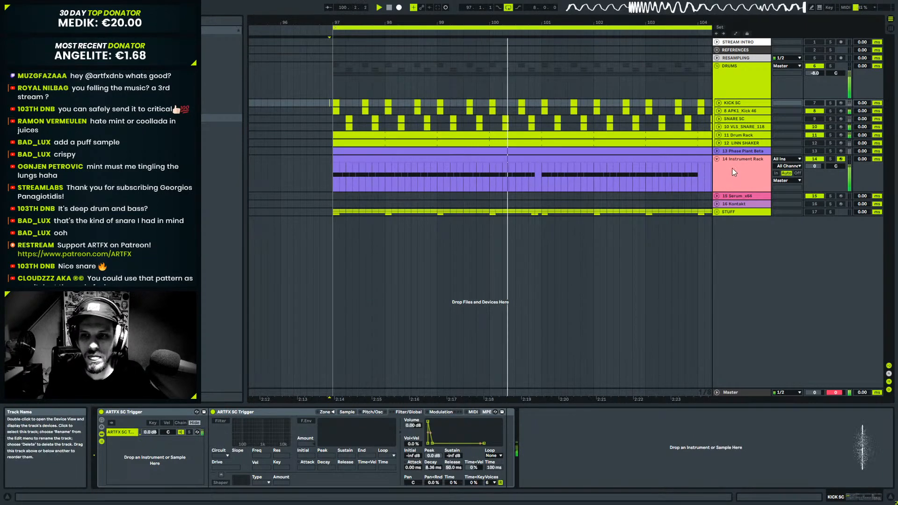
left_click(732, 167)
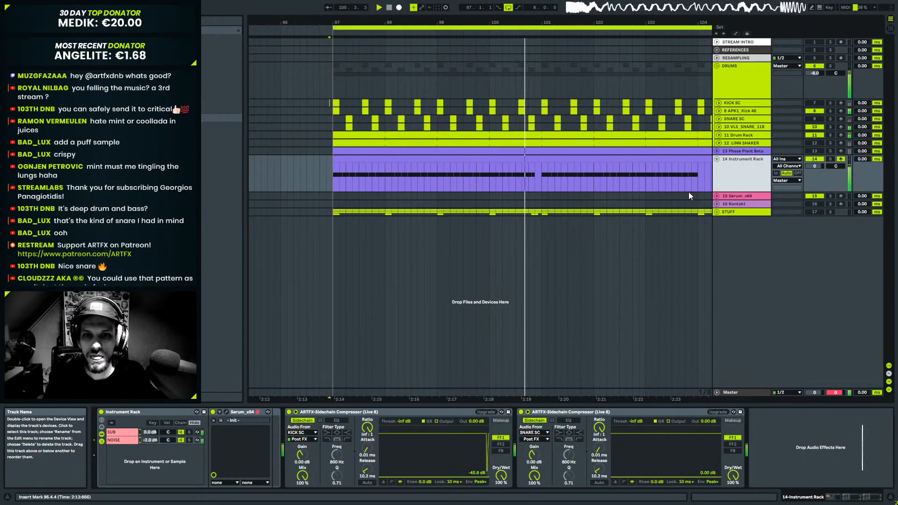
left_click(118, 440)
left_click(226, 412)
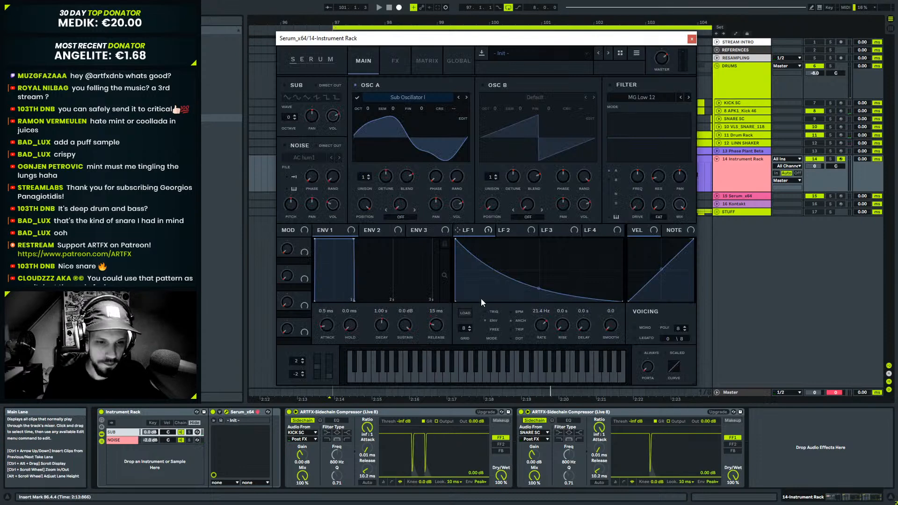
left_click_drag(537, 287, 540, 325)
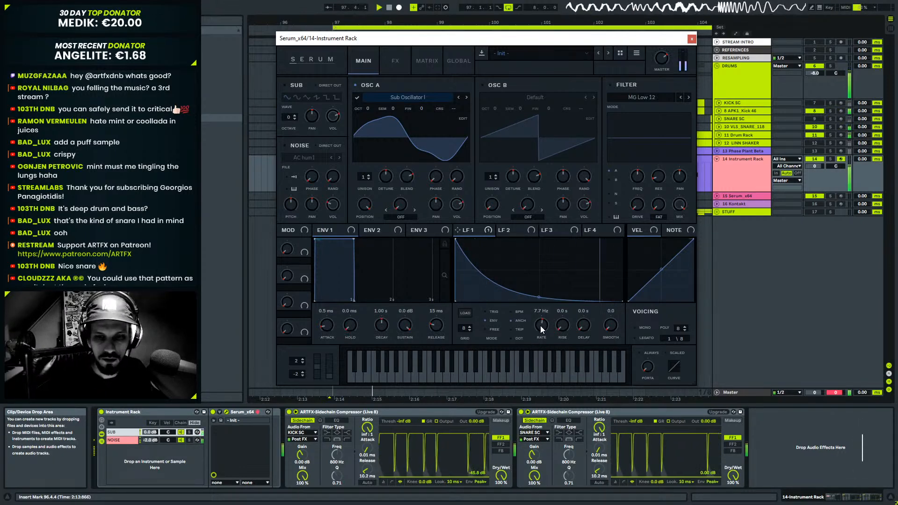
left_click(691, 38)
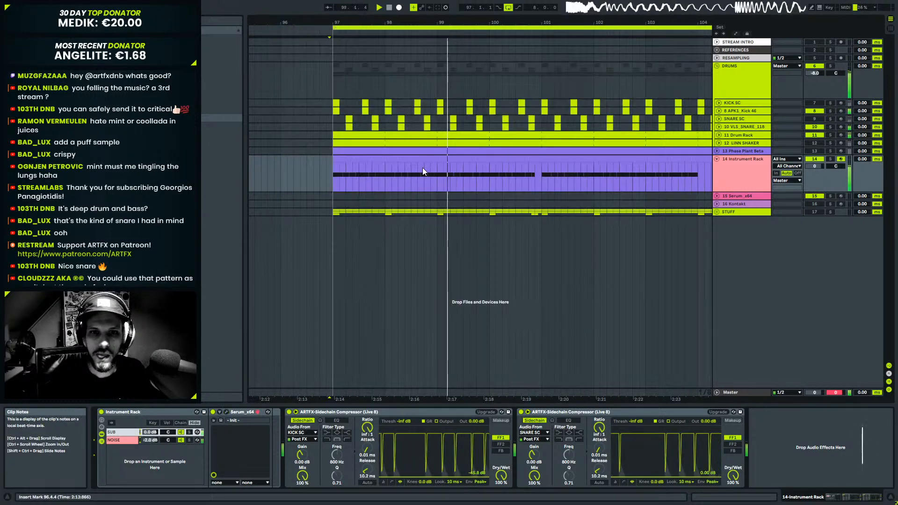
Replay the loop from bar 97 with the Instrument Rack's bass clip open, and return to its devices.
left_click(514, 158)
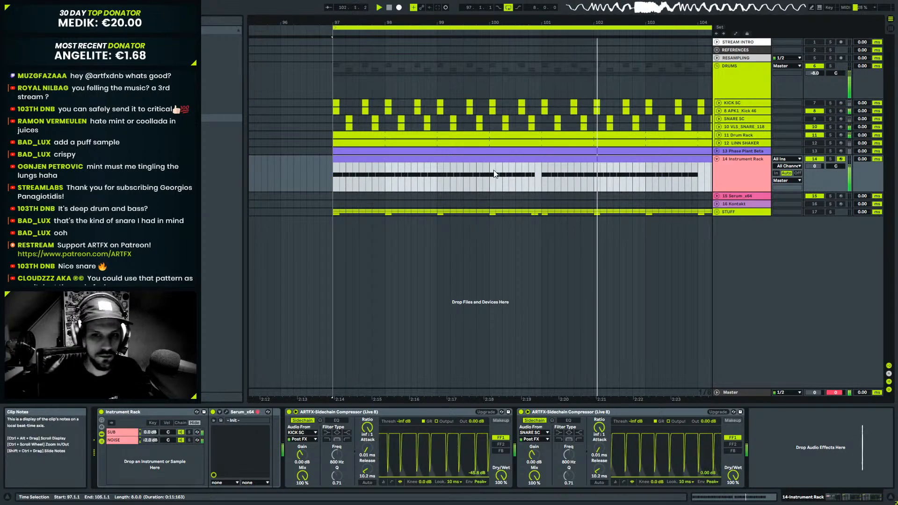
double_click(480, 189)
key("space")
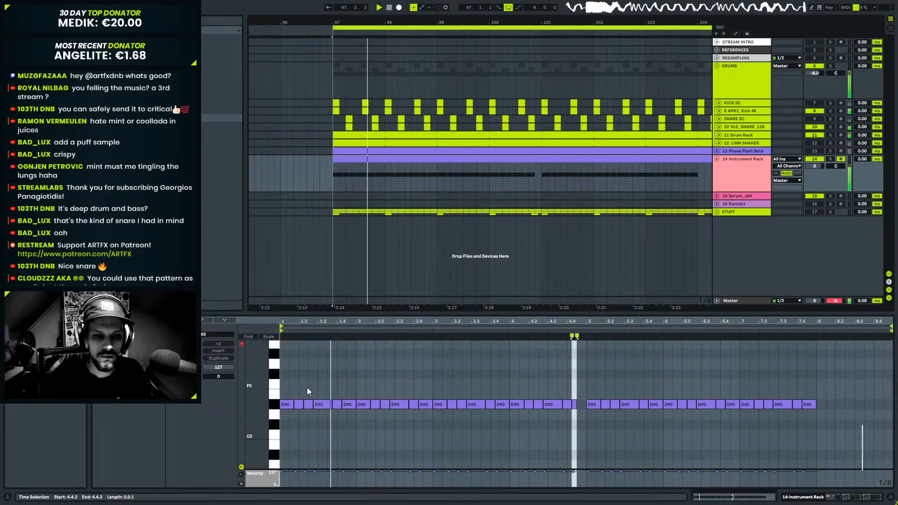
key("shift+Tab")
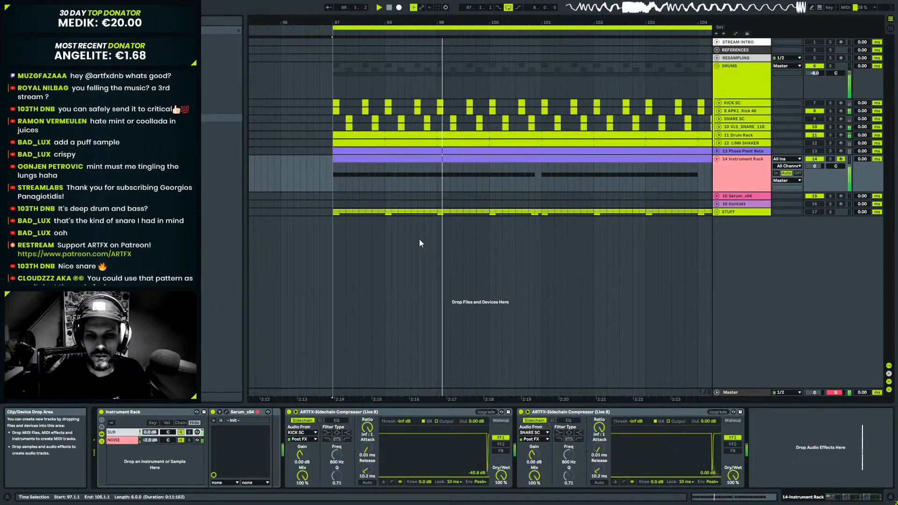
left_click_drag(749, 174, 751, 176)
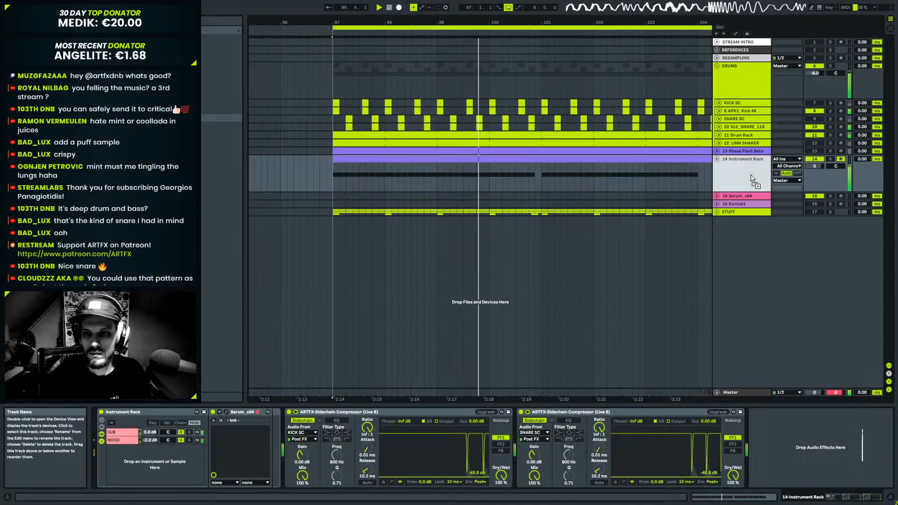
Unfold the Drum Rack and LINN SHAKER tracks and open the Drum Rack's hat clip for note editing.
left_click(816, 143)
left_click(728, 142)
left_click(719, 143)
left_click(733, 135)
left_click(719, 135)
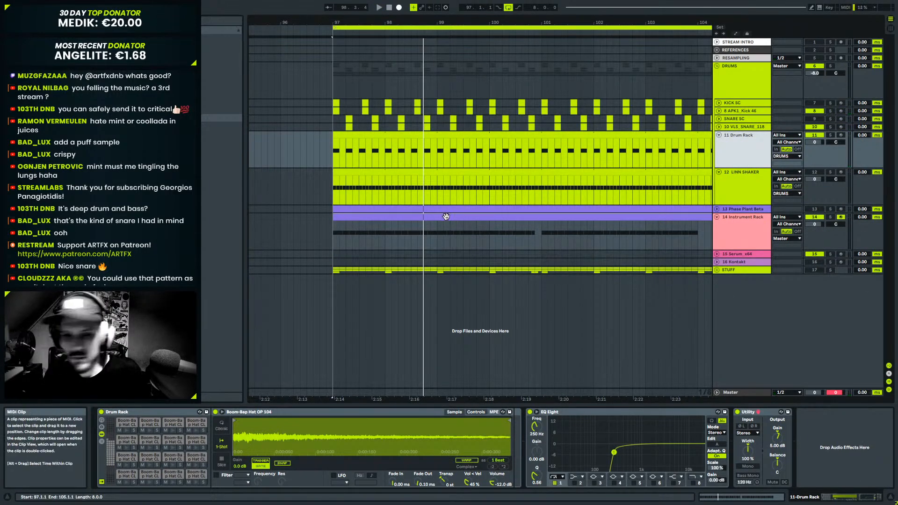
double_click(364, 134)
scroll(385, 397, "up", 3)
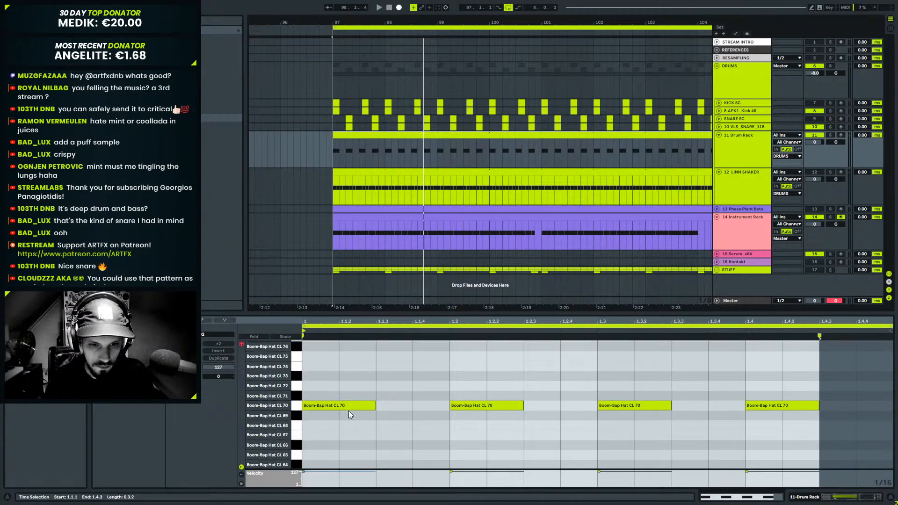
Copy the first hat note to 1.1.3 on Boom-Bap Hat CL 71 and play the loop.
left_click_drag(337, 405, 427, 384)
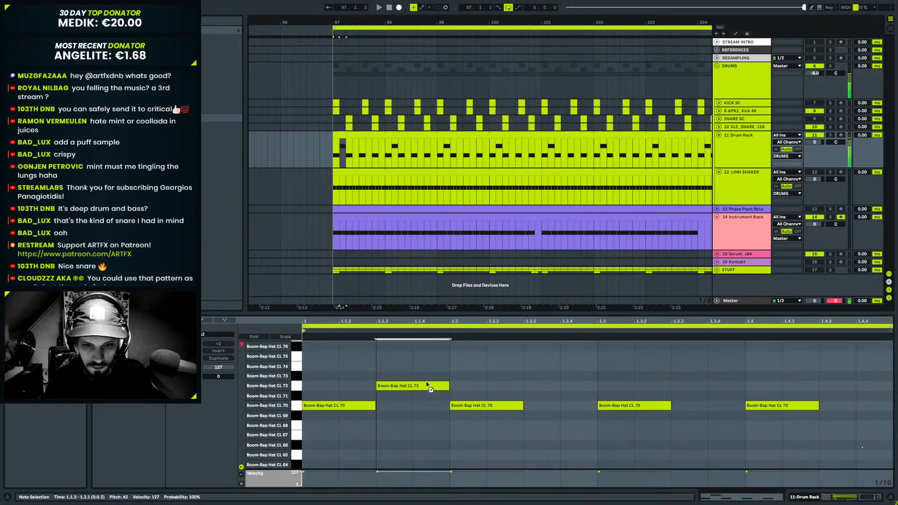
key("Down")
key("space")
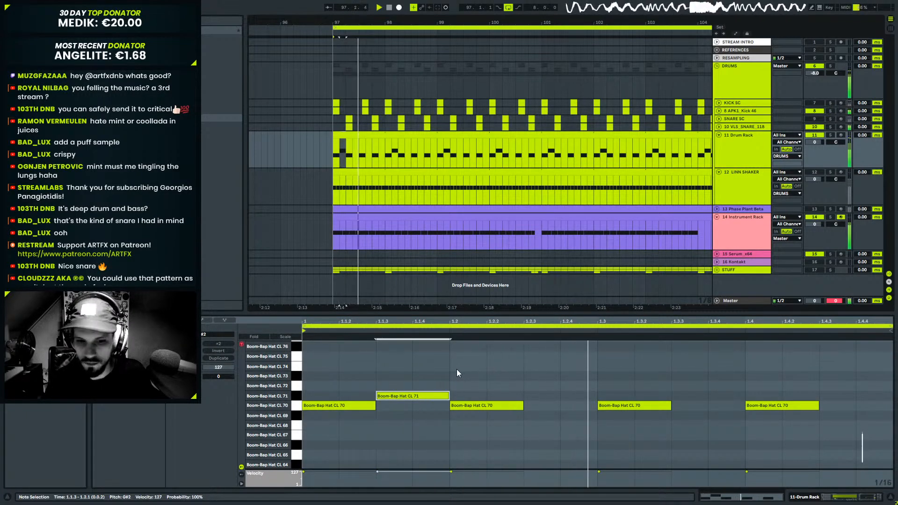
Move the copied hat note to Boom-Bap Hat CL 81 at 1.2.4, auditioning different pitches and positions with the loop.
left_click_drag(410, 400, 624, 396)
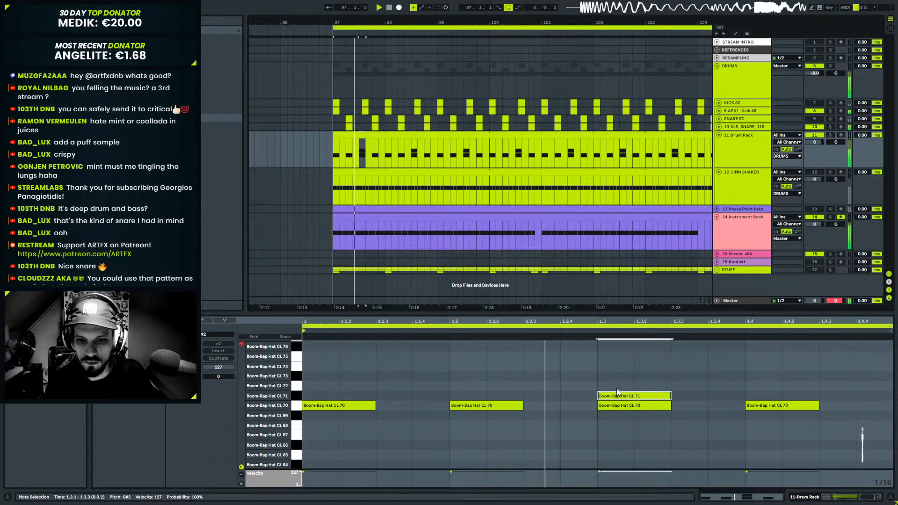
left_click_drag(622, 394, 623, 348)
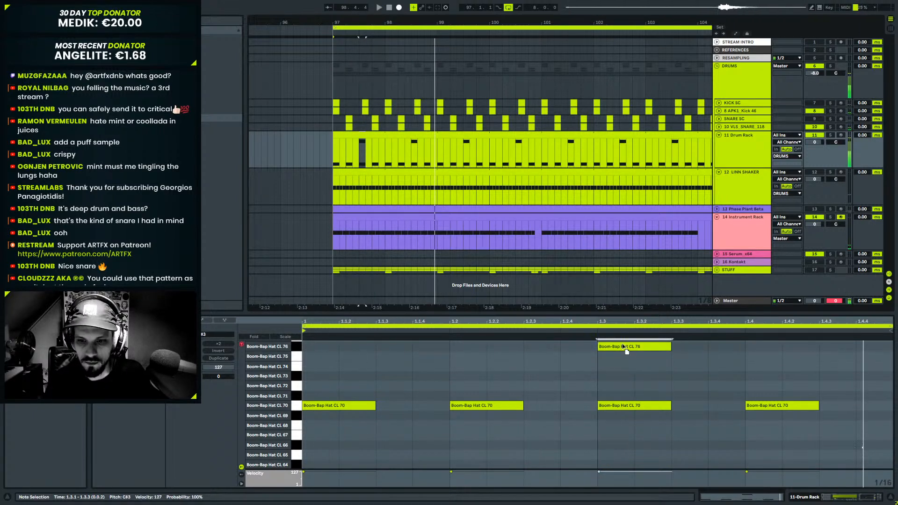
key("space")
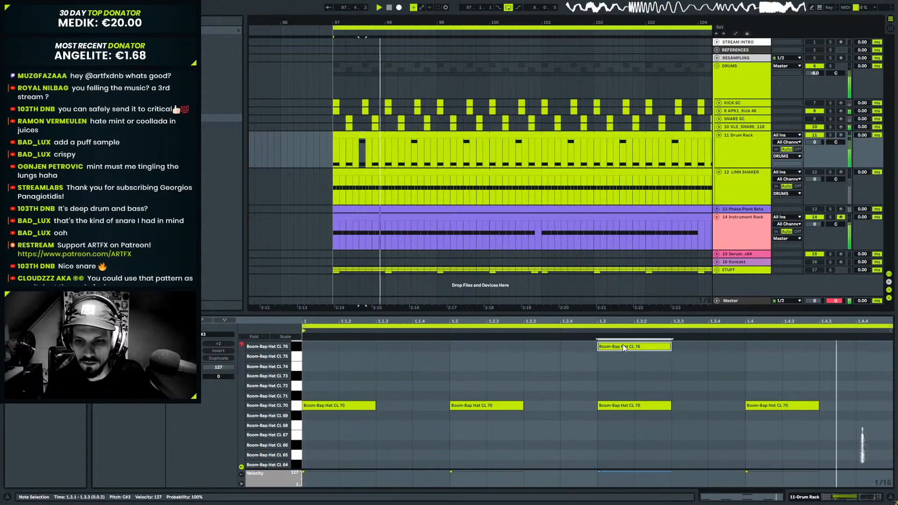
scroll(619, 380, "up", 3)
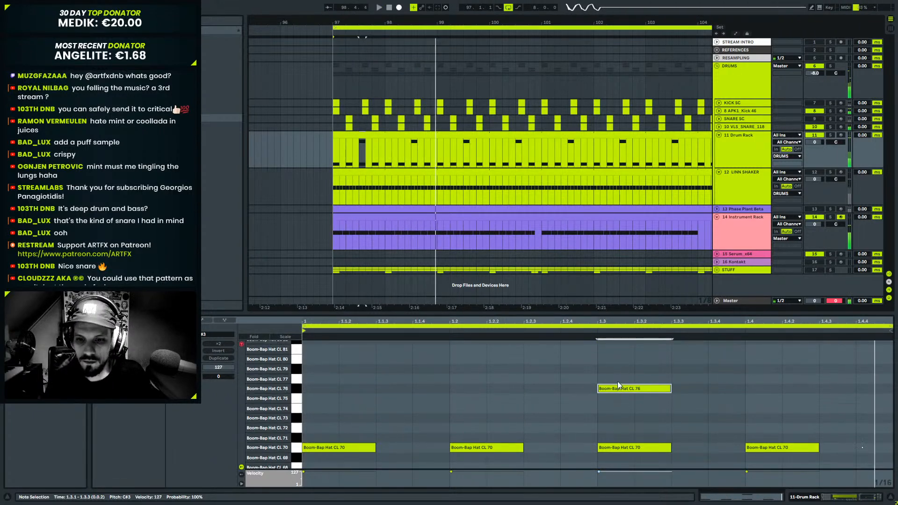
left_click_drag(617, 372, 617, 350)
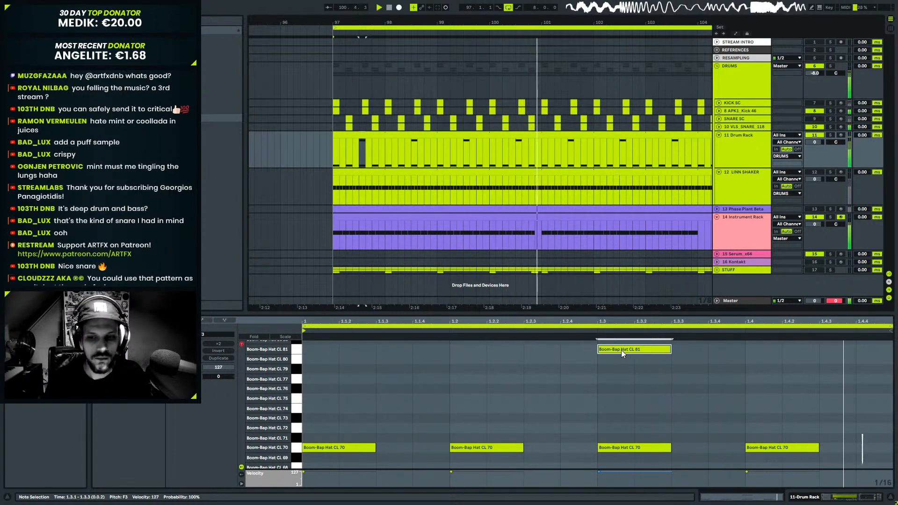
left_click_drag(622, 350, 586, 351)
key("space")
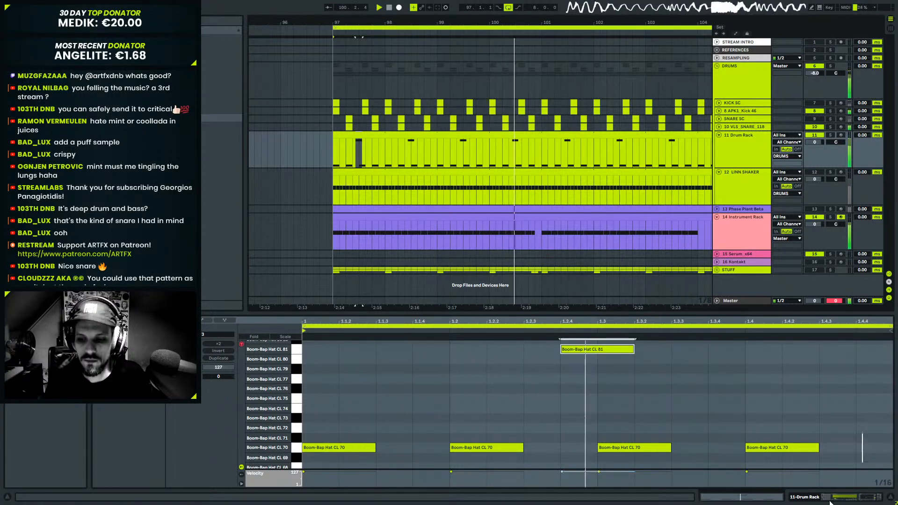
Show the Drum Rack's chain list, copy the Simpler's trigger/gate setting to its siblings, and check the Boom-Bap Hat CL 81 pad.
key("shift+Tab")
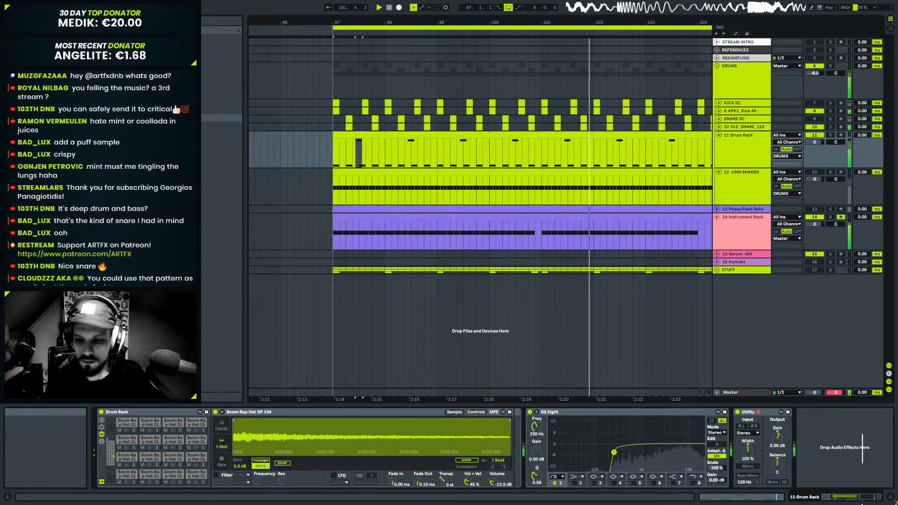
left_click(101, 441)
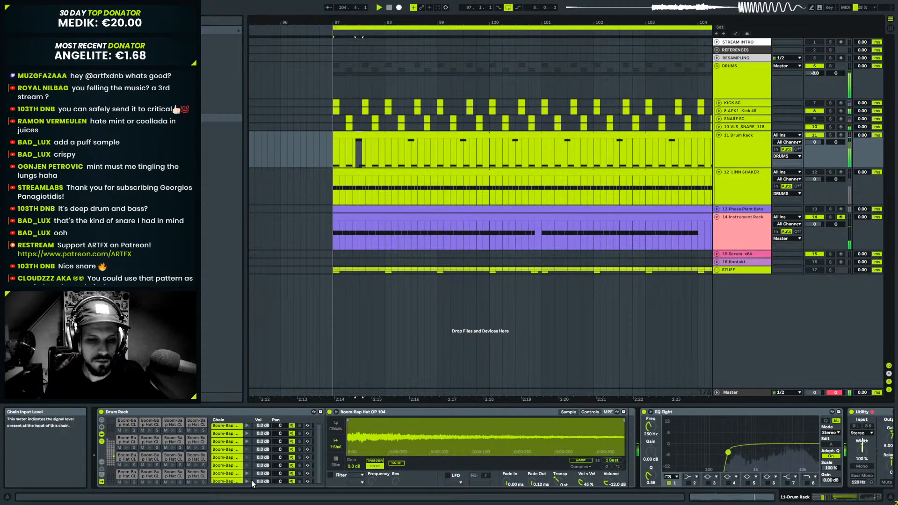
right_click(377, 469)
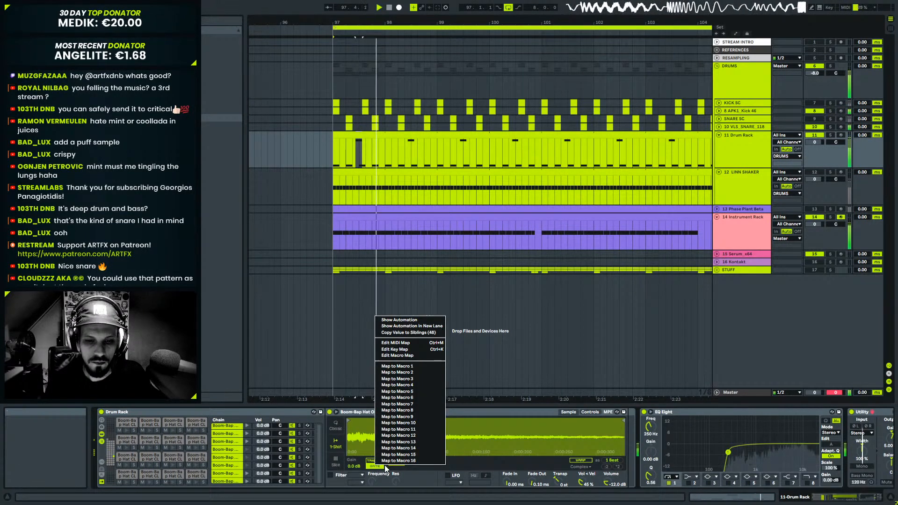
left_click(419, 333)
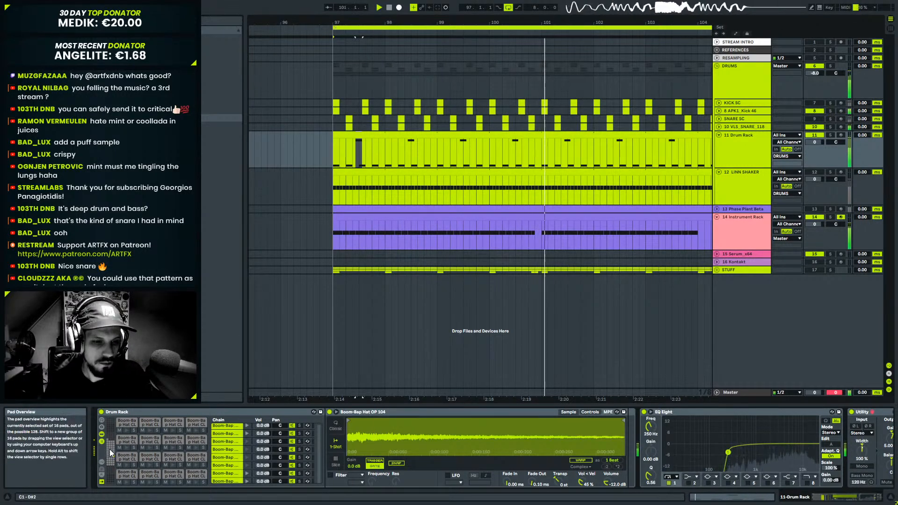
left_click(150, 421)
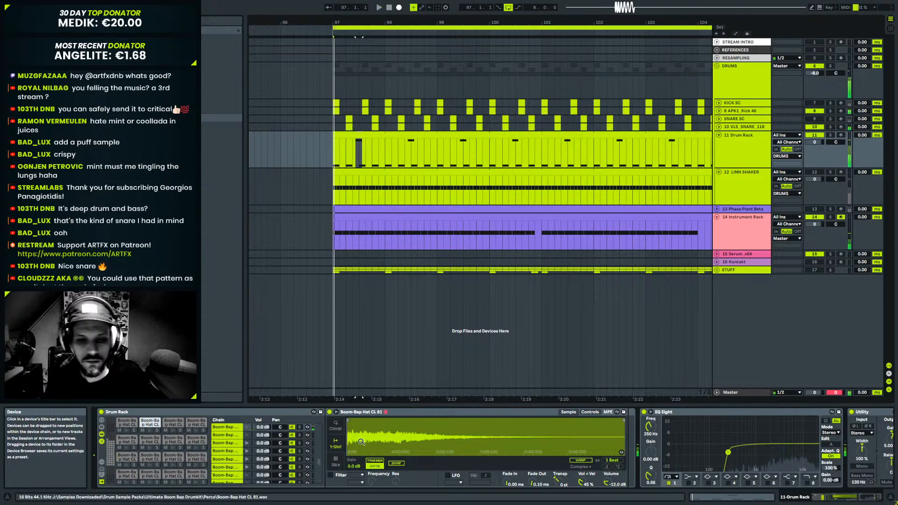
Fold the Drum Rack and LINN SHAKER tracks and rename the Drum Rack track as Hats.
left_click(719, 136)
left_click(719, 143)
key("ctrl+r")
type("Hats")
key("Return")
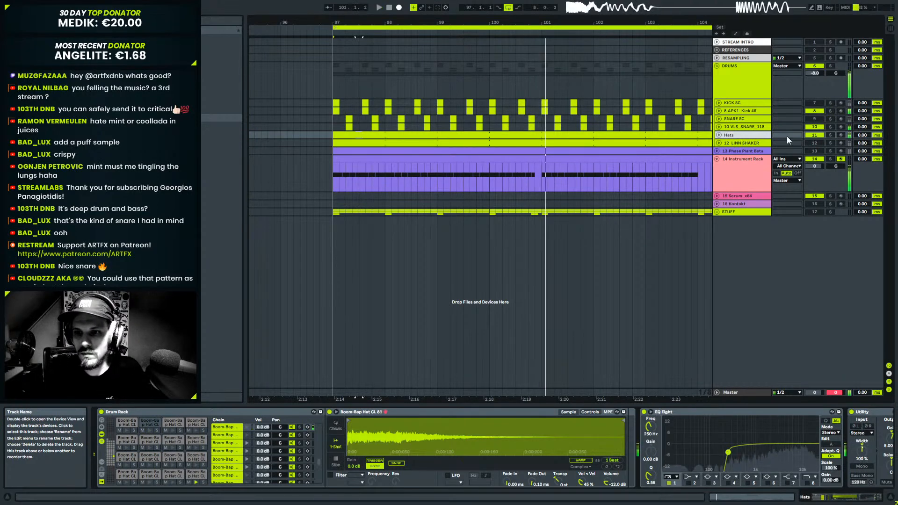
Unfold the LINN SHAKER track and insert an EQ Eight between its Simpler and the first sidechain compressor.
left_click(719, 143)
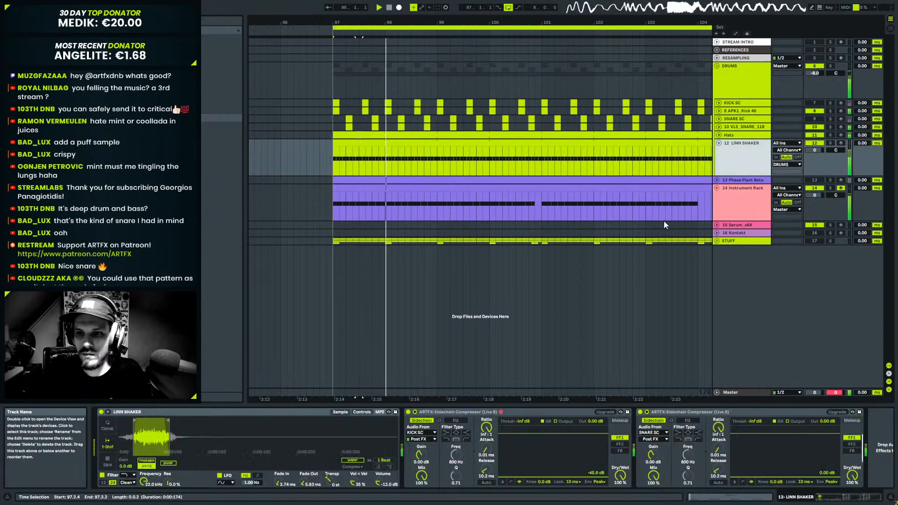
left_click(221, 117)
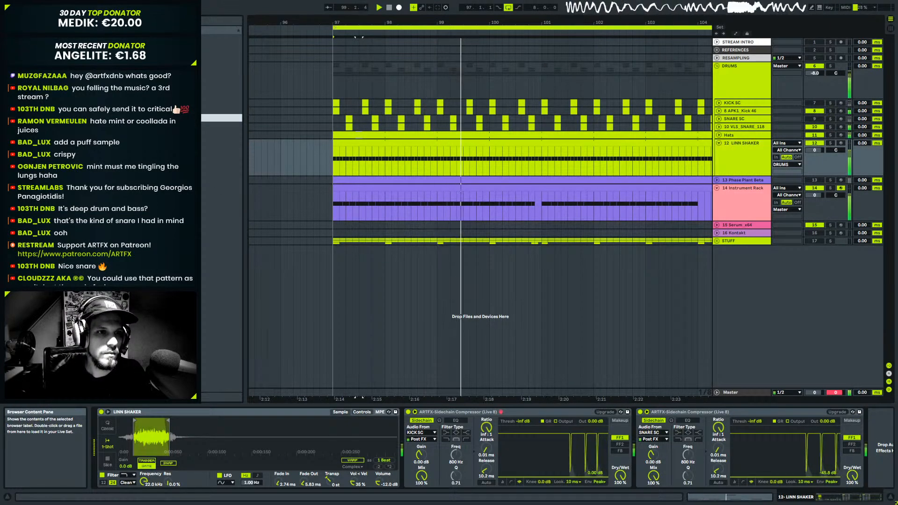
left_click(222, 62)
left_click(222, 86)
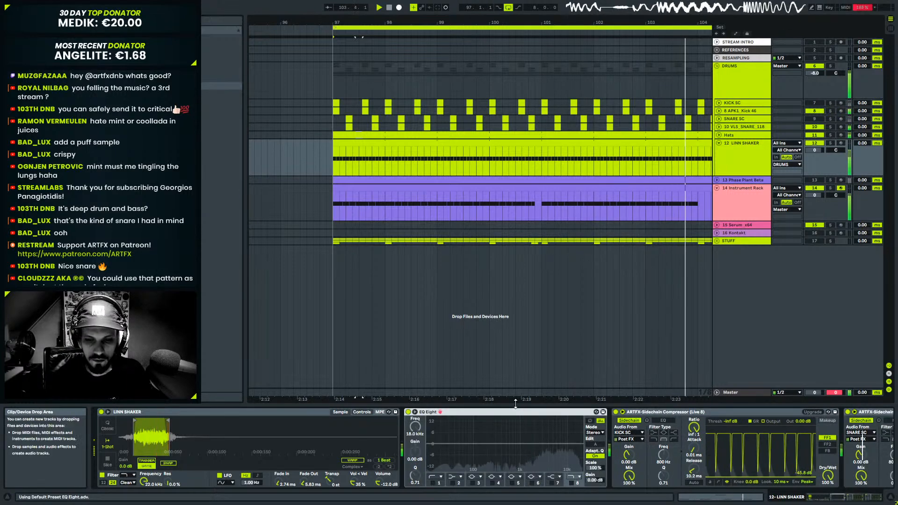
Shape the shaker's EQ Eight with a low cut at 359 Hz and a boost of about 3.10 dB at 10.0 kHz while the loop plays.
left_click(439, 477)
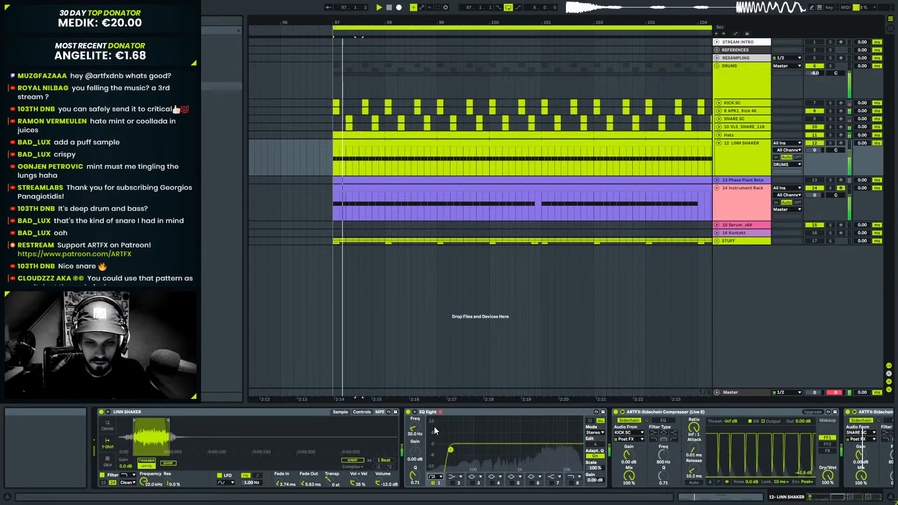
left_click(435, 428)
left_click_drag(454, 451, 499, 453)
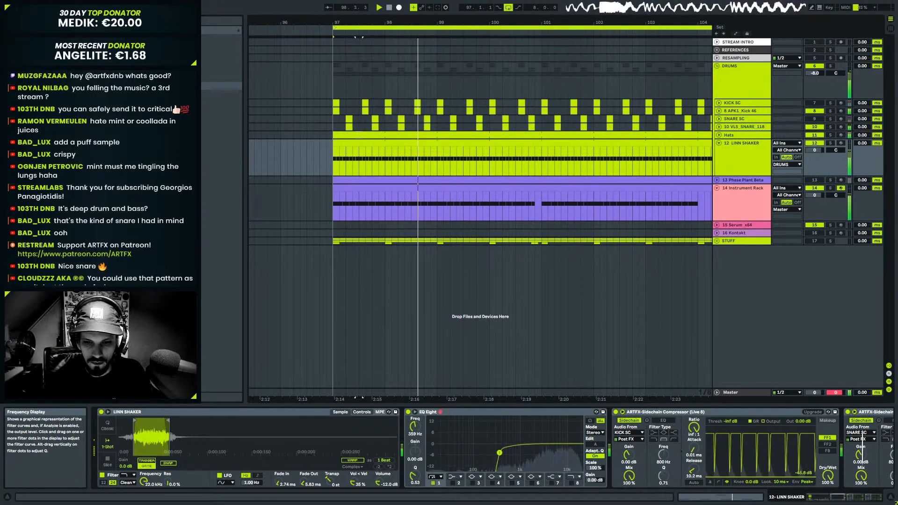
double_click(567, 440)
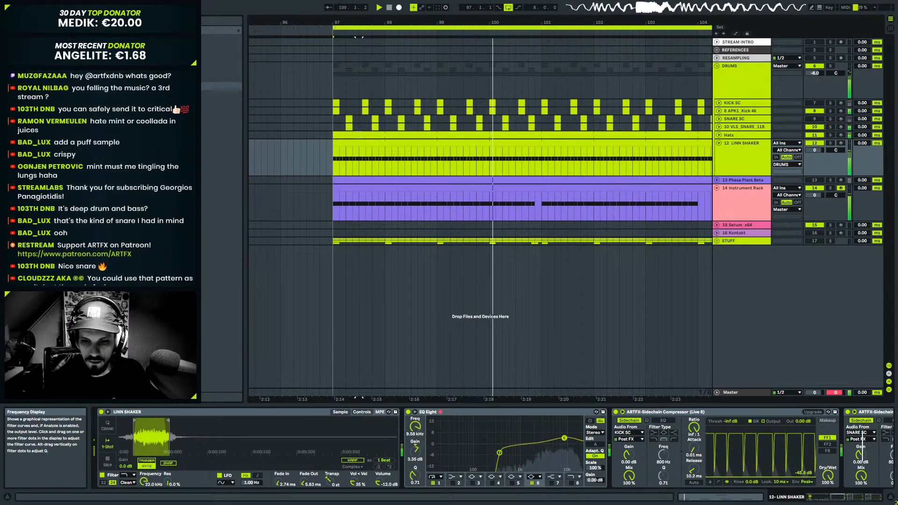
left_click_drag(564, 437, 565, 438)
key("space")
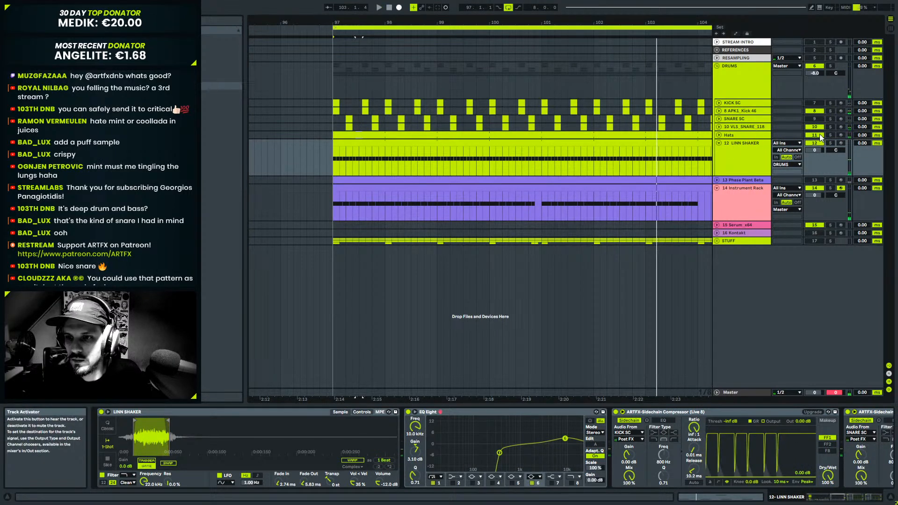
Fold the LINN SHAKER track and delete the Phase Plant Beta track.
left_click(718, 144)
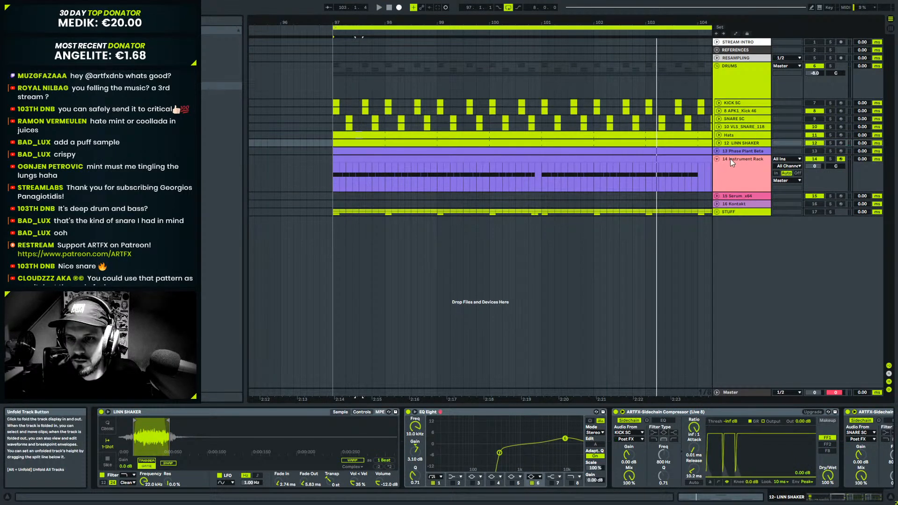
left_click(739, 188)
left_click(748, 151)
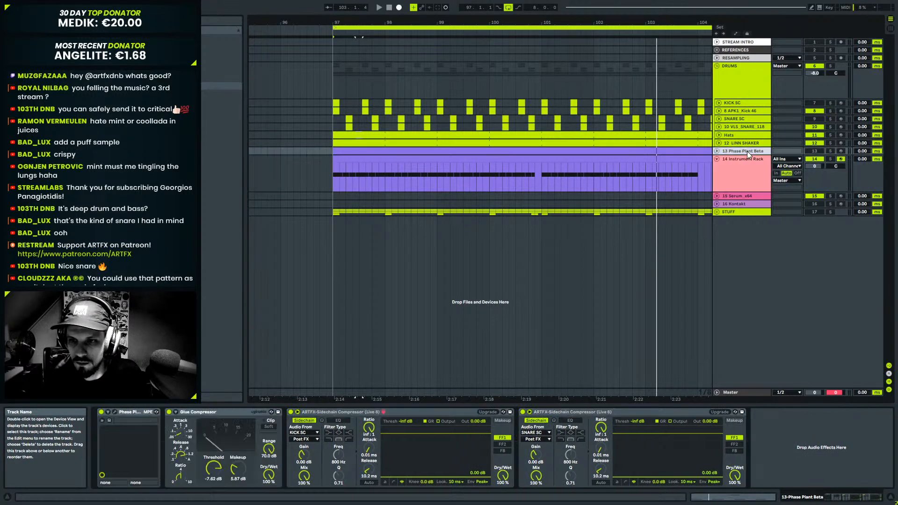
key("Delete")
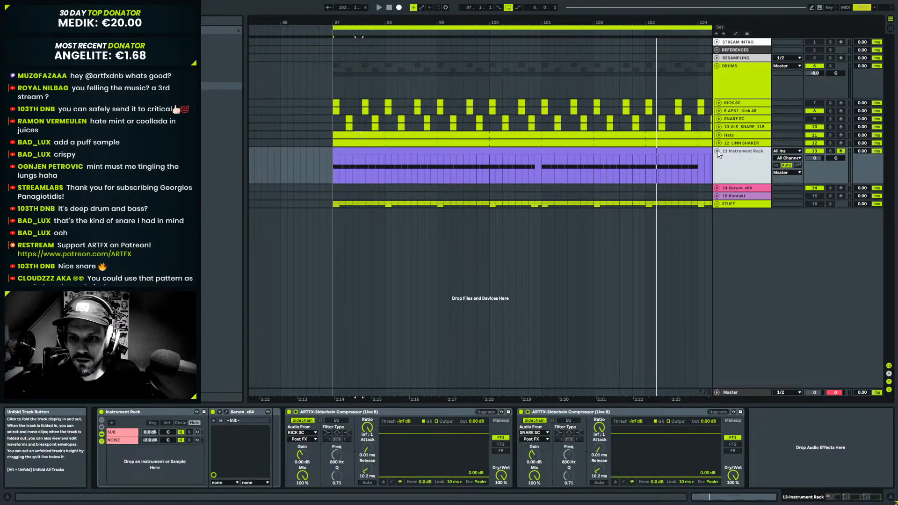
Recolor the Instrument Rack track red and assign the track color to its clips.
right_click(741, 158)
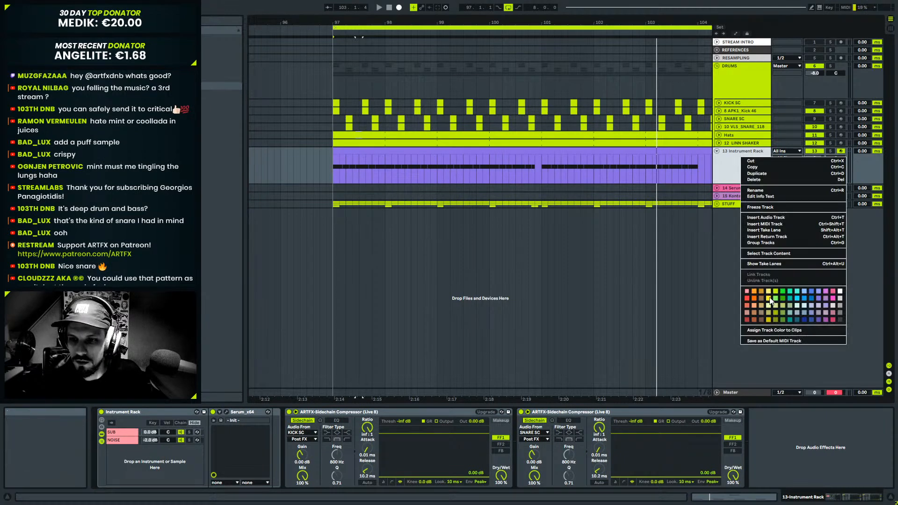
left_click(766, 330)
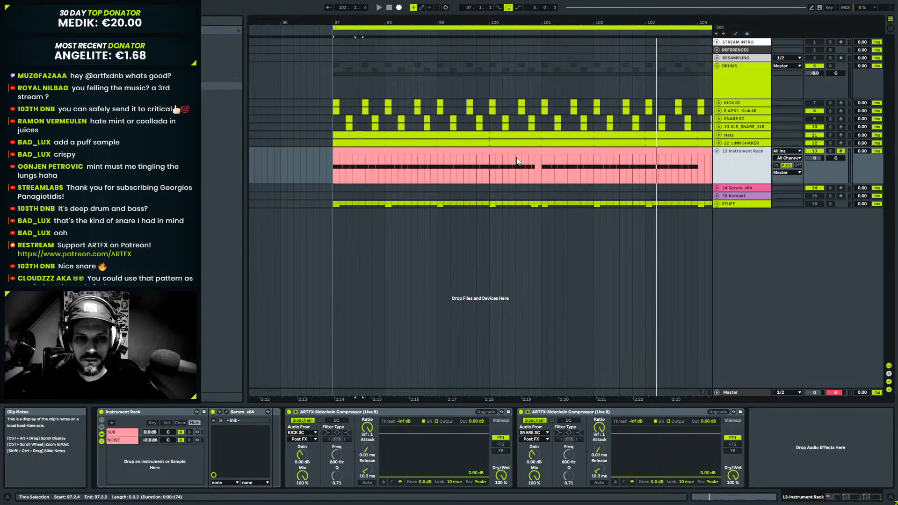
right_click(743, 154)
left_click(750, 317)
right_click(741, 168)
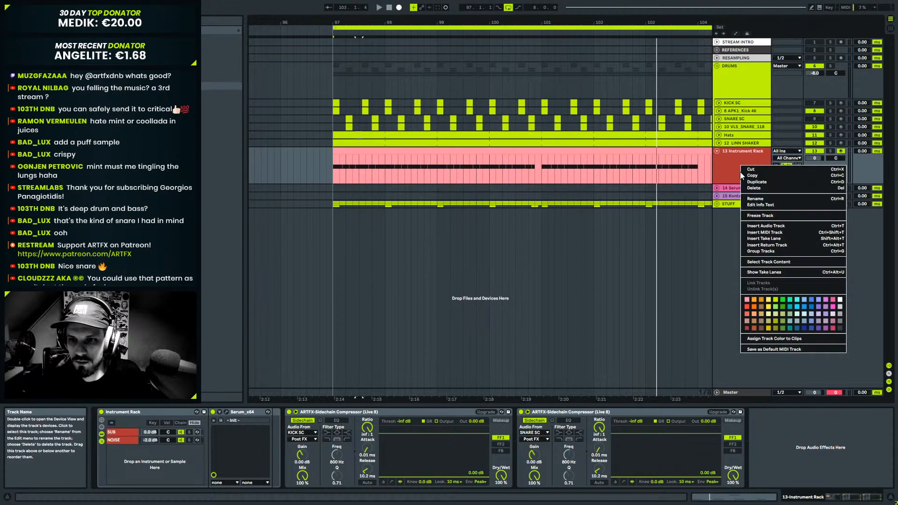
left_click(759, 338)
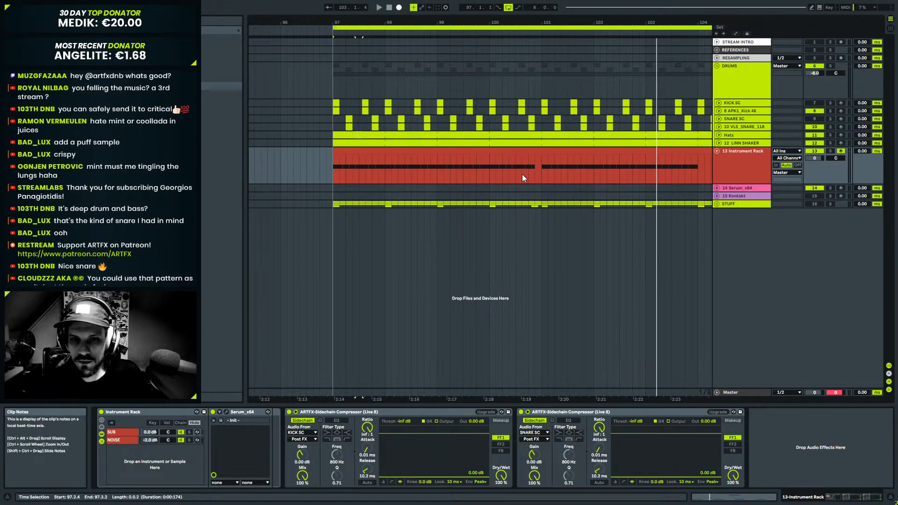
Open the Instrument Rack clip's notes and listen to the loop over a wider view of the arrangement.
double_click(345, 150)
key("space")
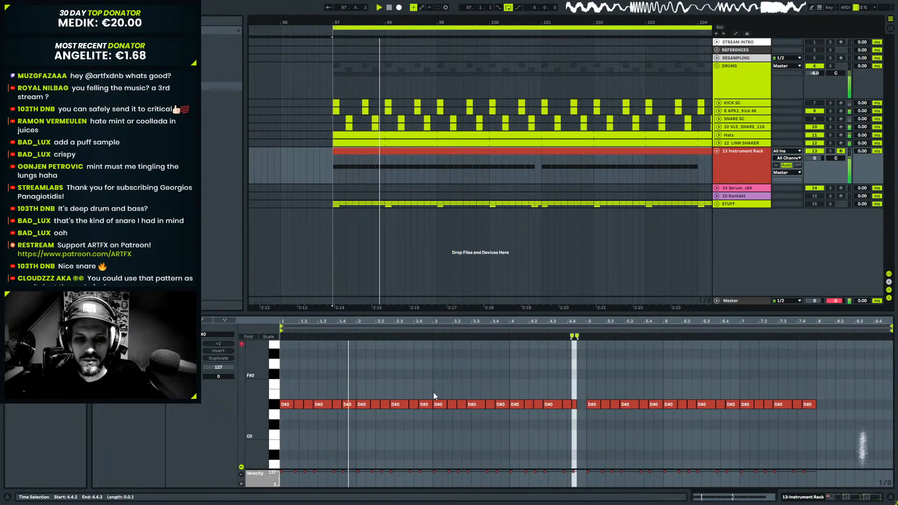
key("space")
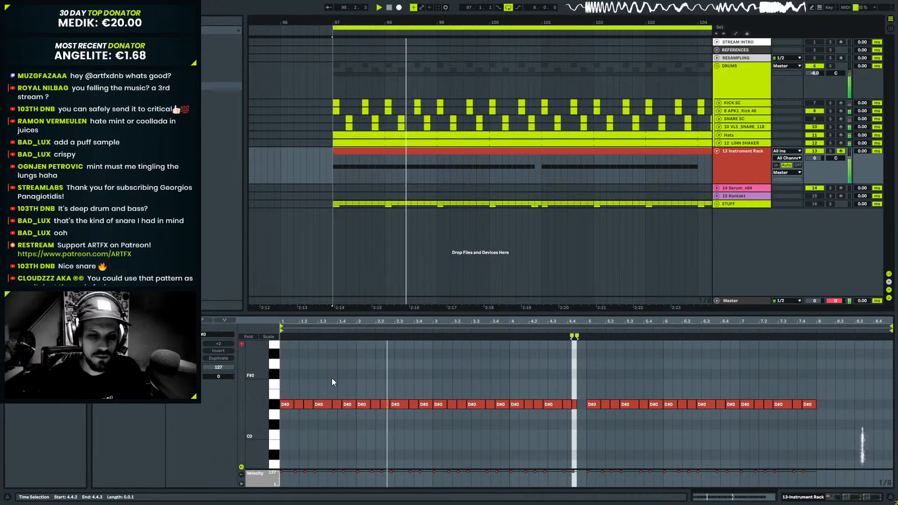
left_click_drag(478, 26, 434, 11)
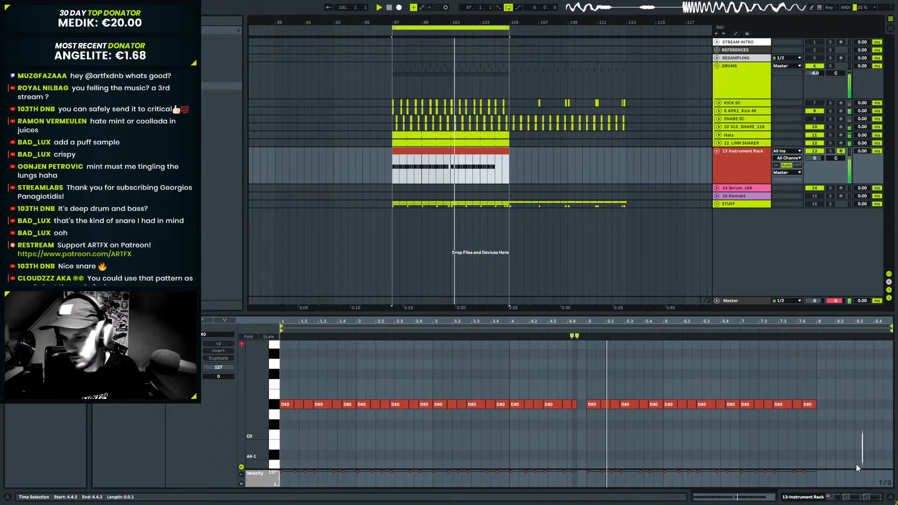
left_click(746, 176)
right_click(745, 172)
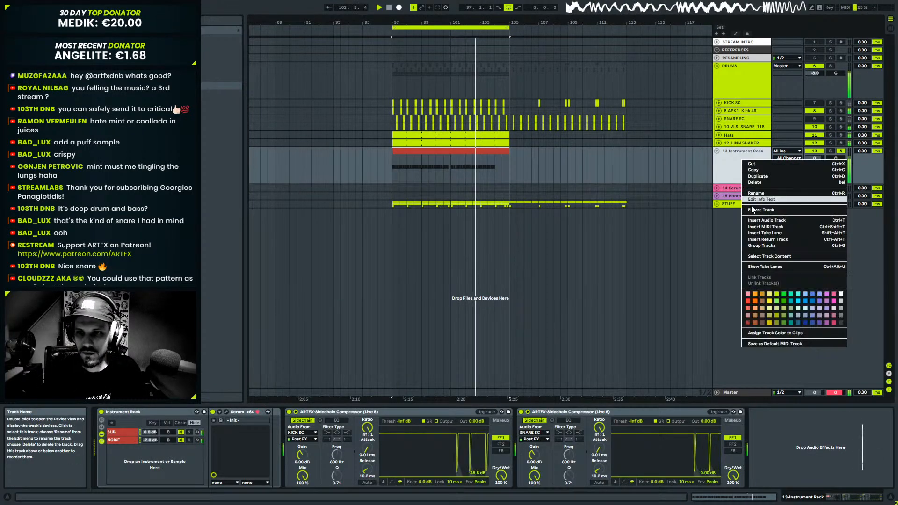
left_click(770, 224)
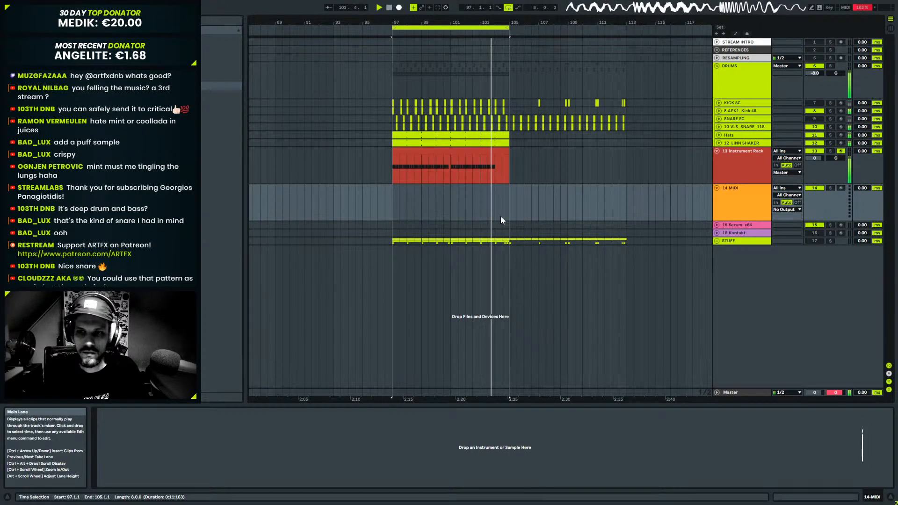
right_click(759, 206)
left_click(767, 368)
left_click(720, 172)
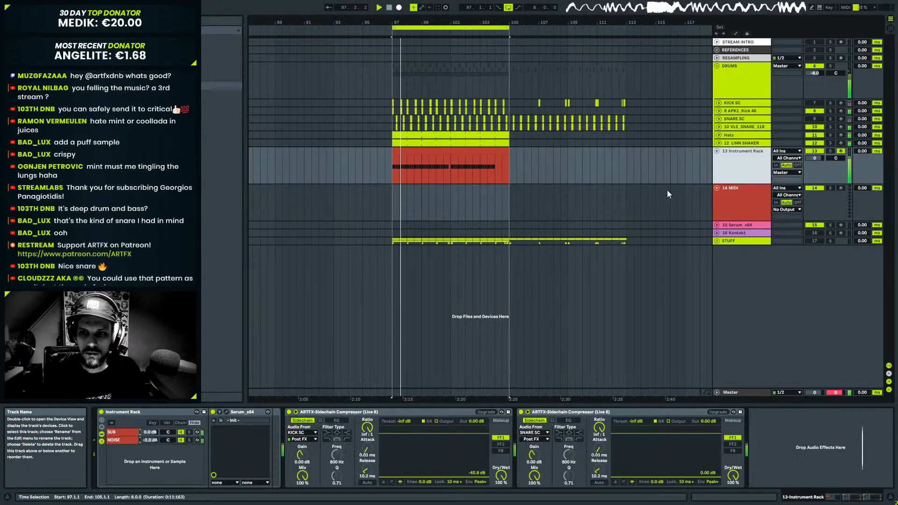
left_click(738, 205)
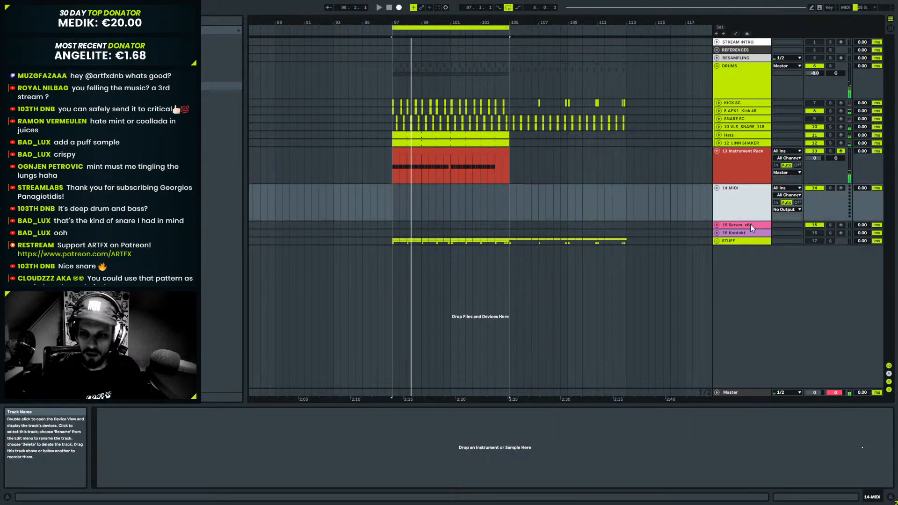
key("Delete")
Solo the Instrument Rack track and add a Serum_x64 chain below the NOISE chain in its rack.
left_click(751, 155)
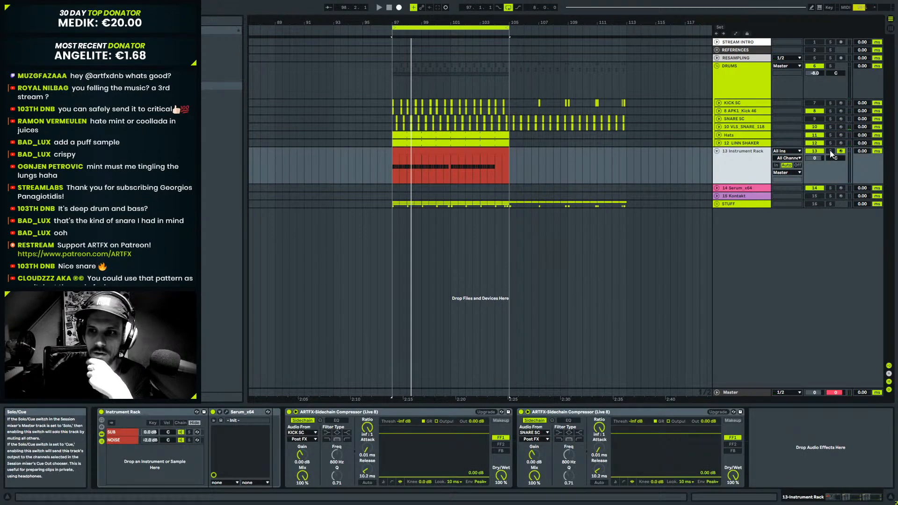
left_click(831, 151)
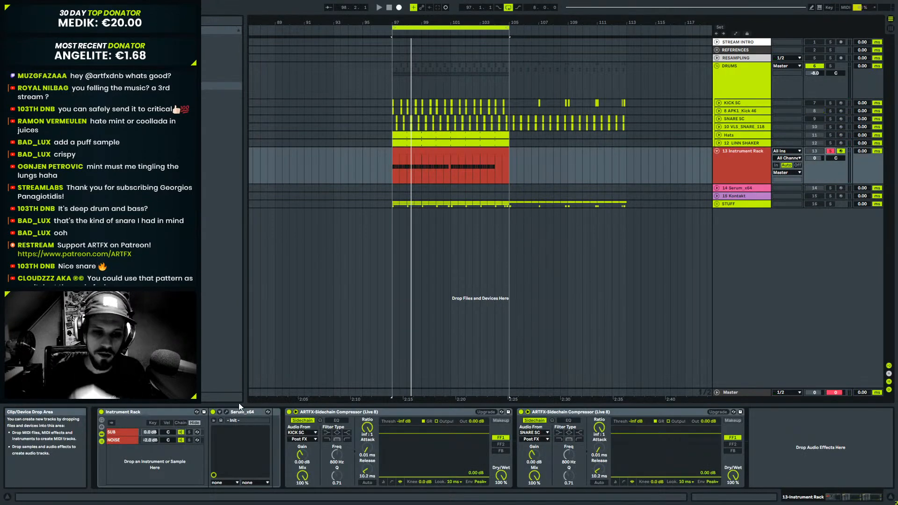
left_click(122, 440)
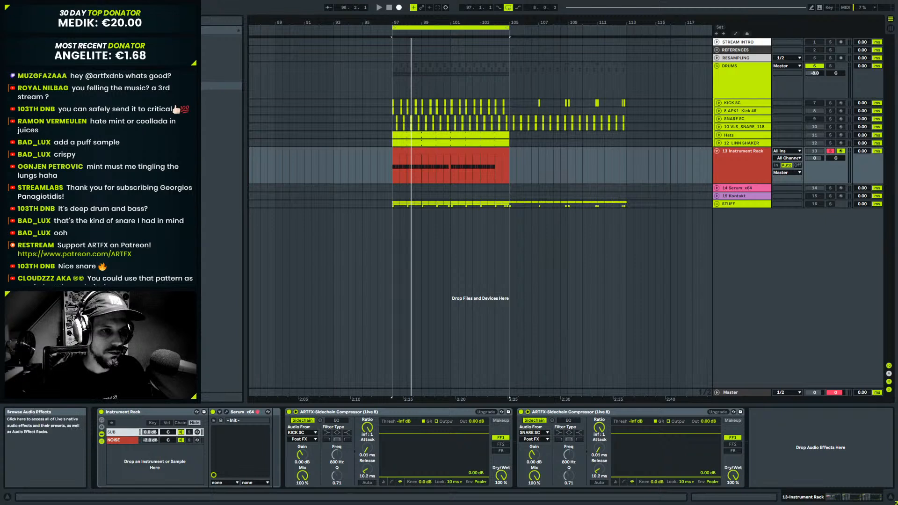
left_click(28, 110)
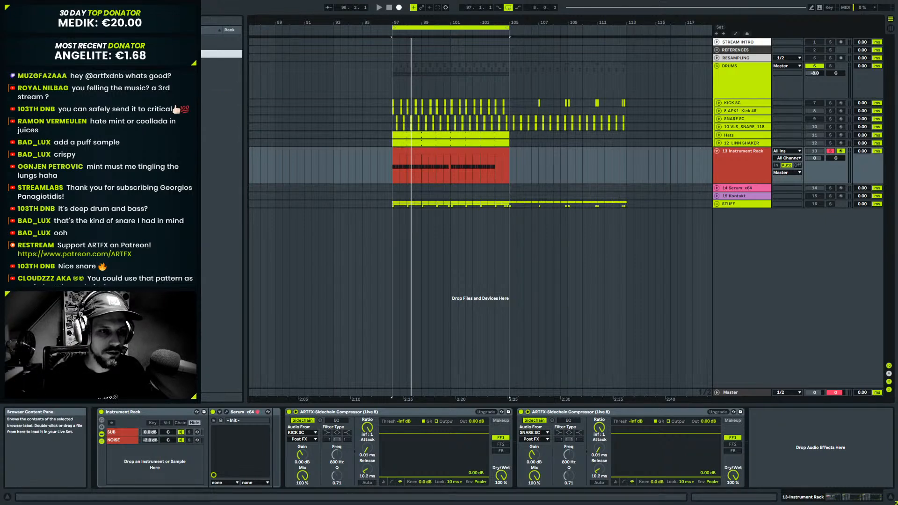
left_click(100, 118)
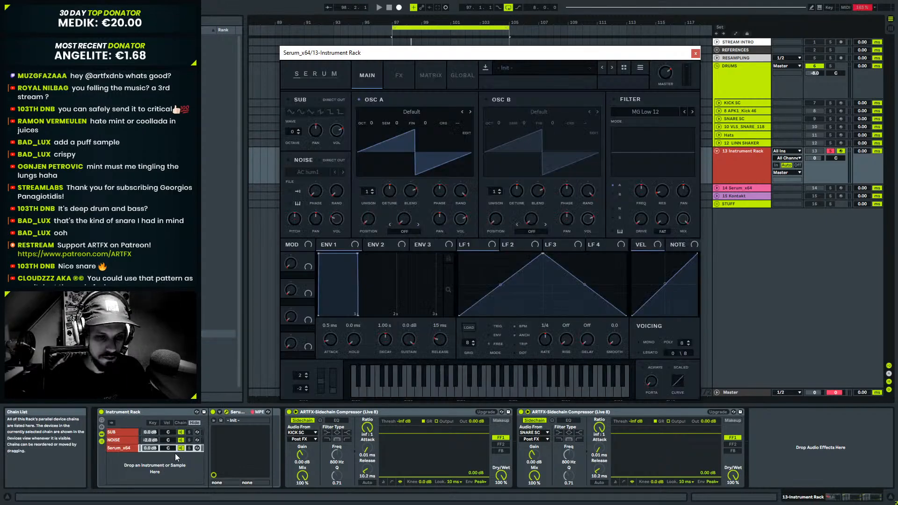
Play the loop with the new Serum chain soloed, setting OSC A to octave +1 and 5 unison voices.
key("space")
left_click_drag(372, 123, 383, 102)
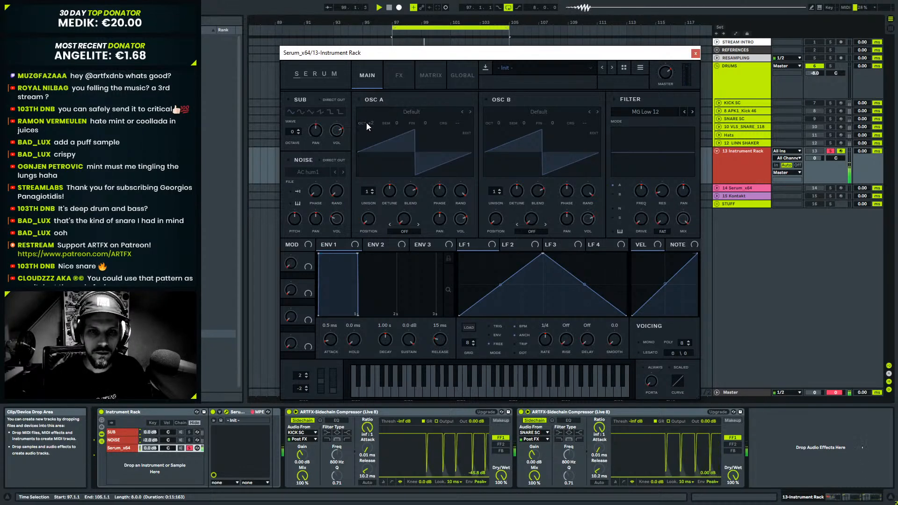
left_click_drag(375, 122, 374, 135)
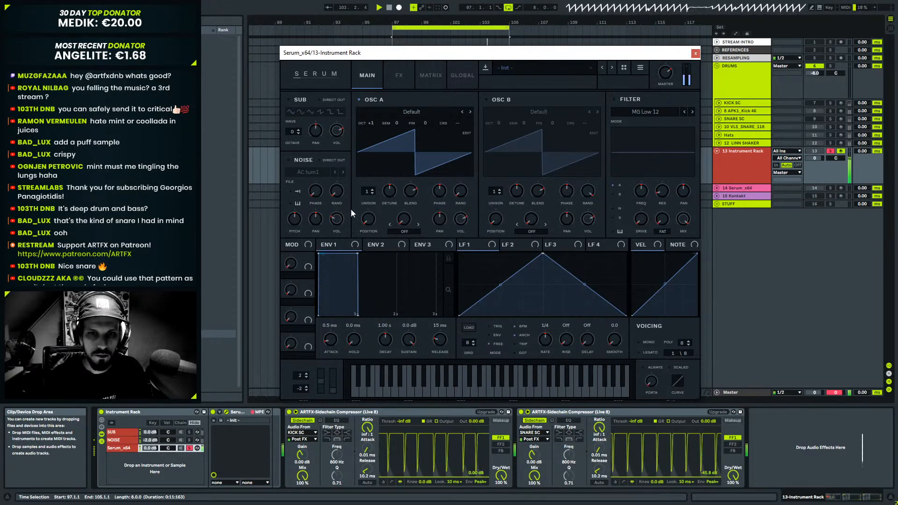
left_click_drag(368, 192, 367, 189)
key("space")
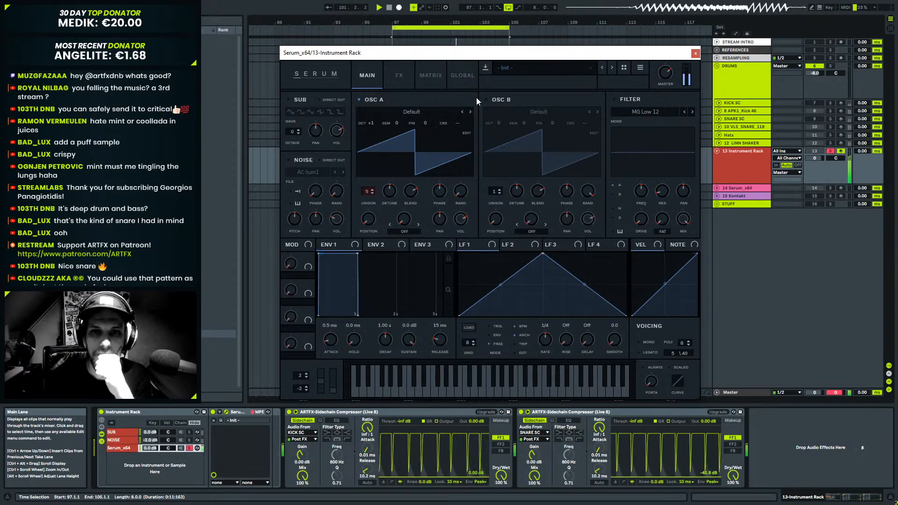
Load the Analog wavetable Basic Shapes into OSC A and move its wavetable position to the square wave.
left_click(429, 110)
mouse_move(420, 133)
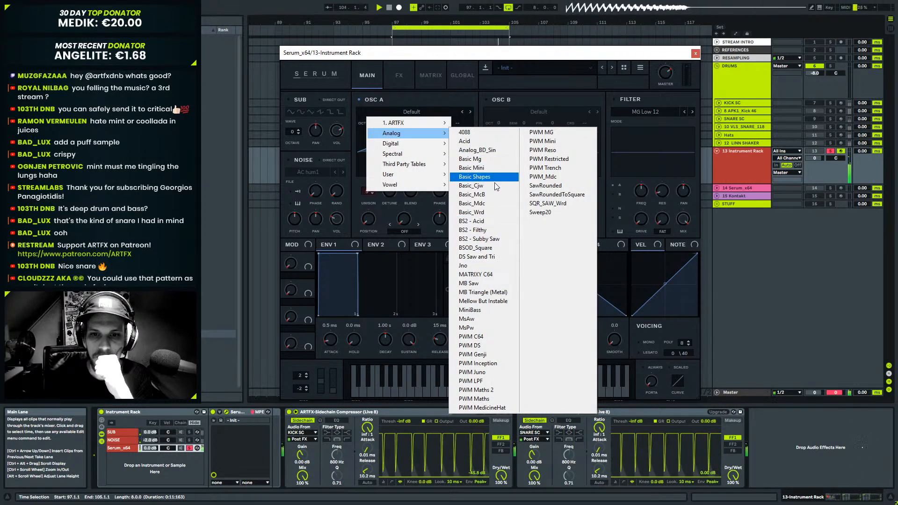
left_click(482, 177)
left_click_drag(370, 219, 386, 180)
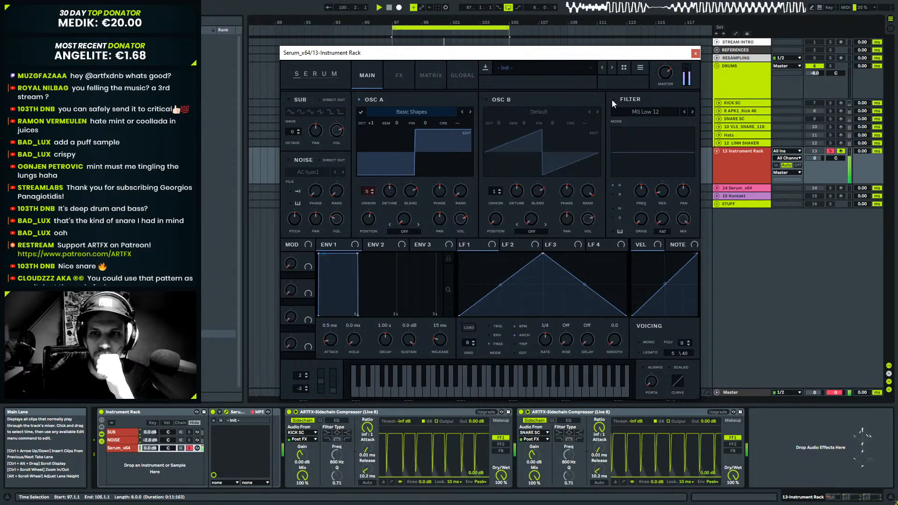
Apply a Band 24 filter to the sound and lower its cutoff to about 51 Hz.
left_click(627, 111)
mouse_move(648, 123)
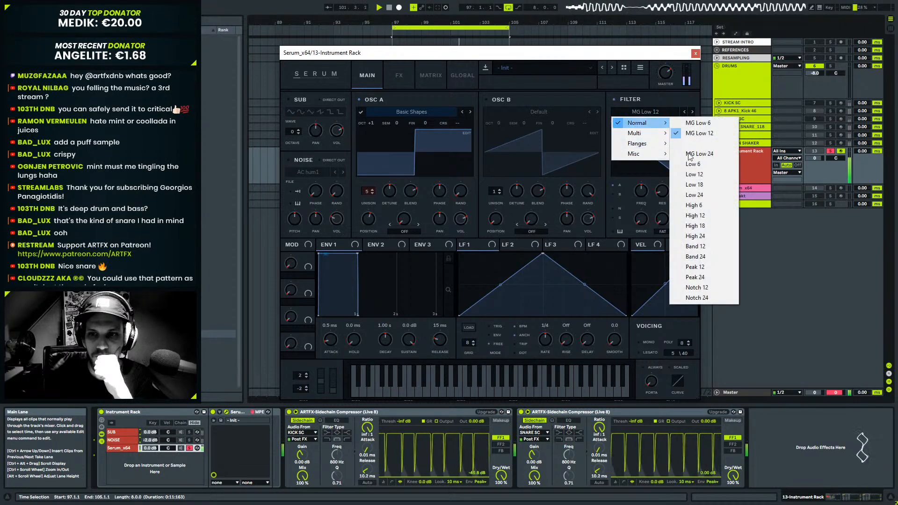
left_click(703, 256)
left_click_drag(637, 192, 633, 216)
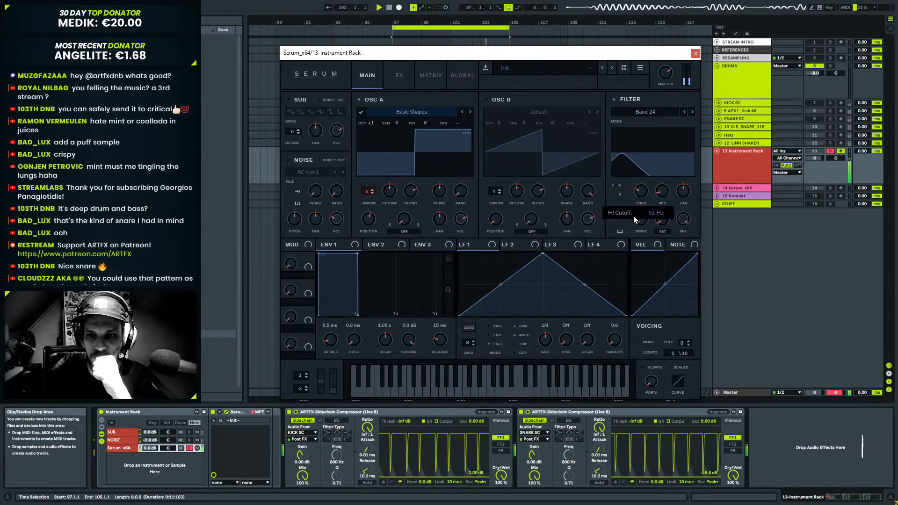
Modulate the filter cutoff with LFO 1 by an amount of about 23 and switch off the LFO's BPM sync.
left_click_drag(461, 244, 627, 207)
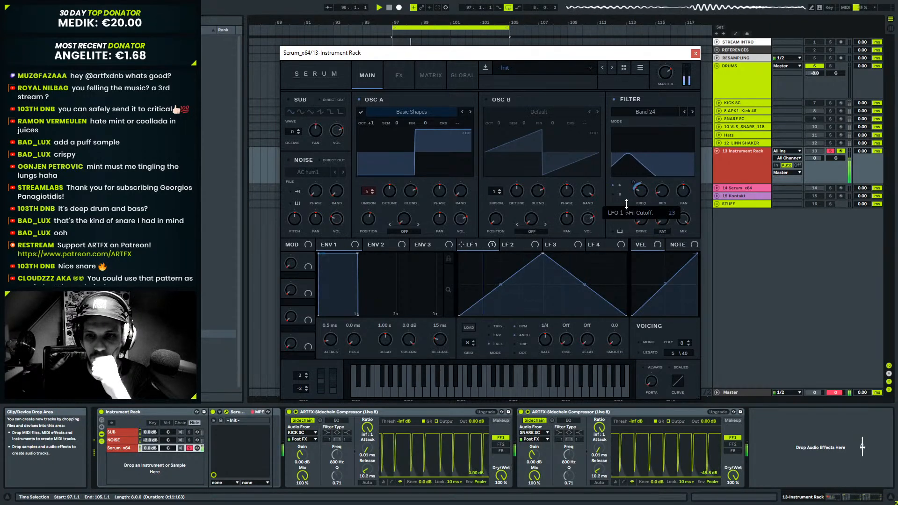
left_click(522, 327)
left_click(526, 335)
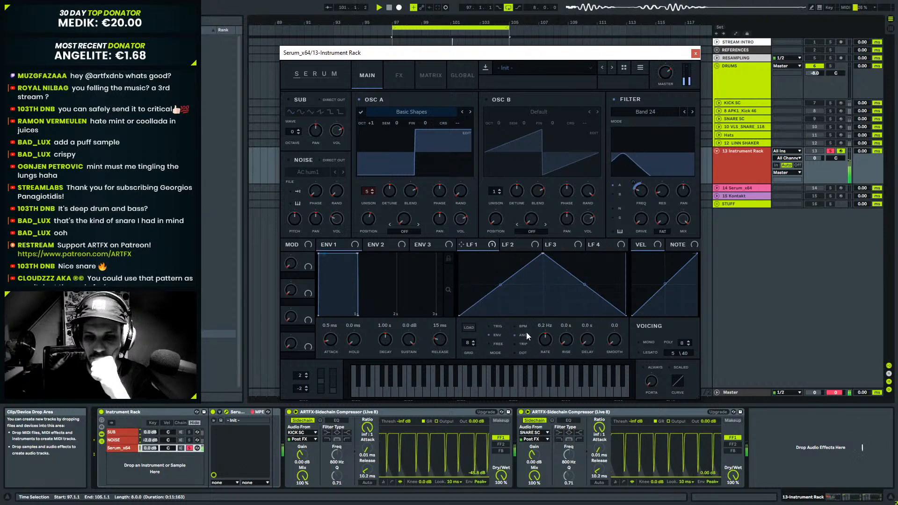
Shift LFO 1's peak close to the start of its shape, set its rate to 5.6 Hz, and set OSC A's octave to 0.
left_click_drag(545, 340, 481, 243)
left_click_drag(546, 340, 543, 349)
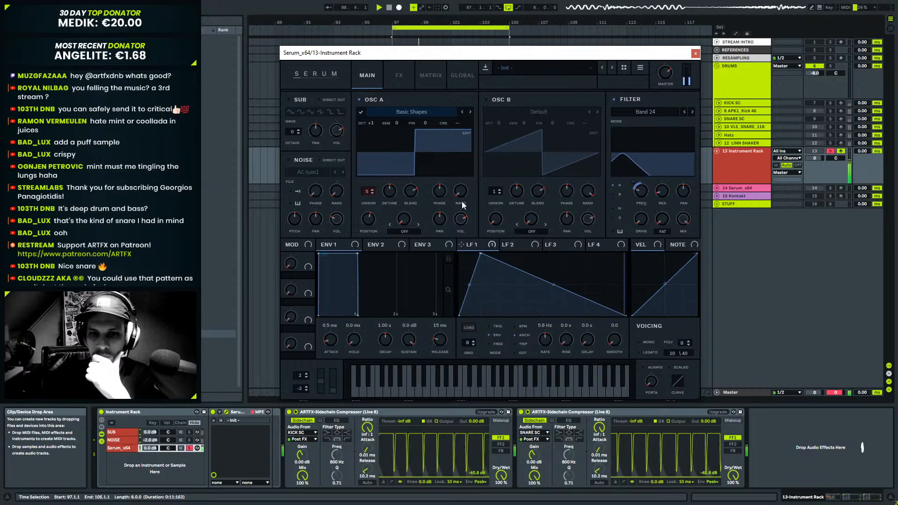
left_click_drag(365, 128, 372, 136)
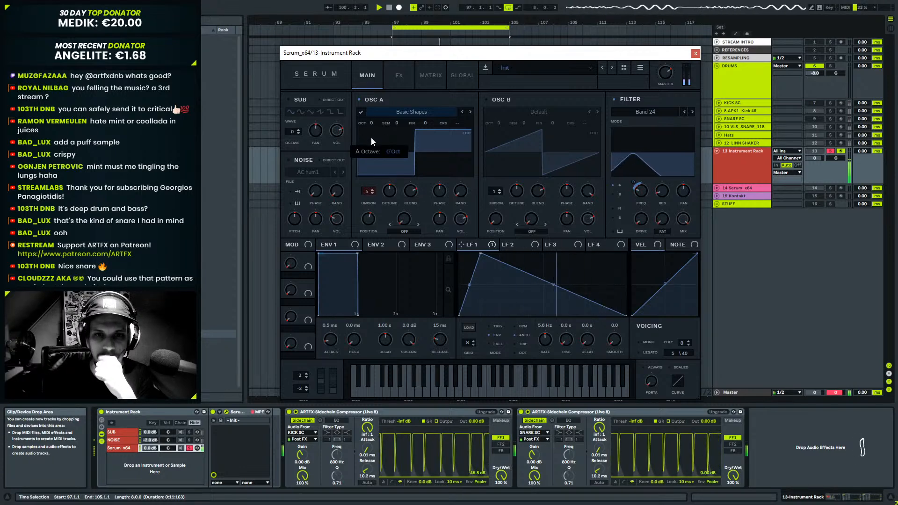
Modulate the filter drive with LFO 1 and fine-tune the Band 24 filter's cutoff and resonance.
mouse_move(638, 197)
left_mouse_down()
mouse_move(634, 204)
mouse_move(647, 172)
mouse_move(637, 166)
mouse_move(650, 187)
mouse_move(653, 173)
mouse_move(630, 187)
mouse_move(642, 196)
mouse_move(638, 182)
mouse_move(639, 197)
mouse_move(637, 179)
mouse_move(649, 185)
mouse_move(670, 171)
mouse_move(661, 199)
mouse_move(644, 206)
mouse_move(649, 185)
mouse_move(638, 204)
left_mouse_up()
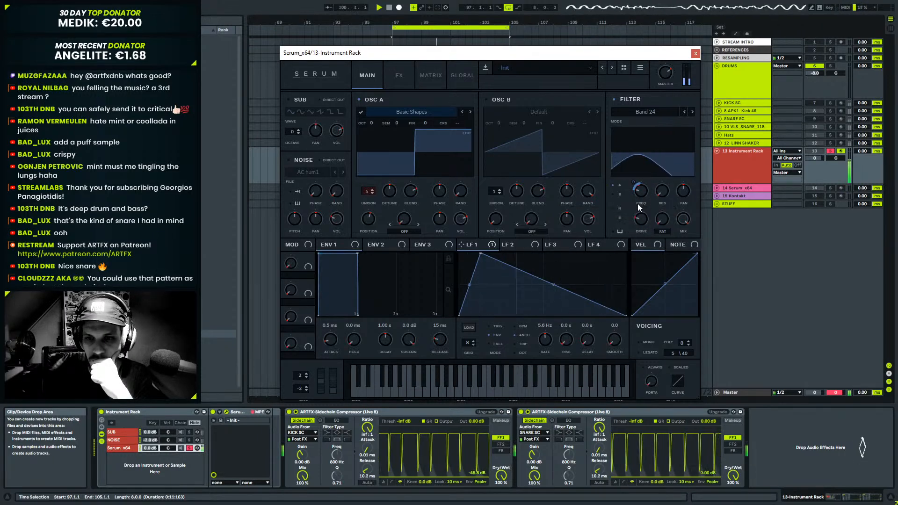
left_click_drag(462, 245, 627, 231)
mouse_move(664, 189)
left_mouse_down()
mouse_move(666, 171)
mouse_move(665, 185)
left_mouse_up()
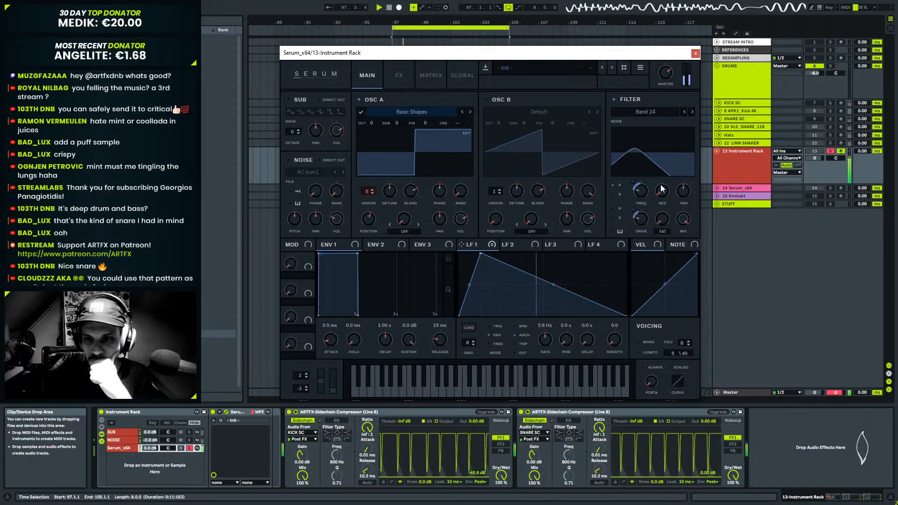
Enable the Tube distortion effect on the Serum layer and set its drive to 90%.
left_click(397, 74)
left_click(290, 115)
left_click_drag(589, 106, 614, 60)
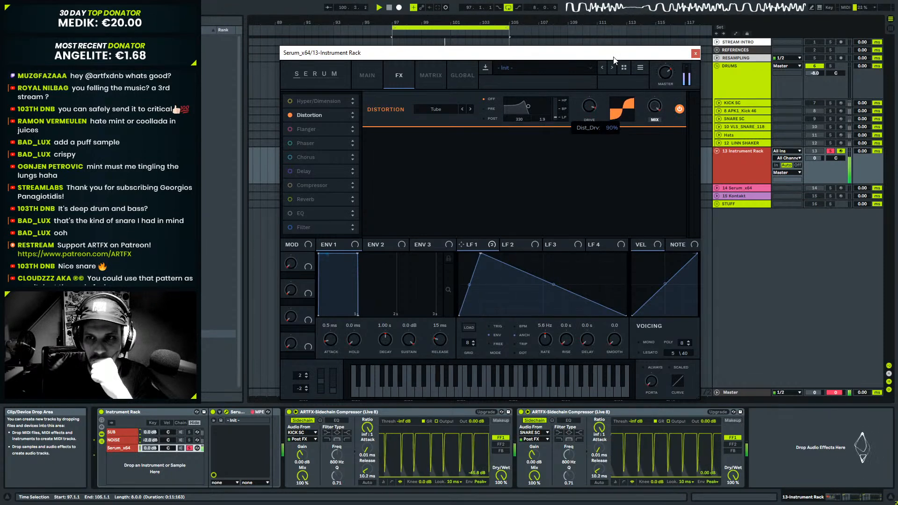
left_click(367, 74)
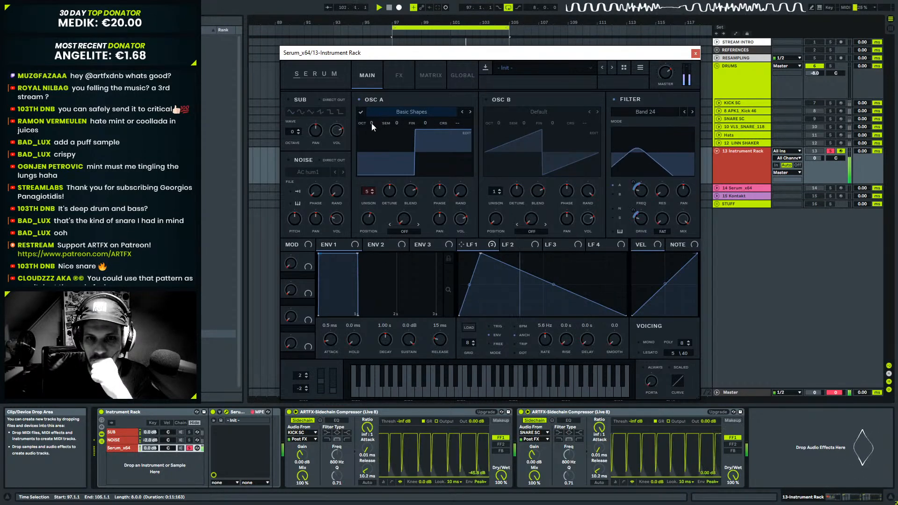
Raise oscillator A to +1 octave and modulate its volume with LFO 1 by about 77, running at 4.2 Hz.
left_click_drag(372, 122, 378, 113)
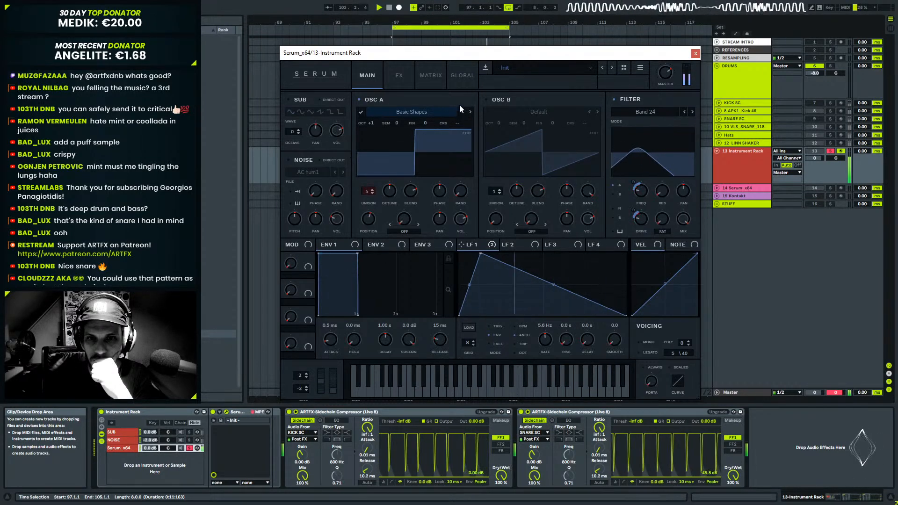
mouse_move(654, 192)
left_mouse_down()
mouse_move(650, 174)
mouse_move(647, 194)
left_mouse_up()
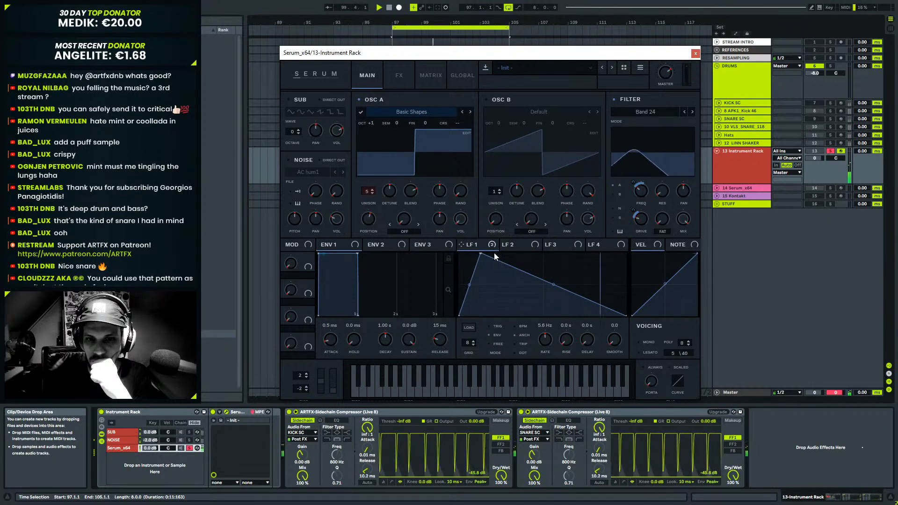
left_click_drag(463, 244, 460, 220)
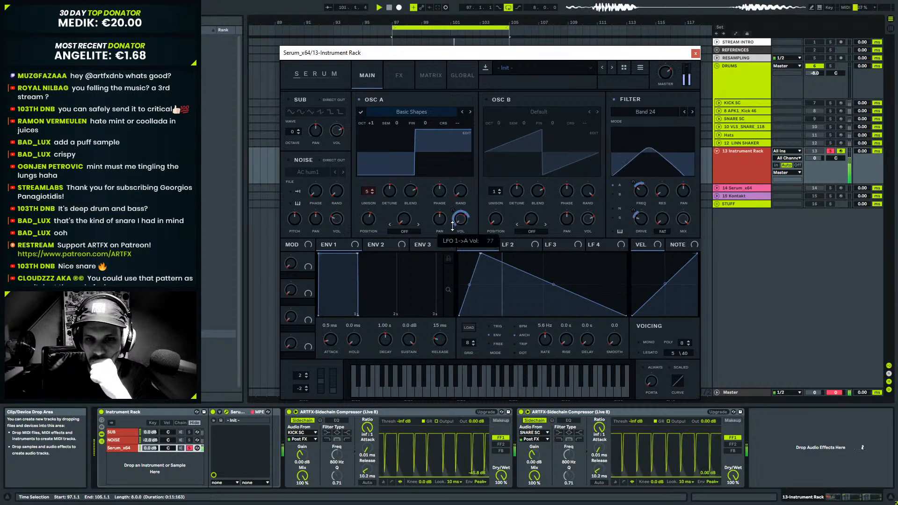
left_click_drag(544, 344, 544, 343)
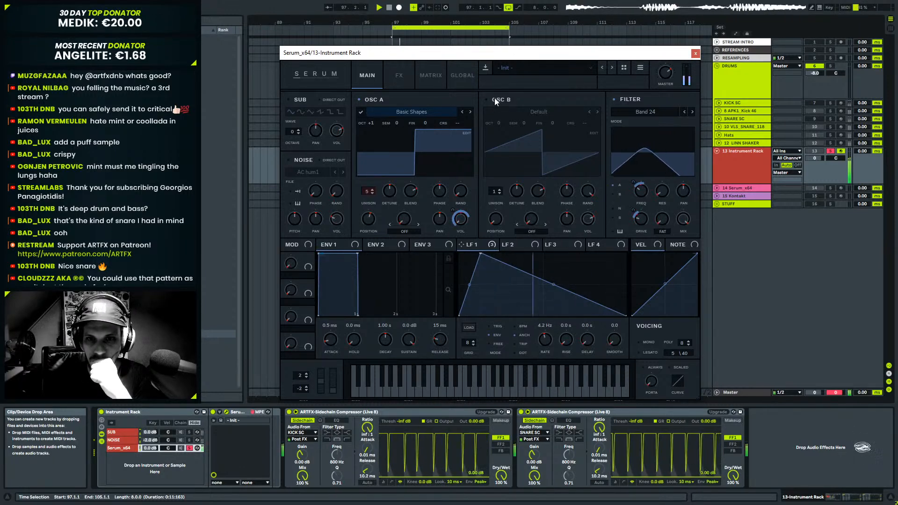
Enable oscillator B and set oscillator A's warp mode to FM (From B), adjusting the warp amount.
left_click(407, 232)
left_click(422, 433)
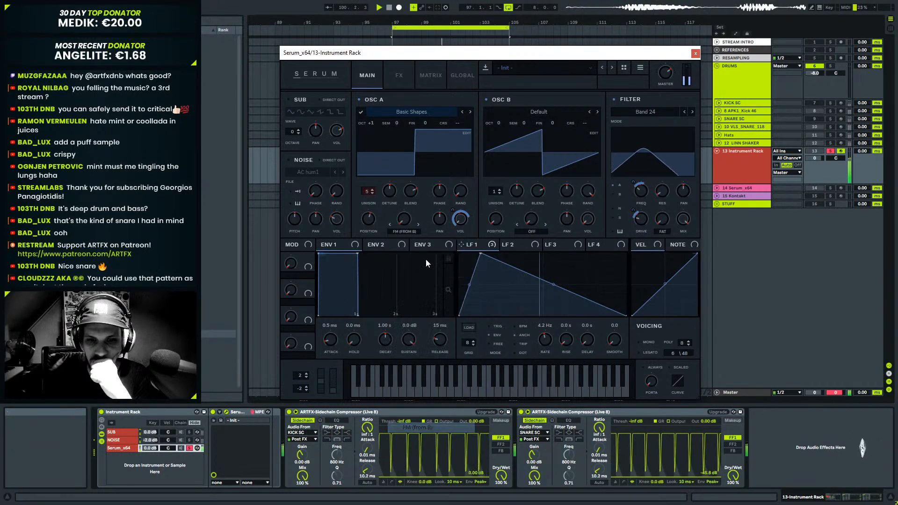
left_click_drag(408, 221, 420, 192)
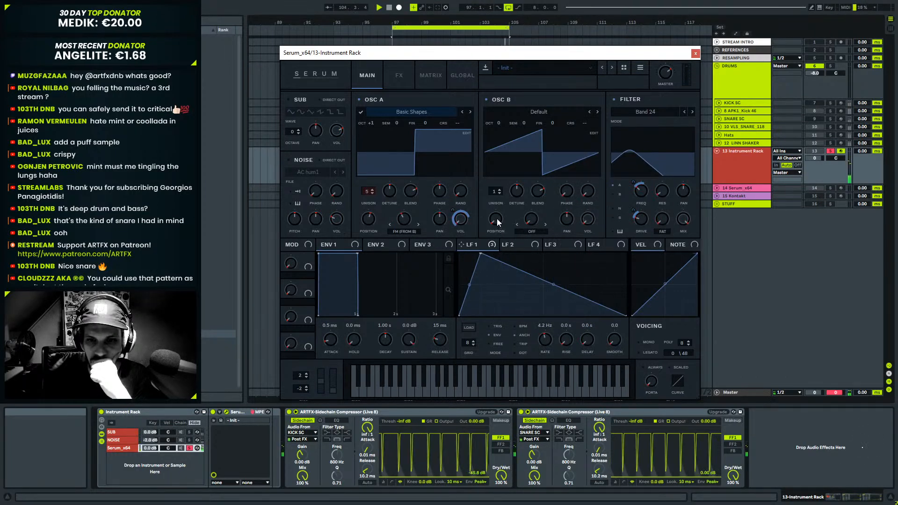
Load the analog Basic Shapes wavetable in oscillator B and move its wavetable position from the sine to the saw shape.
left_click(552, 112)
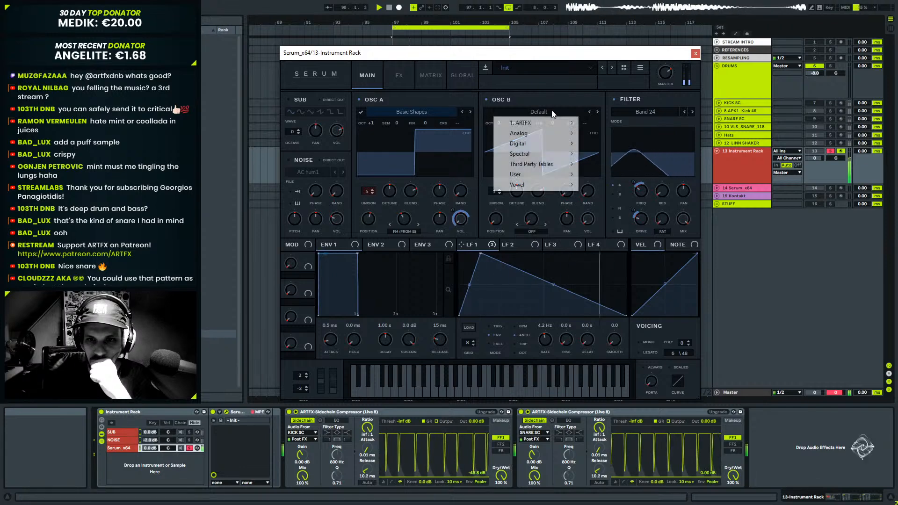
mouse_move(536, 135)
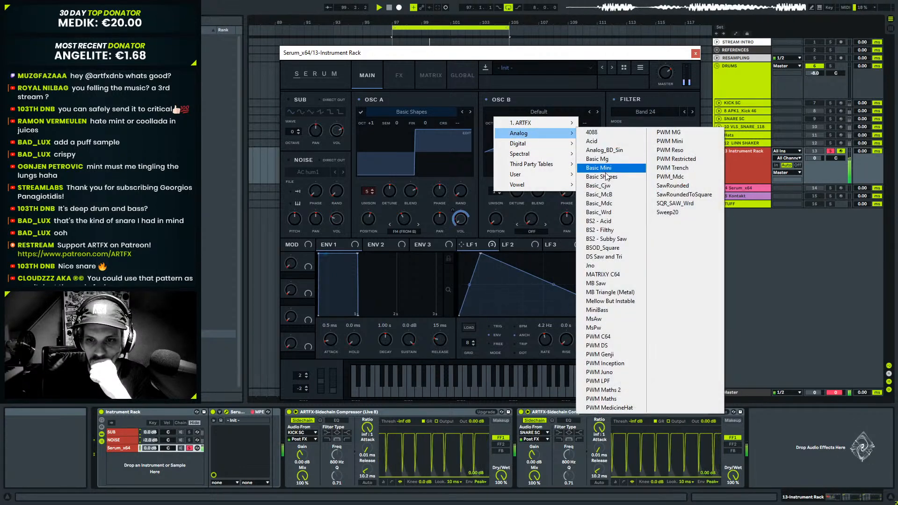
left_click(602, 176)
mouse_move(406, 224)
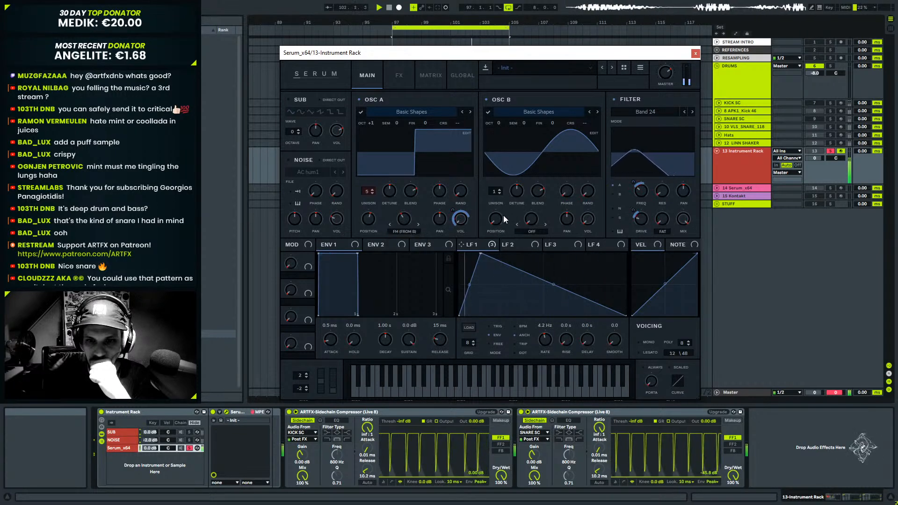
left_click_drag(507, 216, 509, 197)
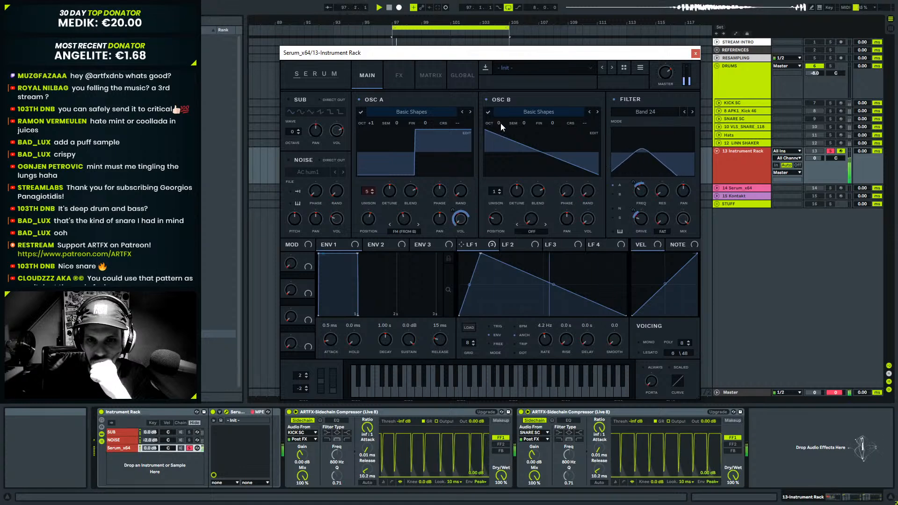
mouse_move(415, 228)
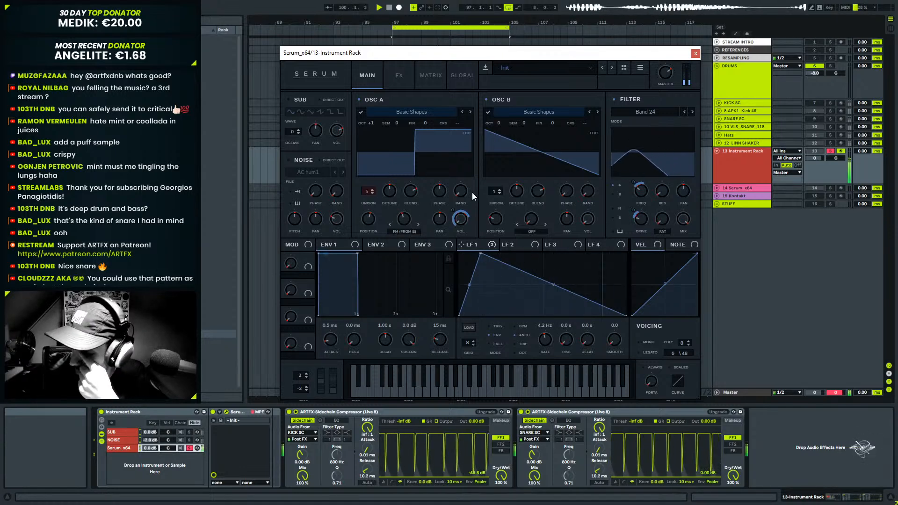
left_click_drag(568, 193, 541, 228)
Add a compressor in multiband mode to the synth's effects and raise its gain.
left_click(390, 71)
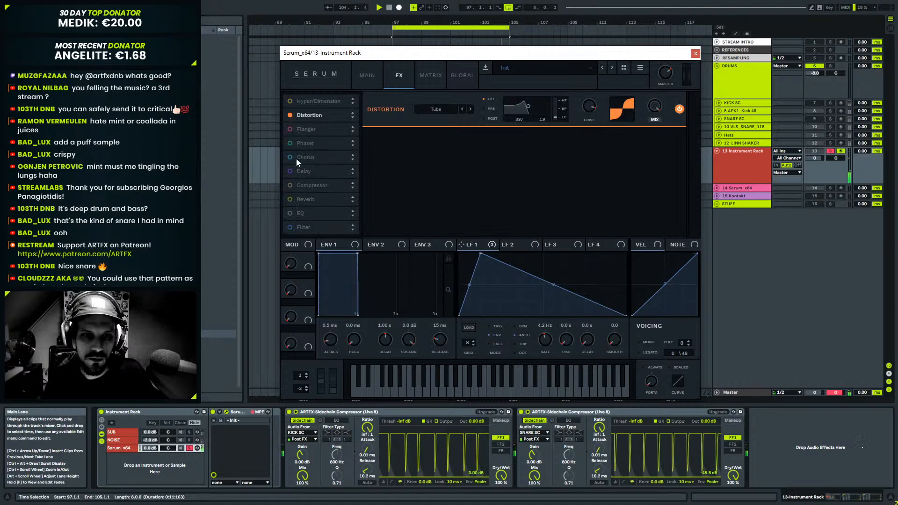
left_click(290, 185)
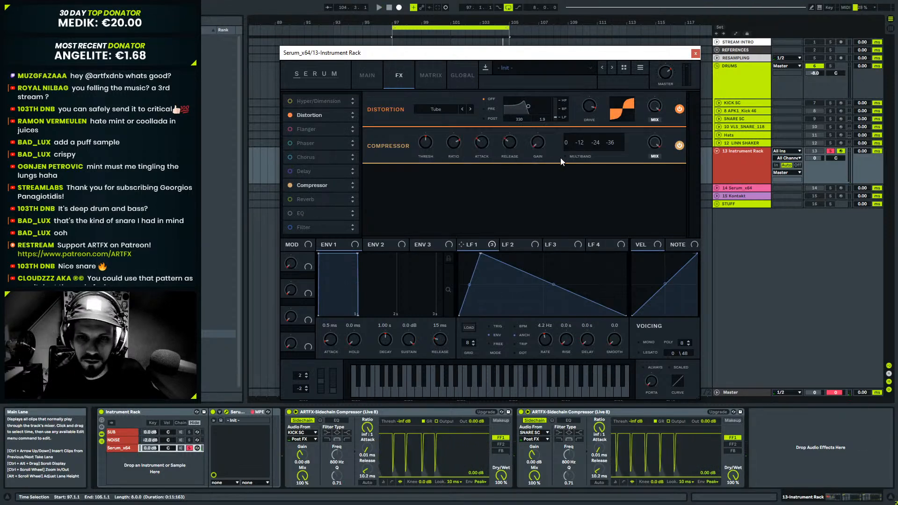
left_click_drag(546, 155, 538, 125)
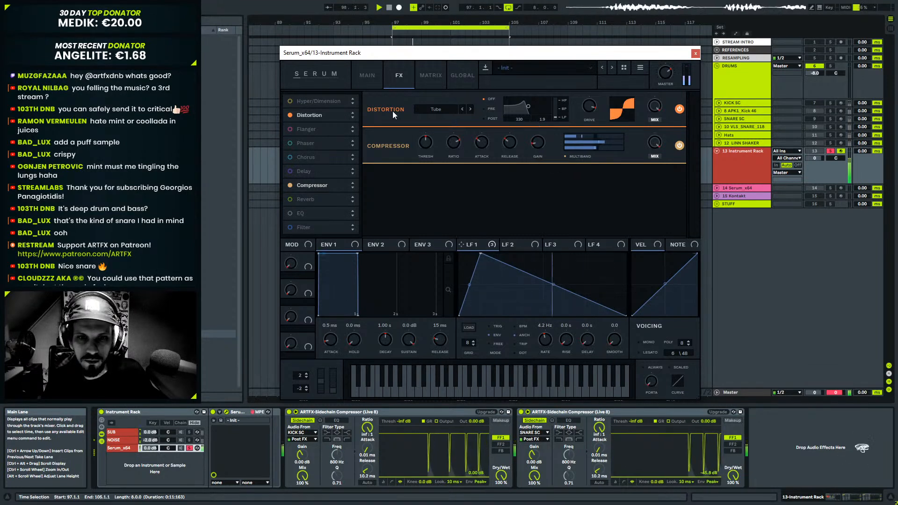
Stop playback and turn off solo on the Serum_x64 chain in the instrument rack.
key("space")
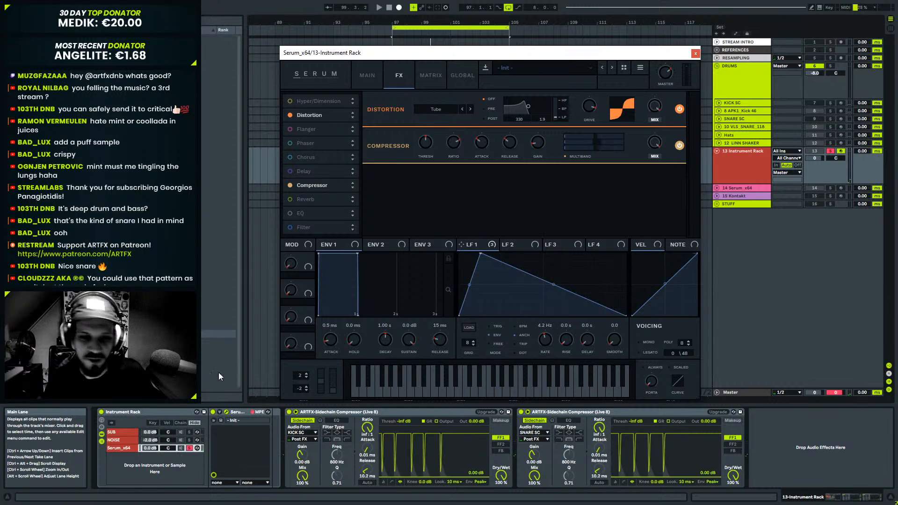
left_click(120, 448)
left_click(189, 448)
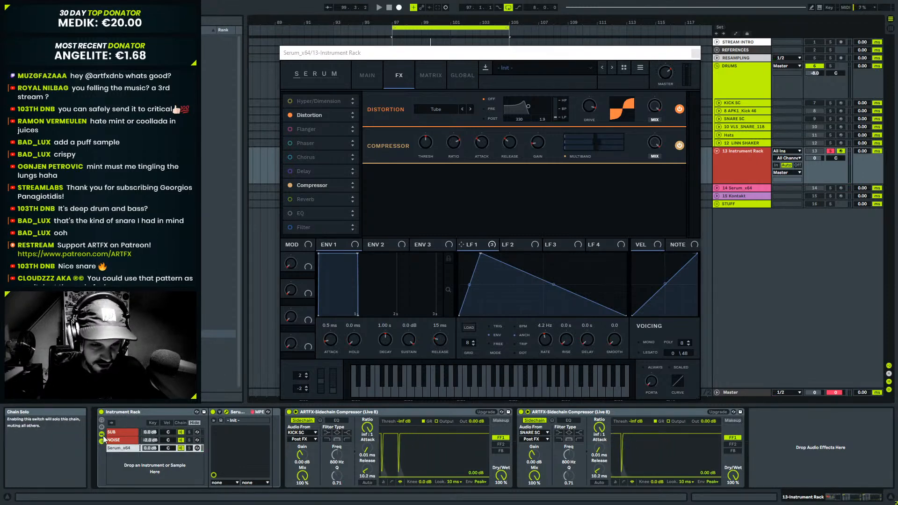
Add a filter after the compressor, set it to MG Low 18, and lower its cutoff frequency while listening.
left_click(304, 227)
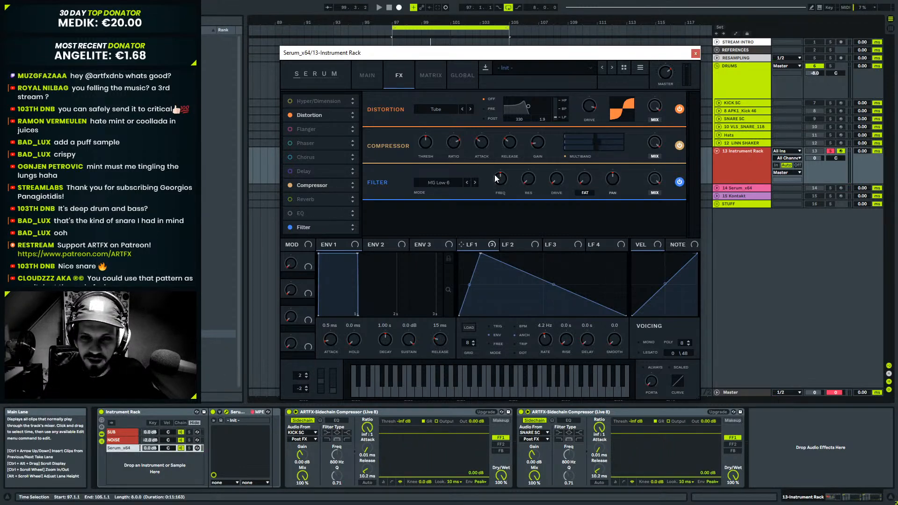
left_click(475, 182)
left_click(474, 183)
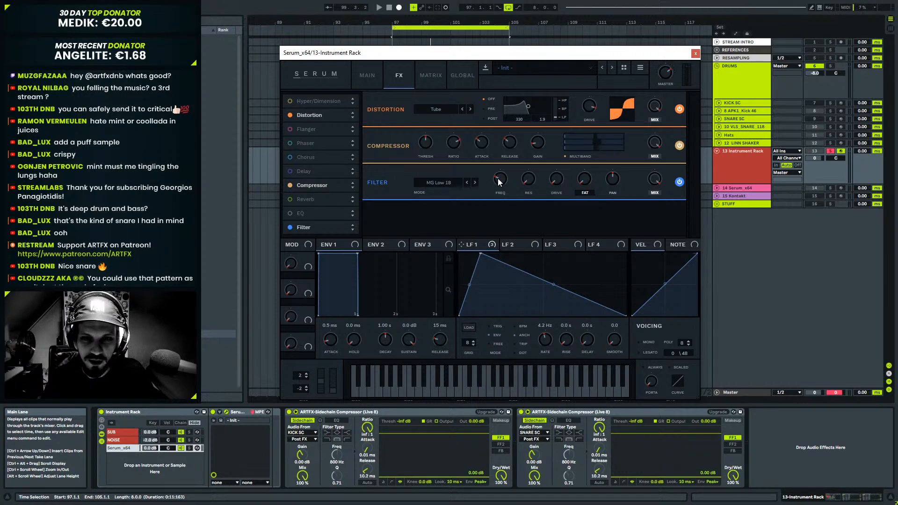
key("space")
left_click_drag(501, 177, 478, 185)
key("space")
Modulate the effects filter's frequency with LFO 1 by about 47 and set the filter drive to about 13%.
left_click_drag(464, 244, 500, 180)
key("space")
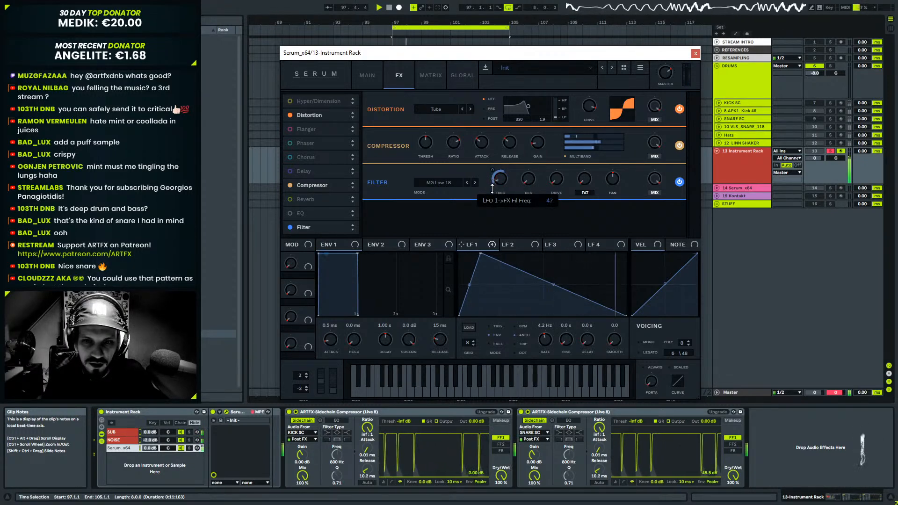
mouse_move(557, 179)
left_mouse_down()
mouse_move(568, 150)
mouse_move(564, 165)
left_mouse_up()
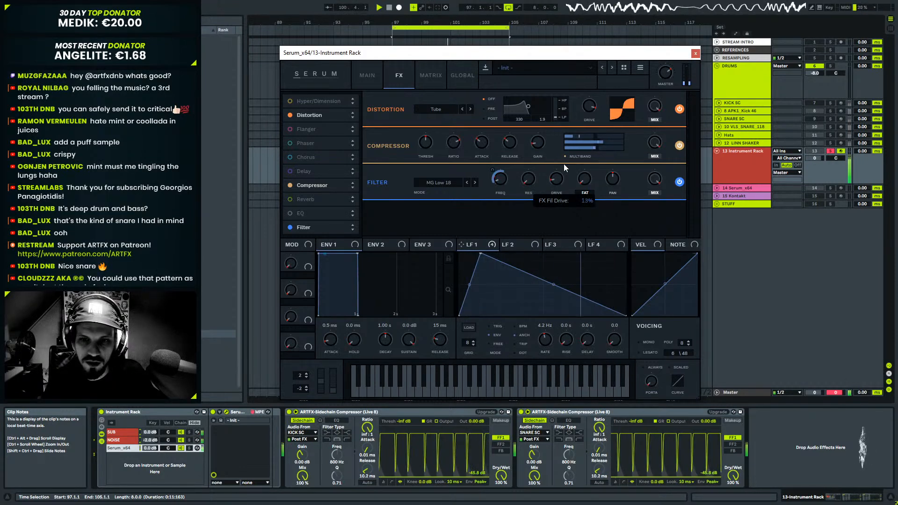
Close the synth window, turn off solo on track 13, and replay the loop with the full mix.
left_click(696, 53)
key("space")
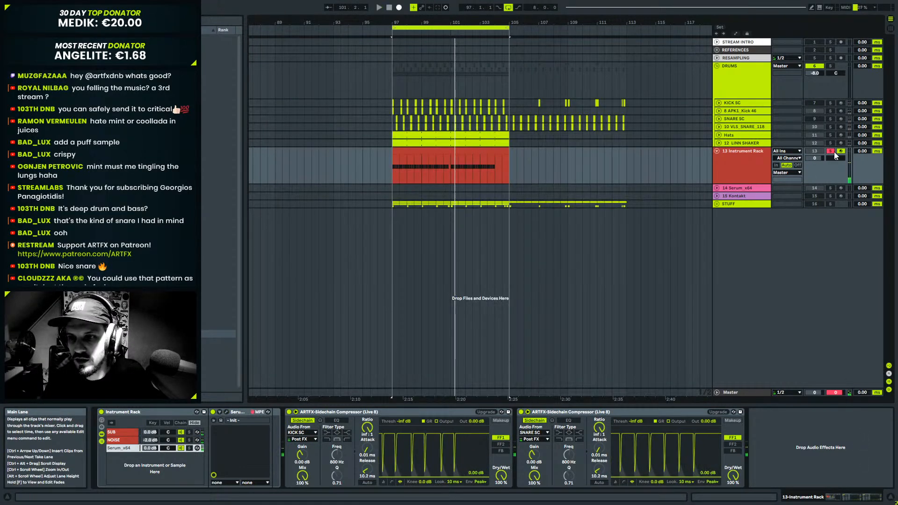
key("space")
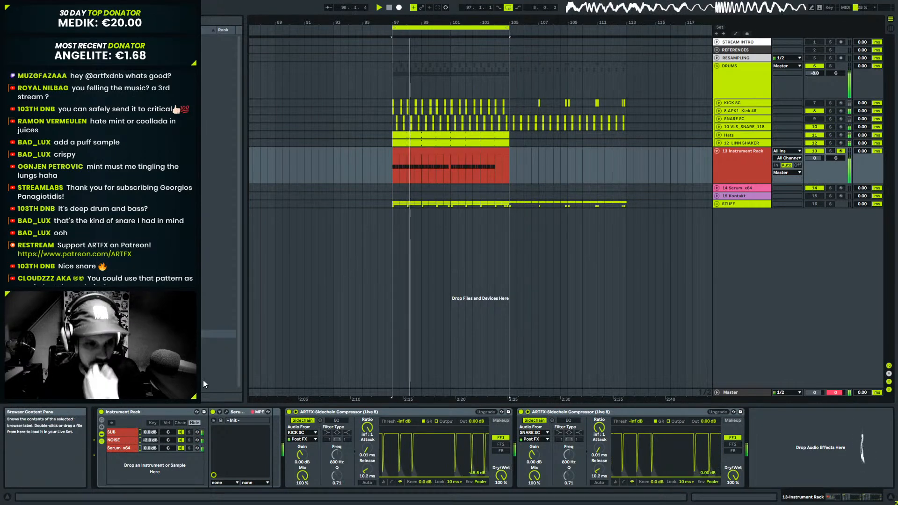
Reopen the Serum_x64 chain's synth and bend LFO 1's falling segment into a downward curve.
left_click(226, 412)
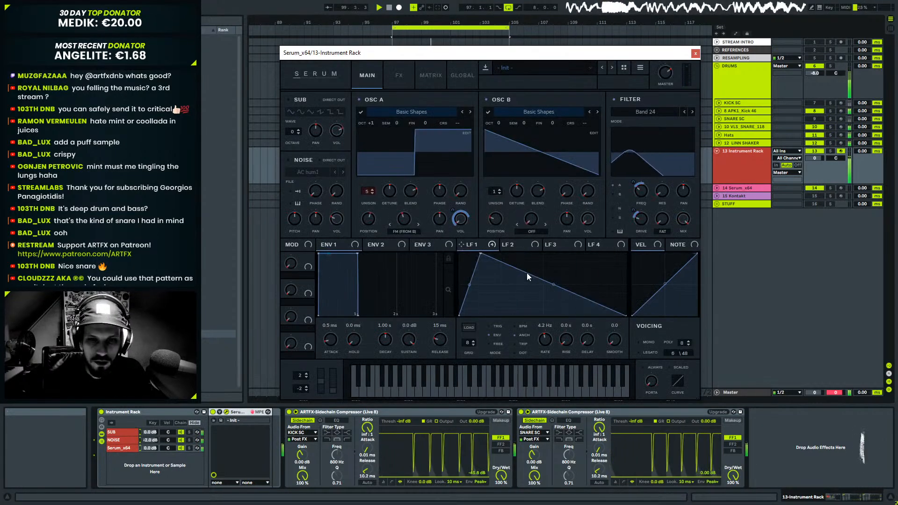
left_click_drag(555, 284, 552, 290)
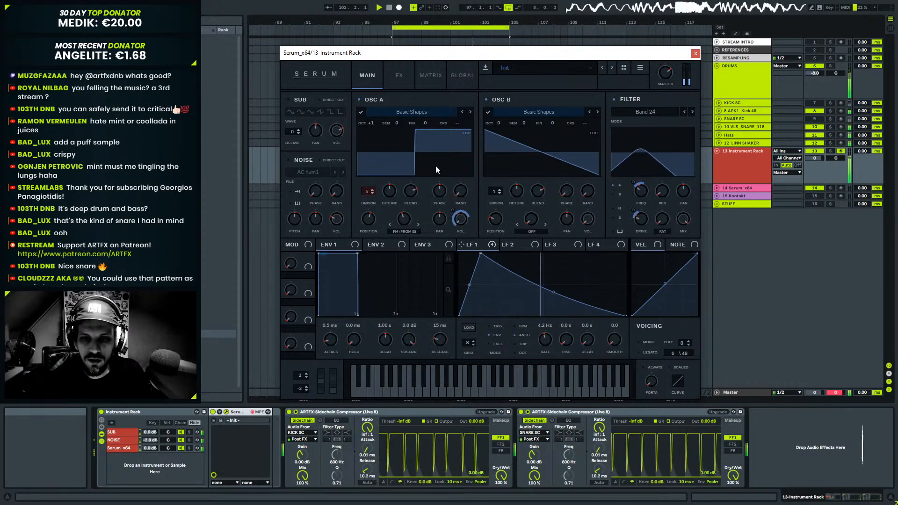
Set oscillator A to octave 0 and oscillator B to +1, and fine-tune oscillator A's FM warp amount.
mouse_move(371, 123)
left_mouse_down()
mouse_move(380, 114)
mouse_move(371, 133)
left_mouse_up()
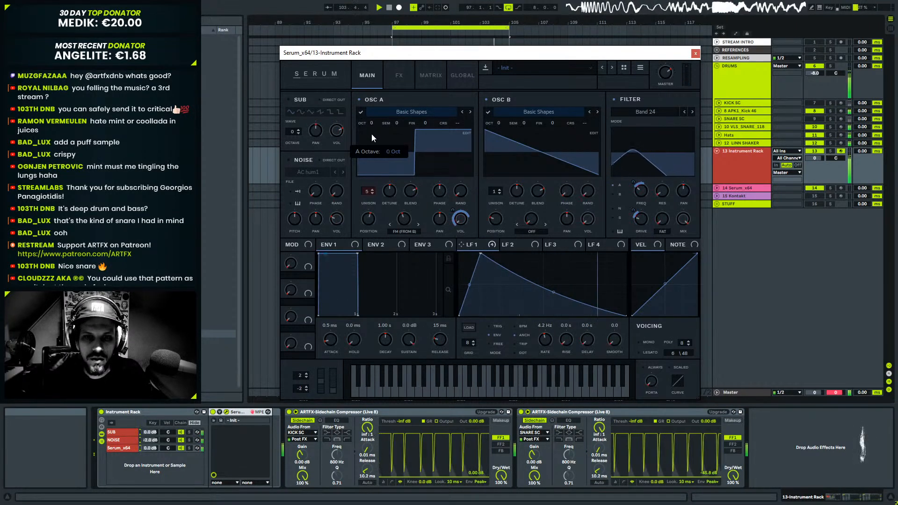
left_click_drag(500, 124, 502, 113)
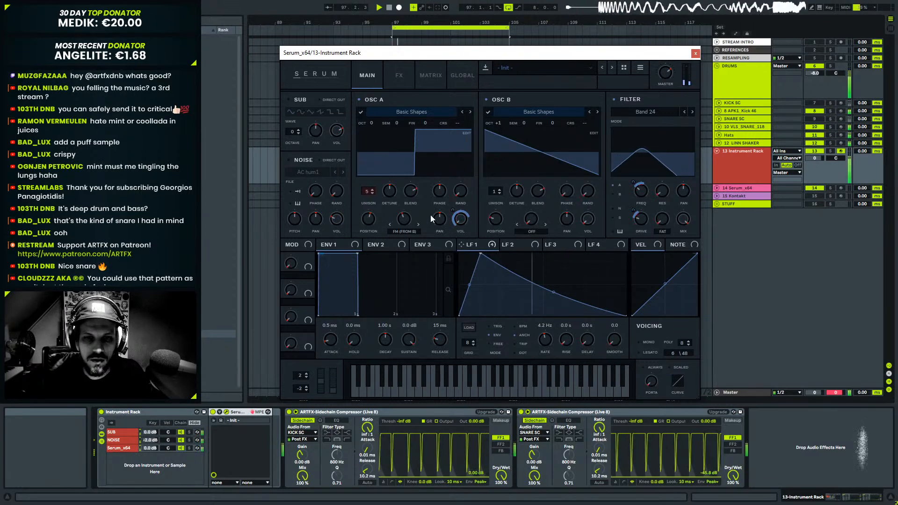
mouse_move(405, 220)
left_mouse_down()
mouse_move(411, 206)
mouse_move(406, 218)
left_mouse_up()
Adjust the Band 24 filter's frequency modulation and raise the filter drive to about 65%.
left_click_drag(634, 182, 635, 170)
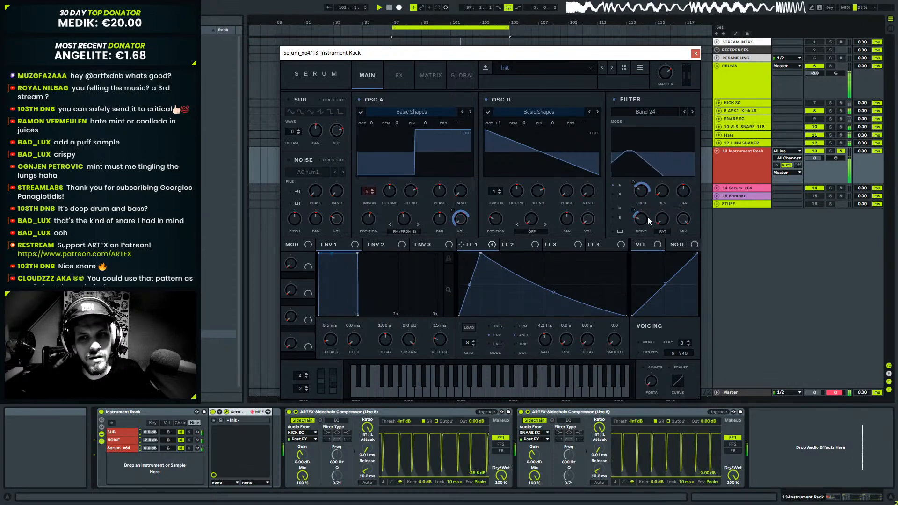
left_click_drag(641, 220, 647, 181)
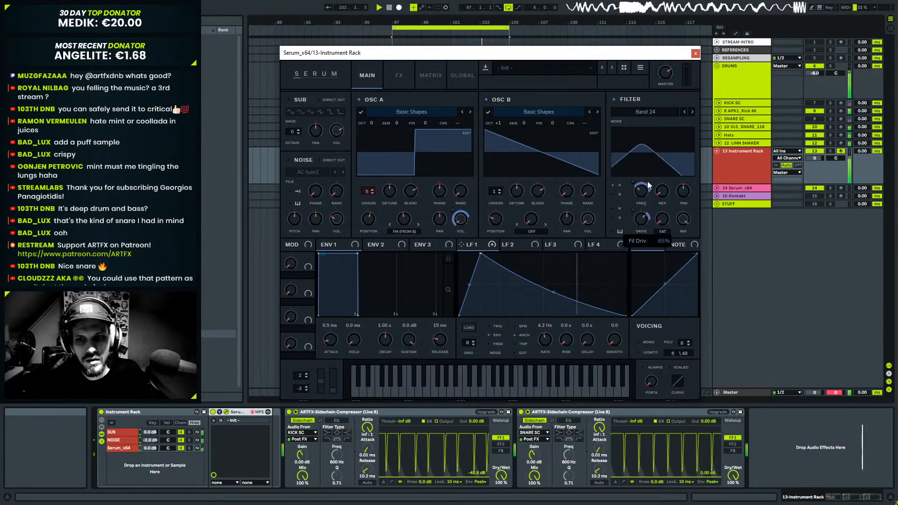
Solo the Serum_x64 chain and increase LFO 1's modulation of the effects filter frequency to about 73.
left_click(189, 448)
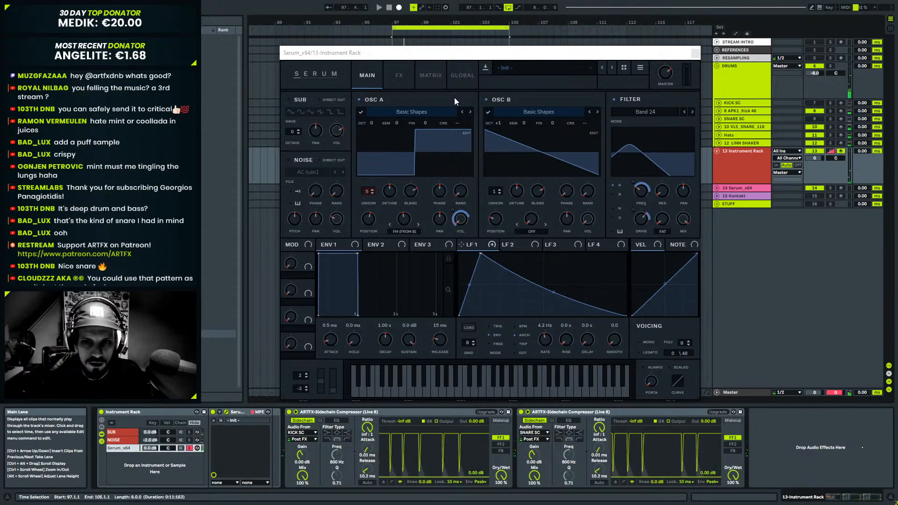
left_click(410, 76)
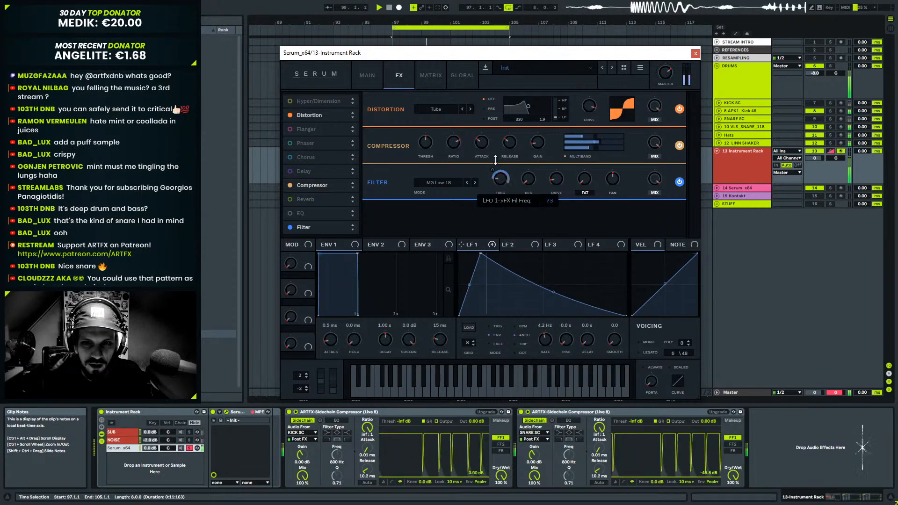
Close the synth window and delete the Serum_x64 chain, keeping only SUB and NOISE in the instrument rack.
left_click(122, 449)
key("ctrl+alt+p")
key("Delete")
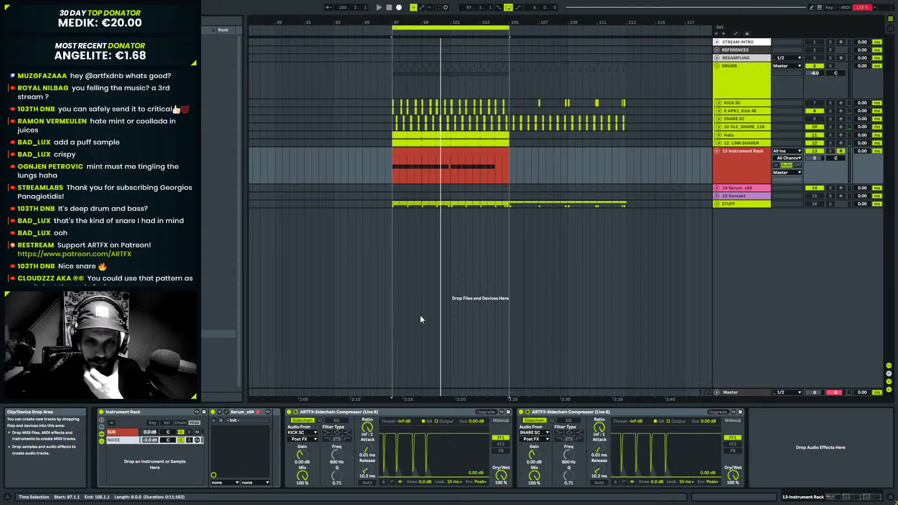
left_click(139, 411)
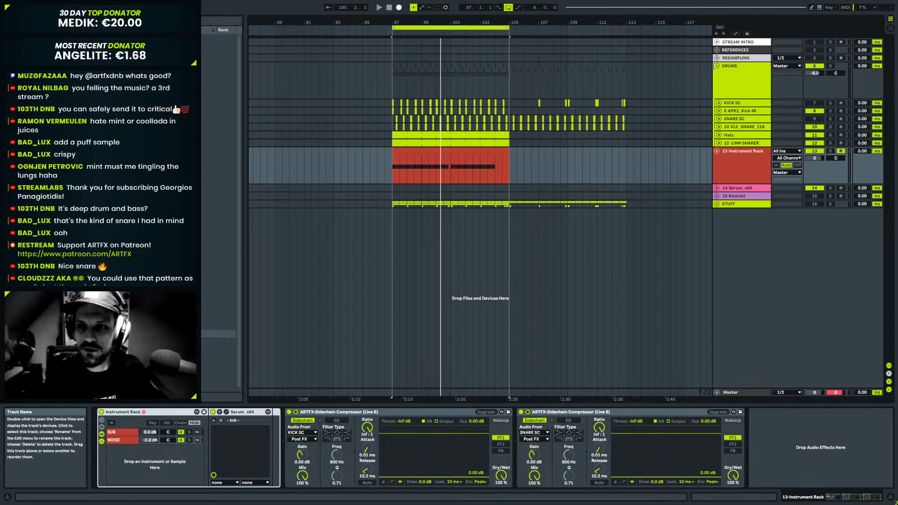
Collapse all tracks and play the arrangement from marker 1, where the pink Serum clips begin.
left_click(717, 66, "alt")
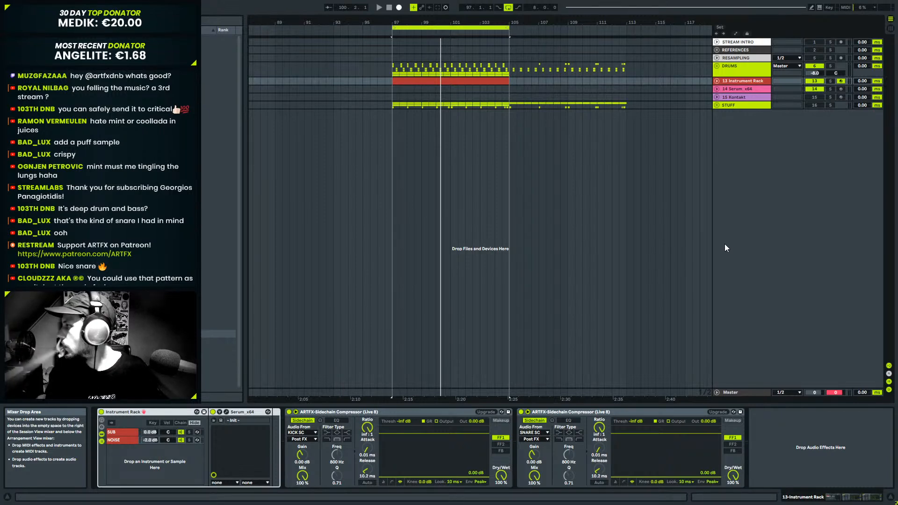
left_click_drag(397, 22, 398, 2)
left_click(374, 80)
key("space")
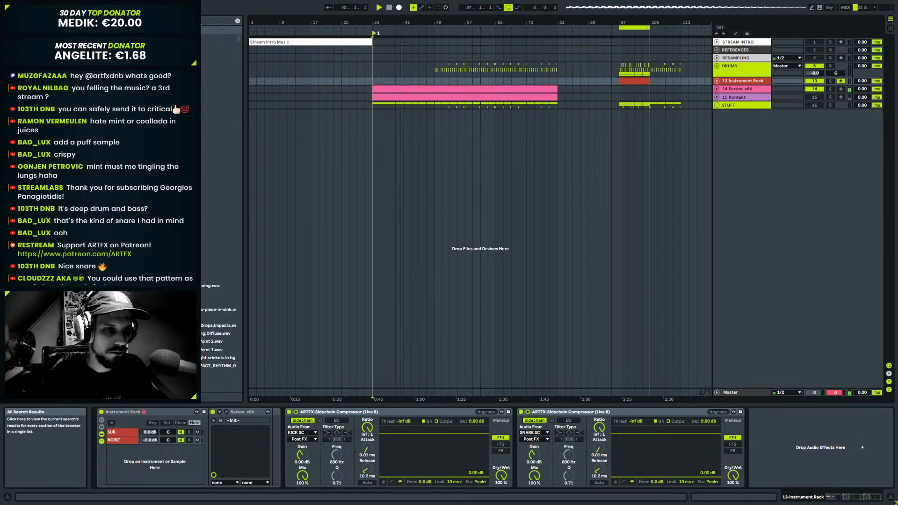
Audition impact samples from the browser's search results one after another while the arrangement keeps playing.
scroll(226, 218, "down", 15)
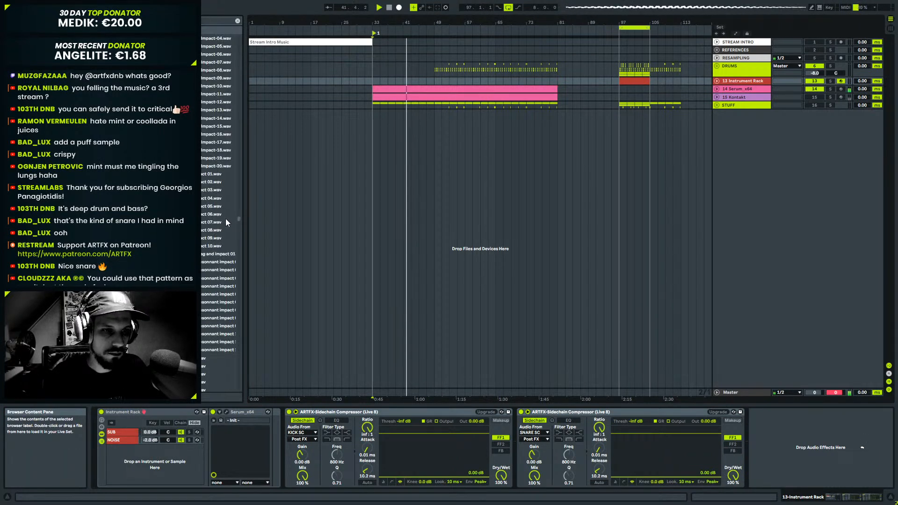
scroll(229, 196, "up", 15)
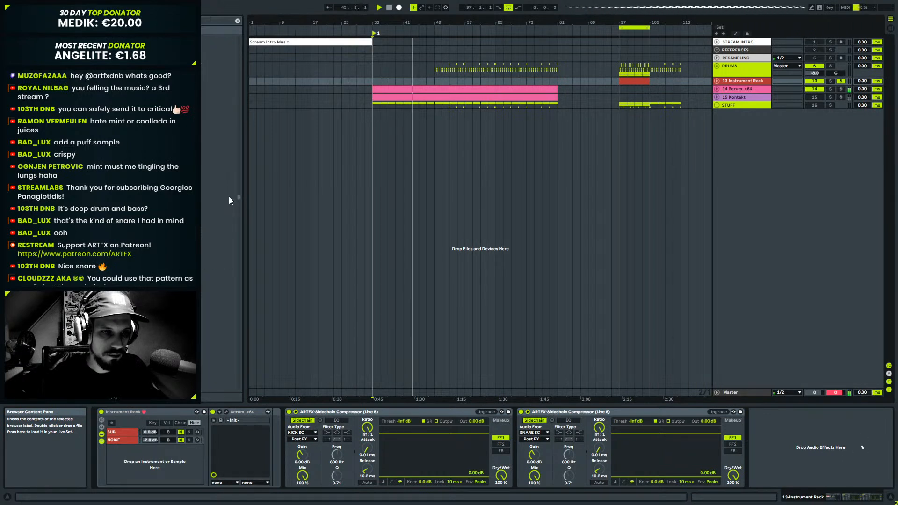
scroll(232, 185, "up", 5)
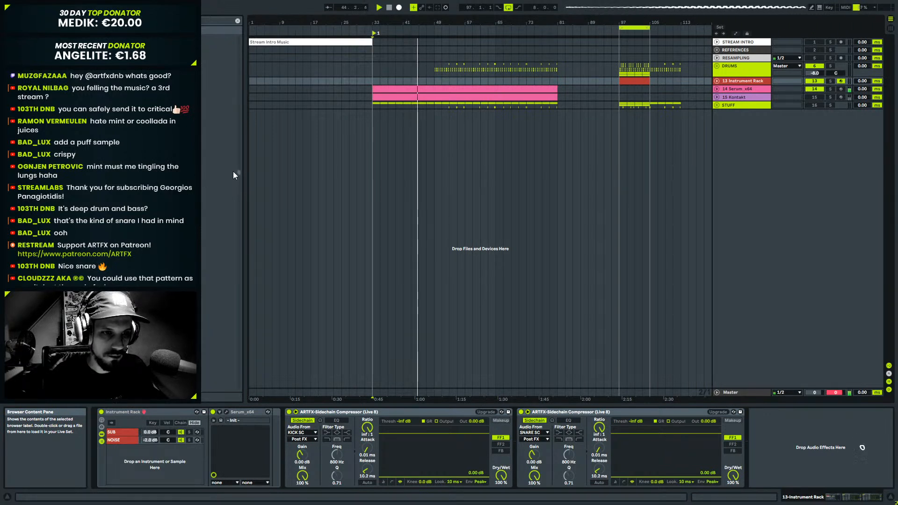
scroll(233, 164, "up", 3)
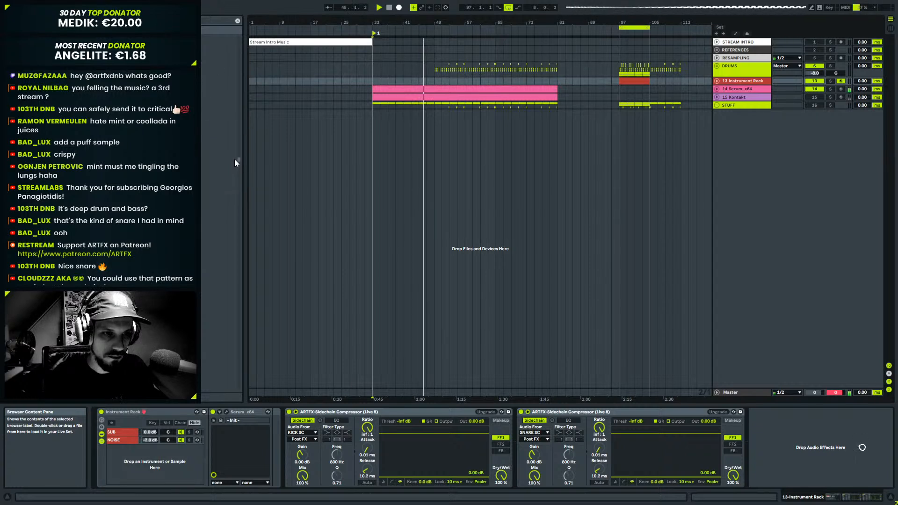
left_click(232, 156)
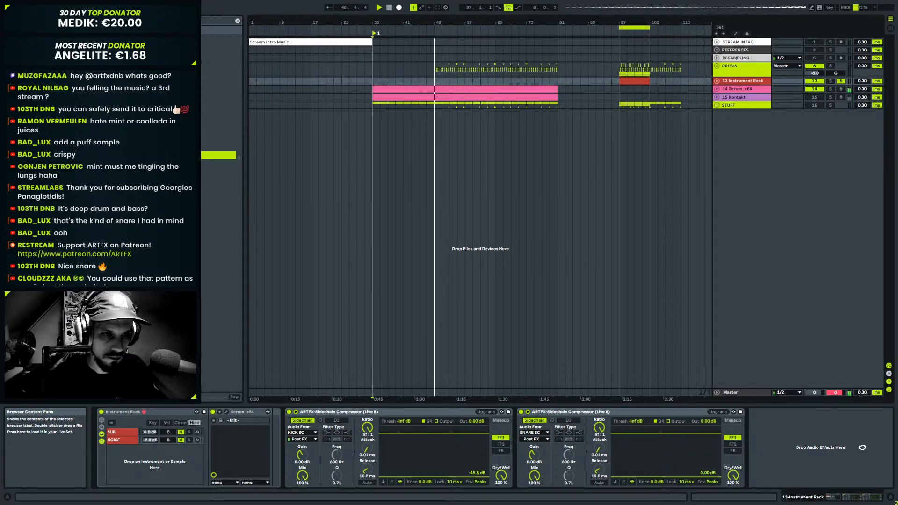
left_click(219, 188)
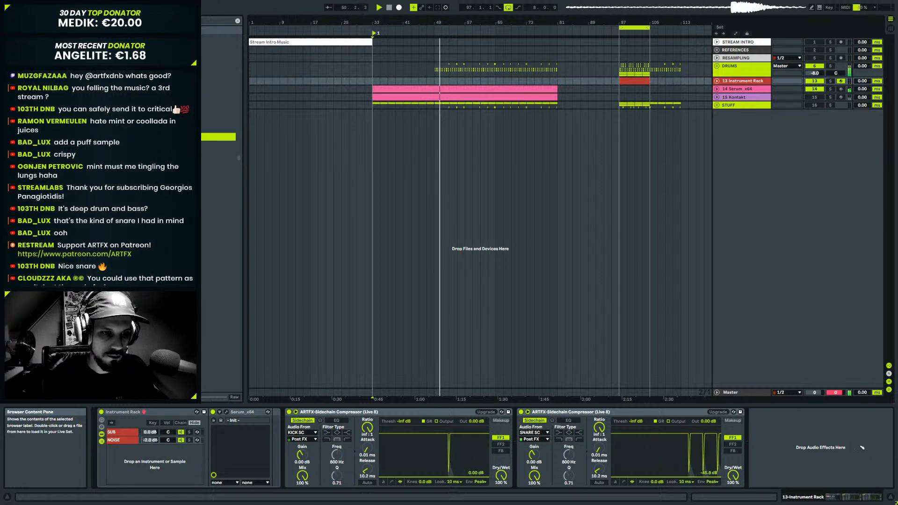
scroll(218, 187, "down", 3)
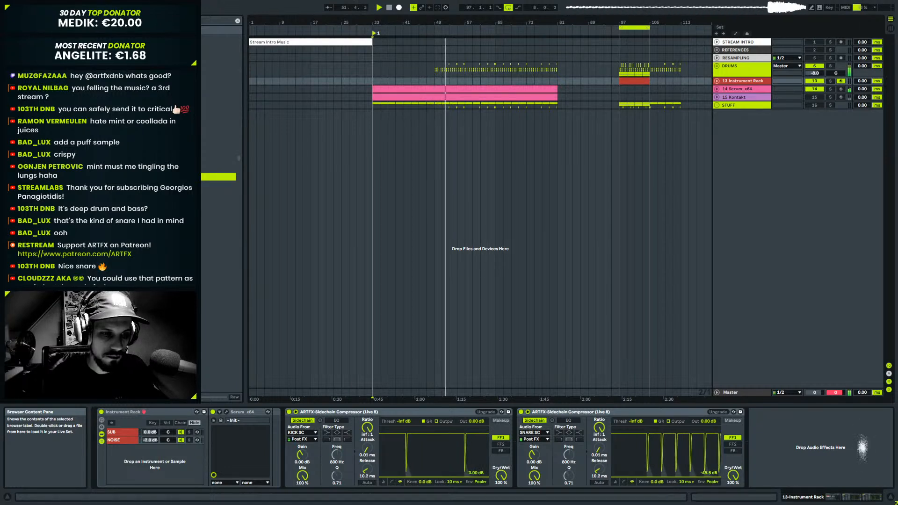
left_click(218, 209)
left_click(219, 159)
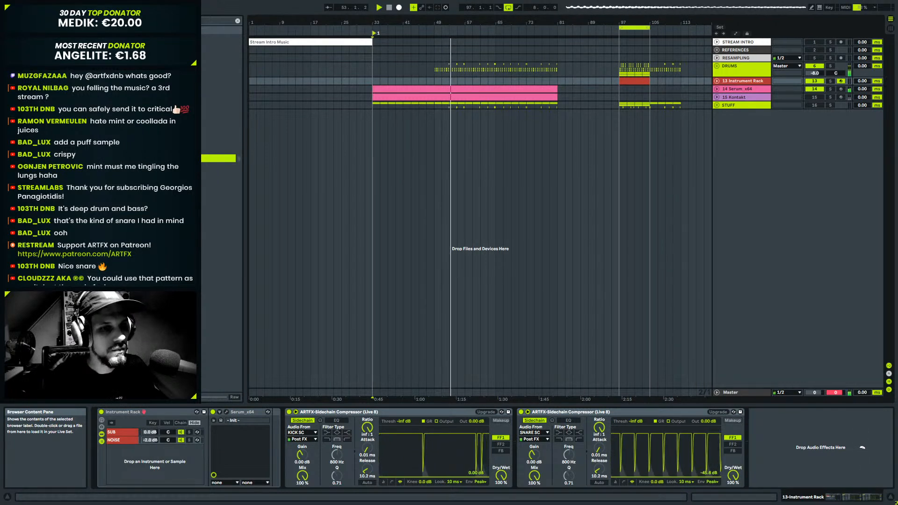
left_click(218, 199)
scroll(219, 198, "down", 4)
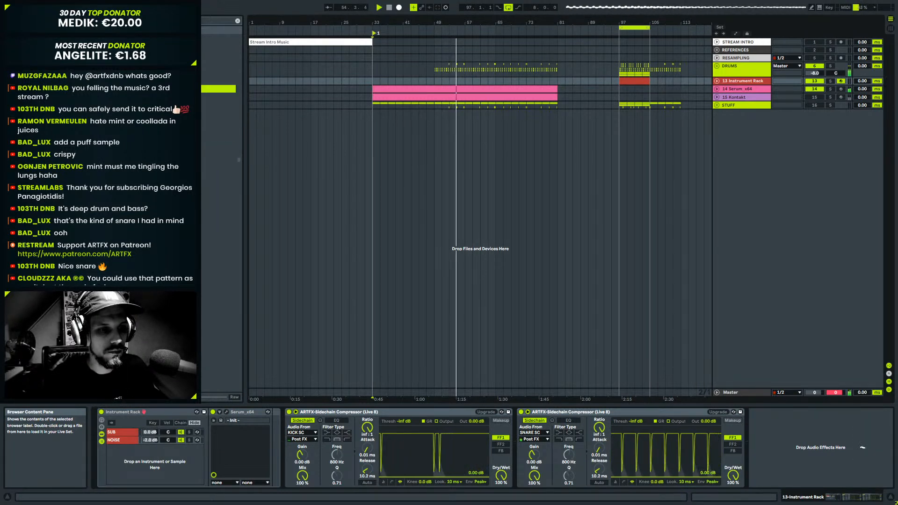
left_click(219, 134)
scroll(218, 149, "down", 4)
left_click(218, 149)
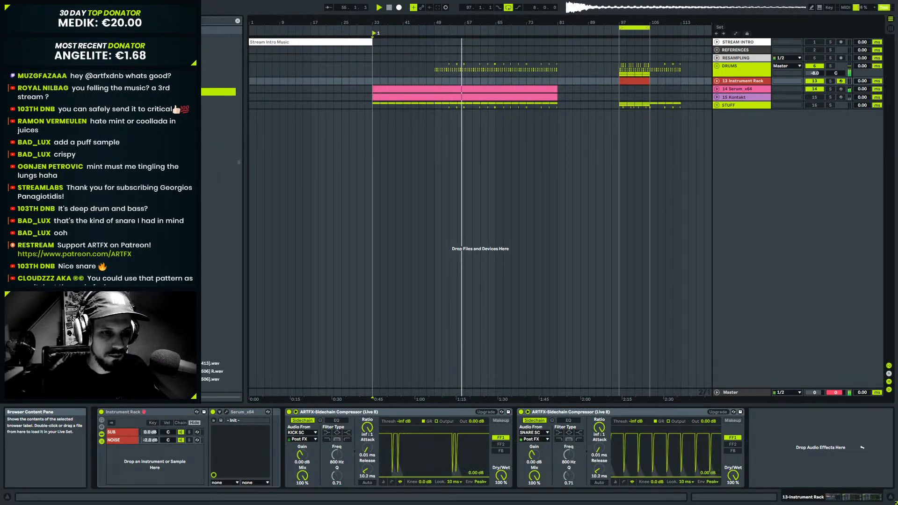
scroll(218, 150, "down", 2)
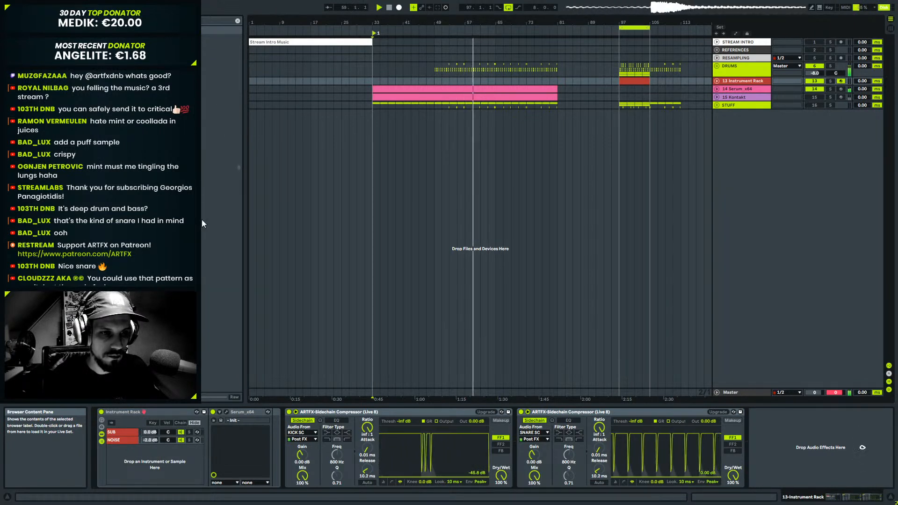
left_click(206, 245)
scroll(206, 245, "down", 2)
scroll(219, 216, "down", 6)
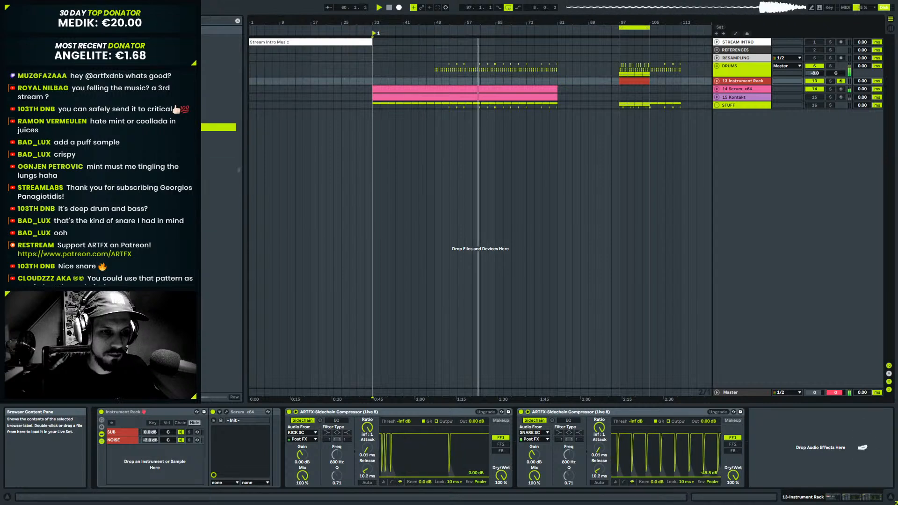
left_click(219, 216)
scroll(219, 216, "down", 4)
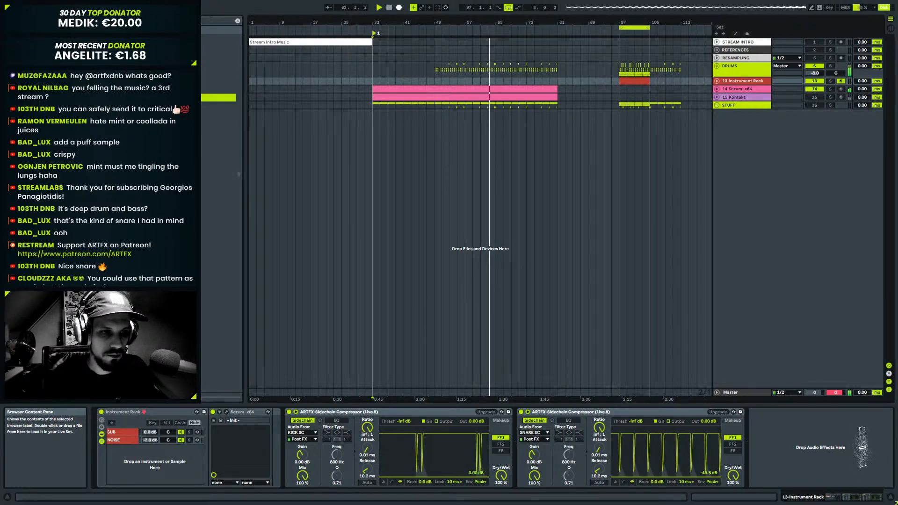
left_click(219, 249)
scroll(219, 249, "down", 4)
scroll(218, 211, "down", 4)
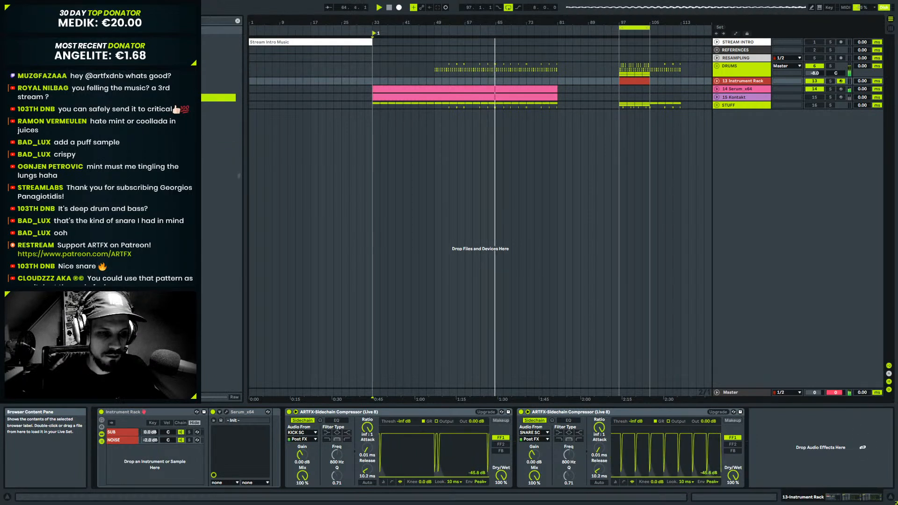
mouse_move(236, 178)
left_mouse_down()
mouse_move(234, 197)
mouse_move(240, 175)
left_mouse_up()
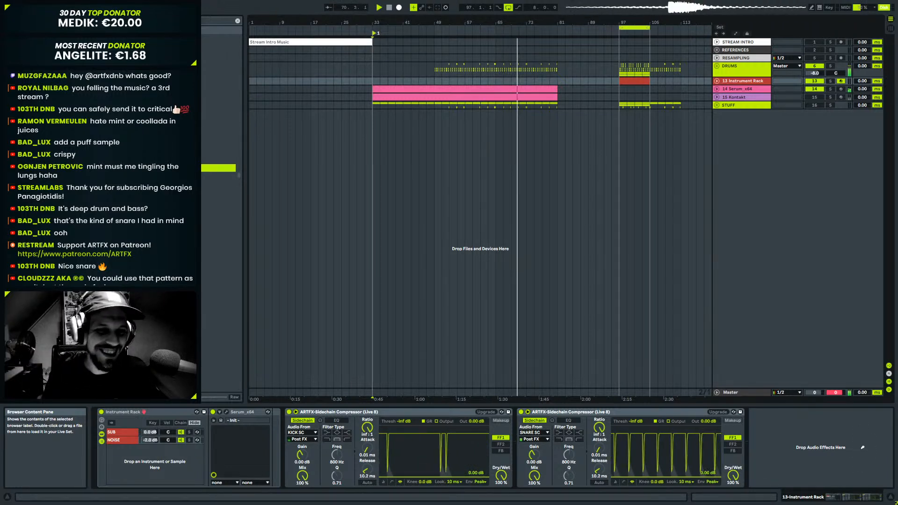
key("Down")
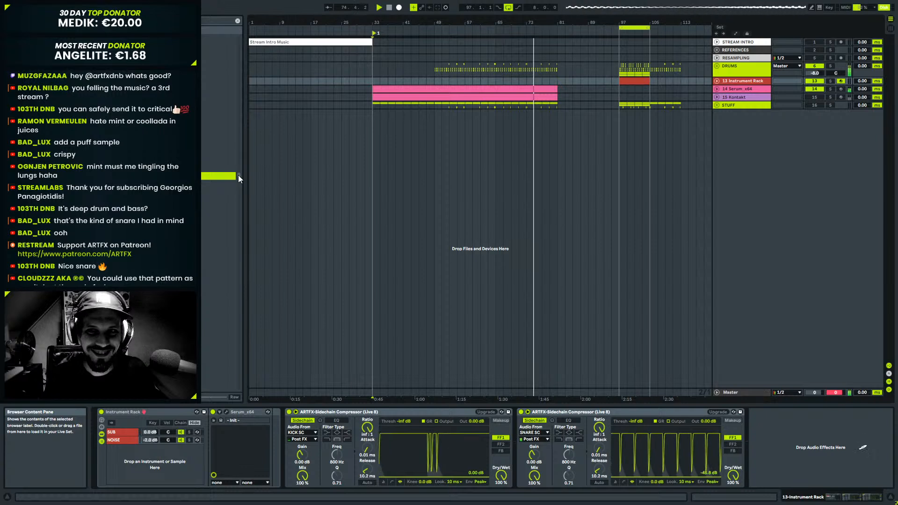
Preview another impact sample, replay the arrangement from bar 33 and from the drums' entry at bar 49, and stop playback.
key("space")
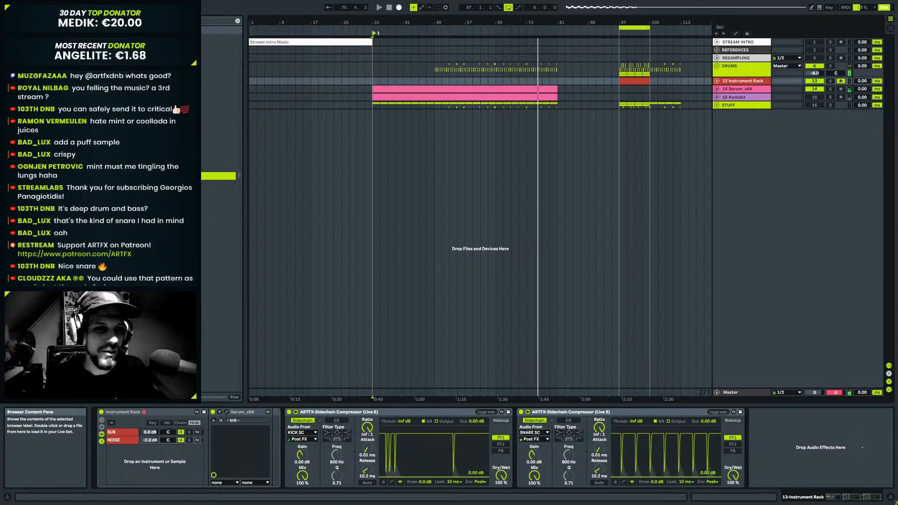
key("Down")
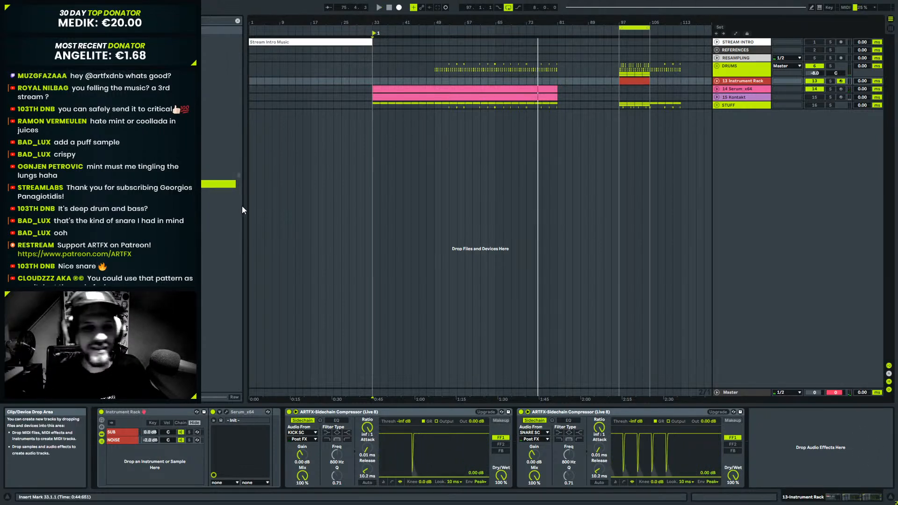
key("space")
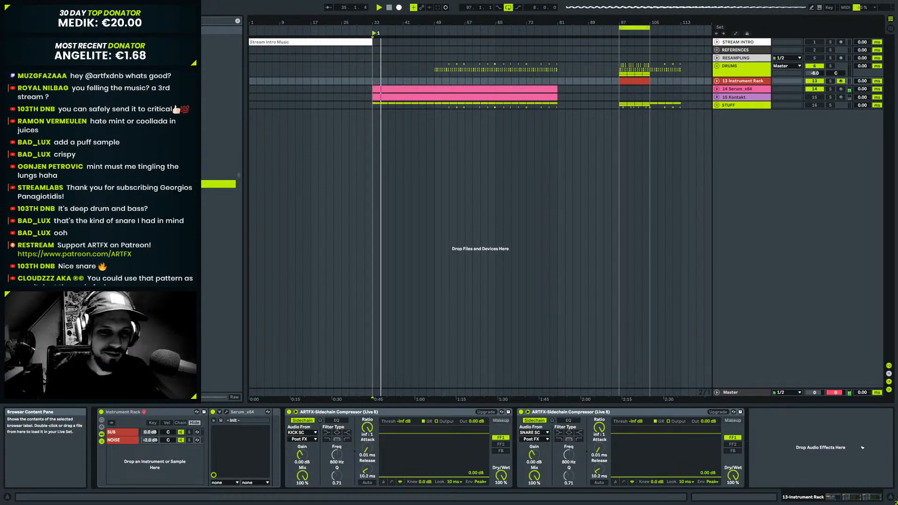
left_click(434, 66)
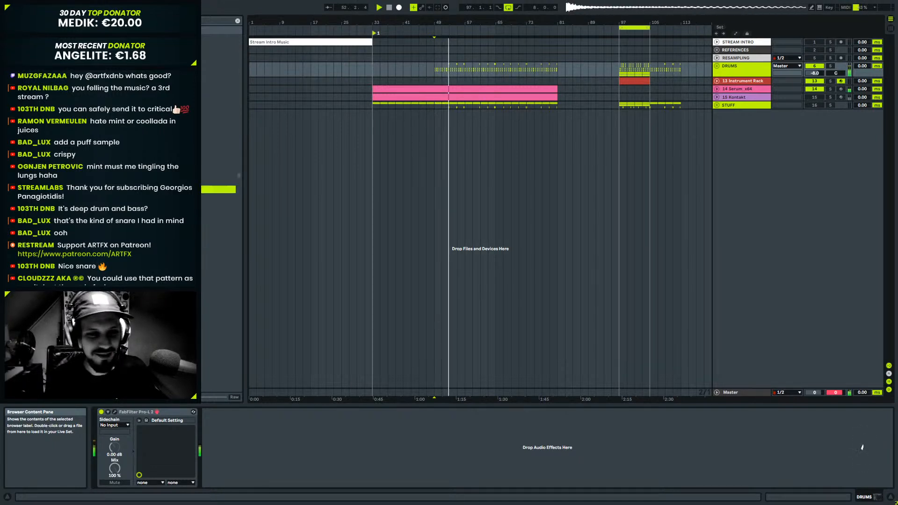
key("space")
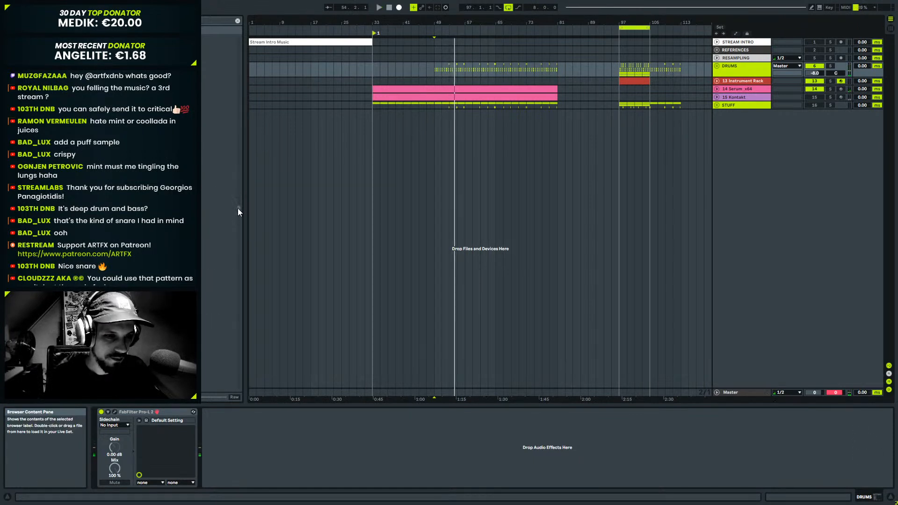
Audition further impact samples in the search results with the arrangement stopped to choose one for the intro.
left_click(197, 181)
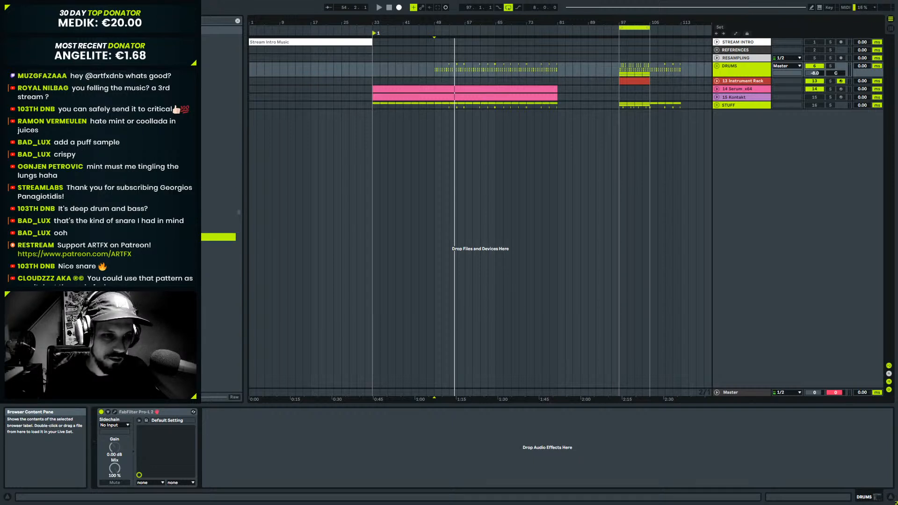
left_click(218, 181)
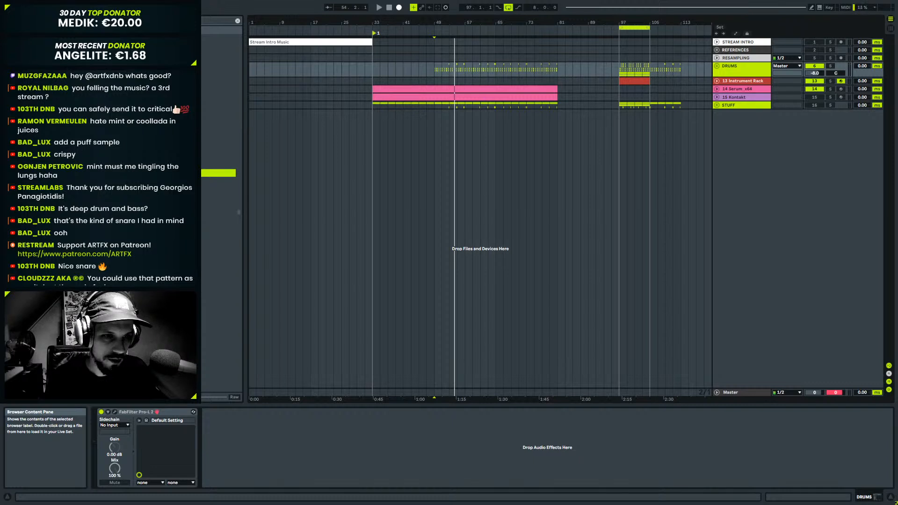
left_click(218, 157)
key("Down")
key("Down")
key("Down")
key("Down")
key("Down")
key("Down")
key("Down")
key("Down")
key("Down")
key("Down")
key("Down")
key("Down")
key("Down")
key("Down")
key("Down")
key("Down")
key("Down")
key("Down")
key("Down")
key("Down")
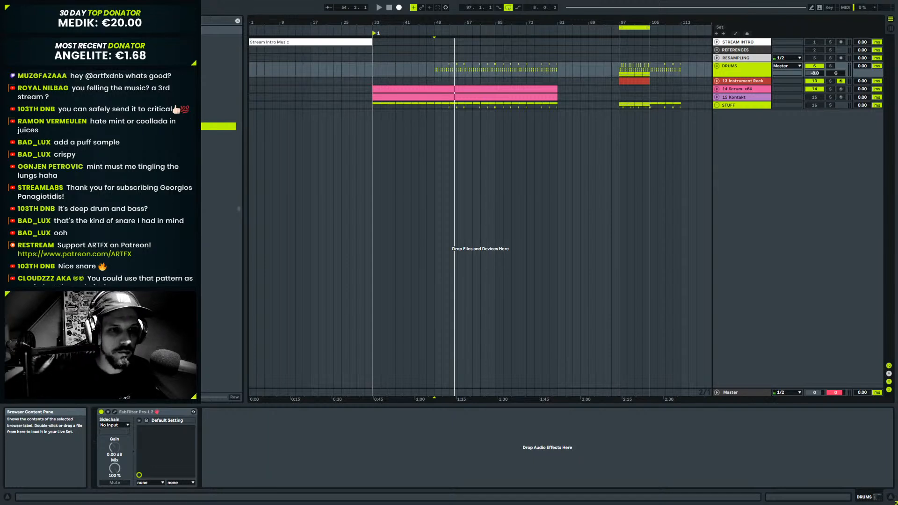
key("Down")
key("Down")
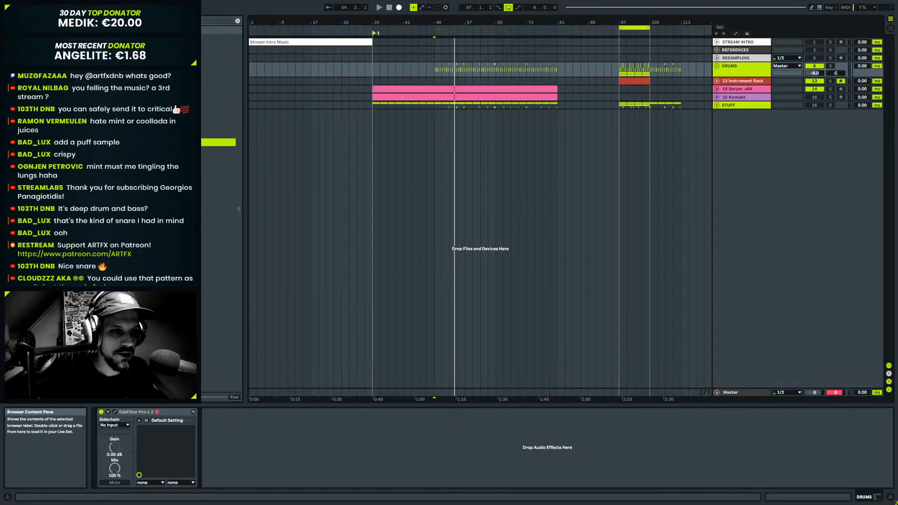
key("Down")
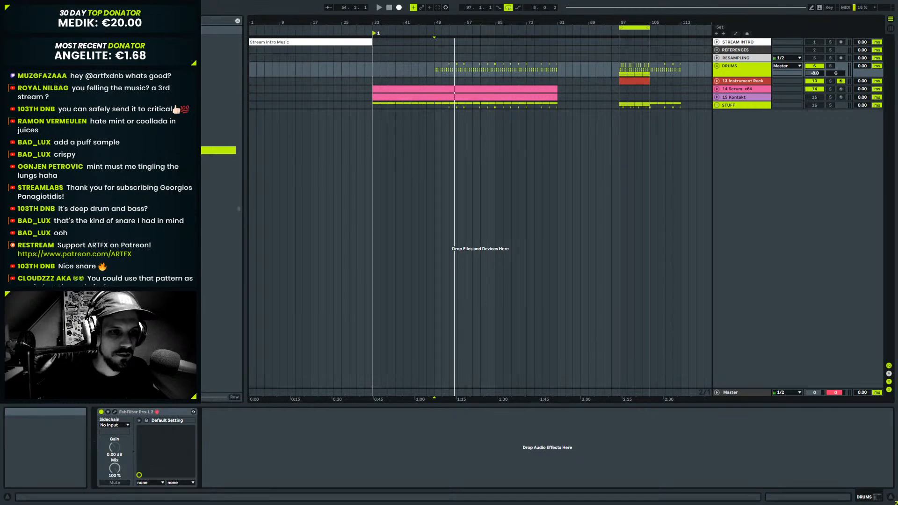
key("Down")
key("Down")
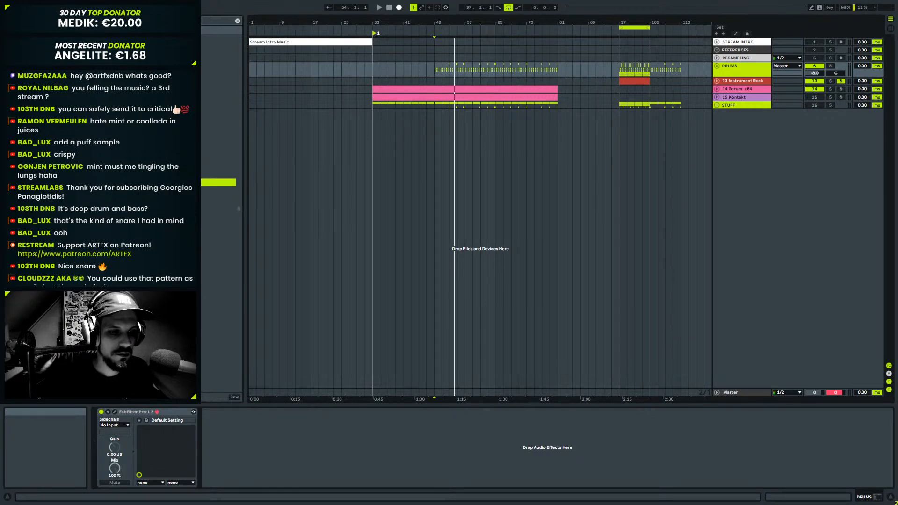
key("Down")
key("Down")
key("Down")
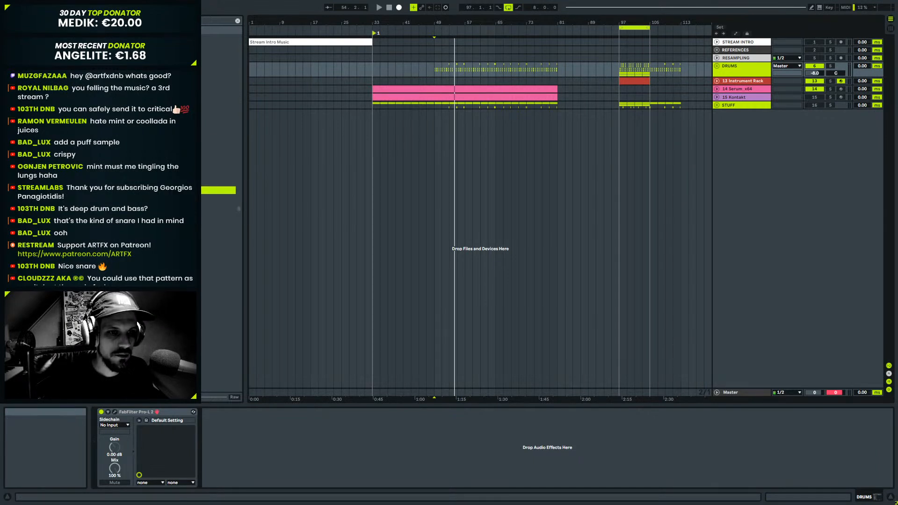
key("Down")
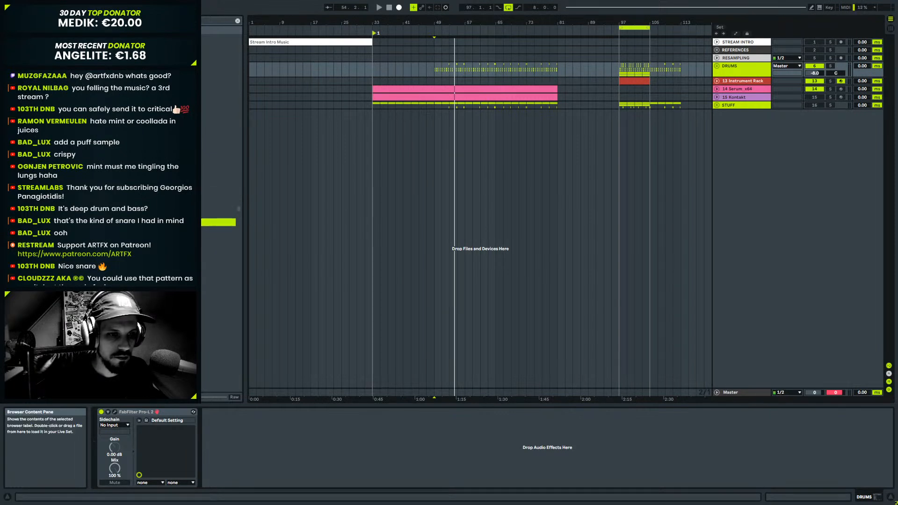
Place the Lev_Impact_Clap sample on a new audio track at bar 33 and turn off warping for the clip.
left_click_drag(218, 221, 373, 125)
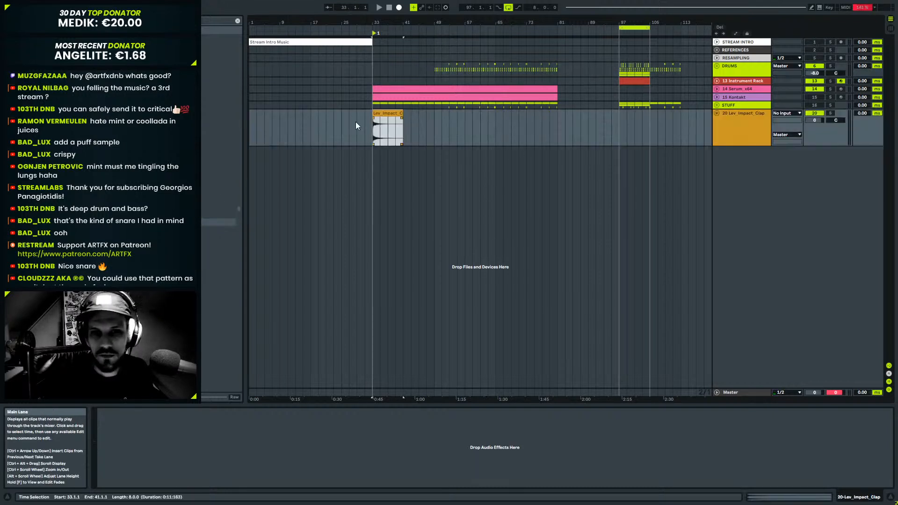
double_click(381, 113)
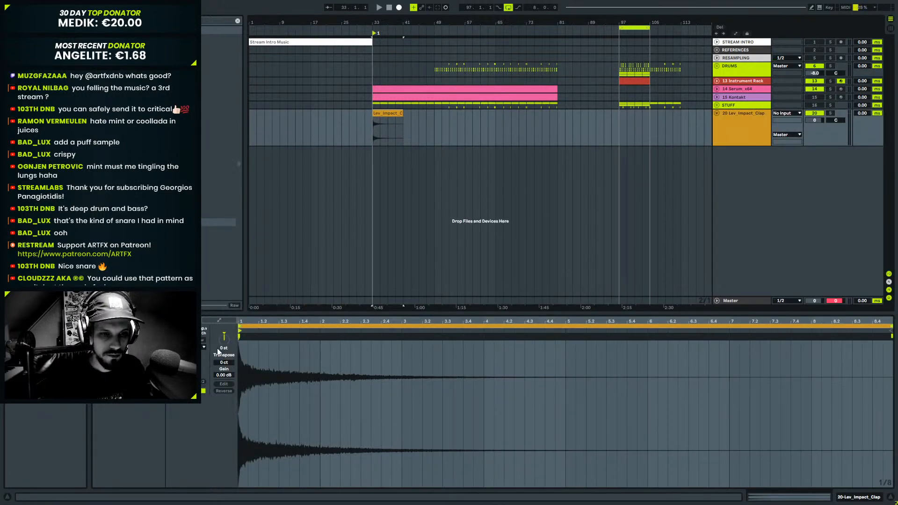
left_click(176, 340)
Lower the Lev_Impact_Clap track's volume to -10 dB while playing from bar 33, and collapse the track.
left_click(814, 120)
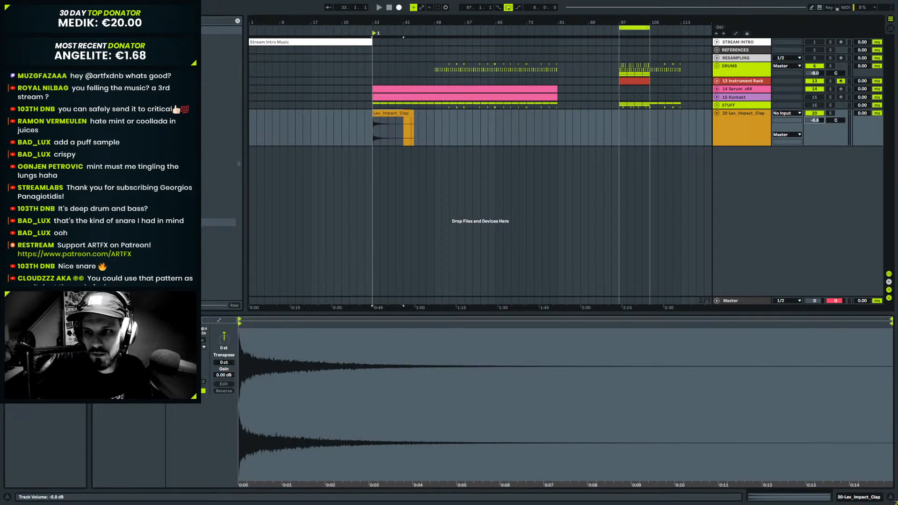
key("space")
left_click_drag(815, 120, 814, 125)
left_click(397, 113)
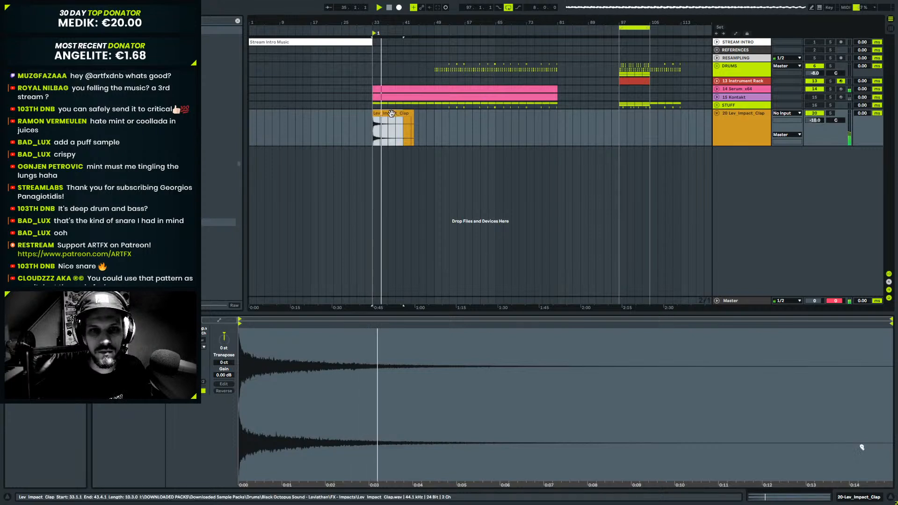
left_click(717, 113)
Move the kick and snare clips from bars 49–65 in the DRUMS group to the intro's start at bar 33.
left_click(726, 80)
left_click(725, 88)
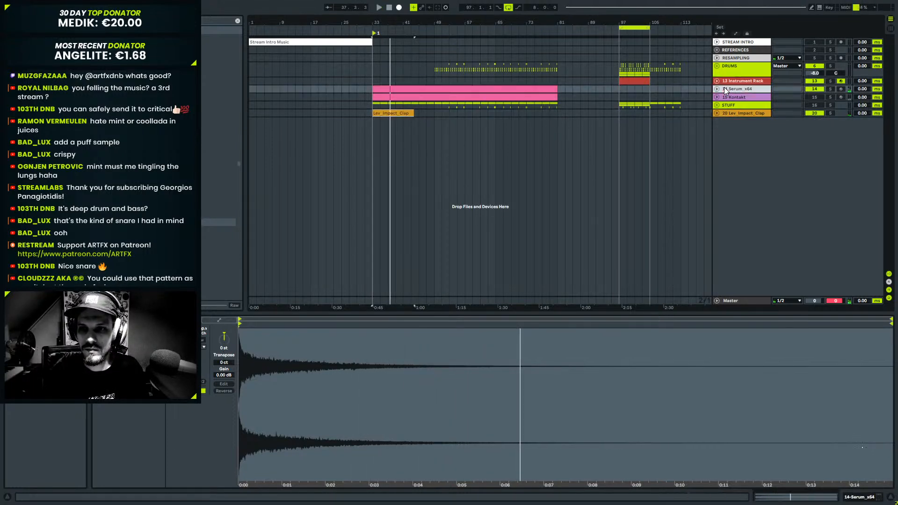
left_click(717, 67)
left_click_drag(433, 101, 494, 128)
left_click(498, 126)
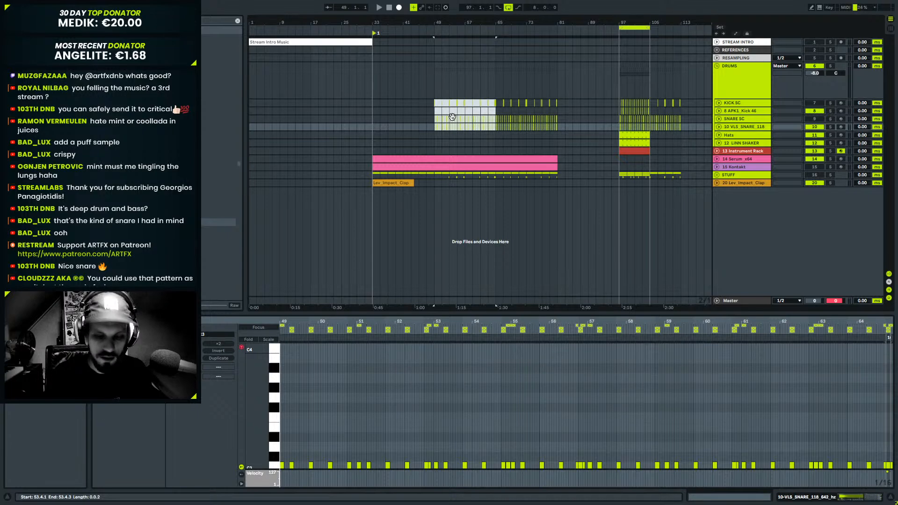
key("Delete")
left_click(382, 103)
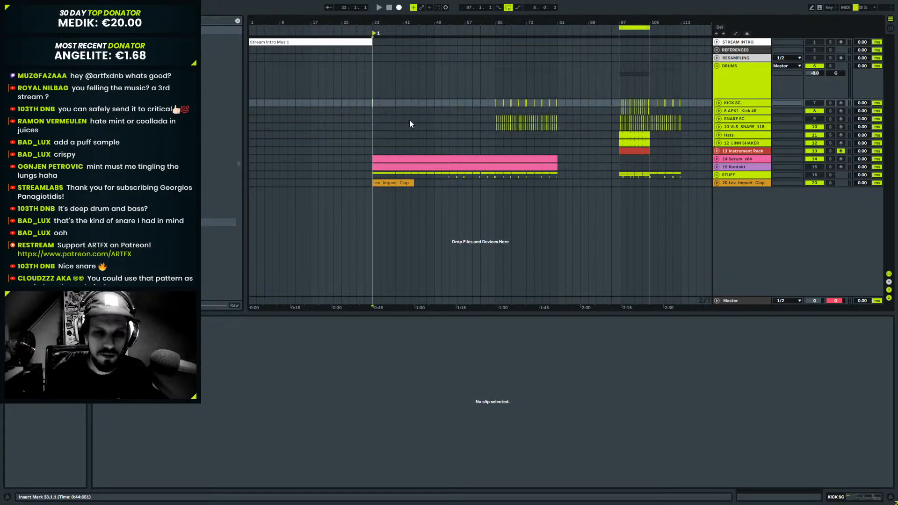
key("ctrl+v")
left_click_drag(375, 22, 374, 70)
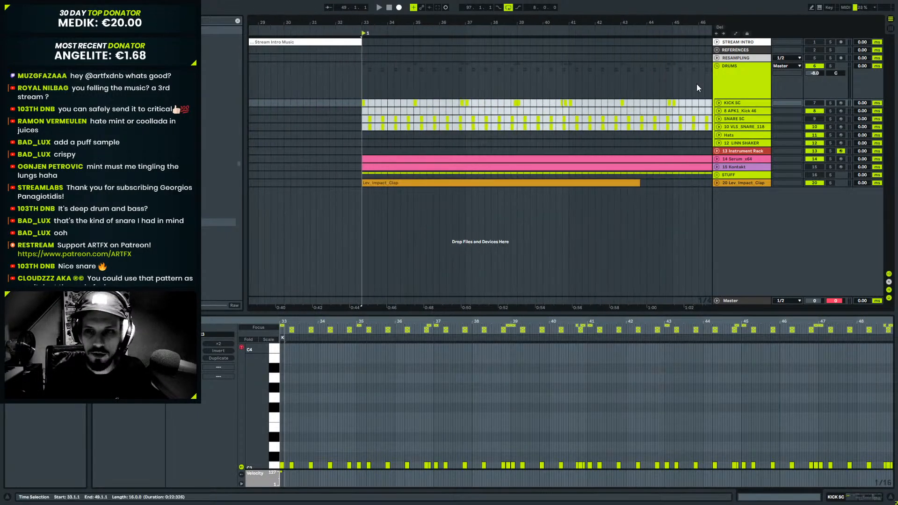
Expand the 8-APK1_Kick 46 track, play the intro's start, and copy the first KICK SC clip onto that track at bar 33.
left_click(720, 113)
left_click(369, 103)
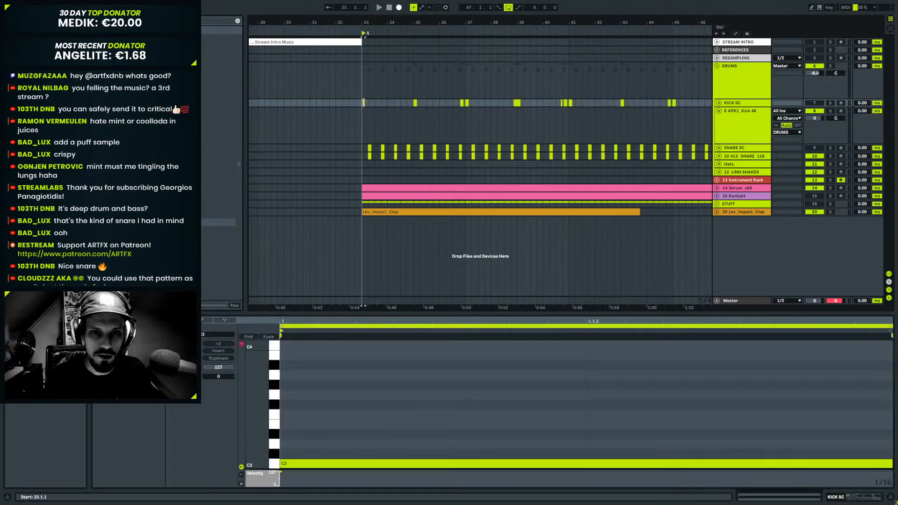
left_click(355, 125)
key("space")
key("space")
left_click_drag(474, 22, 474, 0)
mouse_move(632, 18)
left_mouse_down()
mouse_move(624, 47)
mouse_move(621, 30)
left_mouse_up()
left_click_drag(357, 22, 374, 62)
left_click(416, 129)
mouse_move(406, 20)
left_mouse_down()
mouse_move(405, 7)
mouse_move(362, 23)
left_mouse_up()
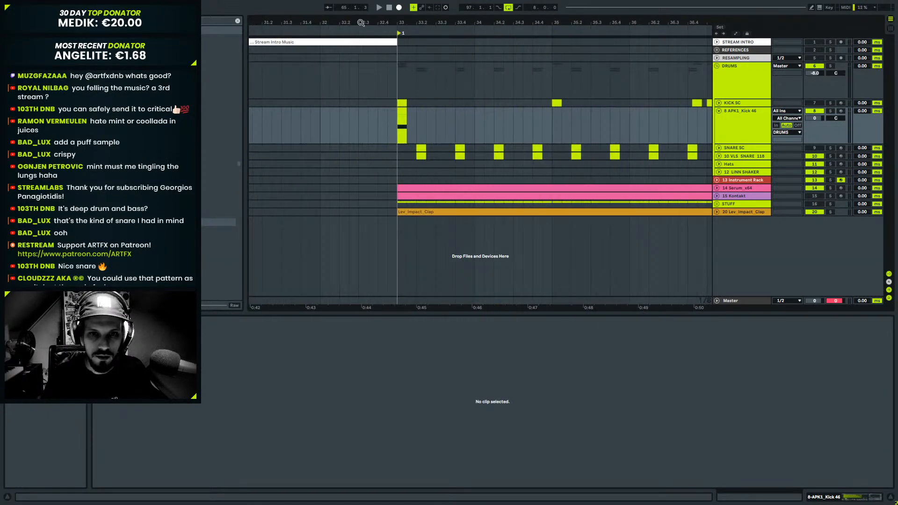
Copy both kick clips to 33.3.2, and duplicate the resulting one-bar kick pattern through bar 36.
left_click(405, 130)
mouse_move(430, 103)
left_mouse_down()
mouse_move(449, 93)
mouse_move(438, 102)
left_mouse_up()
scroll(457, 89, "up", 3)
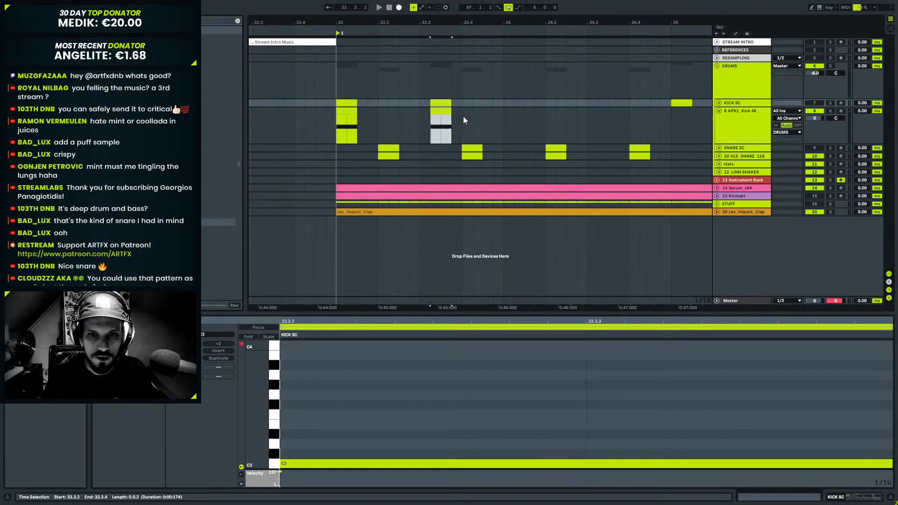
left_click_drag(506, 102, 394, 122)
left_click(338, 130)
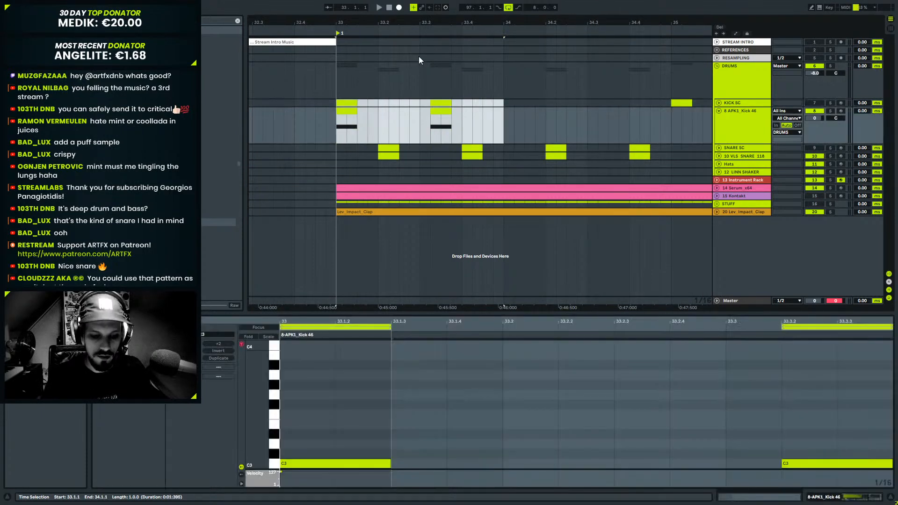
scroll(423, 22, "down", 5)
key("ctrl+d")
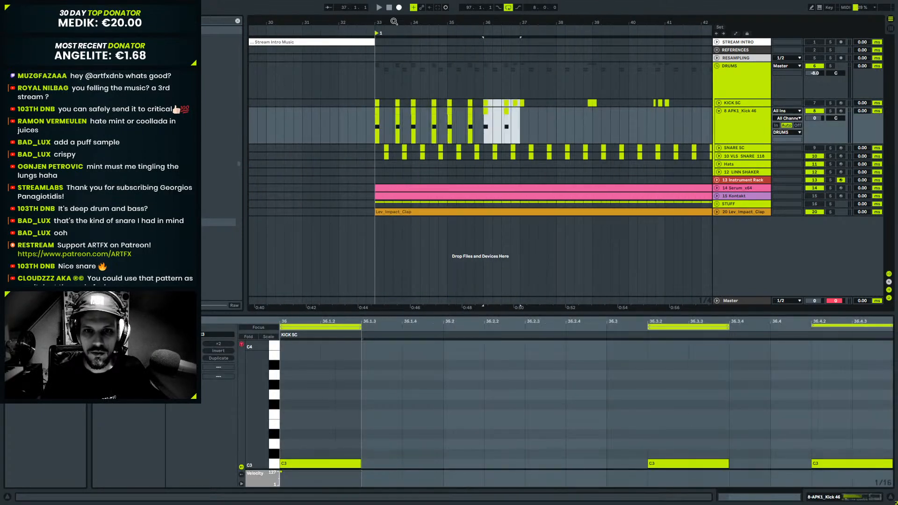
Delete the old kick clips from bars 37–49 and fill the range by duplicating the four-bar kick pattern.
left_click_drag(522, 125, 417, 134)
scroll(455, 97, "down", 5)
left_click(489, 101)
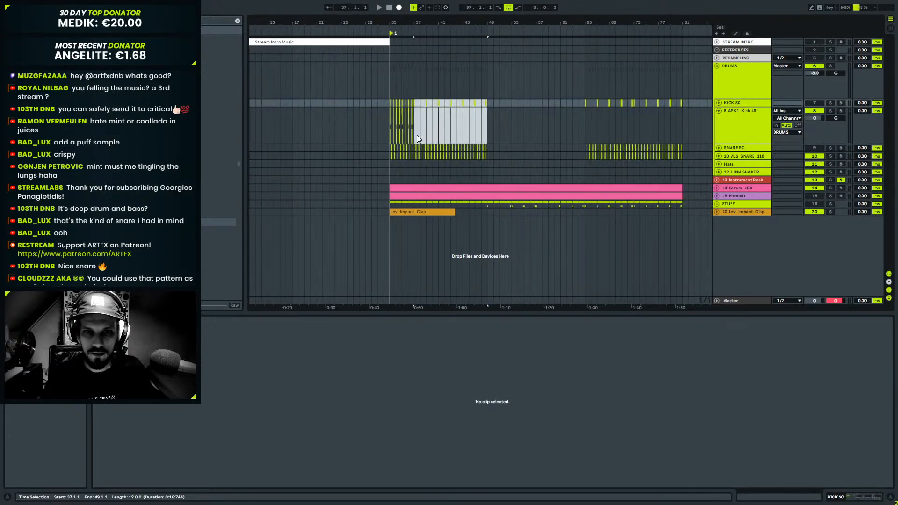
key("Delete")
left_click(390, 103)
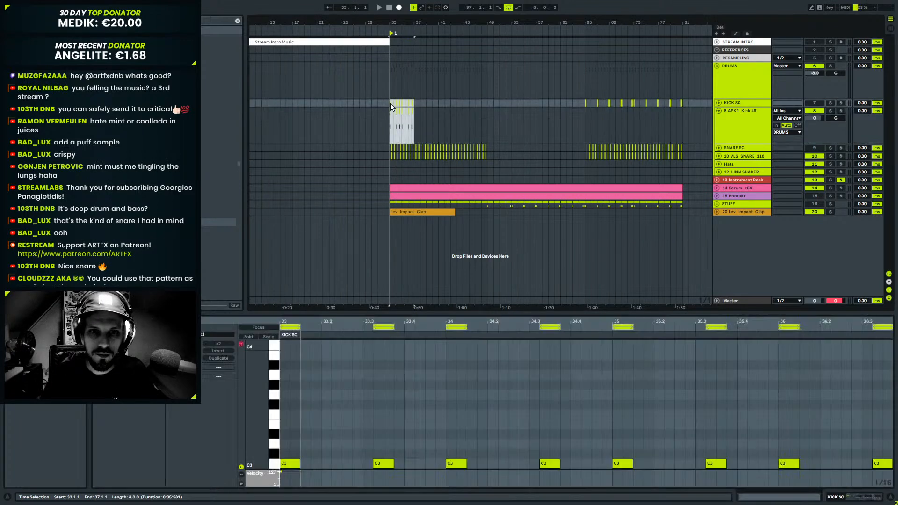
key("ctrl+d")
key("ctrl+d")
key("ctrl+d")
key("ctrl+d")
key("ctrl+z")
Duplicate the 16-bar kick and snare section to bar 49, and delete the leftover drum clips from bars 65–81.
left_click_drag(487, 159, 386, 103)
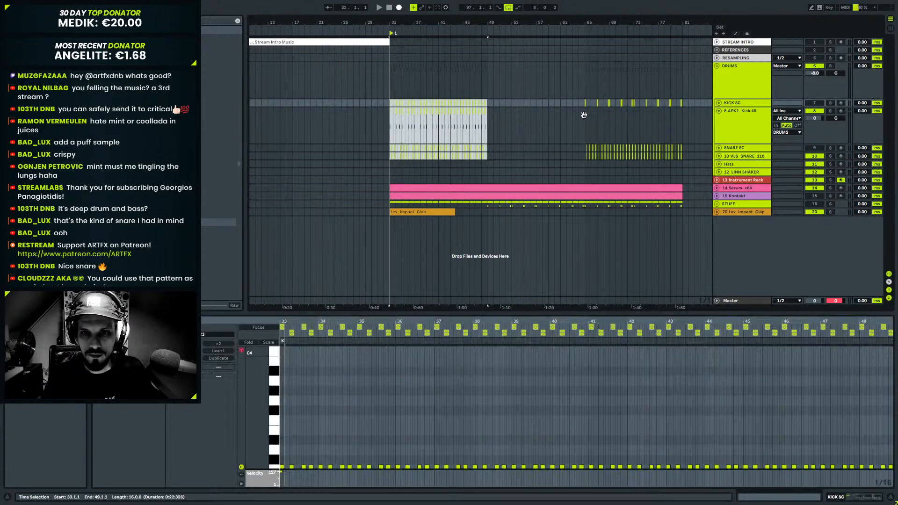
key("ctrl+d")
left_click_drag(684, 105, 585, 159)
key("Delete")
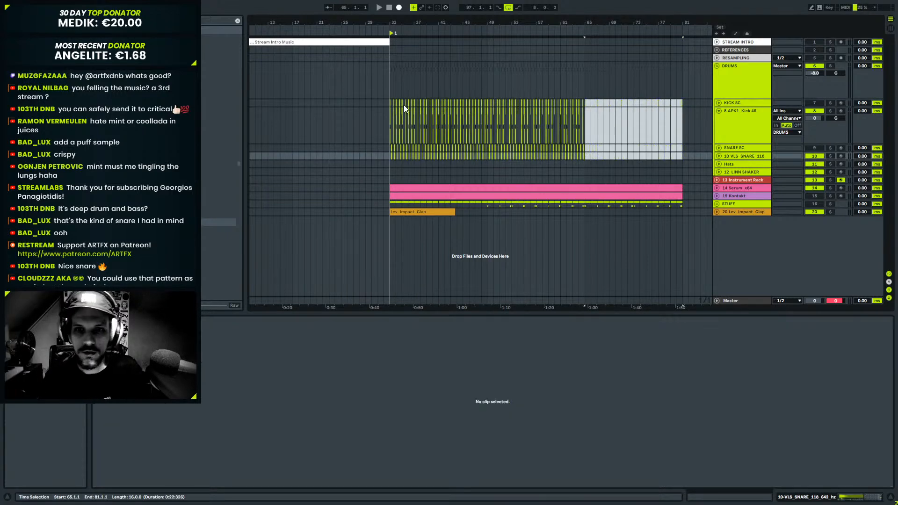
left_click(389, 105)
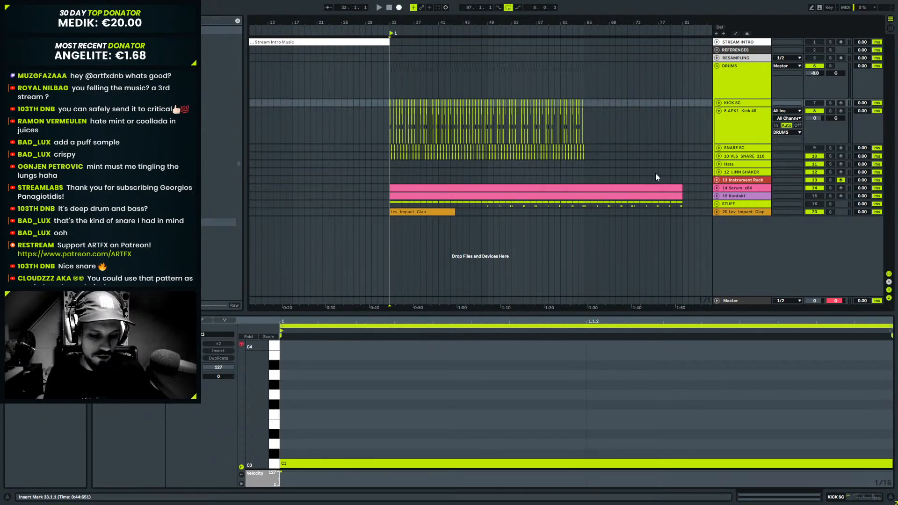
left_click(717, 66)
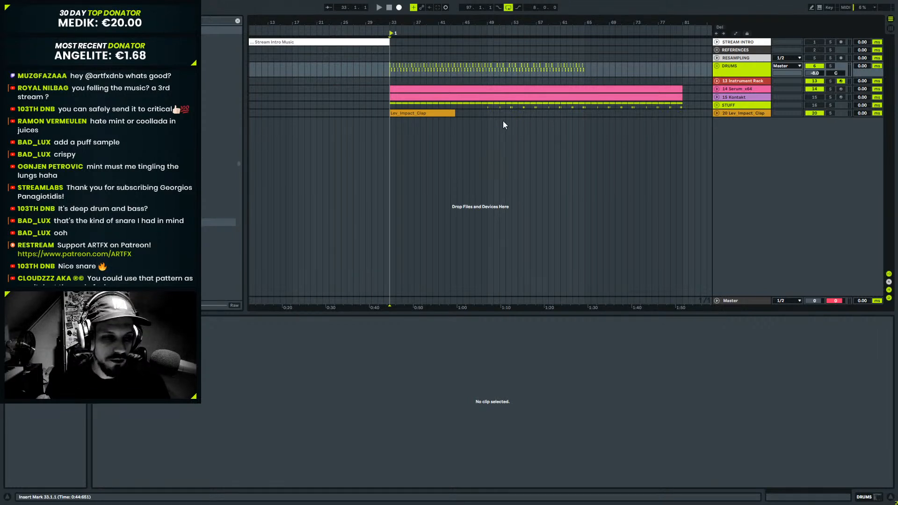
Play the arrangement from bar 33 to check the new kick and snare pattern against the intro sounds.
left_click(745, 89)
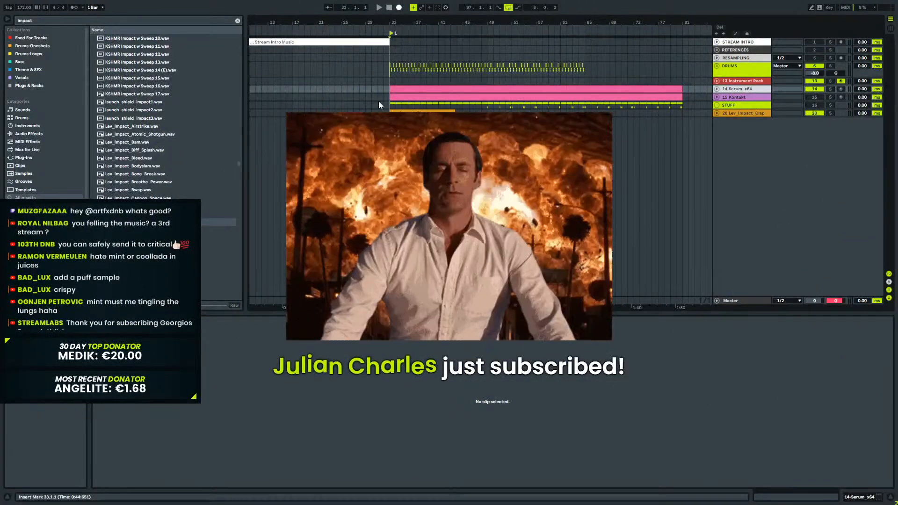
left_click(402, 111)
key("space")
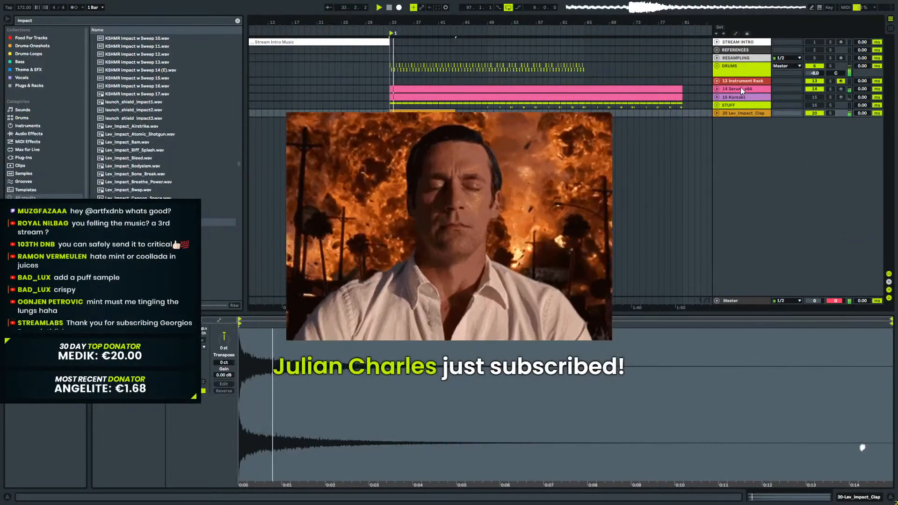
left_click(740, 89)
scroll(562, 115, "up", 3)
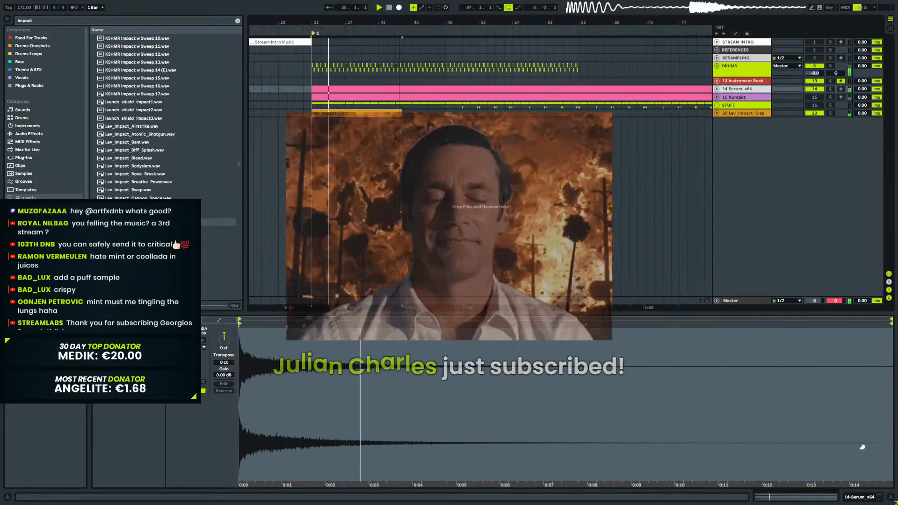
left_click_drag(569, 70, 441, 69)
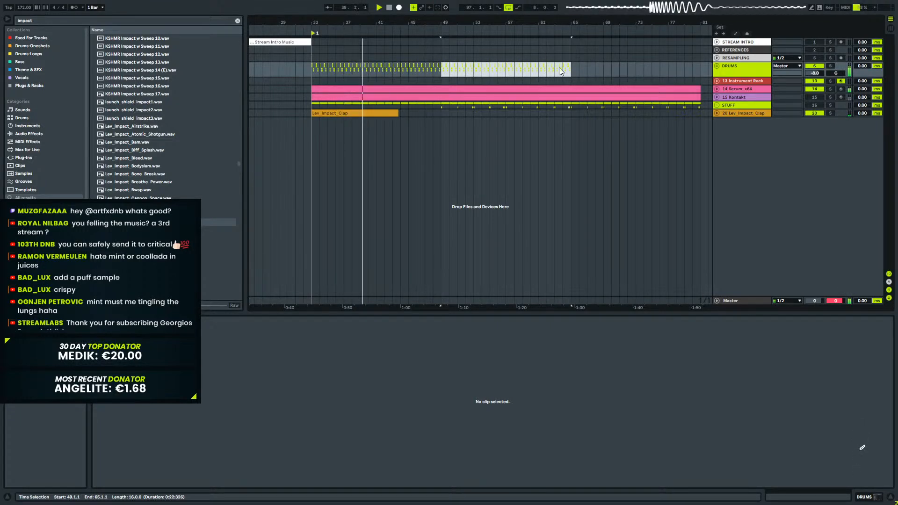
left_click(719, 71)
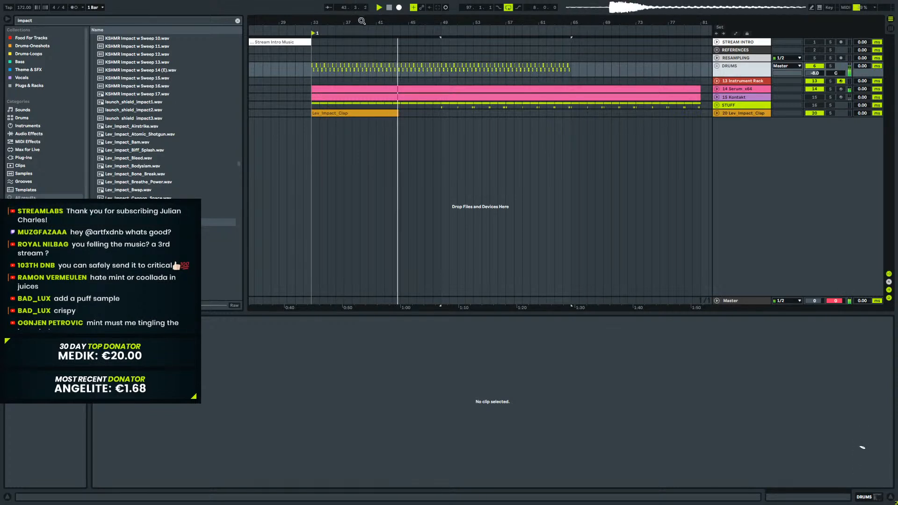
left_click_drag(510, 21, 511, 14)
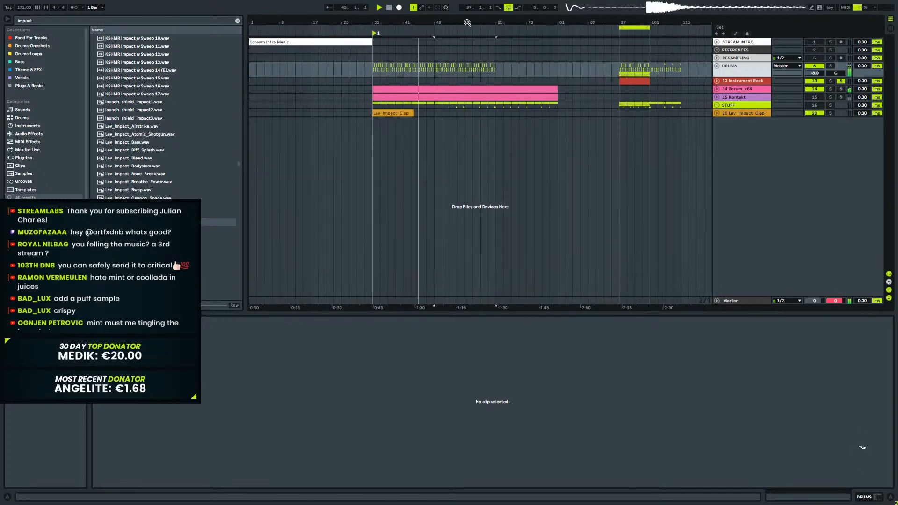
Copy the Hats clips from the bar 97 section into bars 49–65 on the Hats track.
left_click(717, 66)
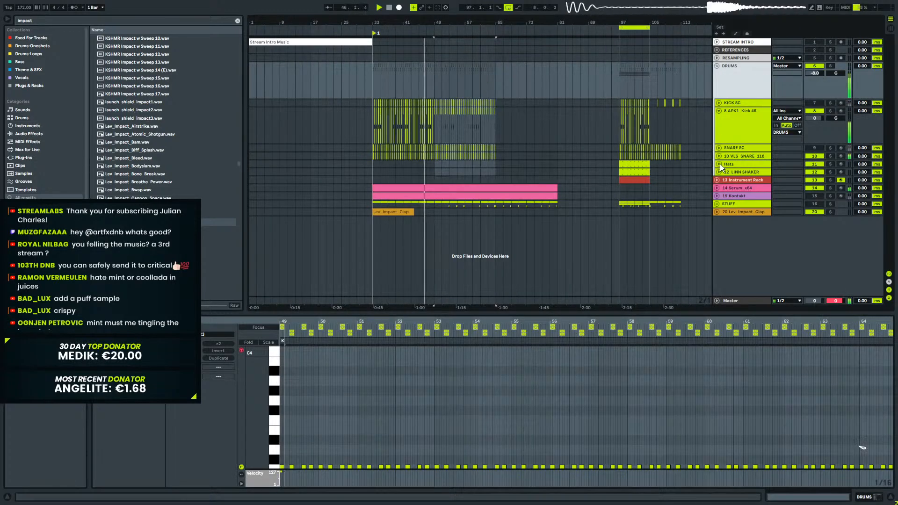
left_click(719, 164)
left_click_drag(635, 164, 496, 164)
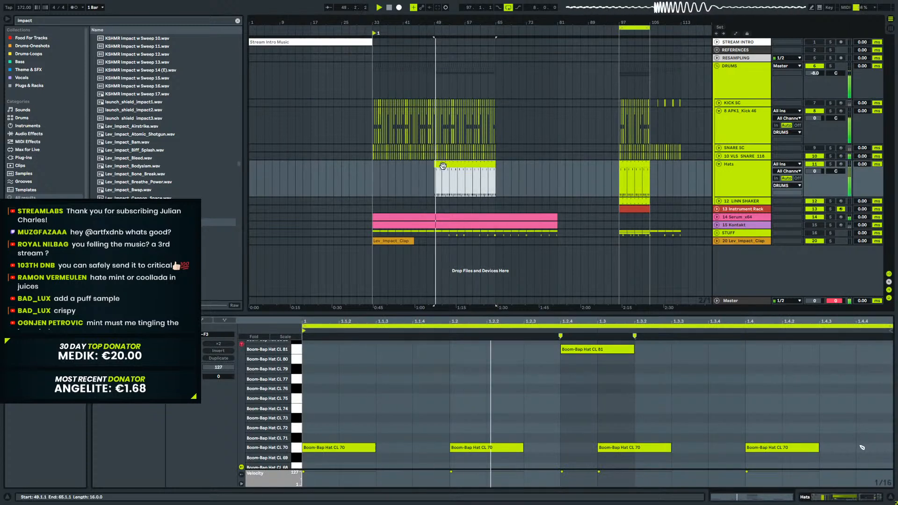
Deactivate the Boom-Bap Hat CL 81 note in the Hats clip, and extend the clip back to bar 33.
left_click(596, 349)
key("space")
left_click_drag(539, 348, 628, 365)
key("0")
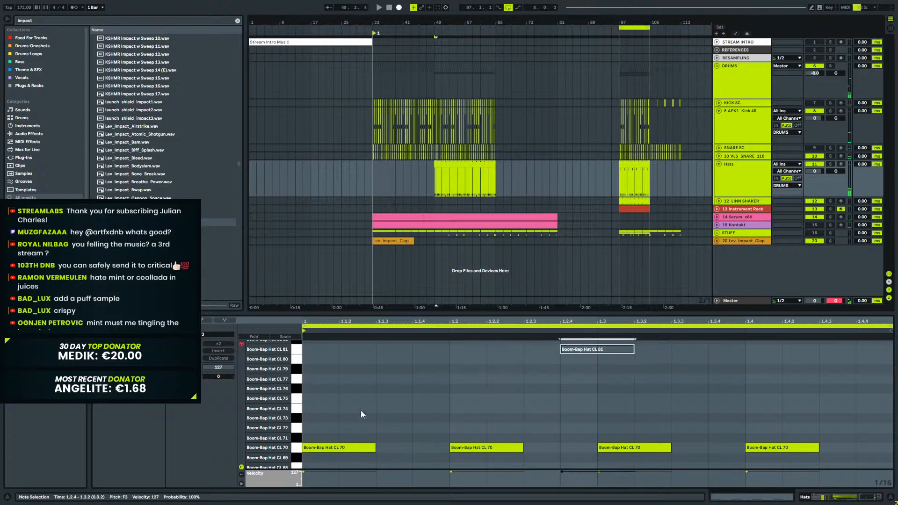
left_click_drag(434, 163, 370, 174)
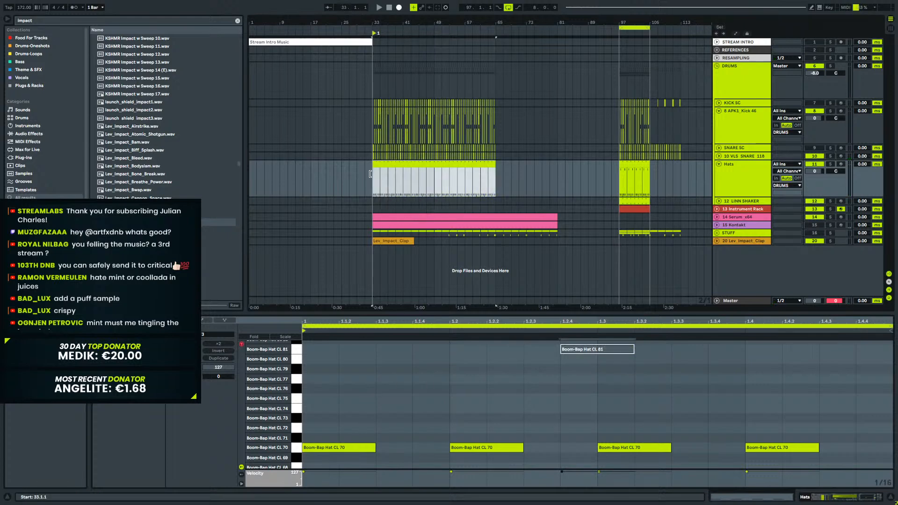
Try moving the second kick from 33.3.2 to 33.3.3 on both kick tracks, and play from just before bar 33.
key("space")
left_click_drag(410, 22, 516, 64)
left_click_drag(378, 22, 380, 80)
key("space")
left_click(438, 104)
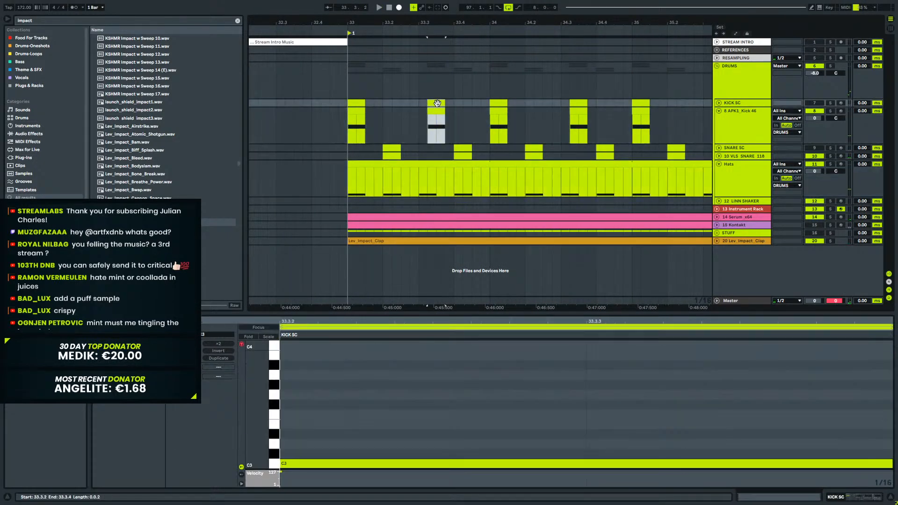
left_click_drag(435, 101, 444, 101)
left_click(341, 104)
key("space")
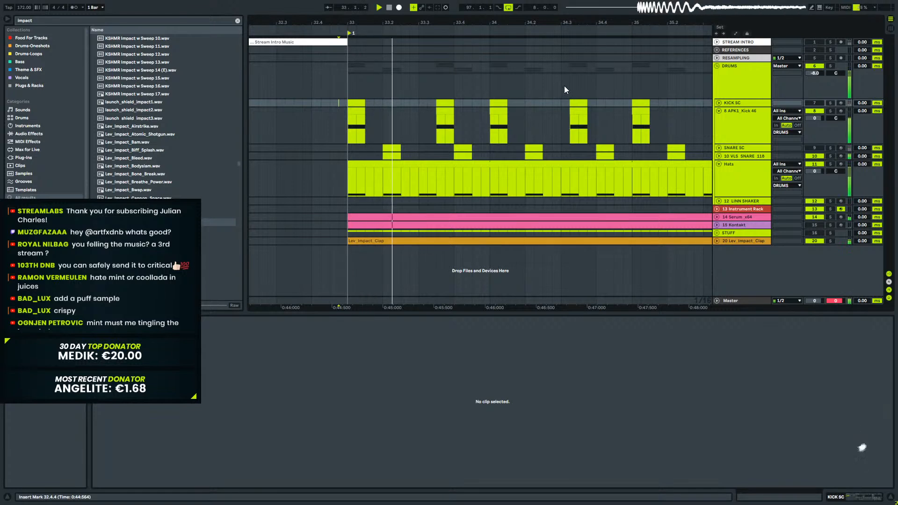
key("space")
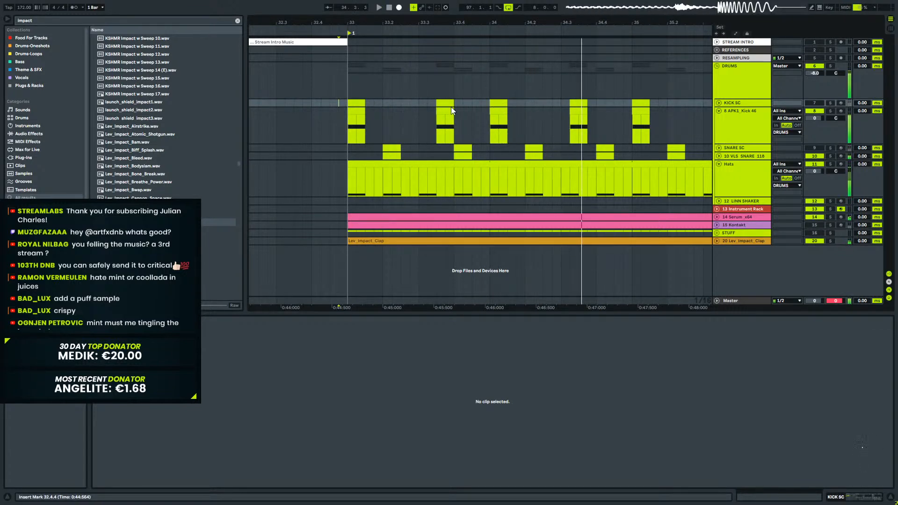
Delete the kick at 33.3.3 from both kick tracks and play the pattern from just before bar 33.
left_click(439, 121)
key("Delete")
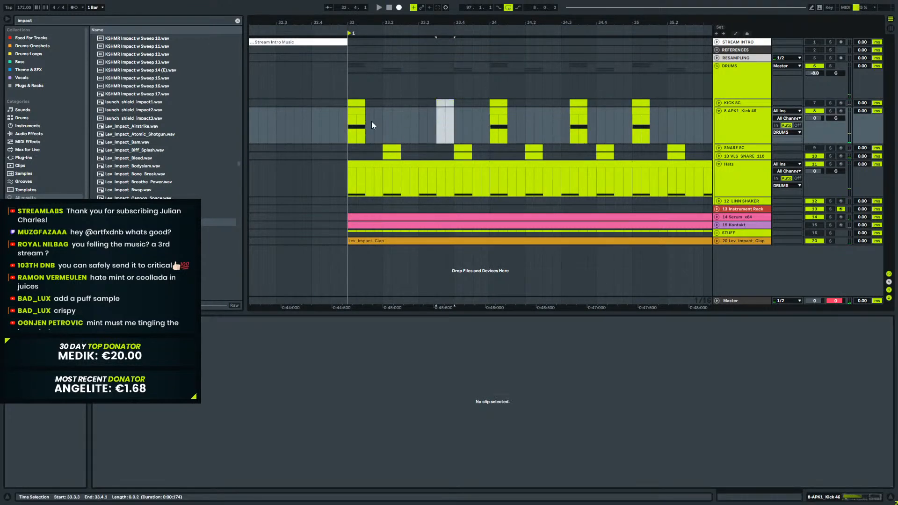
left_click(330, 124)
key("space")
key("minus")
key("minus")
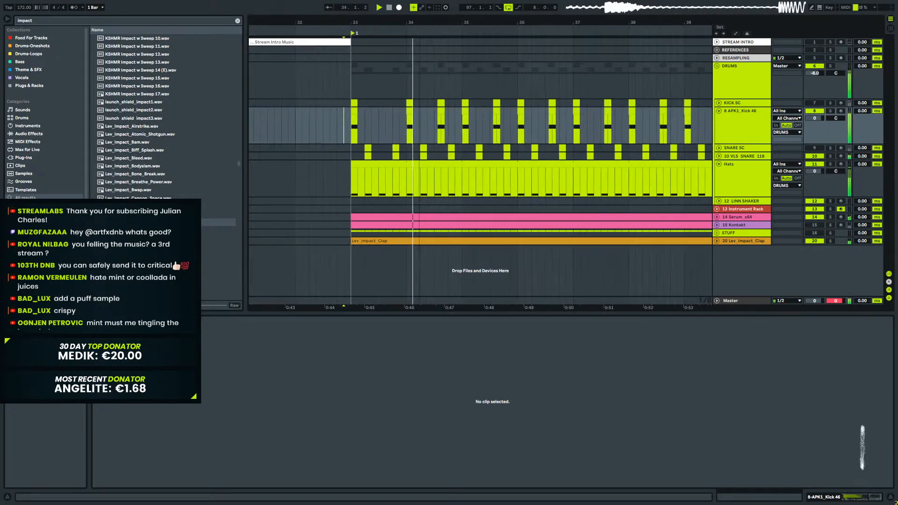
key("space")
Delete the second kick of bar 34 and all kick clips from bar 35 to bar 65.
left_click(416, 122)
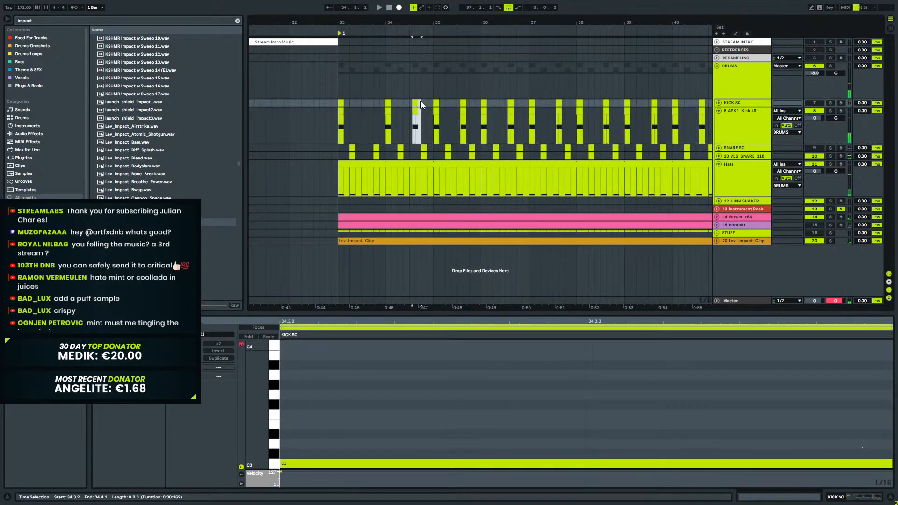
key("Delete")
key("minus")
key("minus")
key("minus")
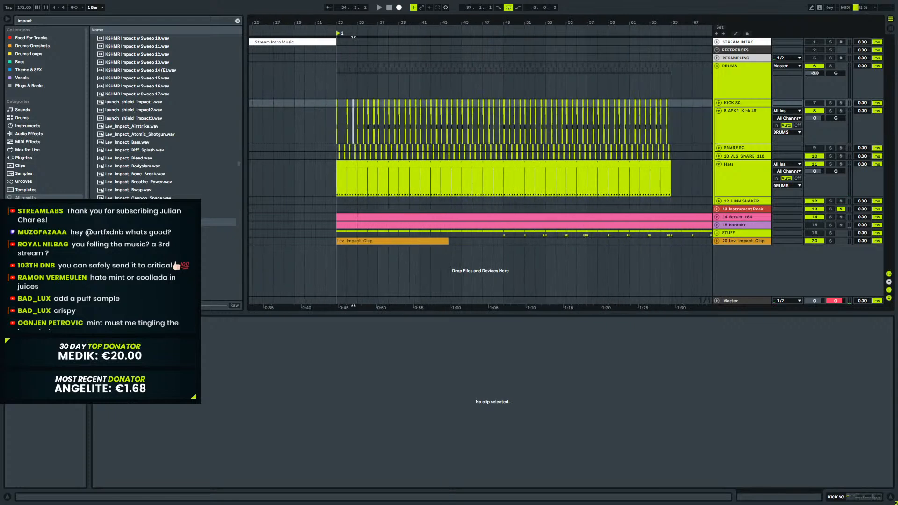
left_click_drag(657, 121, 363, 123)
key("Delete")
Duplicate the two-bar kick pattern from bar 33 on both kick tracks until it fills the range up to bar 65.
left_click(337, 103)
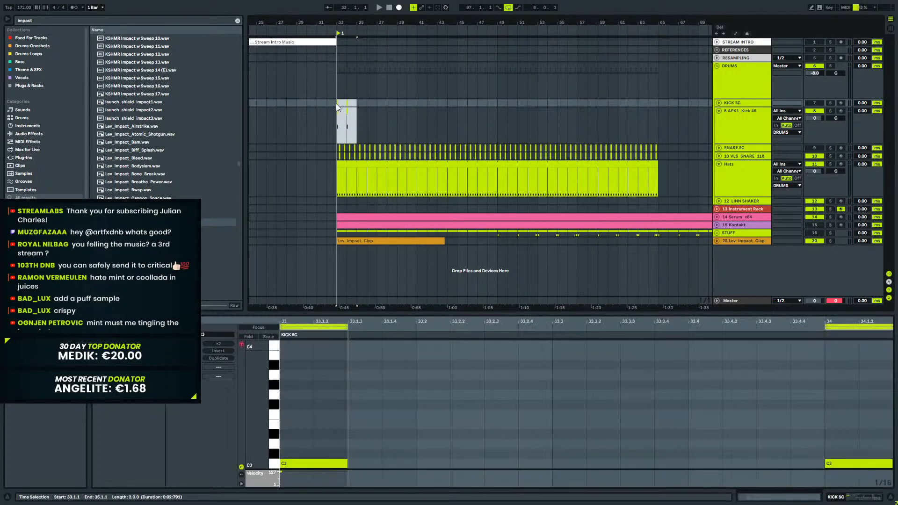
key("ctrl+d")
key("ctrl+d")
key("ctrl+d")
left_click(335, 122)
key("ctrl+d")
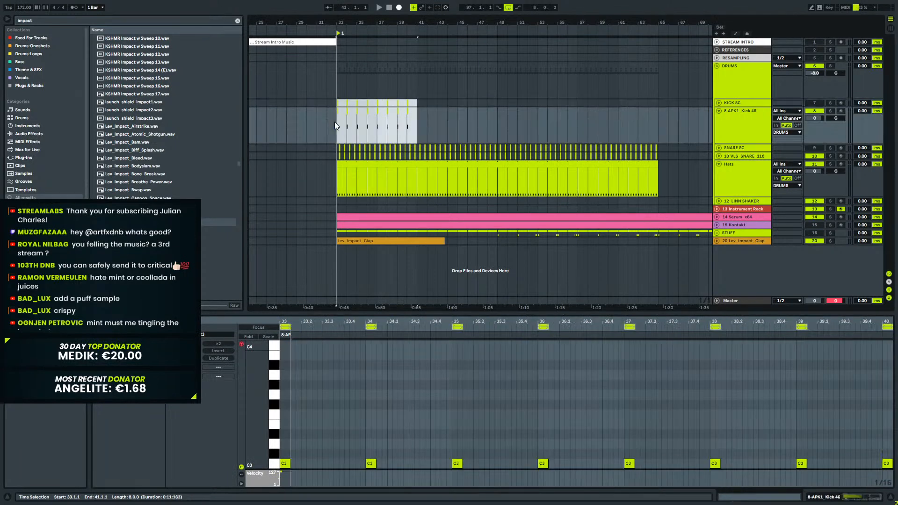
key("ctrl+d")
key("ctrl+d")
left_click(750, 177)
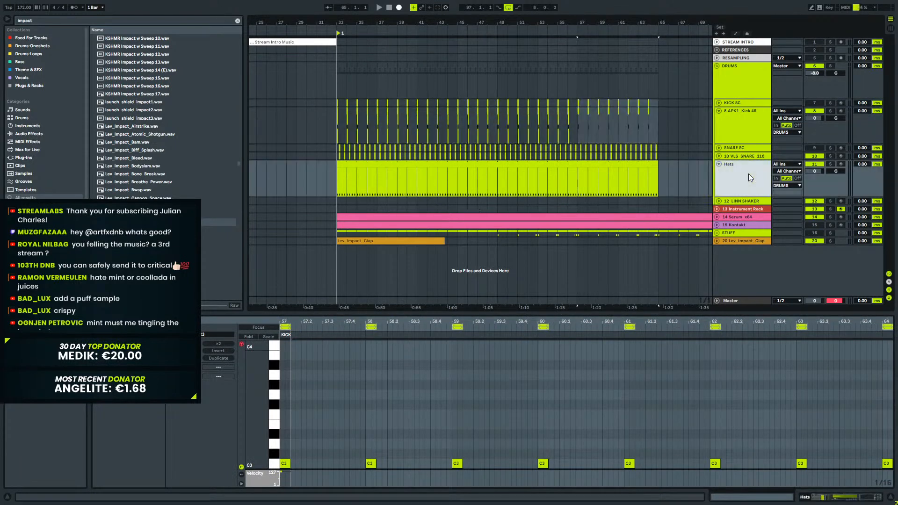
Copy the kick-triggered ARTFX-Sidechain Compressor from the Instrument Rack track onto the Hats track after its Utility.
left_click(844, 497)
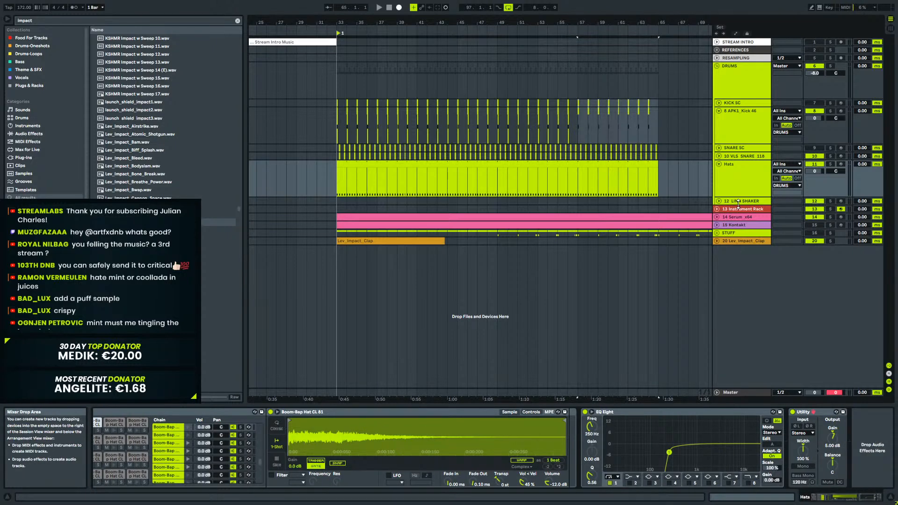
left_click(738, 217)
left_click(737, 210)
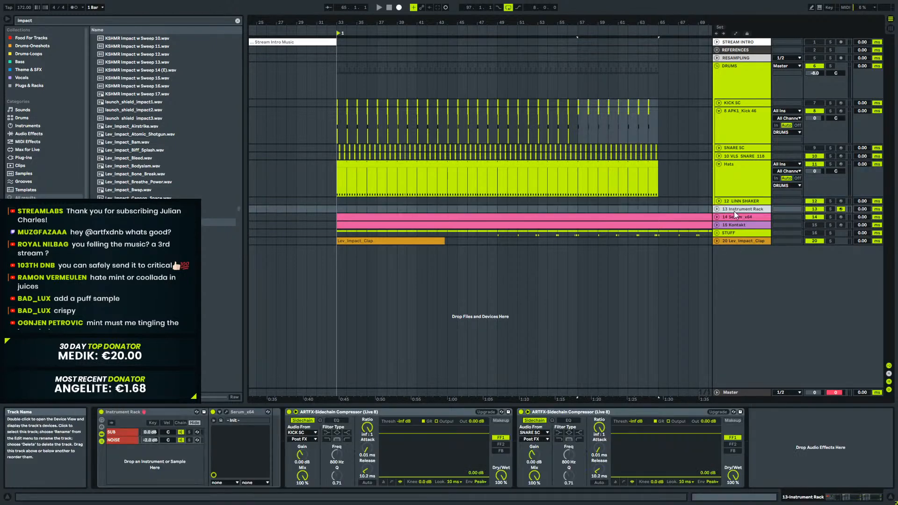
left_click(366, 411)
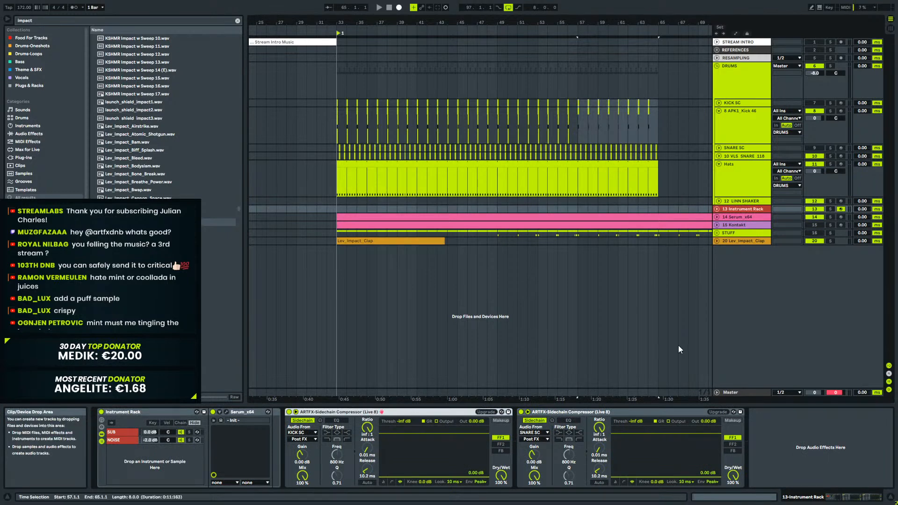
left_click(763, 176)
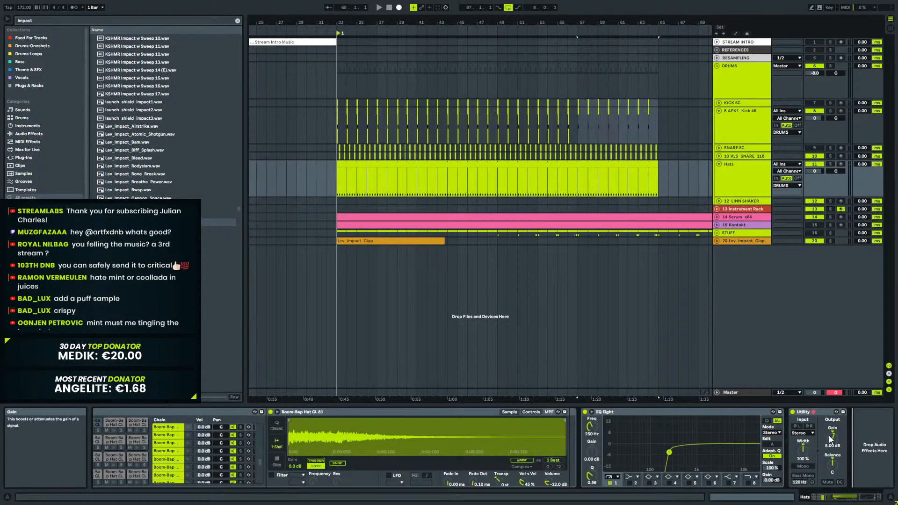
key("ctrl+v")
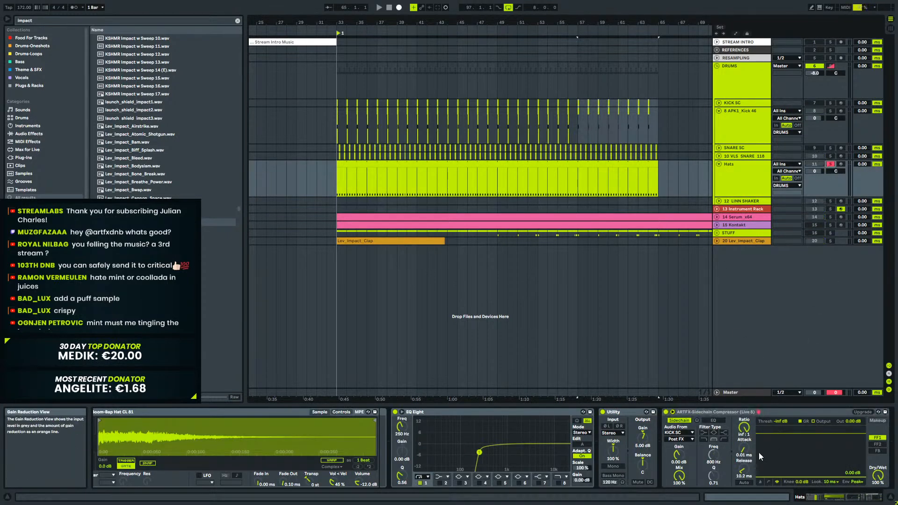
Play the hats soloed and with the full mix, and set their sidechain compressor's threshold to -17.7 dB.
key("space")
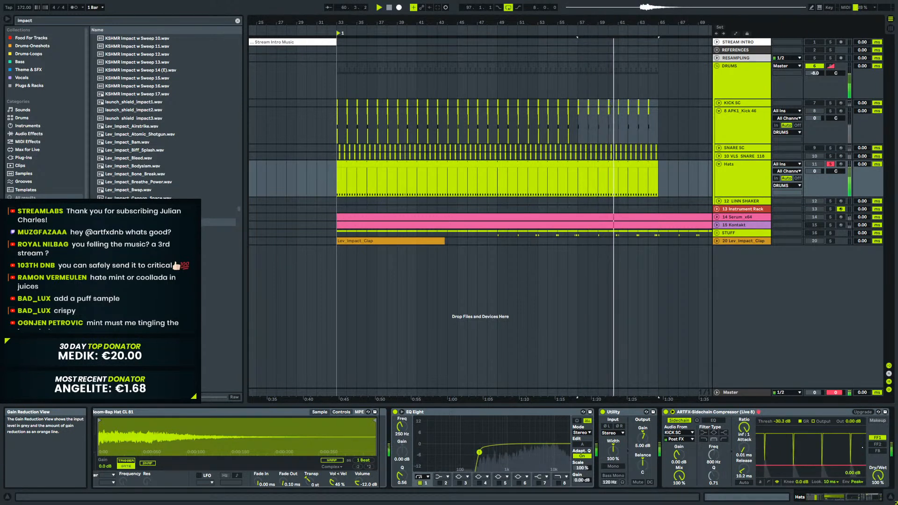
left_click_drag(798, 464, 799, 466)
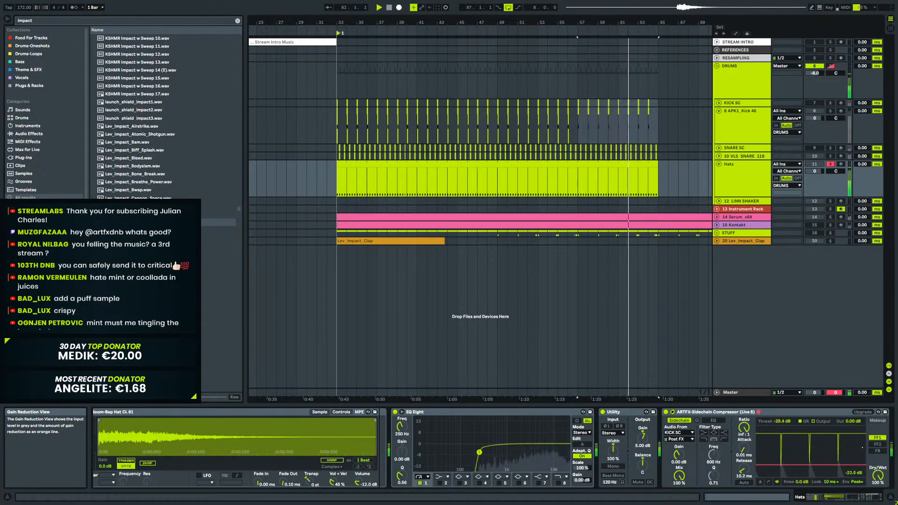
key("space")
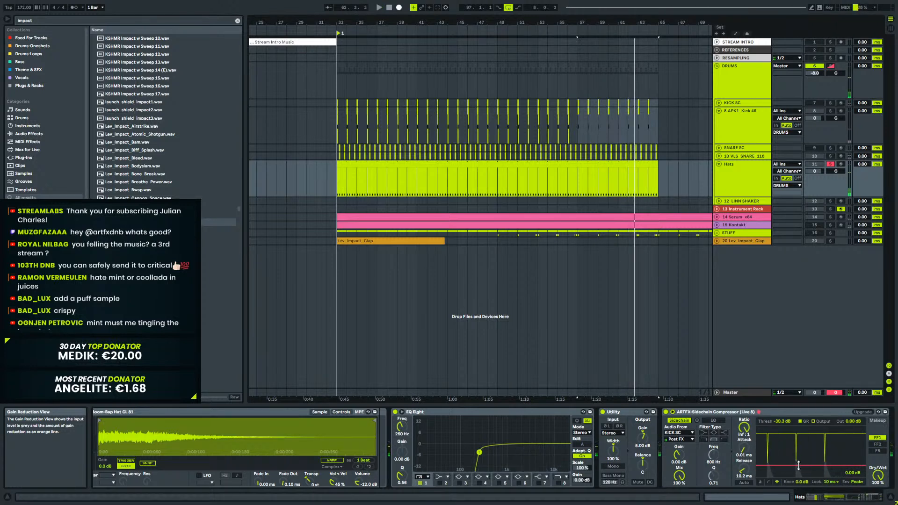
left_click(831, 165)
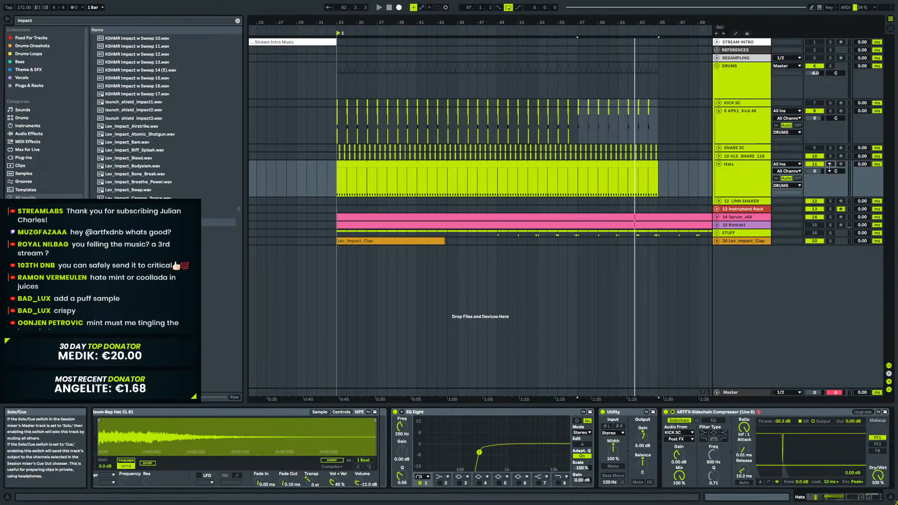
key("space")
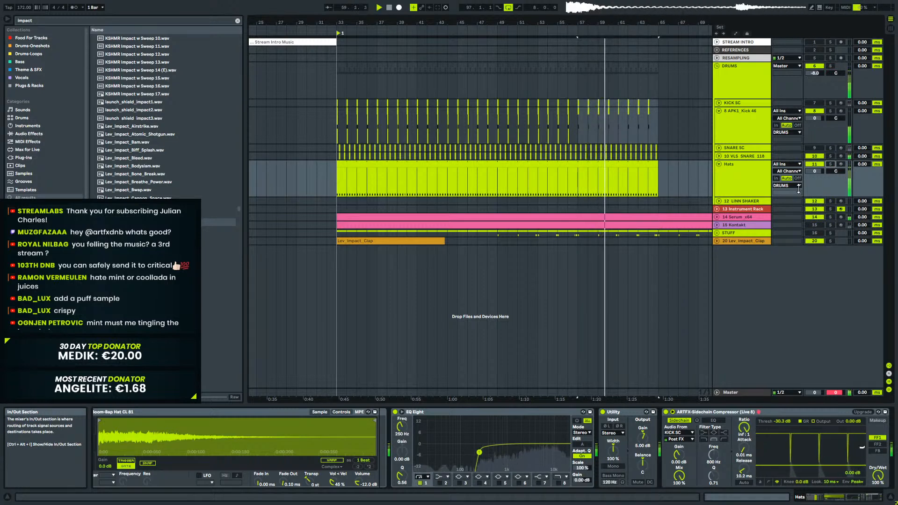
key("space")
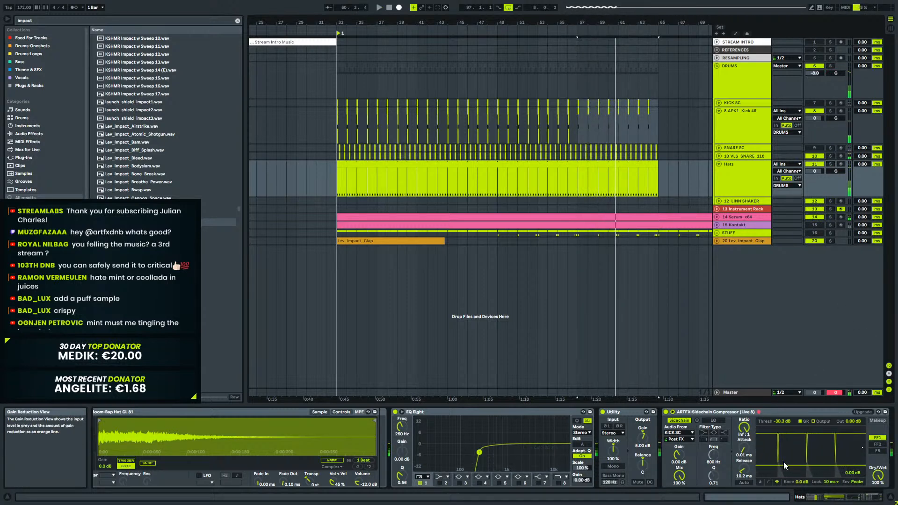
key("space")
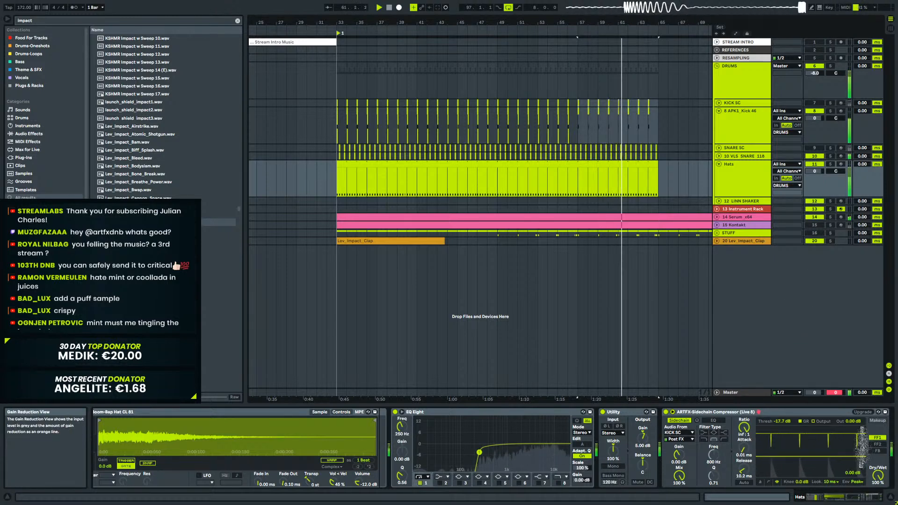
Rename the APK1 kick track Kick and the VLS snare track Snare, and fold the drum tracks and their group.
left_click(718, 110)
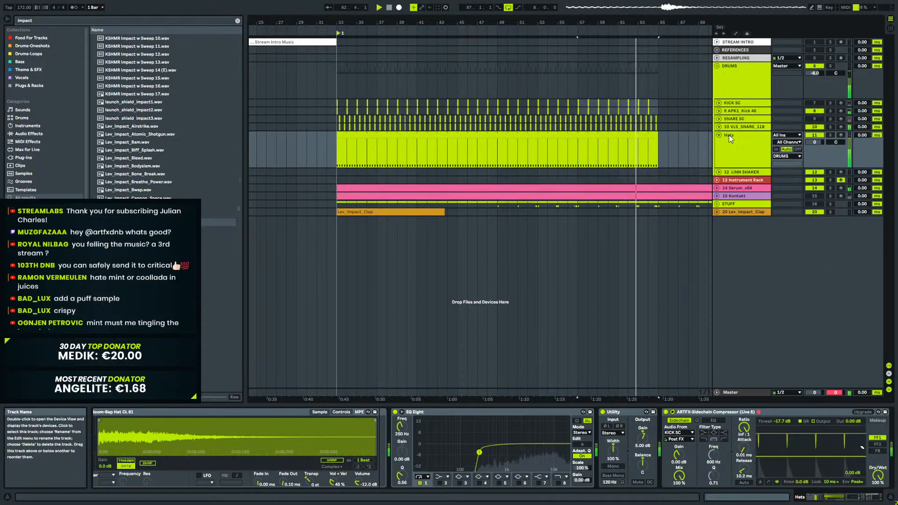
left_click(718, 135)
left_click(738, 110)
key("ctrl+r")
type("Kick")
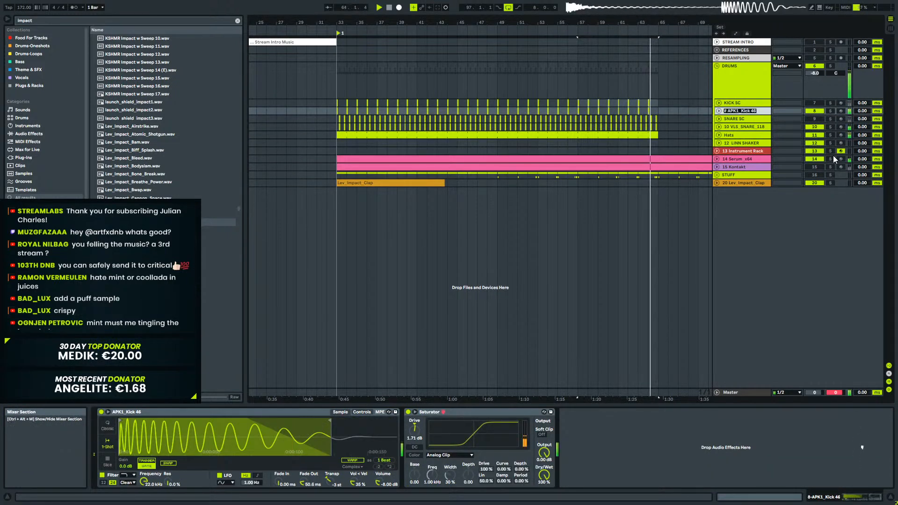
key("Tab")
key("Tab")
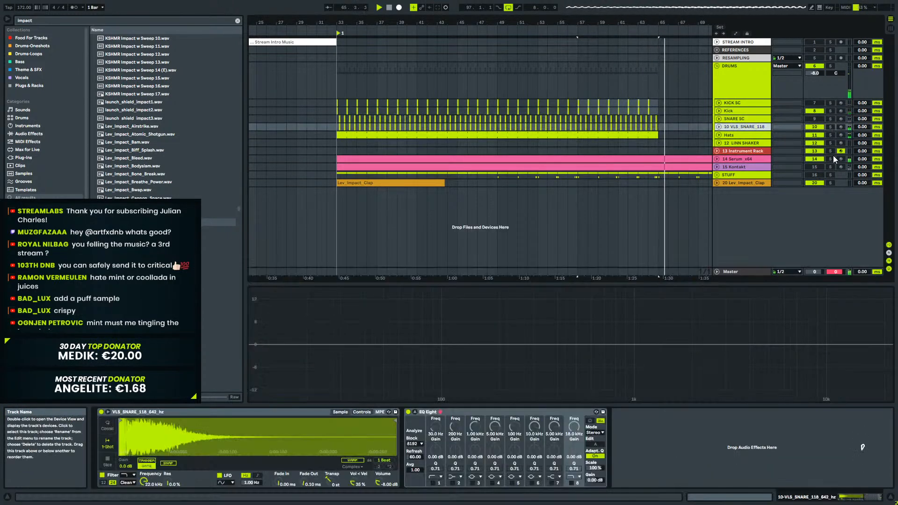
type("Snare")
key("Return")
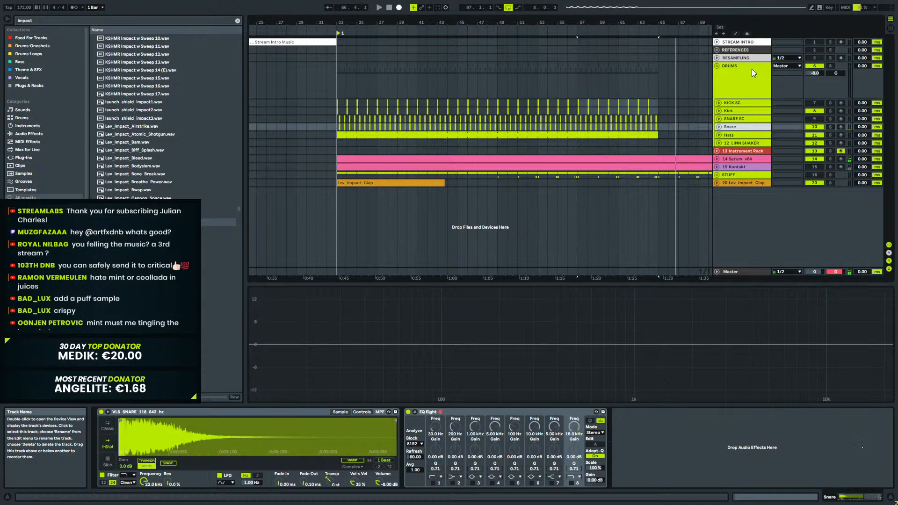
left_click(743, 159)
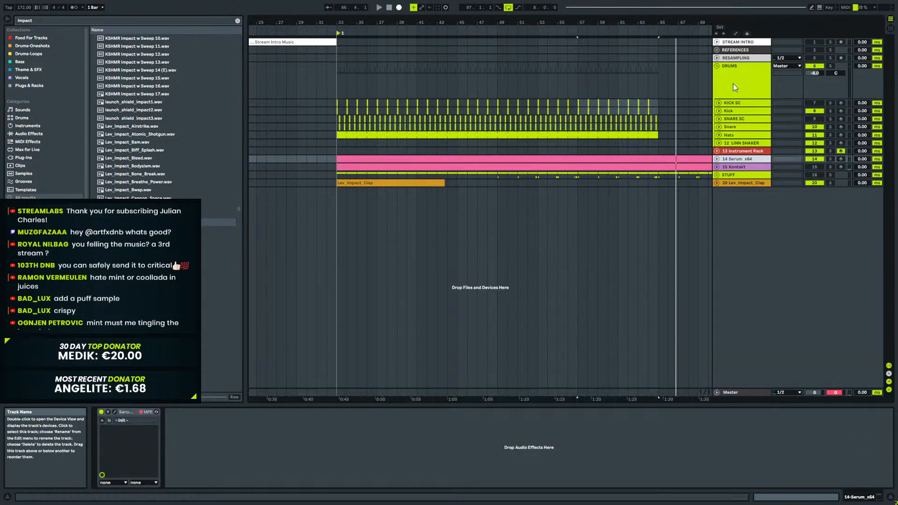
left_click(717, 66)
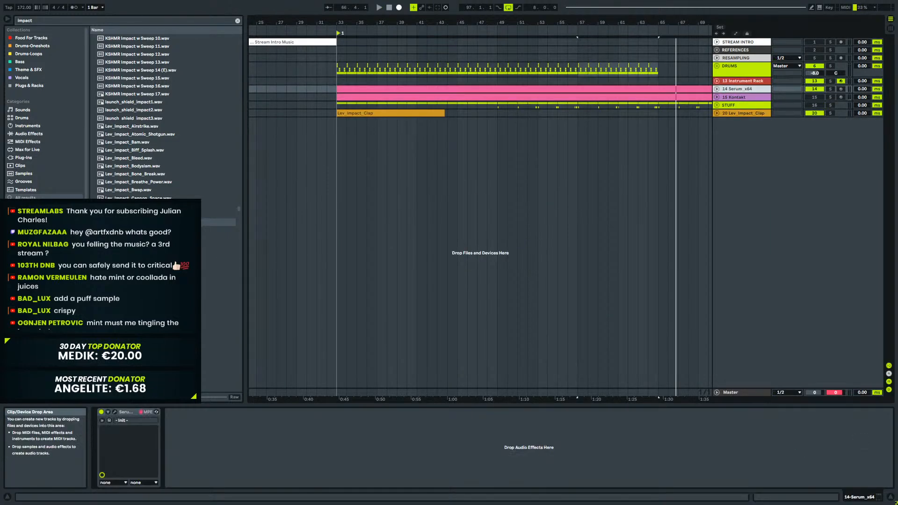
Clear the browser search and open the PADS_SINGLE NOTES folder under 3. THEME in ARTFX SAMPLE TOOLBOX 2021.
left_click(29, 70)
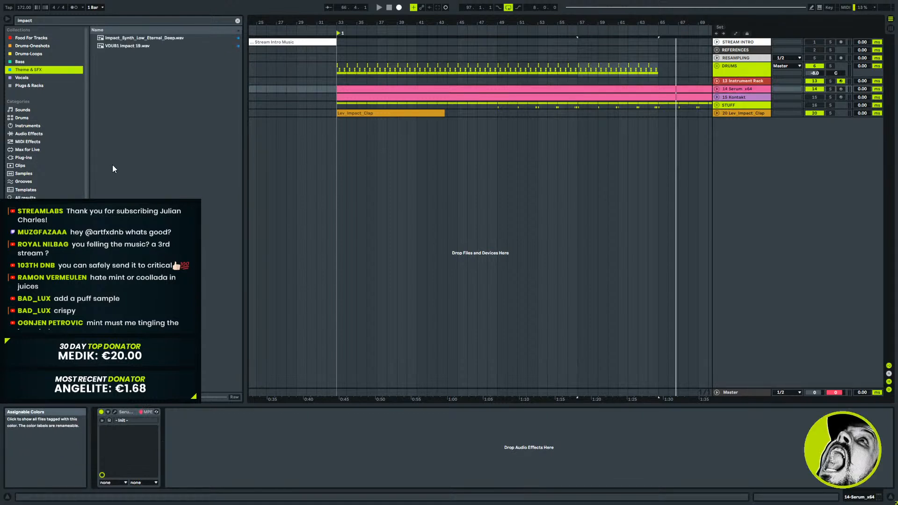
left_click(237, 21)
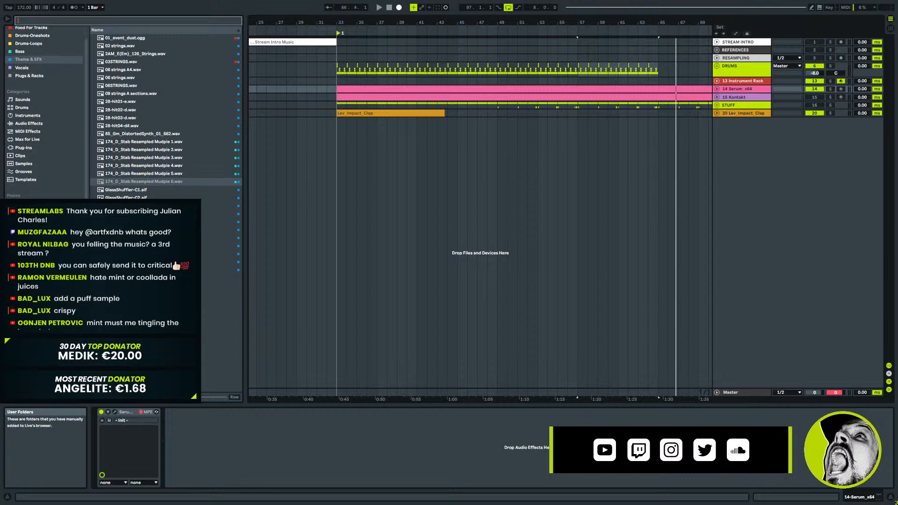
left_click(29, 236)
left_click(29, 228)
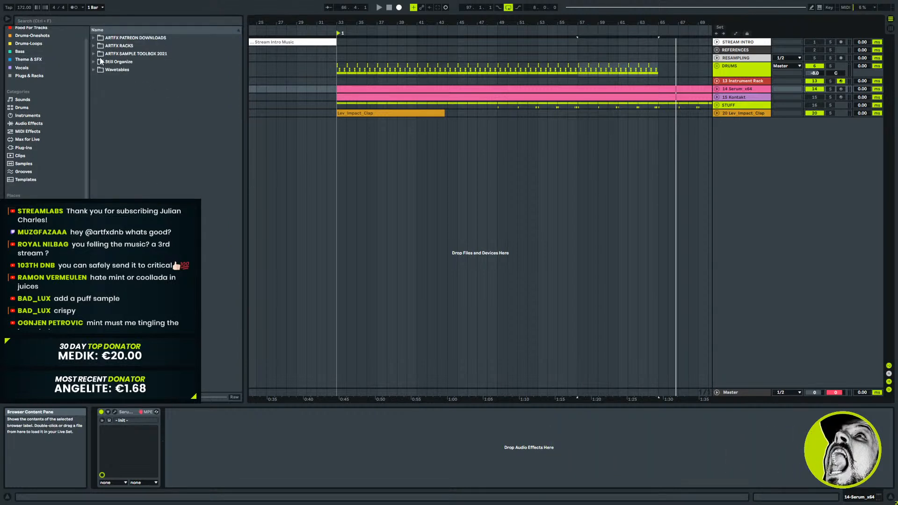
left_click(94, 38)
left_click(93, 78)
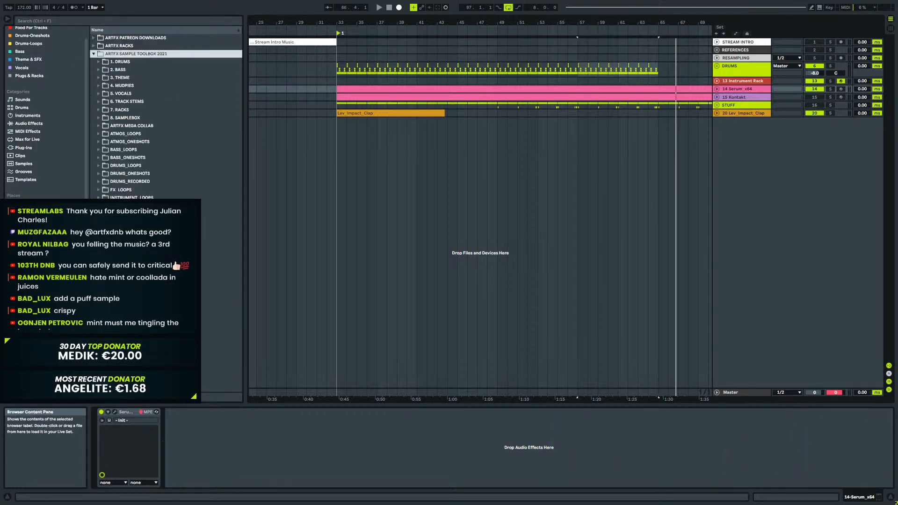
left_click(99, 77)
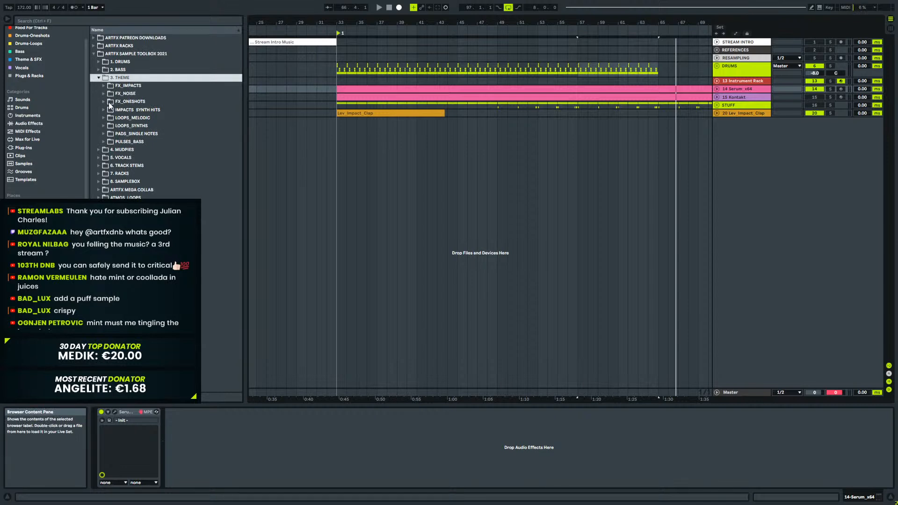
left_click(103, 141)
Audition single-note pad samples among the Absynth, CODEX and Falcon bounces in the PADS_SINGLE NOTES folder.
scroll(141, 161, "down", 10)
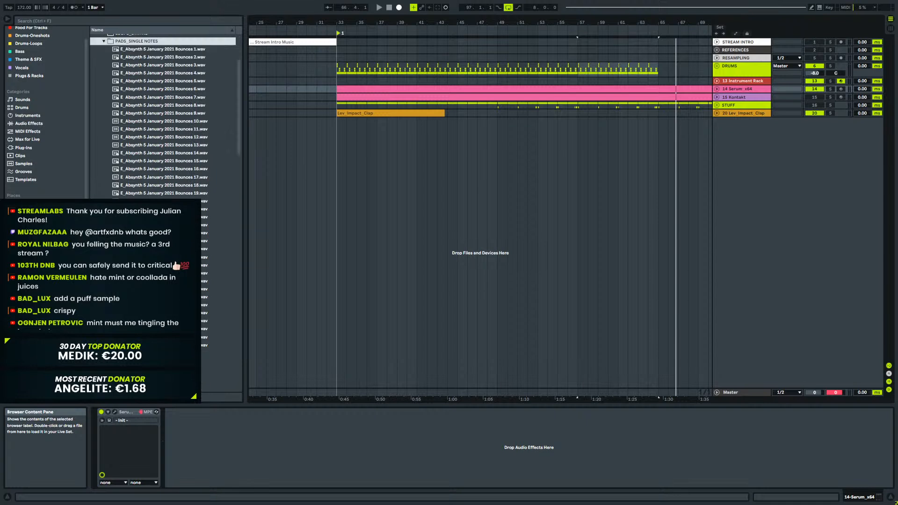
scroll(222, 192, "down", 3)
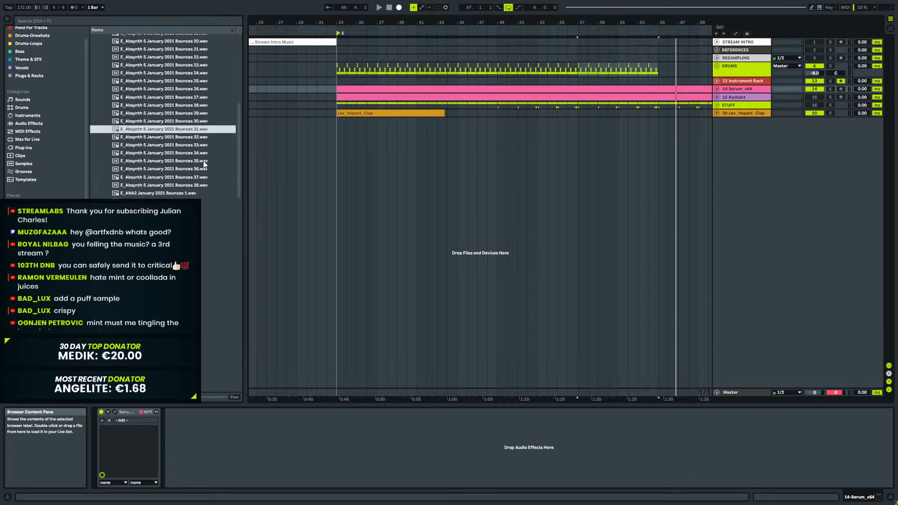
left_click(199, 145)
scroll(200, 147, "down", 3)
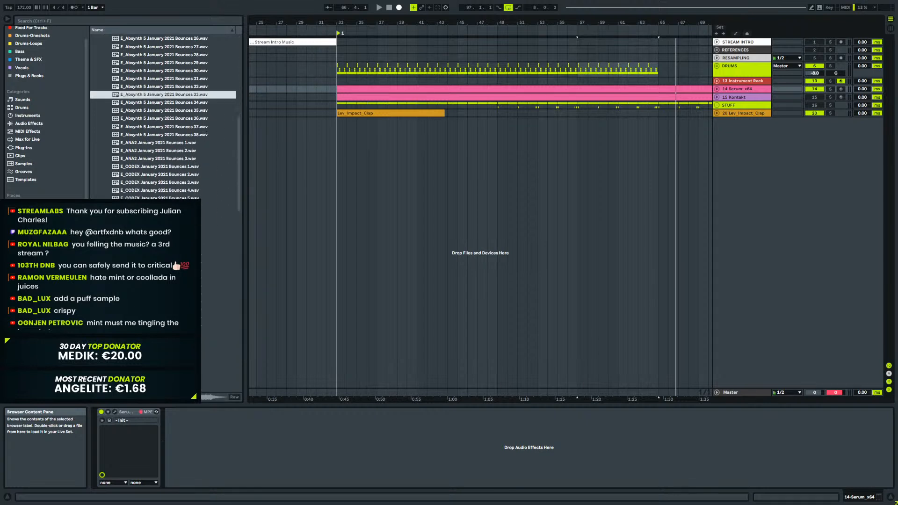
left_click(185, 186)
scroll(186, 188, "down", 8)
left_click(187, 216)
scroll(187, 216, "down", 8)
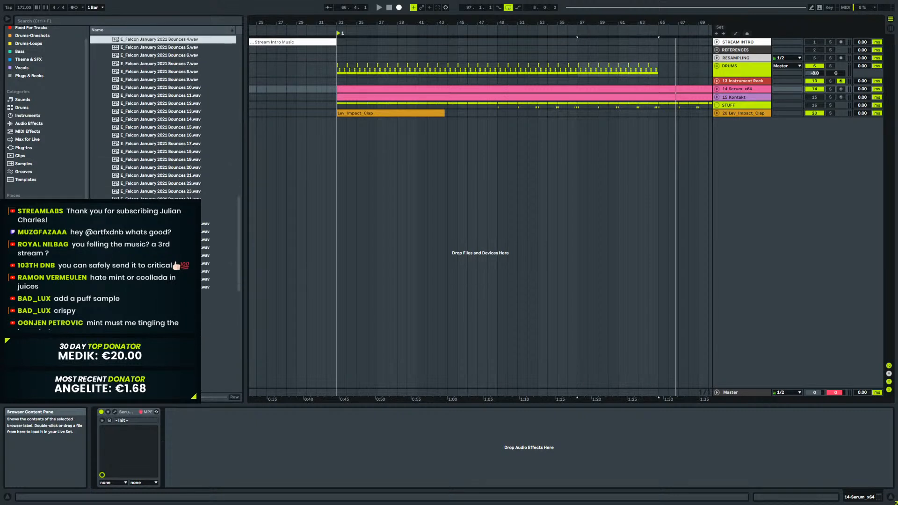
left_click(171, 175)
scroll(171, 174, "down", 3)
left_click(174, 140)
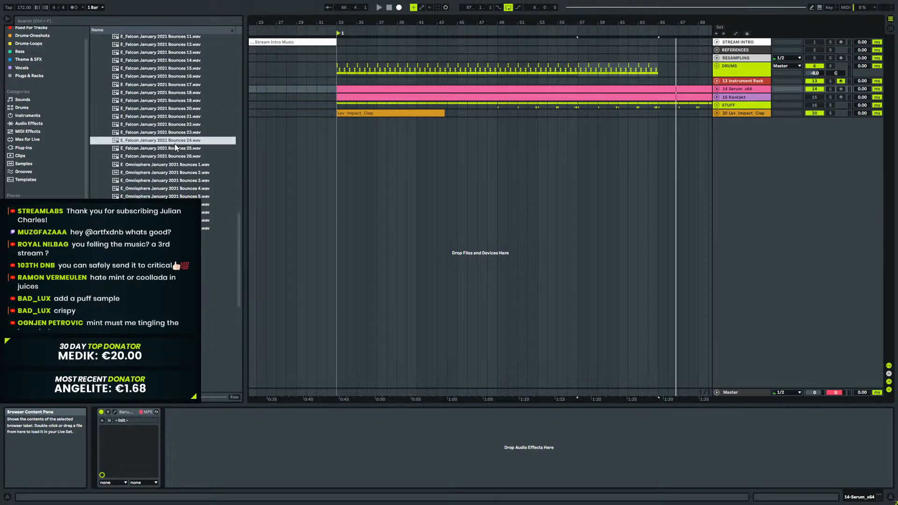
scroll(175, 159, "down", 2)
scroll(193, 92, "up", 4)
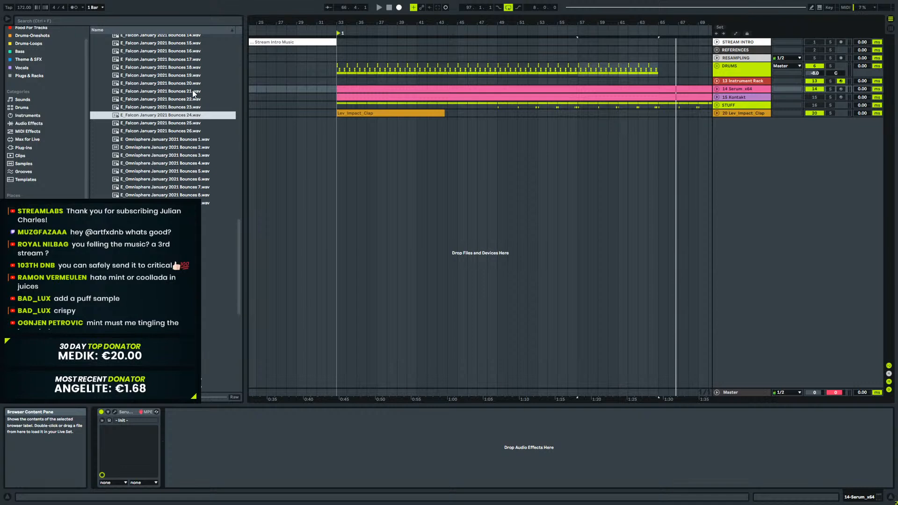
left_click(183, 113)
scroll(182, 140, "up", 2)
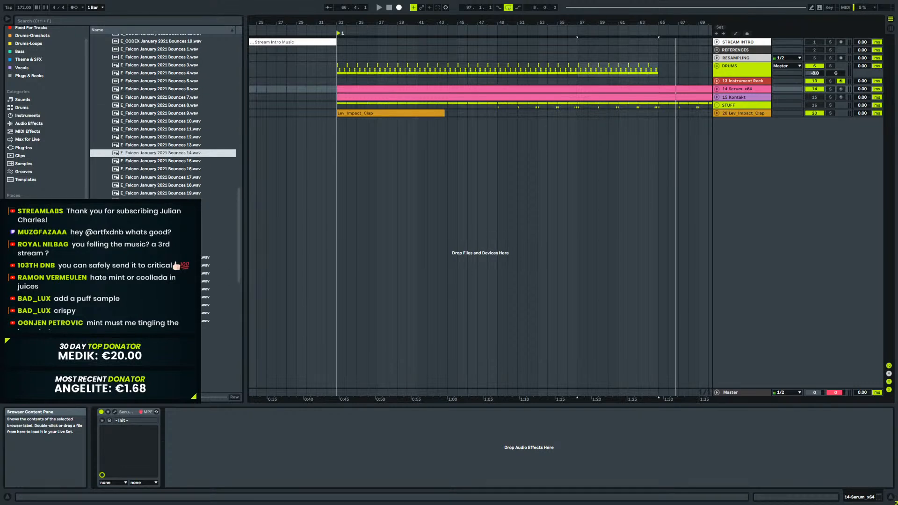
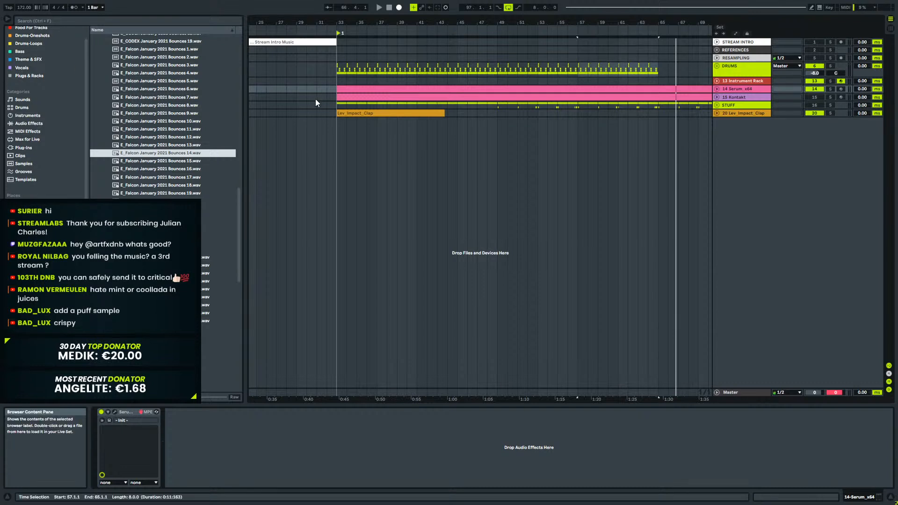
Place the sample E_Falcon January 2021 Bounces 14.wav on a new audio track starting at bar 33.
left_click_drag(171, 153, 477, 155)
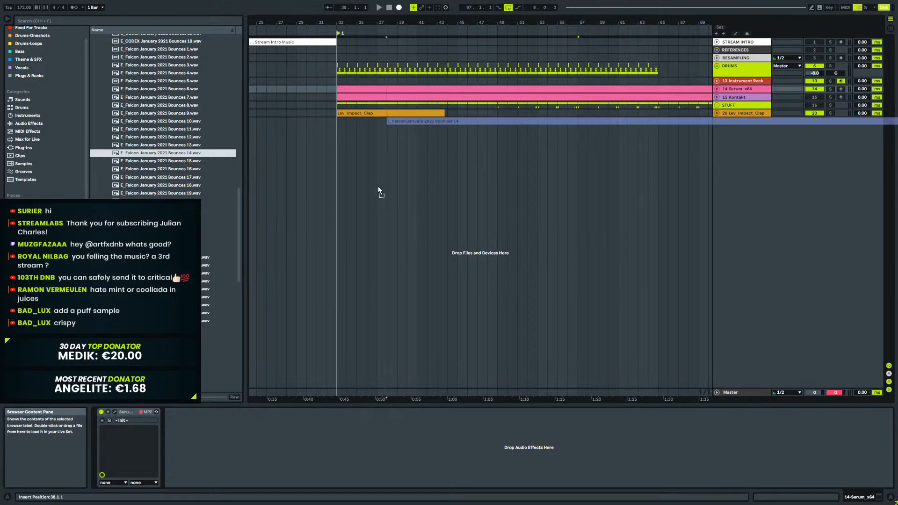
left_click_drag(364, 170, 343, 176)
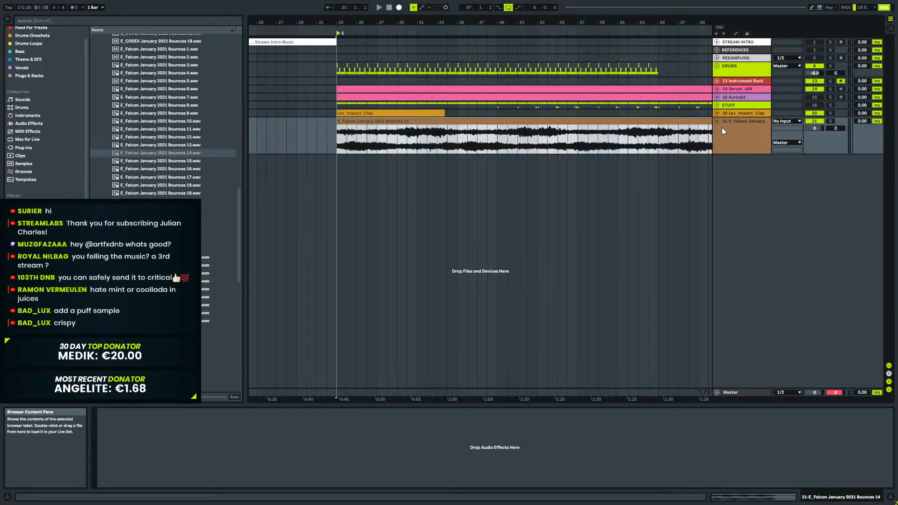
Move the STUFF group below the new Falcon pad track and unfold it.
left_click(754, 105)
left_click_drag(583, 172, 500, 169)
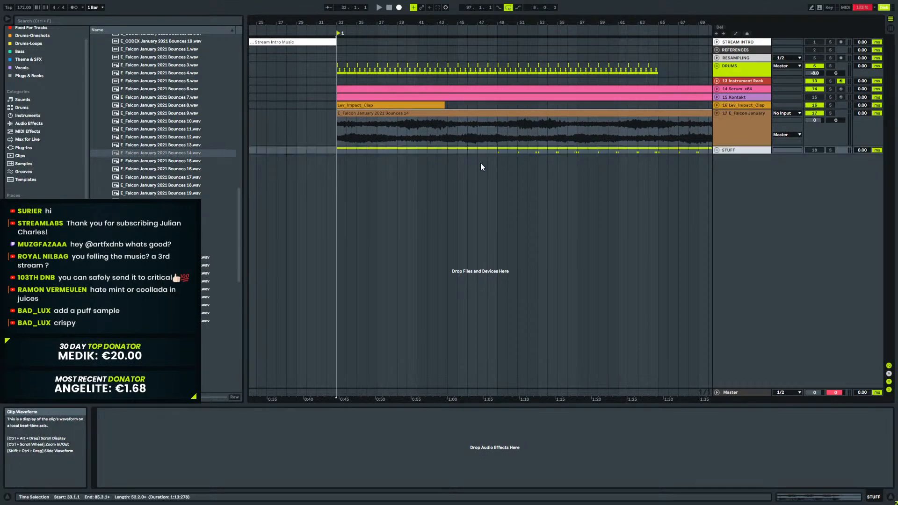
left_click(718, 150)
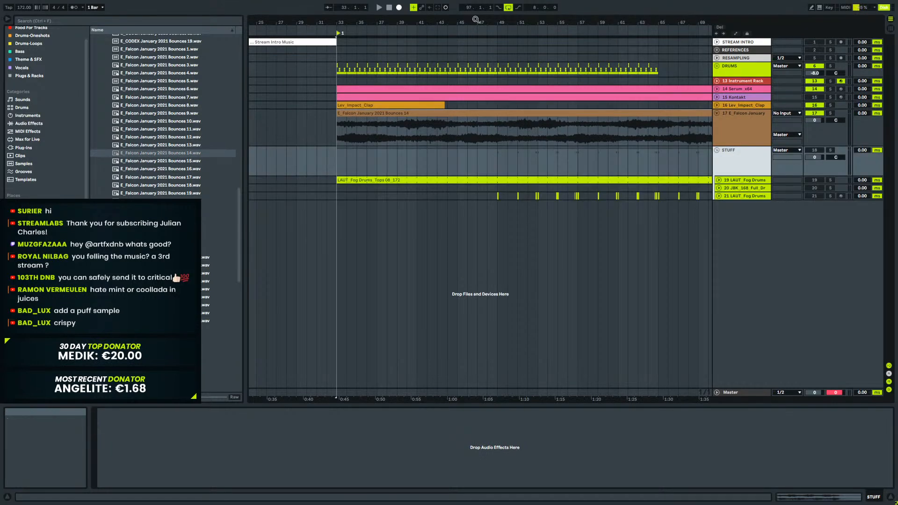
Deactivate all clips on the STUFF group's three tracks from bar 27 to bar 117 and fold the group.
left_click_drag(475, 19, 474, 3)
left_click_drag(694, 178, 450, 200)
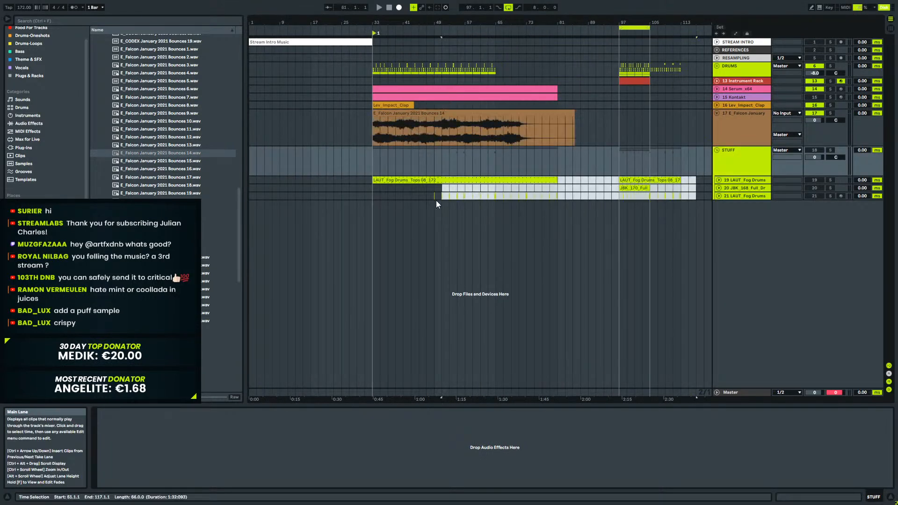
left_click_drag(369, 201, 354, 200)
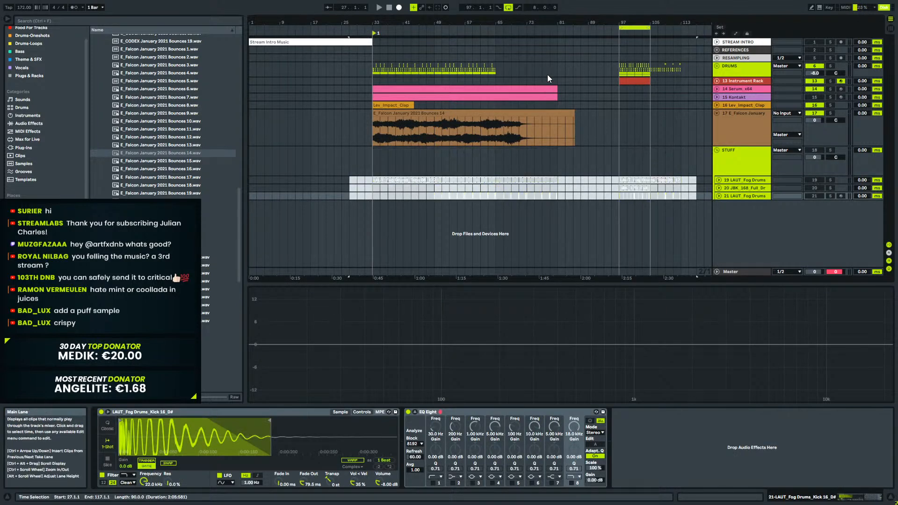
left_click(716, 150)
left_click(435, 150)
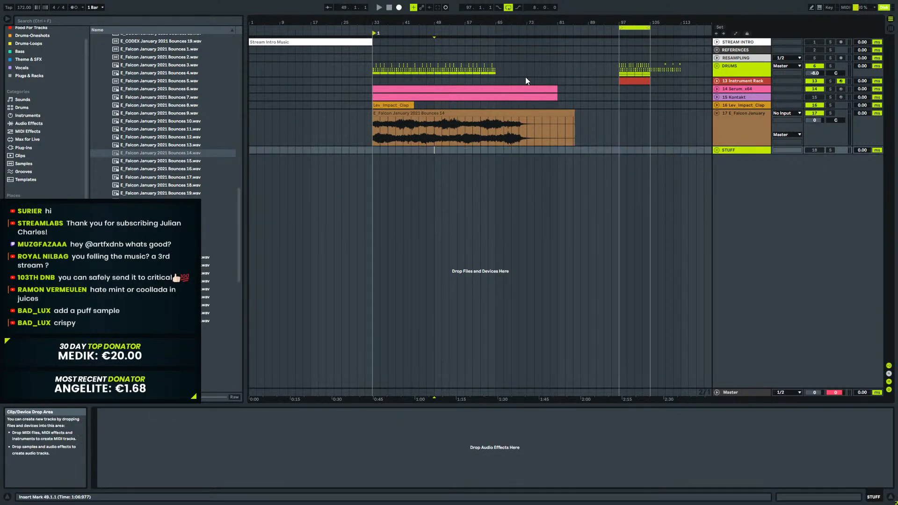
Turn off warping for the E_Falcon January 2021 Bounces 14 clip and transpose it by -1 st.
left_click_drag(508, 22, 487, 36)
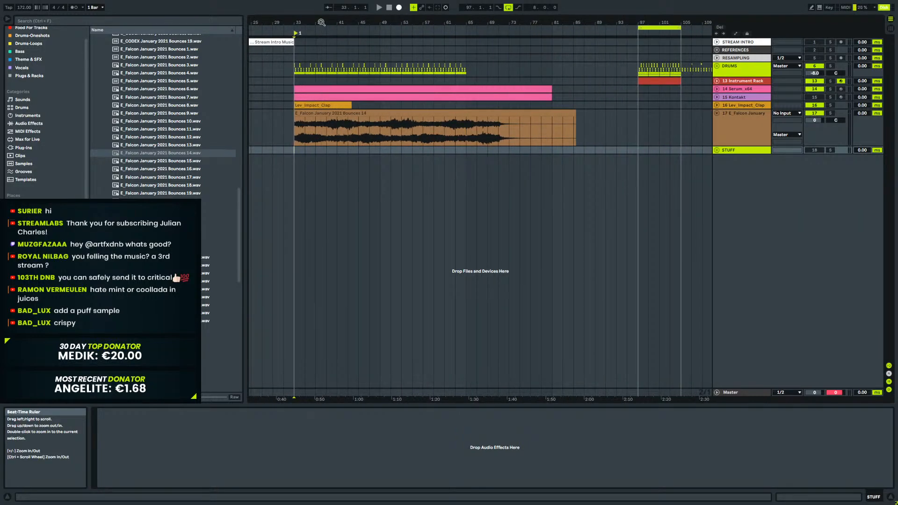
double_click(355, 113)
left_click(202, 341)
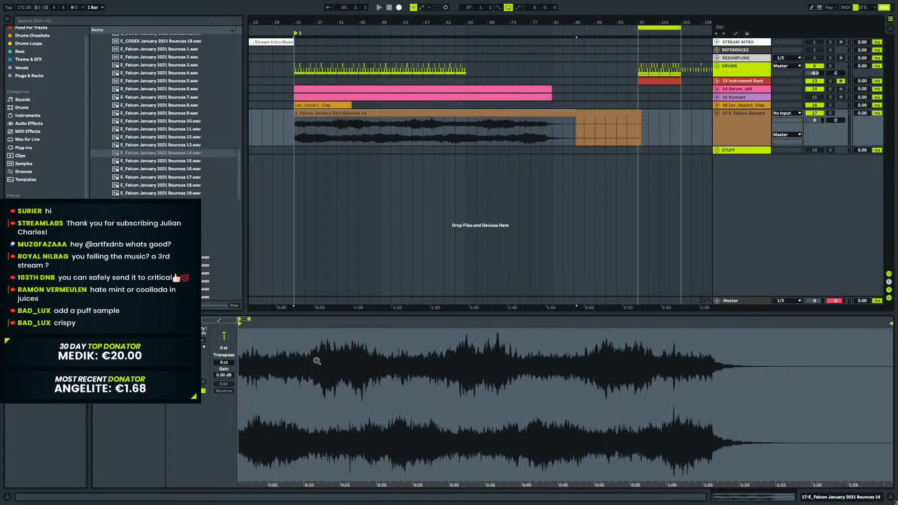
left_click_drag(263, 344, 225, 327)
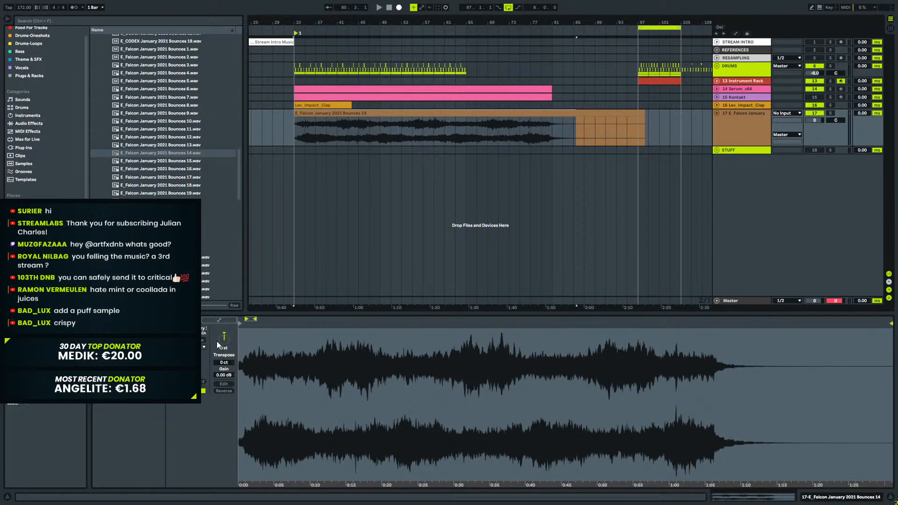
key("Down")
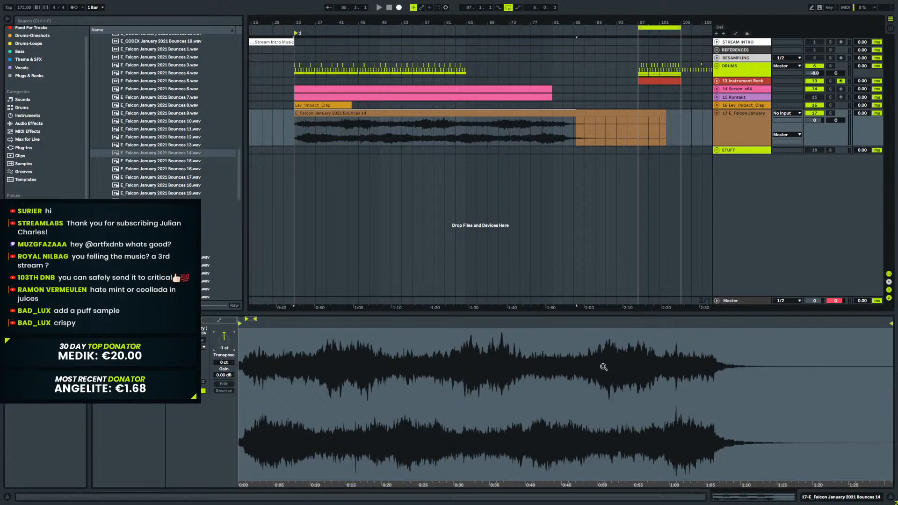
Play the arrangement and set the Falcon pad track's volume to -11.2 dB.
key("space")
left_click(745, 114)
left_click_drag(815, 120, 815, 141)
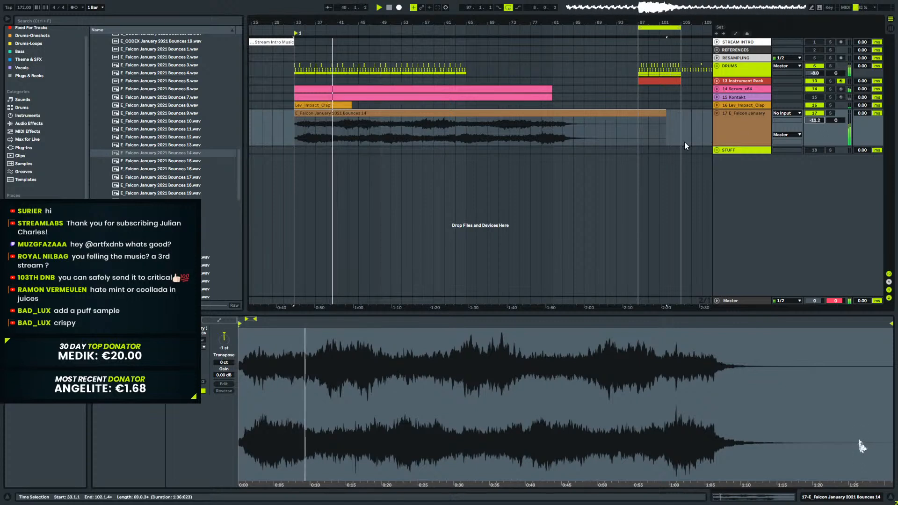
Solo the Falcon pad track, listen to it from bar 33 and switch to its device view.
left_click(830, 113)
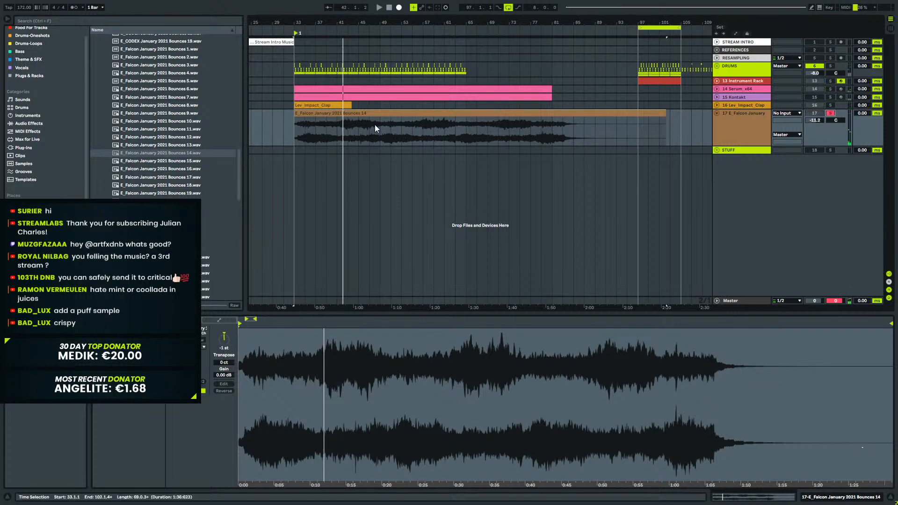
left_click(300, 124)
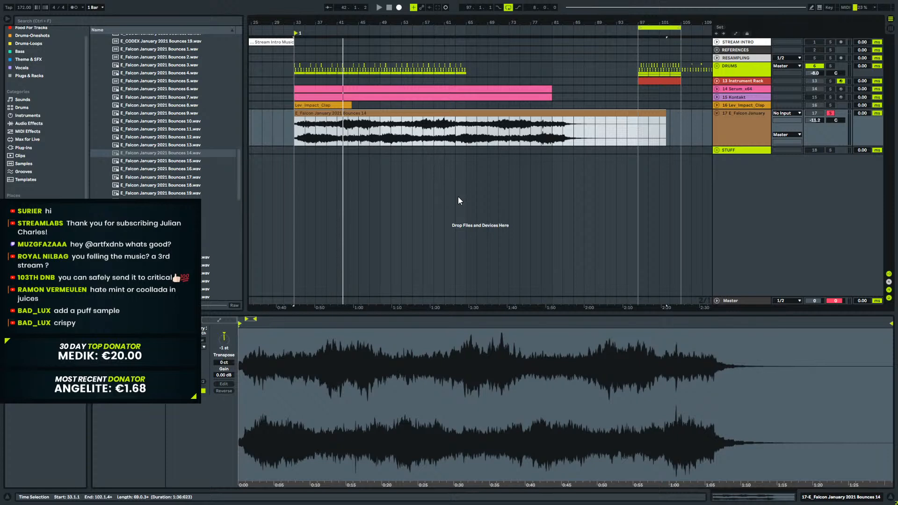
key("space")
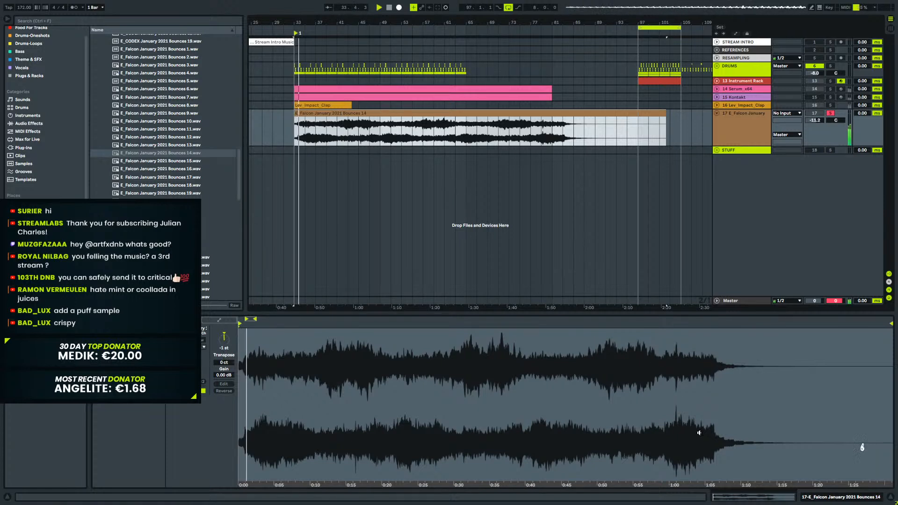
left_click(814, 497)
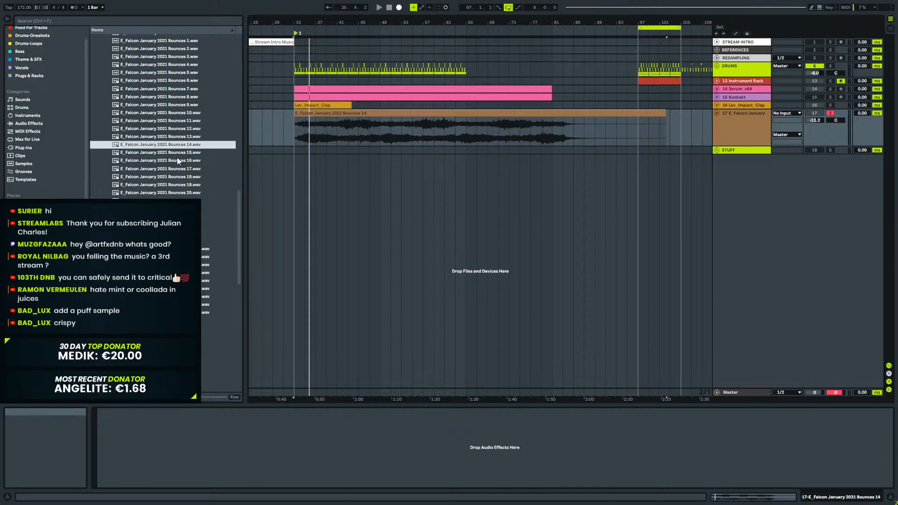
Look through the Falcon, Omnisphere, CODEX, ANA2 and Absynth samples in the PADS_SINGLE NOTES folder for another pad.
left_click_drag(240, 209, 244, 240)
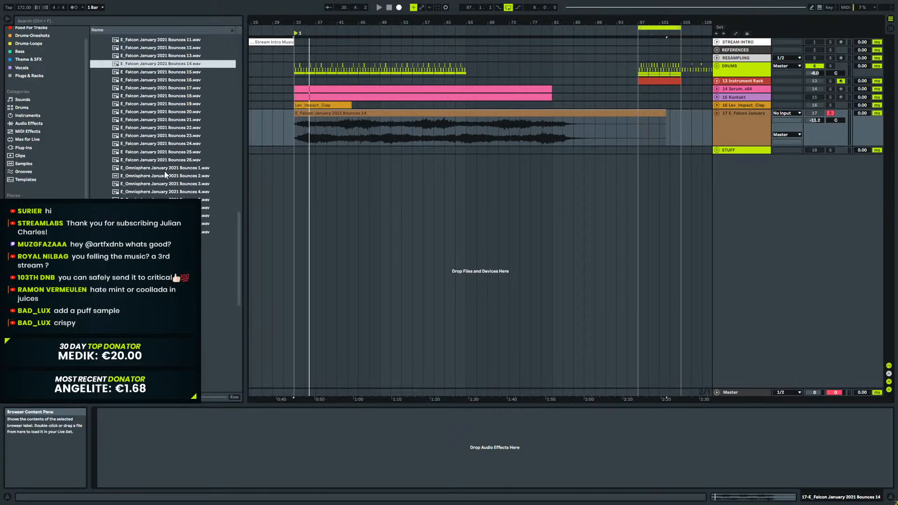
left_click_drag(241, 235, 254, 179)
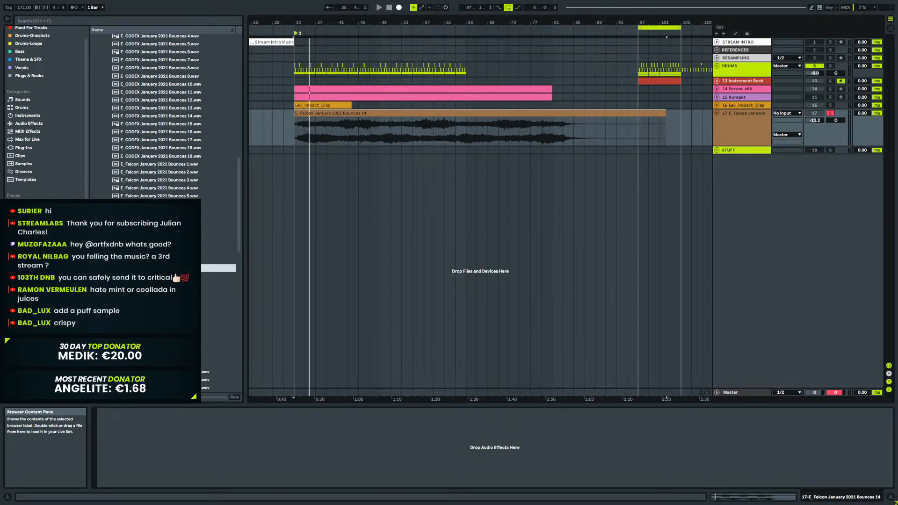
left_click(202, 277)
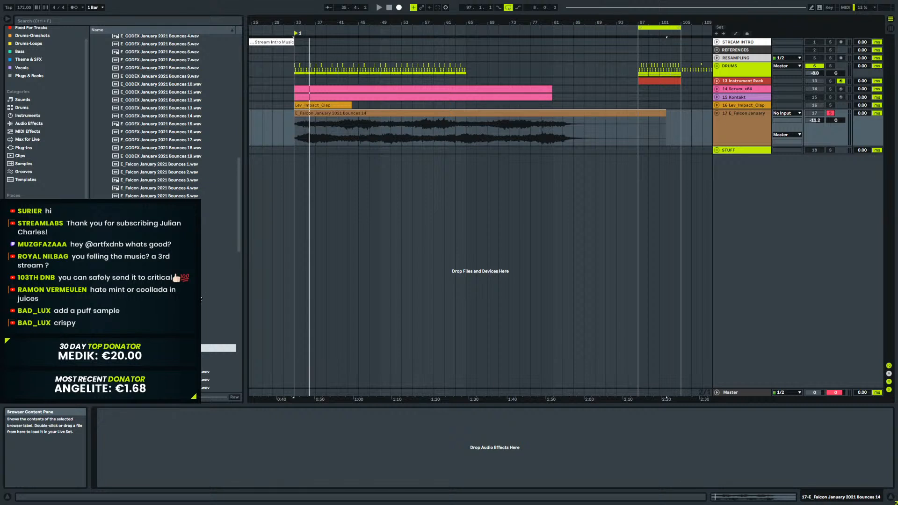
scroll(182, 175, "up", 4)
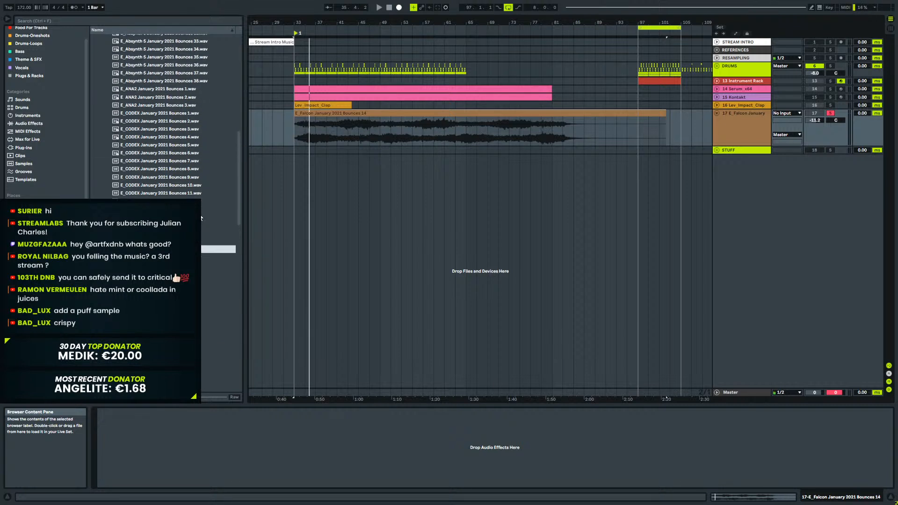
scroll(210, 245, "up", 4)
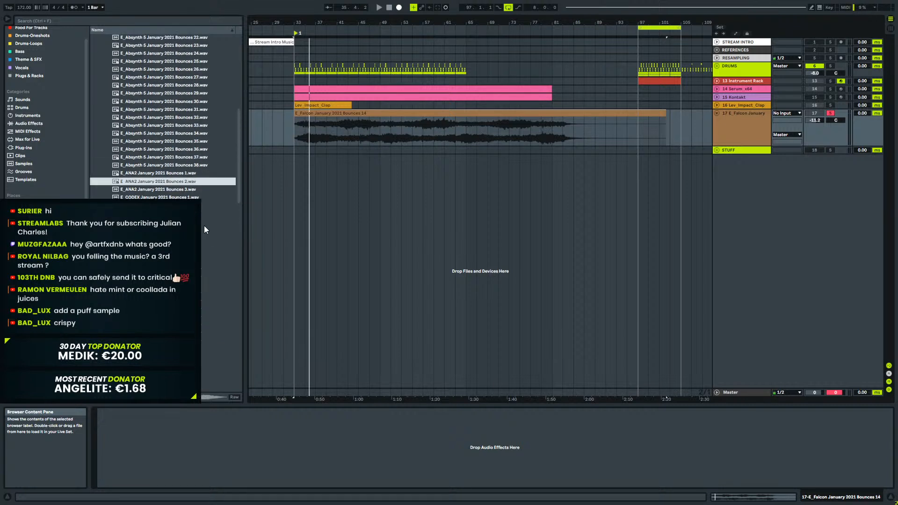
scroll(206, 234, "up", 6)
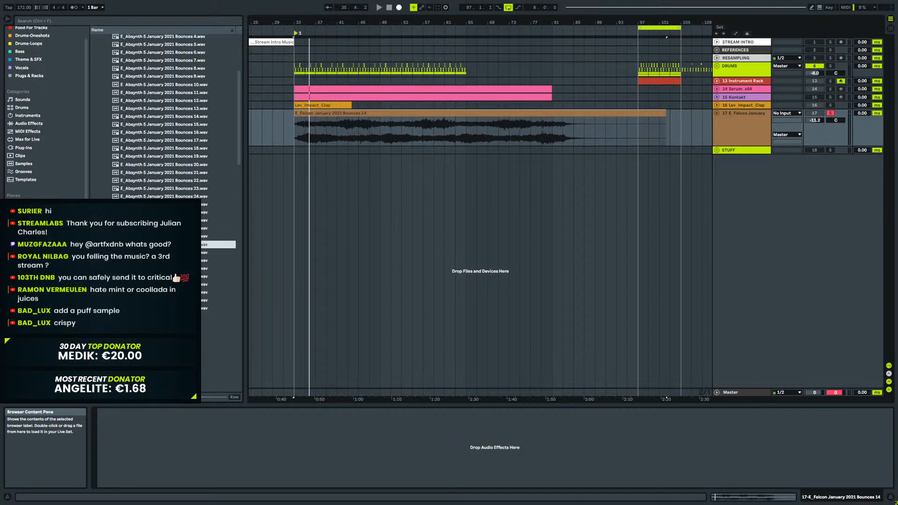
scroll(210, 261, "up", 2)
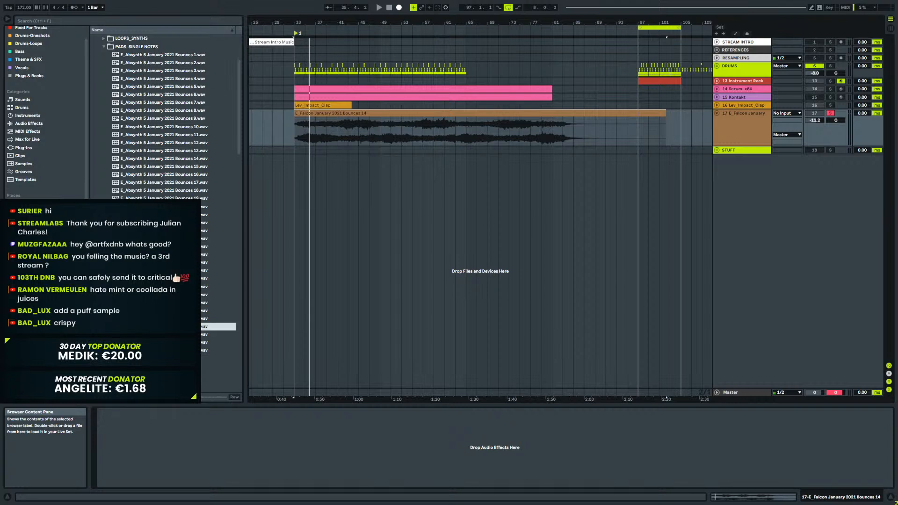
scroll(210, 243, "up", 4)
left_click(189, 194)
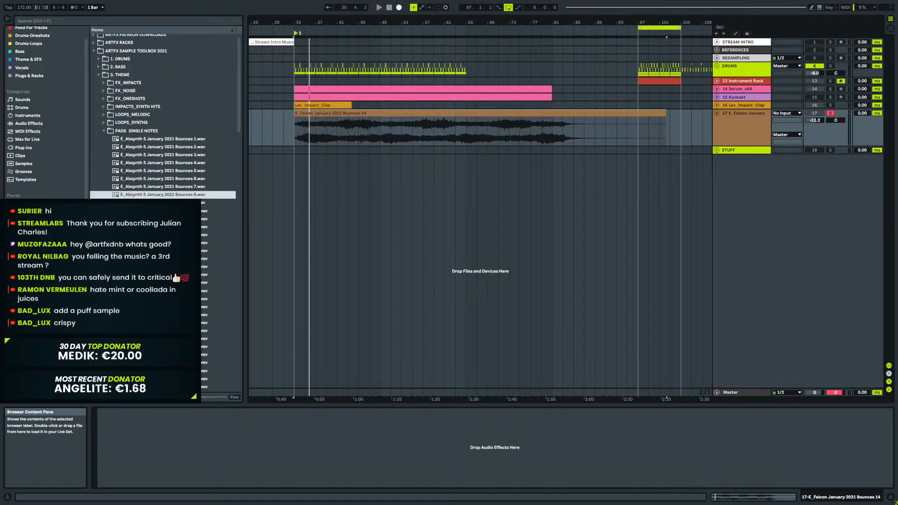
left_click(134, 131)
Add EQ Eight to the Falcon pad track and set band 1 as a low cut at 220 Hz with Q 0.29.
left_click(426, 133)
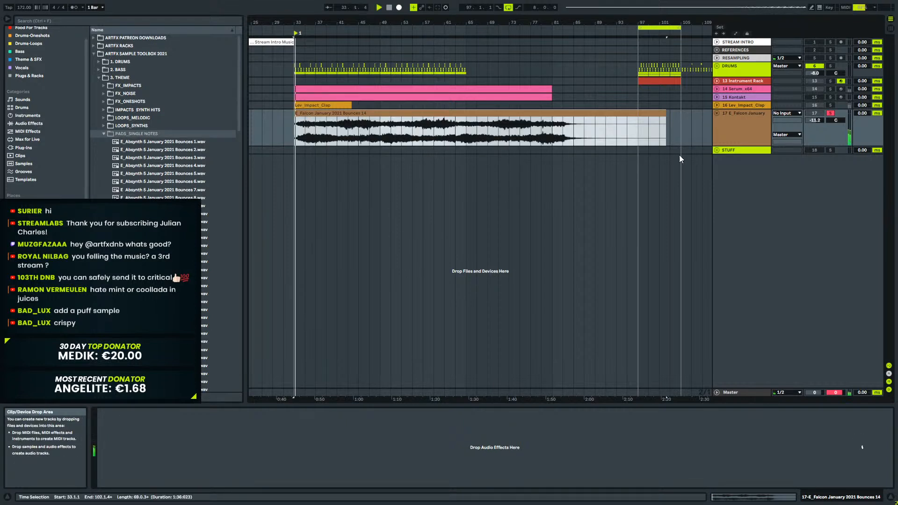
key("space")
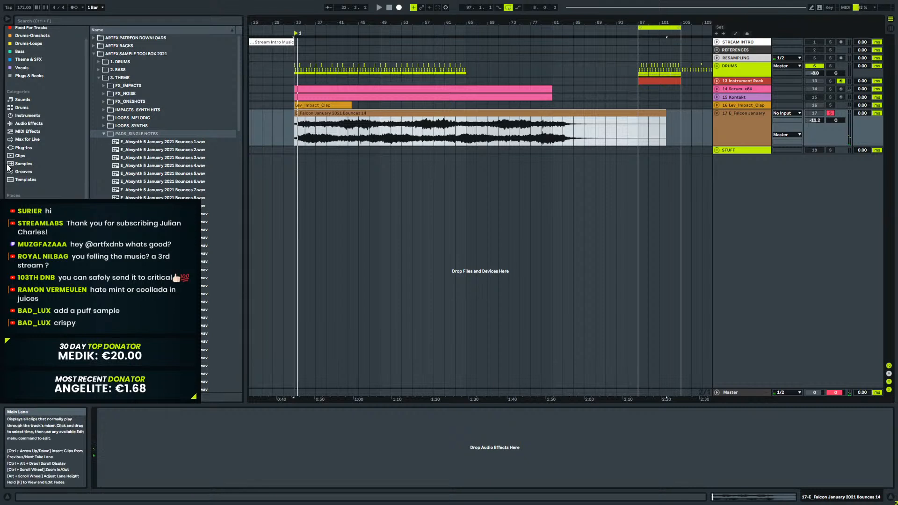
left_click(41, 124)
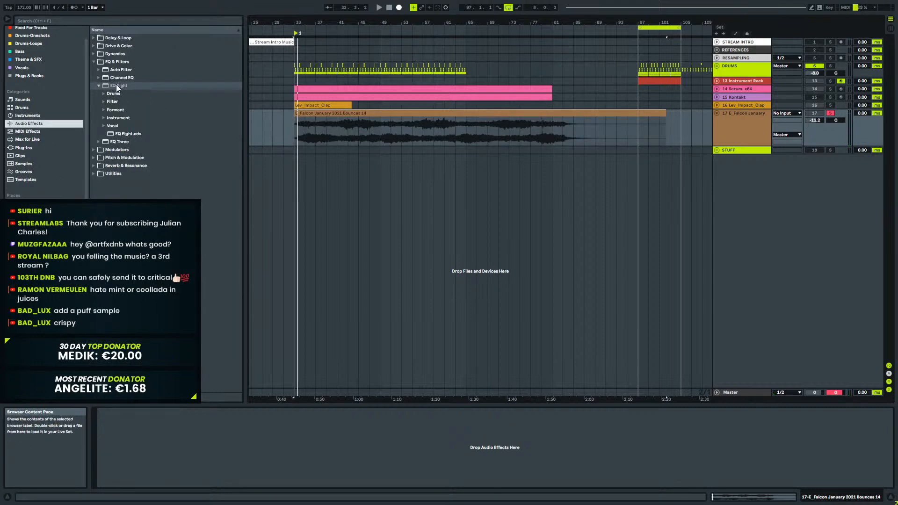
left_click_drag(116, 87, 463, 463)
key("space")
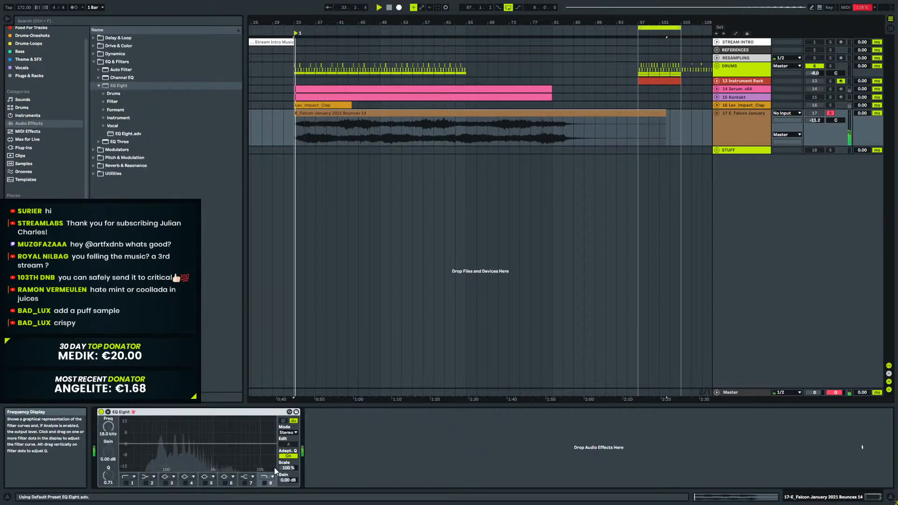
left_click(126, 483)
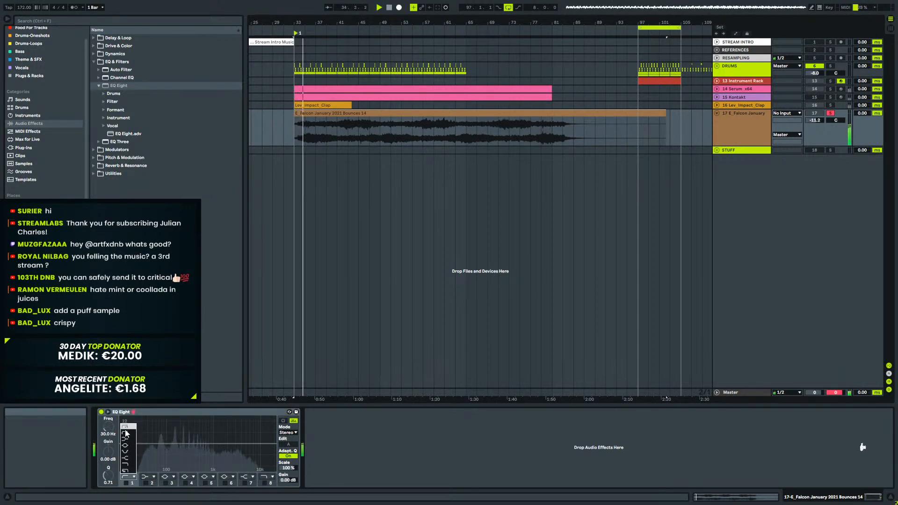
left_click_drag(144, 450, 183, 458)
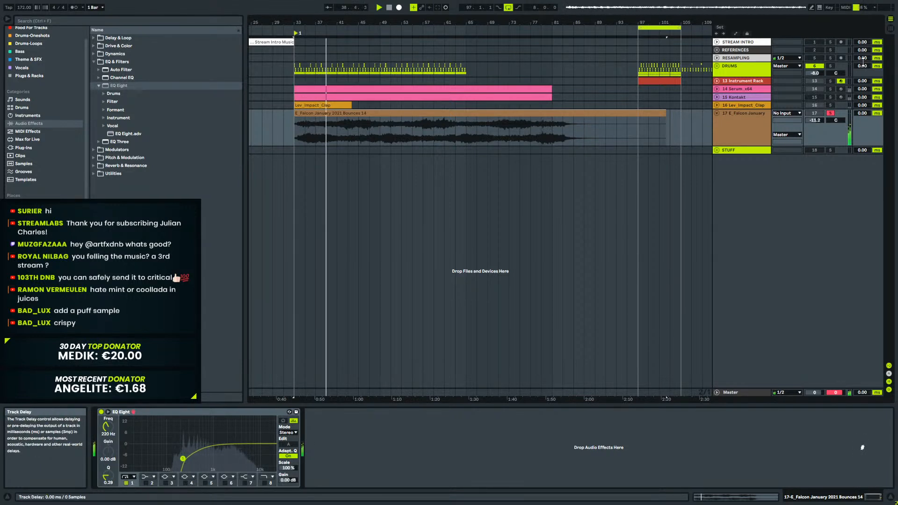
Unsolo the Falcon pad track and trim its clip to end at bar 87.
left_click(831, 114)
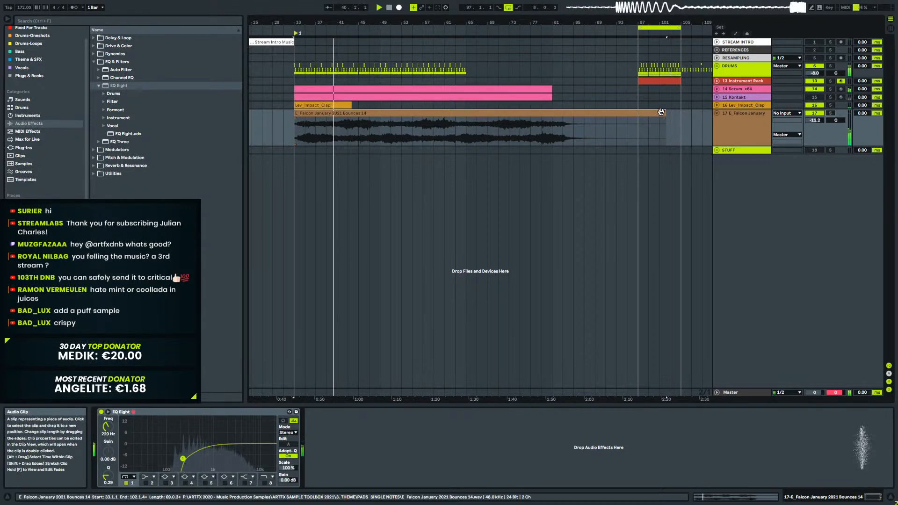
left_click_drag(665, 119, 584, 118)
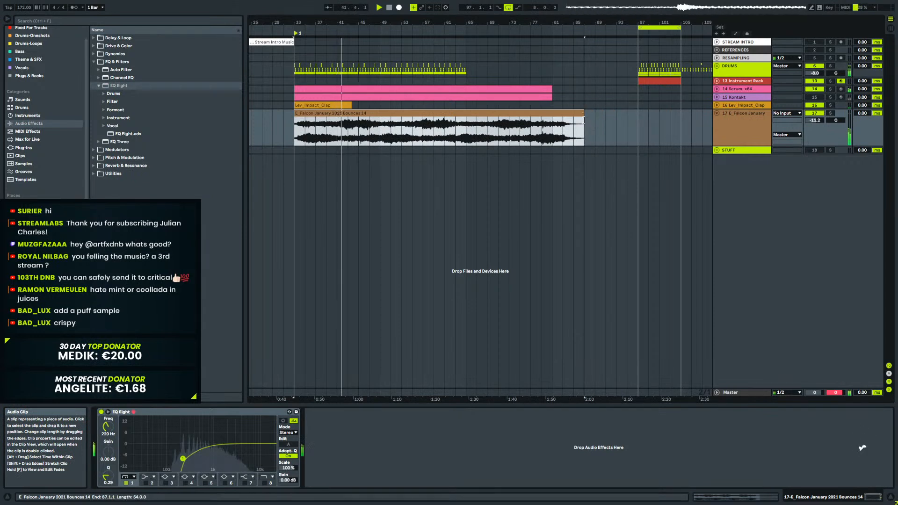
Retune the Falcon pad's EQ Eight low cut to 153 Hz with Q 0.35.
left_click_drag(183, 458, 175, 457)
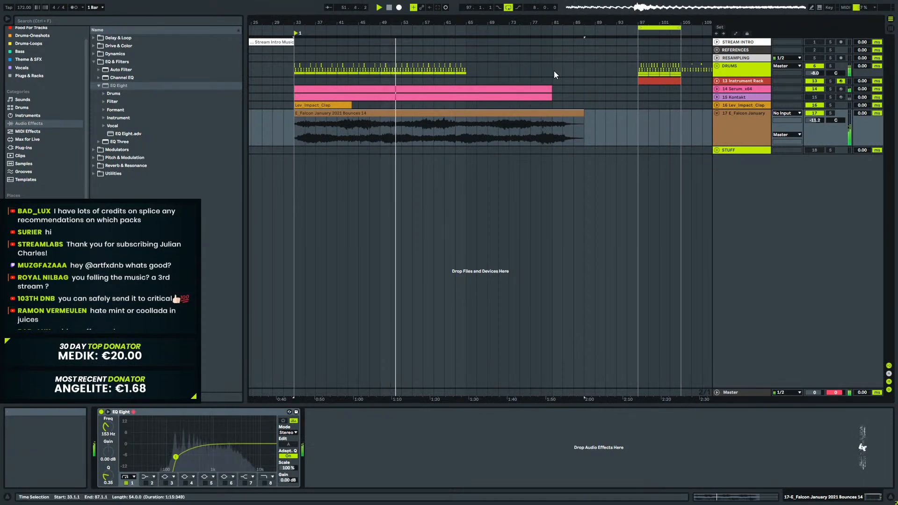
left_click(733, 70)
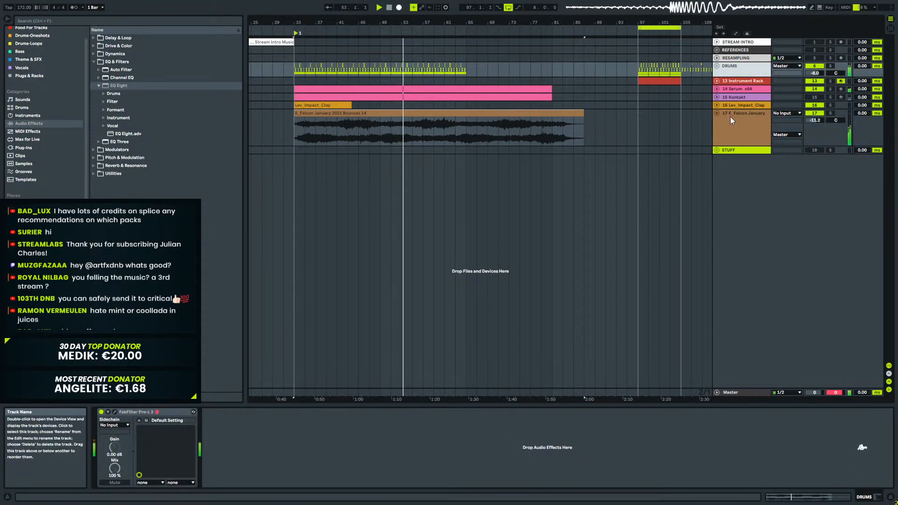
left_click(717, 114)
left_click(750, 117)
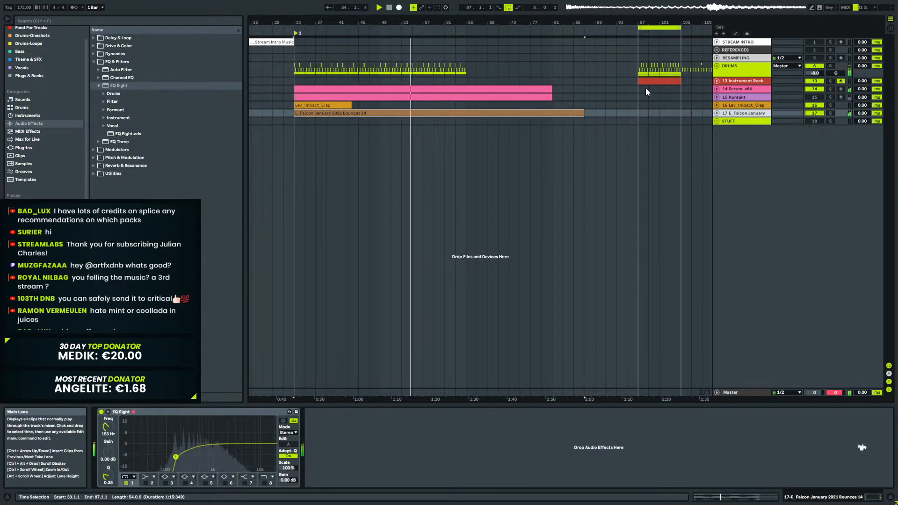
left_click(717, 114)
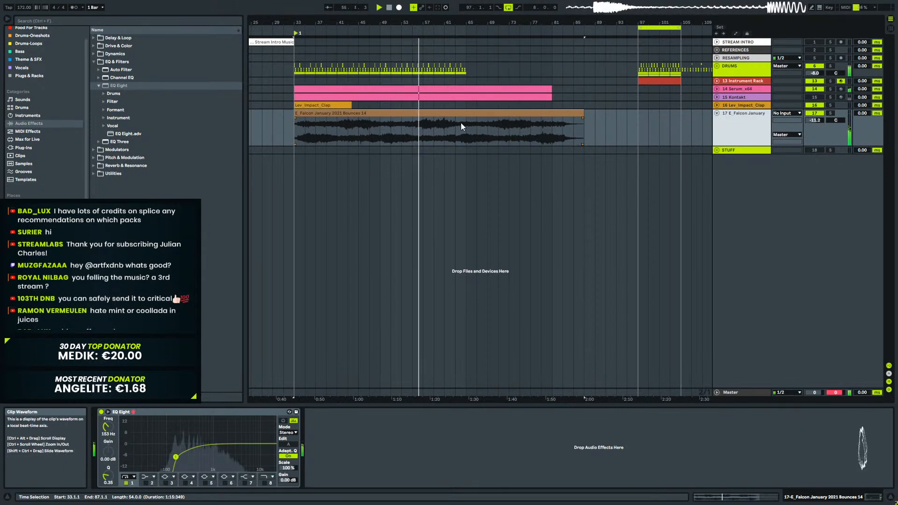
Play the Falcon pad against the drums and bass from bar 49 and on through bar 57.
left_click_drag(465, 133, 294, 138)
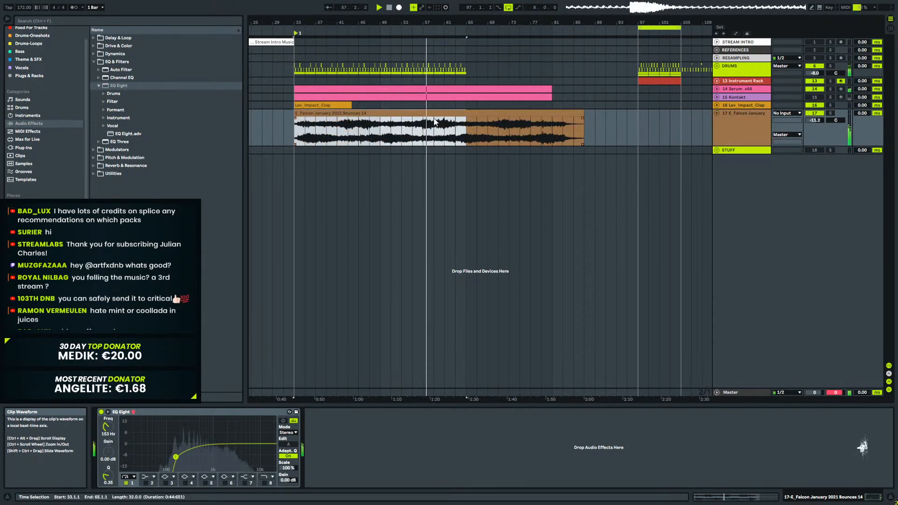
left_click_drag(435, 22, 491, 95)
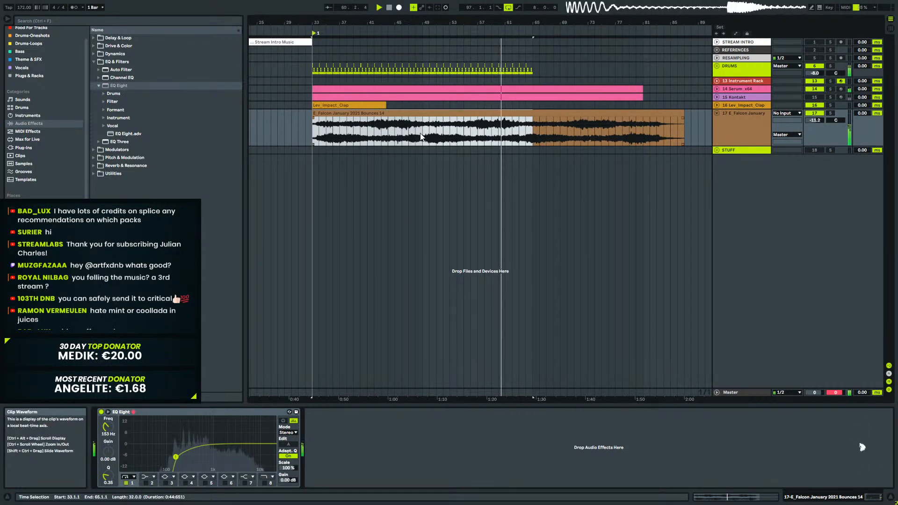
left_click(478, 132)
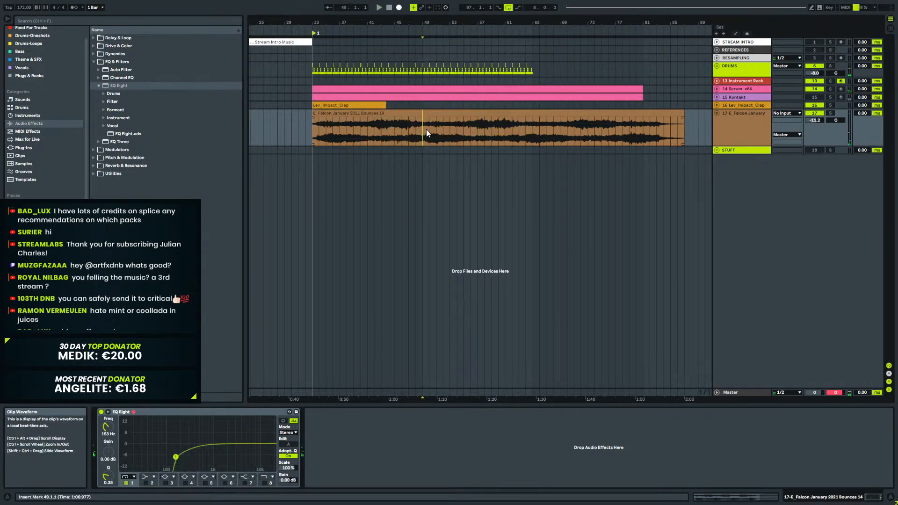
key("space")
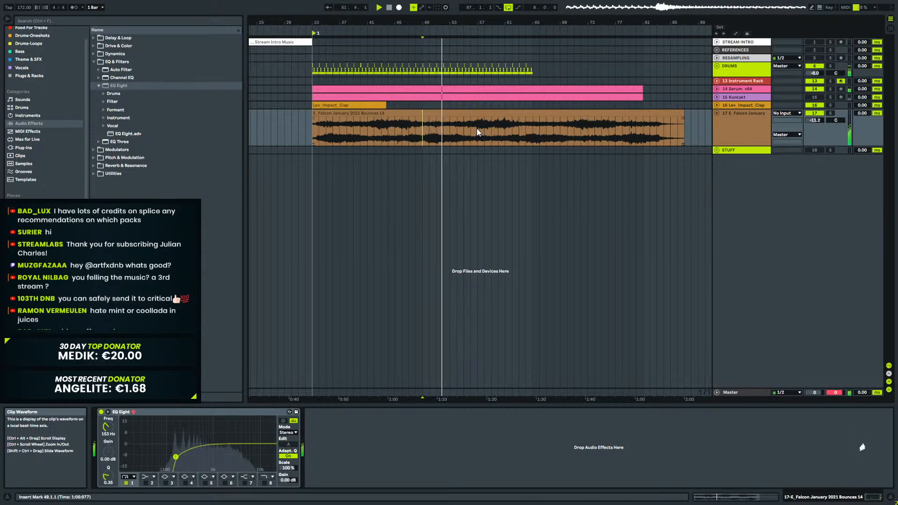
left_click(478, 132)
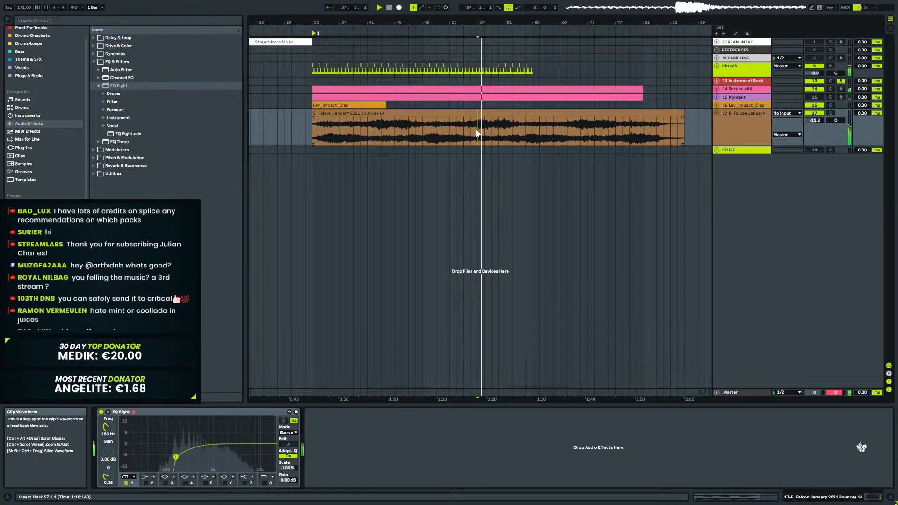
Duplicate the first eight bars of the Falcon pad clip (bars 33–41) five times, filling the track to bar 81.
left_click_drag(477, 133, 328, 132)
key("ctrl+d")
key("ctrl+d")
key("ctrl+d")
key("ctrl+d")
key("ctrl+d")
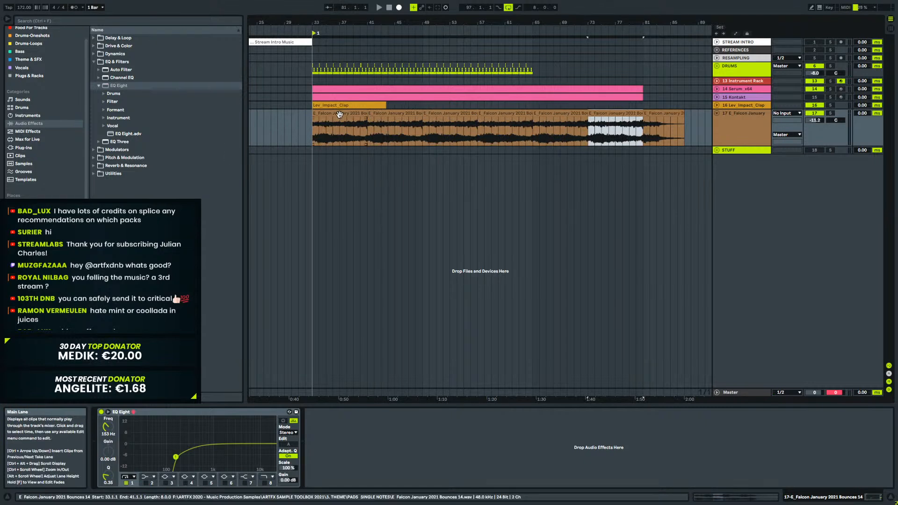
Play the repeated pad from bar 33 and delete its leftover clip after bar 81.
left_click(339, 114)
key("space")
left_click(671, 114)
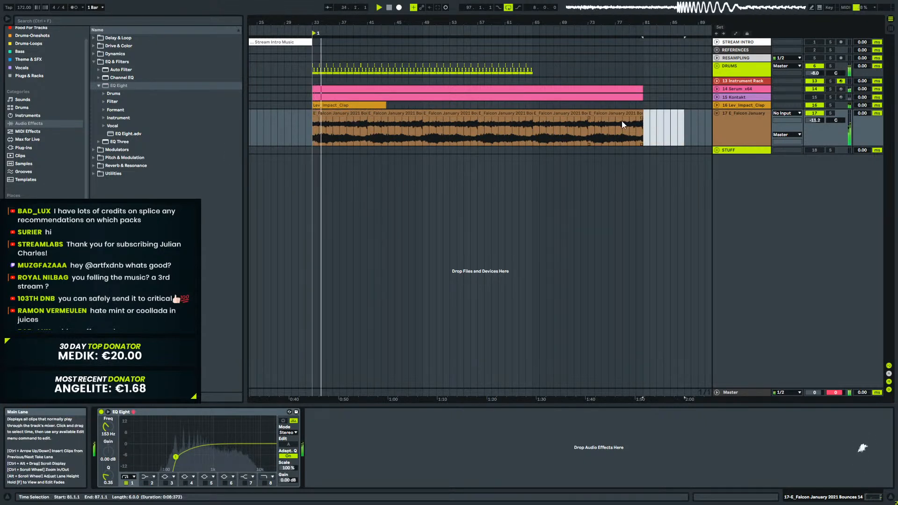
key("Delete")
left_click(321, 123)
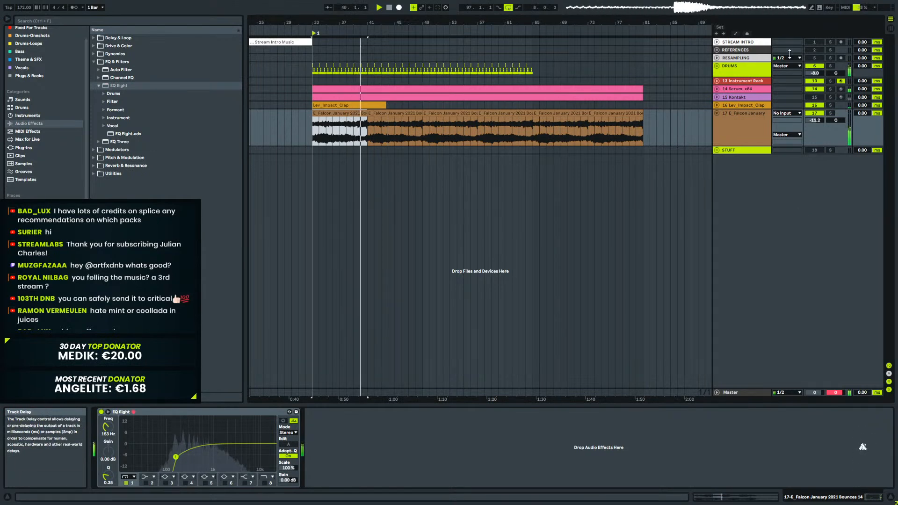
Add Spectral Resonator after EQ Eight on the Falcon pad track and solo the track.
mouse_move(363, 23)
left_mouse_down()
mouse_move(360, 54)
mouse_move(403, 36)
mouse_move(353, 22)
left_mouse_up()
left_click(382, 113)
left_click(728, 115)
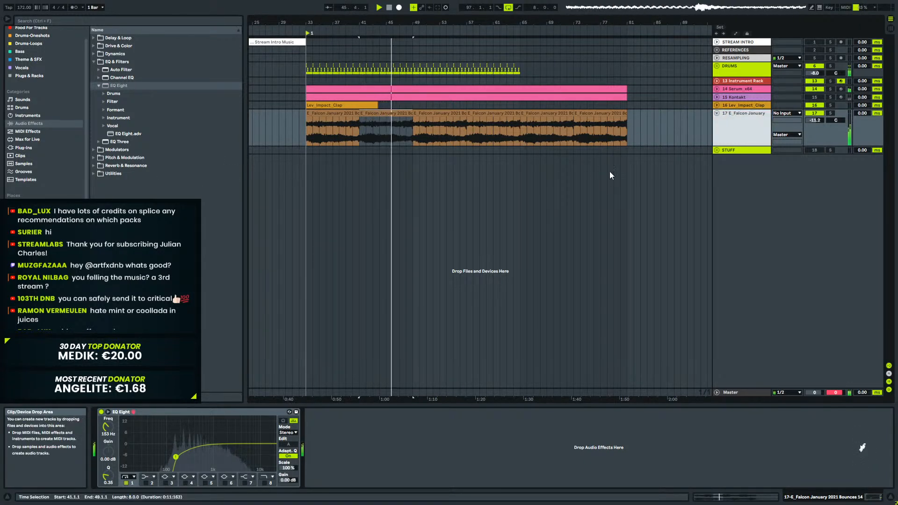
left_click(731, 105)
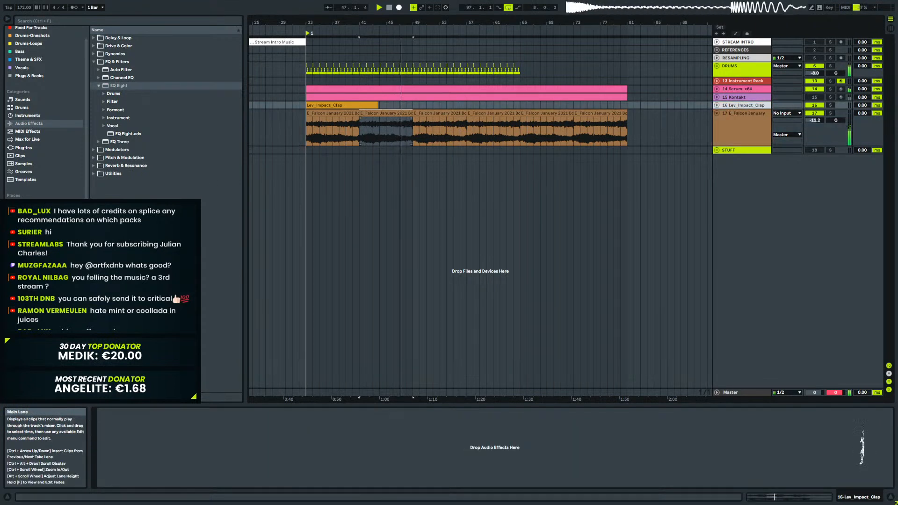
left_click(94, 159)
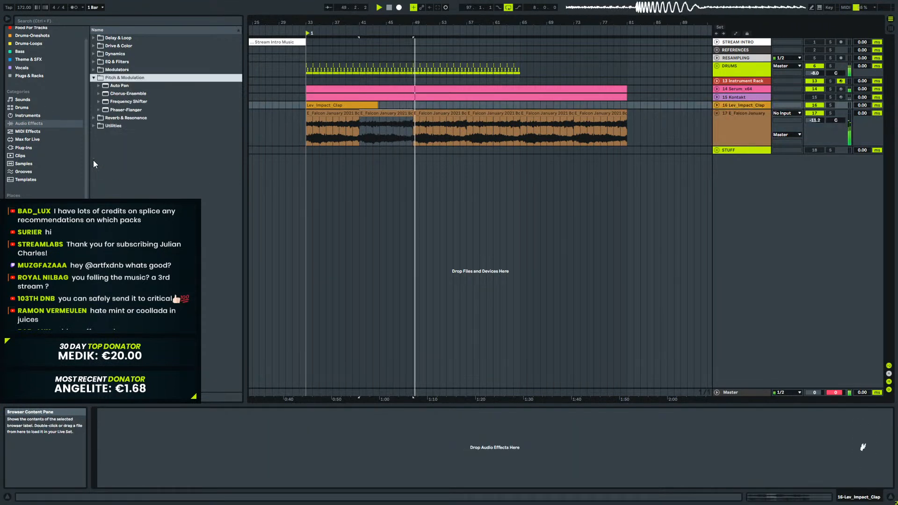
left_click(94, 117)
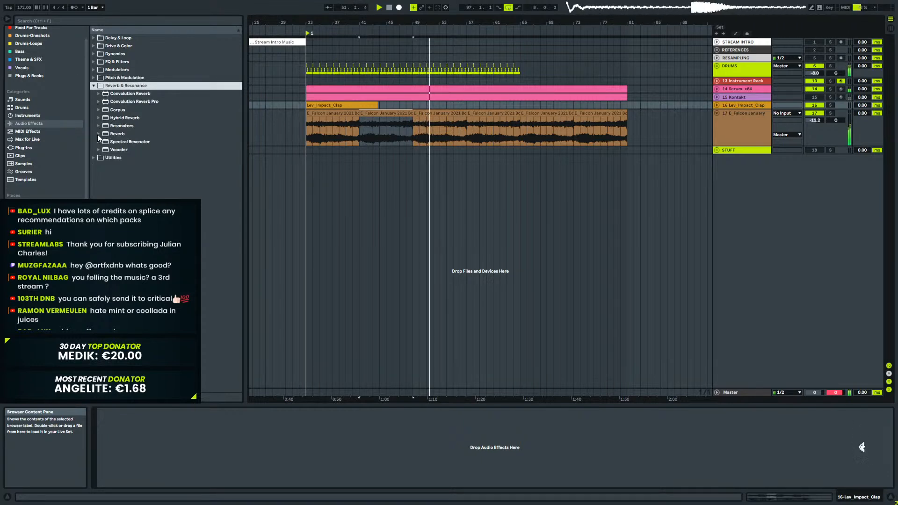
left_click(123, 143)
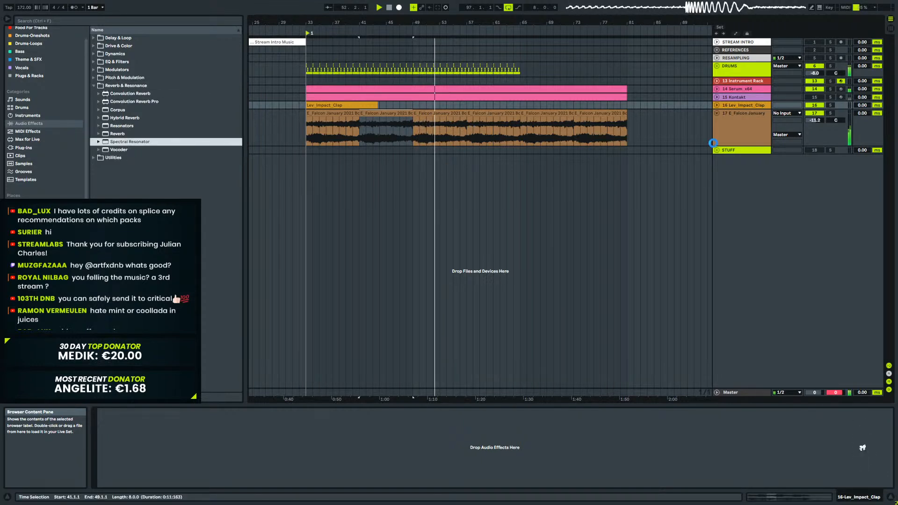
left_click(819, 121)
left_click(831, 113)
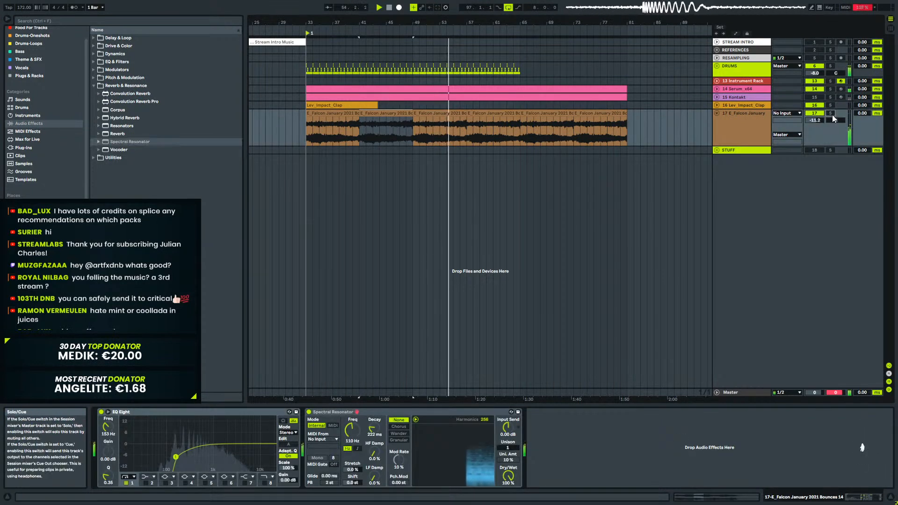
Set Spectral Resonator to note-based frequency D#3, decay 1.76 s, Chorus modulation, unison 8 and dry/wet 66%.
left_click(358, 448)
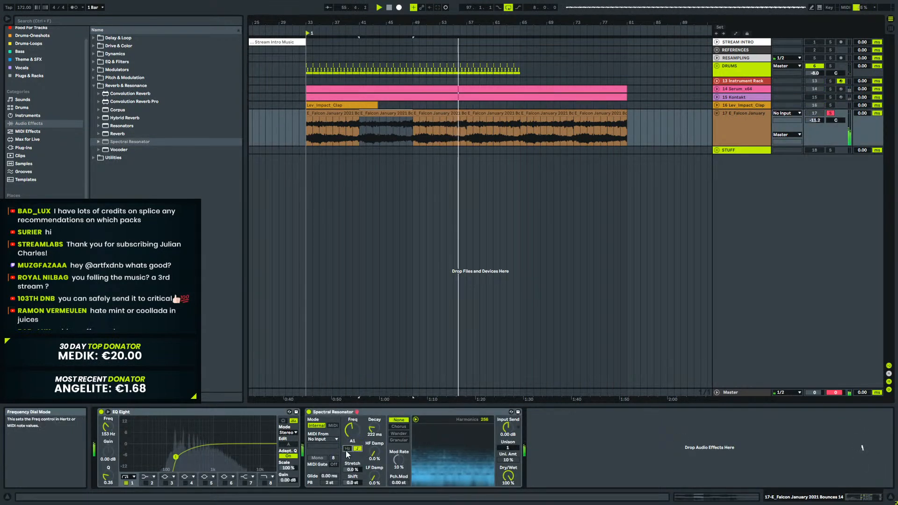
left_click_drag(352, 430, 375, 416)
left_click(398, 427)
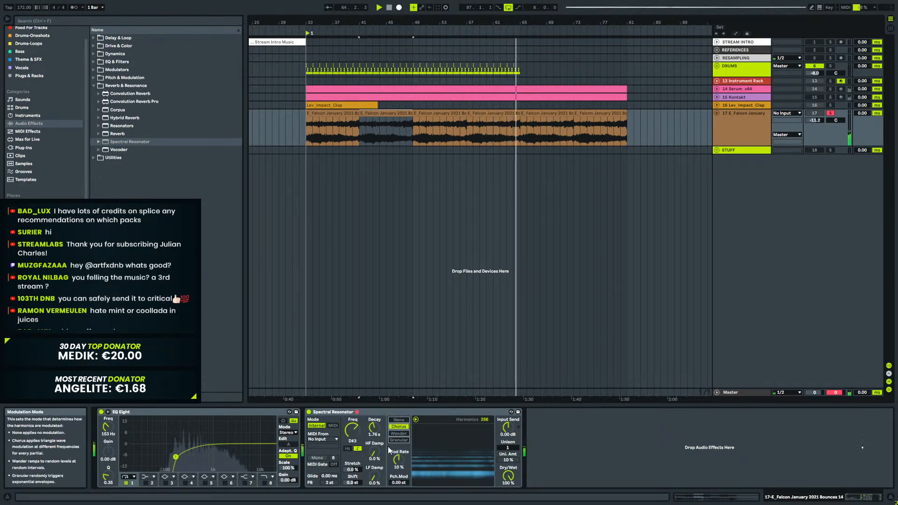
left_click_drag(508, 476, 508, 490)
left_click_drag(513, 450, 508, 479)
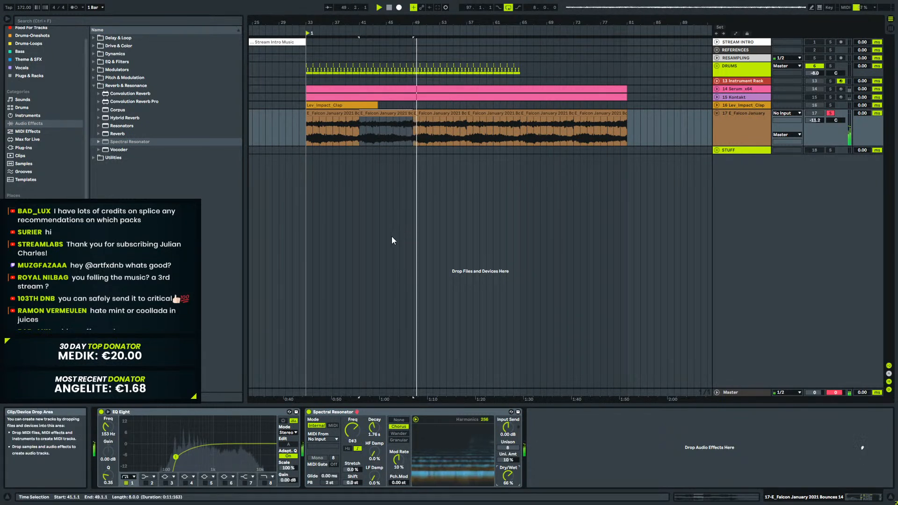
Extend the first Falcon pad clip to 16 bars (bars 33–49) and duplicate it over bars 49–65.
key("space")
left_click(332, 113)
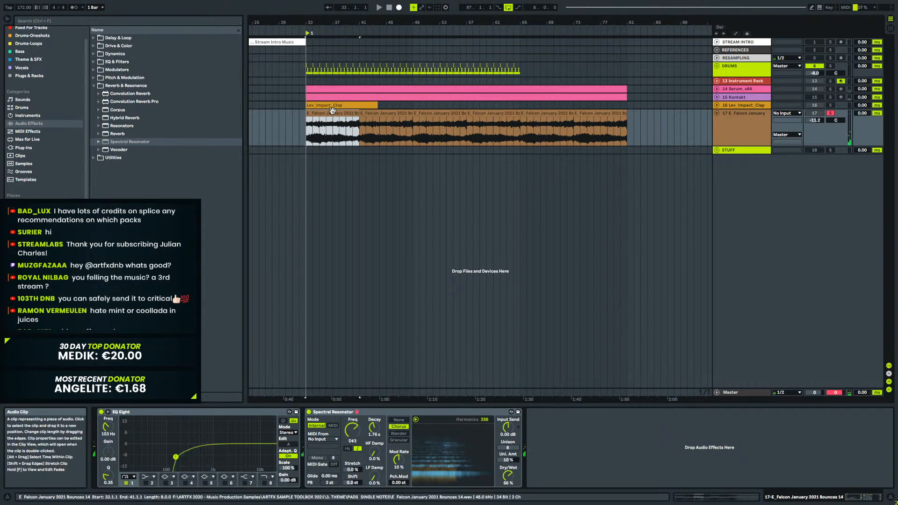
left_click_drag(345, 114, 312, 122)
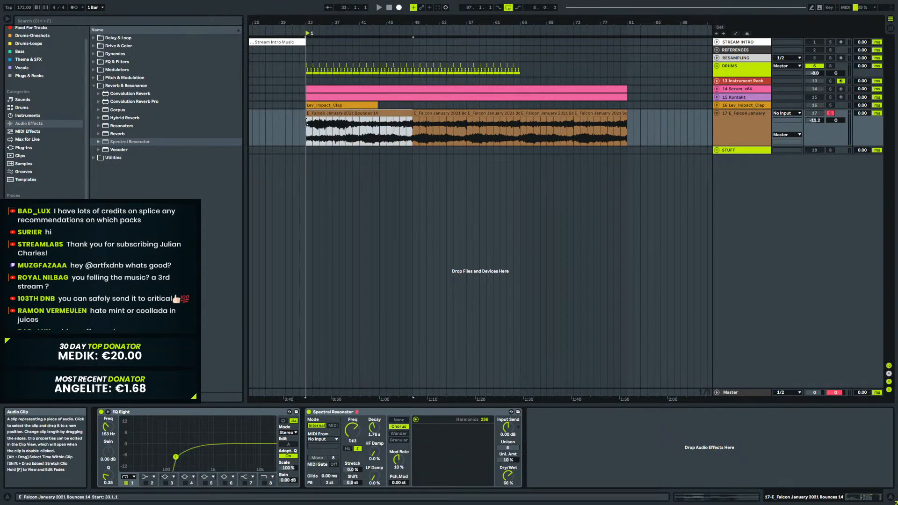
key("space")
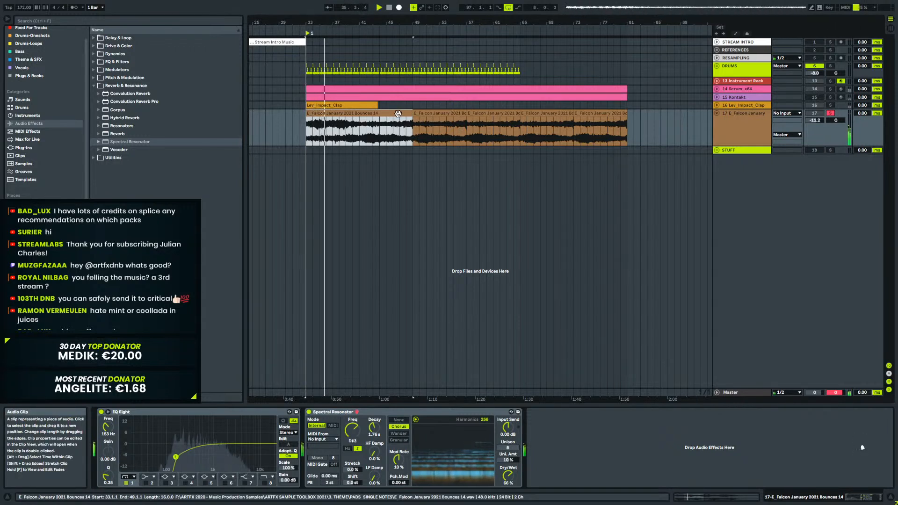
key("ctrl+d")
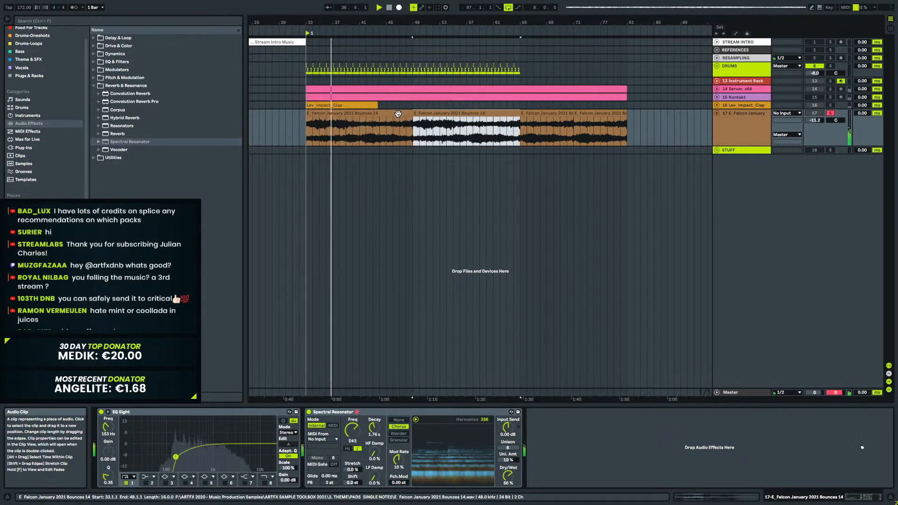
Delete the two Falcon pad clips after bar 65 and unsolo the track.
left_click(549, 113)
left_click(586, 113, "shift")
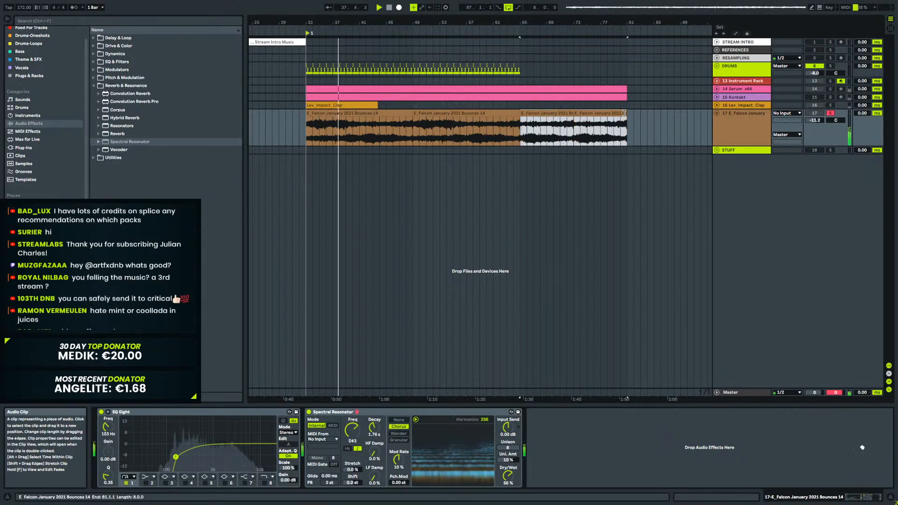
key("ctrl+z")
left_click(445, 113)
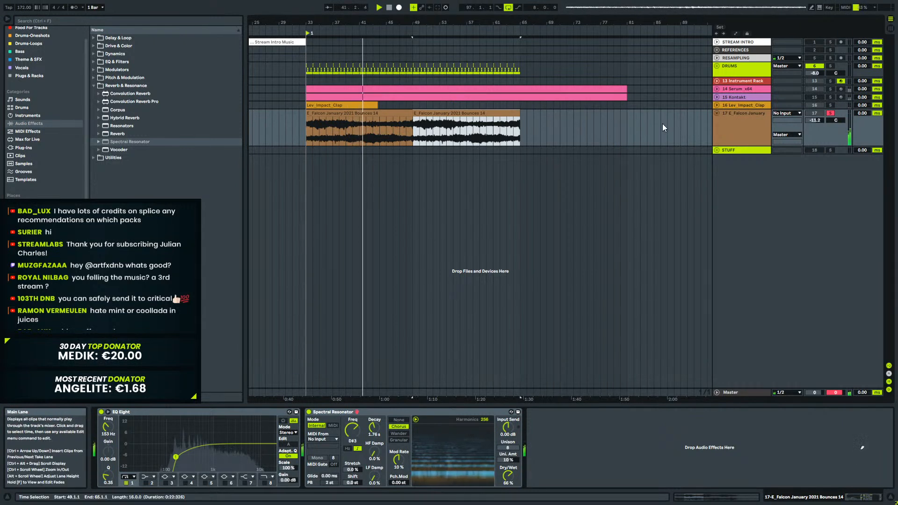
left_click(830, 113)
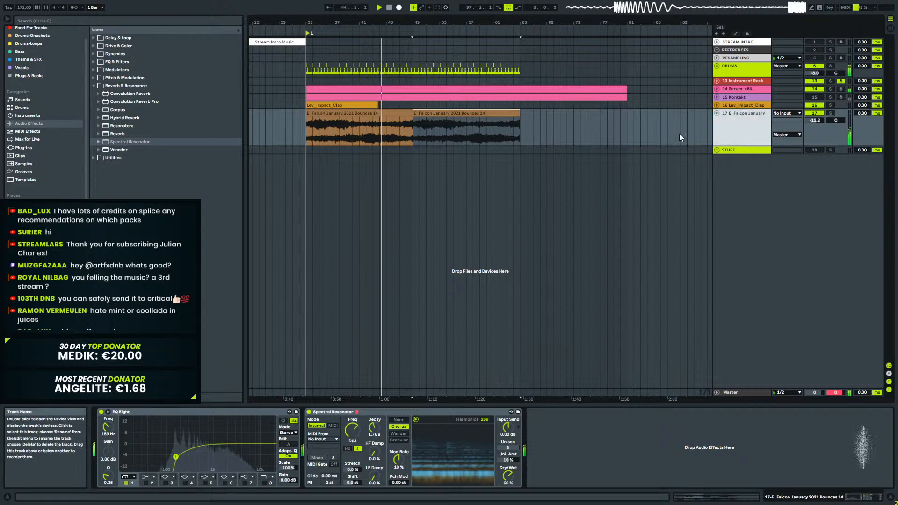
Solo the Falcon pad and set Spectral Resonator's Stretch to -100% and dry/wet to 49%.
left_click(354, 469)
left_click_drag(353, 469, 354, 458)
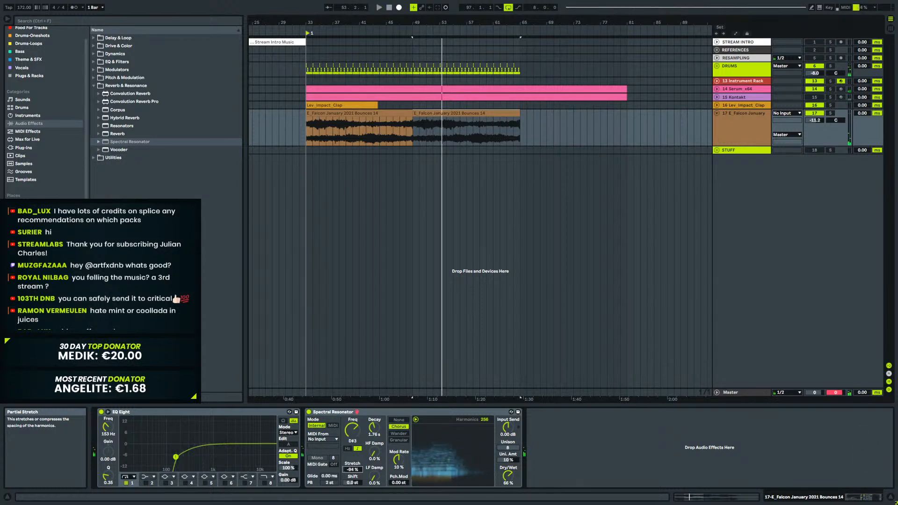
left_click_drag(354, 458, 354, 470)
key("space")
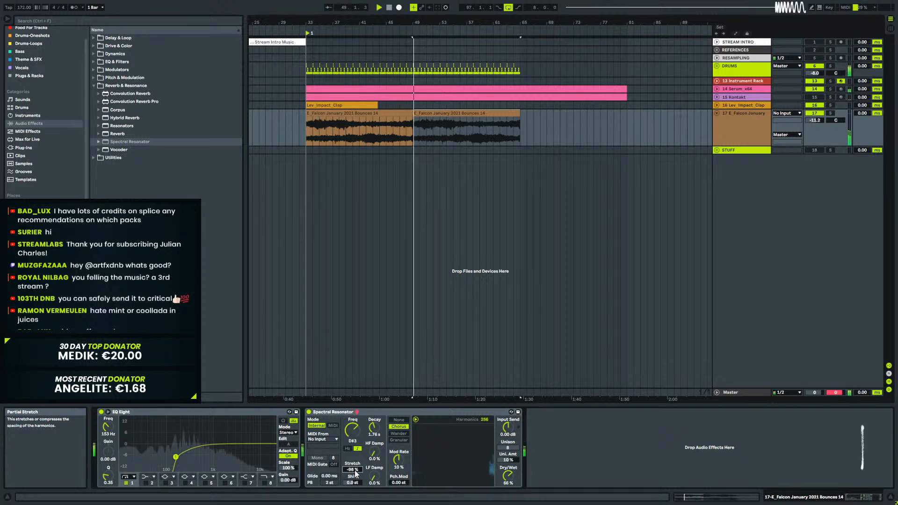
left_click(830, 113)
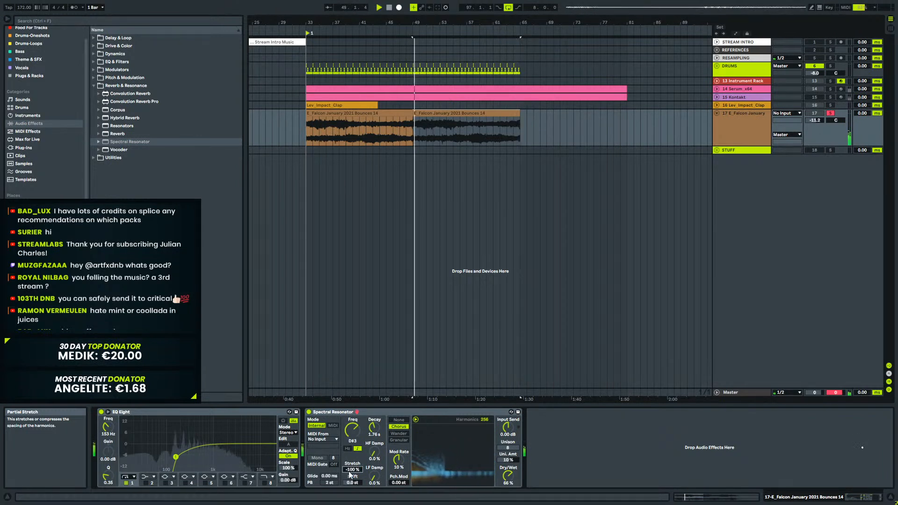
left_click_drag(508, 476, 508, 501)
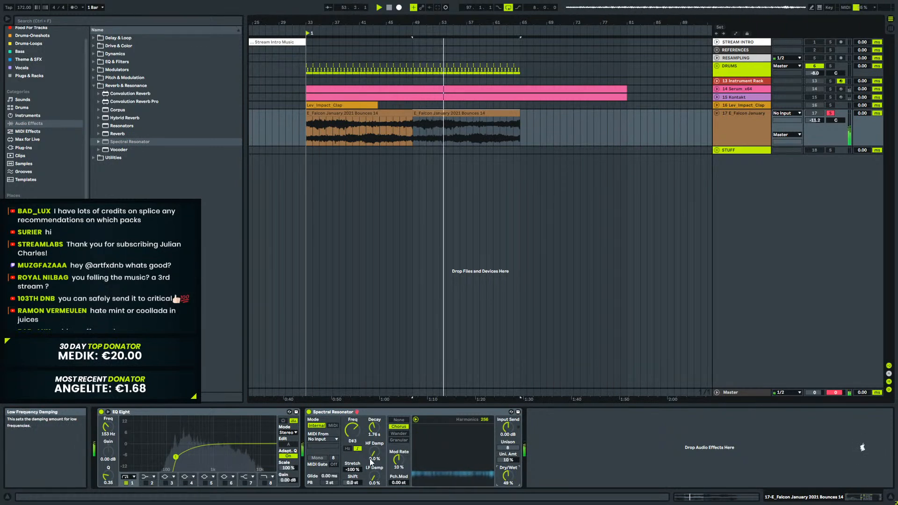
left_click_drag(353, 470, 353, 478)
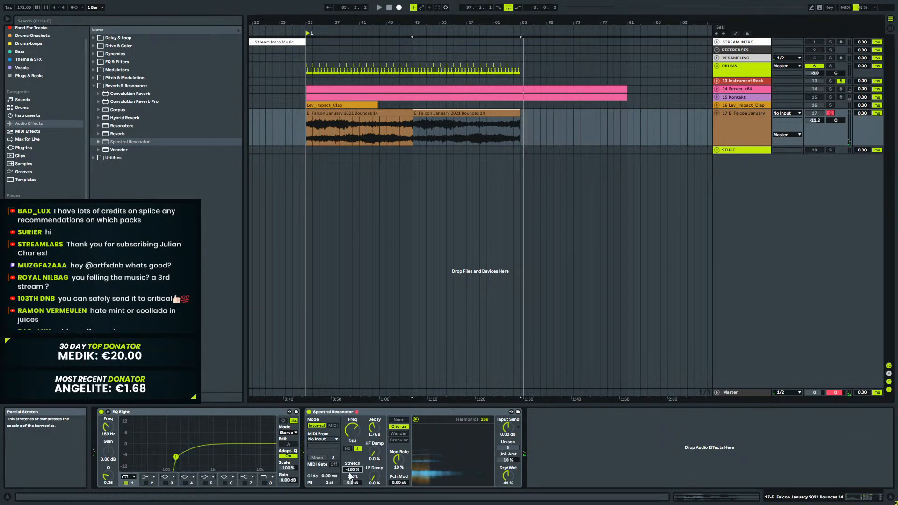
Automate Spectral Resonator's Stretch as a steady rise from -100% at bar 33 to bar 65, and play it unsoloed from bar 33.
key("a")
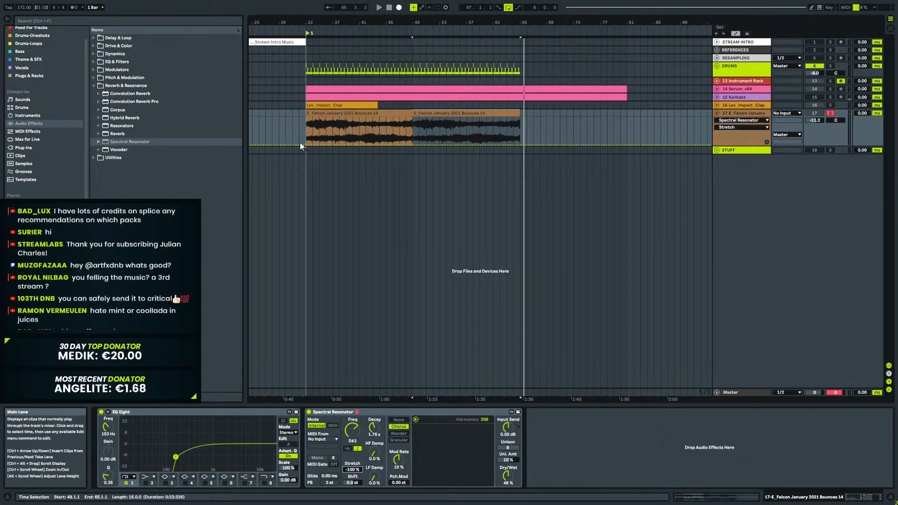
left_click(307, 146)
left_click_drag(519, 144, 519, 118)
key("space")
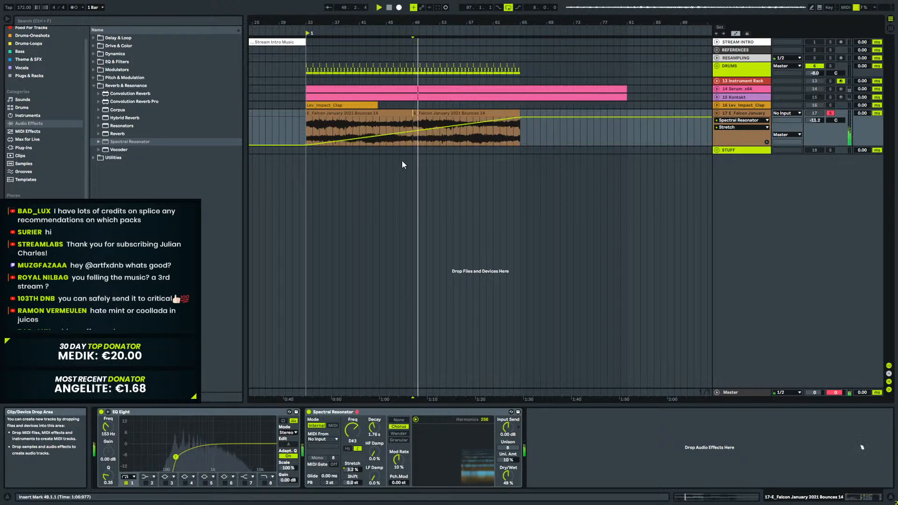
left_click(307, 131)
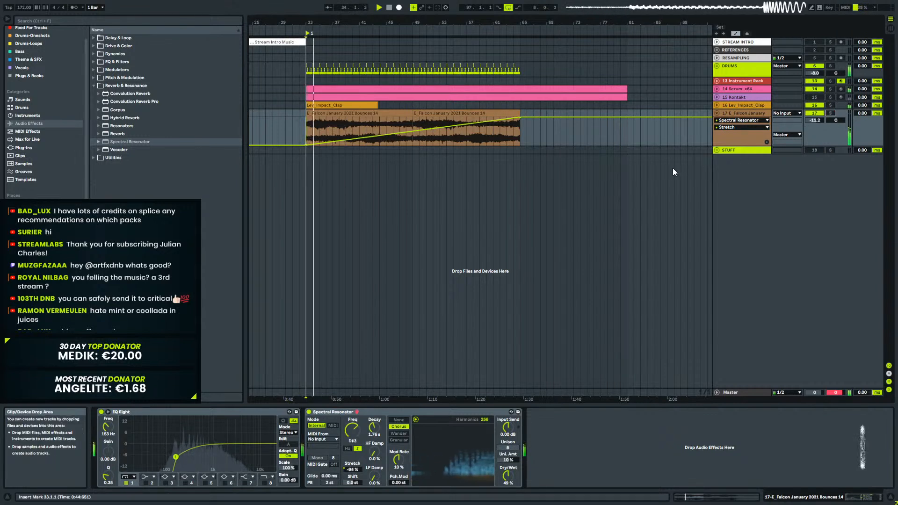
left_click(734, 113)
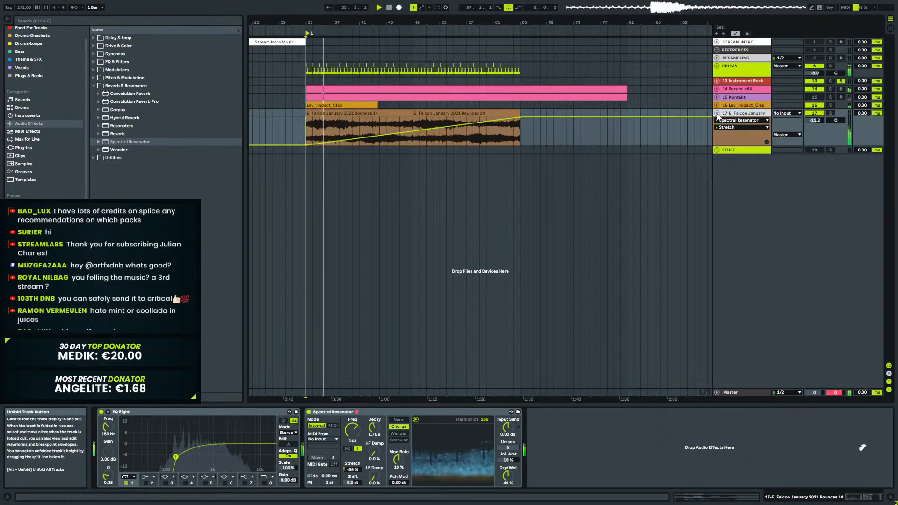
left_click(717, 113)
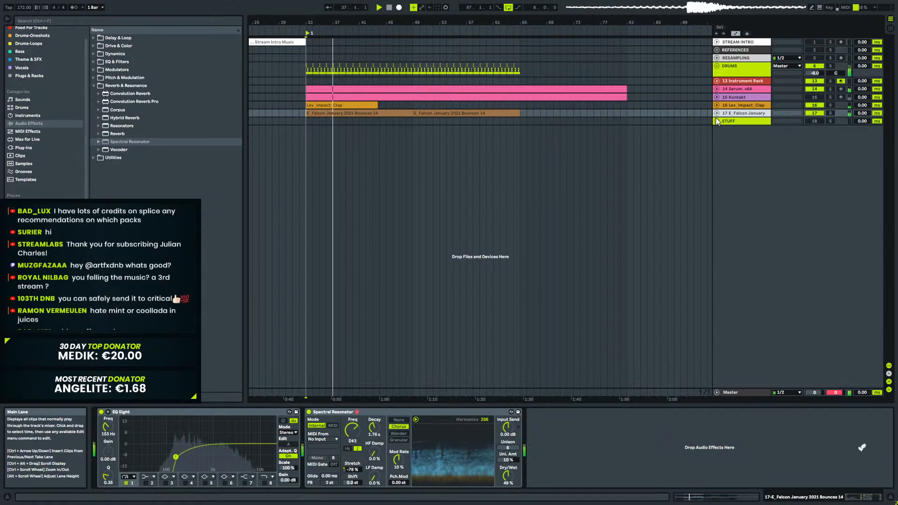
left_click(716, 115)
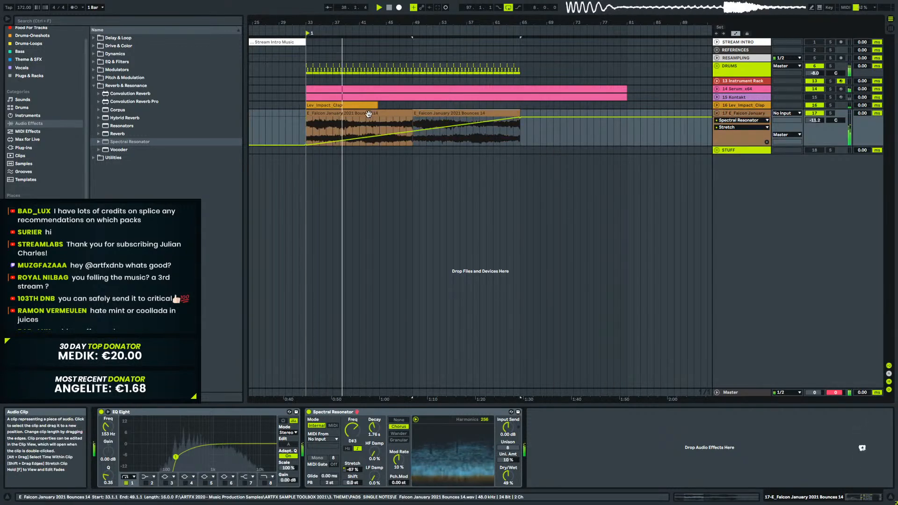
Shorten the Serum and Kontakt clips so both end at bar 65.
left_click(331, 114, "shift")
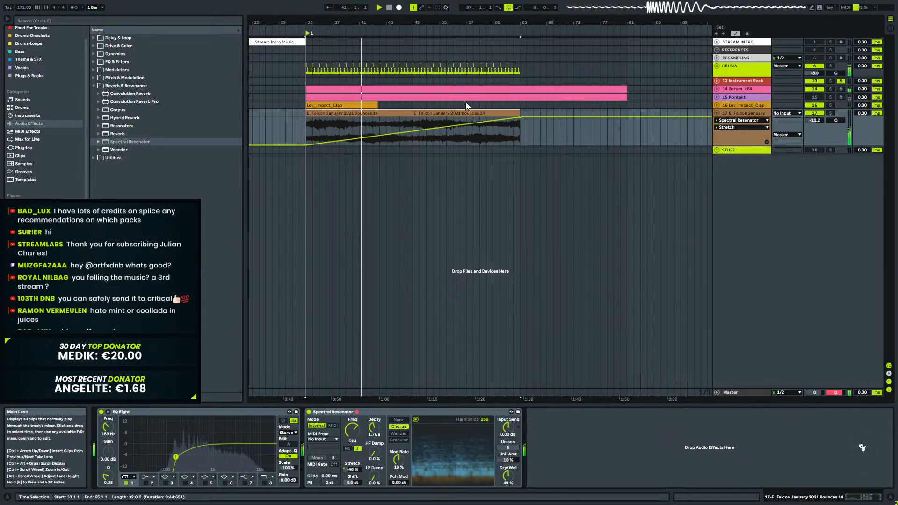
left_click(716, 113)
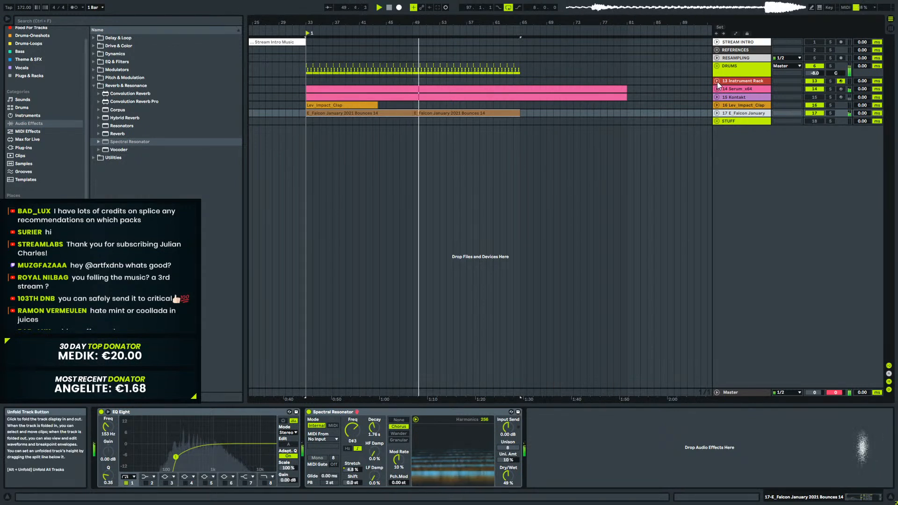
left_click(734, 106)
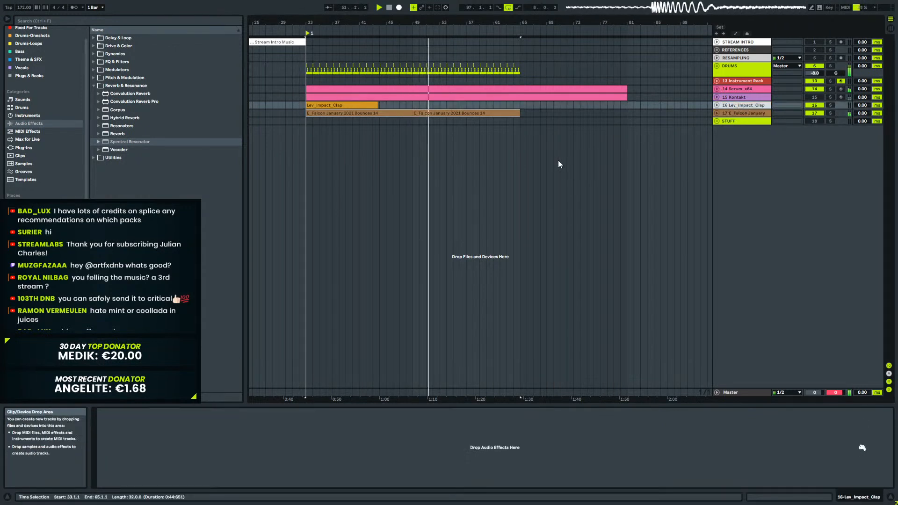
left_click(717, 89)
left_click(547, 98)
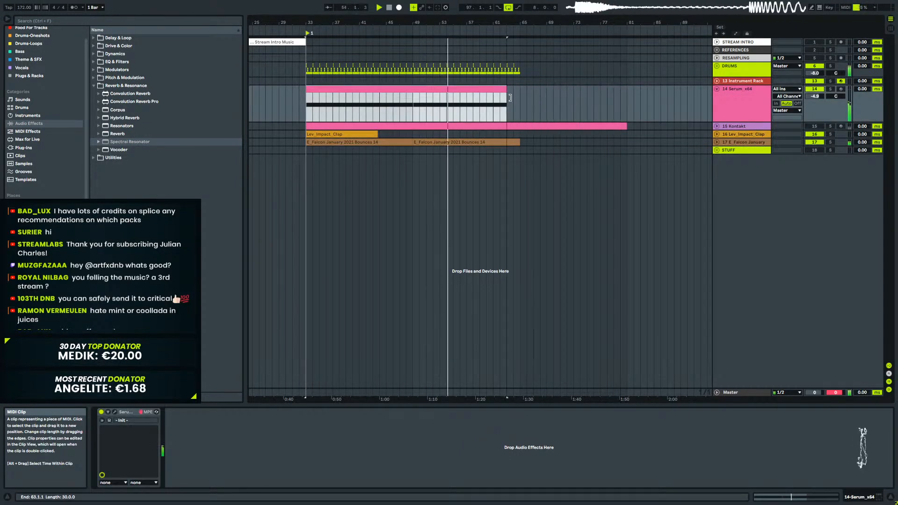
left_click(717, 126)
left_click_drag(626, 126, 520, 126)
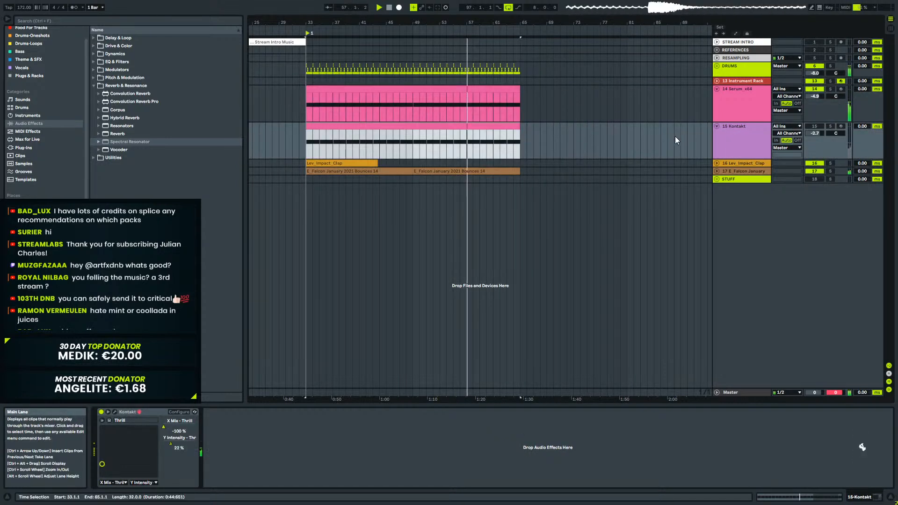
Move the Kontakt track into the STUFF group and fold the group.
left_click_drag(741, 136, 733, 181)
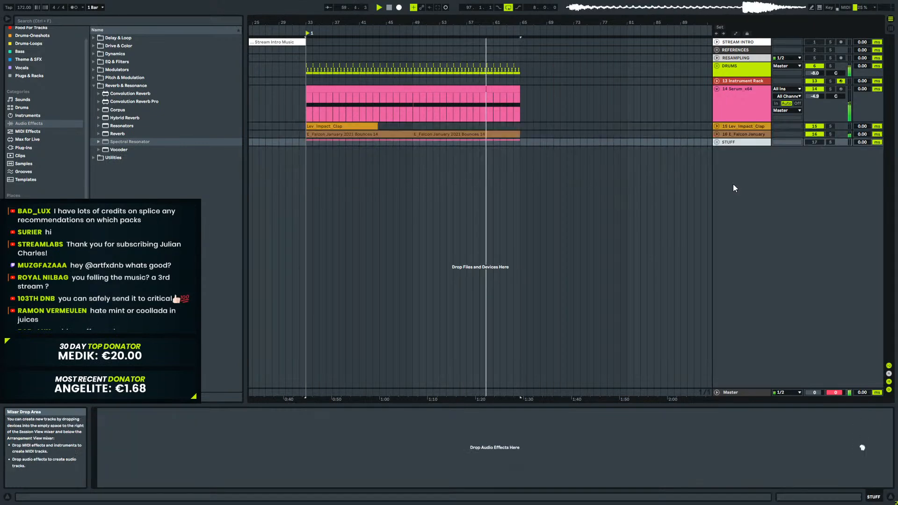
left_click(717, 142)
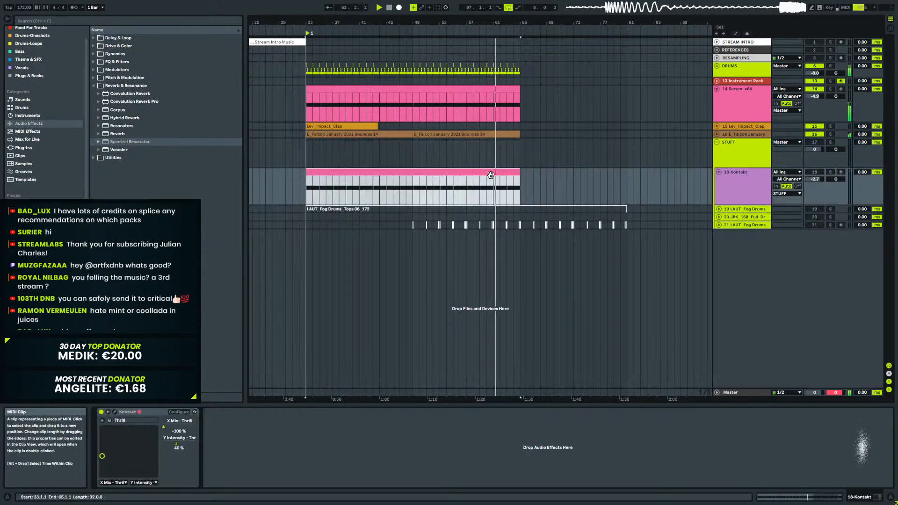
left_click(716, 142)
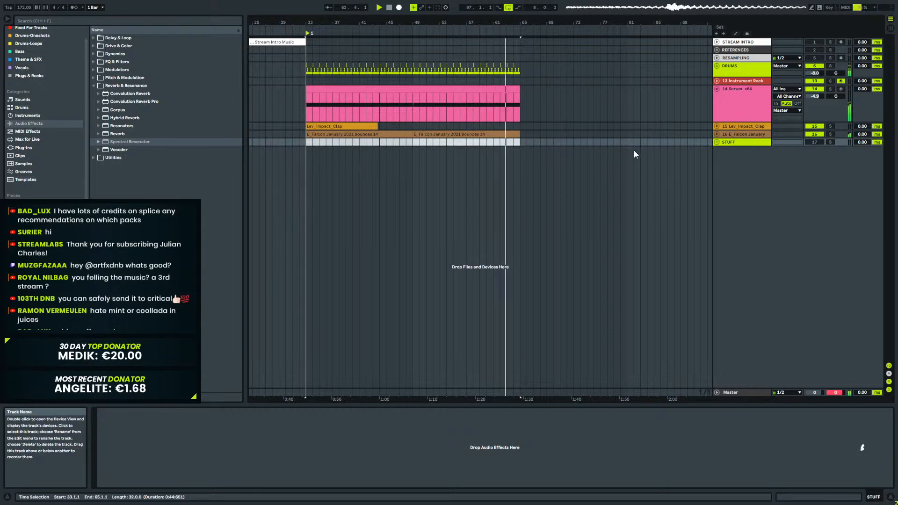
Stop playback, delete the drums from bar 64 to 65 and trim the Serum clip to end at bar 64.
left_click_drag(515, 21, 515, 22)
key("space")
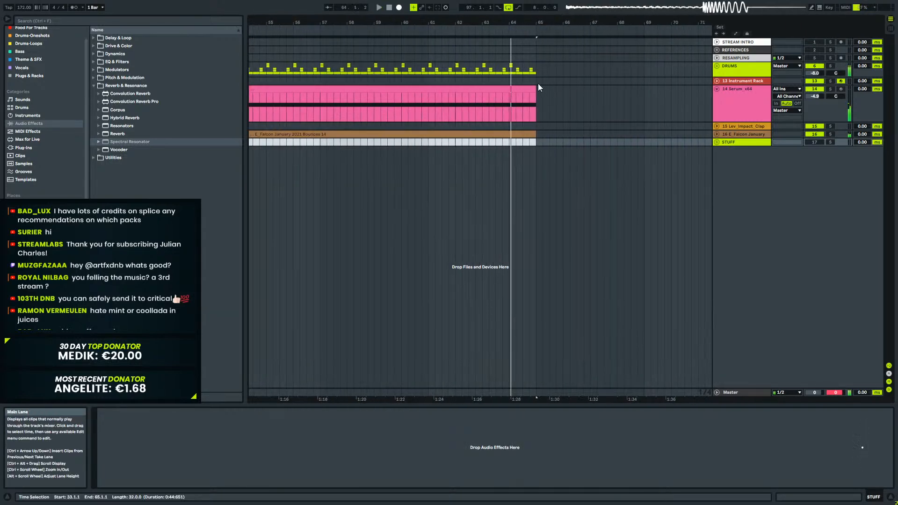
left_click(536, 73)
left_click(509, 69)
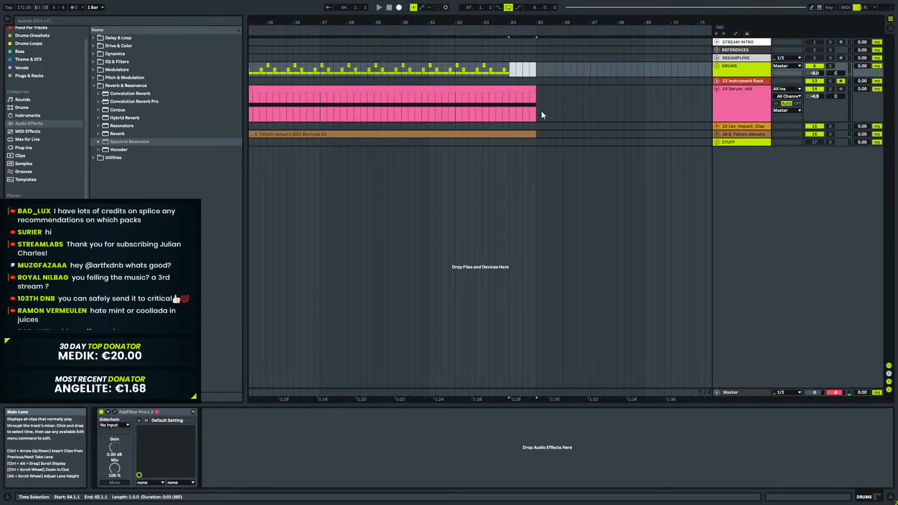
left_click_drag(536, 95, 509, 95)
Play the ending from bar 62 and trim the Falcon pad clip to end at 64.4.
left_click(717, 134)
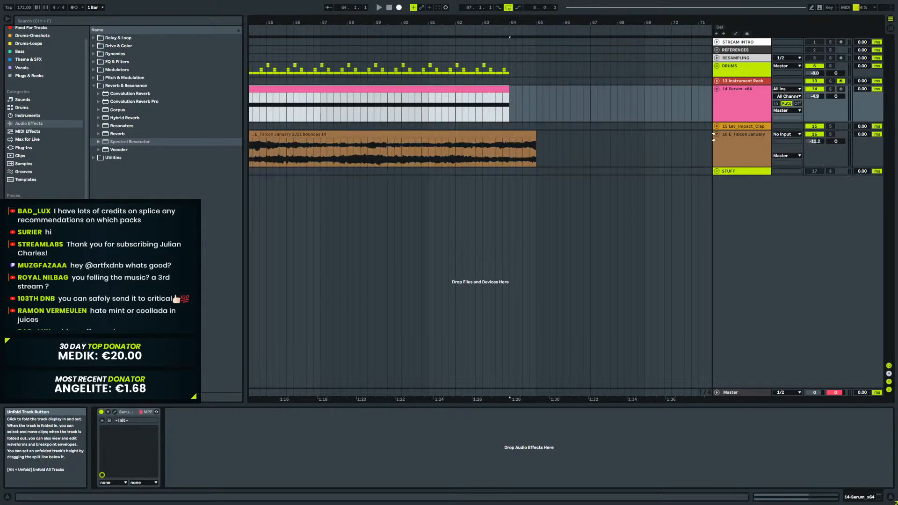
left_click(532, 135)
left_click(455, 149)
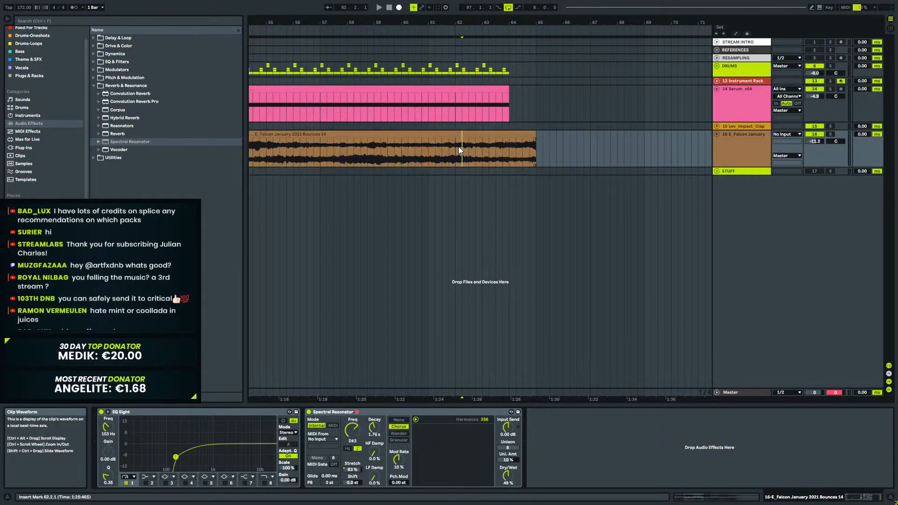
key("space")
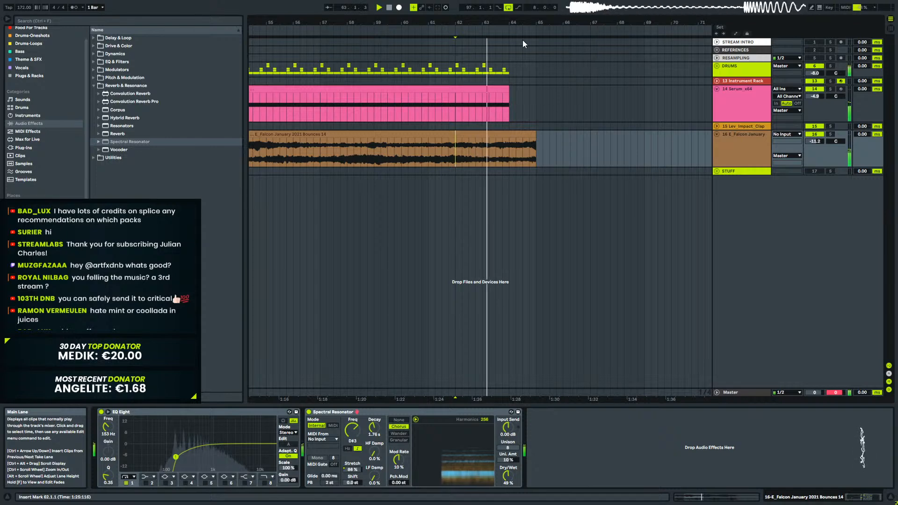
left_click_drag(526, 23, 515, 61)
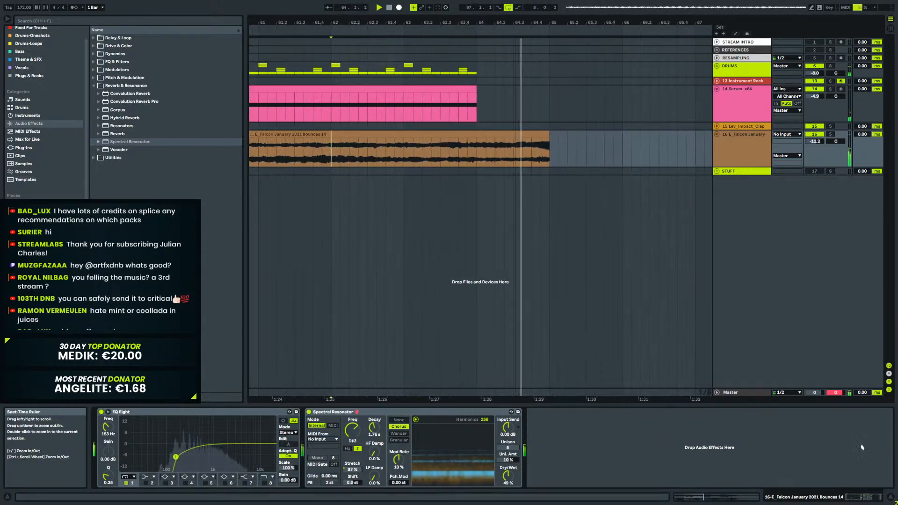
key("space")
left_click(545, 135)
mouse_move(546, 136)
left_mouse_down()
mouse_move(512, 135)
mouse_move(532, 139)
left_mouse_up()
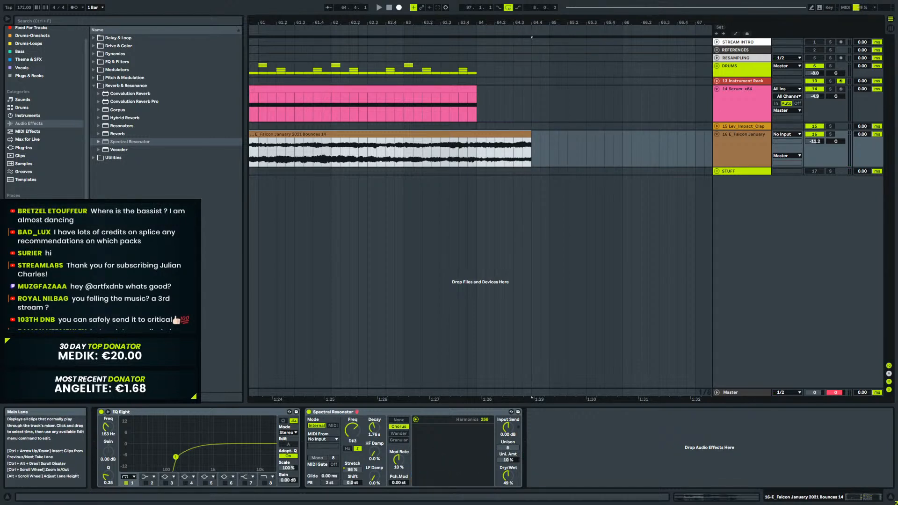
Clear the DRUMS and Instrument Rack tracks from bar 97 onward and play the arrangement from bar 33 with all tracks folded.
left_click_drag(540, 15, 540, 4)
left_click_drag(610, 71, 669, 81)
key("Delete")
left_click(368, 66)
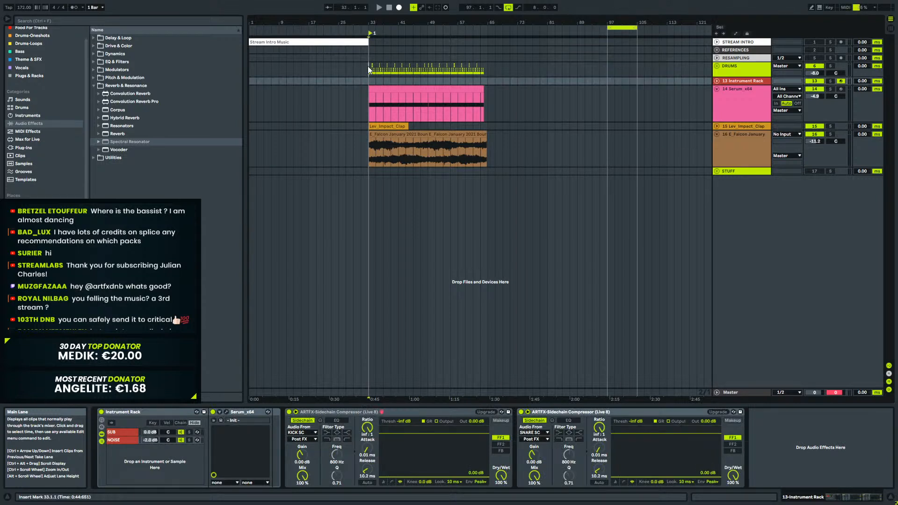
key("space")
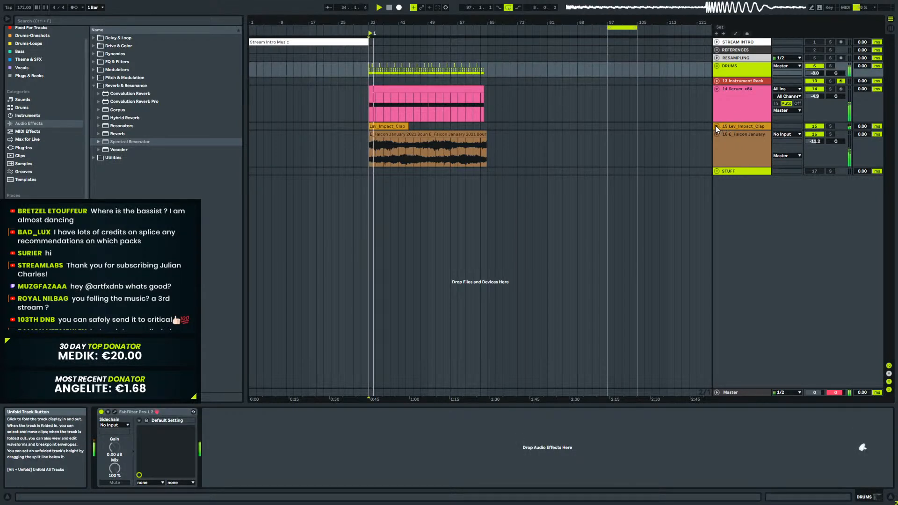
left_click(716, 87, "alt")
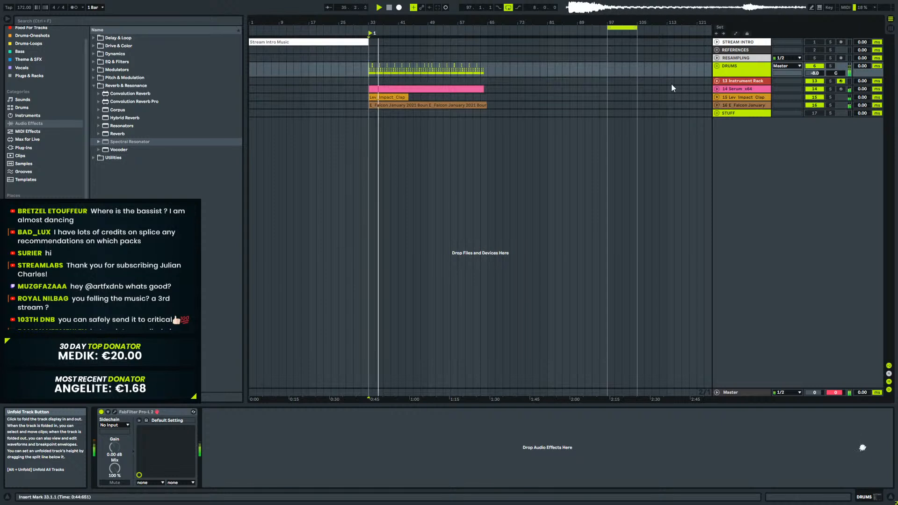
Copy the drums from bars 49–57 and paste them at bar 65.
left_click(728, 73)
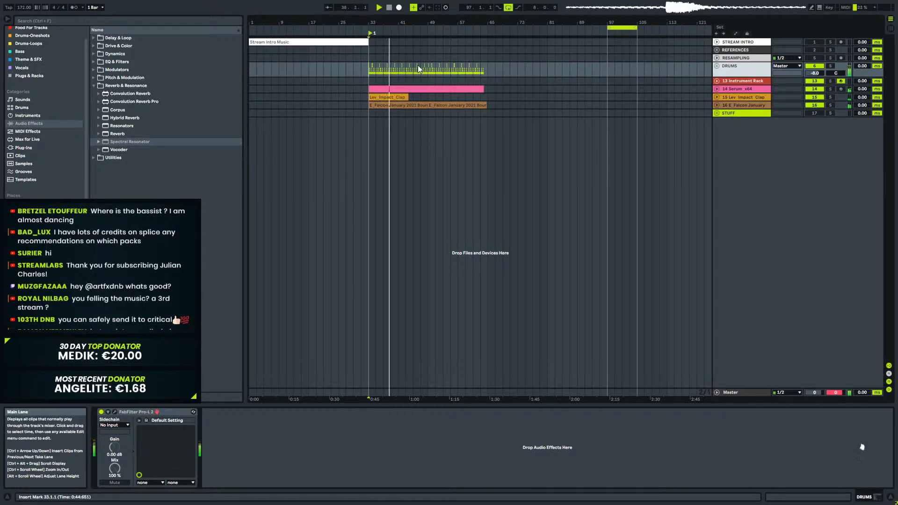
left_click_drag(428, 68, 457, 71)
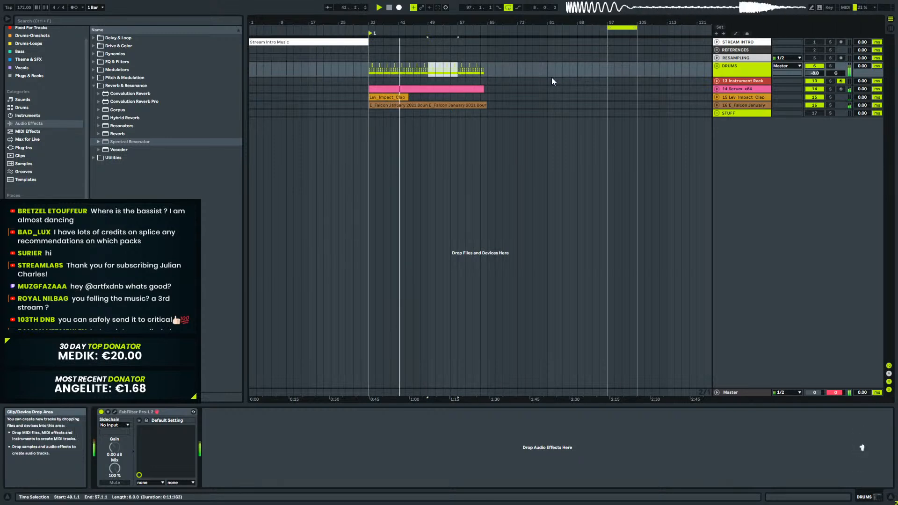
left_click(489, 69)
left_click_drag(489, 71, 518, 70)
Unfold the Instrument Rack, DRUMS group and Hats tracks, show the Hats devices and listen through the gap before bar 65.
left_click_drag(500, 23, 531, 24)
left_click(717, 81)
left_click(717, 67)
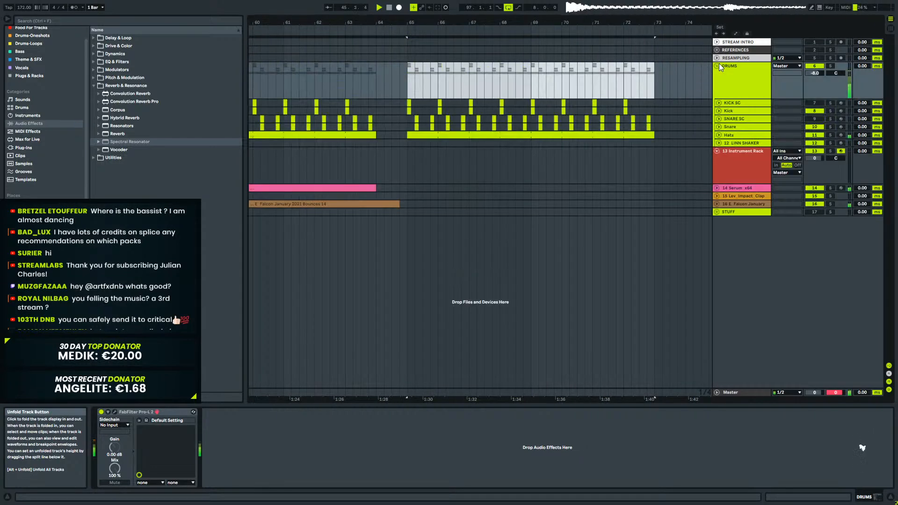
left_click_drag(420, 24, 352, 38)
left_click(719, 135)
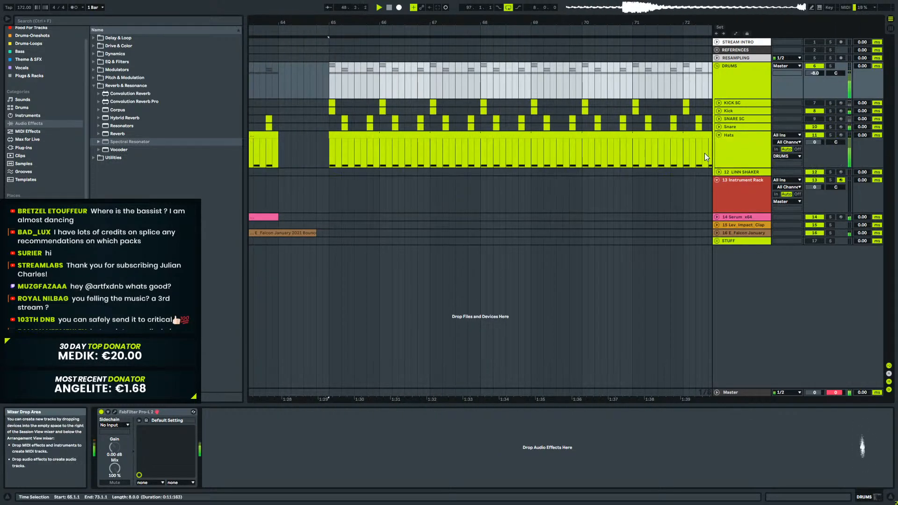
left_click(746, 159)
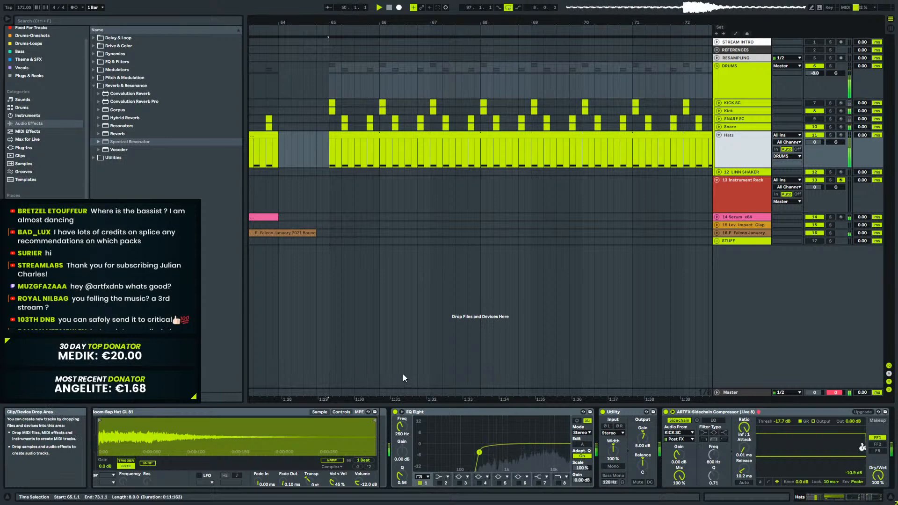
left_click_drag(507, 22, 584, 18)
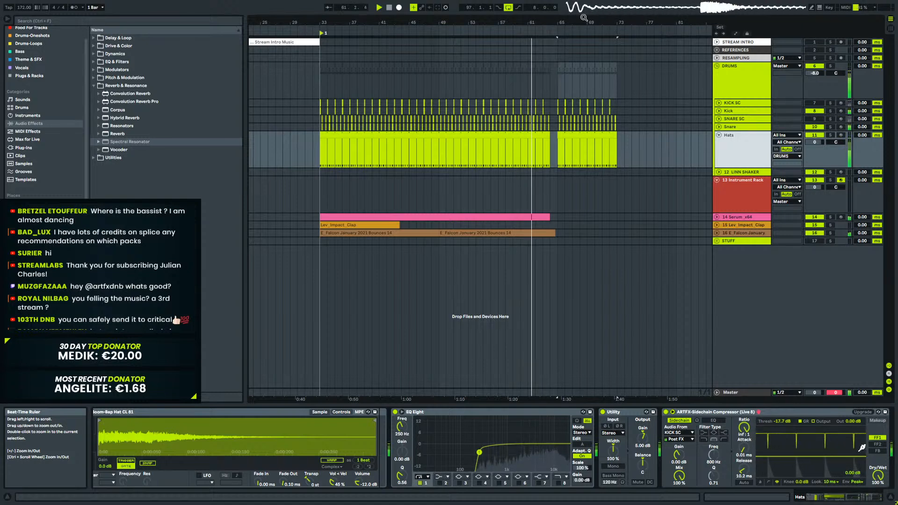
left_click_drag(560, 21, 500, 126)
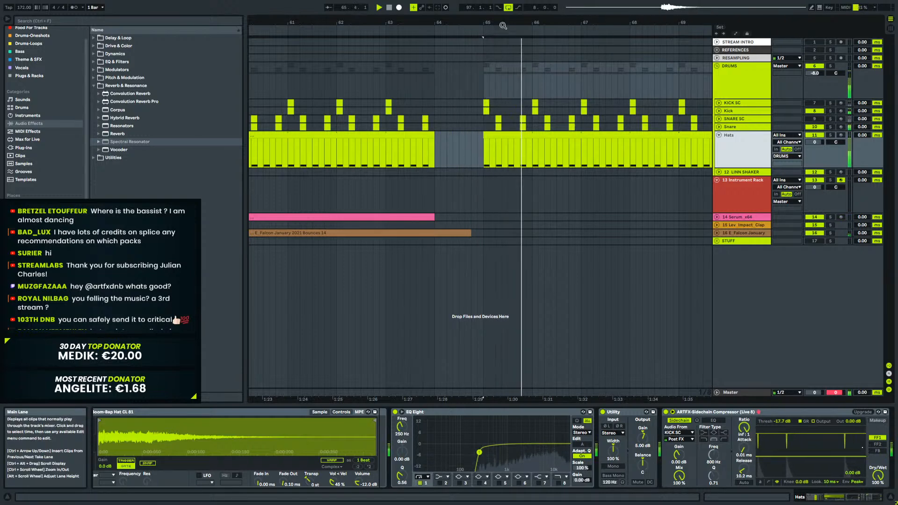
Stop playback and mark out the drum section from bar 33 to 65 and its two halves to review the structure.
left_click_drag(503, 26, 484, 3)
left_click(488, 138)
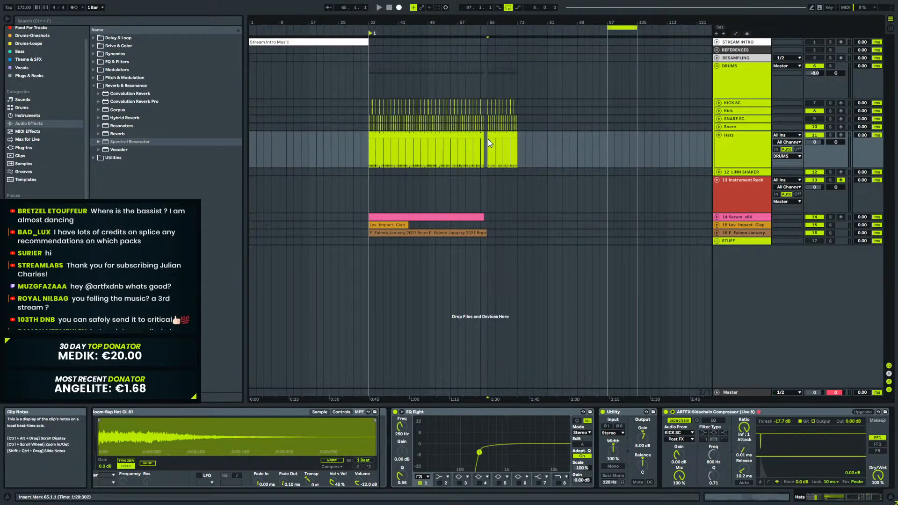
left_click_drag(487, 139, 409, 145)
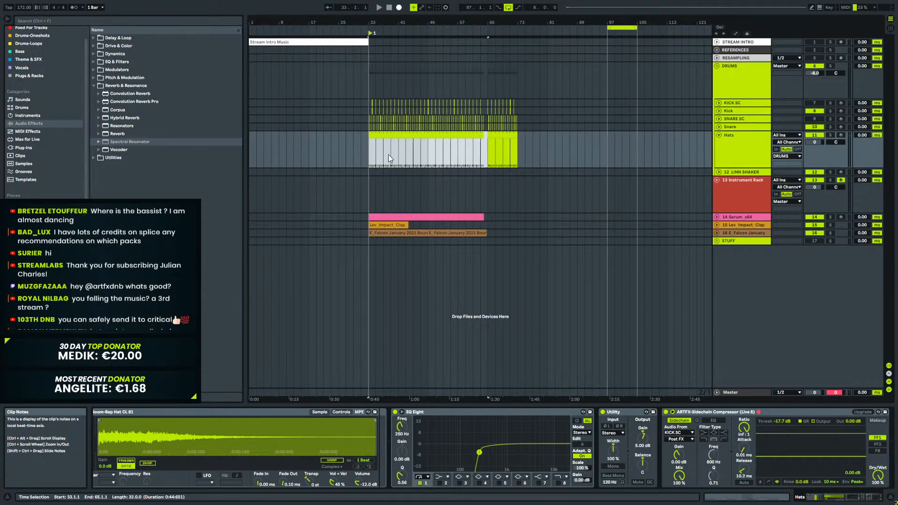
left_click(482, 155)
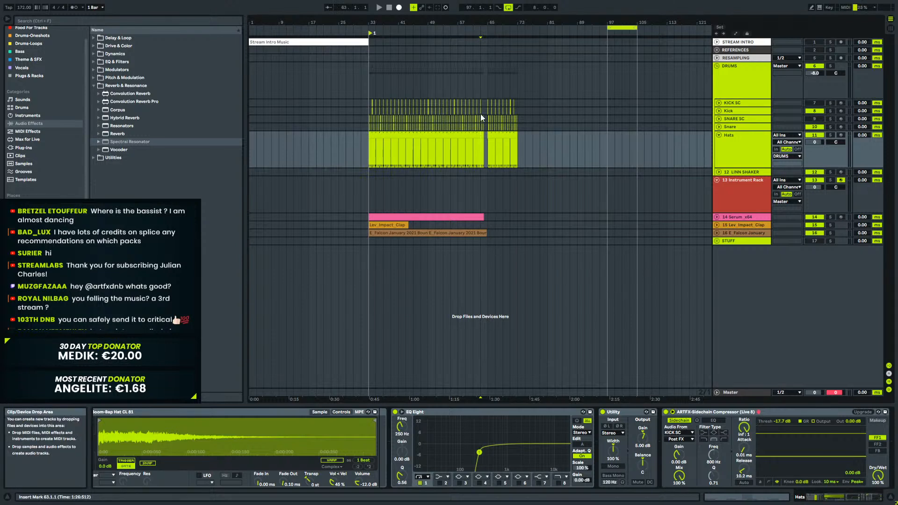
left_click(367, 155)
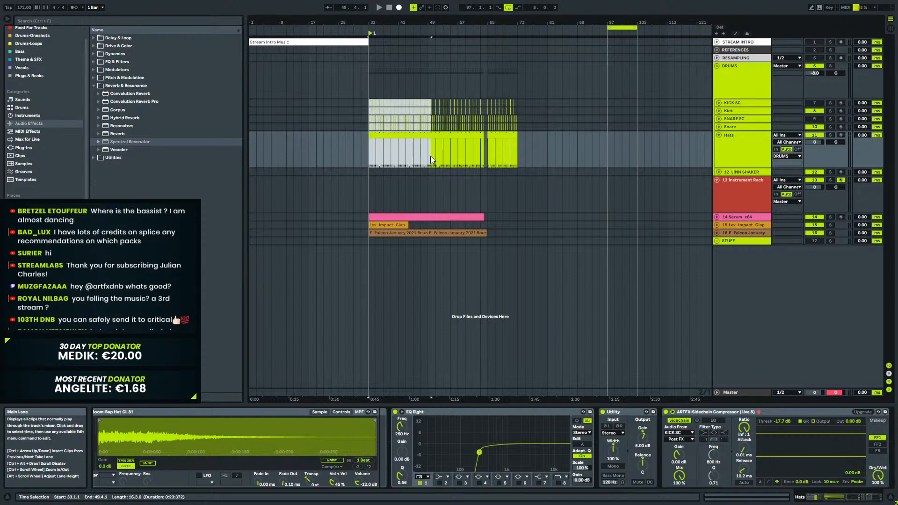
left_click_drag(429, 156, 484, 103)
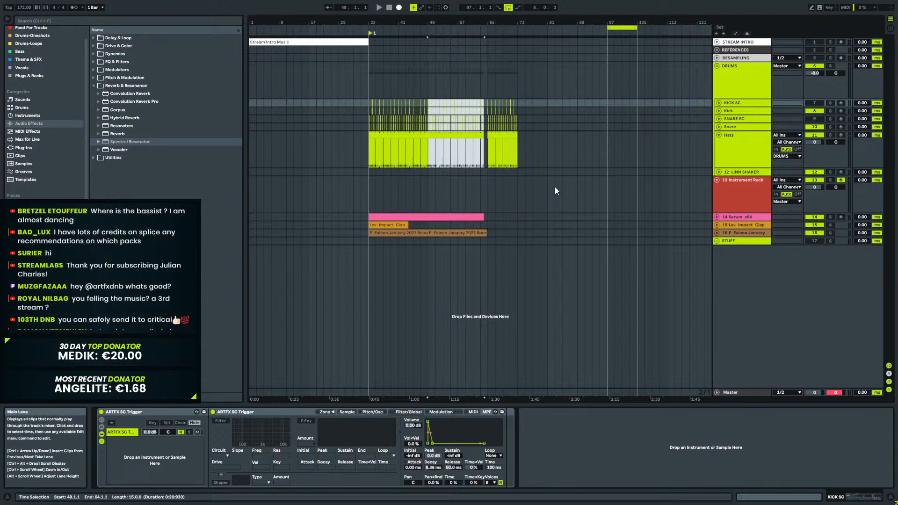
left_click(486, 75)
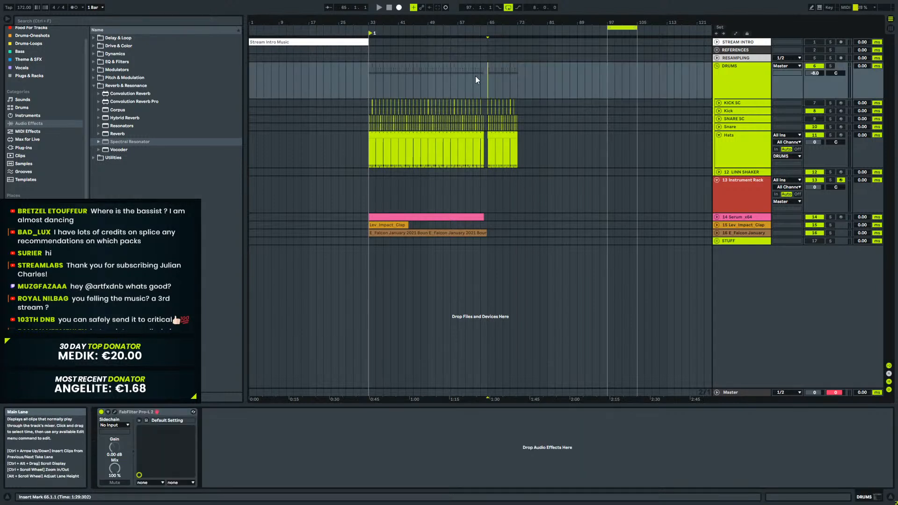
Play the transition from bar 61 and create an empty 8-bar MIDI clip over bars 65–73 on the Instrument Rack track.
key("space")
left_click(746, 184)
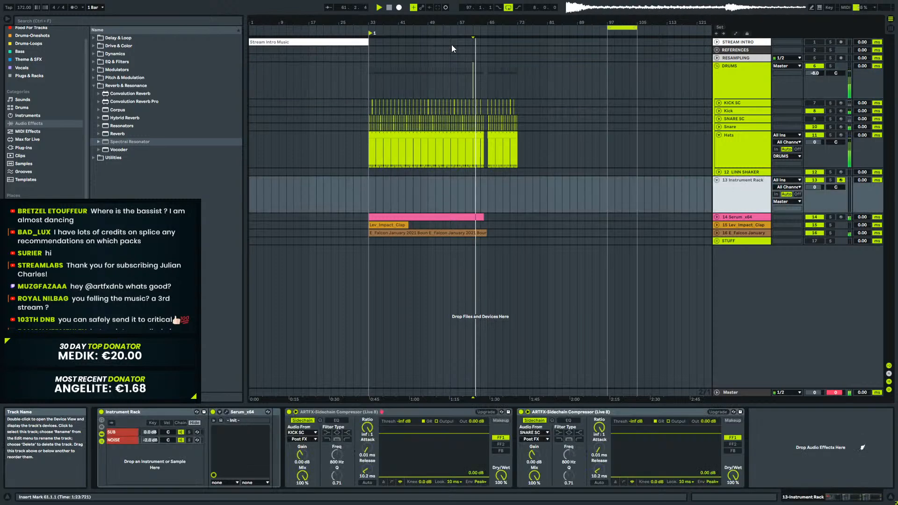
left_click_drag(506, 22, 506, 70)
left_click_drag(423, 191, 586, 191)
key("ctrl+shift+m")
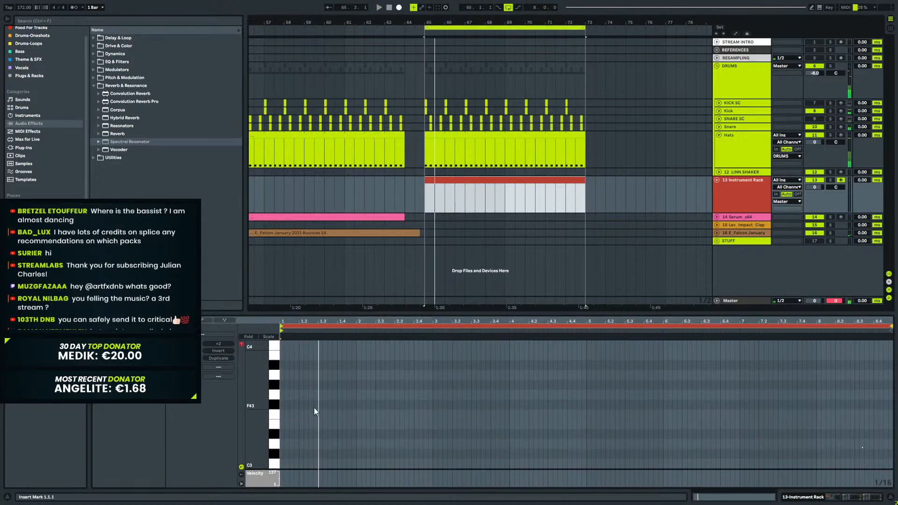
Add a sixteenth note at beat 1.2 of the new clip and transpose it by octaves to D#1.
double_click(299, 434)
key("shift+Down")
key("shift+Down")
key("shift+Down")
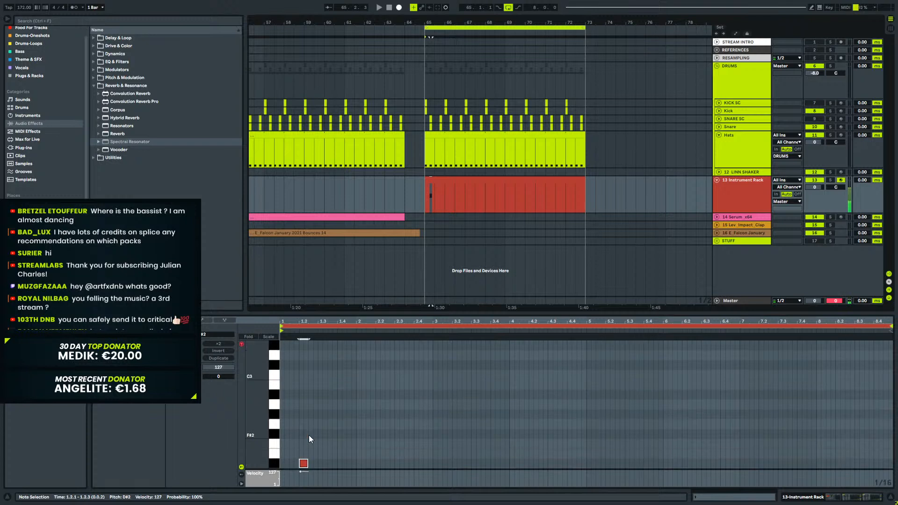
key("shift+Up")
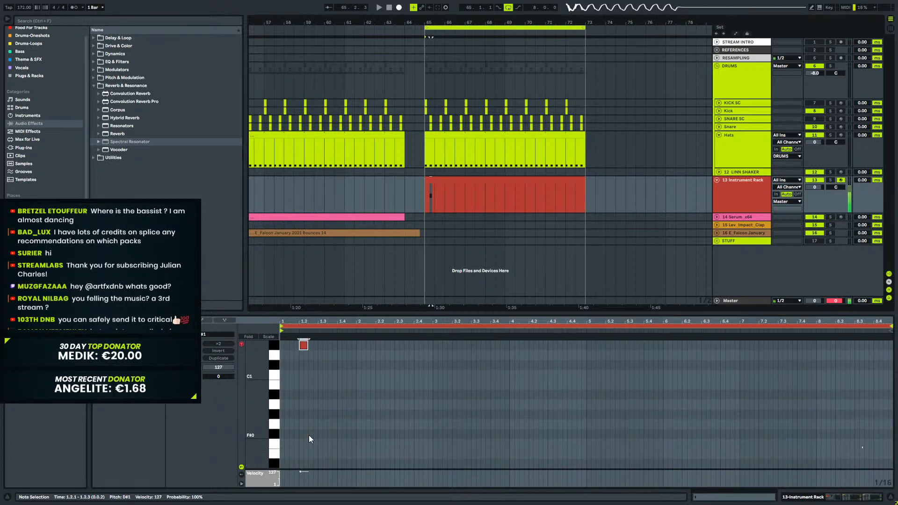
Duplicate the D#1 note to beat 1.2.3 and raise the first note, at beat 1.2, to E1.
key("ctrl+d")
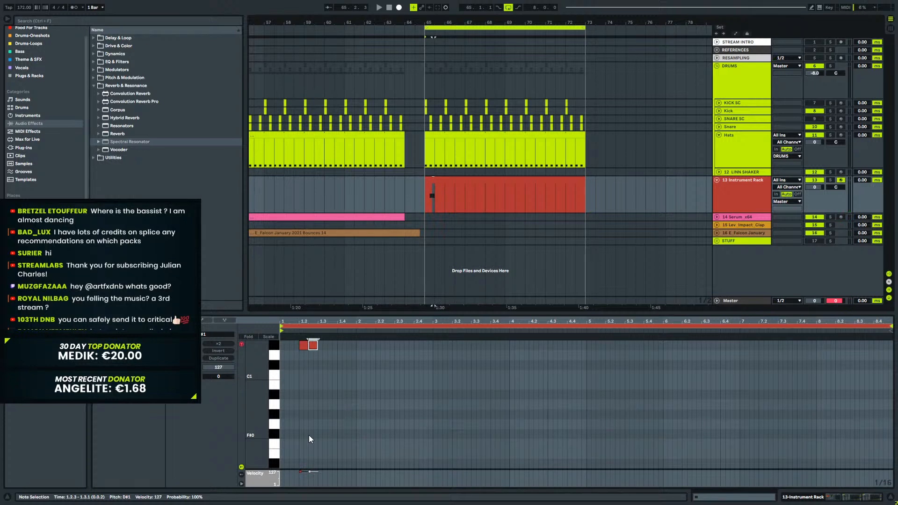
key("Up")
key("Left")
key("Left")
left_click_drag(304, 357, 315, 359)
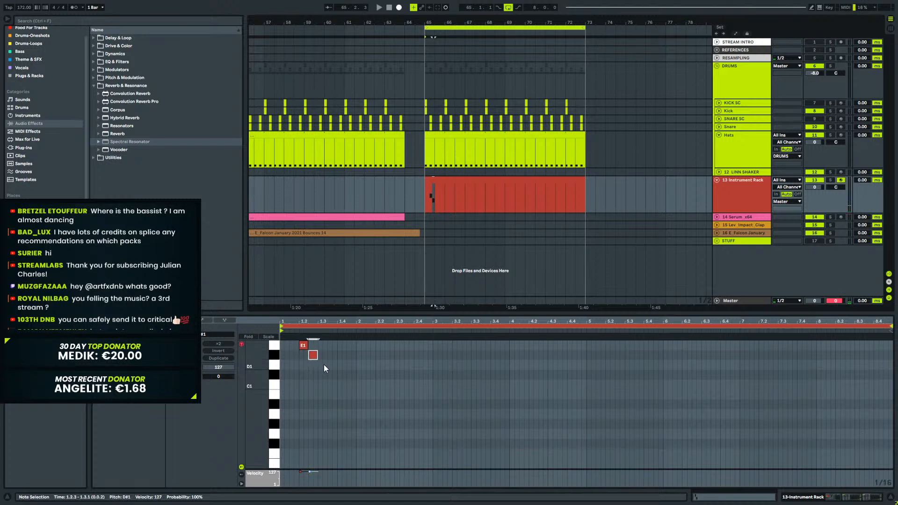
Duplicate the D#1 note to beat 1.3 an octave lower at D#0, lengthen it to three sixteenths and repeat it.
key("ctrl+d")
key("shift+Down")
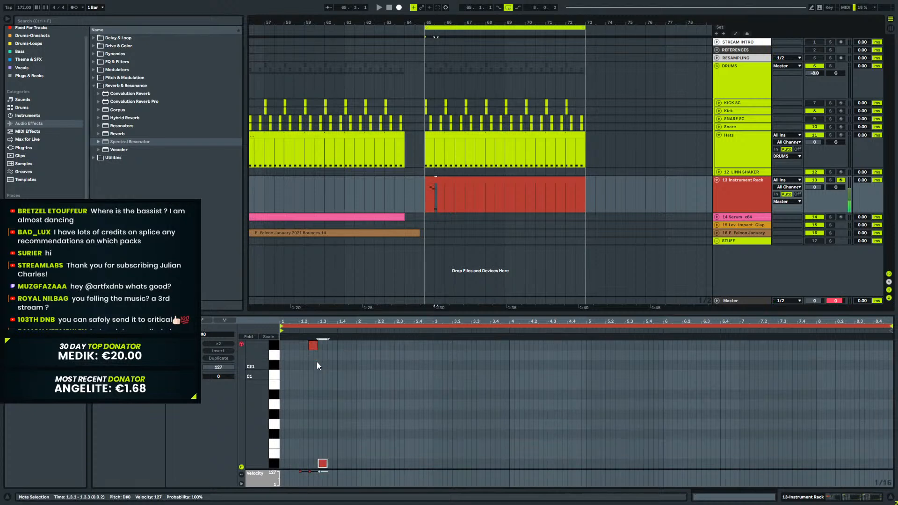
key("shift+Right")
key("ctrl+d")
Save the set, continue the D#0 repeats up to beat 2.3.3 and shorten the last note to two sixteenths.
key("ctrl+s")
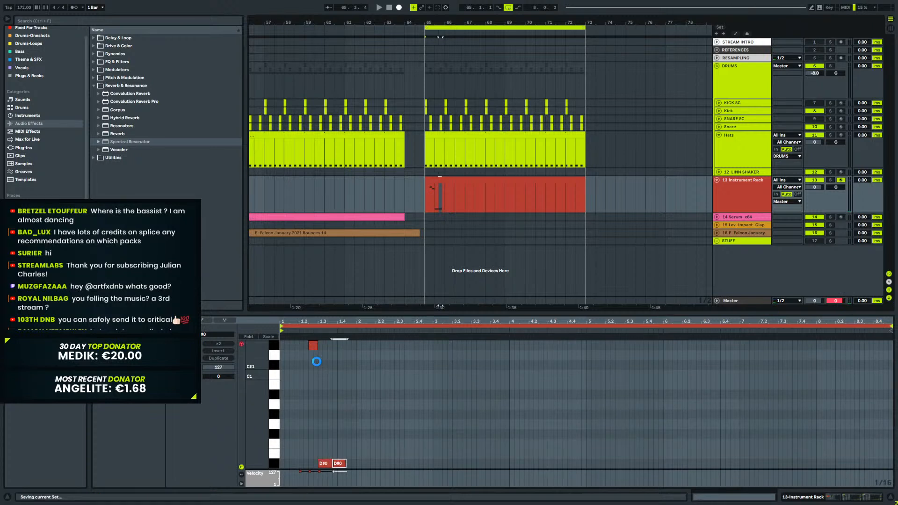
key("ctrl+d")
key("ctrl+d")
key("ctrl+d")
key("ctrl+d")
key("ctrl+d")
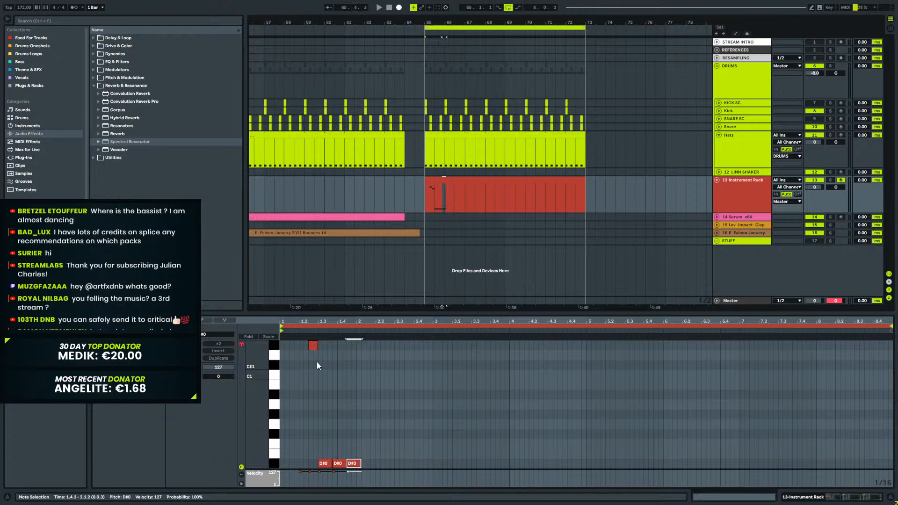
key("shift+Left")
Listen to the new bass notes, including the transition from bar 61, with the Instrument Rack clip open for editing.
key("space")
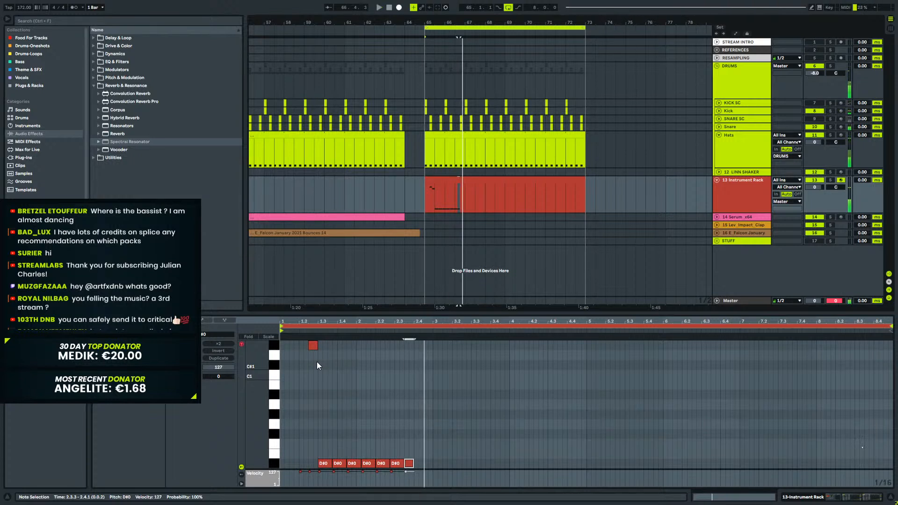
key("space")
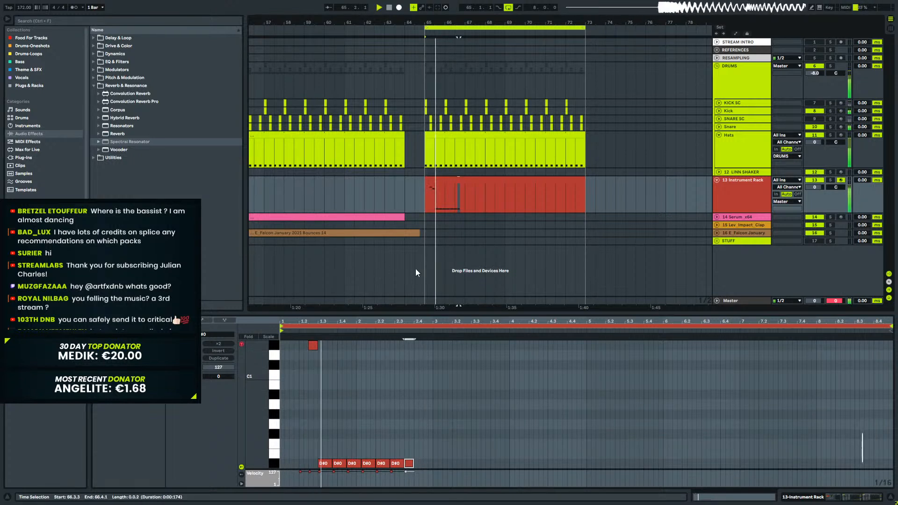
key("space")
left_click(346, 193)
key("space")
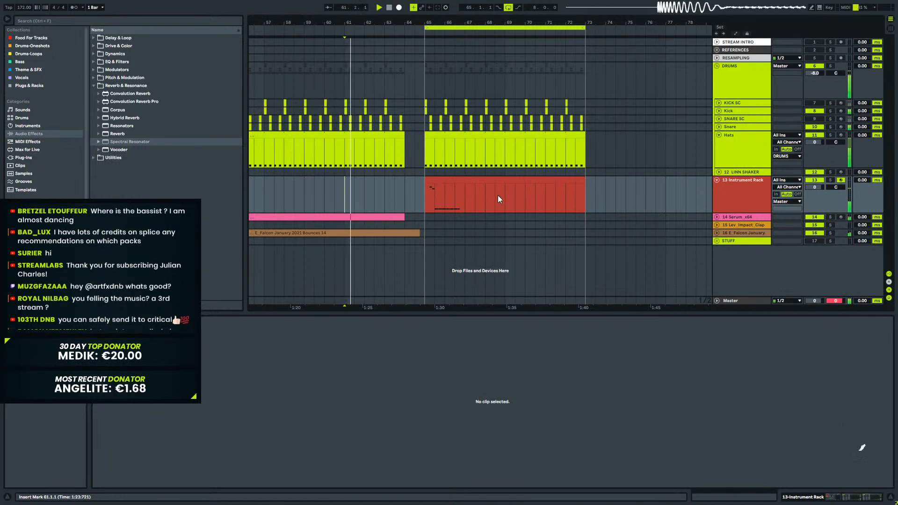
left_click(460, 186)
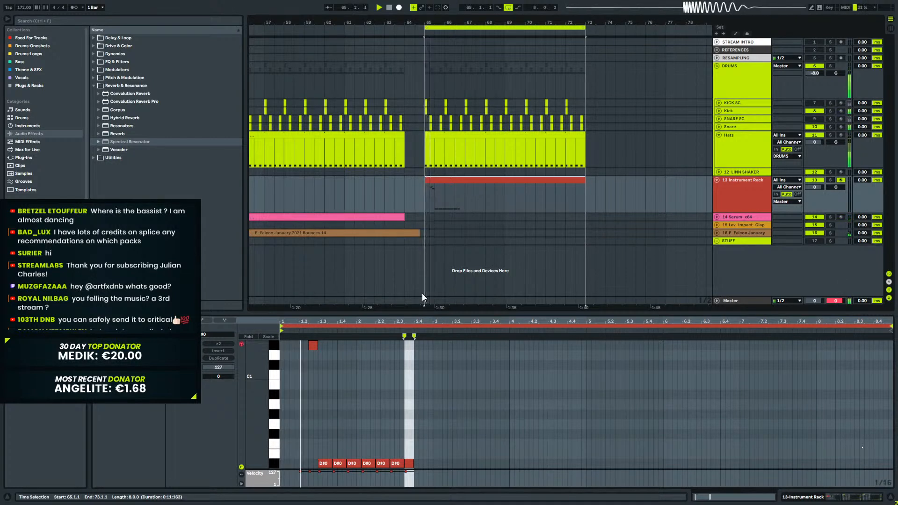
left_click(406, 442)
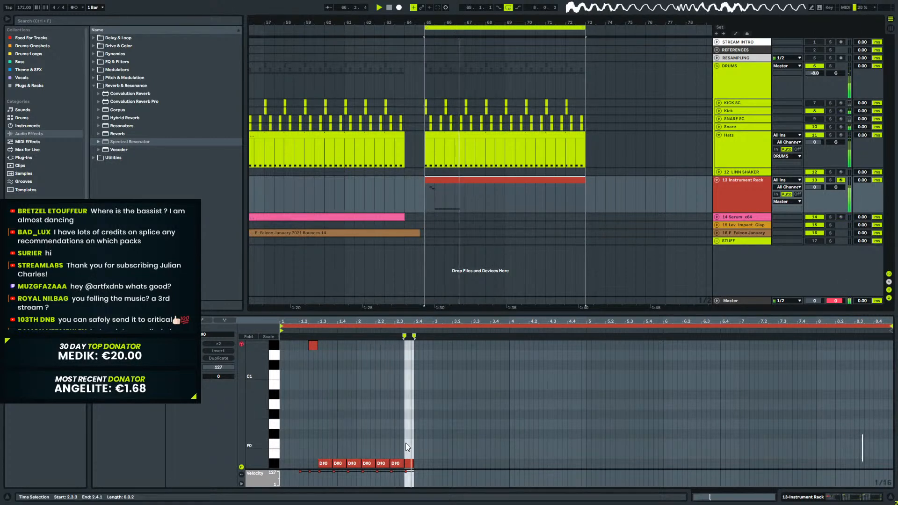
Extend the run of three-sixteenth D#0 notes to the end of bar 2 and duplicate the two-bar pattern into bars 3–4.
left_click(398, 464)
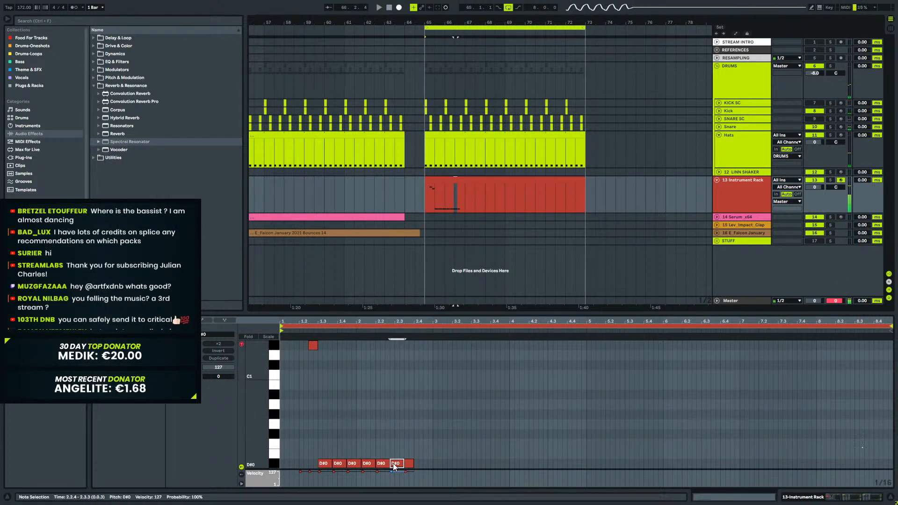
left_click_drag(393, 463, 424, 465)
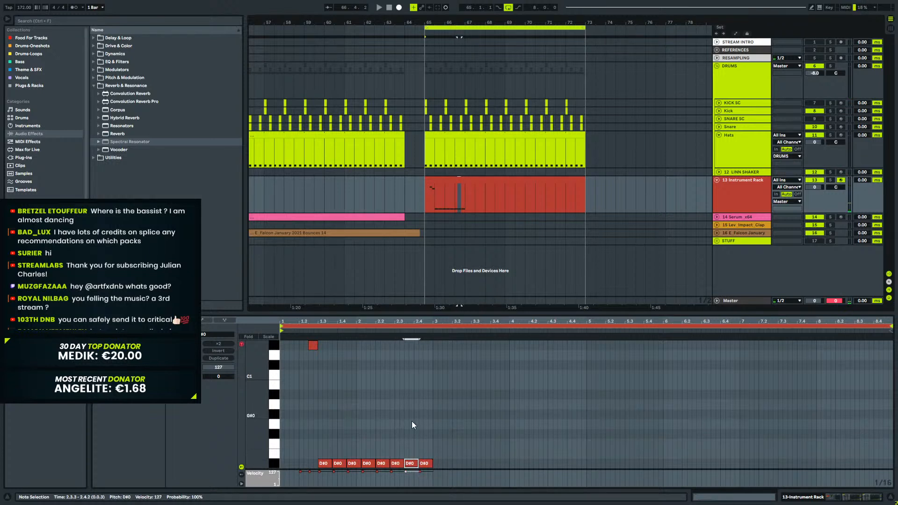
left_click_drag(276, 360, 431, 451)
key("ctrl+d")
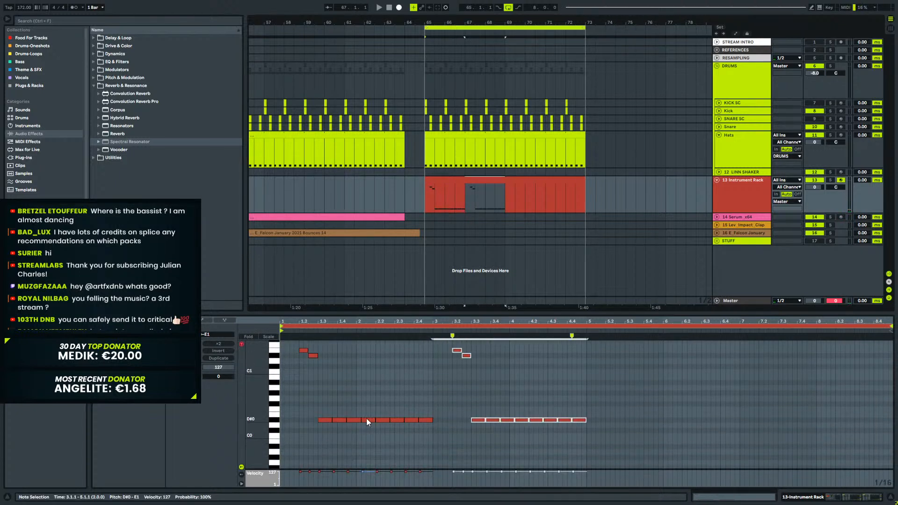
Add one-beat D#0 notes at the start of bars 1 and 3 of the clip.
double_click(282, 421)
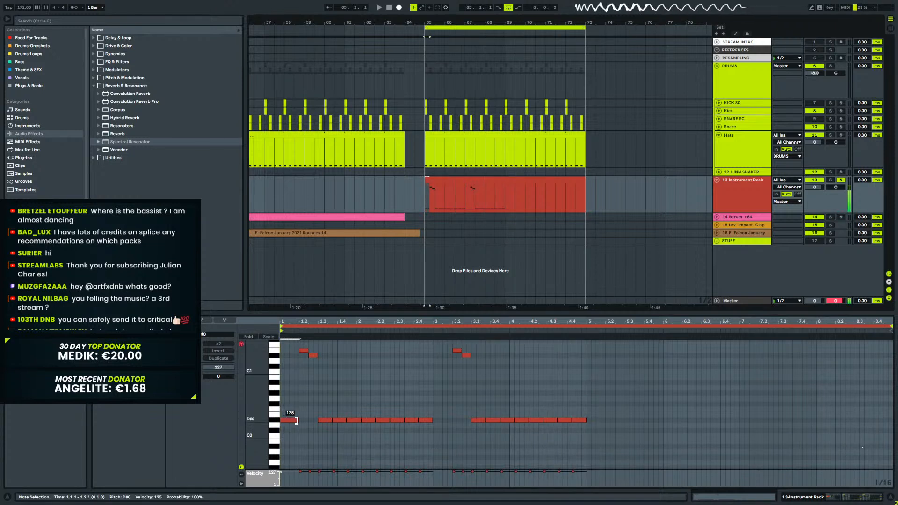
double_click(444, 420)
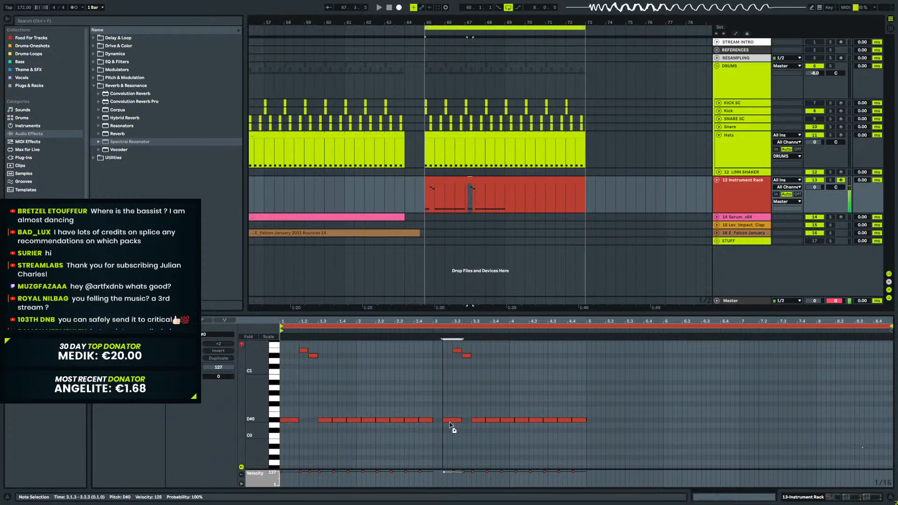
left_click_drag(441, 422, 437, 422)
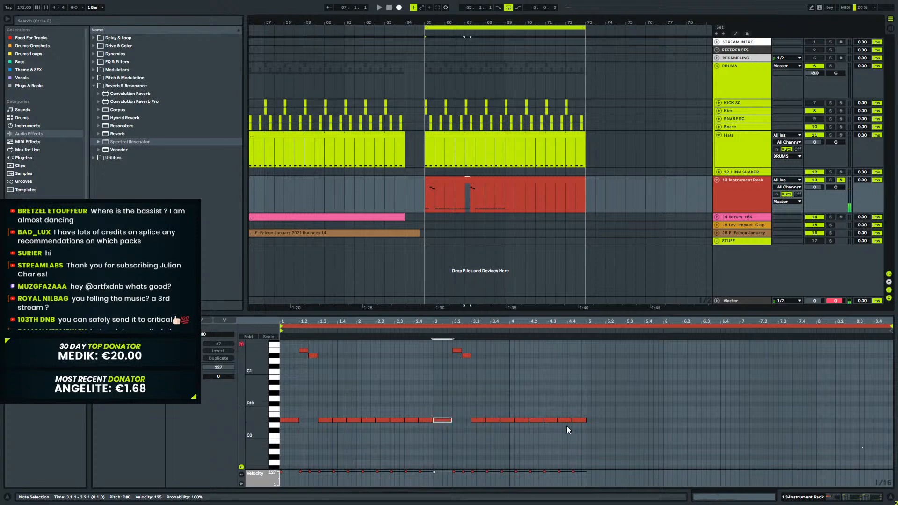
Duplicate the whole four-bar pattern into bars 5–8 of the clip and play the transition from bar 61.
key("ctrl+a")
key("ctrl+d")
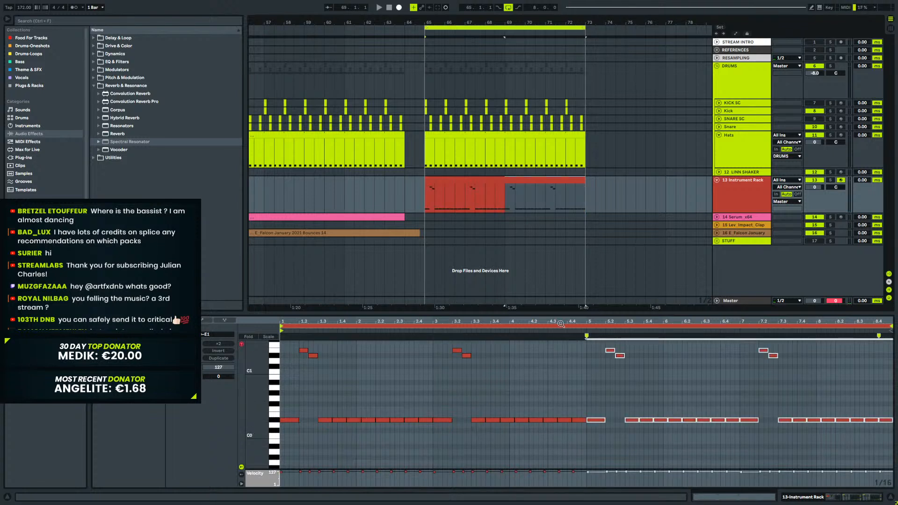
left_click(412, 200)
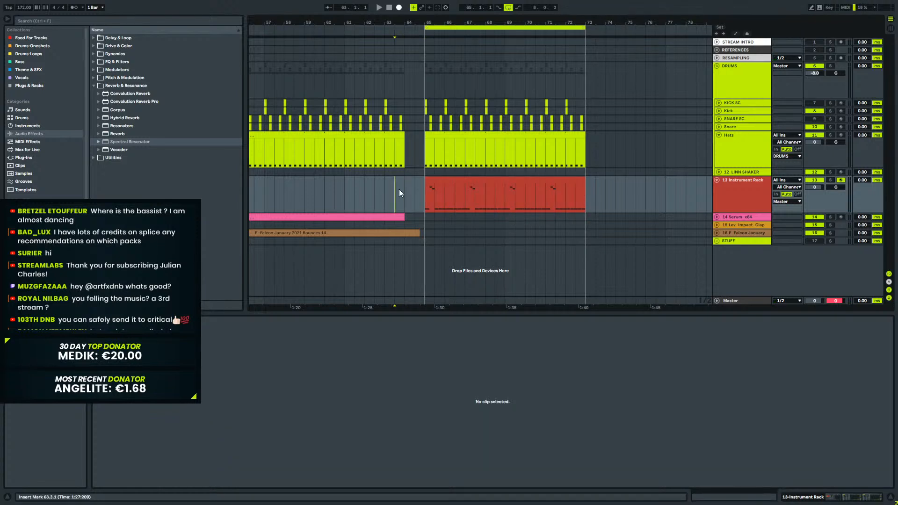
key("space")
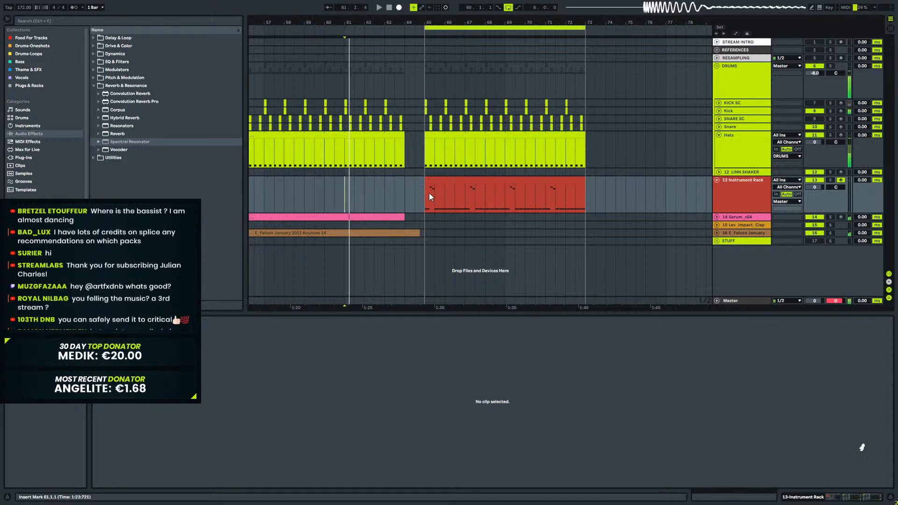
Look through the Anime Samples folder in the browser for a vocal sample to use.
scroll(44, 113, "down", 5)
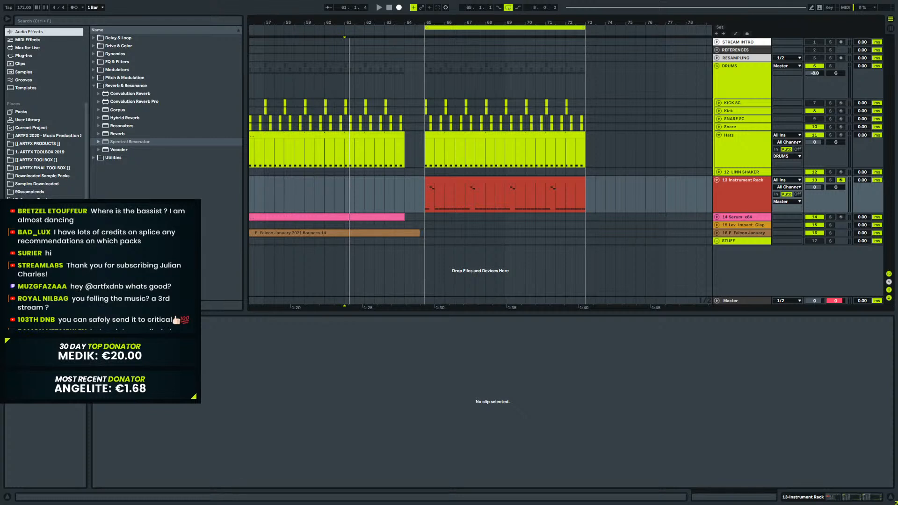
left_click(37, 248)
scroll(154, 171, "up", 3)
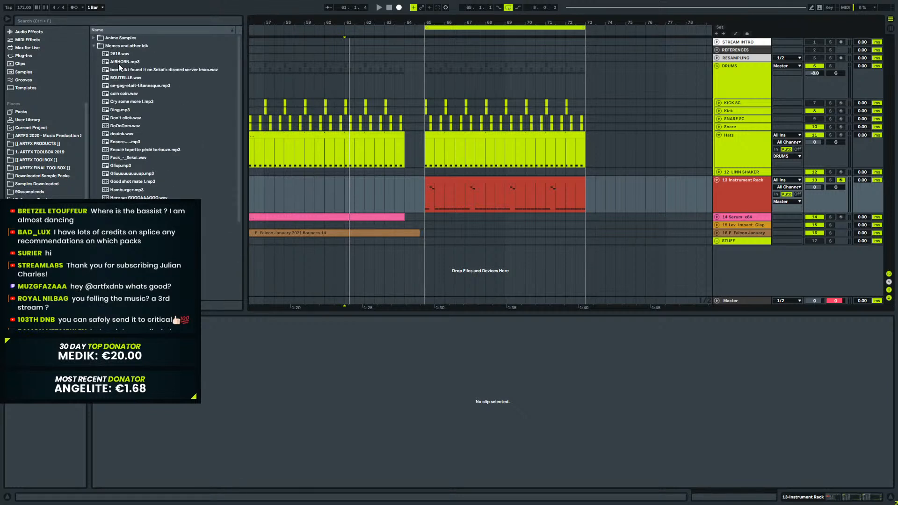
left_click(93, 38)
scroll(136, 175, "down", 6)
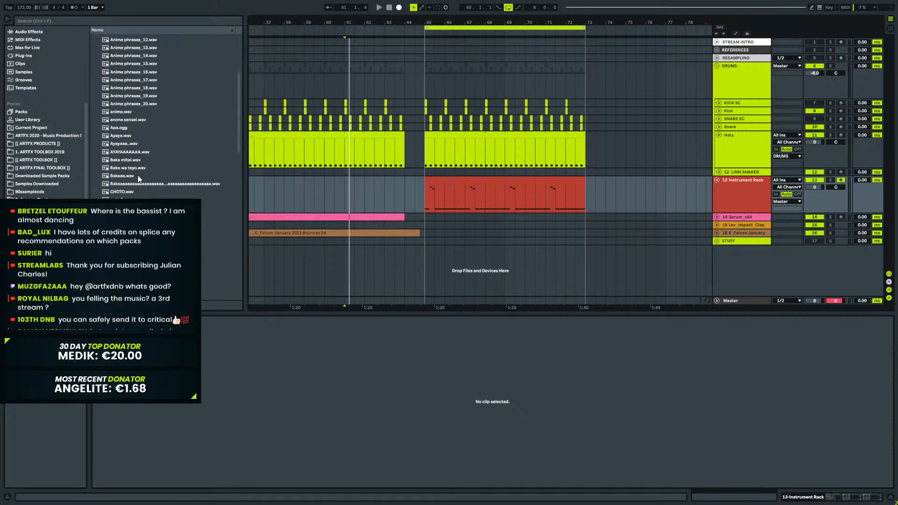
left_click(136, 219)
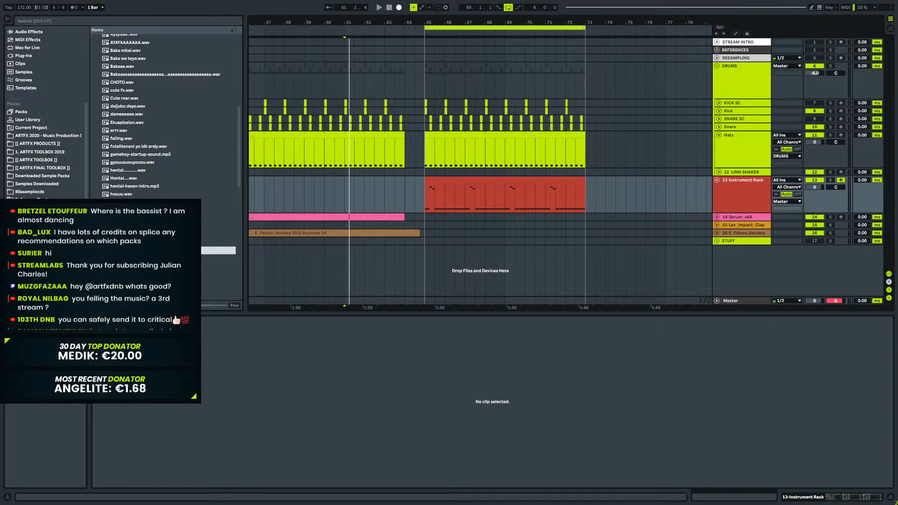
scroll(46, 161, "up", 3)
scroll(46, 161, "down", 3)
scroll(46, 161, "up", 3)
scroll(46, 161, "down", 3)
Browse the 1. ARTFX TOOLBOX 2019 library to the VOCALS COLLECTION folder inside VOCAL COLLECTION - VOLUME 1 - CD 5 and look through its samples.
left_click(38, 160)
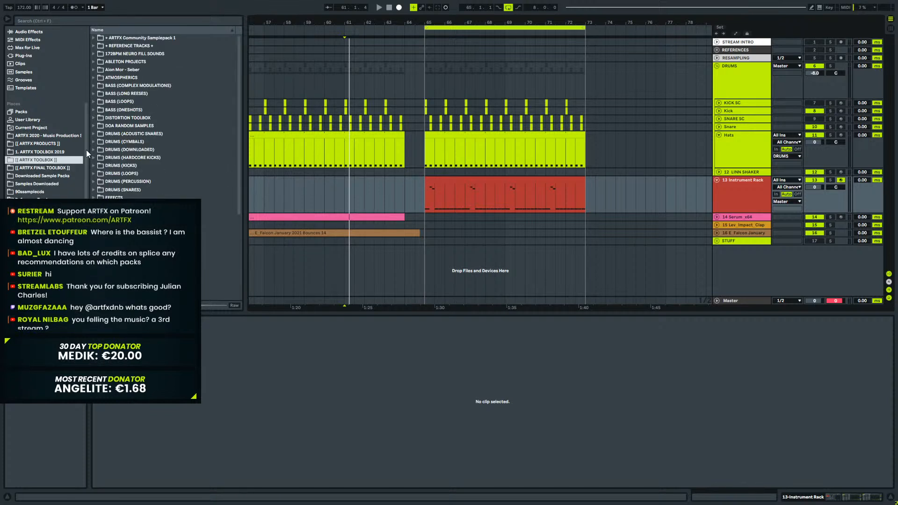
left_click(41, 152)
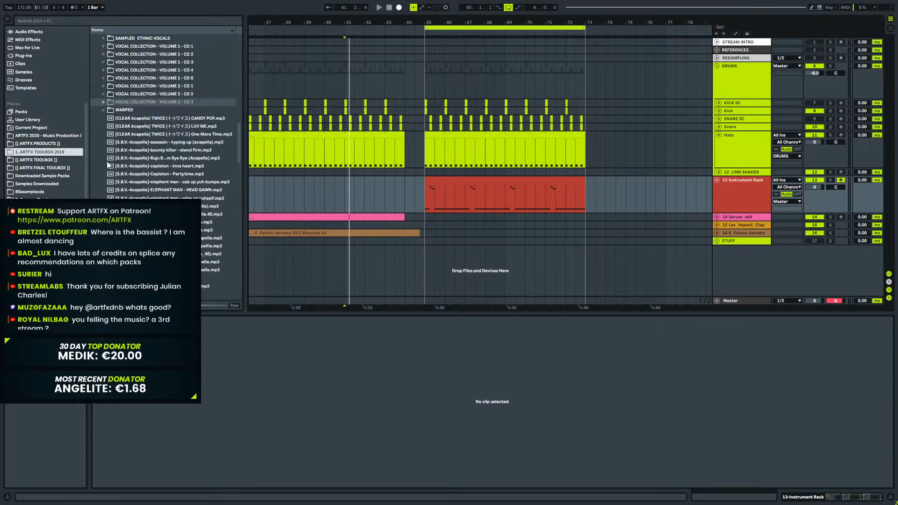
left_click(104, 78)
left_click(108, 86)
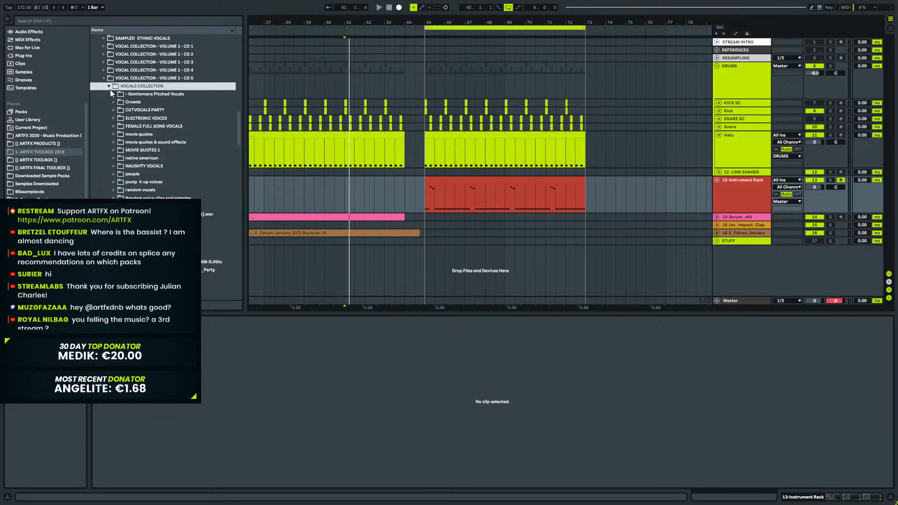
scroll(111, 89, "down", 5)
left_click(114, 97)
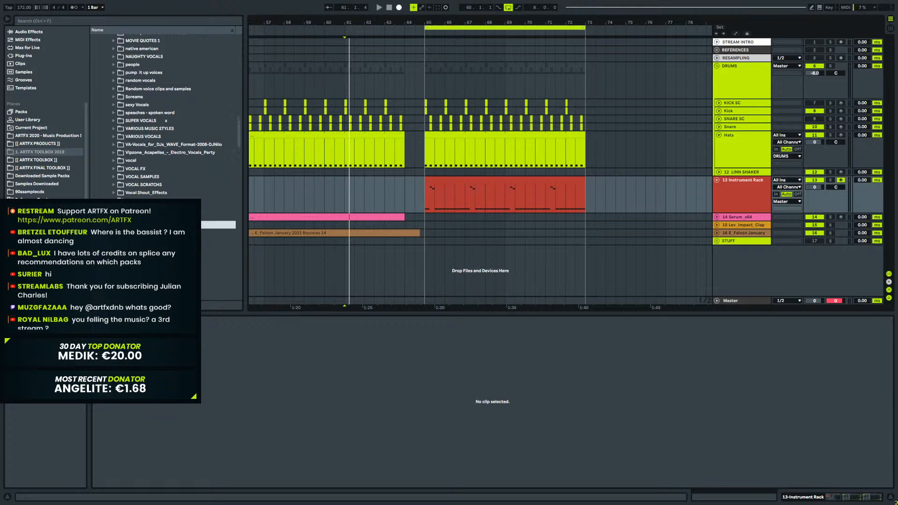
left_click(135, 217)
left_click_drag(239, 44, 240, 88)
Audition vocal samples down the long list, starting with 202_whoshot.wav and continuing through the 203 files.
left_click(208, 130)
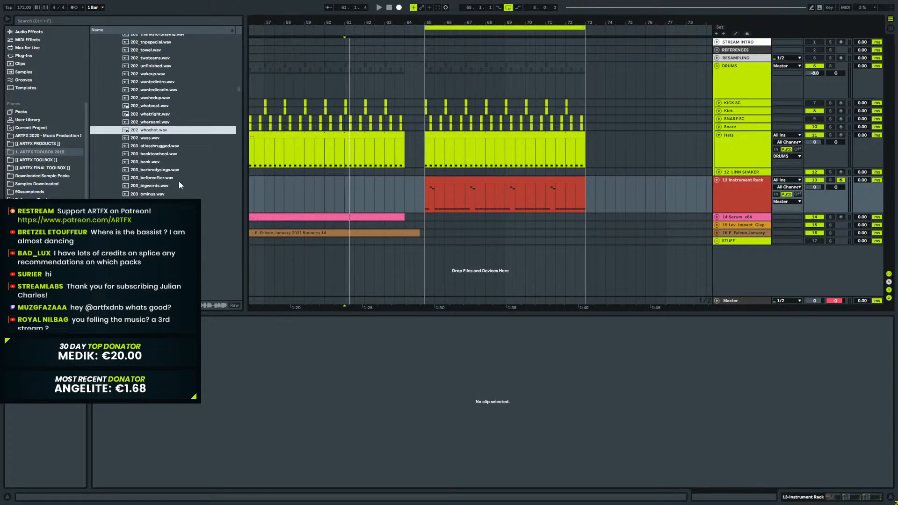
left_click(180, 210)
scroll(180, 207, "down", 5)
left_click(180, 204)
scroll(162, 196, "down", 10)
left_click(163, 192)
scroll(163, 196, "down", 5)
left_click(163, 195)
scroll(163, 196, "down", 5)
left_click(163, 190)
scroll(162, 195, "down", 3)
left_click(163, 201)
scroll(162, 201, "down", 3)
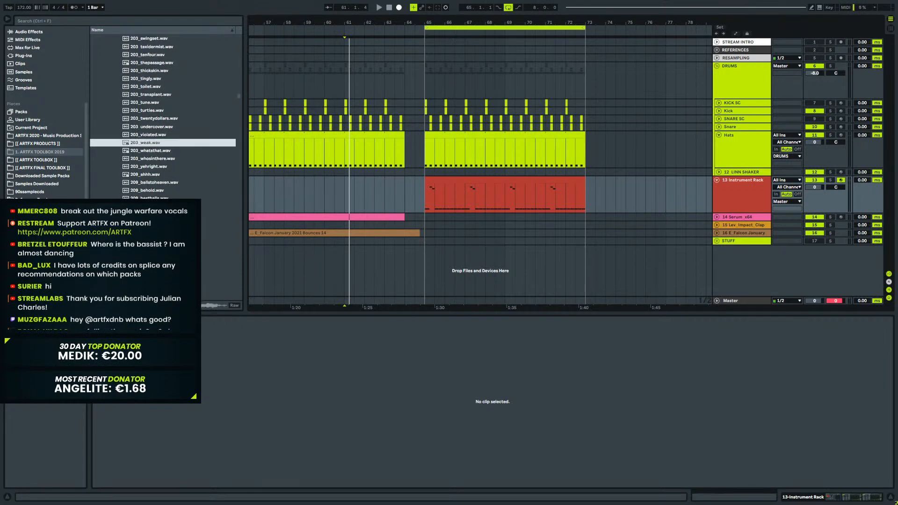
left_click(162, 199)
scroll(162, 198, "down", 3)
left_click(162, 203)
scroll(162, 203, "down", 5)
left_click(196, 205)
scroll(197, 206, "down", 5)
left_click(196, 215)
scroll(196, 215, "down", 5)
left_click(212, 215)
scroll(213, 187, "down", 5)
left_click_drag(240, 100, 239, 205)
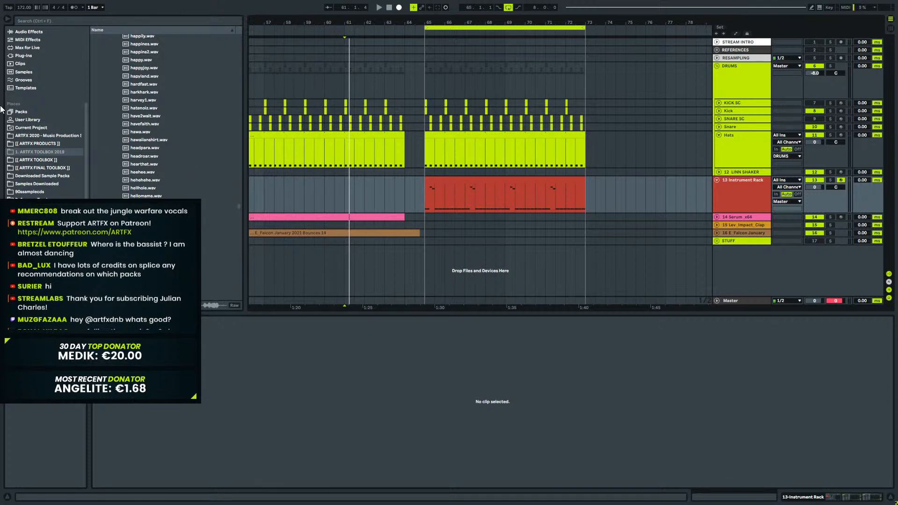
Return to the top of 1. ARTFX TOOLBOX 2019, then switch to the 90ssamplecds folder and go to its Zero-G packs.
left_click(46, 152)
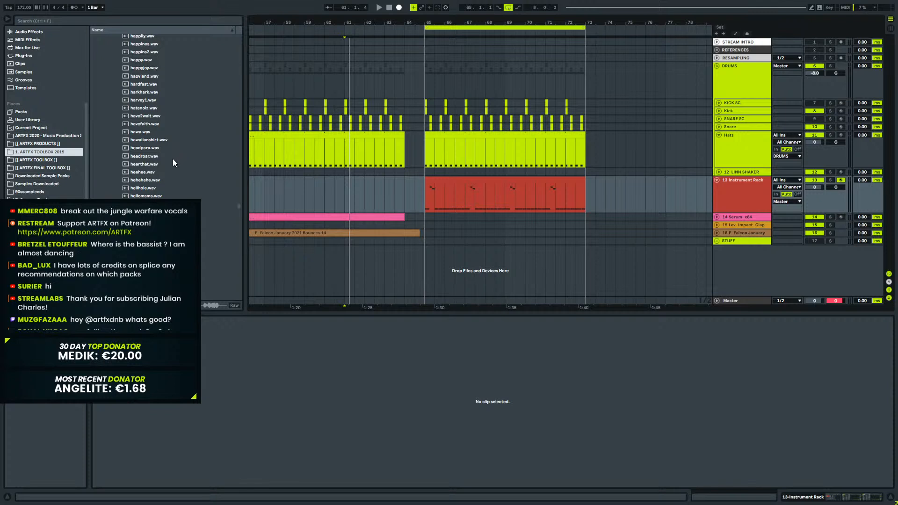
scroll(163, 114, "down", 3)
scroll(164, 114, "up", 7)
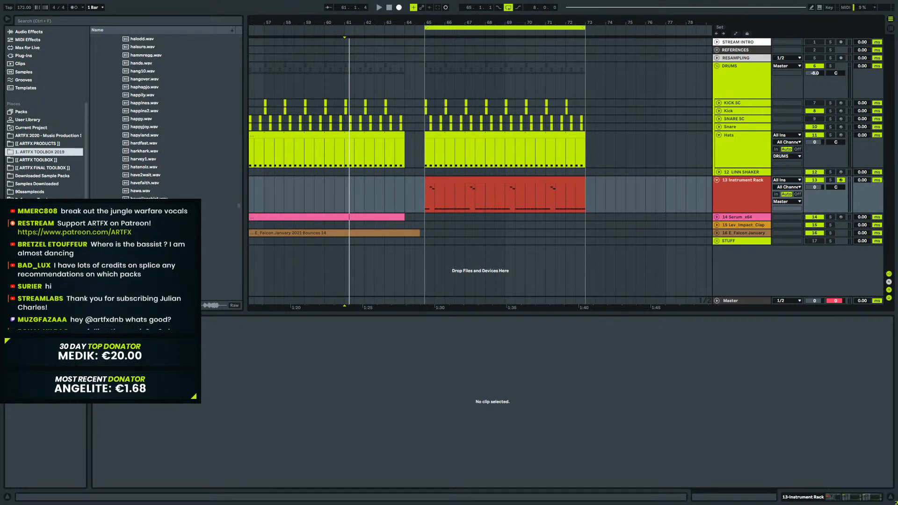
left_click_drag(241, 208, 248, 14)
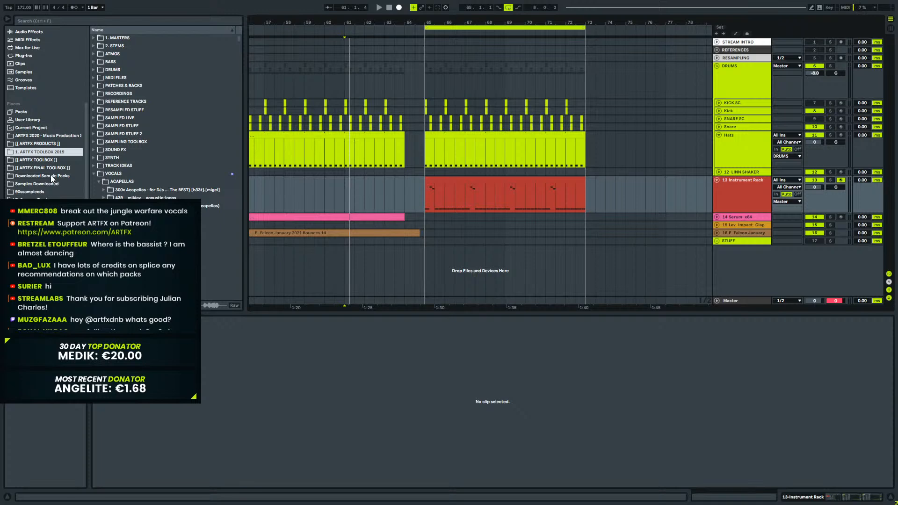
left_click(47, 192)
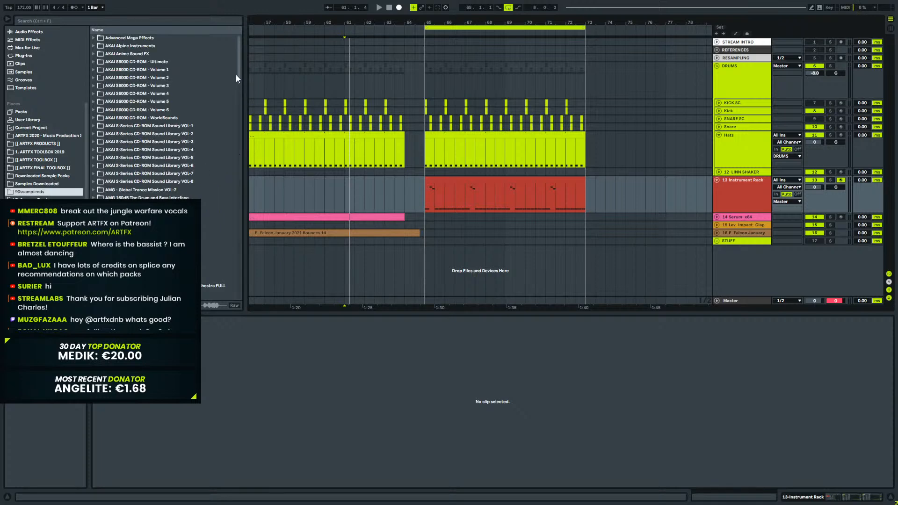
left_click_drag(239, 77, 214, 297)
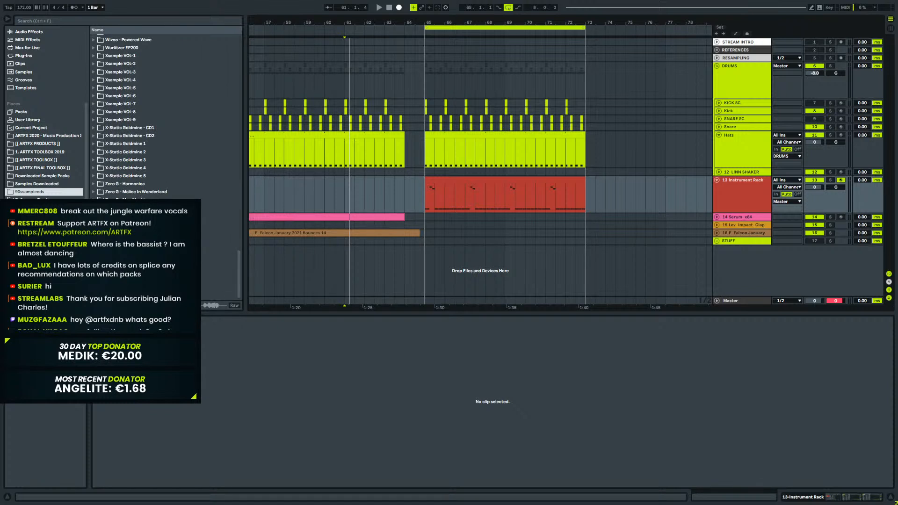
Open the Zero-G Jungle Warfare 1, 2 & 3 pack and look through its volume folders for vocals.
left_click(93, 280)
scroll(166, 117, "down", 3)
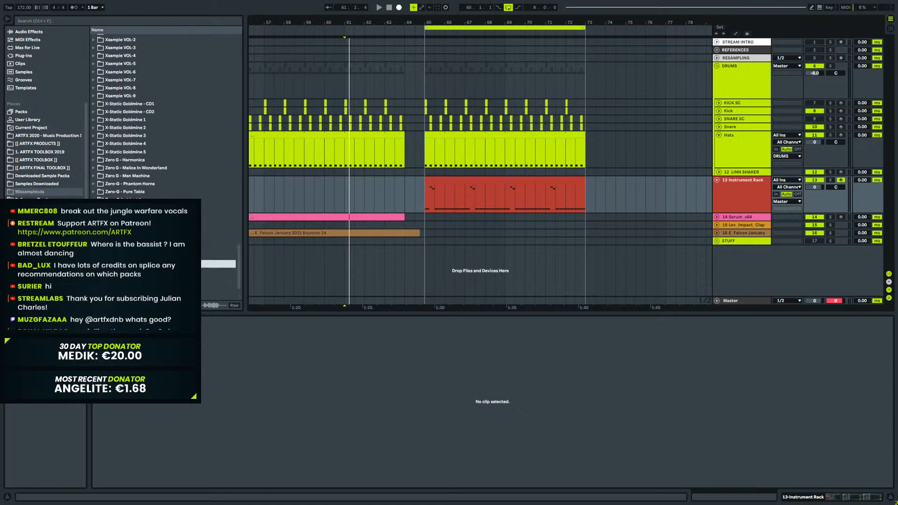
scroll(166, 117, "up", 1)
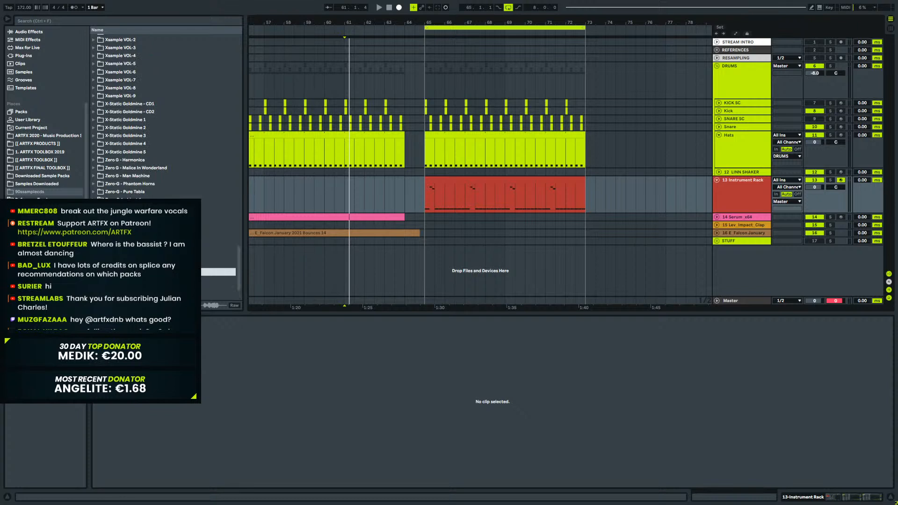
key("Down")
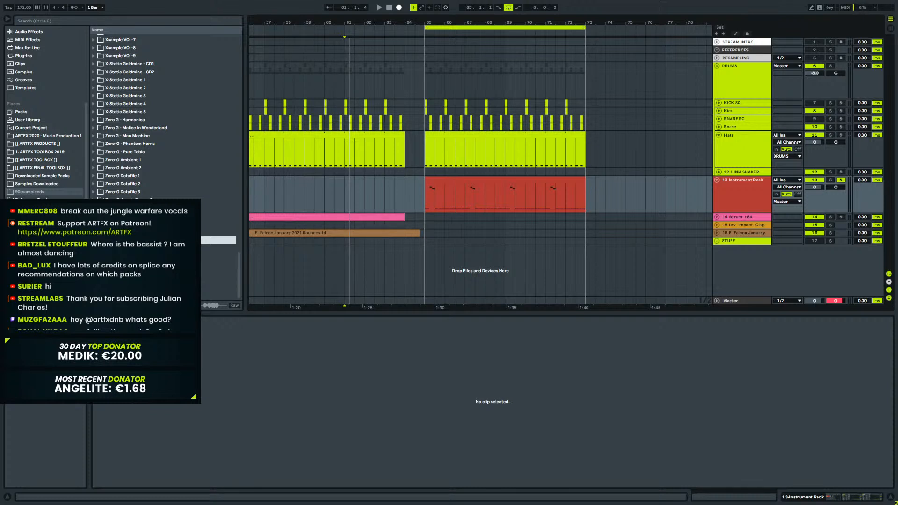
left_click(131, 272)
scroll(131, 272, "down", 3)
scroll(131, 272, "up", 3)
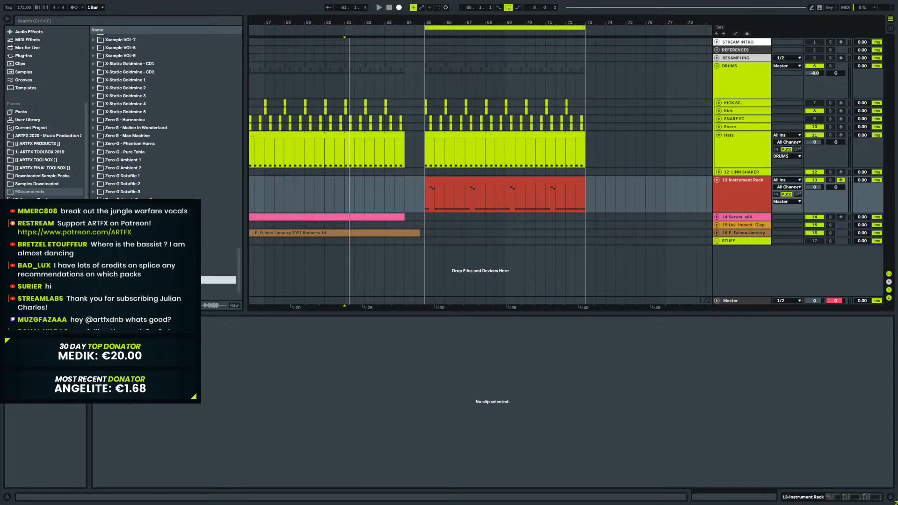
scroll(141, 232, "up", 2)
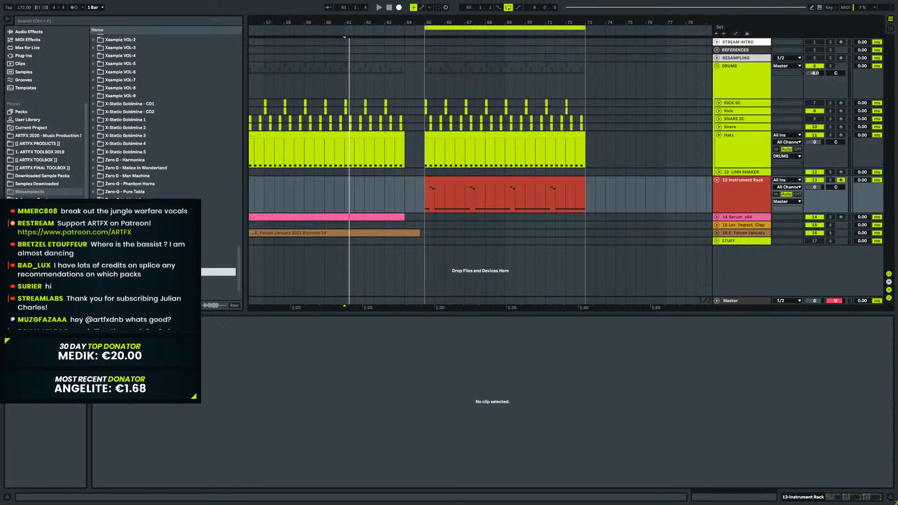
left_click(140, 232)
left_click(140, 263)
scroll(140, 264, "down", 3)
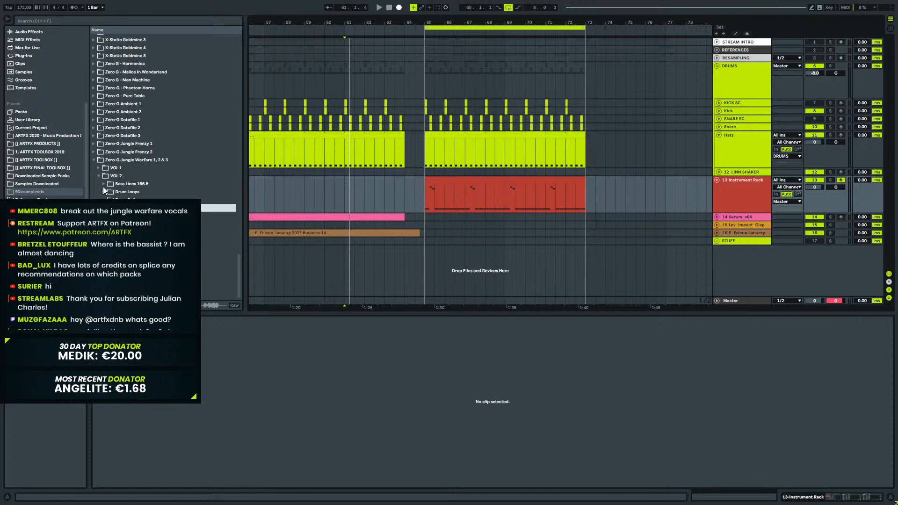
Look through the percussion hits in VOL 1 of Zero-G Jungle Warfare, then go back to the list of Zero-G packs.
left_click(94, 160)
left_click(94, 272)
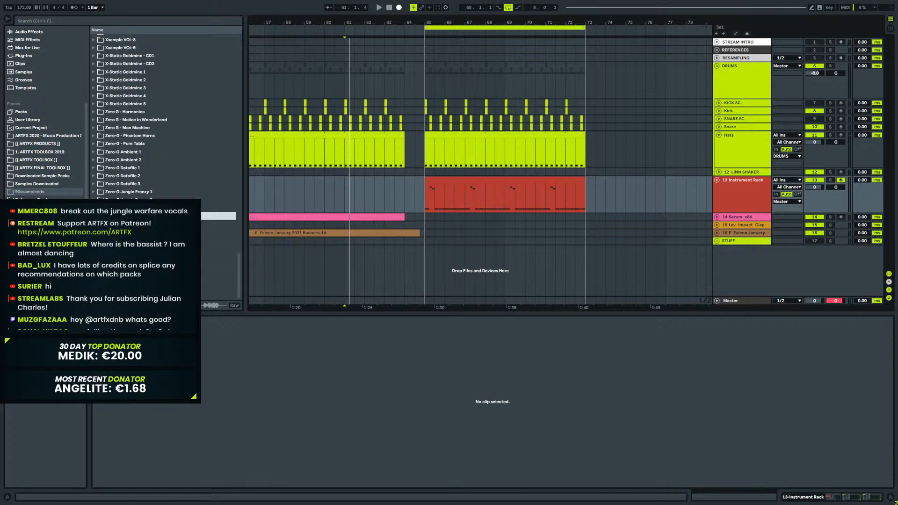
left_click(103, 240)
scroll(121, 234, "down", 7)
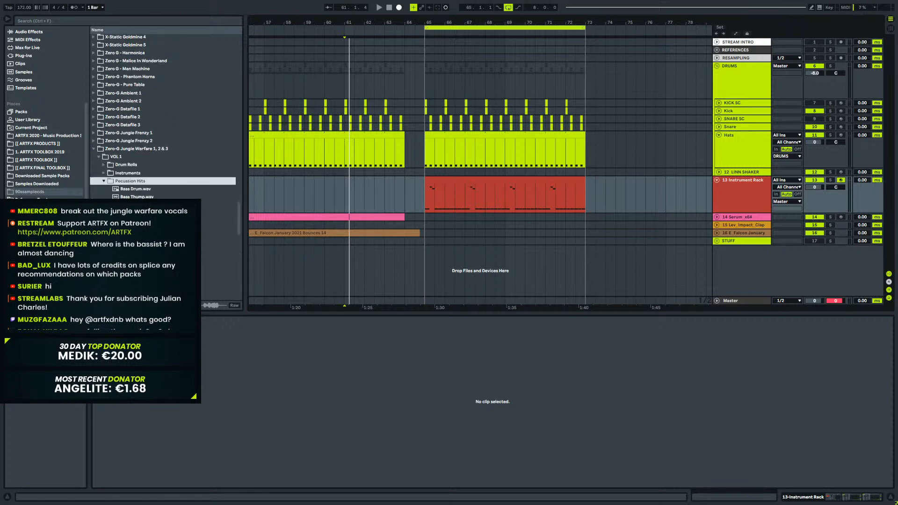
left_click(143, 193)
scroll(143, 192, "down", 5)
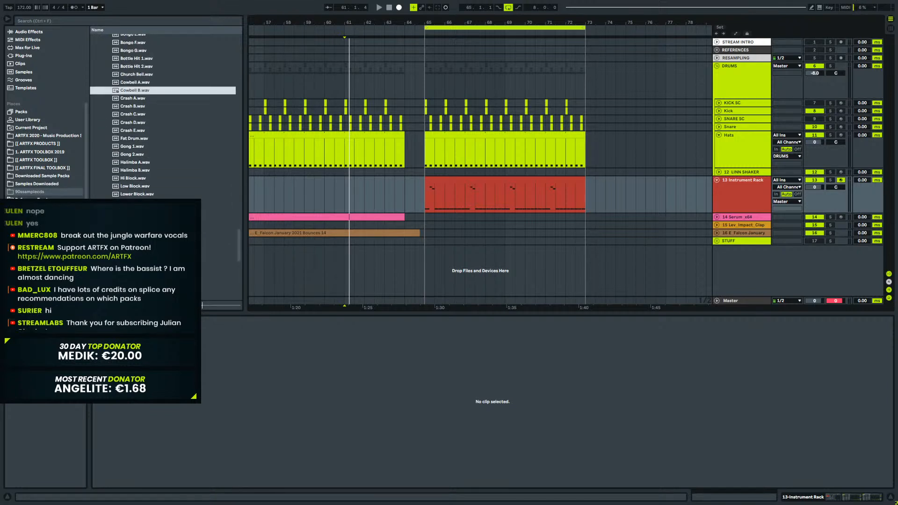
mouse_move(241, 235)
left_mouse_down()
mouse_move(241, 248)
mouse_move(240, 231)
left_mouse_up()
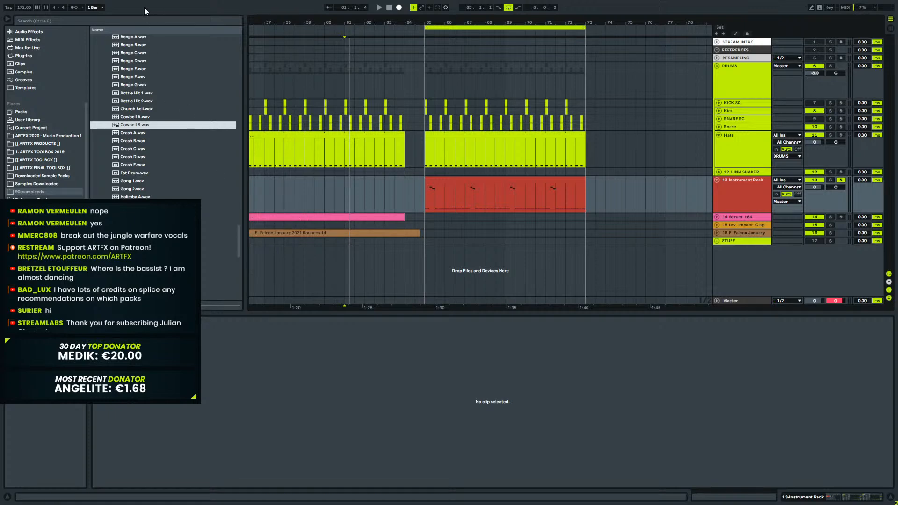
left_click_drag(240, 240, 235, 269)
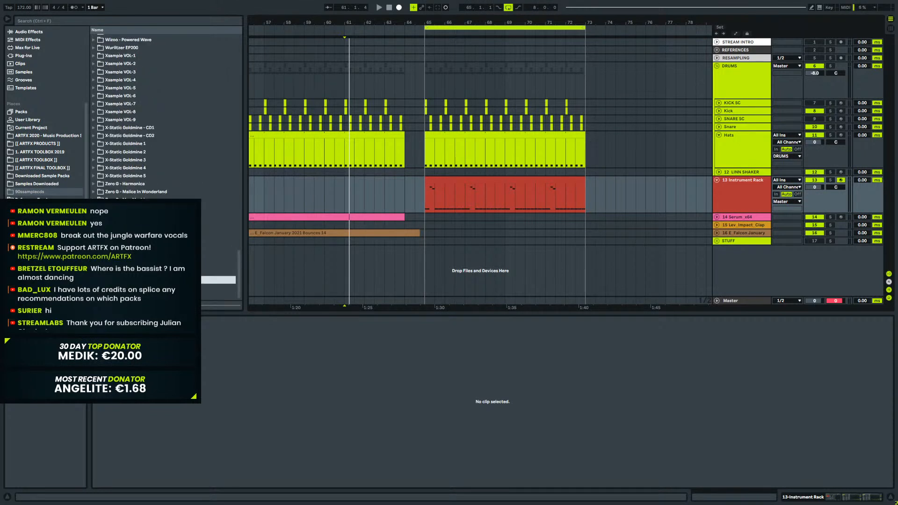
Open Zero-G Jungle Frenzy 2 and audition samples down its list, including 07 Track 7.wav, 13 Track 13.wav and 18 Track 18.wav.
left_click(93, 271)
scroll(125, 244, "down", 3)
left_click(126, 229)
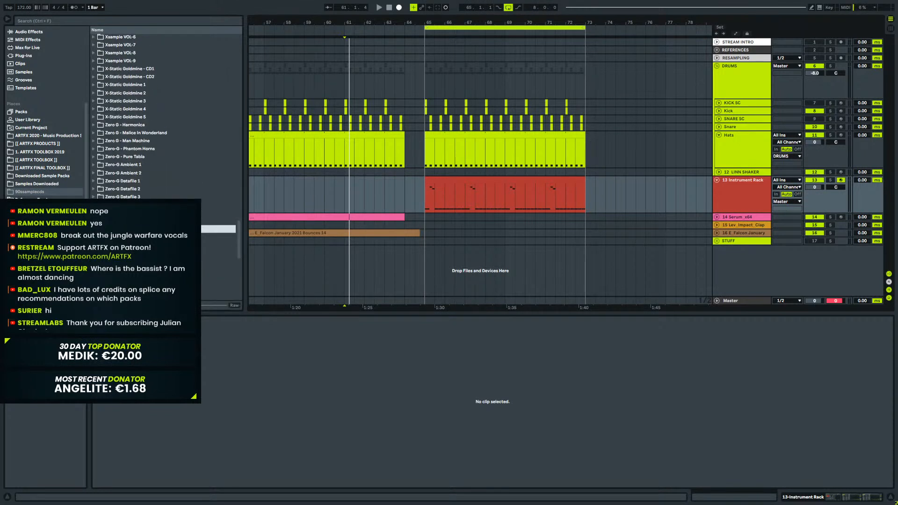
scroll(125, 229, "down", 2)
left_click(125, 227)
scroll(126, 227, "down", 3)
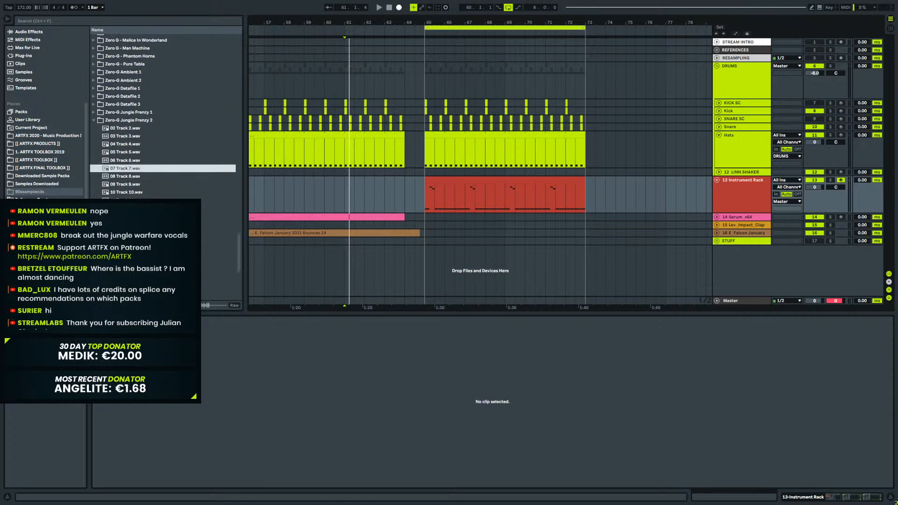
left_click(125, 216)
scroll(125, 216, "down", 3)
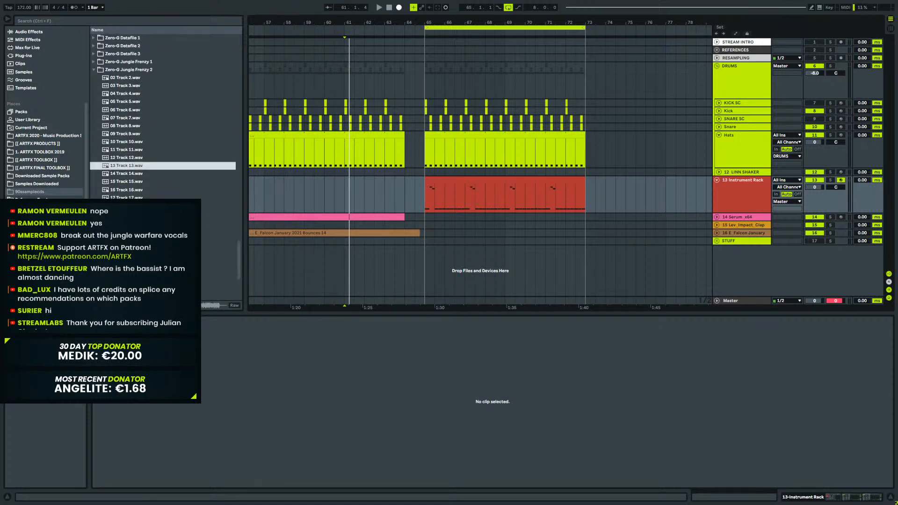
left_click(126, 206)
scroll(125, 206, "down", 2)
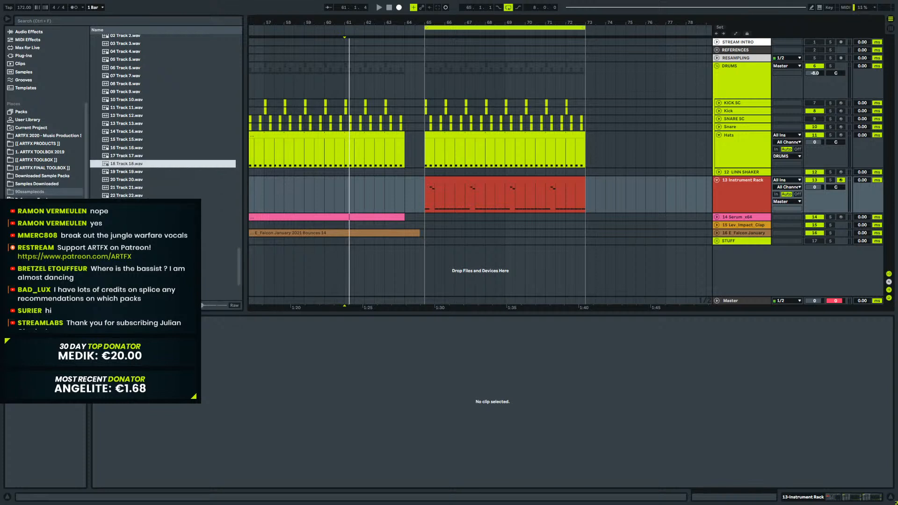
left_click(125, 236)
left_click(126, 260)
scroll(126, 260, "down", 2)
left_click(126, 258)
scroll(125, 257, "down", 2)
left_click(125, 248)
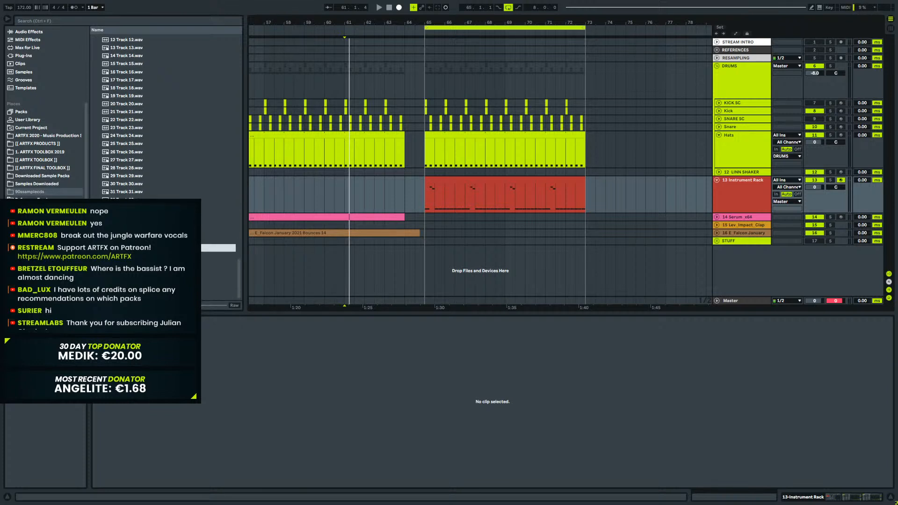
Audition the later Zero-G Jungle Frenzy 2 samples in reverse order, through Track 35 and Track 32 to 28 Track 28.wav and earlier.
left_click(125, 272)
left_click(125, 263)
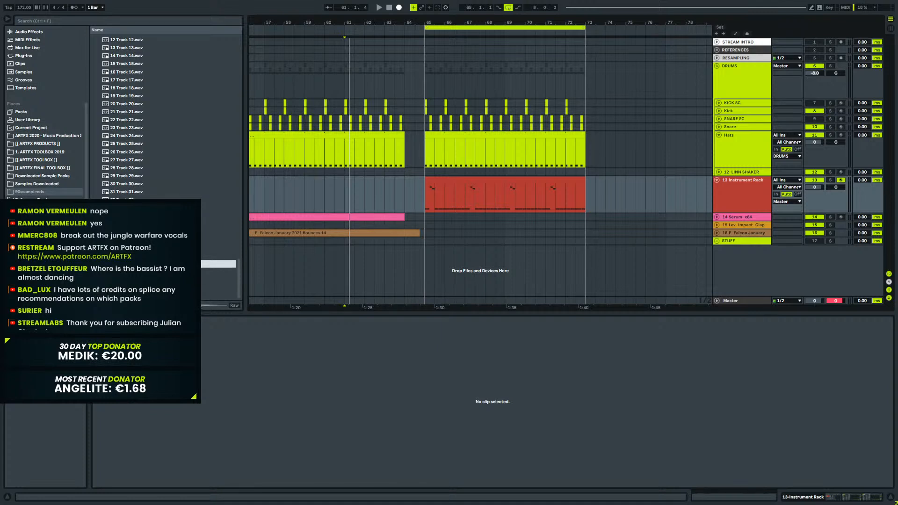
key("Up")
key("Up")
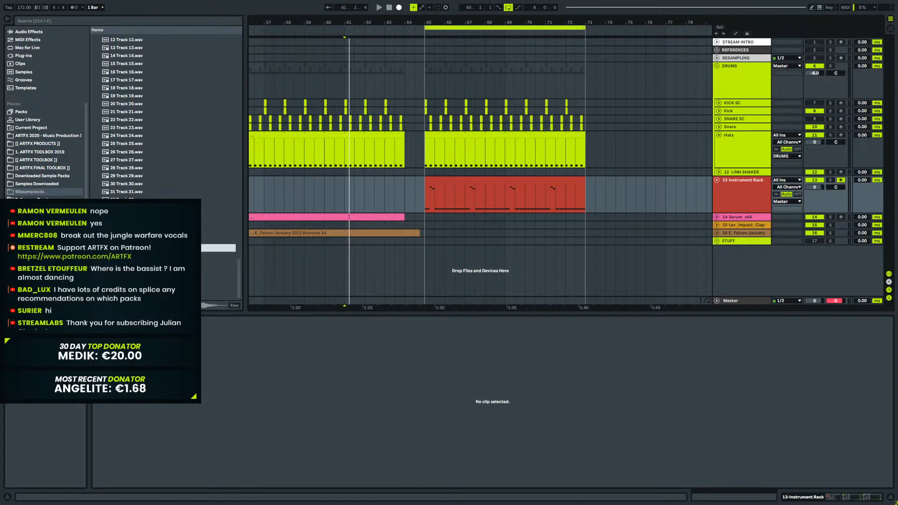
key("Up")
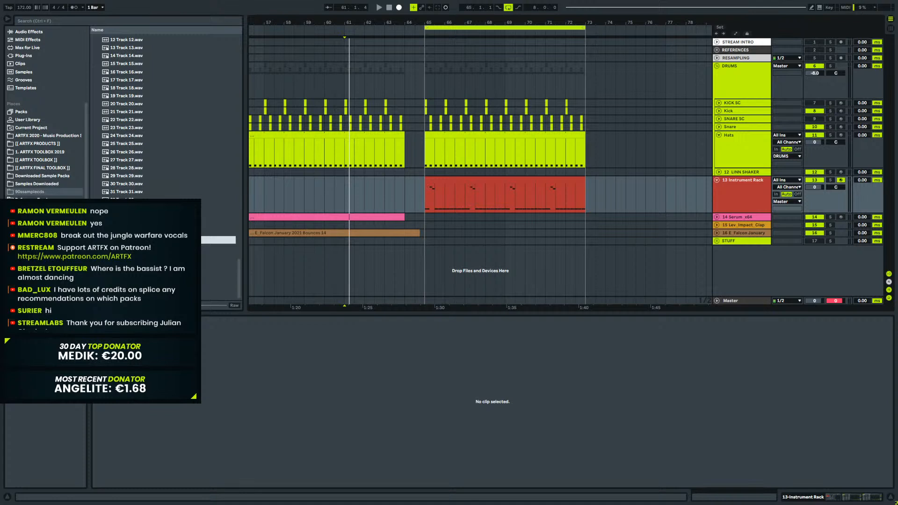
key("Up")
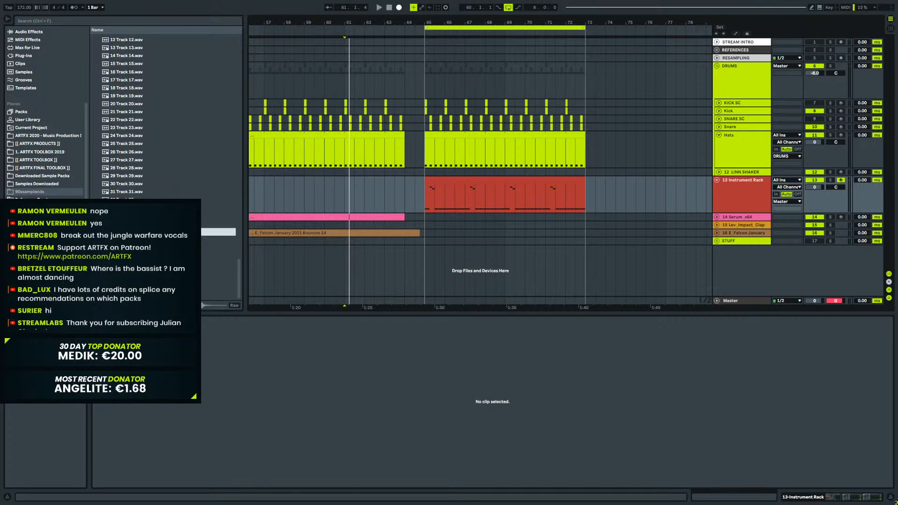
key("Up")
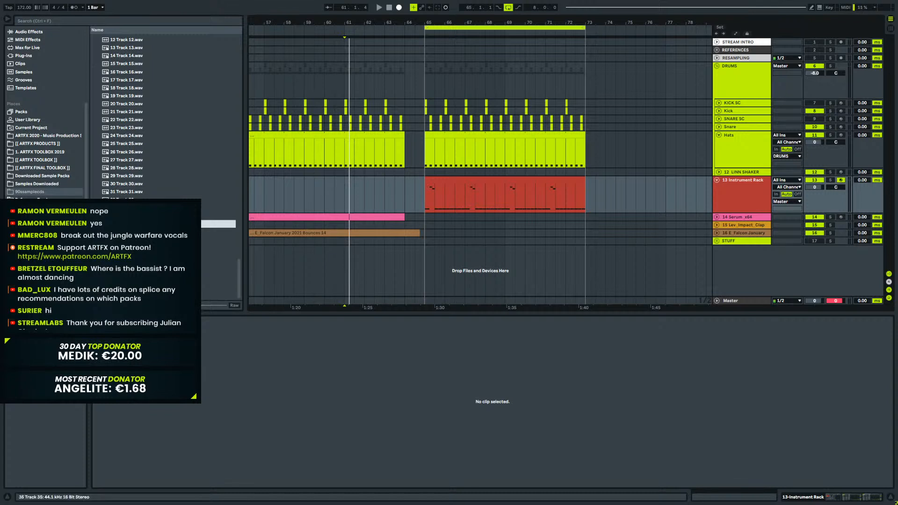
key("Up")
key("Up")
key("Up")
key("Up")
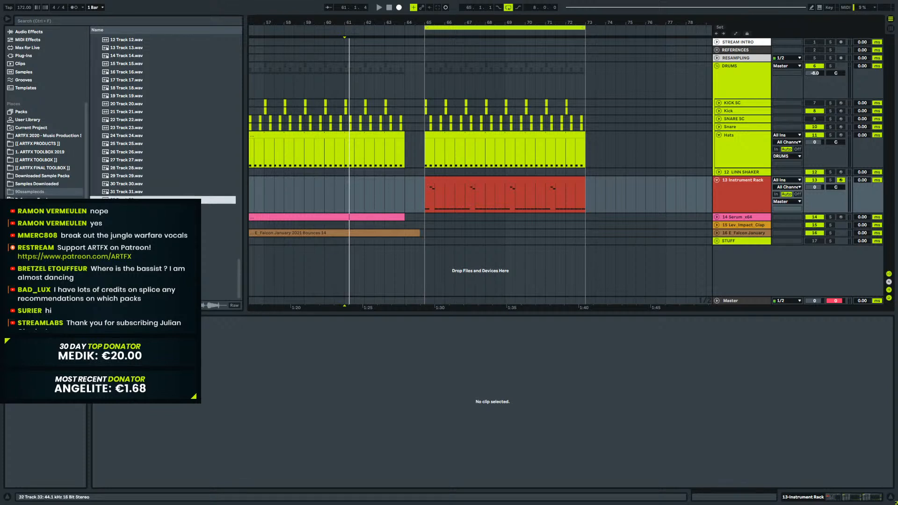
key("Up")
key("Up")
key("Up")
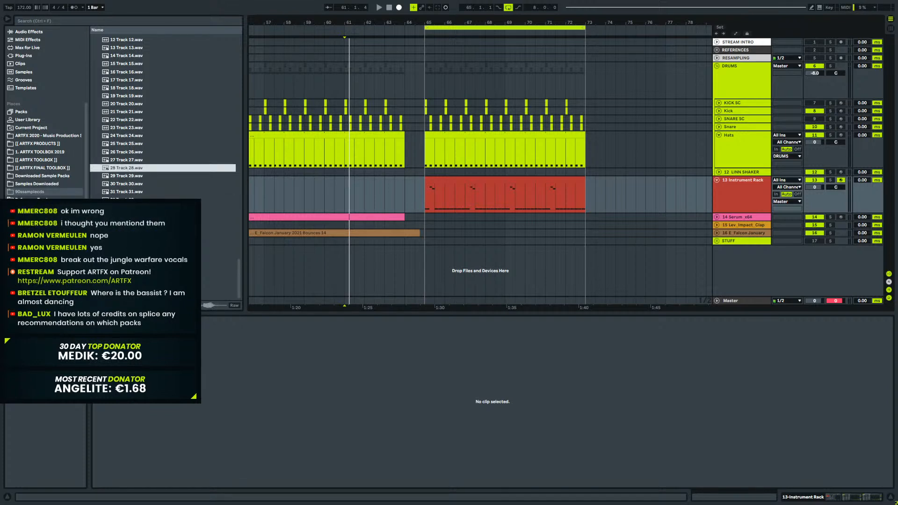
scroll(140, 212, "up", 3)
left_click(141, 212)
scroll(91, 123, "up", 3)
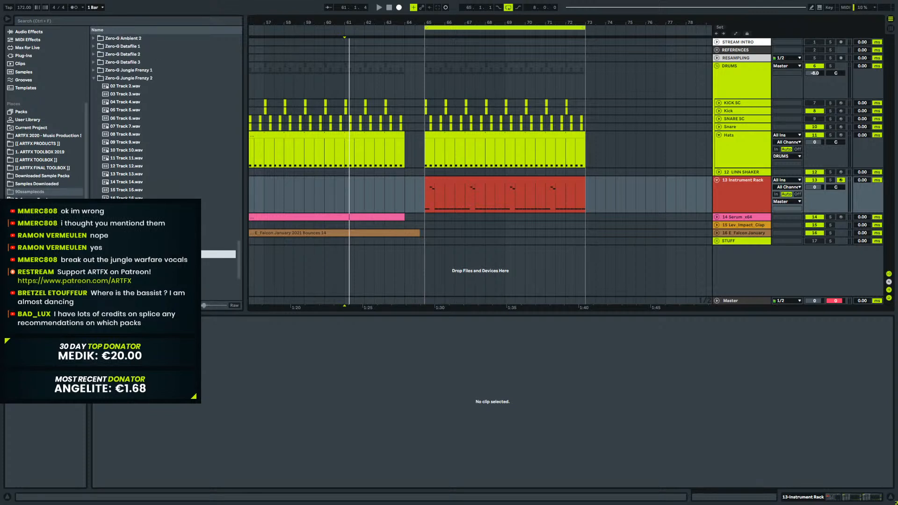
Switch to Zero-G Jungle Frenzy 1 and audition samples down its list, through 11 Track 11.wav and past 21 Track 21.wav.
scroll(91, 123, "up", 3)
left_click(94, 113)
scroll(159, 173, "down", 4)
left_click(161, 251)
scroll(162, 234, "down", 4)
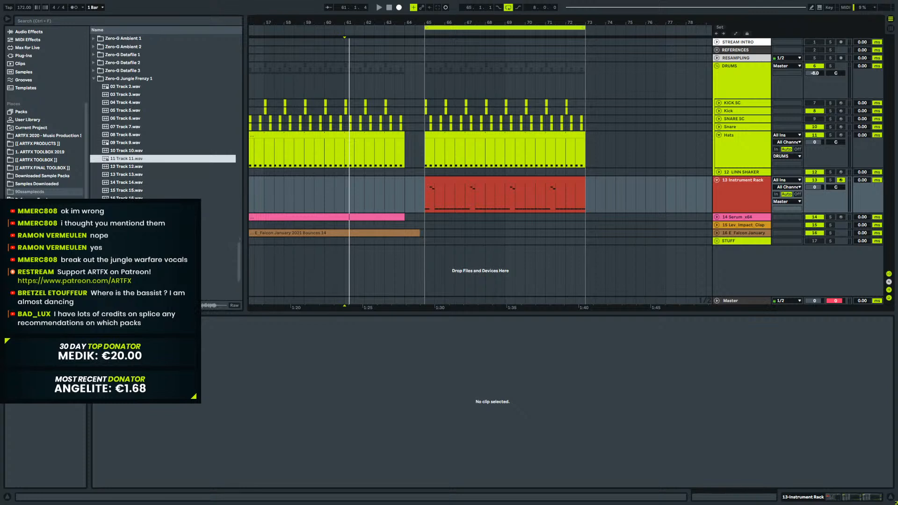
left_click(161, 215)
scroll(161, 215, "down", 2)
key("Down")
key("Down")
key("Down")
key("Down")
key("Down")
key("Down")
key("Down")
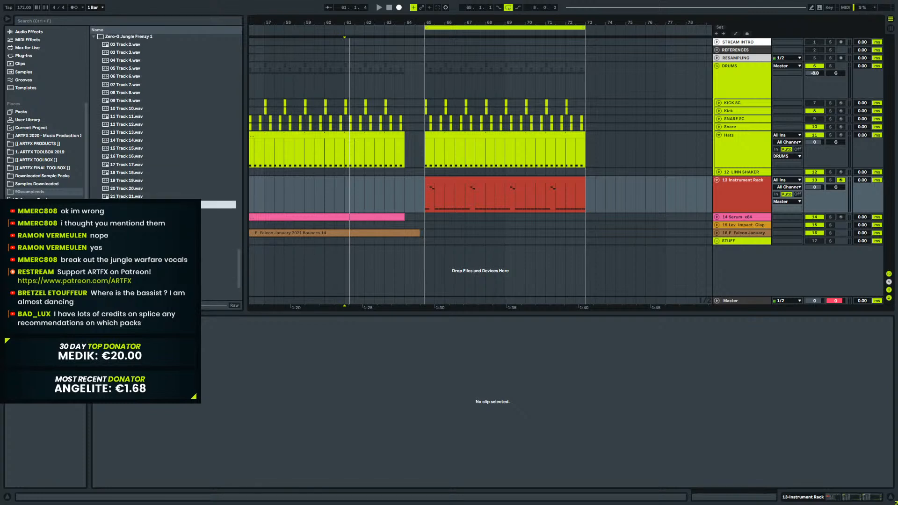
Audition the Zero-G Jungle Frenzy 1 samples beyond 28 Track 28.wav and compare neighbouring ones to choose a sample.
key("Down")
key("Down")
key("Down")
key("Down")
key("Down")
key("Down")
key("Down")
key("Down")
key("Down")
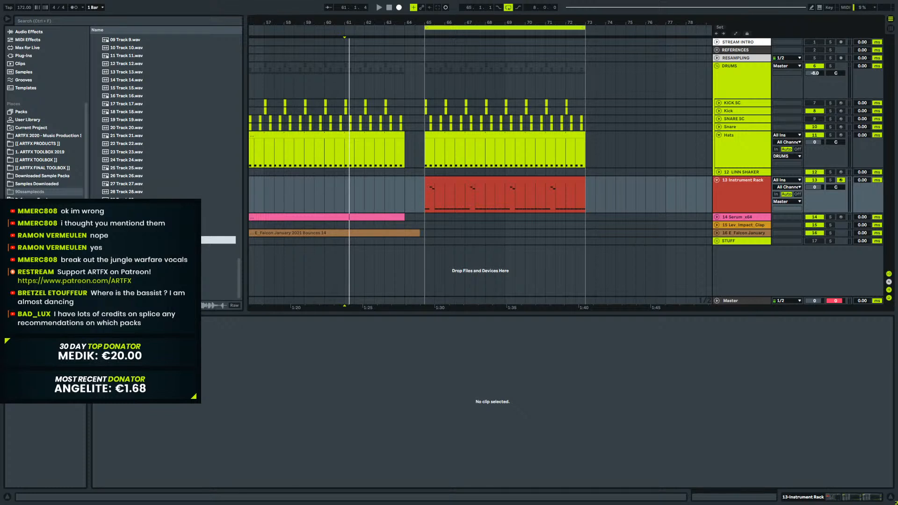
key("Up")
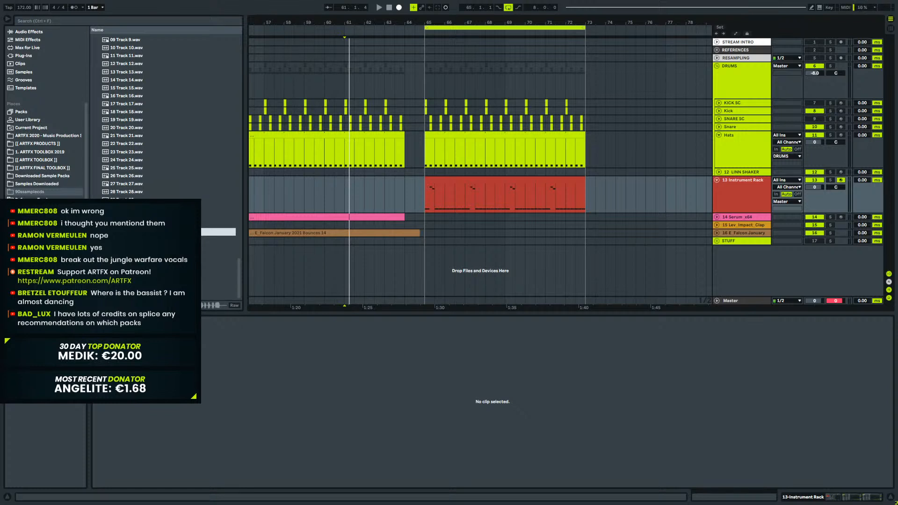
key("Down")
key("Down")
key("Down")
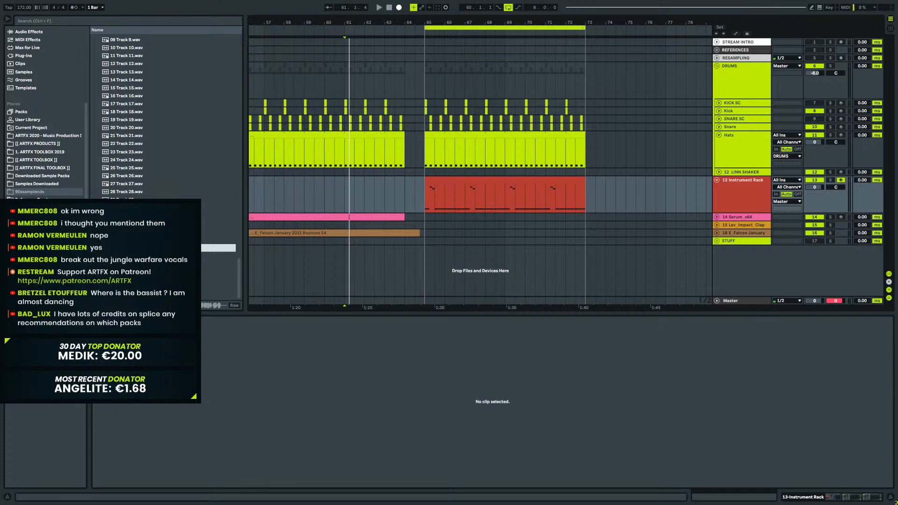
left_click_drag(126, 248, 178, 268)
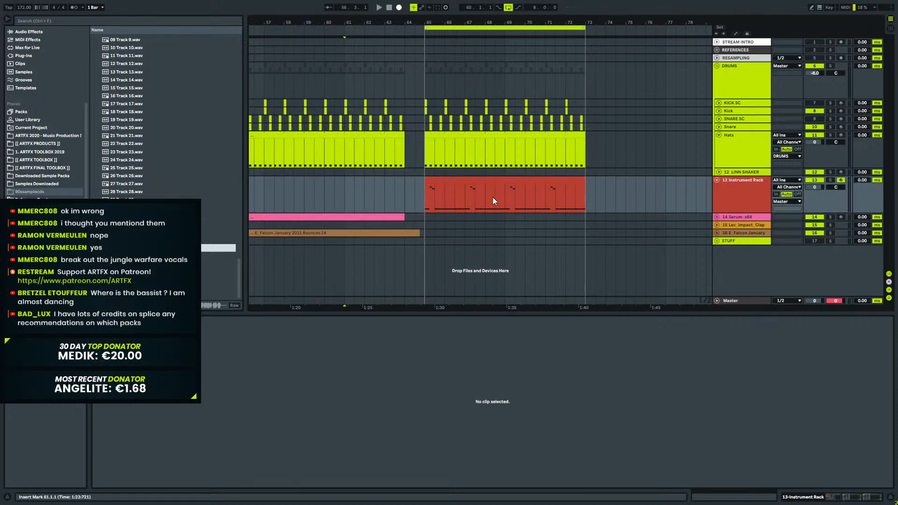
Place 35 Track 35.wav on a new audio track from about bar 60, turn off its warping and solo the track.
left_click_drag(288, 265, 337, 264)
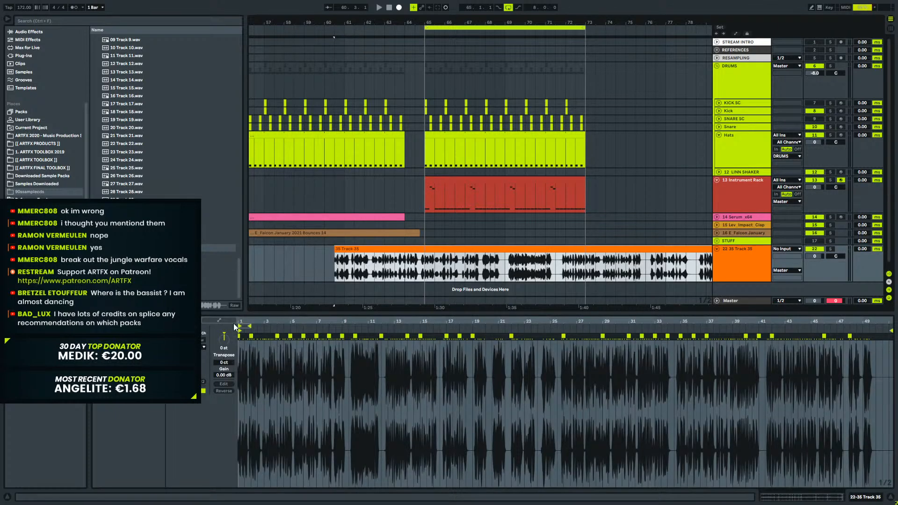
left_click(176, 340)
left_click_drag(446, 20, 446, 4)
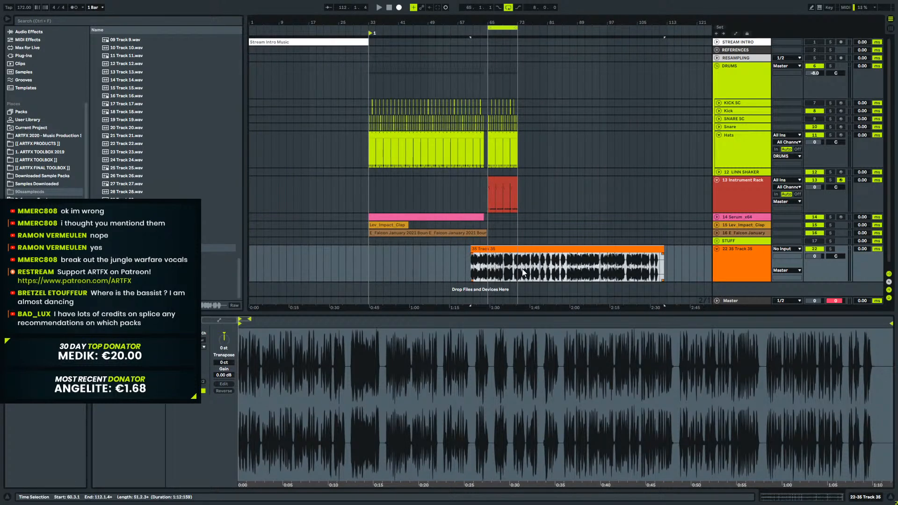
left_click(563, 271)
key("space")
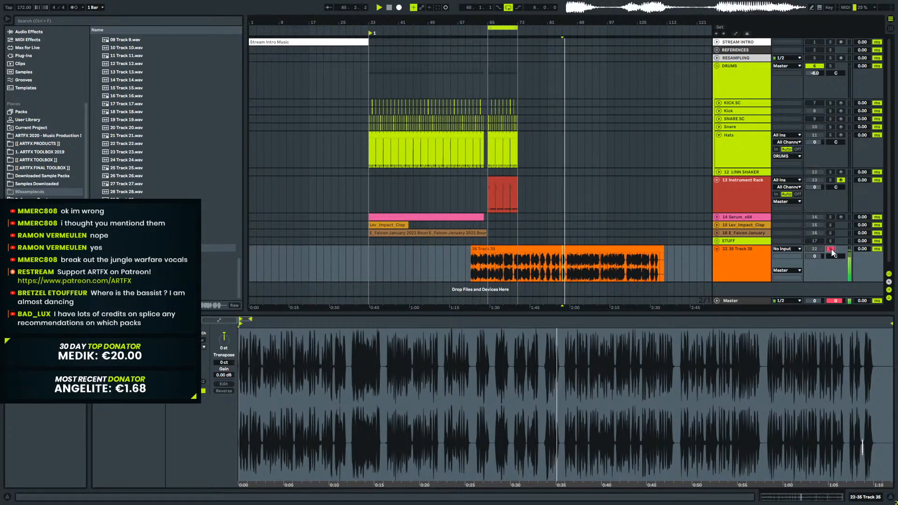
key("space")
Play the soloed 35 Track 35 clip around bars 83 to 85 to locate a usable vocal phrase.
left_click_drag(562, 22, 537, 140)
left_click(524, 262)
key("space")
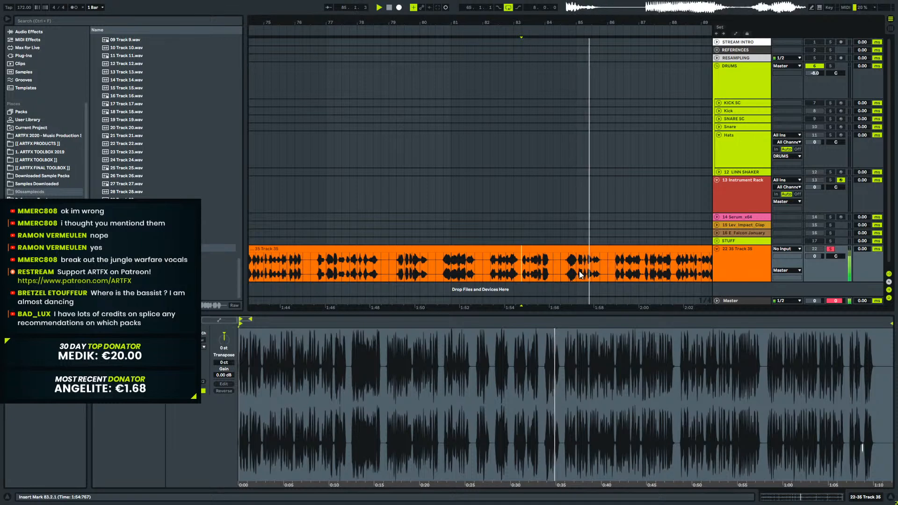
key("space")
left_click_drag(566, 24, 538, 136)
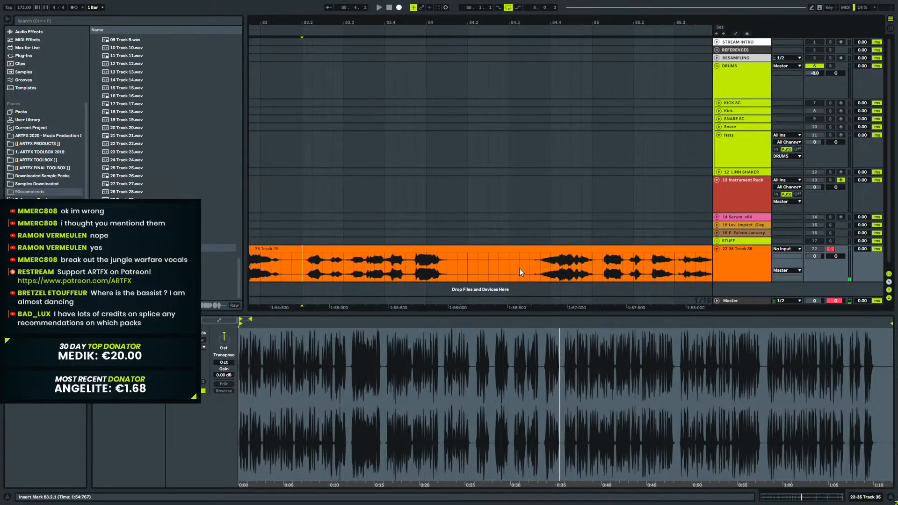
key("space")
key("space")
Isolate the short vocal phrase starting at 84.3, delete the rest of the clip and move the phrase just before bar 65.
left_click_drag(602, 267, 511, 268)
key("ctrl+e")
left_click(462, 248)
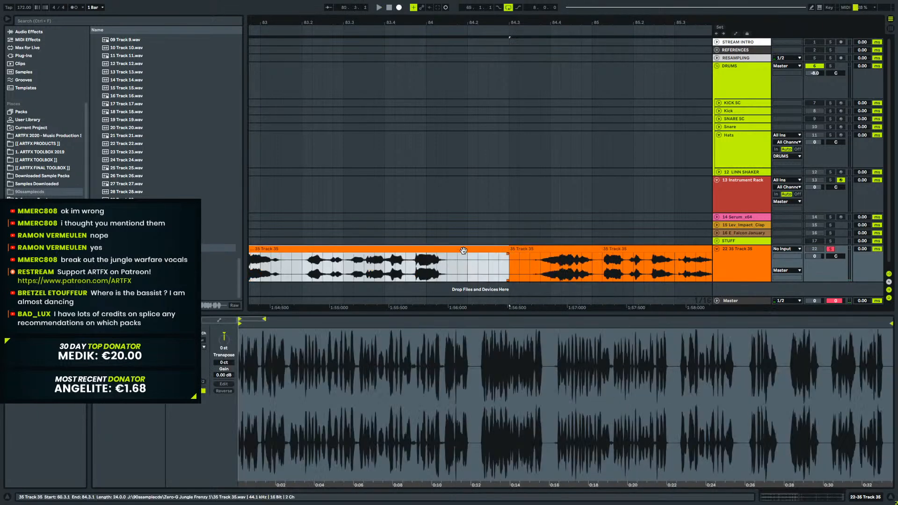
key("Delete")
left_click(622, 250)
key("Delete")
left_click_drag(525, 22, 565, 14)
left_click_drag(563, 252, 420, 266)
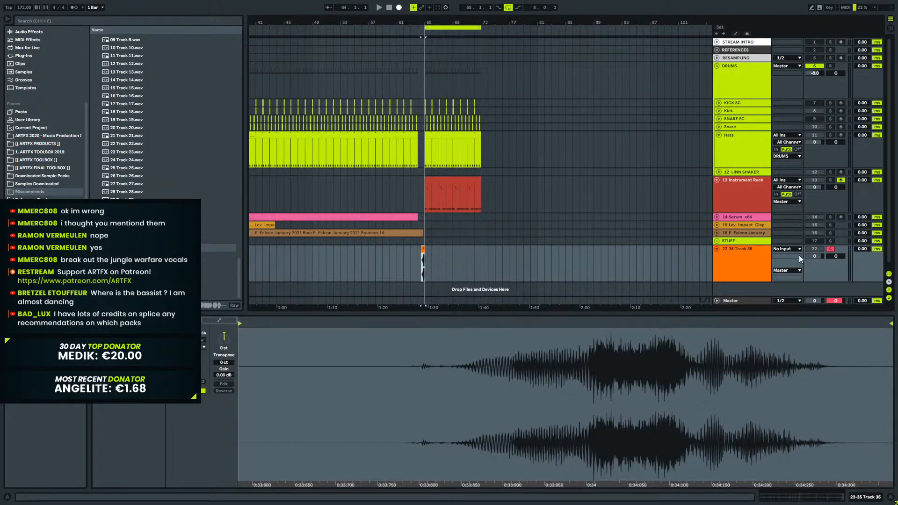
Move the 35 Track 35 track above the STUFF group, unsolo it and play the vocal within the full arrangement.
left_click_drag(745, 258, 745, 237)
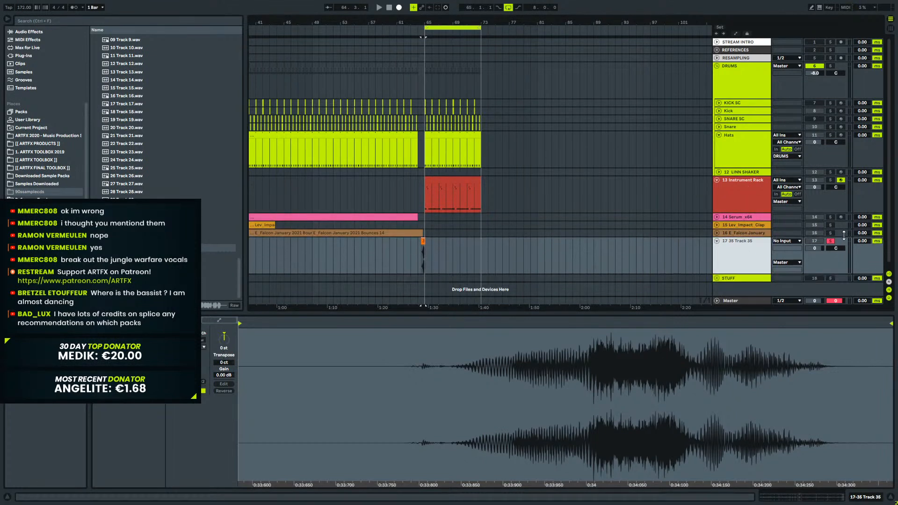
left_click(830, 241)
left_click_drag(423, 24, 525, 192)
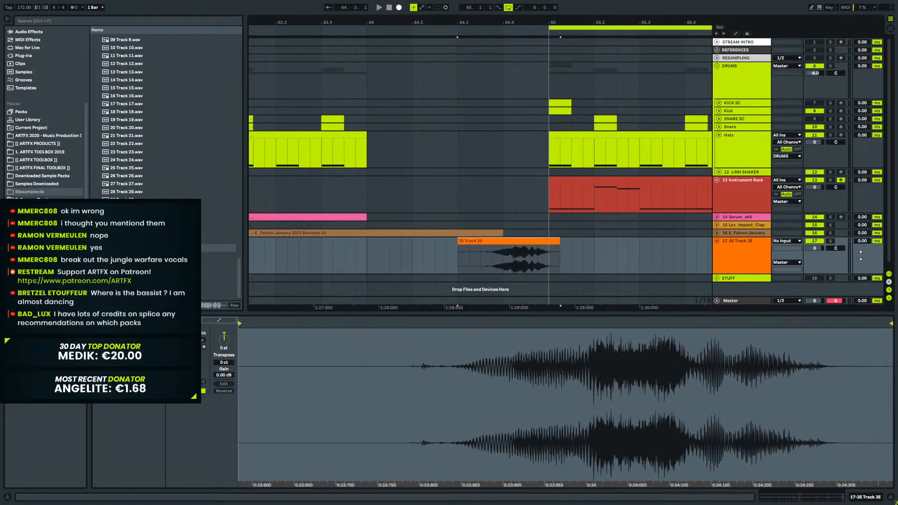
left_click(284, 247)
key("space")
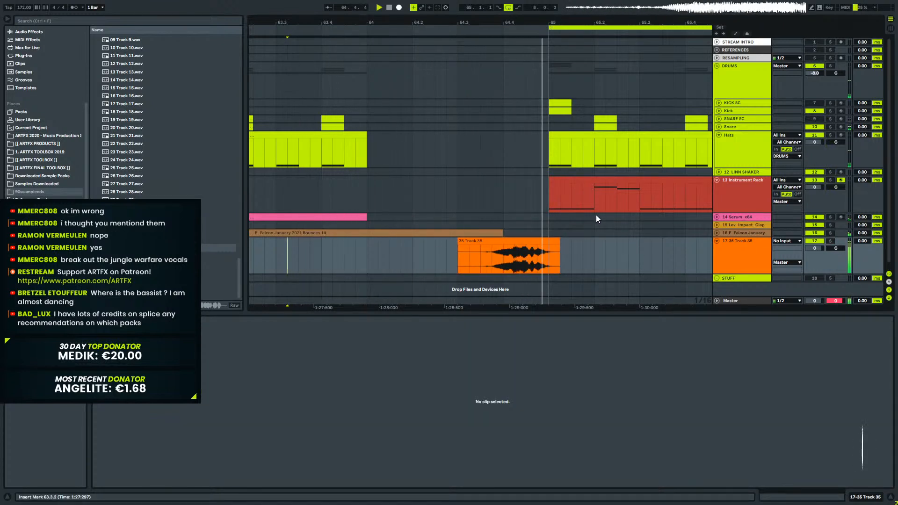
Trim the silence from the start of the vocal clip and position the clip to start around 64.3.3.
scroll(509, 58, "down", 3)
key("space")
left_click(484, 240)
left_click_drag(480, 242, 531, 243)
key("space")
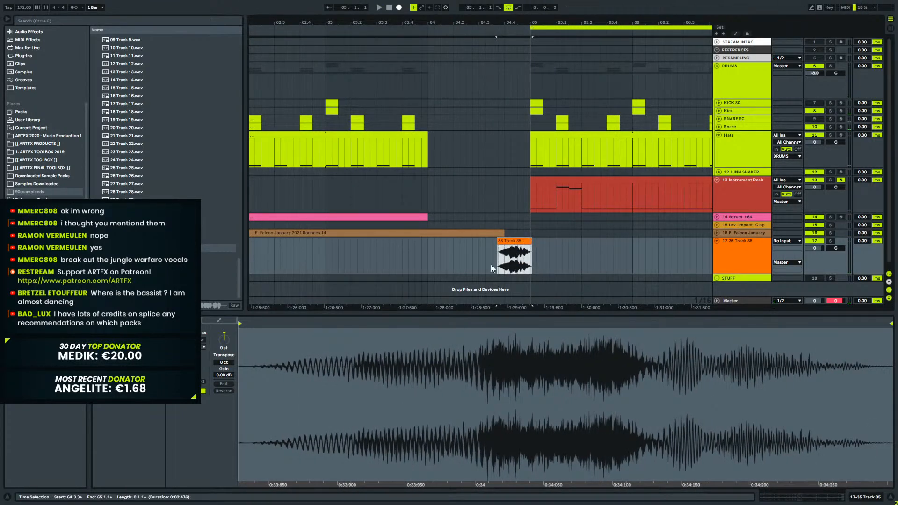
Turn on warping for the vocal clip, trim its tail, and shift it to end at bar 65.
left_click(178, 340)
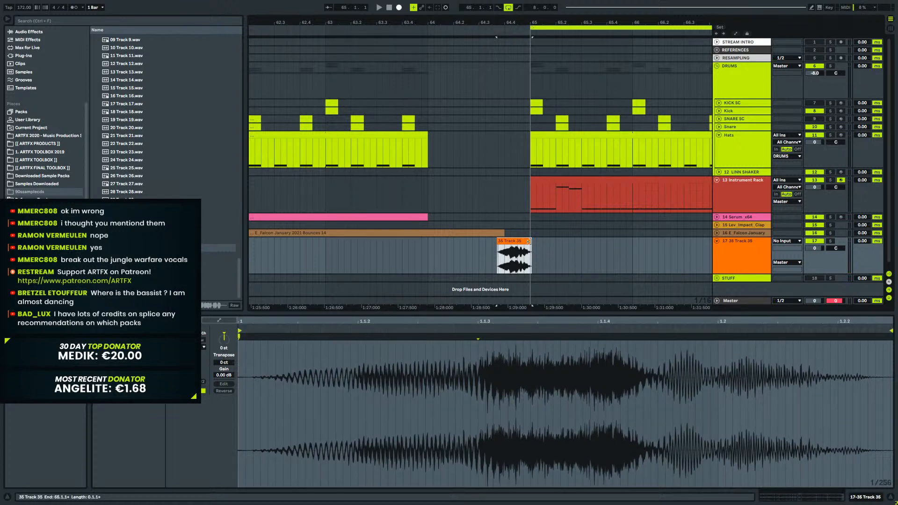
left_click_drag(527, 241, 526, 242)
key("space")
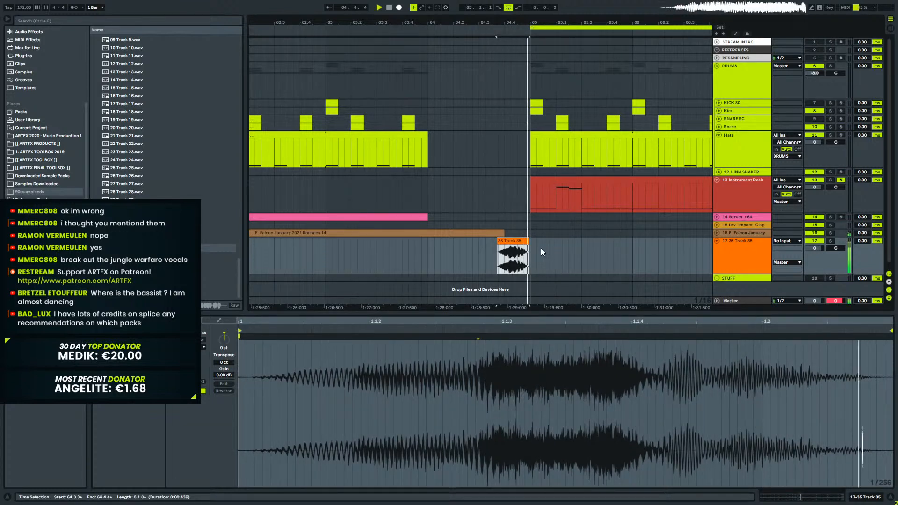
key("space")
left_click_drag(507, 241, 505, 242)
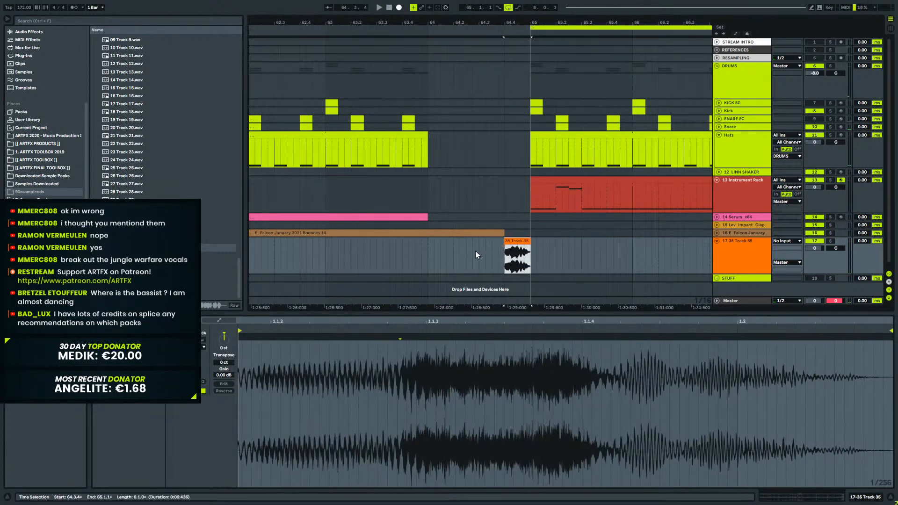
left_click(476, 252)
key("space")
key("space")
Warp the vocal clip's onset slightly later and retrim the clip's start to match.
left_click_drag(505, 242, 499, 241)
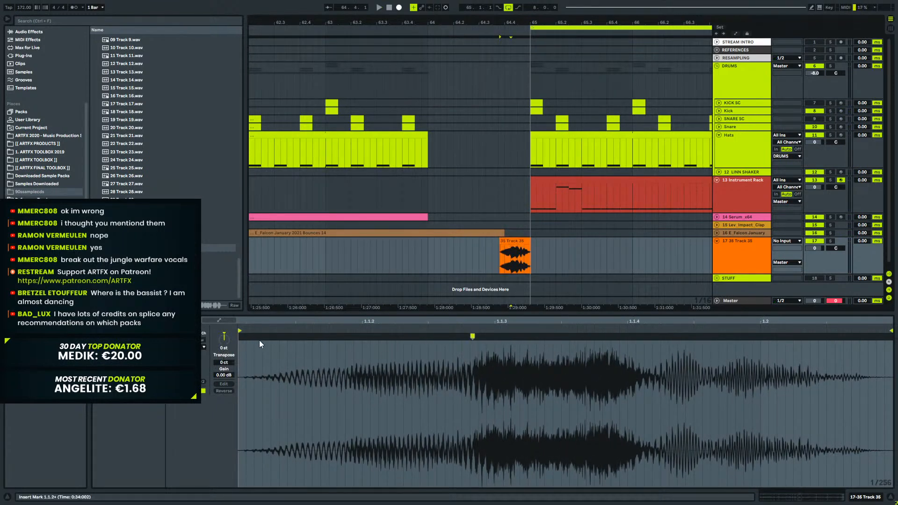
left_click_drag(238, 337, 287, 338)
key("space")
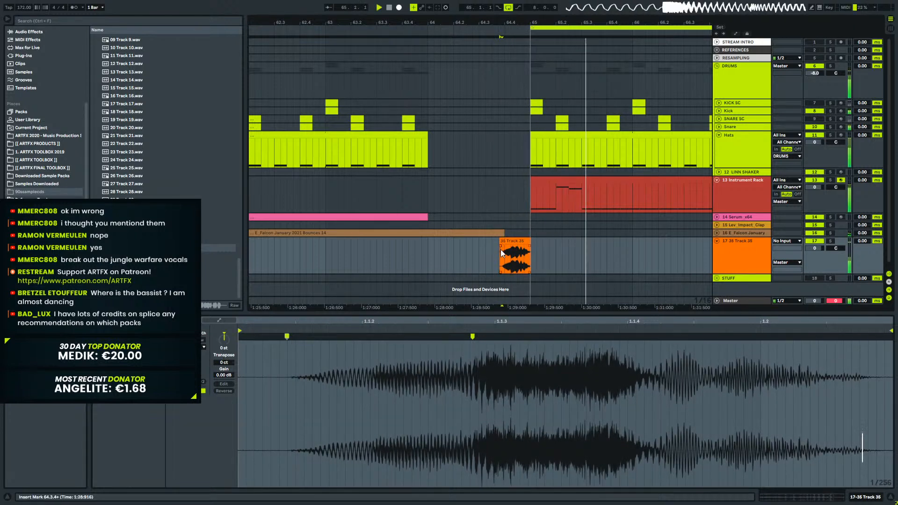
left_click_drag(500, 247, 502, 241)
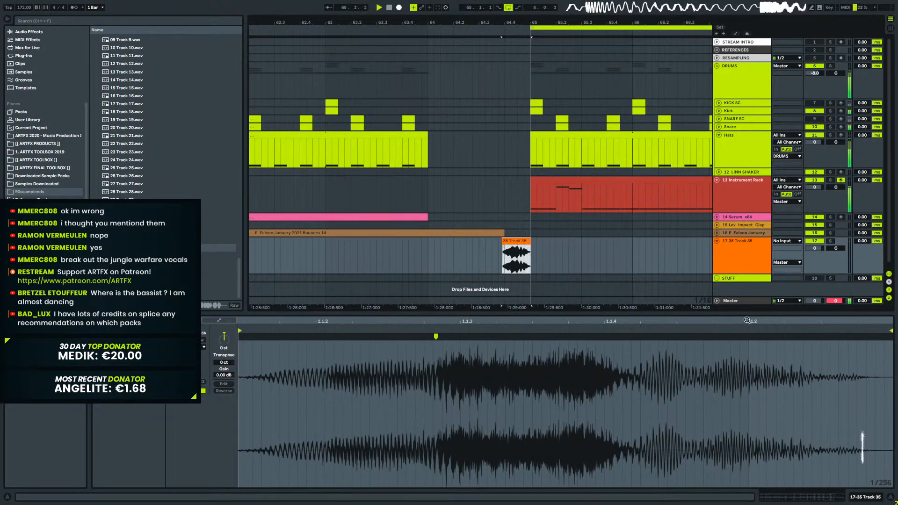
key("space")
Set the 35 Track 35 track's volume to -7.9 dB and play the transition into bar 65.
left_click_drag(814, 249, 814, 245)
key("space")
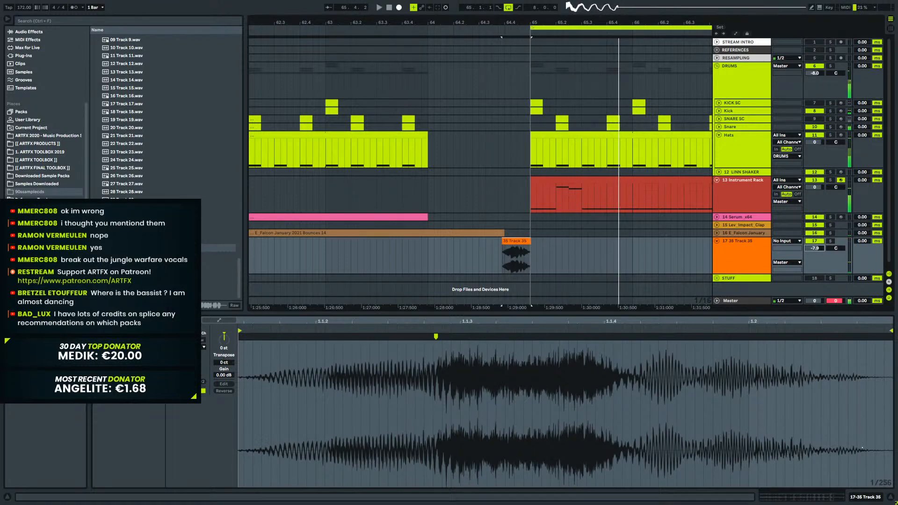
left_click(862, 500)
left_click_drag(245, 258, 244, 259)
left_click(261, 257)
key("space")
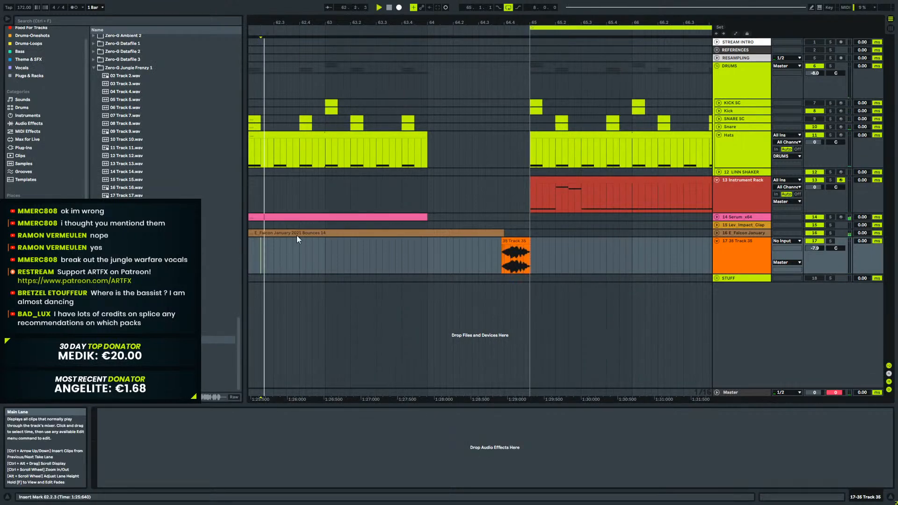
Fold the Hats track, unfold the Kick track and enlarge the Instrument Rack track to compare their patterns from bar 65.
mouse_move(421, 22)
left_mouse_down()
mouse_move(433, 13)
mouse_move(425, 3)
left_mouse_up()
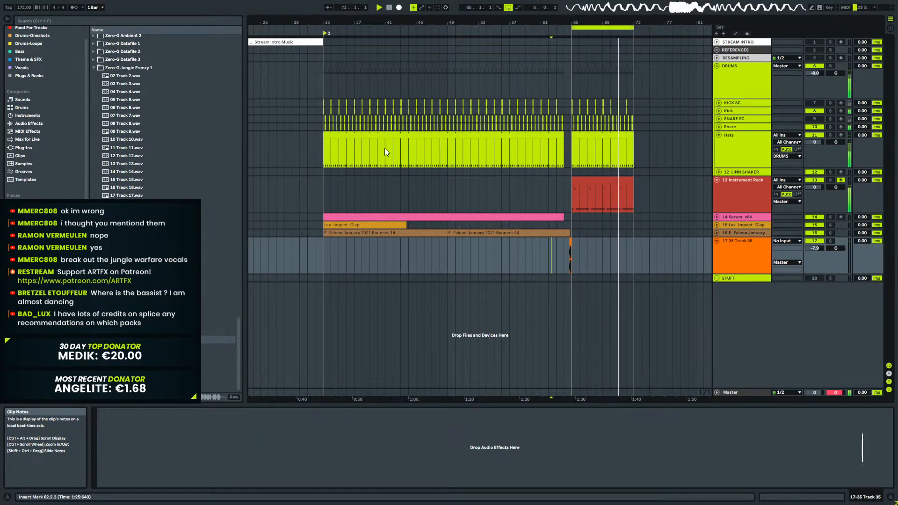
left_click(733, 137)
left_click(718, 135)
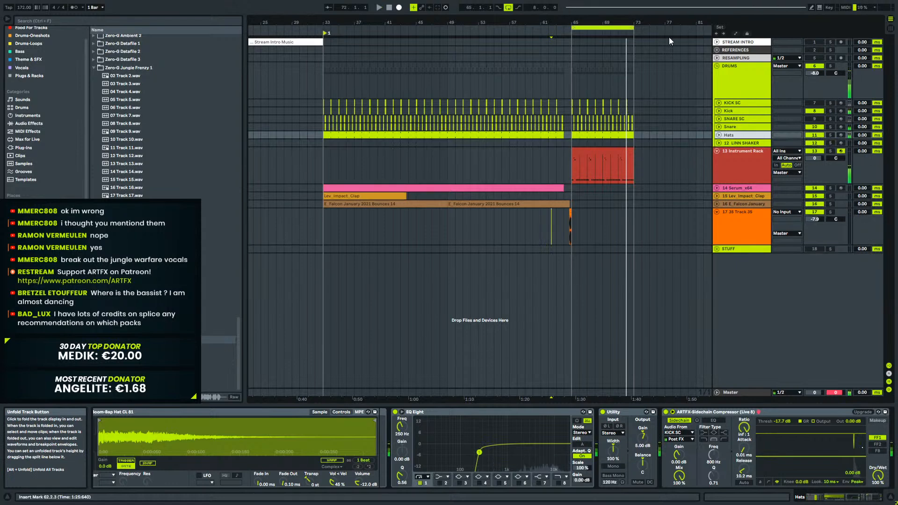
left_click_drag(592, 20, 466, 20)
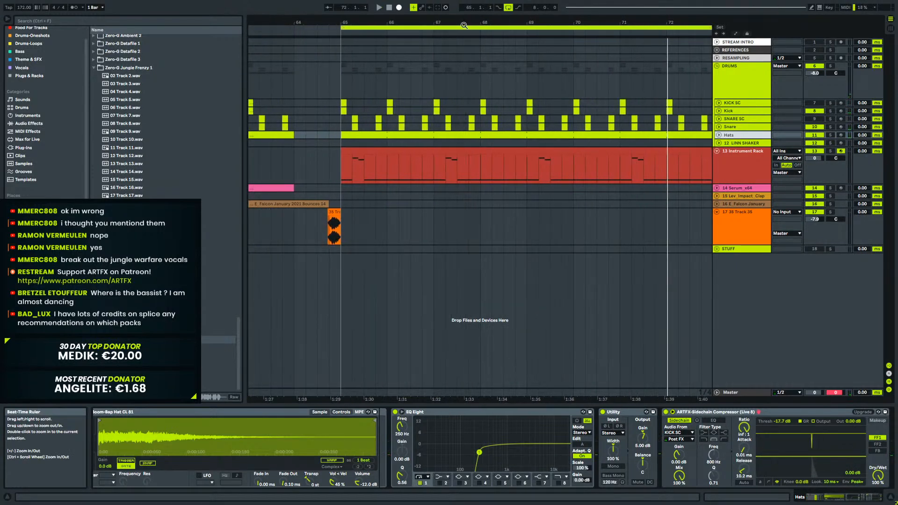
left_click(339, 170)
left_click(720, 112)
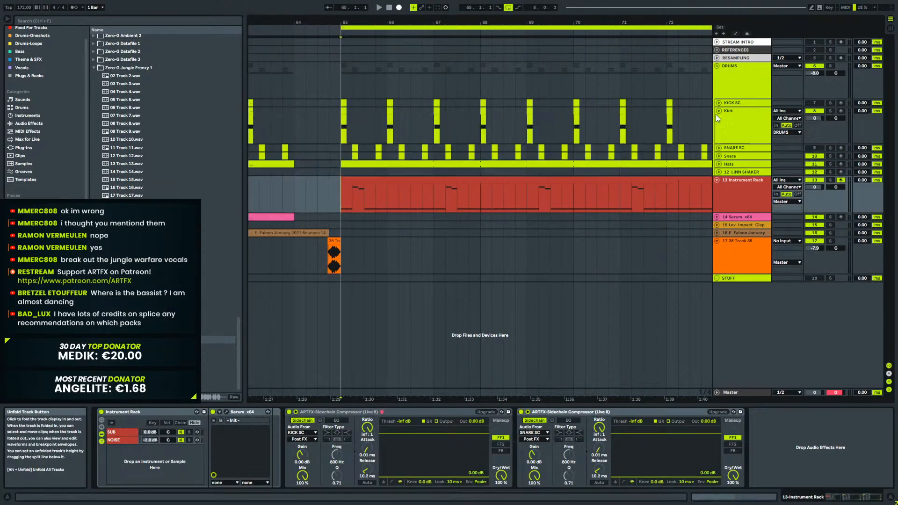
left_click_drag(358, 23, 362, 27)
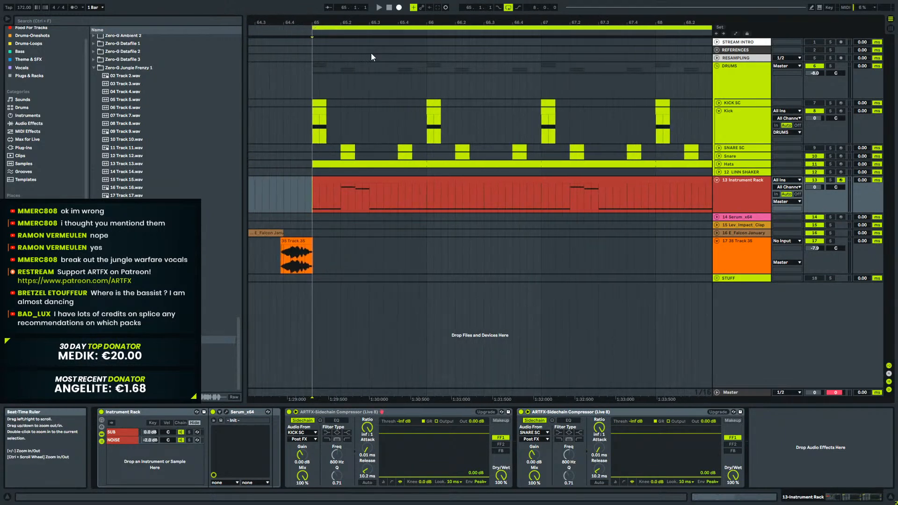
left_click_drag(726, 211, 726, 239)
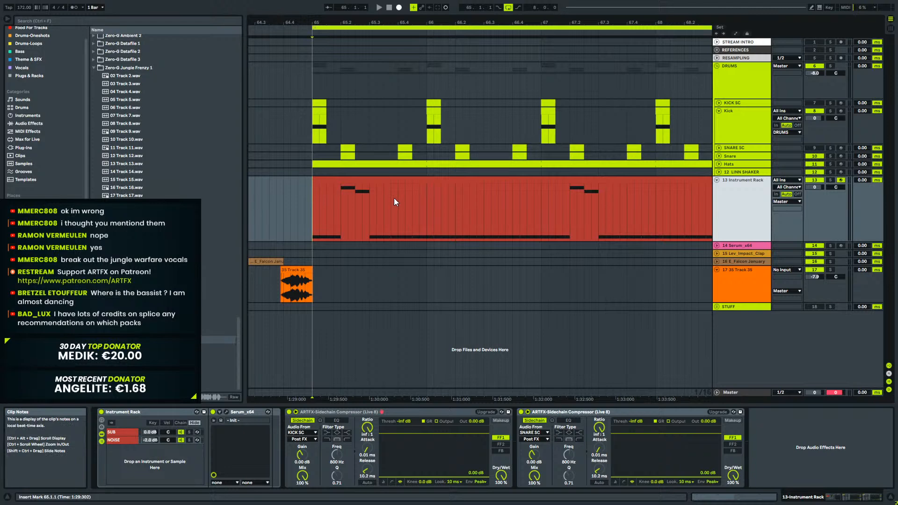
In the Instrument Rack clip, shorten the first D#0 note to two sixteenths and move the E1 and D#1 pair to start at 1.1.3.
double_click(381, 180)
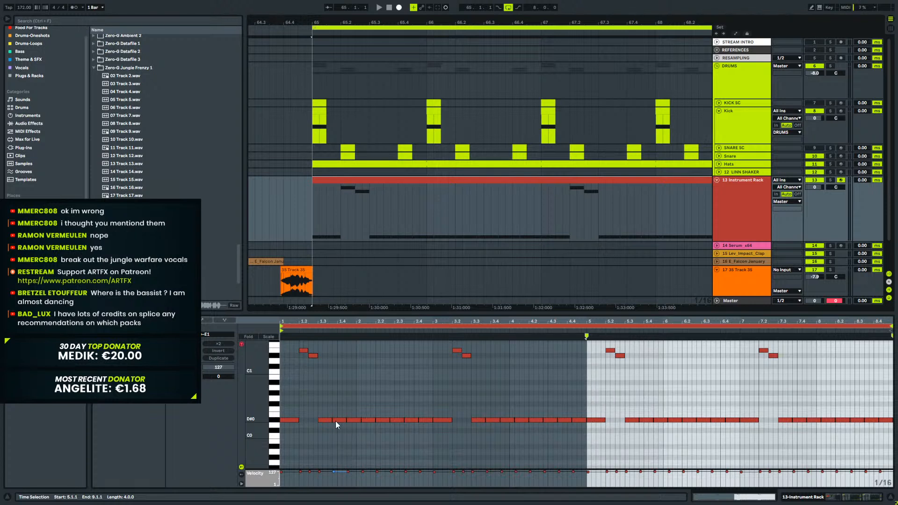
left_click(333, 331)
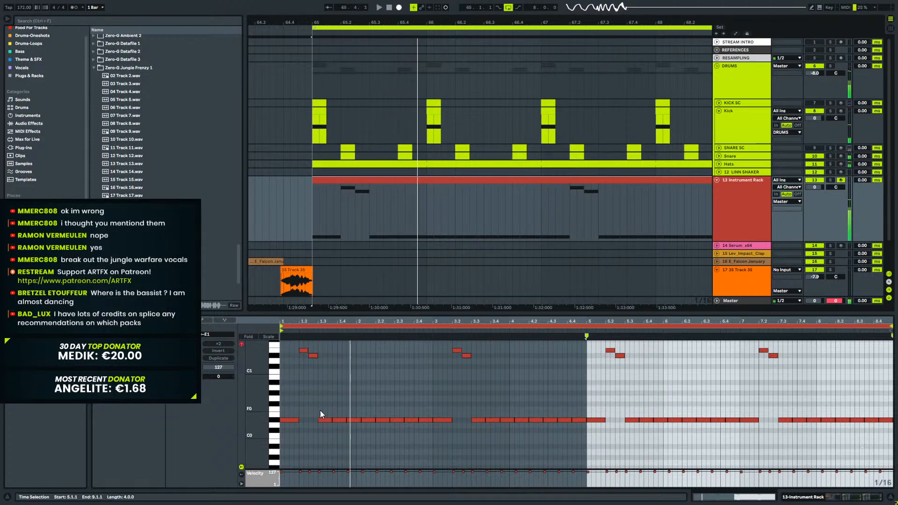
left_click_drag(299, 420, 287, 420)
mouse_move(302, 343)
left_mouse_down()
mouse_move(319, 356)
mouse_move(292, 352)
left_mouse_up()
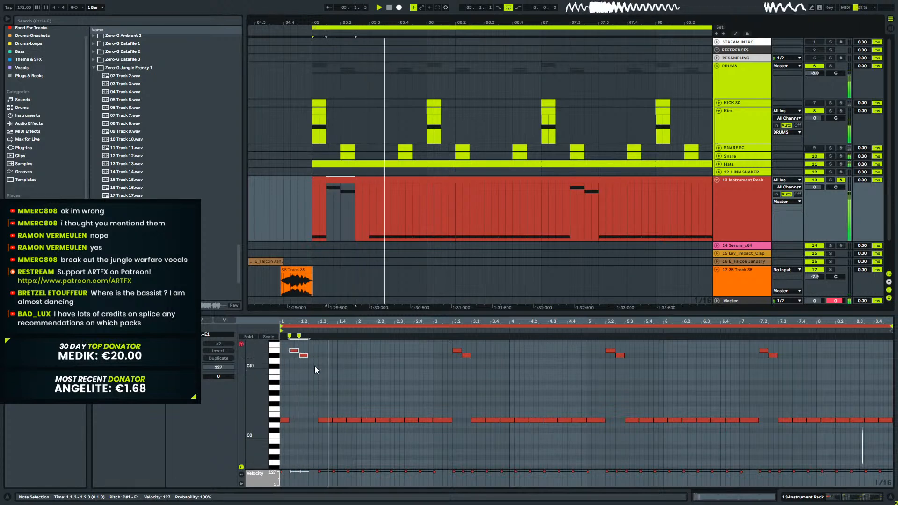
left_click(307, 361)
key("space")
Lengthen the E1 note at 1.1.3 to three sixteenths and set the D#1 note to start at 1.2.2 for two sixteenths.
left_click(297, 350)
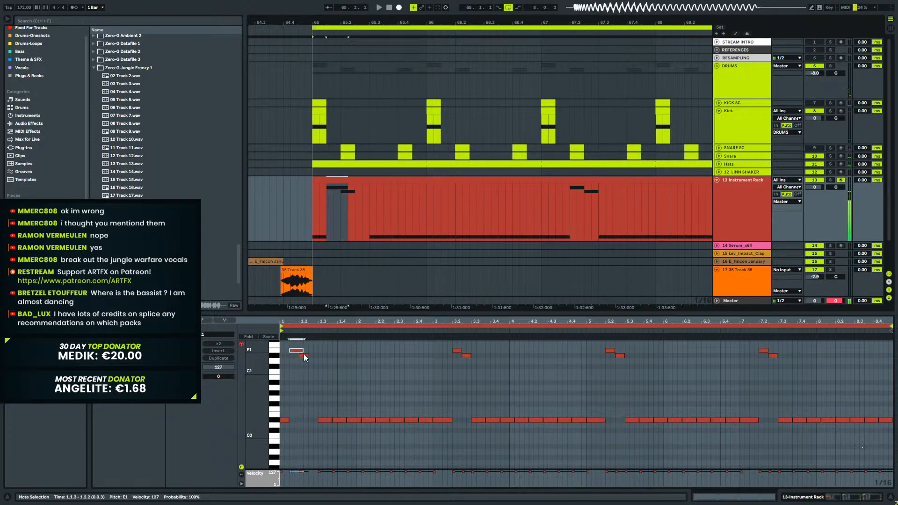
left_click_drag(304, 354, 308, 357)
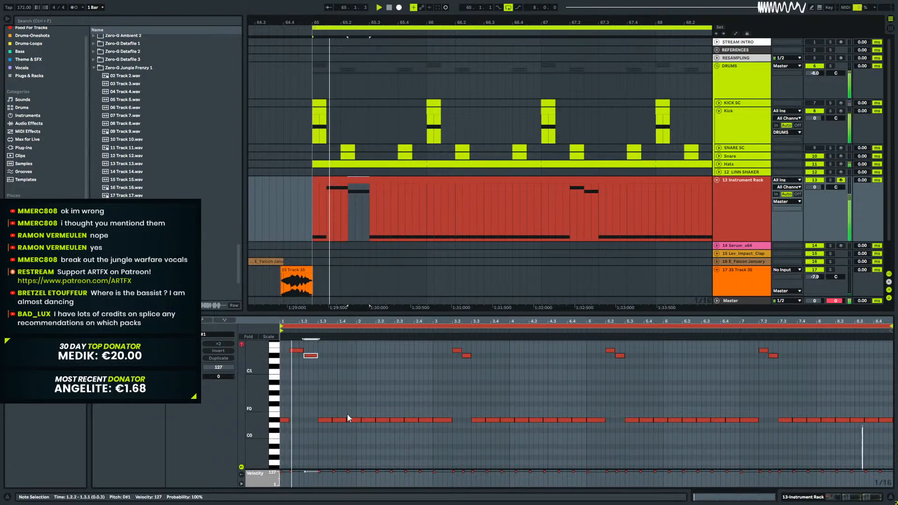
key("space")
key("space")
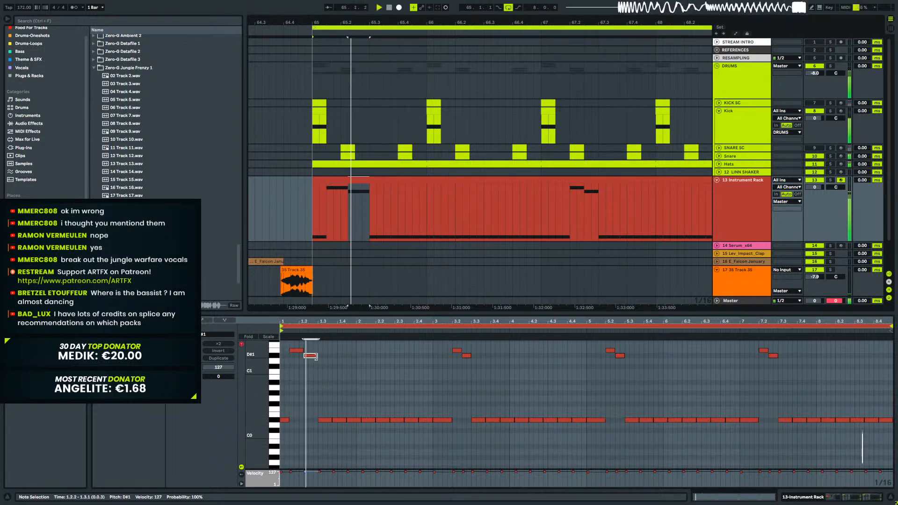
left_click_drag(316, 356, 313, 356)
key("space")
Shift the D#0 notes in the rest of the first bar earlier so they begin right after the D#1 note.
left_click_drag(326, 421, 347, 421)
key("space")
key("space")
Rebuild the D#0 notes from 2.1.1 as a three-note group with a shorter first note, and duplicate the group up to 3.1.1.
mouse_move(352, 409)
left_mouse_down()
mouse_move(320, 426)
mouse_move(362, 420)
left_mouse_up()
left_click(368, 420)
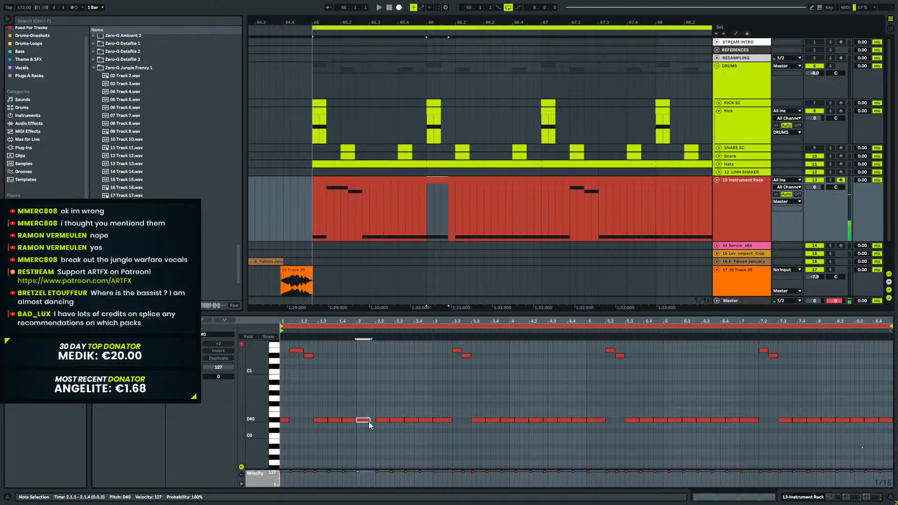
key("ctrl+d")
key("ctrl+d")
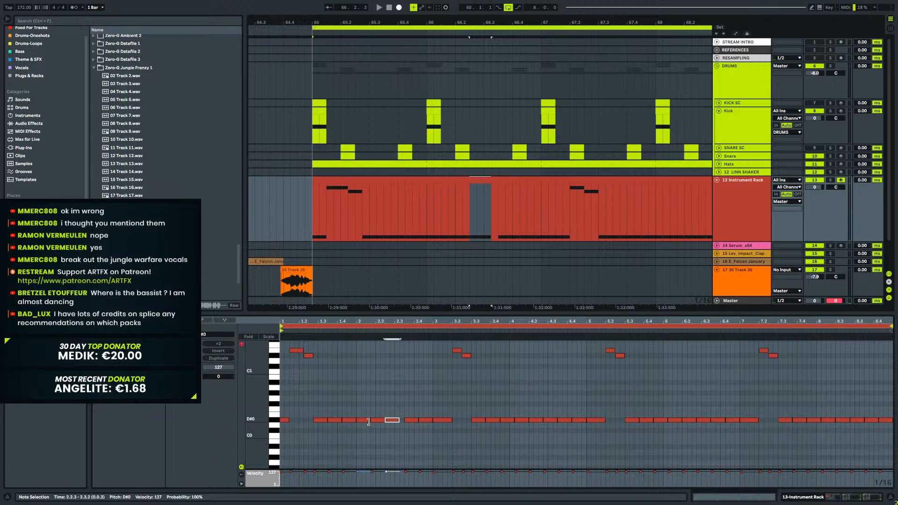
left_click_drag(370, 421, 364, 423)
key("ctrl+d")
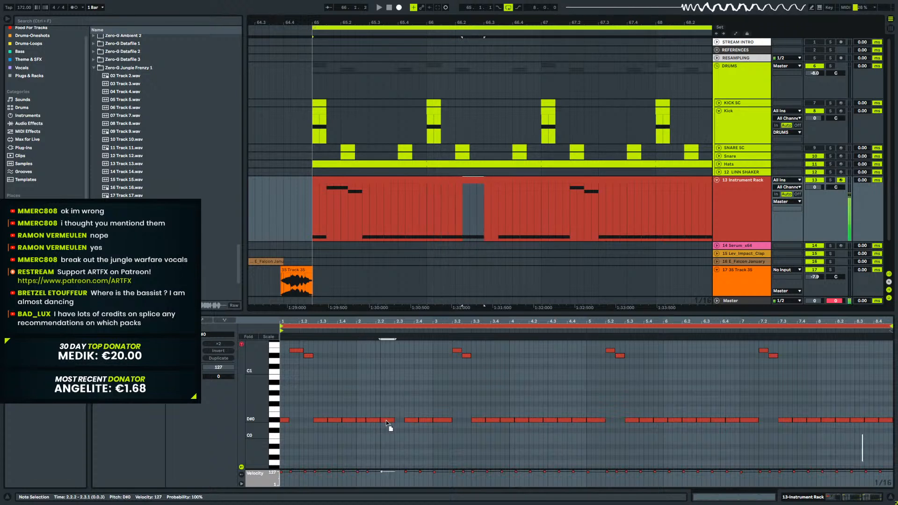
key("ctrl+d")
key("space")
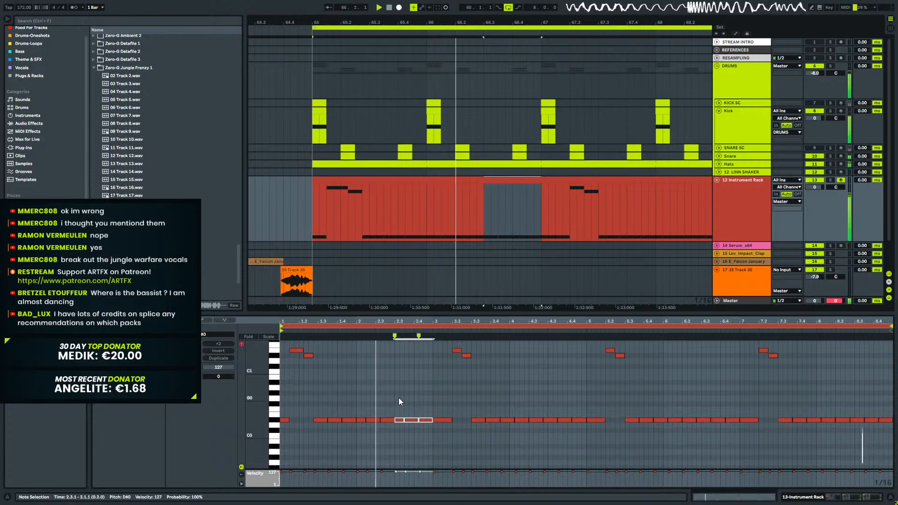
Regroup the bar 2 D#0 notes as three, three and two sixteenths and duplicate the group up to 3.1.1.
left_click(363, 420)
key("space")
mouse_move(369, 420)
left_mouse_down()
mouse_move(403, 422)
mouse_move(392, 411)
mouse_move(365, 430)
left_mouse_up()
key("ctrl+d")
key("space")
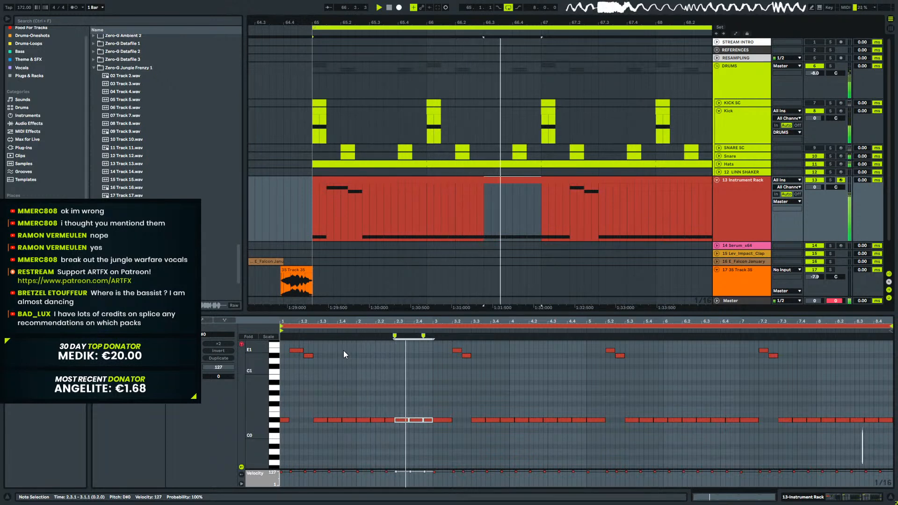
Try filling 2.3.1 to 3.1.1 with two three-sixteenth D#0 notes and a two-sixteenth note at 2.4.3.
left_click_drag(376, 322, 428, 384)
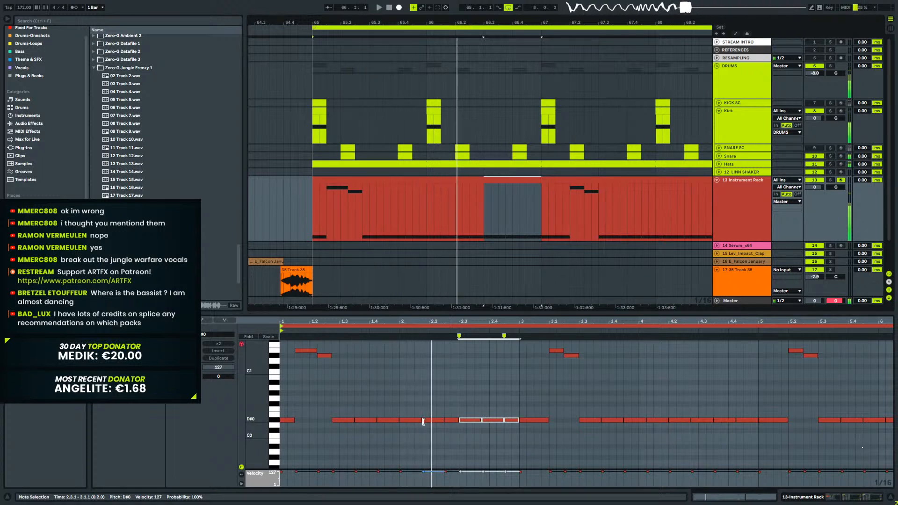
left_click_drag(459, 421, 465, 422)
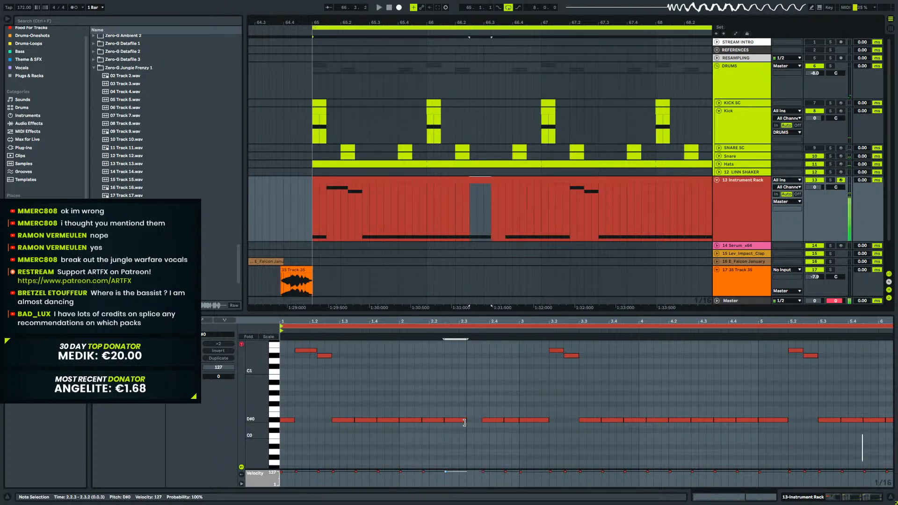
key("ctrl+d")
key("space")
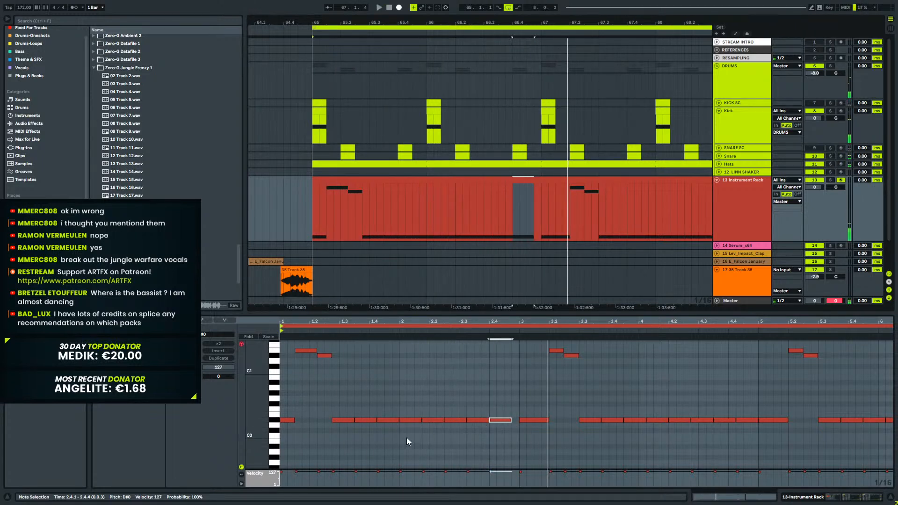
key("space")
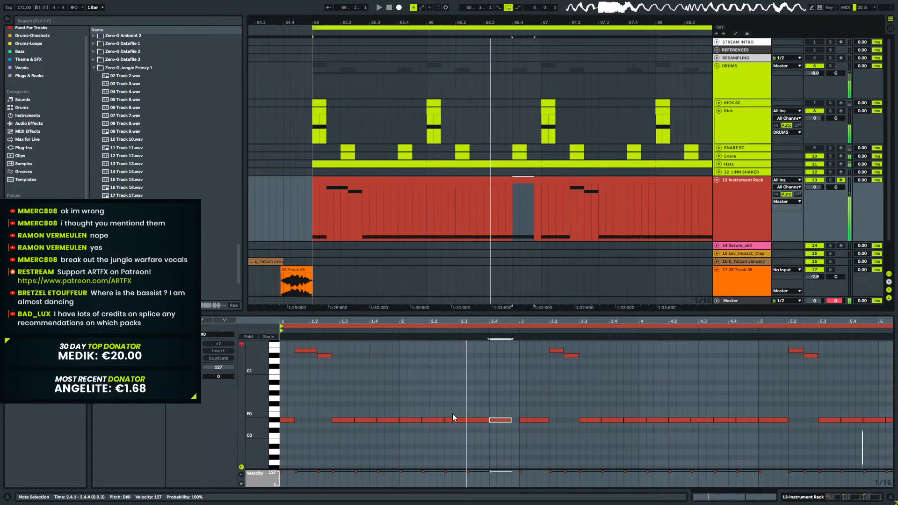
left_click_drag(466, 420, 460, 419)
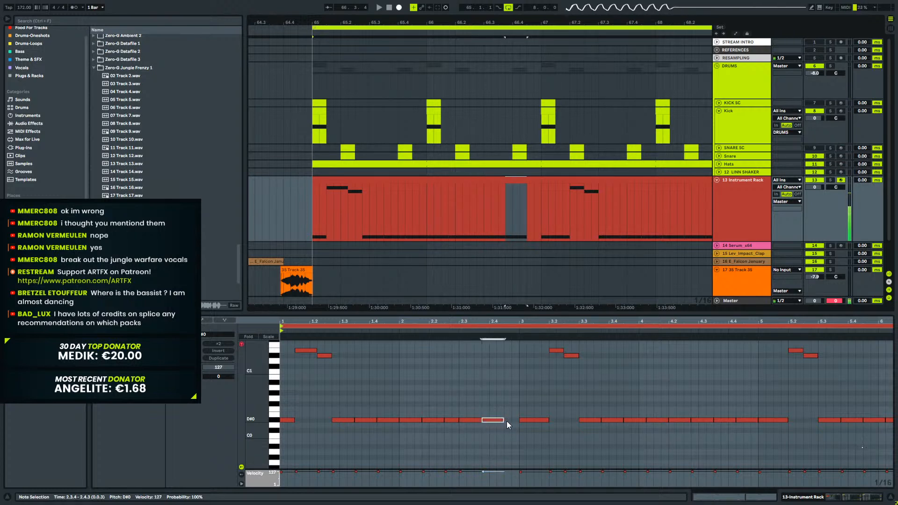
double_click(507, 420)
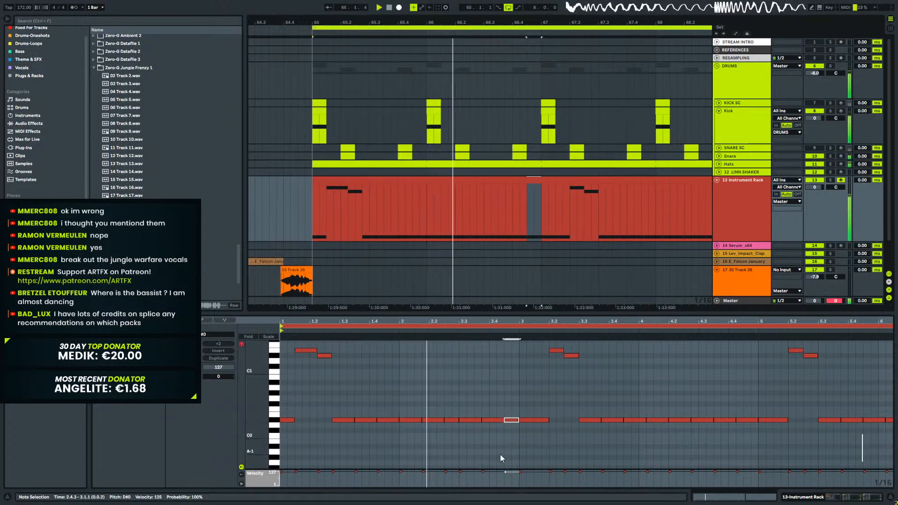
Delete the D#0 notes between 2.3.4 and 3.1.1 and extend the note at 2.3.1 to end at 2.4.1.
key("space")
left_click_drag(485, 430, 505, 420)
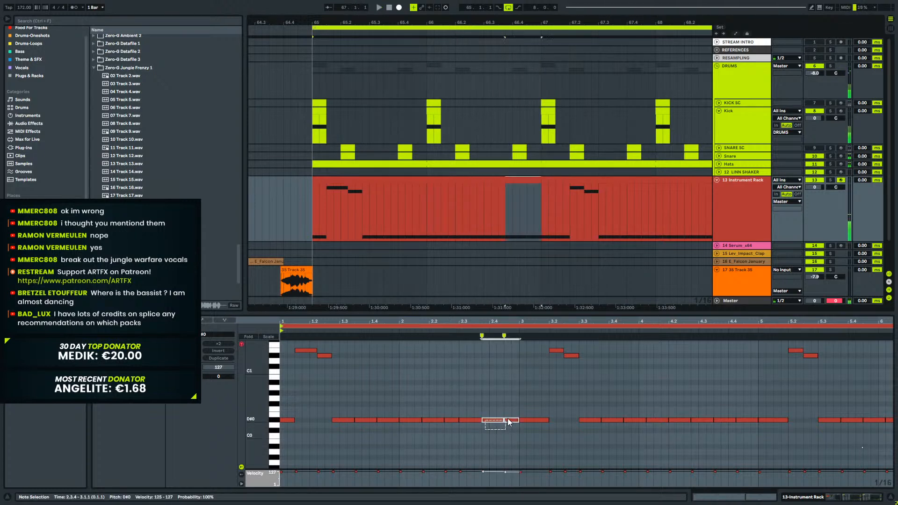
key("Delete")
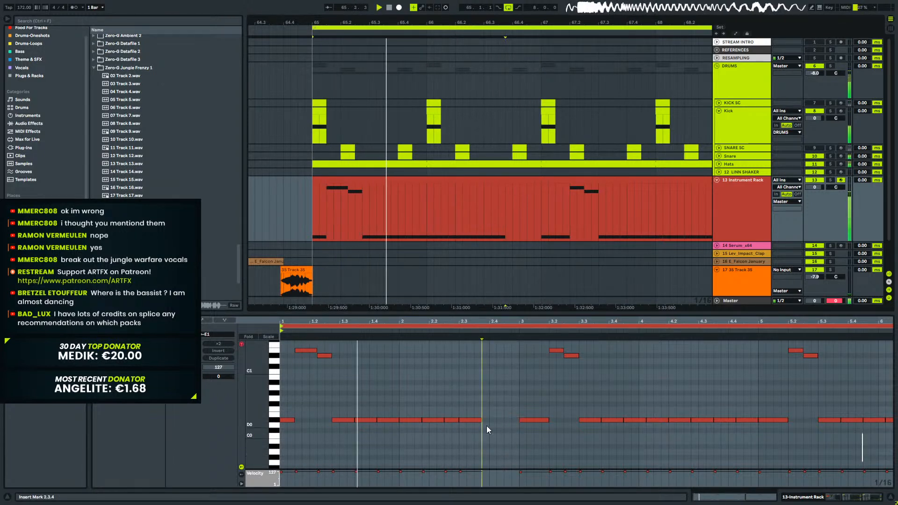
mouse_move(481, 420)
left_mouse_down()
mouse_move(515, 427)
mouse_move(468, 426)
mouse_move(489, 424)
left_mouse_up()
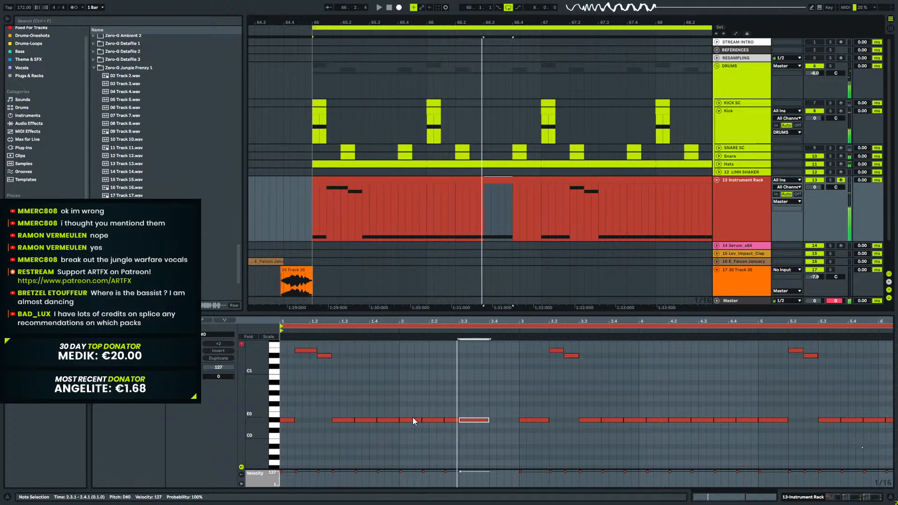
Delete the bass notes in bar 2 and then those from 3.1.1 to 6.2.1.
left_click_drag(412, 430, 844, 333)
key("Delete")
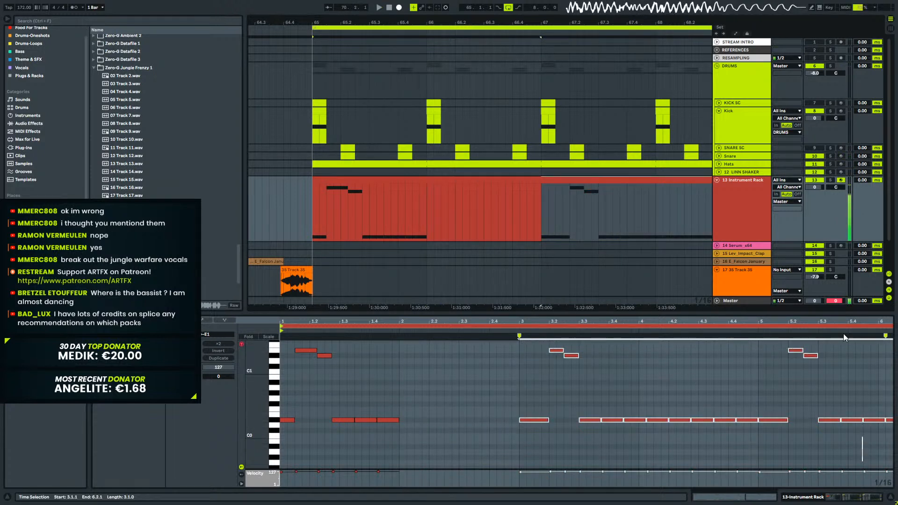
key("Delete")
key("space")
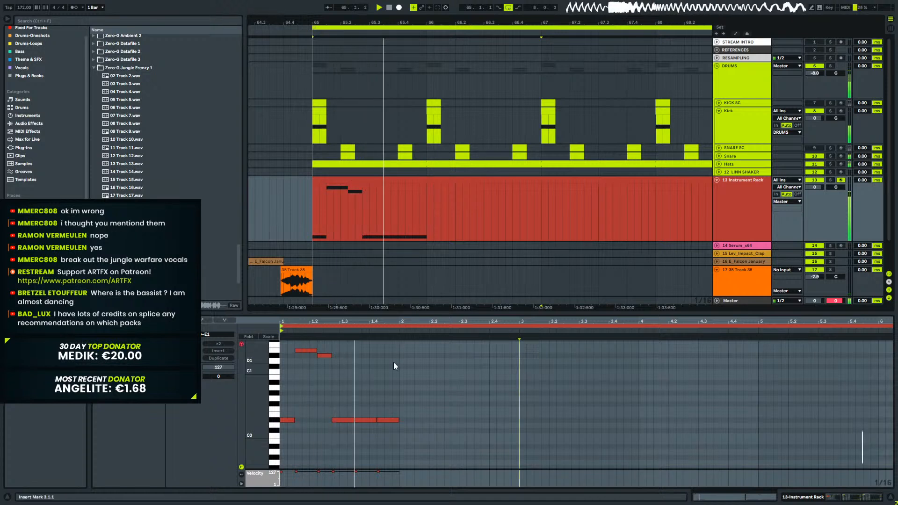
Duplicate the first bar of bass notes into bar 2 and transpose its two high notes down one octave.
key("space")
left_click_drag(392, 428, 280, 345)
key("ctrl+d")
left_click_drag(430, 368, 437, 340)
key("shift+Down")
key("space")
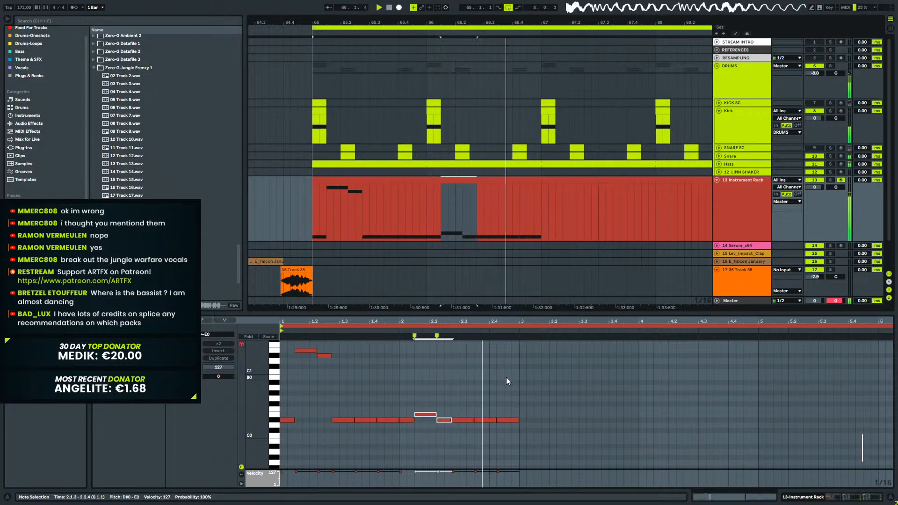
Duplicate the bar 2 bass pattern into bars 3 and 4 and play it back.
key("space")
left_click_drag(512, 403, 414, 428)
key("ctrl+d")
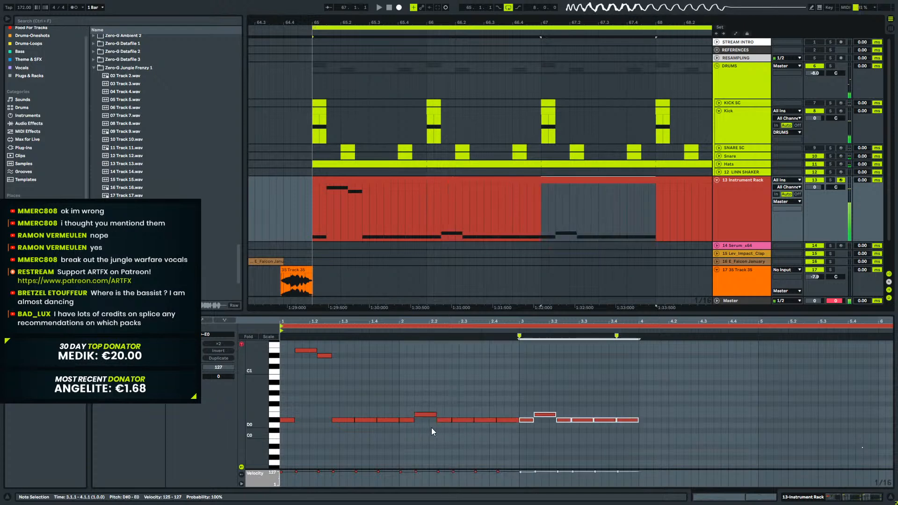
key("ctrl+d")
key("space")
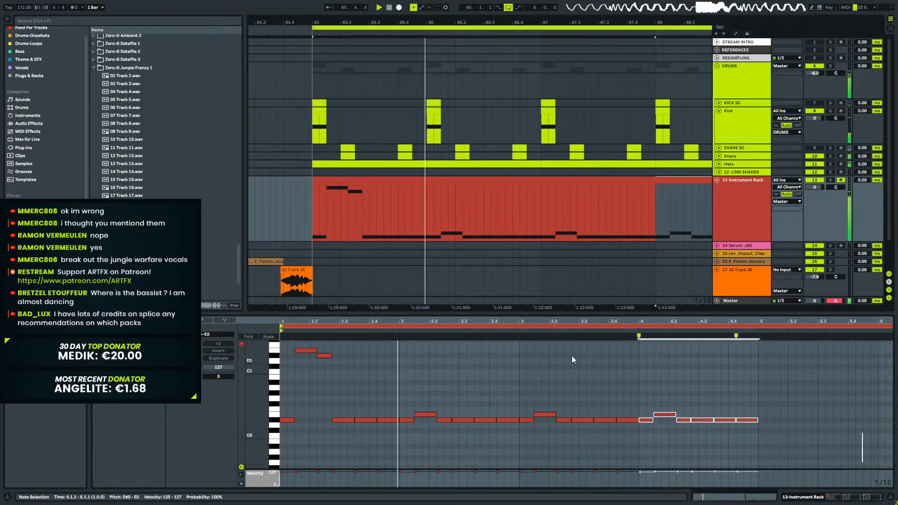
Delete the leftover bass notes from 6.2.1 to the end of the clip.
left_click_drag(585, 322, 584, 302)
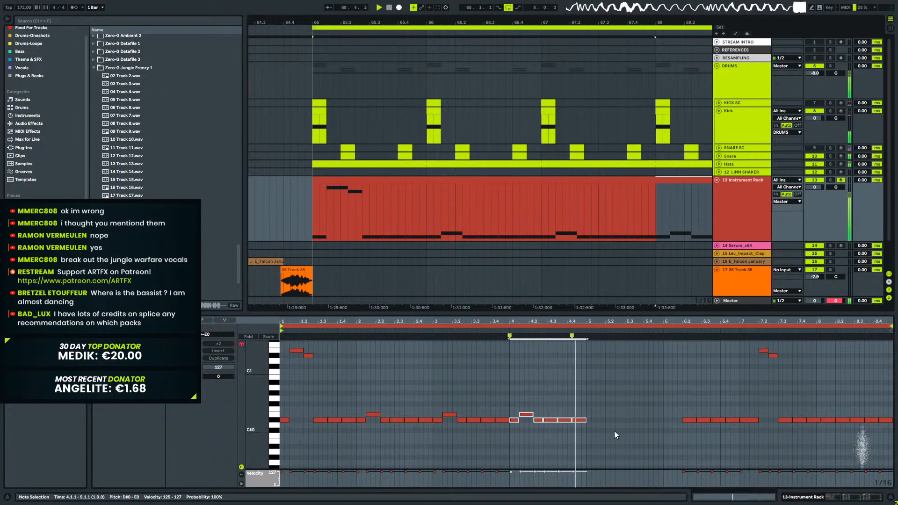
left_click_drag(584, 436, 281, 330)
left_click_drag(684, 441, 892, 331)
key("Delete")
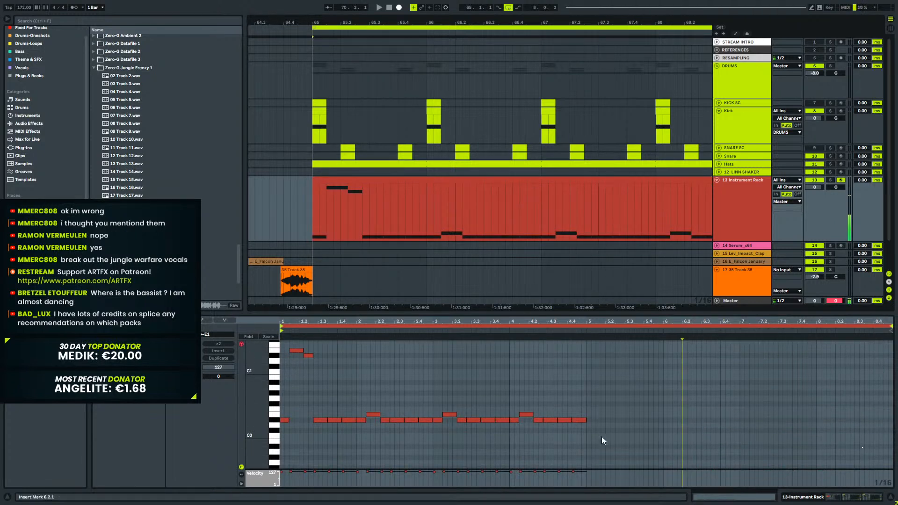
Duplicate the first four bars of bass notes to start at 5.1.1 and play the clip.
left_click_drag(581, 434, 281, 332)
key("ctrl+d")
key("space")
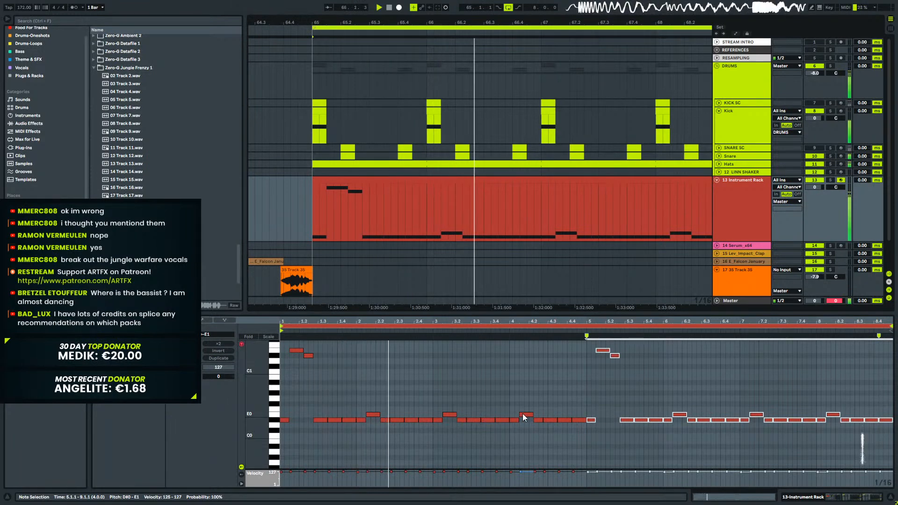
Unfold the LINN SHAKER track and insert a one-bar MIDI clip at 65.1.1.
key("shift+Tab")
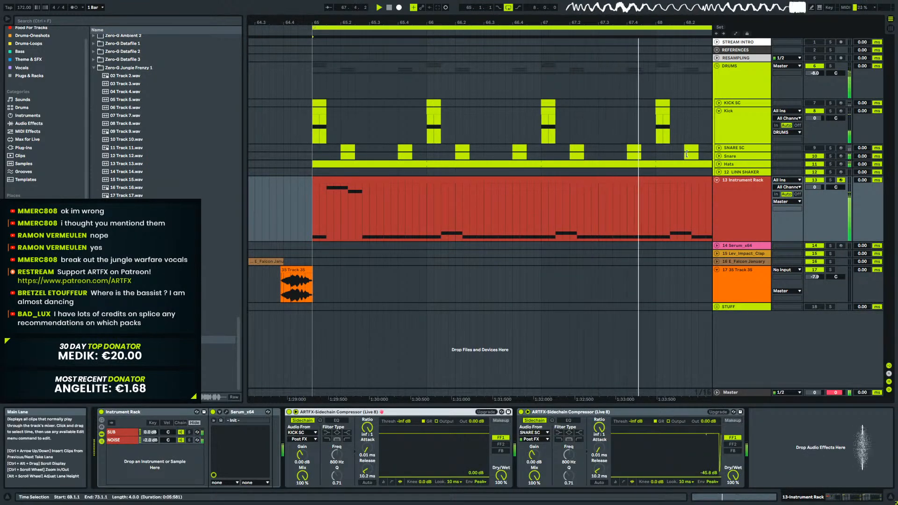
left_click(723, 172)
left_click_drag(314, 178, 422, 180)
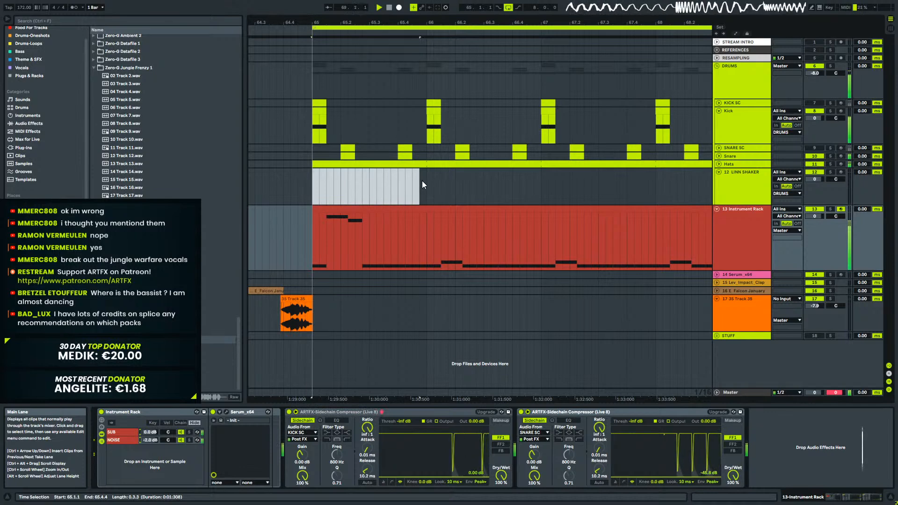
key("ctrl+shift+m")
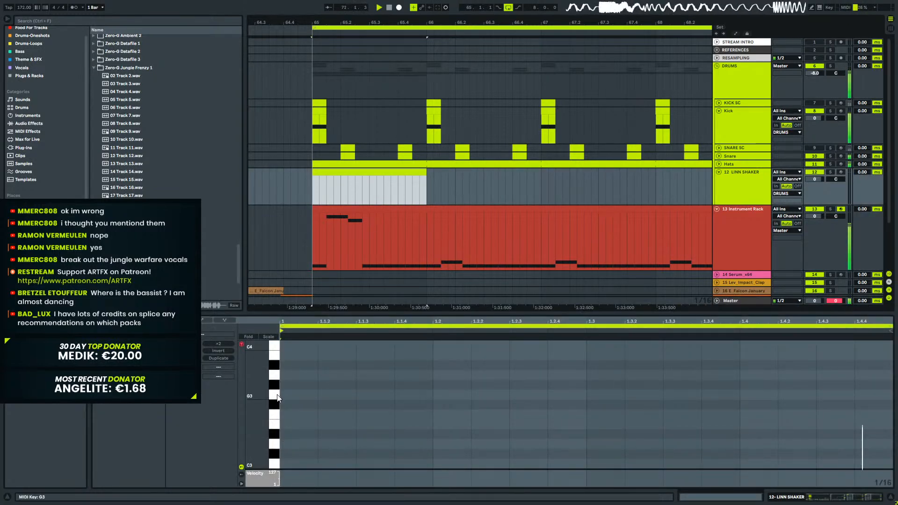
Fill the one-bar shaker clip with consecutive sixteenth E3 notes by duplicating them across the bar.
mouse_move(286, 428)
left_mouse_down()
mouse_move(389, 425)
mouse_move(325, 426)
left_mouse_up()
key("ctrl+d")
key("ctrl+d")
key("ctrl+d")
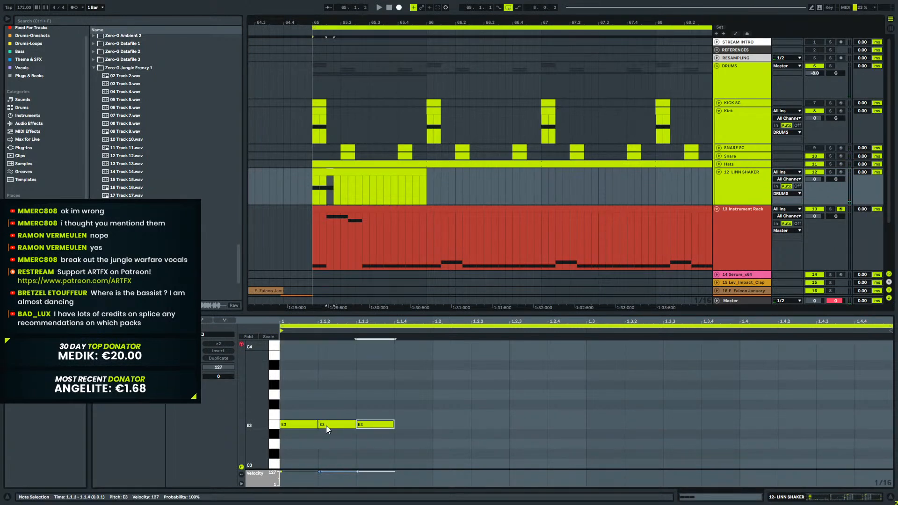
left_click_drag(416, 408, 304, 431)
key("ctrl+d")
key("ctrl+d")
key("ctrl+d")
key("space")
Extend the looped shaker clip to bar 73 so it spans the full eight-bar section.
left_click_drag(427, 173, 634, 172)
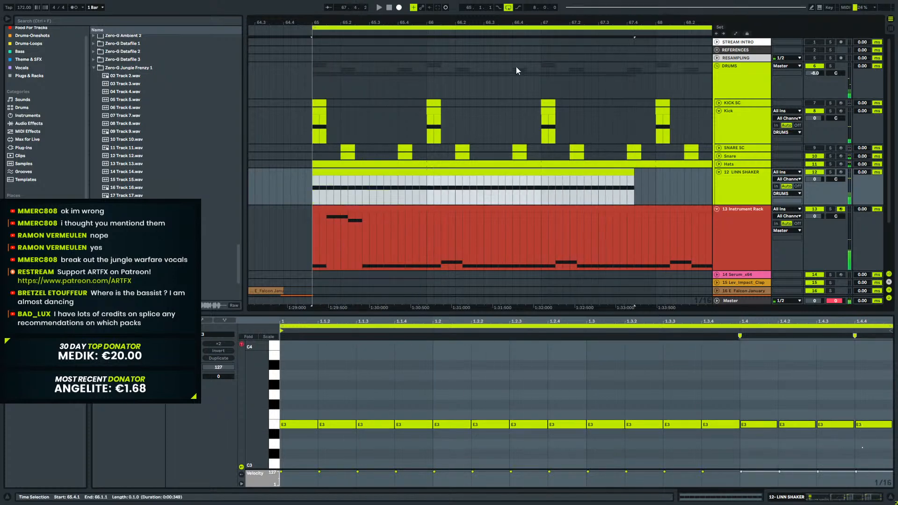
mouse_move(431, 24)
left_mouse_down()
mouse_move(426, 4)
mouse_move(421, 21)
left_mouse_up()
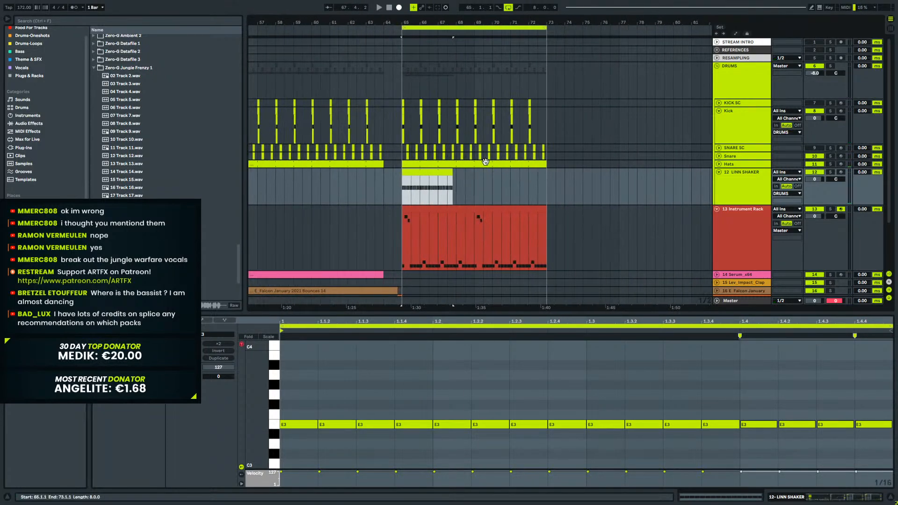
left_click_drag(452, 172, 544, 174)
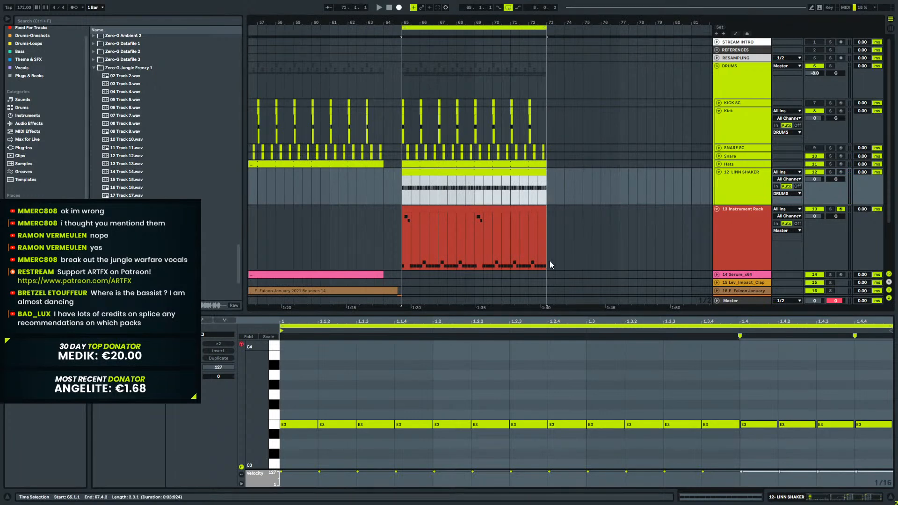
Play the transition from bar 63 into the section starting at bar 65.
left_click(468, 211)
left_click(367, 239)
key("space")
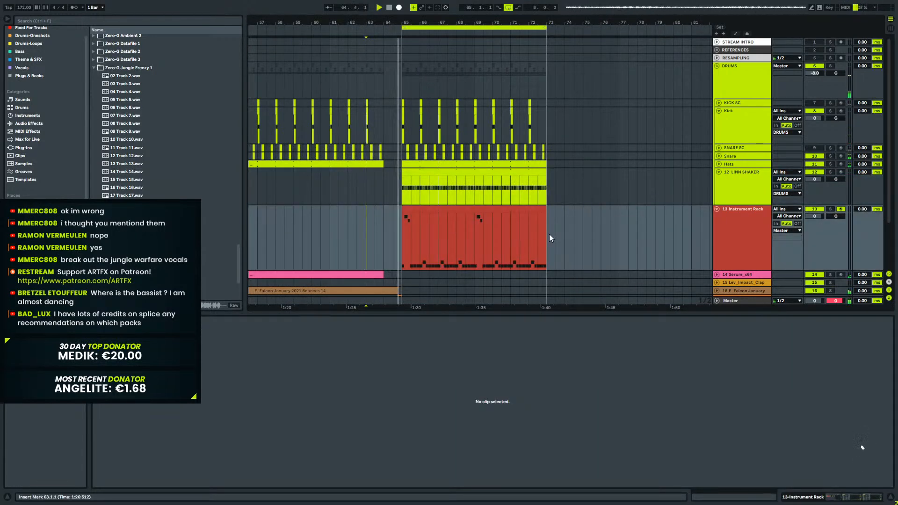
key("space")
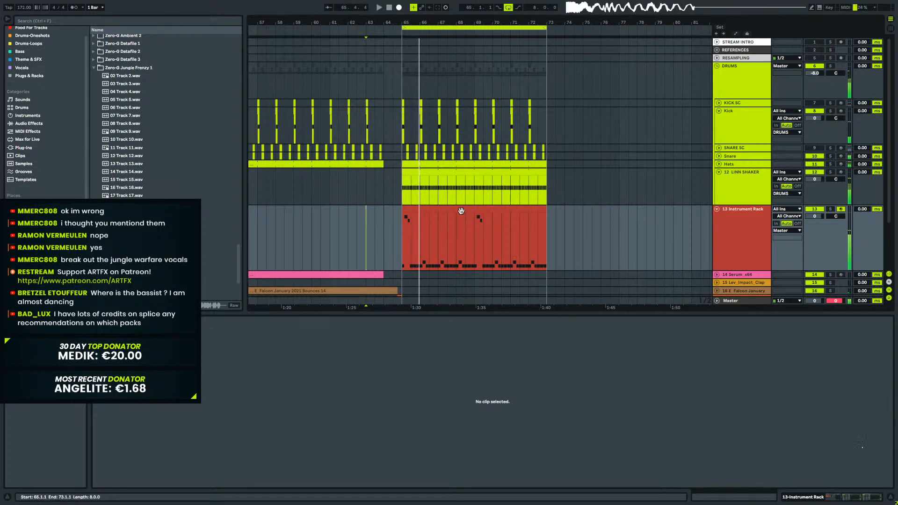
Collapse all the tracks and play the arrangement from bar 33.
left_click(463, 211)
left_click_drag(317, 22, 321, 6)
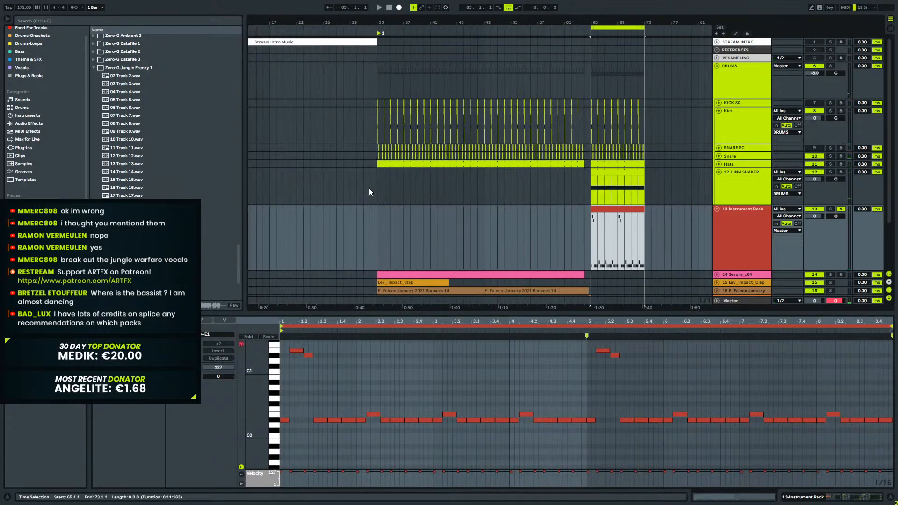
left_click(377, 190)
left_click(720, 172, "alt")
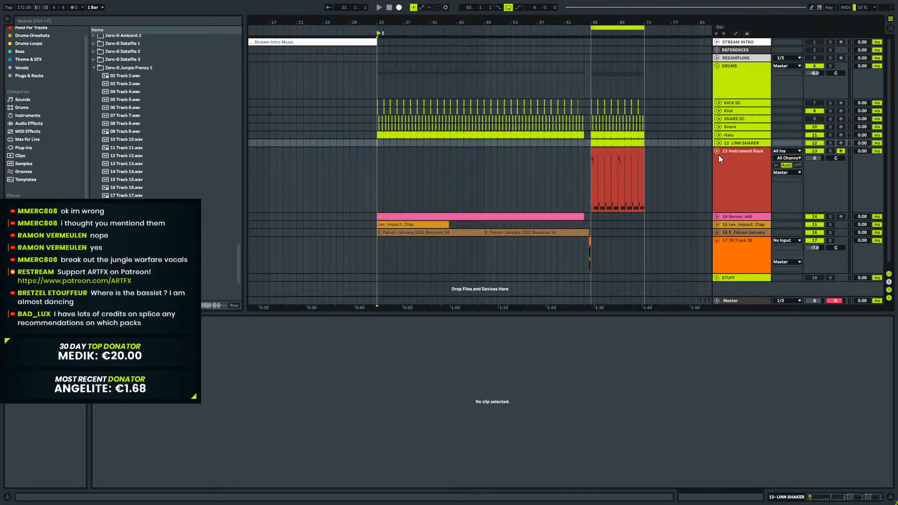
left_click(717, 151, "alt")
key("space")
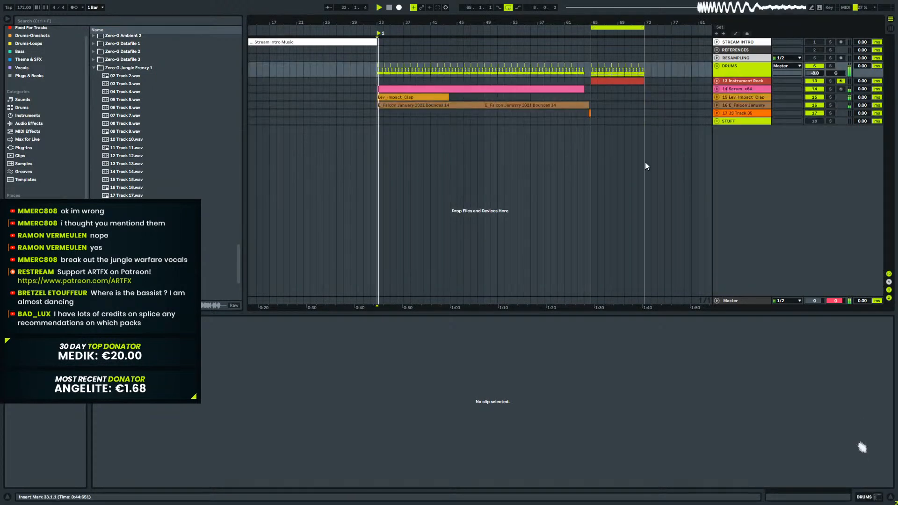
Unfold the E_Falcon January track and the DRUMS group while the arrangement plays.
left_click(735, 106)
left_click(731, 114)
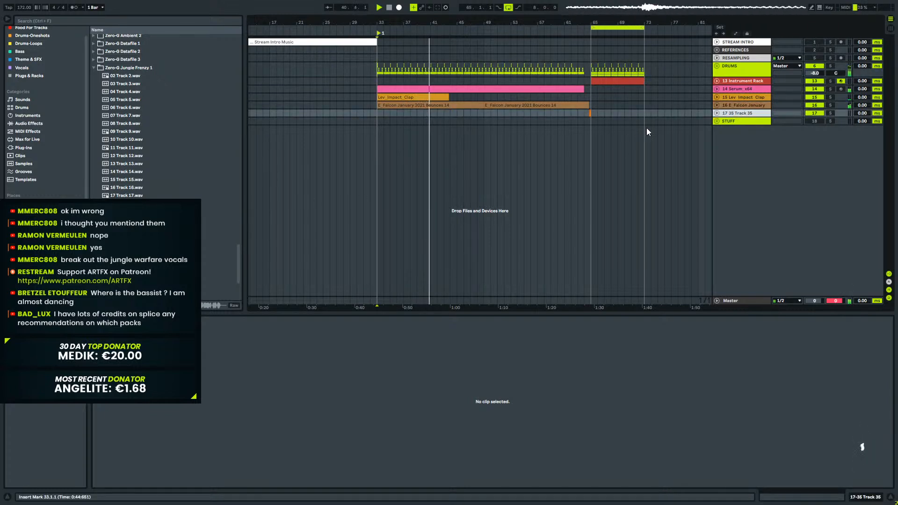
left_click(717, 104)
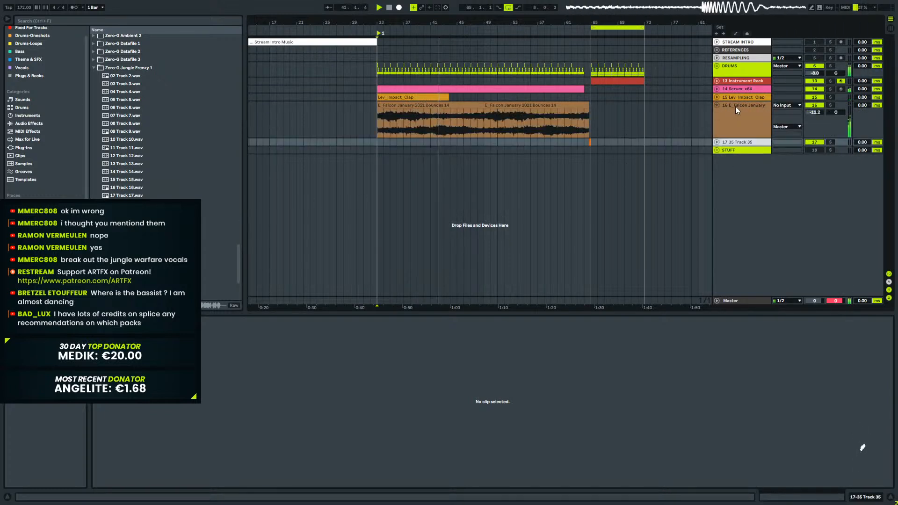
left_click(736, 106)
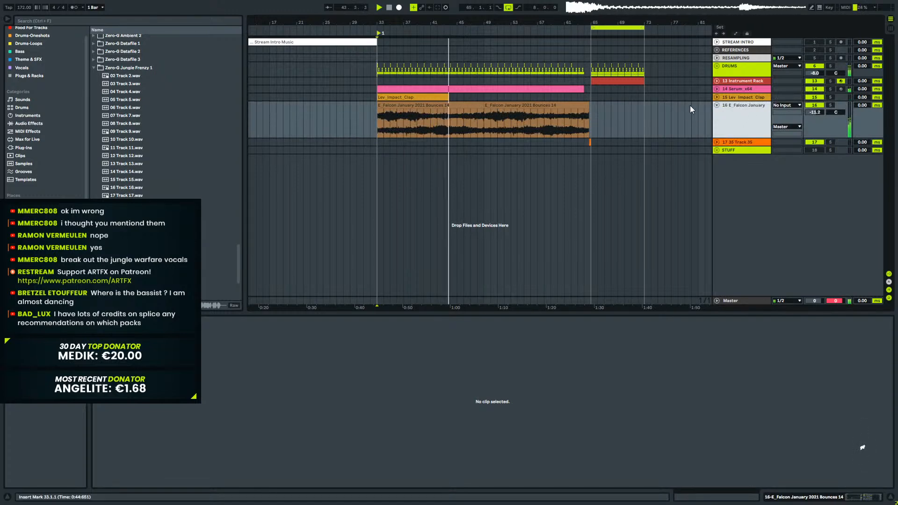
left_click(720, 99)
left_click(723, 68)
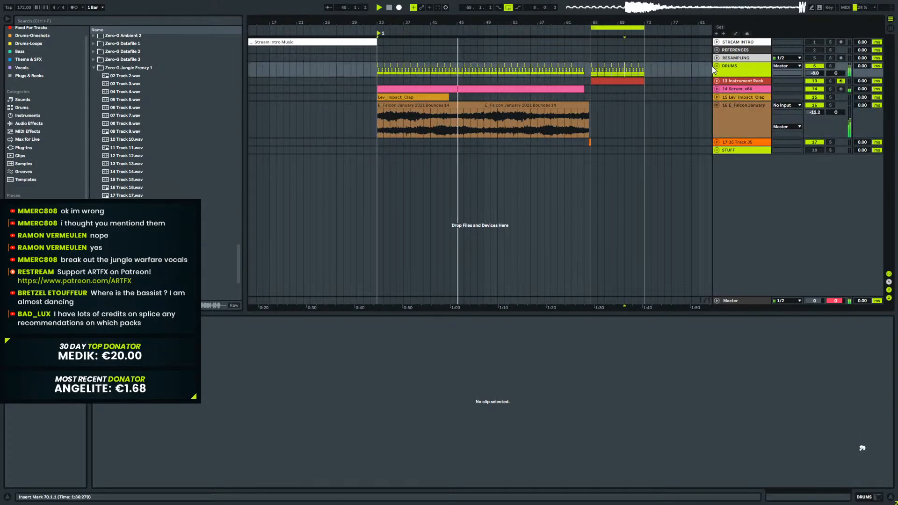
left_click(716, 66)
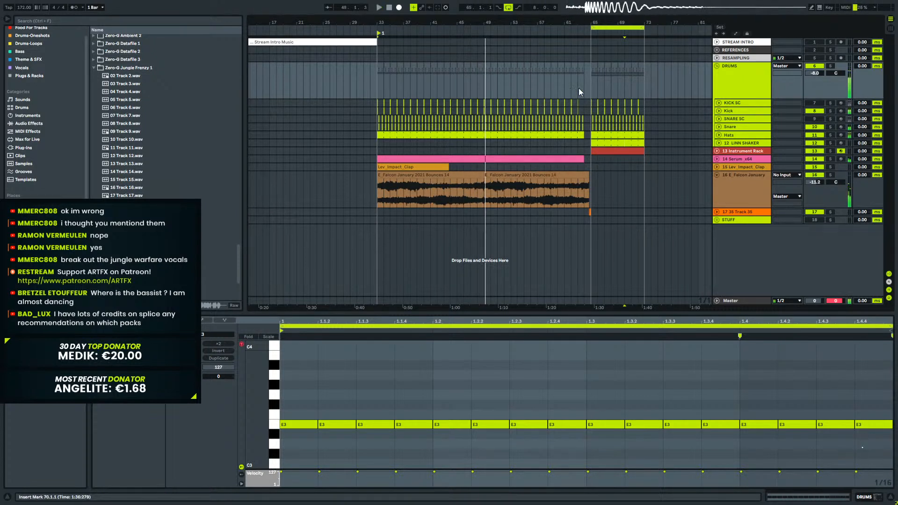
Unfold the Instrument Rack track and open its bassline clip at bar 65 to view the notes.
mouse_move(488, 23)
left_mouse_down()
mouse_move(489, 51)
mouse_move(497, 37)
left_mouse_up()
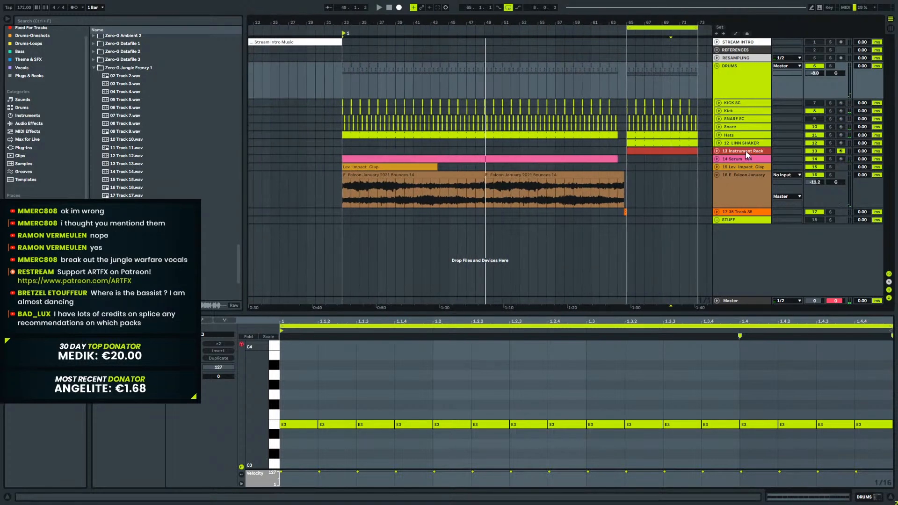
left_click(717, 152)
left_click(717, 152)
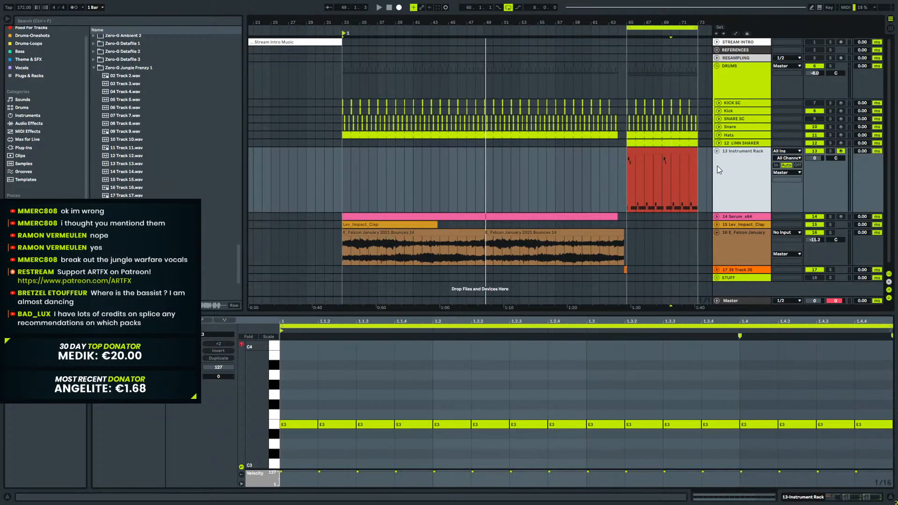
left_click(628, 155)
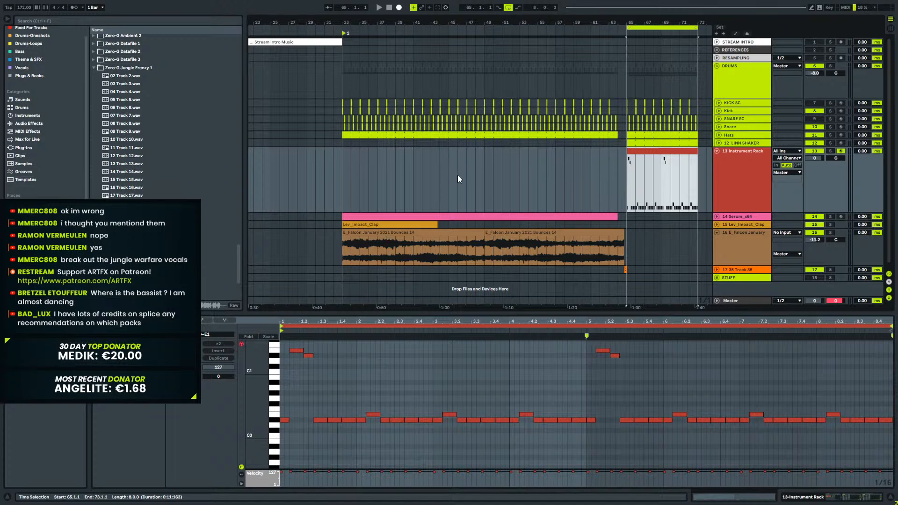
Create an empty two-bar MIDI clip at bar 49 on the Instrument Rack track and play the arrangement from bar 32.
left_click_drag(486, 175, 499, 174)
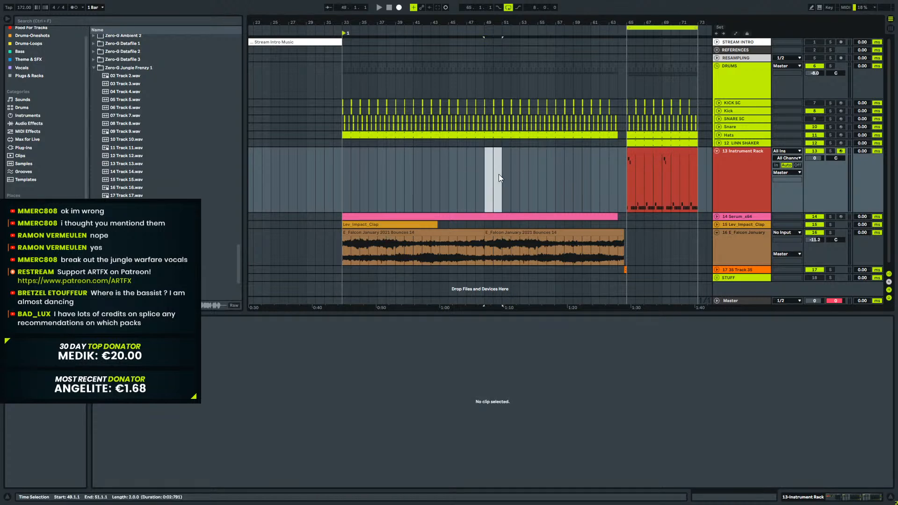
key("ctrl+shift+m")
left_click(491, 150)
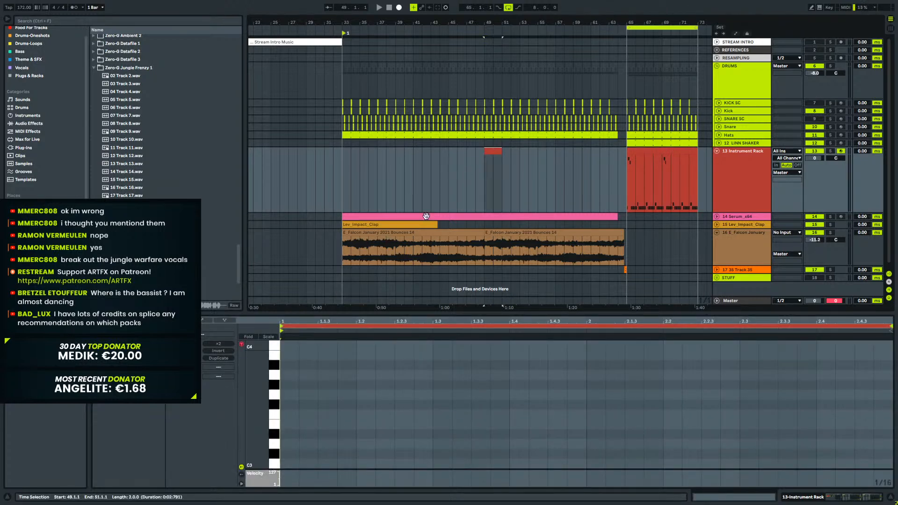
left_click(334, 179)
key("space")
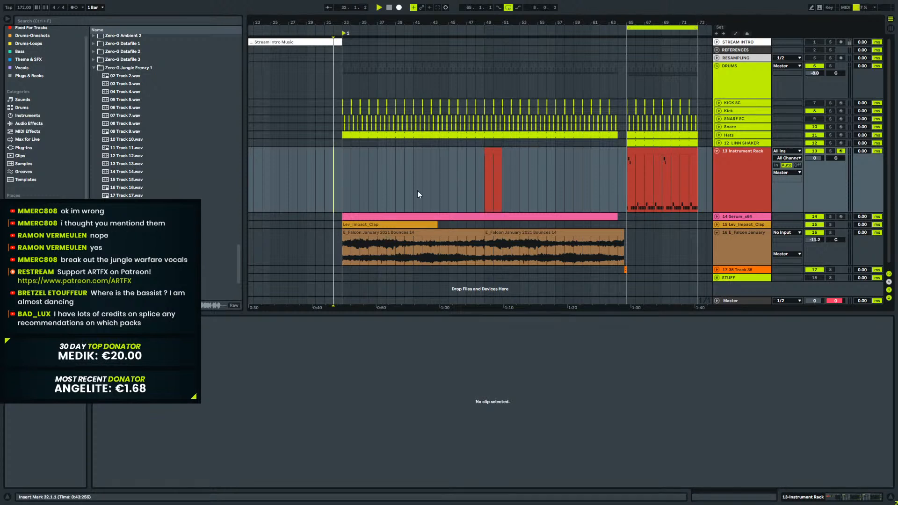
Add an eighth-note D# at the start of the new bar 49 clip and transpose it down to D#0.
left_click(495, 155)
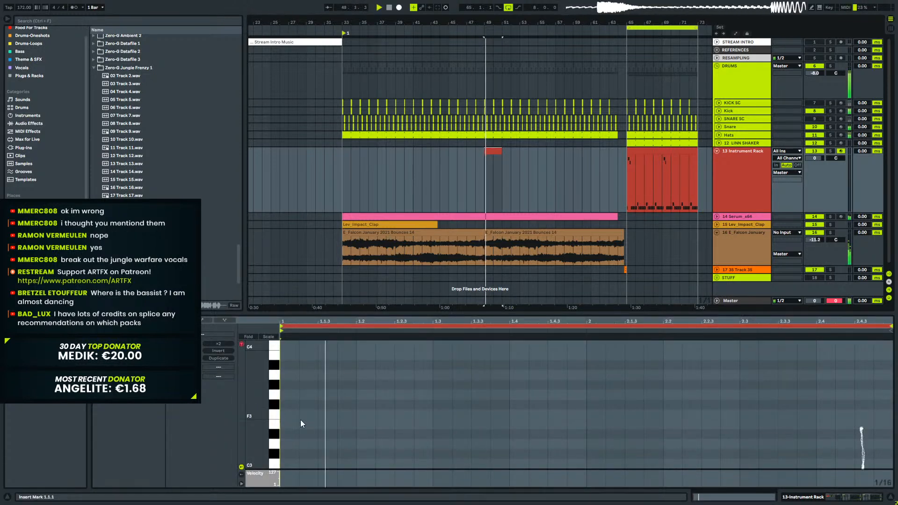
double_click(281, 433)
left_click_drag(281, 433, 315, 428)
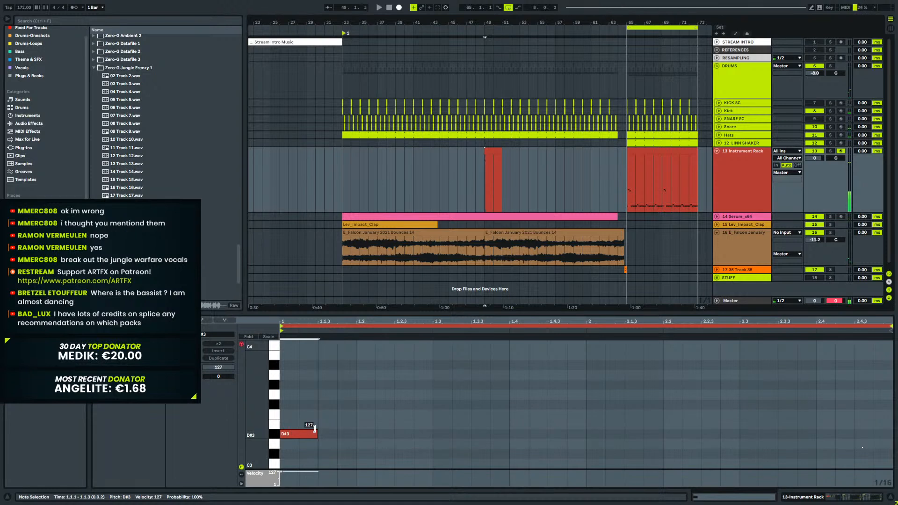
key("shift+Down")
key("shift+Down")
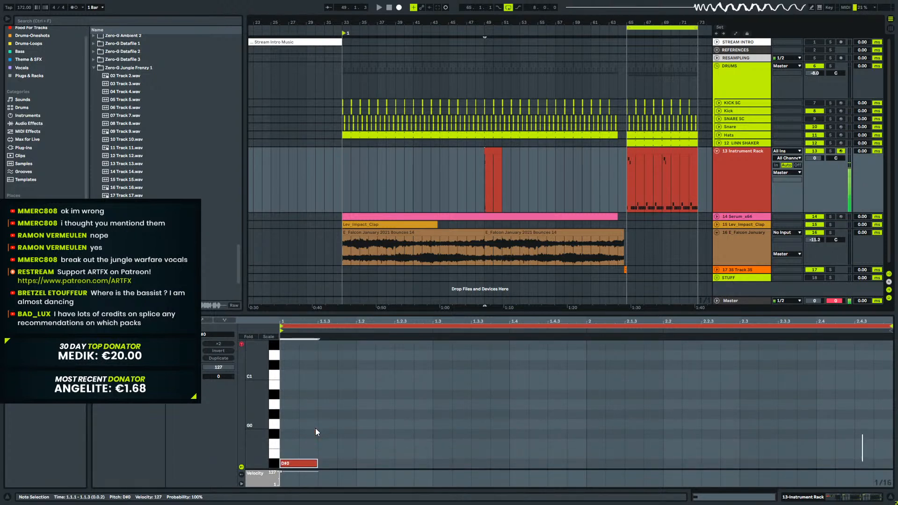
key("shift+Down")
Copy the D#0 note to positions 1.1.3 and 1.2.3 in the clip while auditioning the pattern.
key("space")
key("space")
left_click_drag(304, 464, 415, 470)
key("space")
left_click_drag(355, 465, 337, 465)
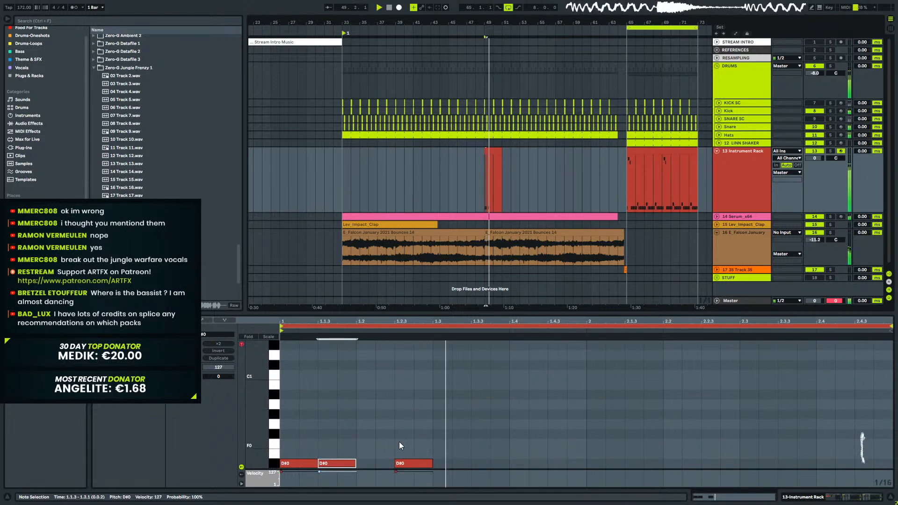
Duplicate the two-bar bass clip to bar 51 and set the playback start to bar 47.
left_click(493, 152)
key("space")
key("ctrl+d")
left_click(467, 161)
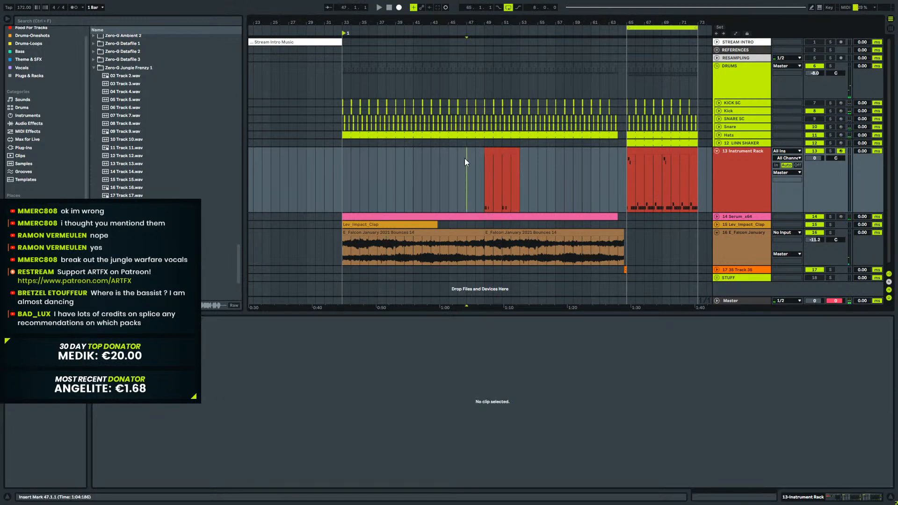
Play back the Instrument Rack clips at bar 49, and play the arrangement from bar 33 to hear the lead-in.
left_click(490, 153)
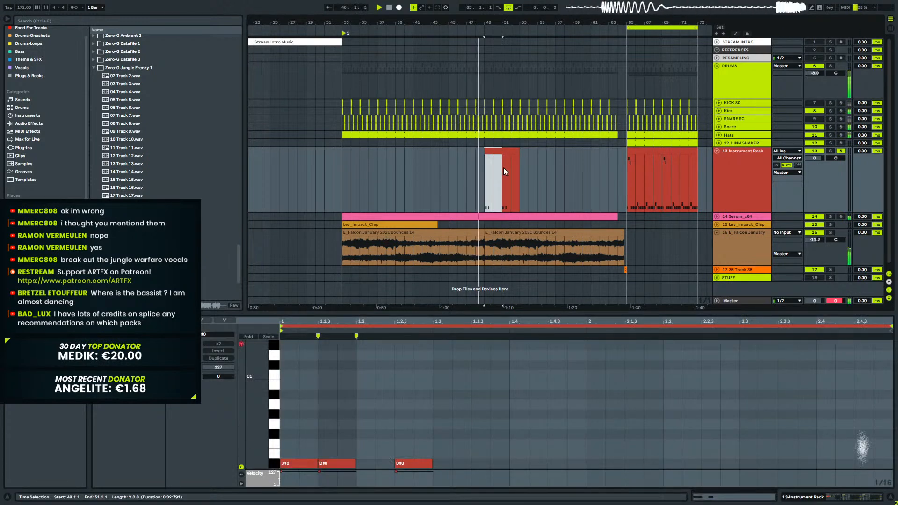
left_click(511, 152)
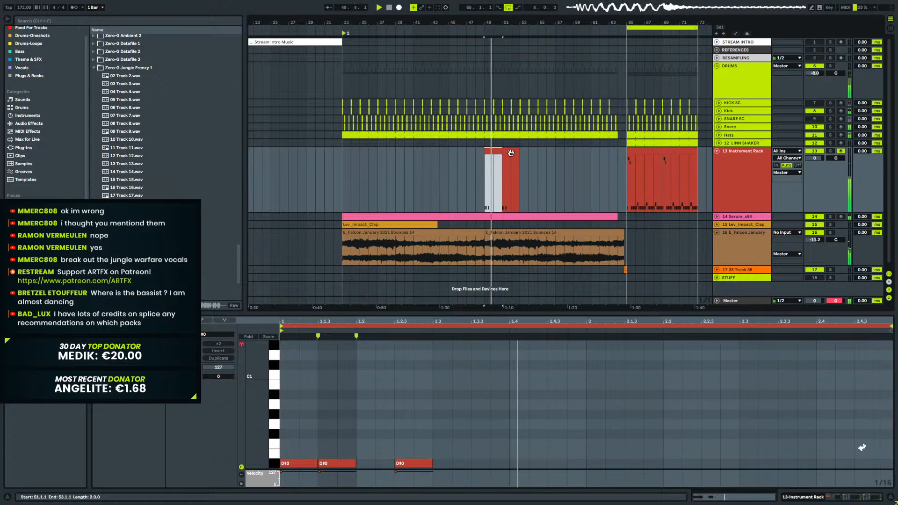
left_click(484, 183)
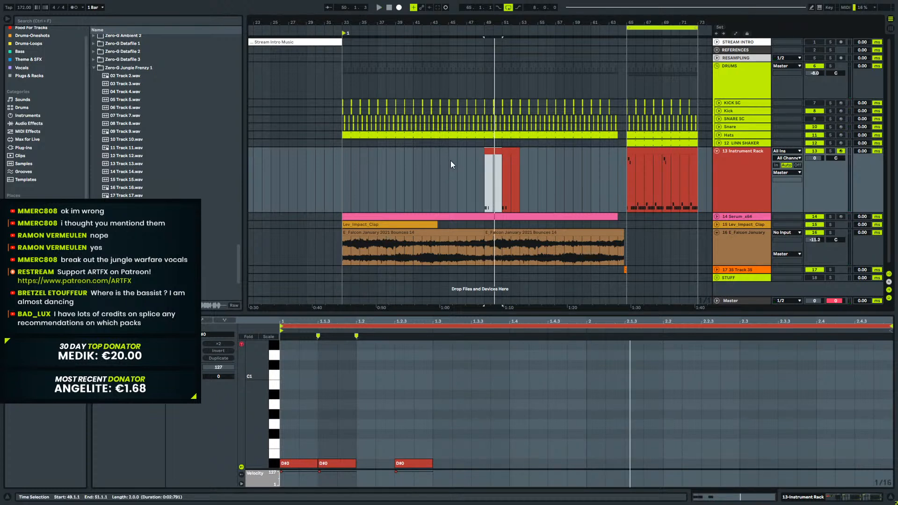
left_click(346, 166)
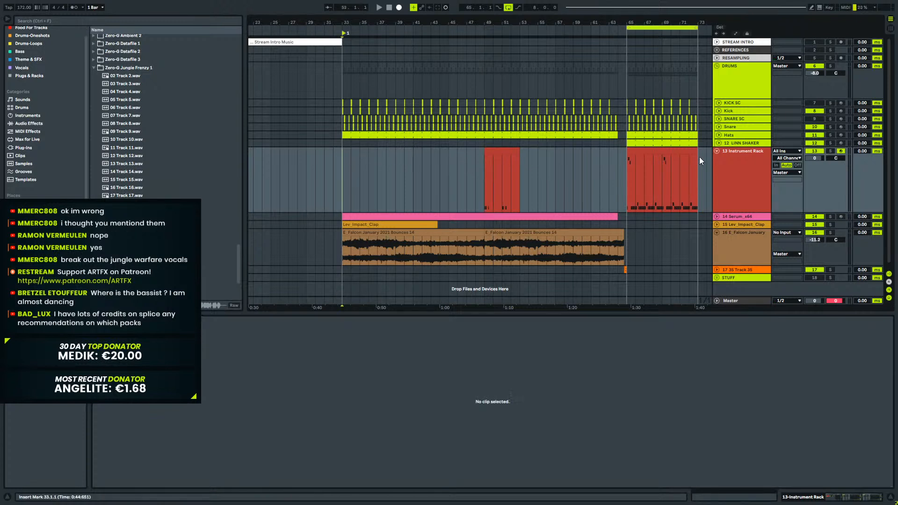
key("space")
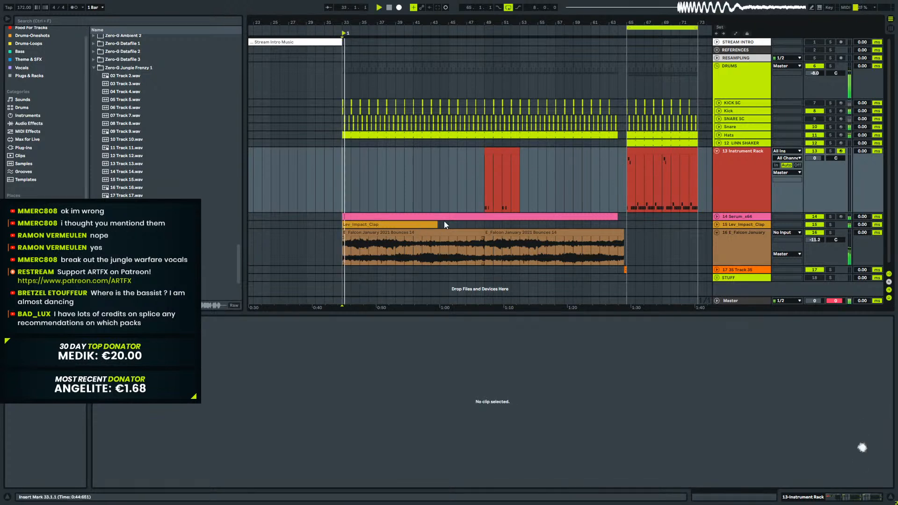
left_click(475, 170)
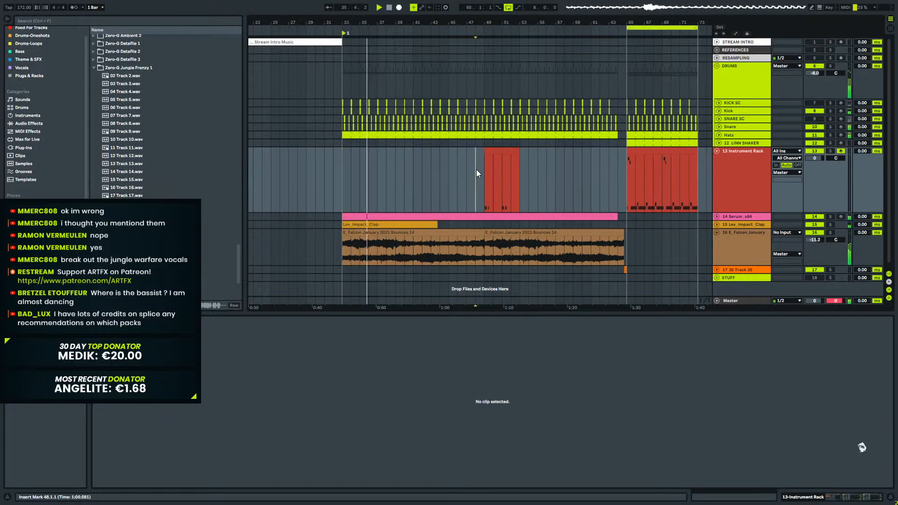
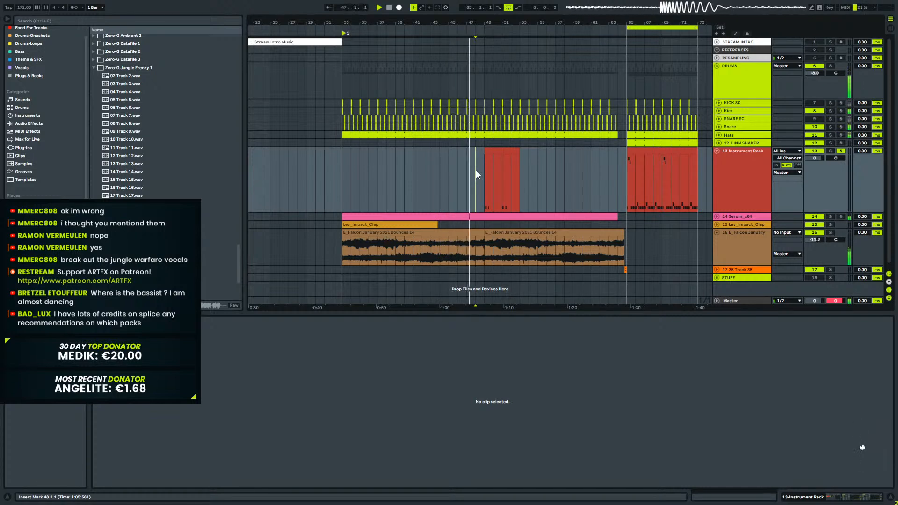
Add a D#0 note at 2.4.2 in the Instrument Rack clip at bar 49 and audition it from bar 48.
left_click_drag(506, 155, 487, 155)
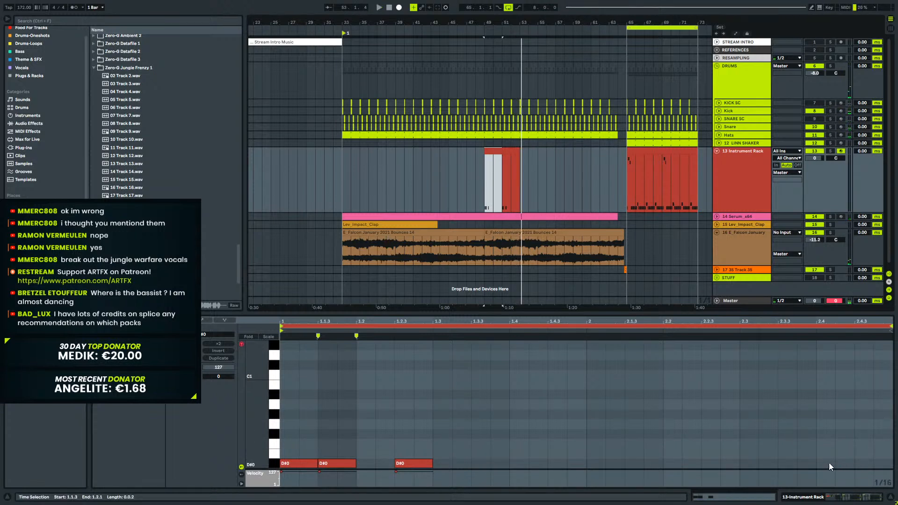
double_click(845, 463)
left_click(493, 186)
key("space")
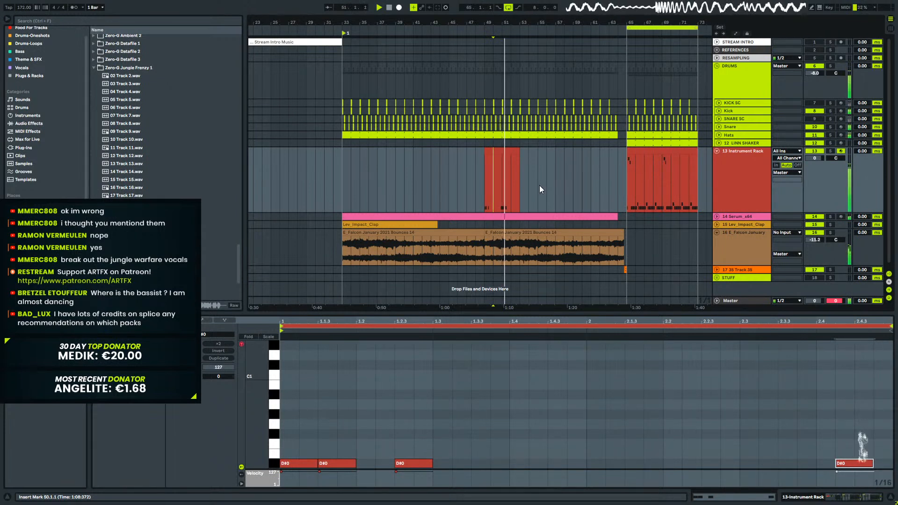
left_click_drag(487, 162, 504, 160)
key("space")
left_click(474, 162)
key("space")
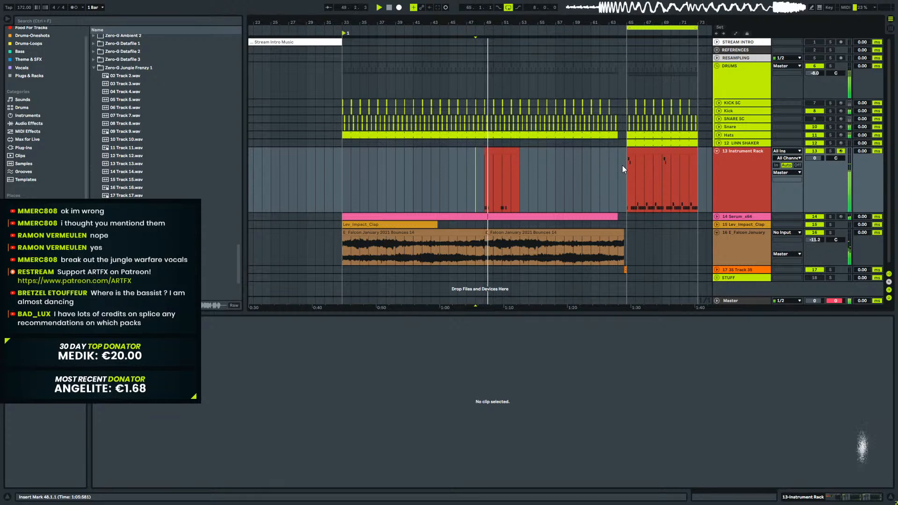
Duplicate the two Instrument Rack clips spanning bars 49 to 53 four times, filling the track up to bar 69.
left_click(497, 149)
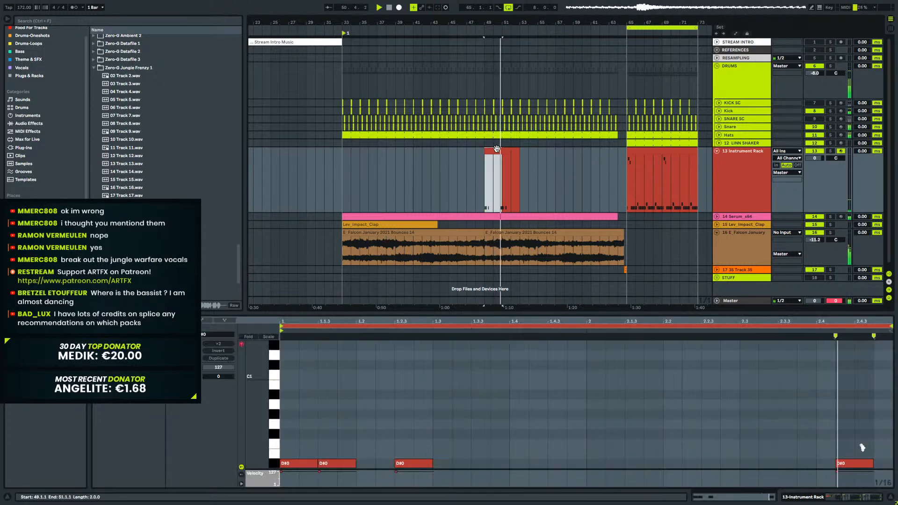
left_click(510, 152, "shift")
key("ctrl+d")
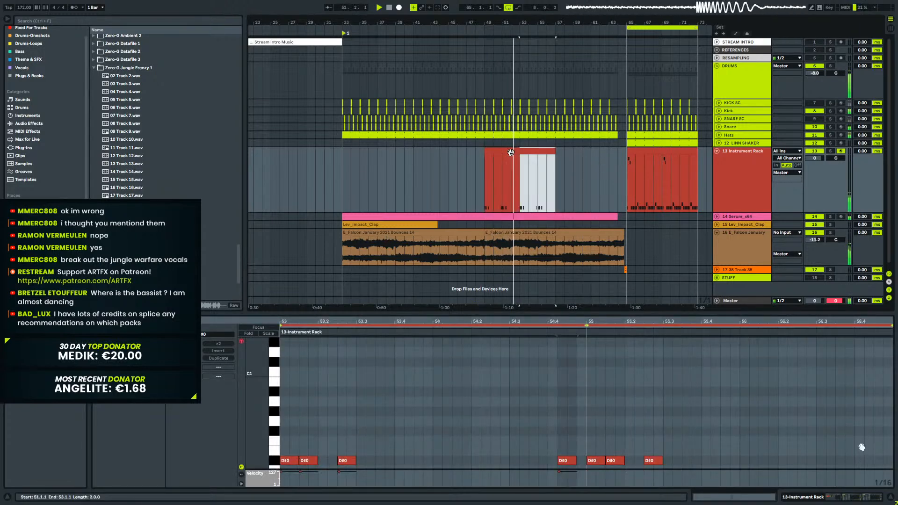
key("ctrl+d")
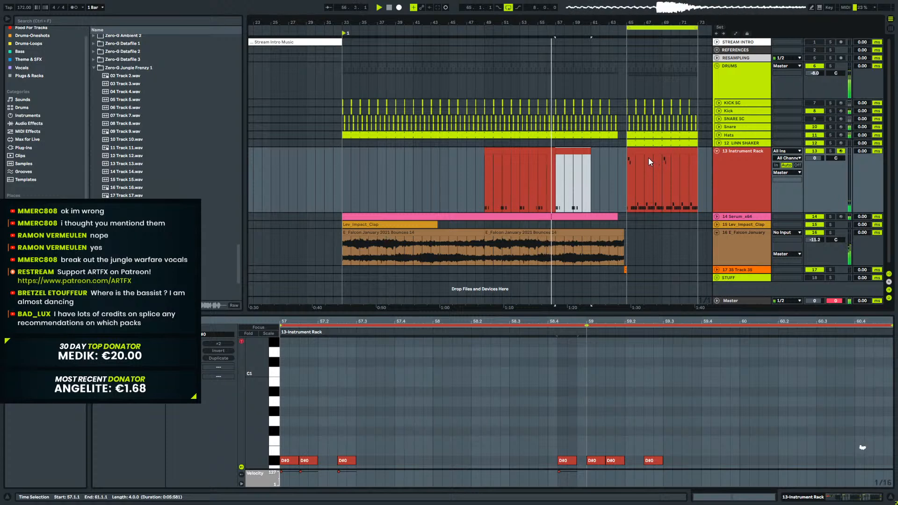
key("ctrl+d")
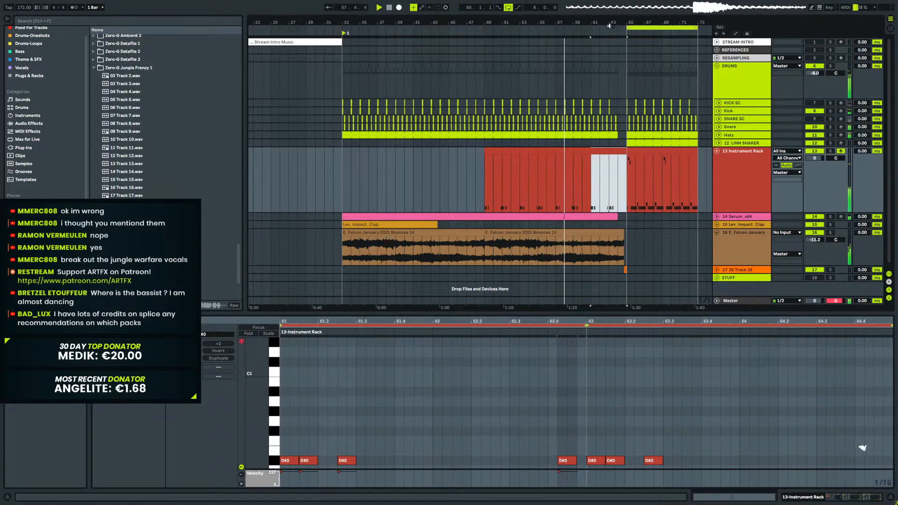
left_click_drag(610, 22, 463, 56)
left_click_drag(481, 23, 523, 29)
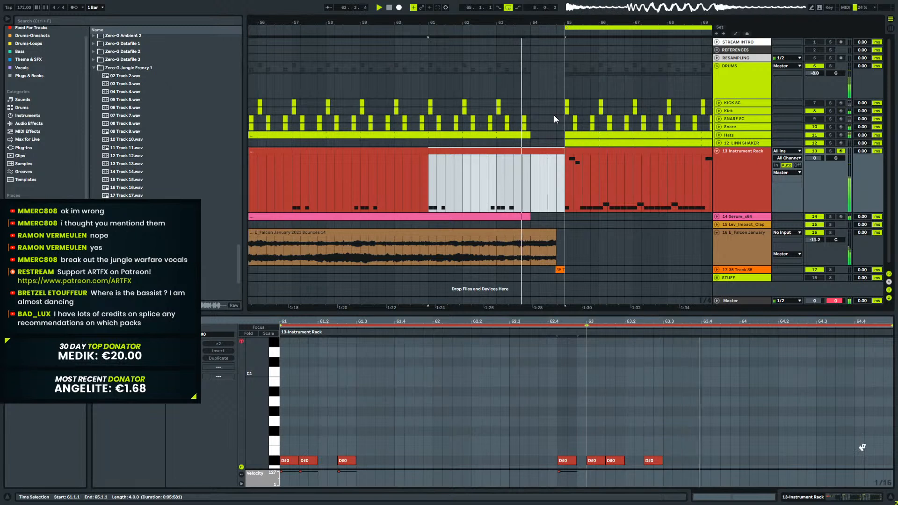
key("space")
key("ctrl+d")
Add E0 at 1.3.1, C#0 at 1.3.4 and E0 at 1.4.3 to the Instrument Rack clip at bar 65 and audition them.
left_click(536, 176)
key("space")
left_click(601, 151)
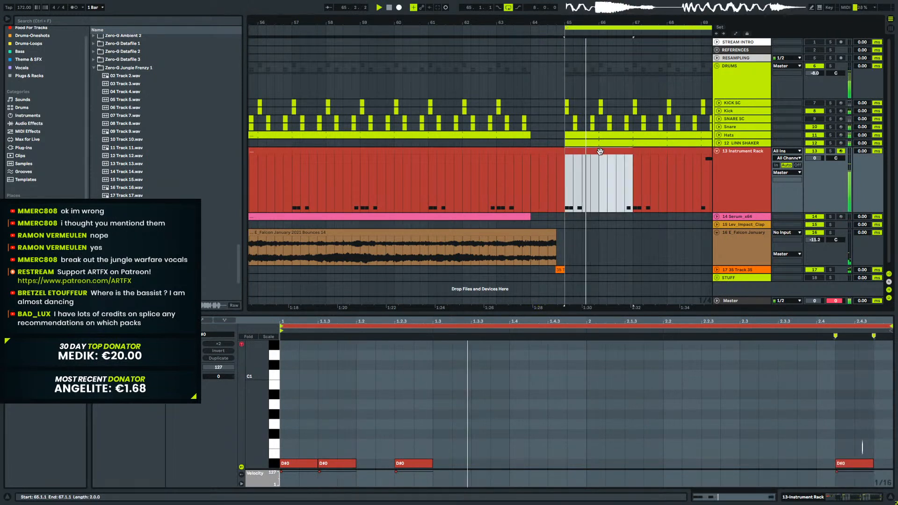
left_click_drag(427, 463, 456, 455)
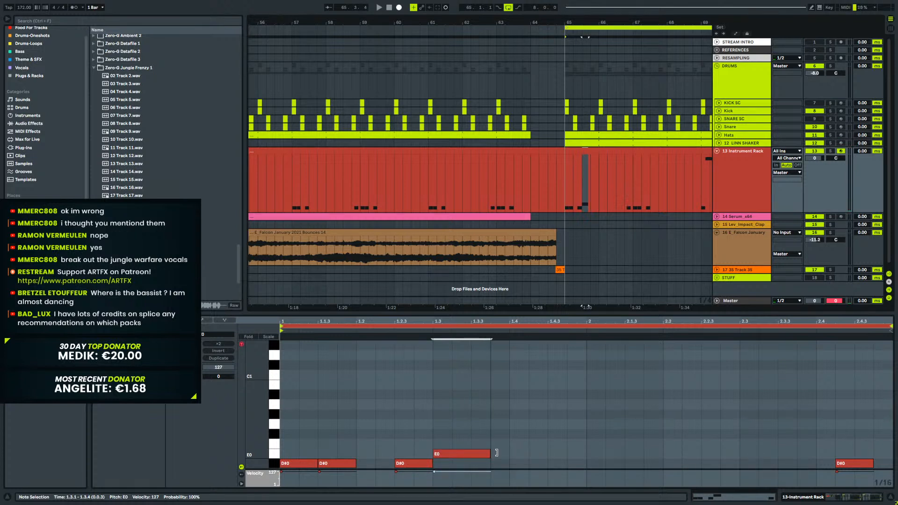
scroll(507, 414, "down", 3)
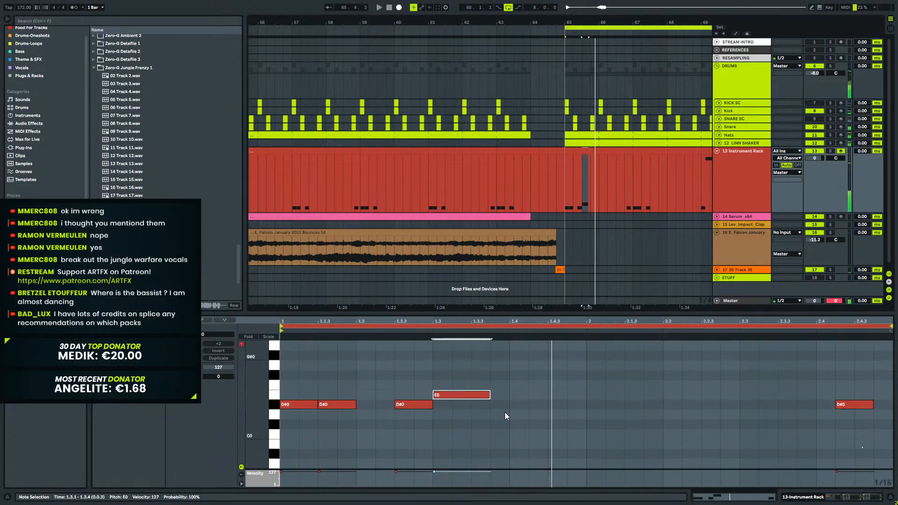
double_click(493, 426)
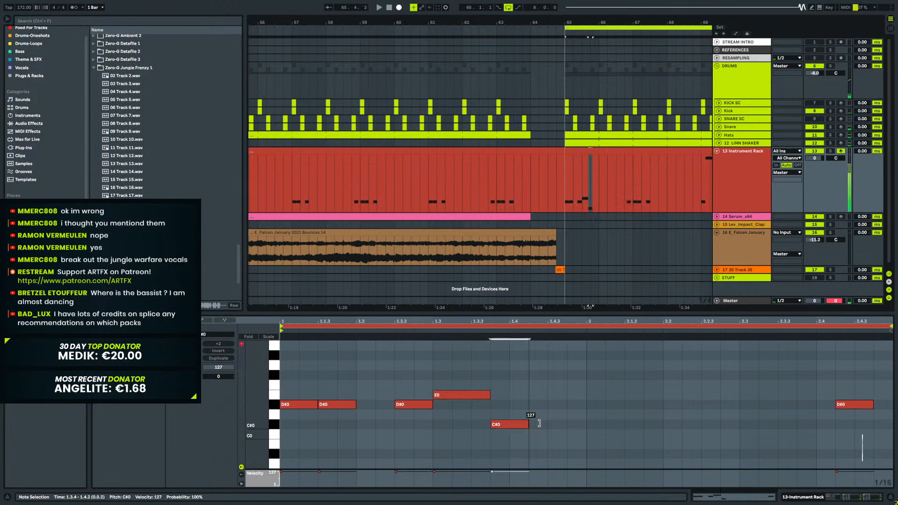
double_click(551, 395)
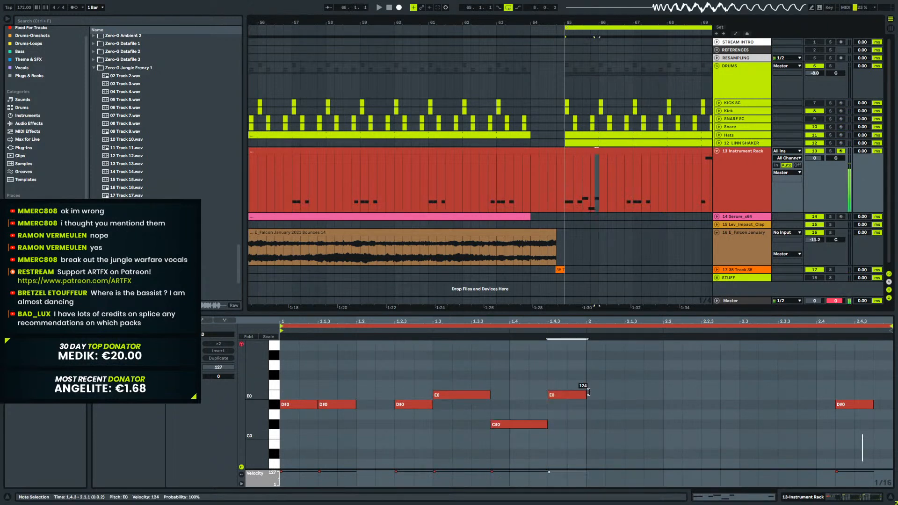
key("space")
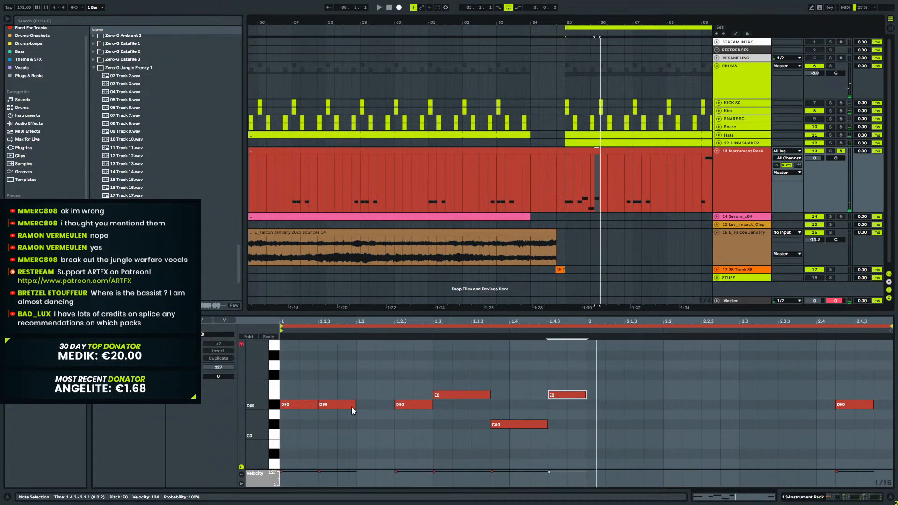
Lengthen the second D#0 note in the bar 65 clip to reach the third, and delete the E0, C#0 and E0 notes.
left_click_drag(358, 405, 383, 411)
key("space")
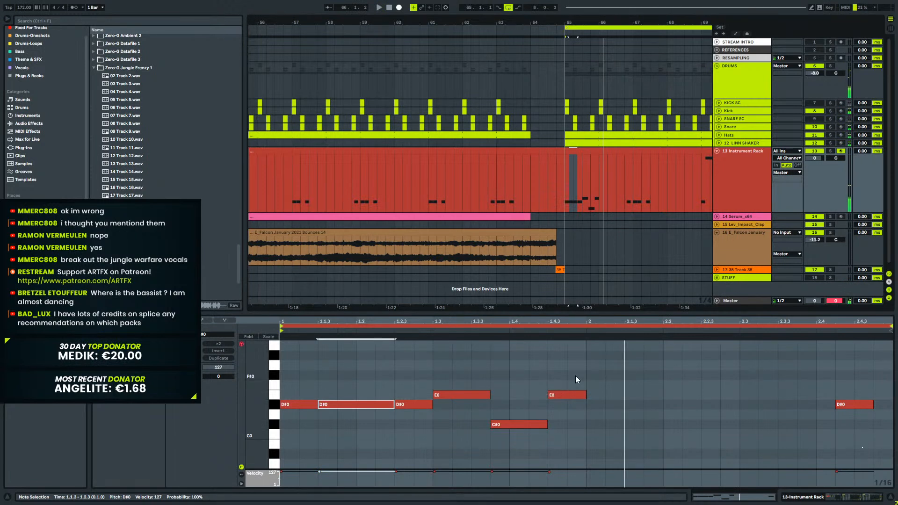
left_click_drag(445, 360, 571, 450)
key("Delete")
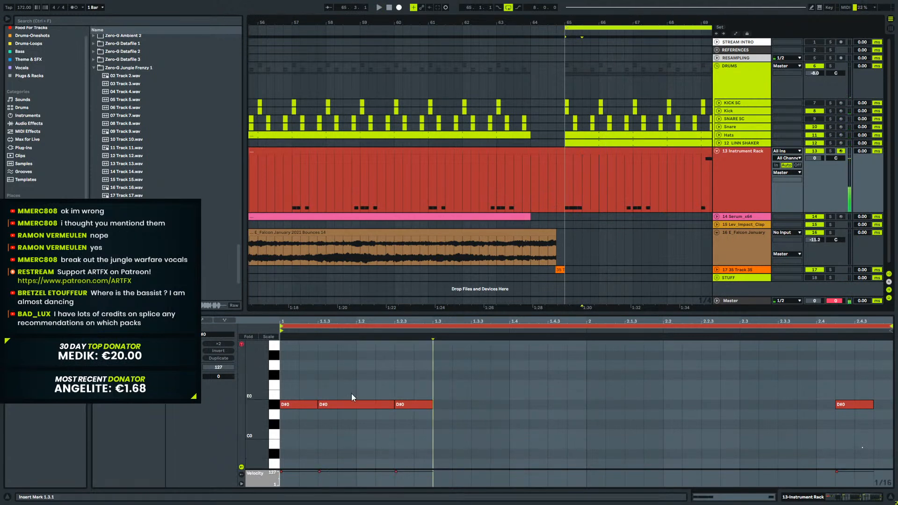
left_click_drag(382, 402, 393, 403)
key("ctrl+z")
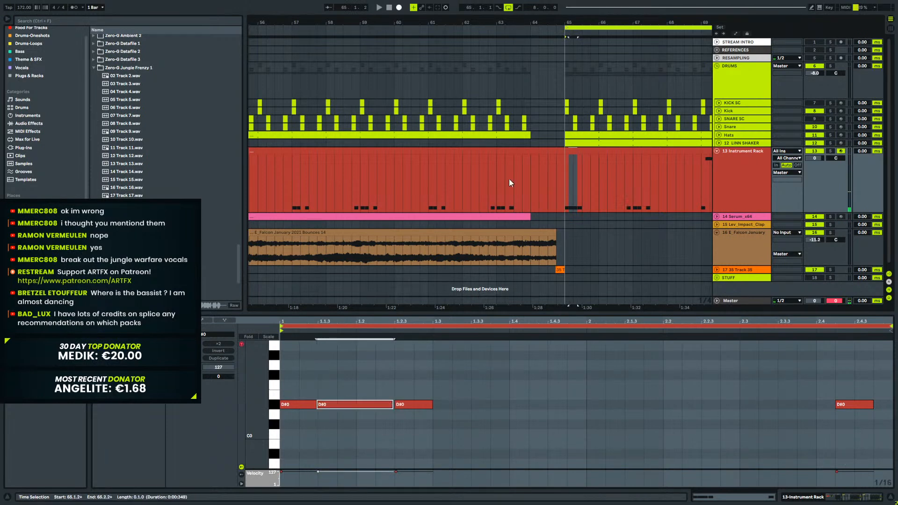
In the Instrument Rack clip at bar 49, delete every note except the first D#0 and lengthen that note to 1.1.4.
left_click_drag(503, 23, 529, 4)
left_click(518, 144)
left_click(481, 150)
left_click(472, 152)
left_click_drag(329, 443, 856, 485)
key("Delete")
left_click_drag(316, 466, 338, 464)
key("space")
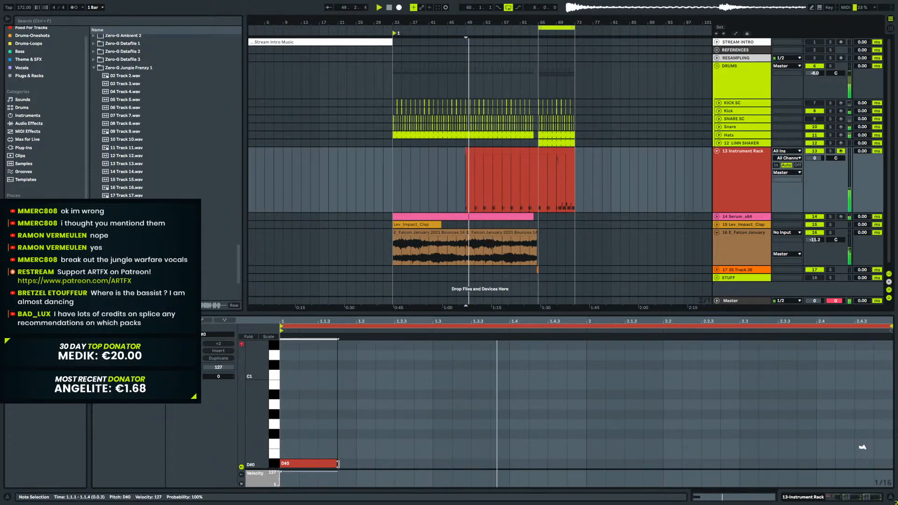
Extend the D#0 note in the bar 49 clip to span 1.1.1 to 1.2.1 and play it back.
key("space")
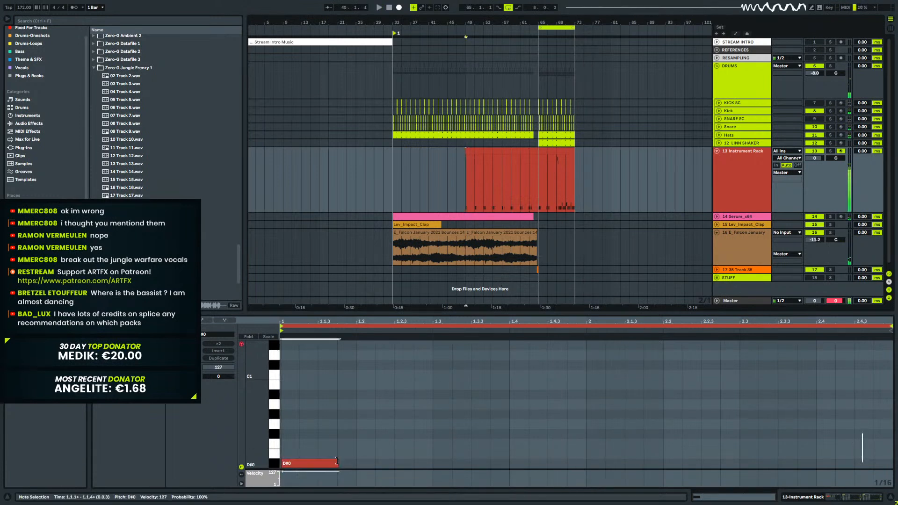
left_click_drag(335, 461, 354, 463)
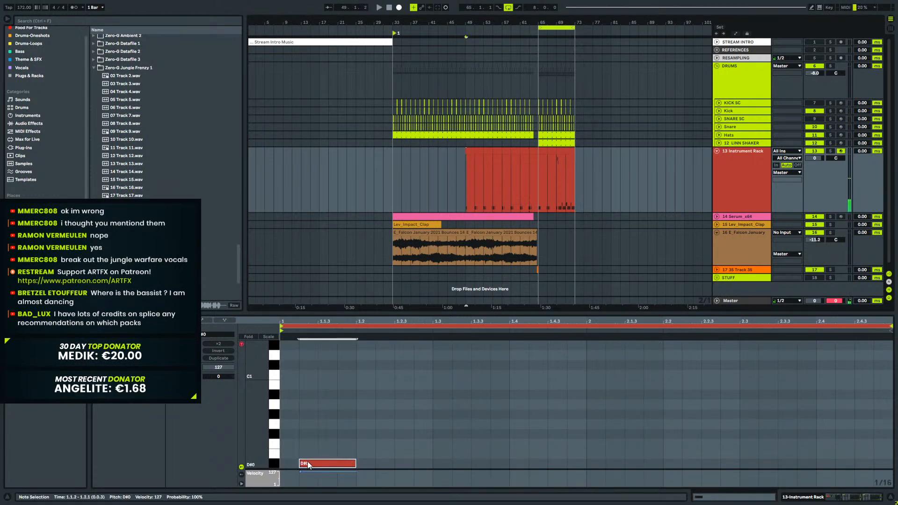
left_click_drag(299, 463, 283, 463)
key("space")
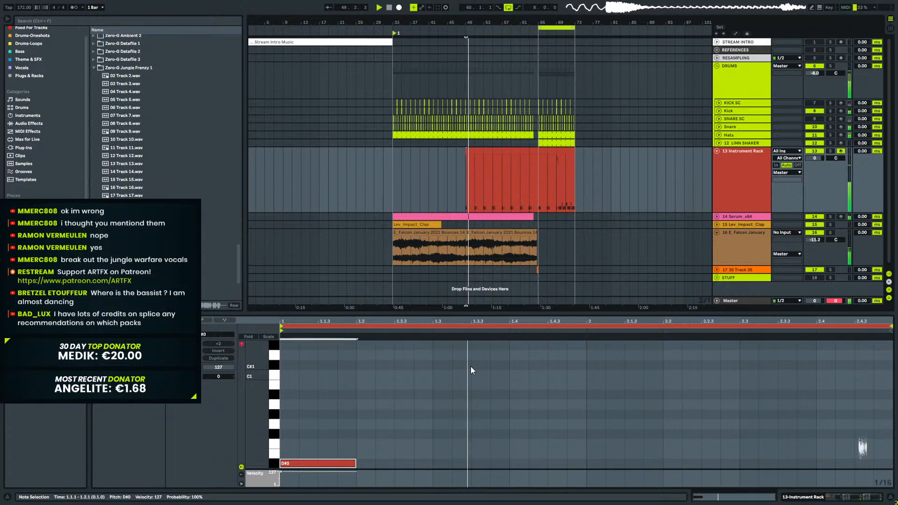
Open Serum on the NOISE chain and widen LFO 1's plateau, moving the end of its fall to the end of the cycle.
left_click(852, 502)
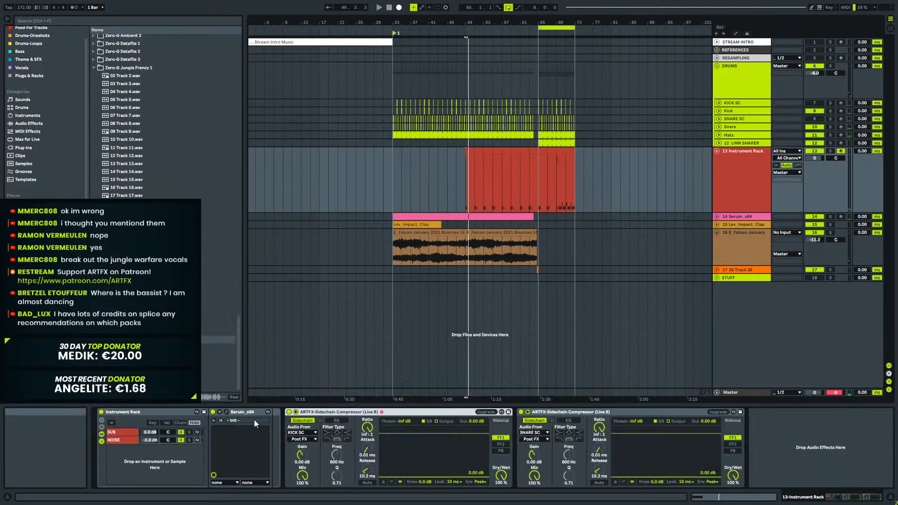
left_click(226, 413)
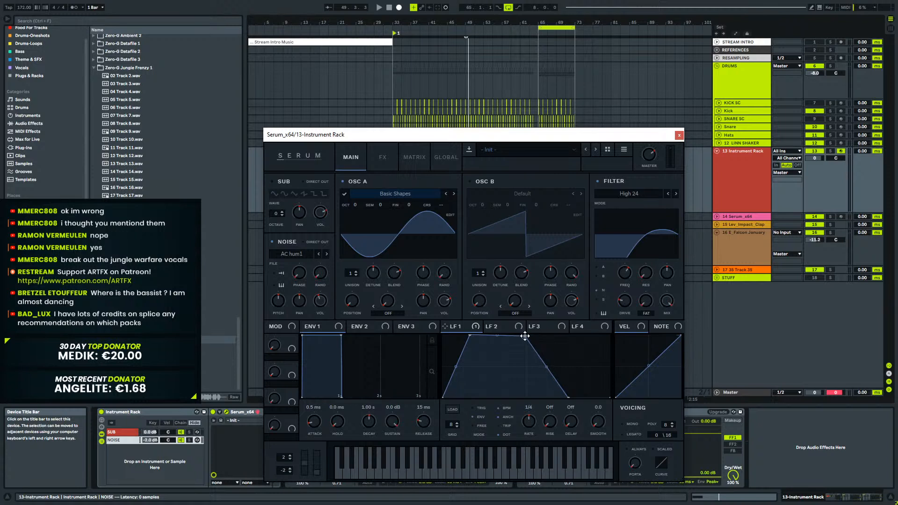
left_click_drag(527, 335, 568, 336)
left_click_drag(569, 397, 608, 397)
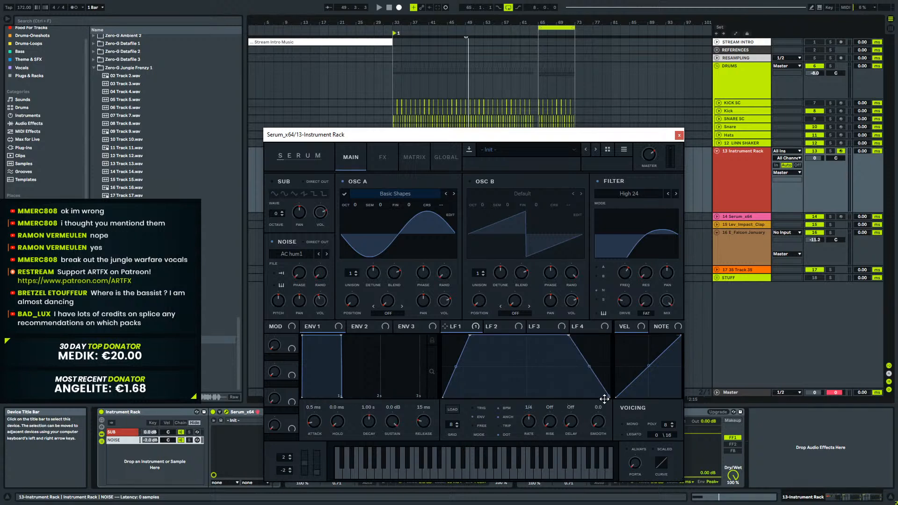
key("space")
left_click_drag(569, 335, 587, 336)
key("space")
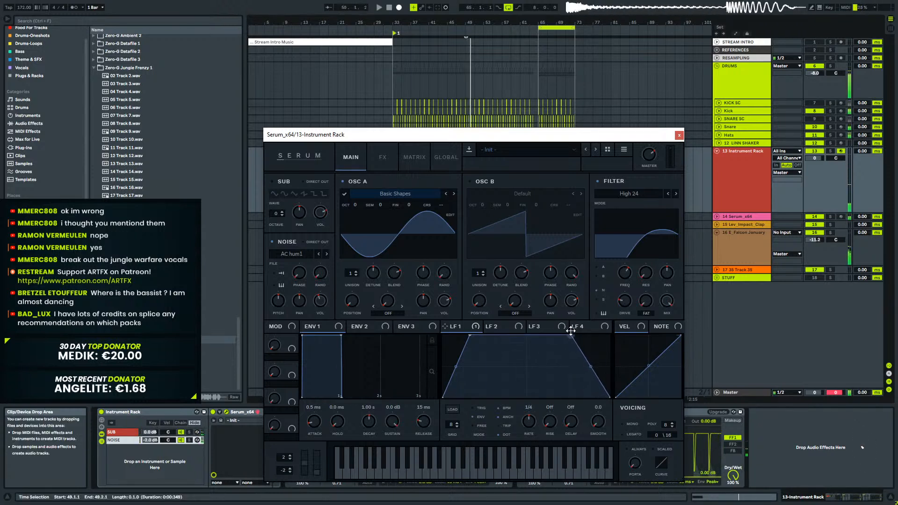
key("space")
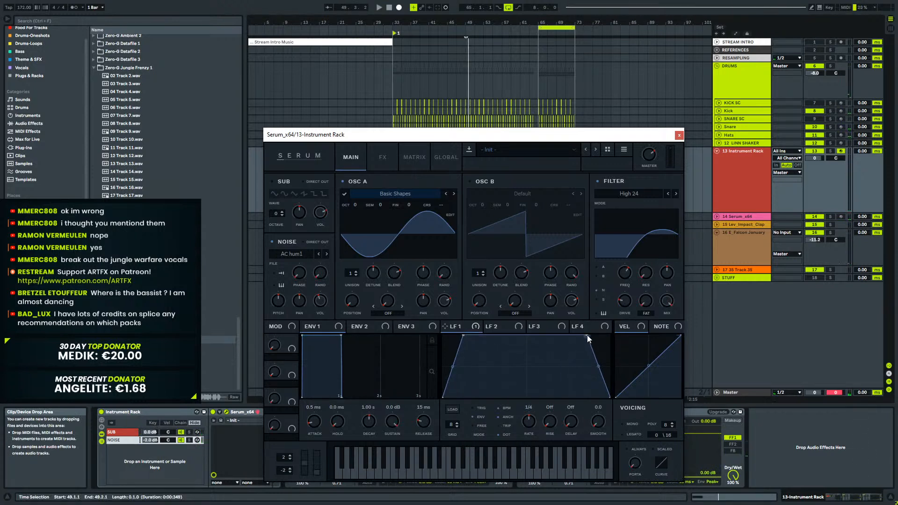
Pull the end of LFO 1's plateau back to the middle of the cycle and shape its fall as a straight line.
left_click_drag(588, 339, 540, 324)
left_click_drag(580, 369, 579, 383)
key("space")
left_click_drag(547, 335, 526, 336)
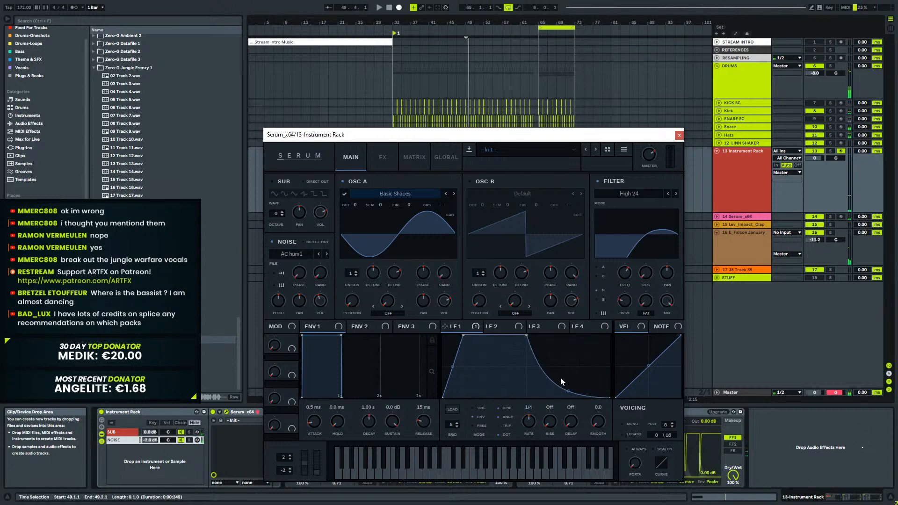
left_click_drag(573, 377, 572, 380)
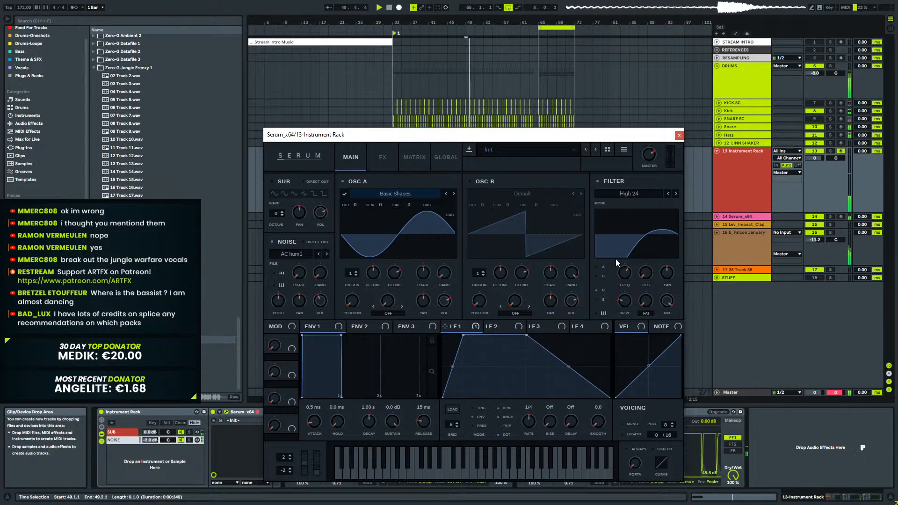
Steepen LFO 1's fall in Serum by moving its end point to about two thirds of the cycle, and close the plug-in window.
left_click_drag(566, 375, 556, 403)
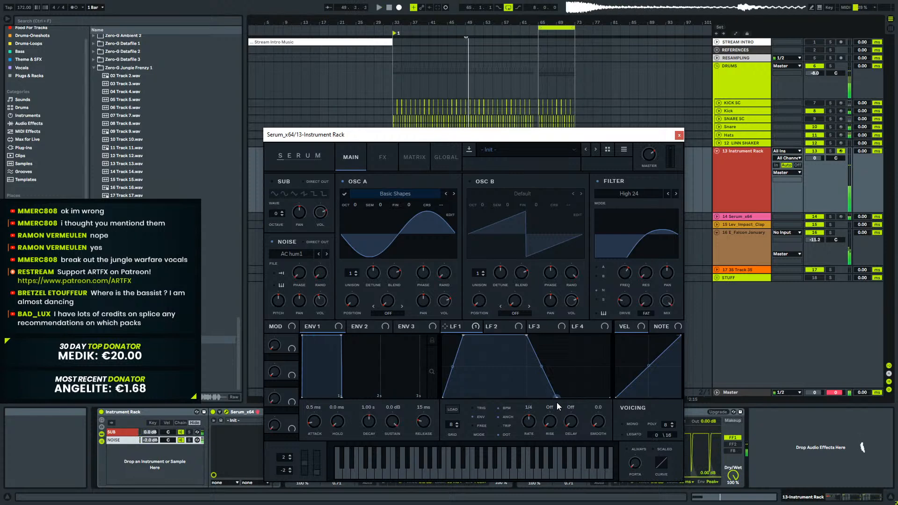
left_click(679, 136)
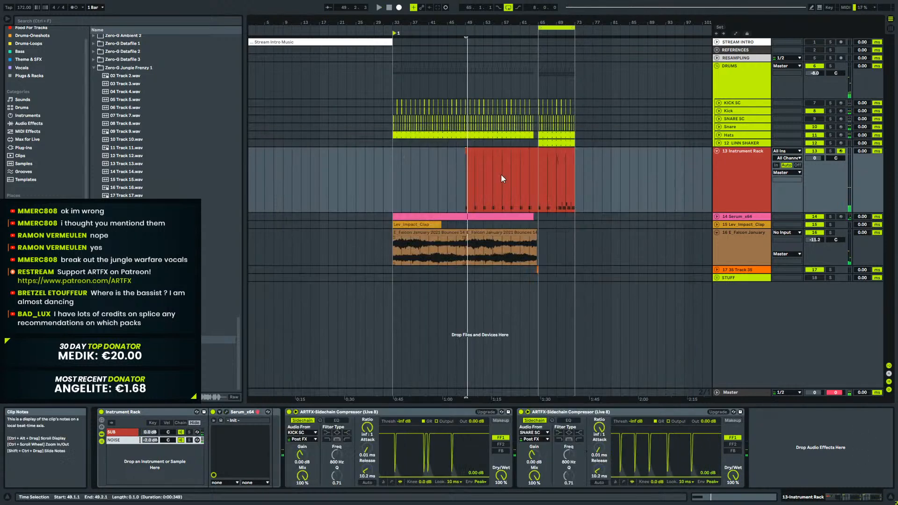
Shorten the D#0 note in the bar 49 clip to span 1.1.1 to 1.1.4 and play it back.
double_click(469, 152)
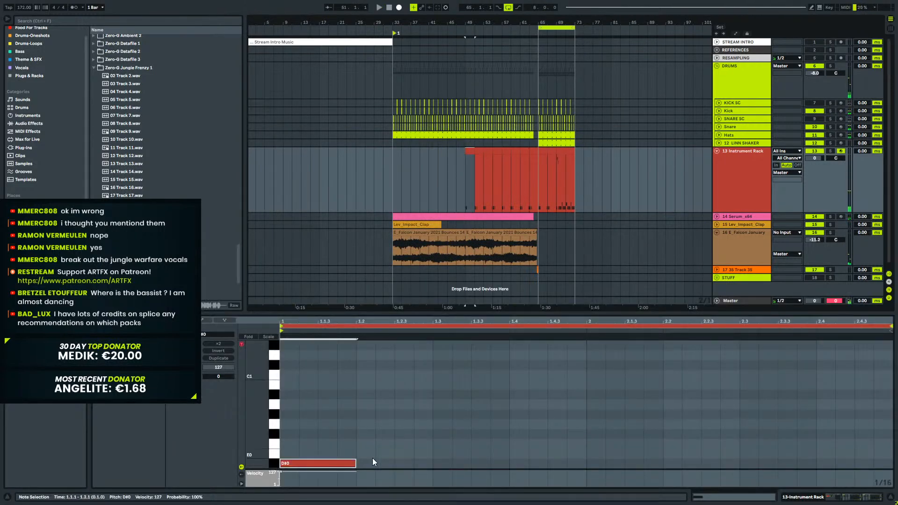
key("space")
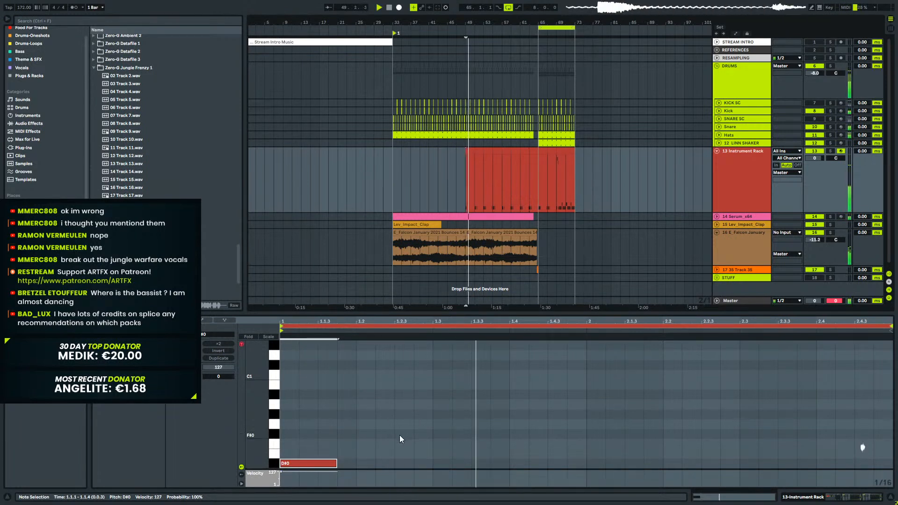
Duplicate the two-bar clip at bar 49 repeatedly along the Instrument Rack track up to bar 73.
left_click(468, 151)
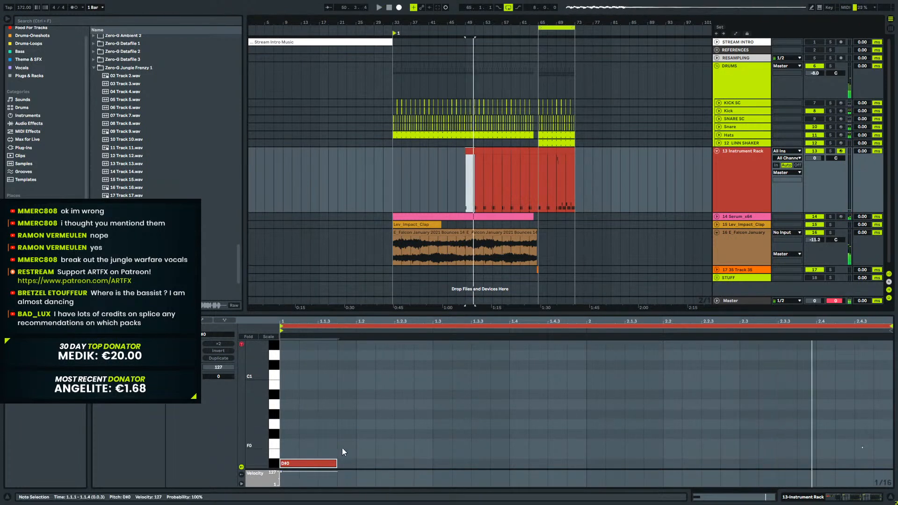
key("Right")
key("Right")
key("Right")
key("Right")
key("Right")
key("Right")
key("Right")
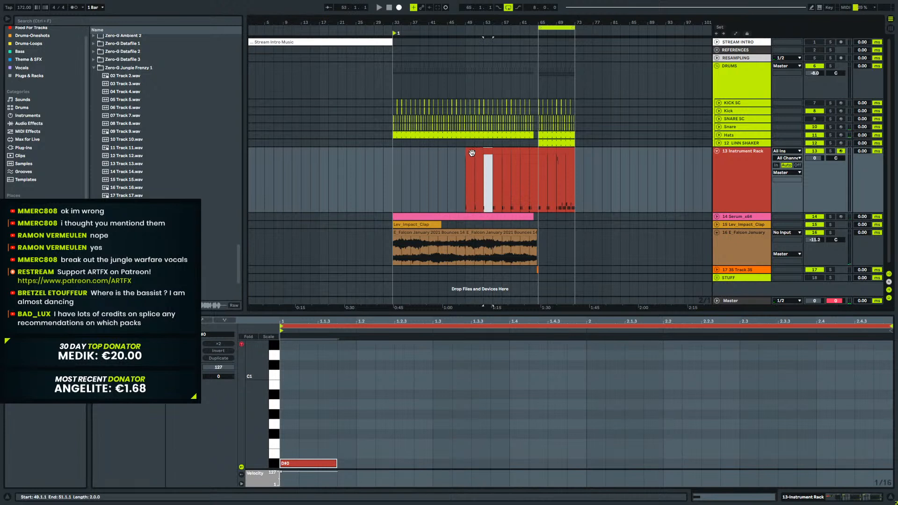
key("Right")
key("Right")
key("Right")
key("Right")
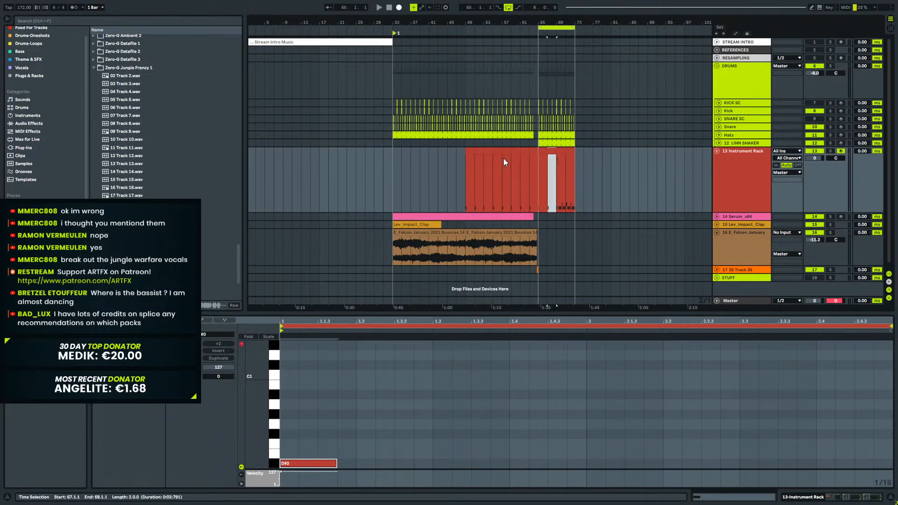
Play the arrangement from bar 47 and check the repeated Instrument Rack clips up to bar 65.
left_click(461, 171)
key("space")
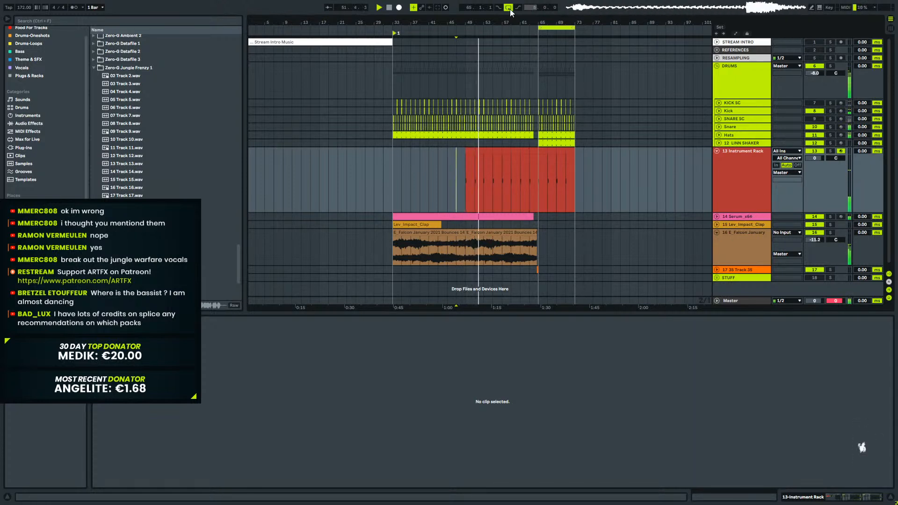
left_click_drag(520, 22, 463, 70)
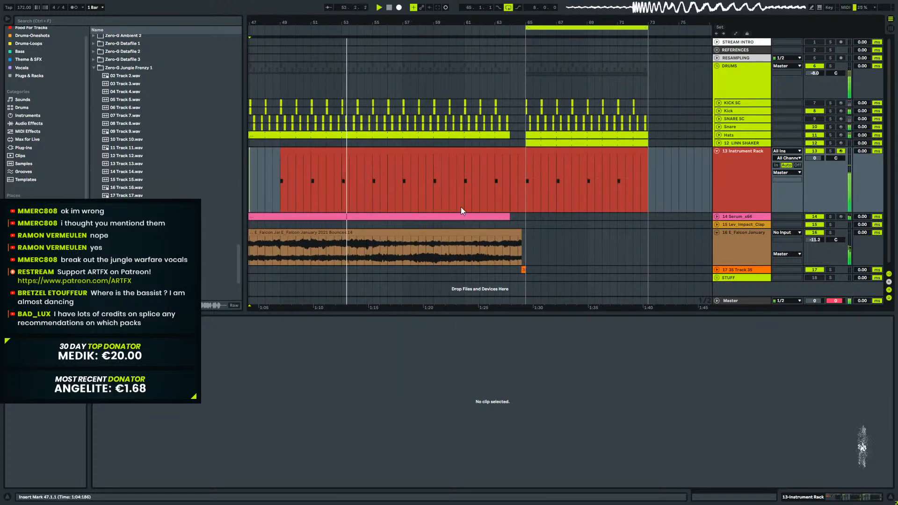
left_click_drag(374, 165, 402, 159)
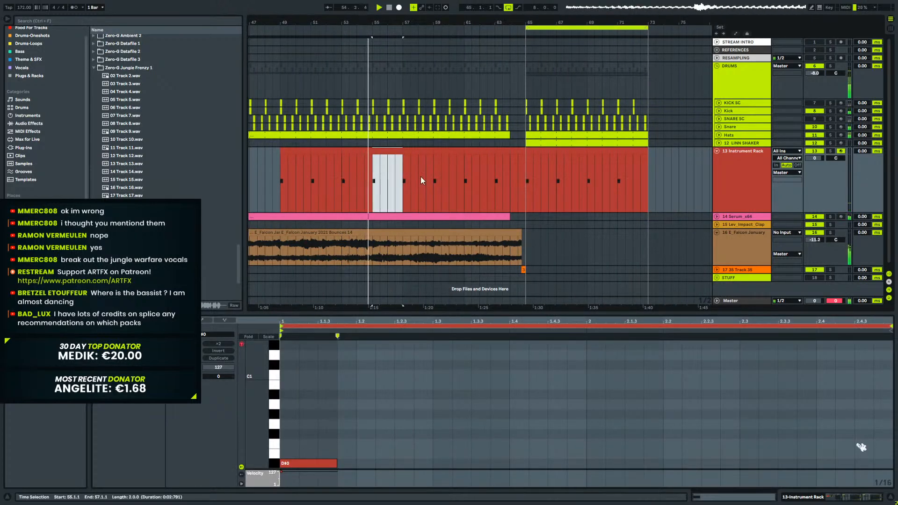
left_click(416, 150)
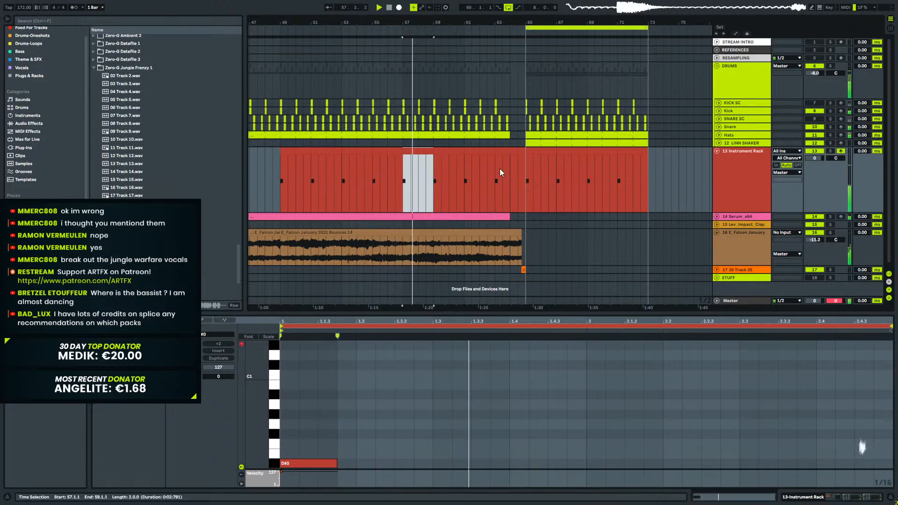
left_click(497, 152)
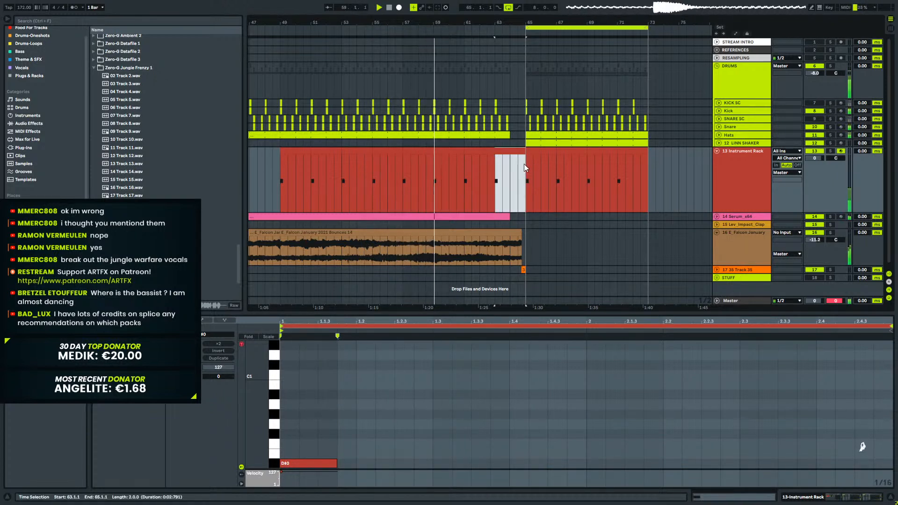
key("Delete")
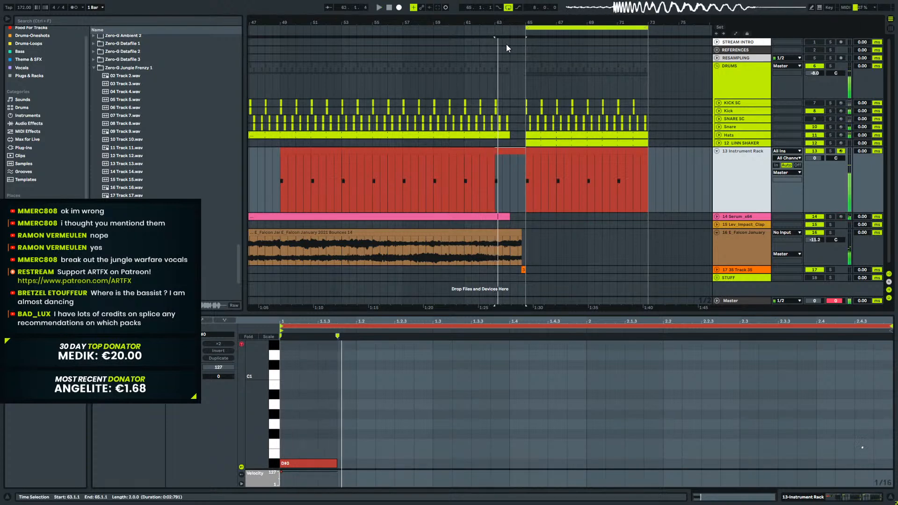
Delete the snare and hat material from 63.2.1 to 64.1.1, and play back the transition into bar 65.
left_click_drag(502, 23, 503, 61)
left_click_drag(525, 134, 487, 124)
key("Delete")
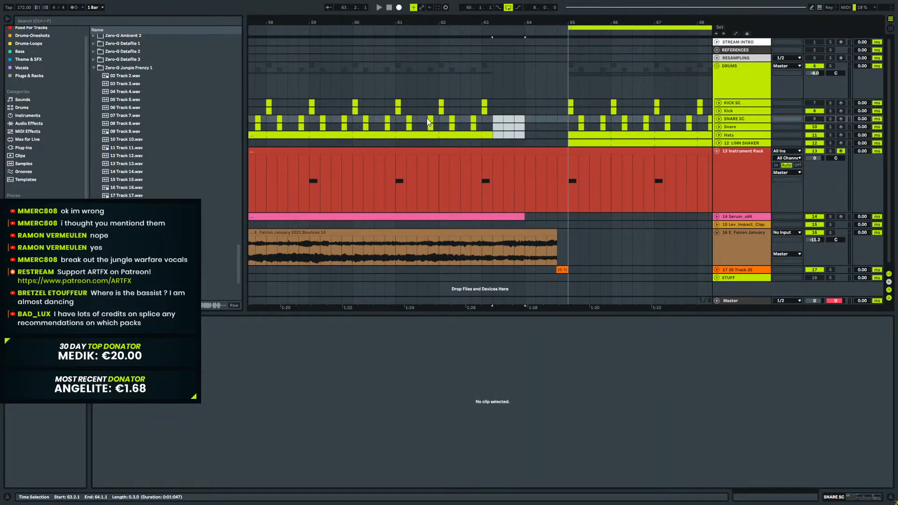
left_click(375, 119)
key("space")
Unfold the pink Serum_x64 track, trim its clip to end at bar 63, and play back the transition.
left_click(717, 216)
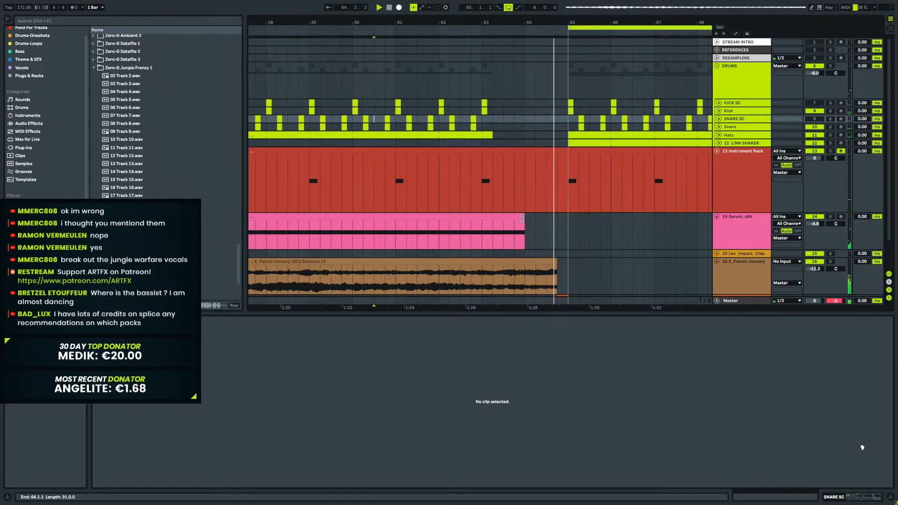
key("space")
left_click_drag(522, 218, 480, 219)
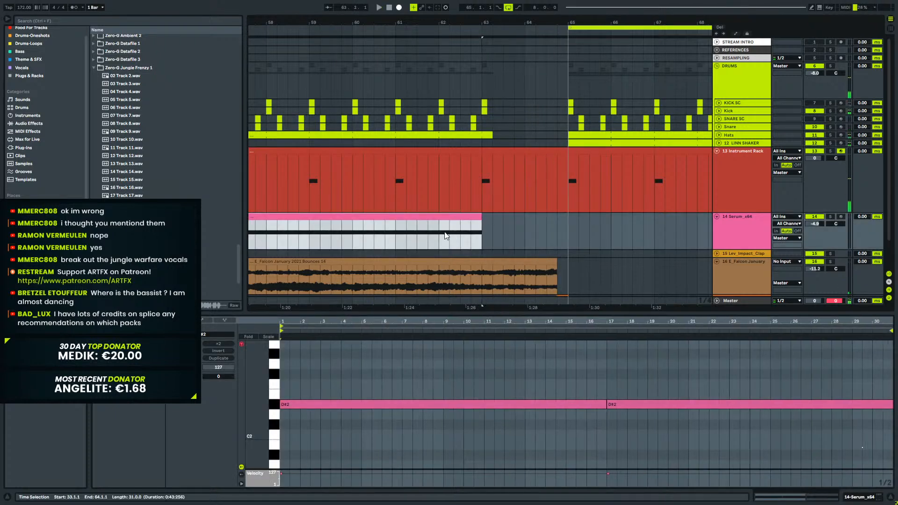
left_click(449, 234)
key("space")
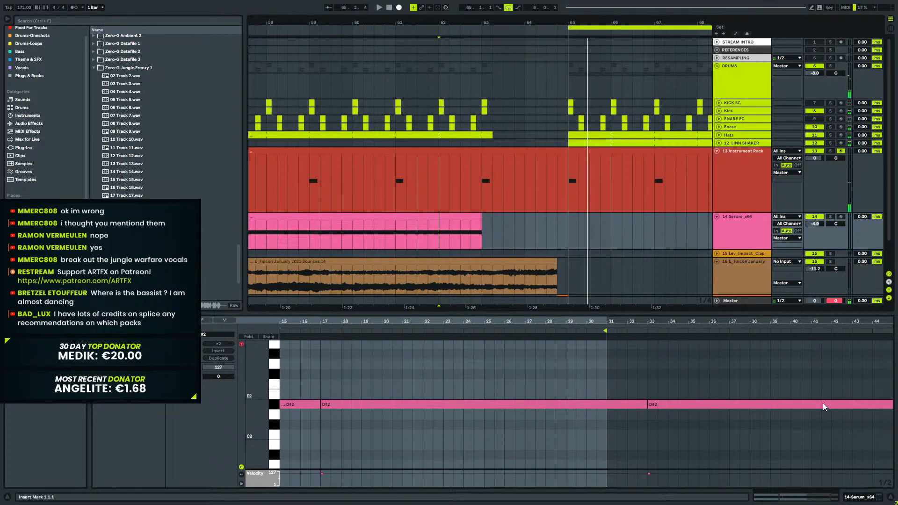
Collapse all the arrangement tracks, and display the device chains of the Instrument Rack and DRUMS tracks.
left_click(866, 498)
left_click_drag(540, 23, 553, 2)
left_click(717, 151, "alt")
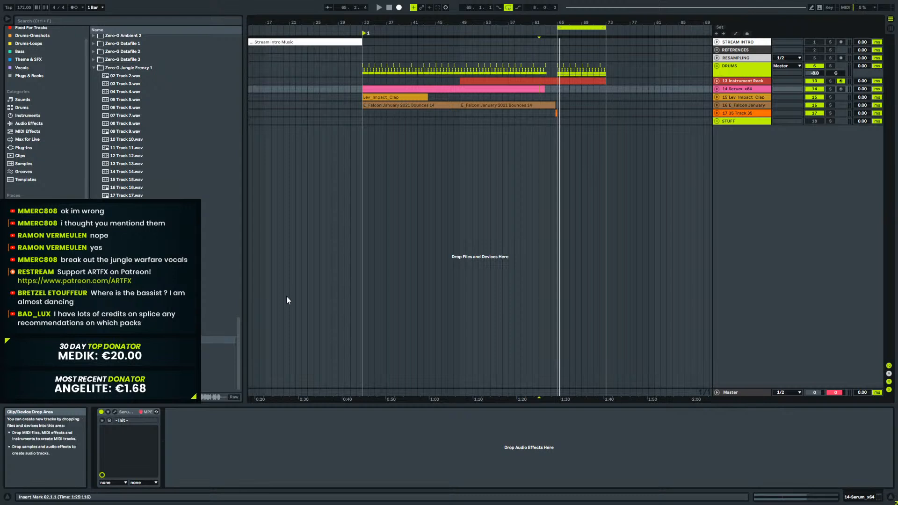
left_click(729, 81)
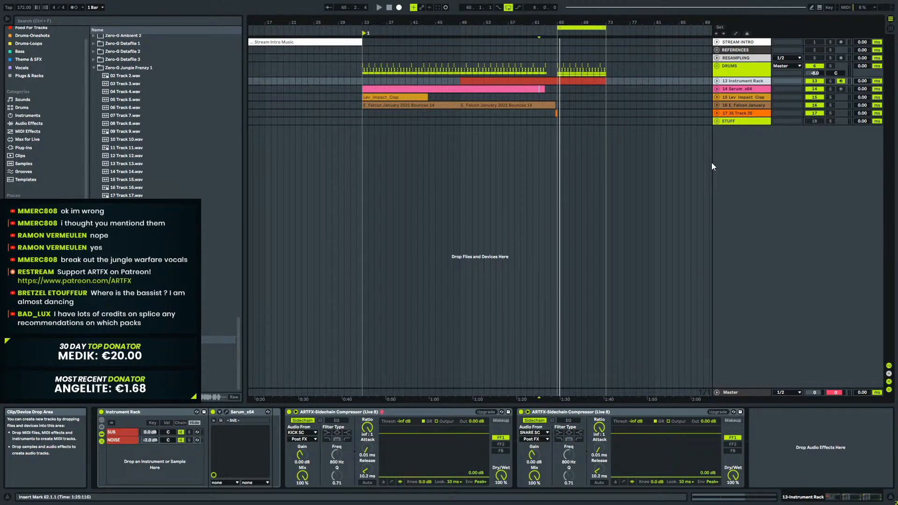
left_click(731, 73)
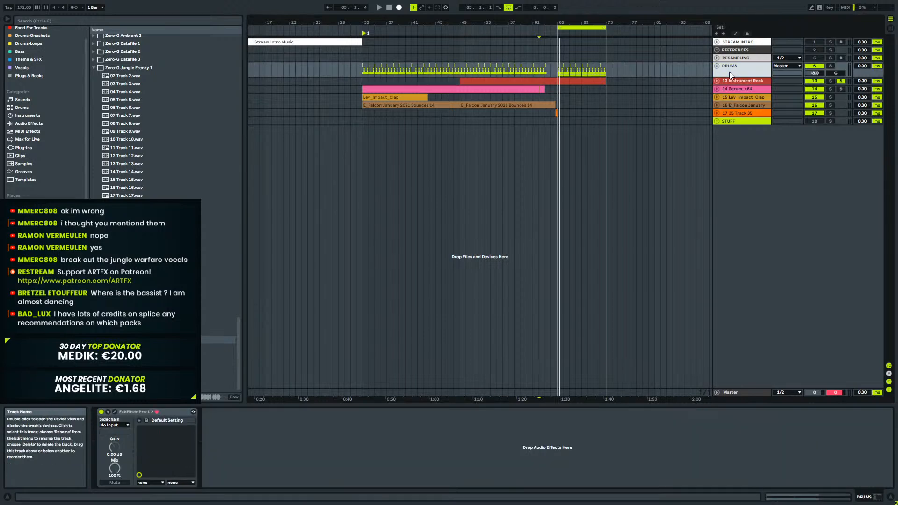
left_click(94, 68)
scroll(112, 188, "up", 4)
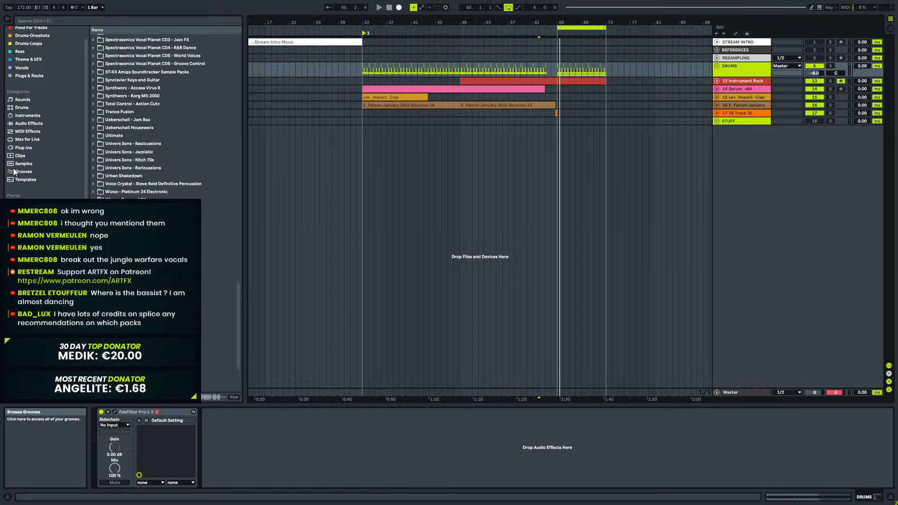
left_click(23, 147)
left_click(103, 118)
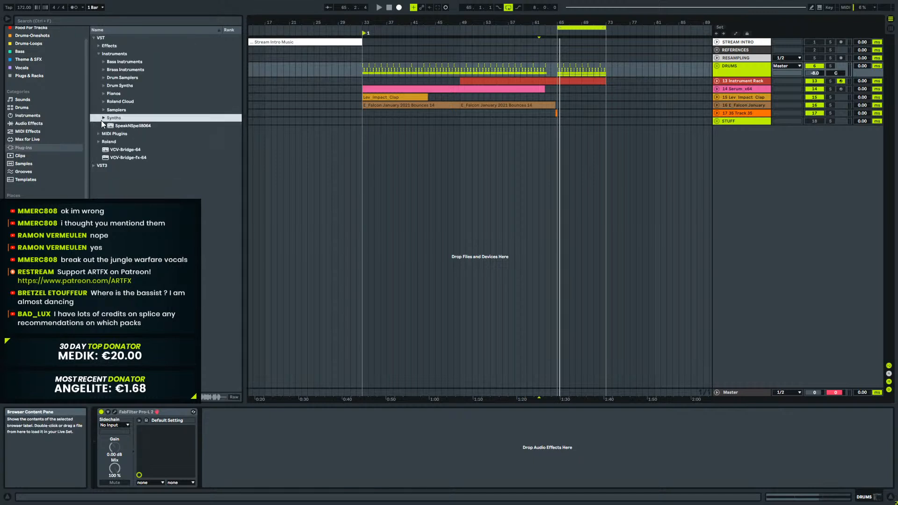
left_click(97, 54)
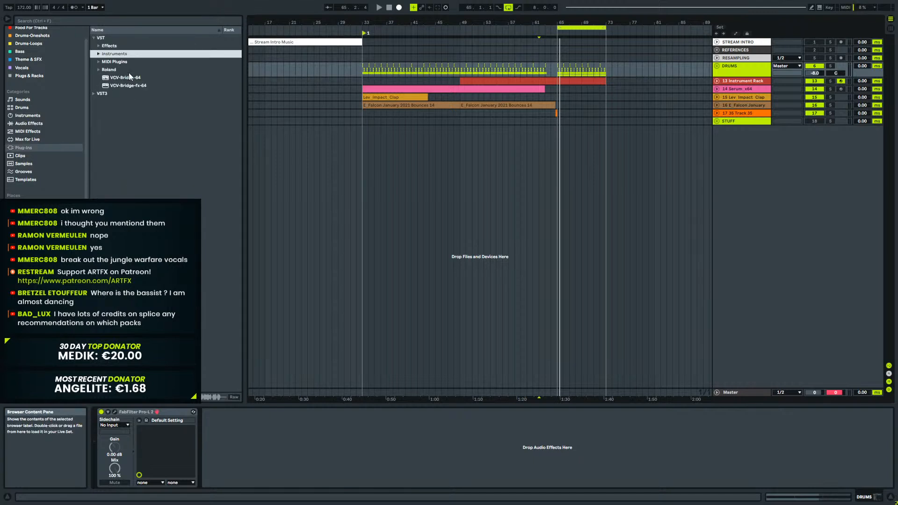
left_click(737, 88)
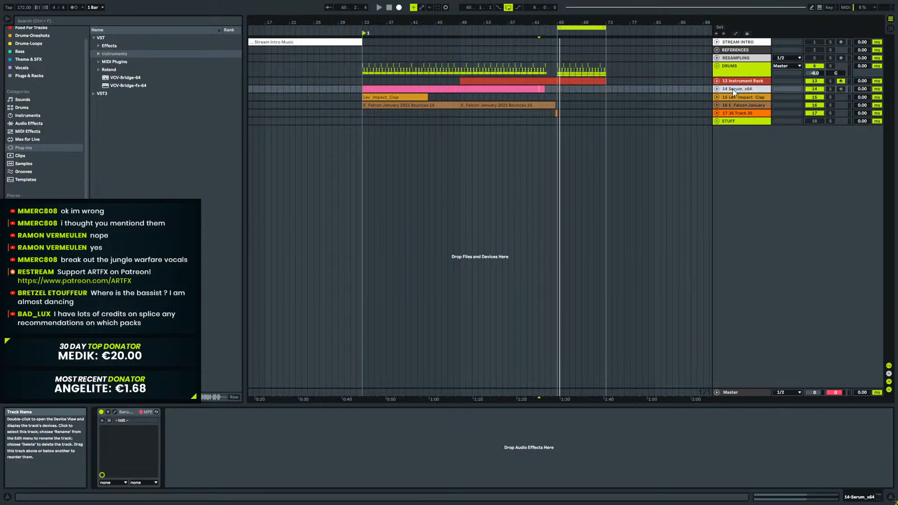
left_click(737, 81)
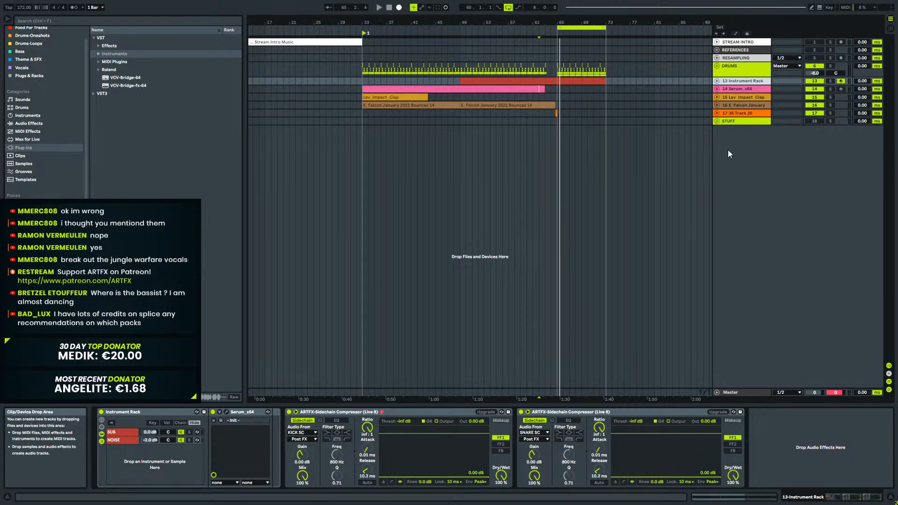
Insert a new MIDI track below the STUFF group, load the Serum synth on it, and close the plug-in window.
right_click(744, 171)
left_click(764, 179)
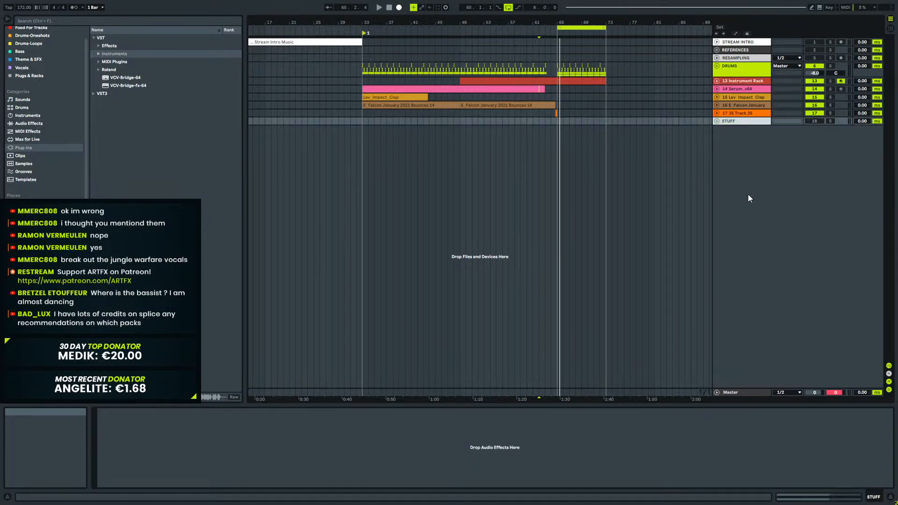
left_click(24, 148)
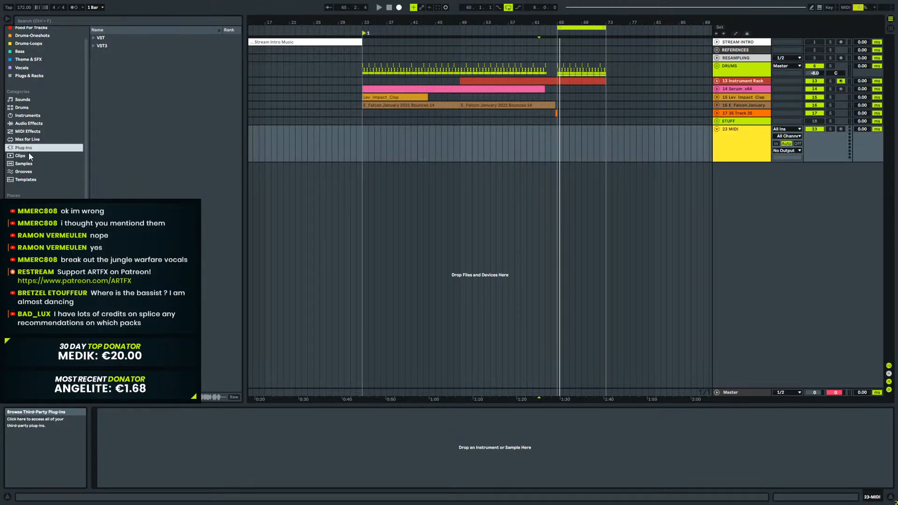
left_click(94, 38)
left_click(98, 54)
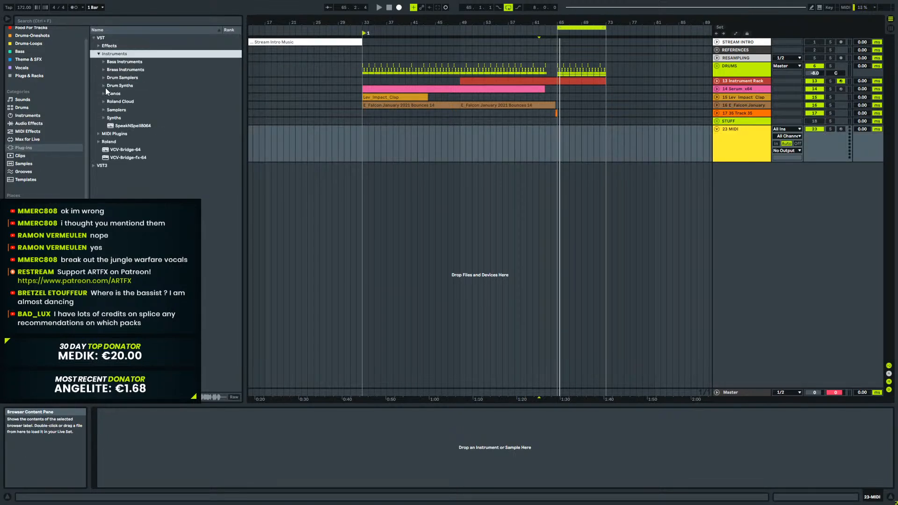
left_click(104, 118)
left_click_drag(127, 334, 319, 286)
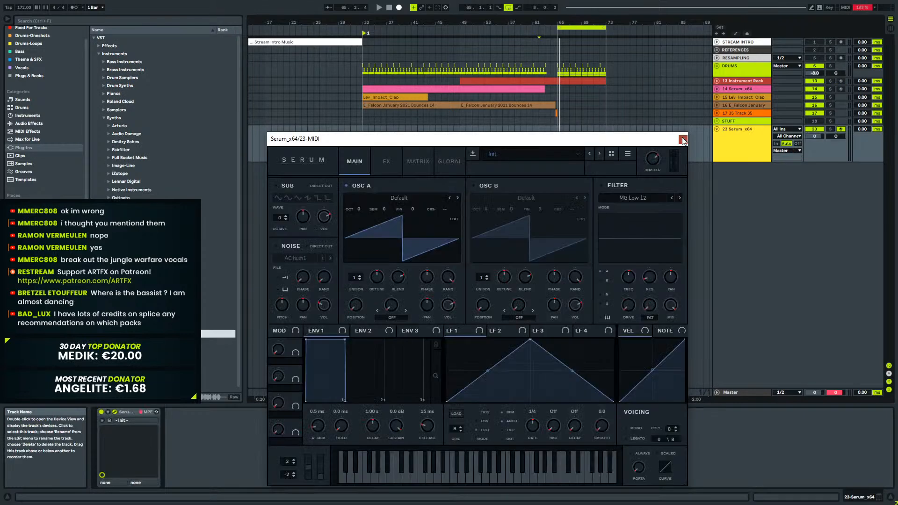
left_click(685, 139)
Create an empty MIDI clip from bar 33 to bar 49 on the new Serum track and set its adaptive grid to Narrow.
left_click(361, 146)
left_click_drag(361, 147, 462, 145)
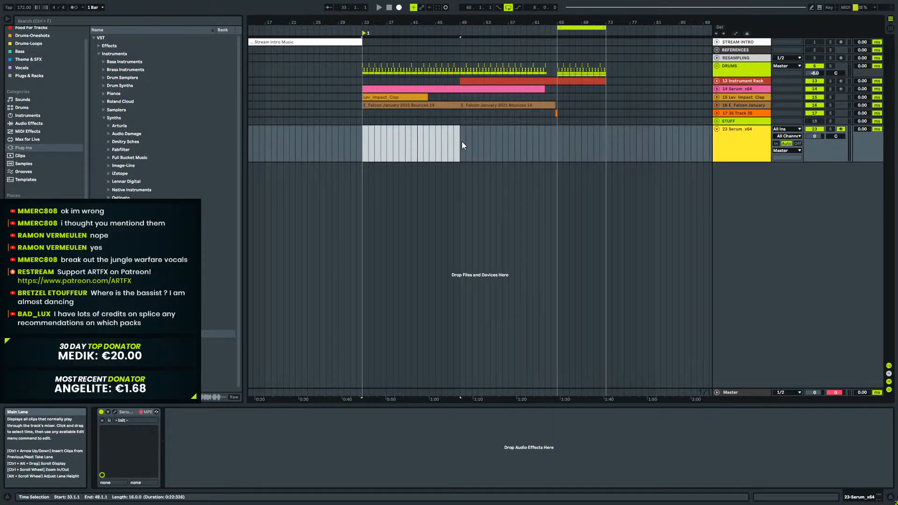
key("ctrl+shift+m")
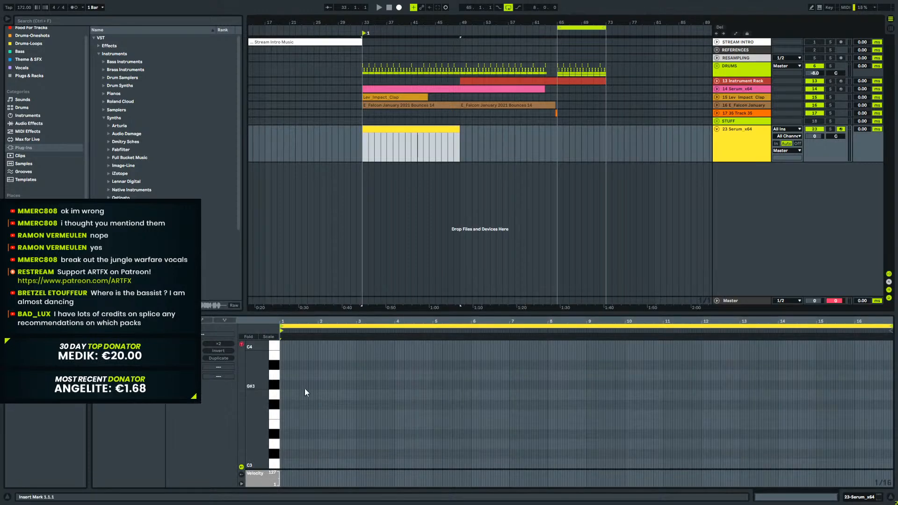
right_click(345, 383)
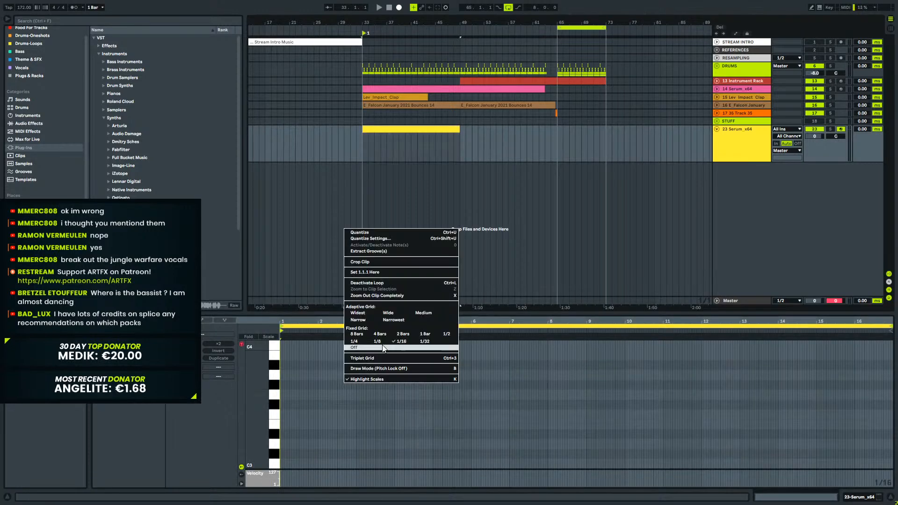
left_click(363, 320)
Add a D#3 note spanning 1.1.1 to 5.1.1 in the new Serum clip and play it back.
scroll(330, 421, "down", 2)
left_click_drag(258, 426, 249, 394)
left_click(276, 444)
left_click(278, 409)
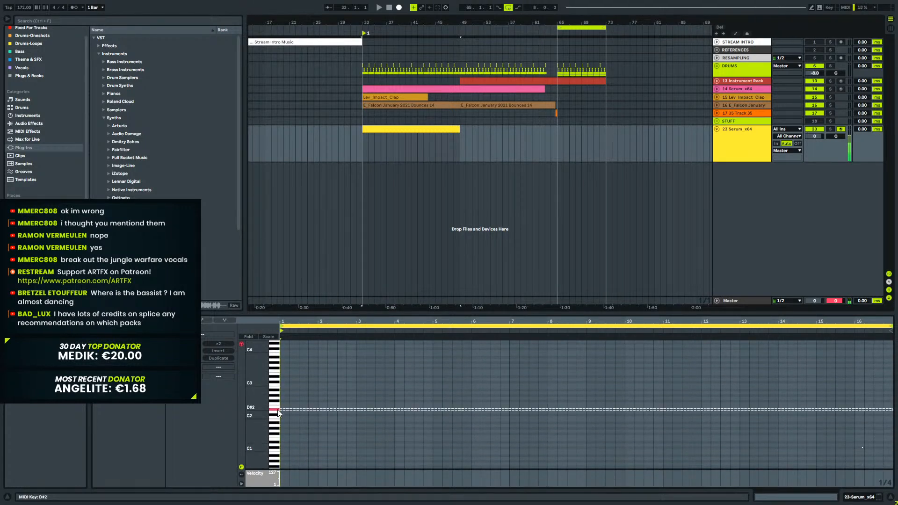
left_click_drag(282, 377, 402, 369)
left_click_drag(402, 370, 435, 341)
key("space")
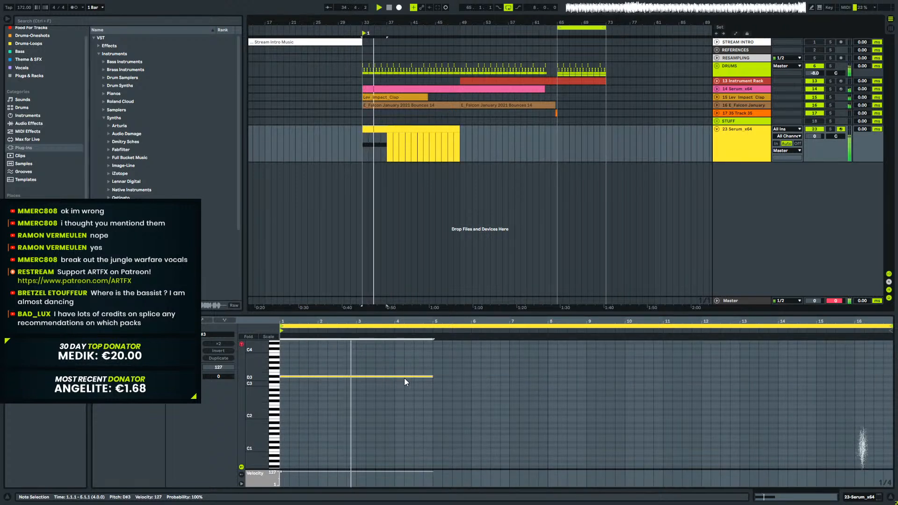
key("space")
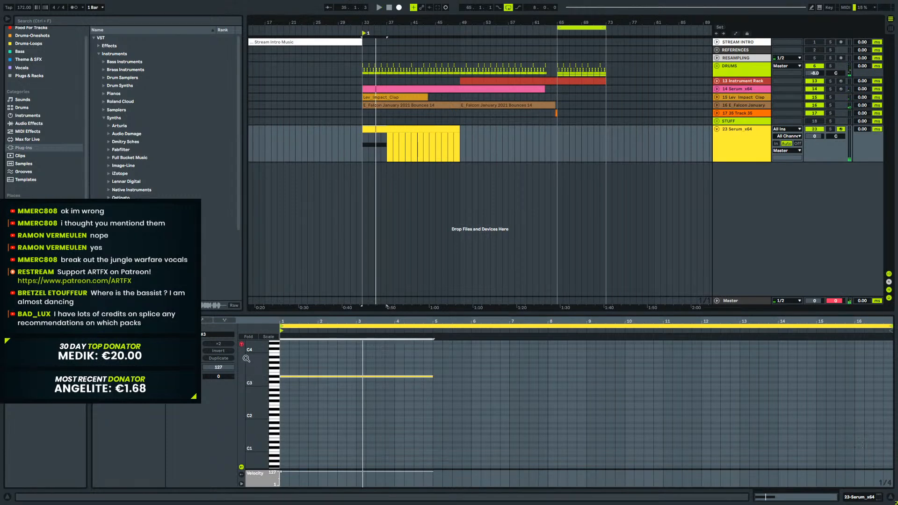
Enlarge the note editor of the new Serum clip and return it to the note settings after viewing the expression lanes.
left_click(202, 321)
left_click(222, 321)
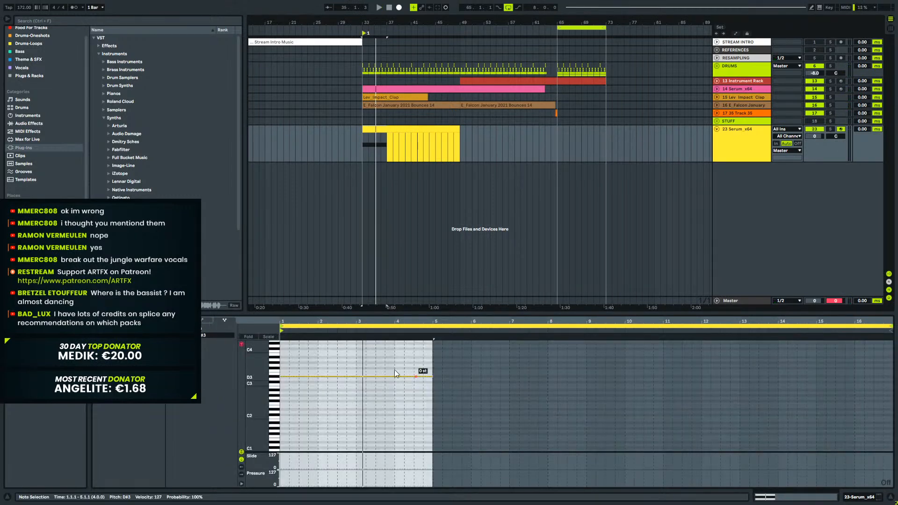
left_click_drag(347, 314, 370, 207)
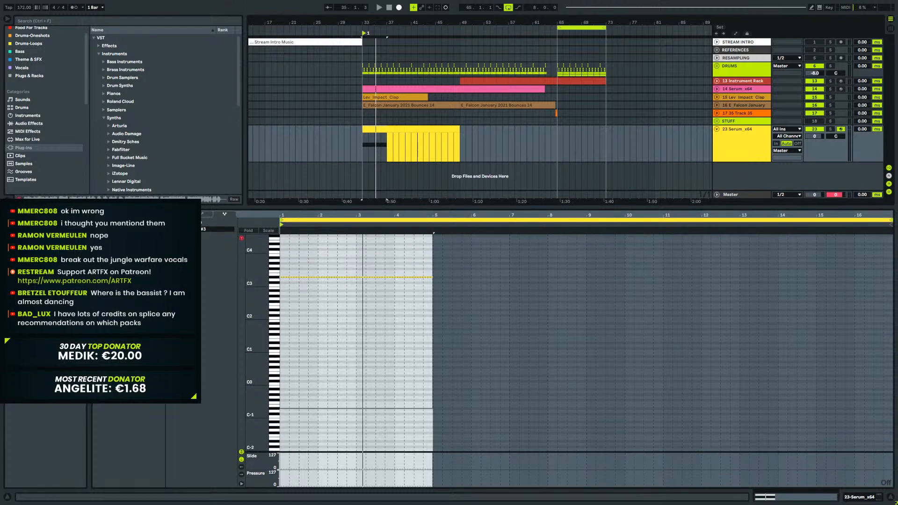
left_click(182, 214)
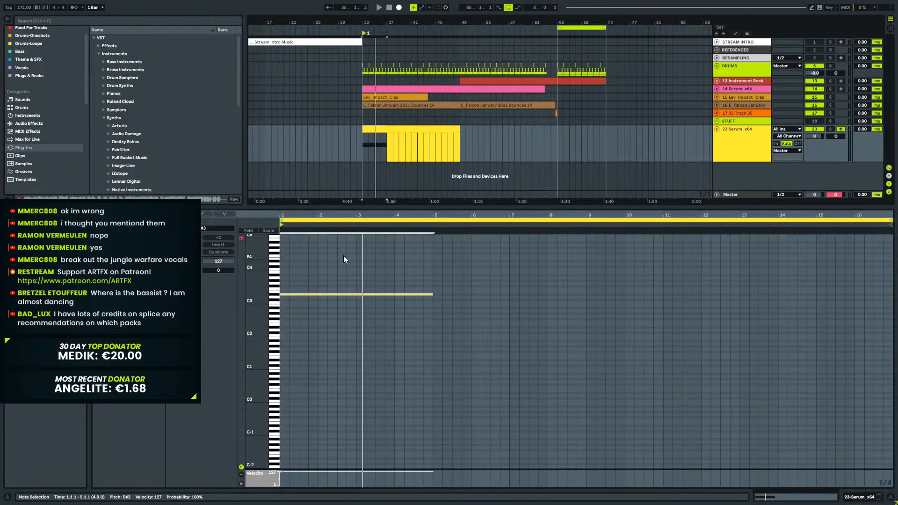
Shorten the D#3 note to span 1.1.1 to 3.1.1, transpose it down an octave to D#2, and play it.
left_click_drag(432, 293, 355, 294)
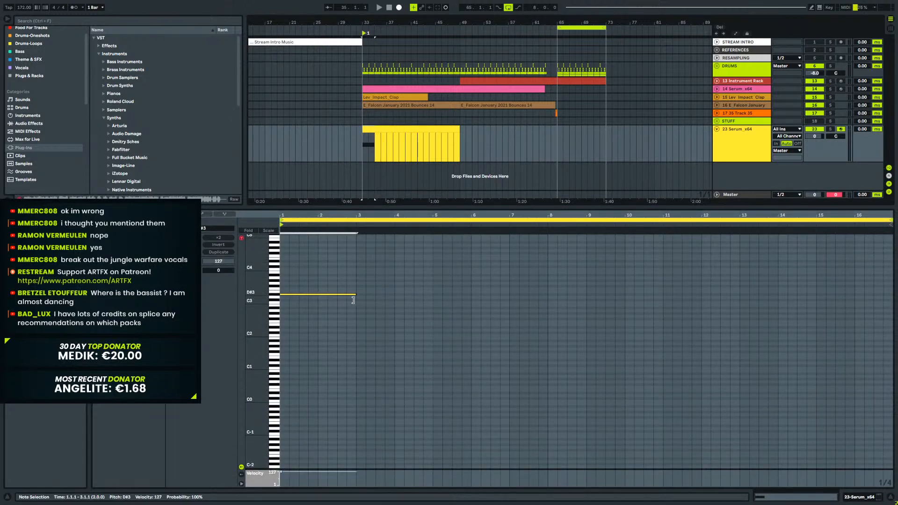
key("shift+Down")
key("space")
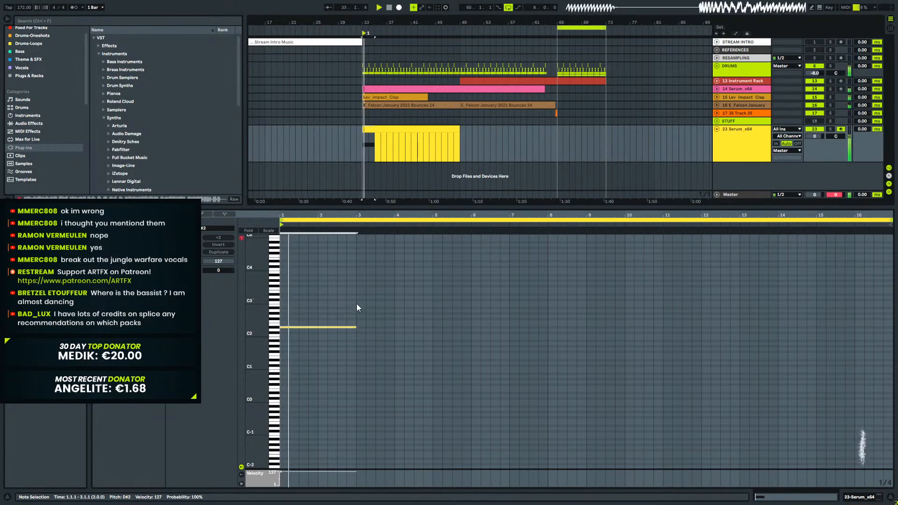
Layer a second note over the D#2 note from 1.1.1 to 3.1.1, remove the D#3 copy, and set the upper note to A#2.
left_click_drag(353, 333, 316, 330)
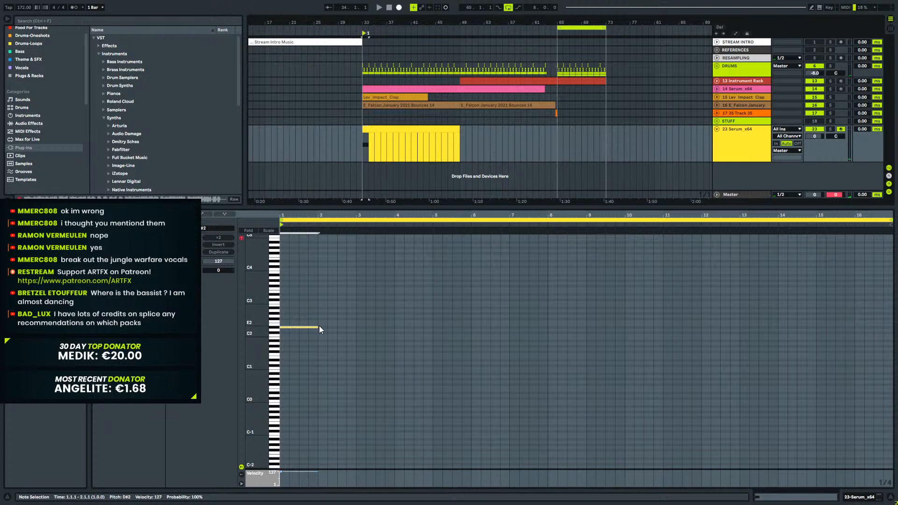
left_click_drag(319, 327, 341, 288)
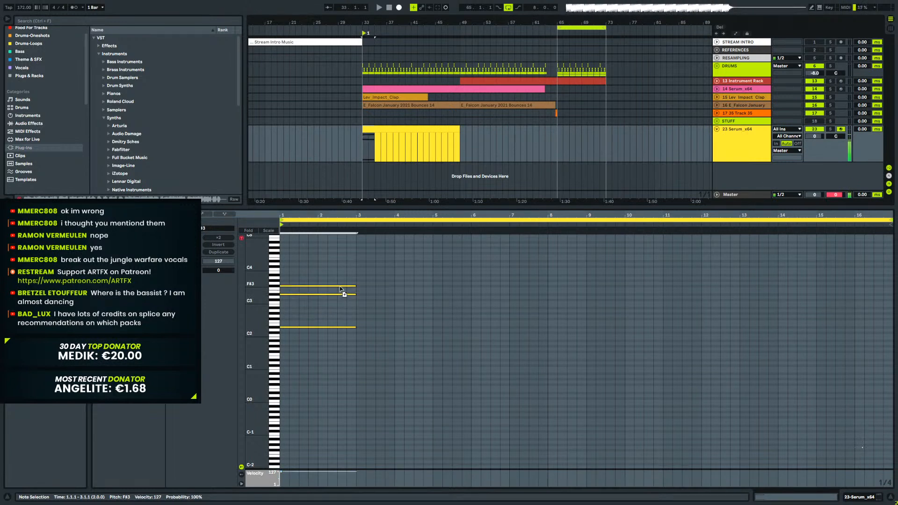
left_click(352, 293)
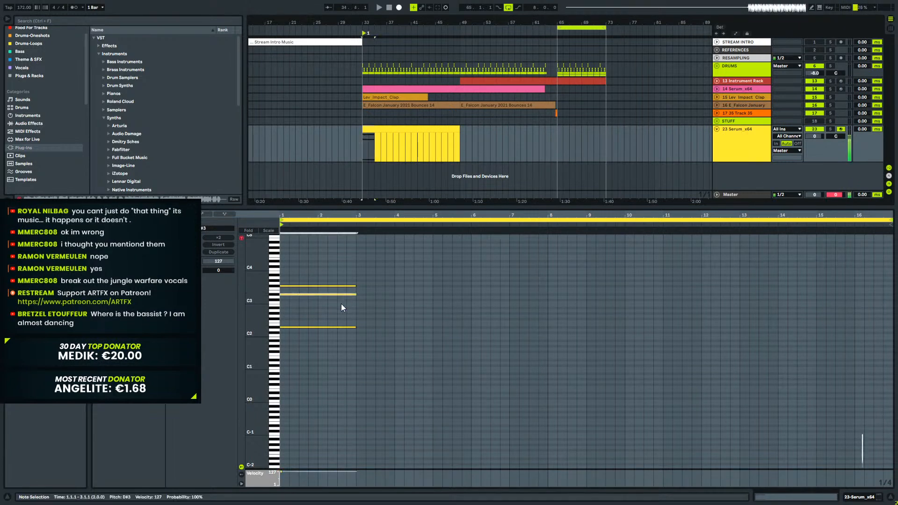
key("Delete")
key("space")
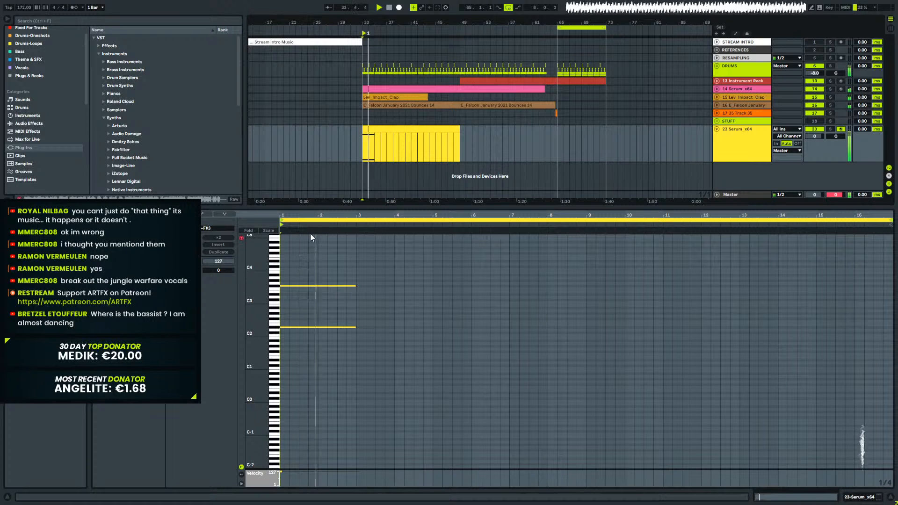
left_click_drag(324, 288, 324, 275)
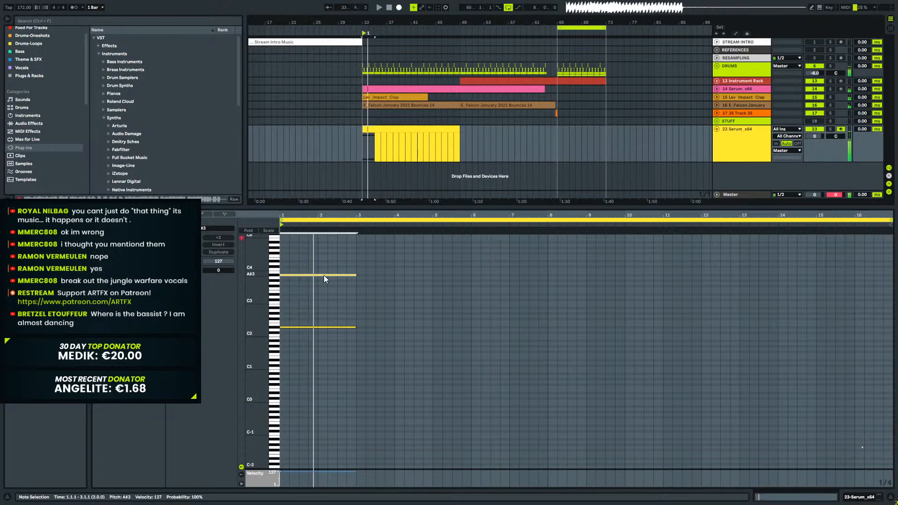
key("shift+Down")
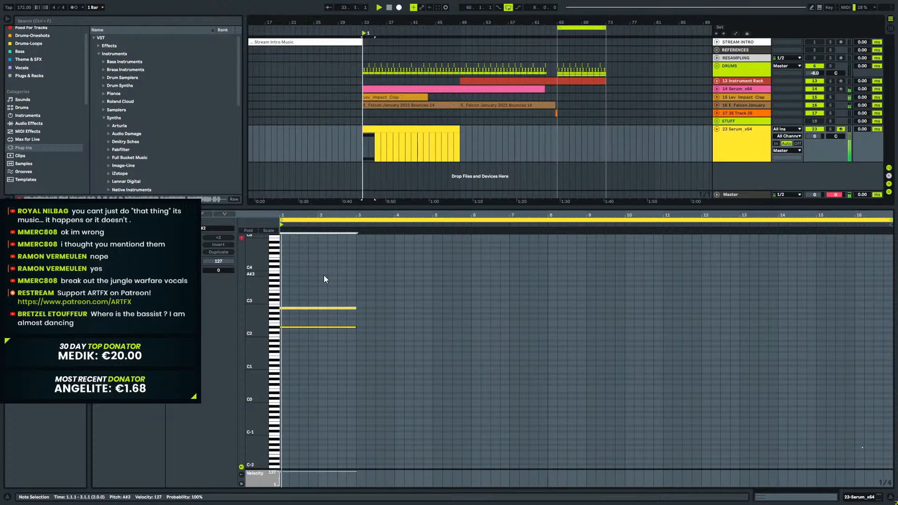
Set Serum's OSC A unison to 3, enable the MG Low 12 filter with its cutoff around 821 Hz, and close the plug-in window.
left_click(858, 499)
key("space")
left_click(115, 413)
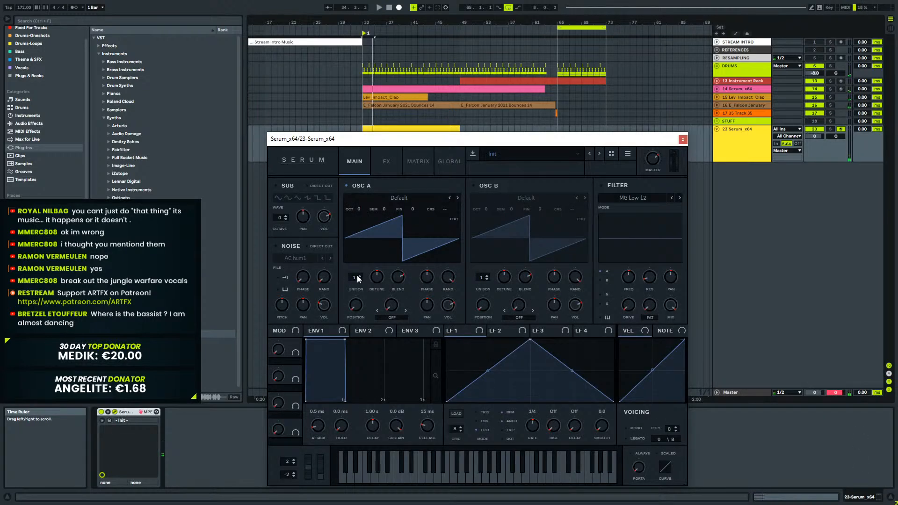
left_click_drag(359, 275, 358, 262)
key("space")
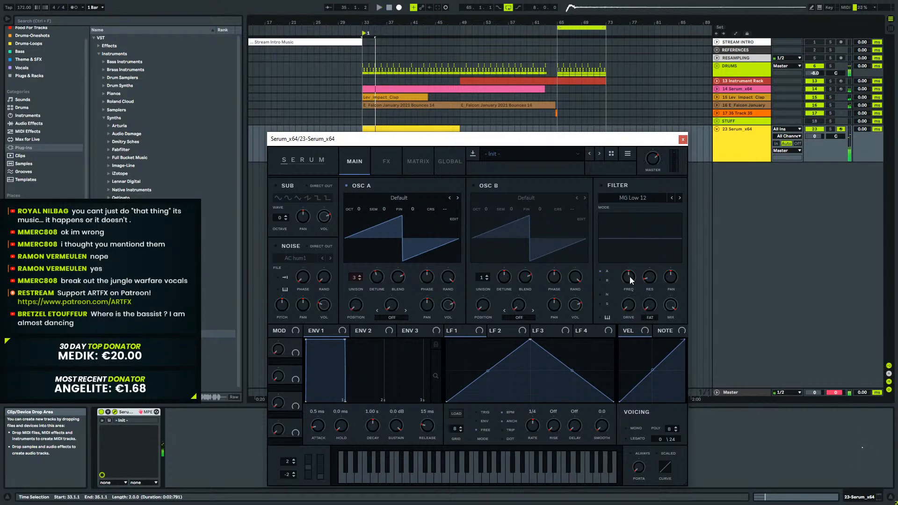
left_click(602, 185)
key("space")
left_click_drag(630, 277, 636, 271)
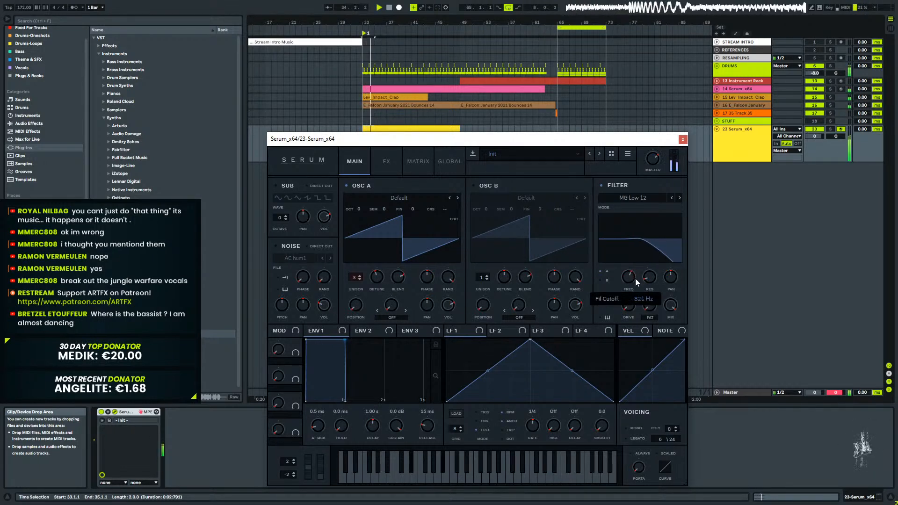
left_click(683, 139)
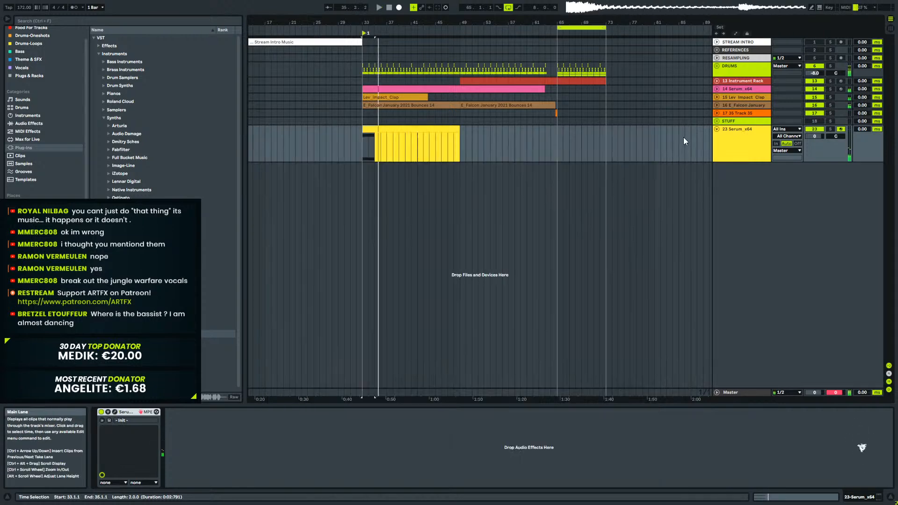
Duplicate the D#2 and A#2 notes to 3.1.1 to 5.1.1, raise the copies to E2 and B2, and play the clip.
double_click(413, 128)
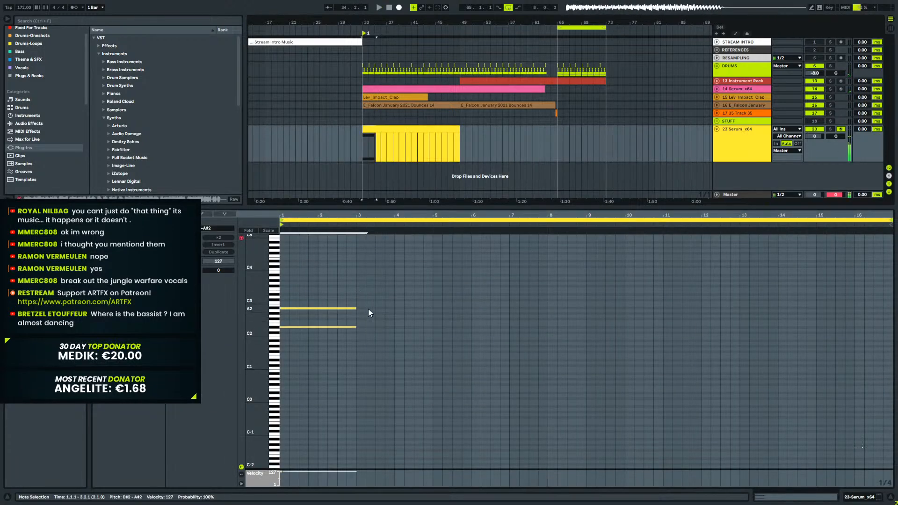
key("ctrl+d")
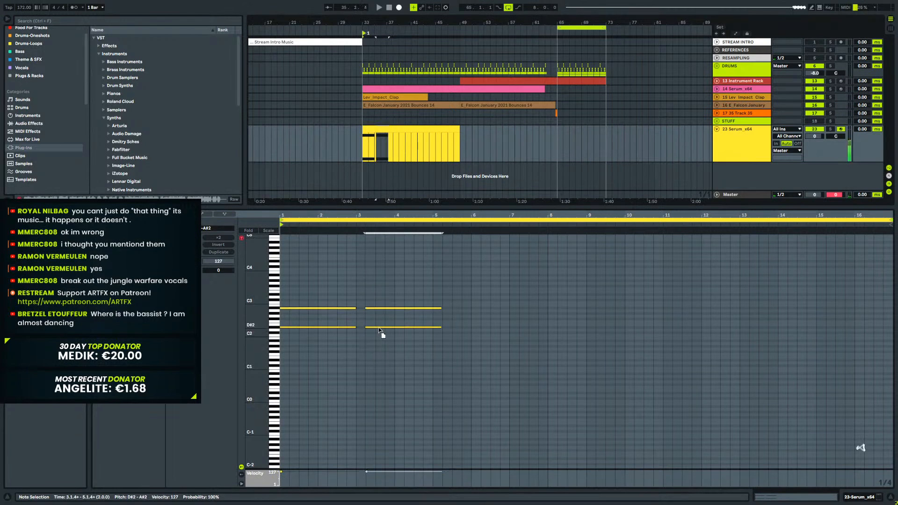
left_click_drag(374, 328, 374, 324)
key("space")
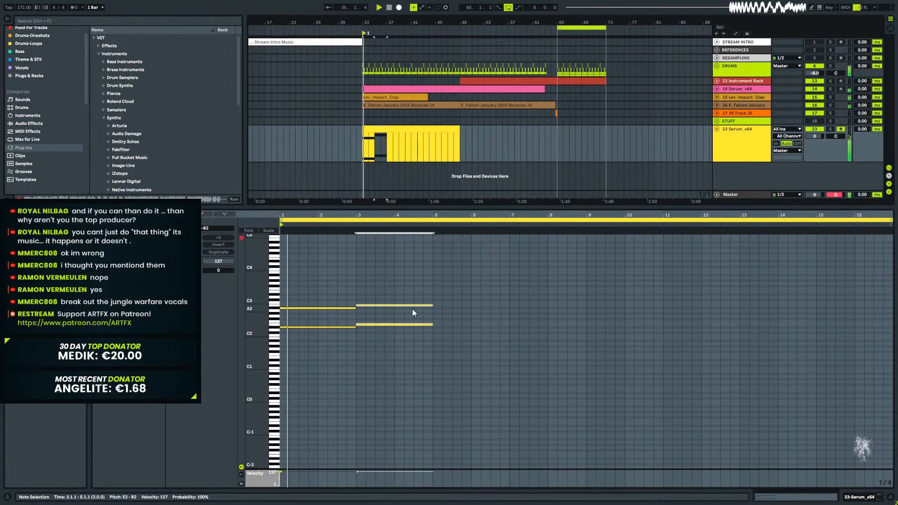
Repeat the four-bar progression until it fills the 16-bar clip, and mute the 14 Serum_x64 track.
key("ctrl+a")
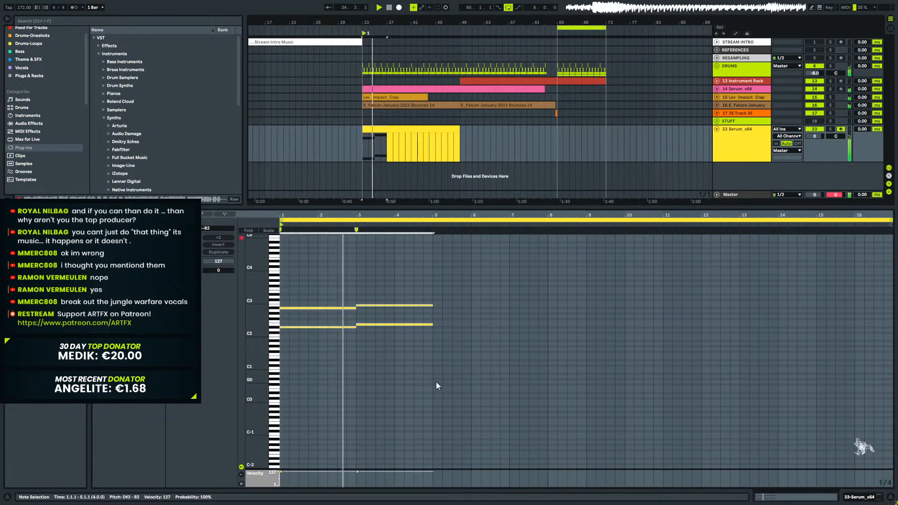
key("ctrl+d")
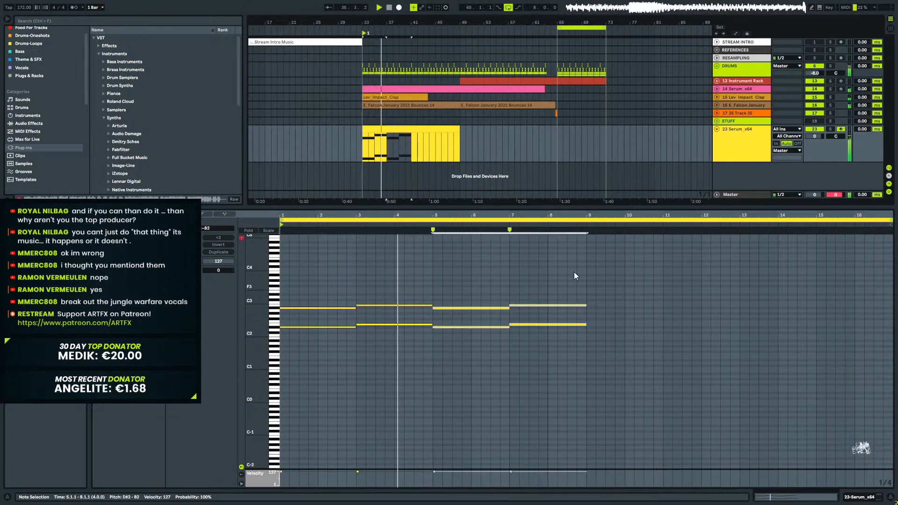
left_click(814, 89)
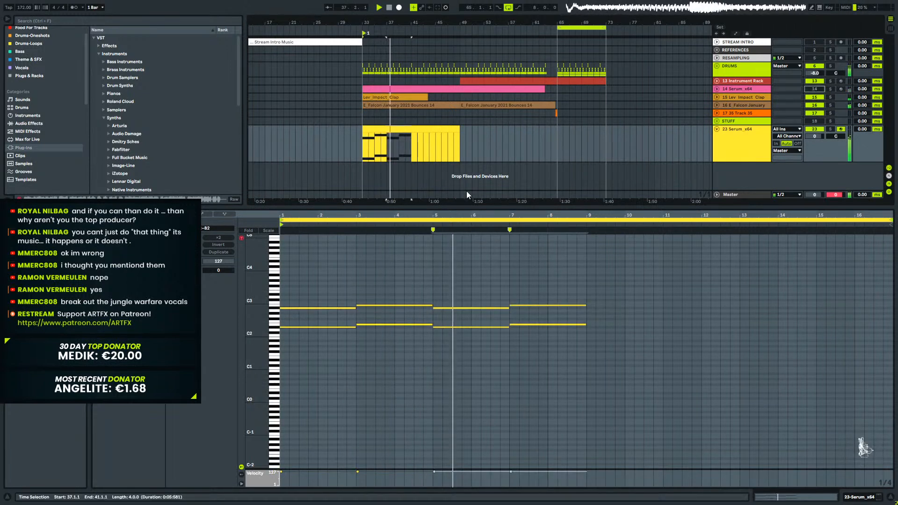
left_click(557, 280)
key("ctrl+a")
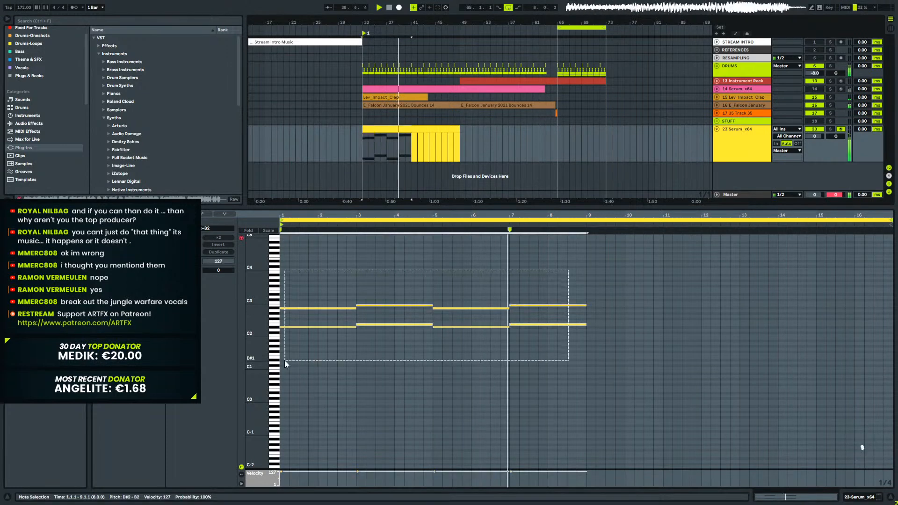
key("ctrl+d")
Sweep Serum's filter cutoff during playback, leave it nearly fully open, and close the plug-in window.
key("shift+Tab")
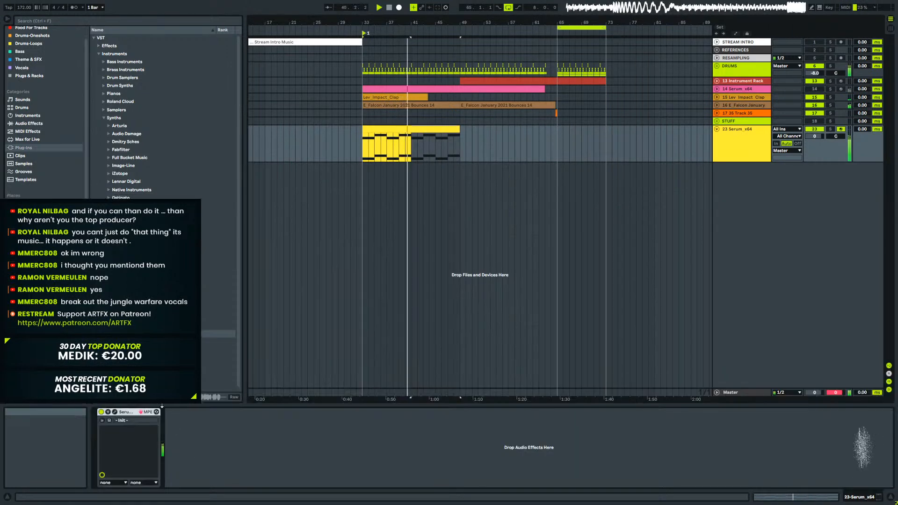
left_click(114, 412)
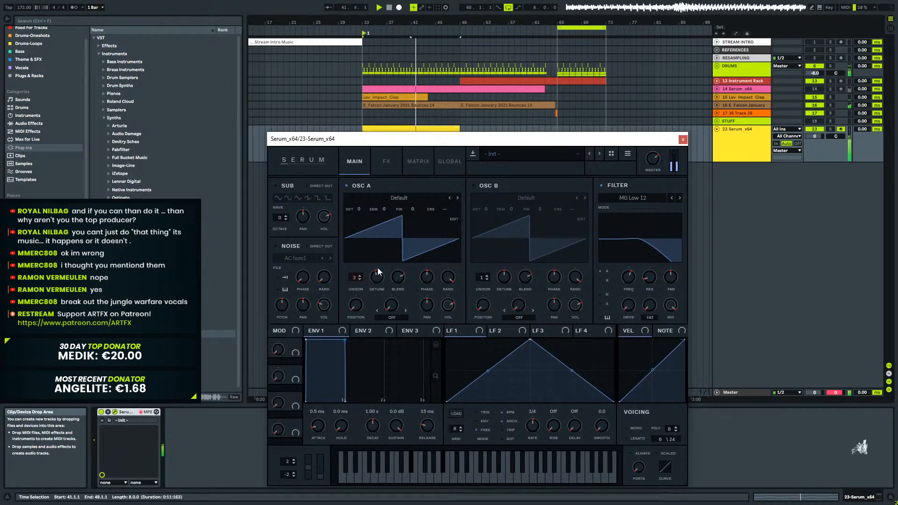
left_click_drag(627, 278, 649, 213)
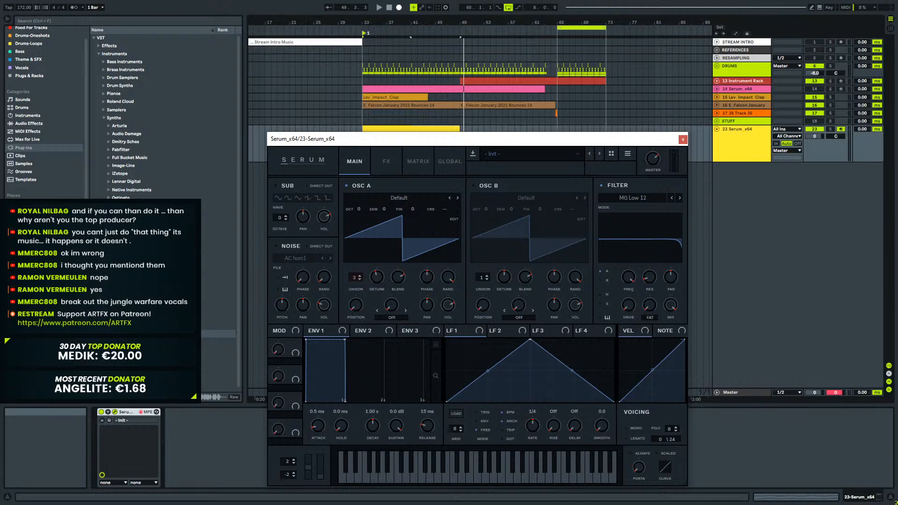
key("space")
left_click_drag(625, 277, 634, 225)
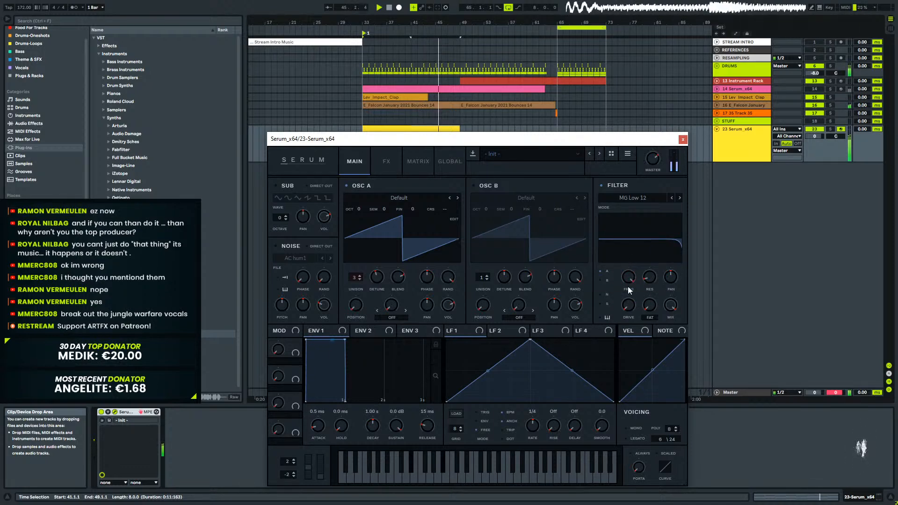
left_click(682, 140)
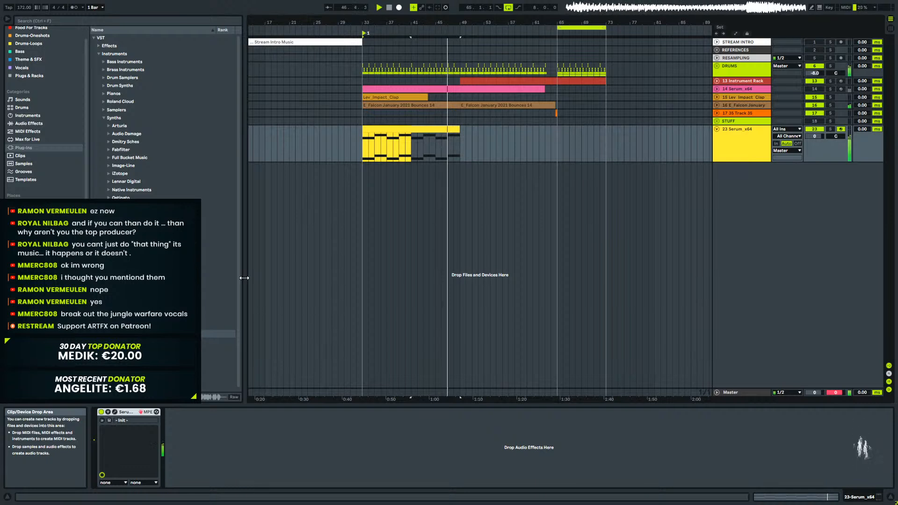
Extend the Serum part to bar 65 and delete all notes after 3.1.1 in its clip.
key("ctrl+d")
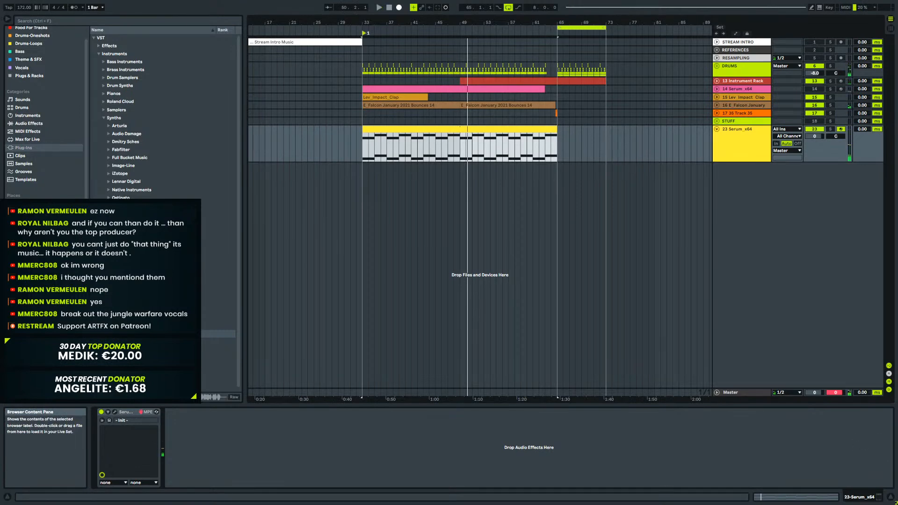
double_click(445, 129)
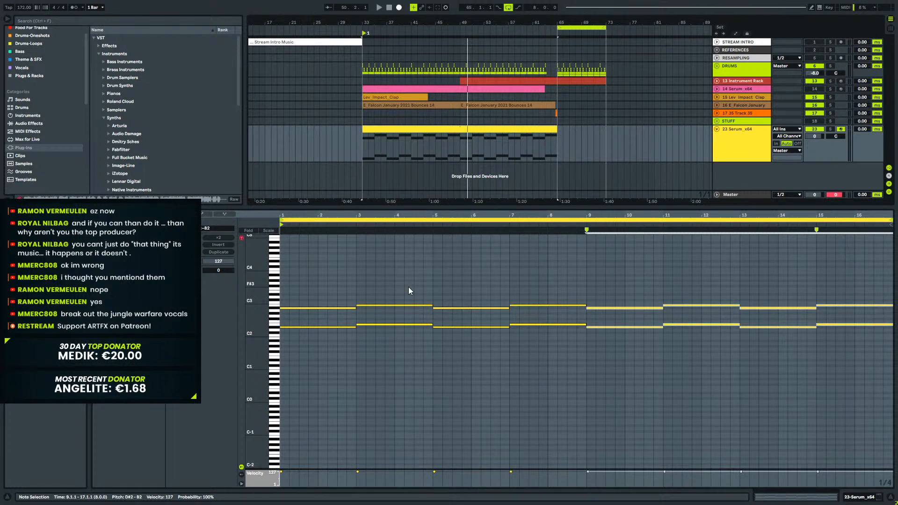
left_click_drag(424, 259, 692, 388)
key("Delete")
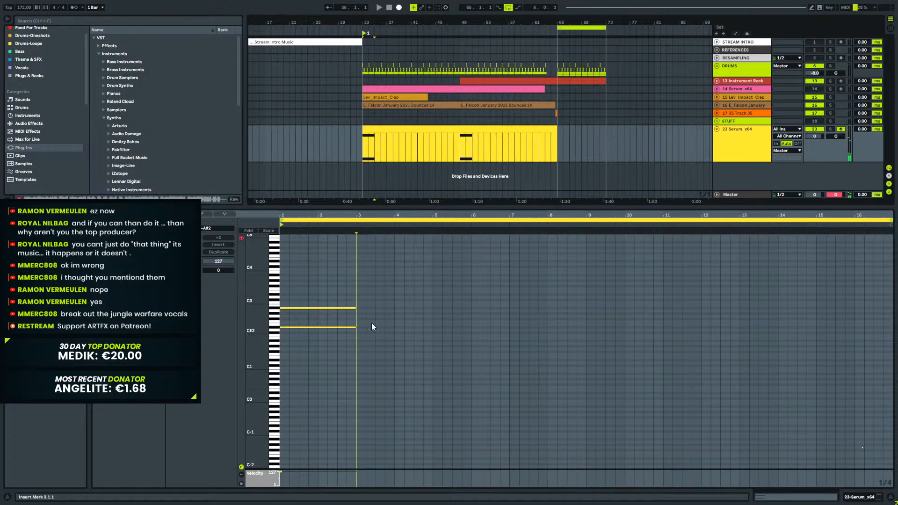
Delete the A#2 note, stretch the remaining D#2 note to span 1.1.1 to 7.1.1, and audition it.
left_click(346, 313)
left_click_drag(346, 309, 589, 336)
key("space")
key("space")
key("Delete")
key("space")
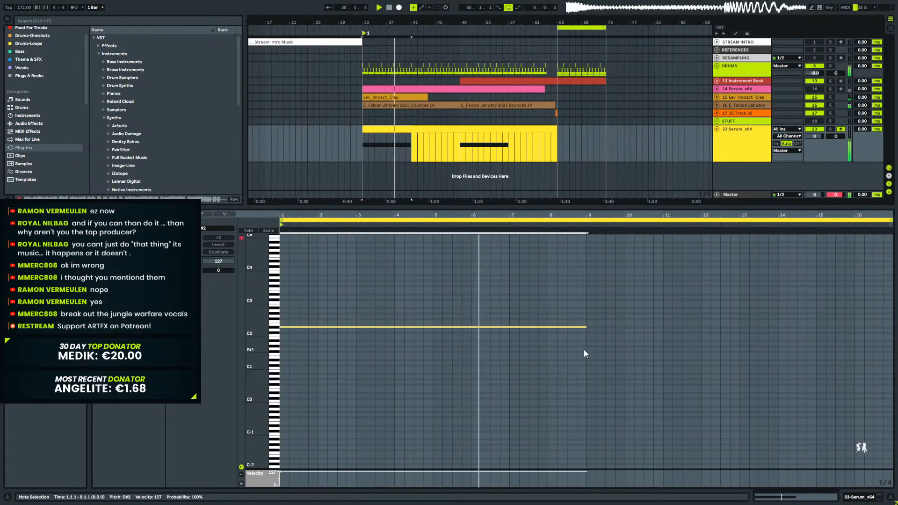
key("space")
left_click_drag(587, 327, 509, 342)
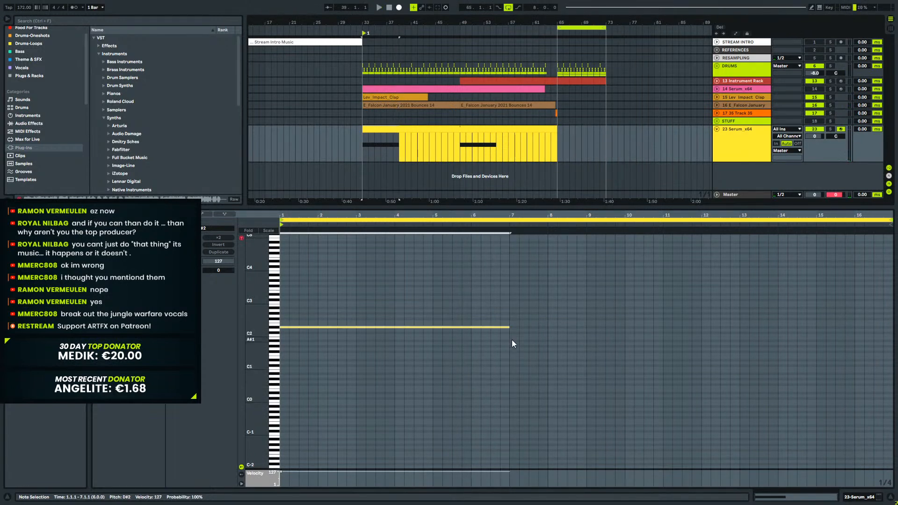
Turn on scale highlighting for the Serum clip and set its scale to D# Minor.
left_click(106, 283)
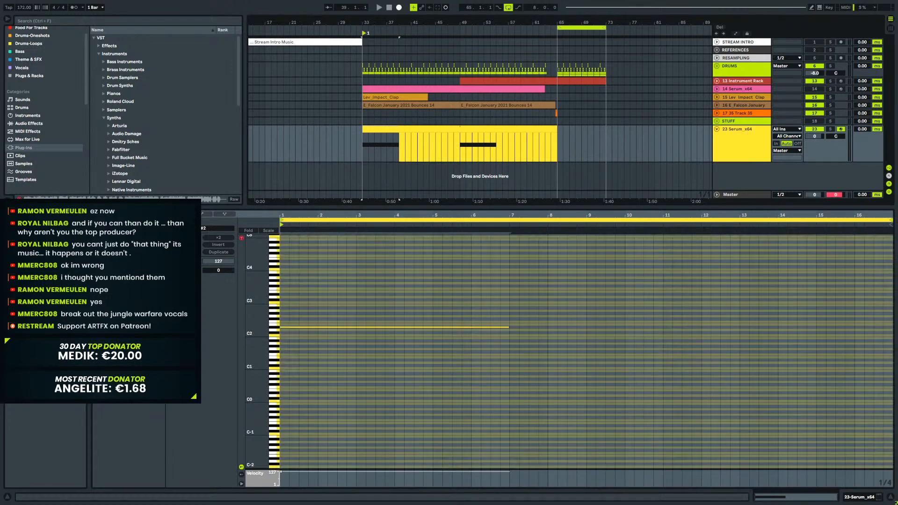
left_click(124, 302)
left_click(149, 279)
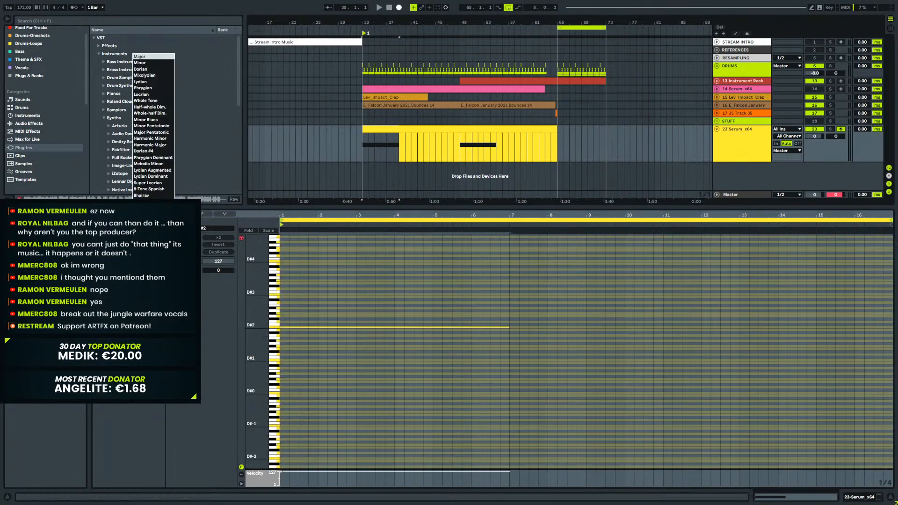
left_click(140, 62)
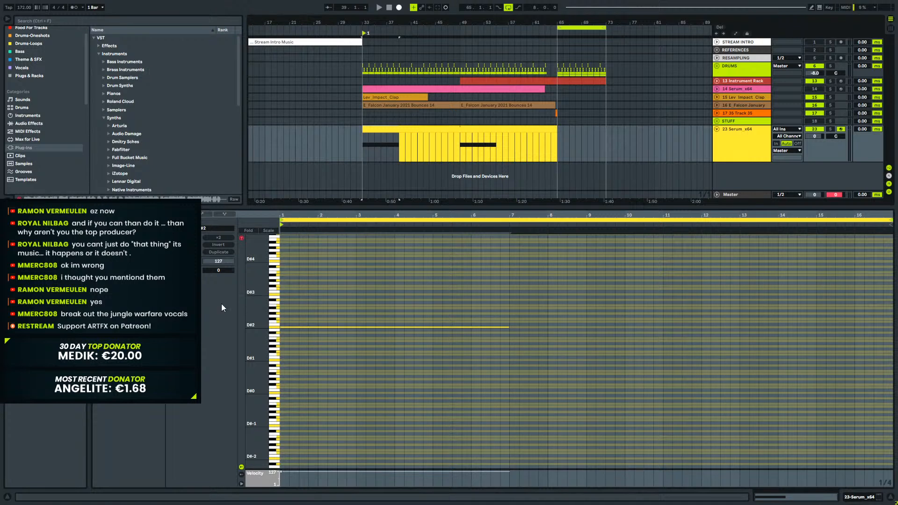
Change the Serum clip's scale to D# Phrygian Dominant and start playback.
left_click(149, 279)
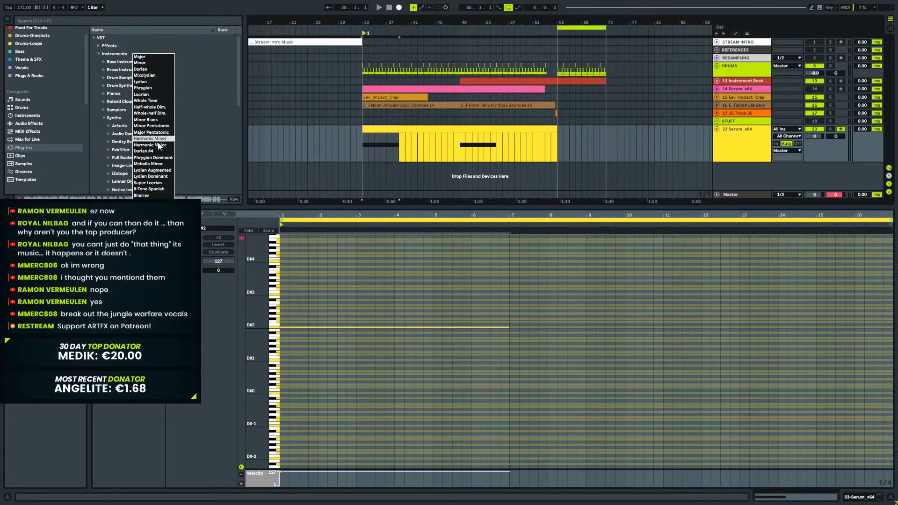
left_click(159, 158)
key("space")
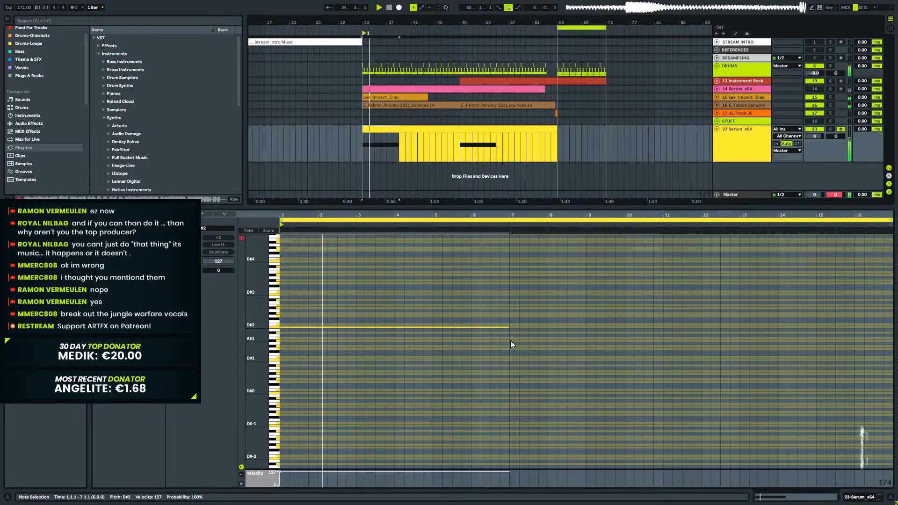
Add a note from 7.1.1 to 9.1.1 after the long D#2 note and move it to G#1.
left_click(511, 338)
left_click_drag(511, 339, 591, 346)
key("Down")
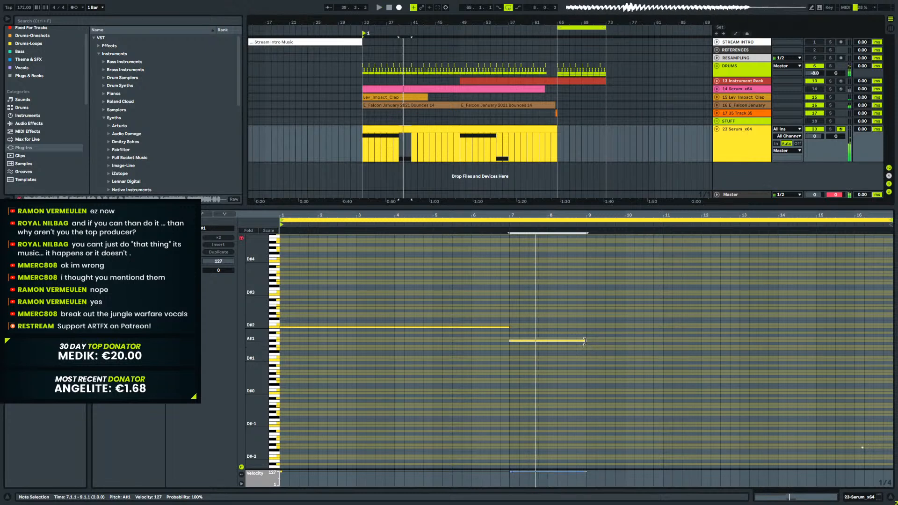
left_click_drag(581, 341, 583, 347)
Transpose both Serum notes down one octave and play them back with the Serum track soloed.
left_click_drag(475, 295, 569, 407)
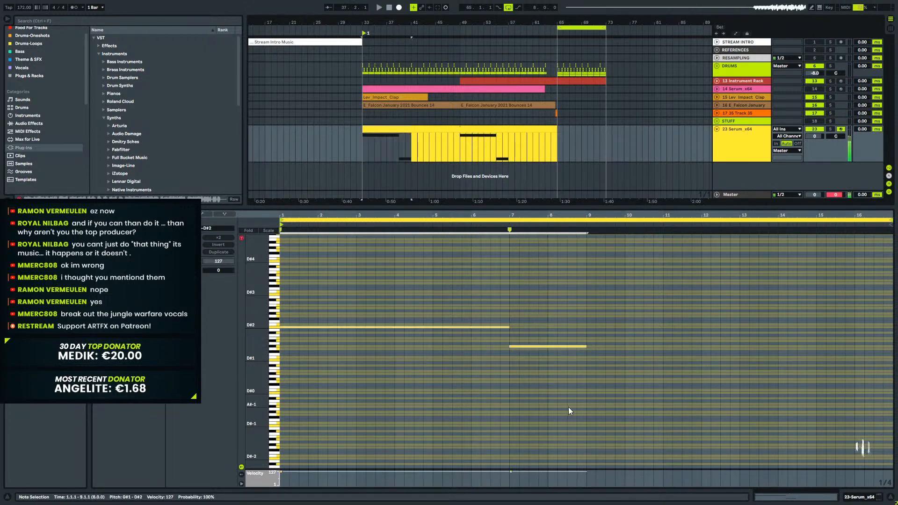
key("shift+Down")
key("space")
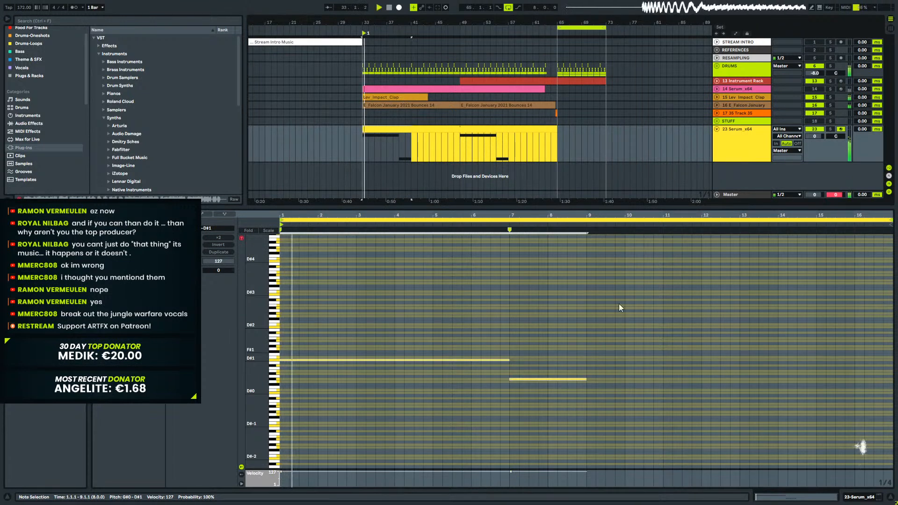
left_click(831, 129)
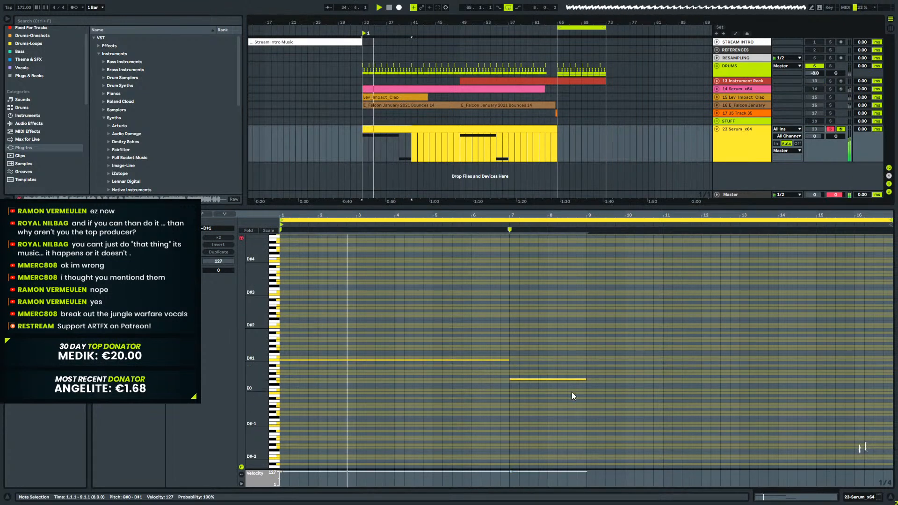
Shorten the D#1 note to end at 5.1.1 and add a G#0 note from 5.1.1 to 7.1.1.
left_click(507, 364)
key("space")
left_click_drag(509, 361, 434, 361)
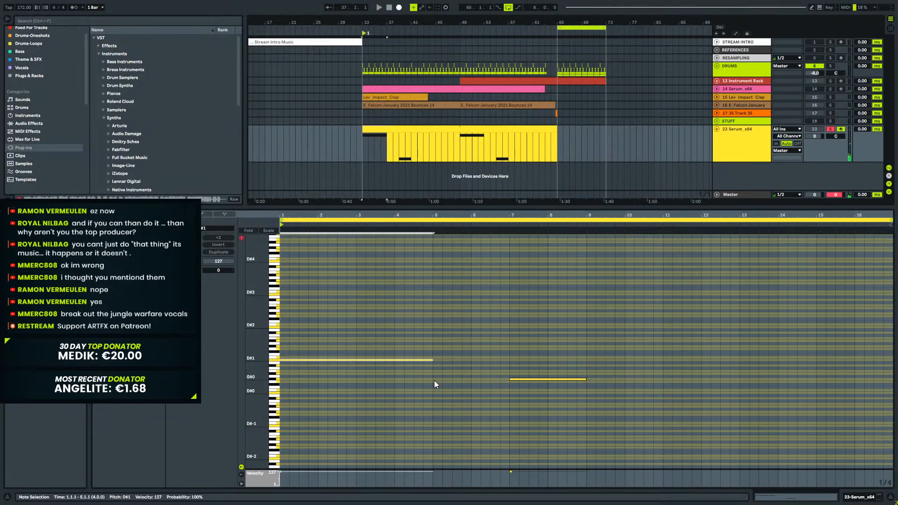
left_click_drag(435, 380, 505, 380)
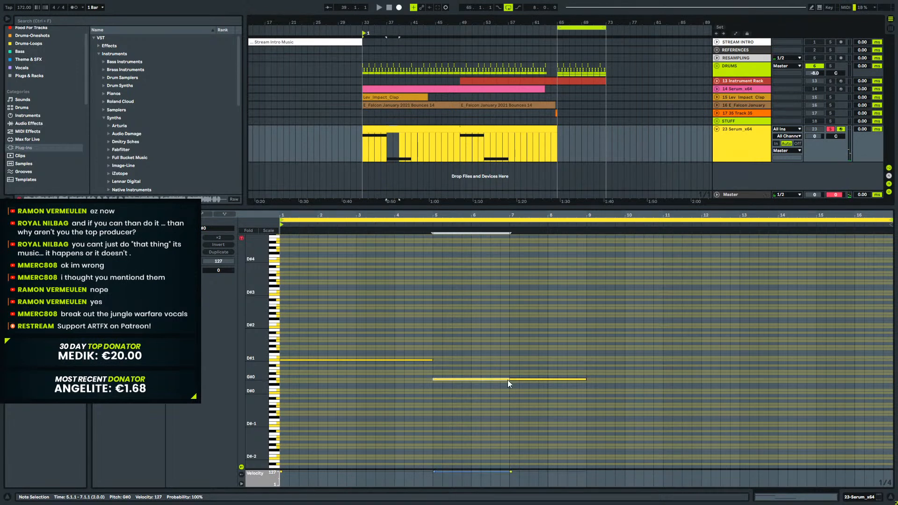
Lower the note at 7.1.1 one semitone to F𝄪0 and audition the phrase.
left_click(521, 379)
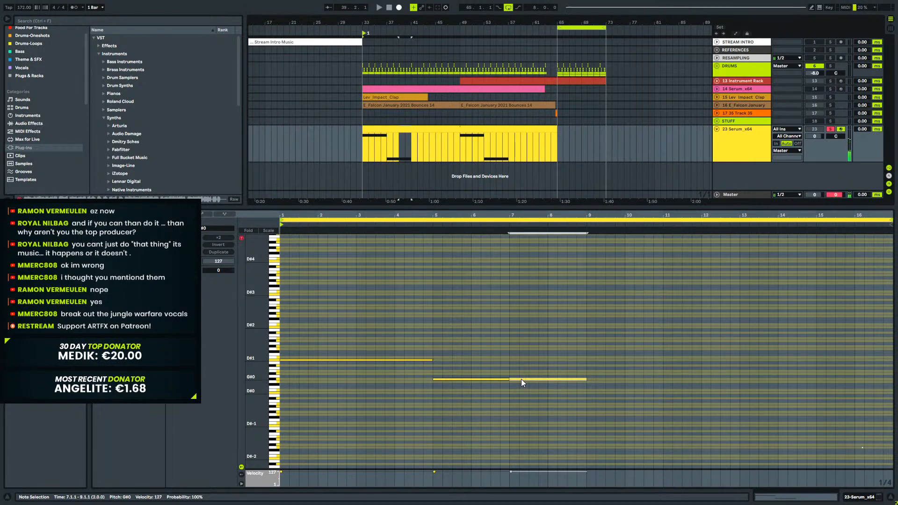
mouse_move(521, 379)
left_mouse_down()
mouse_move(522, 367)
mouse_move(523, 382)
left_mouse_up()
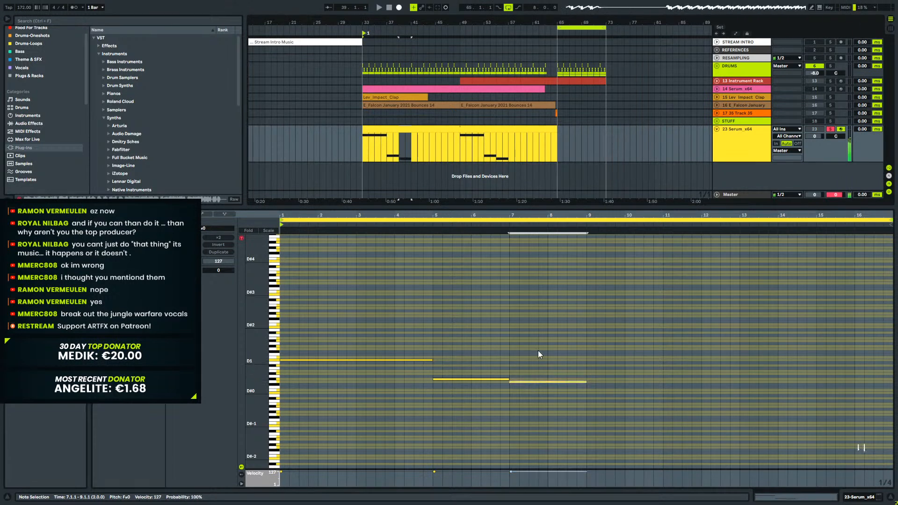
key("space")
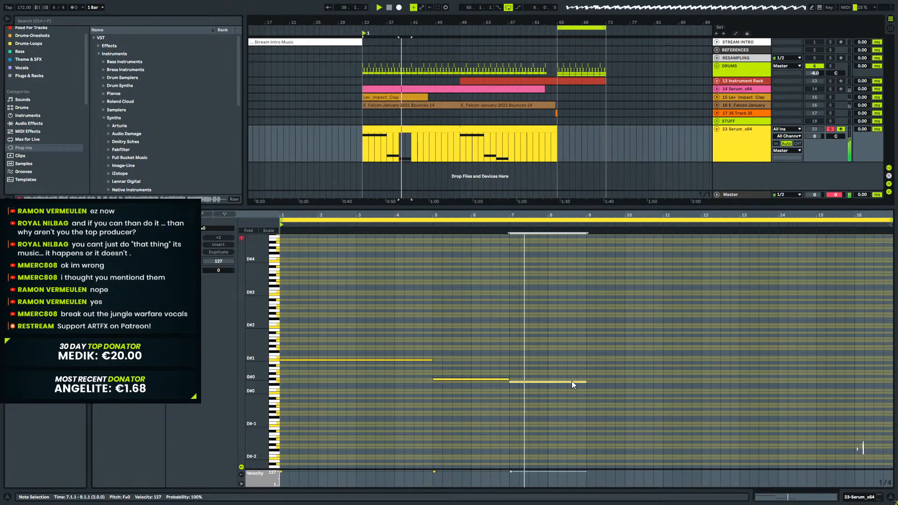
Duplicate all three bass notes so the phrase repeats from 9.1.1 to 17.1.1.
key("ctrl+a")
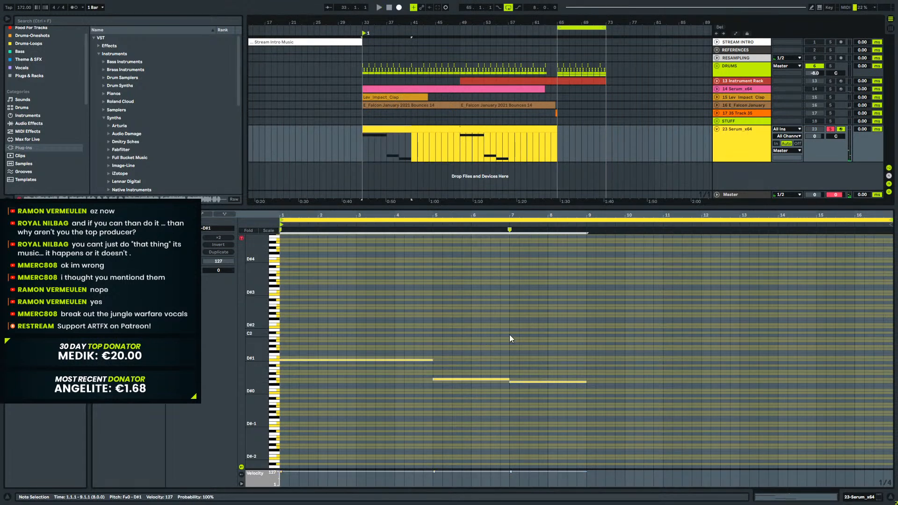
key("ctrl+d")
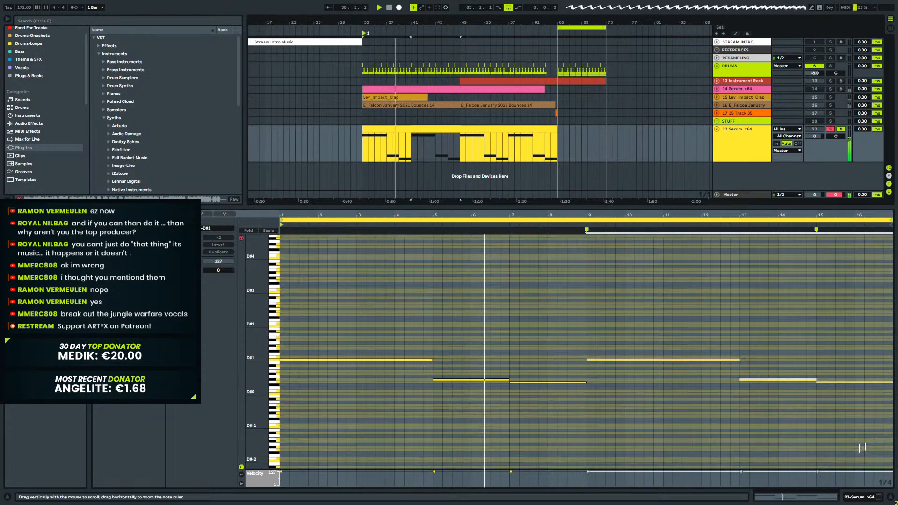
left_click_drag(255, 373, 264, 373)
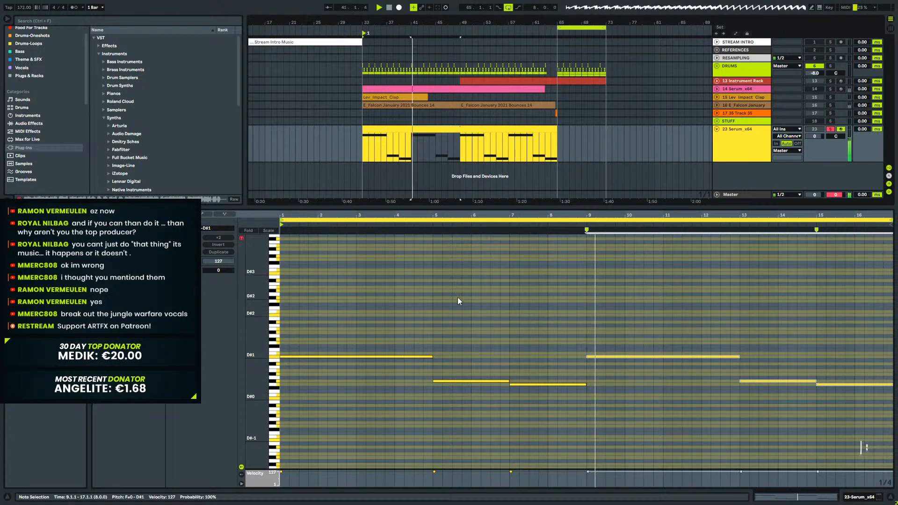
Transpose the D#1 notes starting at 1.1.1 and 9.1.1 down one octave to D#0 and play the clip.
left_click(478, 336)
key("space")
left_click_drag(357, 311, 650, 369)
key("shift+Down")
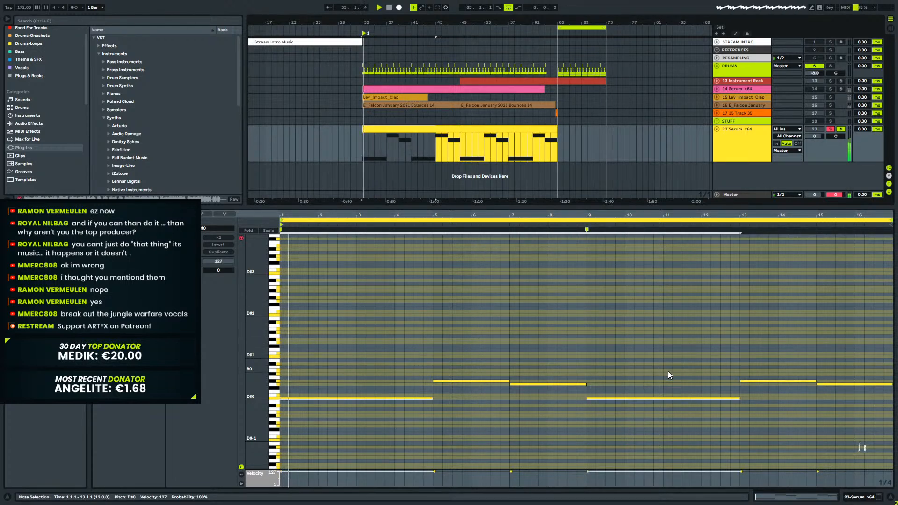
left_click_drag(253, 387, 276, 387)
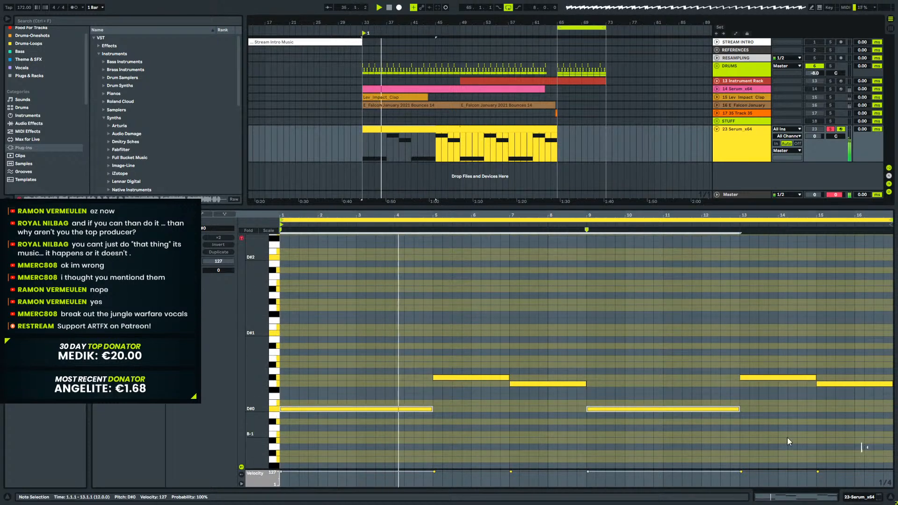
Lower Serum's filter cutoff to about 2532 Hz during playback and close the plug-in window.
key("shift+Tab")
left_click(115, 412)
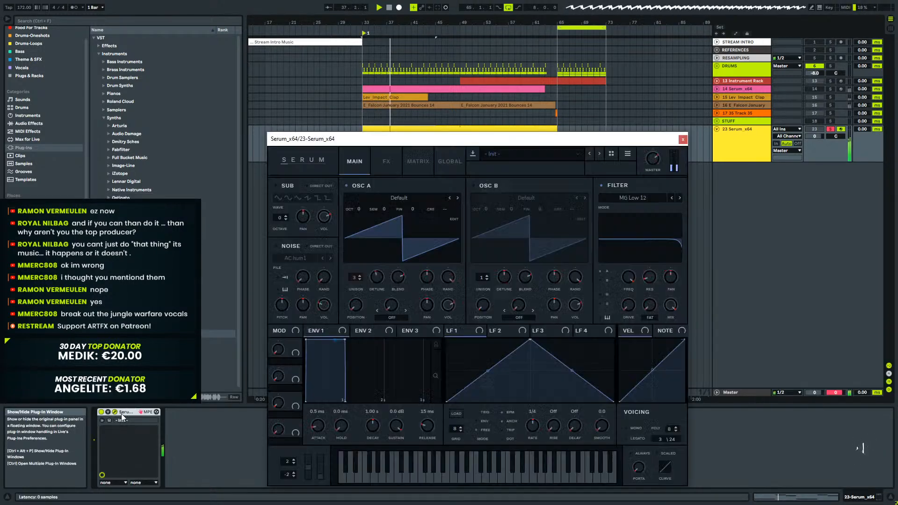
left_click_drag(624, 310, 621, 319)
left_click_drag(626, 276, 627, 274)
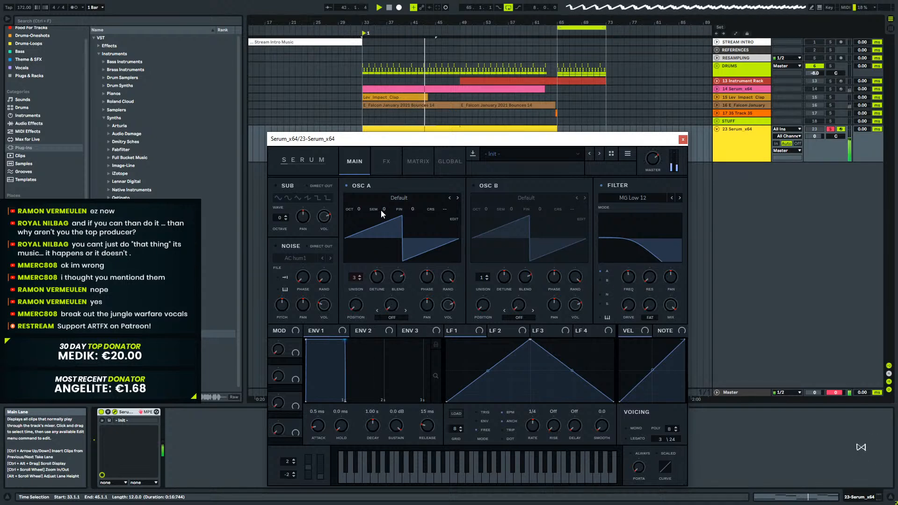
left_click(683, 139)
double_click(407, 138)
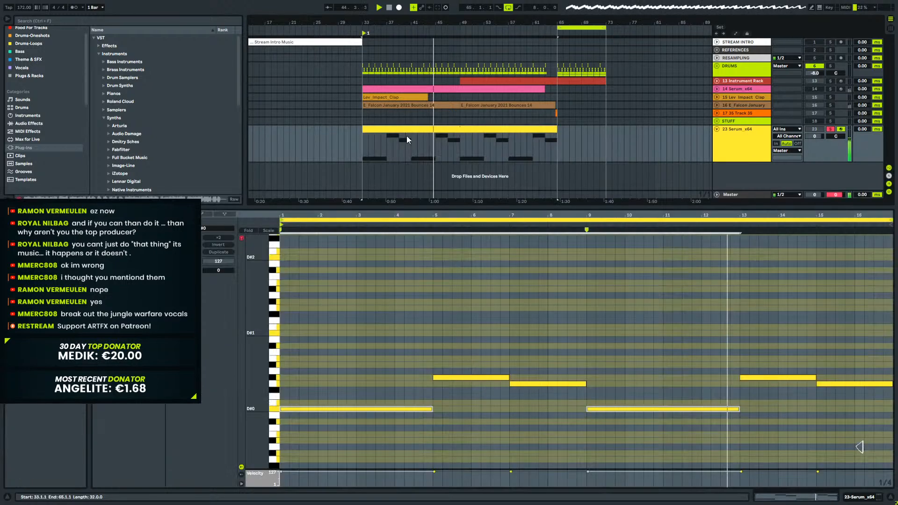
left_click(849, 496)
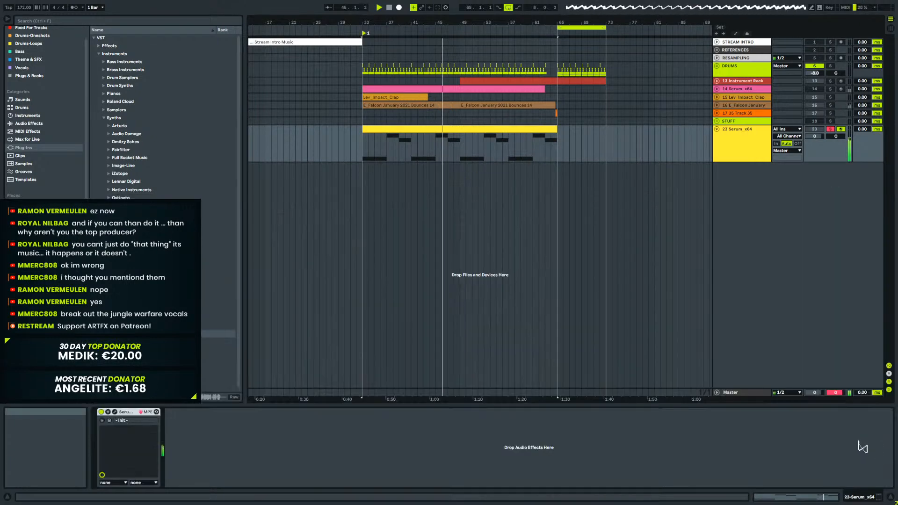
left_click(115, 412)
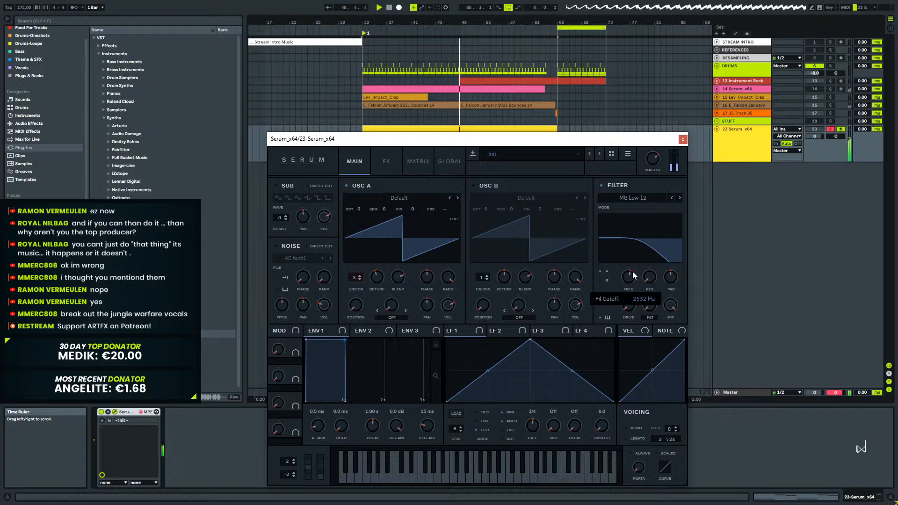
left_click(683, 140)
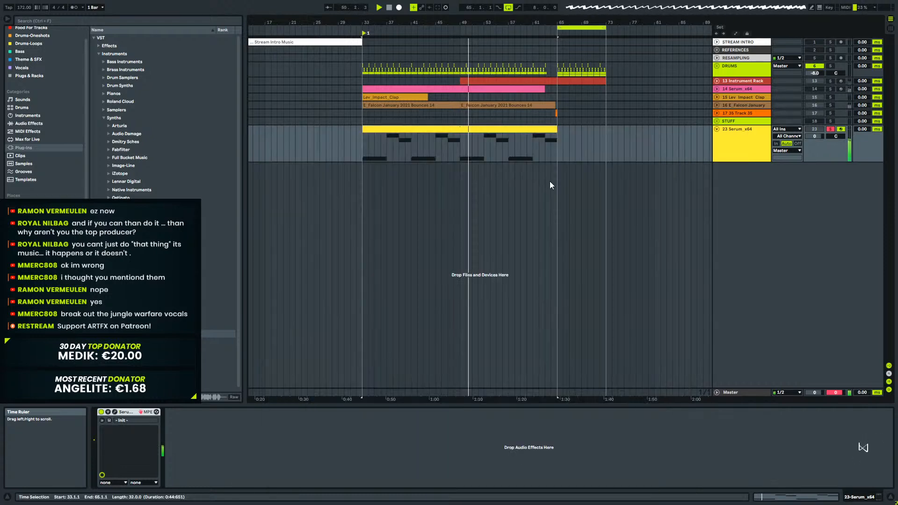
In the Serum clip, copy the D#0 note at 1.1.1 two octaves up, raise the copy to F𝄪2, and audition it.
double_click(445, 138)
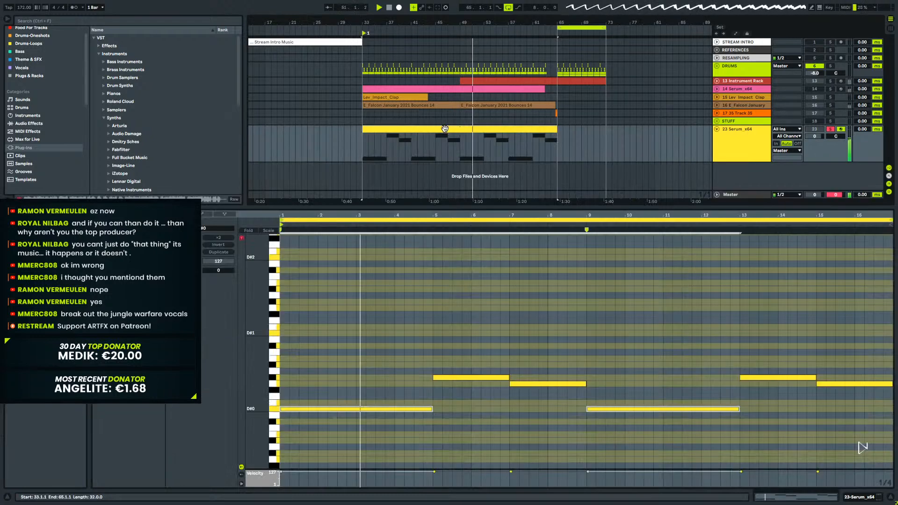
left_click(302, 395)
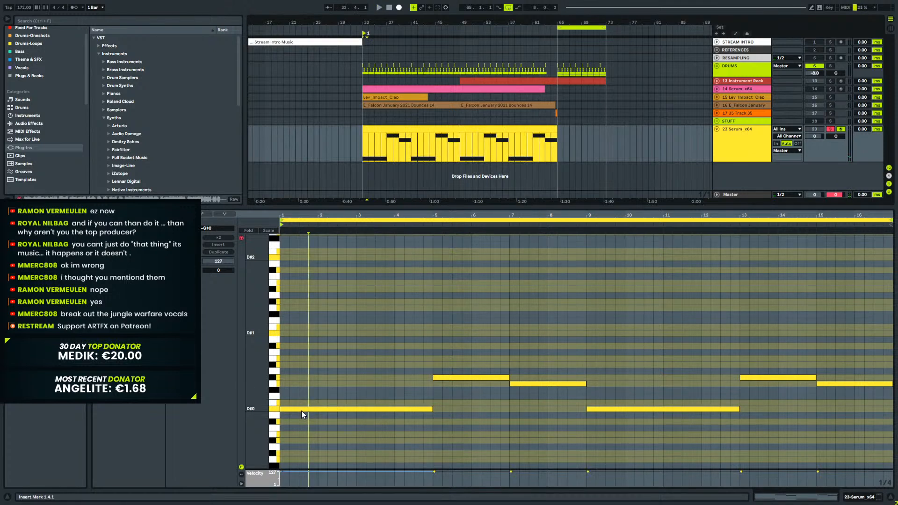
left_click_drag(301, 411, 306, 335)
key("shift+Up")
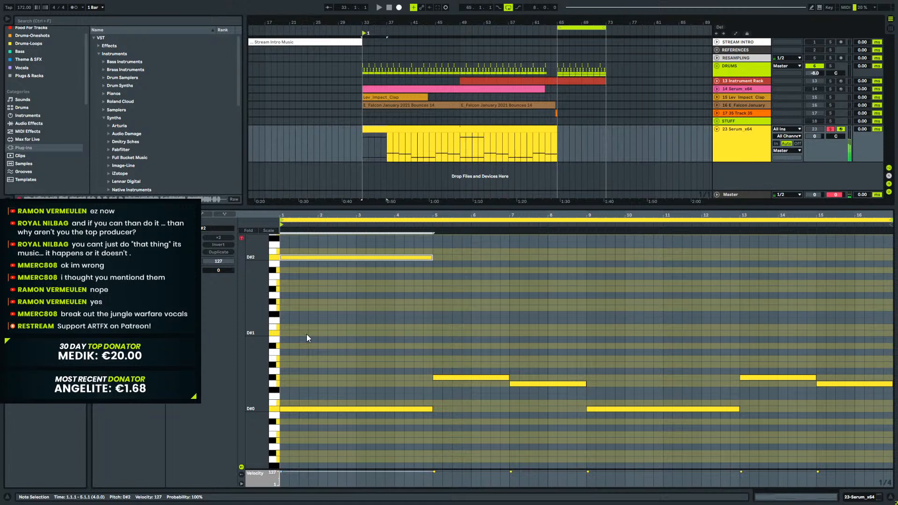
scroll(363, 291, "up", 3)
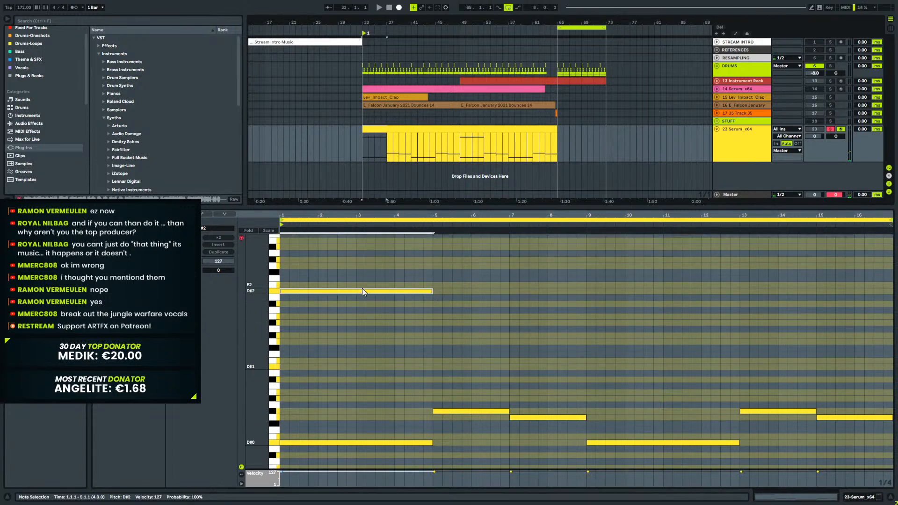
left_click_drag(359, 291, 359, 266)
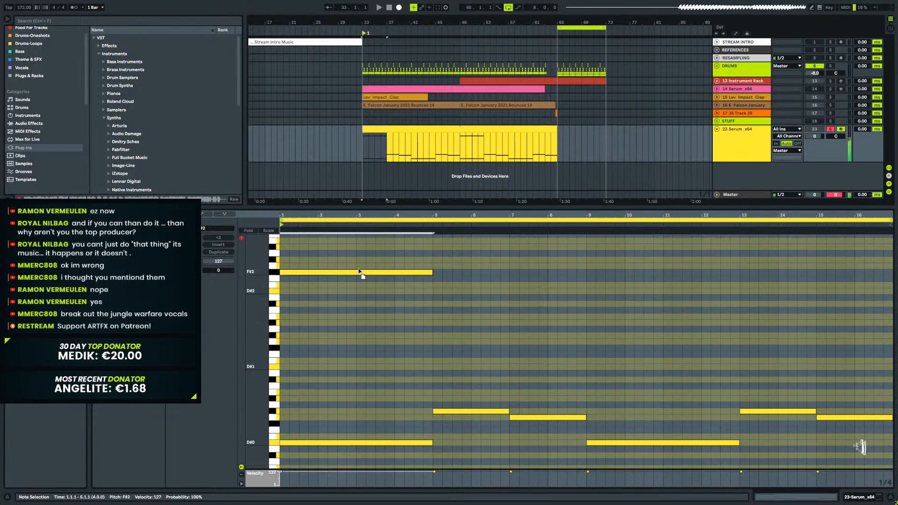
key("space")
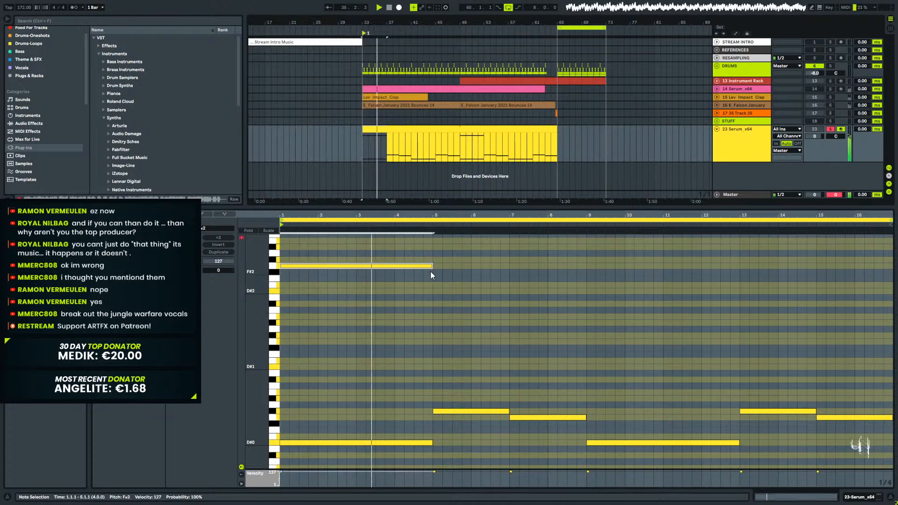
Add an upper note from 5.1.1 to 7.1.1 and raise it to E2 while auditioning it.
scroll(493, 366, "up", 2)
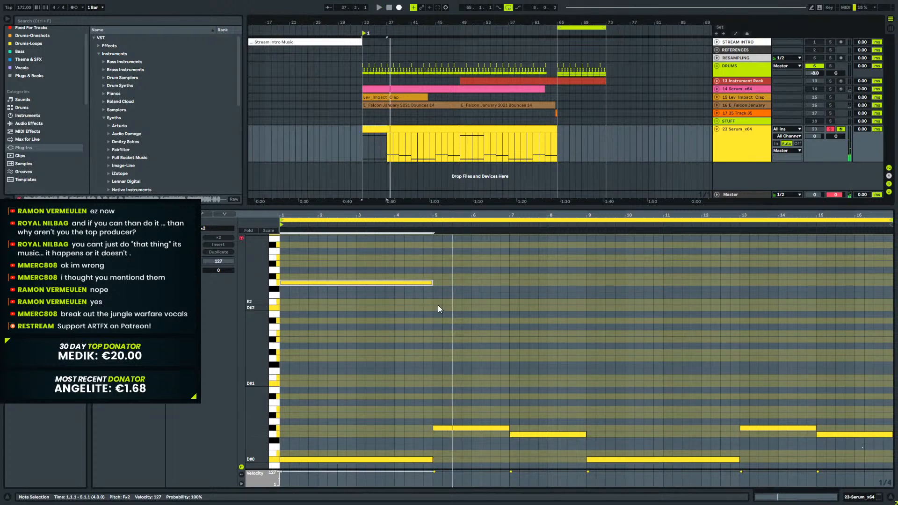
double_click(435, 333)
left_click_drag(442, 333, 506, 340)
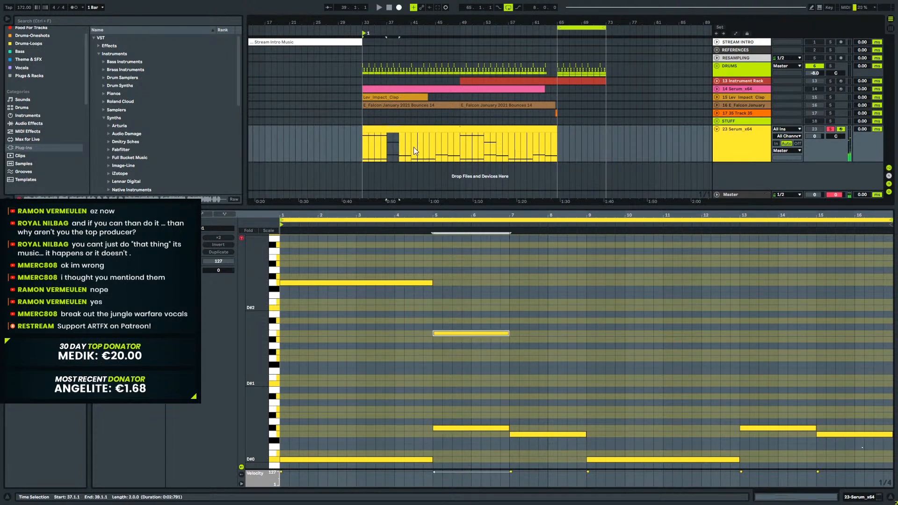
left_click(456, 334)
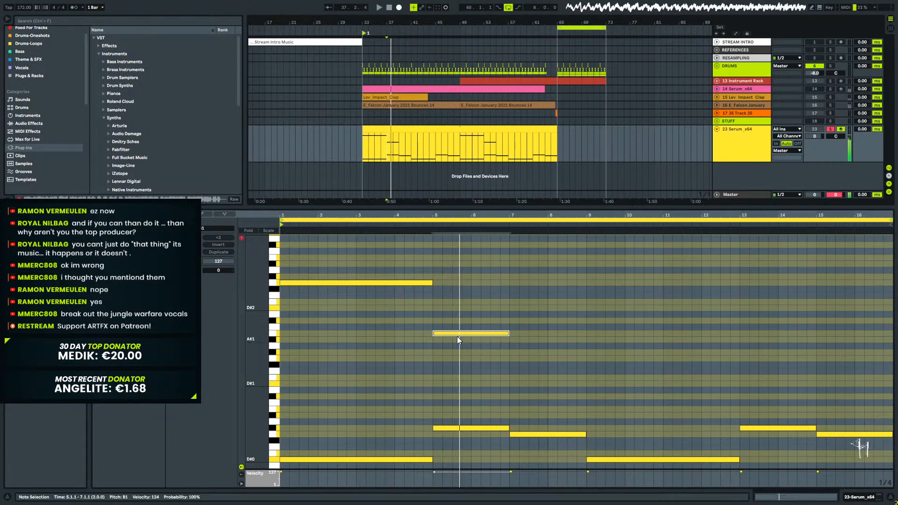
left_click_drag(456, 333, 458, 308)
key("space")
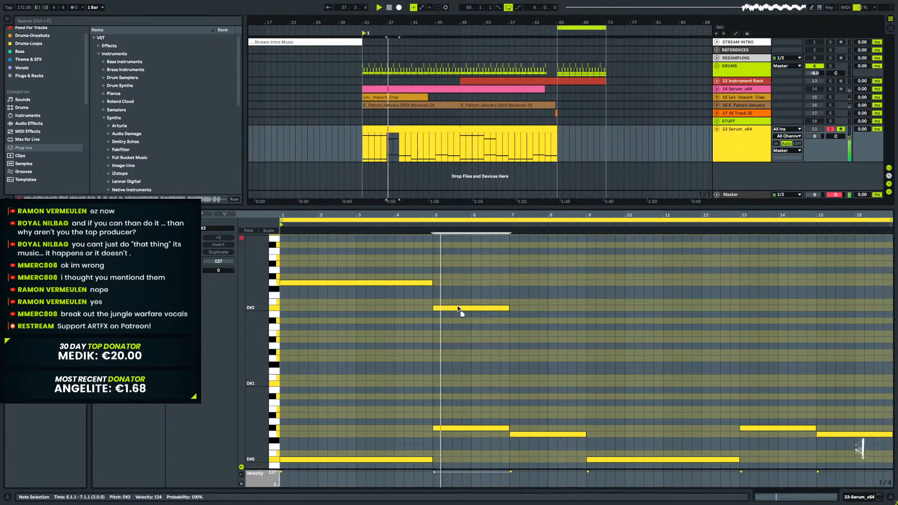
key("Up")
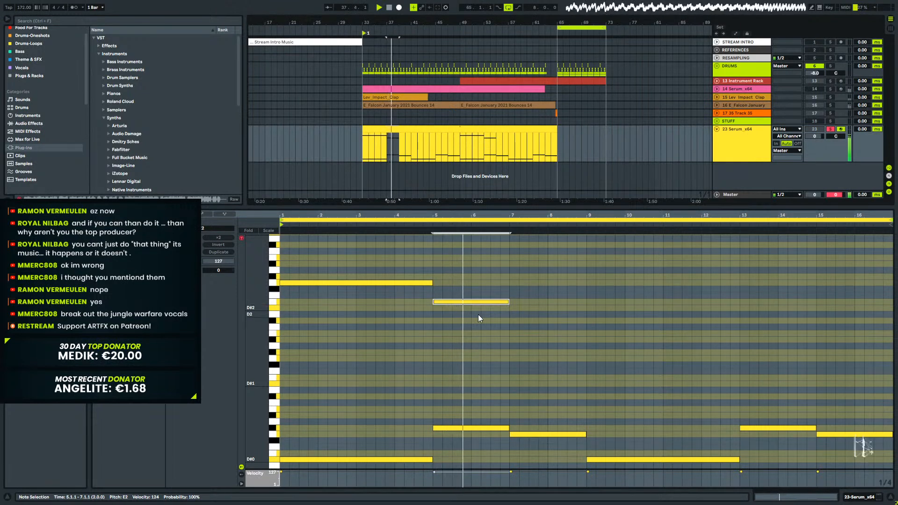
Duplicate the E2 note to 7.1.1 as D#2, repeat the three upper notes from 9.1.1, and play the clip.
key("ctrl+d")
key("Down")
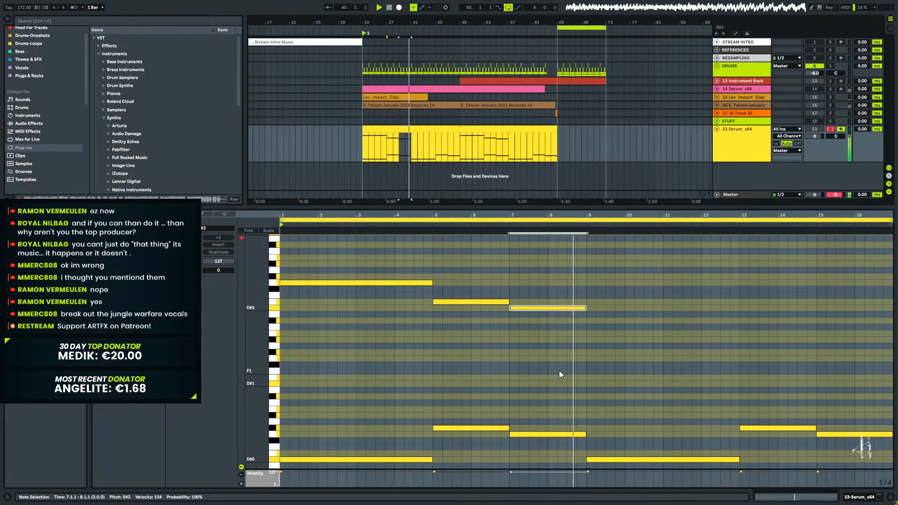
left_click_drag(562, 362, 364, 238)
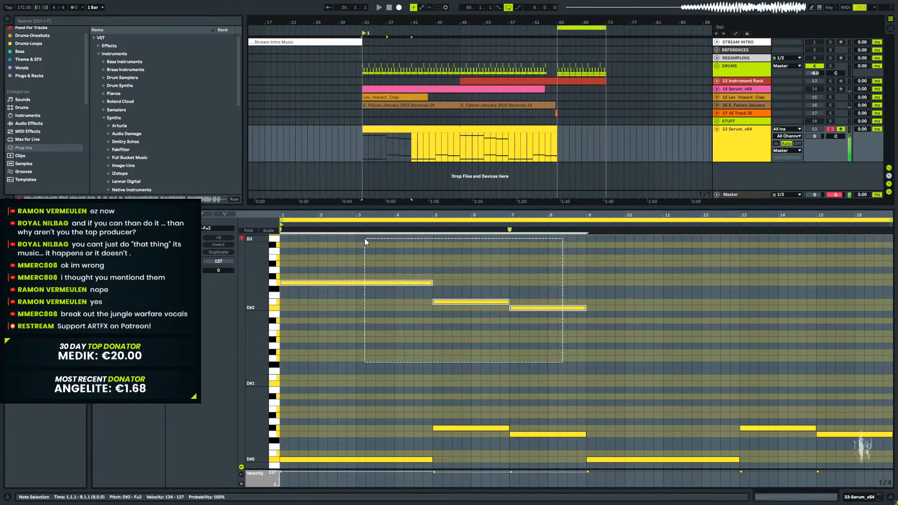
key("ctrl+d")
left_click(358, 151)
key("space")
key("shift+Tab")
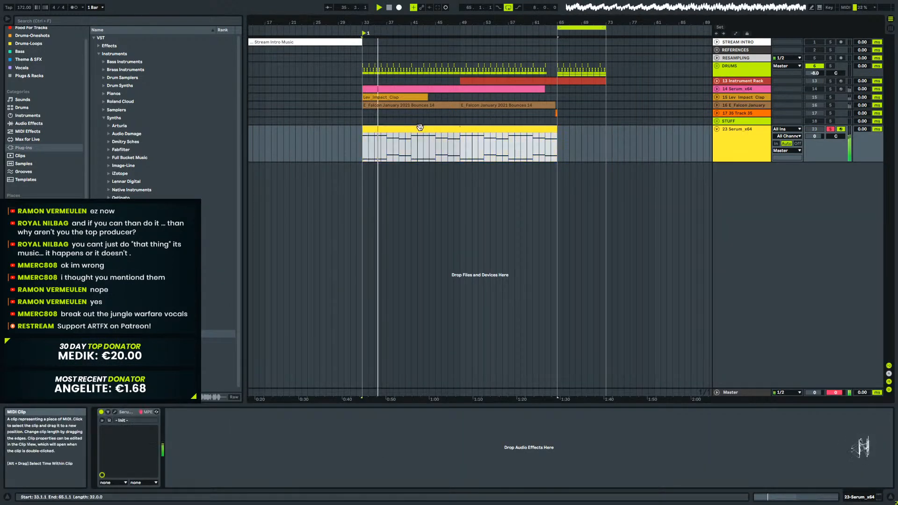
Raise the upper-line E2 and D#2 notes at 5.1.1, 7.1.1, 13.1.1 and 15.1.1 one octave to E3 and D#3, and play.
key("shift+Tab")
left_click_drag(457, 331, 555, 276)
key("shift+Up")
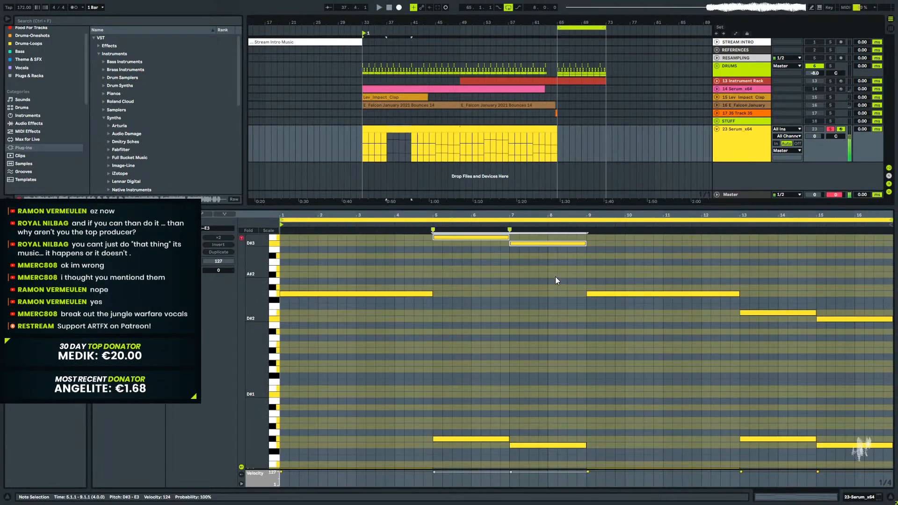
left_click_drag(794, 338, 867, 294)
key("shift+Up")
key("space")
Lower Serum's filter cutoff to about 1716 Hz during playback and close the plug-in window.
key("shift+Tab")
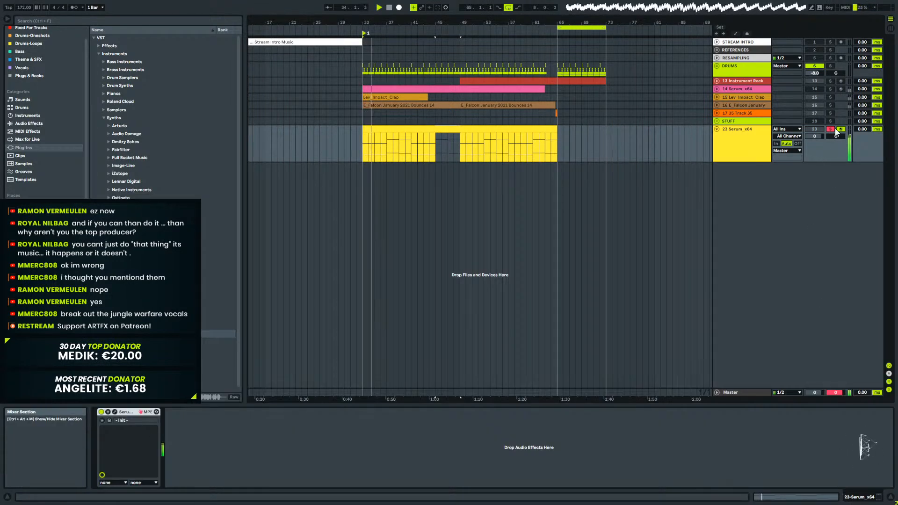
left_click(114, 412)
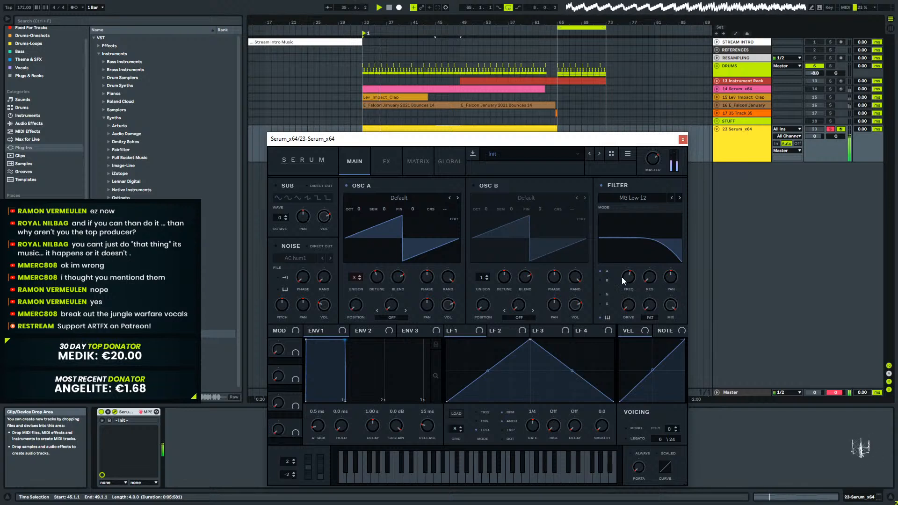
mouse_move(619, 282)
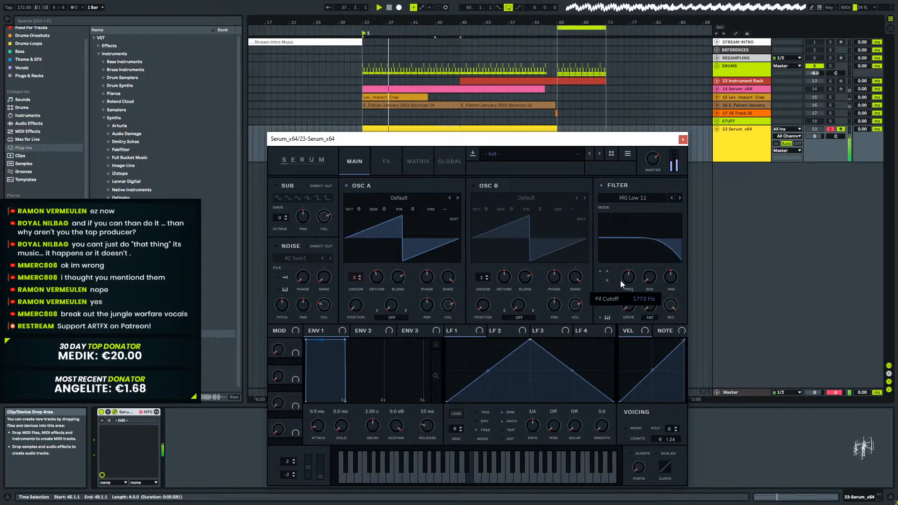
scroll(621, 280, "up", 1)
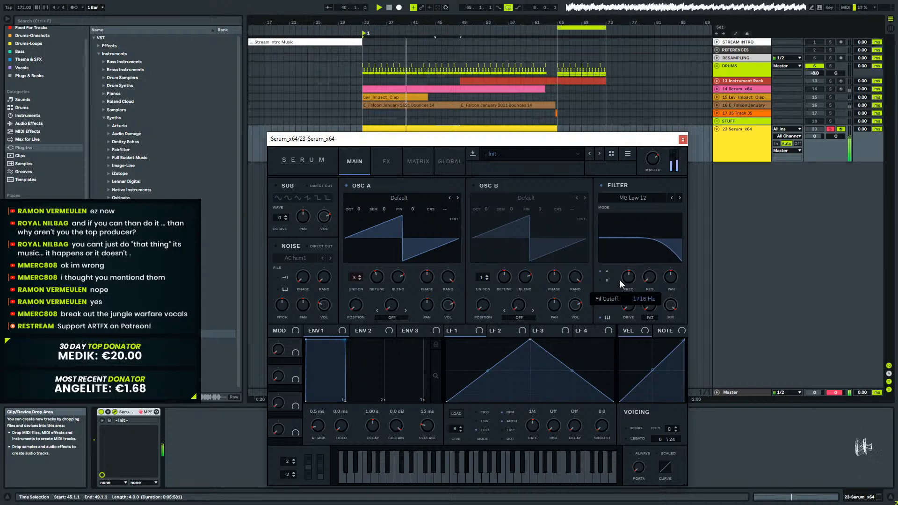
left_click(683, 140)
Lower the long upper notes at 1.1.1 and 9.1.1 to F#2, play the clip, and set its scale to Phrygian.
double_click(449, 137)
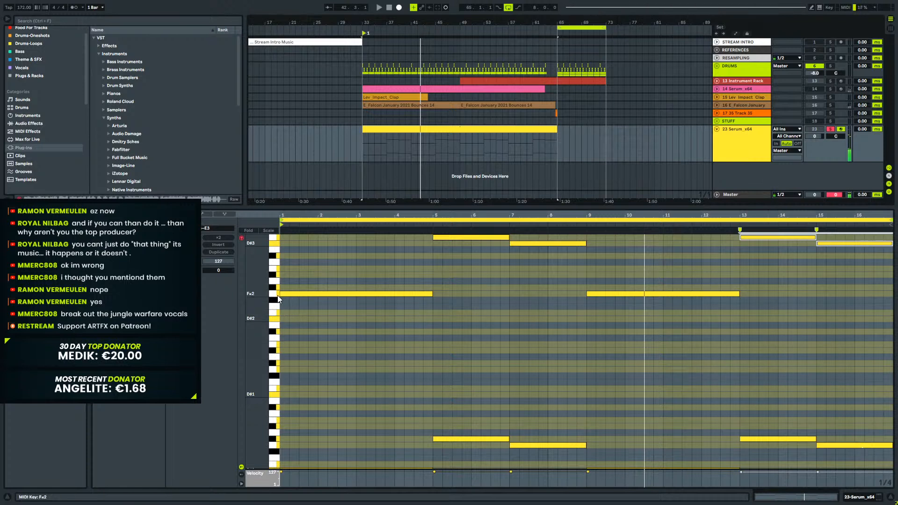
left_click(278, 295)
key("Down")
key("space")
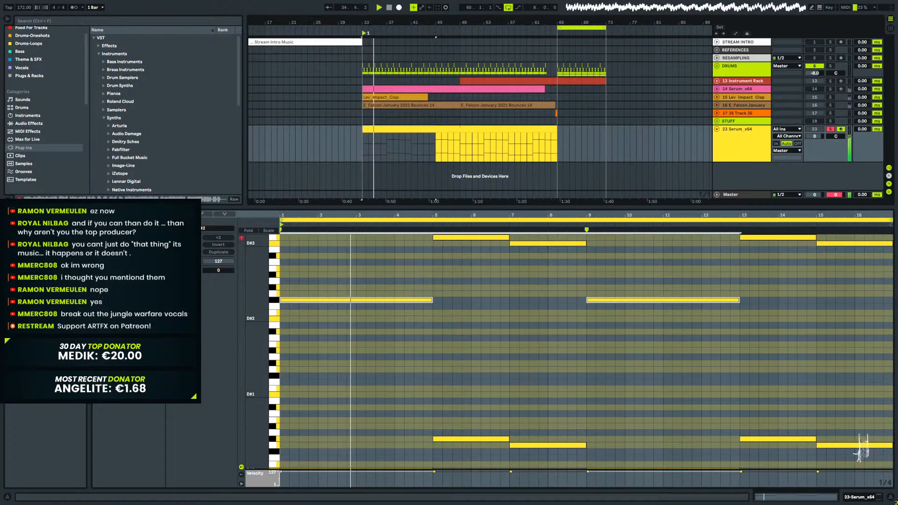
left_click(150, 278)
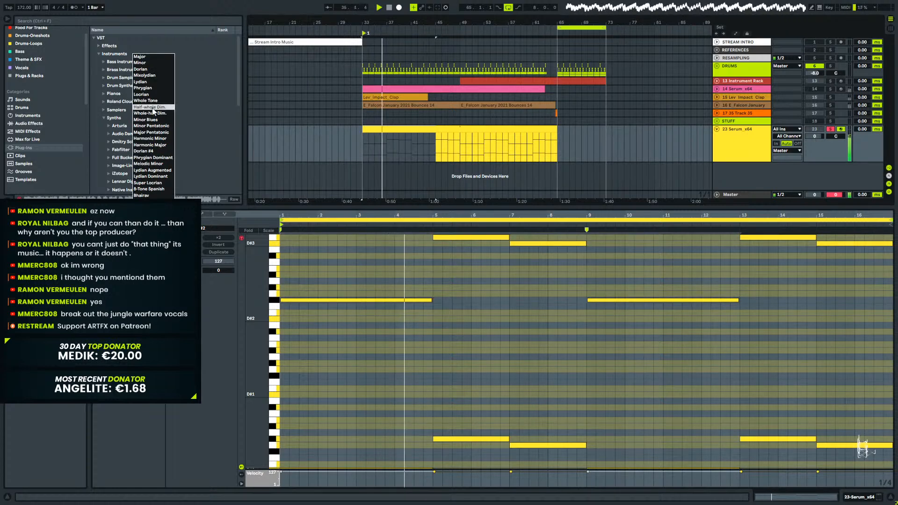
left_click(153, 88)
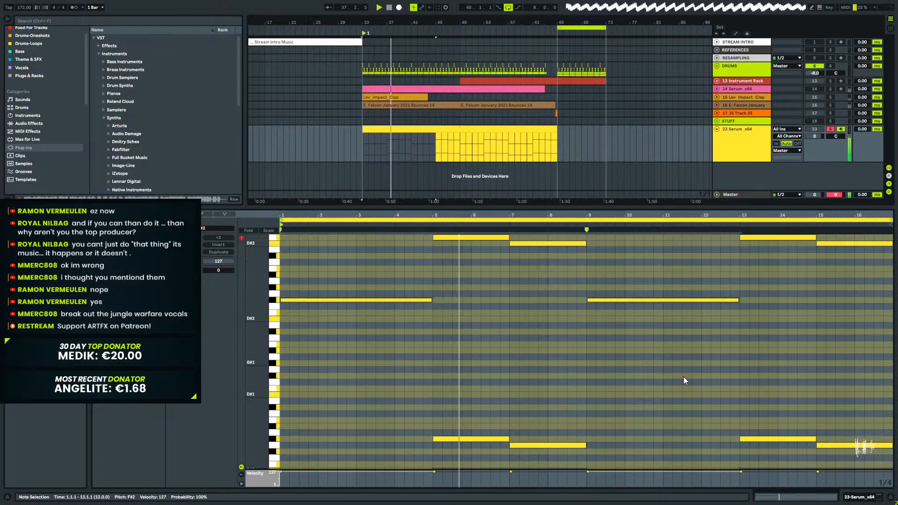
Try the long upper notes at 1.1.1 and 9.1.1 an octave higher at F#3 and at A#2, auditioning the clip.
left_click_drag(255, 321, 246, 320)
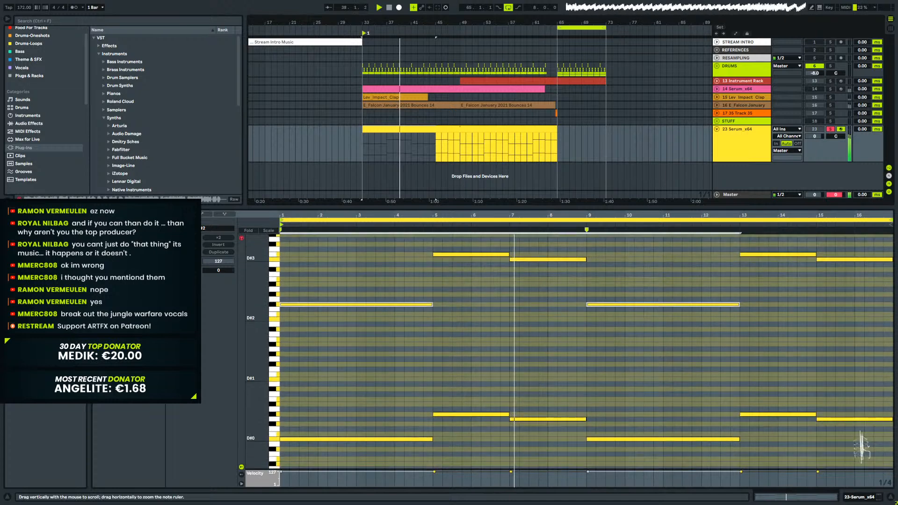
key("shift+Up")
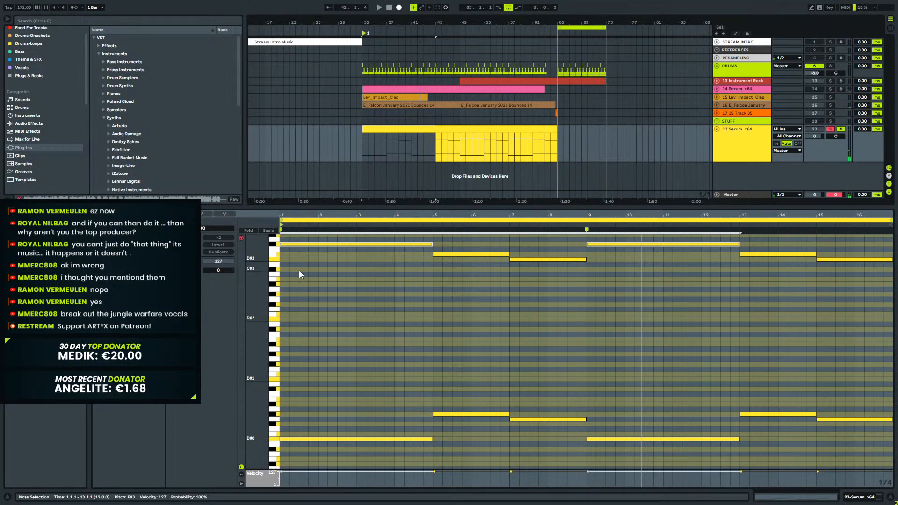
left_click_drag(310, 244, 307, 287)
key("space")
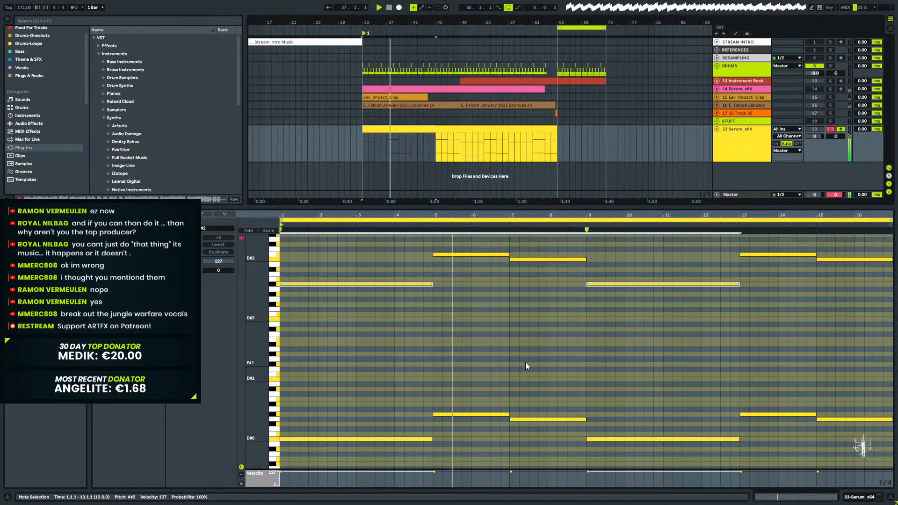
left_click(489, 322)
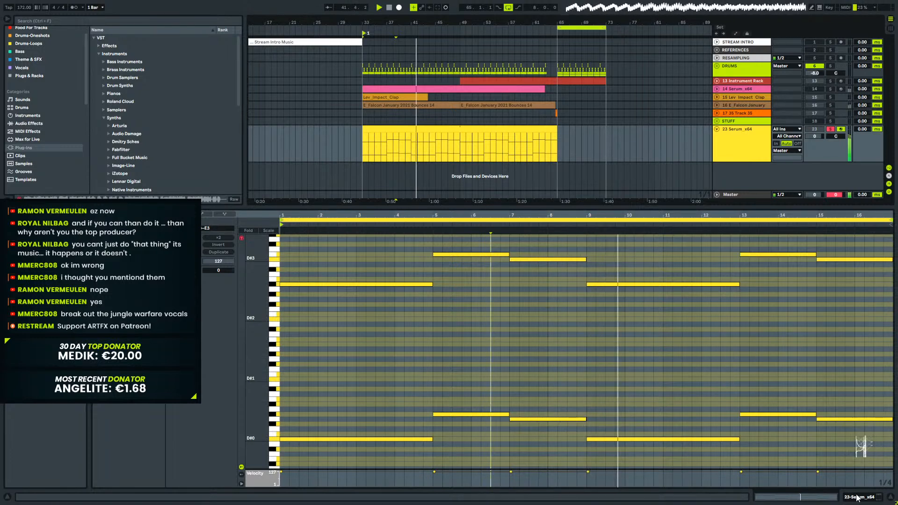
Turn off the Serum track's solo to hear it with the full arrangement, and unfold the 13 Instrument Rack track.
key("shift+Tab")
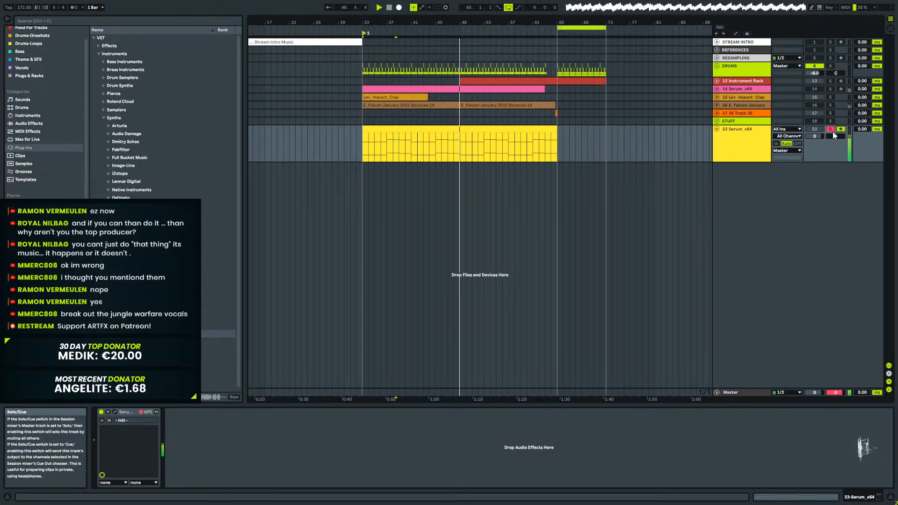
left_click(733, 66)
left_click(743, 128)
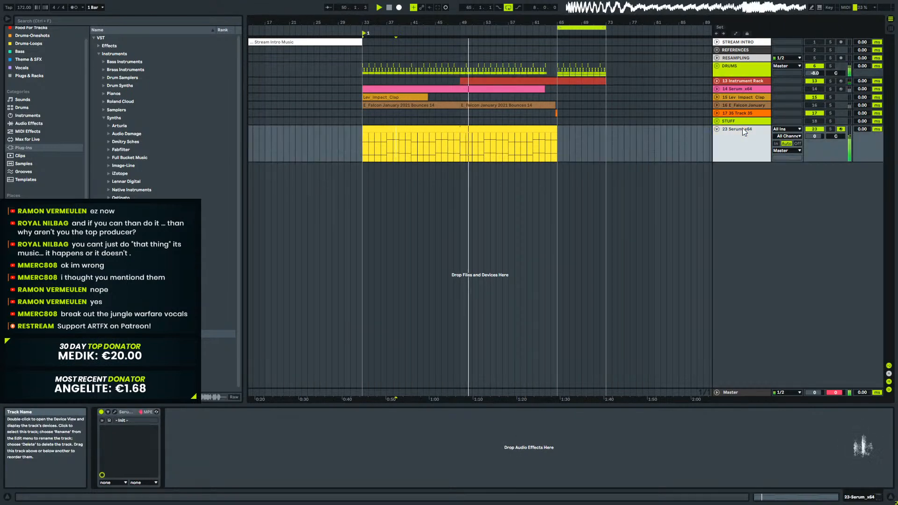
left_click(114, 412)
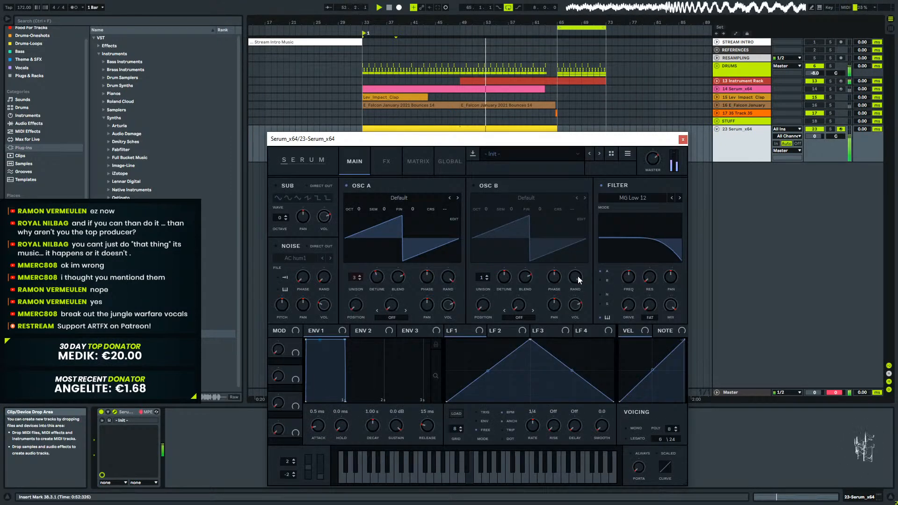
left_click(683, 139)
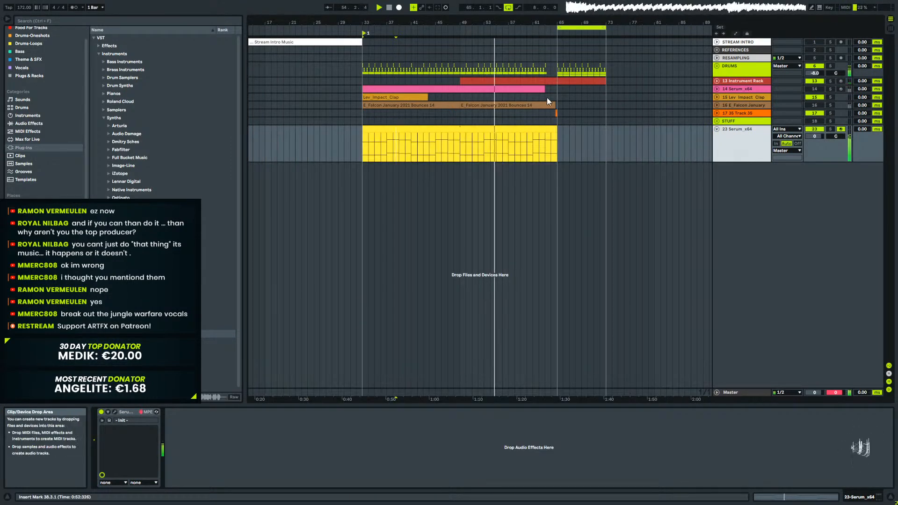
left_click(717, 82)
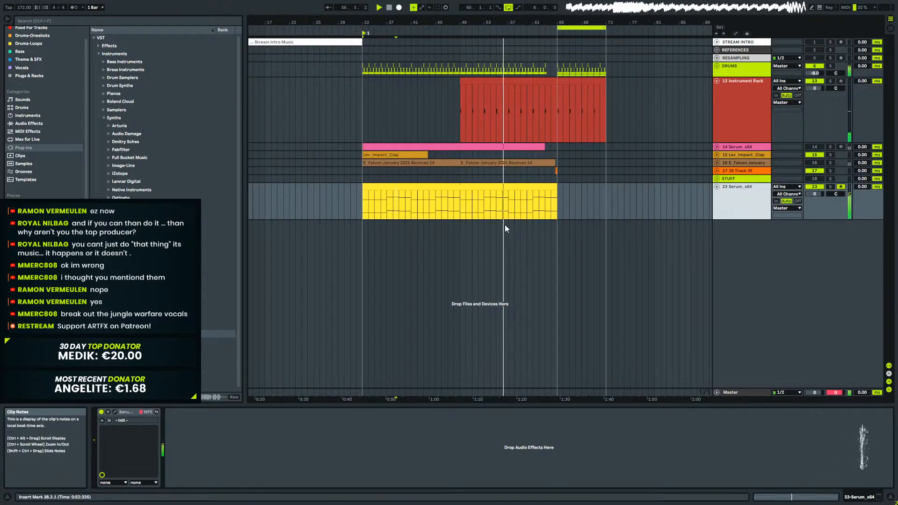
Move the long upper notes at 1.1.1 and 9.1.1 in the Serum clip to F#2 and play the arrangement.
double_click(506, 192)
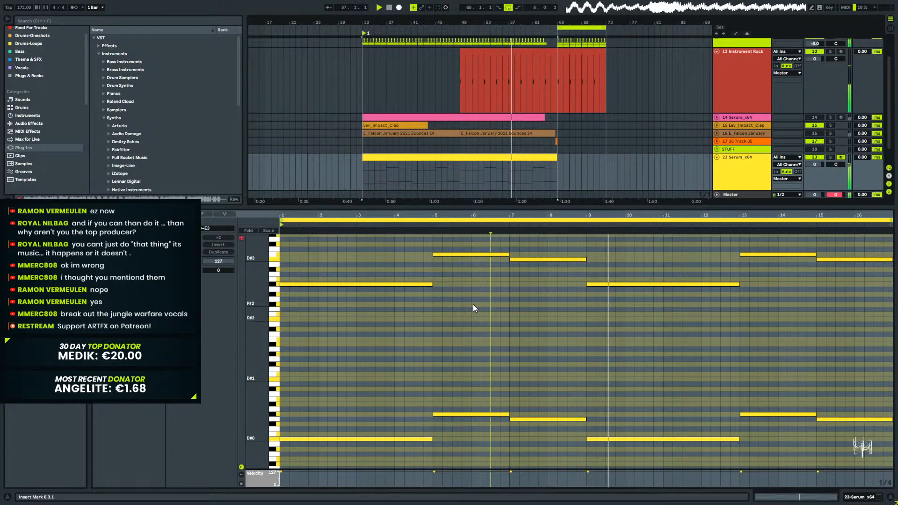
left_click(274, 284)
left_click_drag(295, 284, 296, 304)
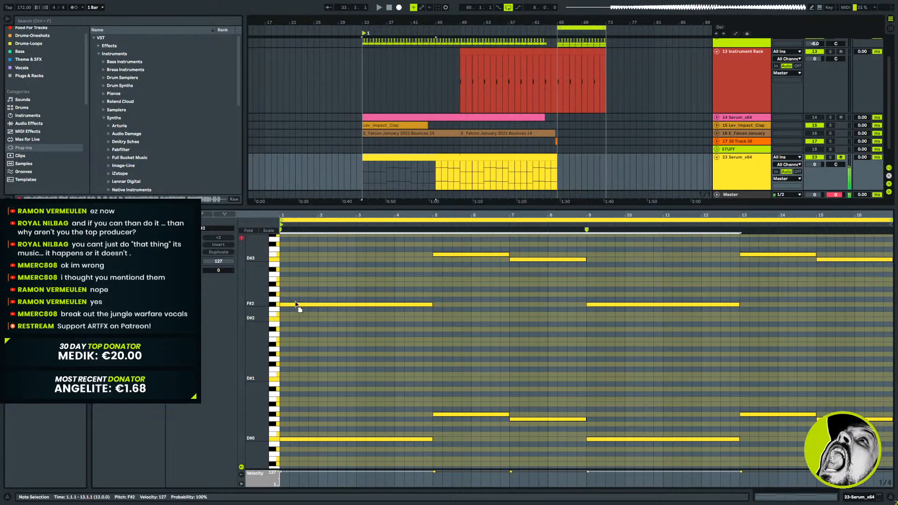
key("space")
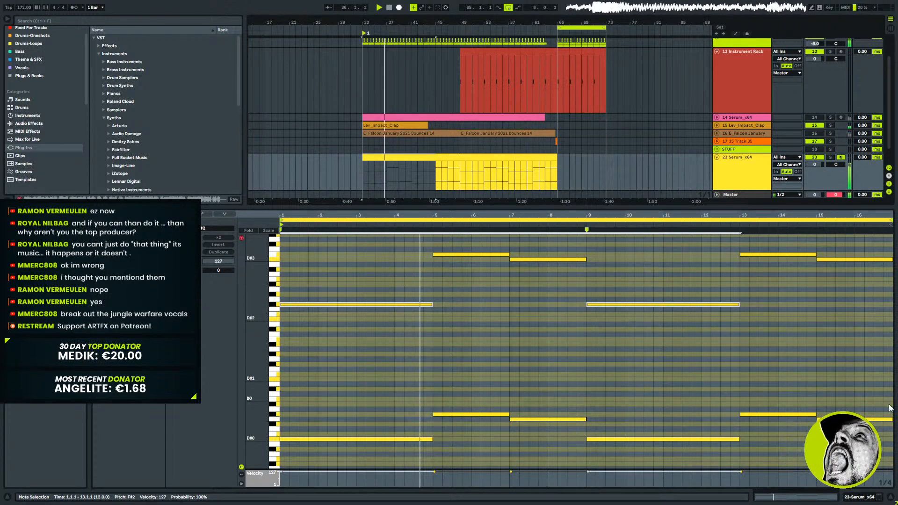
In Serum, set oscillator A's unison to 4 voices and the filter cutoff to about 1201 Hz during playback.
key("shift+Tab")
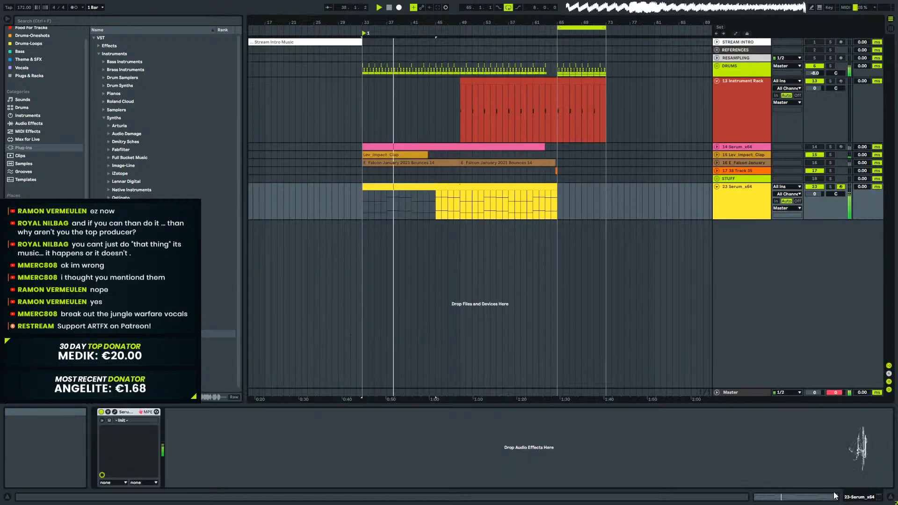
left_click(114, 412)
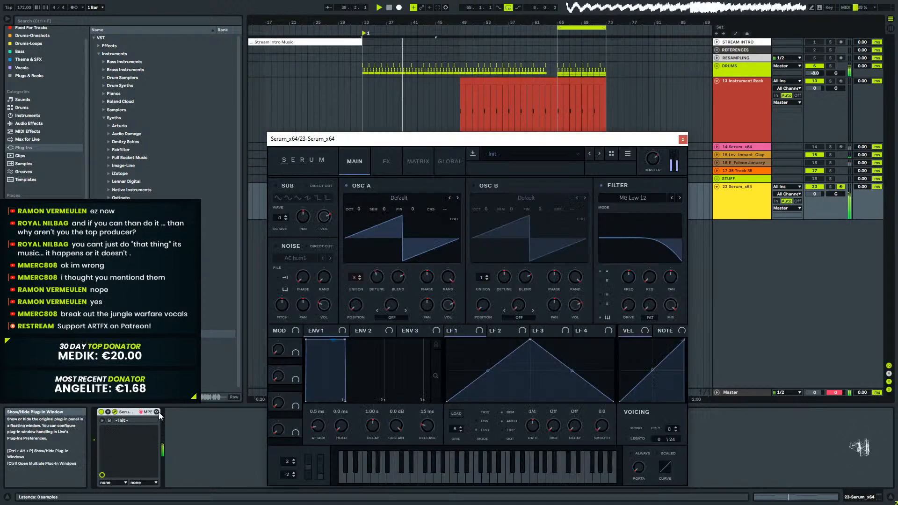
mouse_move(379, 279)
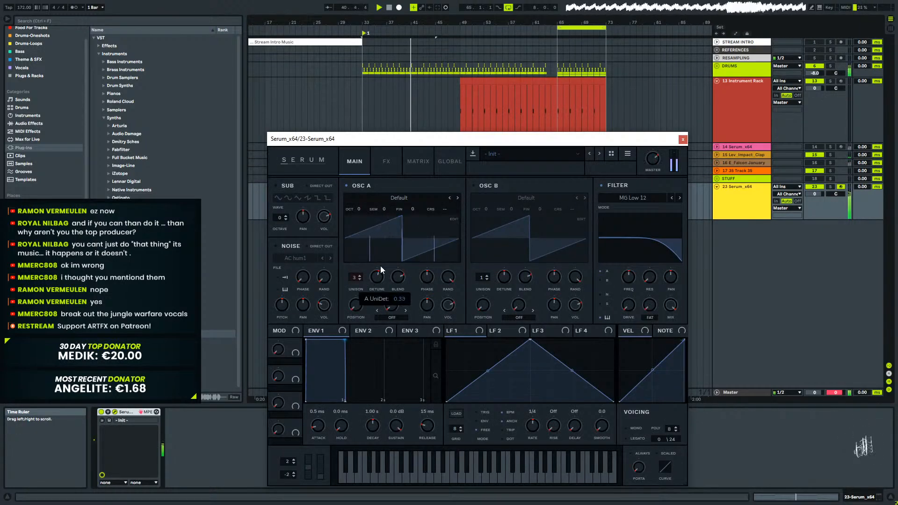
mouse_move(354, 277)
left_mouse_down()
mouse_move(363, 254)
mouse_move(359, 277)
left_mouse_up()
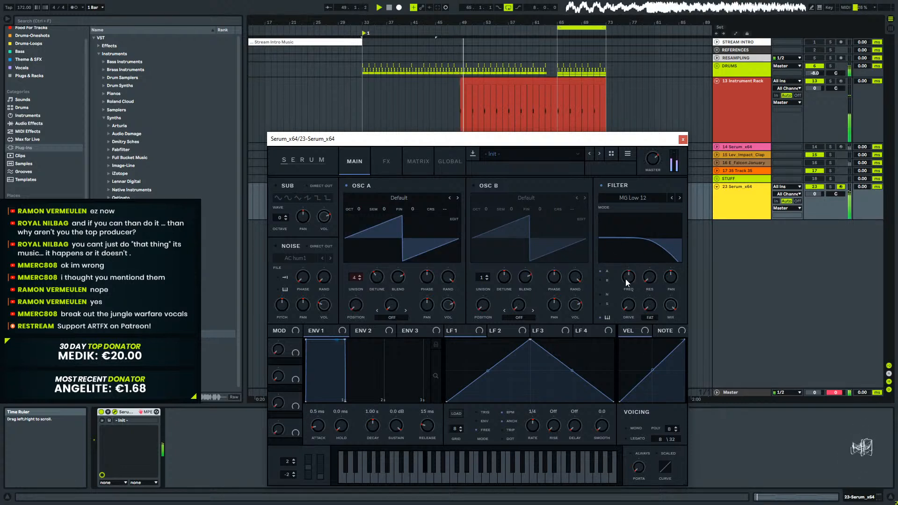
left_click_drag(630, 273, 636, 255)
left_click_drag(627, 263, 615, 288)
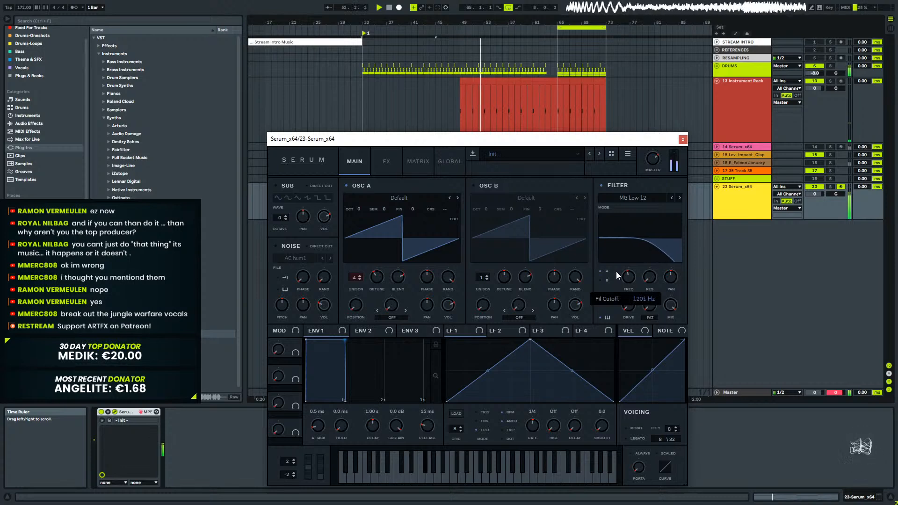
Audition the Serum track in solo with the plug-in window closed, and examine the notes in its clip.
left_click(830, 186)
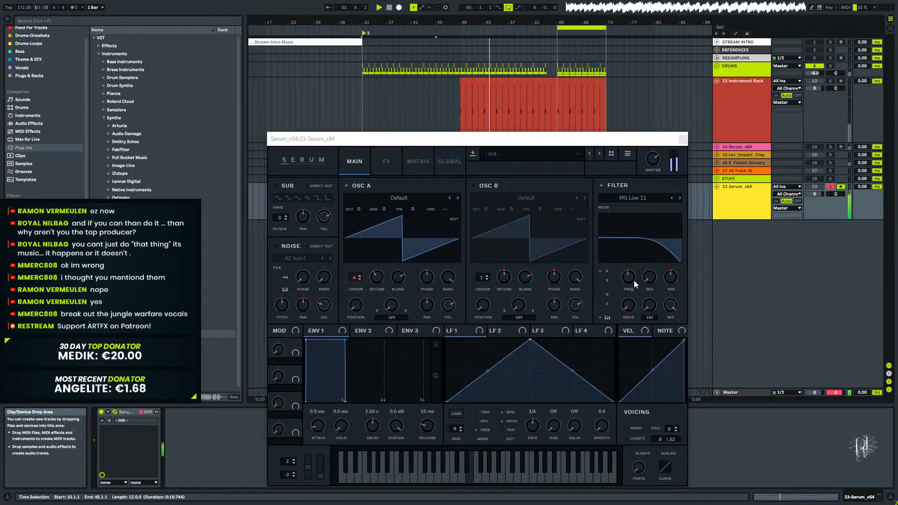
left_click(683, 139)
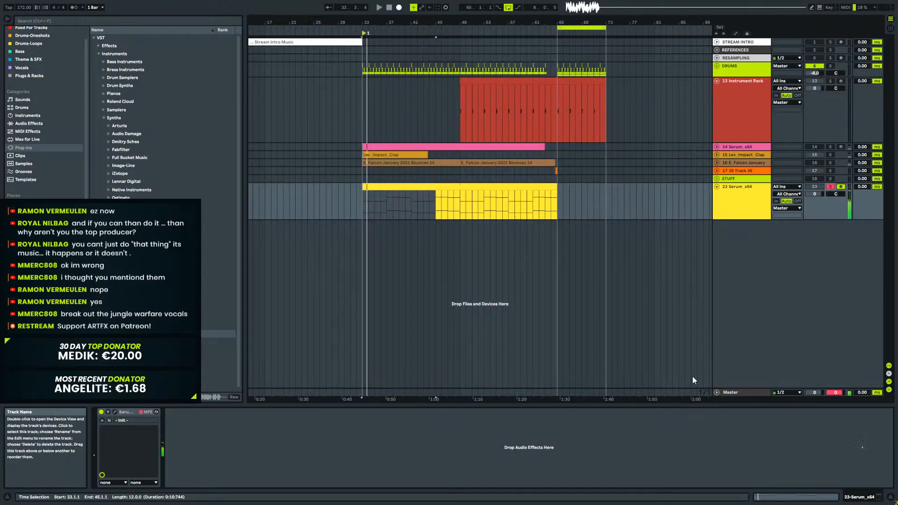
double_click(453, 187)
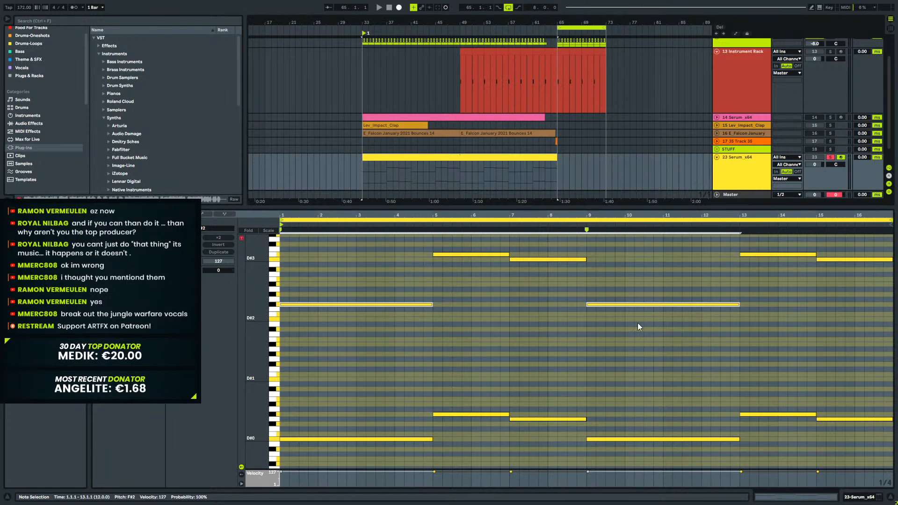
left_click(863, 497)
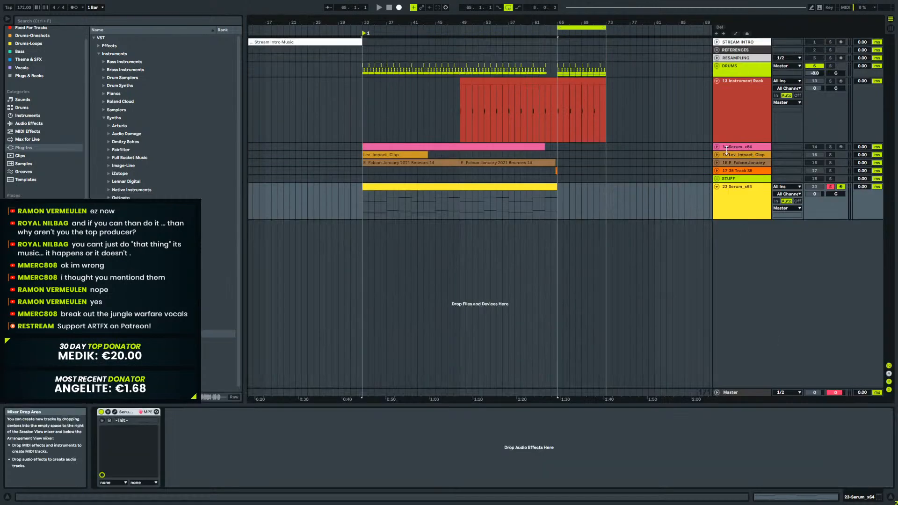
Turn off the Serum track's solo and mute the track.
double_click(465, 187)
left_click(853, 497)
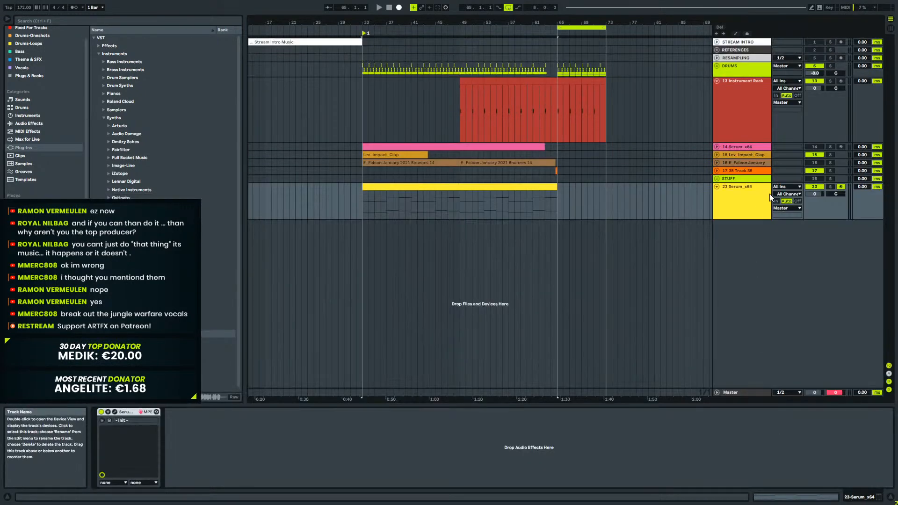
left_click(815, 188)
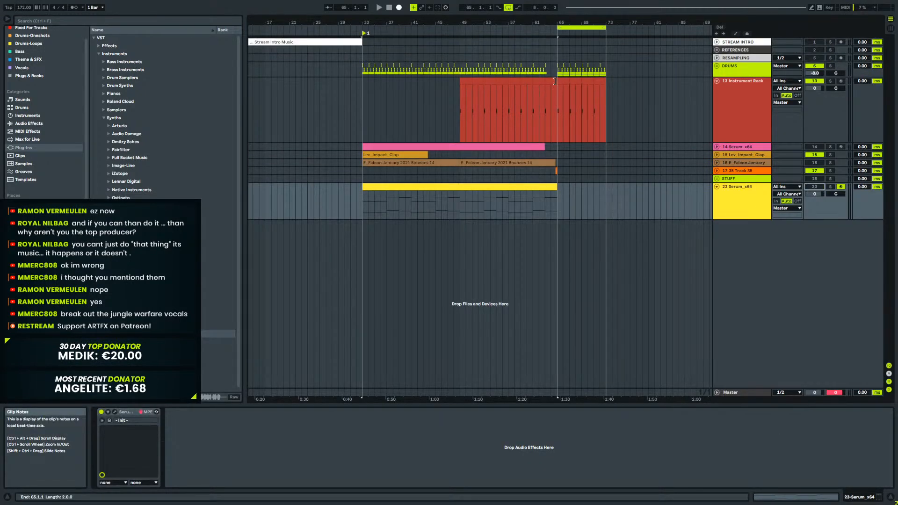
Play the looped section from bar 65 and unfold the DRUMS group to show its individual tracks.
left_click(564, 96)
left_click_drag(578, 19, 493, 19)
key("space")
key("space")
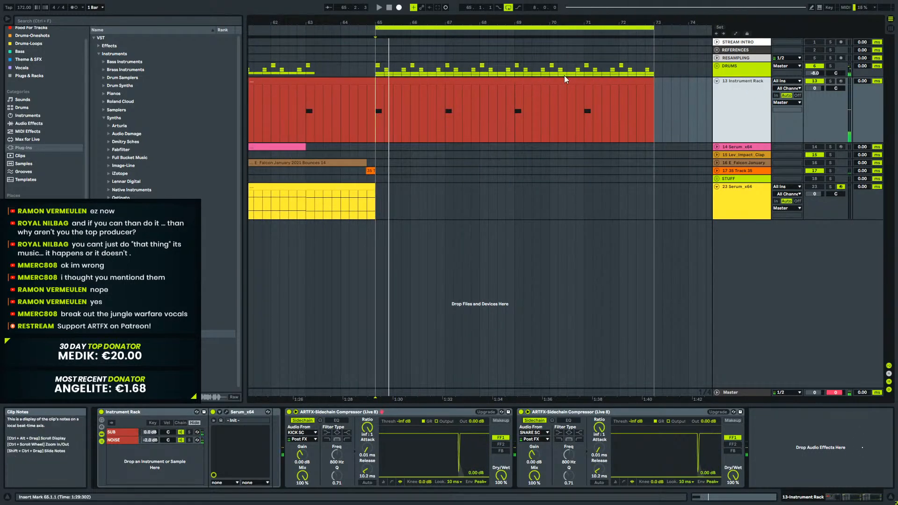
left_click(715, 71)
left_click(717, 67)
left_click(405, 132)
key("space")
key("space")
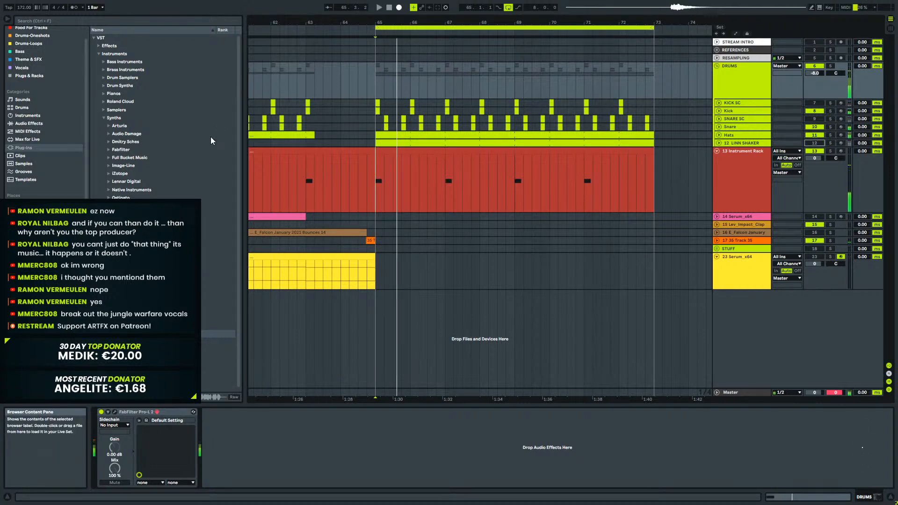
Load Serum on a new MIDI track, colour the track red and place it directly below the Instrument Rack track.
left_click(28, 149)
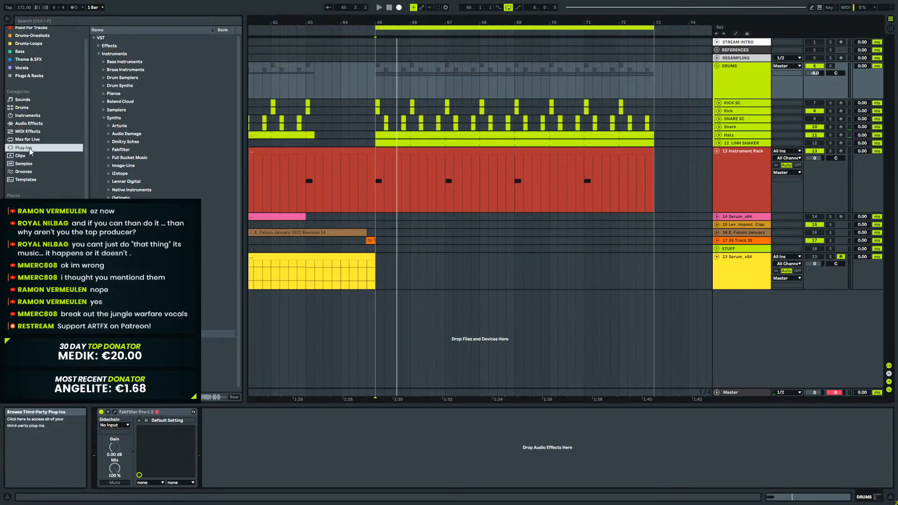
left_click_drag(124, 334, 489, 334)
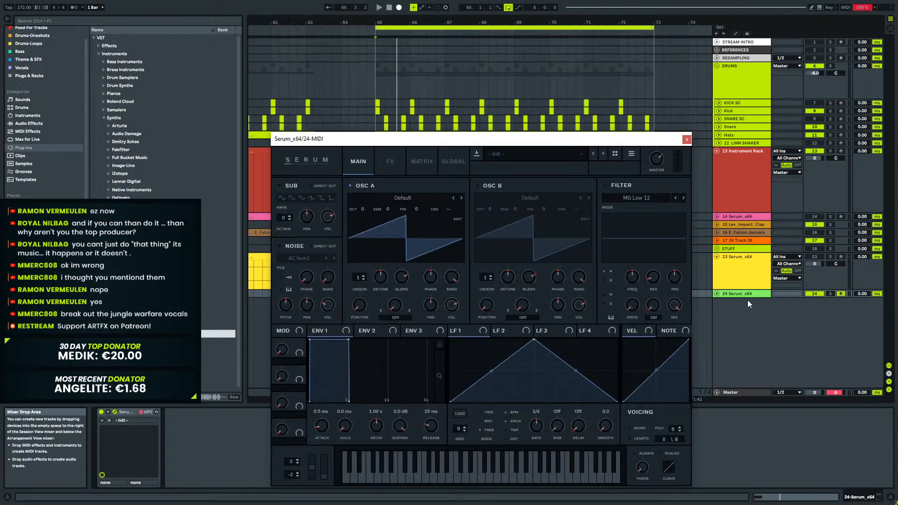
right_click(747, 297)
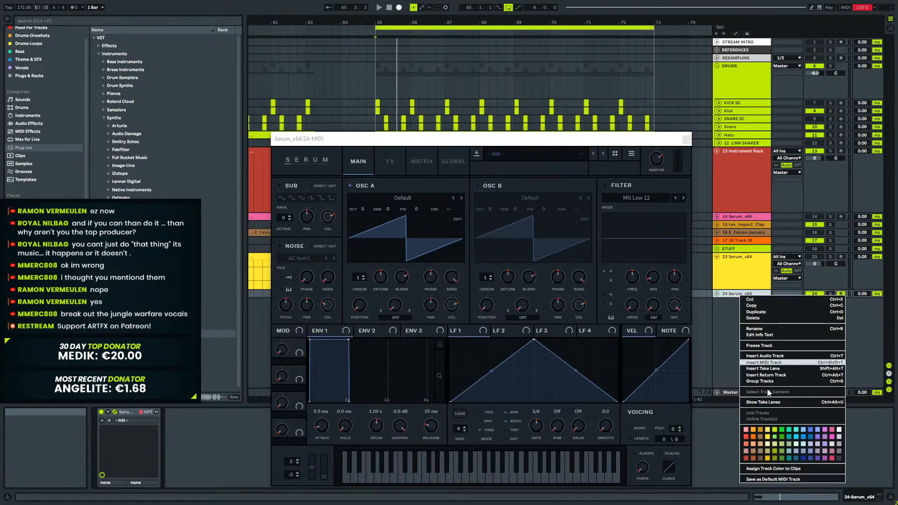
left_click(751, 452)
left_click(736, 216)
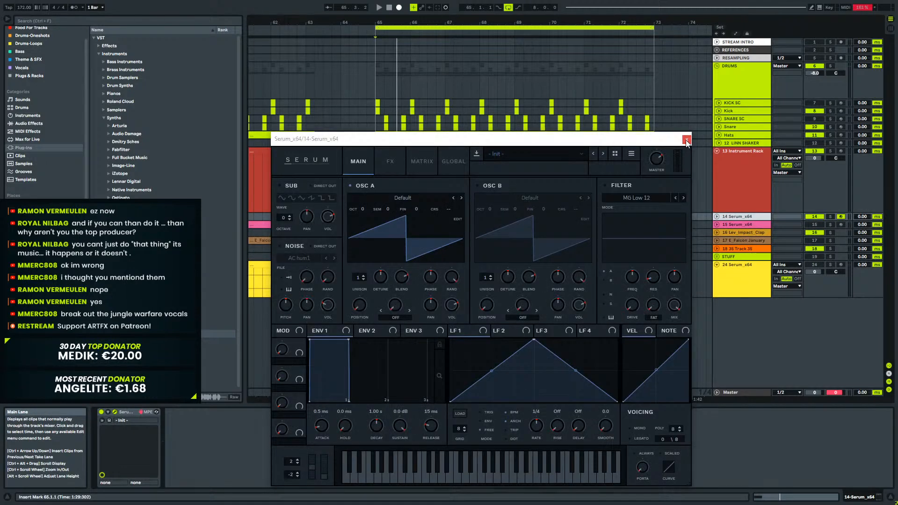
left_click(687, 140)
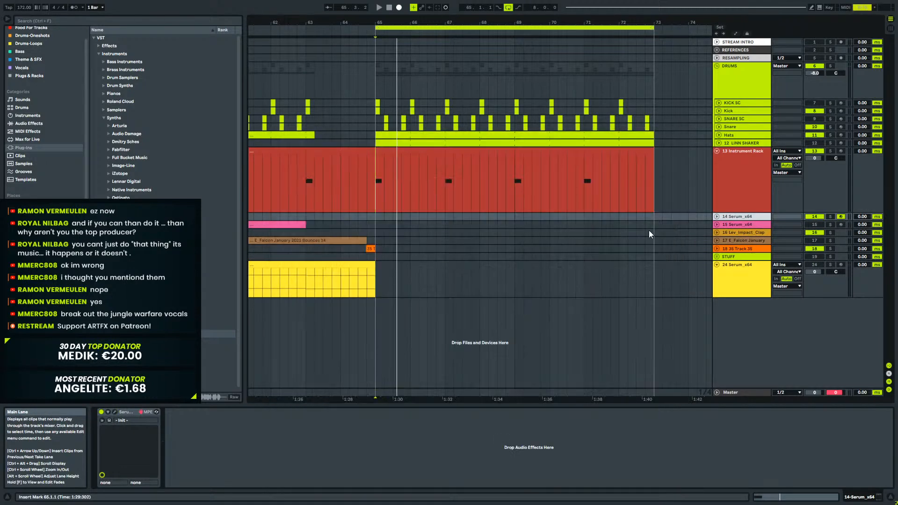
In the new Serum, load the Sub Oscillator I wavetable into oscillators A and B and enable oscillator B.
left_click(716, 217)
left_click(115, 412)
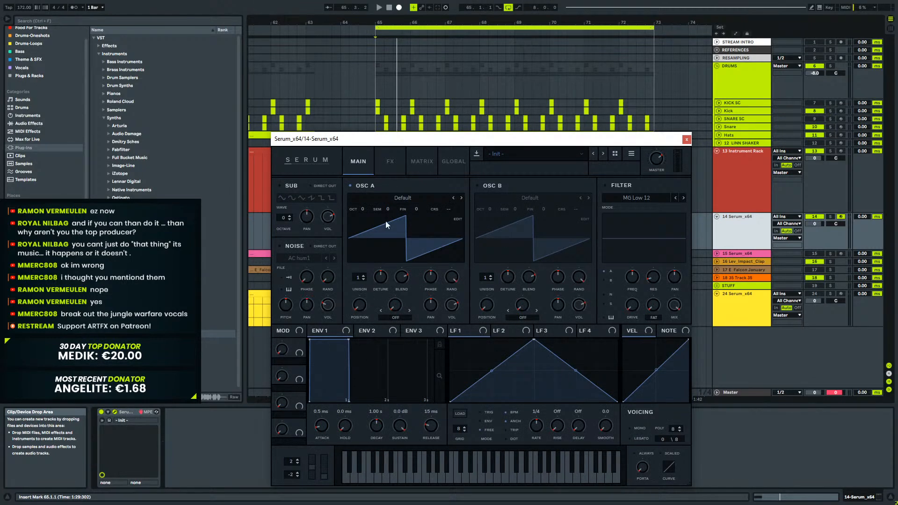
left_click(406, 197)
mouse_move(400, 208)
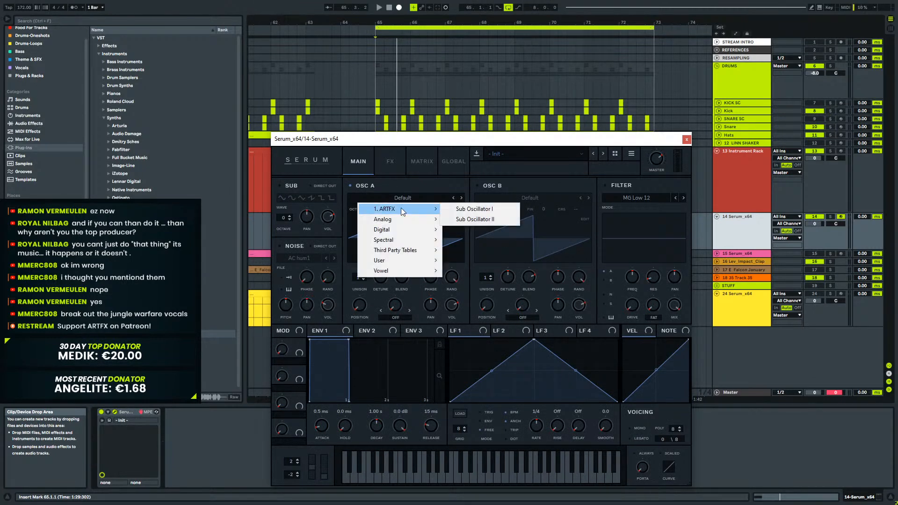
left_click(472, 209)
left_click(514, 198)
mouse_move(506, 208)
left_click(603, 208)
left_click(475, 187)
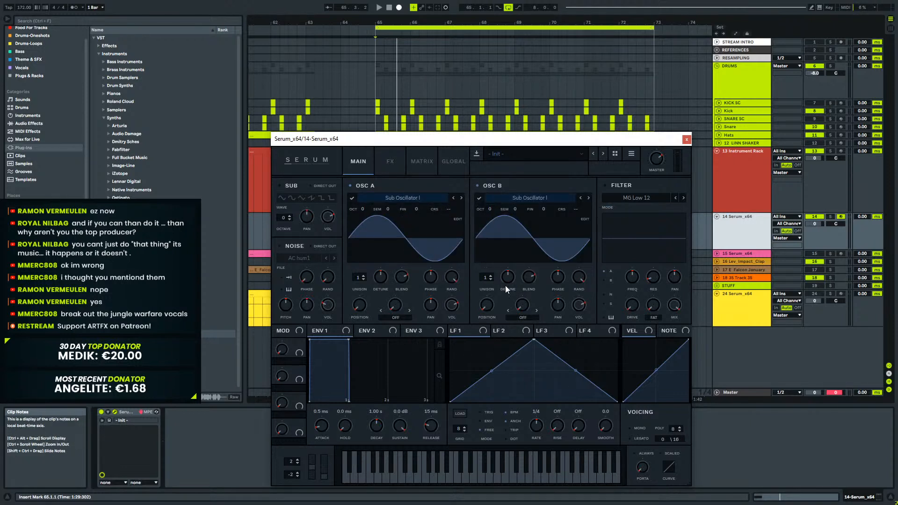
Set oscillator B's octave to +2, turn its volume down, and set oscillator A's warp mode to FM (From B).
left_click_drag(490, 209, 496, 200)
left_click_drag(578, 305, 560, 358)
left_click(396, 317)
left_click(409, 274)
left_click(396, 317)
left_click(410, 275)
left_click(687, 139)
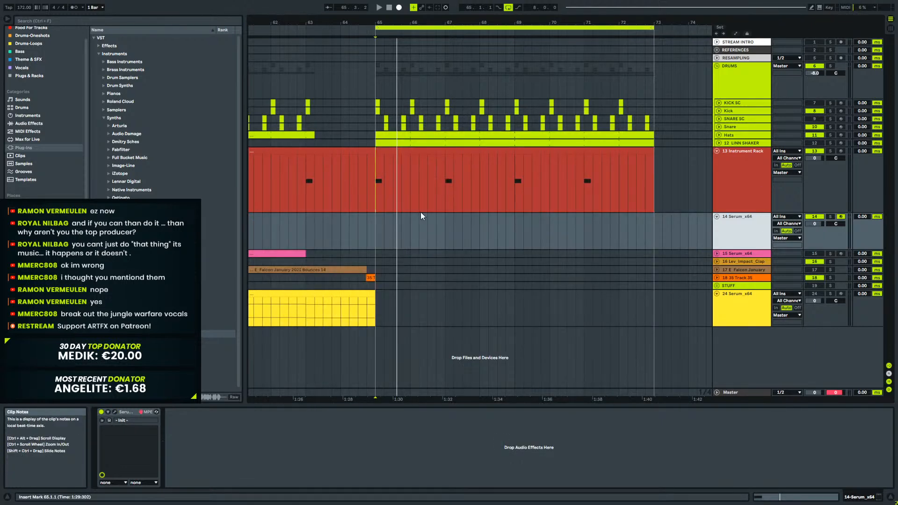
Insert an empty two-bar MIDI clip from 65.1.1 to 67.1.1 on the new Serum track and loop playback over it.
left_click_drag(377, 234, 393, 234)
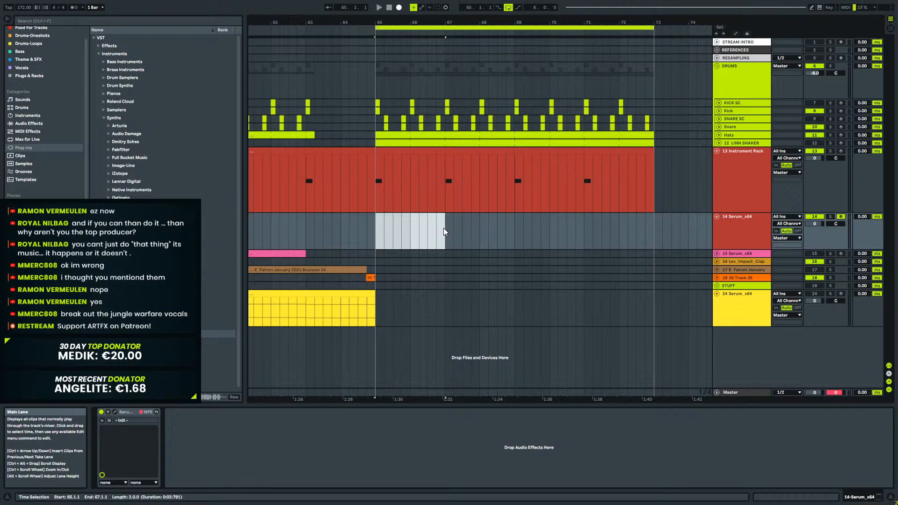
key("ctrl+shift+m")
key("ctrl+l")
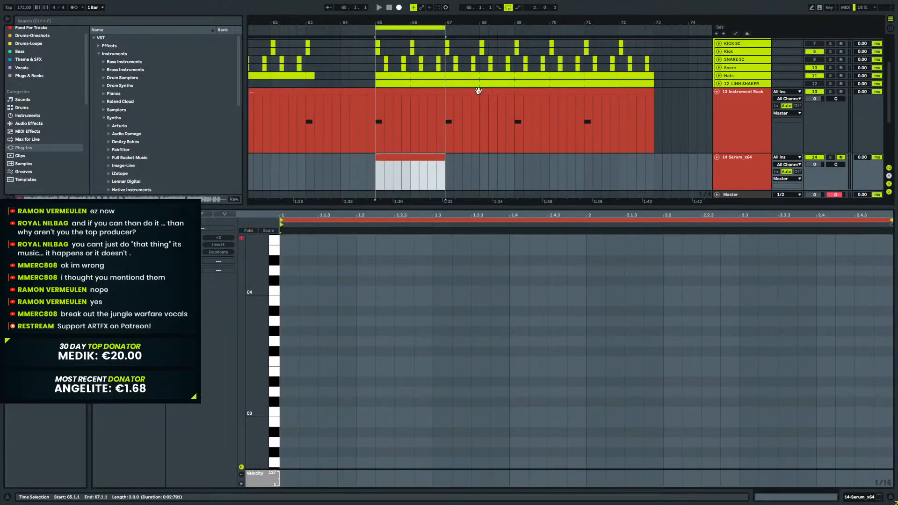
key("space")
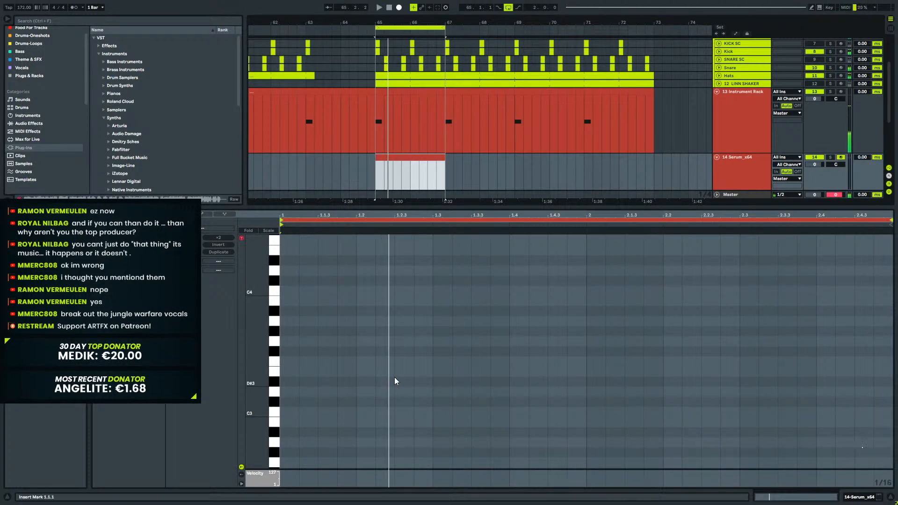
Add an E0 note from 1.2.1 to 1.3.3 in the new clip and play it.
left_click_drag(364, 373, 510, 373)
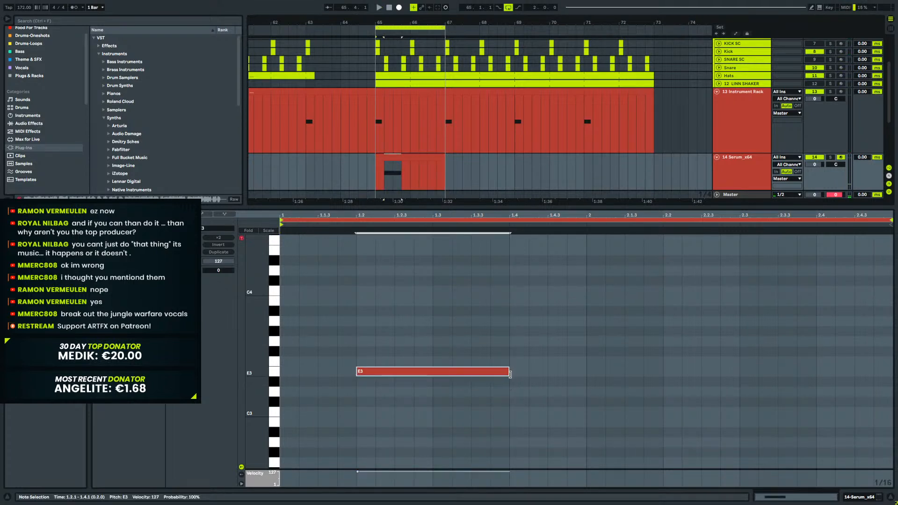
key("shift+Down")
key("shift+Down")
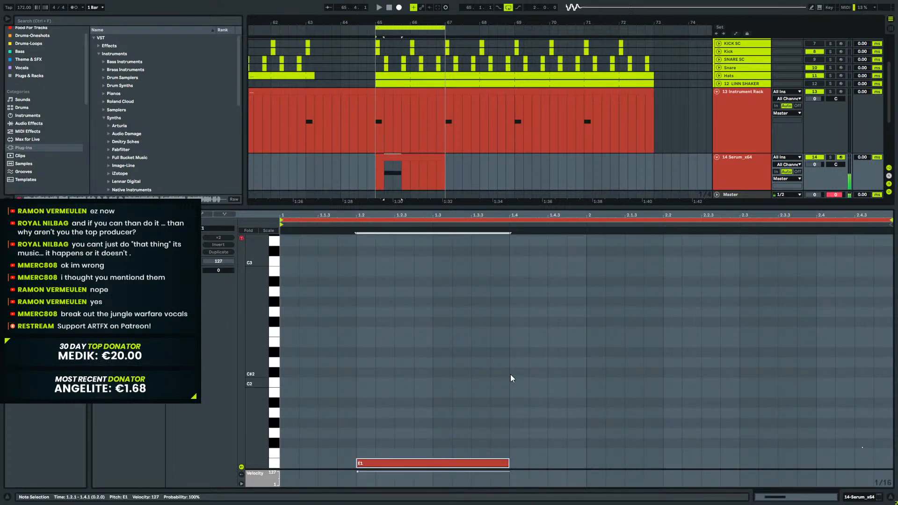
key("shift+Down")
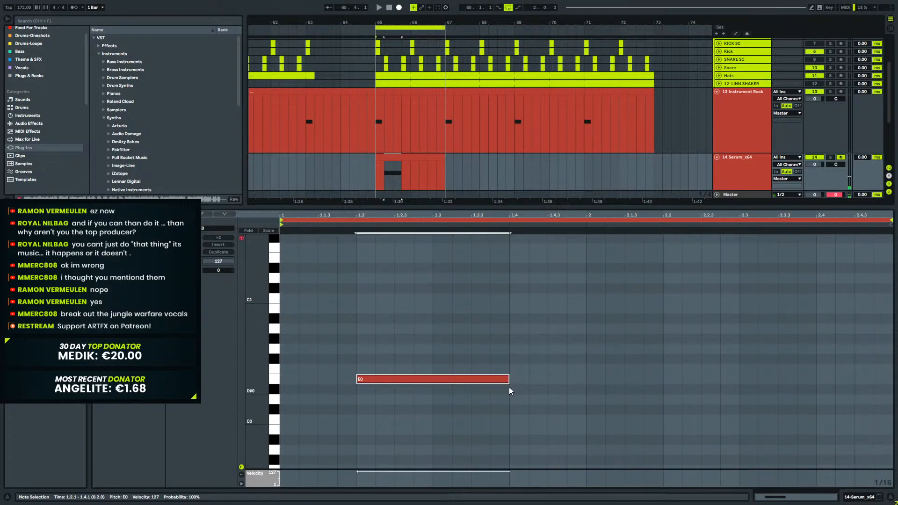
left_click_drag(509, 380, 472, 381)
key("space")
key("space")
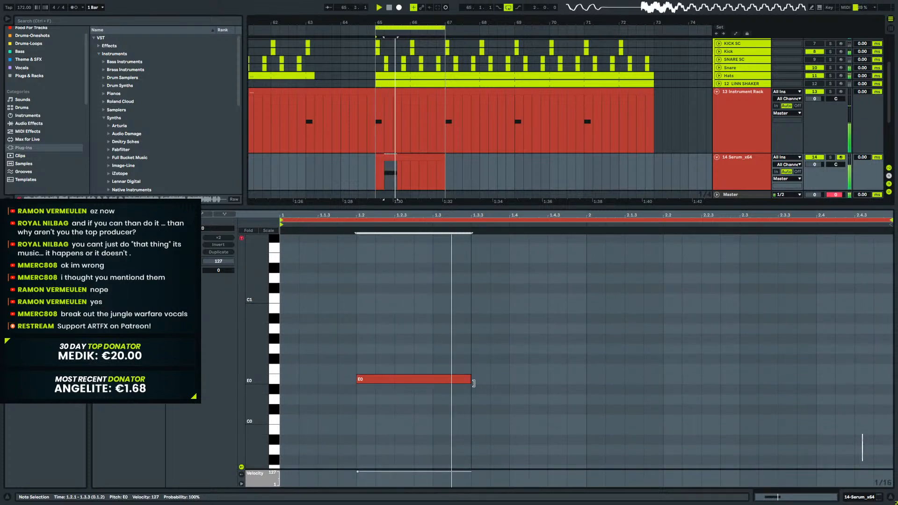
Add a D#0 note from 1.3.3 to 2.1.1 directly after the E0 note and play the loop.
left_click(476, 390)
mouse_move(476, 390)
left_mouse_down()
mouse_move(626, 389)
mouse_move(572, 390)
mouse_move(586, 391)
left_mouse_up()
key("space")
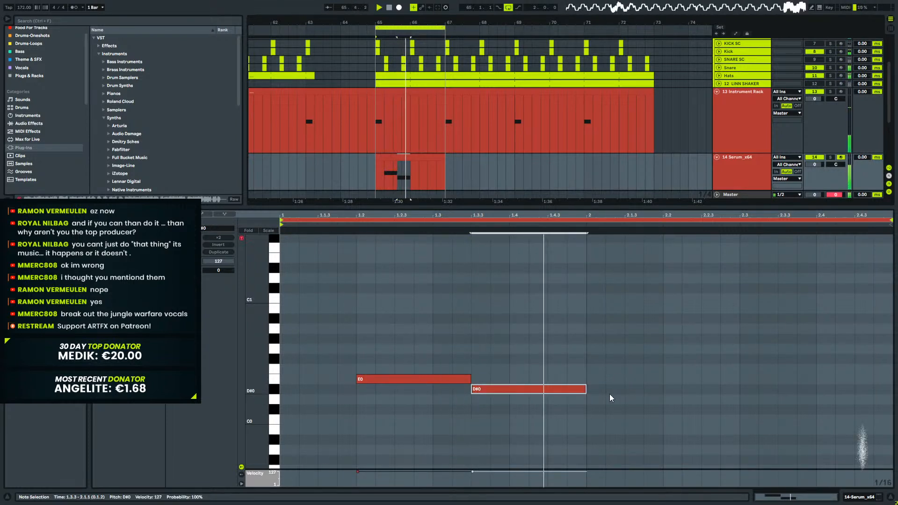
key("space")
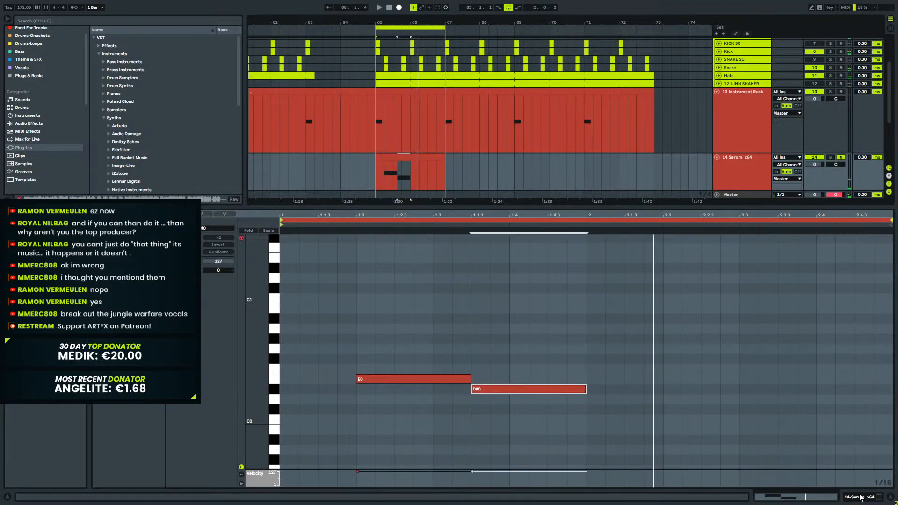
Shorten the E0 note to end at 1.2.4 and place the D#0 note from 1.2.4 to 1.3.3.
left_click_drag(470, 380, 406, 381)
left_click_drag(582, 390, 451, 391)
key("space")
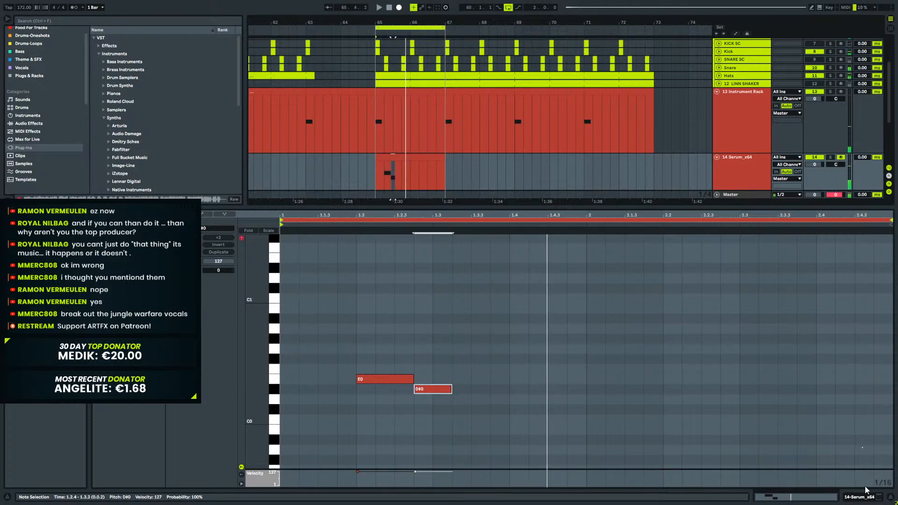
Reopen Serum, raise oscillator A's FM warp amount and set oscillator B's octave to +4 while auditioning the loop.
left_click(859, 497)
left_click(115, 412)
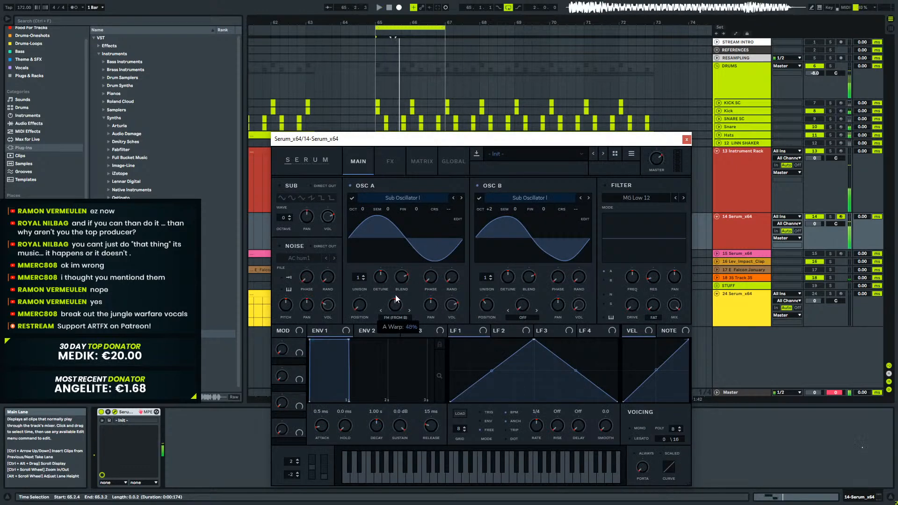
left_click_drag(490, 206, 506, 185)
key("space")
key("space")
key("space")
key("space")
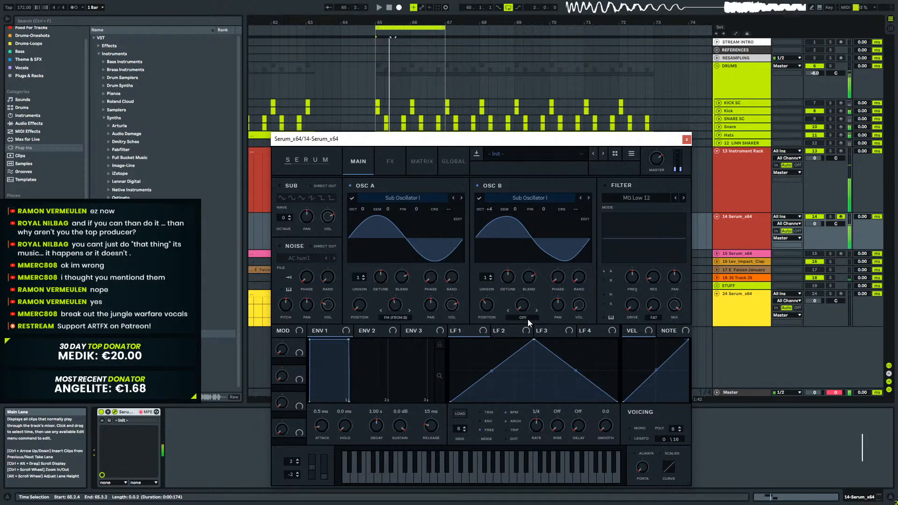
left_click(526, 318)
left_click(644, 154)
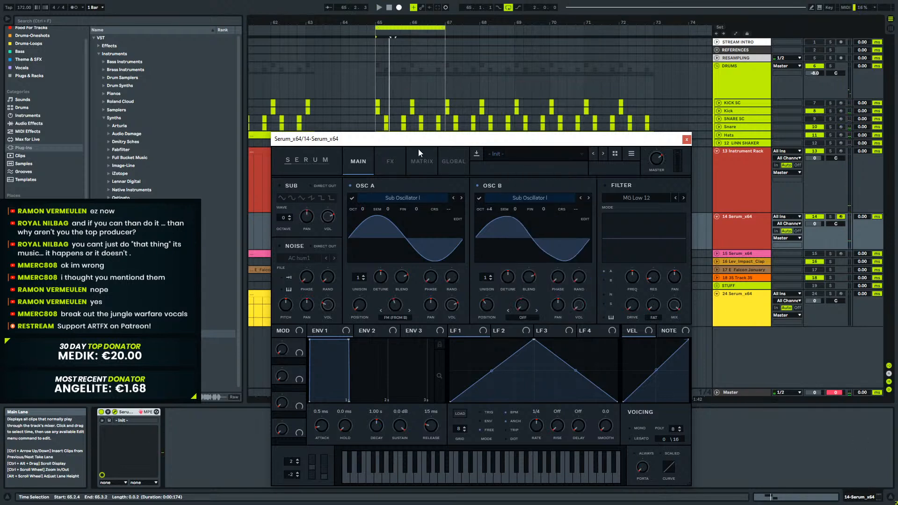
Enable the Tube distortion in Serum's effects, solo the track and raise the distortion drive.
left_click(390, 161)
left_click(281, 204)
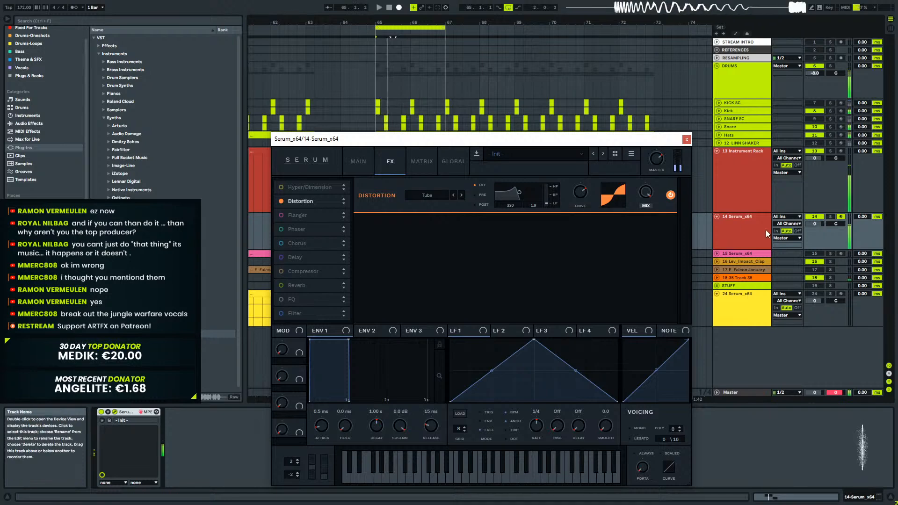
left_click(831, 217)
key("space")
left_click_drag(583, 193, 587, 175)
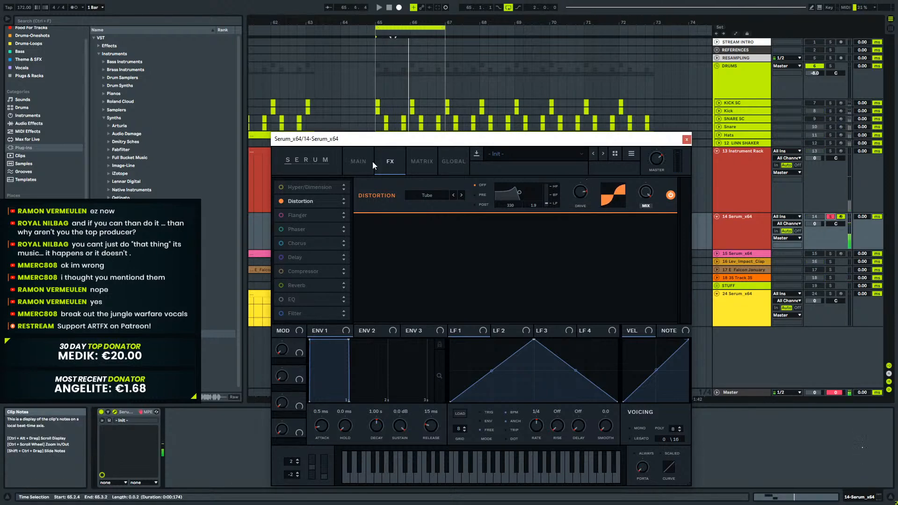
Assign LFO 1 to oscillator A's FM warp amount and switch the LFO to envelope mode.
left_click(359, 162)
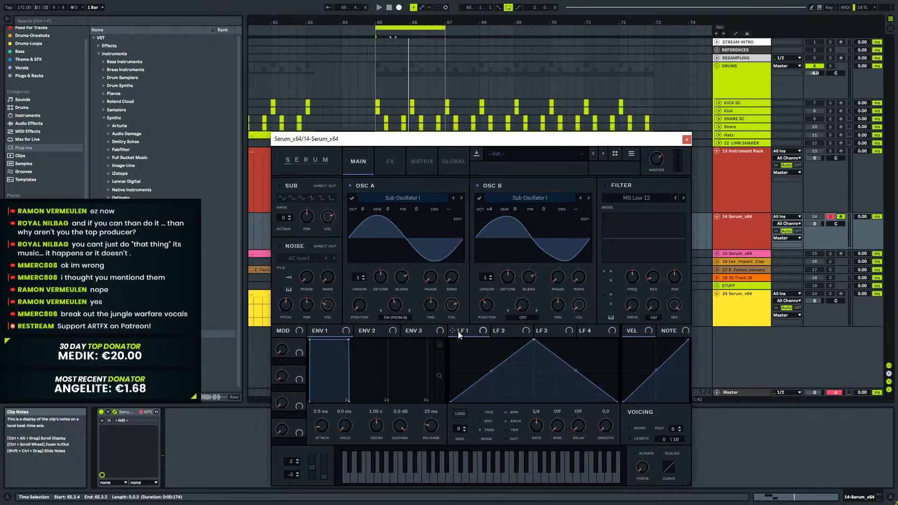
left_click_drag(453, 332, 395, 305)
key("space")
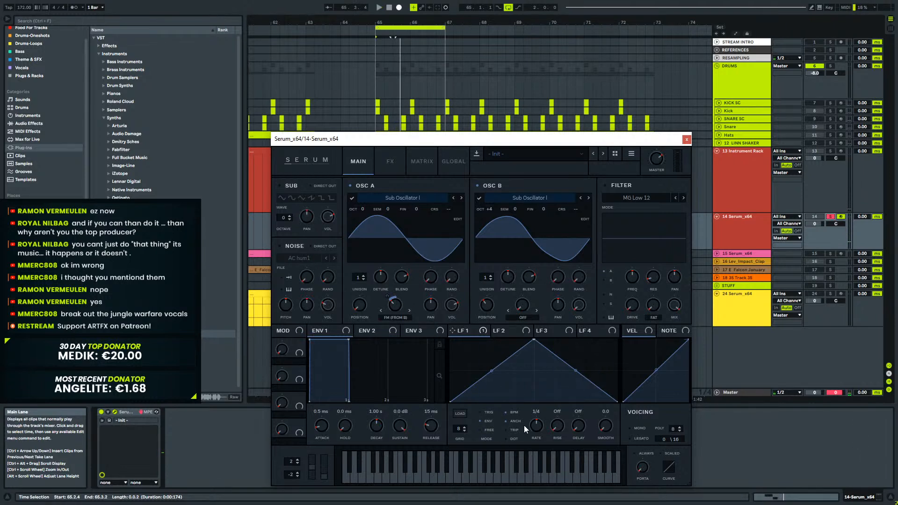
Set LFO 1's rate to 1/8 and reshape it with an early peak and a curved decay.
left_click_drag(537, 426, 537, 424)
left_click_drag(532, 341, 474, 330)
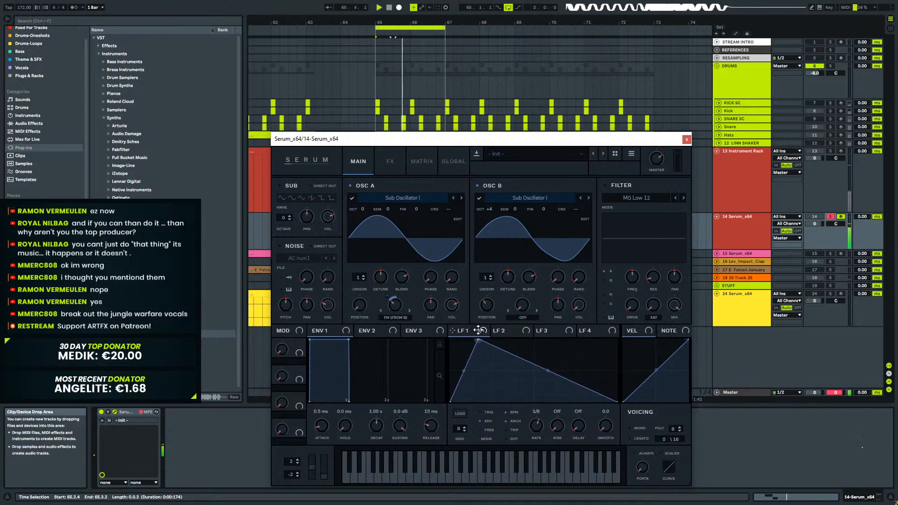
left_click_drag(546, 371, 536, 379)
Set oscillator B's octave to +3 and lower oscillator A's base FM warp amount during playback.
left_click_drag(488, 209, 490, 220)
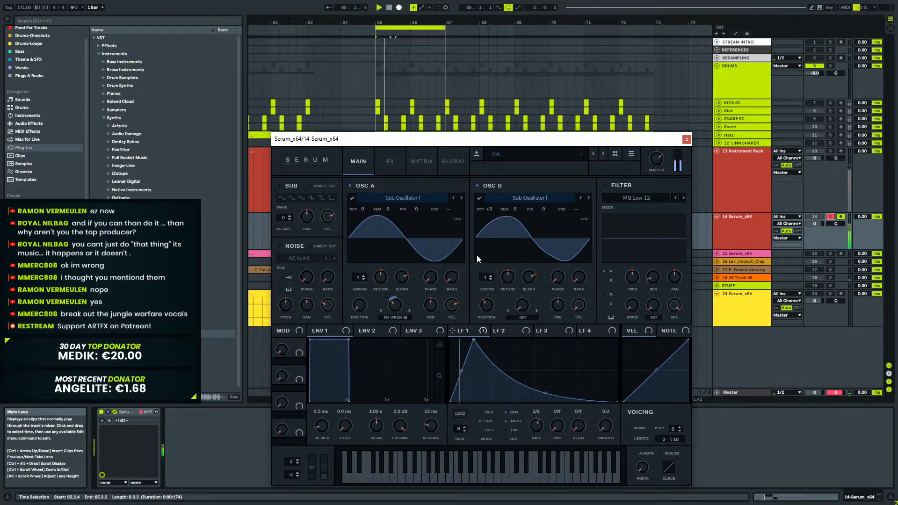
key("space")
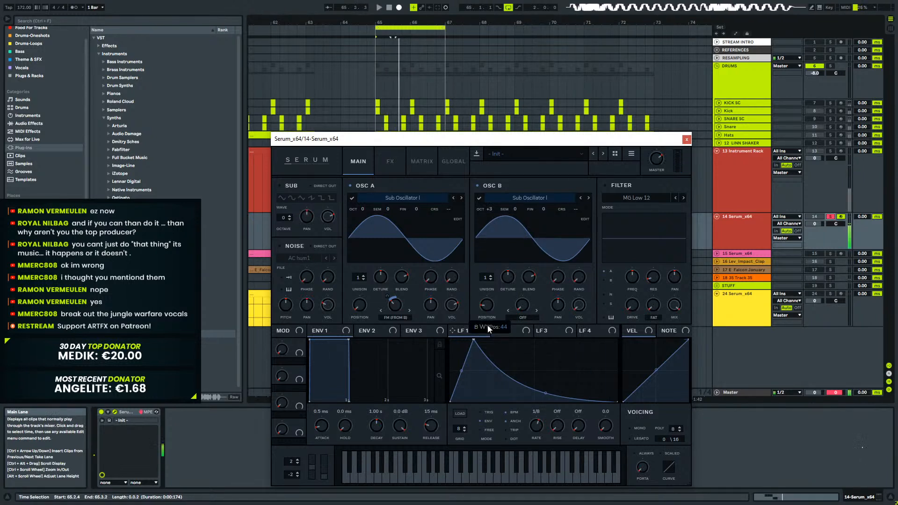
left_click_drag(396, 306, 398, 314)
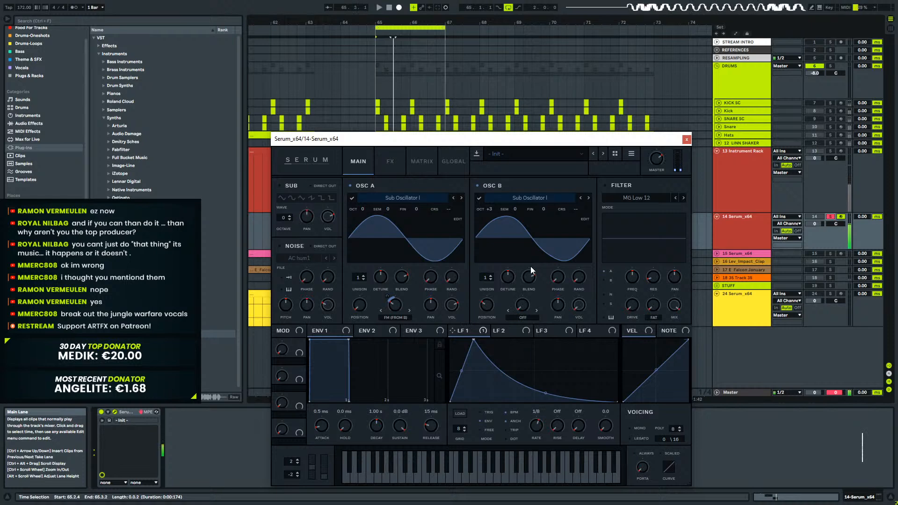
mouse_move(385, 294)
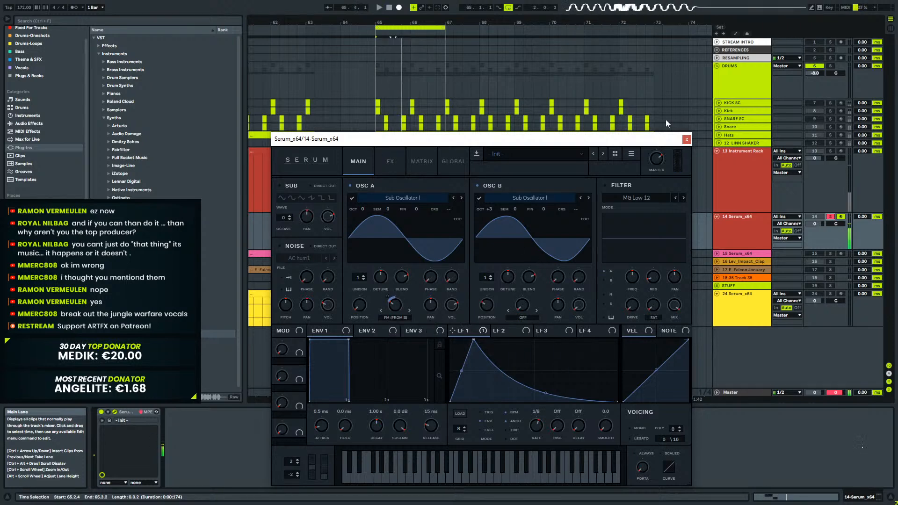
Swap the two bass notes in the bar 65 Serum clip so D#0 comes before E0, and audition the loop.
left_click(686, 140)
double_click(400, 229)
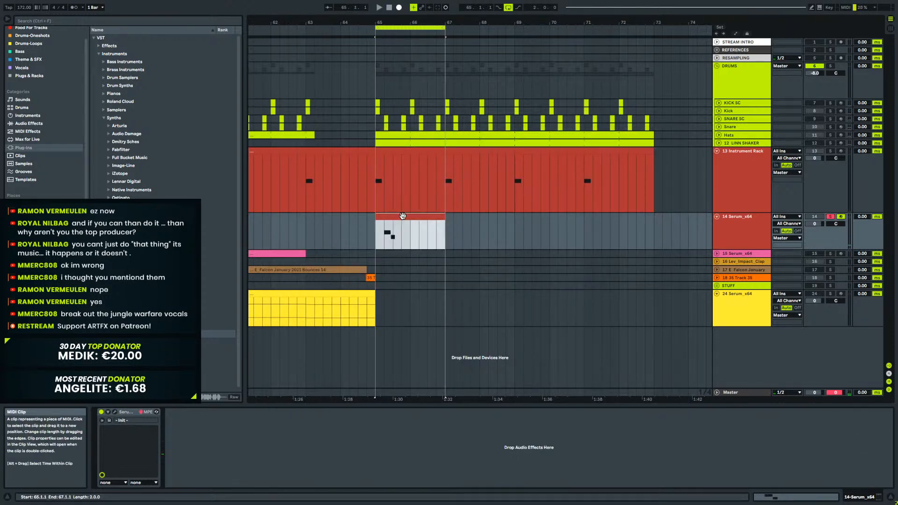
left_click(411, 378)
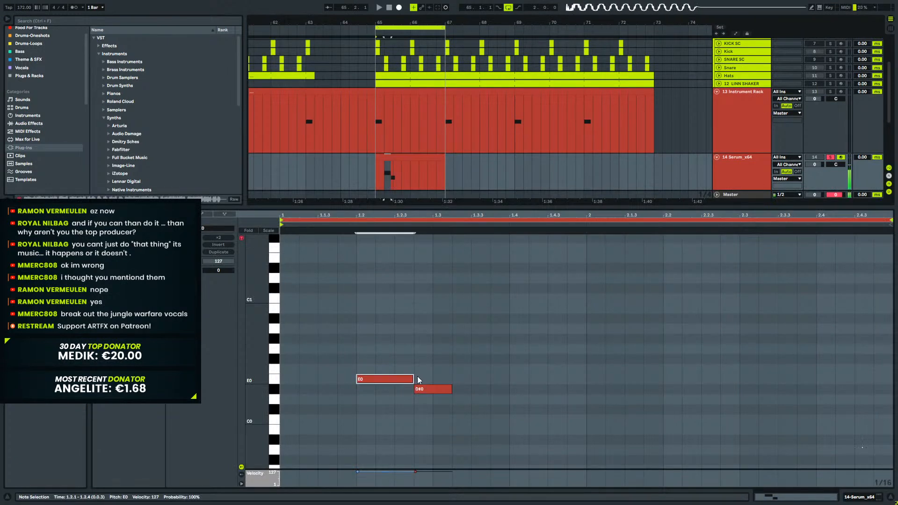
left_click_drag(376, 380, 417, 380)
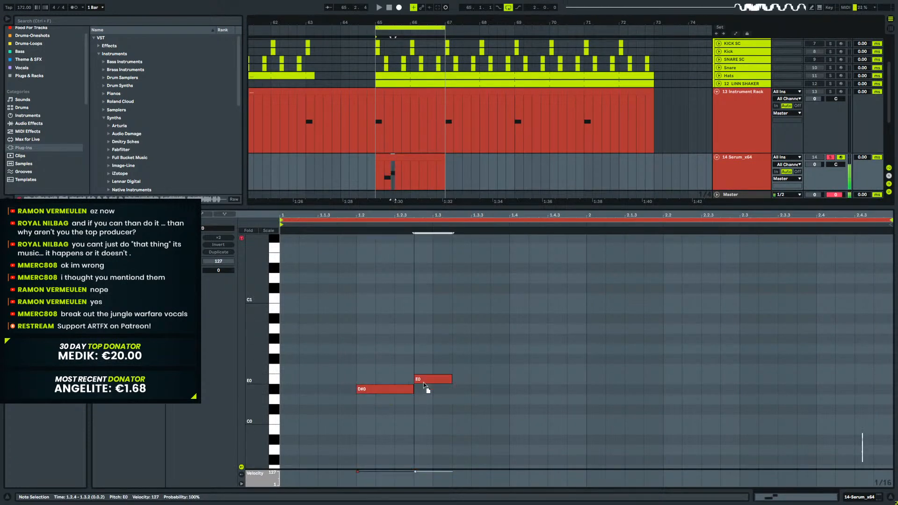
key("space")
key("space")
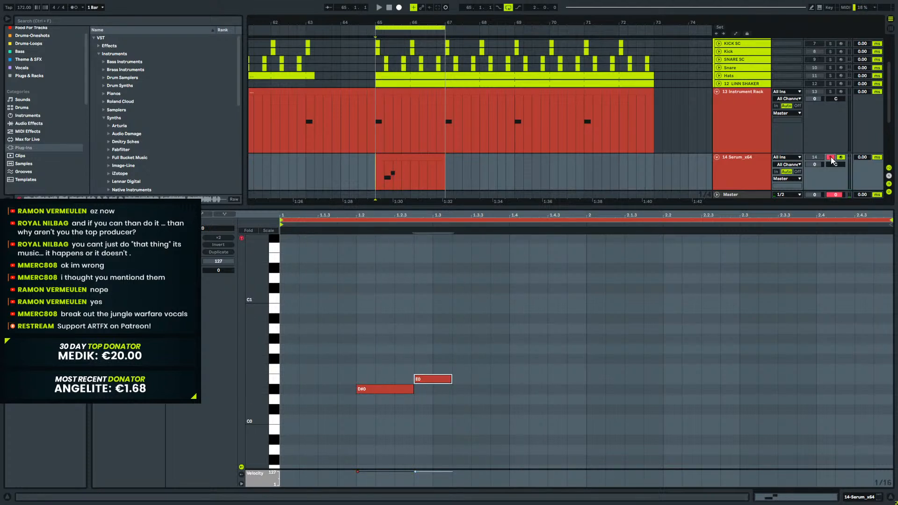
Unsolo the bass, put E0 back before D#0, and lengthen the second note to 1.3.3 while auditioning it with the other tracks.
key("space")
left_click_drag(369, 391, 412, 391)
key("space")
key("space")
left_click_drag(388, 387, 430, 389)
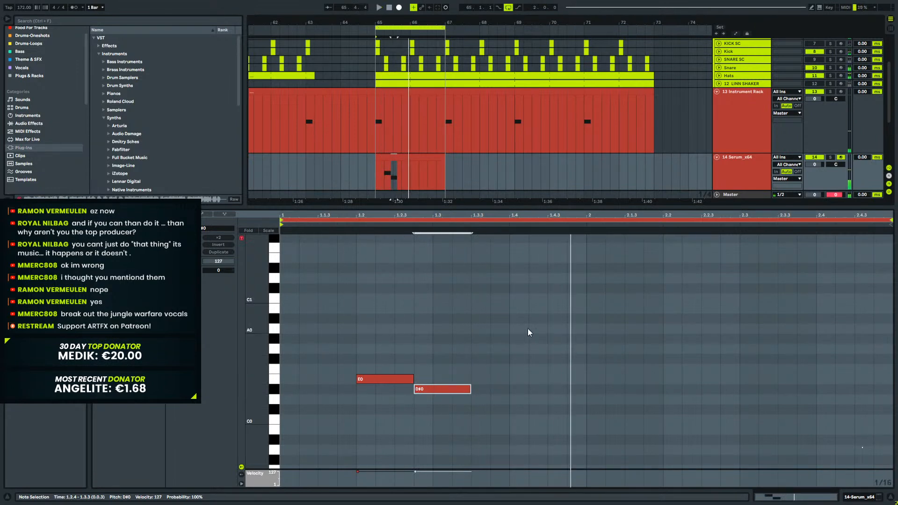
Delete both notes from the bar 65 Serum clip and return to the track's device view.
left_click_drag(518, 313, 369, 414)
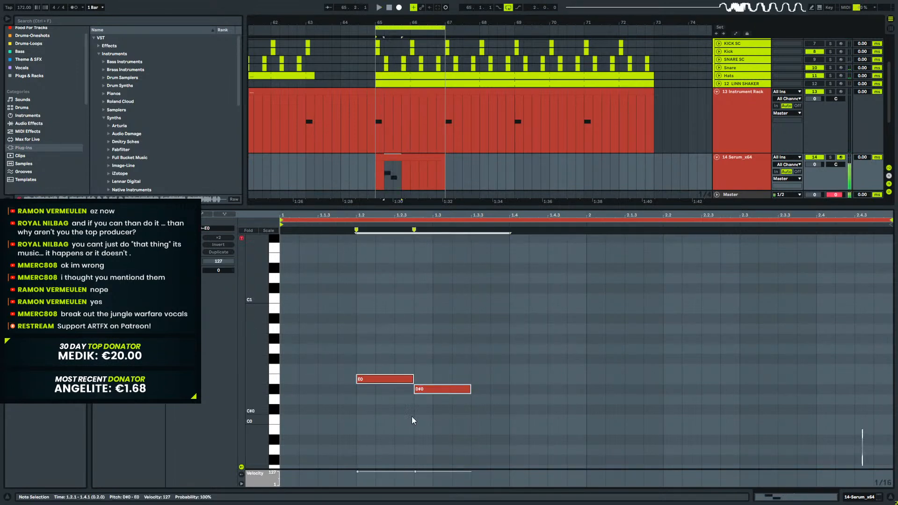
key("Delete")
left_click(870, 497)
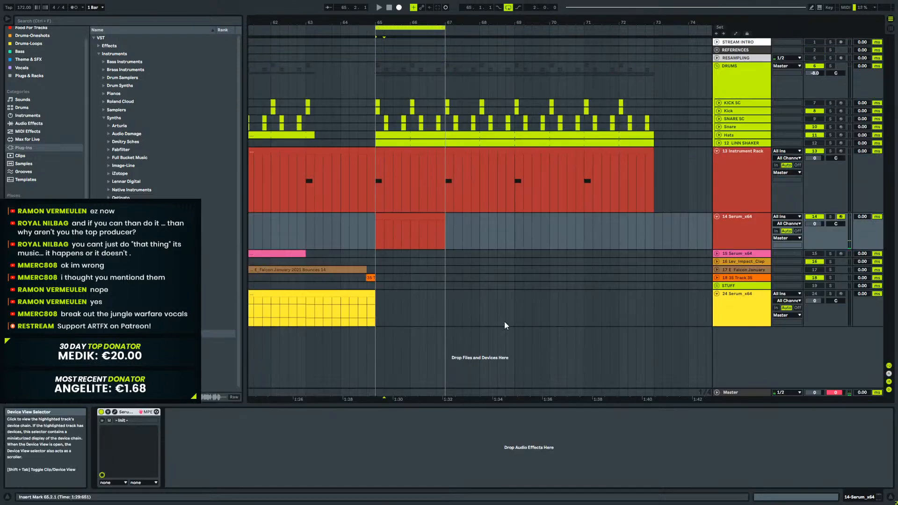
Collapse all arrangement tracks and mute tracks 13 Instrument Rack and 14 Serum_x64.
left_click_drag(392, 19, 512, 2)
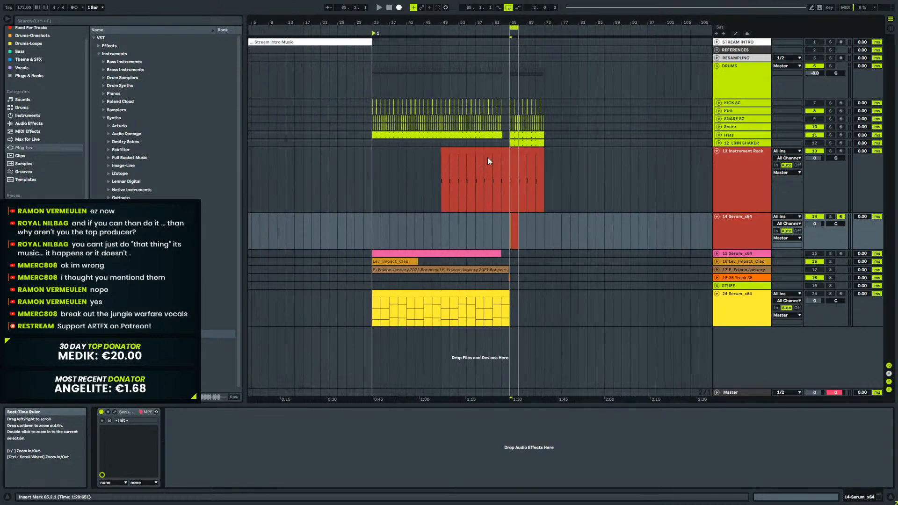
left_click(717, 151, "alt")
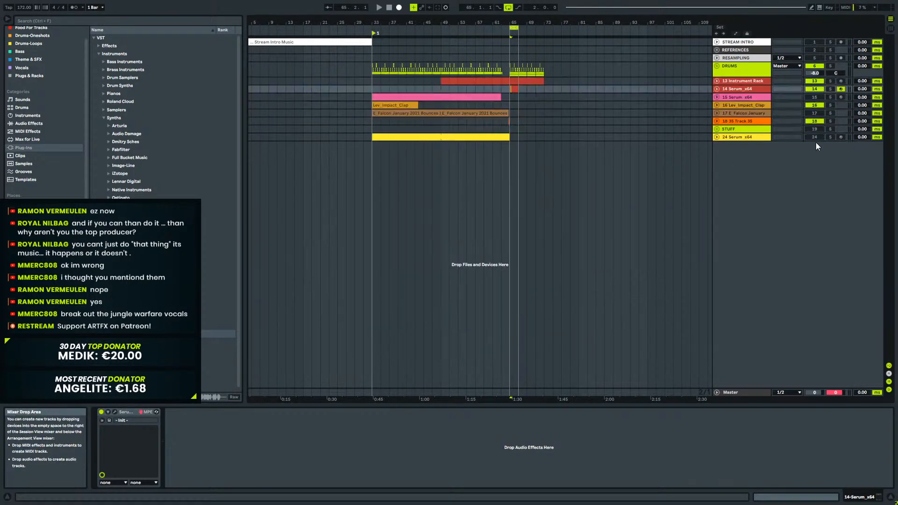
left_click(812, 90)
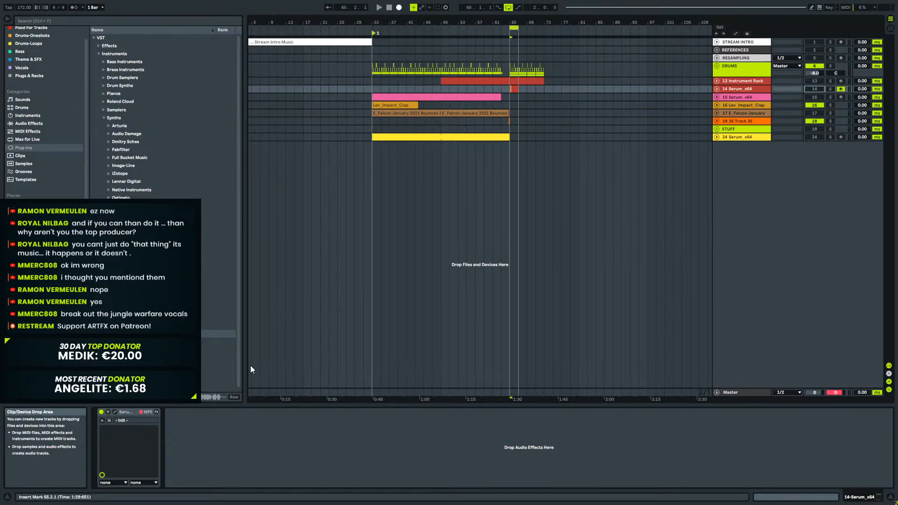
Add the 032-Analyze v2 audio on a new track from bar 33 and turn off its warping.
left_click(150, 333)
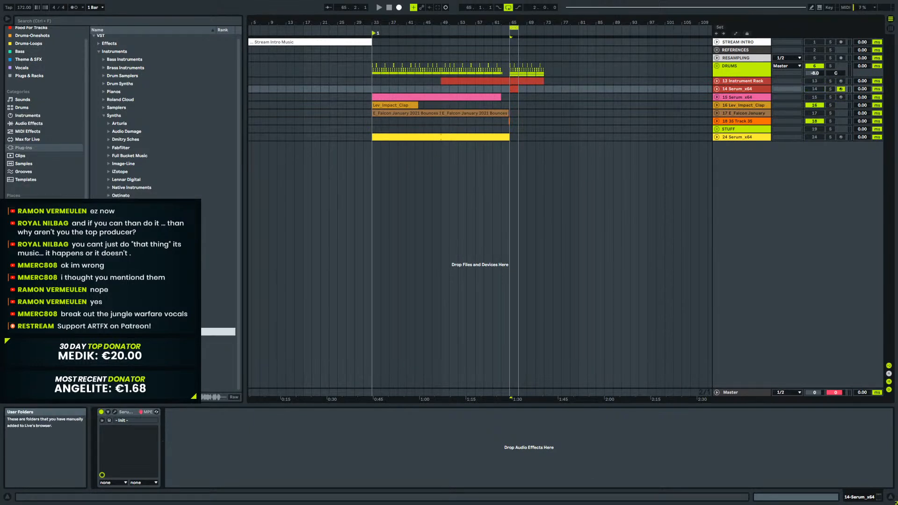
left_click(38, 244)
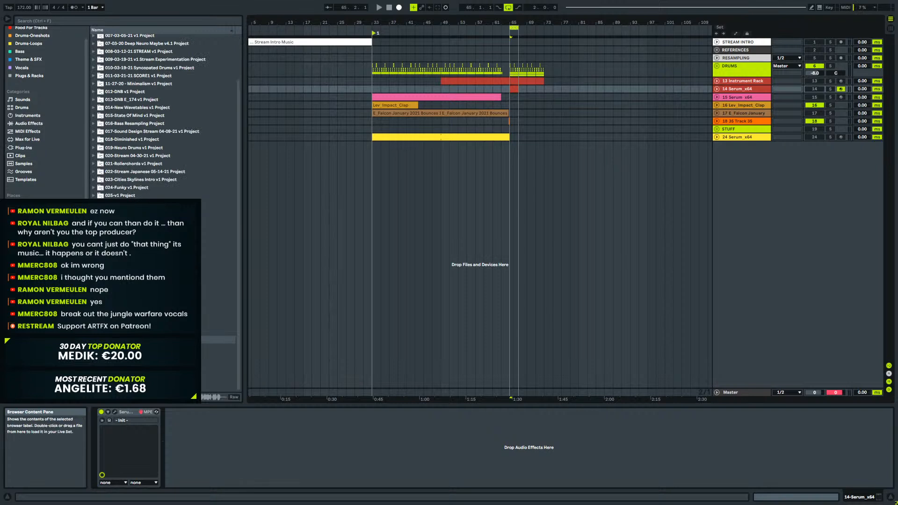
left_click_drag(218, 340, 395, 199)
double_click(468, 149)
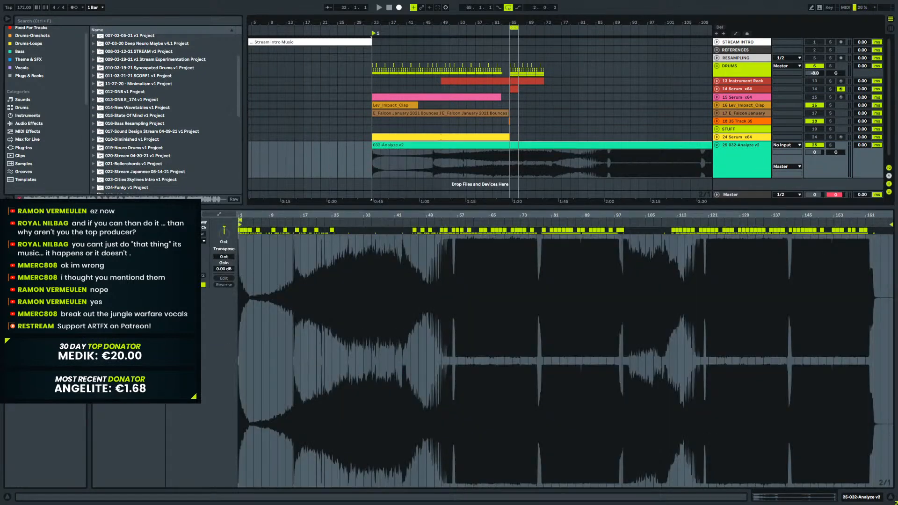
left_click(179, 234)
mouse_move(252, 262)
left_mouse_down()
mouse_move(254, 319)
mouse_move(262, 272)
left_mouse_up()
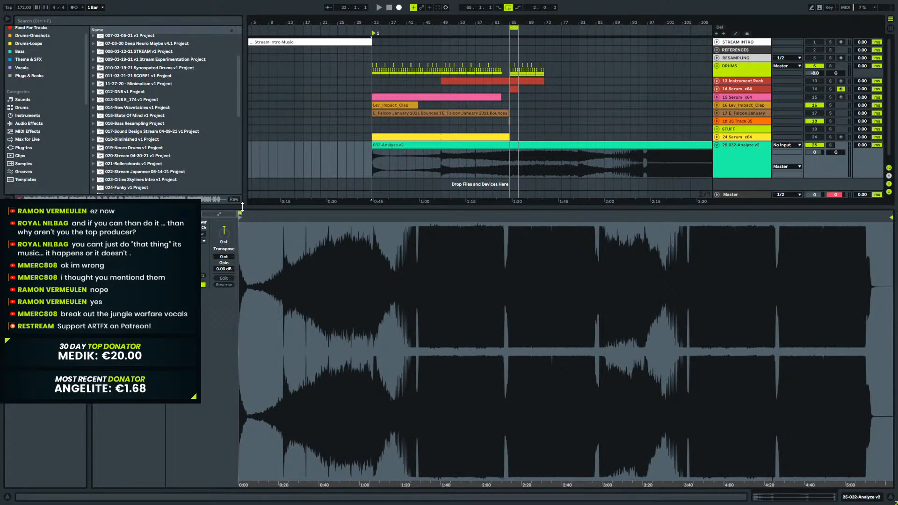
Set the arrangement loop from bar 33 to bar 257 over the 032-Analyze v2 clip.
left_click_drag(514, 18, 513, 1)
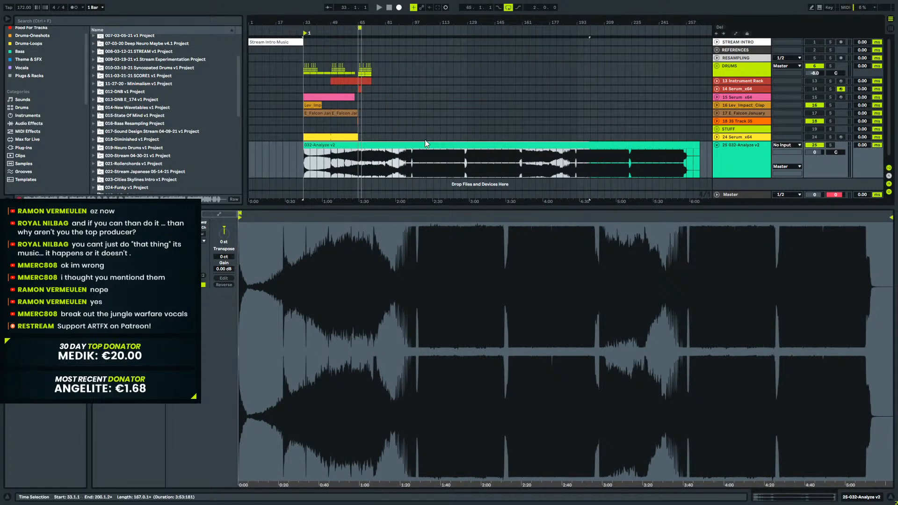
left_click(588, 160)
left_click_drag(686, 167, 303, 159)
key("ctrl+l")
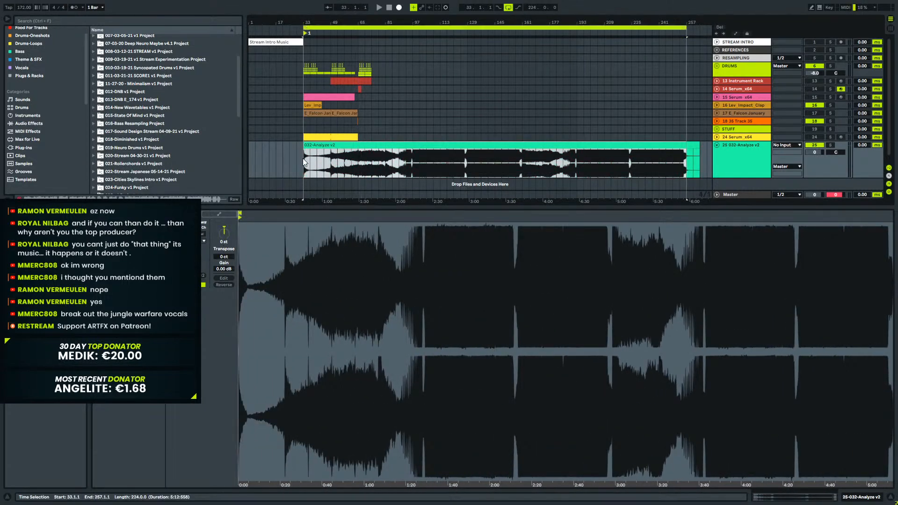
Route the 032-Analyze v2 track's output to Ext. Out, solo the track and play it.
left_click(784, 146)
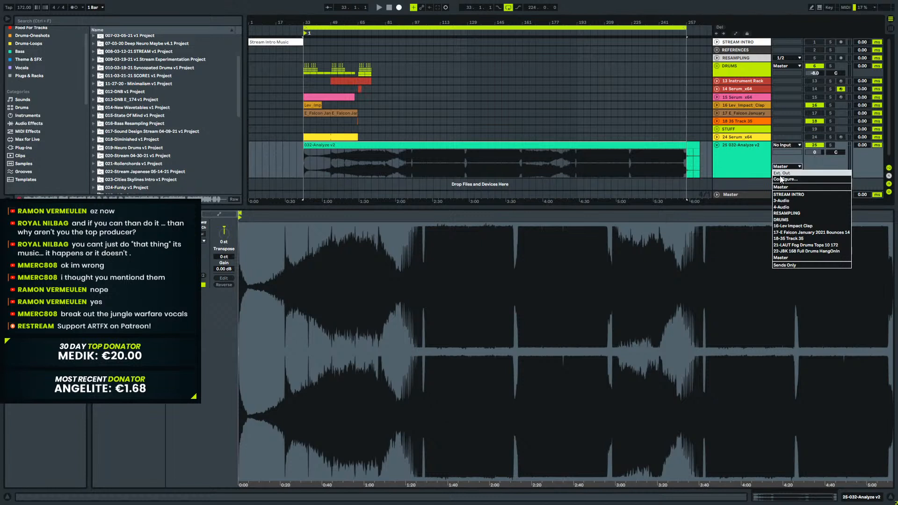
left_click(818, 149)
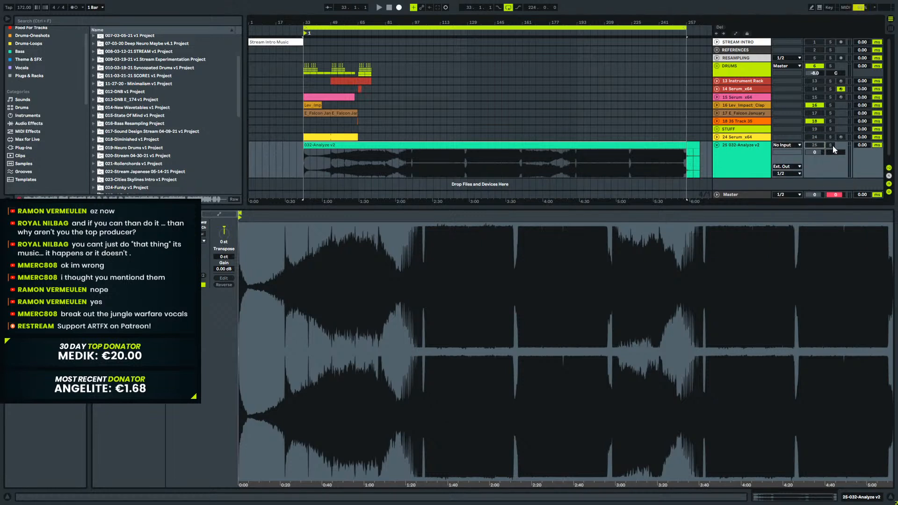
left_click(830, 144)
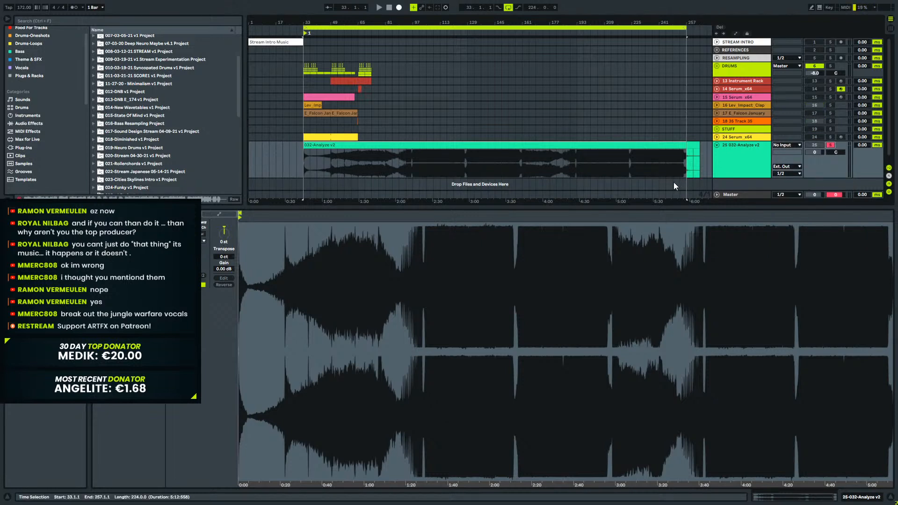
left_click(368, 159)
key("space")
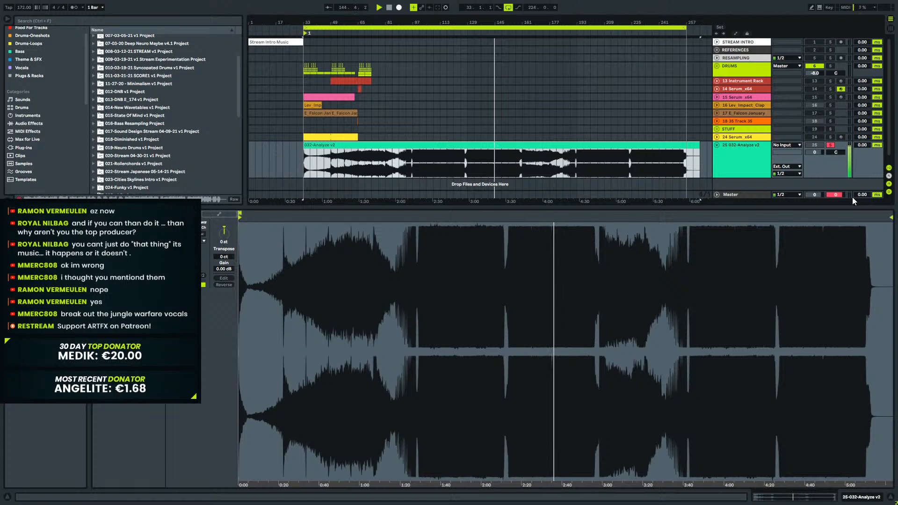
Insert a new MIDI track below the 032-Analyze v2 track and load Kontakt from the Samplers plug-ins on it.
left_click(853, 498)
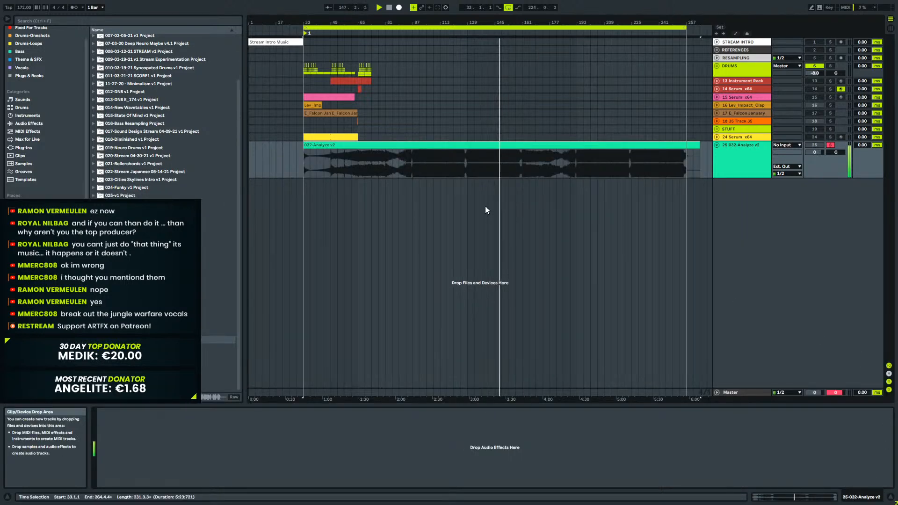
left_click(746, 206)
key("ctrl+shift+t")
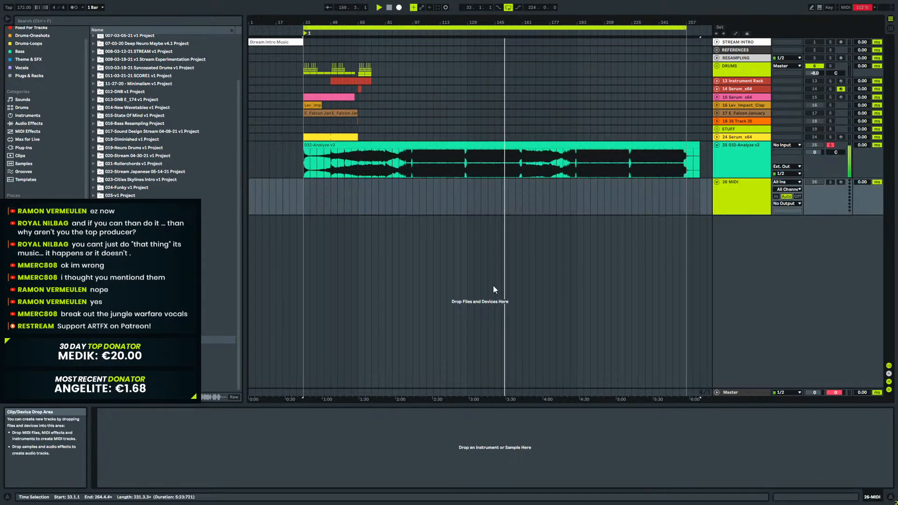
left_click(29, 146)
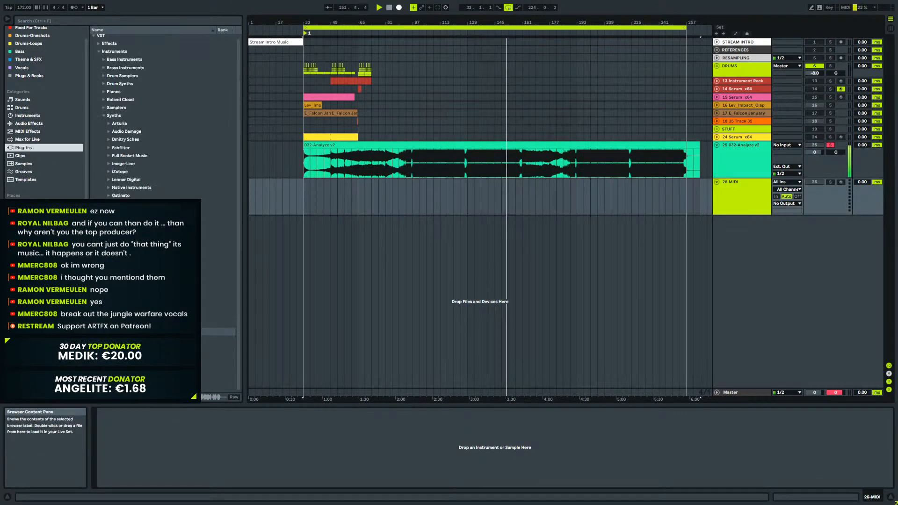
left_click(104, 116)
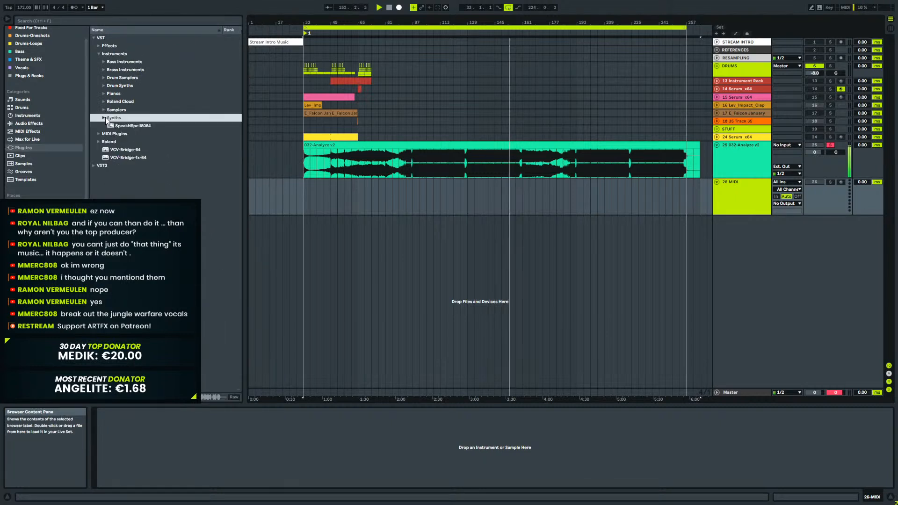
left_click(104, 110)
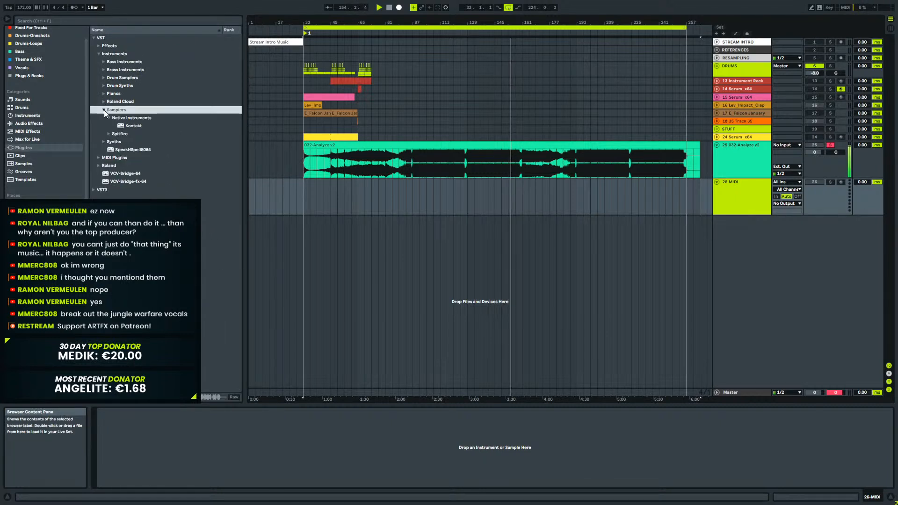
double_click(129, 126)
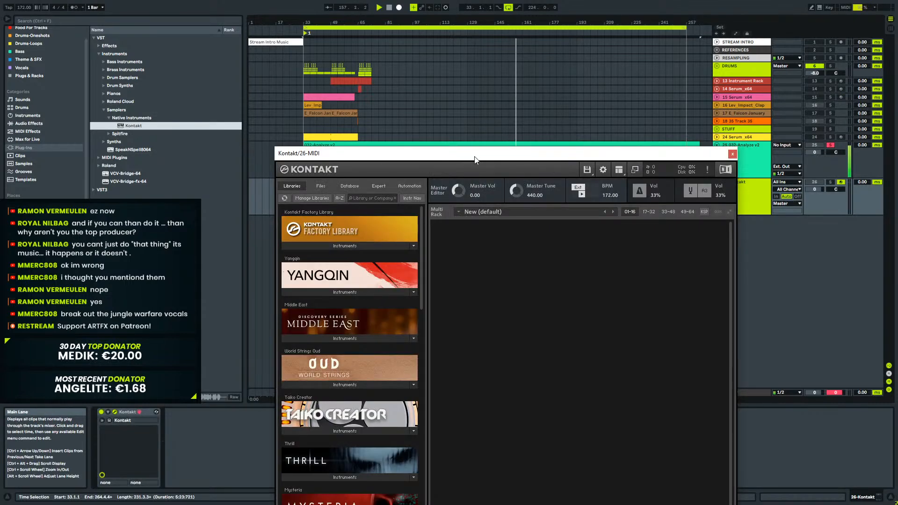
Load I String Designer.nki from the NOVO library's II Evolved folder into Kontakt.
left_click_drag(475, 160, 466, 58)
left_click_drag(414, 139, 456, 284)
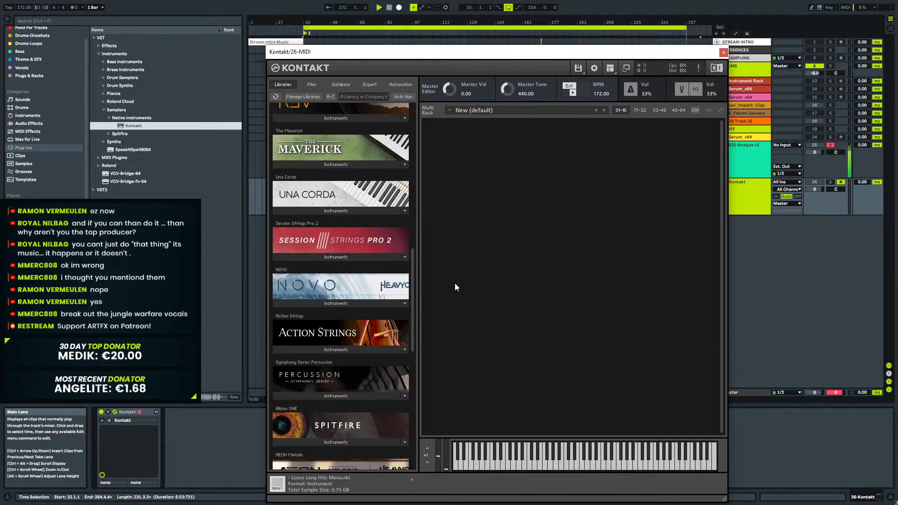
left_click(341, 304)
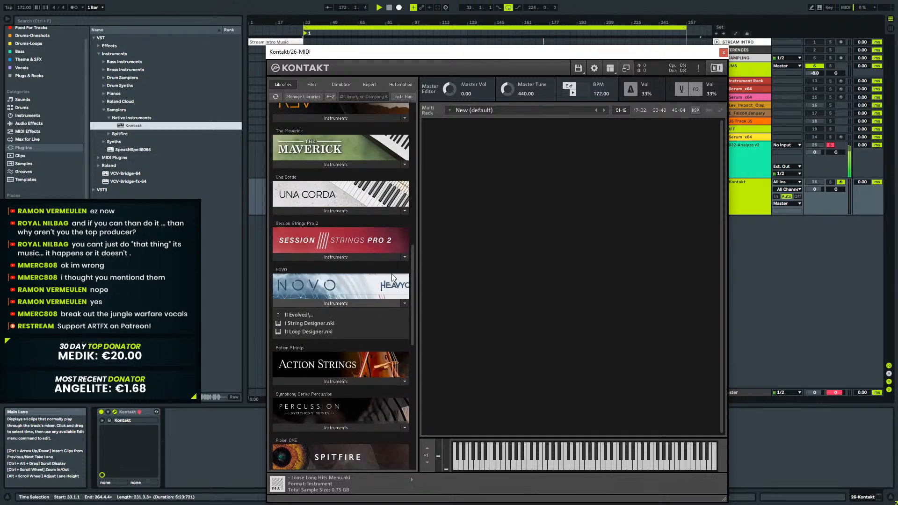
left_click(317, 315)
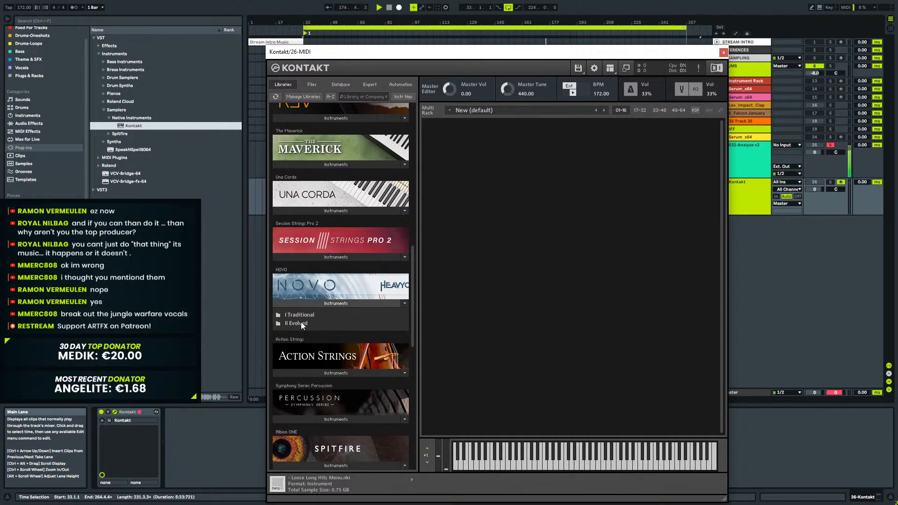
left_click(300, 323)
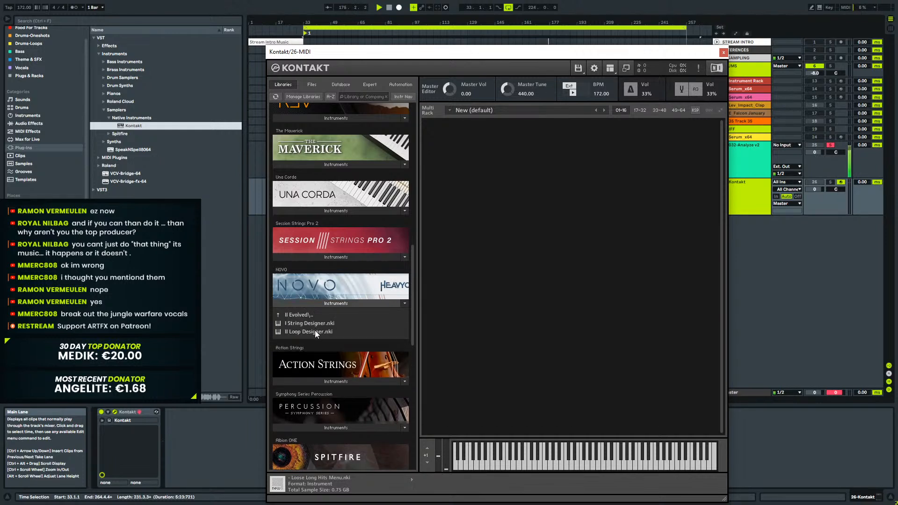
left_click_drag(308, 322, 481, 283)
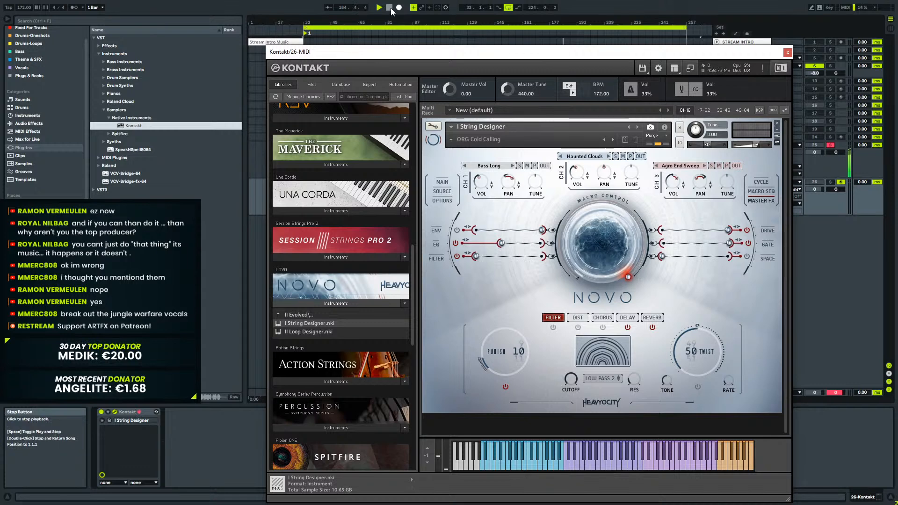
Stop playback, unsolo the 032-Analyze v2 track, and hide Kontakt's library browser to shrink its window.
left_click_drag(663, 56, 676, 216)
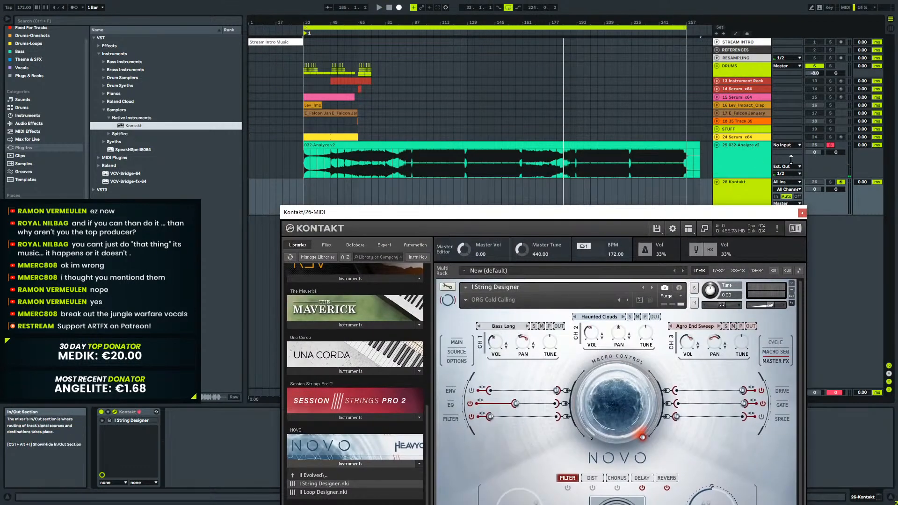
left_click(831, 146)
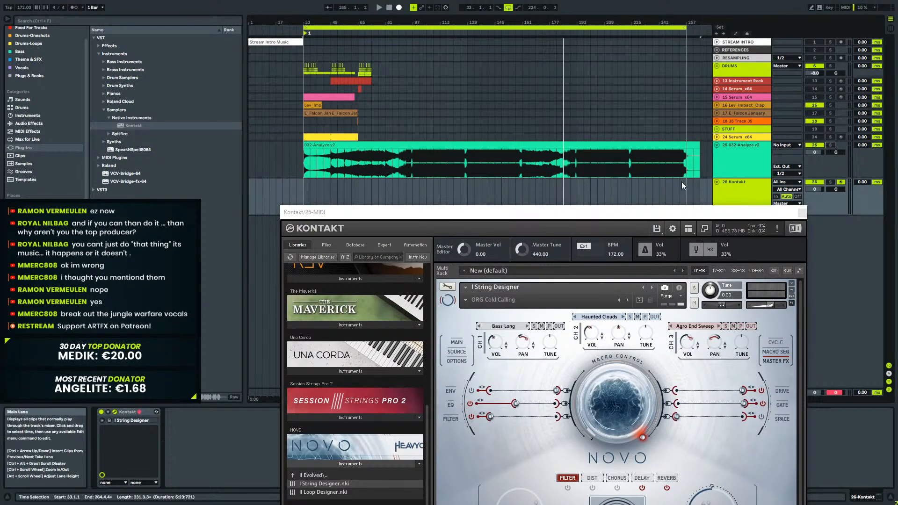
left_click_drag(610, 212, 630, 63)
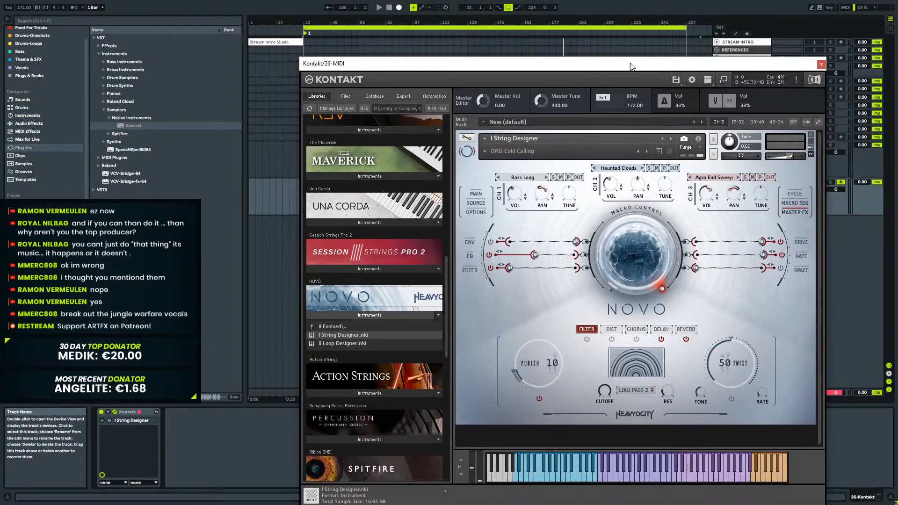
left_click(723, 80)
left_click_drag(503, 63, 585, 177)
Mute the 032-Analyze v2, 35 Track 35 and Lev_Impact_Clap tracks along with the DRUMS group.
left_click(815, 145)
left_click(815, 121)
left_click(814, 105)
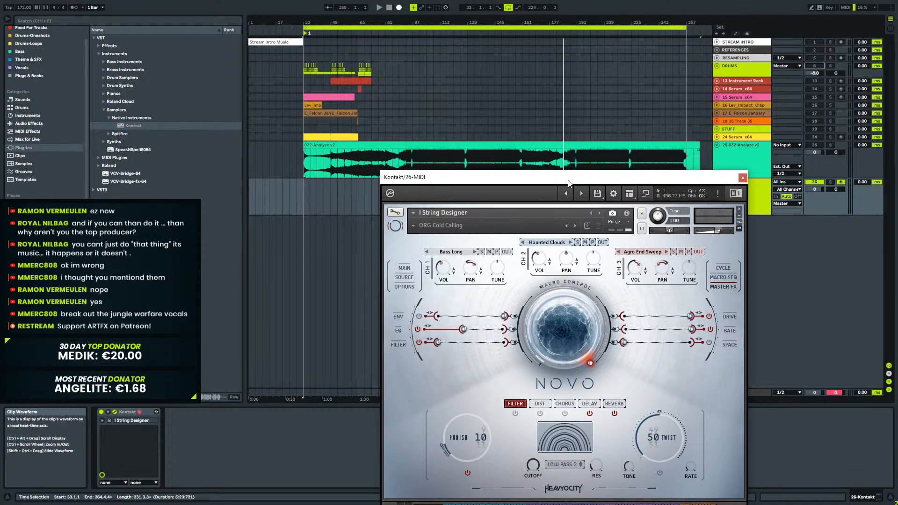
Reposition the Kontakt window to show its keyboard, close it, and dismiss the Kontakt track's context options.
left_click_drag(580, 190, 548, 83)
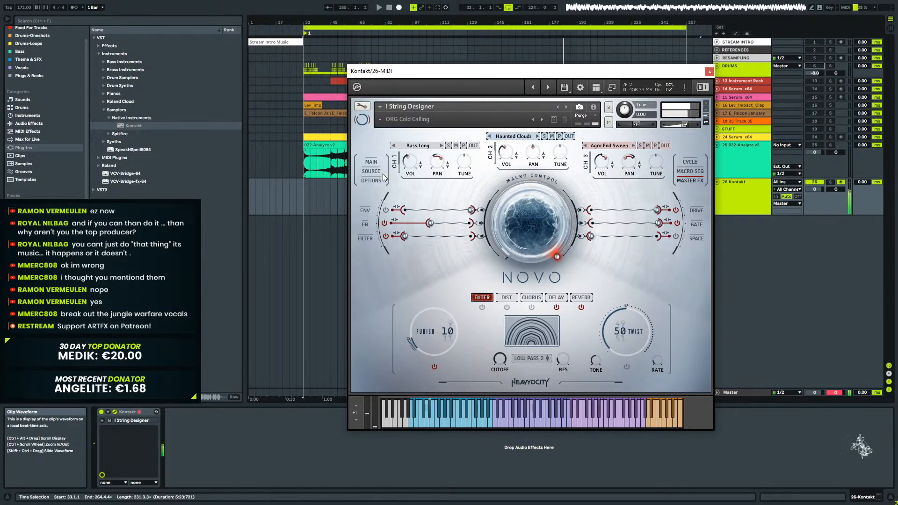
left_click(710, 71)
right_click(735, 195)
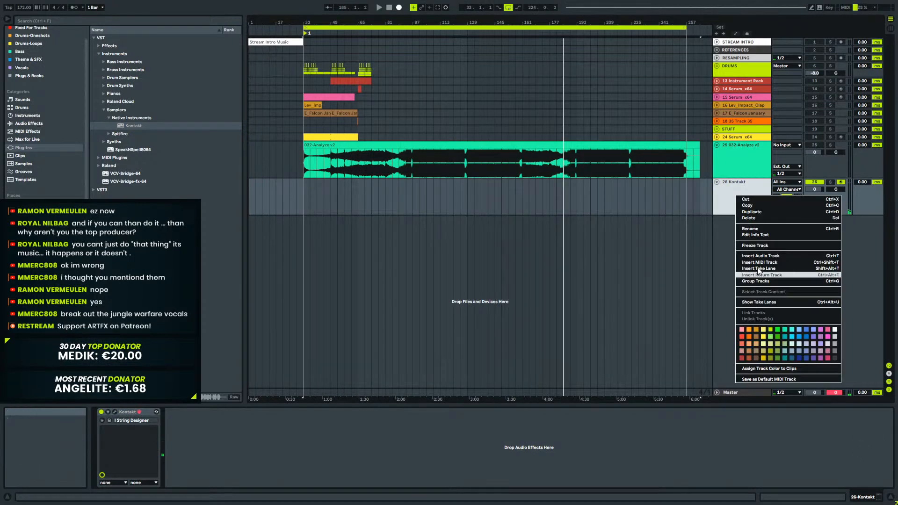
left_click(727, 199)
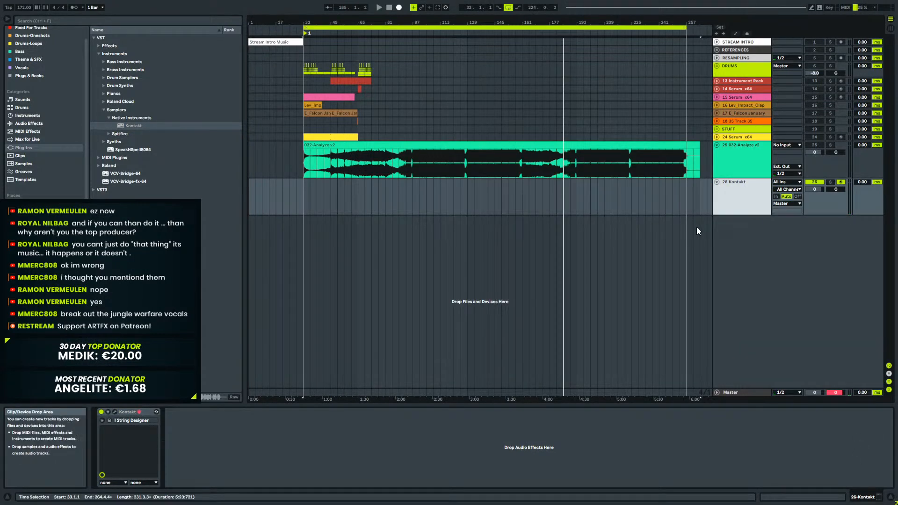
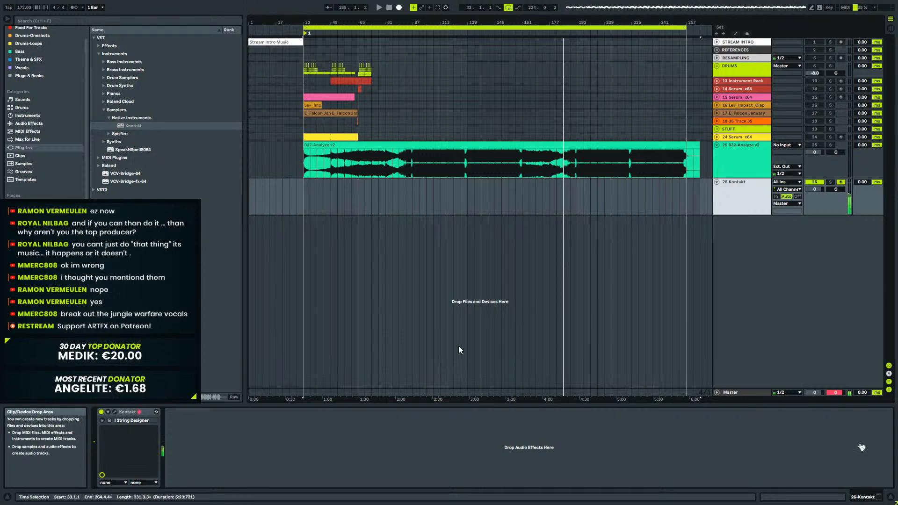
Insert a MIDI clip from bar 33 to bar 65 on the Kontakt track and record a D#0 note into it.
left_click_drag(304, 193, 363, 205)
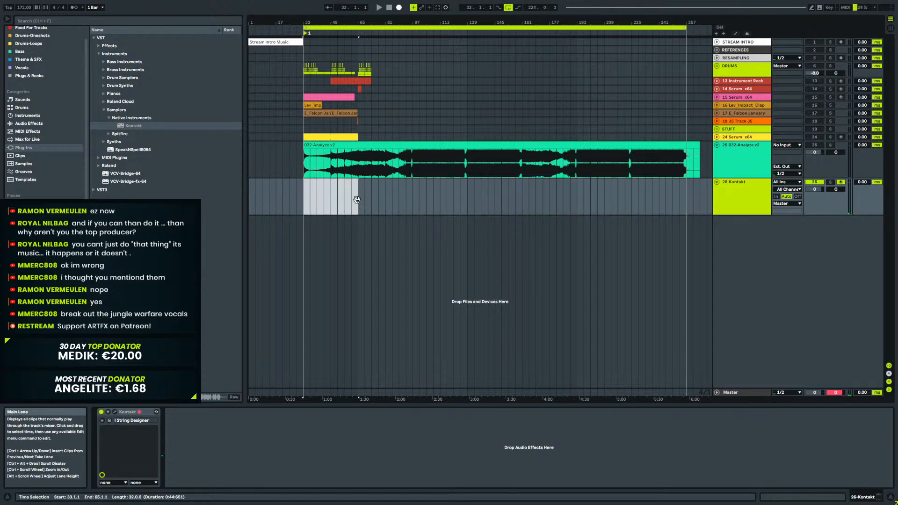
key("ctrl+shift+m")
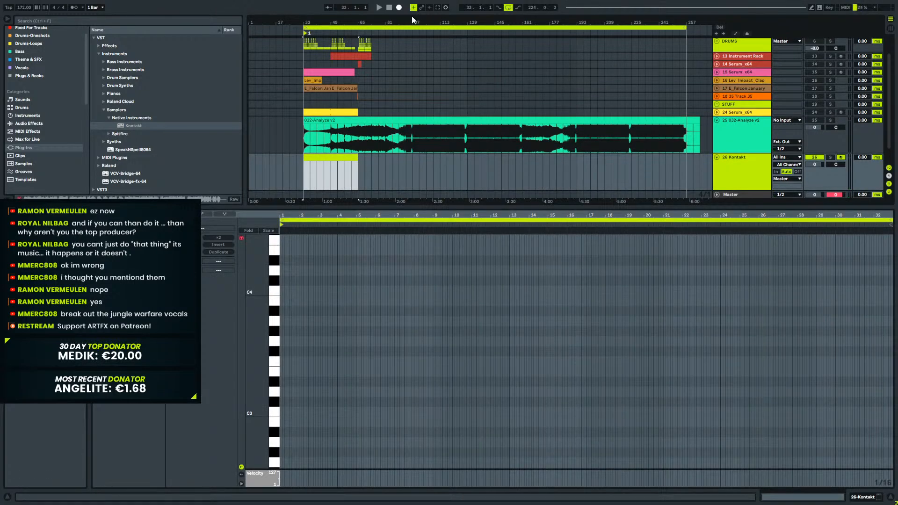
left_click(399, 8)
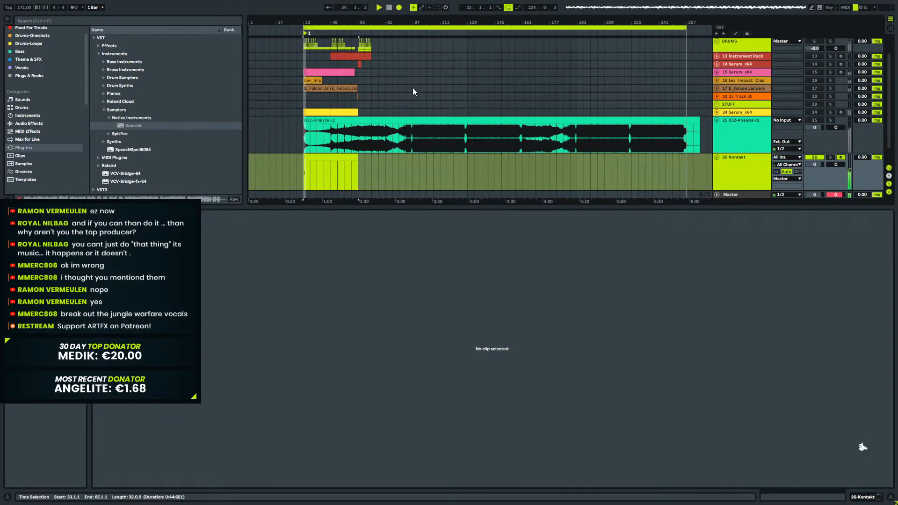
key("space")
Adjust the D#0 note's end to beat 1.4 in the Kontakt clip and play it back.
left_click(307, 156)
left_click(355, 349)
left_click_drag(405, 353, 423, 354)
key("space")
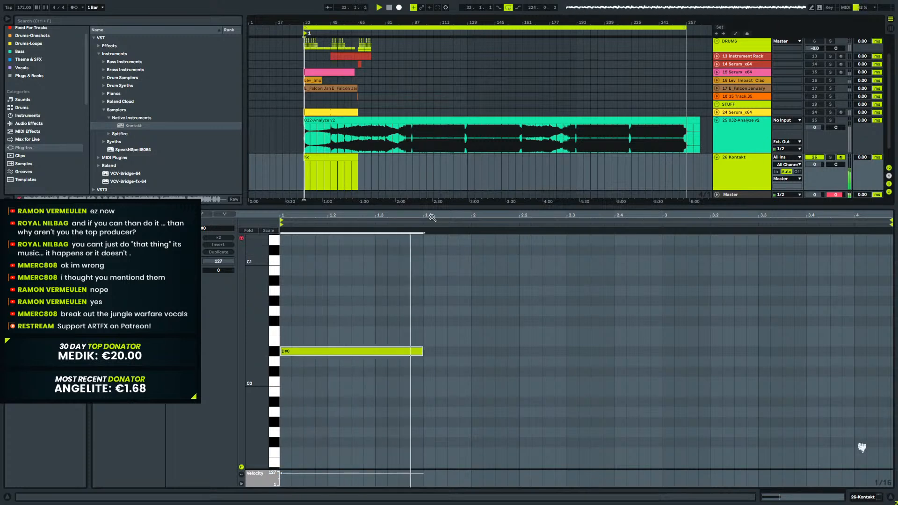
Delete the rest of the Kontakt clip from 36.1.4 to bar 65 and stop playback.
left_click(355, 158)
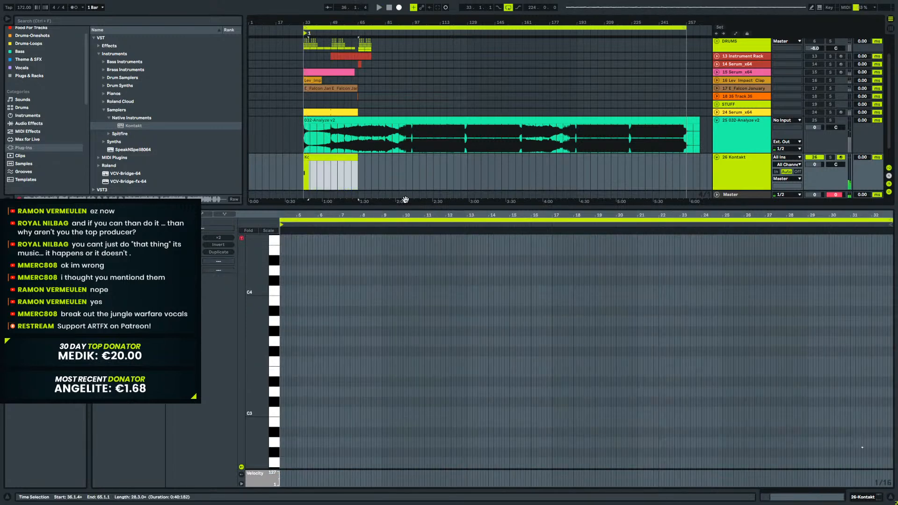
key("Delete")
key("space")
Duplicate the short Kontakt clip at eight-bar intervals to bars 41, 49 and 57, and play from the first clip.
left_click(306, 158)
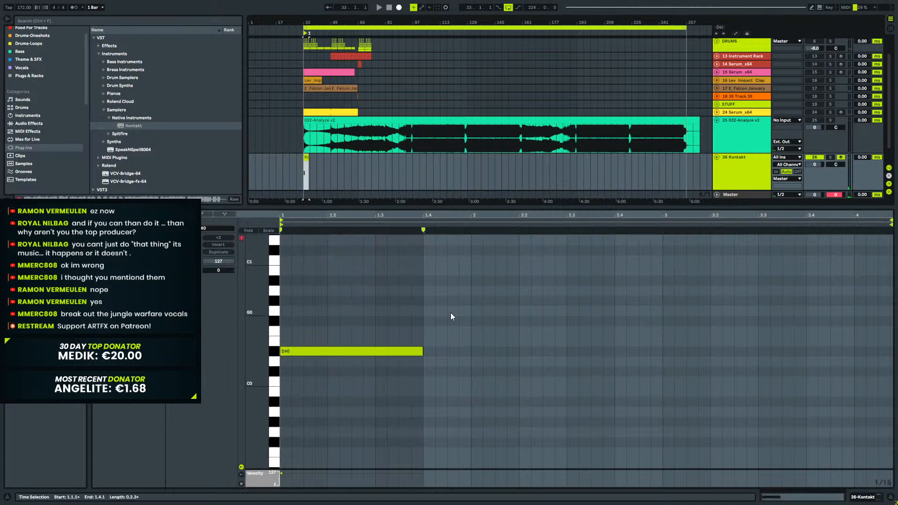
left_click(720, 162)
mouse_move(304, 158)
left_mouse_down()
mouse_move(329, 158)
mouse_move(302, 164)
left_mouse_up()
key("ctrl+d")
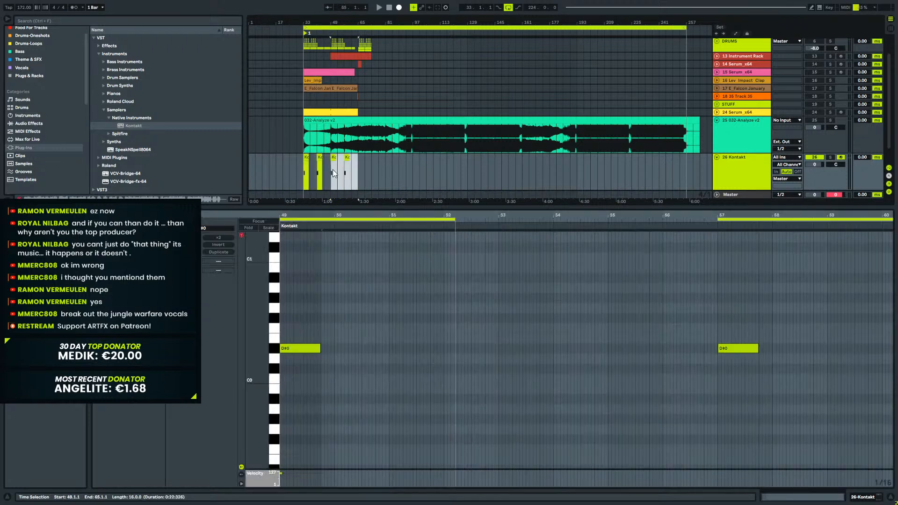
left_click(306, 176)
key("space")
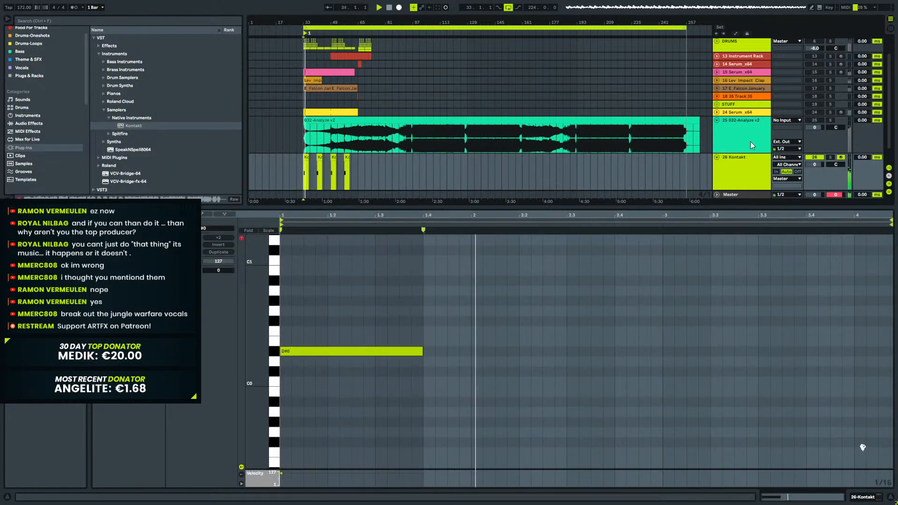
Collapse the 032-Analyze v2 track, solo the Kontakt track, and stop playback.
left_click(716, 121)
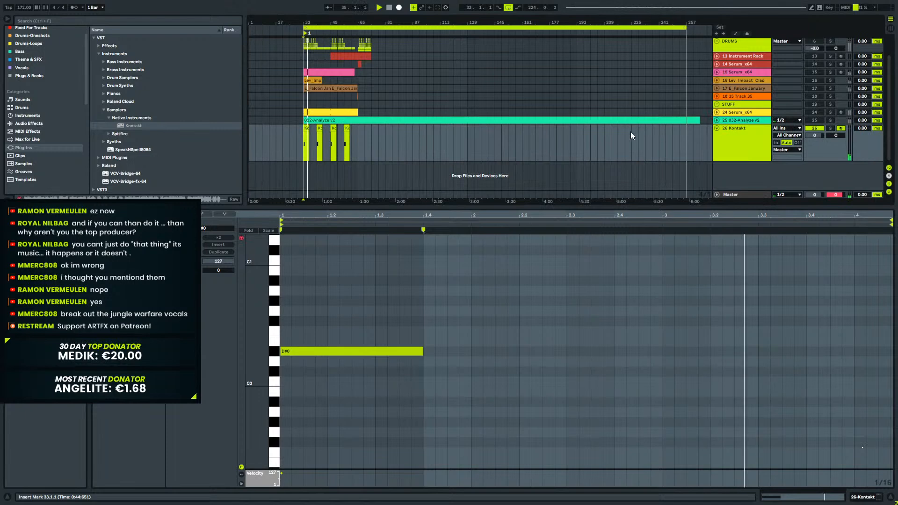
left_click_drag(304, 22, 325, 63)
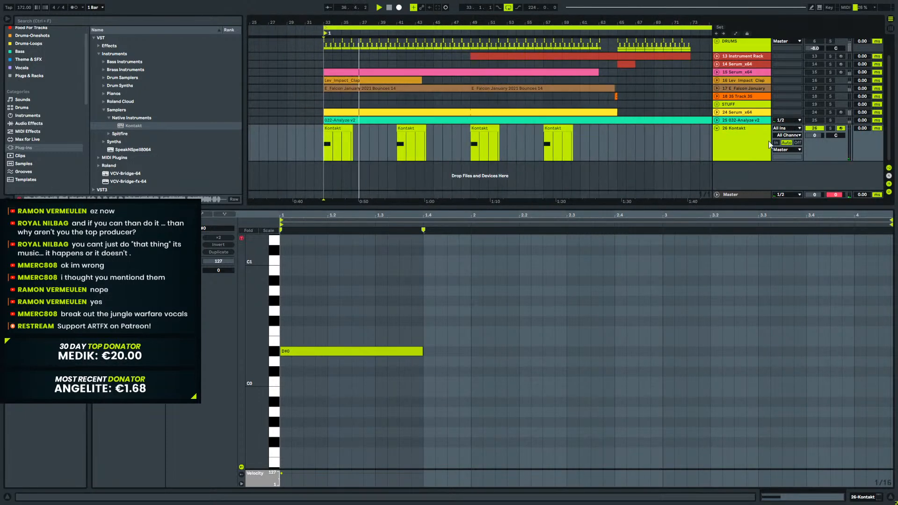
left_click(830, 128)
key("space")
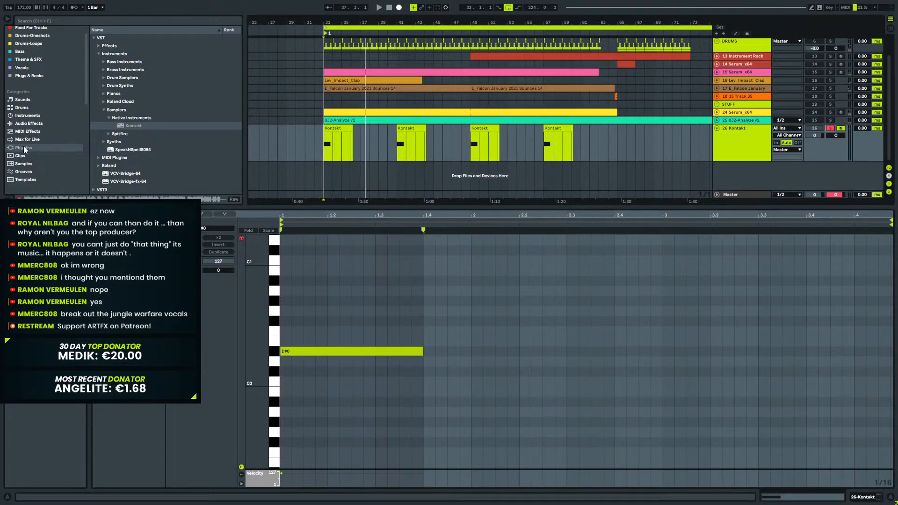
Load ValhallaRoom onto the Kontakt track from ValhallaDSP in the Reverbs plug-ins.
left_click(99, 53)
left_click(98, 46)
scroll(127, 159, "down", 5)
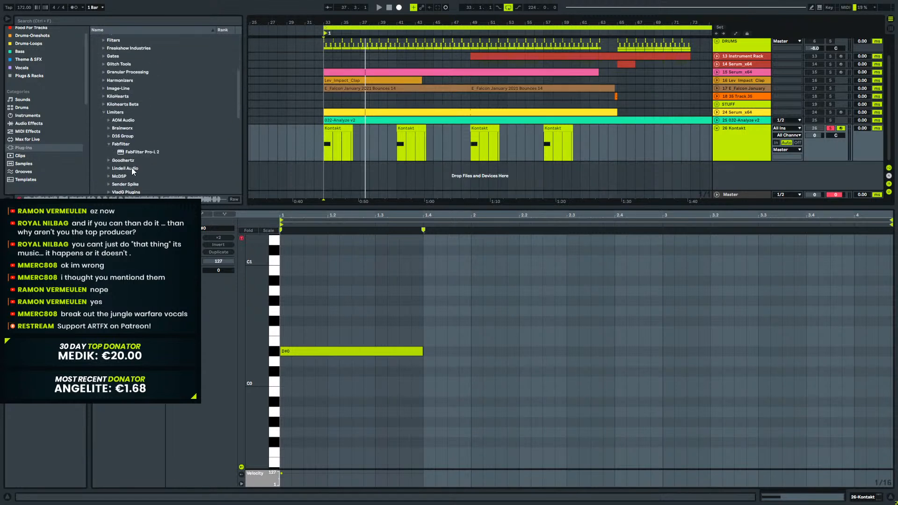
left_click(99, 112)
scroll(101, 127, "down", 3)
left_click(99, 142)
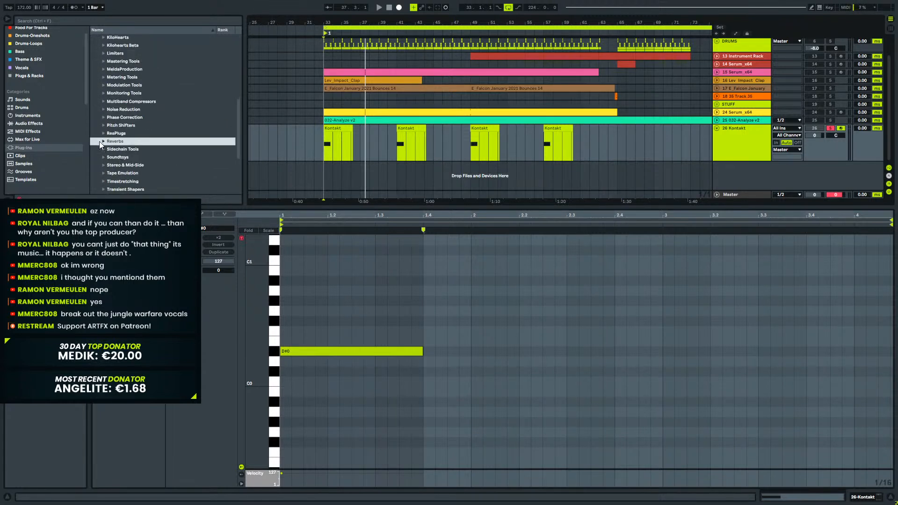
left_click(108, 143)
scroll(154, 156, "down", 5)
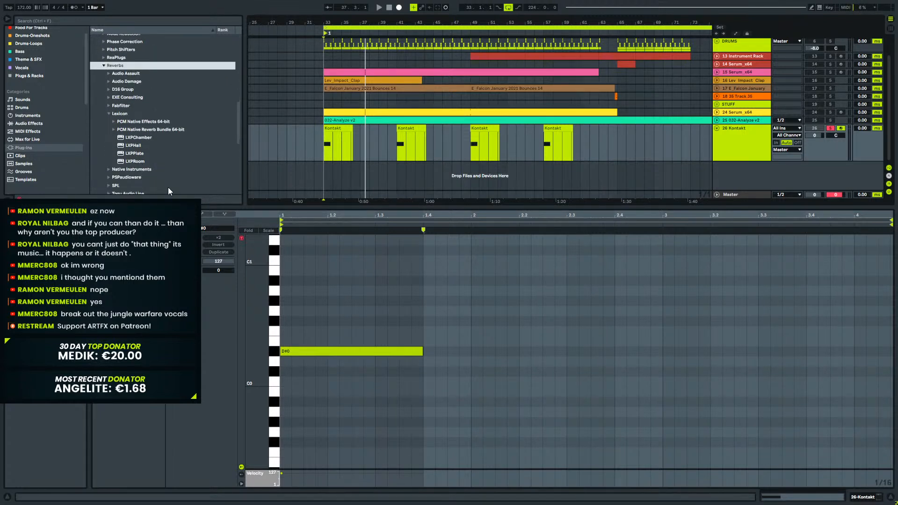
left_click(109, 114)
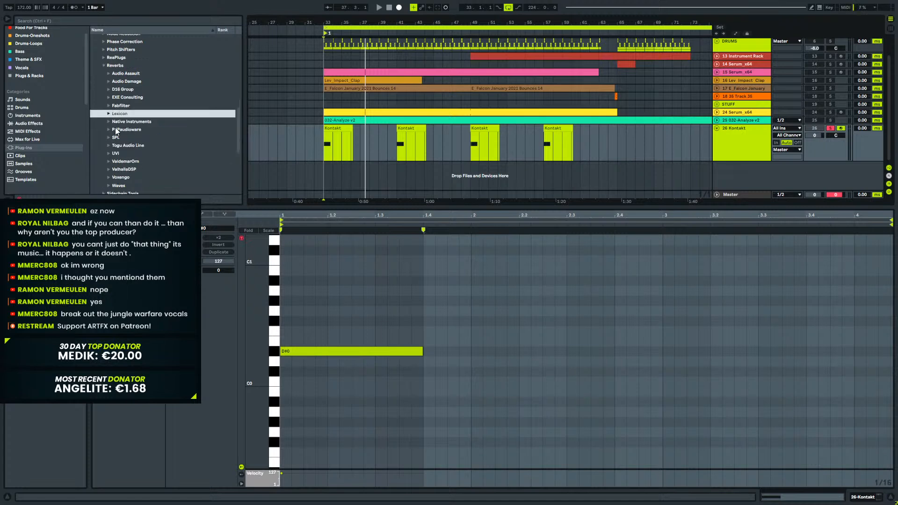
left_click(111, 169)
scroll(156, 182, "down", 1)
double_click(146, 170)
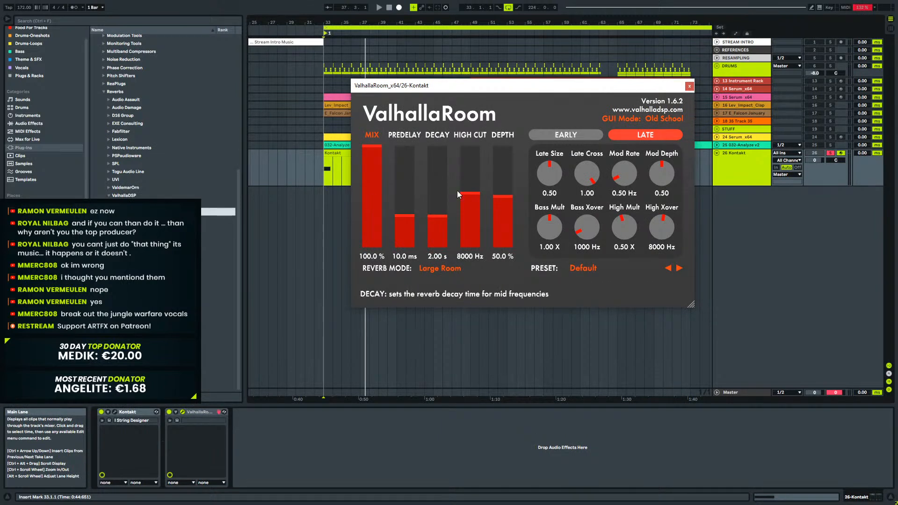
Set ValhallaRoom's mix to 75.6 % and decay to 7.16 s during playback, and close its window.
left_click_drag(375, 217, 372, 175)
key("space")
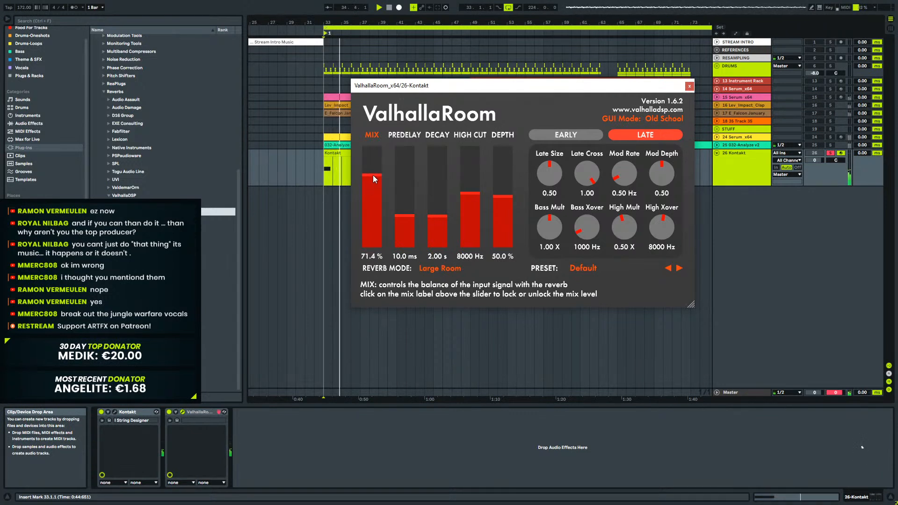
left_click_drag(431, 206, 436, 201)
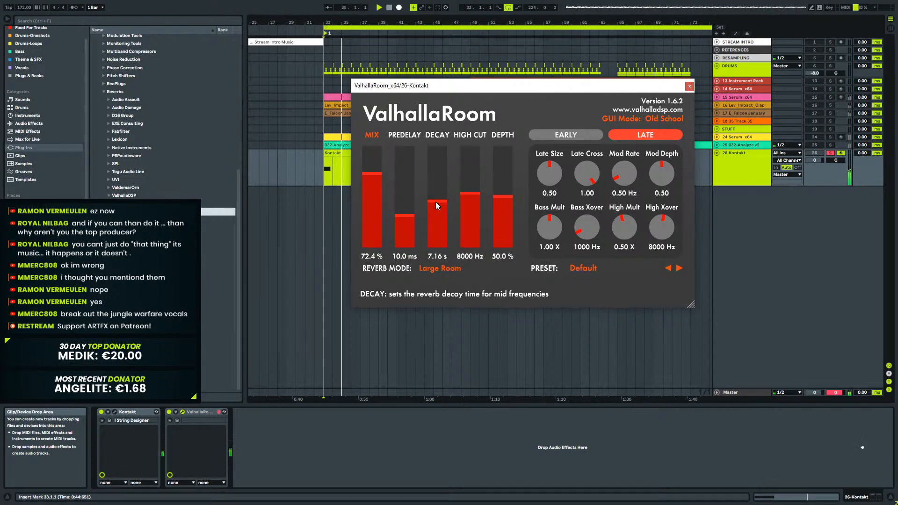
left_click_drag(372, 173, 372, 170)
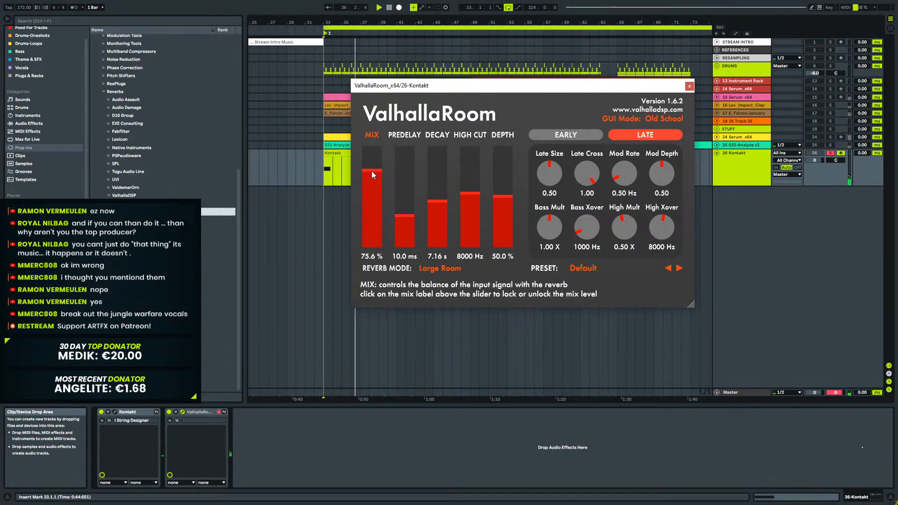
left_click(689, 86)
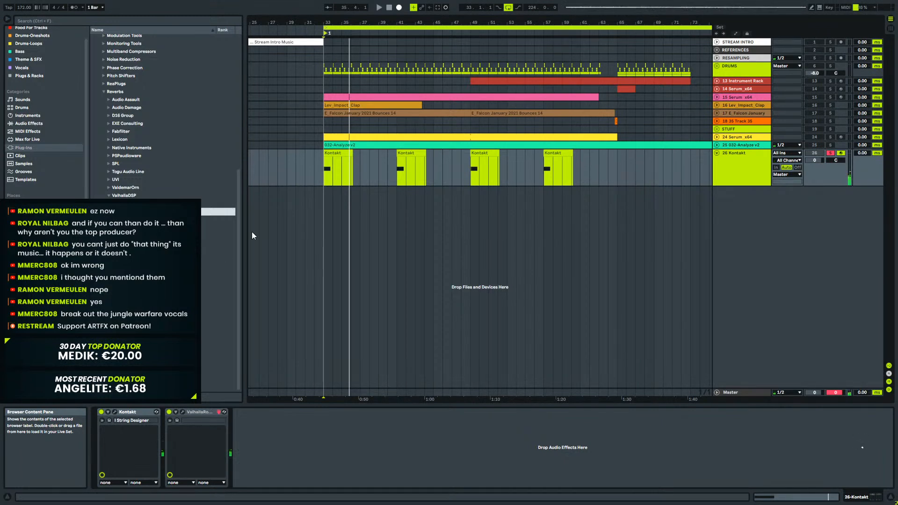
Audition the Kontakt track, add copies of its clip at bars 37 and 45, and play the result.
key("space")
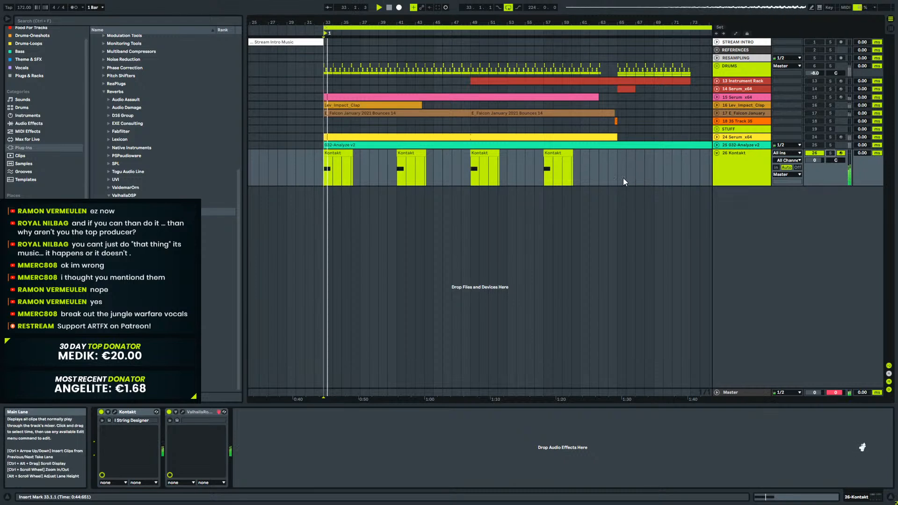
left_click(739, 177)
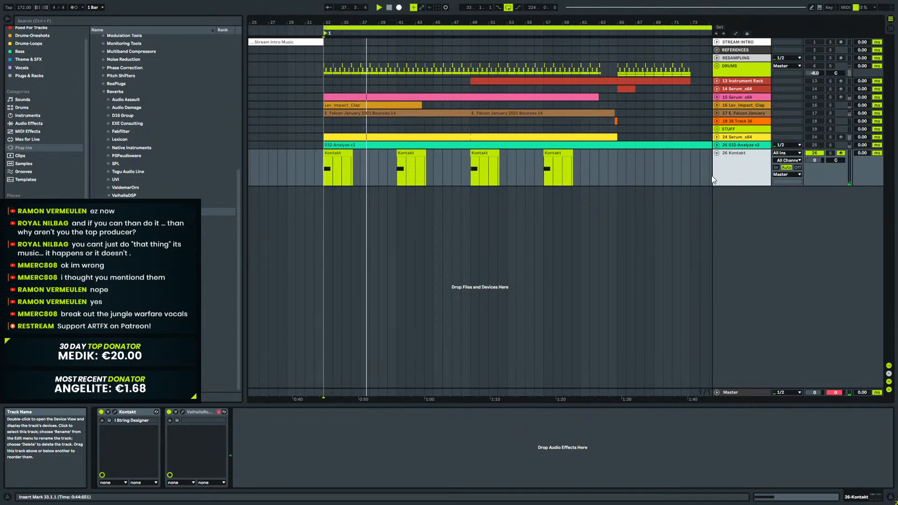
key("space")
left_click_drag(361, 162, 397, 163)
key("ctrl+d")
key("ctrl+d")
left_click(338, 170)
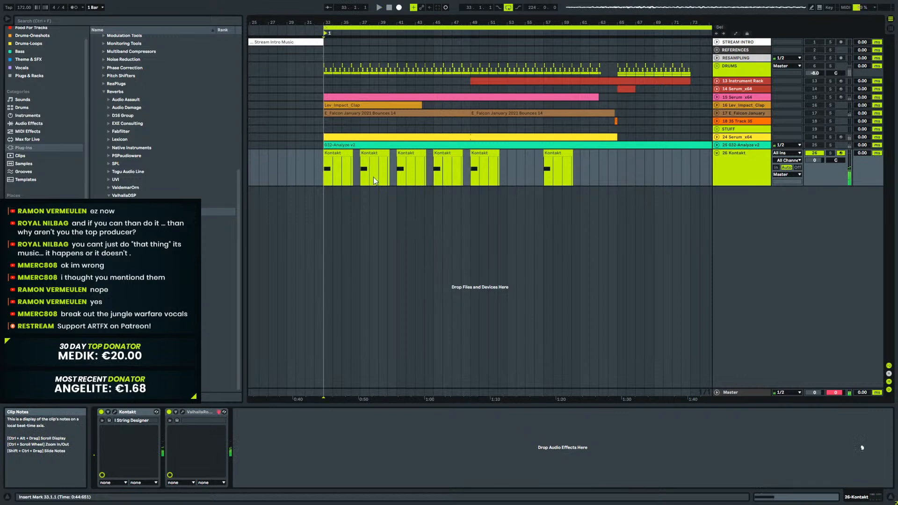
key("space")
Delete the Kontakt clips between bars 49 and 65.
left_click_drag(470, 168, 508, 171)
left_click(619, 174, "shift")
key("Delete")
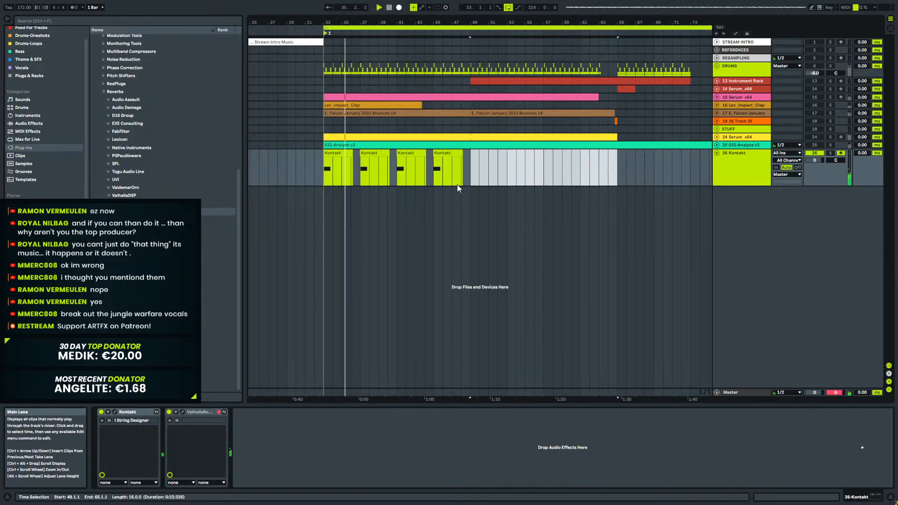
Check Kontakt's instrument window on the Kontakt track and close it again.
left_click(752, 172)
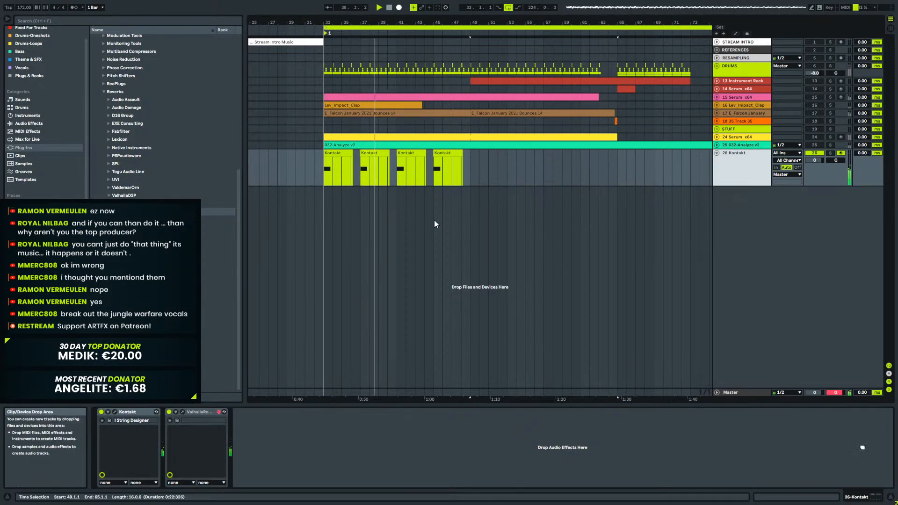
left_click(115, 415)
left_click(704, 73)
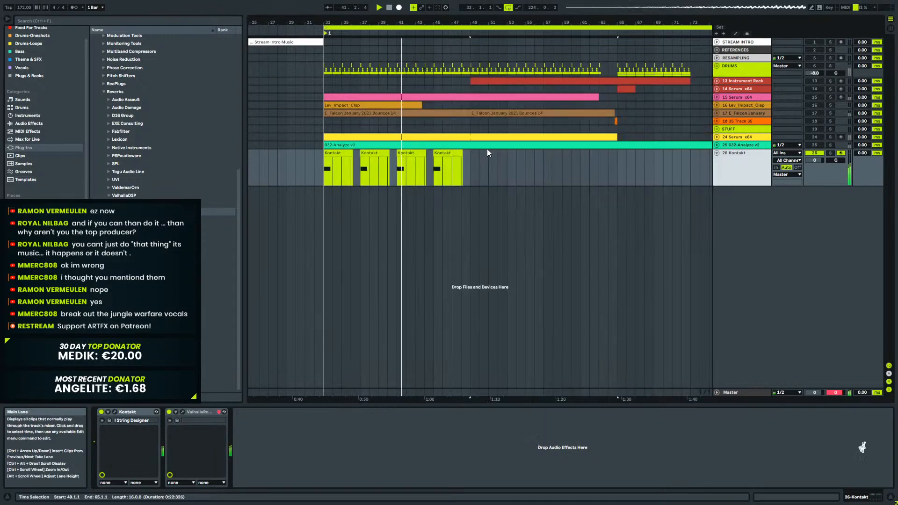
Raise the note in the Kontakt clip at bar 41 to E0 and listen from that bar.
key("space")
double_click(410, 157)
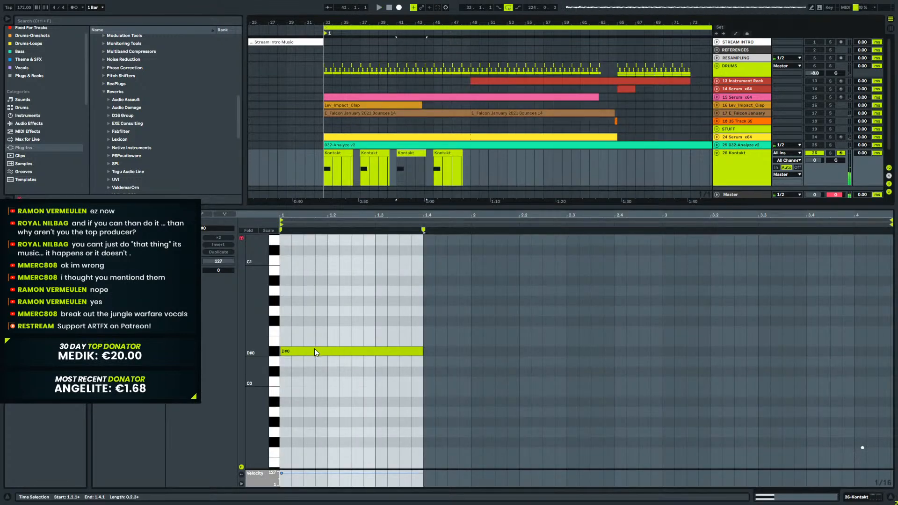
left_click(316, 349)
key("Up")
left_click(397, 173)
key("space")
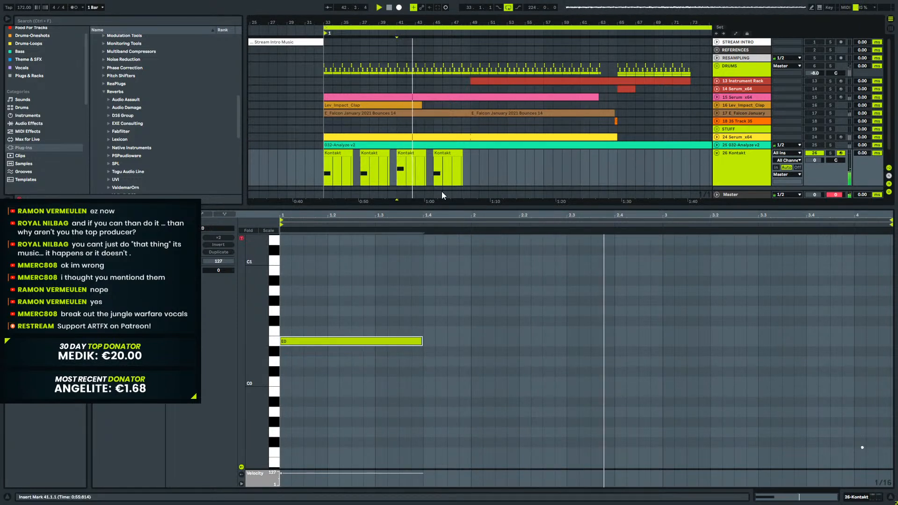
key("space")
Look at the notes in the Kontakt clip at bar 45 and collapse the Kontakt track.
left_click(441, 154)
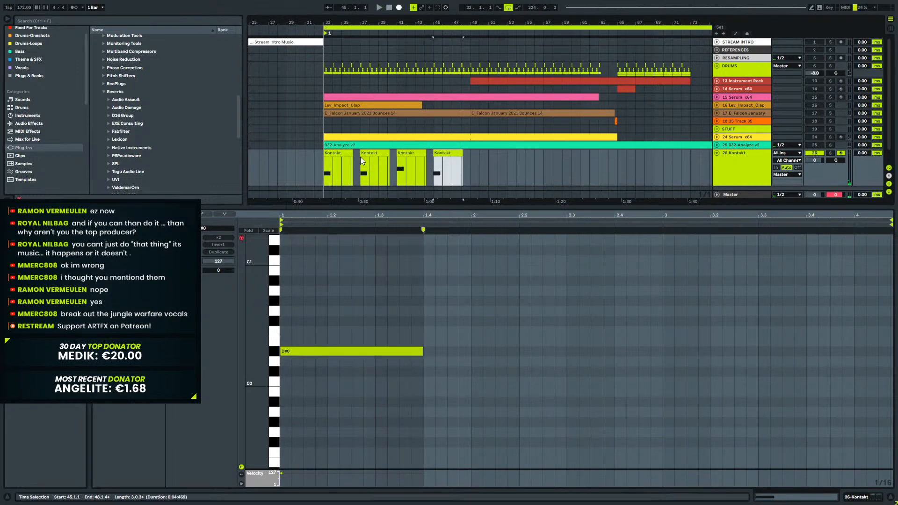
left_click(327, 173)
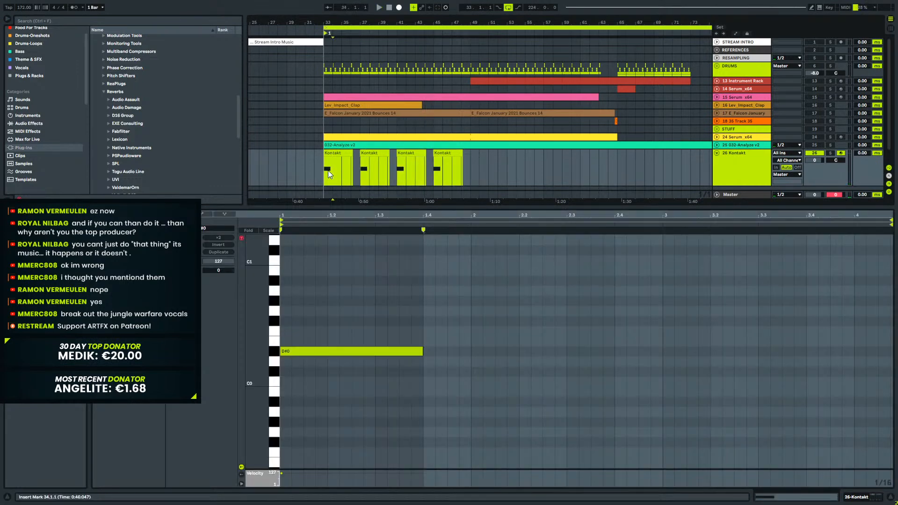
left_click(717, 153)
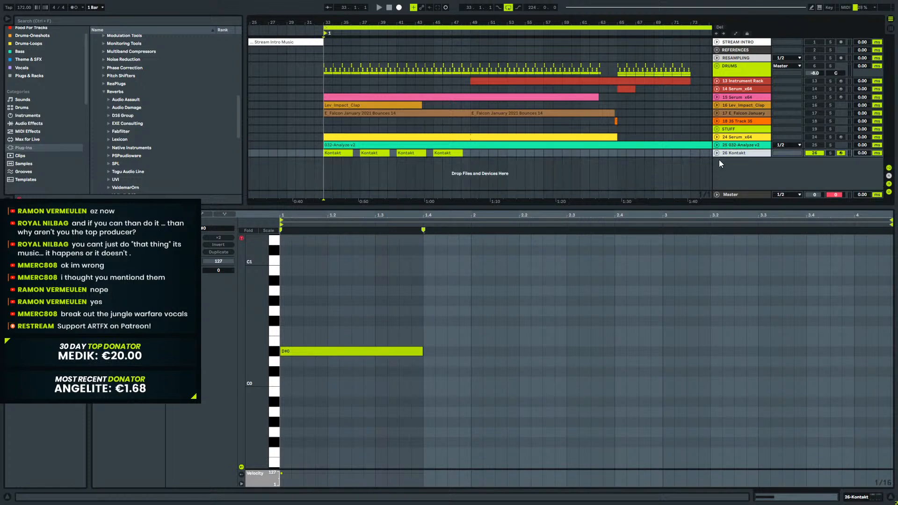
Rename the Kontakt track to "Low String Hit" and play the arrangement from bar 33.
key("ctrl+r")
type("String Hit")
key("Home")
type("Low")
key("Return")
key("space")
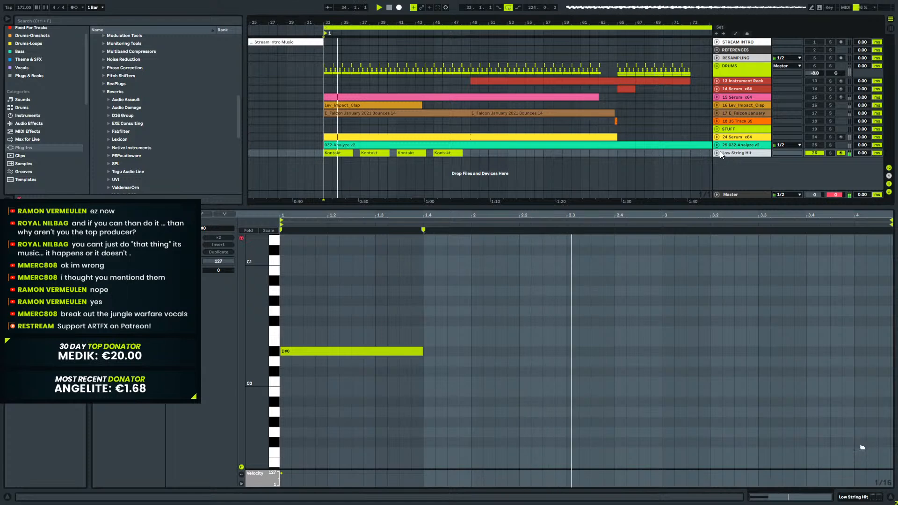
Try an EQ Eight after the reverb on the Low String Hit track, remove it and fold the track.
left_click(717, 153)
left_click(858, 498)
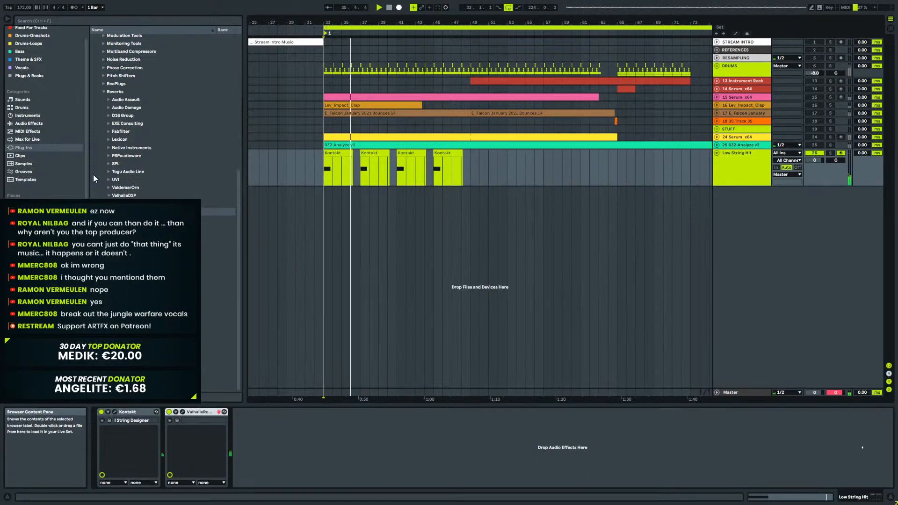
left_click(27, 124)
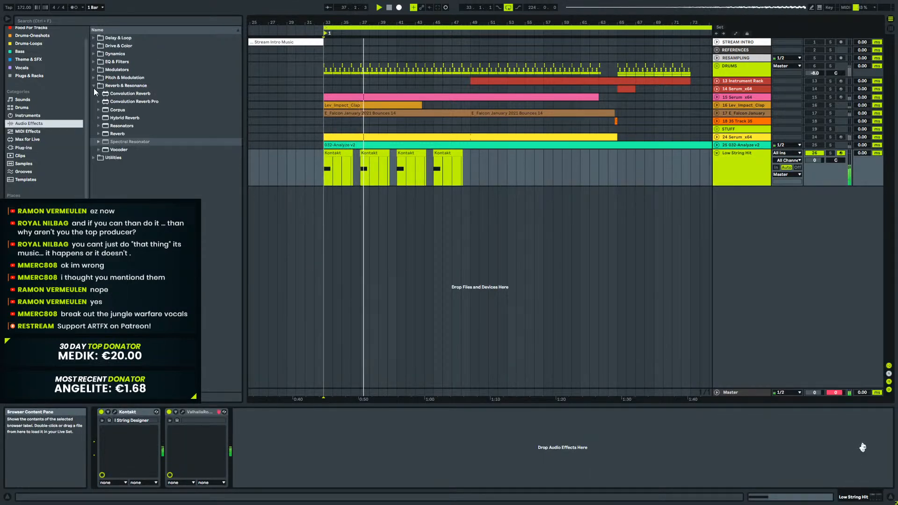
left_click(94, 86)
left_click(93, 62)
left_click(98, 86)
left_click(98, 86)
left_click_drag(112, 87, 361, 430)
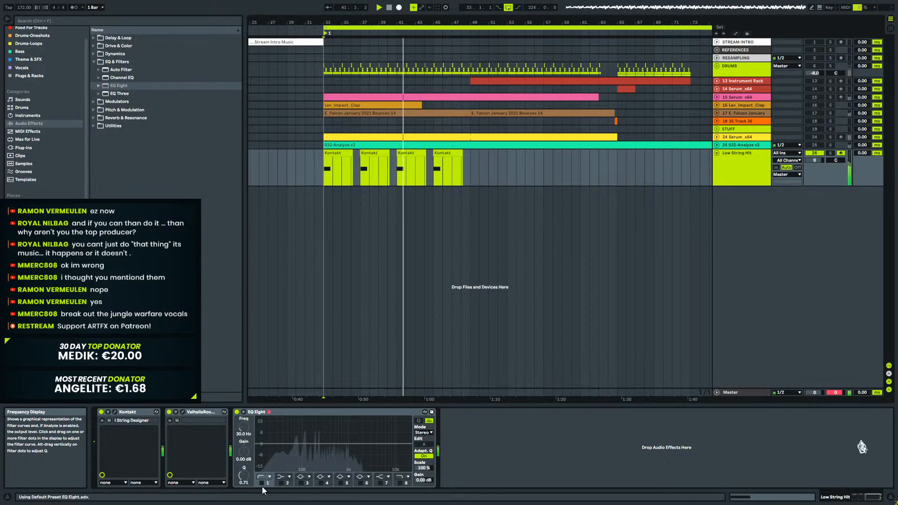
left_click(284, 412)
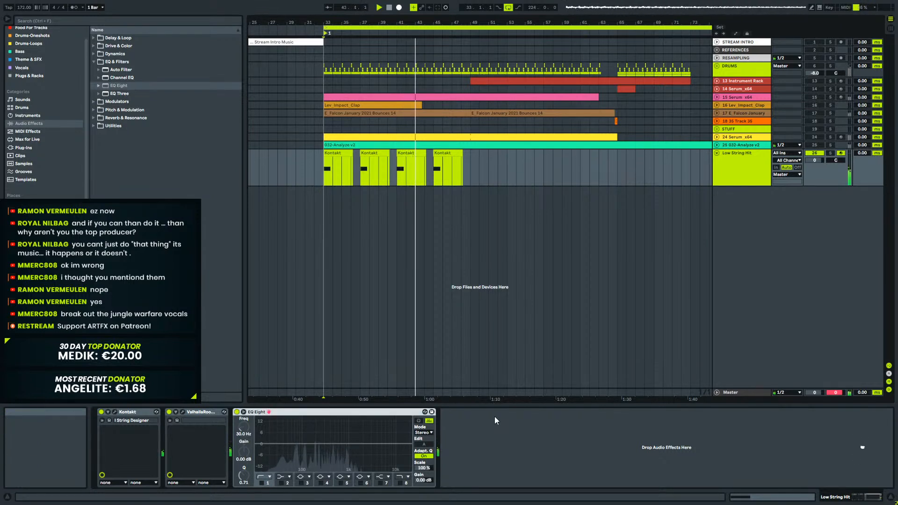
key("Delete")
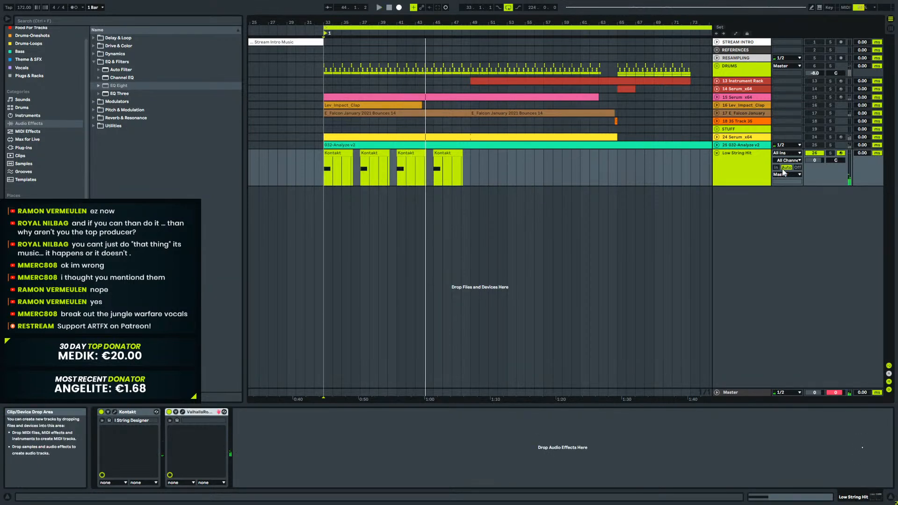
left_click(716, 153)
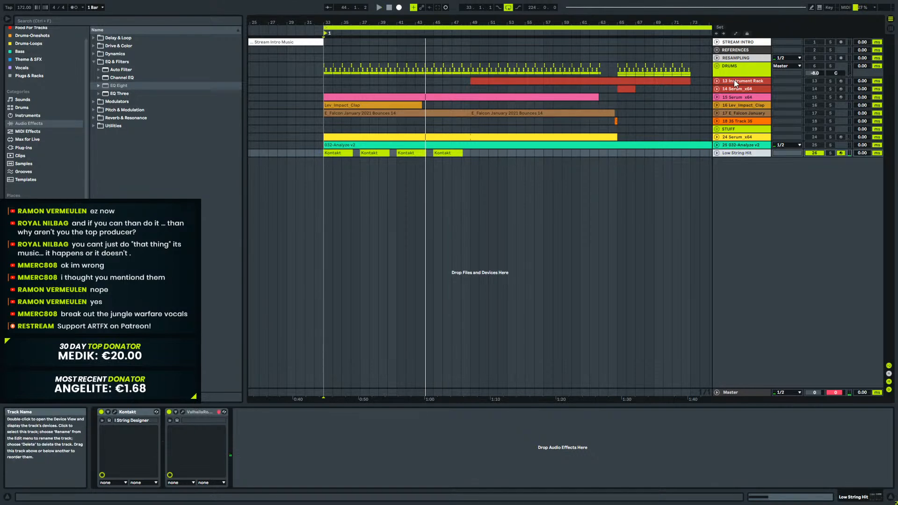
Expand and activate the DRUMS group, mute its Kick and Snare tracks, and play from bar 33.
left_click(731, 66)
left_click(717, 66)
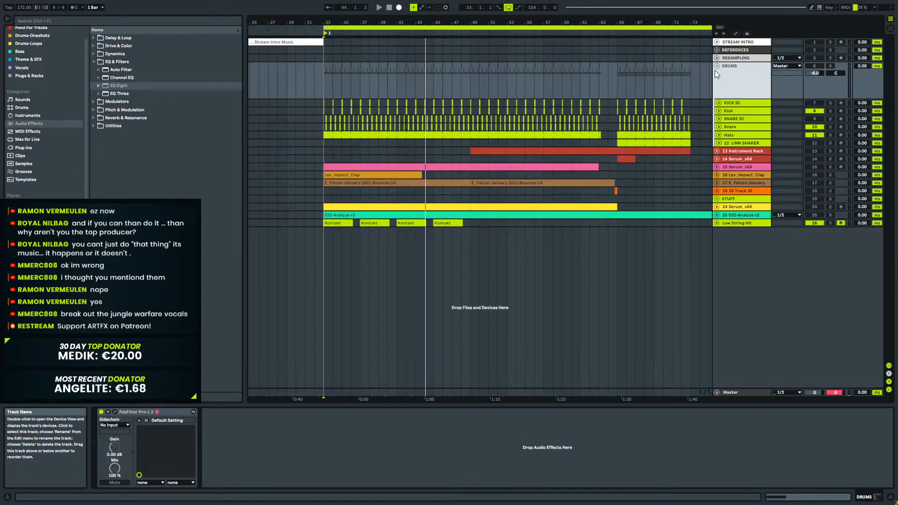
left_click(723, 135)
left_click(719, 135)
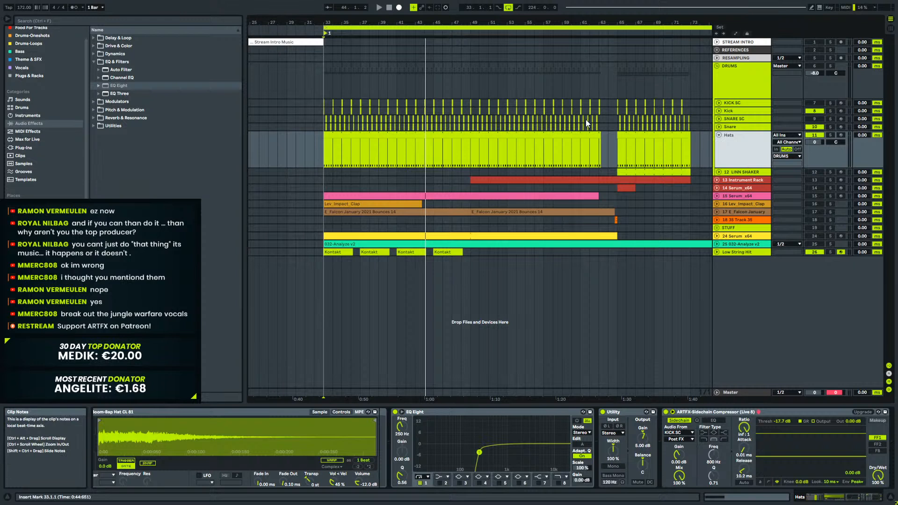
left_click(815, 67)
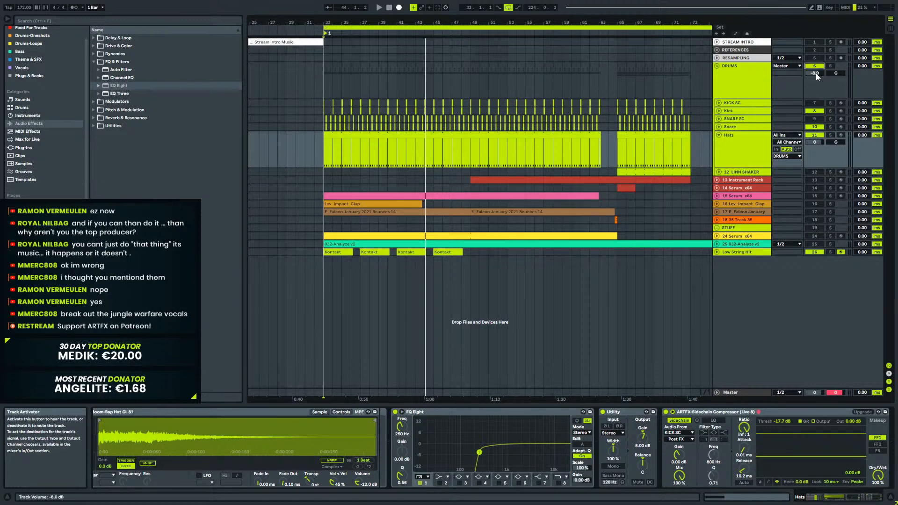
left_click(815, 111)
left_click(816, 127)
left_click(718, 135)
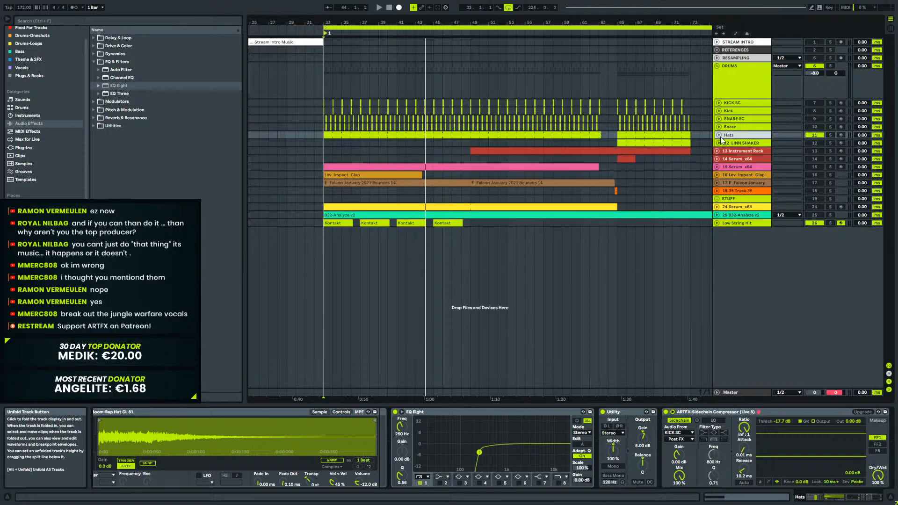
left_click(326, 135)
key("space")
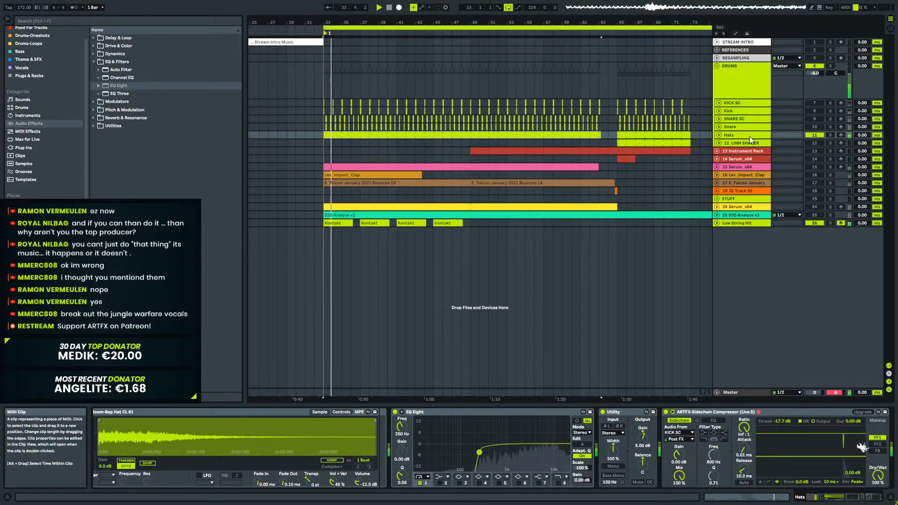
Thin the Hats clip at bar 33 so the Boom-Bap Hat CL 70 notes fall only on beats 1 and 3, and listen.
left_click(718, 135)
key("space")
double_click(346, 134)
left_click_drag(465, 404, 789, 360)
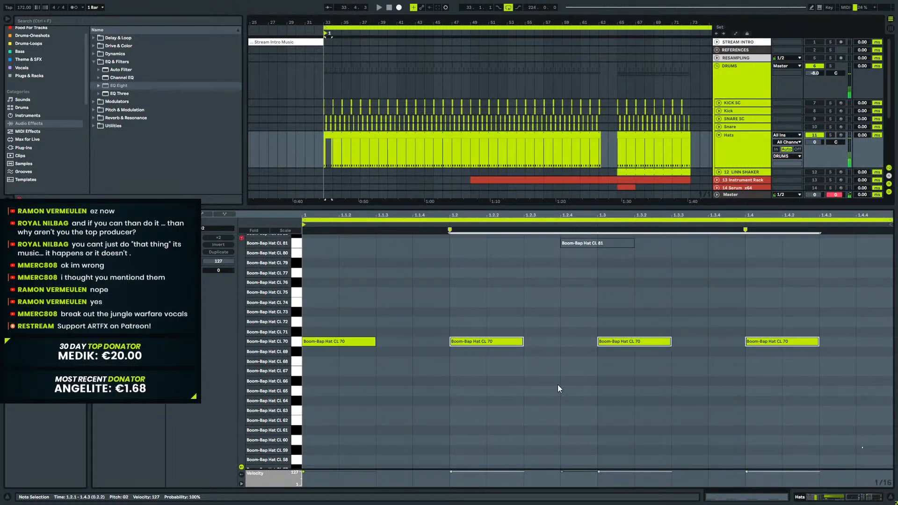
key("Delete")
left_click_drag(602, 320, 358, 390)
key("ctrl+d")
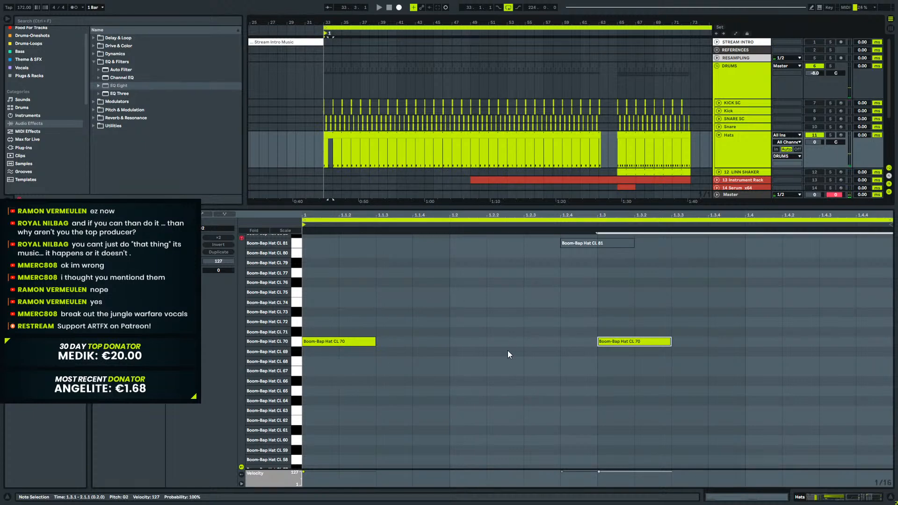
key("space")
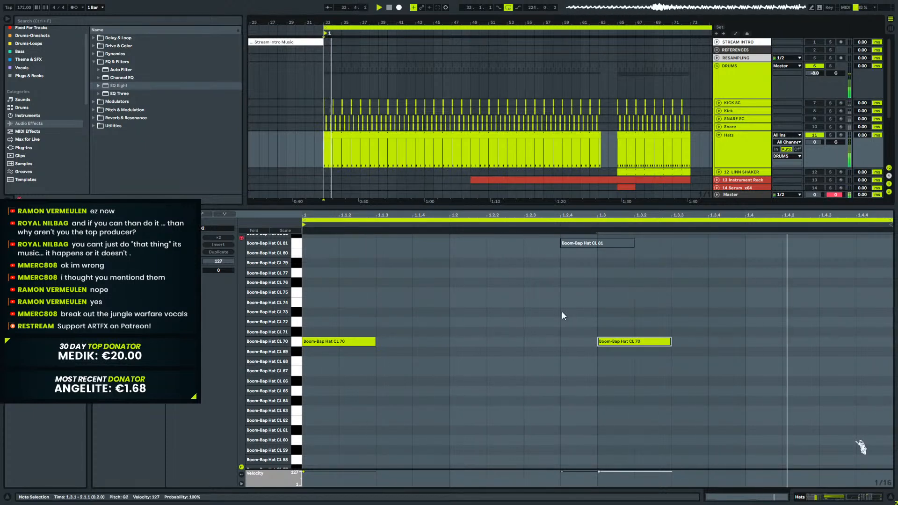
left_click(824, 497)
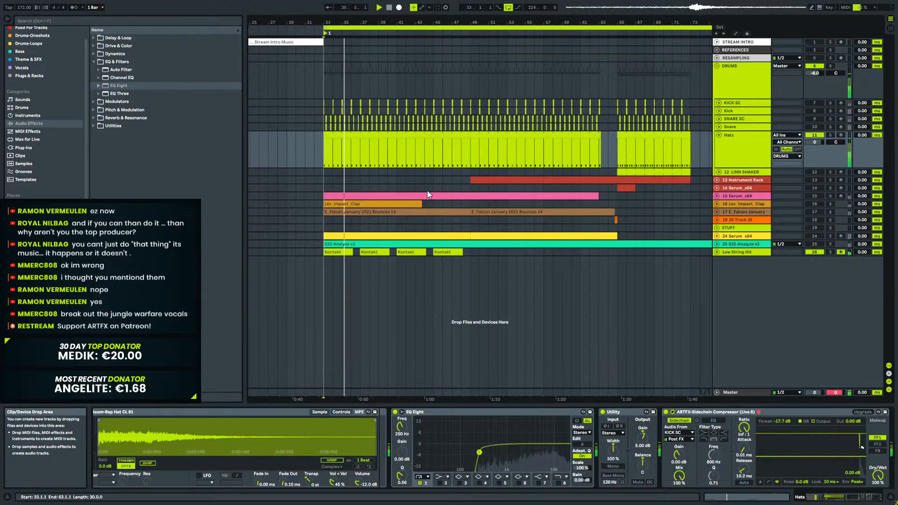
Delete the KICK SC, Kick, SNARE SC and Snare clips between bars 33 and 64.
left_click(358, 141)
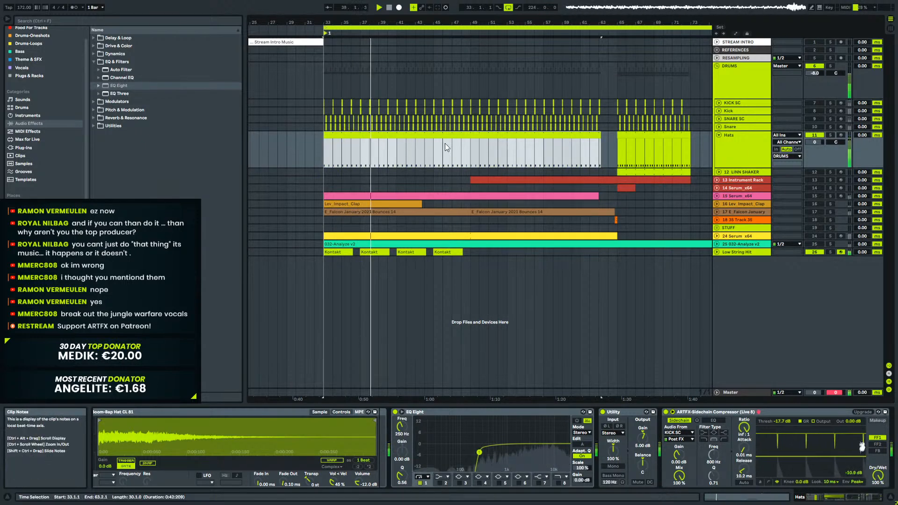
left_click_drag(611, 125, 322, 105)
key("Delete")
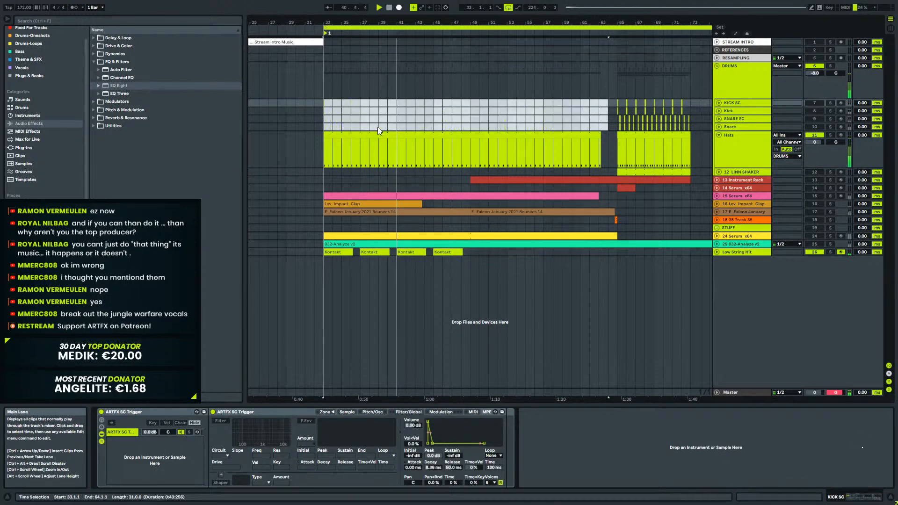
Transpose all notes in the Hats clip up six semitones, keeping the beat 3 hit, and play the result.
double_click(362, 134)
key("space")
left_click(638, 344)
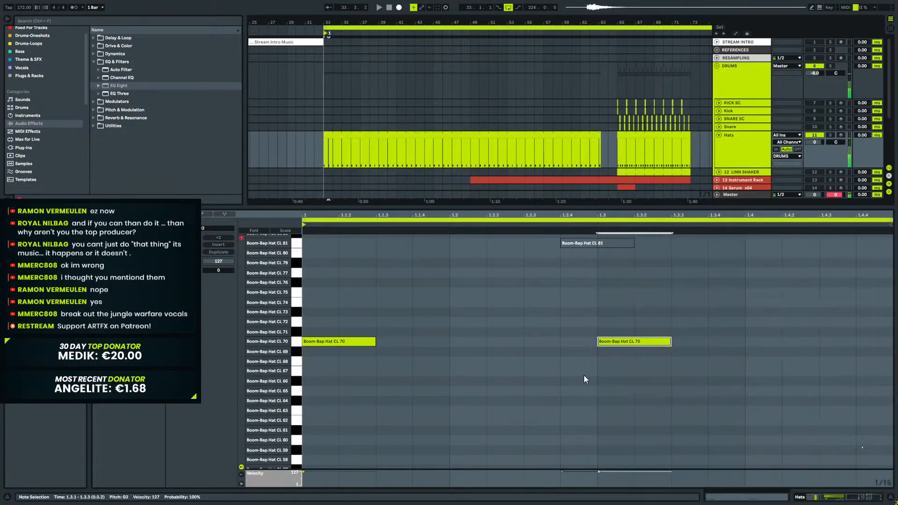
key("Delete")
key("ctrl+z")
key("ctrl+a")
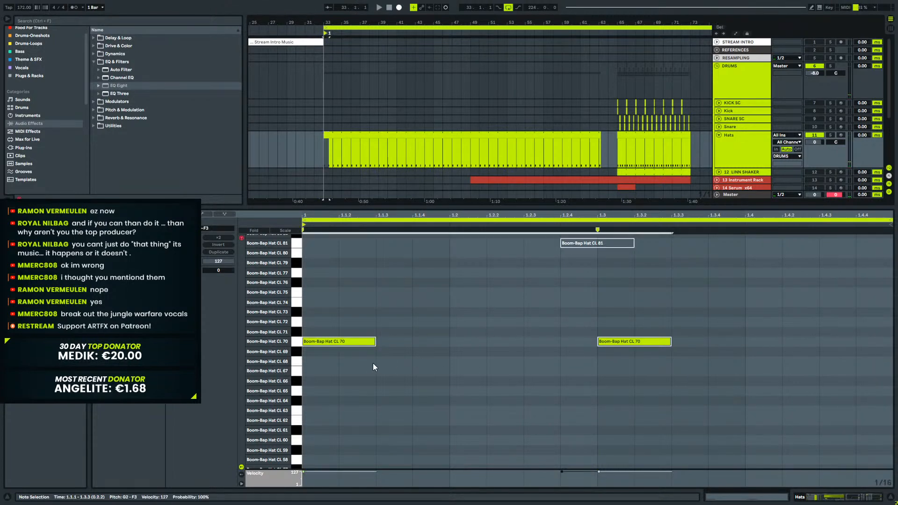
key("Up")
key("Up")
key("Up")
key("Up")
key("Up")
key("Up")
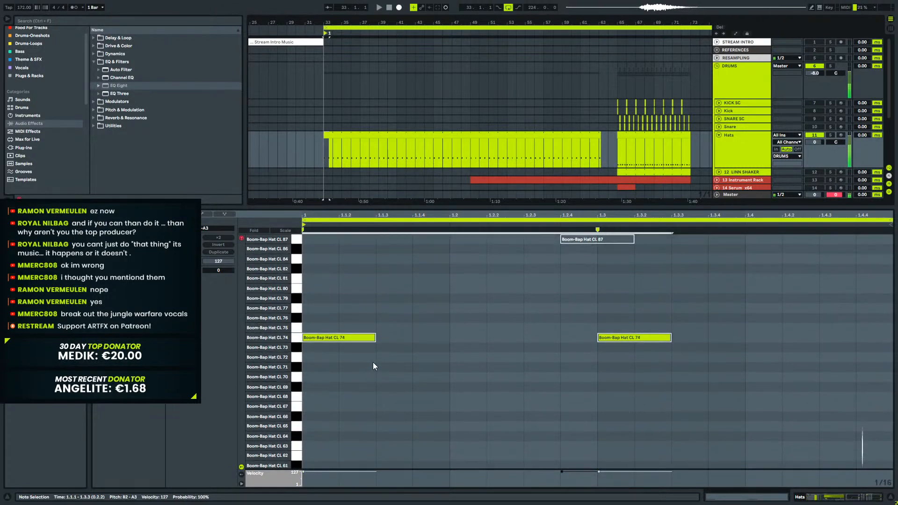
key("space")
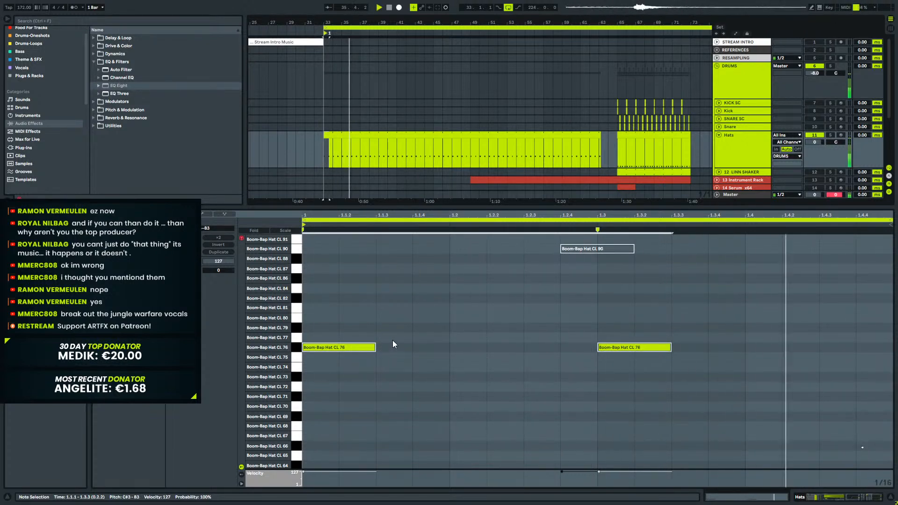
Fold the Hats track and look at the device chains of the Snare and Low String Hit tracks.
left_click(801, 497)
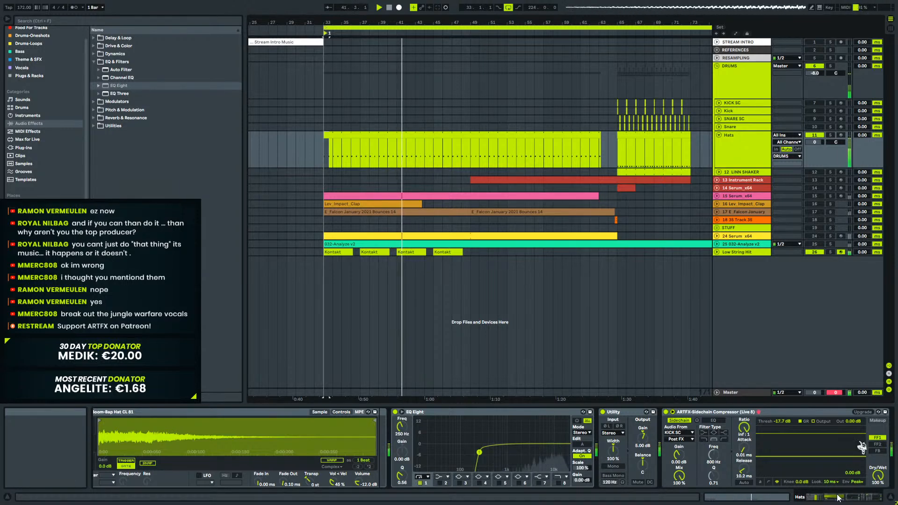
left_click(719, 135)
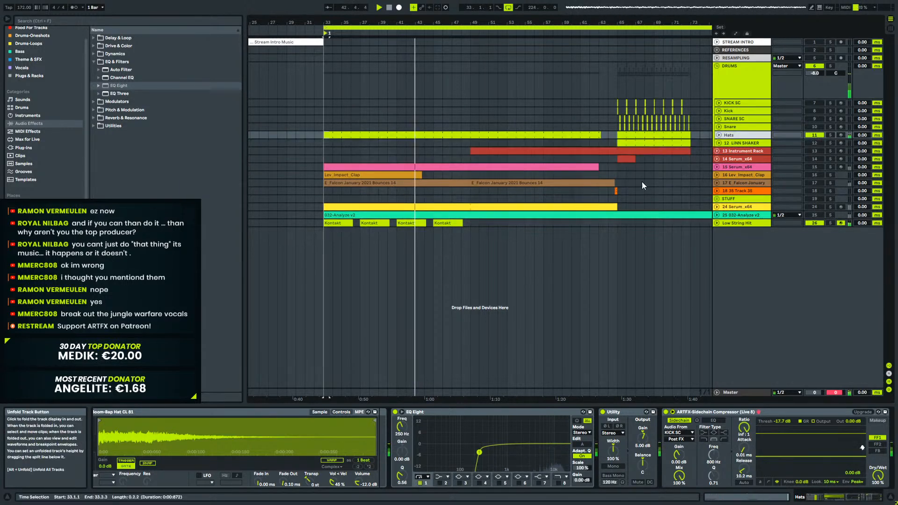
left_click(729, 128)
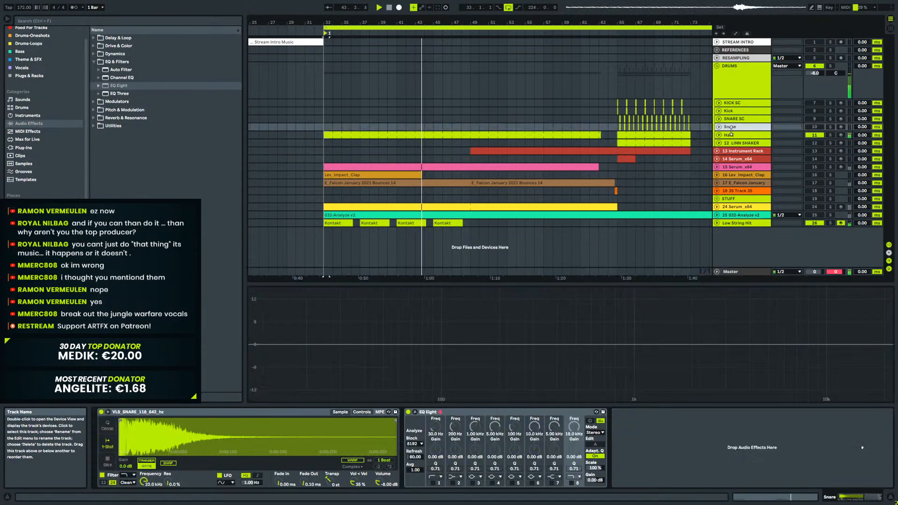
left_click(732, 223)
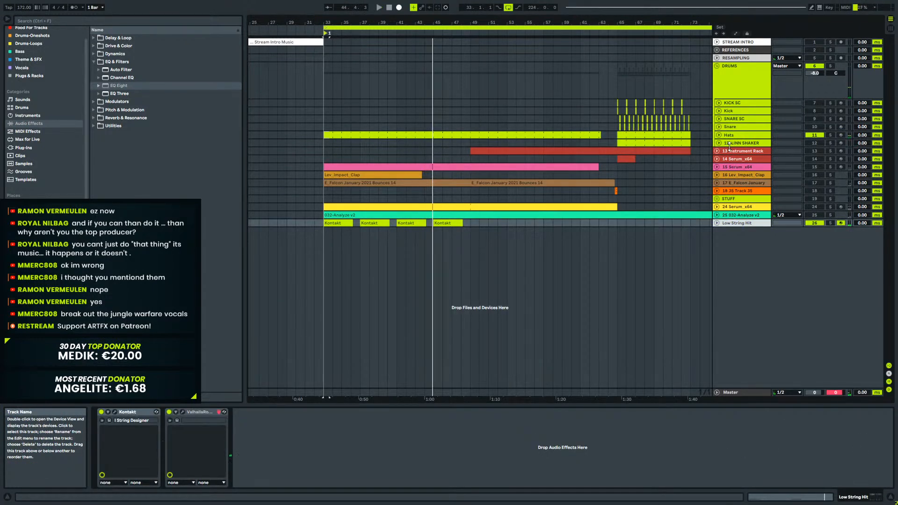
Unfold and solo the E_Falcon January audio track, and play it from bar 33.
left_click(718, 183)
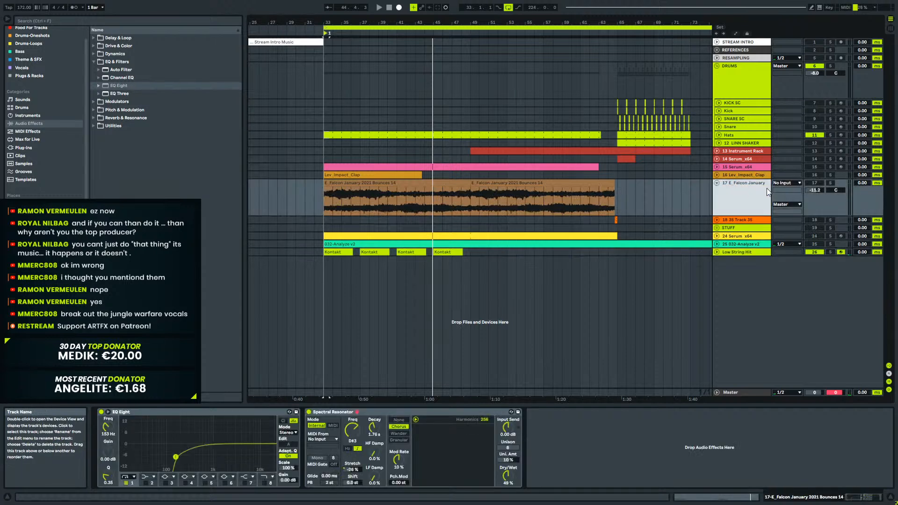
left_click(830, 182)
key("space")
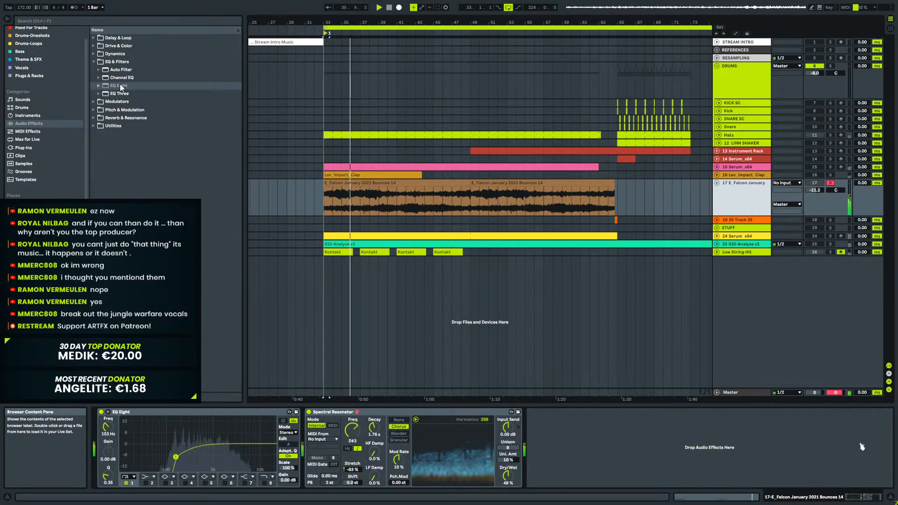
Insert an Auto Filter between EQ Eight and Spectral Resonator, and adjust its low-pass cutoff between about 156 and 225 Hz during playback.
left_click_drag(115, 86, 555, 426)
left_click_drag(120, 70, 312, 441)
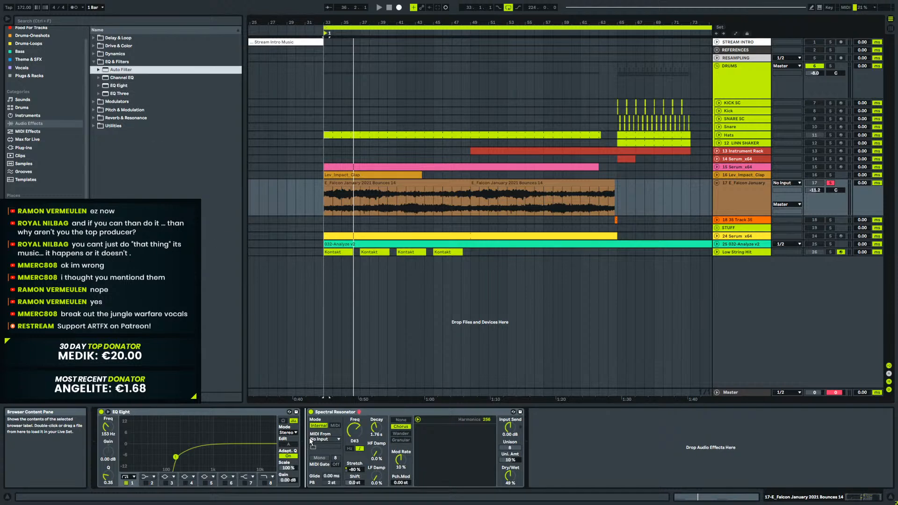
left_click_drag(307, 434, 307, 434)
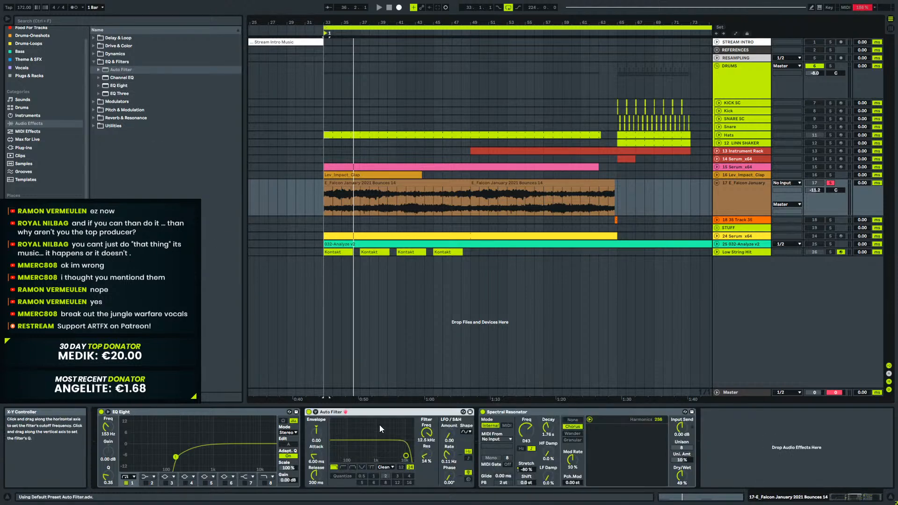
left_click_drag(427, 434, 427, 472)
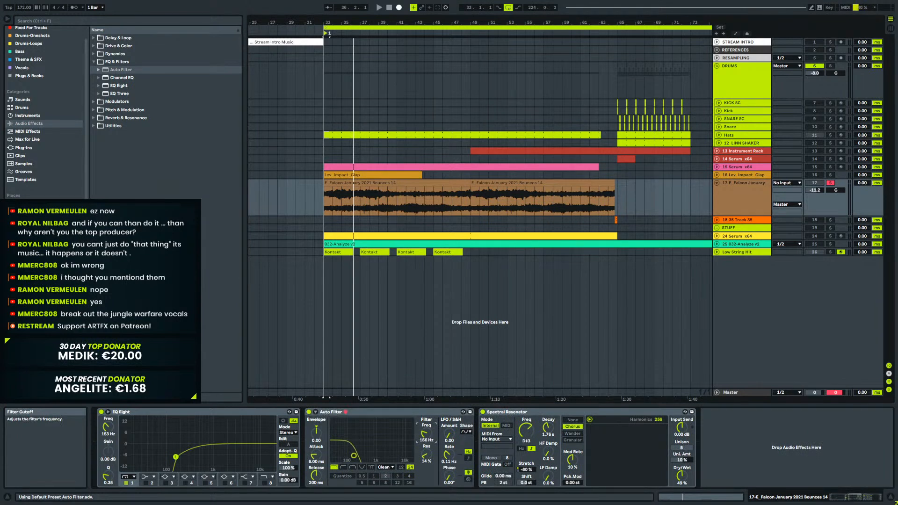
key("space")
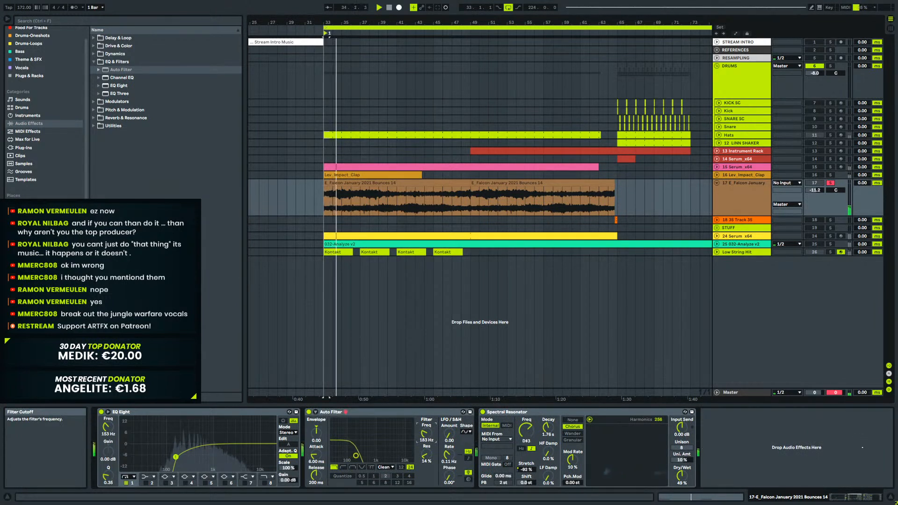
left_click_drag(427, 433, 426, 430)
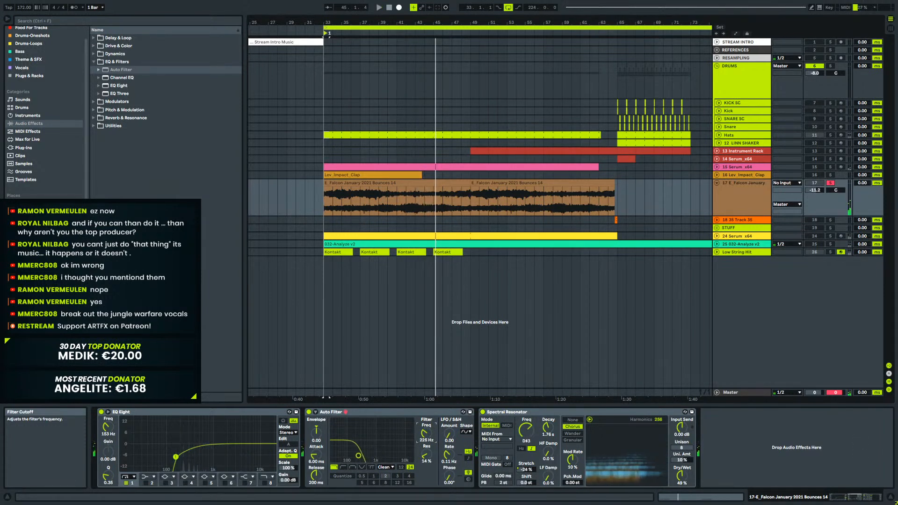
Unsolo the E_Falcon track and ramp its Auto Filter frequency automation from 156 Hz at bar 33 to about 312 Hz at bar 49.
left_click(831, 183)
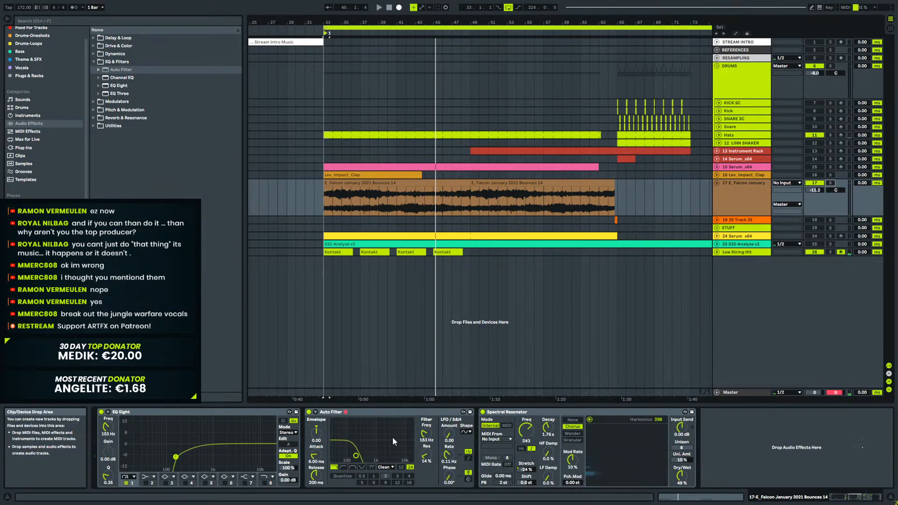
key("a")
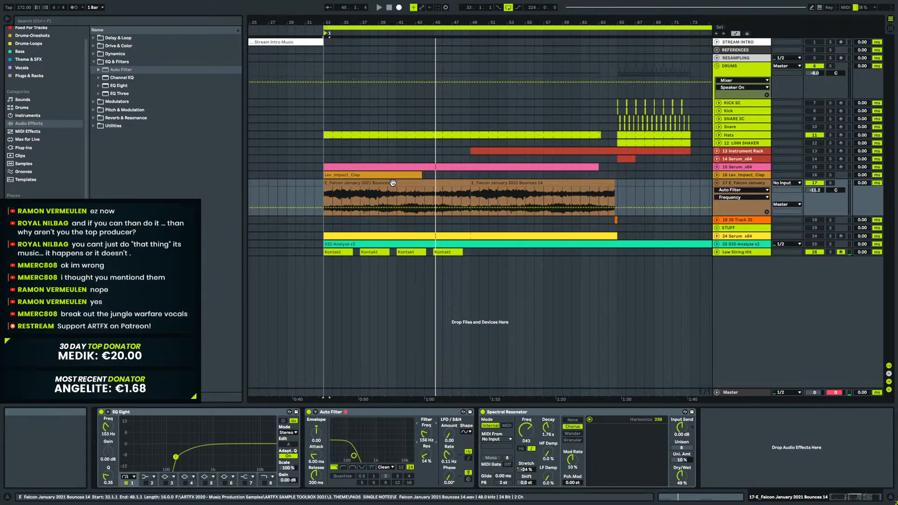
key("space")
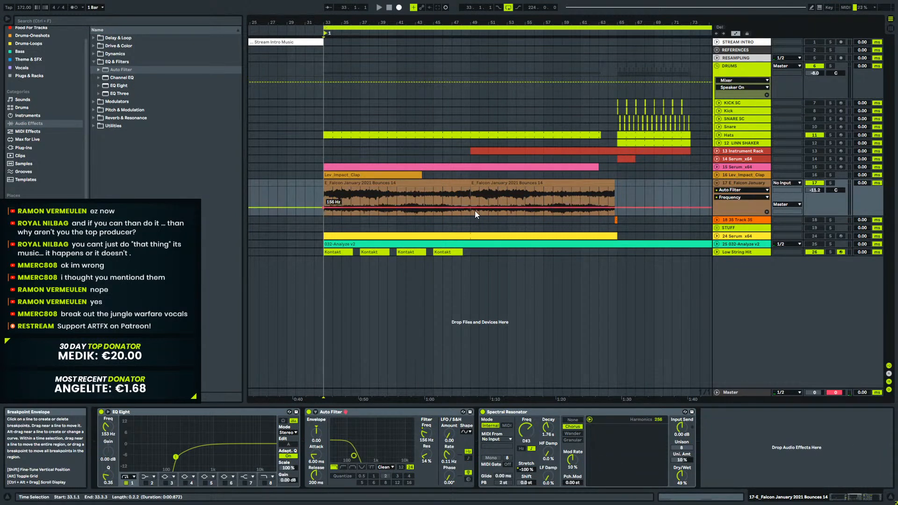
left_click_drag(470, 206, 470, 205)
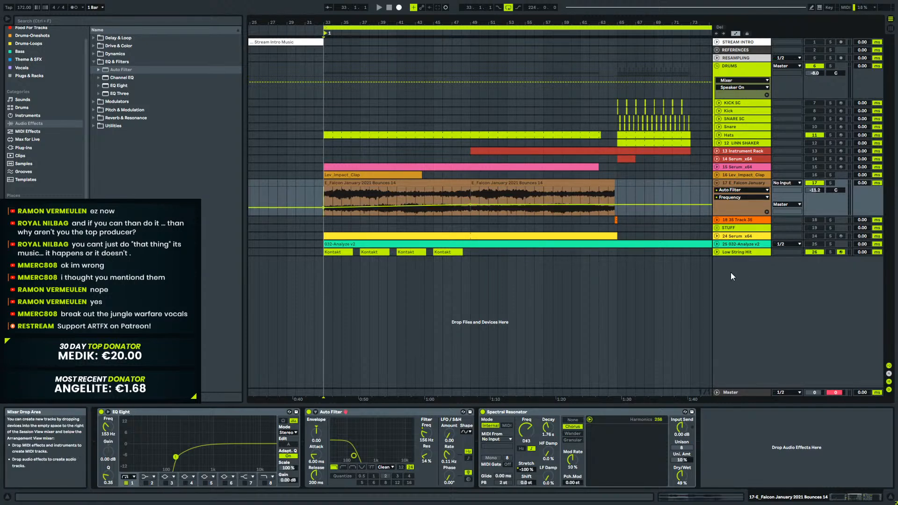
Move the Low String Hit track directly above E_Falcon, and move the Instrument Rack, both Serum and Lev_Impact_Clap tracks into the STUFF group.
left_click(753, 252)
left_click_drag(755, 253, 728, 190)
left_click(741, 151)
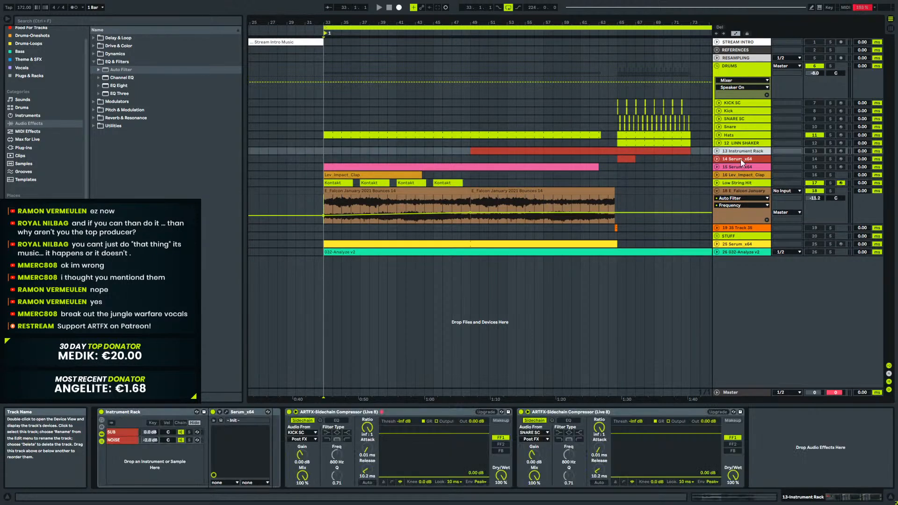
left_click(740, 175, "shift")
left_click_drag(749, 154, 744, 237)
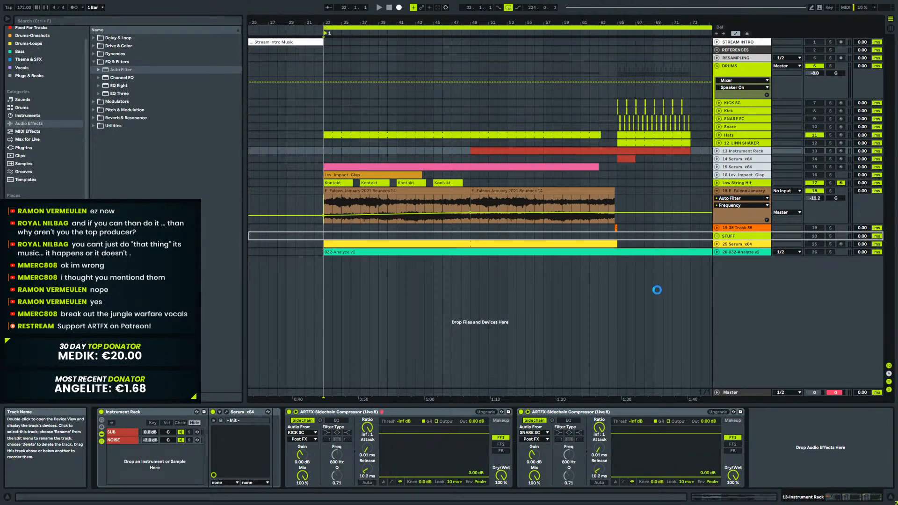
Move the 35 Track, the yellow Serum_x64 track and the 032-Analyze v2 track into the STUFF group.
left_click(735, 195)
left_click_drag(736, 205, 735, 210)
left_click(739, 212)
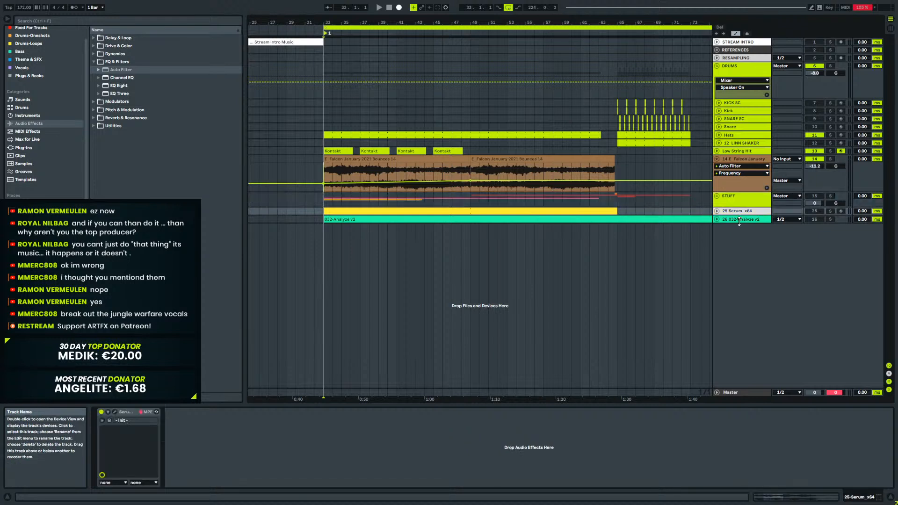
left_click(740, 219)
left_click_drag(739, 213, 745, 204)
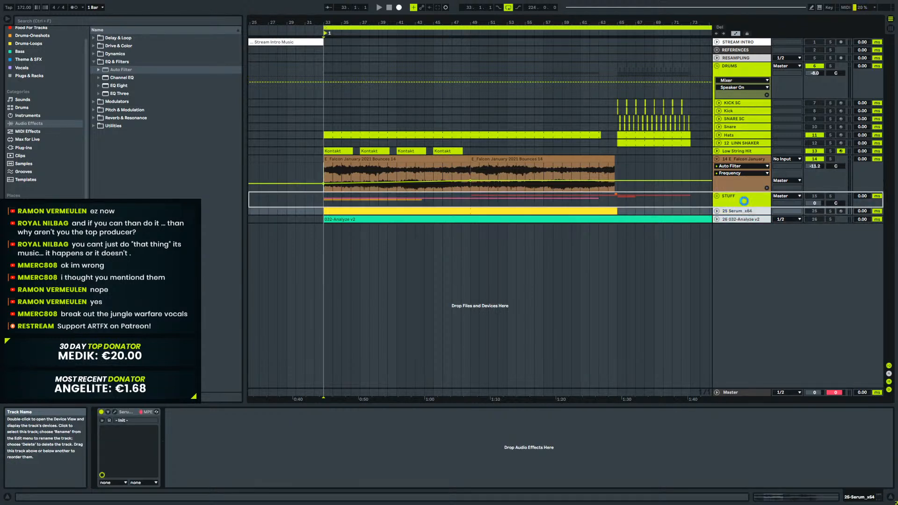
left_click_drag(708, 179, 714, 179)
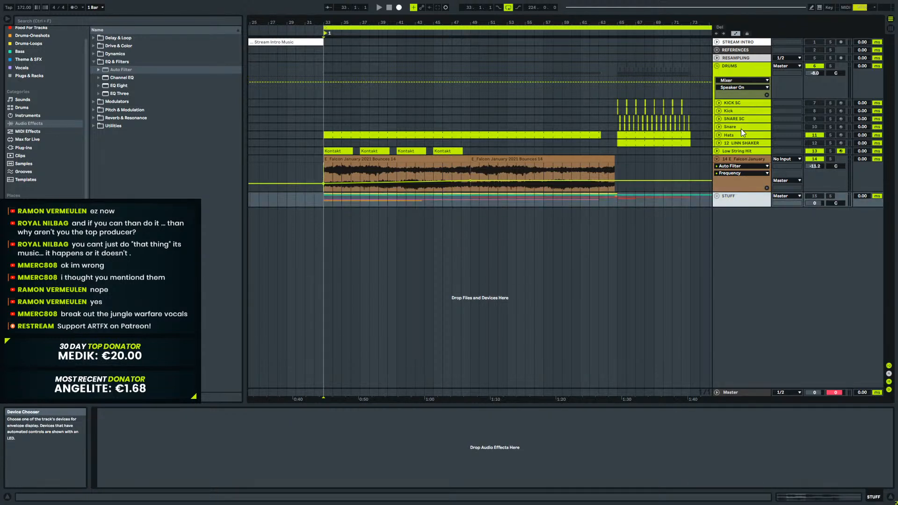
During playback, enlarge the E_Falcon track and raise its Auto Filter frequency automation to about 399 Hz at bar 49 and higher at bar 65.
left_click(738, 162)
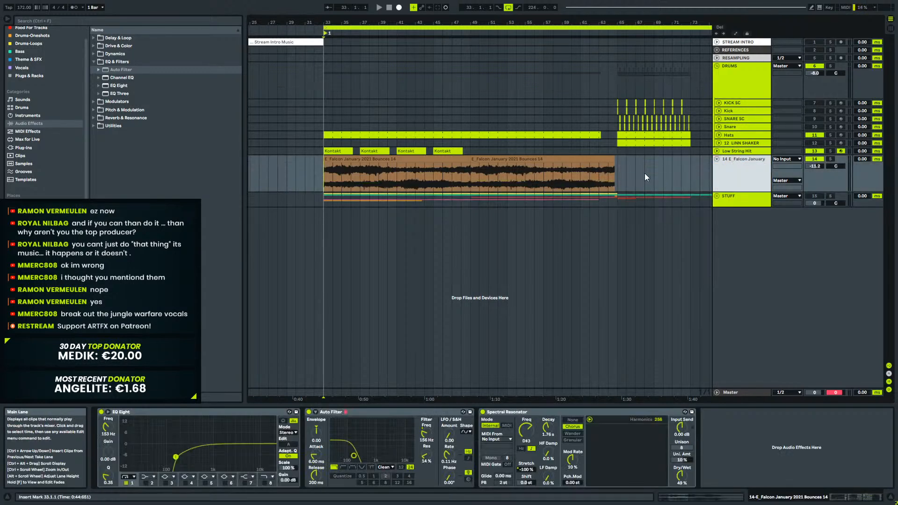
key("a")
key("space")
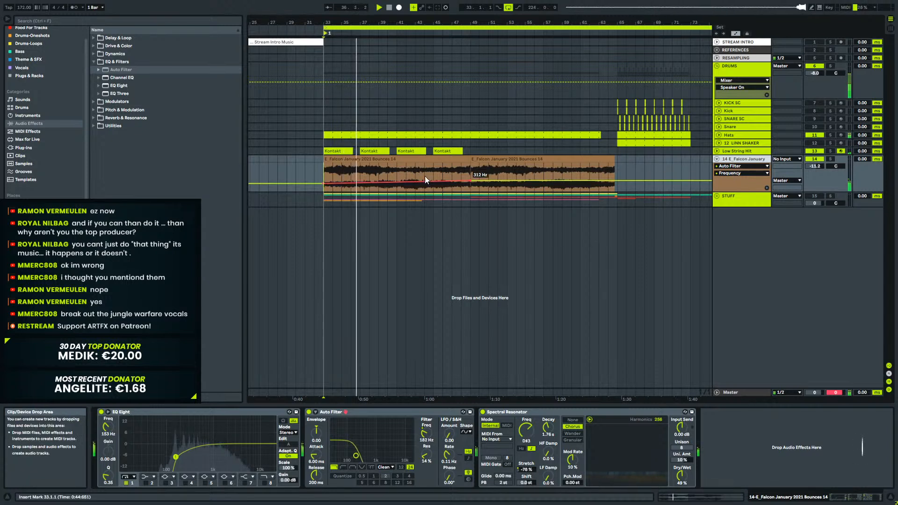
left_click(733, 166)
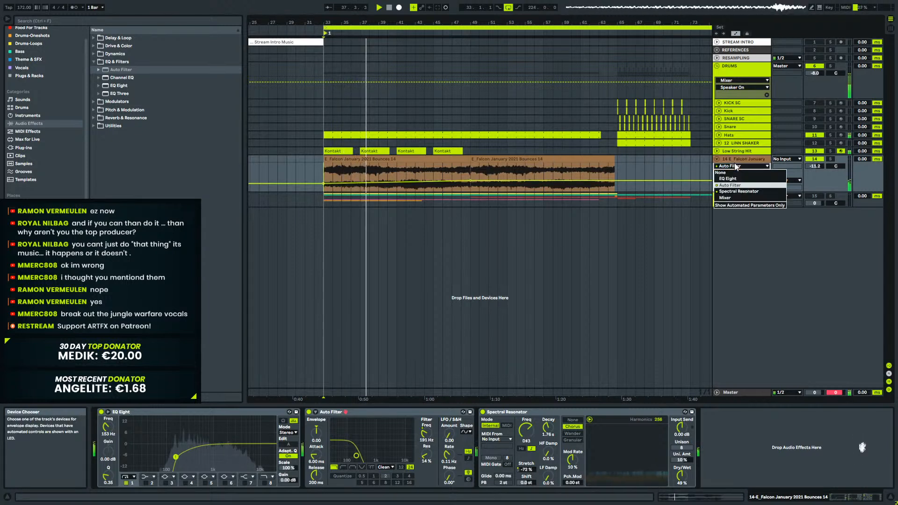
left_click(484, 178)
left_click(475, 168)
left_click_drag(728, 193, 728, 220)
left_click_drag(470, 197, 470, 196)
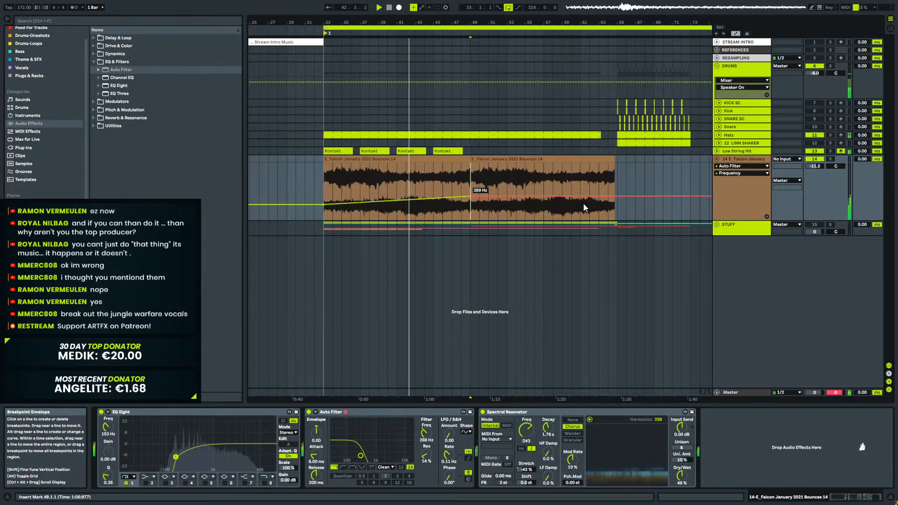
left_click_drag(618, 196, 617, 185)
Duplicate the Low String Hit clips from bars 33 to 49 into bars 49 to 65.
left_click_drag(469, 150, 329, 149)
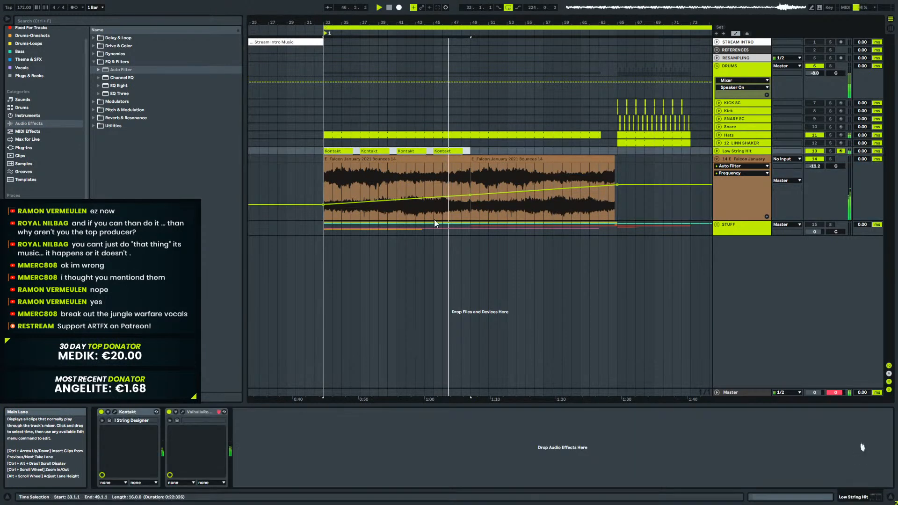
key("ctrl+d")
Raise the bar 65 Auto Filter frequency point to about 19.9 kHz, bending the rise from bar 49 into a curve.
left_click_drag(617, 185, 616, 179)
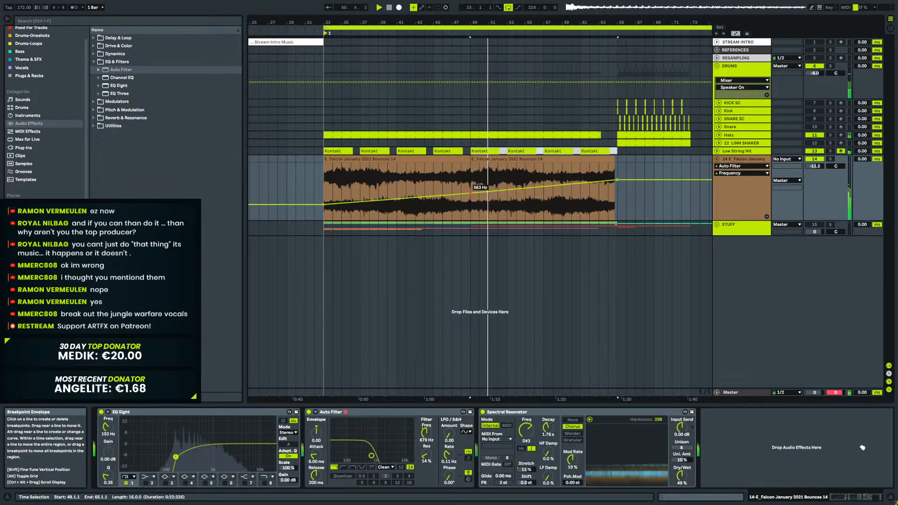
left_click_drag(616, 180, 616, 177)
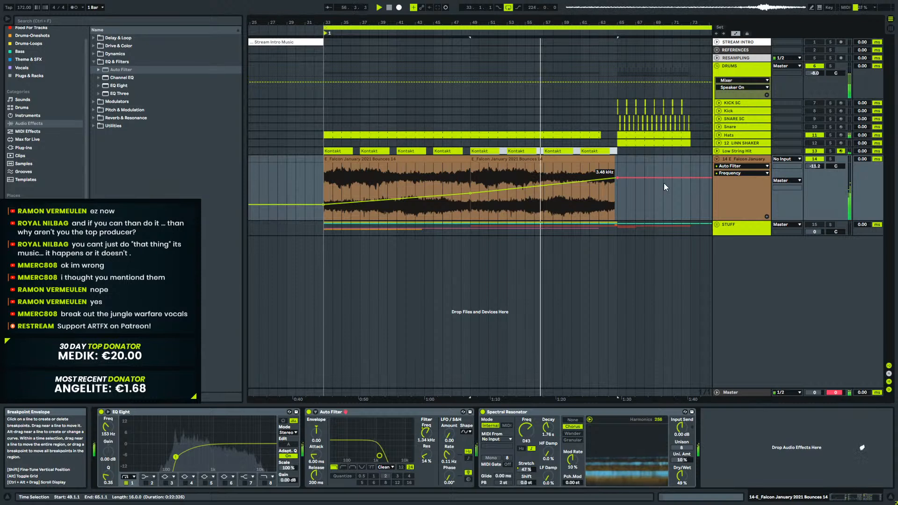
left_click_drag(614, 176, 618, 174)
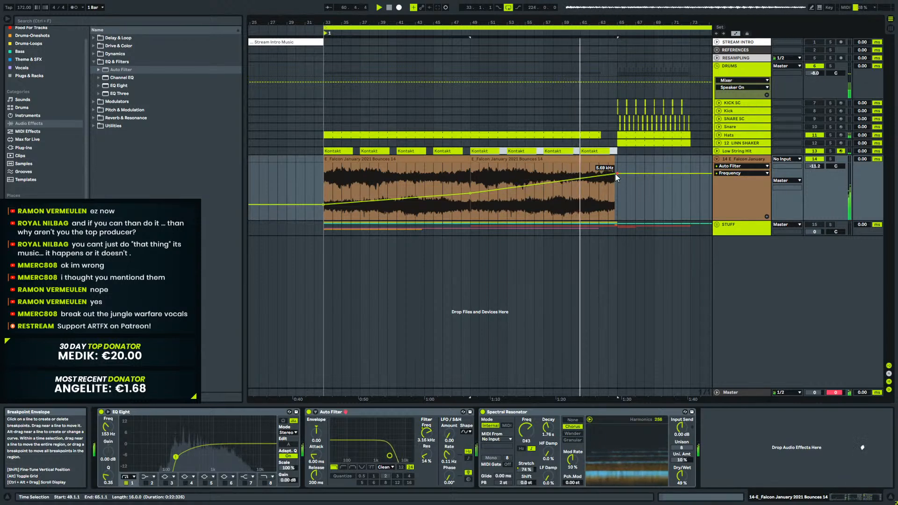
left_click(544, 183)
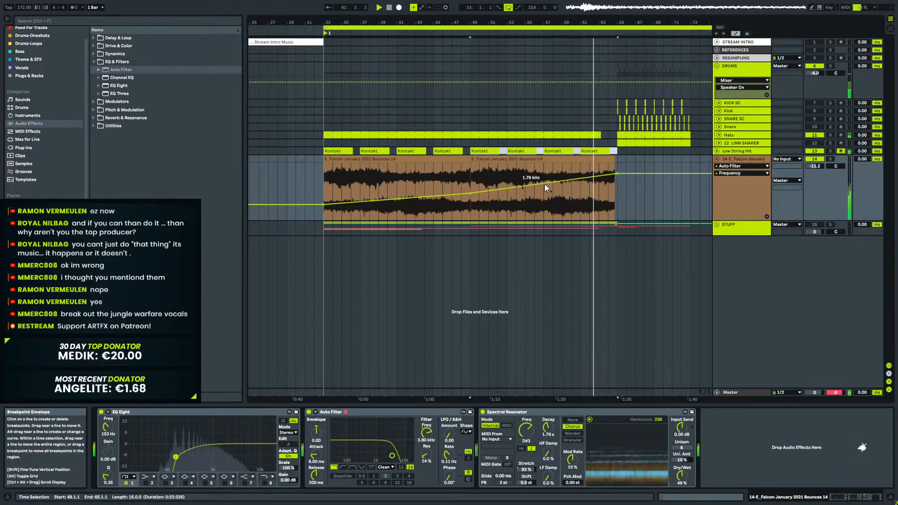
left_click_drag(617, 173, 617, 166)
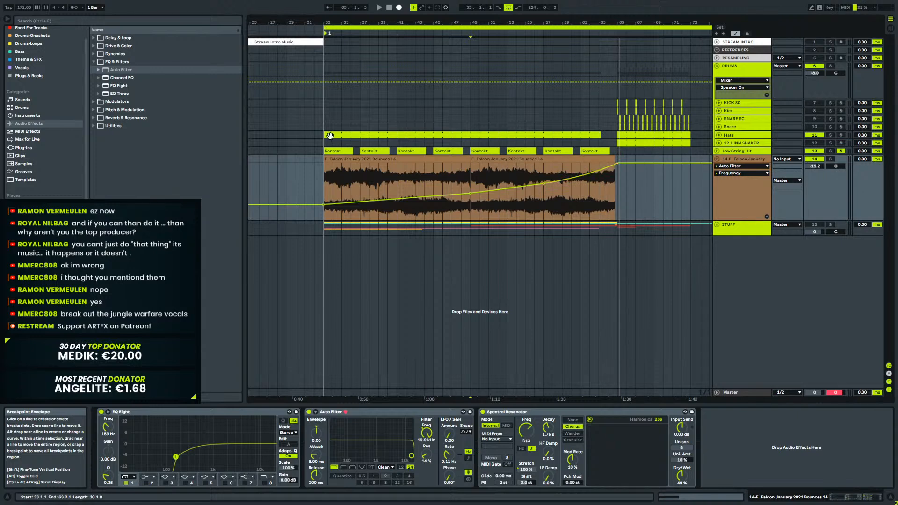
Open the Low String Hit clip at bar 37 and try its D#0 note one octave higher.
left_click(334, 151)
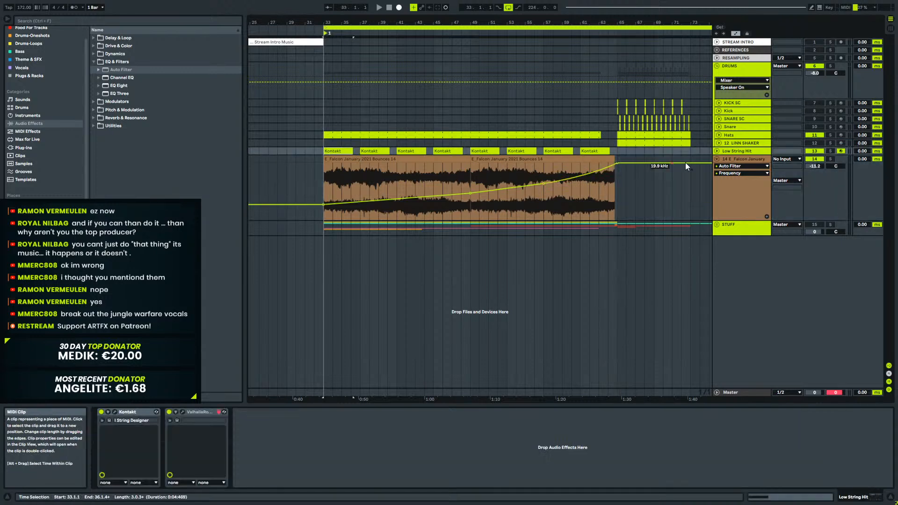
left_click(715, 150)
double_click(374, 151)
left_click(349, 353)
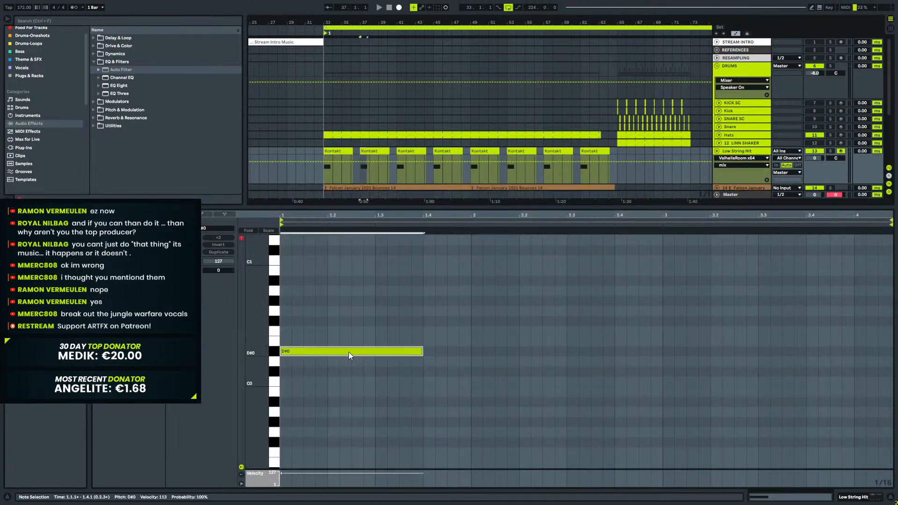
key("shift+Up")
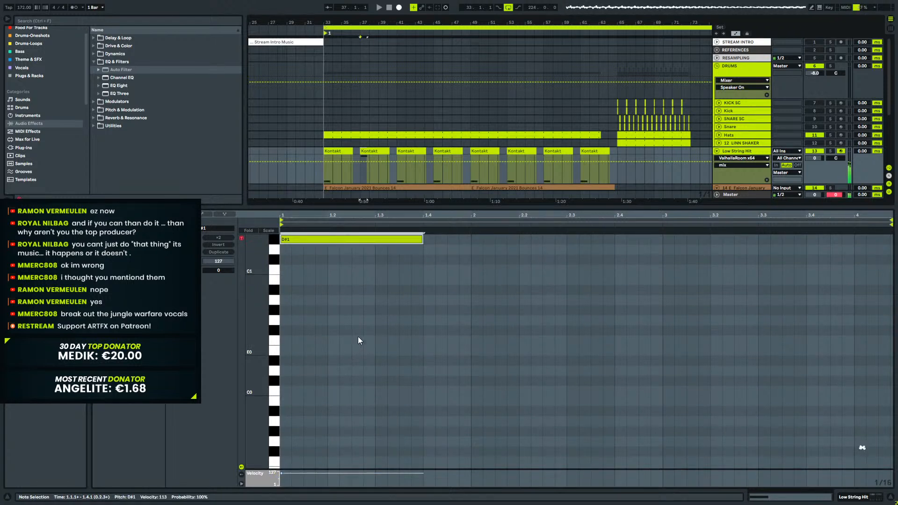
key("ctrl+z")
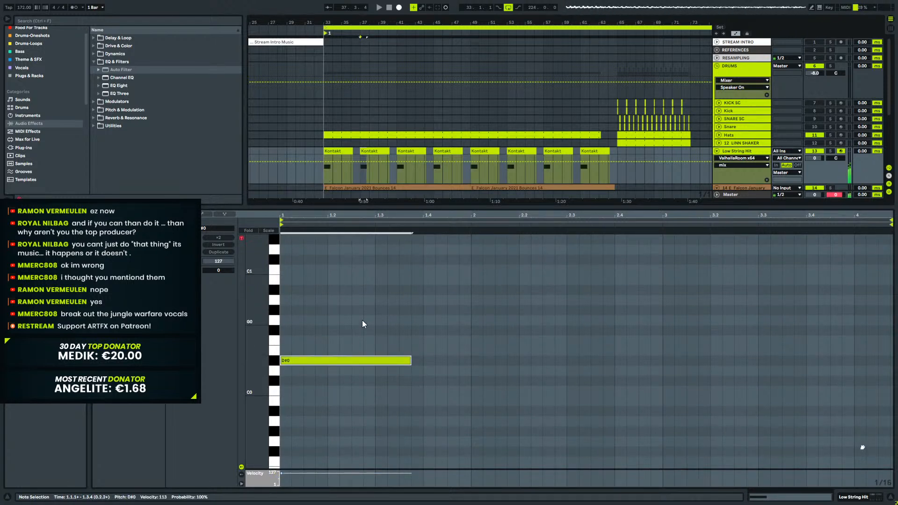
key("shift+Right")
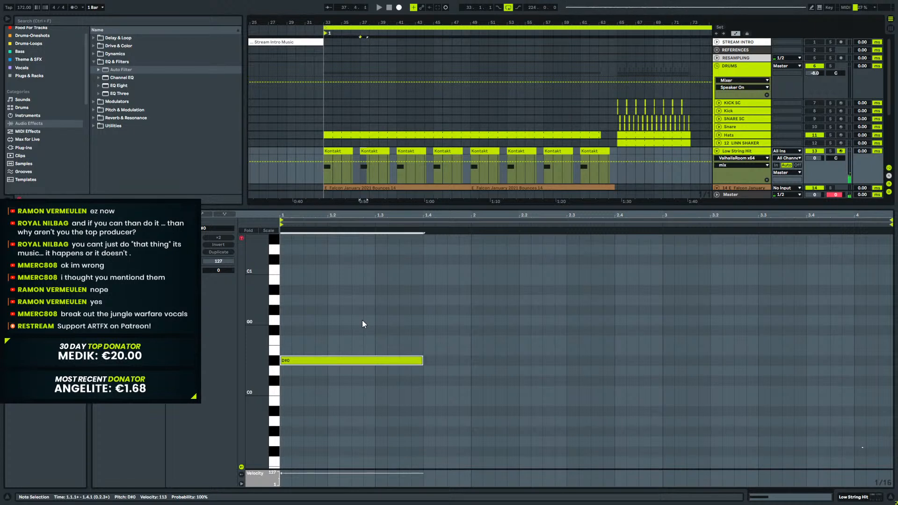
Transpose the note in the bar 37 clip up three semitones to F#0 and play the section from bar 33.
key("Up")
key("Up")
key("Up")
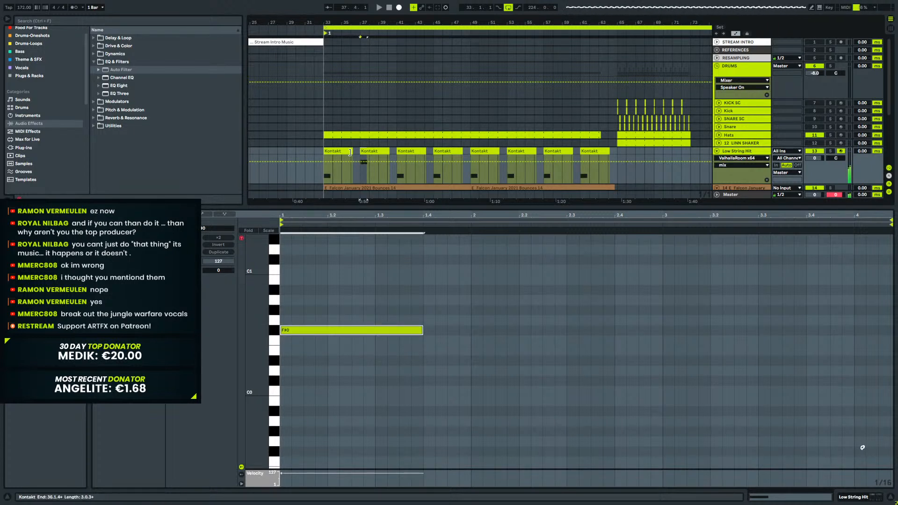
key("Down")
key("Down")
key("Down")
key("space")
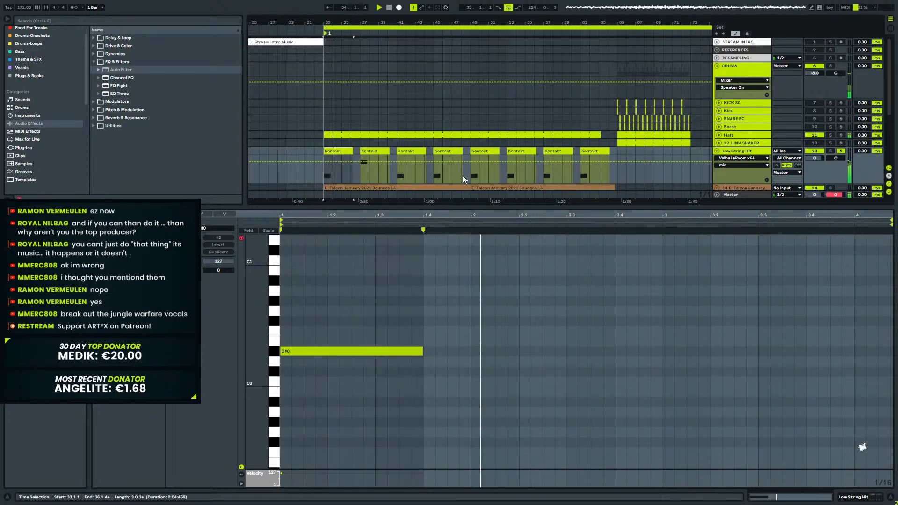
Shorten the F#0 note in the bar 37 Low String Hit clip to about one beat and play the result.
key("a")
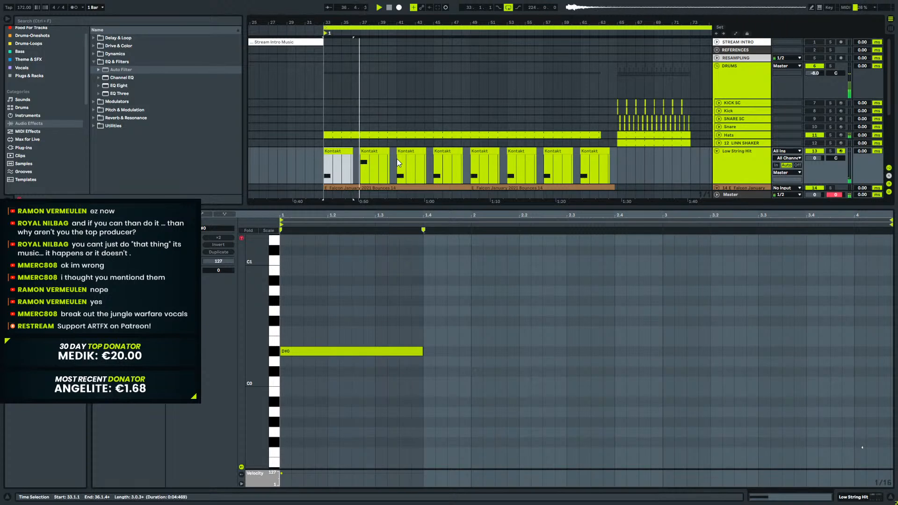
left_click_drag(397, 159, 384, 159)
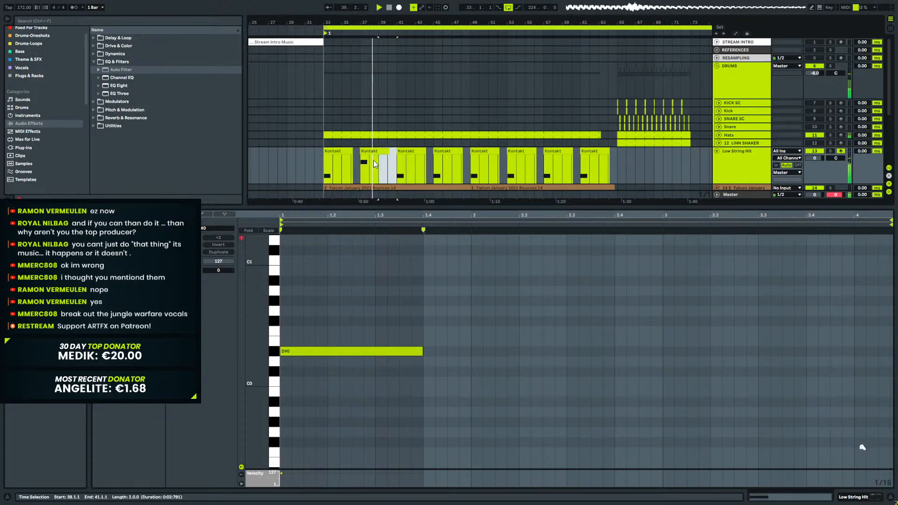
left_click(378, 158)
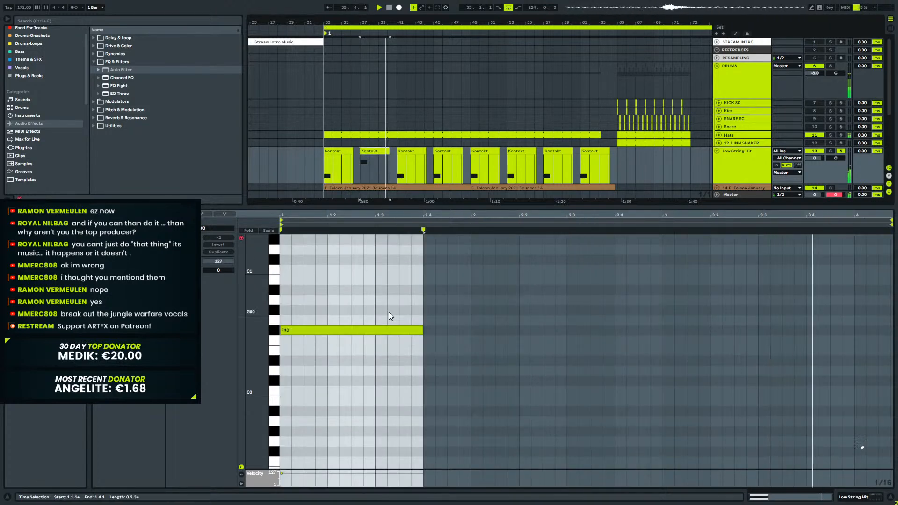
left_click_drag(423, 330, 352, 330)
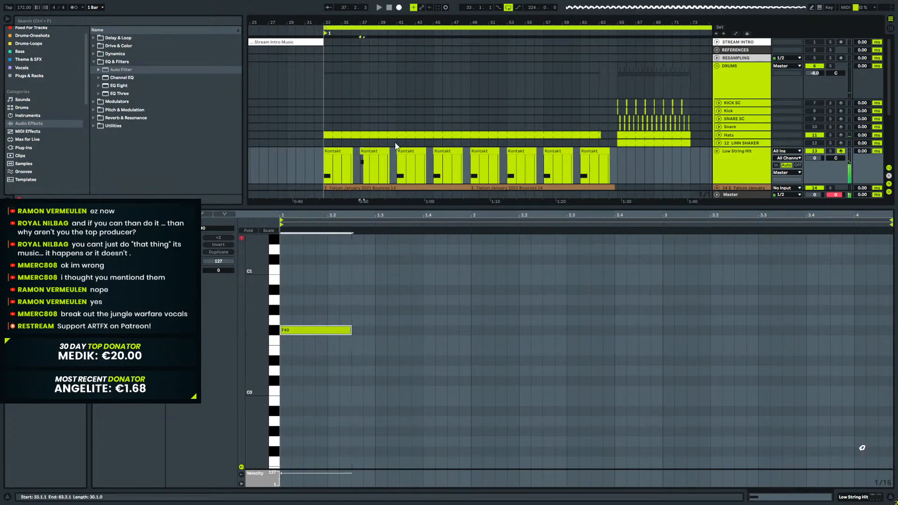
key("space")
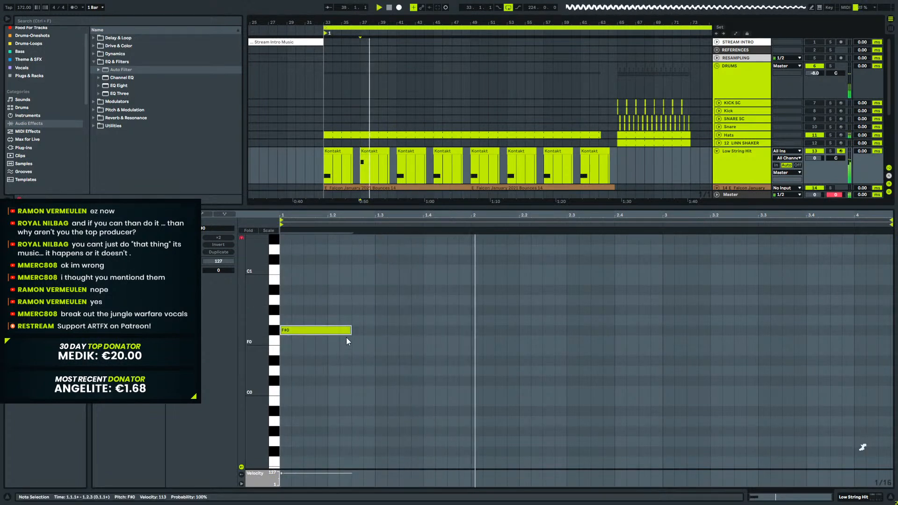
key("space")
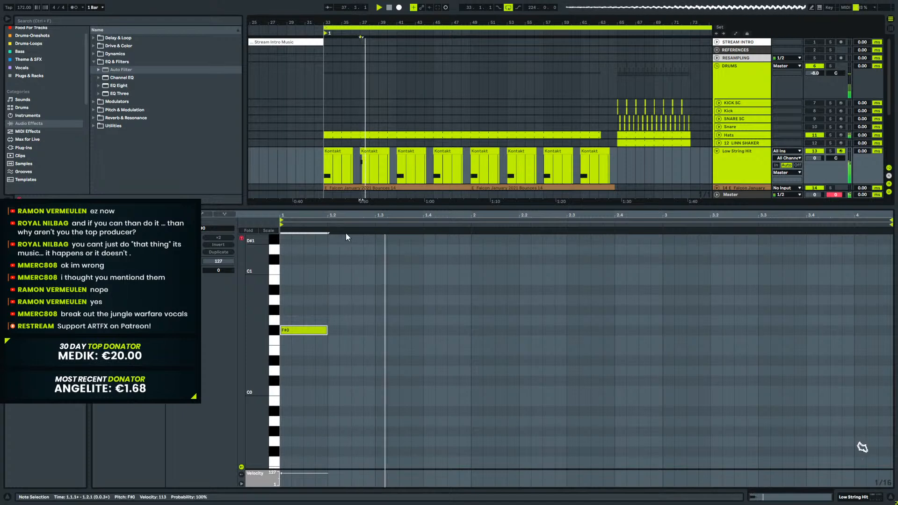
Stop playback and delete every second Low String Hit clip, at bars 37, 45, 53 and 61.
left_click(377, 157)
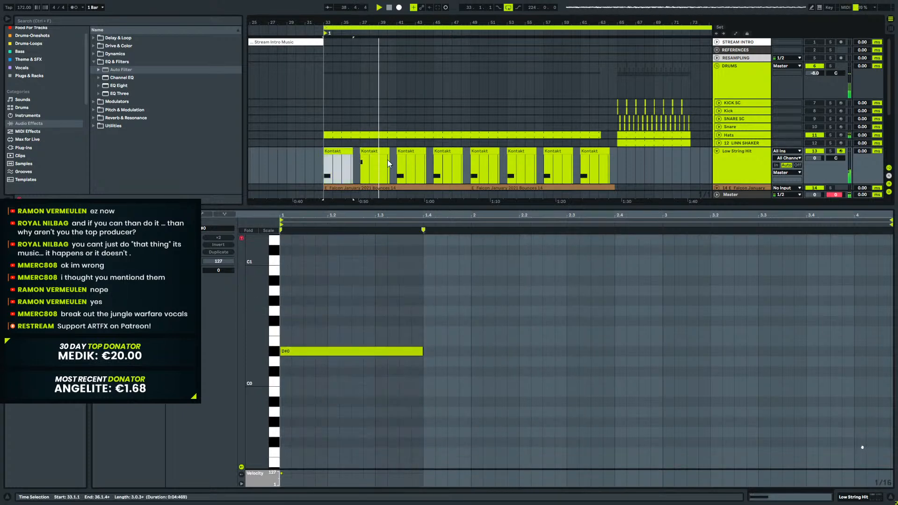
key("space")
key("Delete")
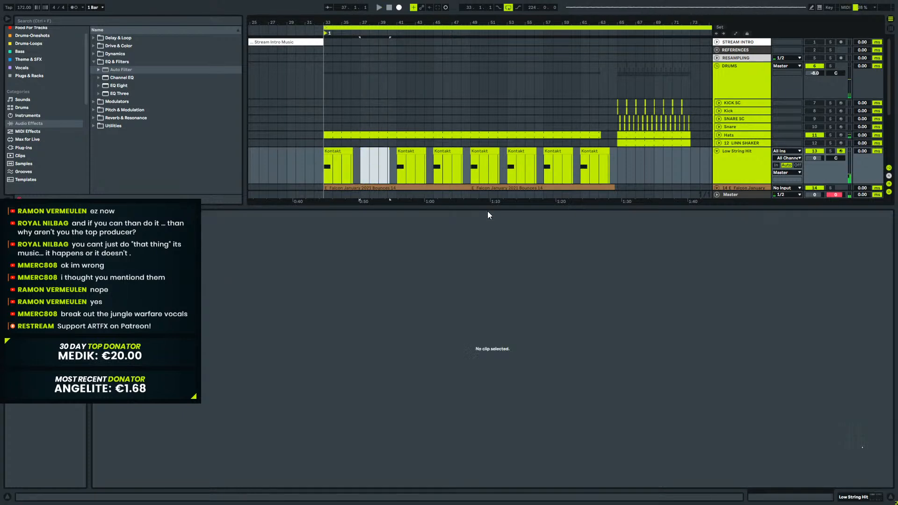
left_click(446, 163)
key("Delete")
left_click(515, 159)
key("Delete")
left_click(591, 161)
key("Delete")
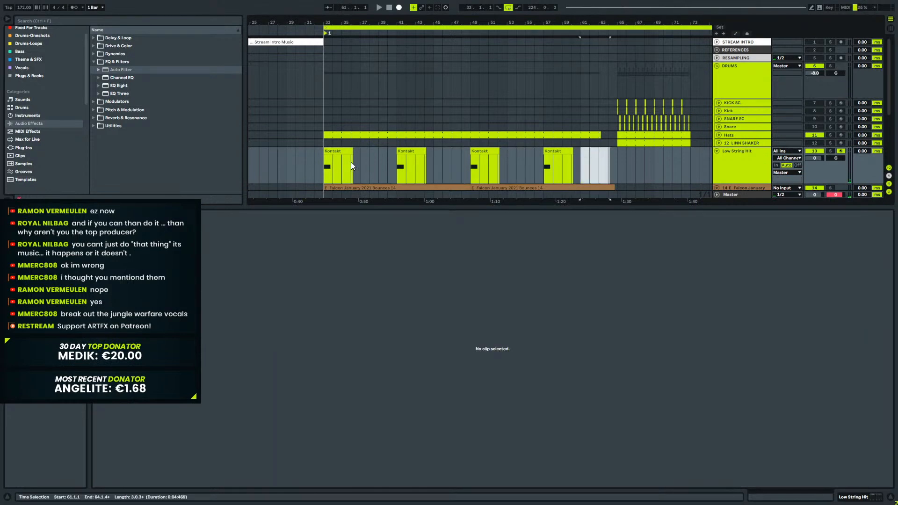
Fold the Low String Hit track and the DRUMS group and play the intro from bar 33.
left_click(837, 491)
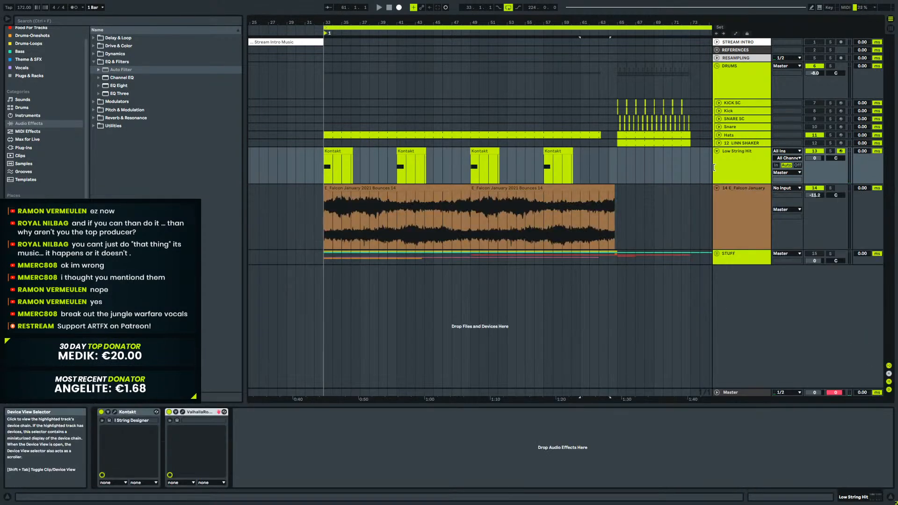
left_click(717, 151)
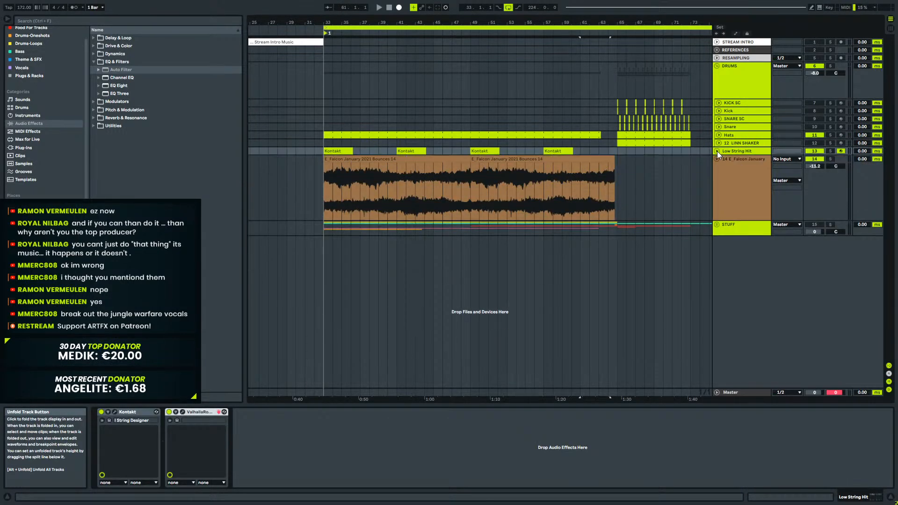
left_click(717, 65)
key("space")
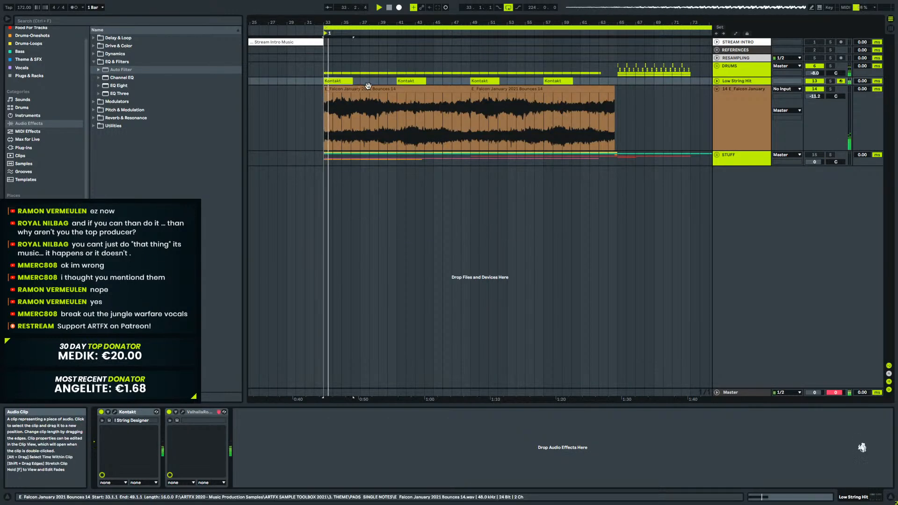
key("space")
left_click(322, 69)
key("space")
key("space")
Insert an Auto Filter before ValhallaRoom on Low String Hit and lower its cutoff to about 156 Hz with the DRUMS group muted.
left_click(735, 72)
left_click(735, 79)
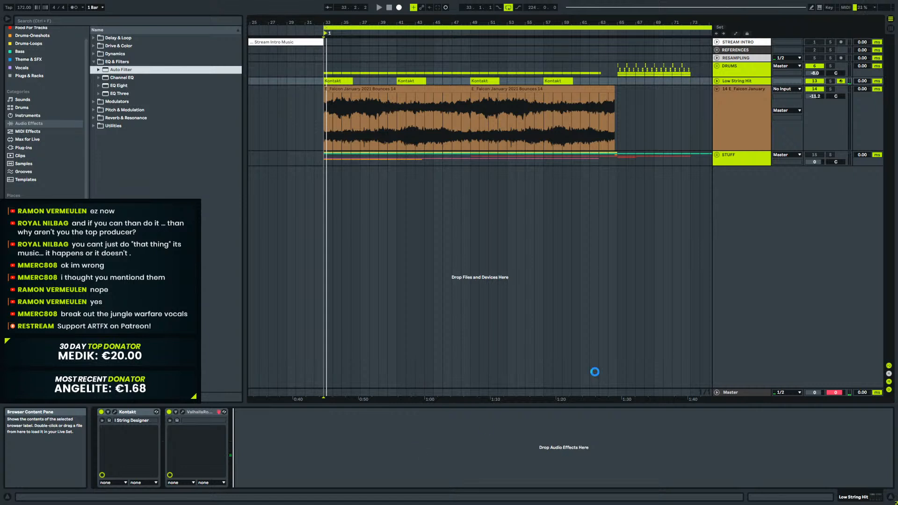
left_click_drag(201, 413, 435, 421)
left_click_drag(279, 442, 280, 472)
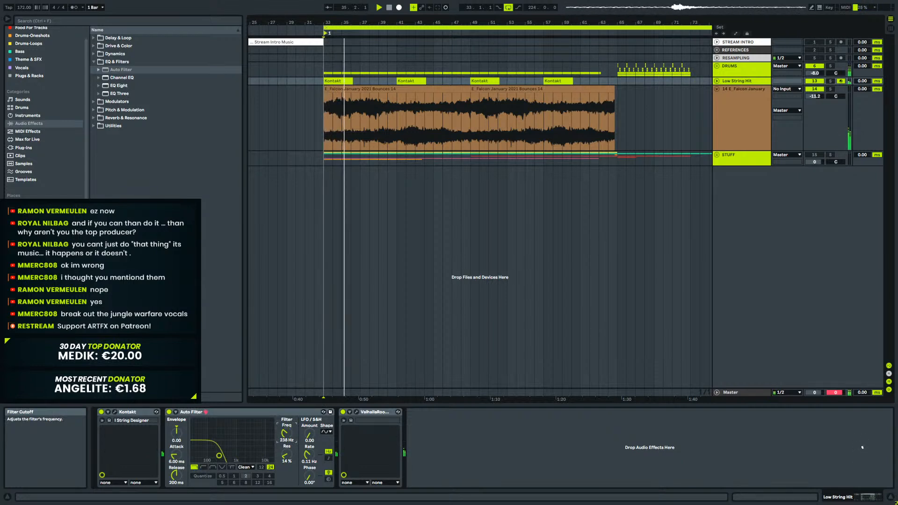
left_click(817, 66)
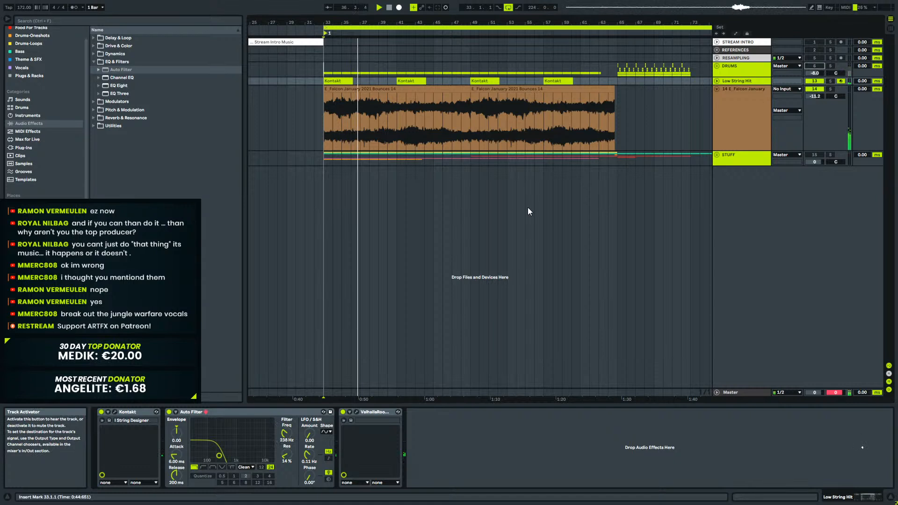
left_click_drag(286, 434, 286, 403)
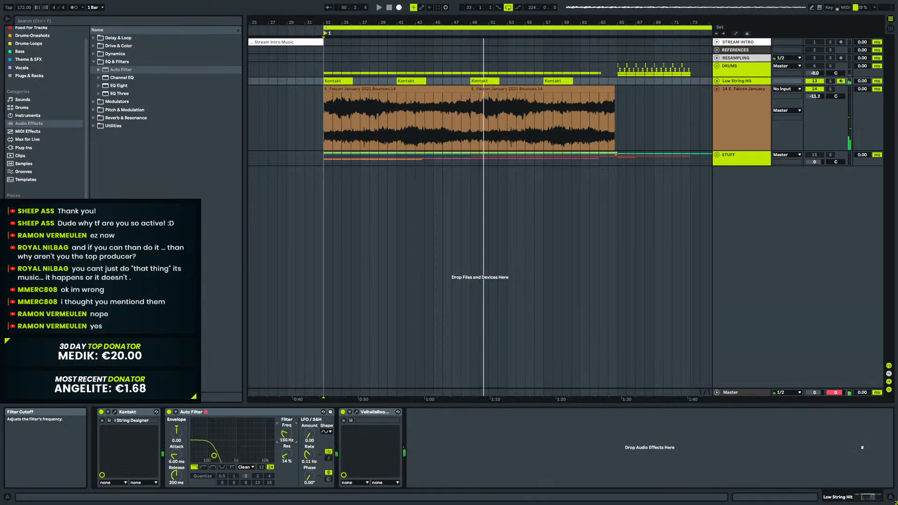
Automate the Low String Hit filter frequency to rise gradually from about 169 Hz at bar 33 to a peak at bar 65.
key("a")
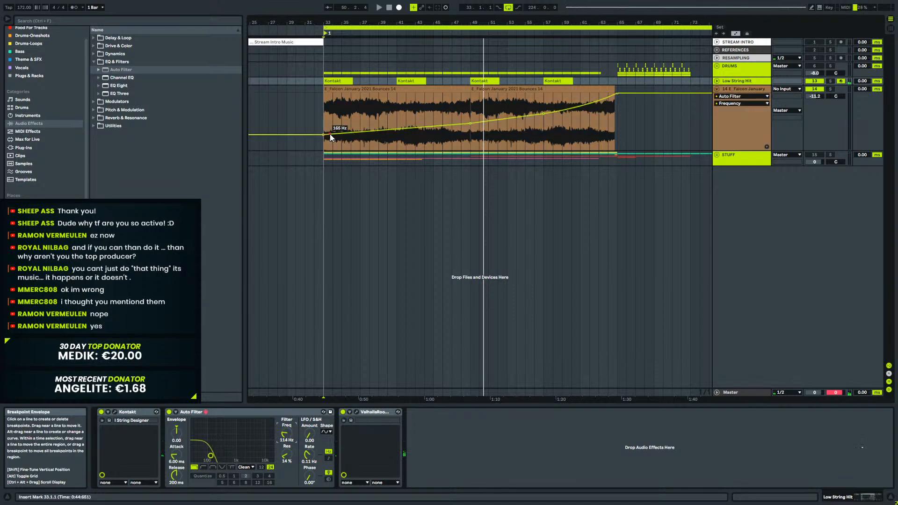
left_click(717, 81)
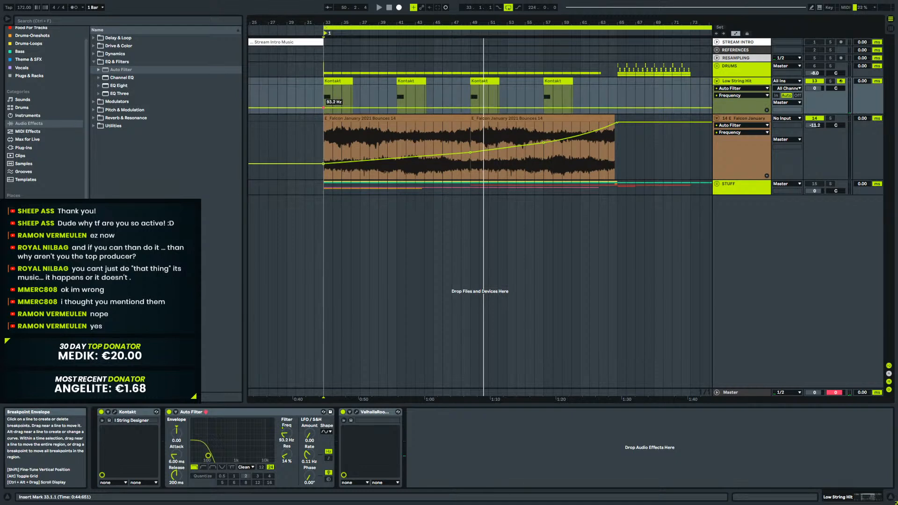
key("space")
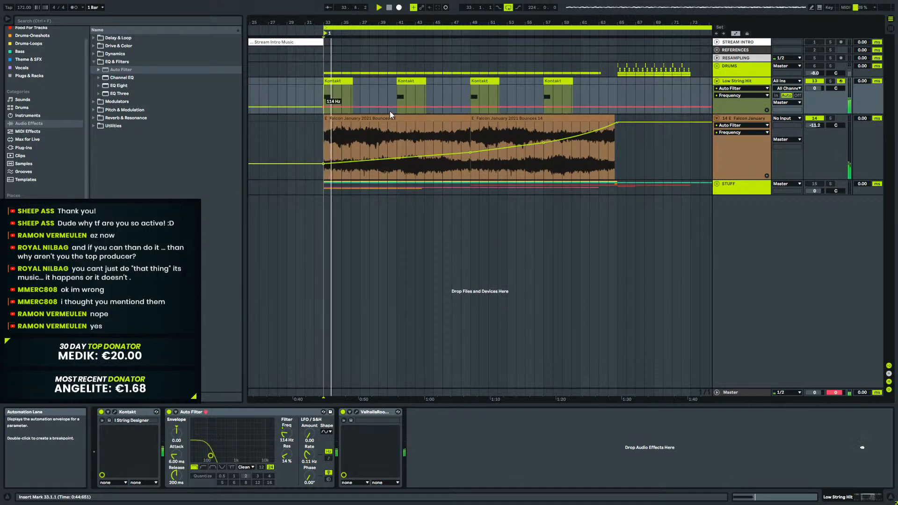
key("space")
left_click_drag(322, 107, 323, 105)
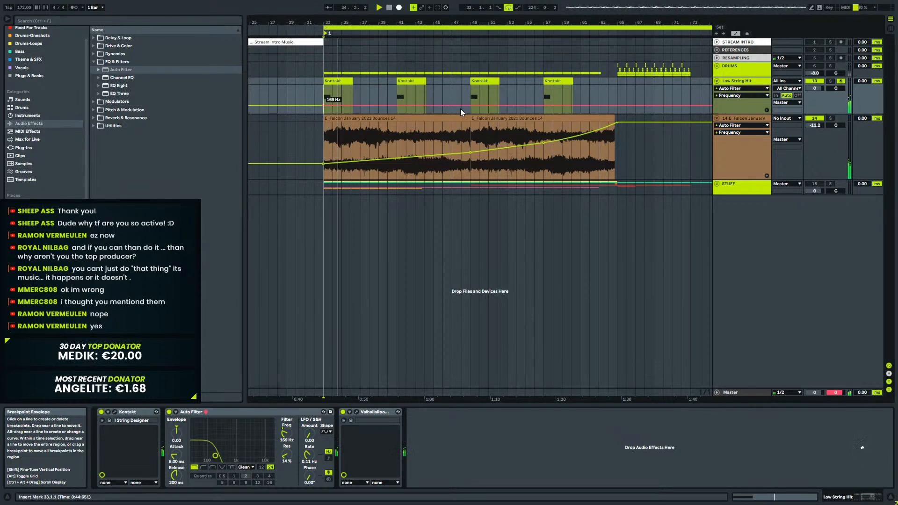
left_click_drag(470, 106, 618, 90)
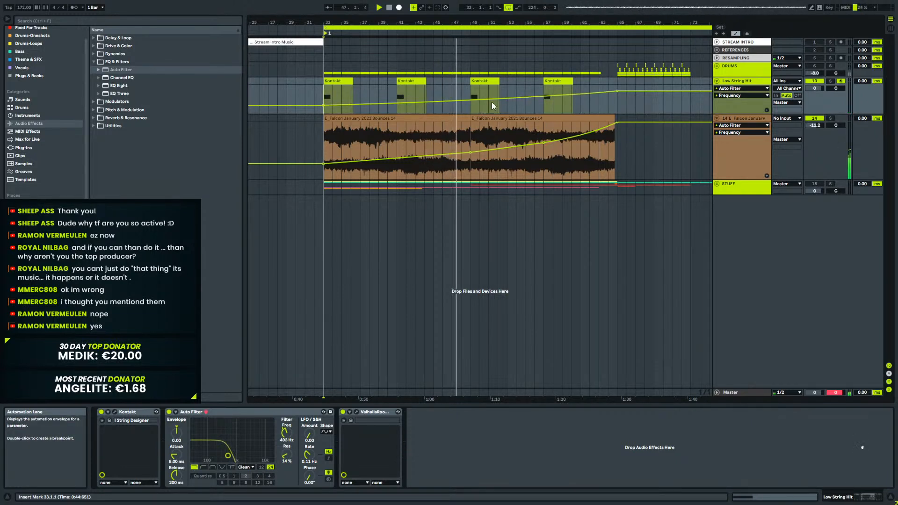
key("a")
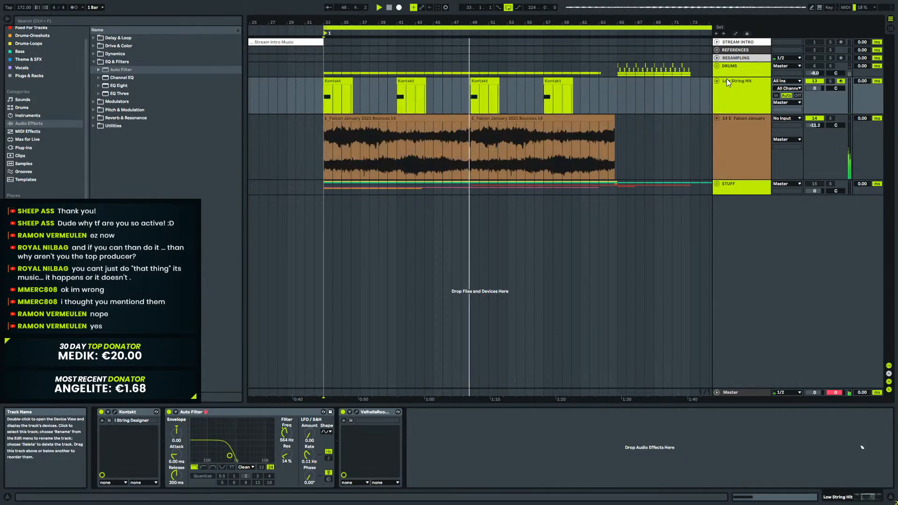
Review the E_Falcon, STUFF and Low String Hit tracks and their device chains while the intro plays.
left_click(735, 120)
left_click(717, 119, "alt")
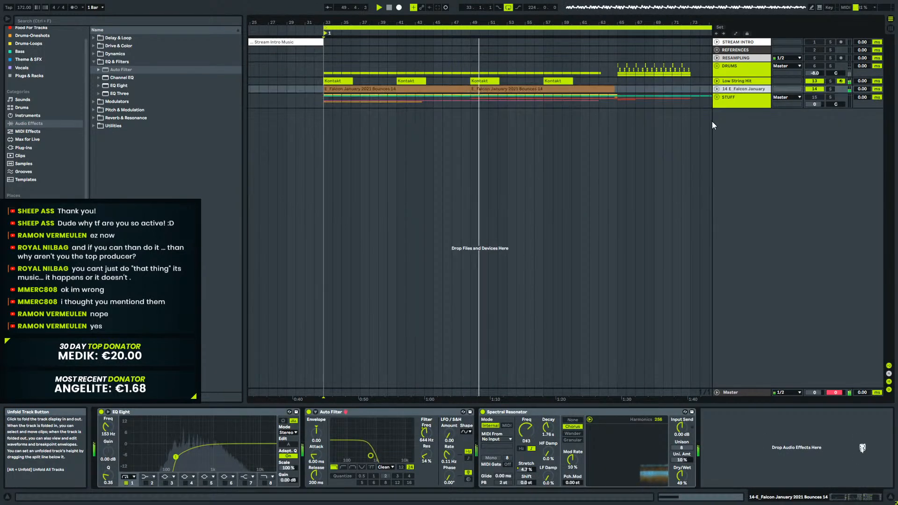
left_click(725, 98)
left_click(717, 98)
left_click(715, 97)
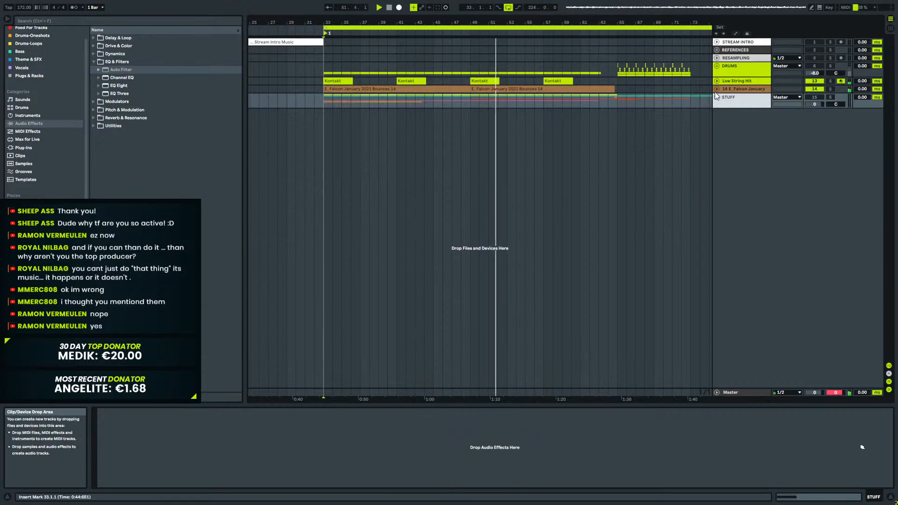
left_click(728, 89)
left_click(718, 89)
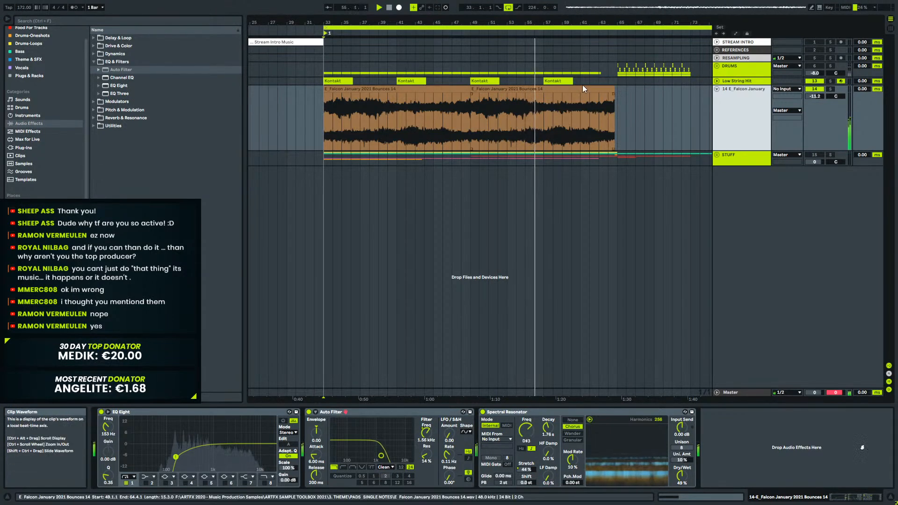
left_click(557, 82)
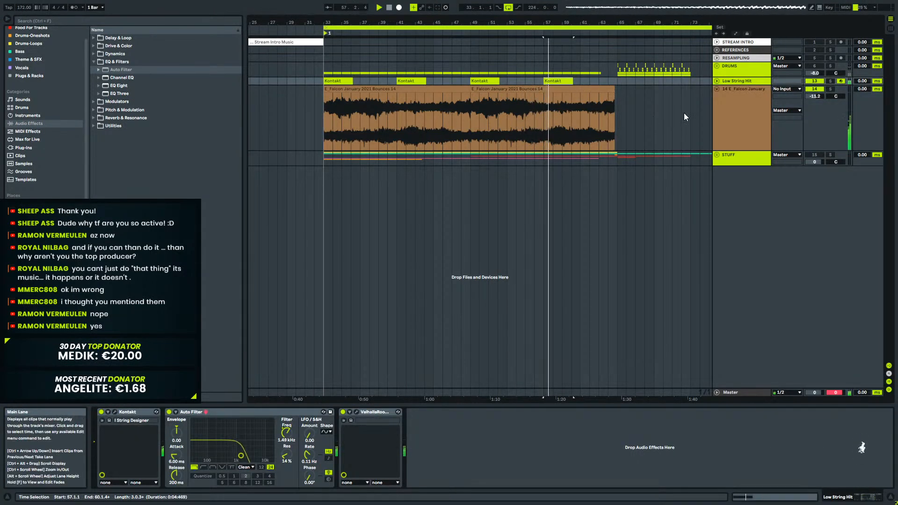
left_click(716, 81)
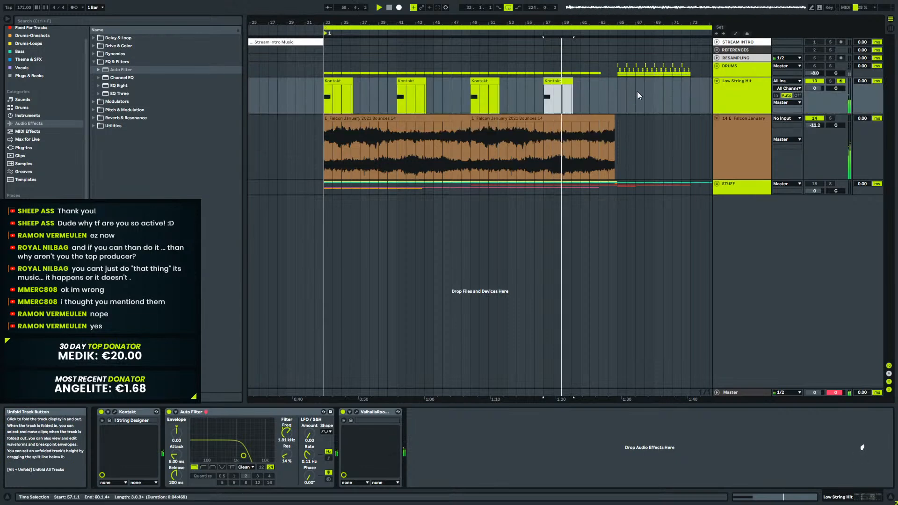
Stop playback and cut the Auto Filter and ValhallaRoom devices from the Low String Hit track.
key("space")
left_click(745, 83)
left_click(731, 69)
left_click(732, 81)
right_click(734, 84)
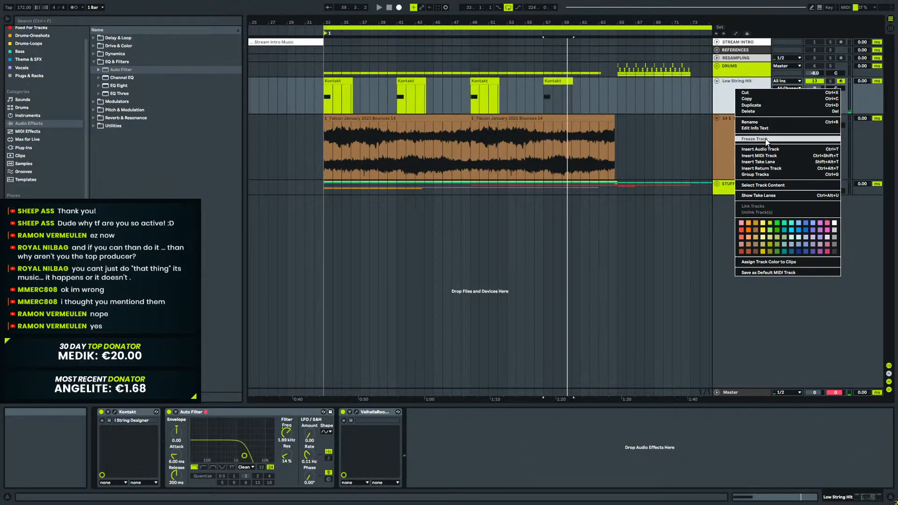
left_click(723, 95)
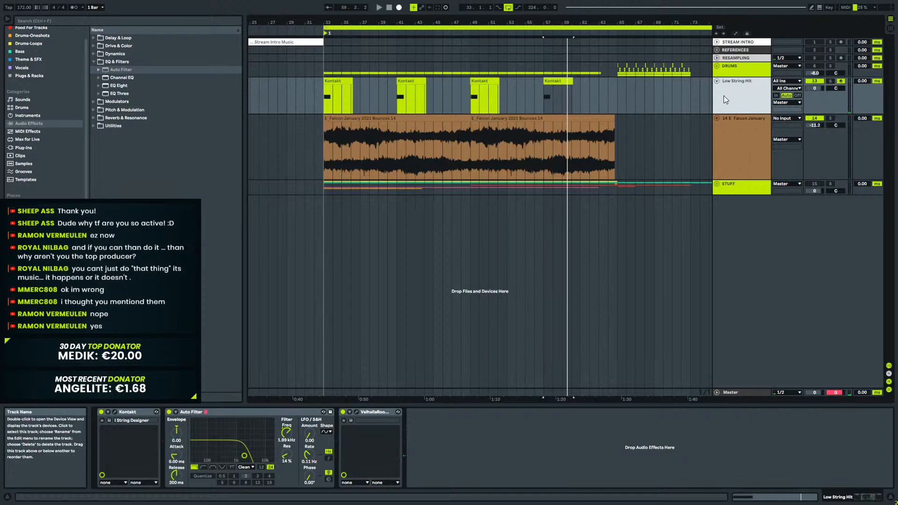
left_click(261, 412)
left_click(376, 414, "shift")
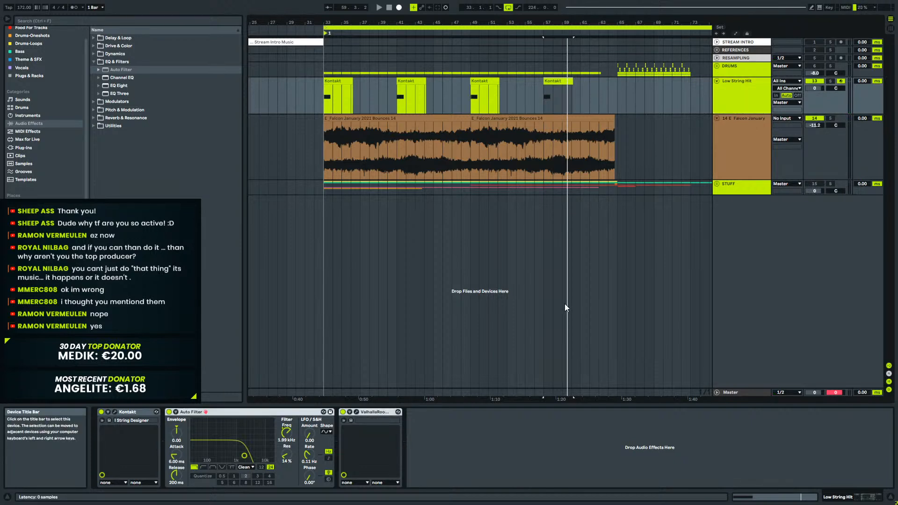
key("Delete")
Freeze the Low String Hit track and flatten it to audio.
right_click(729, 97)
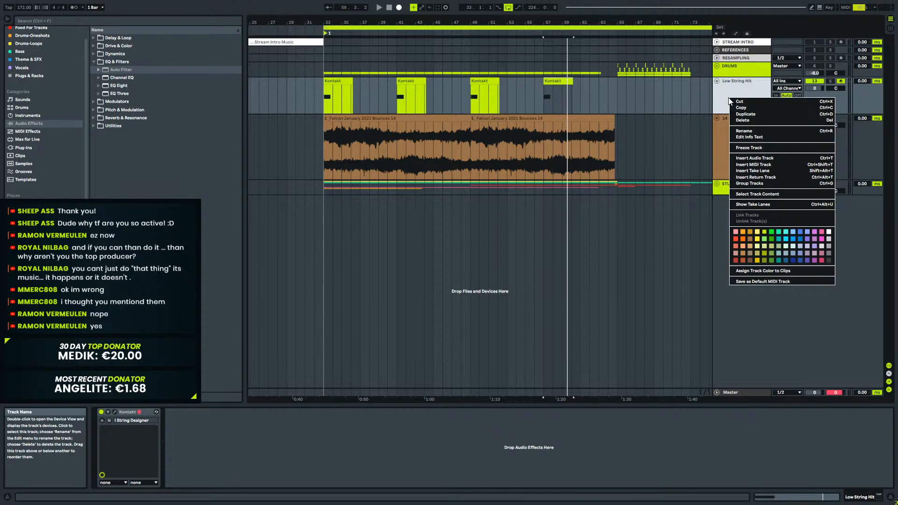
left_click(758, 148)
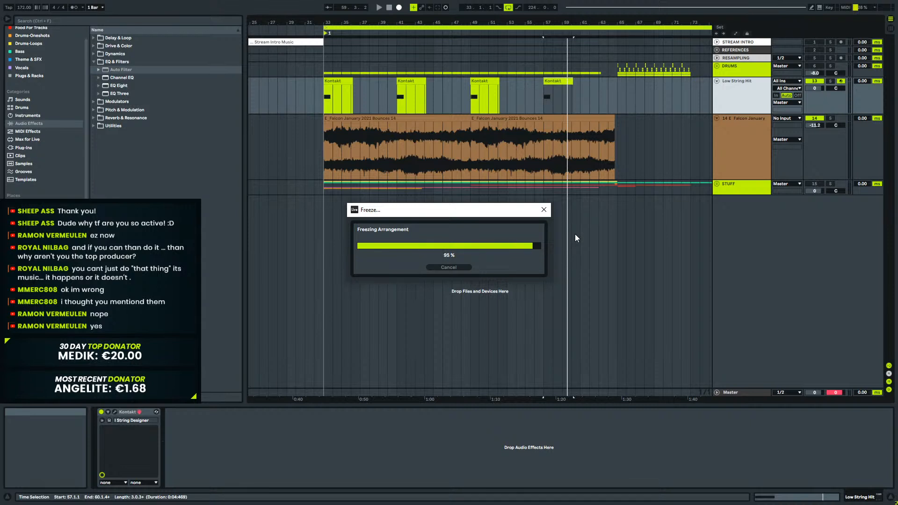
right_click(729, 108)
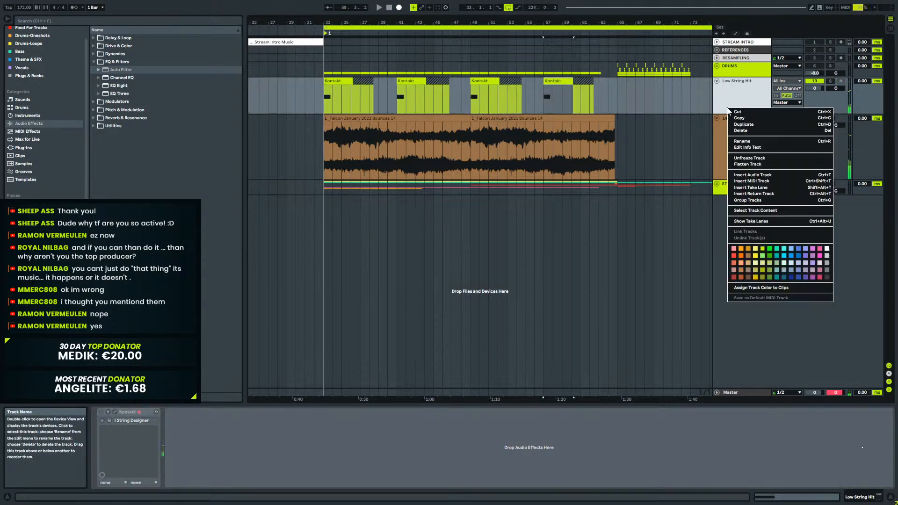
left_click(757, 165)
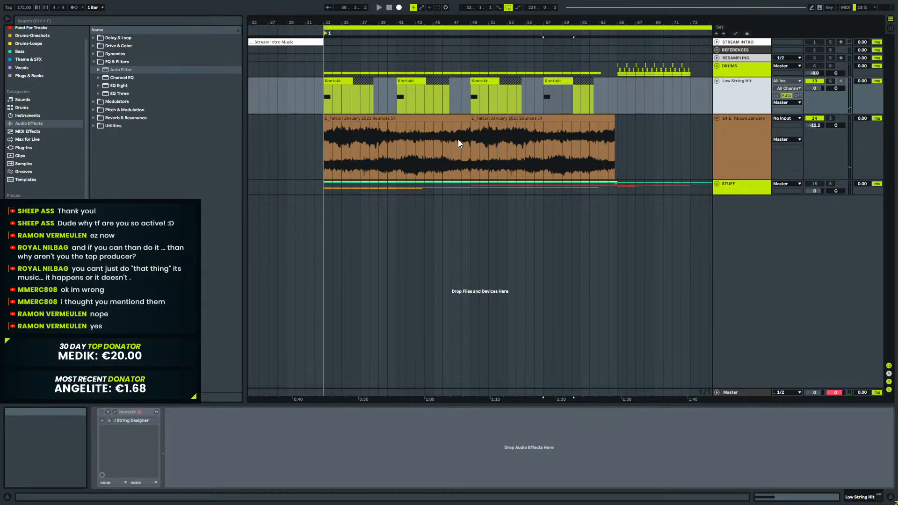
Duplicate the flattened Low String Hit section from bars 33 to 41 three times over the following clips.
left_click_drag(355, 82, 368, 82)
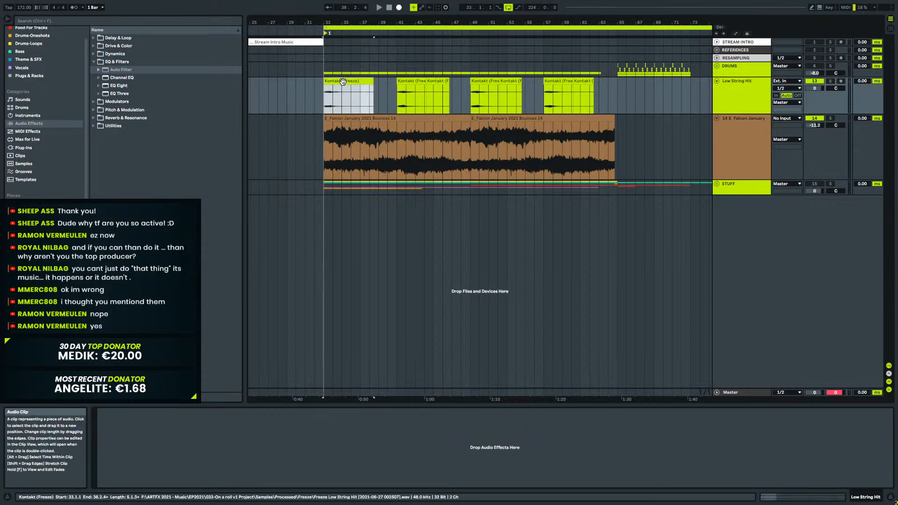
left_click(395, 89, "shift")
key("ctrl+d")
key("ctrl+d")
key("ctrl+d")
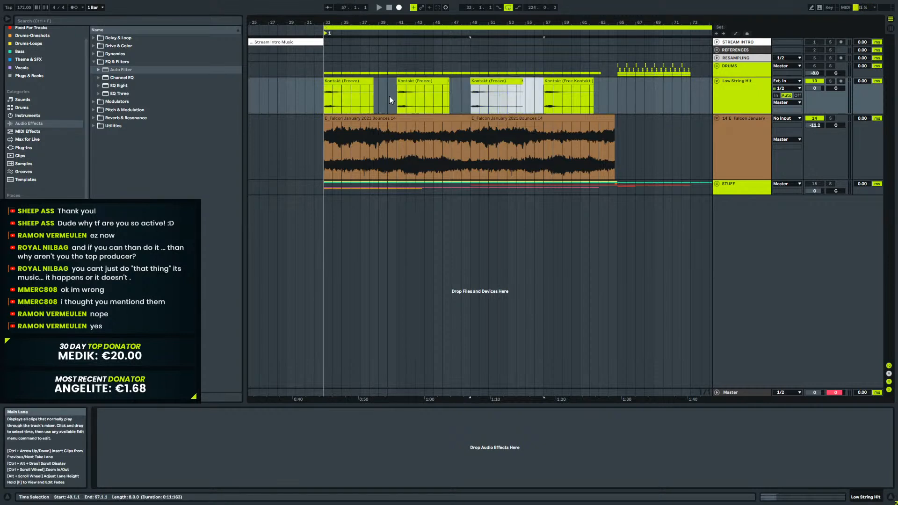
Delete the leftover freeze-tail fragments at the ends of the duplicated Low String Hit clips.
left_click(448, 88)
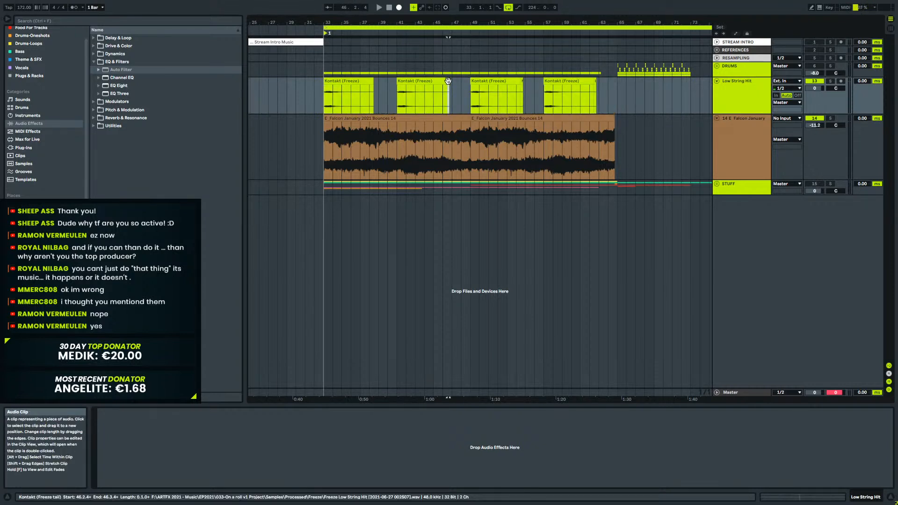
left_click(523, 80)
key("Delete")
left_click(596, 80)
key("Delete")
Paste the Auto Filter and ValhallaRoom back onto the flattened Low String Hit track and play it from bar 33.
left_click(348, 81)
key("space")
key("space")
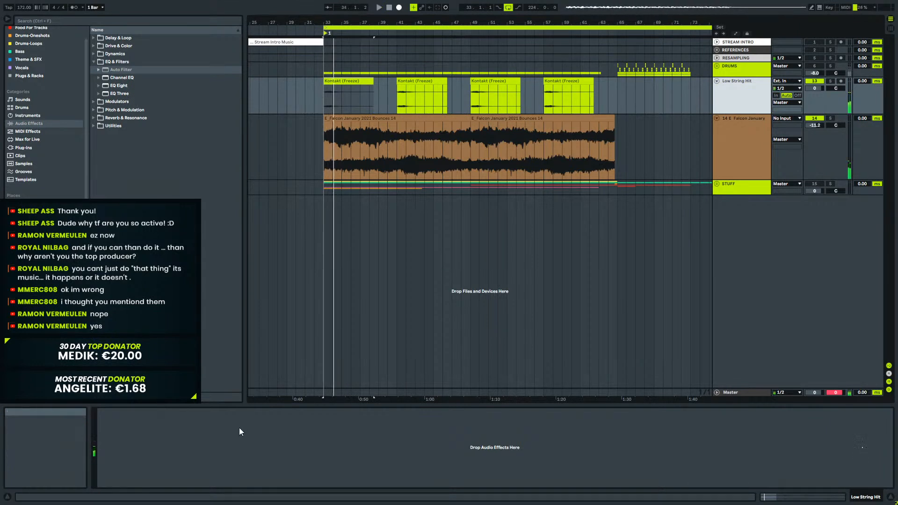
left_click(240, 428)
key("ctrl+v")
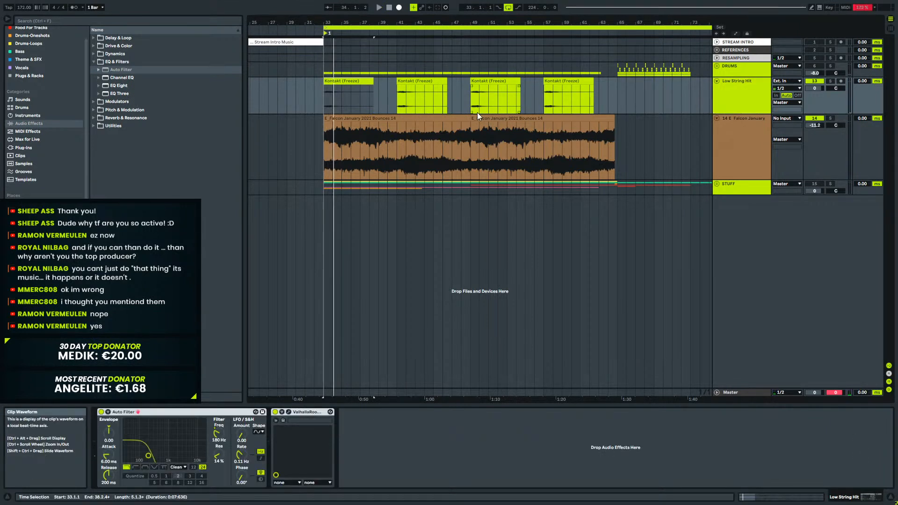
key("space")
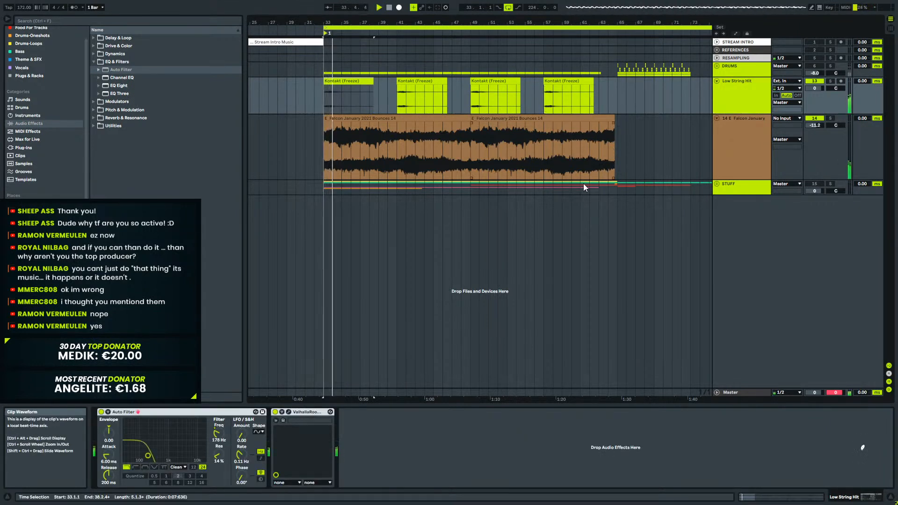
Unfold and unmute the DRUMS group and show the Hats track's devices, with Low String Hit folded.
left_click(717, 82)
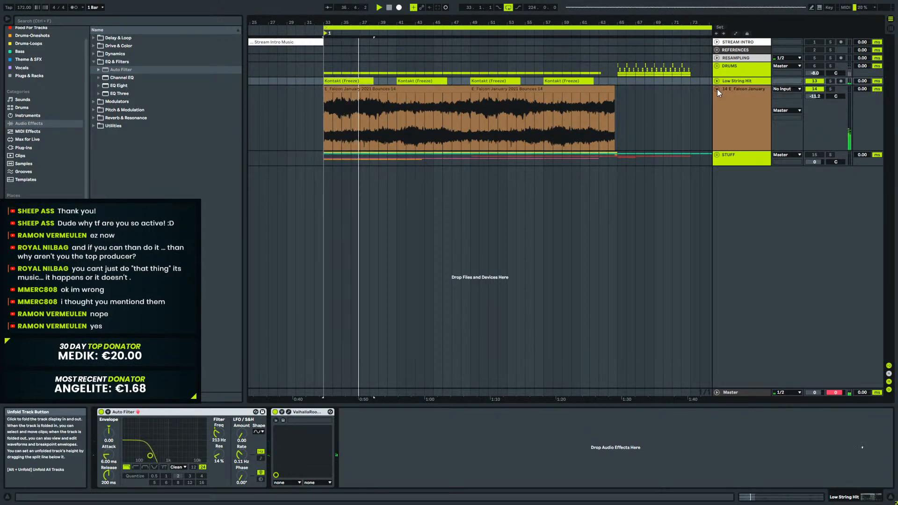
left_click(727, 66)
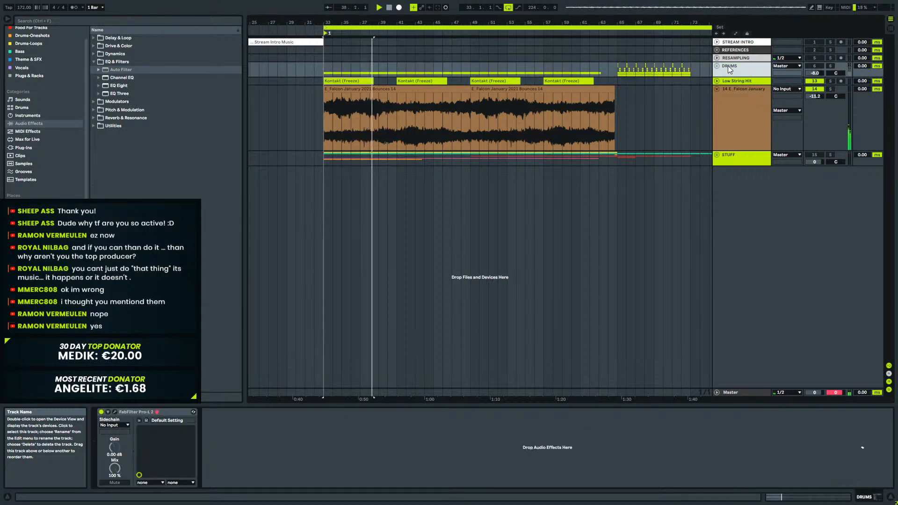
left_click(717, 66)
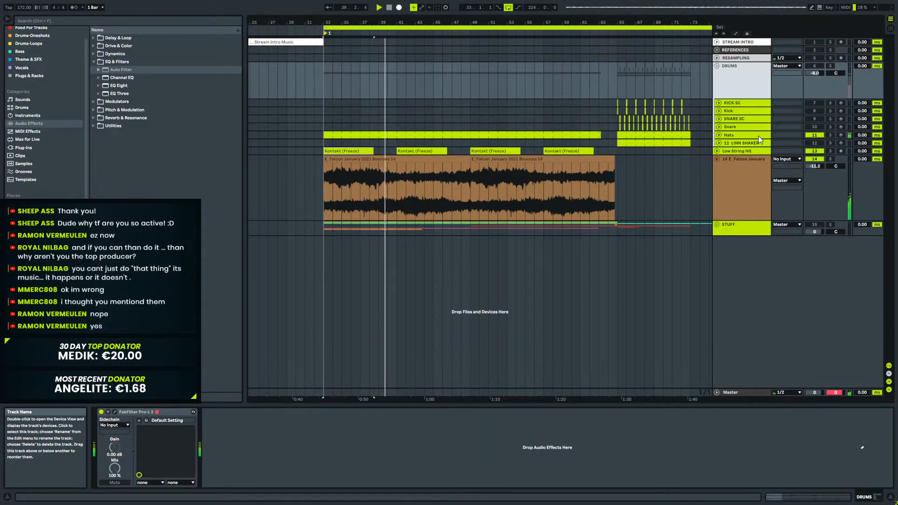
left_click(816, 66)
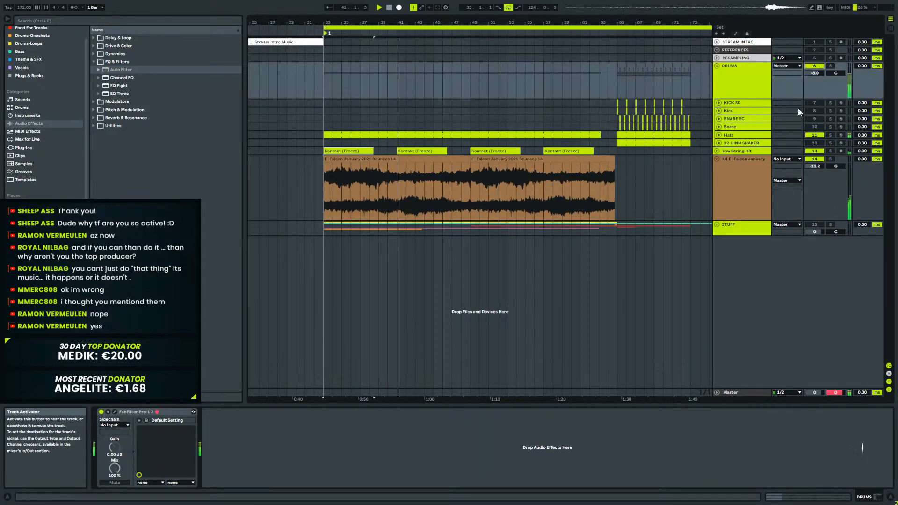
left_click(744, 135)
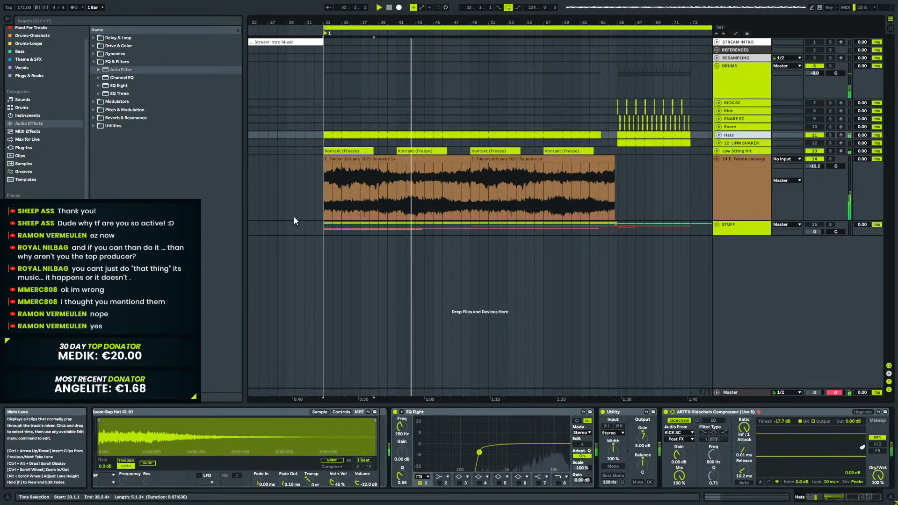
Insert a return track coloured lime green and load the ValhallaRoom reverb onto it.
right_click(731, 394)
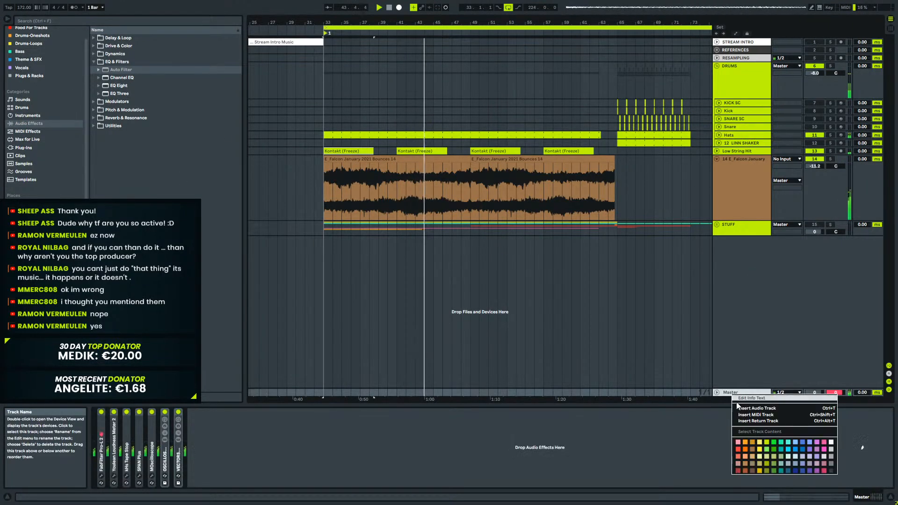
left_click(758, 421)
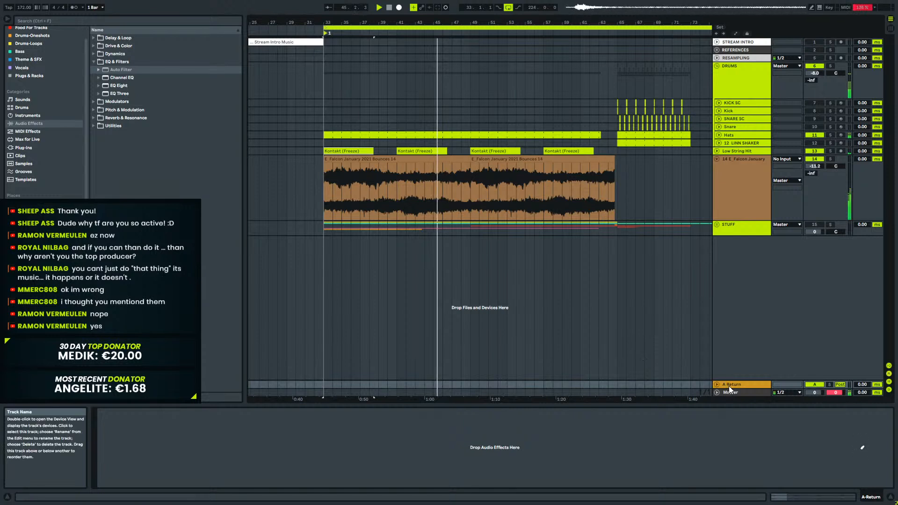
right_click(729, 386)
left_click(766, 453)
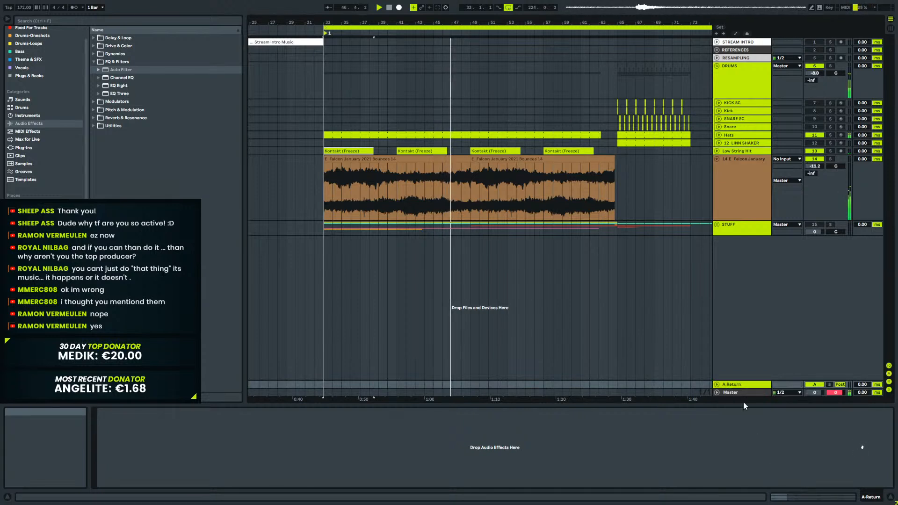
left_click(22, 147)
left_click_drag(439, 275, 736, 385)
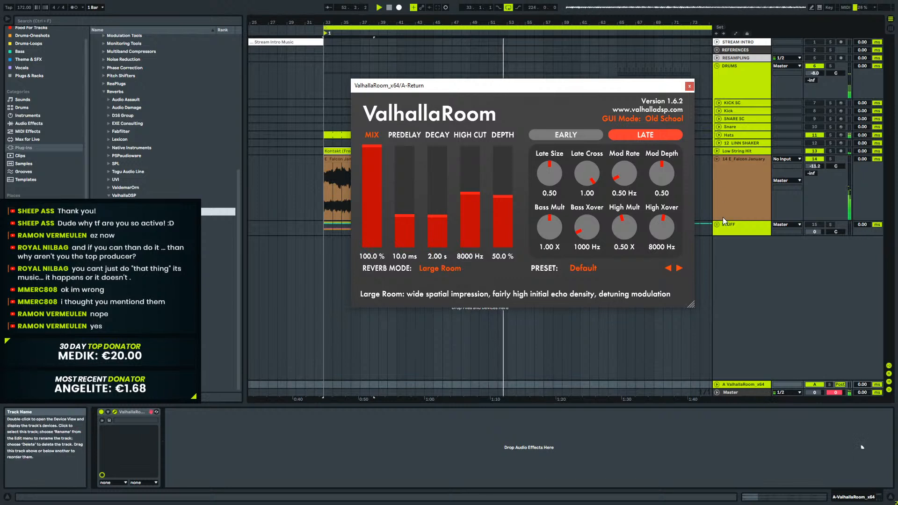
Set the Hats track's send to the ValhallaRoom return to -19.7 dB and close the reverb window.
left_click(719, 135)
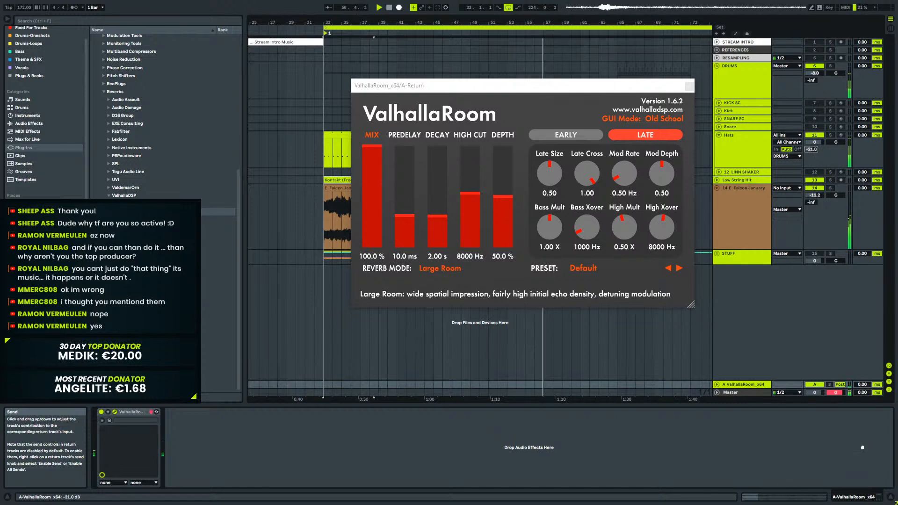
left_click_drag(812, 149, 812, 149)
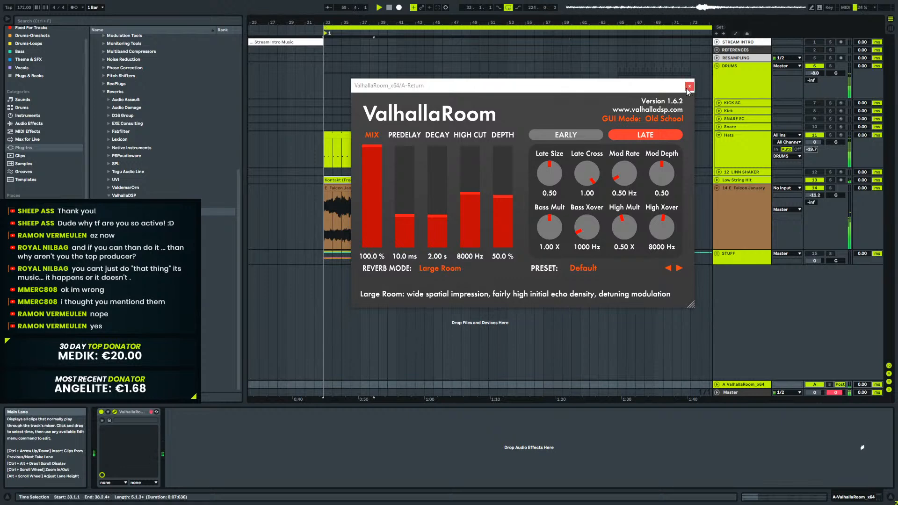
left_click(690, 85)
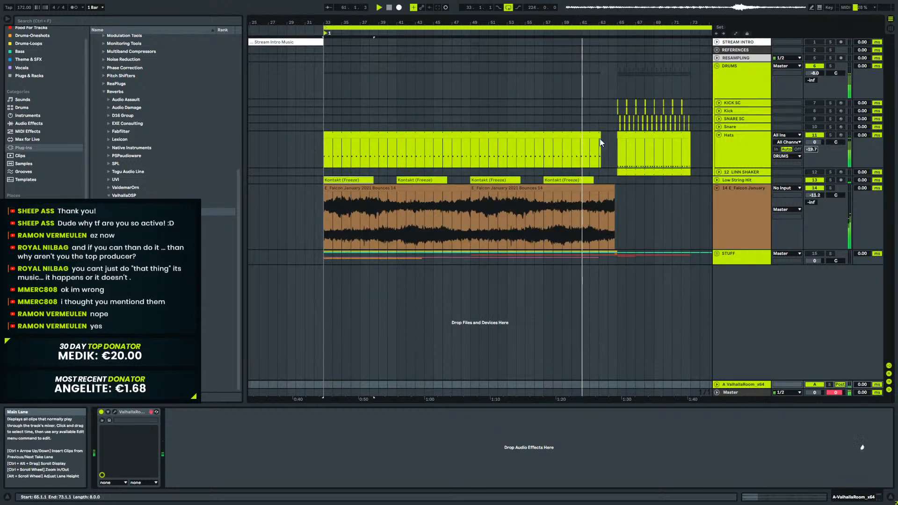
Extend the end of the long Hats clip to bar 65 so it meets the following clip.
left_click_drag(598, 136, 618, 137)
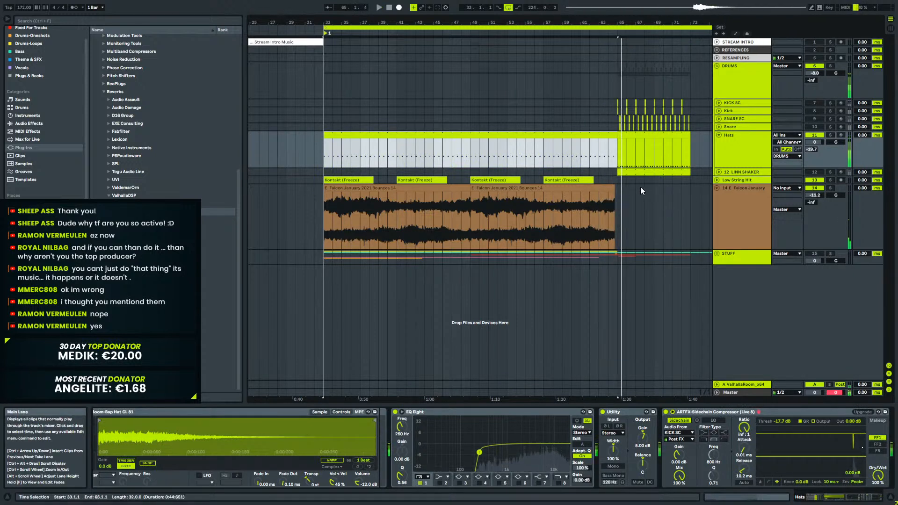
left_click_drag(467, 22, 486, 54)
left_click(395, 136)
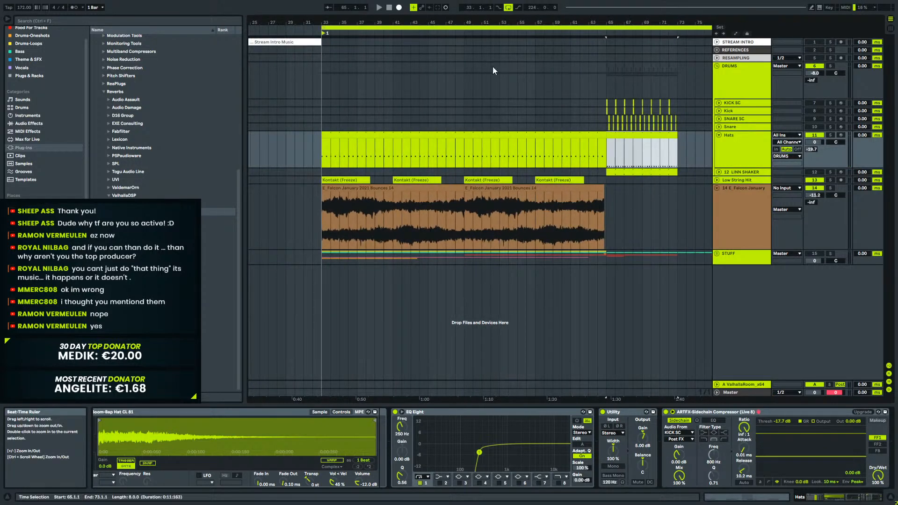
Move the first Kick and KICK SC clips from bar 65 to bar 33 and activate both tracks.
left_click(607, 111)
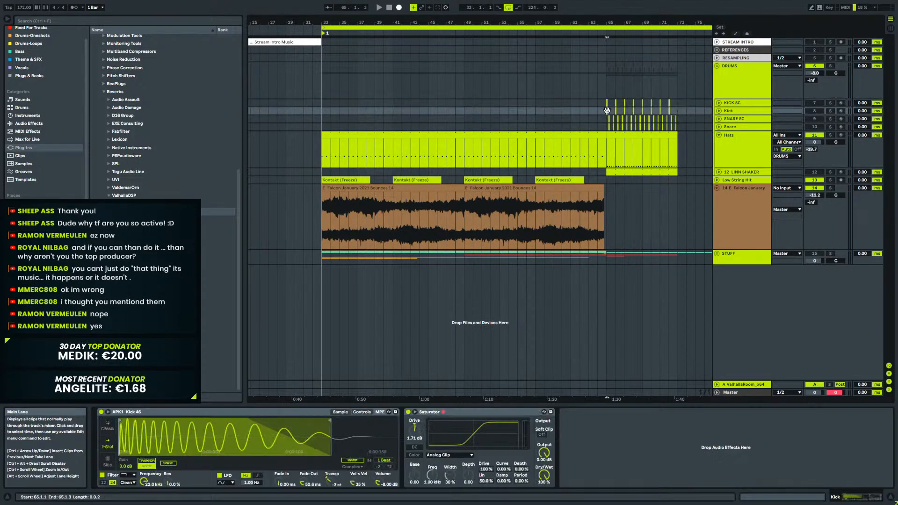
left_click(607, 101)
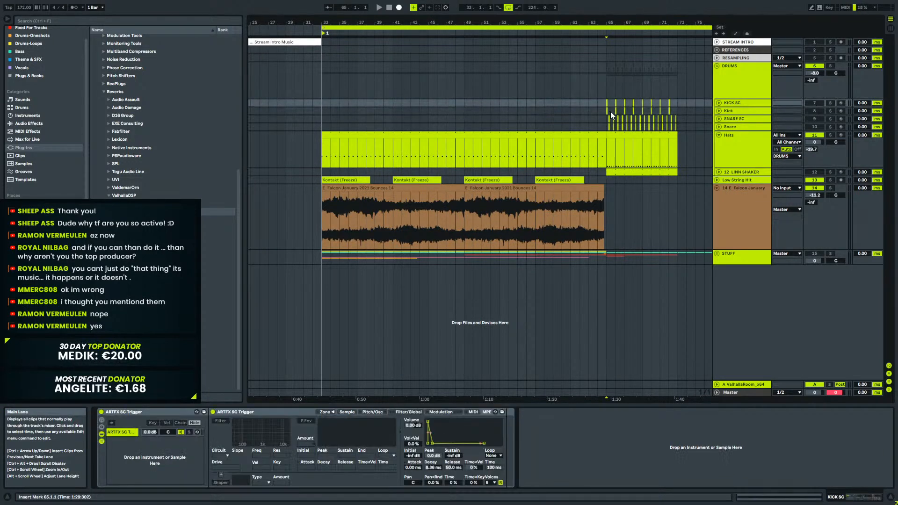
left_click(608, 111)
left_click(607, 103)
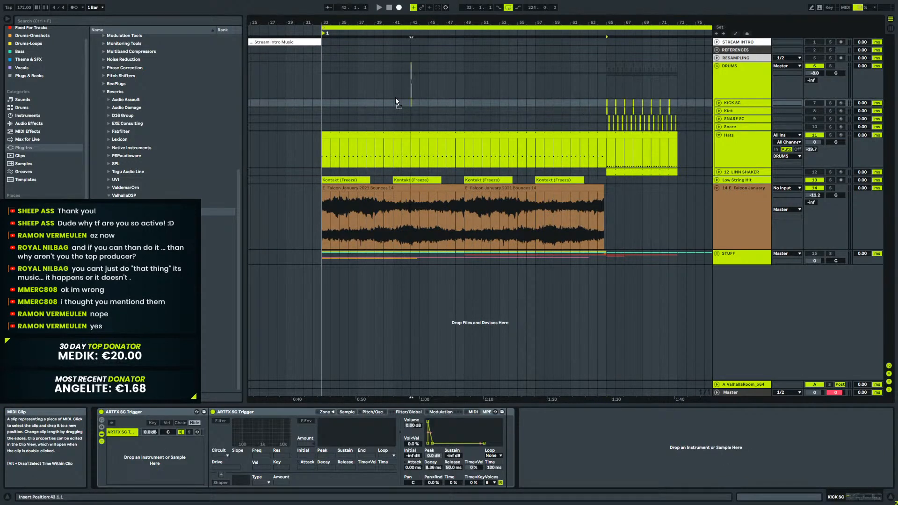
left_click(815, 111)
left_click(815, 102)
key("space")
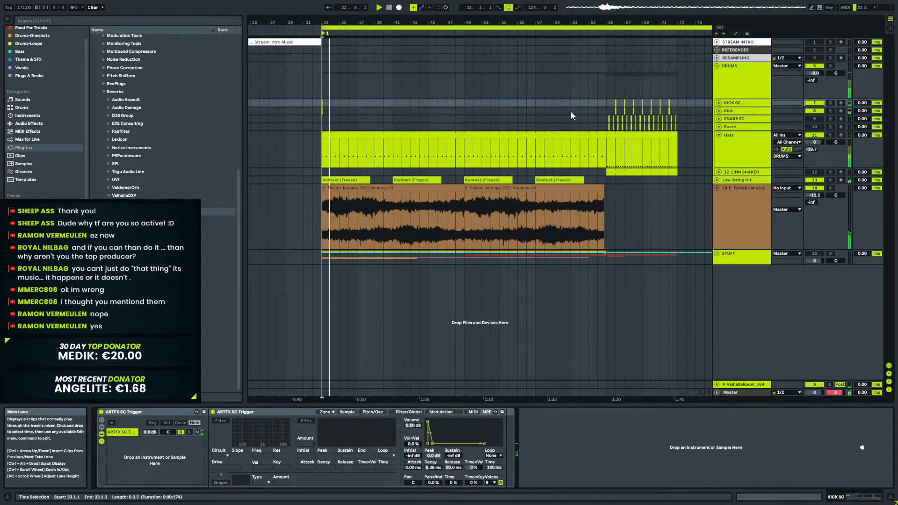
key("space")
Move the one-bar section with the Kick and KICK SC hits from bar 33 to bar 49.
left_click(334, 114)
left_click(327, 111)
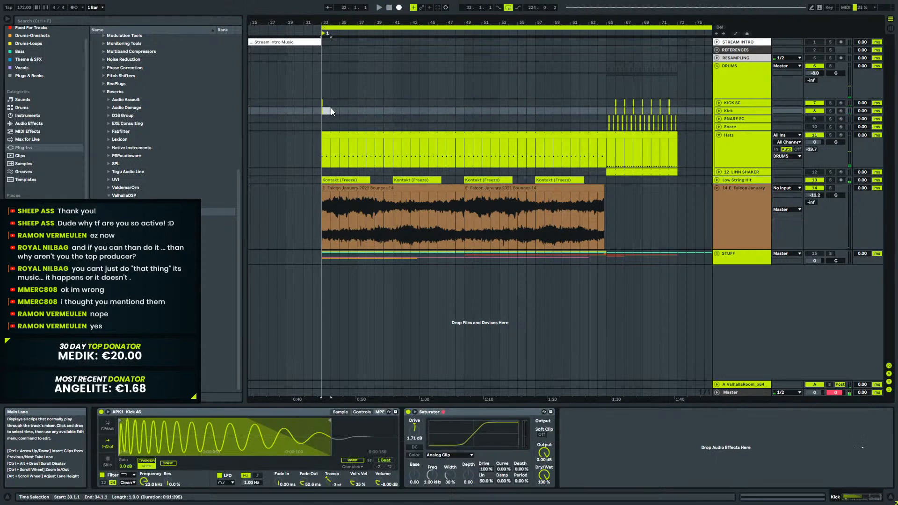
left_click(323, 103)
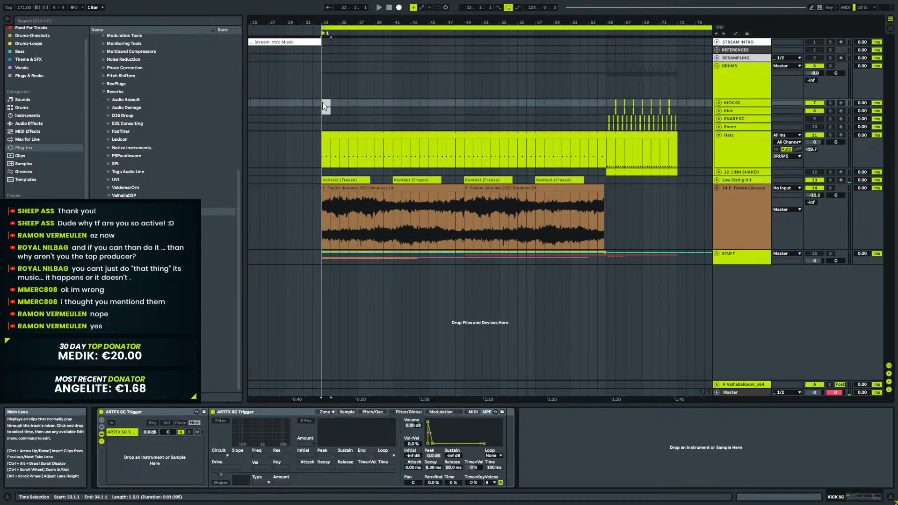
left_click(477, 105)
left_click_drag(469, 105, 466, 105)
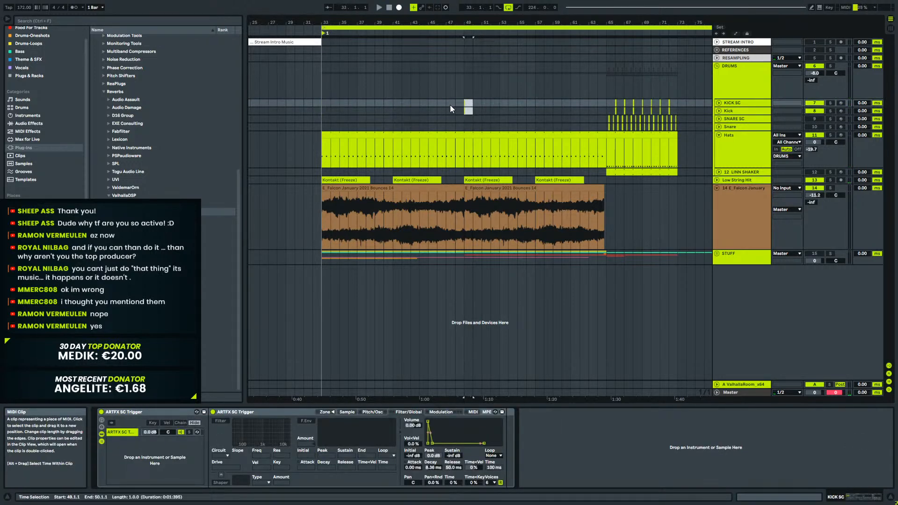
Play the arrangement from about bar 47 and copy the Kick and KICK SC hits from bar 49 to bar 33.
left_click(448, 104)
key("space")
left_click_drag(469, 22, 332, 42)
left_click_drag(503, 22, 503, 5)
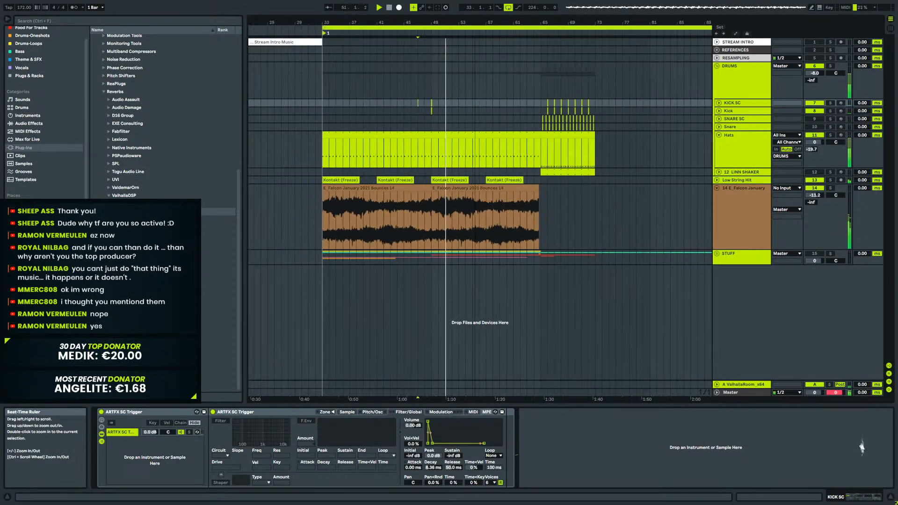
key("space")
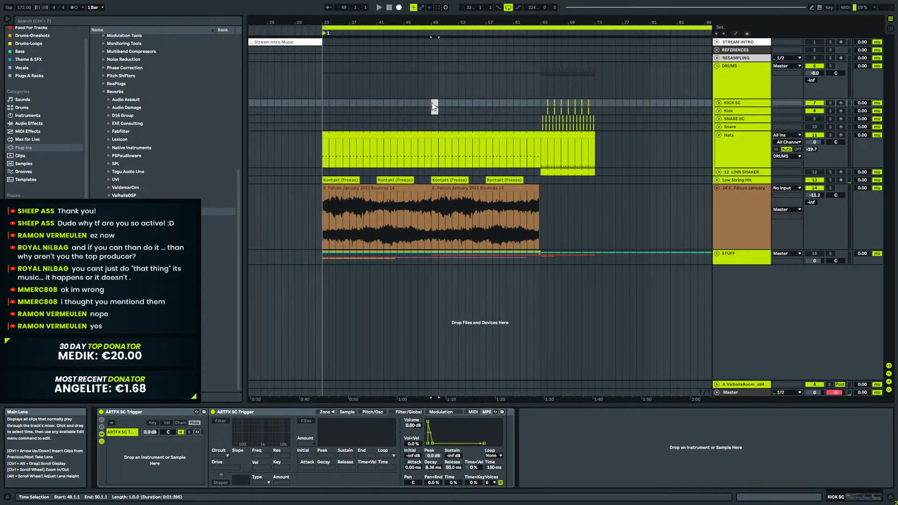
left_click(327, 106)
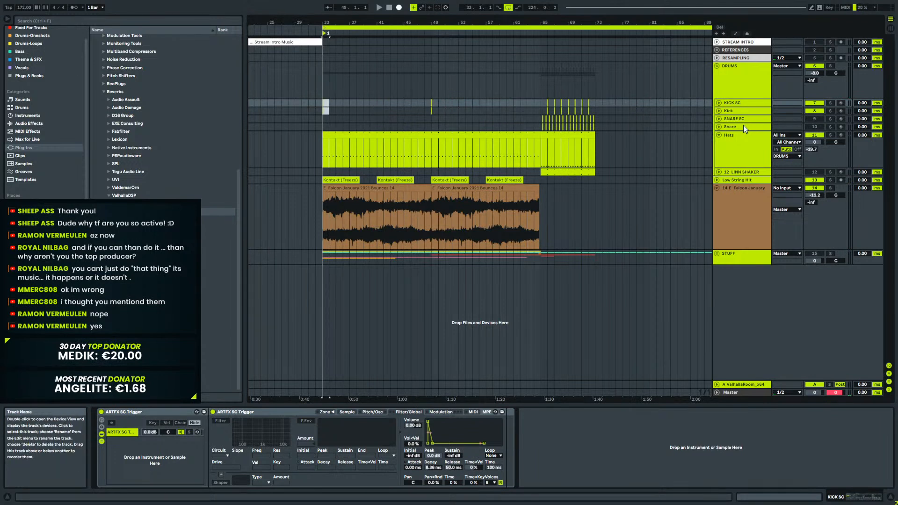
Delete the kick, snare and hats clips, including the sidechain triggers, between bars 65 and 73.
left_click_drag(541, 103, 595, 128)
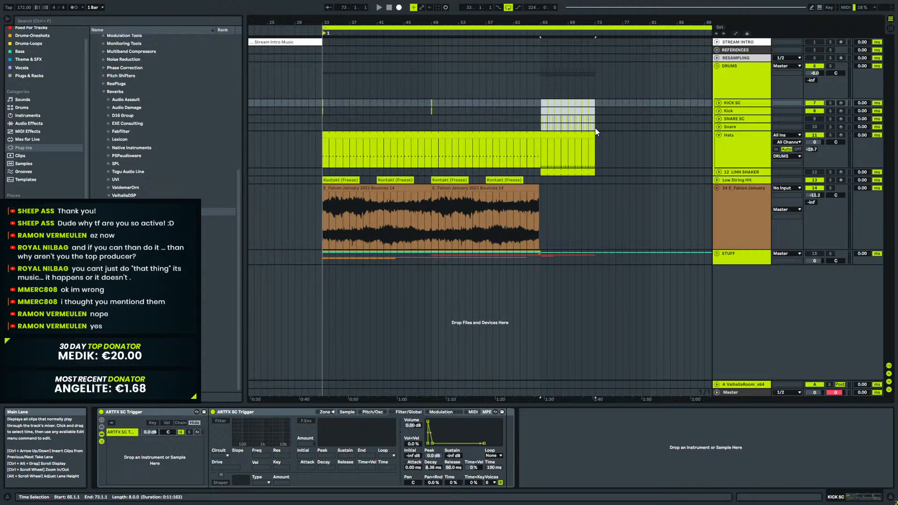
left_click(585, 166)
left_click(719, 172)
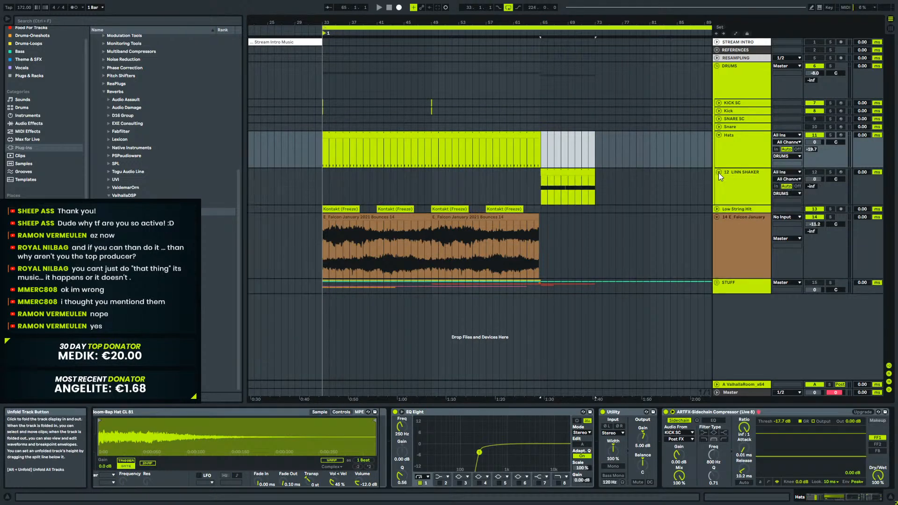
Move the LINN SHAKER clip from bar 65 to bar 84 and fold the Hats and shaker tracks.
left_click(826, 186)
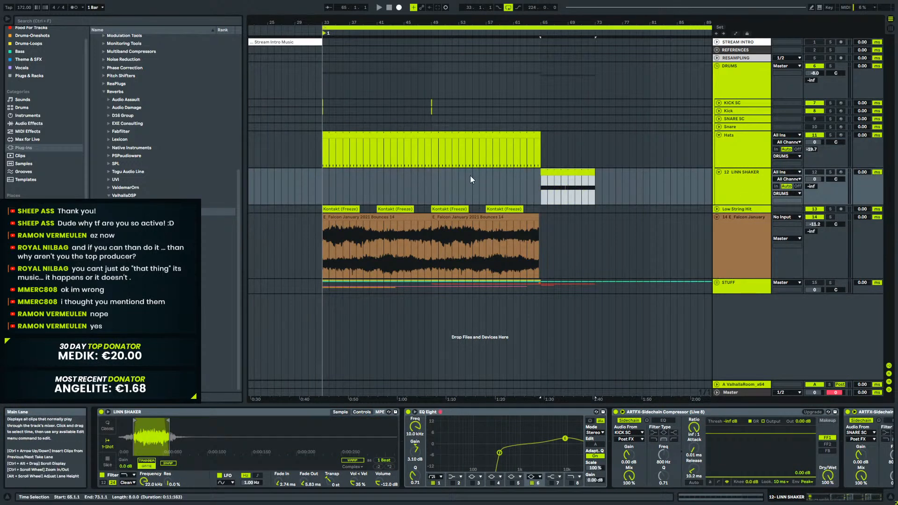
left_click_drag(576, 177, 707, 177)
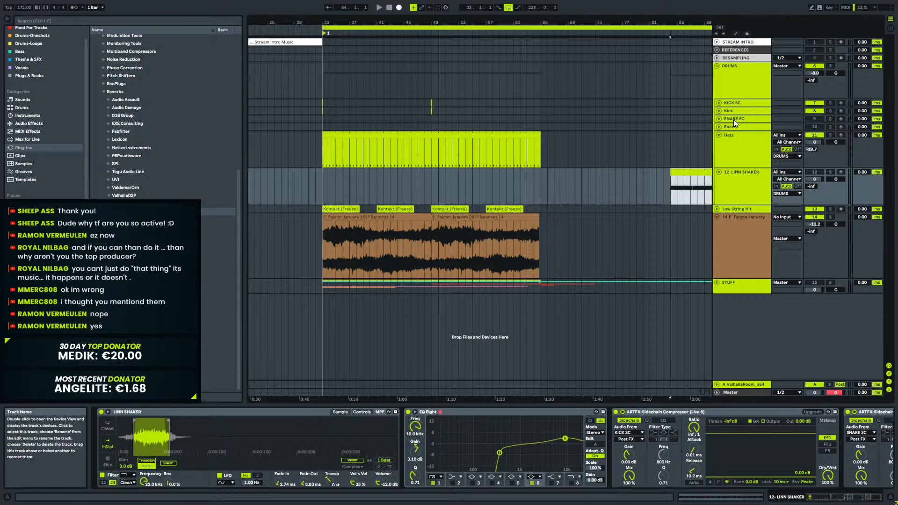
left_click(719, 135)
Fold the E_Falcon January audio track and unfold the STUFF group.
left_click(437, 163)
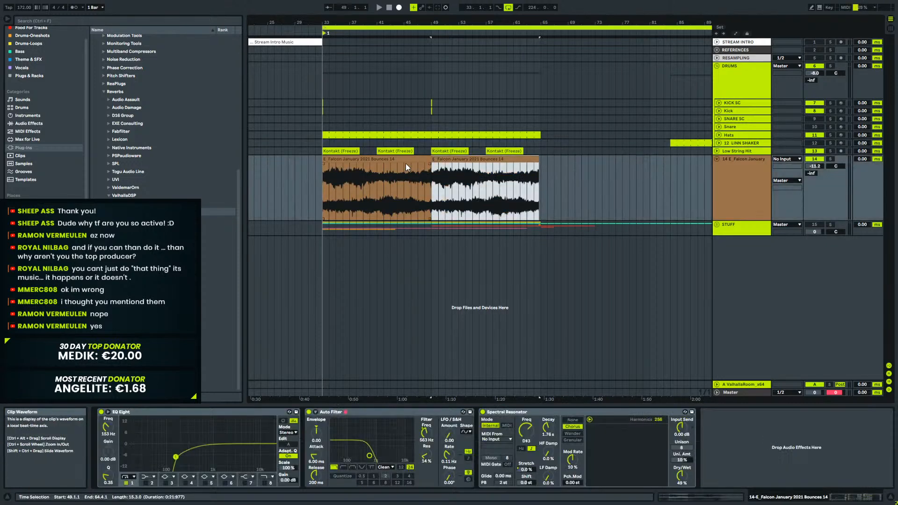
left_click(402, 160)
left_click(468, 164)
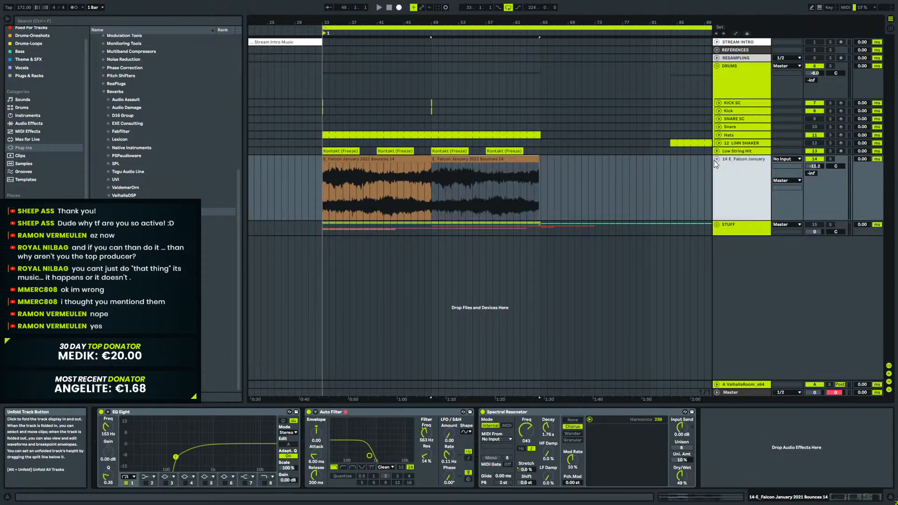
left_click(716, 160)
left_click(717, 167)
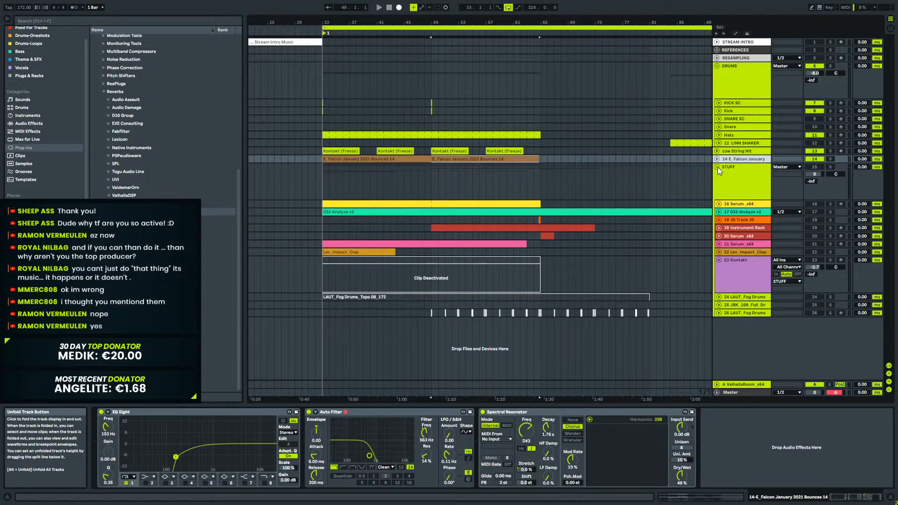
Move the Lev_Impact_Clap track out of the STUFF group to directly above it, activate it and fold the group.
left_click(397, 254)
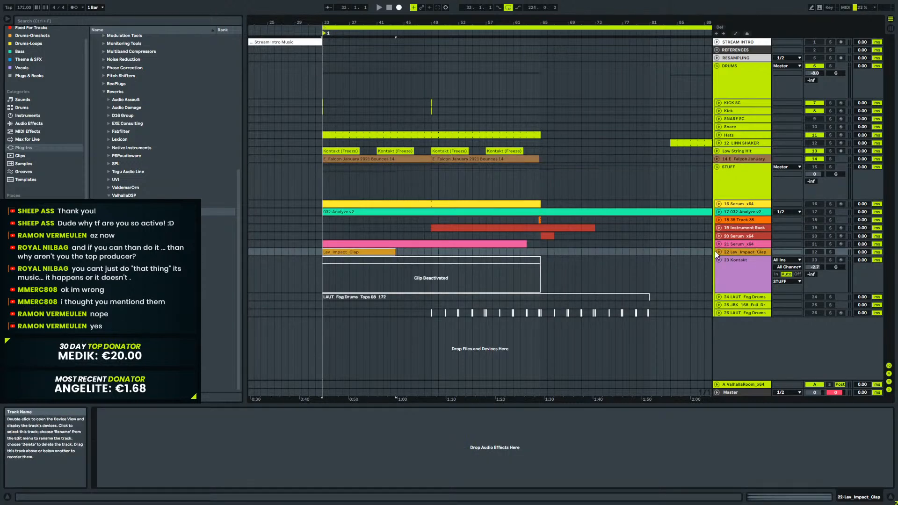
left_click(720, 252)
left_click_drag(739, 252, 801, 166)
left_click(717, 204)
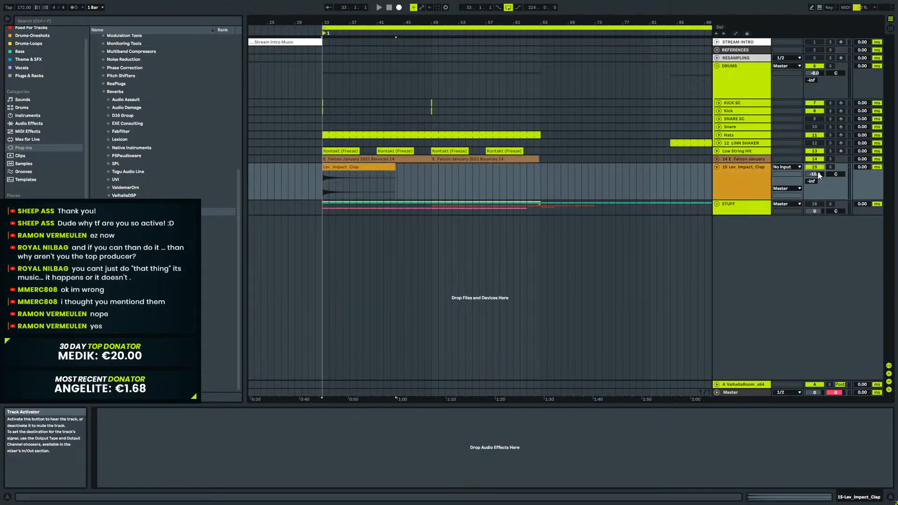
Audition the Lev_Impact_Clap clip in solo, and play it from bar 33 together with the other tracks.
left_click(831, 167)
left_click(359, 168)
key("space")
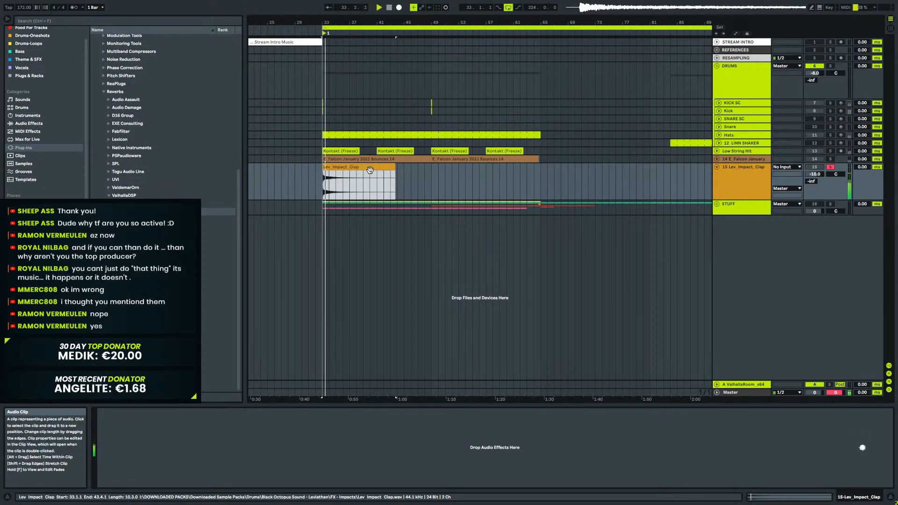
key("space")
left_click(745, 183)
left_click(830, 167)
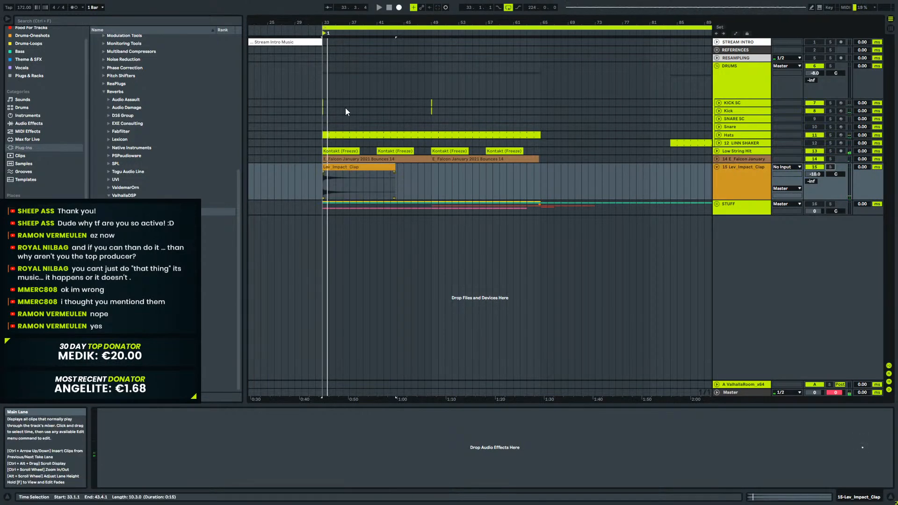
left_click_drag(396, 22, 481, 92)
key("space")
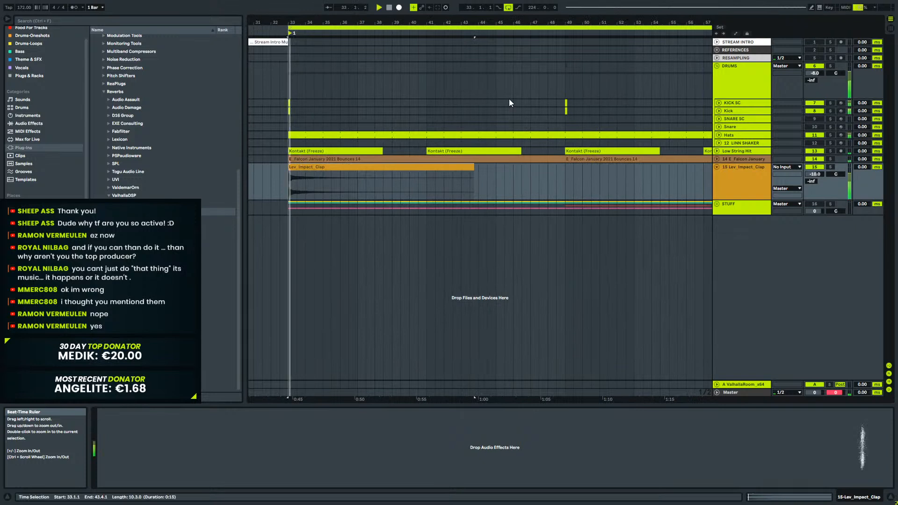
Fold the DRUMS group and the Lev_Impact_Clap track, and insert a MIDI track below Lev_Impact_Clap.
left_click(748, 167)
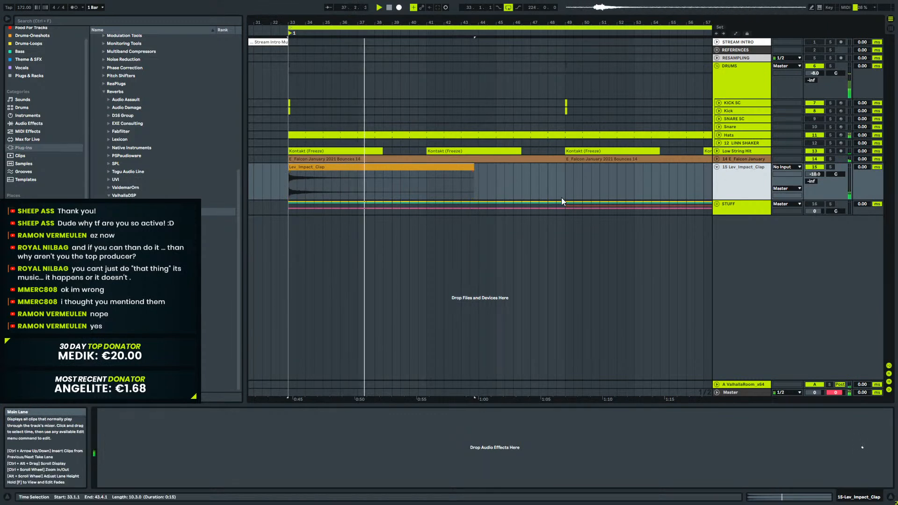
left_click(717, 66)
left_click(734, 105)
right_click(730, 96)
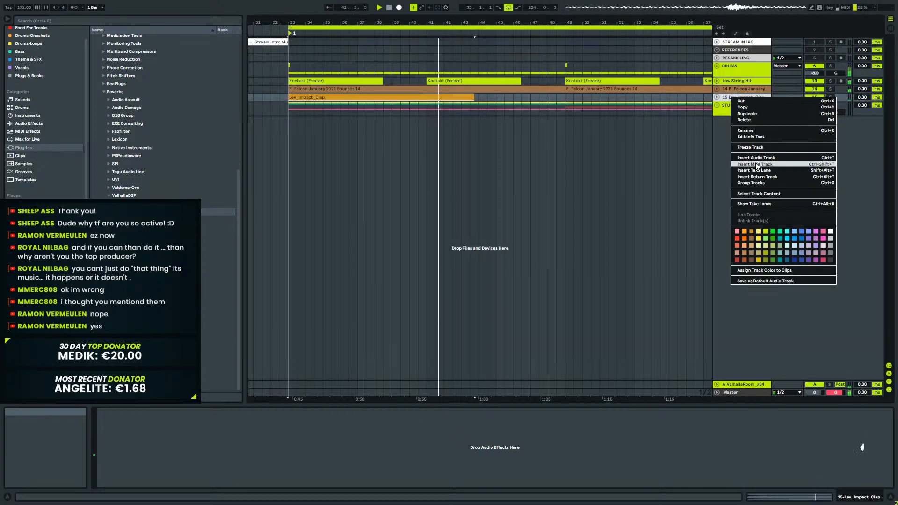
left_click(757, 165)
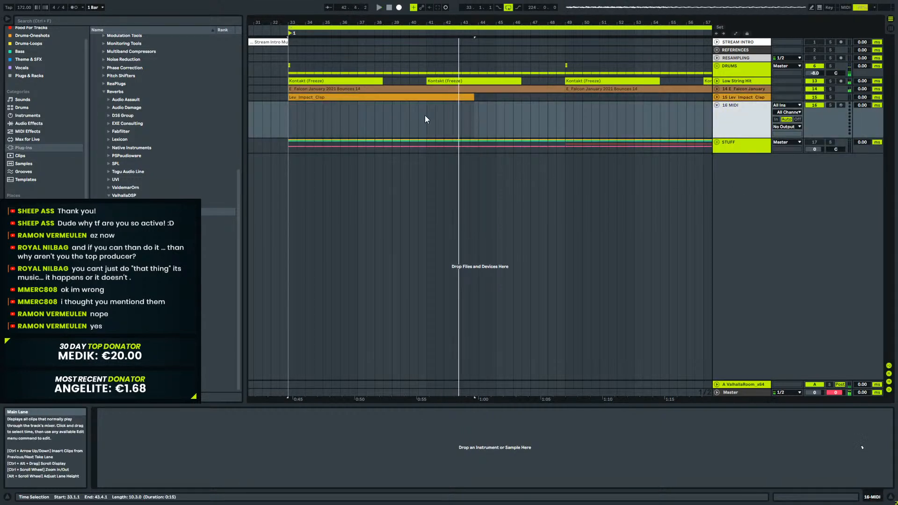
Color the new MIDI track yellow and load the Serum_x64 synth onto it, closing the plug-in window.
left_click_drag(288, 120, 423, 119)
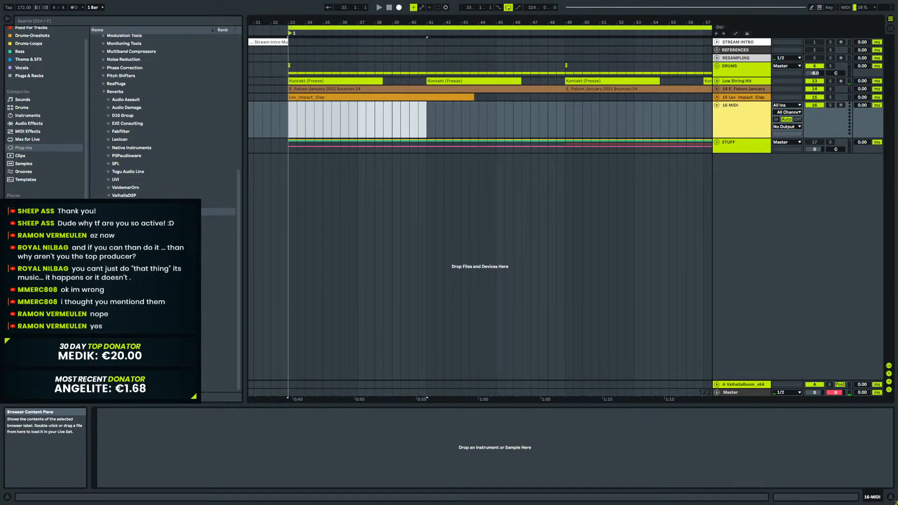
left_click(114, 348)
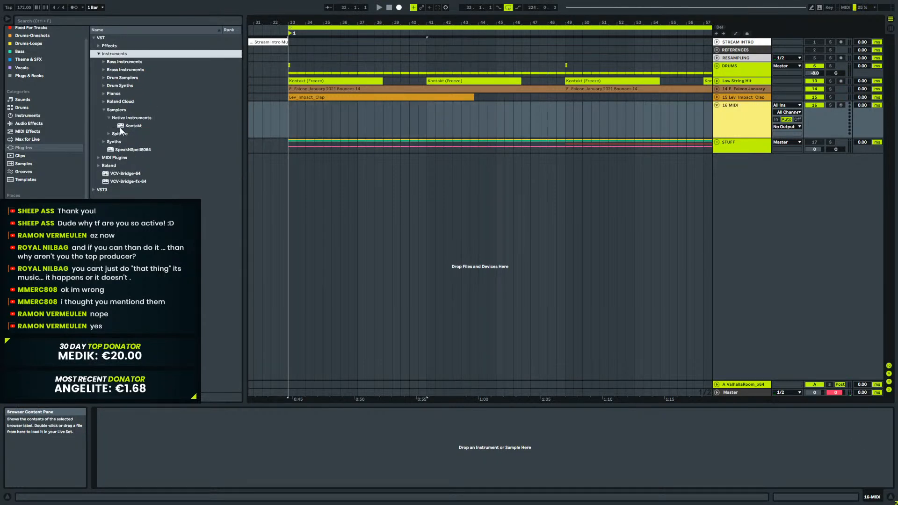
left_click(104, 143)
left_click(111, 334)
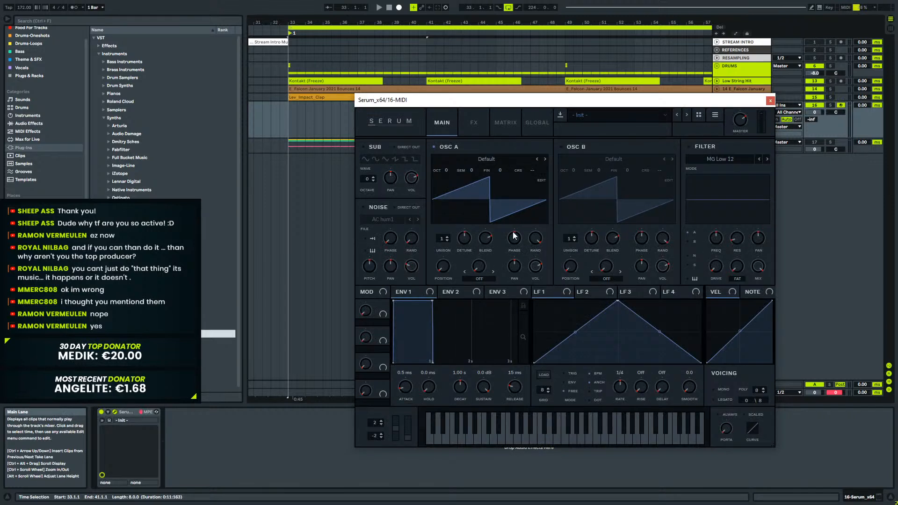
left_click(770, 101)
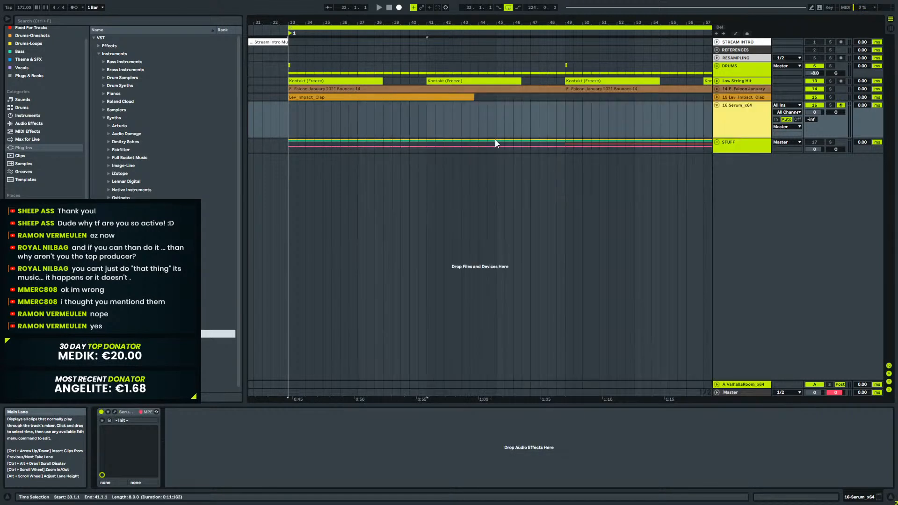
Insert a MIDI clip from bar 33 to bar 49 on the Serum track and draw a D#2 note at its start.
left_click_drag(293, 123, 569, 120)
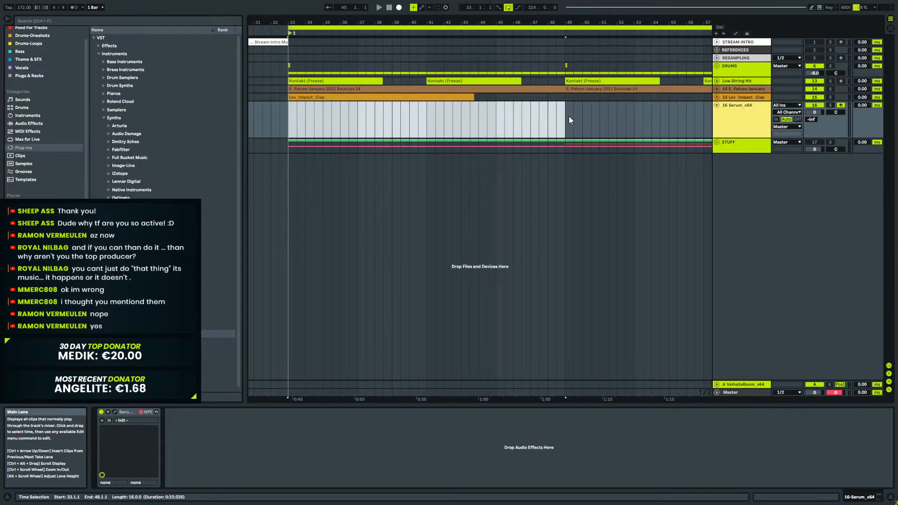
key("ctrl+shift+m")
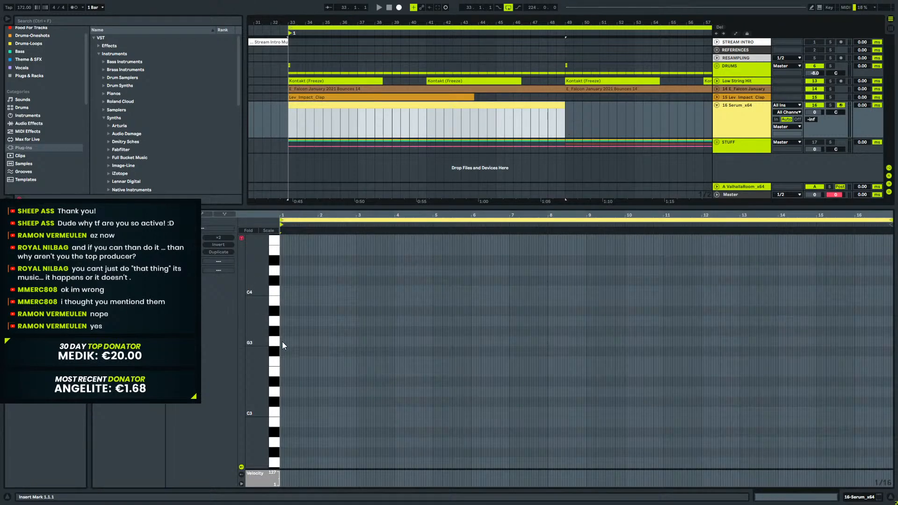
left_click_drag(268, 338, 262, 338)
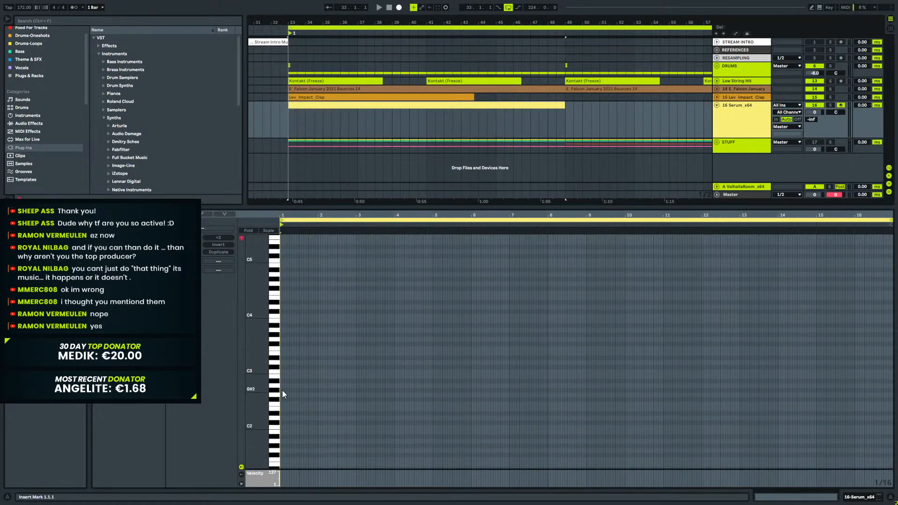
left_click(281, 414)
mouse_move(281, 415)
left_mouse_down()
mouse_move(300, 414)
mouse_move(285, 417)
left_mouse_up()
Shorten the Serum clip to the four bars 33 to 37, consolidate it and audition its note.
left_click_drag(563, 105, 358, 110)
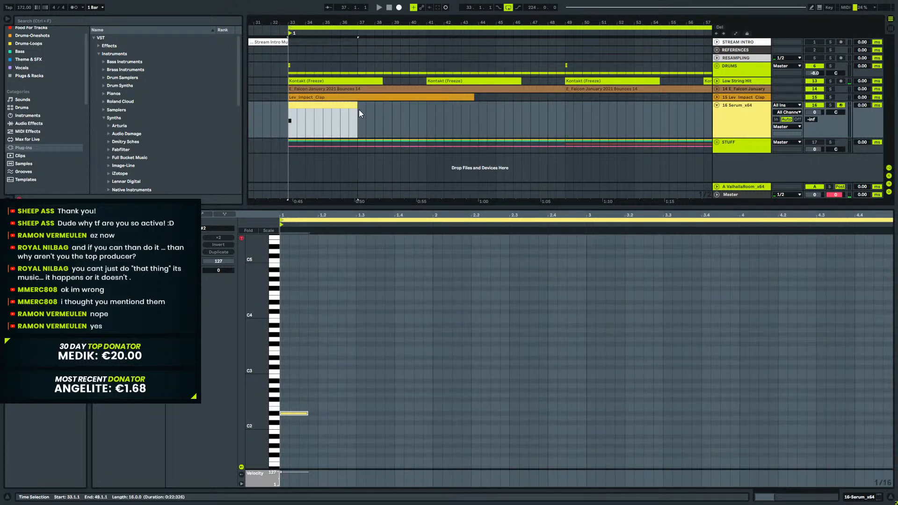
key("ctrl+j")
double_click(331, 104)
key("space")
key("space")
left_click_drag(308, 352, 307, 352)
key("space")
scroll(323, 327, "up", 5)
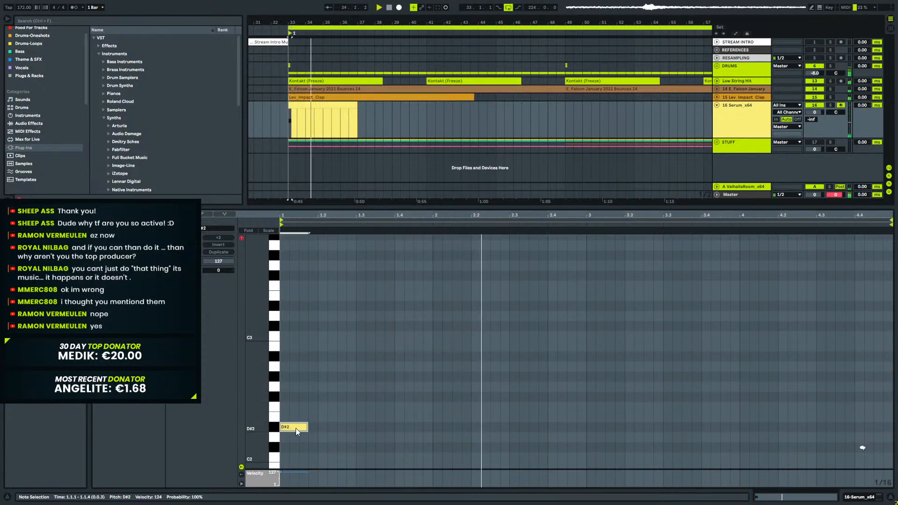
Copy the D#2 note to E2 at 1.2 and F#2 at 1.3.3, and audition the phrase.
key("space")
left_click_drag(291, 426, 385, 397)
key("space")
key("space")
key("space")
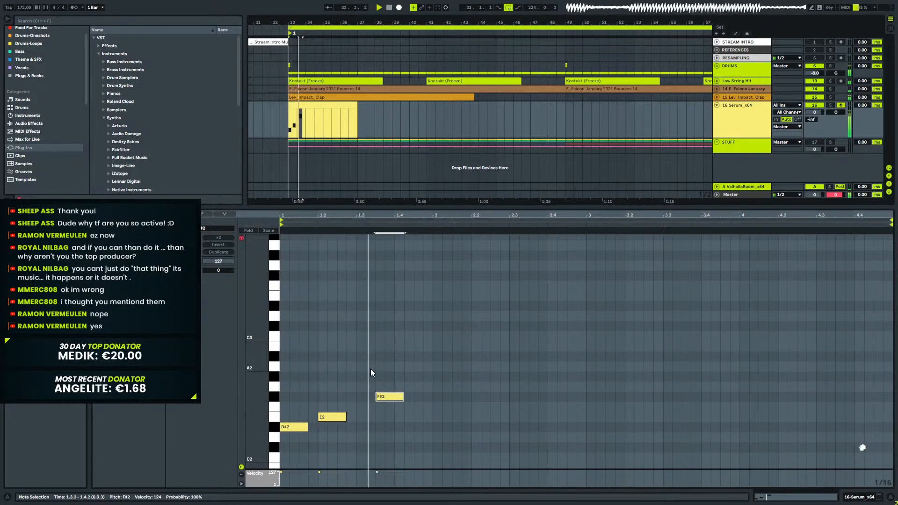
key("space")
Duplicate the three-note phrase three times to fill the four-bar clip and play it back.
left_click_drag(287, 441, 432, 371)
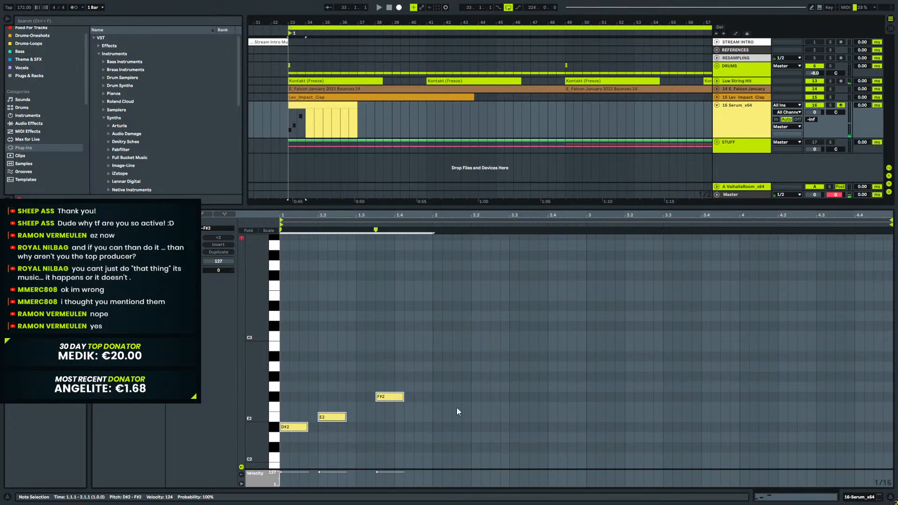
key("ctrl+d")
key("ctrl+d")
key("ctrl+d")
key("space")
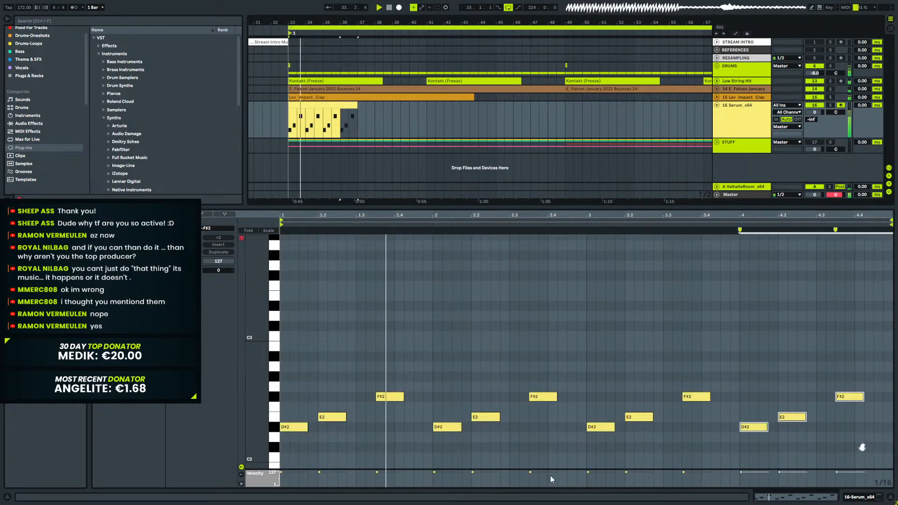
left_click(338, 106)
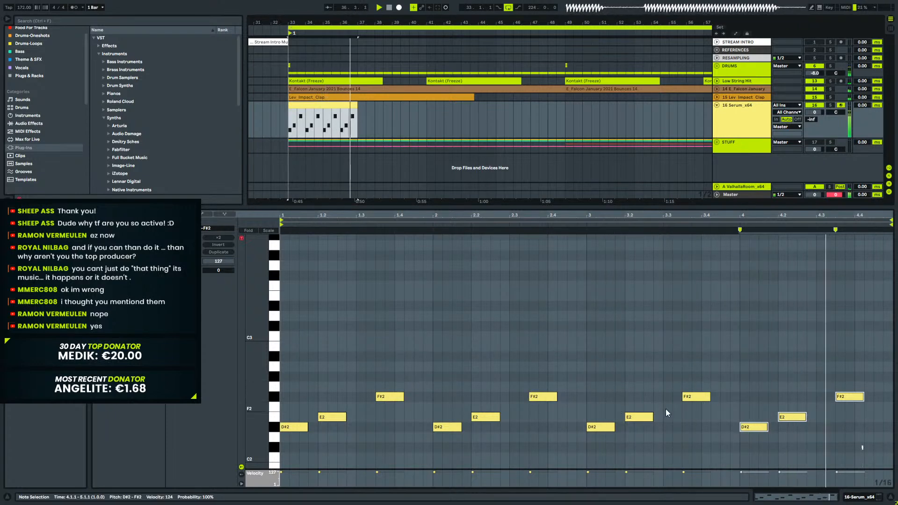
Open the Serum synth's main page, enable its filter and set the filter type to Reverb.
left_click(862, 498)
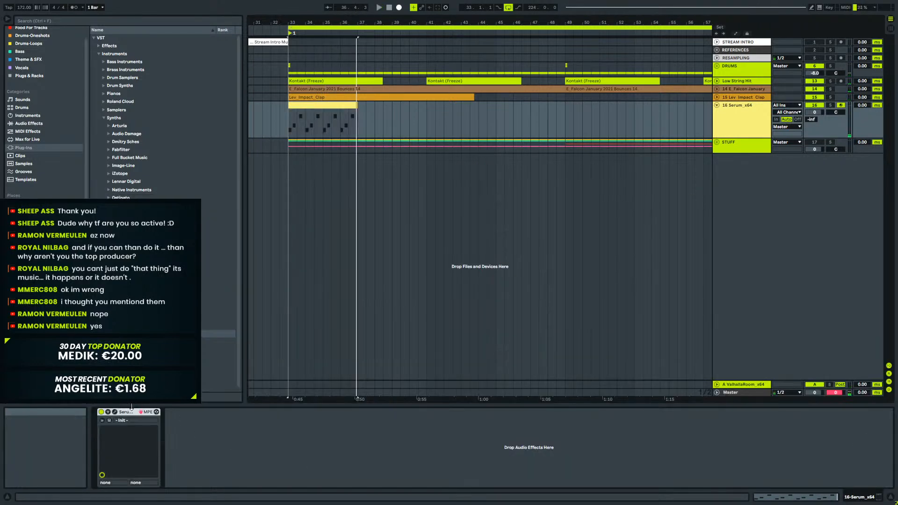
left_click(102, 420)
left_click(471, 123)
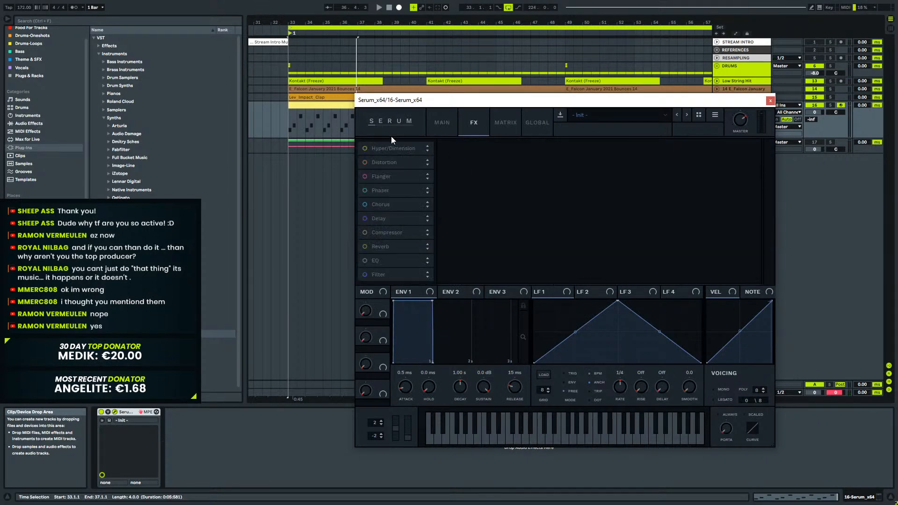
left_click(432, 121)
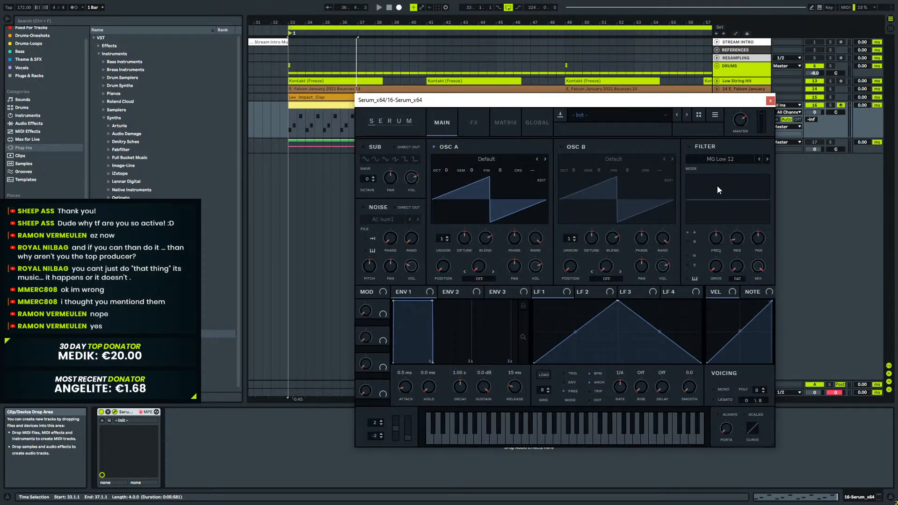
left_click(700, 146)
left_click(702, 160)
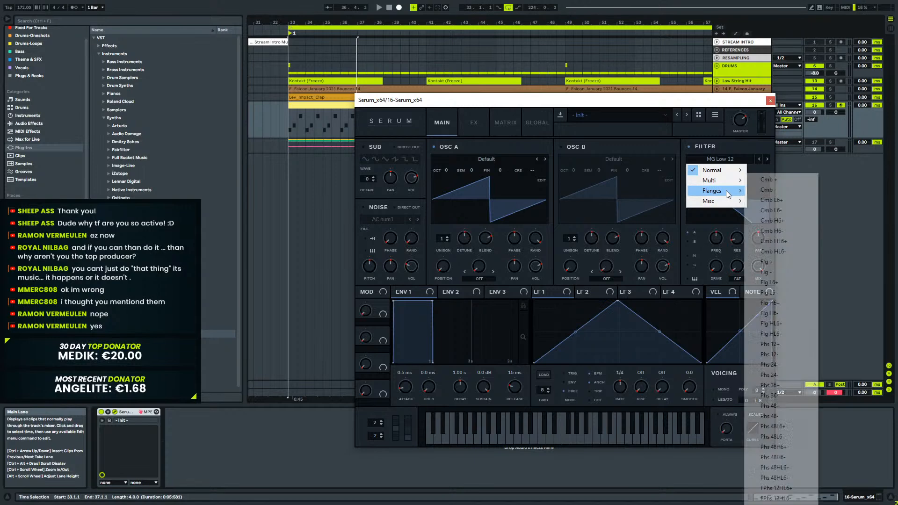
mouse_move(729, 201)
left_click(784, 315)
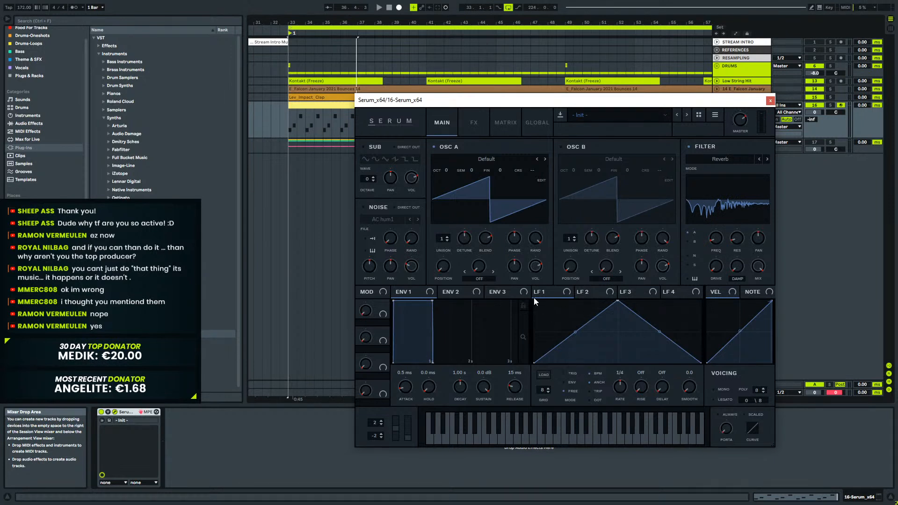
Assign LFO 1 to modulate Serum's filter cutoff and adjust the modulation while auditioning the clip.
left_click_drag(714, 240, 715, 238)
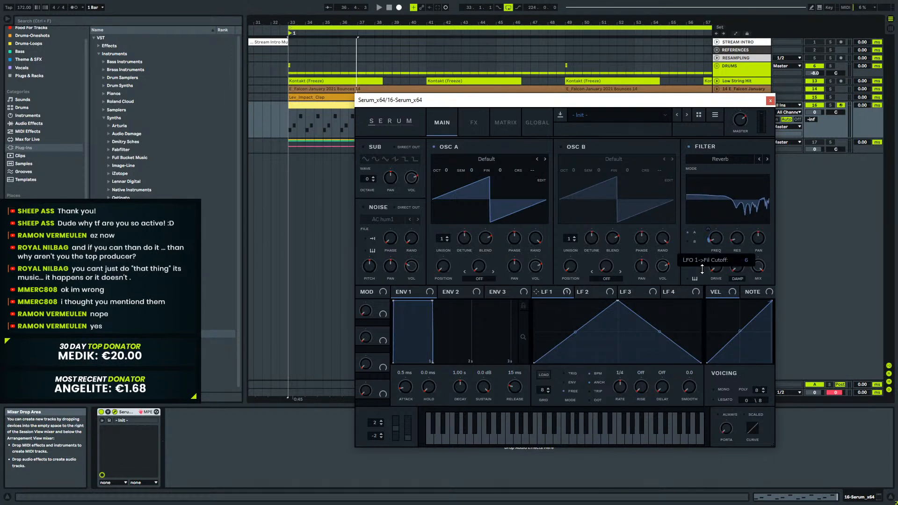
key("space")
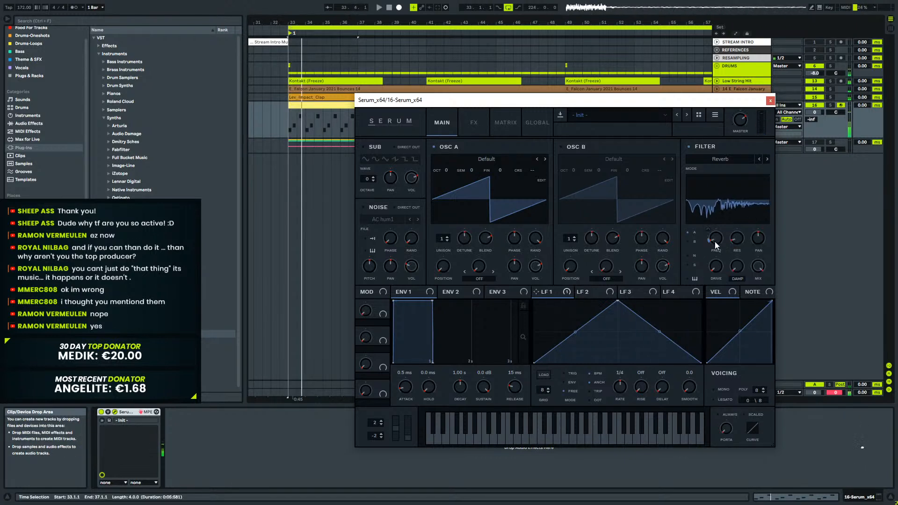
mouse_move(717, 237)
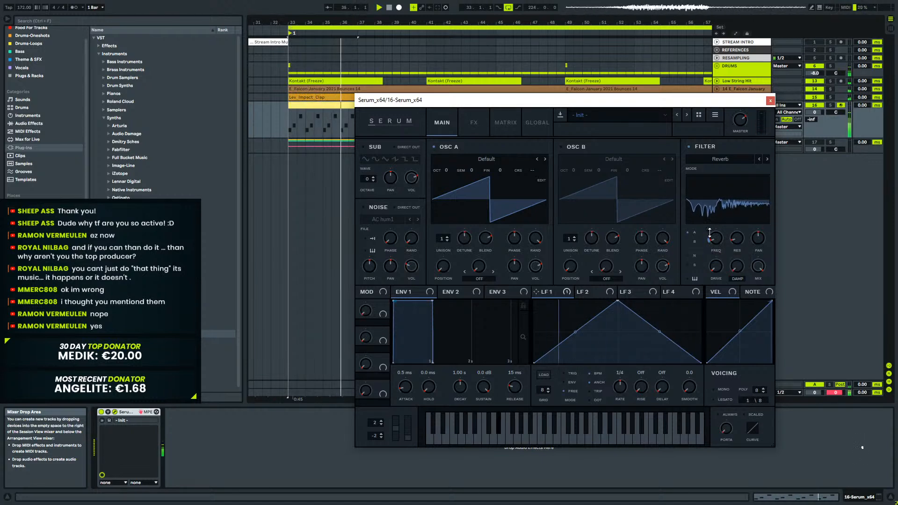
key("space")
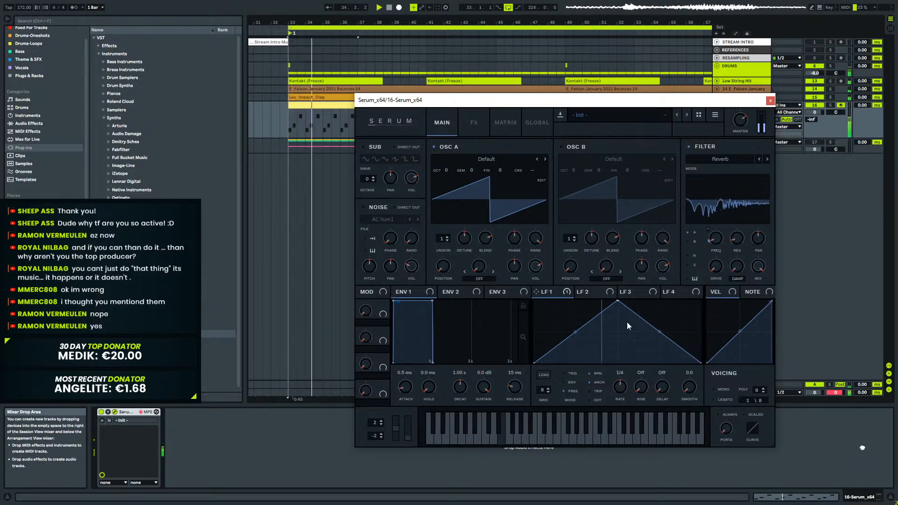
Set LFO 1's rate to 1/2, audition the result and close the Serum window.
key("space")
left_click_drag(623, 389, 619, 395)
key("space")
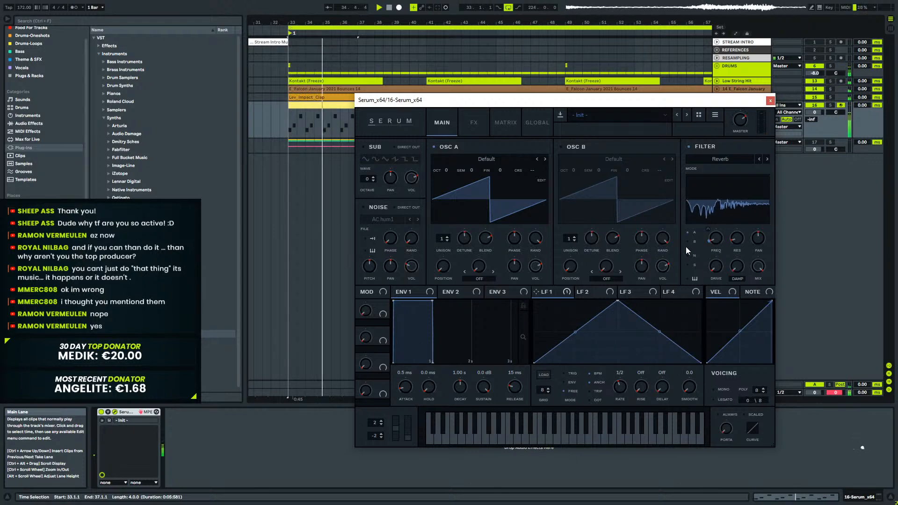
left_click(769, 100)
Raise the second note of the Serum clip's first bar by an octave to E3 and audition it.
left_click(325, 103)
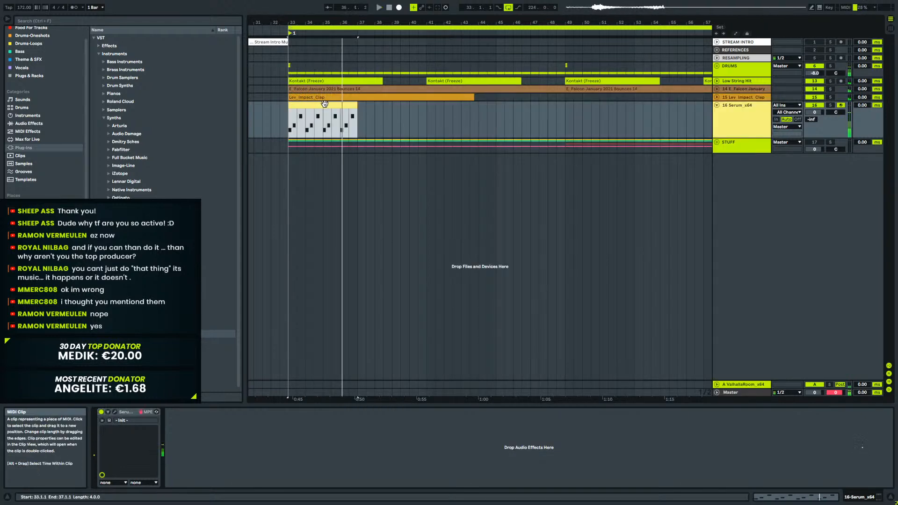
double_click(325, 104)
left_click_drag(324, 449, 337, 417)
key("space")
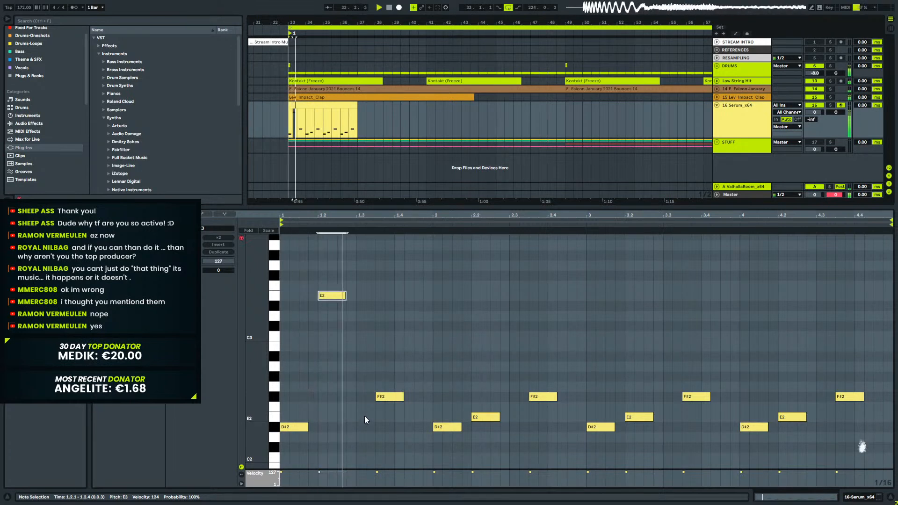
key("space")
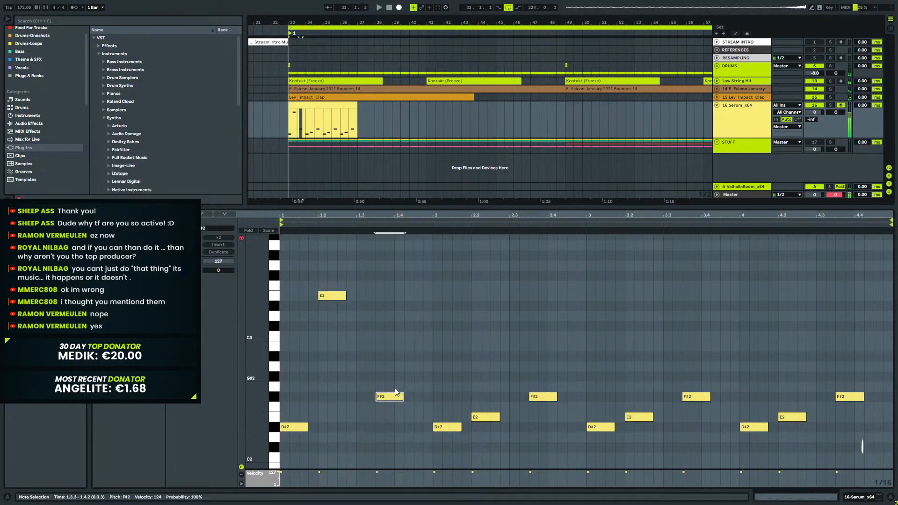
Change the third note of the first bar to D#3 and play the phrase.
left_click(392, 397)
left_click_drag(392, 398, 392, 425)
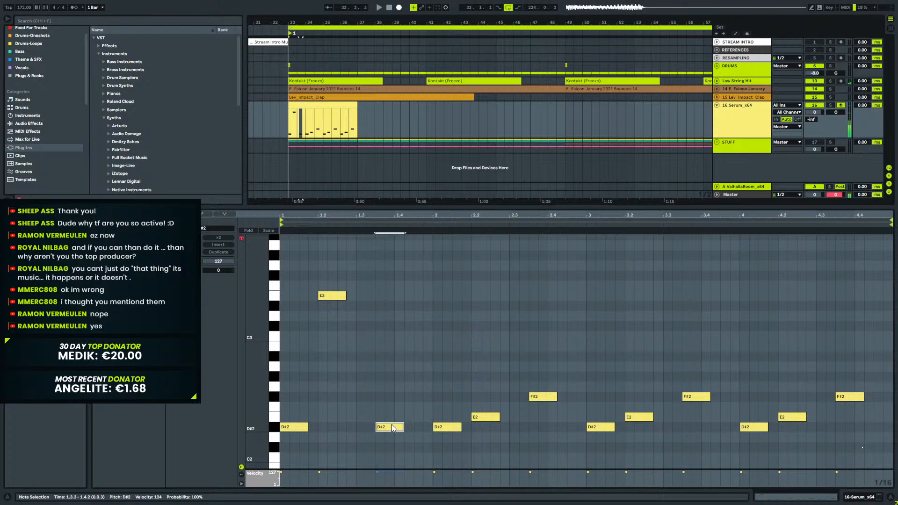
key("shift+Up")
key("space")
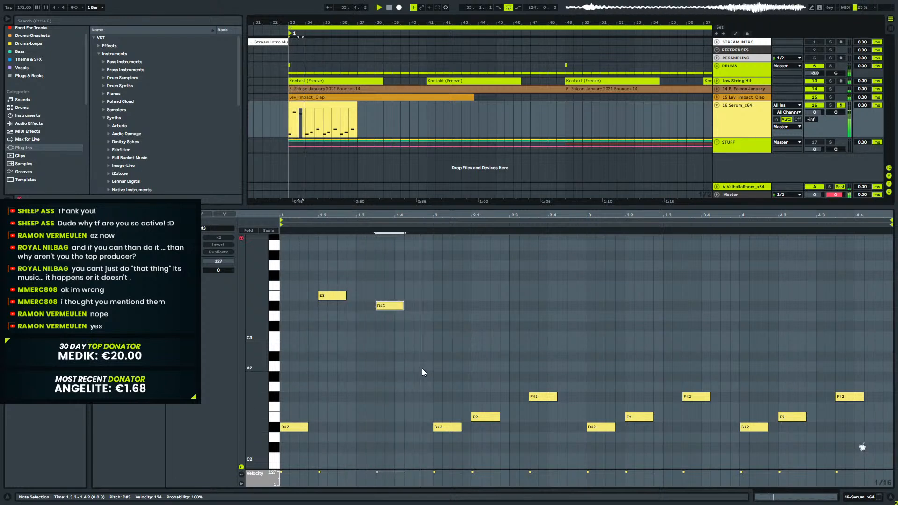
Delete all notes in bars 2 to 4 of the Serum clip.
left_click(444, 442)
key("space")
left_click_drag(505, 421, 860, 347)
key("Delete")
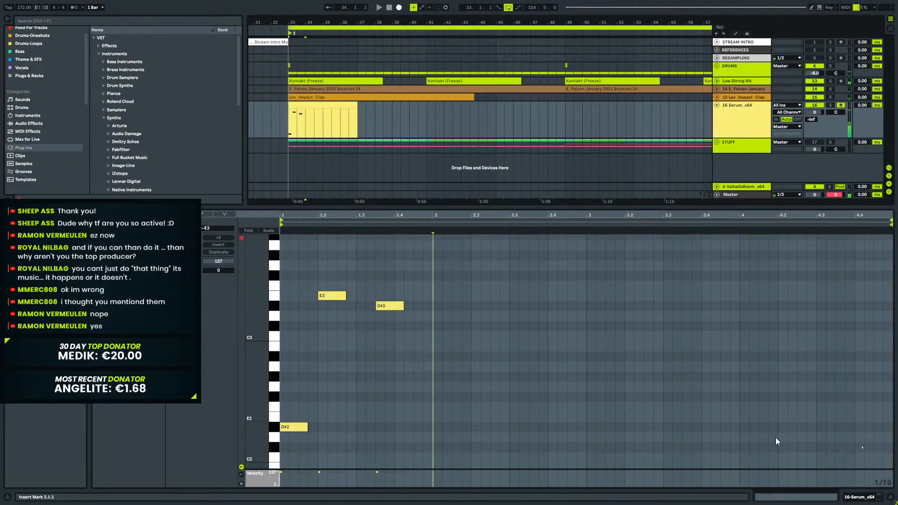
Switch to the Serum track's device view, solo the track and start playback.
left_click(860, 497)
left_click(830, 105)
key("space")
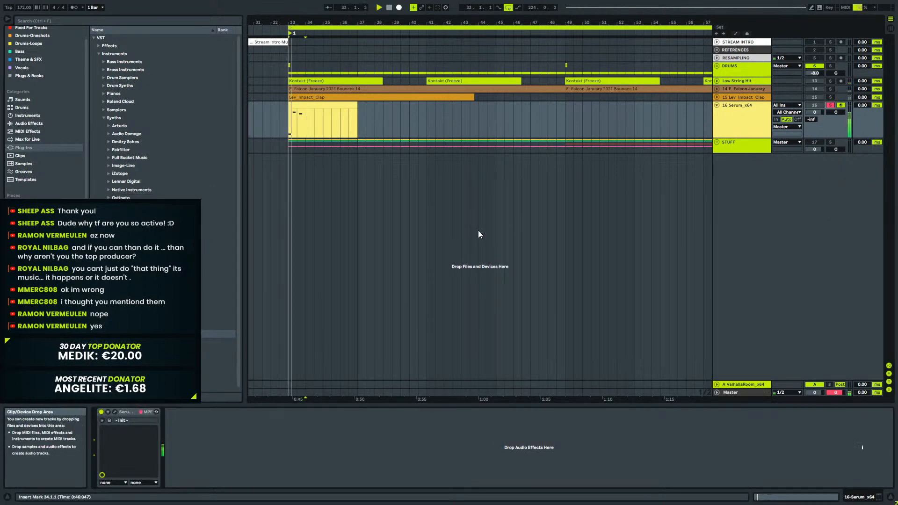
Readjust LFO 1's modulation amount in Serum and set the filter cutoff to about 28 Hz while auditioning the phrase.
left_click(114, 412)
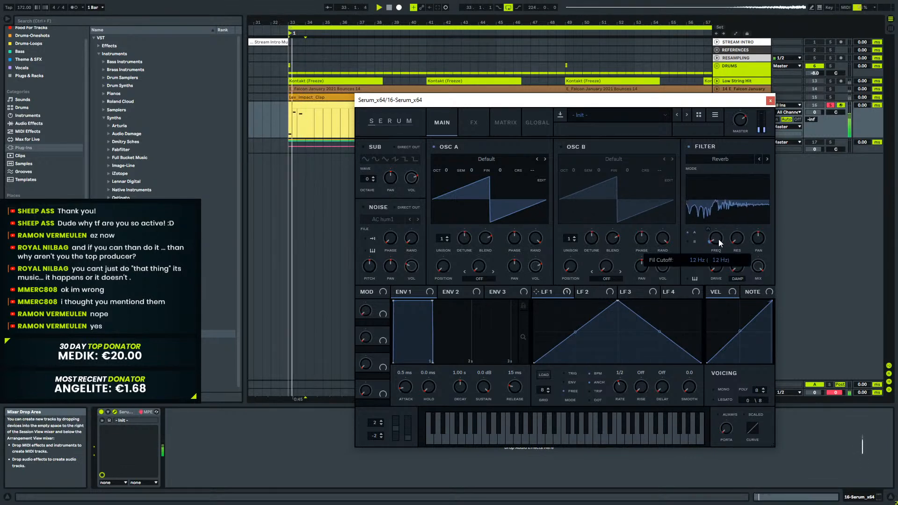
mouse_move(719, 239)
left_mouse_down()
mouse_move(720, 220)
mouse_move(717, 245)
left_mouse_up()
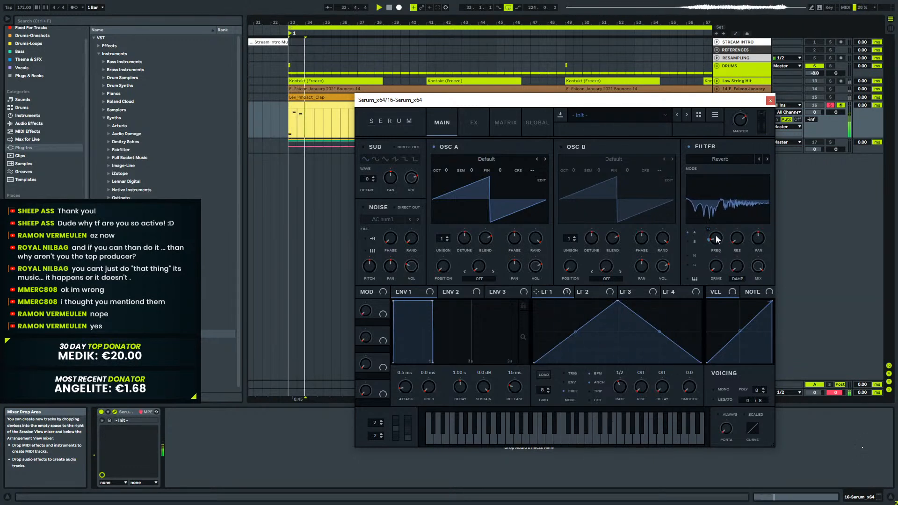
key("space")
key("space")
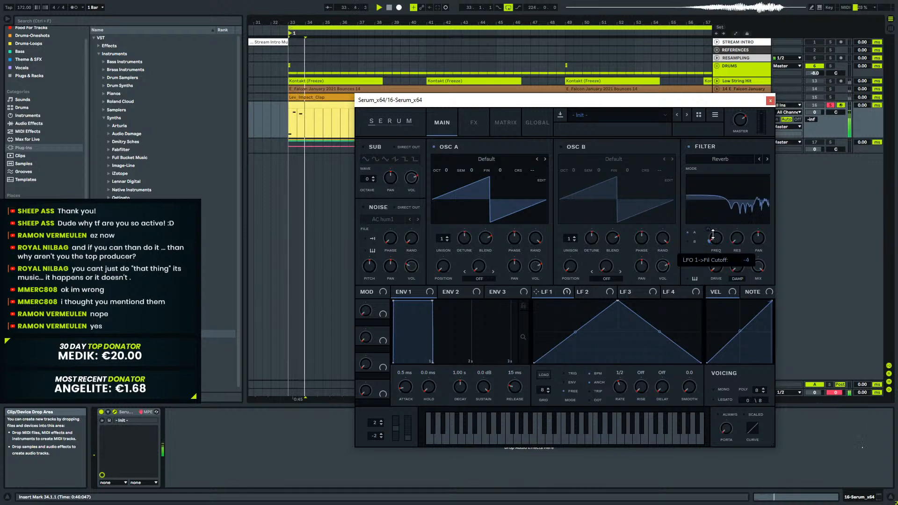
key("space")
key("space")
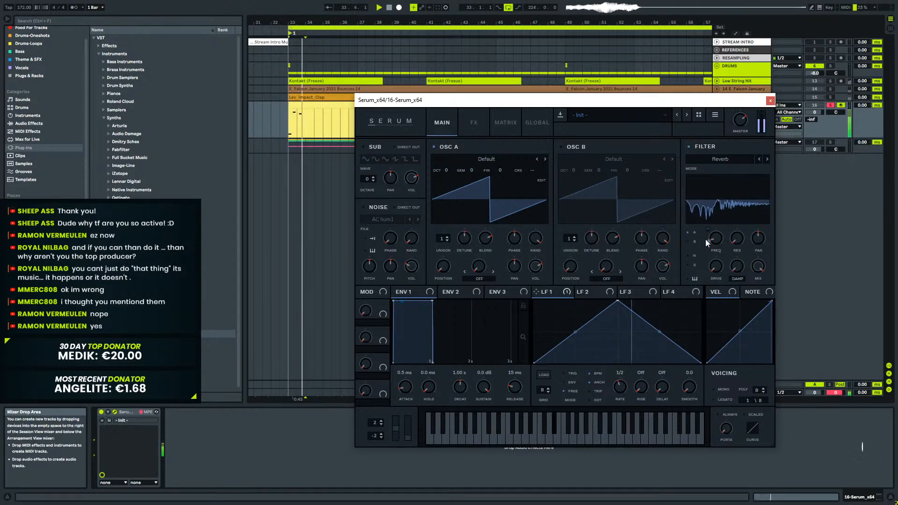
mouse_move(719, 236)
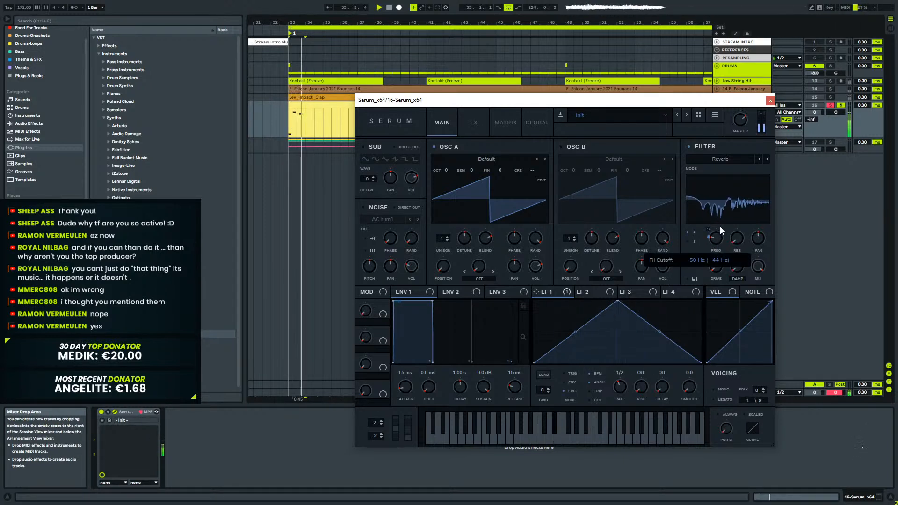
left_click_drag(720, 232, 720, 234)
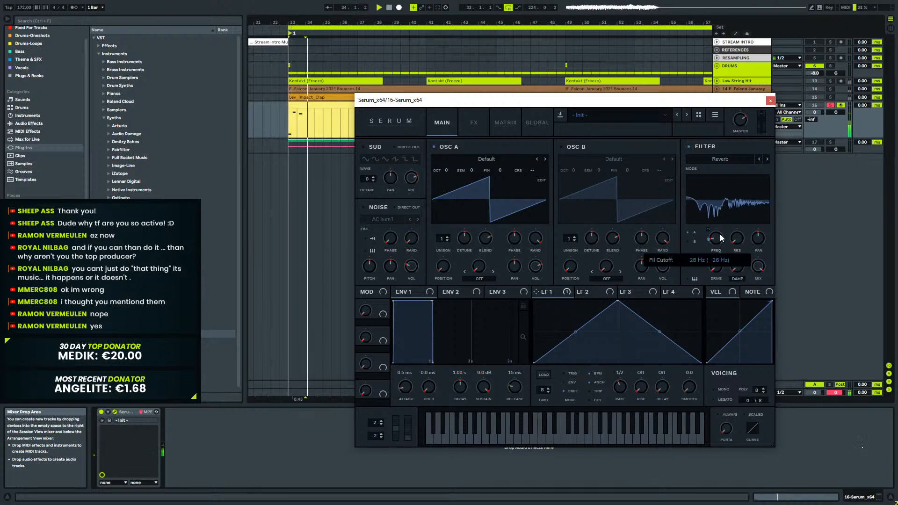
key("space")
Set oscillator A's unison to 4 voices, audition it, and enable oscillator B with its octave at -1.
left_click_drag(442, 239, 450, 225)
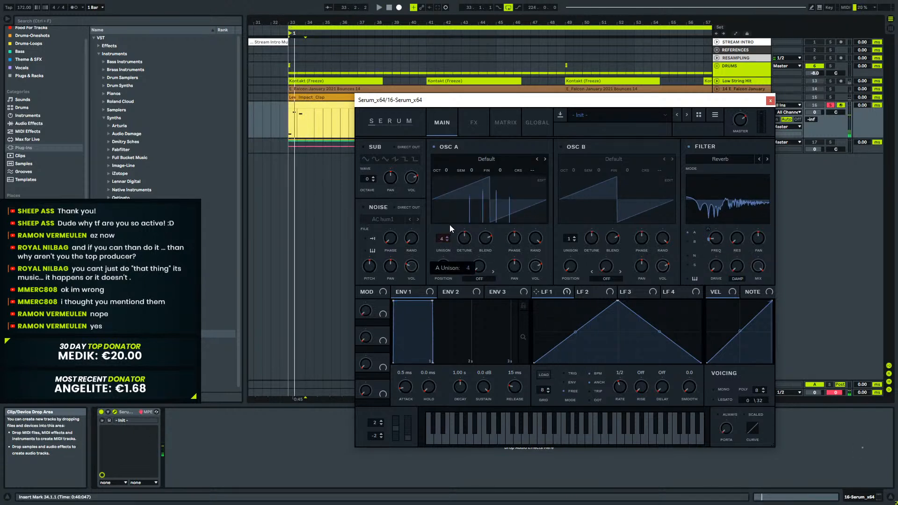
key("space")
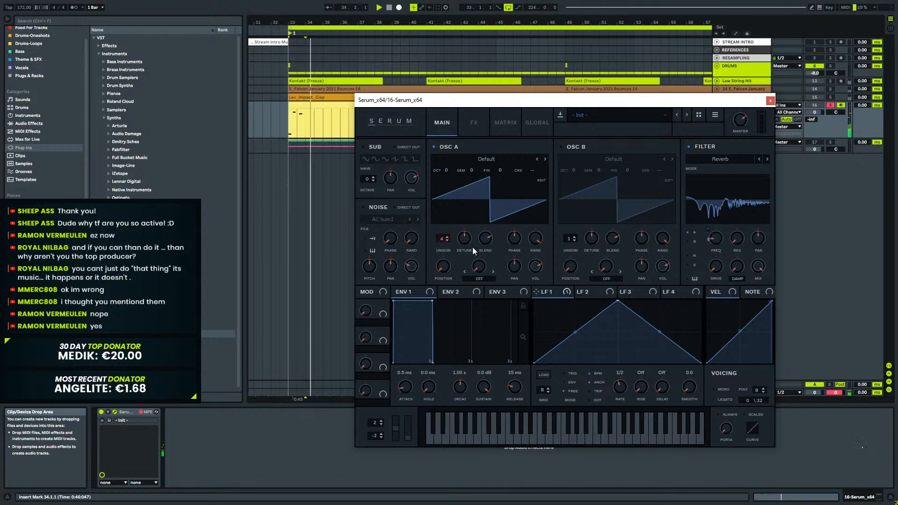
key("space")
left_click(575, 147)
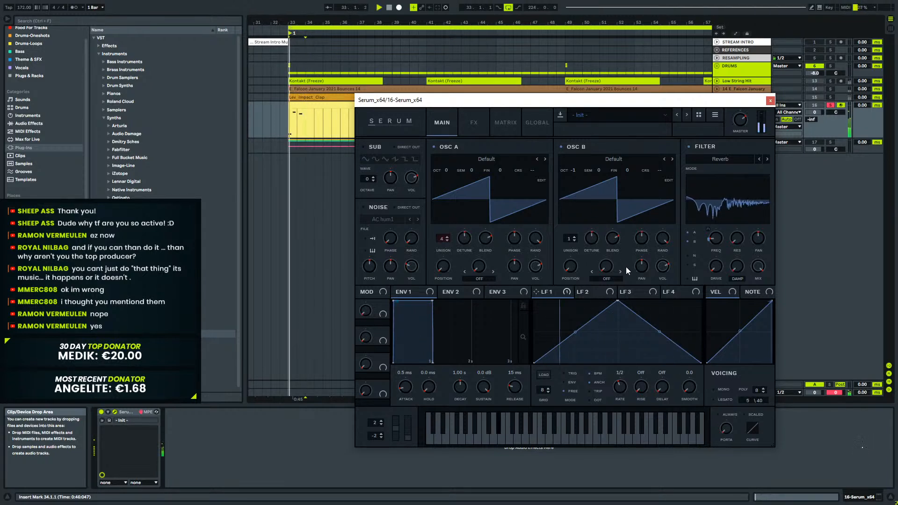
Try octave +1 and 4 unison voices on oscillator B while auditioning, and return it to octave -1 with one voice.
left_click_drag(576, 170, 584, 152)
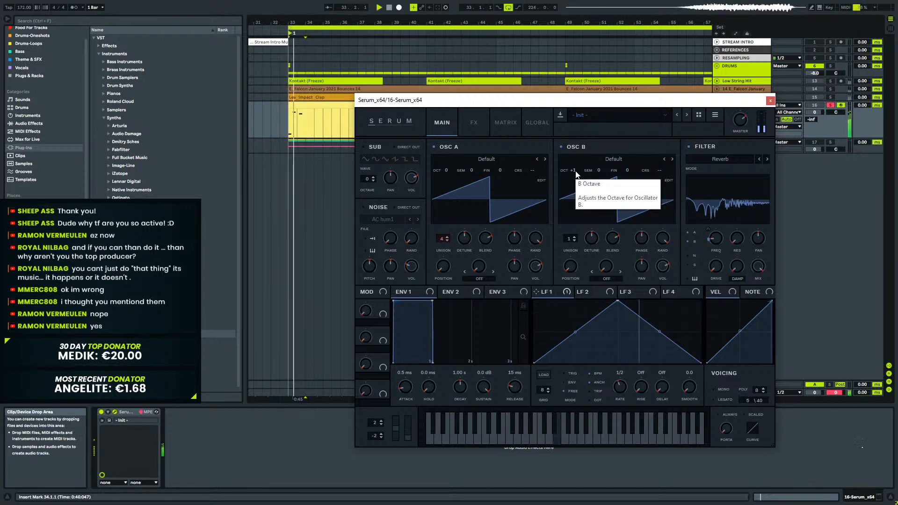
mouse_move(570, 242)
left_mouse_down()
mouse_move(576, 221)
mouse_move(577, 235)
left_mouse_up()
left_click_drag(592, 243, 595, 237)
key("space")
key("space")
mouse_move(585, 253)
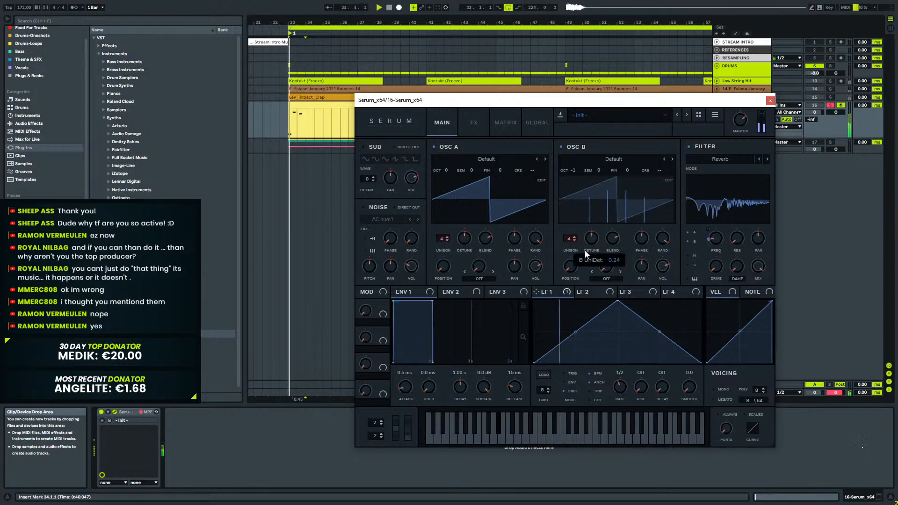
left_click_drag(570, 239, 571, 255)
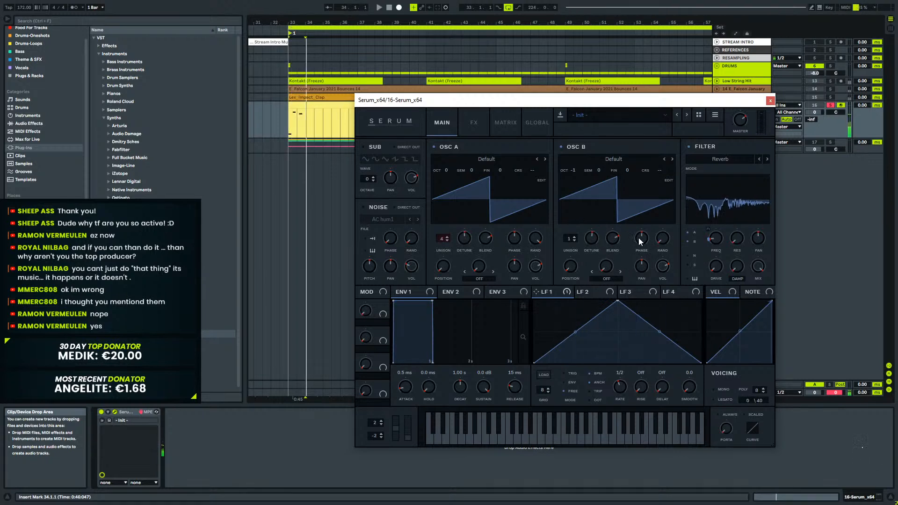
Enable the Filter effect in Serum's effects section and set its mode to Band 24.
left_click(478, 124)
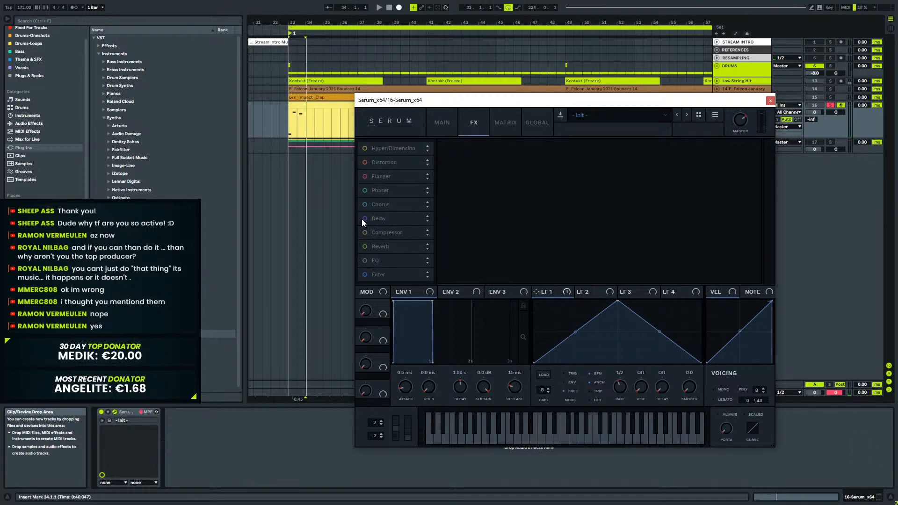
left_click(370, 275)
left_click(551, 156)
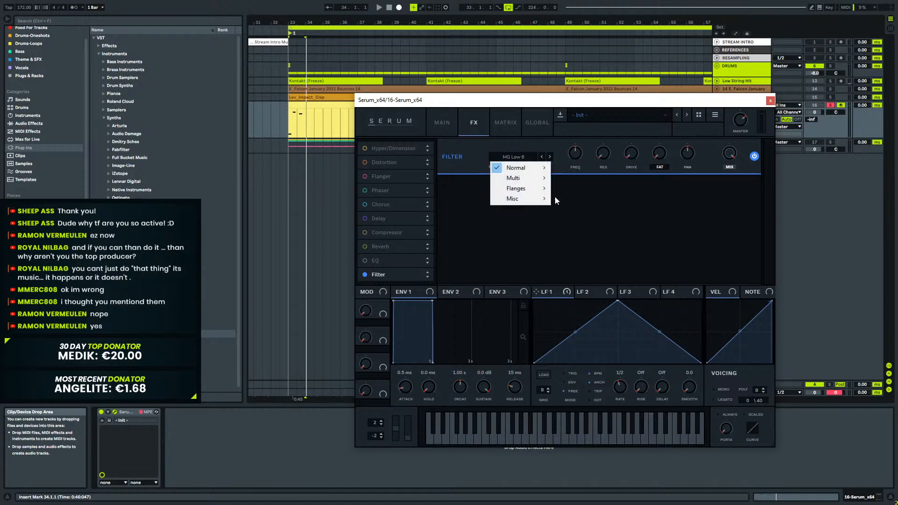
mouse_move(529, 167)
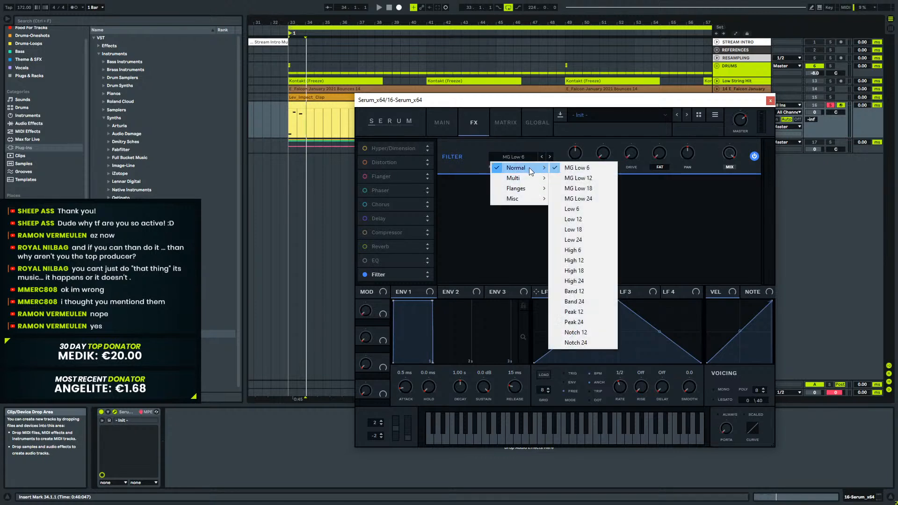
left_click(589, 302)
Lower the effect filter's frequency, modulate it with LFO 2, and shape LFO 2 with an early peak and a curved decay while auditioning.
left_click_drag(577, 149, 577, 186)
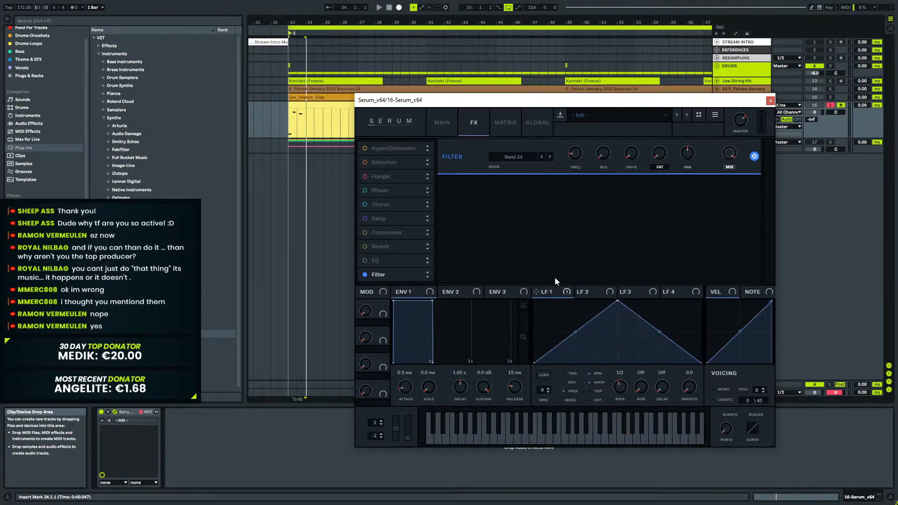
left_click_drag(572, 157, 572, 202)
left_click_drag(619, 302, 565, 302)
key("space")
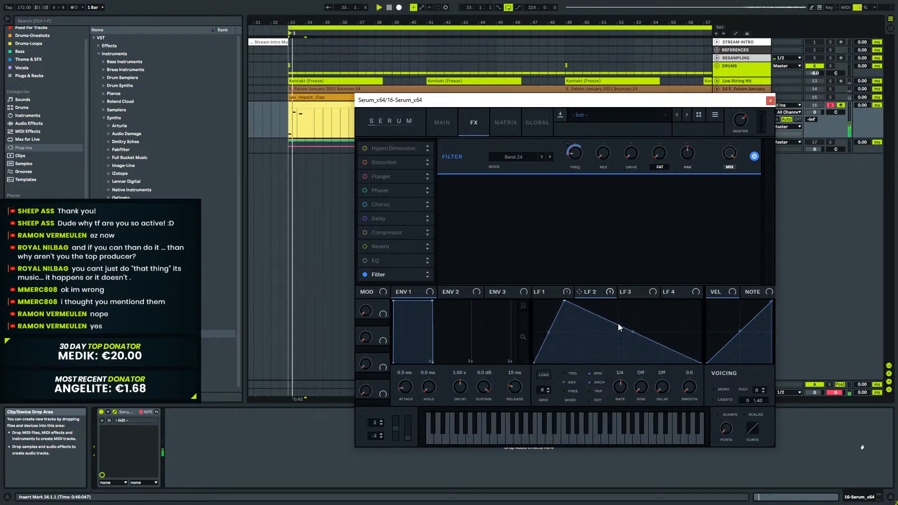
left_click_drag(634, 335, 632, 342)
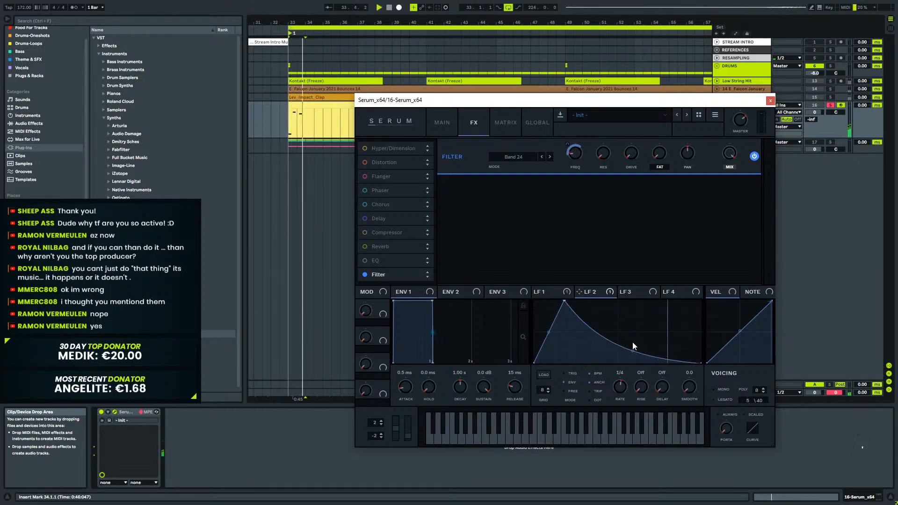
left_click_drag(565, 303, 581, 301)
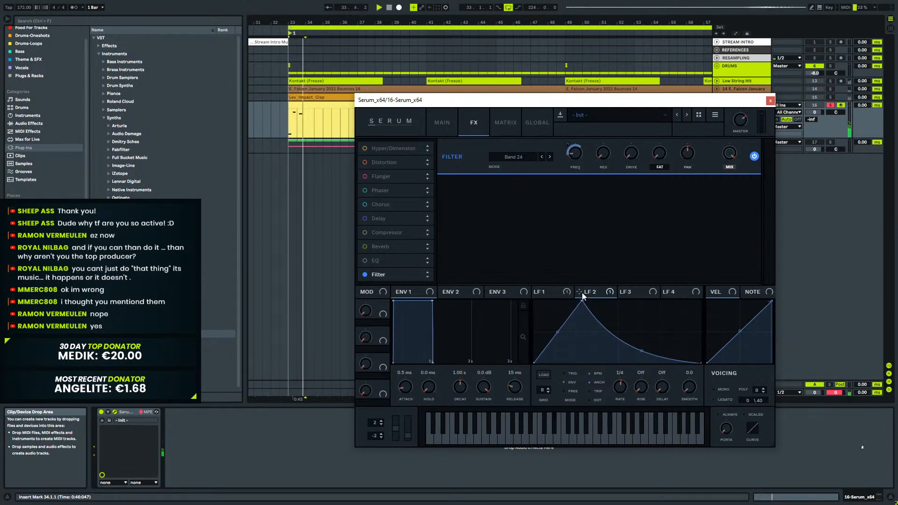
key("space")
key("space")
key("space")
Close the Serum window, open the Serum clip's notes and audition the phrase with its D#3 note selected.
left_click(770, 101)
double_click(312, 106)
left_click(381, 308)
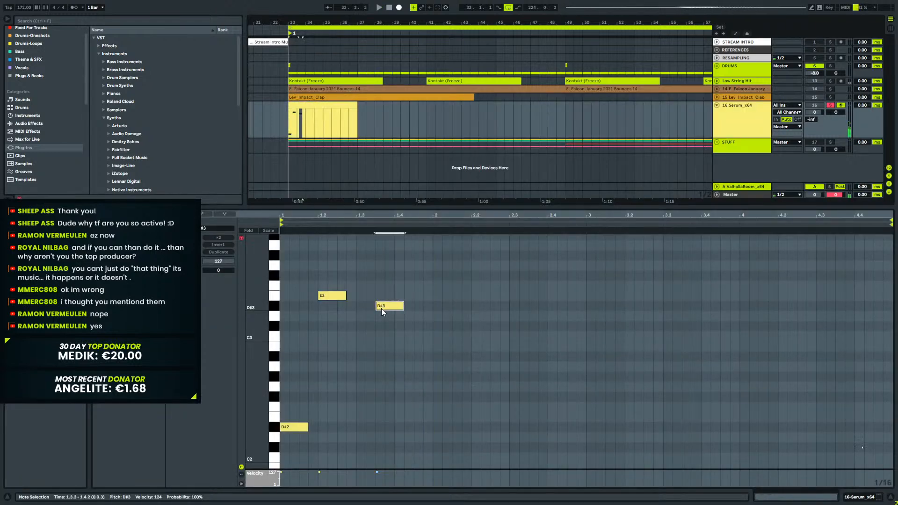
key("space")
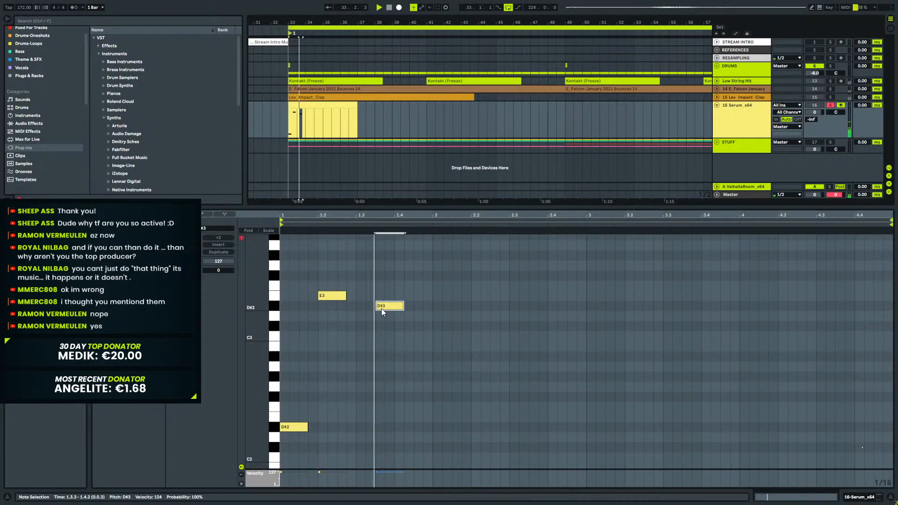
key("space")
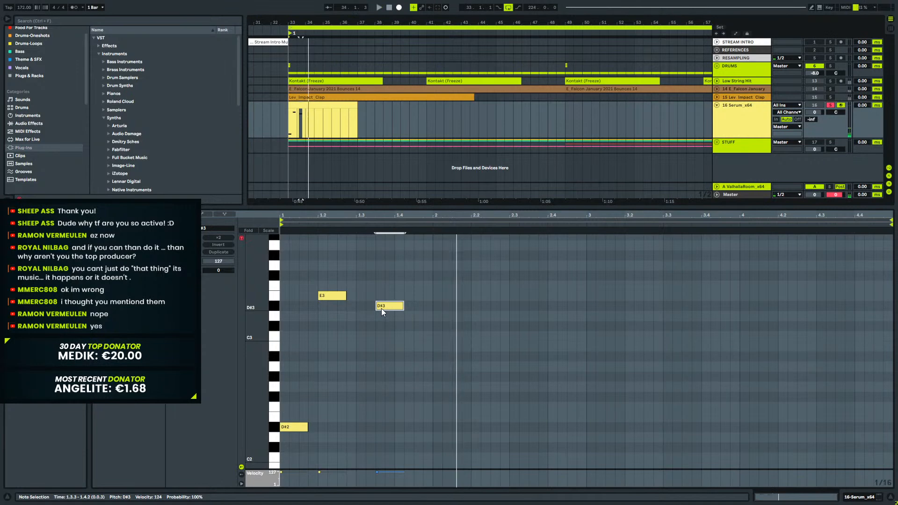
Reopen Serum, set the effect filter's drive to 69% and put Filter first in the effects order, auditioning the result.
left_click(856, 498)
left_click(114, 412)
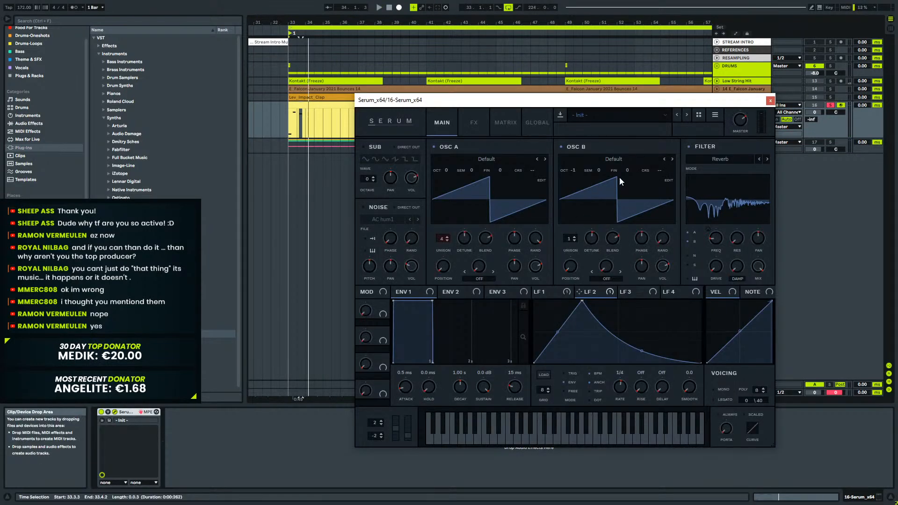
left_click(552, 295)
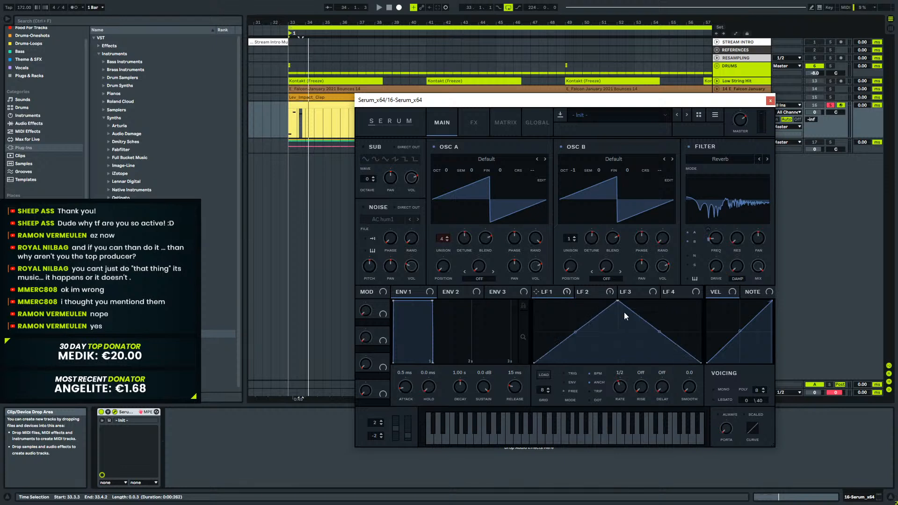
left_click(471, 122)
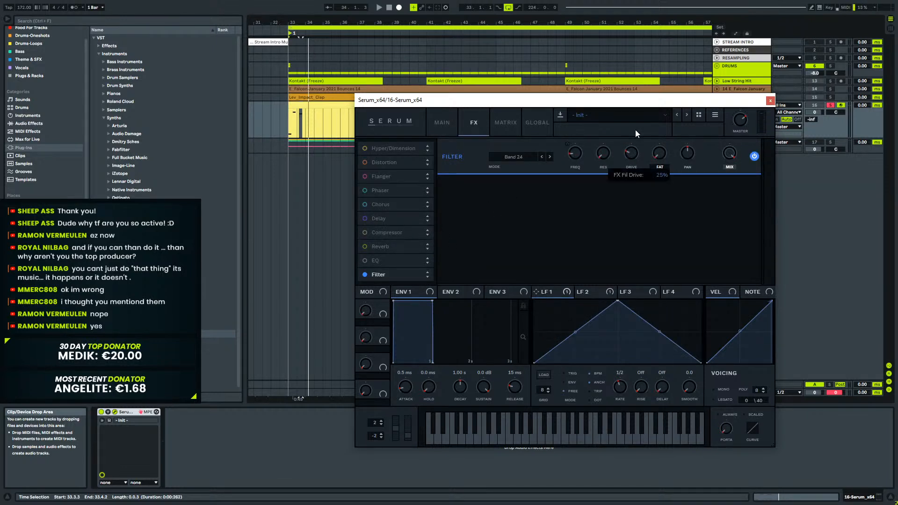
left_click_drag(638, 152, 639, 145)
key("space")
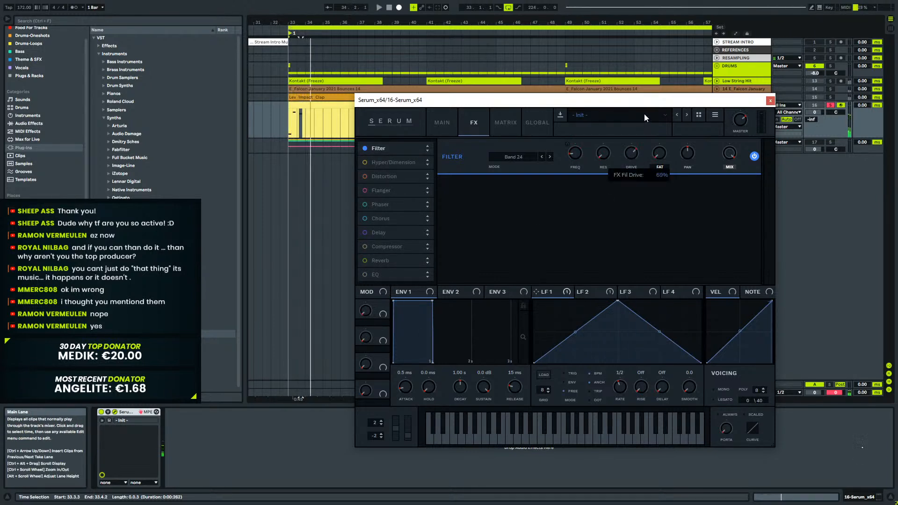
Reshape LFO 1 into an early, slightly lowered peak with a gently falling plateau and a steep drop at the end.
left_click(437, 118)
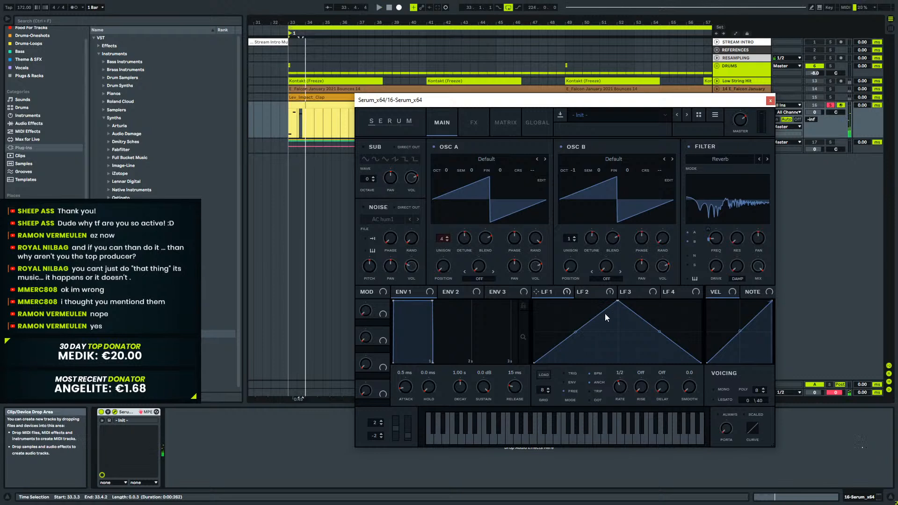
left_click_drag(612, 302, 570, 301)
double_click(602, 339)
left_click_drag(602, 339, 689, 321)
key("space")
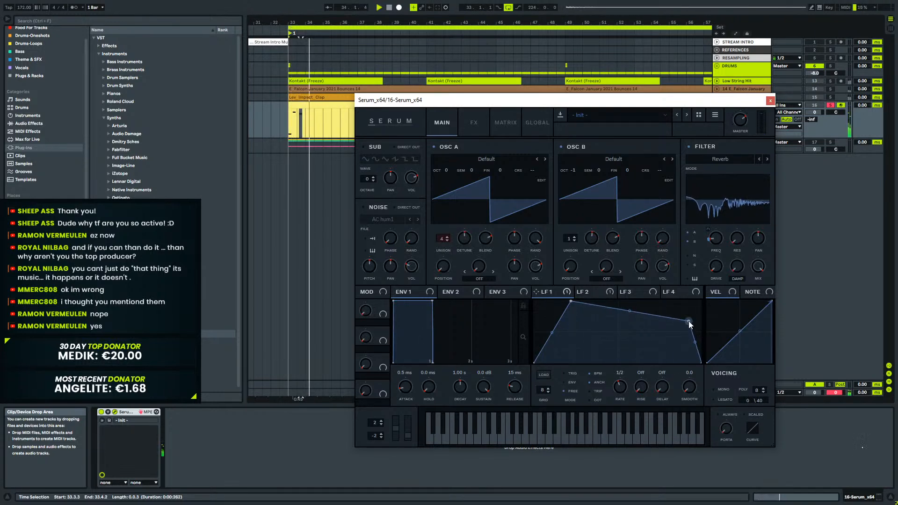
mouse_move(571, 303)
left_mouse_down()
mouse_move(550, 347)
mouse_move(611, 314)
mouse_move(556, 313)
left_mouse_up()
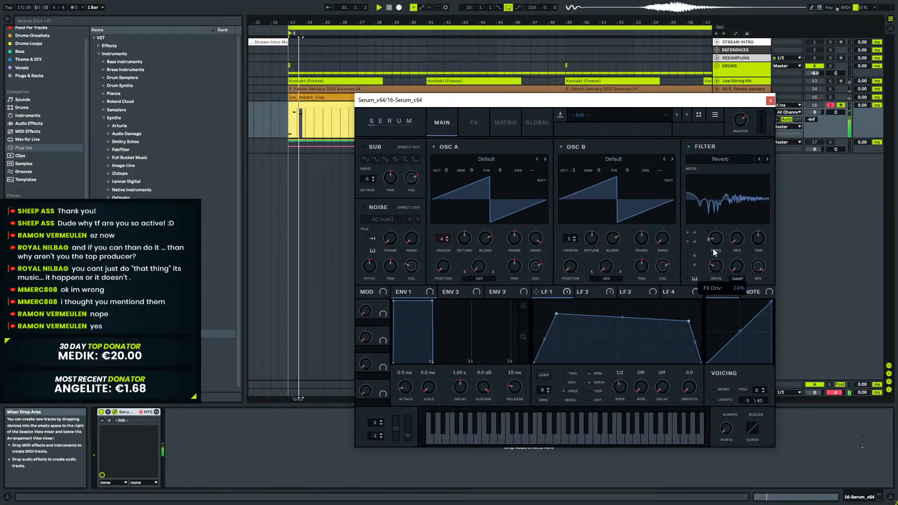
Set the Reverb filter's drive to about 24% and fine-tune its cutoff while auditioning the phrase.
left_click_drag(746, 204, 731, 270)
key("space")
key("space")
mouse_move(717, 241)
left_mouse_down()
mouse_move(725, 213)
mouse_move(714, 254)
mouse_move(714, 241)
left_mouse_up()
Load the Sub Oscillator I wavetable into oscillator A with oscillator B disabled, and set the filter cutoff to about 42 Hz.
left_click(482, 157)
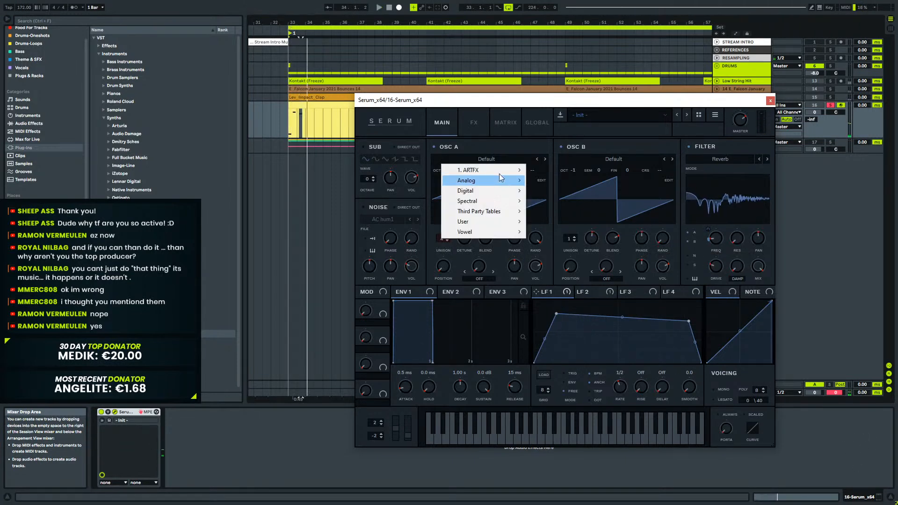
mouse_move(501, 179)
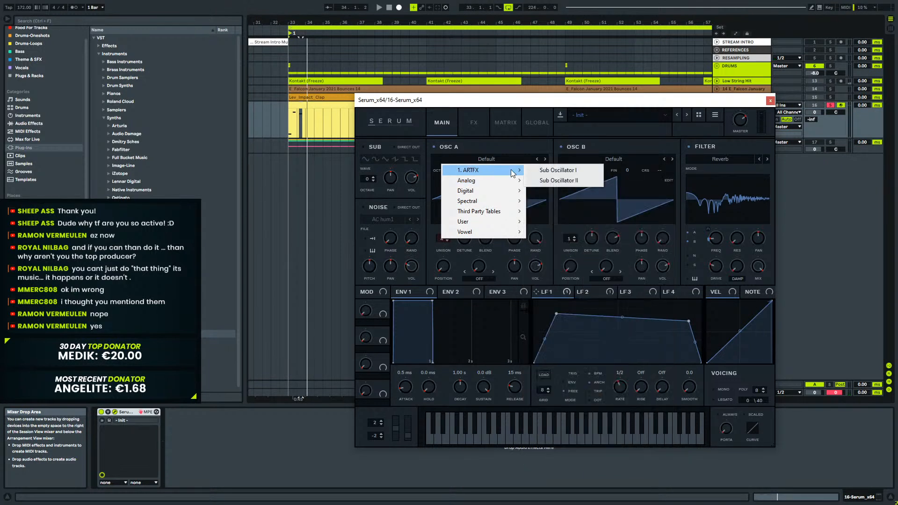
left_click(545, 171)
left_click(573, 148)
mouse_move(719, 240)
left_mouse_down()
mouse_move(720, 231)
mouse_move(717, 249)
mouse_move(719, 239)
left_mouse_up()
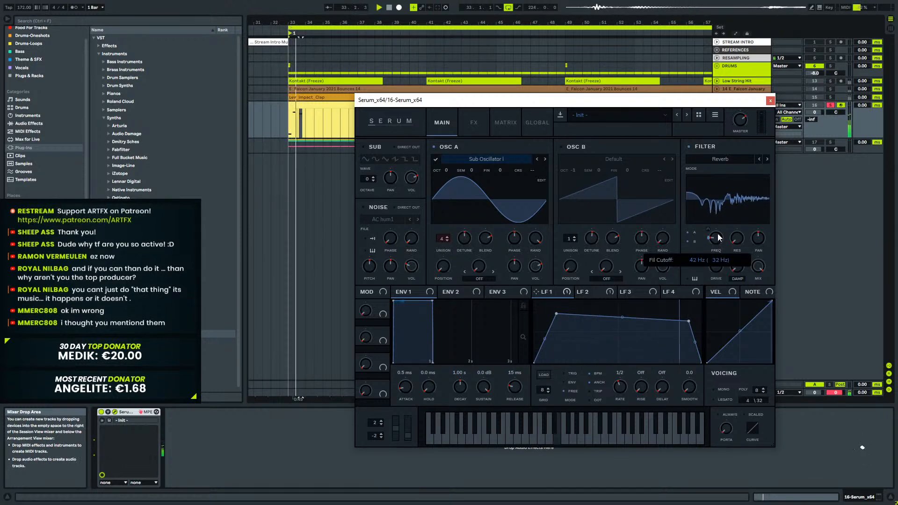
Load the Basic Shapes wavetable into oscillator A at wavetable position 2 and set the filter cutoff to about 28 Hz.
left_click(487, 159)
mouse_move(484, 183)
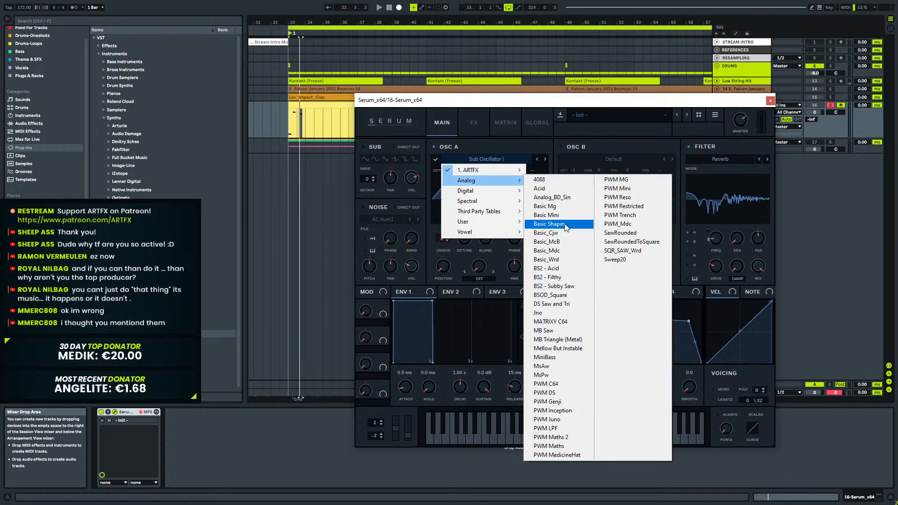
left_click(565, 226)
left_click_drag(447, 271, 447, 250)
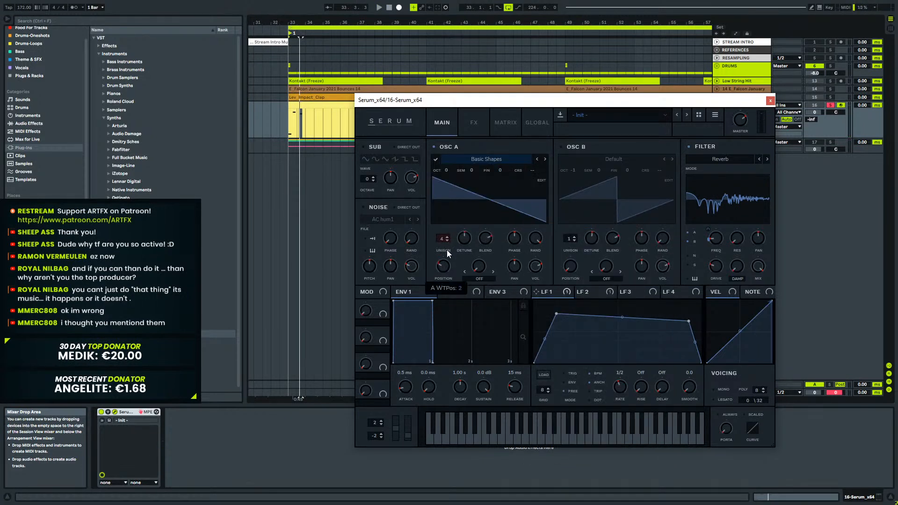
key("space")
mouse_move(720, 238)
left_click_drag(720, 235, 719, 237)
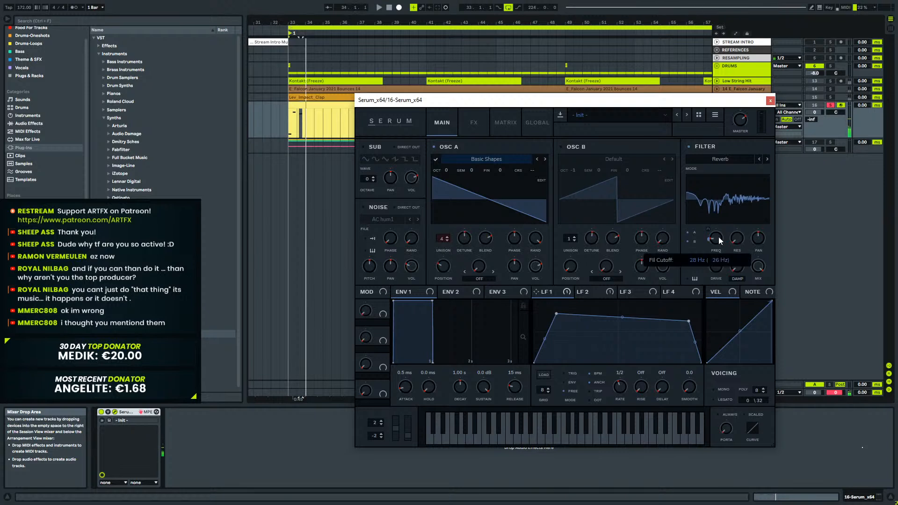
Enable the Distortion effect in Tube mode and raise its drive.
left_click(481, 122)
left_click(365, 177)
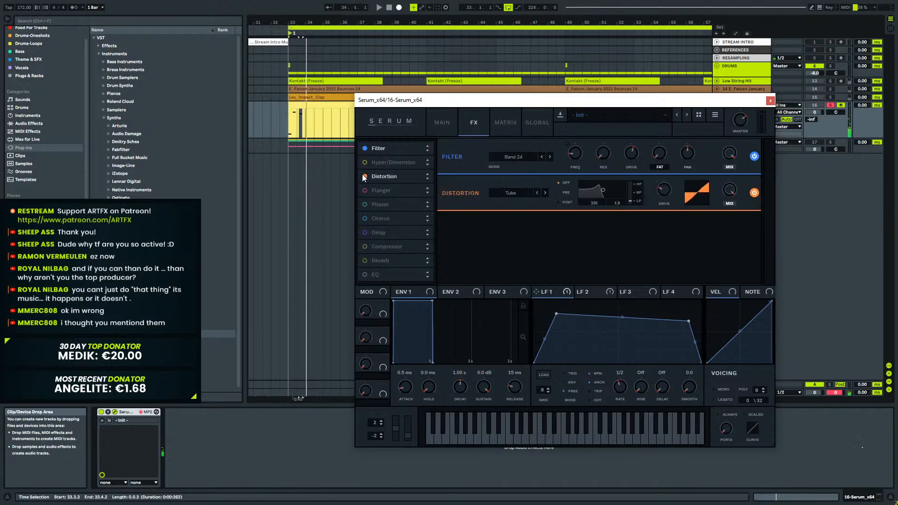
left_click_drag(678, 158, 679, 132)
Enable the EQ effect with a low cut at about 581 Hz and a reduced Q, and place it right after Distortion.
left_click(386, 279)
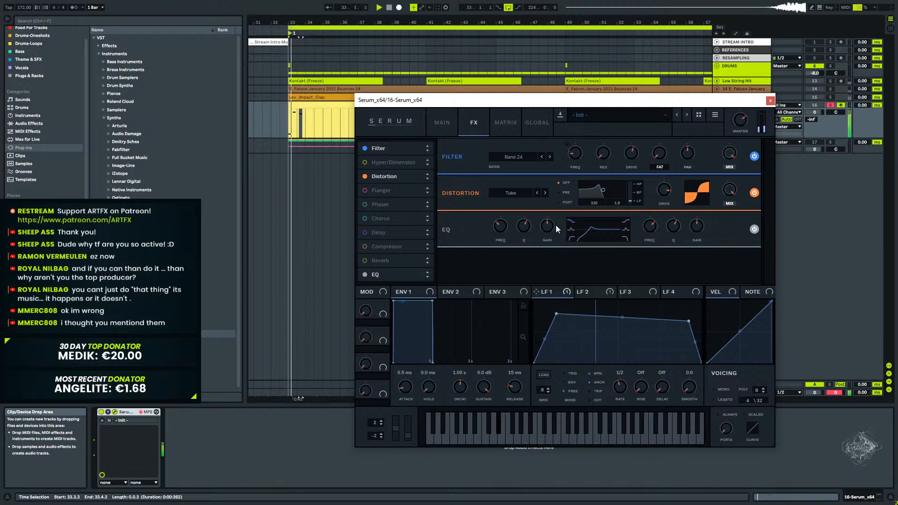
left_click_drag(522, 226, 514, 247)
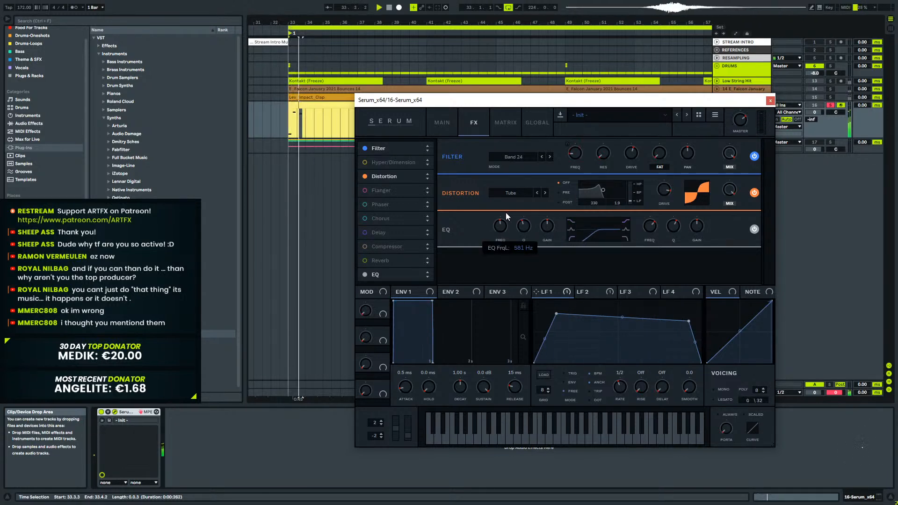
left_click_drag(398, 275, 400, 206)
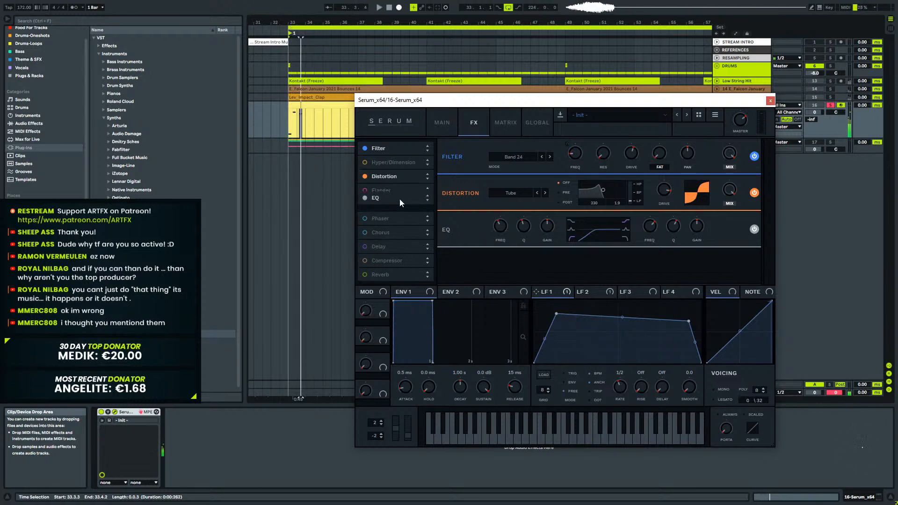
Enable the Delay effect with its mix at about 37% and its filter frequency at 1566 while auditioning.
left_click(380, 249)
key("space")
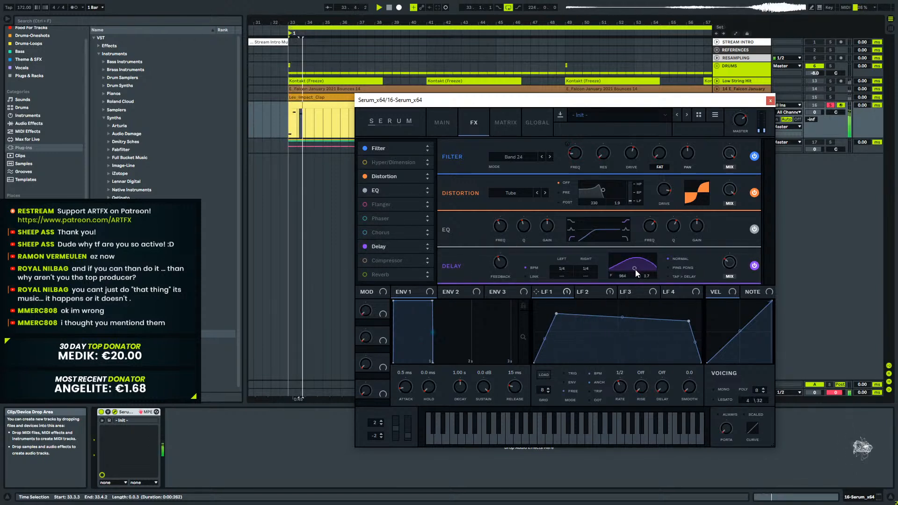
left_click_drag(726, 264, 726, 254)
key("space")
key("space")
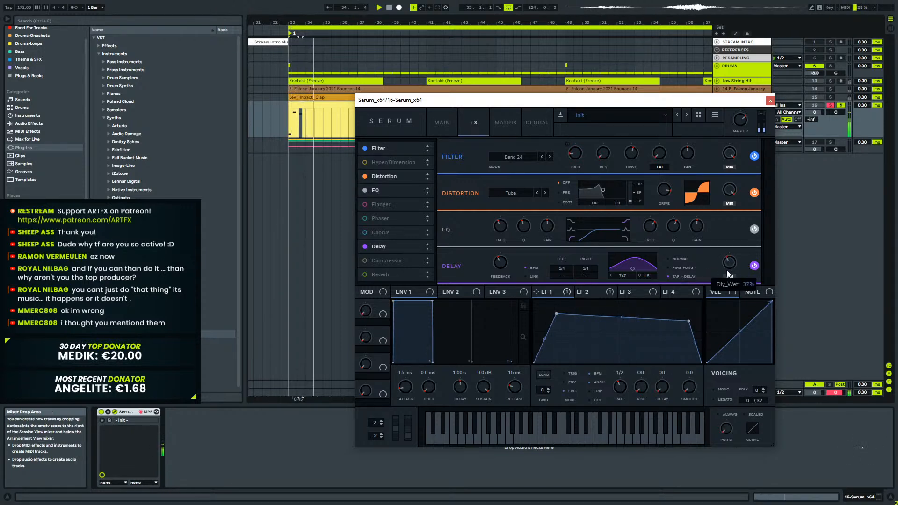
left_click_drag(621, 276, 630, 262)
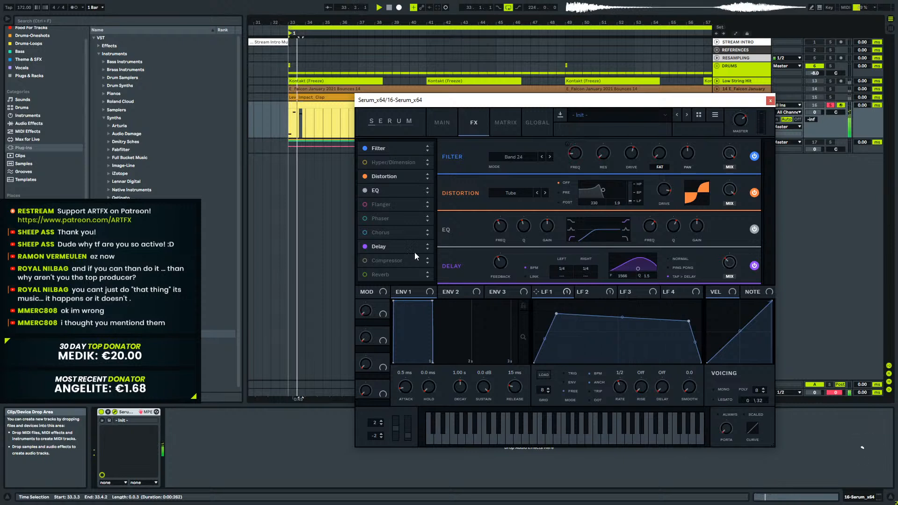
Adjust the main Reverb filter's cutoff and lower oscillator A by one octave.
left_click(433, 124)
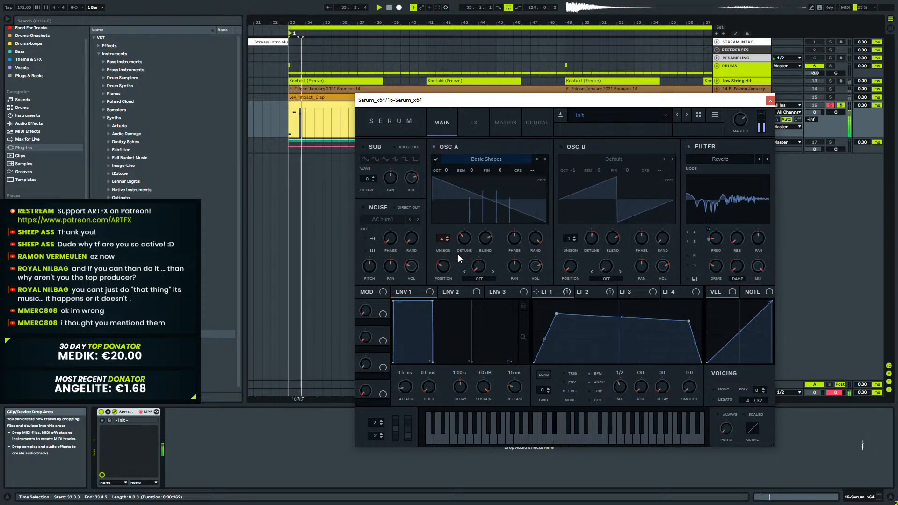
mouse_move(717, 240)
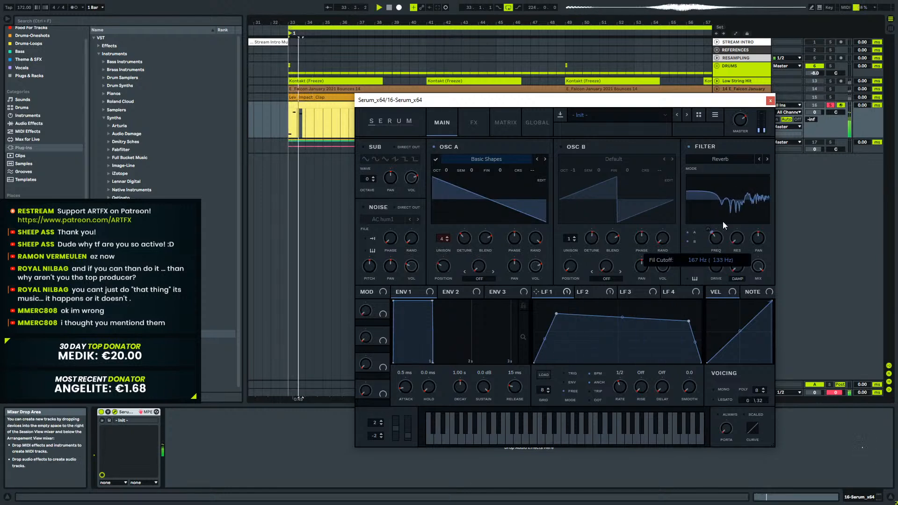
left_click_drag(718, 237, 581, 234)
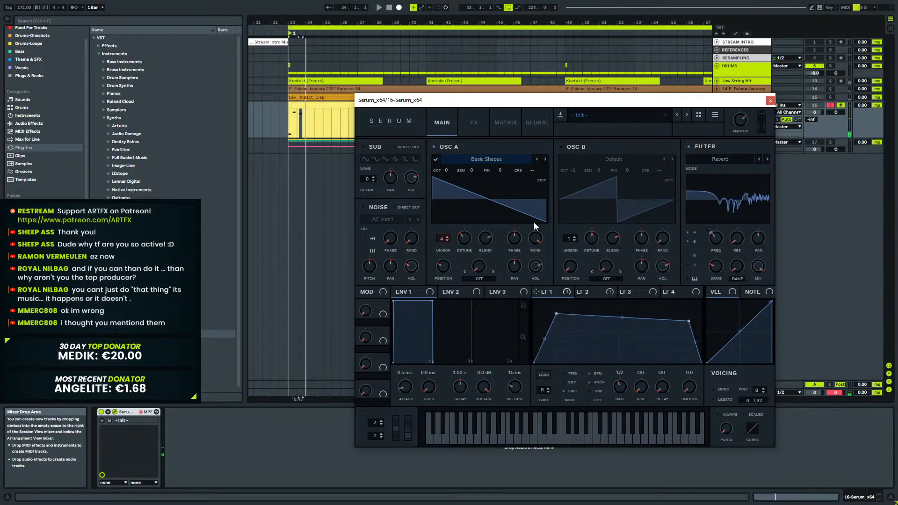
left_click_drag(446, 189, 451, 167)
key("space")
Adjust LFO 1's modulation amount on the filter cutoff and lower the first peak of the LFO 1 curve.
mouse_move(718, 230)
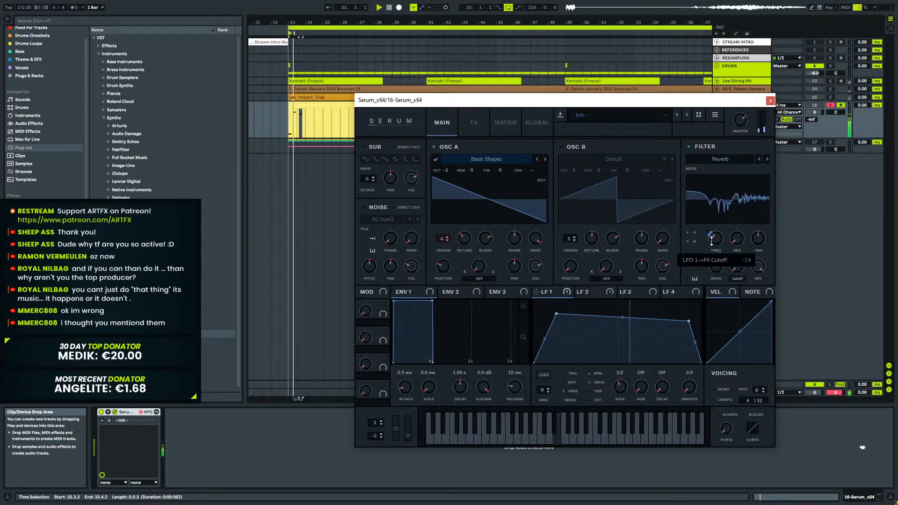
key("space")
left_click_drag(714, 235, 712, 254)
key("space")
left_click_drag(557, 323, 563, 344)
mouse_move(720, 243)
left_mouse_down()
mouse_move(723, 217)
mouse_move(722, 238)
left_mouse_up()
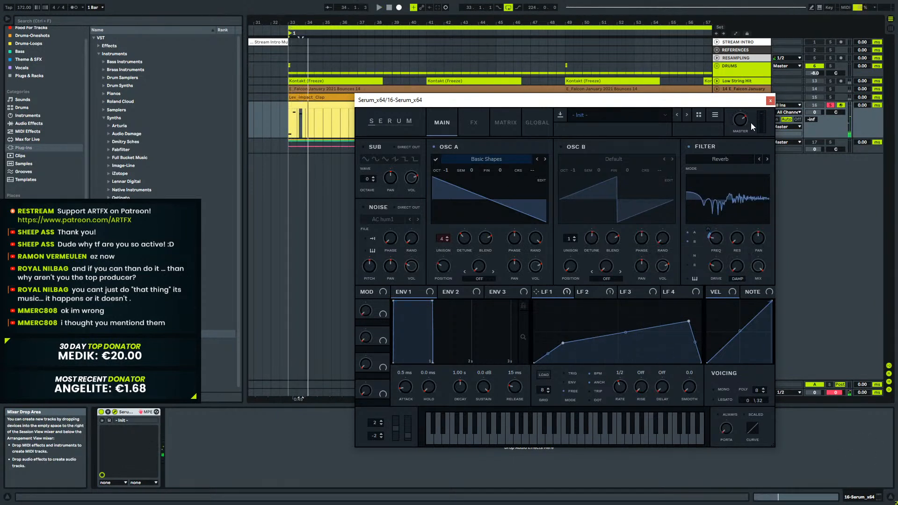
Delete the Serum track and play back the remaining arrangement from bar 33.
left_click(770, 101)
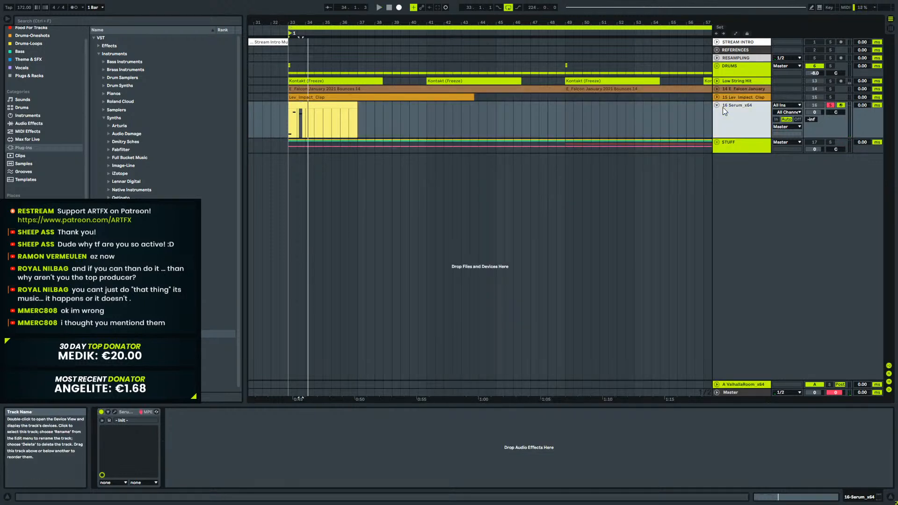
key("Delete")
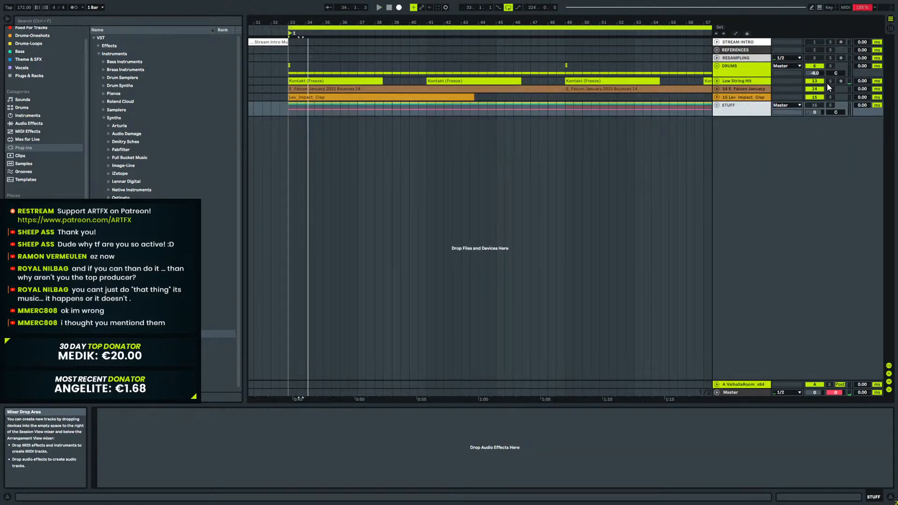
key("space")
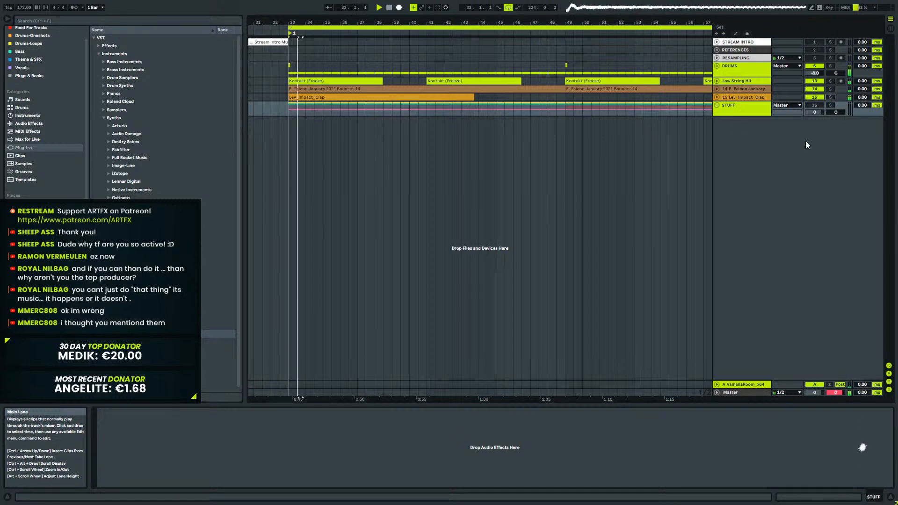
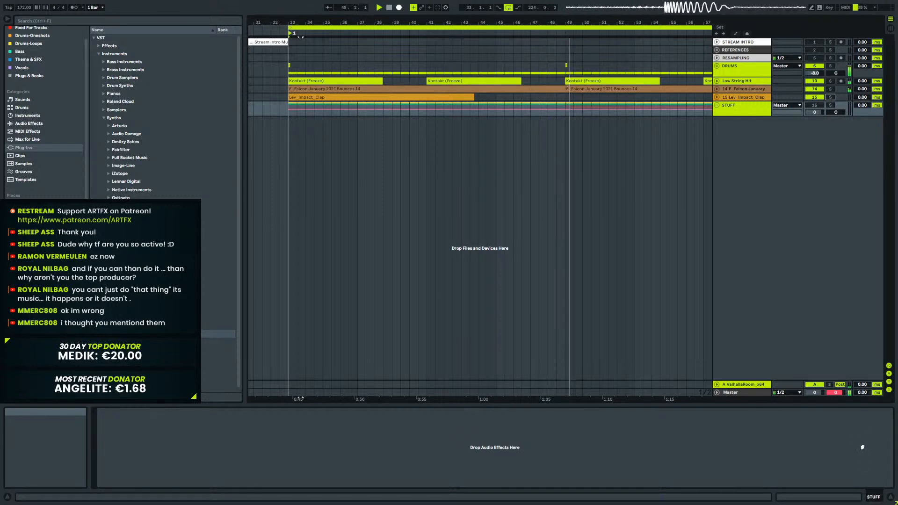
key("space")
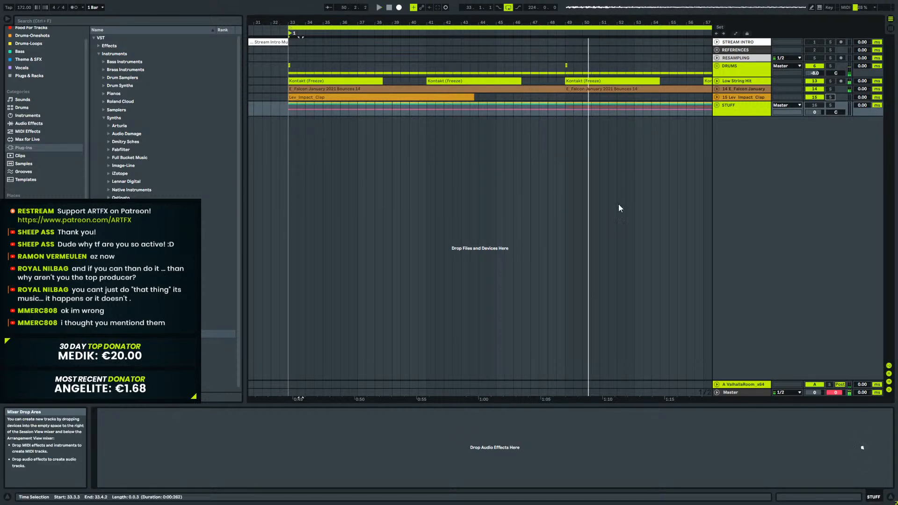
Collapse the plug-in instrument folders and show the Drums-Loops collection in the browser.
left_click(98, 118)
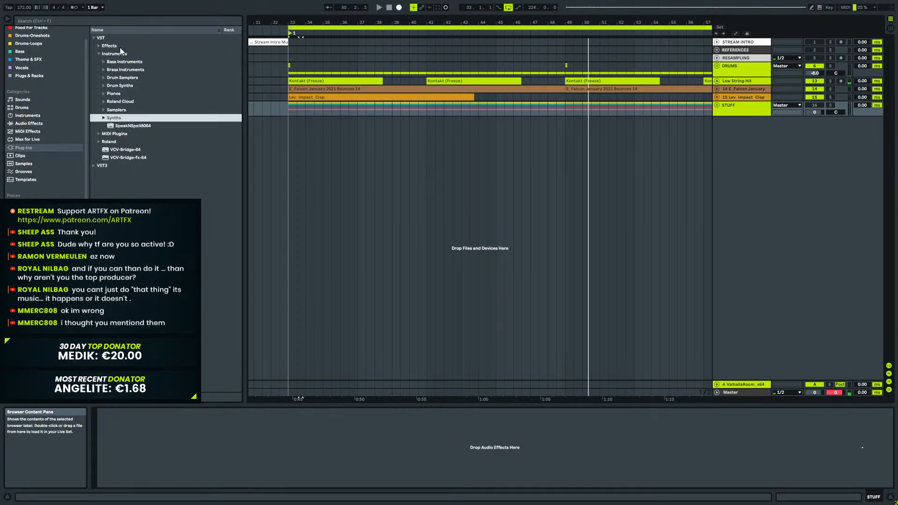
left_click(98, 53)
left_click(730, 67)
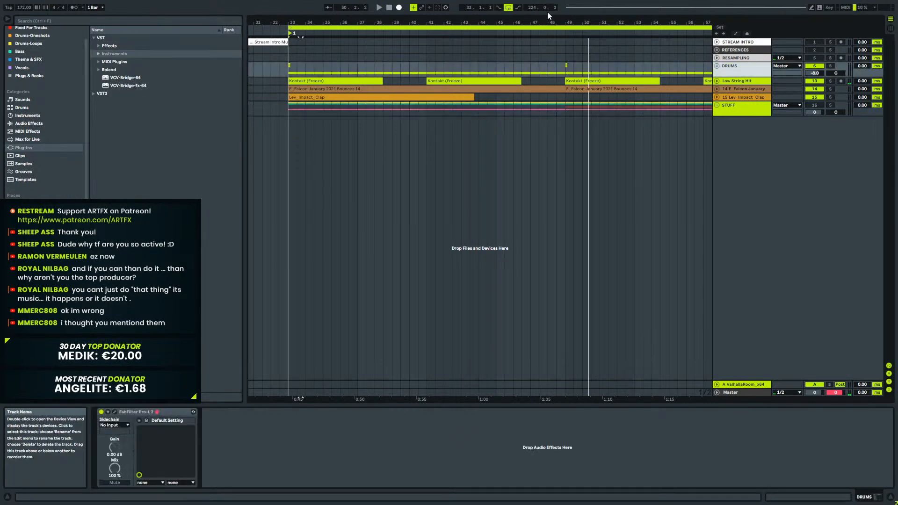
mouse_move(595, 23)
left_mouse_down()
mouse_move(593, 4)
mouse_move(590, 22)
left_mouse_up()
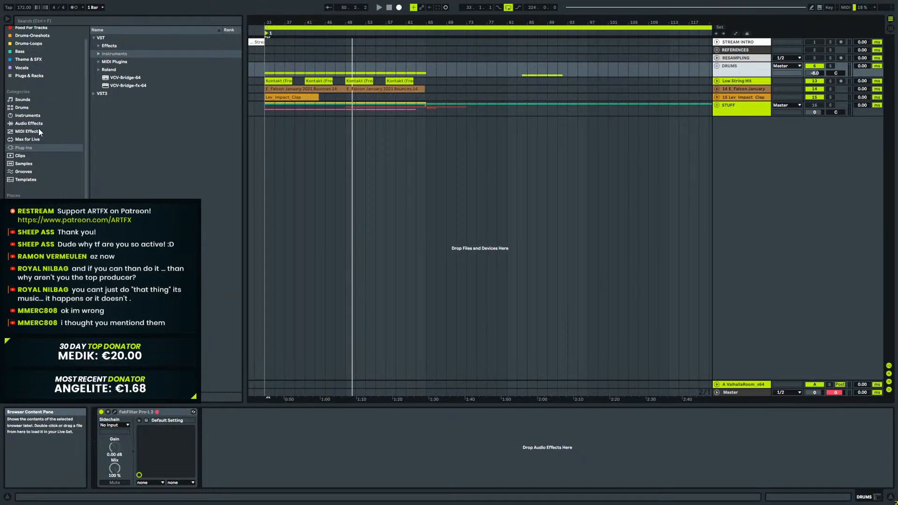
left_click(33, 236)
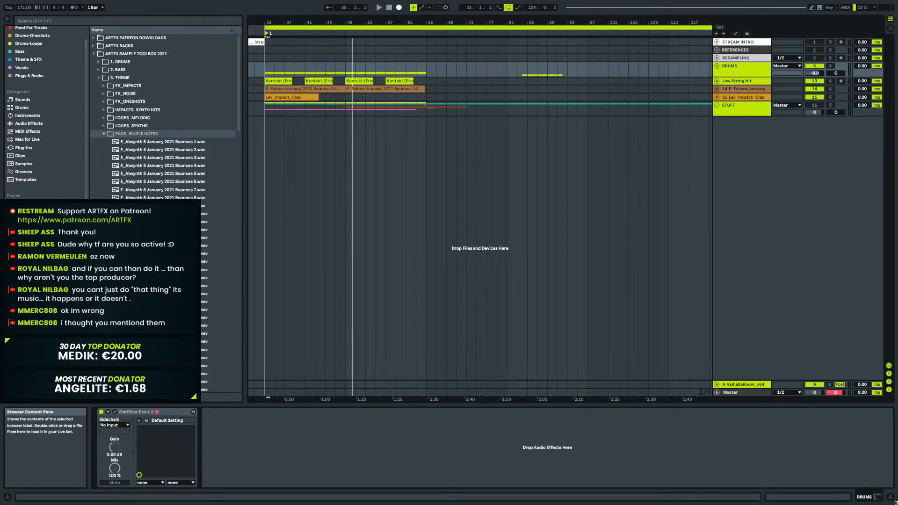
left_click(21, 43)
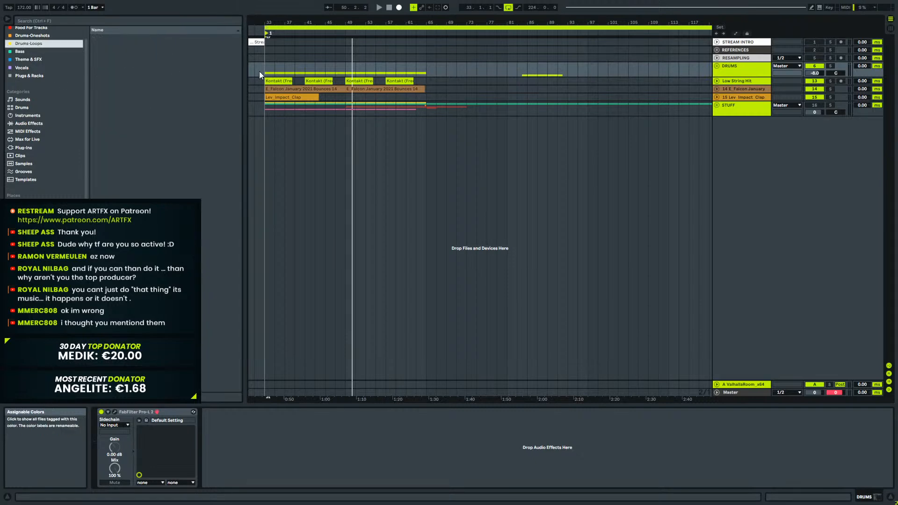
Browse the JBK2_172 full drum loops in the collection and preview several of them.
scroll(221, 195, "down", 10)
scroll(217, 254, "down", 10)
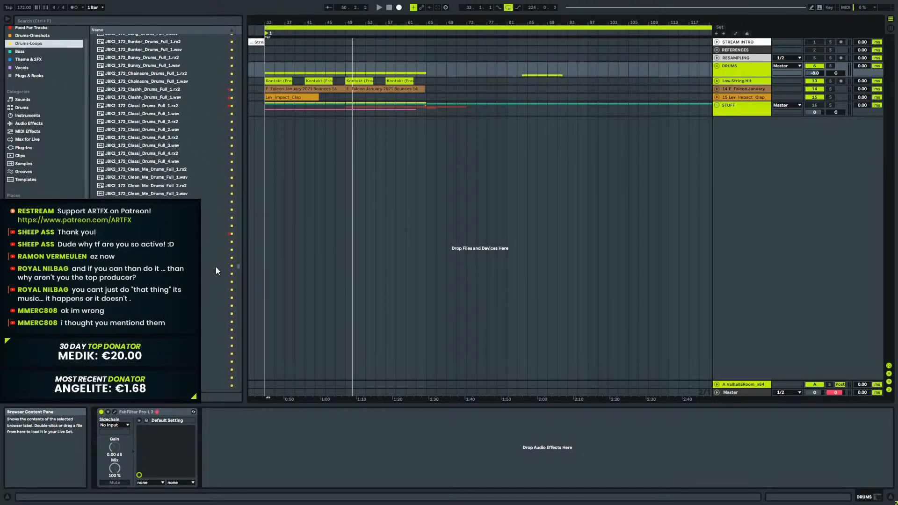
left_click(114, 131)
scroll(114, 131, "down", 2)
left_click(149, 135)
scroll(156, 170, "down", 2)
left_click(148, 133)
scroll(156, 188, "down", 2)
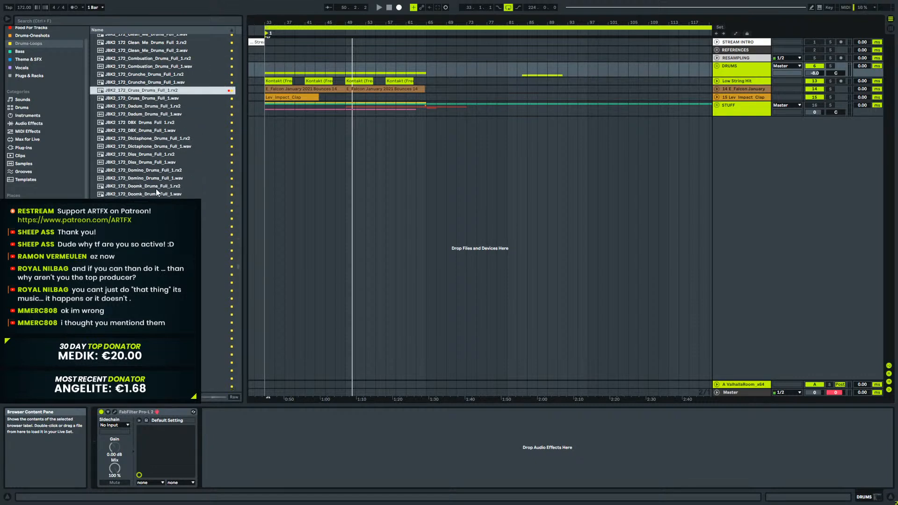
left_click(160, 154)
scroll(160, 164, "down", 2)
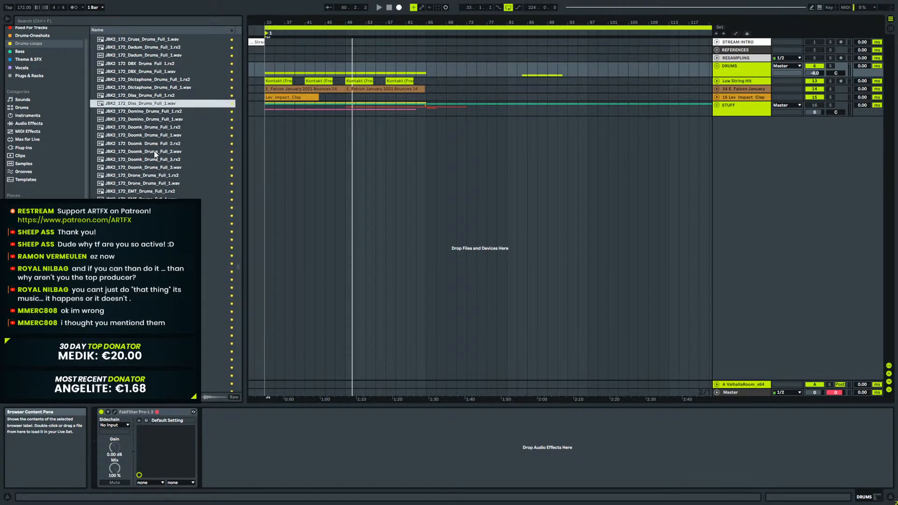
left_click(150, 143)
scroll(146, 163, "down", 2)
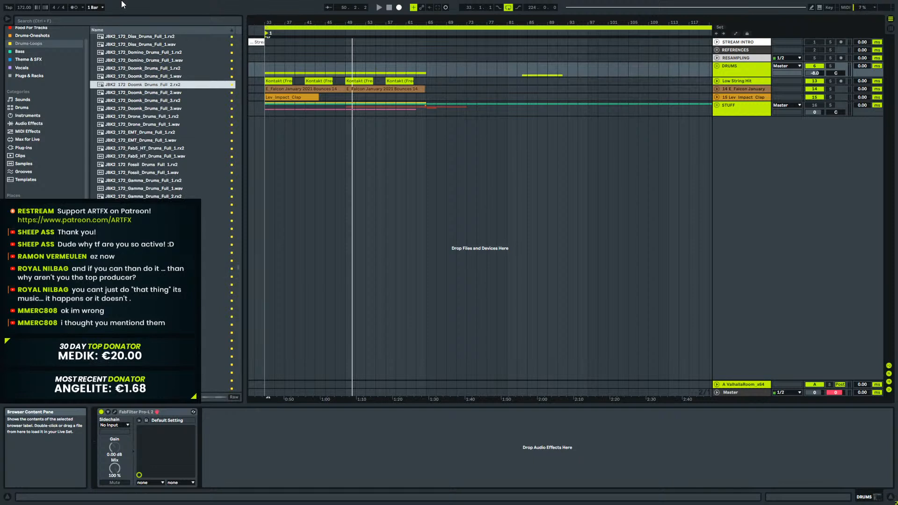
Filter the drum loops with the search "jbk rx2" and preview several of the matching loops.
left_click(111, 21)
type("jbk rx2")
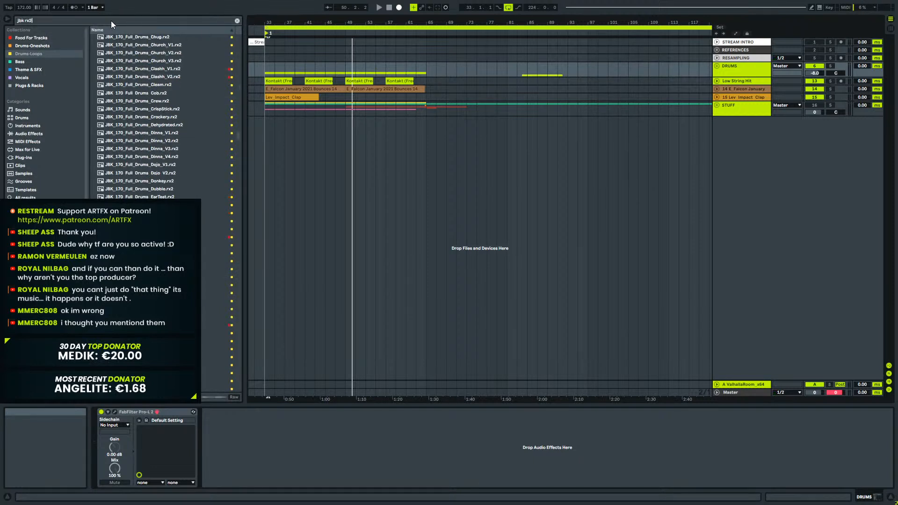
left_click(179, 116)
scroll(192, 167, "down", 2)
left_click(187, 164)
scroll(187, 166, "down", 4)
left_click_drag(238, 140, 237, 175)
left_click(192, 200)
scroll(187, 187, "down", 5)
left_click(166, 111)
Go back through the filtered list to the JBK_170 full drum loops and audition several of them.
scroll(164, 164, "up", 5)
scroll(167, 161, "up", 4)
scroll(167, 161, "down", 4)
scroll(167, 161, "up", 3)
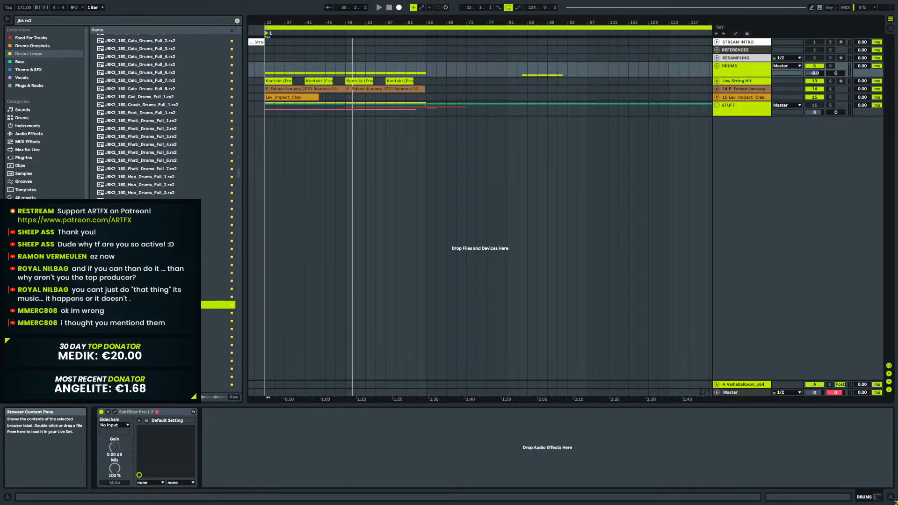
scroll(145, 116, "up", 8)
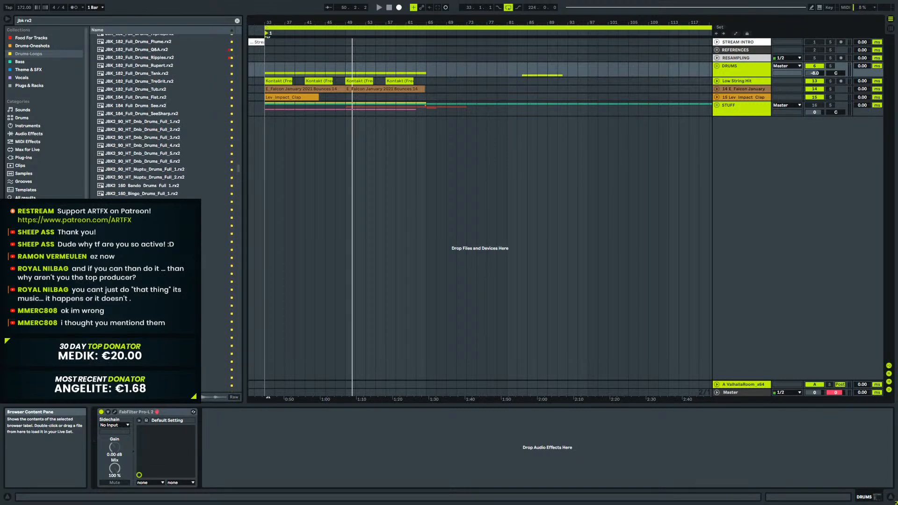
scroll(145, 117, "down", 3)
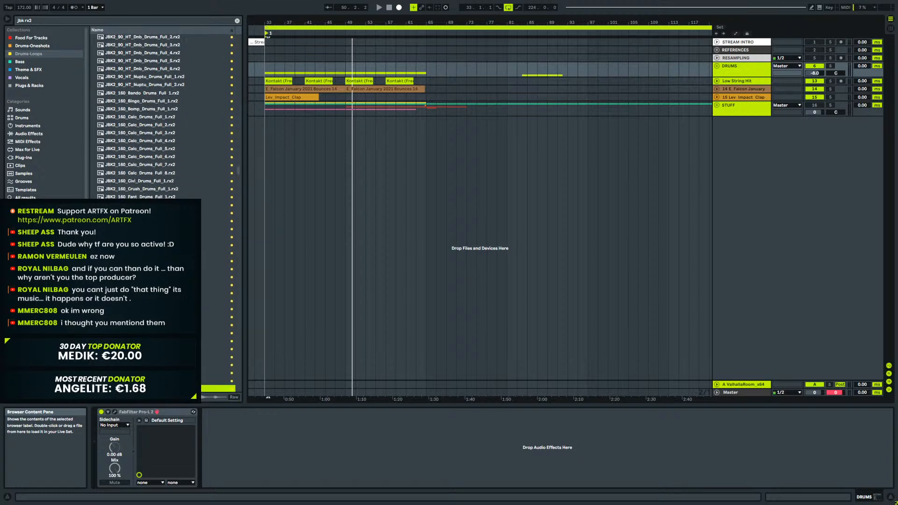
scroll(180, 197, "up", 10)
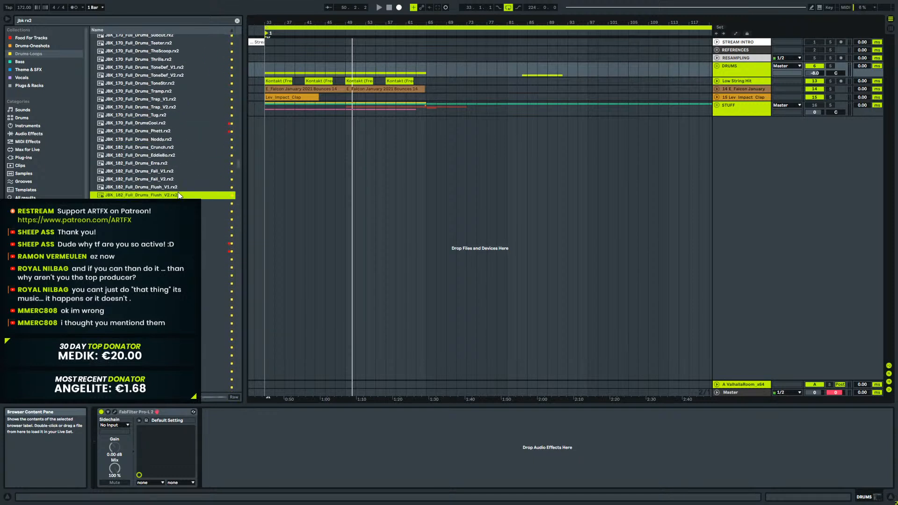
scroll(179, 197, "up", 5)
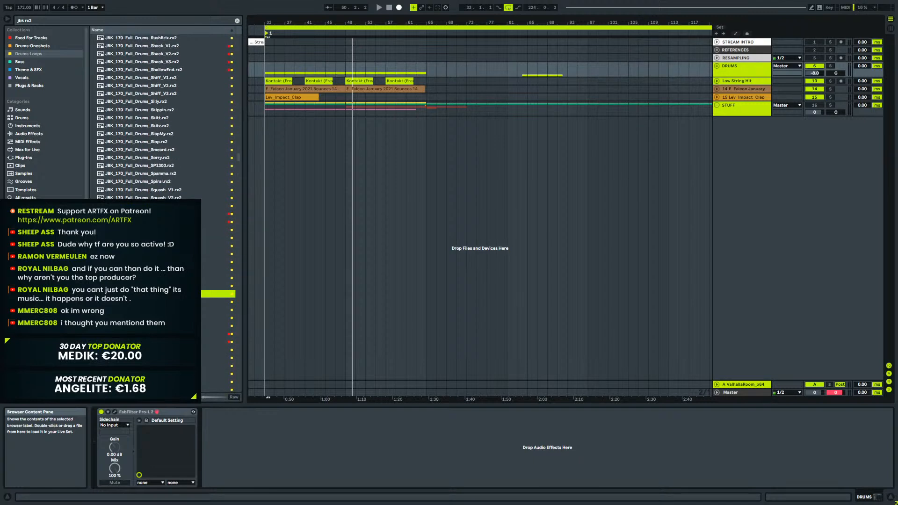
left_click(154, 222)
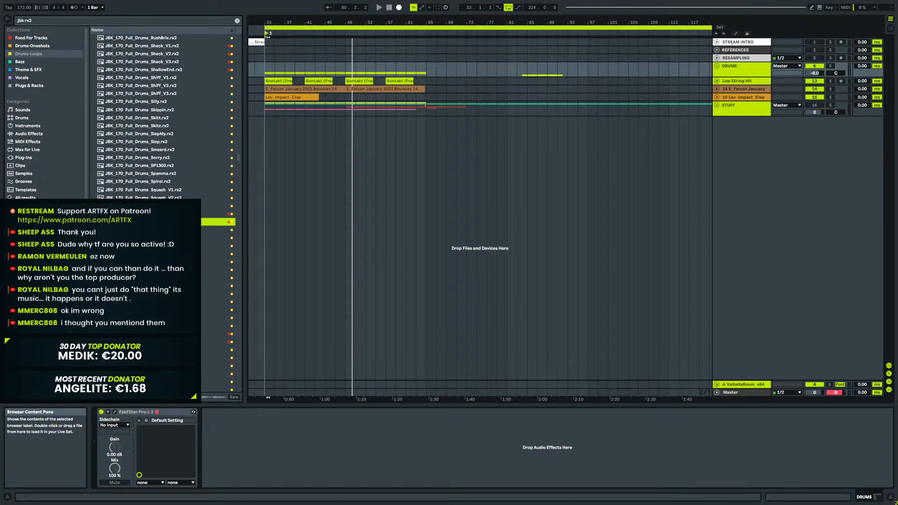
scroll(155, 222, "up", 2)
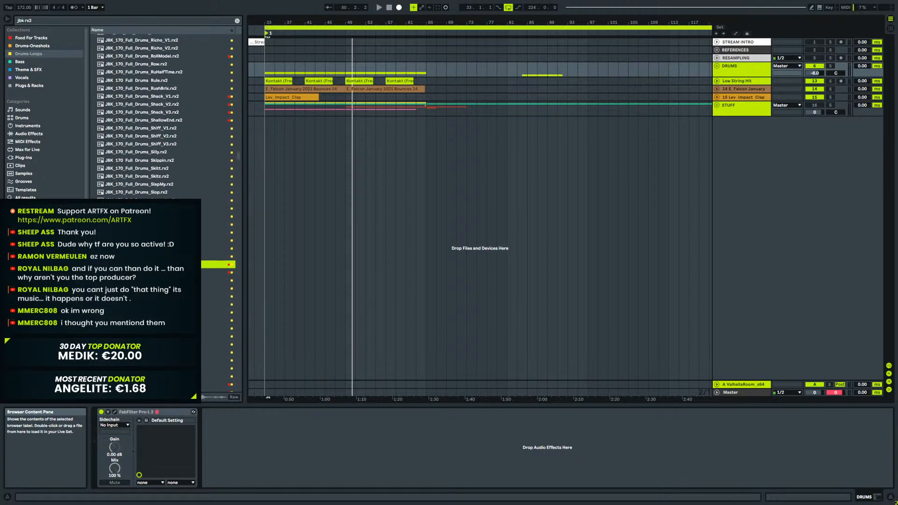
left_click(155, 248)
scroll(155, 248, "up", 2)
left_click(154, 235)
scroll(154, 234, "up", 2)
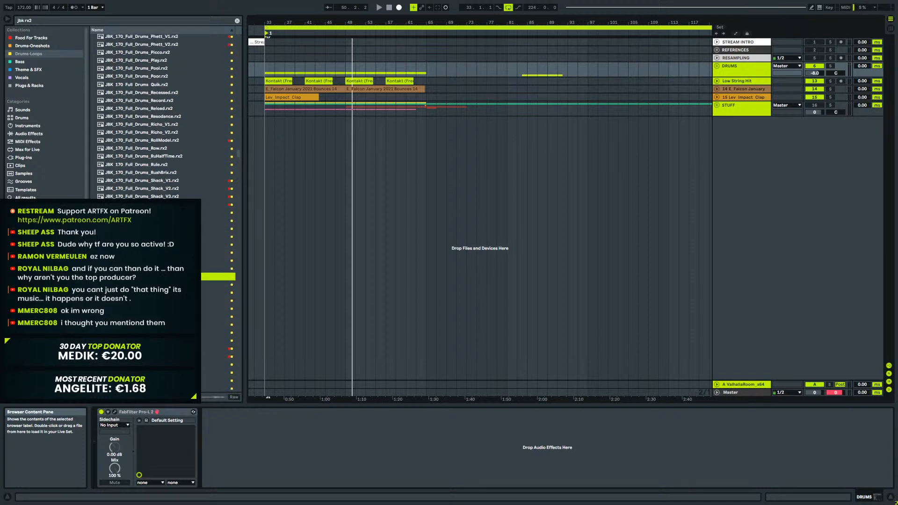
left_click(154, 253)
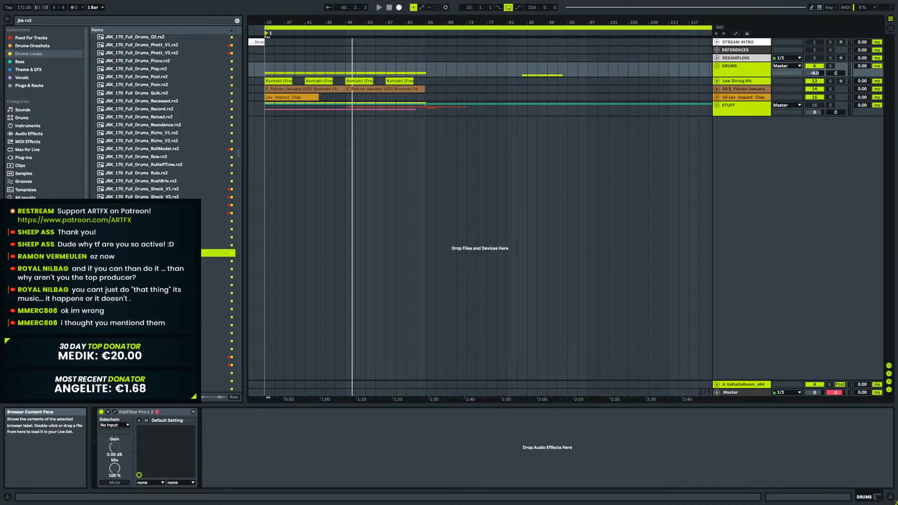
left_click(155, 237)
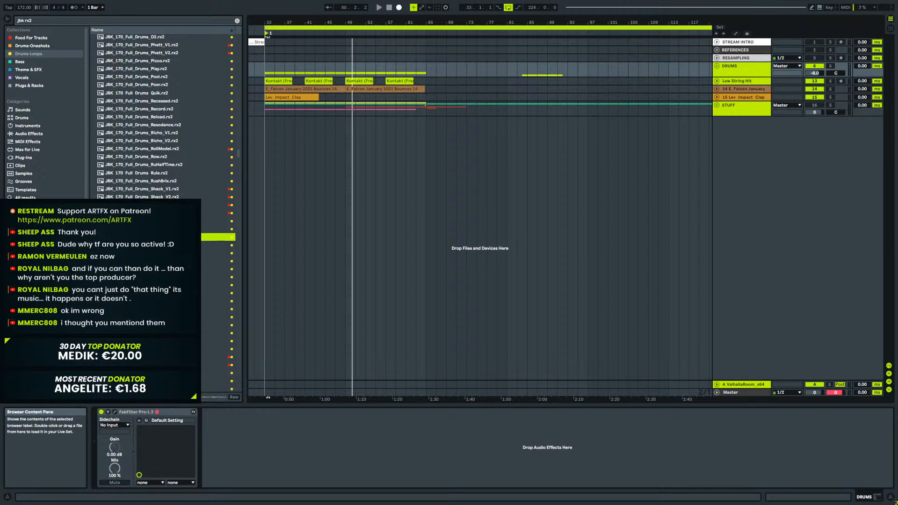
Preview the neighbouring loops and place JBK_170_Full_Drums_Shack_V1.rx2 on a new audio track at bar 33.
key("Up")
key("Up")
key("Up")
key("Up")
scroll(163, 206, "up", 2)
key("Up")
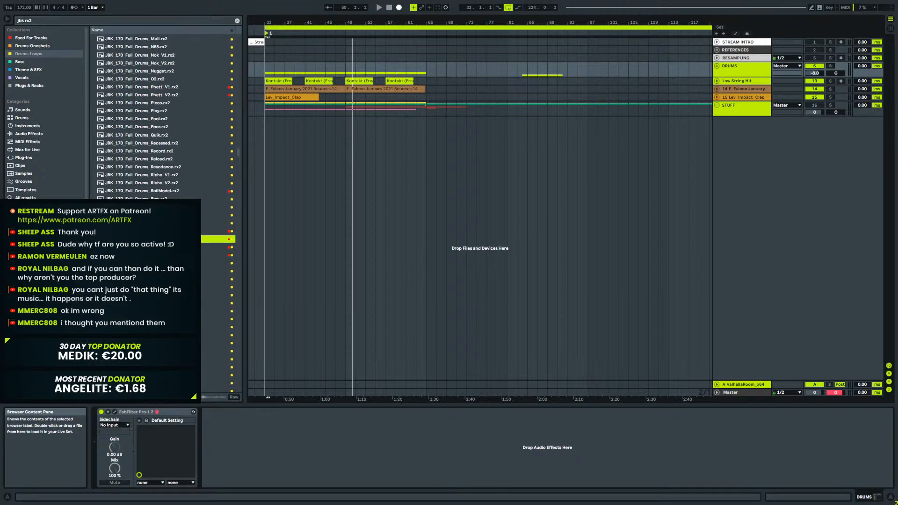
key("Up")
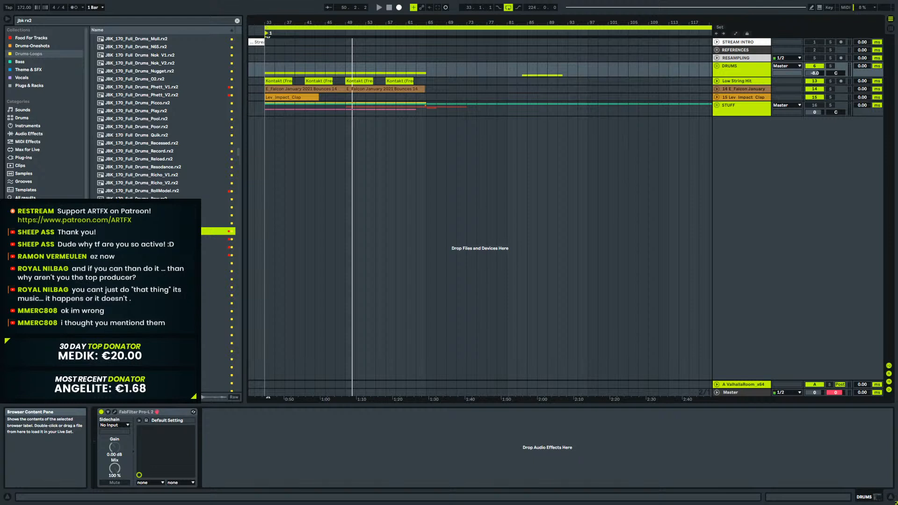
left_click_drag(215, 231, 266, 166)
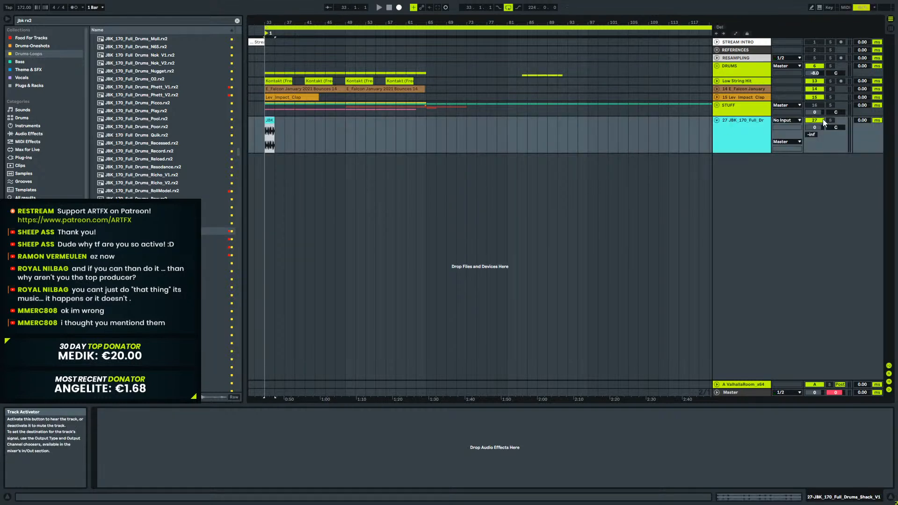
Solo the new drum loop track and play its clip from bar 33.
left_click(830, 121)
key("space")
left_click_drag(267, 22, 350, 107)
key("space")
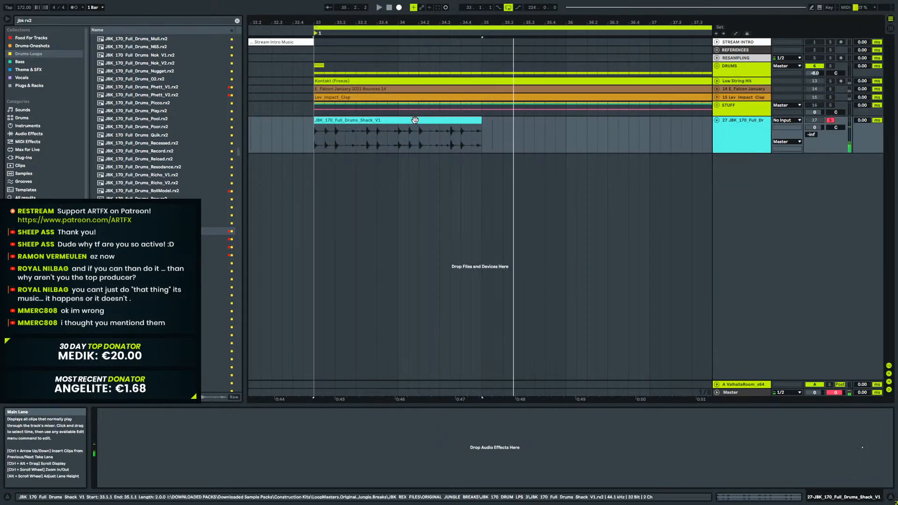
Slice the JBK_170_Full_Drums_Shack_V1 clip to a new MIDI track, one slice per REX slice, using the ARTFX slice-to-sampler preset.
left_click(413, 121)
right_click(414, 126)
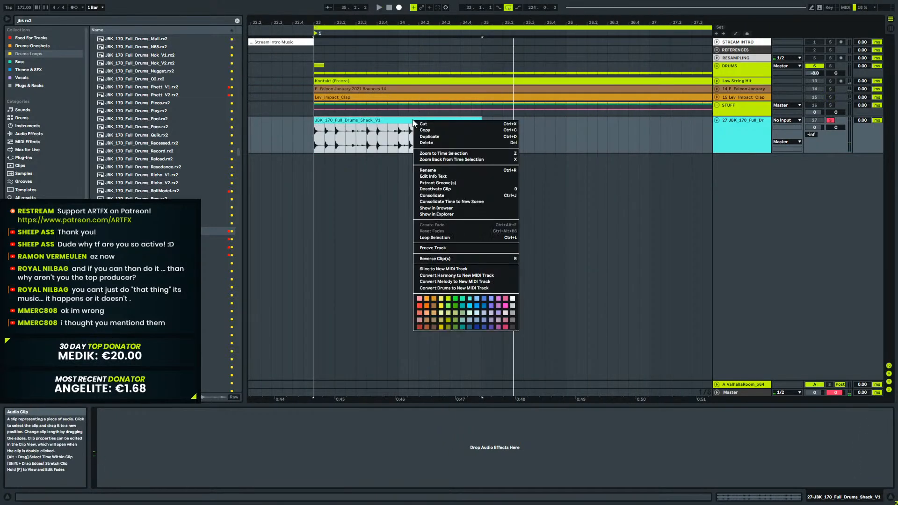
left_click(460, 269)
left_click(469, 251)
left_click(462, 267)
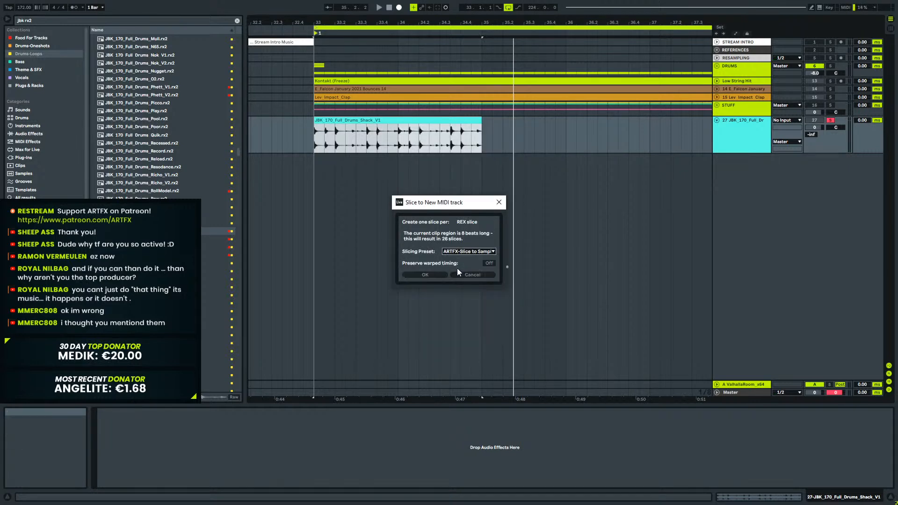
left_click(440, 275)
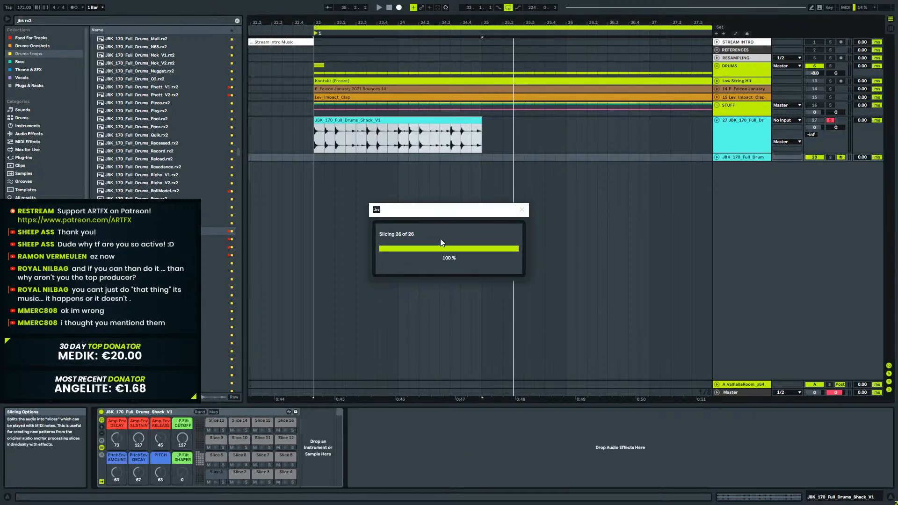
left_click(667, 173)
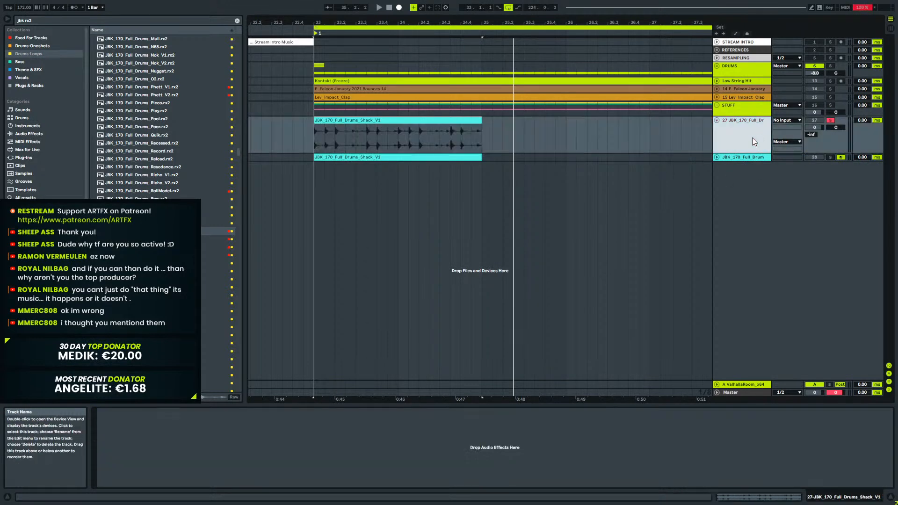
Delete the original loop's audio track and move the sliced MIDI track into the DRUMS group, between Snare and Hats.
left_click(725, 124)
key("Delete")
left_click(717, 121)
left_click_drag(724, 129, 708, 70)
left_click(717, 66)
left_click_drag(760, 120, 753, 171)
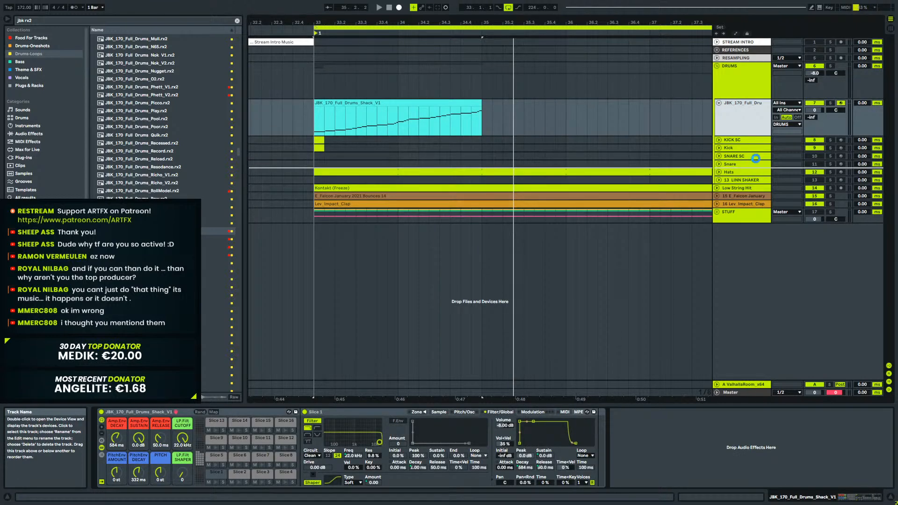
left_click_drag(707, 148, 708, 150)
Open and play the sliced MIDI clip, and set the drum rack's Amp.Env SUSTAIN macro to -inf dB.
left_click(434, 134)
double_click(434, 135)
key("space")
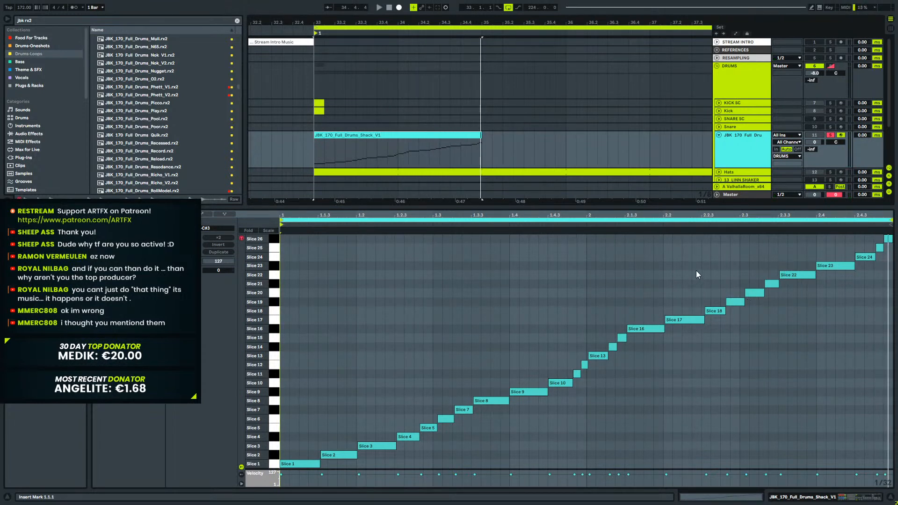
left_click(823, 499)
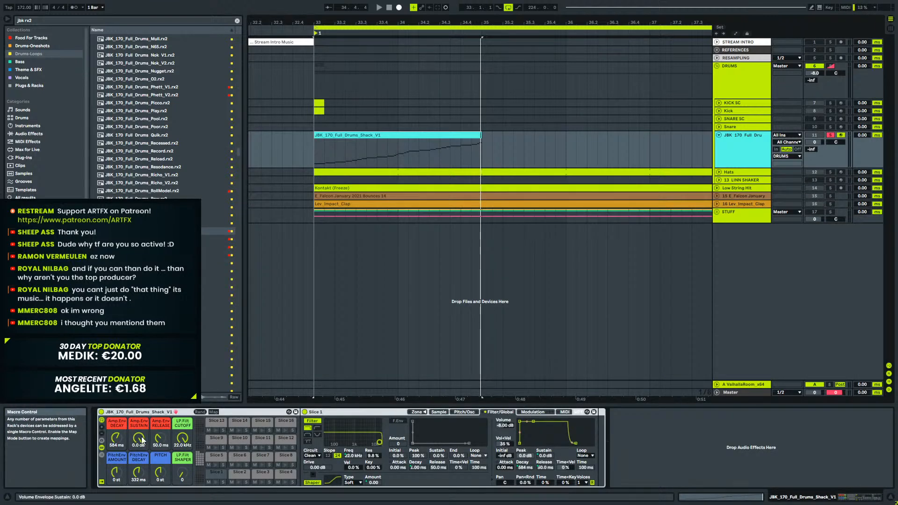
left_click_drag(139, 439, 139, 468)
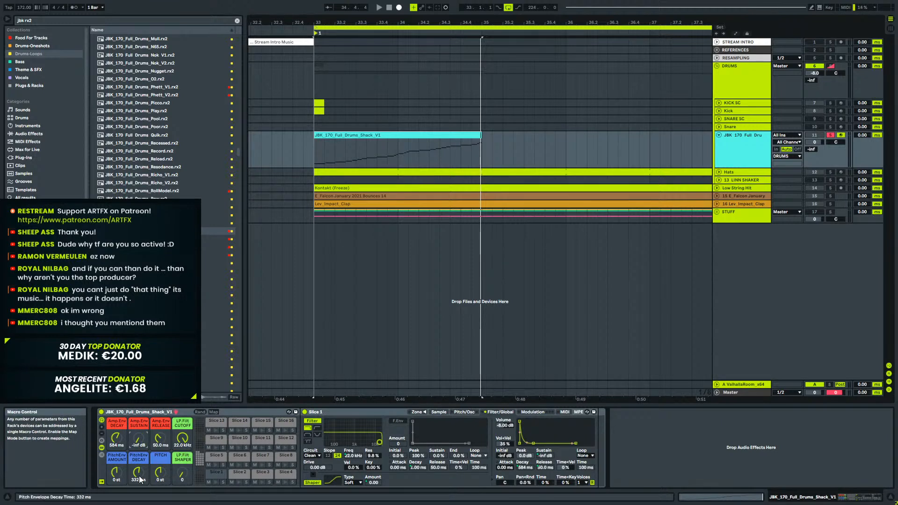
Adjust Slice 1's volume decay slope, copied to its sibling slices, and shorten the rack's Amp.Env DECAY macro to 215 ms.
left_click_drag(527, 445, 527, 430)
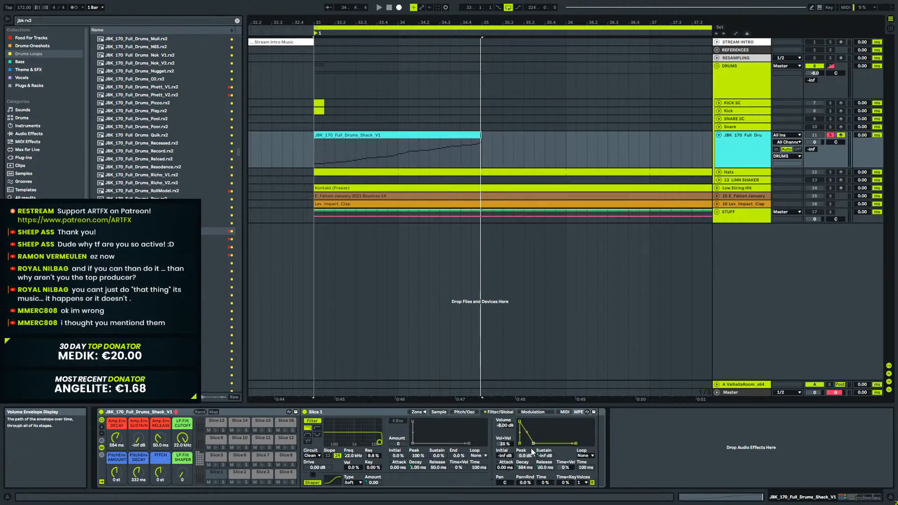
right_click(526, 467)
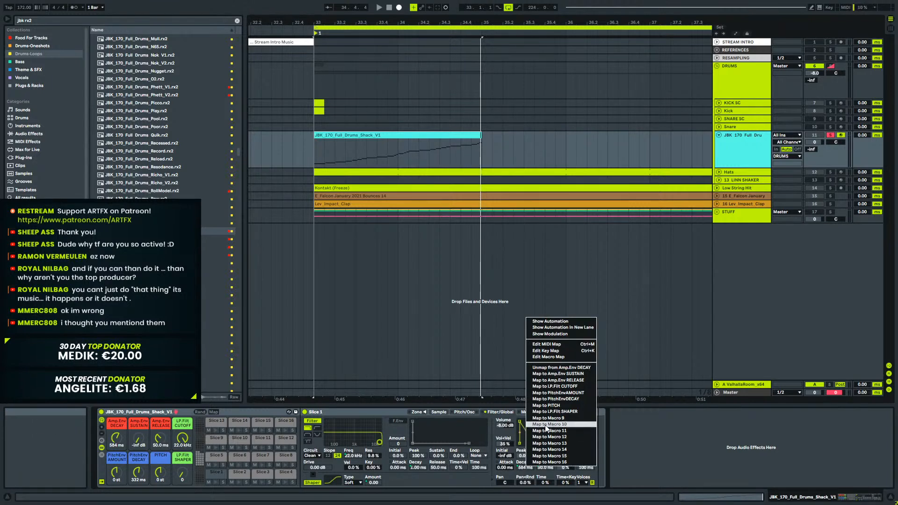
left_click(520, 468)
right_click(528, 469)
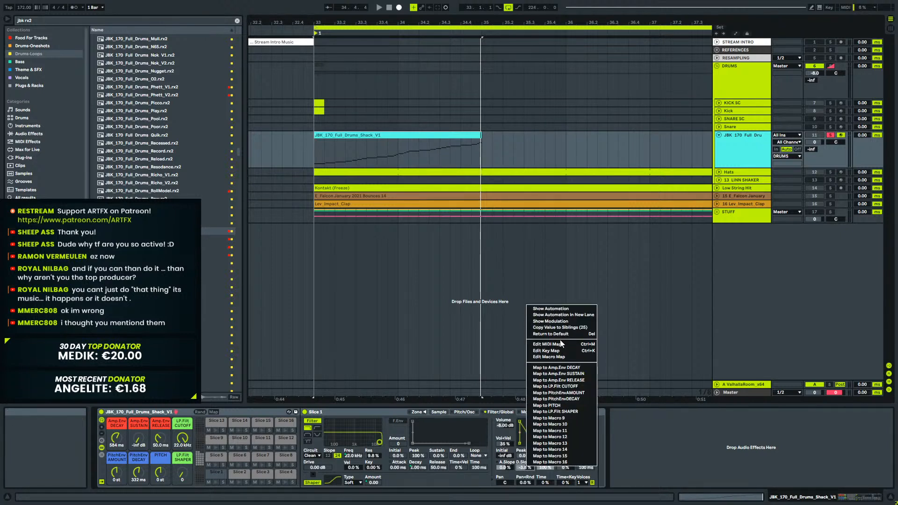
left_click(561, 328)
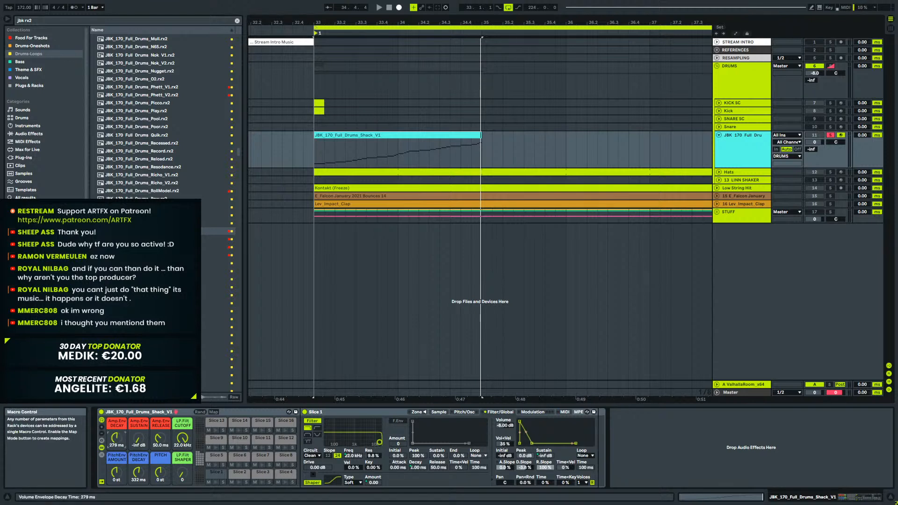
key("space")
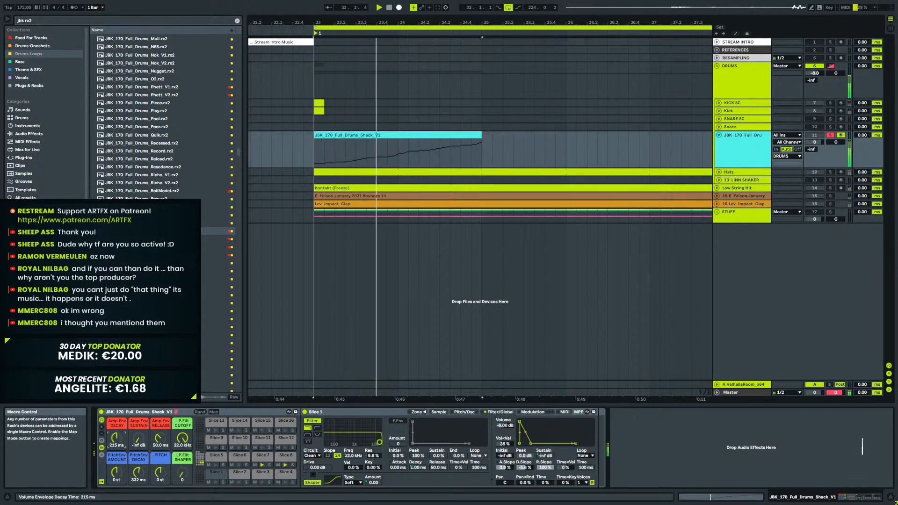
key("space")
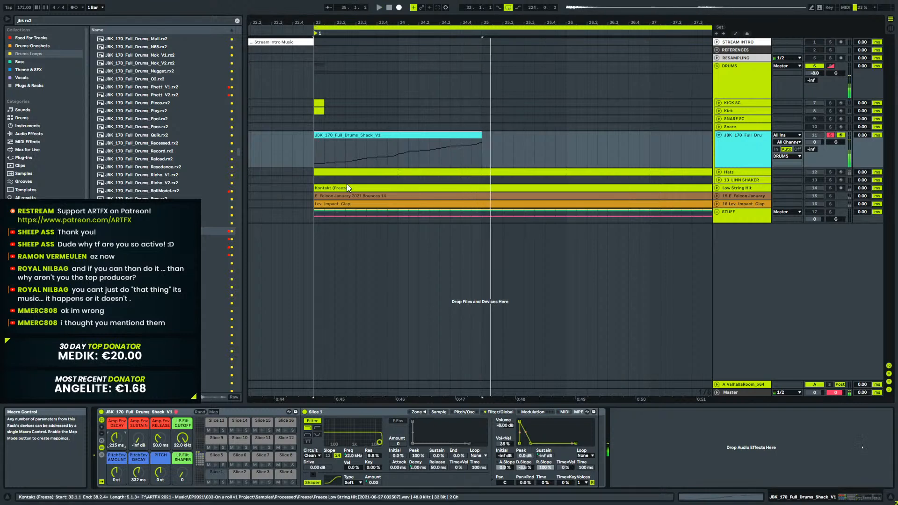
Quantize all the notes of the sliced drum clip.
double_click(409, 136)
key("ctrl+a")
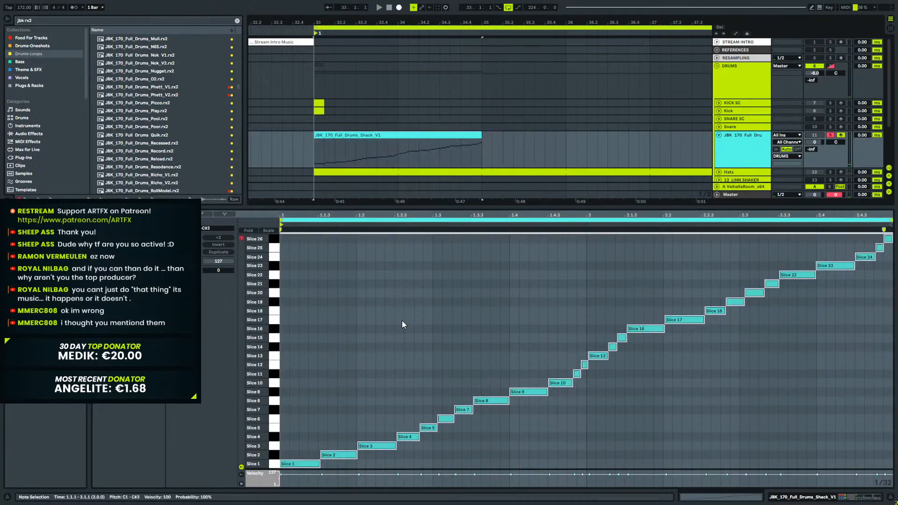
key("ctrl+u")
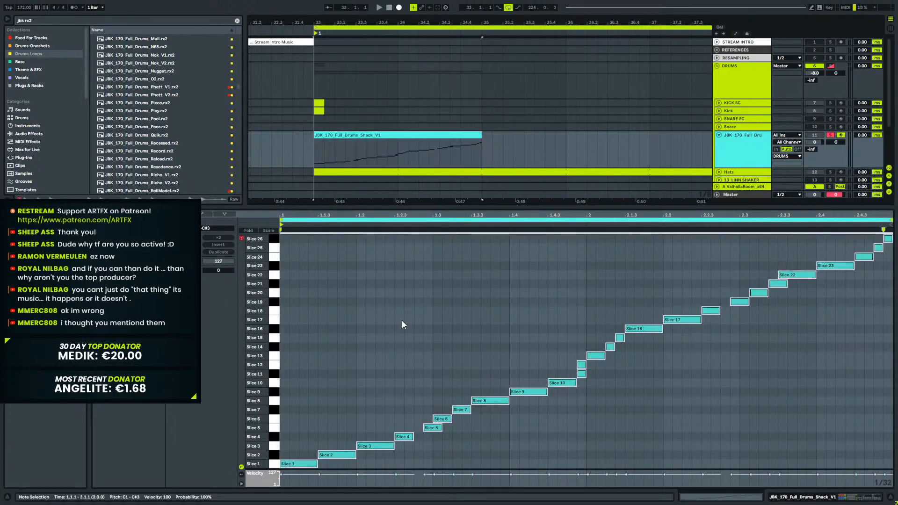
Move the Slice 5 note and the Slice 19 to 21 notes one 1/32 grid step earlier.
left_click_drag(431, 428, 421, 428)
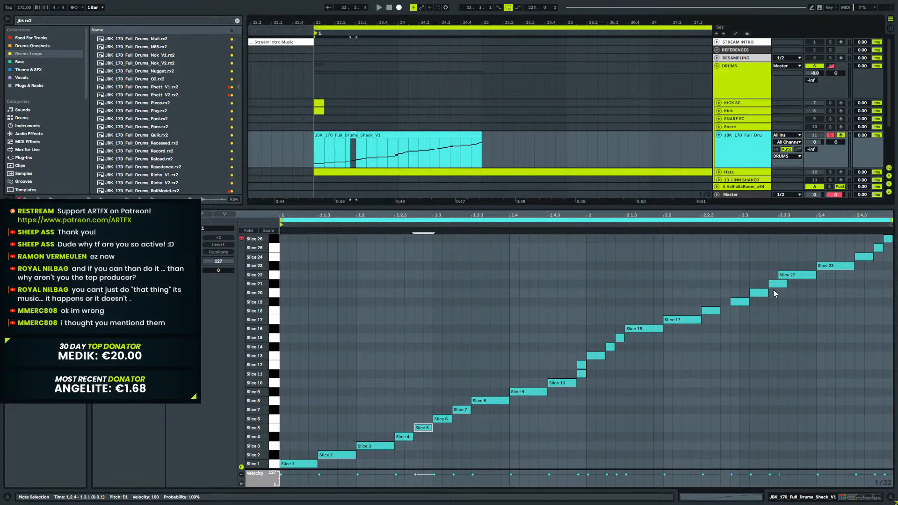
left_click(781, 276)
left_click_drag(780, 277, 779, 277)
left_click_drag(775, 277, 729, 301)
Delete the Slice 3 to 16 notes and move the Slice 17 to 23 notes to start at 1.2.
left_click_drag(677, 352, 838, 248)
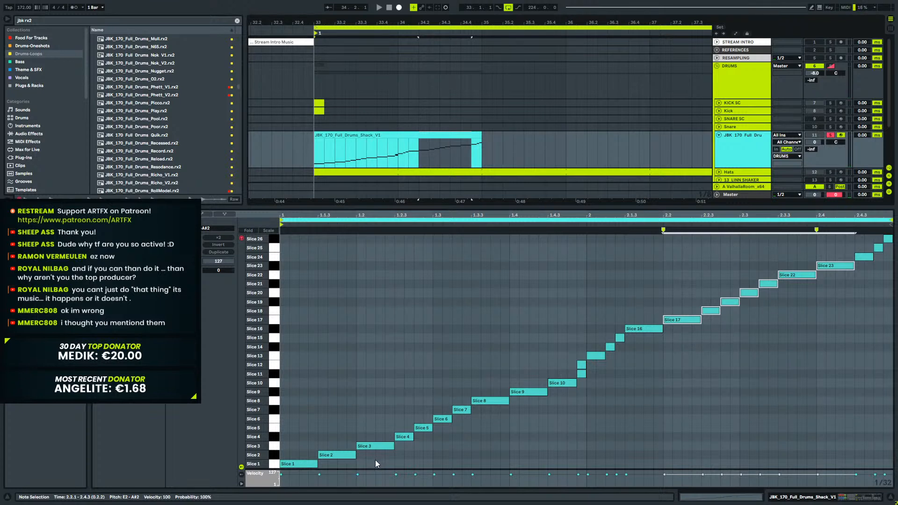
mouse_move(365, 460)
left_mouse_down()
mouse_move(601, 367)
mouse_move(645, 329)
mouse_move(792, 283)
mouse_move(828, 253)
left_mouse_up()
key("Delete")
left_click(685, 336)
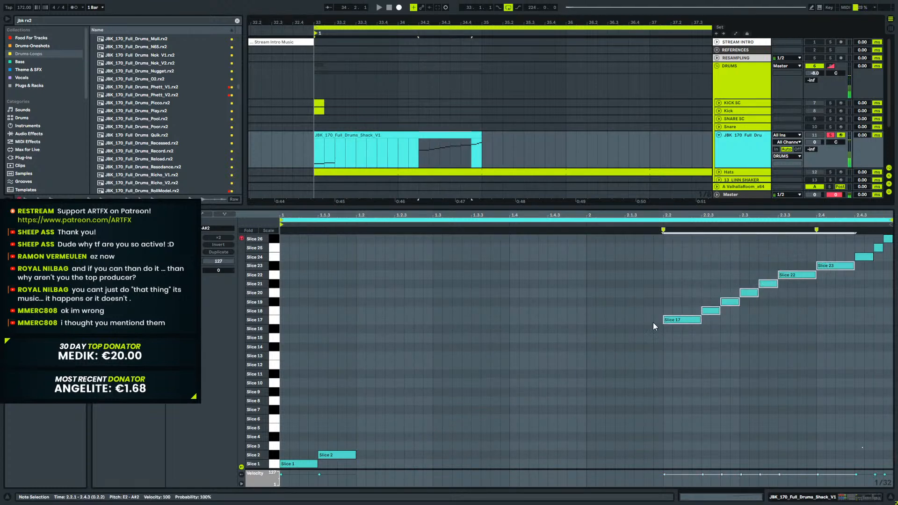
left_click_drag(673, 321, 364, 321)
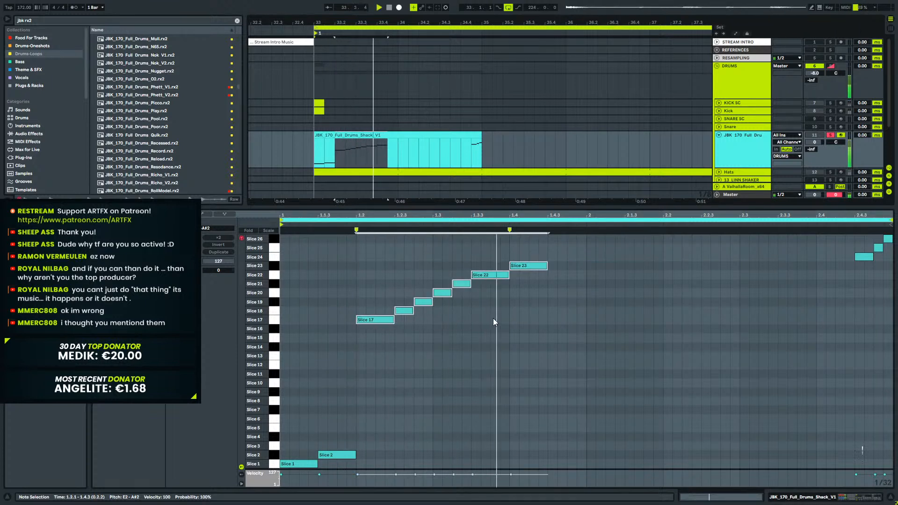
left_click(539, 329)
key("space")
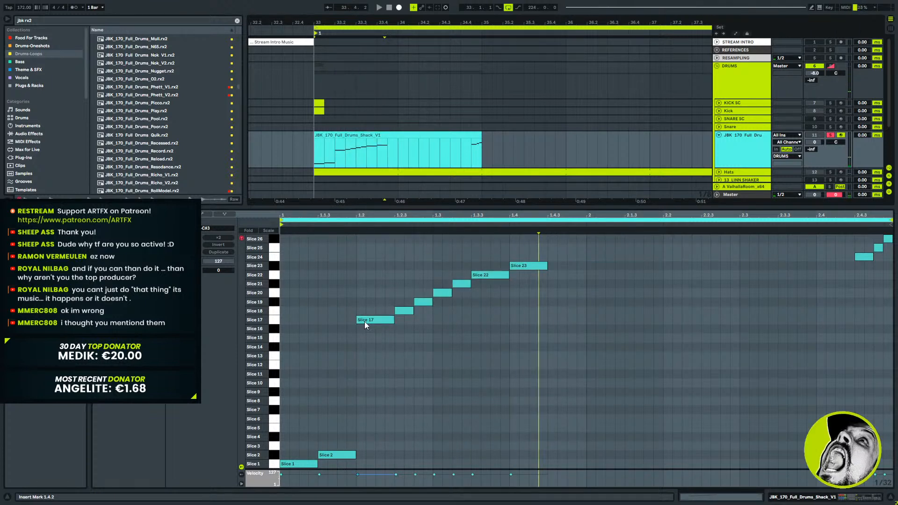
Change the Slice 17 note at 1.2 to Slice 3 and replace the Slice 23 note at 1.4 with a copy of it.
left_click_drag(372, 320, 368, 445)
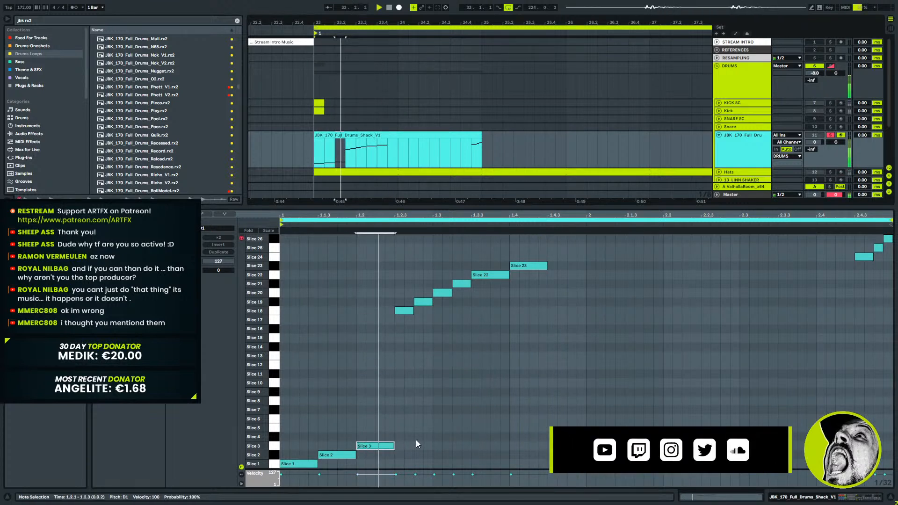
left_click_drag(378, 450, 531, 445)
left_click(534, 254)
left_click(533, 265)
key("Delete")
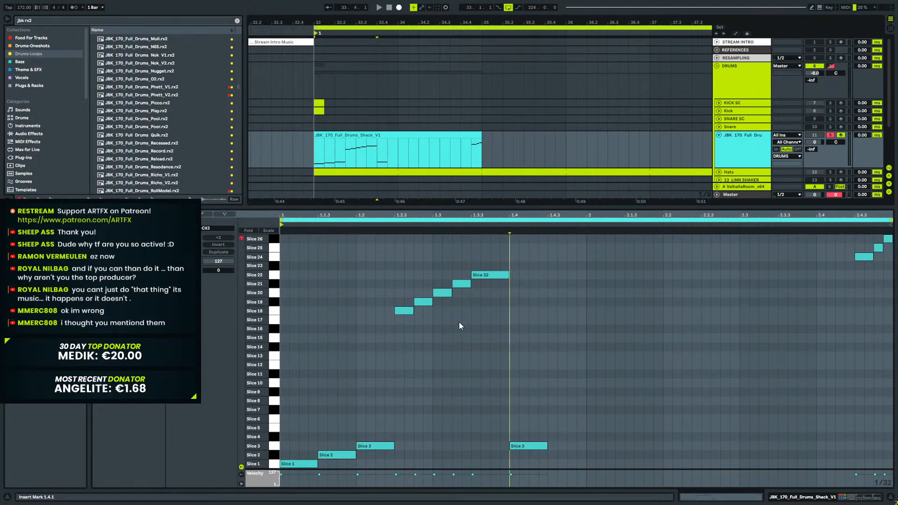
Audition the Slice 22 and Slice 1 notes and play the edited drum pattern.
left_click(492, 277)
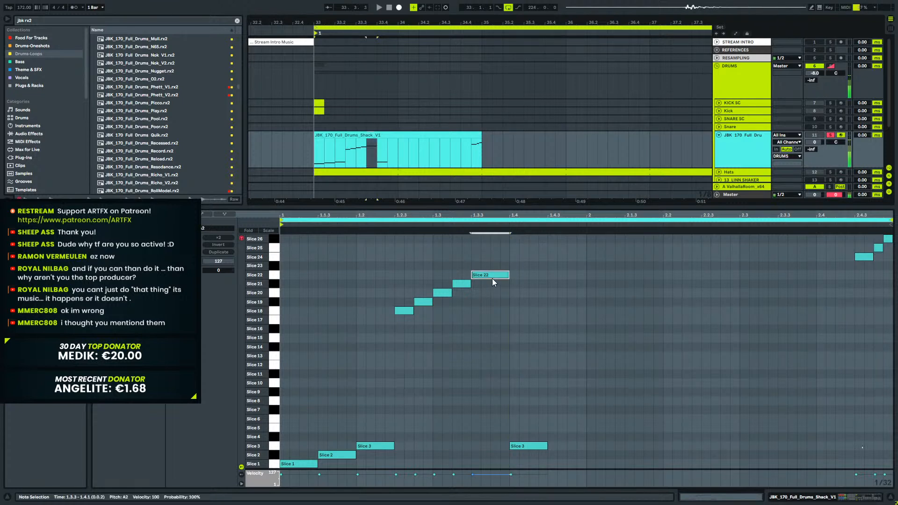
left_click(295, 464)
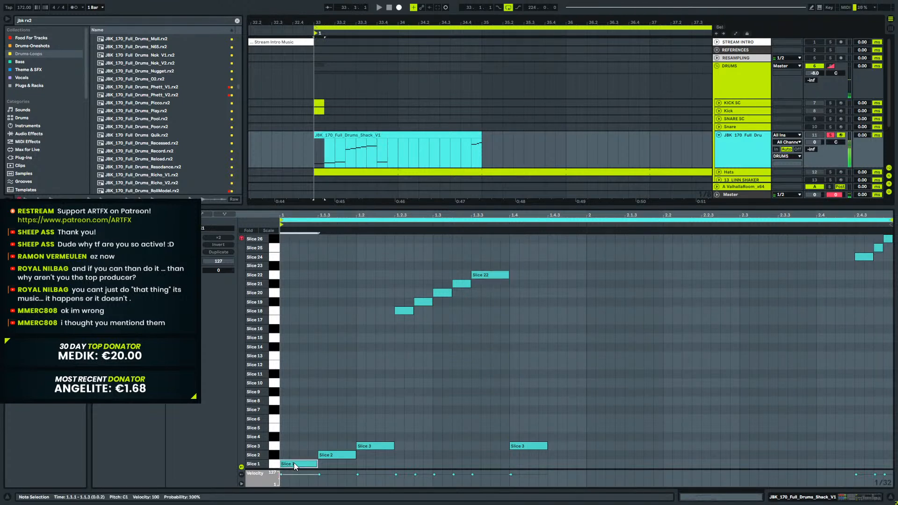
left_click(484, 275)
key("space")
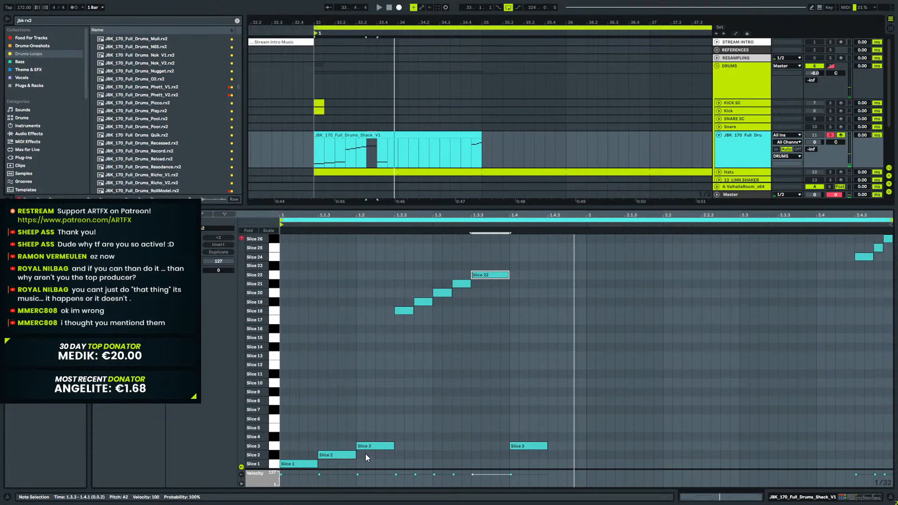
Unsolo the sliced drum track and play its pattern together with the other tracks from bar 33.
left_click(830, 135)
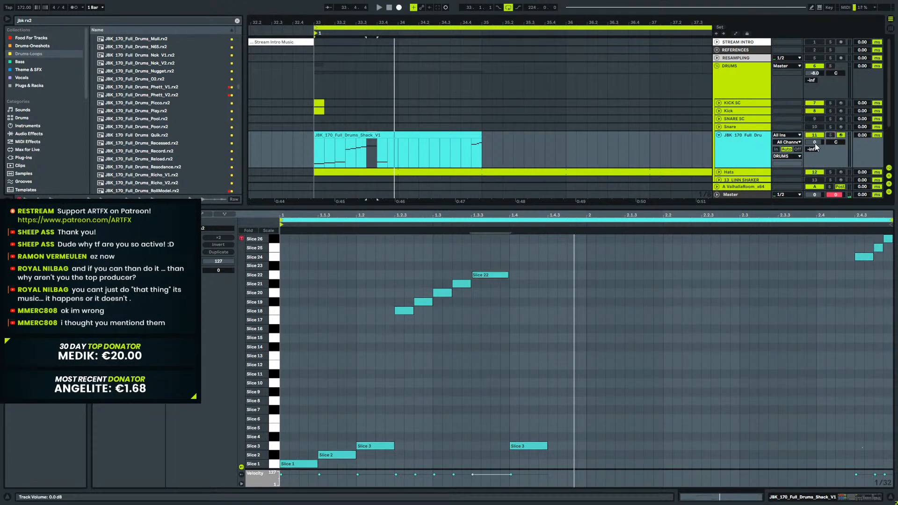
left_click(371, 133)
left_click(307, 149)
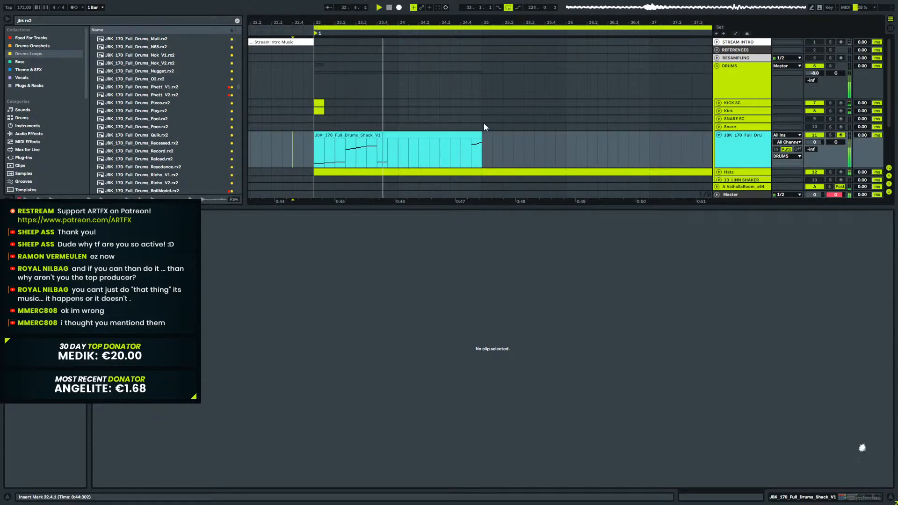
left_click(407, 136)
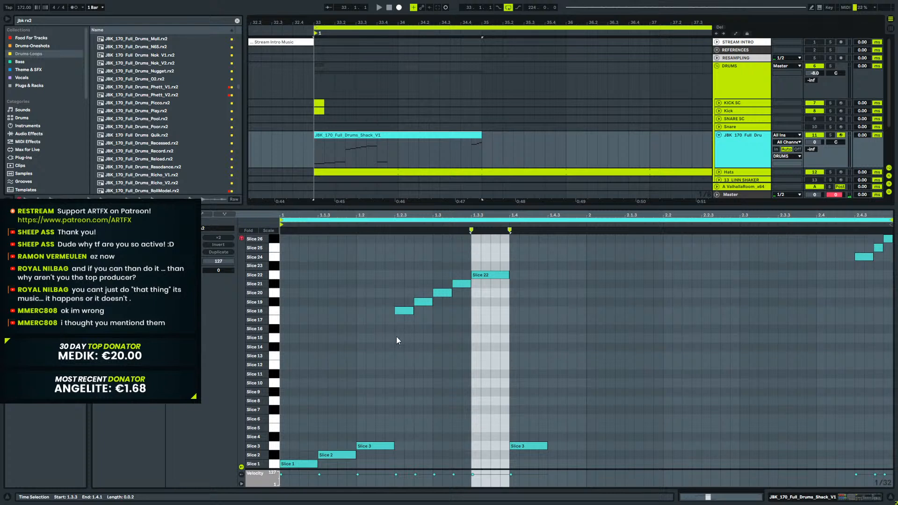
Add a Slice 4 note at 1.4.3 by copying the Slice 3 note, and duplicate the first bar's notes into bar 2.
left_click_drag(524, 445, 562, 282)
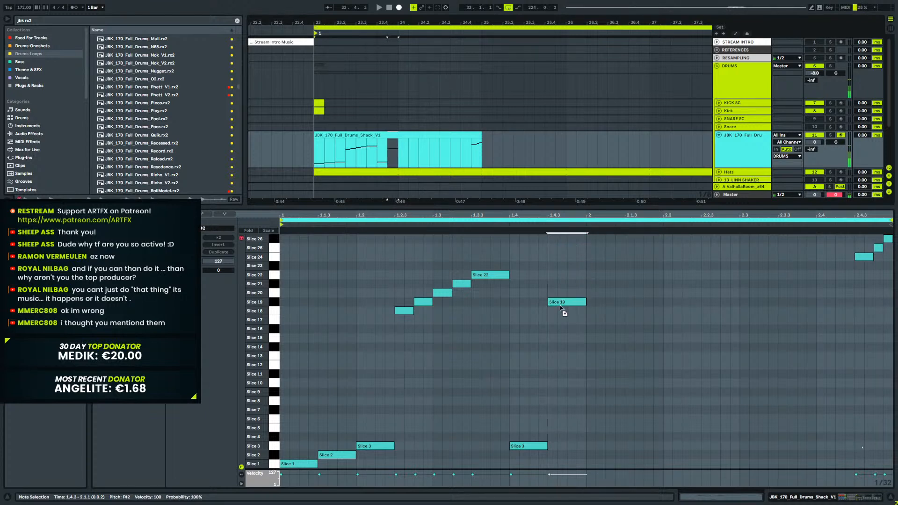
left_click_drag(558, 348, 563, 436)
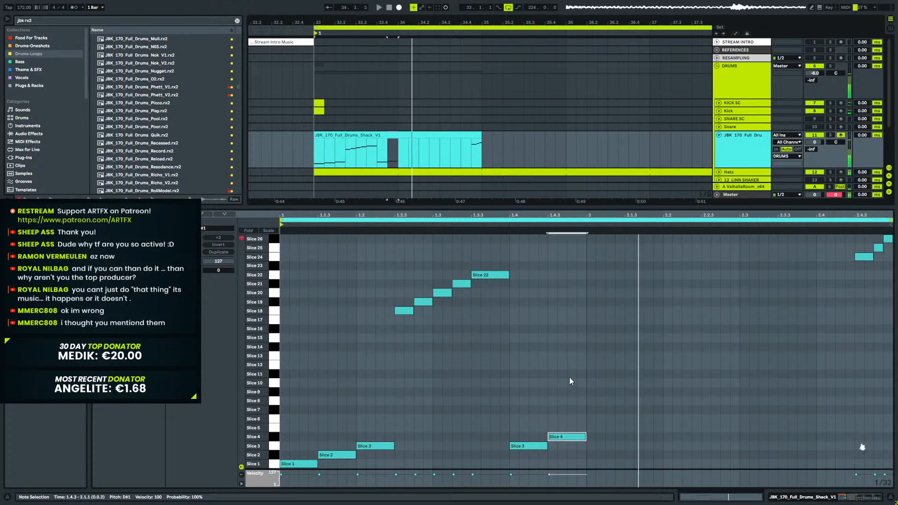
left_click_drag(590, 256, 290, 467)
key("ctrl+d")
Move the Slice 24 to 26 notes to 1.4.3, deactivate the Slice 4 note there, and play the pattern in solo.
left_click_drag(855, 280, 894, 233)
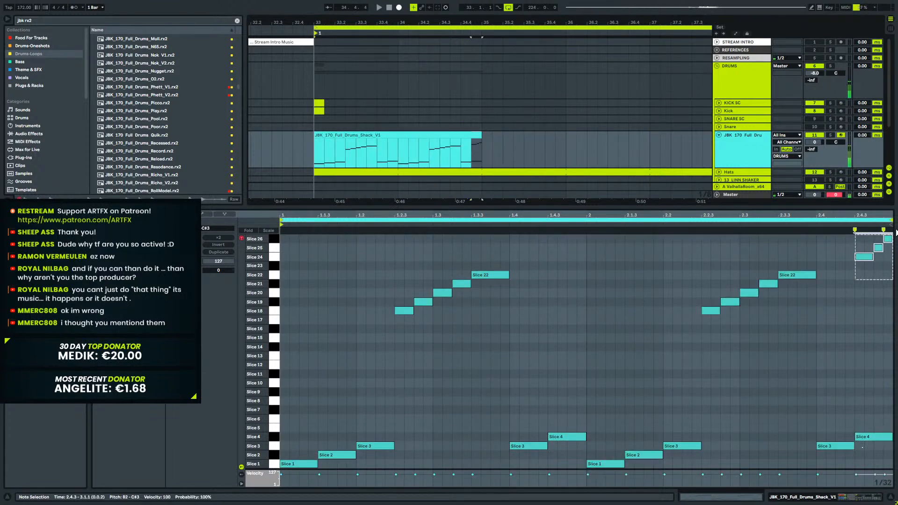
left_click(869, 257)
left_click_drag(860, 265, 557, 274)
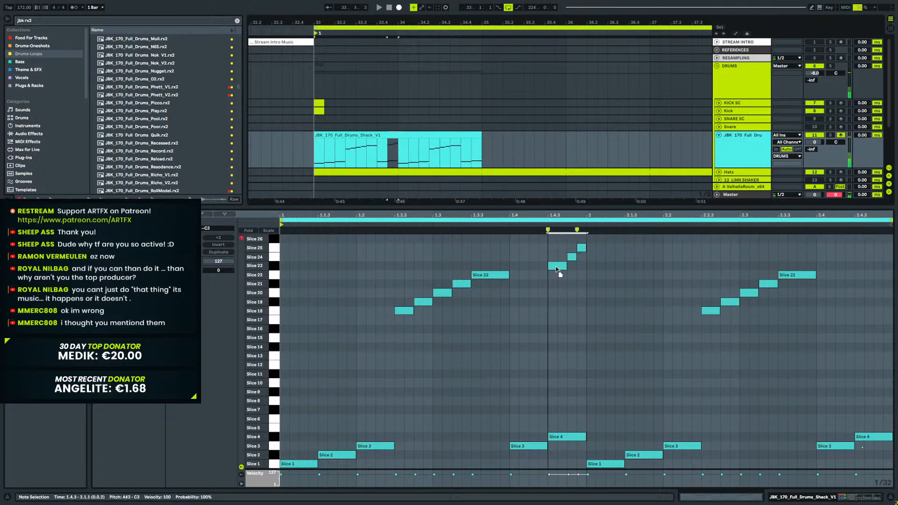
left_click(573, 427)
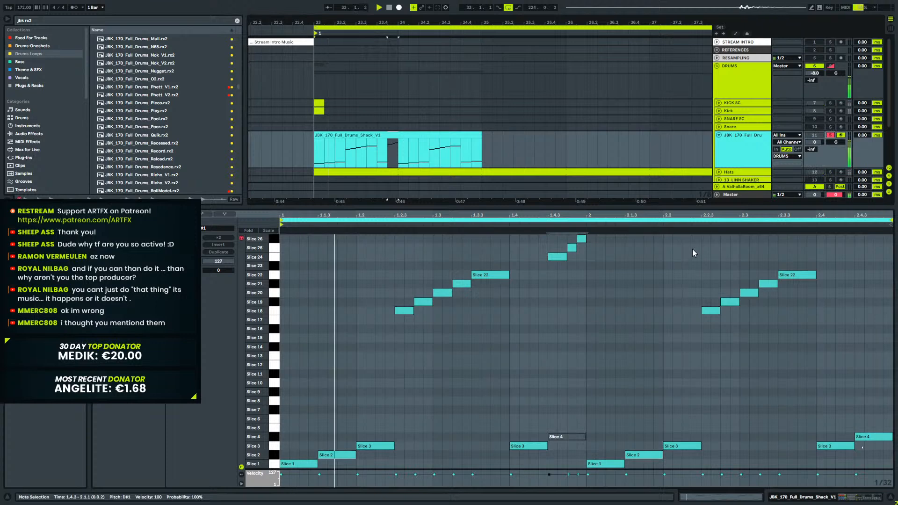
key("shift+Tab")
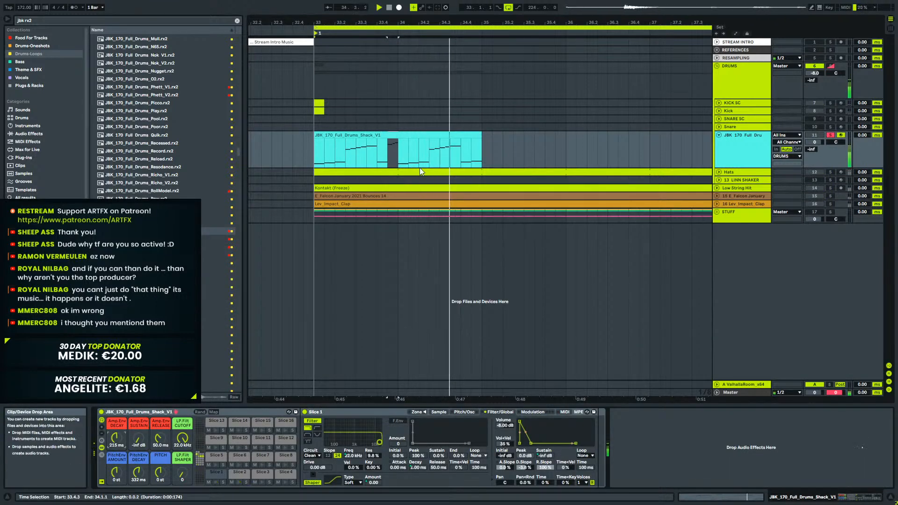
Delete the Slice 4 note at 2.4.3, copy the Slice 24 to 26 notes from 1.4.3 there, and play the pattern.
left_click(406, 136)
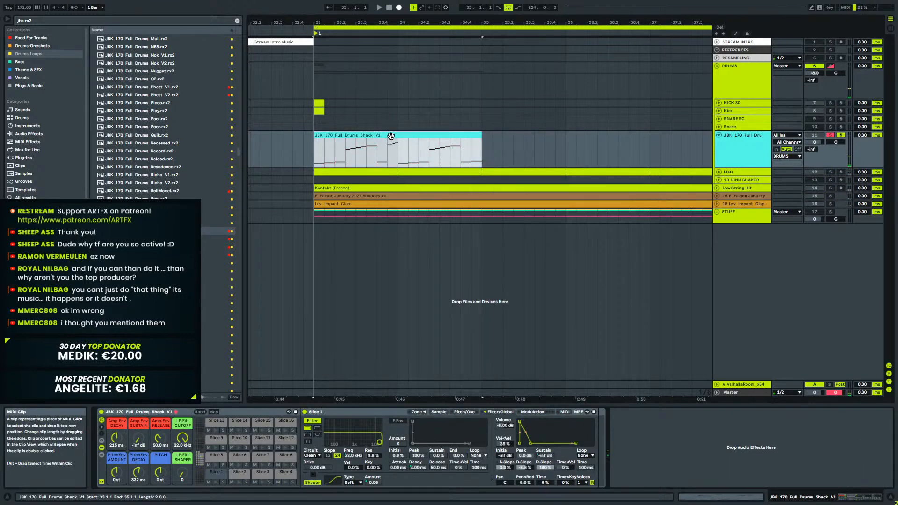
key("shift+Tab")
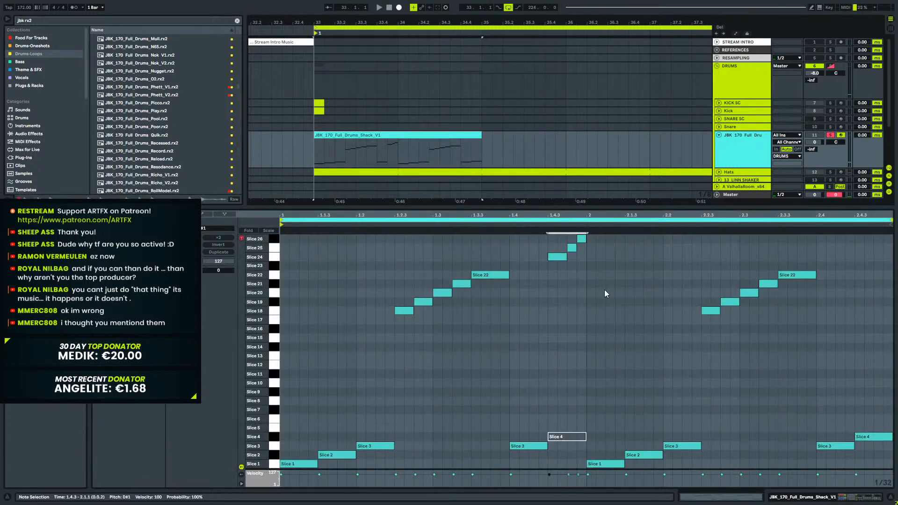
left_click(878, 437)
key("Delete")
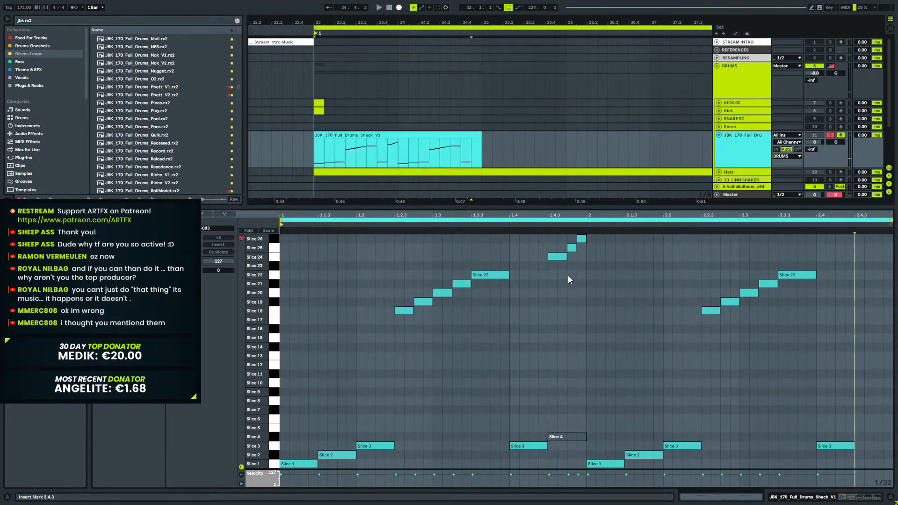
left_click_drag(588, 230, 855, 260)
key("space")
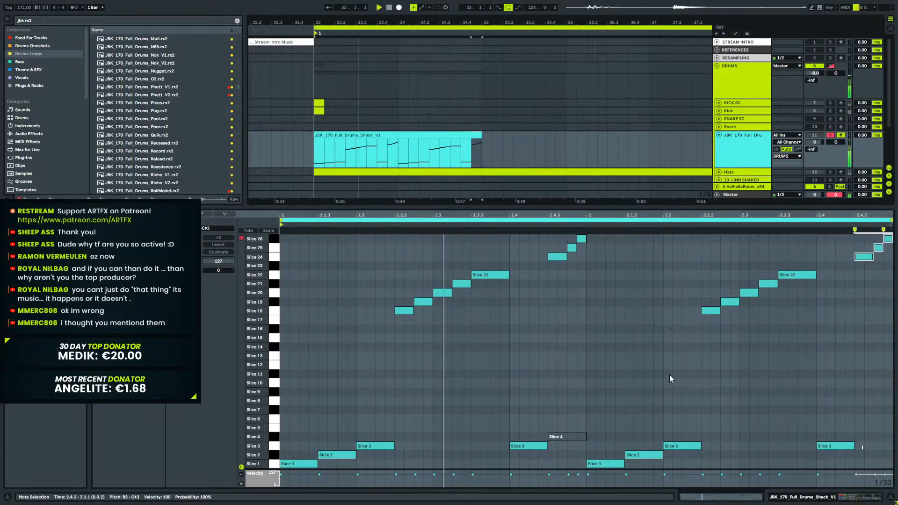
Loop playback over the two-bar sliced drum clip at bar 33 and play it.
left_click(834, 502)
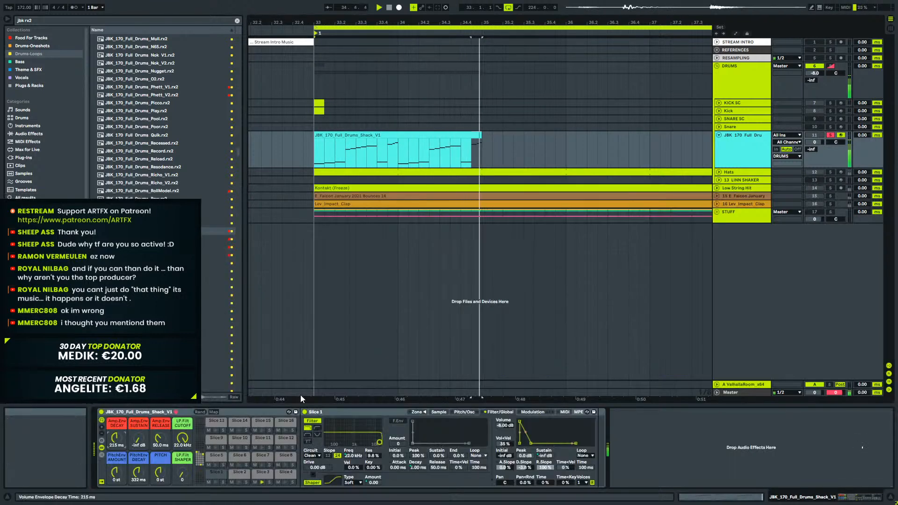
key("space")
left_click(427, 135)
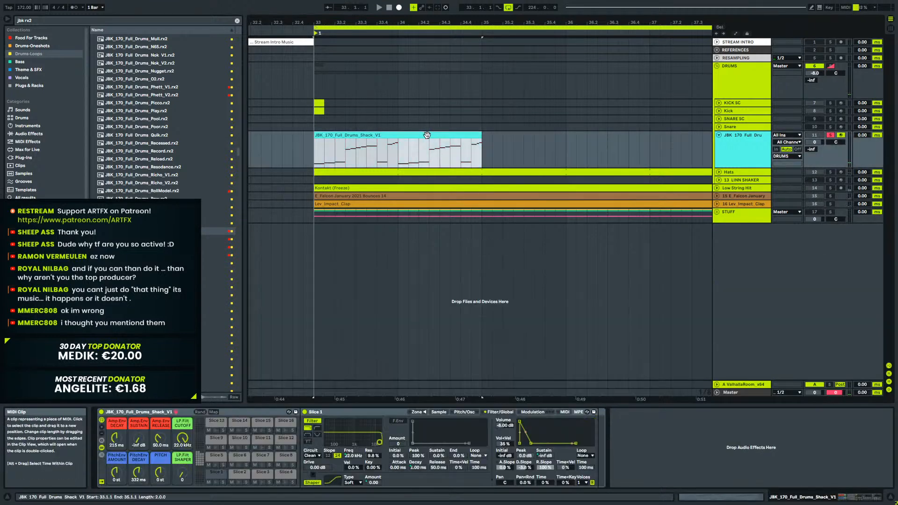
key("ctrl+l")
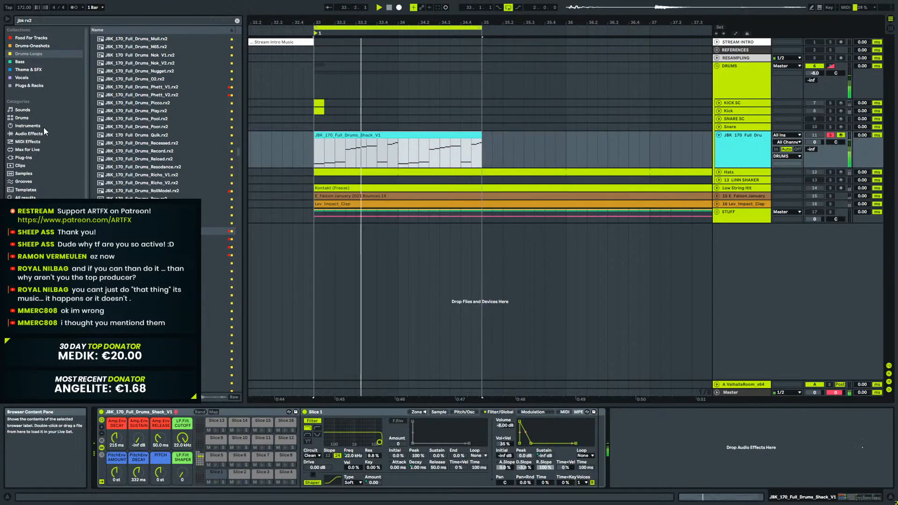
Clear the browser search and add an EQ Eight audio effect after the drum rack on the sliced drum track.
left_click(71, 133)
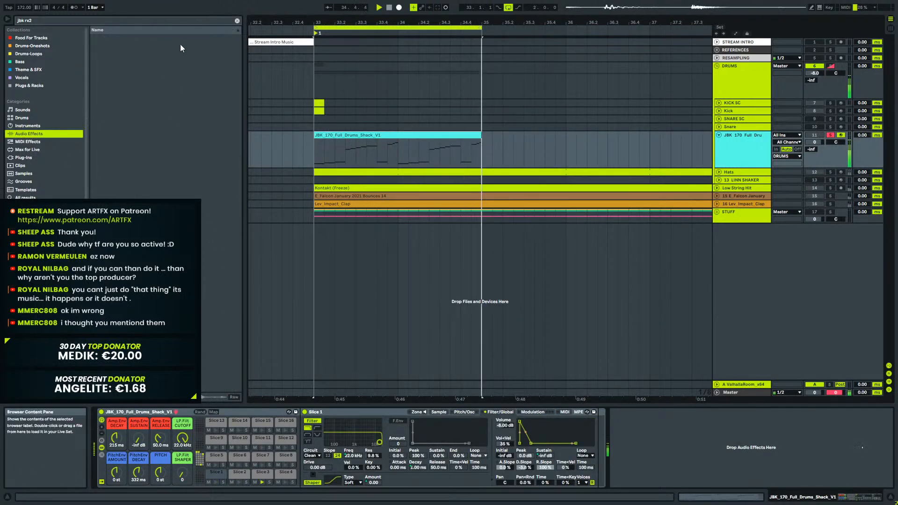
left_click(237, 21)
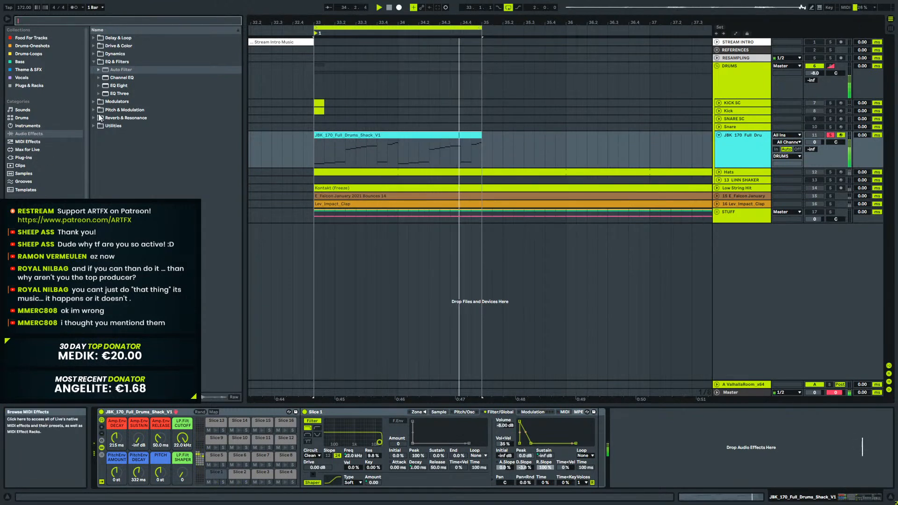
left_click(27, 134)
left_click_drag(119, 86, 697, 437)
left_click_drag(633, 384, 607, 407)
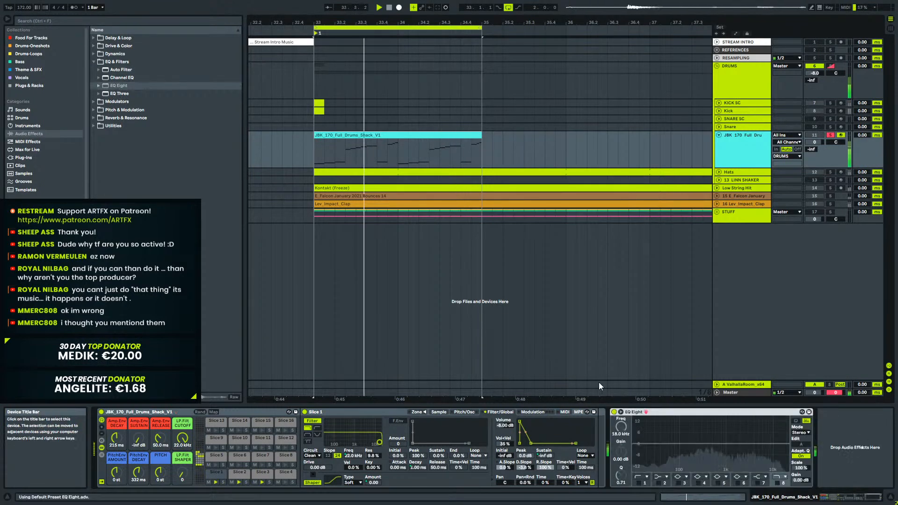
Expand the EQ Eight display and enable band 1 as a low cut at 84.1 Hz.
left_click(622, 412)
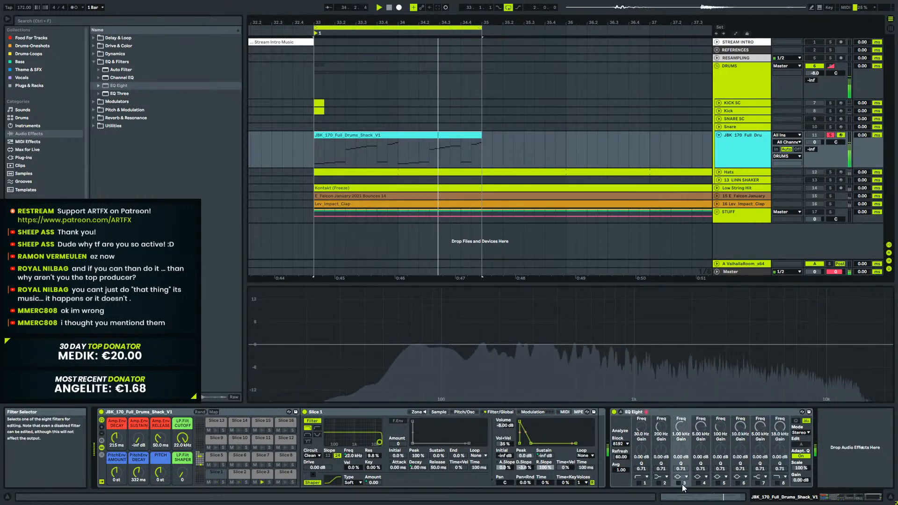
left_click(638, 484)
left_click_drag(343, 358, 428, 354)
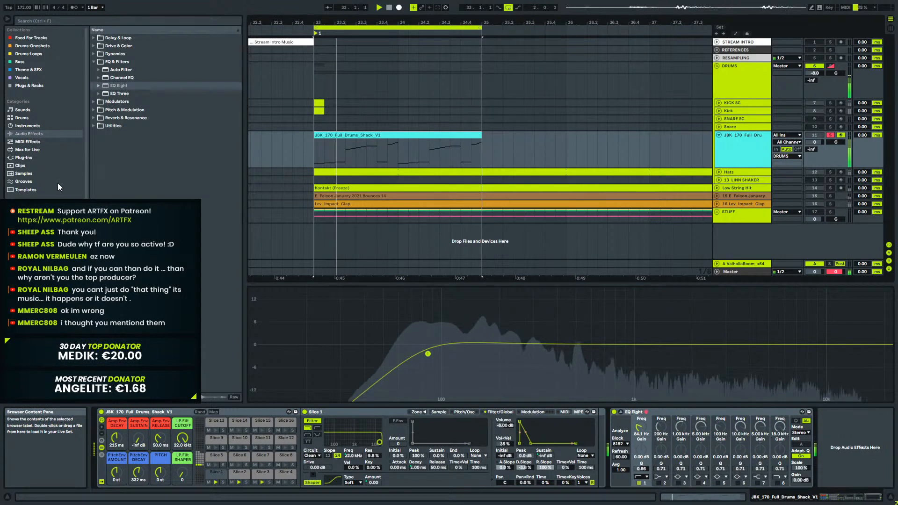
Load the iZotope Trash 2 distortion plug-in after EQ Eight on the sliced drum track and play the loop through it.
left_click(24, 157)
left_click(99, 46)
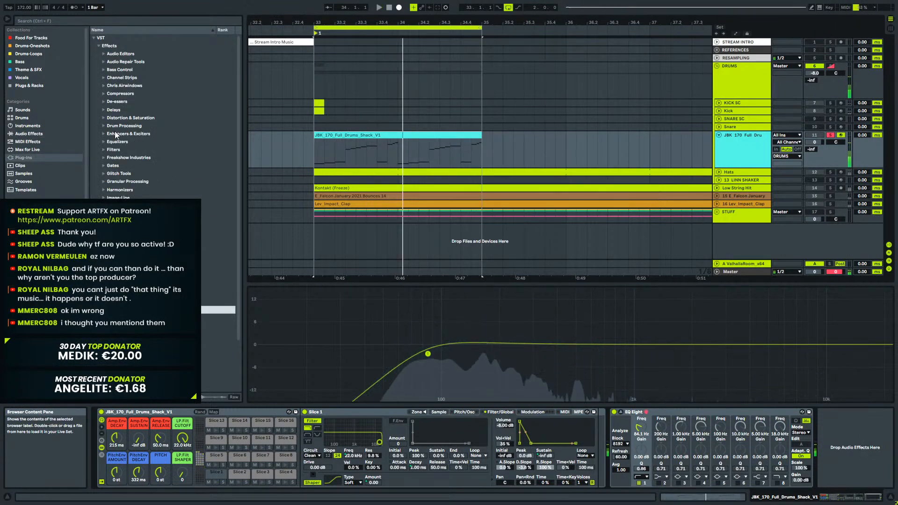
scroll(114, 131, "down", 1)
left_click(102, 109)
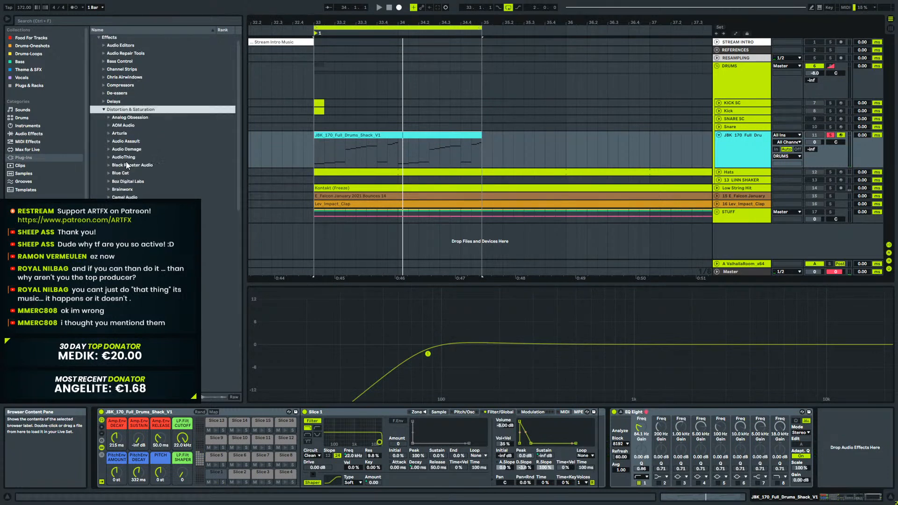
scroll(163, 117, "down", 5)
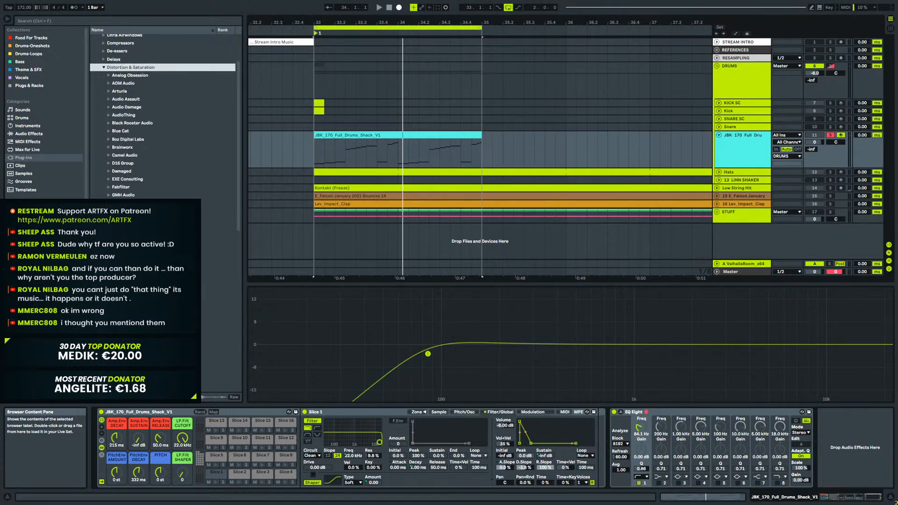
scroll(163, 116, "down", 3)
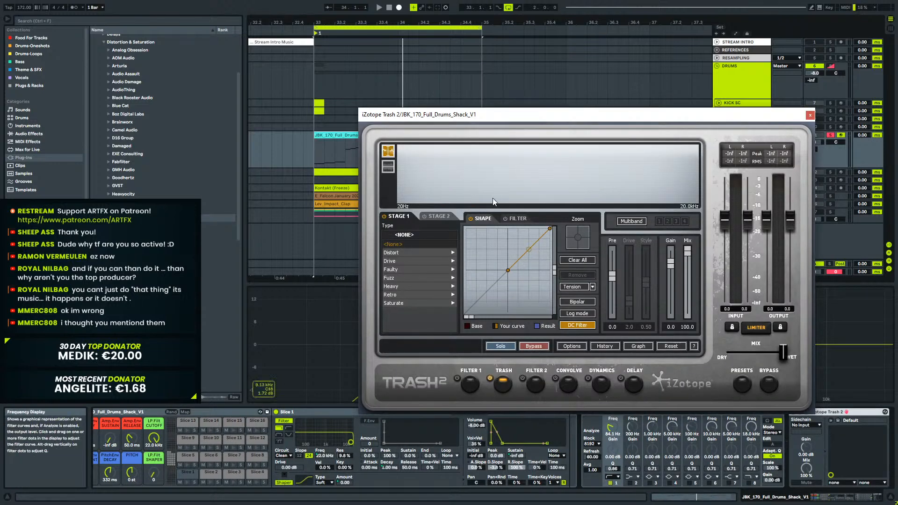
left_click_drag(777, 115, 187, 117)
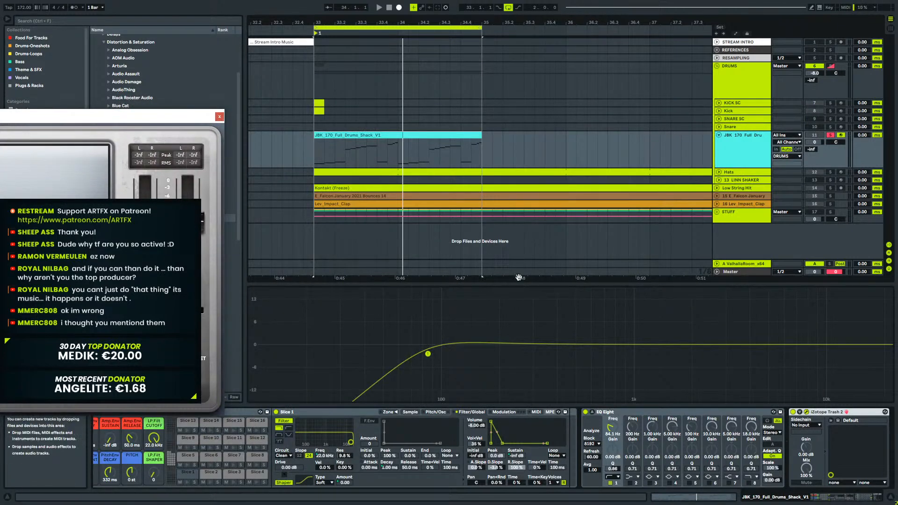
key("space")
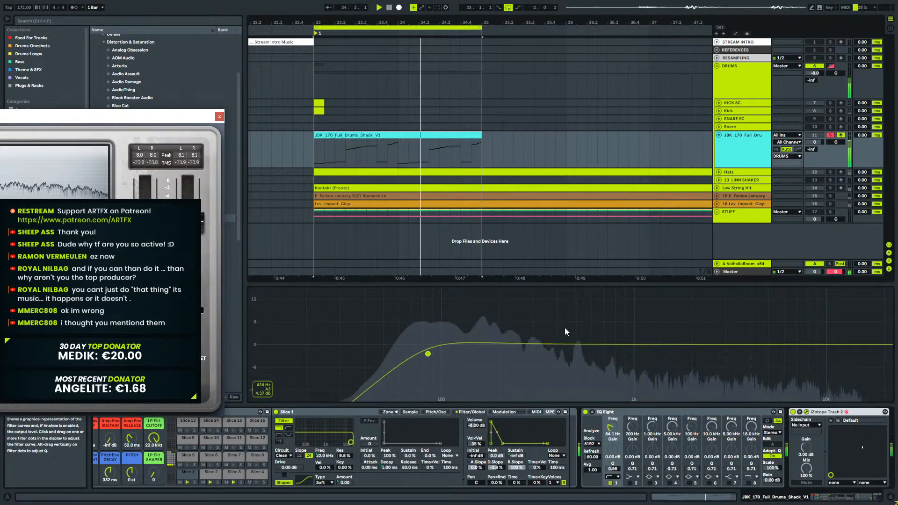
key("space")
Open the drum clip's notes, select the Slice 3 notes, and delete the deactivated Slice 4 note at 1.4.3.
double_click(368, 141)
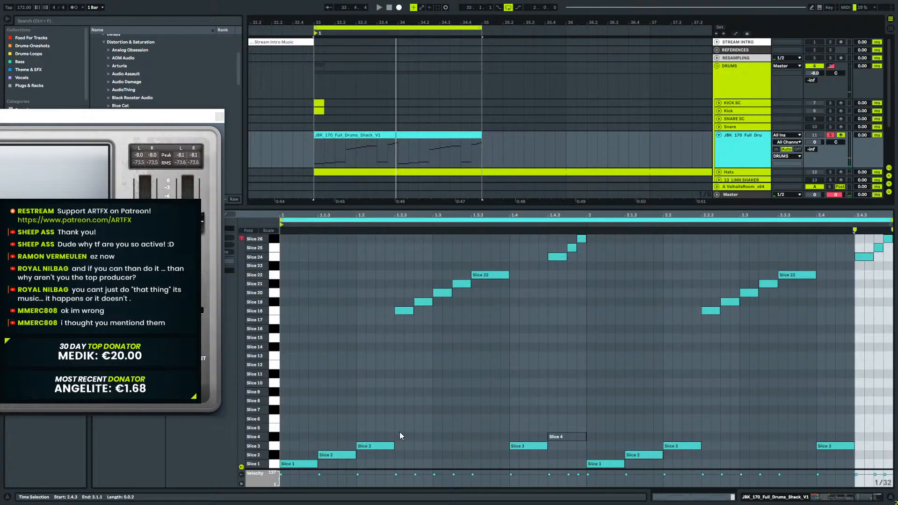
left_click(276, 448)
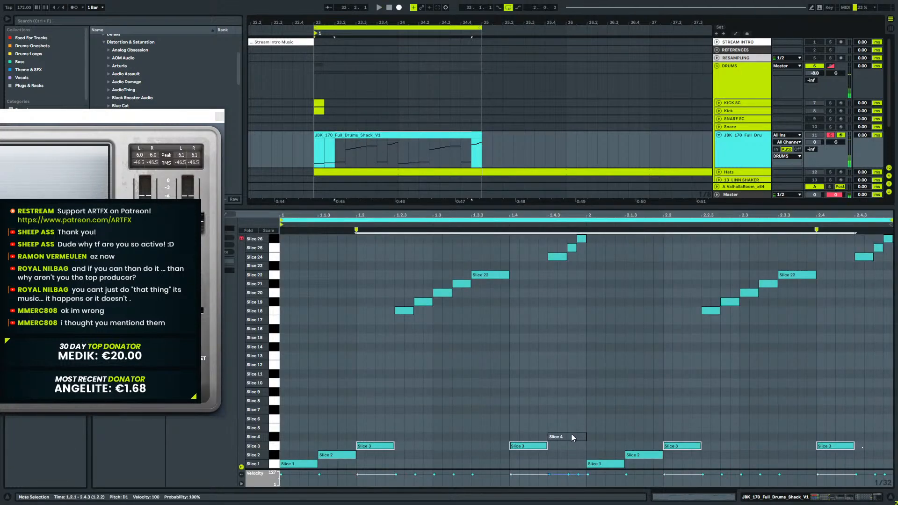
left_click(568, 445)
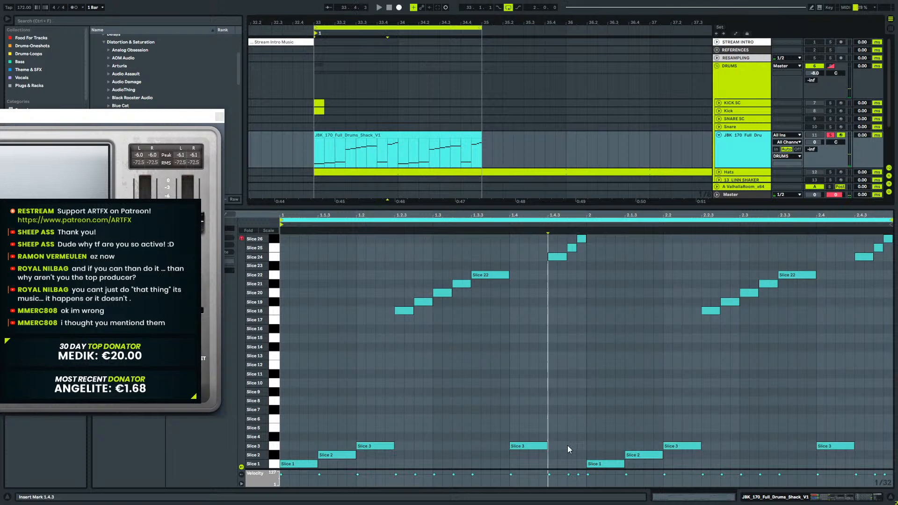
Deactivate the Slice 1, Slice 2 and Slice 18 to 26 notes, and play only the Slice 3 hits.
left_click(277, 456)
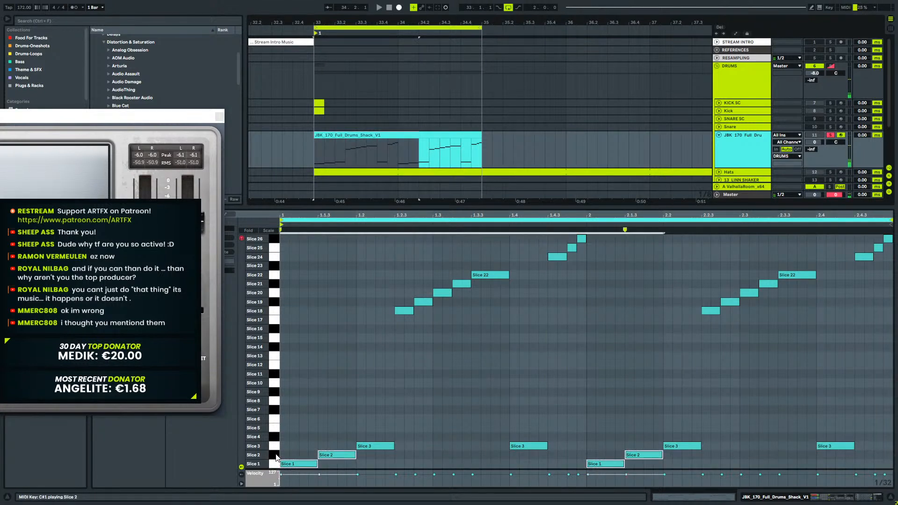
left_click_drag(260, 309, 287, 240)
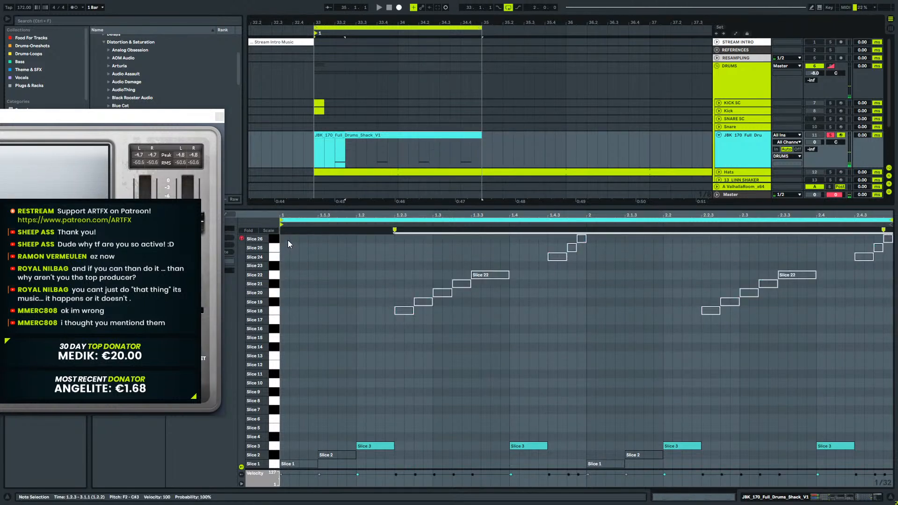
left_click(276, 448)
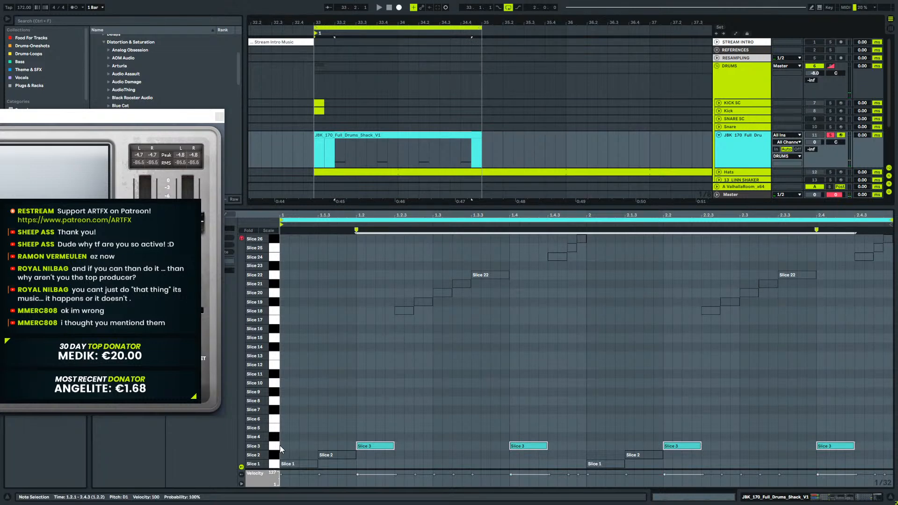
left_click(860, 500)
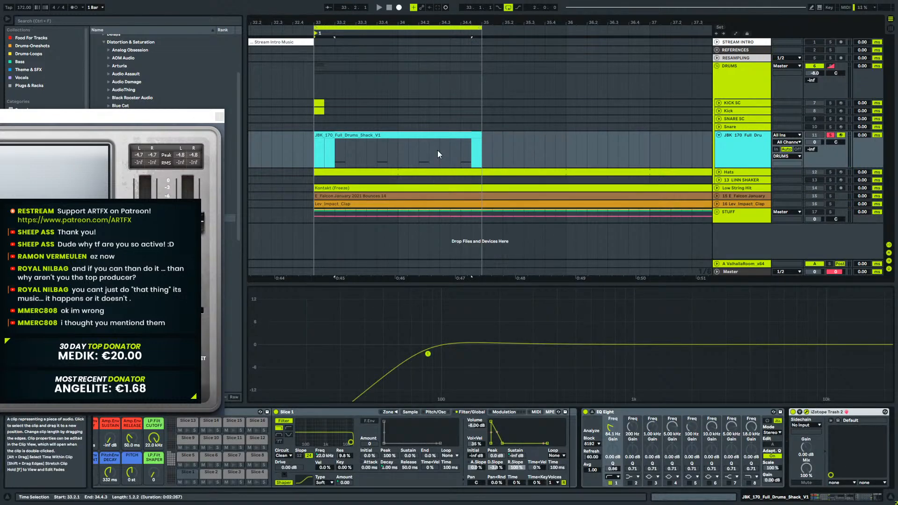
key("space")
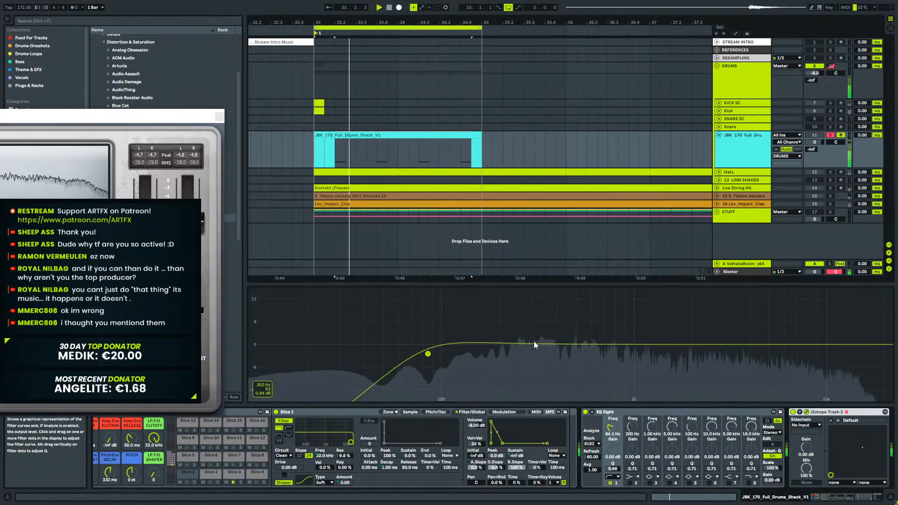
Bend the Trash 2 Stage 1 shape curve upward by raising its upper middle point, and close the plug-in window.
left_click_drag(156, 116, 688, 95)
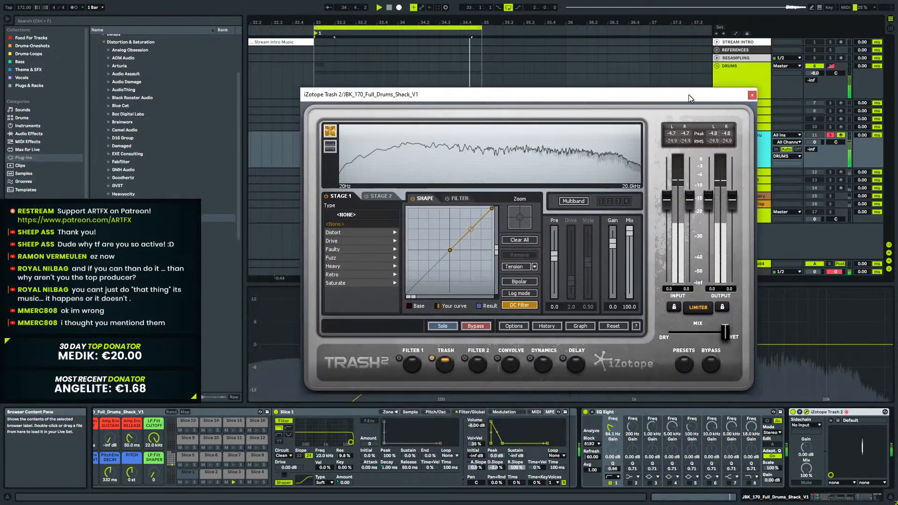
left_click_drag(468, 230, 468, 214)
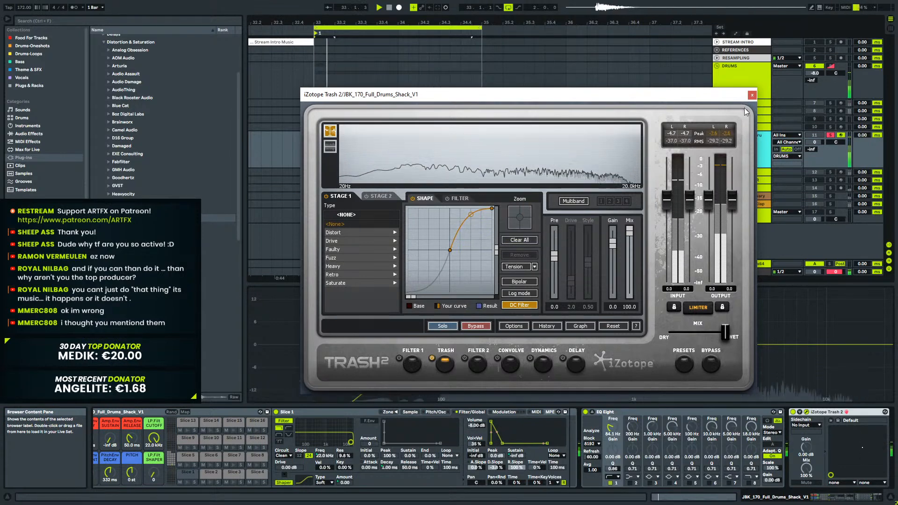
left_click(752, 95)
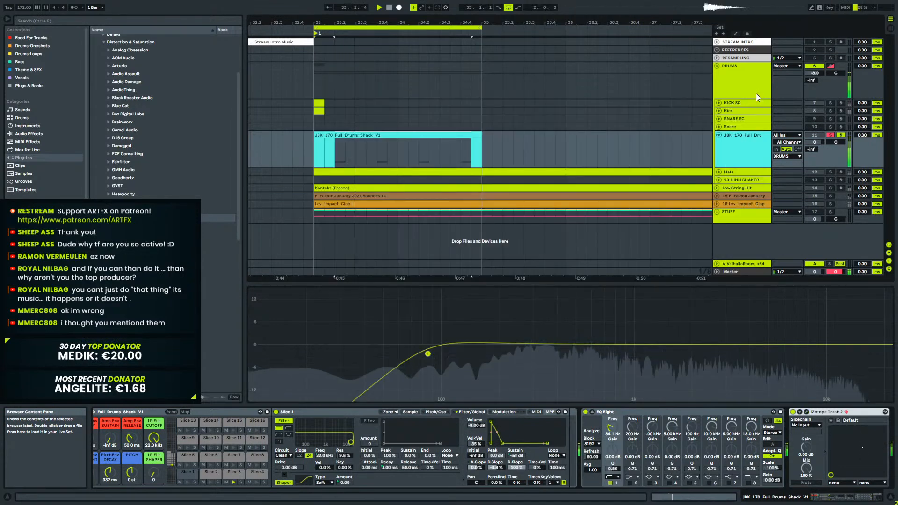
Enable EQ Eight band 3 as a bell with 15 dB gain and a Q of 1.86, and sweep it down to 262 Hz.
left_click(651, 483)
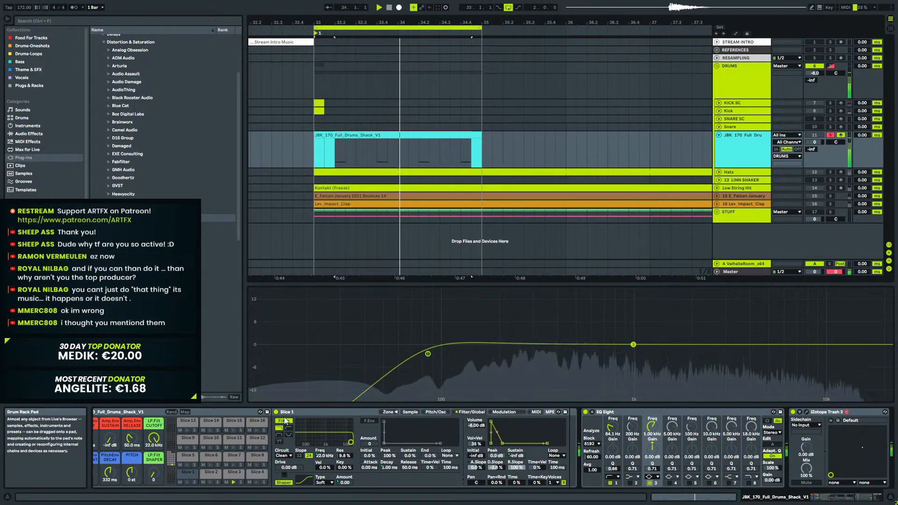
left_click_drag(652, 450, 652, 402)
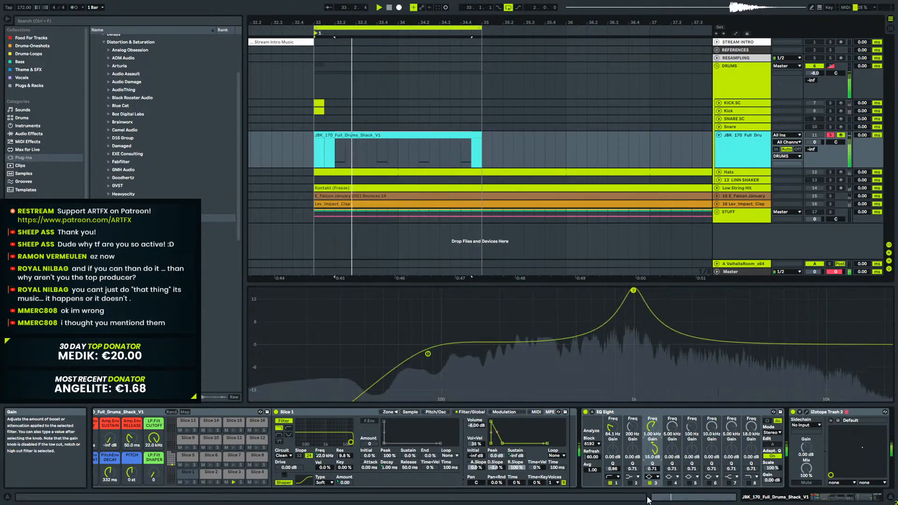
left_click_drag(655, 468, 655, 450)
left_click_drag(633, 291, 522, 290)
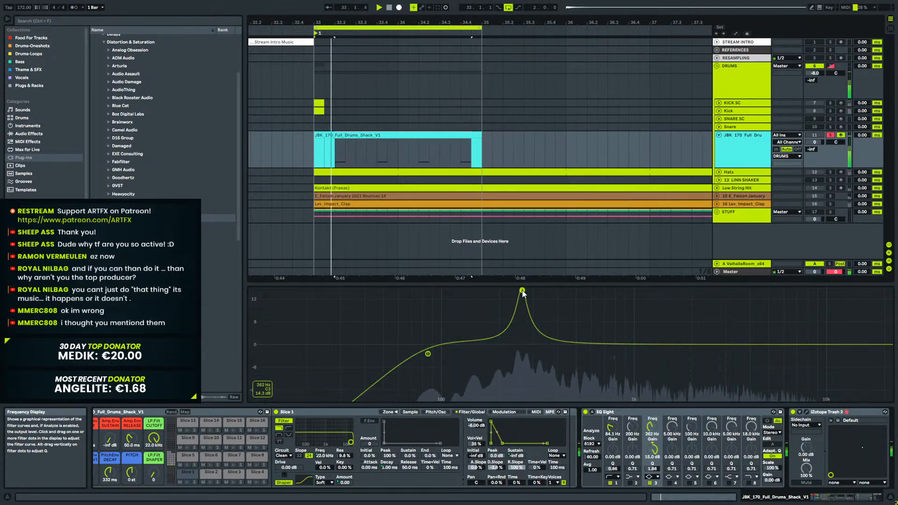
Fine-tune EQ Eight band 3's frequency to 250 Hz while playing the Slice 3 hits.
left_click_drag(522, 290, 519, 290)
key("space")
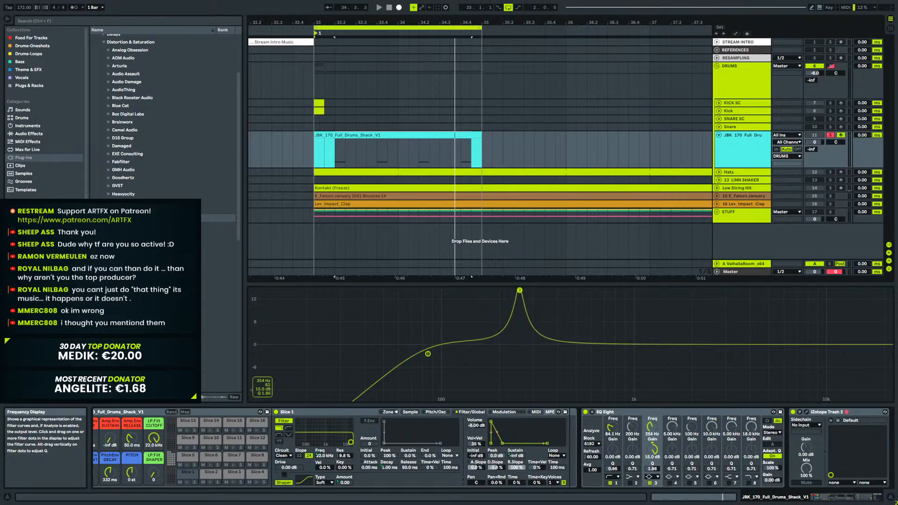
key("space")
left_click_drag(522, 290, 518, 291)
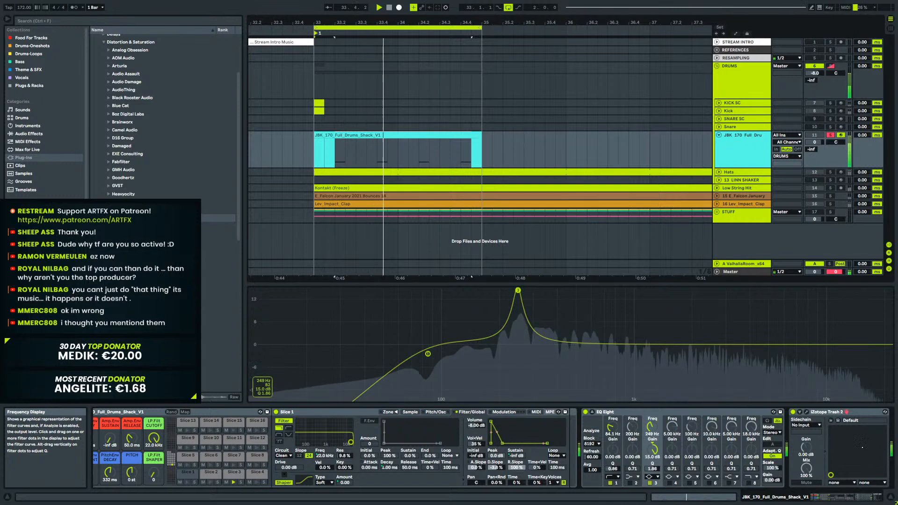
left_click_drag(519, 291, 518, 290)
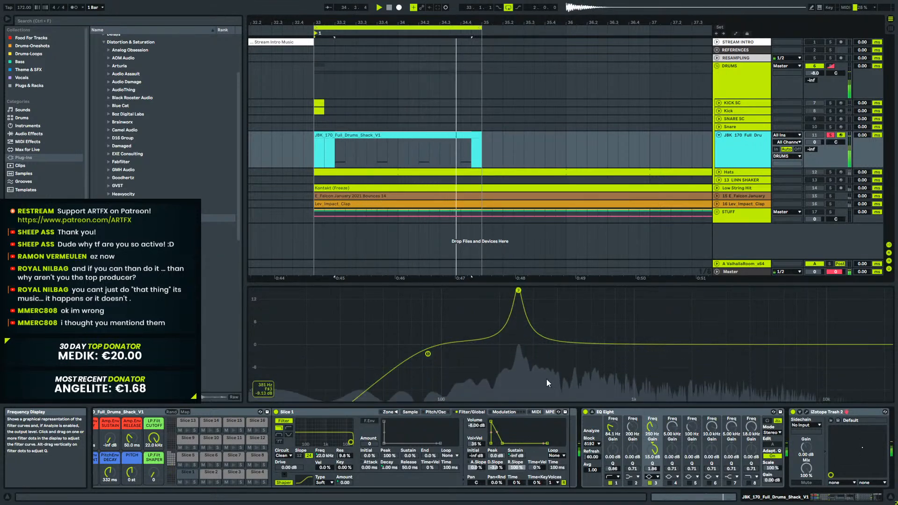
Set the sliced drum rack's PITCH macro to -1 st and EQ Eight band 3's frequency to 237 Hz.
key("space")
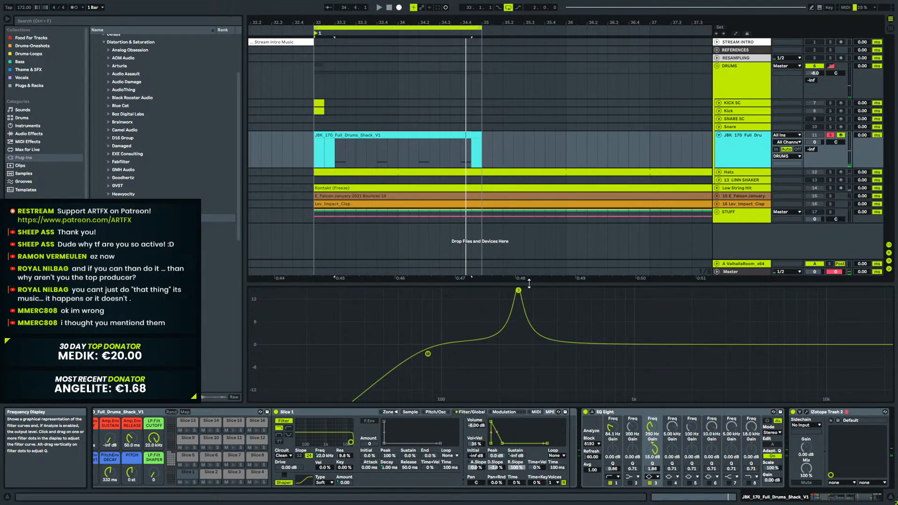
left_click(406, 133)
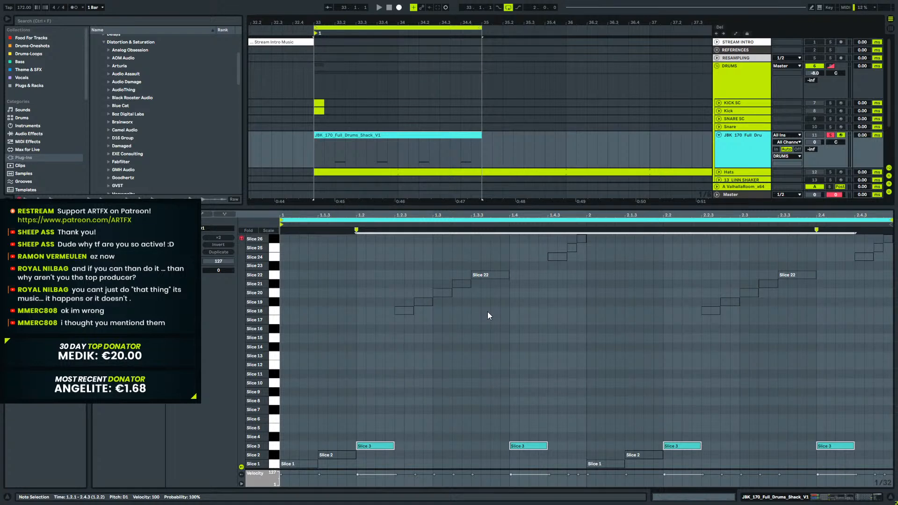
left_click(825, 500)
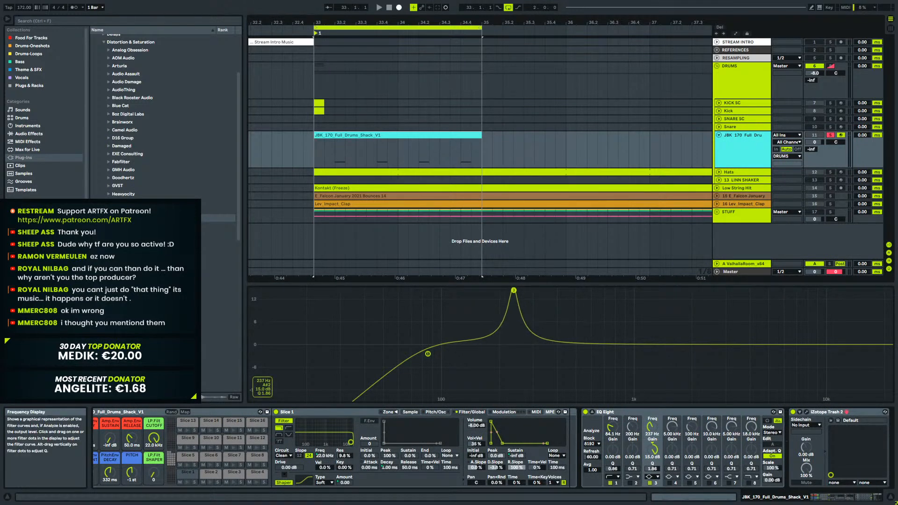
Lower EQ Eight band 3 to 231 Hz during playback, and switch the band off.
key("space")
left_click_drag(512, 290, 512, 291)
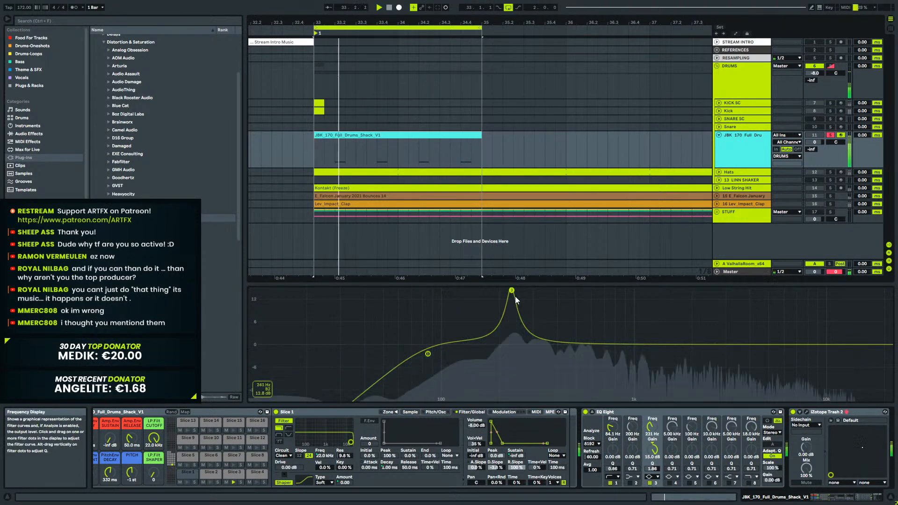
left_click(650, 483)
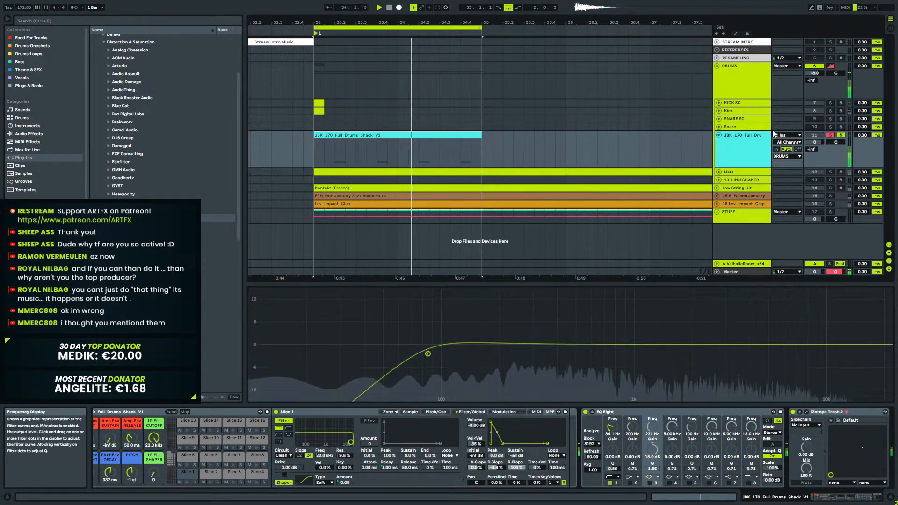
Reactivate all the deactivated slice notes in the JBK drum clip and play the full loop.
key("space")
double_click(416, 164)
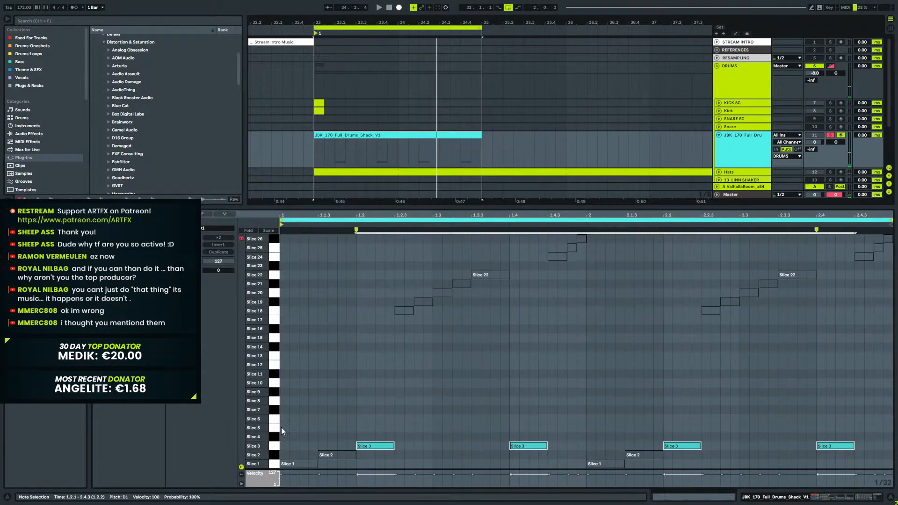
left_click(273, 465)
key("ctrl+a")
key("0")
key("space")
key("0")
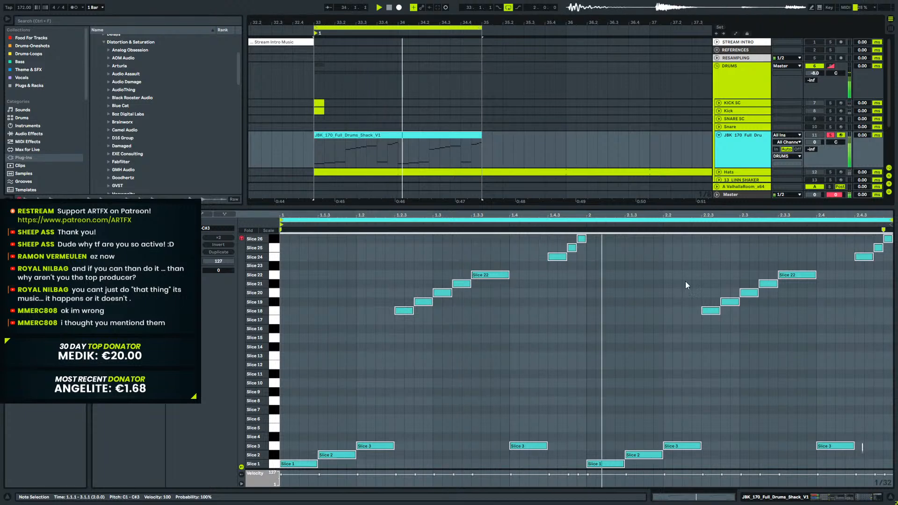
Move the first Slice 2 note, at 1.1.3, up to Slice 4 in the JBK drum clip.
left_click(797, 497)
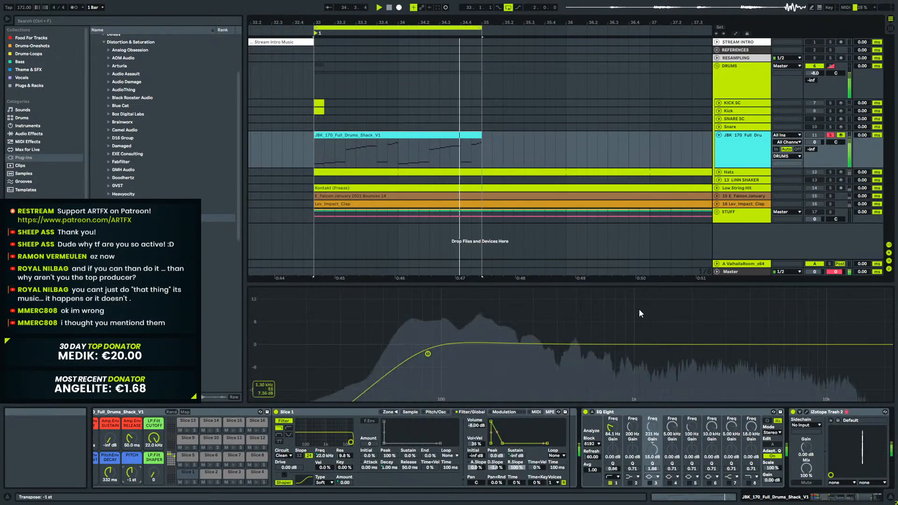
double_click(370, 138)
key("space")
left_click(327, 428)
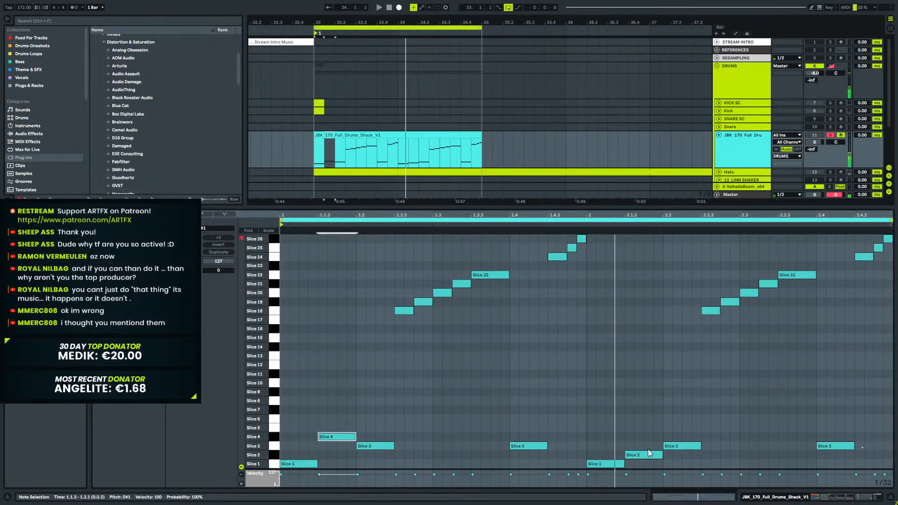
key("space")
Raise the velocity of all notes to 127, and move the second bar's Slice 2 note up to Slice 4.
key("ctrl+a")
left_click_drag(551, 474, 551, 463)
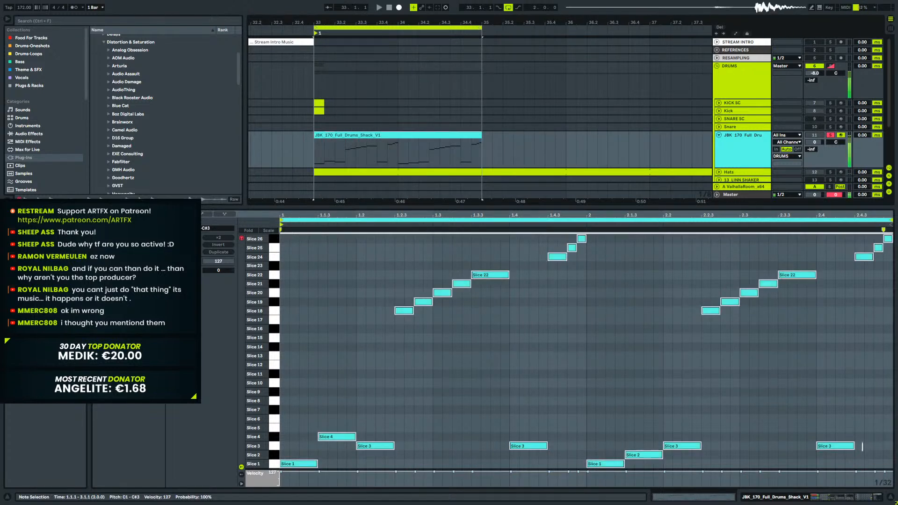
key("space")
left_click(645, 456)
left_click_drag(639, 453, 639, 439)
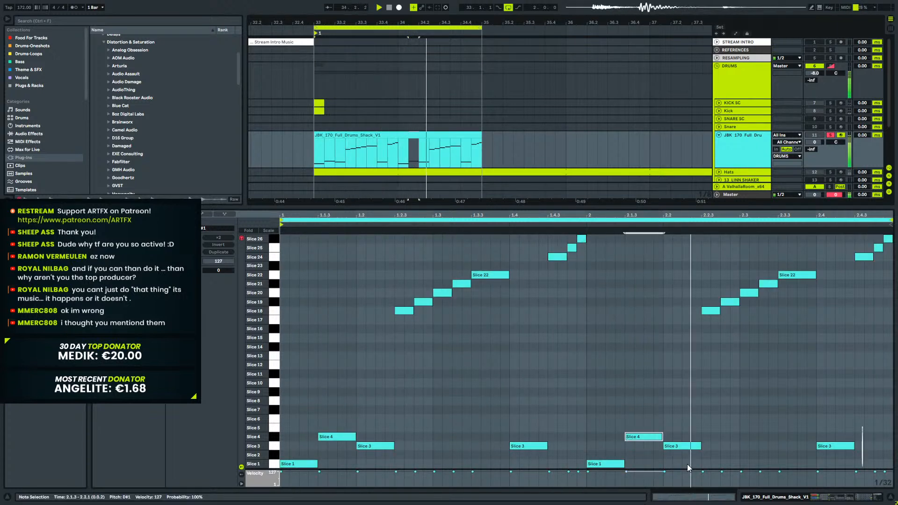
Make EQ Eight band 1 a steeper low cut at 195 Hz with a Q of 0.41.
key("shift+Tab")
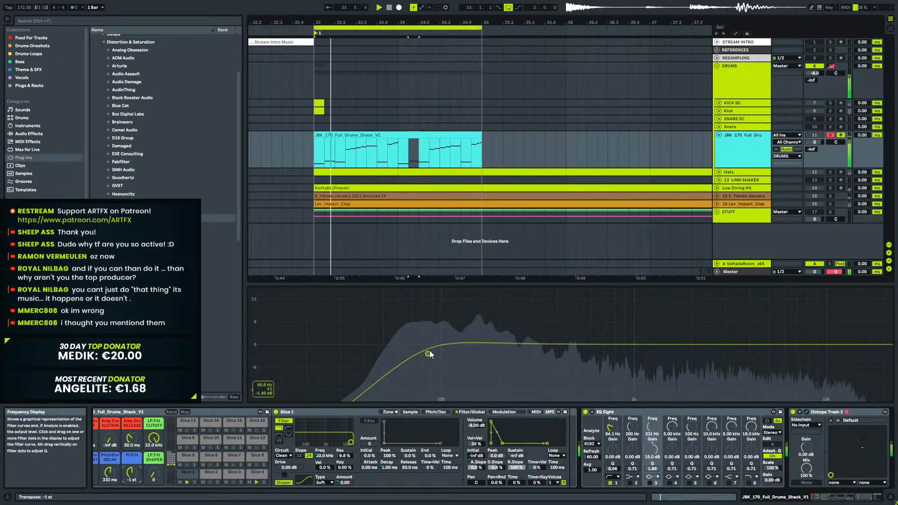
left_click_drag(428, 354, 514, 358)
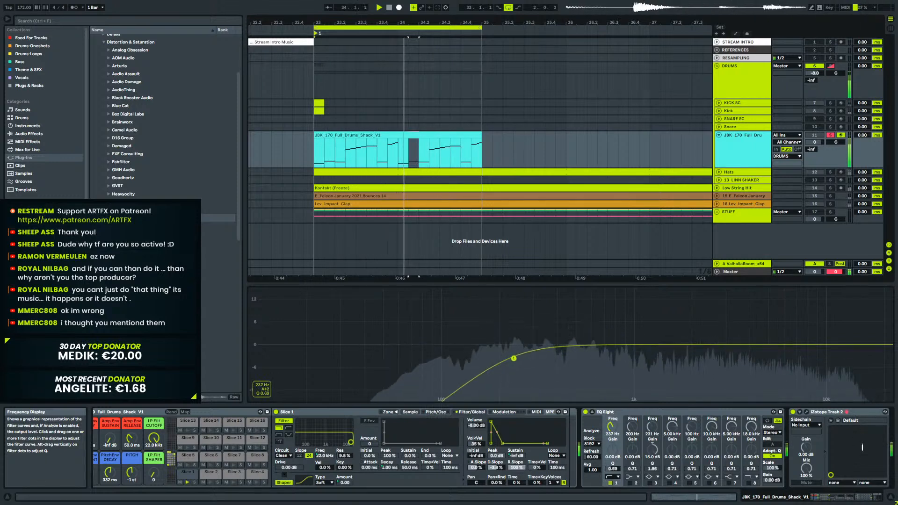
left_click(617, 477)
left_click(613, 425)
left_click_drag(514, 359, 498, 369)
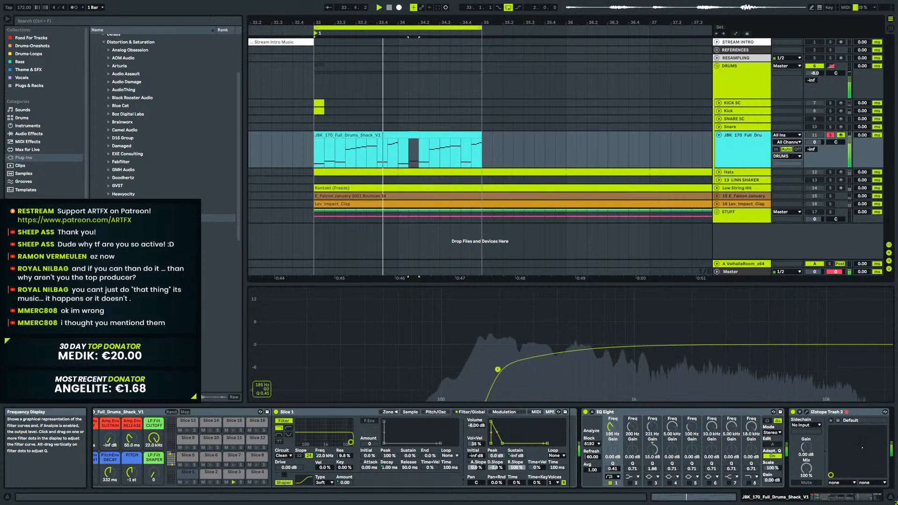
Deactivate both Slice 1 notes and both Slice 22 notes in the JBK drum clip, listening to the loop.
double_click(369, 135)
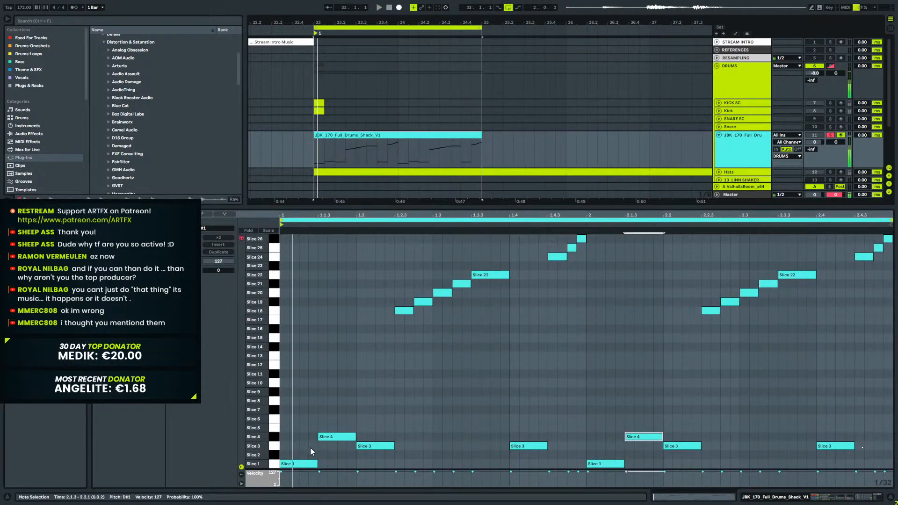
left_click(293, 464)
left_click(605, 464, "shift")
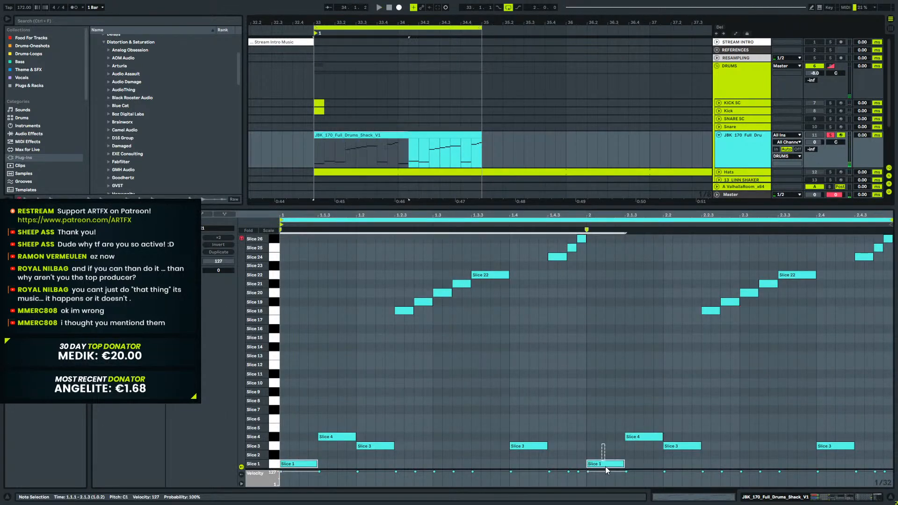
key("0")
key("space")
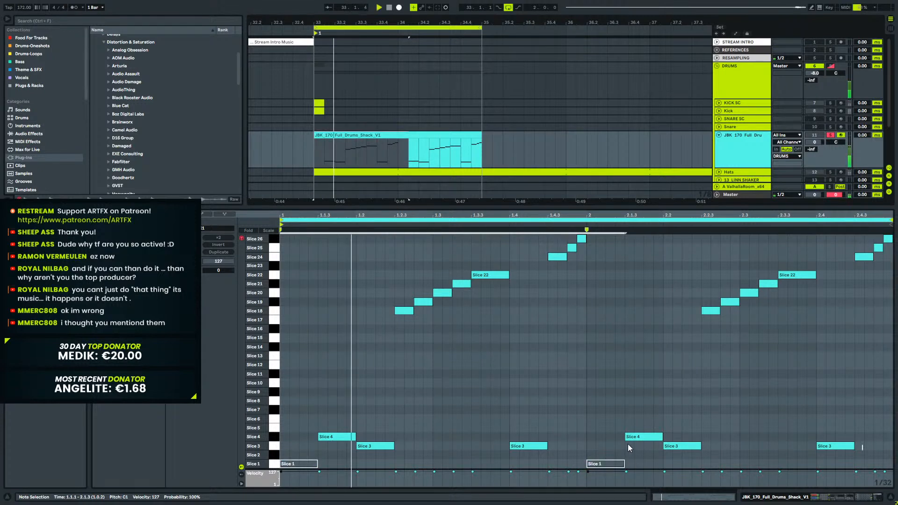
left_click(491, 275)
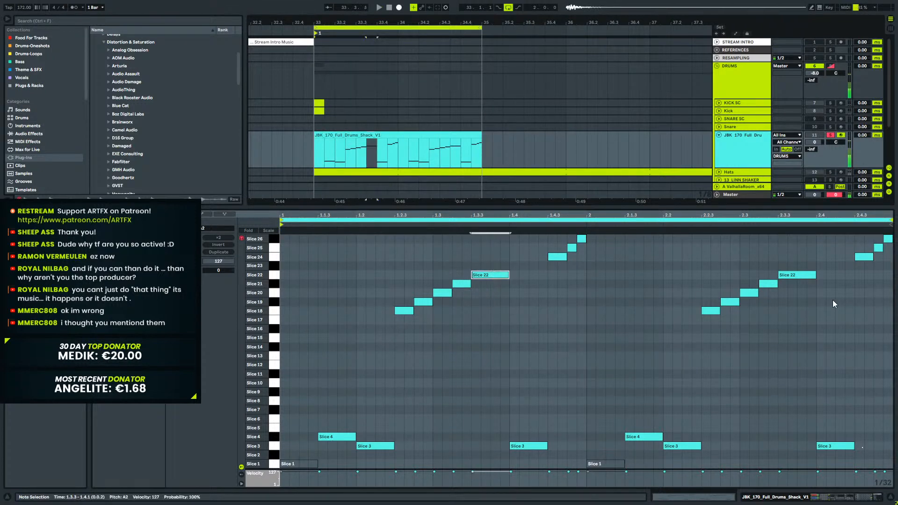
left_click(813, 275, "shift")
key("0")
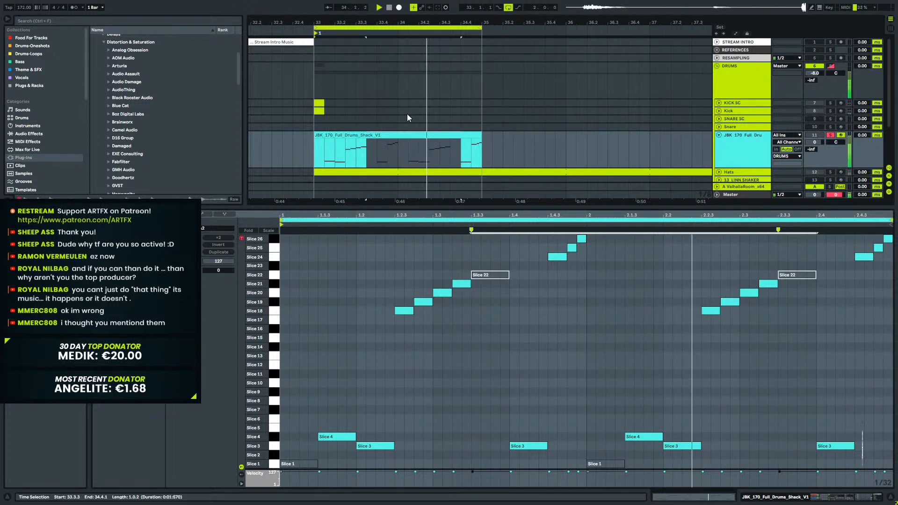
Unsolo the JBK drum track, and copy the KICK SC and Kick clips to 33.3.3, 34.1.1 and 34.3.3.
left_click(831, 136)
key("space")
left_click(318, 107)
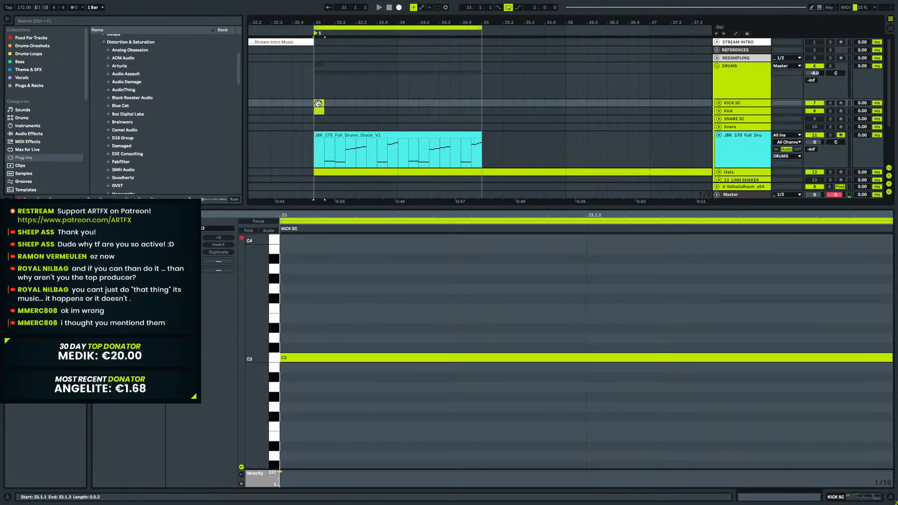
left_click_drag(366, 103, 313, 103)
key("ctrl+d")
left_click(314, 101)
key("space")
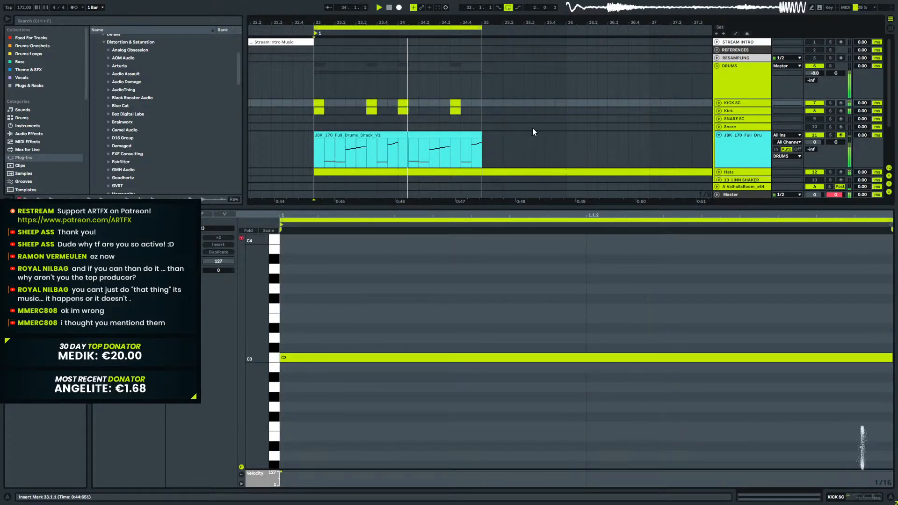
Solo the DRUMS group and show the JBK drum track's device chain.
left_click(748, 147)
left_click(830, 66)
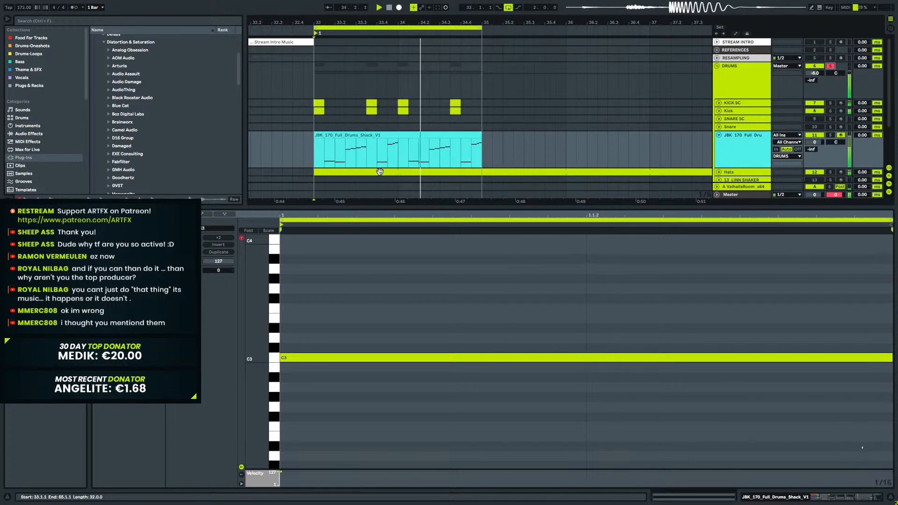
left_click(361, 135)
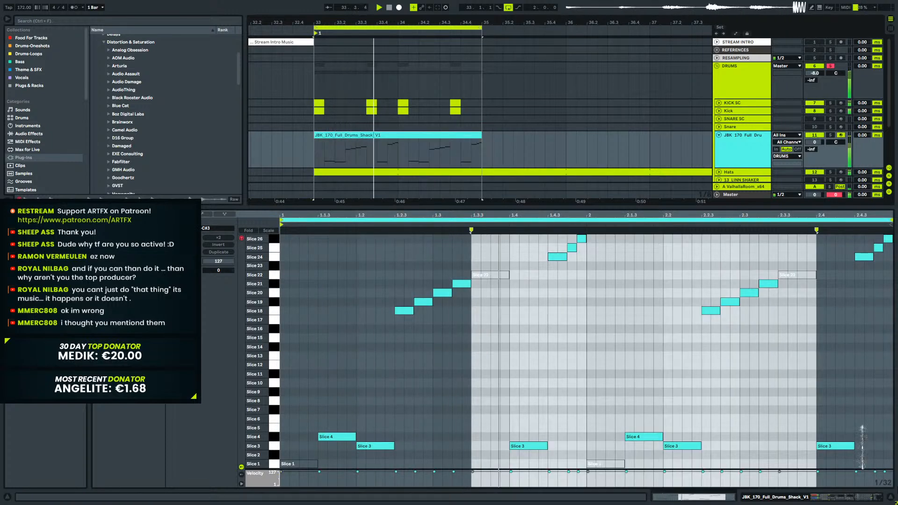
left_click(818, 500)
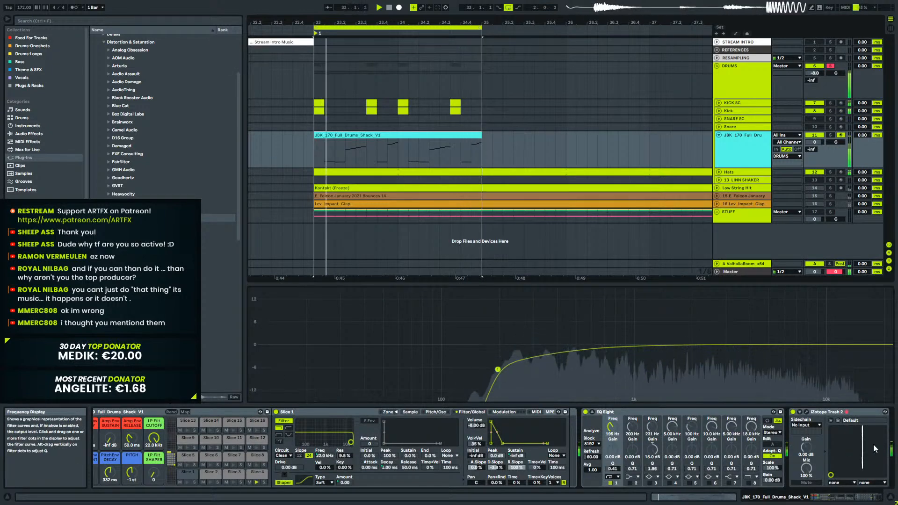
Set the drum rack's Amp Env DECAY macro to 168 ms with Trash 2 open, and close the plug-in window.
left_click(806, 412)
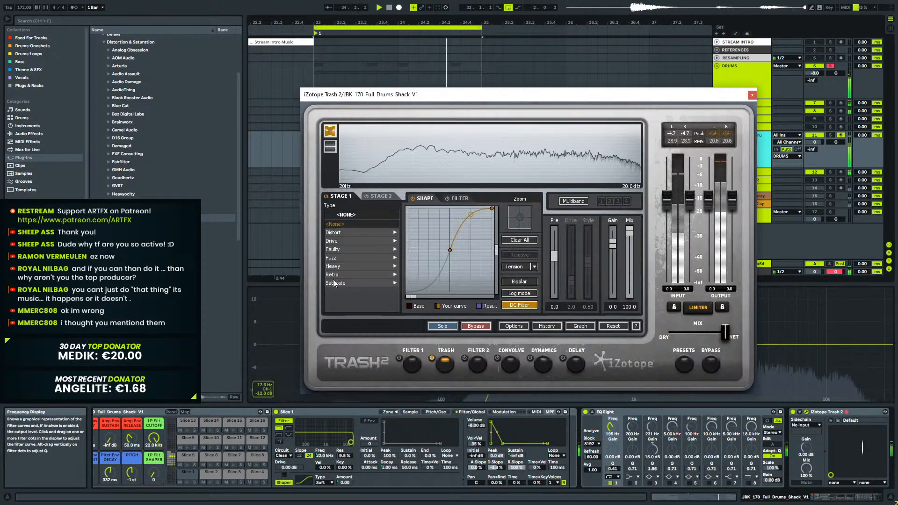
left_click(840, 502)
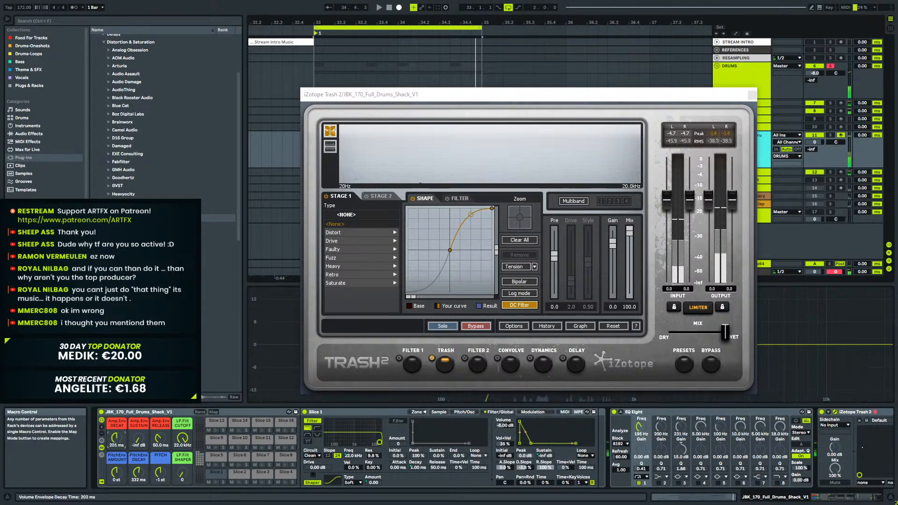
mouse_move(117, 442)
left_mouse_down()
mouse_move(118, 451)
mouse_move(118, 443)
left_mouse_up()
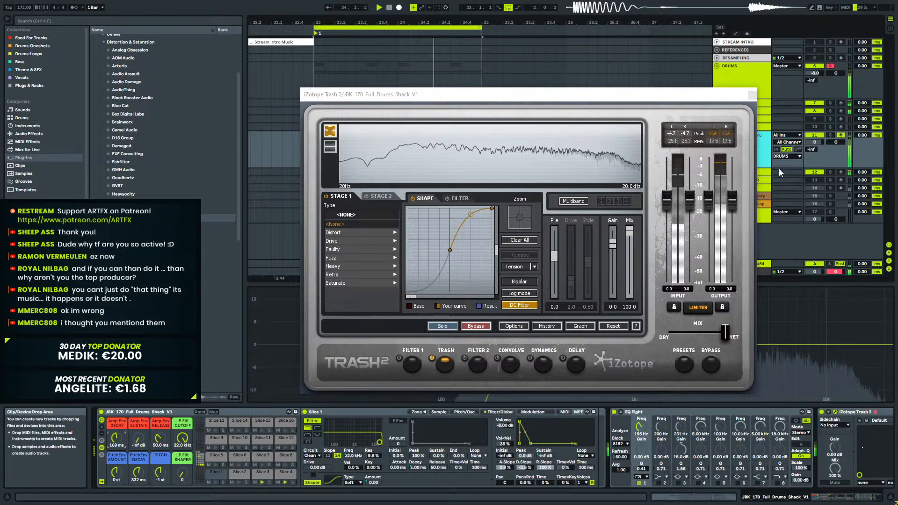
left_click(752, 95)
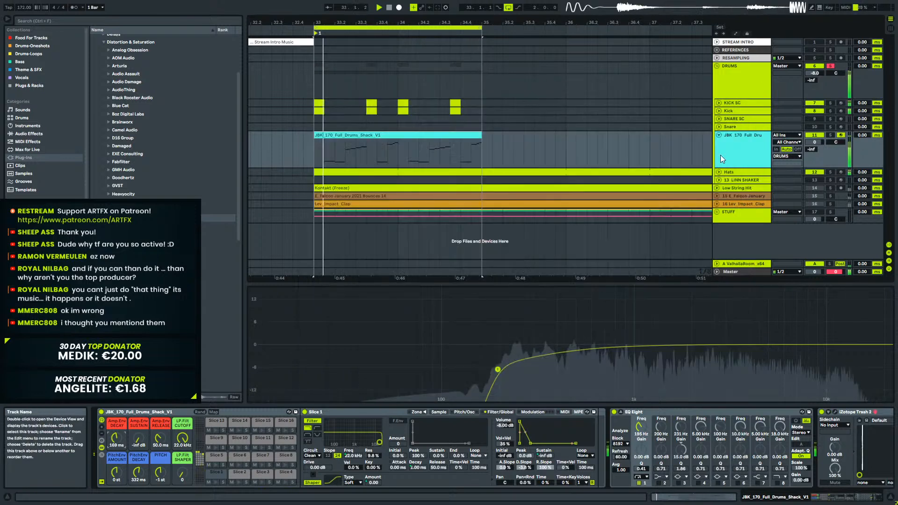
Enable EQ Eight band 4 and boost it by 4.53 dB at 11.8 kHz.
key("space")
left_click(699, 483)
left_click_drag(767, 345, 839, 328)
key("space")
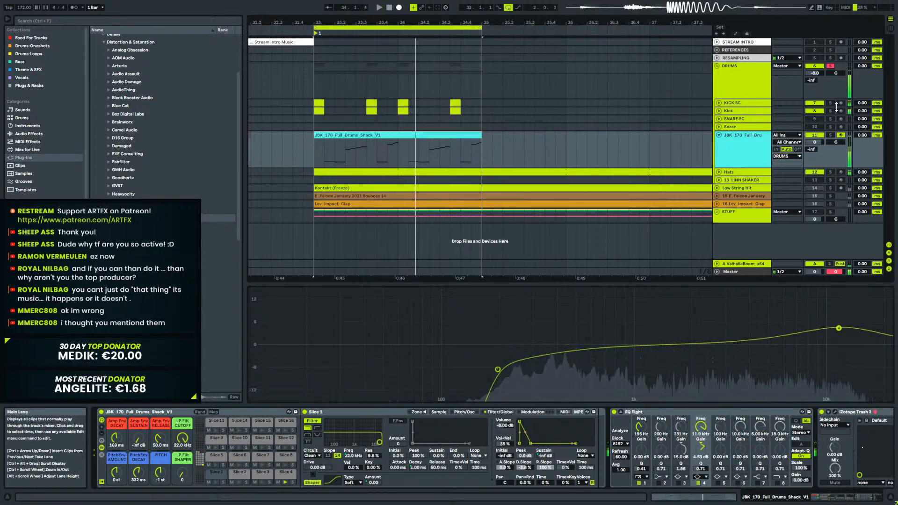
Solo the JBK drum track instead of the DRUMS group, and play its clip in the note editor.
left_click(740, 111)
left_click(831, 135)
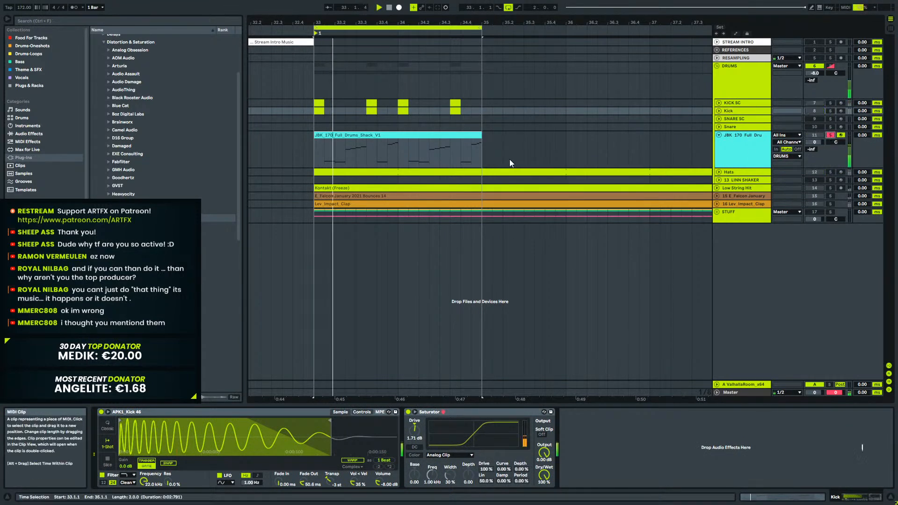
left_click(411, 149)
double_click(362, 136)
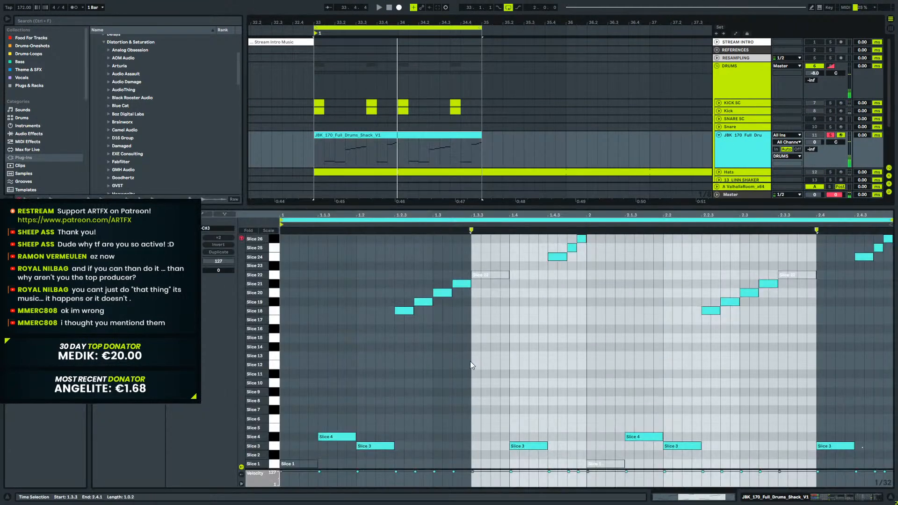
left_click_drag(399, 328, 433, 293)
left_click_drag(557, 271, 569, 252)
key("space")
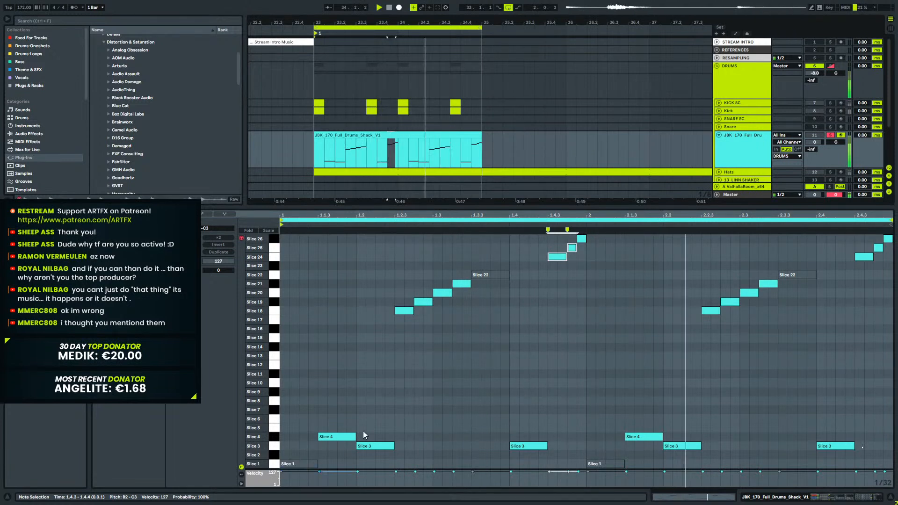
Reactivate the Slice 1 and Slice 22 notes in both bars of the JBK drum clip.
left_click(274, 465)
key("space")
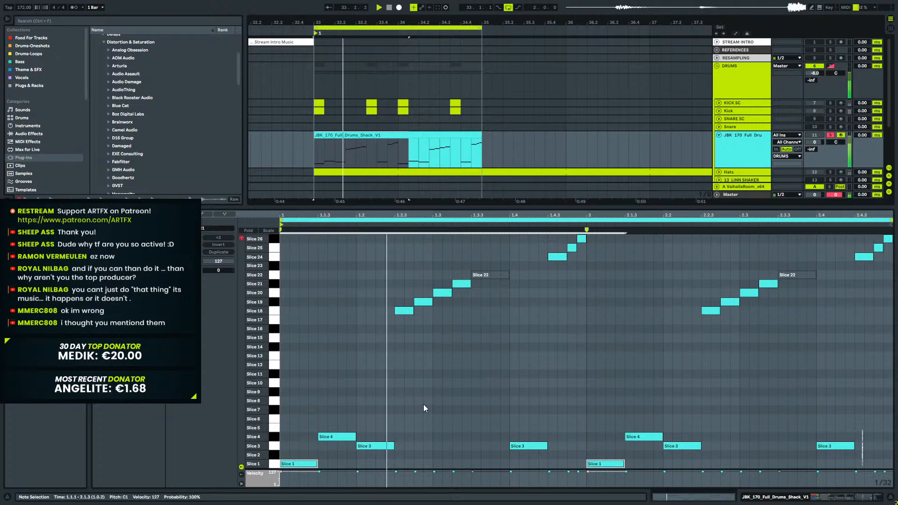
left_click(492, 275)
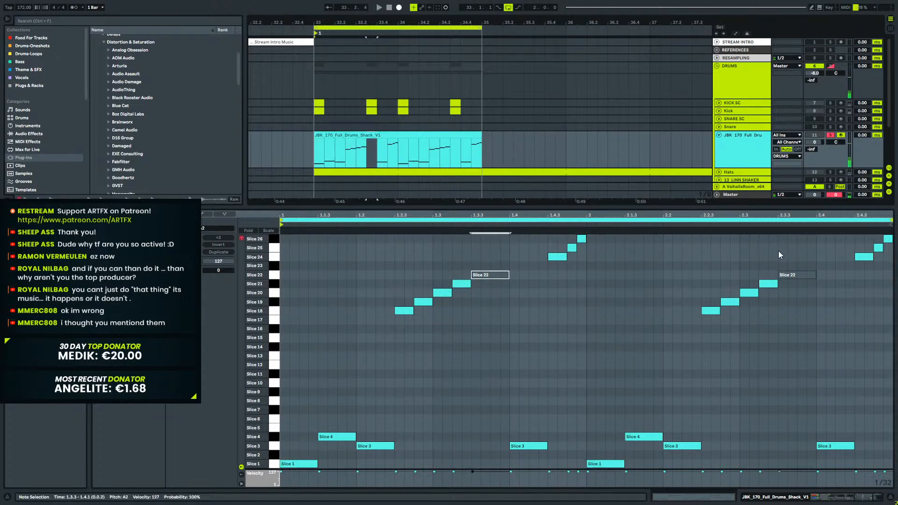
left_click(798, 275, "shift")
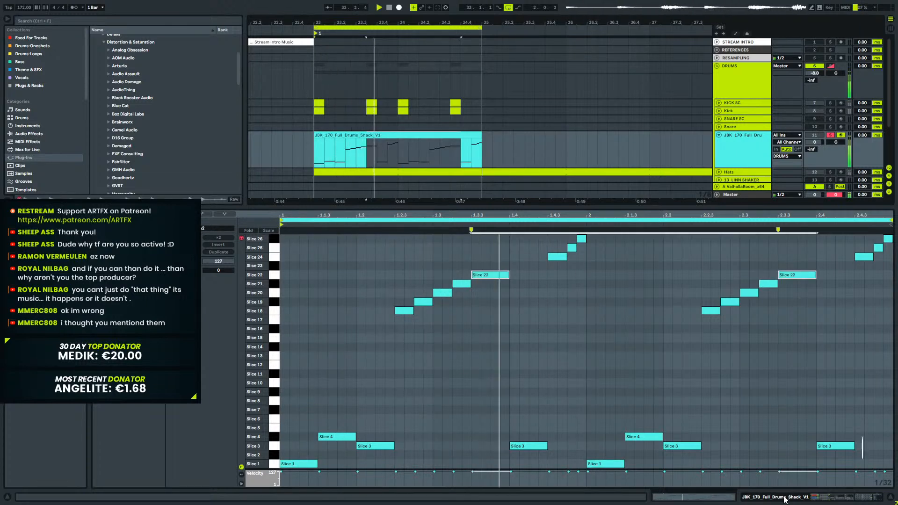
Show the JBK drum track's devices, and clear the remaining solos on the DRUMS group and JBK track so everything plays.
key("shift+Tab")
left_click(751, 133)
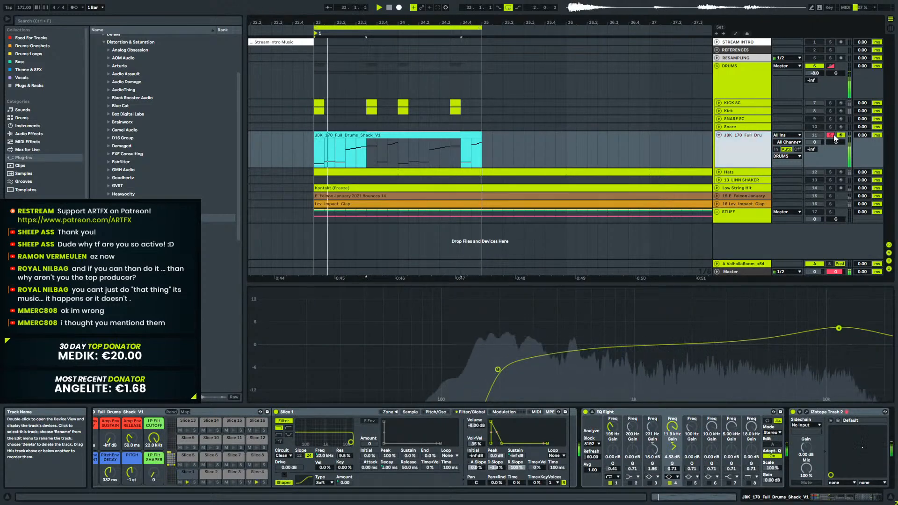
left_click(830, 66)
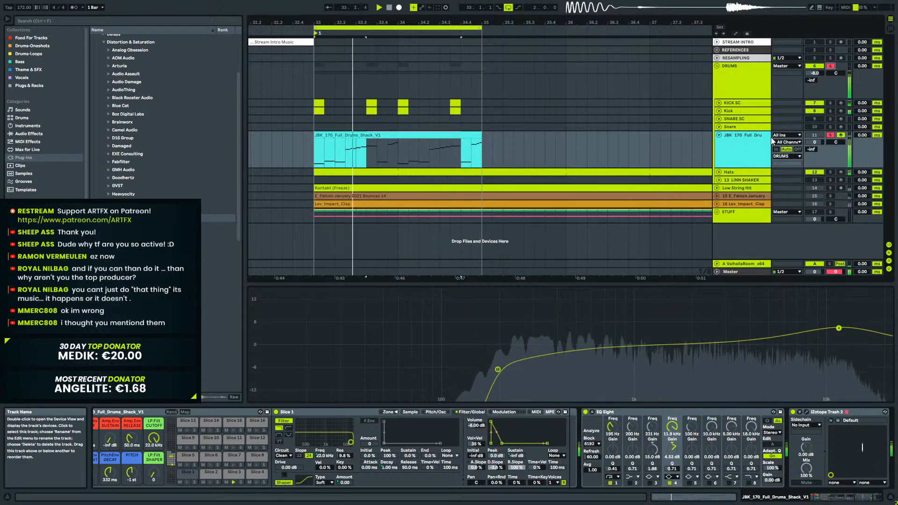
left_click(831, 135)
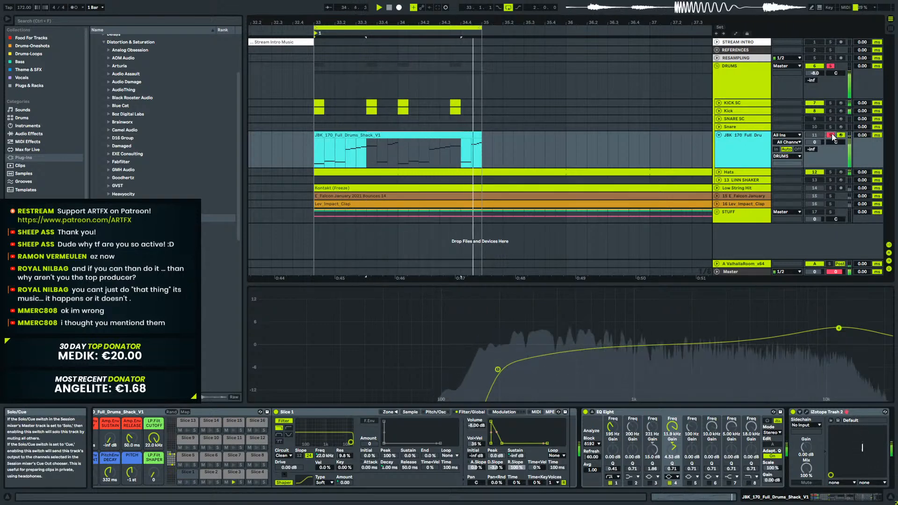
left_click(720, 135)
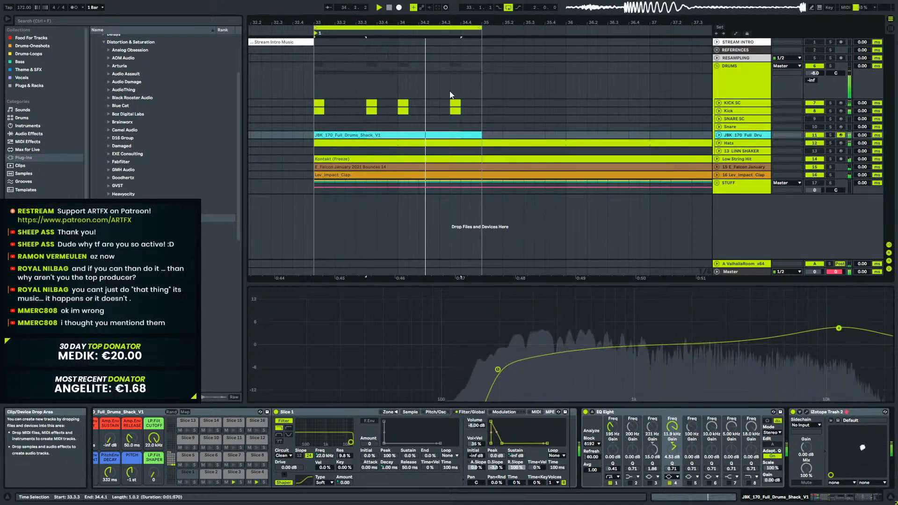
left_click(719, 135)
Stop playback and extend the JBK drum clip so it runs from bar 33 to bar 49.
left_click_drag(376, 23, 318, 3)
key("space")
left_click_drag(338, 136, 551, 147)
left_click(335, 109)
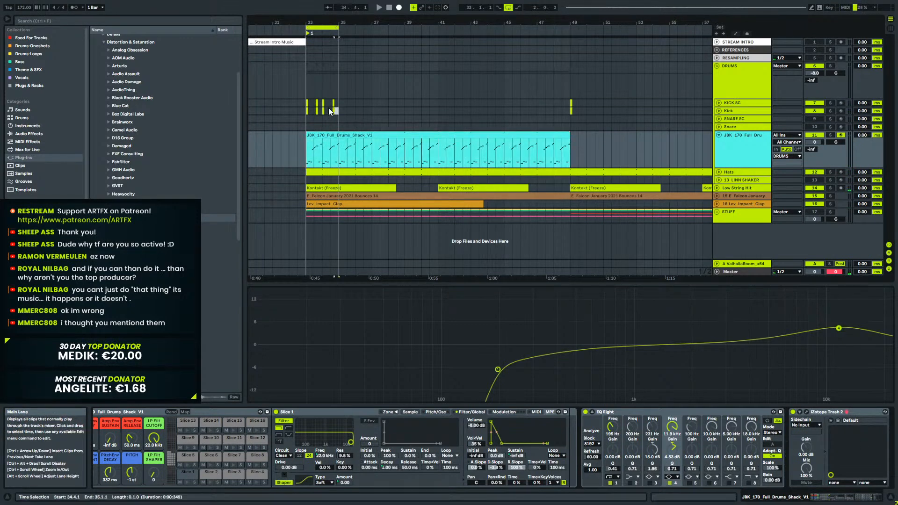
Delete the KICK SC and Kick clips that follow the first hit at bar 33, and play from just before it.
left_click_drag(311, 102, 310, 101)
key("Delete")
left_click(299, 105)
key("space")
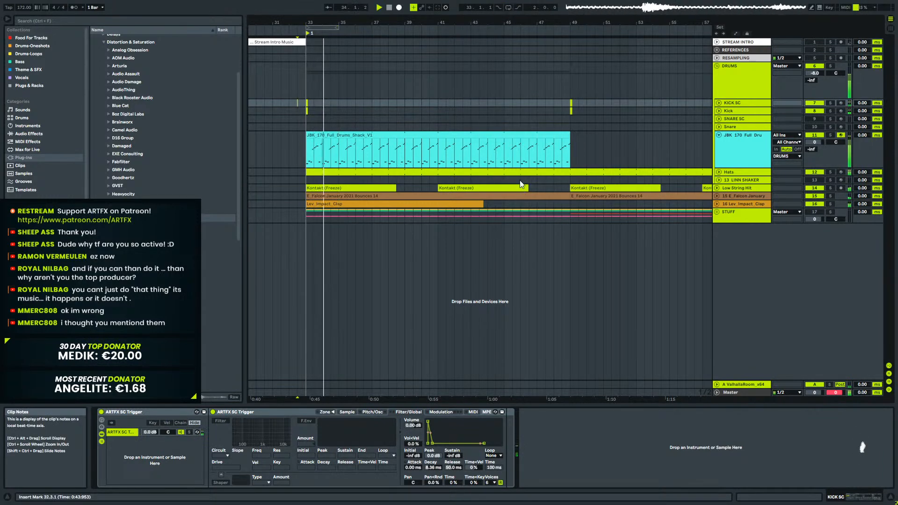
Replace the Slice 25 and Slice 26 notes ending both bars of the JBK drum clip with one Slice 21 note each, and play.
left_click(742, 142)
left_click(718, 135)
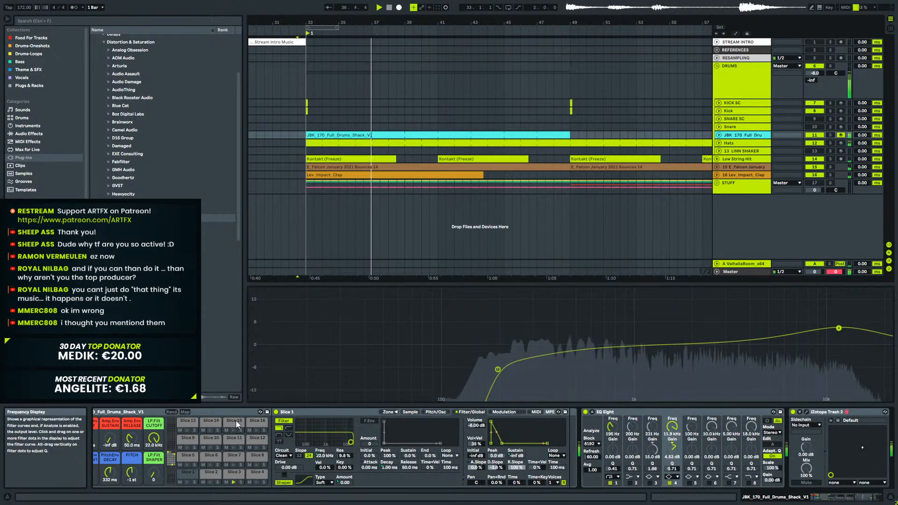
double_click(376, 135)
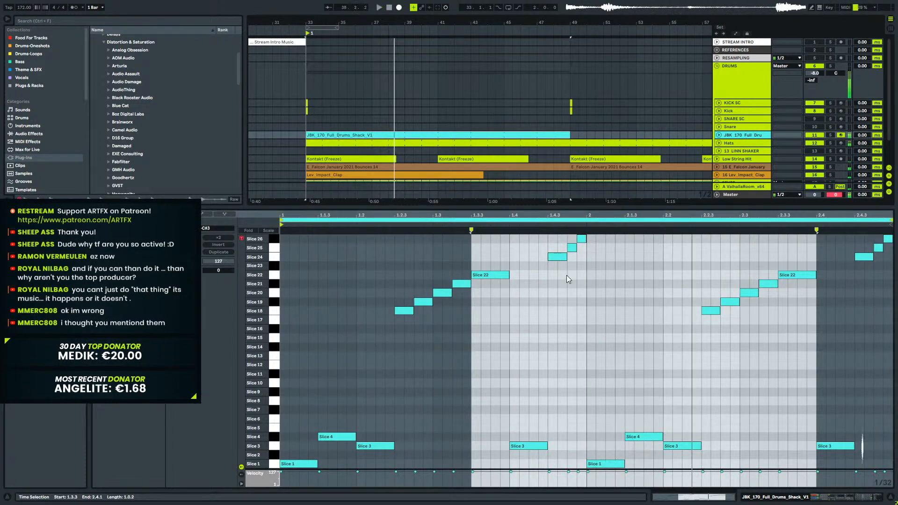
left_click_drag(569, 266, 584, 230)
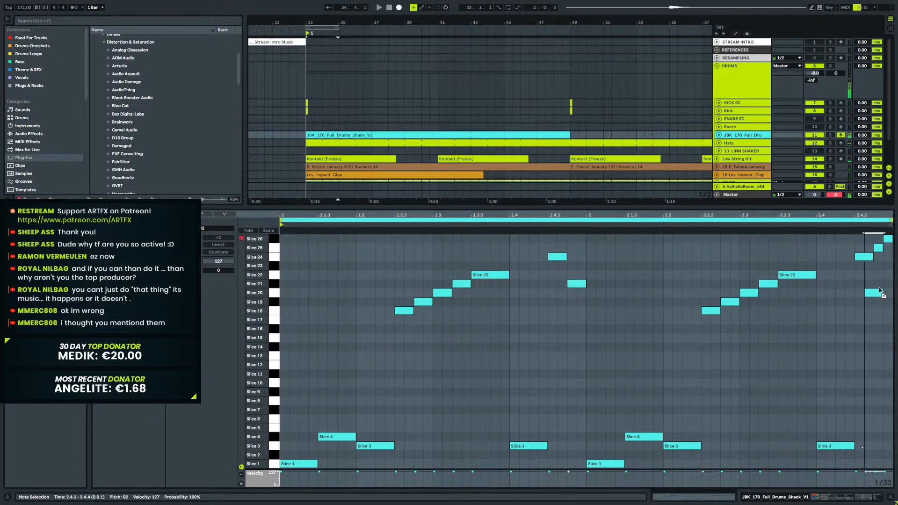
key("Delete")
key("space")
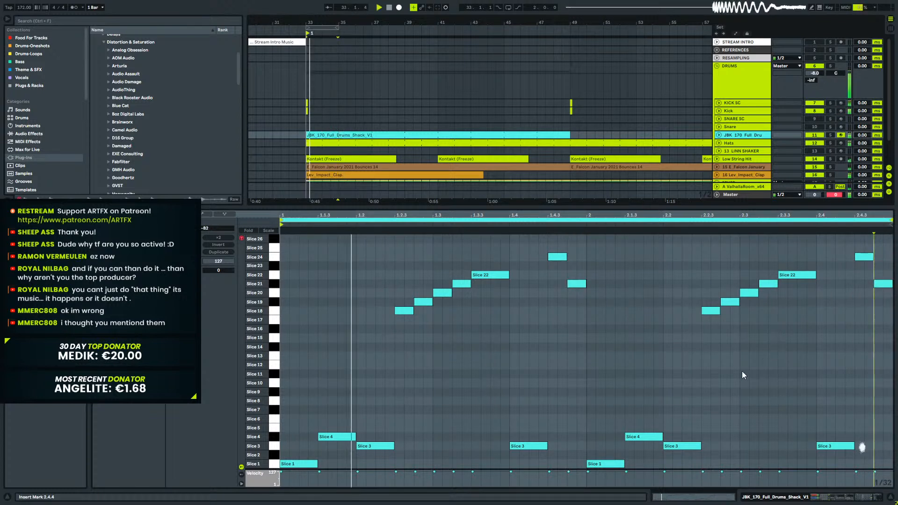
Add a second EQ Eight after Trash 2 on the JBK drum track.
left_click(783, 493)
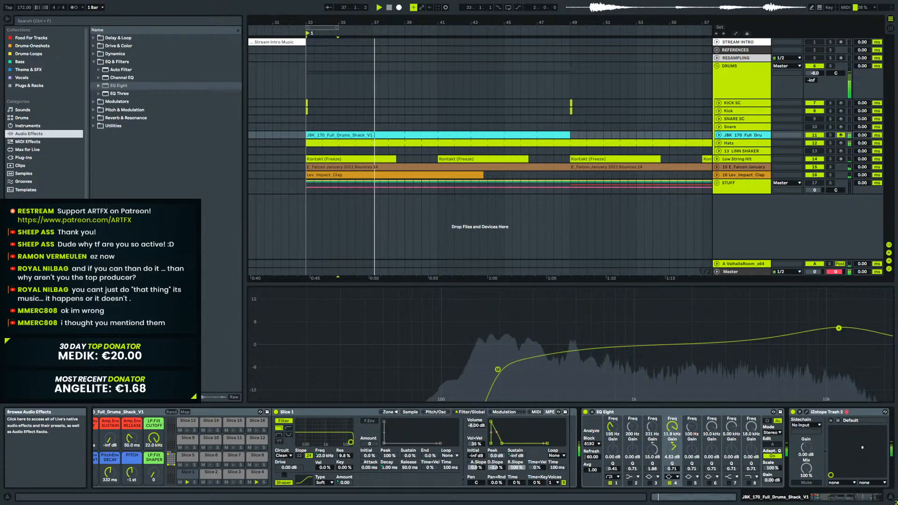
left_click(114, 86)
left_click_drag(825, 497, 846, 499)
left_click_drag(103, 92, 870, 448)
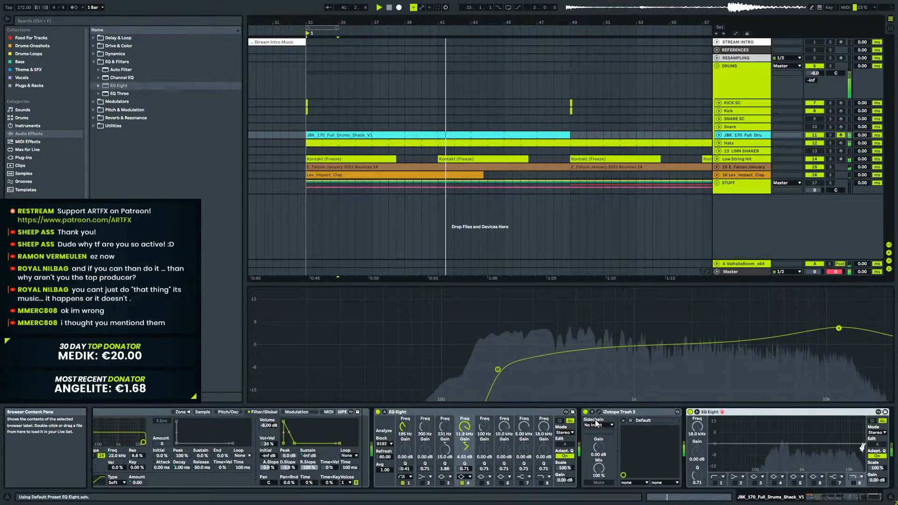
Enable a low cut on band 1 and a 2.85 dB dip at 445 Hz on band 5 of the new EQ Eight.
left_click(385, 412)
left_click(714, 483)
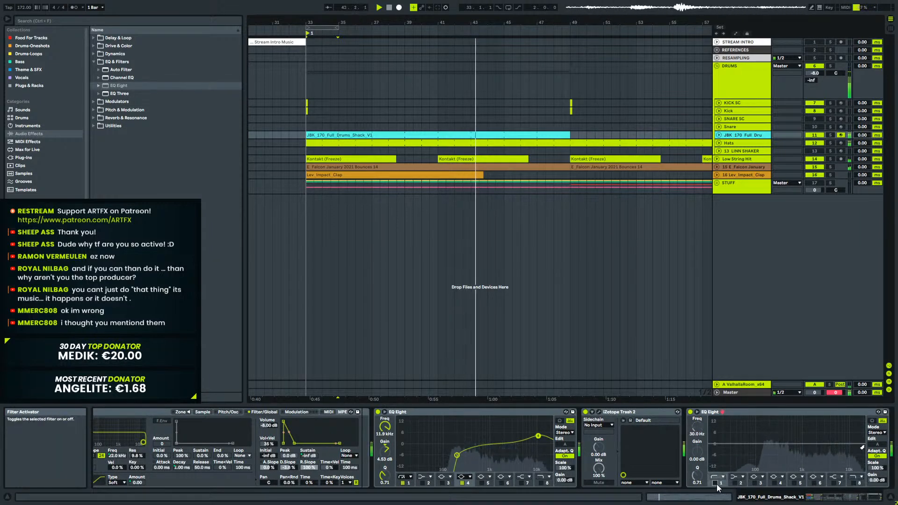
left_click_drag(731, 451, 785, 449)
left_click(794, 483)
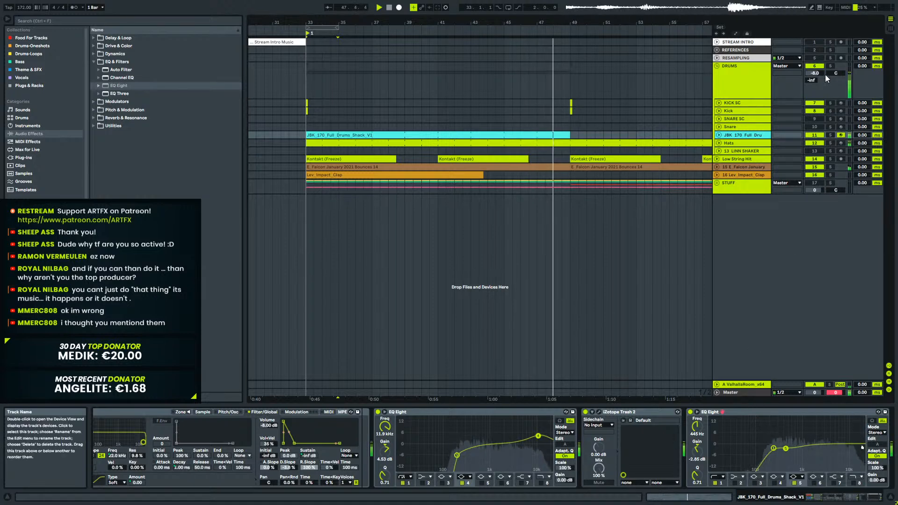
key("space")
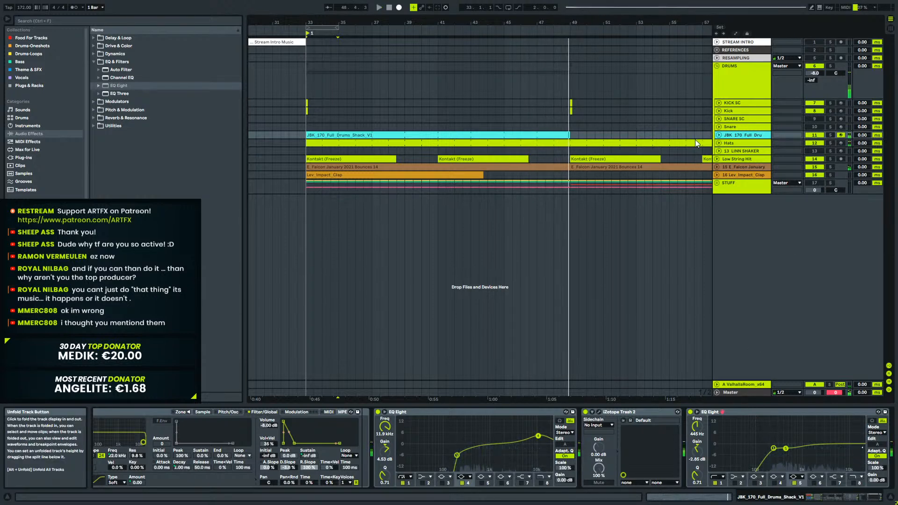
Try to split the last two bars, 47 to 49, off the JBK drum clip.
left_click(719, 136)
double_click(561, 135)
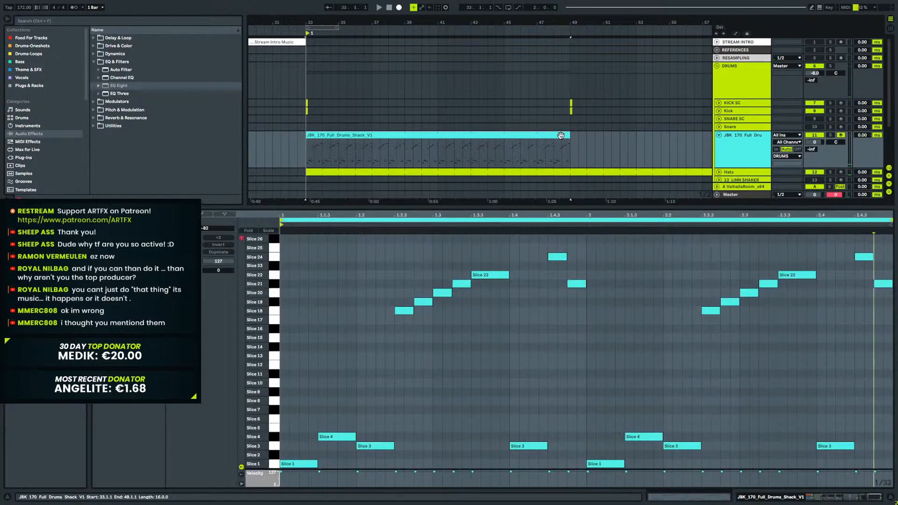
left_click(883, 283)
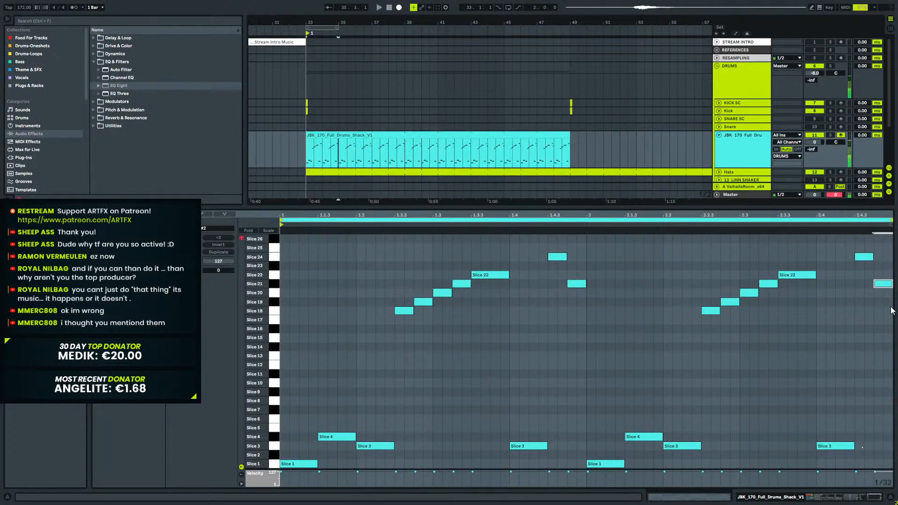
left_click(566, 153)
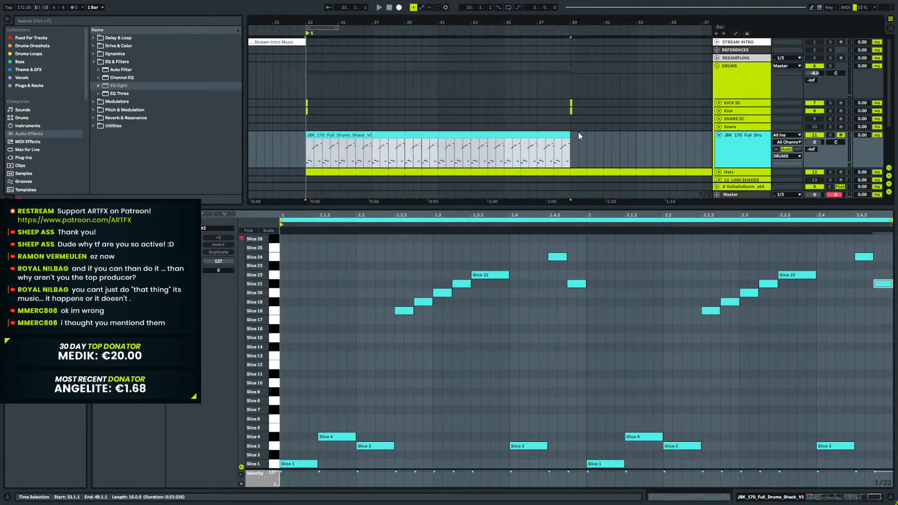
left_click_drag(538, 149, 571, 150)
key("ctrl+e")
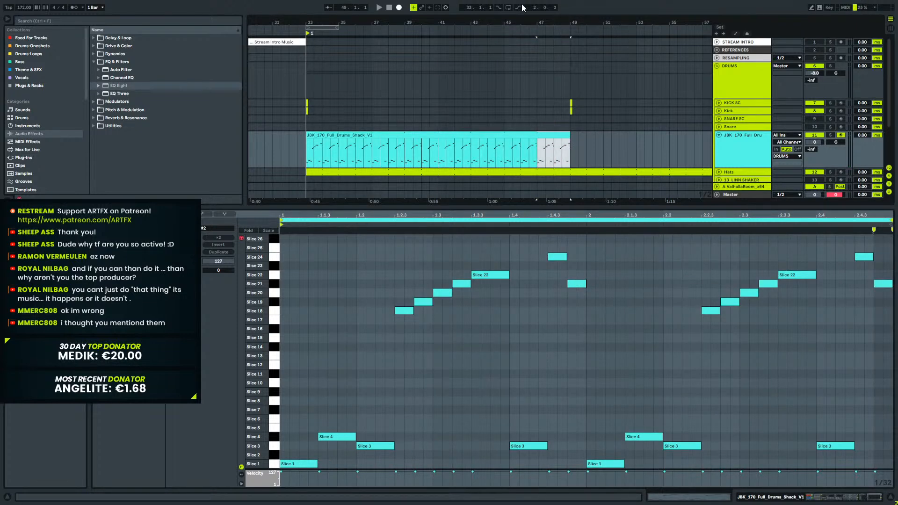
Duplicate the JBK drum clip to start again at bar 49, and delete the last half beat before bar 49.
left_click_drag(355, 23, 356, 6)
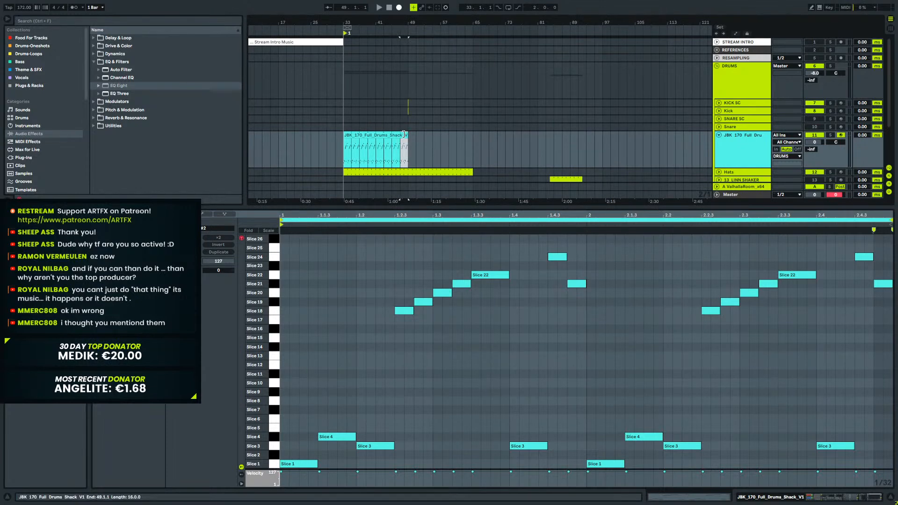
left_click_drag(407, 22, 407, 82)
left_click_drag(461, 153, 473, 157)
key("Delete")
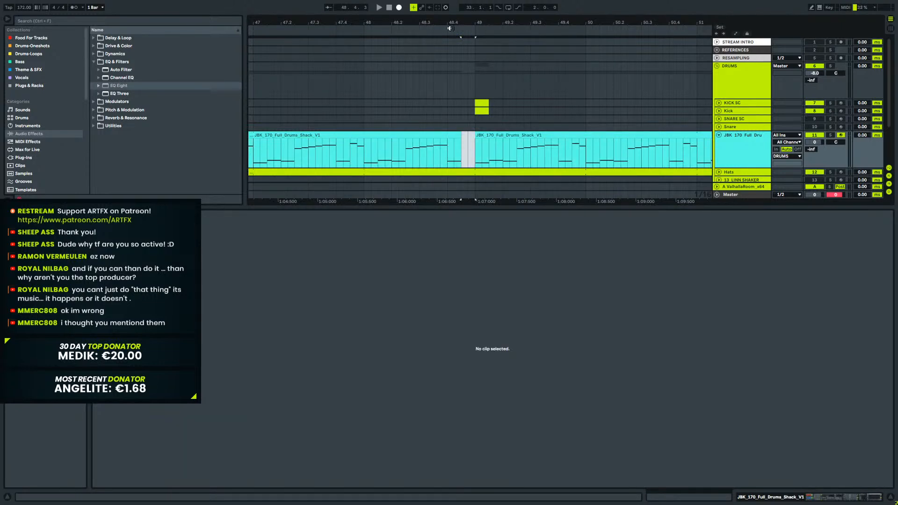
Play from bar 47 to check the gap in the JBK drums before bar 49.
left_click_drag(452, 22, 461, 9)
left_click(392, 154)
key("space")
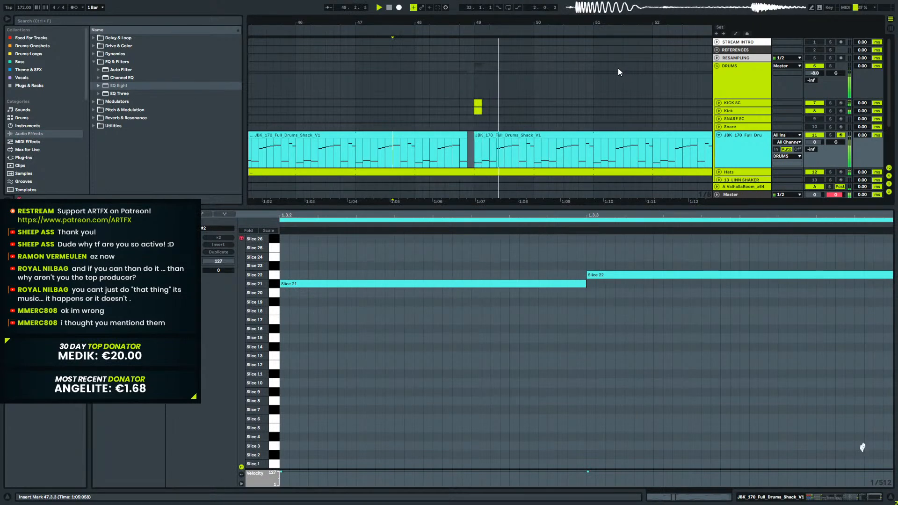
left_click_drag(531, 22, 505, 22)
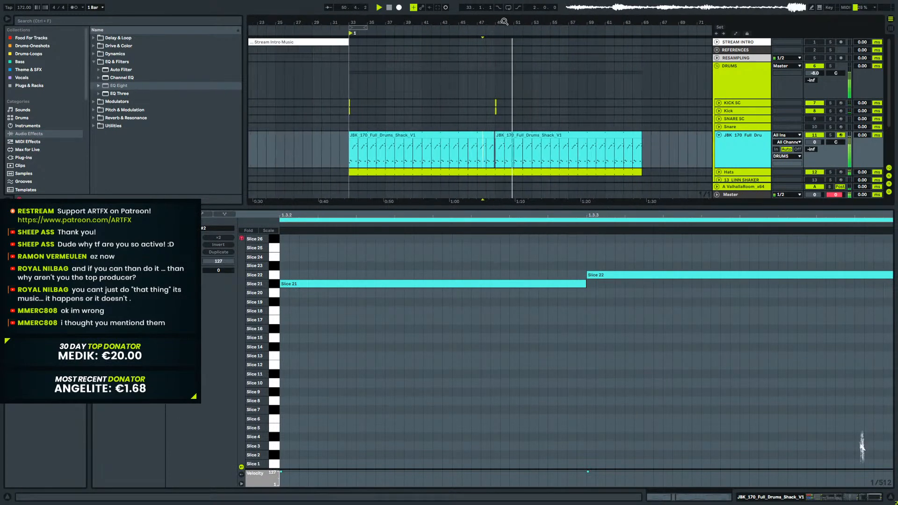
Assign the DRUMS group's track color to all its grouped tracks and clips.
left_click(719, 135)
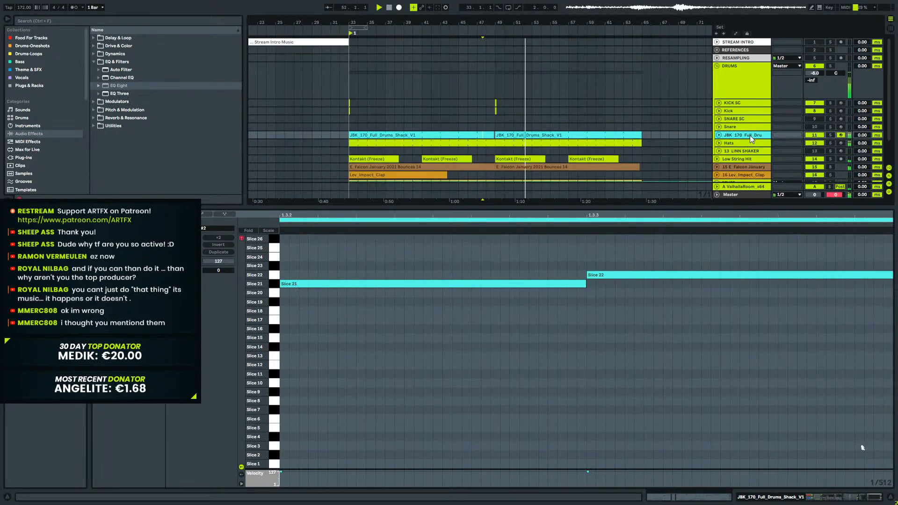
right_click(743, 75)
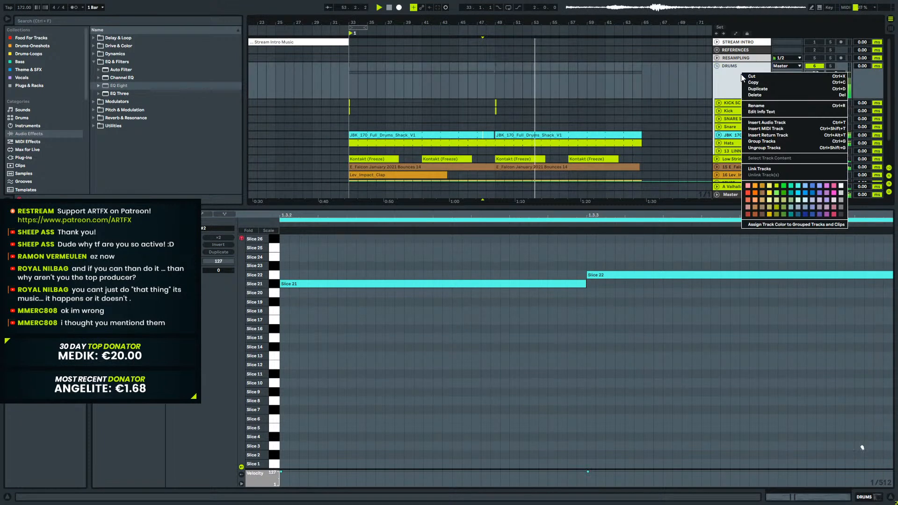
left_click(787, 226)
left_click(745, 135)
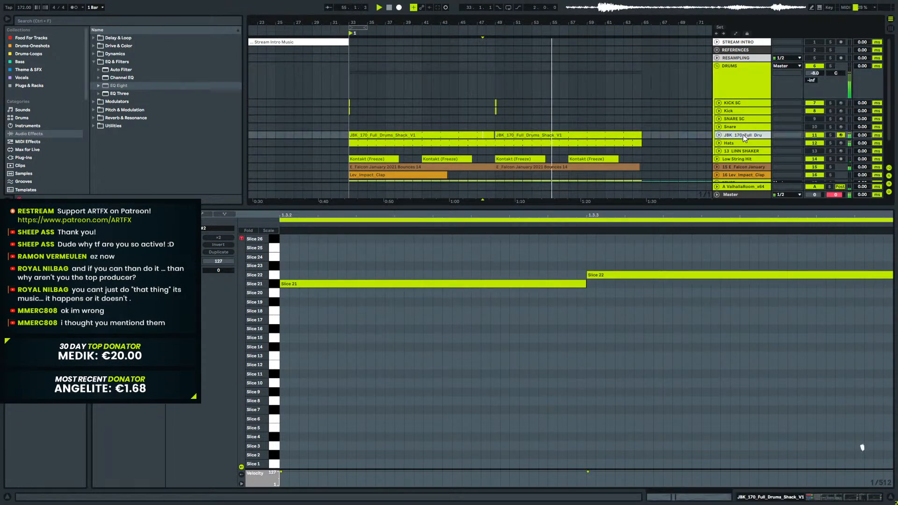
Shorten the second JBK drum clip to end at 64.4.1, and play the ending from bar 64.
left_click(780, 498)
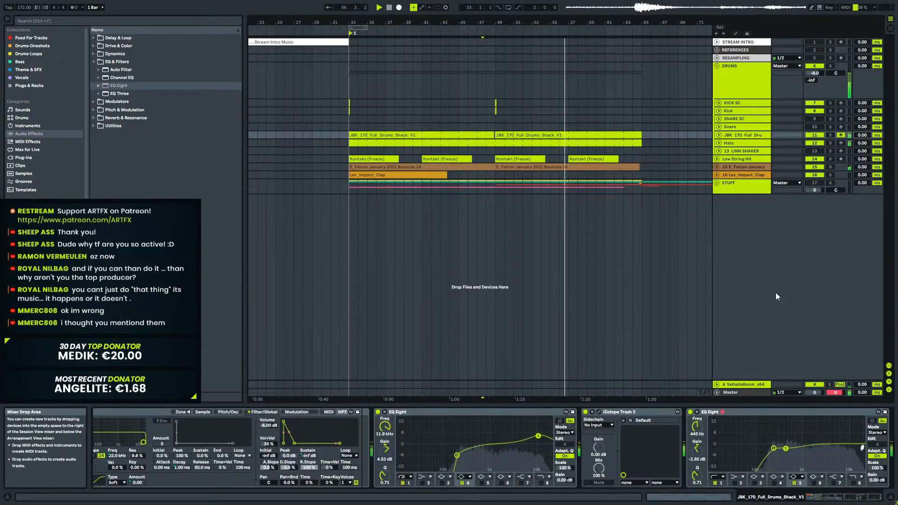
left_click(719, 136)
left_click(736, 137)
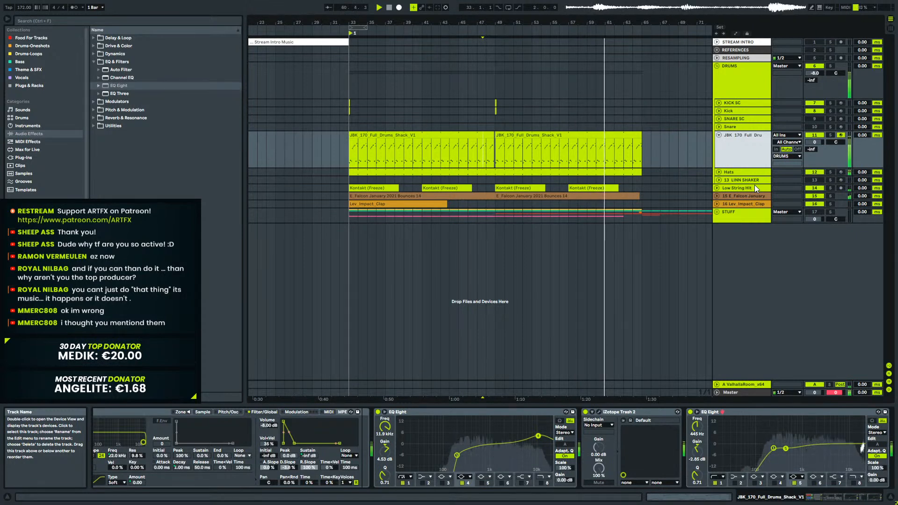
left_click_drag(644, 23, 622, 77)
mouse_move(615, 134)
left_mouse_down()
mouse_move(598, 139)
mouse_move(608, 142)
left_mouse_up()
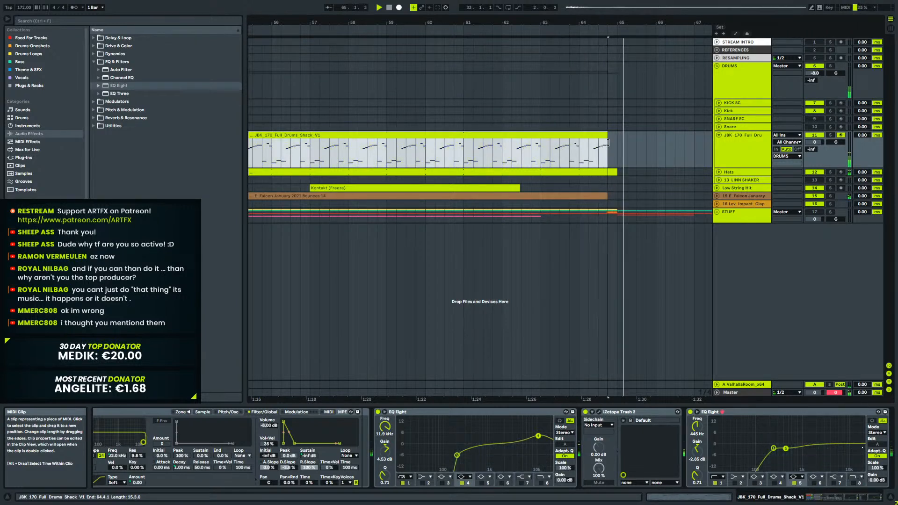
left_click(581, 151)
key("space")
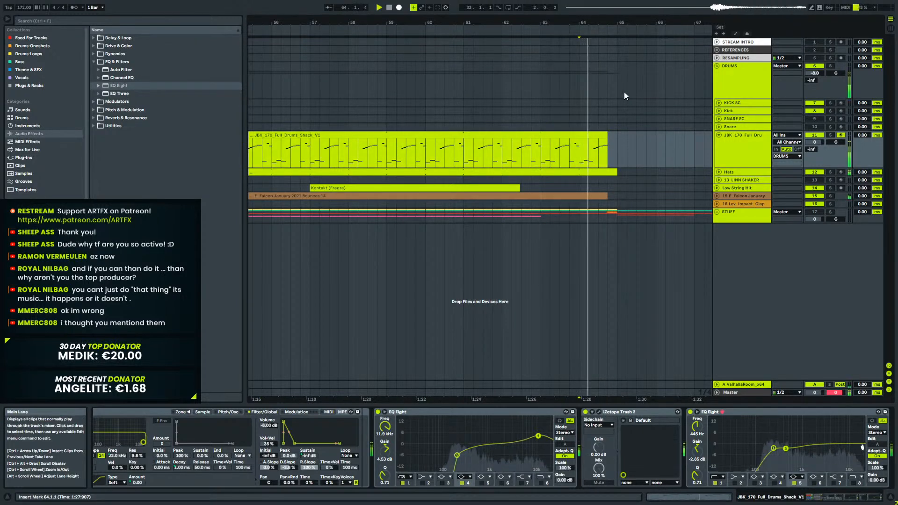
key("space")
Duplicate bars 49 to 65 of the KICK SC through JBK drum tracks to bar 65.
left_click_drag(613, 23, 613, 4)
left_click_drag(476, 158, 614, 102)
key("ctrl+d")
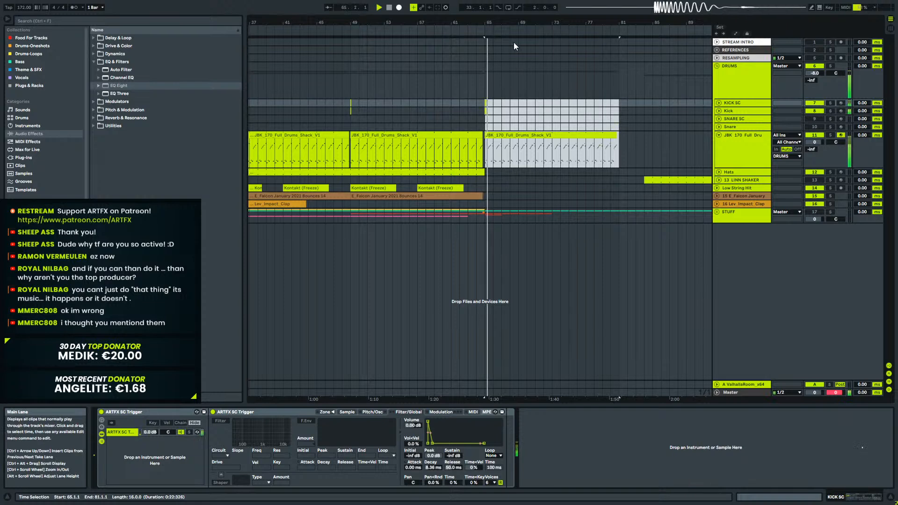
Copy the KICK SC and Kick clips at bar 65 to about 65.3.3 in the same bar.
left_click_drag(486, 23, 442, 118)
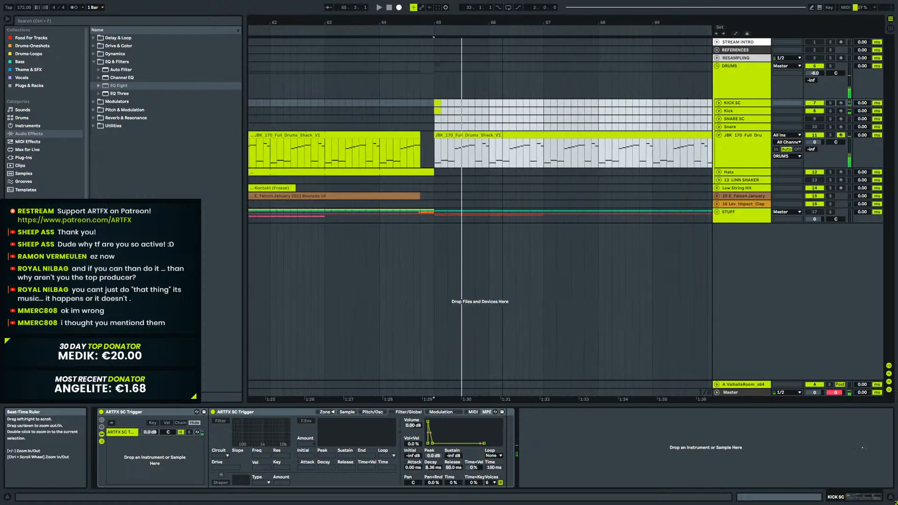
left_click(467, 114)
left_click_drag(433, 104, 470, 104)
left_click(490, 112)
Duplicate the one-bar KICK SC and Kick pattern from bar 65 repeatedly until it fills up to bar 81.
key("ctrl+d")
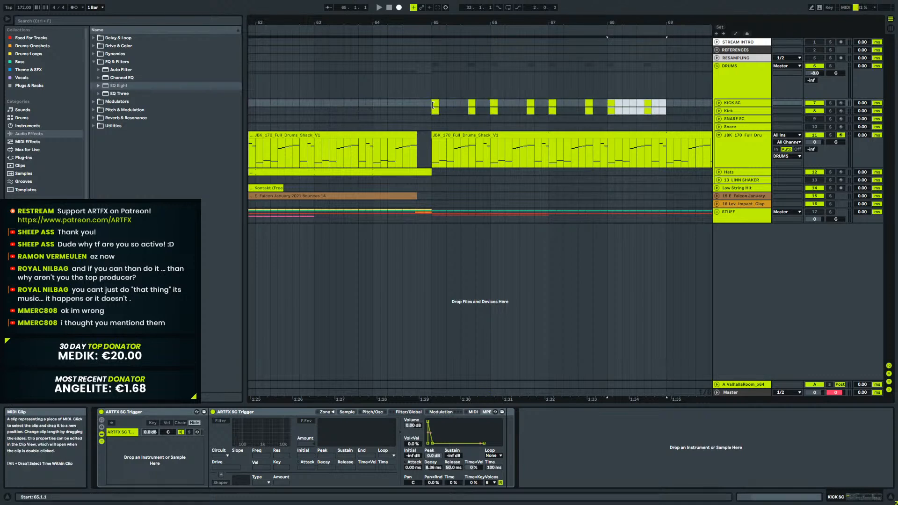
key("ctrl+d")
key("ctrl+d")
key("ctrl+d")
key("ctrl+d")
key("ctrl+d")
key("ctrl+d")
key("ctrl+d")
key("ctrl+d")
key("ctrl+d")
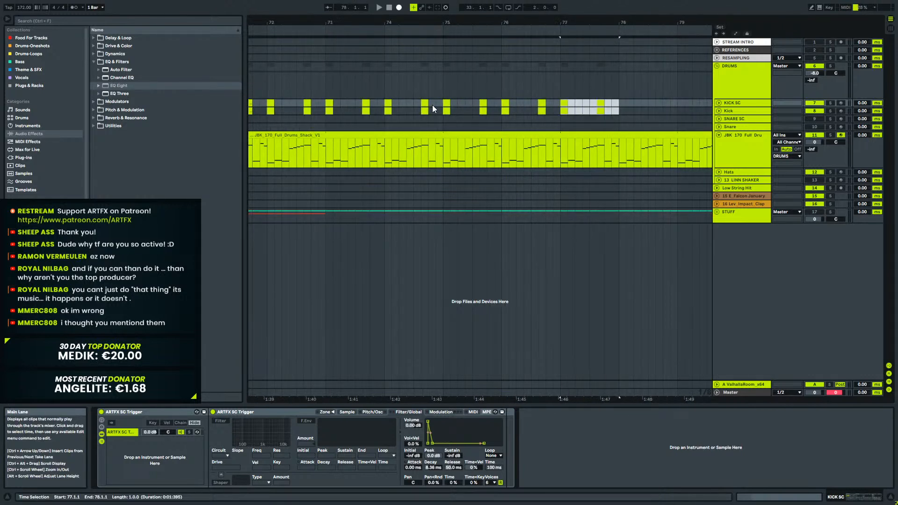
key("ctrl+d")
key("ctrl+d")
key("ctrl+d")
left_click_drag(547, 23, 575, 4)
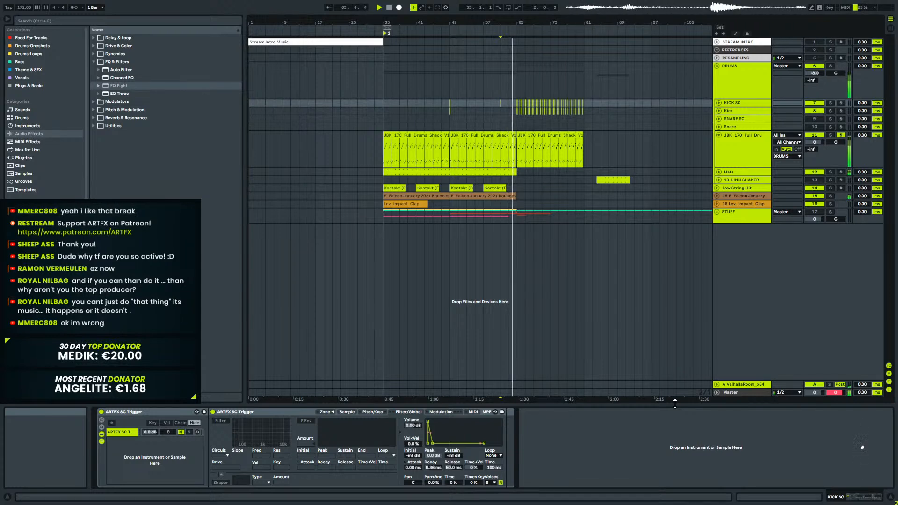
Collapse the JBK drum track and expand the Snare track in the arrangement.
left_click(718, 136)
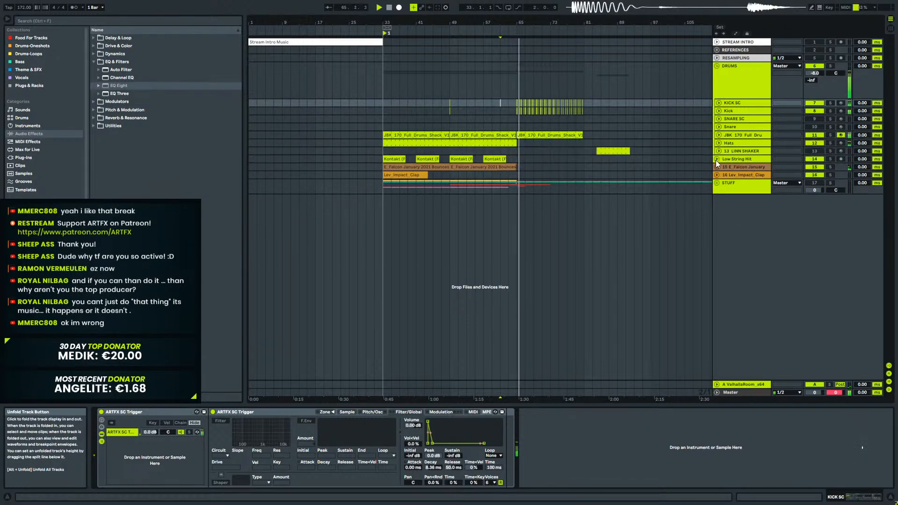
left_click(748, 134)
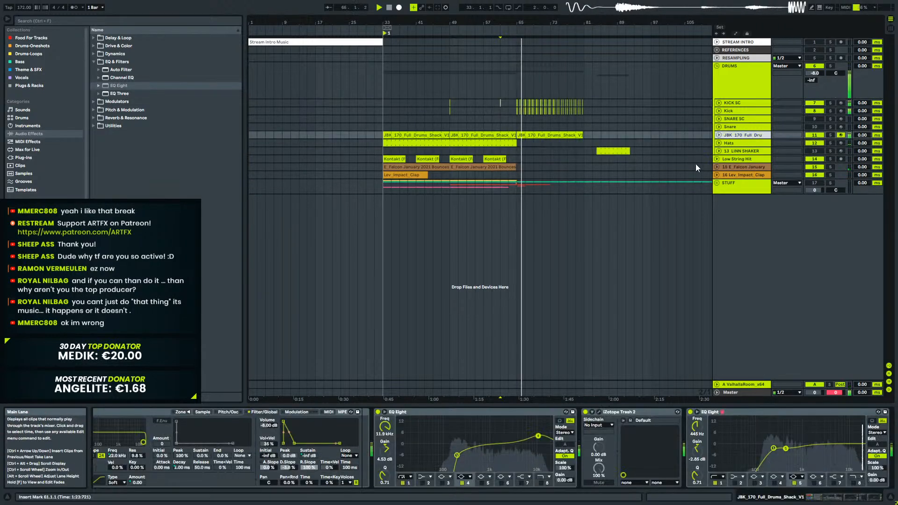
left_click(737, 110)
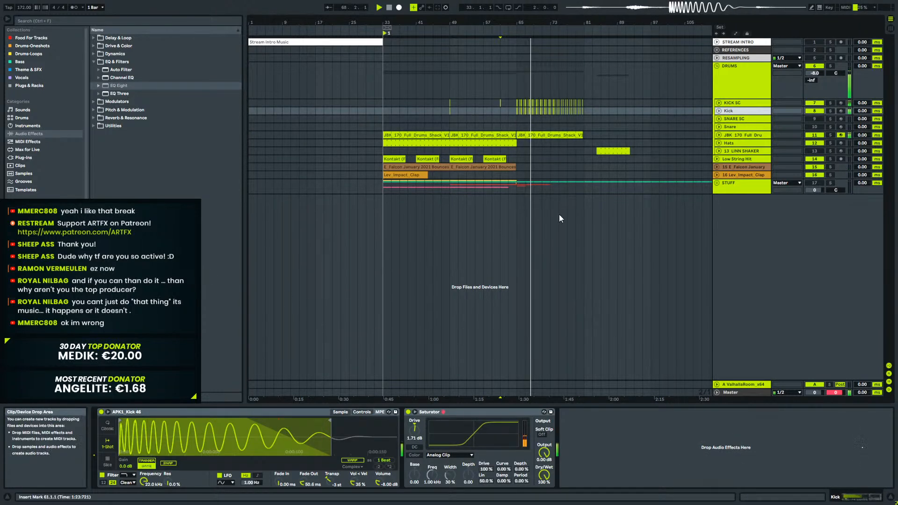
left_click(724, 189)
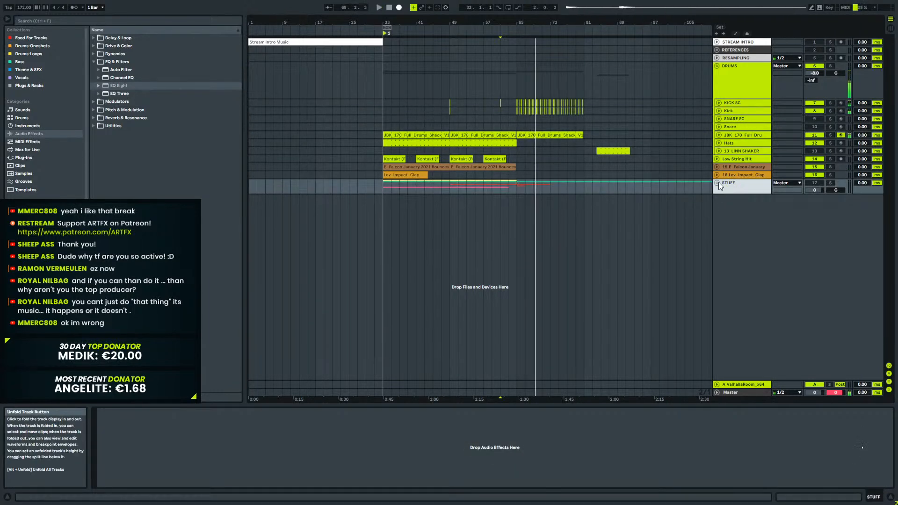
left_click(725, 128)
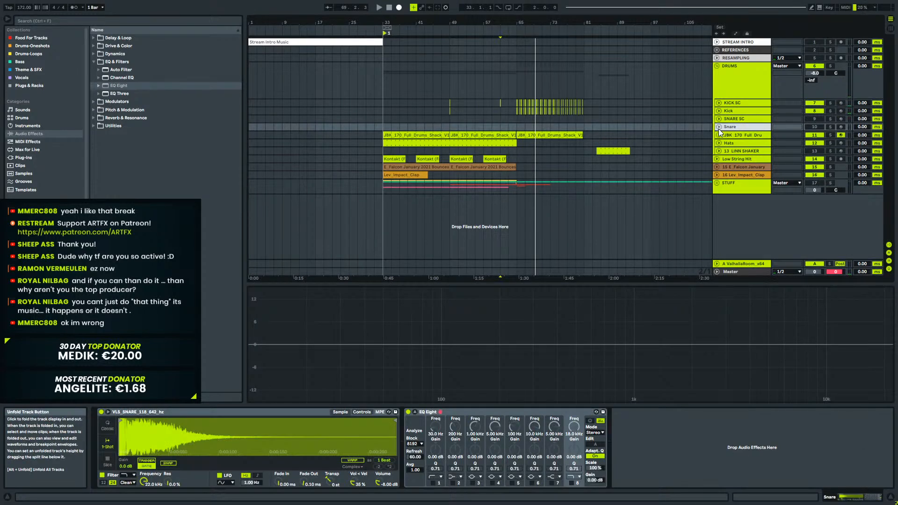
left_click(719, 128)
Copy the KICK SC and Kick clips at bar 65 onto the SNARE SC and Snare tracks at 65.2.1.
left_click_drag(529, 22, 556, 21)
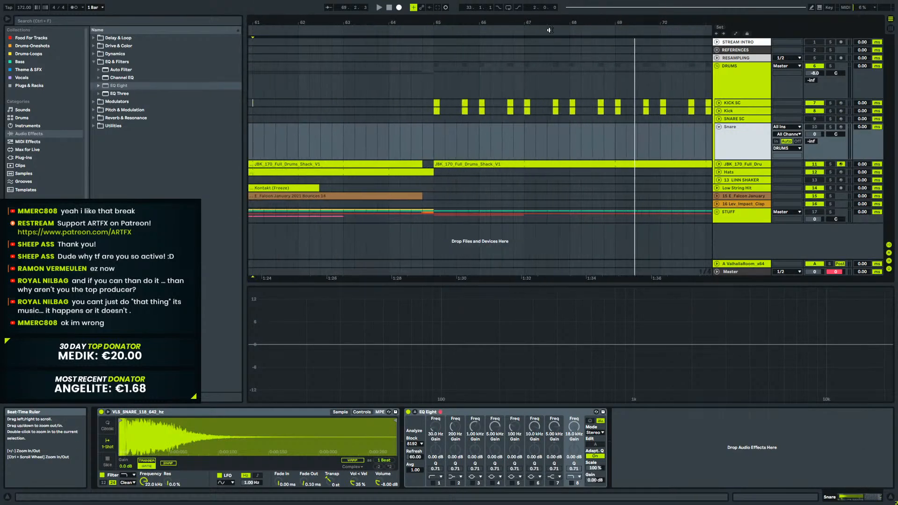
left_click(436, 102)
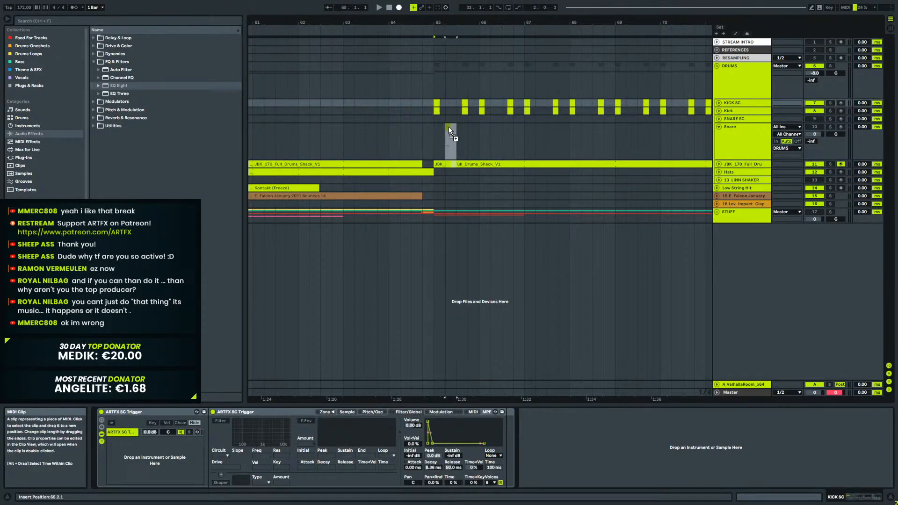
left_click_drag(447, 116, 448, 118)
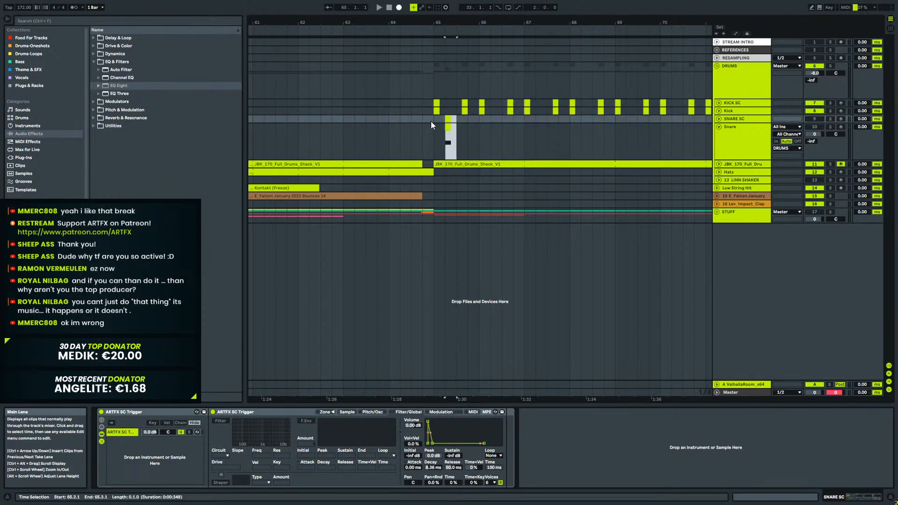
Activate the Snare track and play the layered drums from bar 65.
left_click(815, 127)
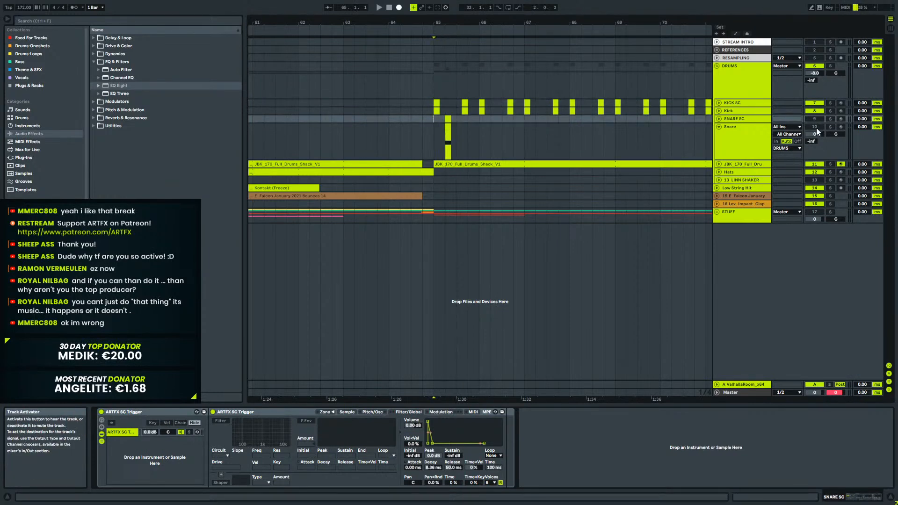
left_click(436, 149)
key("space")
key("space")
Copy the SNARE SC and Snare clips from 65.2.1 to 65.4.1, and play from bar 65.
left_click(447, 119)
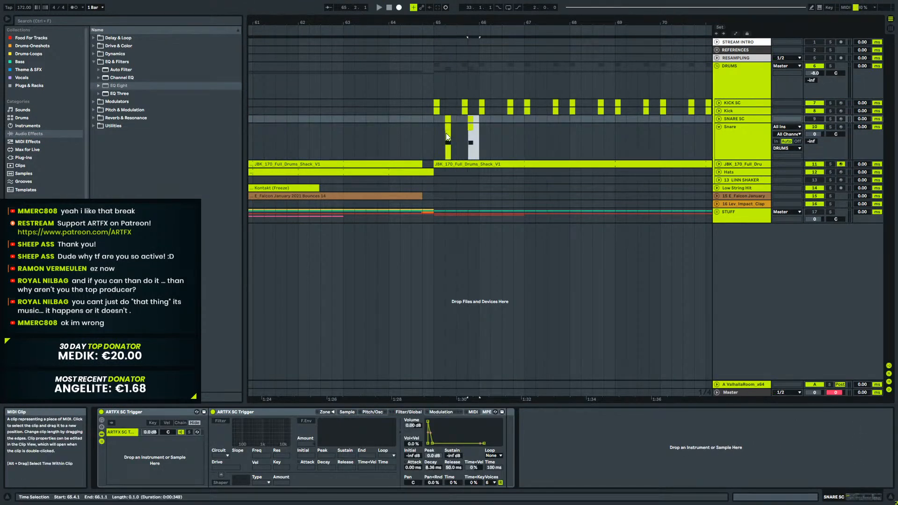
left_click(436, 118)
key("space")
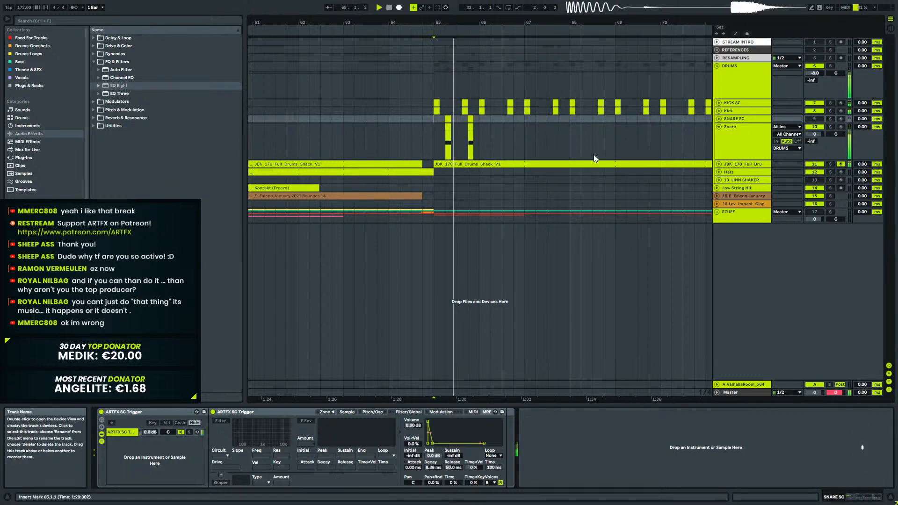
key("space")
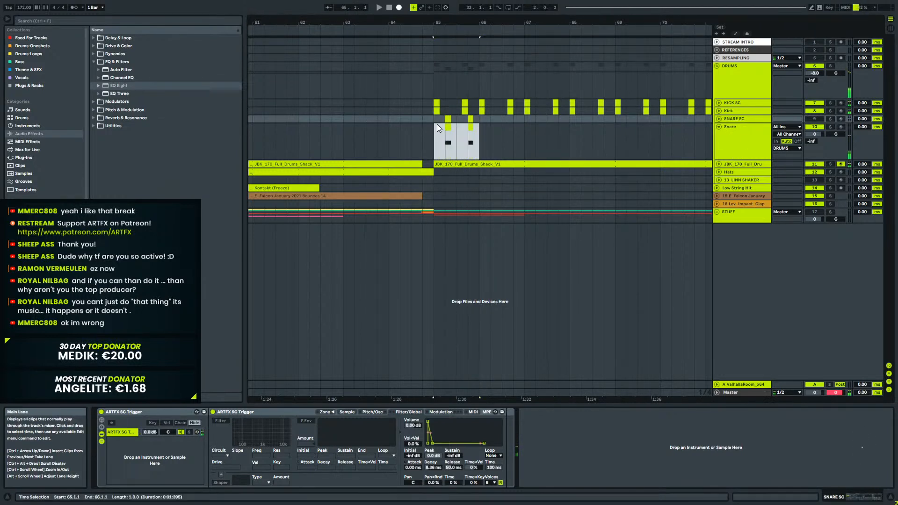
Duplicate the one-bar SNARE SC and Snare pattern from bar 65 repeatedly until it fills up to bar 81.
key("ctrl+d")
key("ctrl+d")
key("ctrl+d")
key("ctrl+d")
key("ctrl+d")
key("ctrl+d")
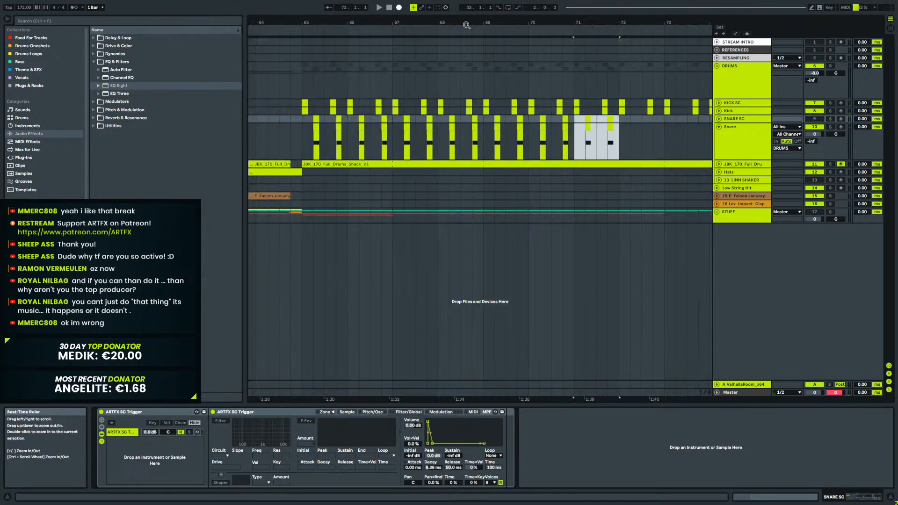
key("ctrl+d")
key("ctrl+d")
key("ctrl+d")
key("ctrl+d")
key("ctrl+d")
key("ctrl+d")
key("ctrl+d")
key("ctrl+d")
key("ctrl+d")
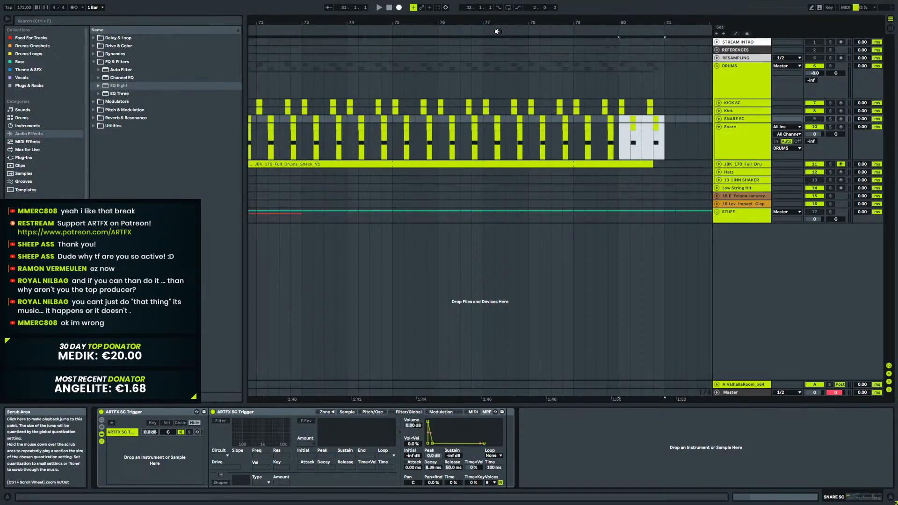
left_click_drag(501, 23, 552, 11)
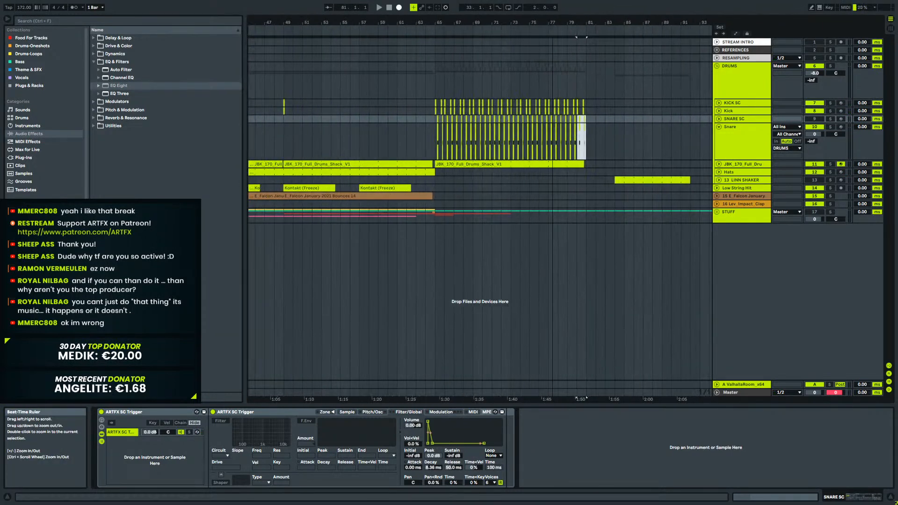
Copy the KICK SC and SNARE SC ARTFX-Sidechain Compressors from the LINN SHAKER track to the end of the JBK drum track's device chain.
left_click(757, 164)
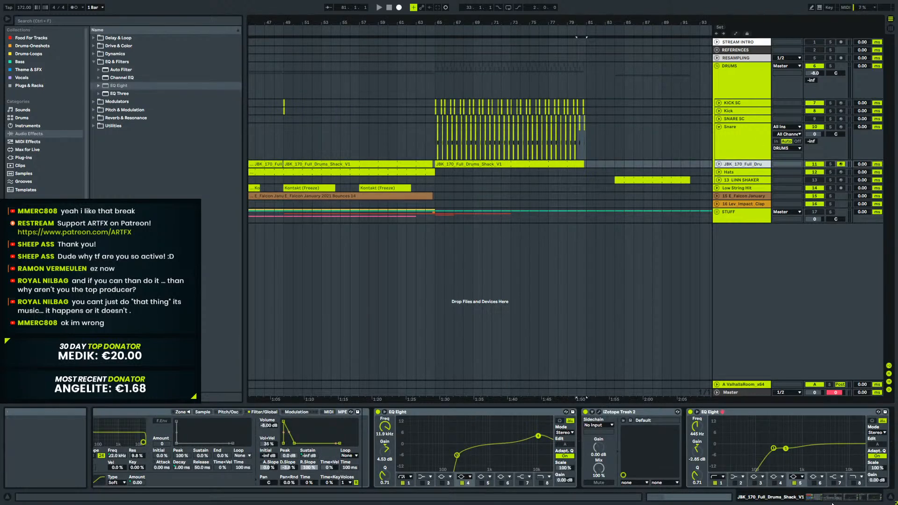
left_click(738, 212)
left_click(739, 197)
left_click(738, 203)
left_click(740, 197)
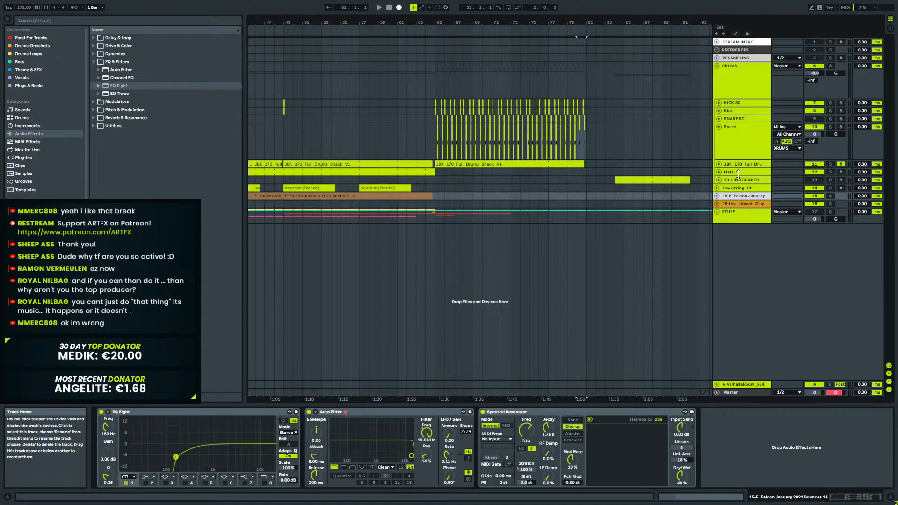
left_click(739, 180)
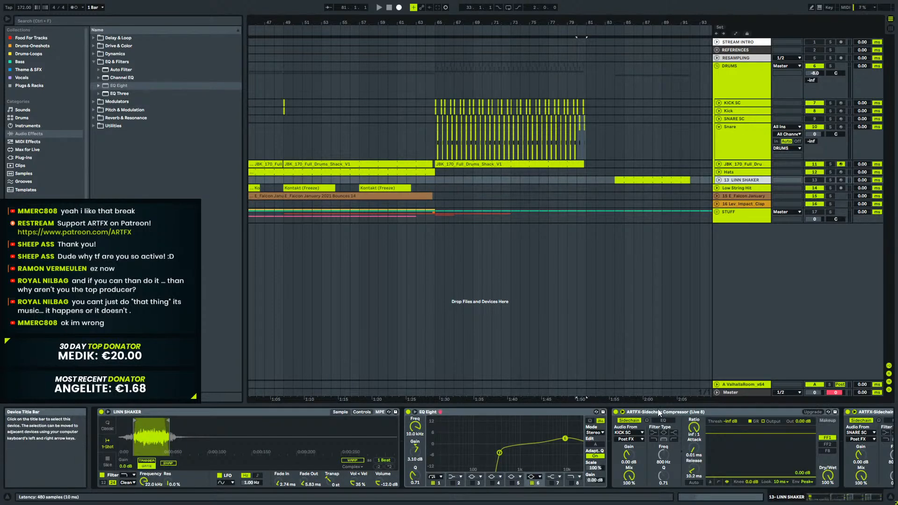
left_click(874, 497)
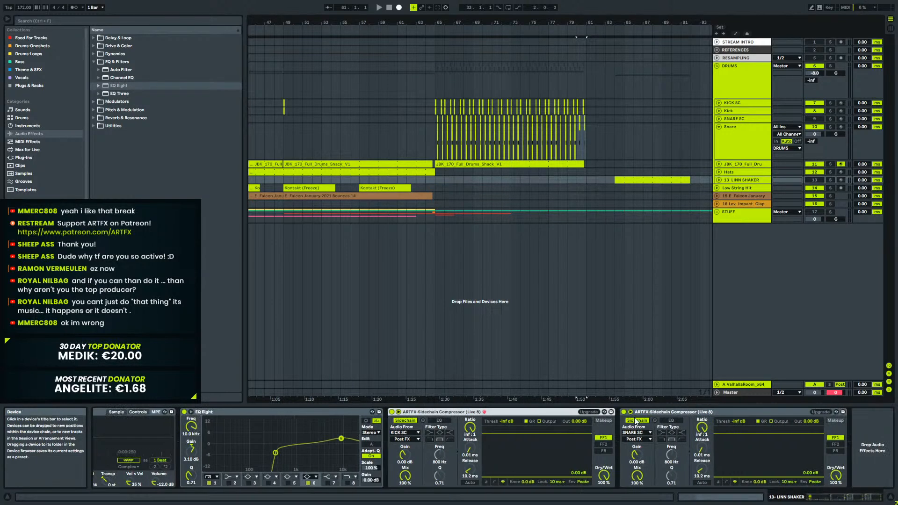
left_click(744, 131)
left_click(743, 165)
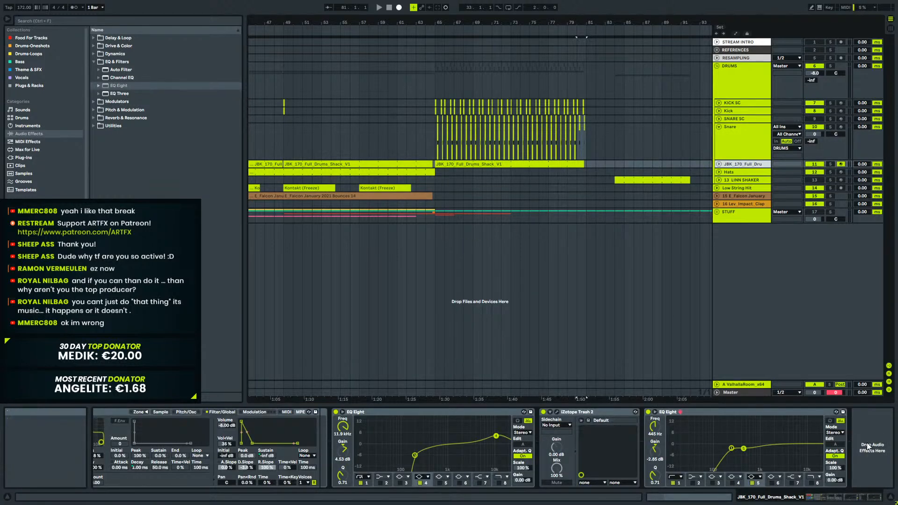
key("ctrl+v")
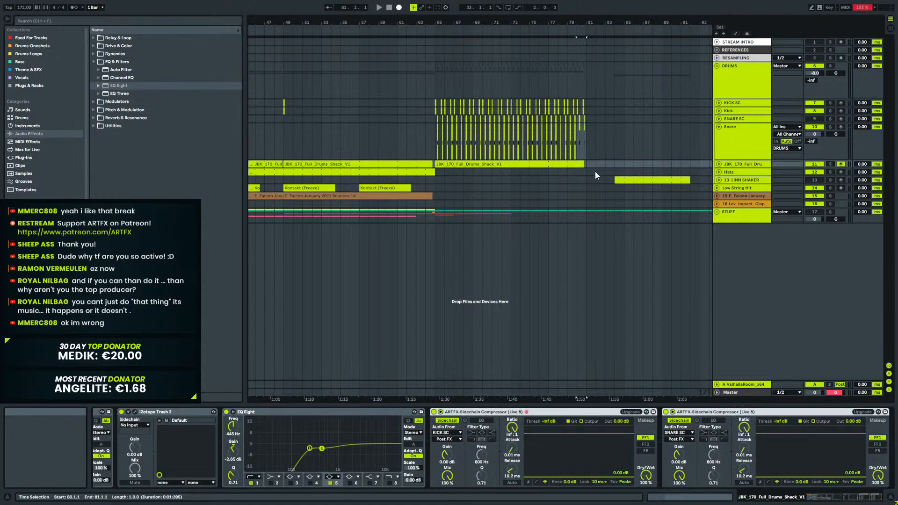
Play the arrangement from bar 48, and play the transition from bar 64.
left_click(275, 106)
key("space")
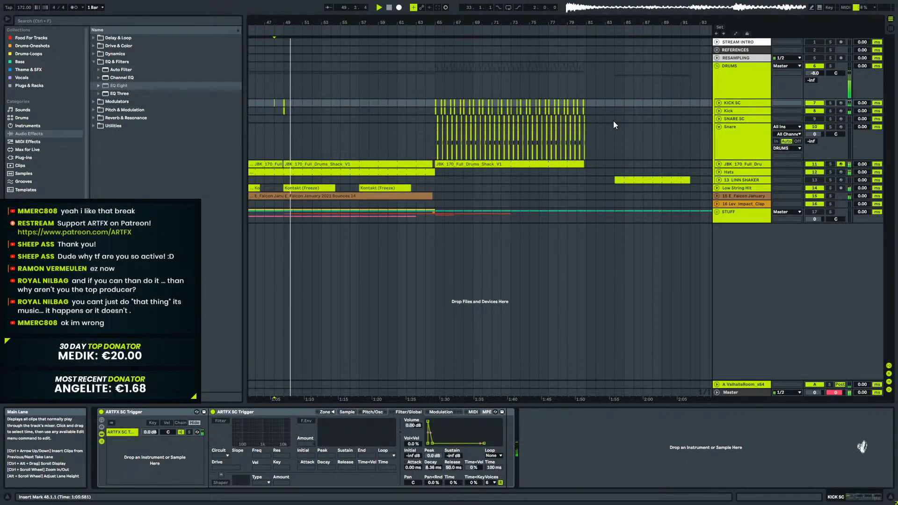
left_click(427, 103)
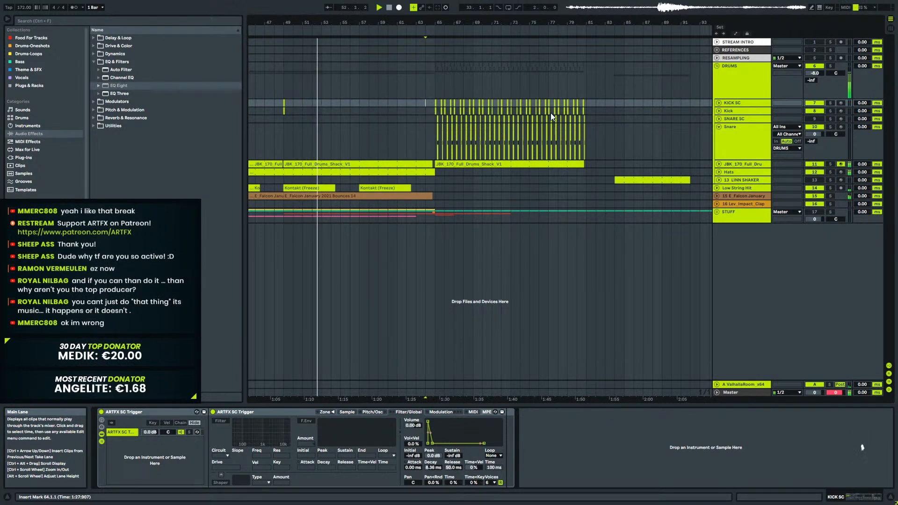
key("space")
key("space")
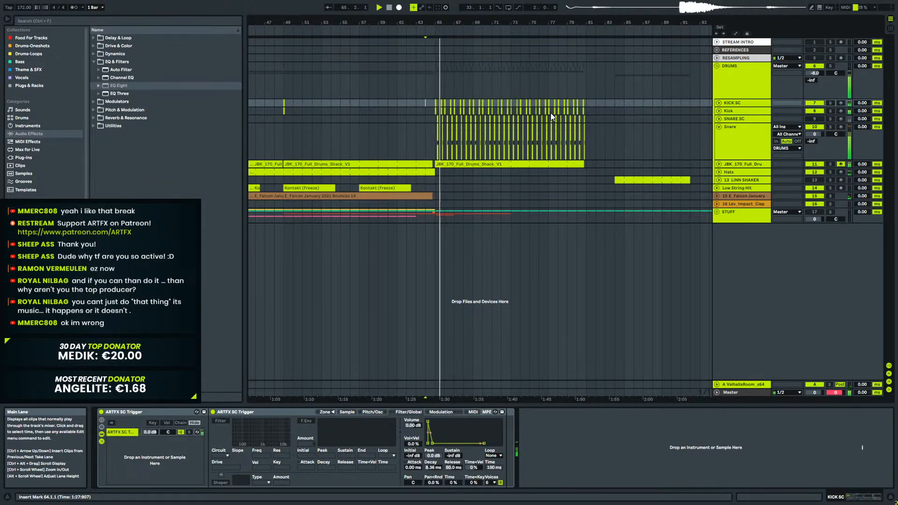
Expand the Hats track, extend its pattern to bar 81, and play the result.
left_click(738, 164)
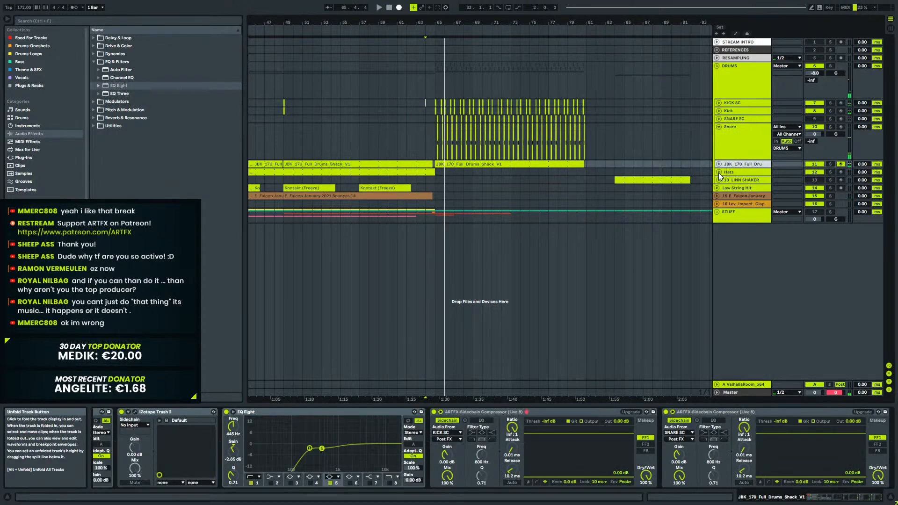
left_click(719, 172)
left_click(432, 175)
left_click_drag(431, 175, 585, 183)
left_click(434, 188)
key("space")
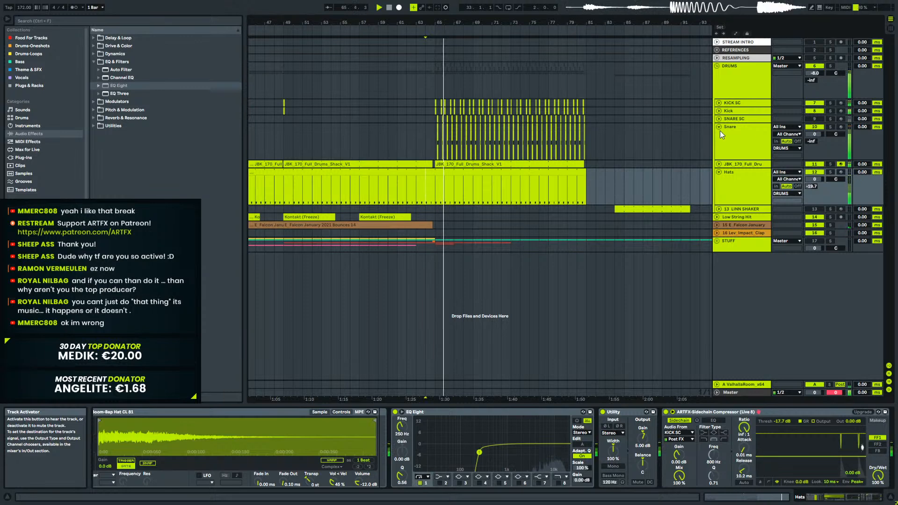
Expand the JBK drum track and play the full drum section from bar 65.
left_click(740, 132)
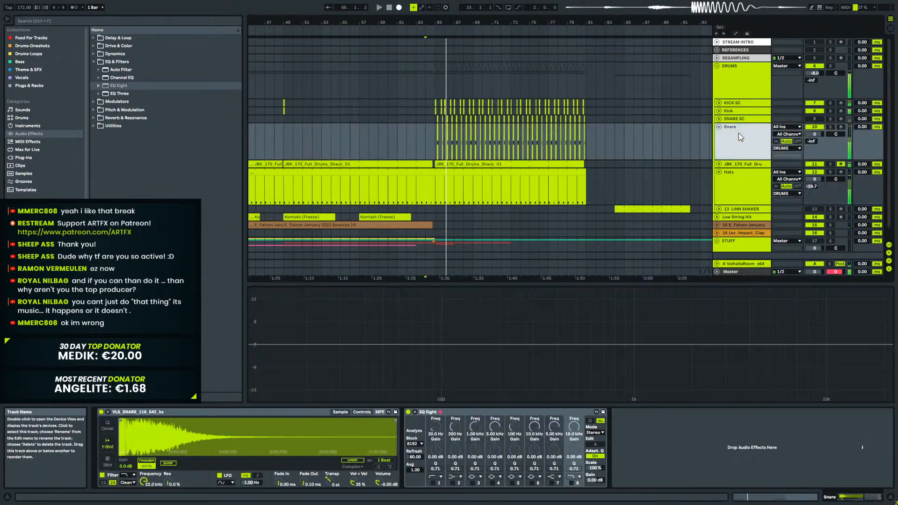
left_click(719, 164)
left_click_drag(437, 22, 442, 24)
left_click(434, 175)
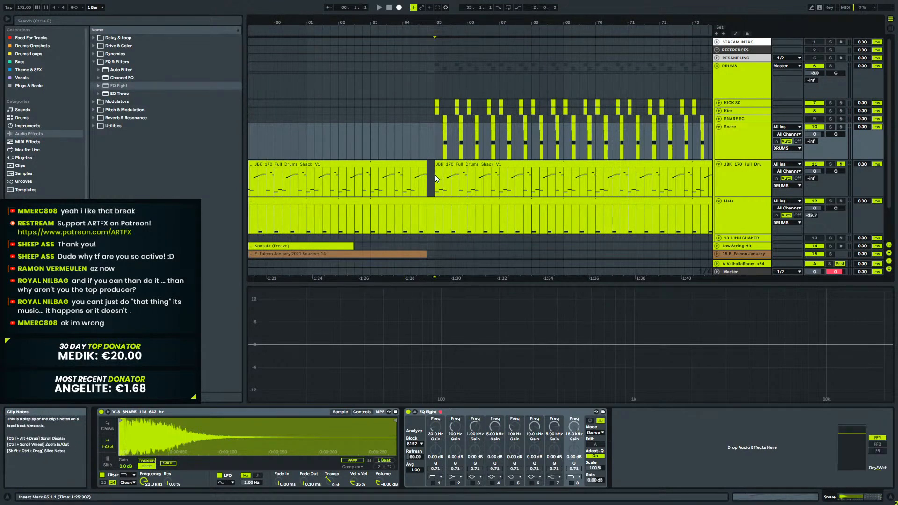
key("space")
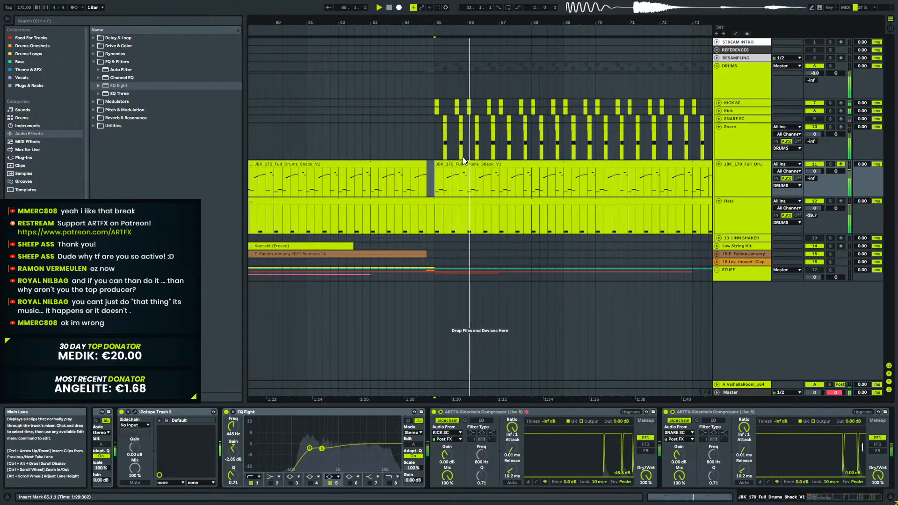
Audition snares in the VLS_Snares folder of the Drums-Oneshots collection for the Snare track, and collapse the Vitae Lupus Snares pack.
left_click(755, 154)
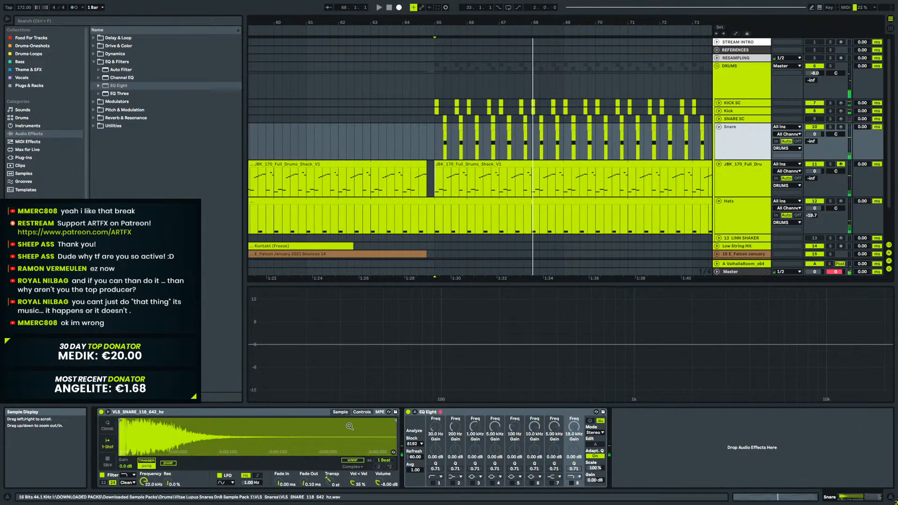
left_click(32, 45)
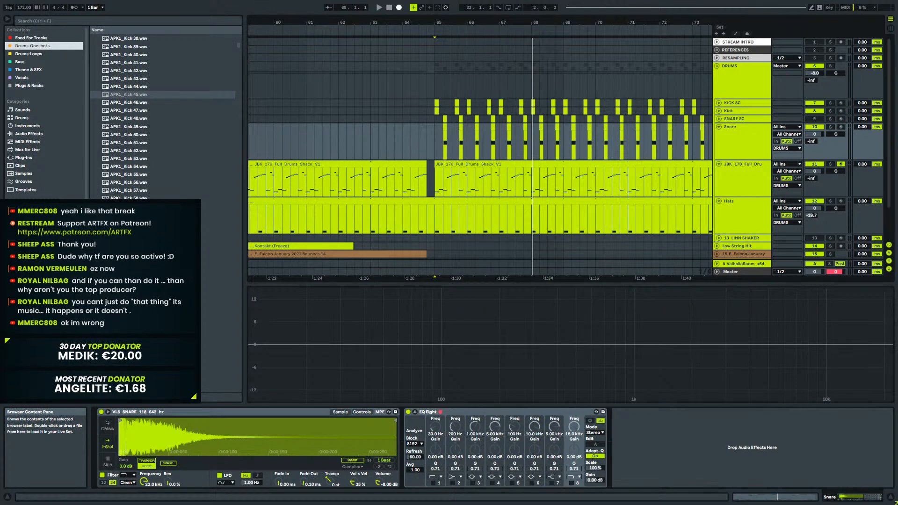
key("v")
left_click(164, 173)
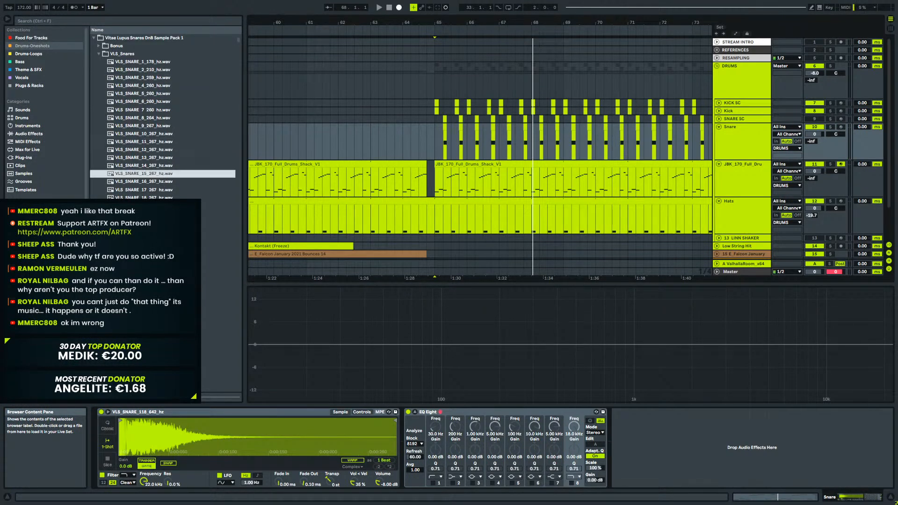
left_click(156, 62)
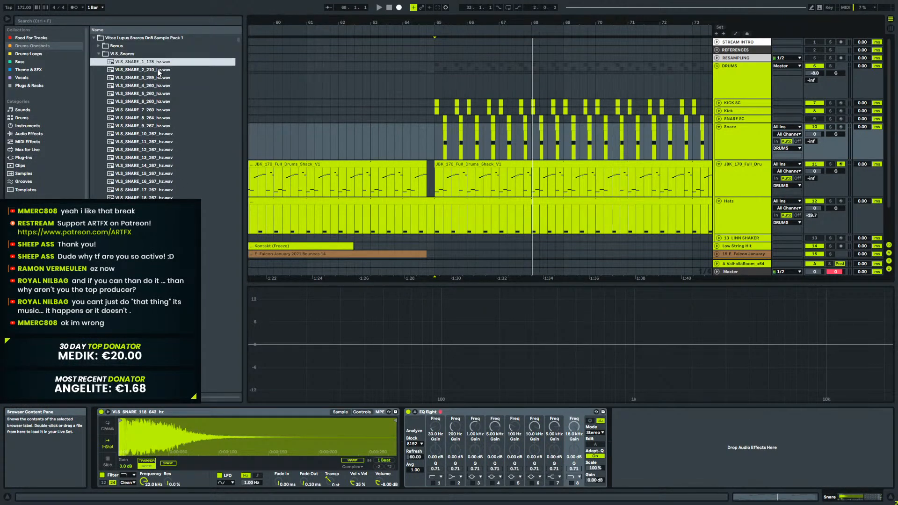
left_click(157, 69)
left_click(157, 78)
left_click(155, 101)
left_click(150, 118)
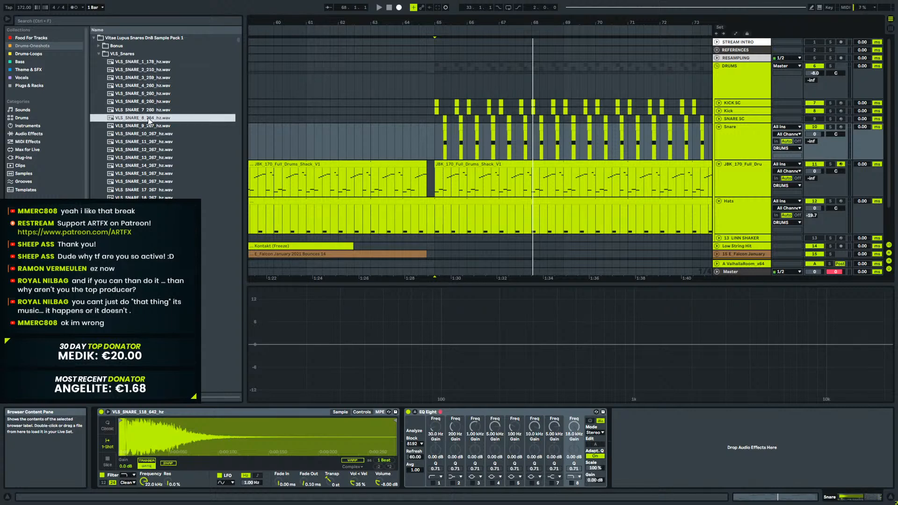
scroll(131, 104, "up", 2)
left_click(94, 85)
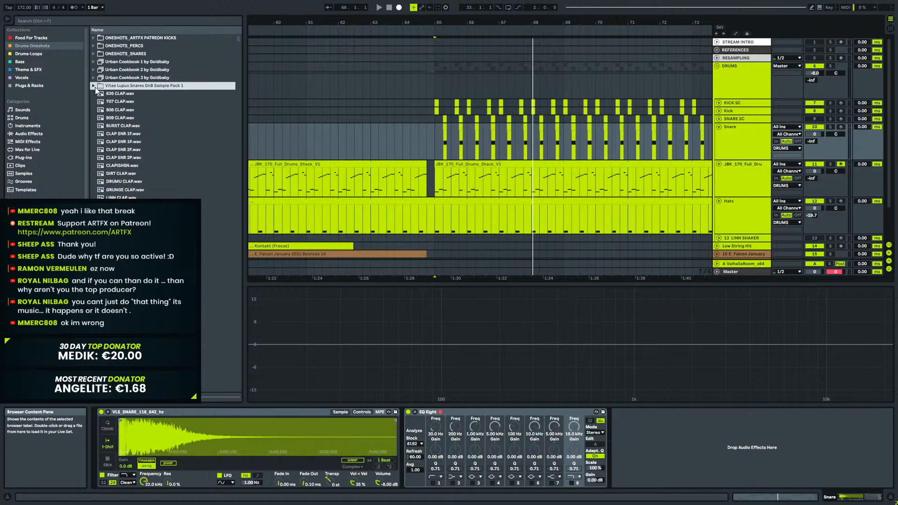
Expand the ONESHOTS_SNARES folder and try Snare 2 and Snare 3 in the Snare track's sampler over the drums.
left_click(93, 53)
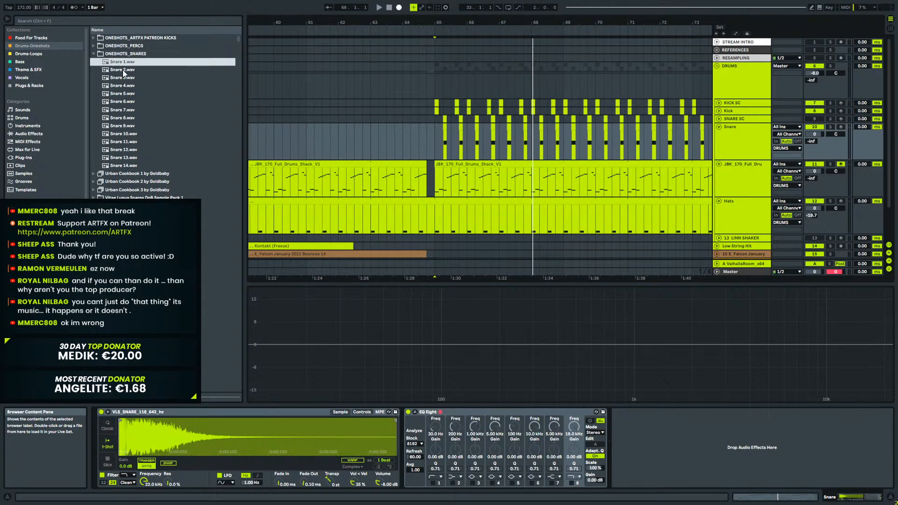
left_click(122, 69)
left_click(120, 62)
left_click_drag(200, 417, 202, 423)
key("space")
key("space")
left_click_drag(129, 70, 272, 436)
key("space")
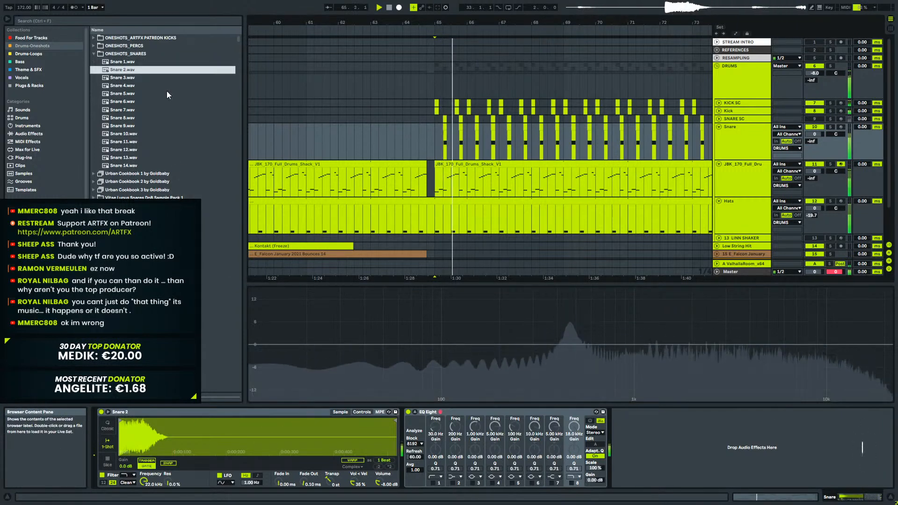
key("space")
left_click_drag(120, 78, 194, 442)
key("space")
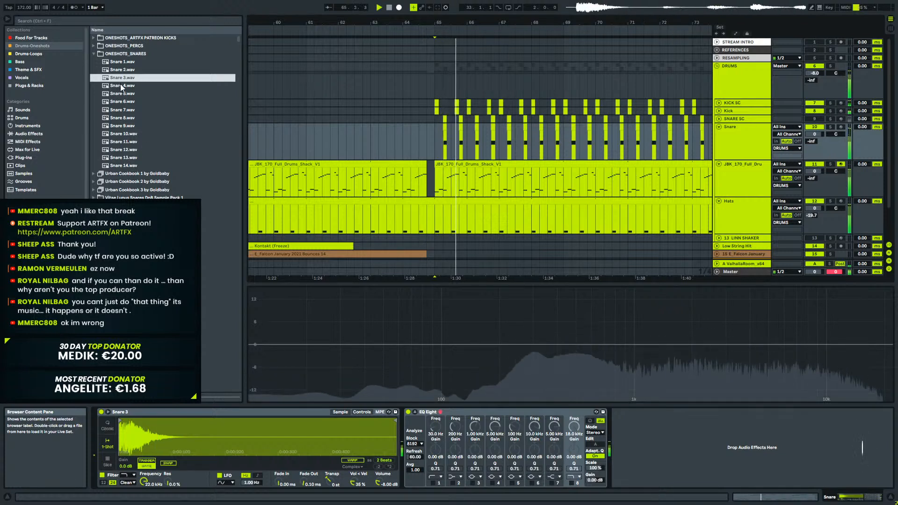
Try Snare 4 through Snare 9 from the ONESHOTS_SNARES folder in the Snare track's sampler during playback.
left_click(120, 85)
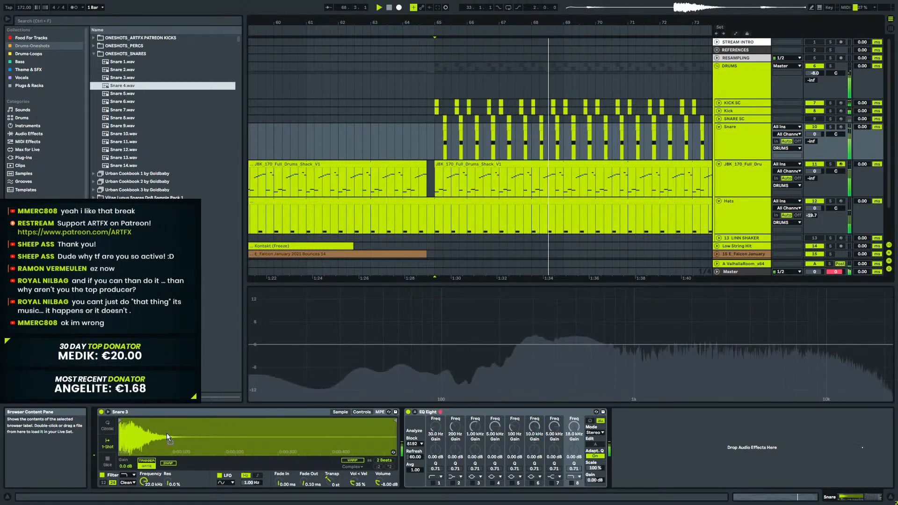
left_click_drag(167, 433, 167, 433)
left_click_drag(127, 94, 173, 437)
key("Down")
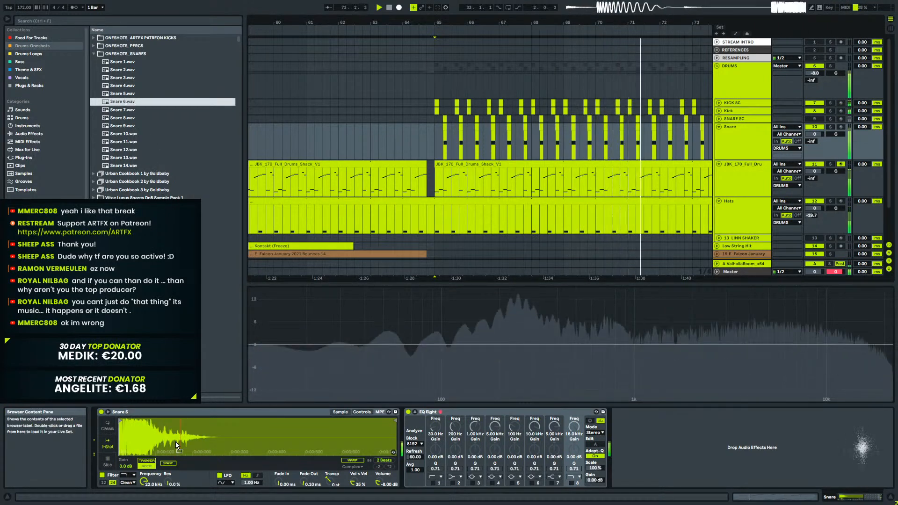
key("Down")
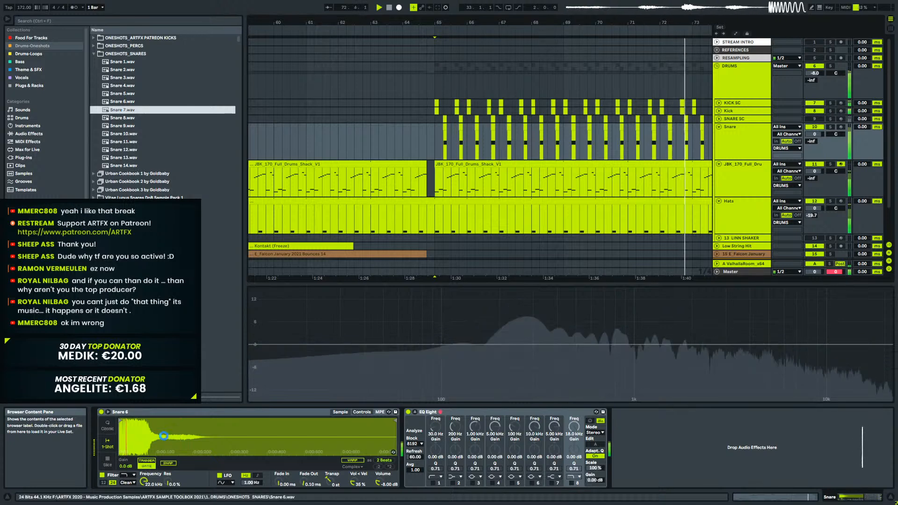
left_click_drag(124, 118, 174, 437)
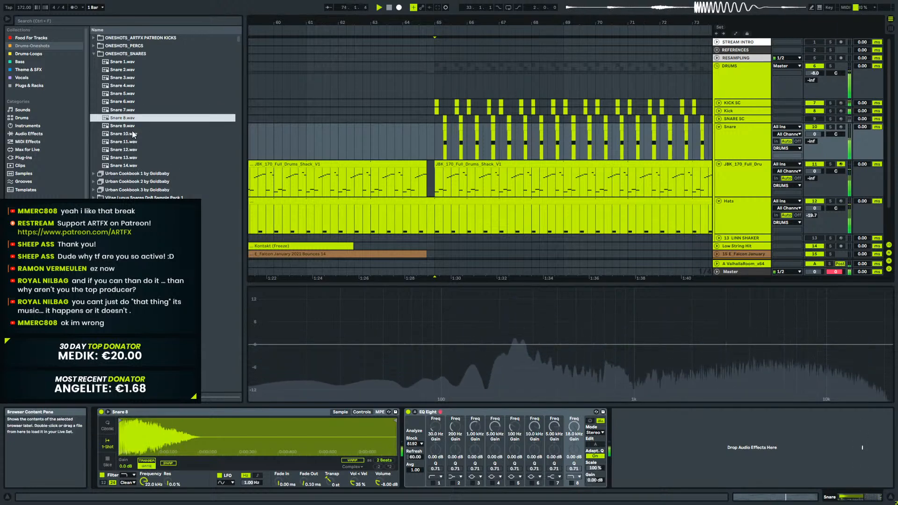
left_click_drag(130, 125, 138, 159)
left_click_drag(166, 430, 166, 431)
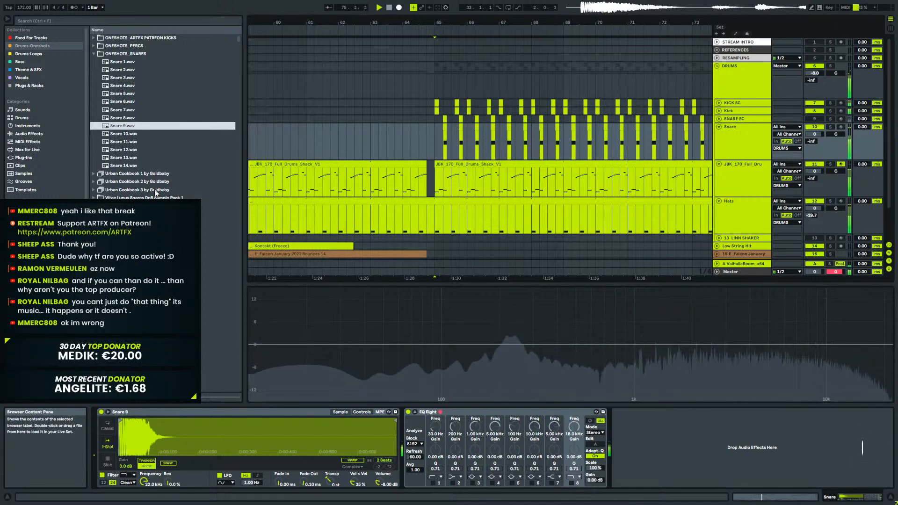
Try Snare 10 through Snare 14 in the Snare track's sampler, playing the last one from bar 64.
left_click_drag(125, 136, 174, 415)
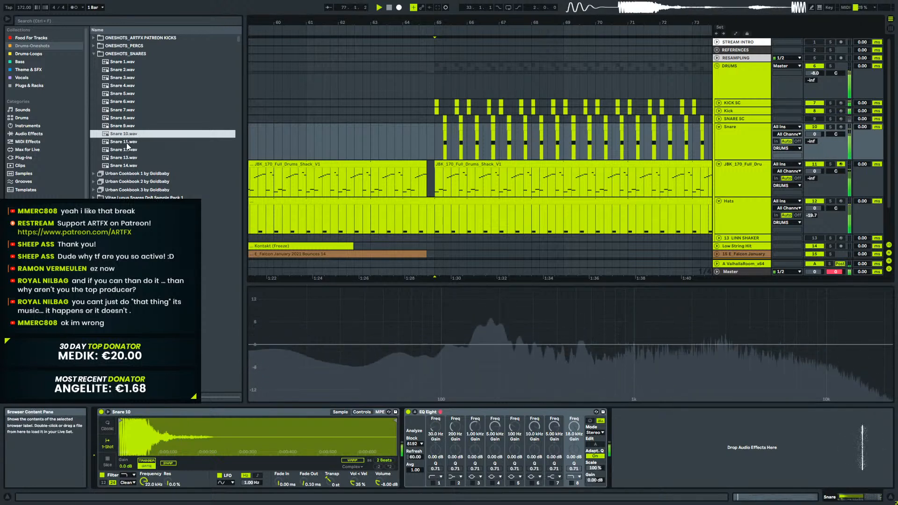
left_click_drag(127, 144, 163, 424)
left_click_drag(117, 151, 166, 423)
left_click_drag(129, 158, 130, 166)
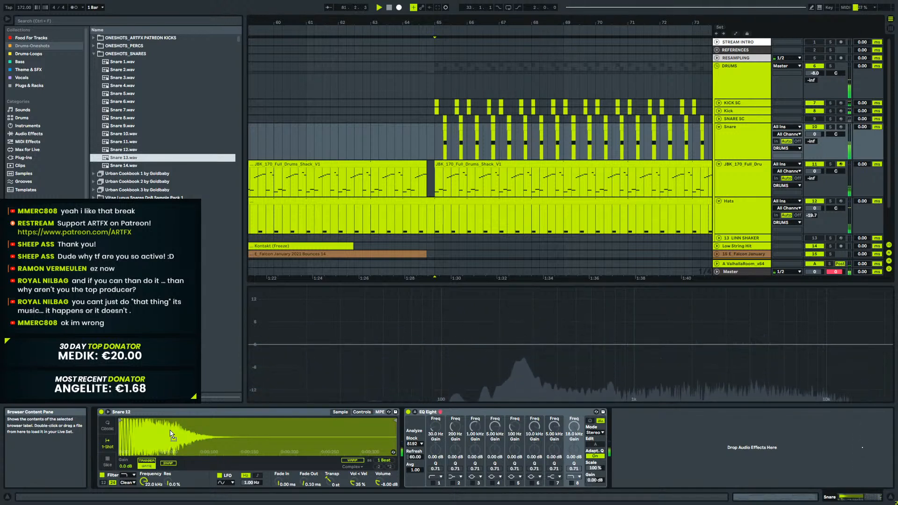
left_click_drag(171, 435, 171, 433)
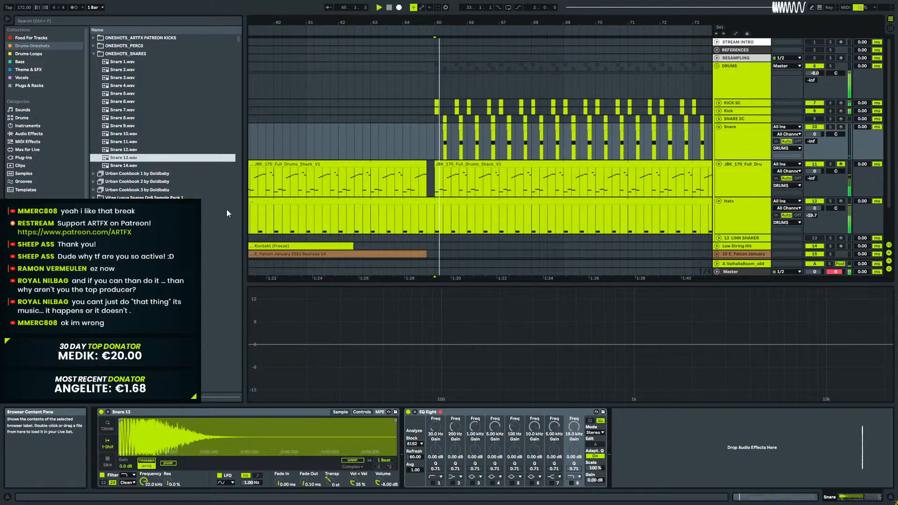
left_click(123, 166)
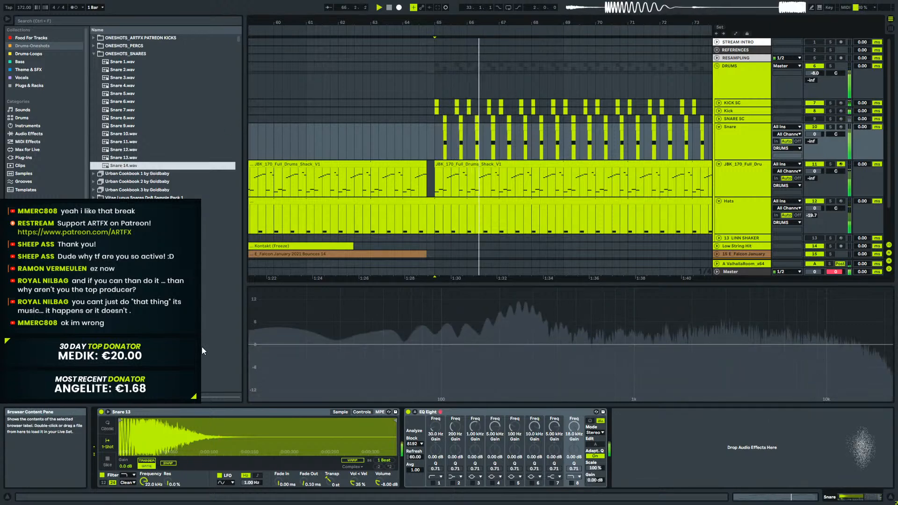
left_click_drag(183, 431, 183, 431)
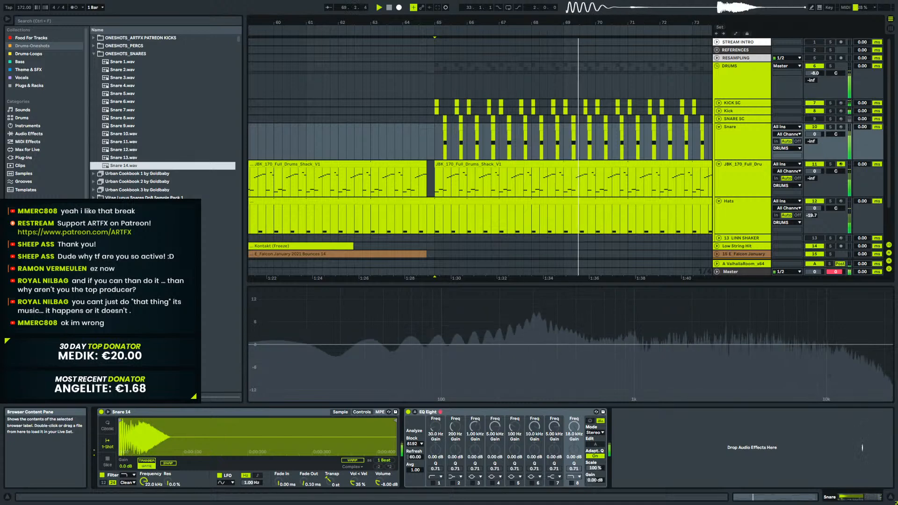
left_click(406, 131)
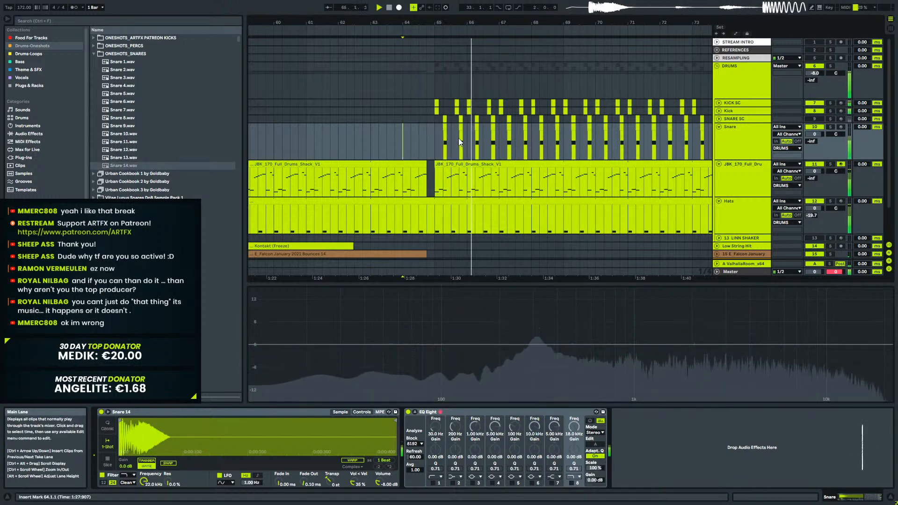
Preview the first six snares of the ONESHOTS_SNARES folder again and load Snare 4.wav into the Snare track's sampler.
left_click(126, 77)
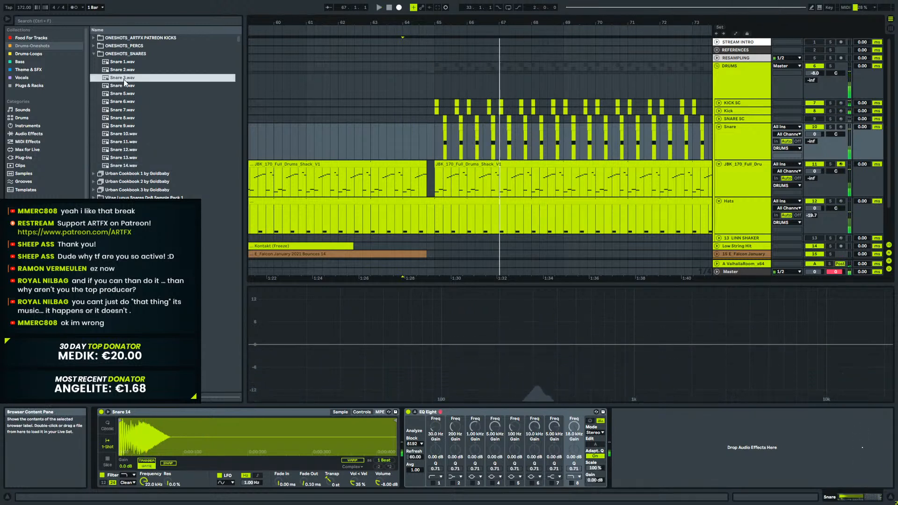
left_click(125, 102)
left_click(128, 70)
left_click(123, 77)
left_click(131, 63)
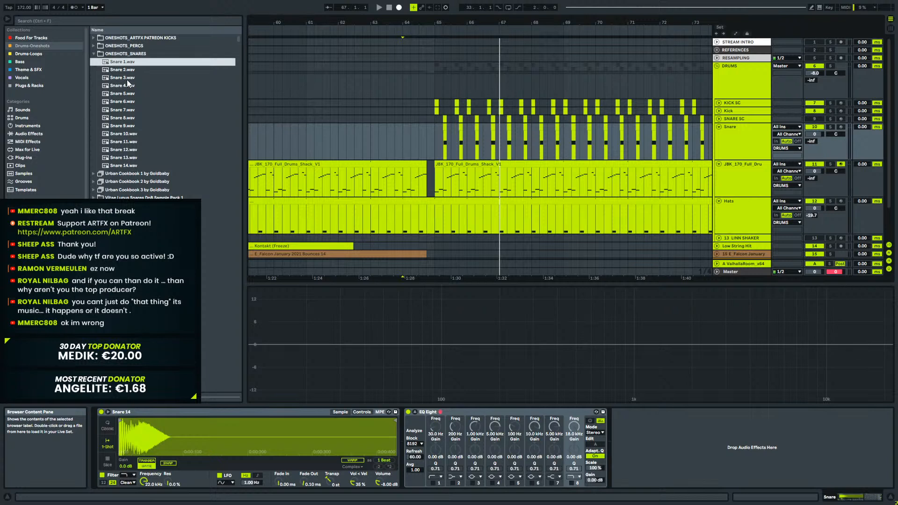
left_click(125, 94)
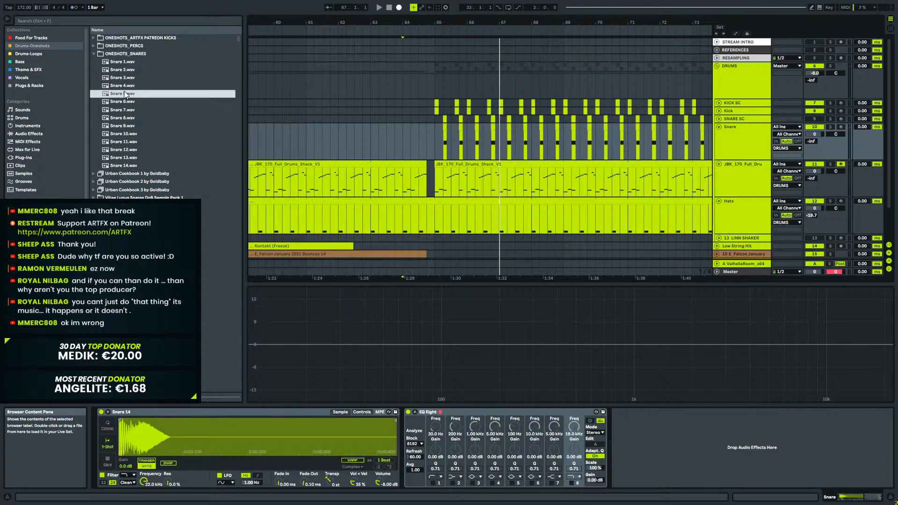
left_click(125, 87)
left_click_drag(124, 90, 178, 456)
Transpose the Snare 4 sample to -4 st while playing the drums.
key("space")
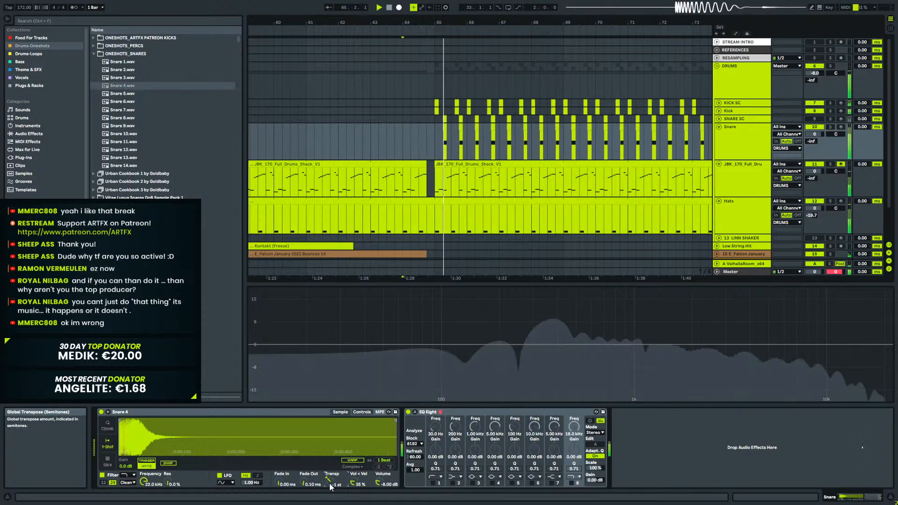
left_click_drag(330, 487, 330, 491)
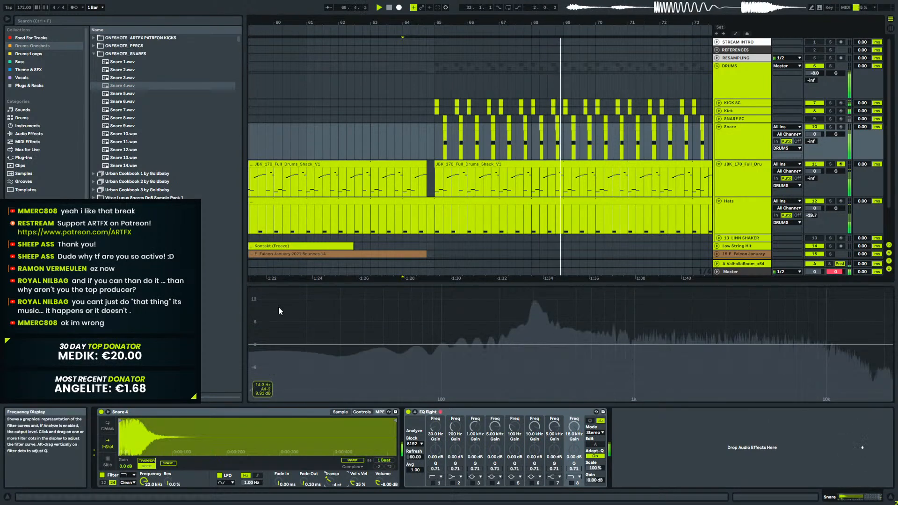
key("space")
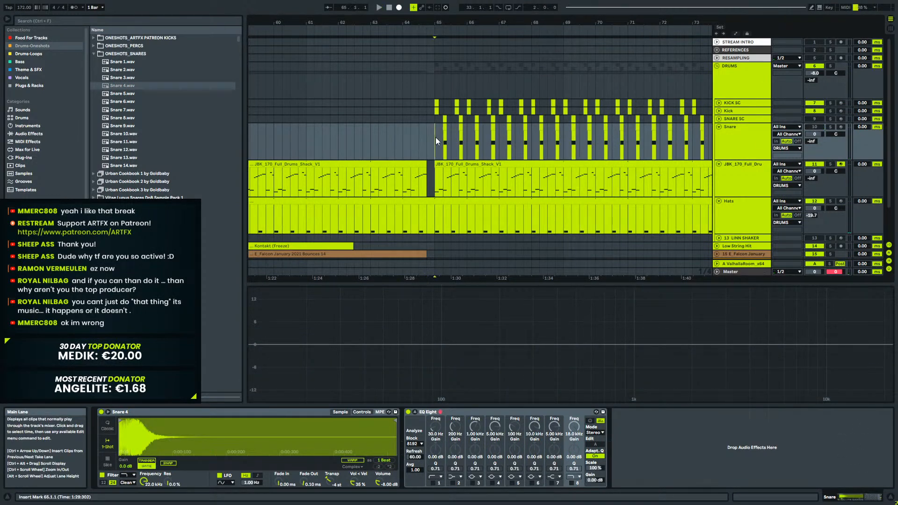
Solo the JBK drum track, play it from bar 65, and leave only its KICK SC sidechain compressor active.
left_click(440, 179)
key("space")
left_click(831, 164)
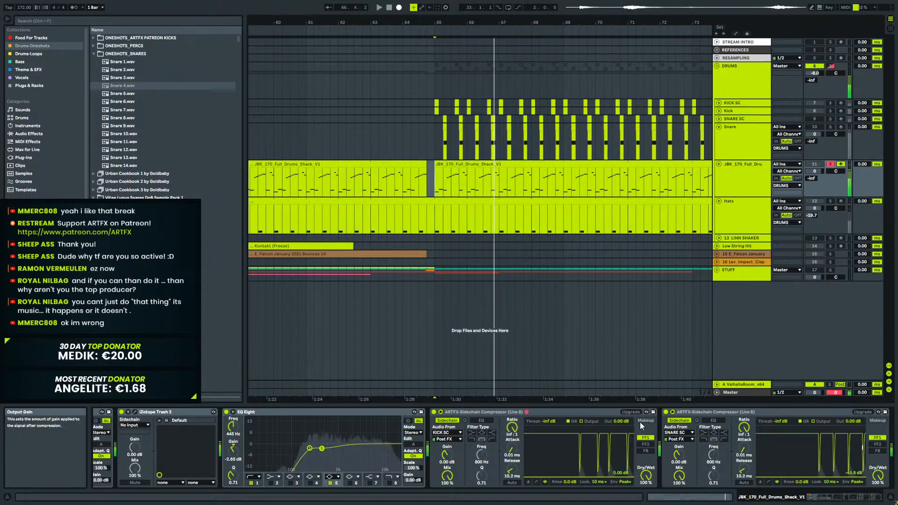
left_click(447, 420)
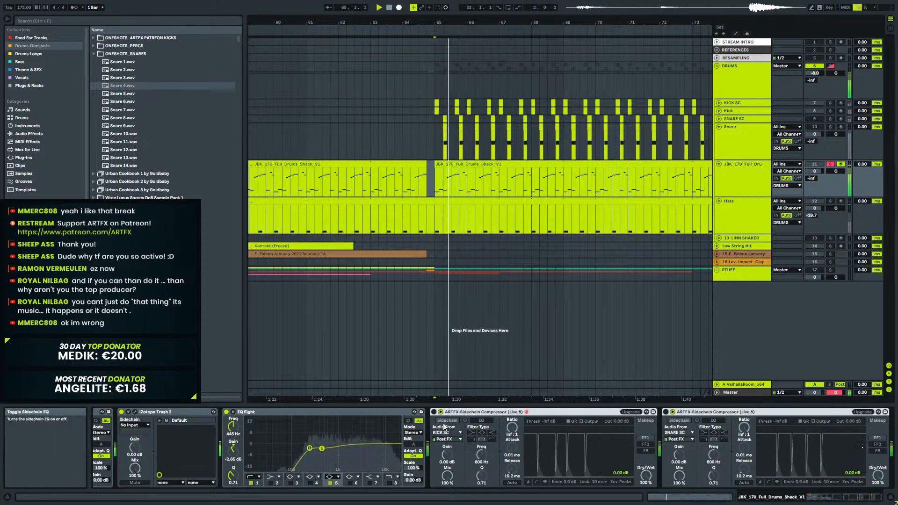
left_click(447, 420)
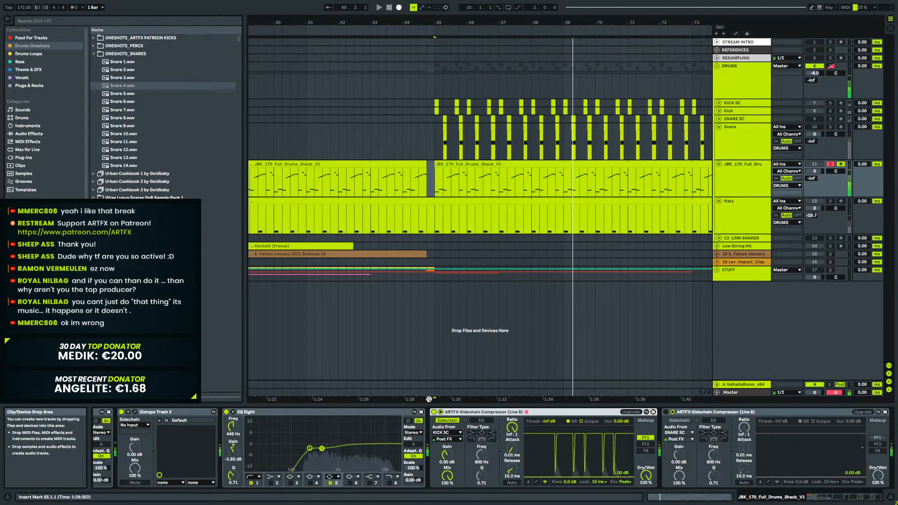
Set the KICK SC sidechain compressor's release to 4.67 ms, unsolo the JBK drum track during playback, and collapse the Snare track.
left_click_drag(512, 470, 512, 487)
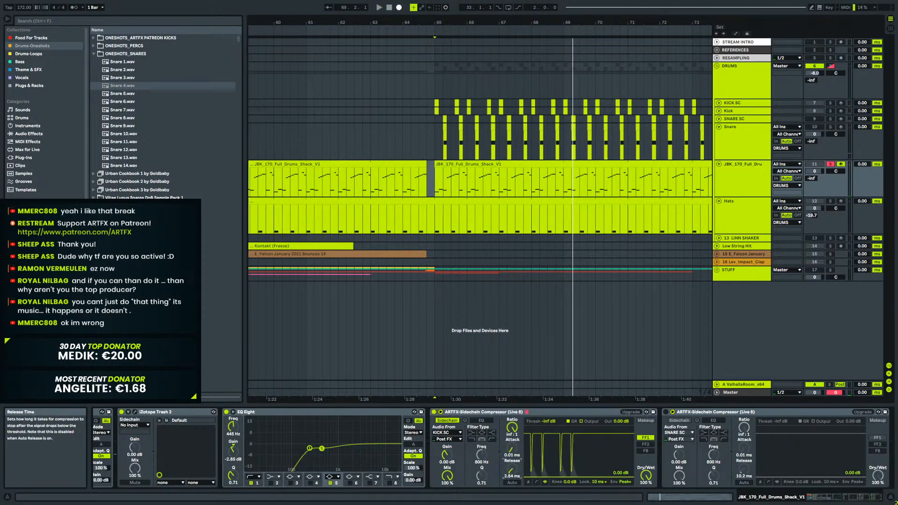
key("space")
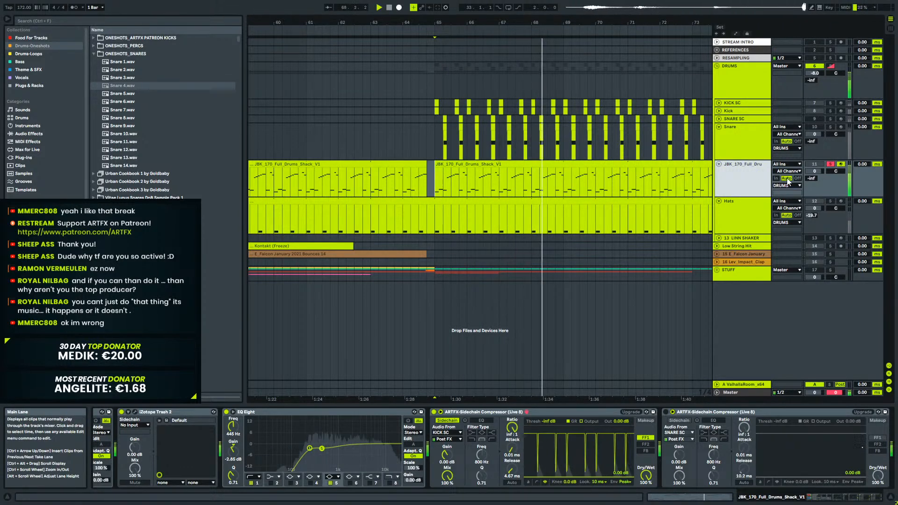
left_click(831, 164)
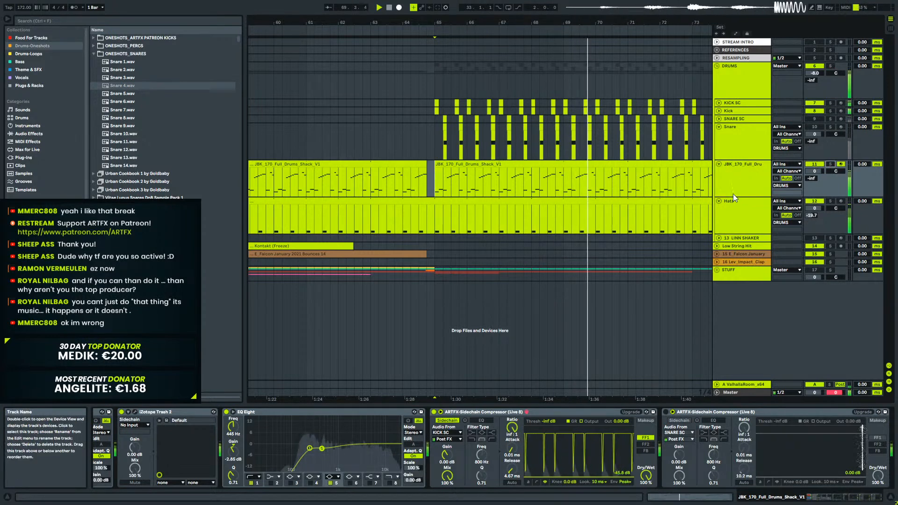
left_click(719, 126)
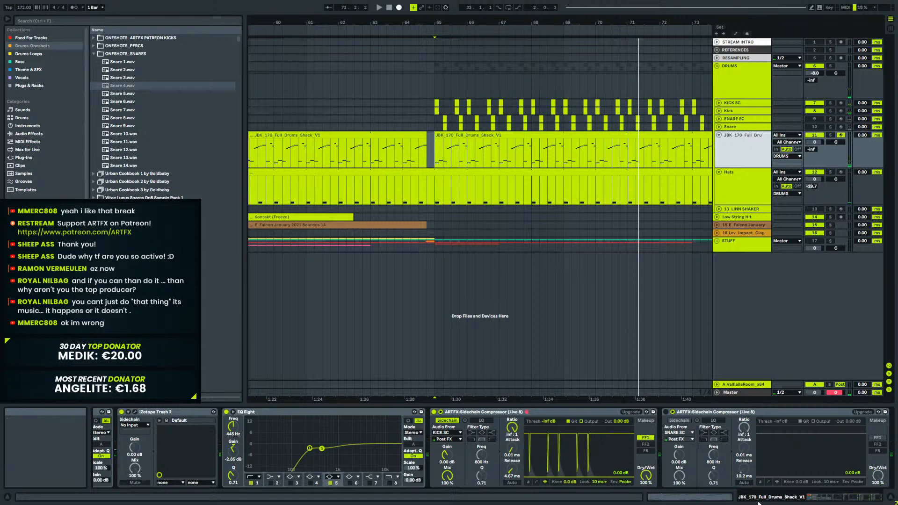
Audition the Slice 4 and Slice 3 pads in the JBK drum rack, and play the drum section.
left_click_drag(843, 497, 796, 503)
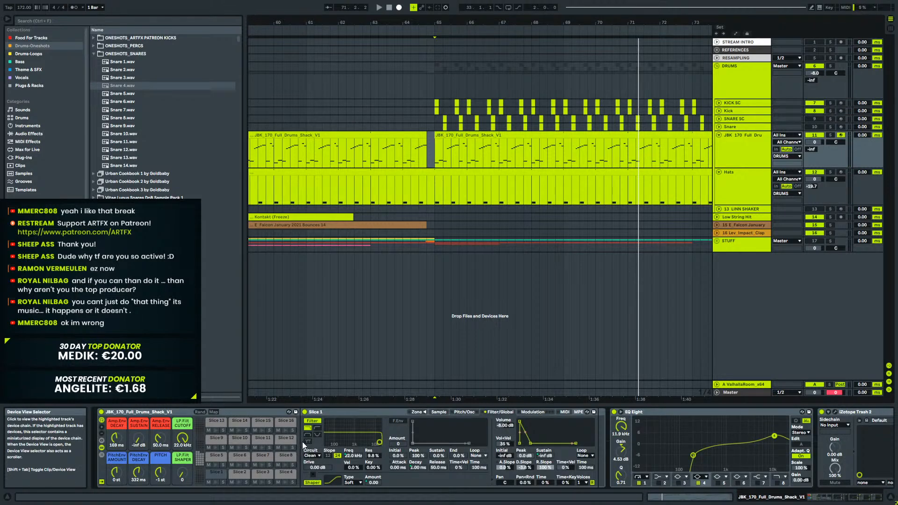
left_click(281, 473)
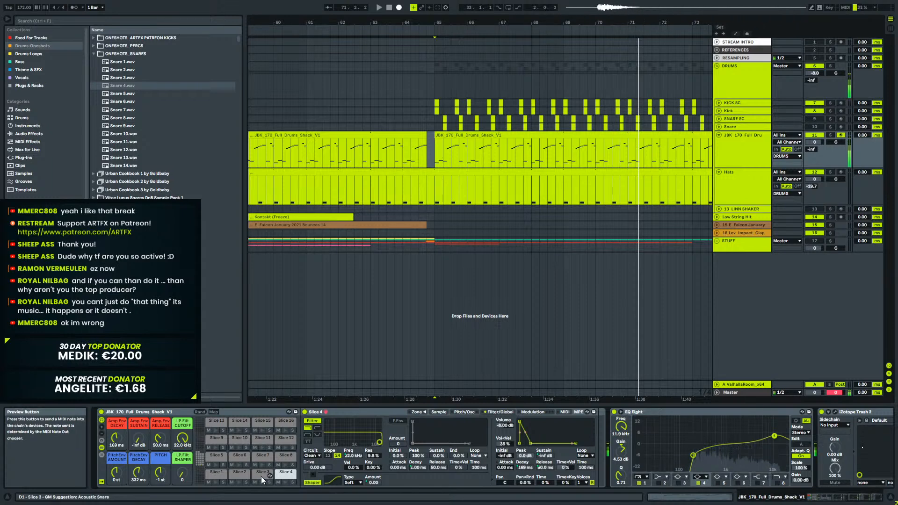
left_click(261, 477)
key("space")
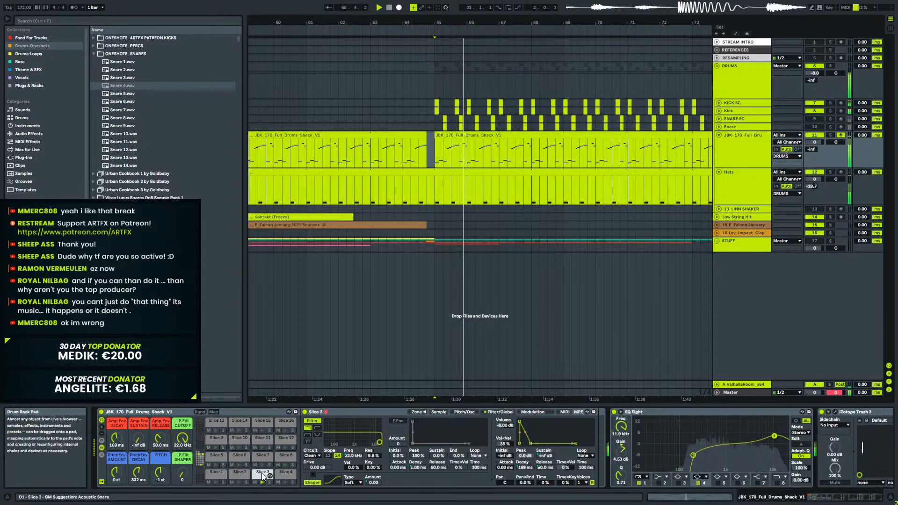
Show the plug-ins in the browser, solo the DRUMS group, and play it from bar 65.
left_click(44, 158)
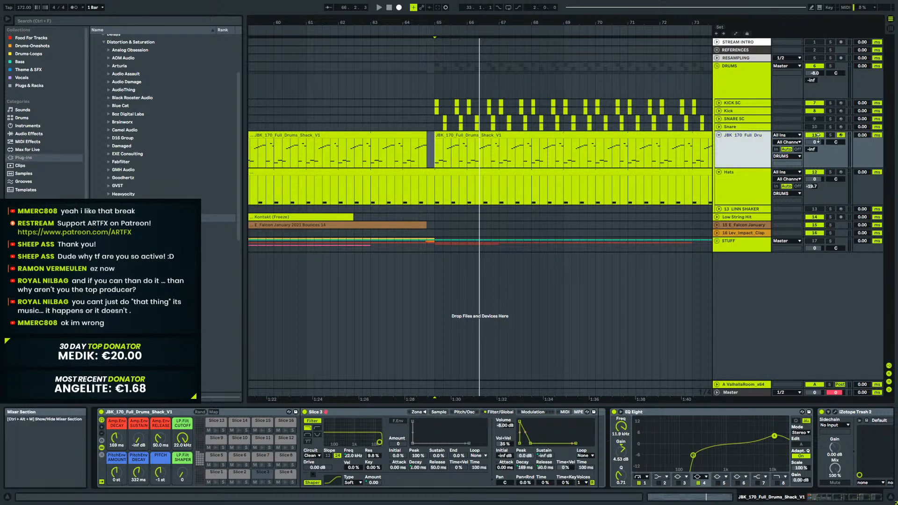
left_click(830, 66)
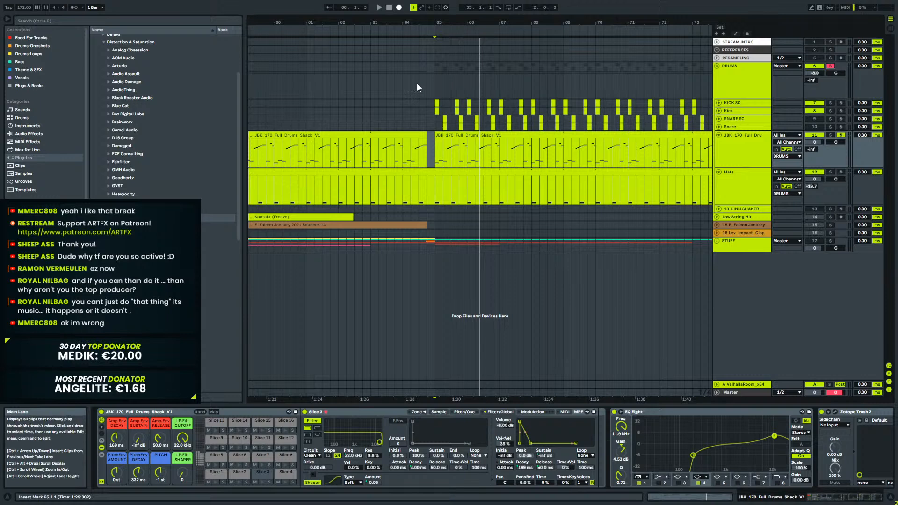
left_click(442, 68)
key("space")
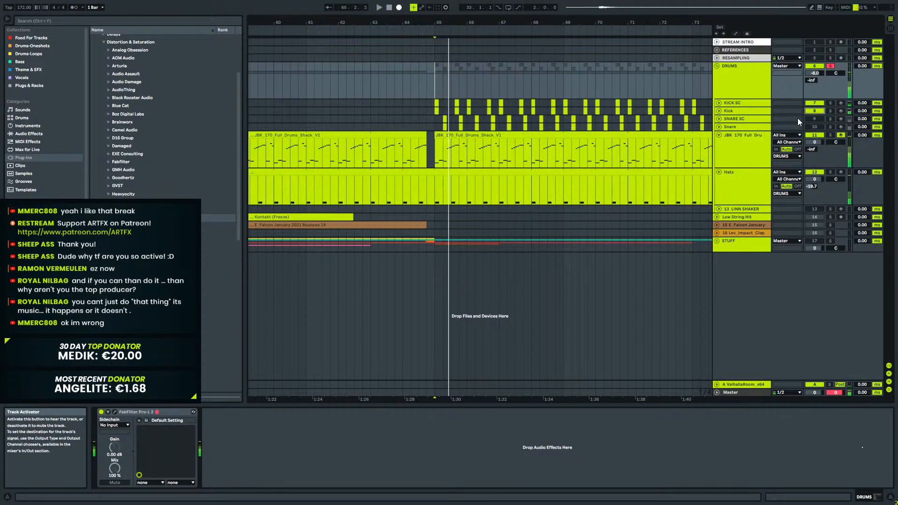
key("space")
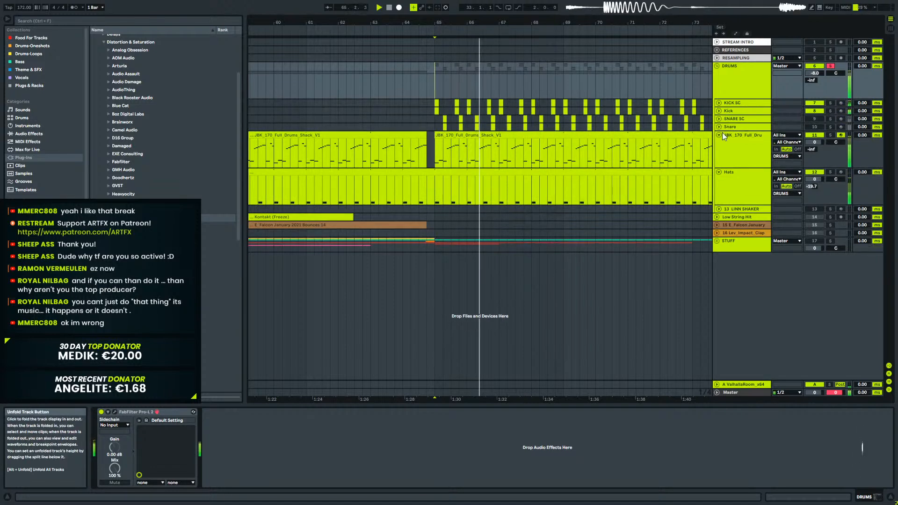
Collapse the JBK drum and Hats tracks and stop playback.
left_click(719, 135)
left_click(719, 143)
left_click_drag(654, 24, 456, 27)
key("space")
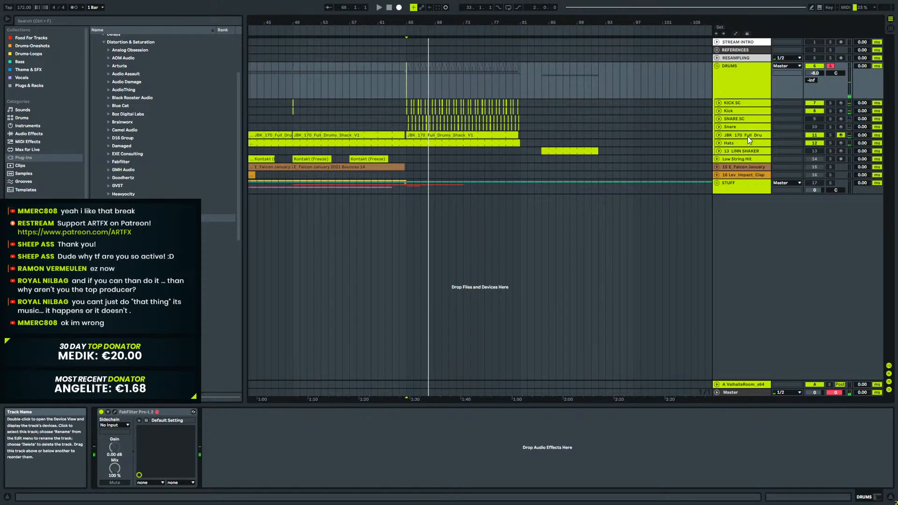
Play the soloed drums briefly and loop the kick section from bar 65 to 81.
key("space")
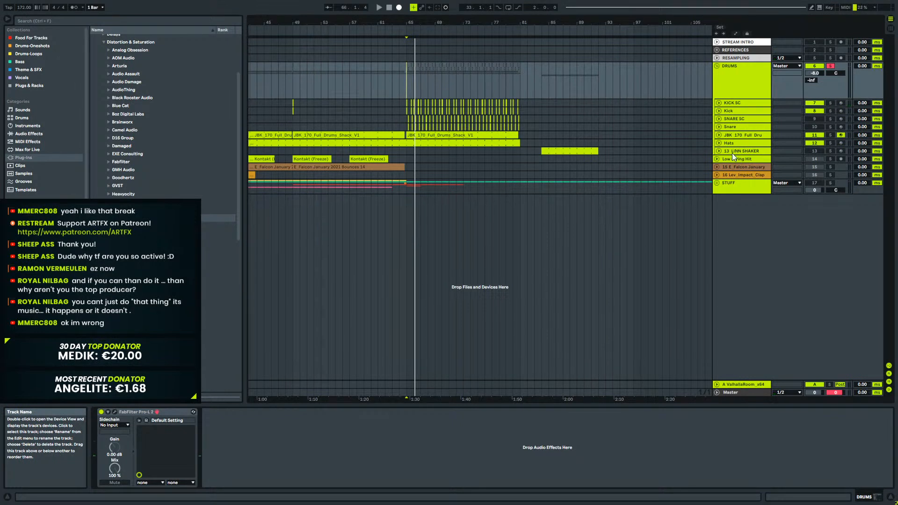
key("space")
left_click_drag(402, 100, 523, 108)
key("ctrl+l")
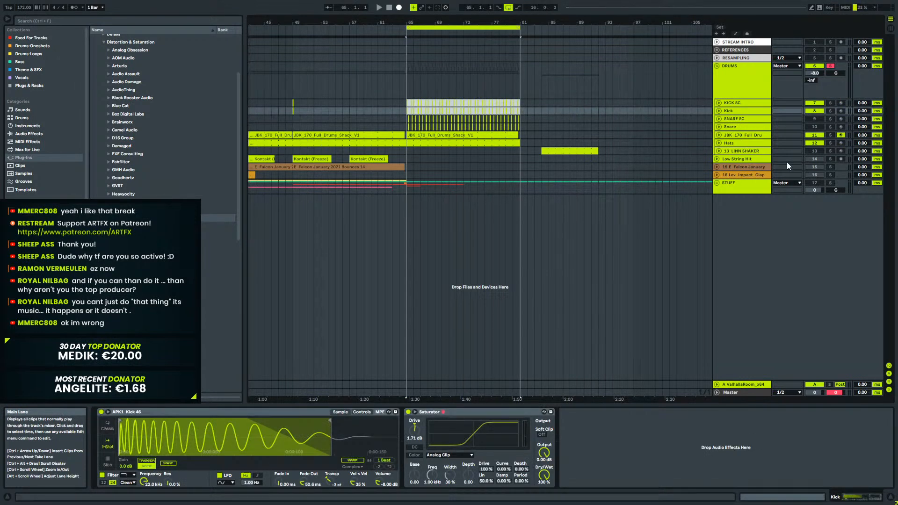
Insert a FabFilter Pro-L 2 limiter on the JBK drum track, after the second EQ Eight and before the sidechain compressors.
left_click(749, 135)
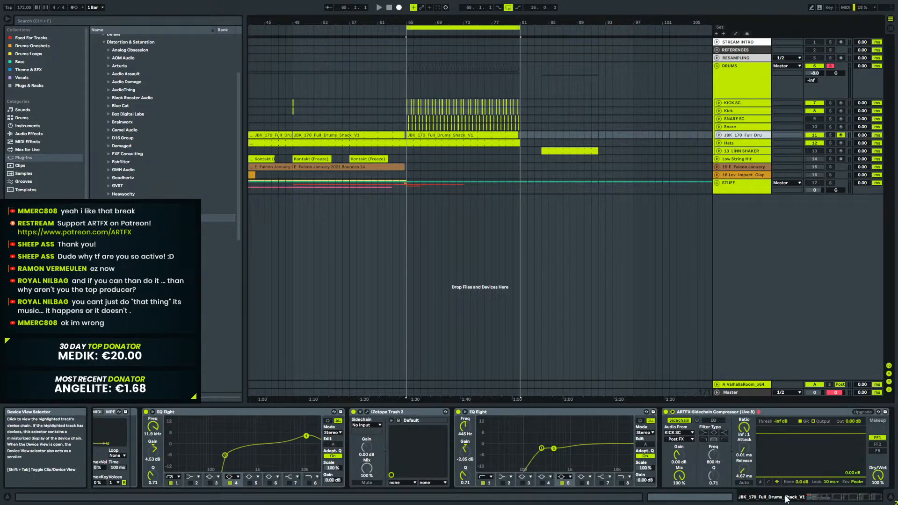
left_click_drag(866, 499, 884, 500)
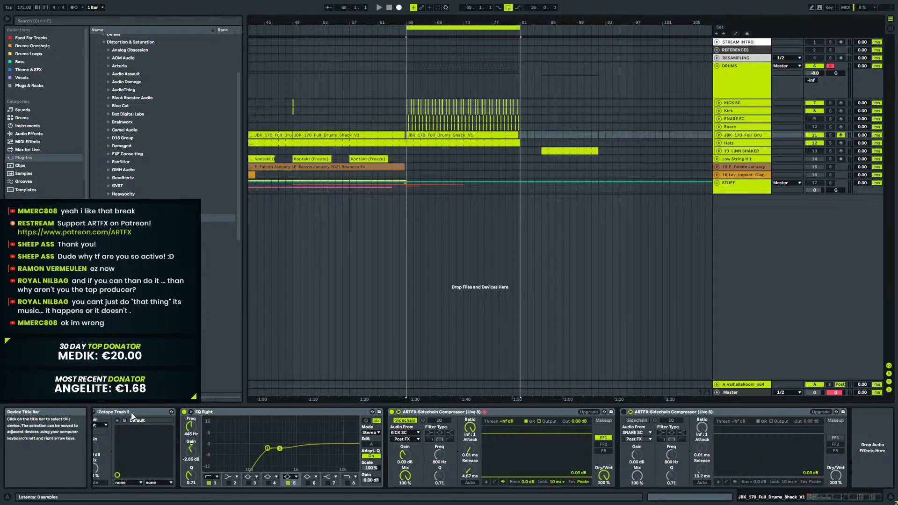
scroll(164, 140, "down", 3)
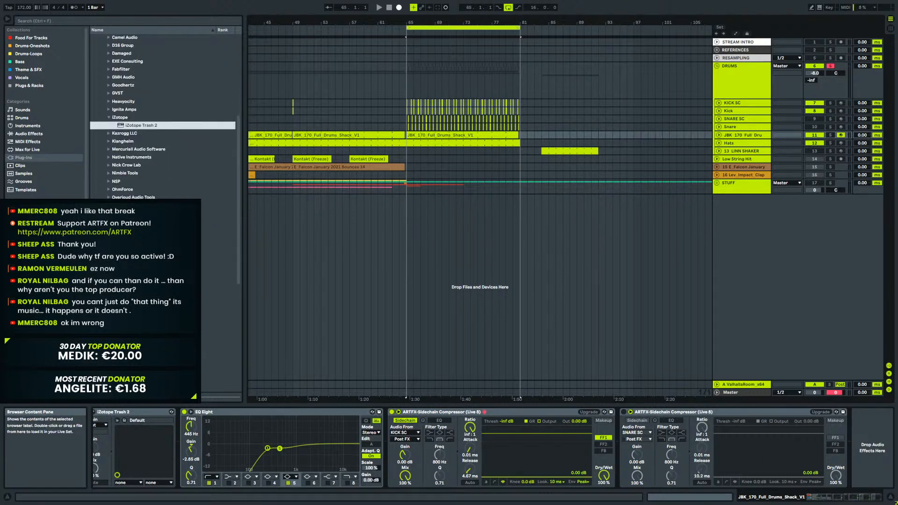
scroll(140, 164, "down", 6)
left_click(115, 163)
left_click_drag(134, 204, 433, 456)
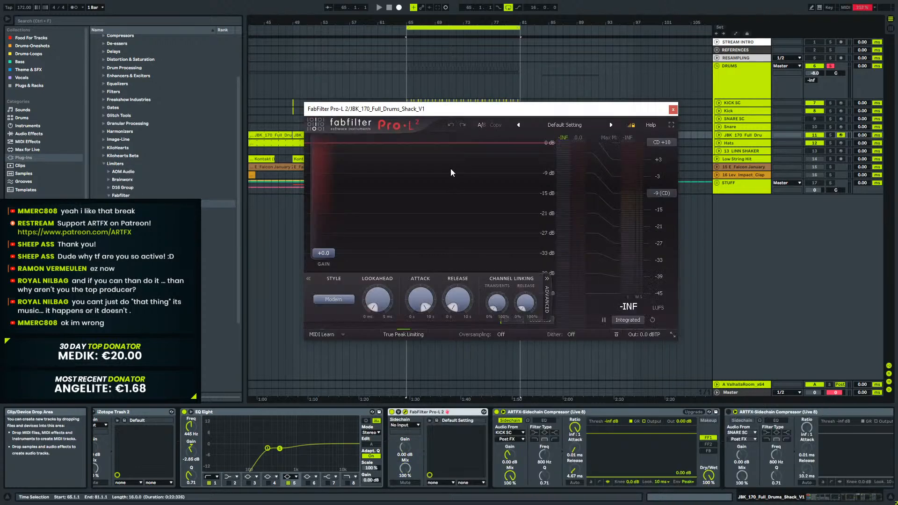
Raise the JBK drum limiter's gain to +5.85 dB while the loop plays, and close its window.
left_click_drag(327, 260, 333, 234)
key("space")
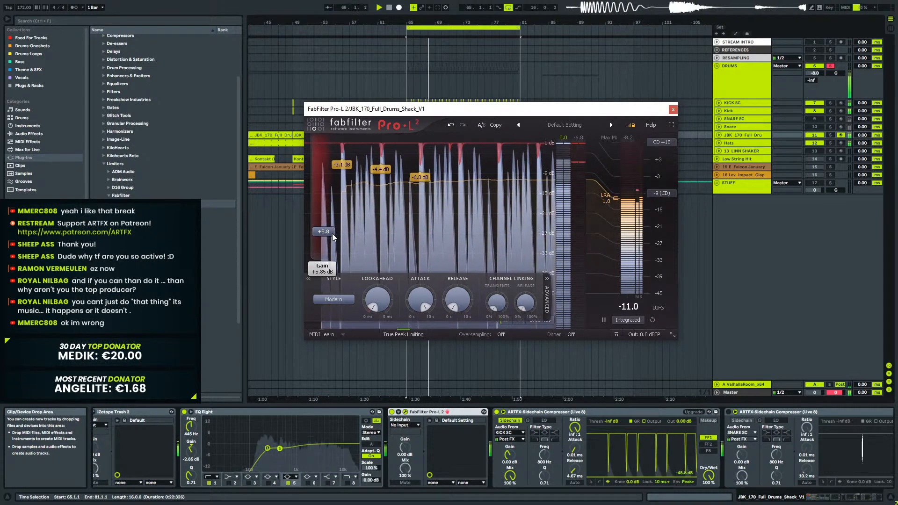
left_click(673, 109)
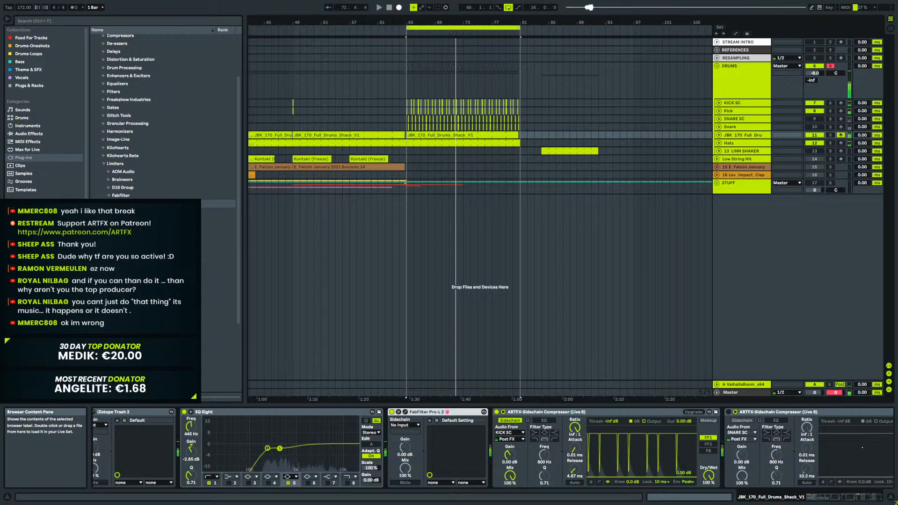
Insert Transient Master ahead of the JBK drum limiter and set its sustain to -46% during playback.
left_click(109, 196)
left_click(103, 164)
left_click(103, 300)
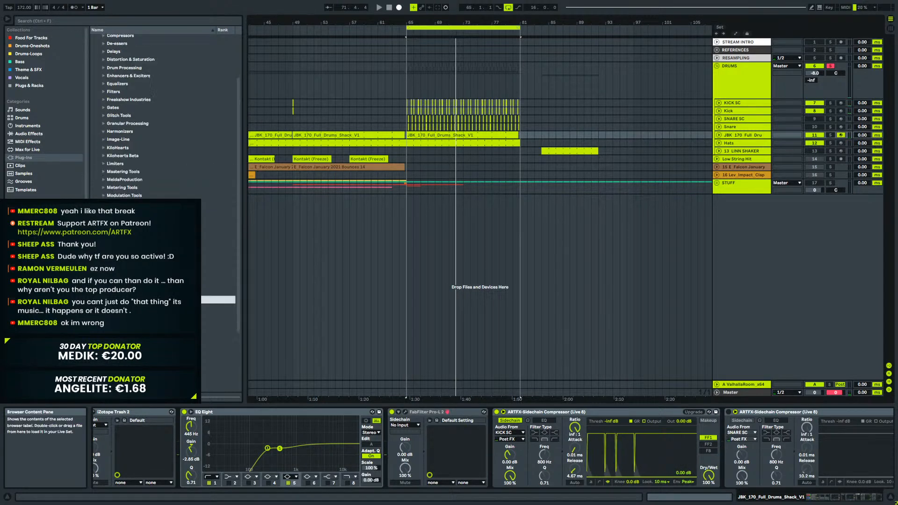
left_click_drag(340, 431, 391, 435)
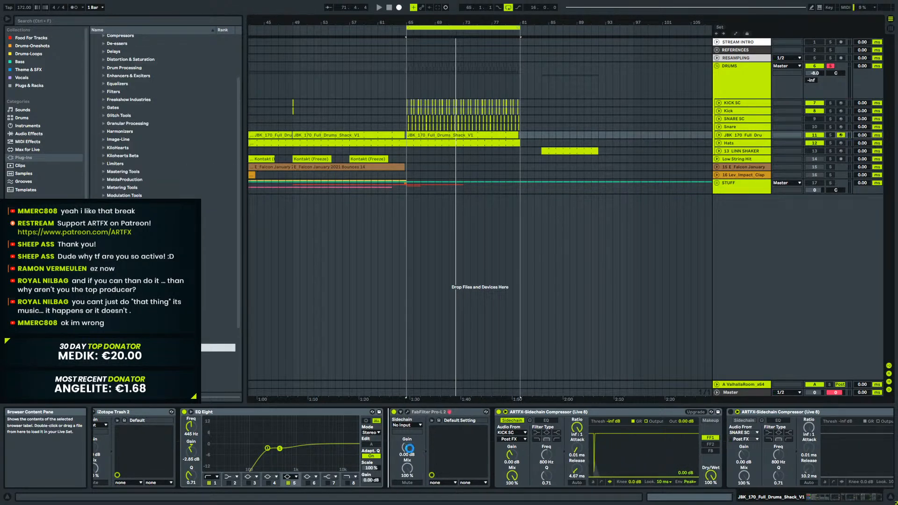
key("space")
mouse_move(498, 189)
left_mouse_down()
mouse_move(506, 194)
mouse_move(497, 187)
left_mouse_up()
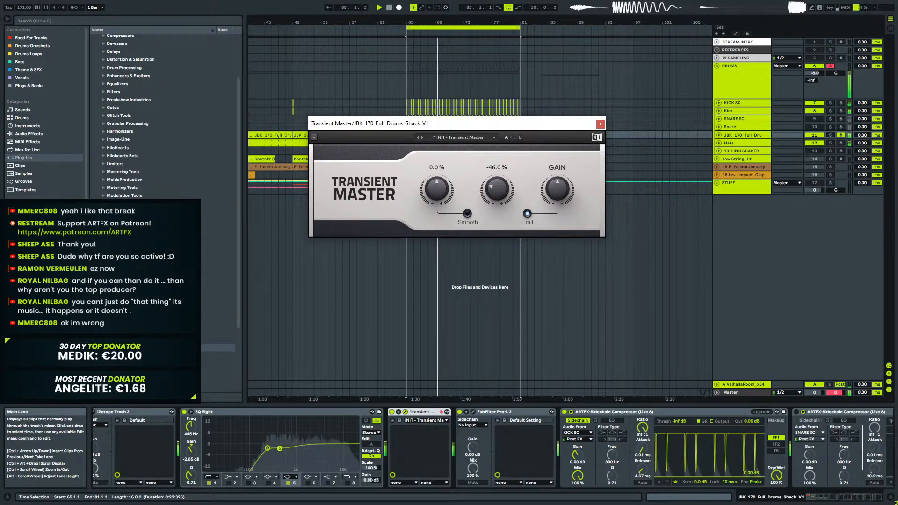
left_click(600, 124)
Reshape the JBK drums' second EQ Eight with the low cut at 208 Hz and band 4 at 1.90 kHz, -1.86 dB.
left_click(307, 482)
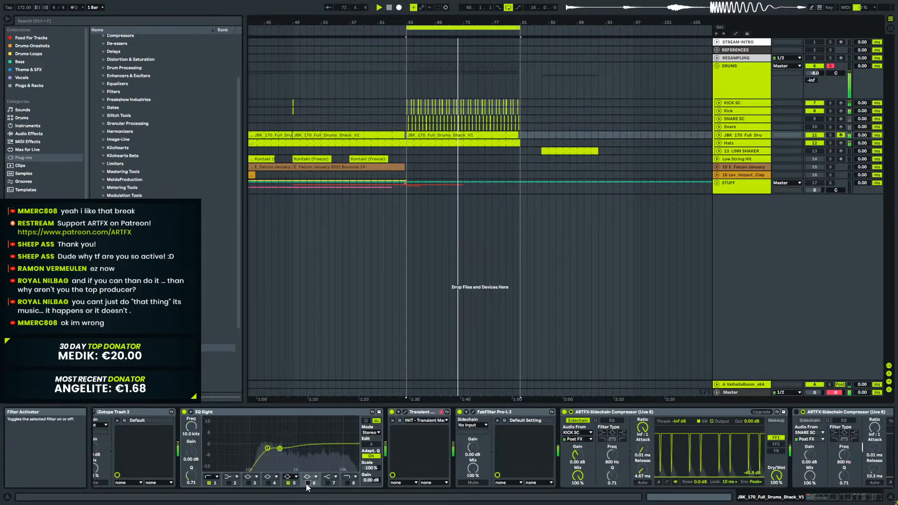
left_click(307, 483)
left_click_drag(338, 446, 308, 450)
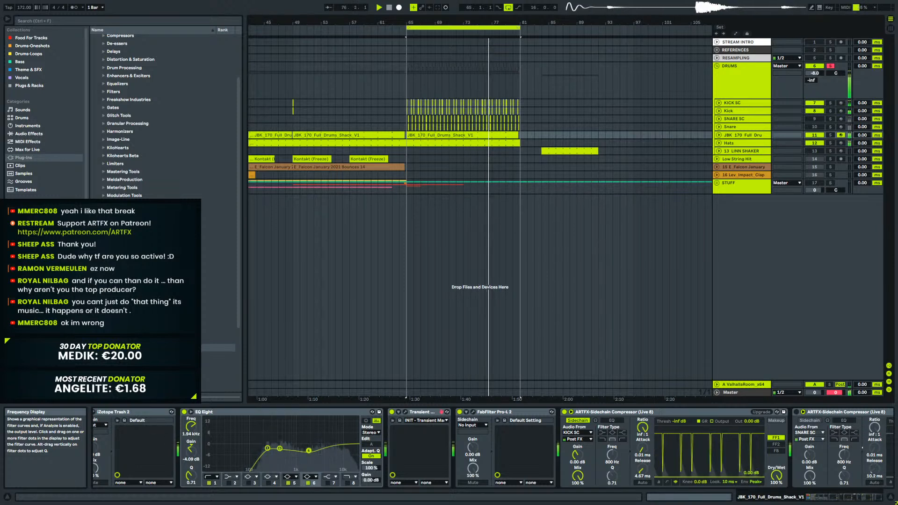
left_click_drag(309, 451, 266, 448)
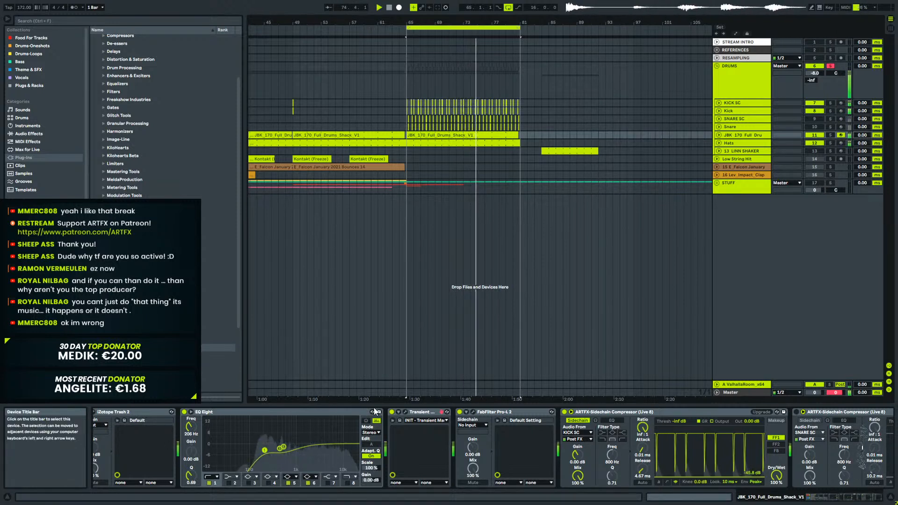
left_click(267, 483)
key("space")
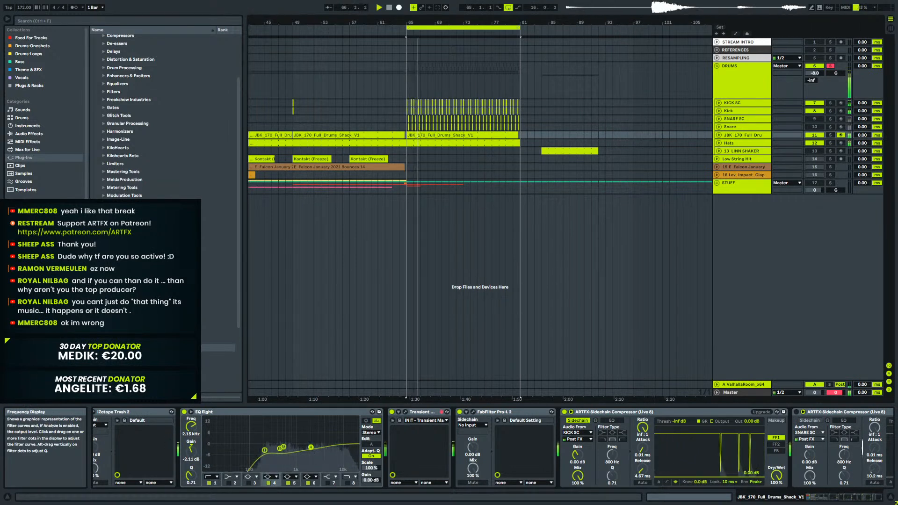
left_click_drag(311, 447, 309, 447)
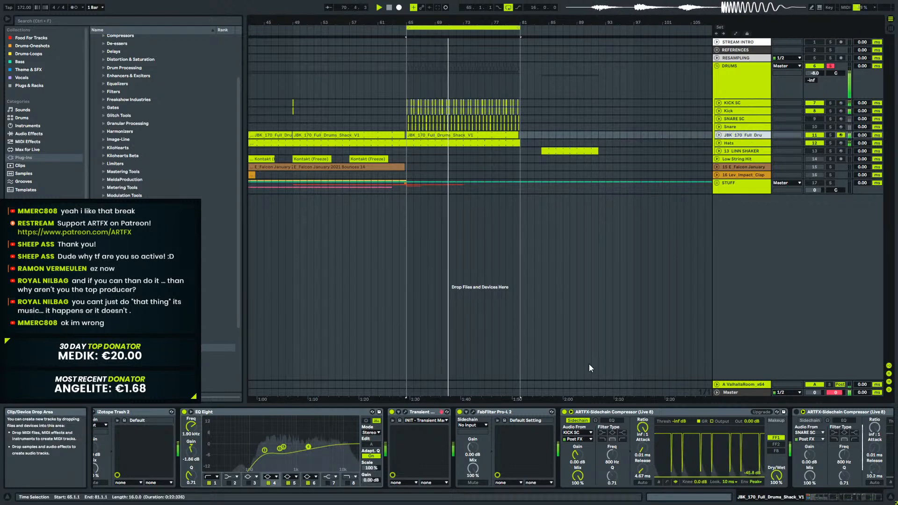
Review the start of the JBK drum track's device chain and audition the drum loop from bar 65.
left_click(851, 498)
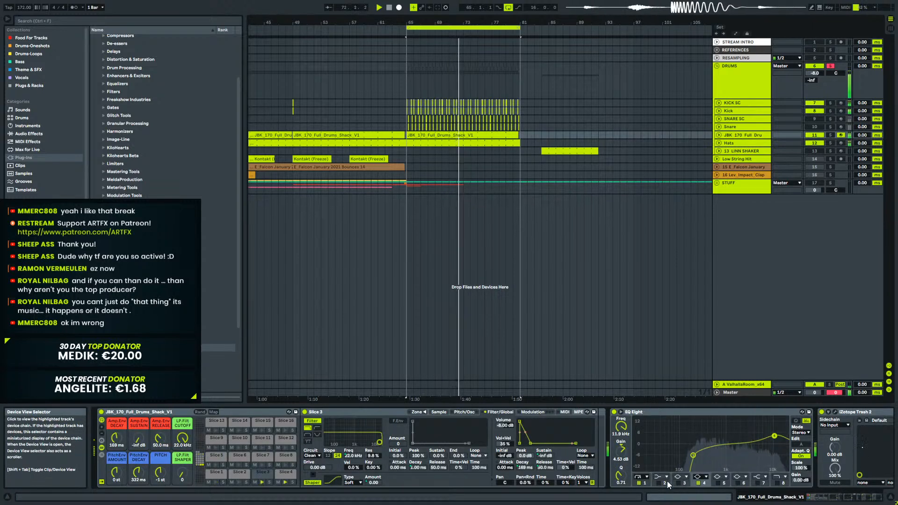
left_click(744, 135)
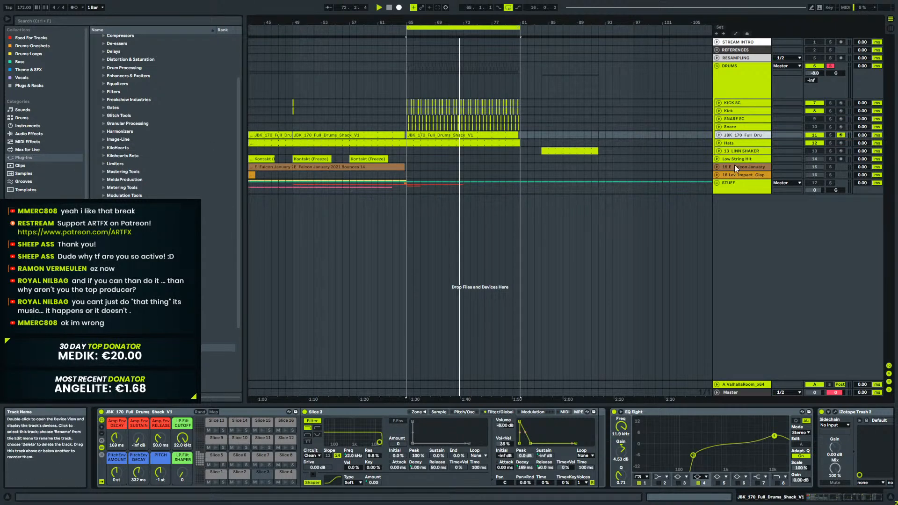
key("space")
key("space")
key("space")
key("space")
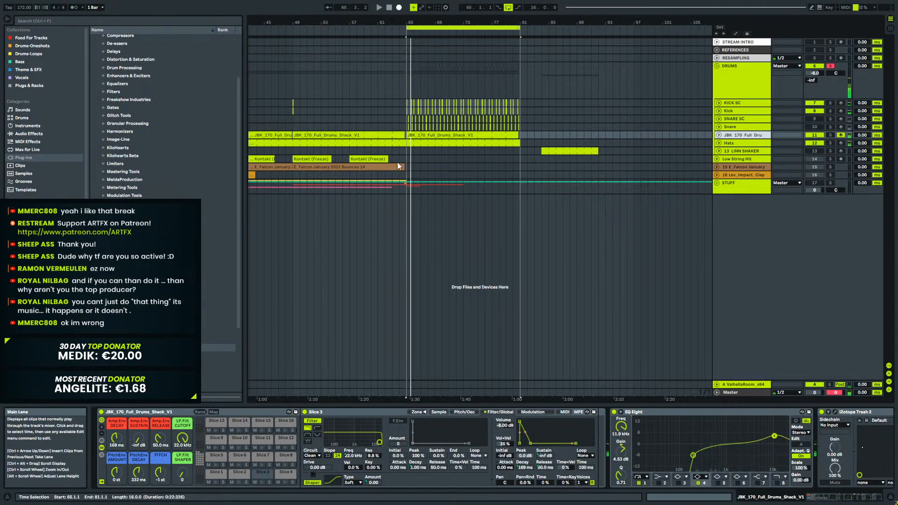
Unfold the STUFF group, audition its Instrument Rack track soloed, move that track out above the E_Falcon January track, and unsolo it.
left_click(746, 167)
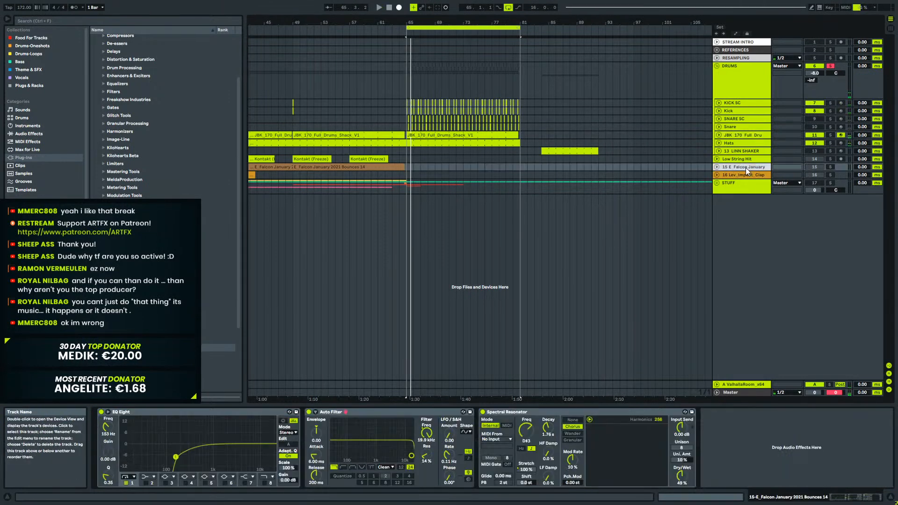
left_click(717, 184)
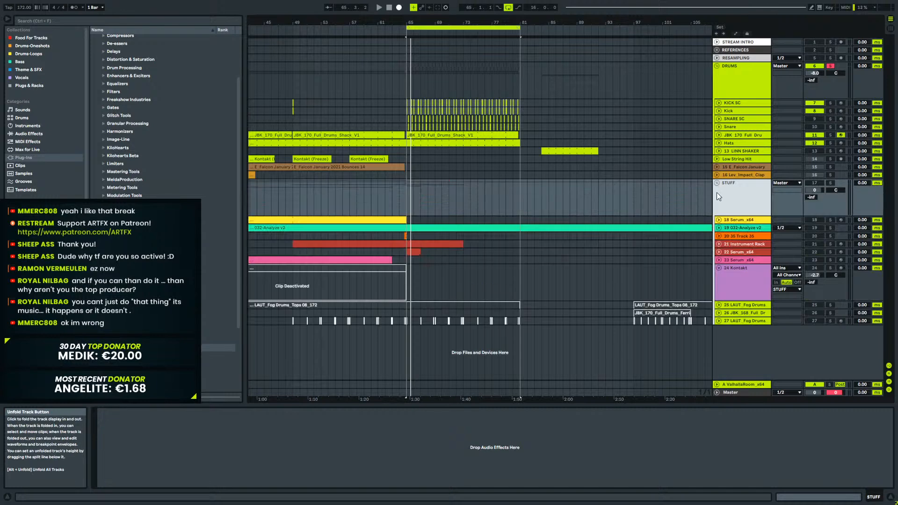
left_click(720, 243)
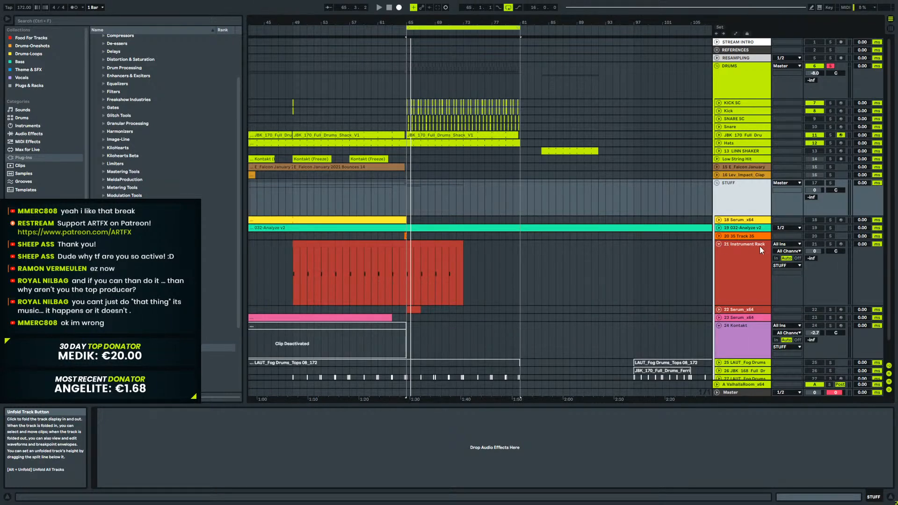
left_click(827, 243)
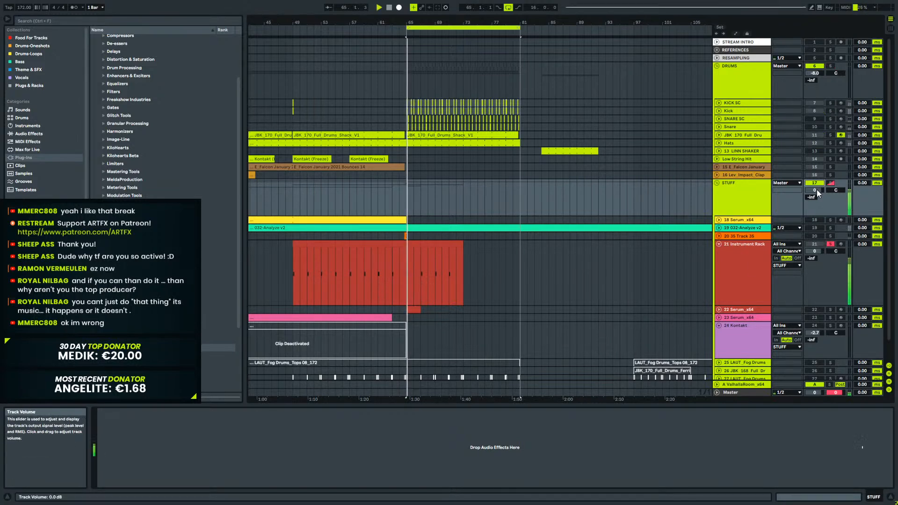
left_click(767, 248)
left_click_drag(768, 203, 764, 164)
left_click(830, 167)
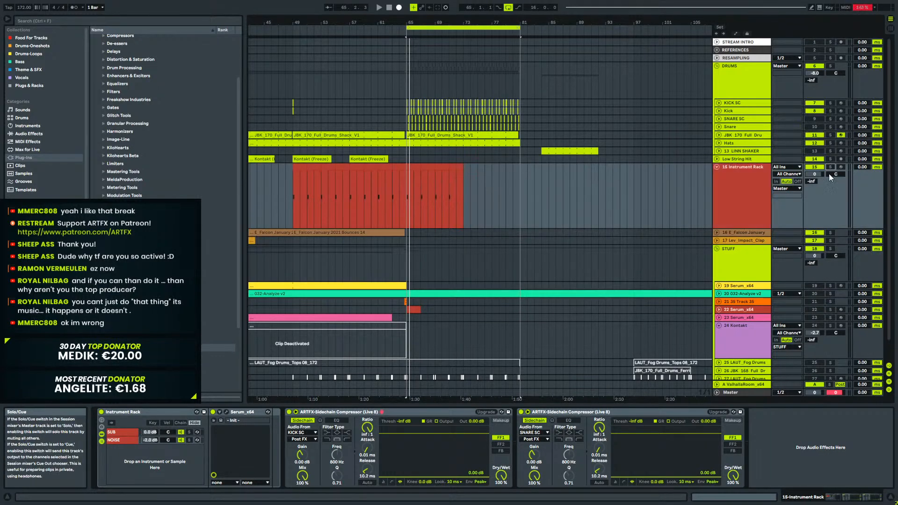
Stretch the D#0 note to the full two bars in the Instrument Rack clip at bar 69, and move the clip to bar 65.
left_click(438, 168)
double_click(438, 168)
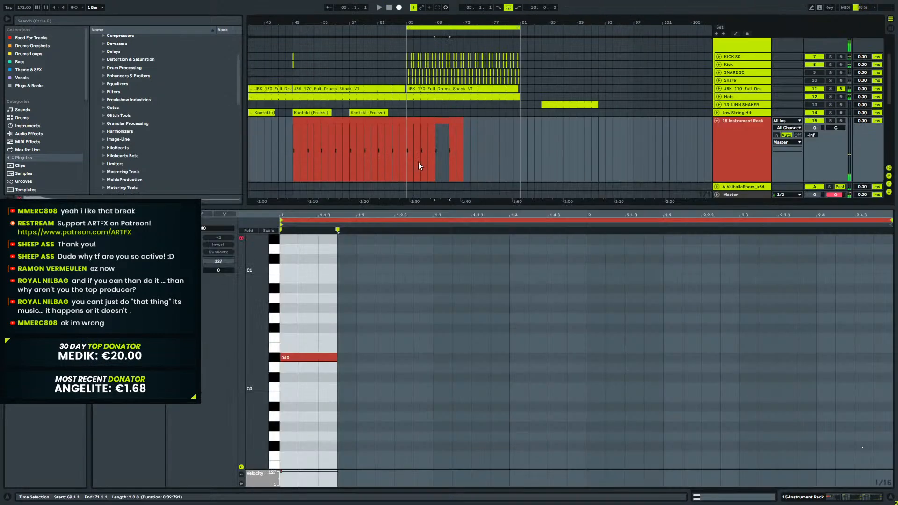
left_click(337, 357)
left_click_drag(337, 357, 889, 357)
left_click(447, 131)
left_click_drag(442, 117, 417, 125)
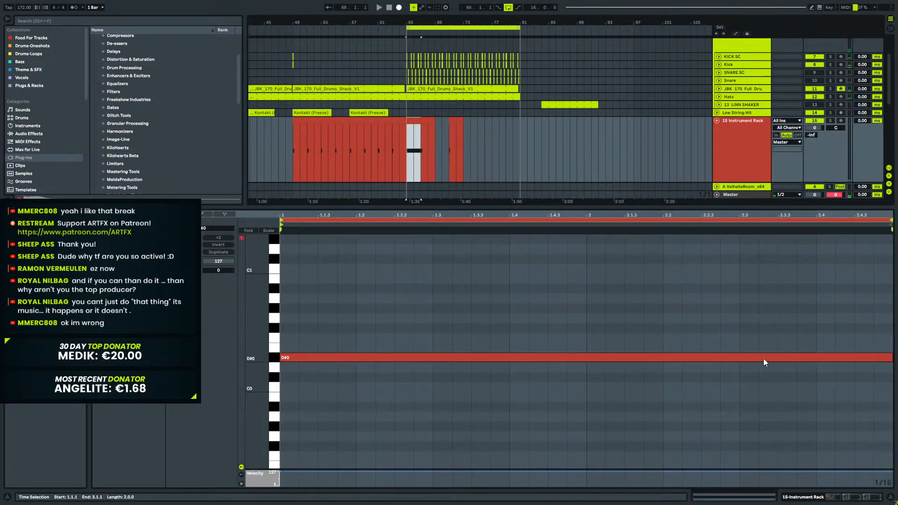
Shorten the D#0 note to three sixteenths, duplicate it four times, and play the bass pattern.
left_click(828, 357)
left_click_drag(828, 357, 333, 356)
key("ctrl+d")
key("ctrl+d")
key("ctrl+d")
key("ctrl+d")
key("space")
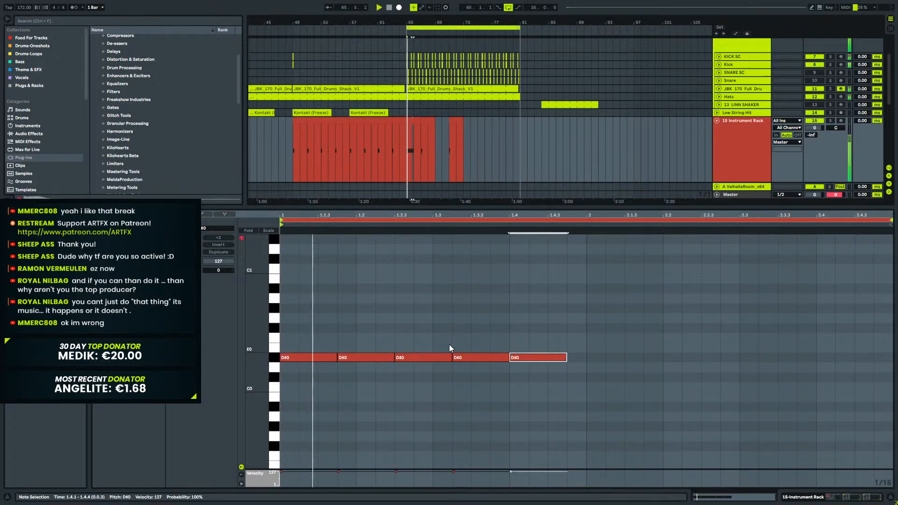
Duplicate the five D#0 notes into the clip's second bar and restart playback.
key("space")
left_click_drag(579, 333, 281, 374)
key("ctrl+d")
left_click(287, 369)
left_click(411, 153)
key("space")
Extend the looping bass clip to four bars, duplicate it three times to fill bars 65 to 81, and stop playback.
left_click_drag(419, 121, 435, 121)
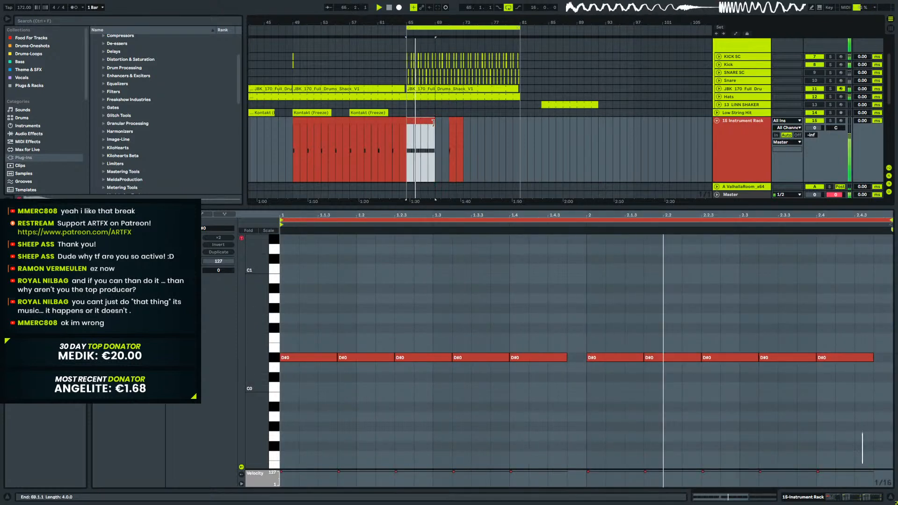
key("ctrl+d")
key("ctrl+d")
key("ctrl+d")
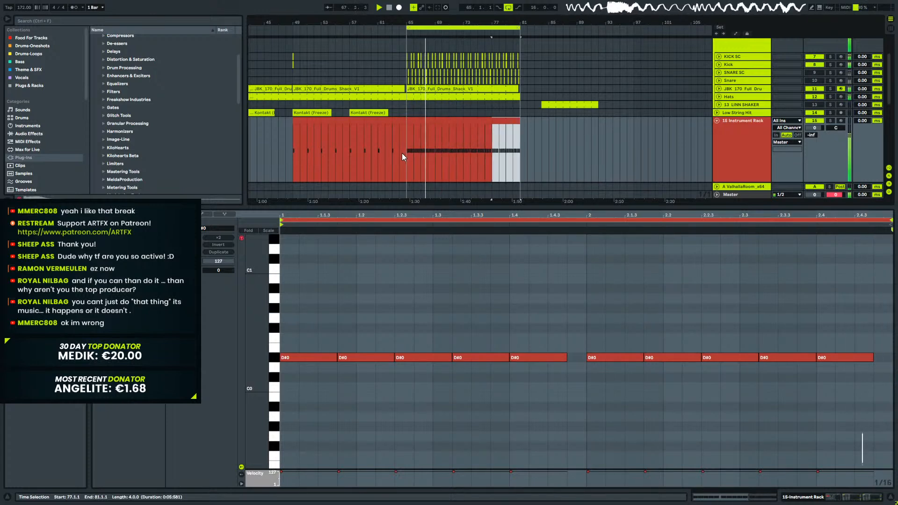
key("space")
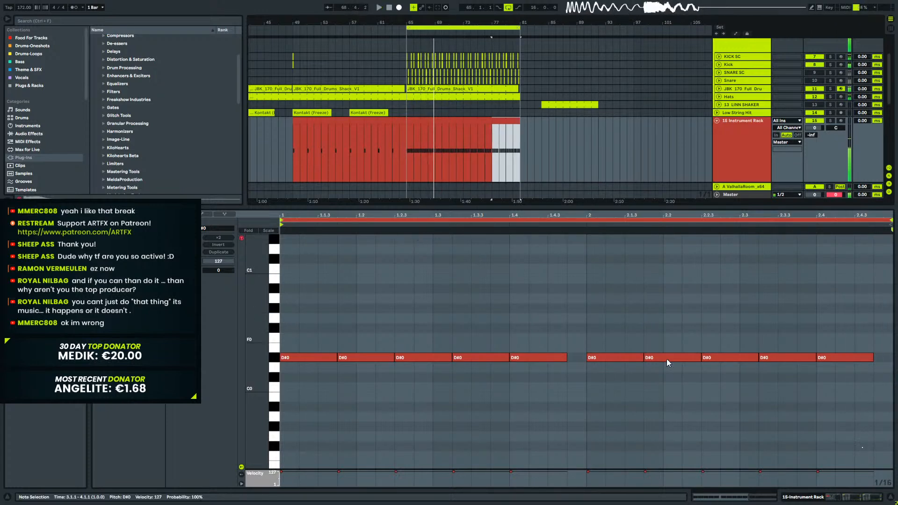
Show the Instrument Rack track's devices, fold all tracks, and bring the earlier bars of the arrangement into view.
double_click(744, 121)
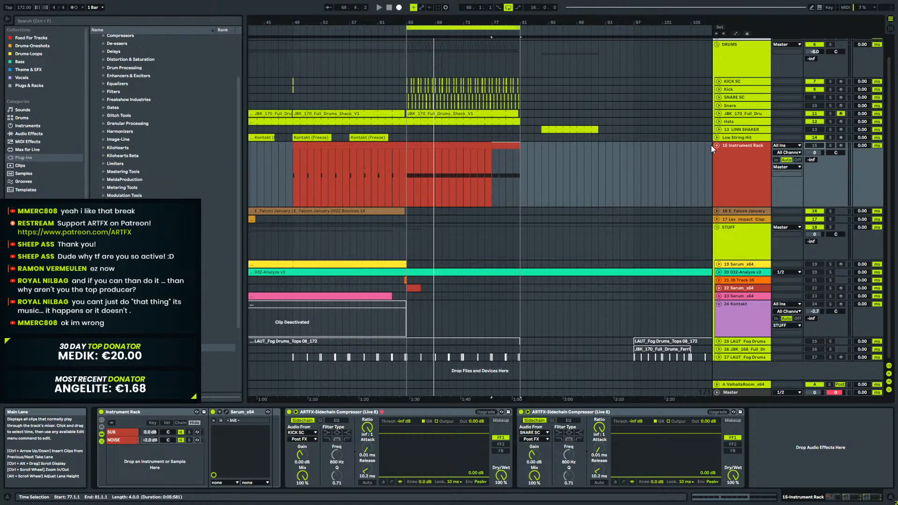
key("alt+u")
left_click_drag(268, 22, 360, 20)
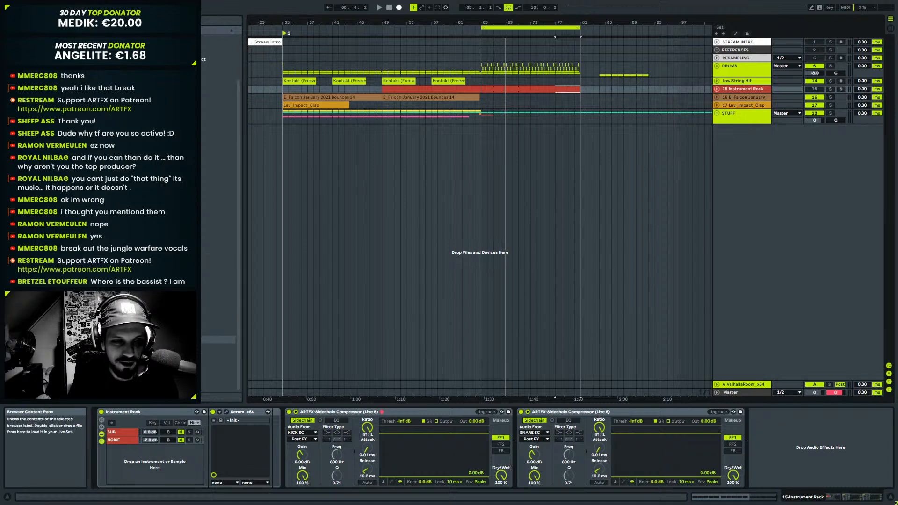
mouse_move(218, 339)
left_mouse_down()
mouse_move(355, 228)
mouse_move(292, 200)
mouse_move(268, 215)
mouse_move(219, 343)
left_mouse_up()
Unfold the STUFF group, then solo and unfold the 032-Analyze v2 audio track and select its clip.
left_click(717, 114)
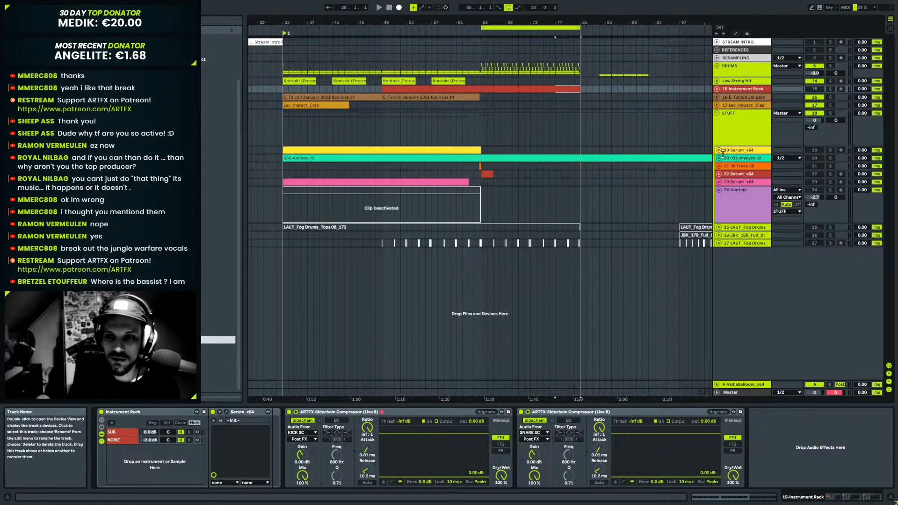
left_click(733, 158)
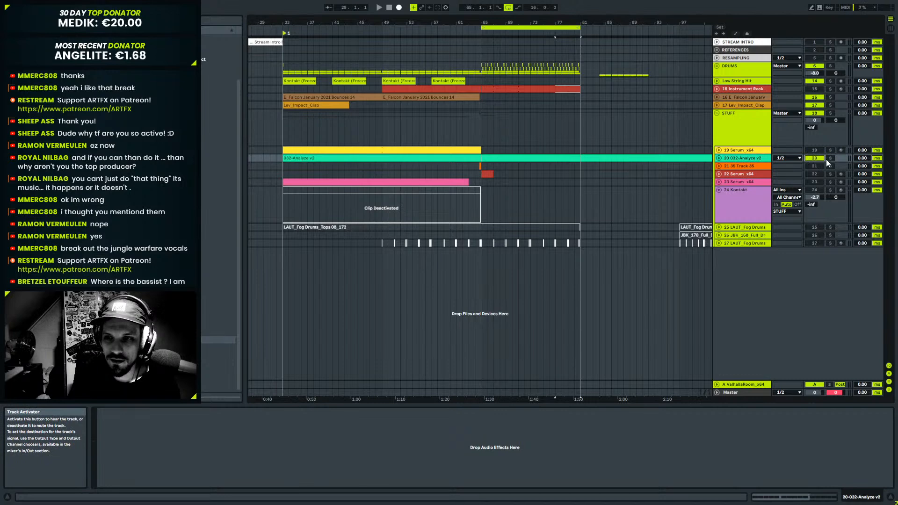
left_click(830, 159)
left_click(719, 158)
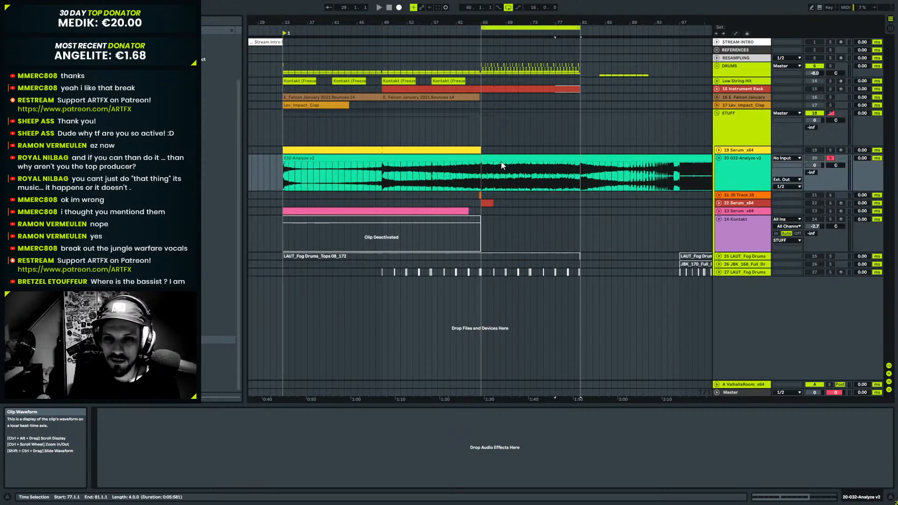
left_click(500, 158)
Turn off the arrangement loop and play the soloed 032-Analyze v2 track from bar 65.
double_click(516, 18)
left_click(358, 177)
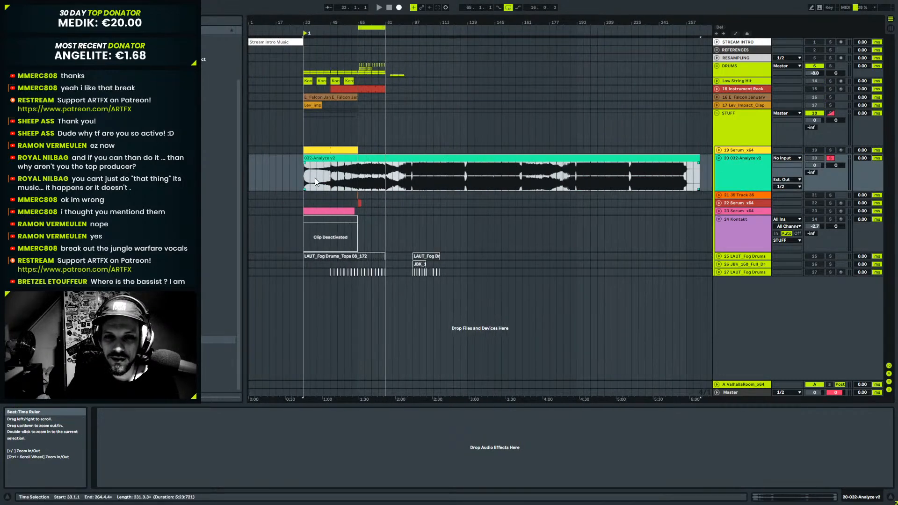
left_click(508, 7)
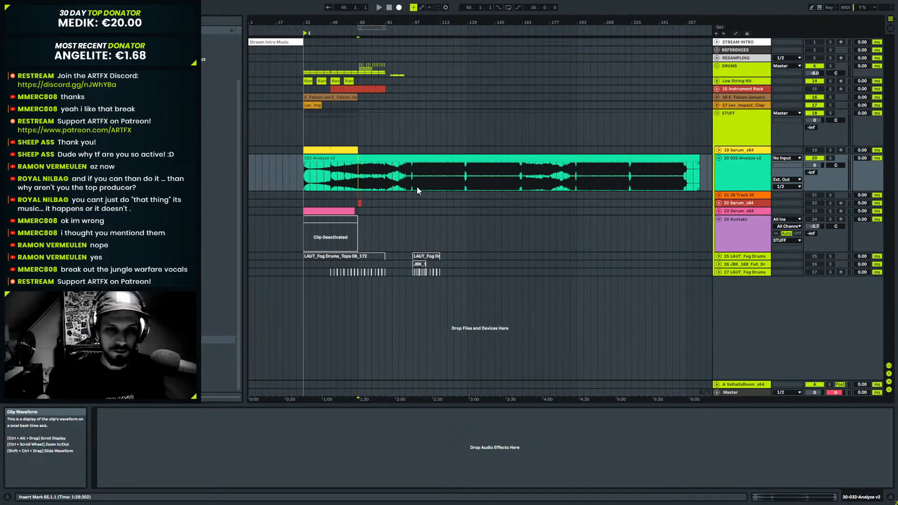
left_click(759, 175)
left_click(830, 158)
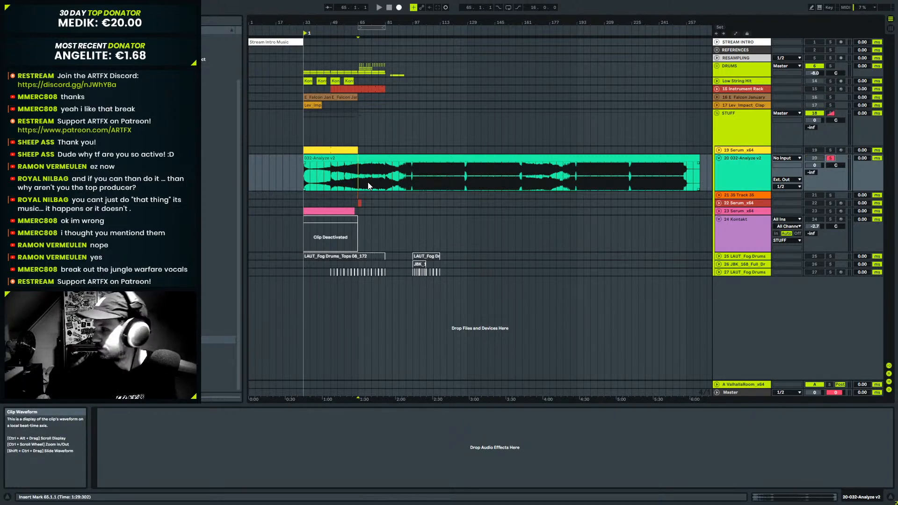
key("space")
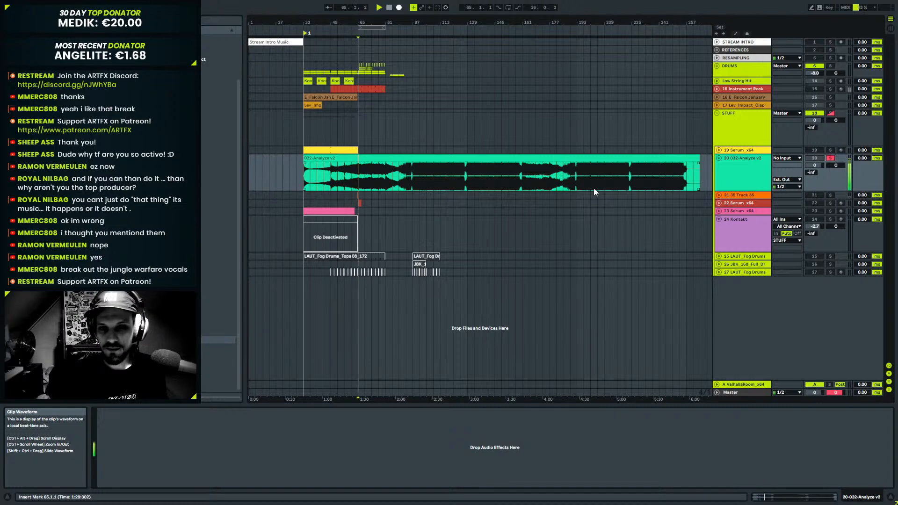